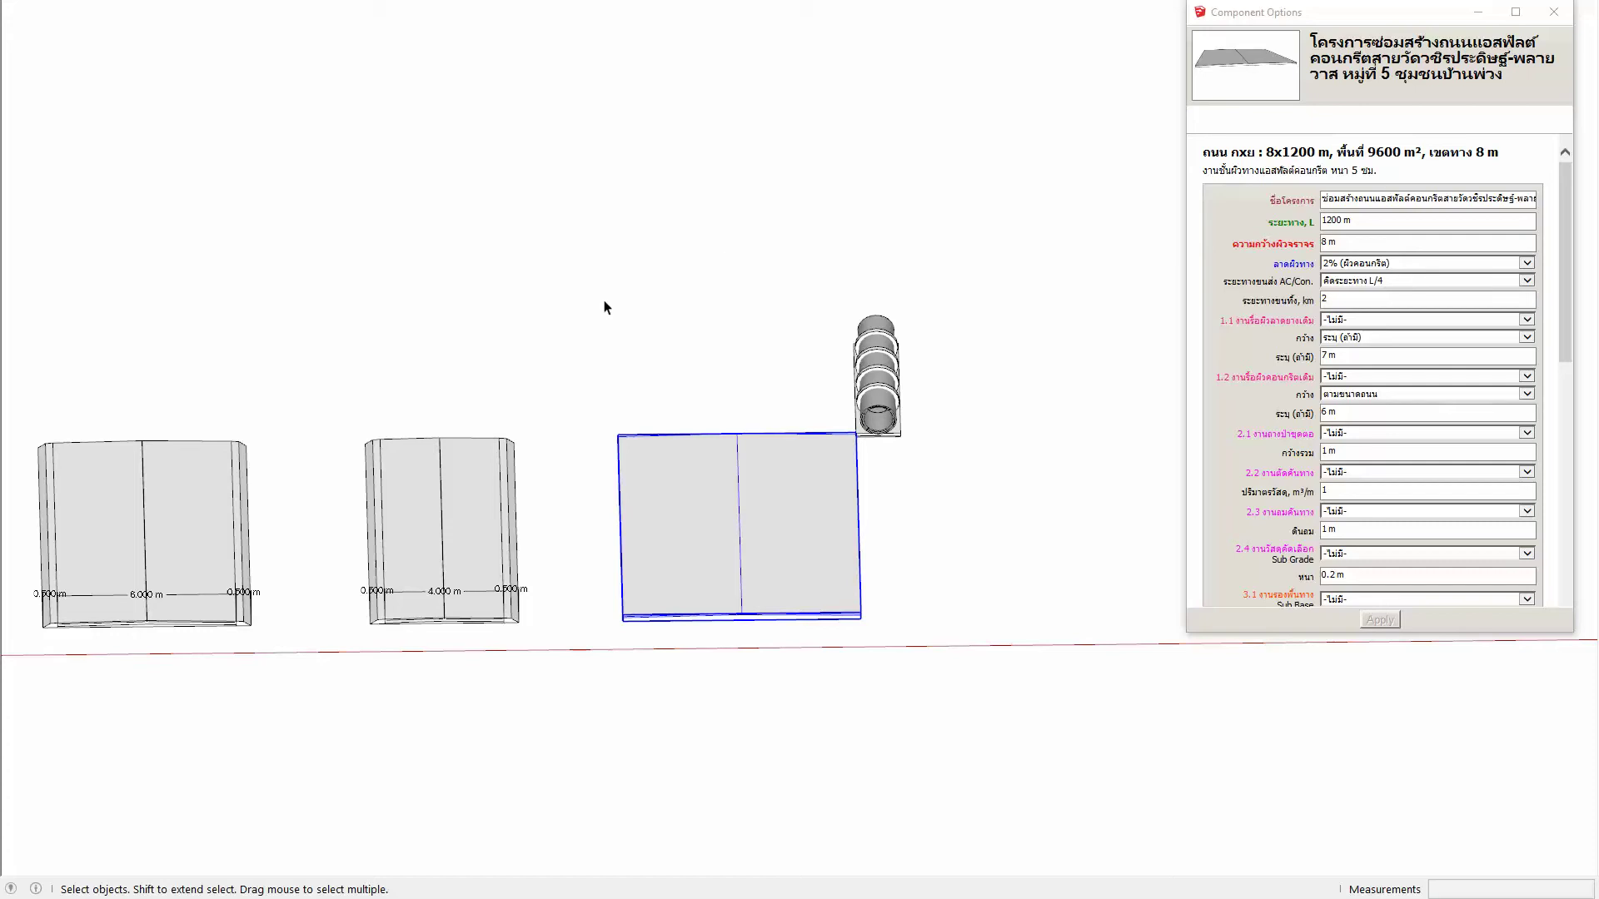
# Step: Replace the road component's project name with the new Thai road-repair title and set length to 300 m
pyautogui.scroll(1, 776, 550)
pyautogui.scroll(1, 776, 550)
pyautogui.rightClick(714, 517)
pyautogui.click(701, 520)
pyautogui.scroll(-1, 1374, 291)
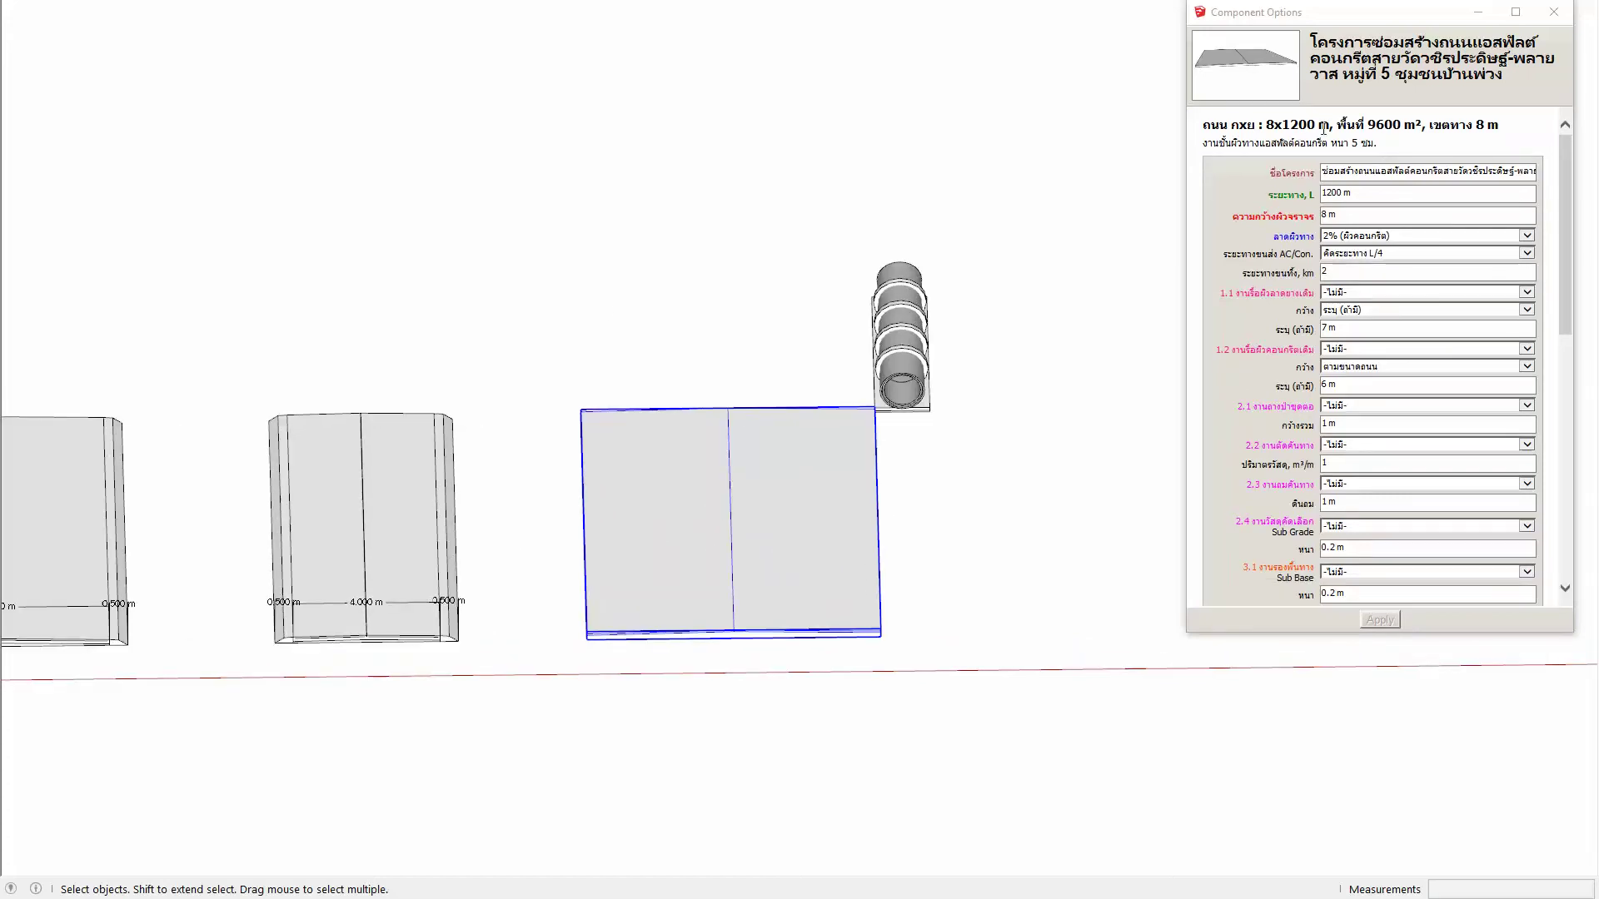
pyautogui.click(1347, 178)
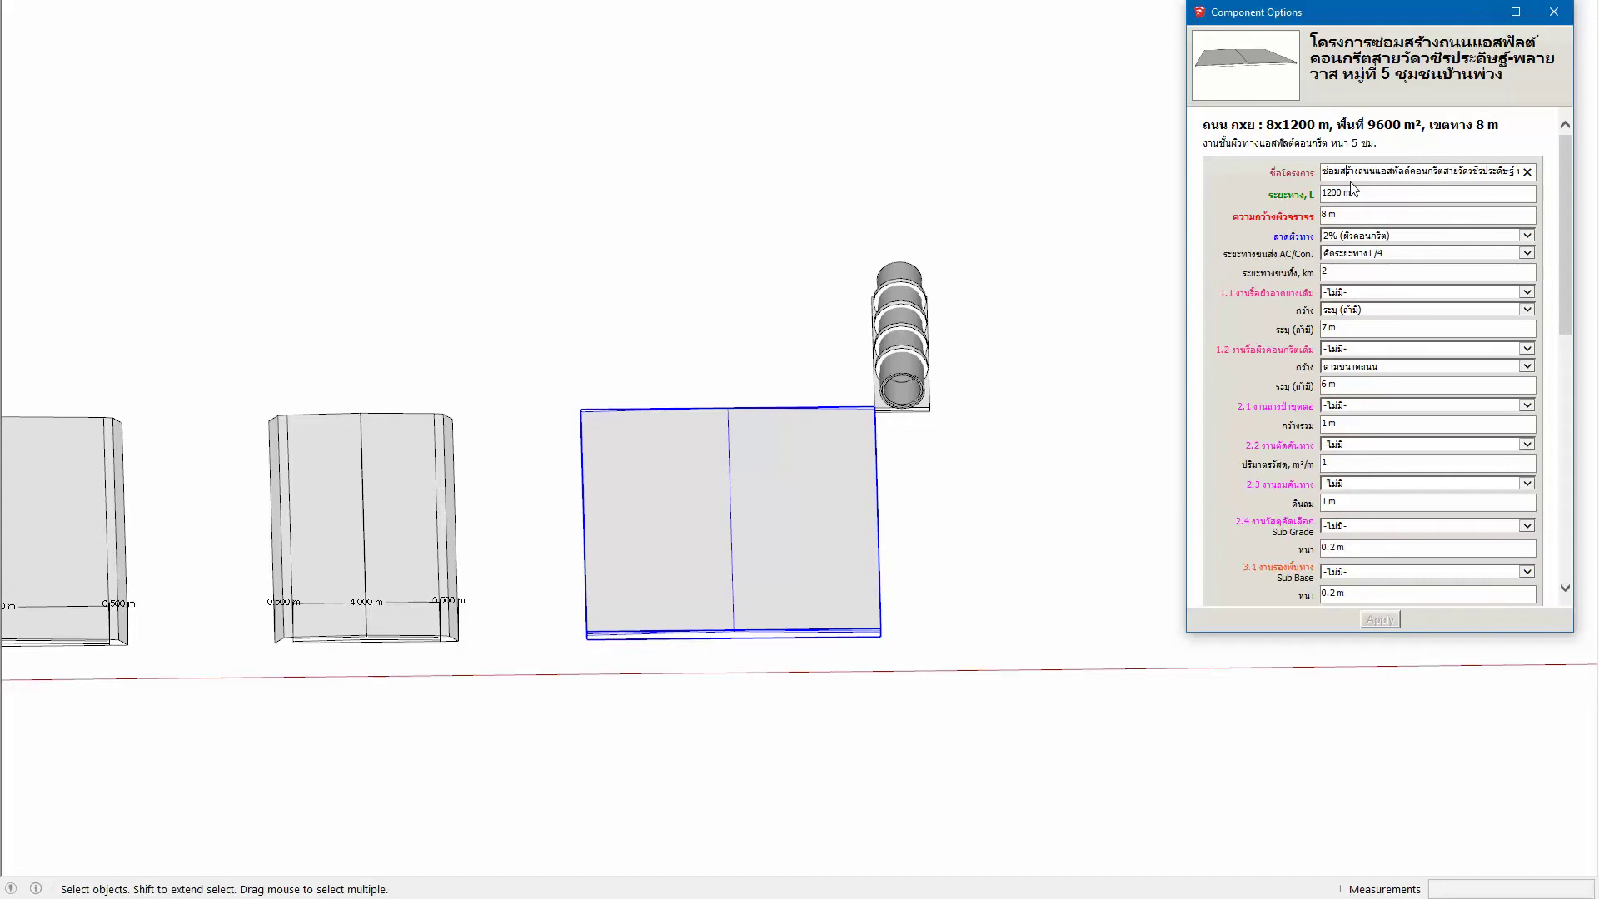
pyautogui.press('Right')
pyautogui.press('Right')
pyautogui.hotkey('ctrl', 'a')
pyautogui.write('ซ่อมสร้างถนน 8')
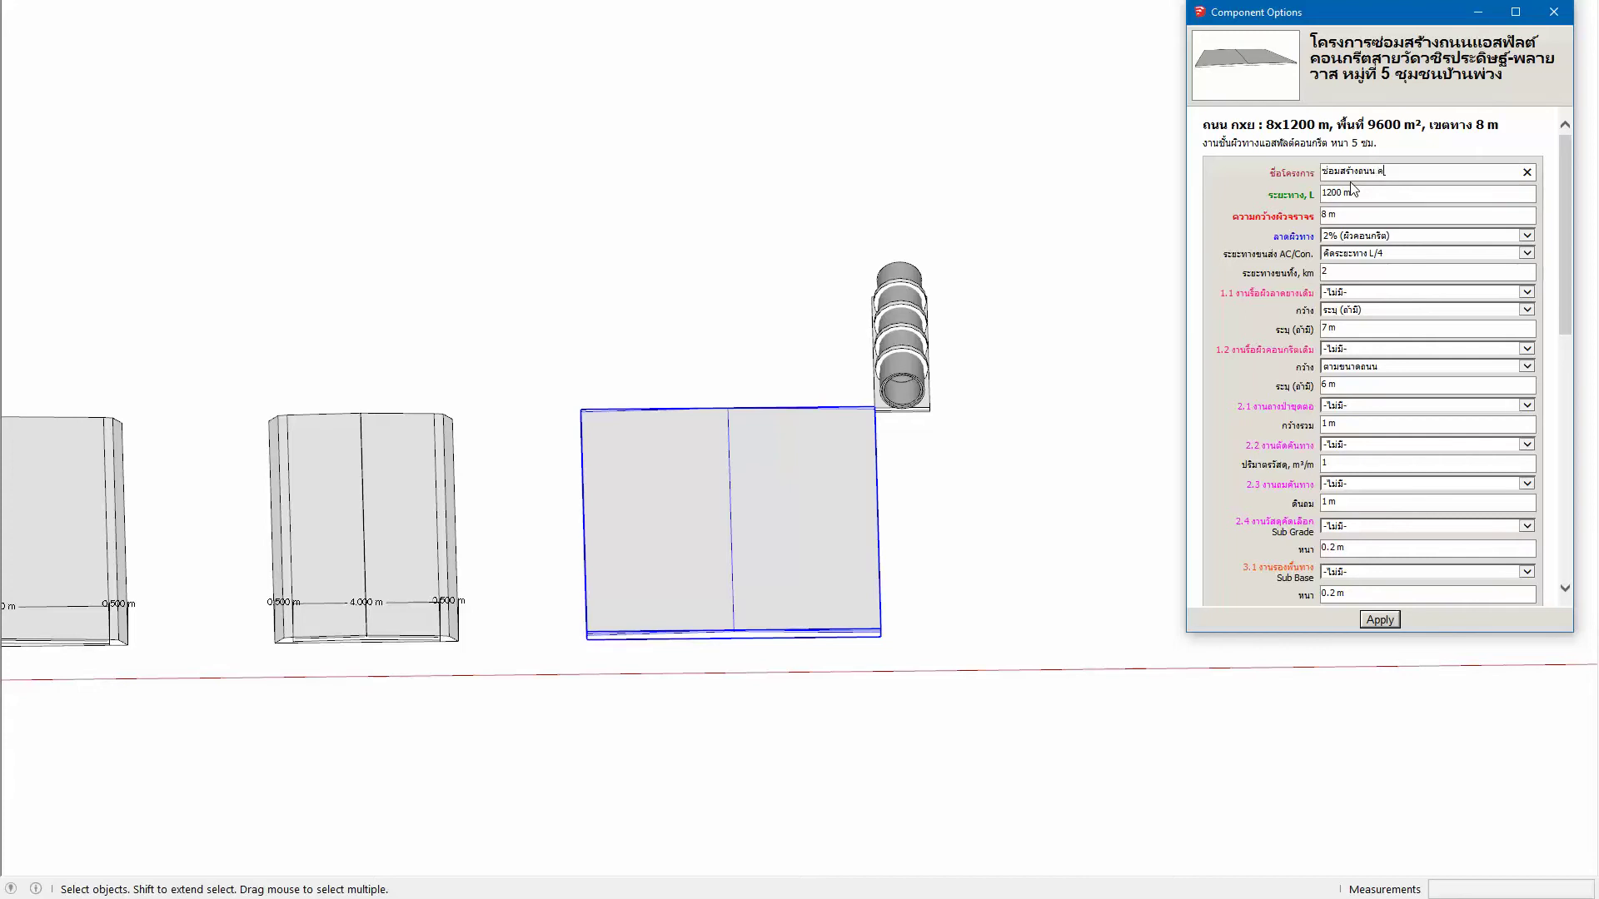
pyautogui.write('ล.')
pyautogui.write('สา')
pyautogui.write('วั')
pyautogui.write('รณ์์')
pyautogui.write('นบ')
pyautogui.write('้านไร่หลวง')
pyautogui.press('Tab')
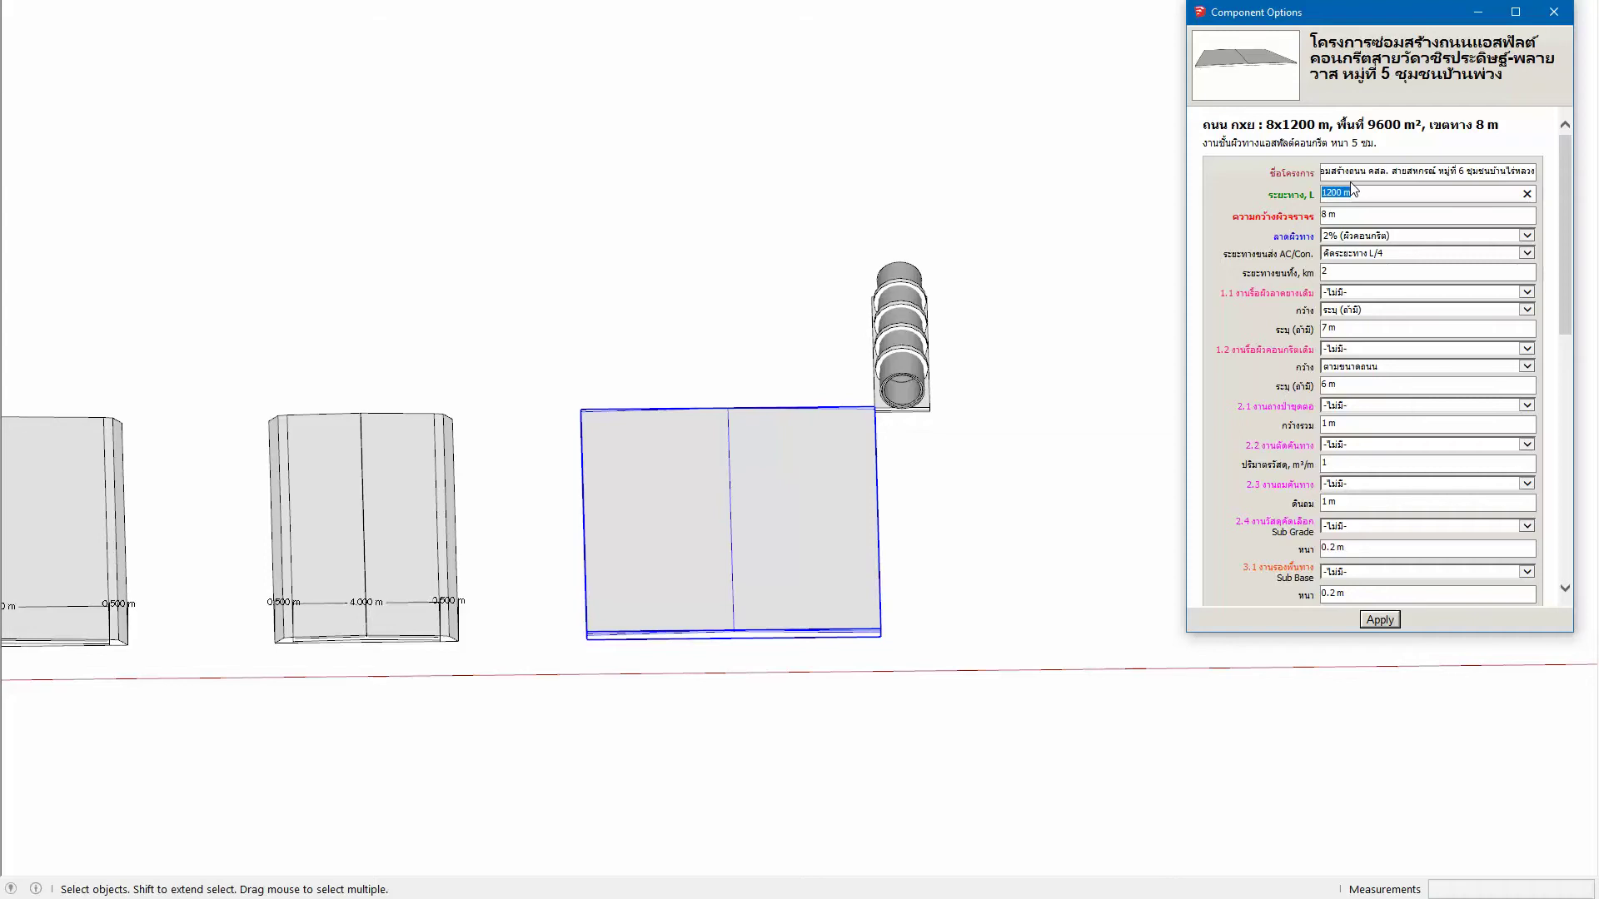
pyautogui.write('300')
pyautogui.press('Tab')
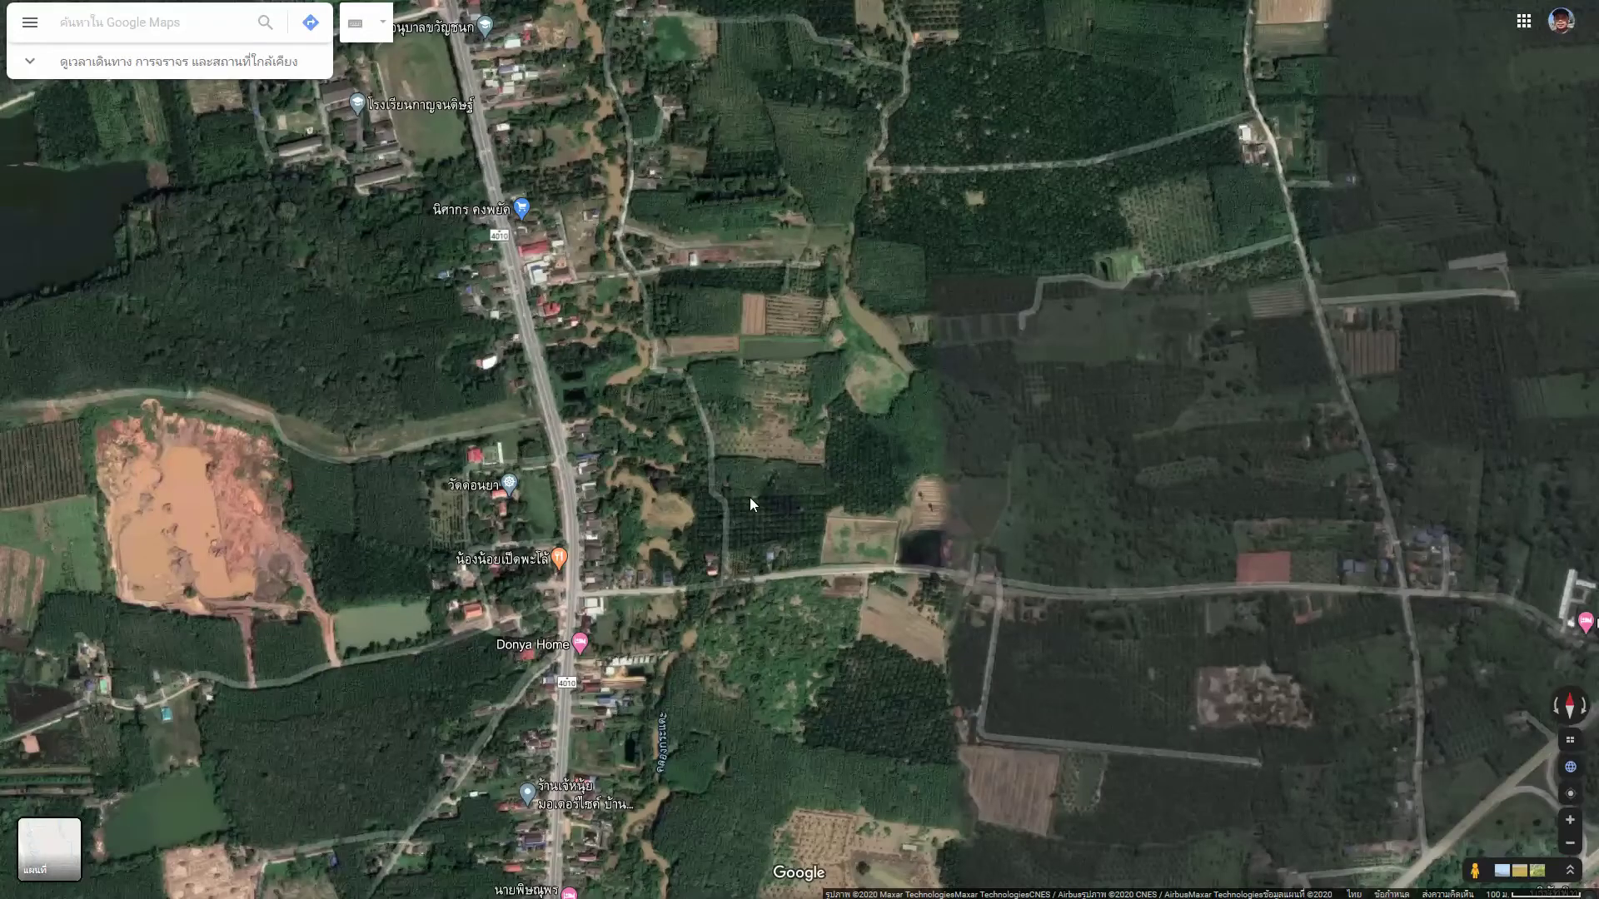
# Step: Zoom and pan the satellite map to the narrow village road south of the ponds
pyautogui.scroll(-3, 764, 553)
pyautogui.scroll(-2, 765, 553)
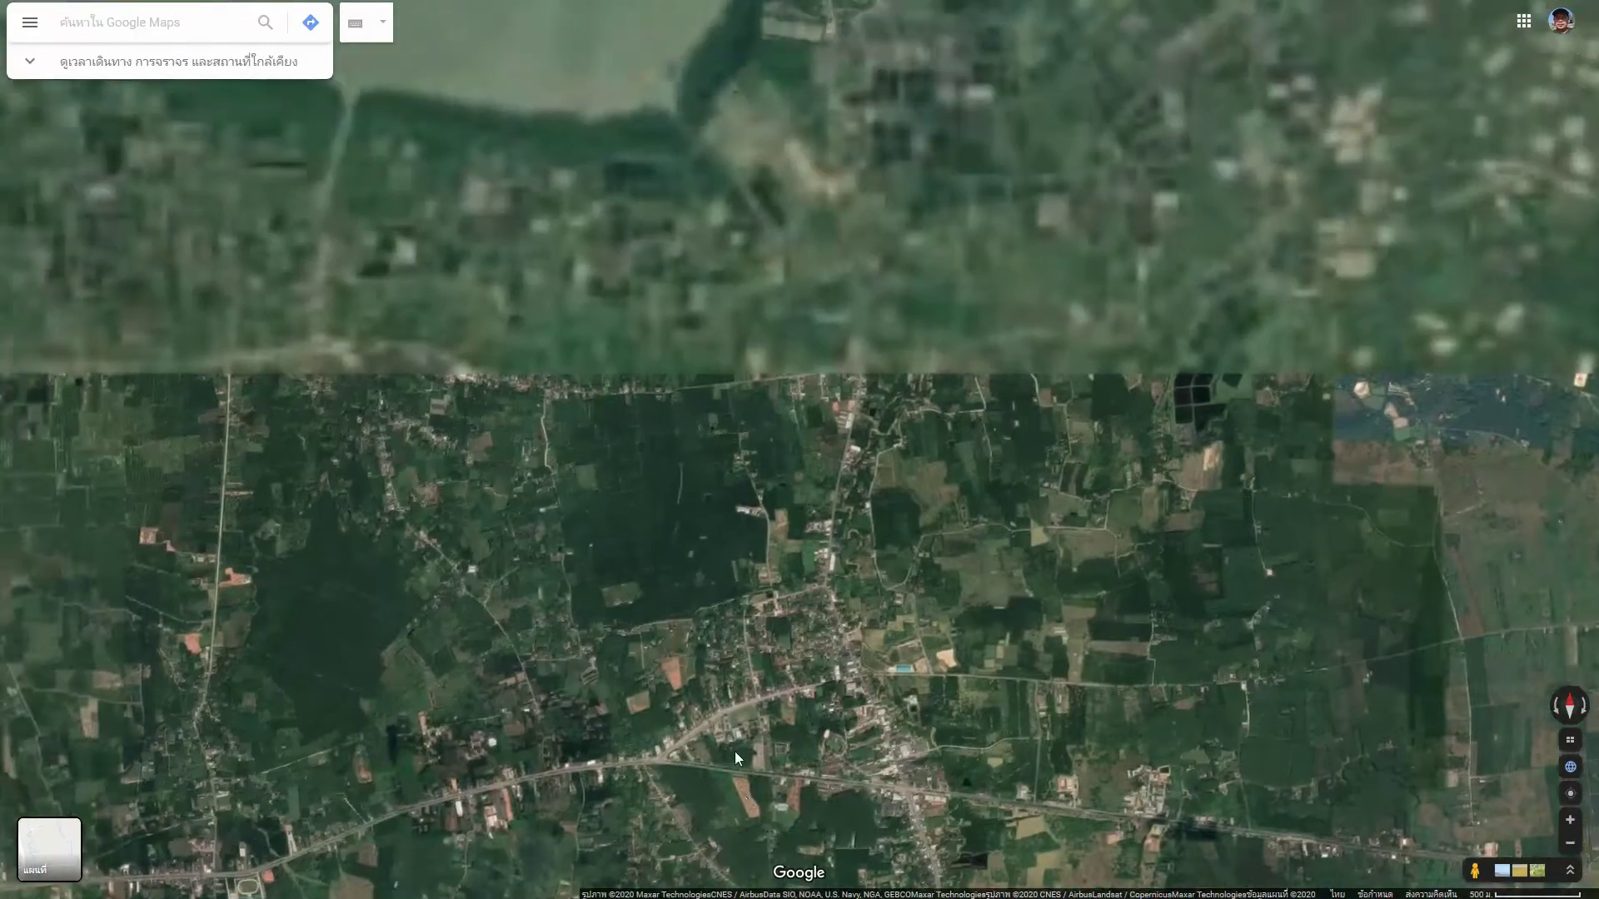
pyautogui.moveTo(734, 751); pyautogui.dragTo(706, 230)
pyautogui.scroll(2, 541, 396)
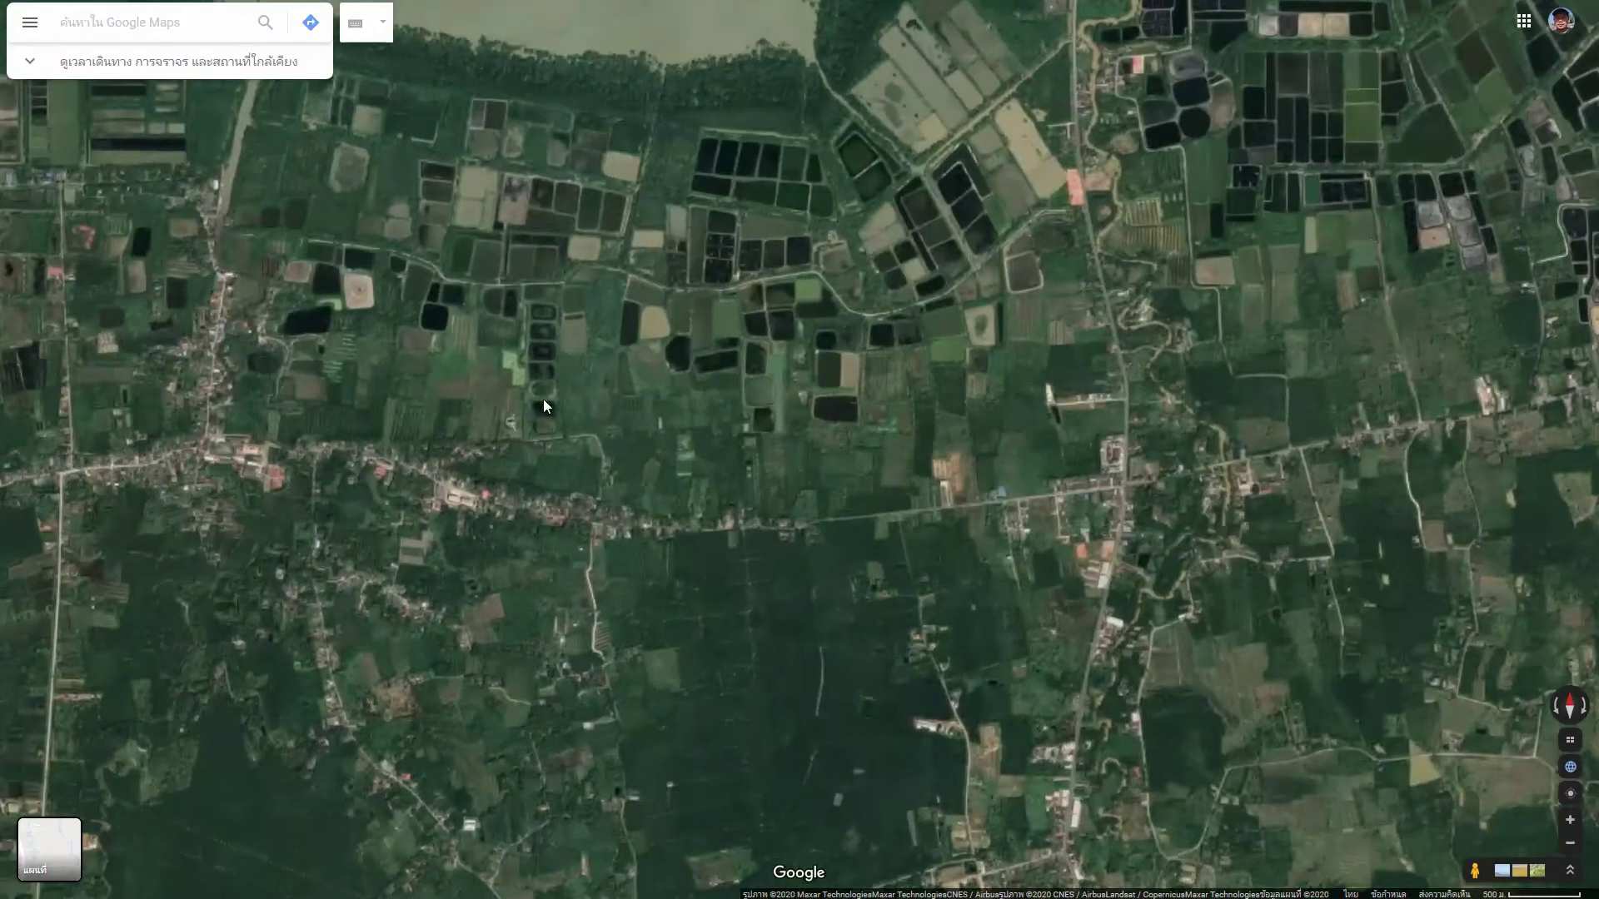
pyautogui.scroll(1, 446, 475)
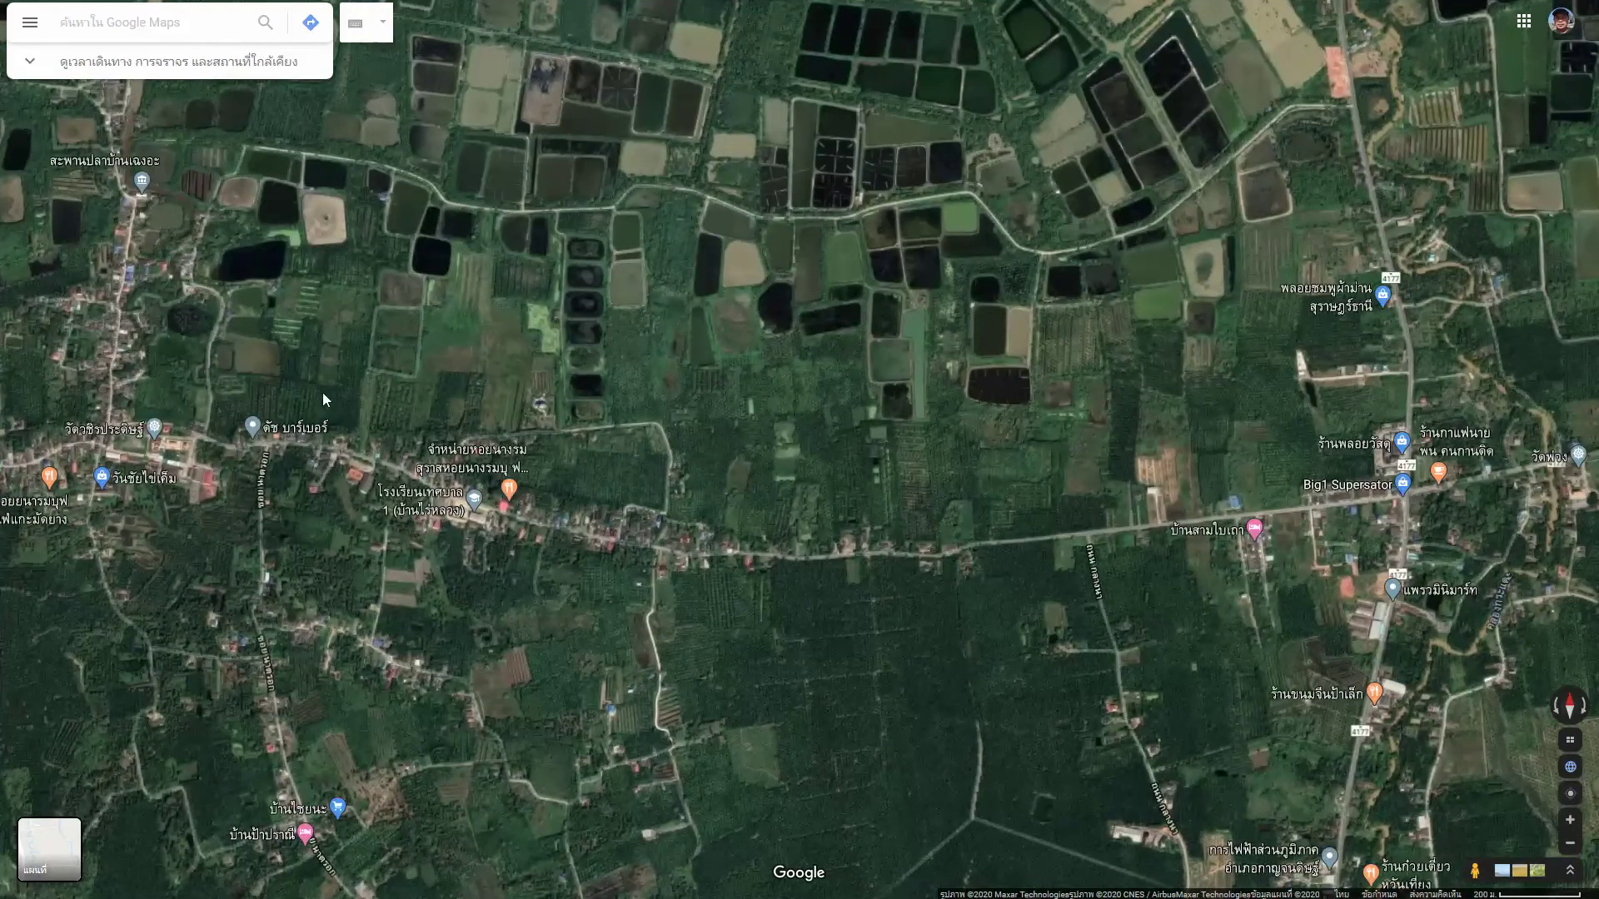
pyautogui.scroll(2, 153, 345)
pyautogui.moveTo(208, 265); pyautogui.dragTo(521, 431)
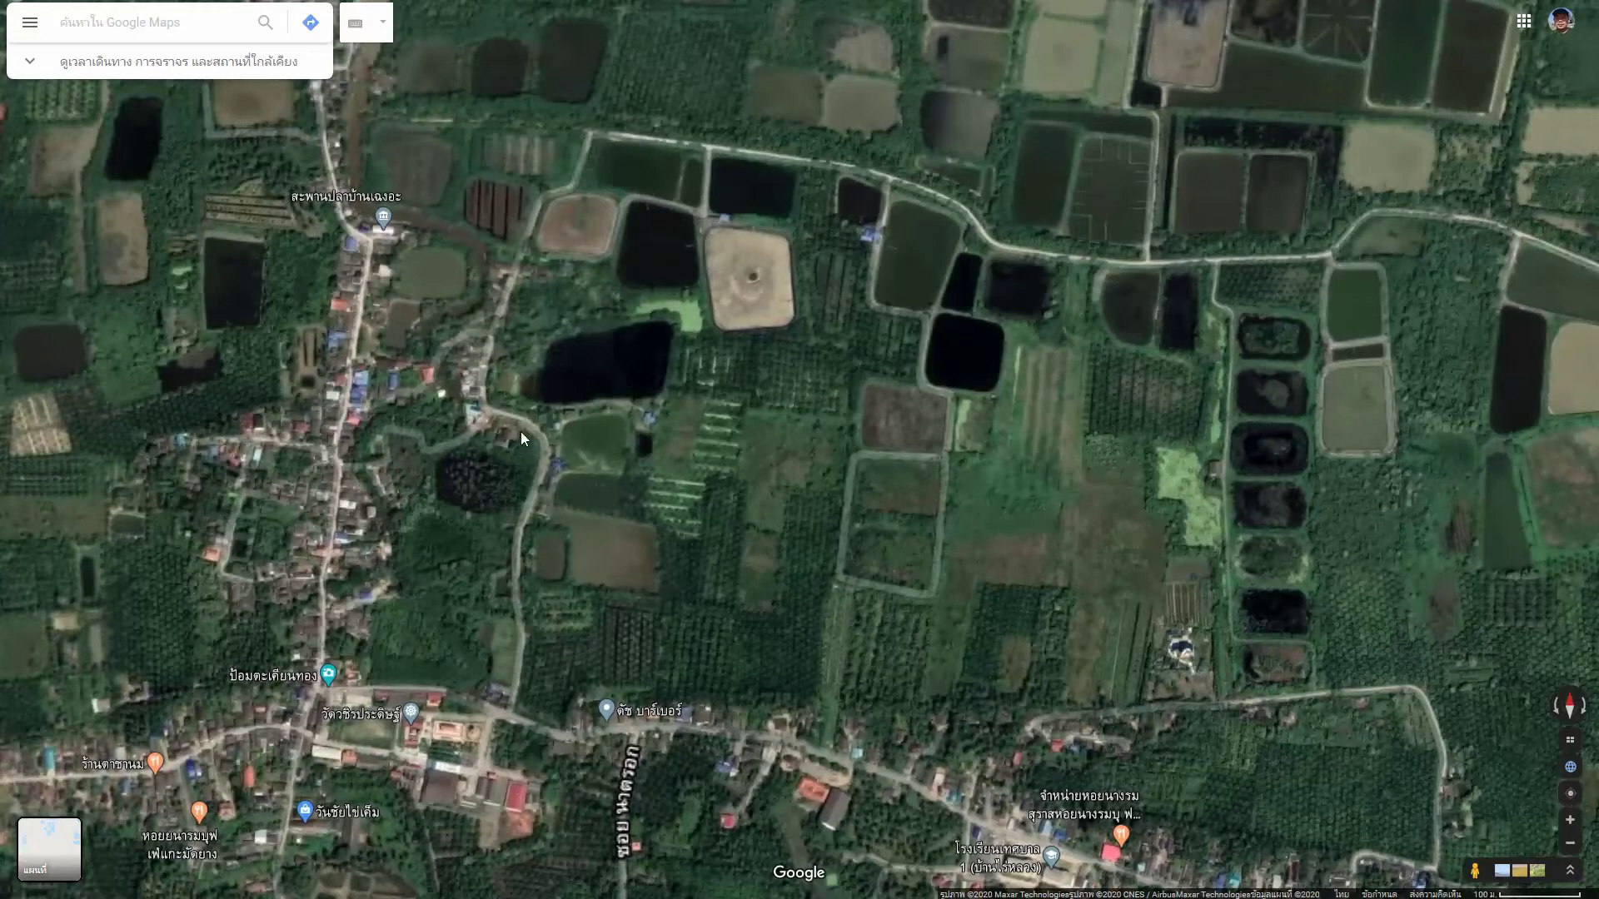
pyautogui.scroll(1, 495, 546)
pyautogui.scroll(1, 500, 548)
pyautogui.scroll(1, 506, 547)
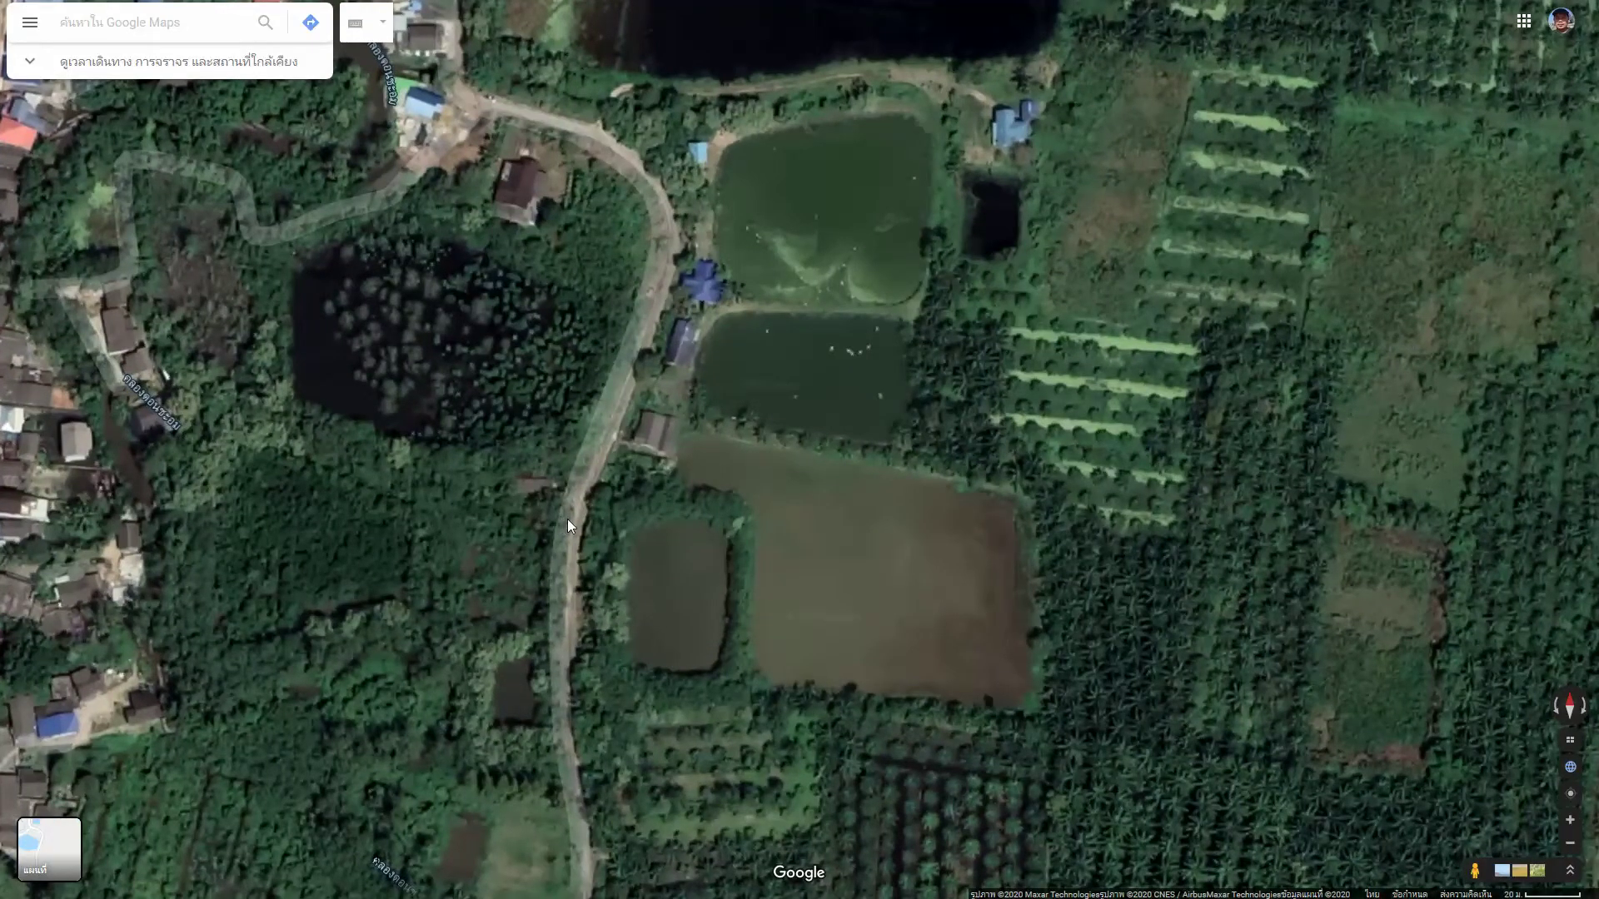
pyautogui.moveTo(542, 574); pyautogui.dragTo(492, 375)
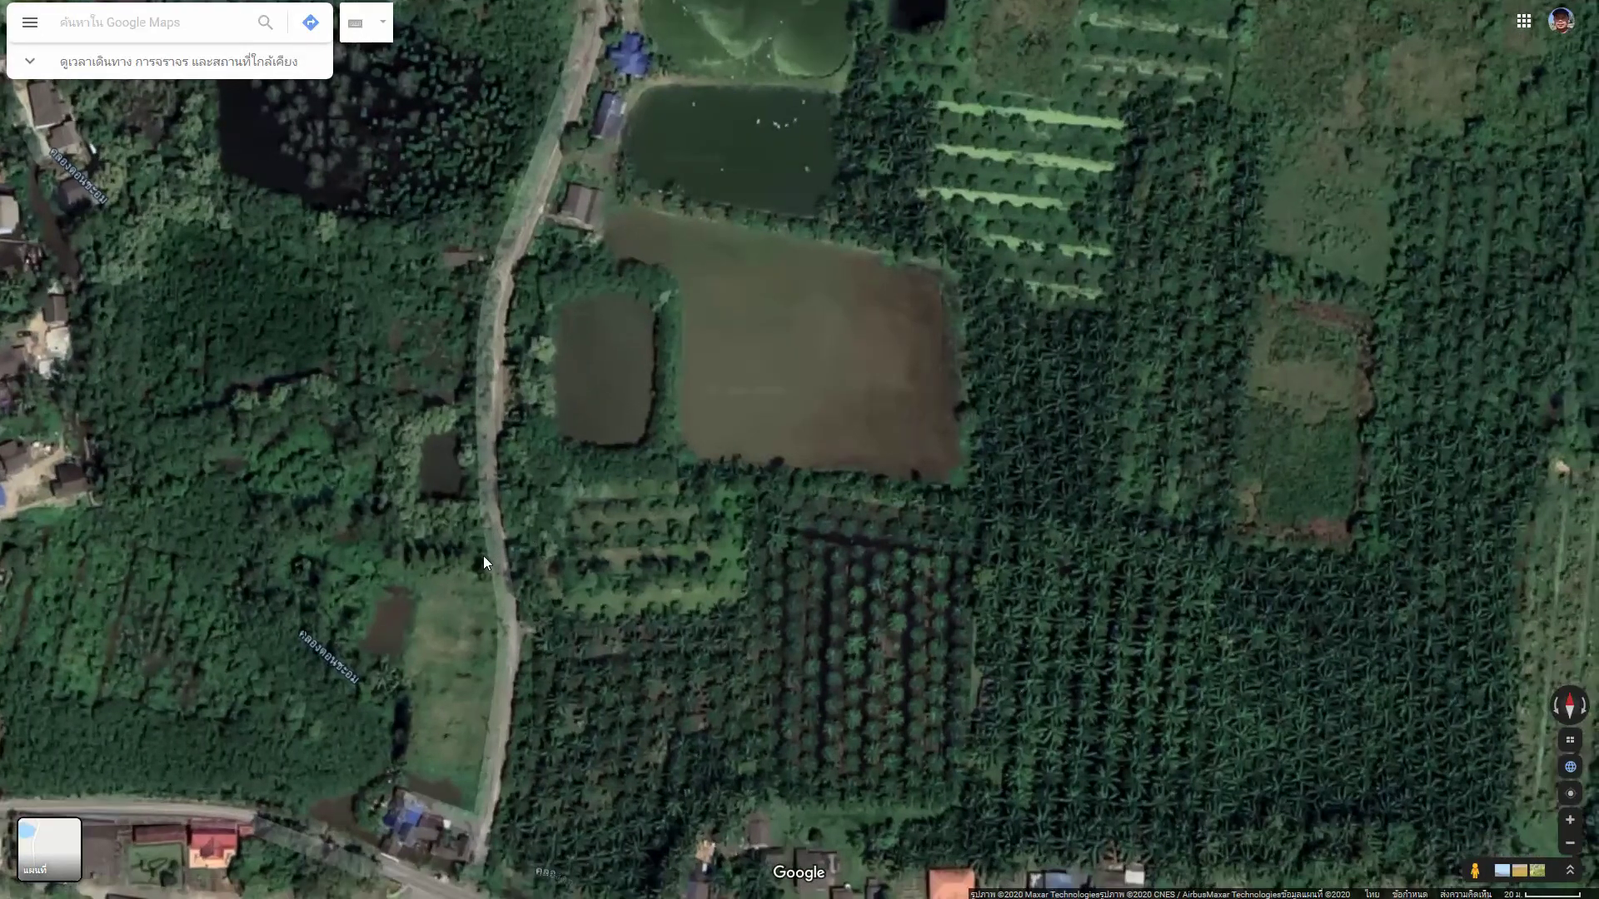
pyautogui.scroll(1, 496, 558)
pyautogui.scroll(1, 496, 561)
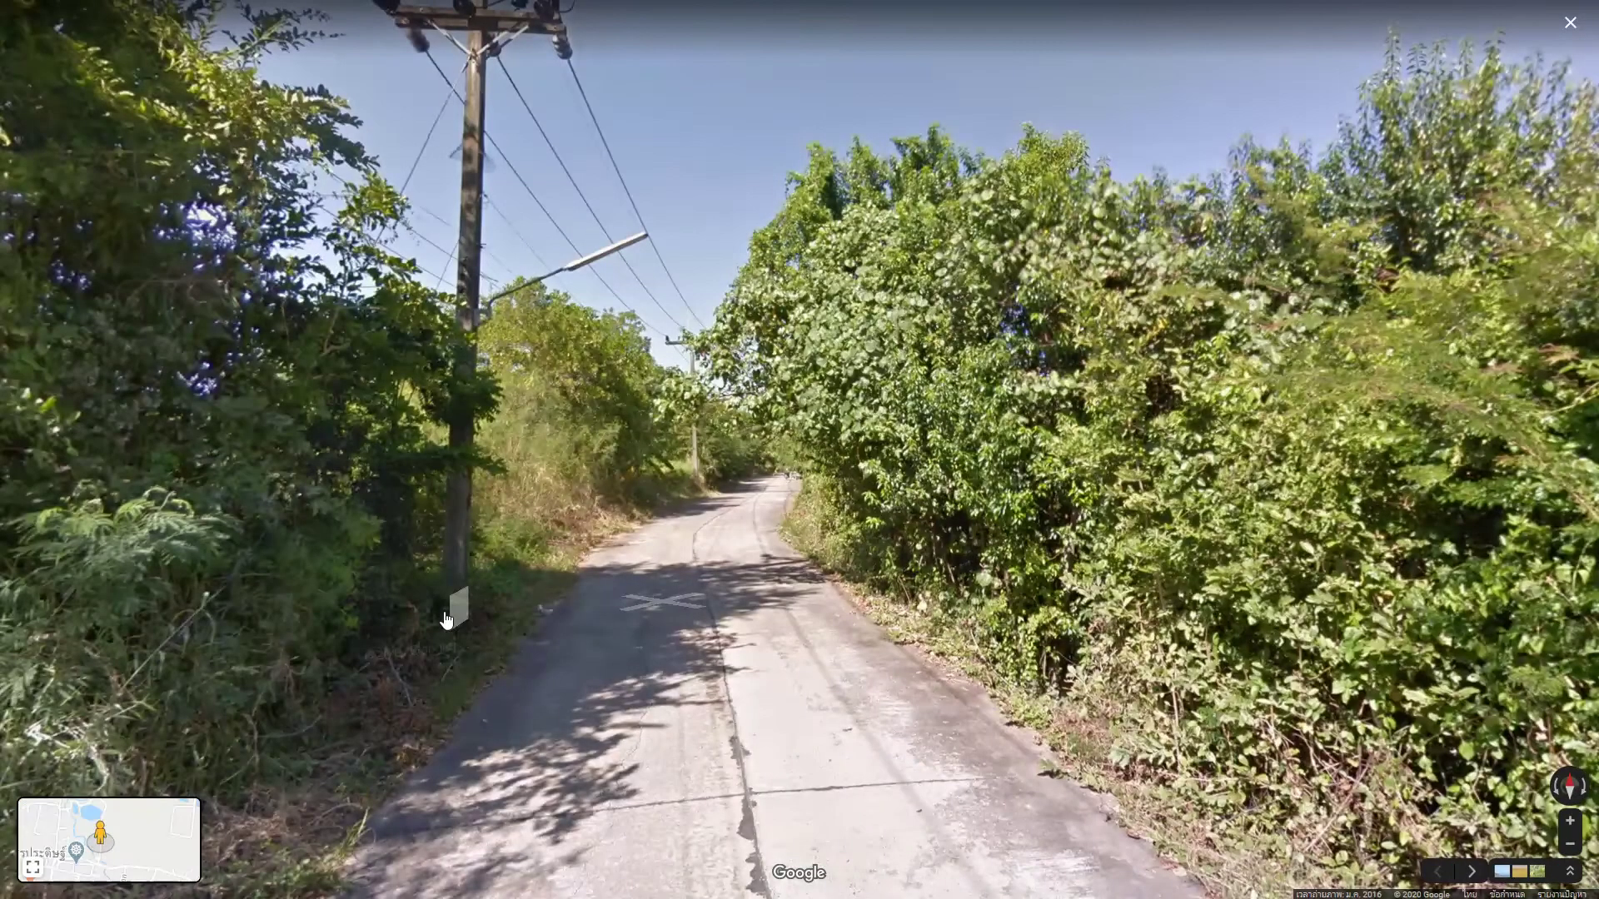
# Step: Walk along the concrete road in Street View, then return and drop a pin on it
pyautogui.click(449, 612)
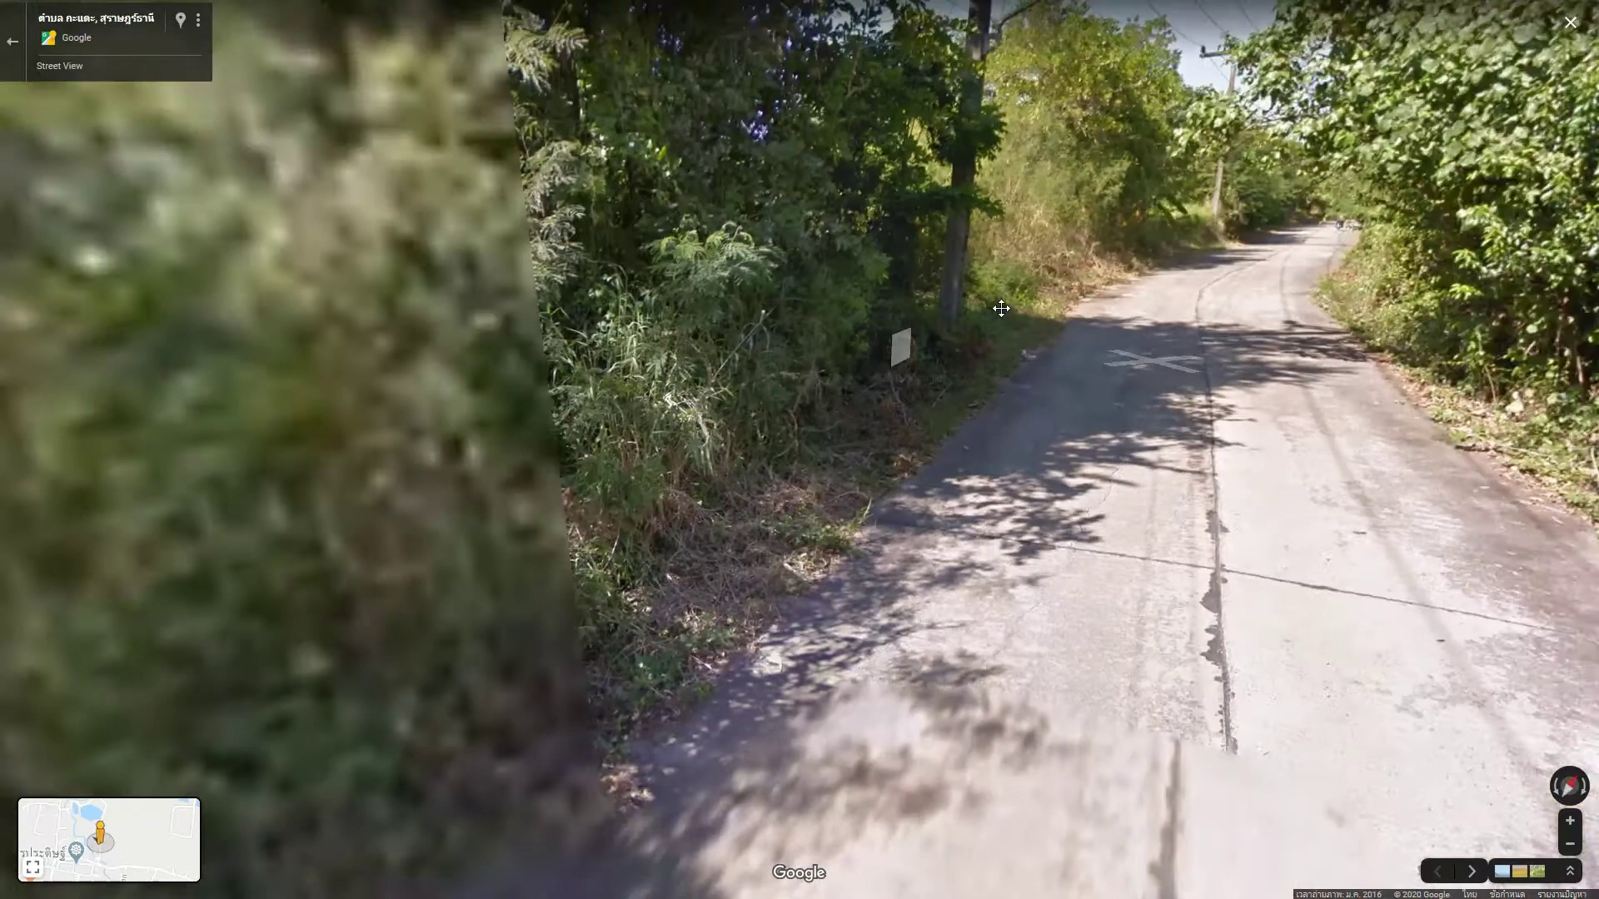
pyautogui.click(290, 587)
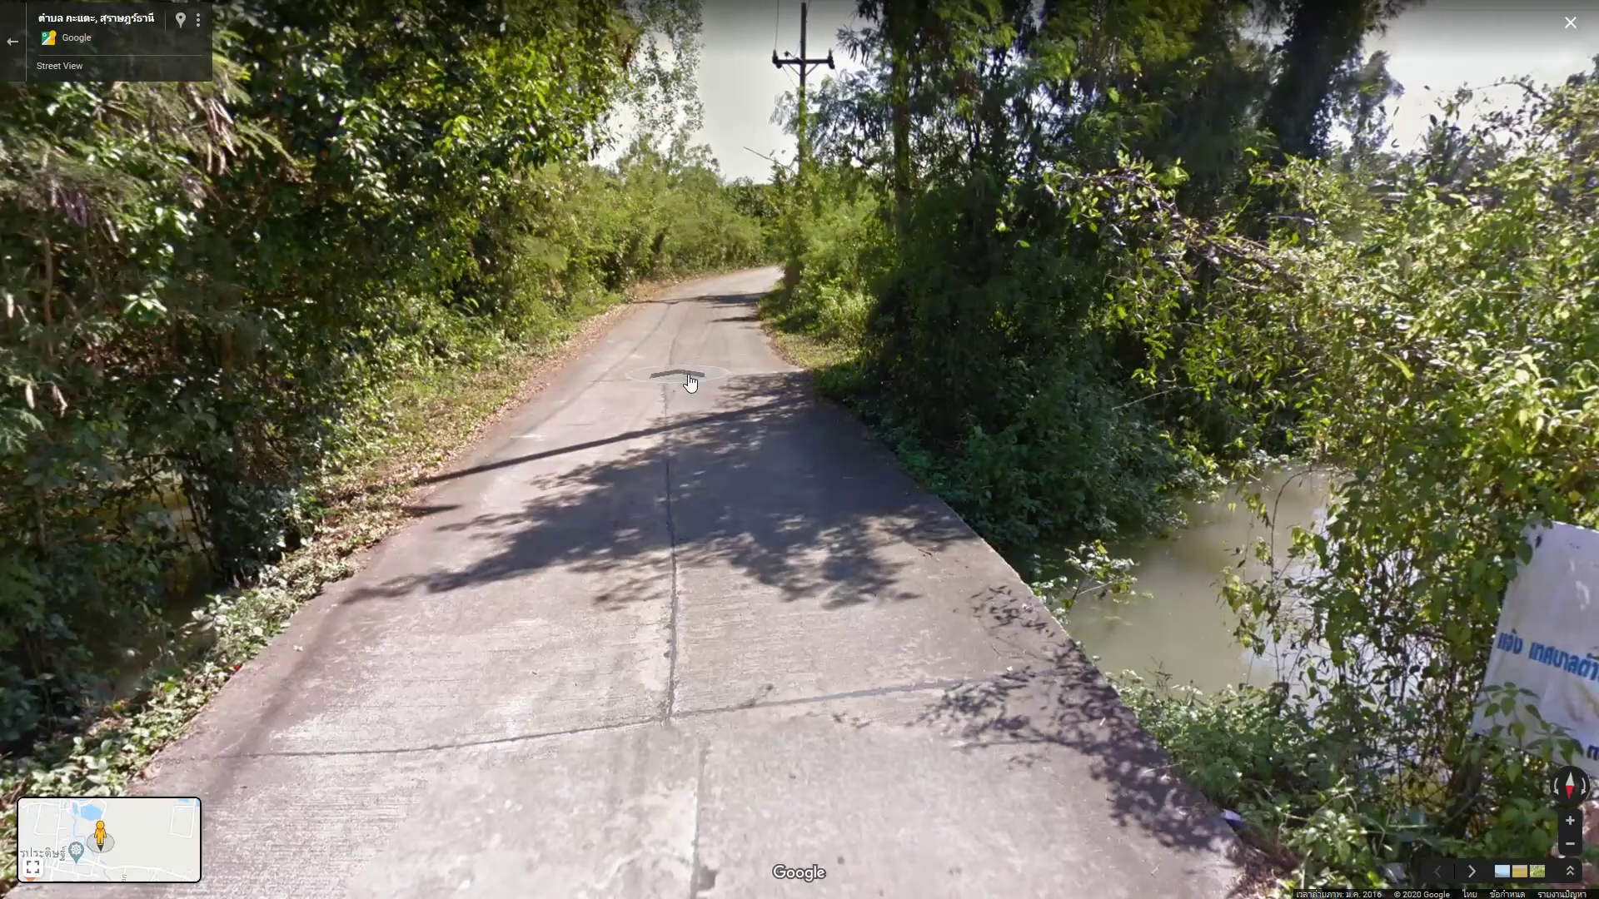
pyautogui.click(681, 379)
pyautogui.click(1160, 571)
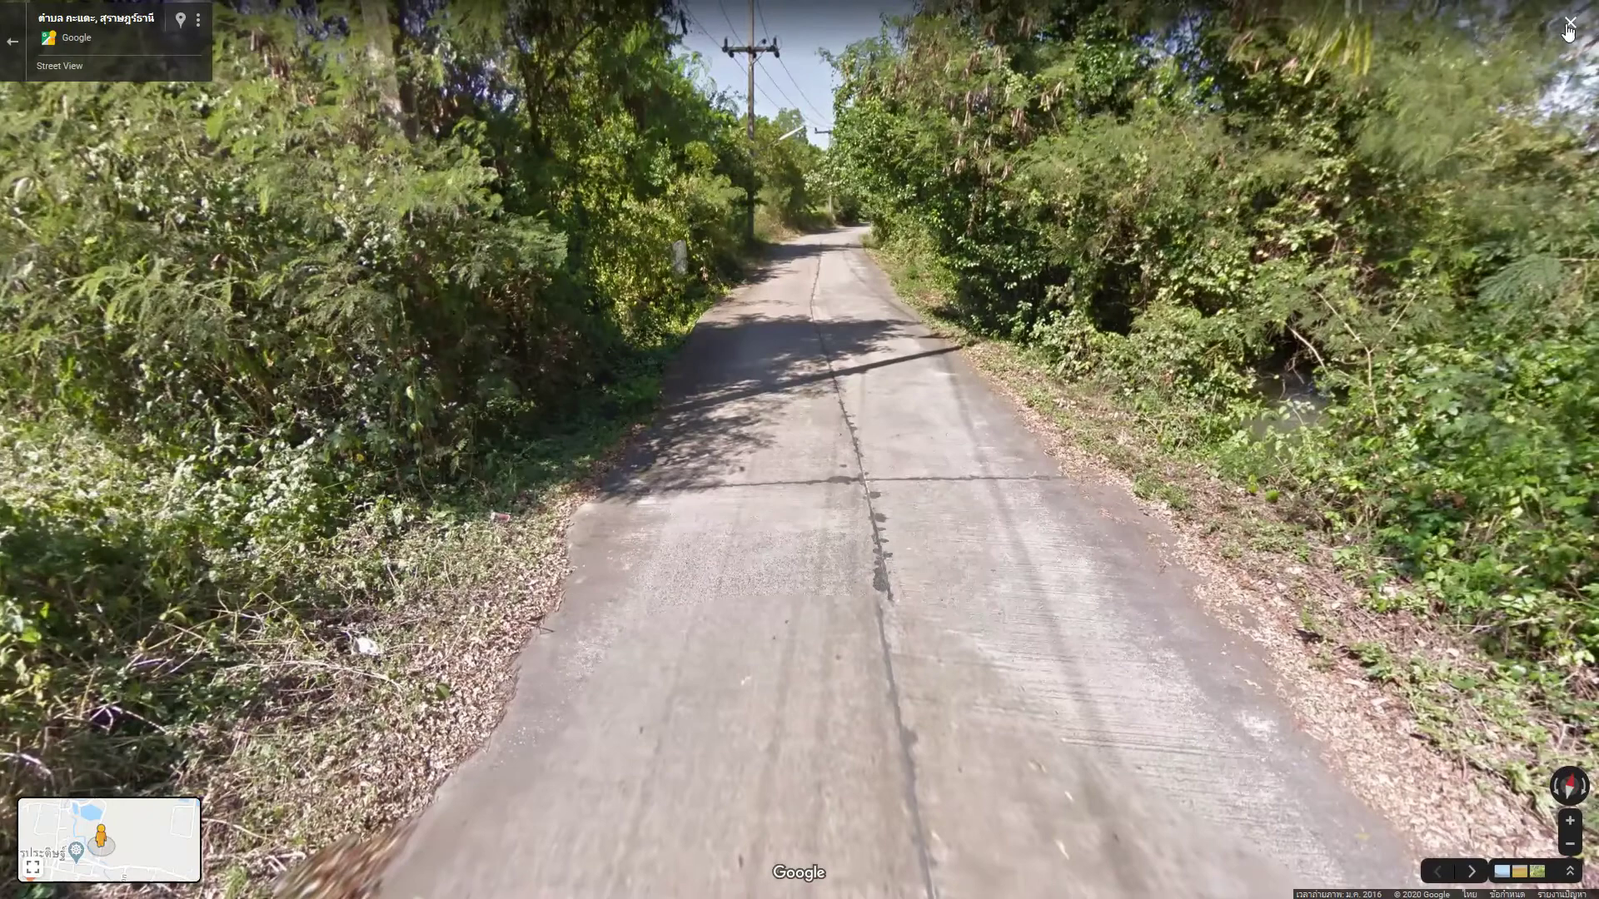
pyautogui.click(1569, 22)
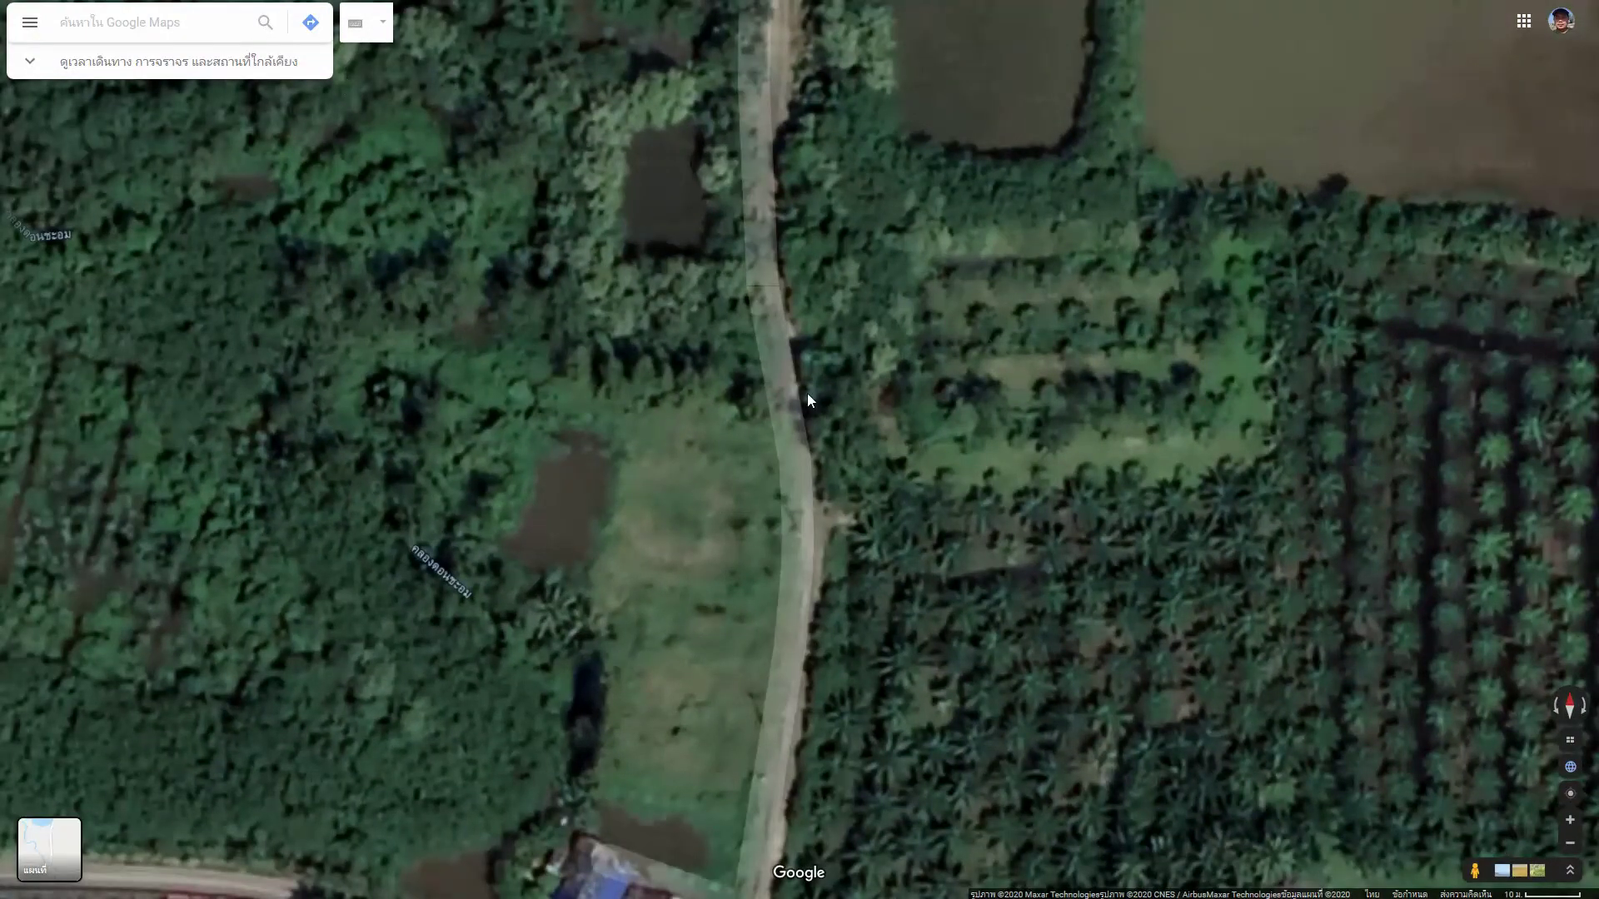
pyautogui.click(784, 379)
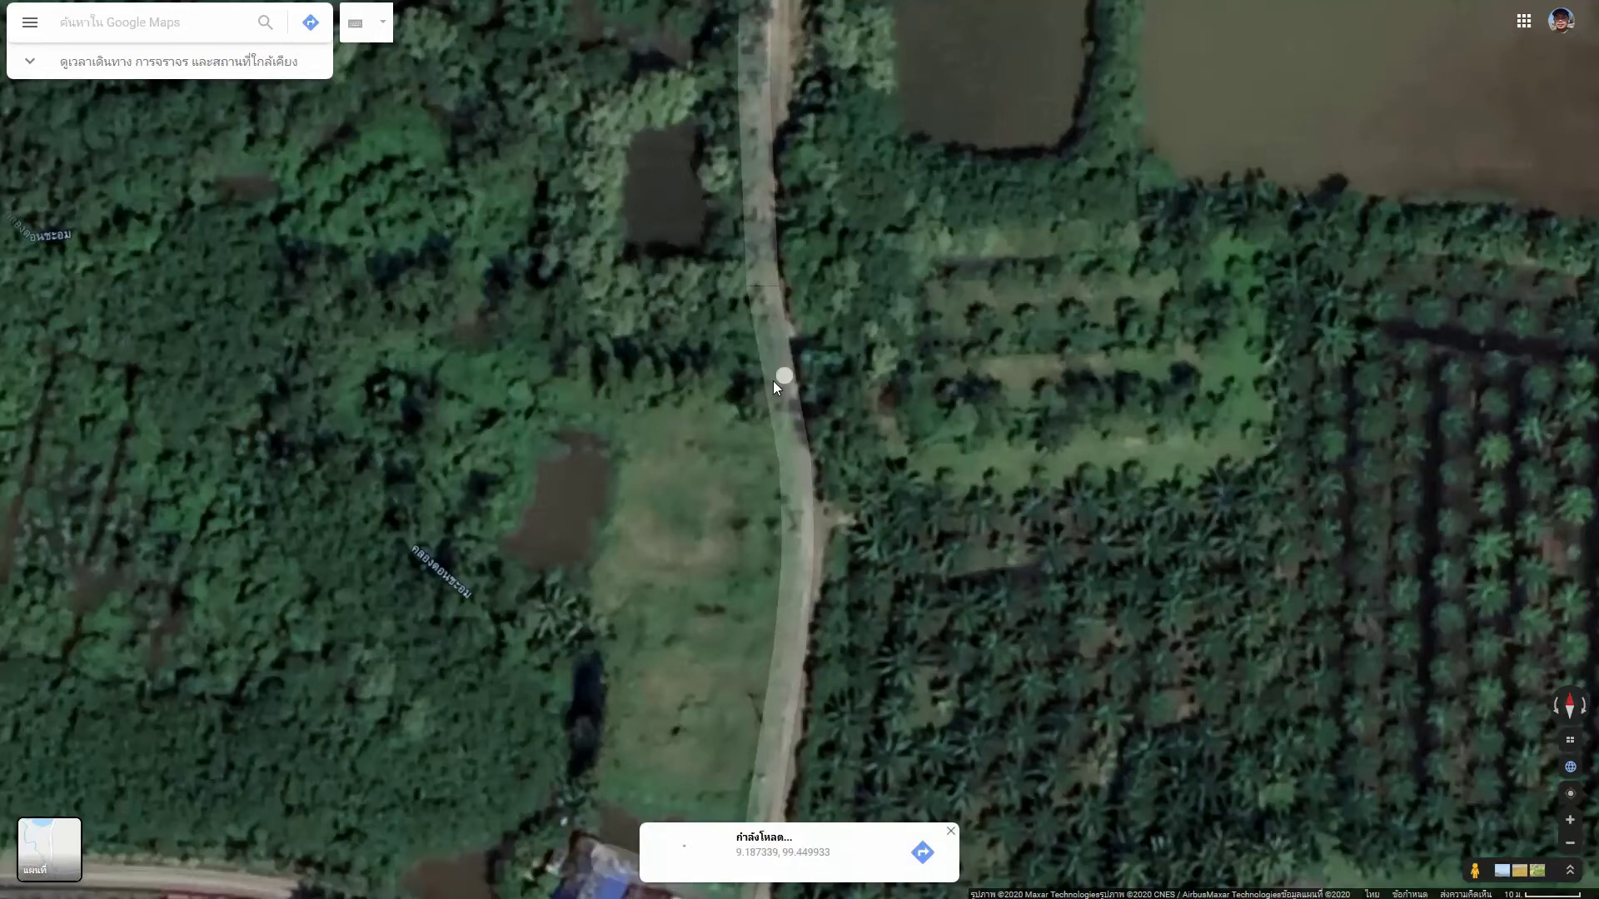
# Step: Start directions from the pinned road spot and bring the river and coastline area into view
pyautogui.click(310, 22)
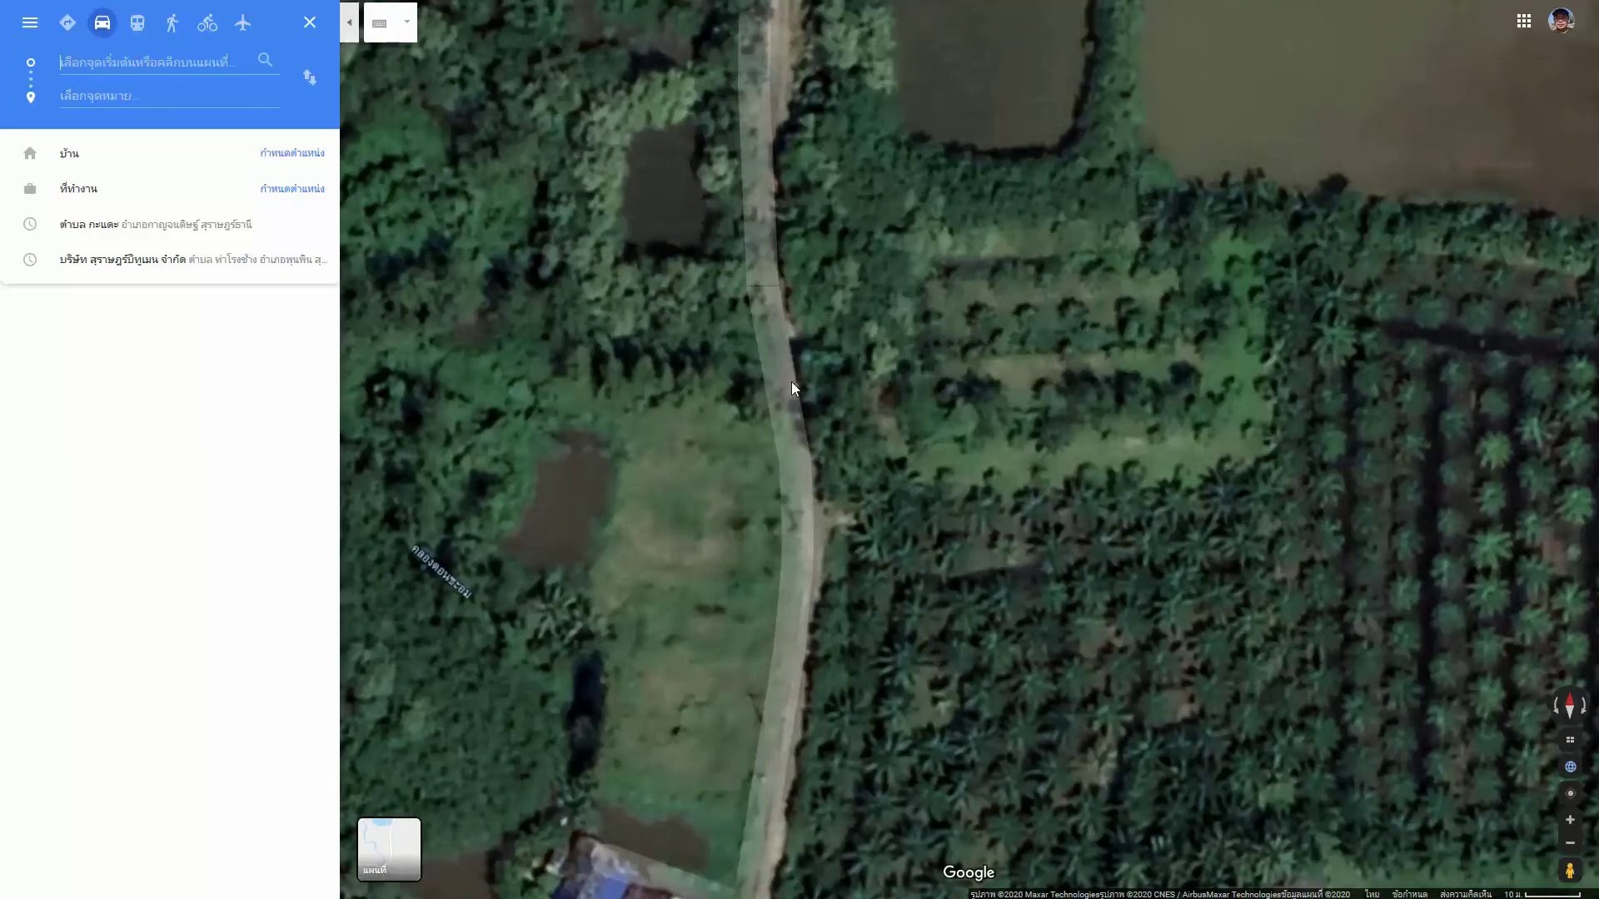
pyautogui.click(786, 403)
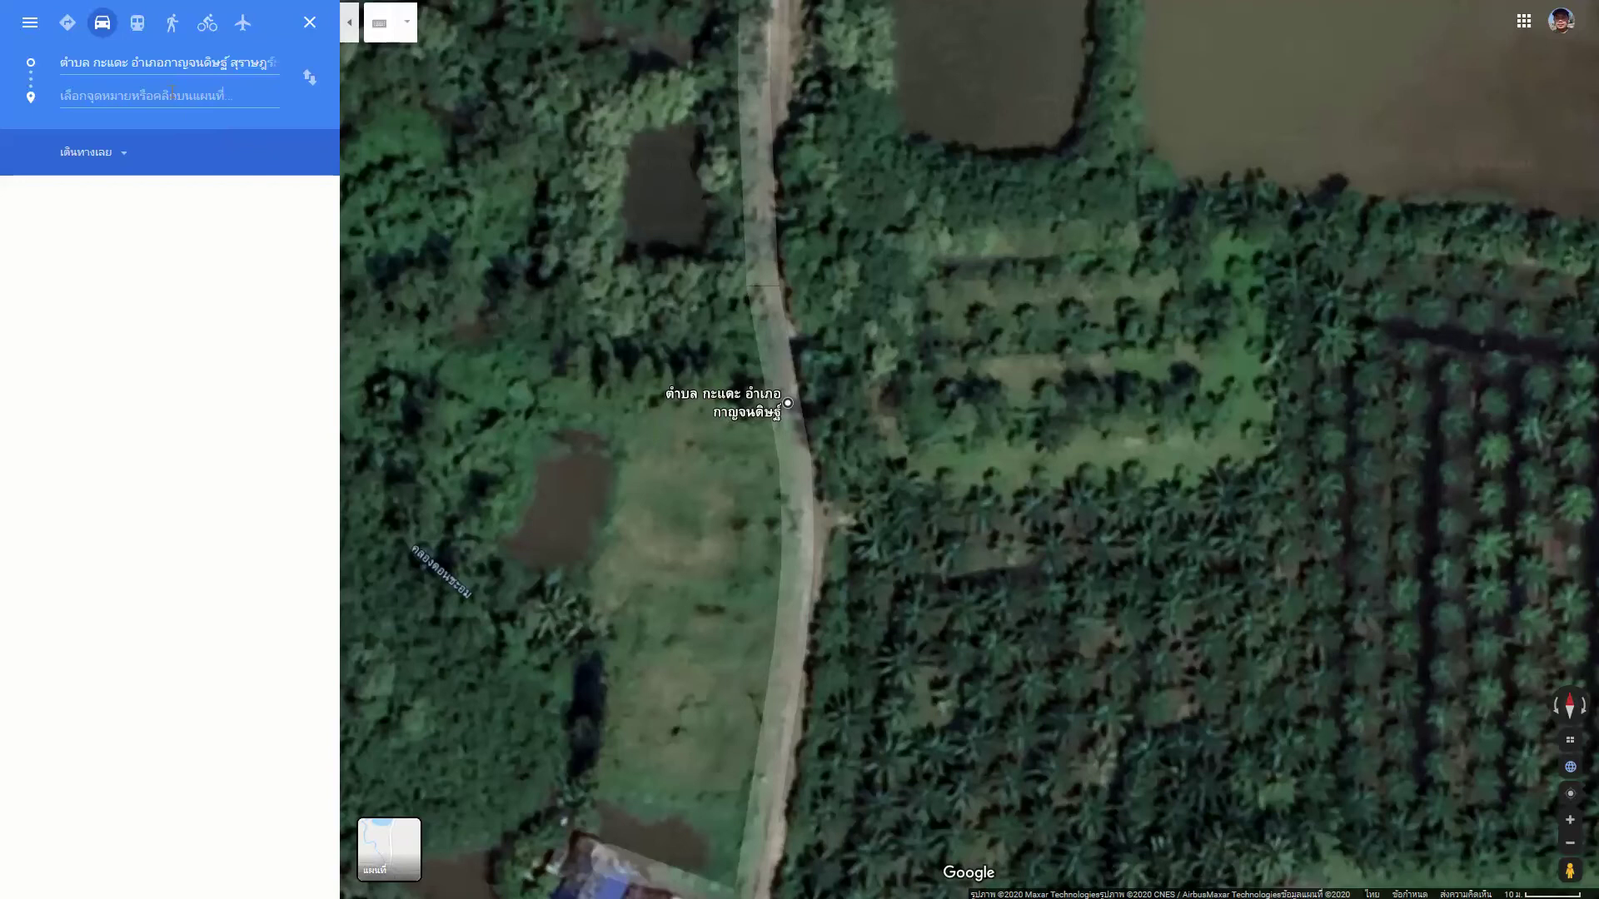
pyautogui.scroll(-1, 523, 511)
pyautogui.scroll(-2, 491, 461)
pyautogui.scroll(-2, 467, 450)
pyautogui.scroll(-1, 467, 407)
pyautogui.scroll(-1, 599, 528)
pyautogui.scroll(-1, 846, 286)
pyautogui.scroll(-1, 791, 238)
pyautogui.moveTo(791, 237); pyautogui.dragTo(374, 681)
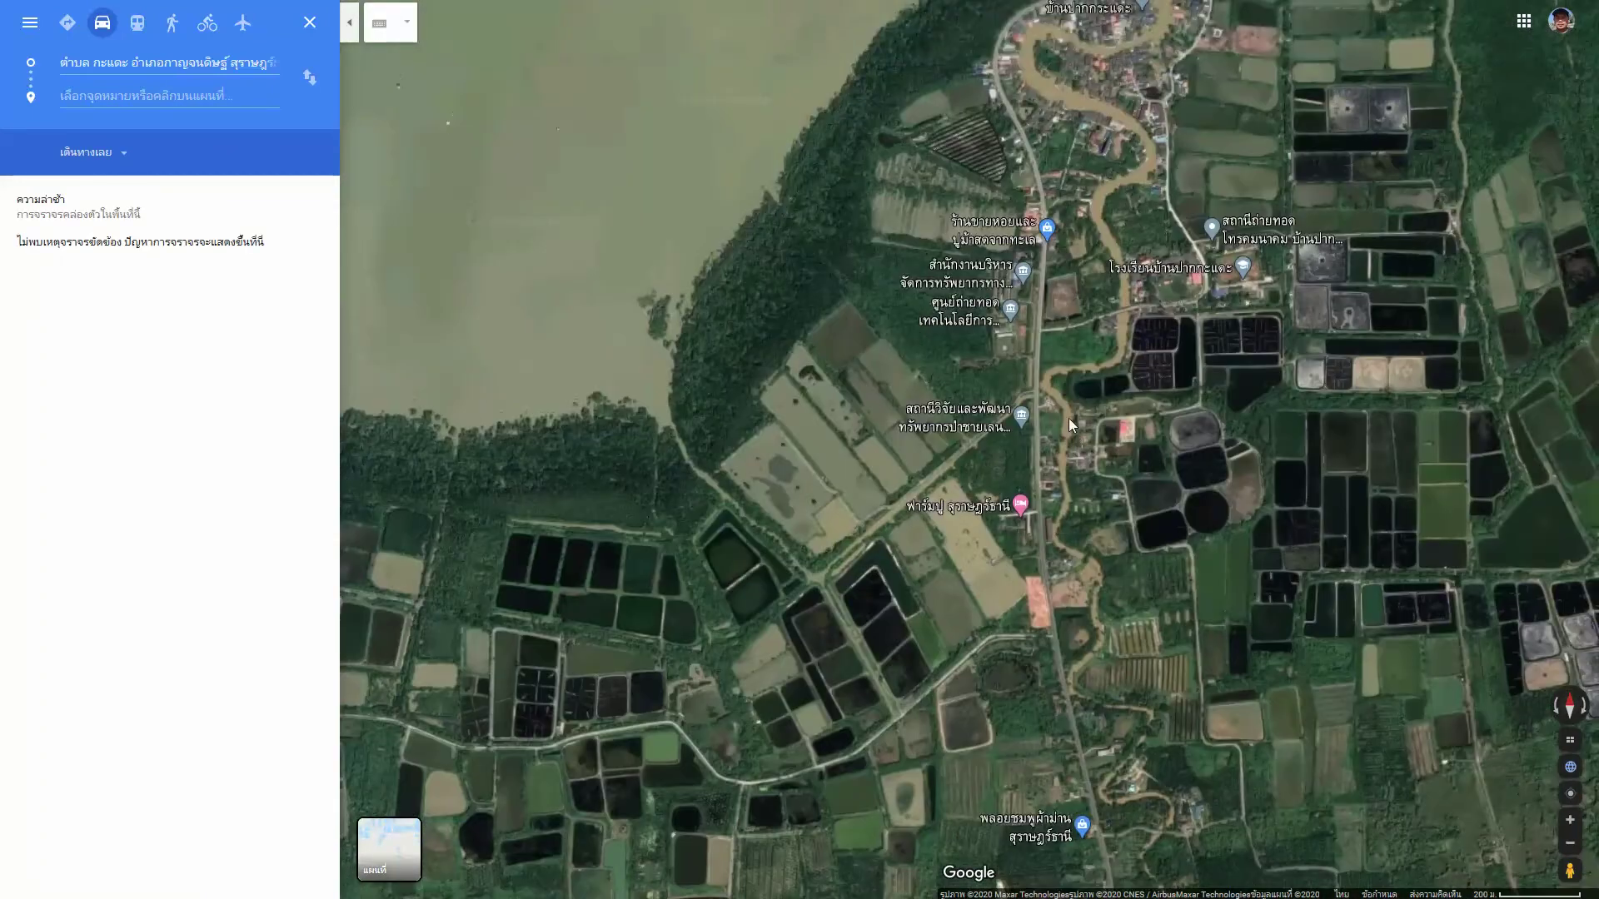
# Step: Set the destination on road 4177, giving 4.5 km and 4.1 km route options
pyautogui.scroll(1, 1057, 420)
pyautogui.scroll(1, 1045, 425)
pyautogui.scroll(1, 1043, 429)
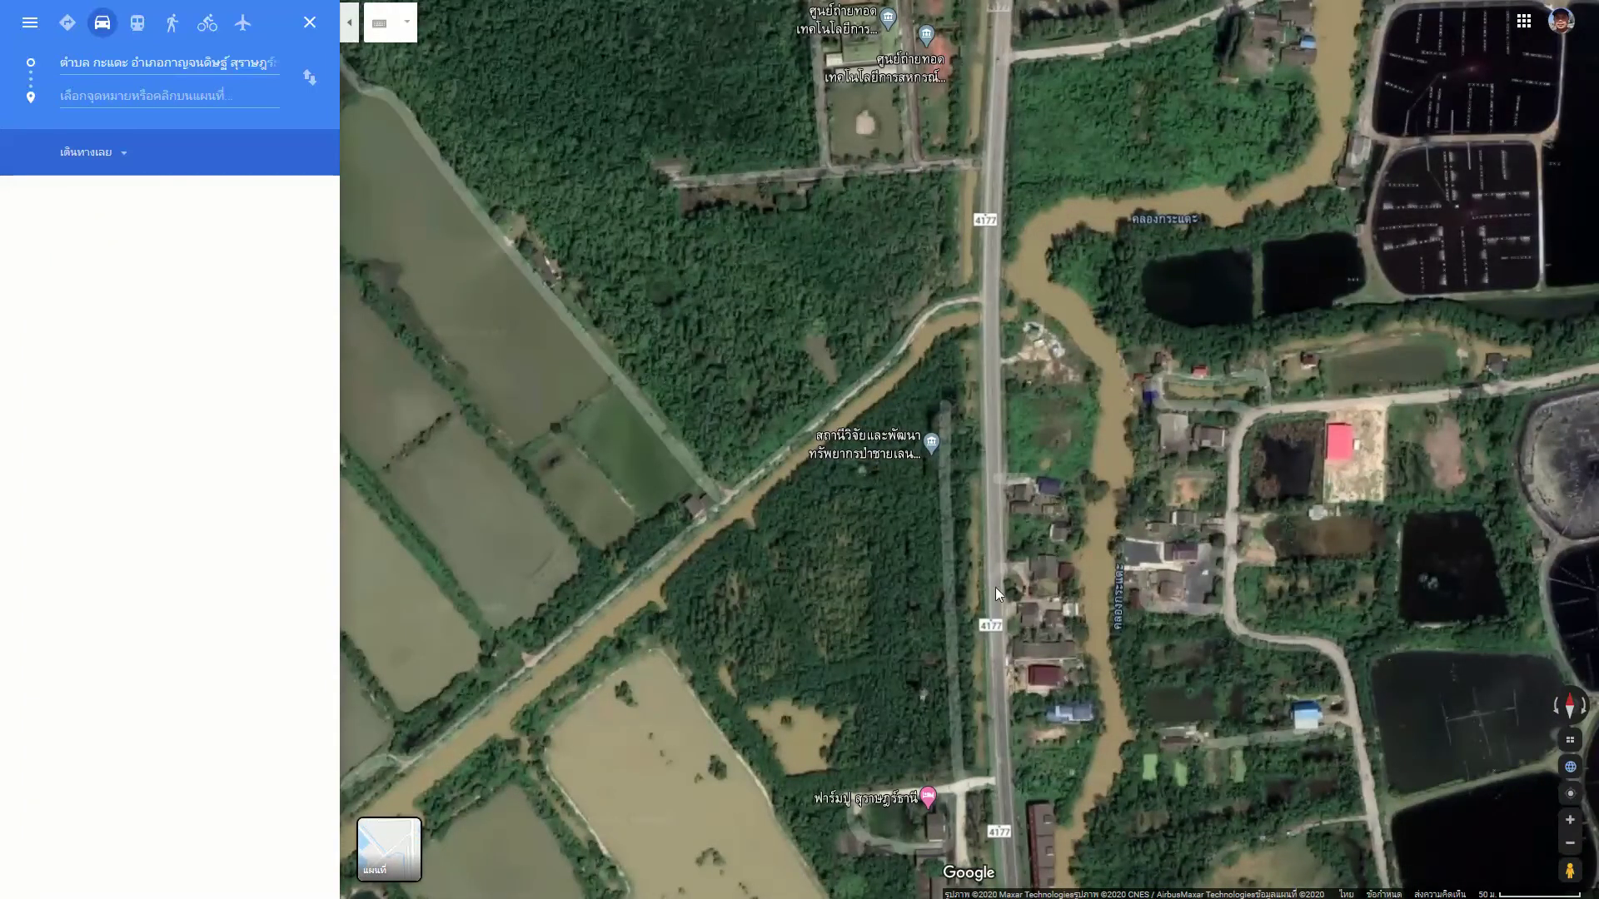
pyautogui.click(994, 728)
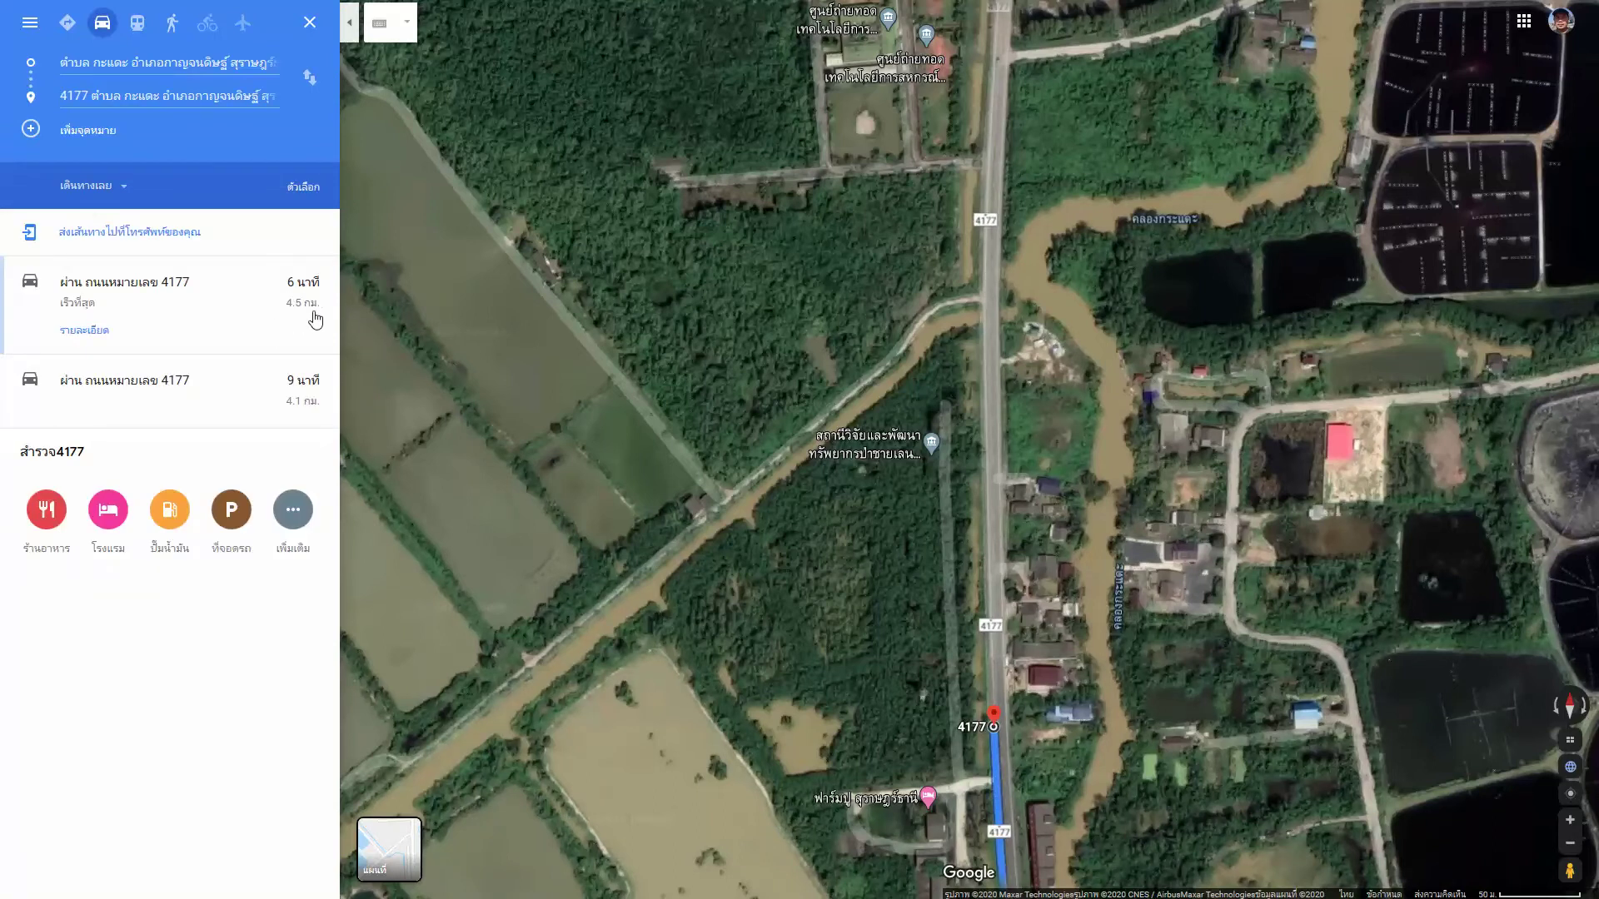
pyautogui.scroll(-3, 731, 242)
pyautogui.scroll(-2, 724, 242)
pyautogui.scroll(-1, 708, 412)
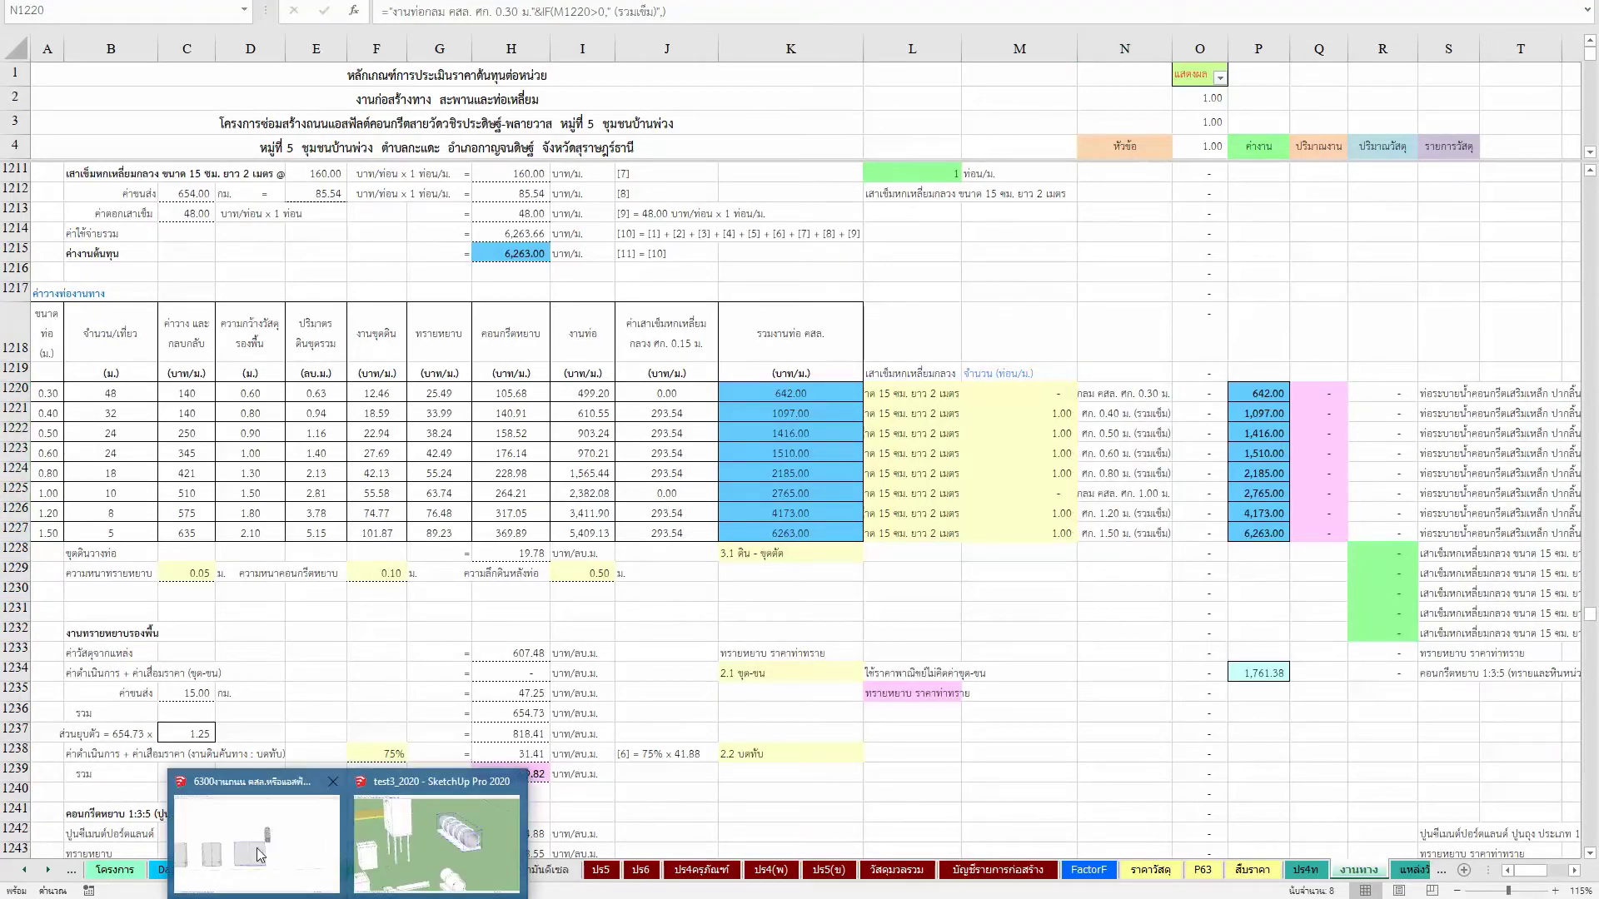
# Step: Back in SketchUp, set the road component's haul distance to 4 km
pyautogui.click(267, 853)
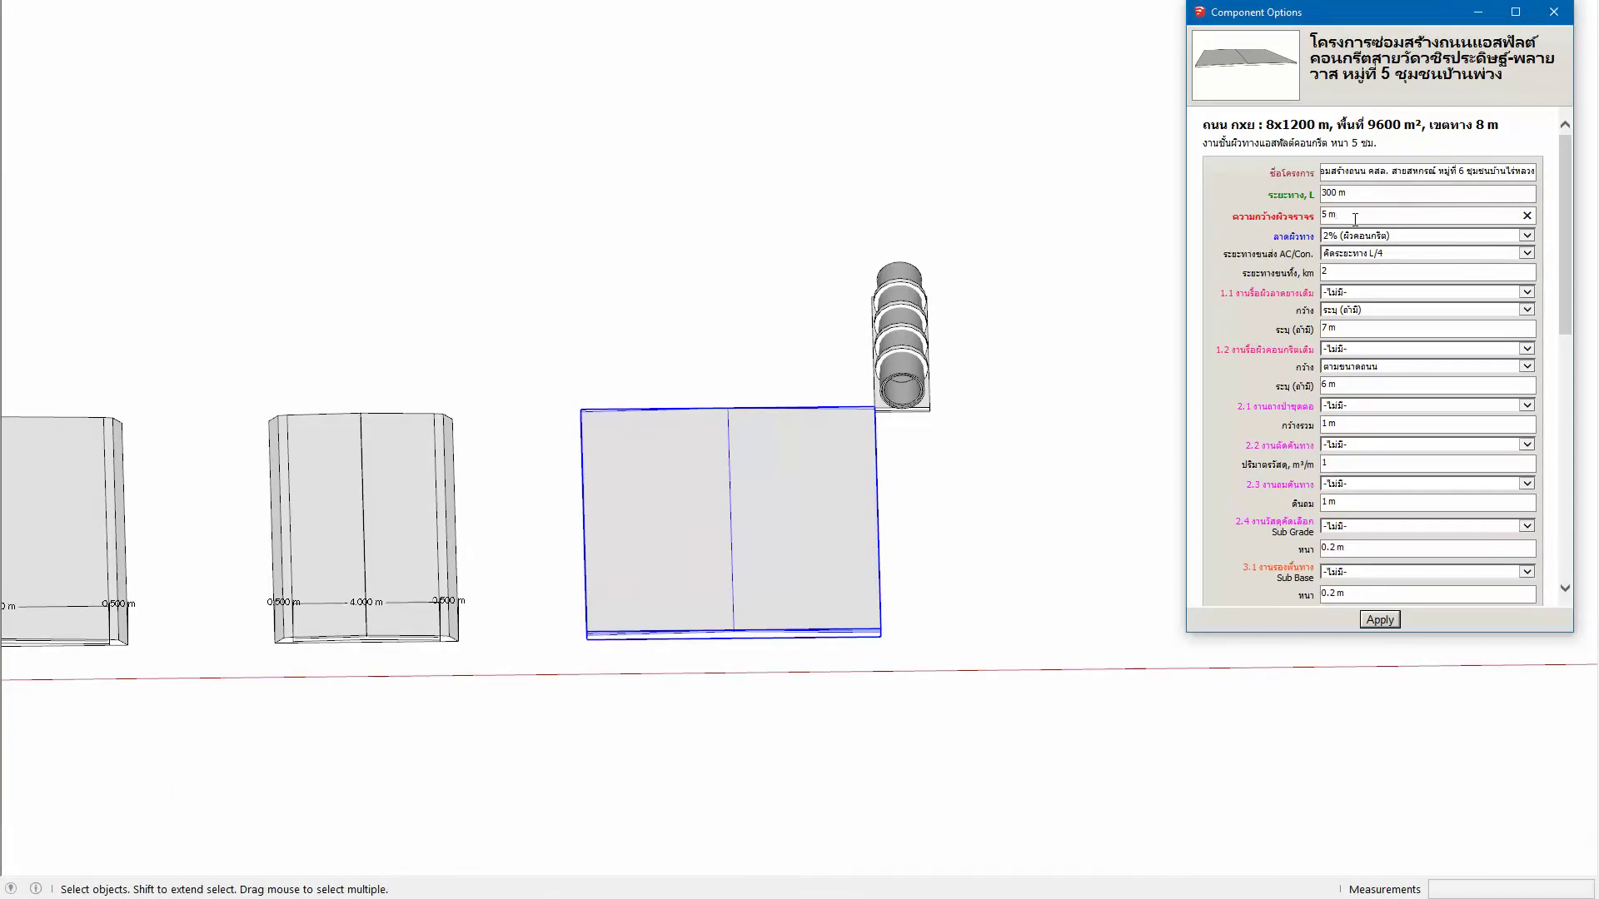
pyautogui.doubleClick(1364, 270)
pyautogui.write('4')
pyautogui.scroll(-1, 1366, 542)
pyautogui.scroll(-1, 1362, 551)
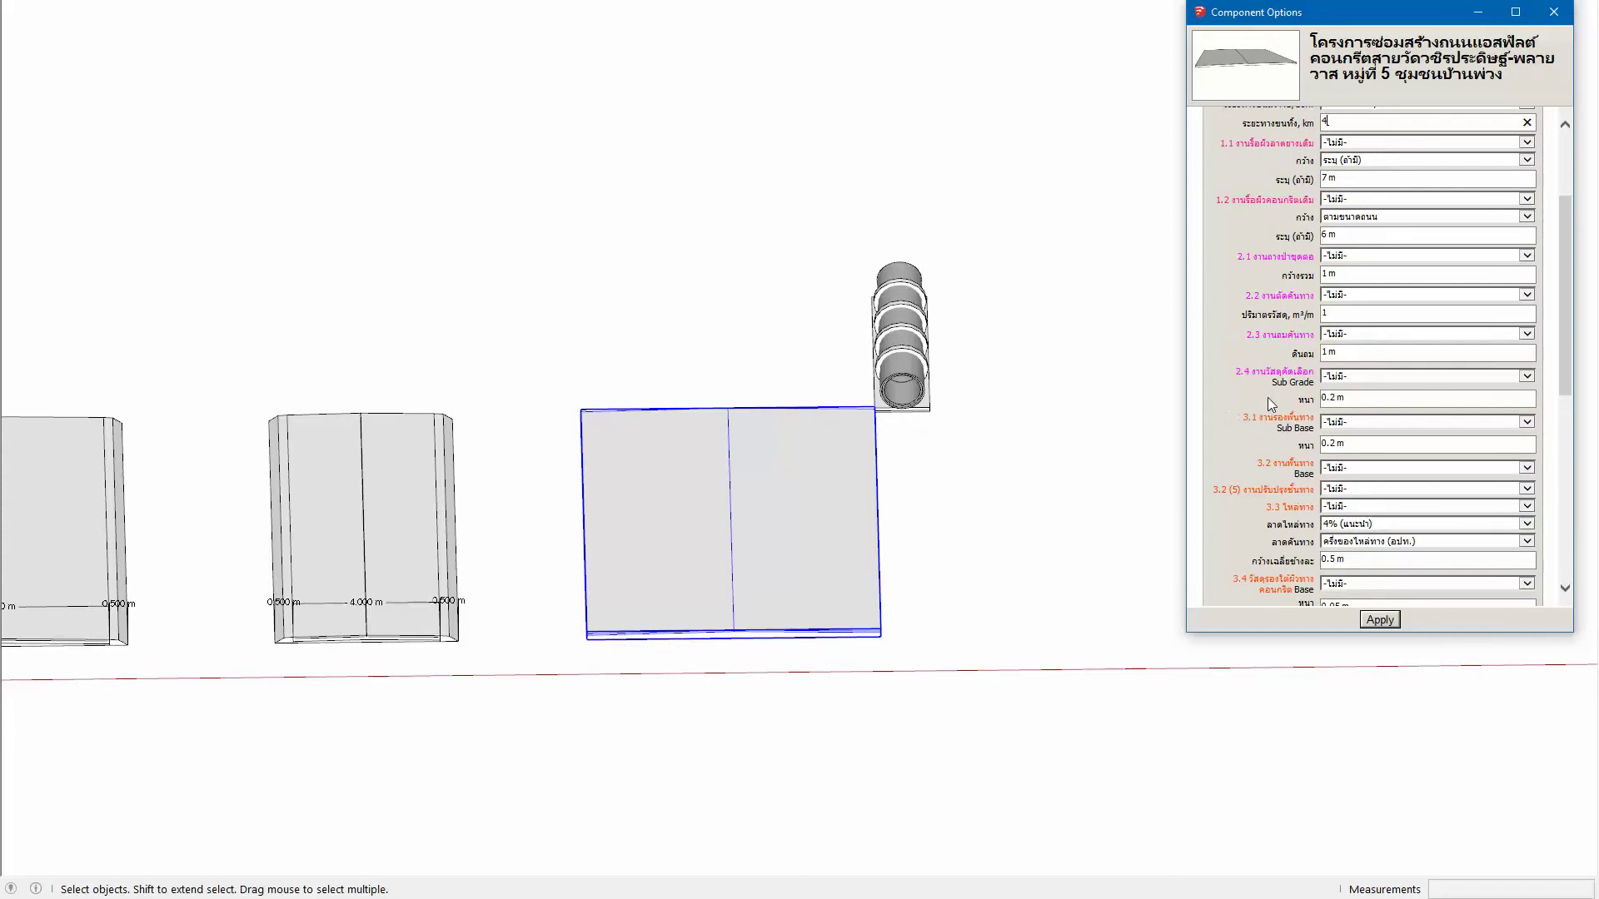
pyautogui.scroll(2, 1271, 398)
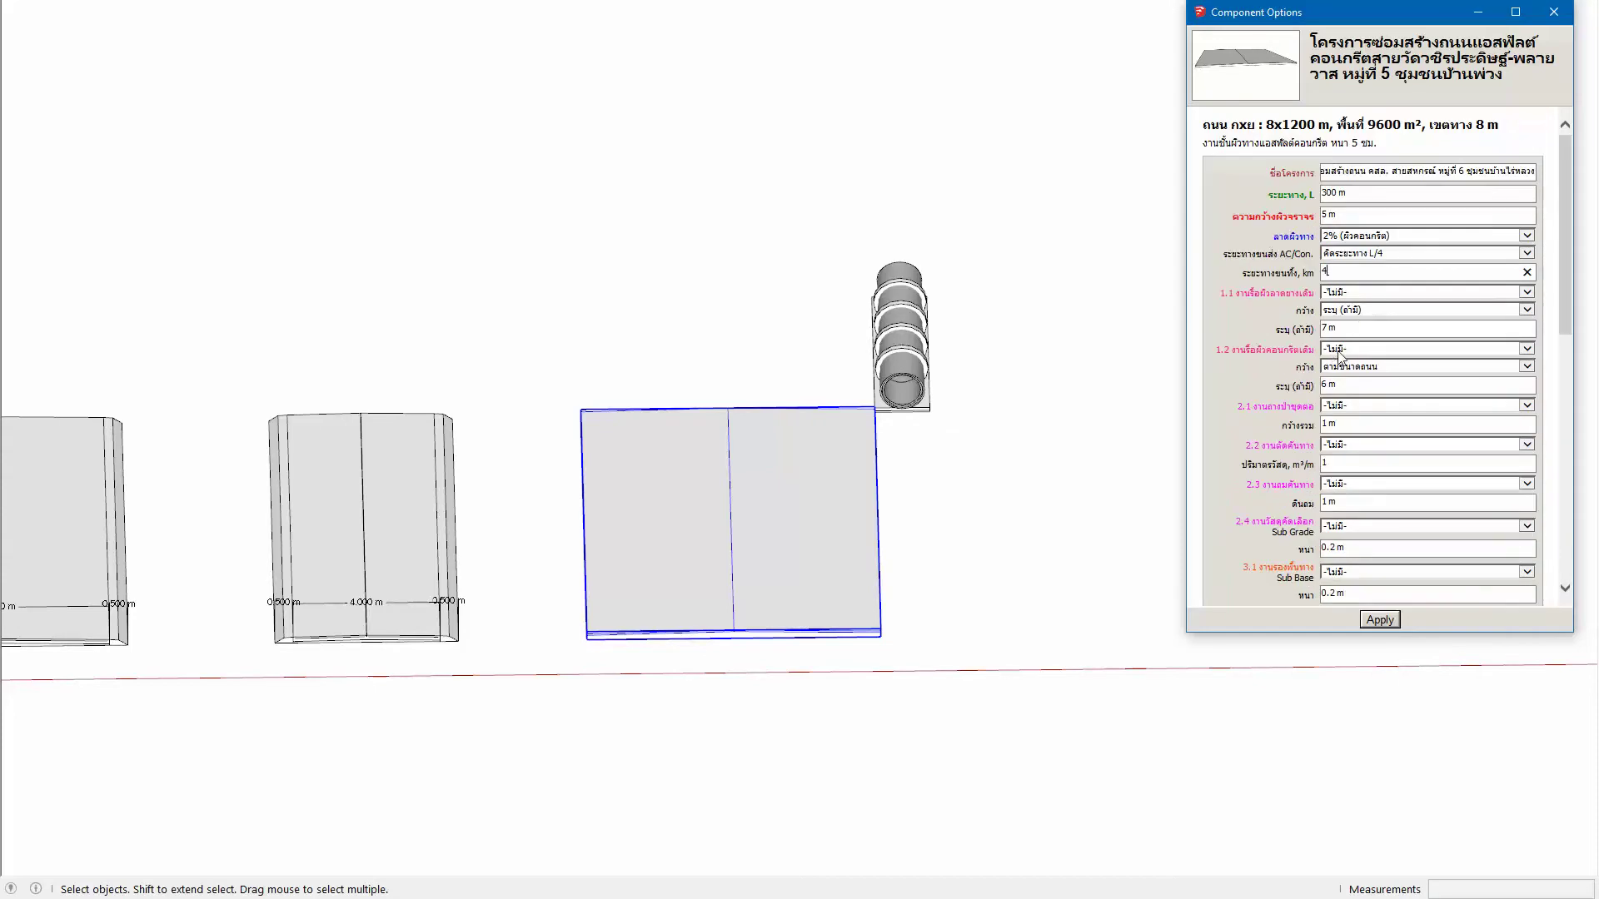
# Step: Set item 1.2 thickness to 0.15 m and review its width and layer settings
pyautogui.click(1357, 350)
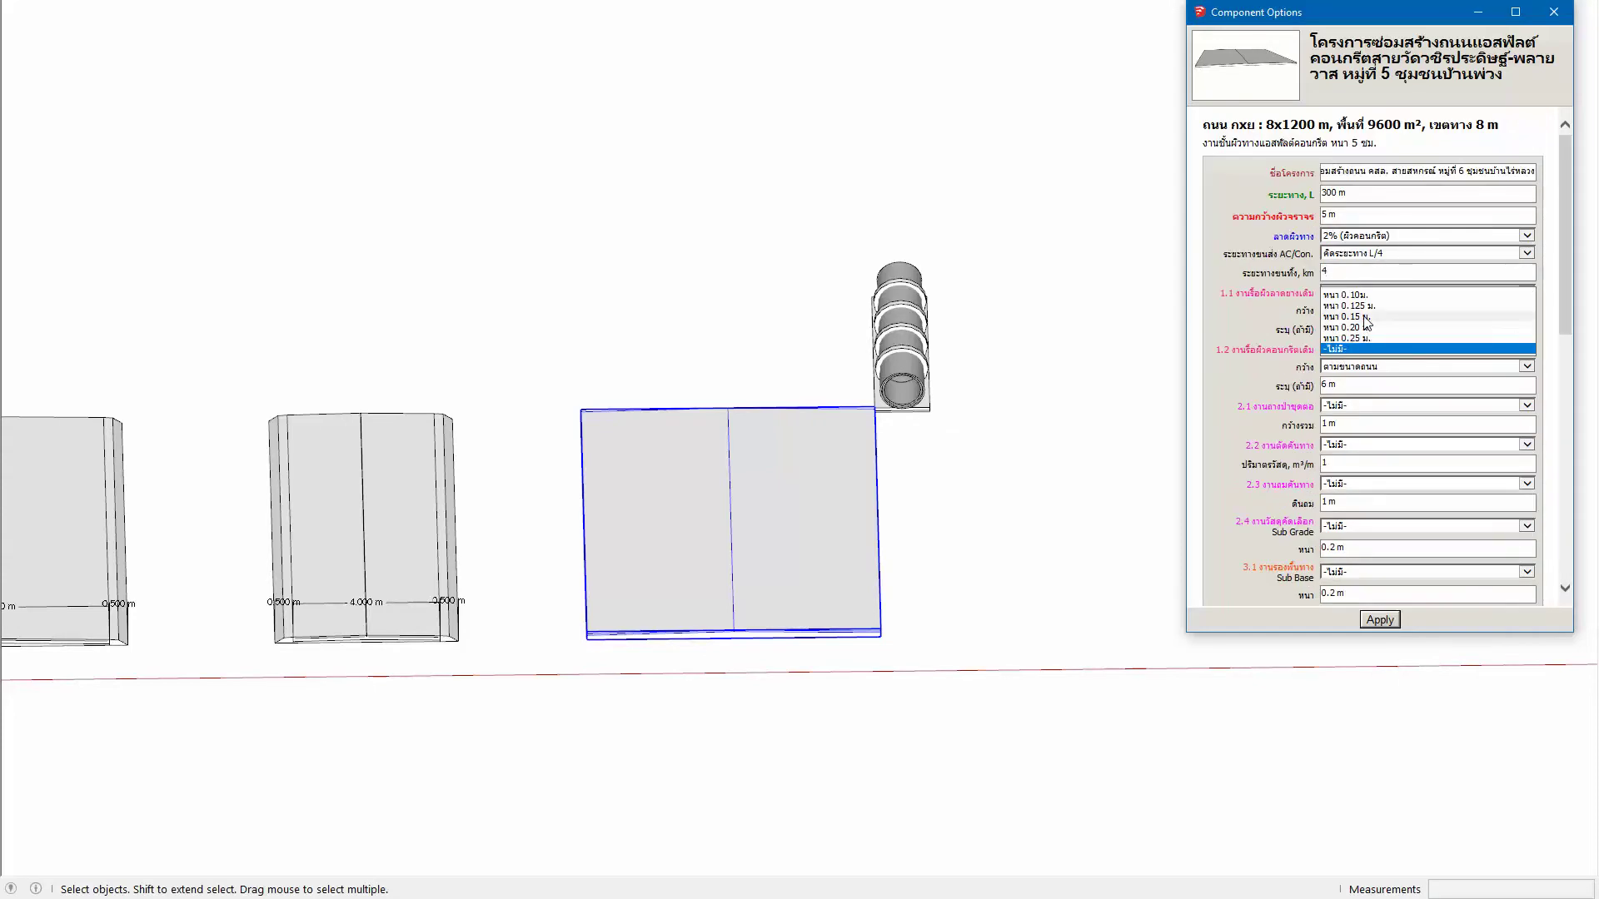
pyautogui.click(1365, 318)
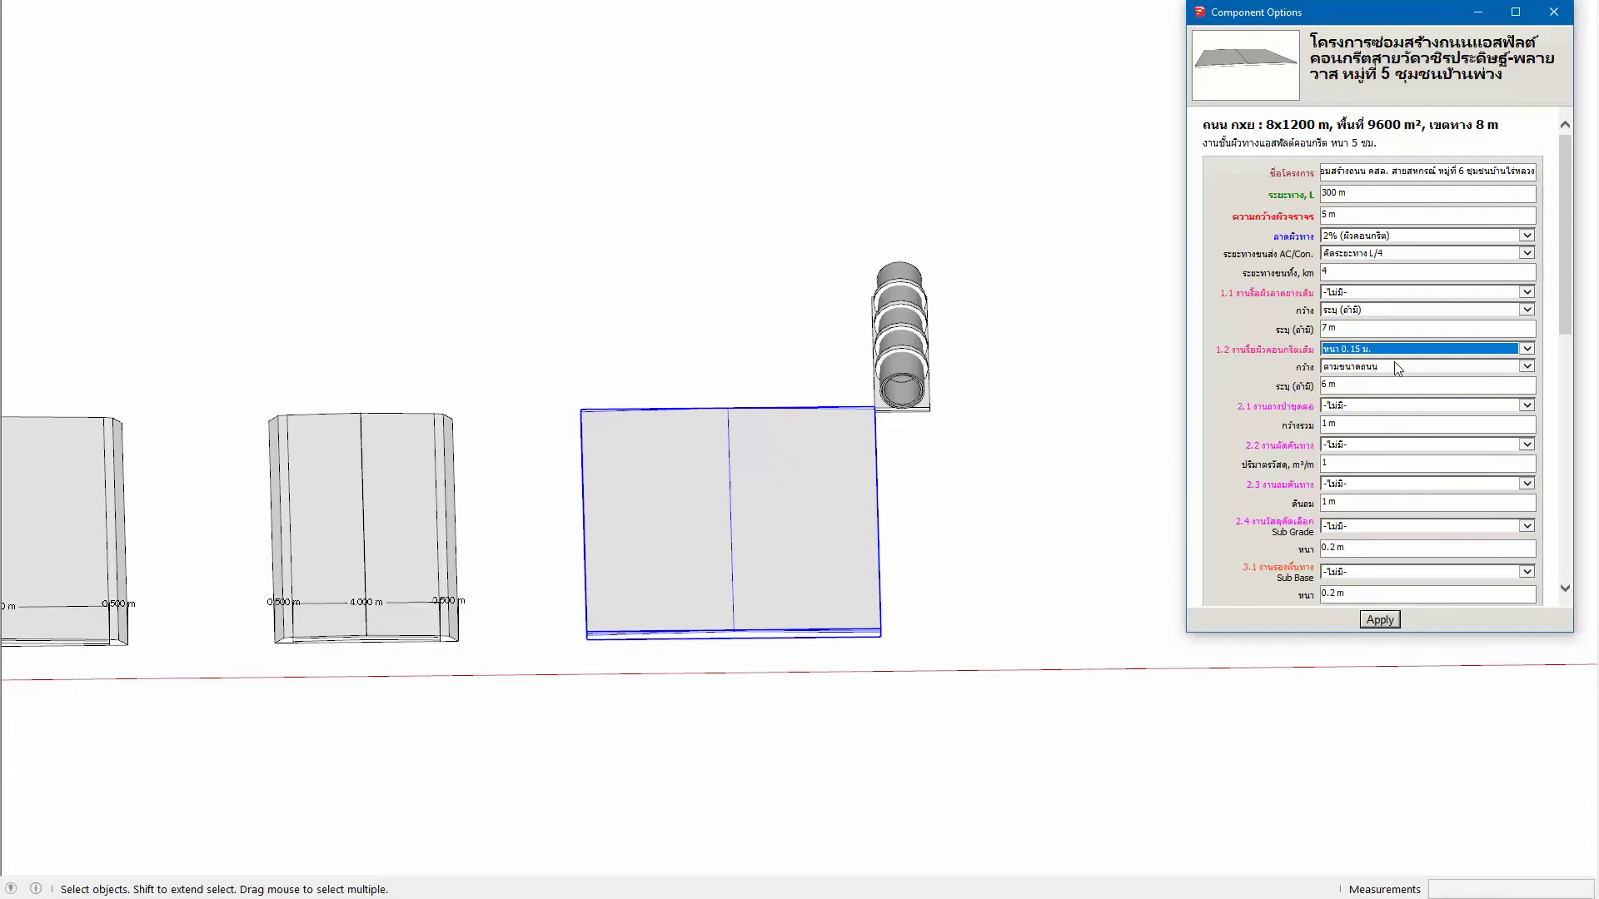
pyautogui.click(1395, 368)
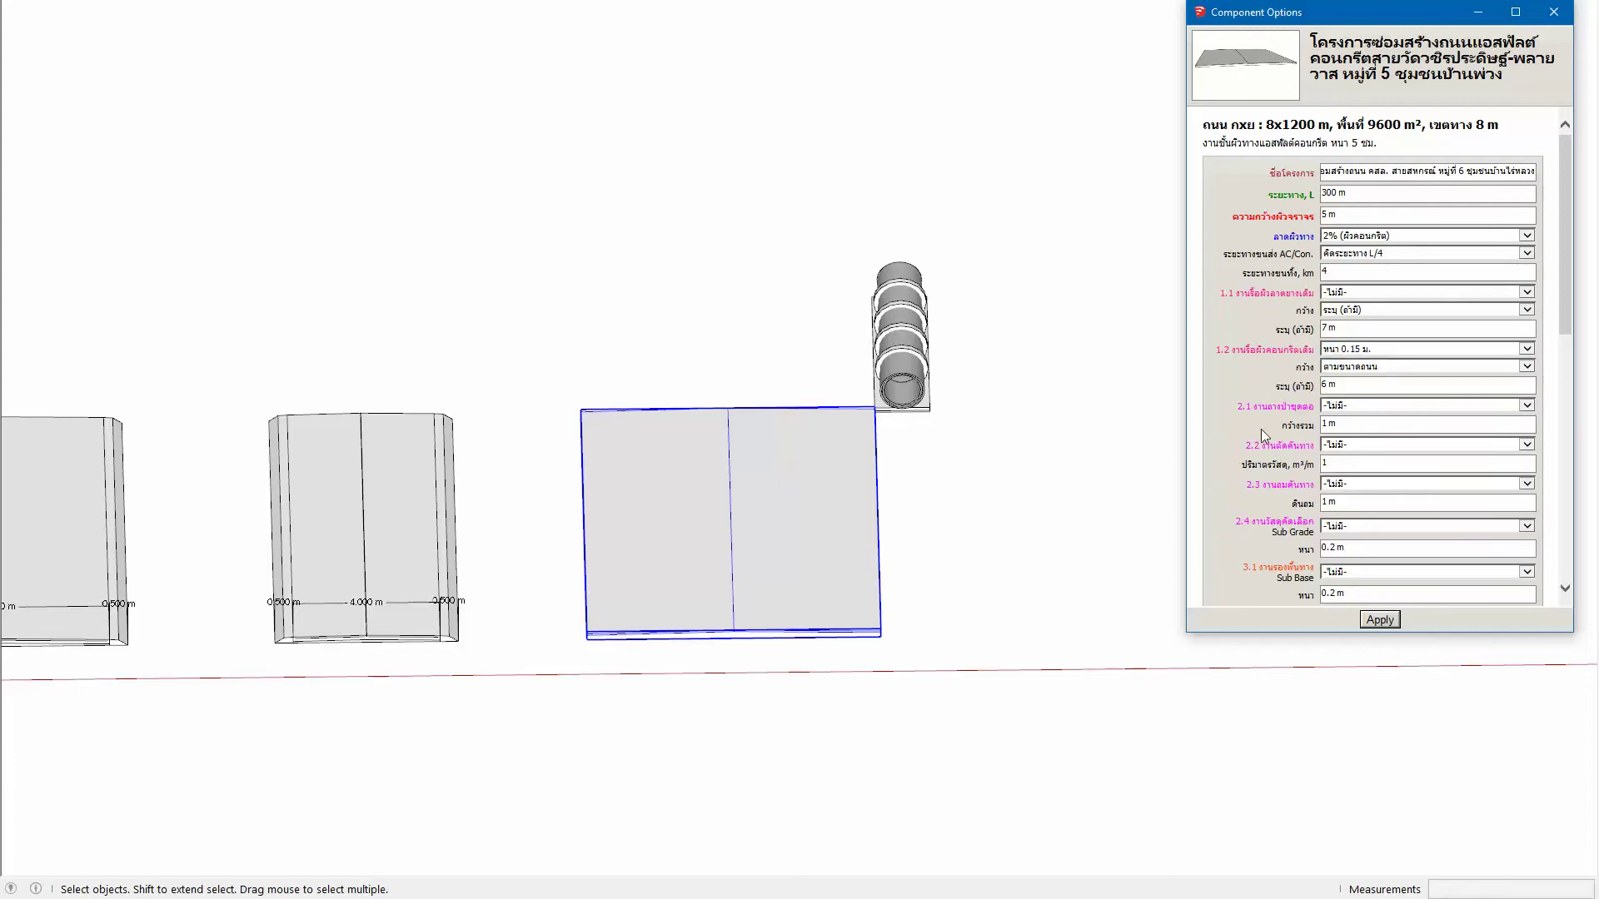
pyautogui.scroll(-3, 1283, 424)
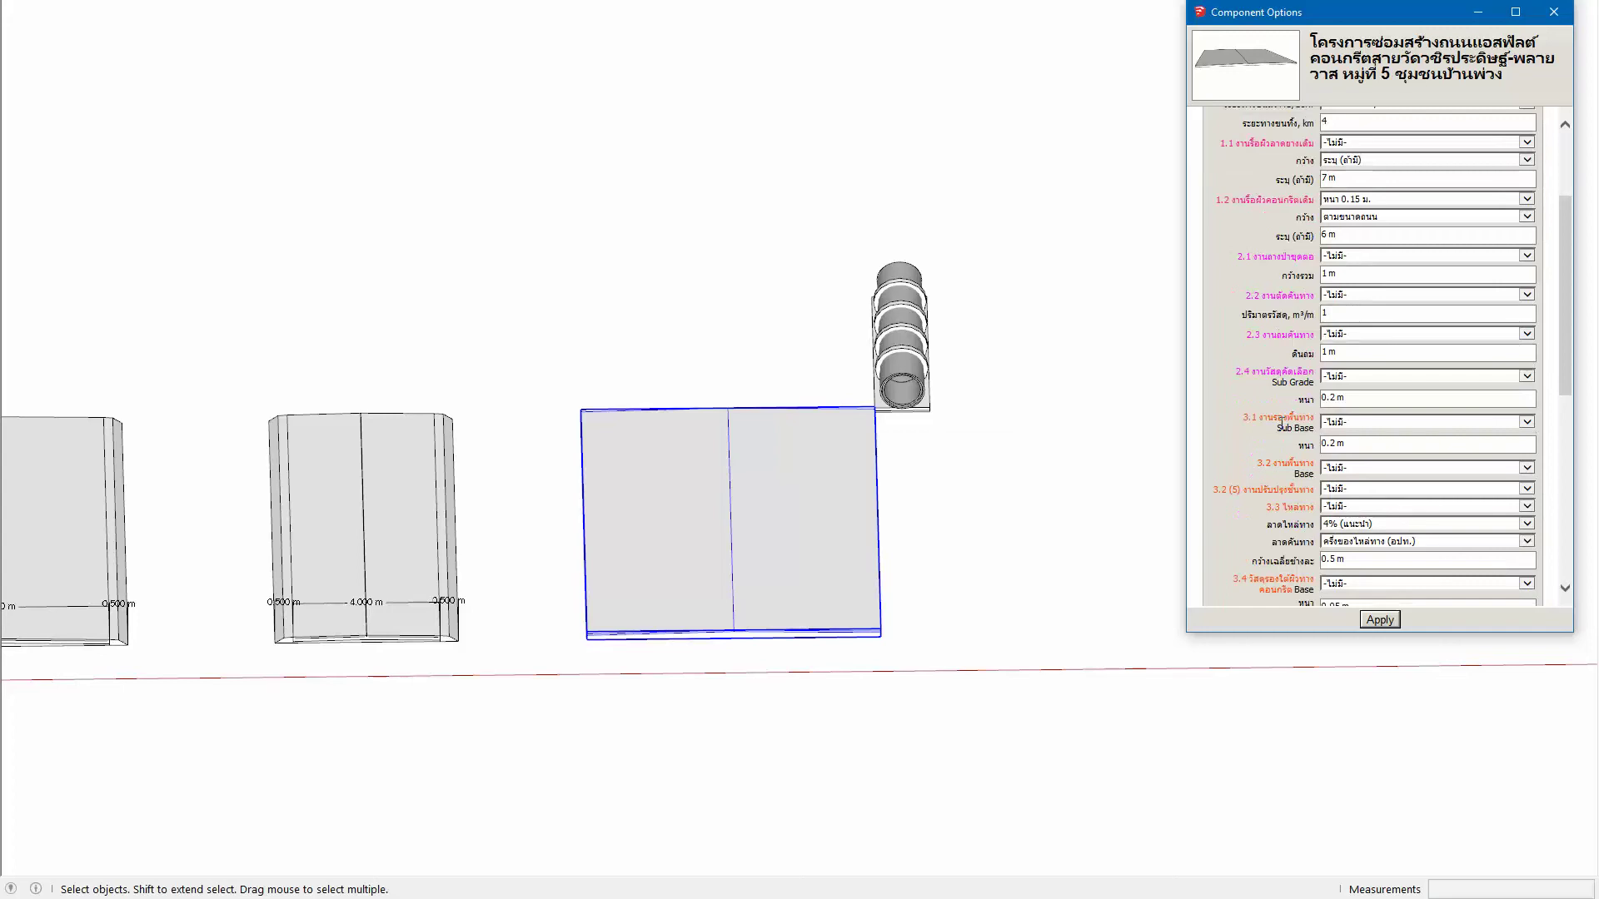
pyautogui.scroll(-2, 1292, 447)
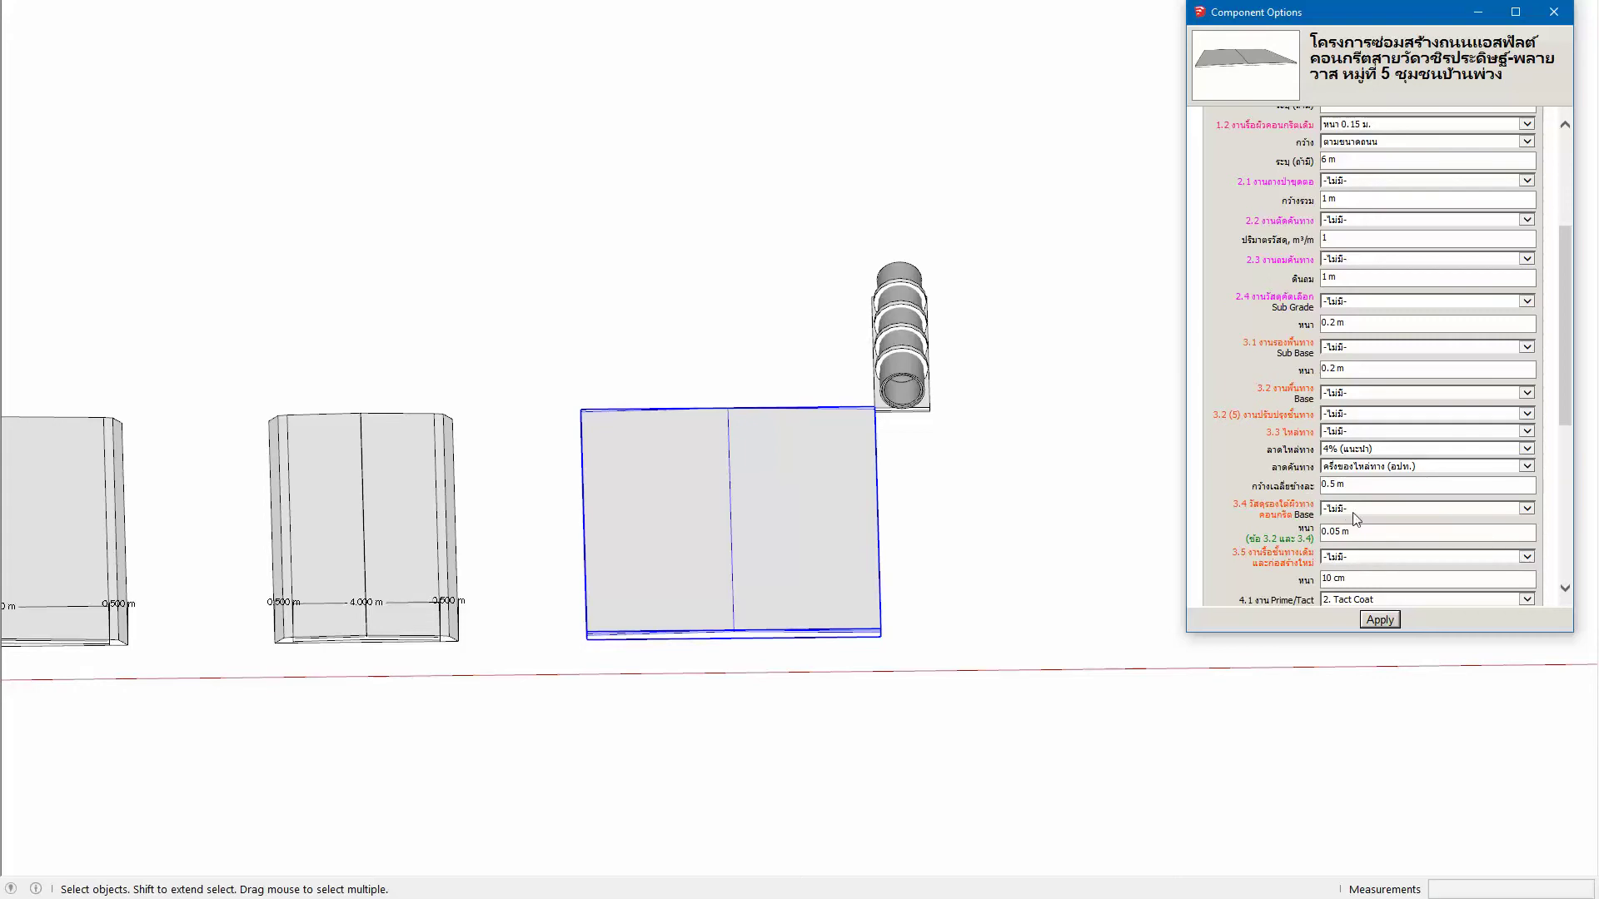
# Step: Set the concrete base material (item 3.4) to coarse sand (ทรายหยาบ)
pyautogui.click(1349, 508)
pyautogui.click(1347, 488)
pyautogui.doubleClick(1258, 490)
pyautogui.scroll(-2, 1292, 492)
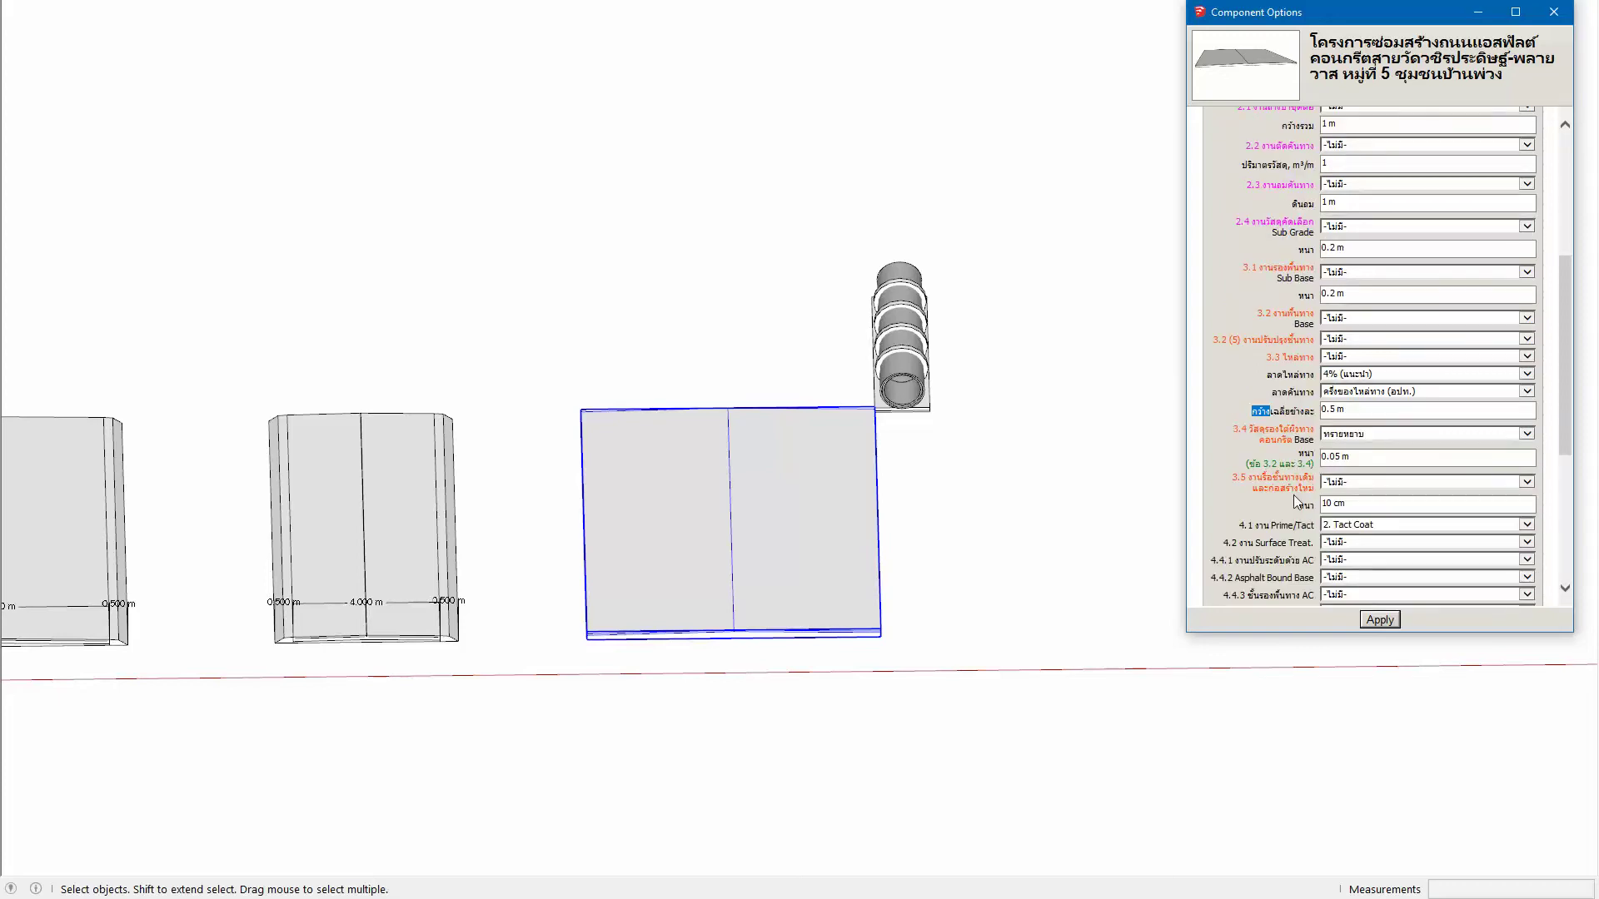
pyautogui.click(1374, 441)
pyautogui.click(1365, 447)
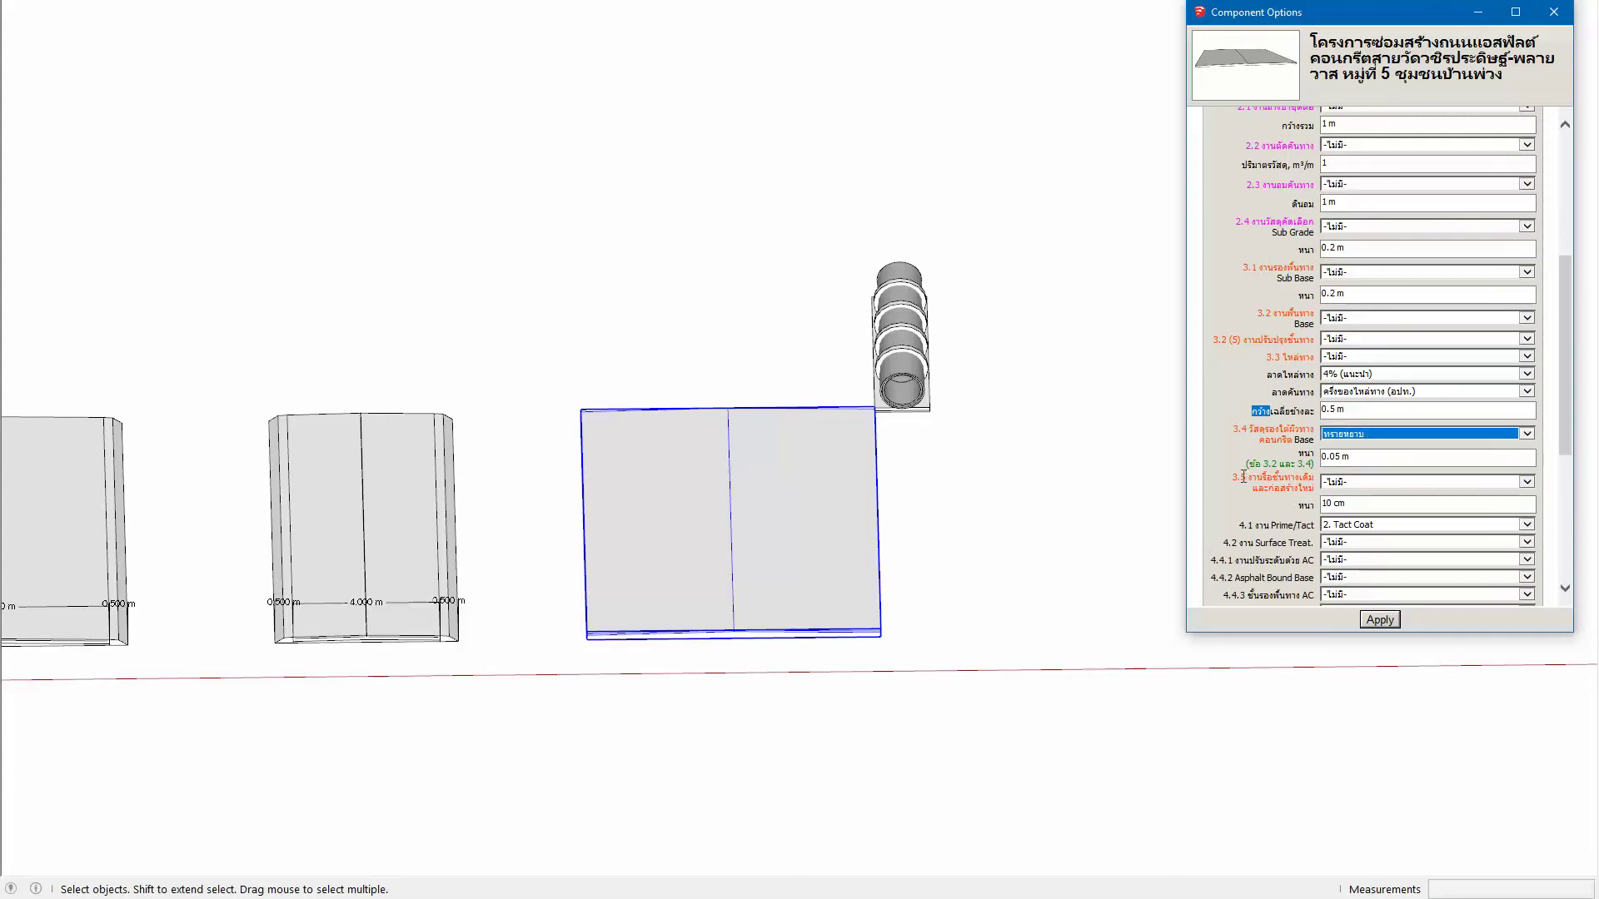
pyautogui.scroll(-1, 1251, 477)
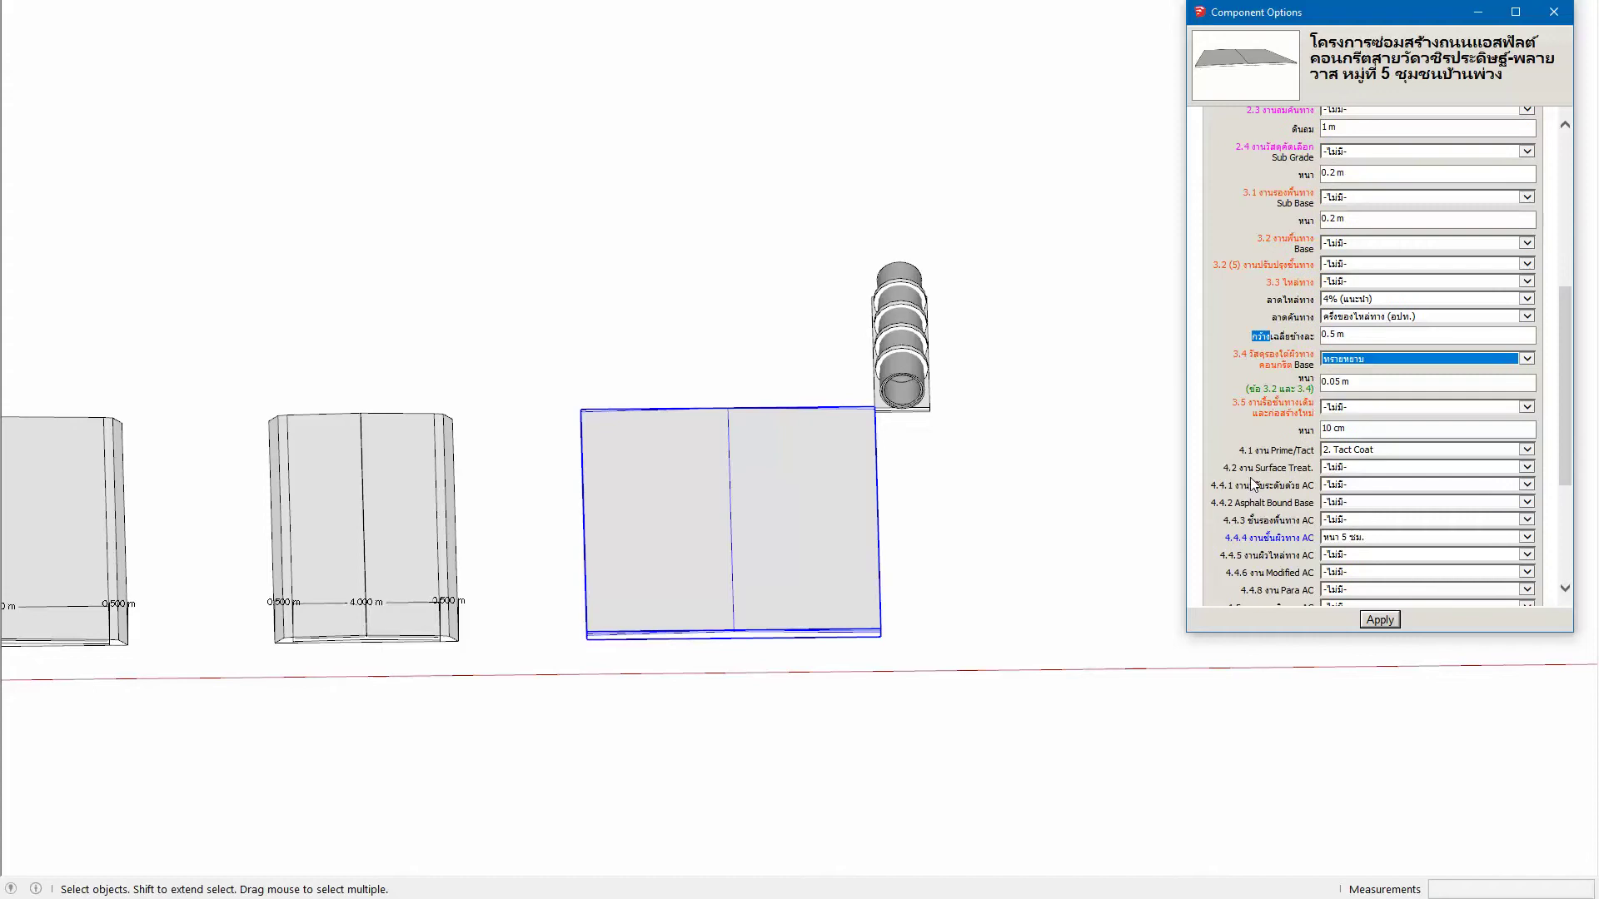
pyautogui.scroll(-1, 1299, 483)
# Step: Remove the 5 cm asphalt layer and use a 15 cm steel-mesh concrete surface at 320 ksc
pyautogui.click(1359, 464)
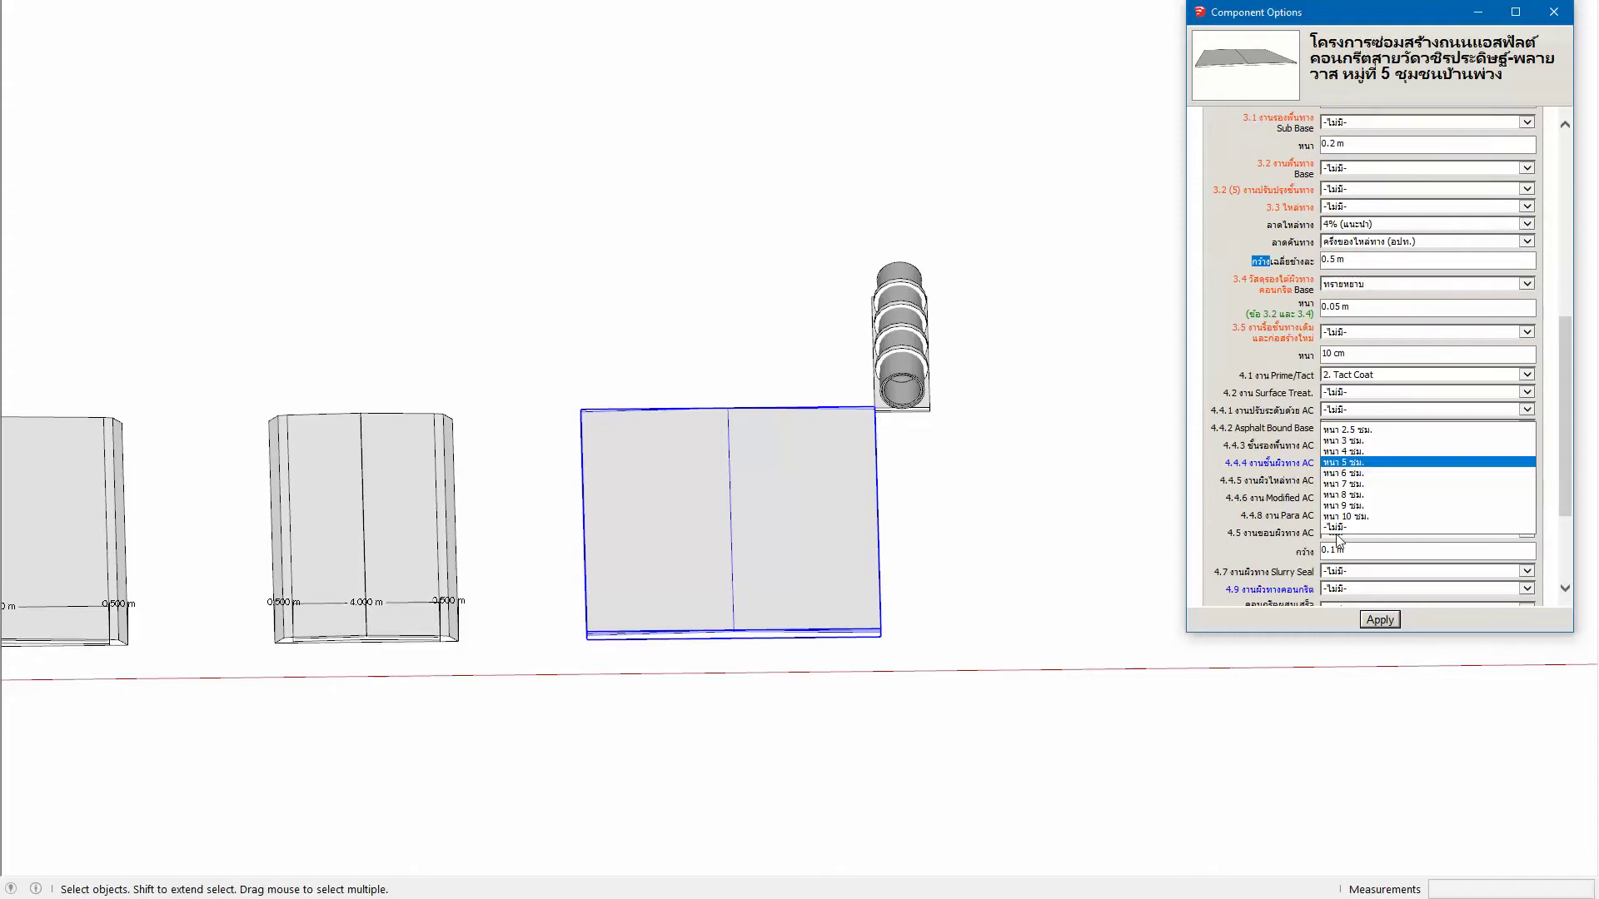
pyautogui.click(1349, 527)
pyautogui.scroll(-2, 1299, 540)
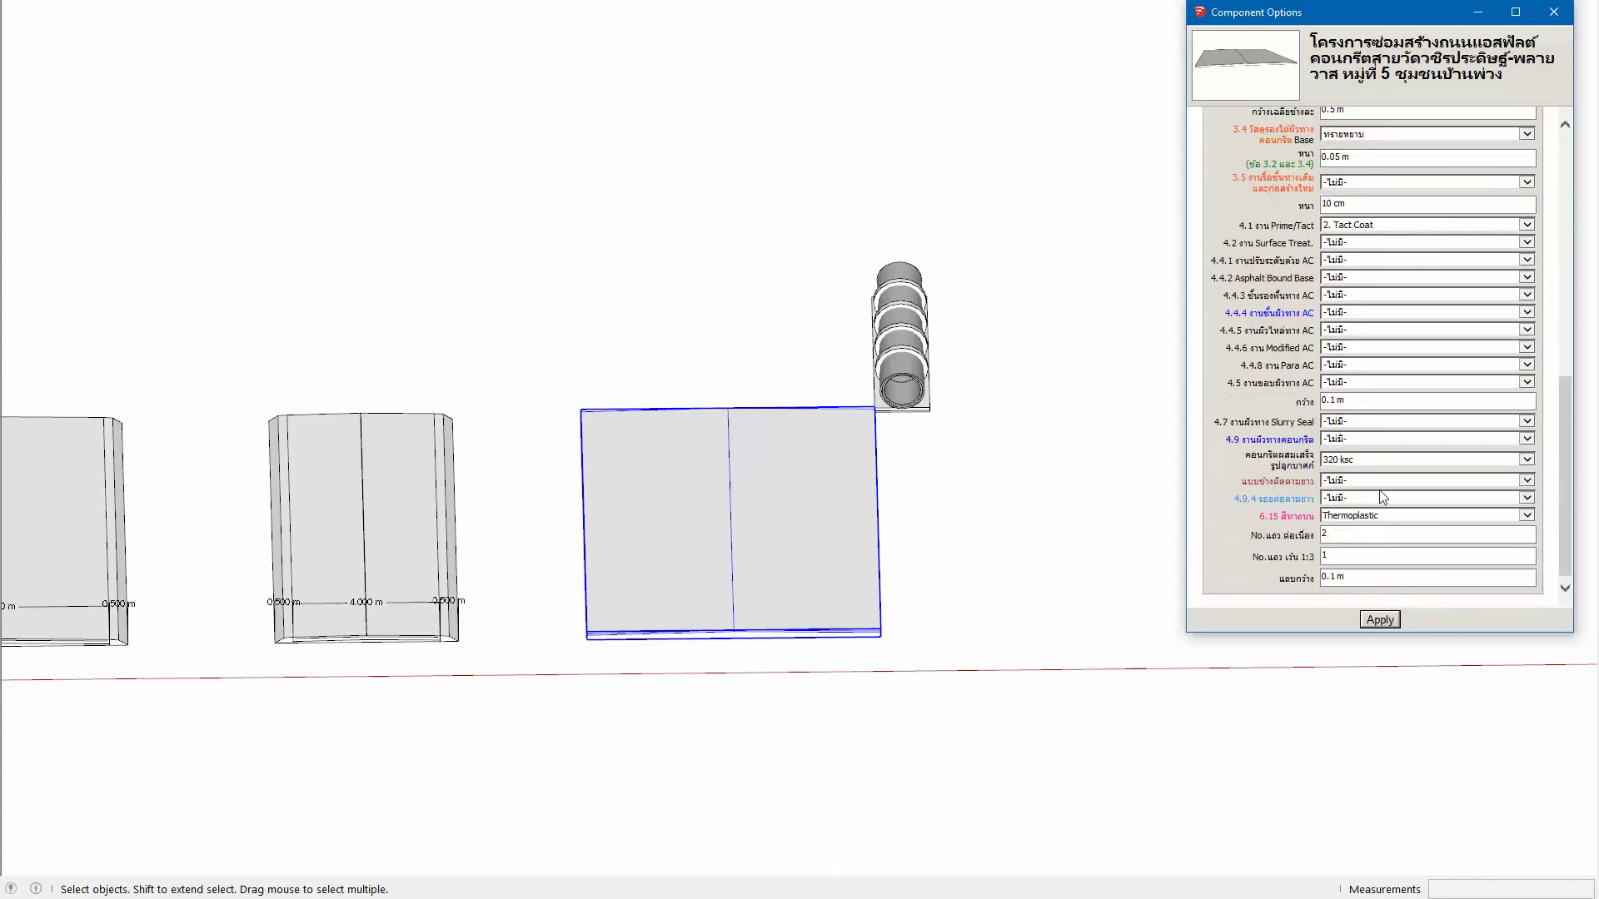
pyautogui.click(1353, 440)
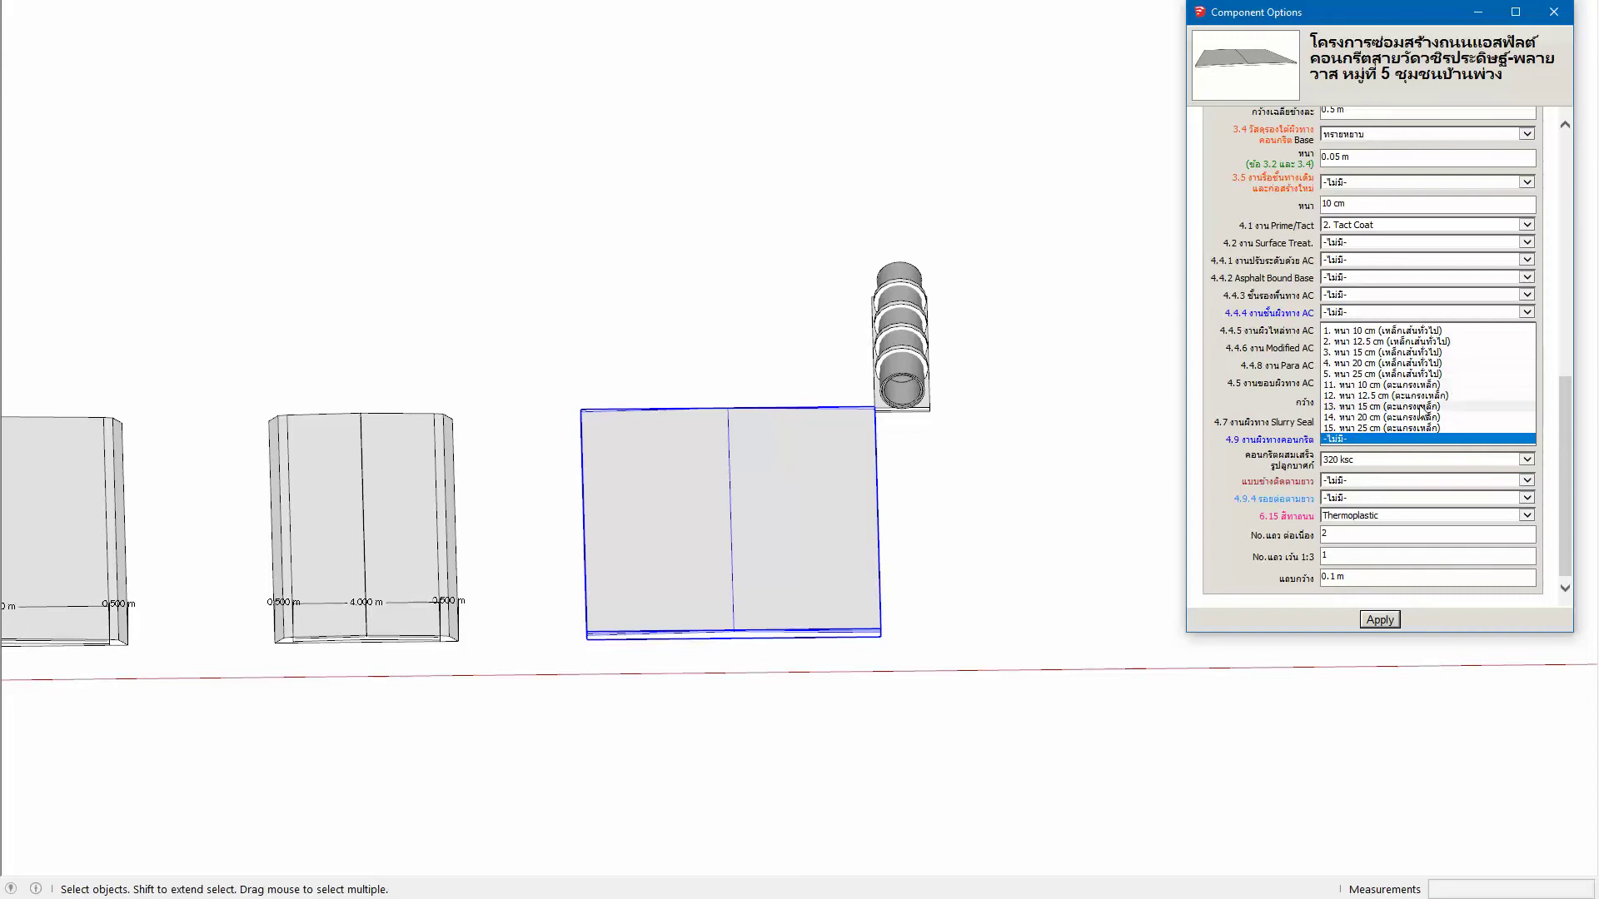
pyautogui.click(1415, 406)
pyautogui.click(1351, 467)
pyautogui.click(1293, 476)
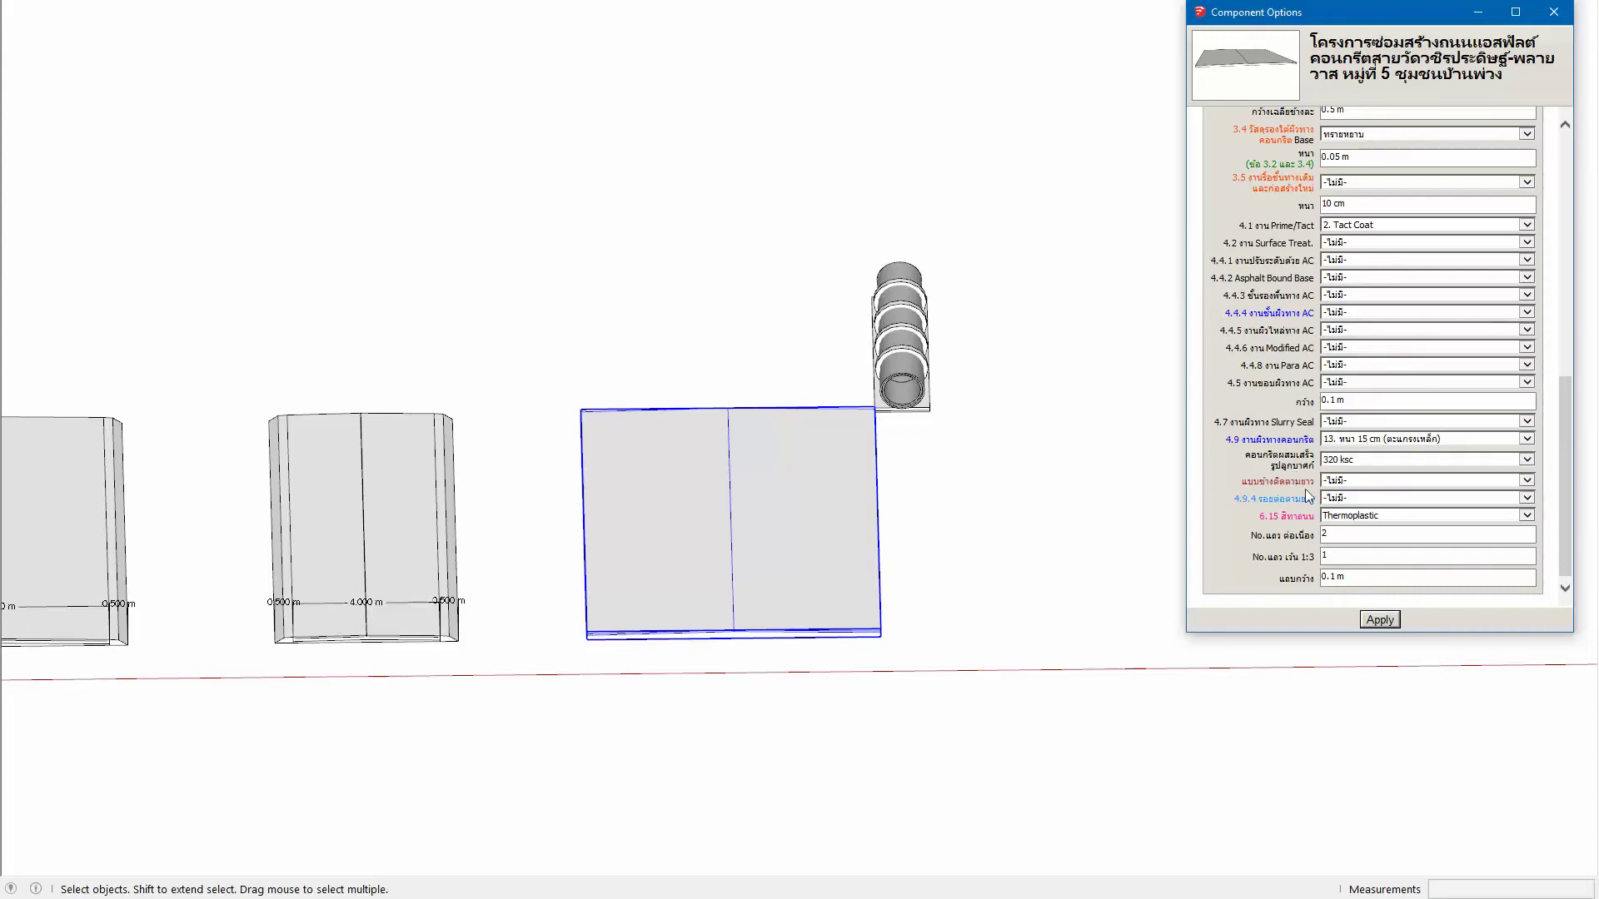
# Step: Include longitudinal joint cutting (4.9.4), set thermoplastic markings to none, and apply
pyautogui.click(1384, 488)
pyautogui.click(1366, 502)
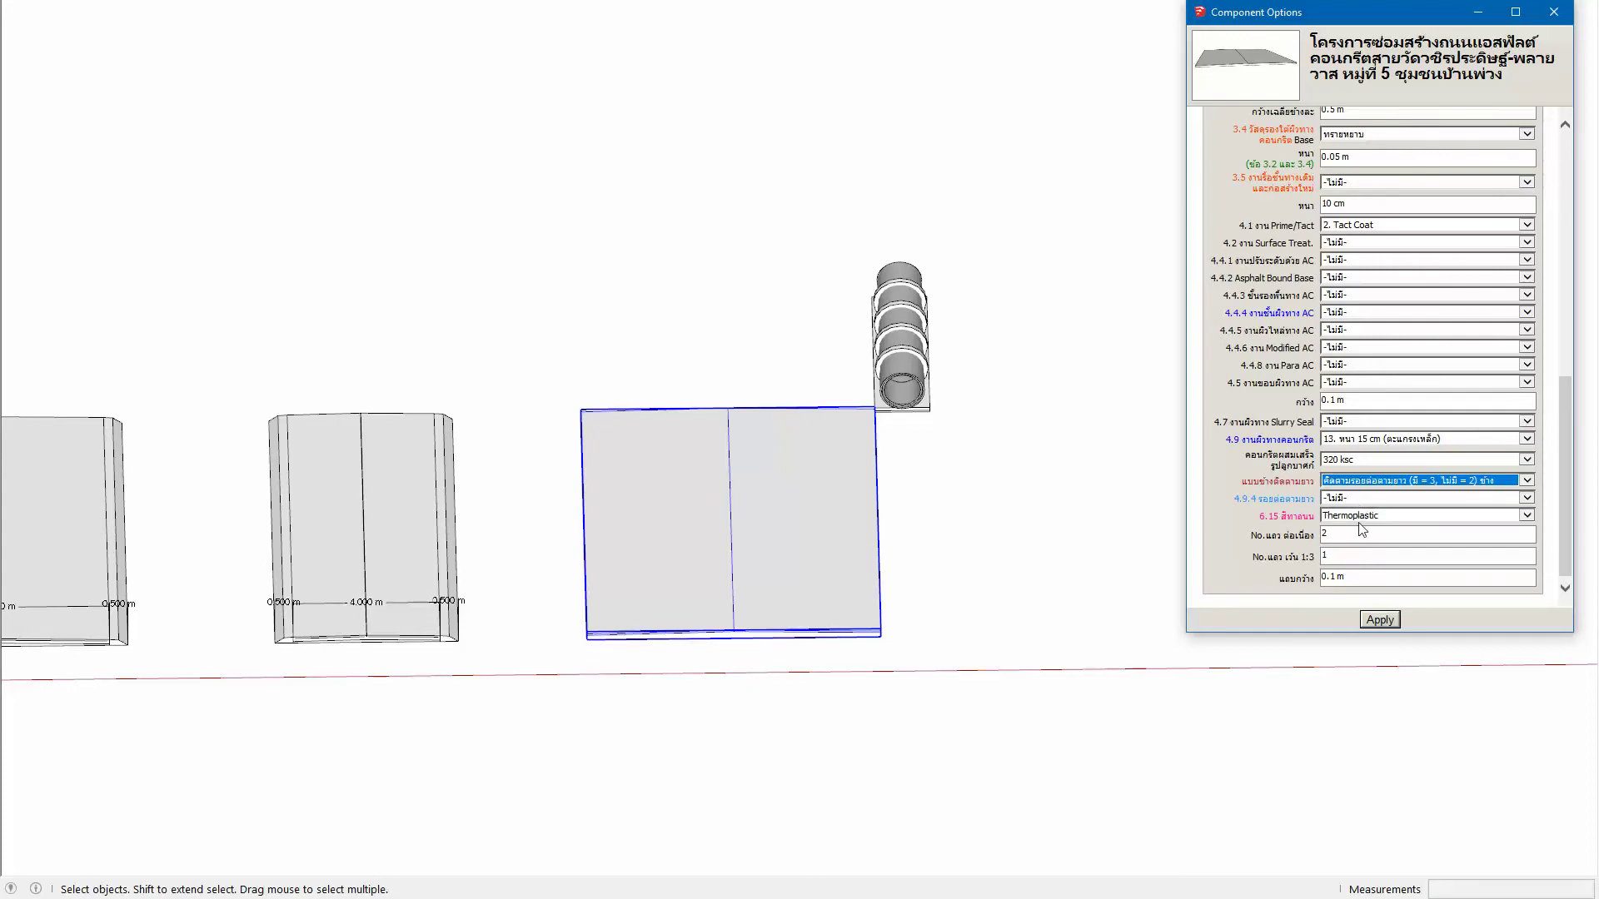
pyautogui.click(1358, 500)
pyautogui.click(1334, 493)
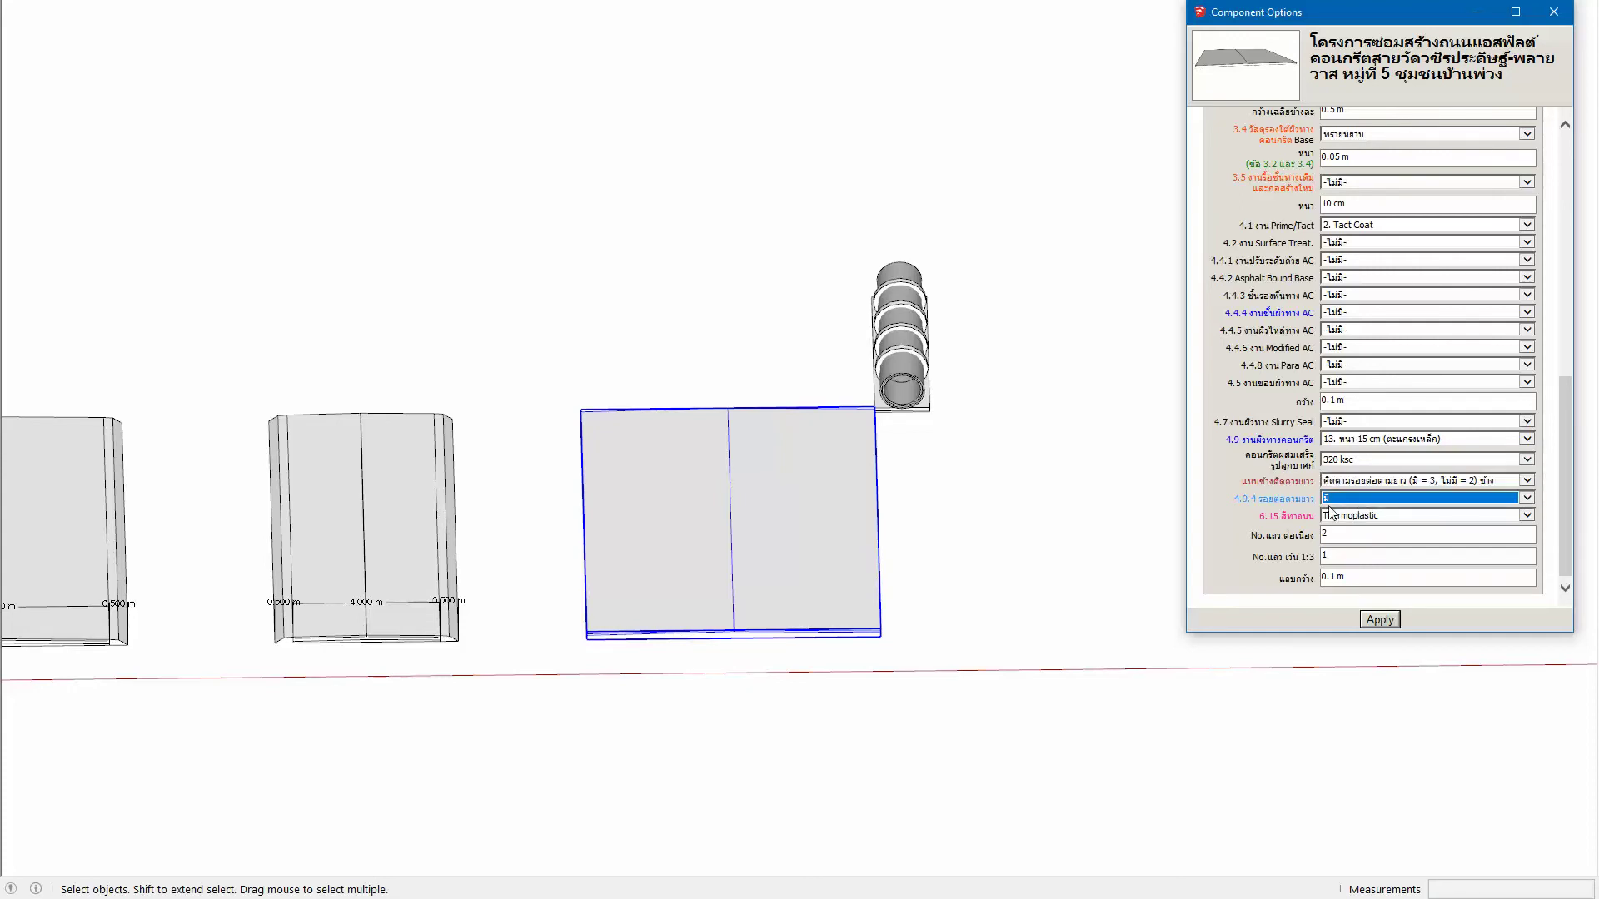
pyautogui.click(1372, 517)
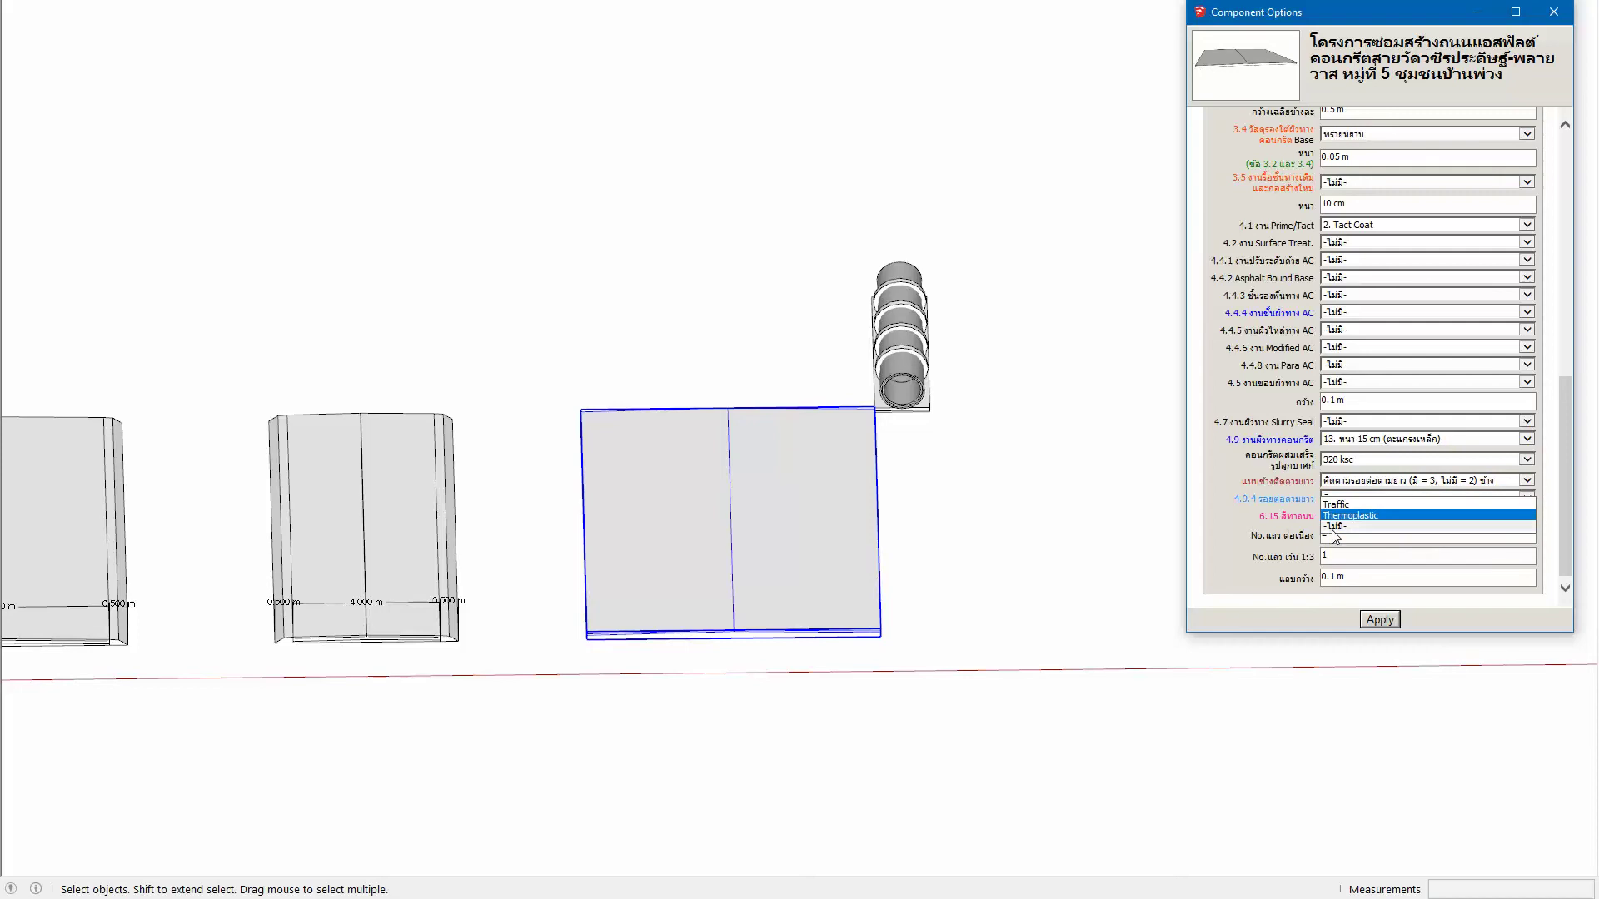
pyautogui.click(1363, 528)
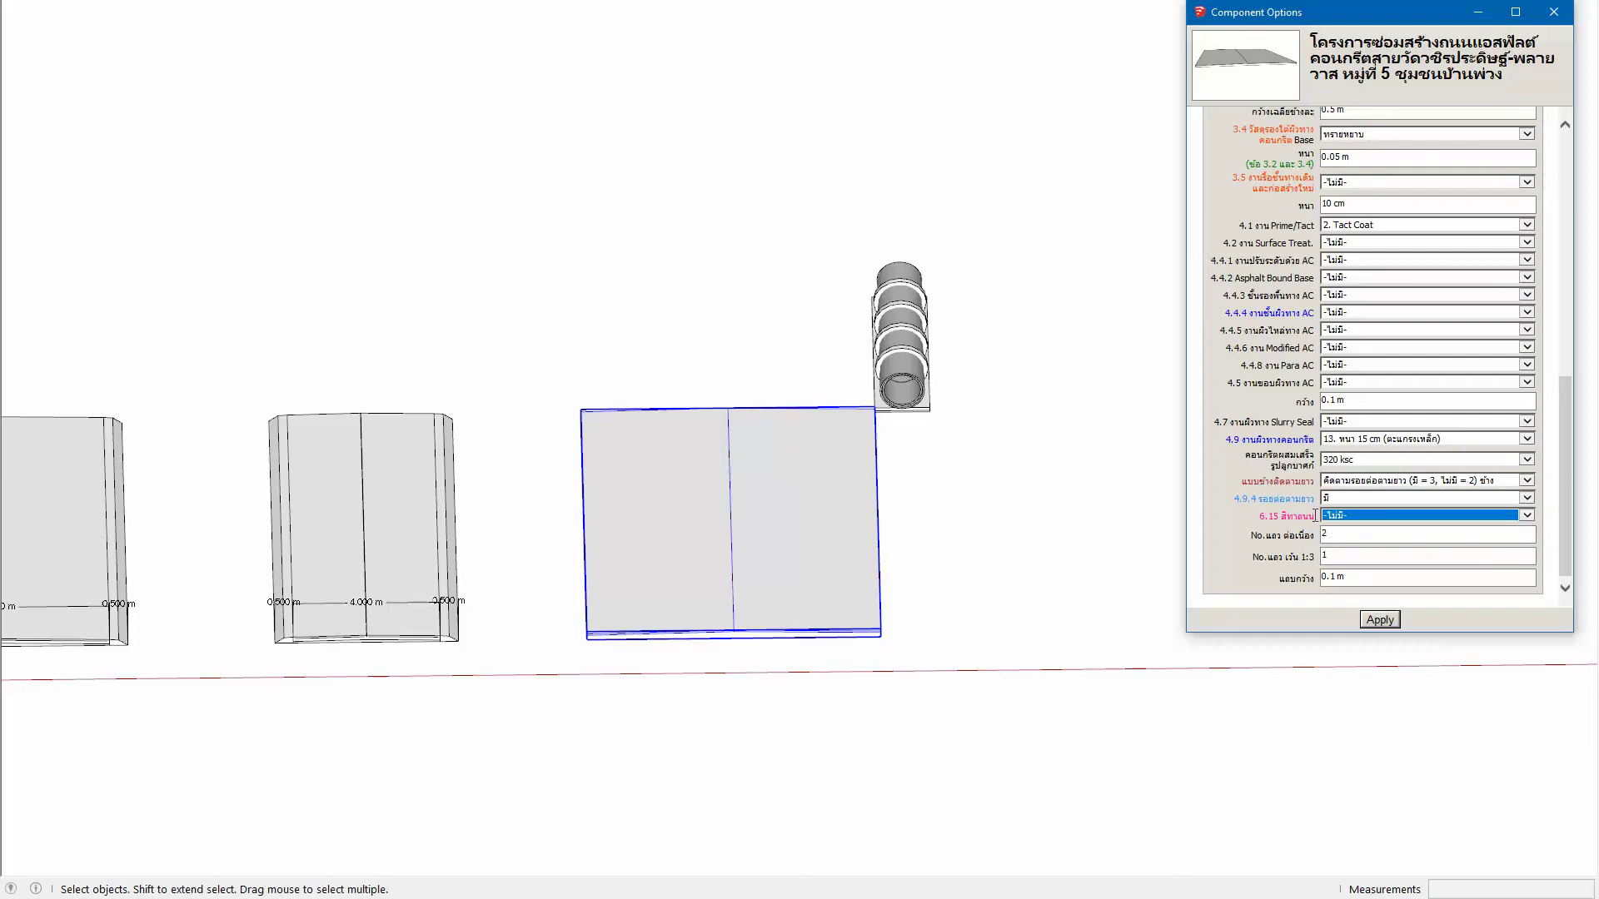
pyautogui.click(1379, 620)
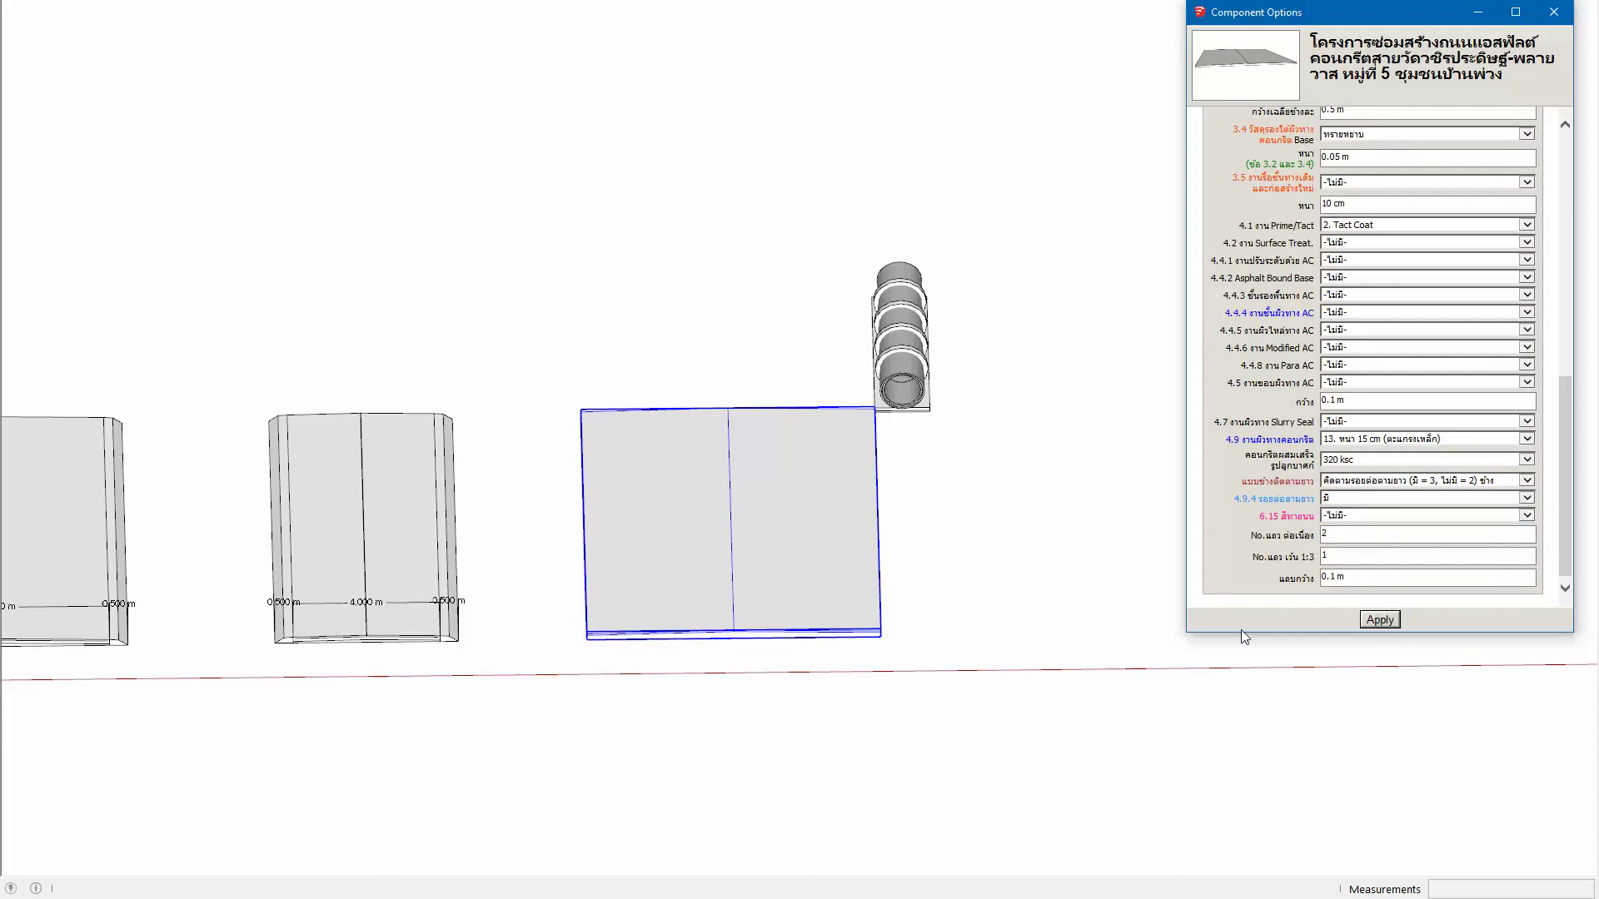
# Step: Zoom in and tilt the view to inspect the updated 5 x 300 m concrete road slab
pyautogui.scroll(2, 716, 624)
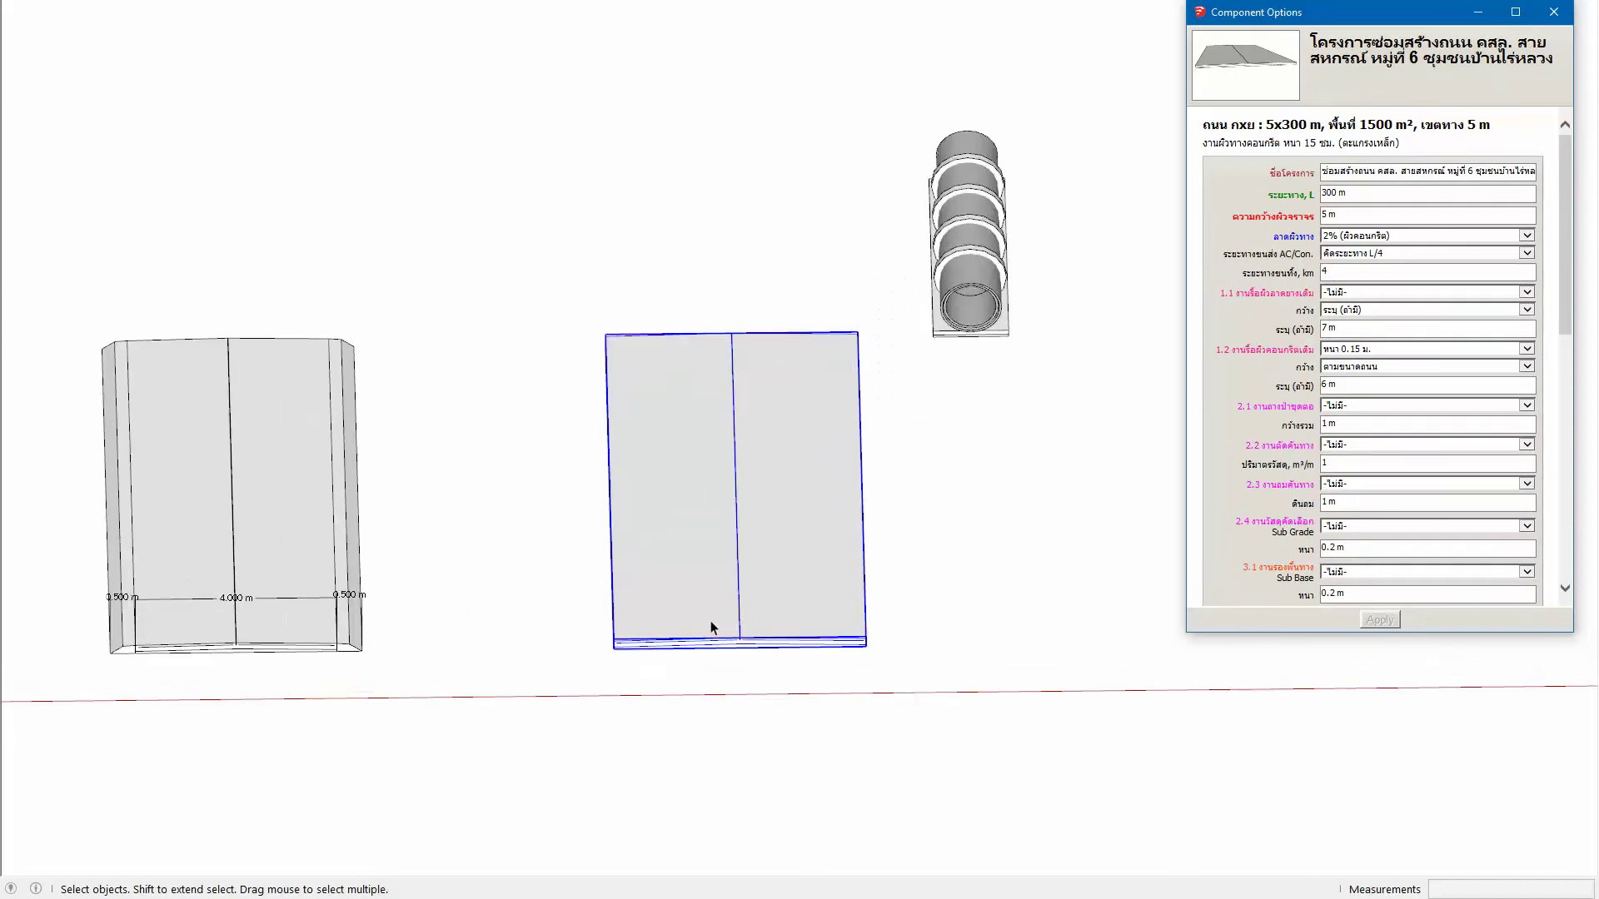
pyautogui.scroll(2, 725, 635)
pyautogui.moveTo(724, 635)
pyautogui.mouseDown(button='middle')
pyautogui.moveTo(742, 463)
pyautogui.moveTo(721, 542)
pyautogui.moveTo(726, 521)
pyautogui.mouseUp(button='middle')
pyautogui.scroll(2, 724, 533)
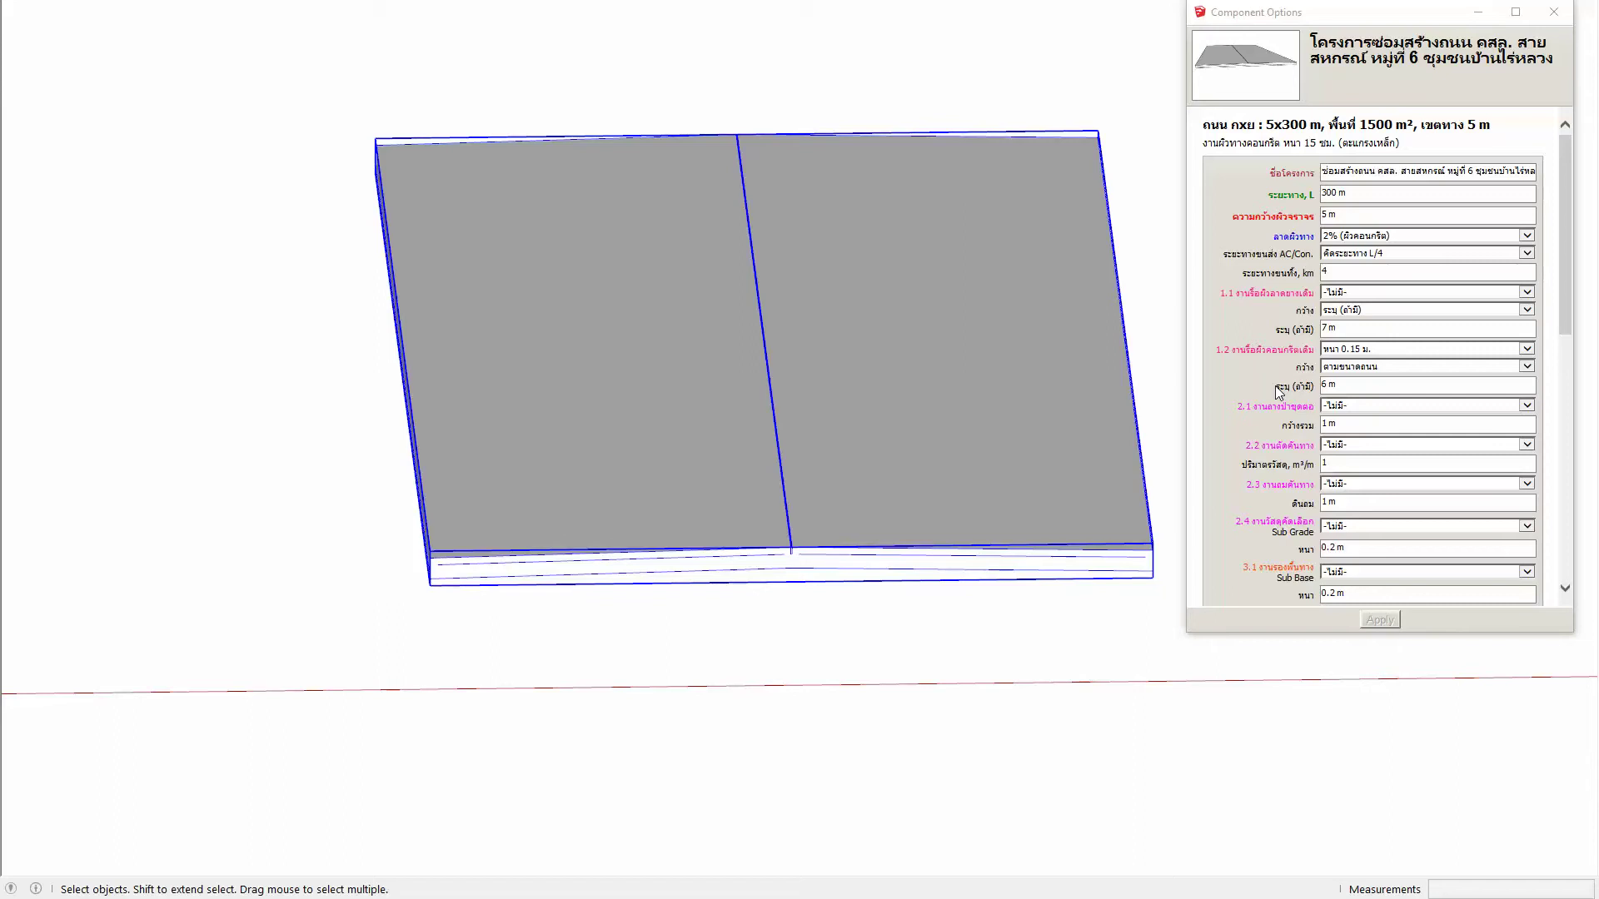
pyautogui.scroll(-2, 1293, 314)
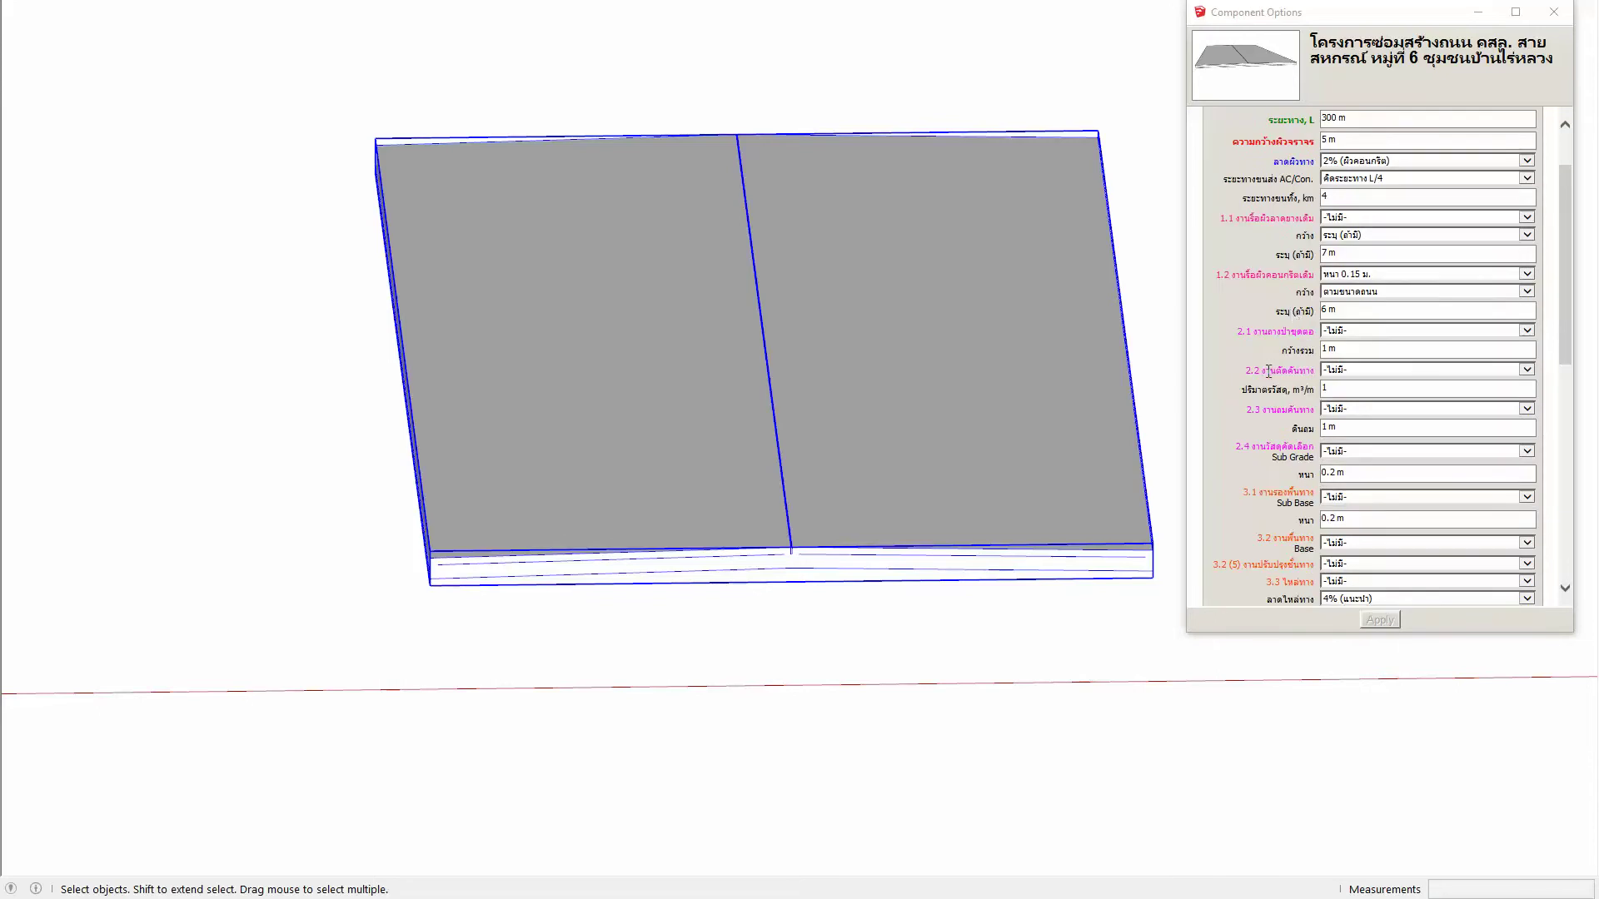
# Step: Apply 0.3 m shoulders on both sides (สองด้าน L--R), widening the road to 5.6 m
pyautogui.scroll(-2, 1267, 371)
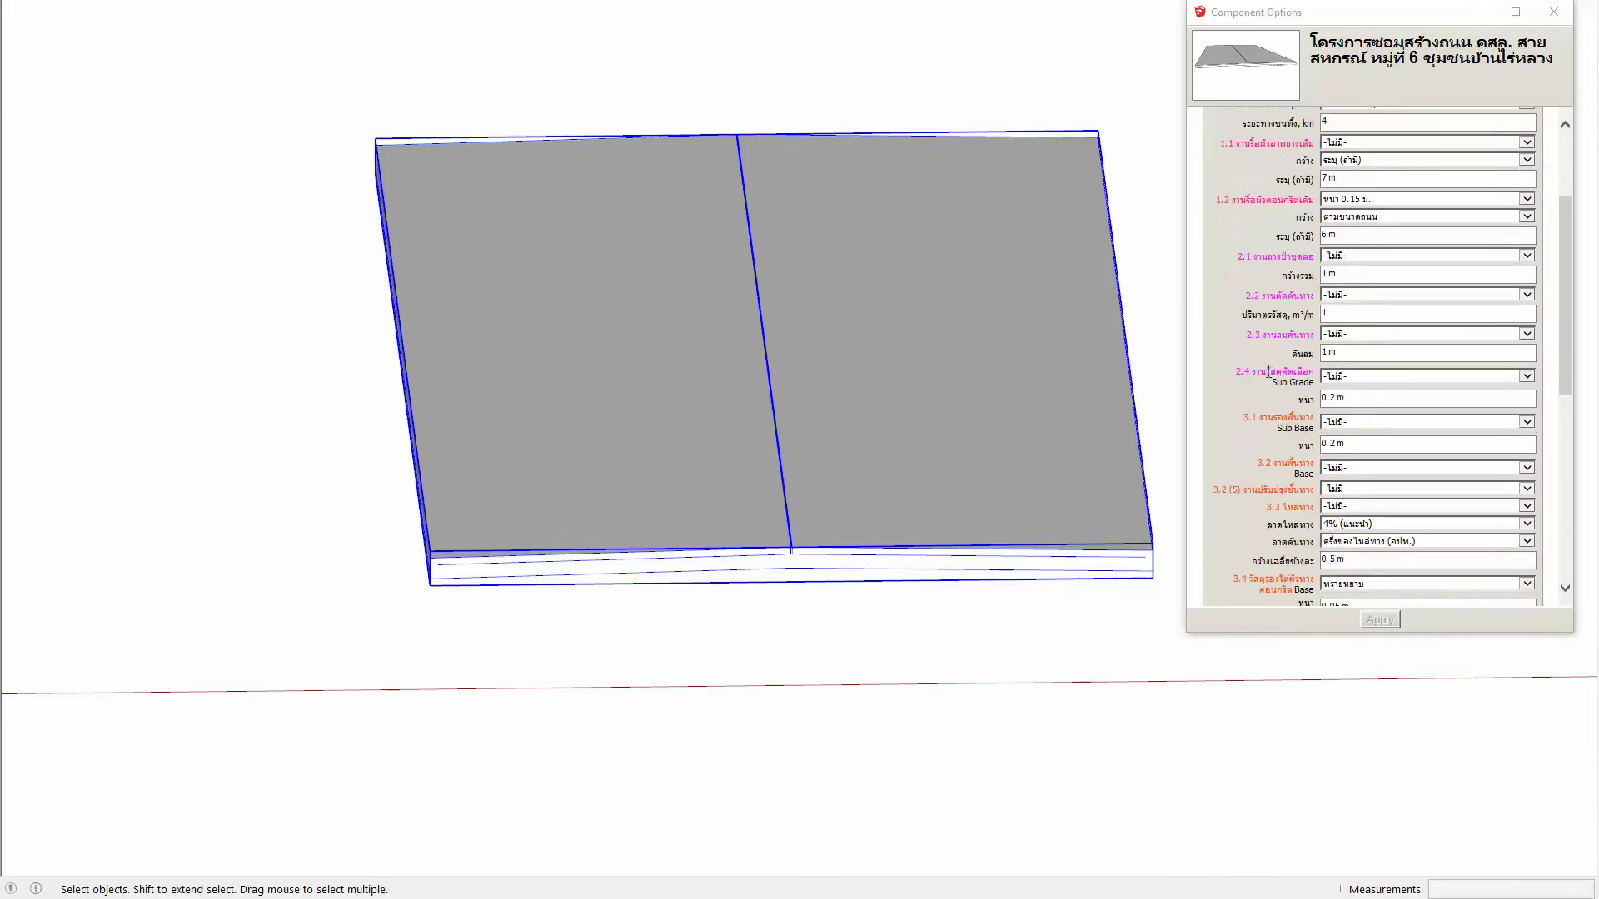
pyautogui.click(1381, 507)
pyautogui.click(1374, 496)
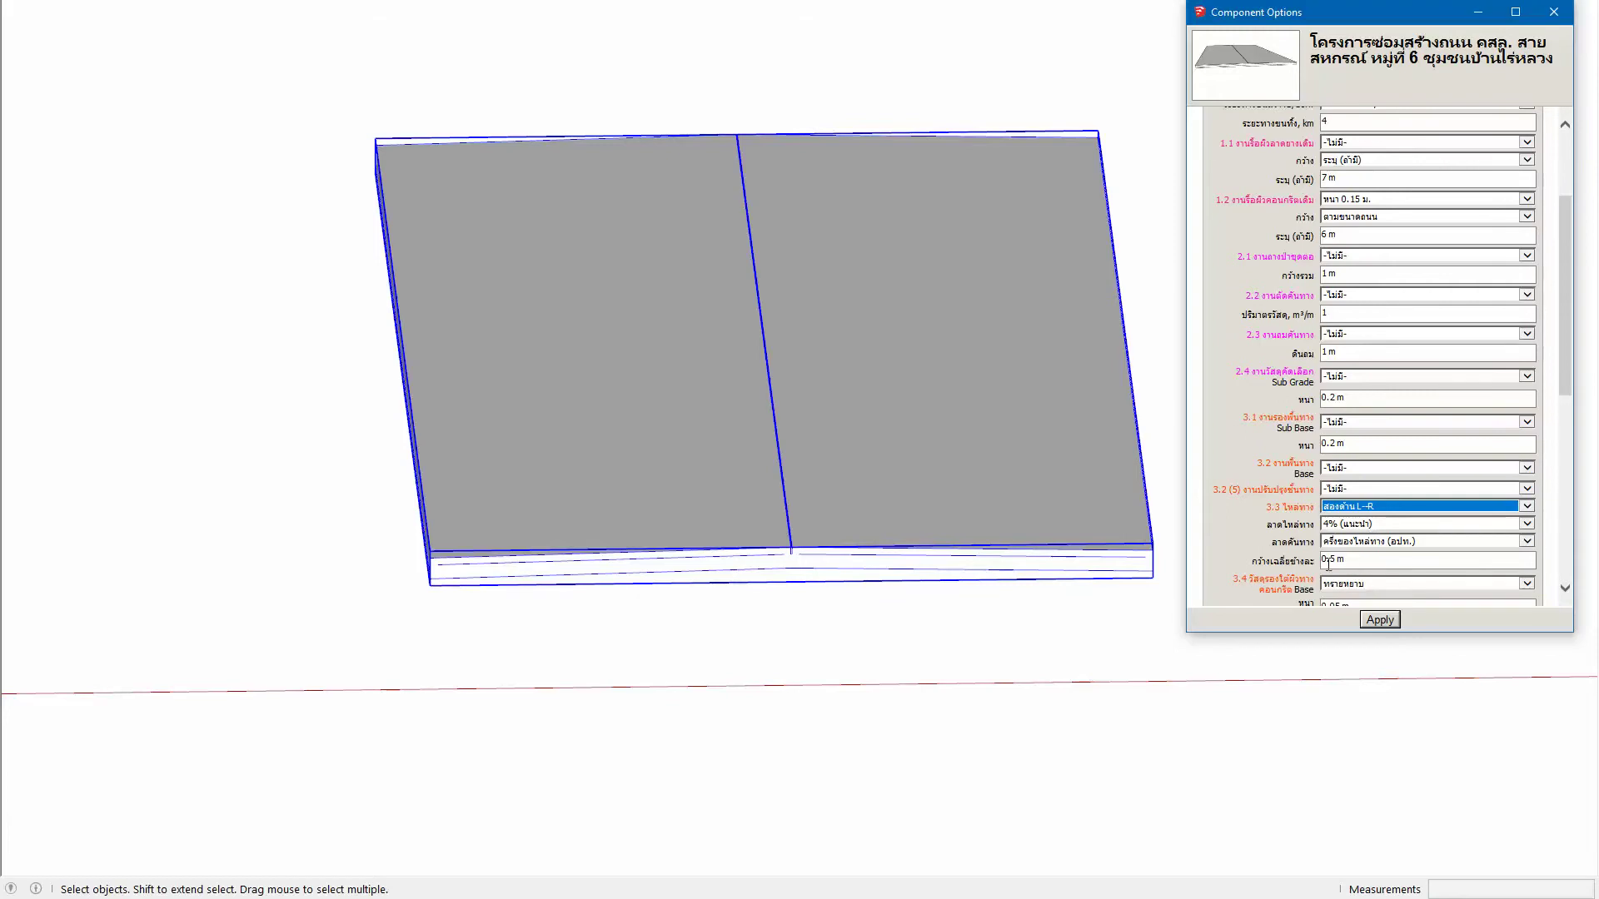
pyautogui.tripleClick(1367, 559)
pyautogui.write('.3')
pyautogui.click(1380, 622)
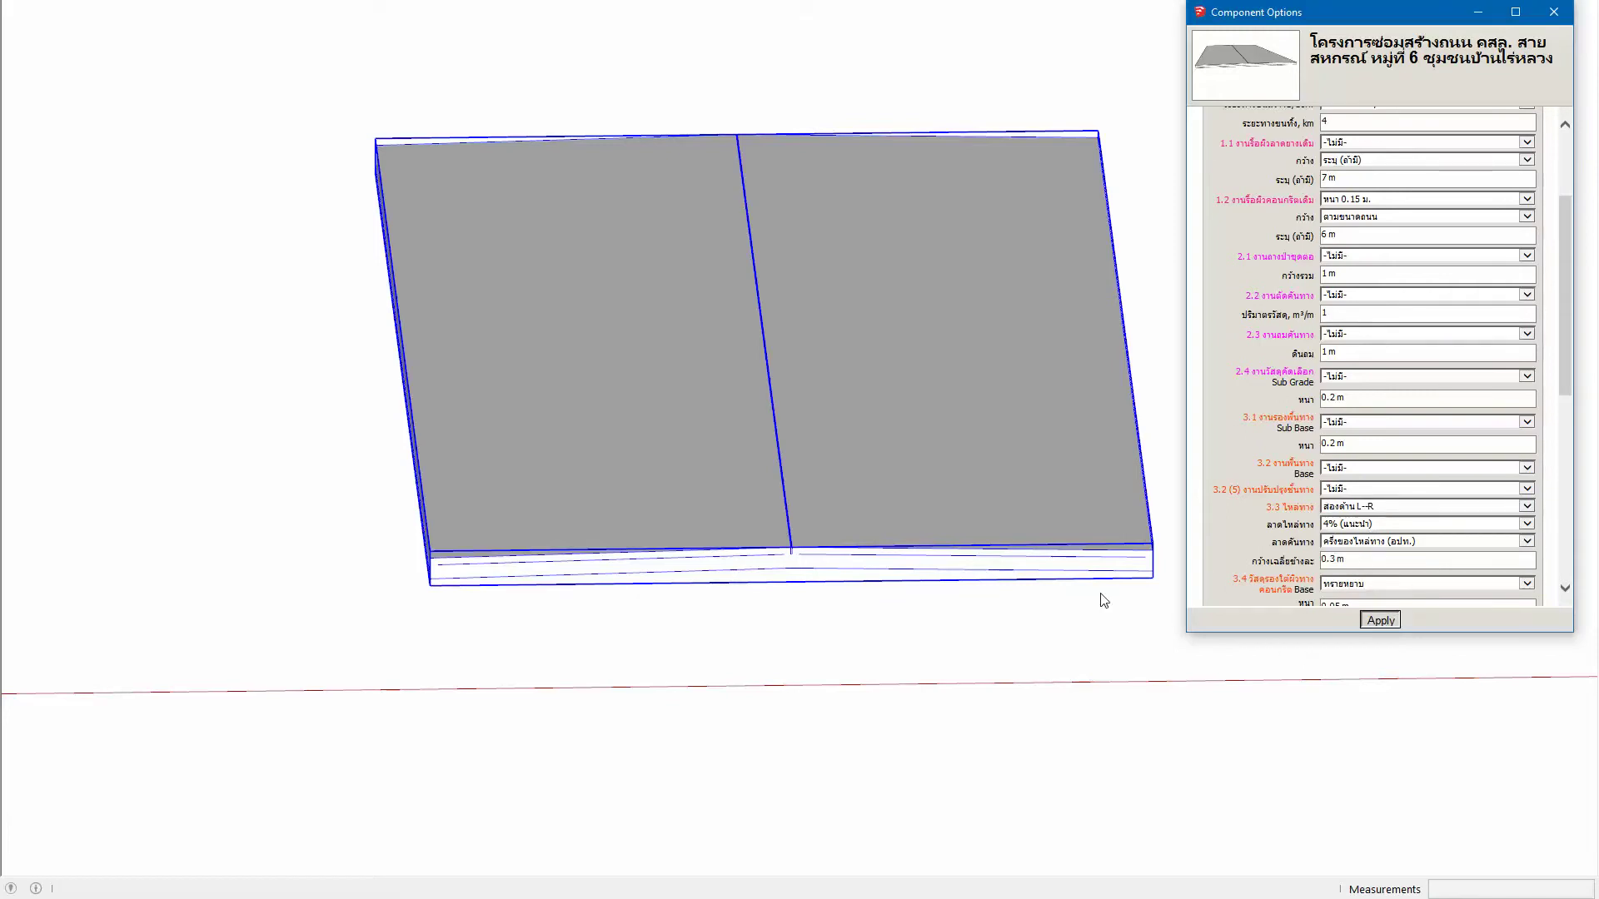
pyautogui.scroll(-2, 425, 468)
pyautogui.moveTo(418, 472)
pyautogui.mouseDown(button='middle')
pyautogui.moveTo(487, 449)
pyautogui.moveTo(489, 506)
pyautogui.mouseUp(button='middle')
pyautogui.scroll(-3, 489, 506)
pyautogui.moveTo(524, 446)
pyautogui.mouseDown(button='middle')
pyautogui.moveTo(506, 529)
pyautogui.moveTo(738, 478)
pyautogui.mouseUp(button='middle')
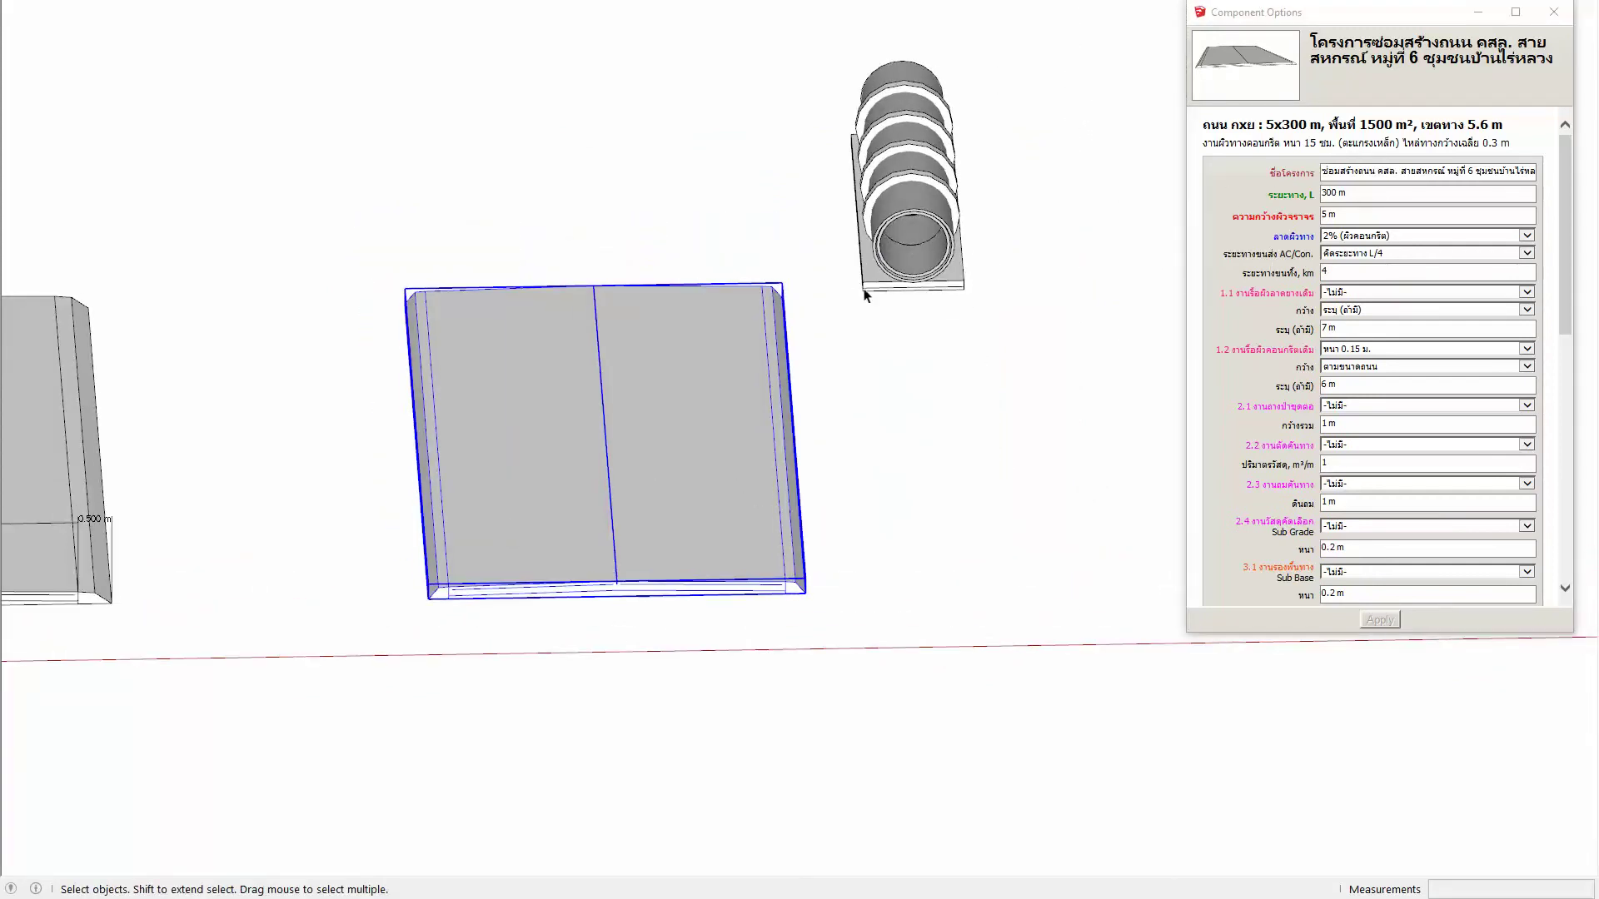
# Step: Select the TubeDrain and start File > Generate Report
pyautogui.click(911, 202)
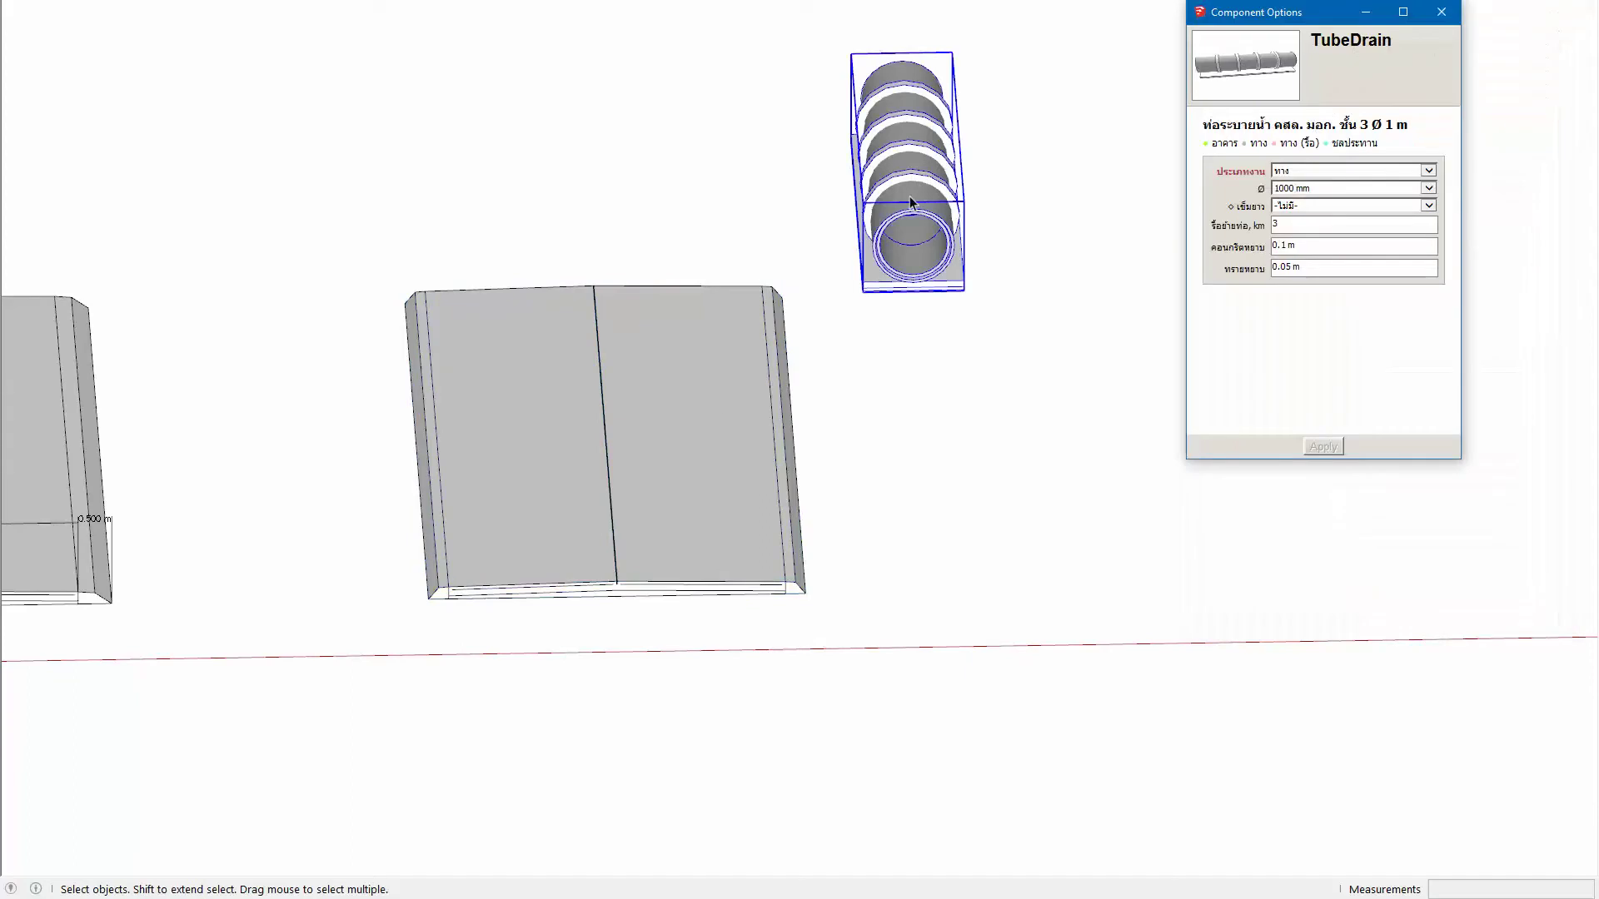
pyautogui.hotkey('alt', 'f')
pyautogui.click(91, 321)
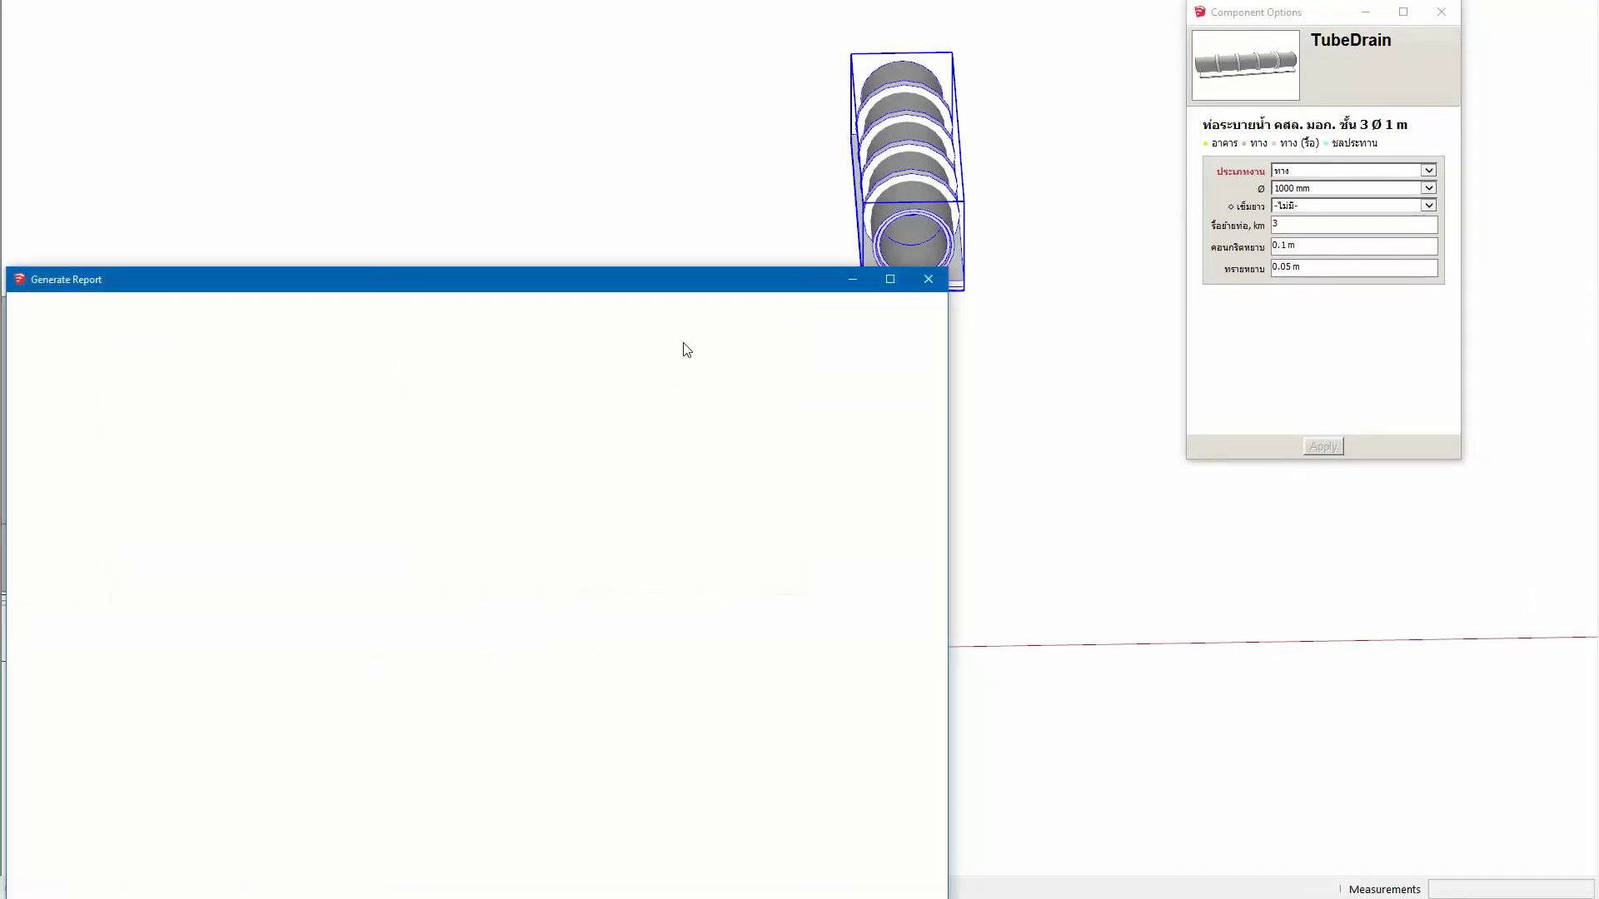
# Step: Set the drain to roadside type, 800 mm diameter with no piles, and apply
pyautogui.click(1310, 172)
pyautogui.click(1340, 182)
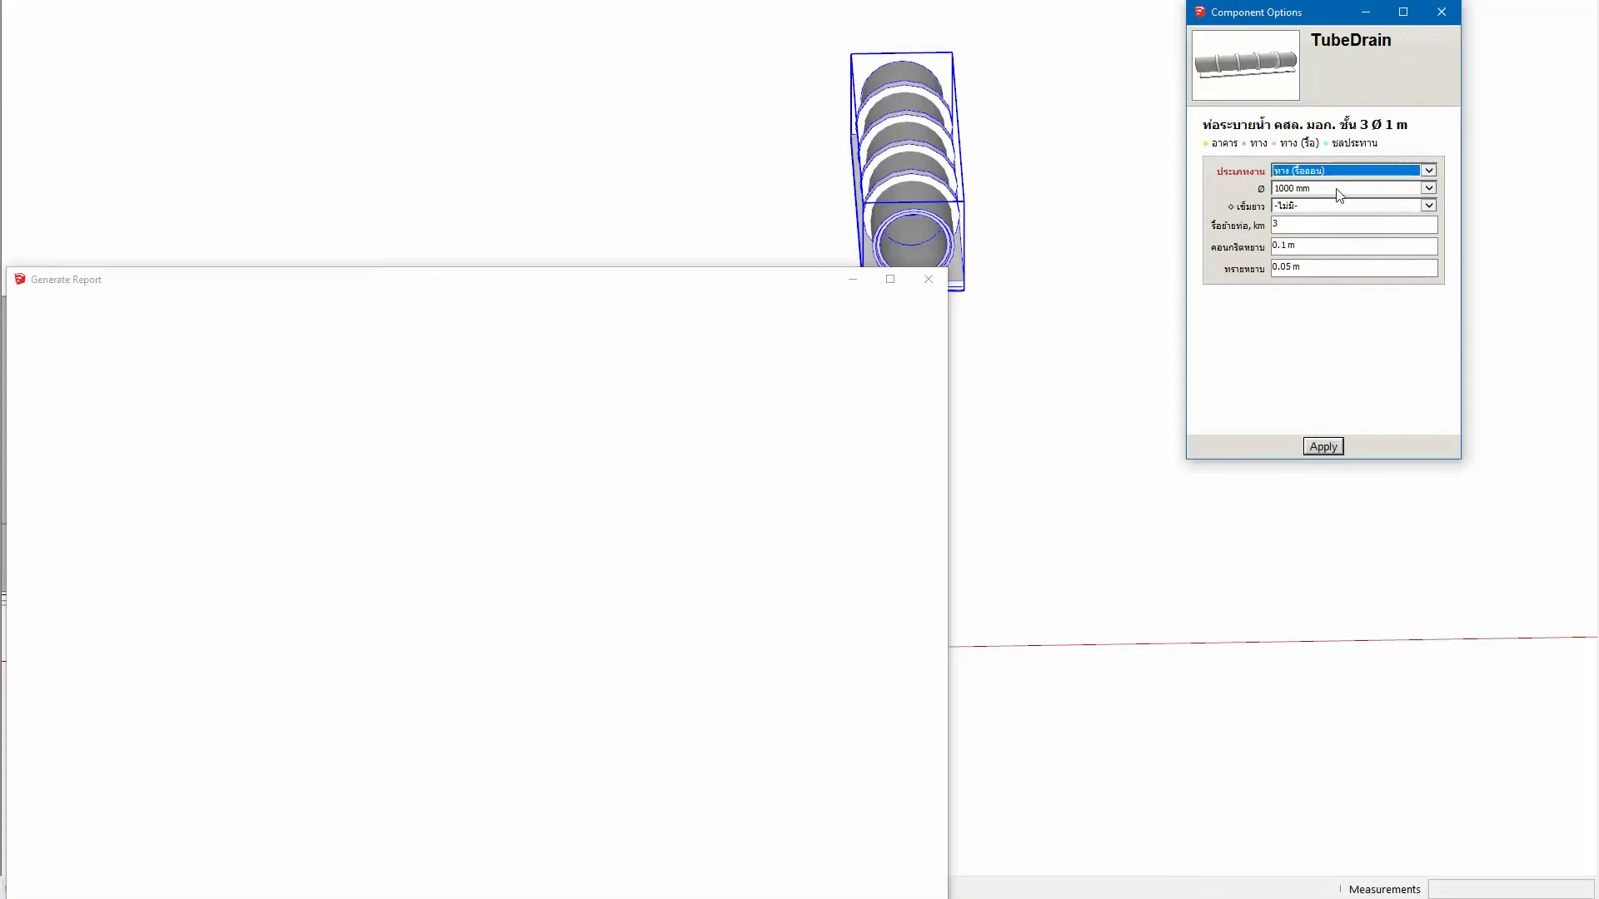
pyautogui.click(1334, 193)
pyautogui.click(1322, 224)
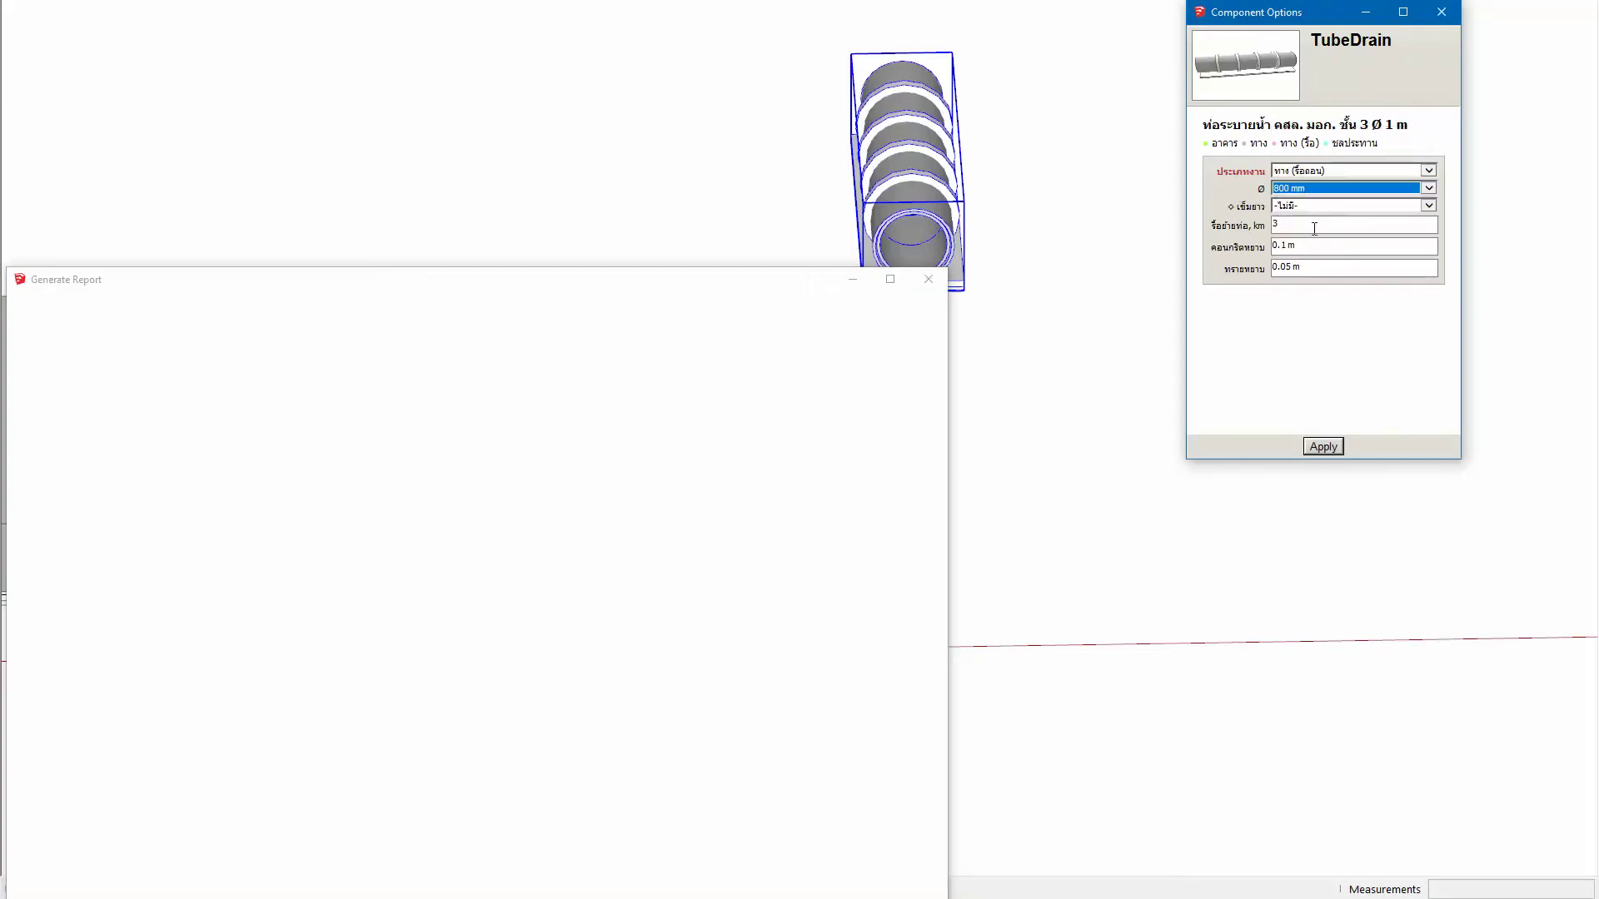
pyautogui.click(1306, 208)
pyautogui.click(1301, 363)
pyautogui.write('0')
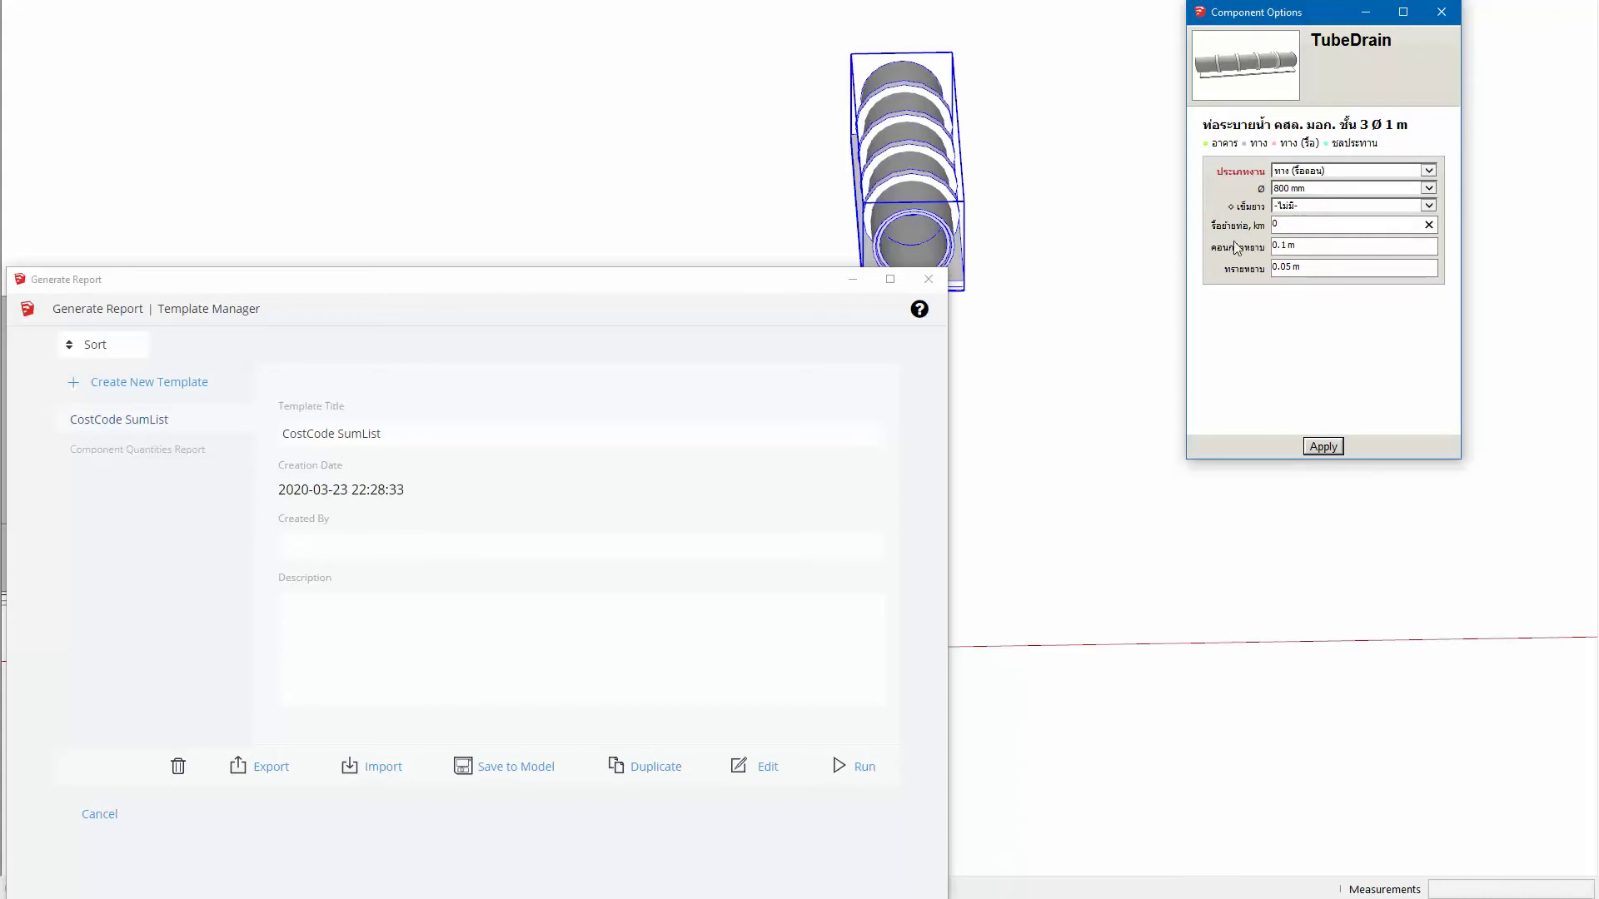
pyautogui.click(1321, 448)
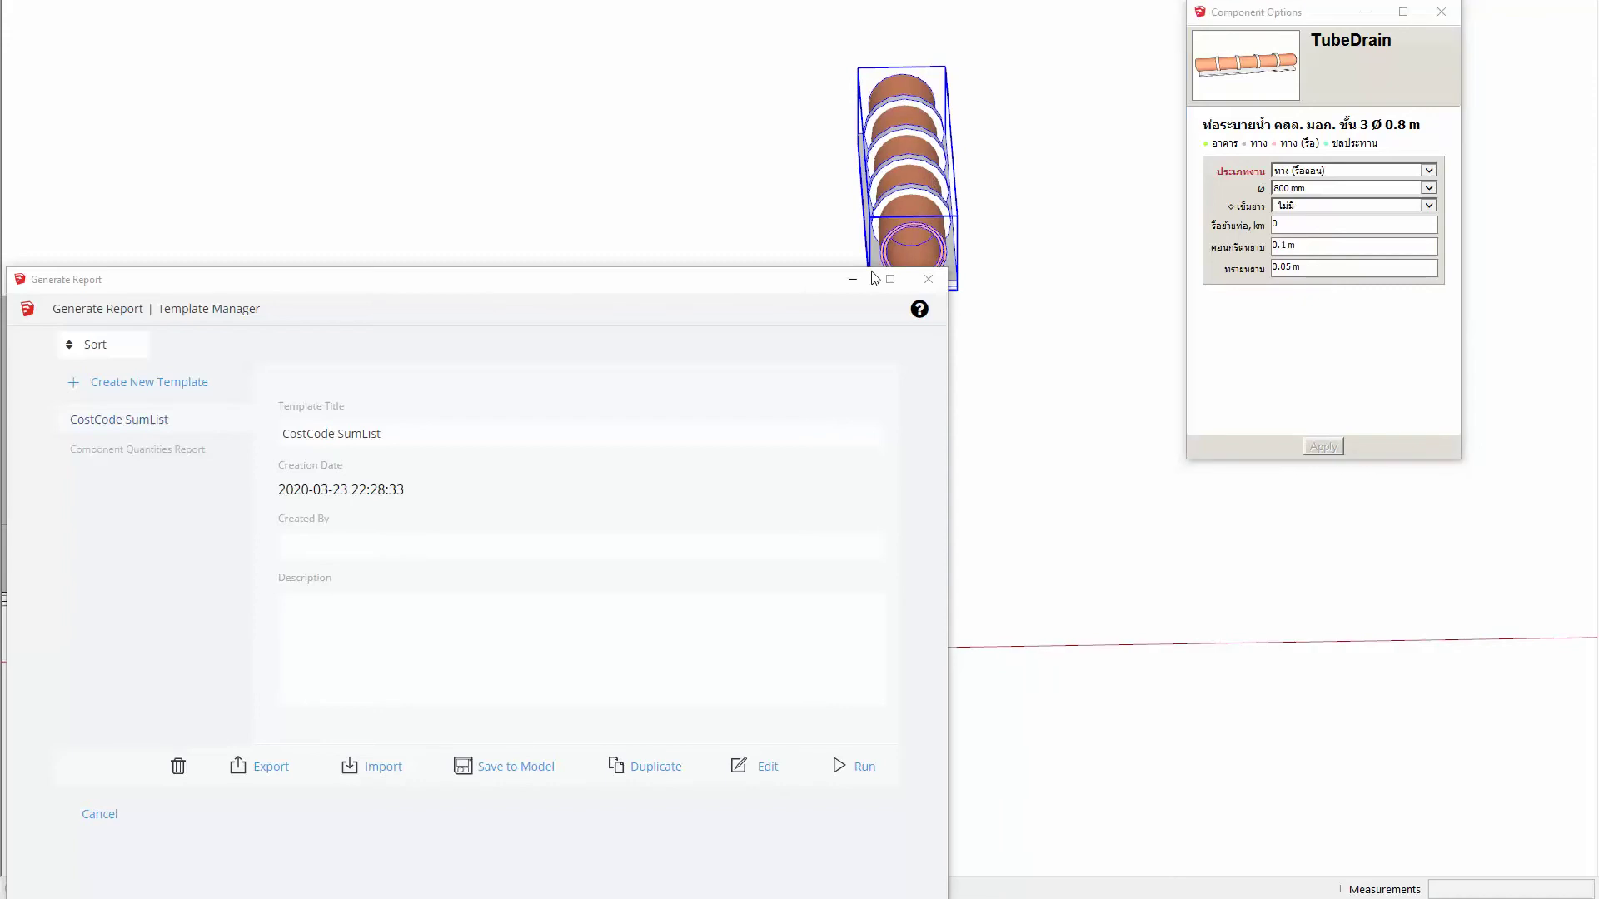
pyautogui.click(853, 279)
# Step: Open the pipe component and rotate the upright drain pipe to lie level
pyautogui.scroll(-2, 872, 293)
pyautogui.scroll(-1, 868, 379)
pyautogui.keyDown('shift'); pyautogui.moveTo(868, 379); pyautogui.dragTo(828, 573, button='middle'); pyautogui.keyUp('shift')
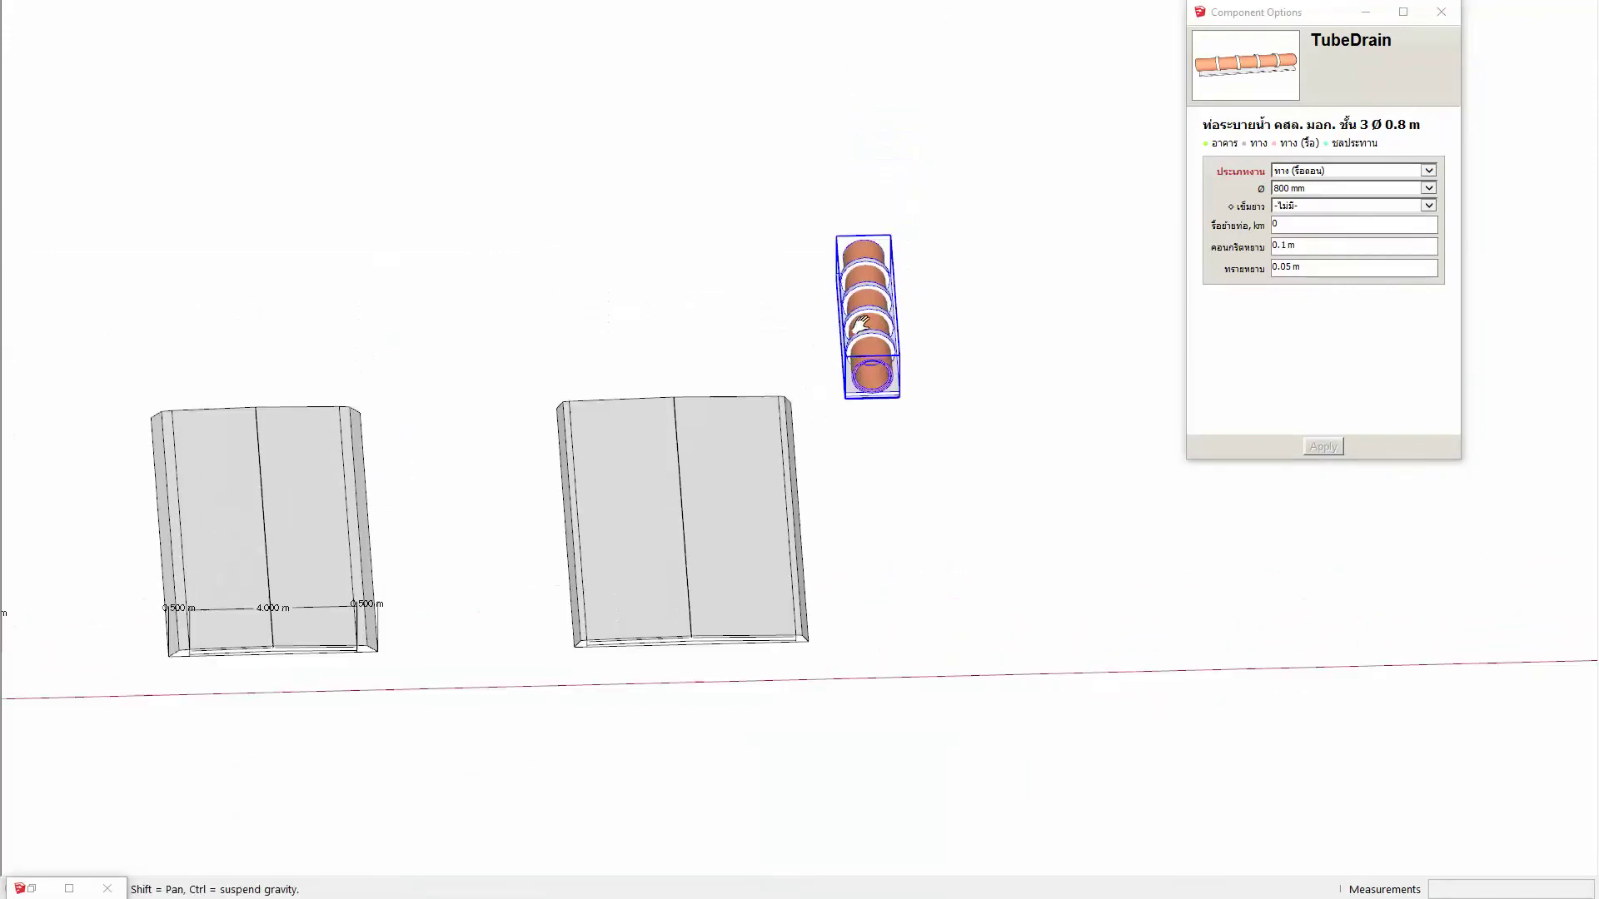
pyautogui.moveTo(891, 398); pyautogui.dragTo(863, 421, button='middle')
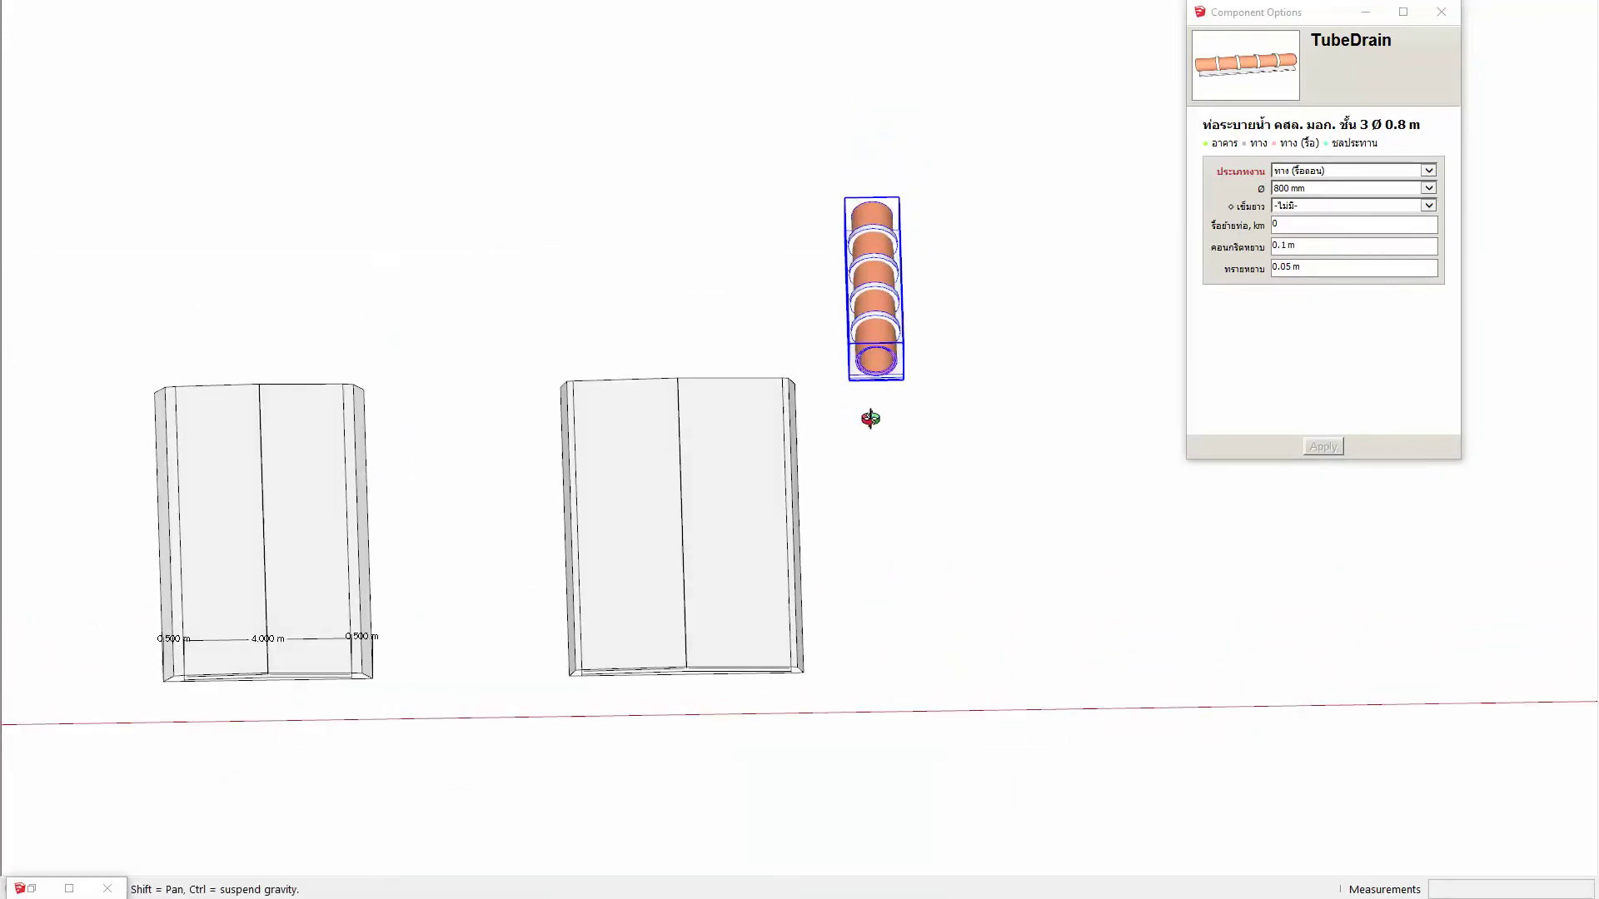
pyautogui.doubleClick(885, 330)
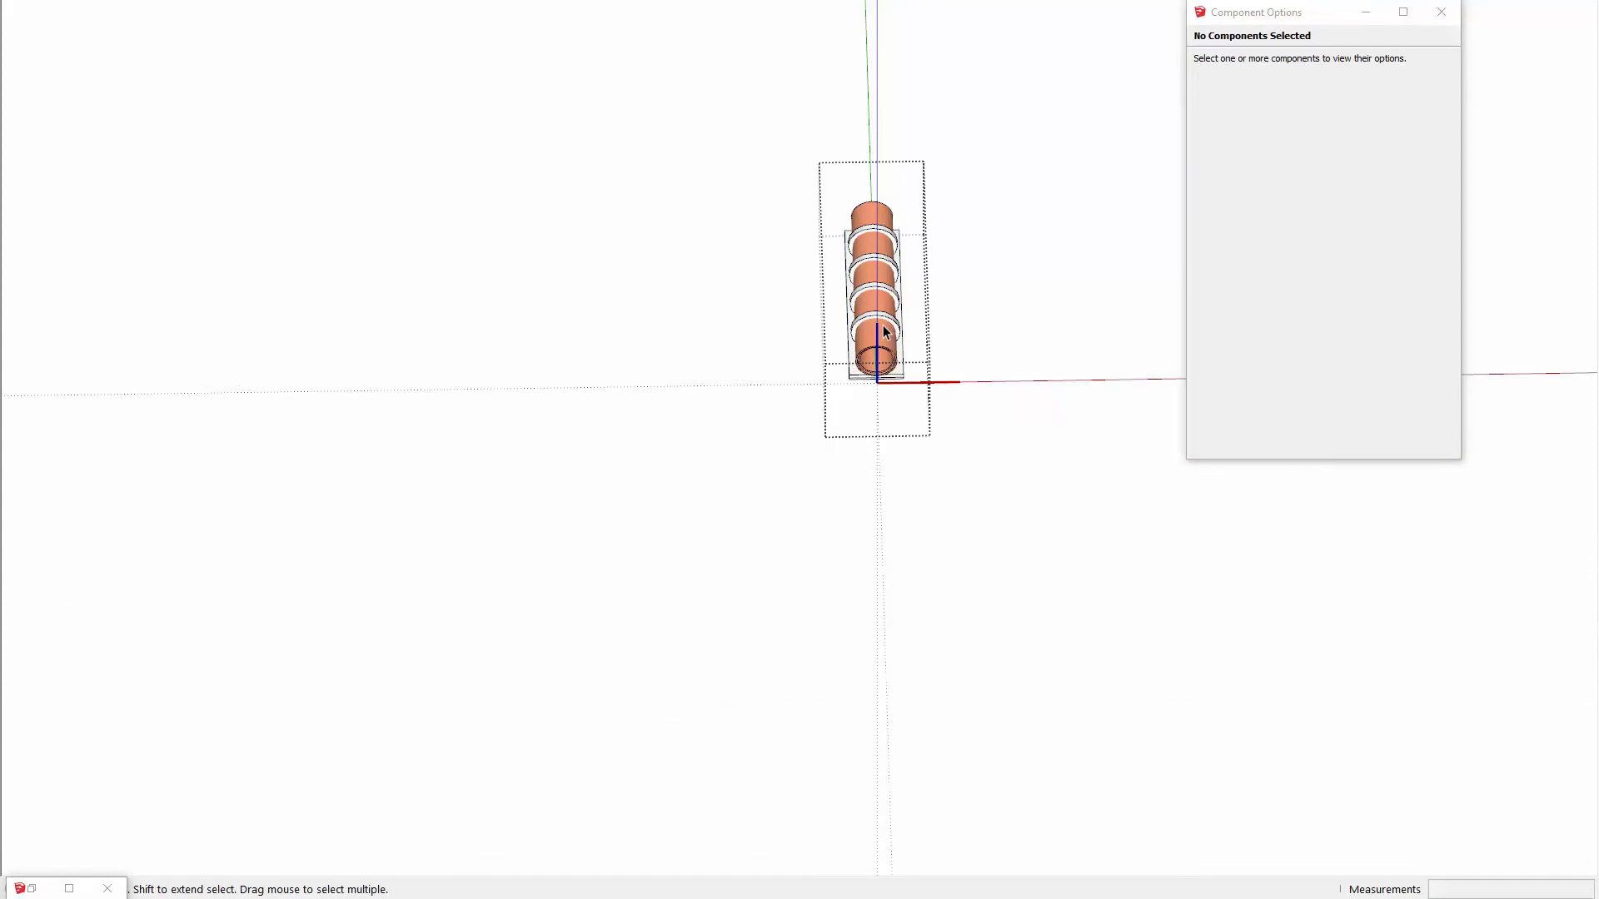
pyautogui.click(884, 331)
pyautogui.keyDown('shift'); pyautogui.moveTo(885, 331); pyautogui.dragTo(872, 413, button='middle'); pyautogui.keyUp('shift')
pyautogui.press('m')
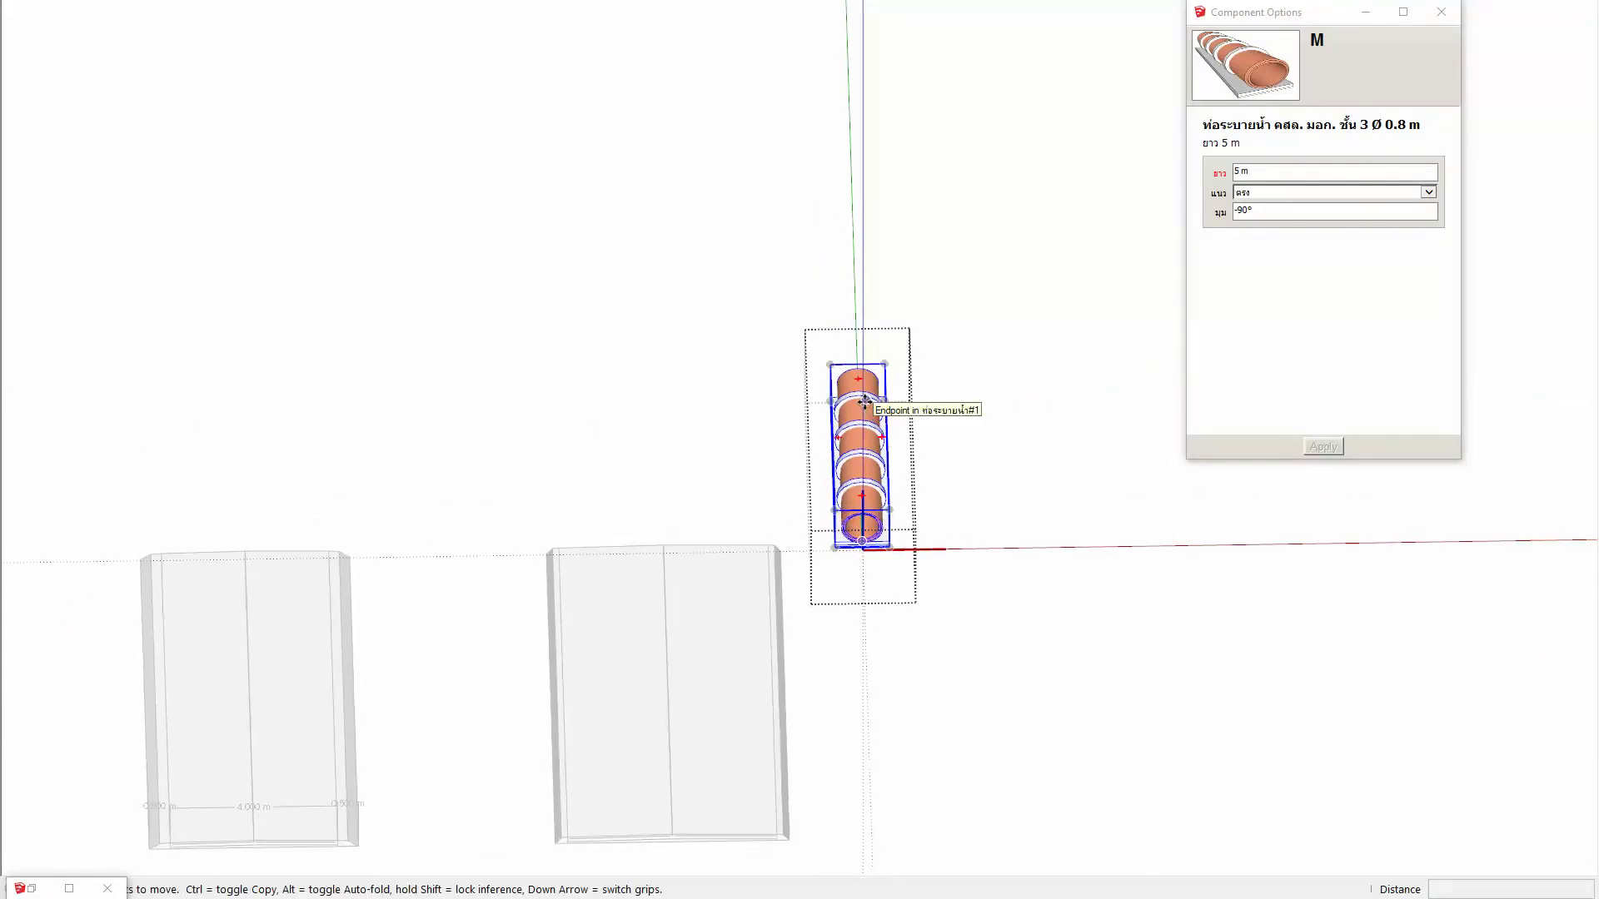
pyautogui.moveTo(865, 402); pyautogui.dragTo(868, 342, button='middle')
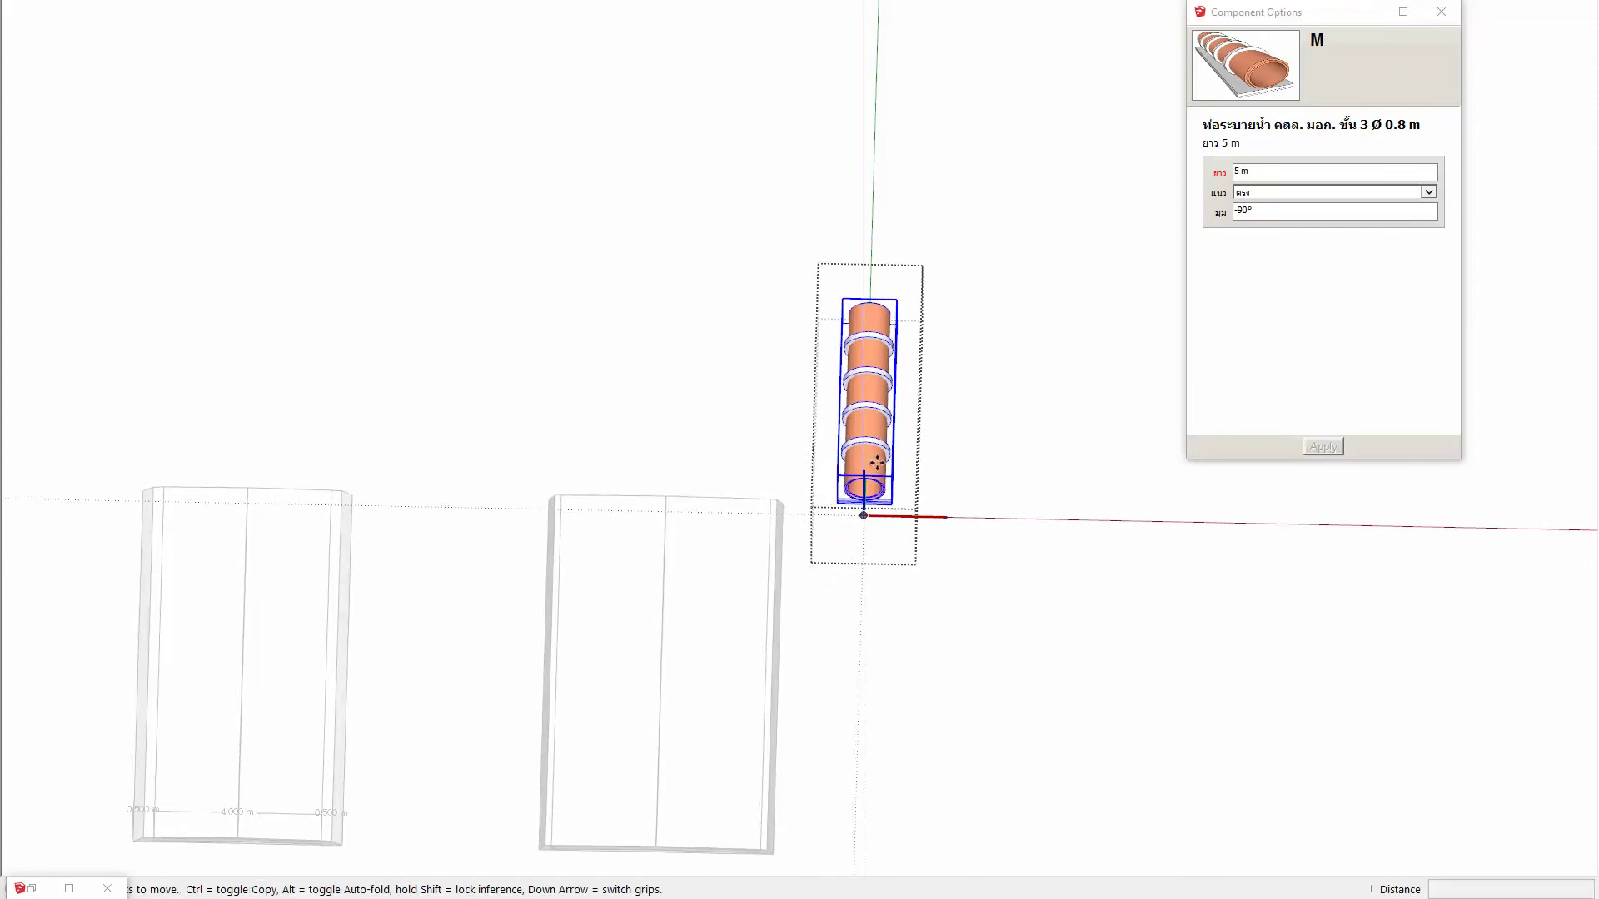
pyautogui.click(866, 319)
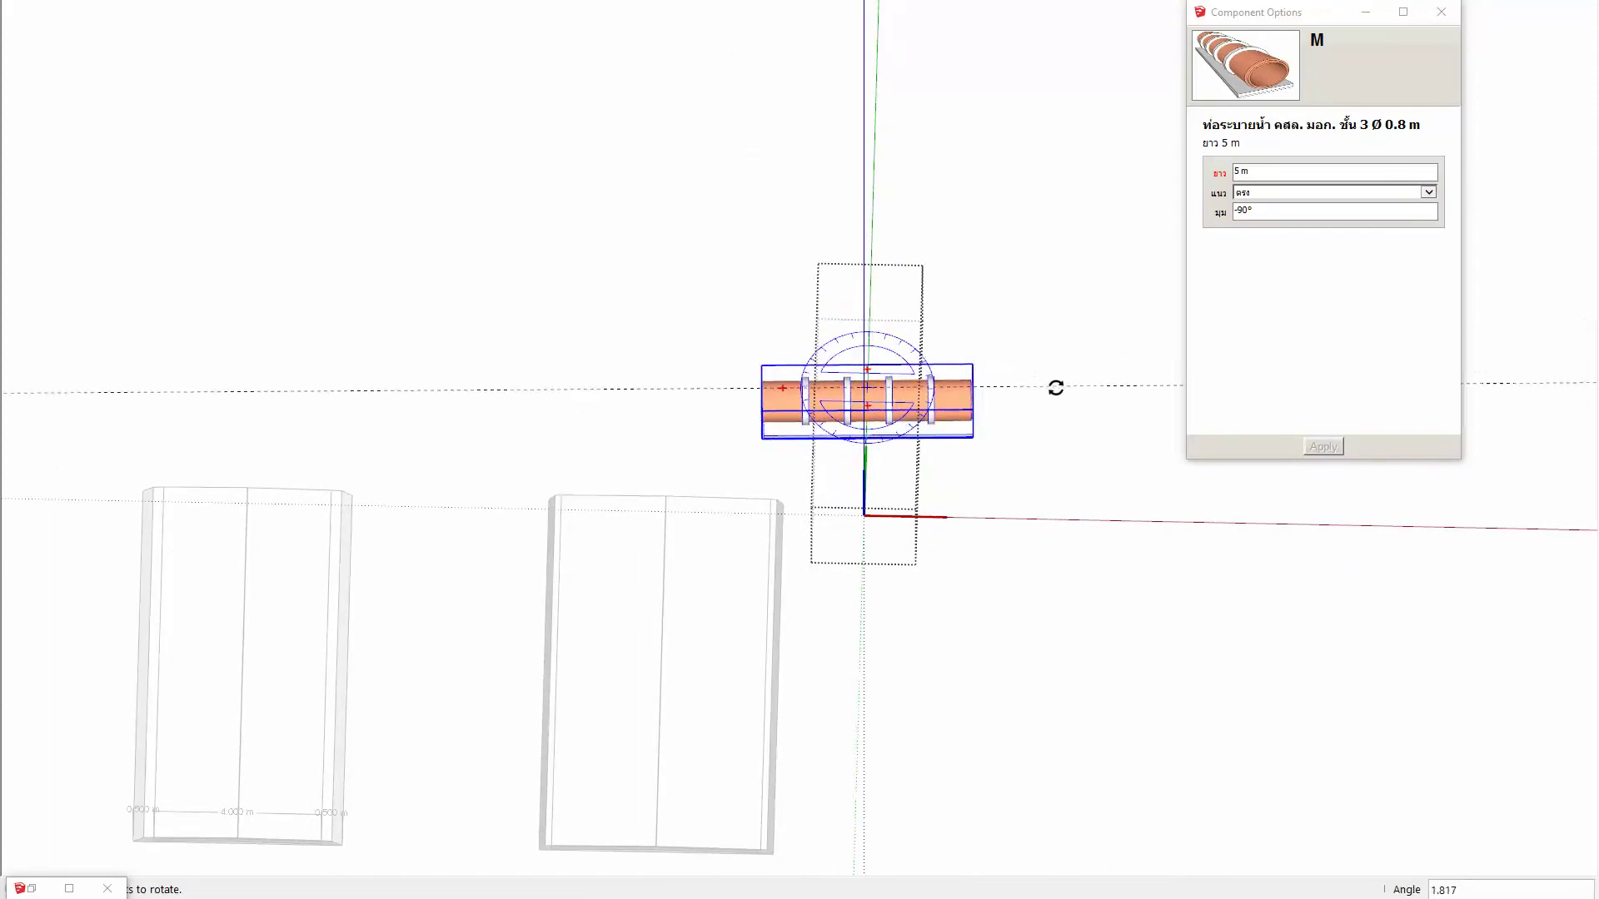
pyautogui.click(1051, 395)
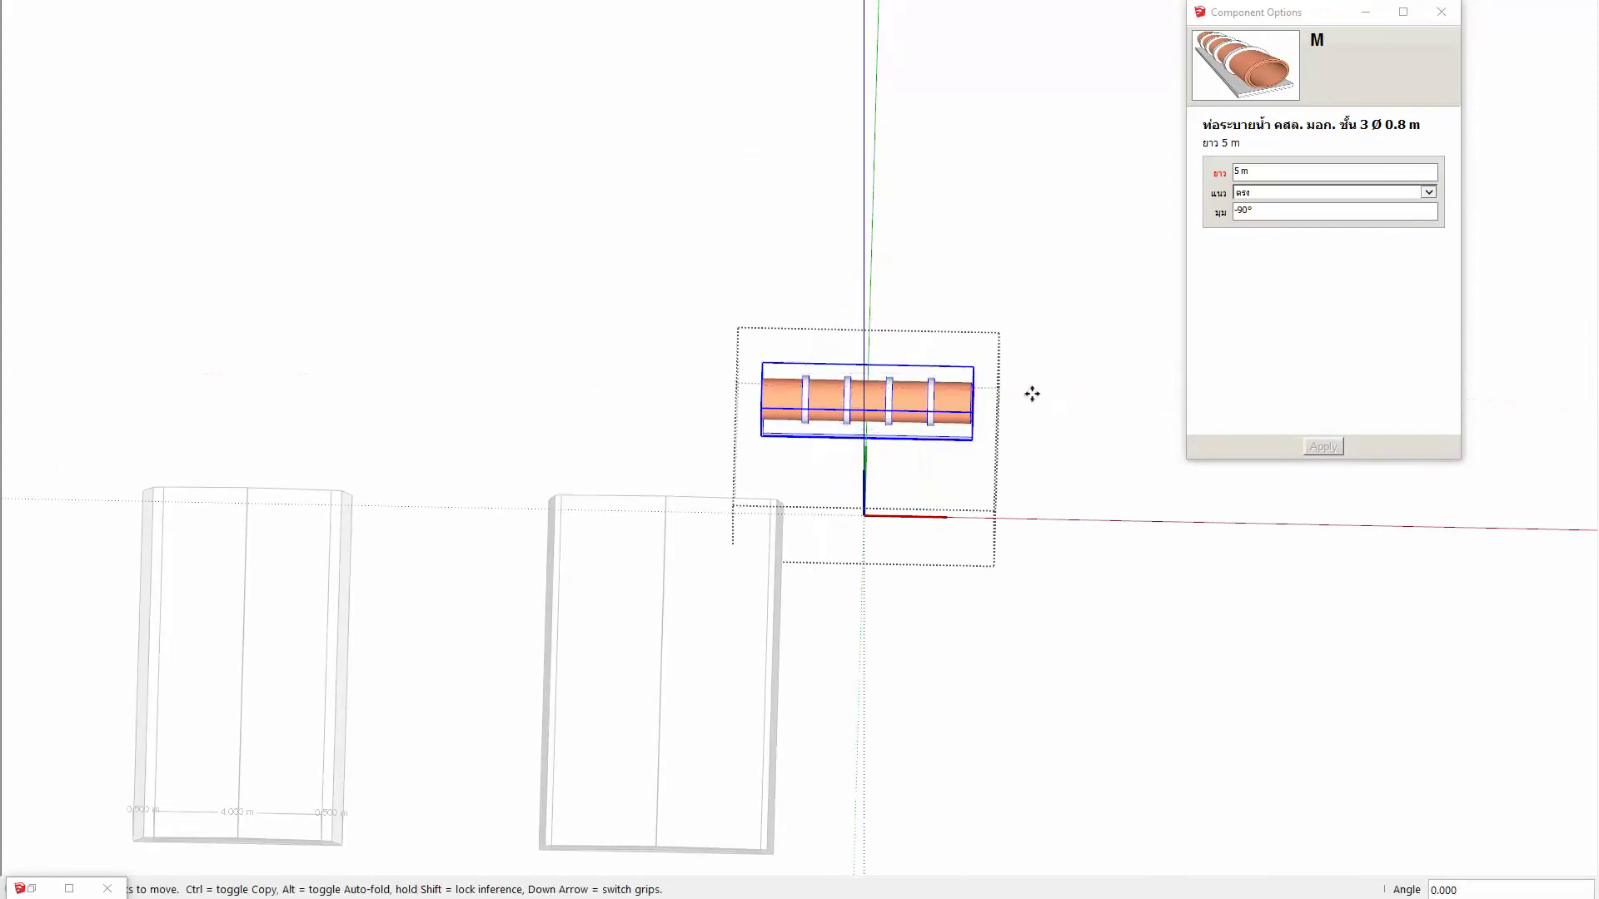
# Step: Set the pipe length to 7 m and copy it parallel alongside at offset 1
pyautogui.click(1227, 183)
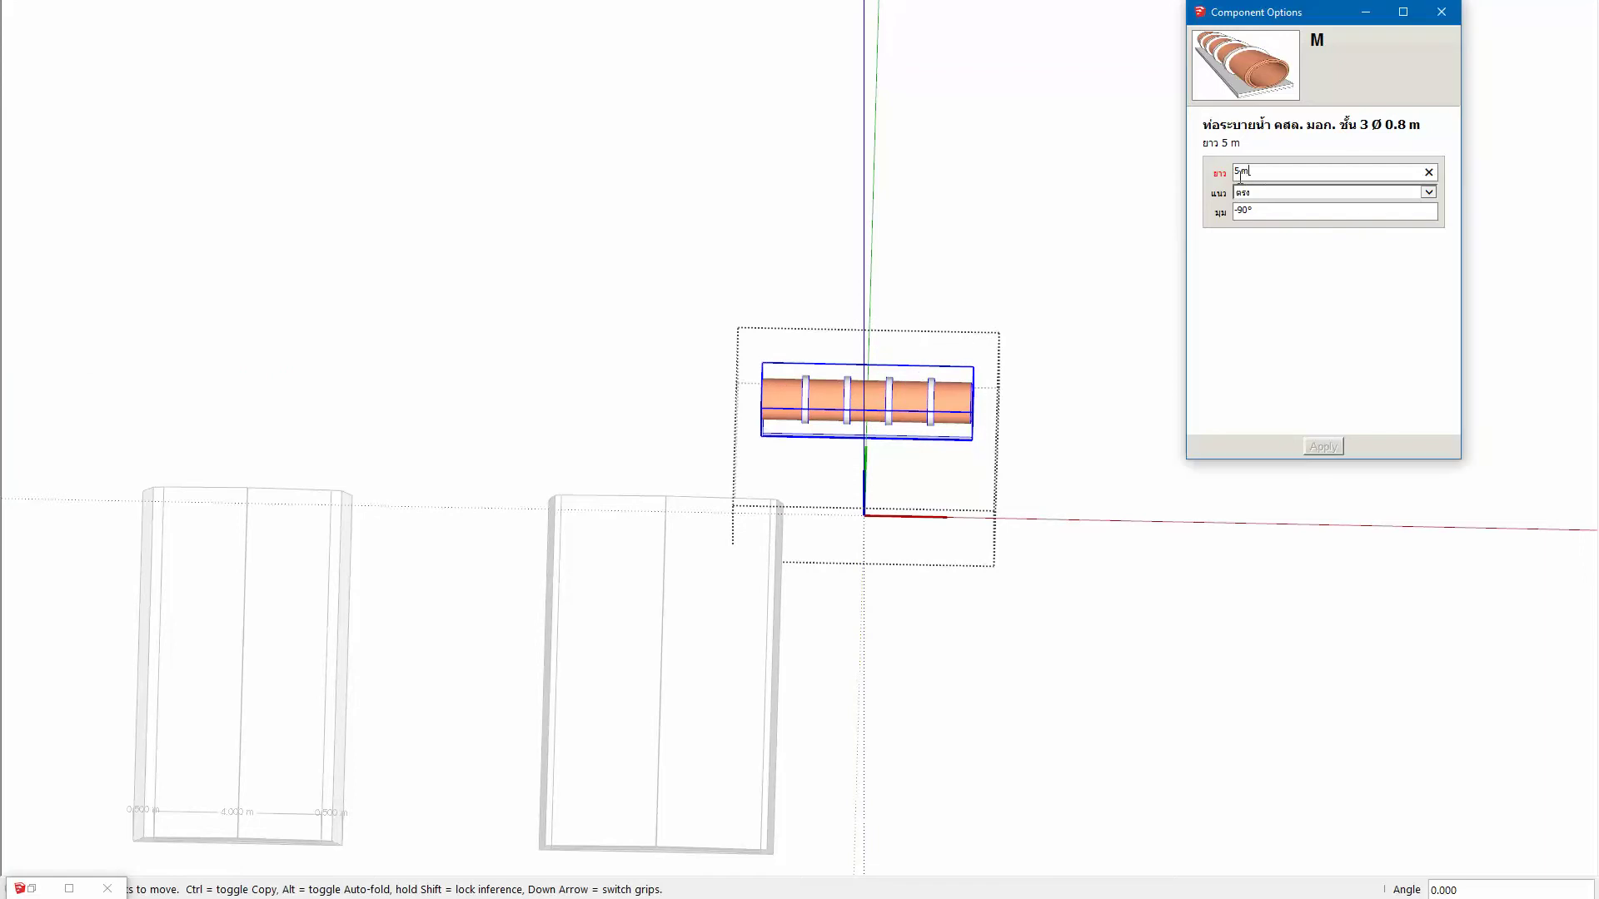
pyautogui.write('7')
pyautogui.press('Return')
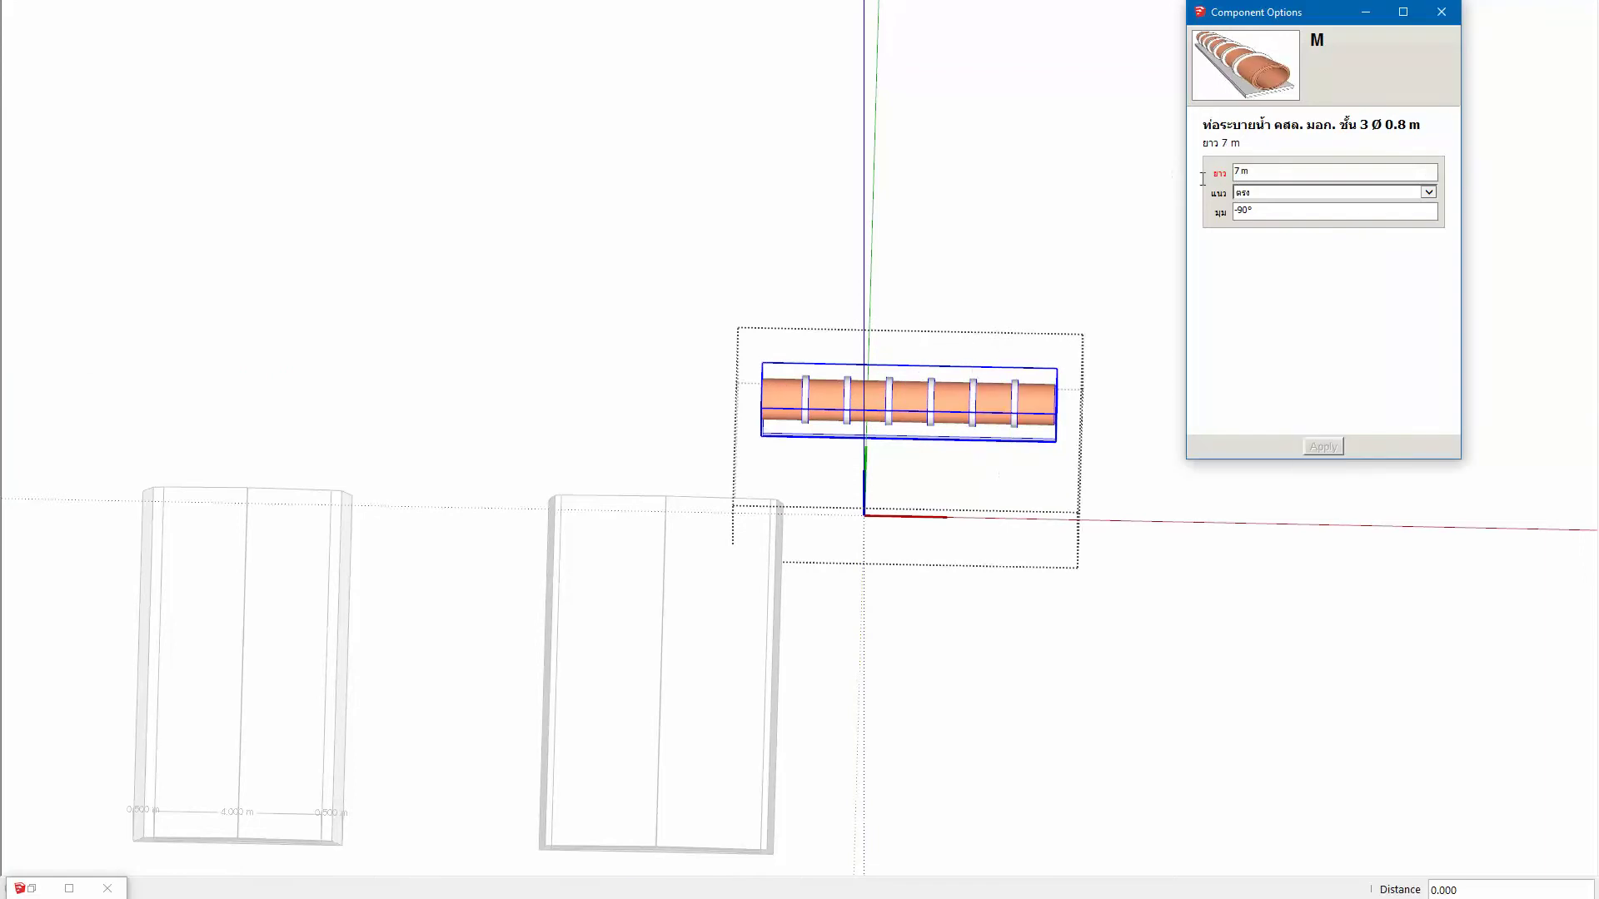
pyautogui.moveTo(887, 406); pyautogui.dragTo(821, 411, button='middle')
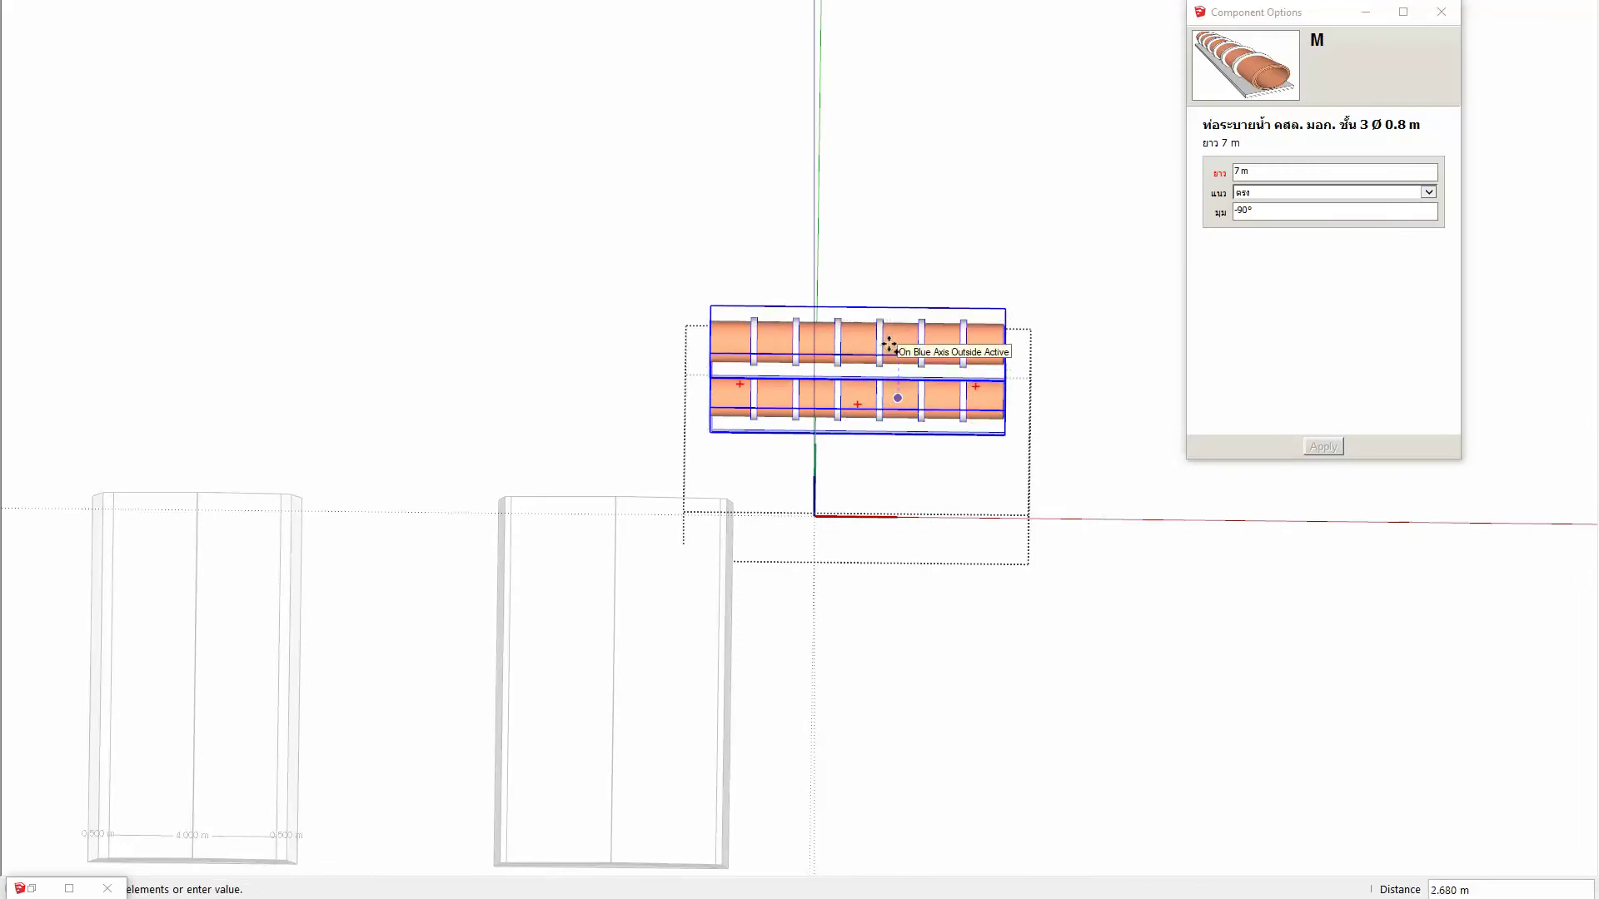
pyautogui.moveTo(893, 346)
pyautogui.mouseDown(button='middle')
pyautogui.moveTo(985, 377)
pyautogui.moveTo(833, 358)
pyautogui.mouseUp(button='middle')
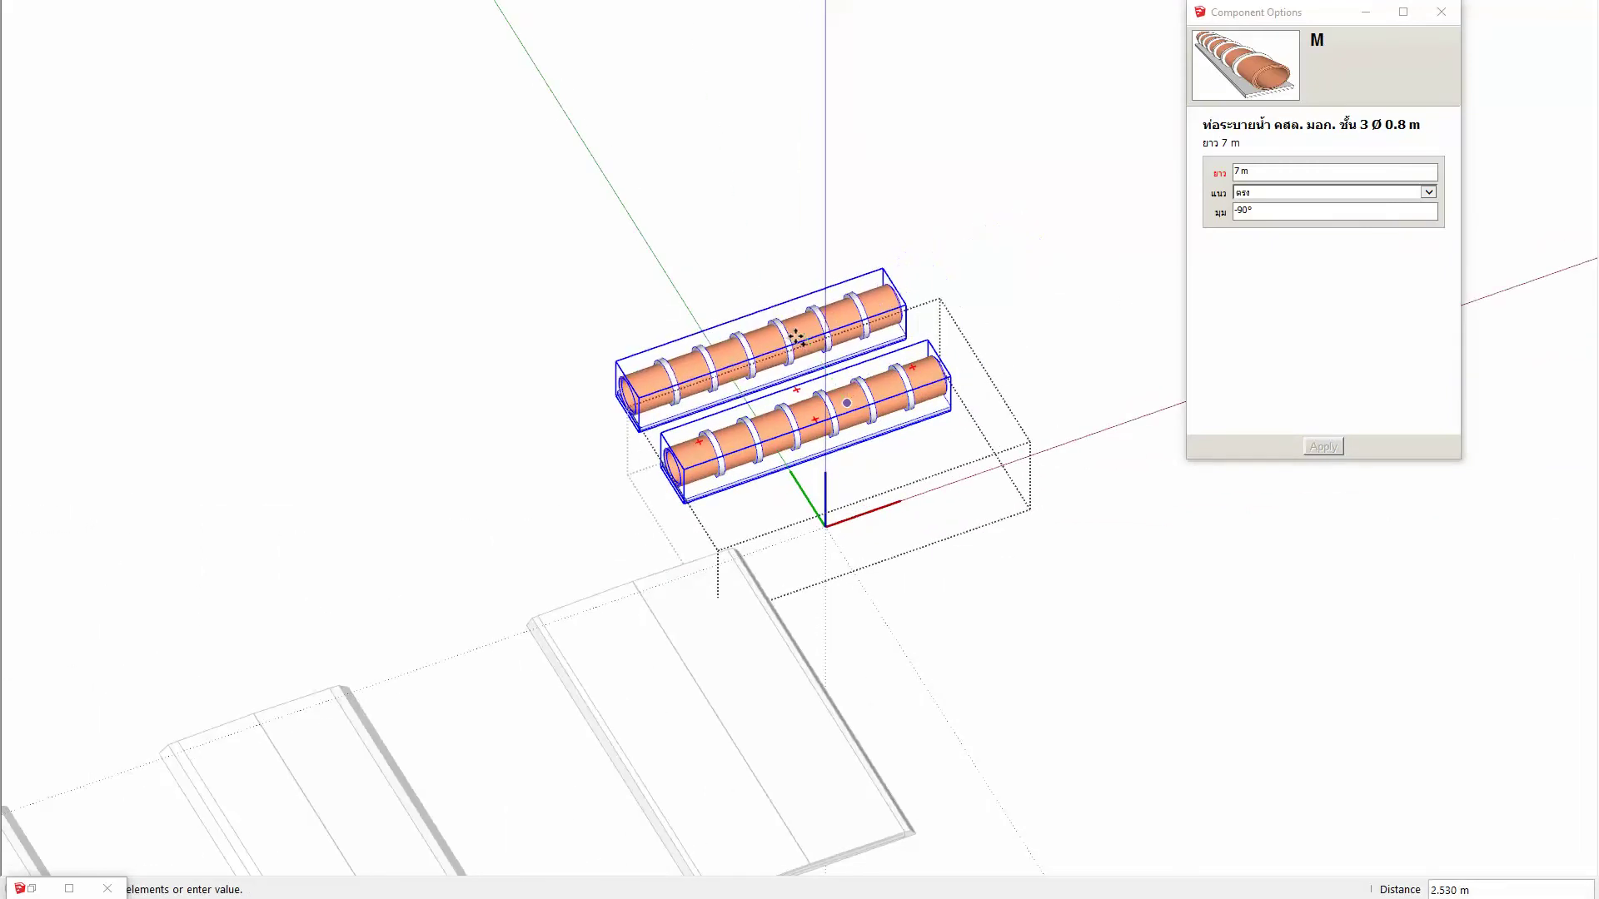
pyautogui.write('1')
pyautogui.press('Return')
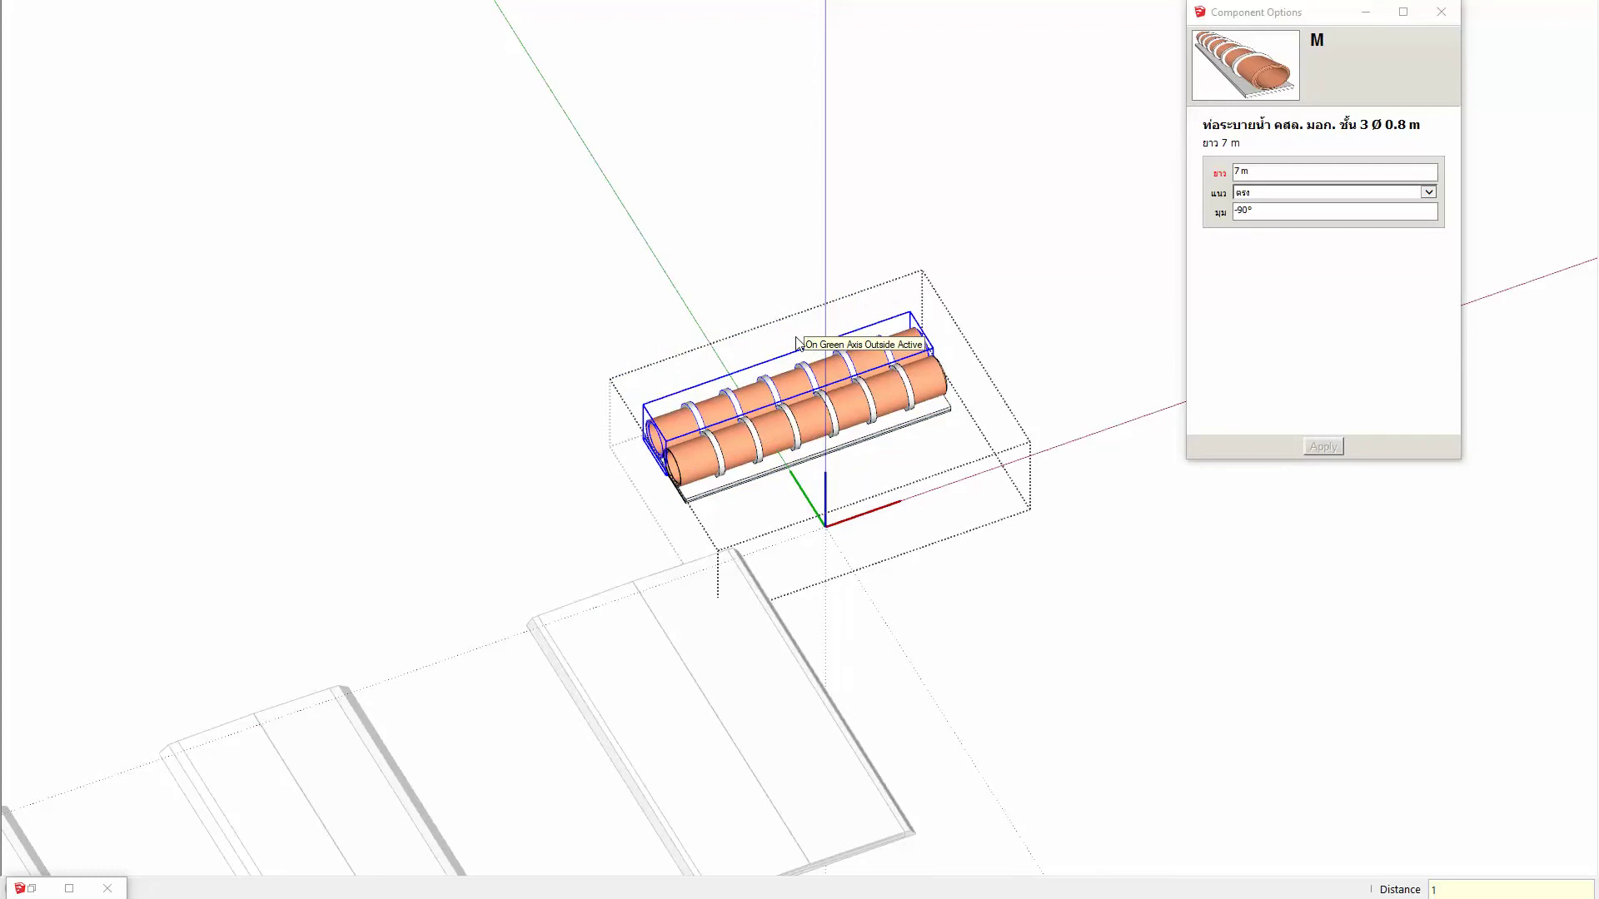
pyautogui.press('Return')
pyautogui.press('space')
pyautogui.moveTo(800, 344)
pyautogui.mouseDown(button='middle')
pyautogui.moveTo(831, 434)
pyautogui.moveTo(753, 447)
pyautogui.mouseUp(button='middle')
pyautogui.press('Escape')
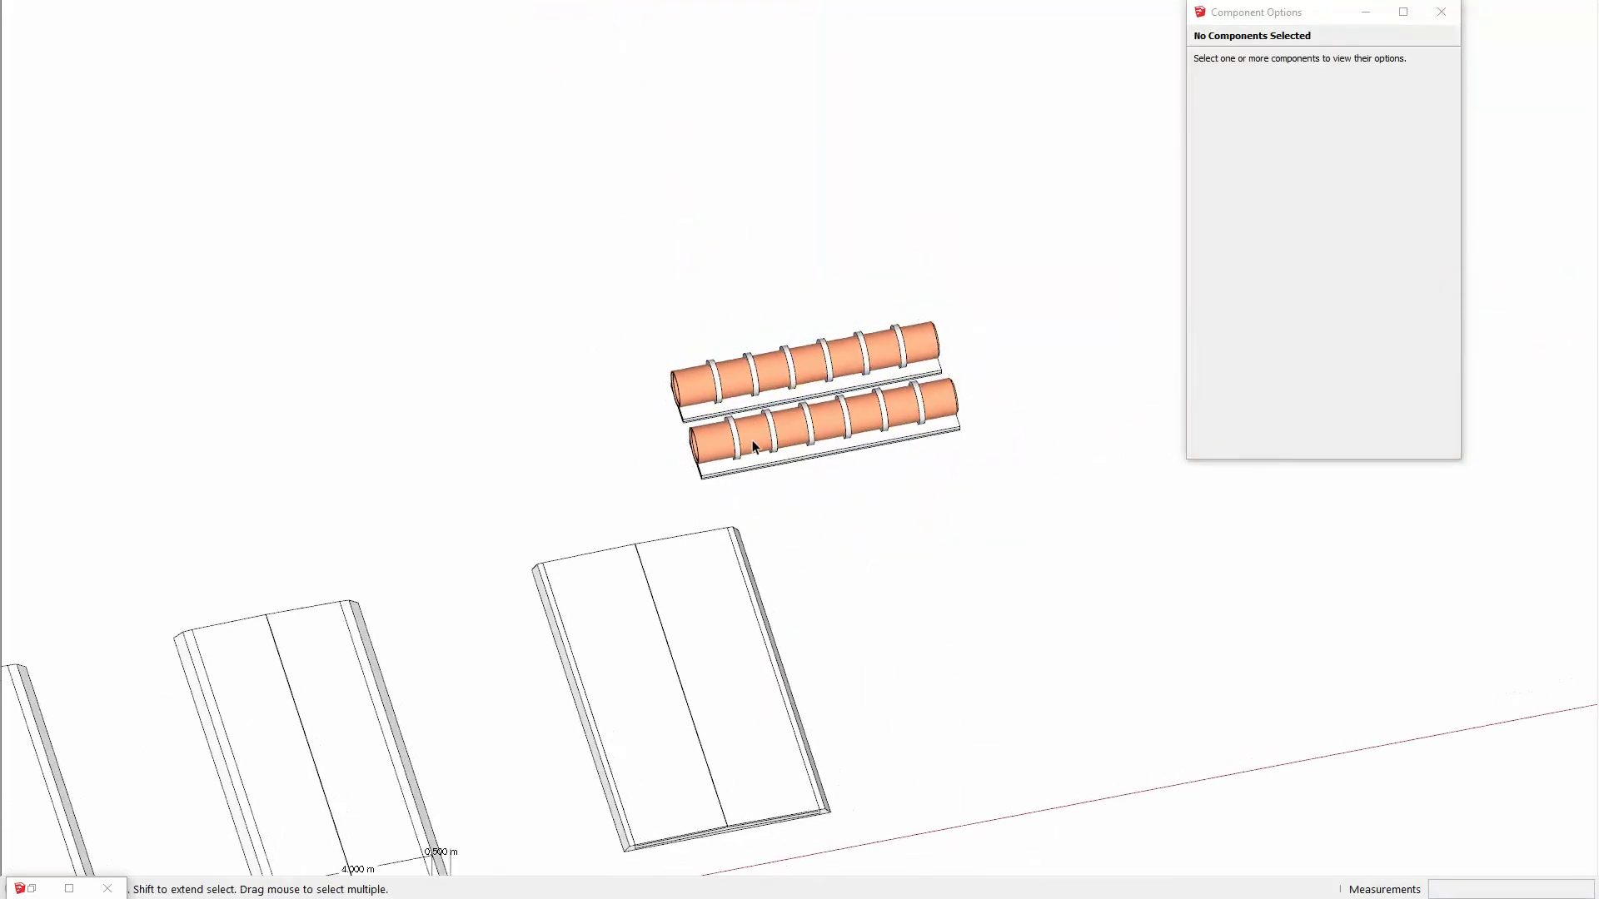
# Step: Move the twin 0.8 m TubeDrain pipe group beside the right road slab
pyautogui.click(794, 471)
pyautogui.moveTo(688, 596)
pyautogui.mouseDown(button='middle')
pyautogui.moveTo(607, 503)
pyautogui.moveTo(697, 494)
pyautogui.mouseUp(button='middle')
pyautogui.press('m')
pyautogui.click(882, 423)
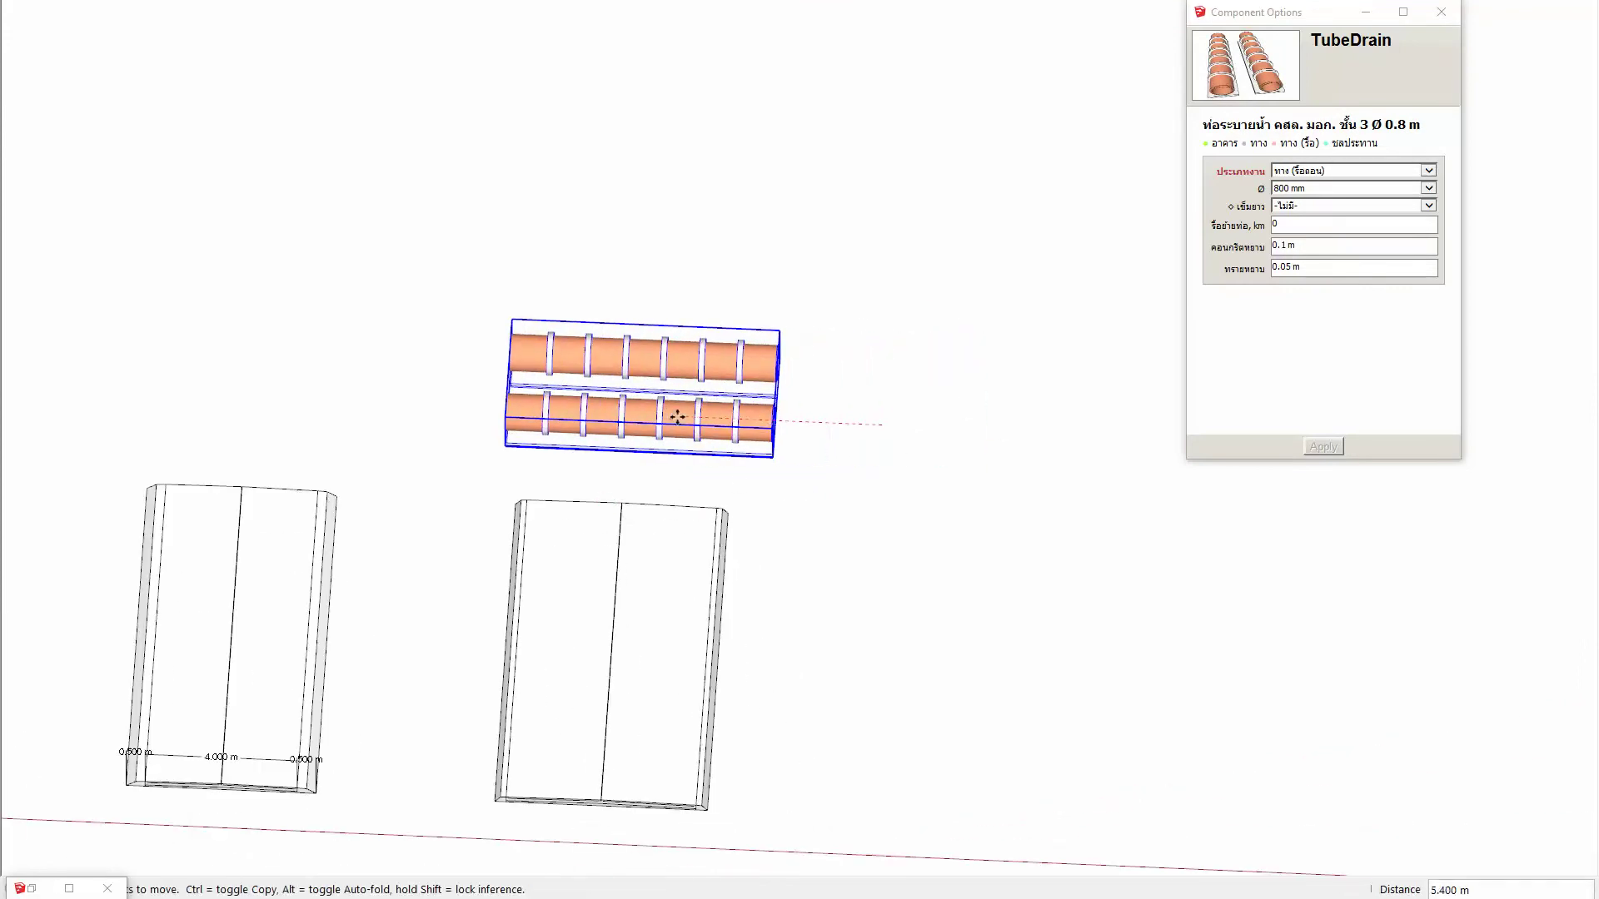
pyautogui.click(617, 419)
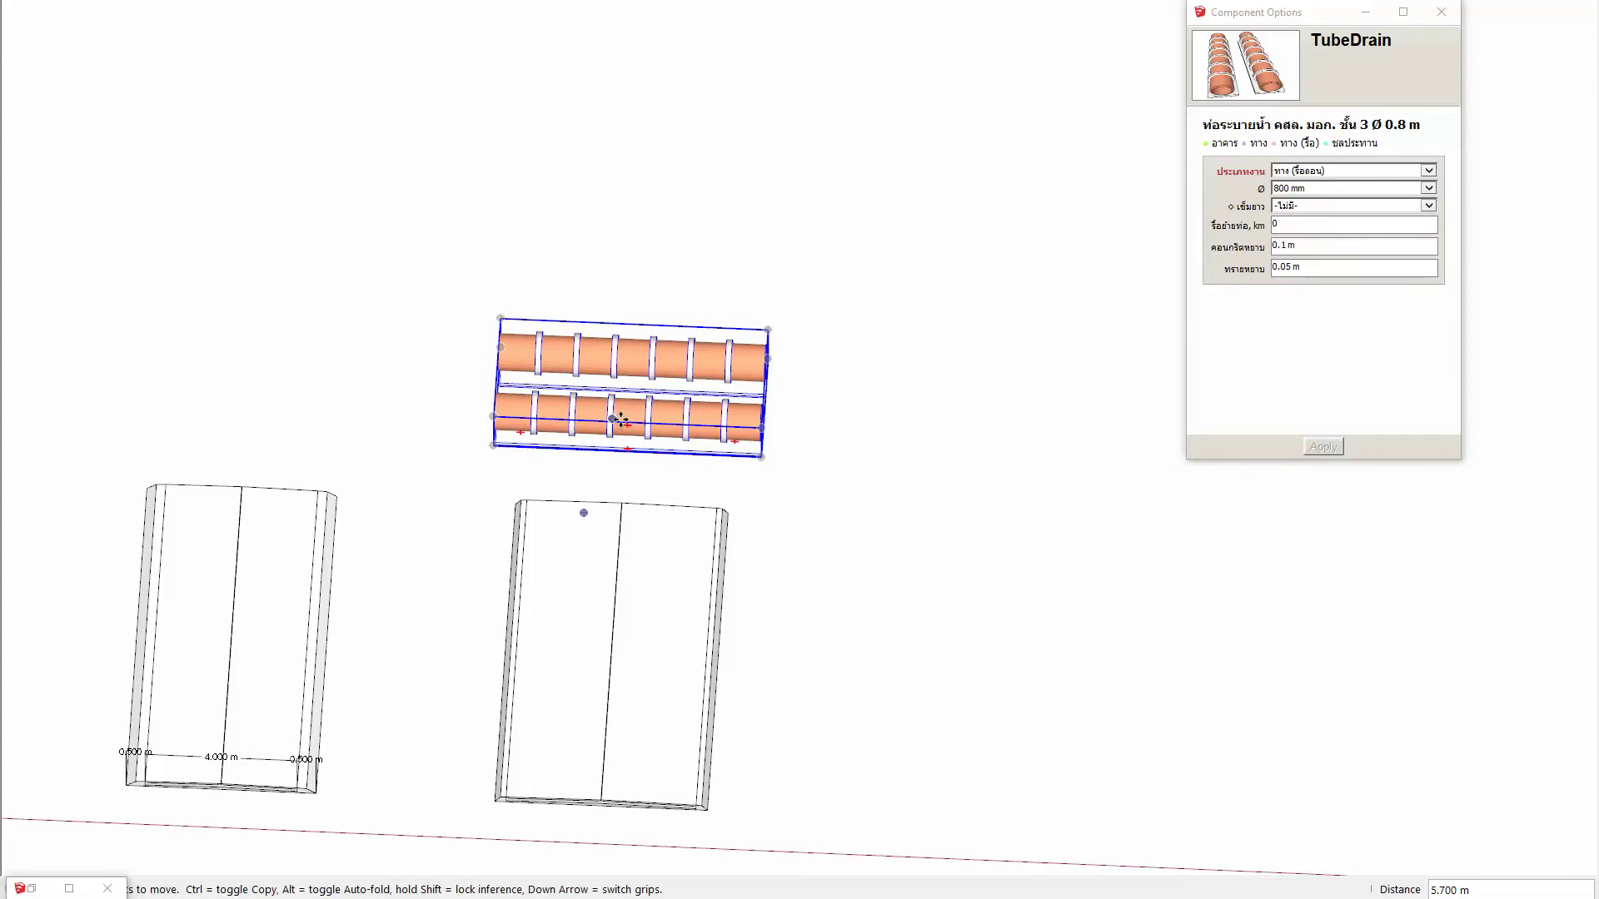
pyautogui.click(624, 419)
pyautogui.click(617, 499)
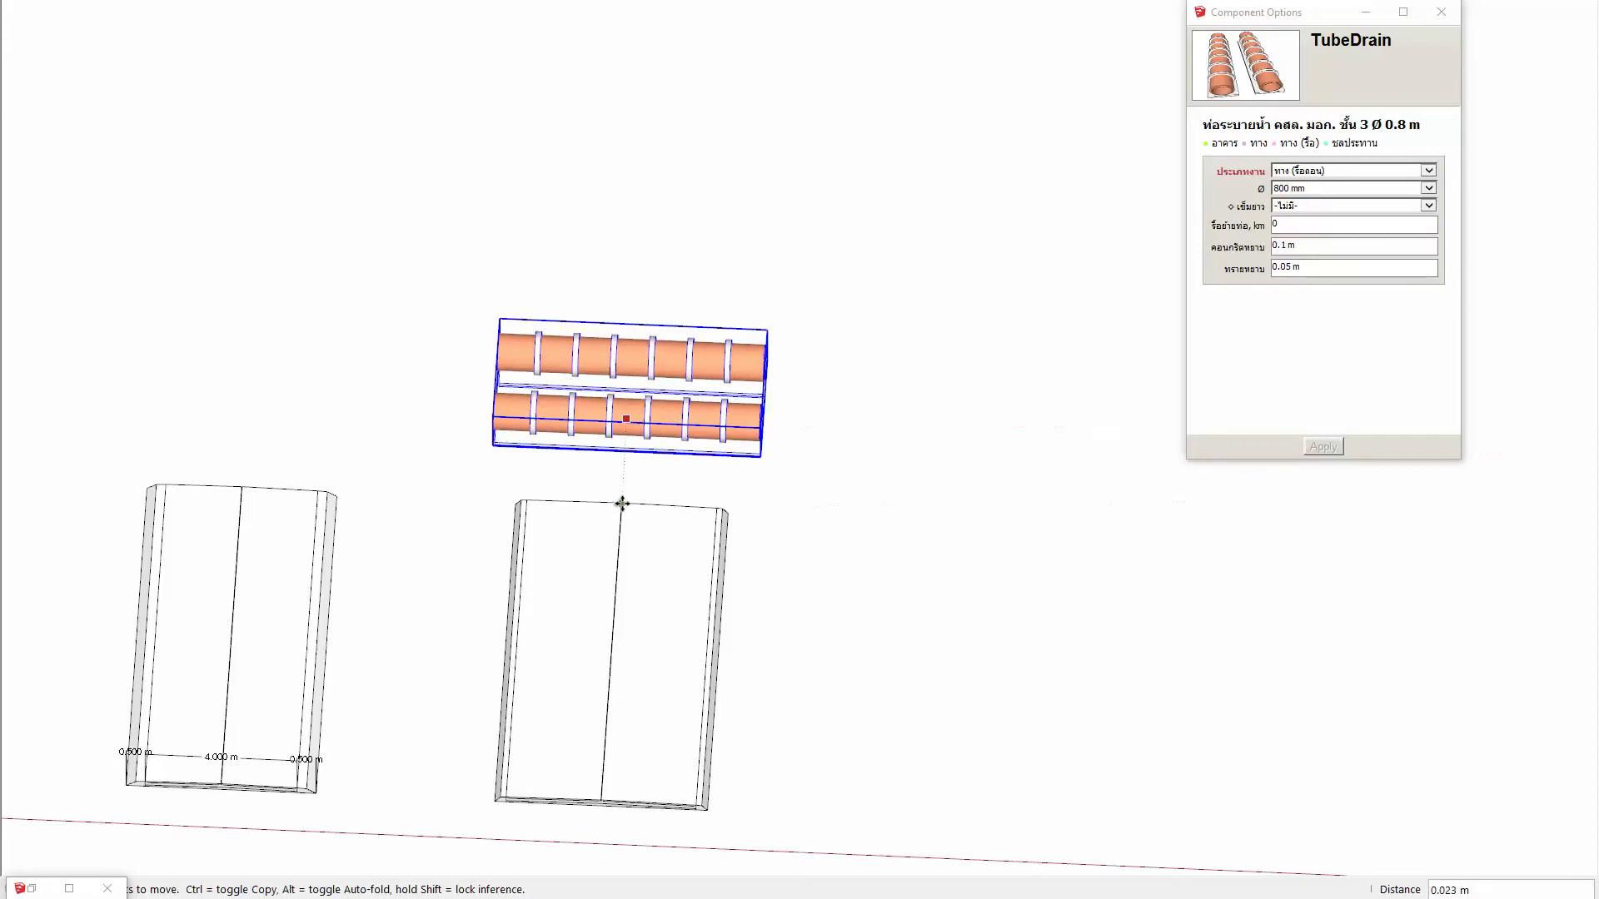
pyautogui.moveTo(617, 546)
pyautogui.mouseDown(button='middle')
pyautogui.moveTo(688, 322)
pyautogui.moveTo(625, 457)
pyautogui.mouseUp(button='middle')
# Step: Start a dimension along the slab's 10 m length from its top corner to its bottom corner
pyautogui.press('space')
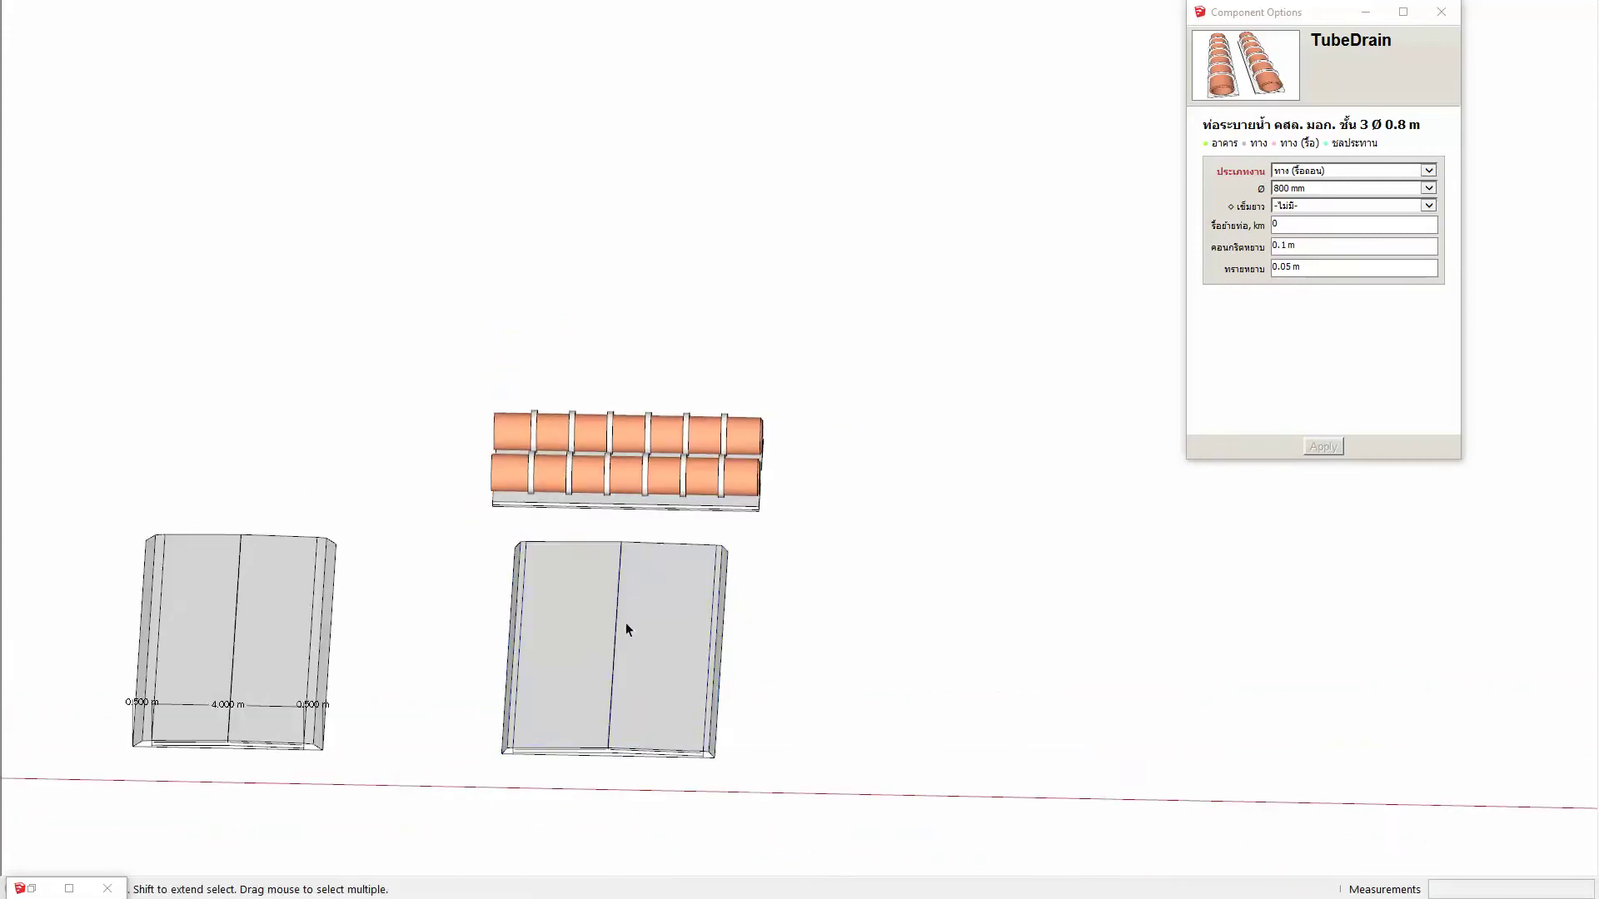
pyautogui.press('d')
pyautogui.click(688, 570)
pyautogui.click(679, 710)
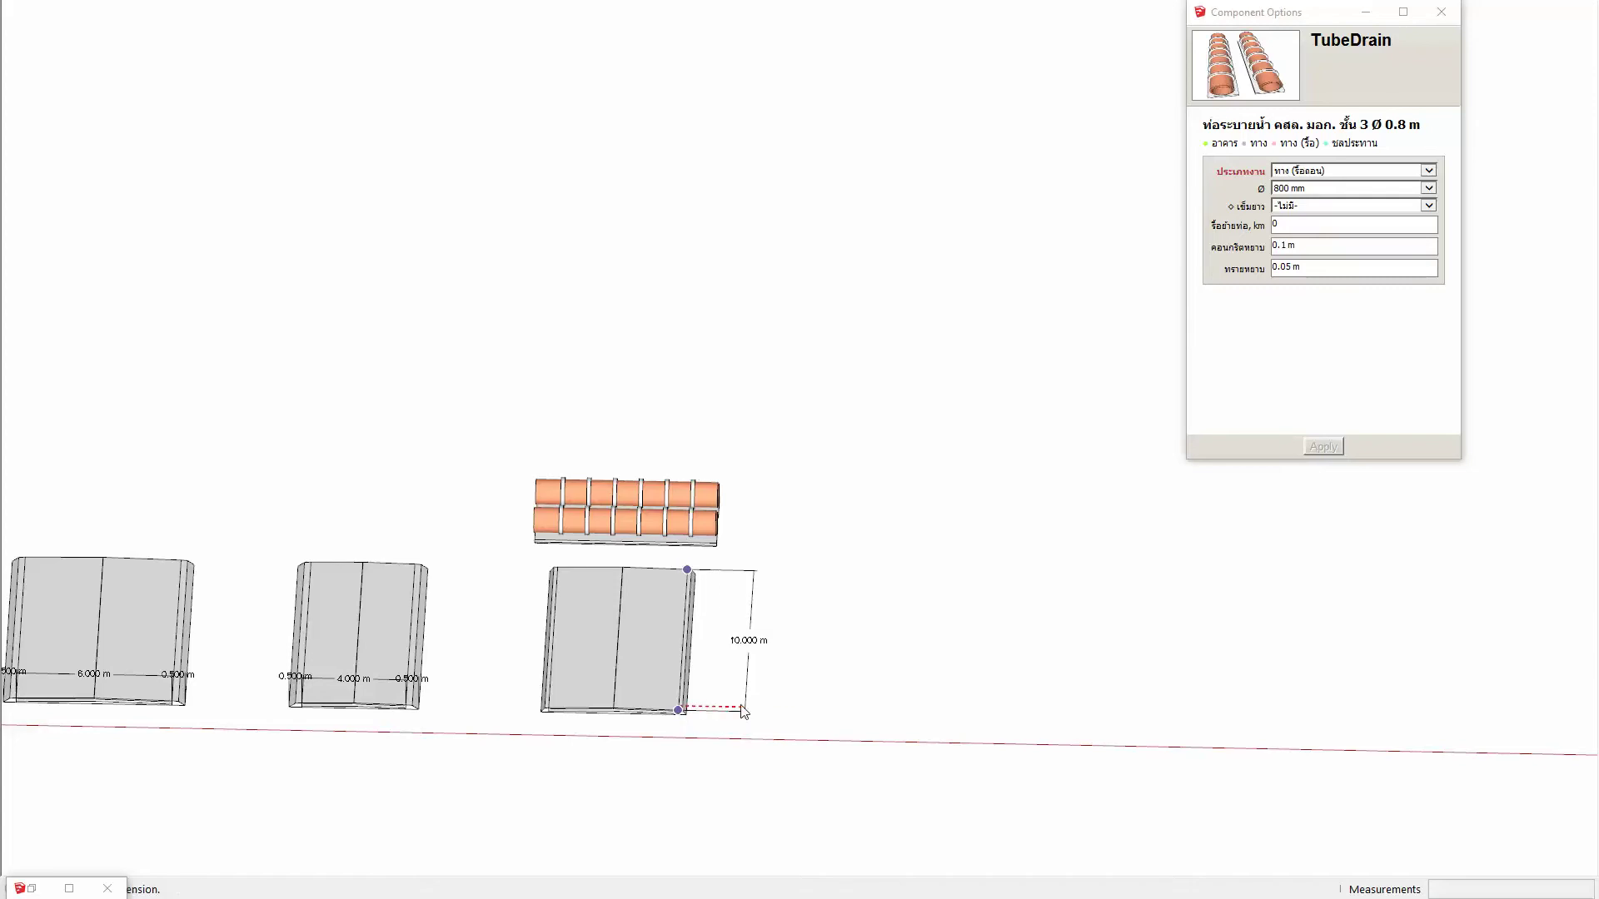
# Step: Place the 10 m length dimension and add the 5 m carriageway width dimension above the slab
pyautogui.click(743, 711)
pyautogui.moveTo(601, 592)
pyautogui.mouseDown(button='middle')
pyautogui.moveTo(582, 717)
pyautogui.moveTo(631, 535)
pyautogui.moveTo(618, 521)
pyautogui.mouseUp(button='middle')
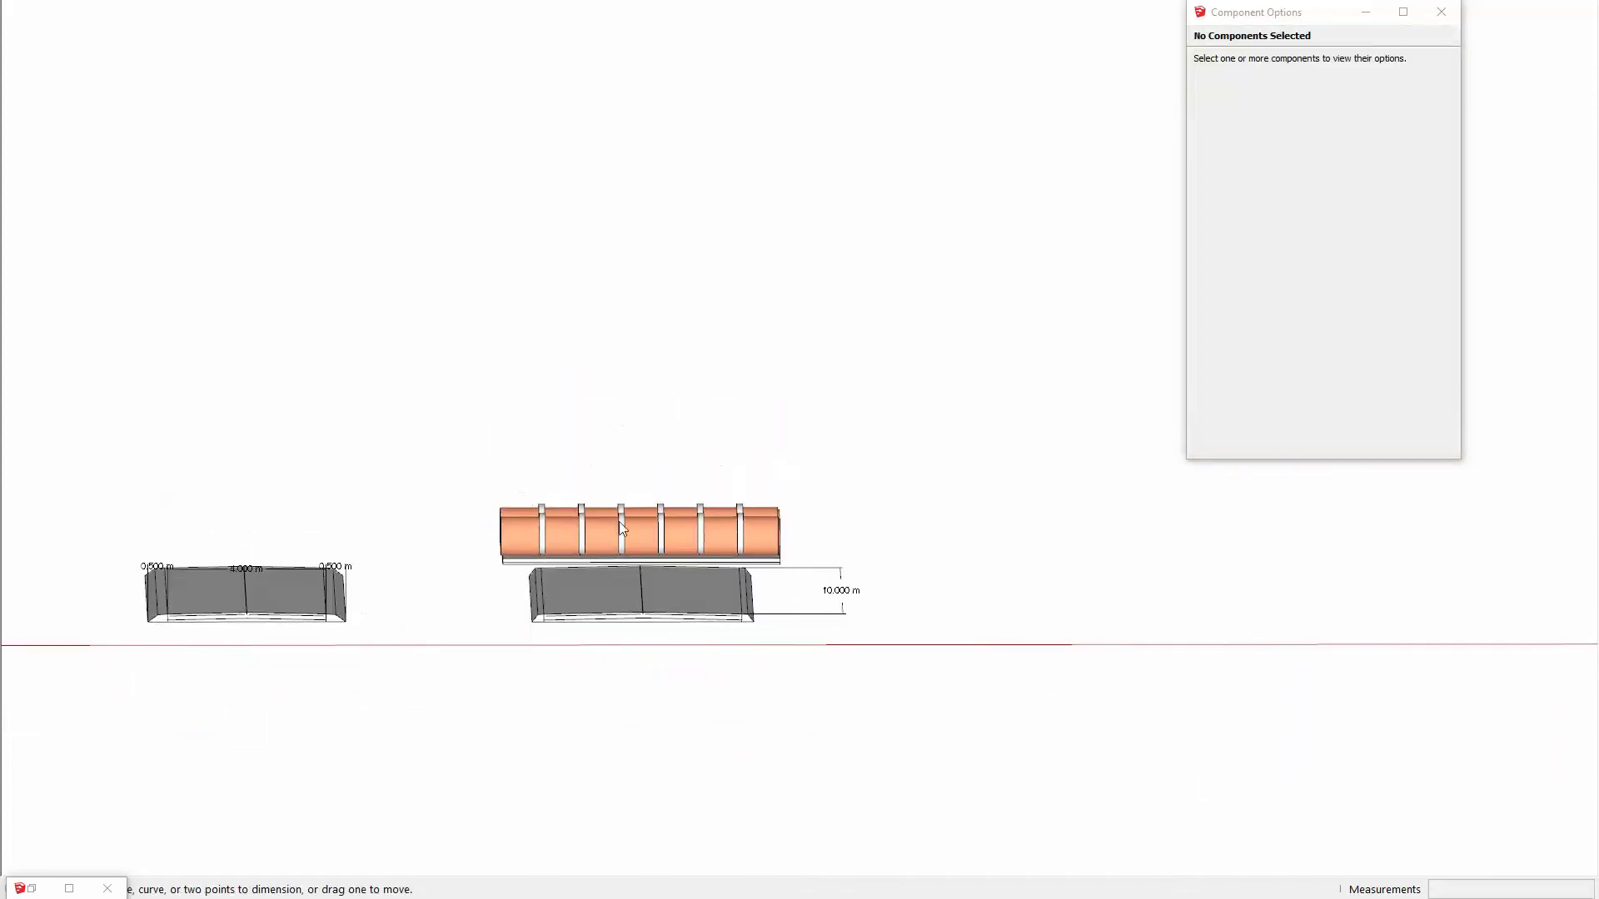
pyautogui.scroll(2, 583, 583)
pyautogui.scroll(1, 558, 633)
pyautogui.click(488, 667)
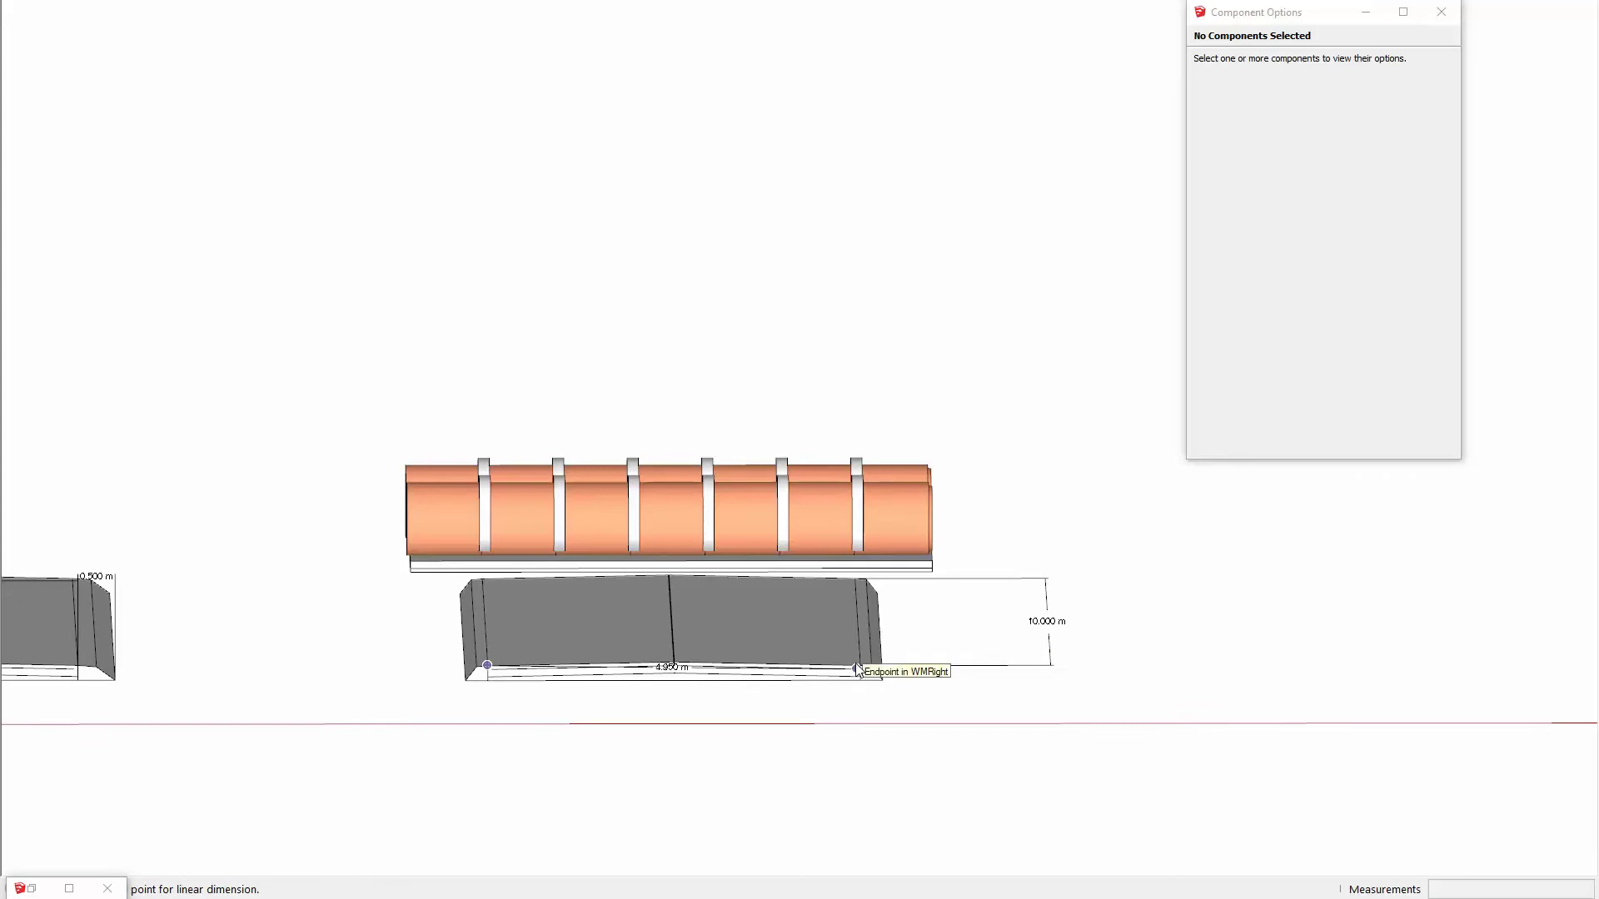
pyautogui.scroll(3, 849, 662)
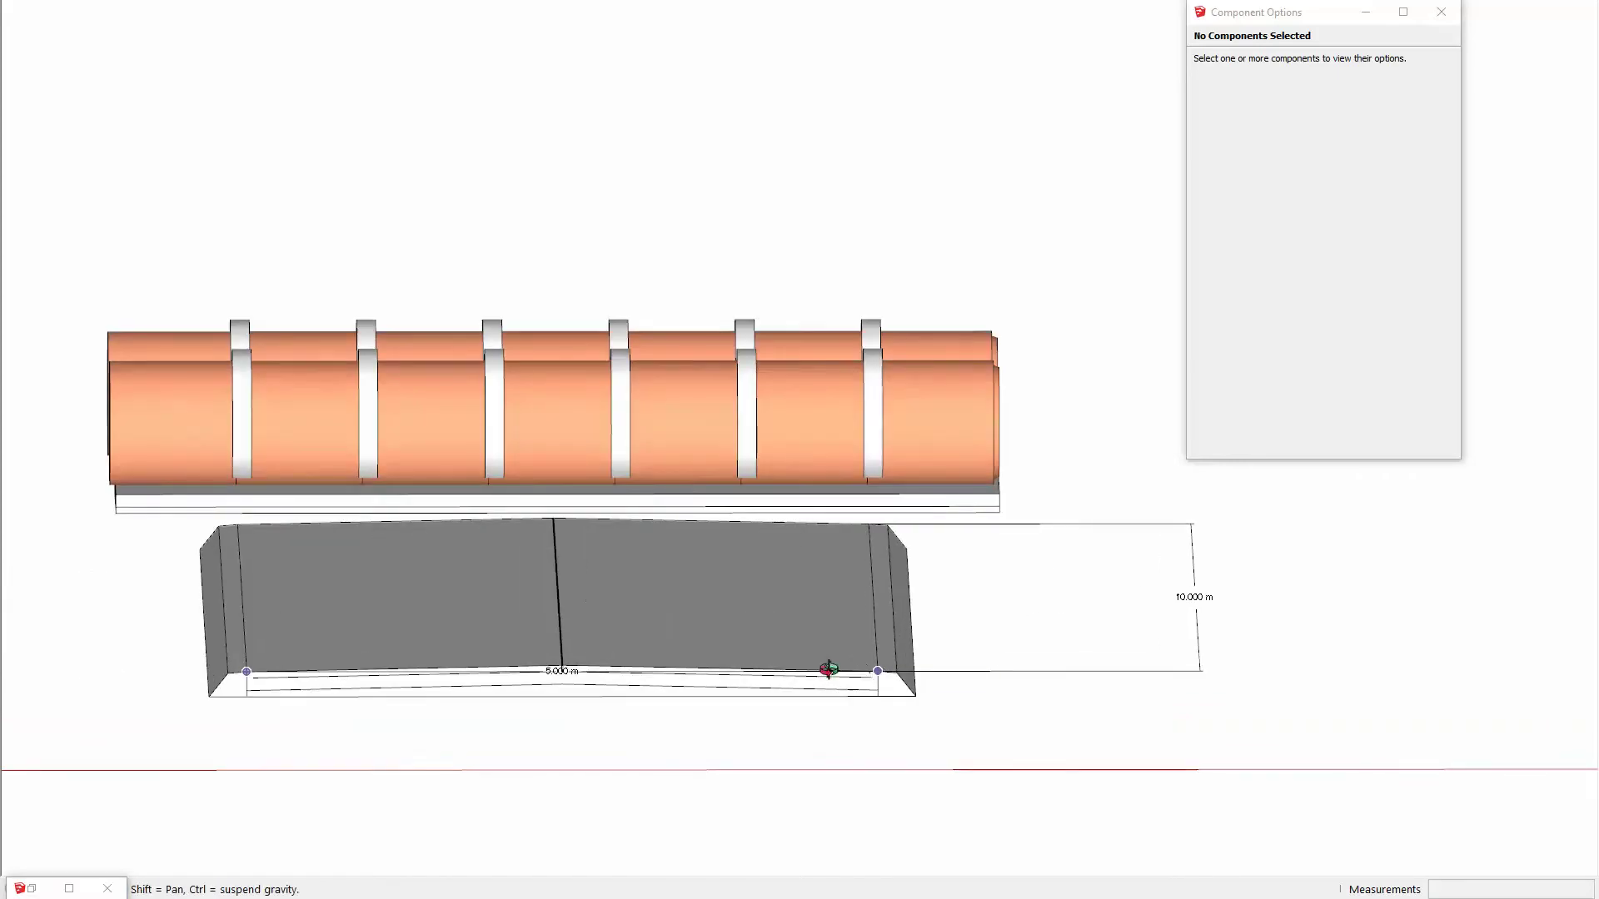
pyautogui.moveTo(828, 669); pyautogui.dragTo(829, 446, button='middle')
pyautogui.click(812, 362)
# Step: Dimension both 0.500 m shoulder widths on either side of the slab
pyautogui.click(198, 585)
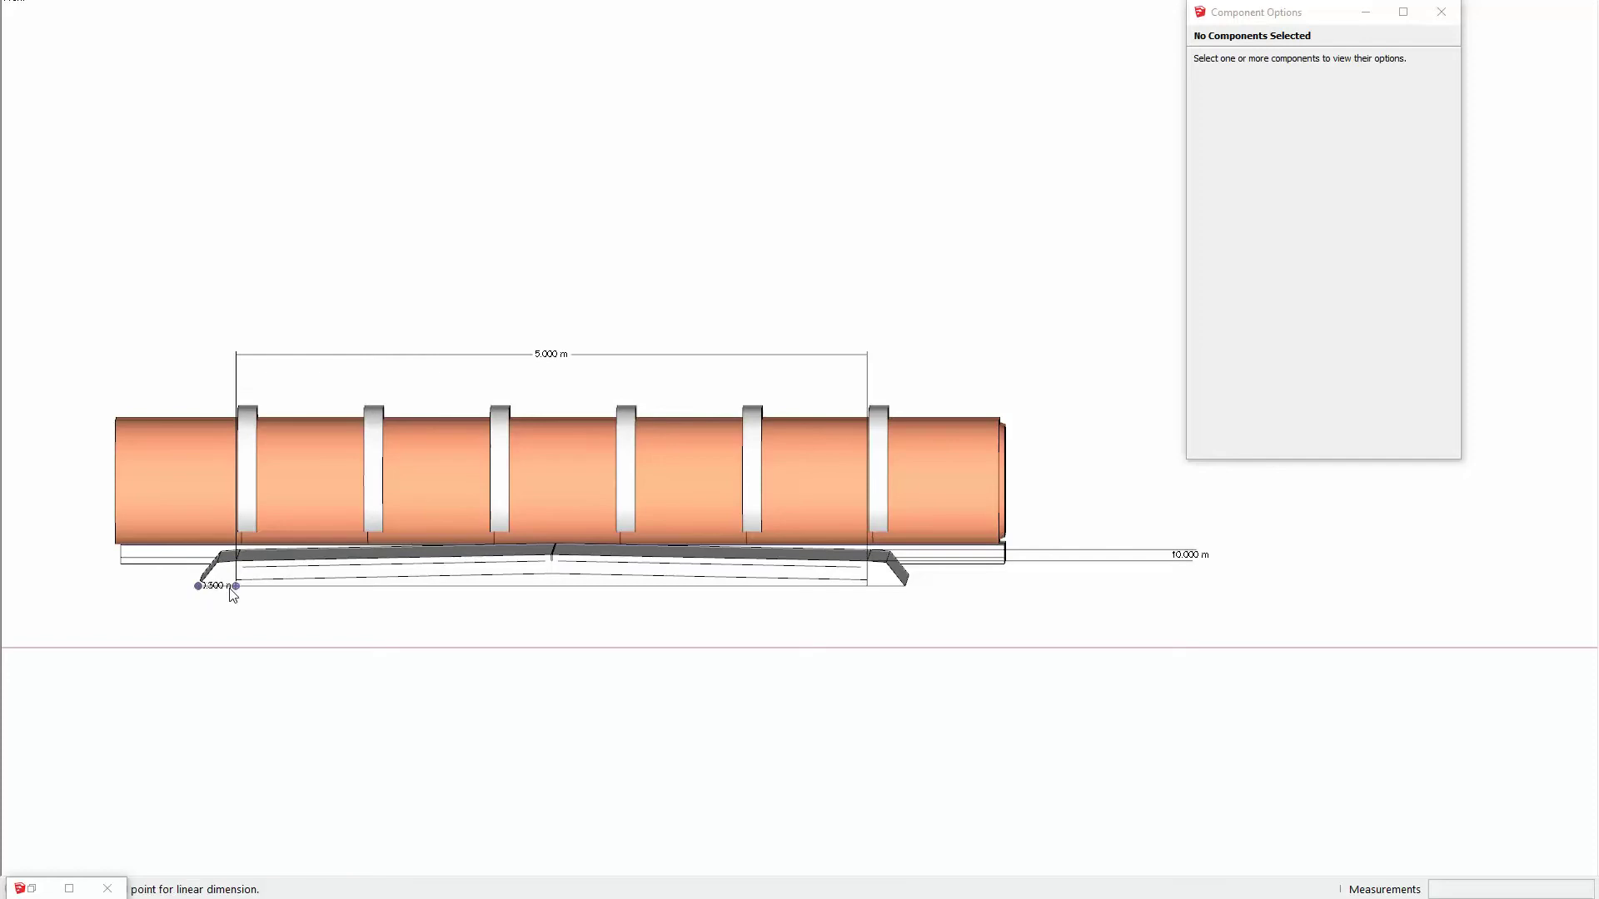
pyautogui.click(235, 586)
pyautogui.click(238, 364)
pyautogui.click(867, 559)
pyautogui.click(903, 585)
pyautogui.click(871, 368)
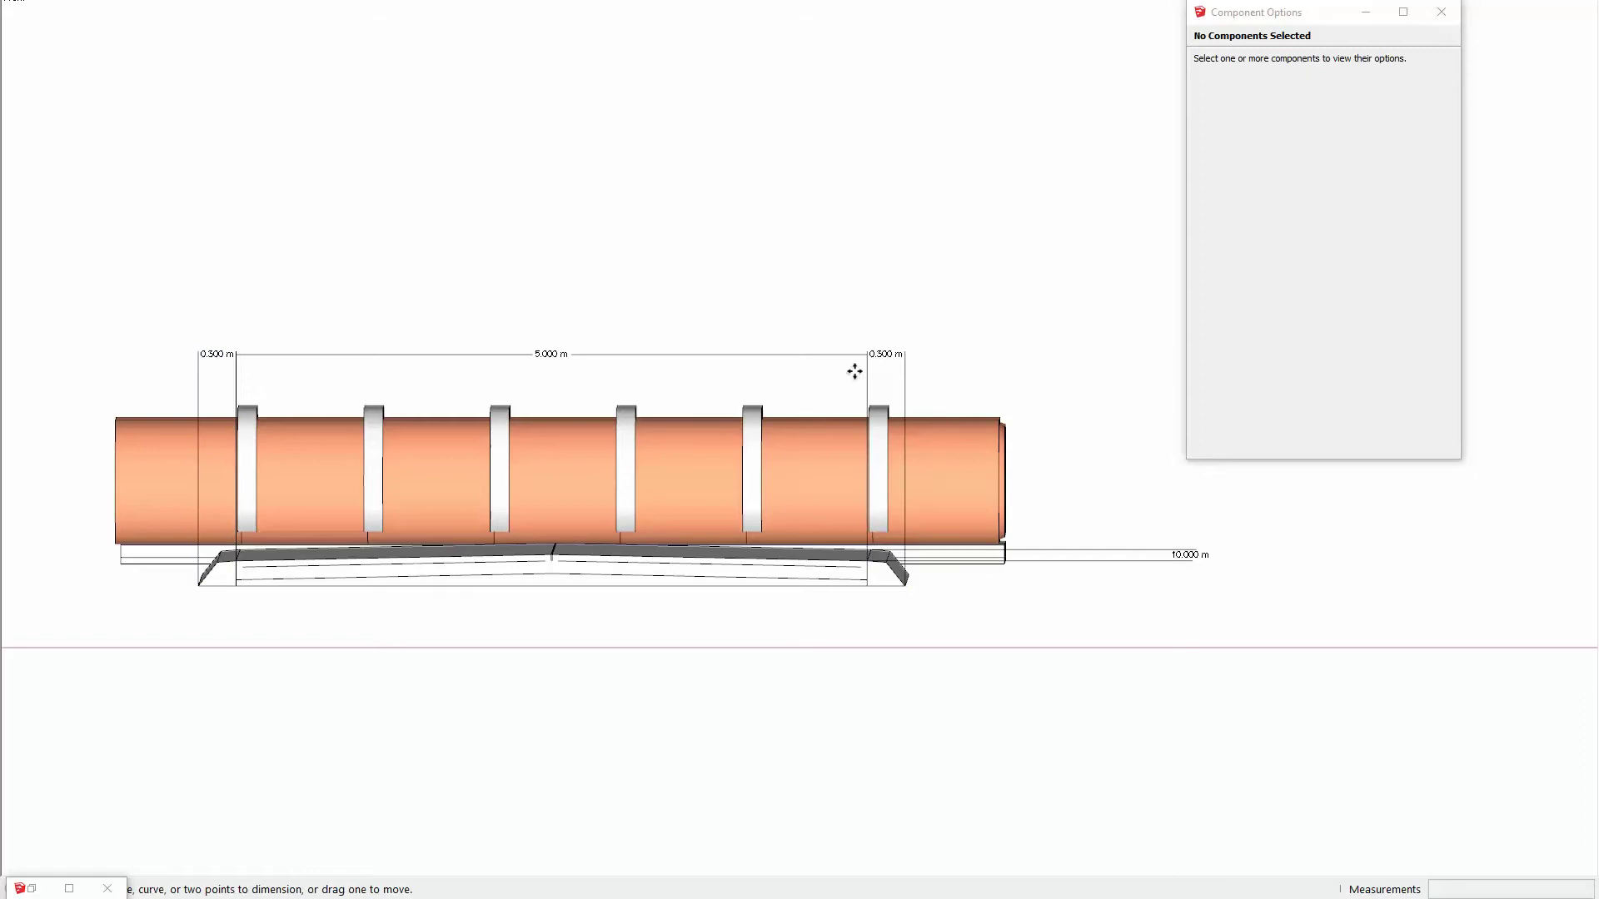
pyautogui.scroll(-2, 611, 516)
# Step: Select the TubeDrain and start a Tape Measure guide from the slab's corner
pyautogui.press('space')
pyautogui.click(603, 497)
pyautogui.press('m')
pyautogui.moveTo(856, 467)
pyautogui.mouseDown(button='middle')
pyautogui.moveTo(802, 503)
pyautogui.moveTo(814, 556)
pyautogui.mouseUp(button='middle')
pyautogui.press('t')
pyautogui.click(812, 555)
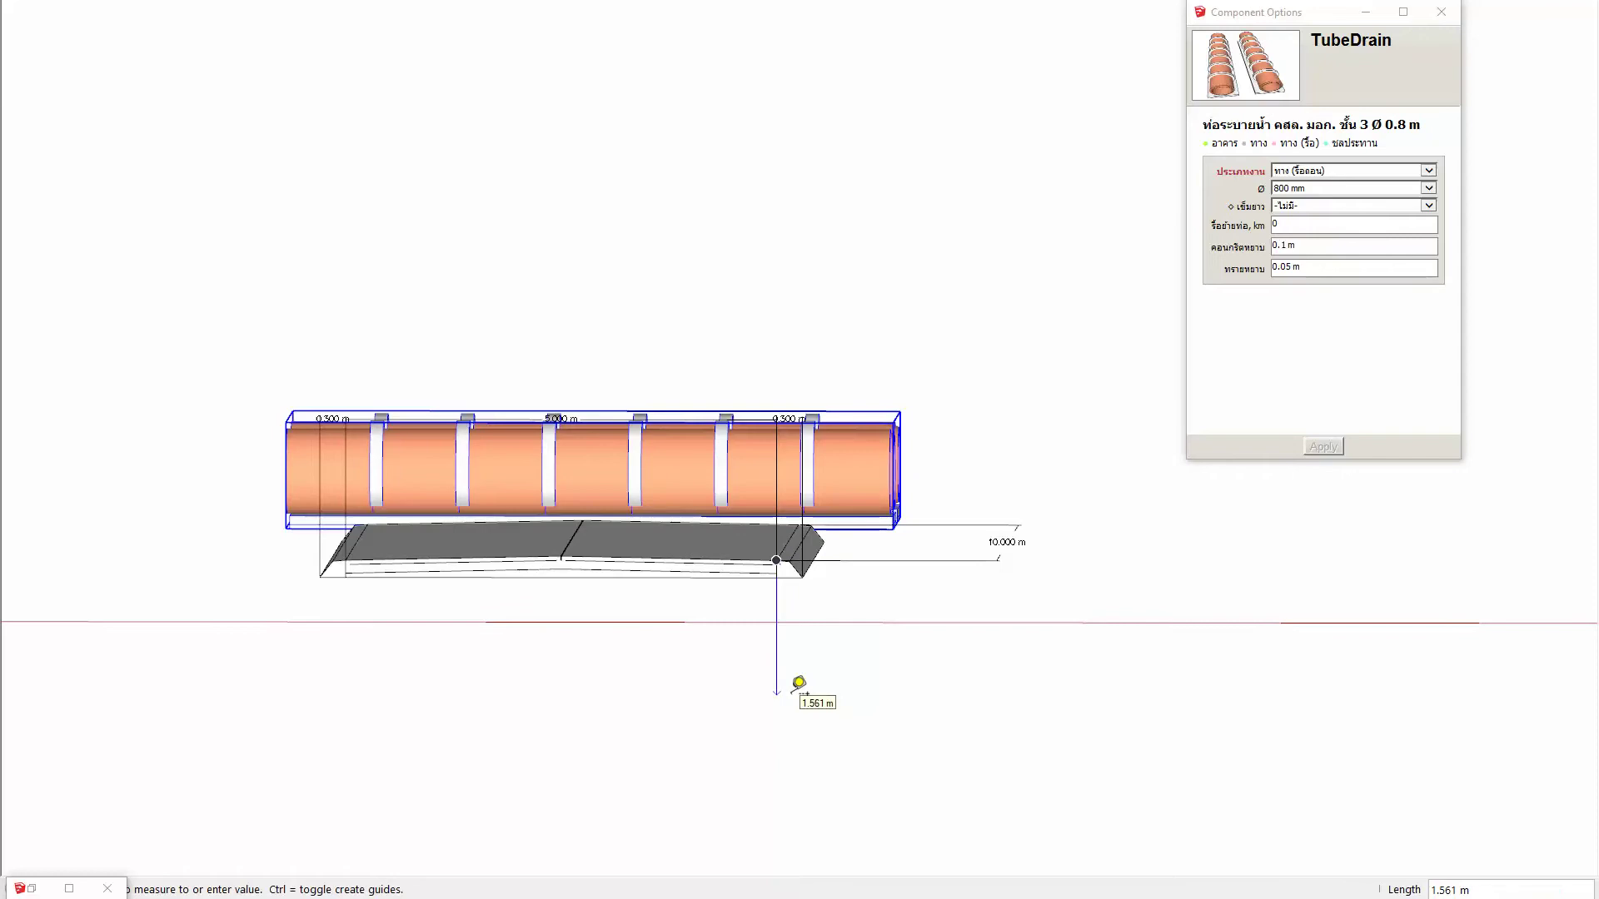
# Step: Finish the 1.4 m guide below the slab and move the drain pipes alongside it
pyautogui.press('Return')
pyautogui.press('m')
pyautogui.moveTo(838, 457)
pyautogui.mouseDown(button='middle')
pyautogui.moveTo(938, 365)
pyautogui.moveTo(1121, 400)
pyautogui.mouseUp(button='middle')
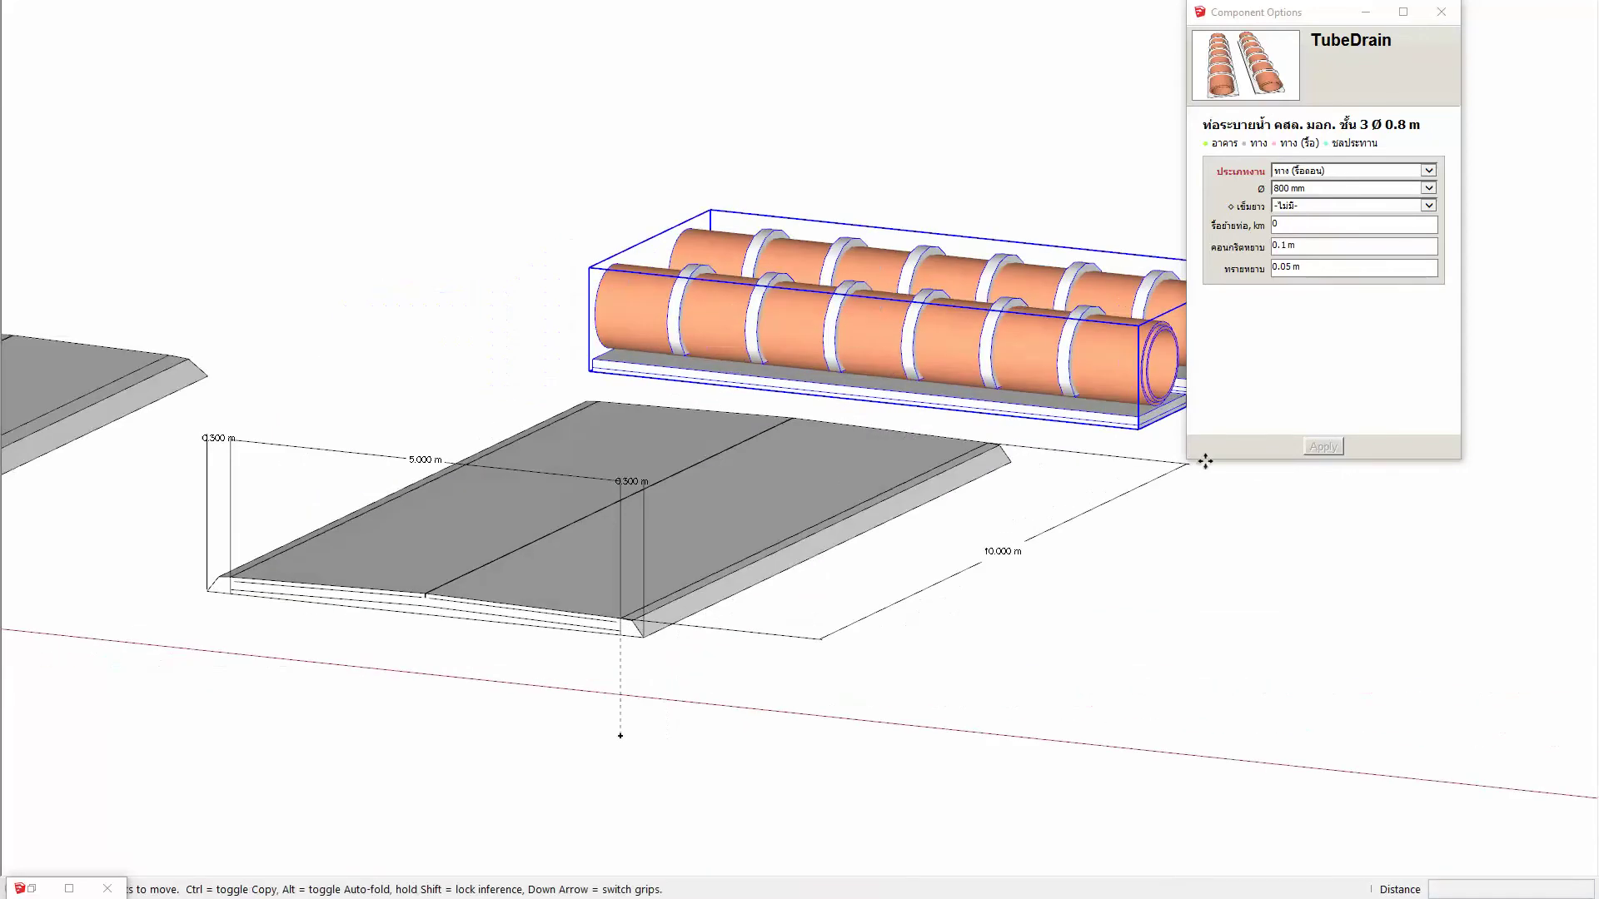
pyautogui.click(1137, 416)
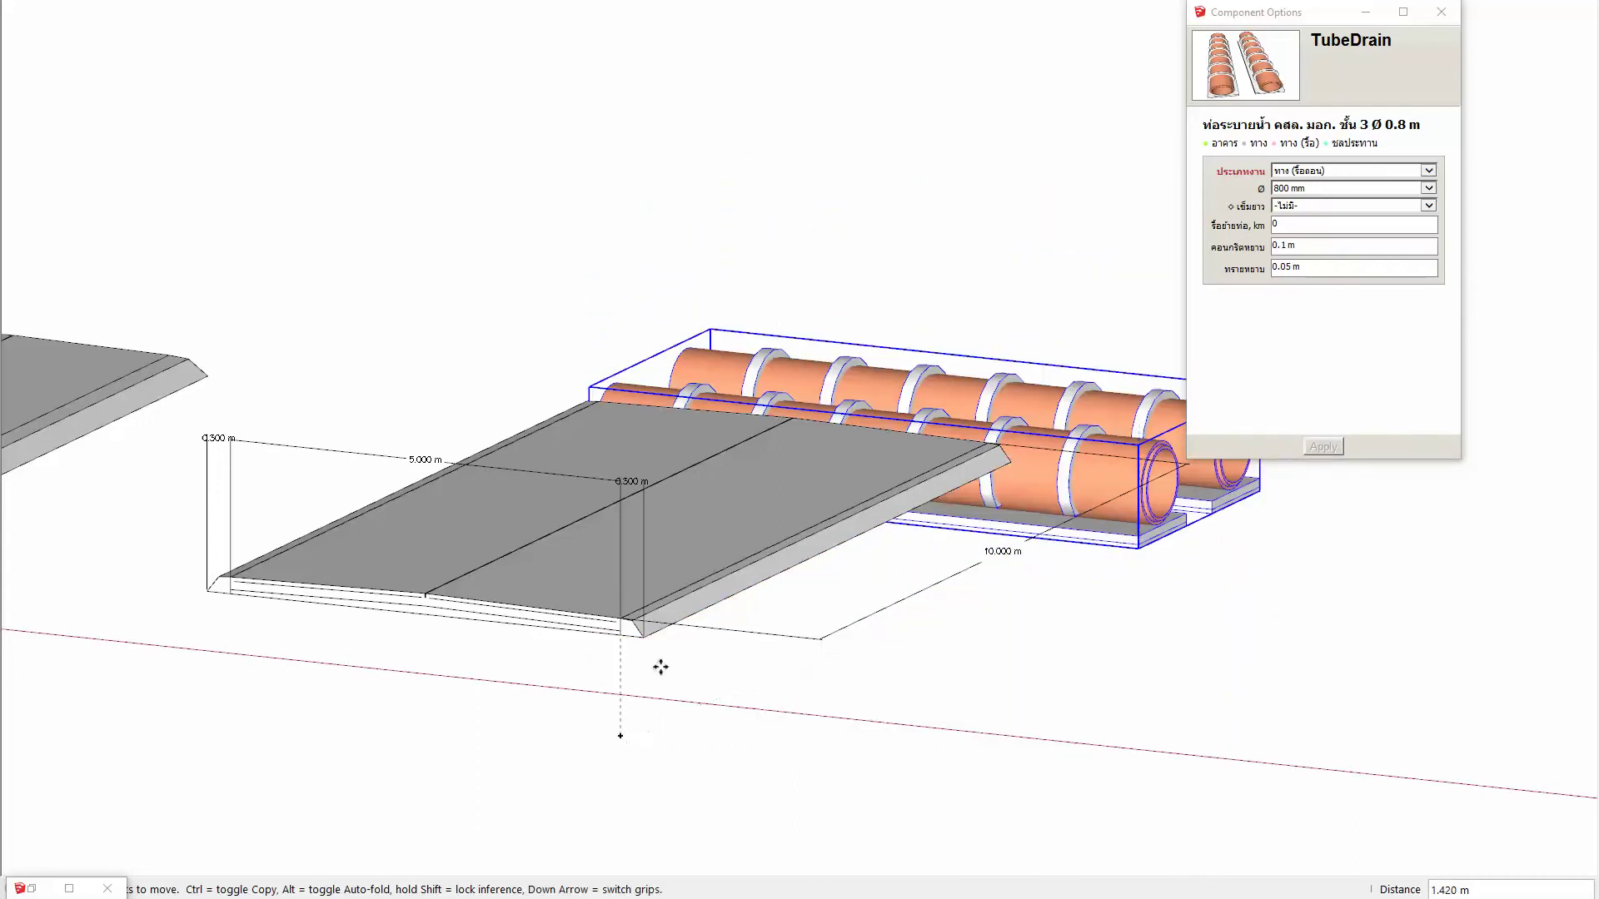
pyautogui.moveTo(785, 468); pyautogui.dragTo(959, 491, button='middle')
# Step: Select the right road slab
pyautogui.scroll(-3, 682, 561)
pyautogui.press('space')
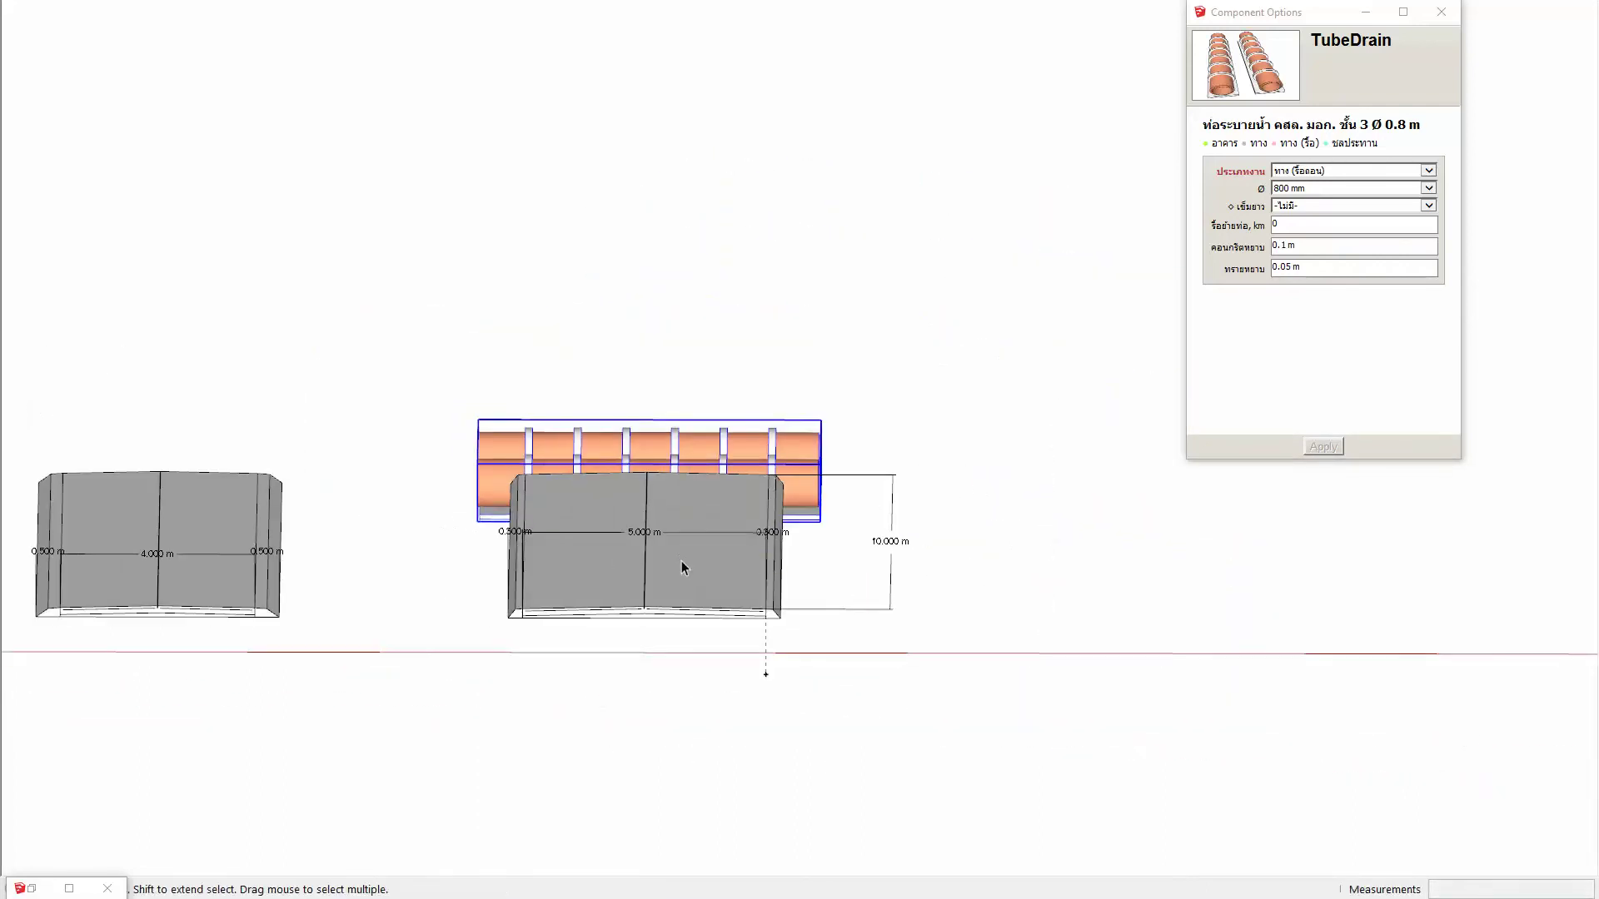
pyautogui.click(723, 550)
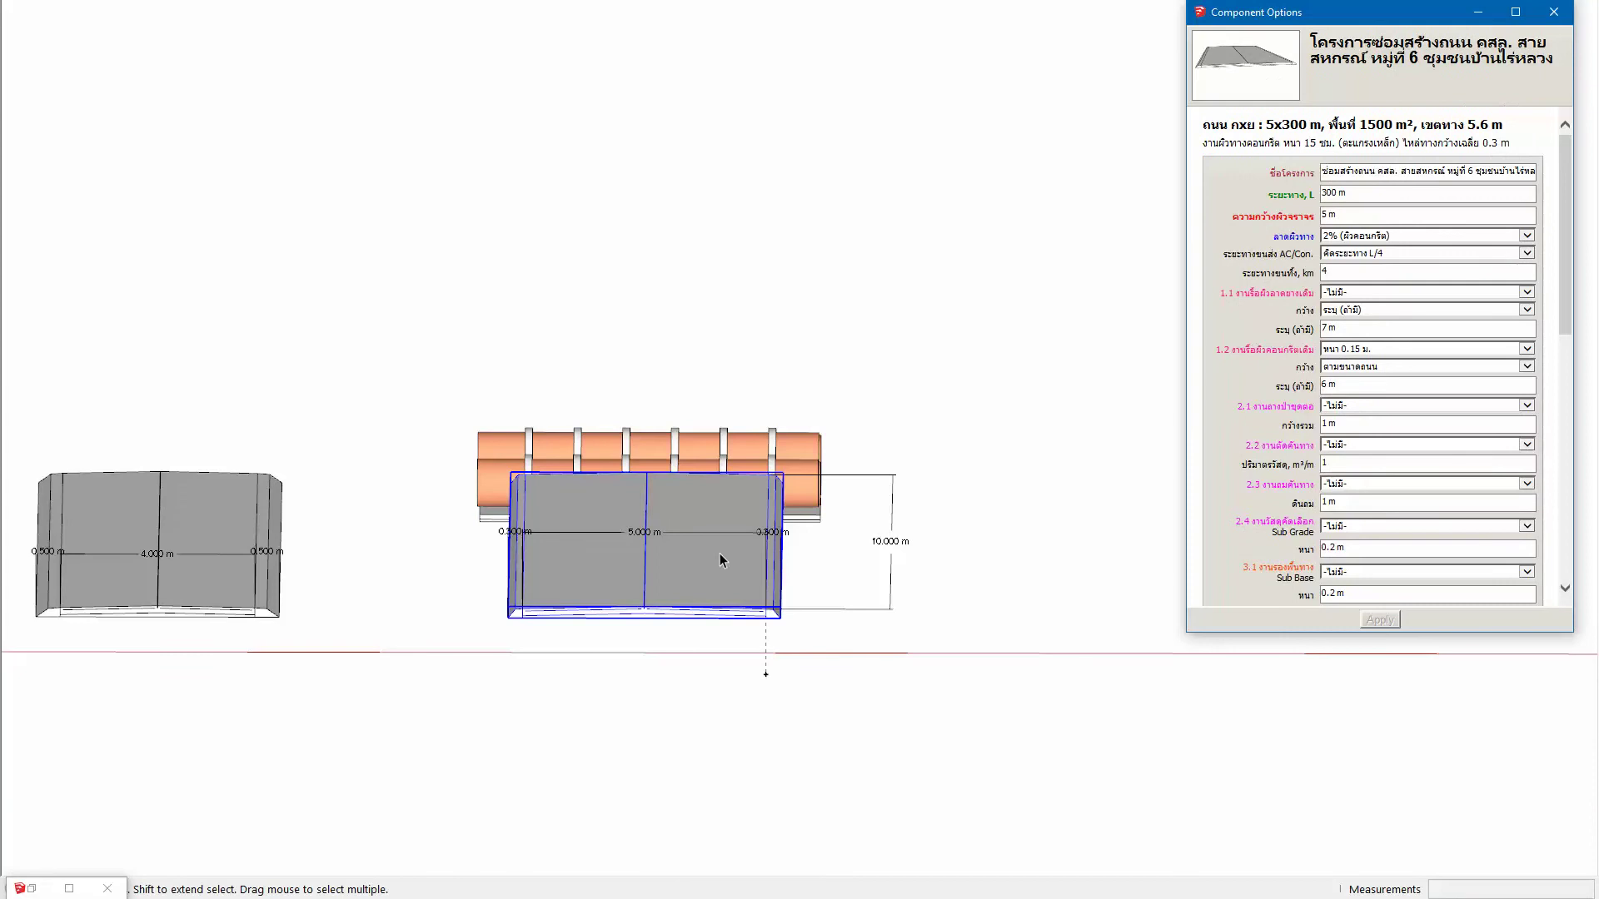
# Step: Set the road component's A01Distance attribute to 30000 cm
pyautogui.click(657, 571)
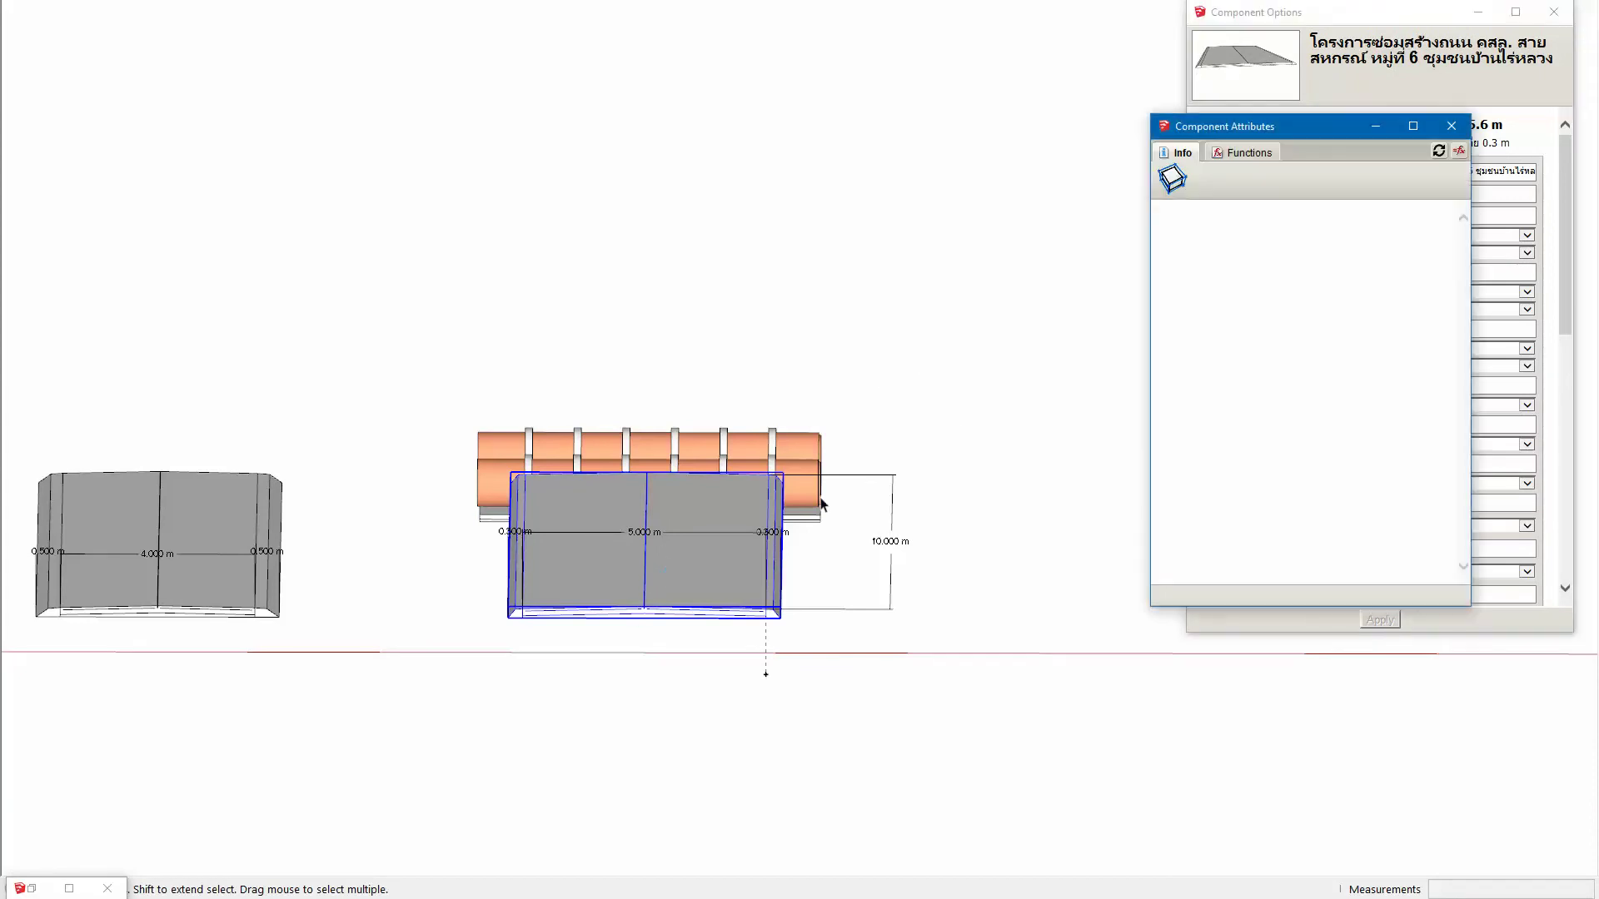
pyautogui.scroll(-2, 1286, 375)
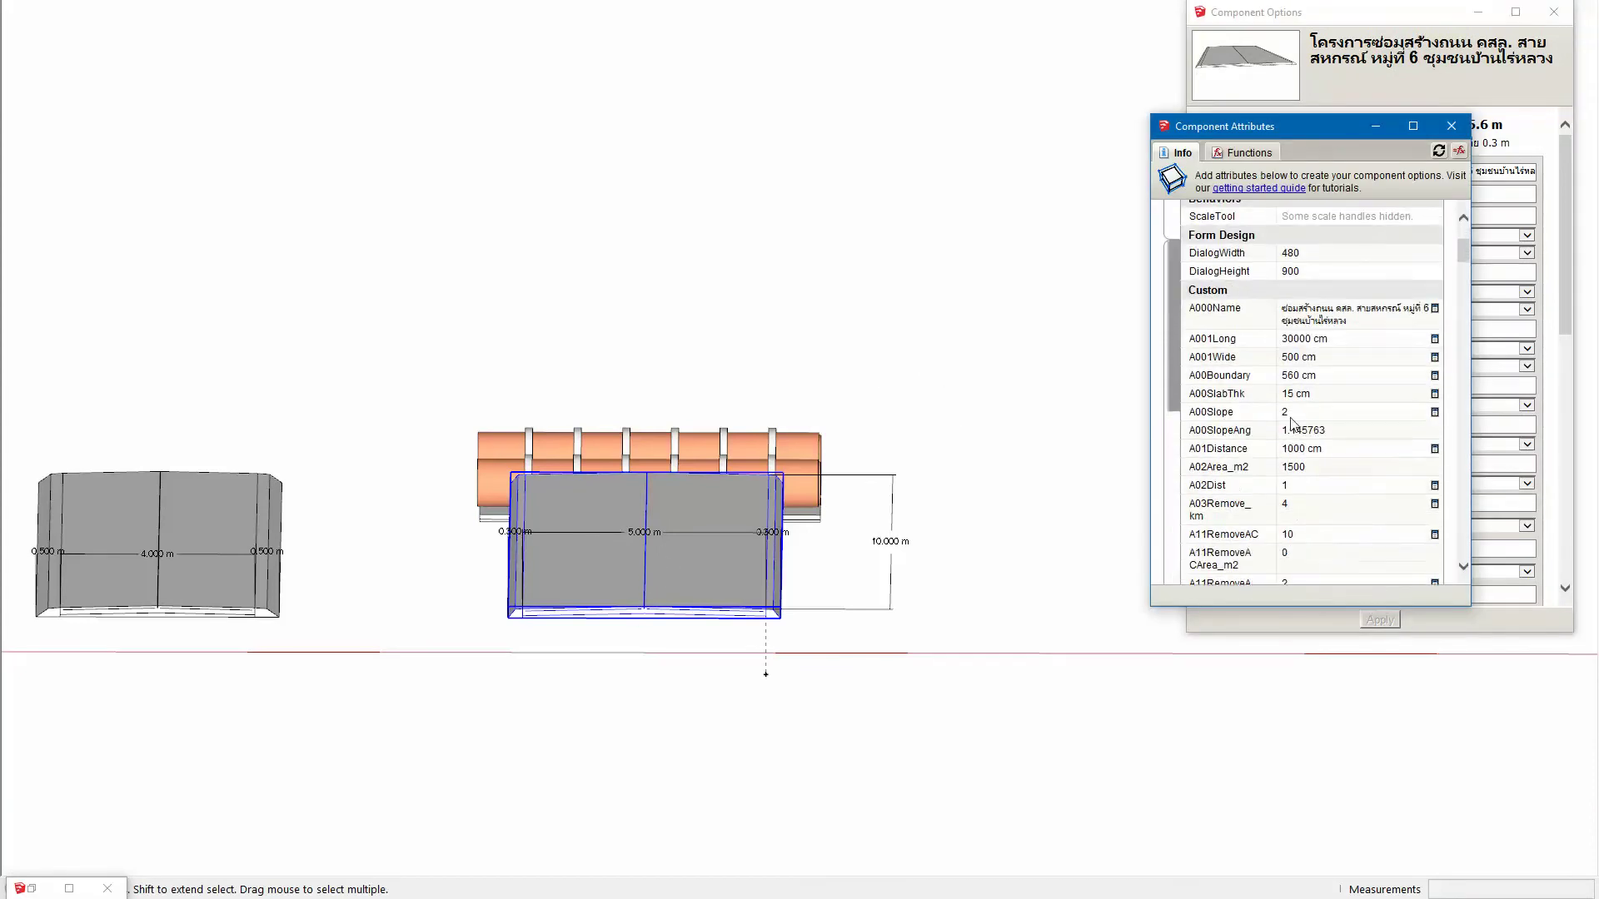
pyautogui.click(1293, 449)
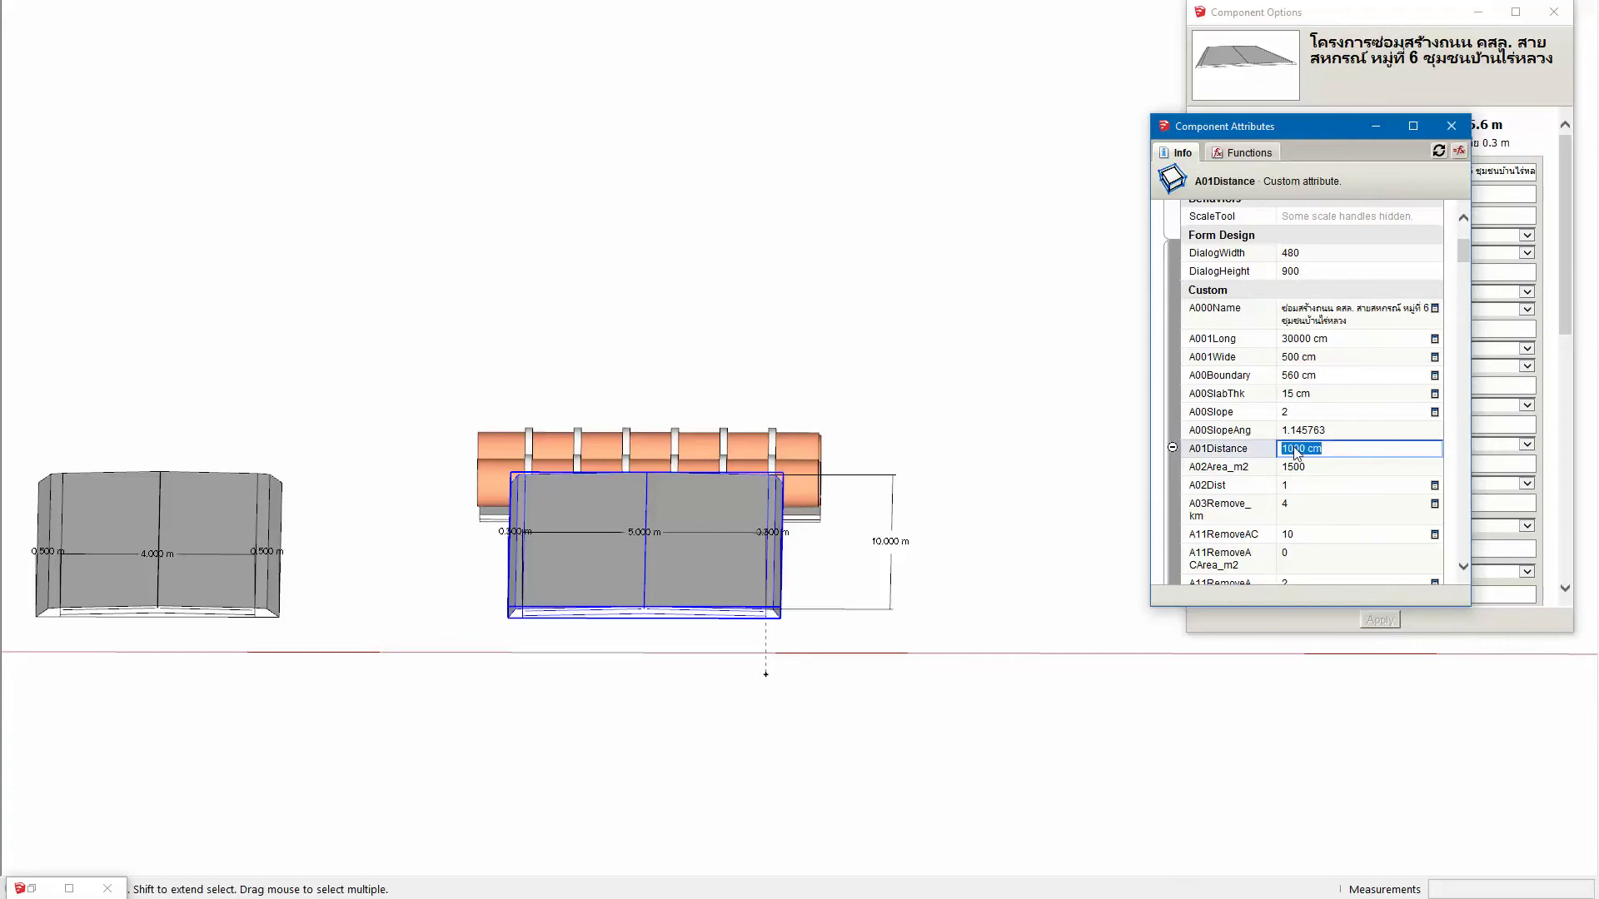
pyautogui.write('3')
pyautogui.press('Return')
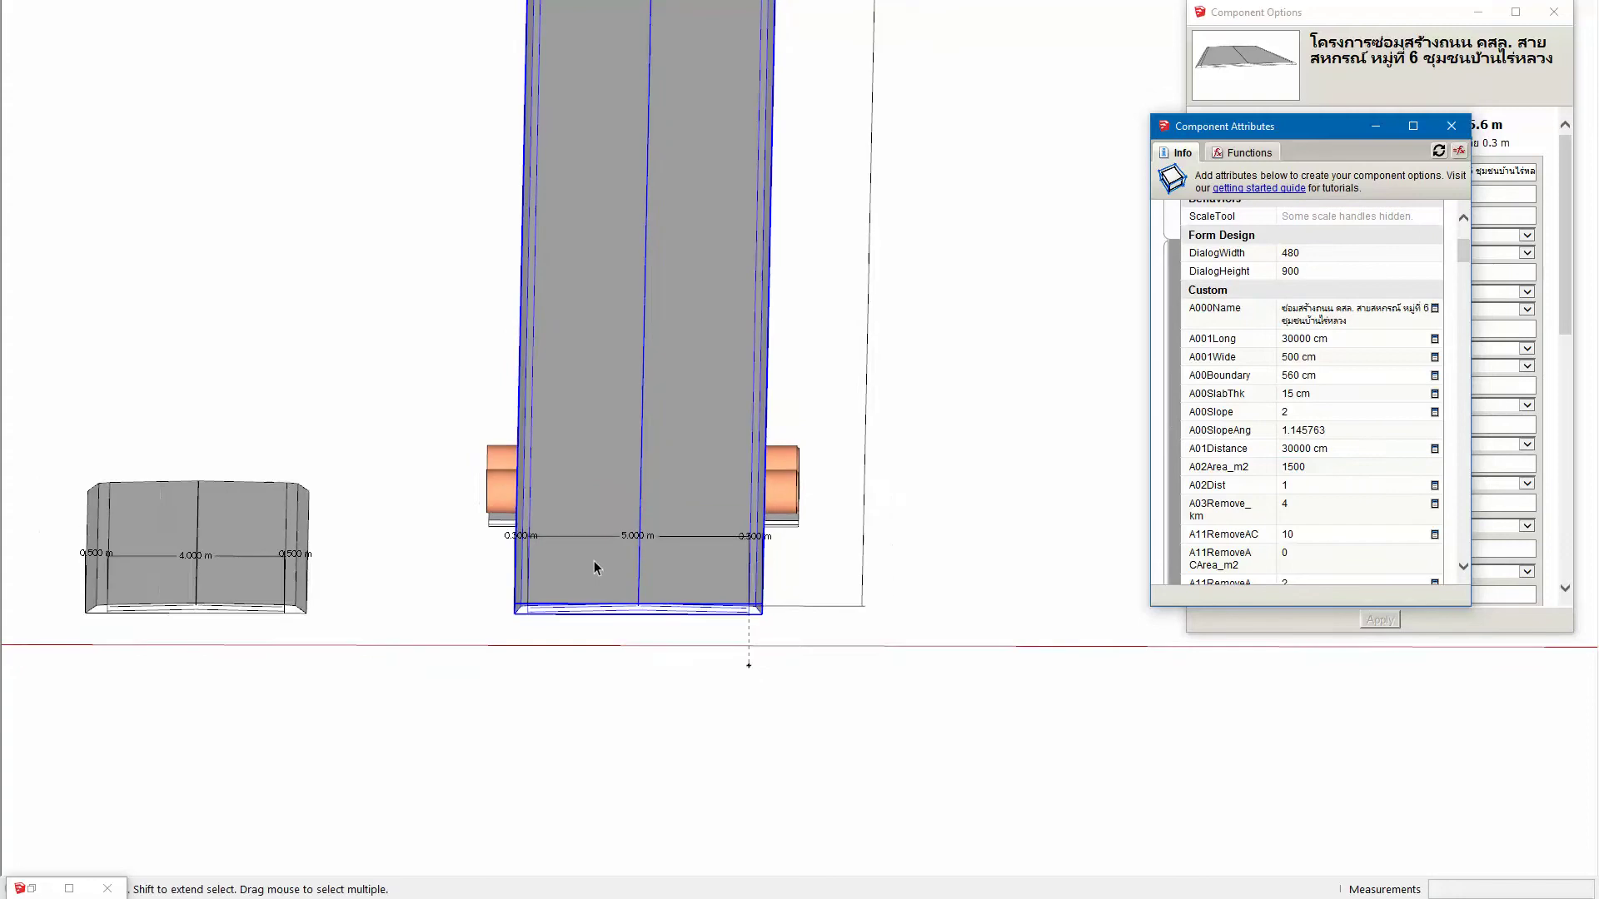
# Step: Orbit around to check the road now stretches 300 m, then bring up Model Info
pyautogui.scroll(-2, 593, 562)
pyautogui.scroll(-2, 607, 510)
pyautogui.scroll(-2, 605, 444)
pyautogui.moveTo(605, 444); pyautogui.dragTo(607, 386, button='middle')
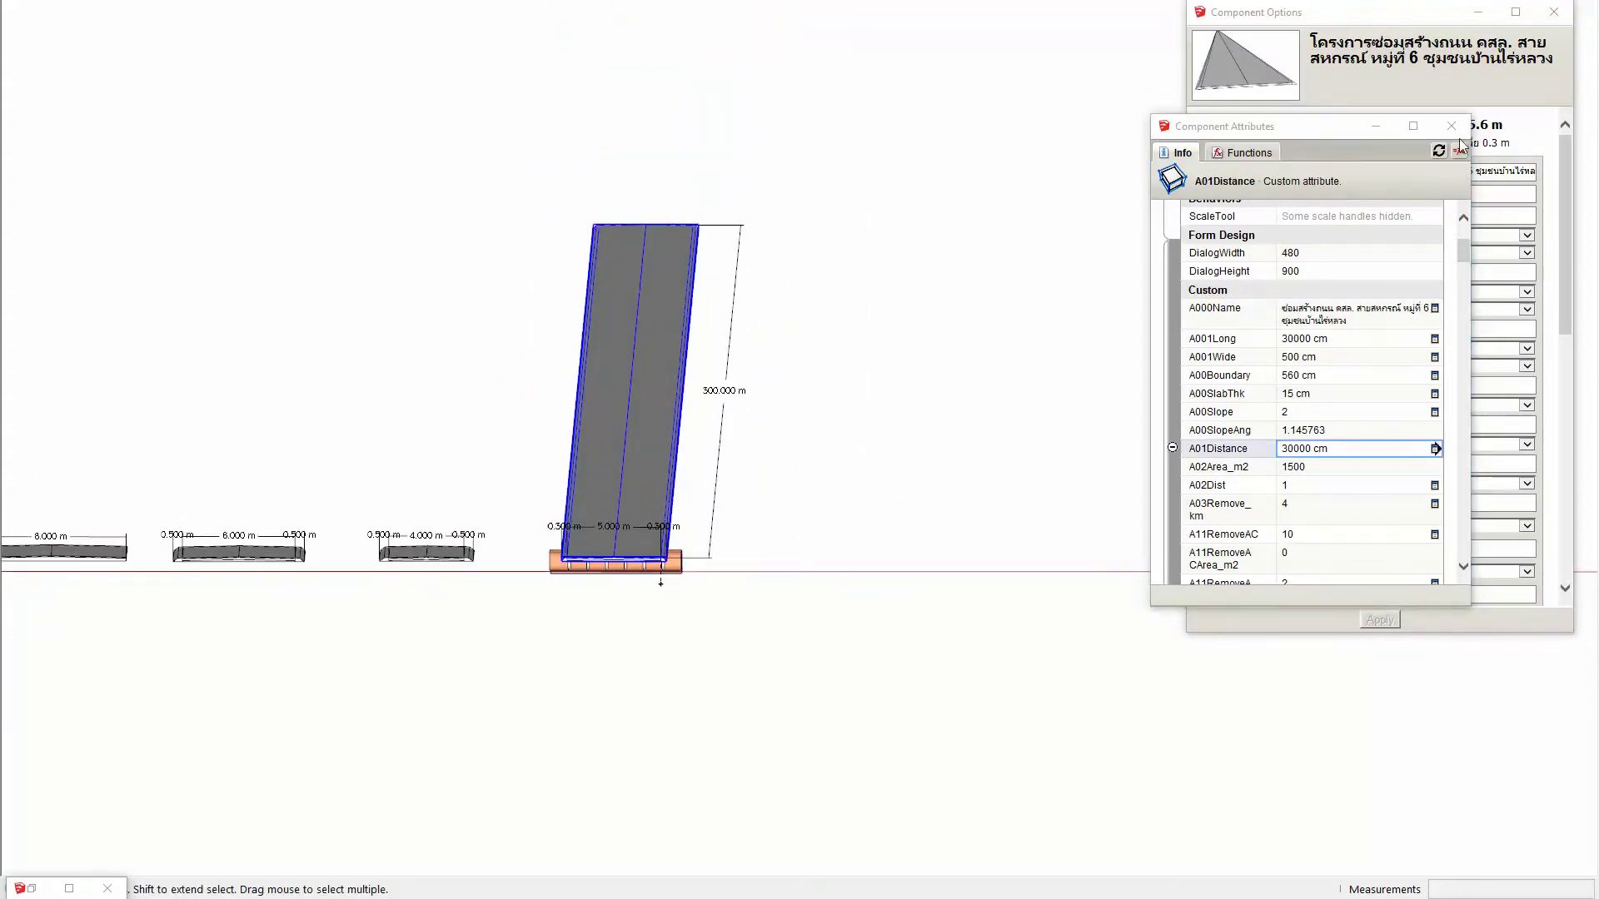
pyautogui.moveTo(605, 523)
pyautogui.mouseDown(button='middle')
pyautogui.moveTo(617, 593)
pyautogui.moveTo(622, 521)
pyautogui.moveTo(658, 528)
pyautogui.mouseUp(button='middle')
pyautogui.scroll(-3, 583, 554)
pyautogui.moveTo(533, 575)
pyautogui.mouseDown(button='middle')
pyautogui.moveTo(624, 546)
pyautogui.moveTo(625, 521)
pyautogui.mouseUp(button='middle')
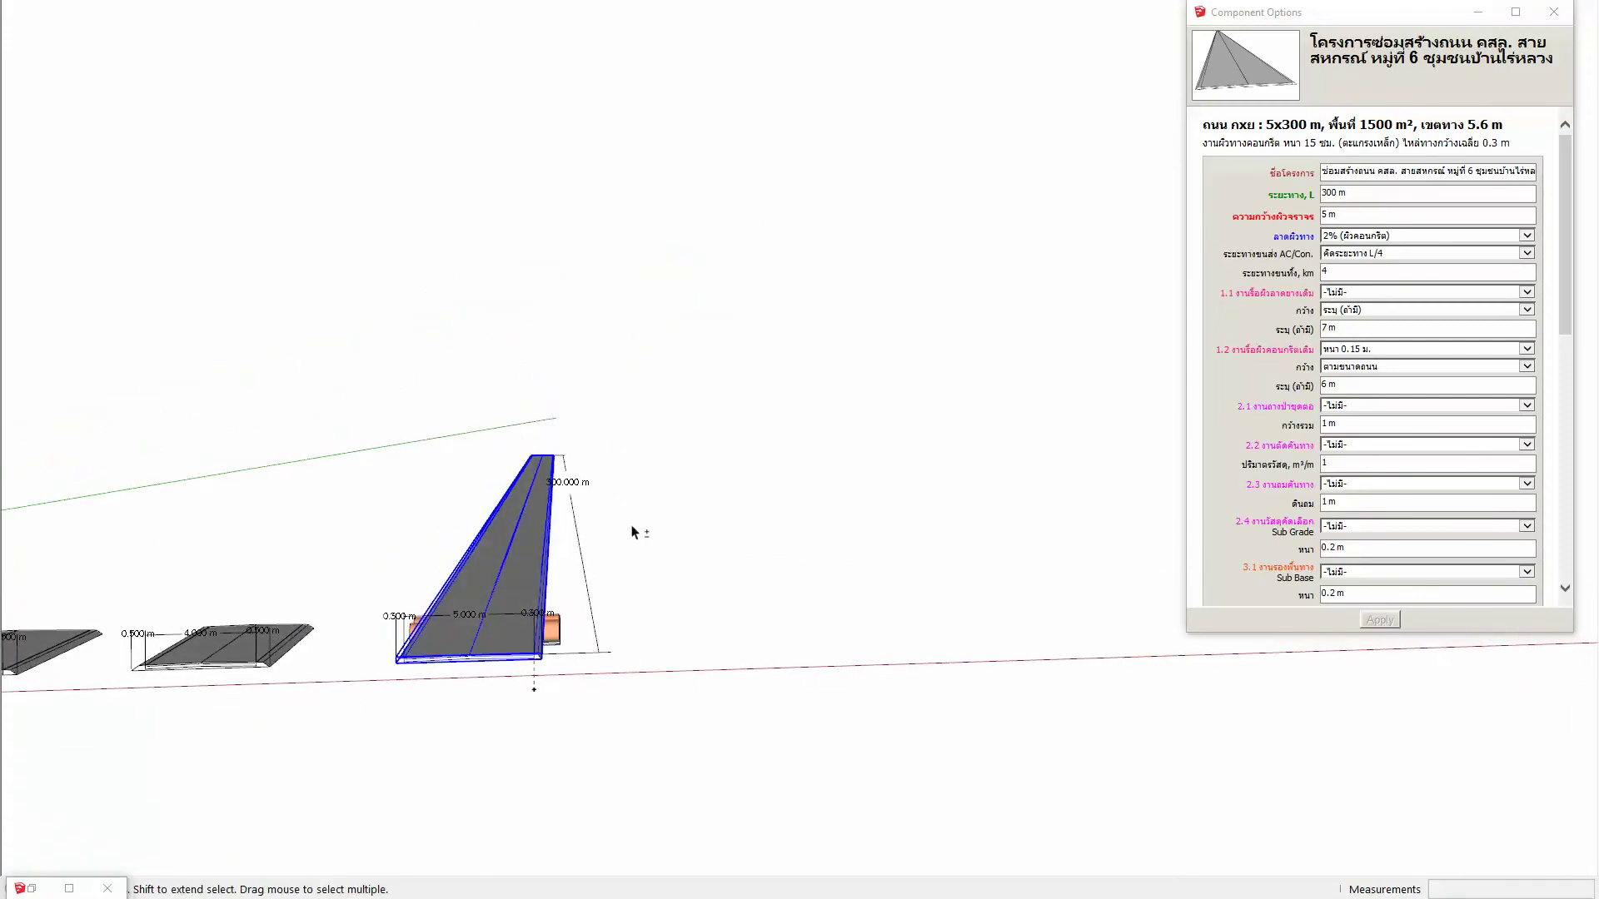
pyautogui.hotkey('shift', 'i')
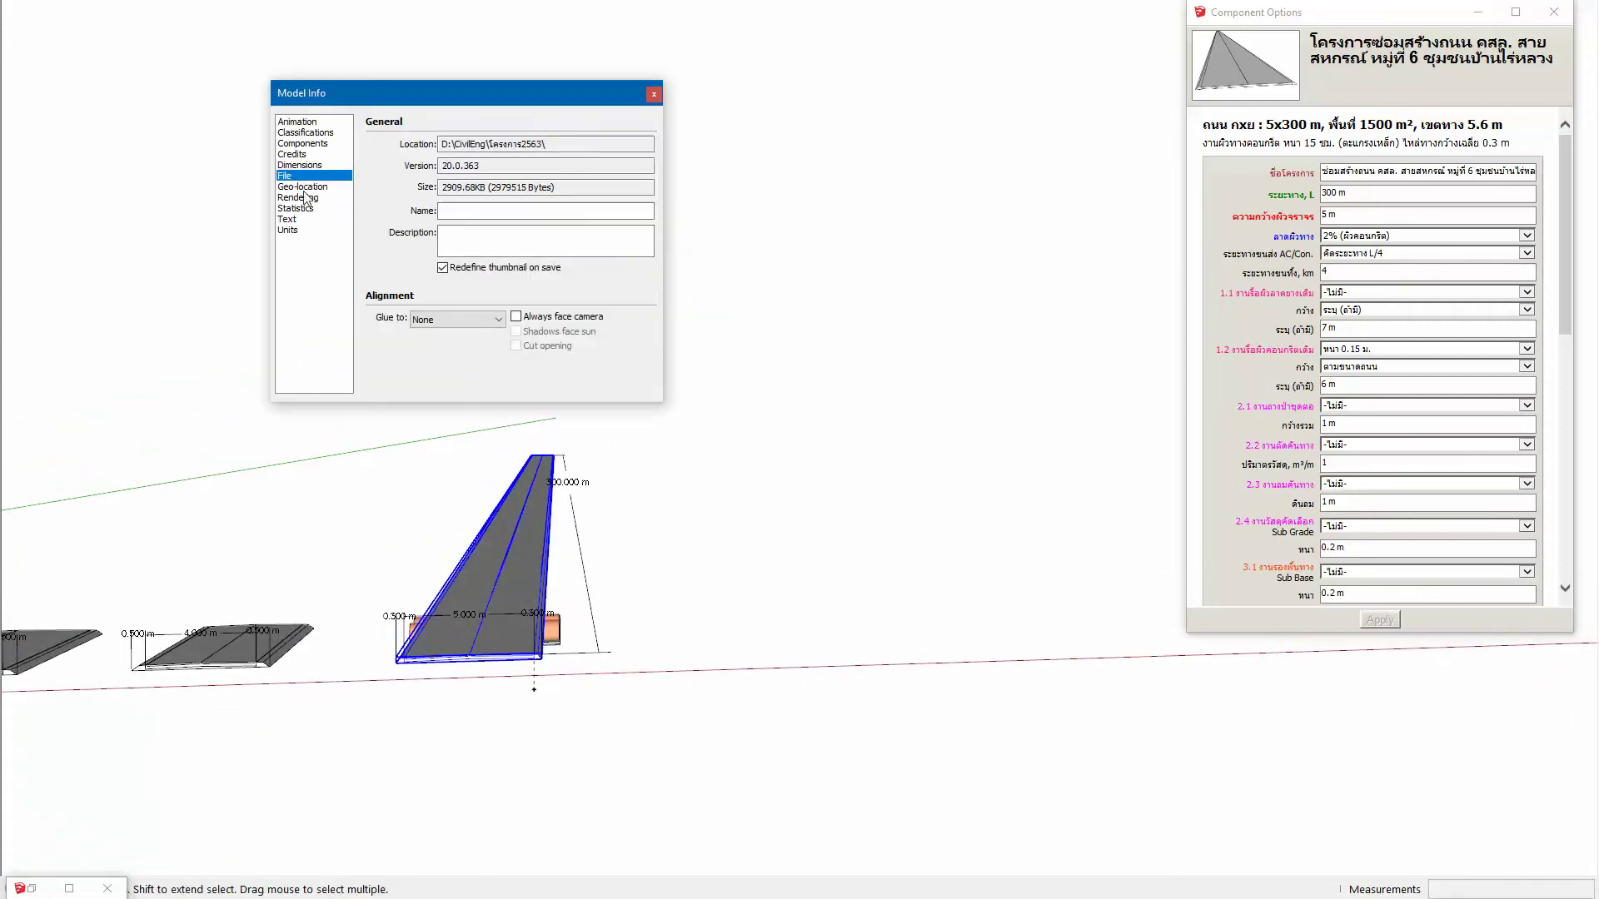
# Step: Select all 17 dimensions via Model Info, assign them to the Dimension tag, and close Model Info
pyautogui.click(305, 166)
pyautogui.click(480, 285)
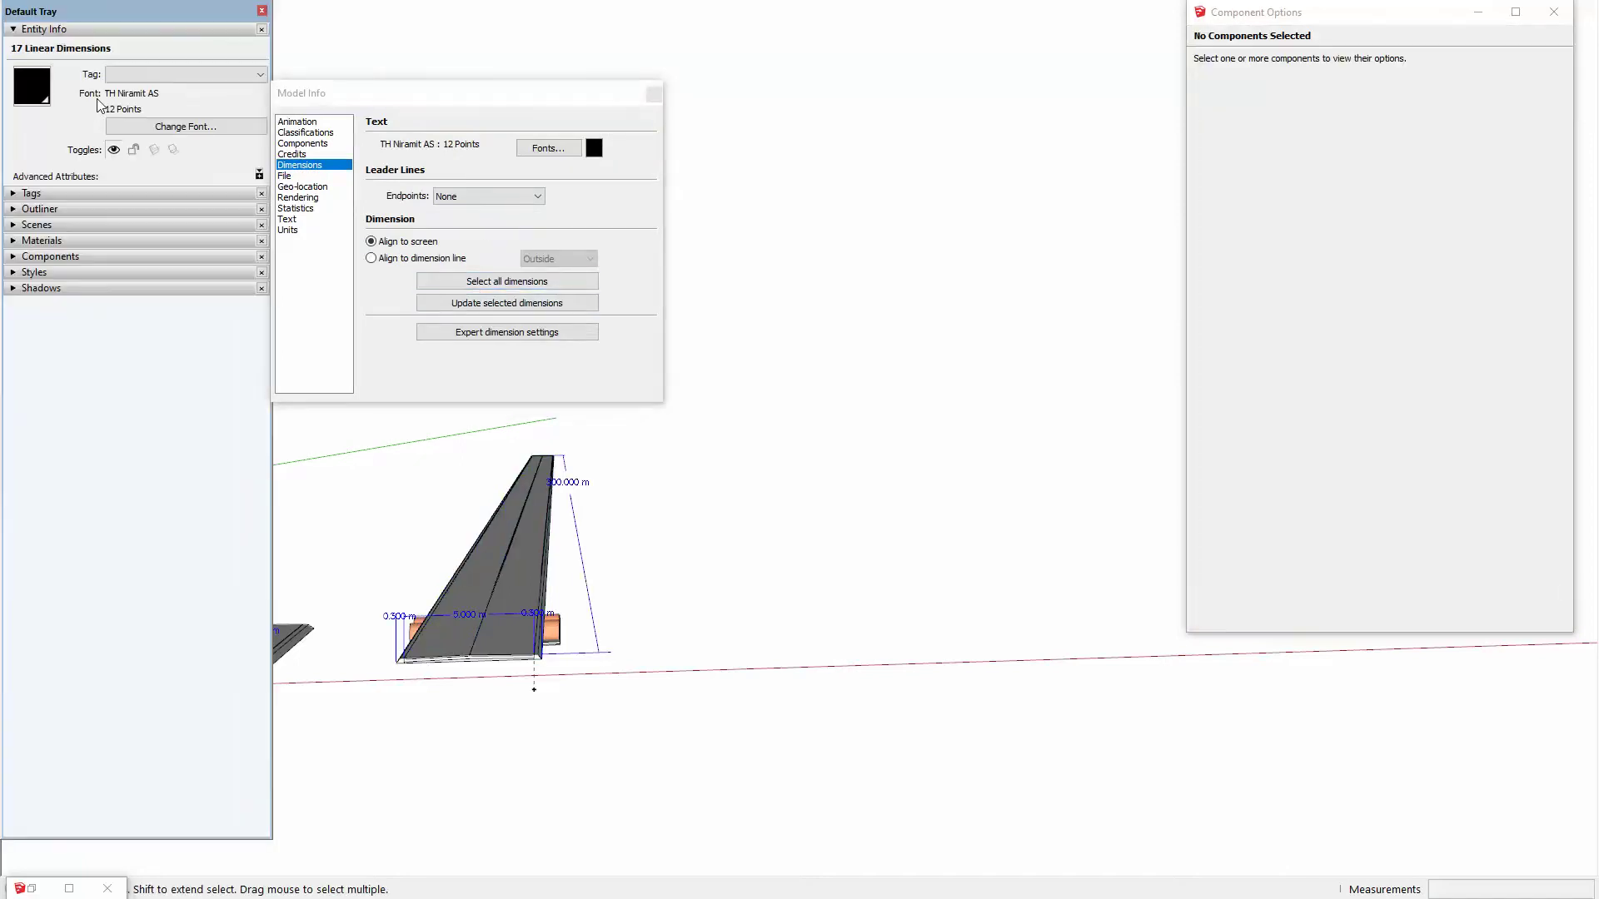
pyautogui.click(137, 71)
pyautogui.click(133, 101)
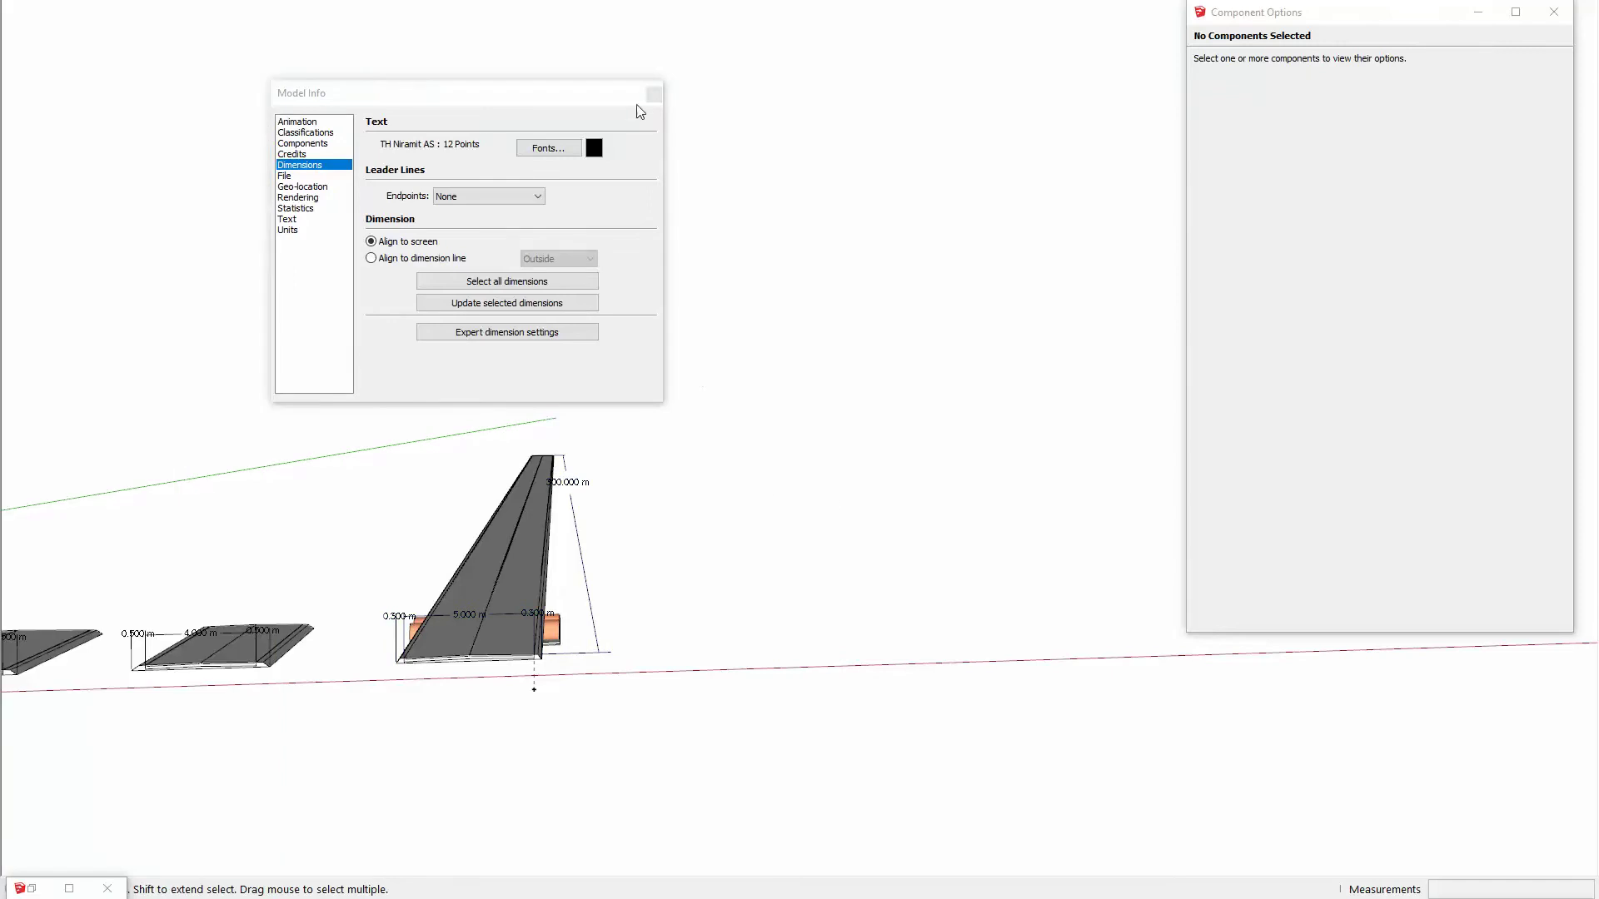
pyautogui.click(657, 94)
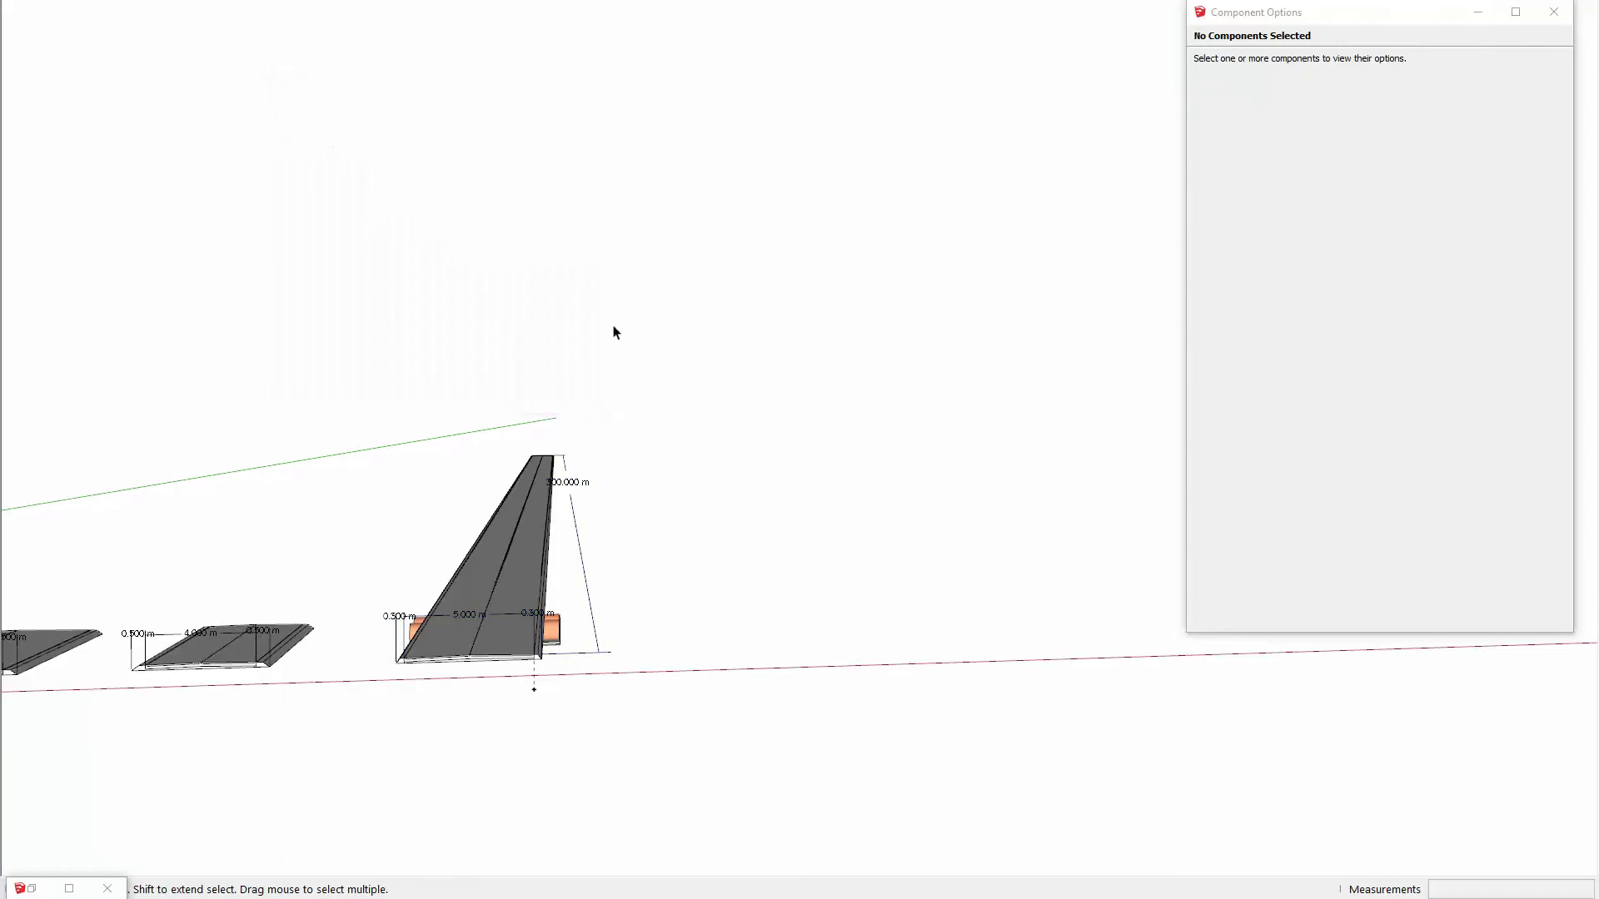
# Step: Select the road plus orange drain and run CostCode SumList, showing 1500 m² paving and 14 m pipe
pyautogui.click(530, 542)
pyautogui.keyDown('shift'); pyautogui.click(554, 629); pyautogui.keyUp('shift')
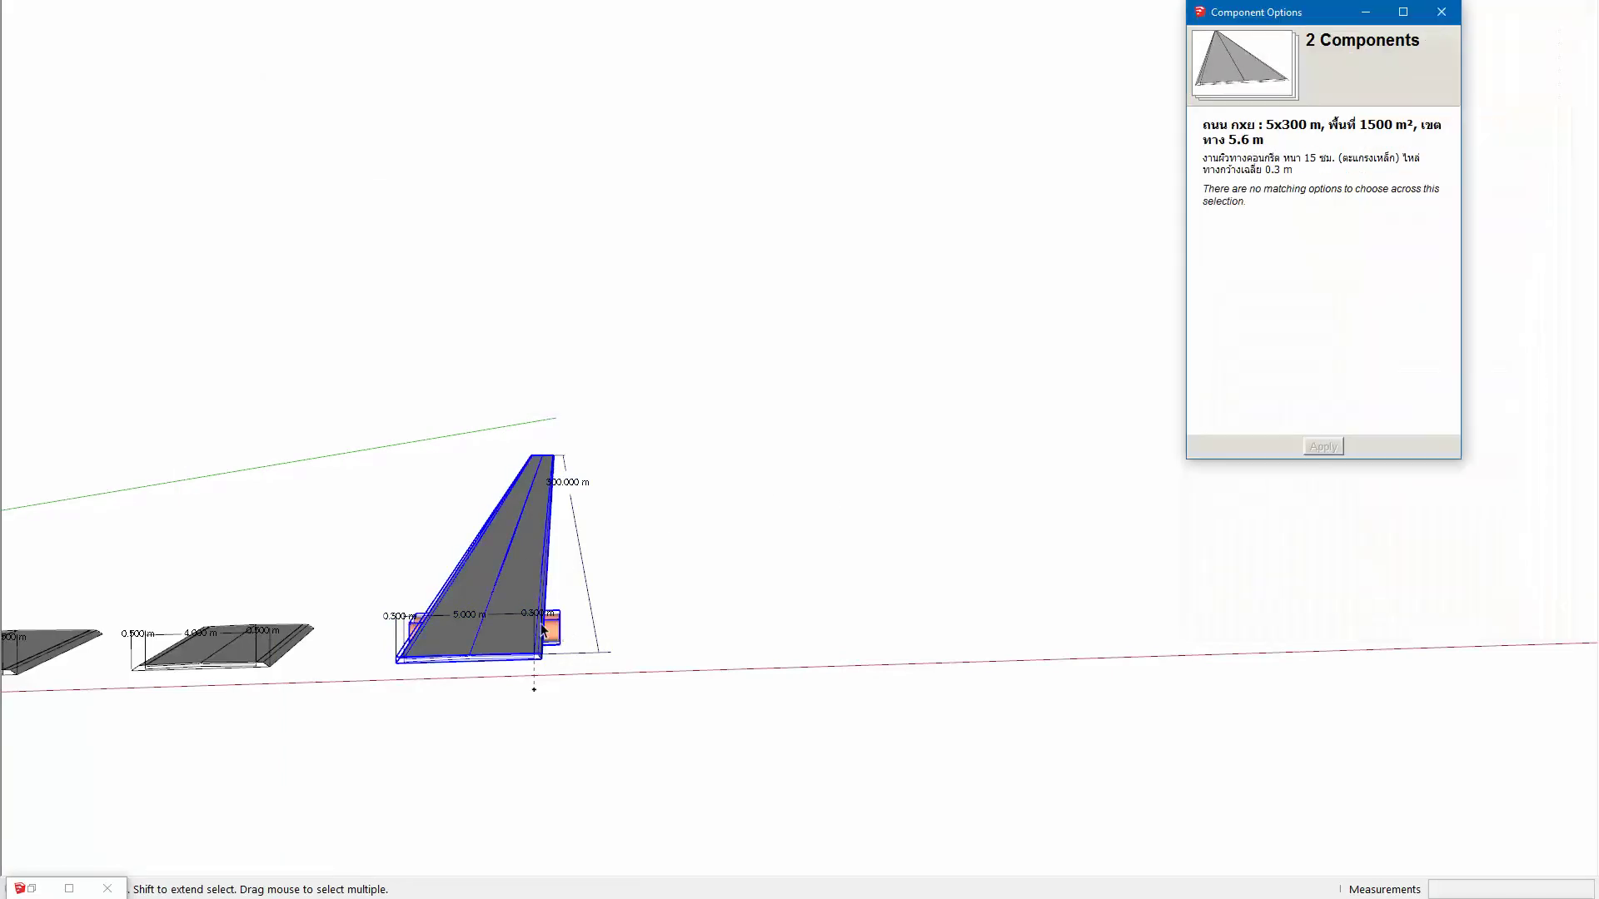
pyautogui.moveTo(504, 624); pyautogui.dragTo(503, 636, button='middle')
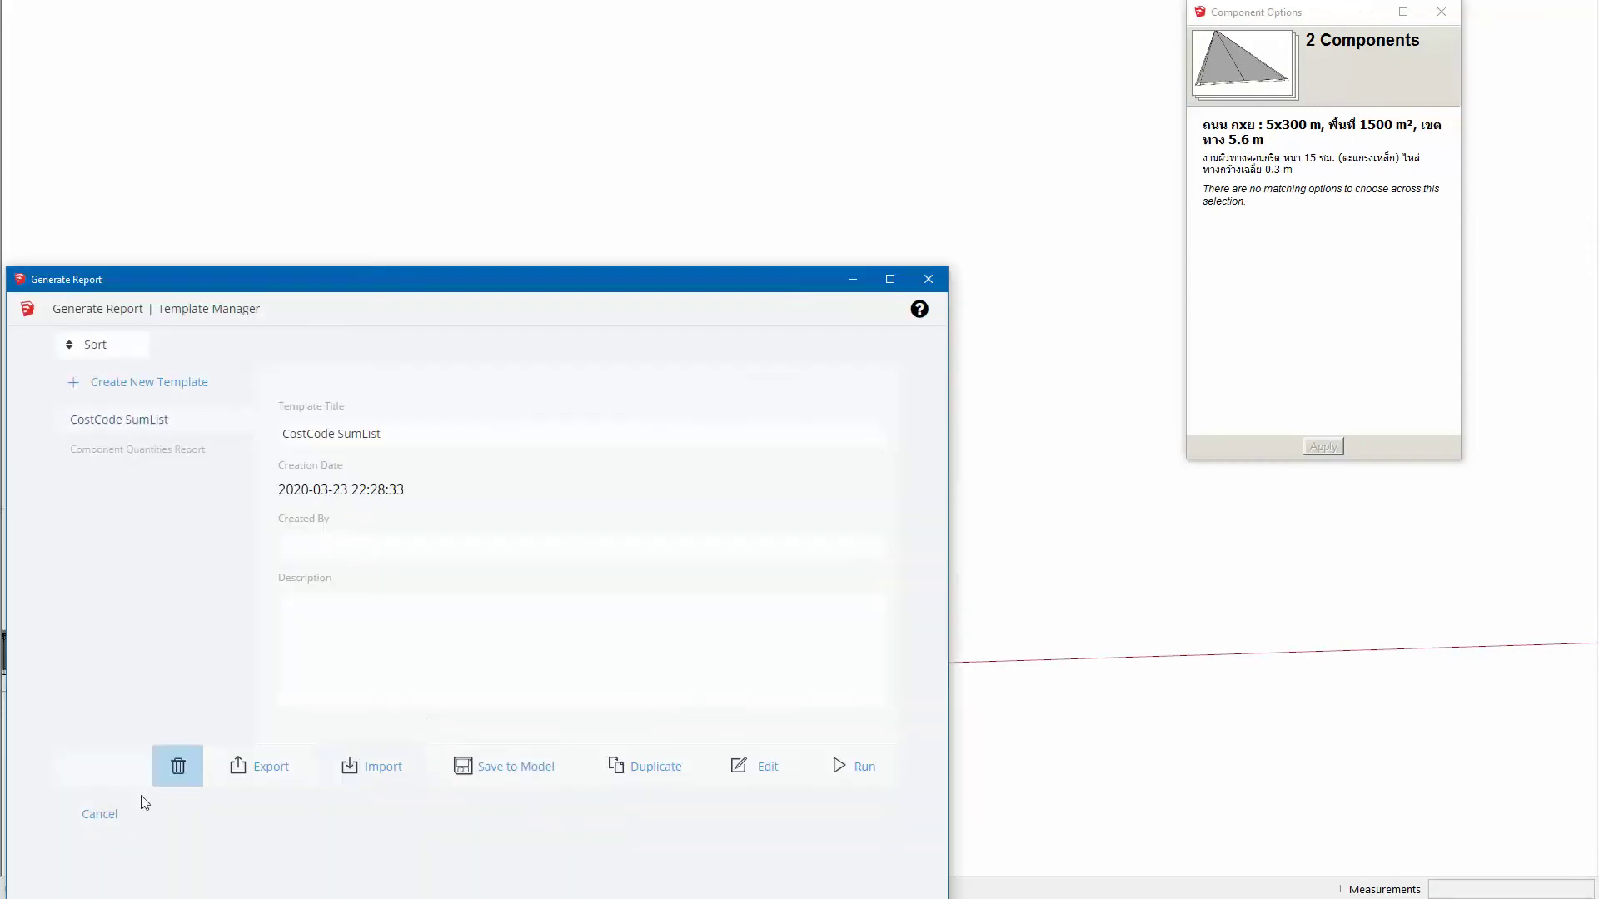
pyautogui.click(856, 765)
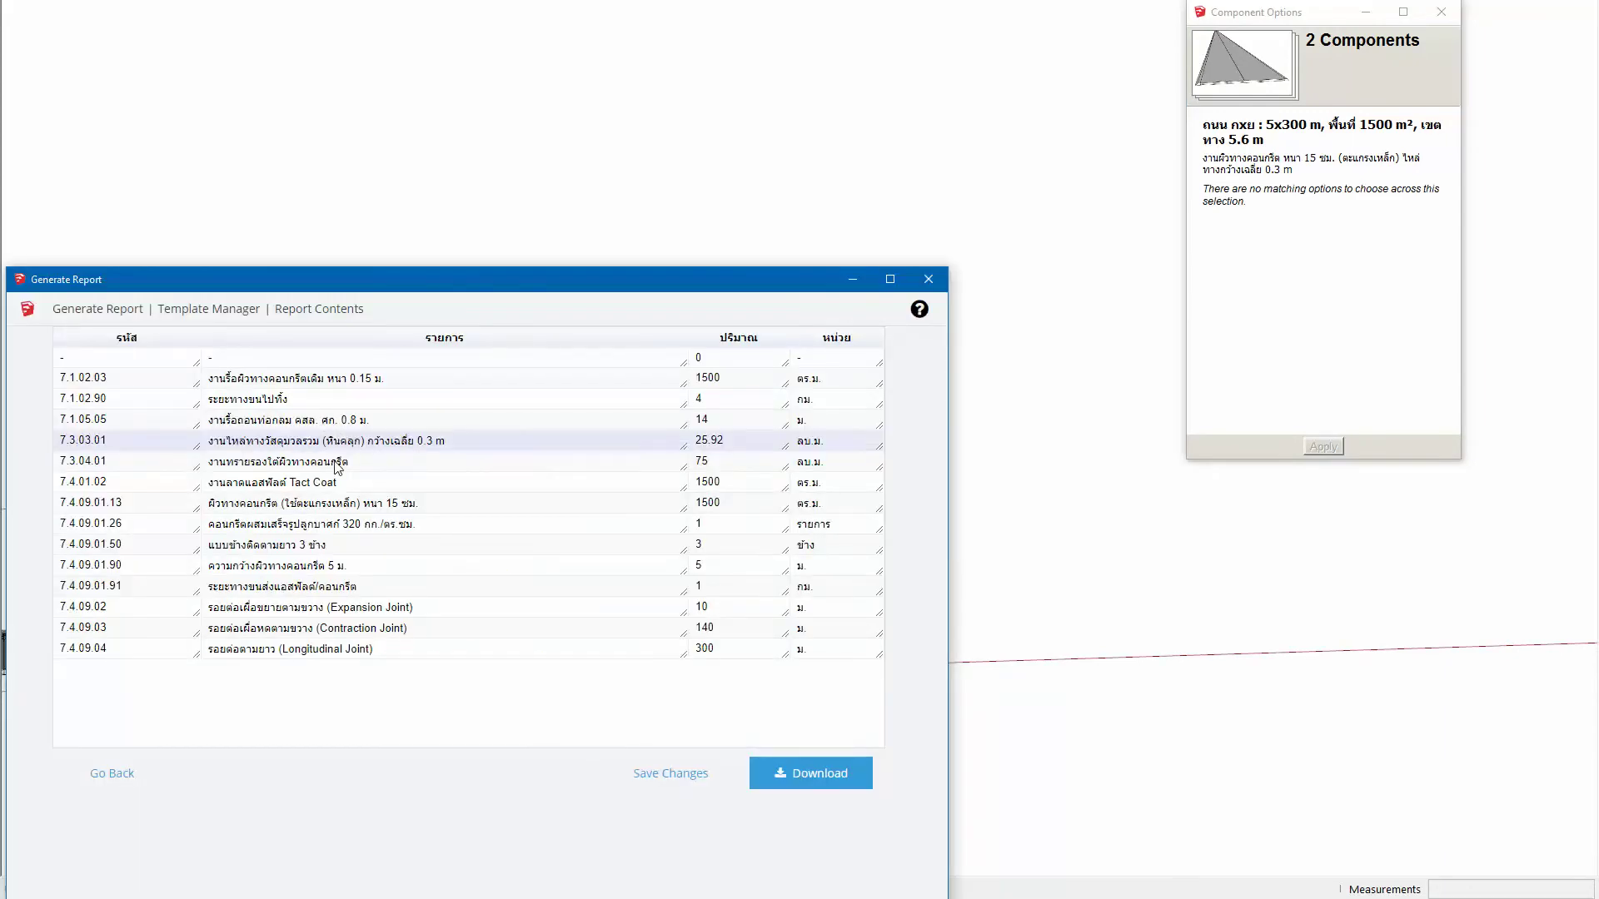
pyautogui.scroll(-3, 854, 146)
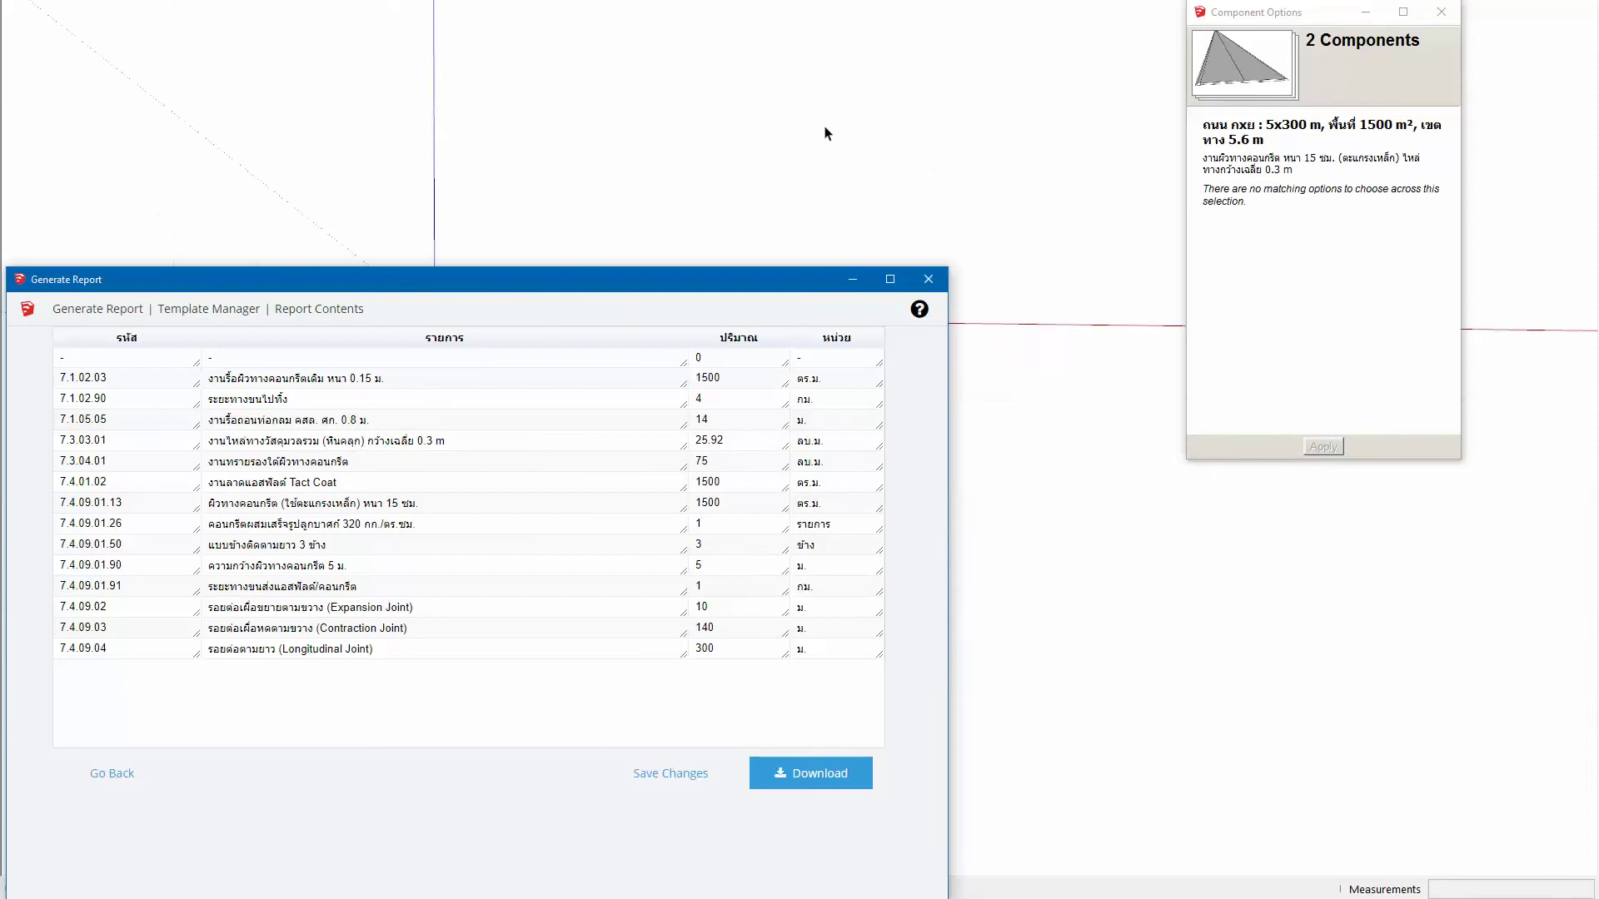
pyautogui.scroll(-5, 825, 167)
pyautogui.scroll(2, 833, 158)
pyautogui.scroll(2, 865, 218)
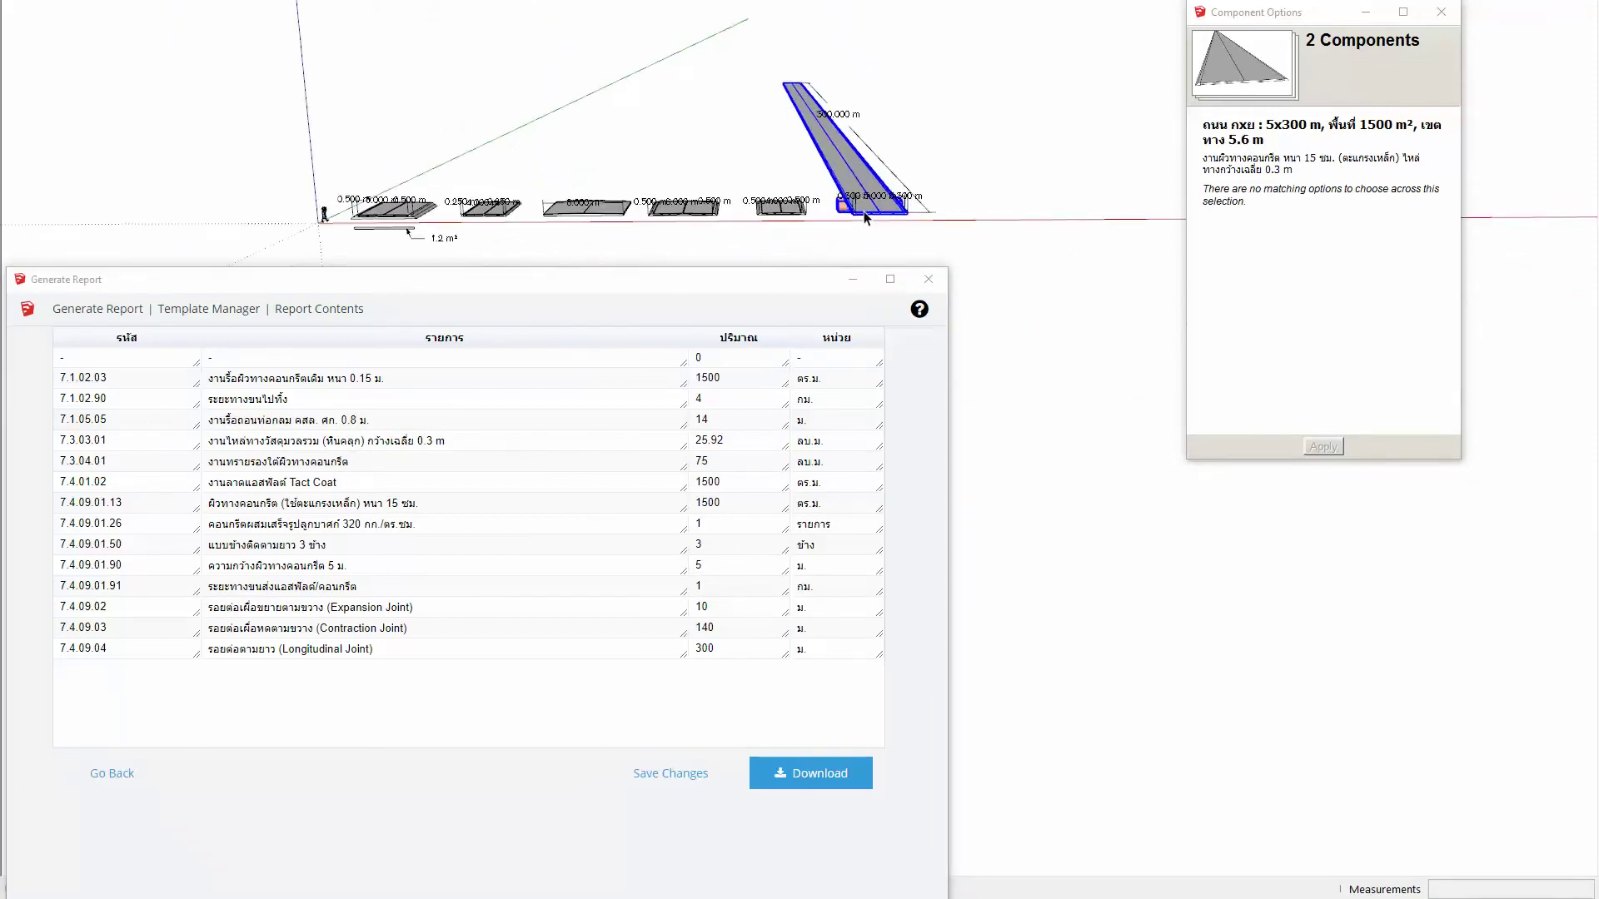
pyautogui.scroll(1, 866, 218)
pyautogui.scroll(2, 866, 218)
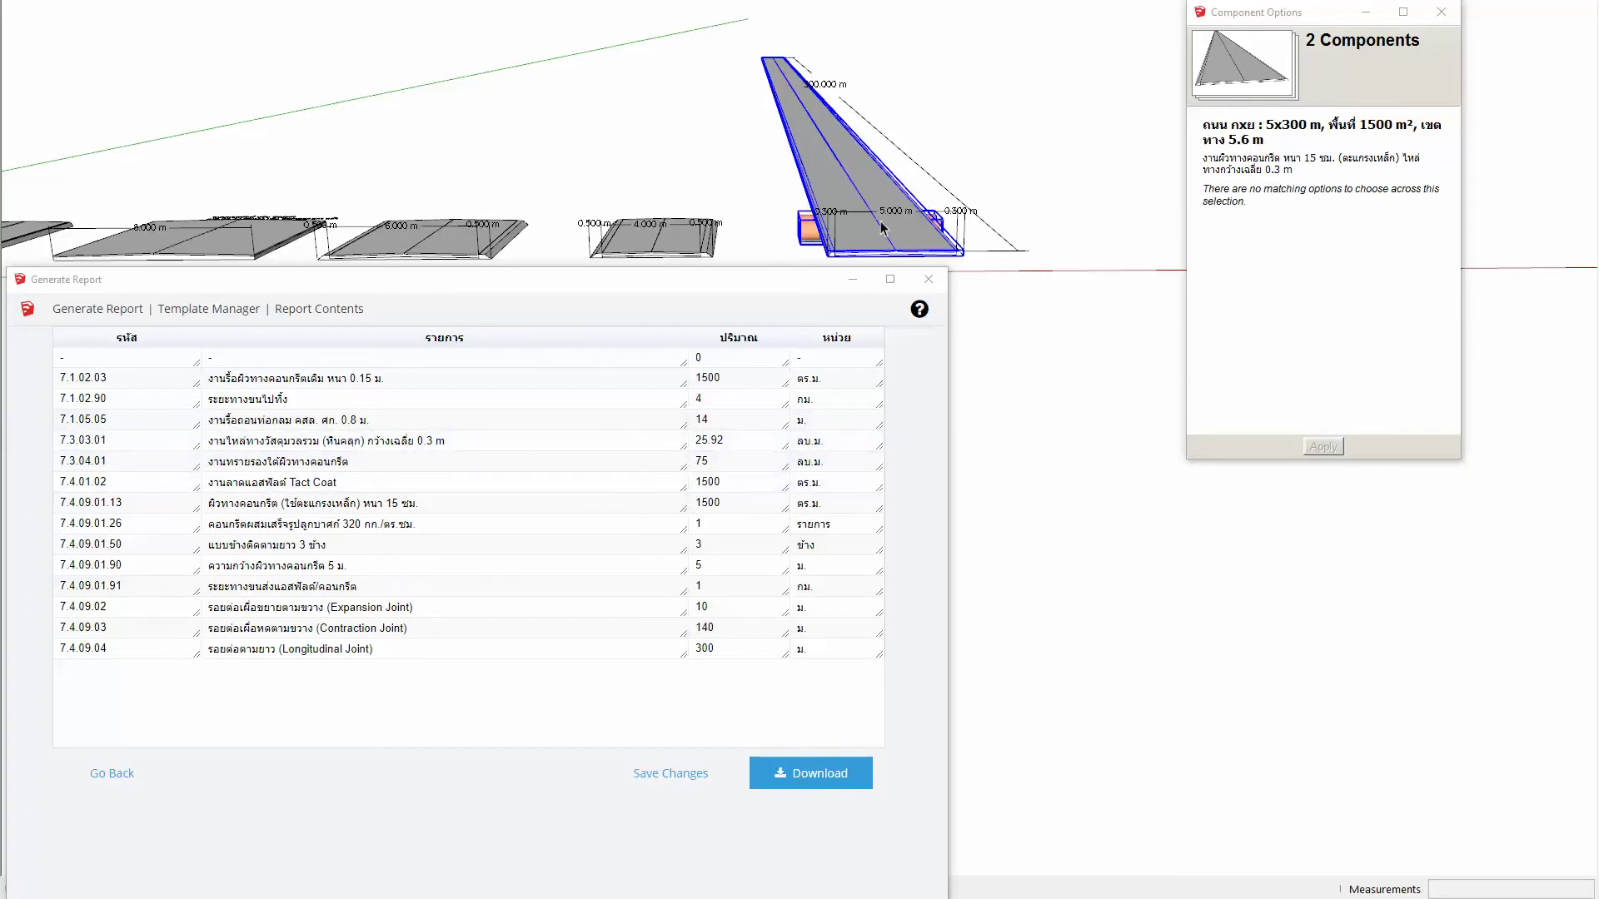
# Step: Set the road's 4.1 Prime/Tact to -ไม่มี-, apply it, and select the orange TubeDrain
pyautogui.click(844, 166)
pyautogui.scroll(-3, 1328, 381)
pyautogui.scroll(-3, 1327, 381)
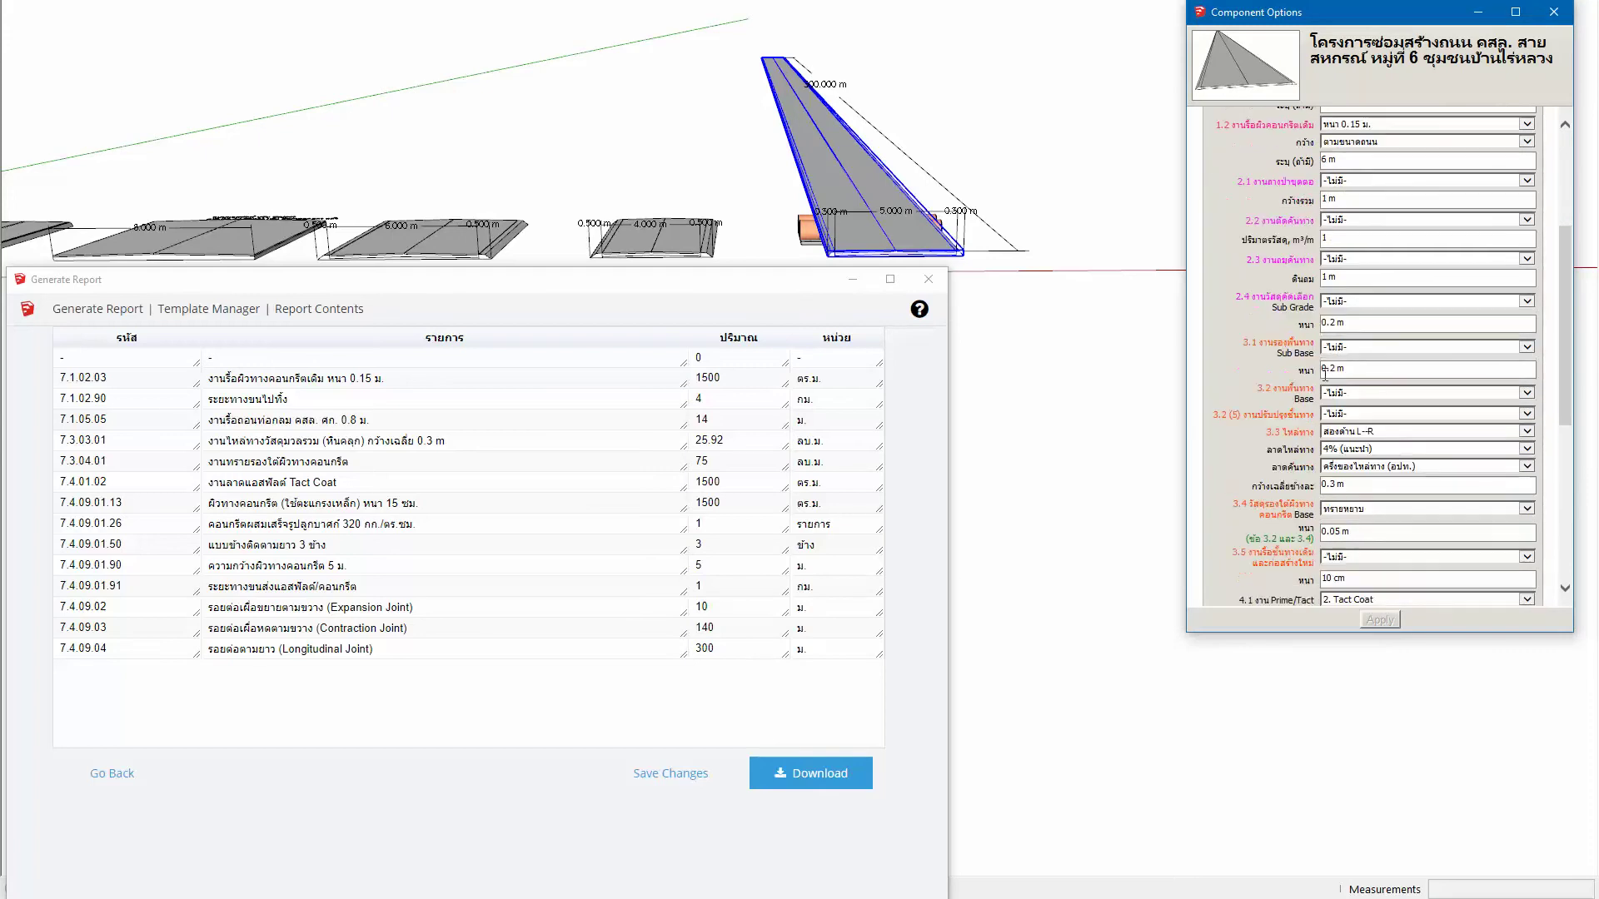
pyautogui.moveTo(1275, 631); pyautogui.dragTo(1275, 819)
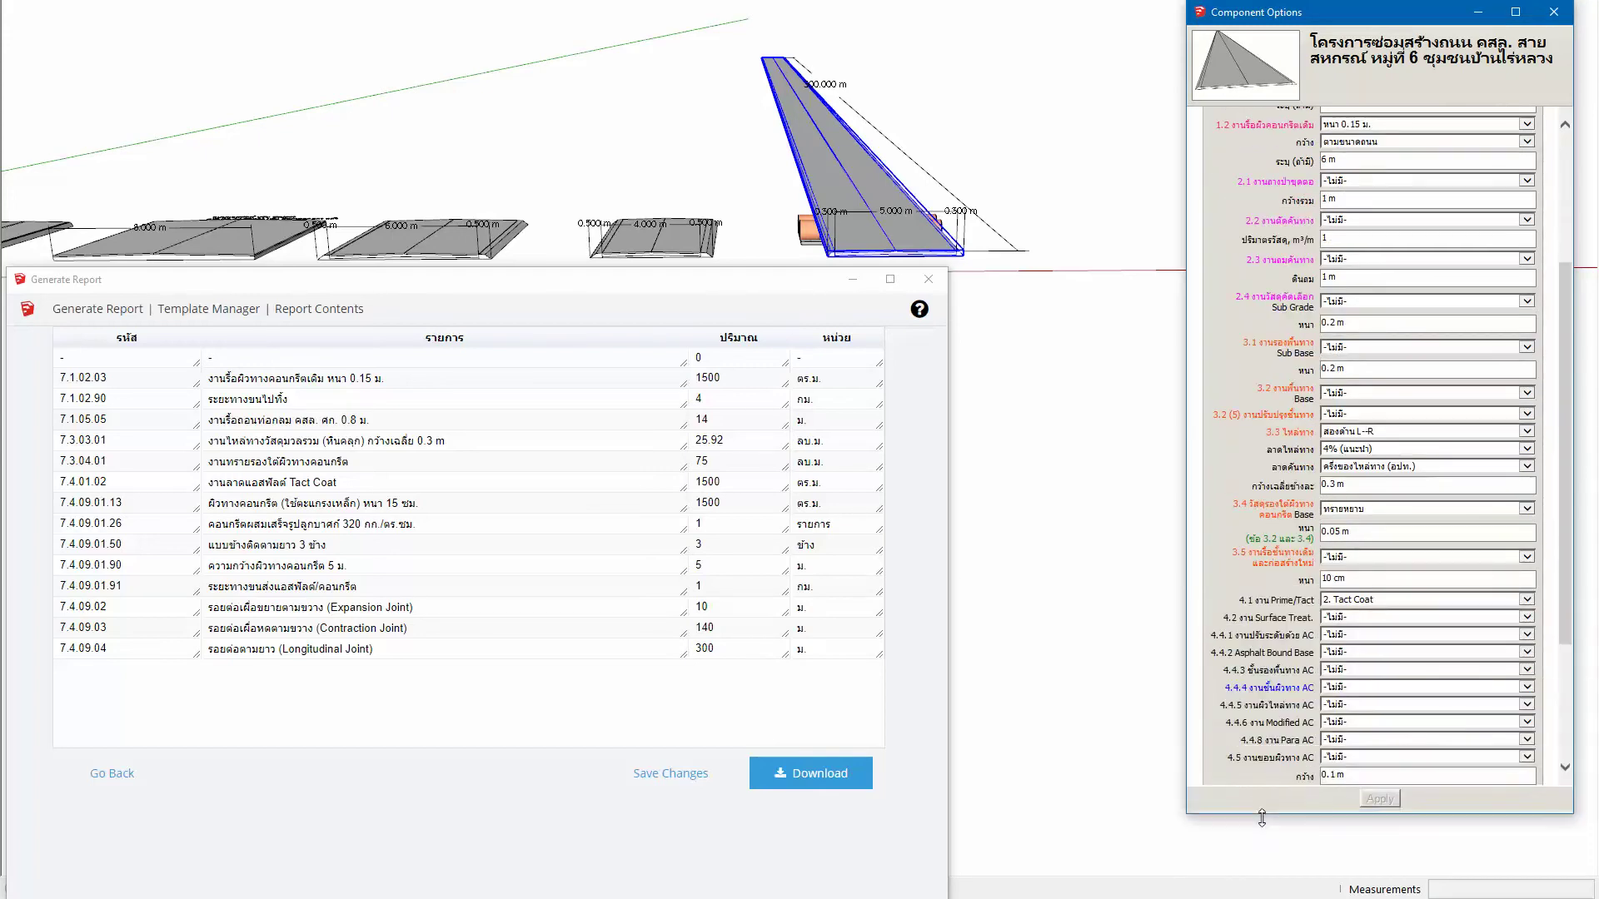
pyautogui.click(1339, 602)
pyautogui.click(1340, 612)
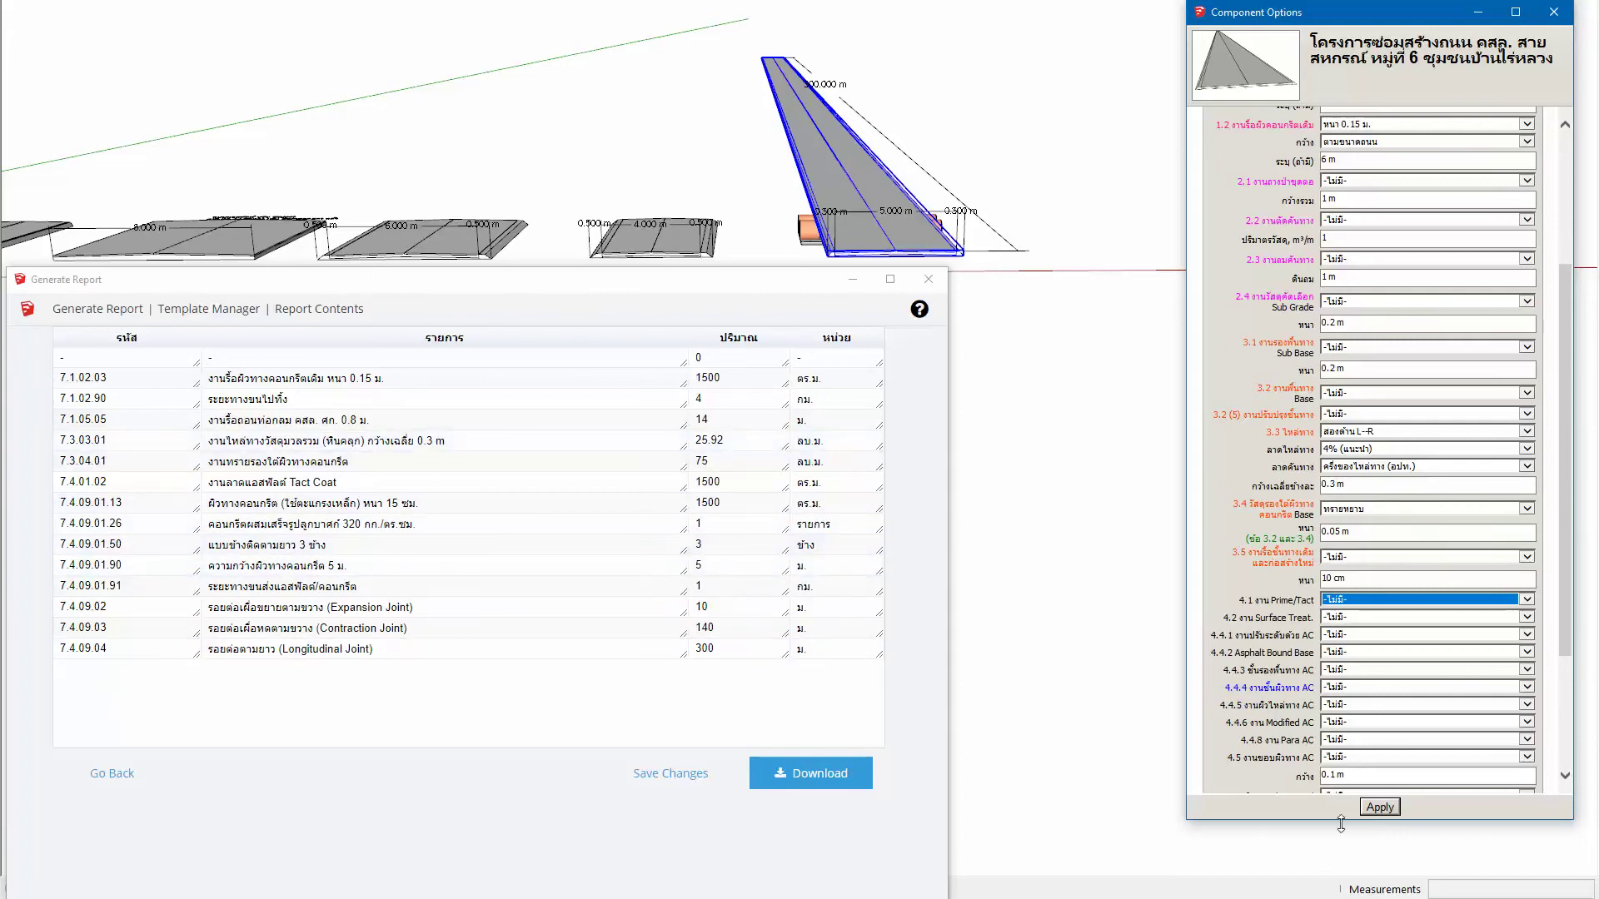
pyautogui.click(1383, 808)
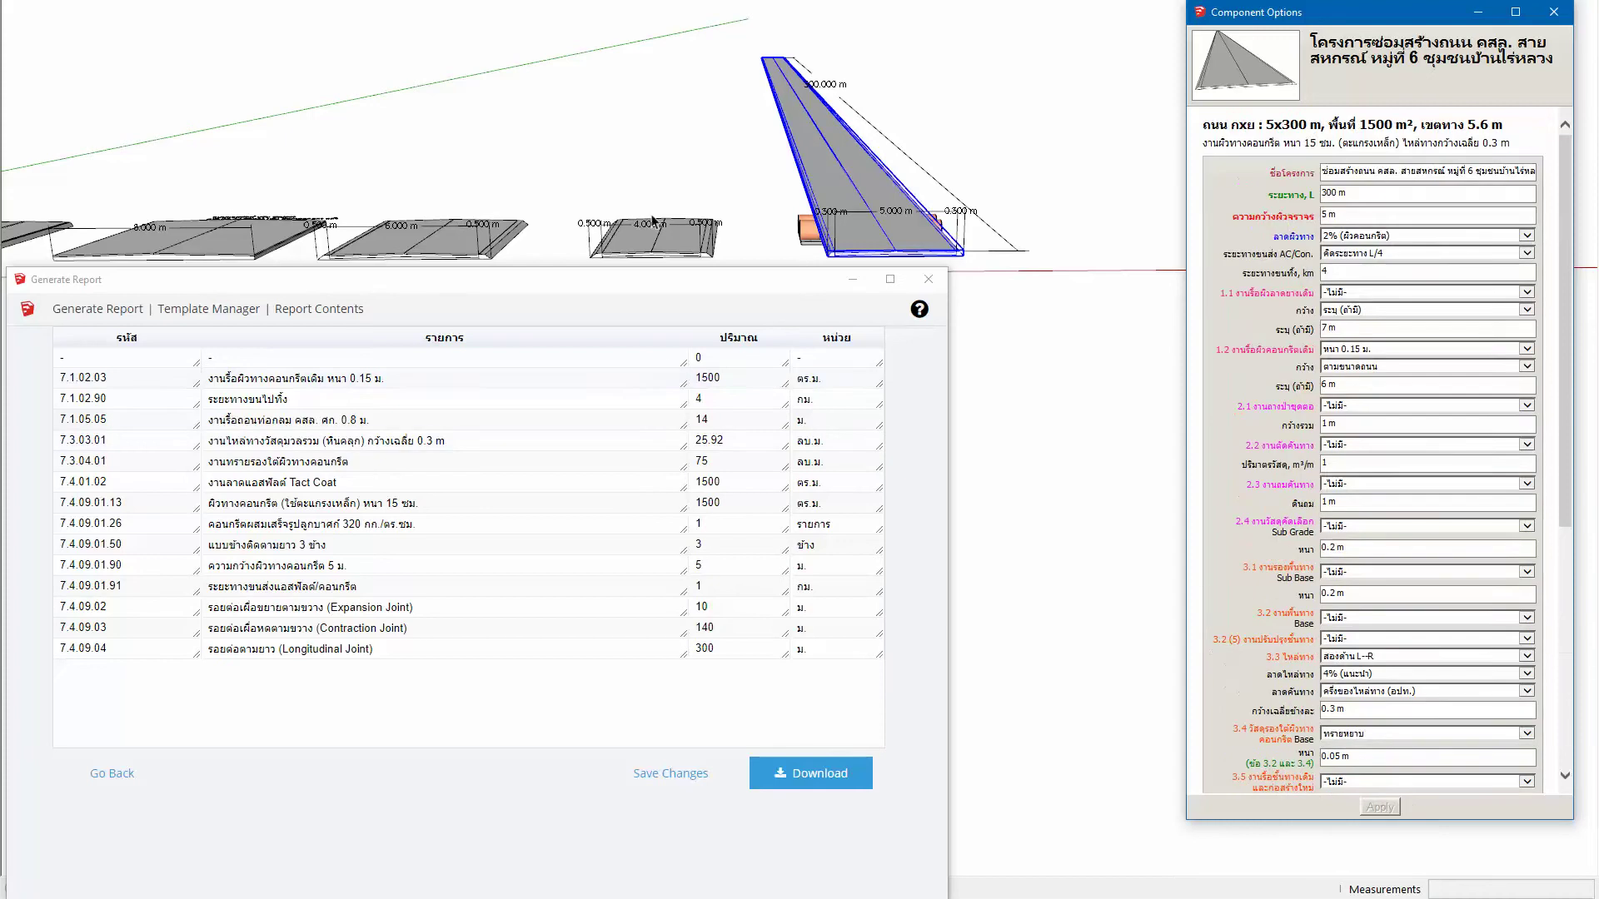
pyautogui.click(814, 234)
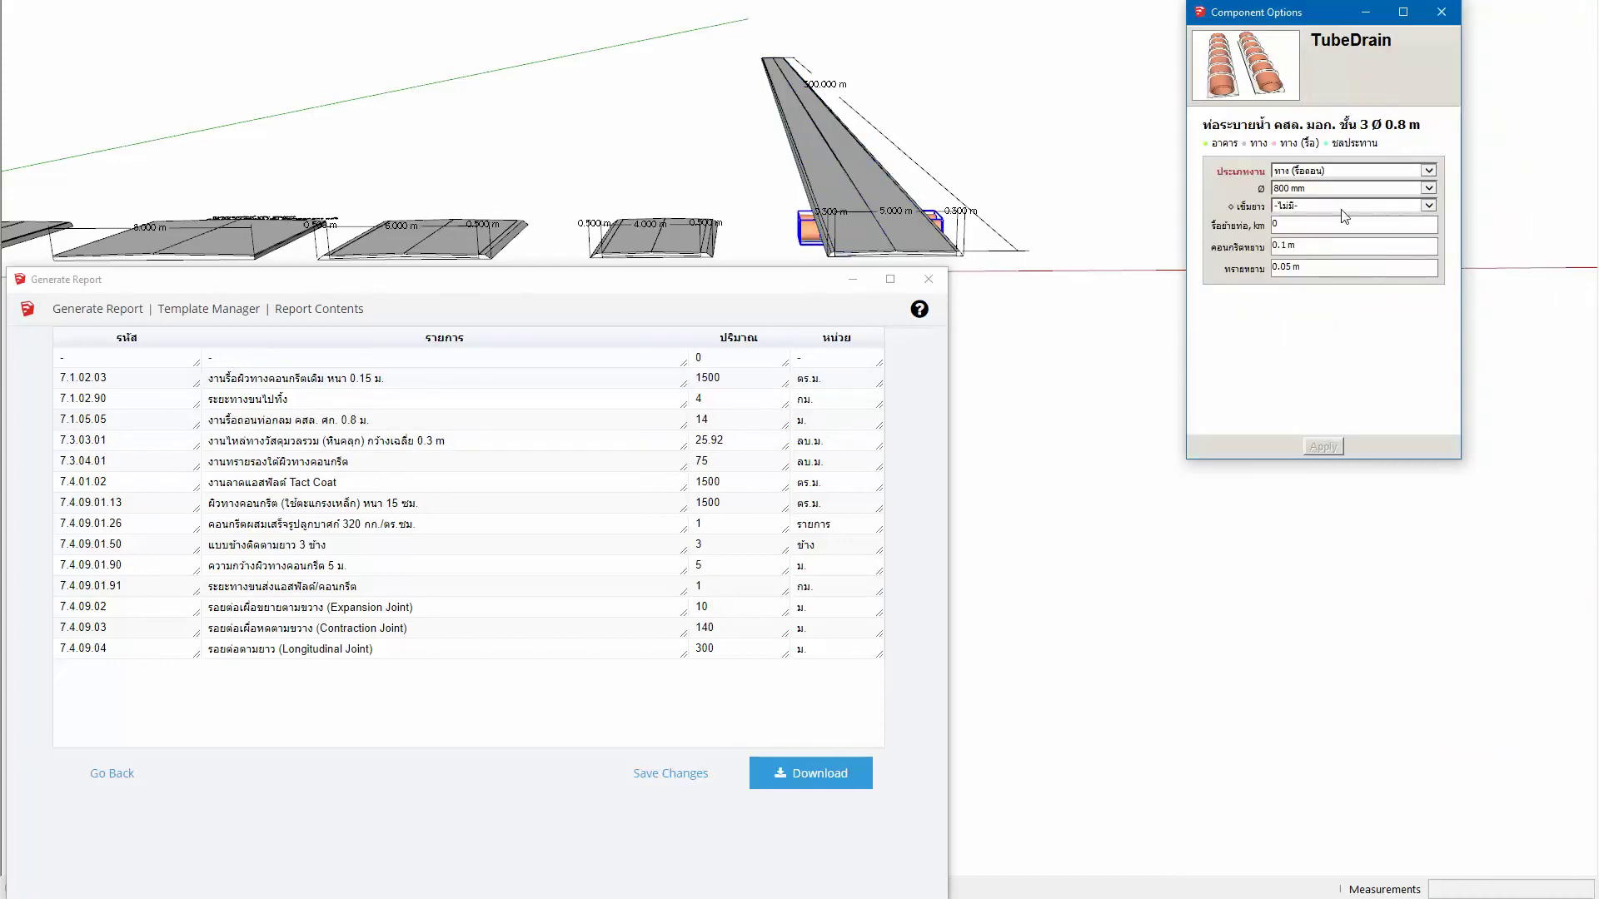
# Step: Set the TubeDrain's ประเภทงาน to ทาง and apply it
pyautogui.click(1342, 172)
pyautogui.click(1305, 163)
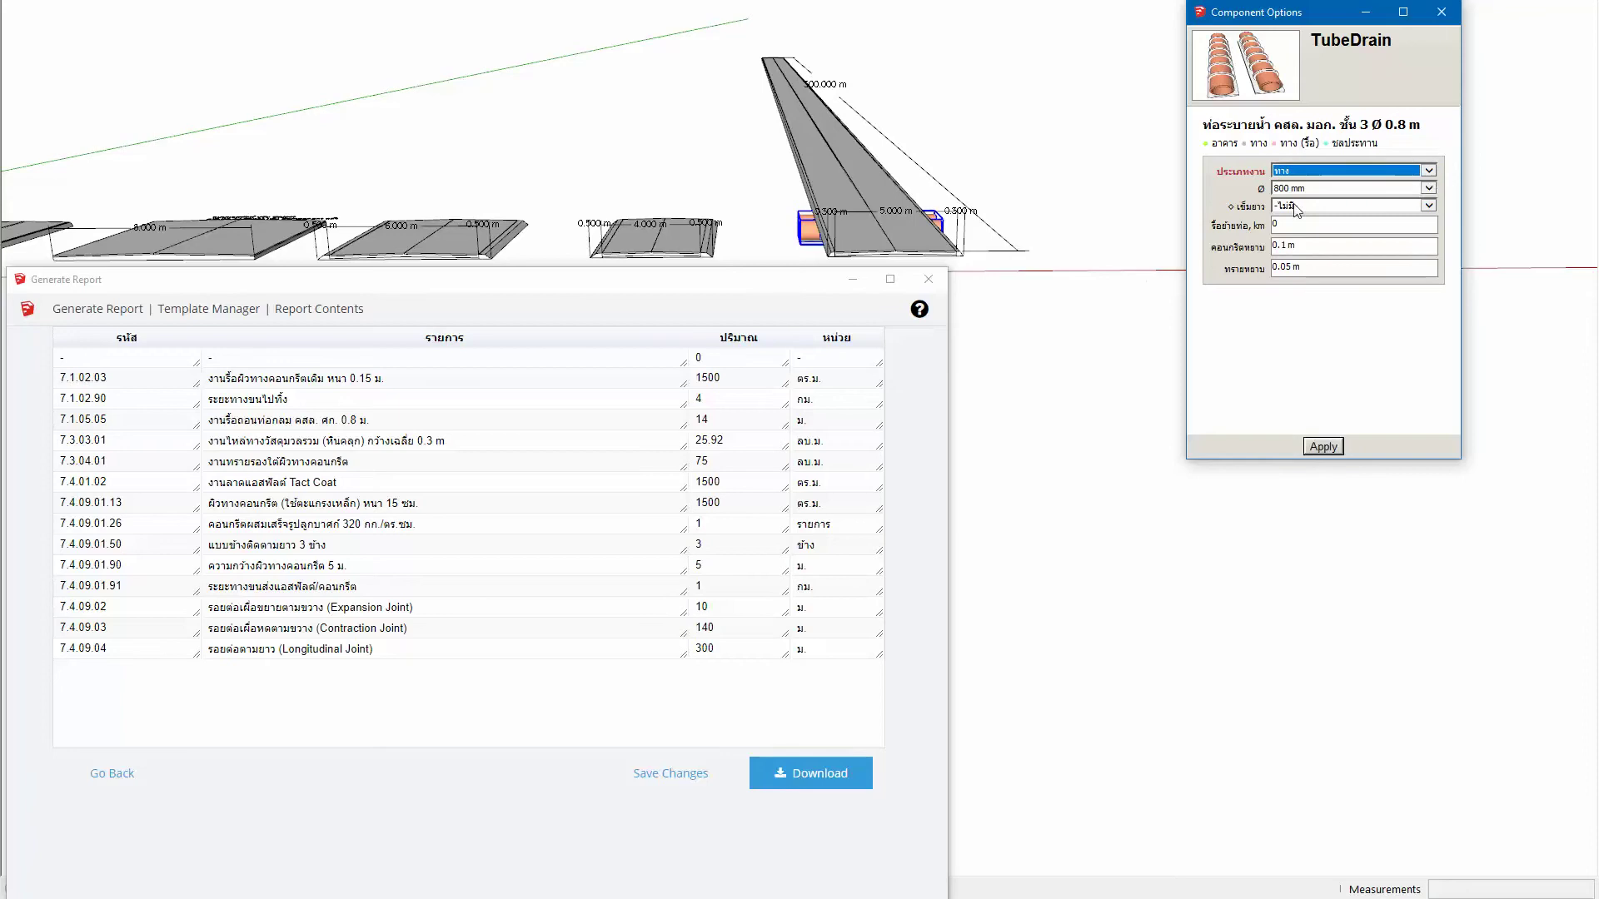
pyautogui.click(1317, 448)
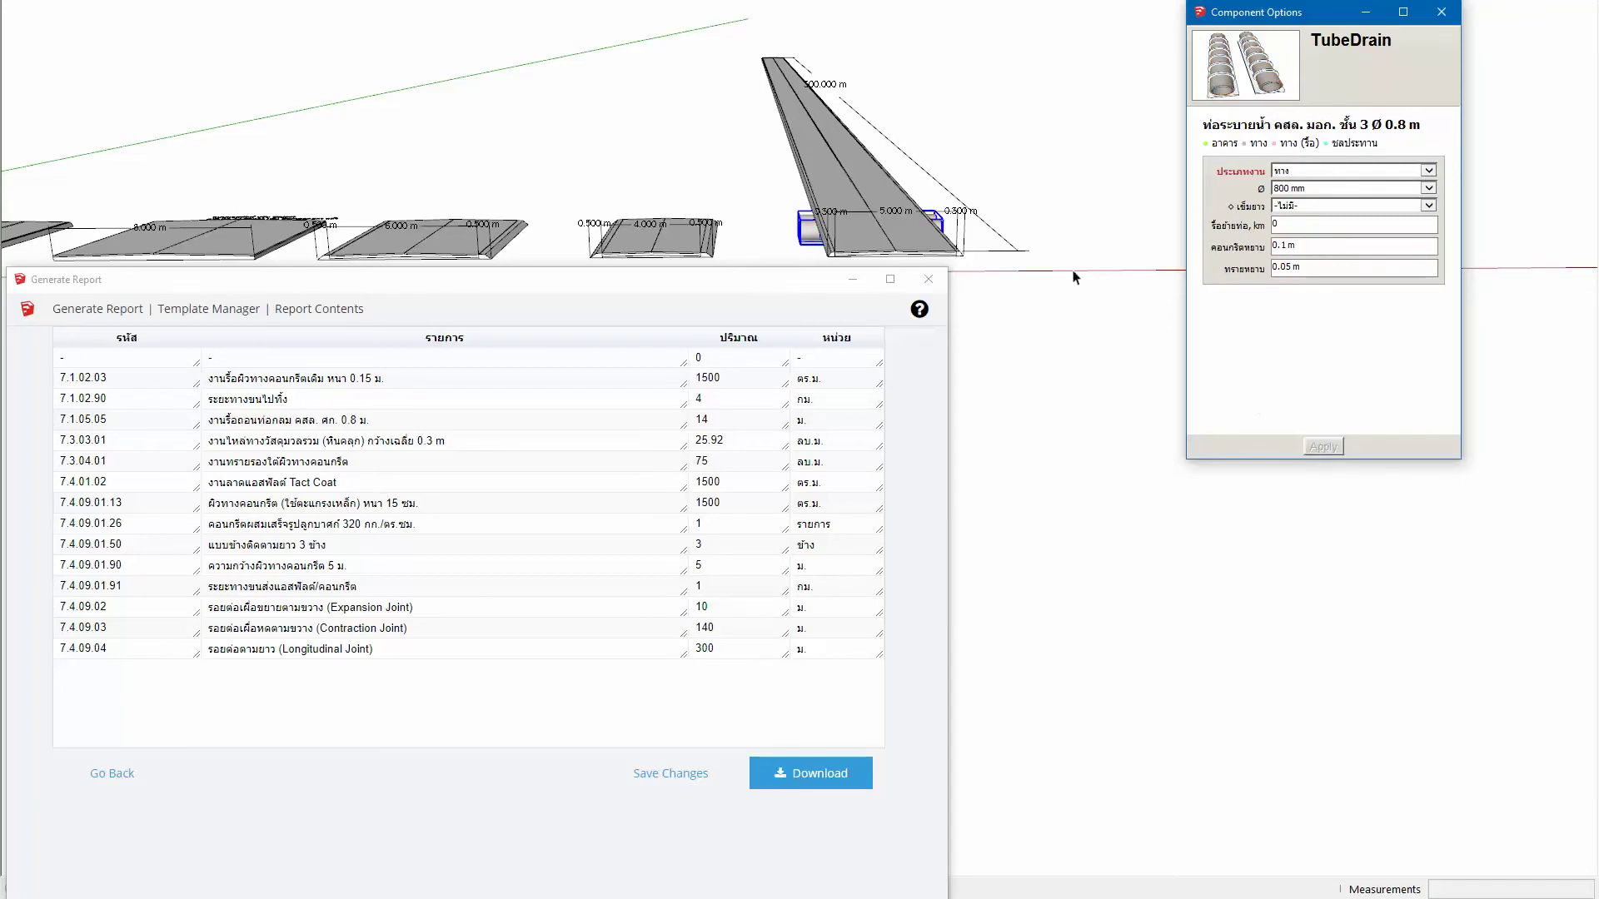
# Step: Reselect the road slab with the drain and return the report to its template list
pyautogui.moveTo(844, 158); pyautogui.dragTo(853, 163, button='middle')
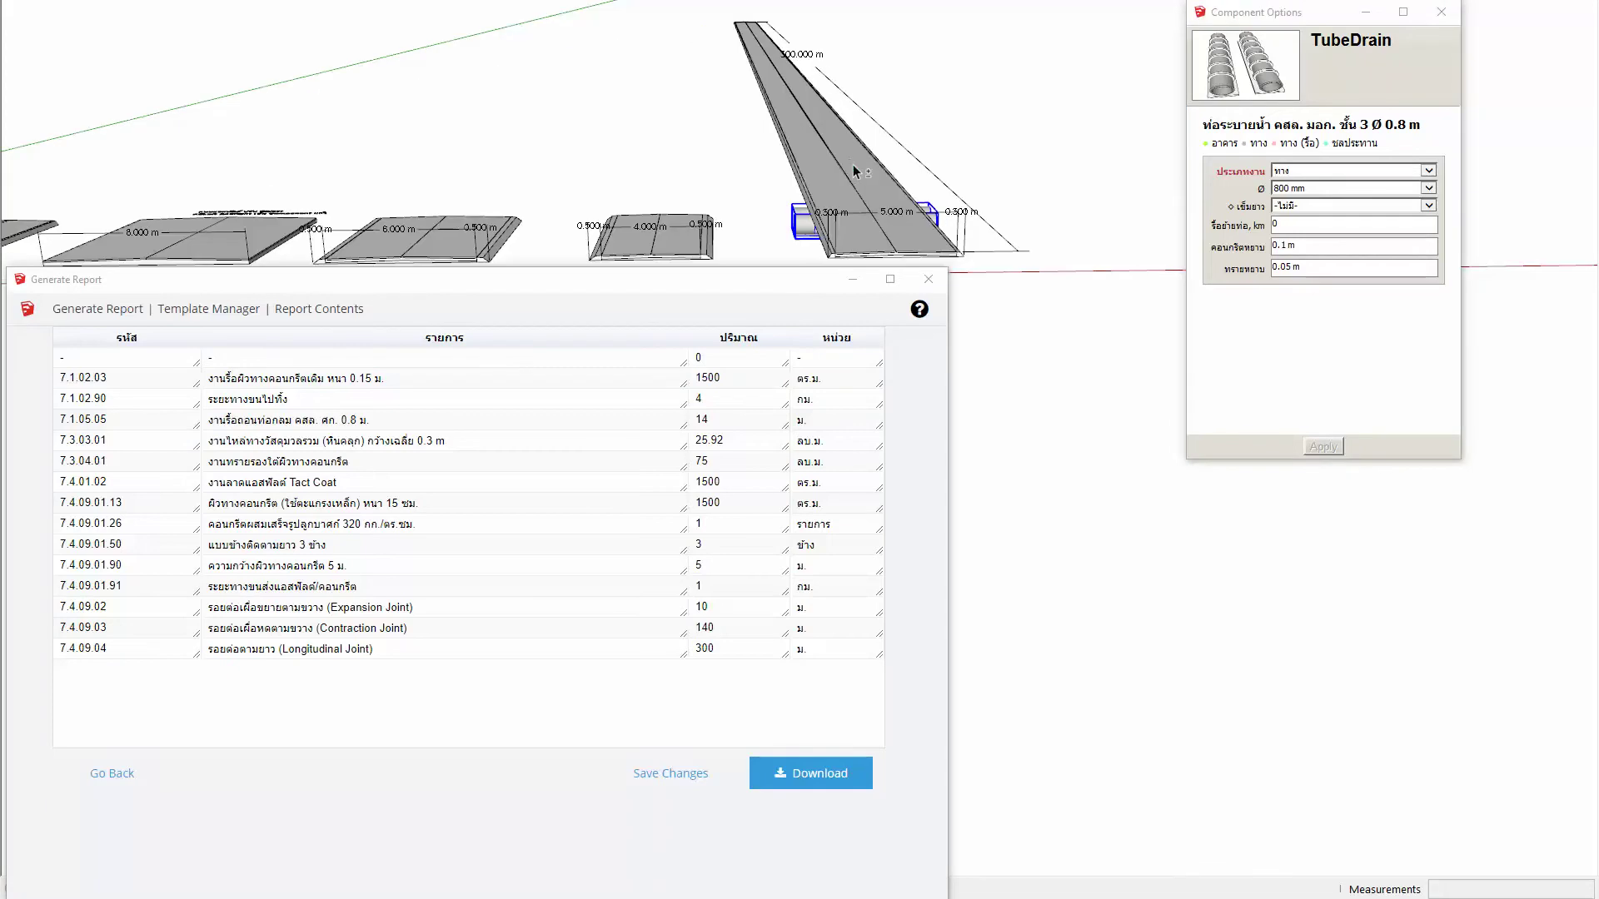
pyautogui.click(853, 164)
pyautogui.click(117, 787)
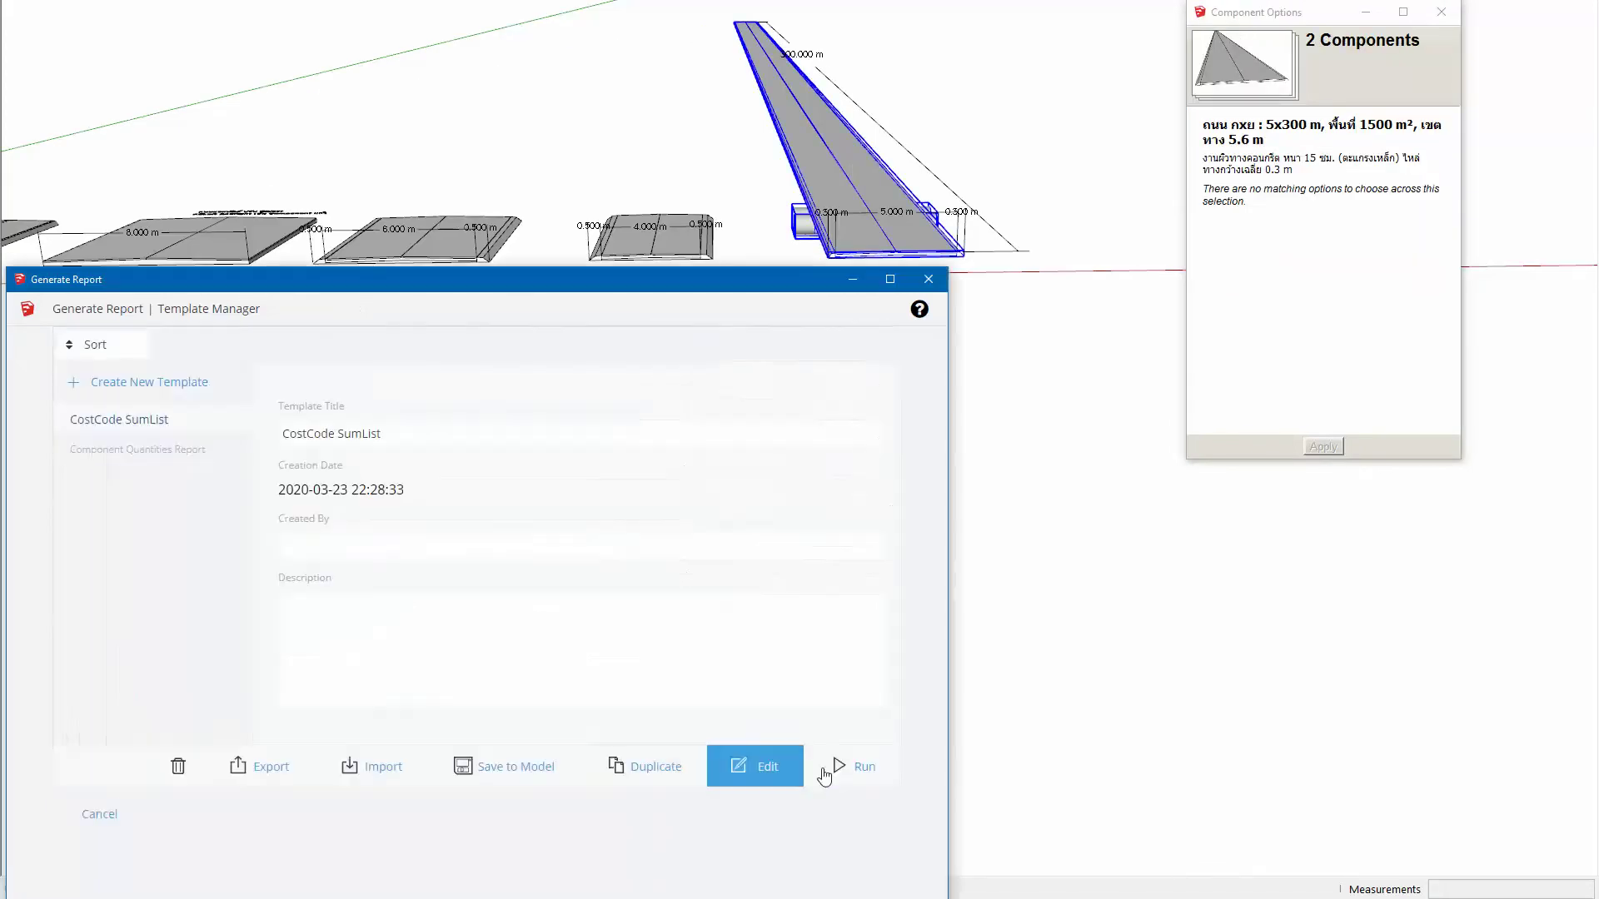
# Step: Rerun the CostCode SumList report and select the entire Report Contents table
pyautogui.click(853, 766)
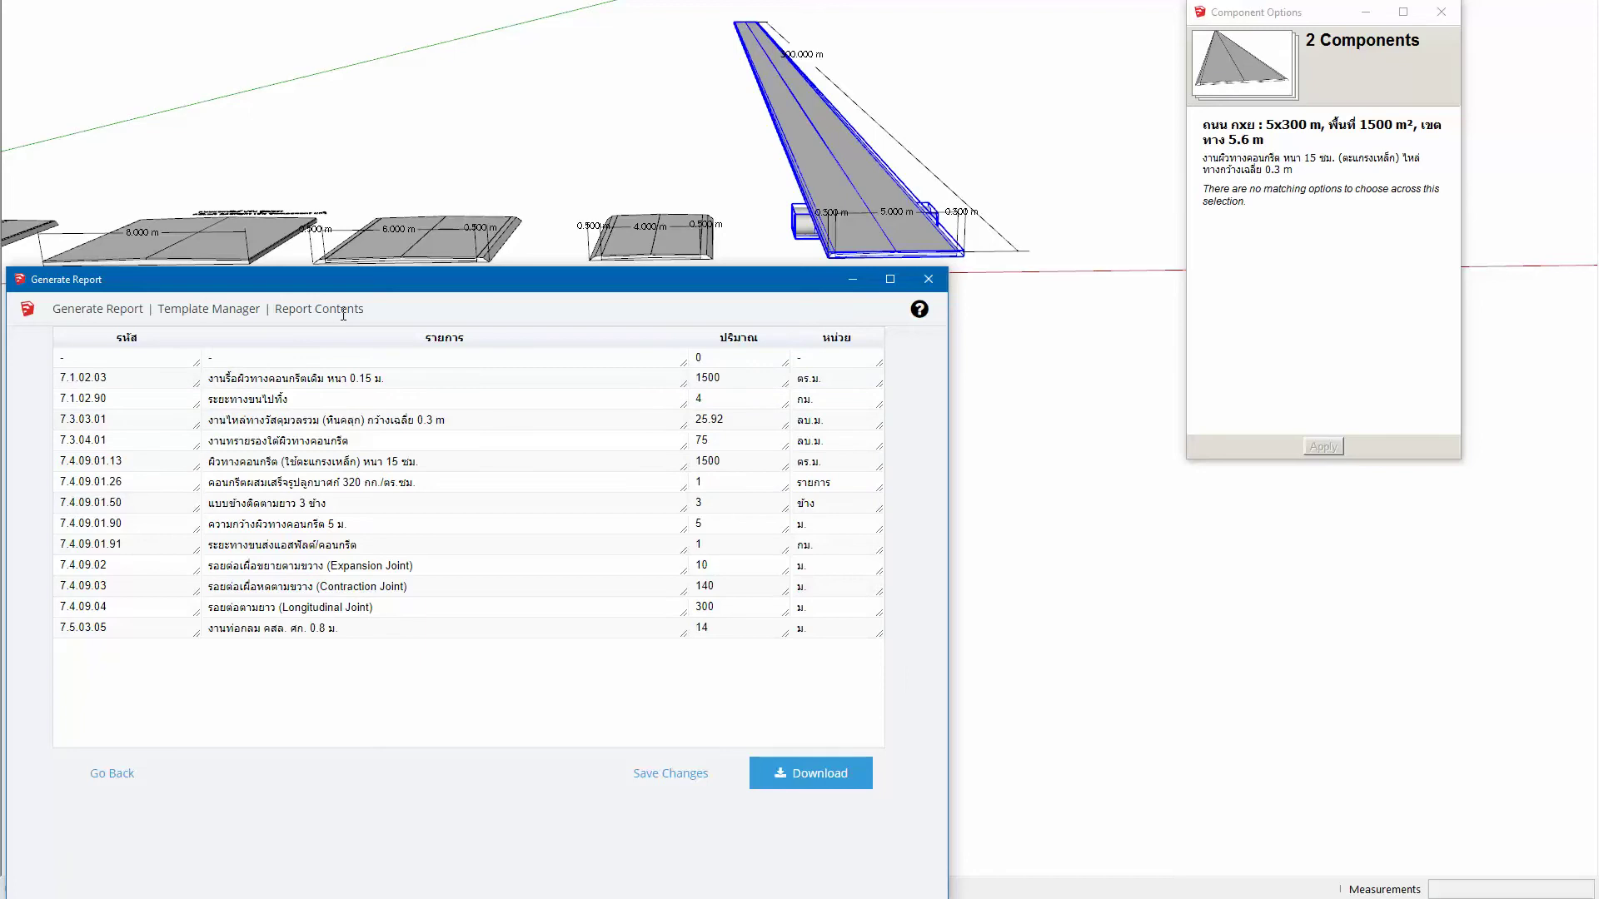
pyautogui.moveTo(339, 348); pyautogui.dragTo(195, 775)
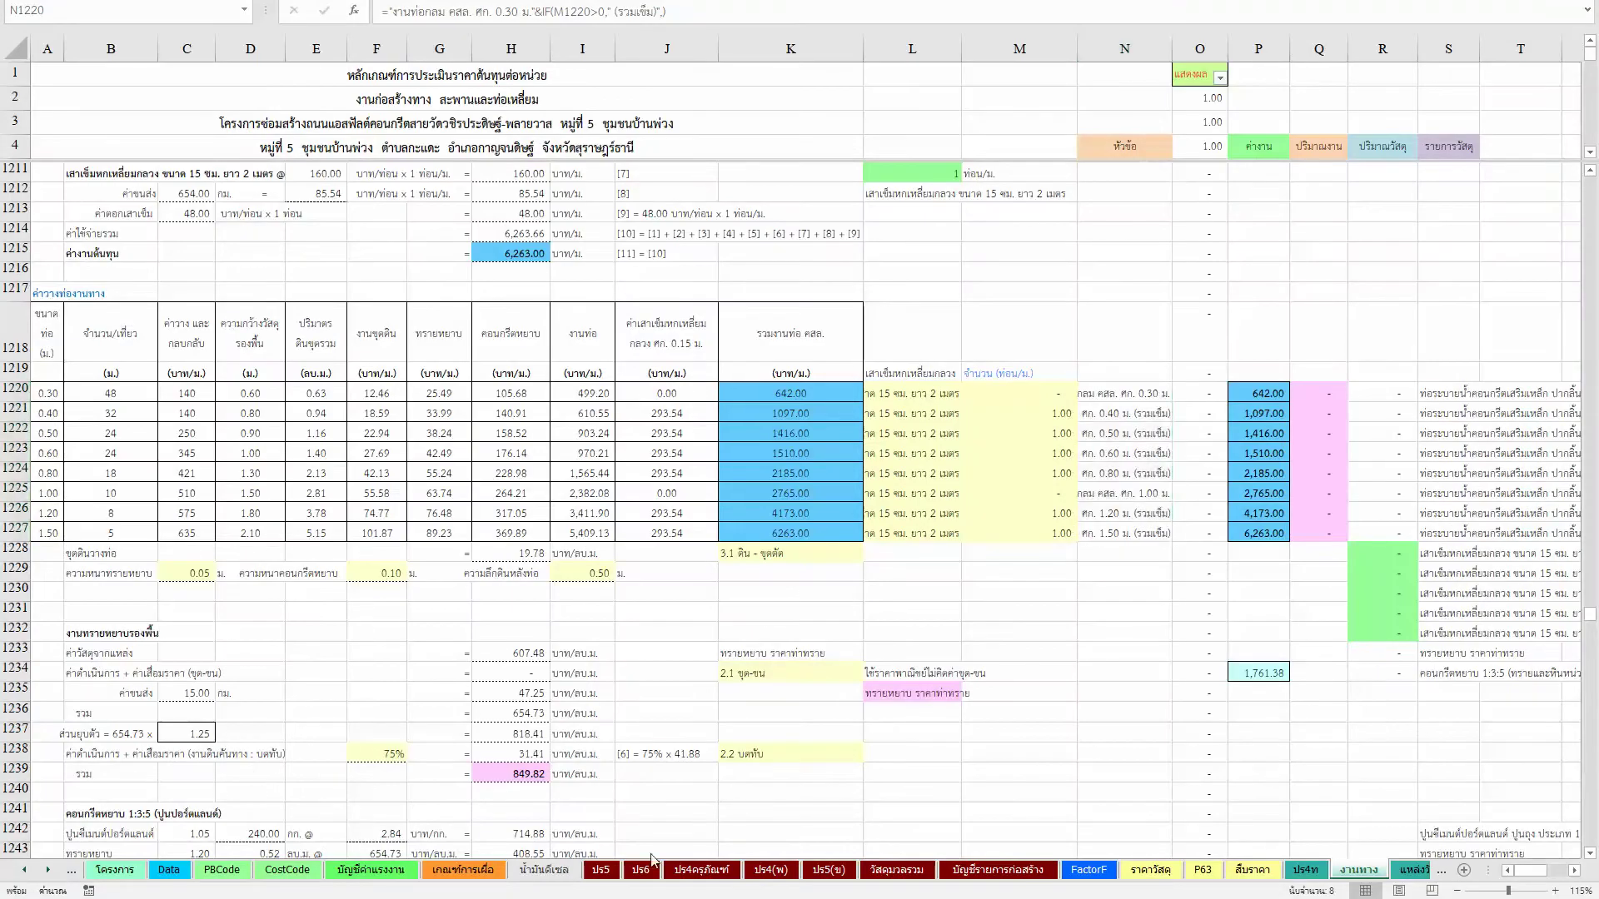
# Step: Paste the report into Notepad, then jump to the end of Excel's โครงการ project list
pyautogui.write('ents รหัส\tรายการ\tปริมาณ\tหน่วย -\t-\t0\t- 7.1.02.03\tงานรื้อผิวทางคอนกรีตเดิม หนา 0.15 ม.\t1500\tตร.ม. 7.1.02.90\tระยะทางขนไปทิ้ง\t4\tกม. 7.3.03.01\tงานไหล่ทางวัสดุมวลรวม (หินคลุก) กว้างเฉลี่ย 0.3 m\t25.92\tลบ.ม. 7.3.04.01\tงานทรายรองใต้ผิวทางคอนกรีต\t75\tลบ.ม. 7.4.09.01.13\tผิวทางคอนกรีต (ใช้ตะแกรงเหล็ก) หนา 15 ซม.\t1500\tตร.ม. 7.4.09.01.26\tคอนกรีตผสมเสร็จรูปลูกบาศก์ 320 กก./ตร.ซม.\t1\tรายการ 7.4.09.01.50\tแบบข้างติดตามยาว 3 ข้าง\t3\tข้าง 7.4.09.01.90\tความกว้างผิวทางคอนกรีต 5 ม.\t5\tม. 7.4.09.01.91\tระยะทางขนส่งแอสฟัลต์/คอนกรีต\t1\tกม. 7.4.09.02\tรอยต่อเผื่อขยายตามขวาง (Expansion Joint)\t10\tม. 7.4.09.03\tรอยต่อเผื่อหดตามขวาง (Contraction Joint)\t140\tม. 7.4.09.04\tรอยต่อตามยาว (Longitudinal Joint)\t300\tม. 7.5.03.05\tงานท่อกลม คสล. ศก. 0.8 ม.\t14\tม. Go Back')
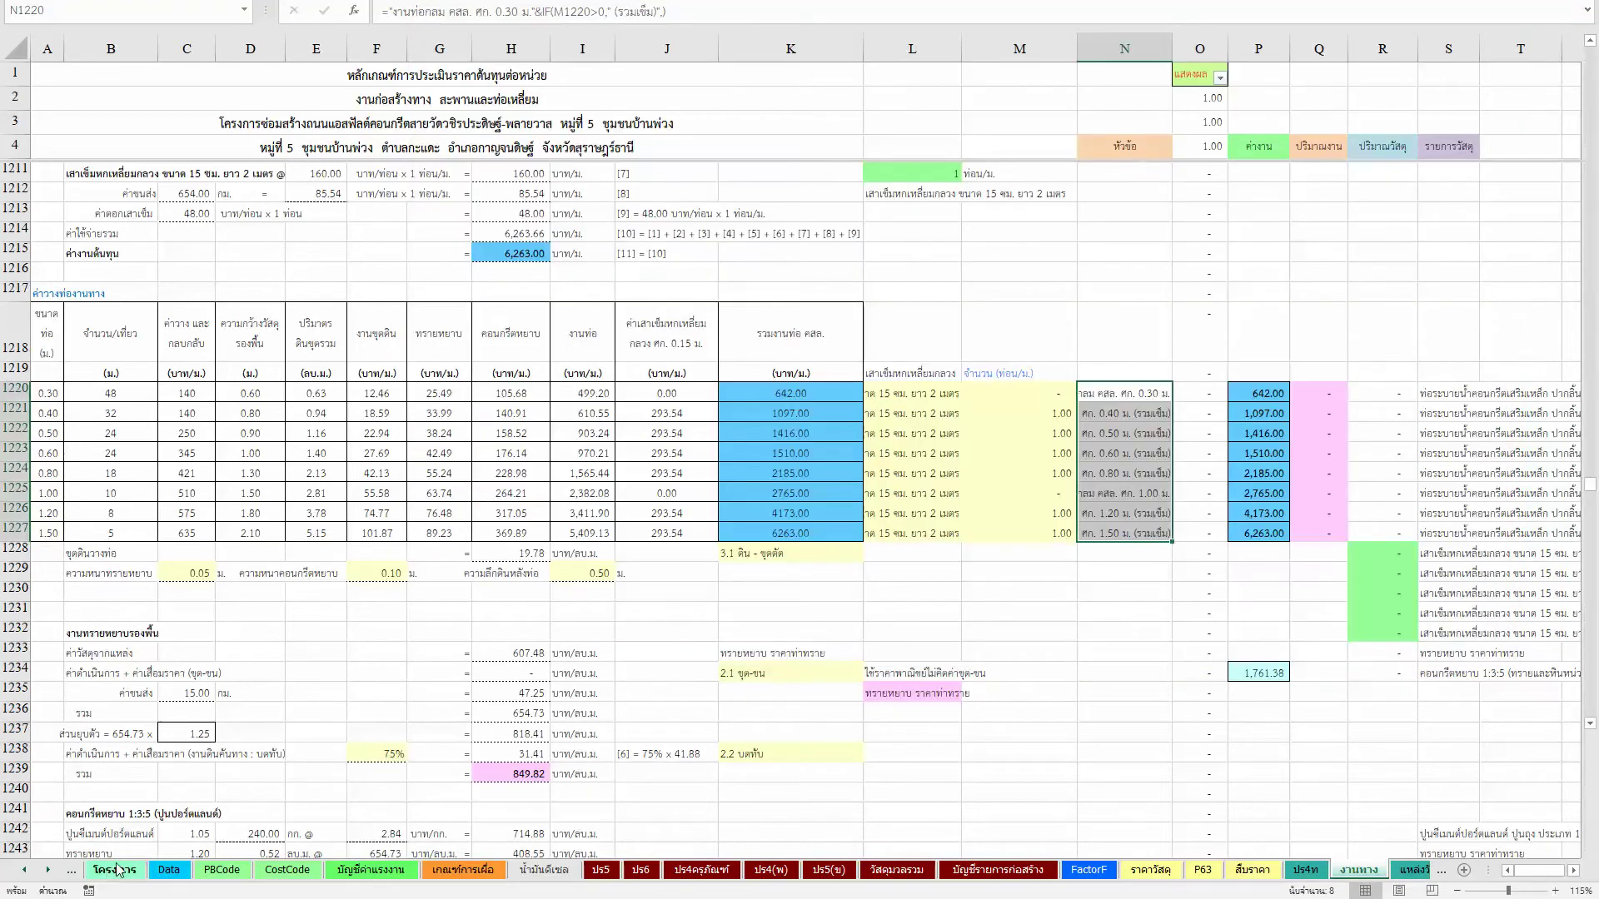
pyautogui.click(116, 870)
pyautogui.click(117, 773)
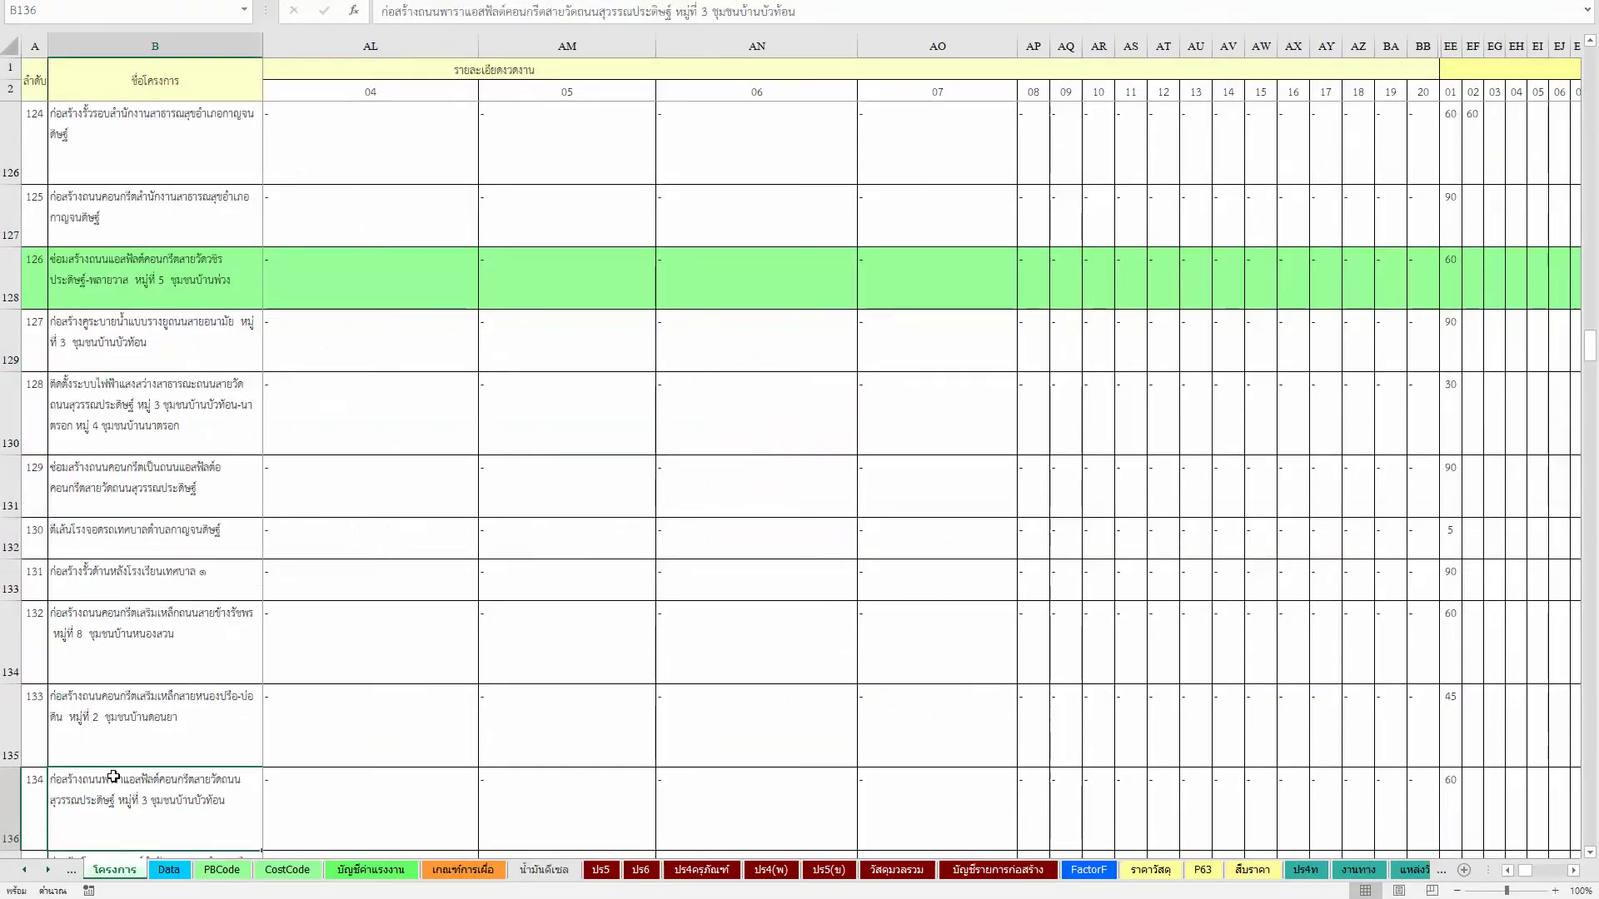
pyautogui.press('Down')
pyautogui.press('Down')
pyautogui.press('Down')
pyautogui.press('Down')
pyautogui.press('Down')
pyautogui.press('Down')
pyautogui.press('Down')
pyautogui.press('Down')
pyautogui.press('Down')
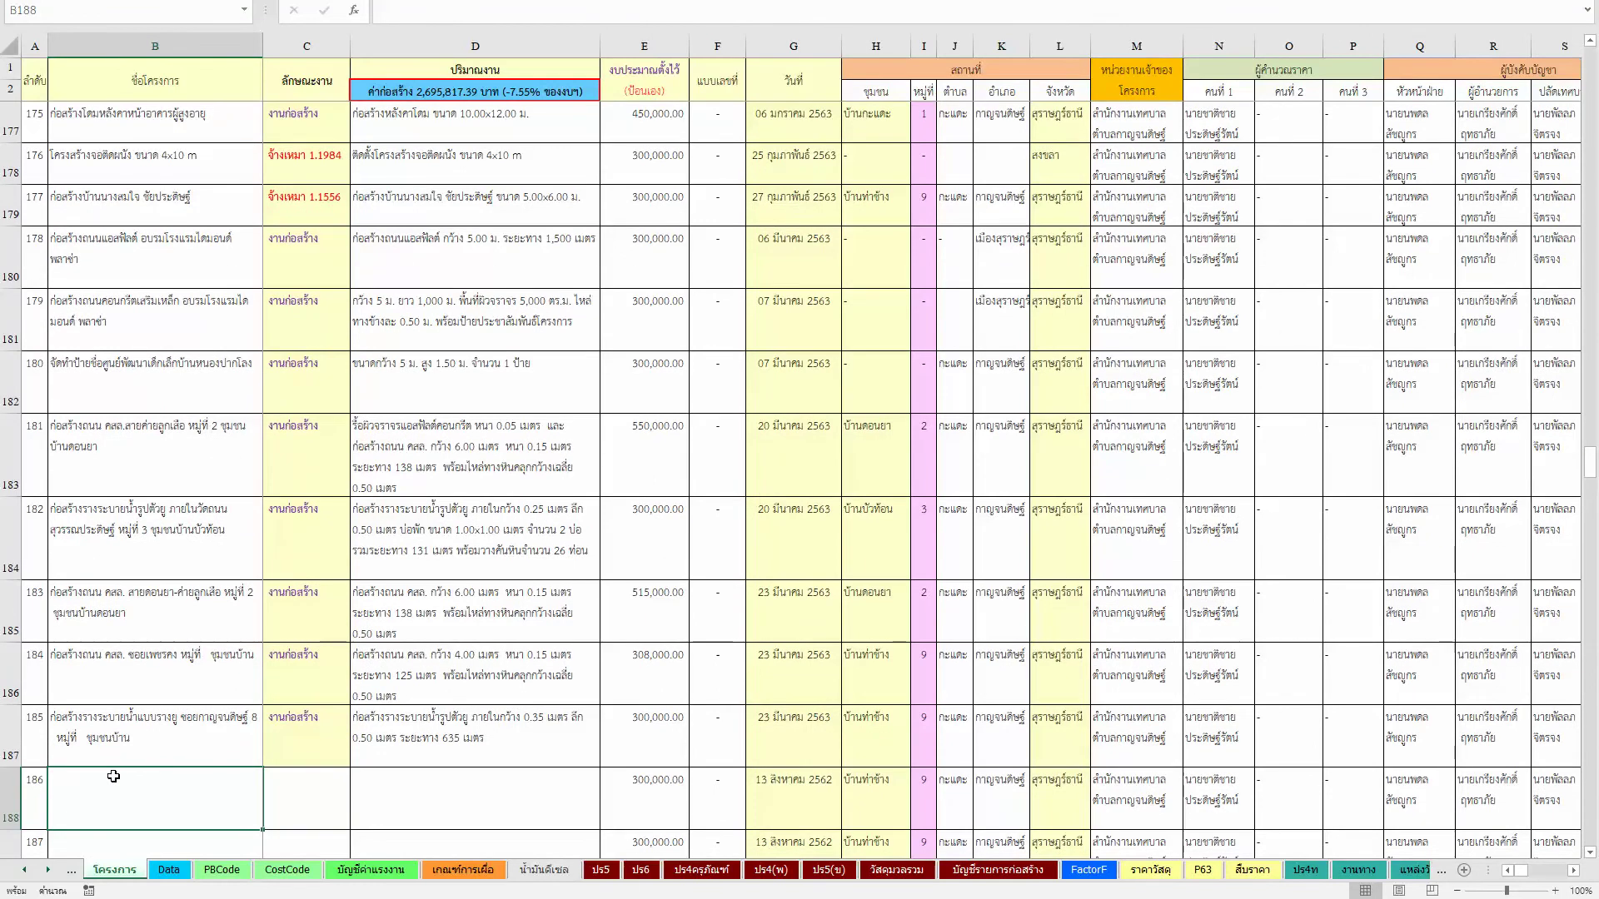
pyautogui.hotkey('alt', 'Tab')
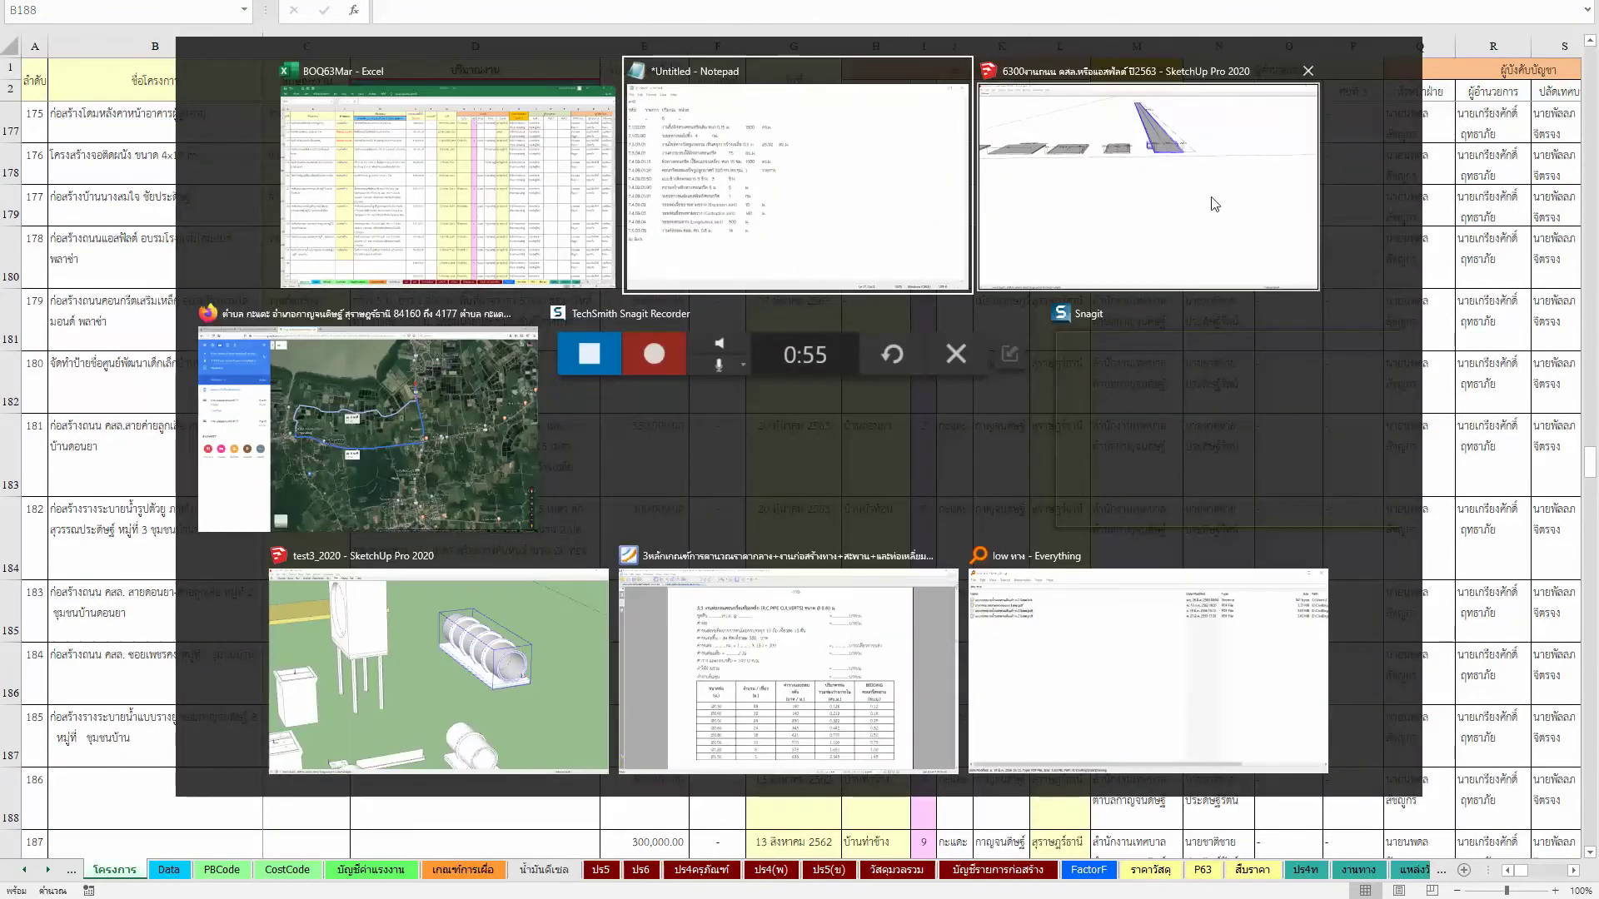
# Step: Select and copy the project title from the road component's options
pyautogui.click(1131, 158)
pyautogui.click(850, 187)
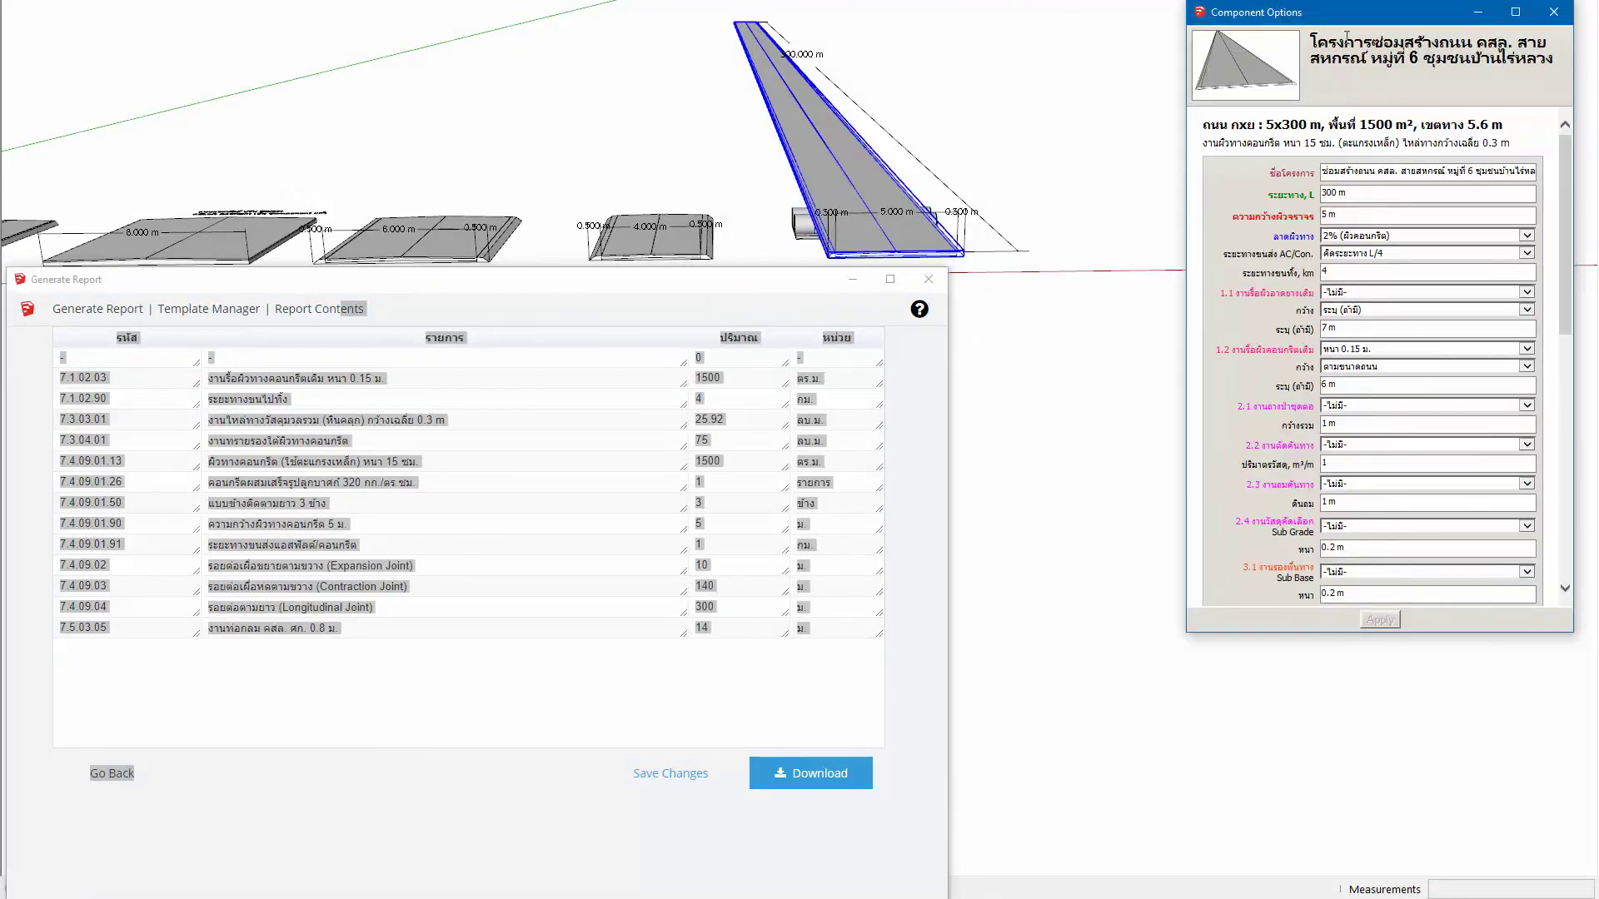
pyautogui.moveTo(1314, 42); pyautogui.dragTo(1554, 72)
pyautogui.hotkey('ctrl', 'c')
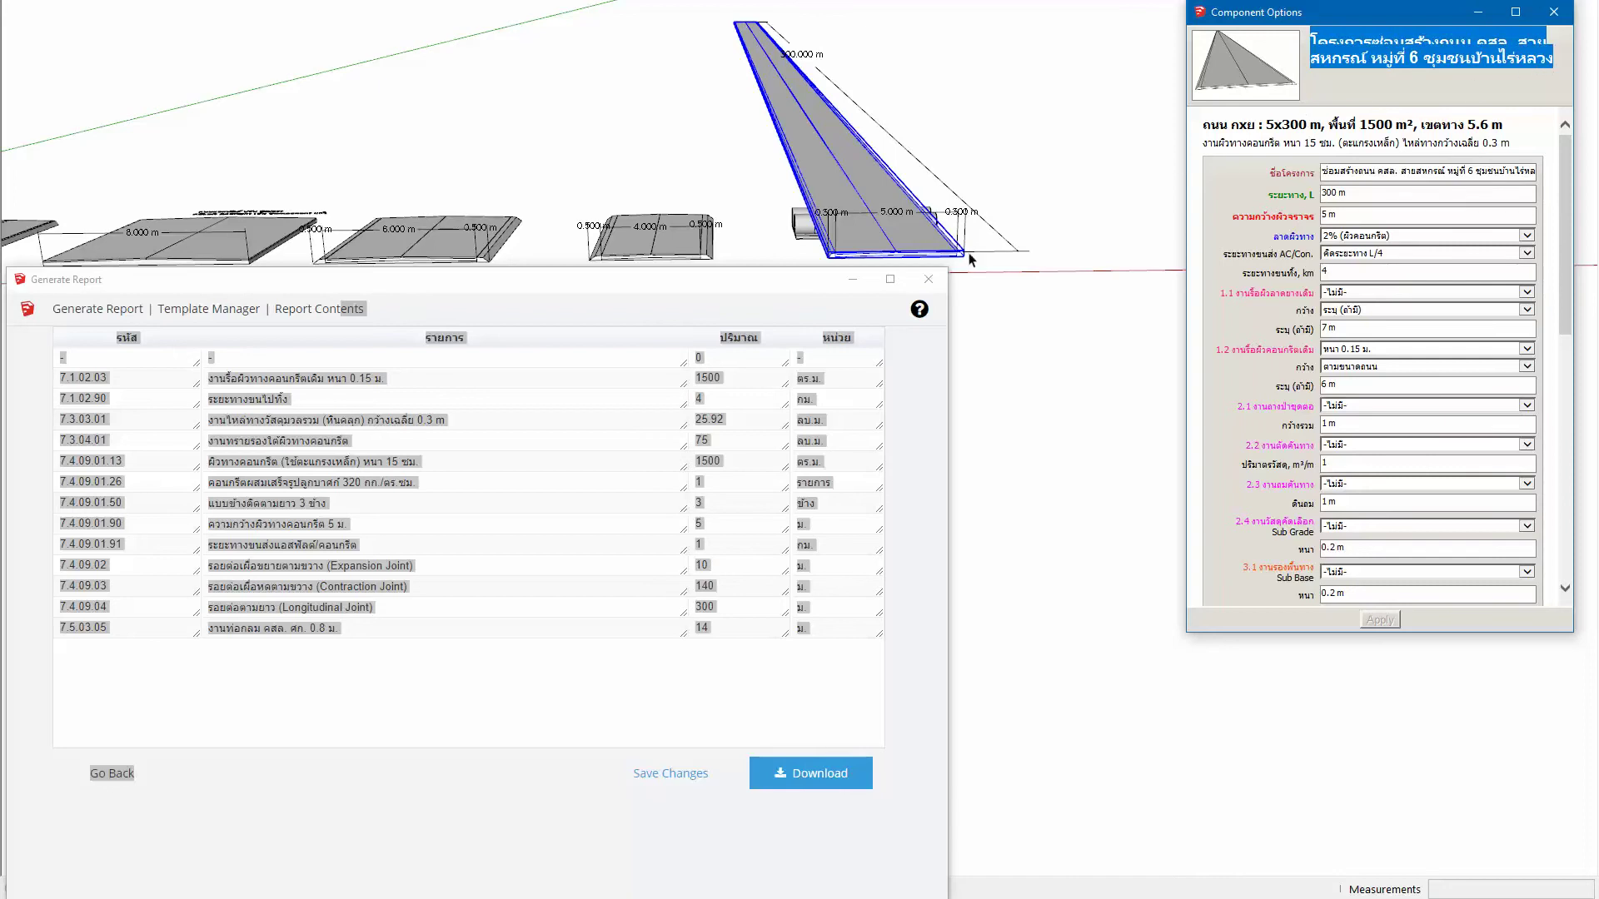
pyautogui.hotkey('alt', 'Tab')
# Step: Trim the title to the สายสหกรณ์ หมู่ที่ 6 project name in Notepad and paste it into B188
pyautogui.rightClick(192, 791)
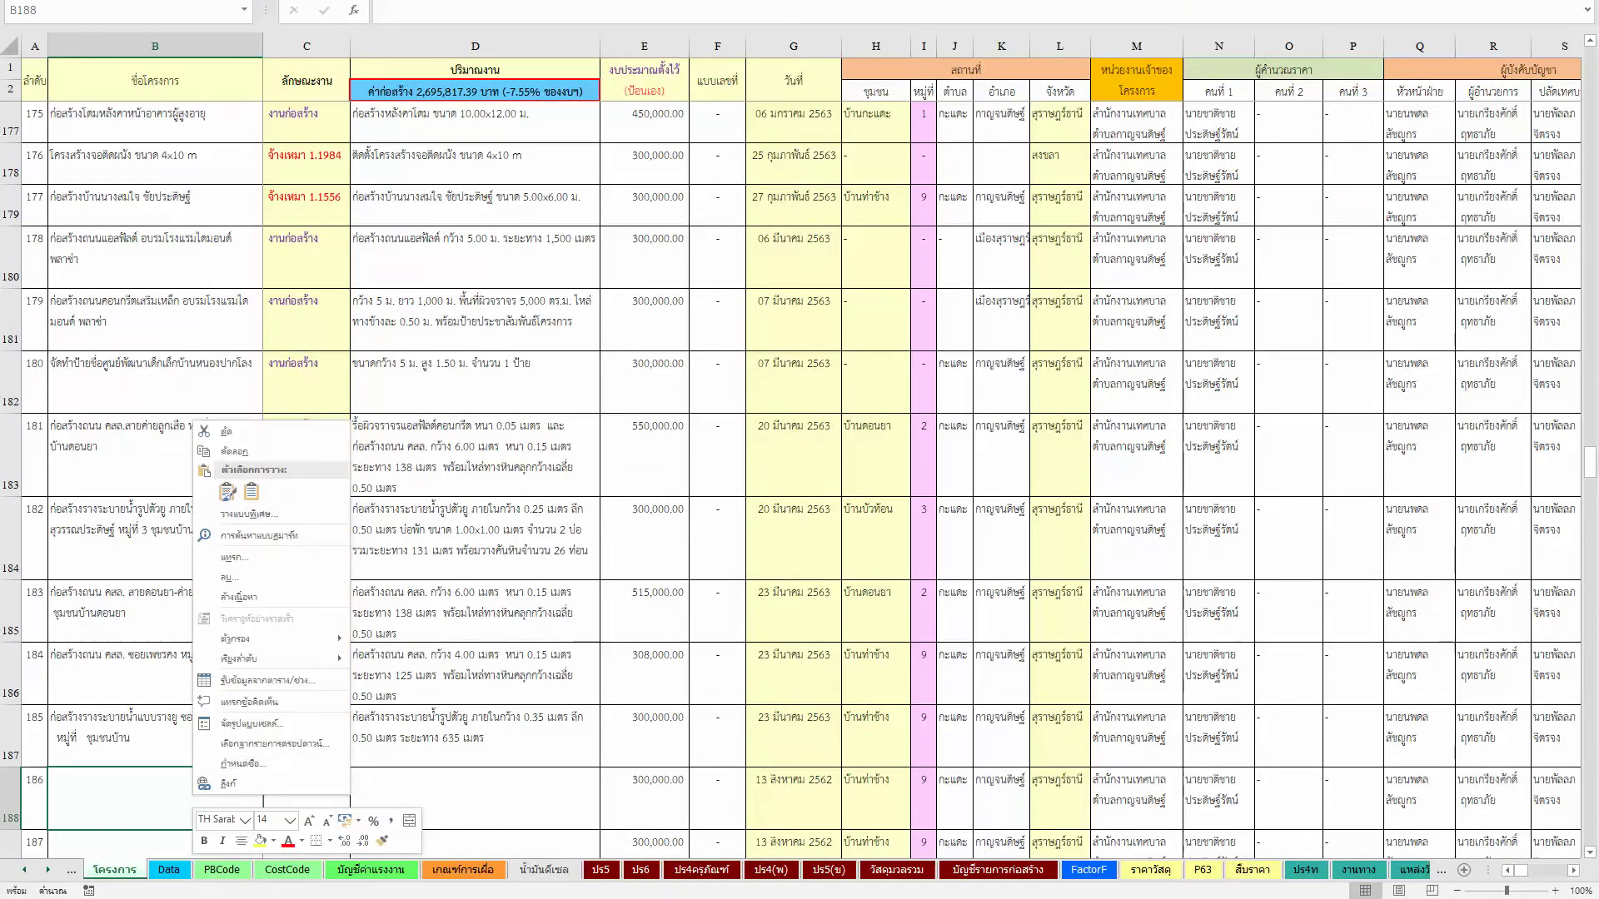
pyautogui.hotkey('alt', 'Tab')
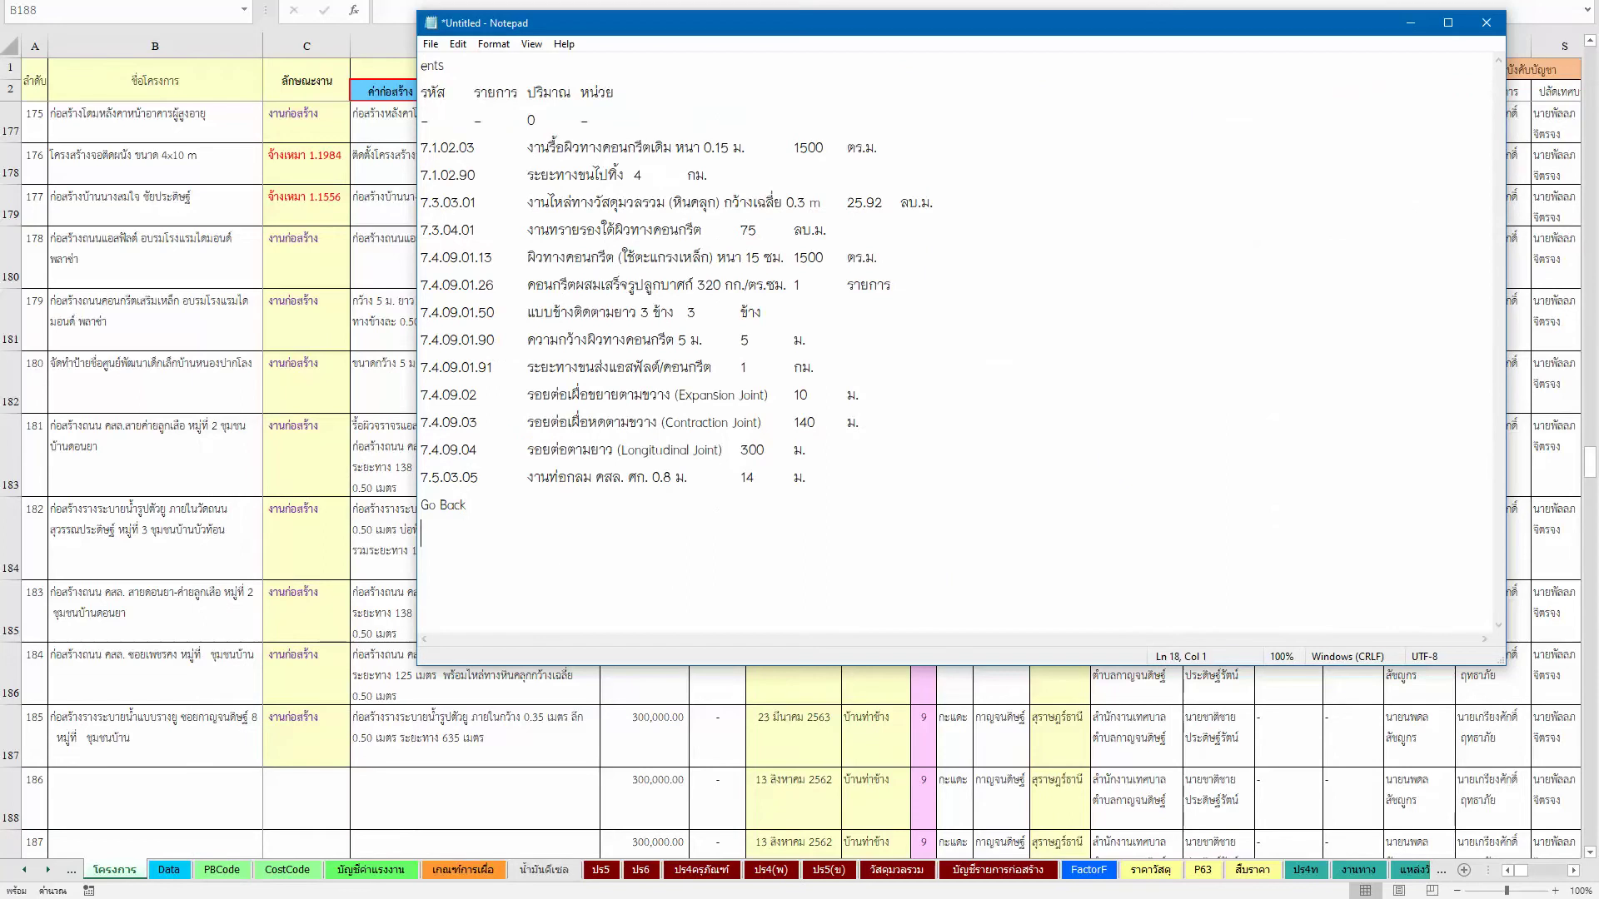
pyautogui.press('Return')
pyautogui.hotkey('ctrl', 'v')
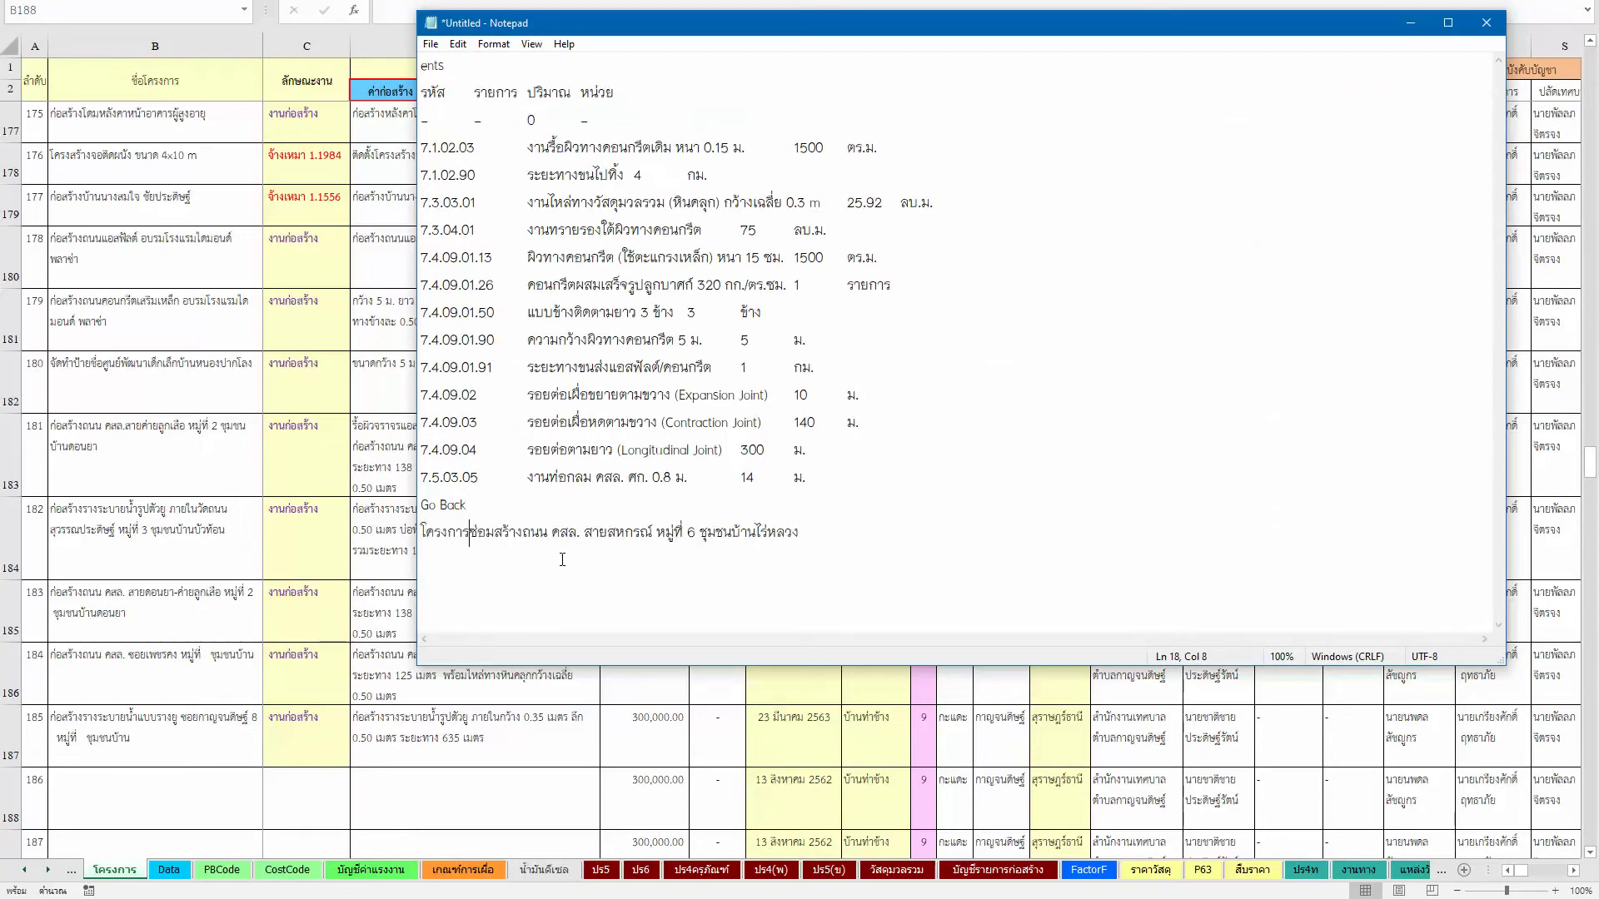
pyautogui.hotkey('shift', 'End')
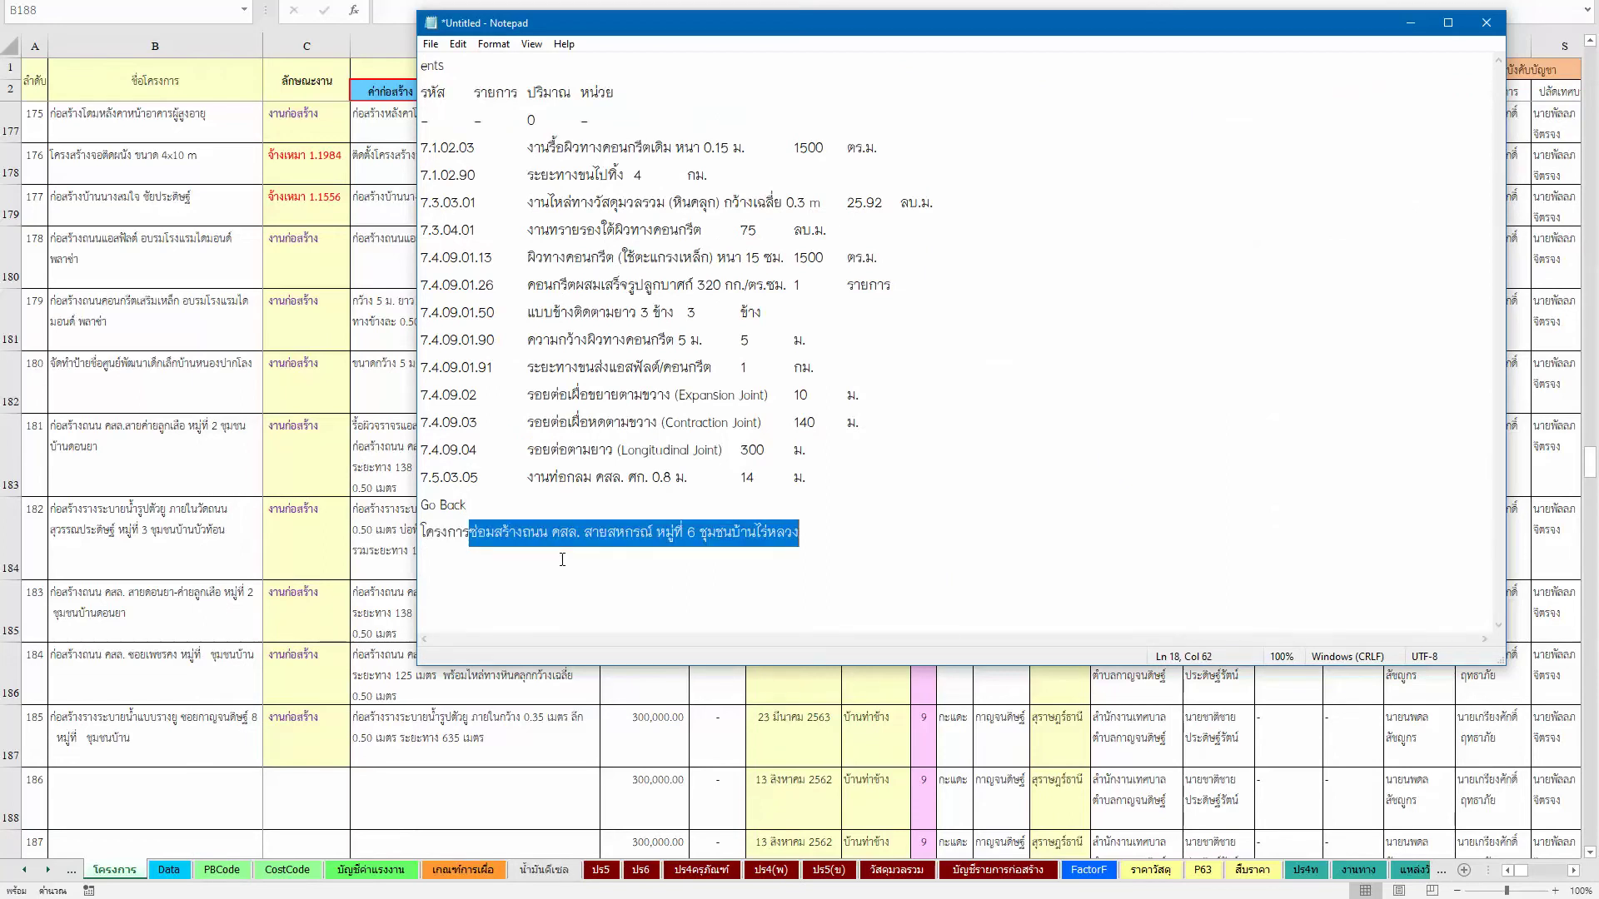
pyautogui.hotkey('ctrl', 'c')
pyautogui.click(100, 791)
pyautogui.hotkey('ctrl', 'v')
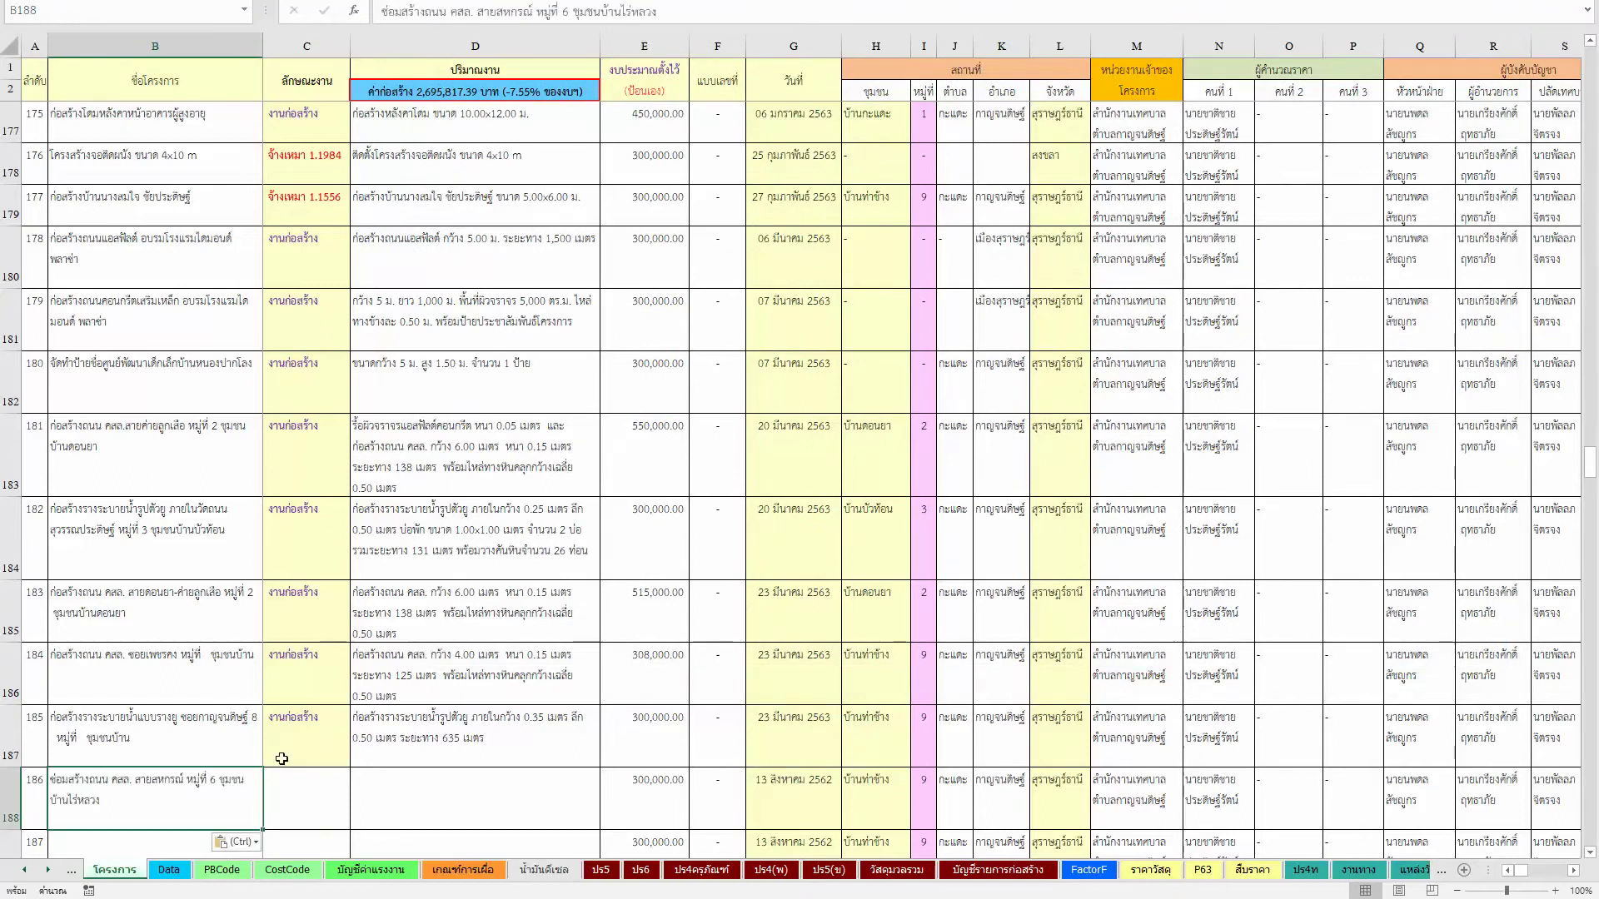
# Step: Set C188's work type to งานก่อสร้าง from its dropdown
pyautogui.click(319, 805)
pyautogui.scroll(-2, 403, 653)
pyautogui.scroll(-1, 367, 541)
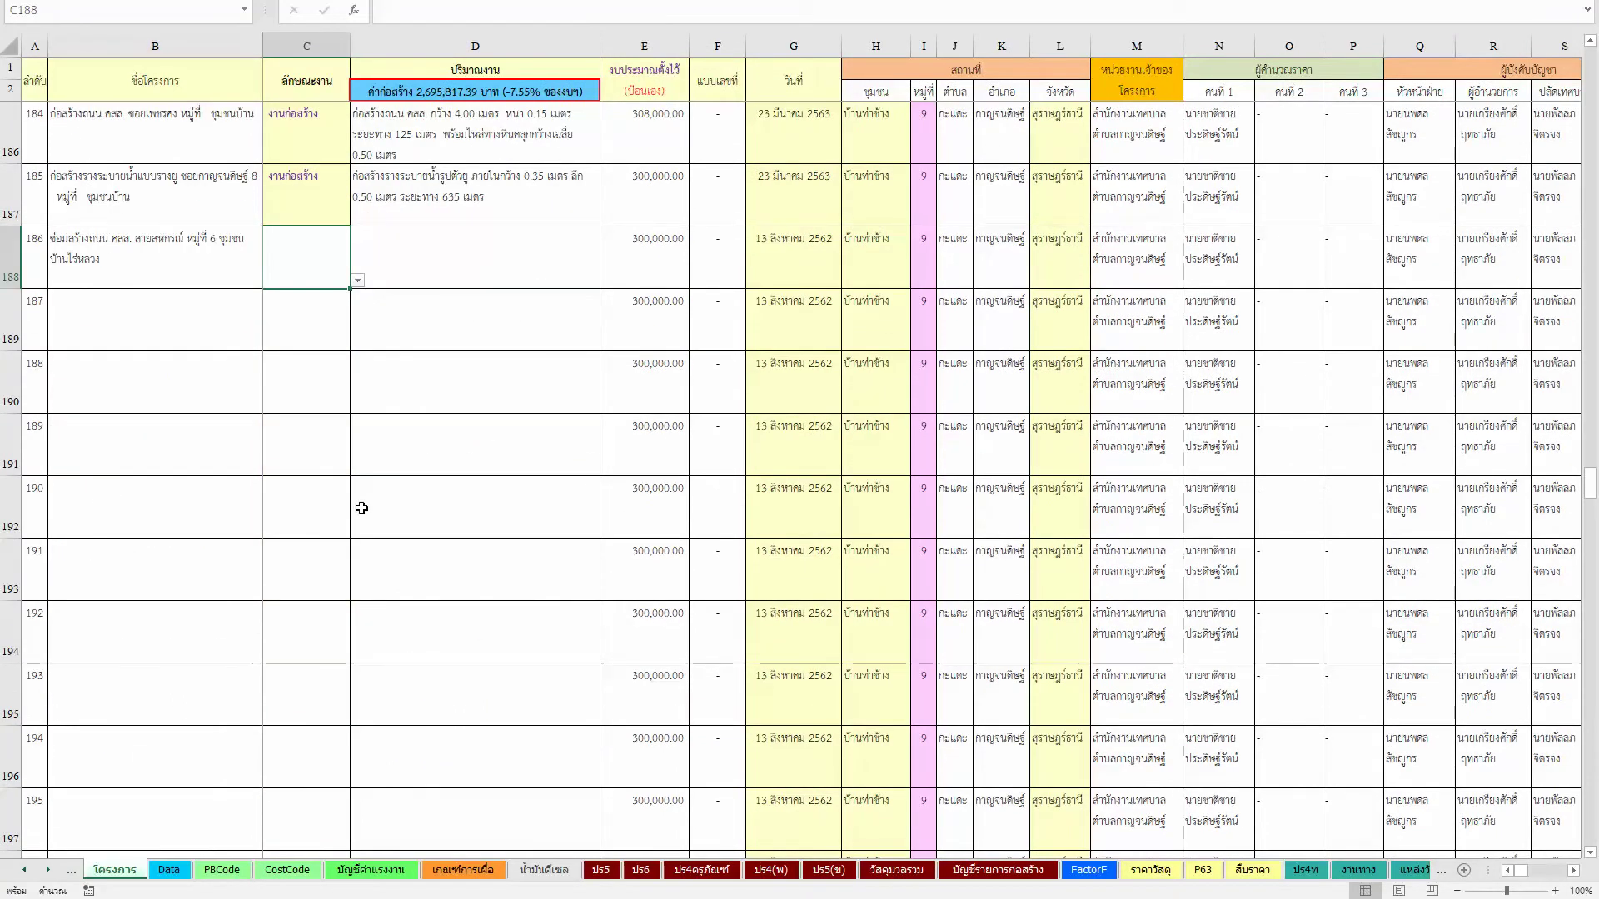
pyautogui.click(357, 281)
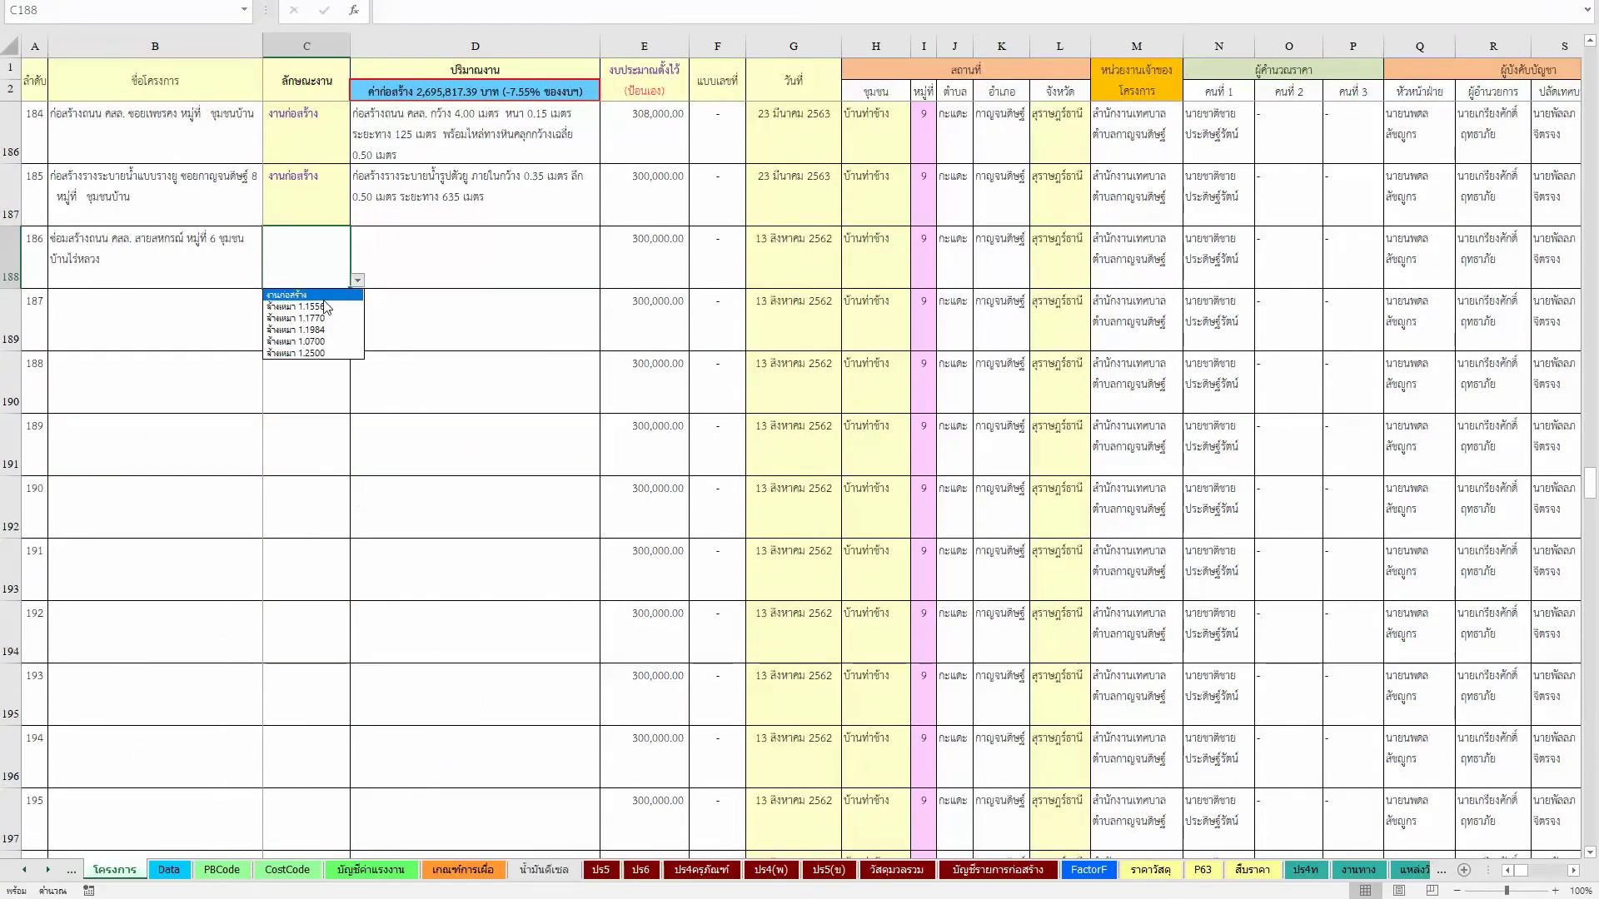
pyautogui.click(310, 293)
# Step: Fill D188 with the autocompleted road-surface removal description
pyautogui.click(432, 250)
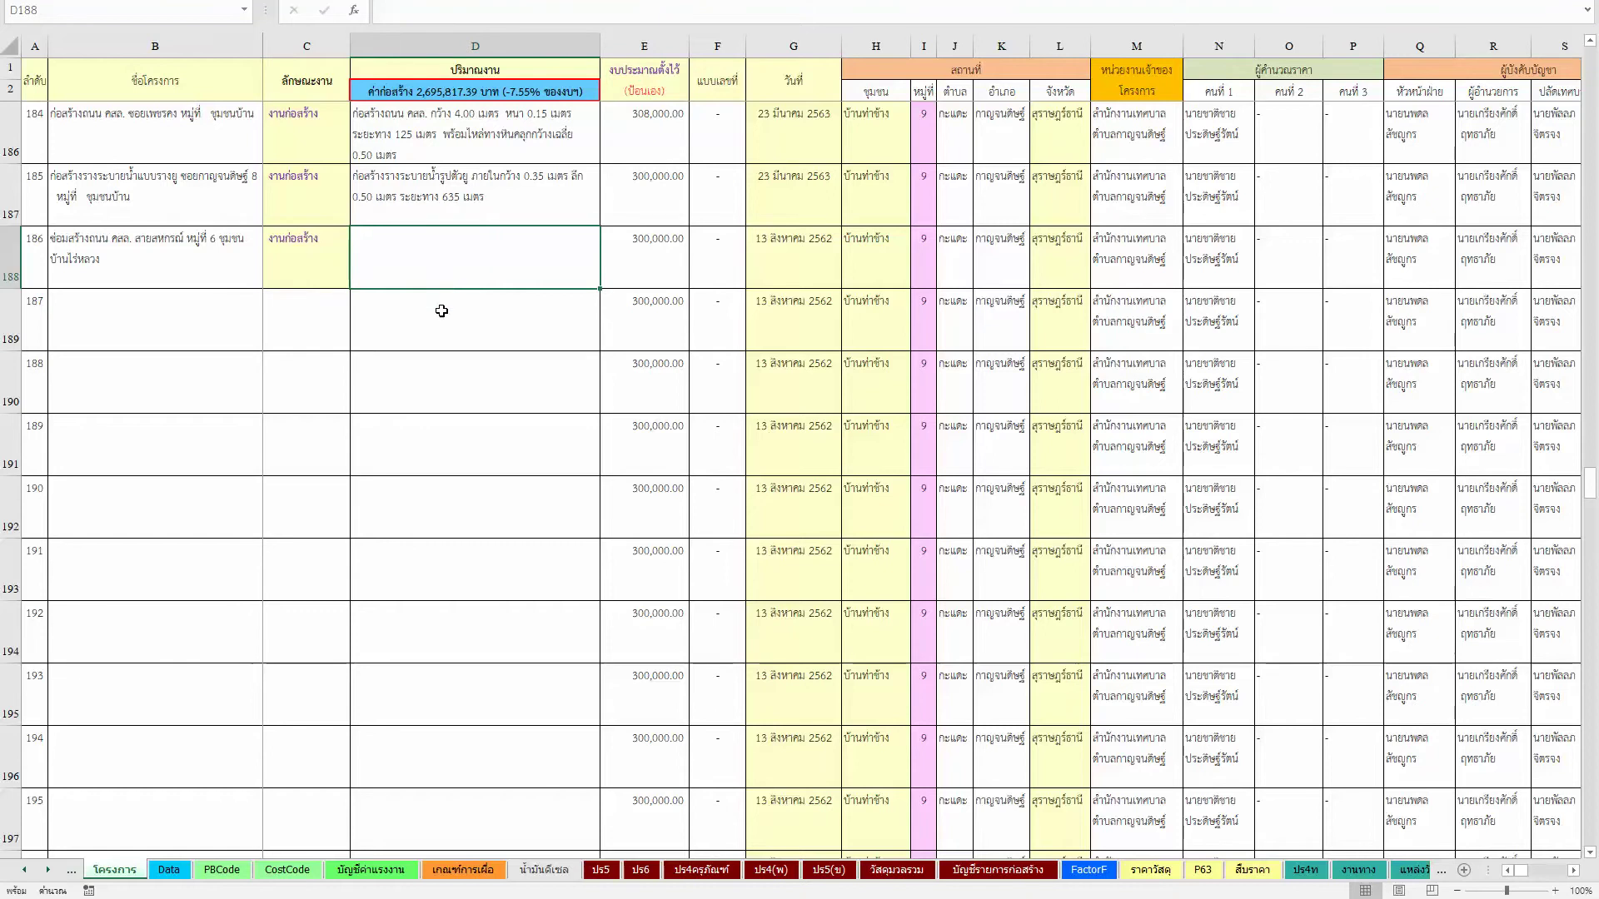
pyautogui.write('ก')
pyautogui.press('BackSpace')
pyautogui.write('ซ่้อผิวทา')
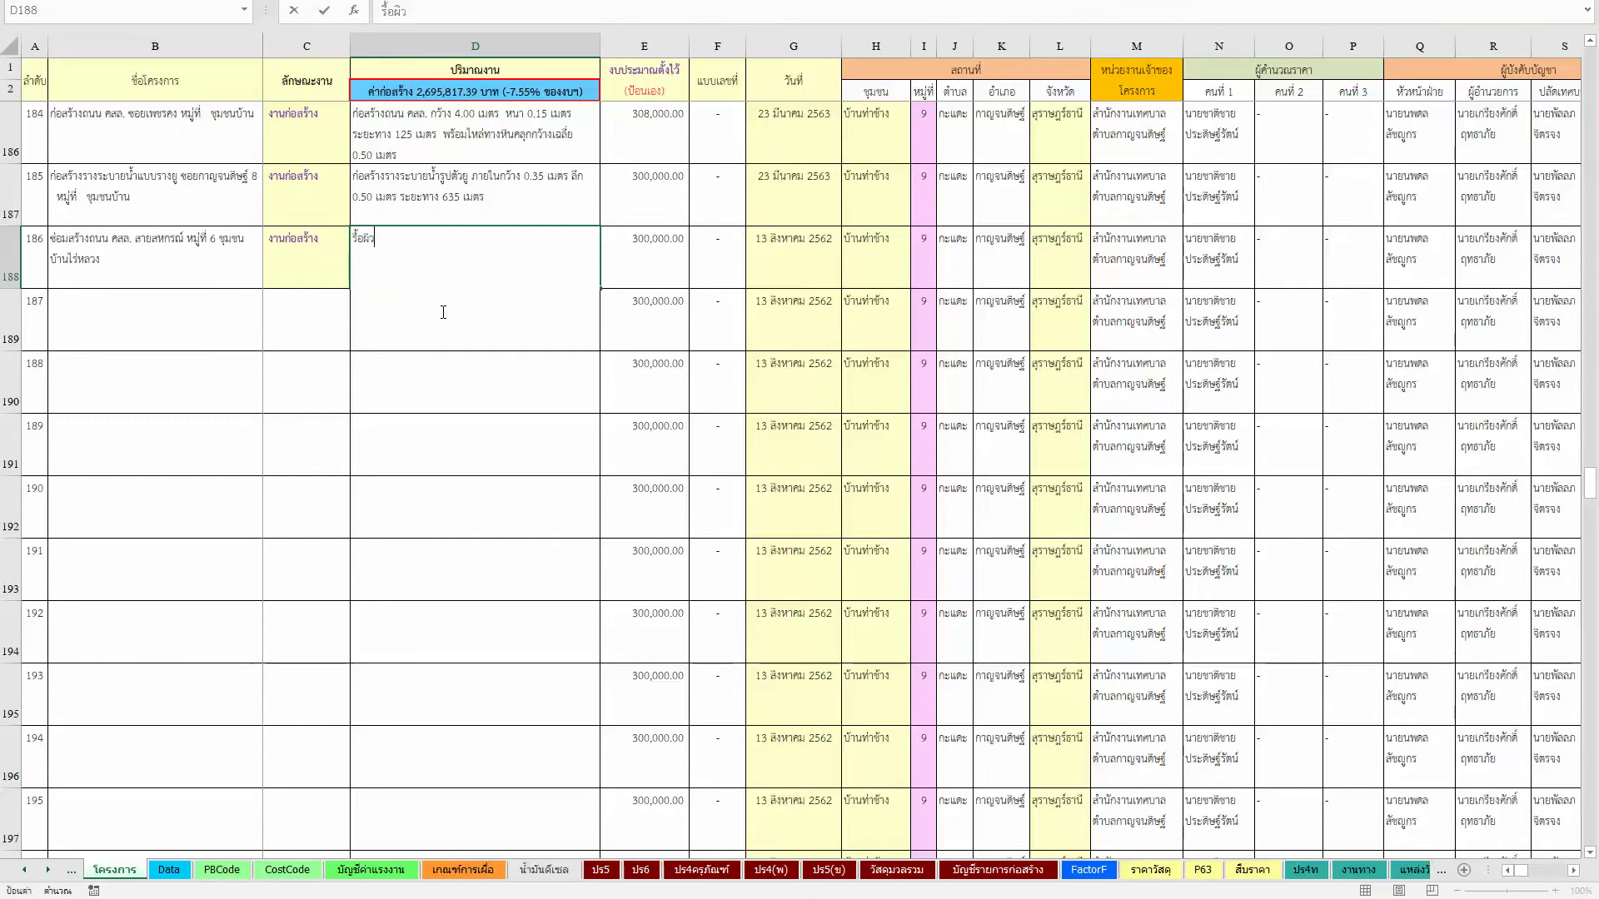
pyautogui.press('BackSpace')
pyautogui.press('BackSpace')
pyautogui.press('BackSpace')
pyautogui.write('ว')
pyautogui.press('Return')
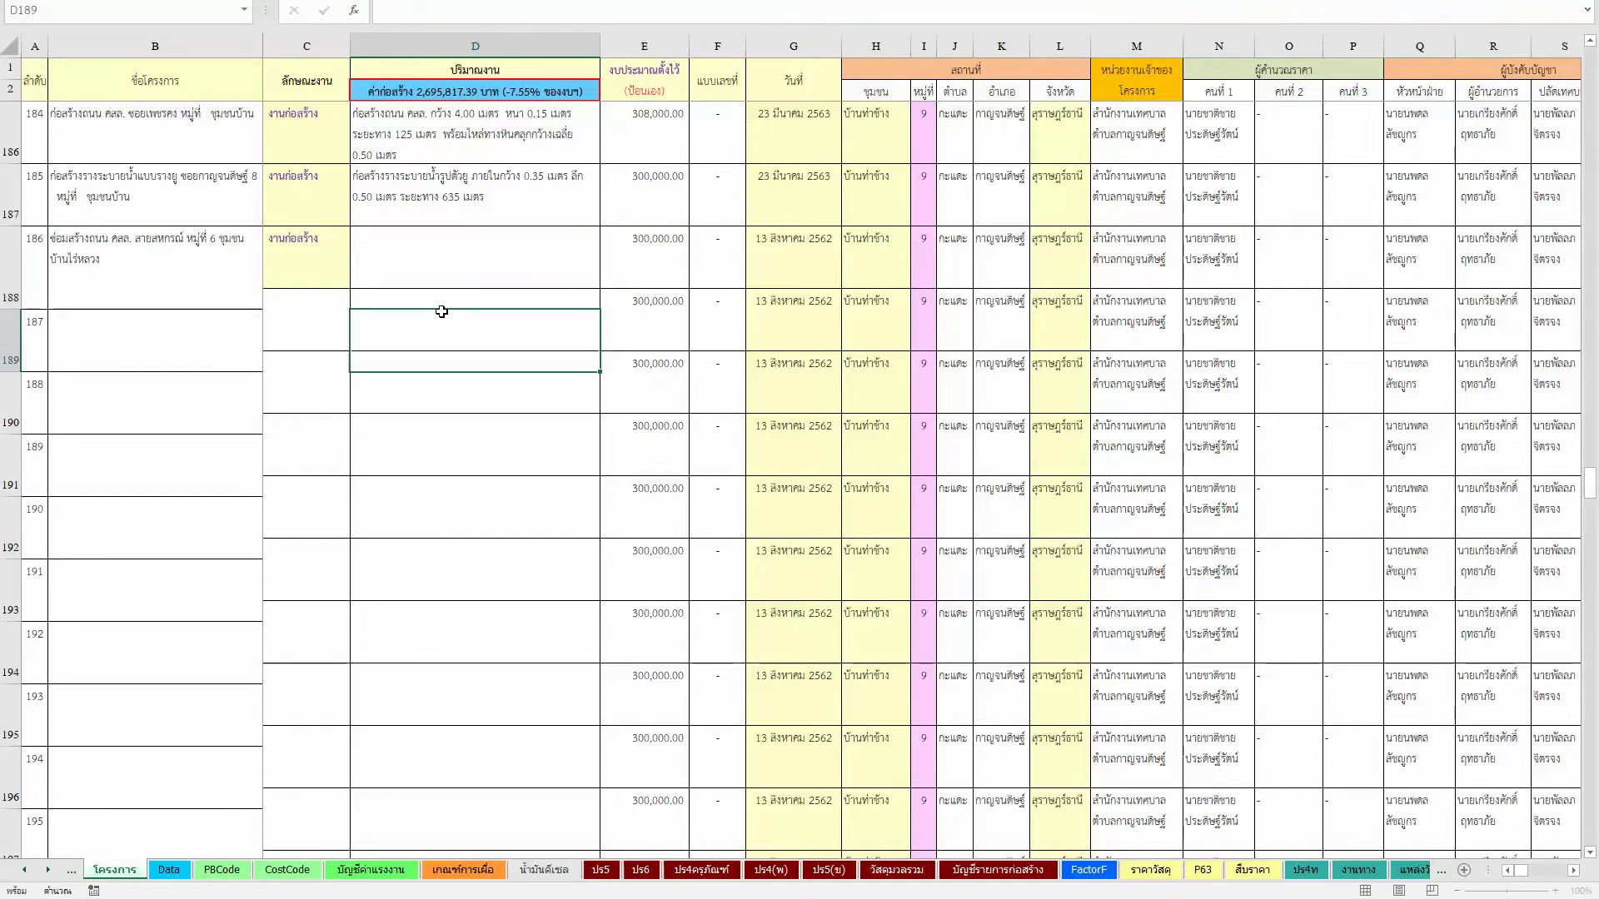
# Step: Revise D188's description, replacing the asphalt wording with ทาง and adding .เดิม
pyautogui.press('Up')
pyautogui.press('Up')
pyautogui.press('Up')
pyautogui.press('Up')
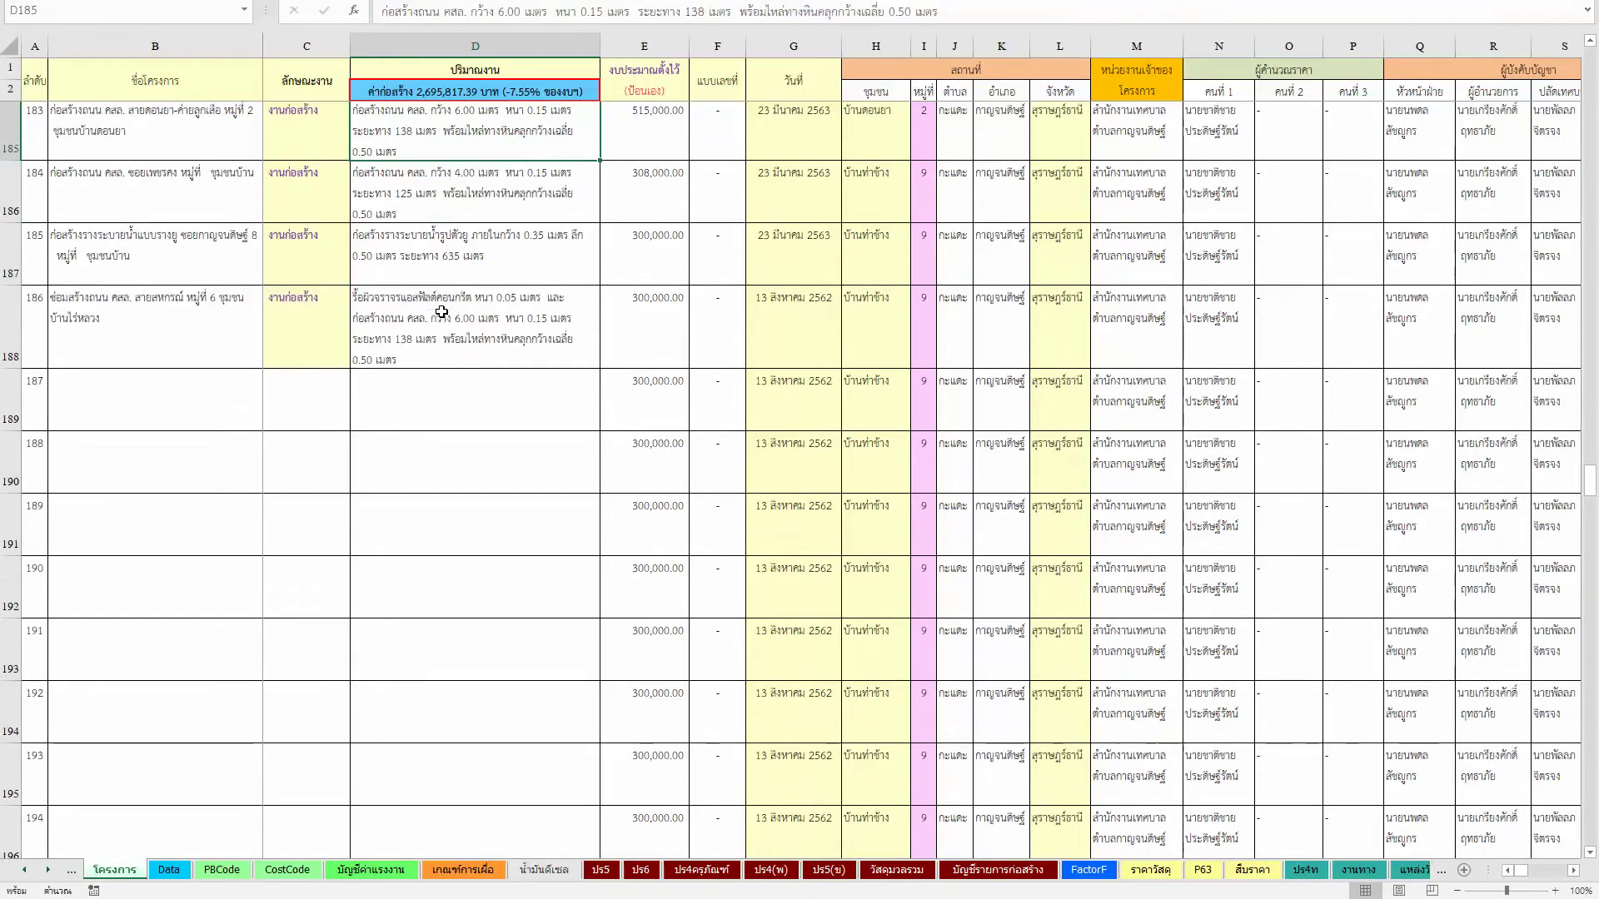
pyautogui.press('Up')
pyautogui.press('Down')
pyautogui.press('Down')
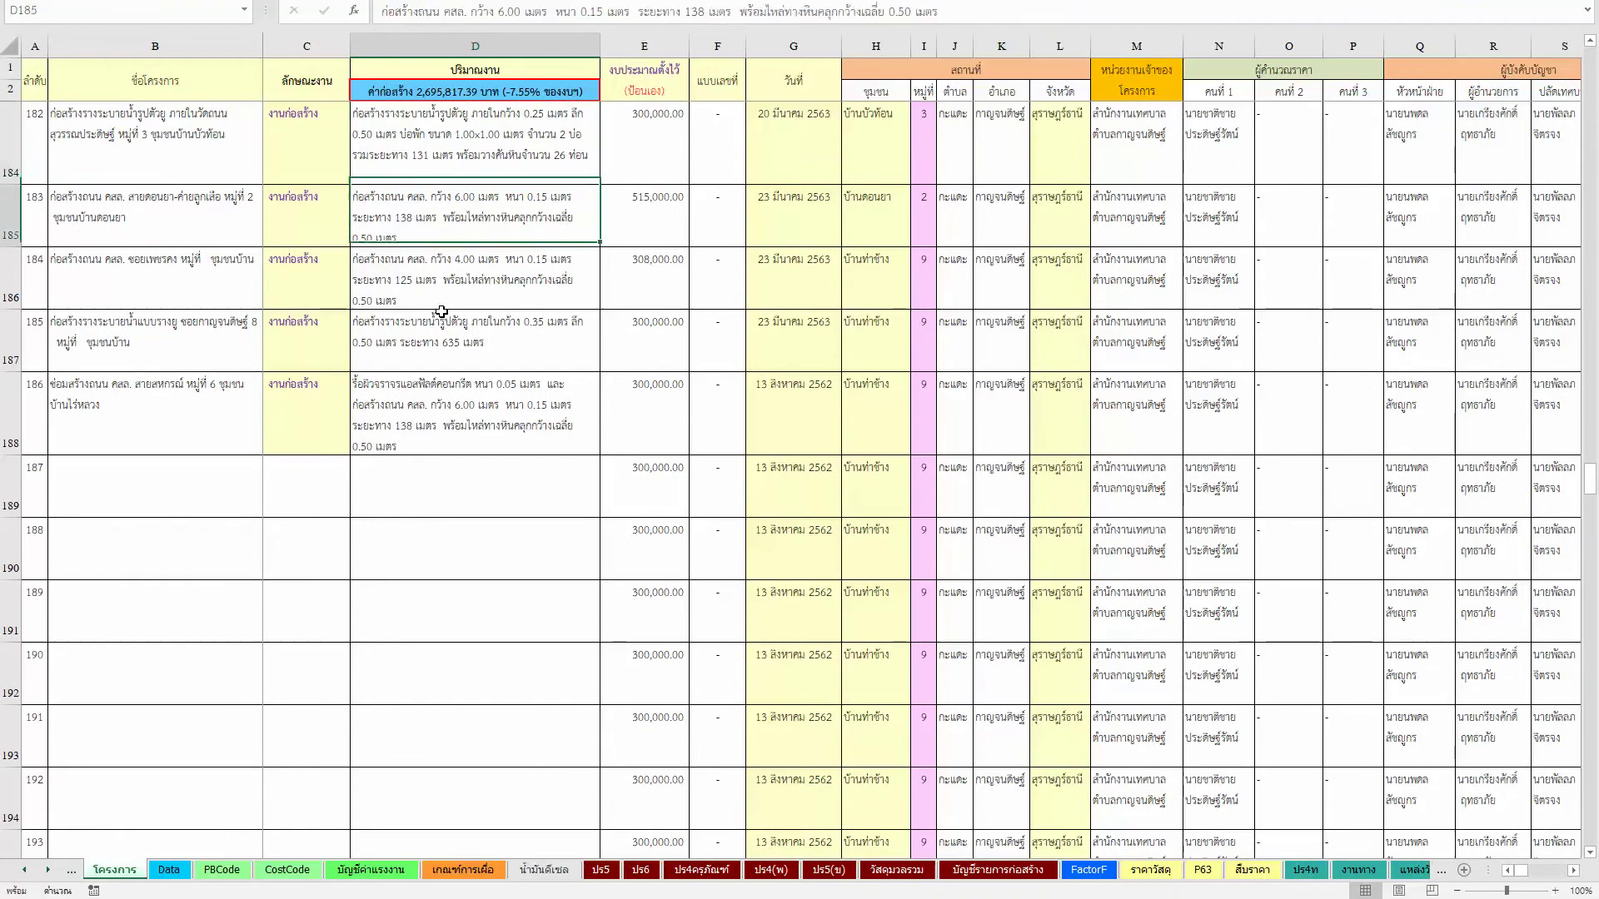
pyautogui.press('Down')
pyautogui.press('Down')
pyautogui.press('F2')
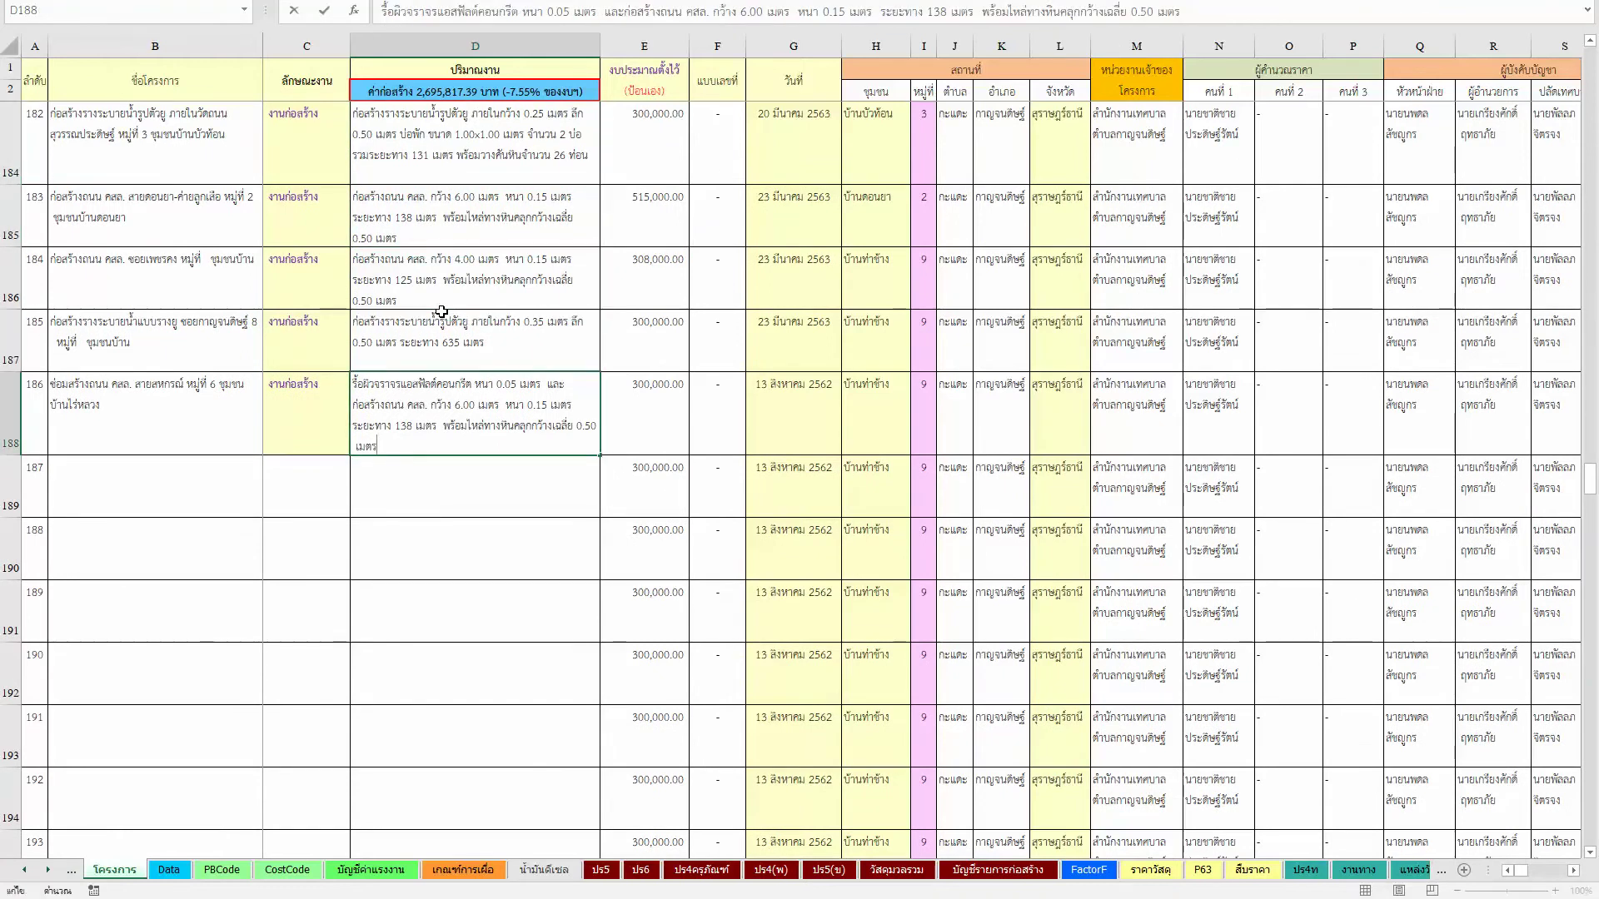
pyautogui.press('Up')
pyautogui.press('Up')
pyautogui.press('Up')
pyautogui.press('Right')
pyautogui.hotkey('ctrl', 'shift', 'Right')
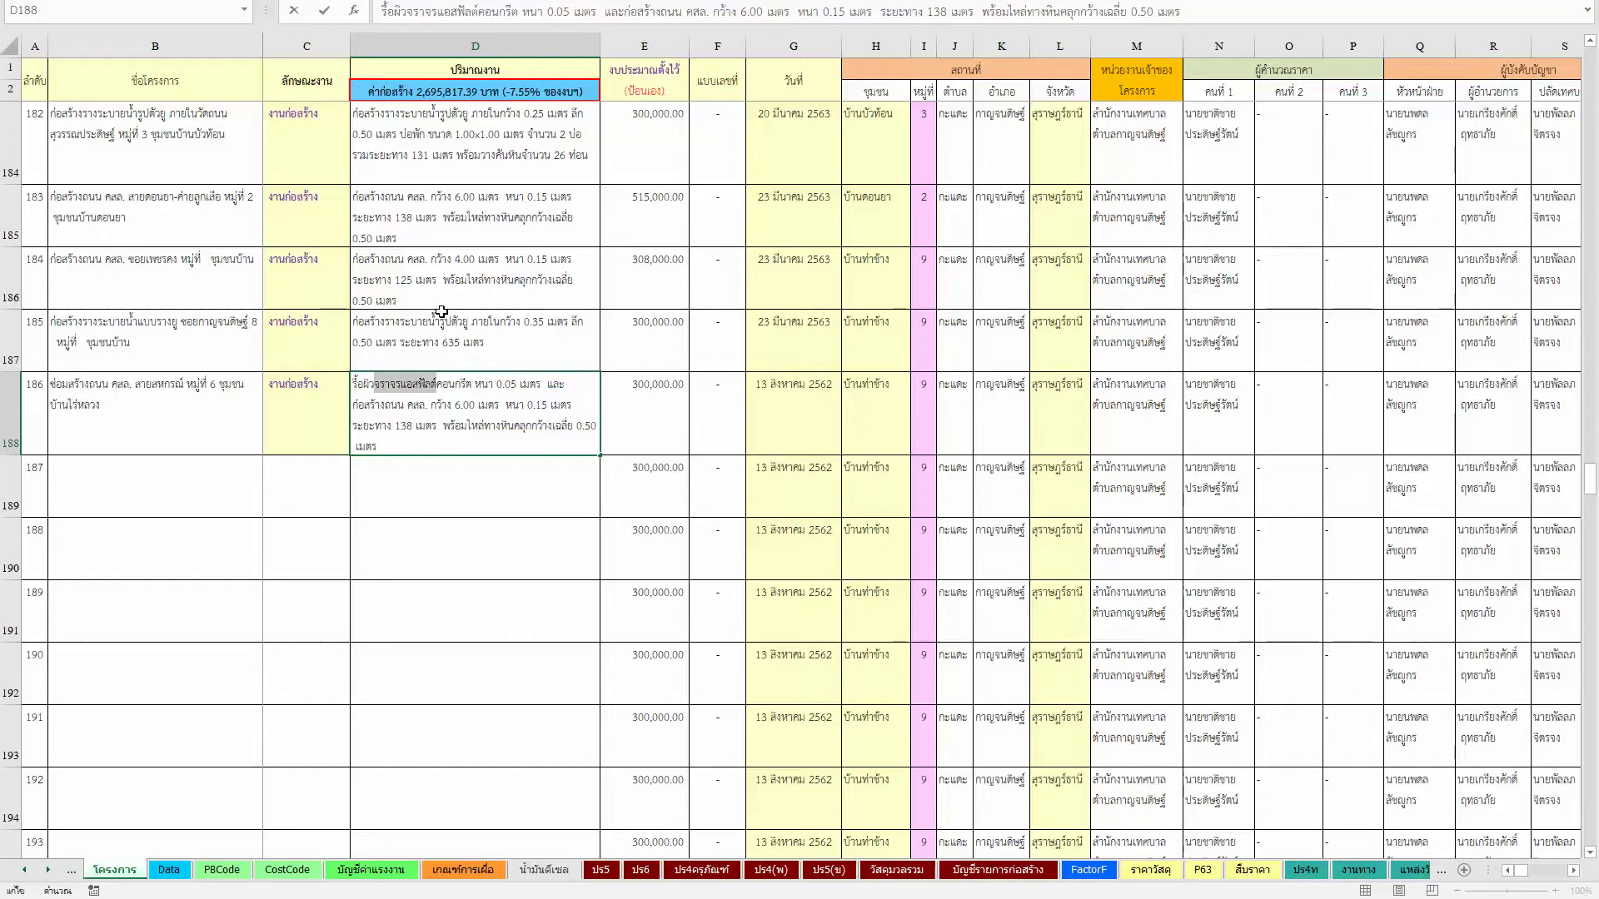
pyautogui.hotkey('ctrl', 'shift', 'Right')
pyautogui.hotkey('ctrl', 'shift', 'Left')
pyautogui.press('Delete')
pyautogui.write('ทาง')
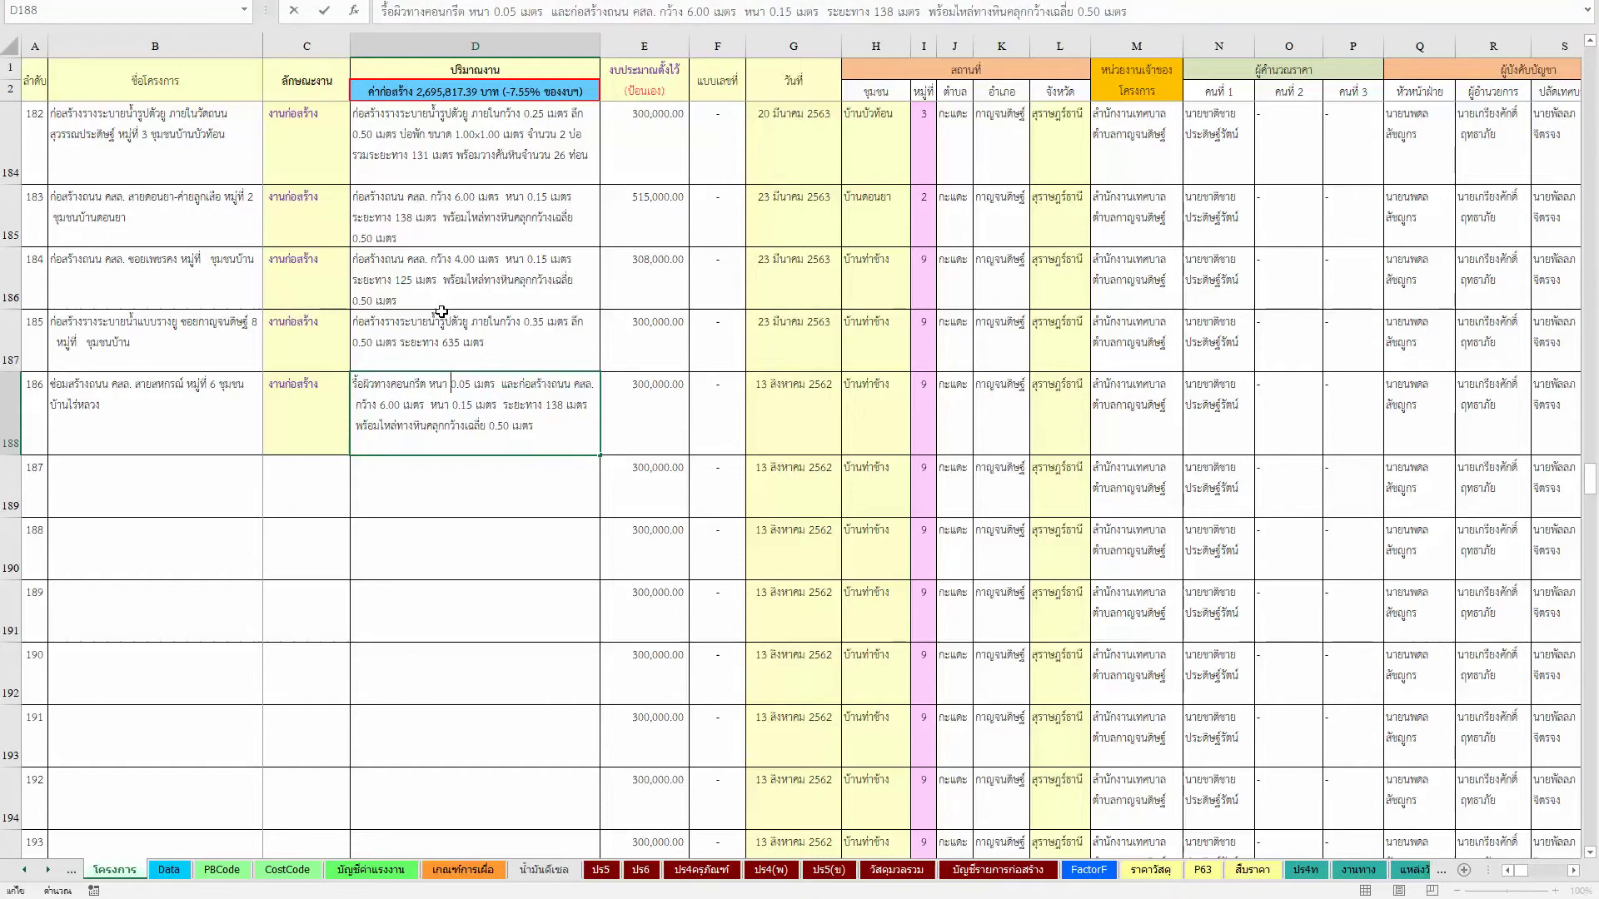
pyautogui.press('Right')
pyautogui.press('Right')
pyautogui.press('Right')
pyautogui.write('.เดิม')
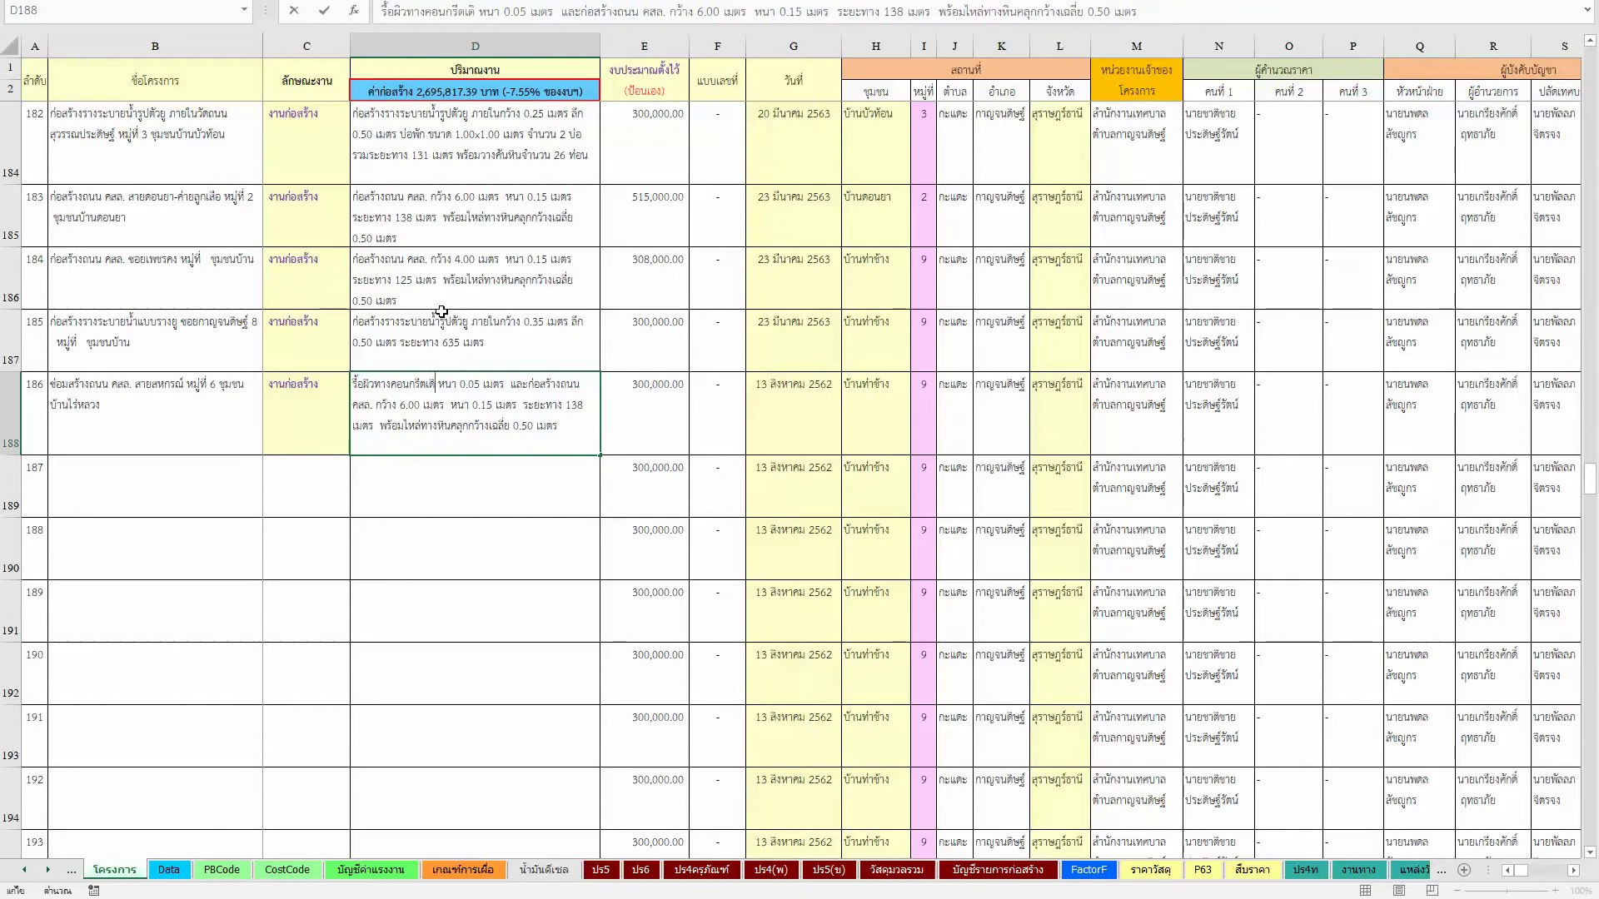
# Step: Update the description's dimensions to 5.00 m wide, 300 m long and 0.30 m shoulders
pyautogui.hotkey('shift', 'Right')
pyautogui.hotkey('shift', 'Right')
pyautogui.hotkey('shift', 'Right')
pyautogui.hotkey('shift', 'Right')
pyautogui.hotkey('shift', 'Right')
pyautogui.hotkey('shift', 'Right')
pyautogui.hotkey('shift', 'Right')
pyautogui.hotkey('shift', 'Right')
pyautogui.write('กว้าง 5.00 เมตร  ')
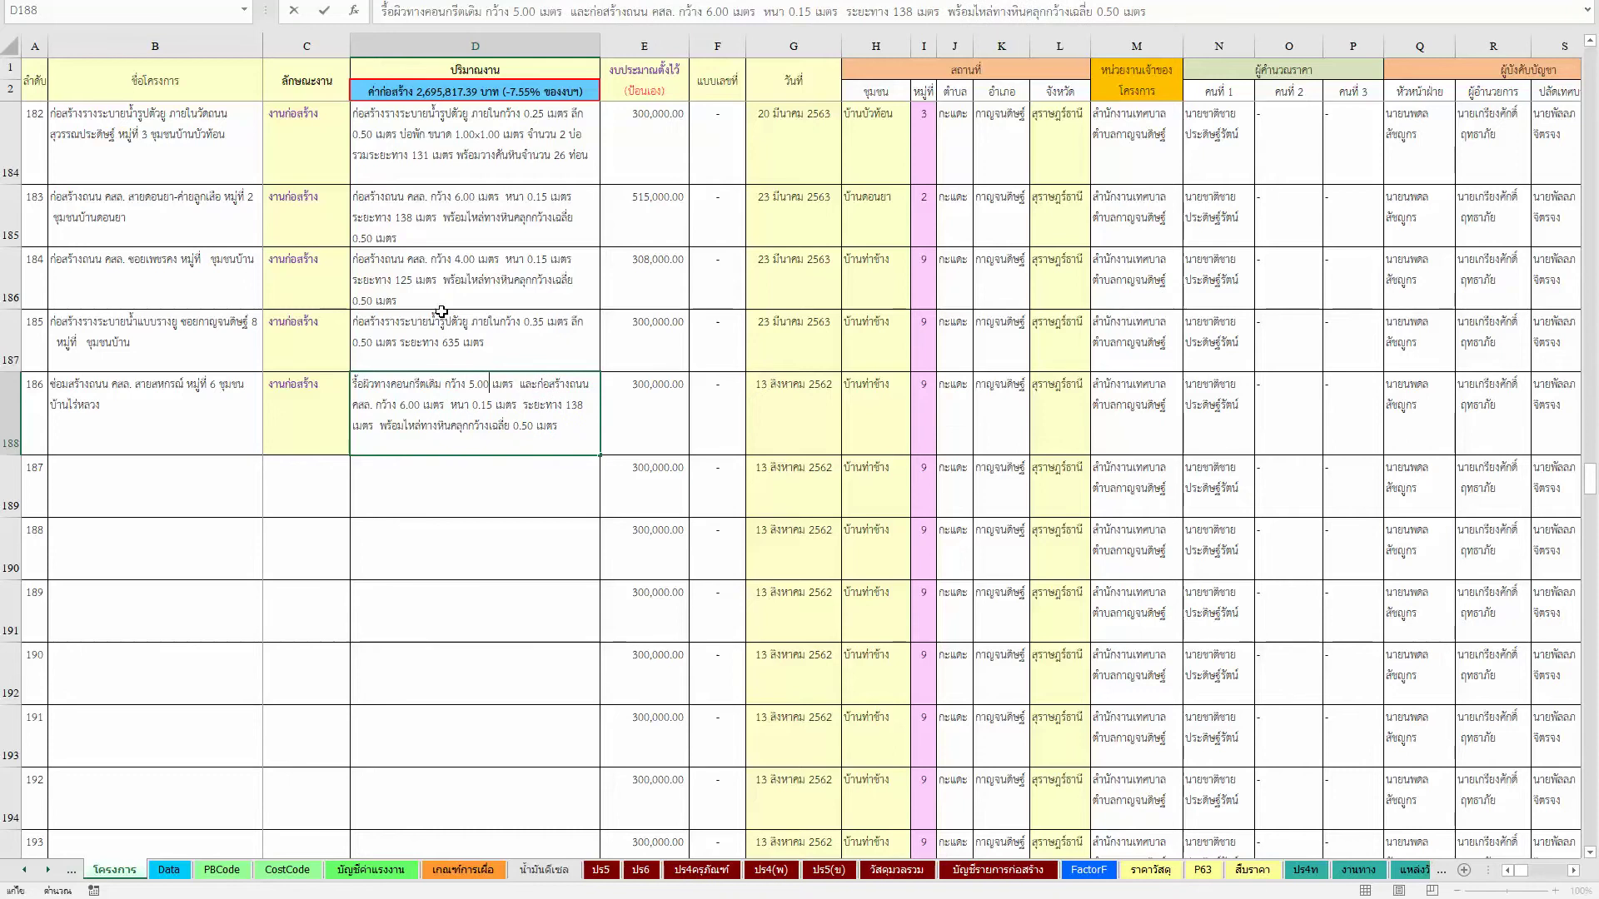
pyautogui.write('ยาว ')
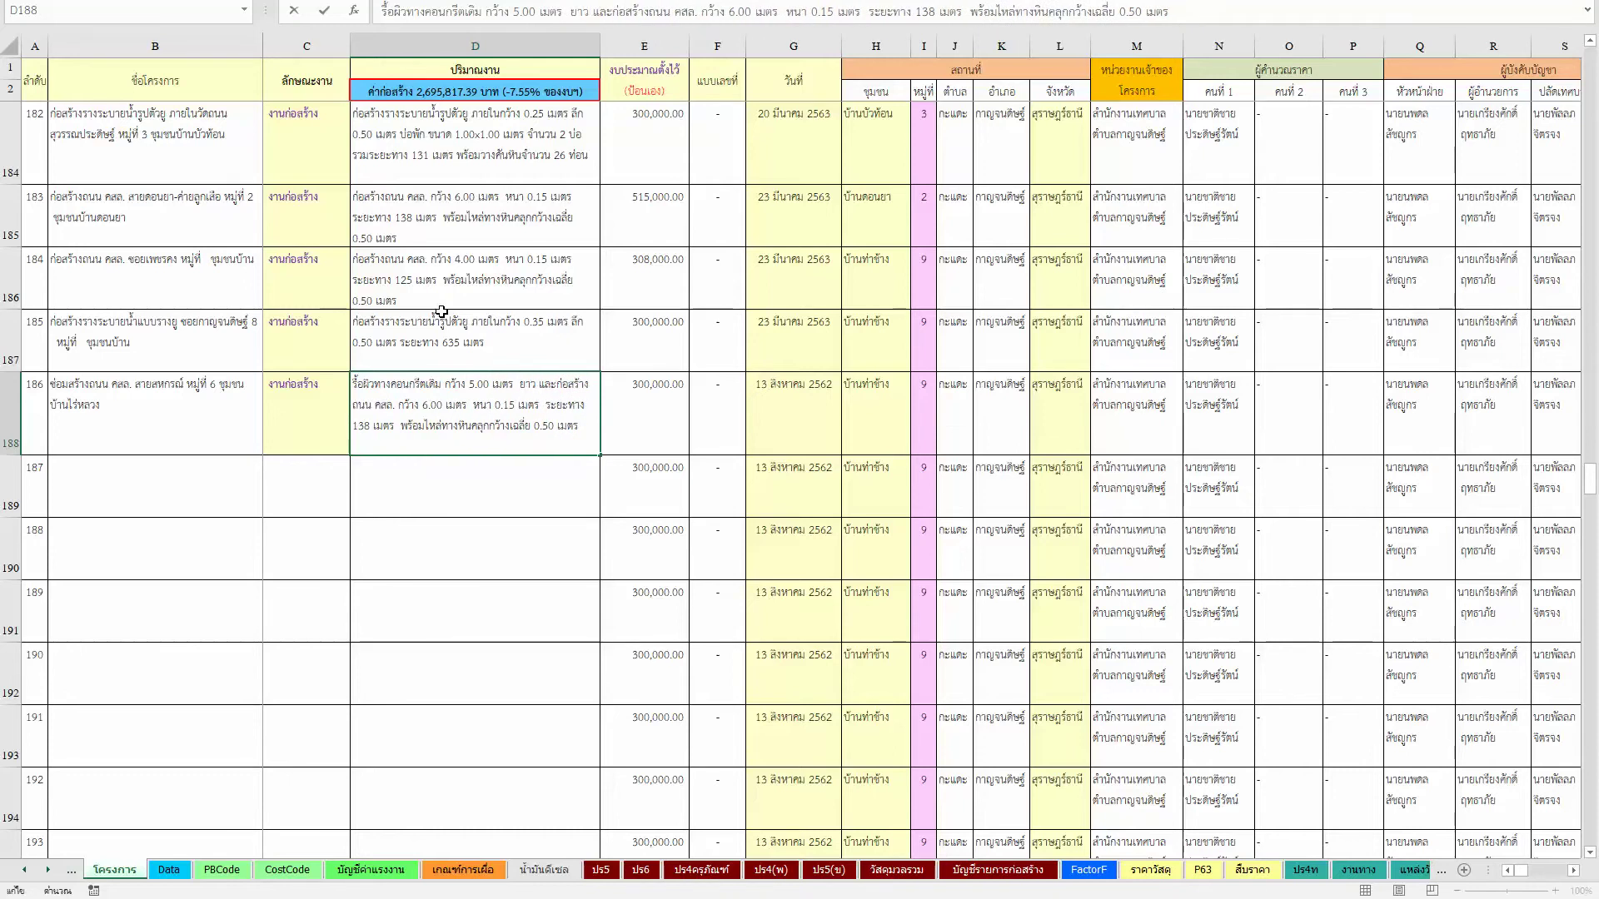
pyautogui.write('300 เมตร')
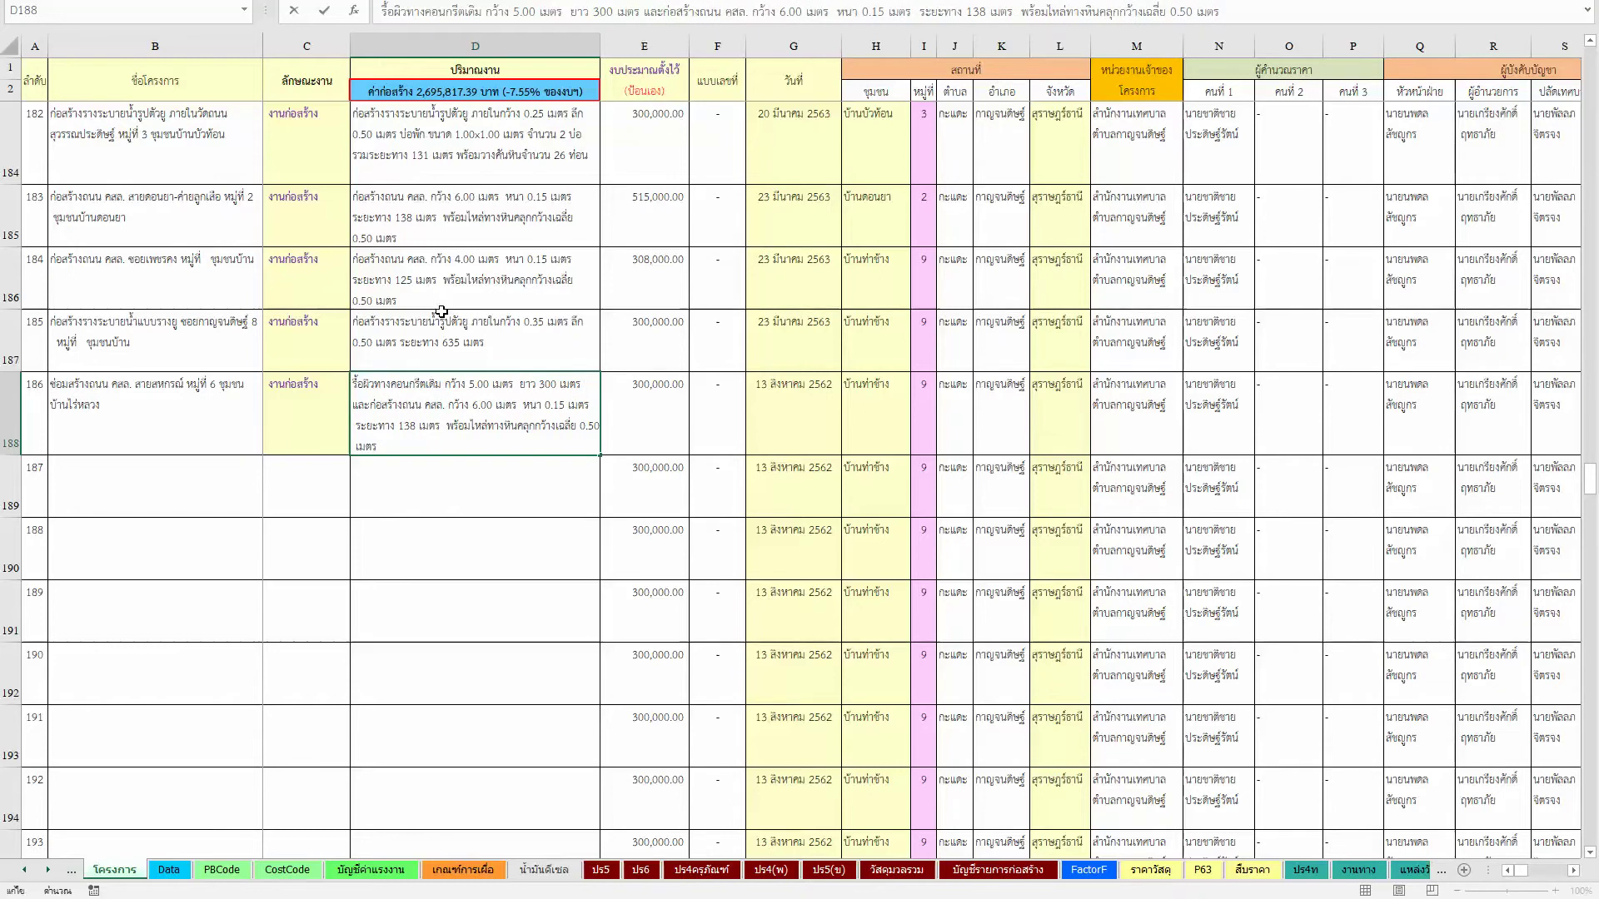
pyautogui.press('BackSpace')
pyautogui.write('5')
pyautogui.press('Down')
pyautogui.hotkey('shift', 'Right')
pyautogui.hotkey('shift', 'Right')
pyautogui.hotkey('shift', 'Right')
pyautogui.write('300')
pyautogui.press('End')
pyautogui.press('Left')
pyautogui.press('BackSpace')
pyautogui.write('3')
# Step: Enter the date 26/3/2020 (26 มีนาคม 2563) in G188
pyautogui.press('Tab')
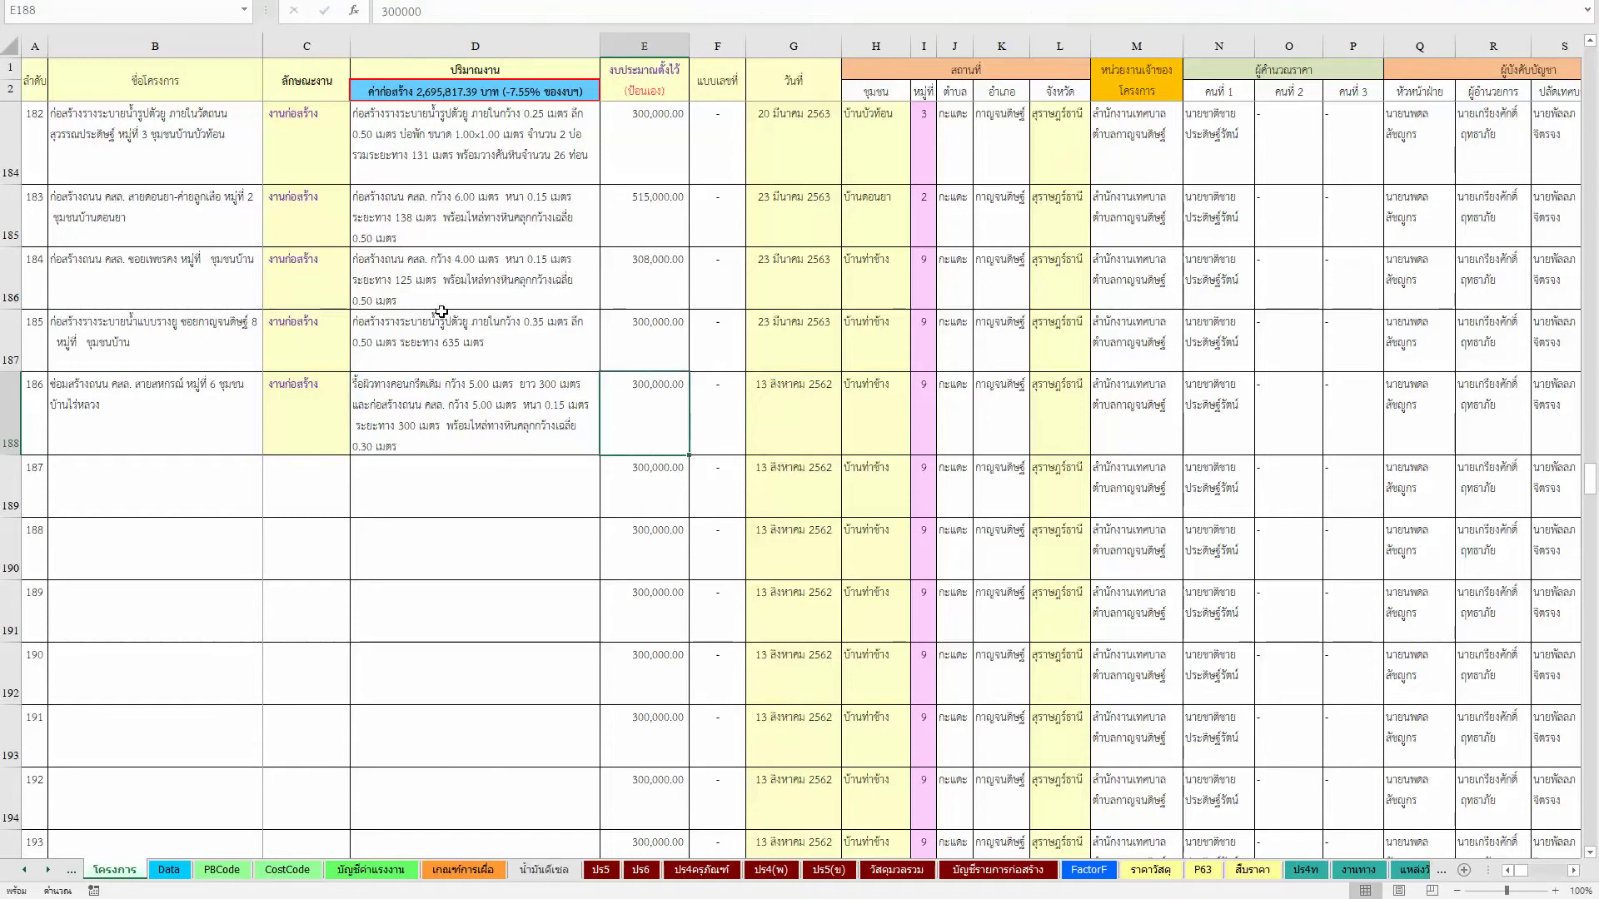
pyautogui.press('Tab')
pyautogui.press('Tab')
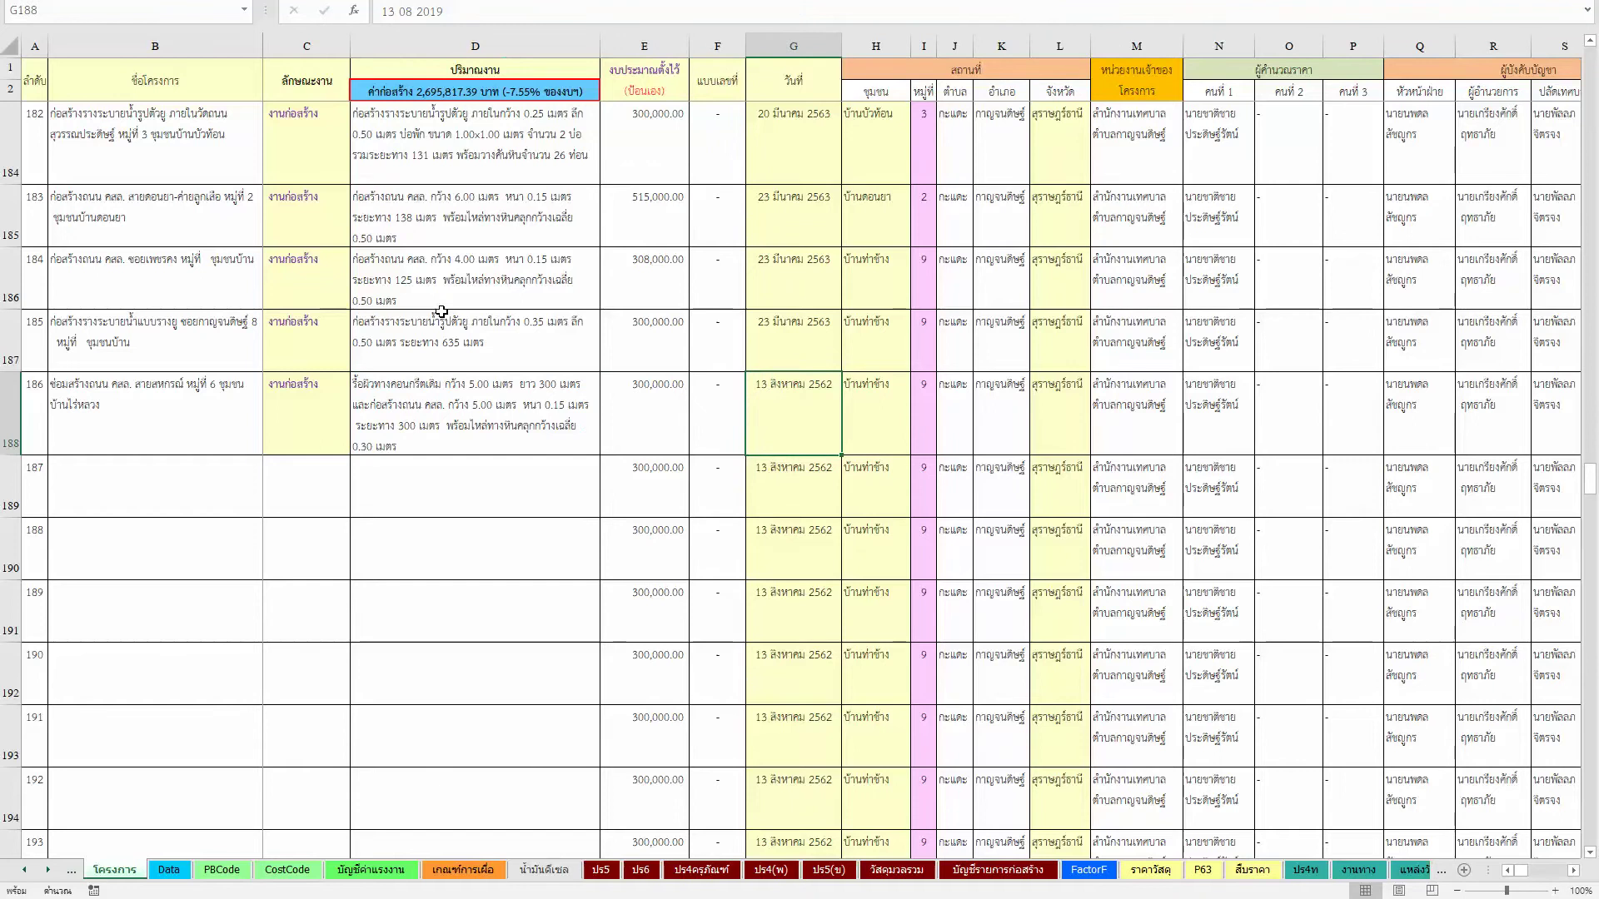
pyautogui.write('26/3/2020')
pyautogui.press('Tab')
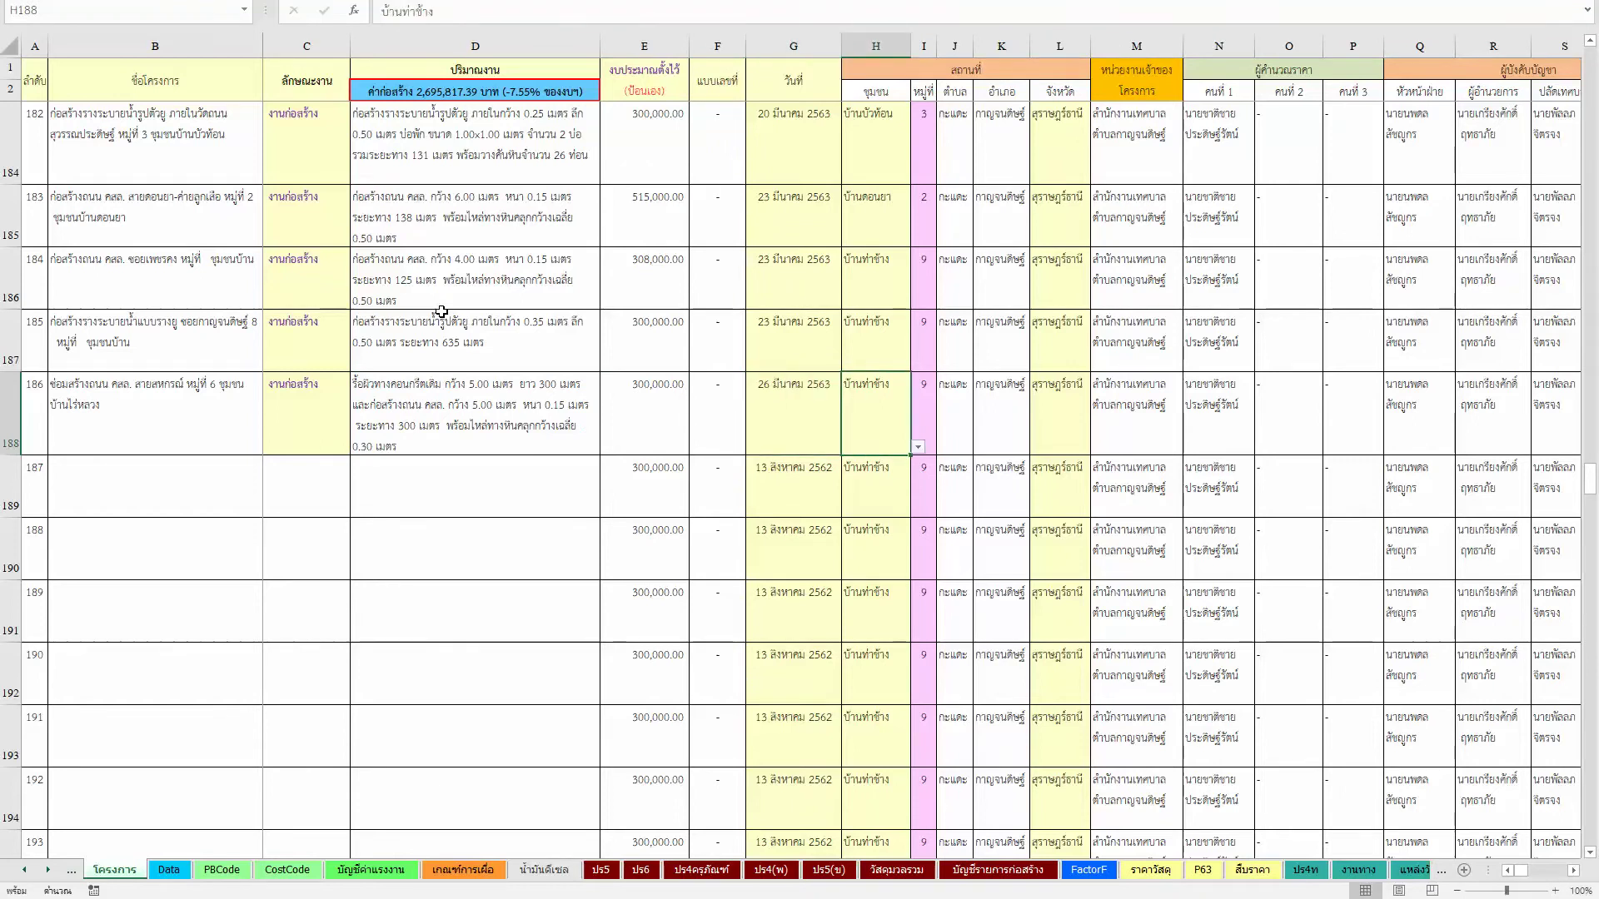
pyautogui.hotkey('alt', 'Down')
# Step: Choose บ้านไร่หลวง as the village in H188
pyautogui.press('Up')
pyautogui.press('Up')
pyautogui.press('Up')
pyautogui.press('Up')
pyautogui.press('Up')
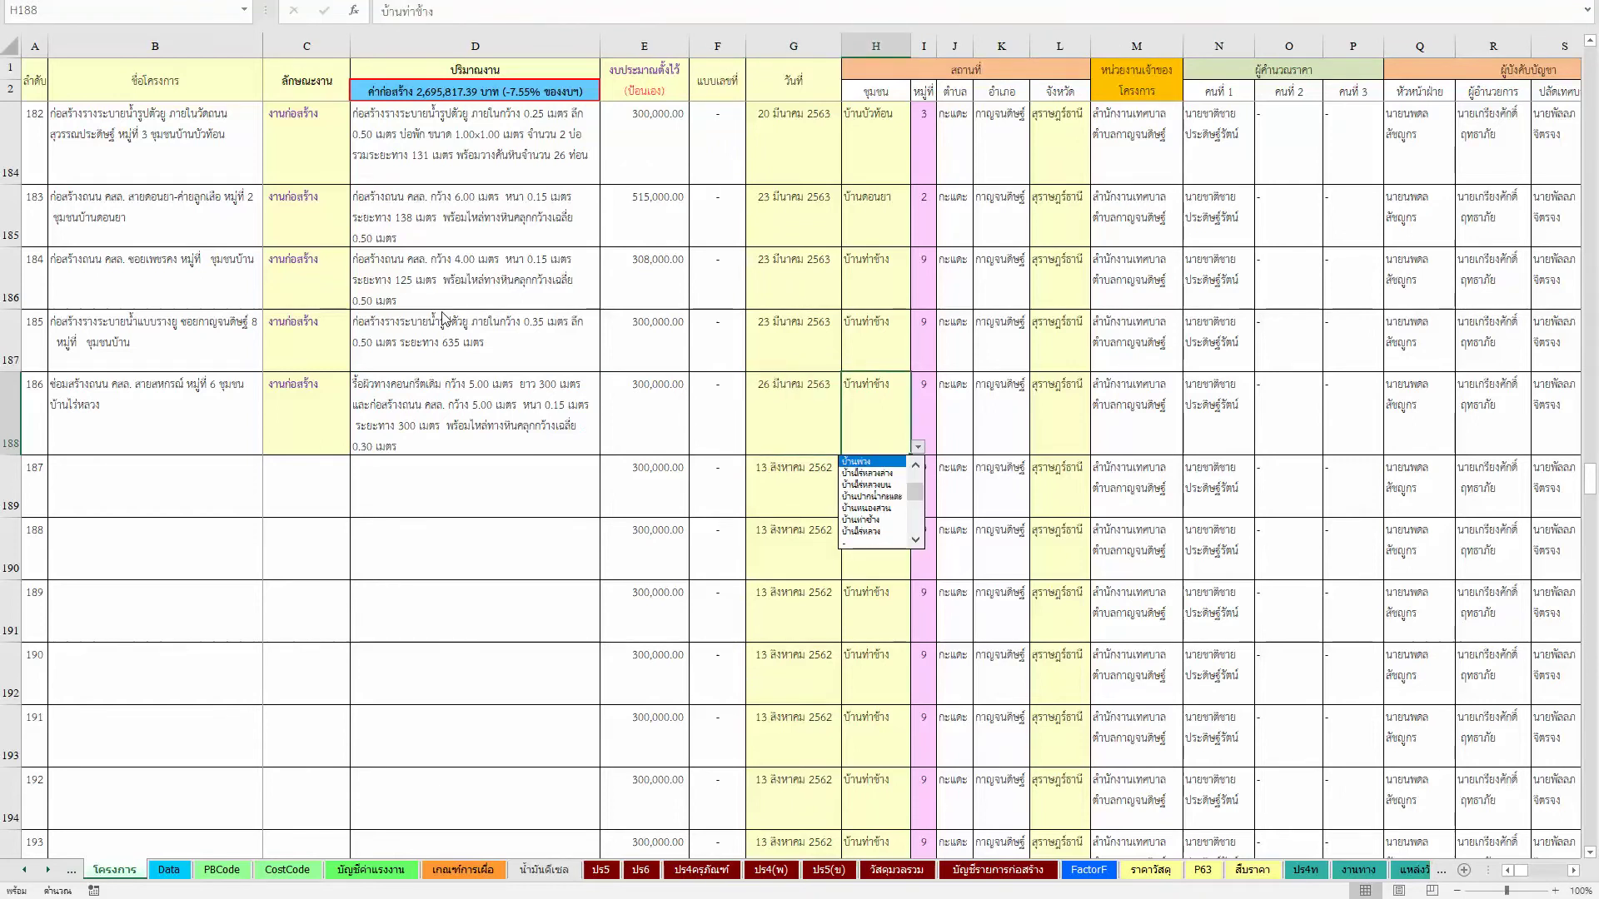
pyautogui.press('Down')
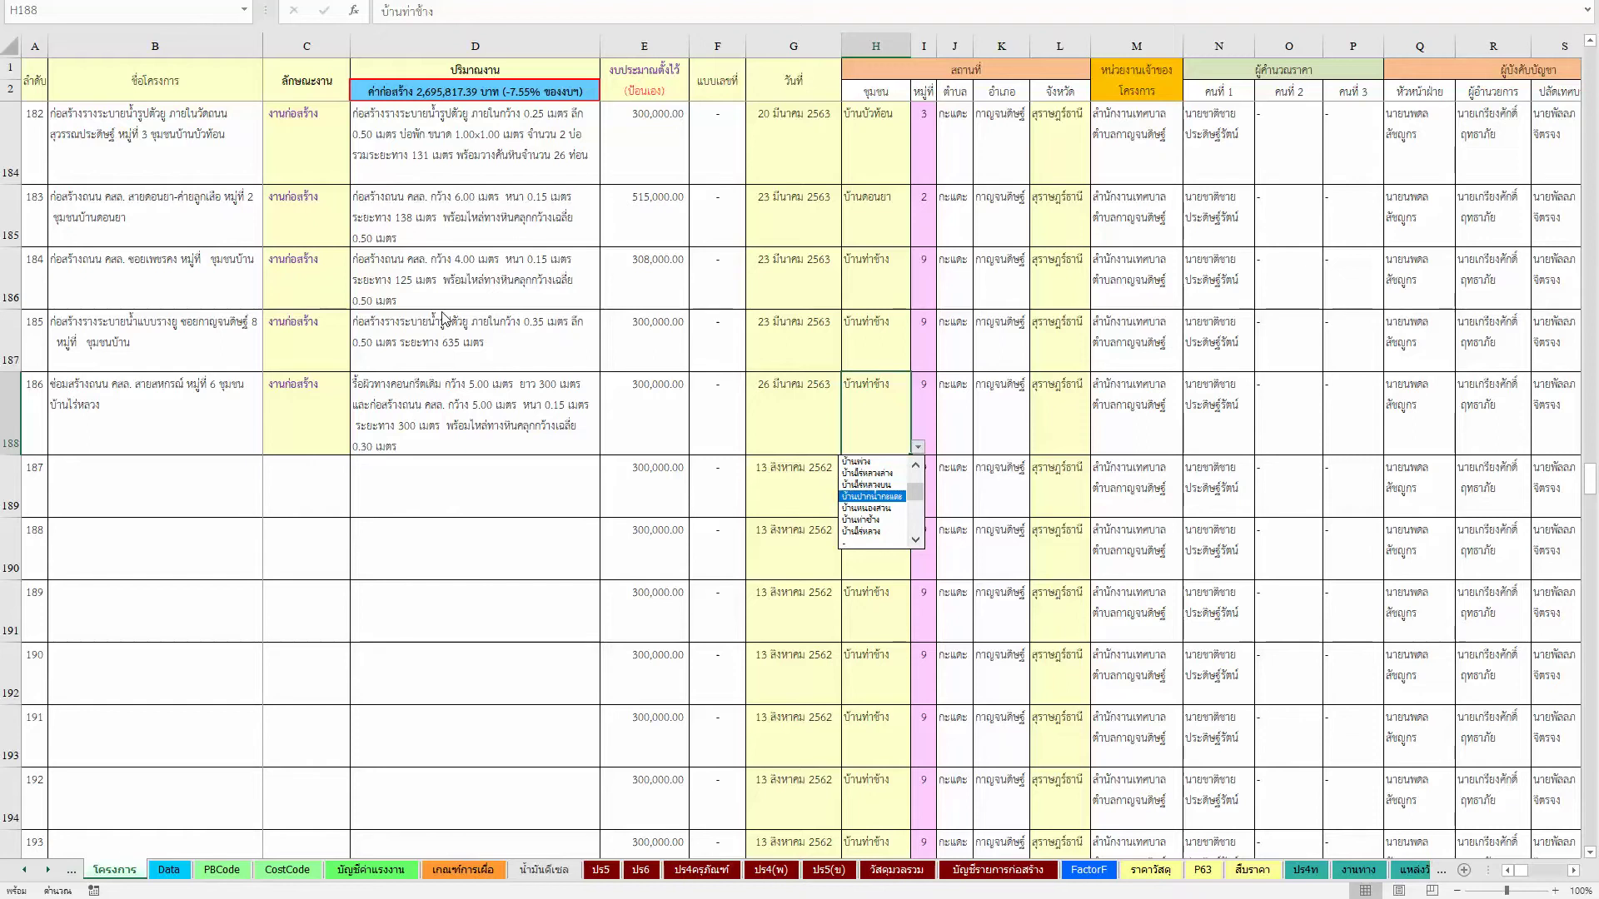
pyautogui.press('Down')
pyautogui.press('Down')
pyautogui.press('Down')
pyautogui.press('Return')
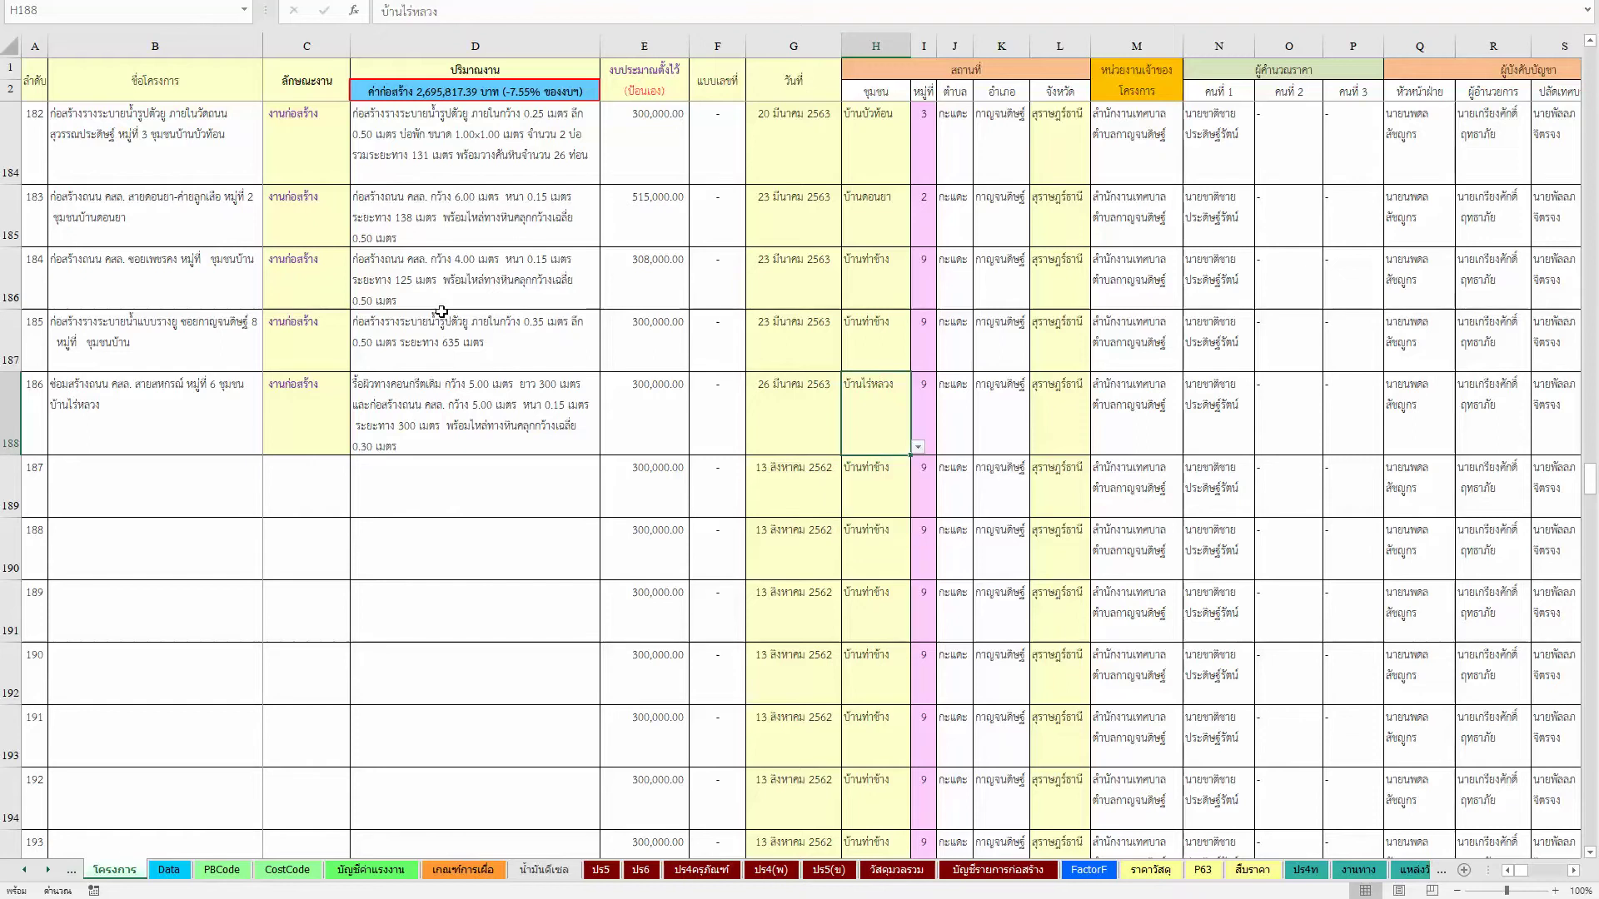
pyautogui.press('Tab')
pyautogui.press('Tab')
pyautogui.press('Tab')
pyautogui.press('Tab')
pyautogui.press('Tab')
# Step: Enter 1 in each of the three count columns, including U188 and V188
pyautogui.press('Tab')
pyautogui.press('Tab')
pyautogui.press('Tab')
pyautogui.press('Tab')
pyautogui.press('Tab')
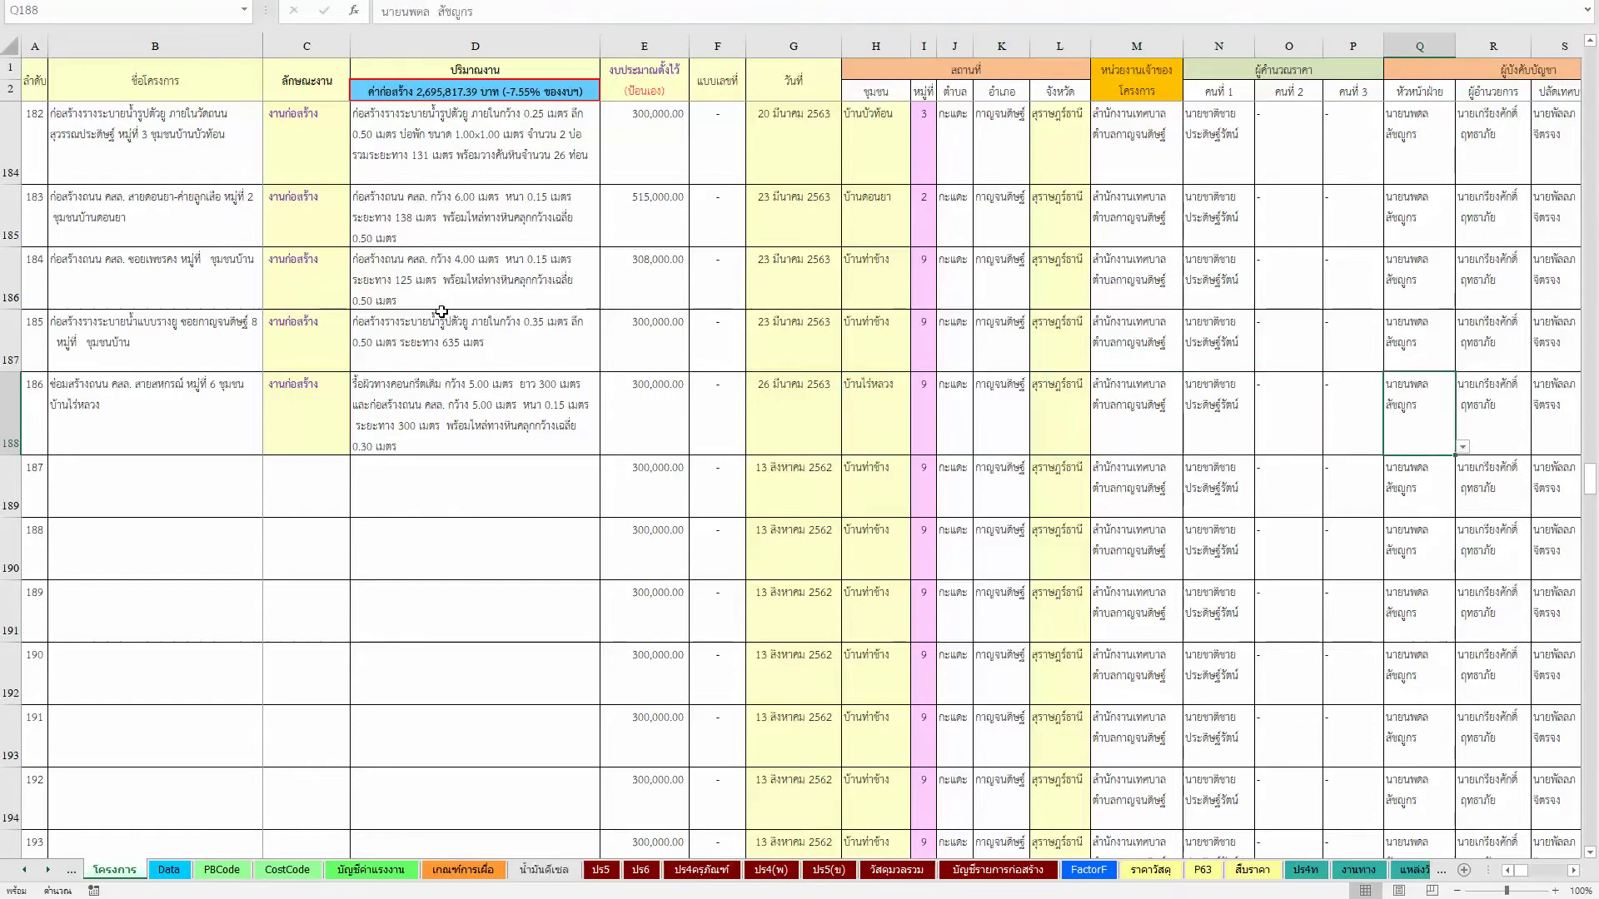
pyautogui.press('Tab')
pyautogui.press('Tab')
pyautogui.press('Tab')
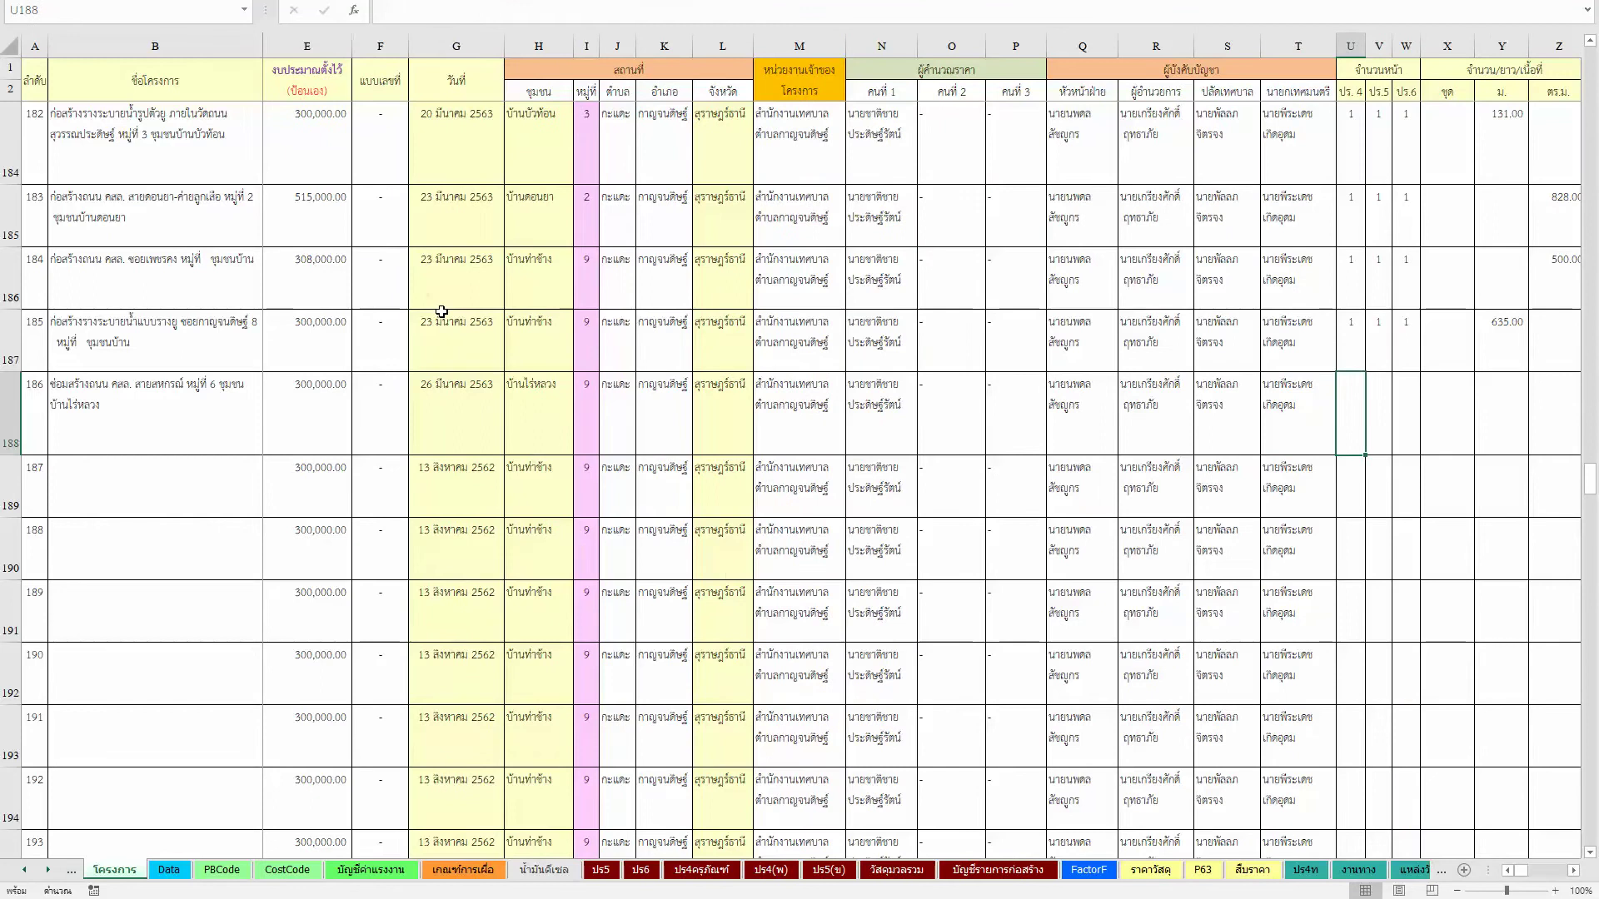
pyautogui.write('1')
pyautogui.press('Tab')
pyautogui.write('1')
pyautogui.press('Tab')
pyautogui.write('1')
pyautogui.press('Tab')
pyautogui.press('Tab')
pyautogui.press('Tab')
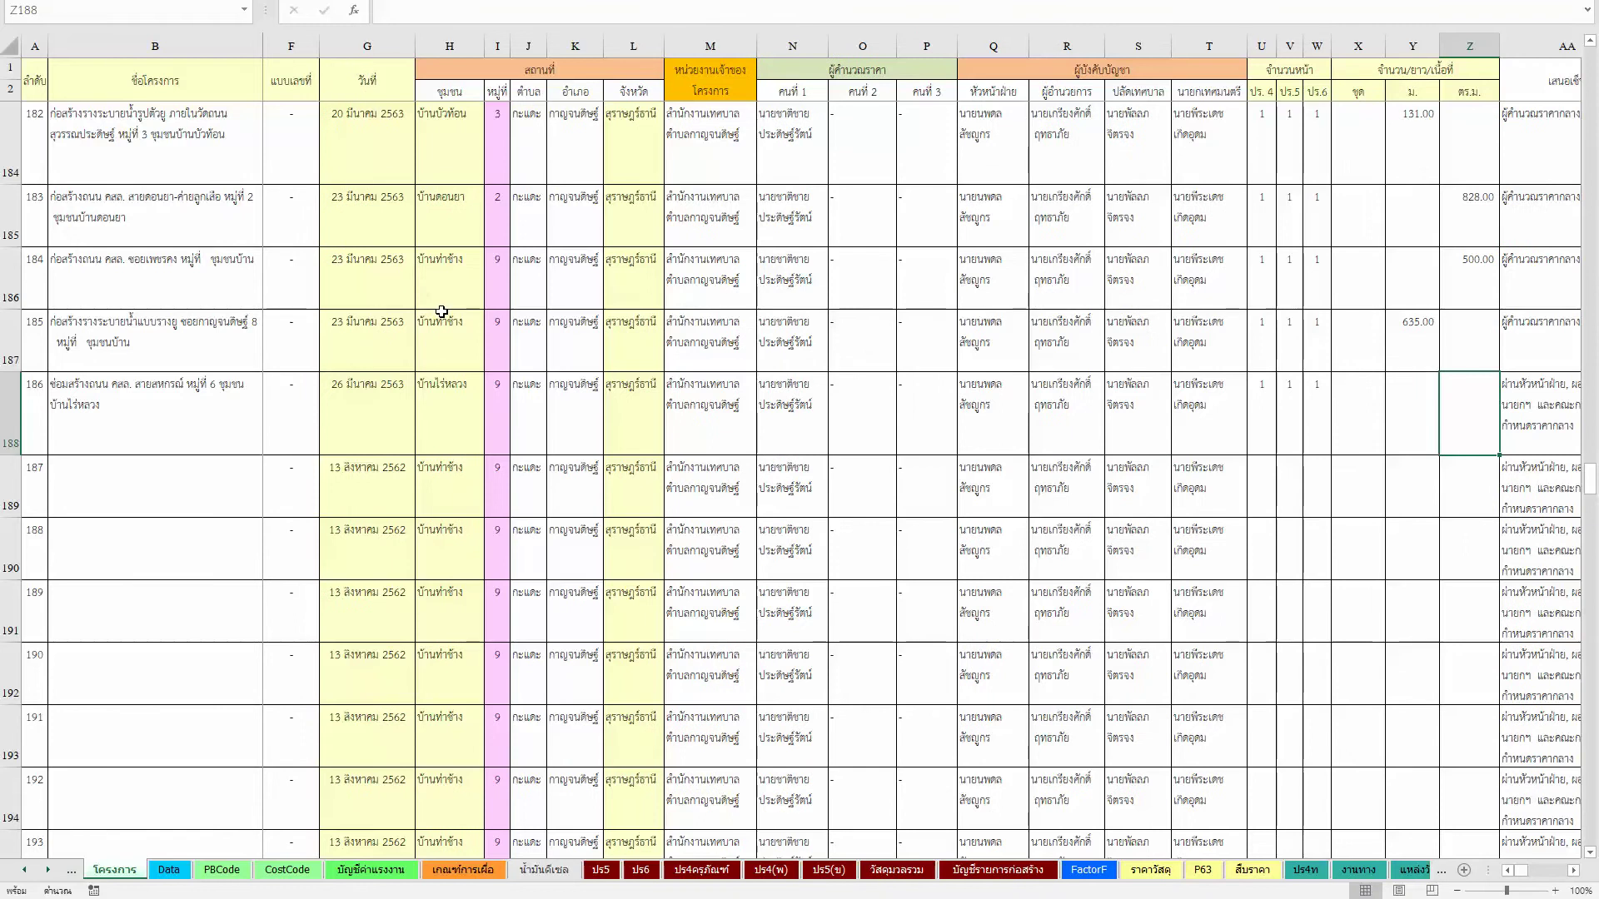
# Step: Enter the area formula =5*300 (1,500.00) in Z188
pyautogui.write('=')
pyautogui.write('5*300')
pyautogui.press('Return')
pyautogui.press('Right')
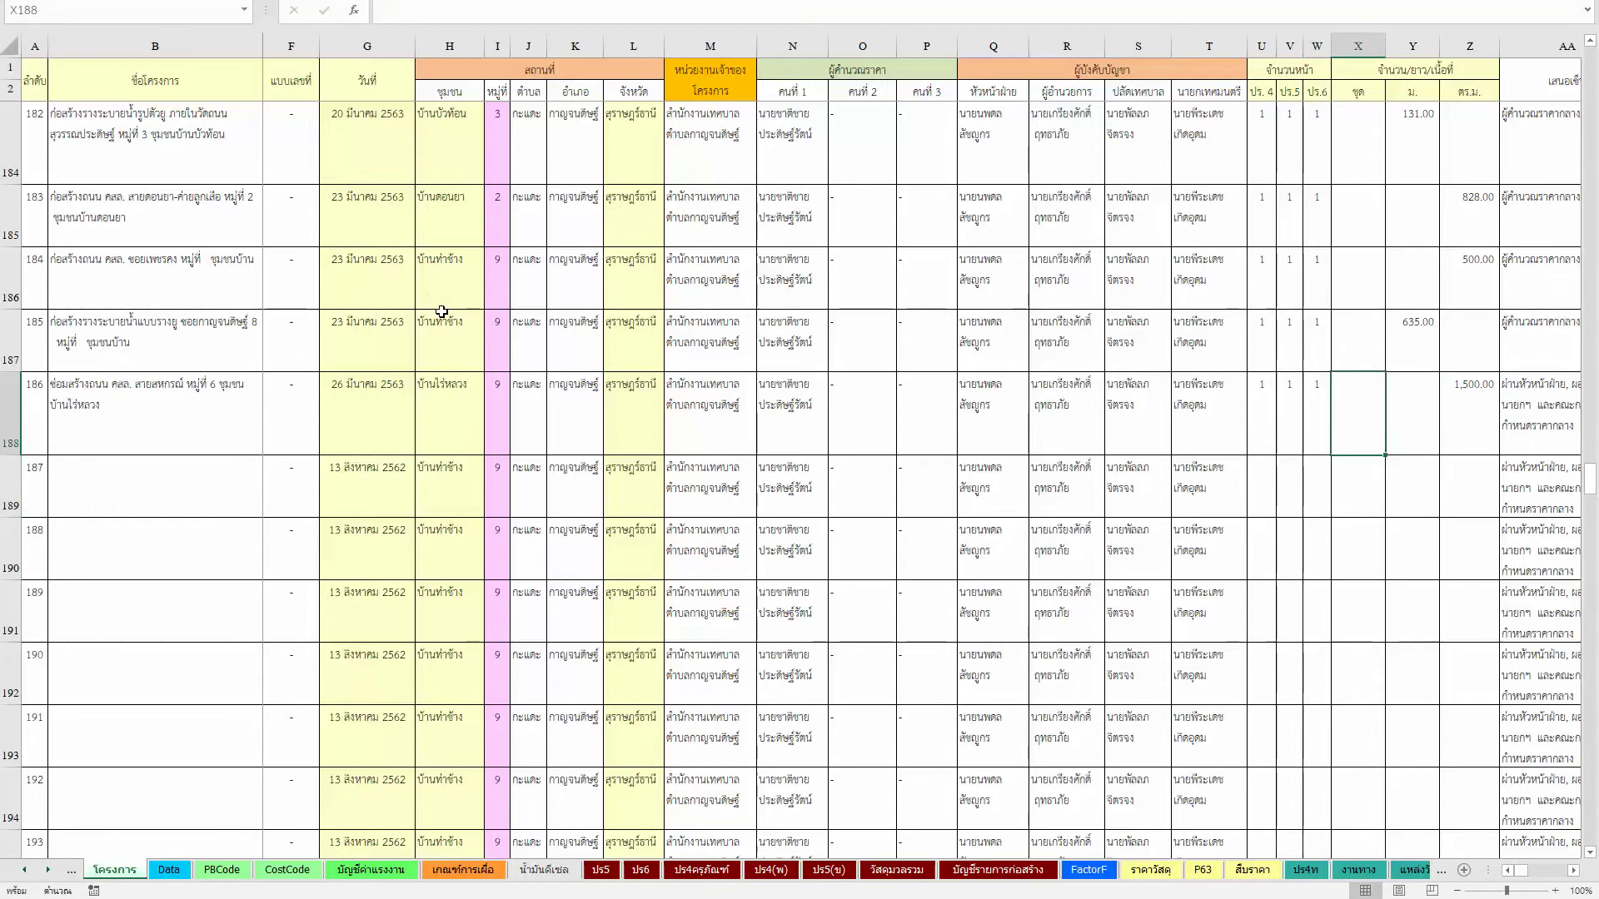
pyautogui.press('Right')
pyautogui.press('Right')
# Step: Choose the price-calculator-only opinion in AA188
pyautogui.press('Right')
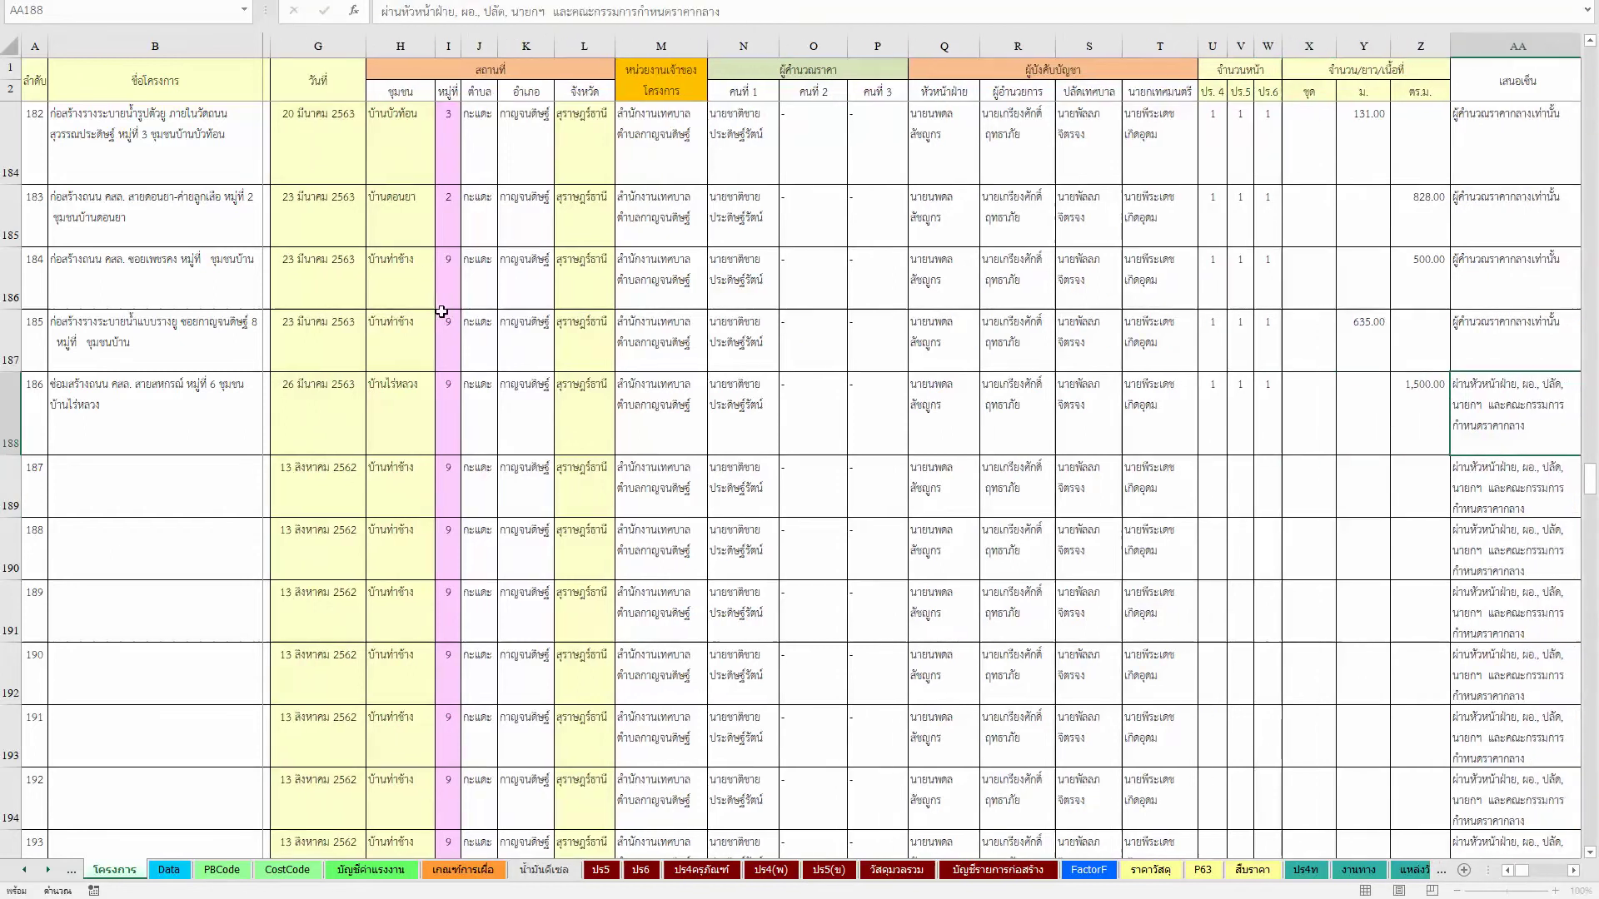
pyautogui.hotkey('alt', 'Down')
pyautogui.press('Down')
pyautogui.press('Return')
pyautogui.press('Right')
pyautogui.press('Right')
pyautogui.press('Right')
# Step: Pick the committee member in AC188 from its dropdown
pyautogui.press('Left')
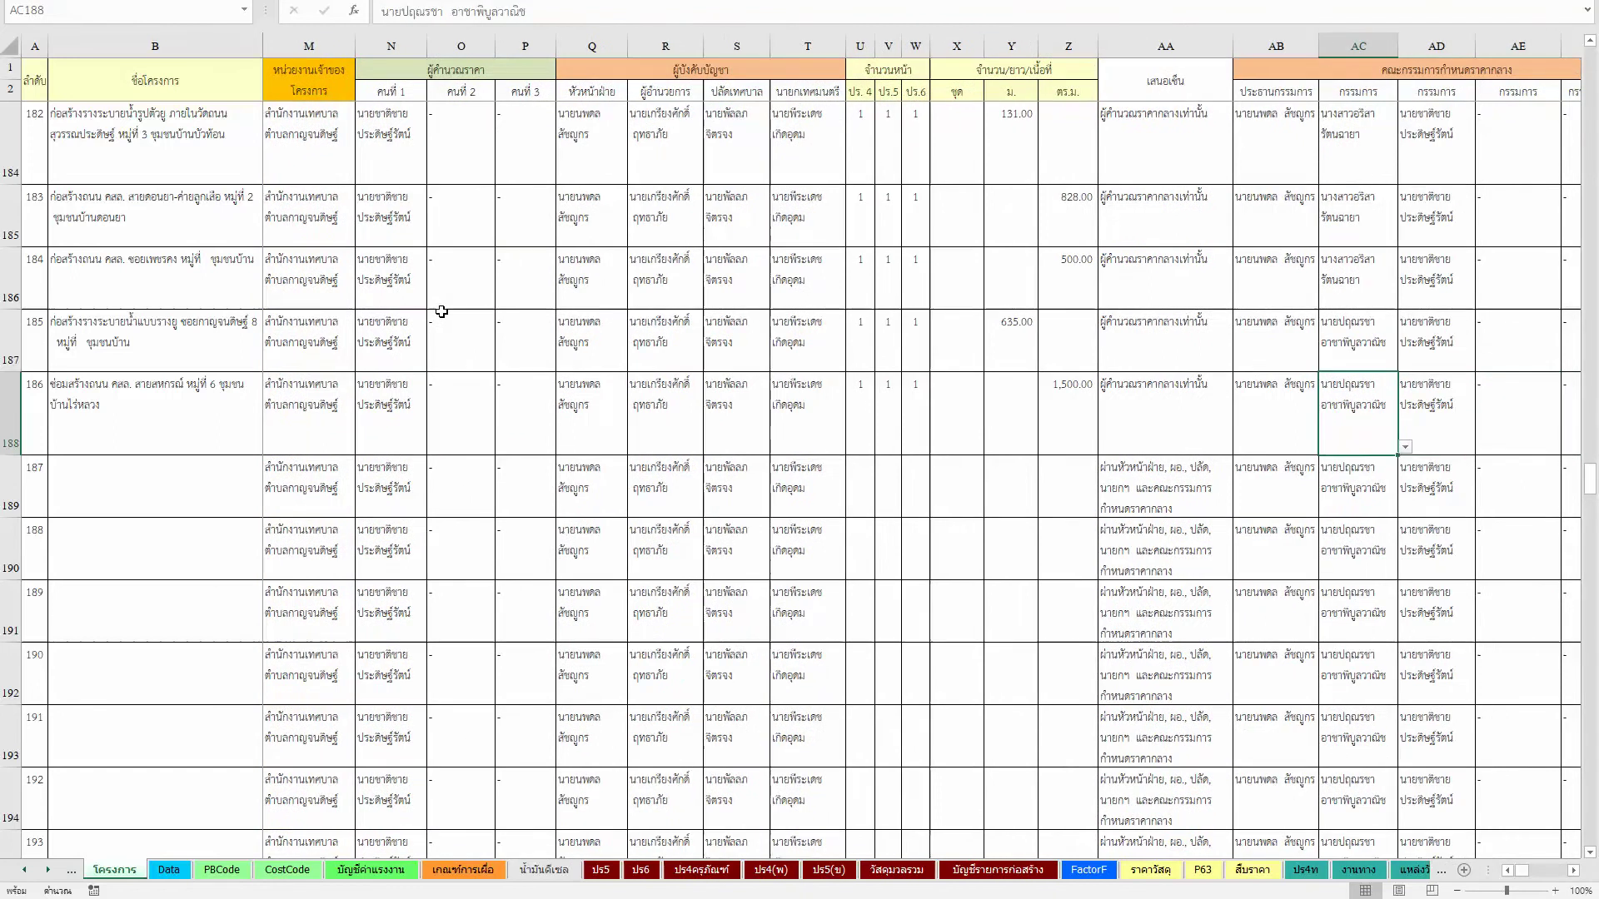
pyautogui.hotkey('alt', 'Down')
pyautogui.press('Down')
pyautogui.press('Down')
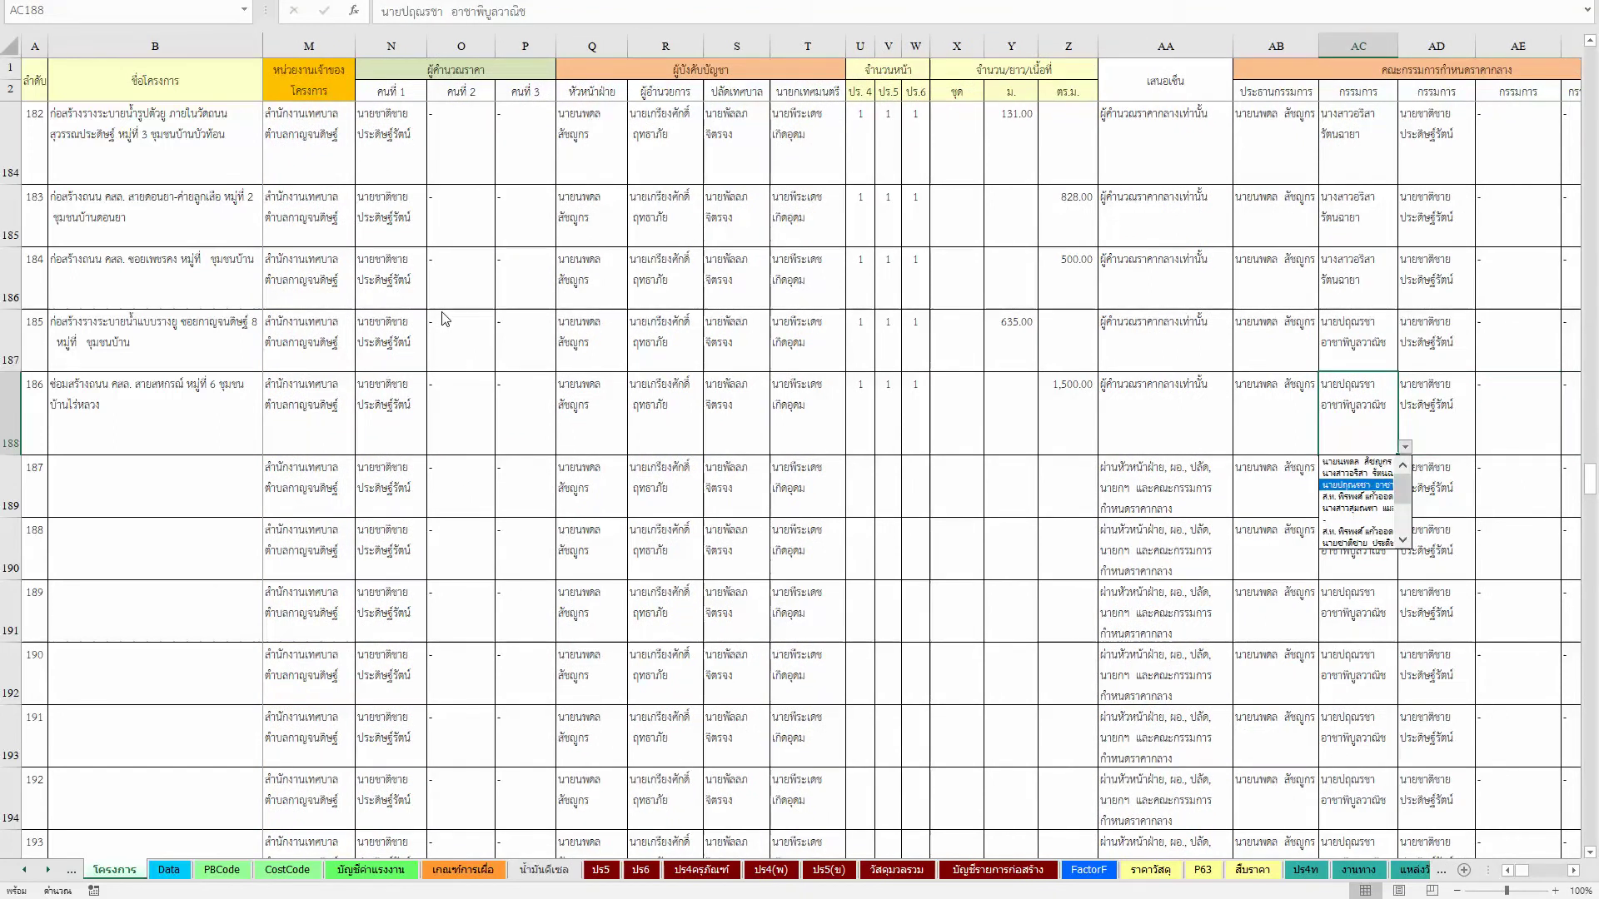
pyautogui.press('Escape')
pyautogui.press('Right')
# Step: Enter batch number 1 in AH188
pyautogui.press('Right')
pyautogui.press('Right')
pyautogui.press('Right')
pyautogui.press('Right')
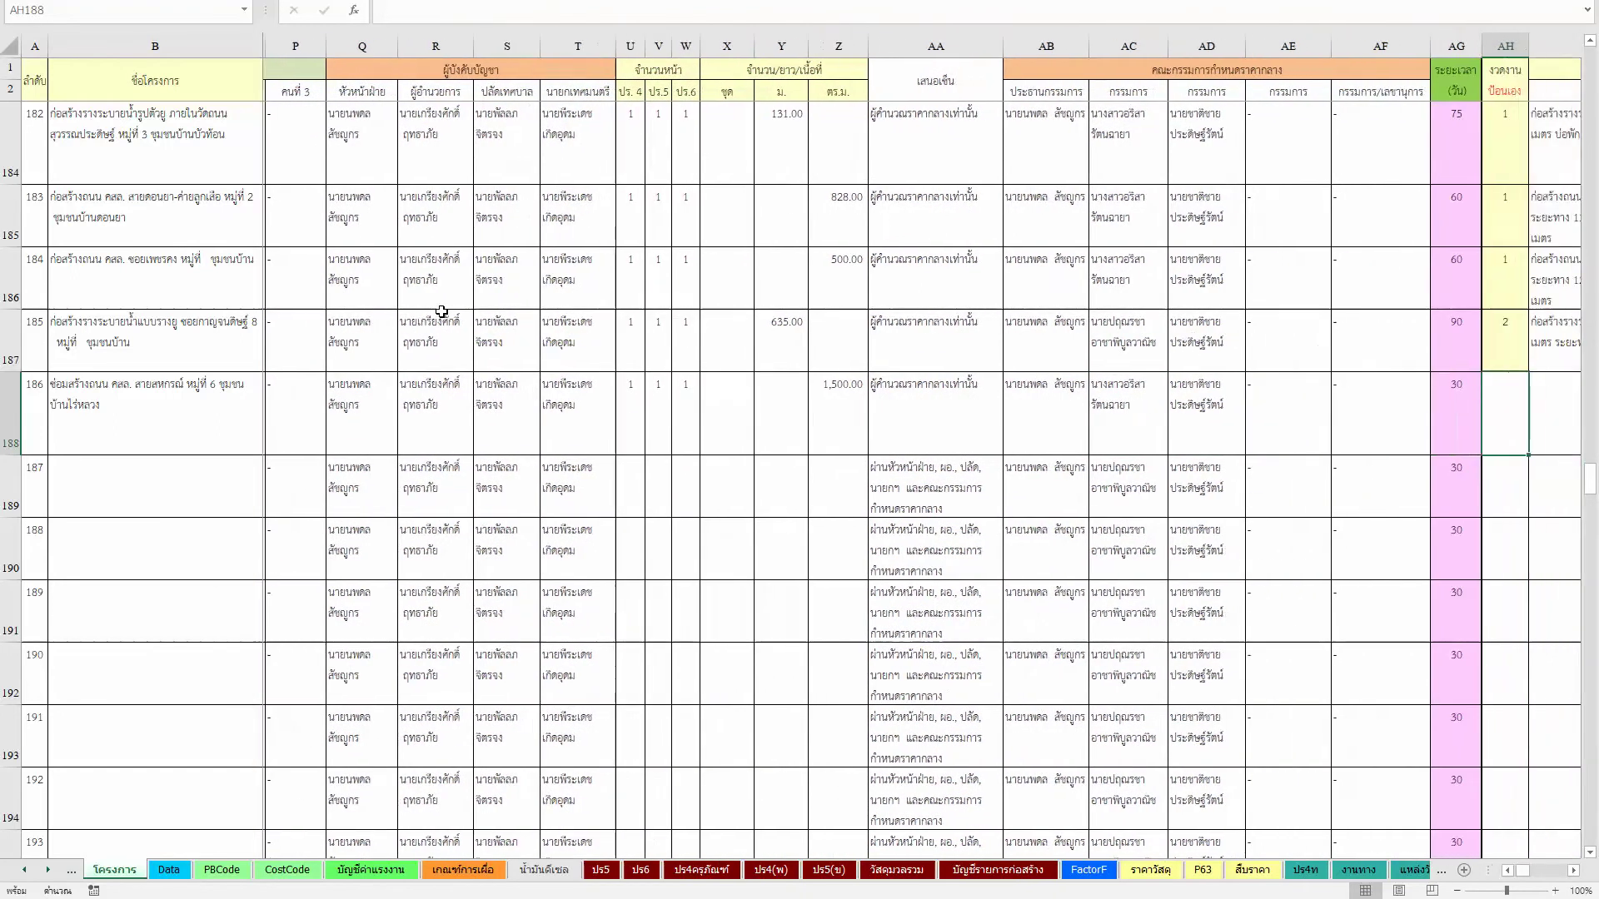
pyautogui.press('Right')
pyautogui.press('Right')
pyautogui.press('Left')
pyautogui.press('Left')
pyautogui.write('1')
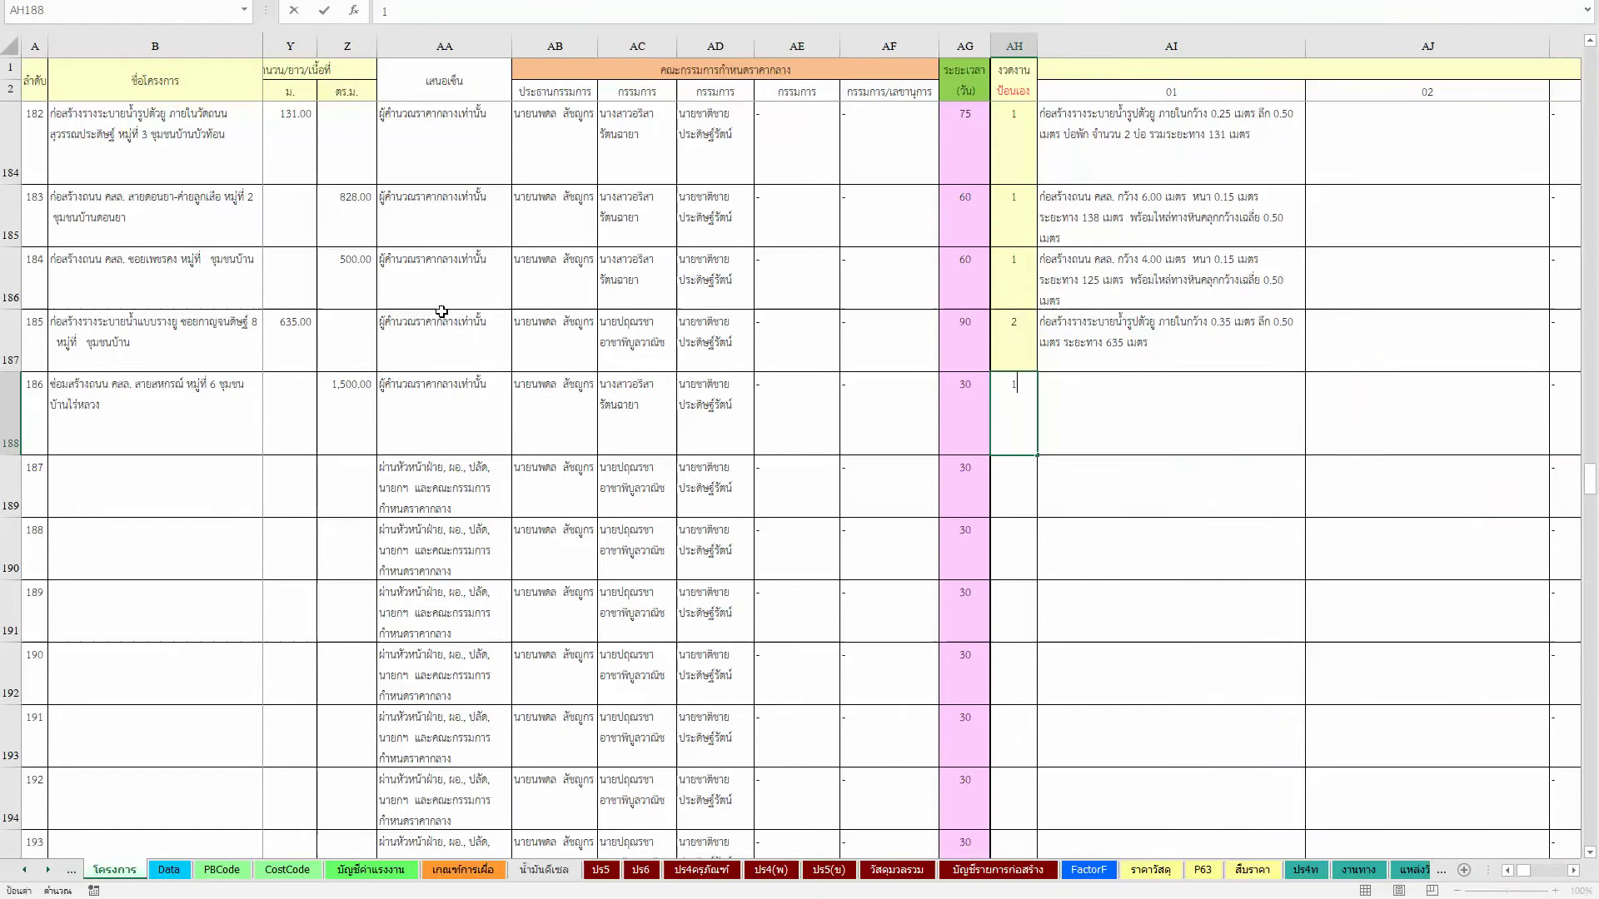
pyautogui.press('Right')
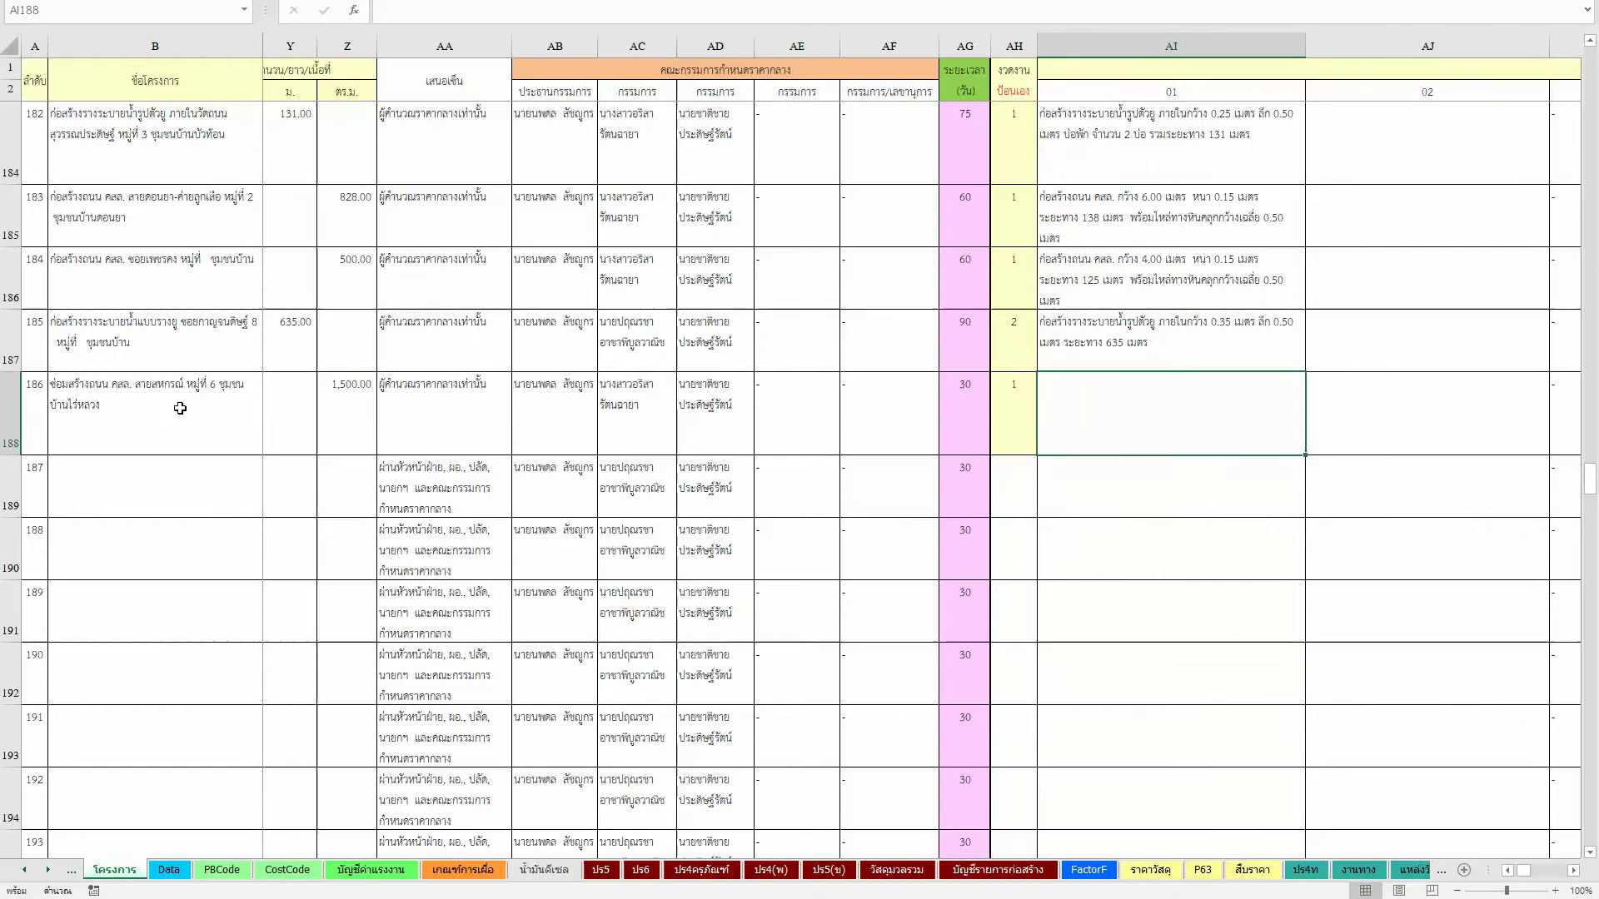
# Step: Copy project 186's work description from D188 and paste it into AI188
pyautogui.click(179, 409)
pyautogui.press('Right')
pyautogui.press('Right')
pyautogui.hotkey('ctrl', 'c')
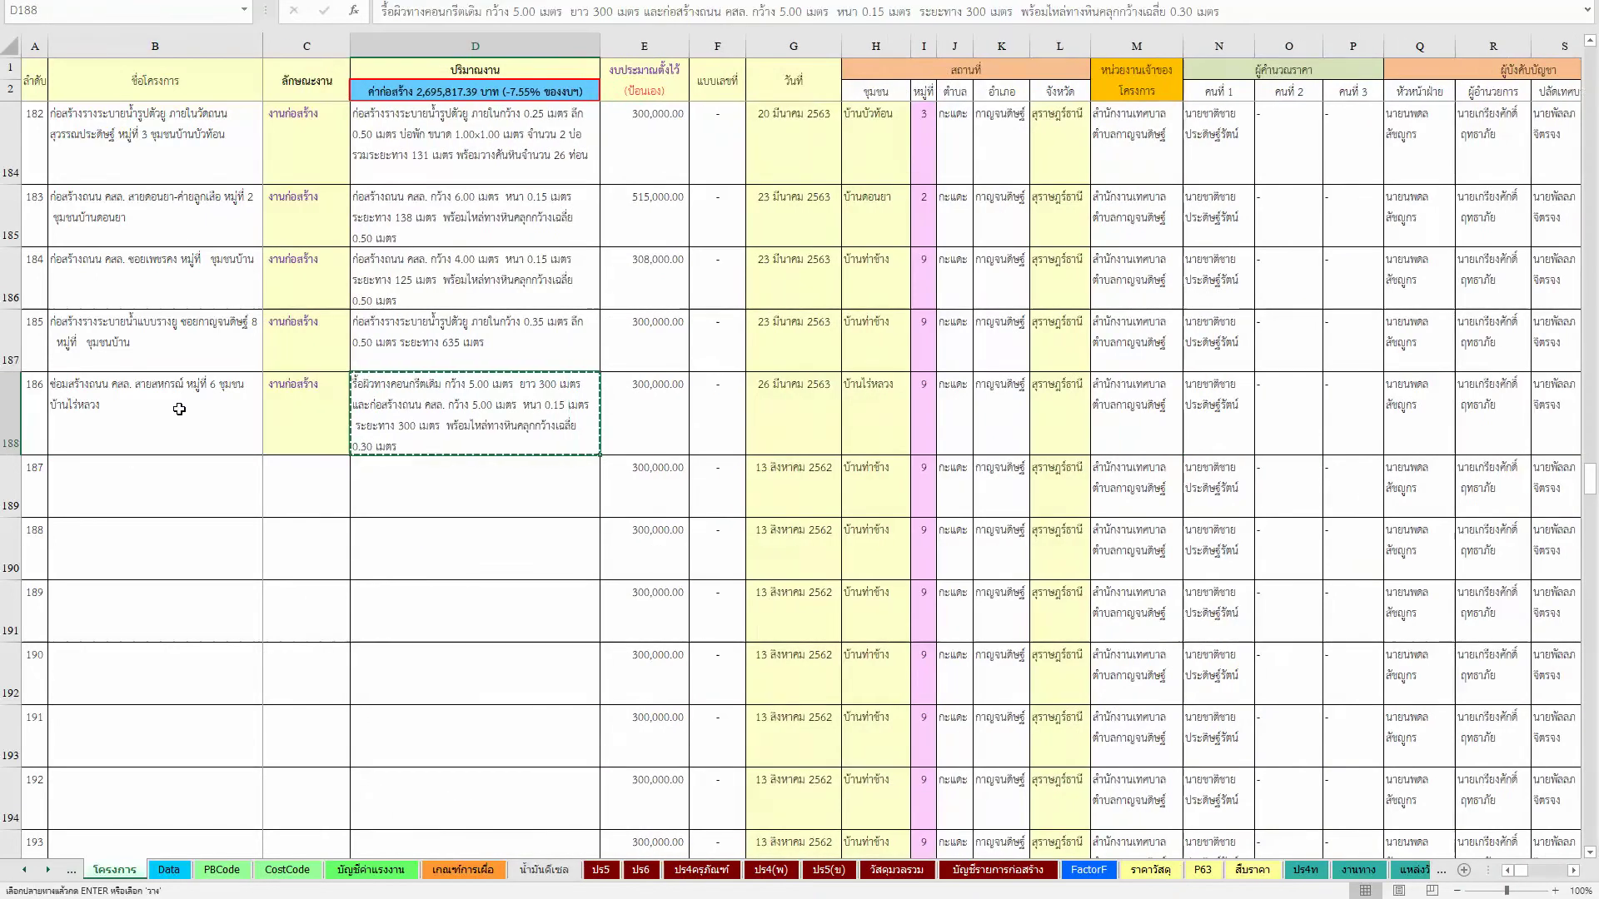
pyautogui.hotkey('ctrl', 'Right')
pyautogui.press('Right')
pyautogui.press('Right')
pyautogui.press('Right')
pyautogui.press('Right')
pyautogui.press('Right')
pyautogui.press('Right')
pyautogui.press('Right')
pyautogui.press('Right')
pyautogui.press('Right')
pyautogui.press('Right')
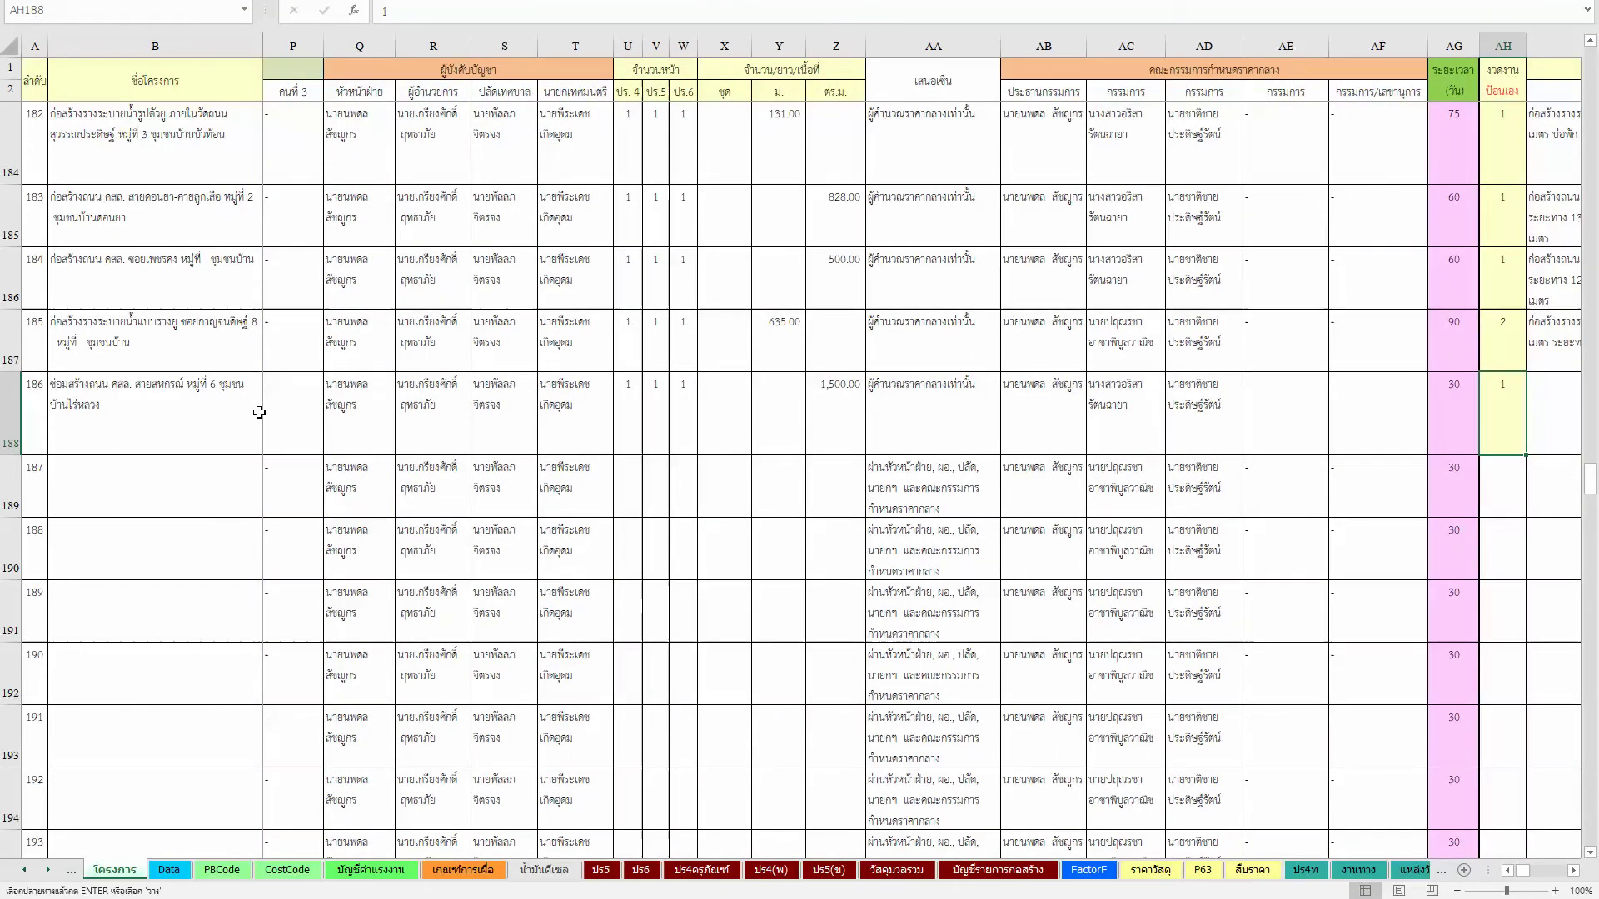
pyautogui.press('Right')
pyautogui.press('Right')
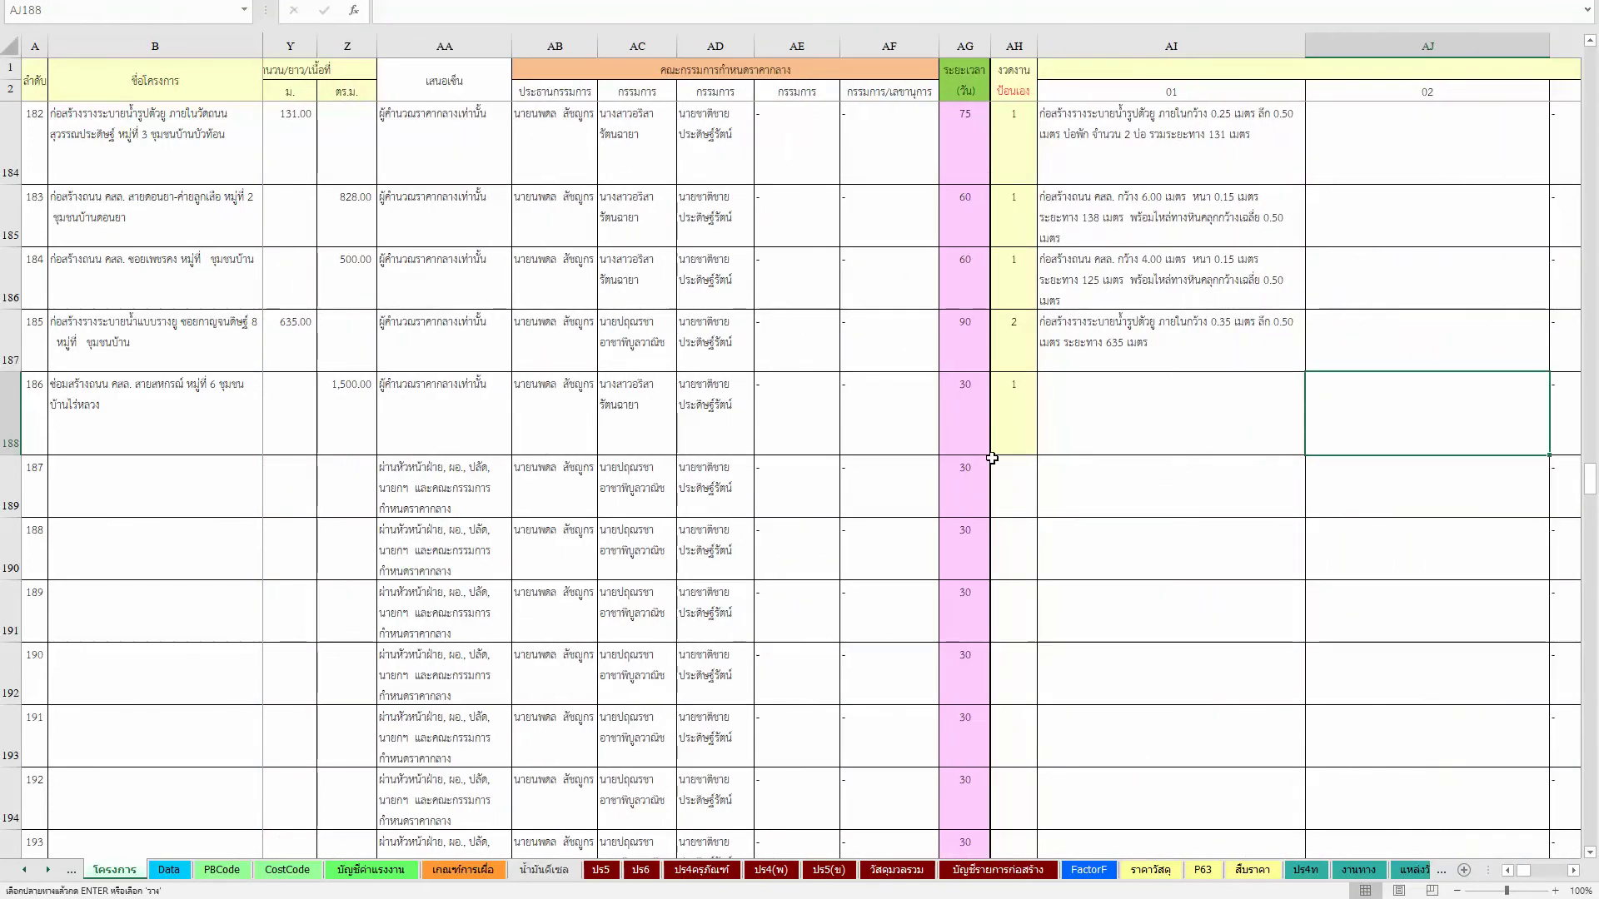
pyautogui.rightClick(1218, 429)
pyautogui.click(1273, 504)
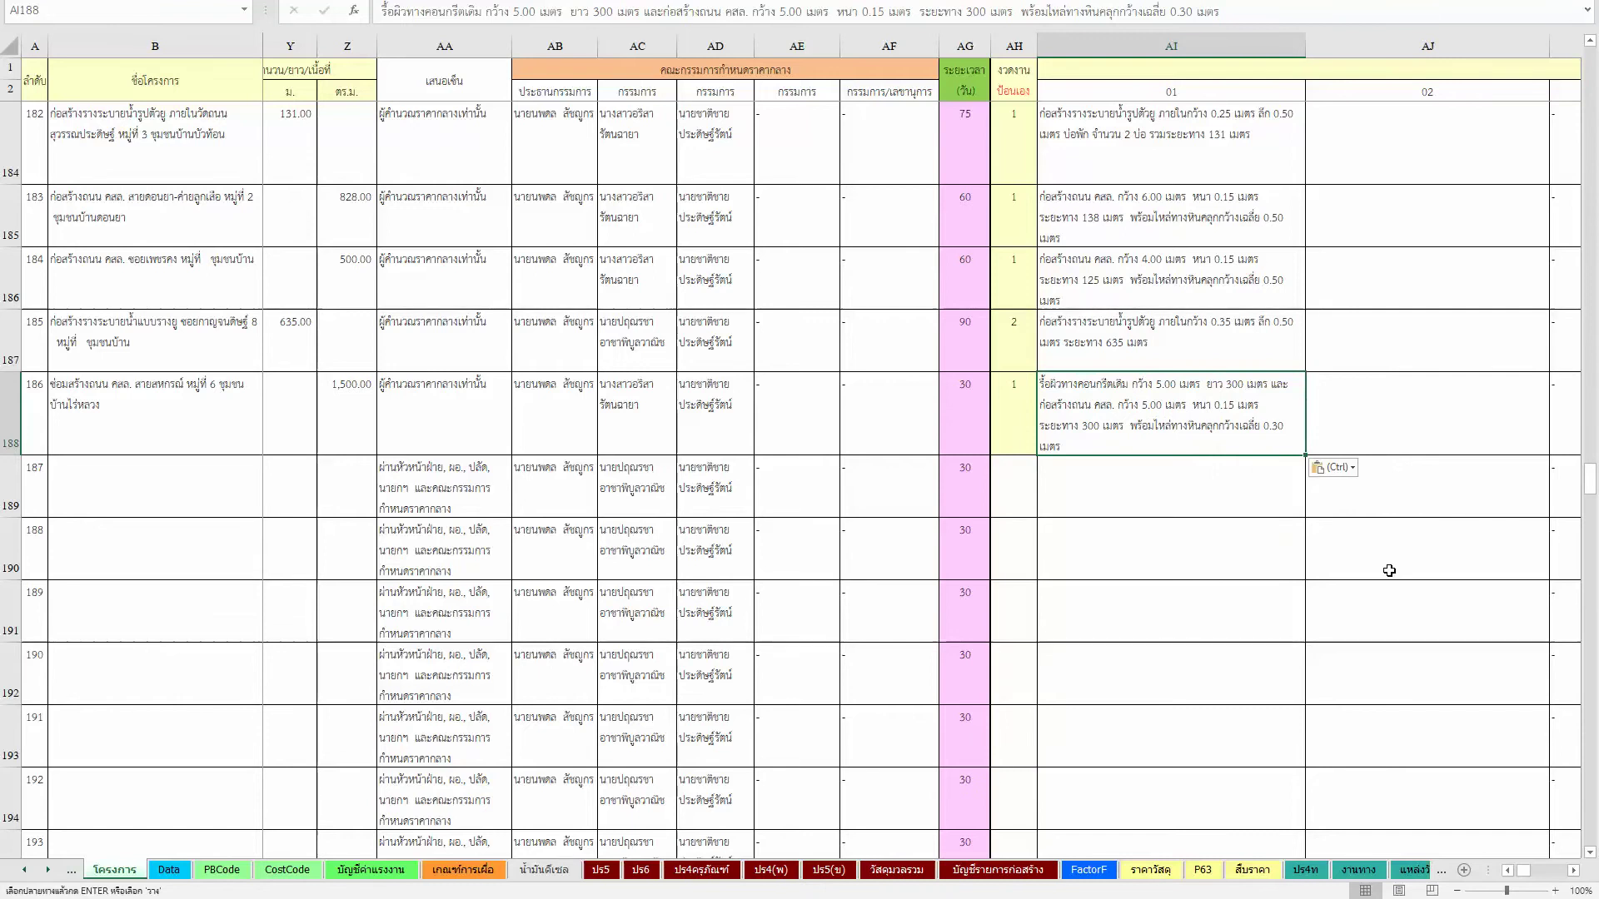
# Step: Set the first-period duration in EE188 to 60 and return along row 188
pyautogui.press('Right')
pyautogui.press('Right')
pyautogui.press('Right')
pyautogui.press('Right')
pyautogui.press('Right')
pyautogui.press('Right')
pyautogui.press('Right')
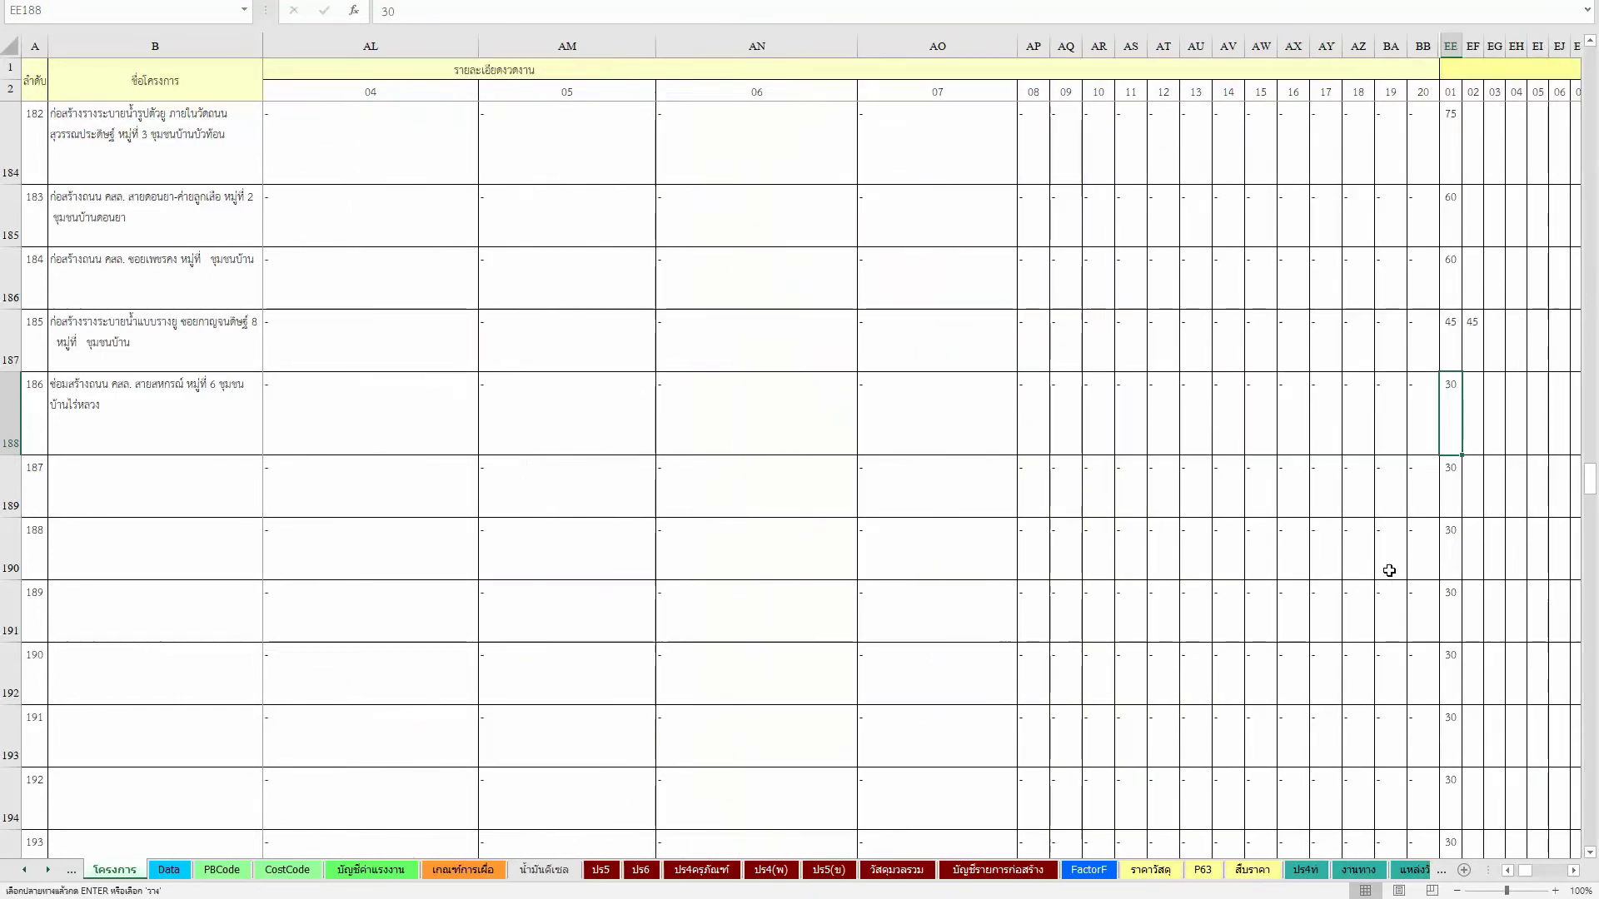
pyautogui.write('6')
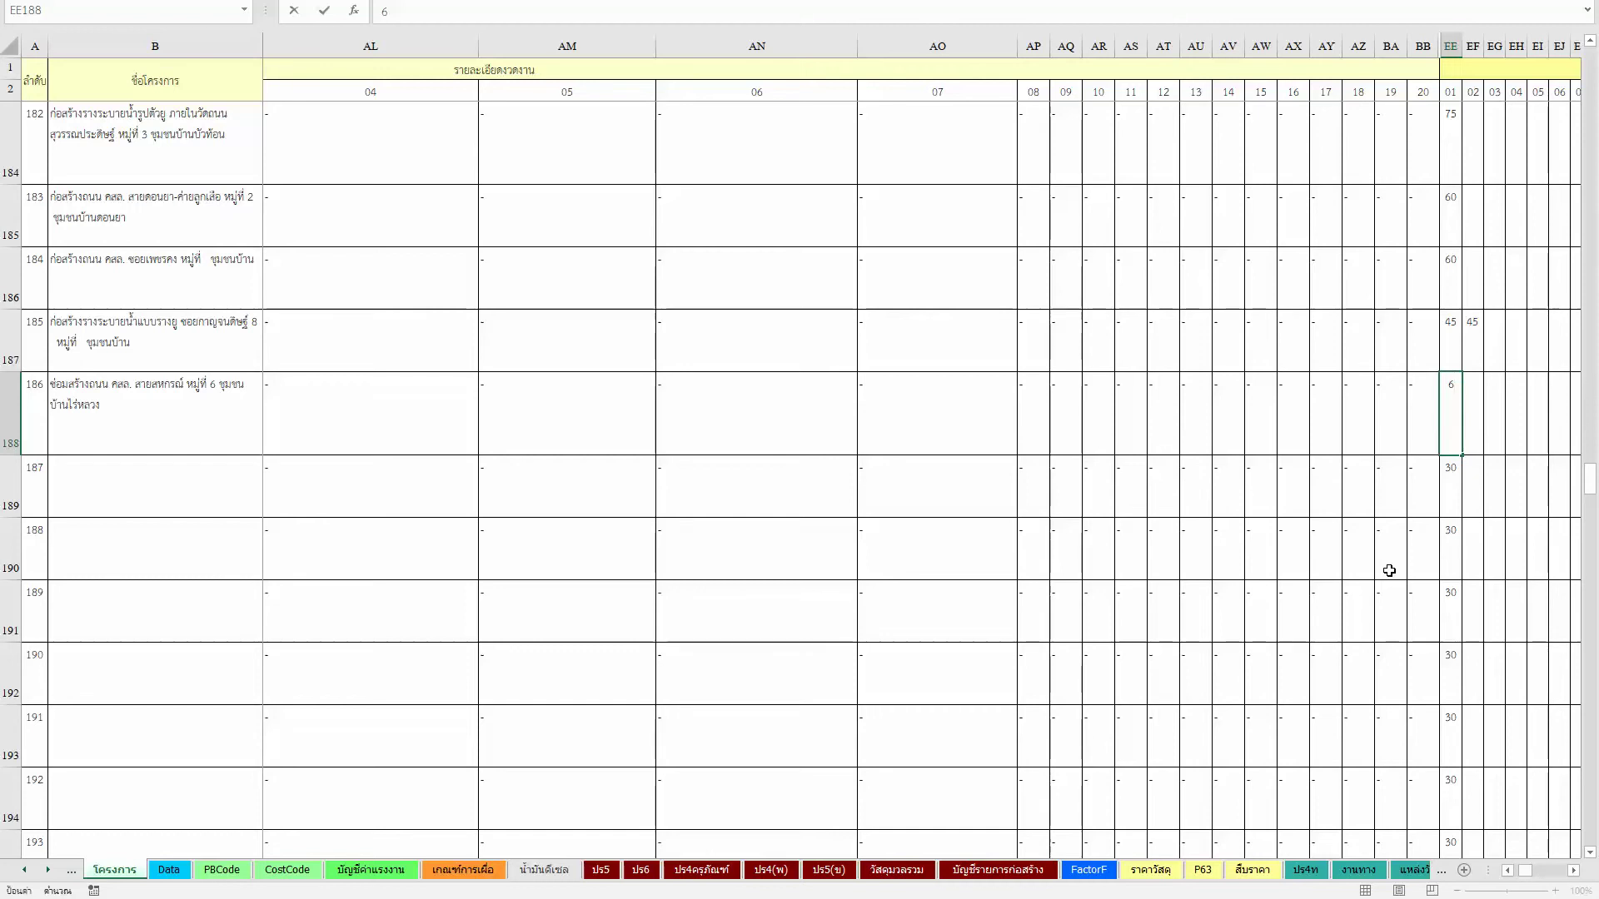
pyautogui.write('0')
pyautogui.press('Return')
pyautogui.press('Left')
pyautogui.press('Left')
pyautogui.press('Left')
pyautogui.press('Left')
pyautogui.press('Left')
pyautogui.press('Left')
pyautogui.press('Left')
pyautogui.press('Left')
pyautogui.press('Left')
pyautogui.press('Left')
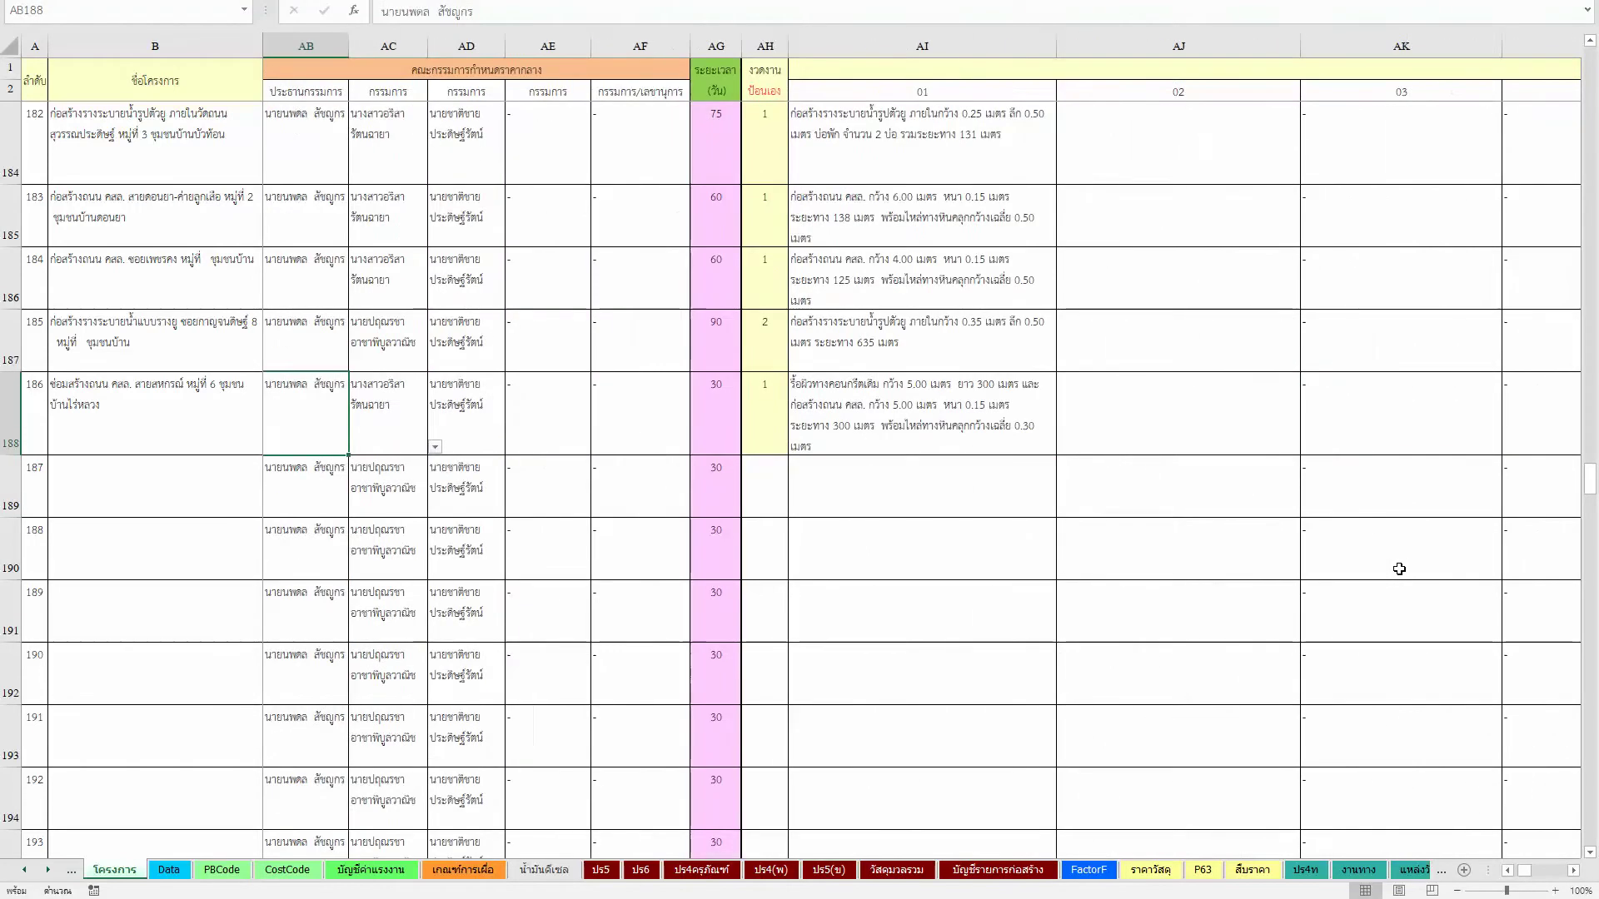
pyautogui.press('Left')
pyautogui.press('Left')
pyautogui.press('Left')
pyautogui.press('Left')
pyautogui.press('Left')
pyautogui.press('Left')
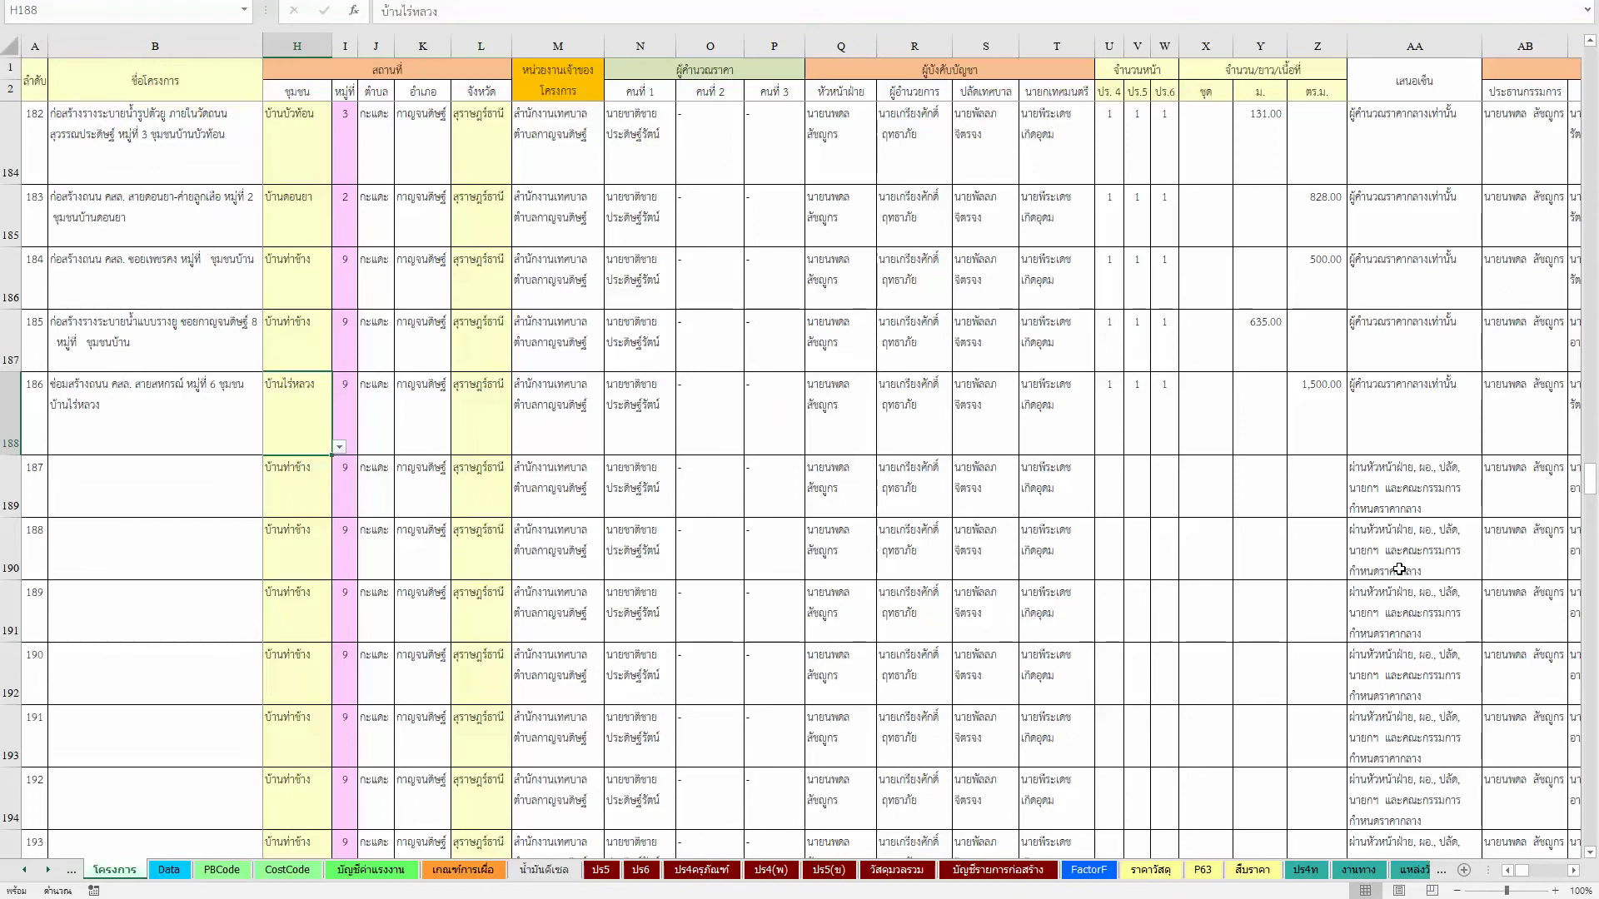
pyautogui.press('Left')
pyautogui.press('Left')
pyautogui.press('Left')
pyautogui.press('Left')
pyautogui.press('Left')
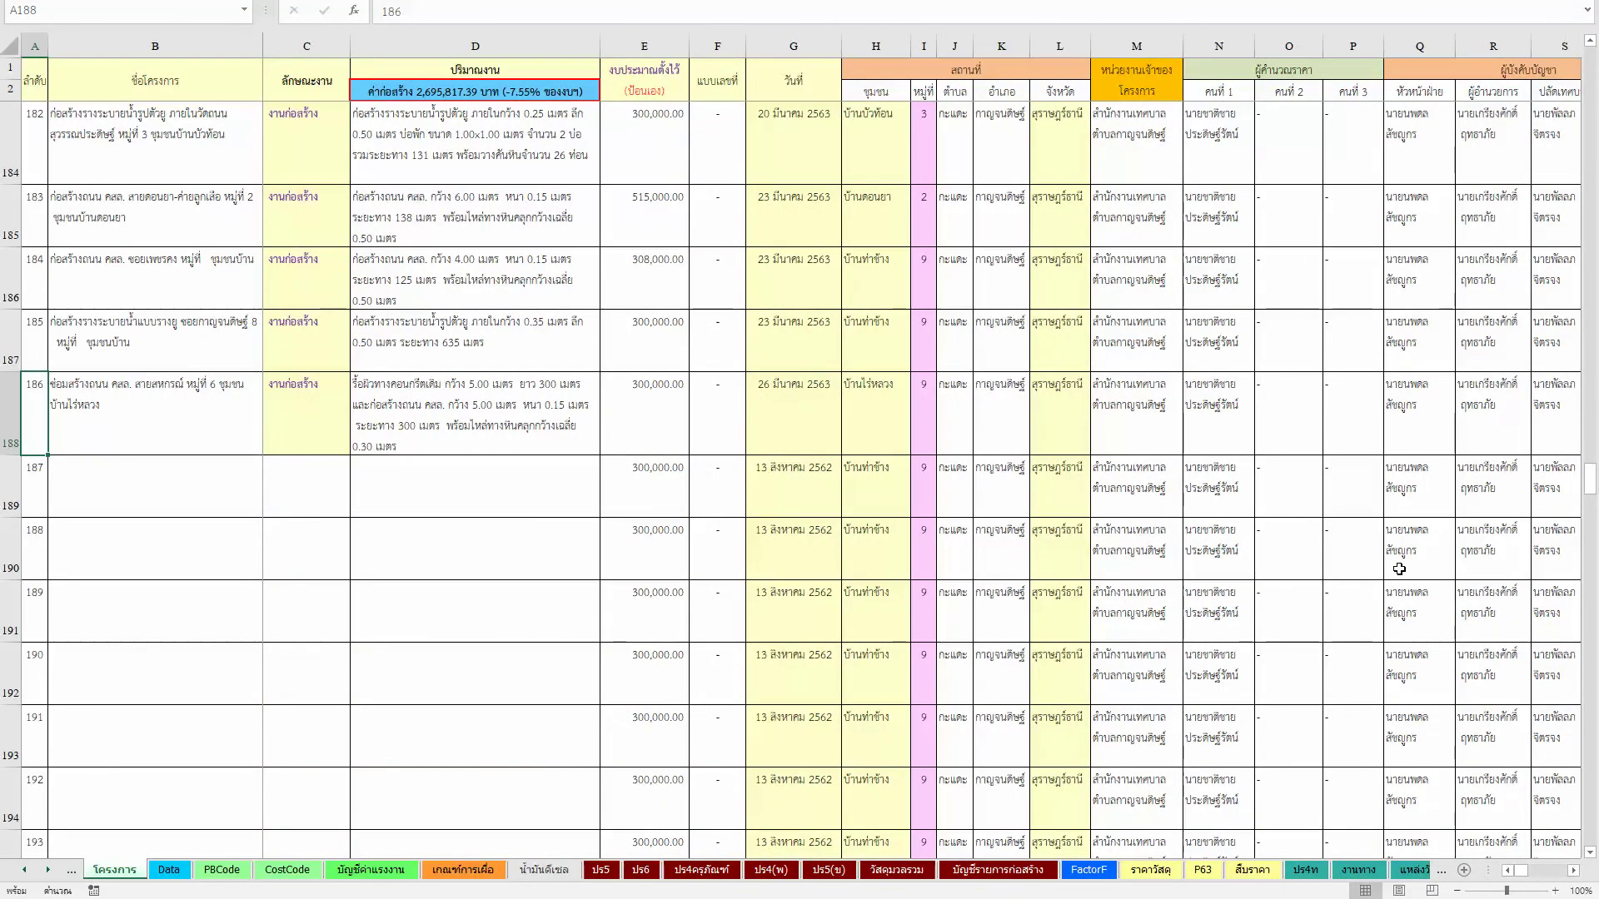
pyautogui.press('Right')
pyautogui.press('Right')
pyautogui.press('Right')
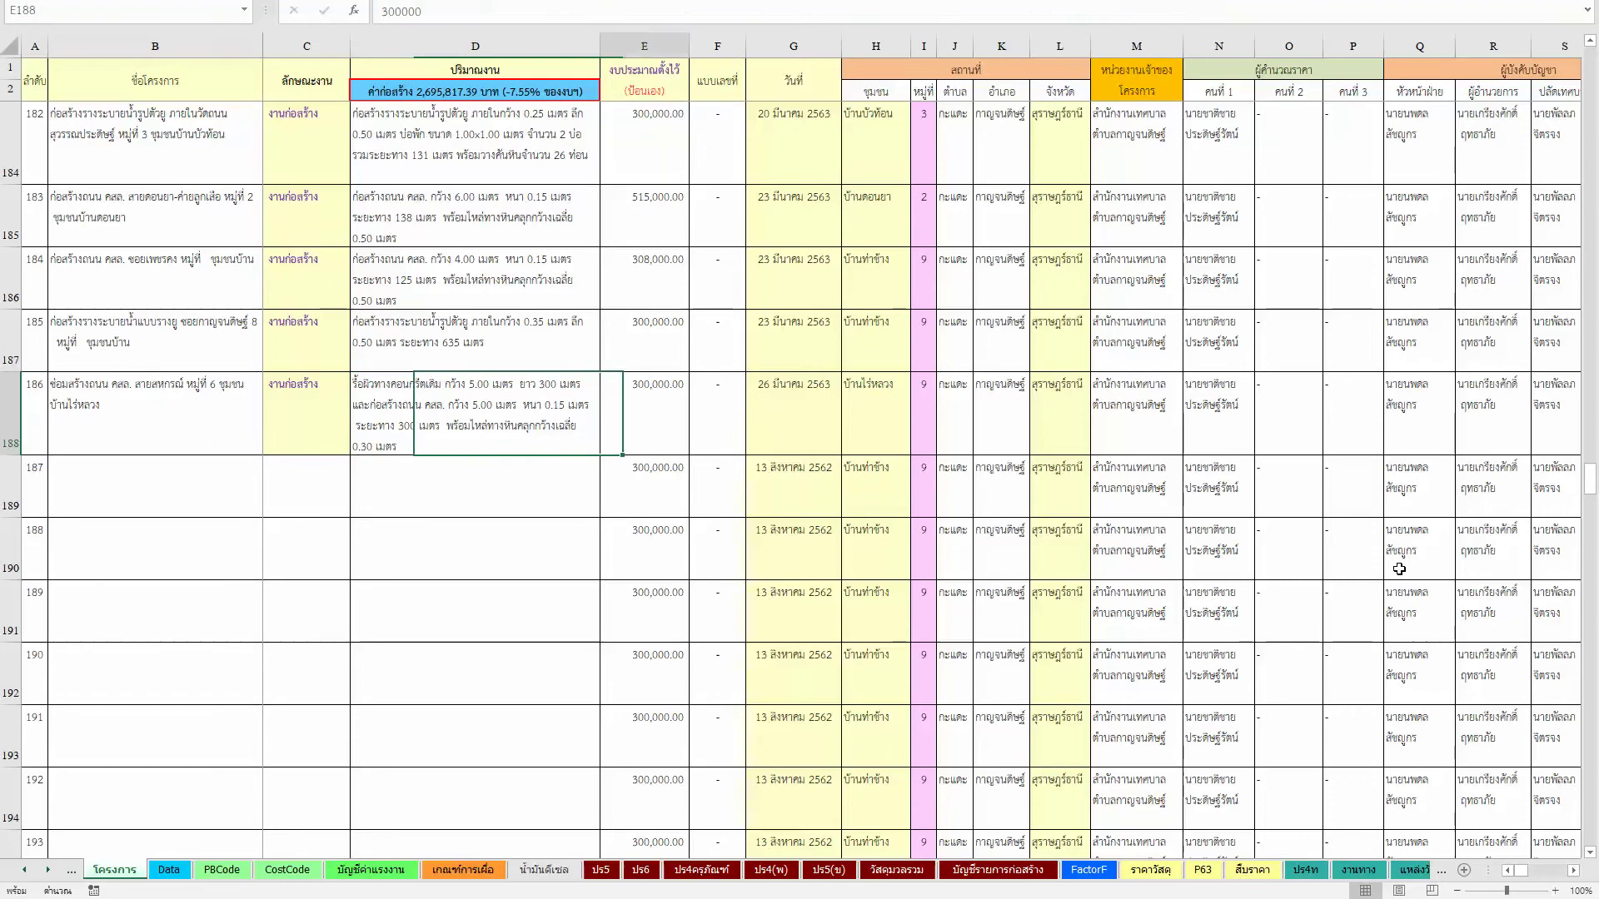
pyautogui.press('Right')
pyautogui.press('Right')
pyautogui.press('Right')
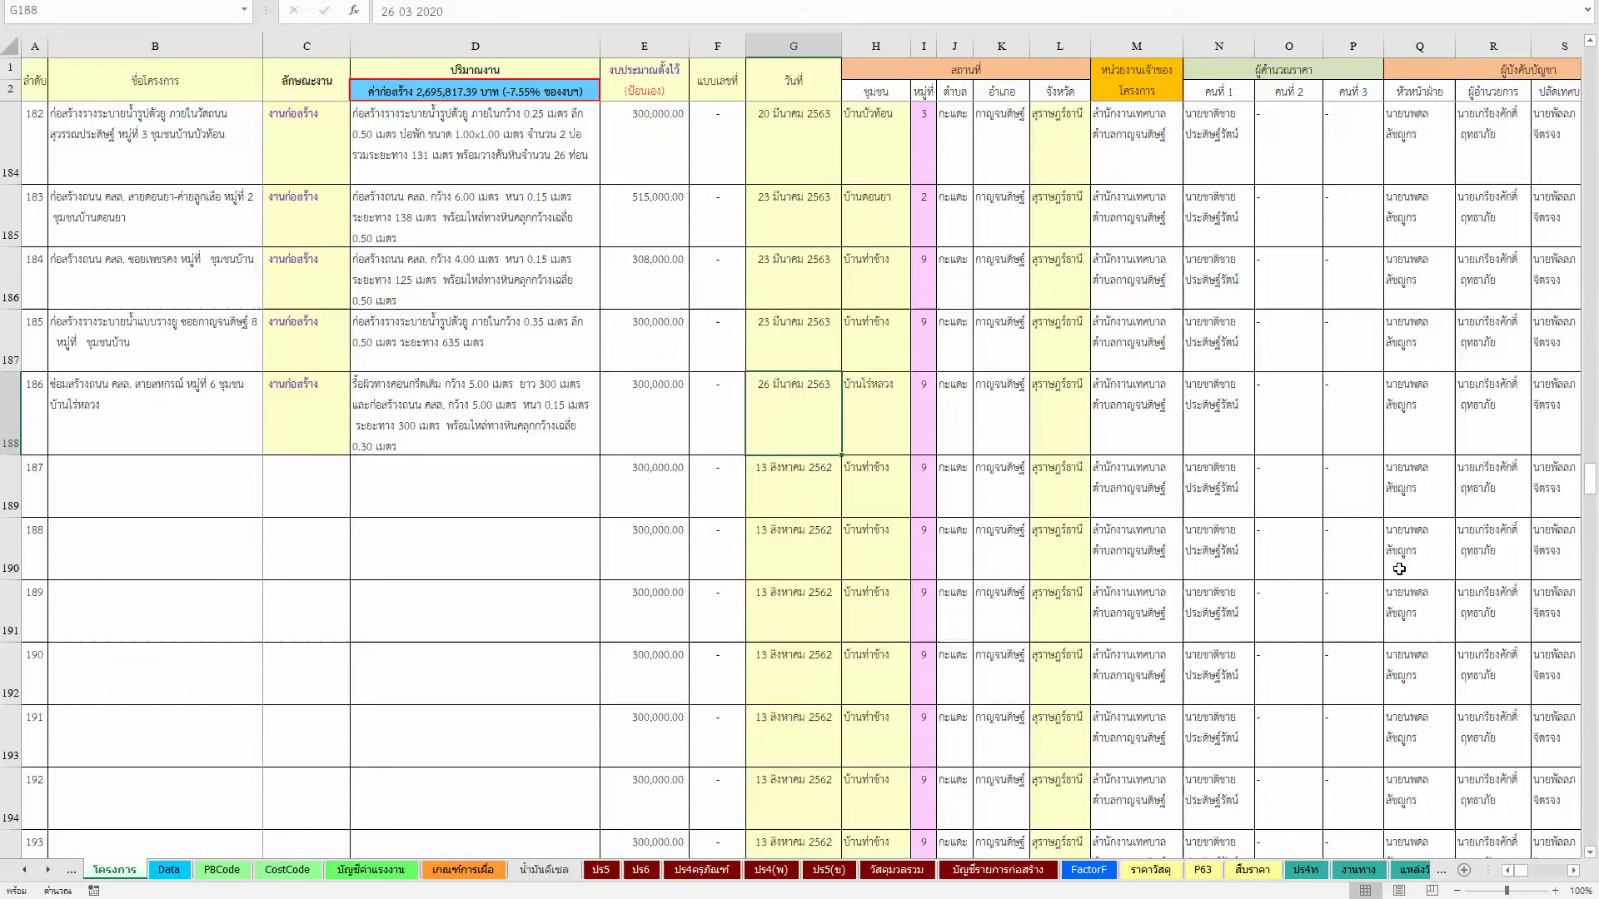
# Step: Review row 188 across to its index and contract columns
pyautogui.press('Right')
pyautogui.press('Right')
pyautogui.press('Right')
pyautogui.press('Right')
pyautogui.press('Right')
pyautogui.press('Right')
pyautogui.press('Right')
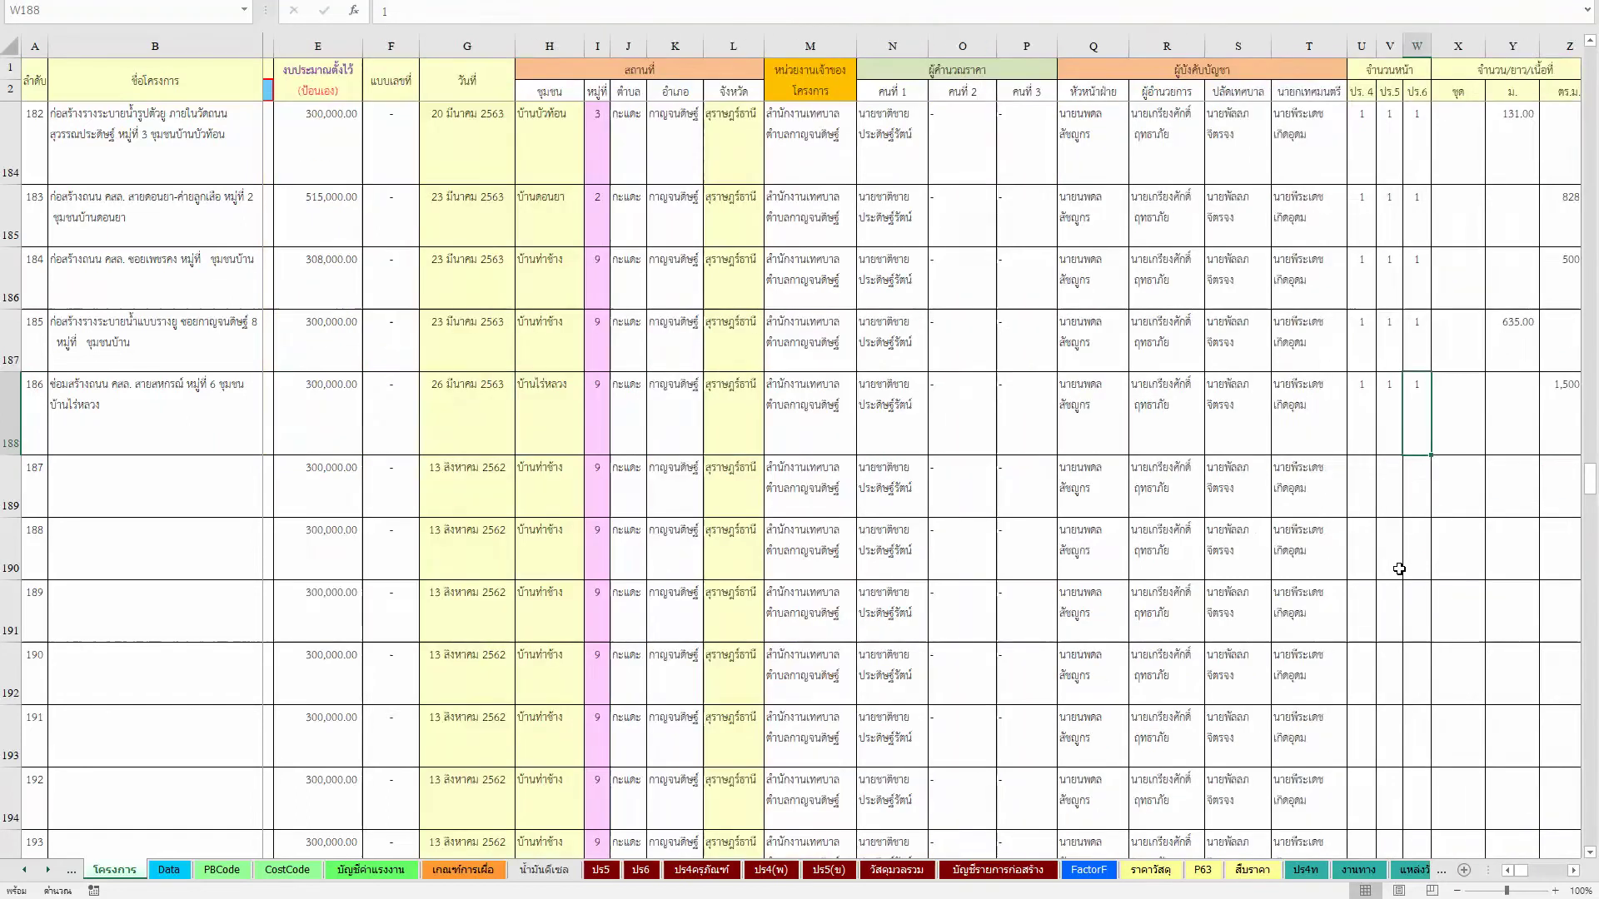
pyautogui.press('Right')
pyautogui.press('Right')
pyautogui.press('Right')
pyautogui.press('Right')
pyautogui.press('Right')
pyautogui.press('Right')
pyautogui.press('Right')
pyautogui.press('Right')
pyautogui.press('Right')
pyautogui.press('Right')
pyautogui.press('Right')
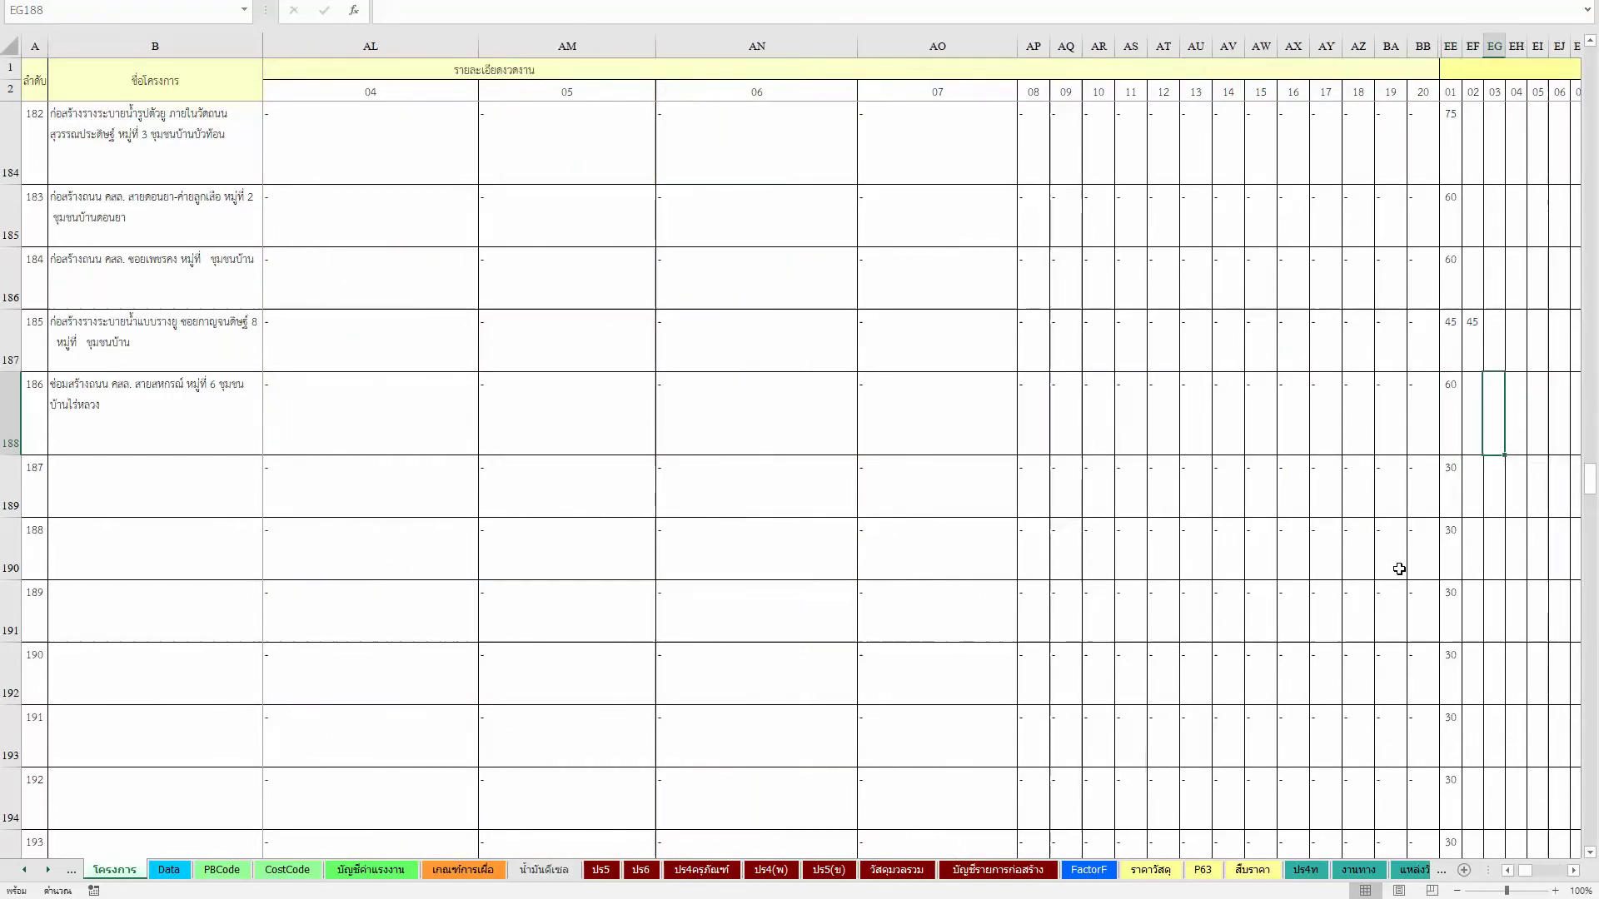
pyautogui.hotkey('ctrl', 'Right')
pyautogui.press('Right')
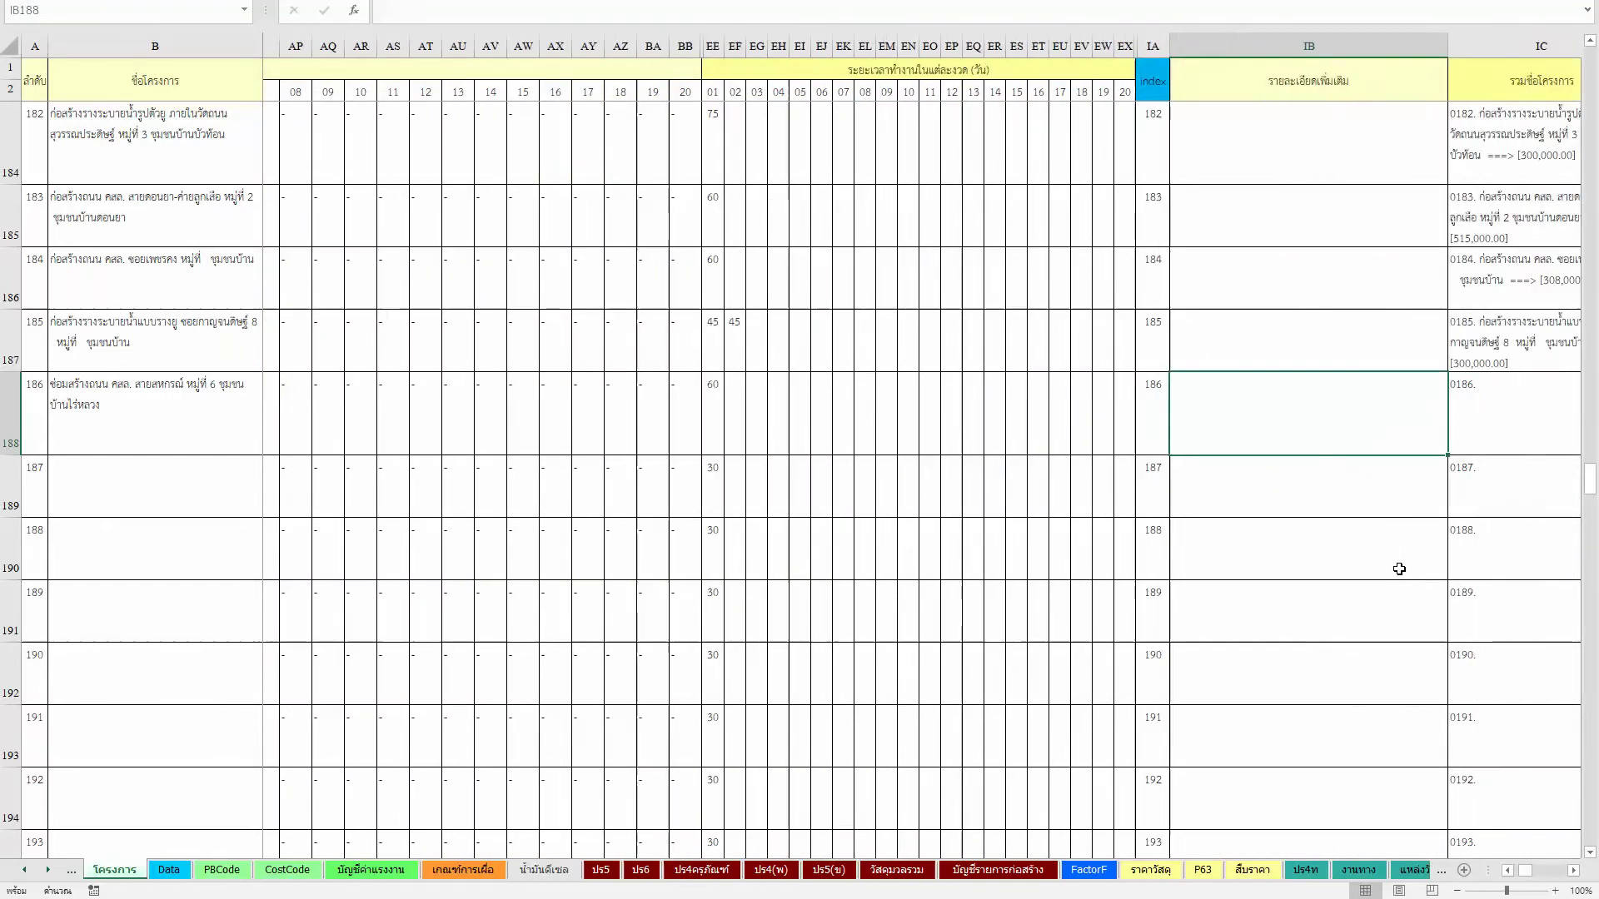
pyautogui.press('Right')
pyautogui.press('Right')
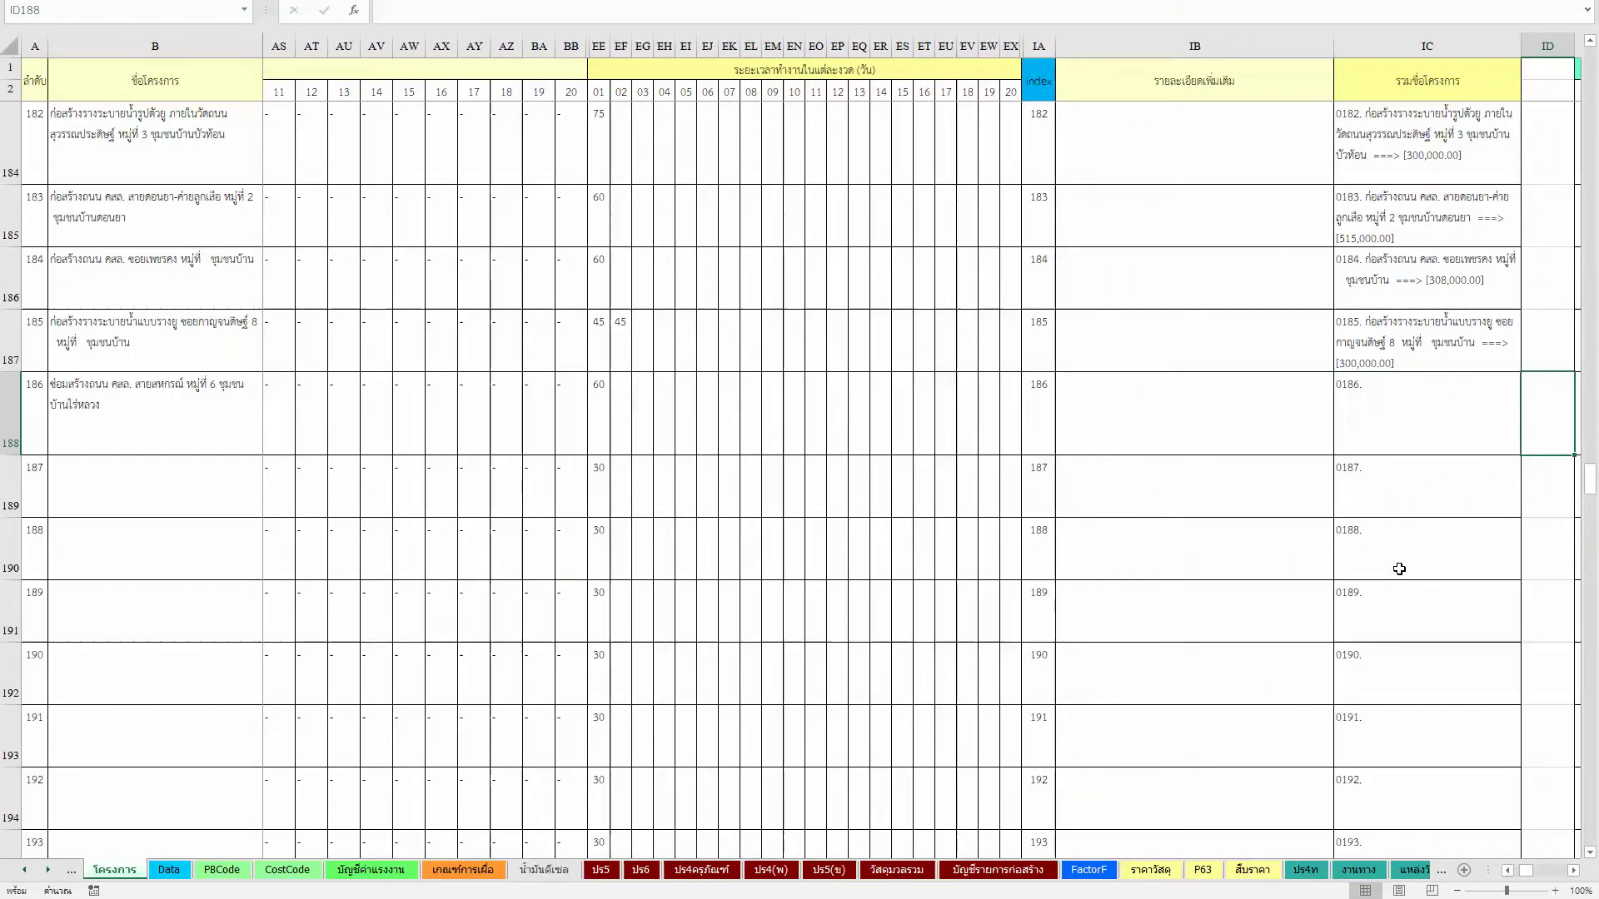
pyautogui.press('Right')
pyautogui.press('Right')
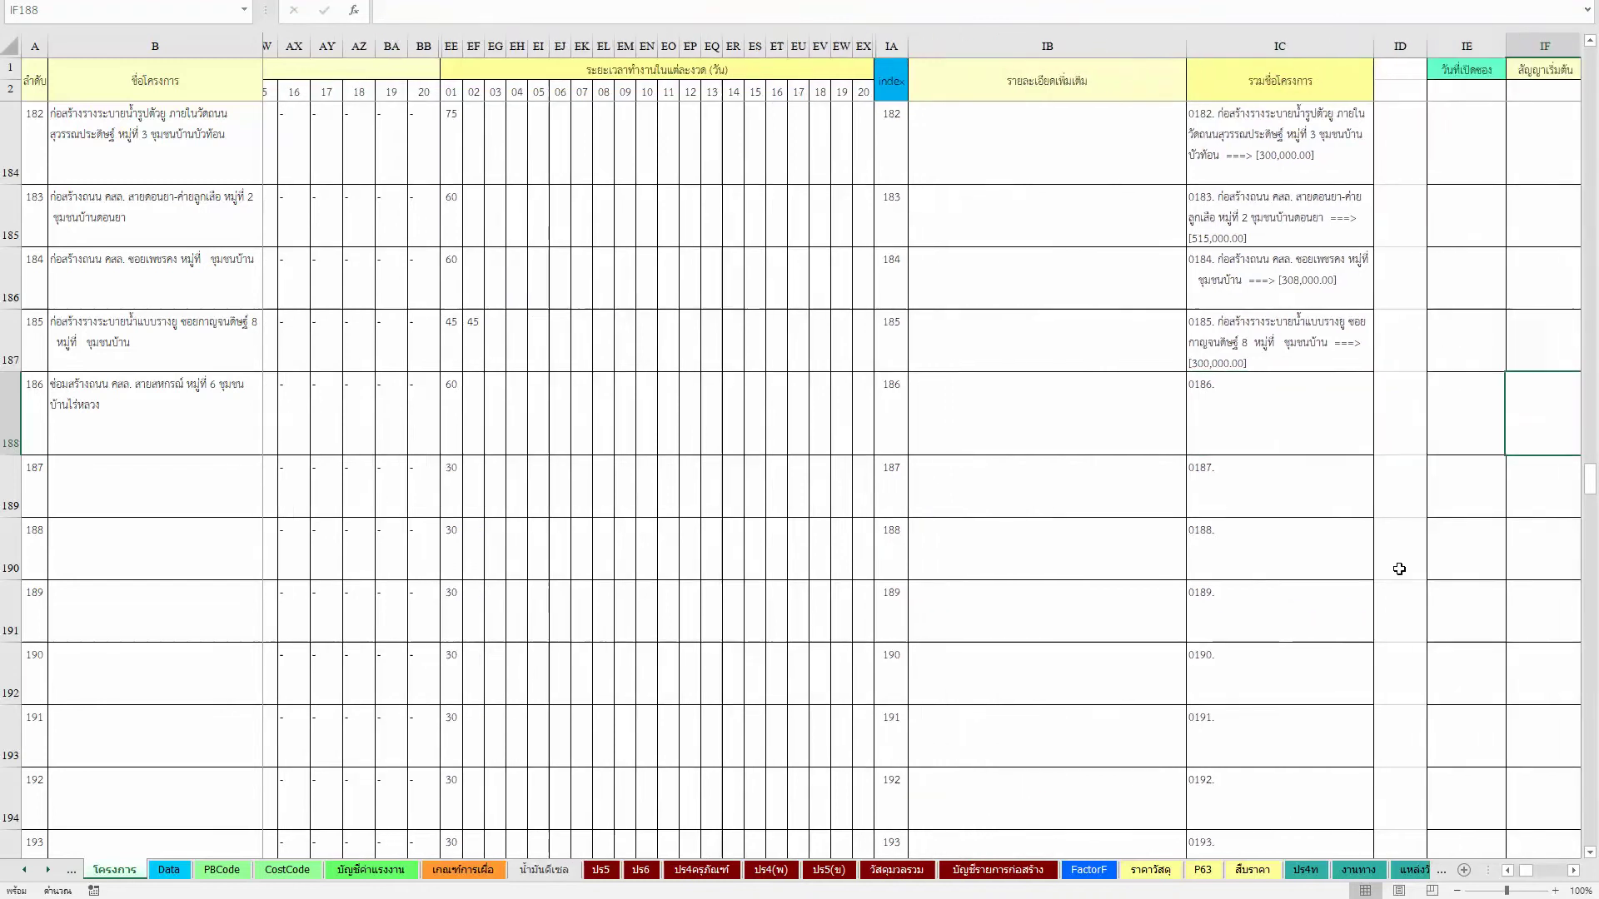
# Step: Recalculate IC188's combined name-and-budget text and move to the Data sheet
pyautogui.press('Left')
pyautogui.press('Left')
pyautogui.press('Left')
pyautogui.press('Left')
pyautogui.press('Right')
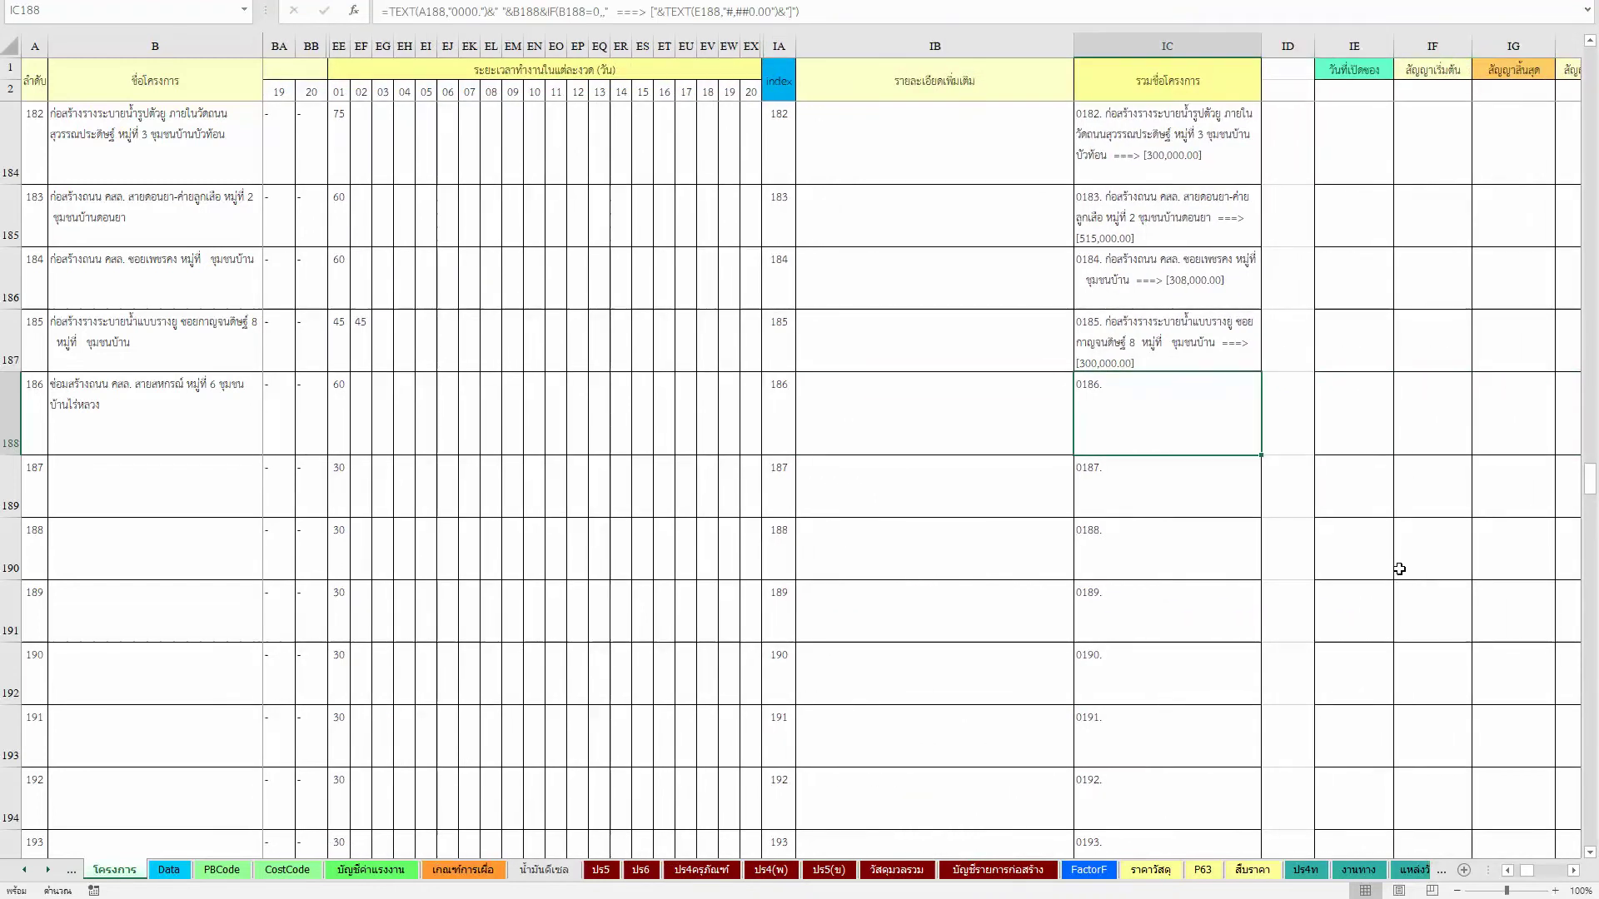
pyautogui.press('Right')
pyautogui.press('Right')
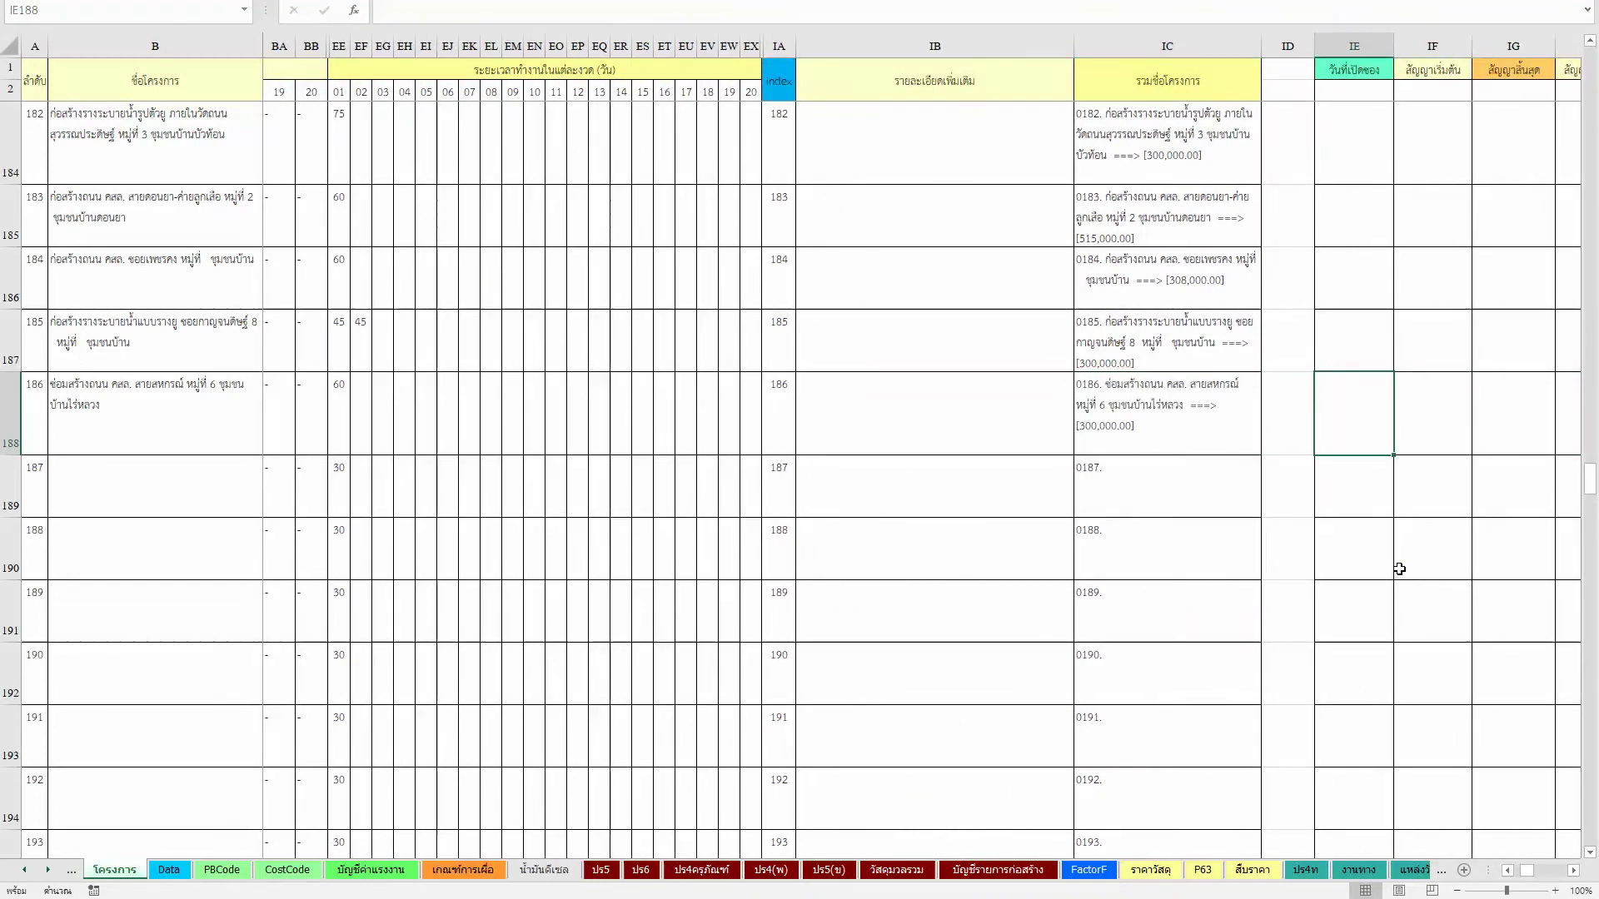
pyautogui.press('Right')
pyautogui.press('Right')
pyautogui.press('Right')
pyautogui.press('Right')
pyautogui.press('Right')
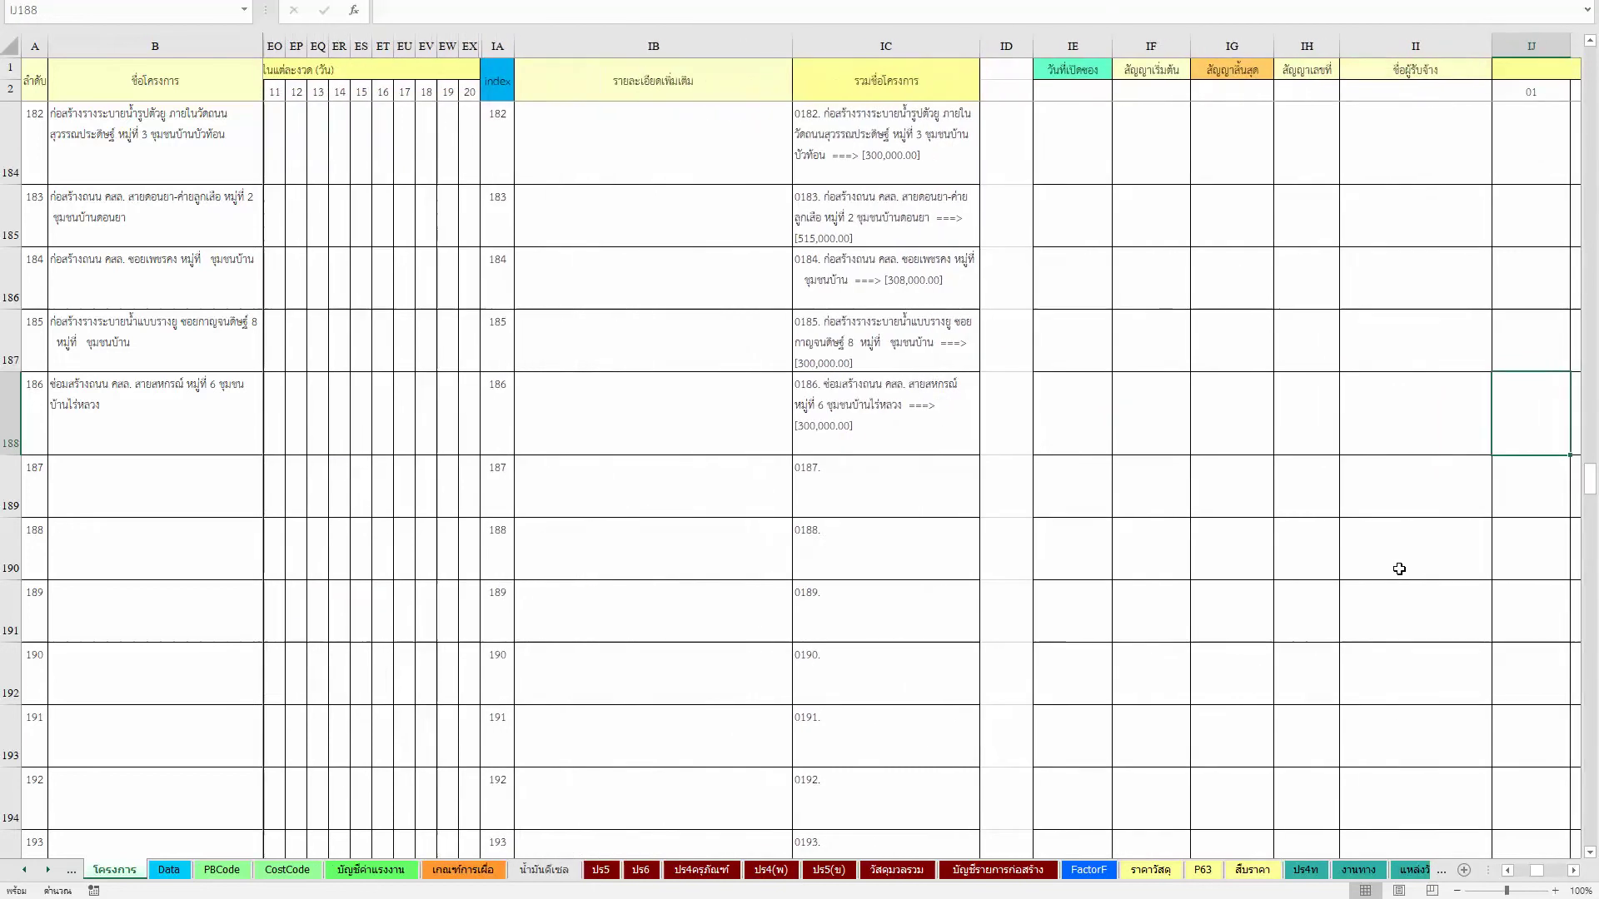
pyautogui.press('Right')
pyautogui.press('Right')
pyautogui.press('Right')
pyautogui.press('Right')
pyautogui.press('Right')
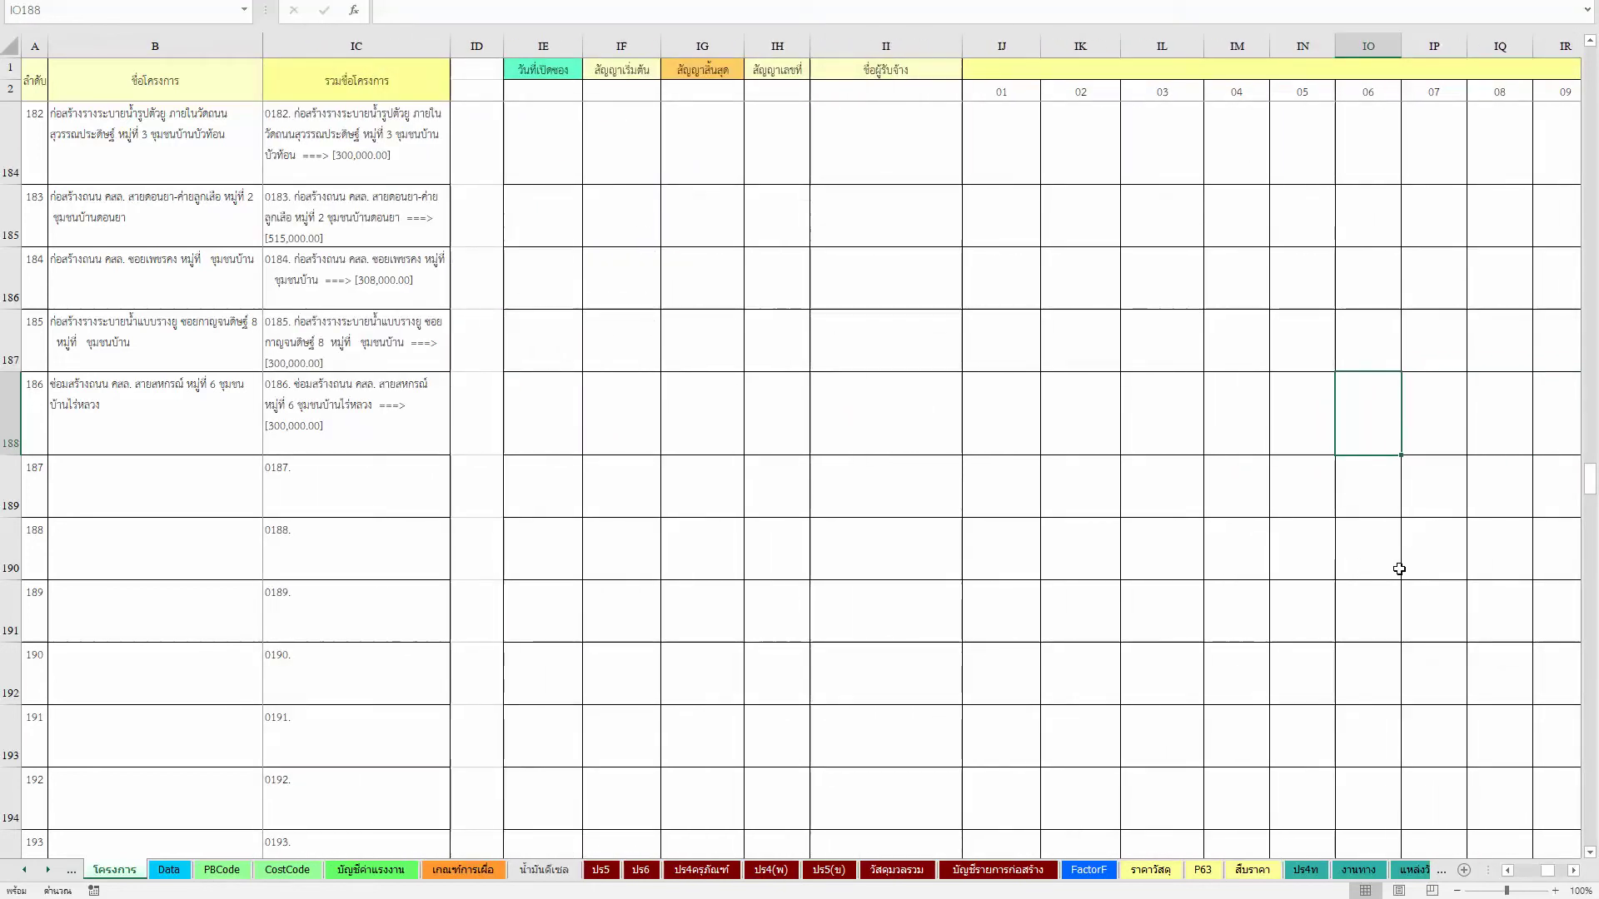
pyautogui.press('Left')
pyautogui.press('Left')
pyautogui.press('Left')
pyautogui.press('Left')
pyautogui.press('Left')
pyautogui.press('Left')
pyautogui.press('Left')
pyautogui.press('Left')
pyautogui.press('Left')
pyautogui.press('Left')
pyautogui.press('Left')
pyautogui.press('Left')
pyautogui.press('Left')
pyautogui.press('Left')
pyautogui.press('Left')
pyautogui.press('Left')
pyautogui.press('Left')
pyautogui.press('Left')
pyautogui.press('Left')
pyautogui.press('Left')
pyautogui.press('Left')
pyautogui.press('Left')
pyautogui.press('Left')
pyautogui.press('Left')
pyautogui.press('Left')
pyautogui.press('Left')
pyautogui.press('Left')
pyautogui.press('Left')
pyautogui.hotkey('ctrl', 'pagedown')
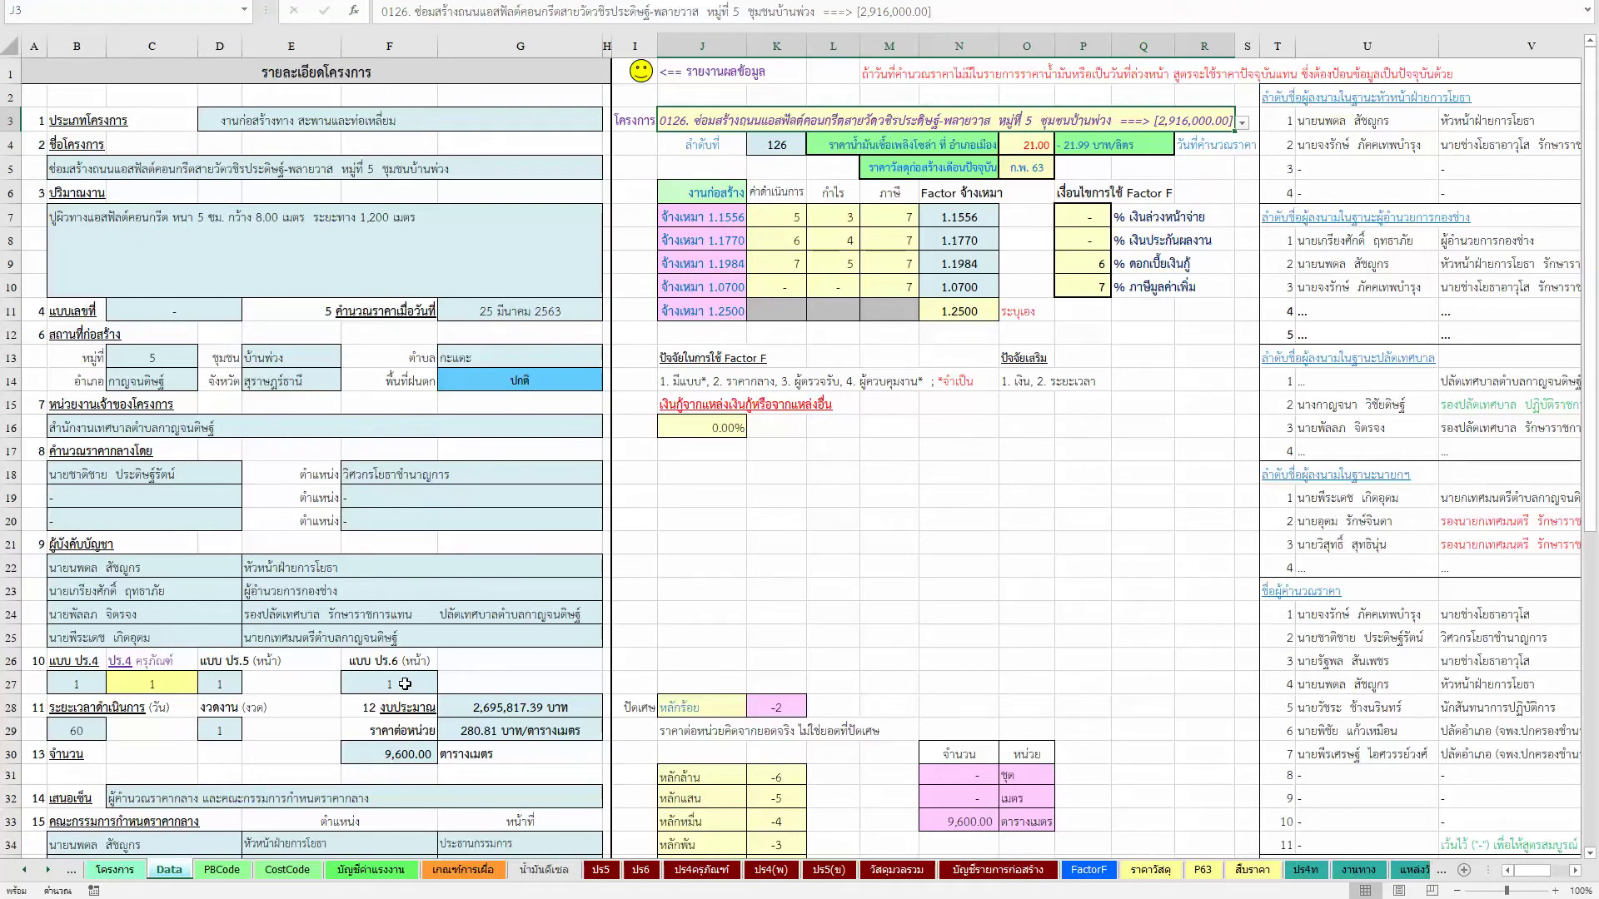
# Step: Copy BOQ lines 7.1.02.03 through 7.5.03.05 from the notes and open the PBCode sheet
pyautogui.hotkey('ctrl', 'pageup')
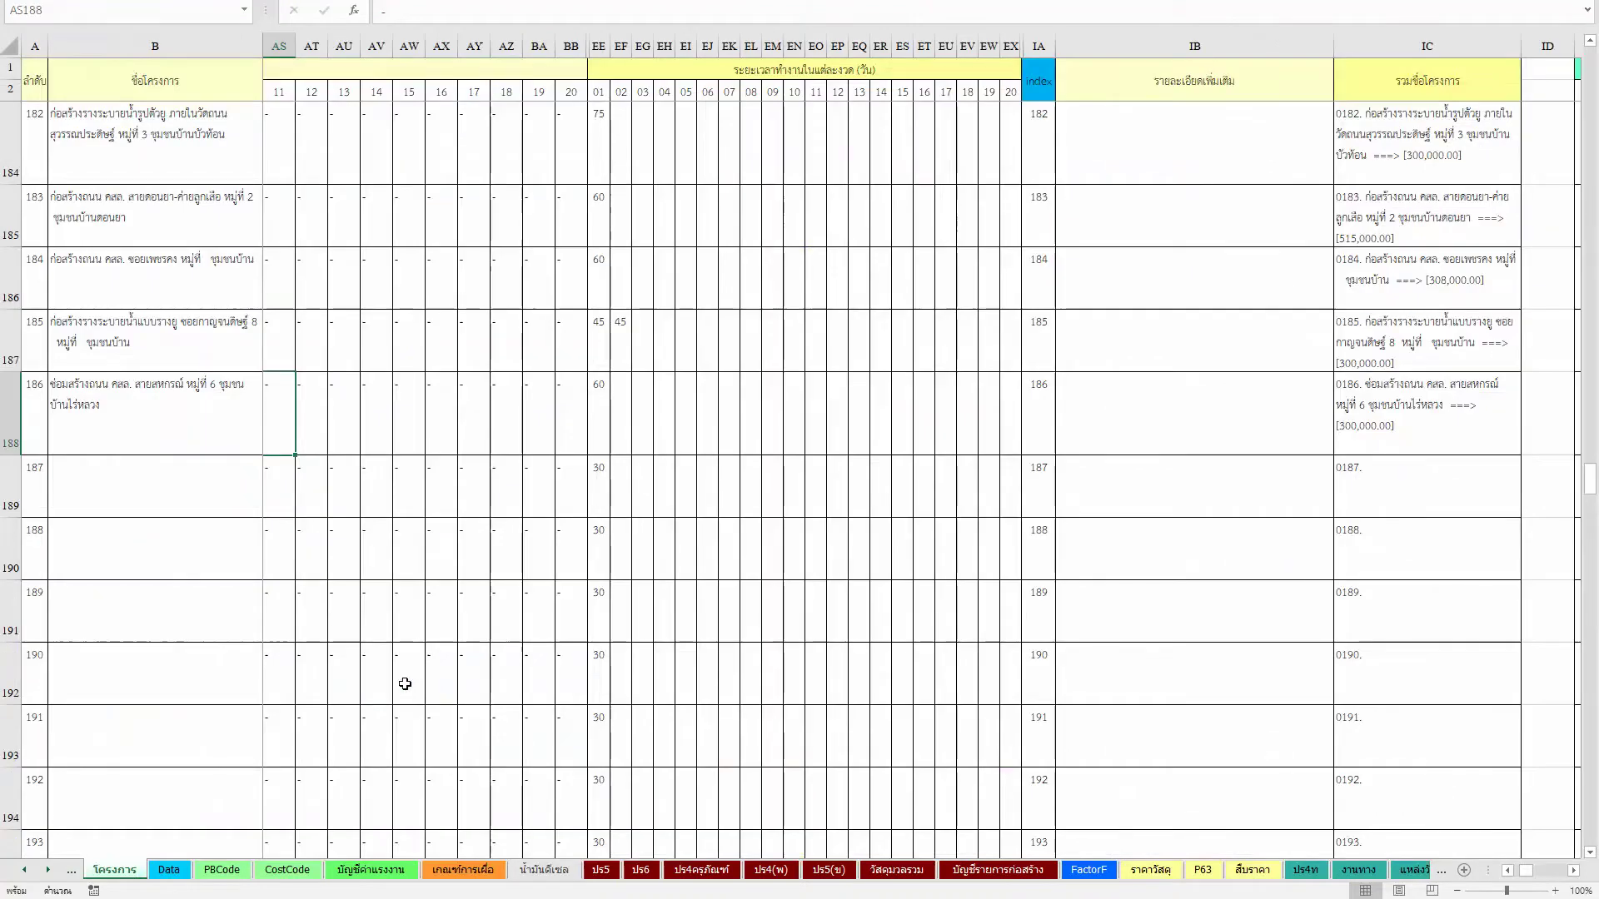
pyautogui.press('Right')
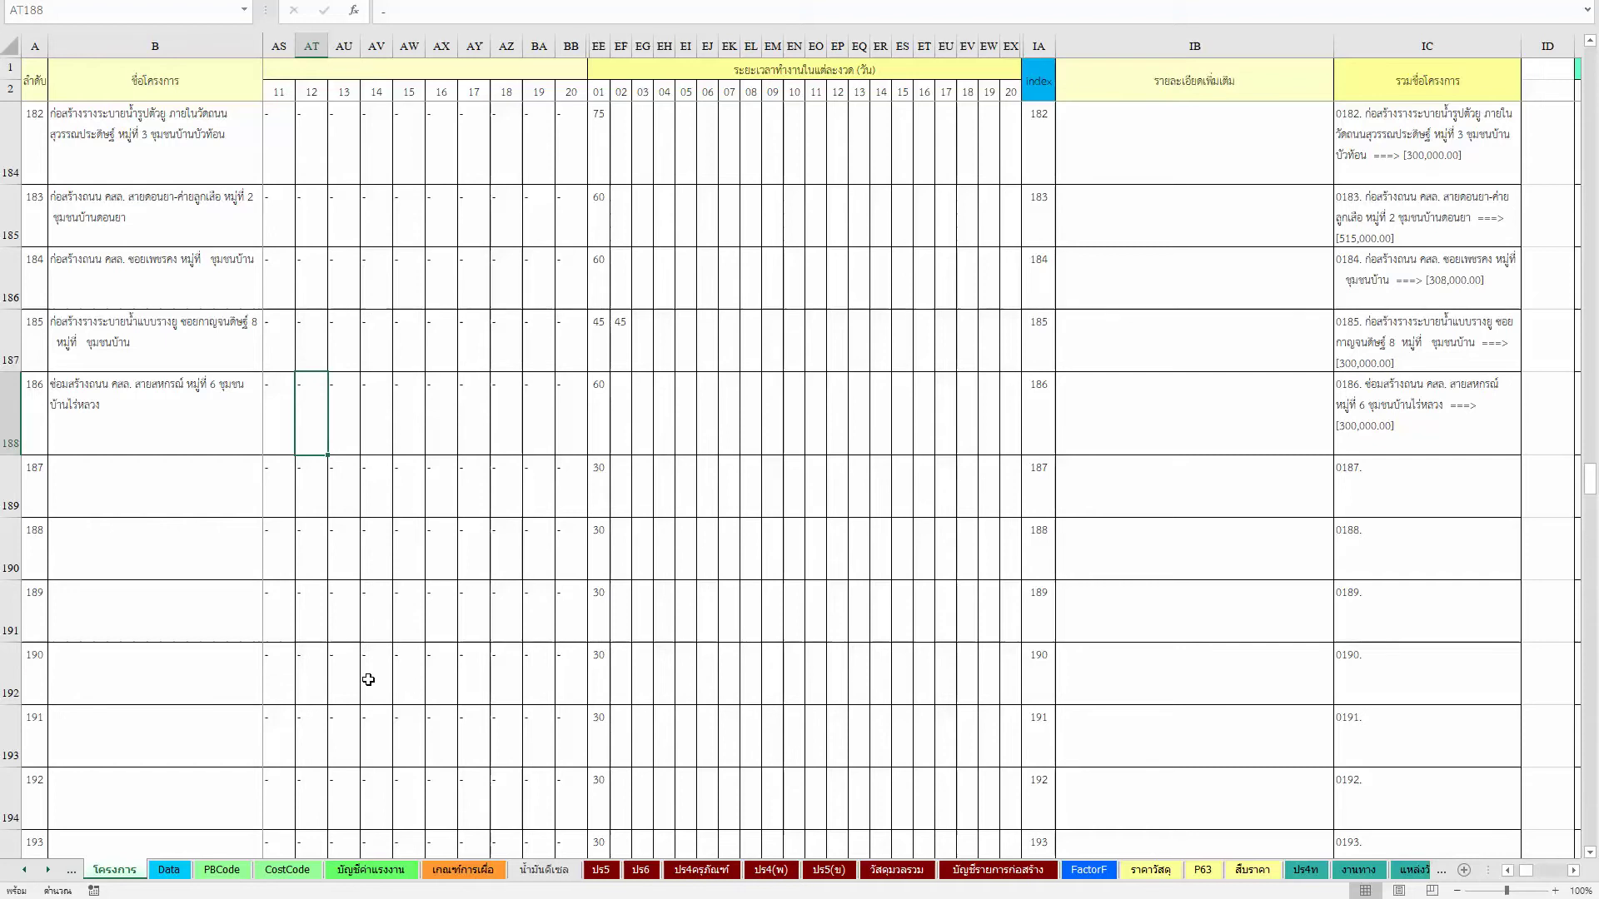
pyautogui.click(174, 877)
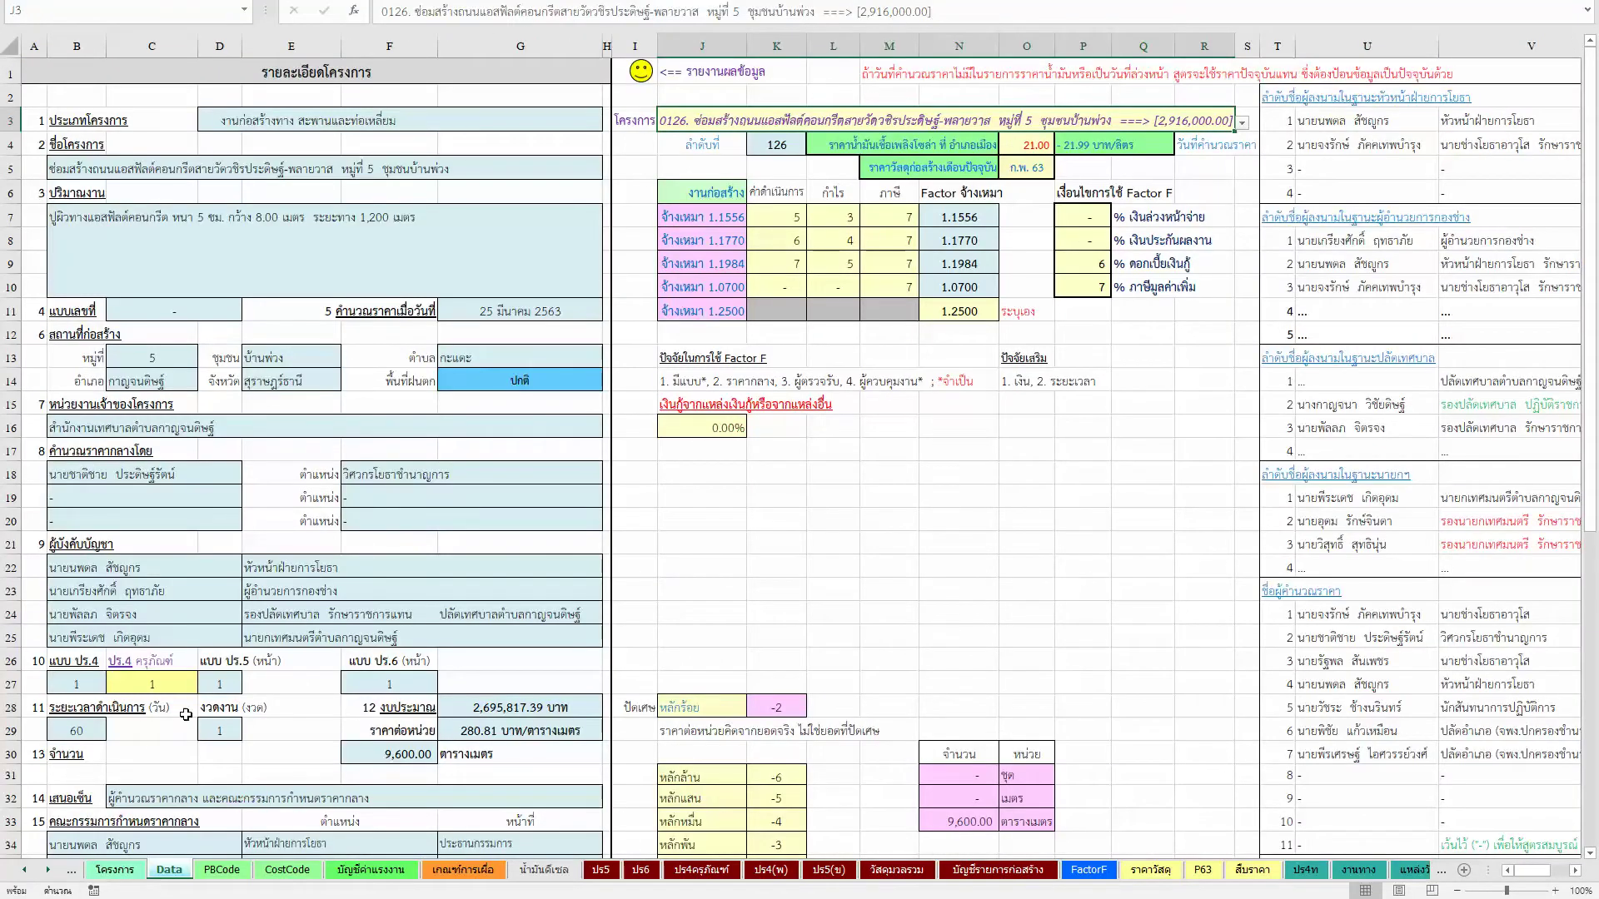
pyautogui.click(121, 869)
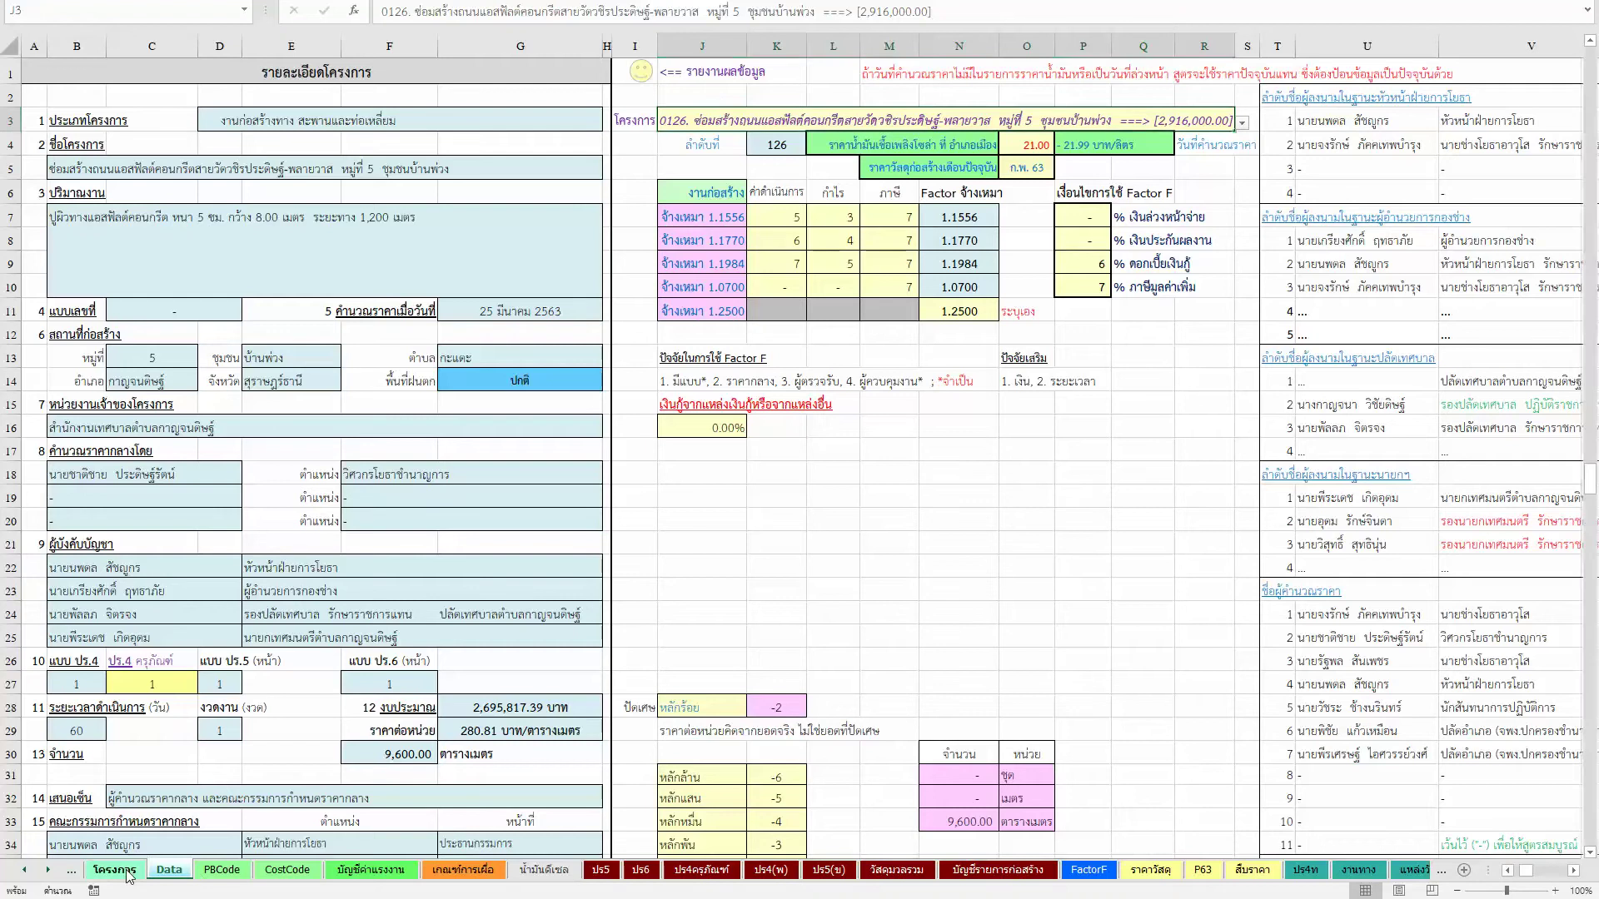
pyautogui.click(204, 424)
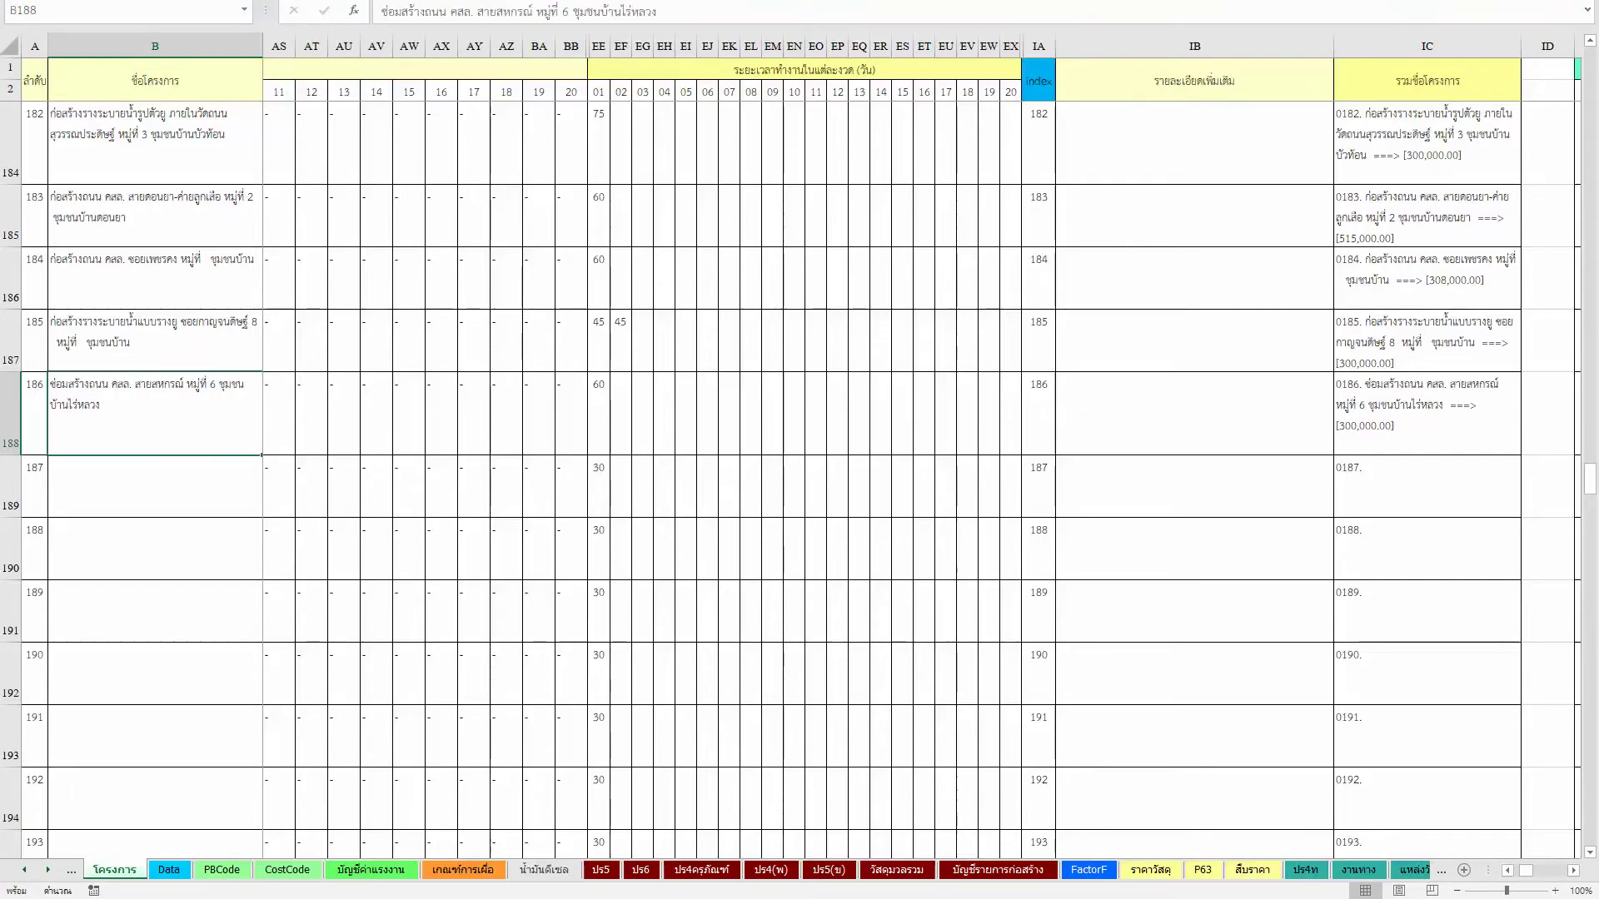
pyautogui.hotkey('alt', 'Tab')
pyautogui.moveTo(838, 482)
pyautogui.mouseDown()
pyautogui.moveTo(433, 284)
pyautogui.moveTo(432, 148)
pyautogui.mouseUp()
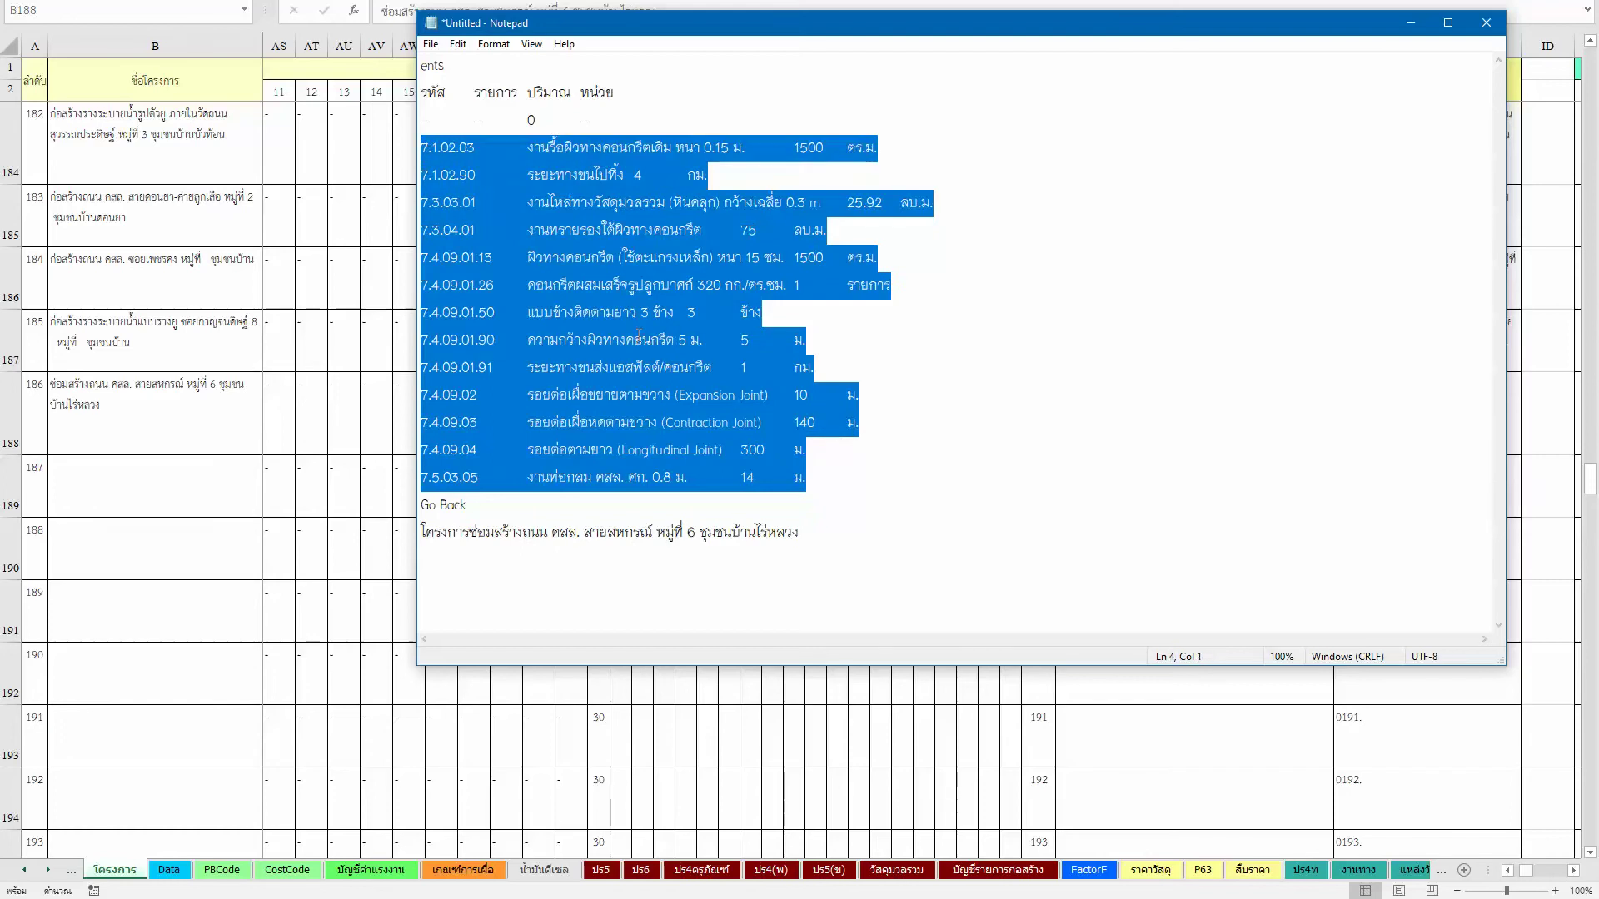
pyautogui.click(218, 871)
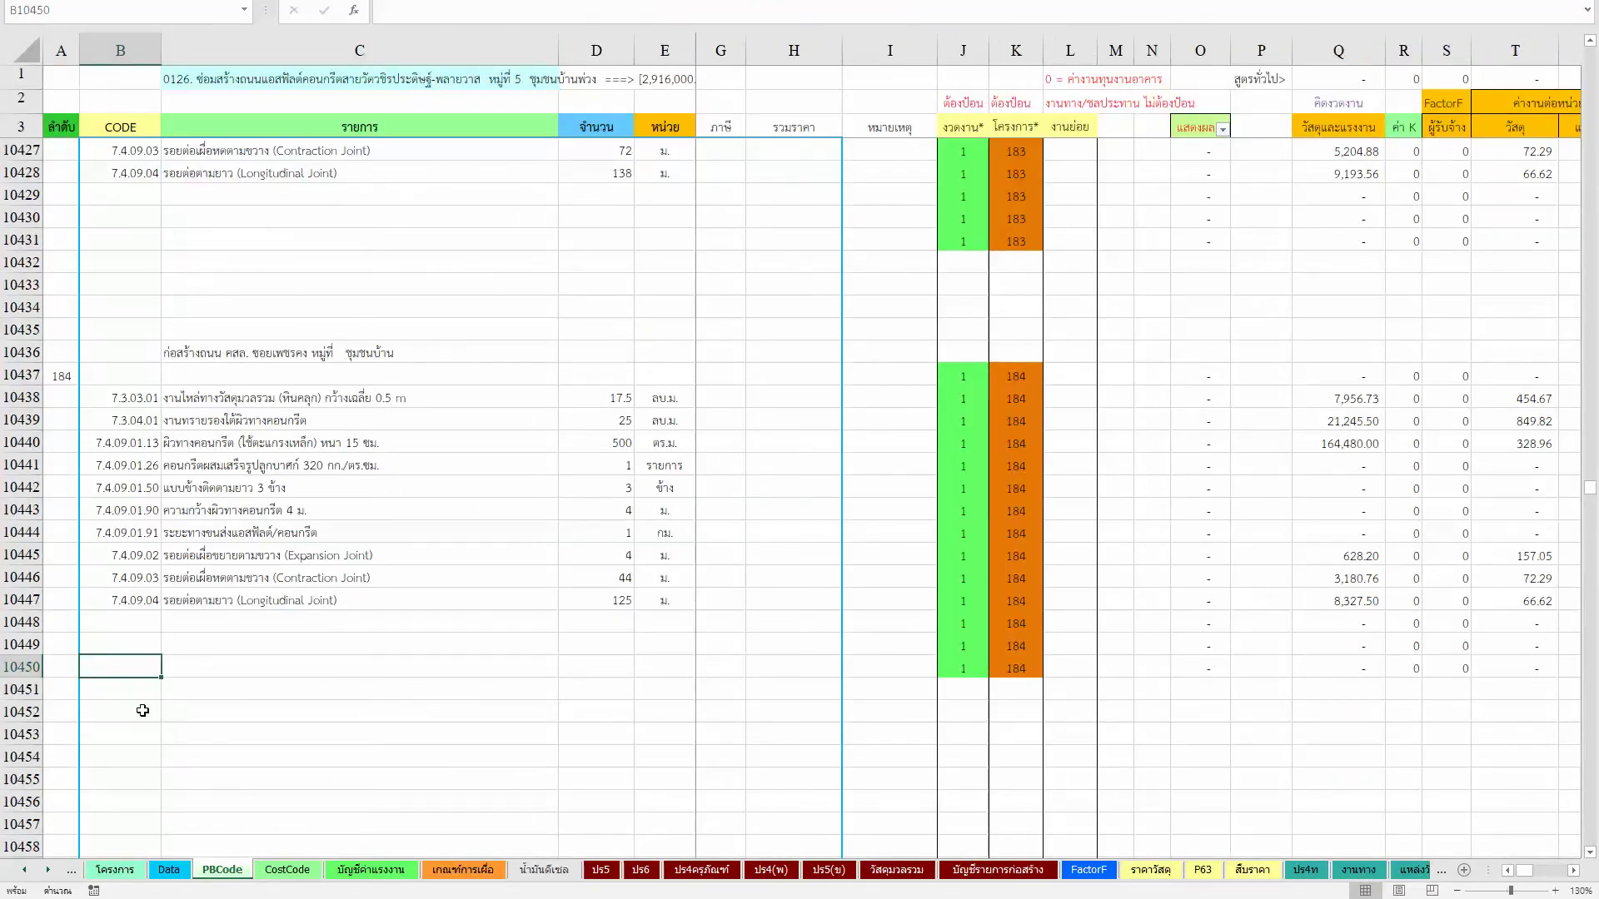
# Step: Paste the BOQ items starting at B10455 and enter project number 185 in A10454
pyautogui.scroll(-2, 169, 760)
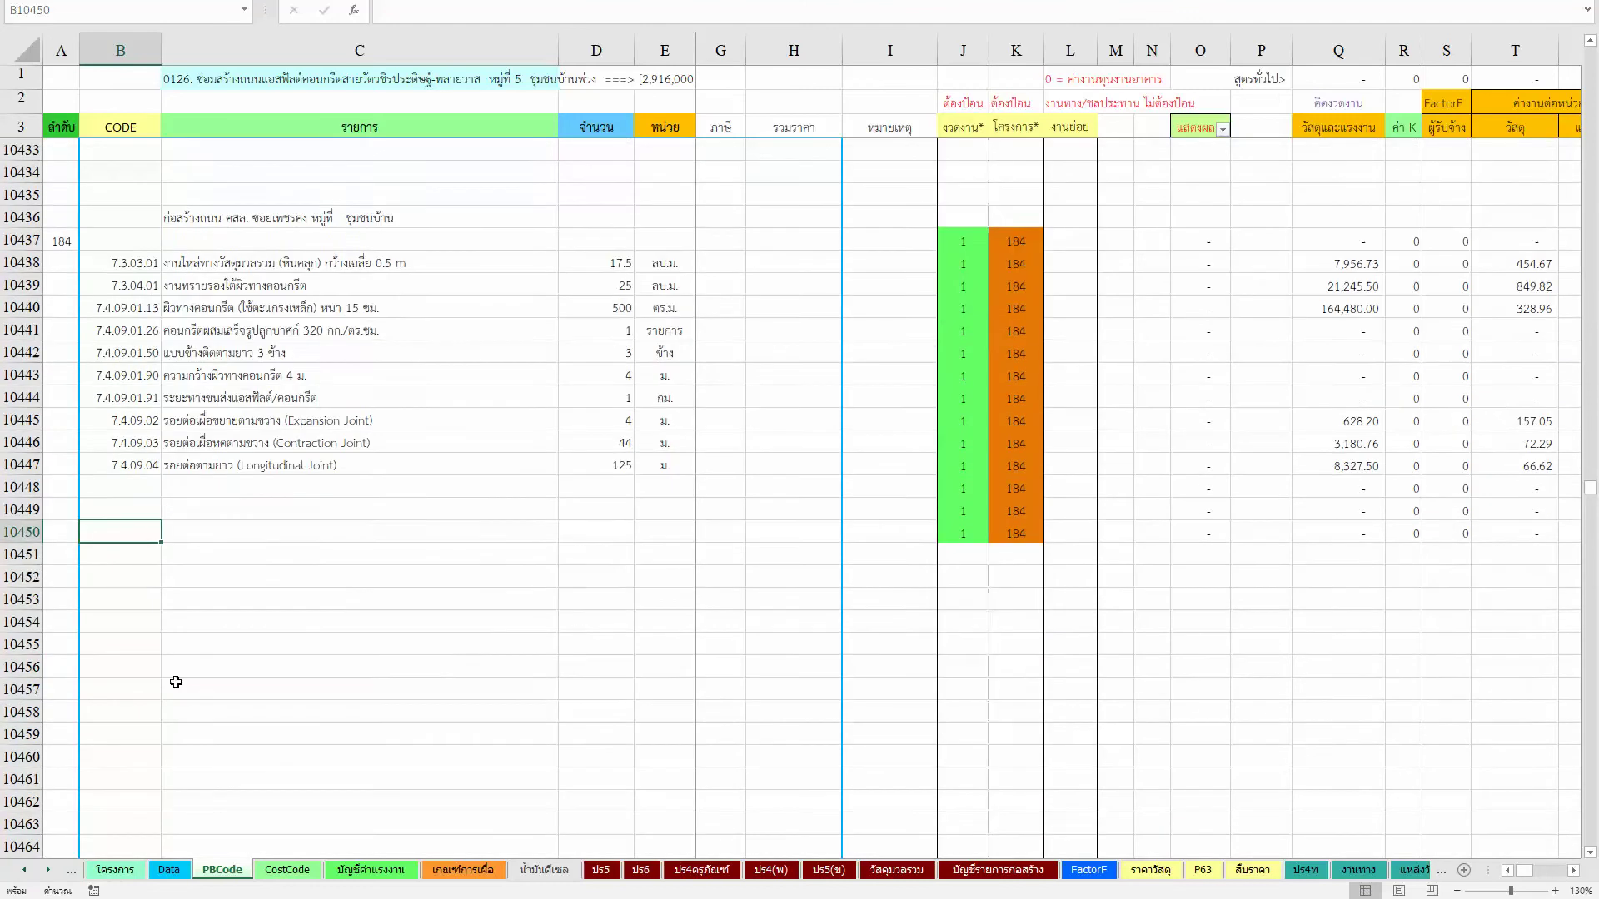
pyautogui.rightClick(113, 647)
pyautogui.click(158, 343)
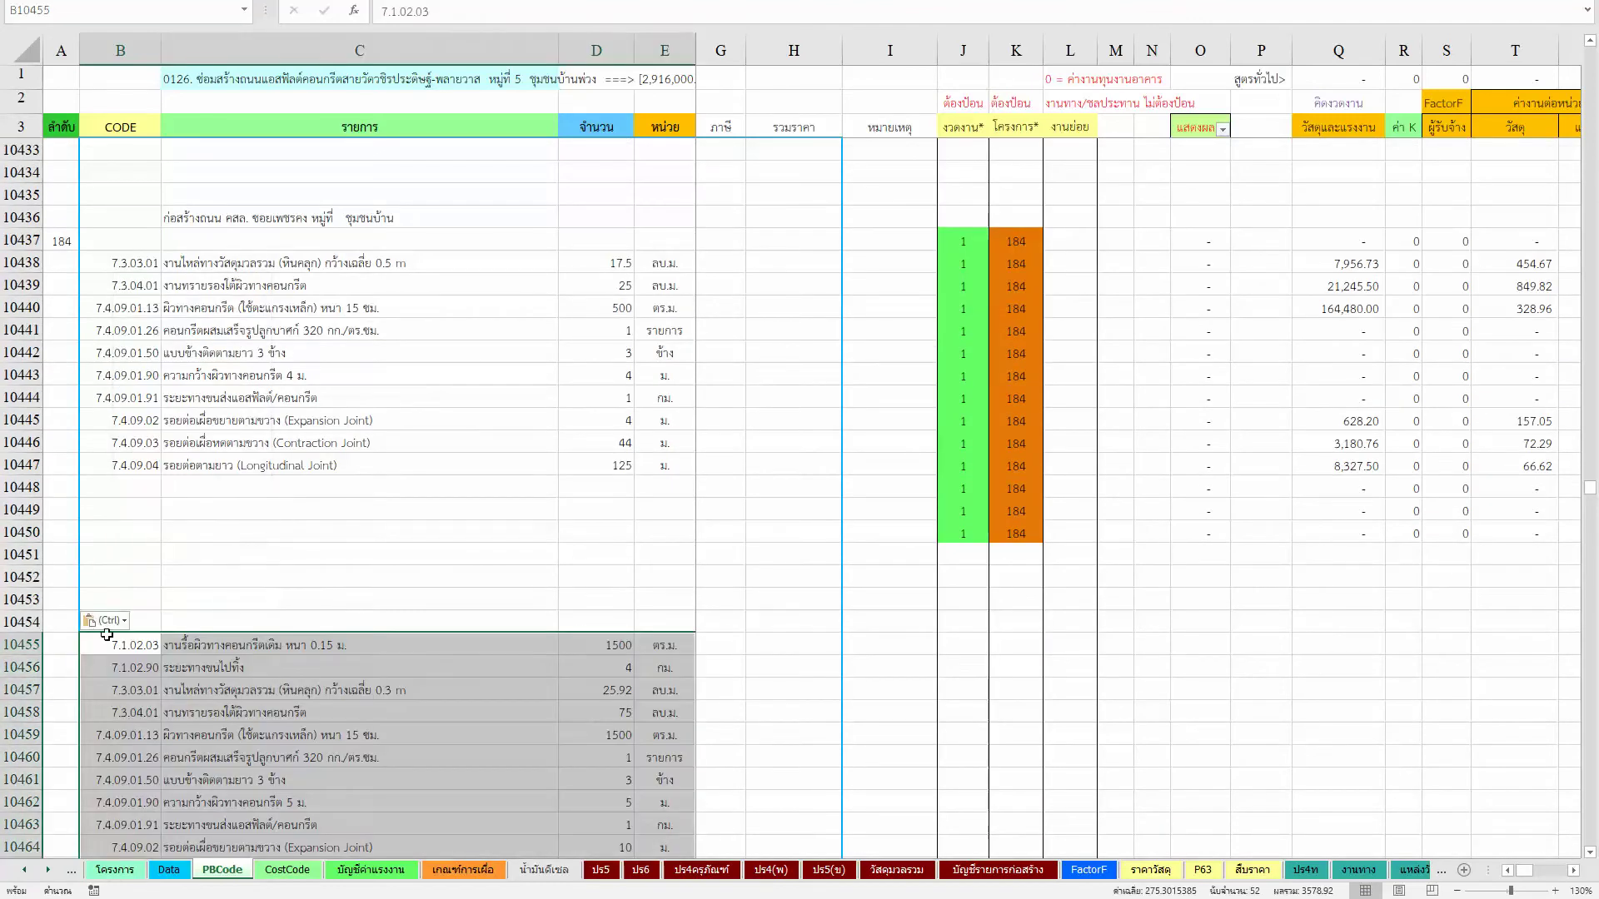
pyautogui.click(64, 617)
pyautogui.write('185')
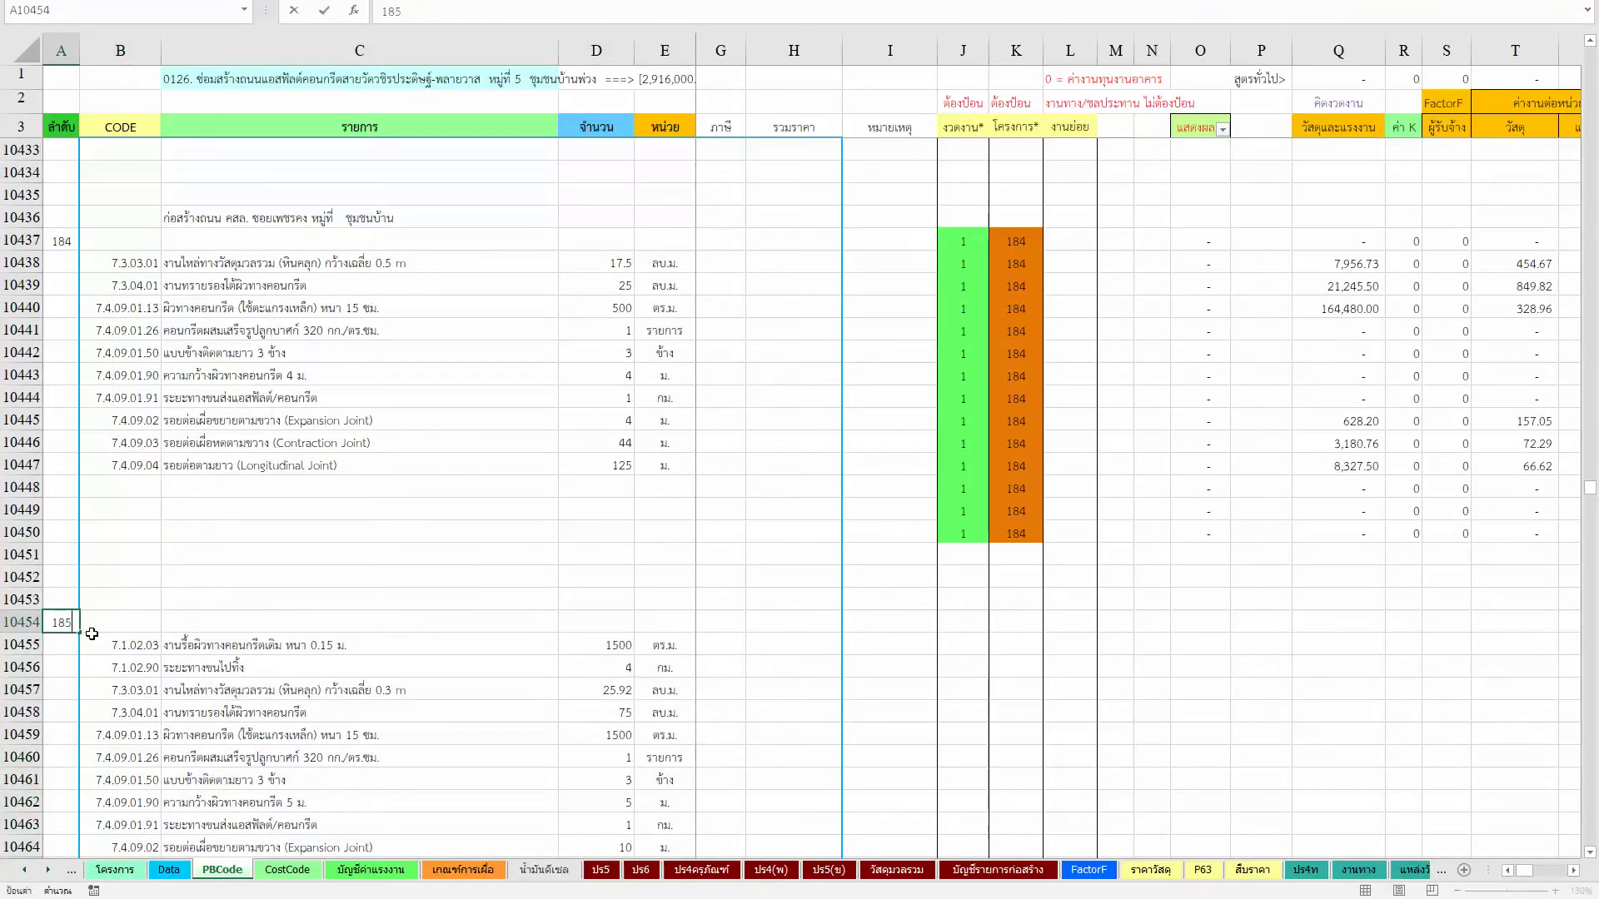
pyautogui.press('Tab')
pyautogui.press('Tab')
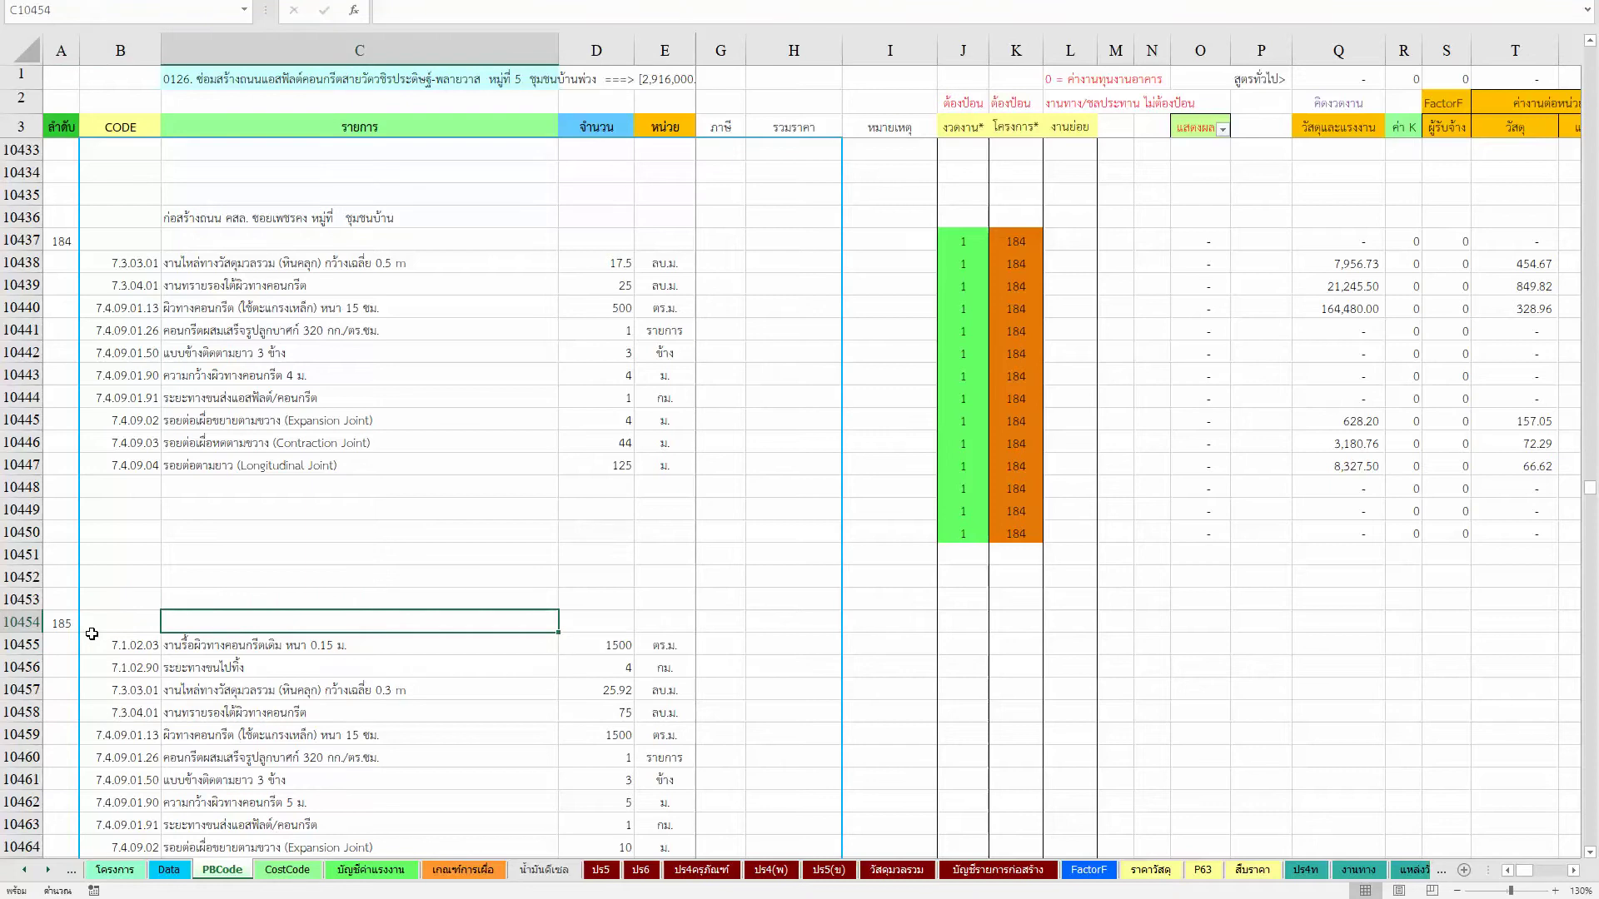
# Step: Copy the new project's name from the project list and paste it as values into C10454
pyautogui.hotkey('ctrl', 'pageup')
pyautogui.hotkey('ctrl', 'pageup')
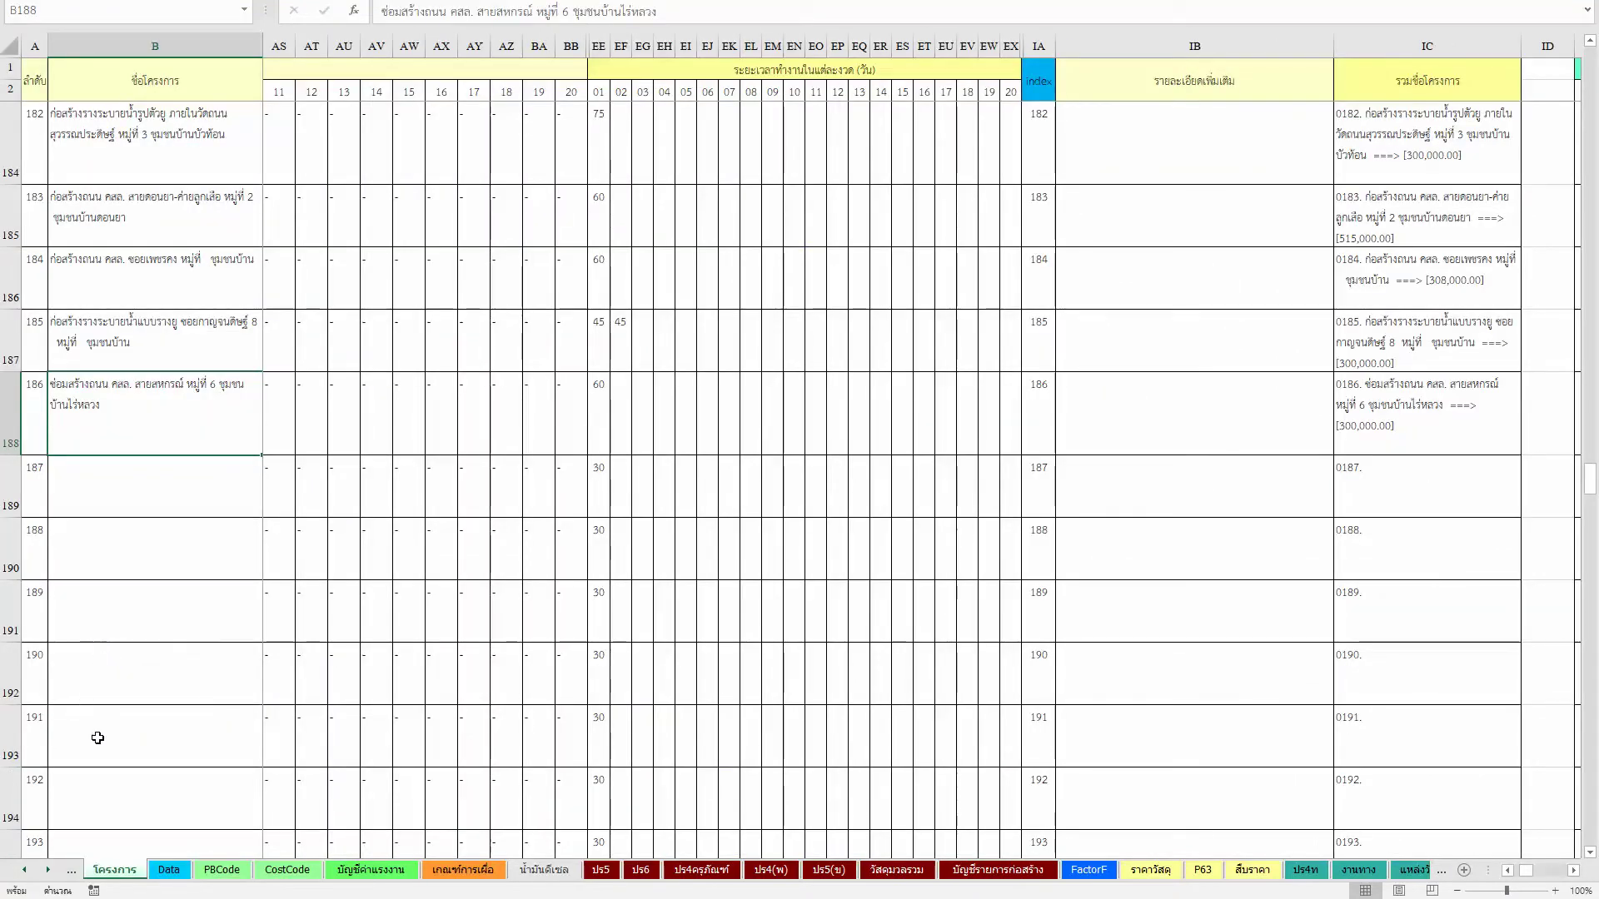
pyautogui.hotkey('ctrl', 'c')
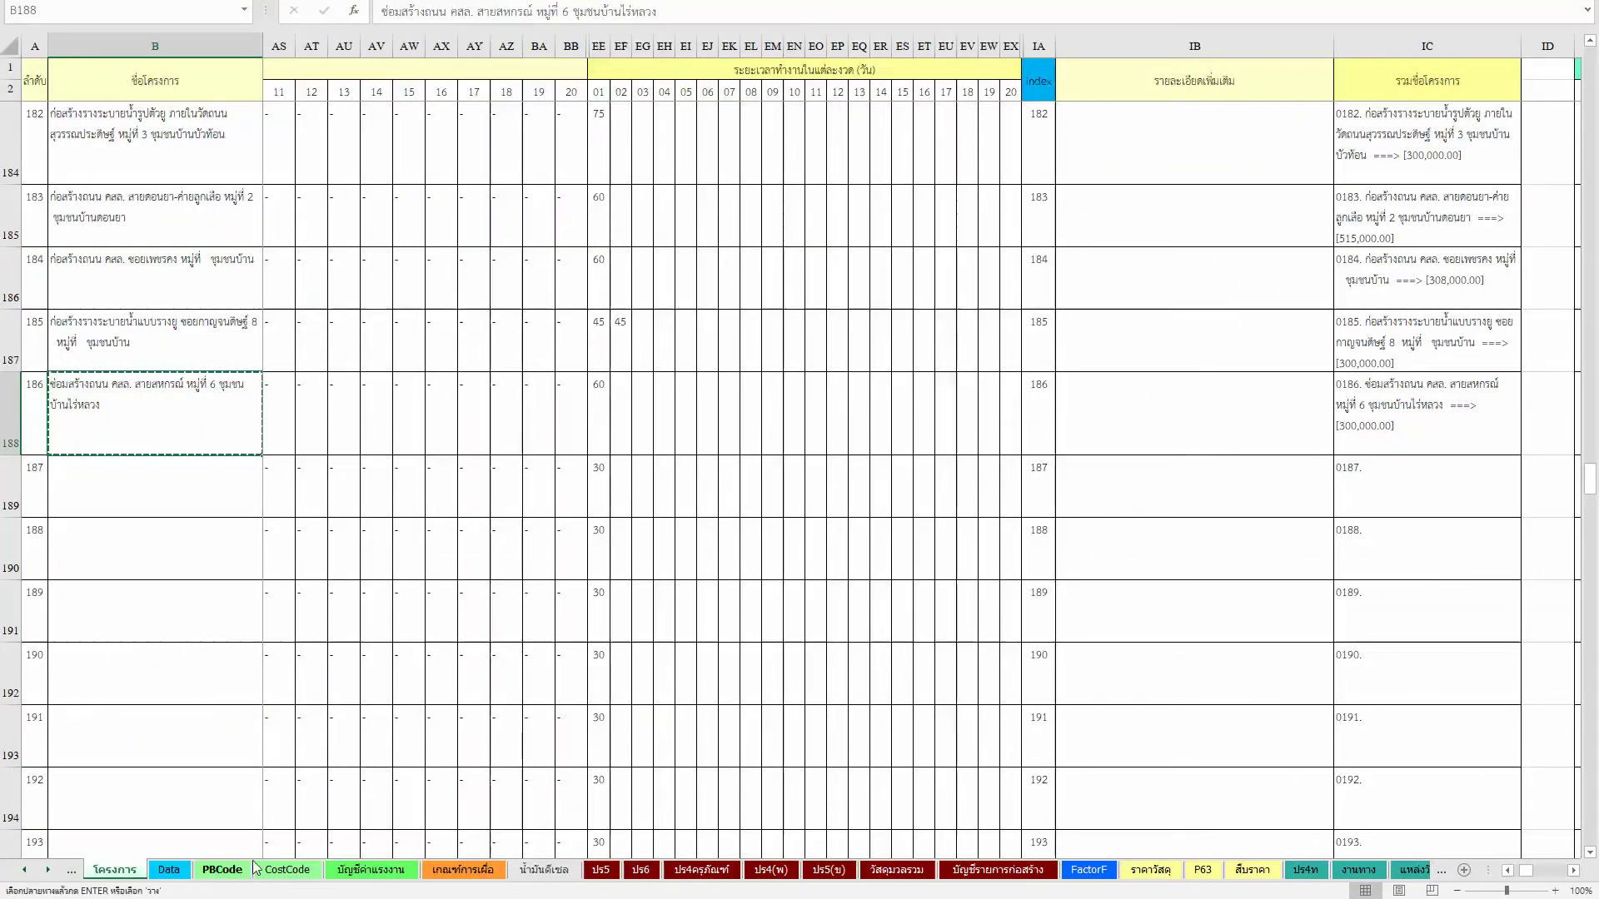
pyautogui.click(271, 871)
pyautogui.click(221, 871)
pyautogui.rightClick(222, 622)
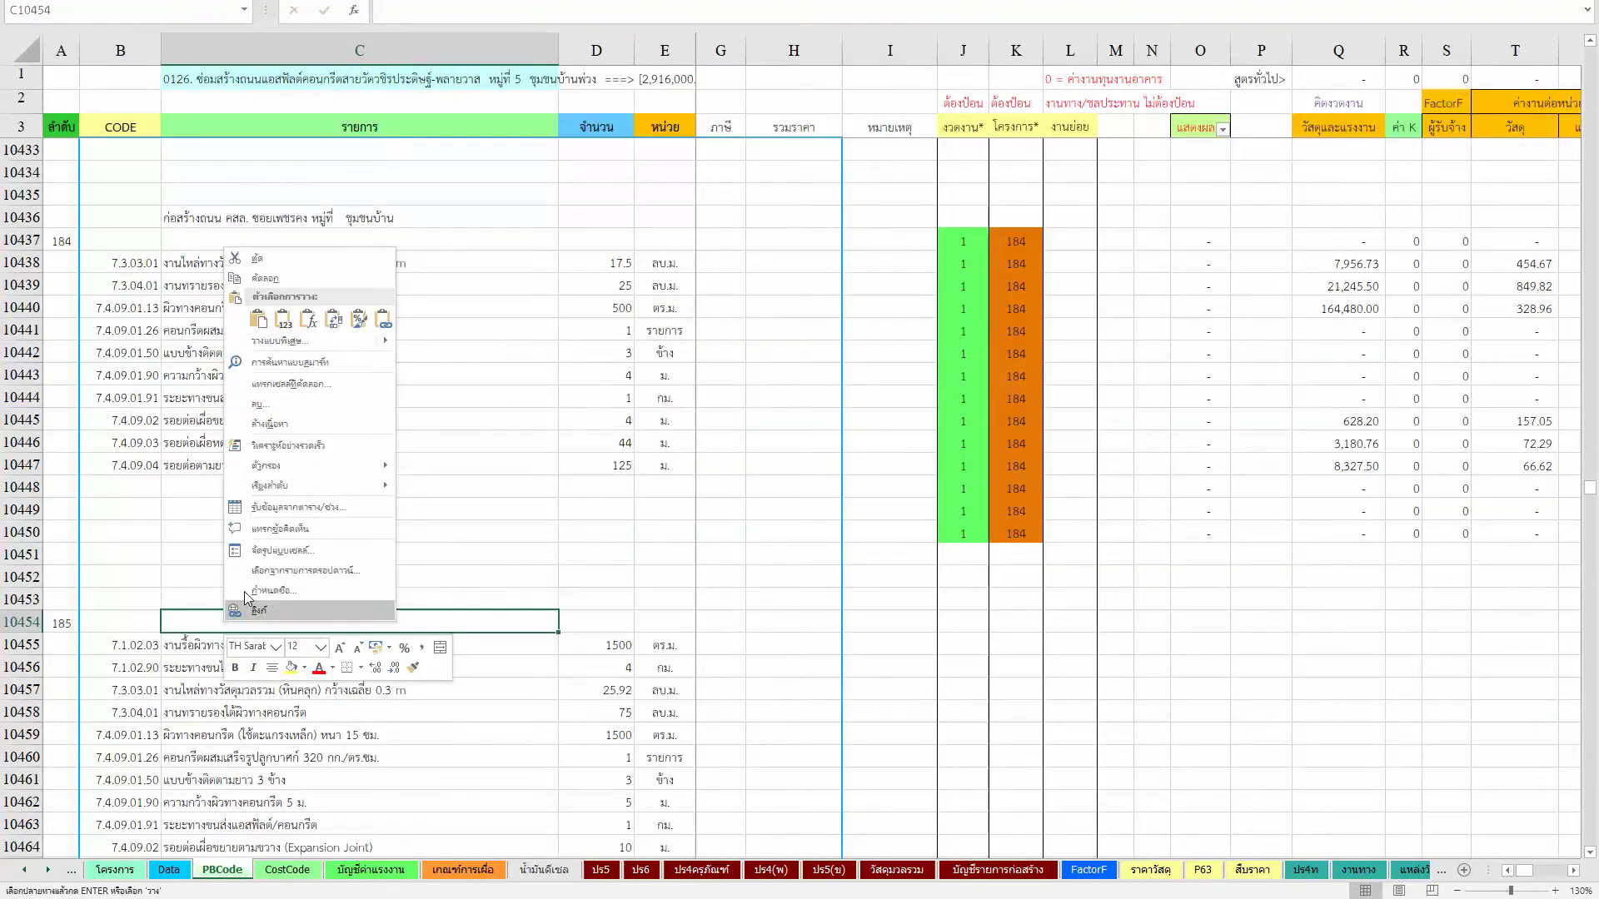
pyautogui.click(284, 327)
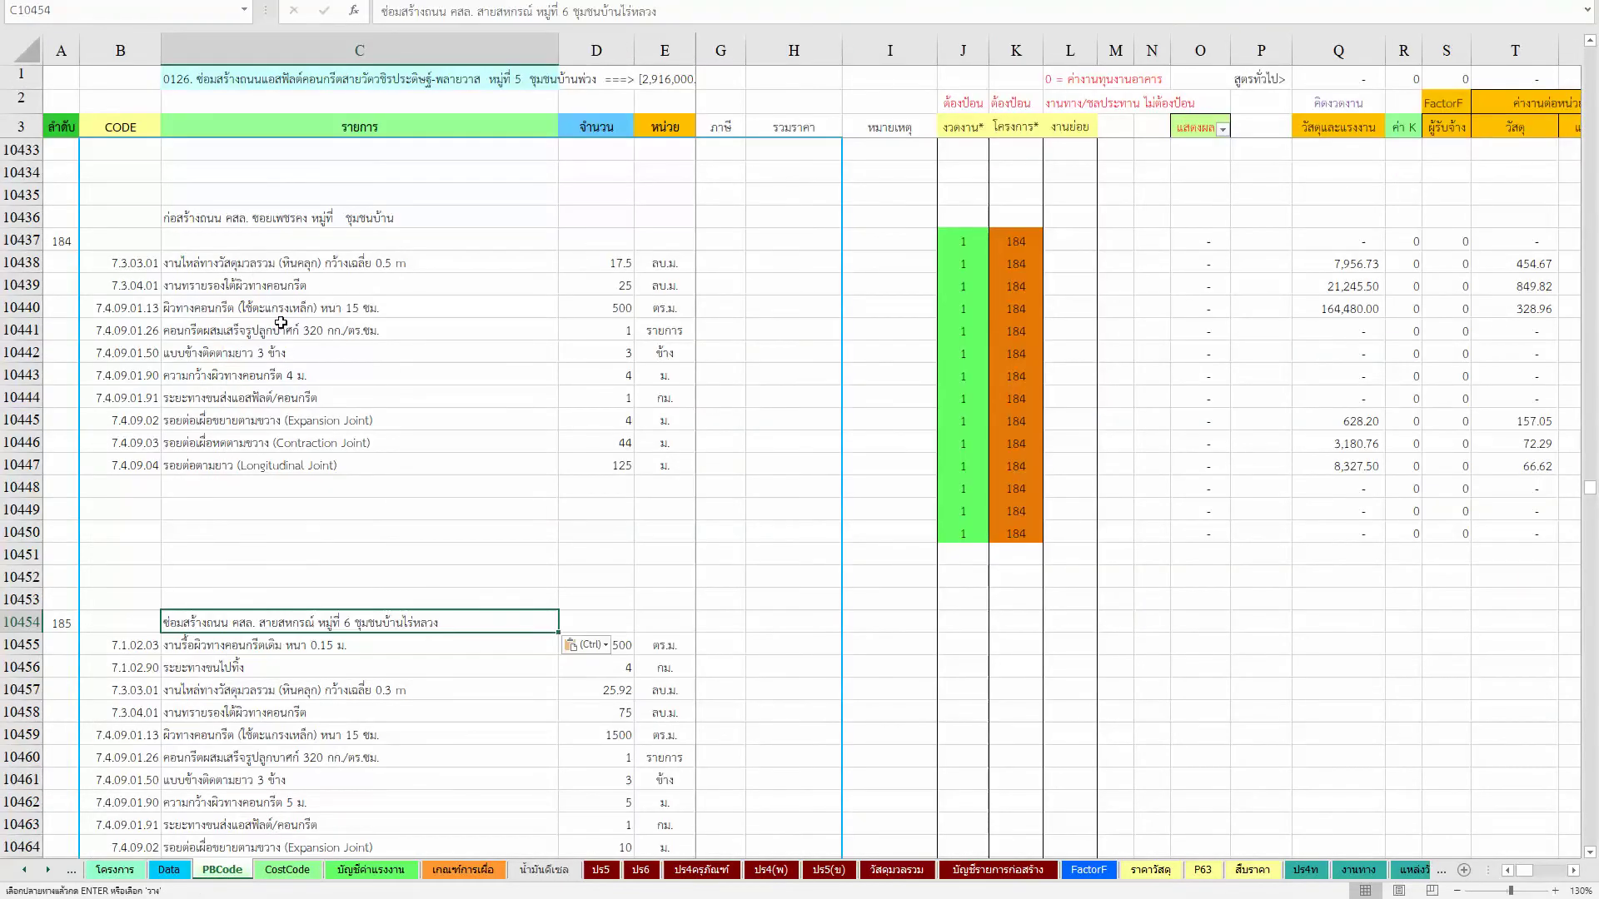
pyautogui.click(214, 590)
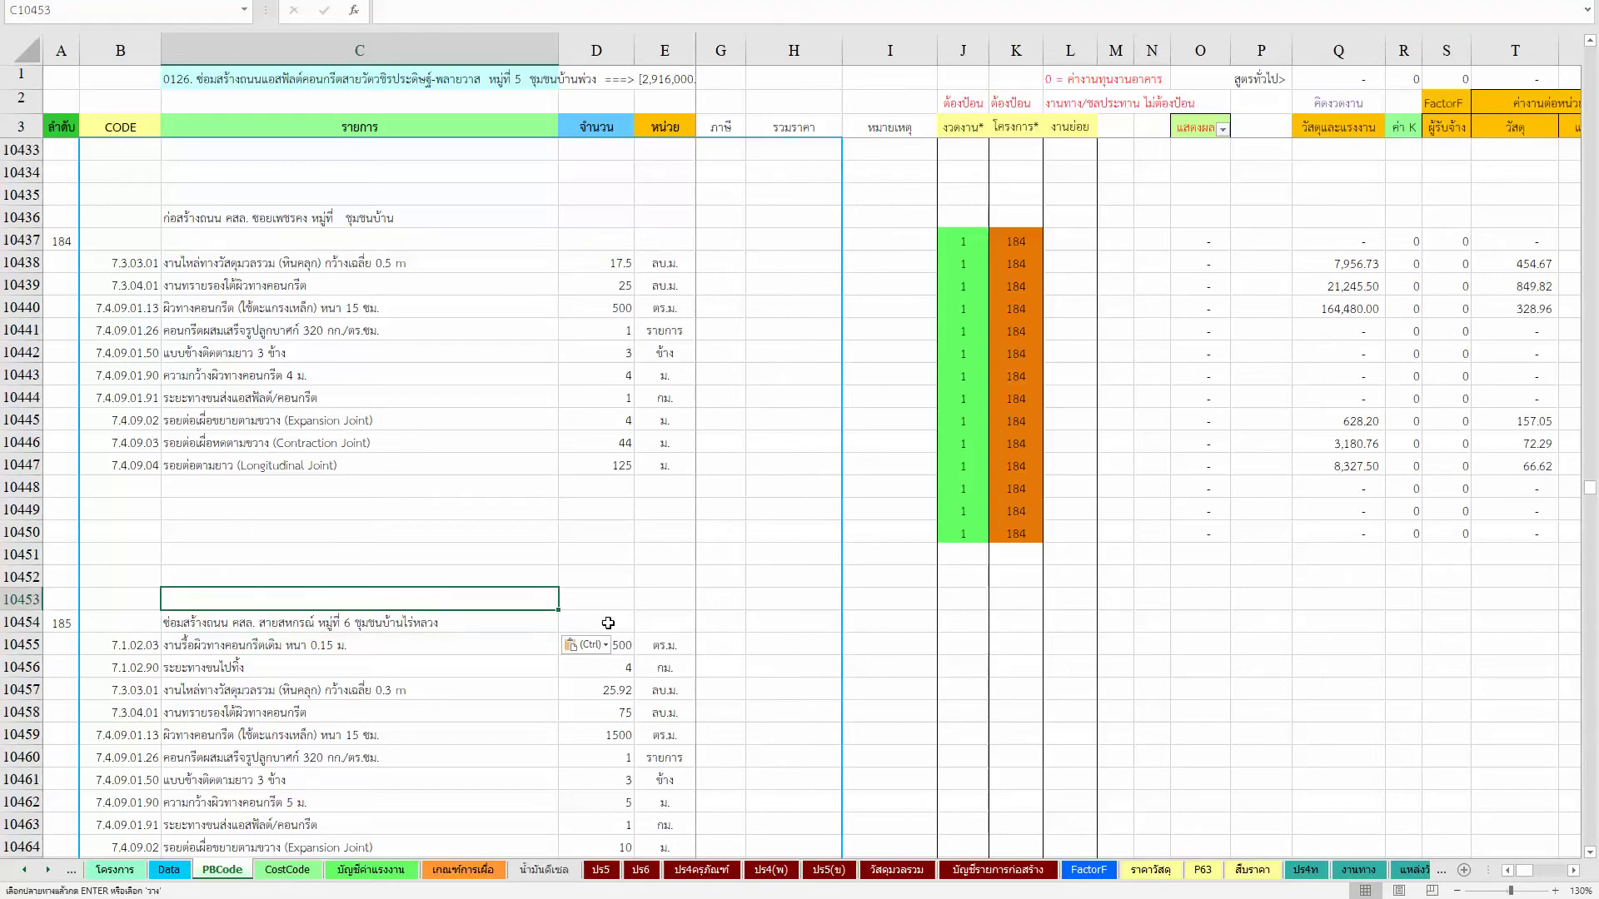
# Step: Copy calculation row J10450:V10450 down into rows 10455–10470
pyautogui.click(803, 640)
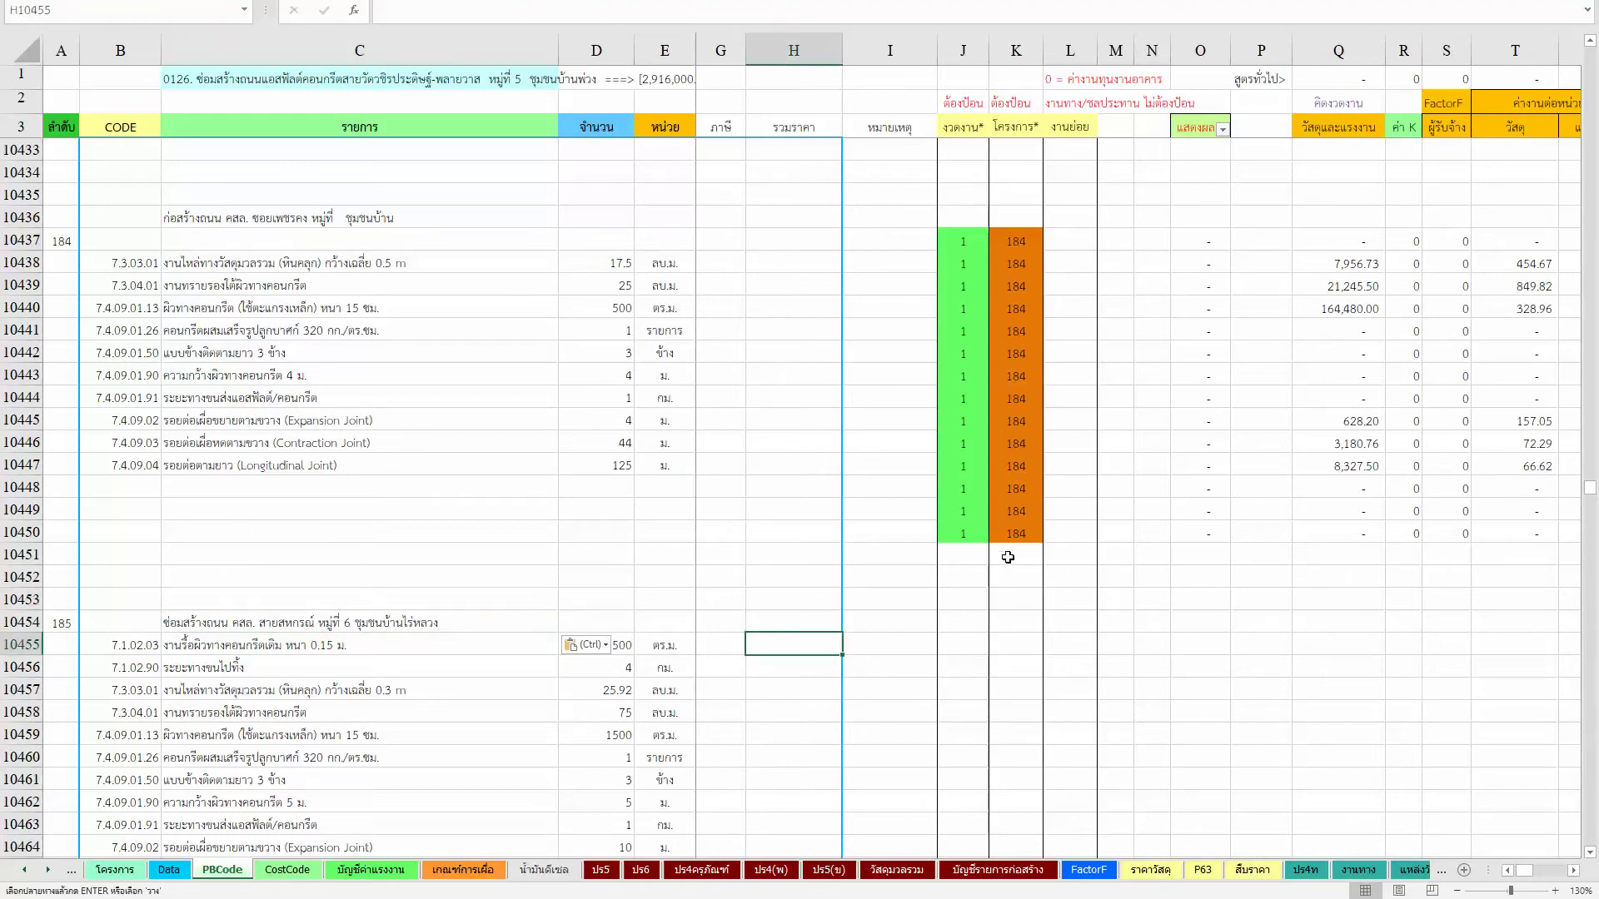
pyautogui.click(962, 530)
pyautogui.hotkey('shift', 'Right')
pyautogui.hotkey('shift', 'Right')
pyautogui.hotkey('shift', 'Right')
pyautogui.hotkey('shift', 'Right')
pyautogui.hotkey('shift', 'Right')
pyautogui.hotkey('shift', 'Right')
pyautogui.hotkey('shift', 'Right')
pyautogui.hotkey('shift', 'Right')
pyautogui.hotkey('ctrl', 'c')
pyautogui.press('Down')
pyautogui.press('Down')
pyautogui.press('Down')
pyautogui.press('Down')
pyautogui.press('Down')
pyautogui.hotkey('shift', 'Down')
pyautogui.hotkey('shift', 'Down')
pyautogui.hotkey('shift', 'Down')
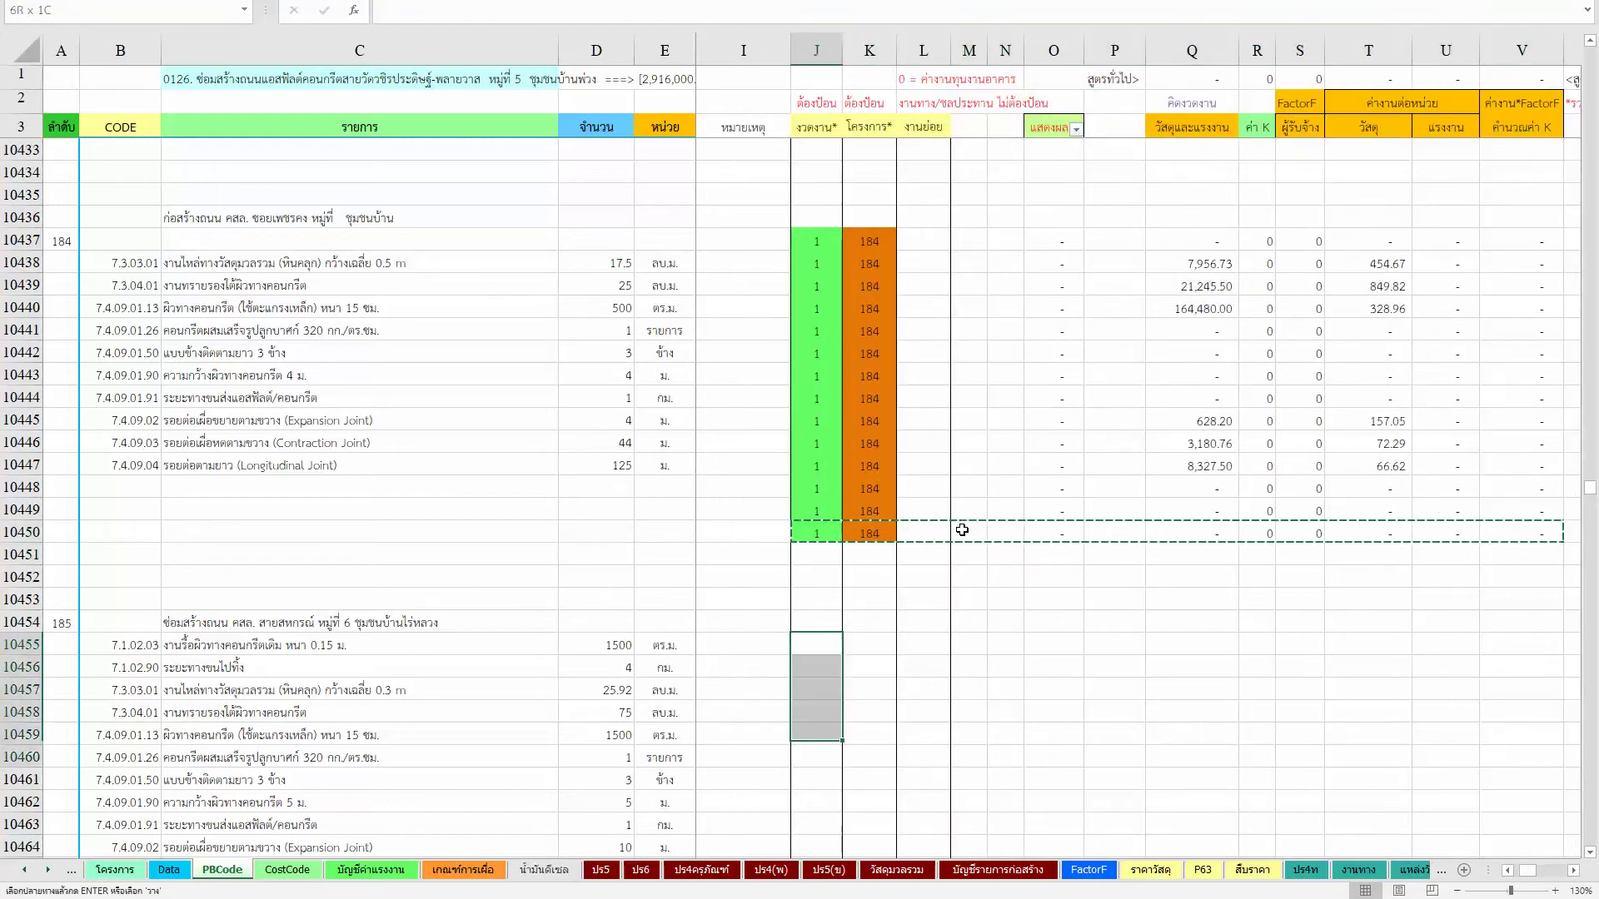
pyautogui.hotkey('shift', 'Down')
pyautogui.hotkey('shift', 'Down')
pyautogui.hotkey('shift', 'Down')
pyautogui.hotkey('shift', 'Down')
pyautogui.scroll(-2, 961, 529)
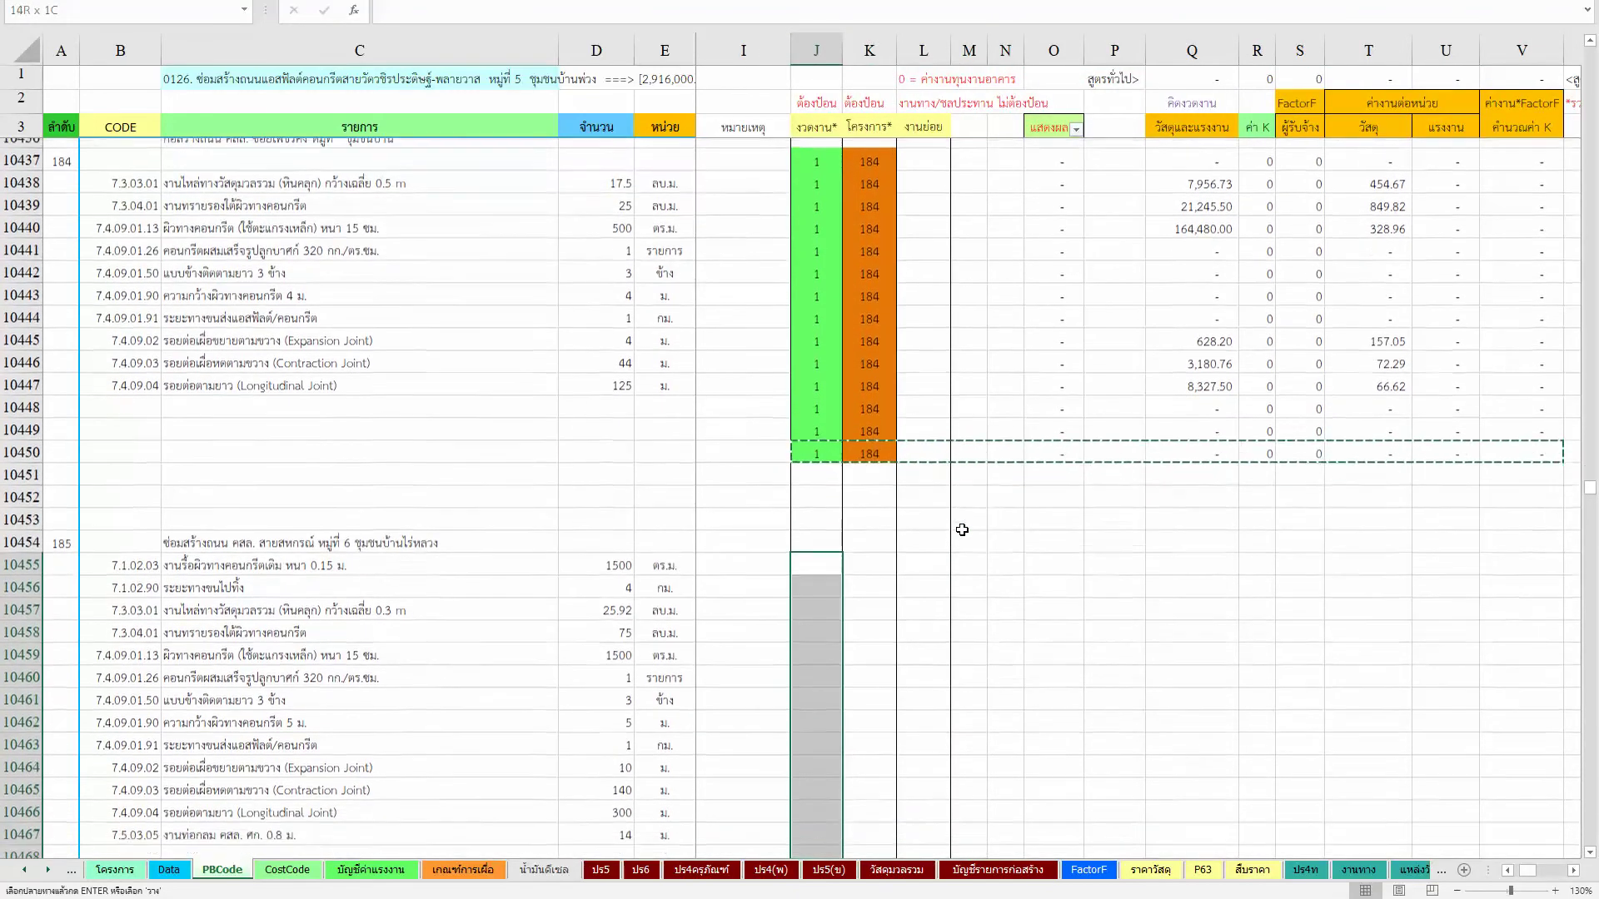
pyautogui.hotkey('shift', 'Down')
pyautogui.hotkey('shift', 'Down')
pyautogui.hotkey('shift', 'Down')
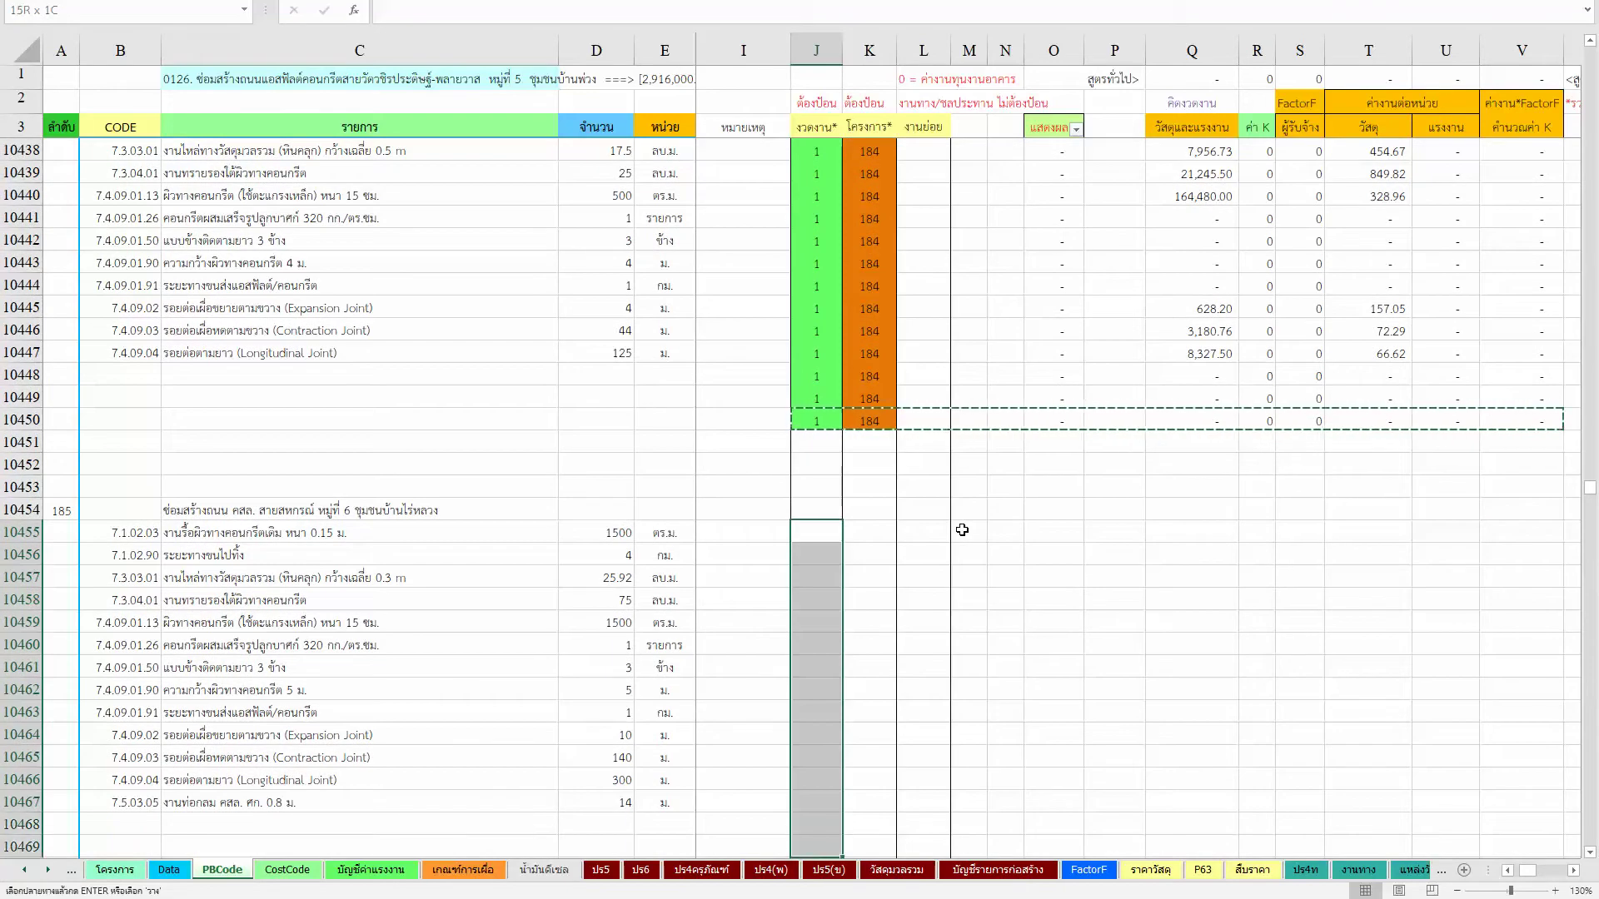
pyautogui.hotkey('shift', 'Down')
pyautogui.press('Return')
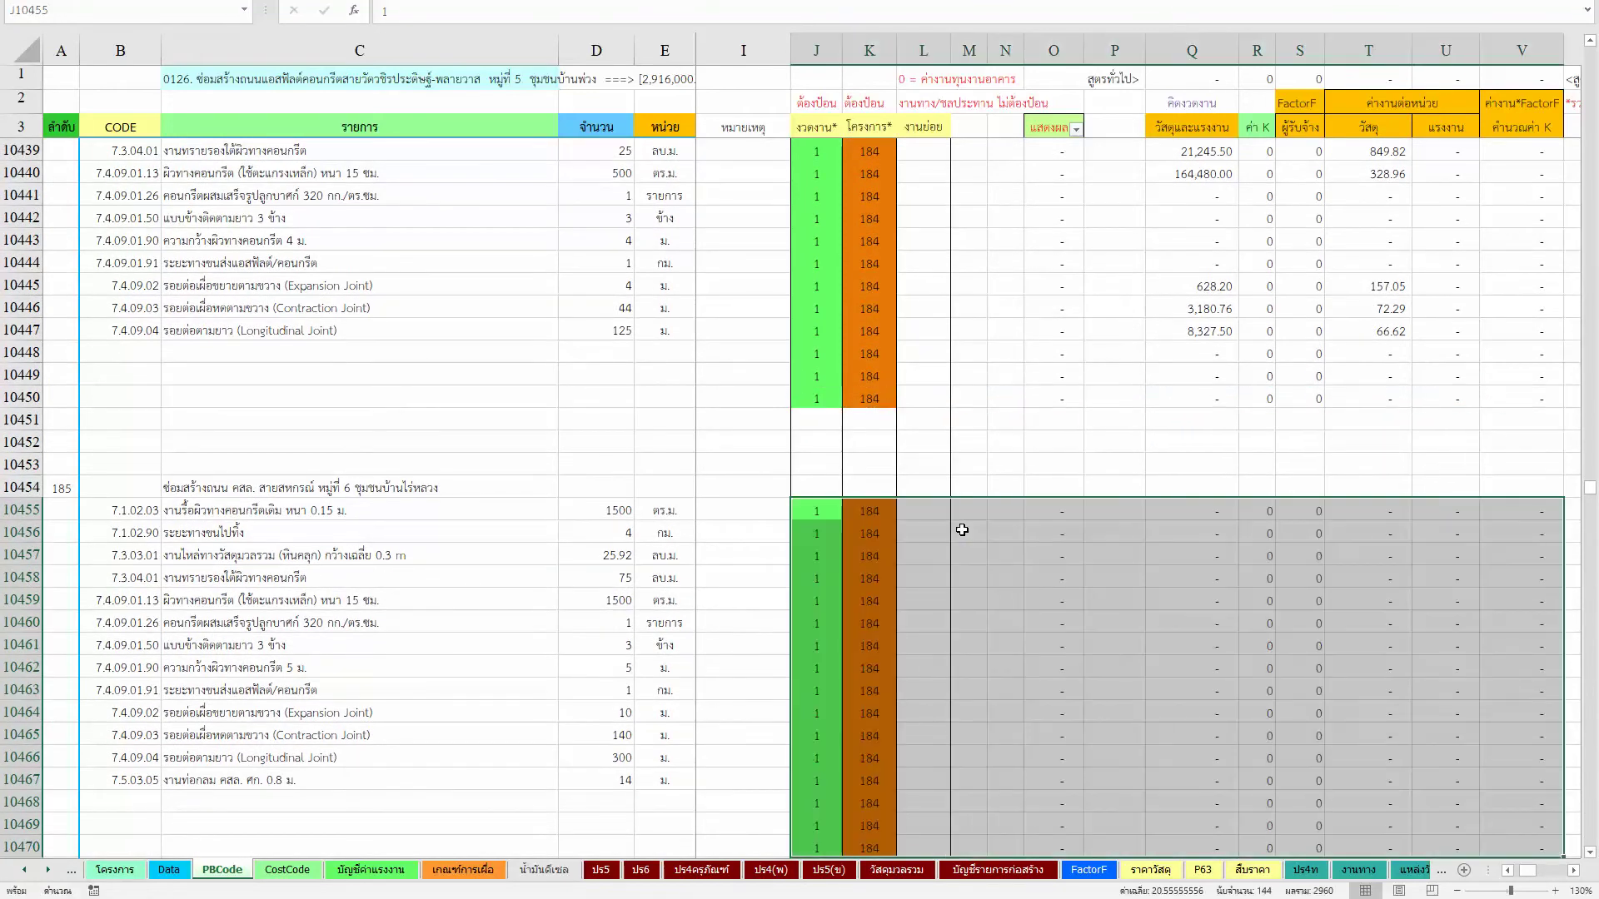
# Step: Fill project number 185 into K10455 through K10470
pyautogui.press('Left')
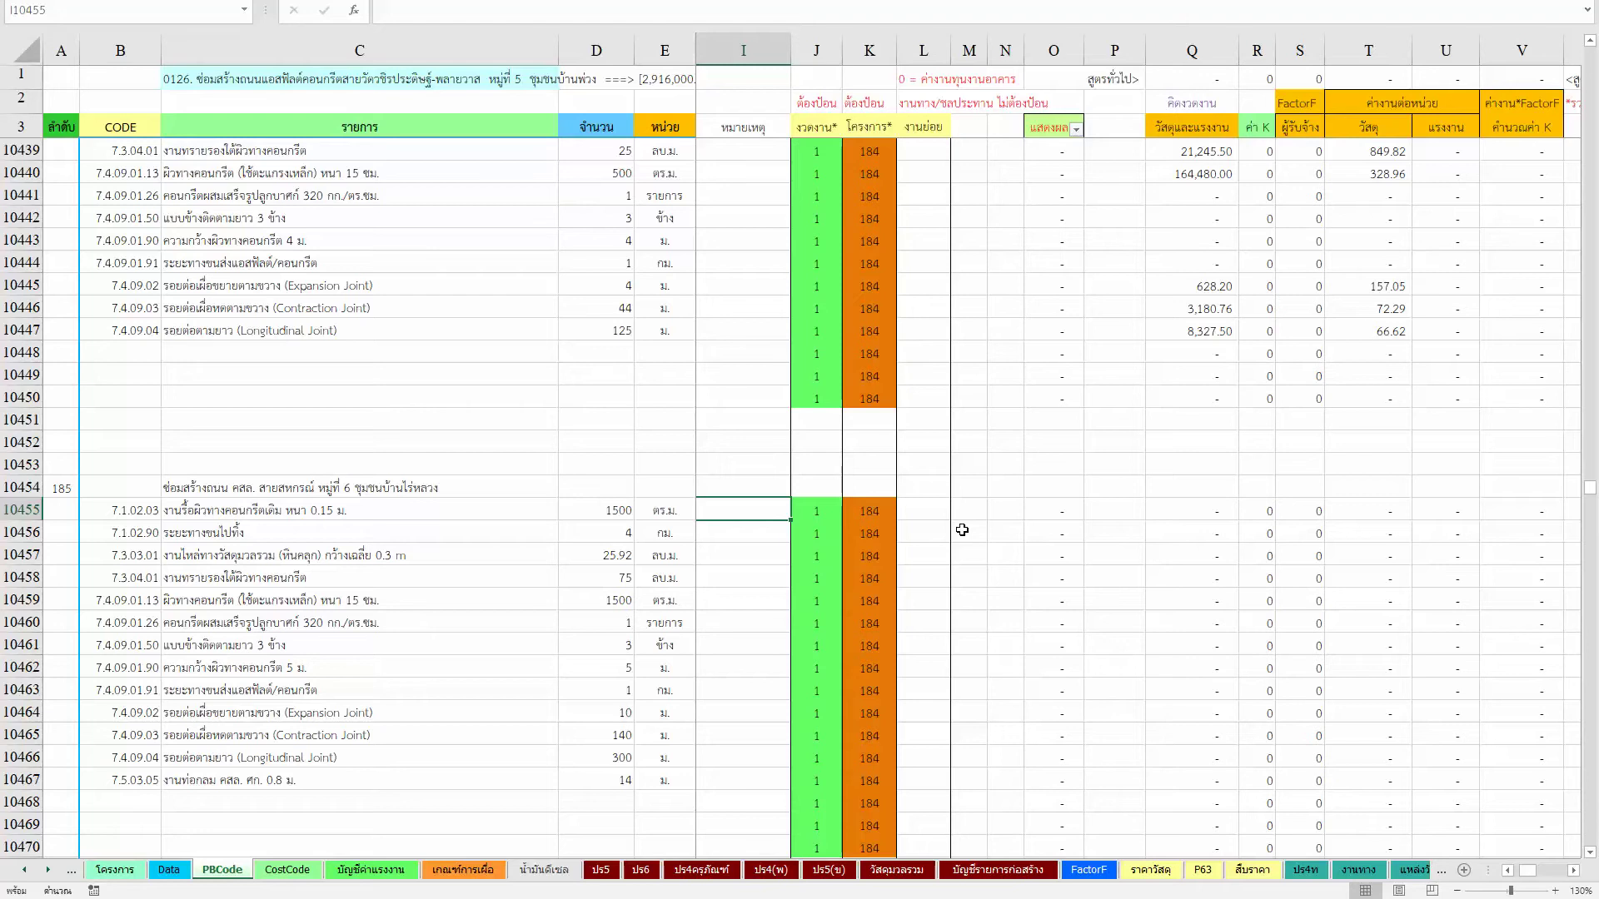
pyautogui.press('Right')
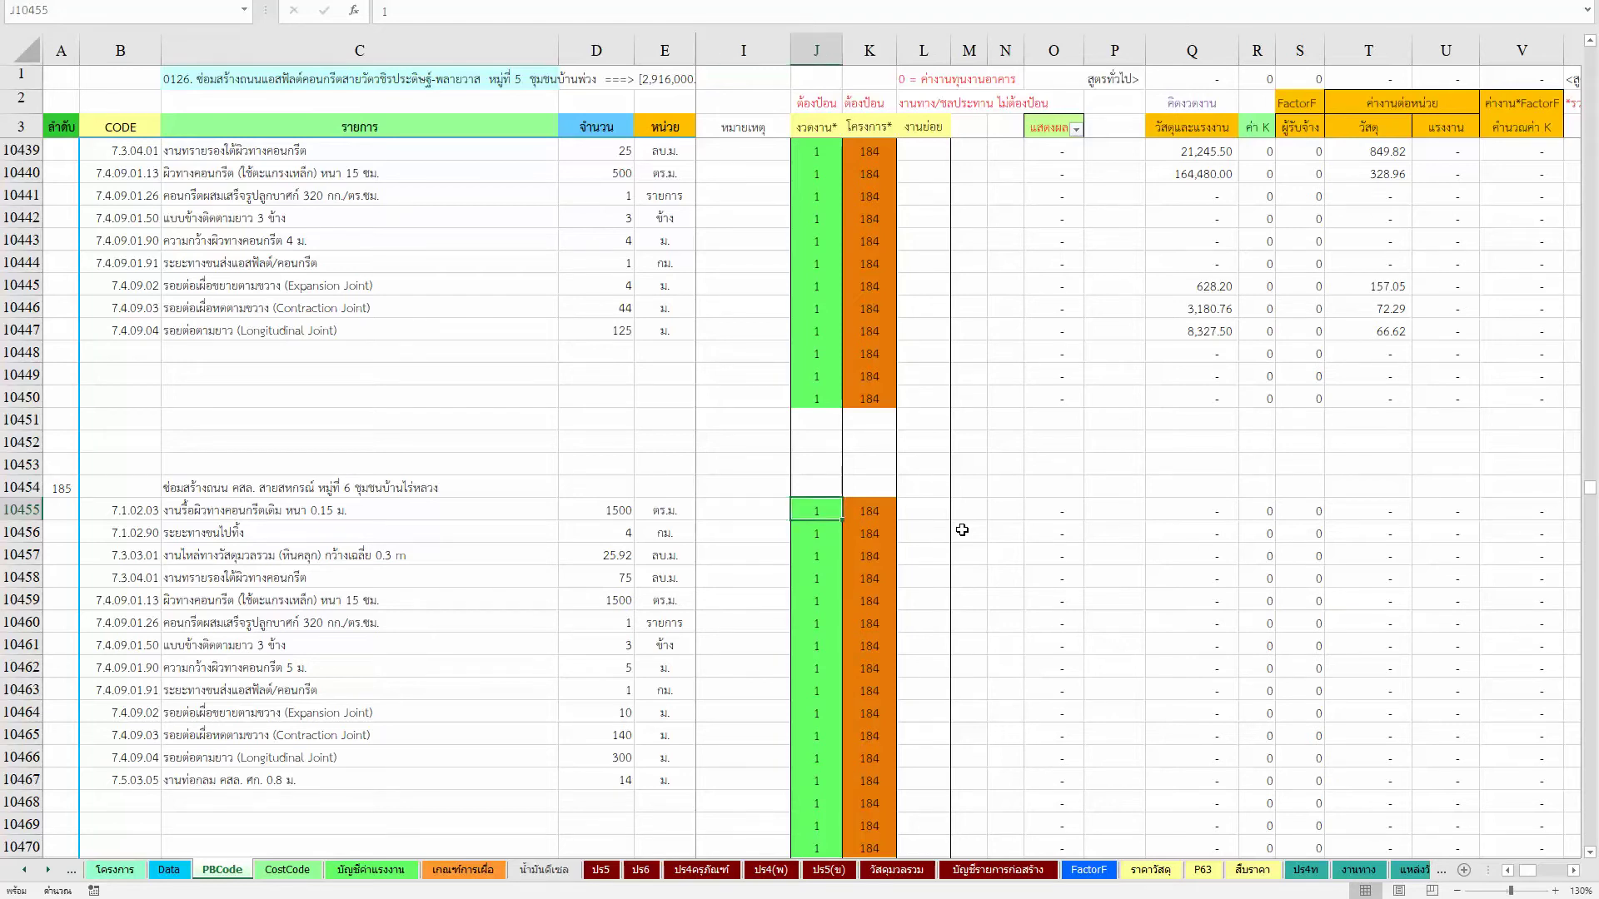
pyautogui.press('Right')
pyautogui.hotkey('ctrl', 'shift', 'Down')
pyautogui.hotkey('ctrl', 'Return')
# Step: Unhide columns F to H and return to row 10471 below the new items
pyautogui.press('Down')
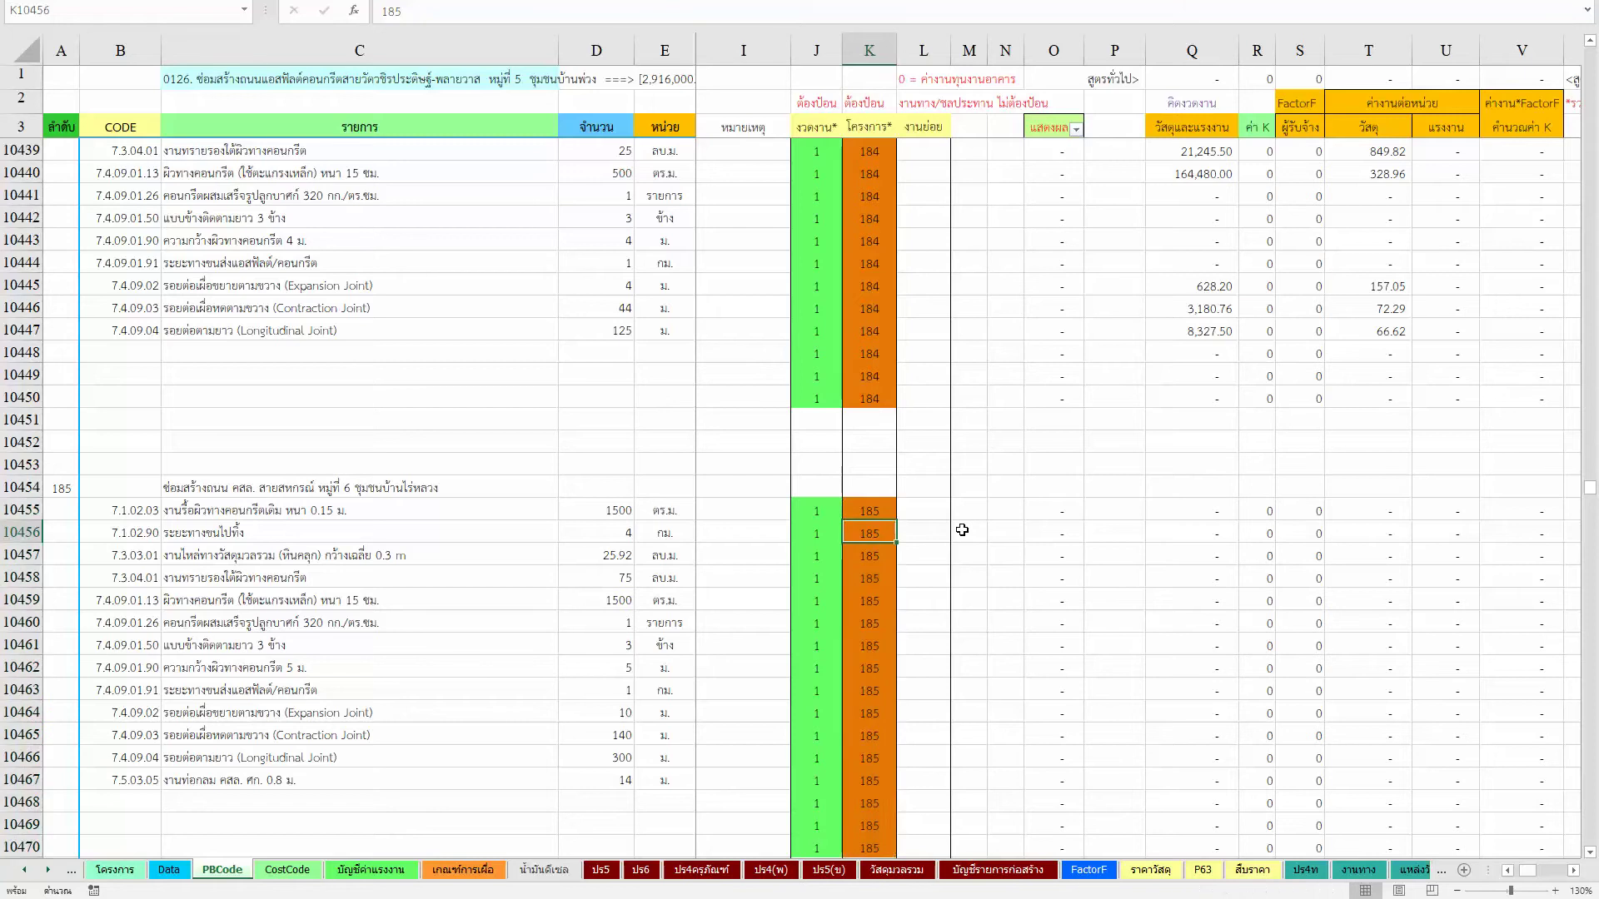
pyautogui.press('Left')
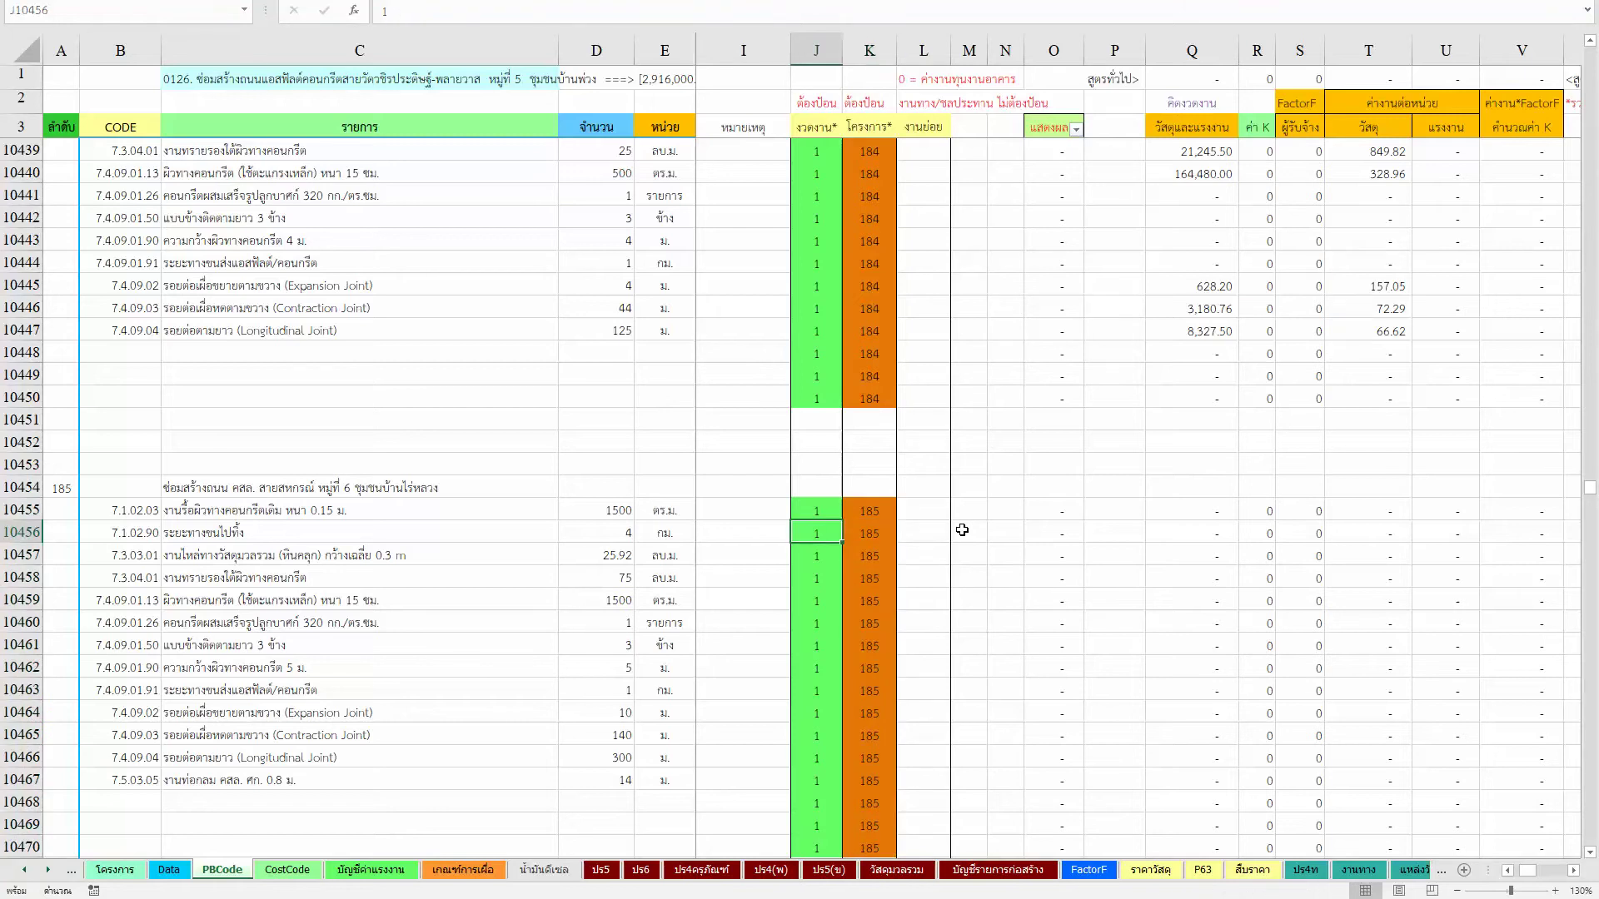
pyautogui.hotkey('shift', 'Left')
pyautogui.hotkey('shift', 'Left')
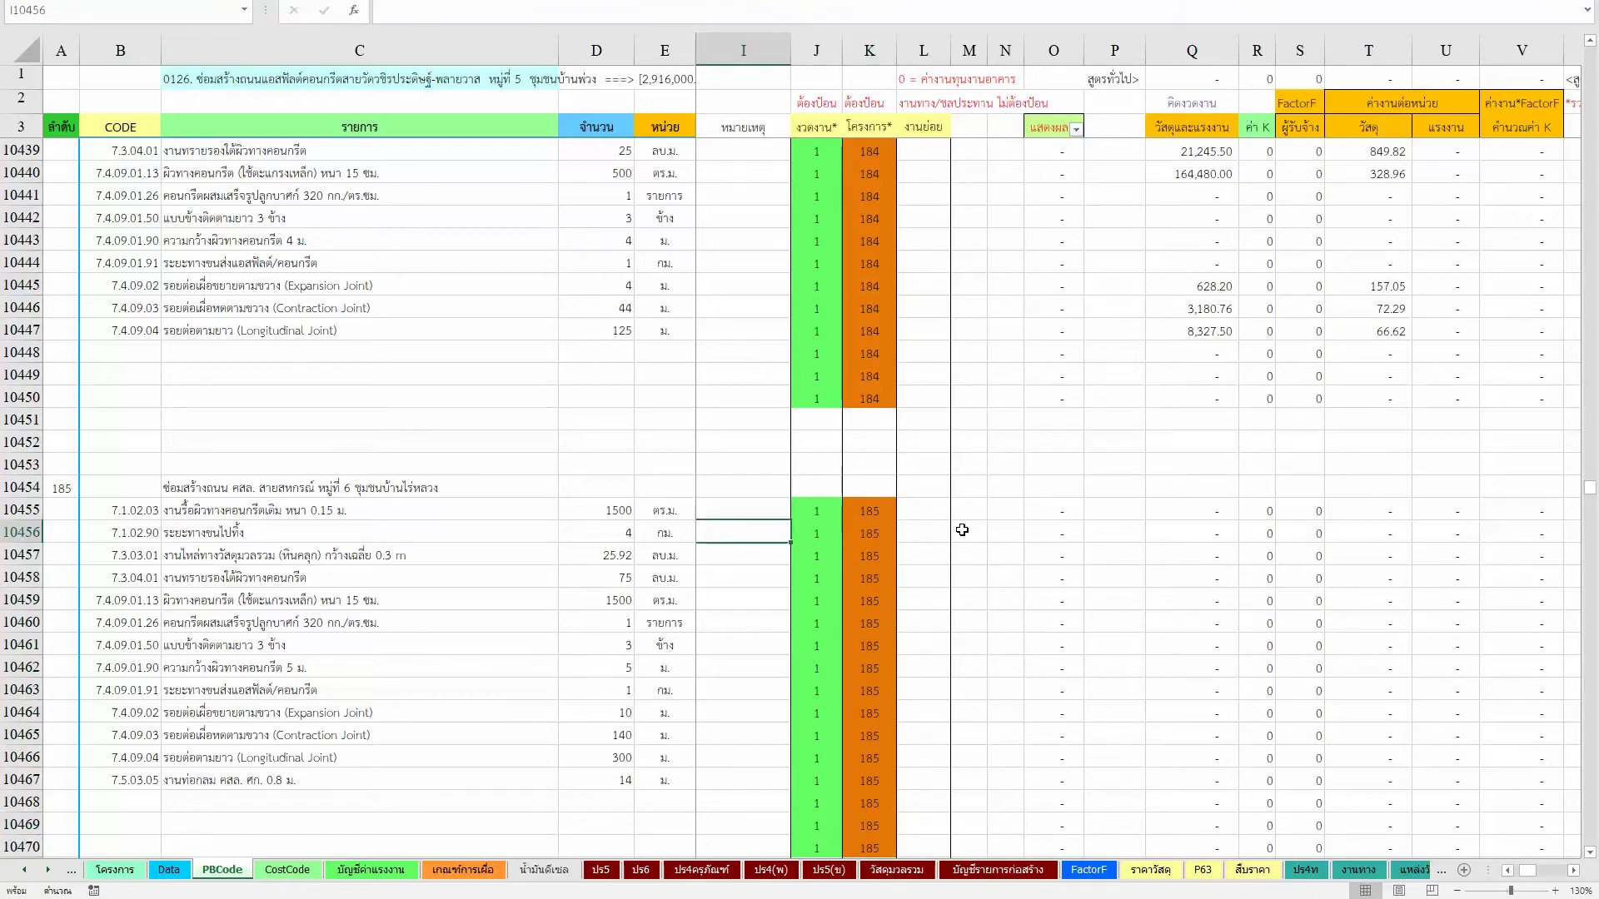
pyautogui.hotkey('ctrl', 'shift', '0')
pyautogui.press('Left')
pyautogui.press('Left')
pyautogui.press('Left')
pyautogui.press('Left')
pyautogui.press('Down')
pyautogui.press('Down')
pyautogui.press('Down')
pyautogui.press('Down')
pyautogui.press('Down')
pyautogui.press('Down')
pyautogui.press('Up')
pyautogui.press('Up')
pyautogui.press('Up')
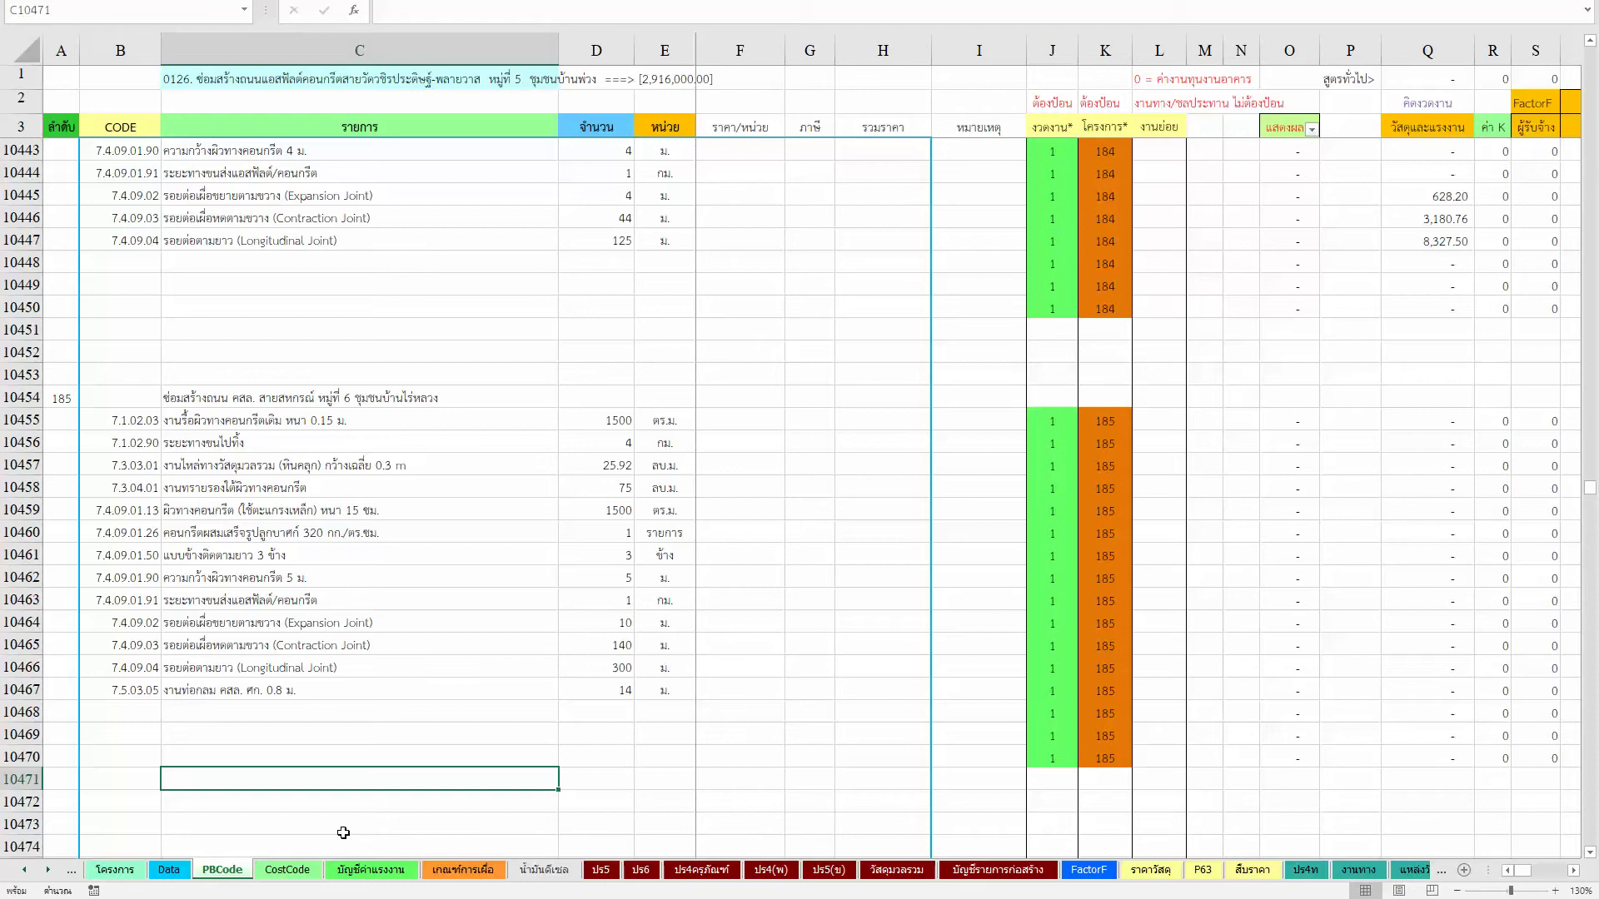
# Step: Set the Data sheet's J3 project to 0185, the 300,000 drainage job, and show LayOut 2020's recent files
pyautogui.click(181, 874)
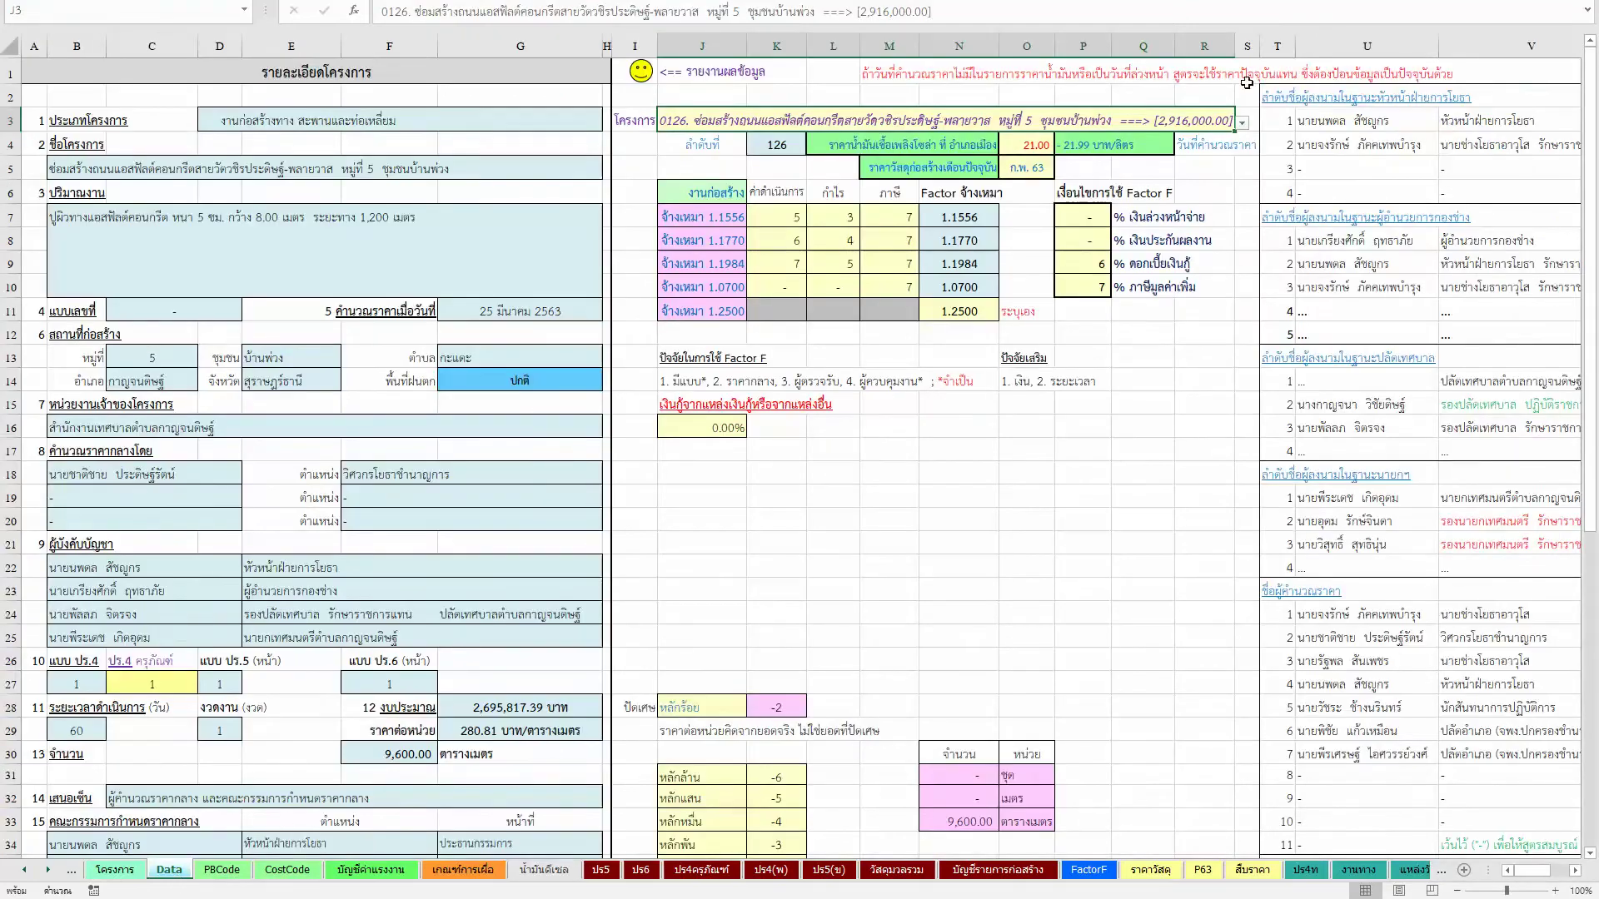
pyautogui.click(1241, 122)
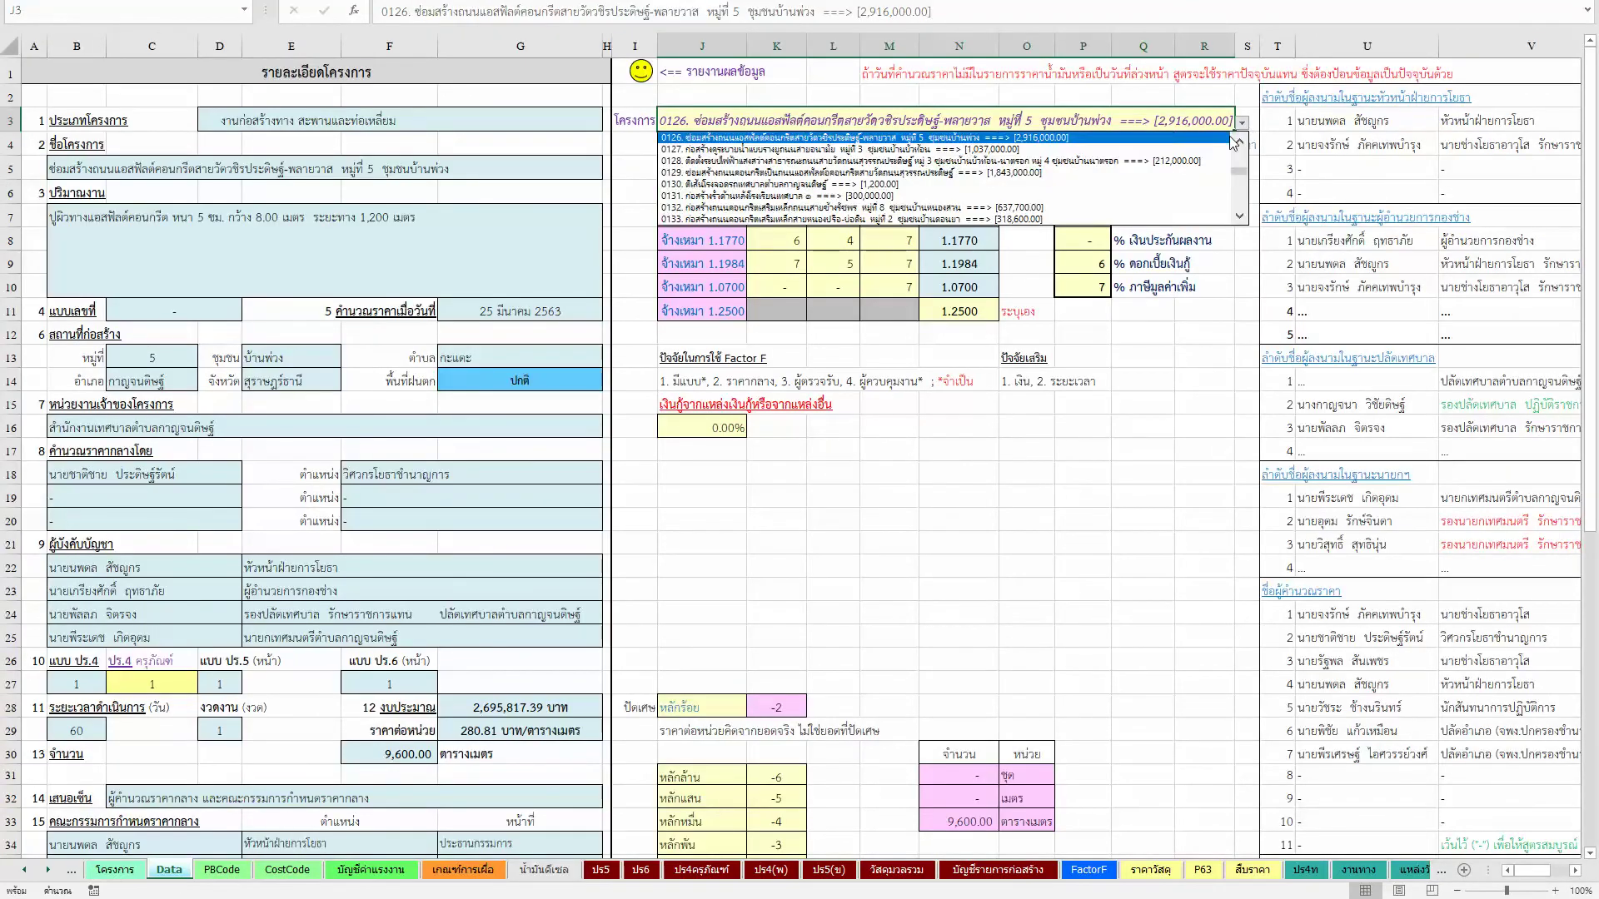
pyautogui.scroll(-3, 1241, 195)
pyautogui.scroll(-3, 1242, 200)
pyautogui.scroll(-3, 1241, 204)
pyautogui.scroll(-3, 1242, 207)
pyautogui.scroll(-3, 1242, 207)
pyautogui.scroll(-3, 1242, 208)
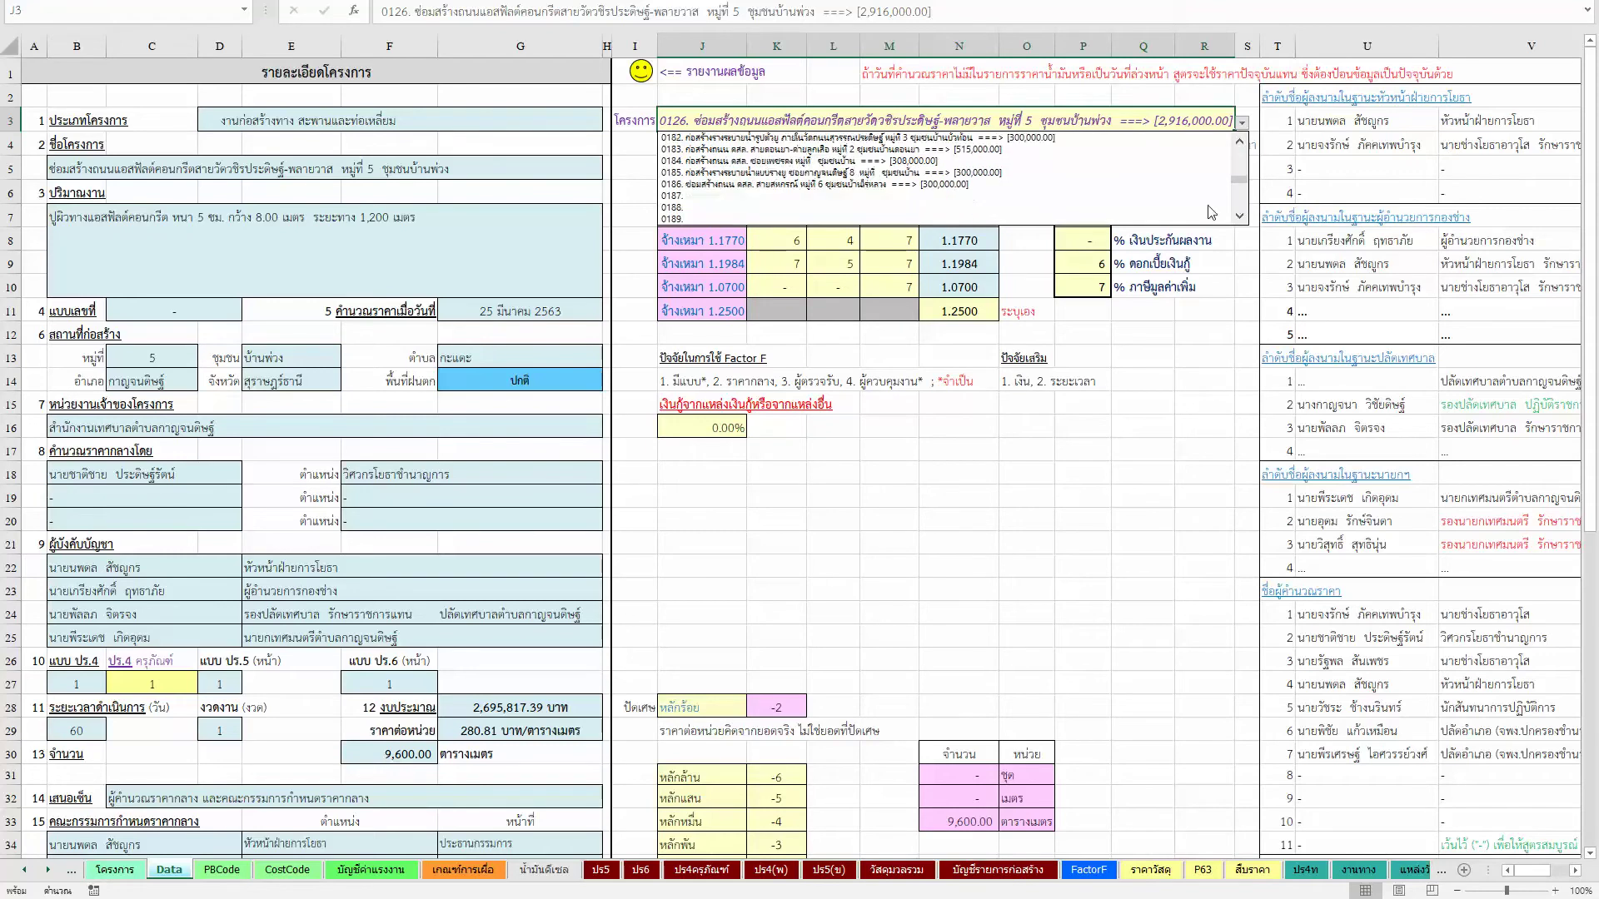
pyautogui.click(1116, 172)
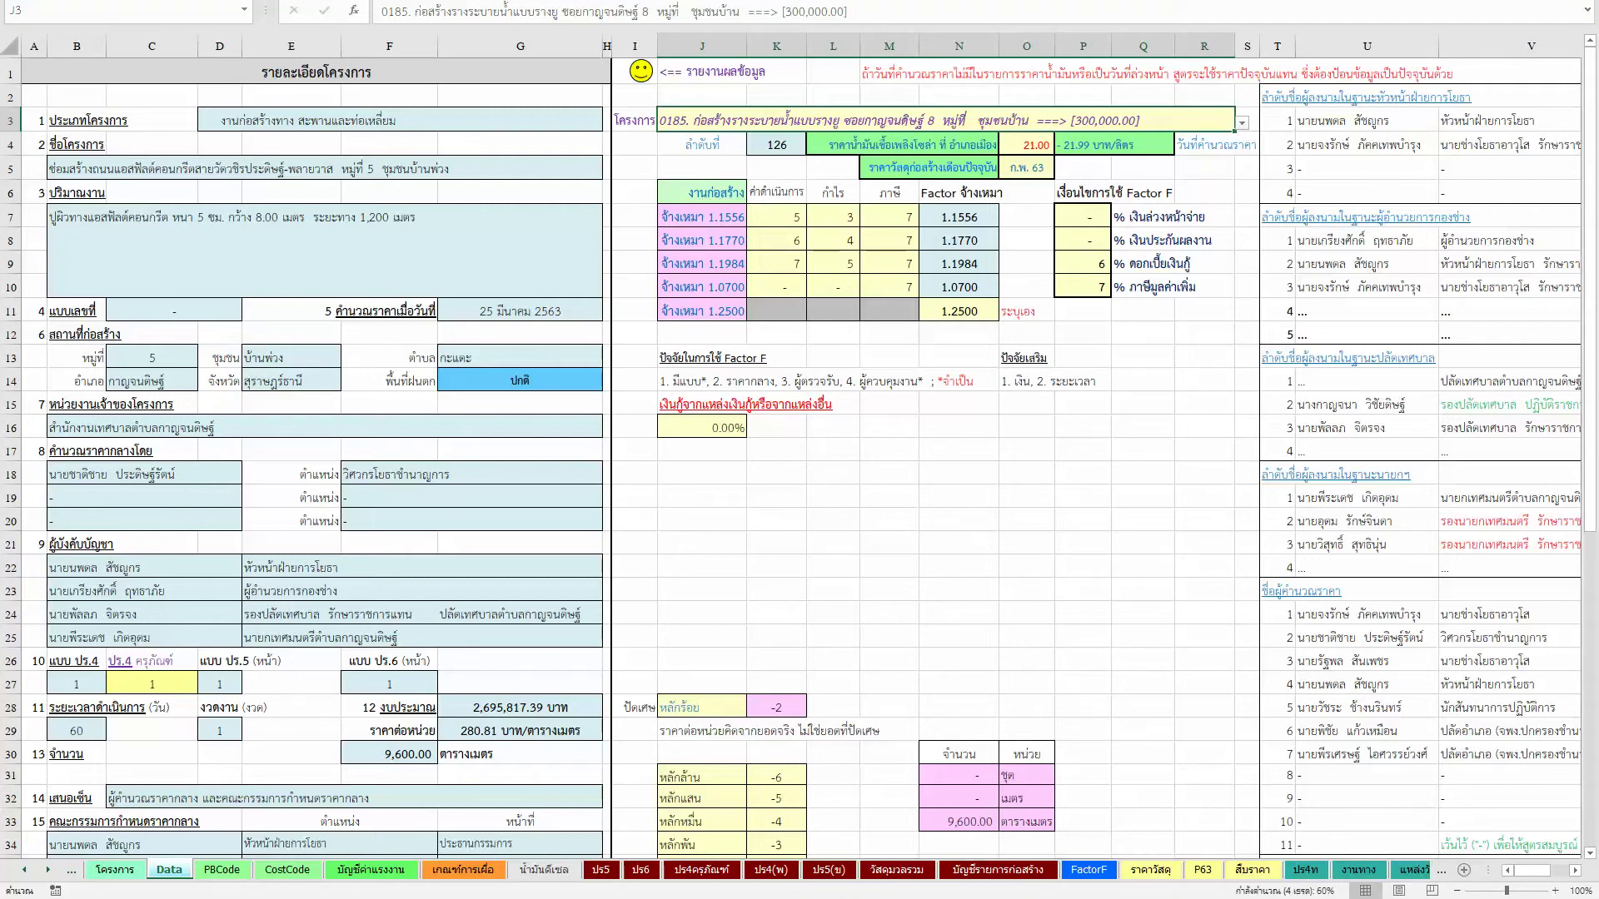
pyautogui.rightClick(388, 895)
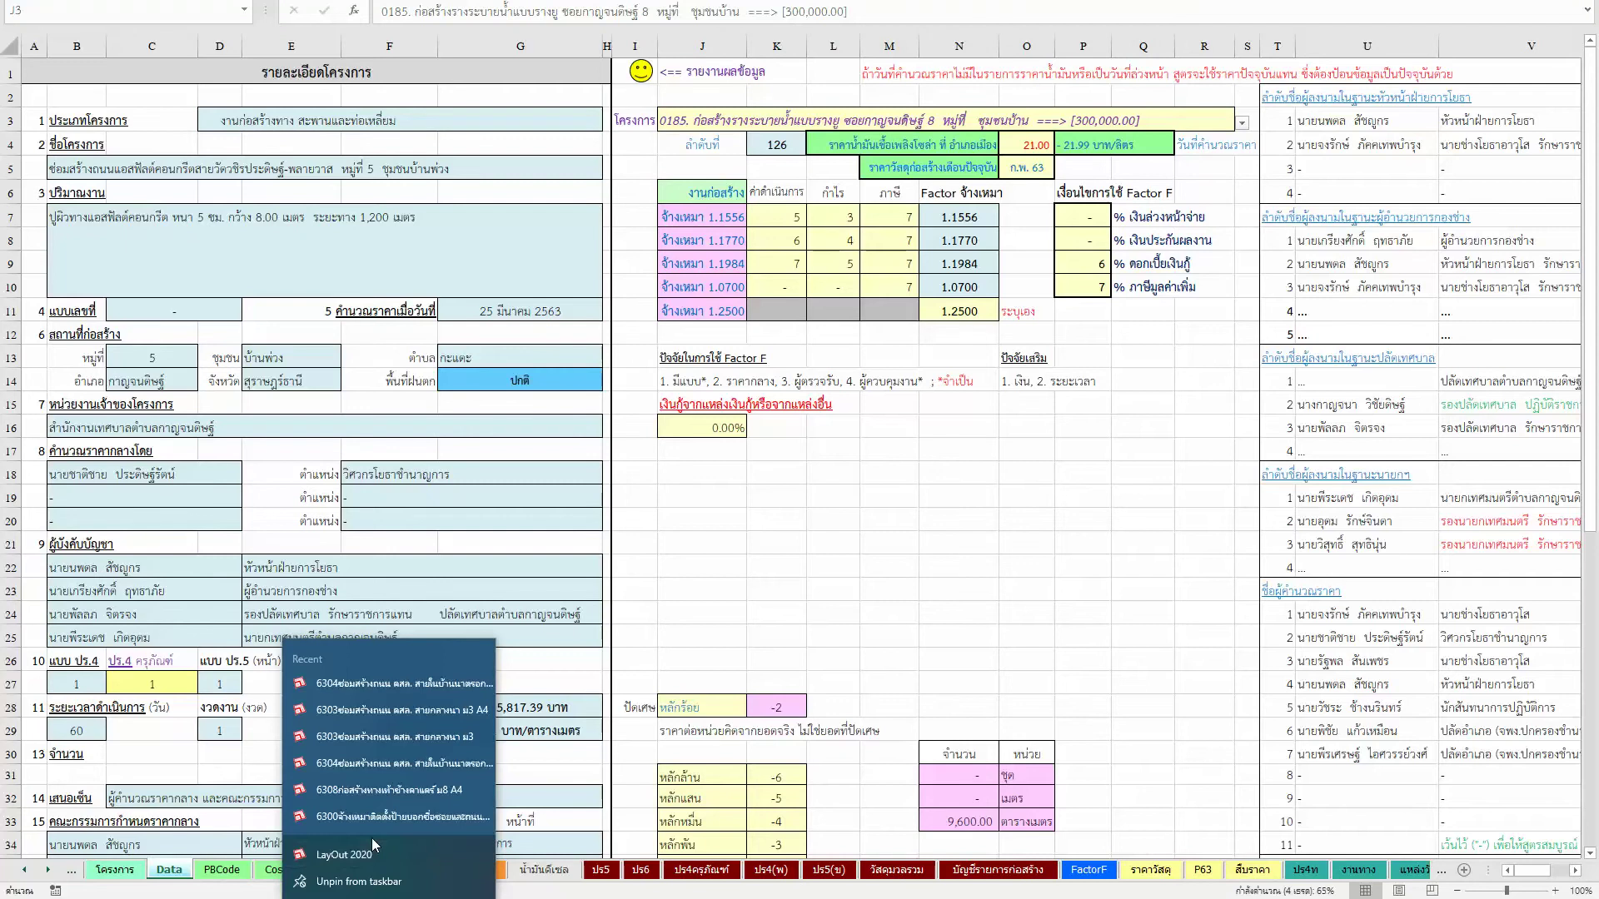
# Step: Launch LayOut 2020 from the taskbar jump list and show its File menu
pyautogui.click(372, 852)
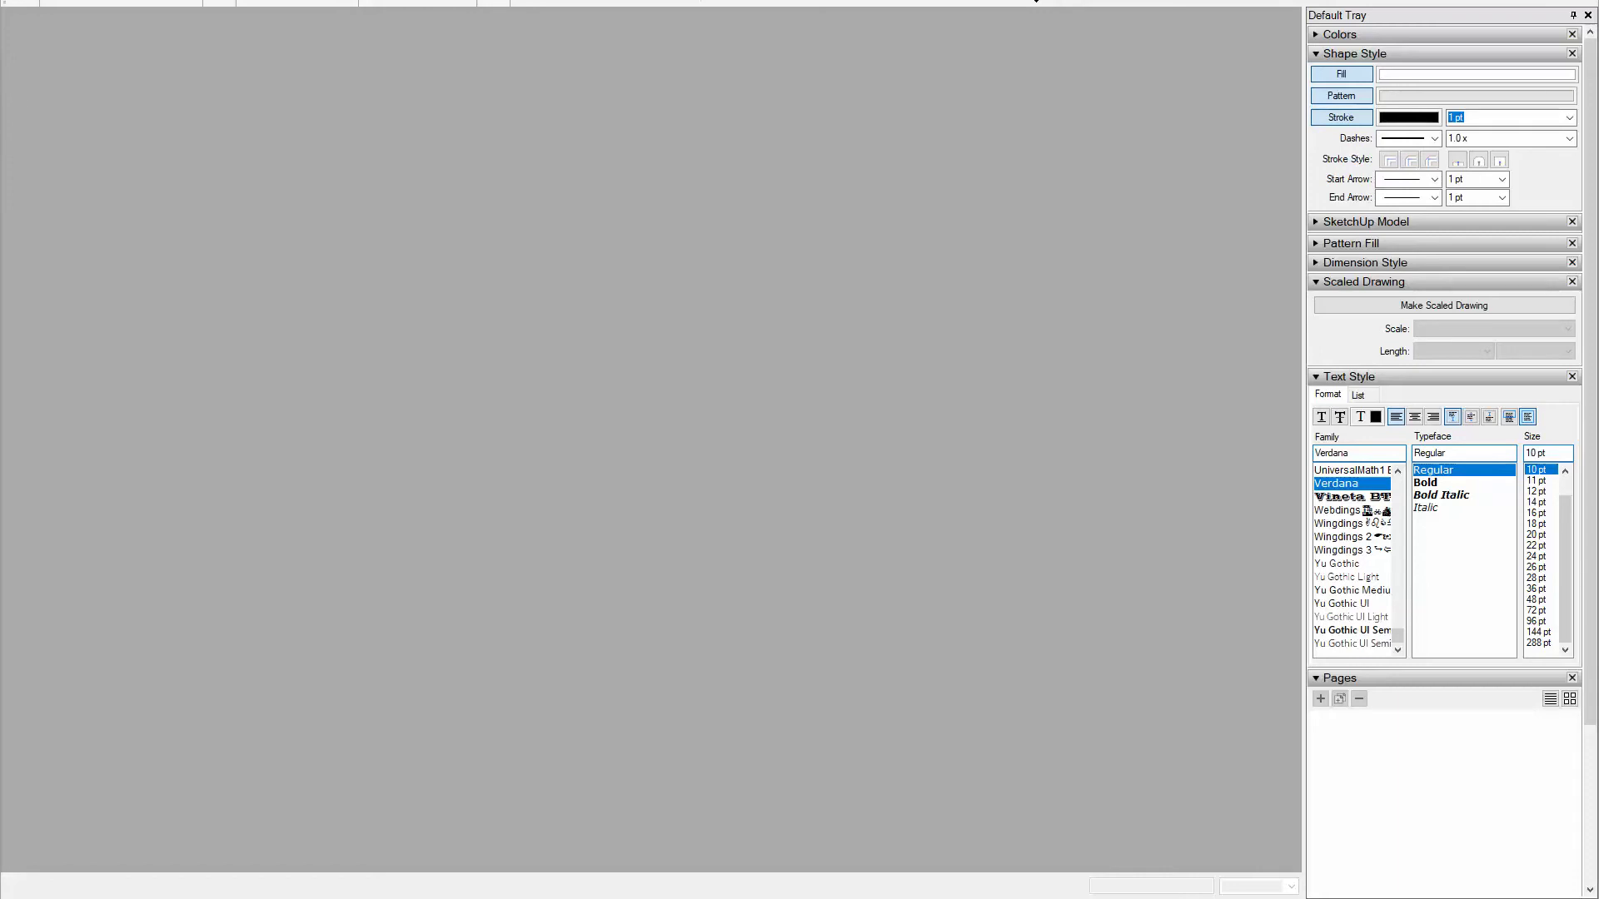
pyautogui.hotkey('alt', 'f')
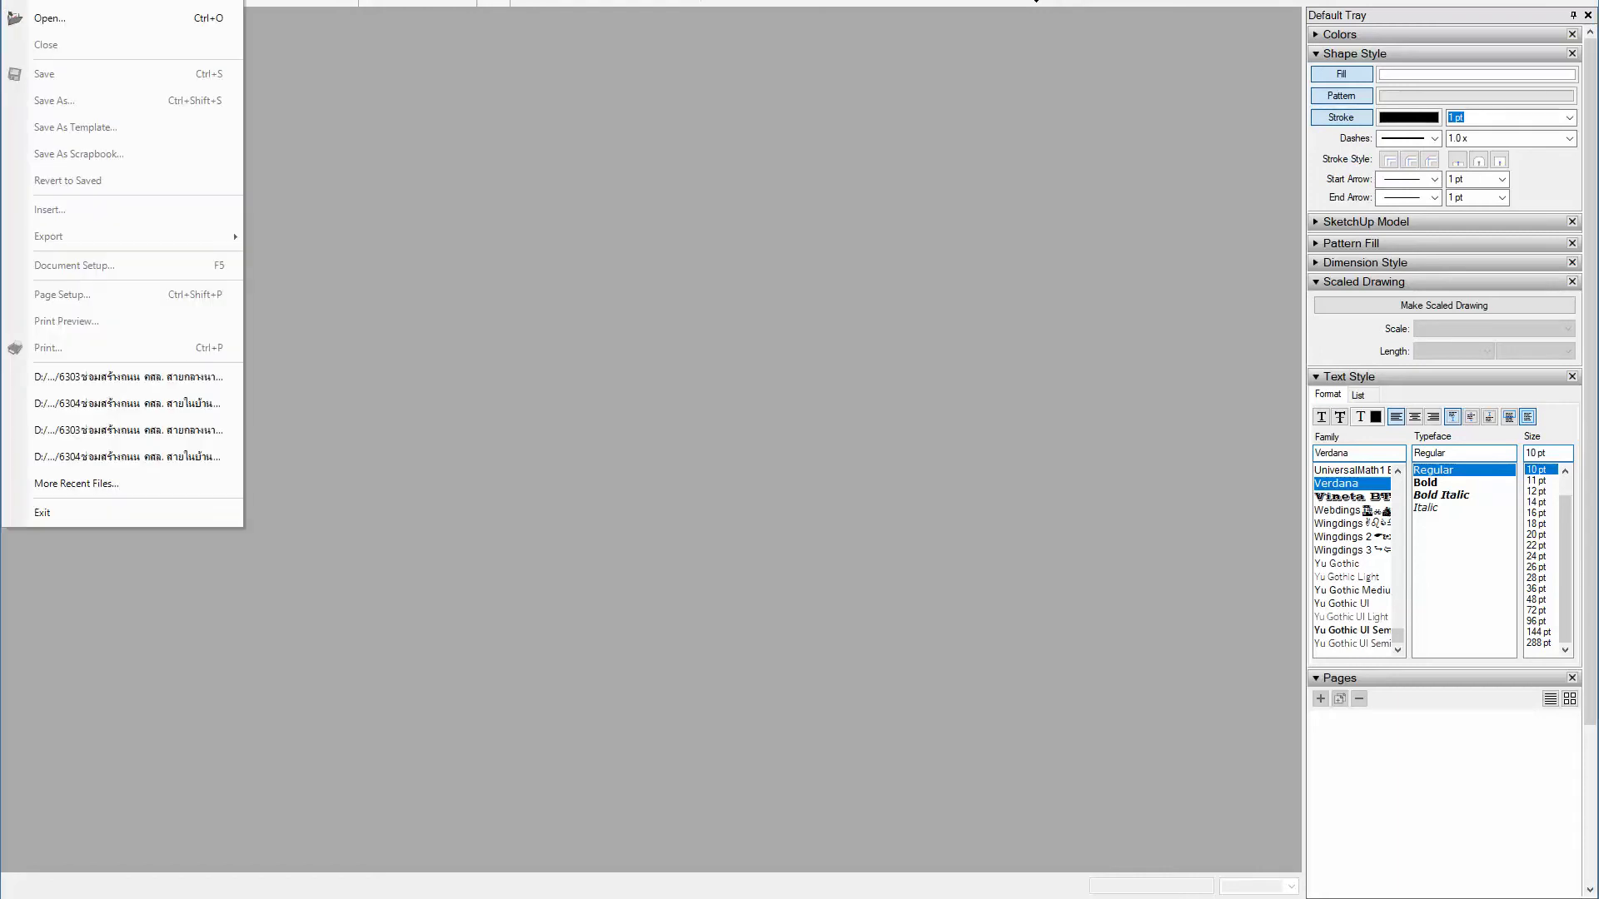
# Step: Open the 6304 concrete road repair A4 .layout file from the project folder
pyautogui.click(31, 20)
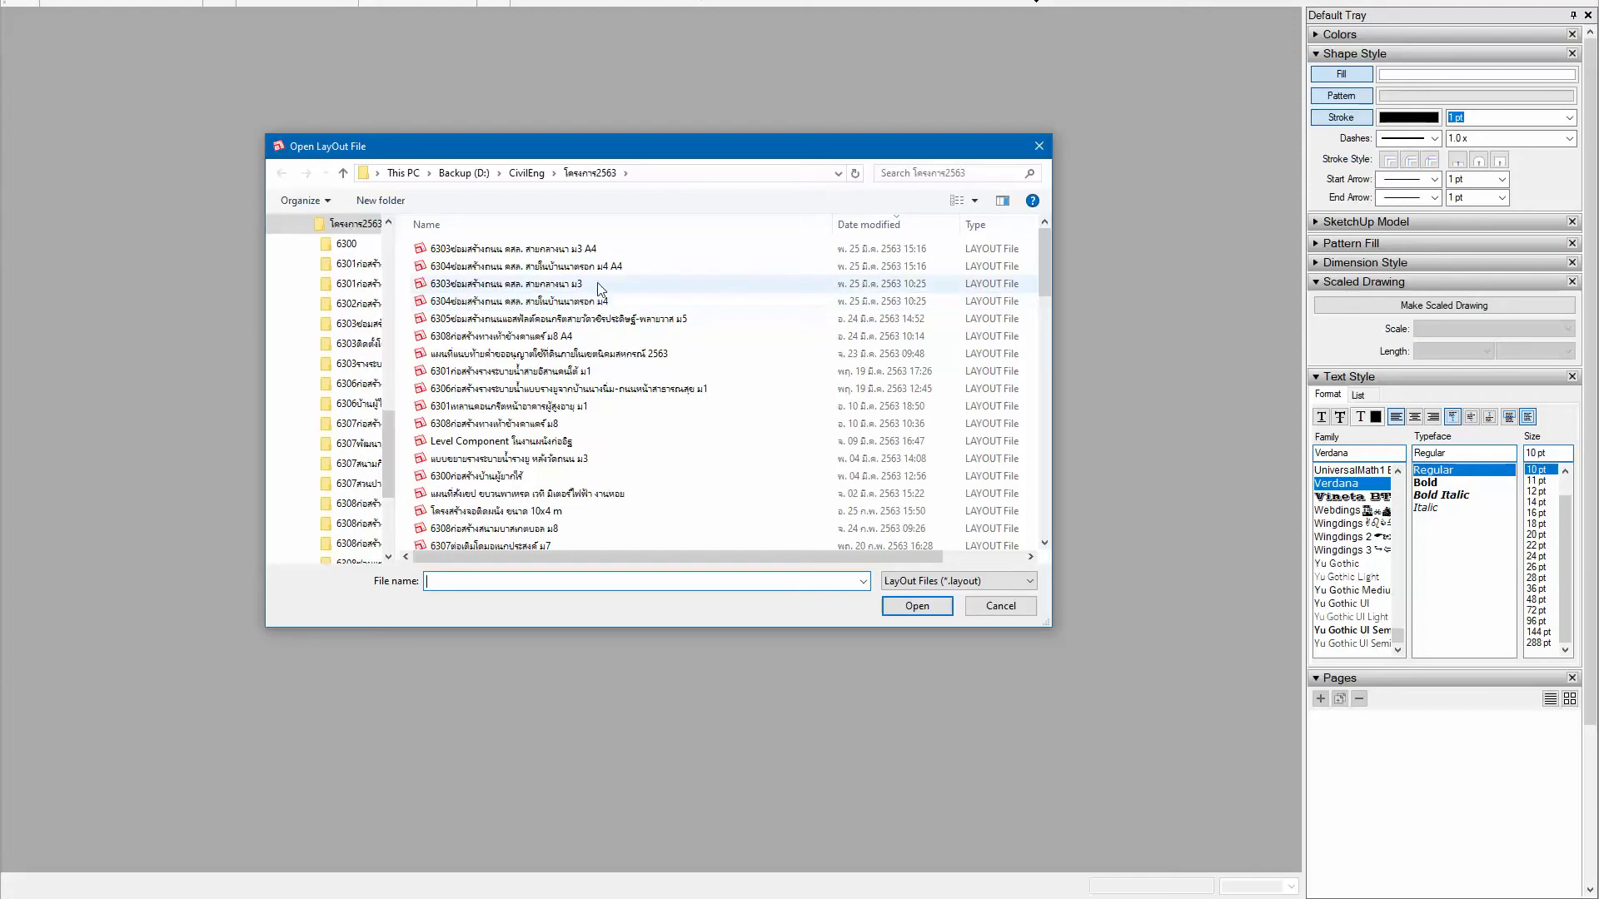
pyautogui.doubleClick(606, 262)
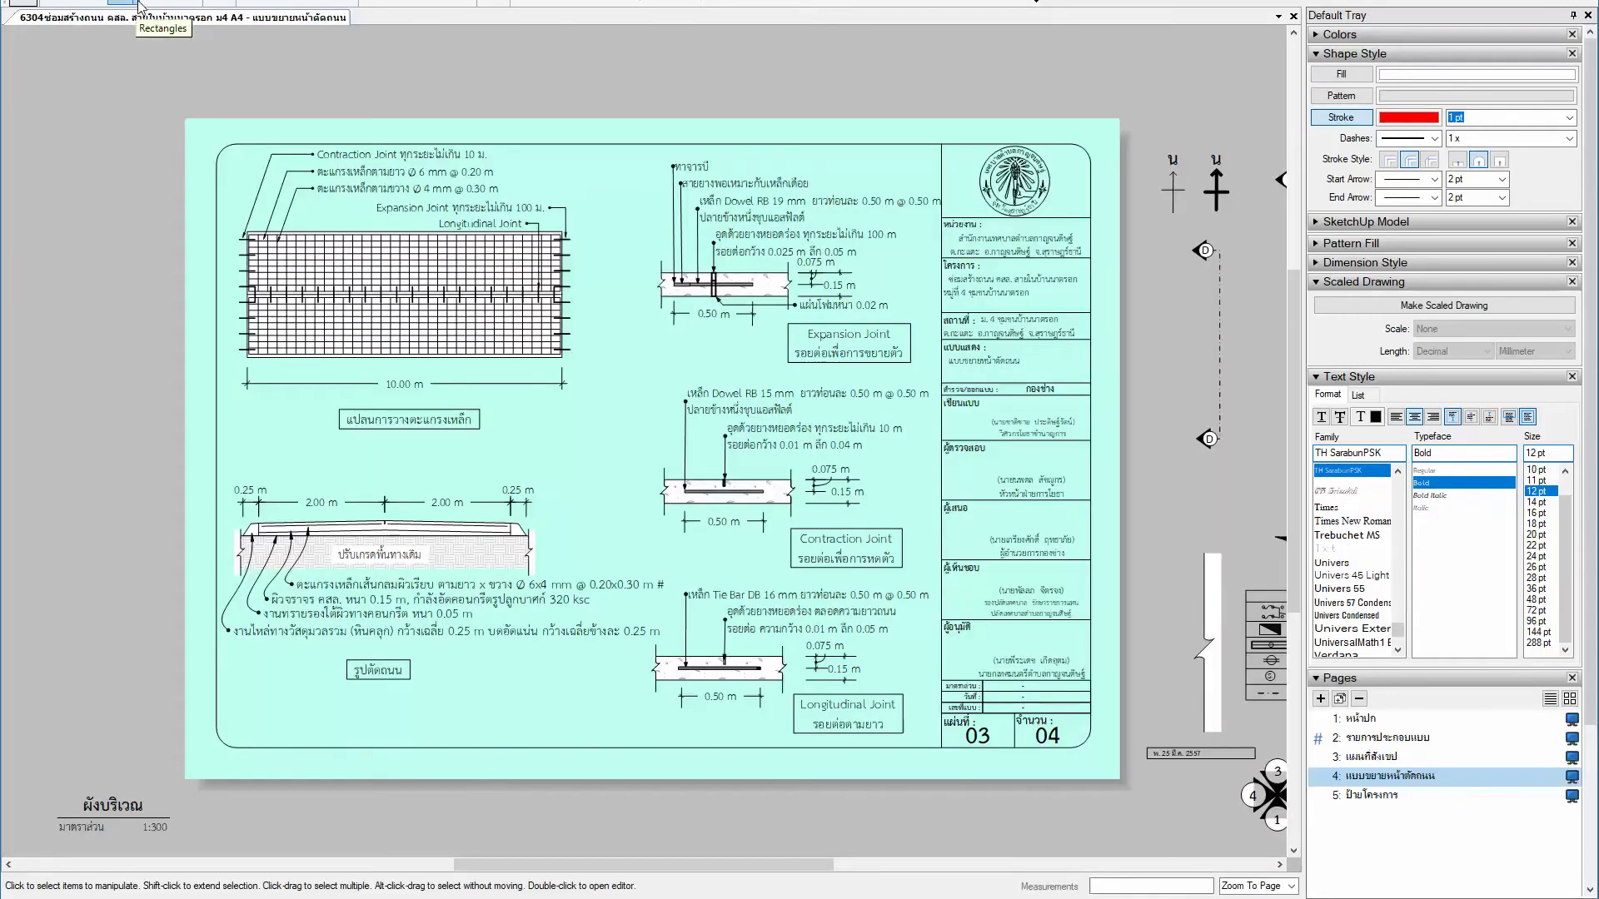
pyautogui.click(23, 2)
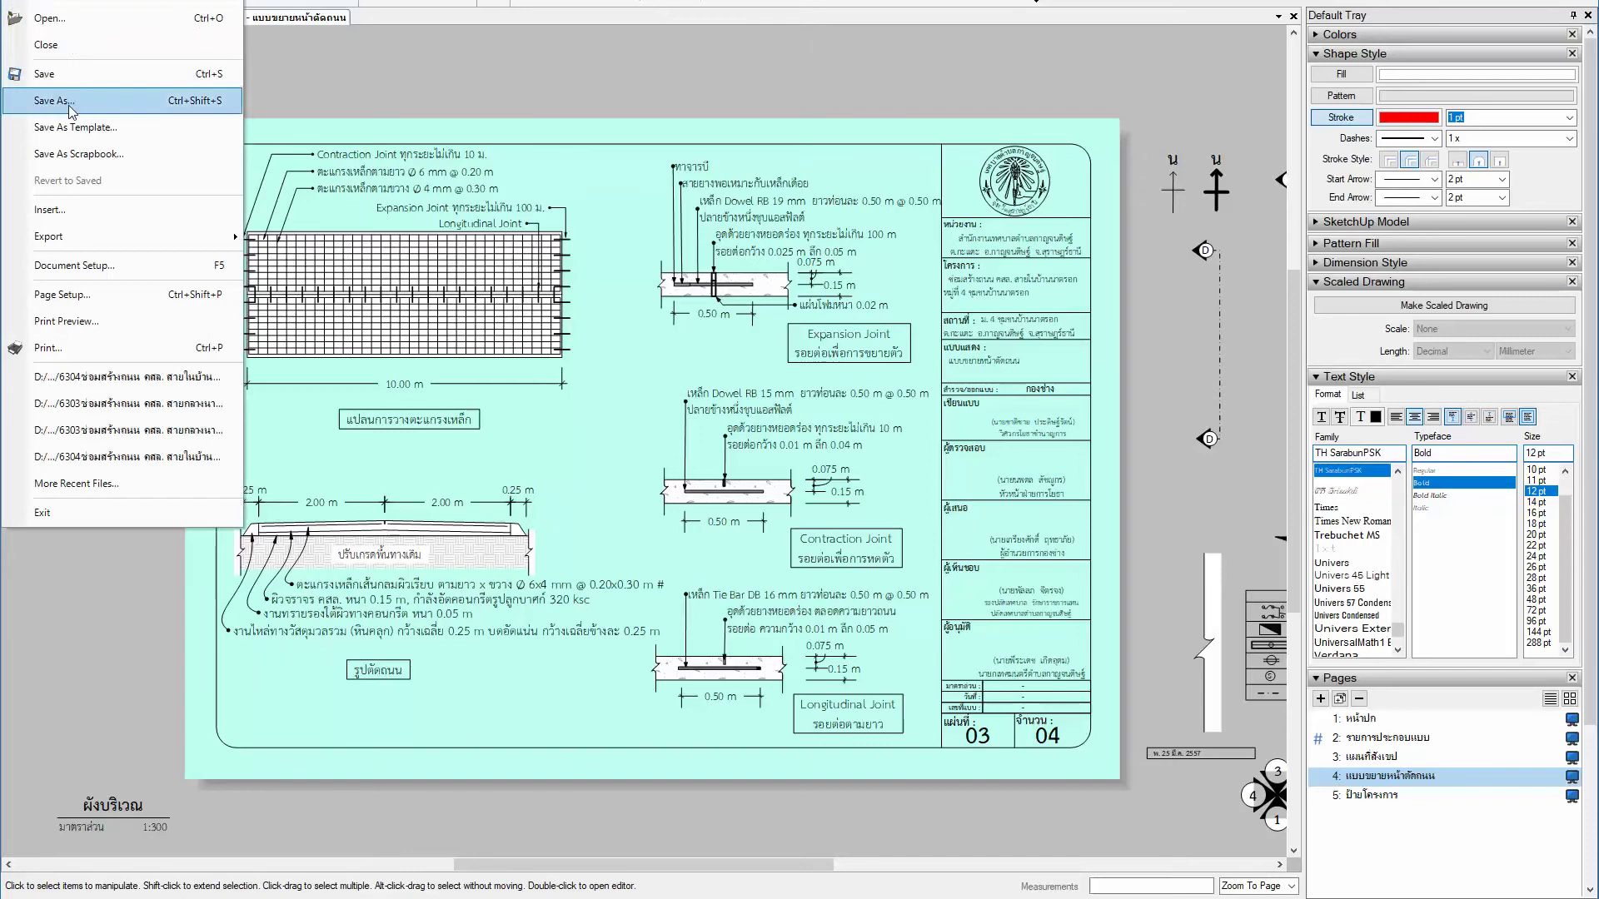
# Step: Save the set as '6306ซ่อมสร้างถนน คสล. สายสหกรณ์ ม6' using the project name copied from Notepad
pyautogui.click(42, 110)
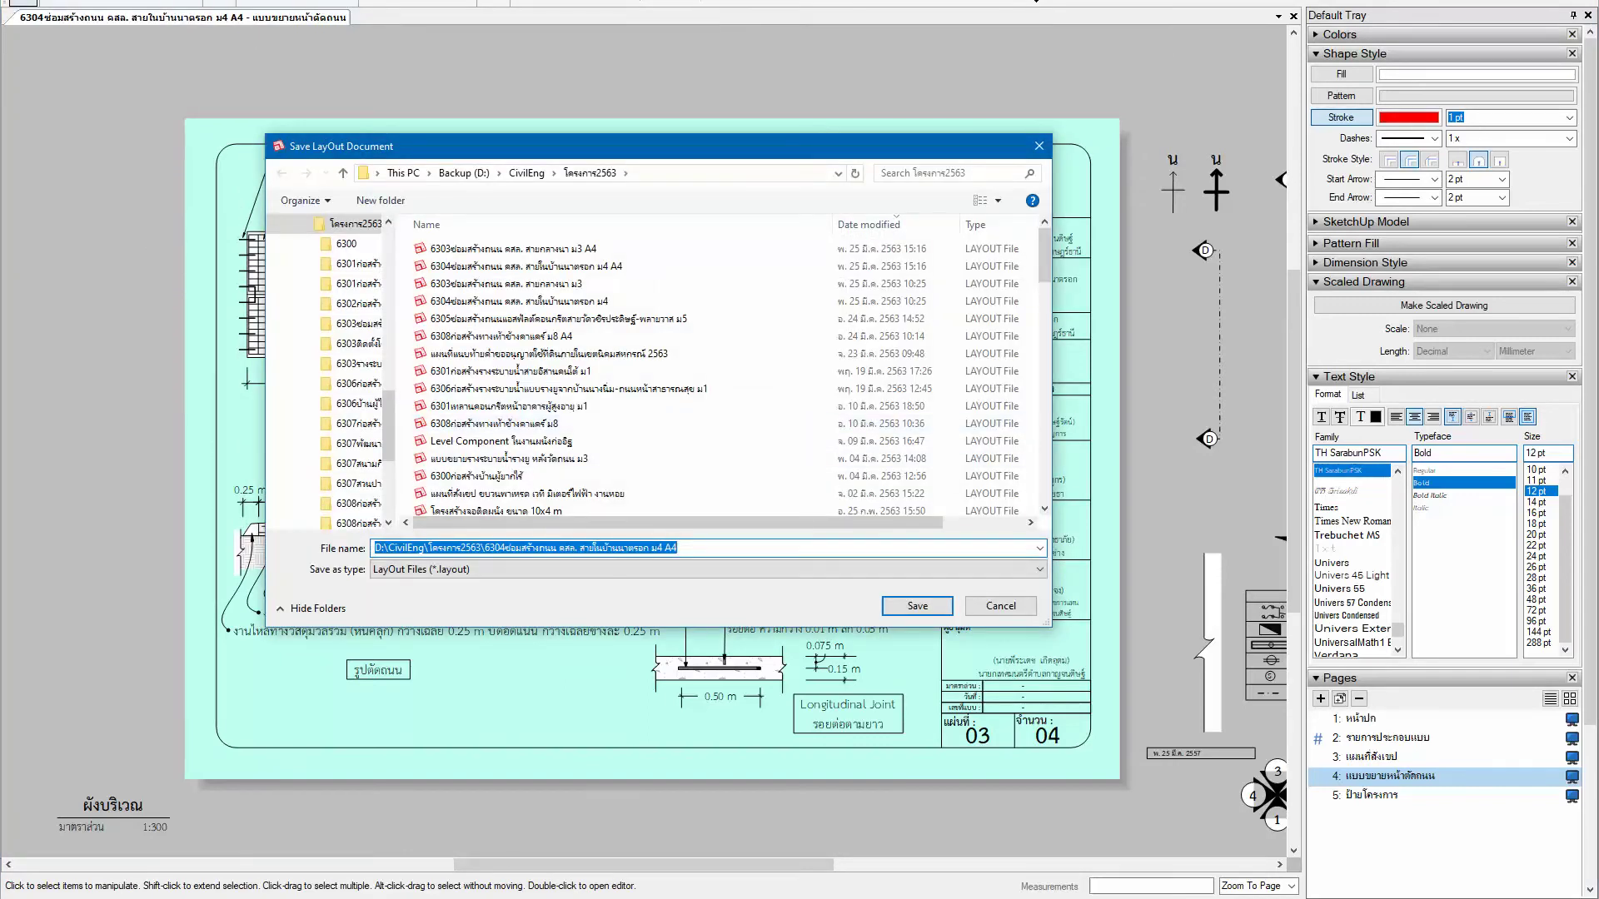
pyautogui.hotkey('alt', 'Tab')
pyautogui.moveTo(812, 532); pyautogui.dragTo(468, 540)
pyautogui.hotkey('ctrl', 'c')
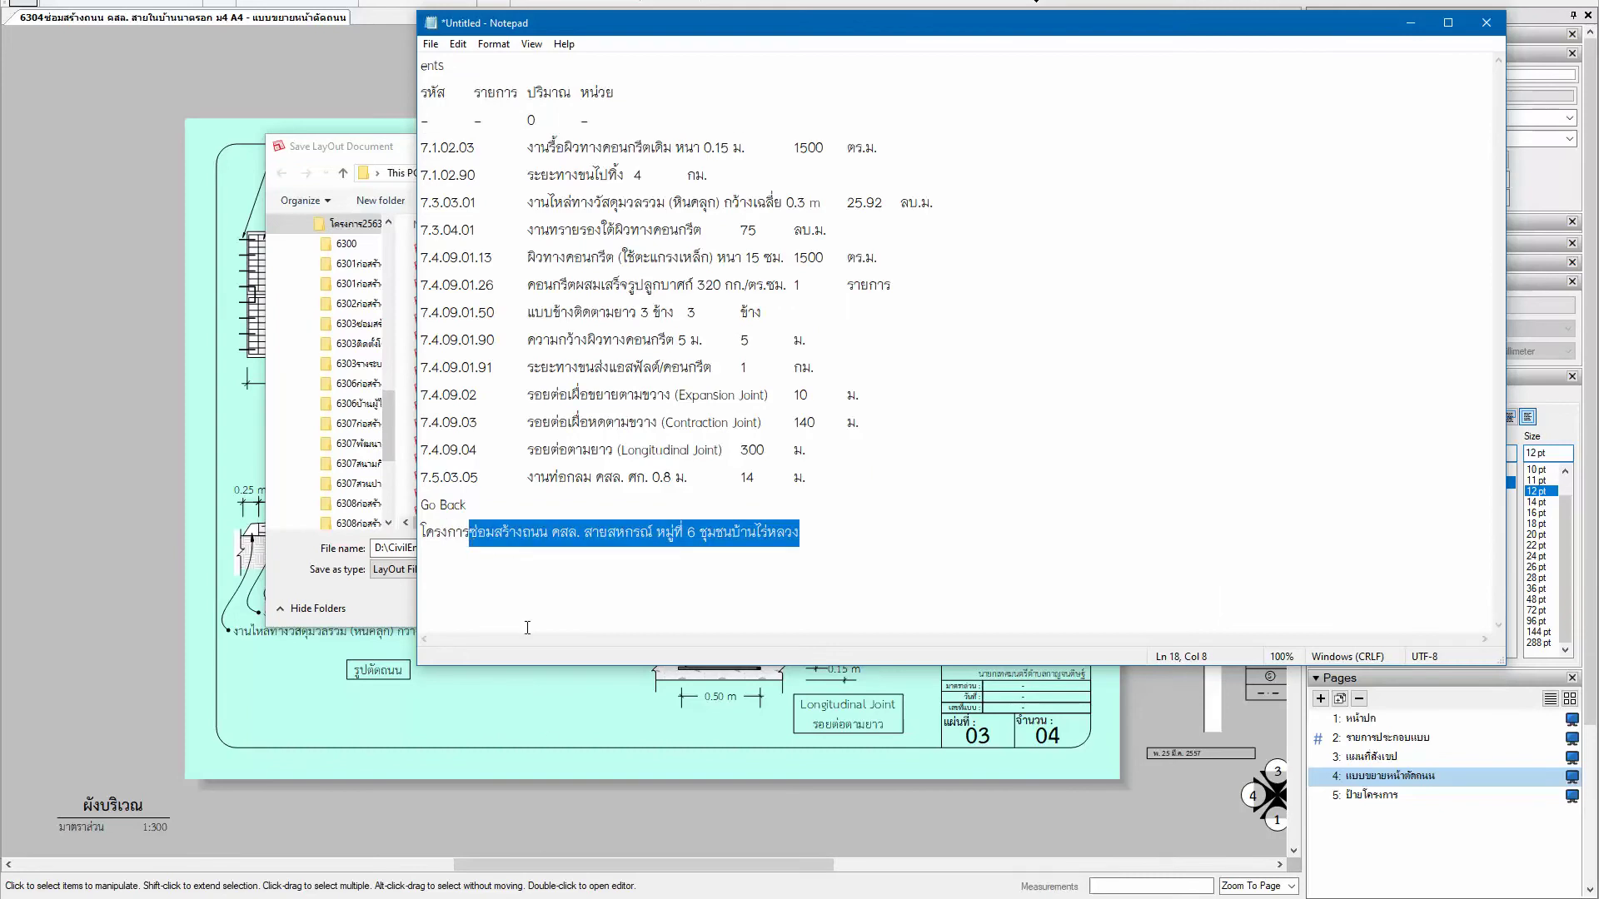
pyautogui.hotkey('alt', 'Tab')
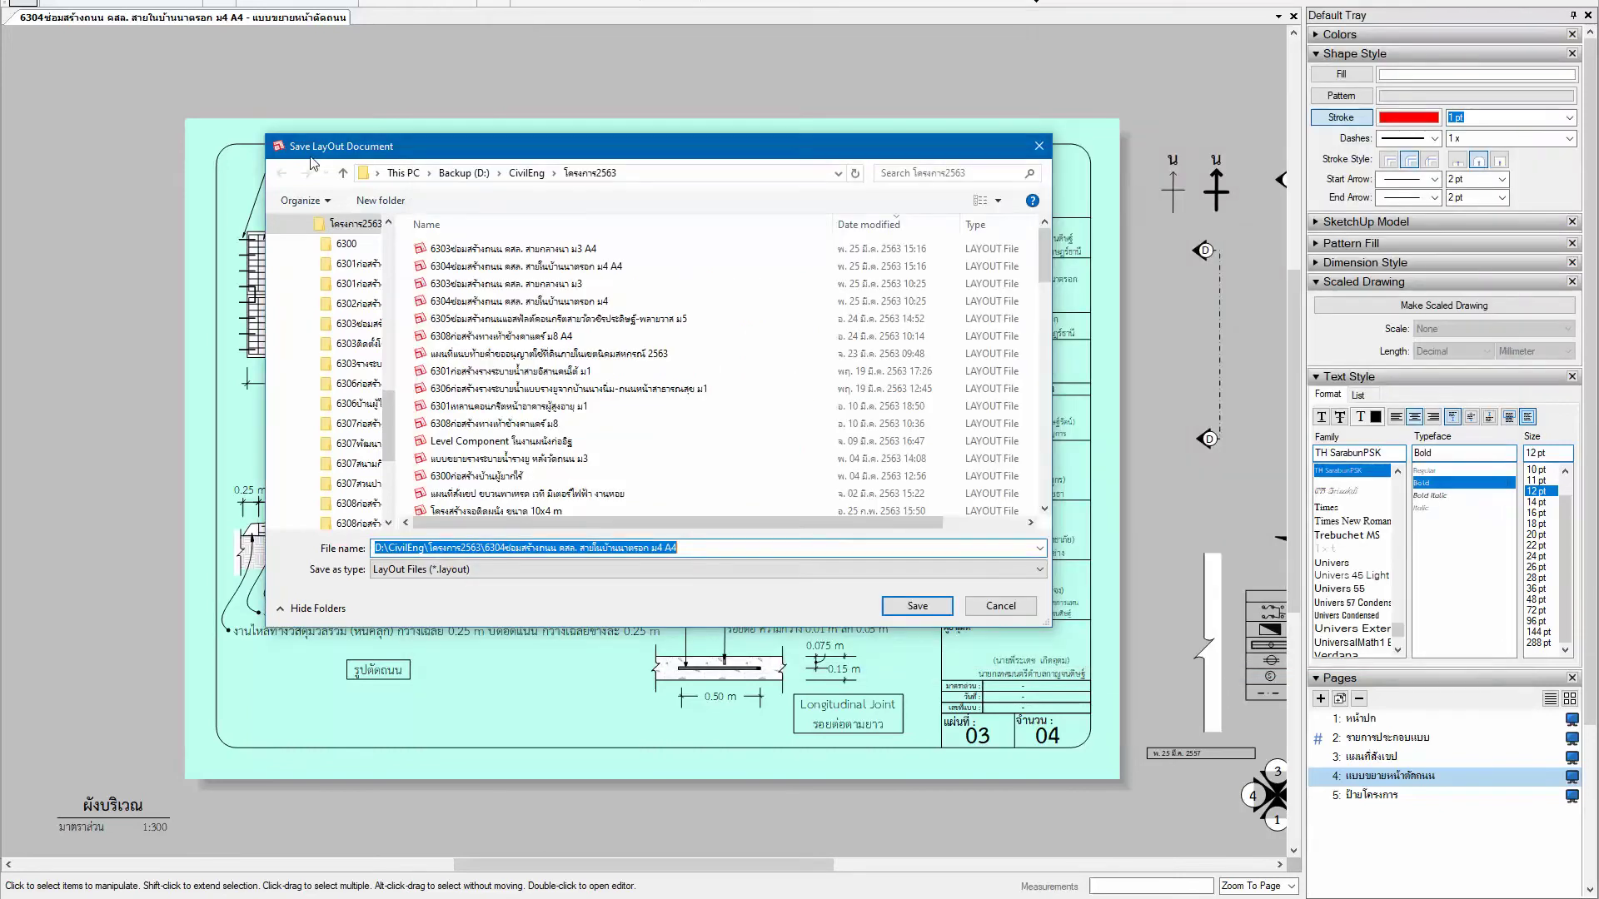
pyautogui.hotkey('ctrl', 'v')
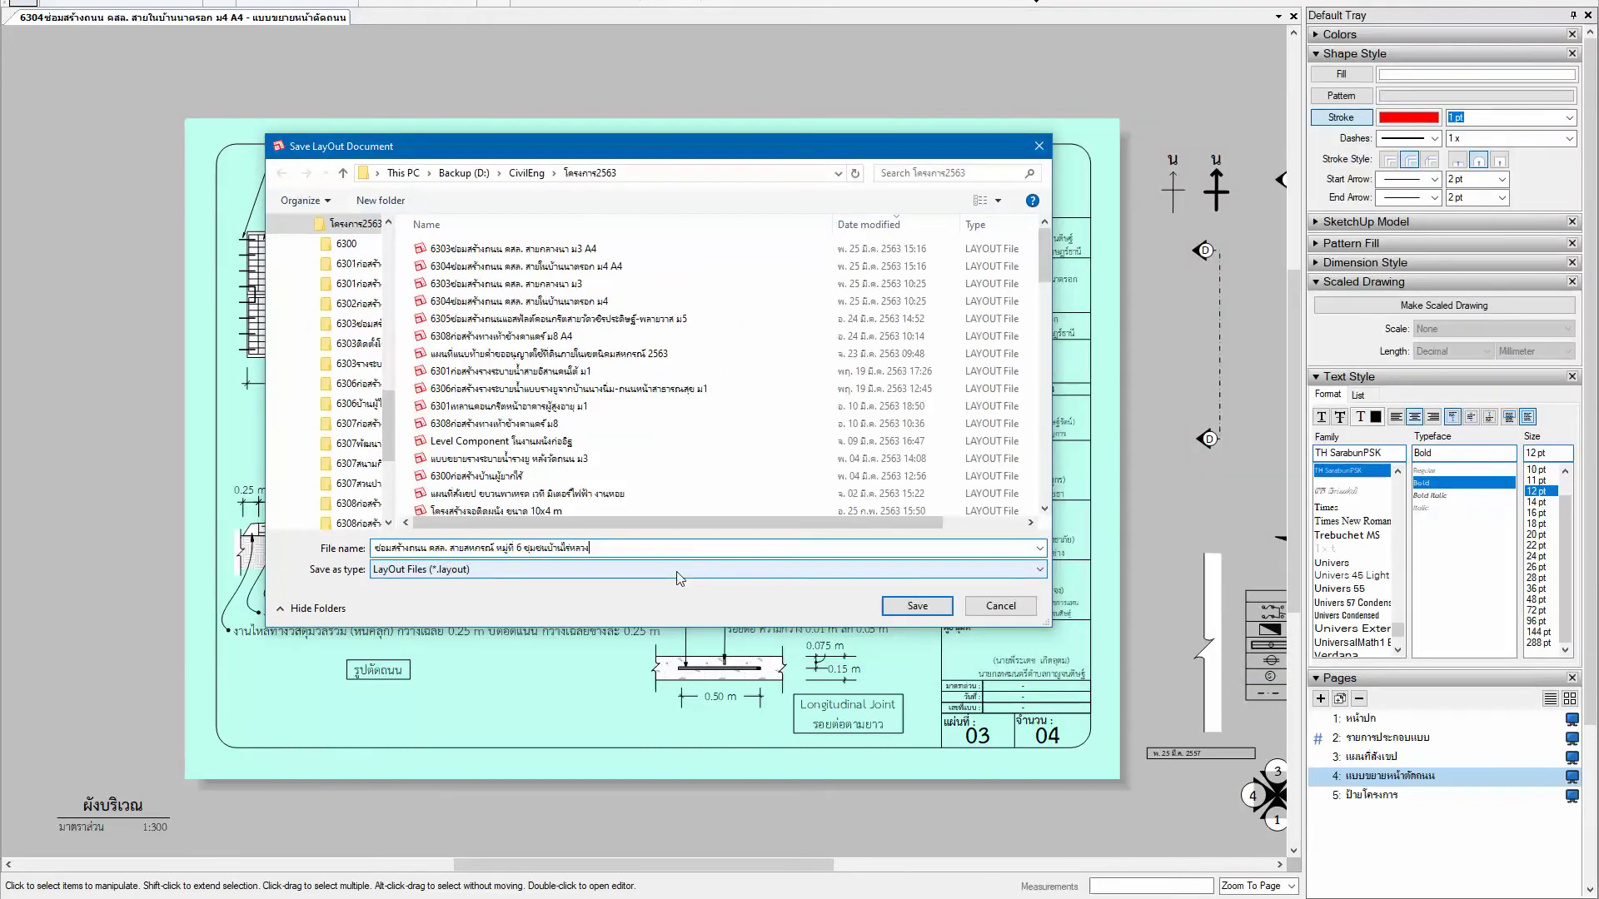
pyautogui.write('6306')
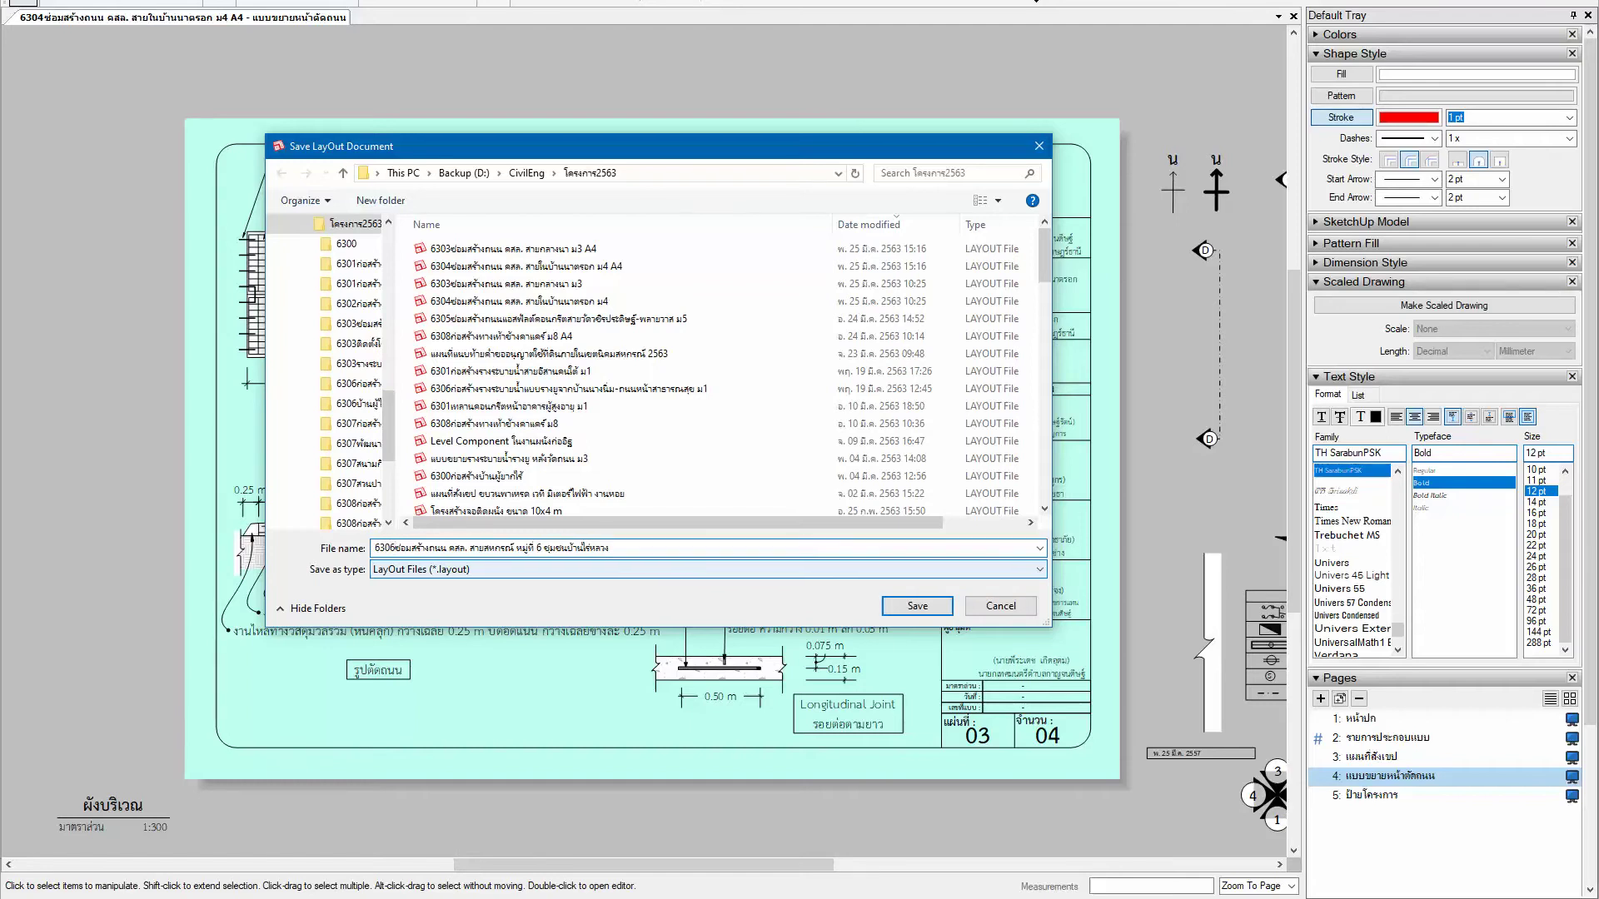
pyautogui.hotkey('ctrl', 'shift', 'Left')
pyautogui.hotkey('ctrl', 'shift', 'Left')
pyautogui.hotkey('ctrl', 'shift', 'Left')
pyautogui.hotkey('ctrl', 'shift', 'Left')
pyautogui.hotkey('ctrl', 'shift', 'Left')
pyautogui.press('BackSpace')
pyautogui.write('ม')
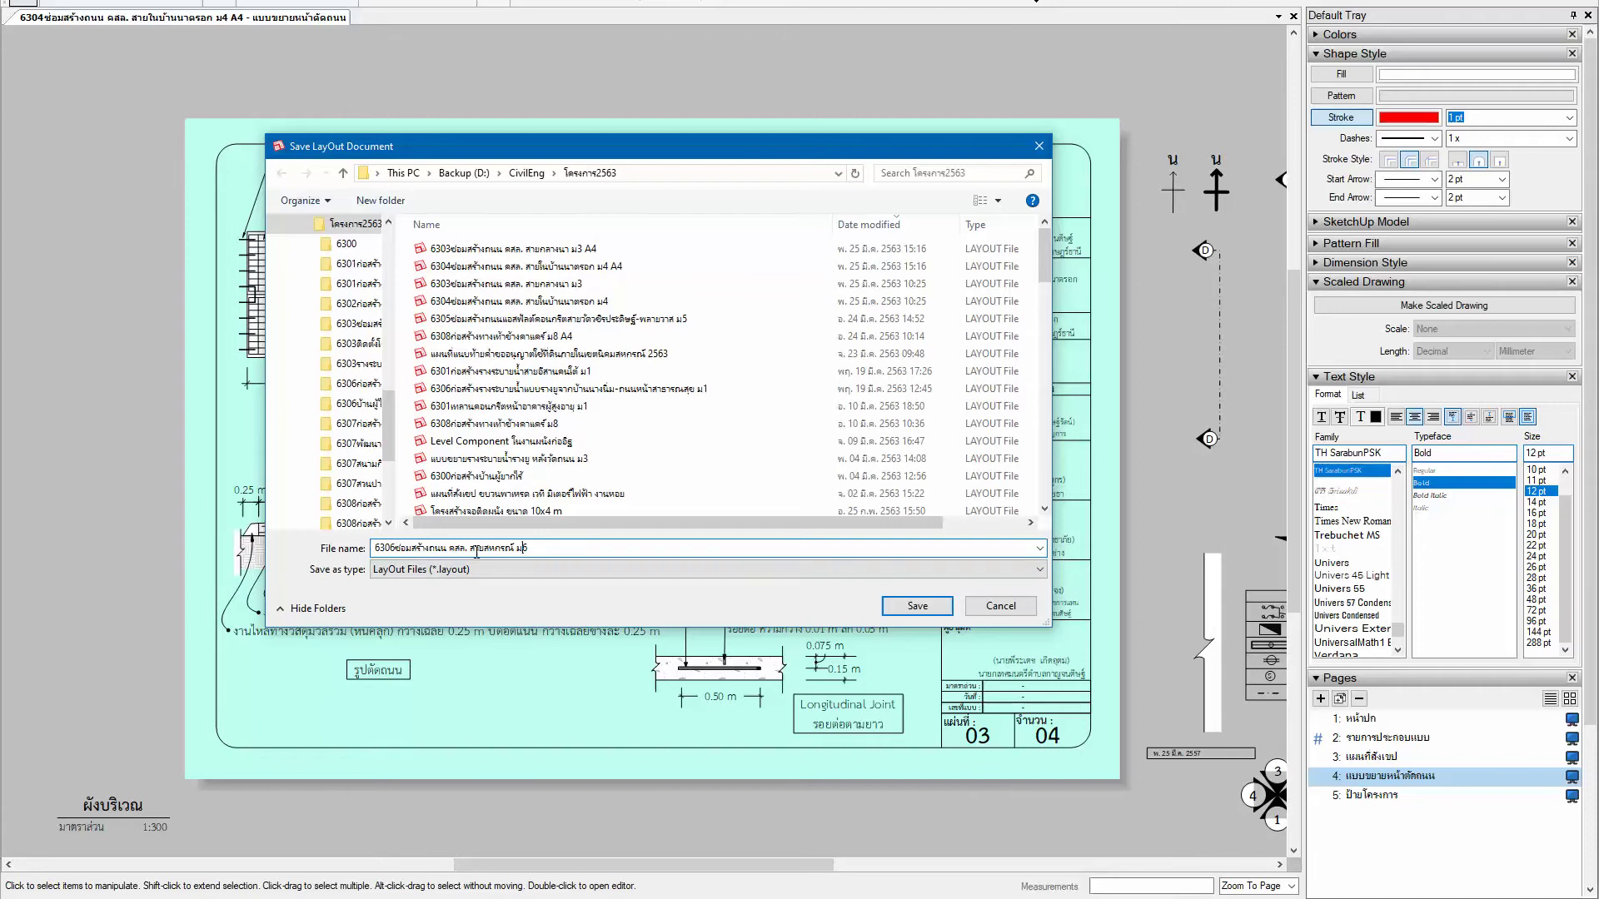
pyautogui.click(908, 606)
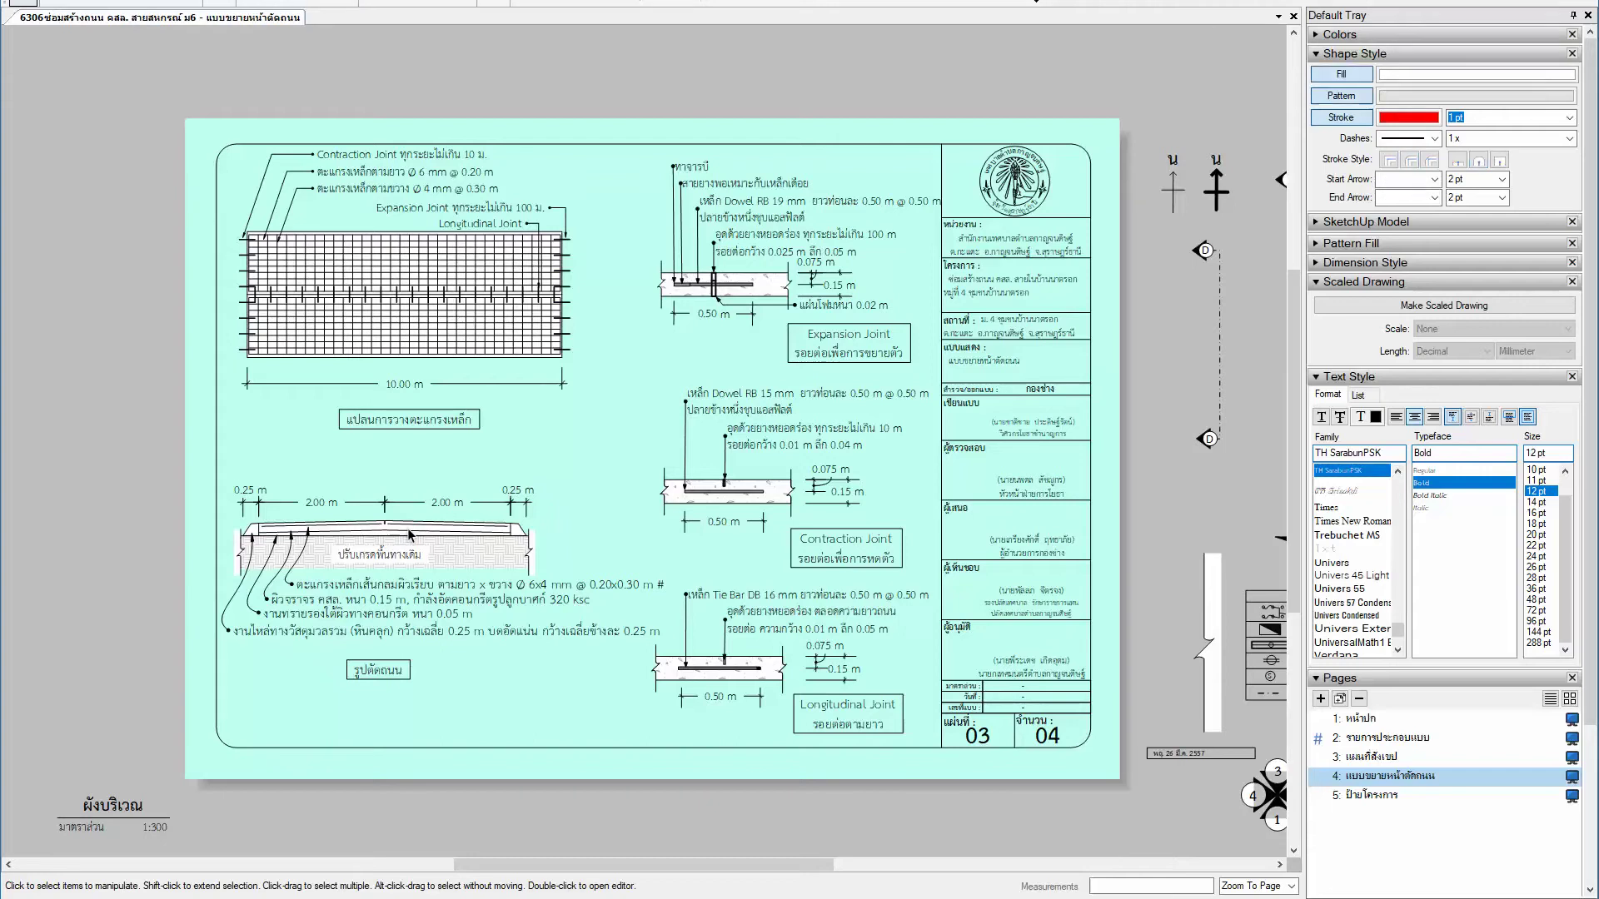
# Step: Select the road cross-section and check the linked files in Document Setup > References
pyautogui.click(409, 535)
pyautogui.scroll(2, 406, 526)
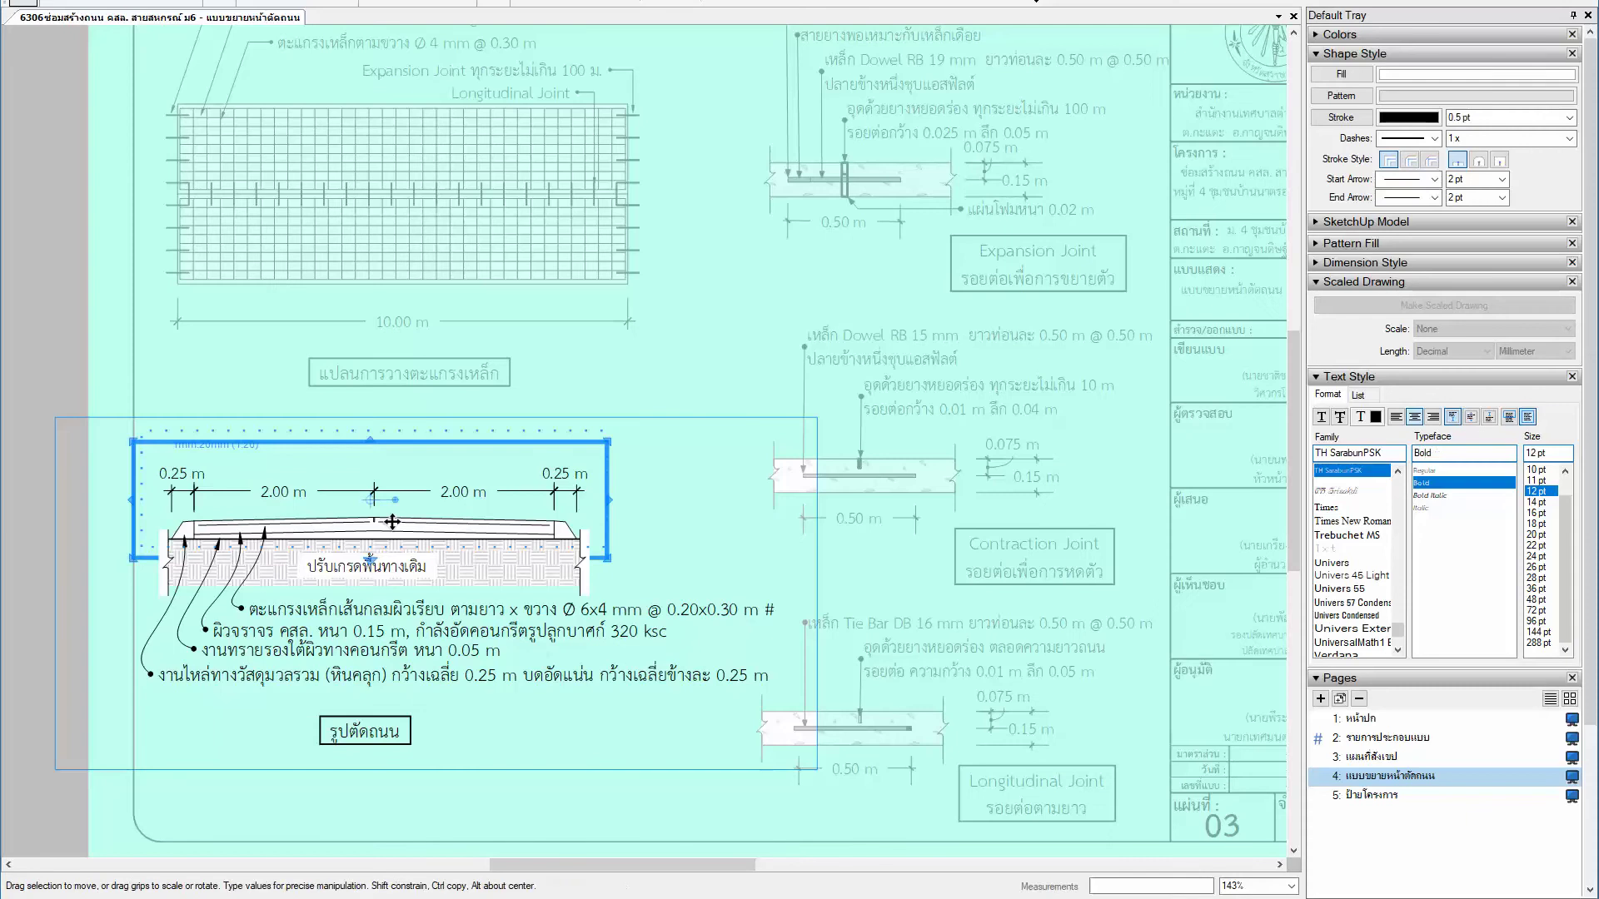
pyautogui.scroll(-1, 383, 530)
pyautogui.scroll(-1, 383, 530)
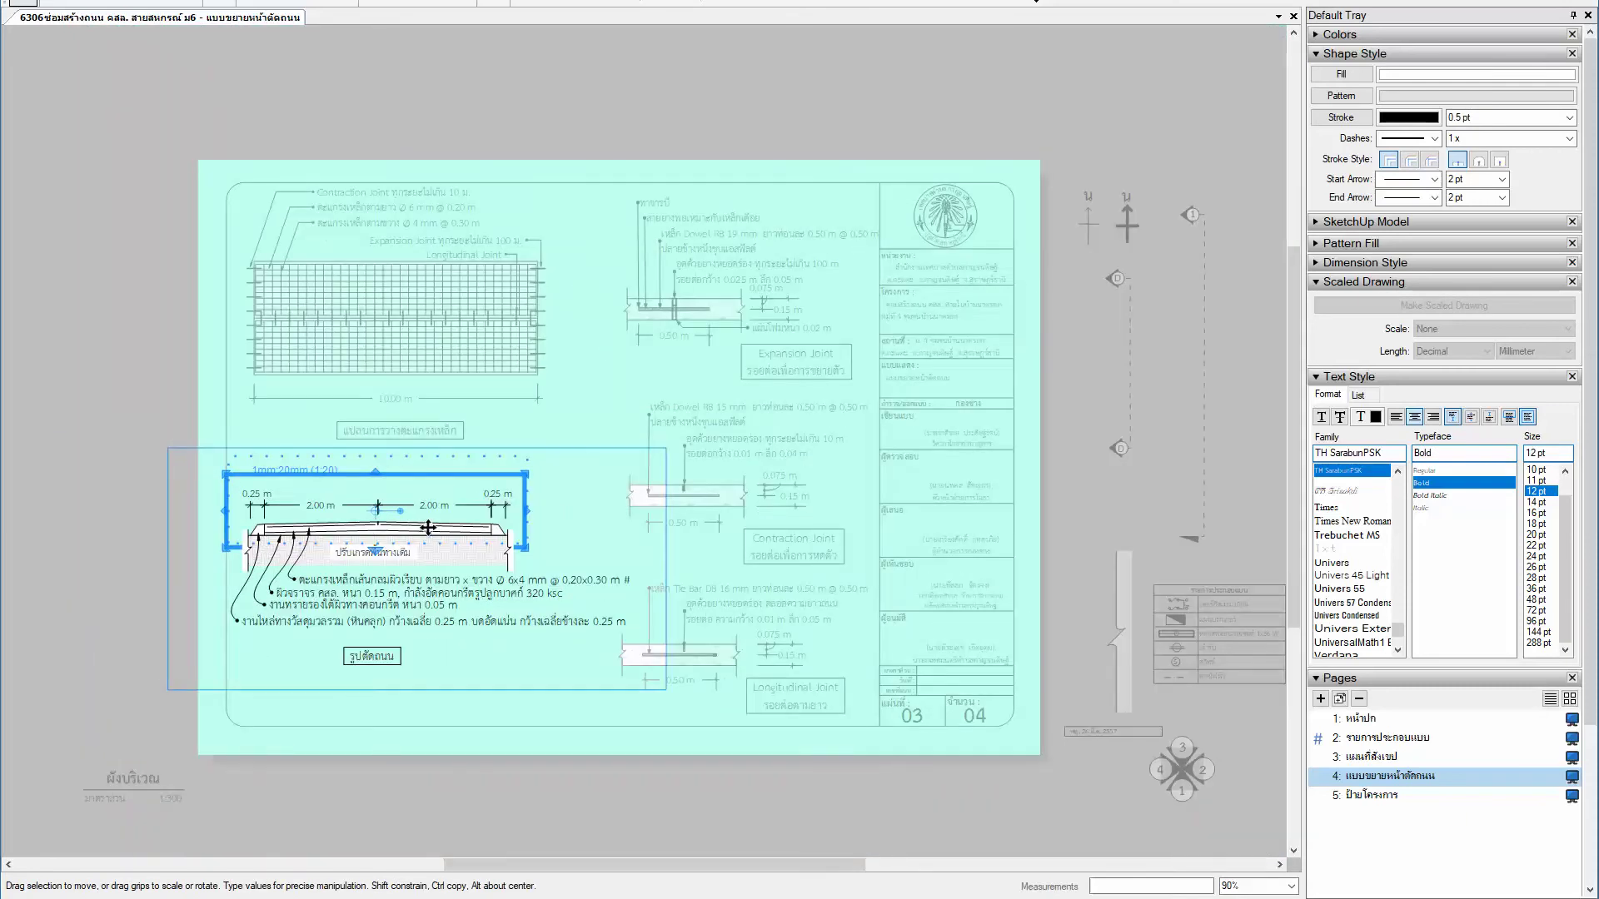
pyautogui.hotkey('ctrl', ',')
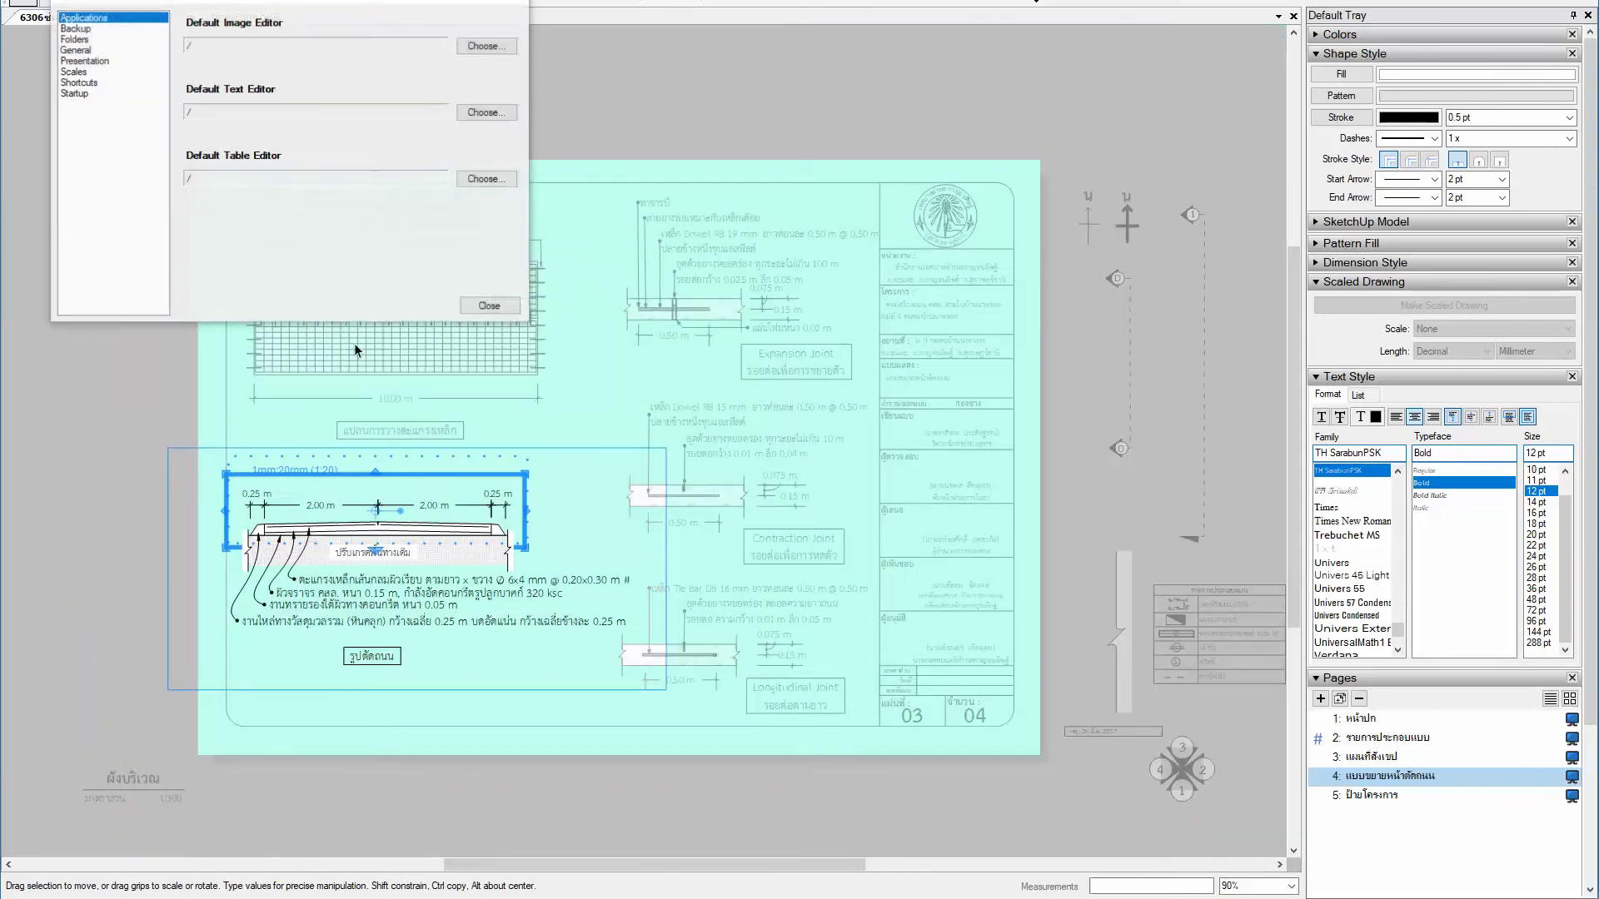
pyautogui.click(495, 308)
pyautogui.hotkey('ctrl', 'shift', 'd')
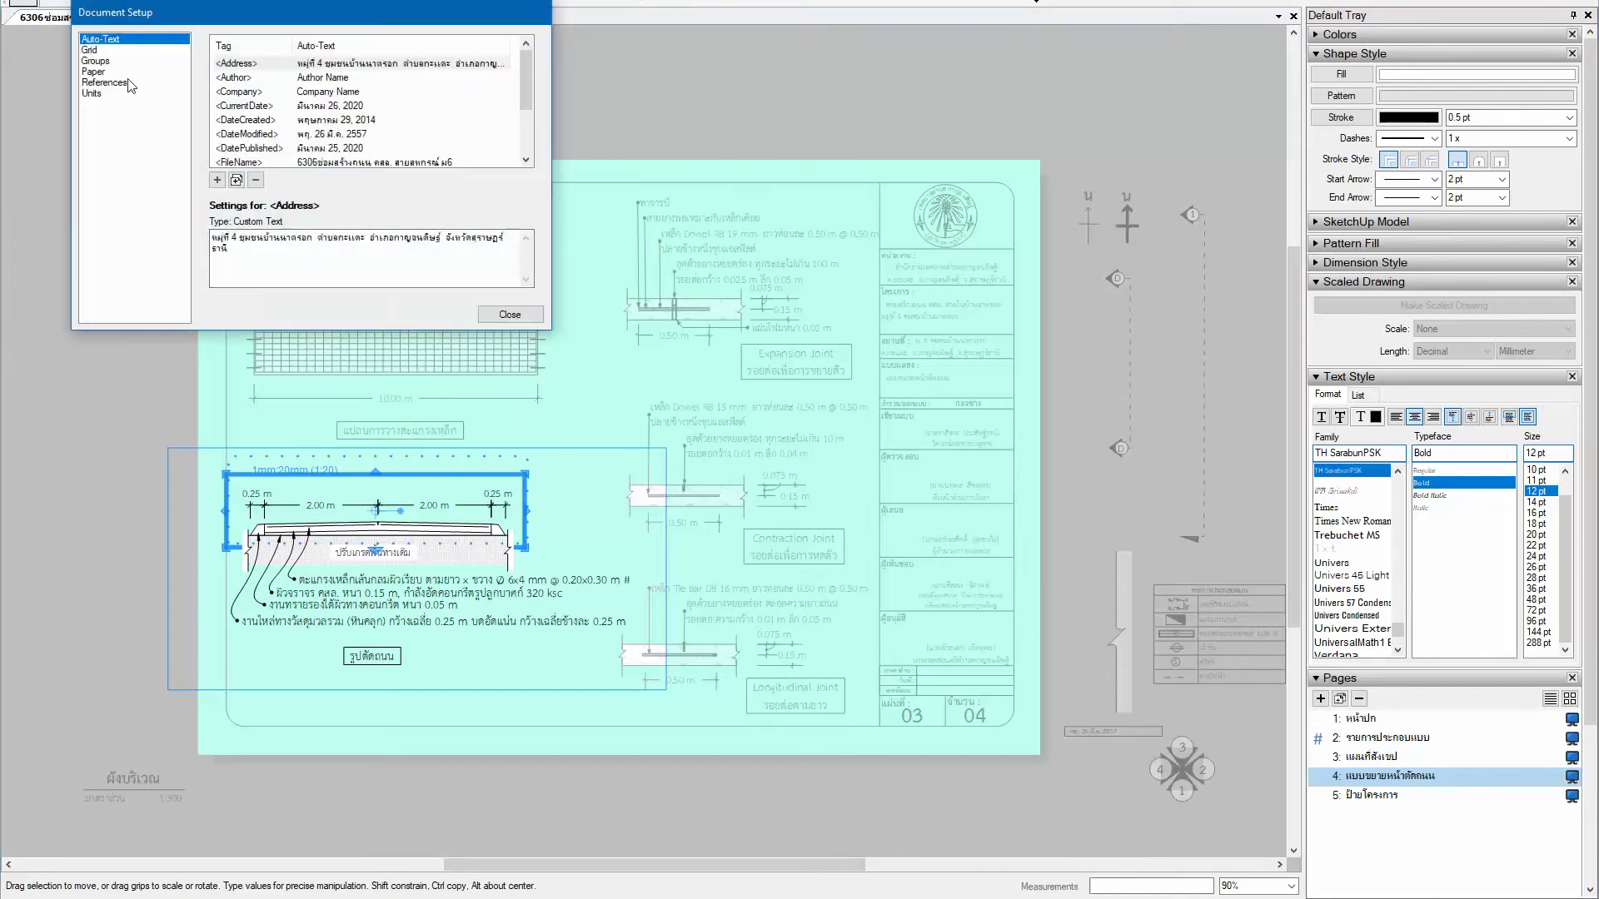
pyautogui.click(104, 82)
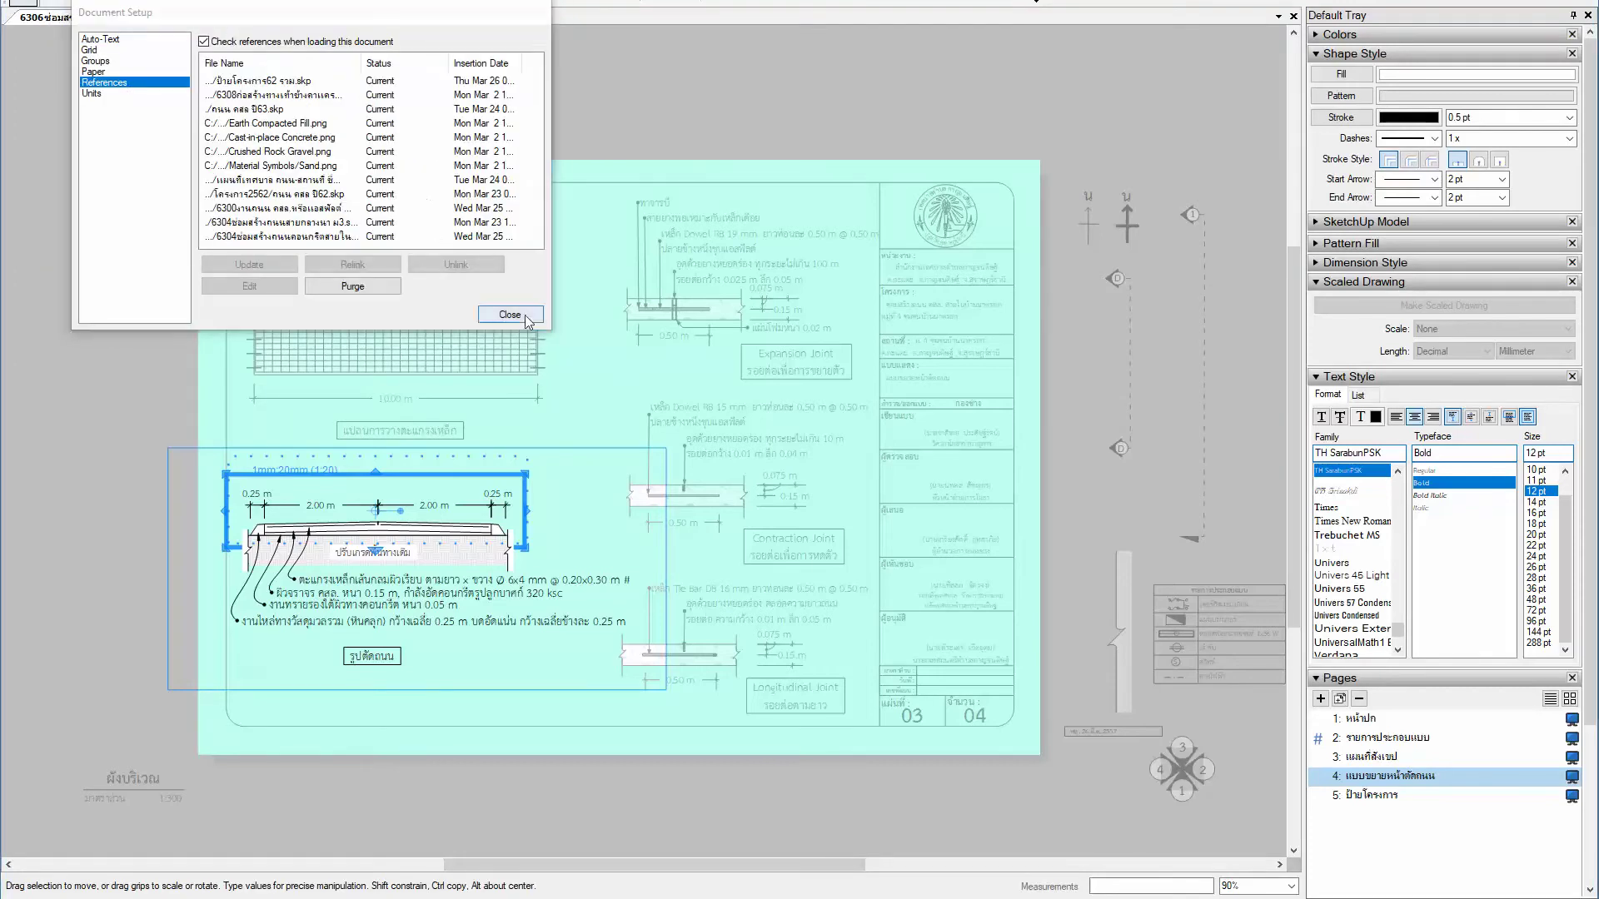
pyautogui.click(510, 315)
# Step: Drag the cross-section's right grip to stretch it about 2.29 times wider
pyautogui.scroll(1, 491, 522)
pyautogui.scroll(4, 492, 522)
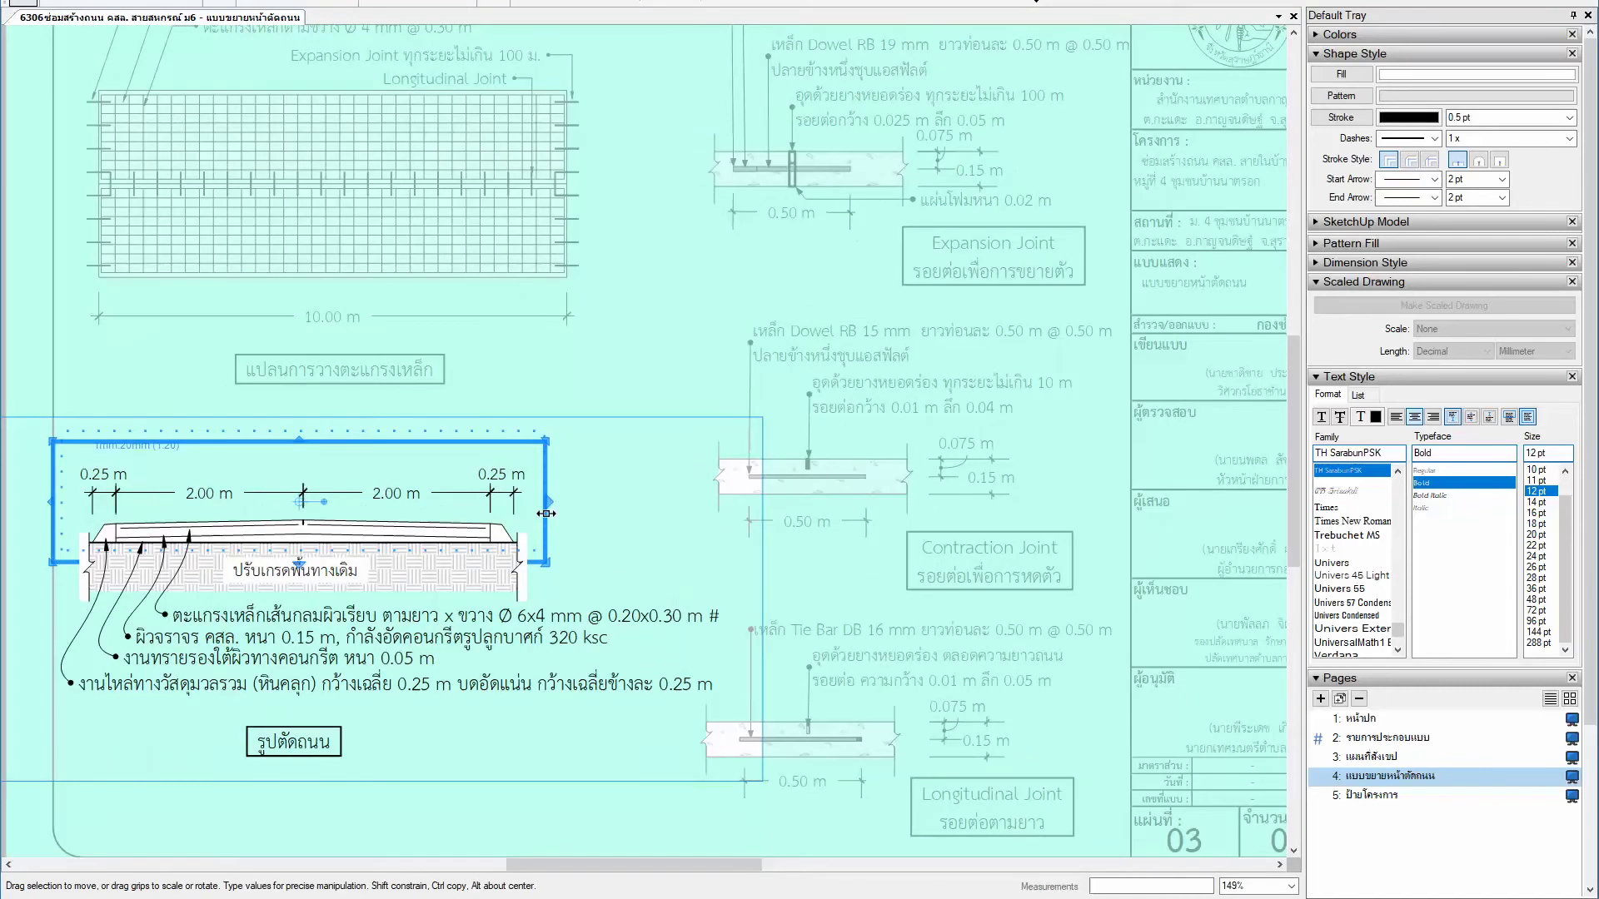
pyautogui.moveTo(548, 514); pyautogui.dragTo(921, 516)
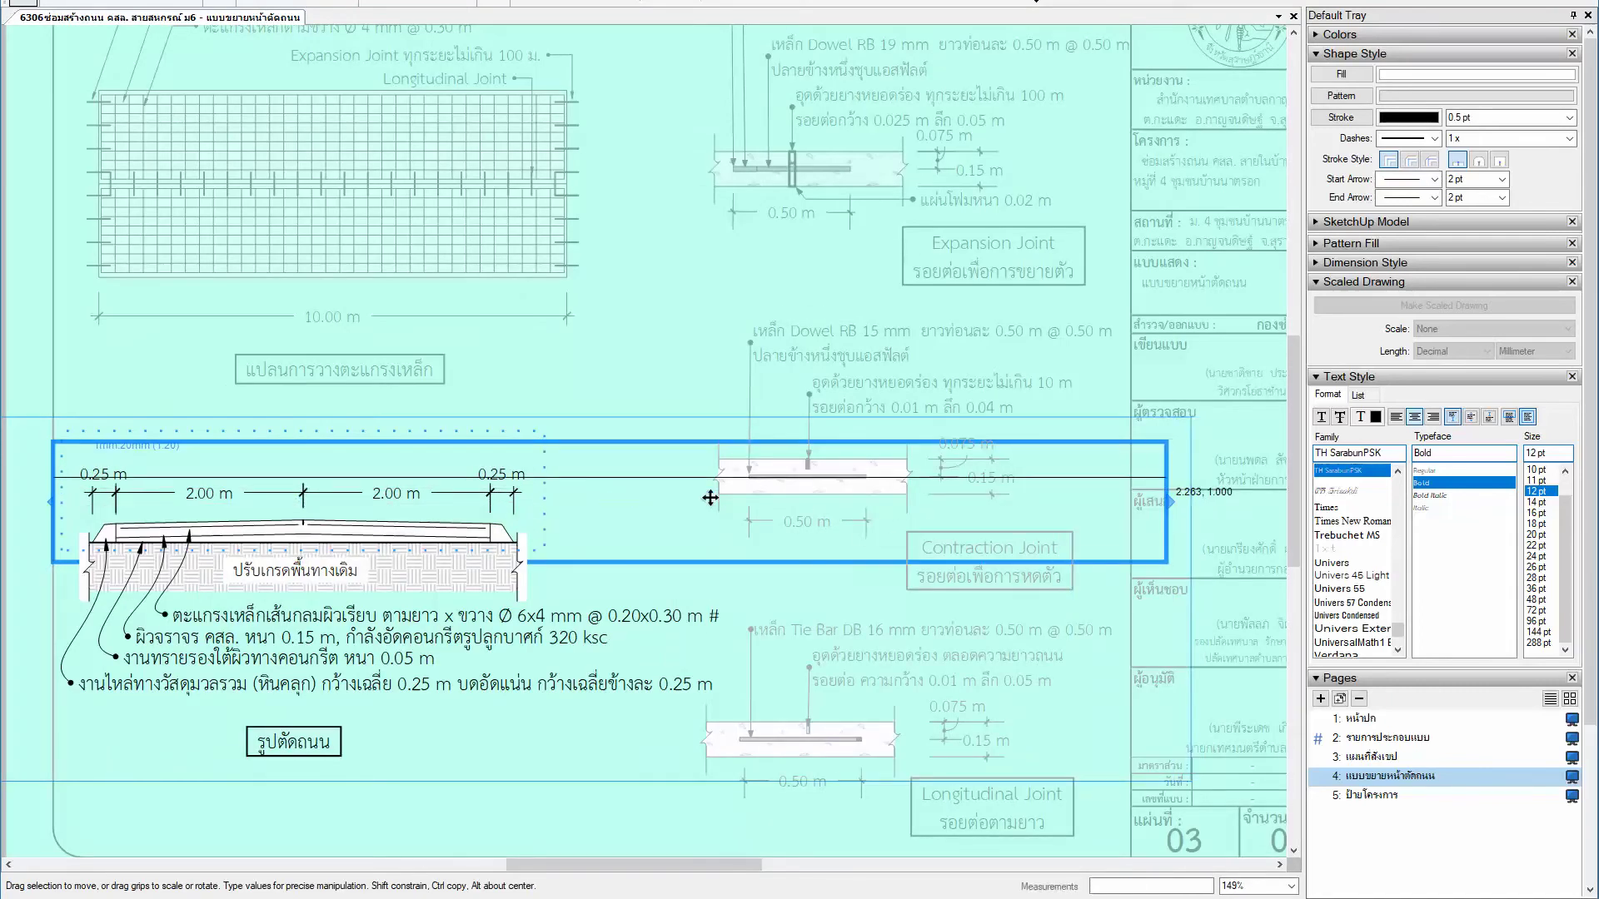
pyautogui.scroll(-3, 708, 497)
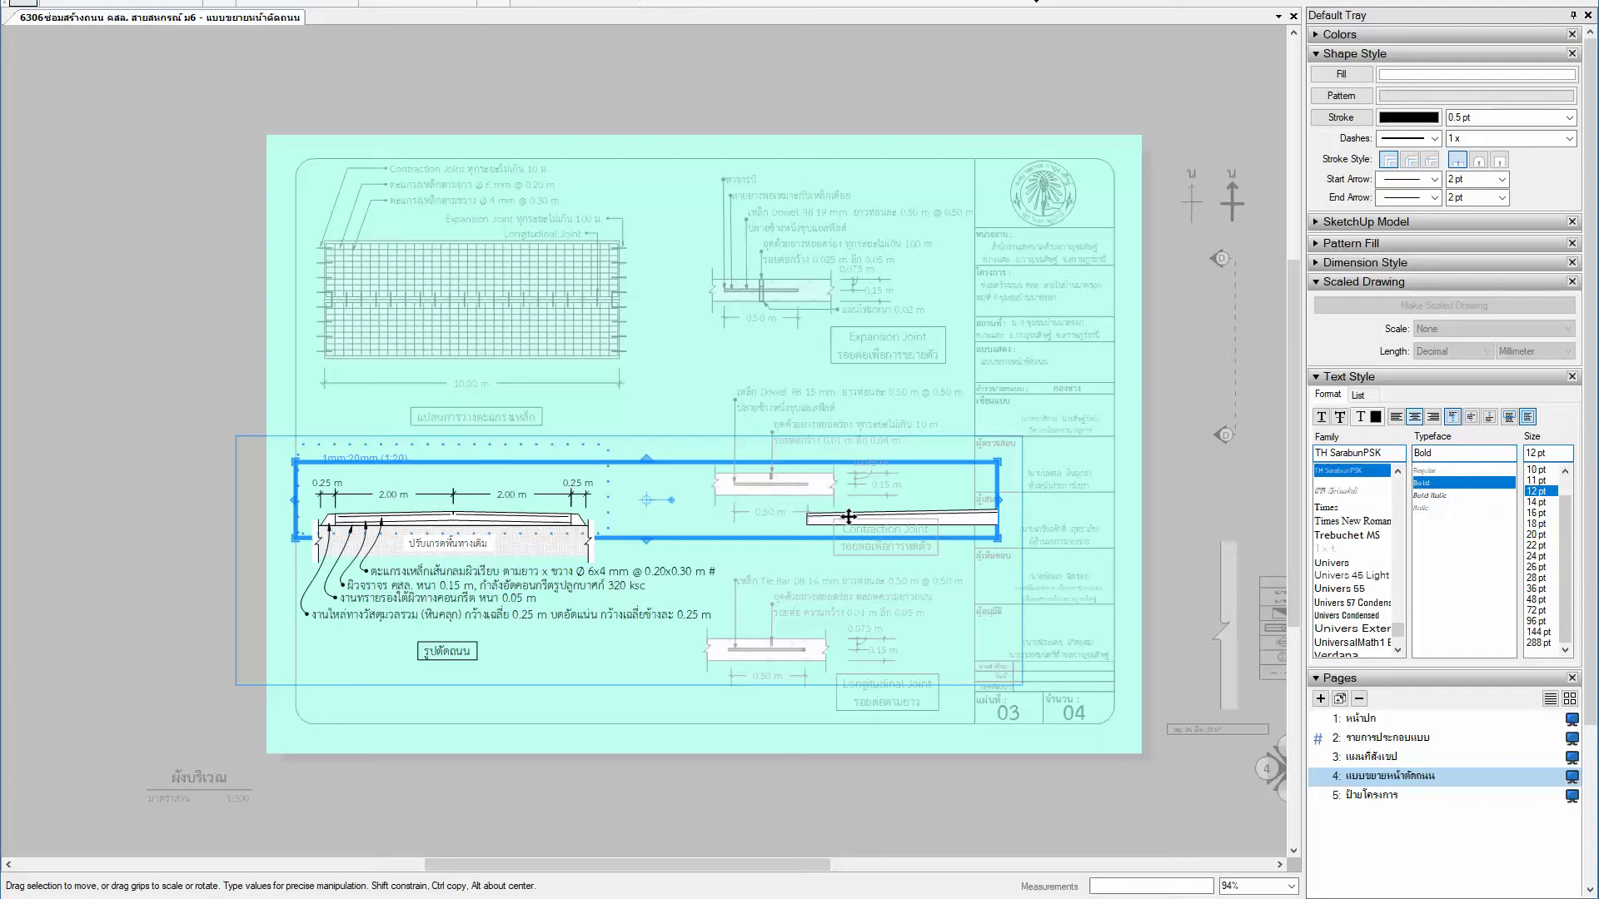
# Step: Review the general preference settings, then close Preferences
pyautogui.hotkey('ctrl', ',')
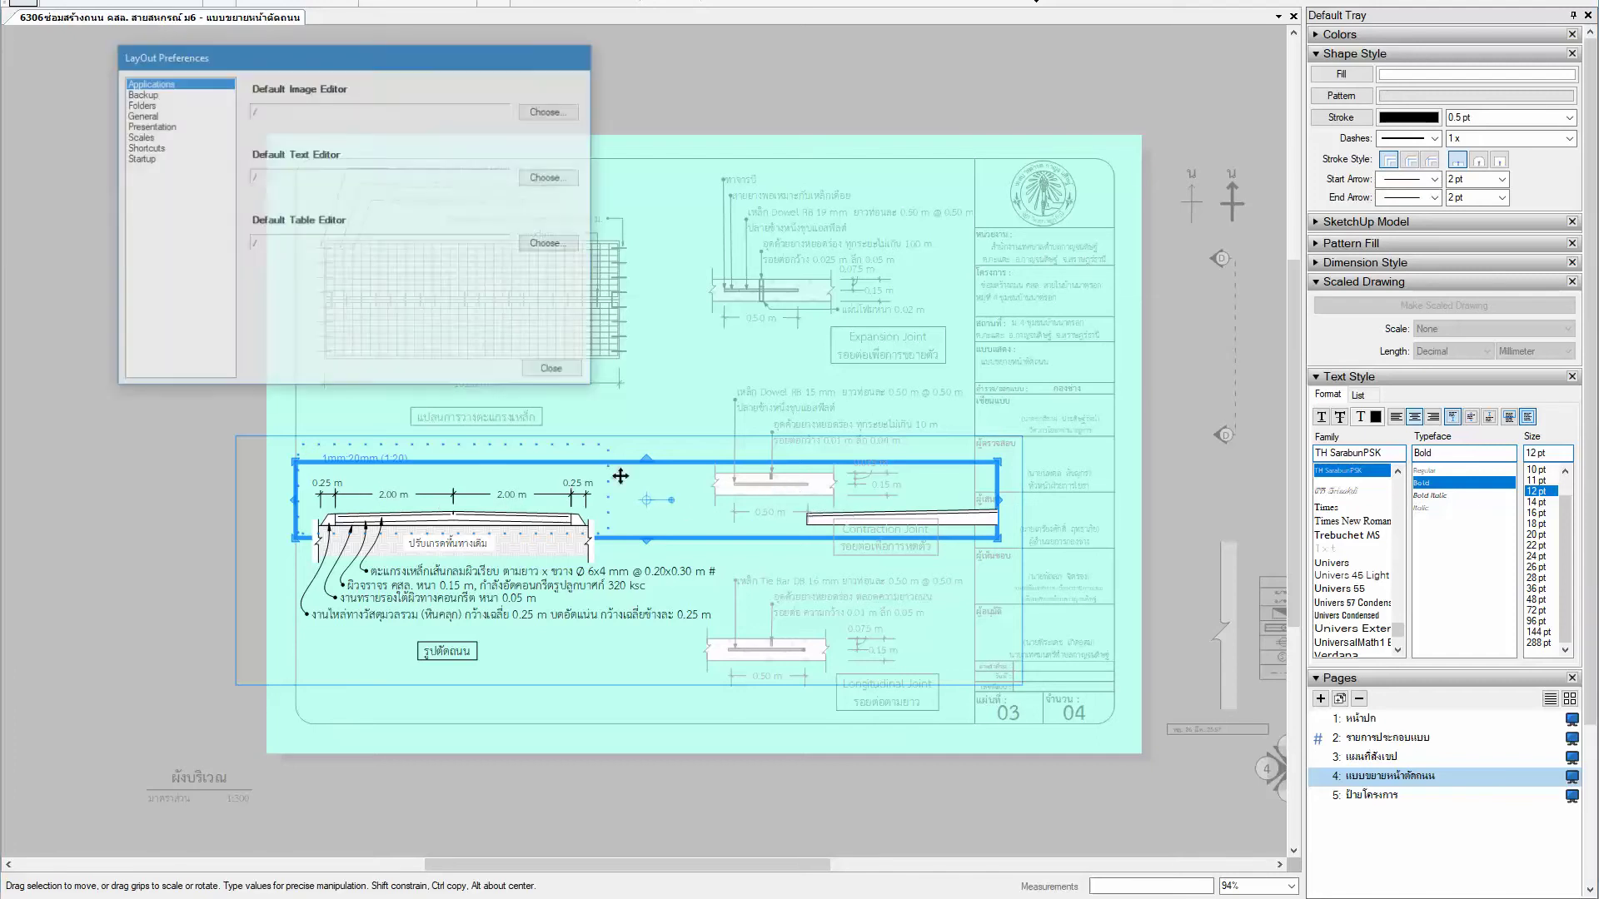
pyautogui.click(142, 115)
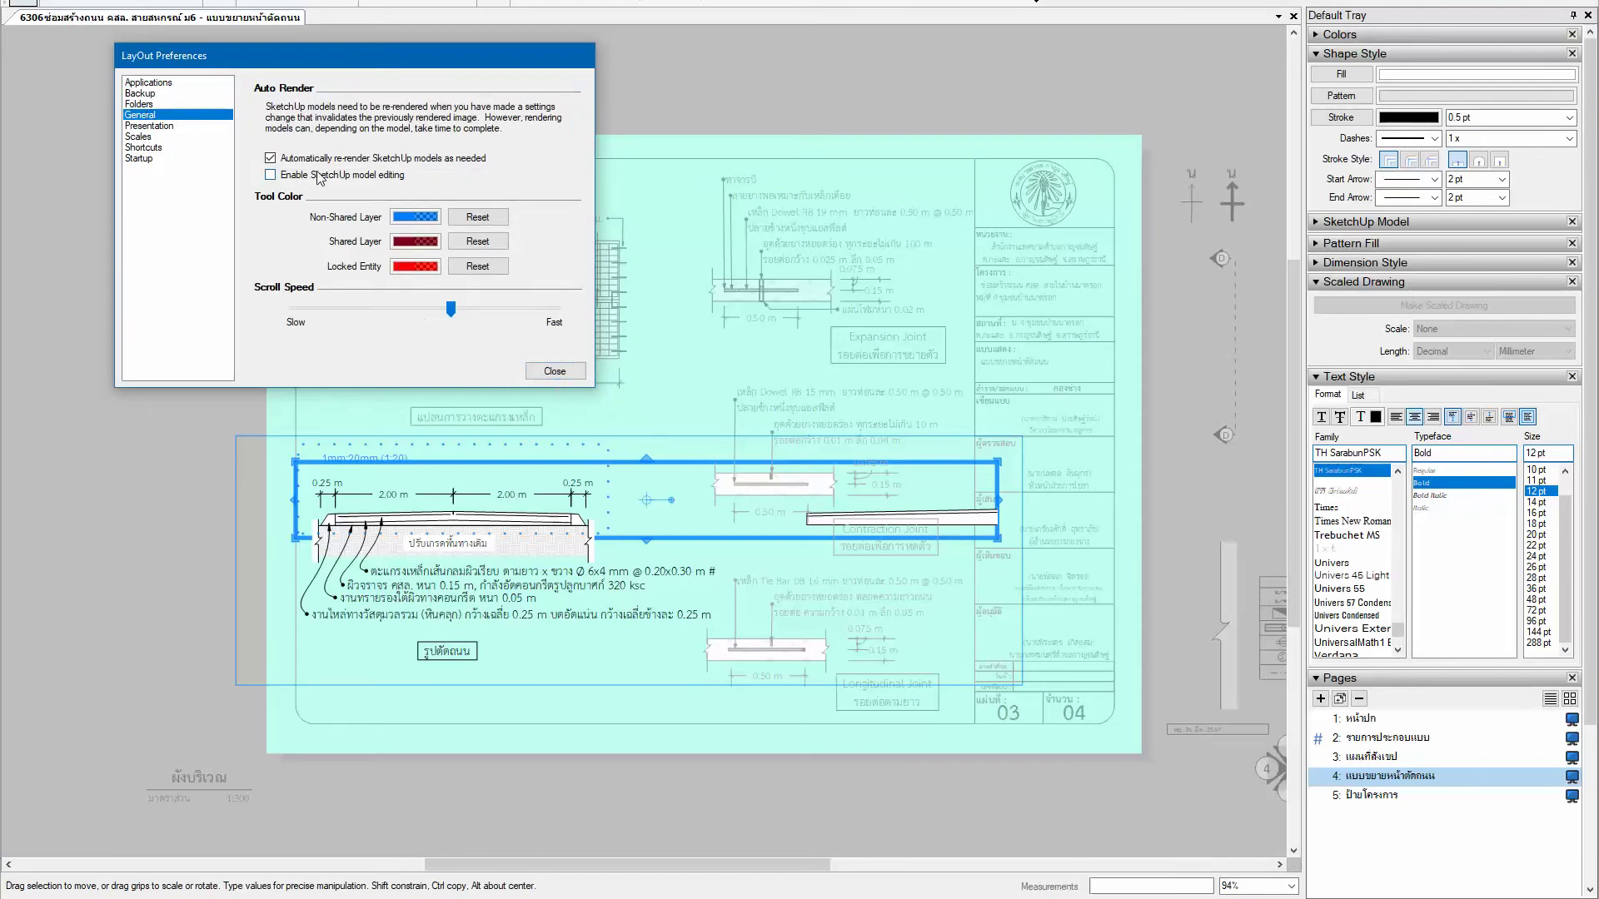
pyautogui.click(552, 370)
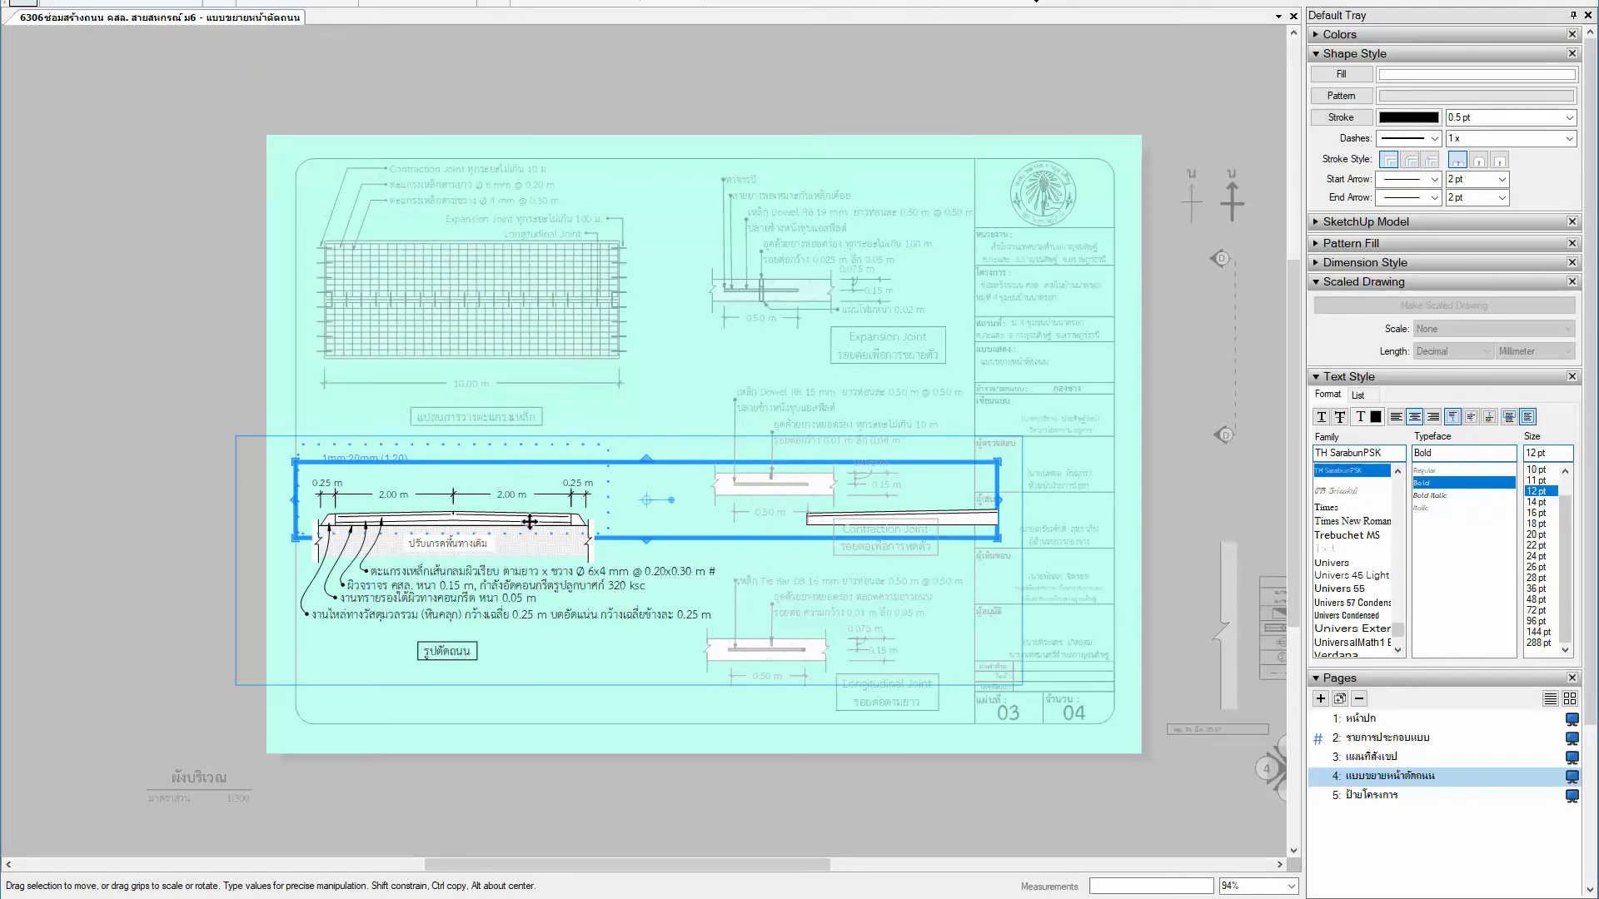
# Step: Orbit the road model into a flat side cross-section view with its dimensions
pyautogui.doubleClick(516, 505)
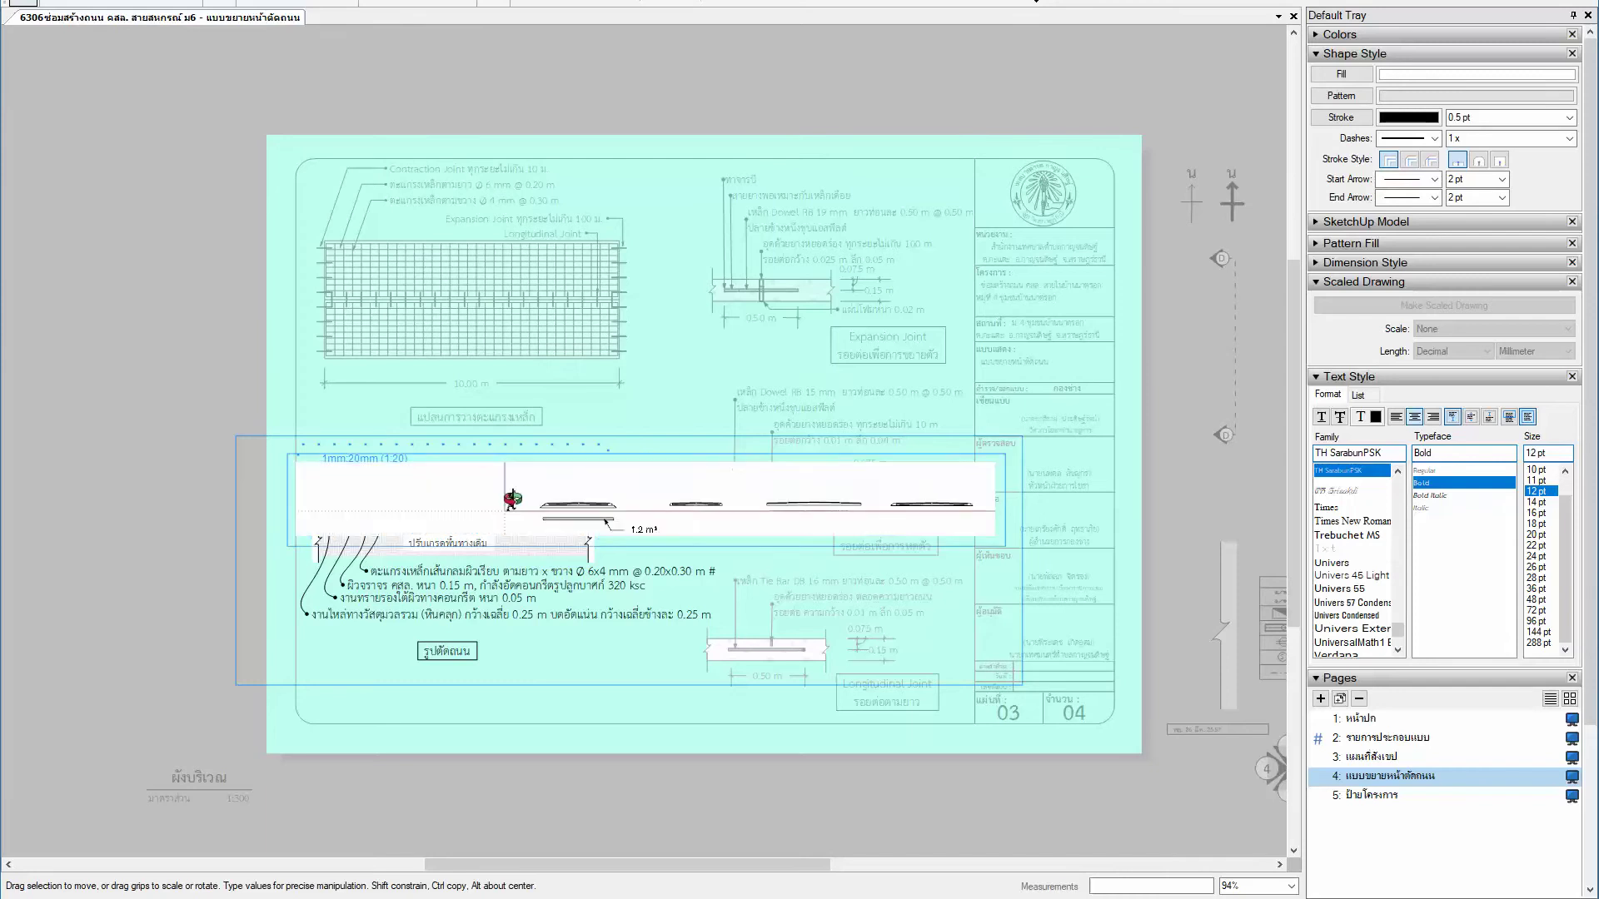
pyautogui.moveTo(902, 494); pyautogui.dragTo(411, 499)
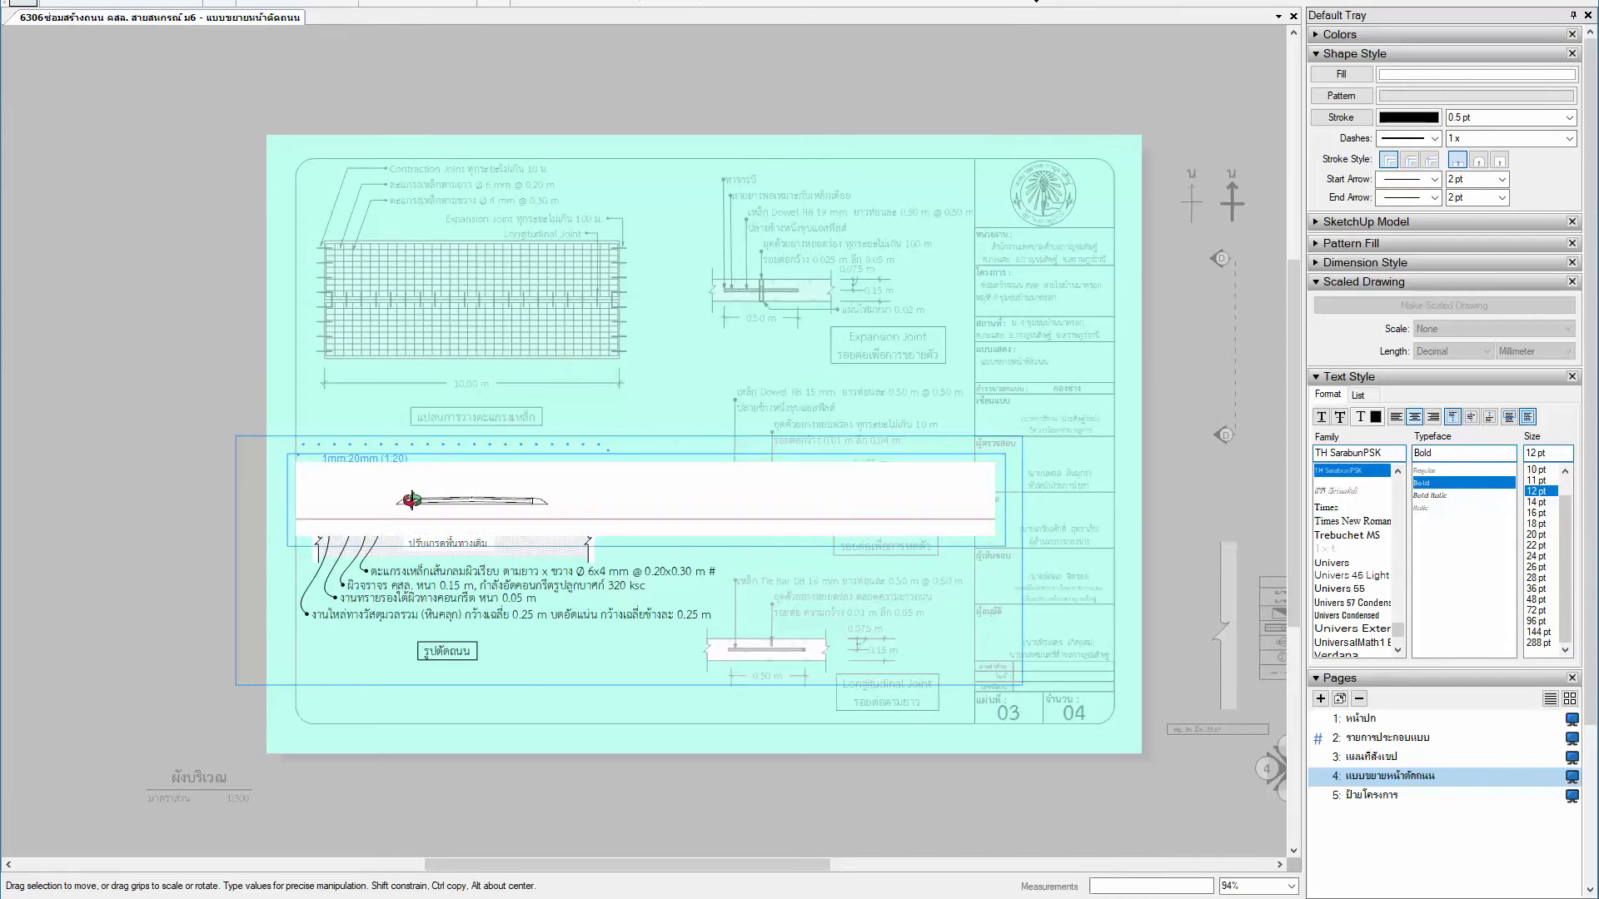
pyautogui.click(134, 499)
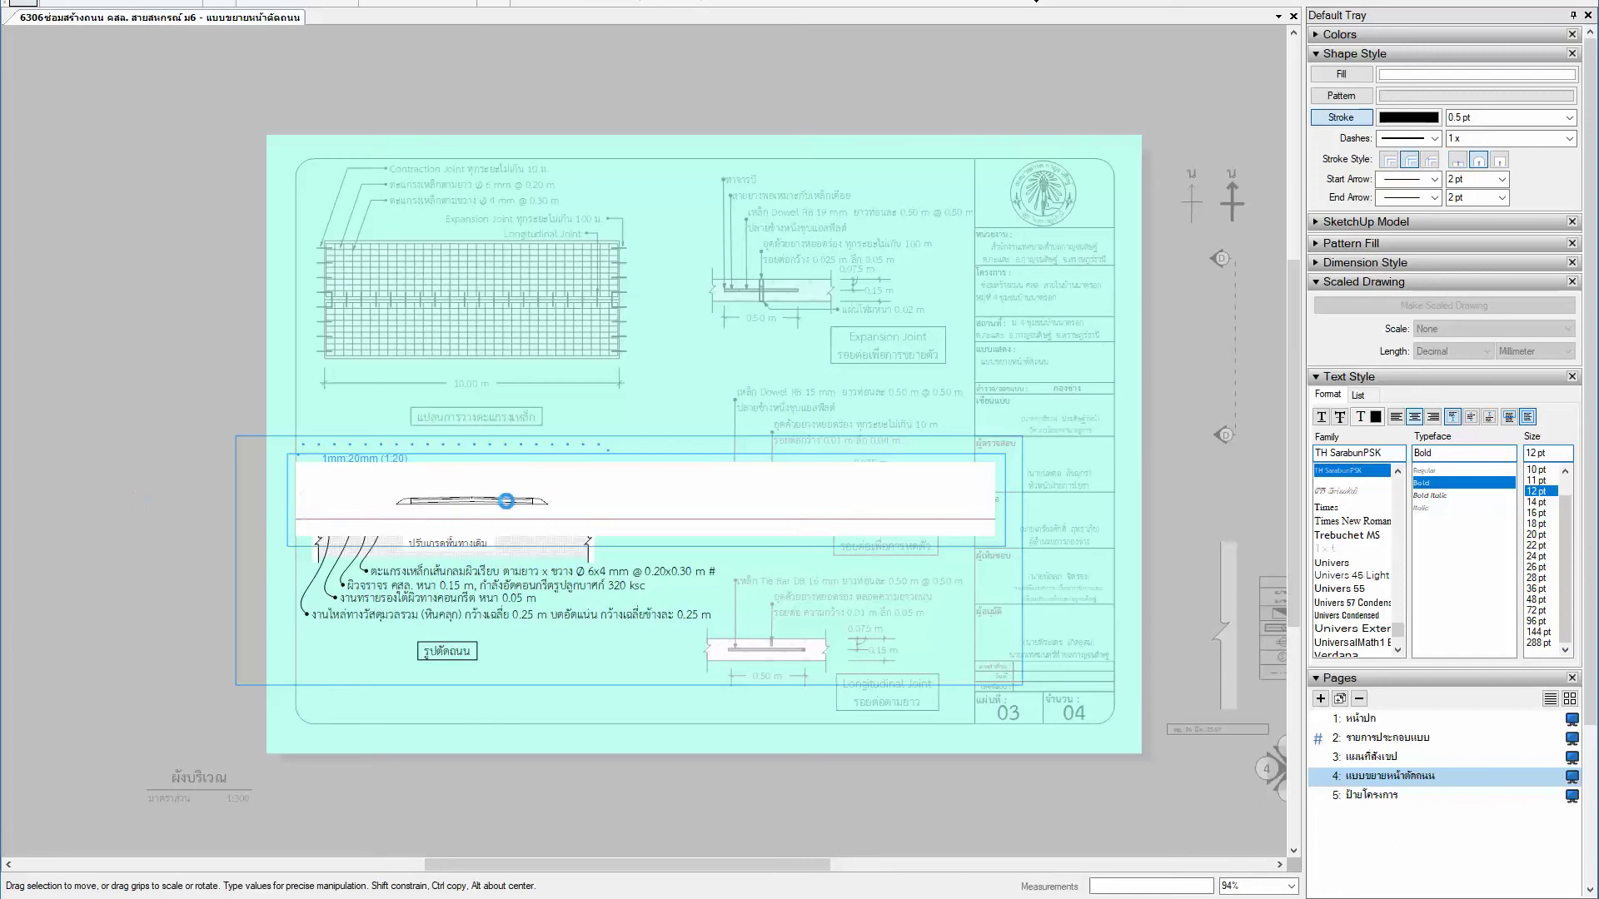
pyautogui.click(451, 507)
pyautogui.scroll(3, 458, 506)
pyautogui.scroll(2, 465, 506)
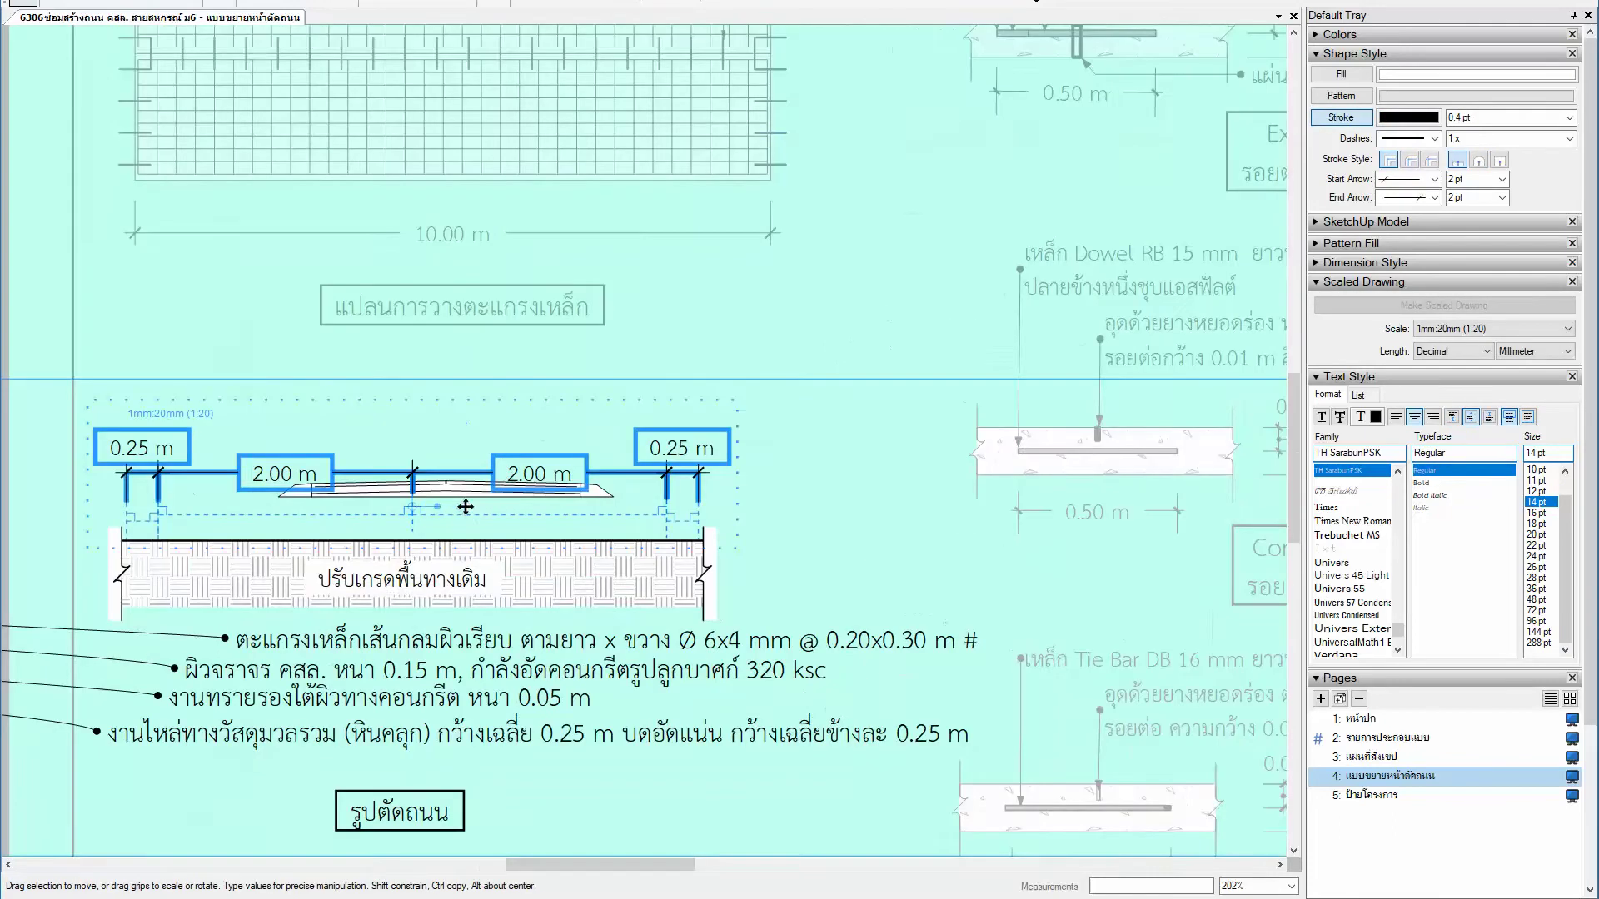
# Step: Narrow the model viewport from its right edge to fit the road section
pyautogui.click(450, 493)
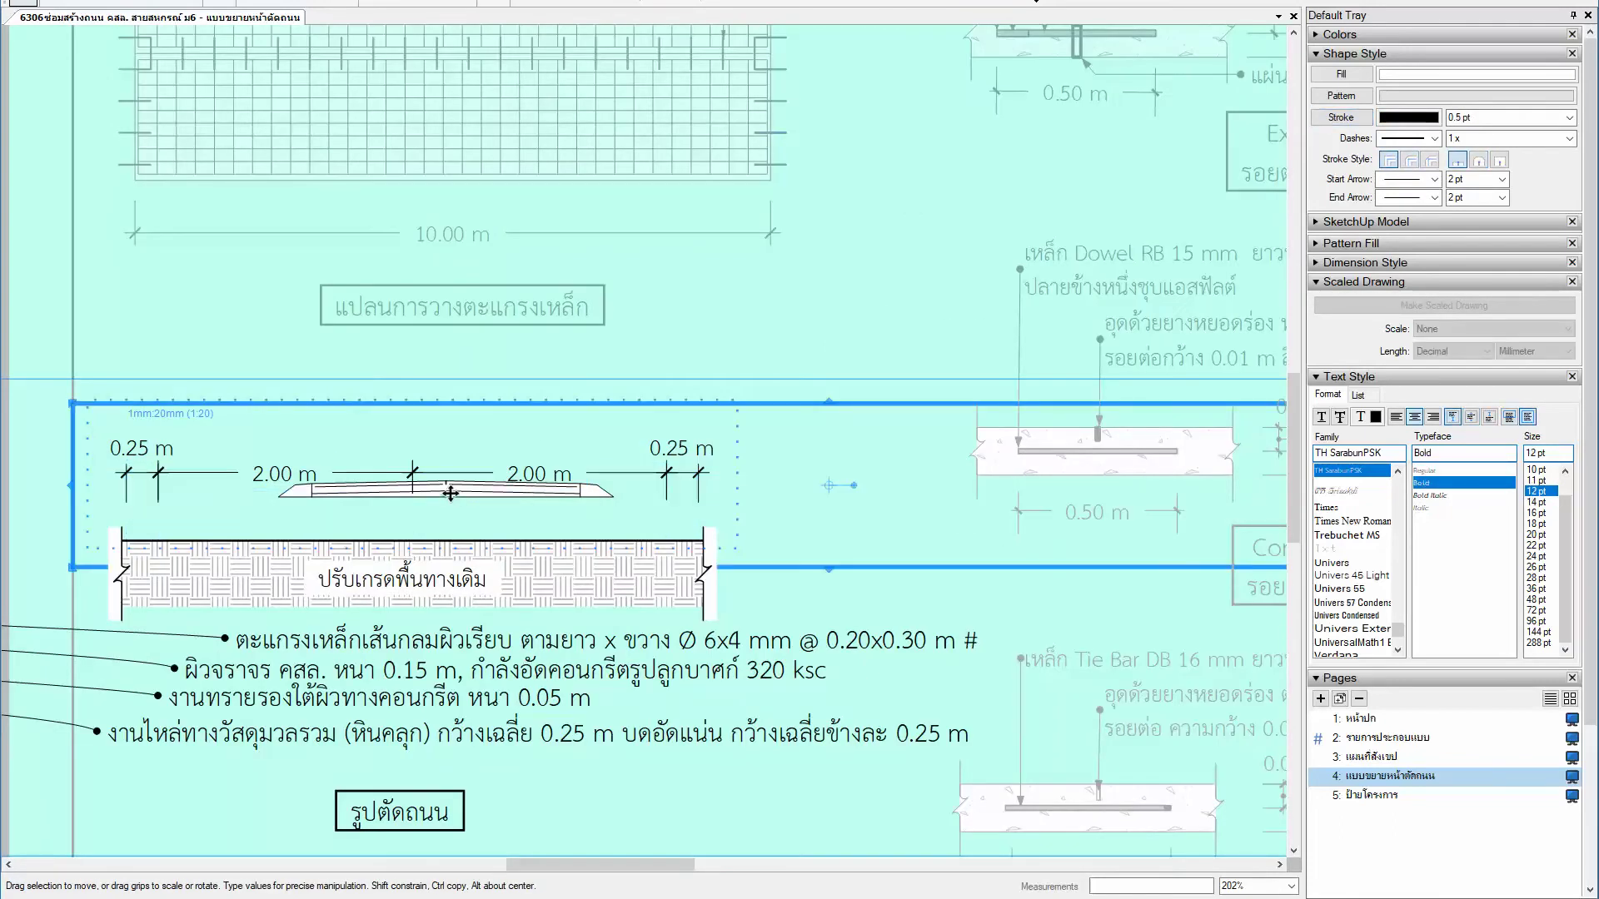
pyautogui.scroll(-2, 450, 493)
pyautogui.scroll(-1, 450, 493)
pyautogui.moveTo(1068, 502); pyautogui.dragTo(590, 512)
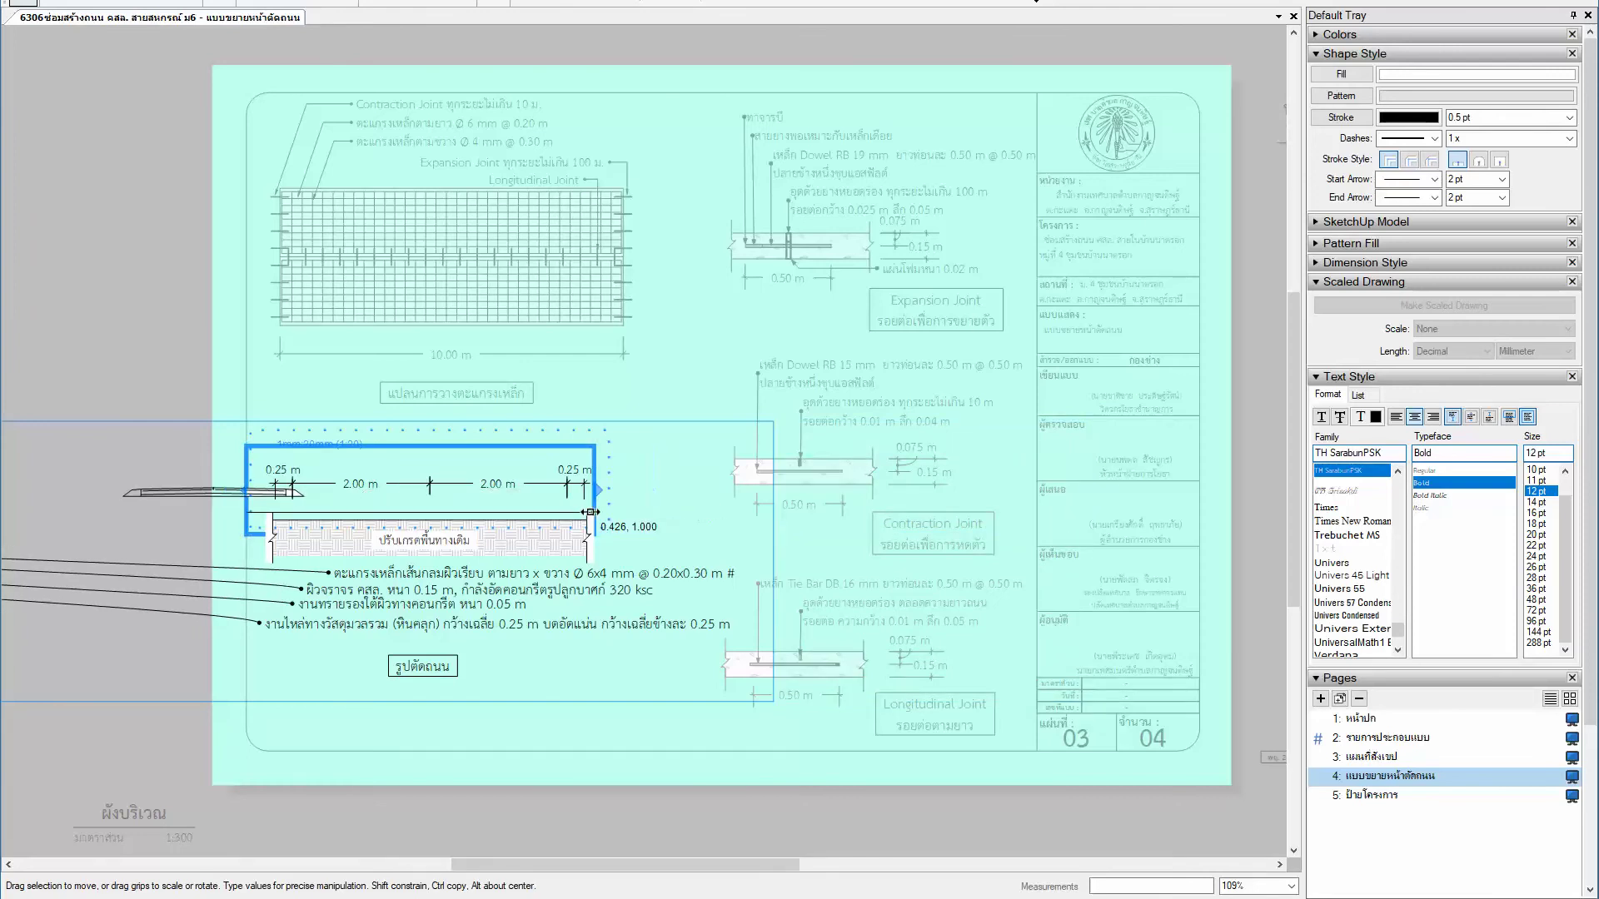
pyautogui.moveTo(591, 512); pyautogui.dragTo(590, 512)
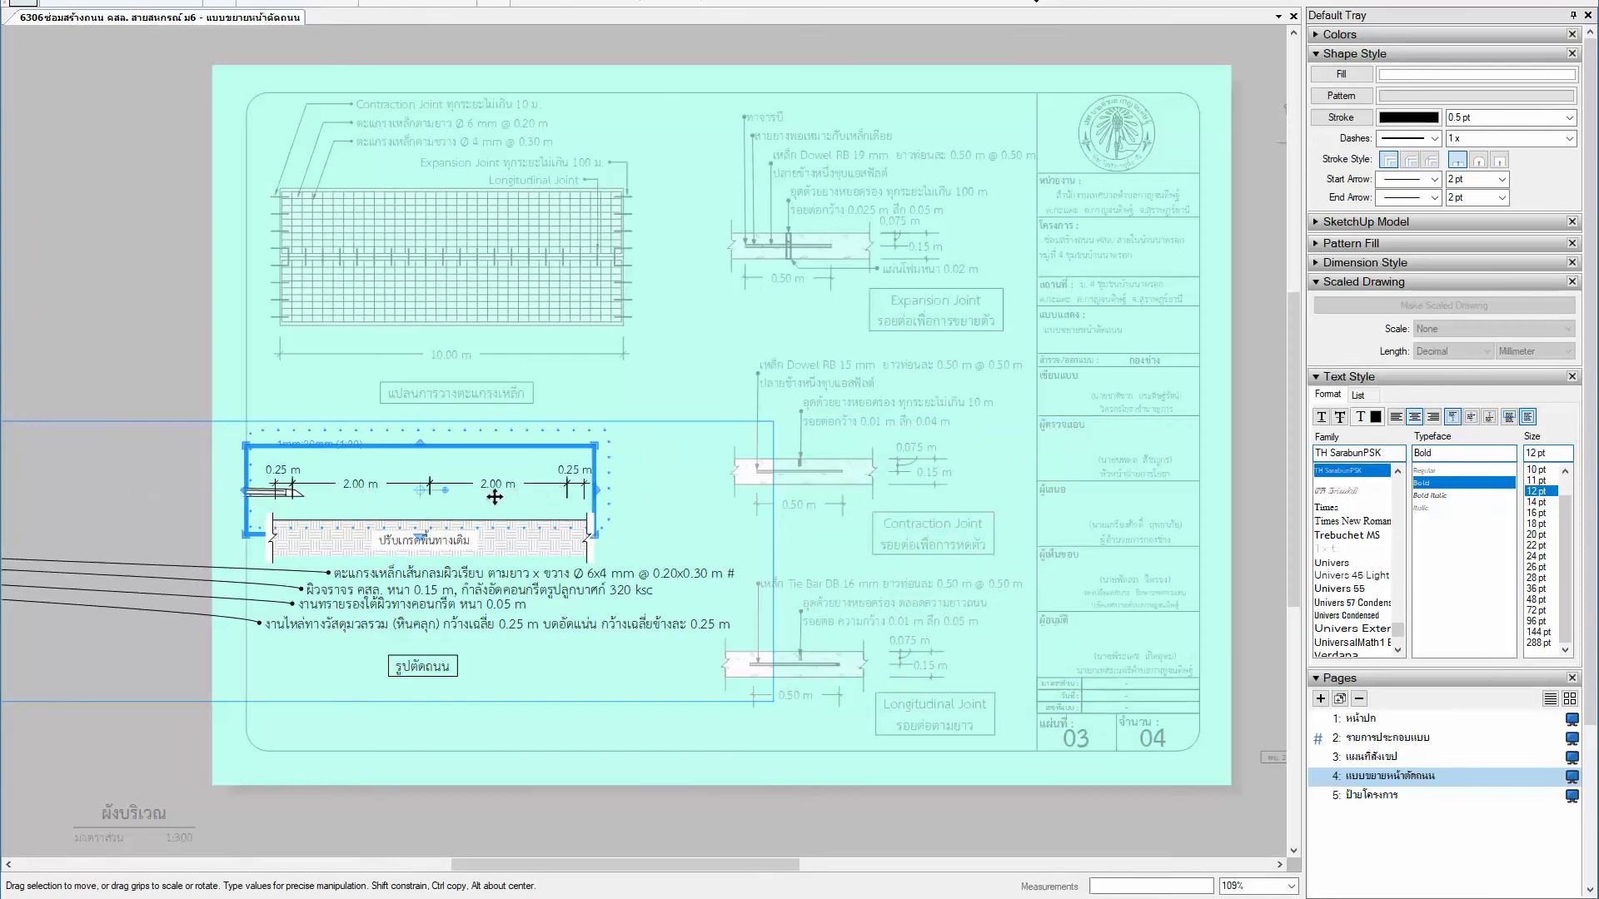
pyautogui.doubleClick(268, 501)
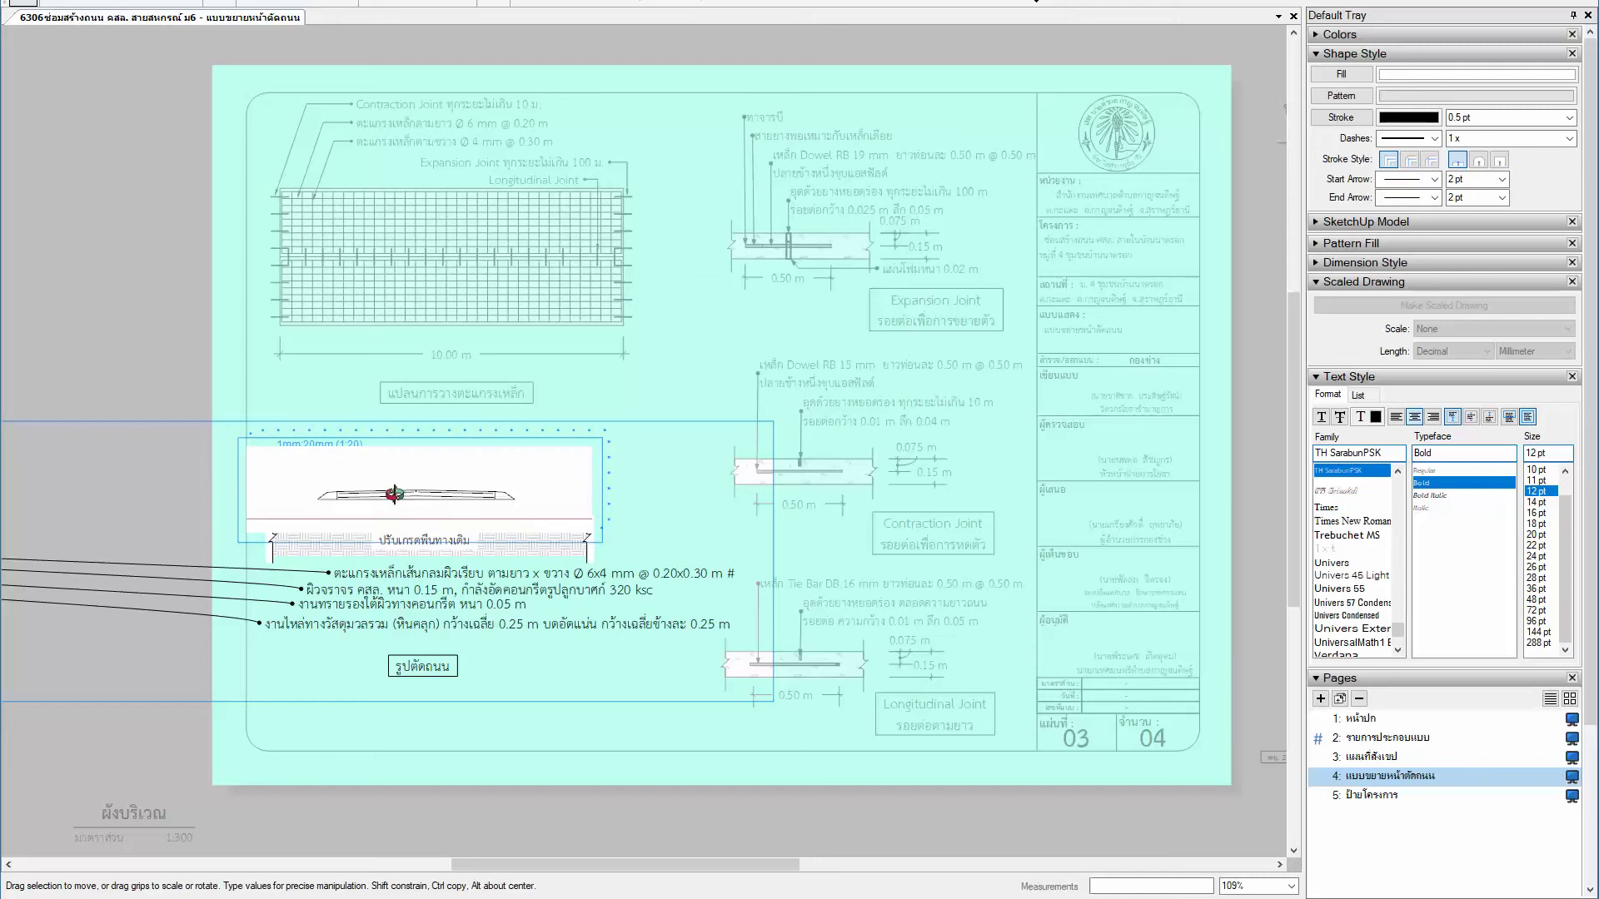
pyautogui.press('Escape')
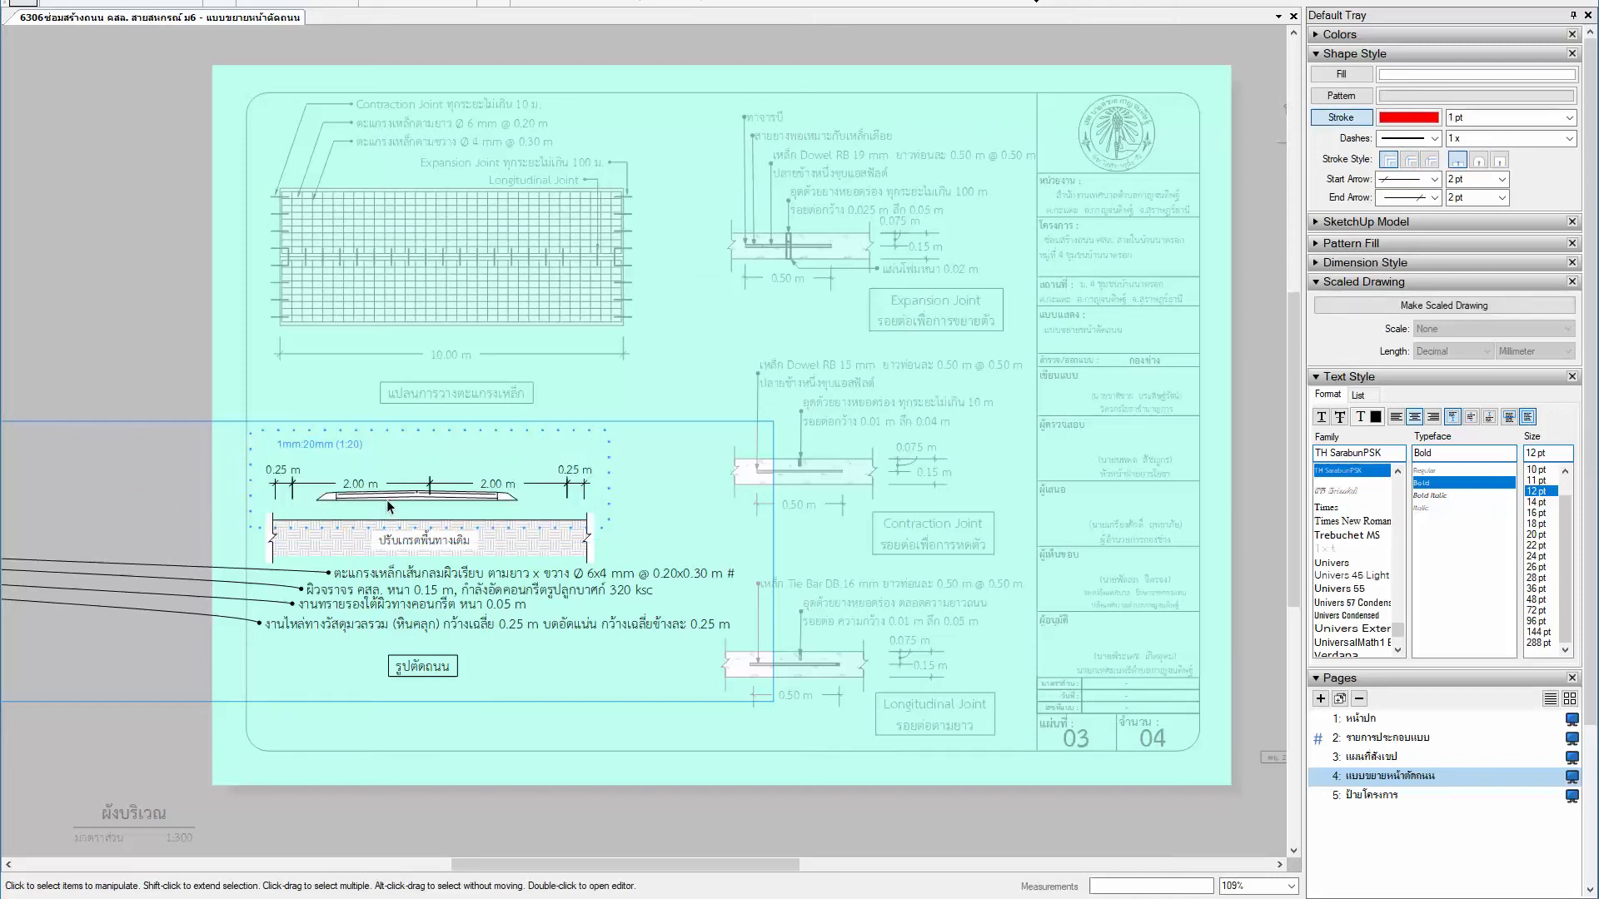
pyautogui.scroll(2, 386, 500)
pyautogui.scroll(3, 417, 504)
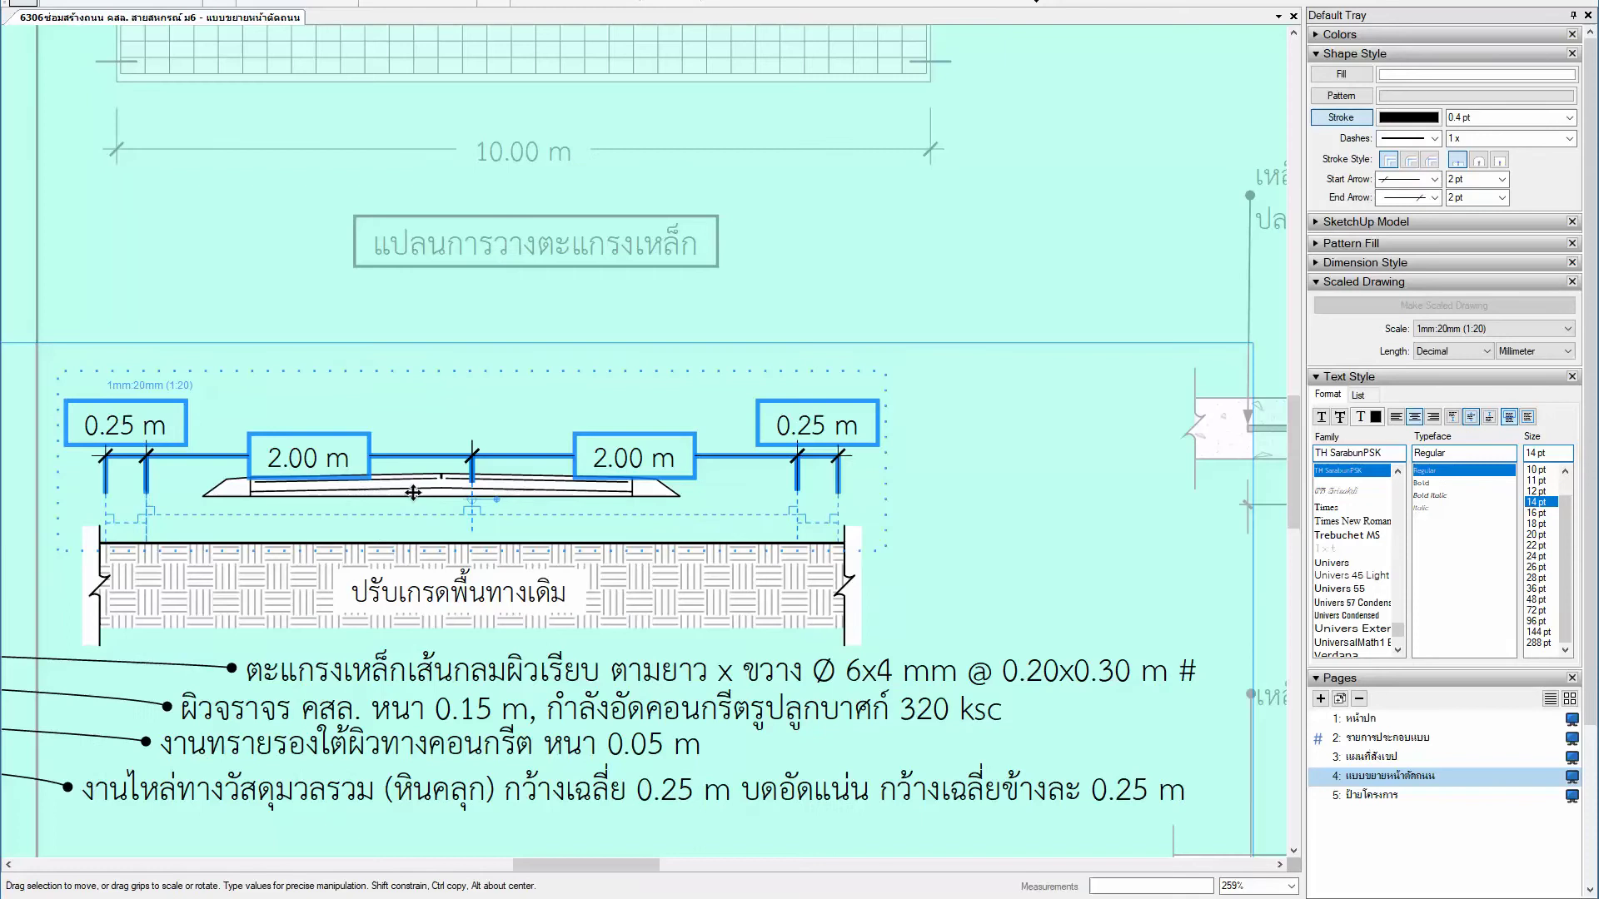
pyautogui.click(412, 488)
# Step: Set the road viewport scale to 1mm:20mm (1:20) and nudge it right and down
pyautogui.rightClick(411, 488)
pyautogui.moveTo(499, 478)
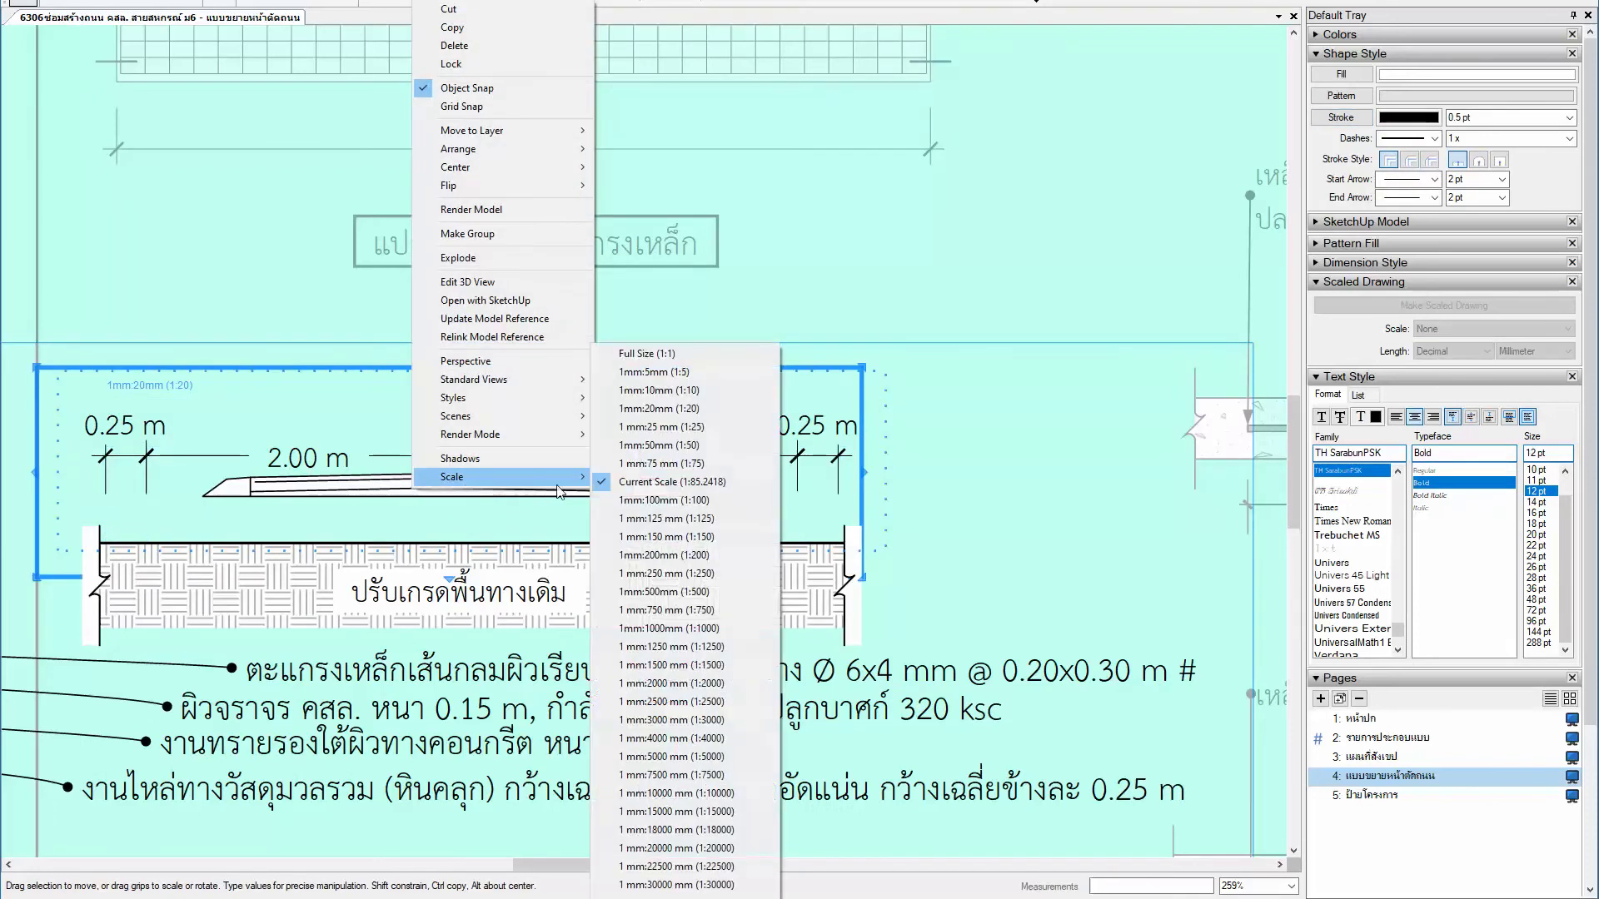
pyautogui.click(645, 445)
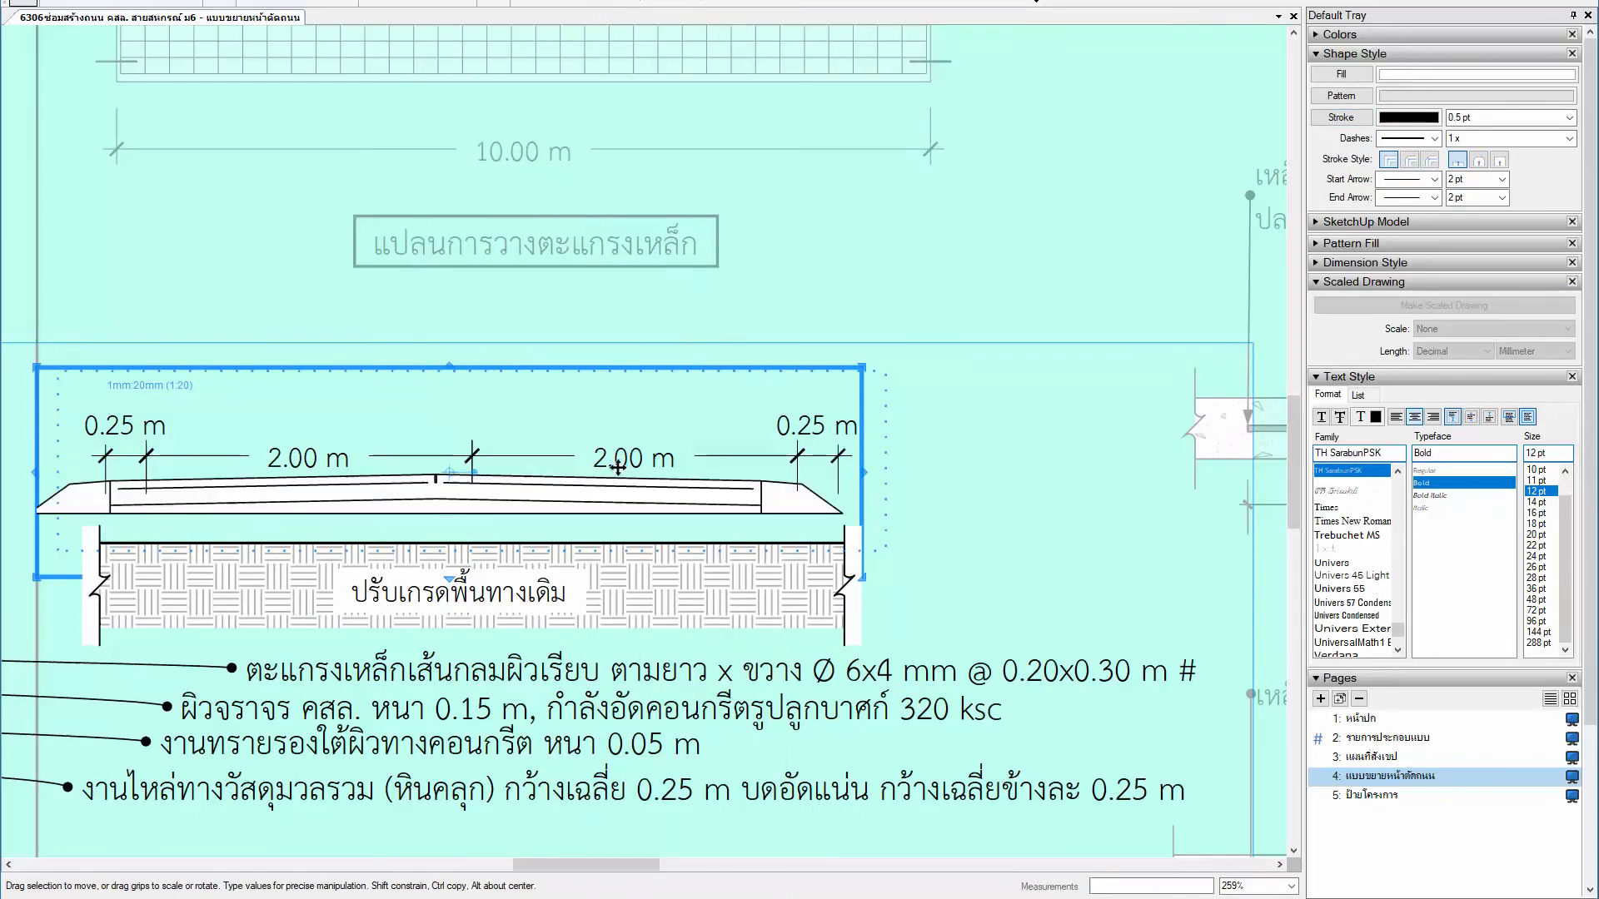
pyautogui.moveTo(325, 501); pyautogui.dragTo(337, 518)
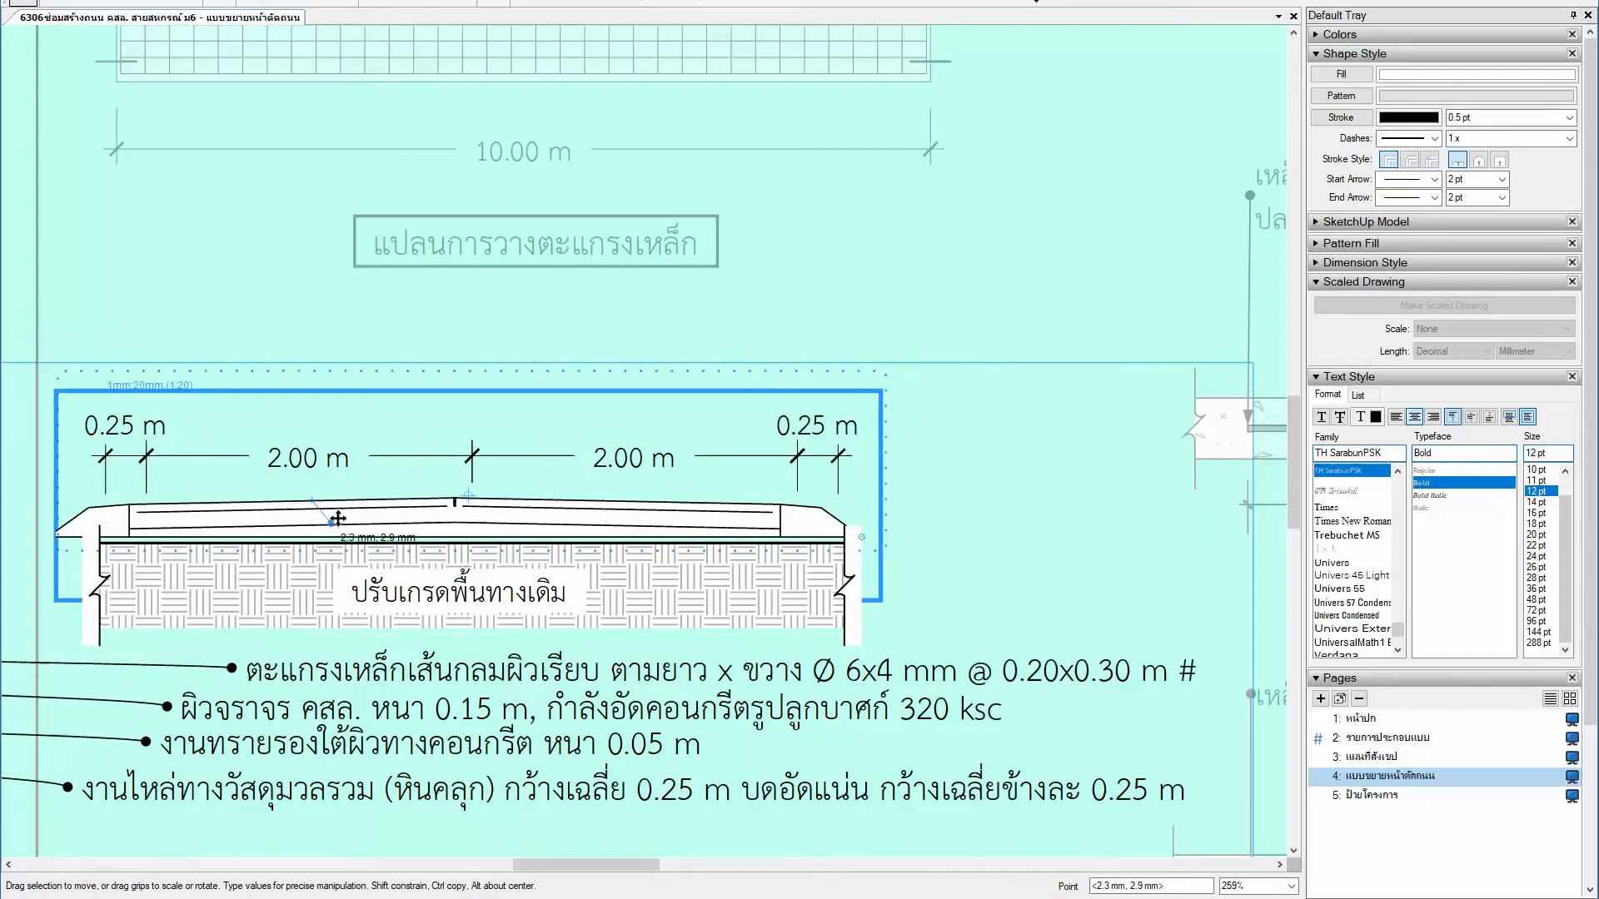
# Step: Fine-tune the road section's position so it sits over the ground hatch
pyautogui.scroll(1, 553, 524)
pyautogui.scroll(1, 554, 525)
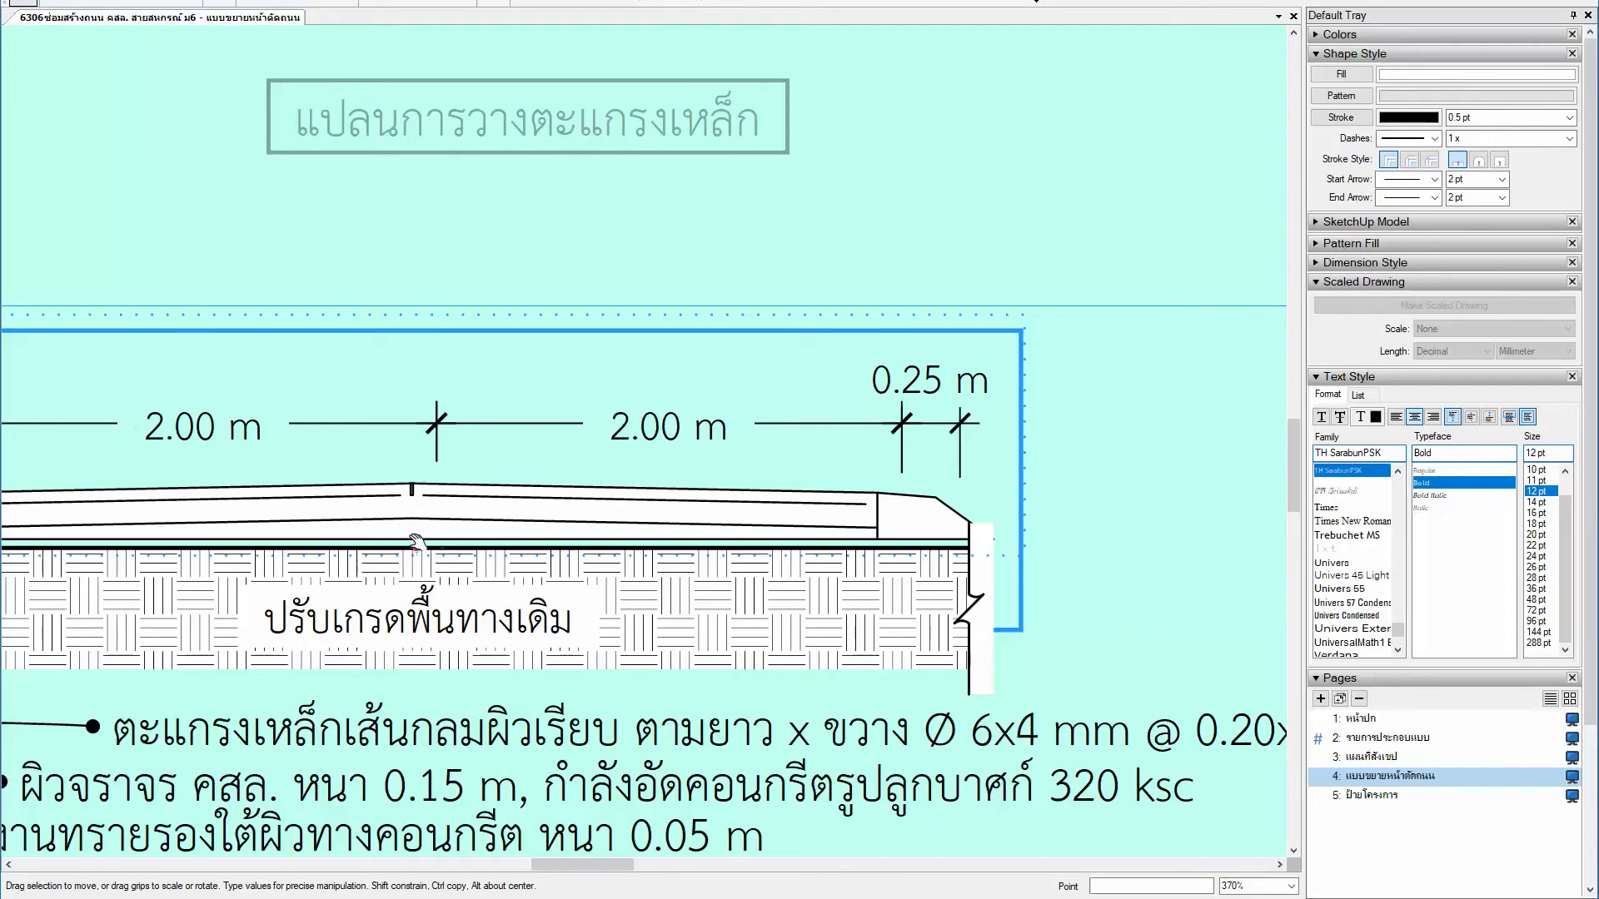
pyautogui.moveTo(421, 543); pyautogui.dragTo(484, 518)
pyautogui.scroll(-2, 484, 518)
pyautogui.scroll(-1, 466, 515)
pyautogui.moveTo(426, 510); pyautogui.dragTo(456, 473, button='middle')
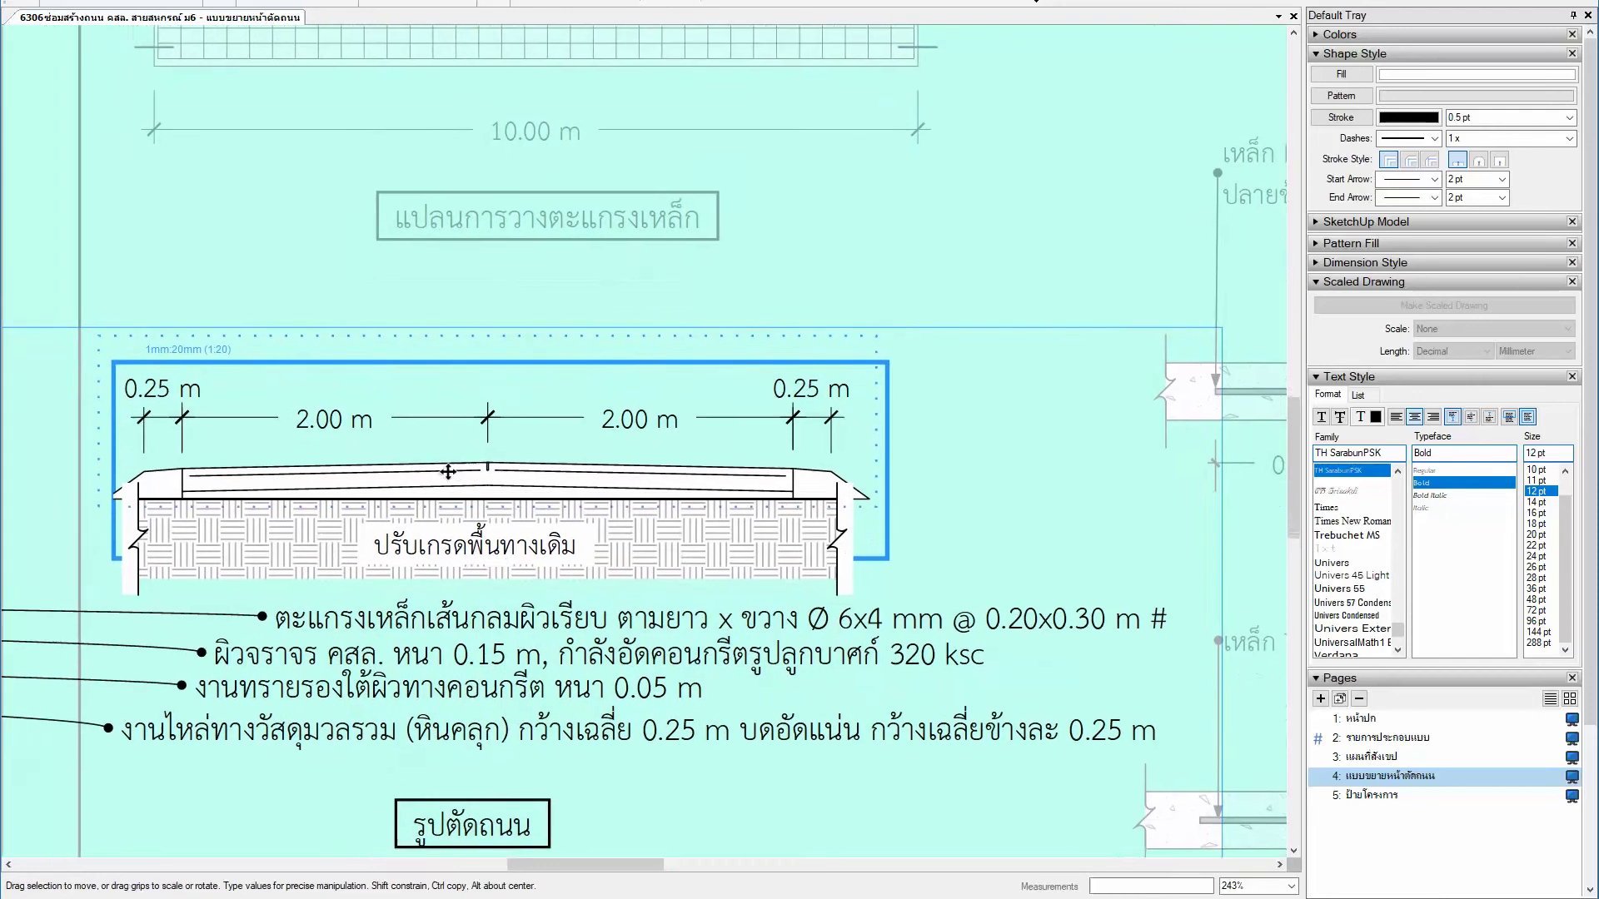
# Step: Move the right break line outward and stretch the ground hatch to the right
pyautogui.click(753, 557)
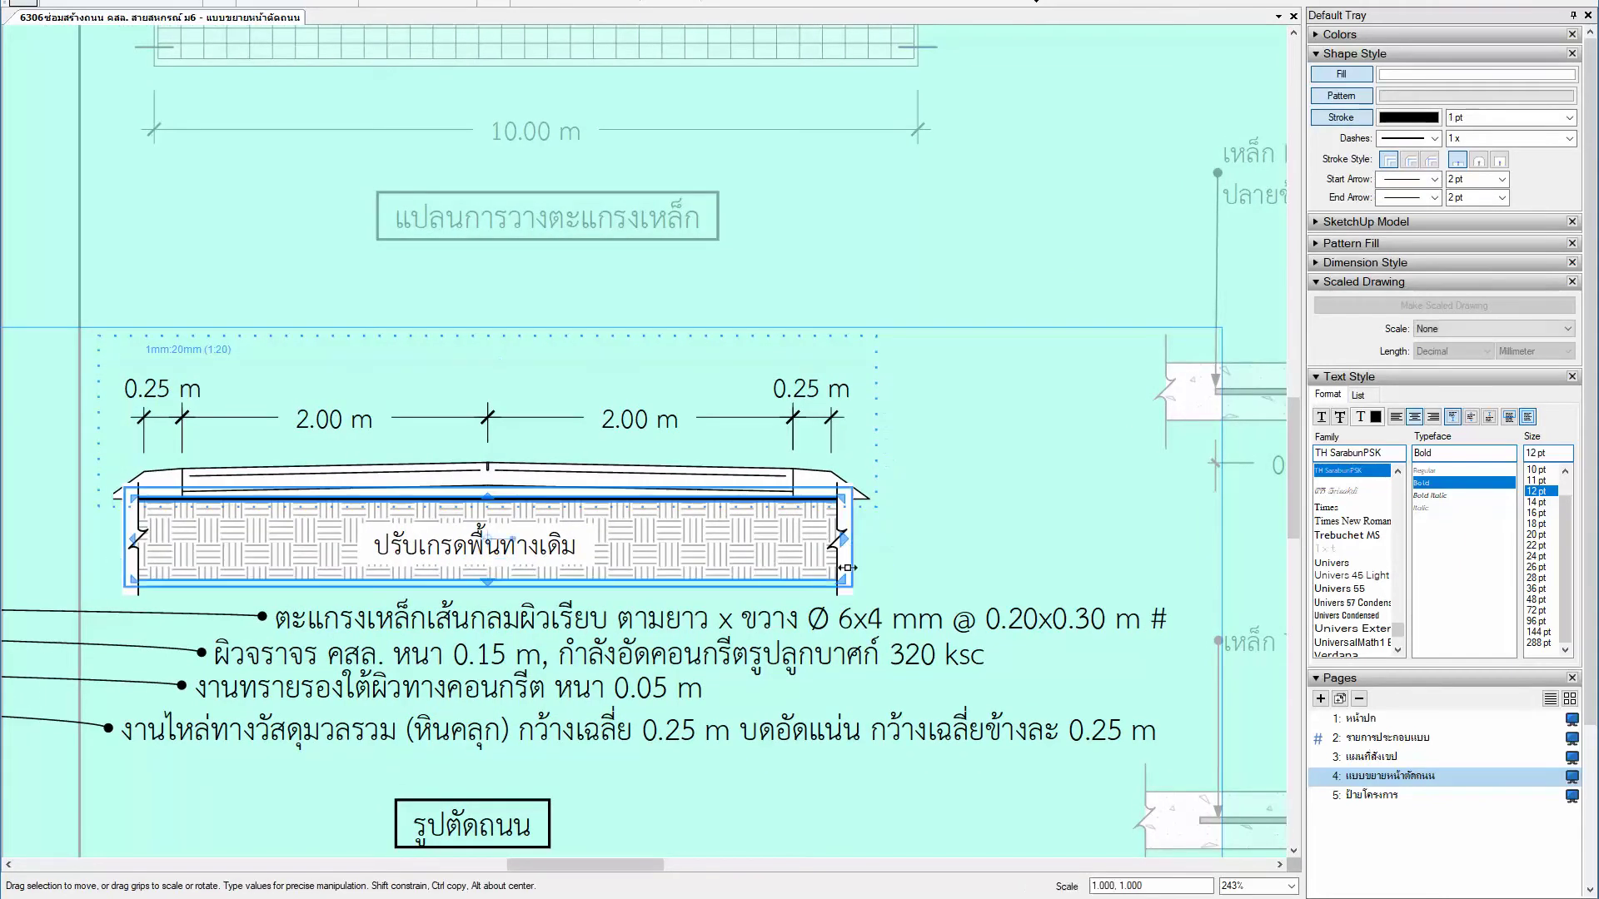
pyautogui.scroll(1, 845, 550)
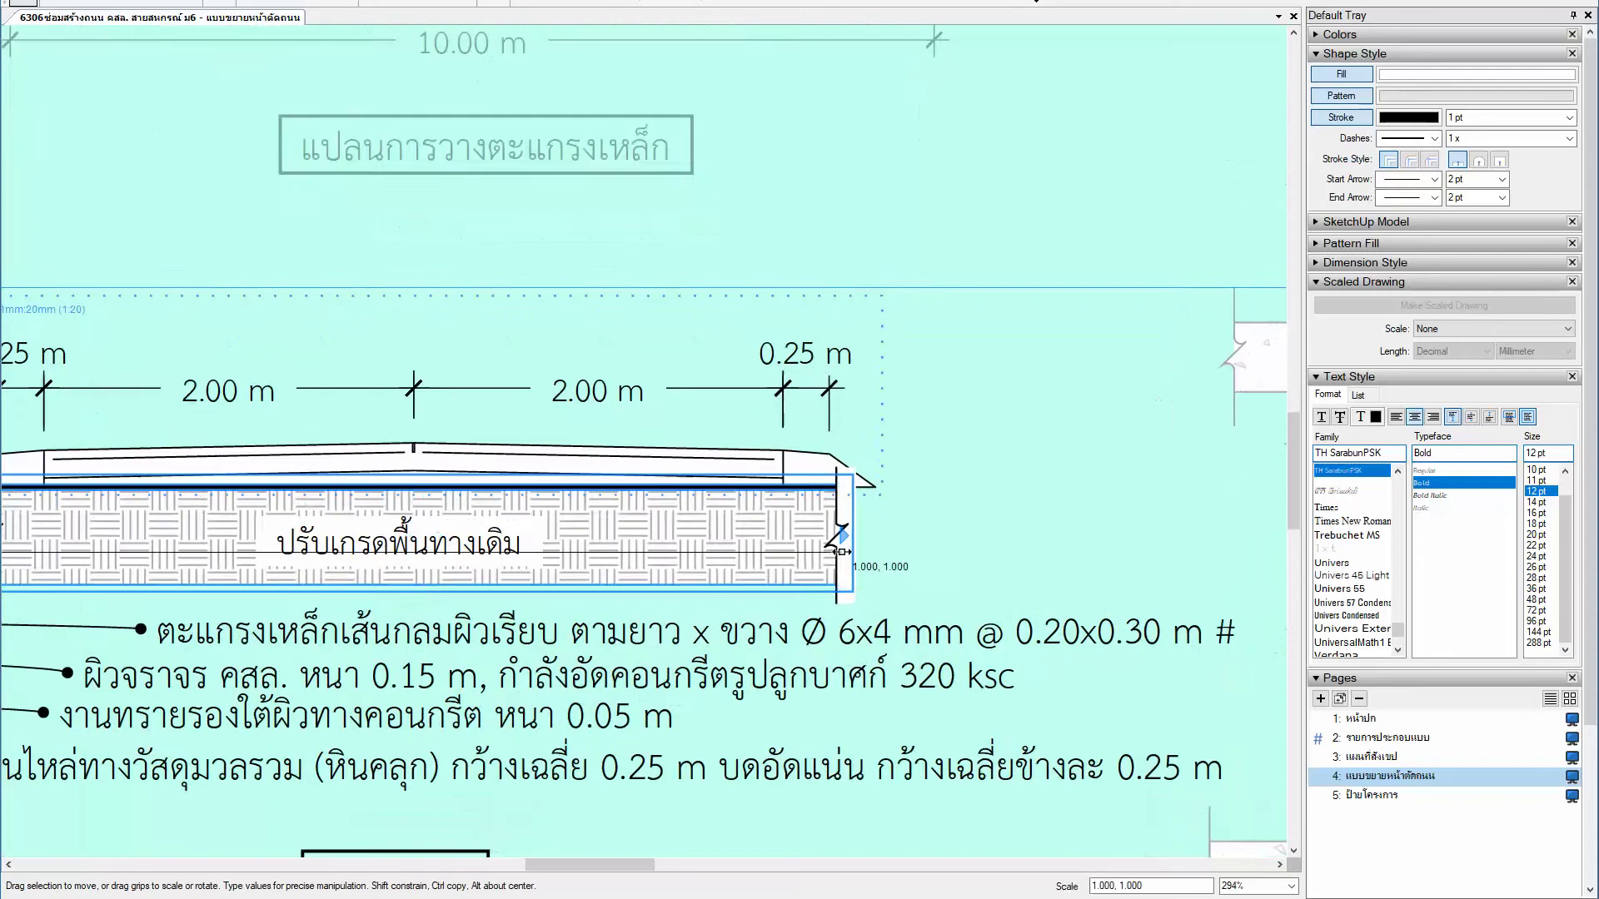
pyautogui.scroll(2, 858, 520)
pyautogui.click(854, 518)
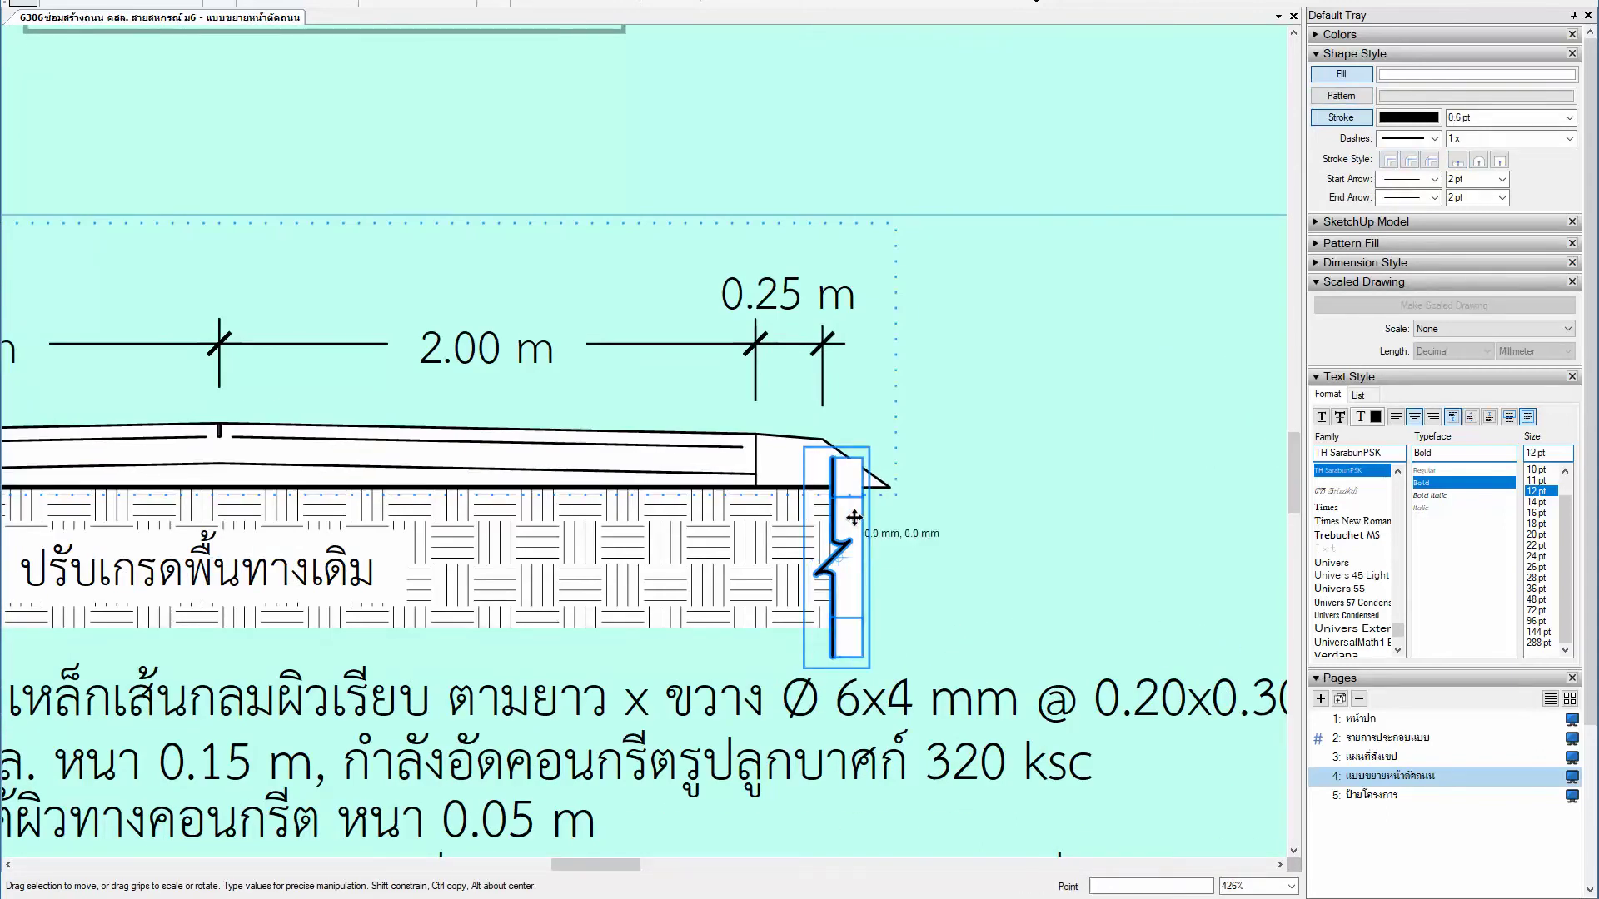
pyautogui.moveTo(854, 518); pyautogui.dragTo(1025, 519)
pyautogui.click(832, 551)
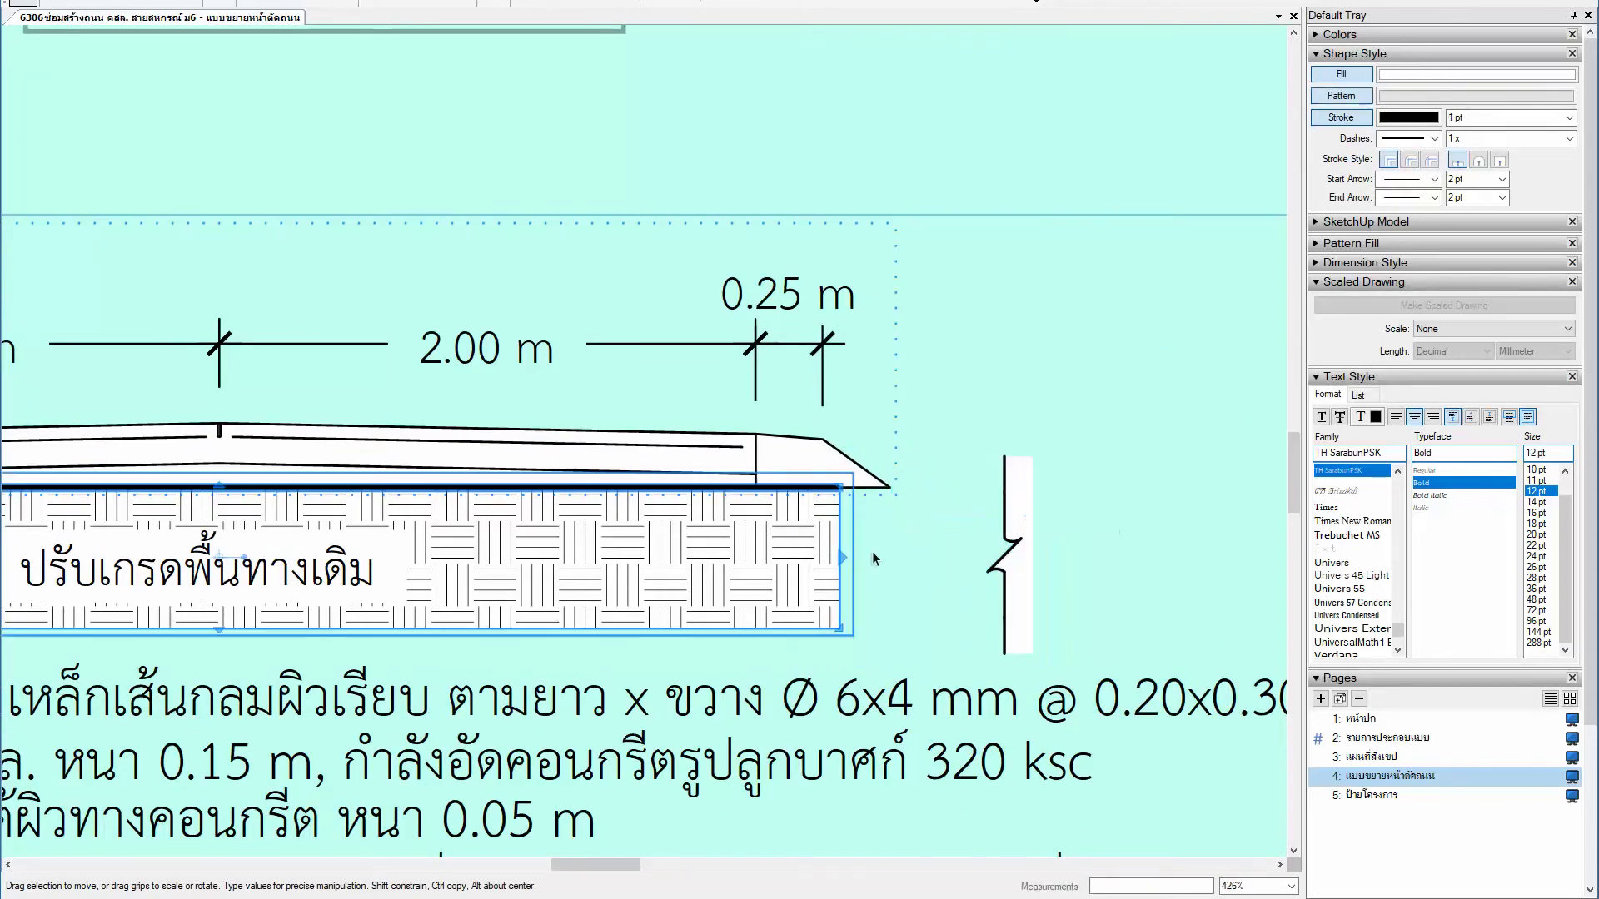
pyautogui.moveTo(845, 556); pyautogui.dragTo(964, 556)
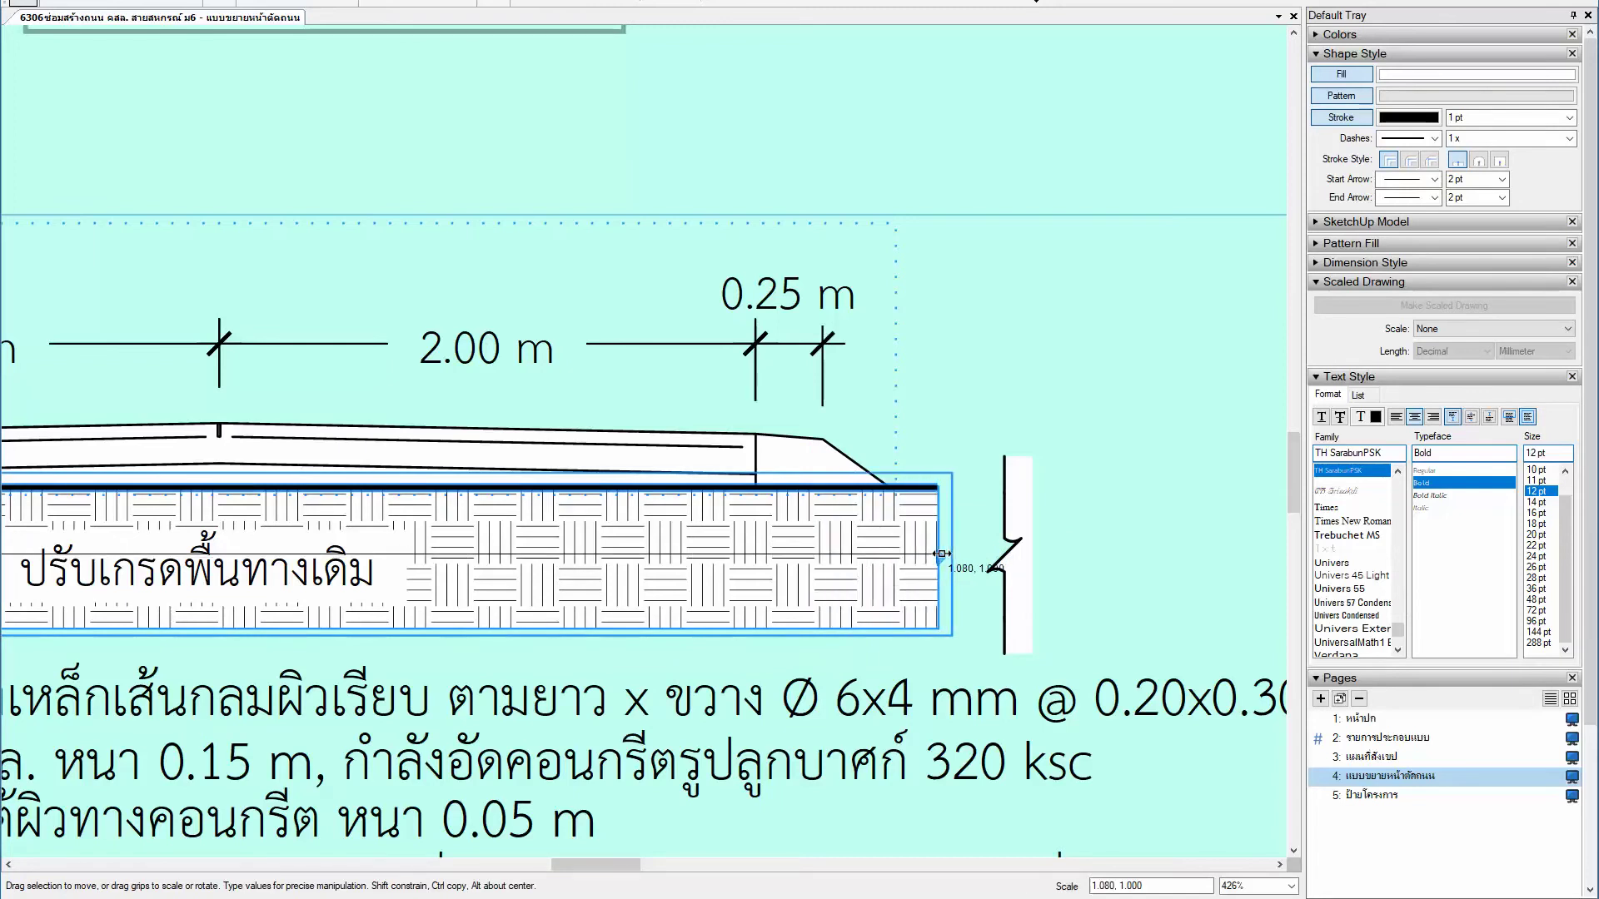
pyautogui.scroll(-2, 963, 557)
# Step: Stretch the hatch left, move the left break line outward, and extend the road surface
pyautogui.moveTo(351, 509); pyautogui.dragTo(573, 517, button='middle')
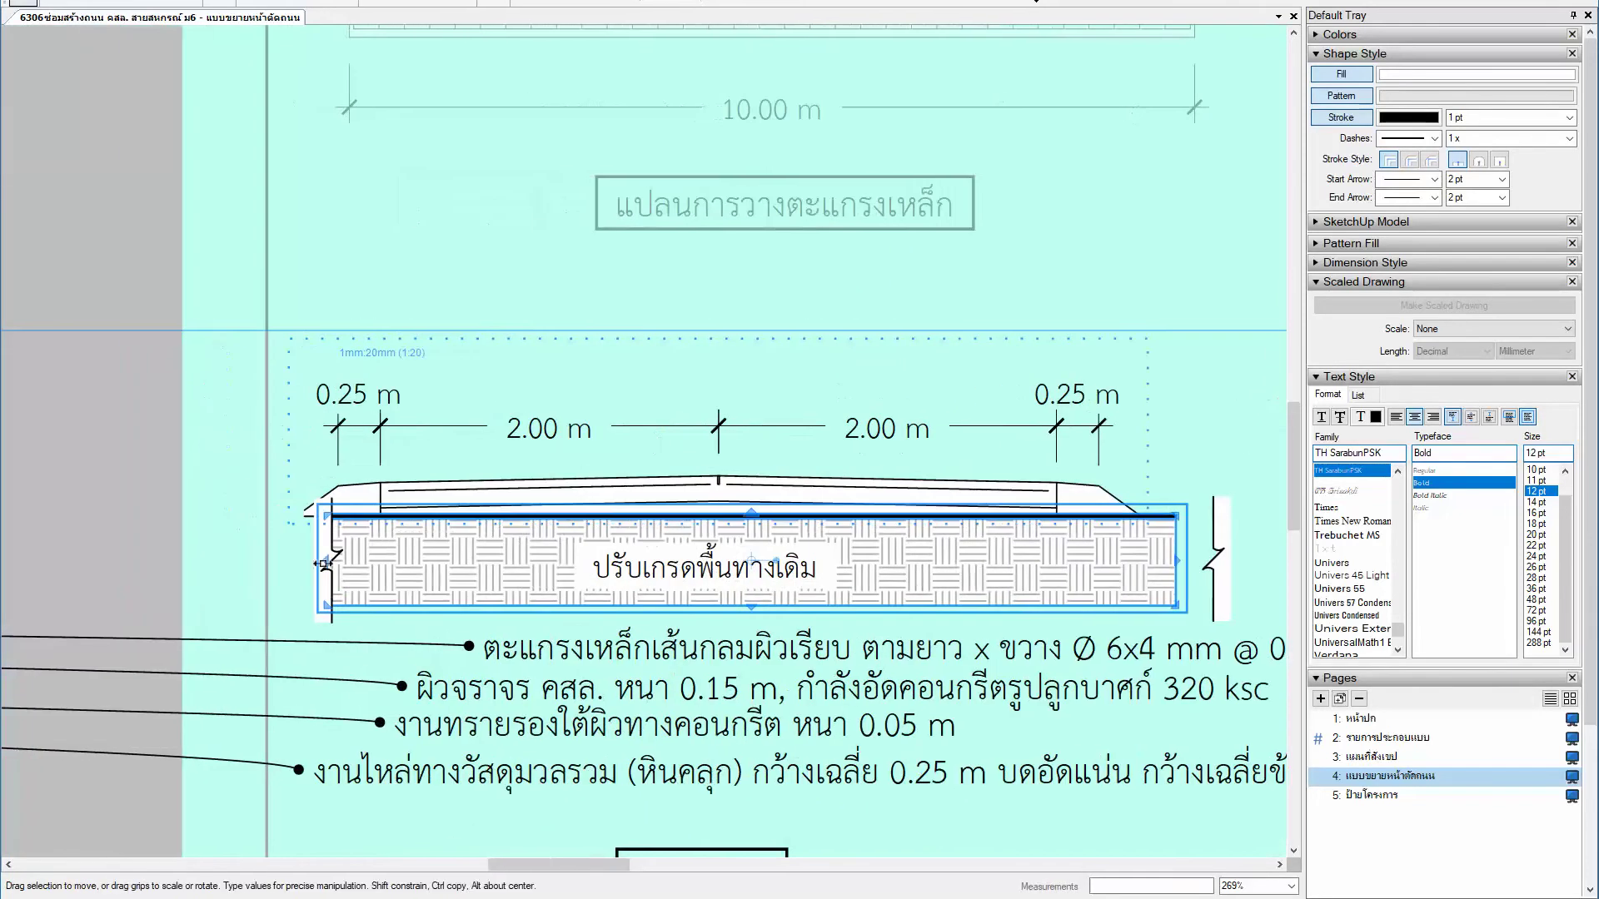
pyautogui.moveTo(304, 560); pyautogui.dragTo(250, 560)
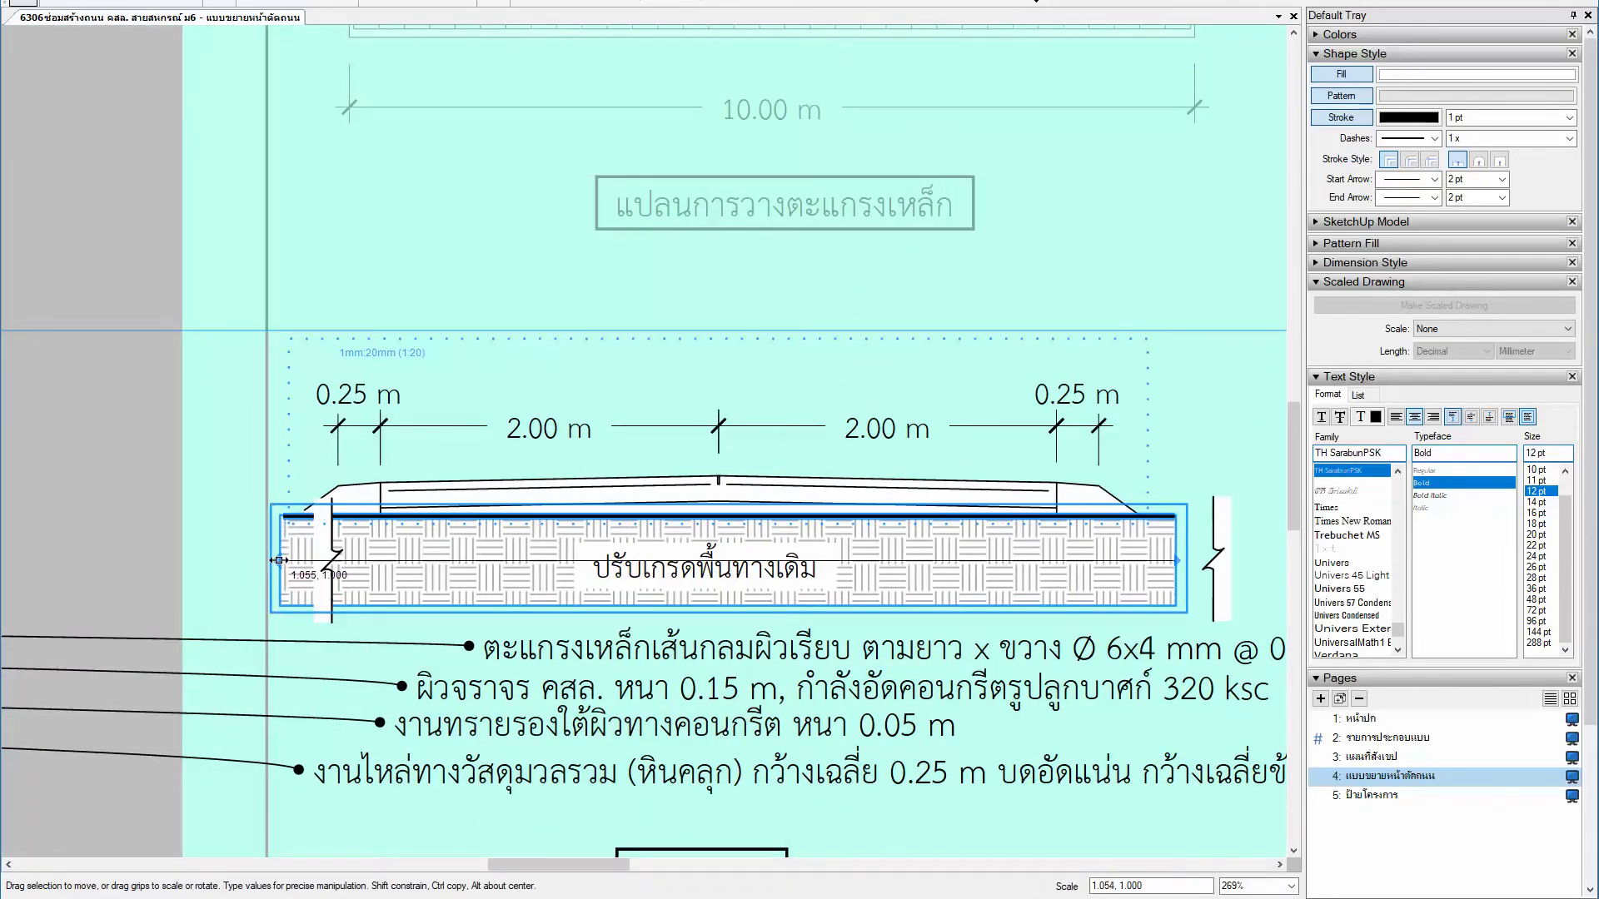
pyautogui.click(327, 559)
pyautogui.moveTo(314, 534); pyautogui.dragTo(269, 537)
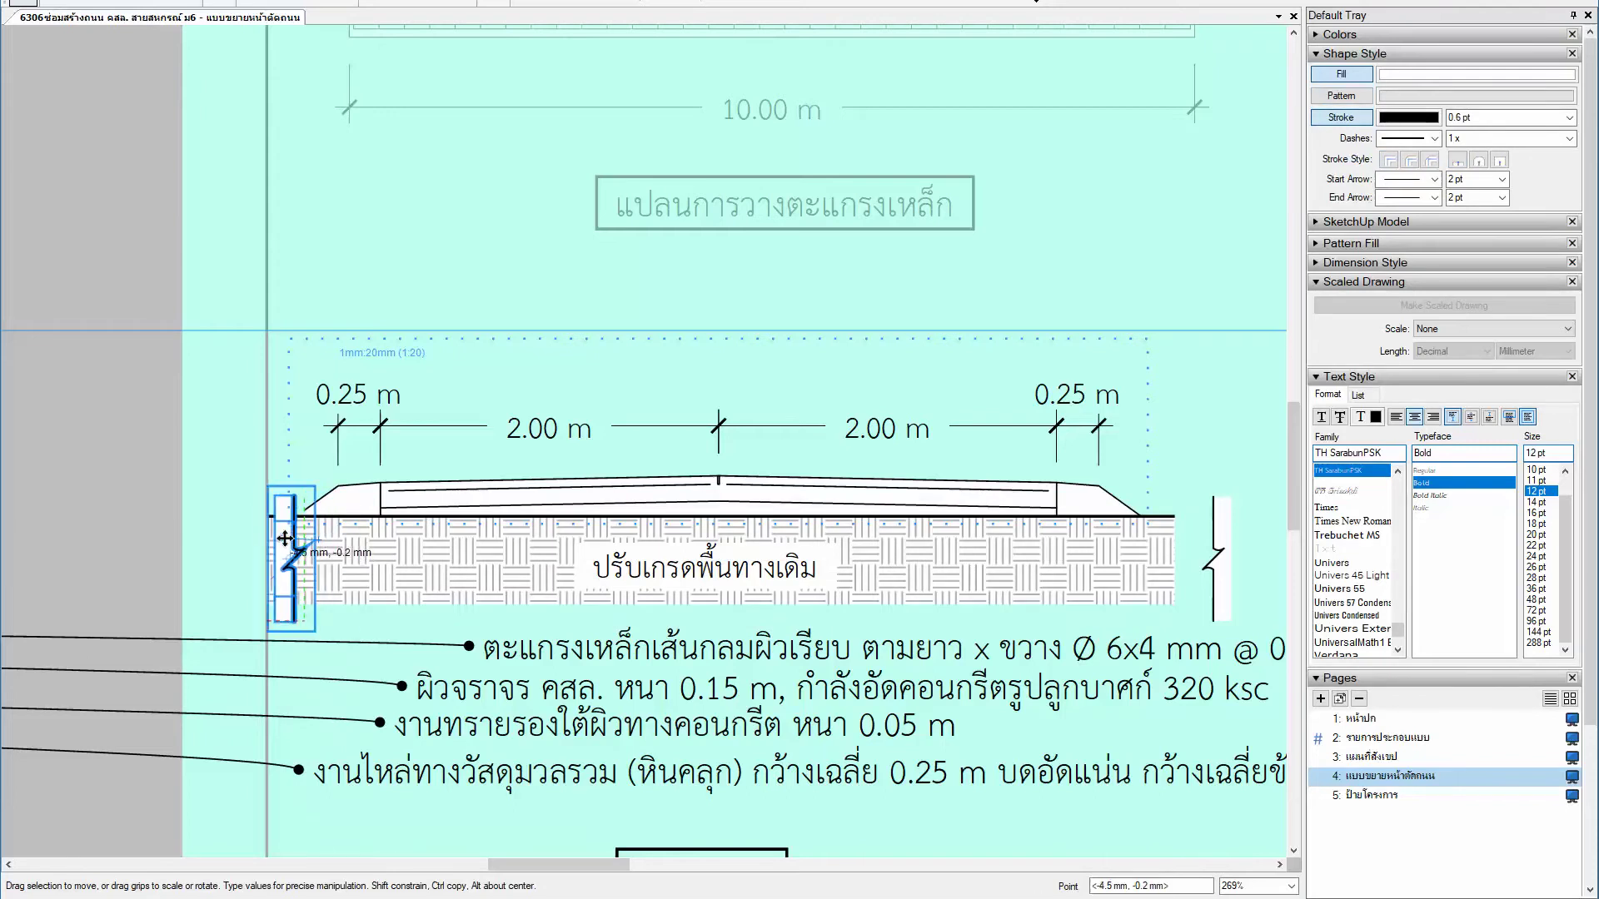
pyautogui.click(408, 483)
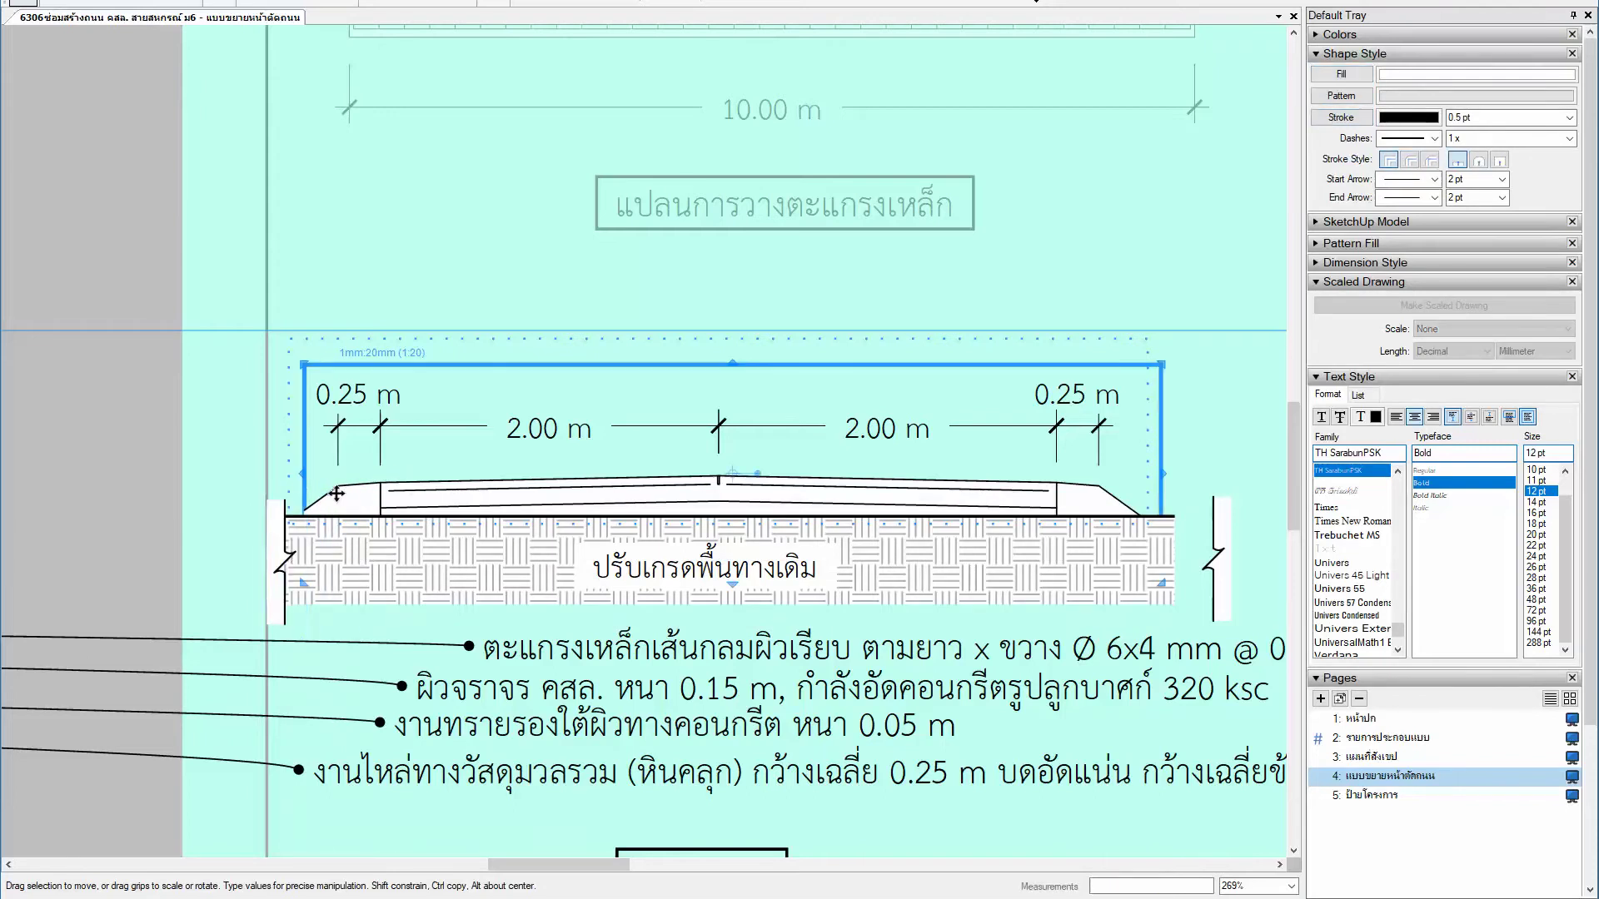
pyautogui.moveTo(287, 496); pyautogui.dragTo(285, 496)
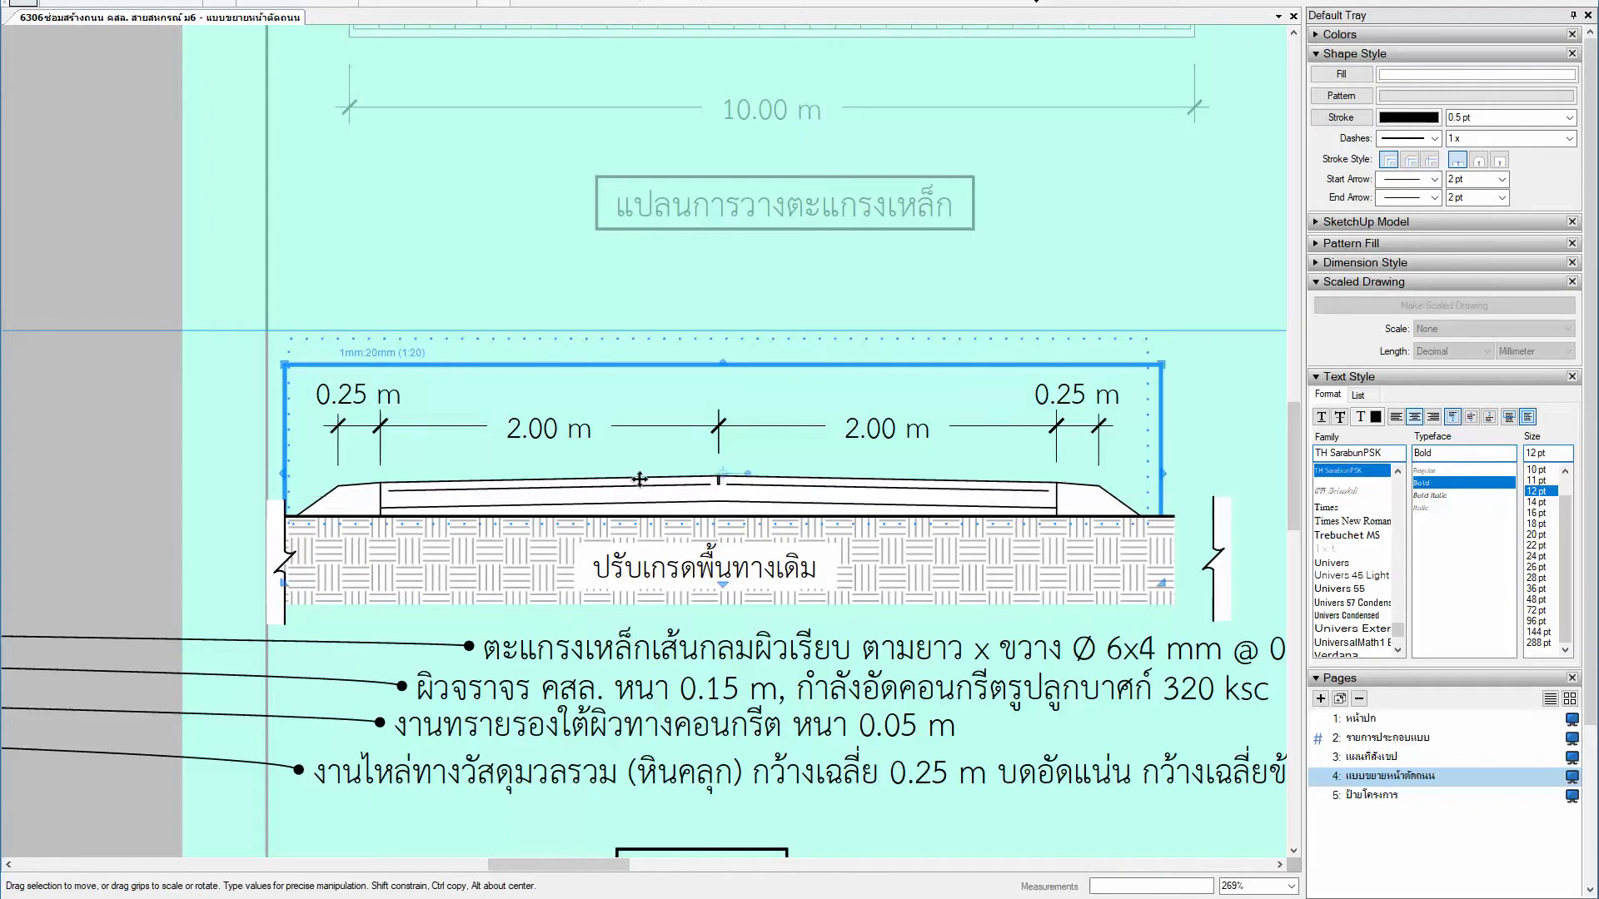
# Step: Pull the right break line in against the hatch and select the ปรับเกรดพื้นทางเดิม label
pyautogui.moveTo(877, 585); pyautogui.dragTo(768, 561, button='middle')
pyautogui.click(1113, 497)
pyautogui.moveTo(1113, 496); pyautogui.dragTo(1070, 492)
pyautogui.click(537, 551)
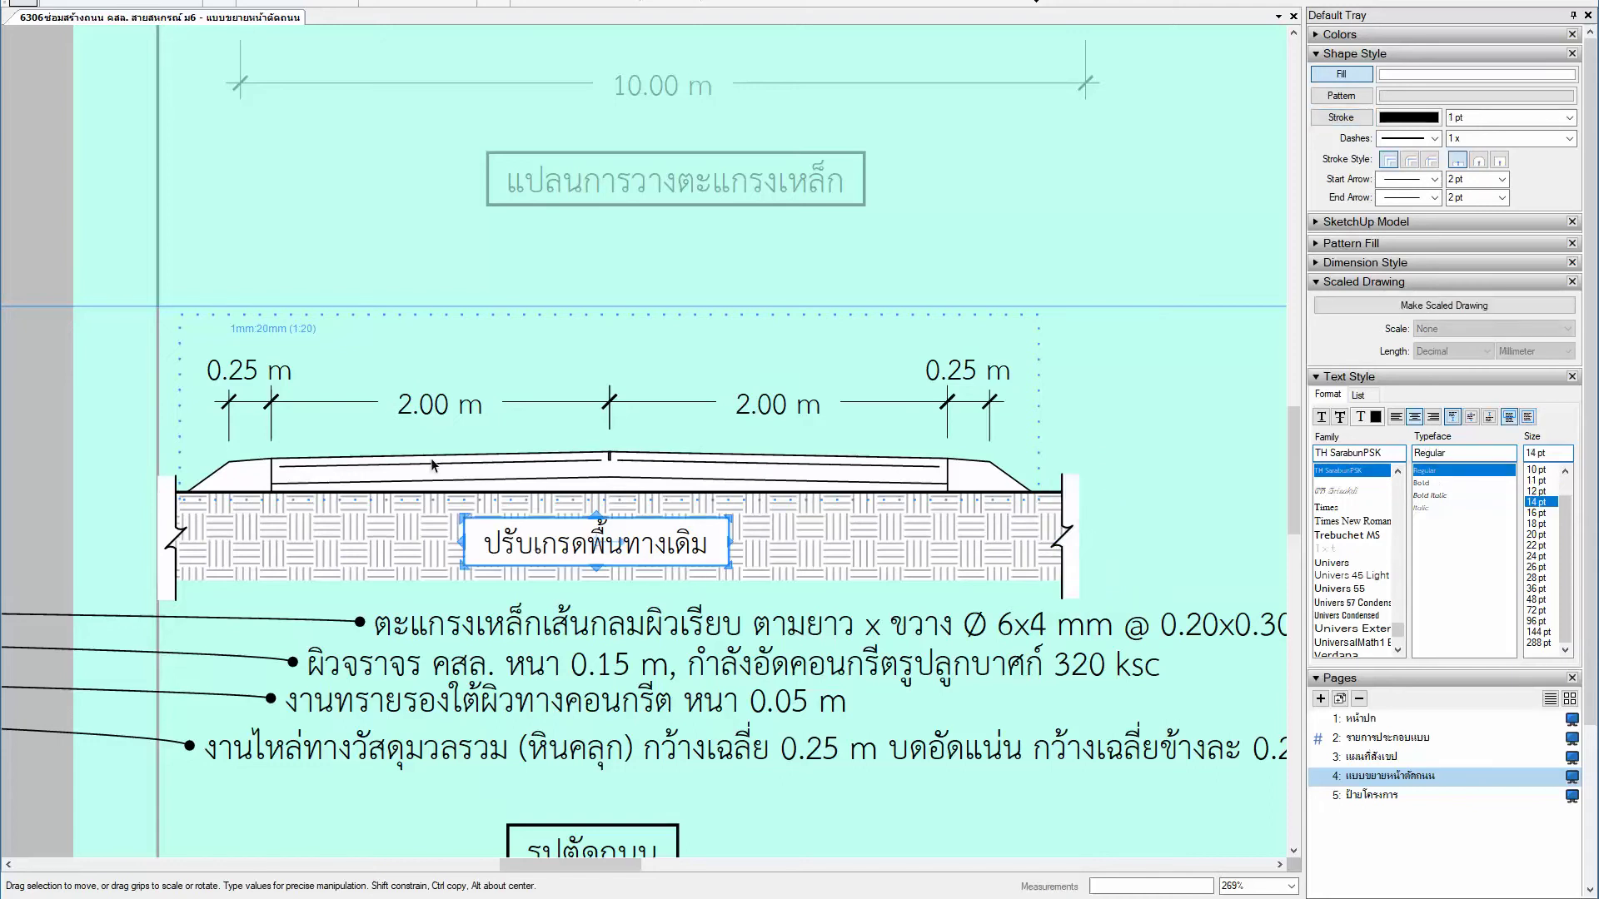
pyautogui.scroll(1, 266, 416)
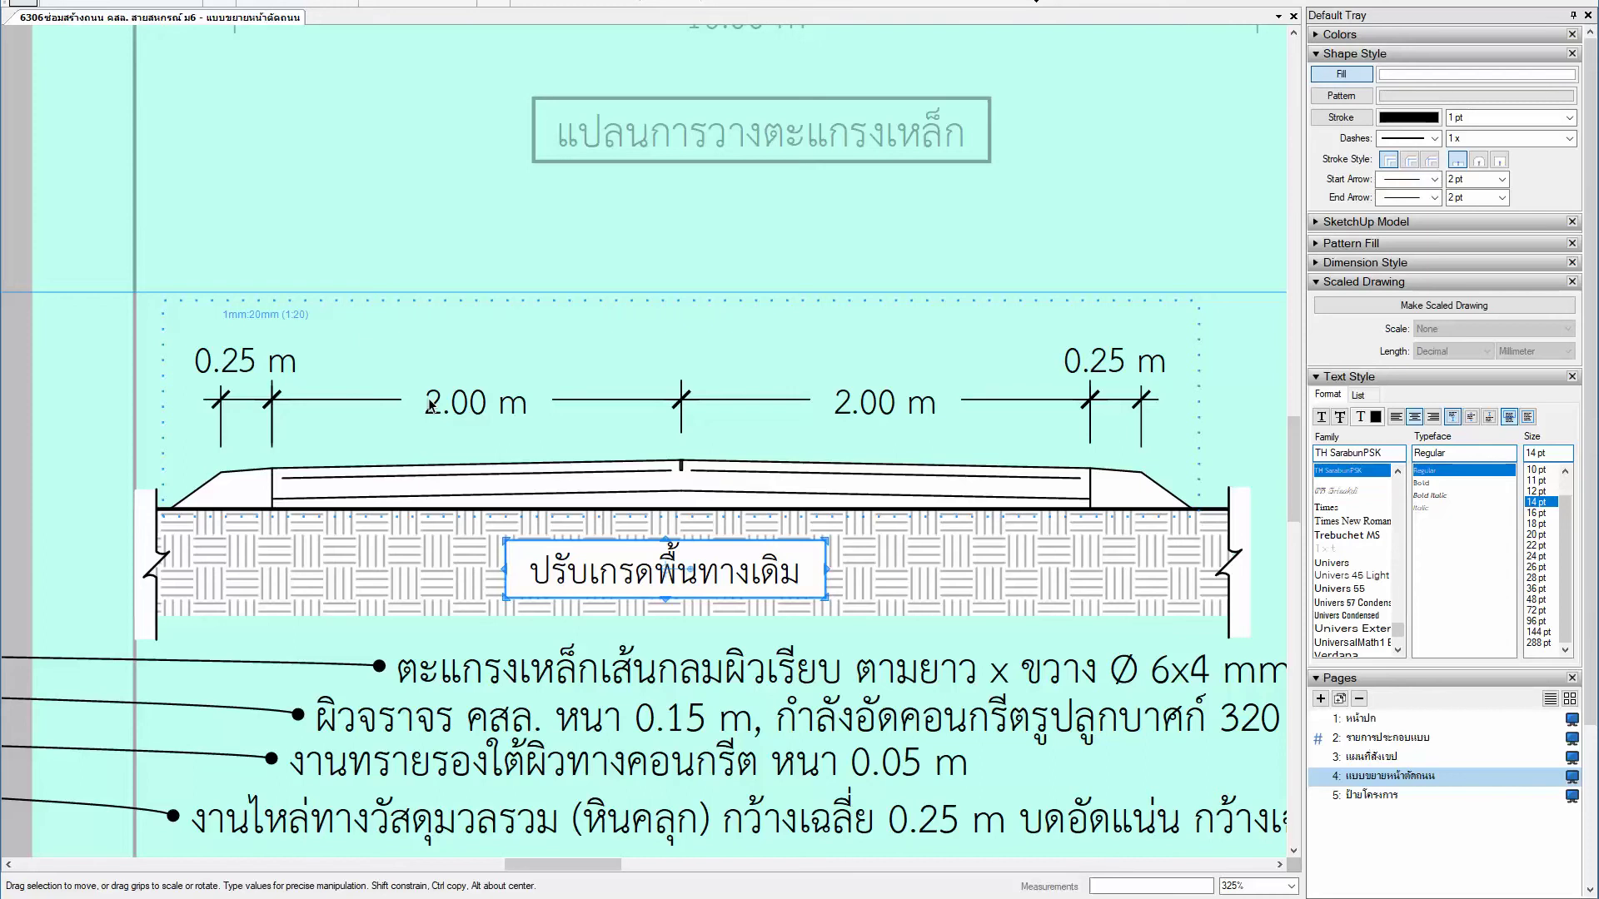
pyautogui.scroll(-2, 430, 406)
pyautogui.moveTo(562, 424); pyautogui.dragTo(519, 416, button='middle')
# Step: Draw a curved leader label on the road slab showing the component instance name
pyautogui.press('a')
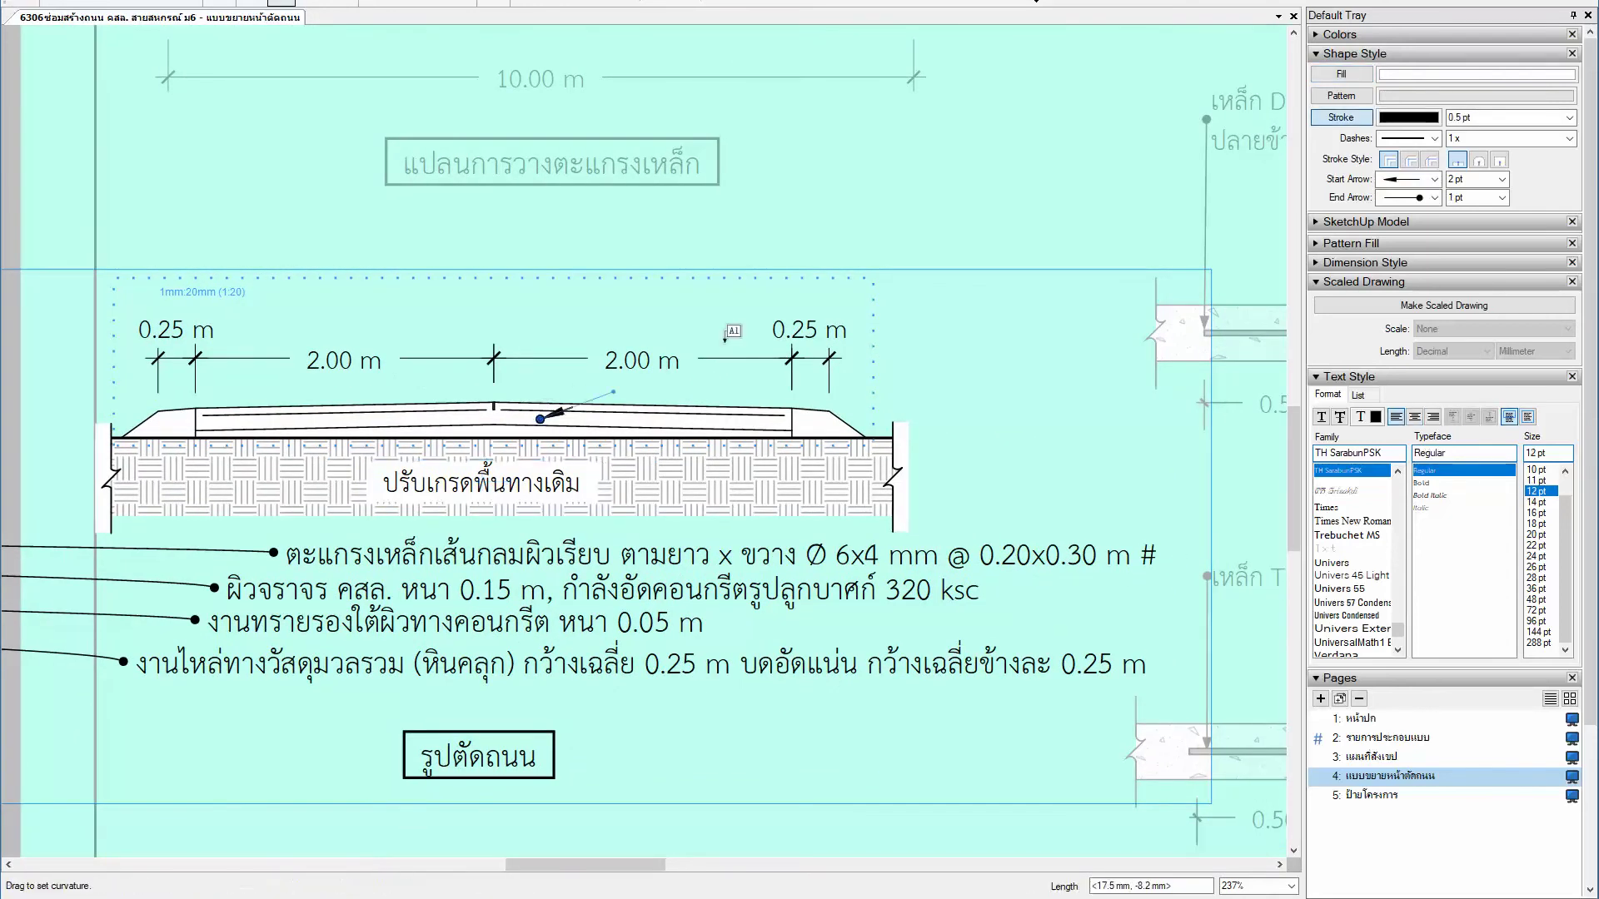
pyautogui.moveTo(789, 305); pyautogui.dragTo(658, 350)
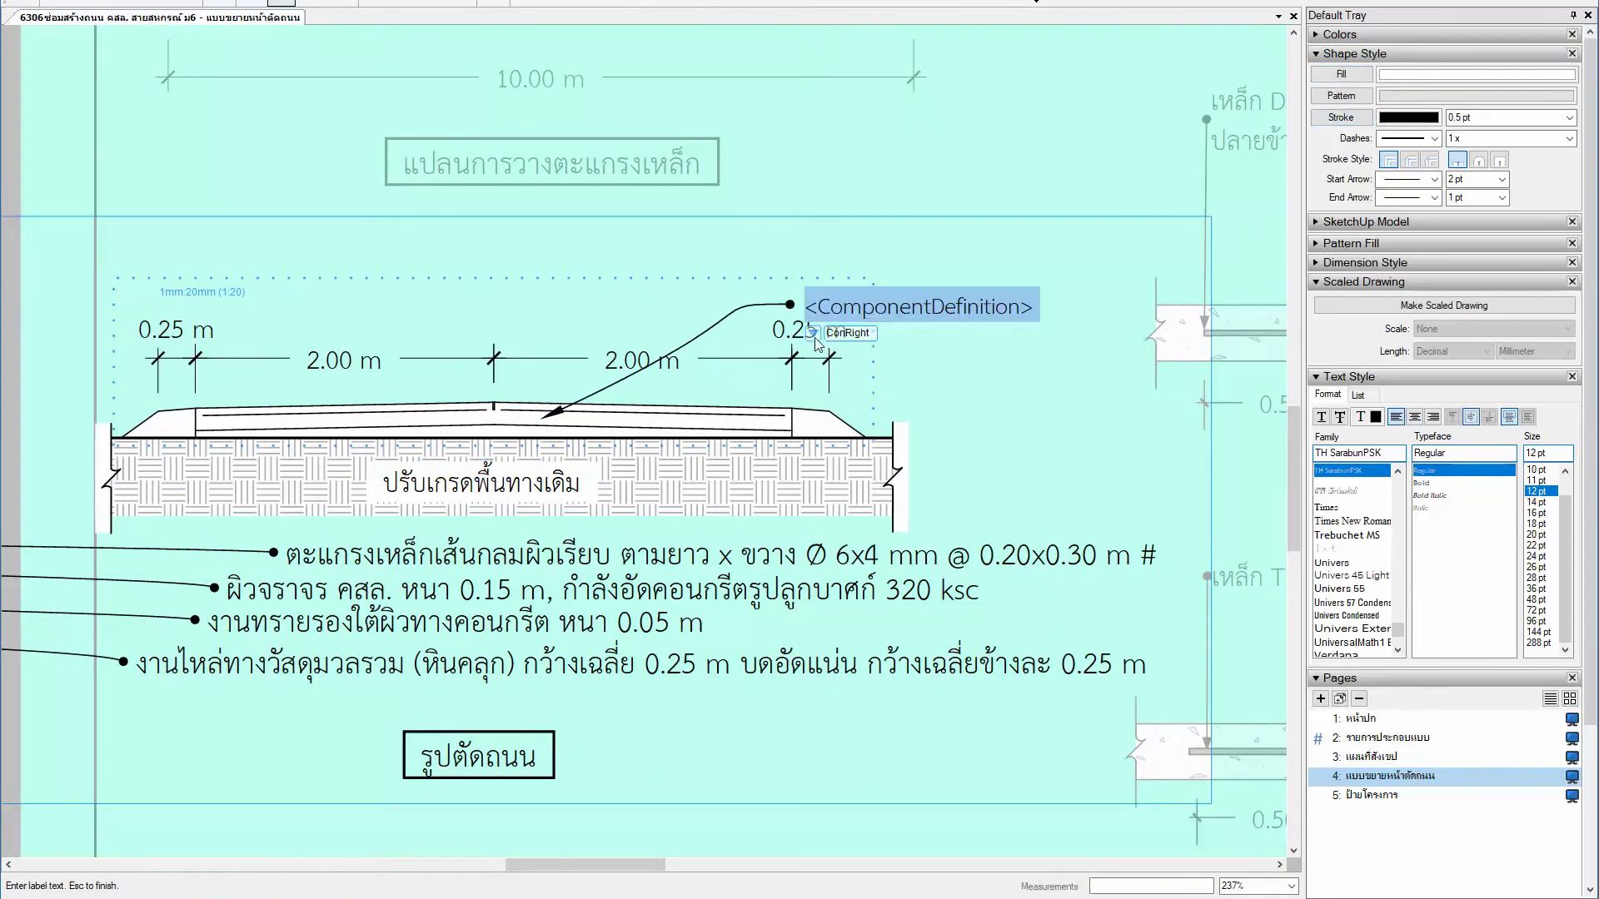
pyautogui.click(811, 332)
pyautogui.click(835, 360)
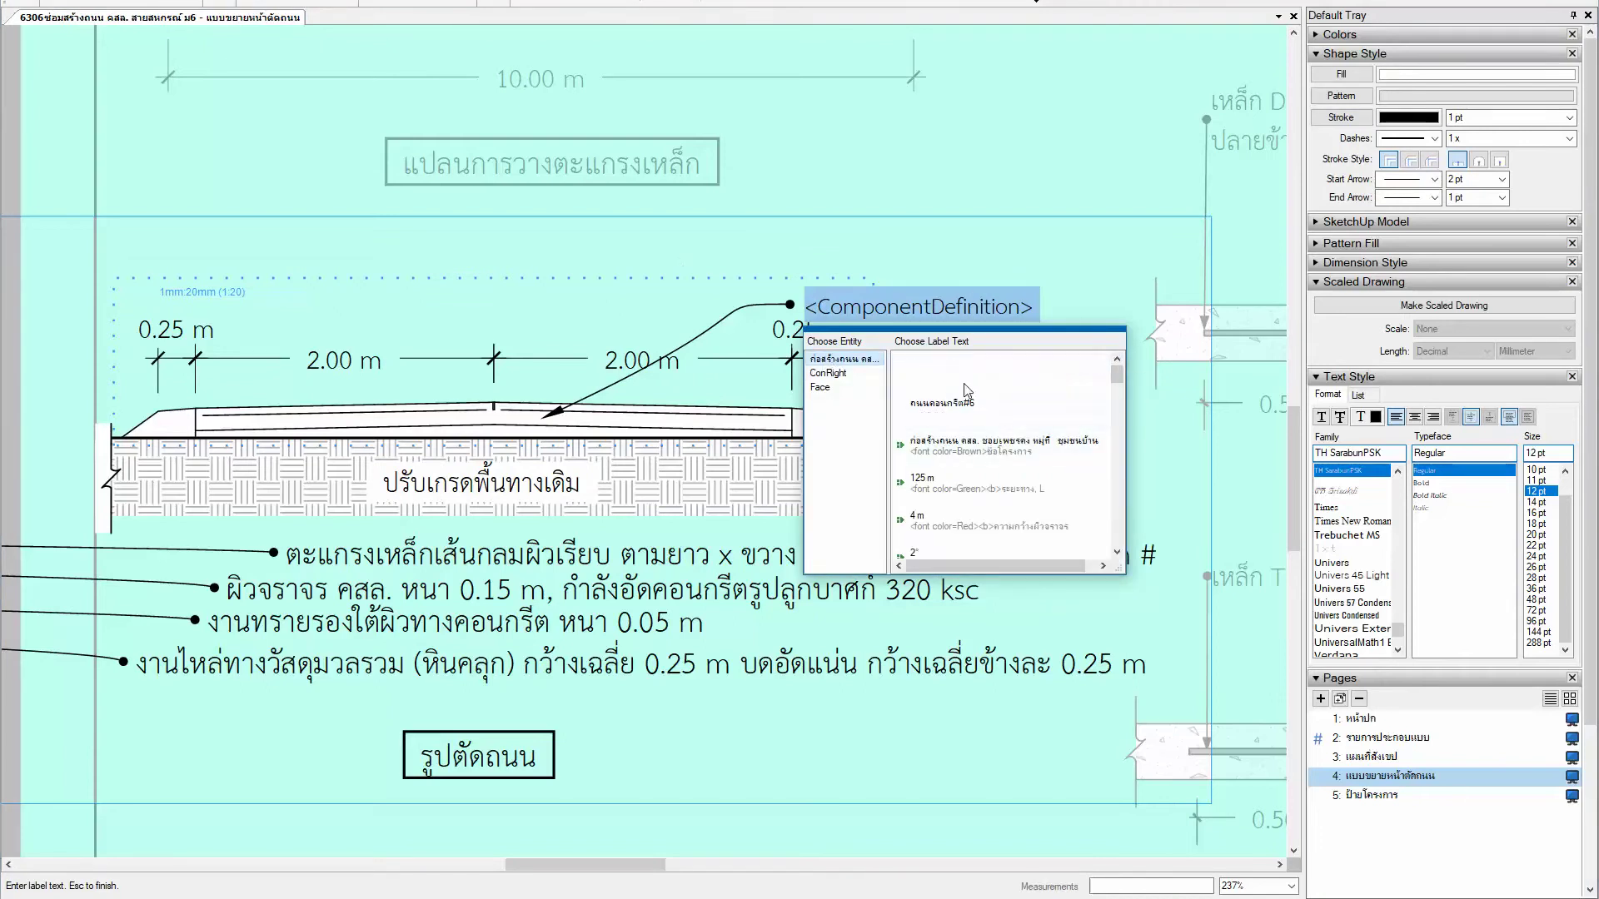
pyautogui.click(983, 370)
pyautogui.press('Escape')
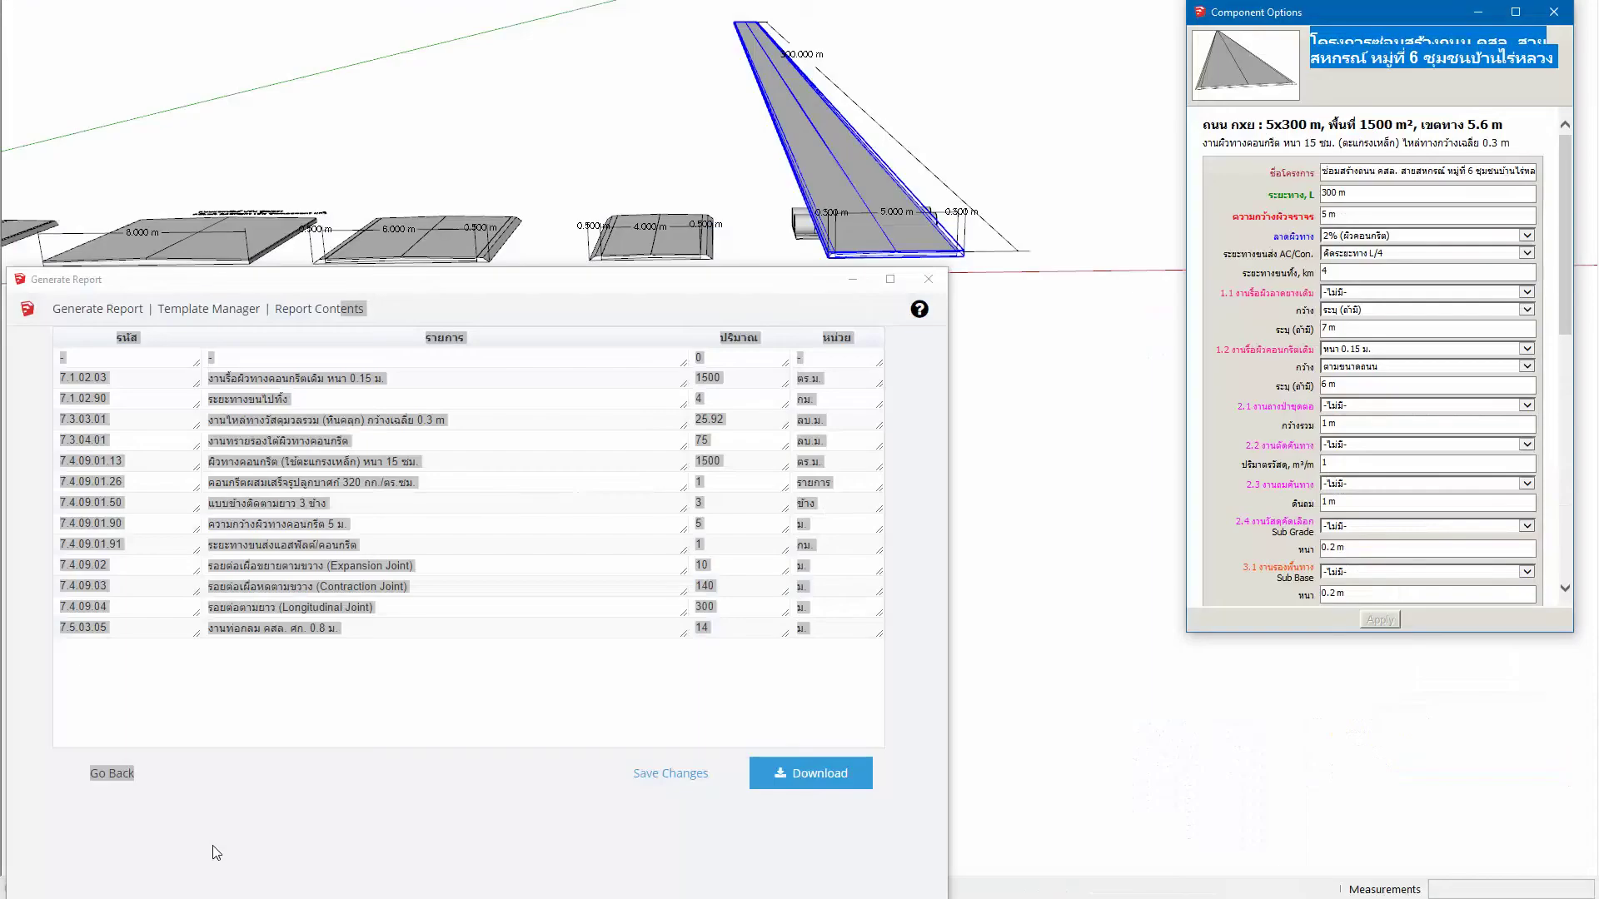
# Step: Save the road model in SketchUp, then return to LayOut and bring up Notepad
pyautogui.click(210, 837)
pyautogui.click(21, 2)
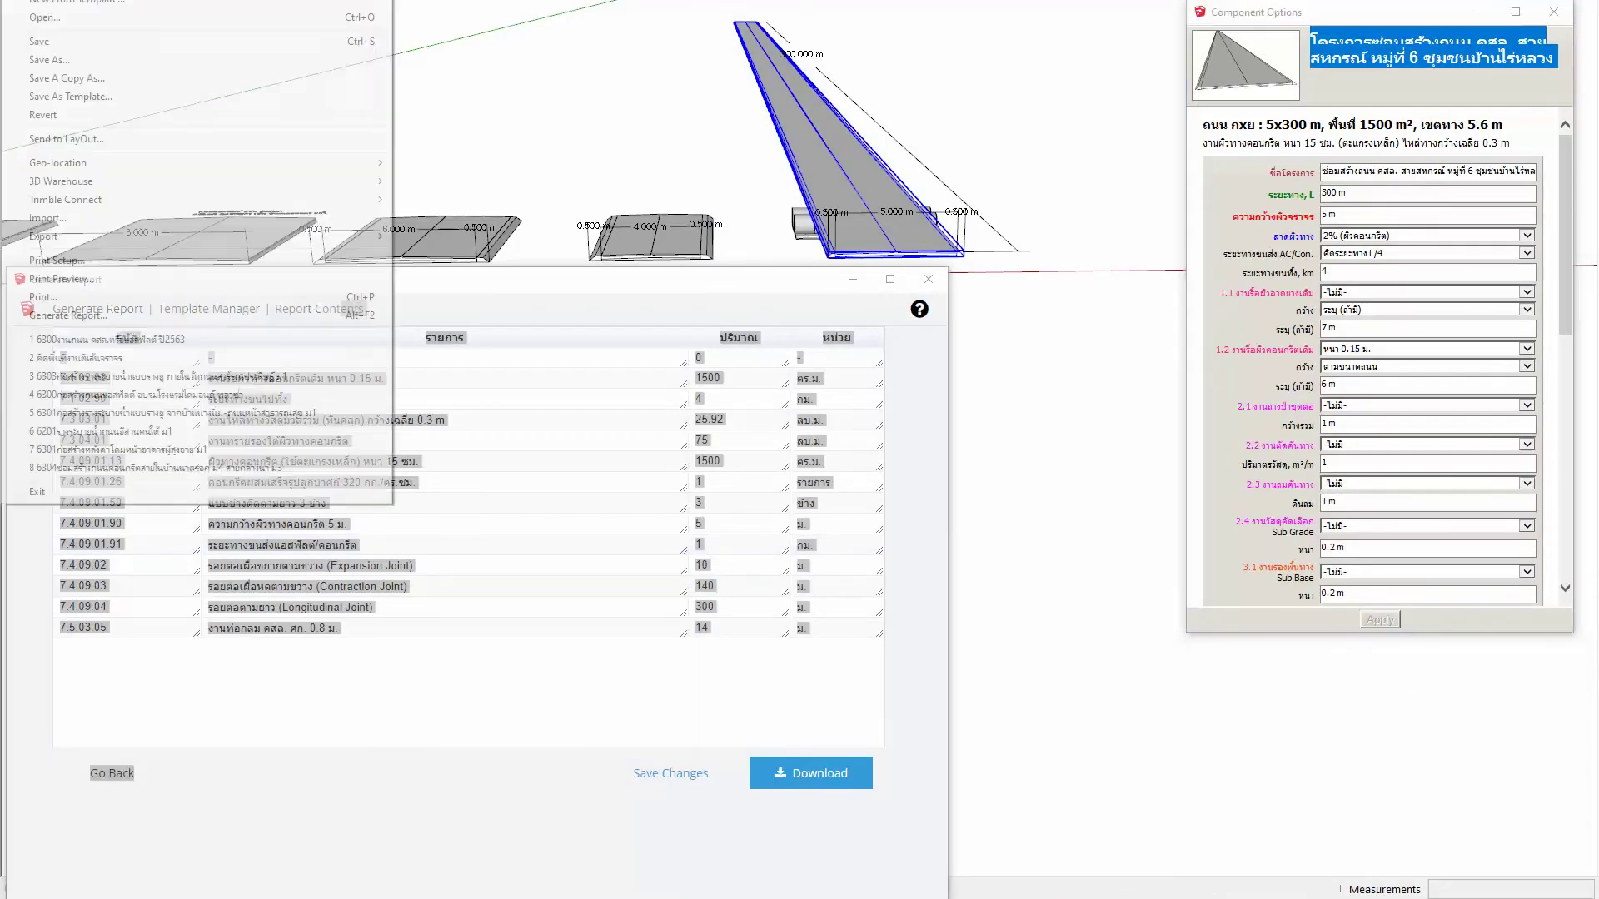
pyautogui.click(48, 47)
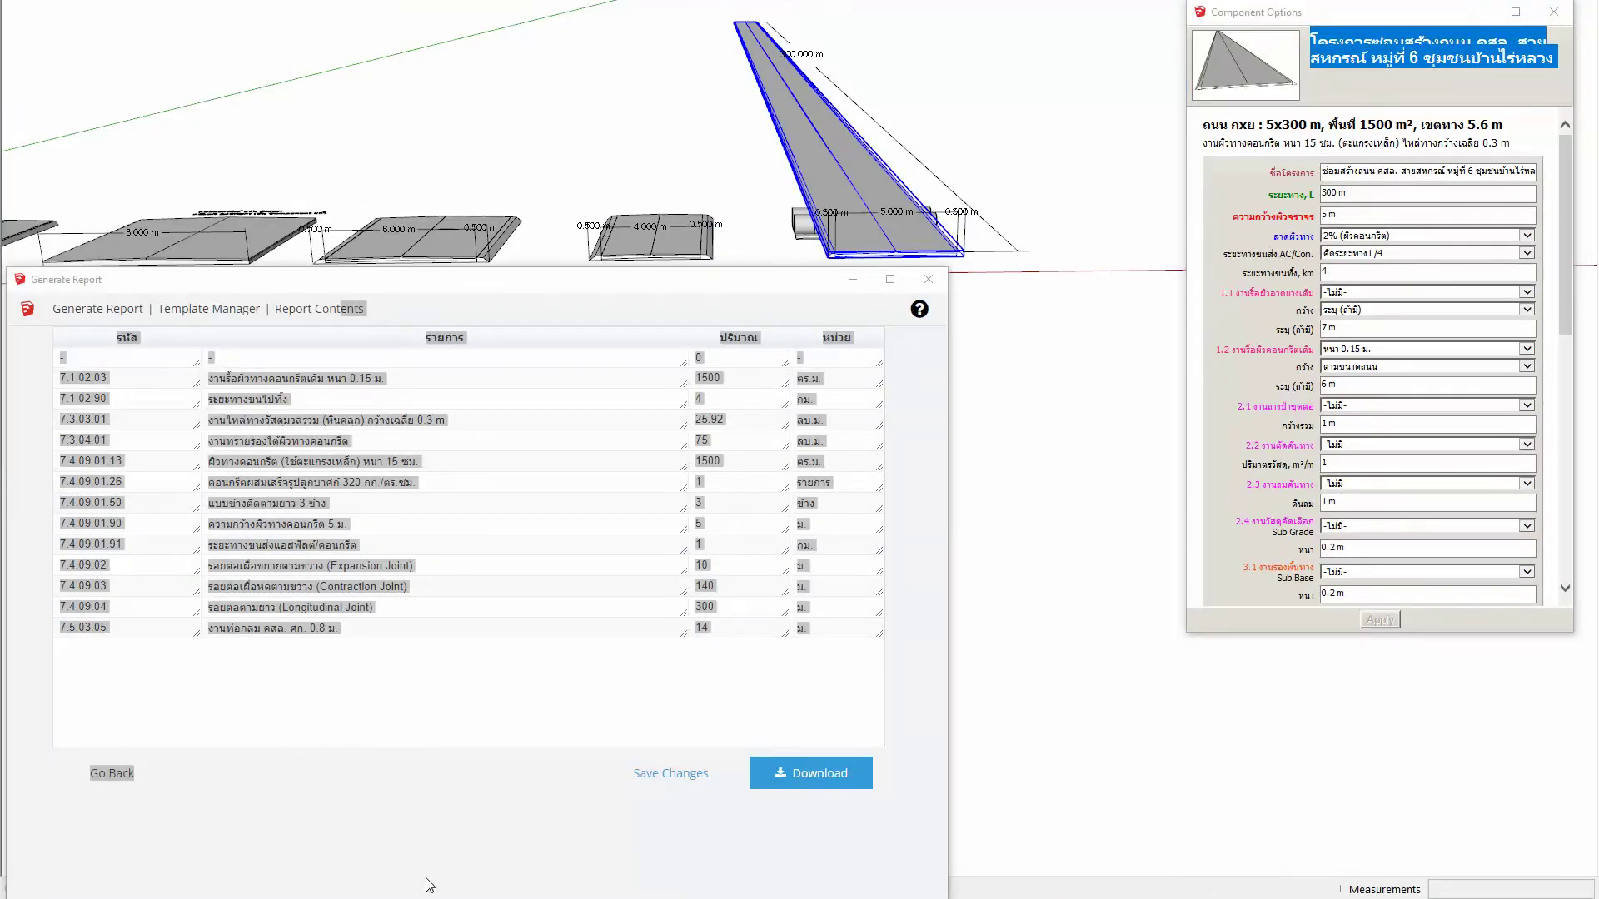
pyautogui.hotkey('alt', 'Tab')
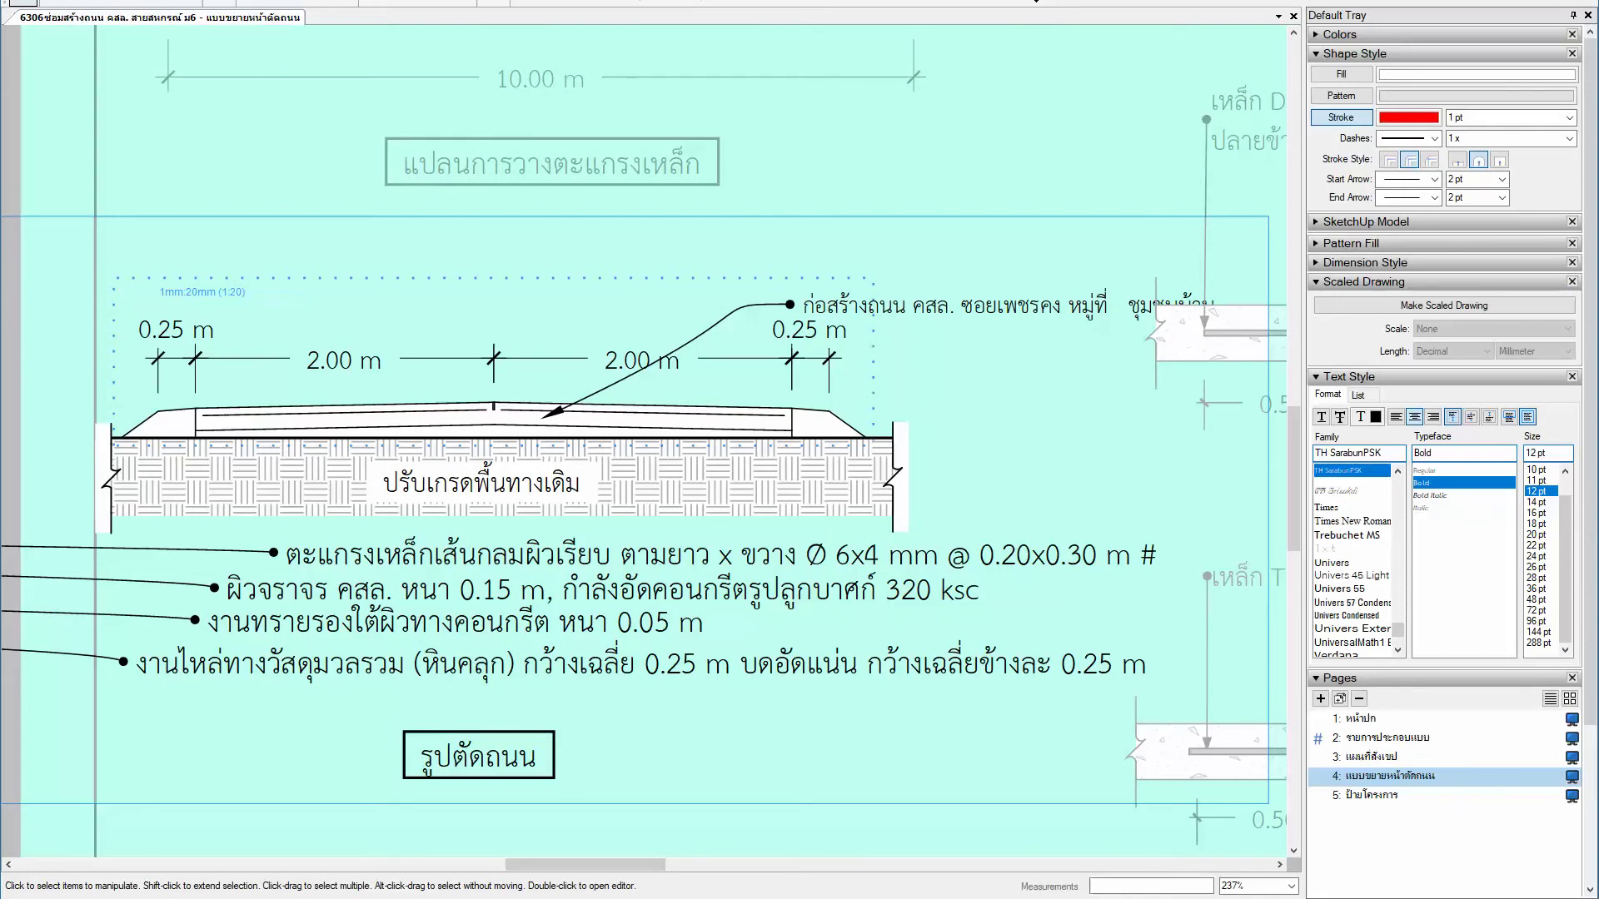
pyautogui.click(407, 892)
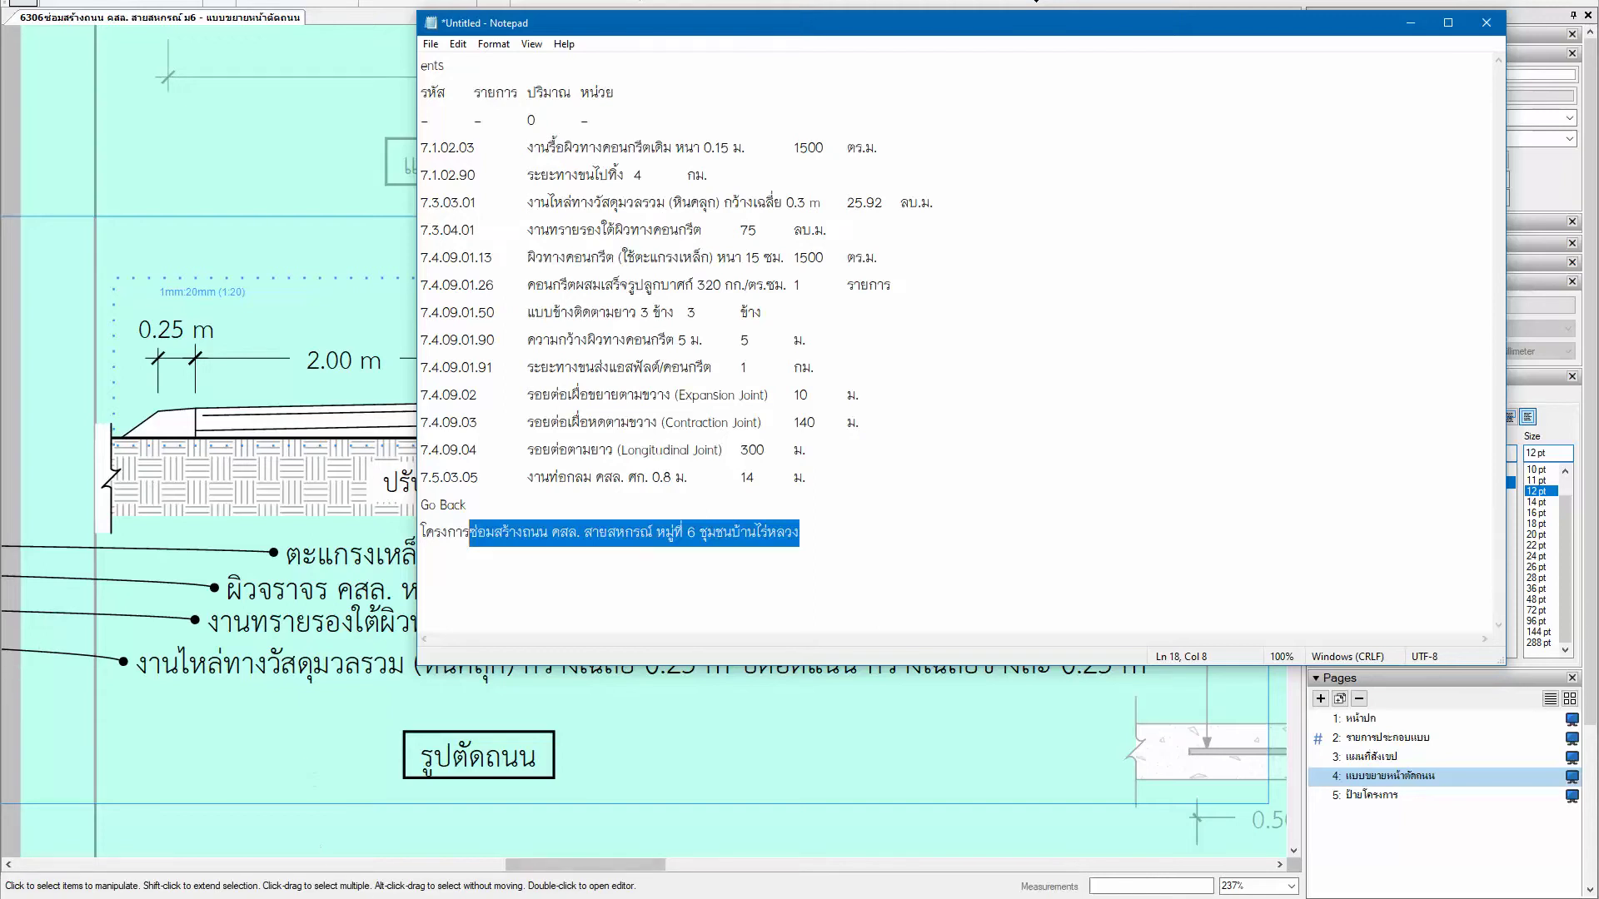
# Step: Bring the SketchUp quantities report window back to the front
pyautogui.click(245, 853)
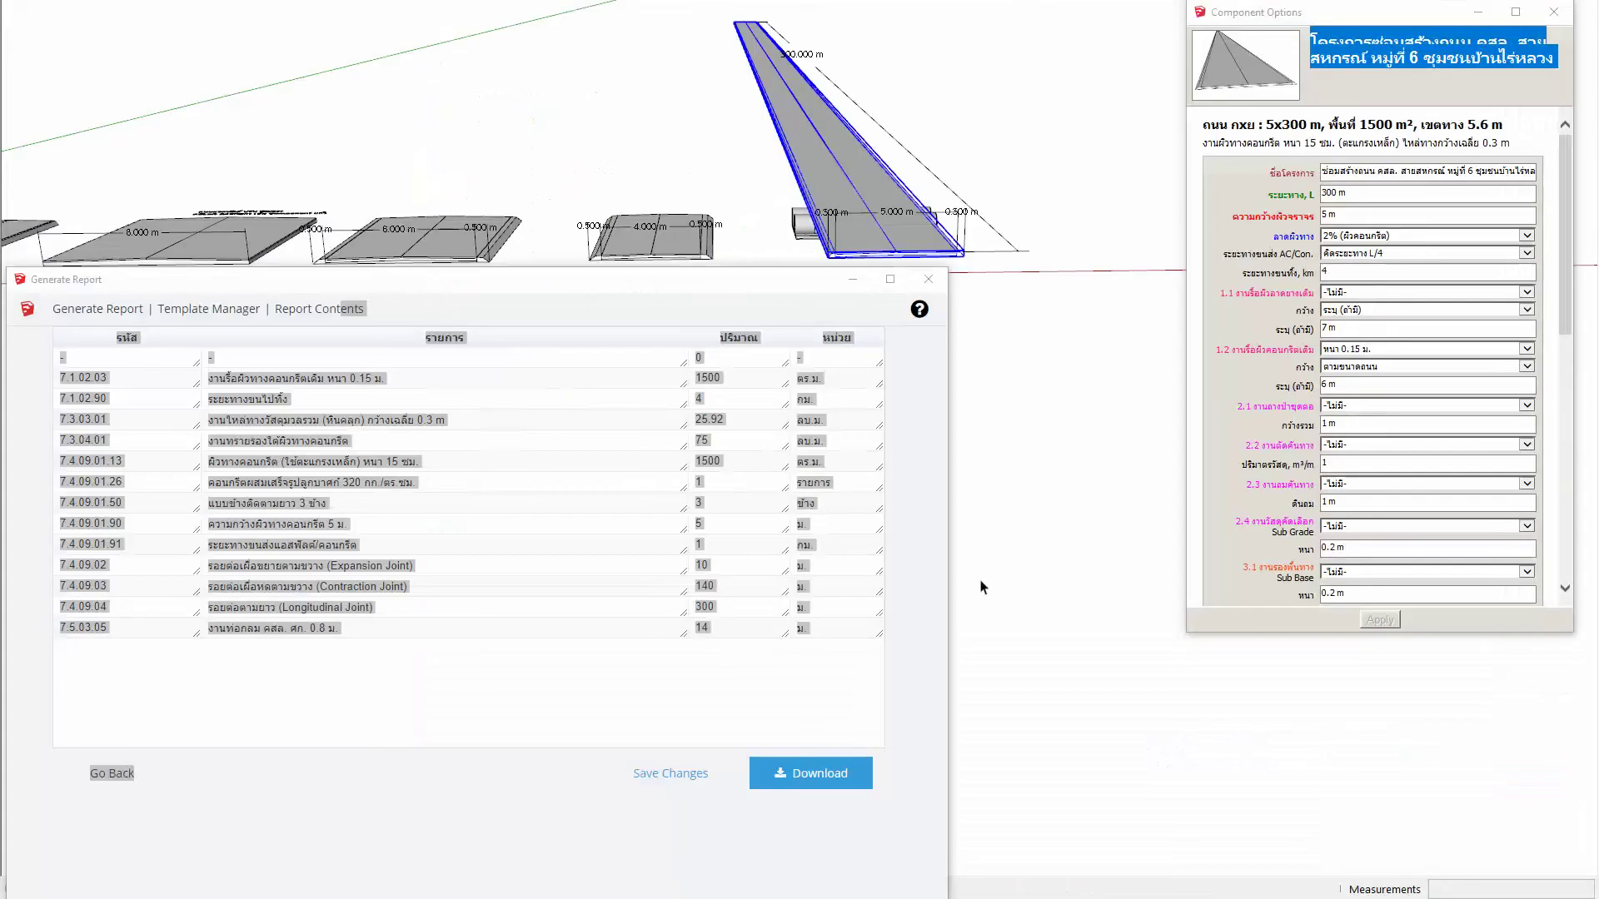
# Step: Set item 3.5 to รื้อทางเดิมและบดทับ-ลูกรัง in Component Options and apply it
pyautogui.click(1314, 386)
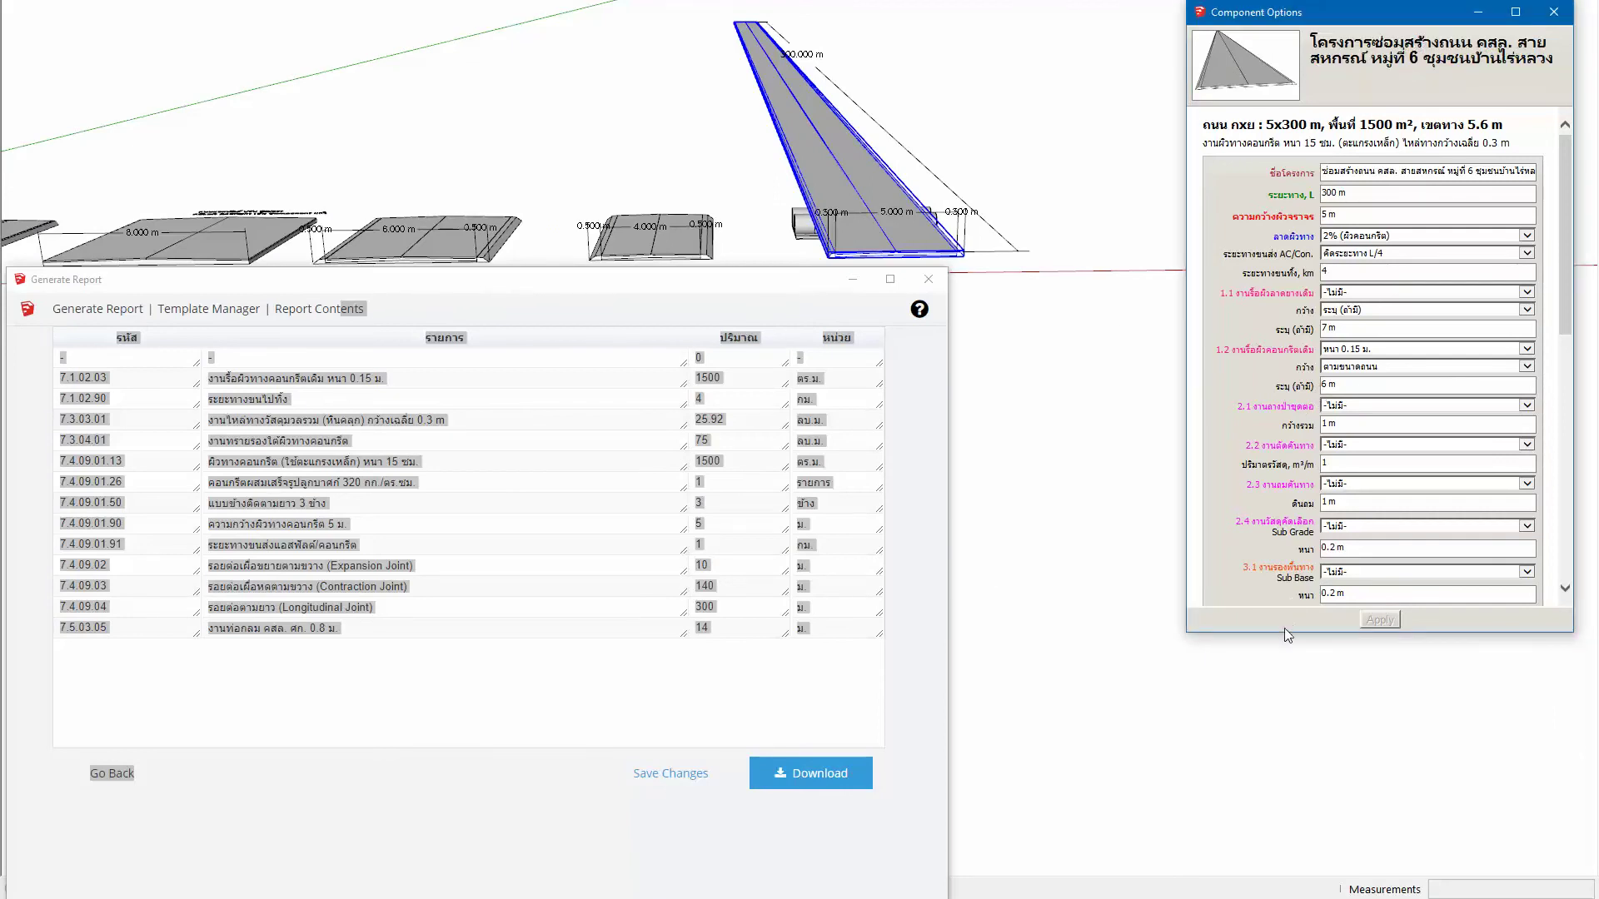
pyautogui.moveTo(1284, 633); pyautogui.dragTo(1288, 848)
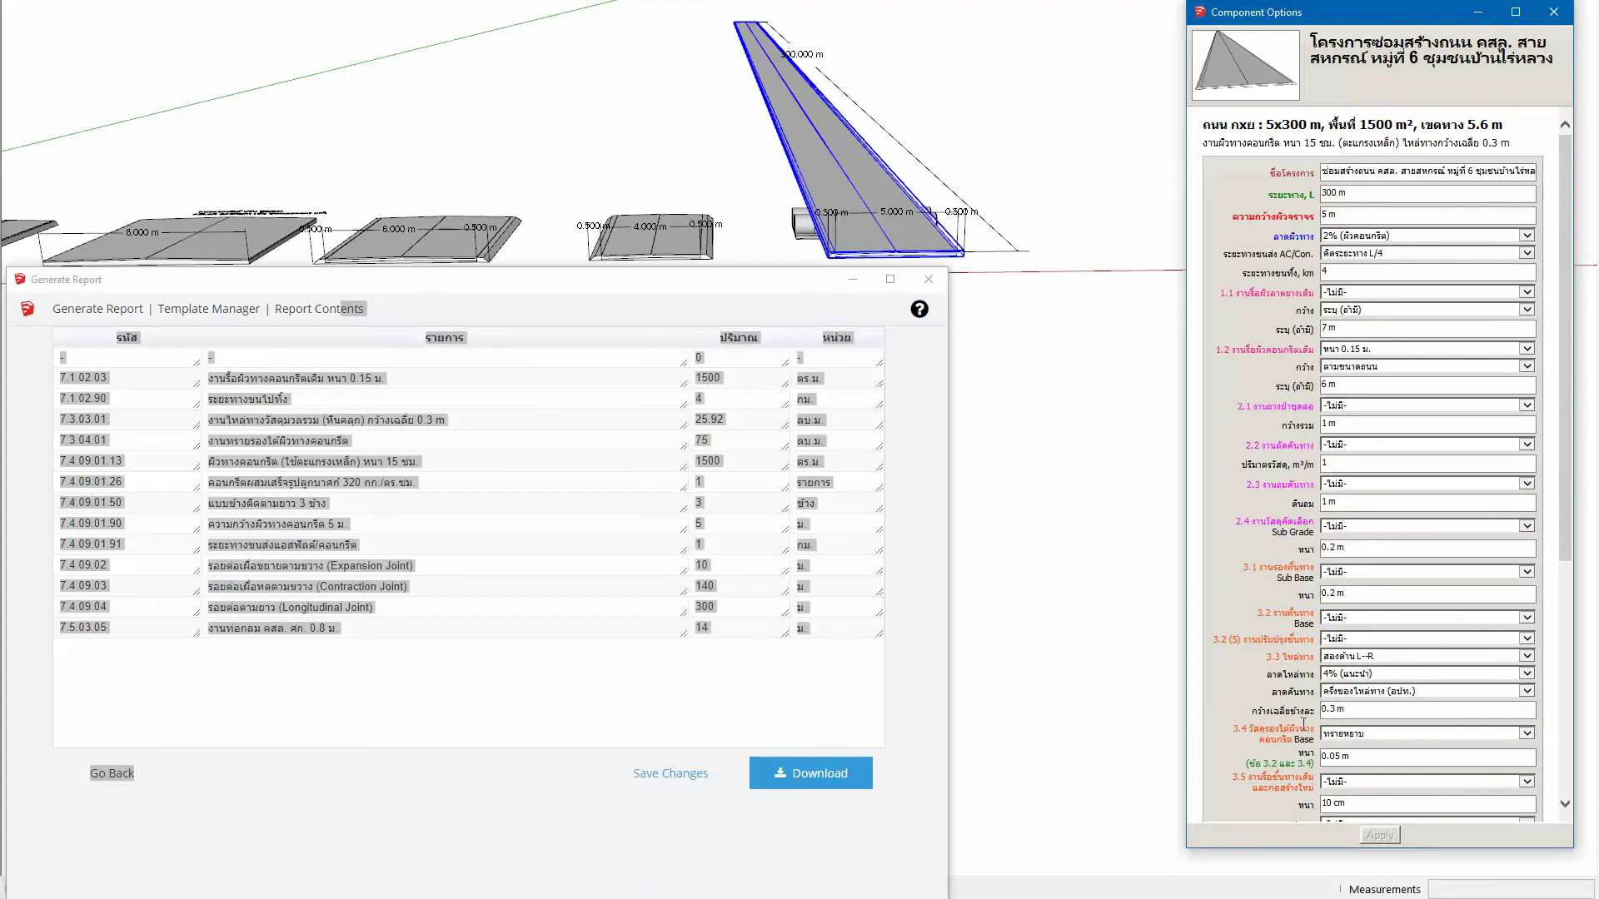
pyautogui.click(1342, 788)
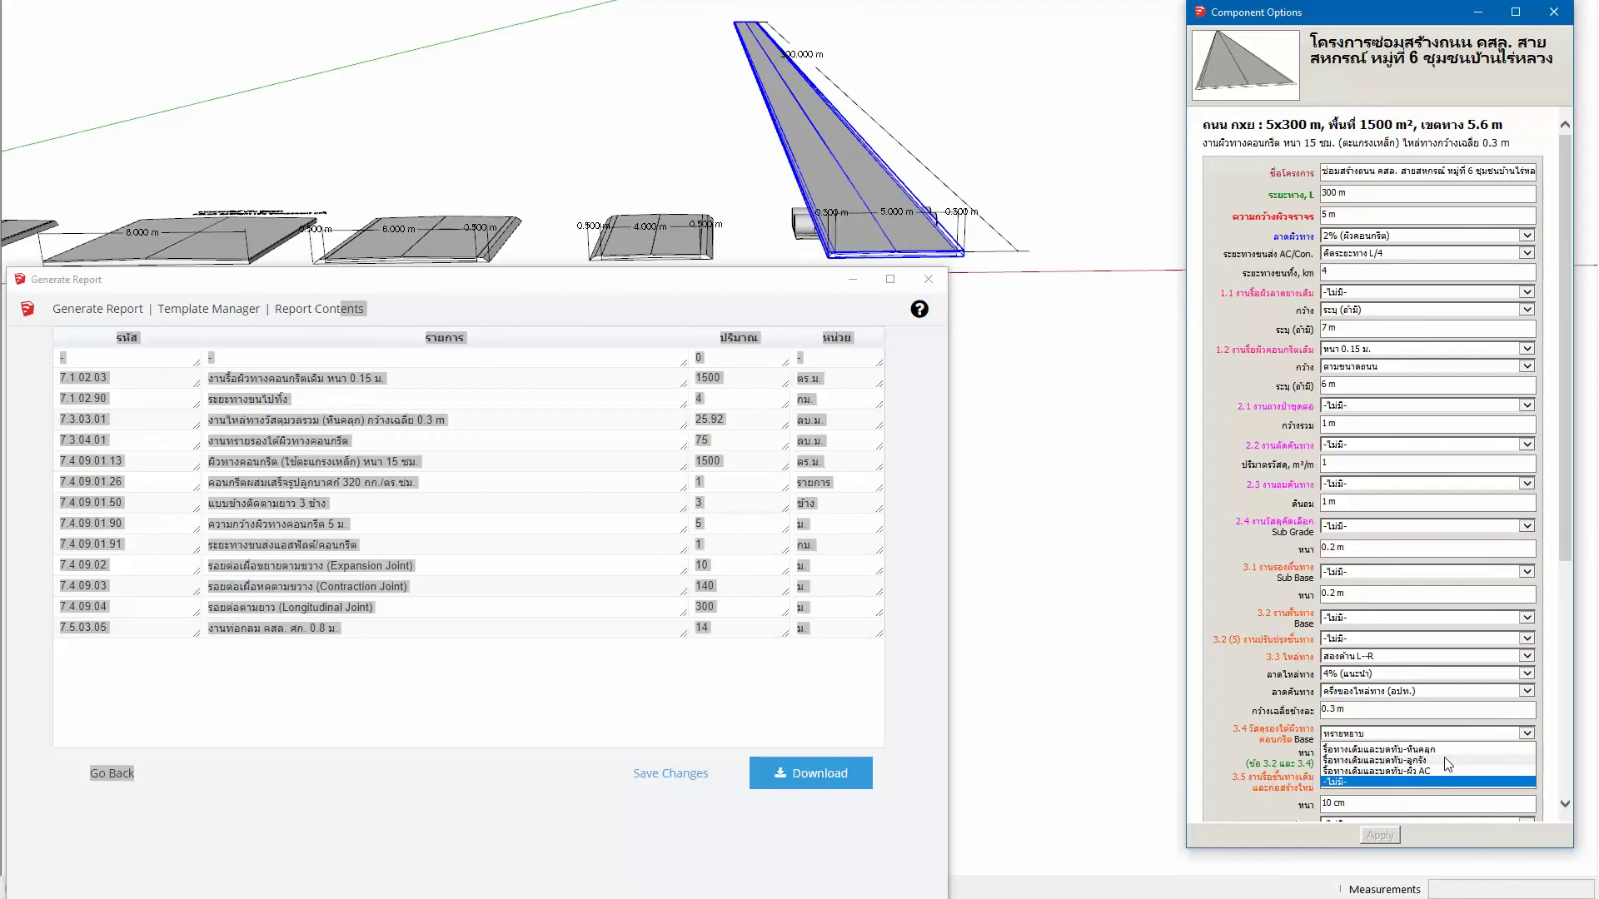
pyautogui.click(1446, 761)
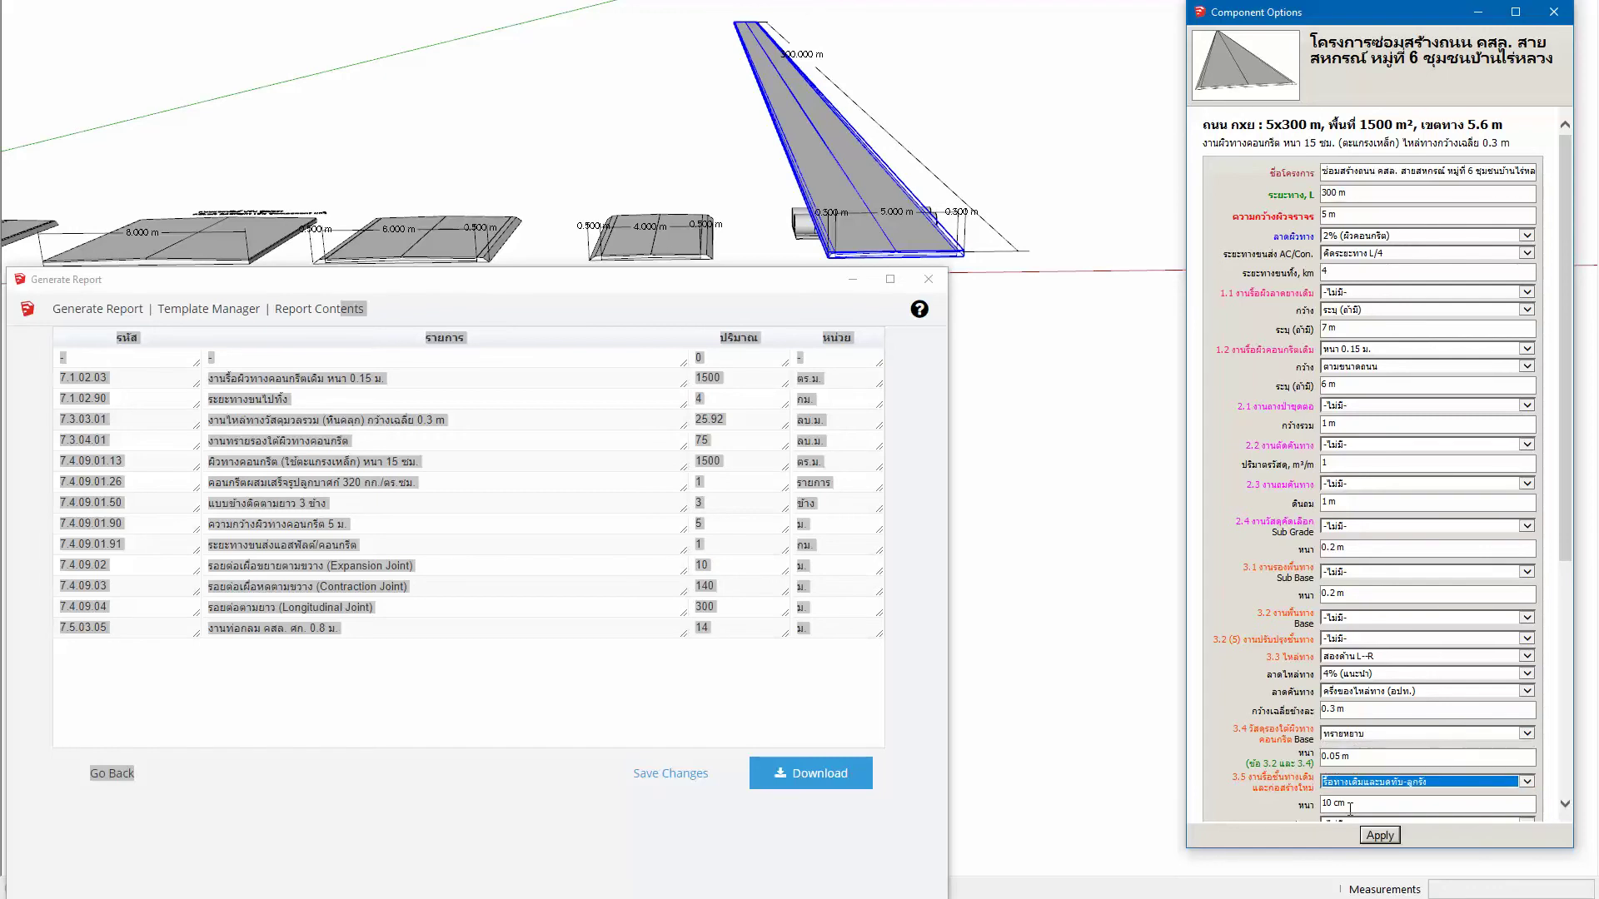
pyautogui.click(1380, 835)
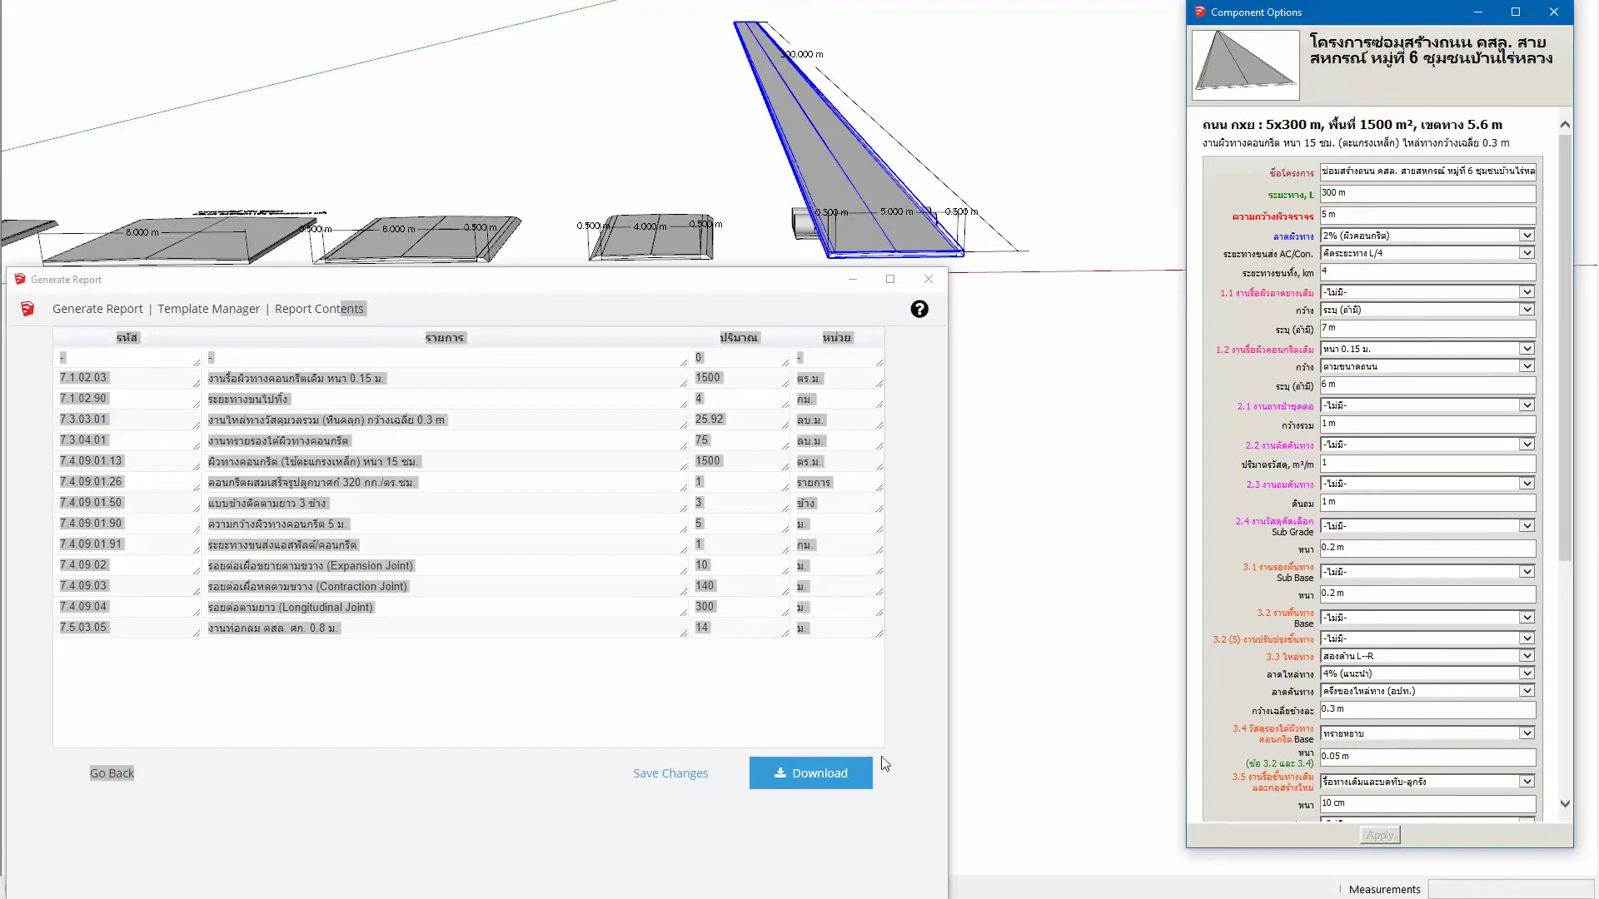
# Step: Re-run the CostCode SumList report with both components and select the table
pyautogui.click(154, 796)
pyautogui.click(111, 772)
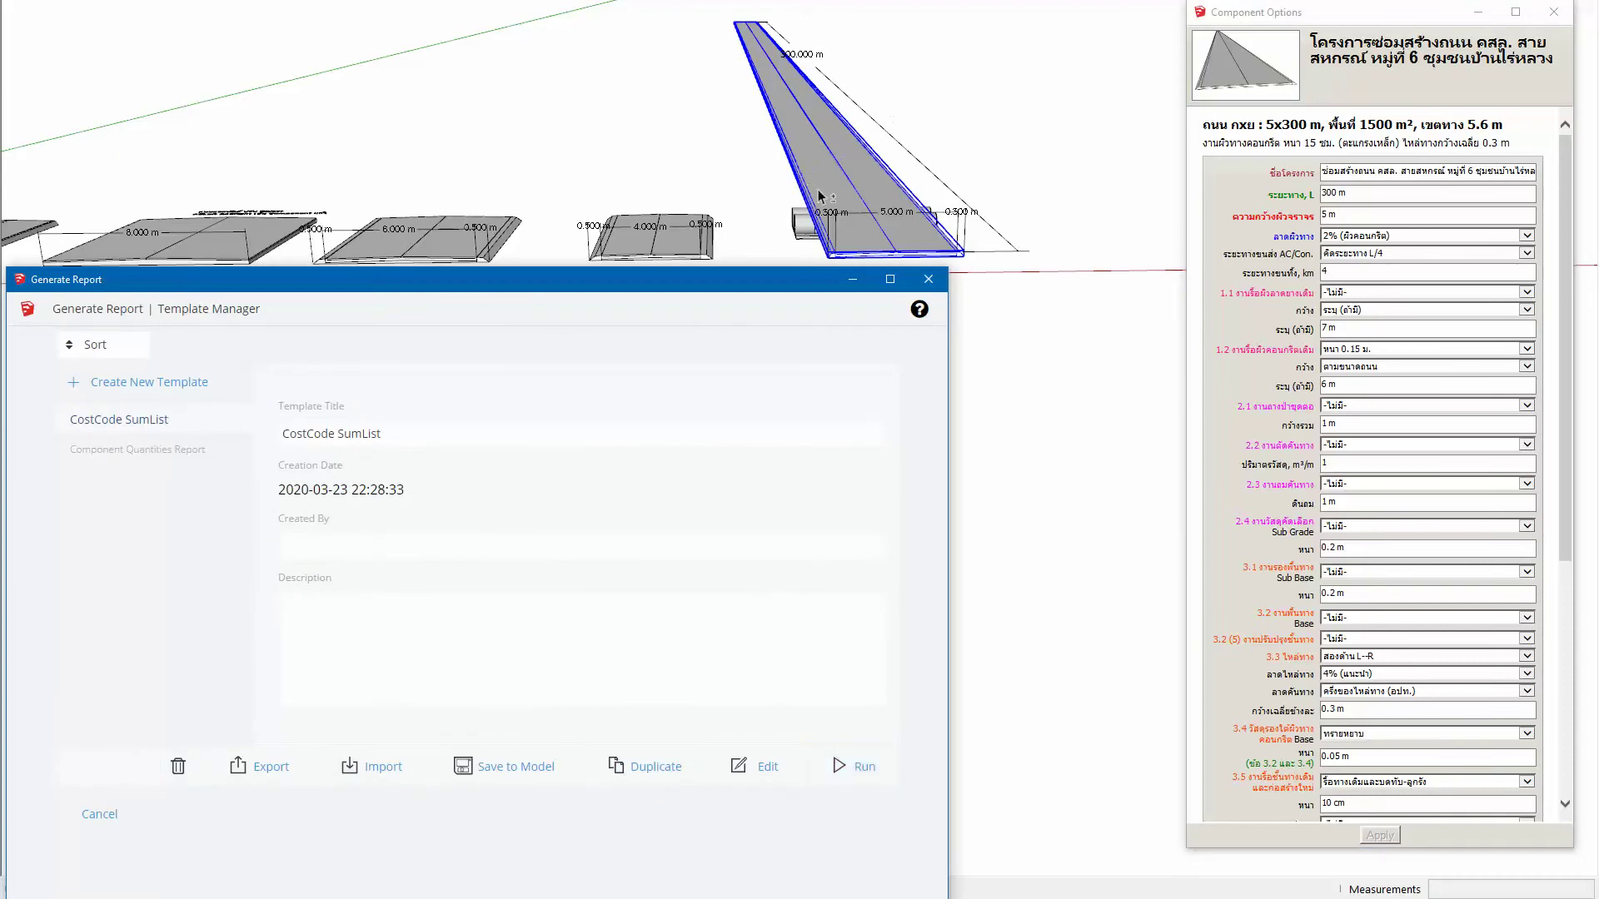
pyautogui.keyDown('shift'); pyautogui.click(787, 231); pyautogui.keyUp('shift')
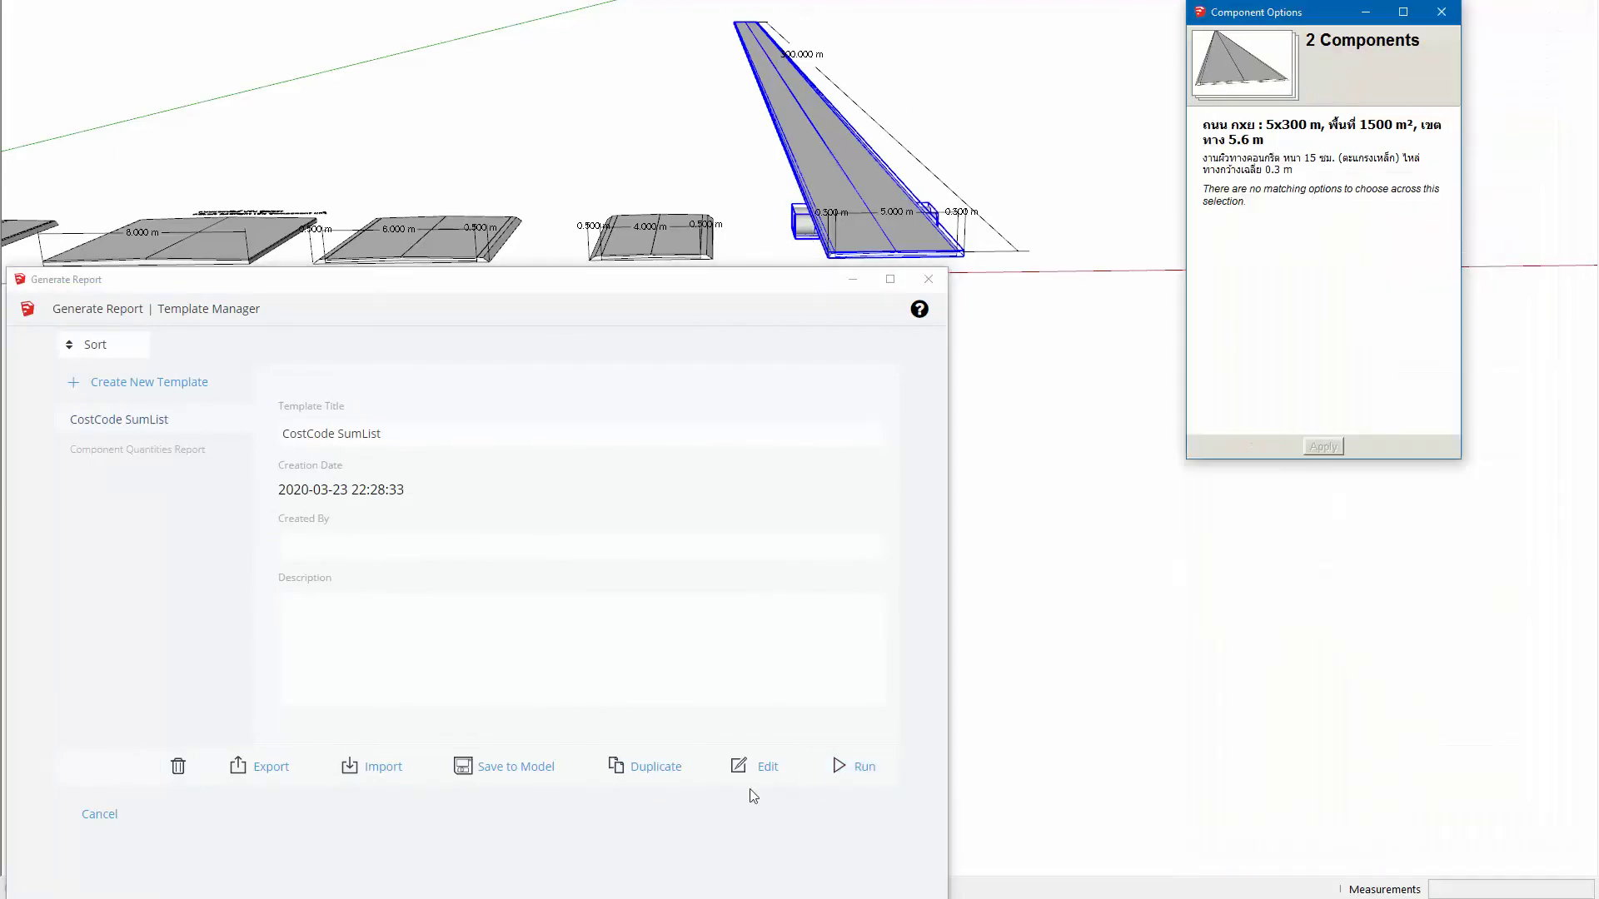
pyautogui.click(855, 766)
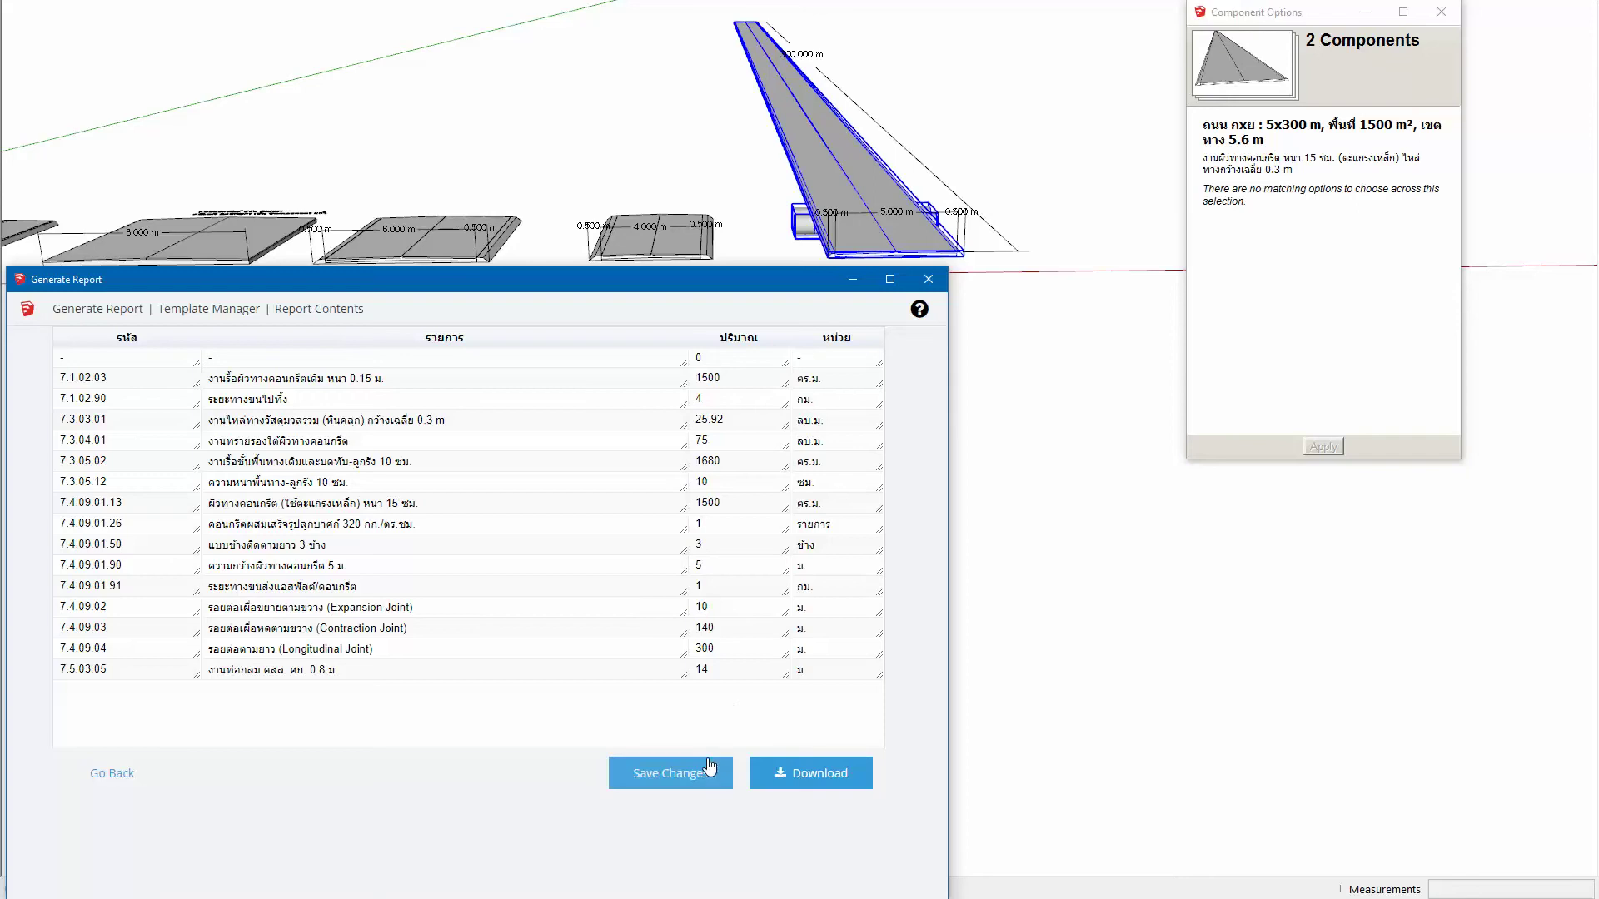
pyautogui.moveTo(344, 315); pyautogui.dragTo(167, 776)
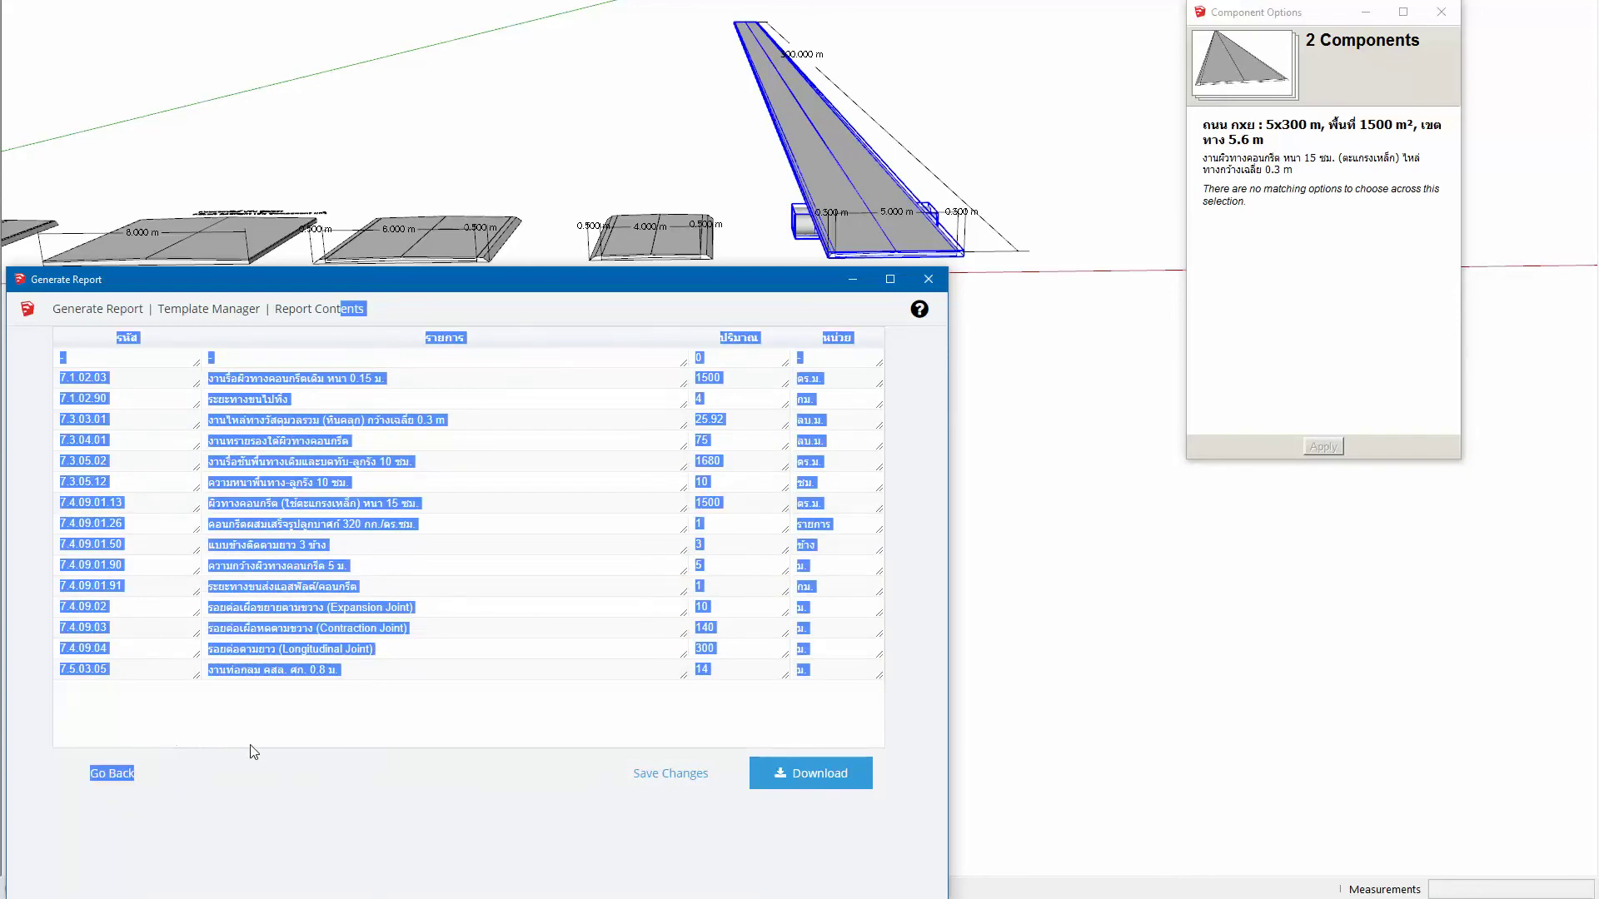
# Step: Replace the Notepad list with the updated report table and copy its item rows
pyautogui.hotkey('ctrl', 'c')
pyautogui.hotkey('alt', 'Tab')
pyautogui.hotkey('ctrl', 'v')
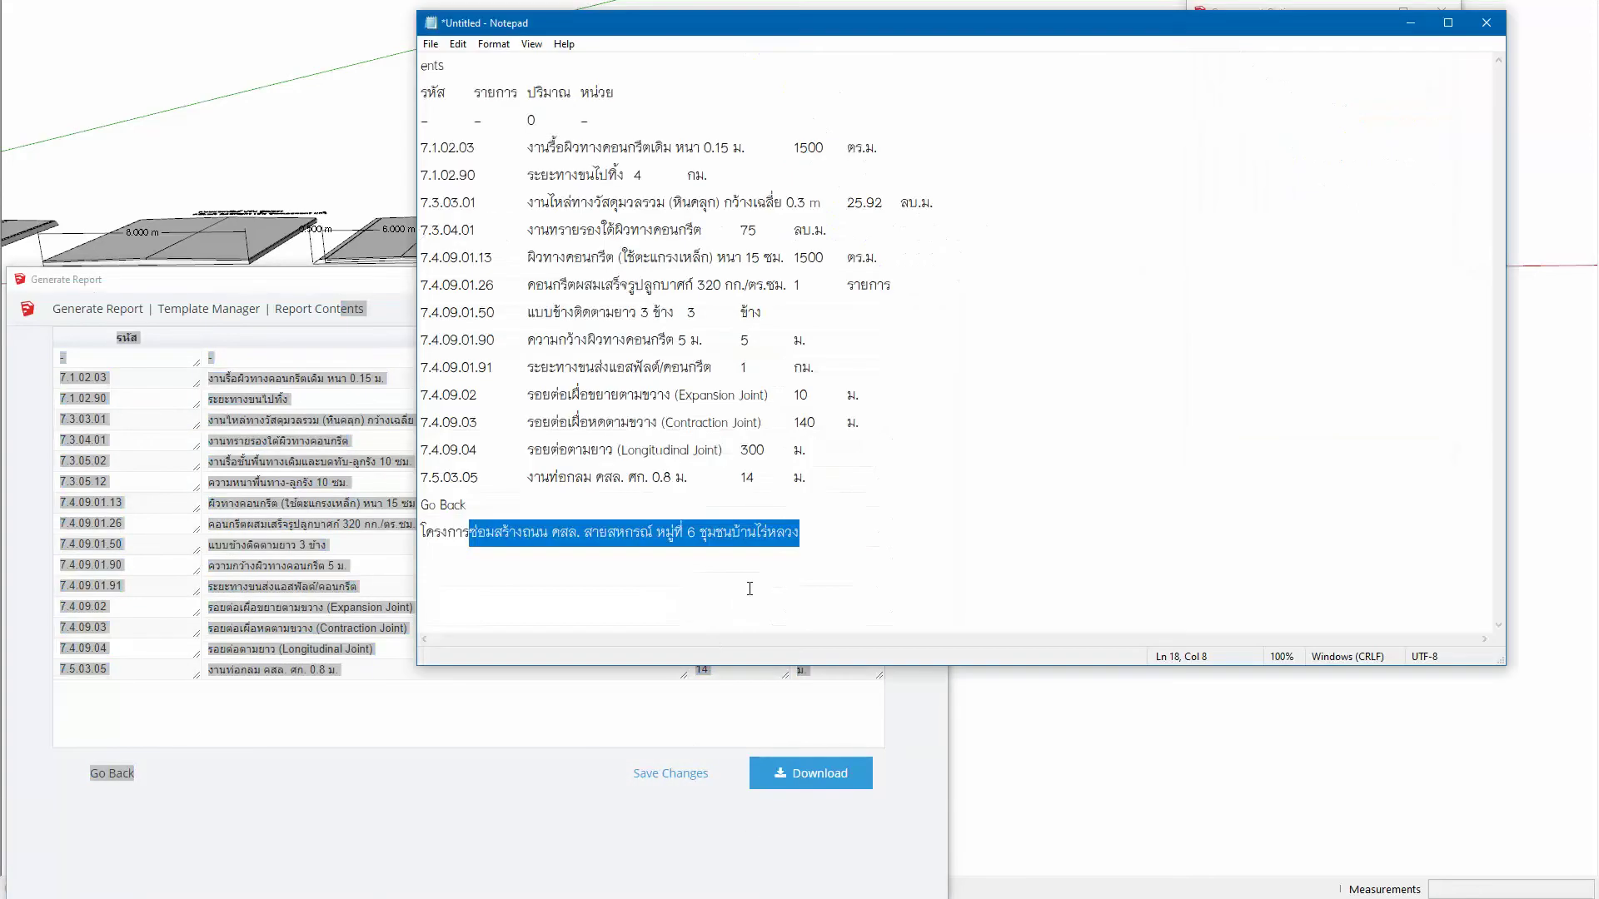
pyautogui.moveTo(853, 502); pyautogui.dragTo(421, 59)
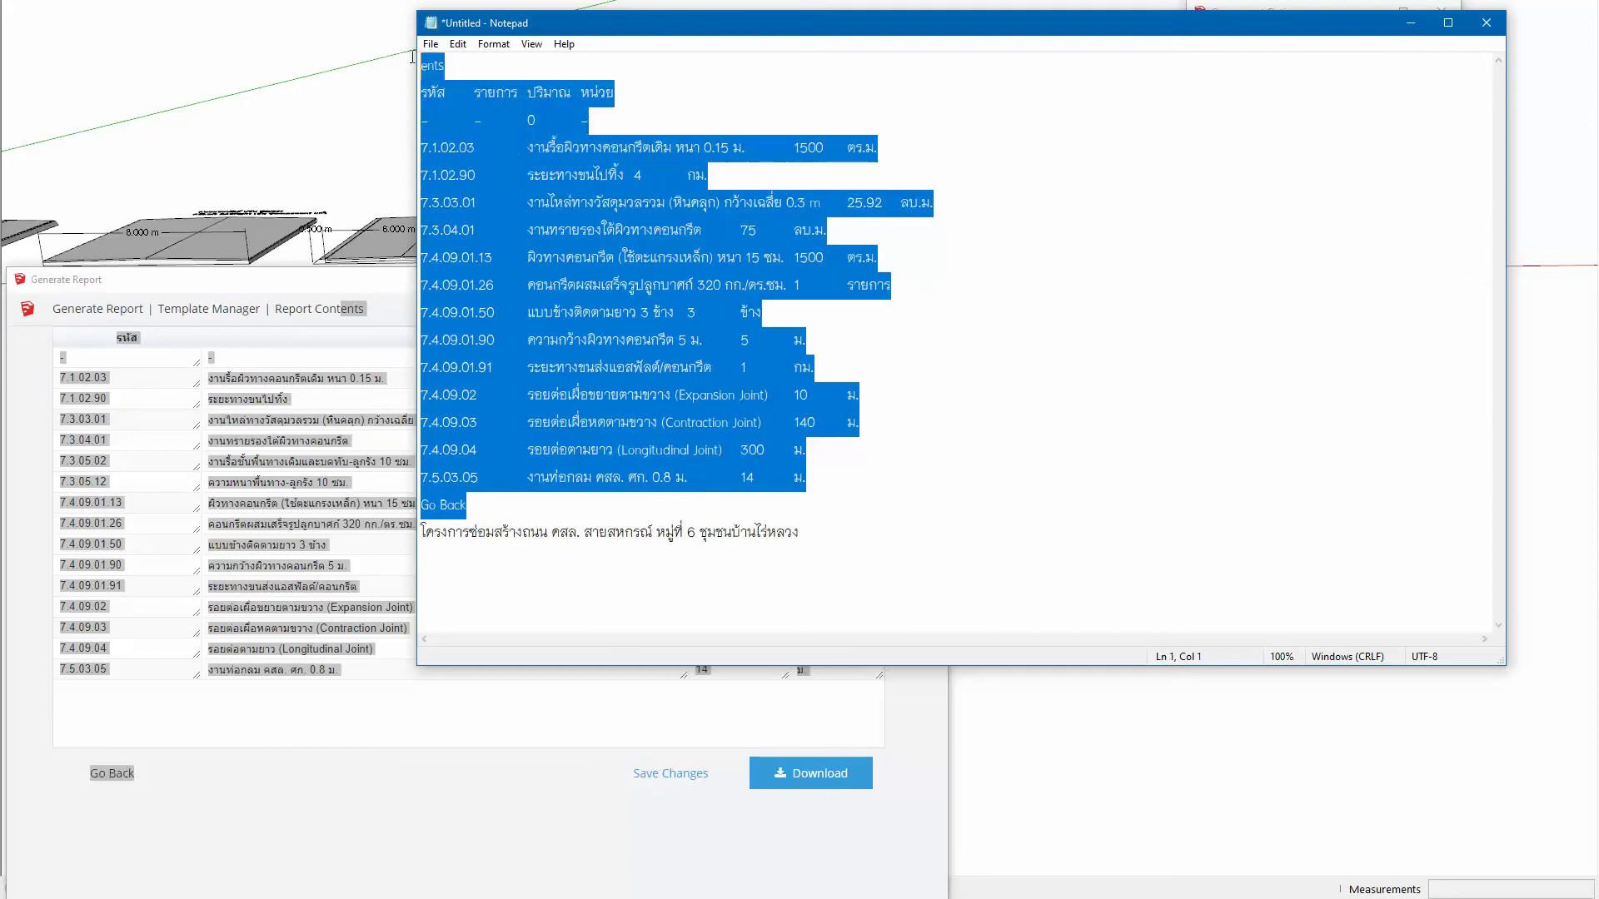
pyautogui.hotkey('ctrl', 'v')
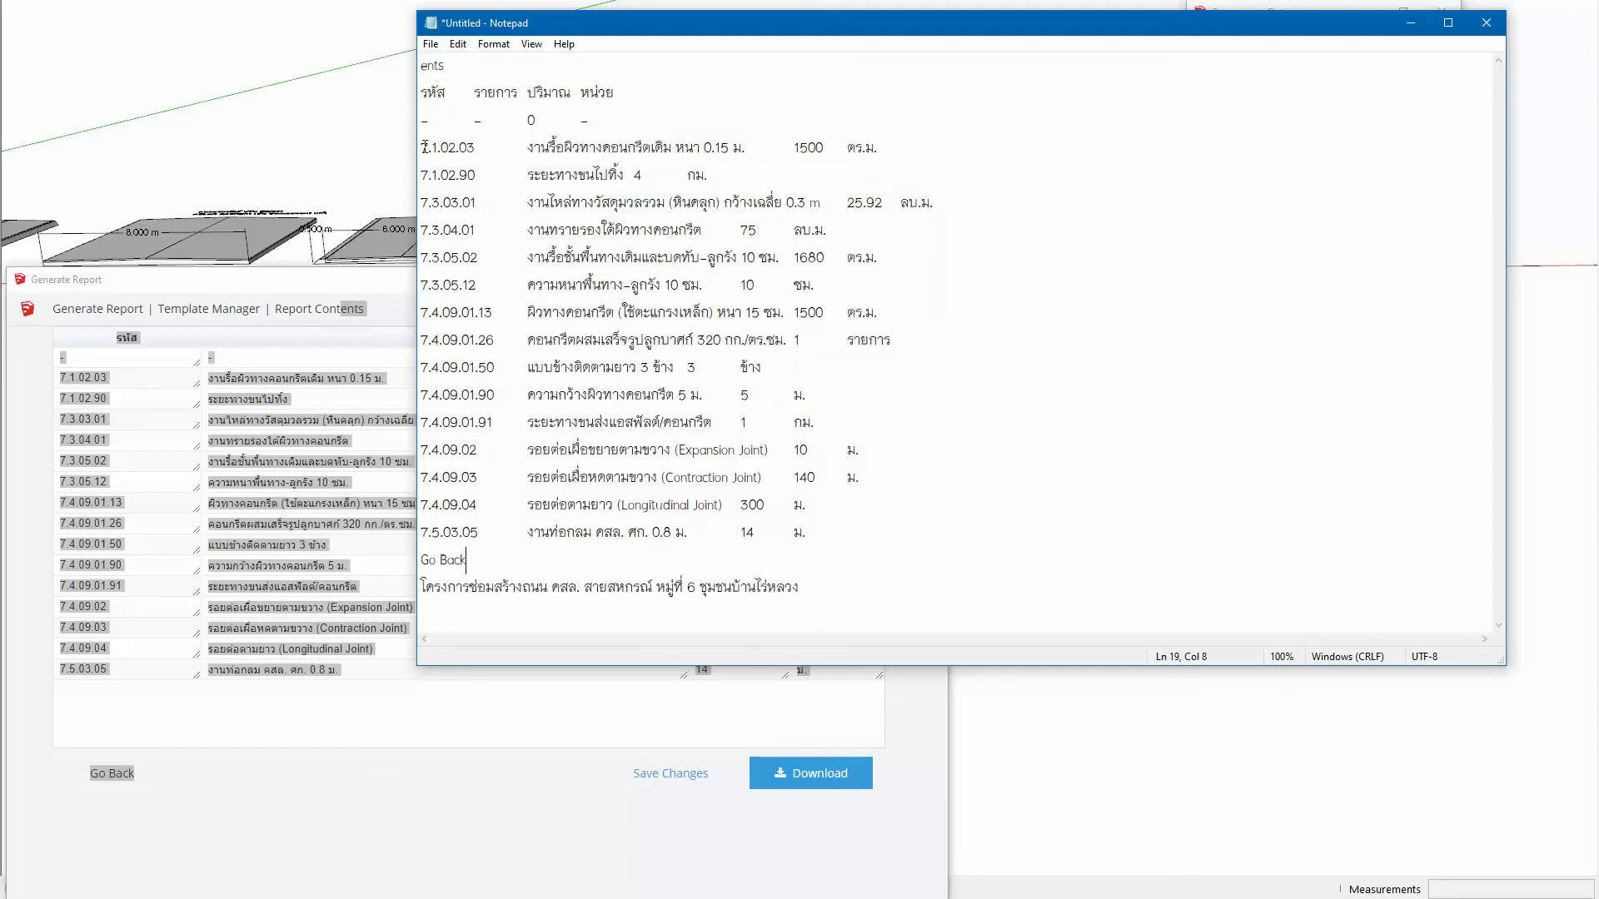
pyautogui.moveTo(418, 148)
pyautogui.mouseDown()
pyautogui.moveTo(902, 509)
pyautogui.moveTo(895, 521)
pyautogui.mouseUp()
pyautogui.hotkey('alt', 'Tab')
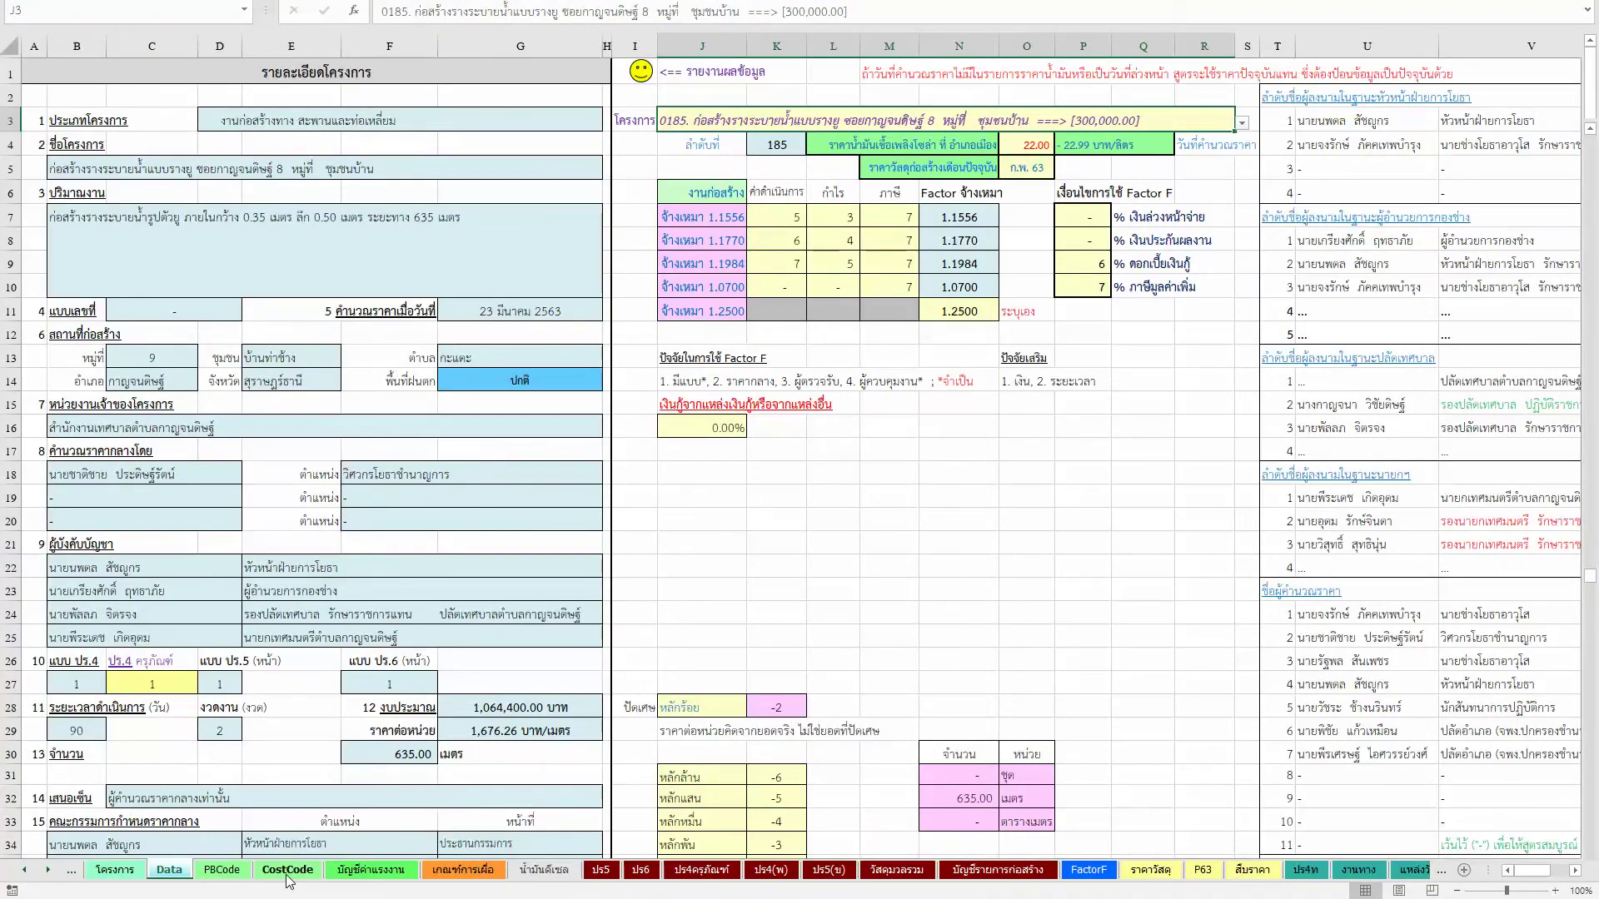
# Step: Paste the updated item rows at PBCode cell B10455, then check the CostCode sheet
pyautogui.click(241, 873)
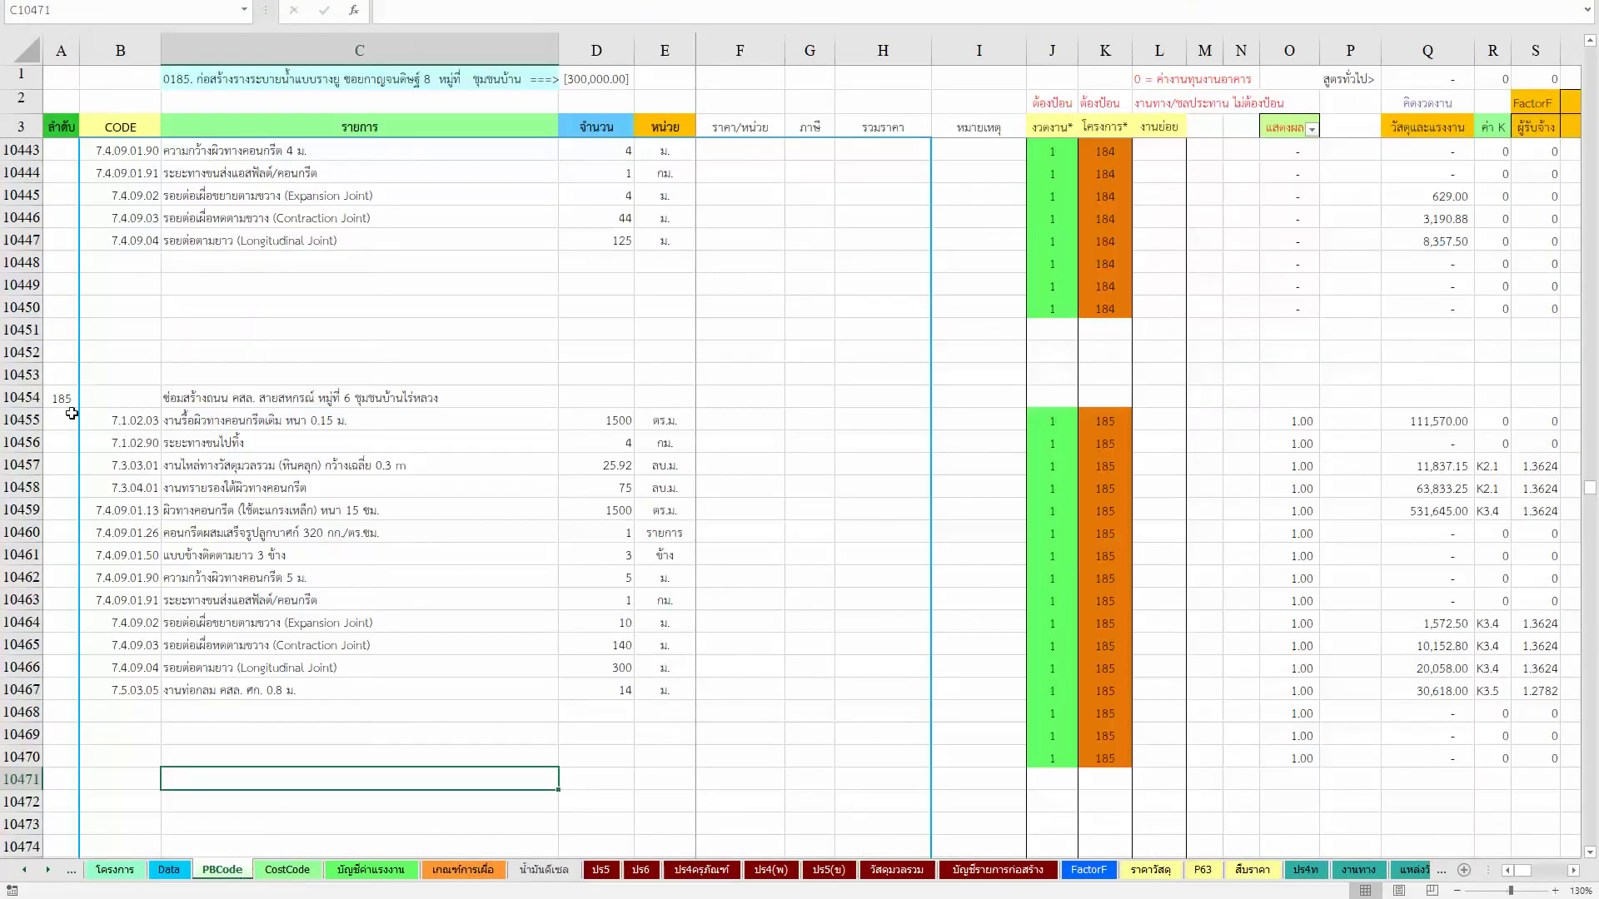
pyautogui.click(131, 417)
pyautogui.hotkey('ctrl', 'v')
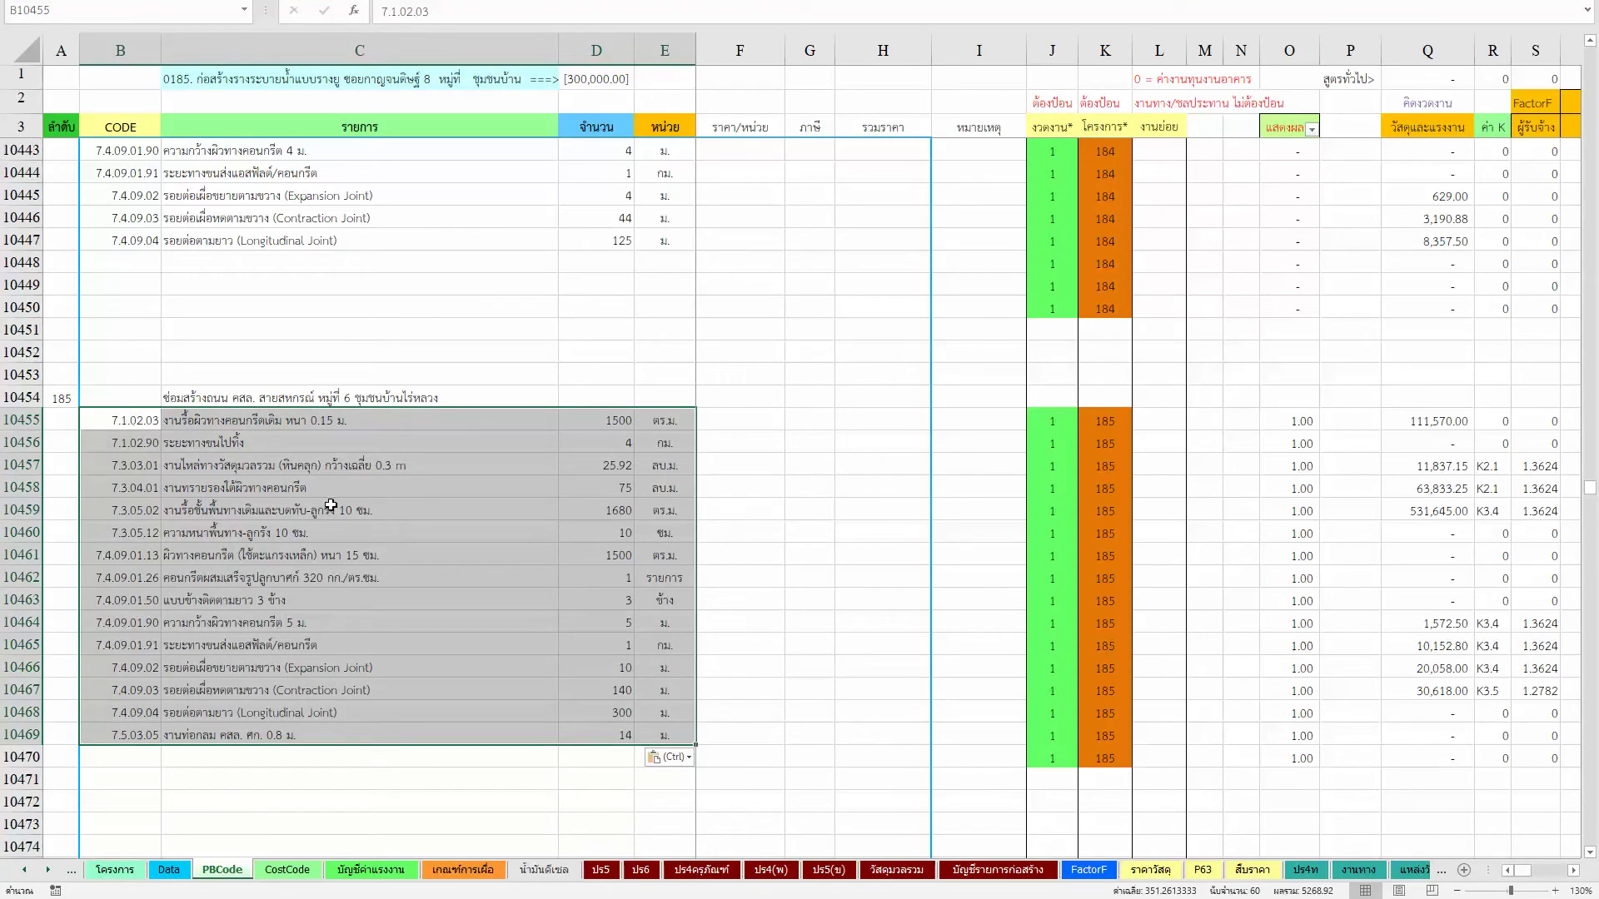
pyautogui.click(991, 713)
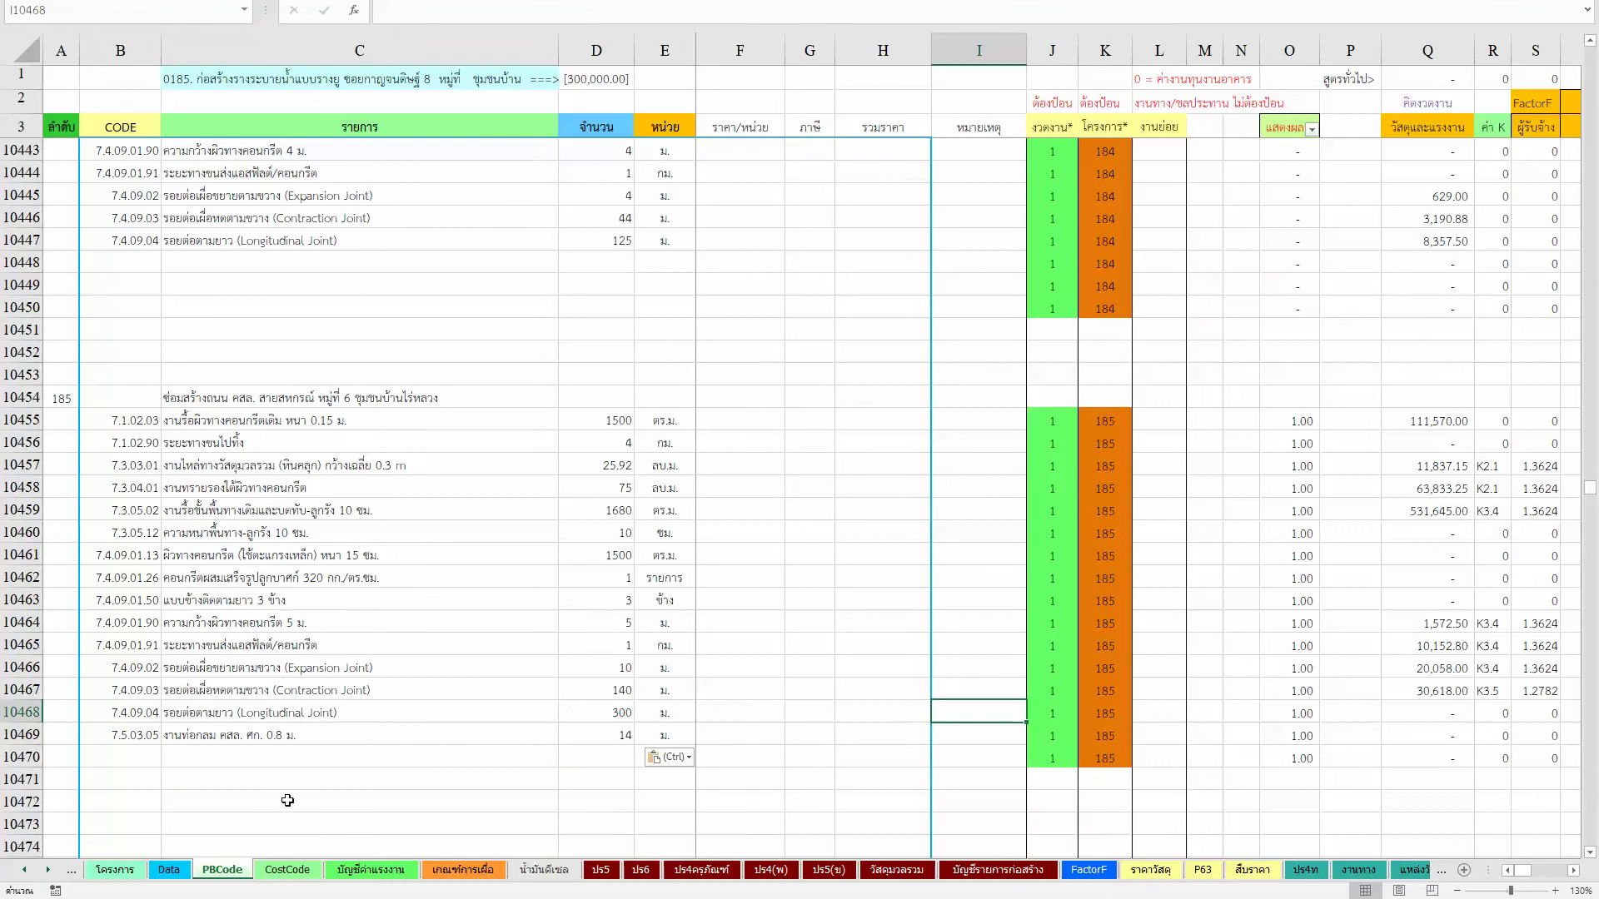
pyautogui.click(308, 873)
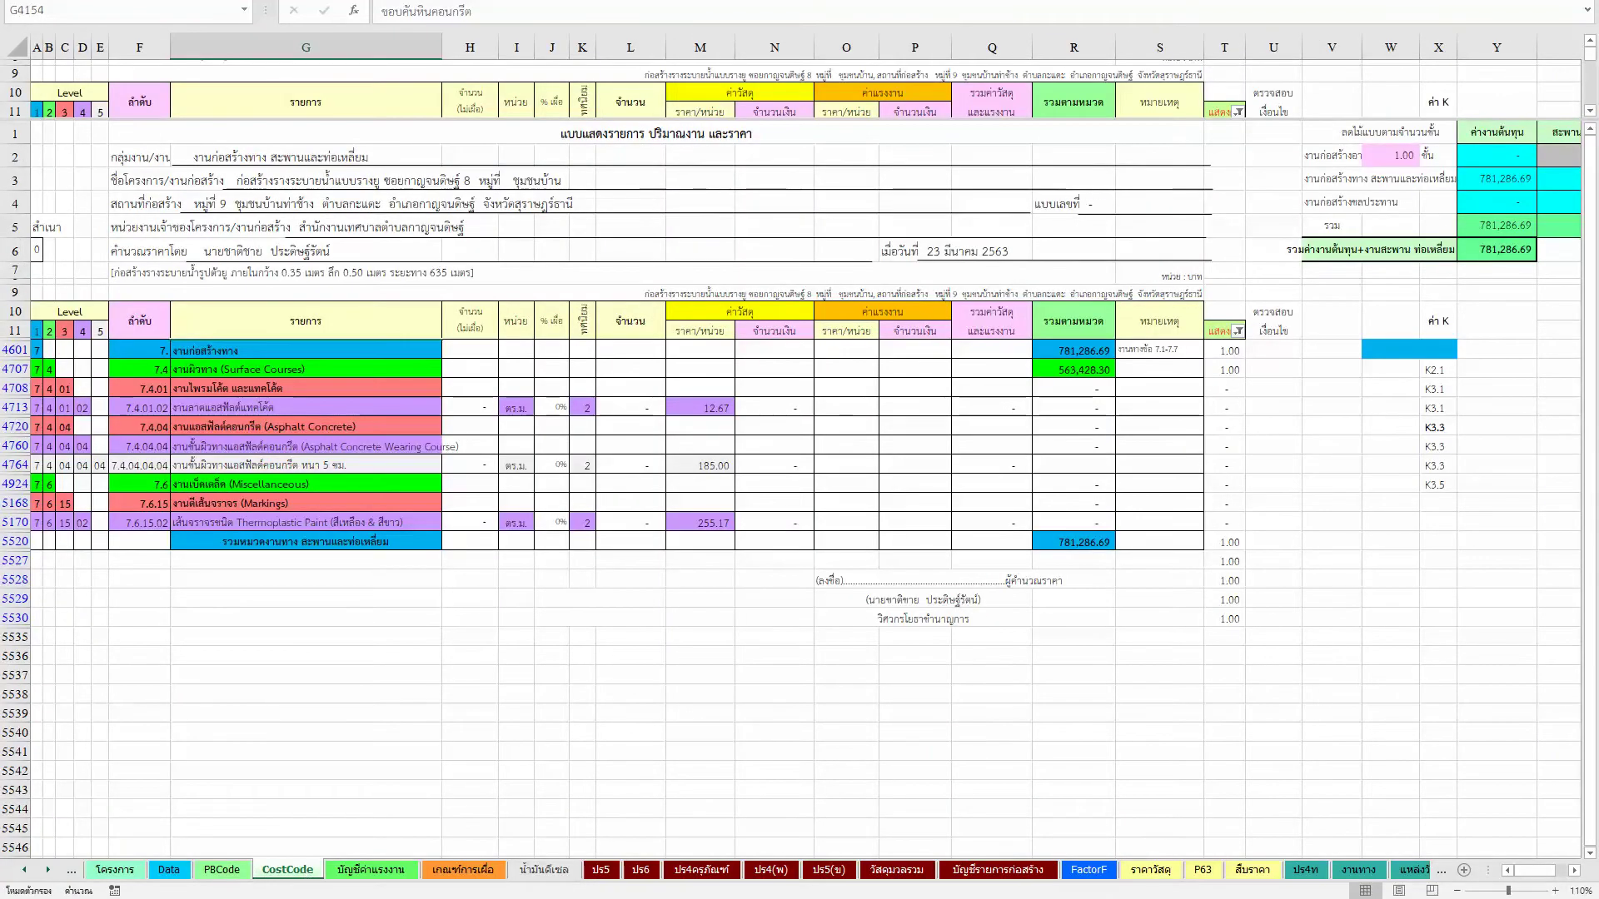
pyautogui.click(304, 843)
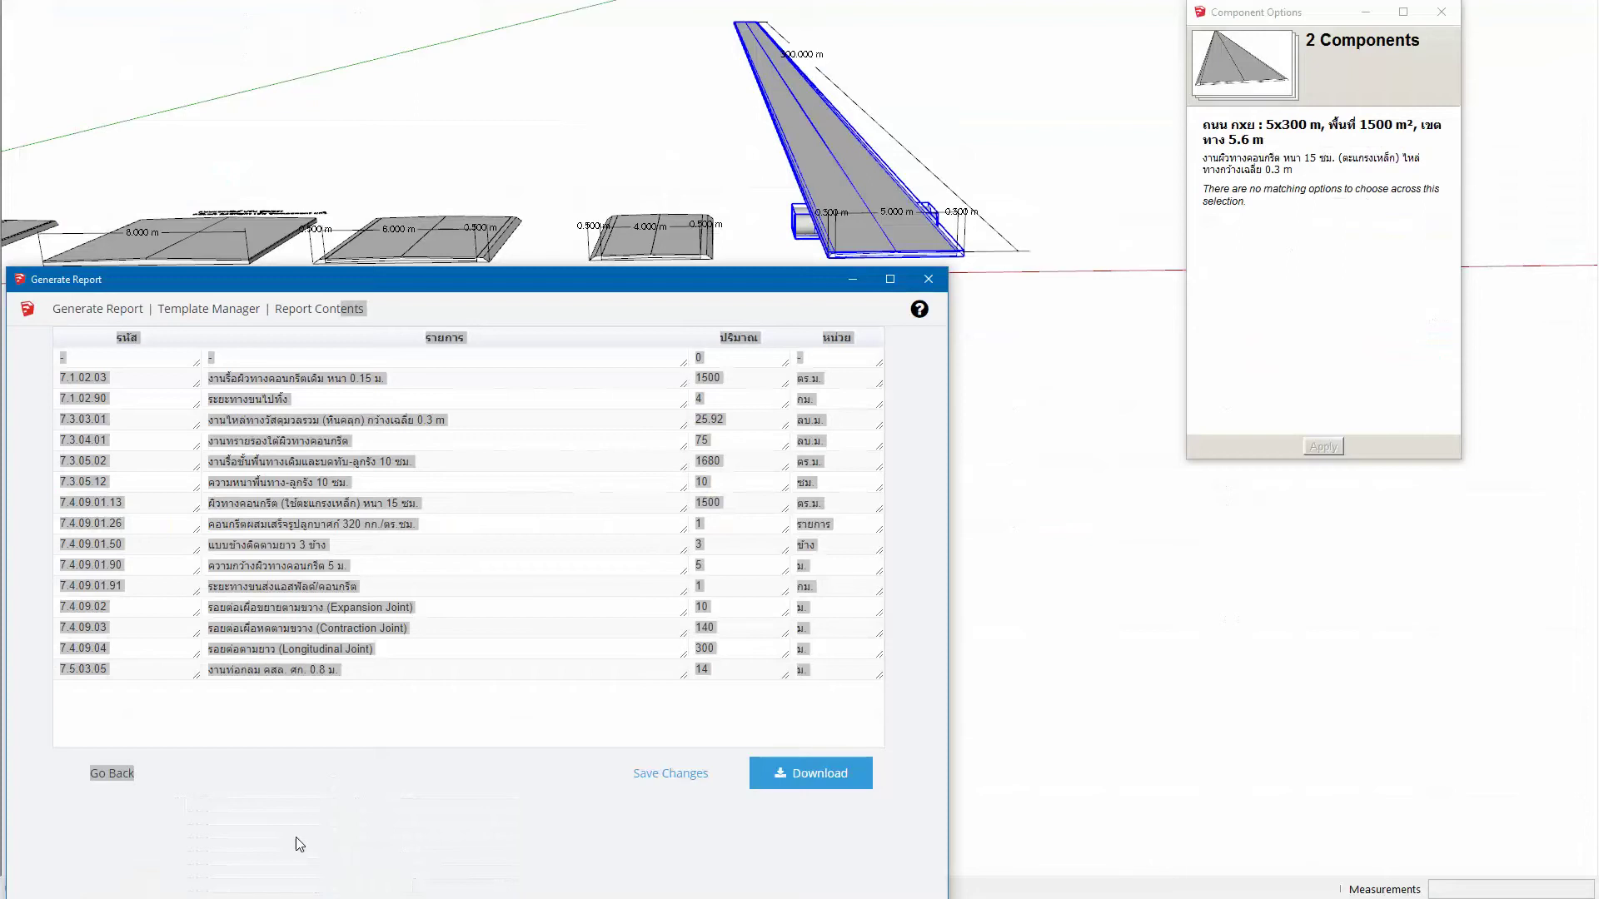
# Step: Select the new 7.3.05.02 and 7.3.05.12 report rows, glance at Excel, then return to LayOut
pyautogui.click(329, 844)
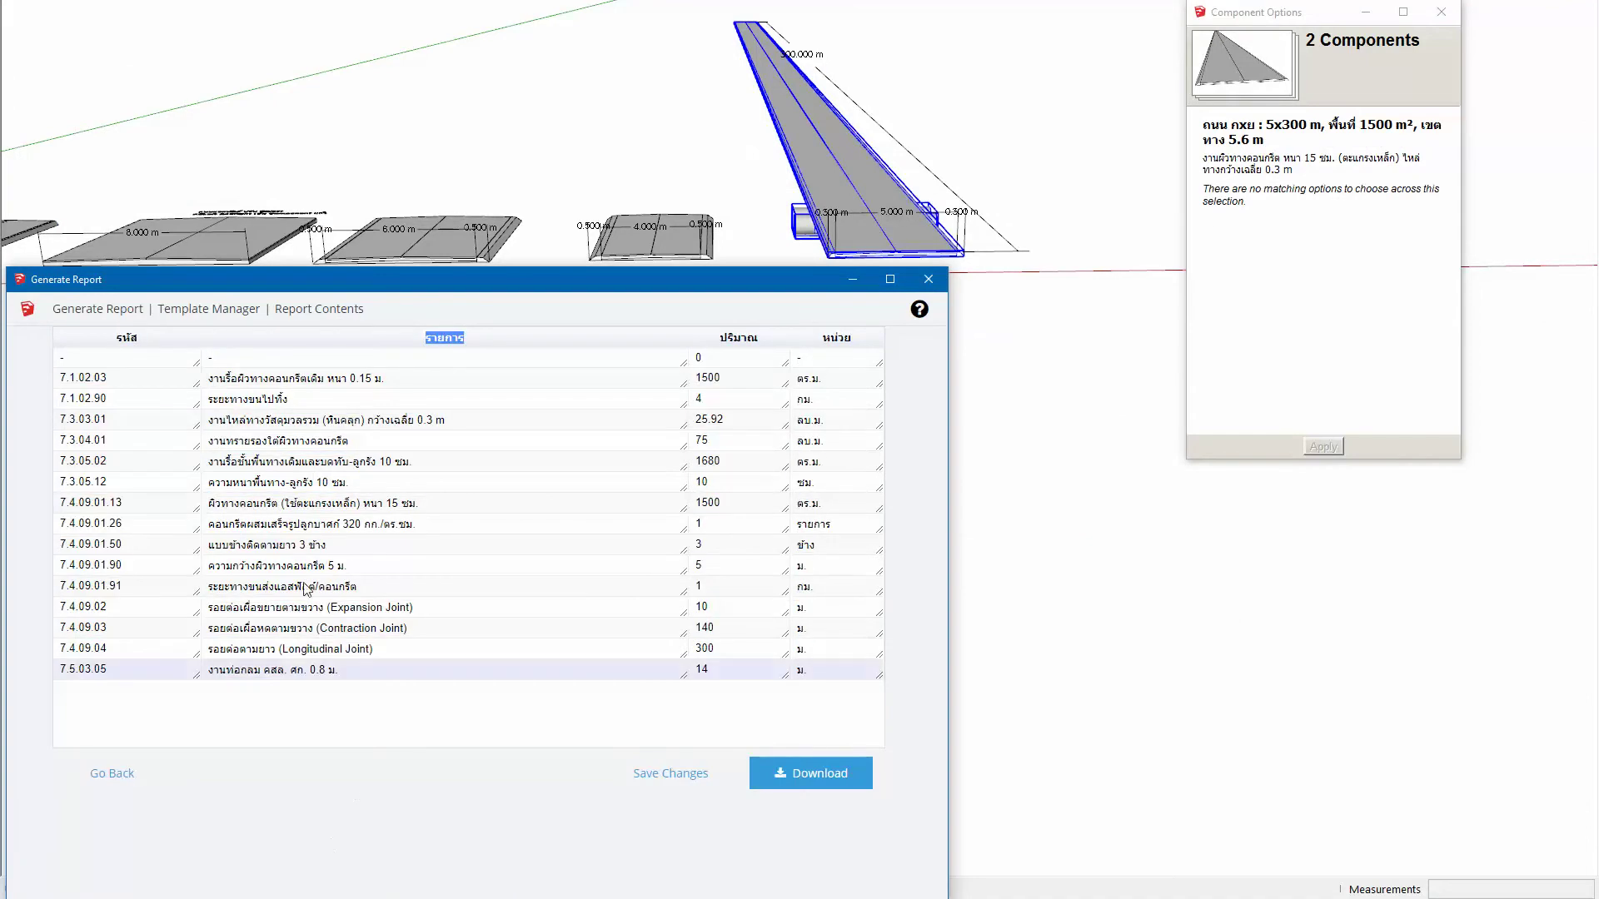
pyautogui.moveTo(237, 461); pyautogui.dragTo(383, 489)
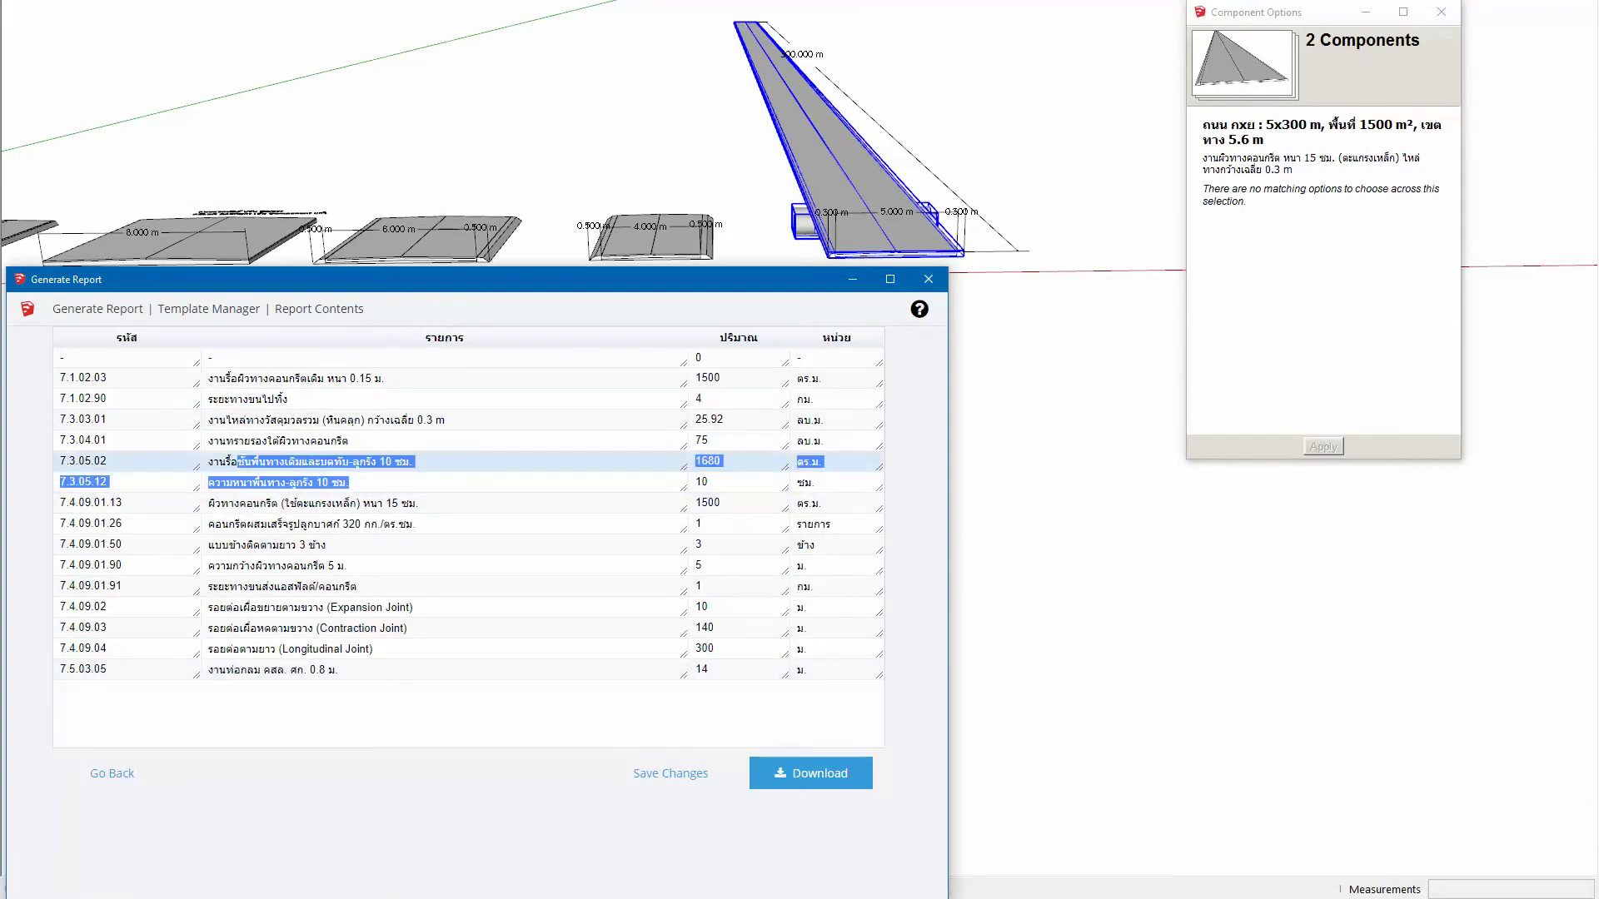
pyautogui.click(716, 833)
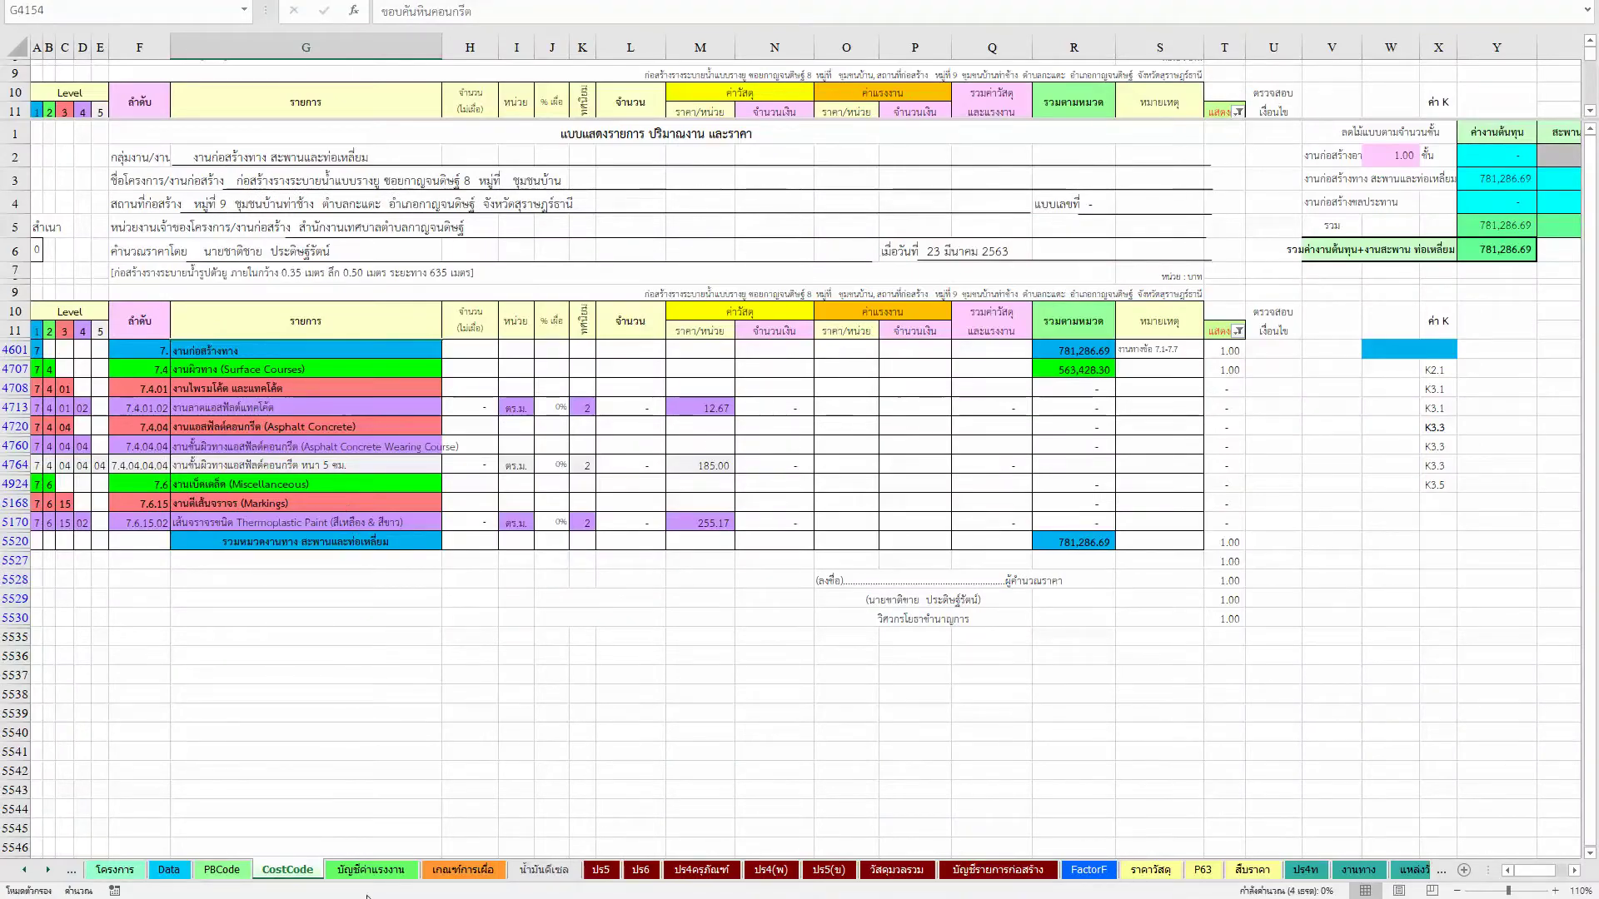
pyautogui.hotkey('alt', 'Tab')
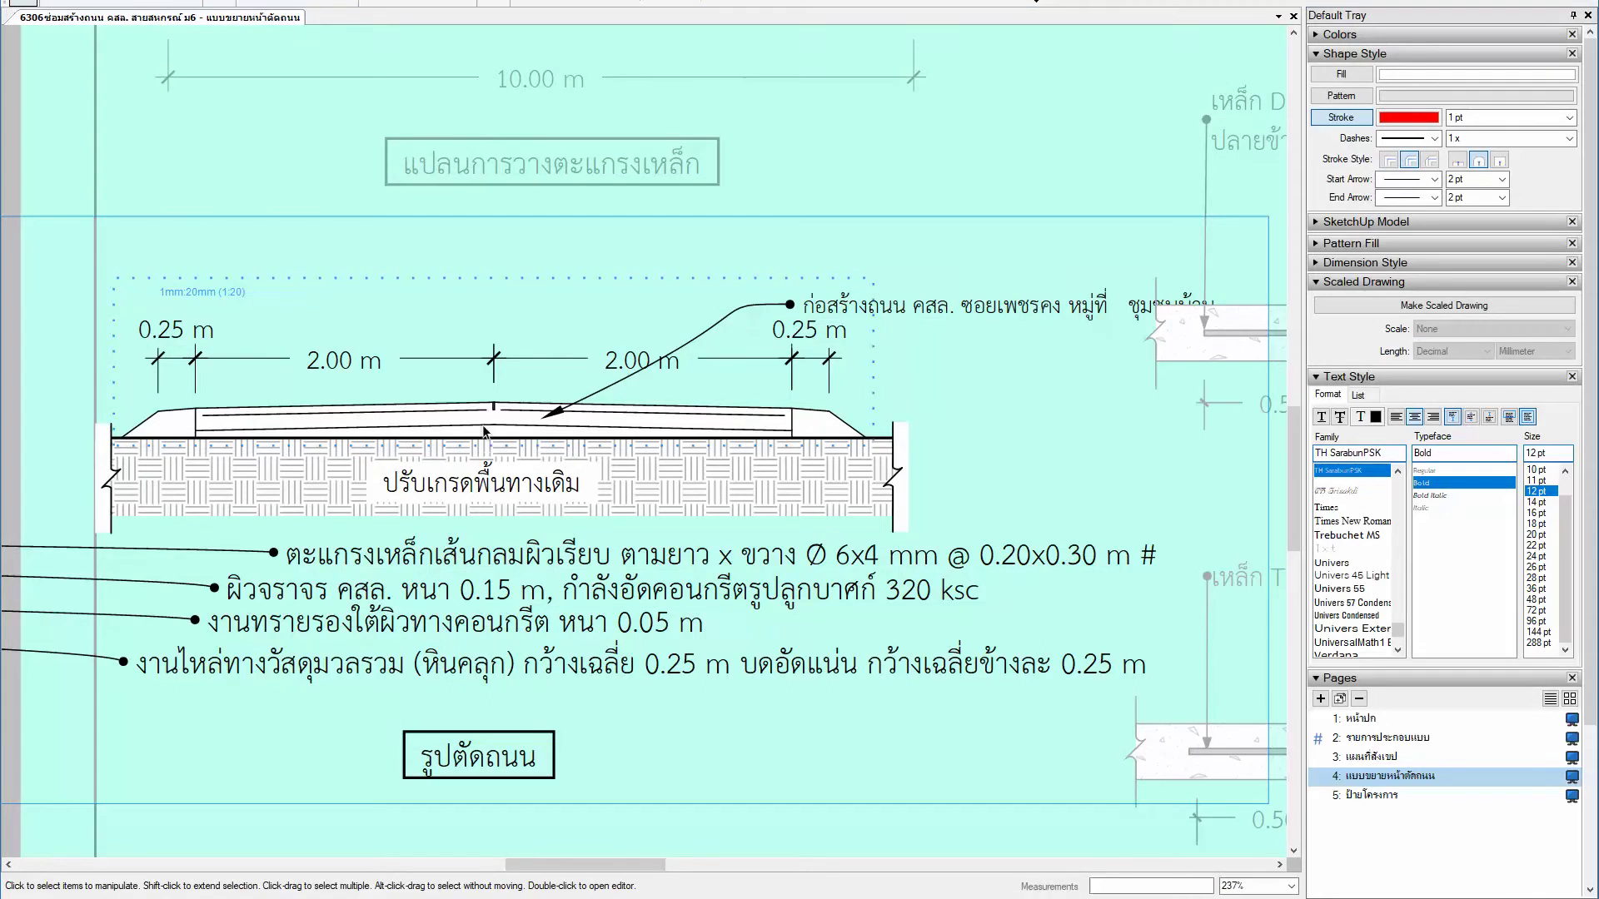
# Step: Zoom the road-section viewport's model view further out, then bring up the SketchUp window
pyautogui.click(484, 431)
pyautogui.doubleClick(454, 389)
pyautogui.scroll(-3, 453, 389)
pyautogui.scroll(-2, 452, 389)
pyautogui.scroll(-2, 450, 389)
pyautogui.scroll(-2, 451, 388)
pyautogui.scroll(-2, 451, 389)
pyautogui.scroll(-1, 450, 389)
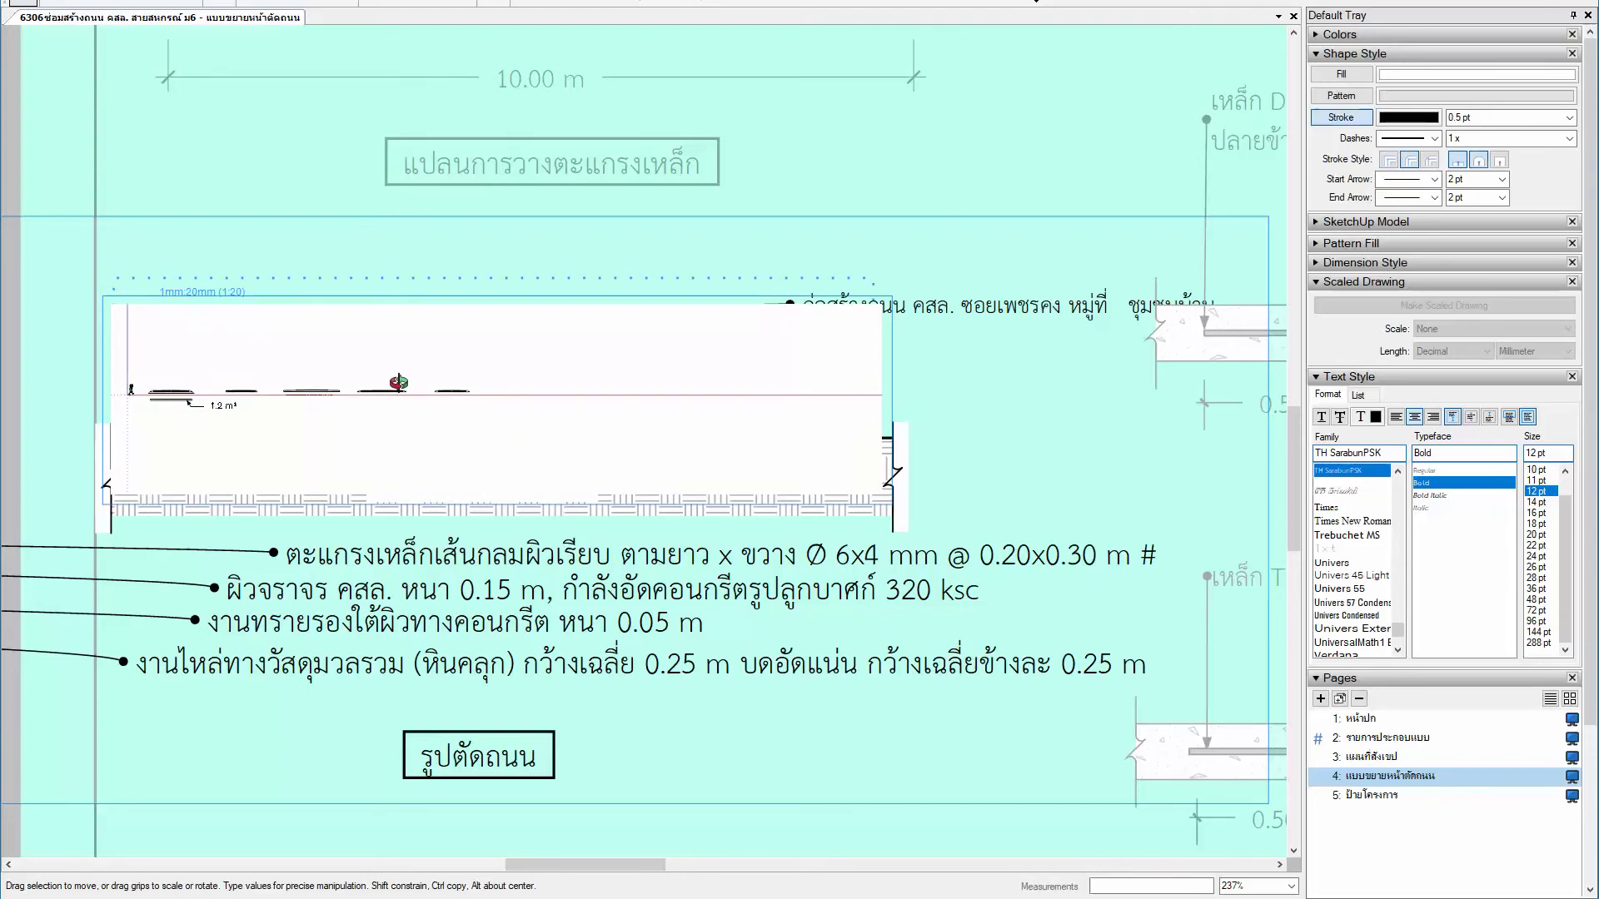
pyautogui.press('Escape')
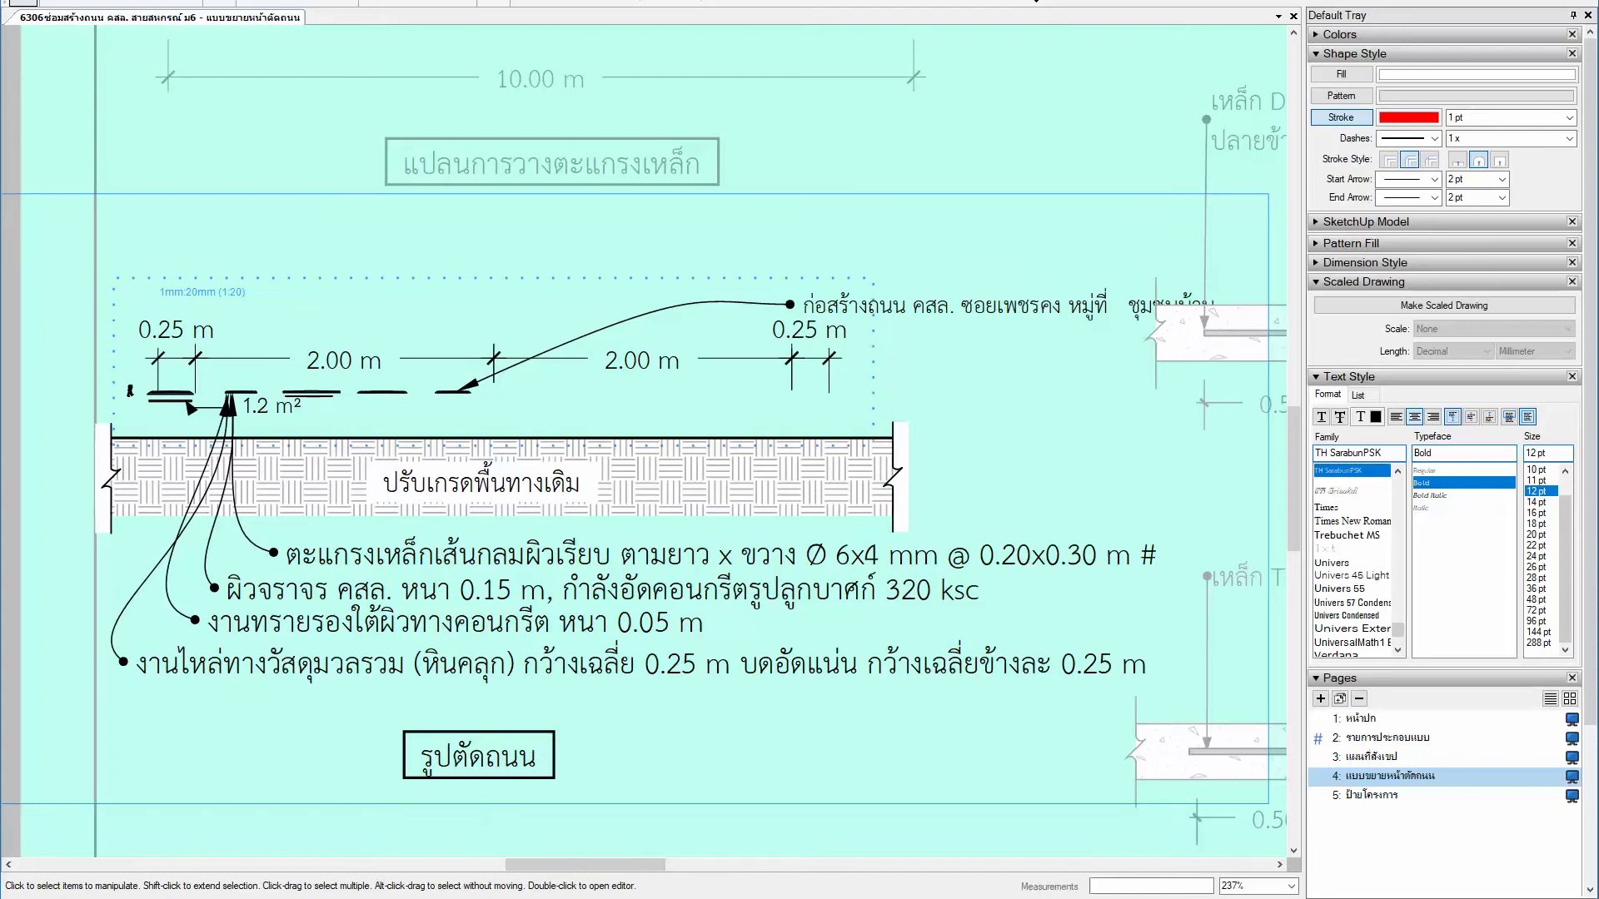
pyautogui.click(256, 824)
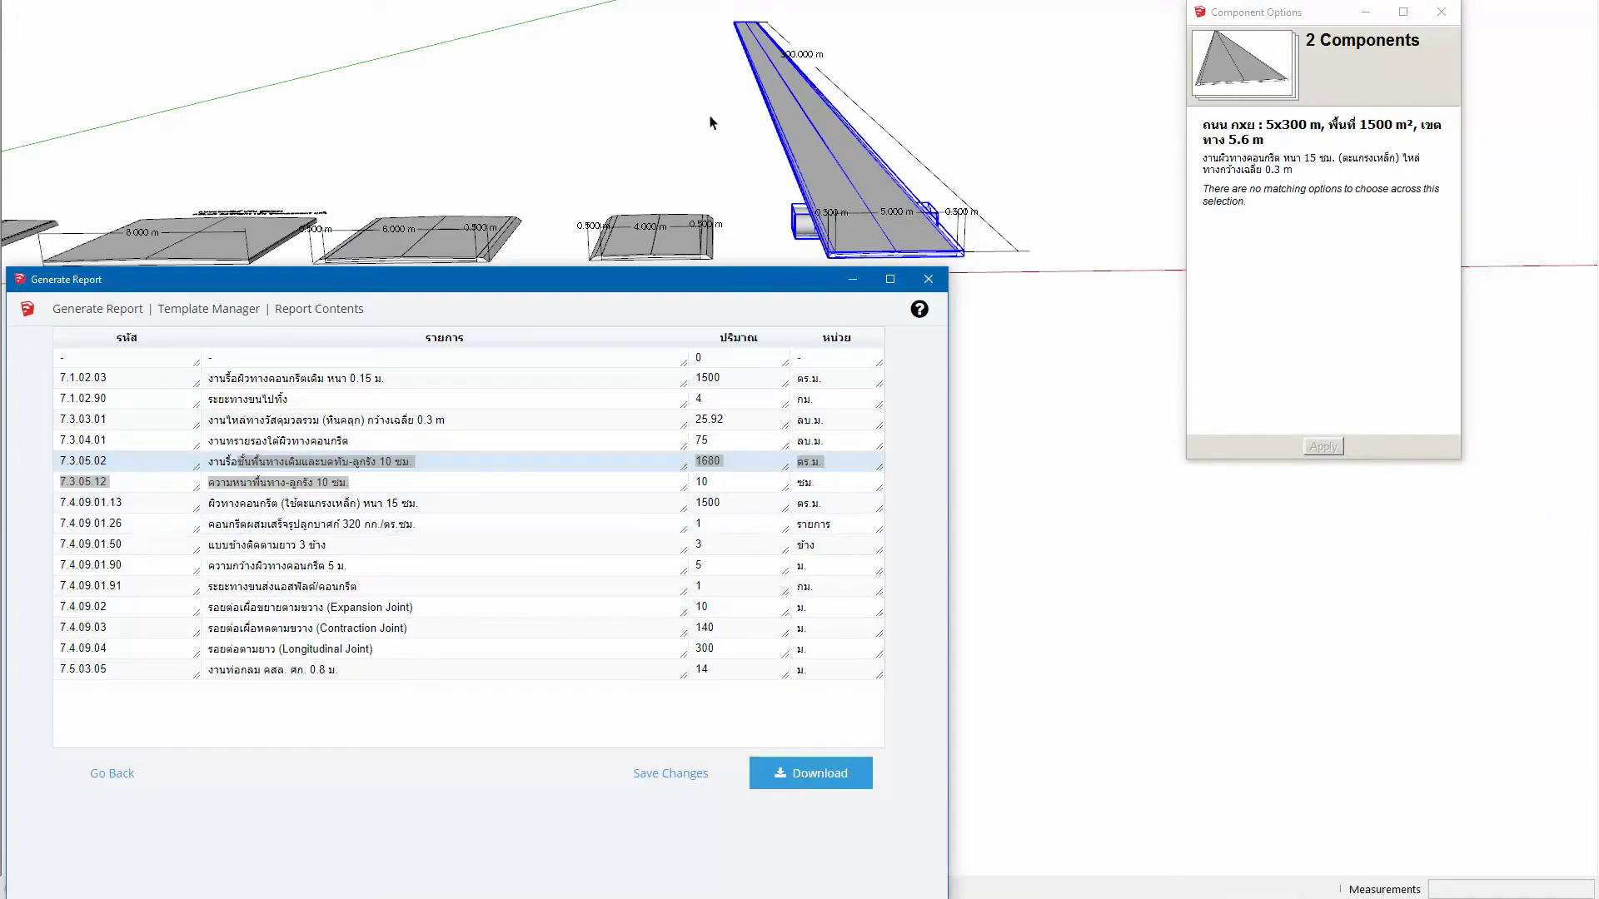
# Step: Clear the road component selection in SketchUp and return to LayOut's page 4 road section
pyautogui.scroll(-2, 657, 131)
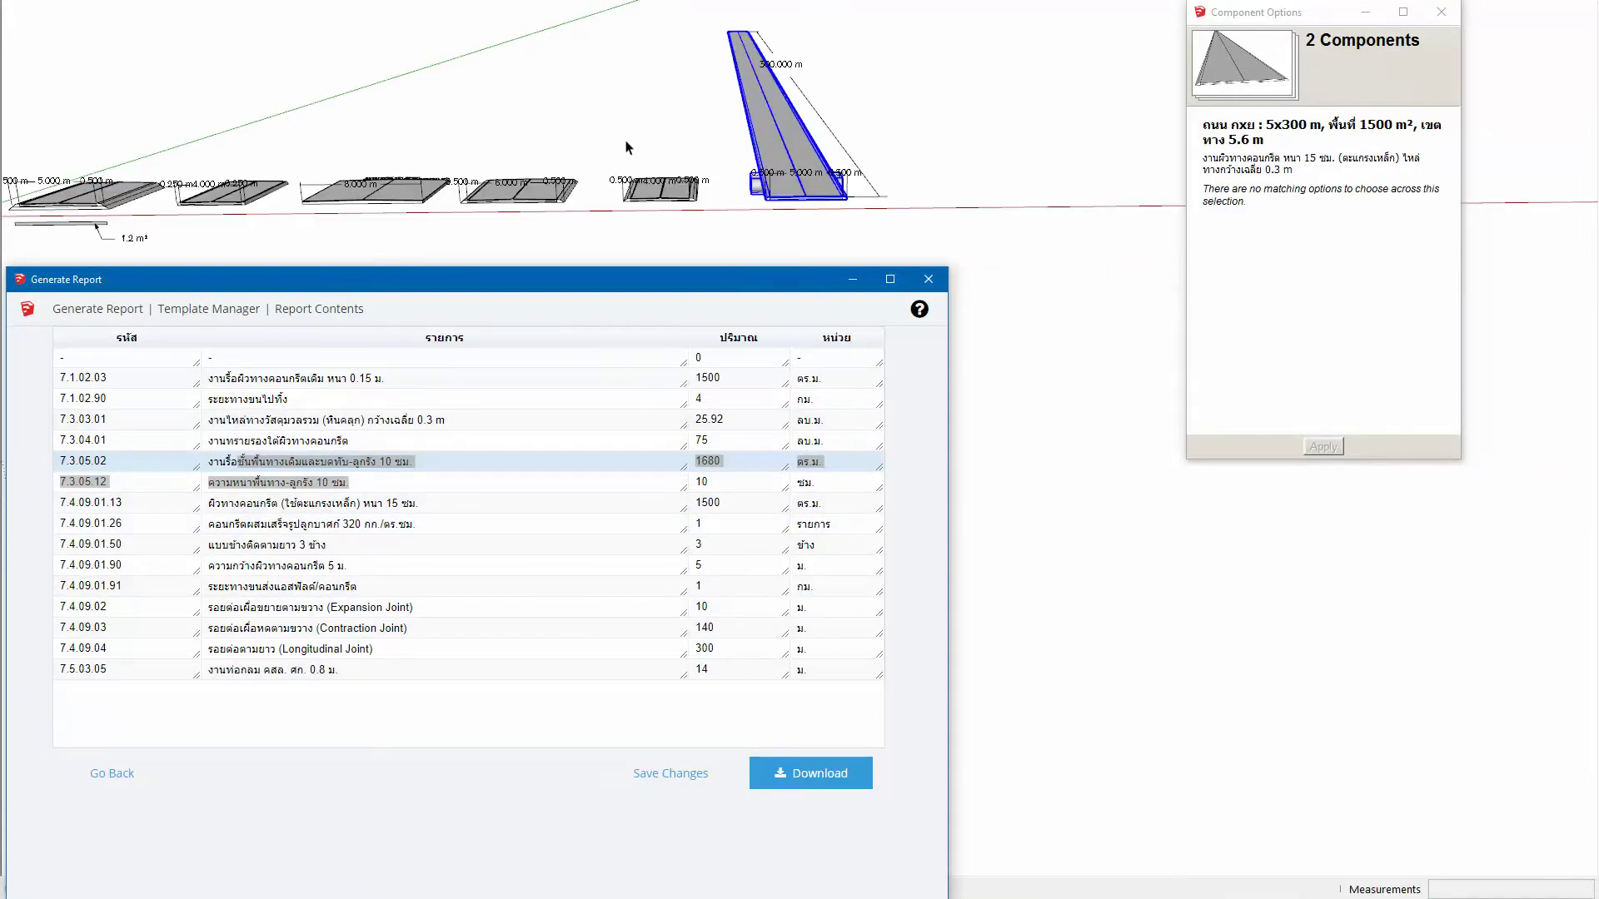
pyautogui.scroll(2, 791, 185)
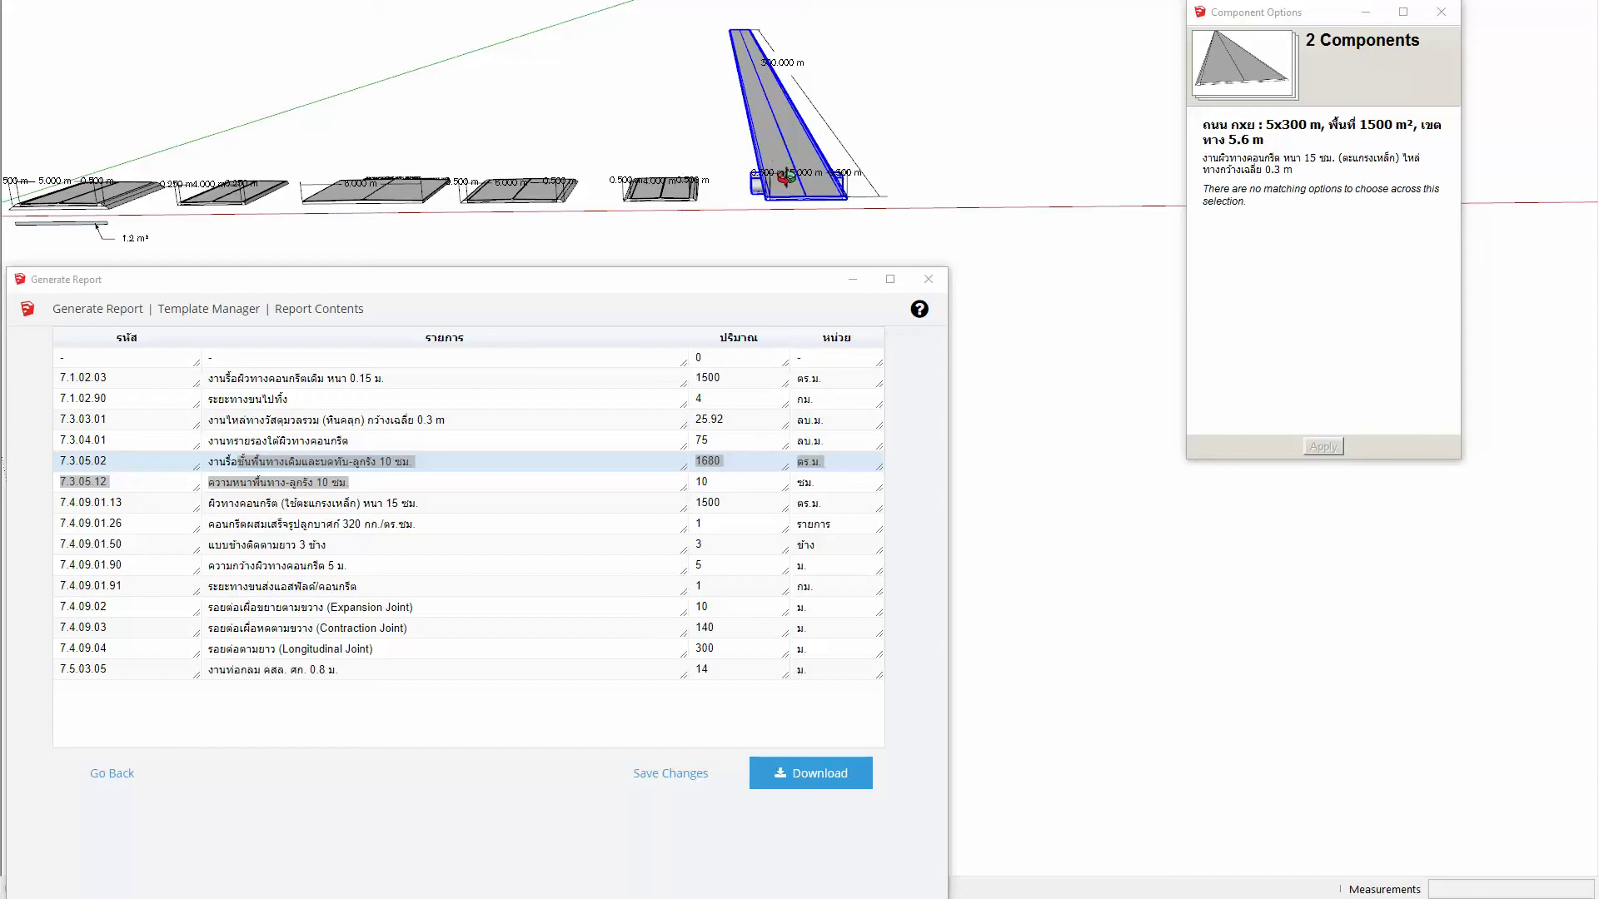
pyautogui.click(678, 150)
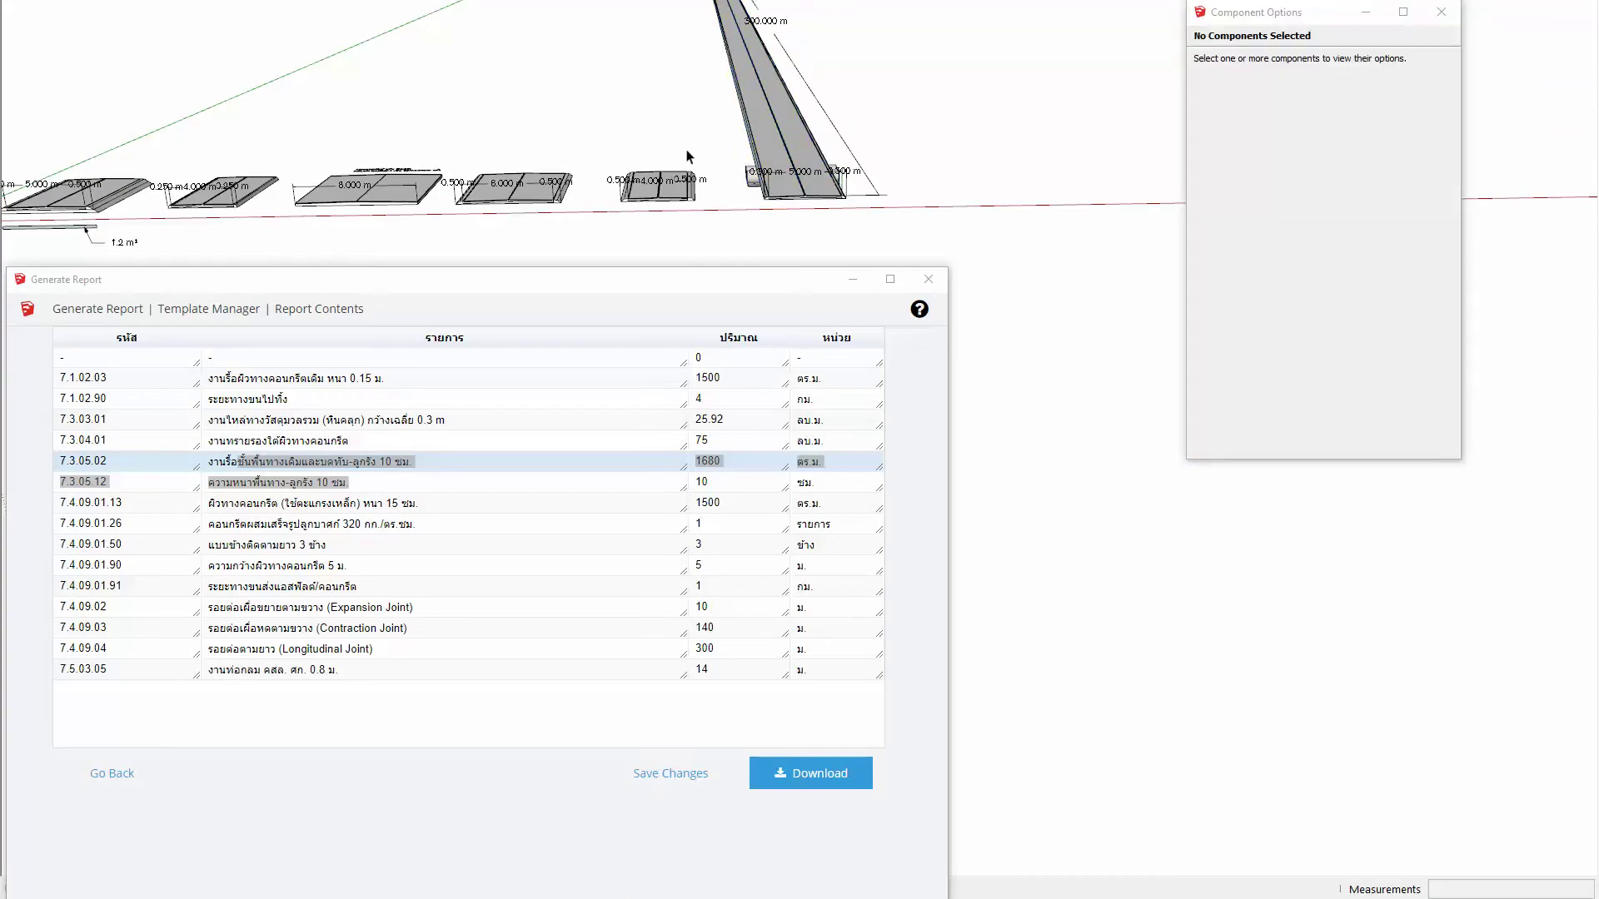
pyautogui.hotkey('alt', 'Tab')
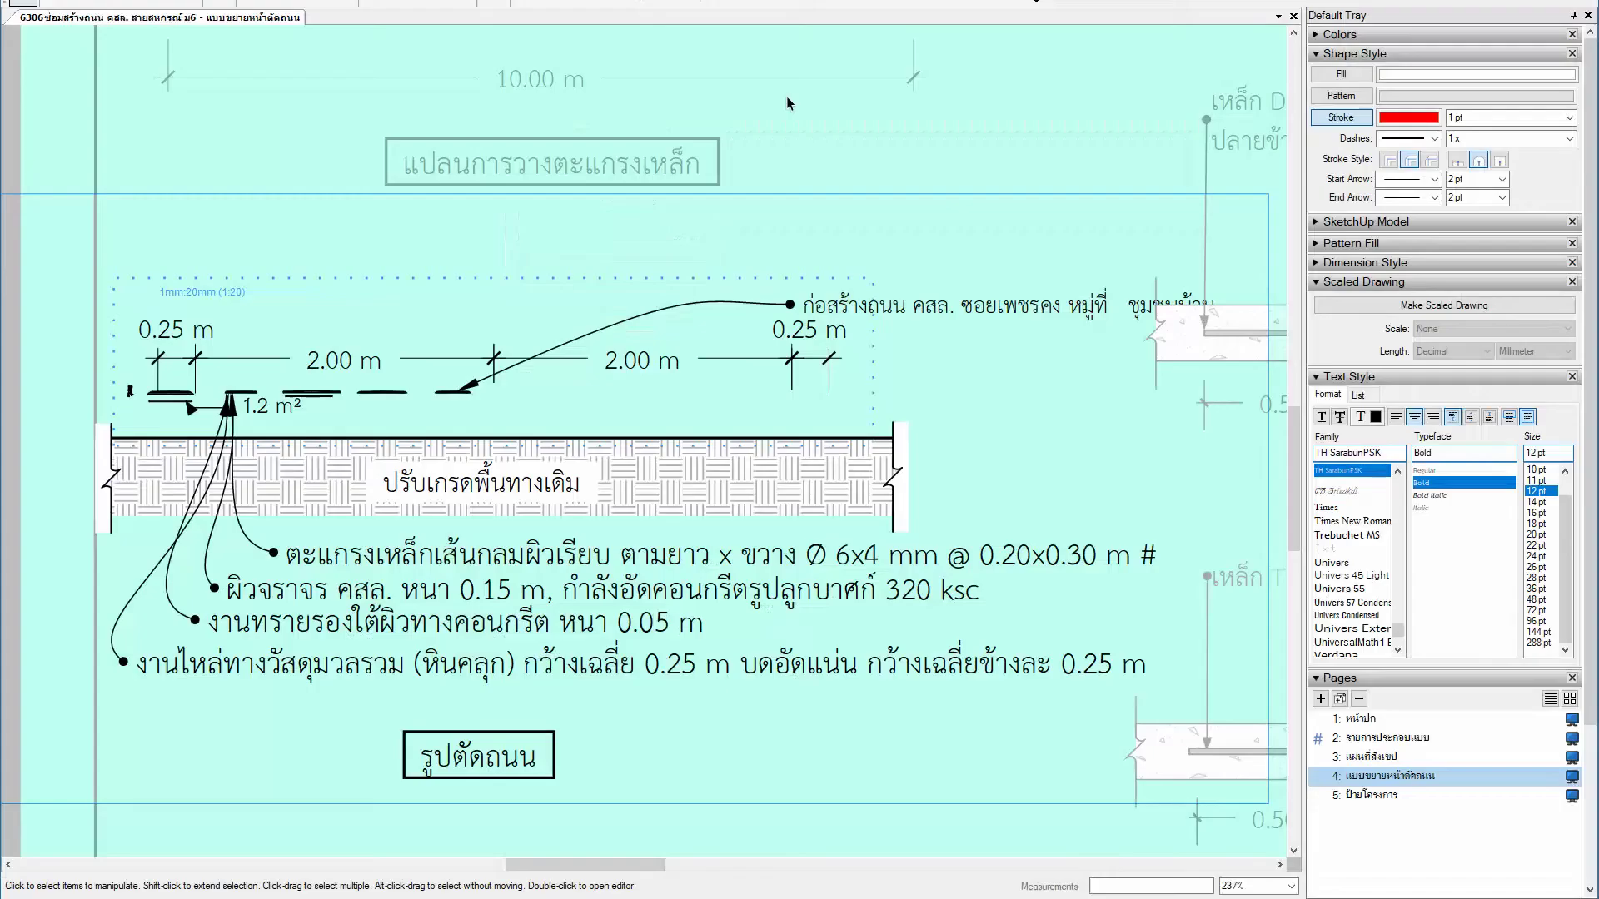
# Step: Update the road-section viewport's model reference and expand its SketchUp Model settings panel
pyautogui.click(372, 398)
pyautogui.rightClick(372, 397)
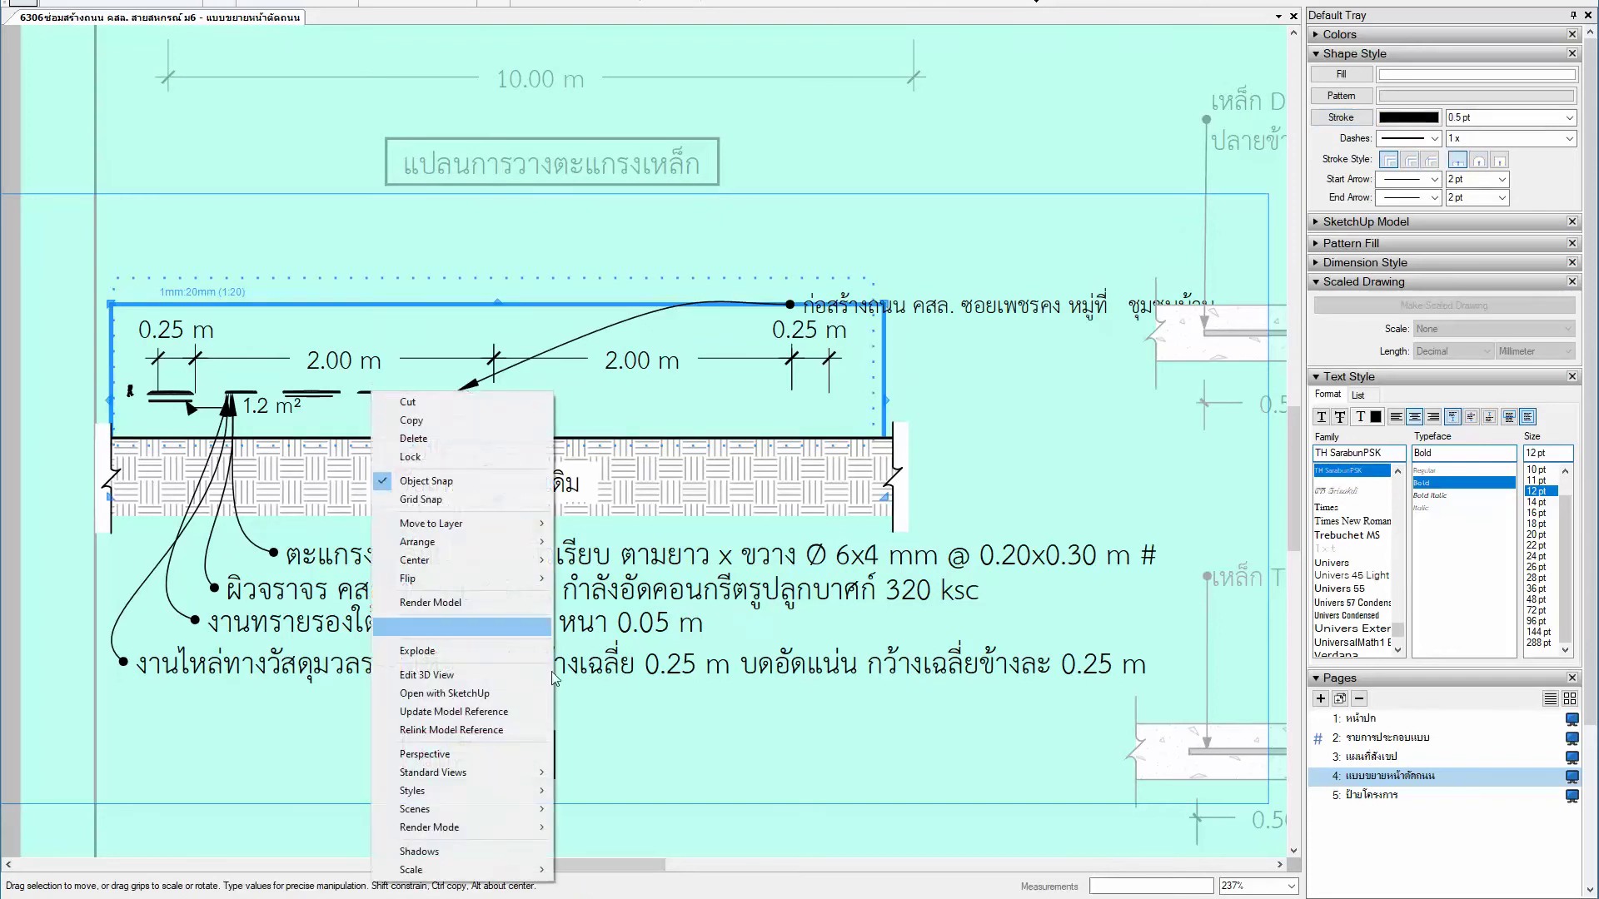
pyautogui.click(440, 712)
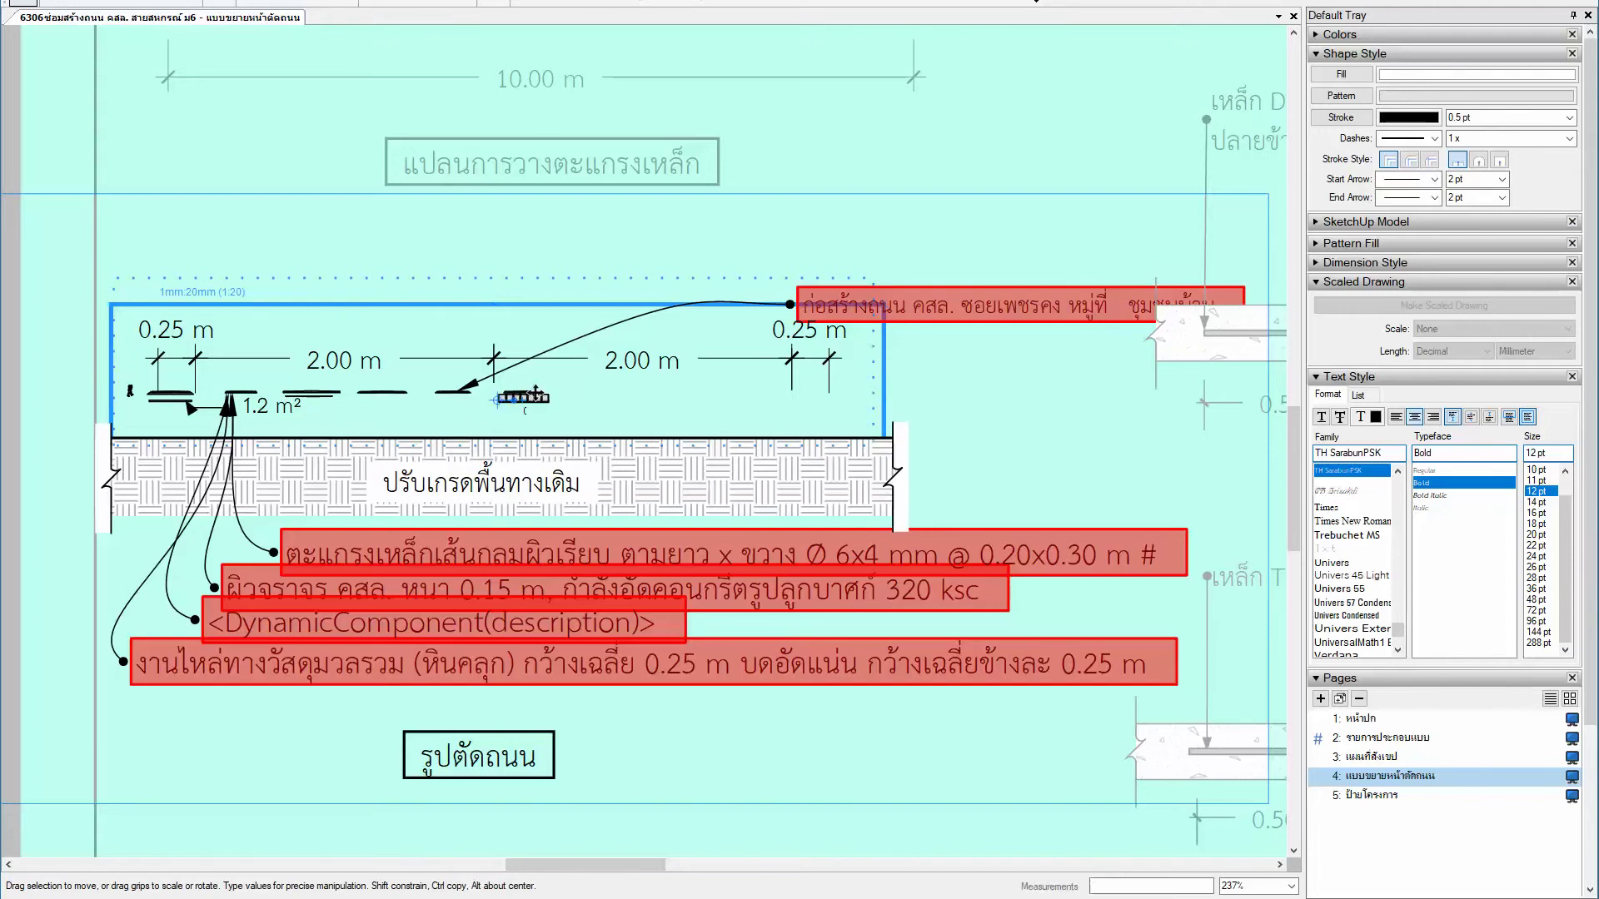
pyautogui.click(1389, 223)
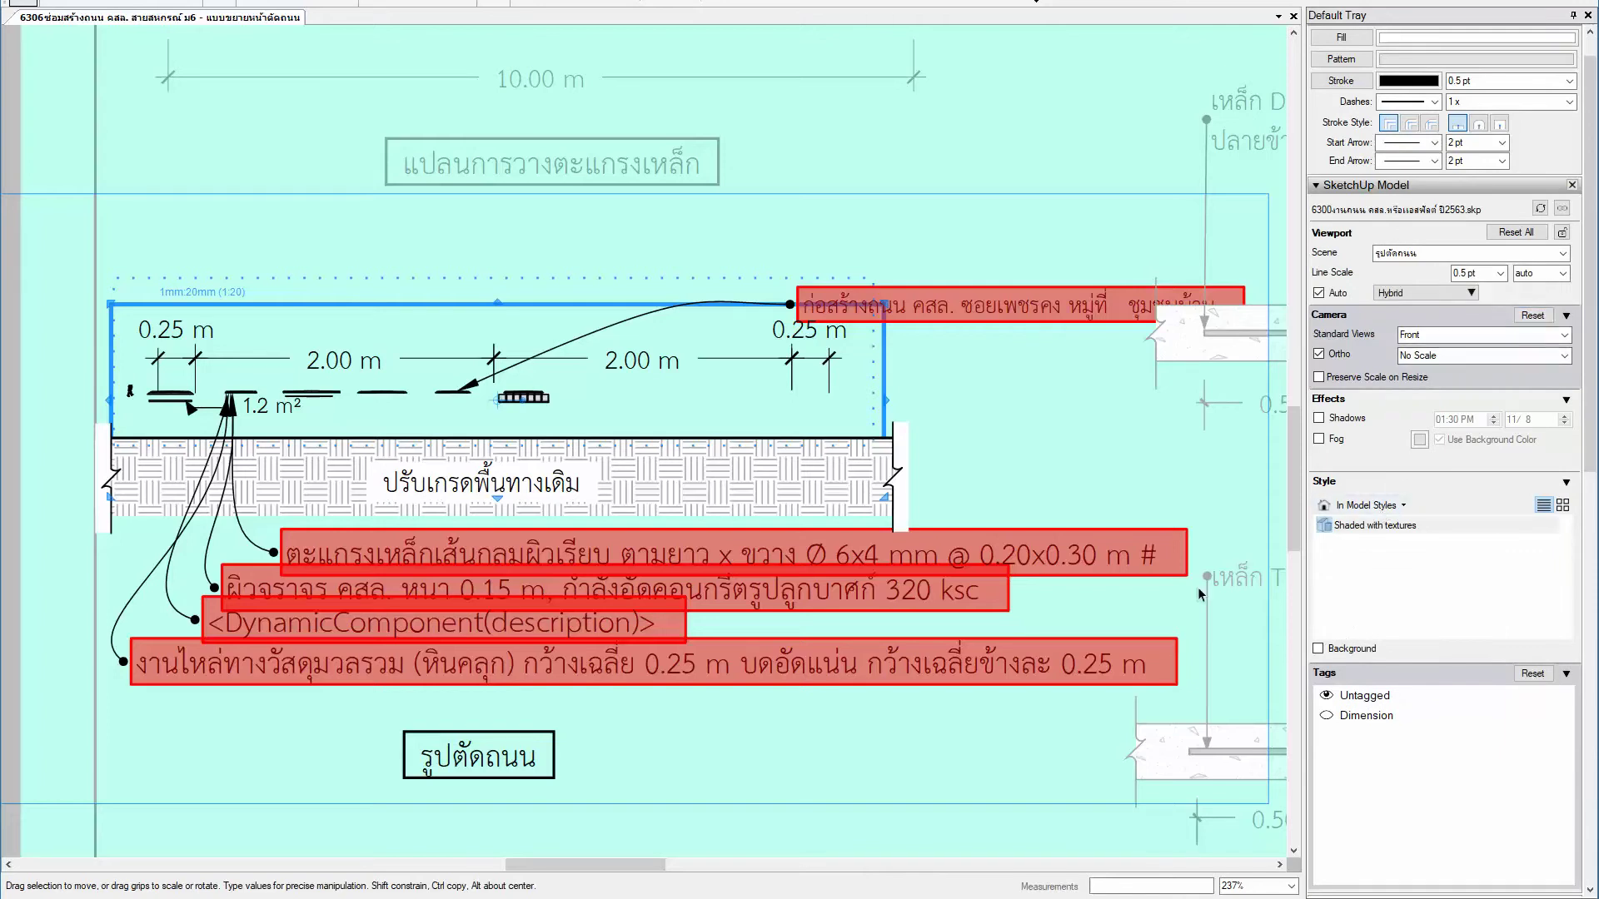
# Step: Zoom and pan the viewport's model onto the wiremesh rebar, then reselect the viewport
pyautogui.doubleClick(522, 396)
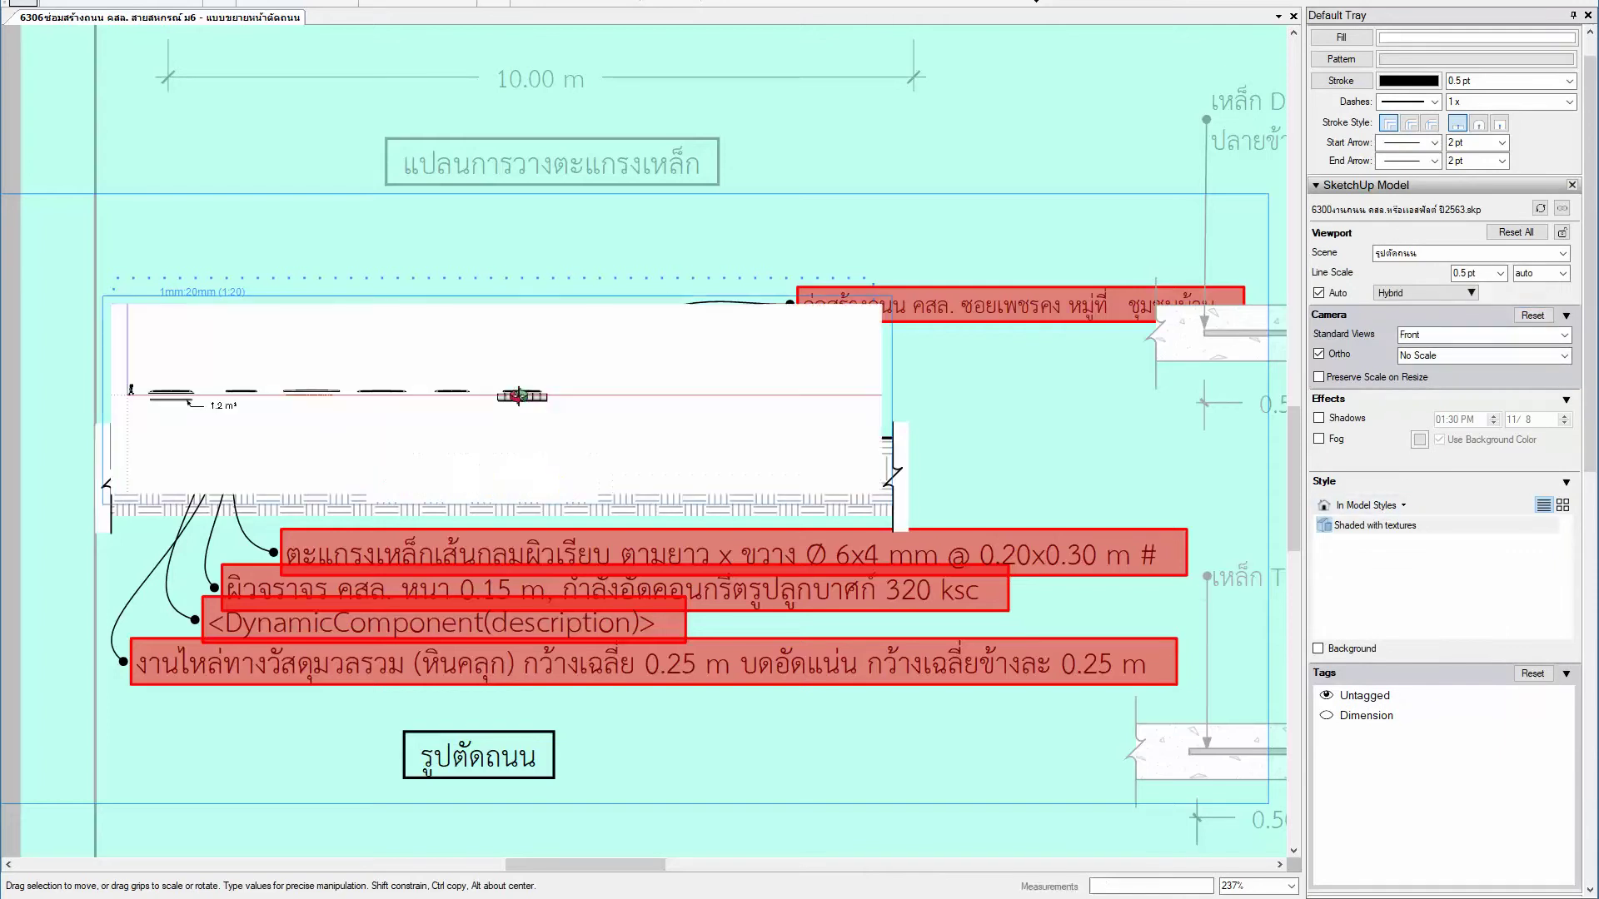
pyautogui.scroll(3, 517, 395)
pyautogui.scroll(2, 520, 390)
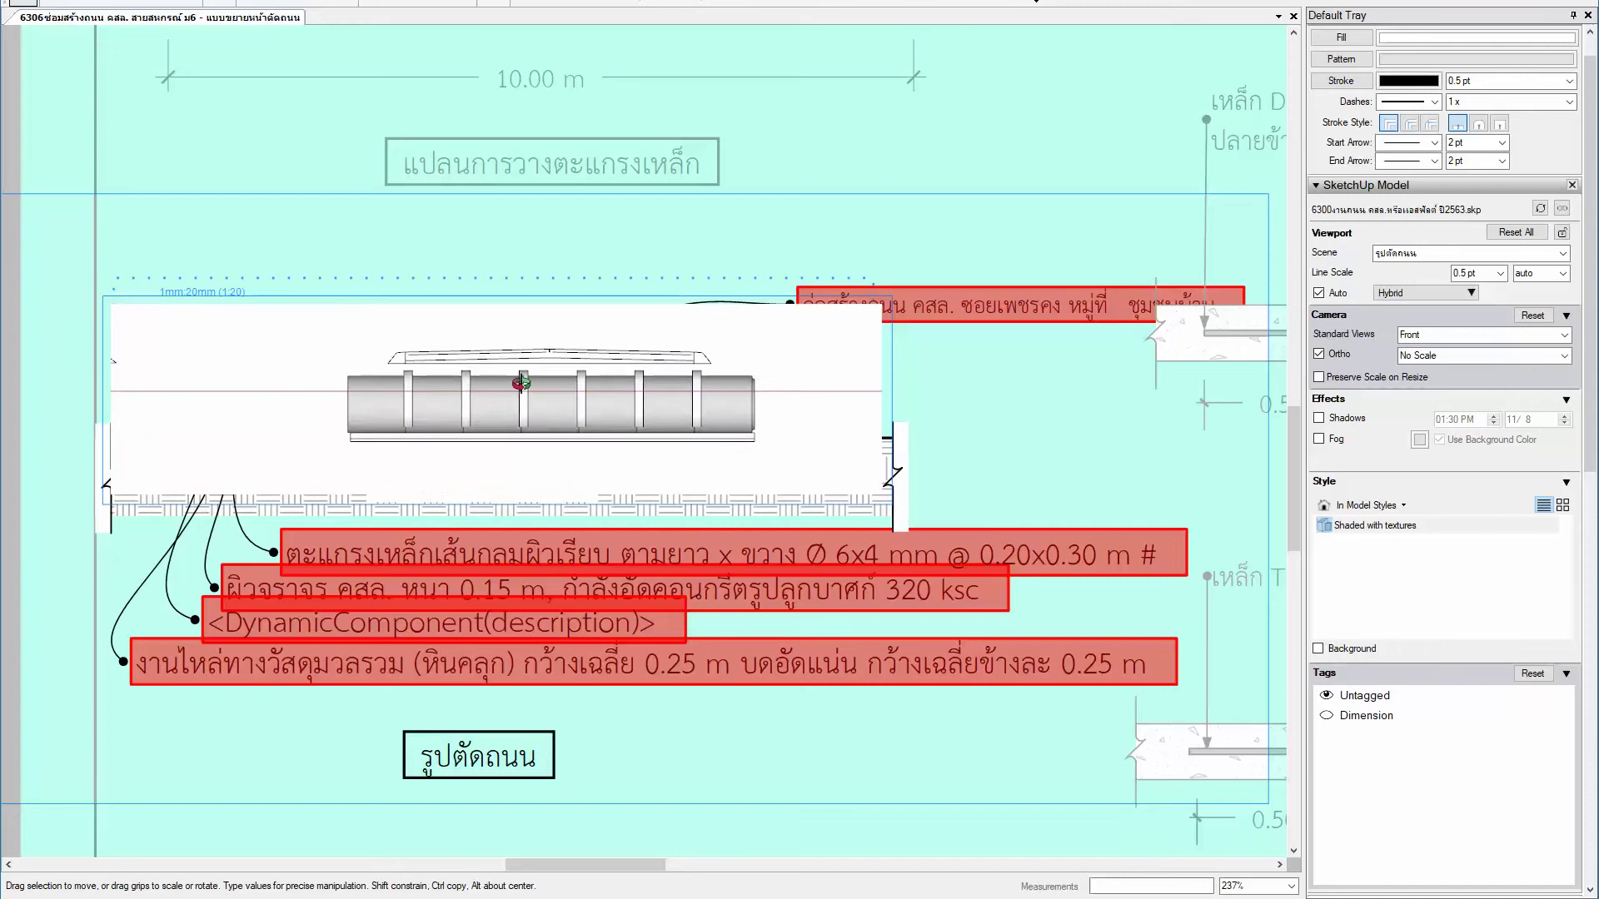
pyautogui.scroll(1, 521, 383)
pyautogui.scroll(1, 522, 385)
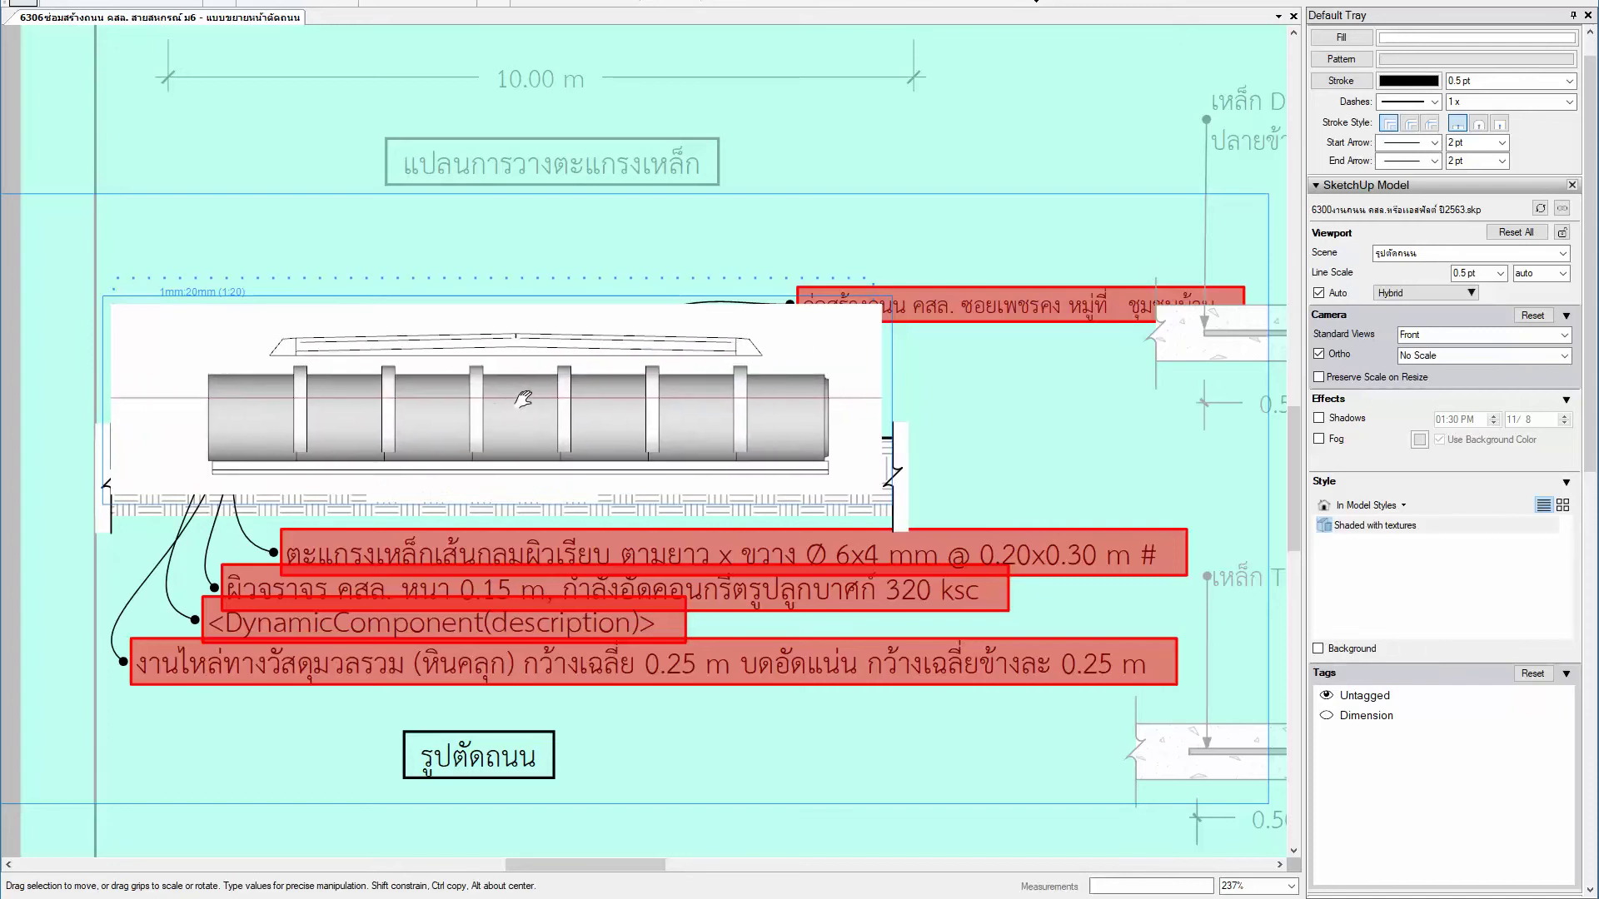
pyautogui.keyDown('shift'); pyautogui.moveTo(522, 385); pyautogui.dragTo(515, 420, button='middle'); pyautogui.keyUp('shift')
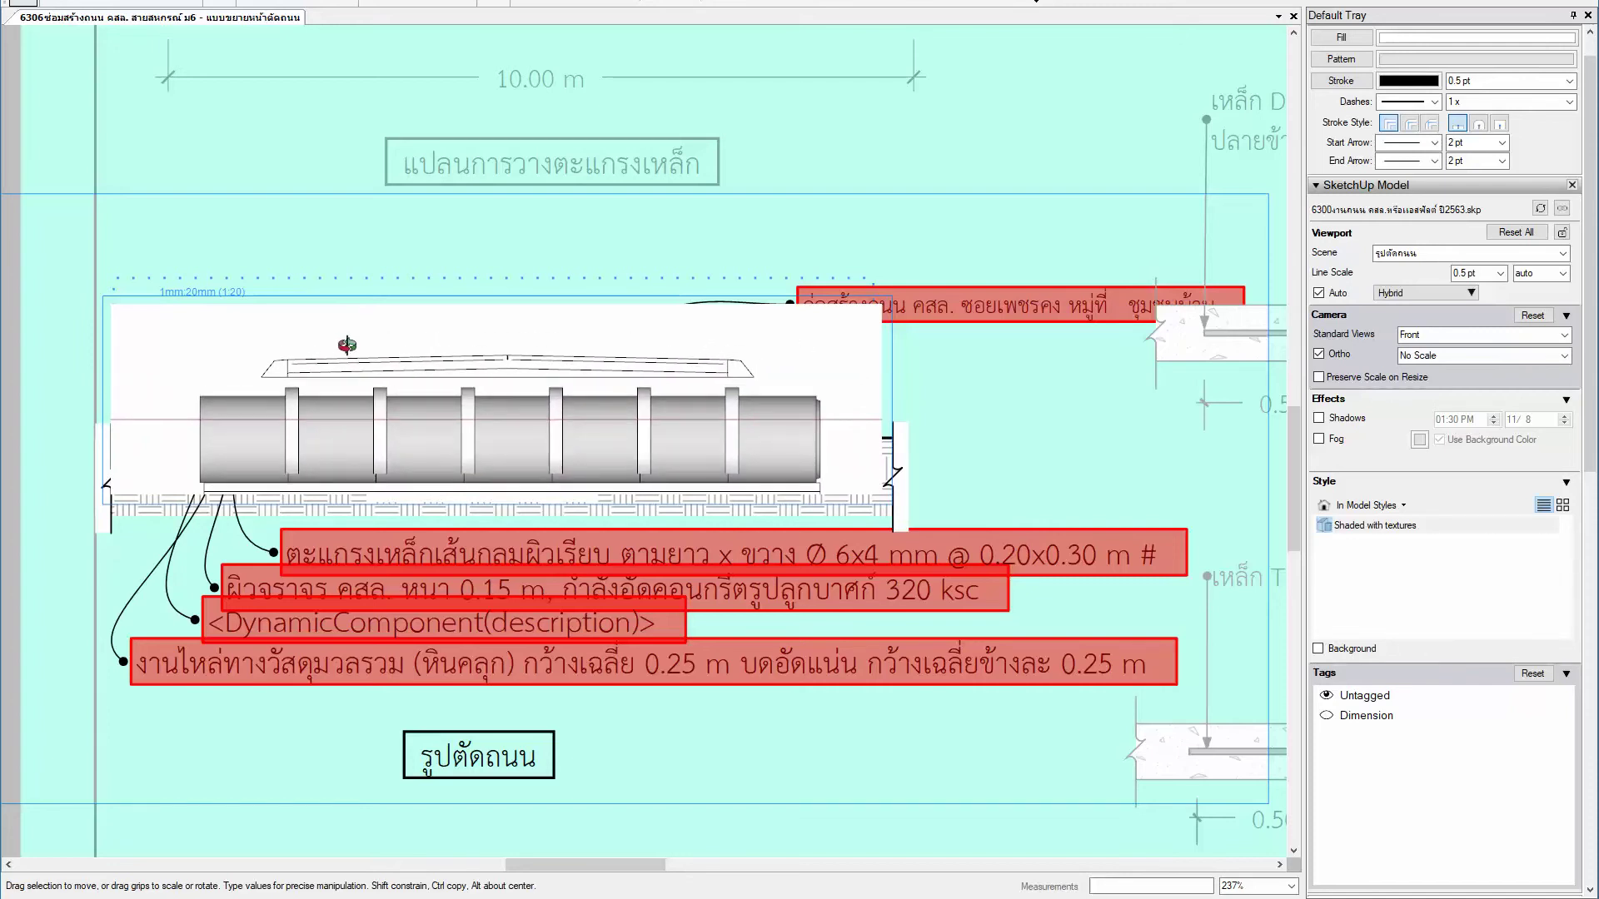
pyautogui.click(370, 285)
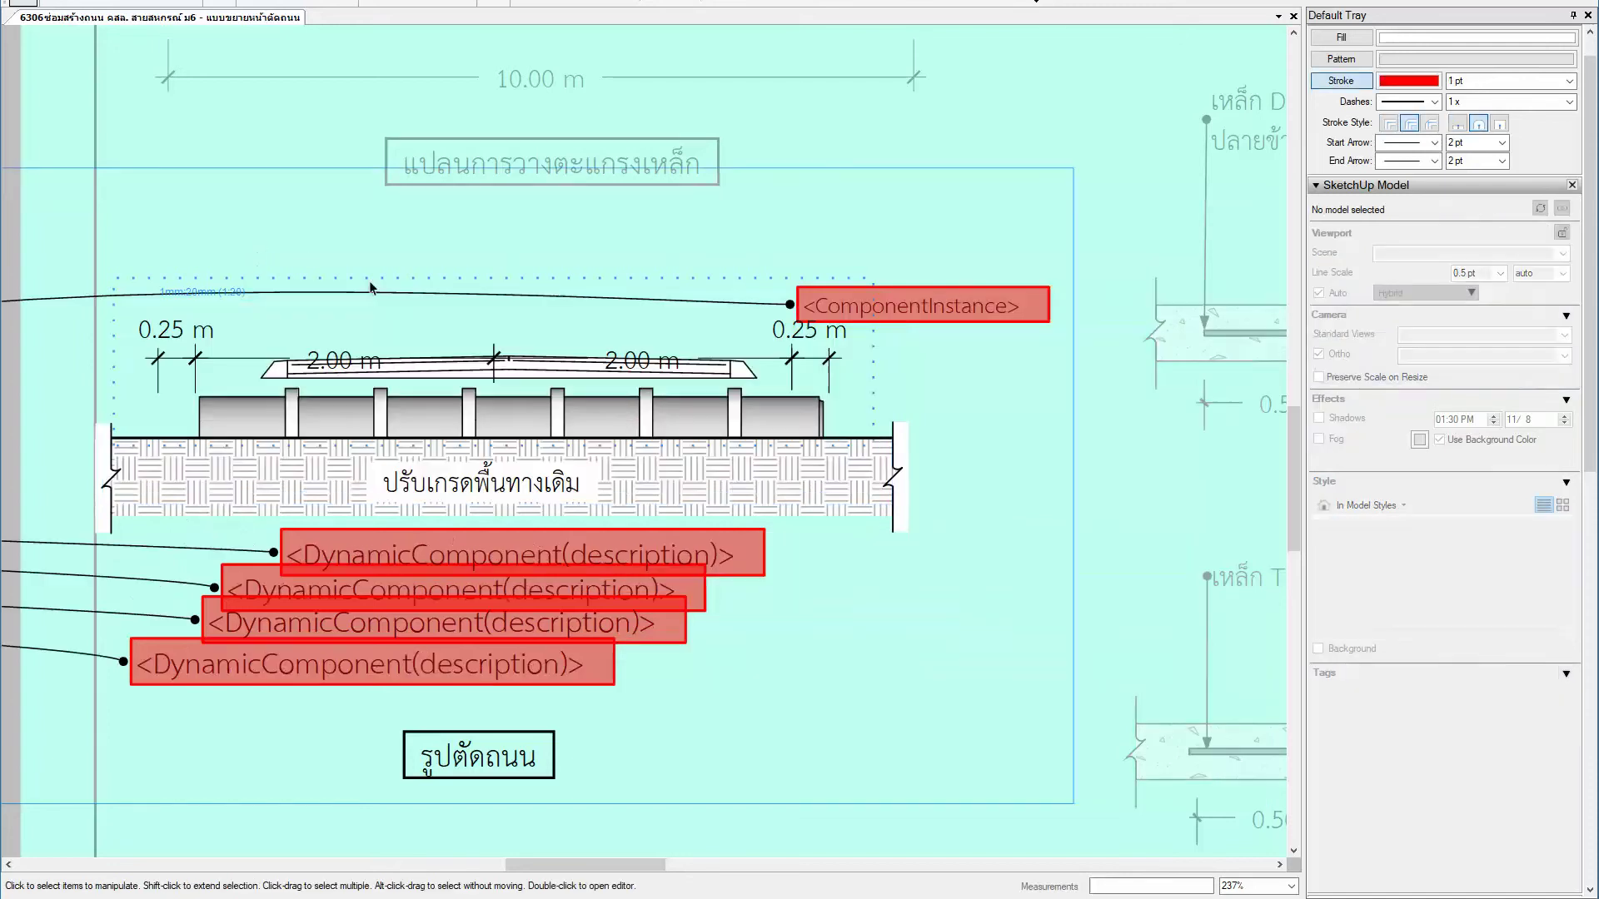
pyautogui.click(409, 377)
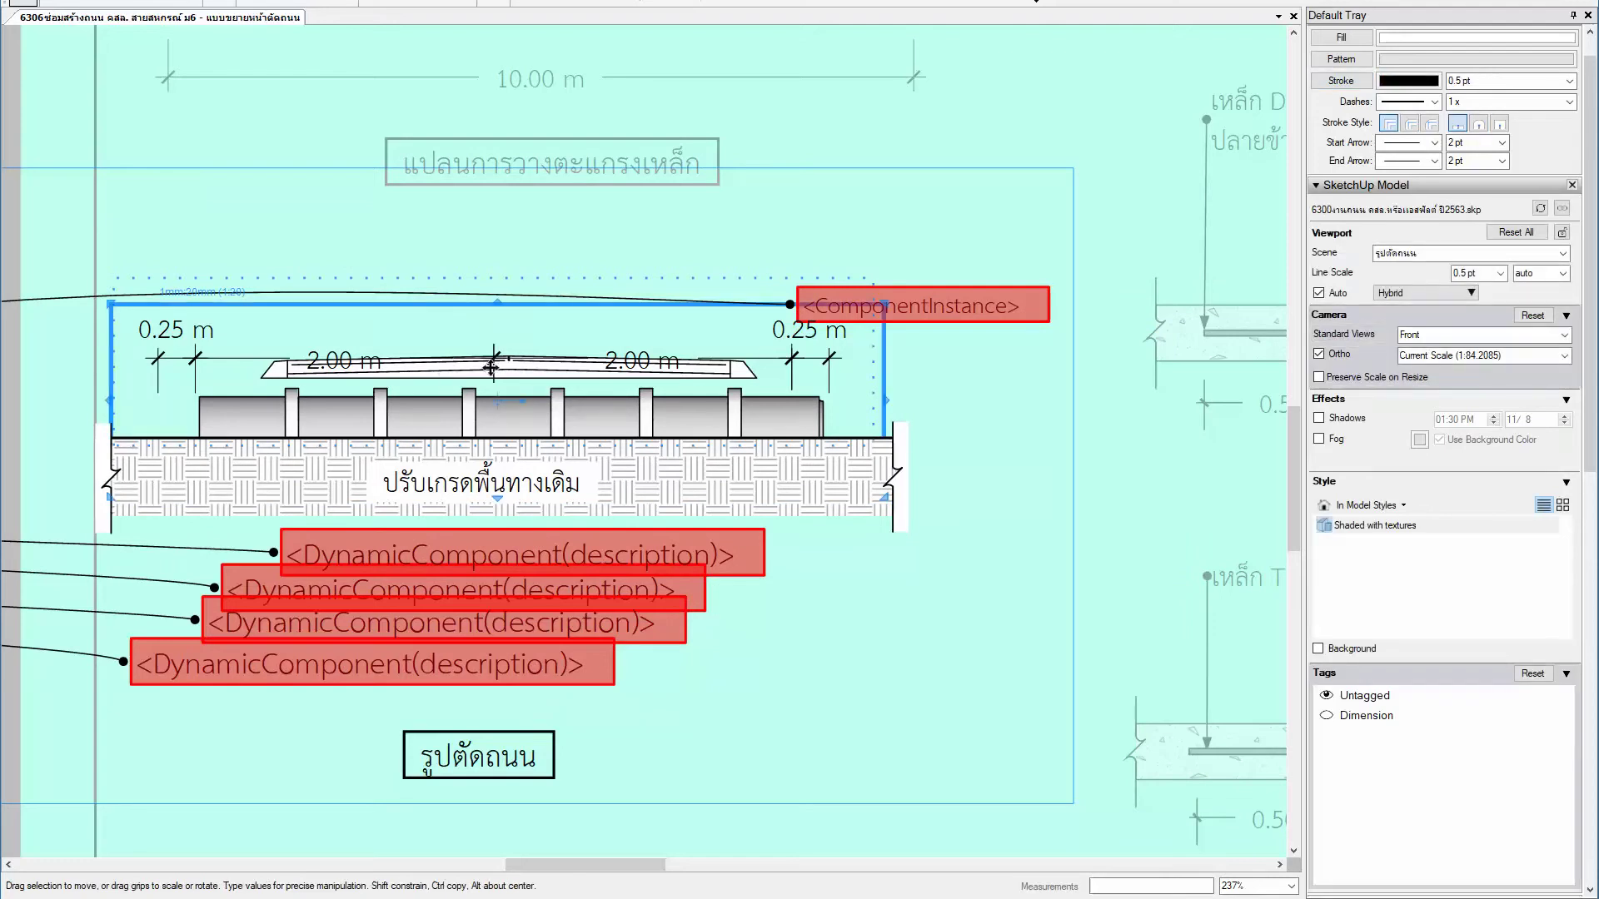
# Step: Set the road-section viewport camera to orthographic scale 1mm:50mm (1:50)
pyautogui.click(1564, 356)
pyautogui.click(1481, 384)
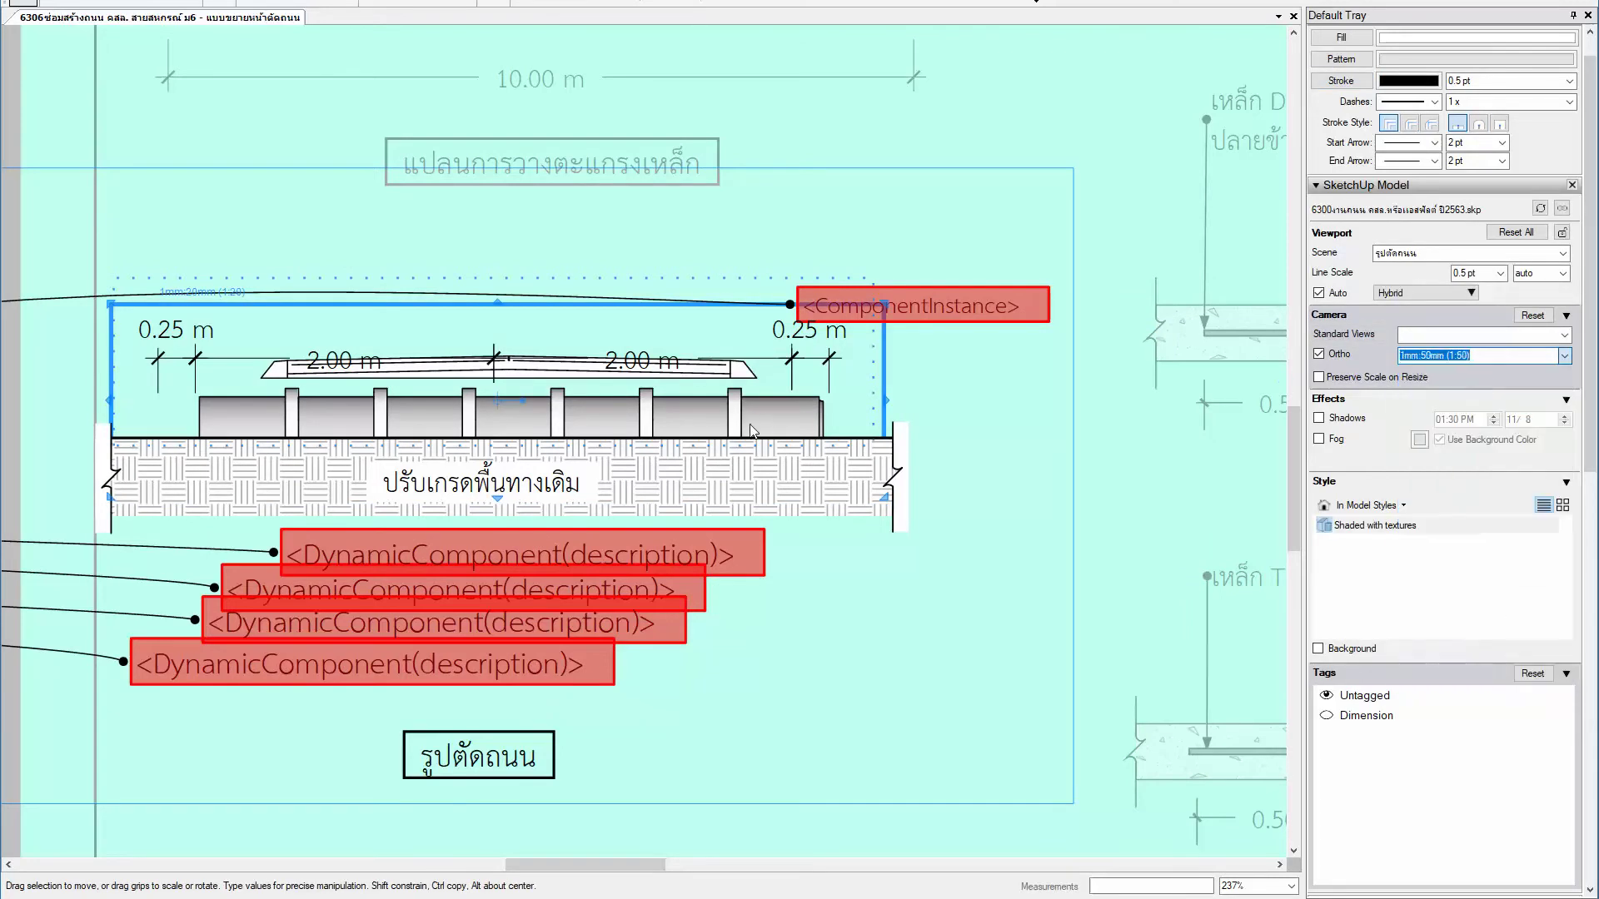
pyautogui.scroll(-1, 664, 369)
pyautogui.scroll(-1, 558, 408)
pyautogui.scroll(-2, 442, 454)
pyautogui.scroll(-1, 333, 496)
pyautogui.scroll(-1, 333, 495)
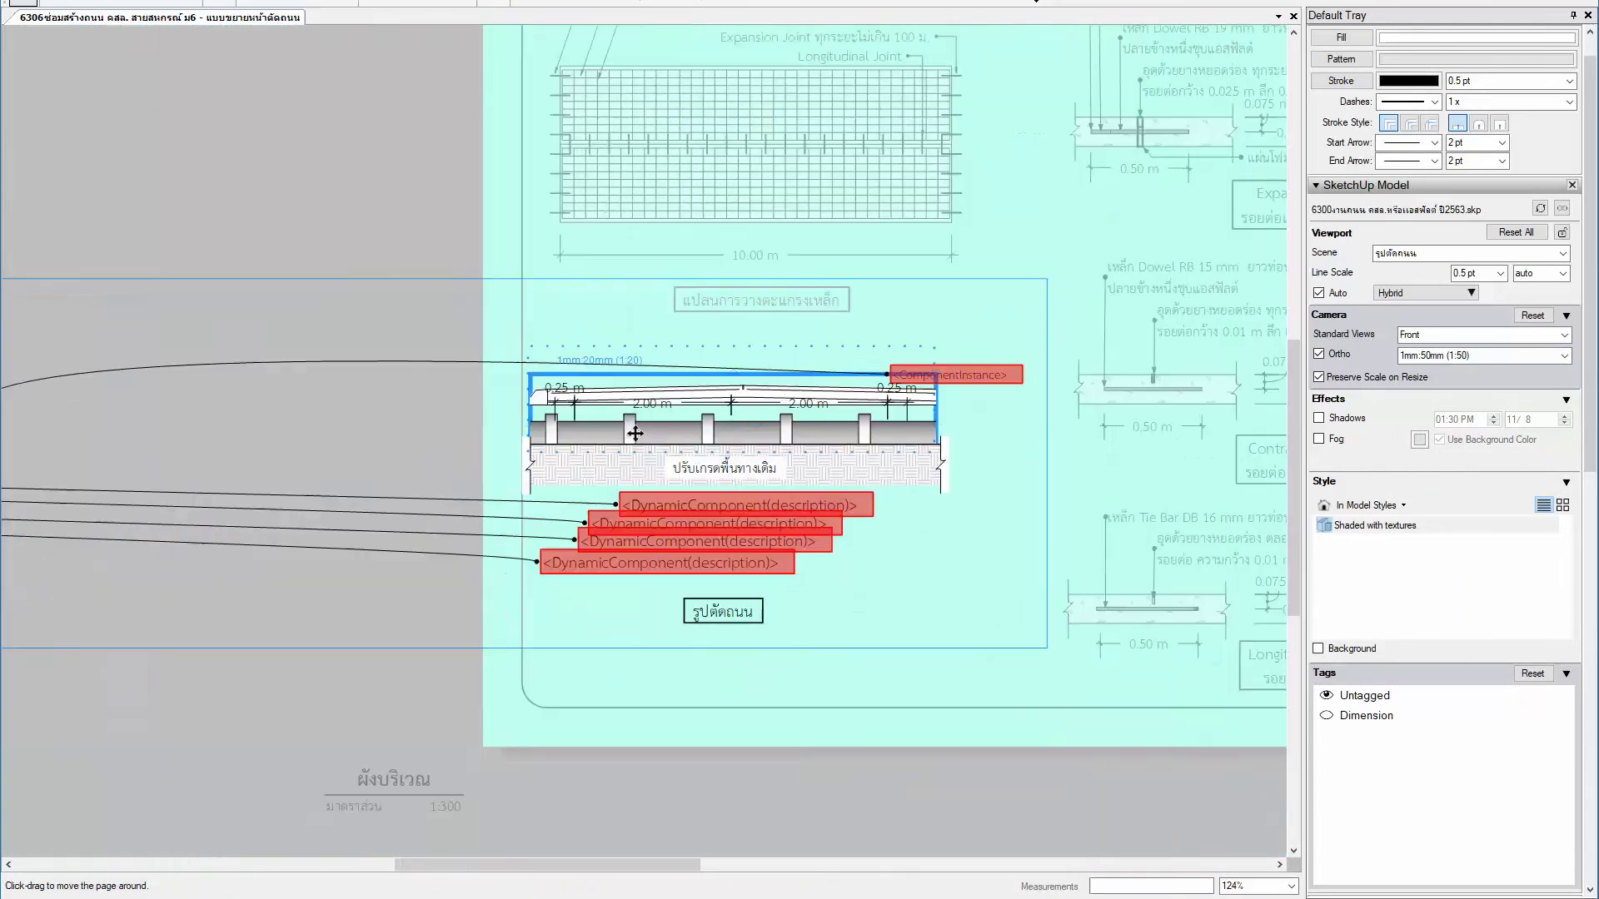
pyautogui.scroll(1, 784, 452)
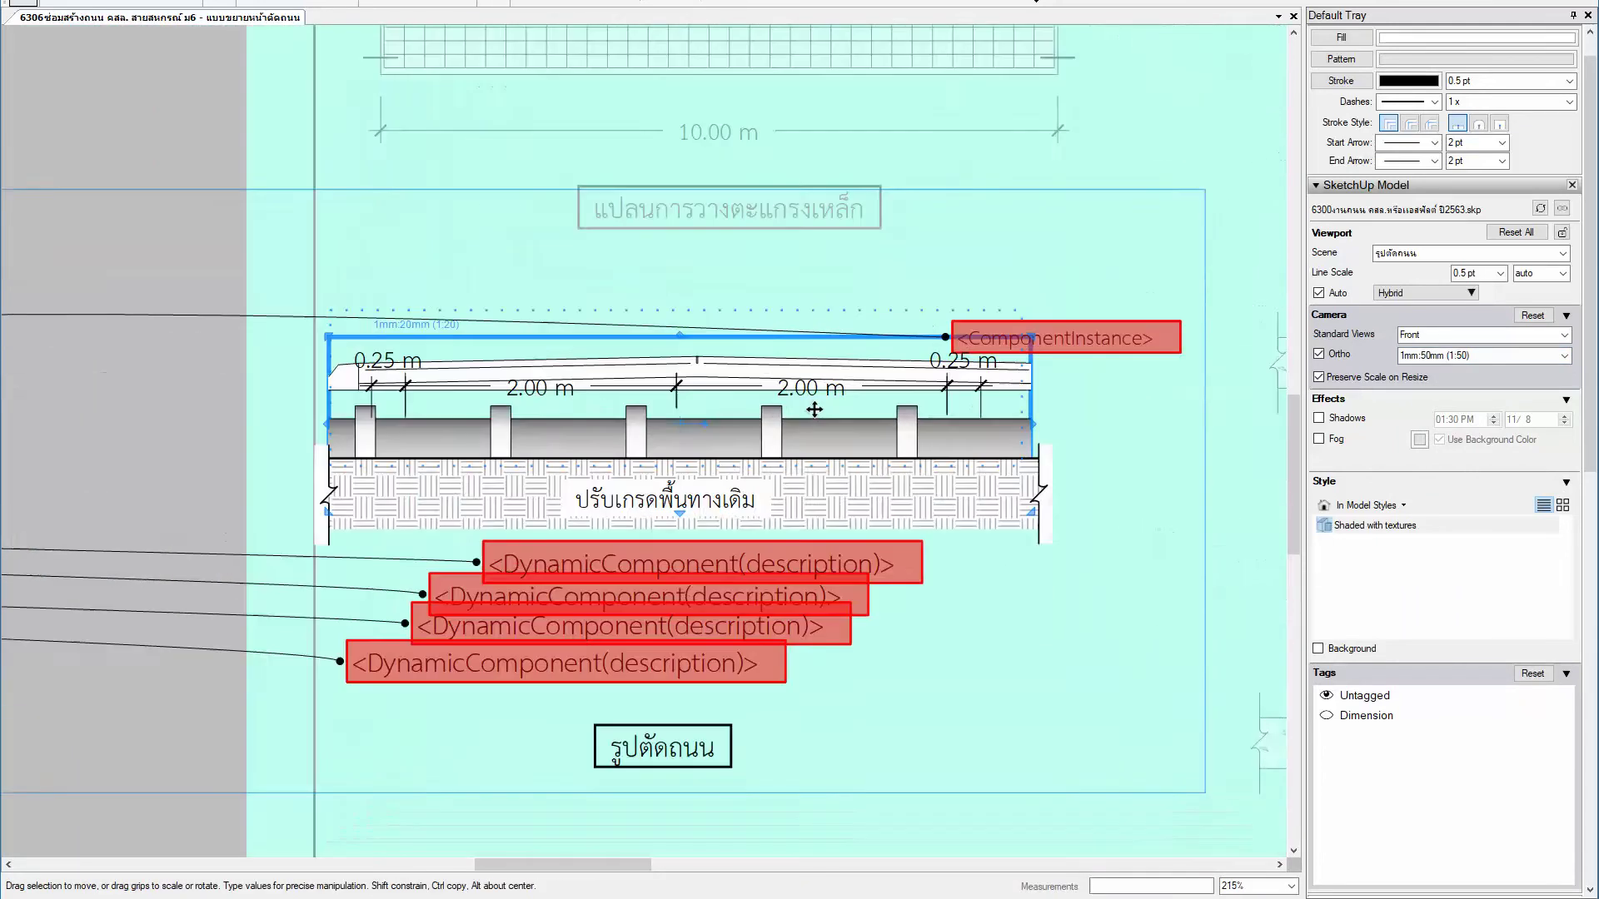
pyautogui.scroll(1, 774, 462)
pyautogui.scroll(1, 766, 473)
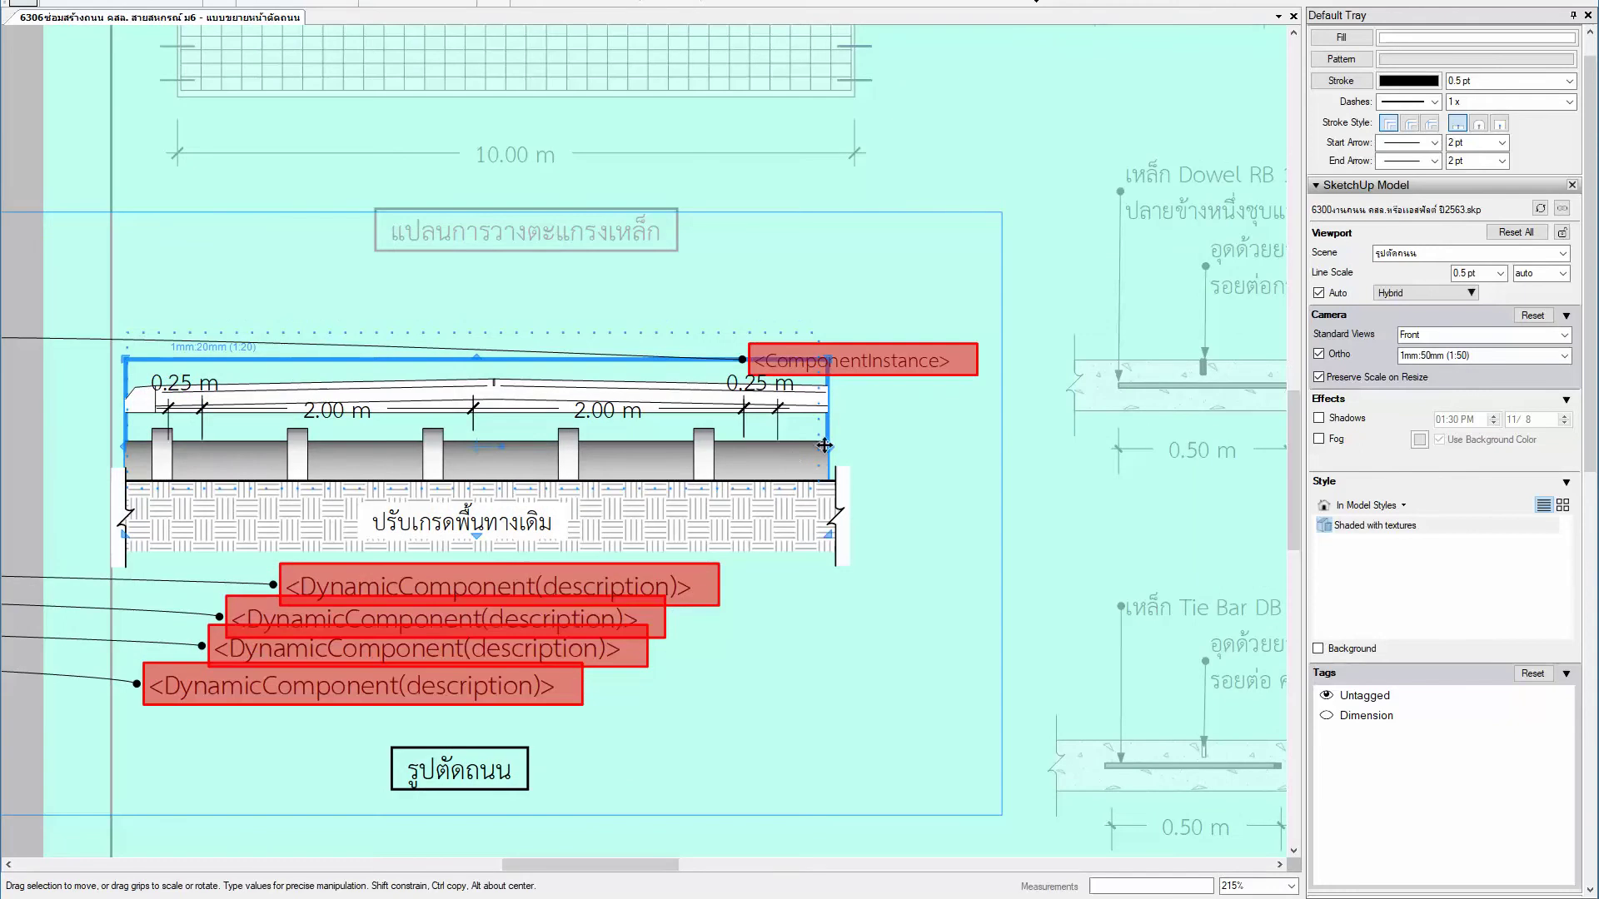
pyautogui.click(672, 392)
# Step: Move the road-section viewport down on the page and drag its left and right edges outward
pyautogui.moveTo(669, 393); pyautogui.dragTo(665, 445)
pyautogui.scroll(3, 492, 454)
pyautogui.click(452, 530)
pyautogui.moveTo(474, 480); pyautogui.dragTo(536, 455)
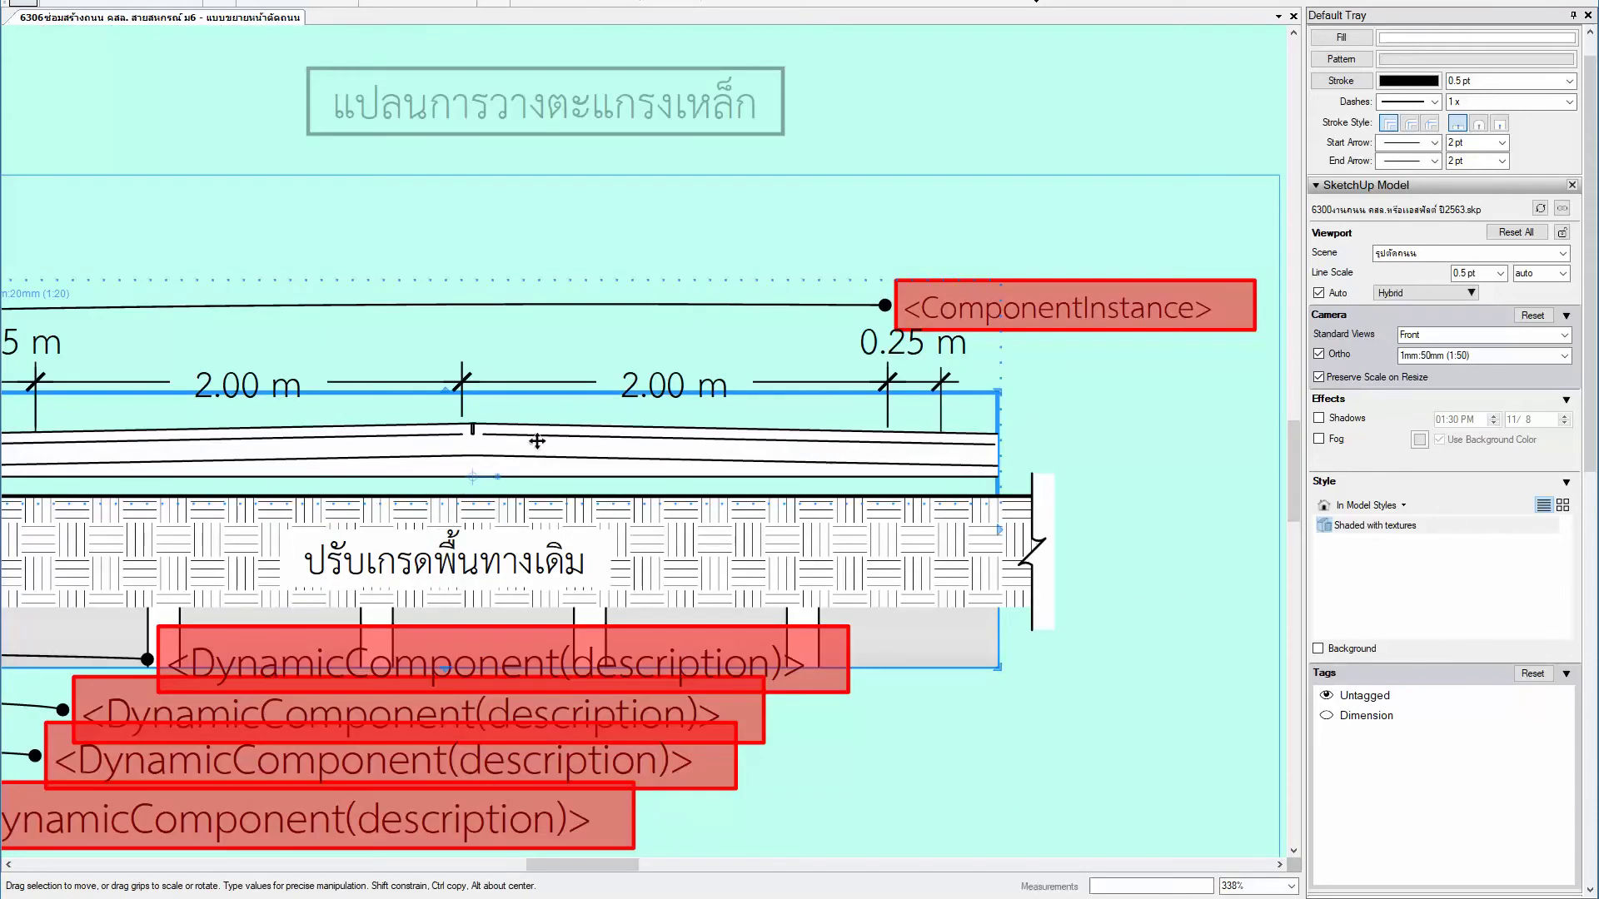
pyautogui.click(537, 455)
pyautogui.scroll(-3, 525, 459)
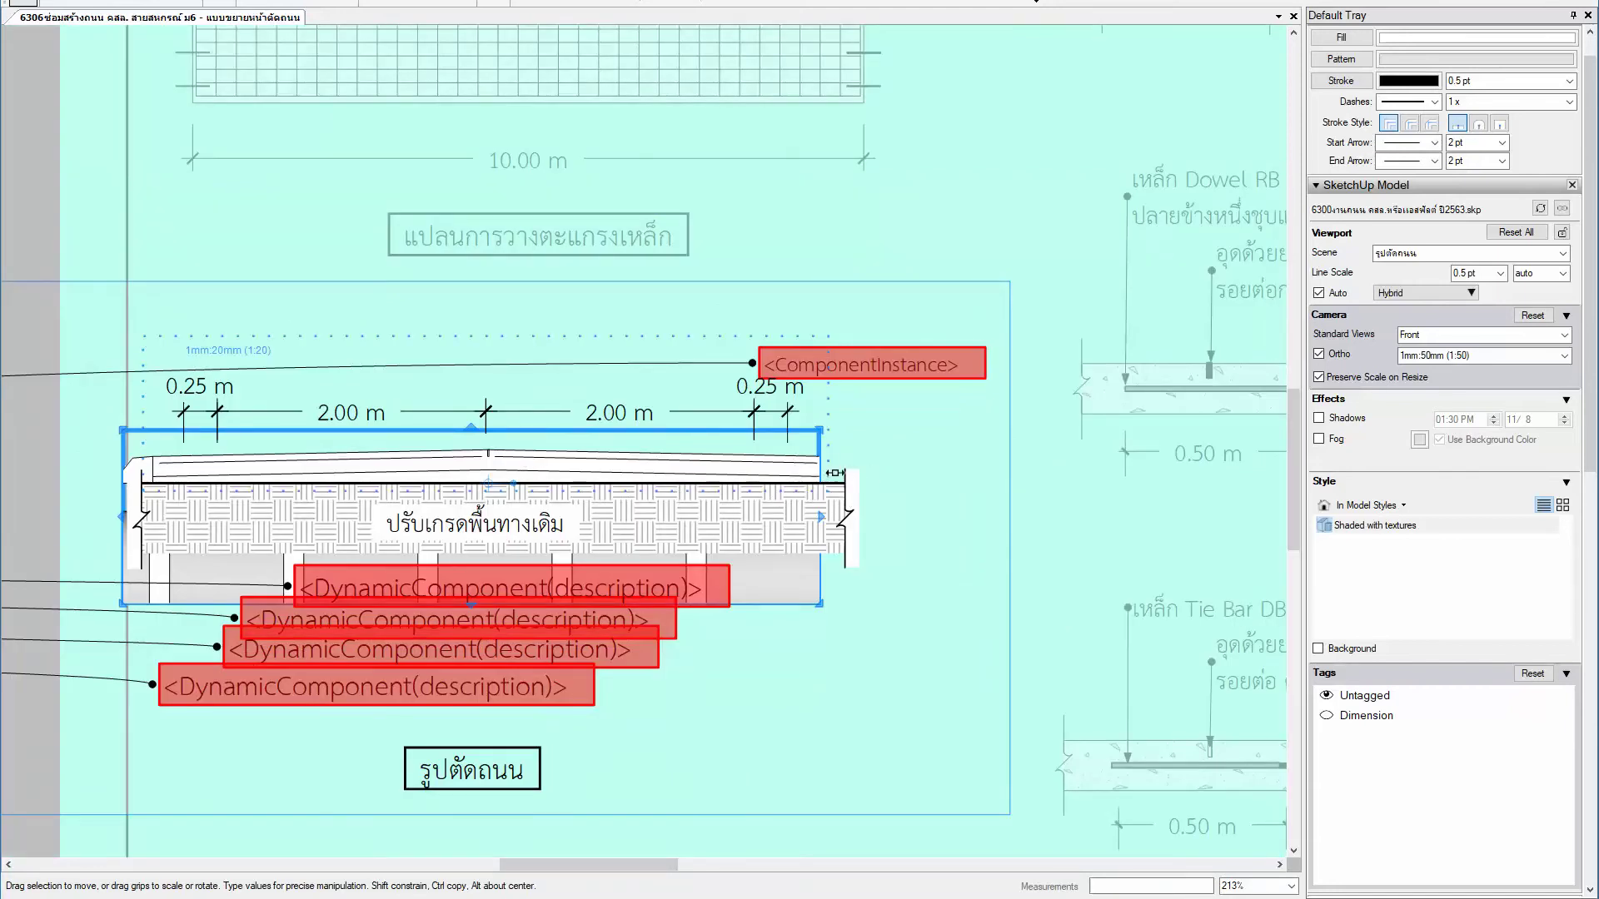
pyautogui.moveTo(846, 472); pyautogui.dragTo(875, 461)
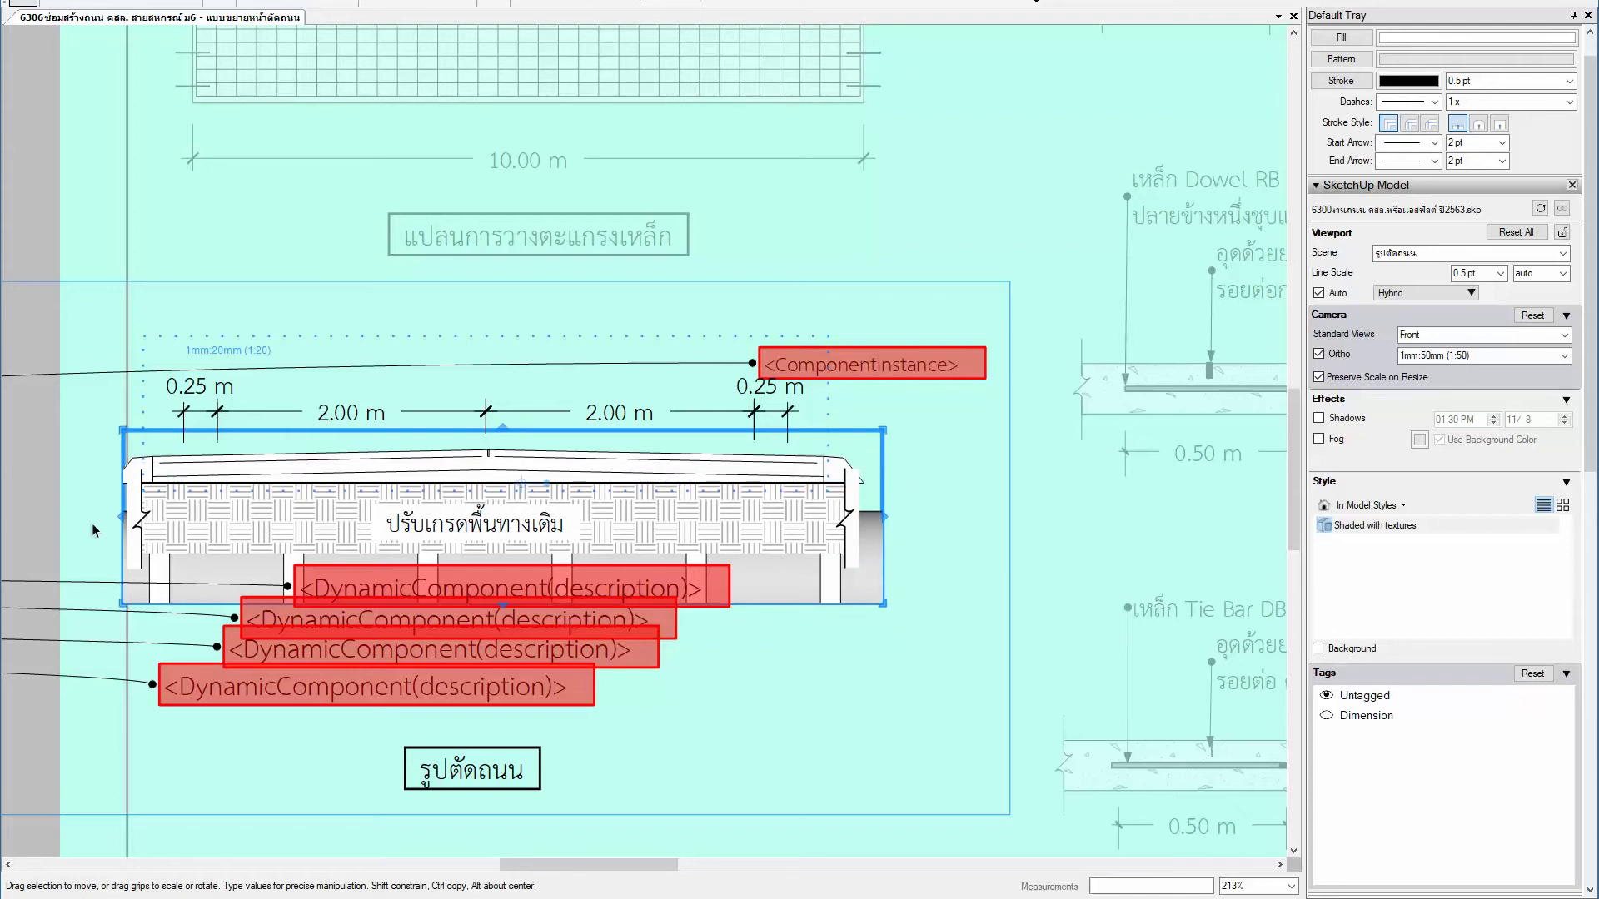
pyautogui.moveTo(98, 497); pyautogui.dragTo(105, 488)
# Step: Move the hatched ground layer down and stretch it out to both sides
pyautogui.click(521, 503)
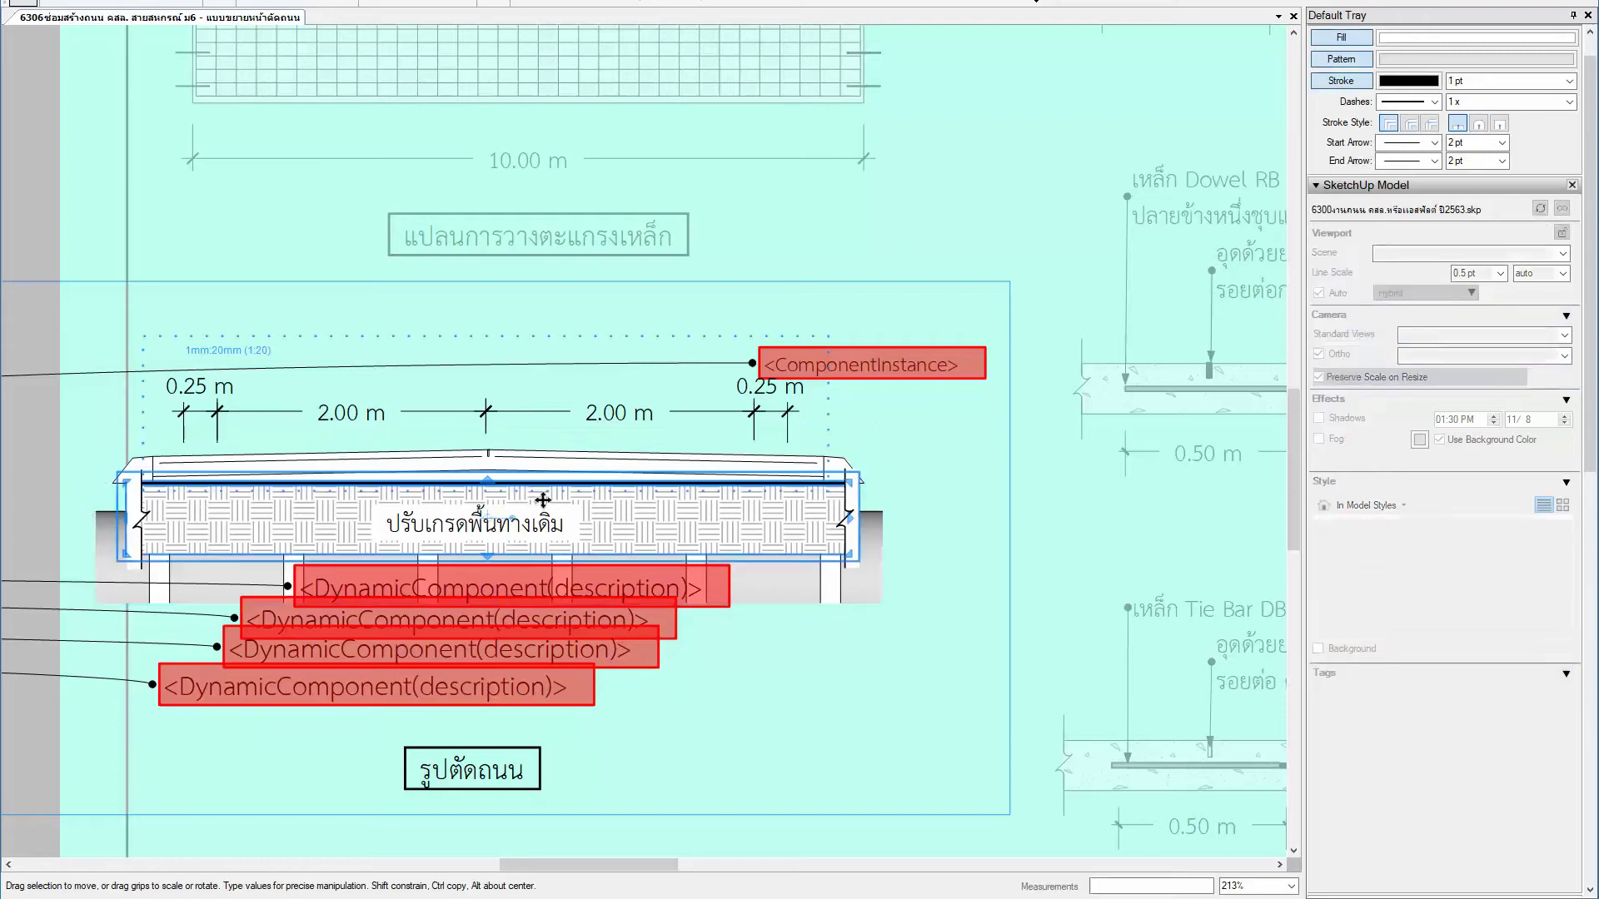
pyautogui.scroll(2, 519, 498)
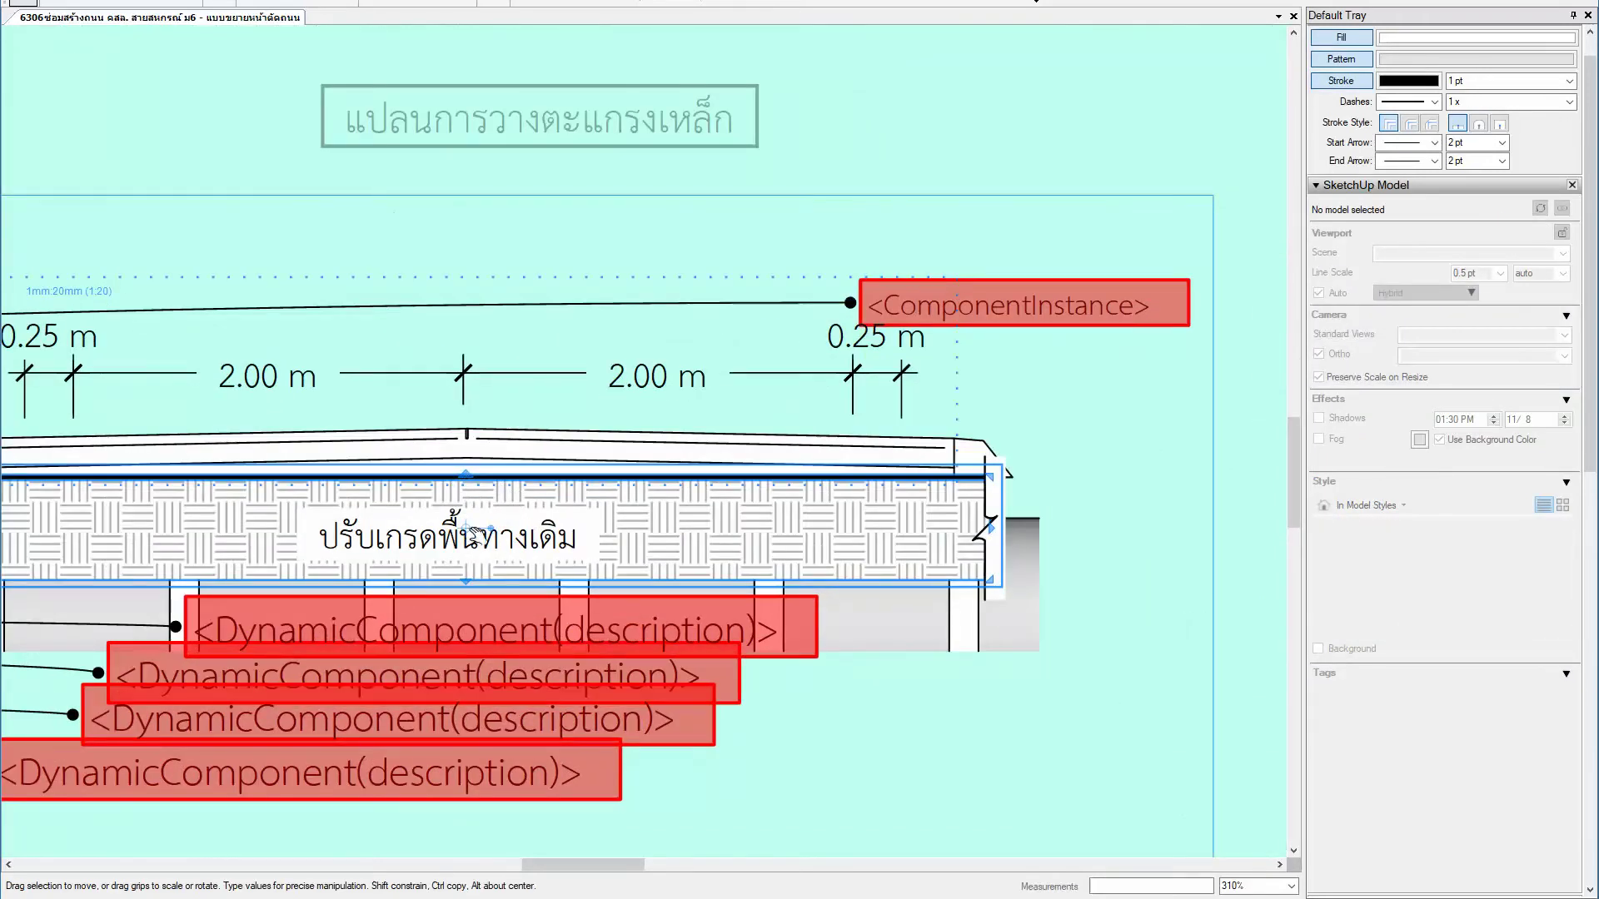
pyautogui.moveTo(609, 502)
pyautogui.mouseDown()
pyautogui.moveTo(610, 532)
pyautogui.moveTo(602, 504)
pyautogui.mouseUp()
pyautogui.moveTo(989, 514); pyautogui.dragTo(1053, 516)
pyautogui.moveTo(436, 598); pyautogui.dragTo(718, 596, button='middle')
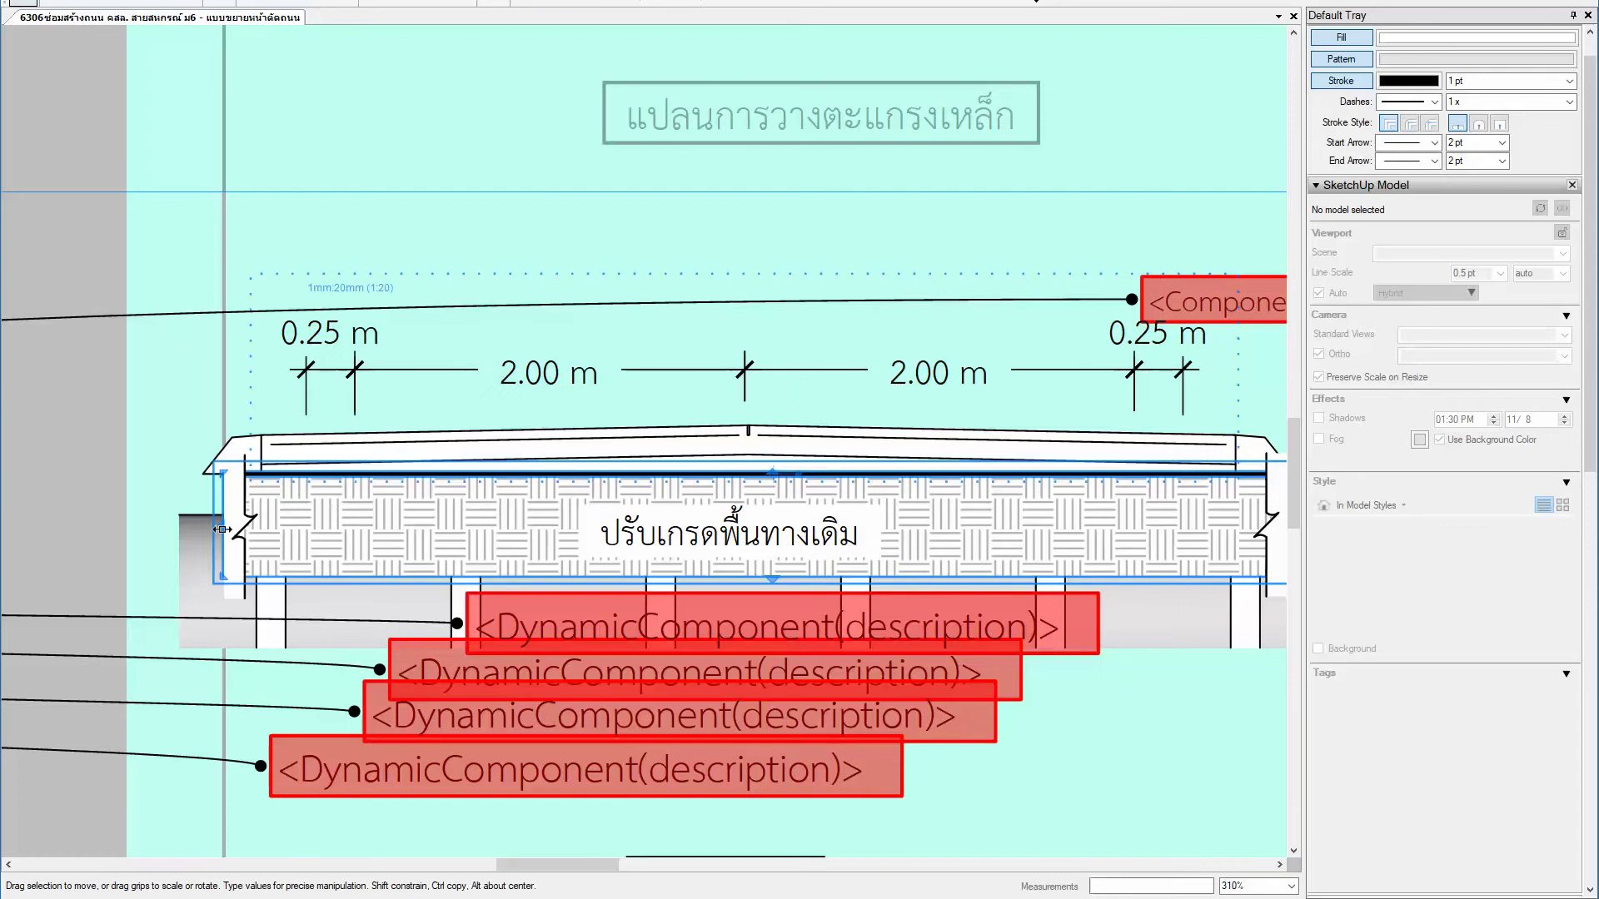
pyautogui.moveTo(216, 525); pyautogui.dragTo(176, 525)
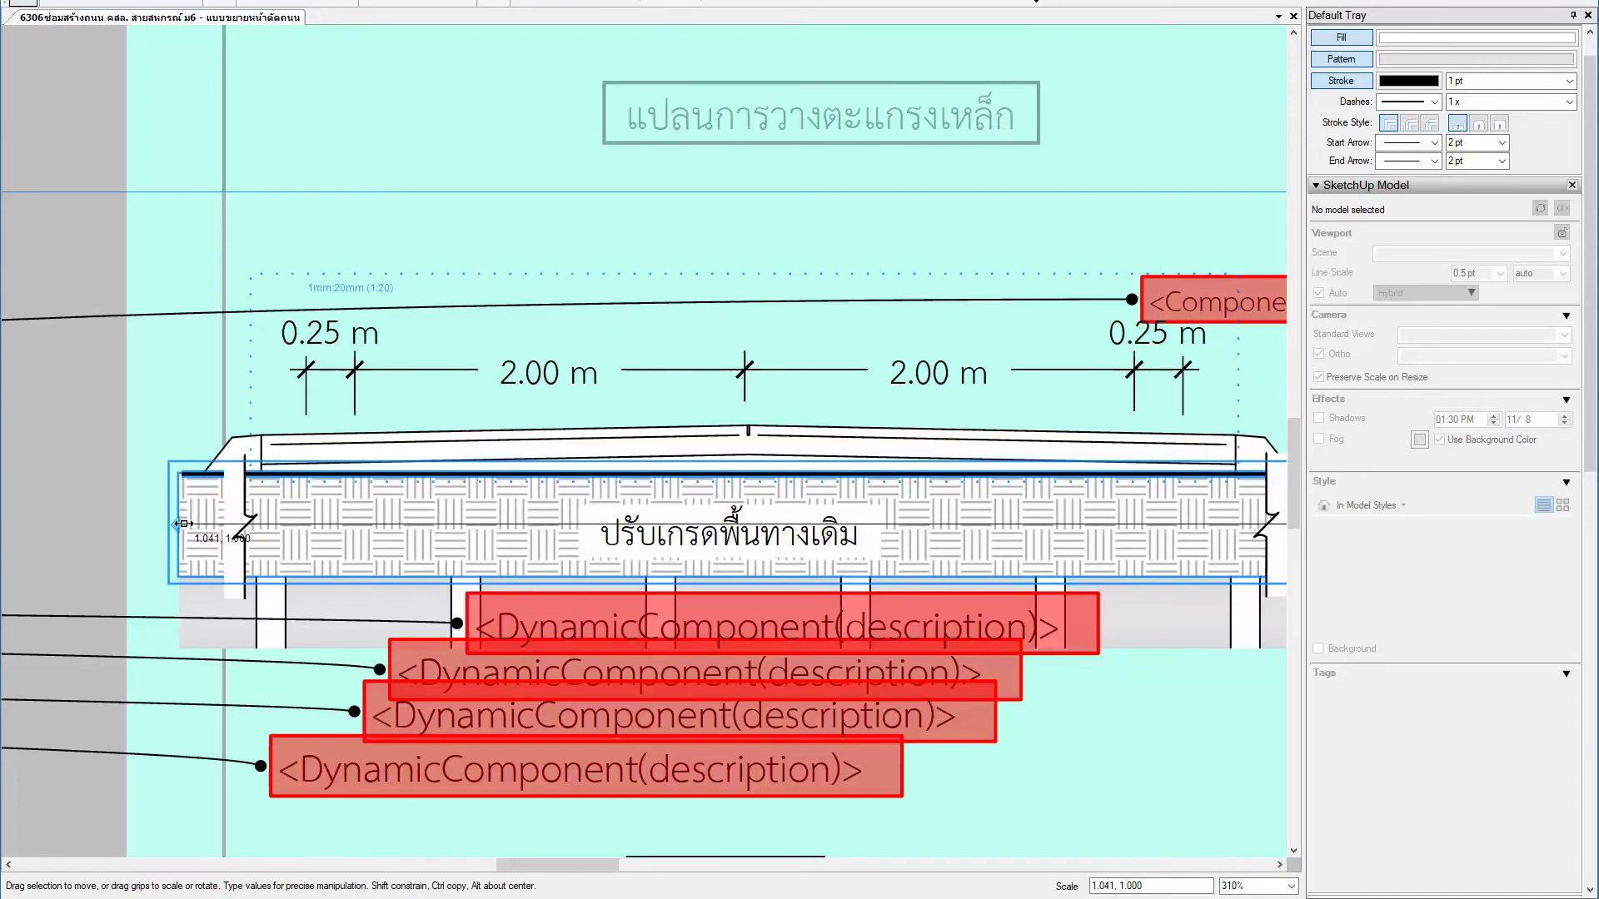
# Step: Nudge the left break-line symbol right to sit at the section edge
pyautogui.click(235, 506)
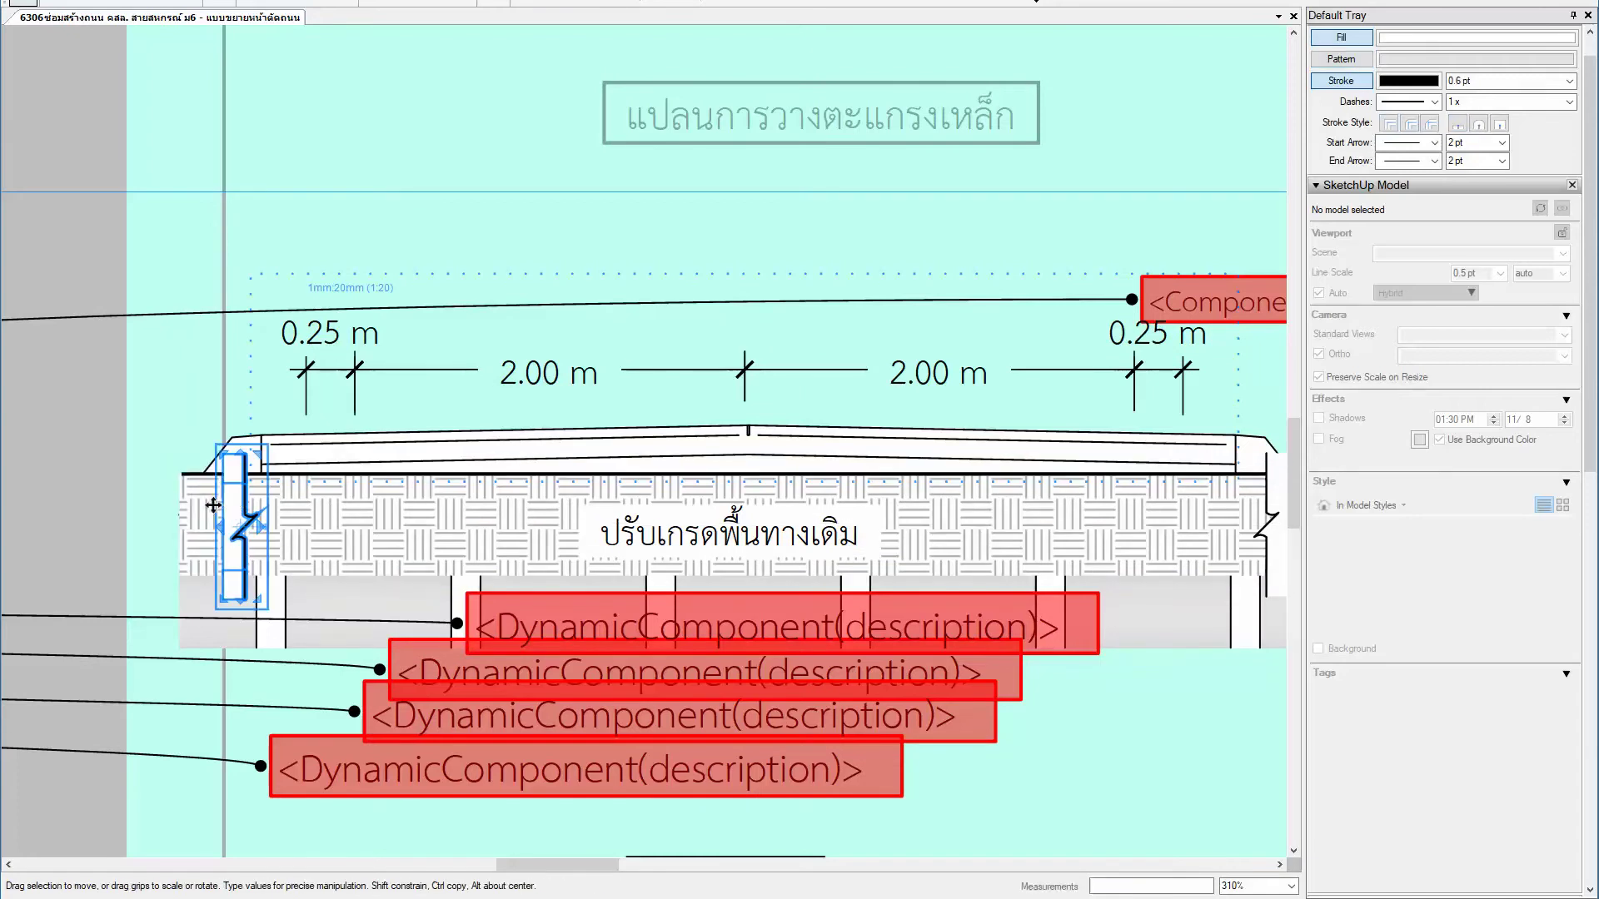
pyautogui.moveTo(961, 507)
pyautogui.mouseDown(button='middle')
pyautogui.moveTo(623, 543)
pyautogui.moveTo(963, 543)
pyautogui.mouseUp(button='middle')
pyautogui.moveTo(919, 578); pyautogui.dragTo(949, 578)
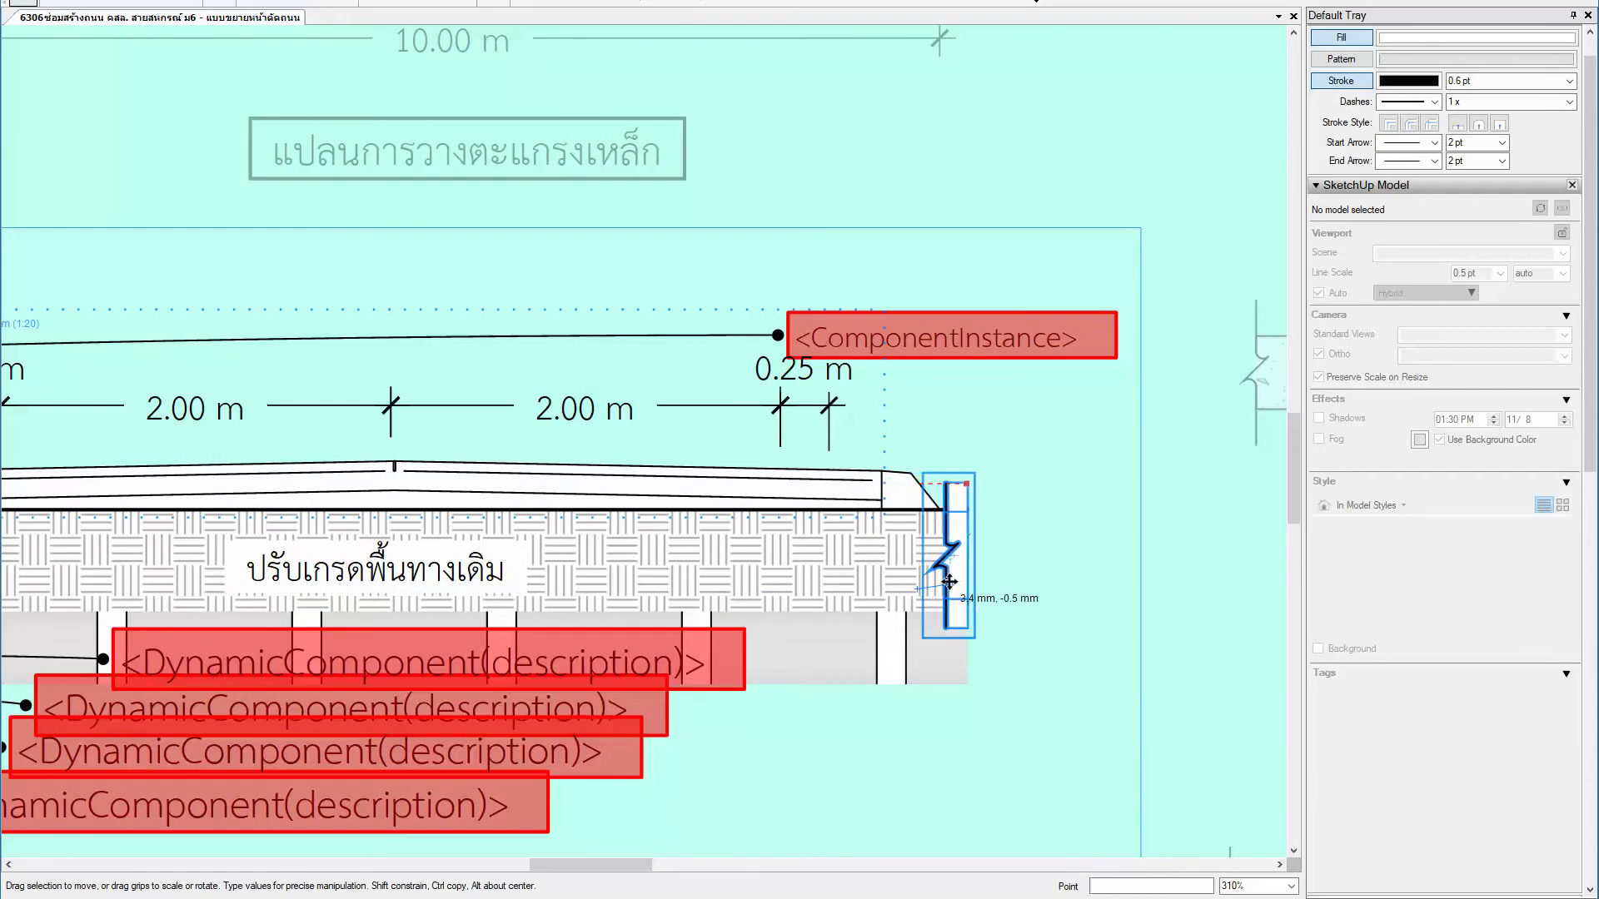
# Step: Drag the viewport's bottom edge up to crop the section at the ground hatch
pyautogui.click(833, 654)
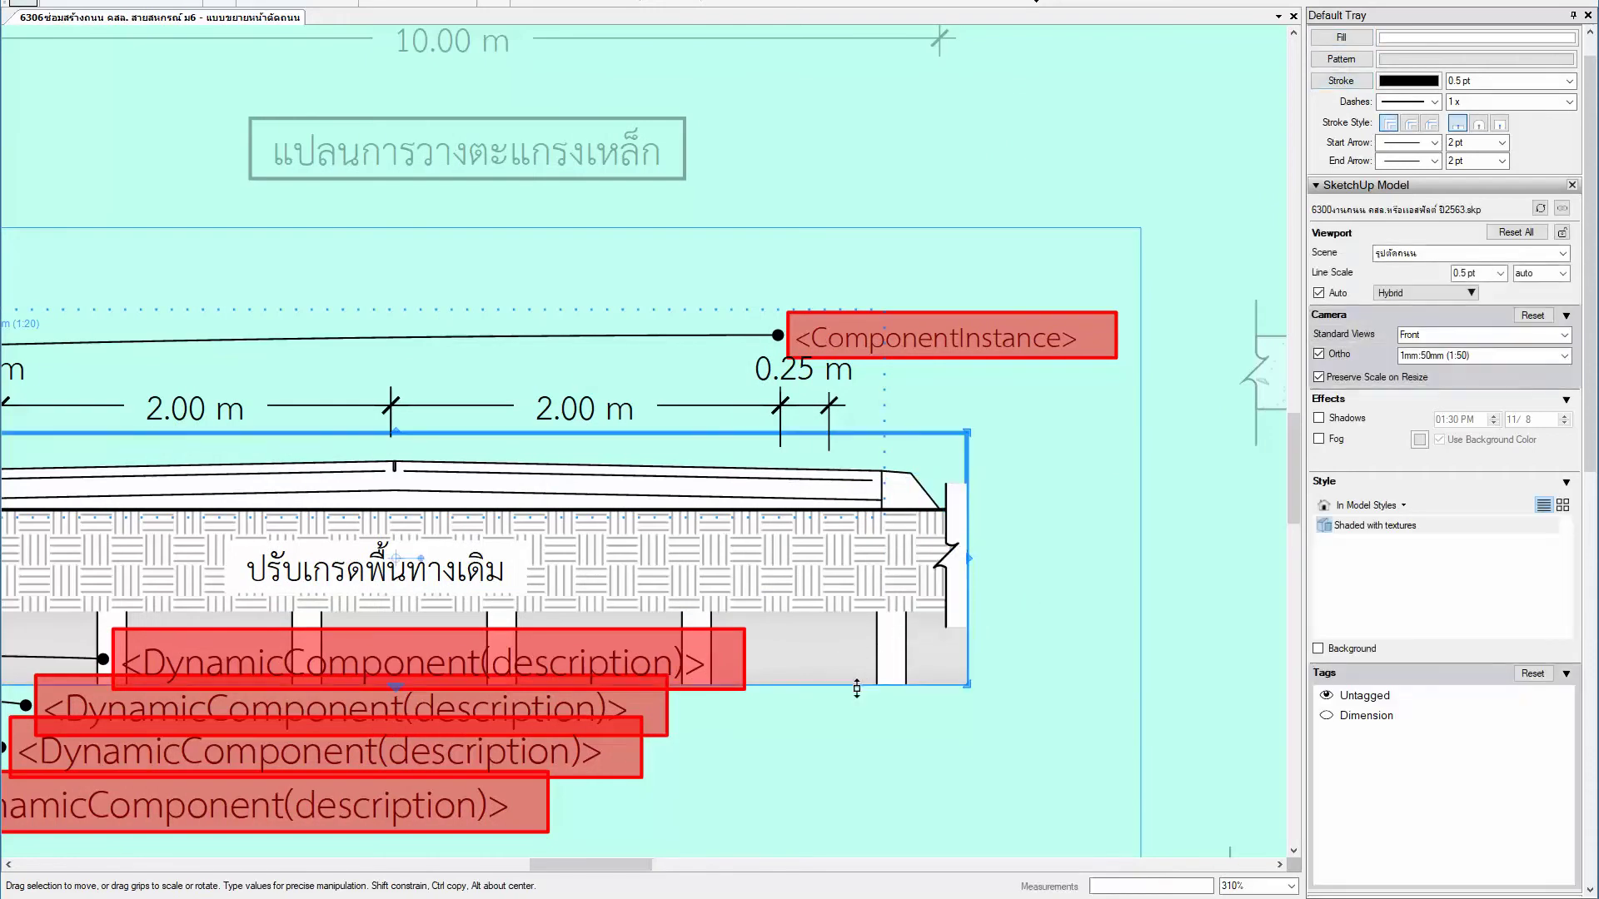
pyautogui.moveTo(968, 684); pyautogui.dragTo(946, 562)
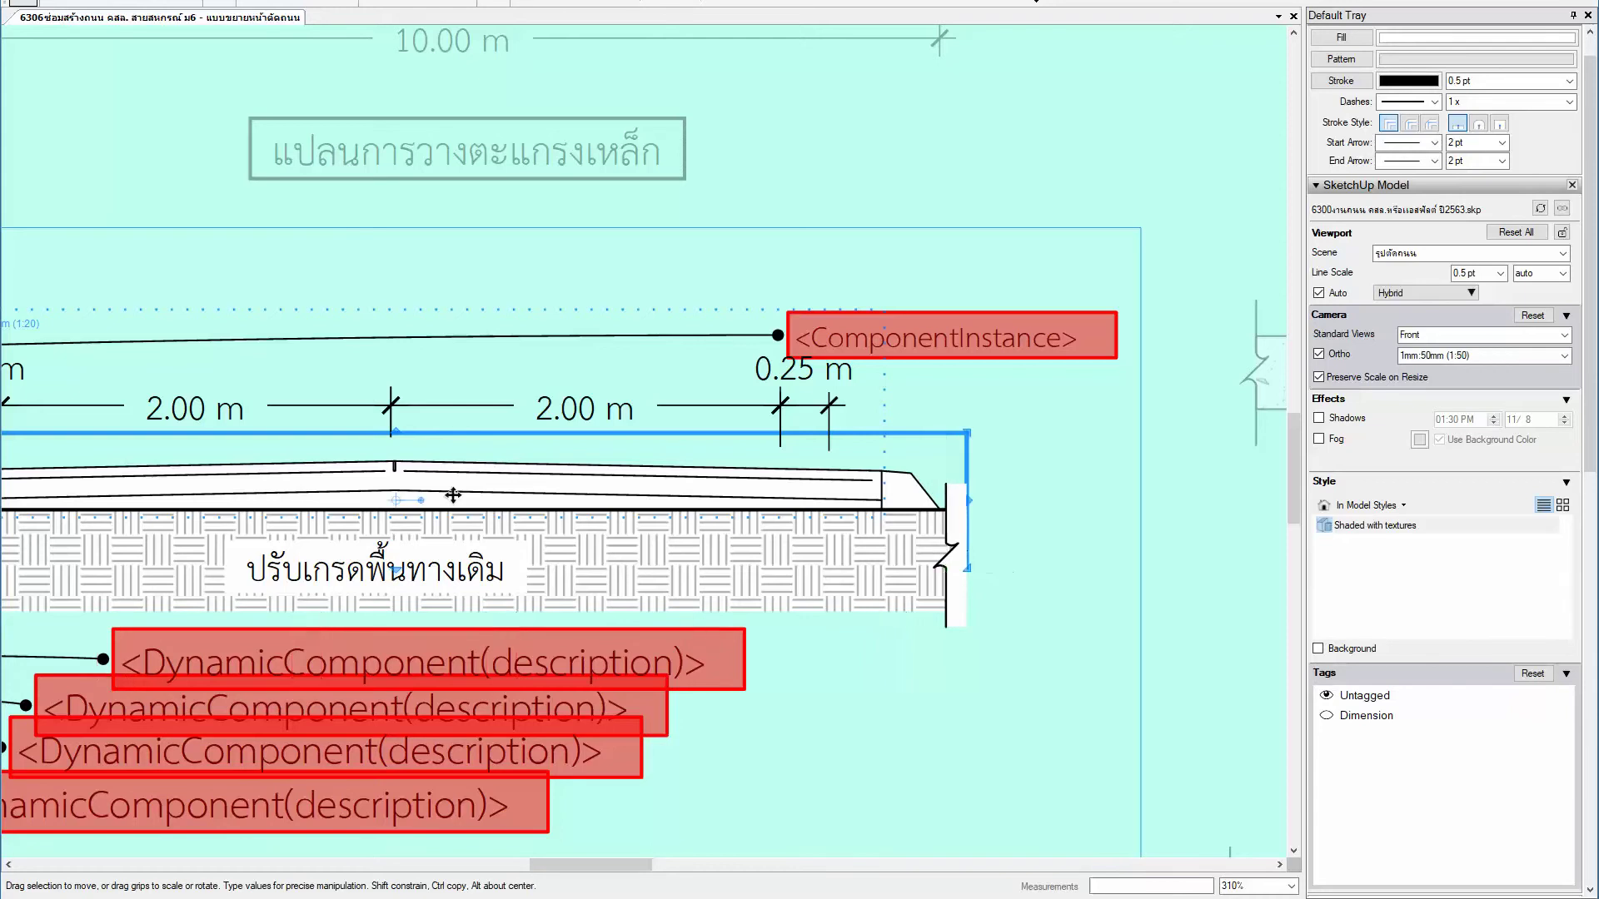
pyautogui.scroll(-1, 708, 494)
pyautogui.scroll(-1, 658, 499)
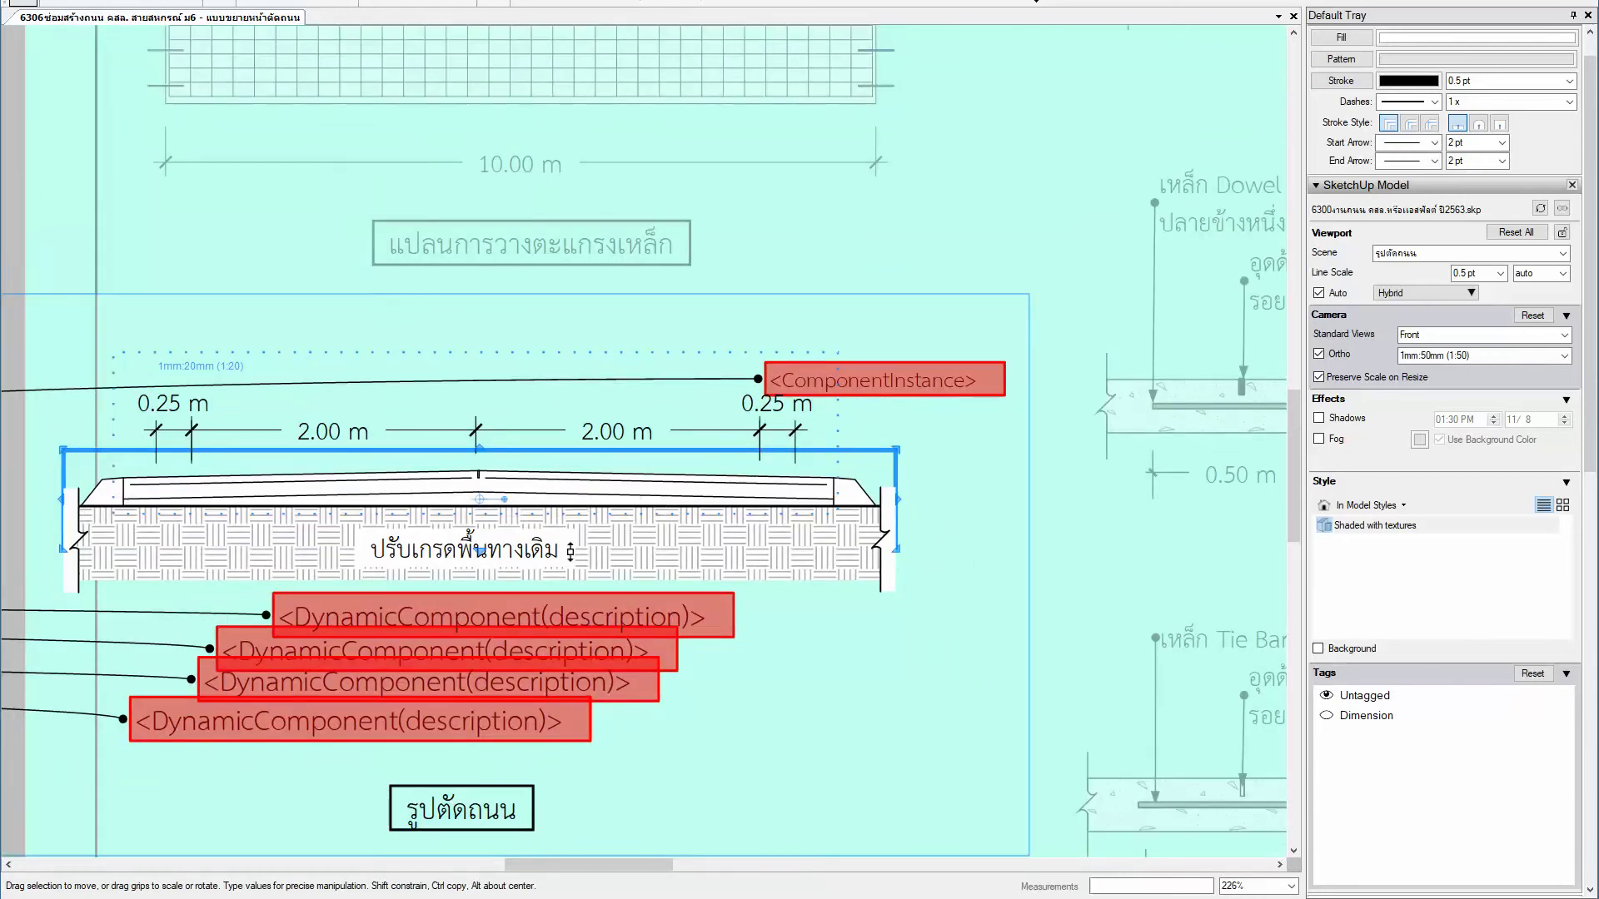
pyautogui.click(557, 541)
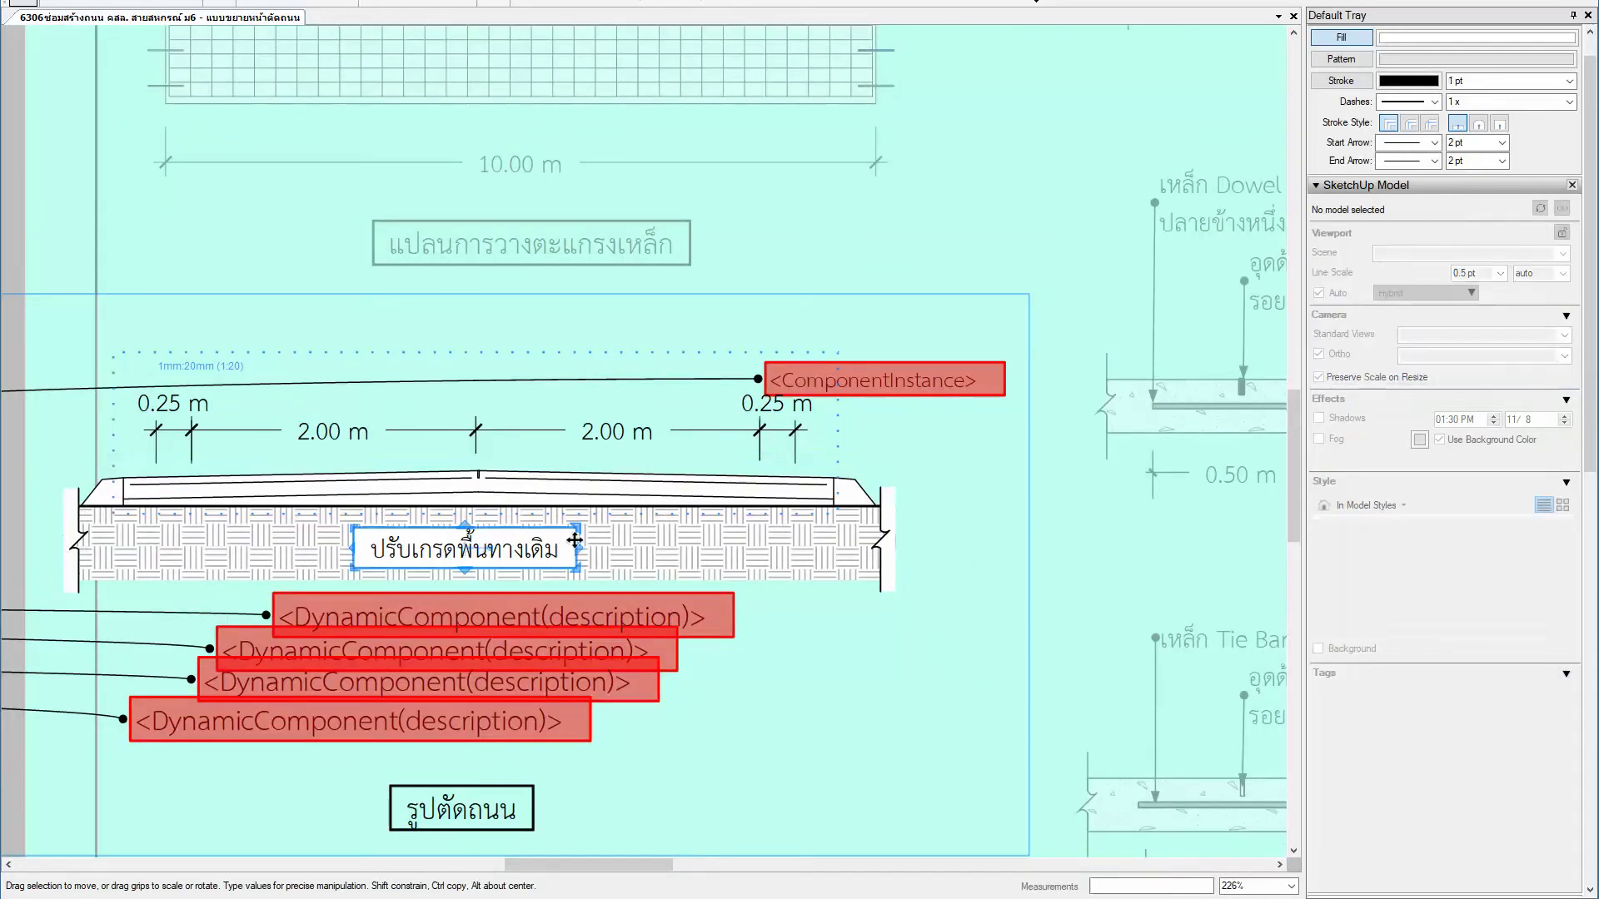
pyautogui.scroll(-3, 553, 562)
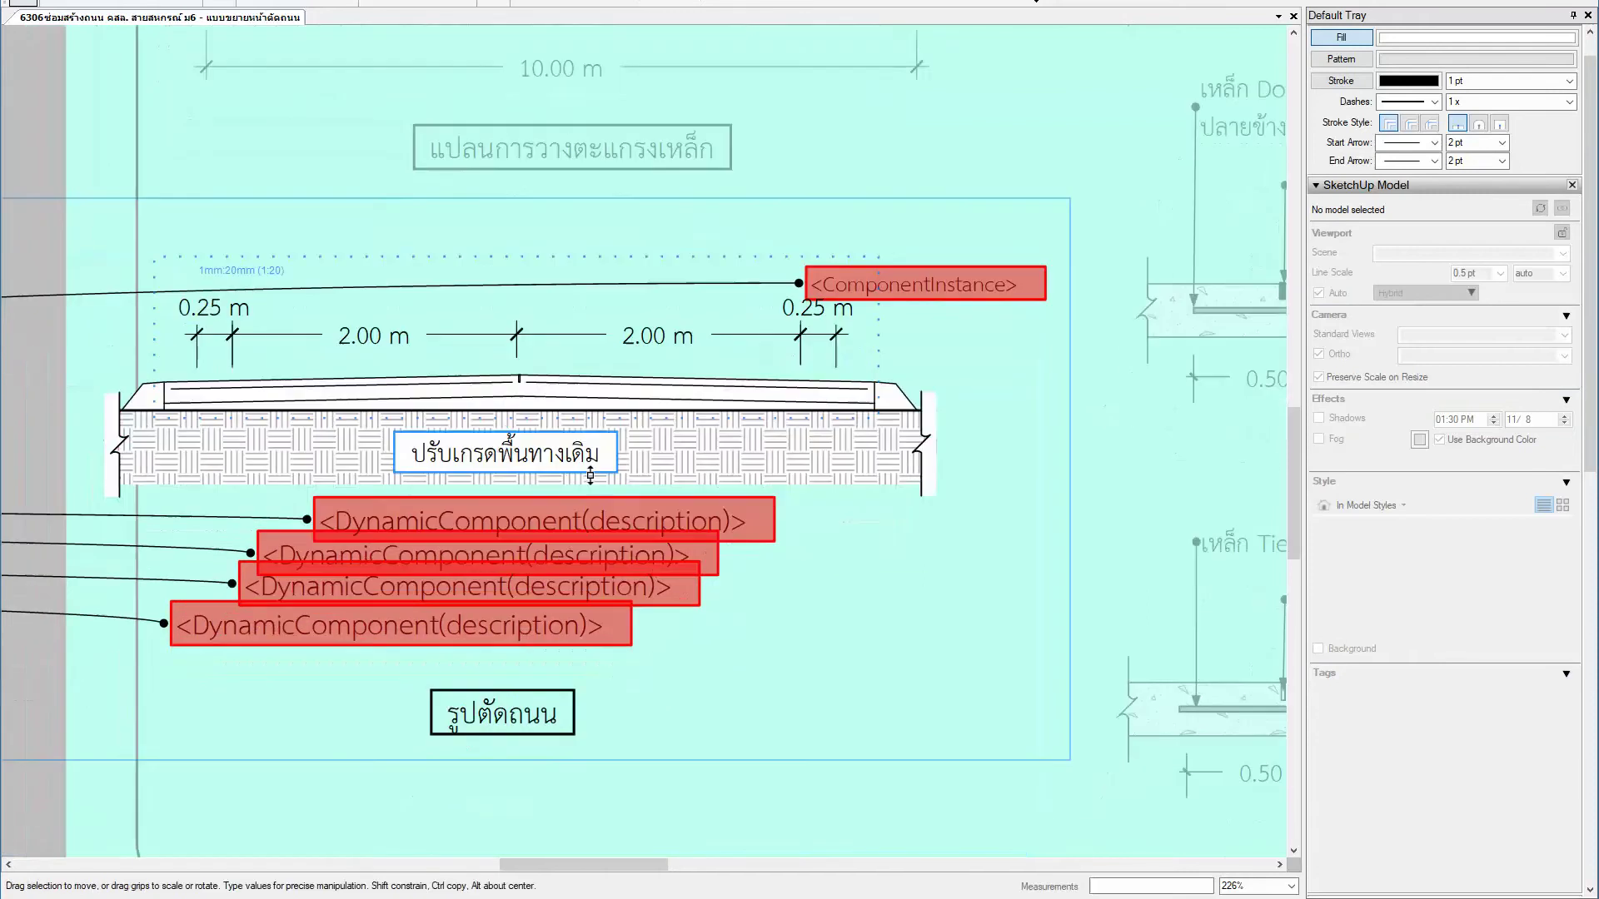
pyautogui.scroll(1, 588, 479)
pyautogui.scroll(-1, 588, 478)
# Step: Erase the red placeholder labels and their leaders
pyautogui.scroll(-3, 586, 481)
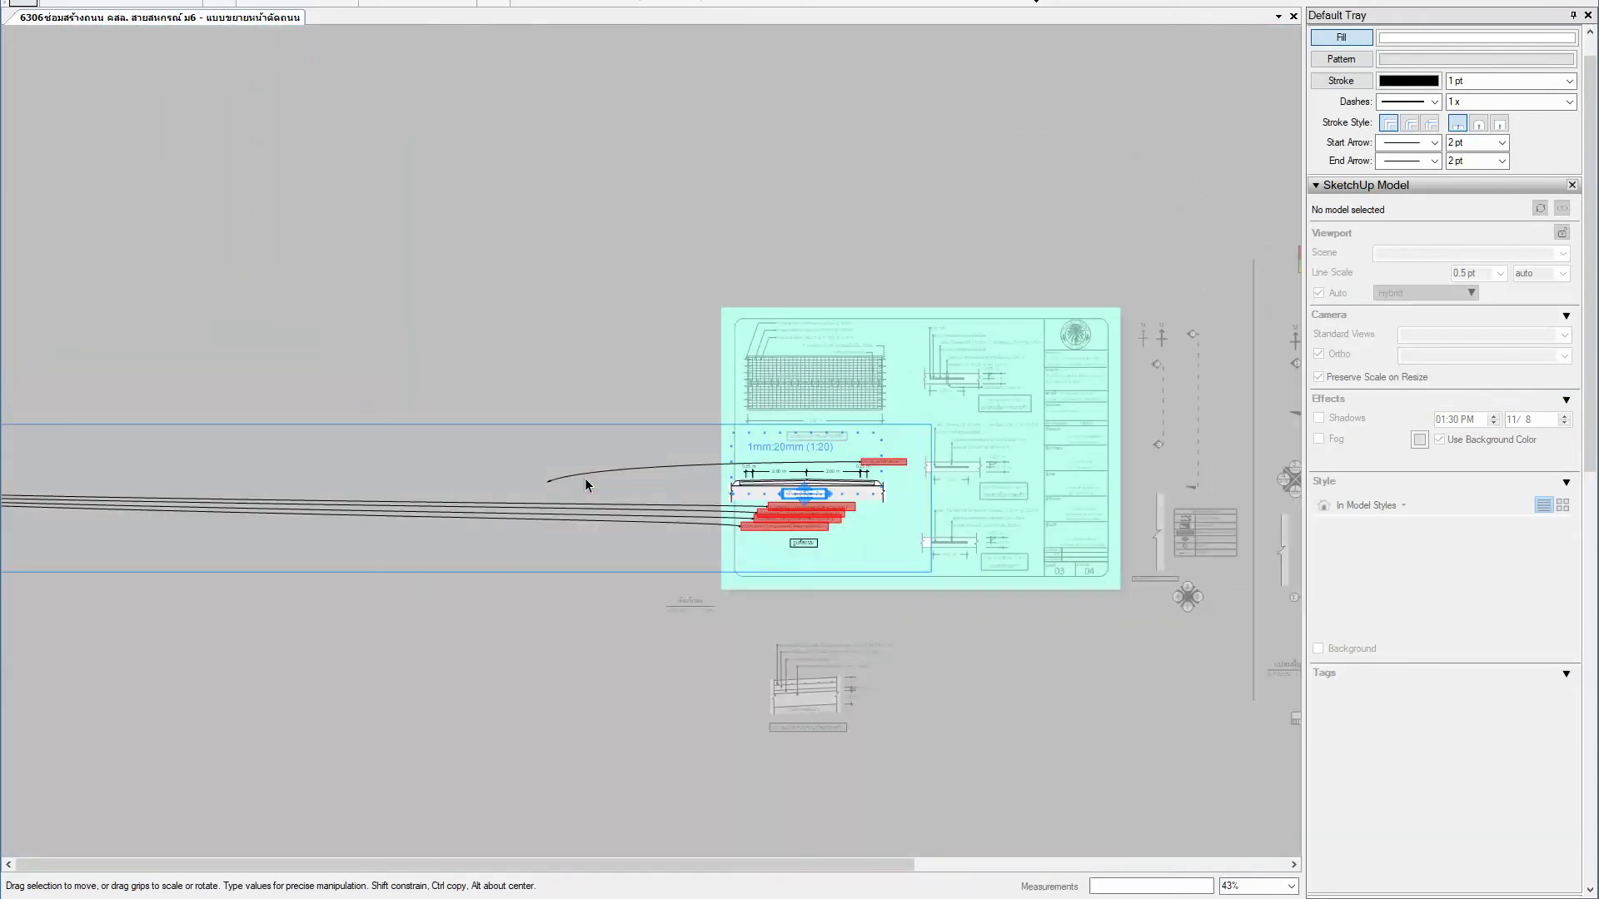
pyautogui.press('e')
pyautogui.moveTo(530, 507); pyautogui.dragTo(593, 455)
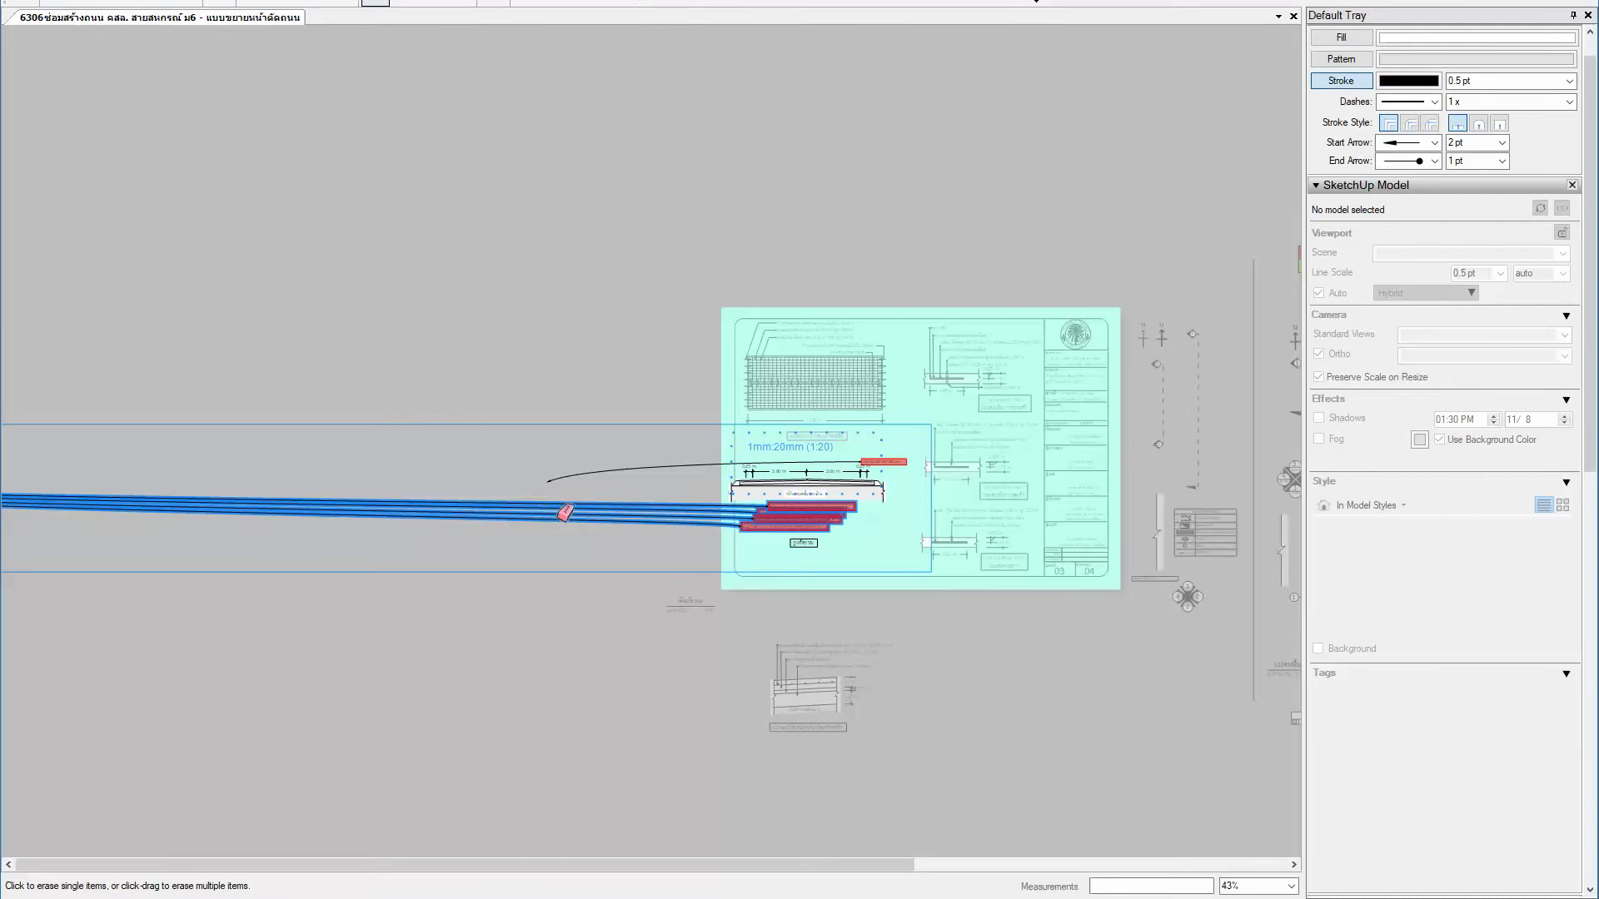
pyautogui.moveTo(639, 507); pyautogui.dragTo(645, 504)
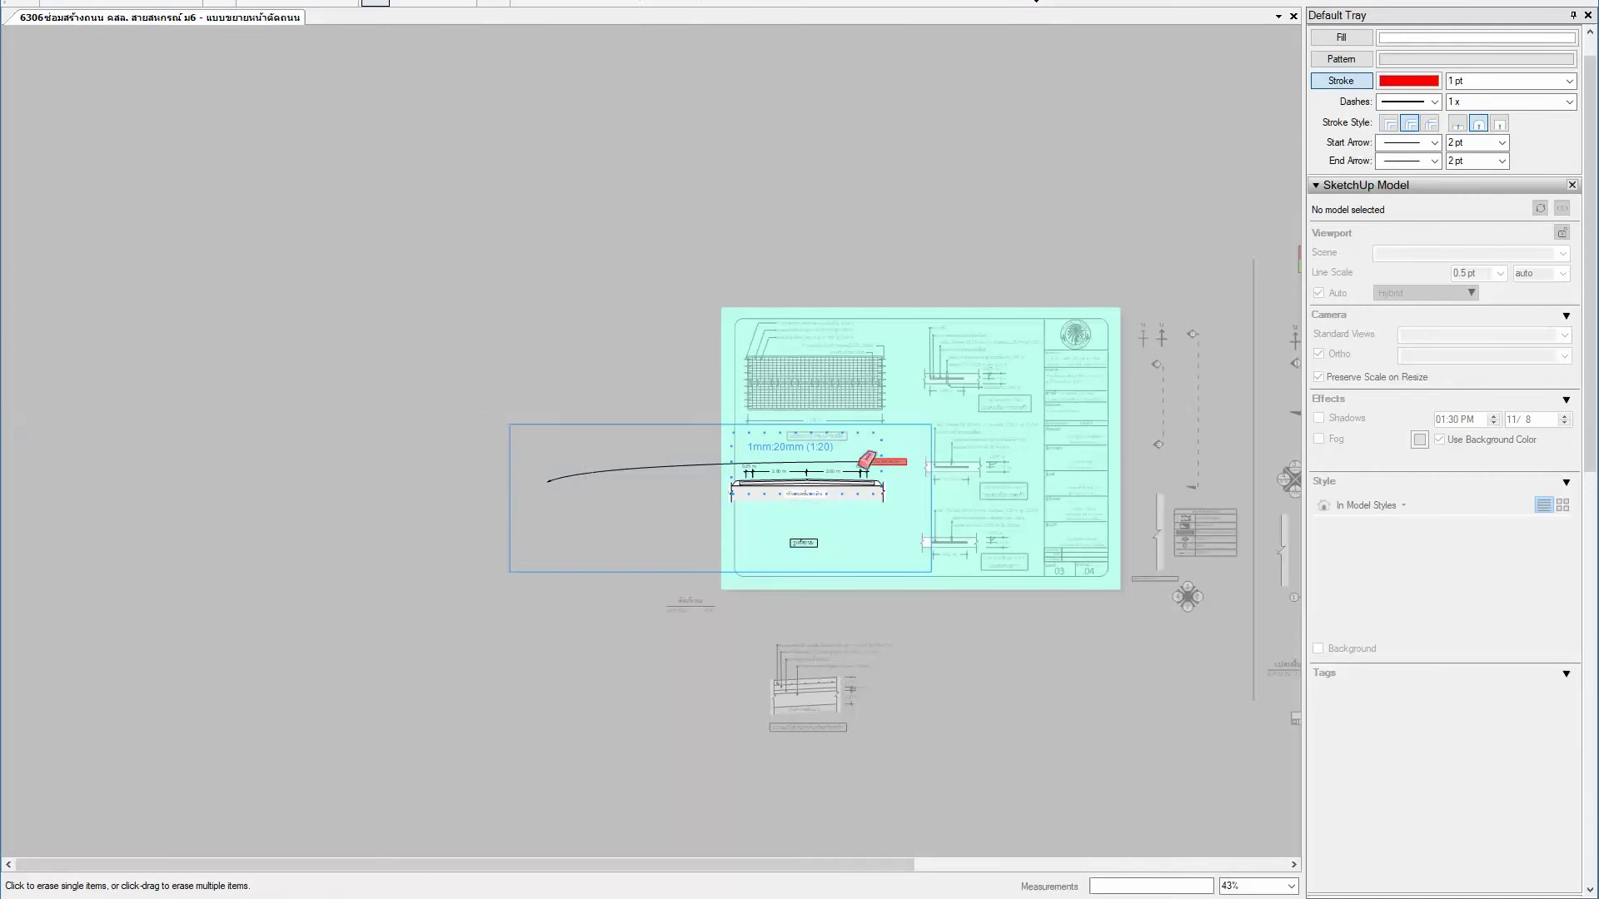
pyautogui.click(716, 463)
pyautogui.scroll(2, 872, 492)
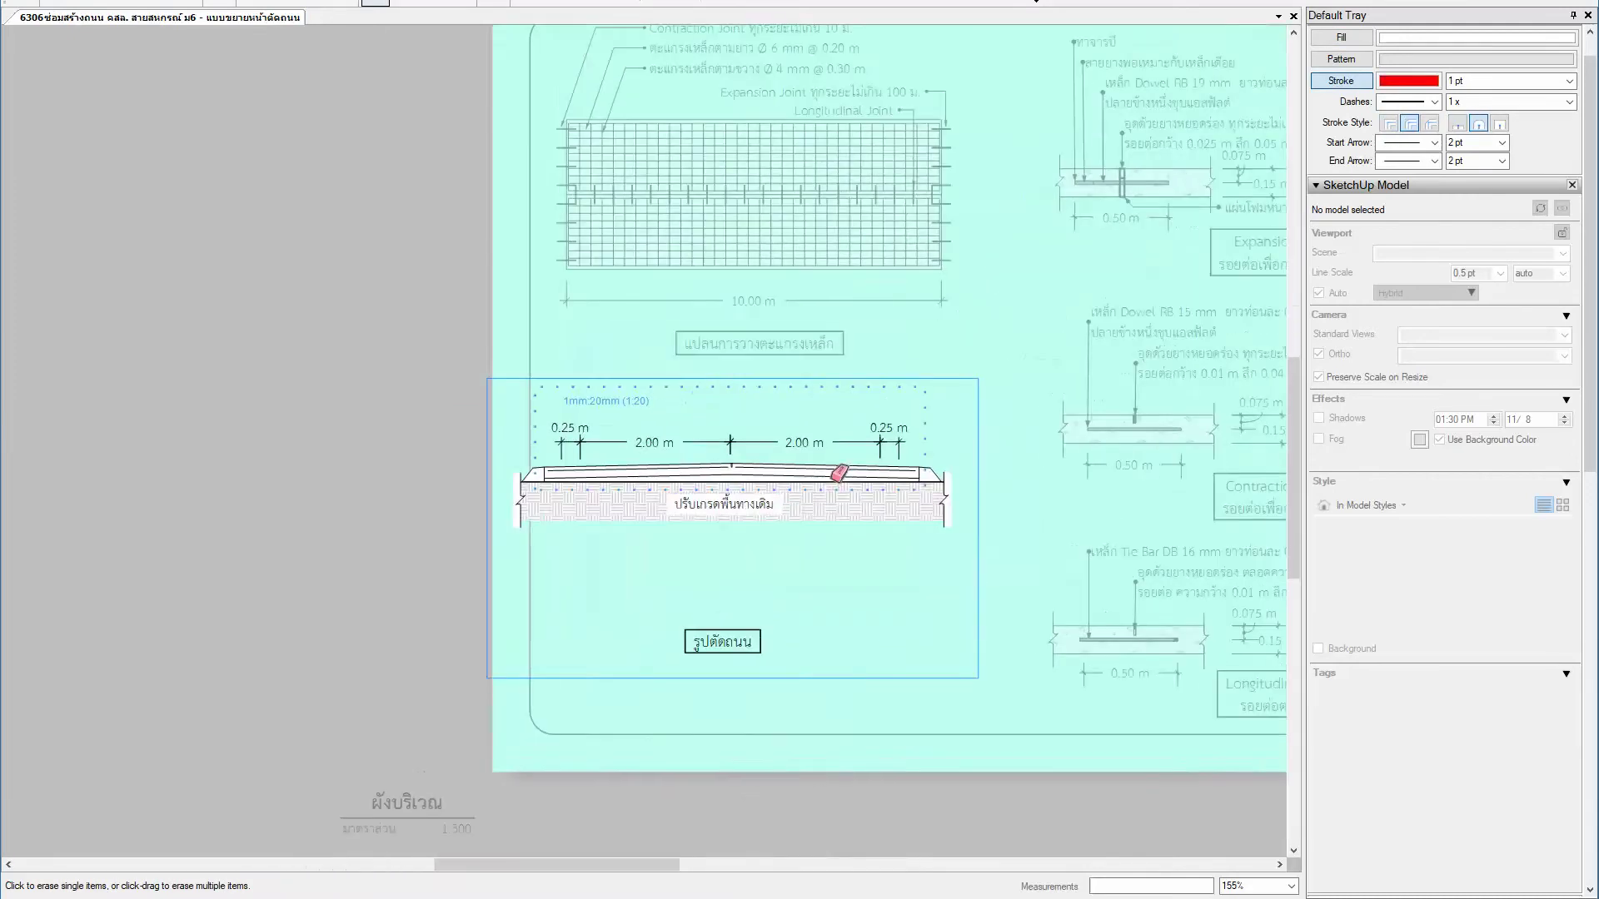
pyautogui.scroll(2, 866, 475)
pyautogui.scroll(1, 866, 475)
pyautogui.moveTo(750, 464); pyautogui.dragTo(730, 464, button='middle')
pyautogui.scroll(2, 429, 459)
pyautogui.scroll(1, 432, 485)
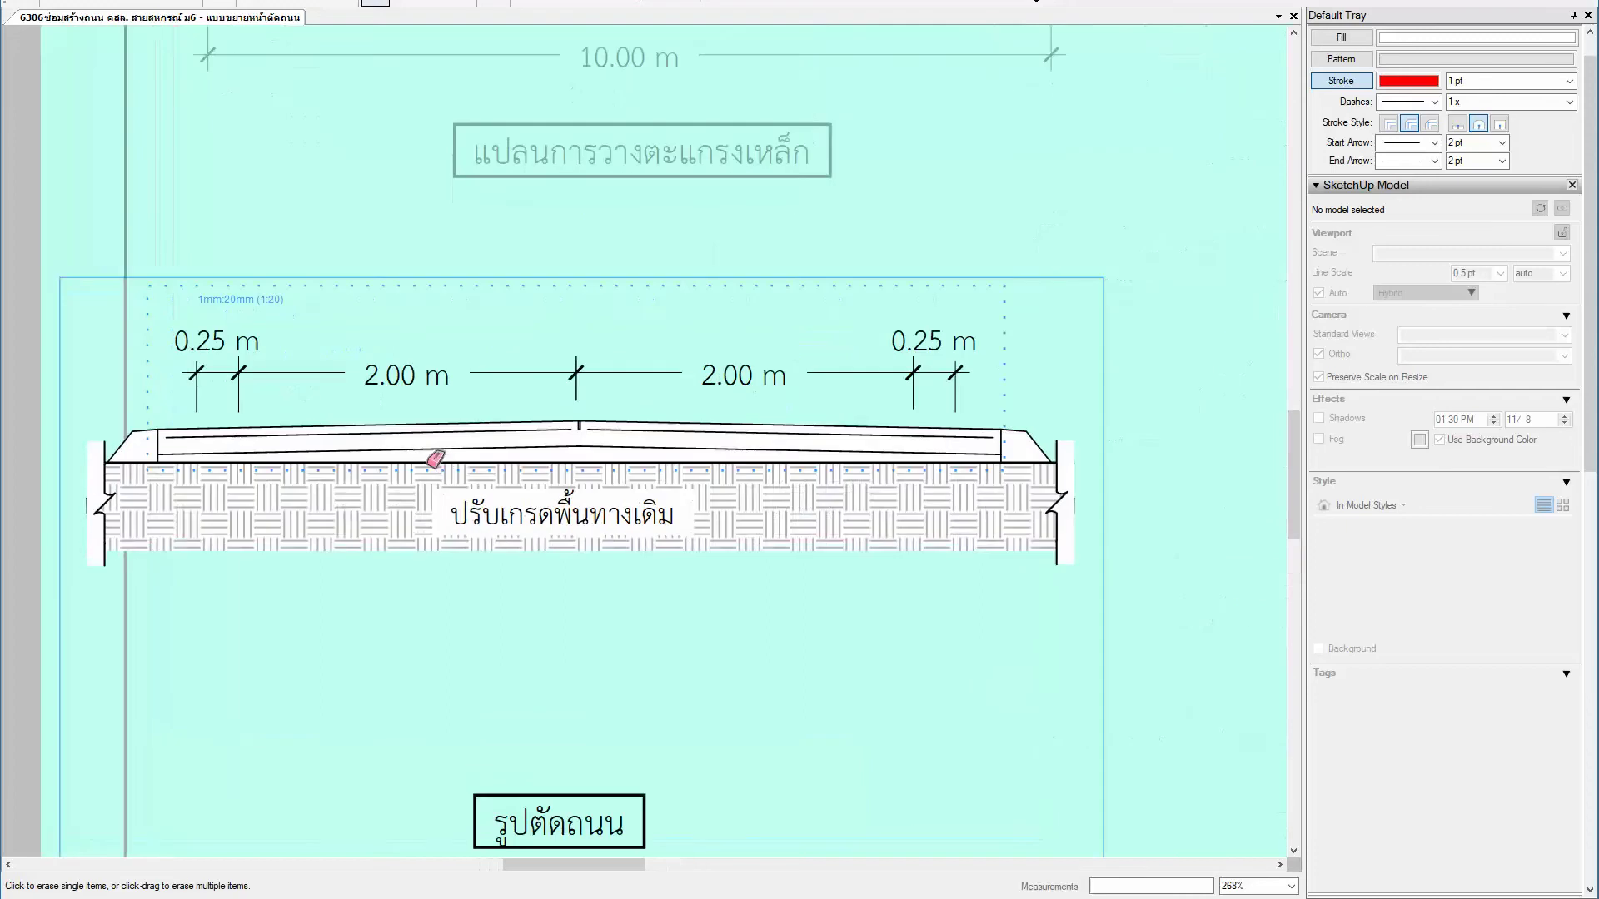
# Step: Add a curved leader label from the left road edge showing the component's description attribute
pyautogui.press('l')
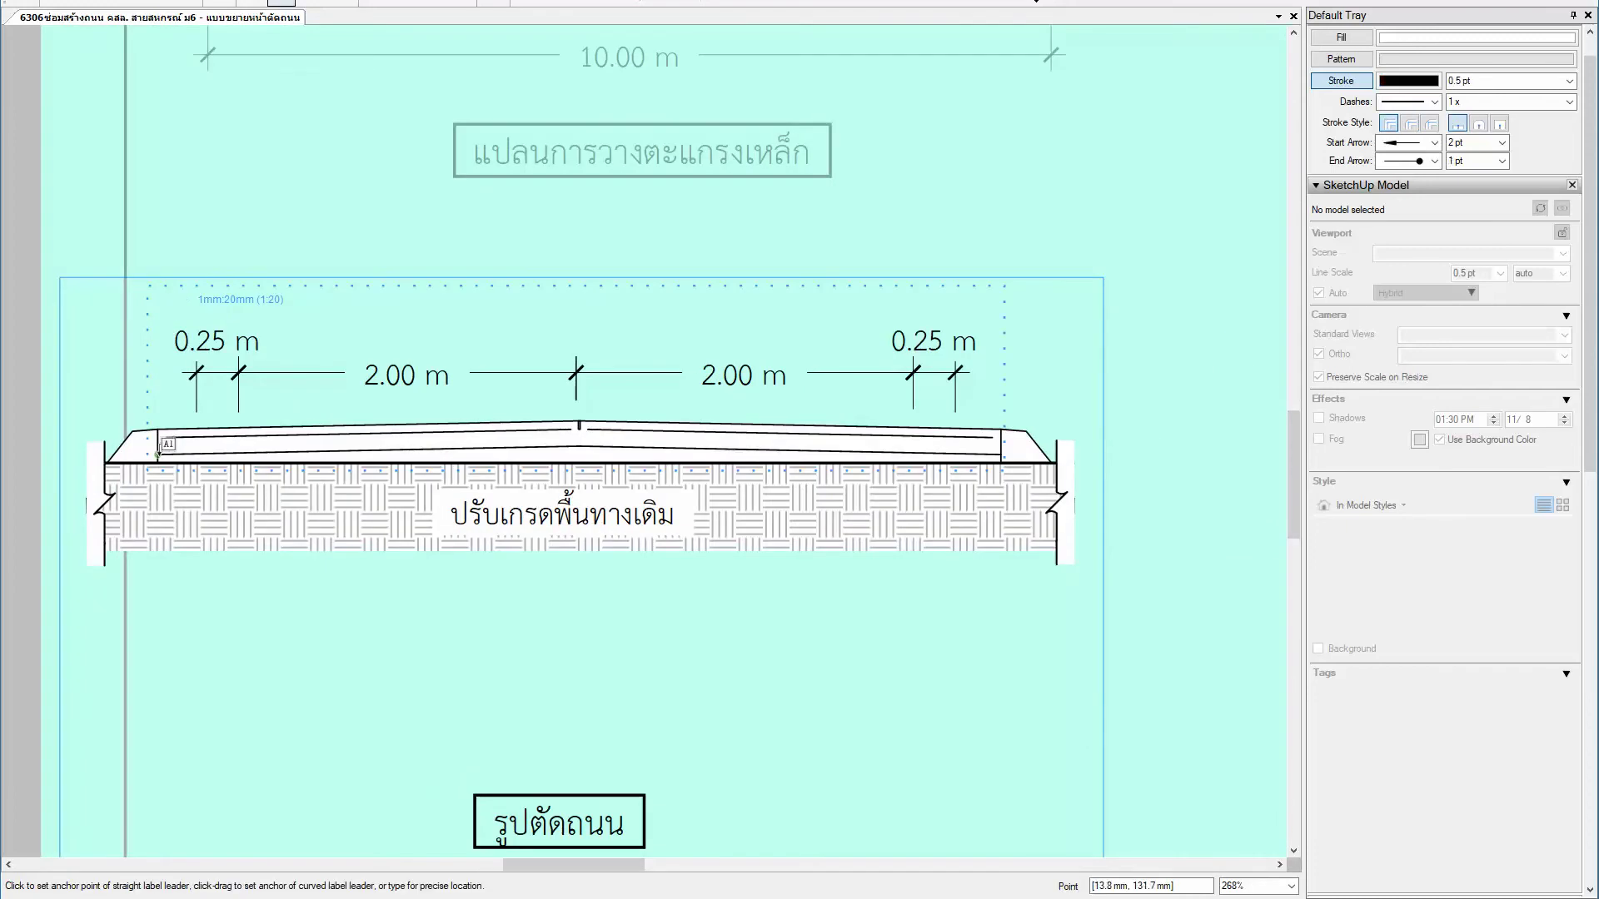
pyautogui.moveTo(131, 447); pyautogui.dragTo(138, 645)
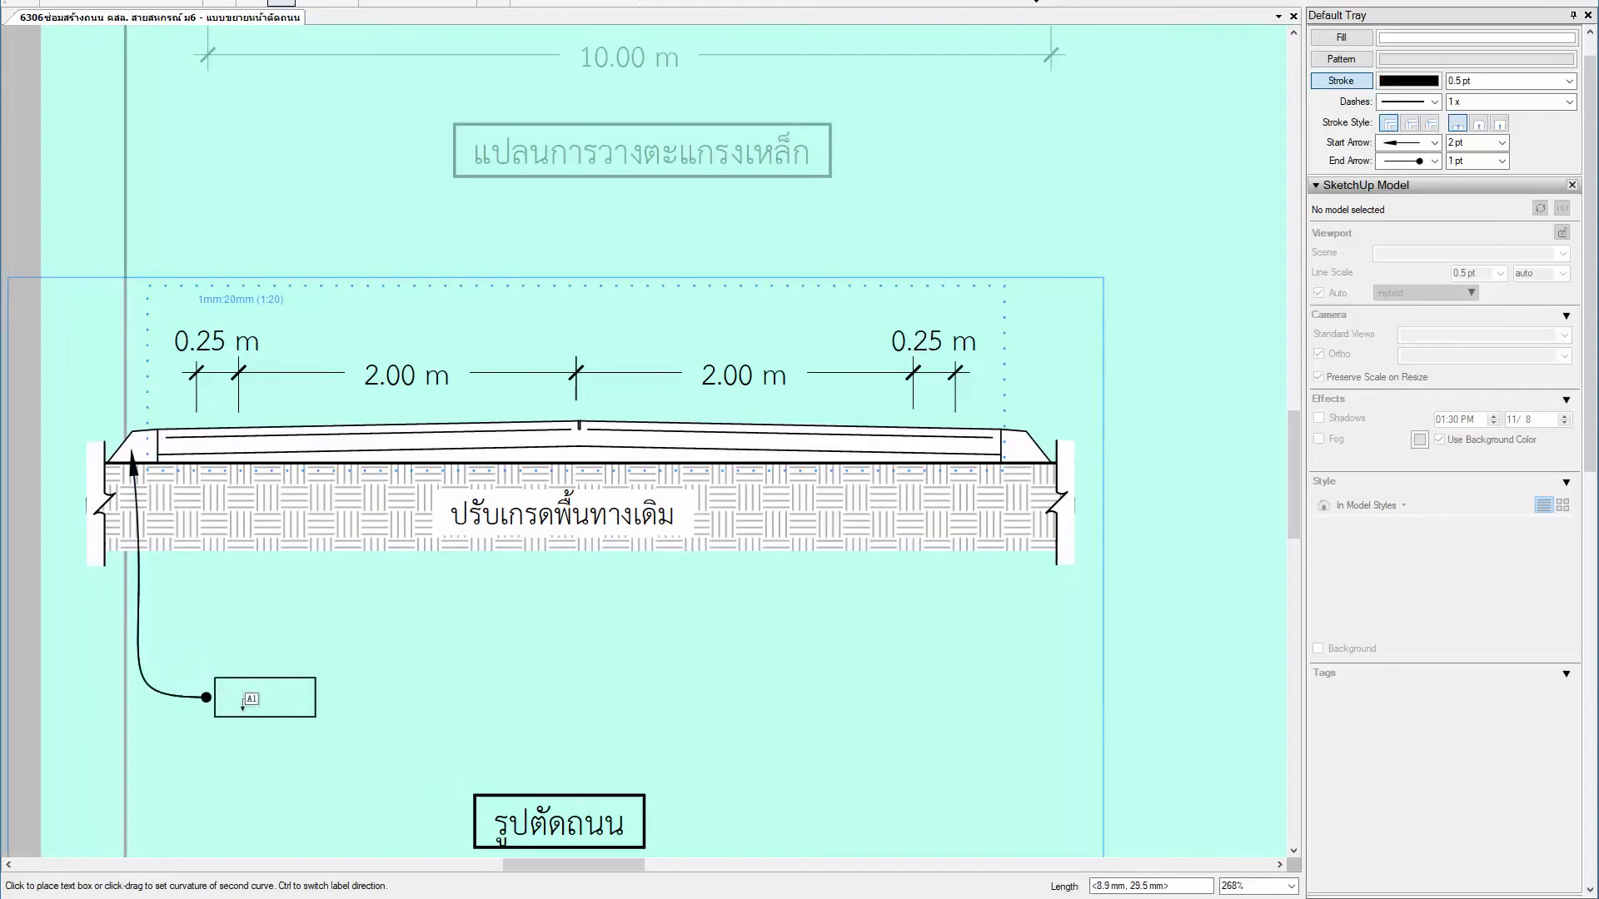
pyautogui.click(242, 727)
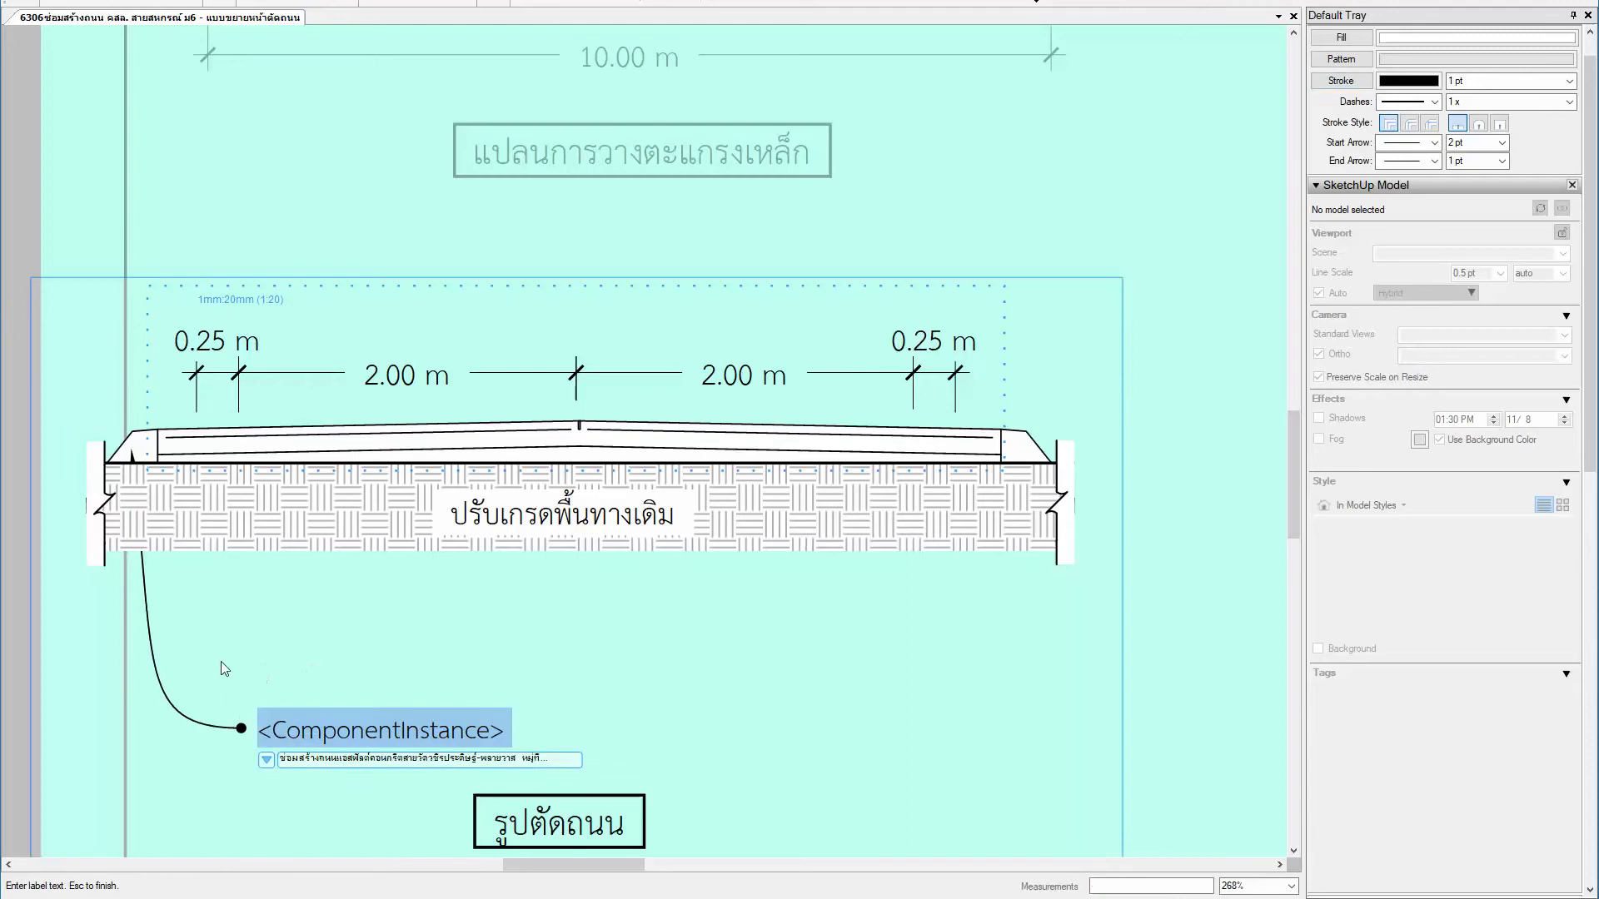
pyautogui.click(266, 760)
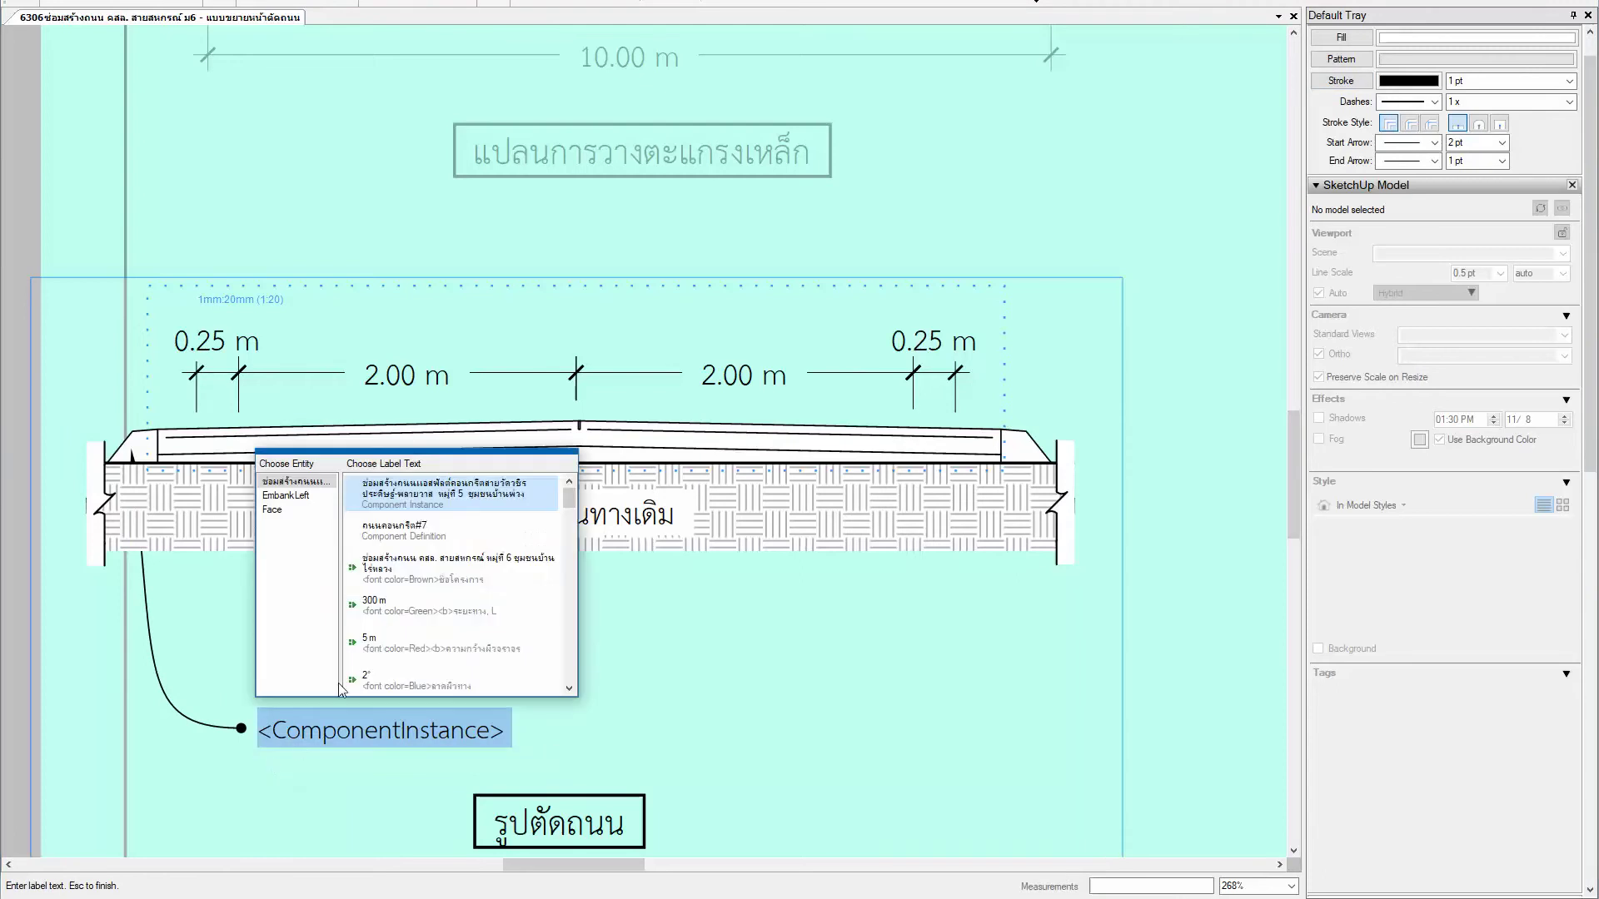
pyautogui.click(297, 502)
pyautogui.click(468, 579)
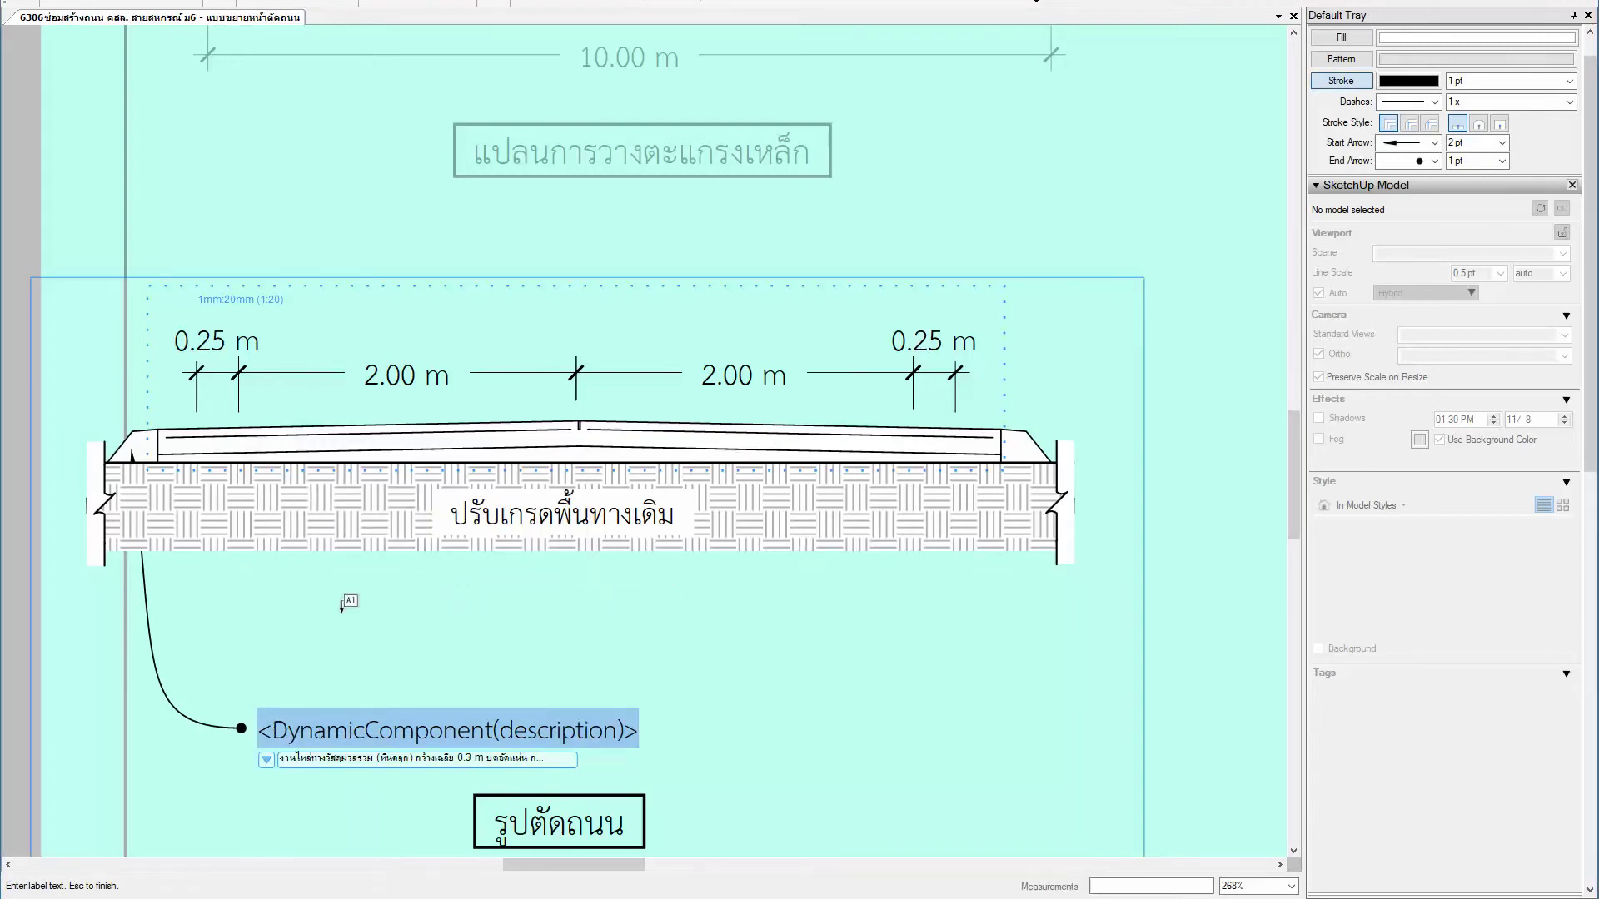
pyautogui.press('Escape')
pyautogui.moveTo(427, 629); pyautogui.dragTo(414, 555, button='middle')
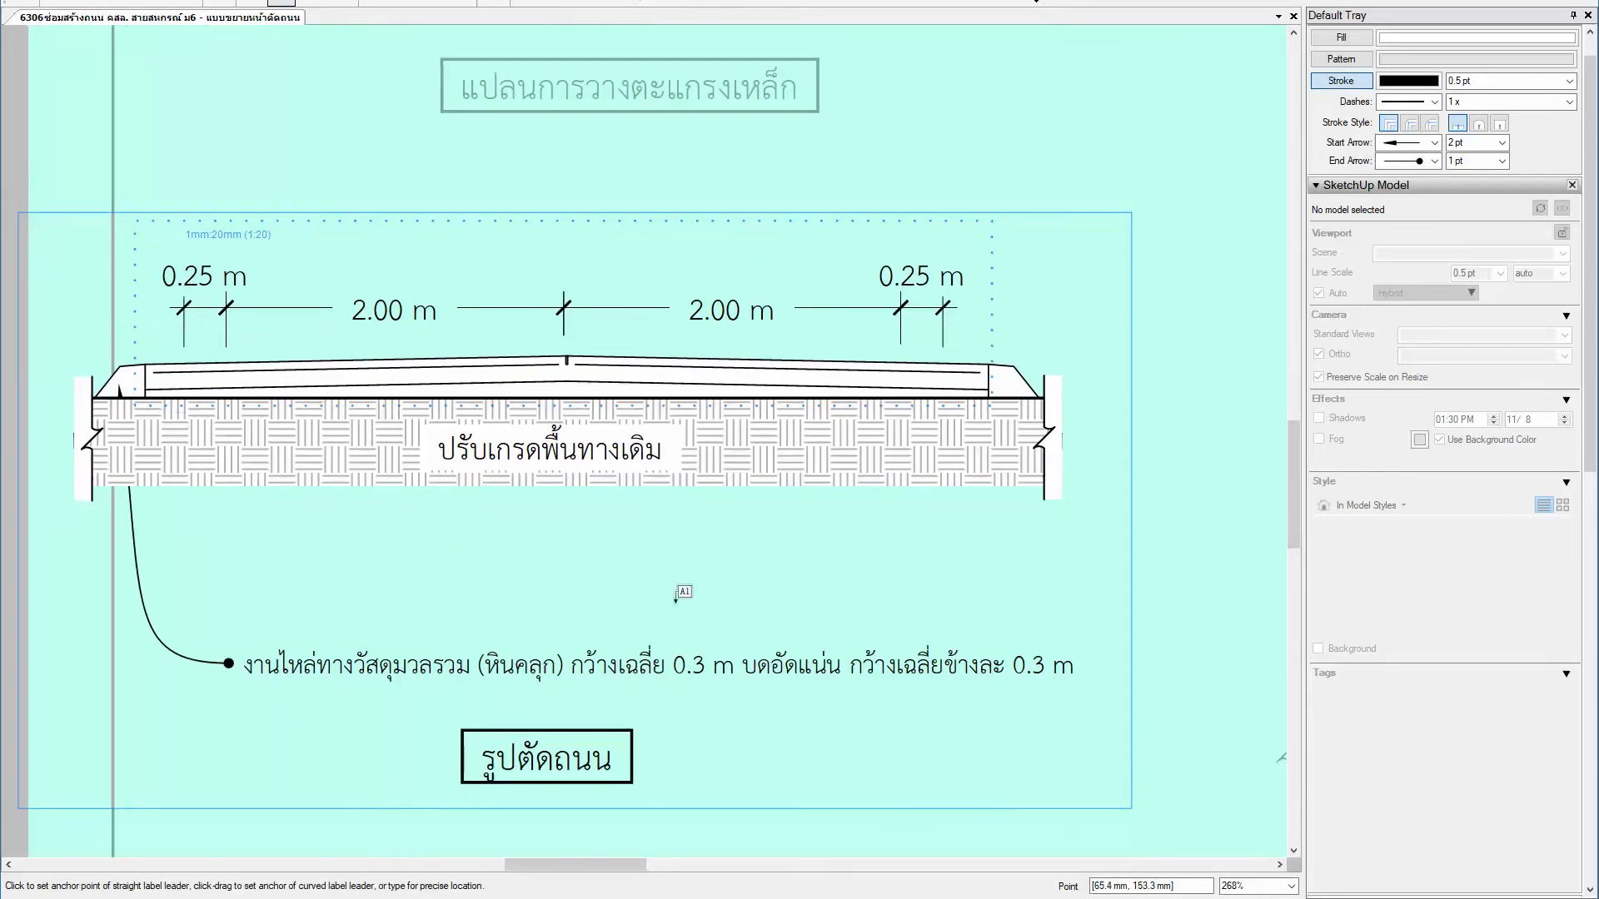
# Step: Make Detail the active layer and select the shoulder description label
pyautogui.click(1378, 187)
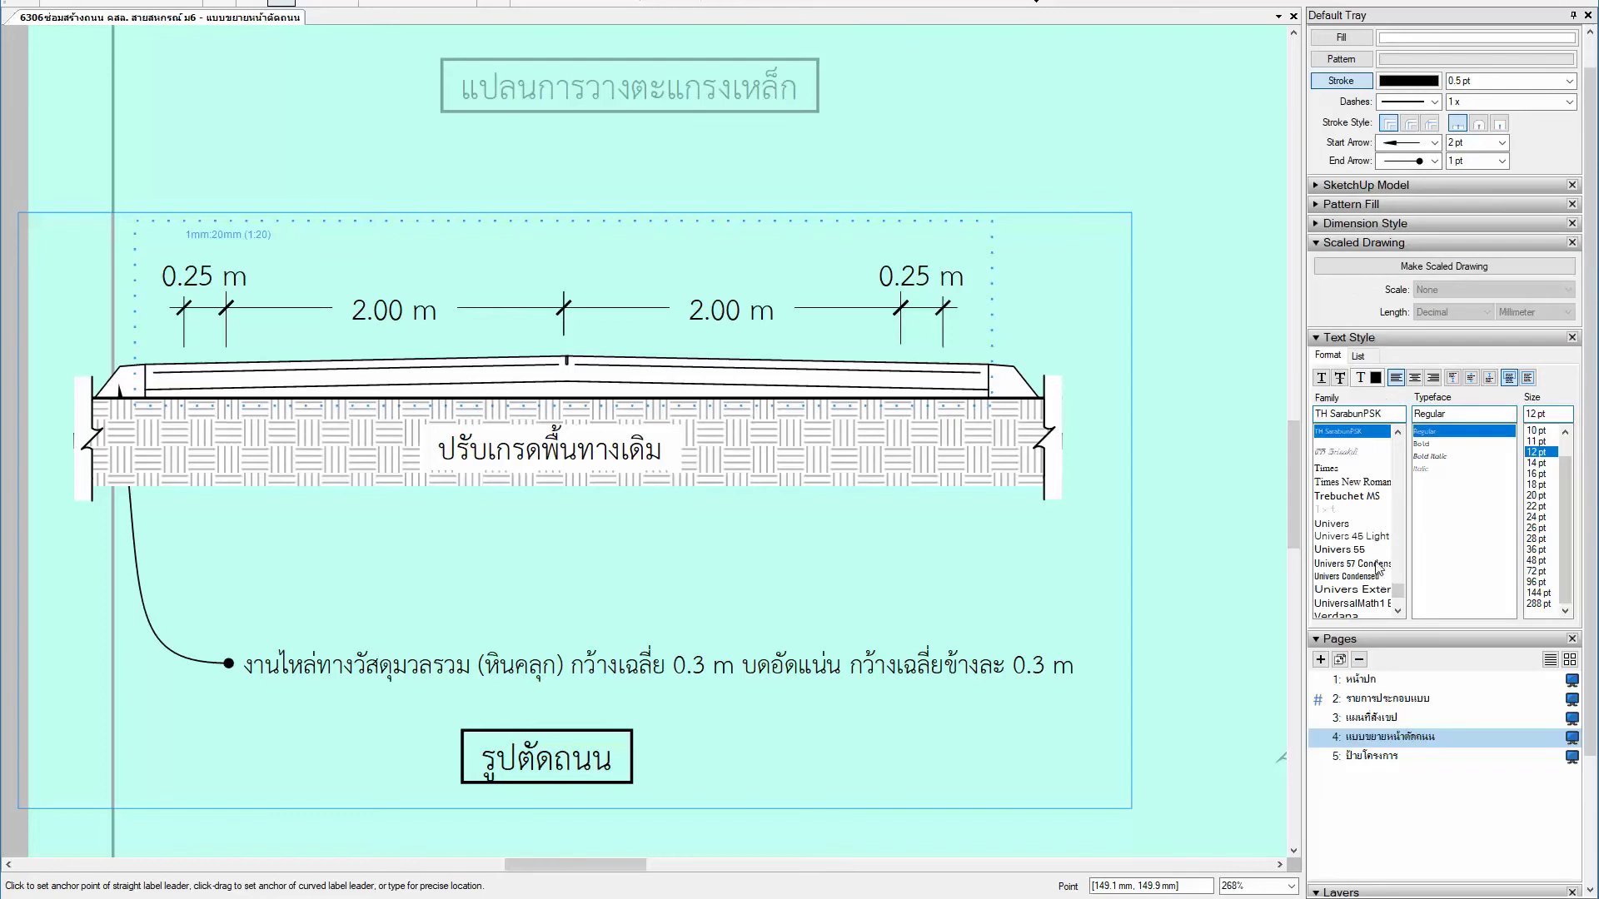
pyautogui.click(1457, 639)
pyautogui.click(1329, 756)
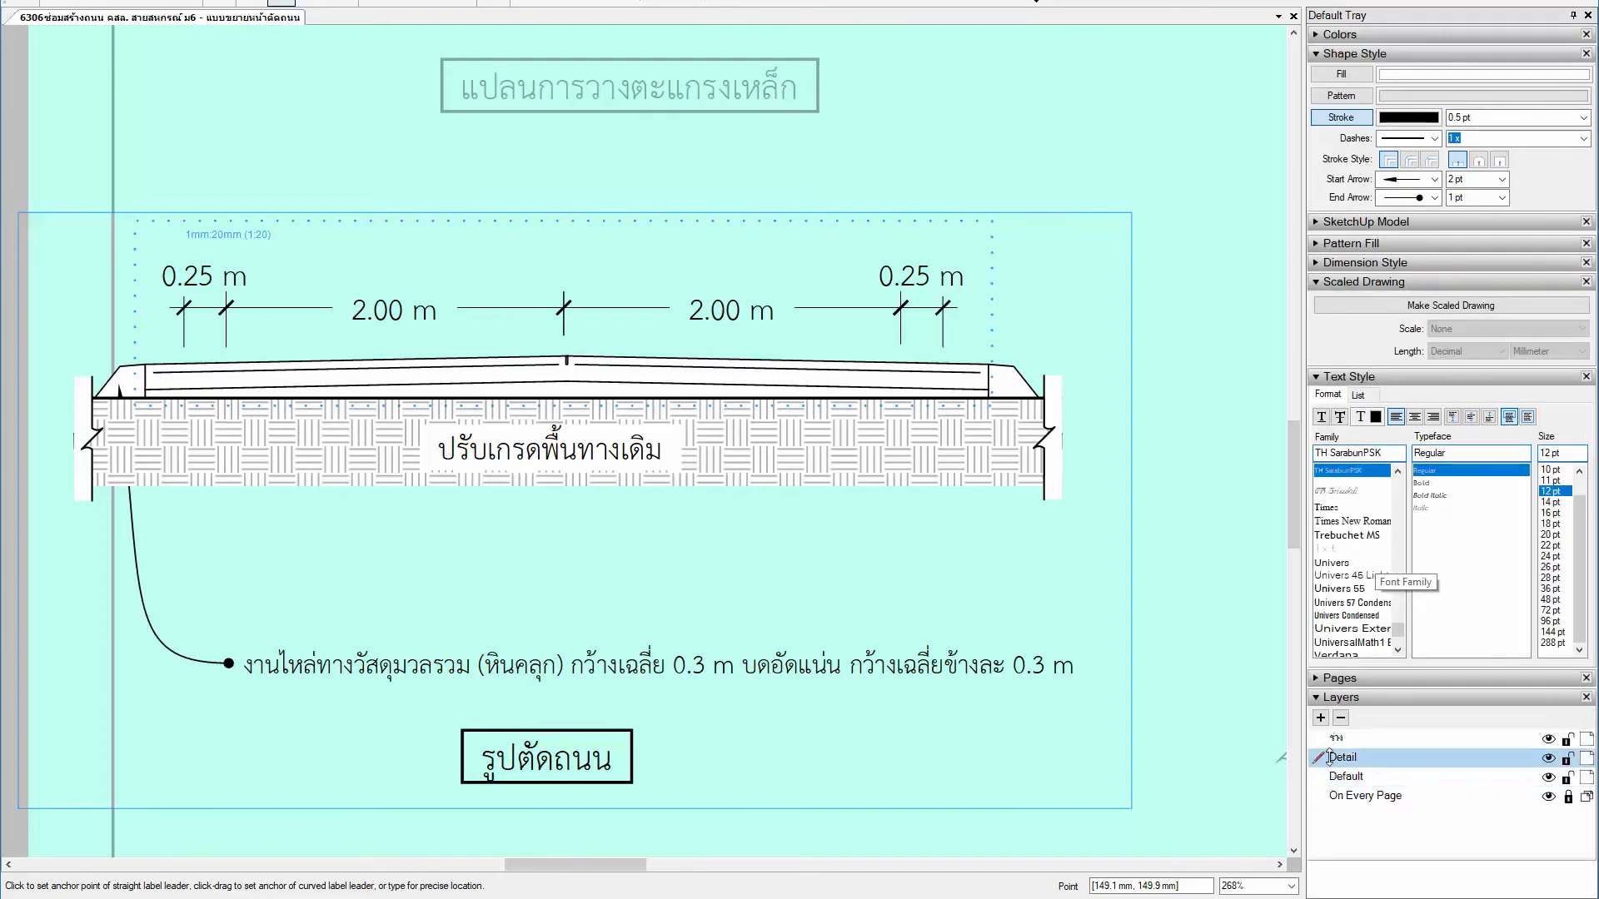
pyautogui.press('space')
pyautogui.click(416, 648)
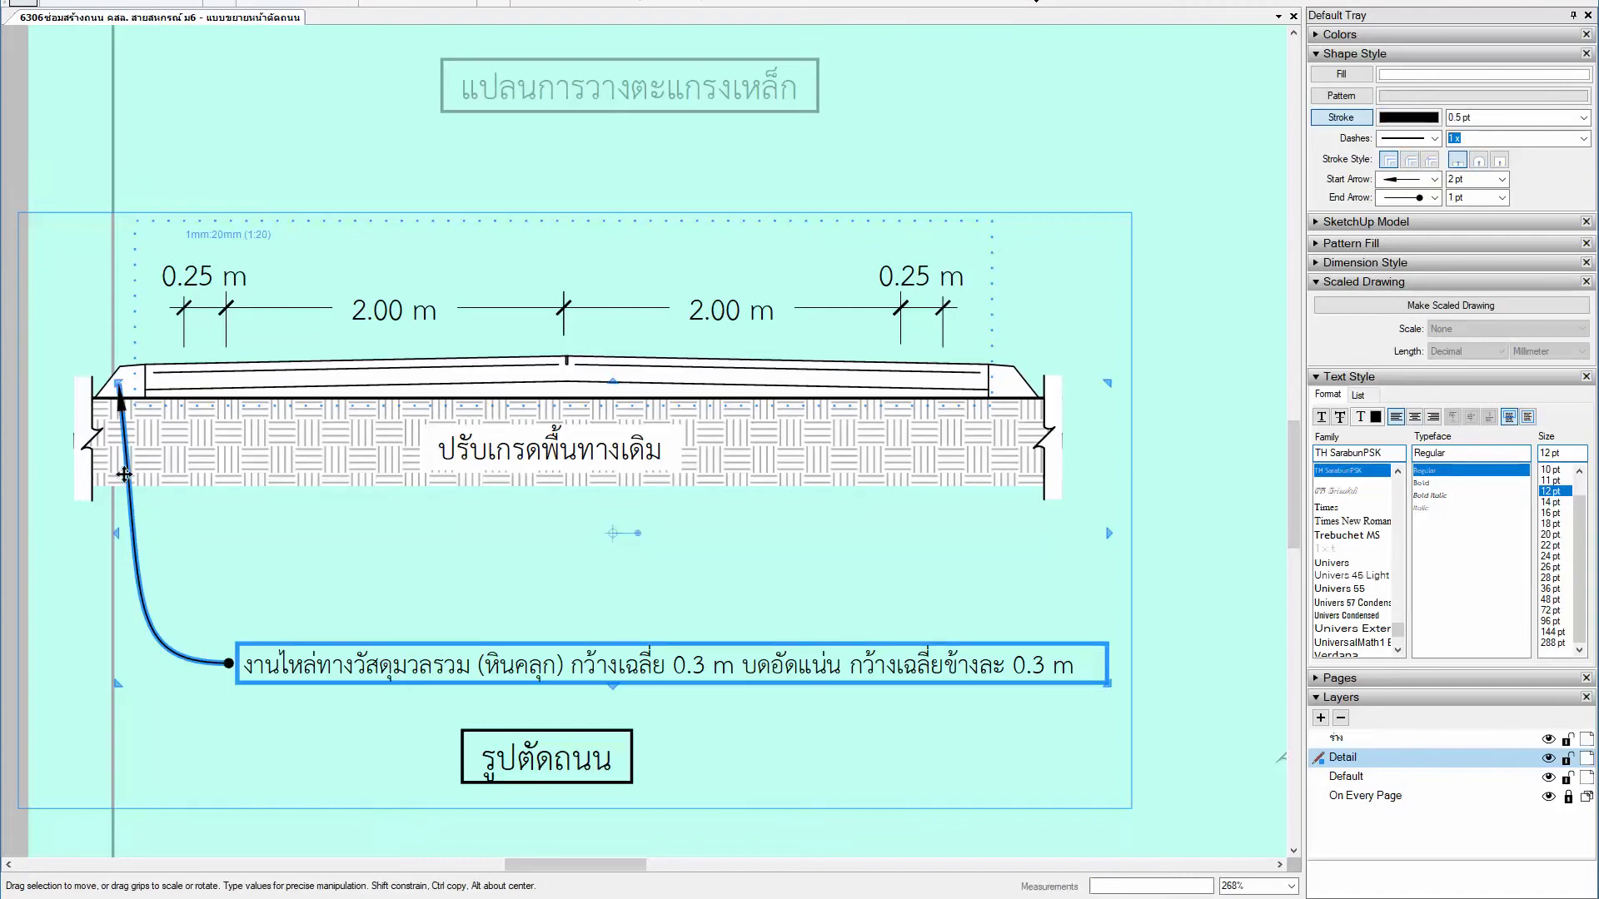
# Step: Add a curved callout for the 0.05 m sand bedding layer below the section
pyautogui.press('l')
pyautogui.scroll(1, 172, 406)
pyautogui.scroll(3, 171, 406)
pyautogui.scroll(1, 171, 408)
pyautogui.moveTo(240, 508); pyautogui.dragTo(241, 353, button='middle')
pyautogui.scroll(1, 187, 291)
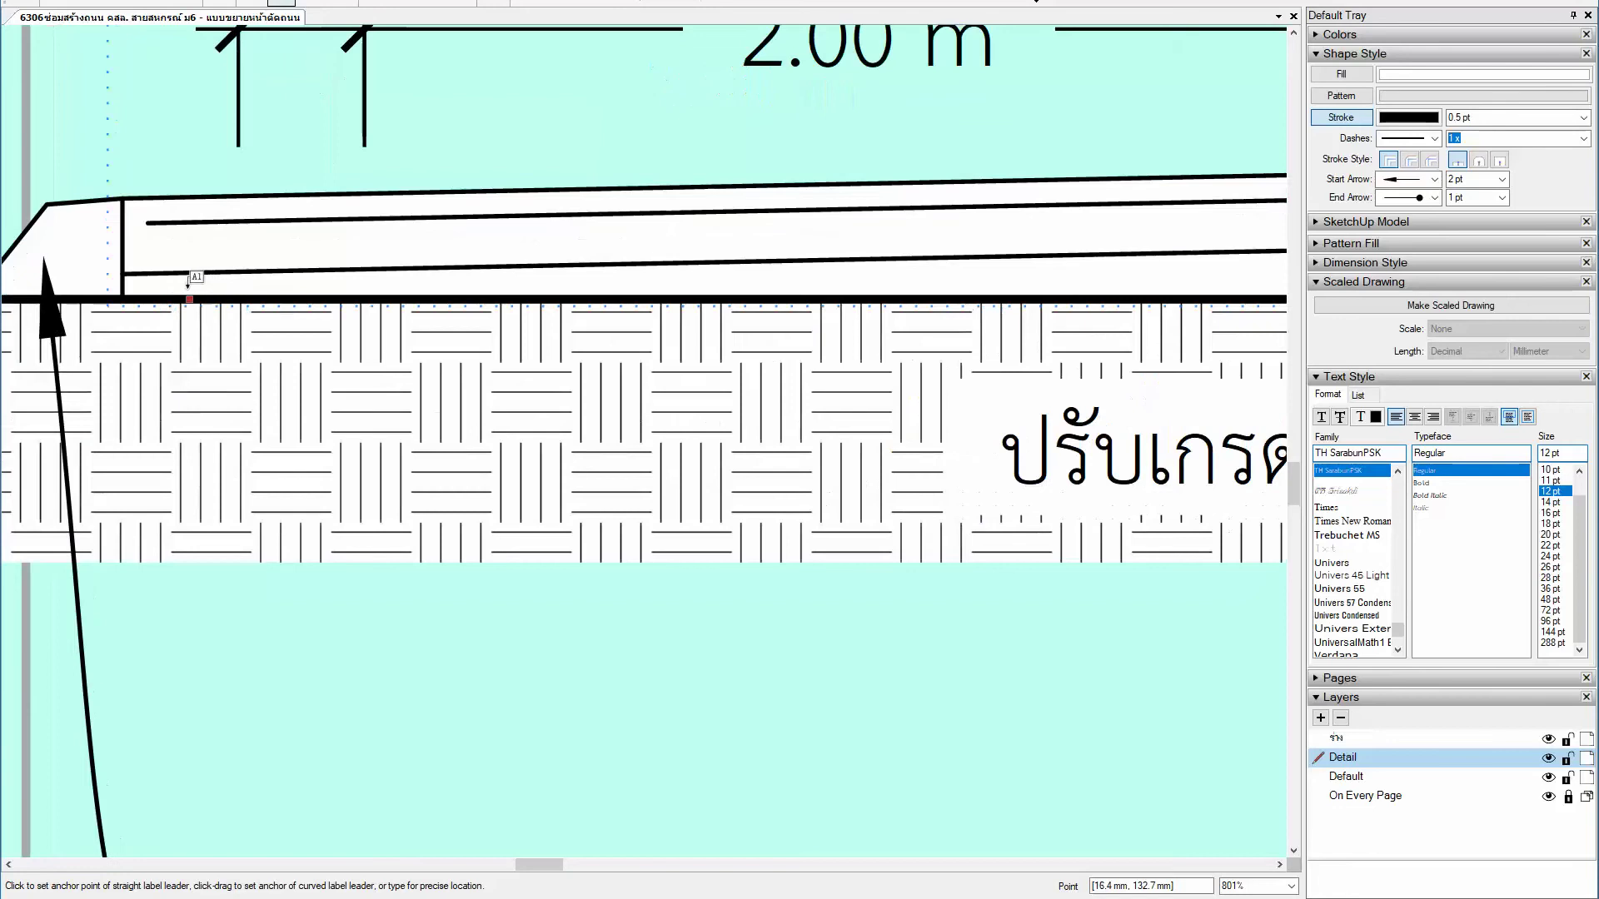
pyautogui.click(185, 283)
pyautogui.scroll(-3, 203, 578)
pyautogui.moveTo(294, 622); pyautogui.dragTo(304, 405, button='middle')
pyautogui.click(306, 584)
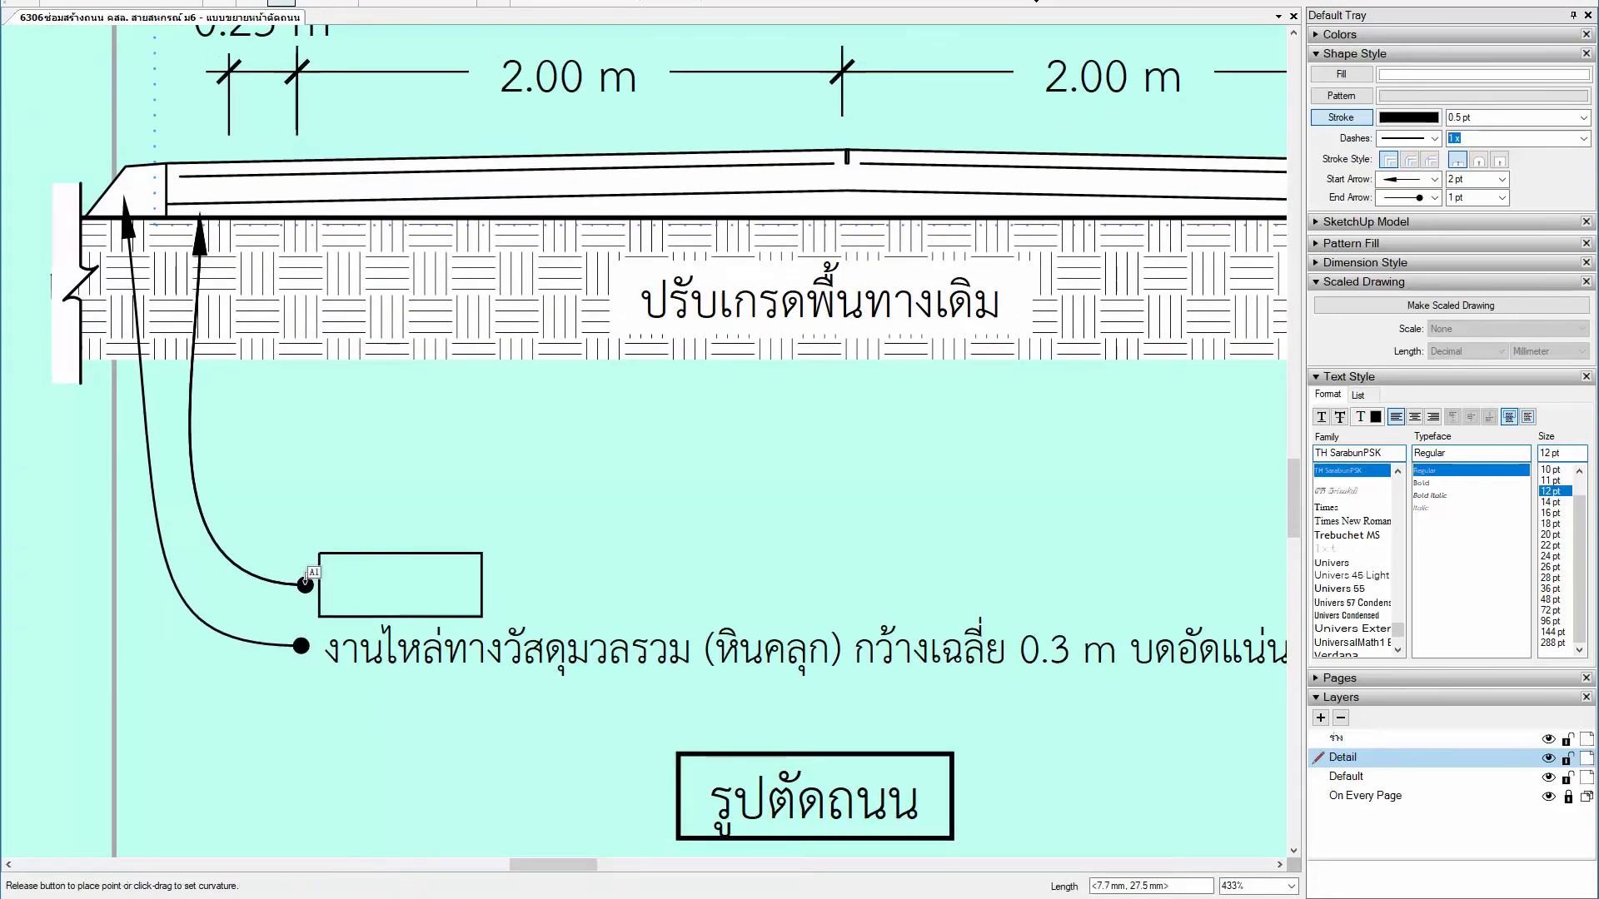
pyautogui.write('งานทรายรองใต้ผิวทางคอนกรีต หนา 0.05 m')
pyautogui.press('Escape')
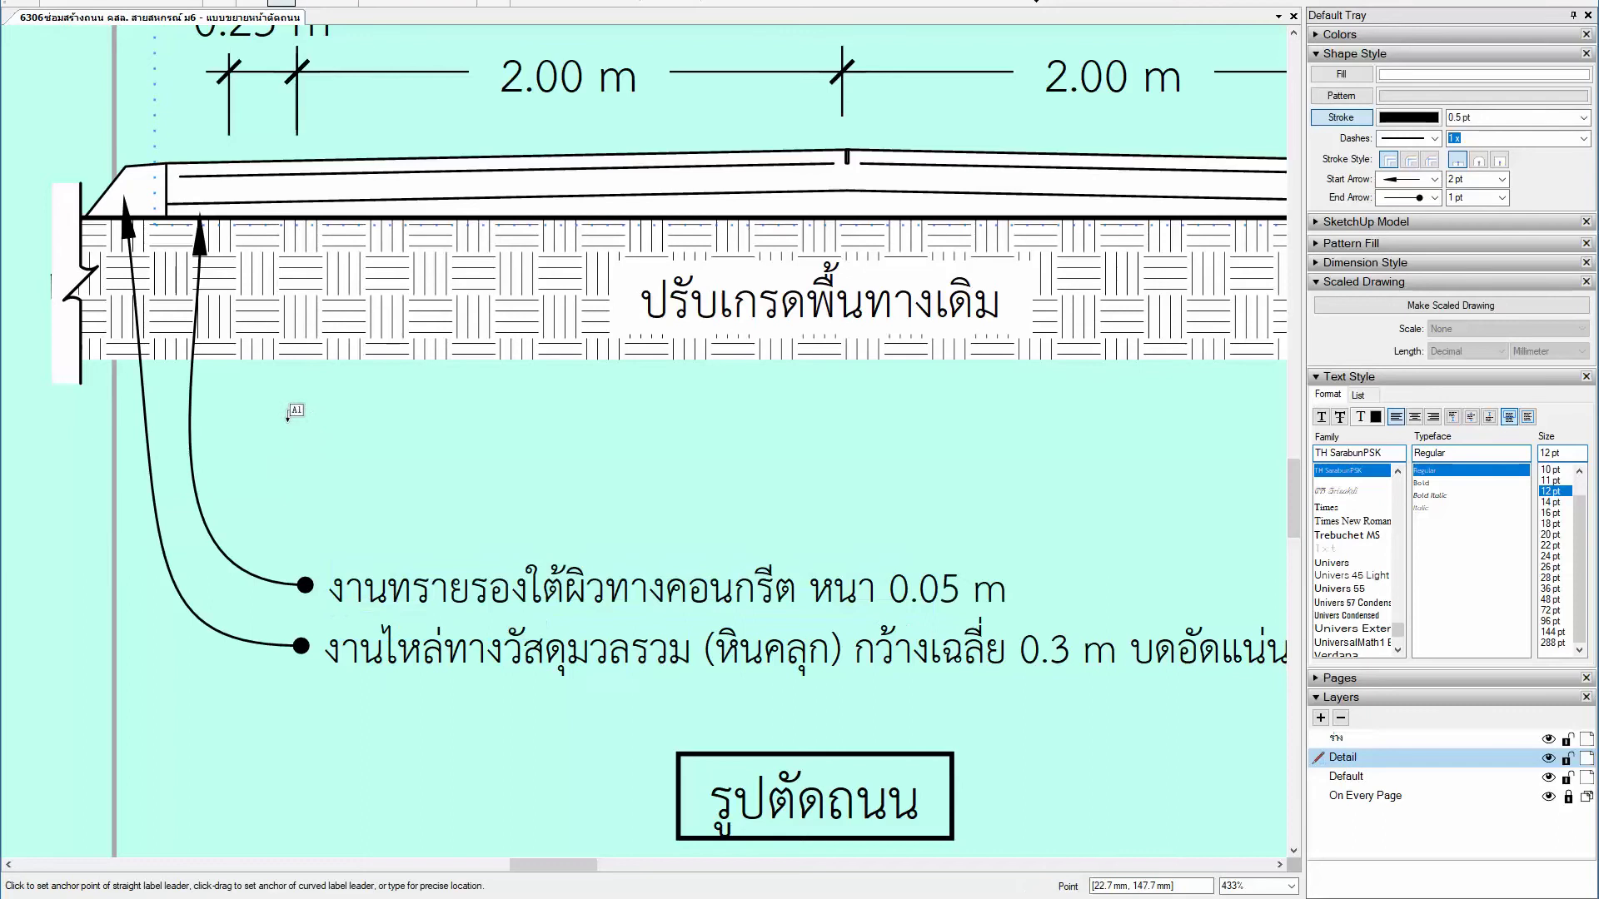
# Step: Add a curved callout for the 0.15 m concrete slab layer
pyautogui.scroll(2, 295, 263)
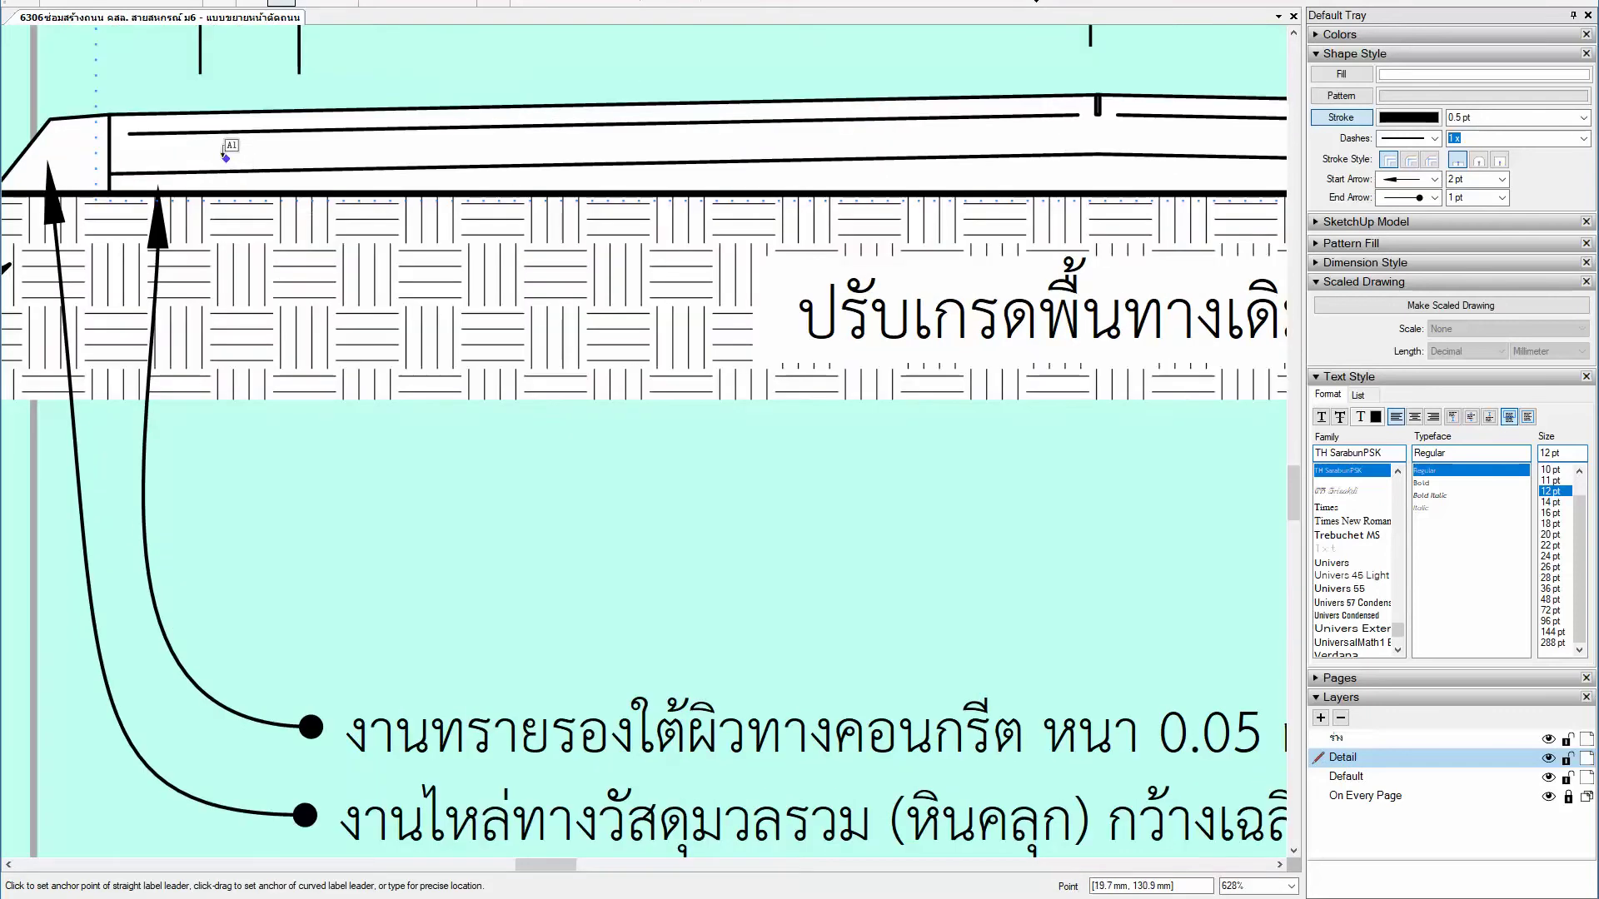
pyautogui.moveTo(214, 146); pyautogui.dragTo(234, 354)
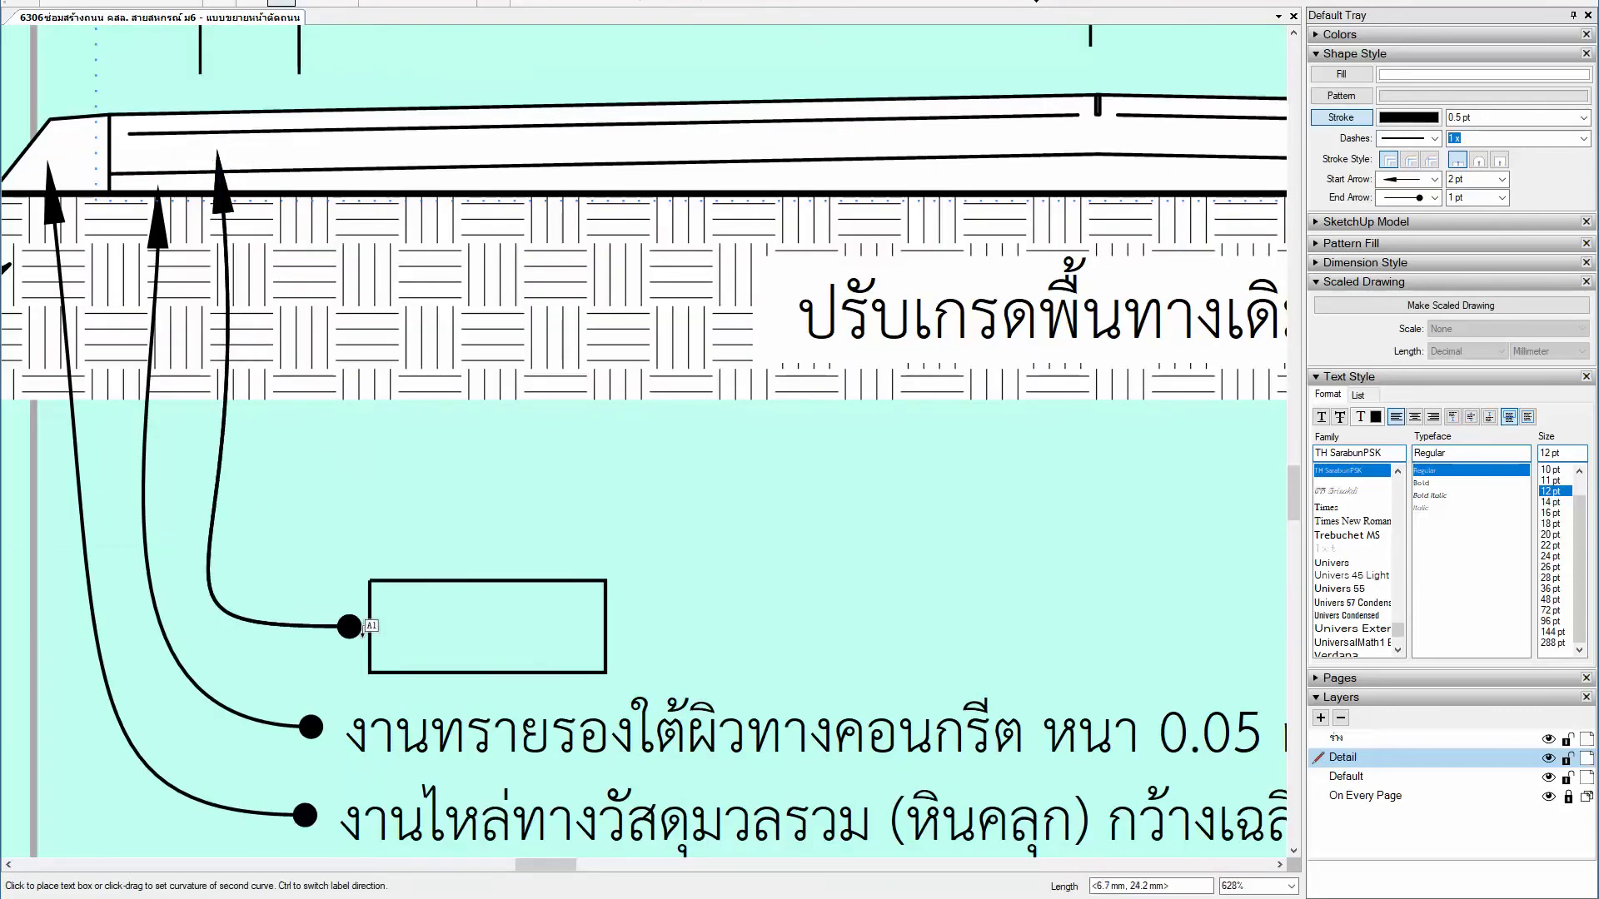
pyautogui.moveTo(379, 641); pyautogui.dragTo(323, 547)
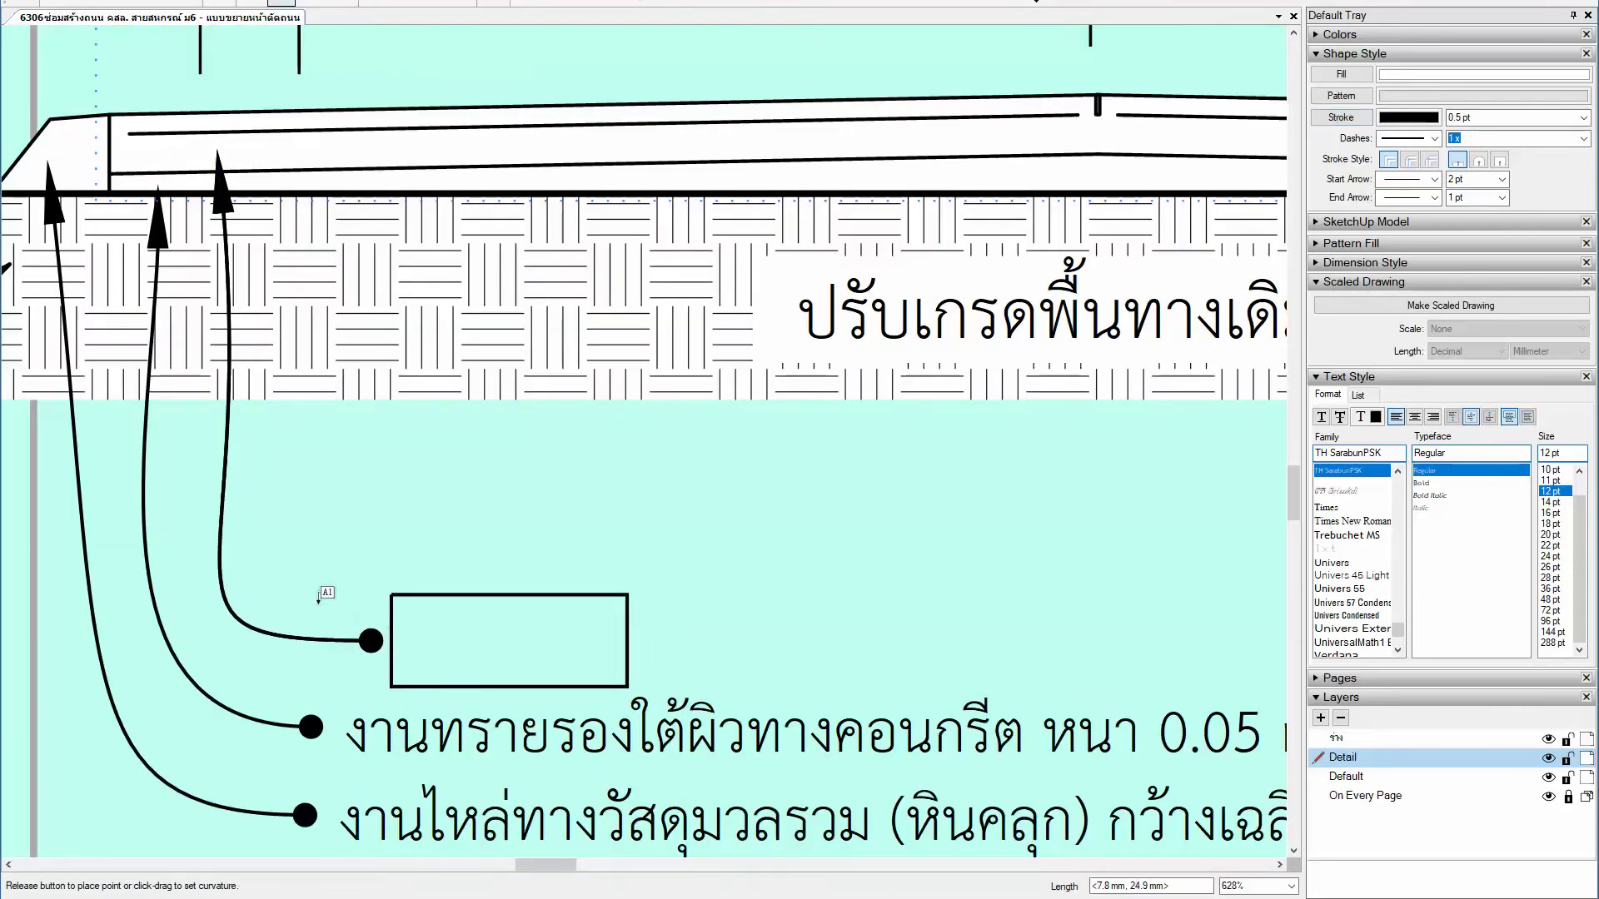
pyautogui.press('Escape')
# Step: Add a third curved layer callout from the pavement edge
pyautogui.scroll(-1, 466, 556)
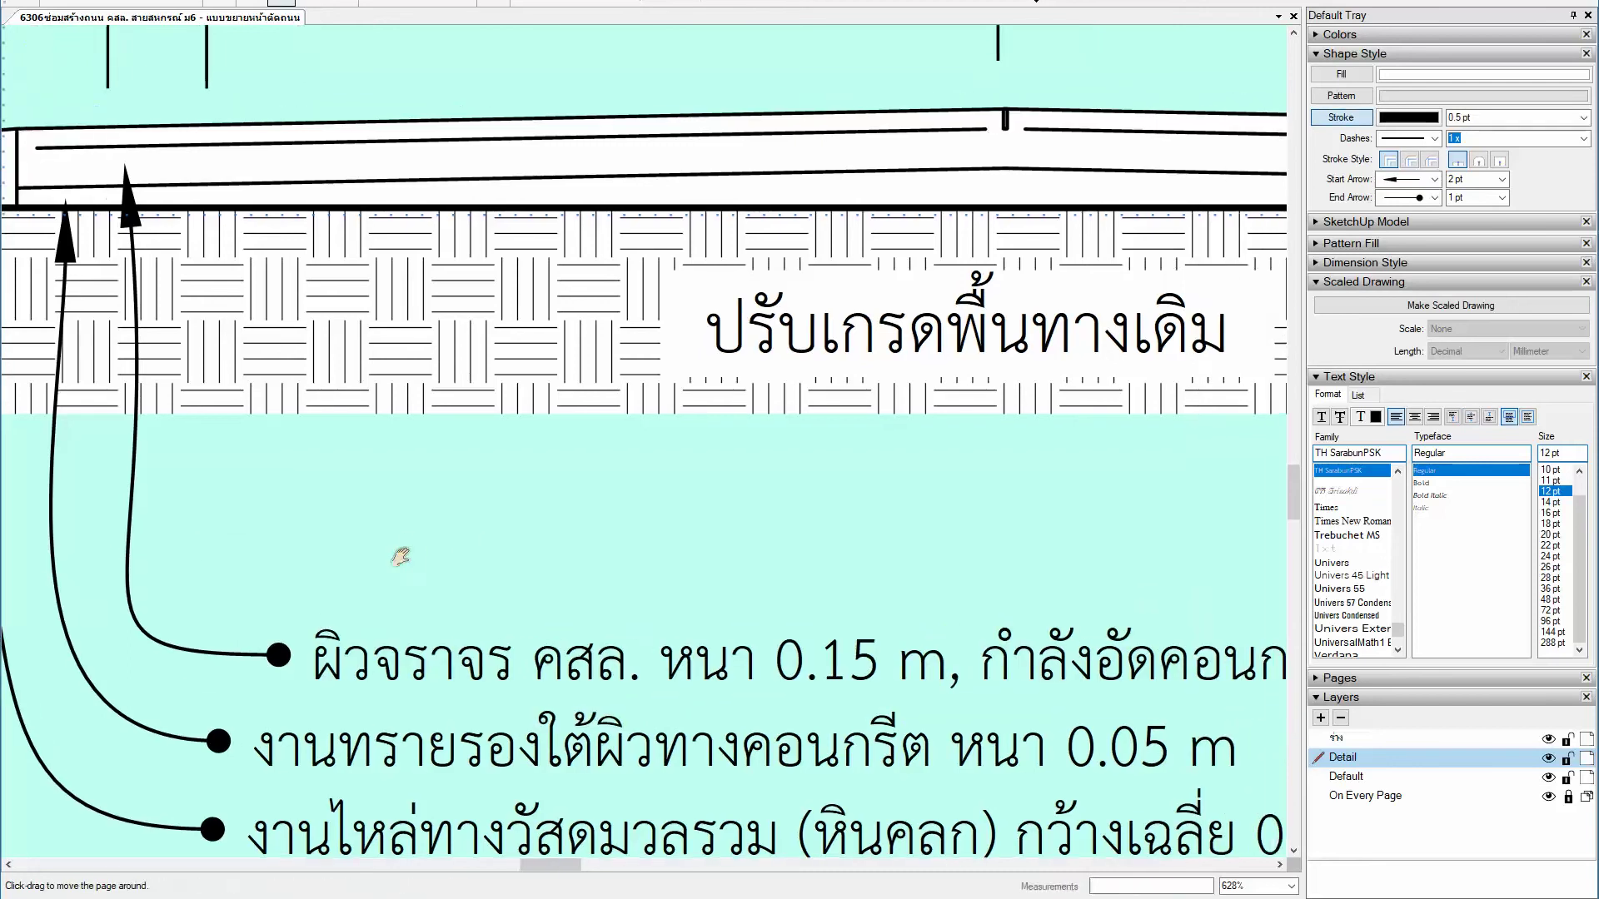
pyautogui.scroll(-2, 310, 554)
pyautogui.scroll(-4, 309, 554)
pyautogui.scroll(2, 222, 325)
pyautogui.scroll(4, 215, 323)
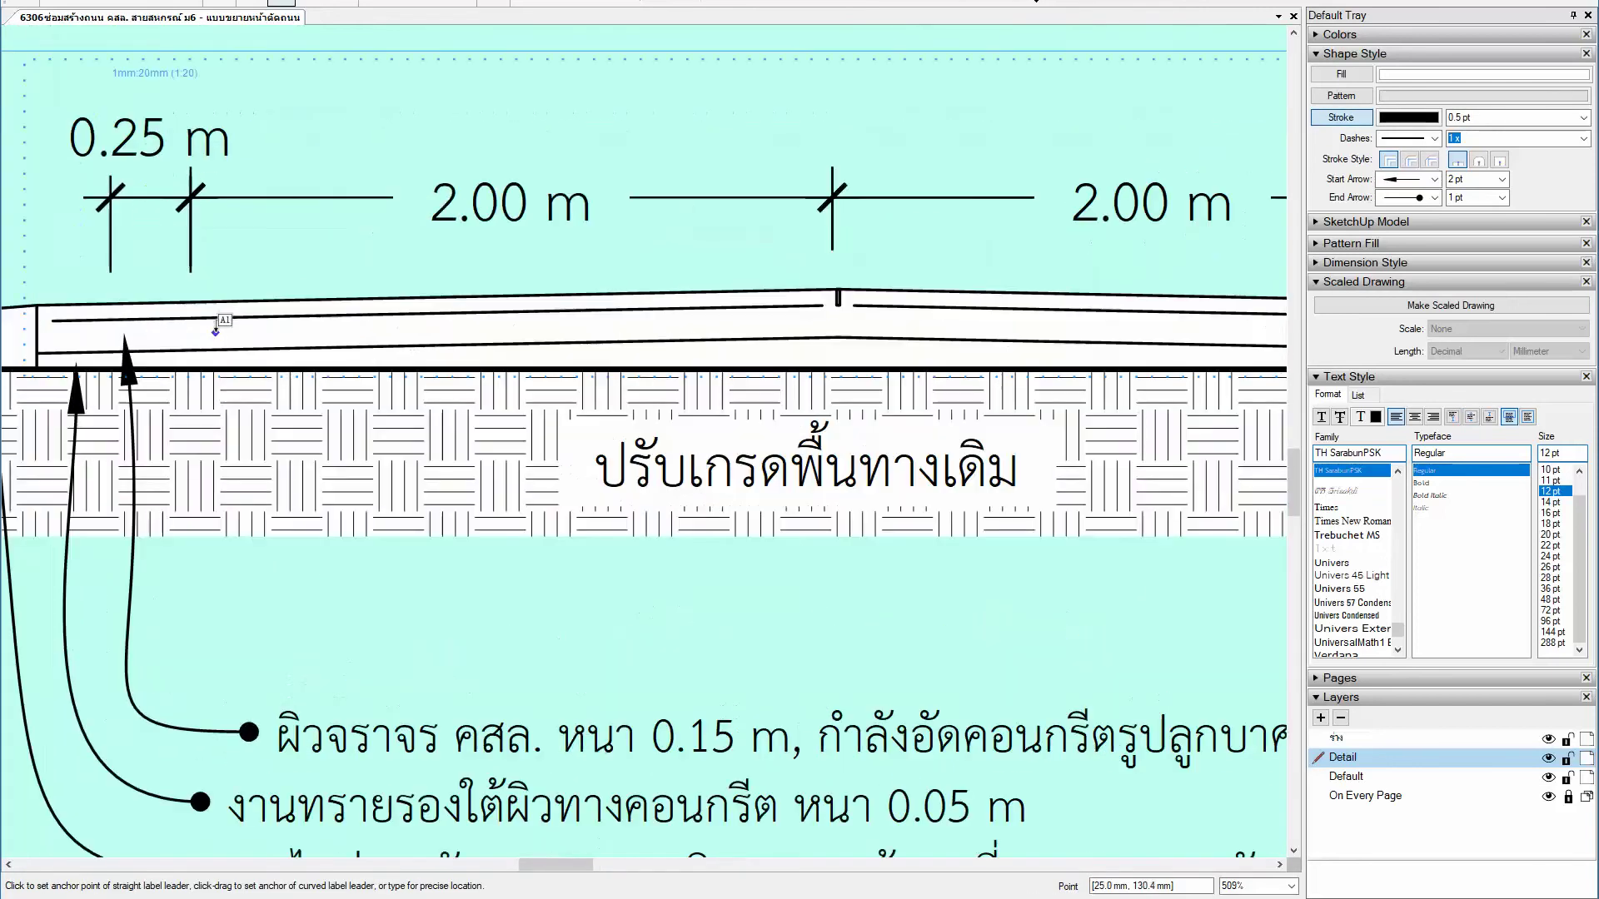
pyautogui.moveTo(183, 315); pyautogui.dragTo(185, 607)
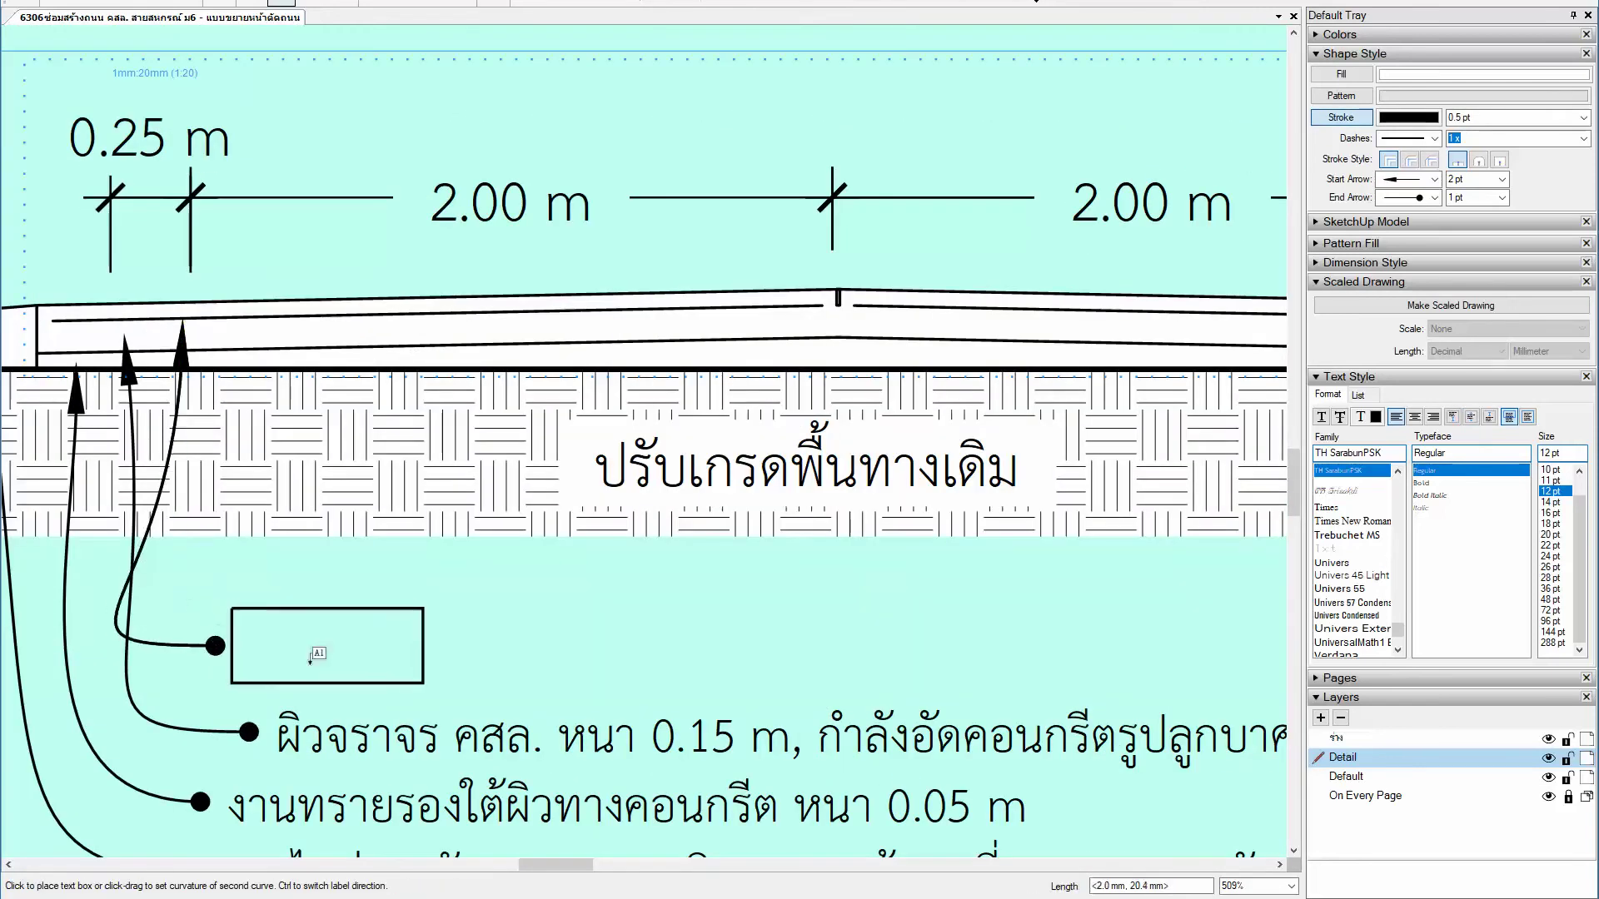
pyautogui.click(308, 663)
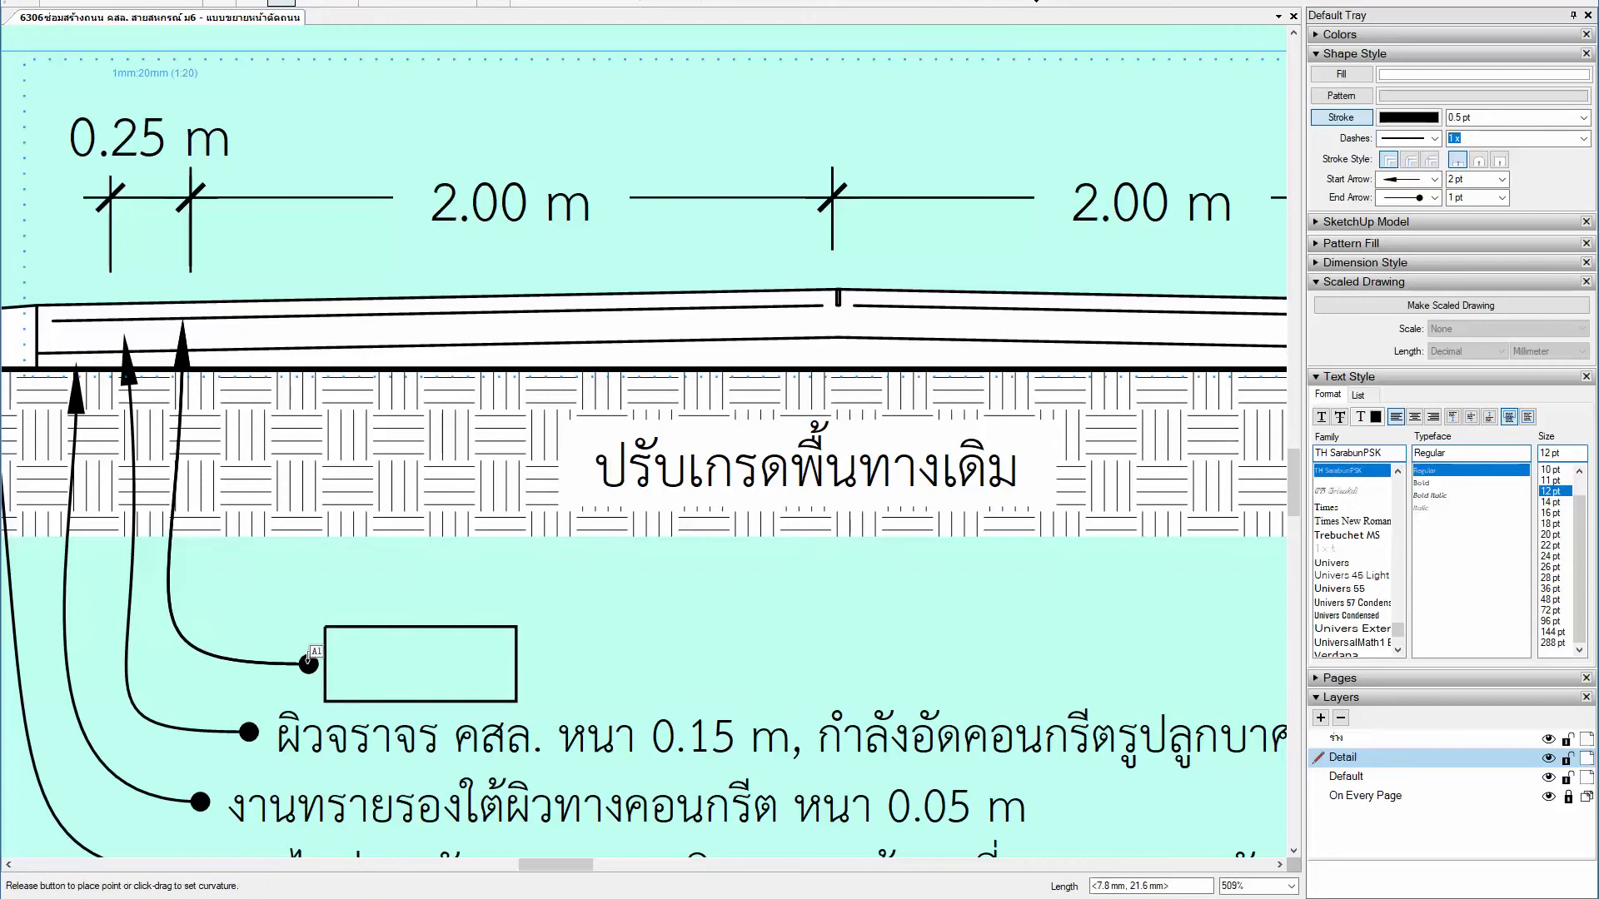
pyautogui.press('Escape')
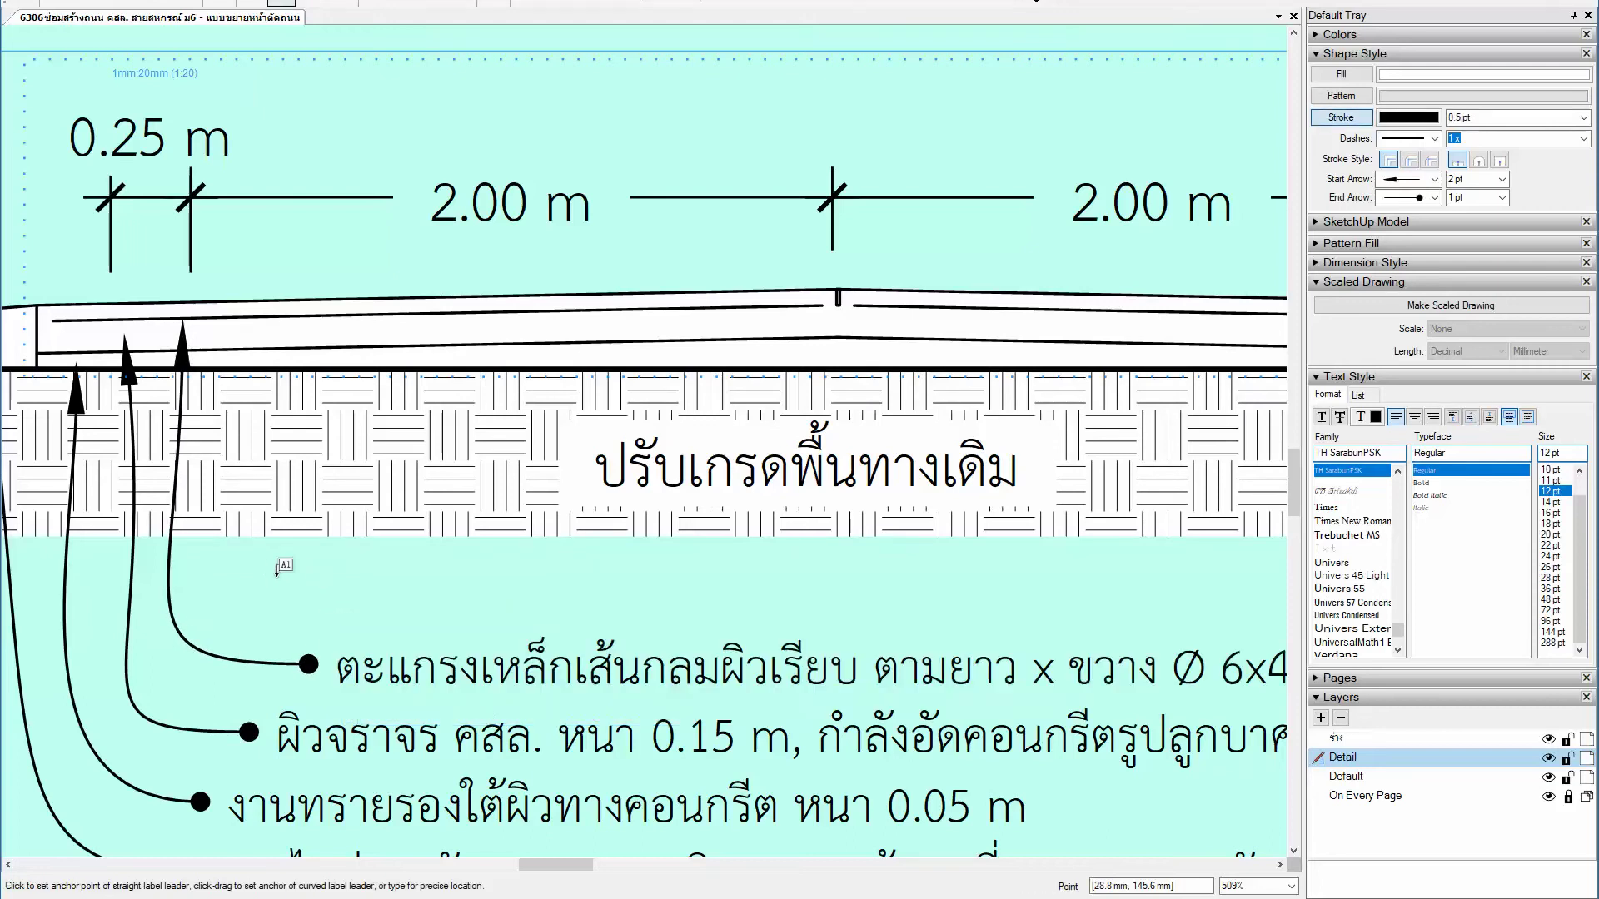
pyautogui.scroll(-2, 271, 570)
pyautogui.scroll(-1, 265, 571)
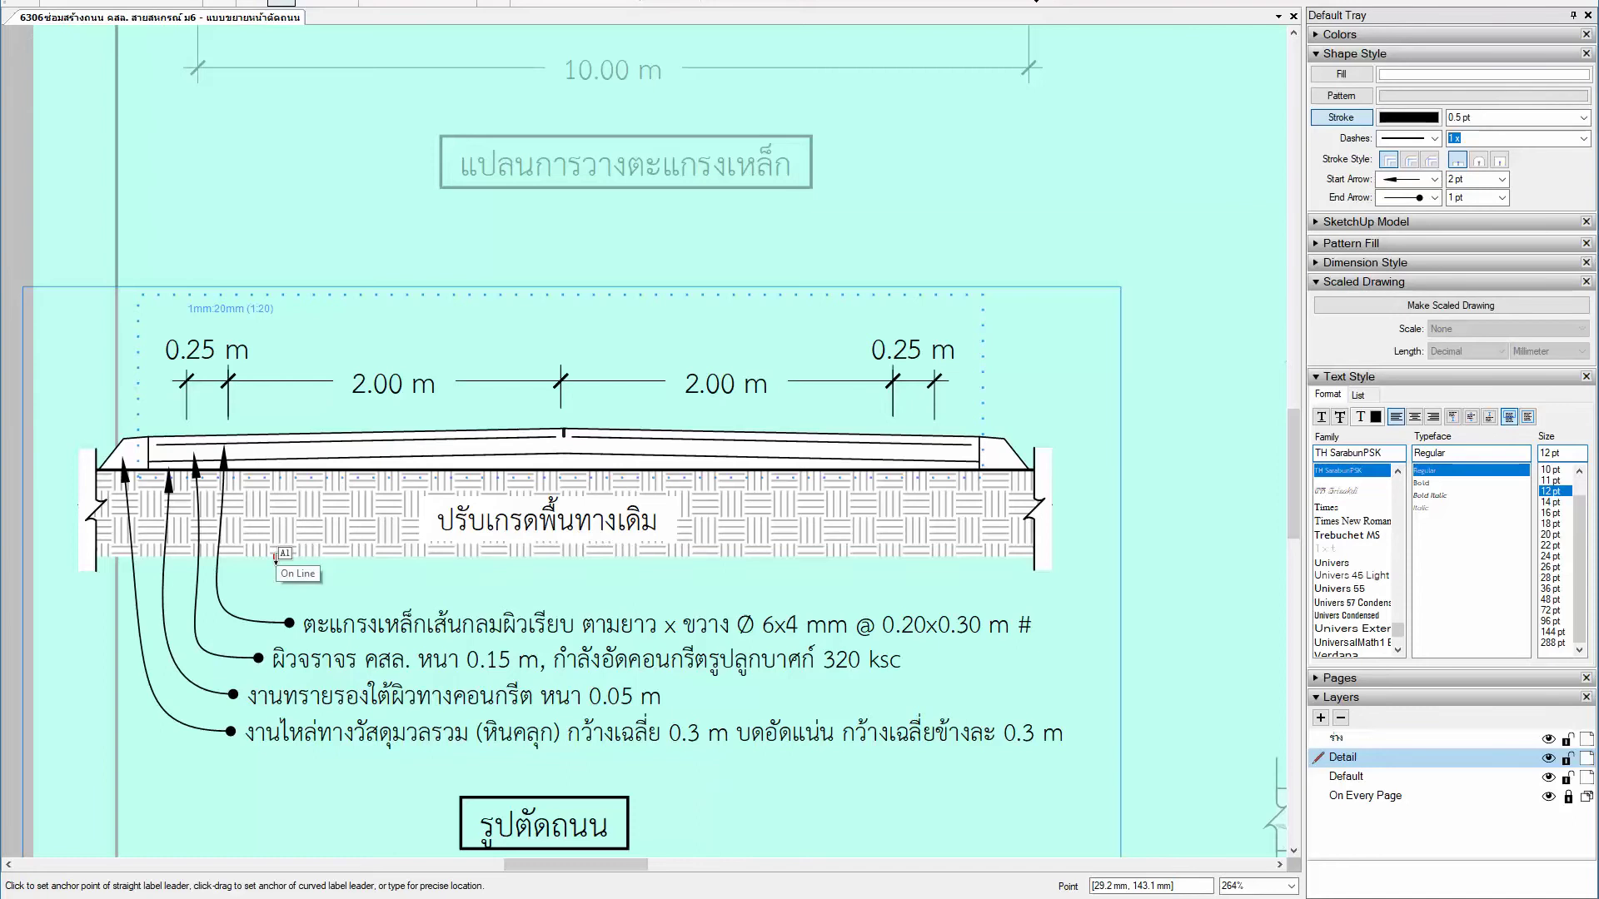
pyautogui.press('space')
pyautogui.click(266, 384)
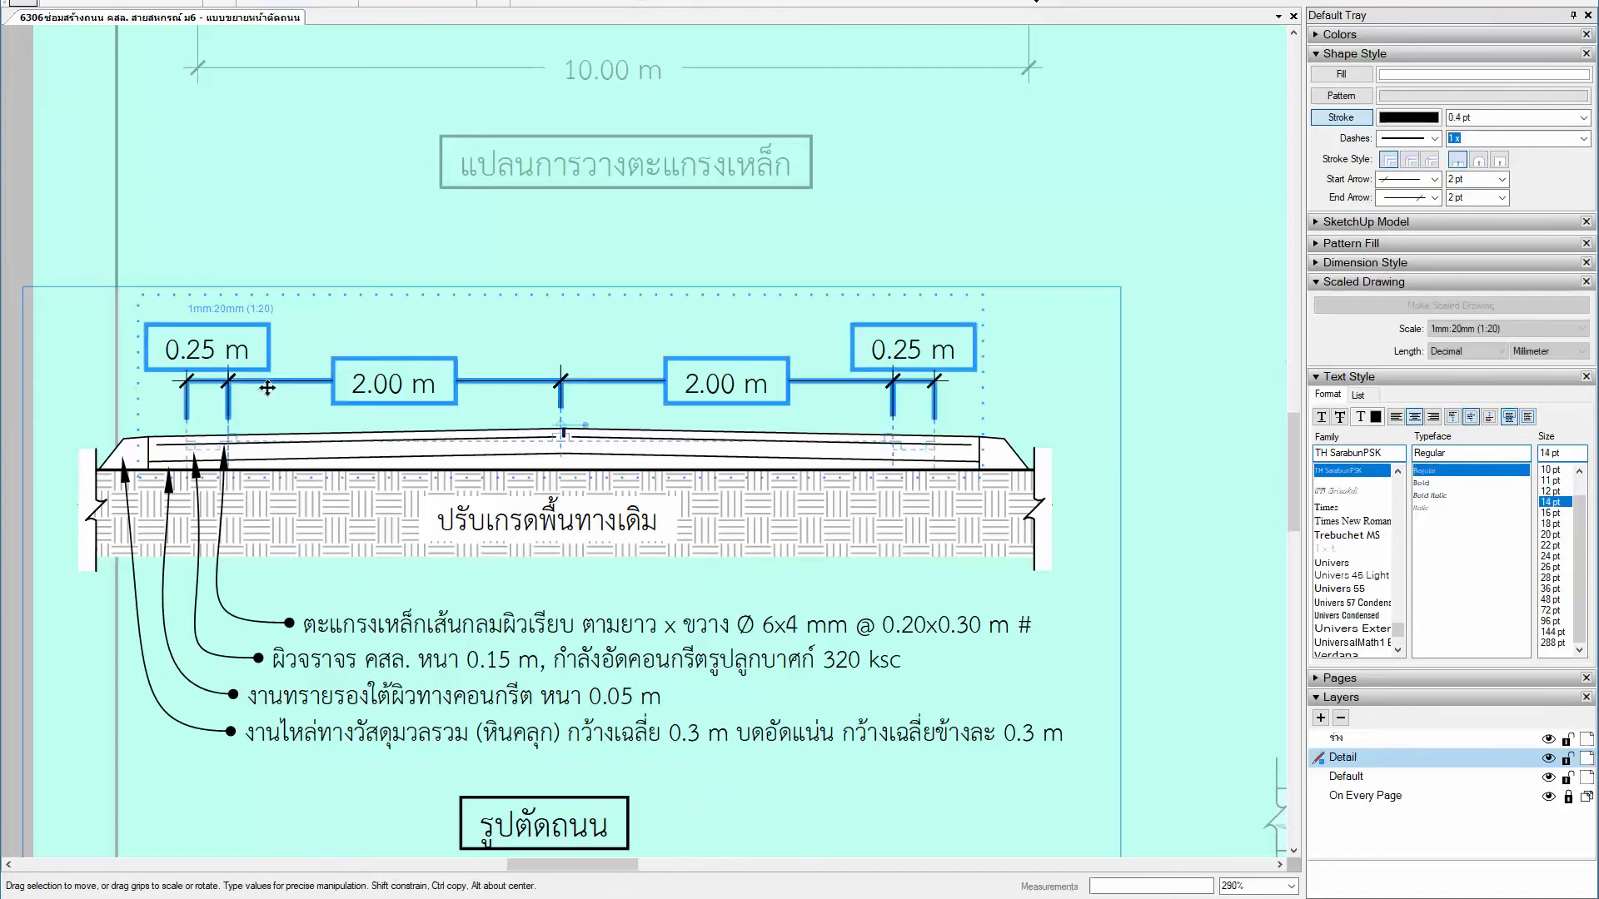
# Step: Re-attach the left 0.25 m dimension to the road's outer edge so it reads 0.30 m
pyautogui.scroll(1, 266, 387)
pyautogui.moveTo(267, 387); pyautogui.dragTo(440, 375, button='middle')
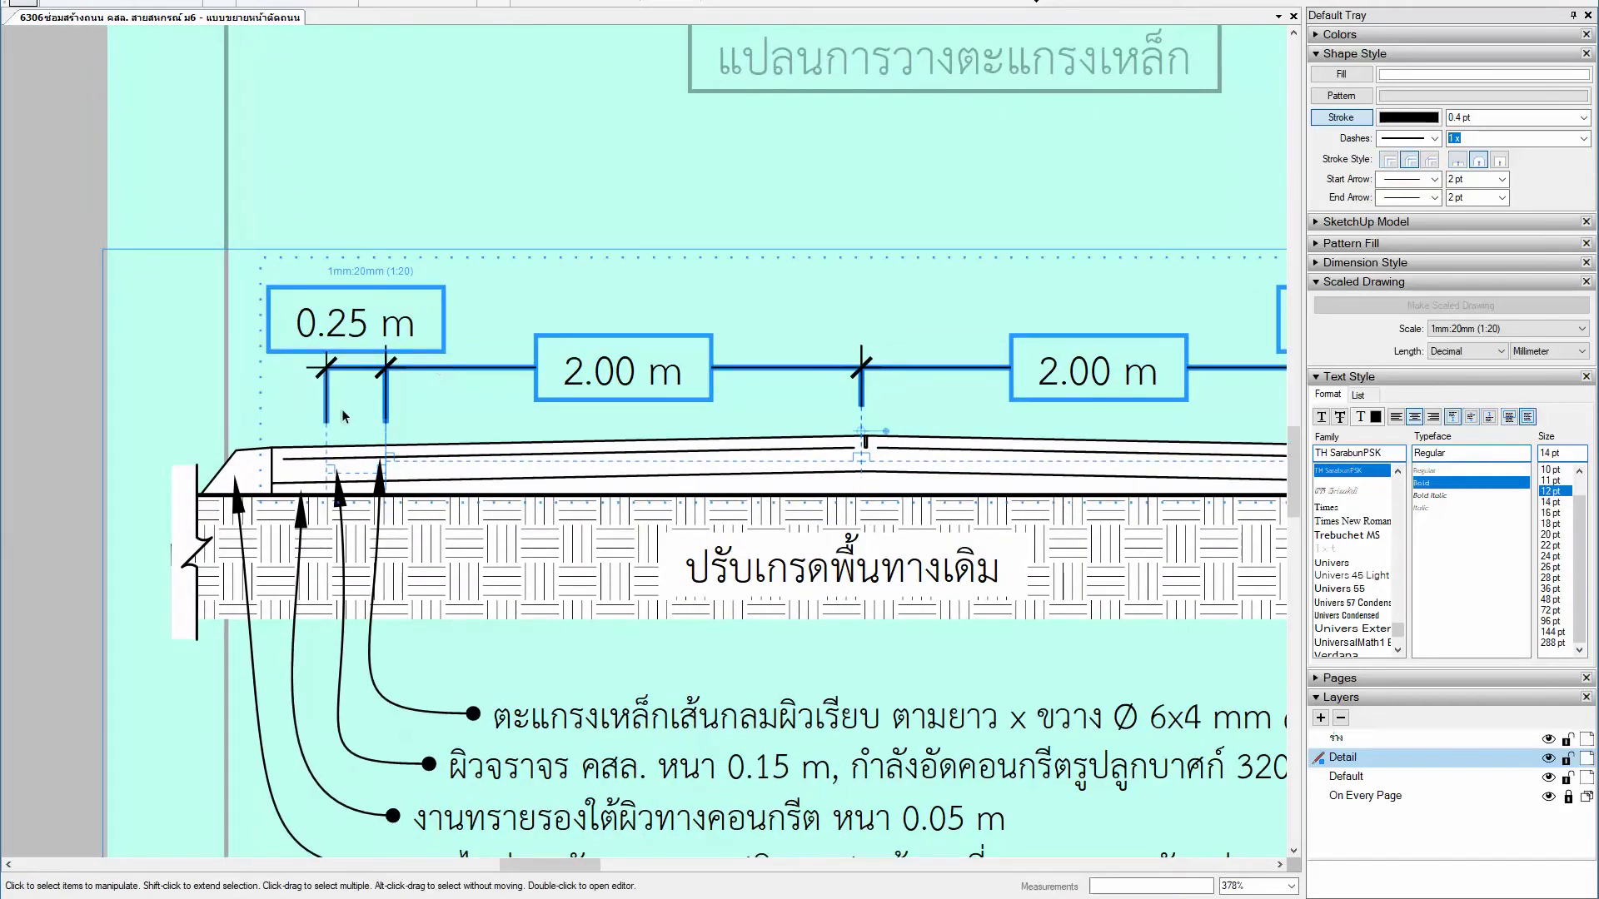
pyautogui.doubleClick(337, 391)
pyautogui.click(326, 408)
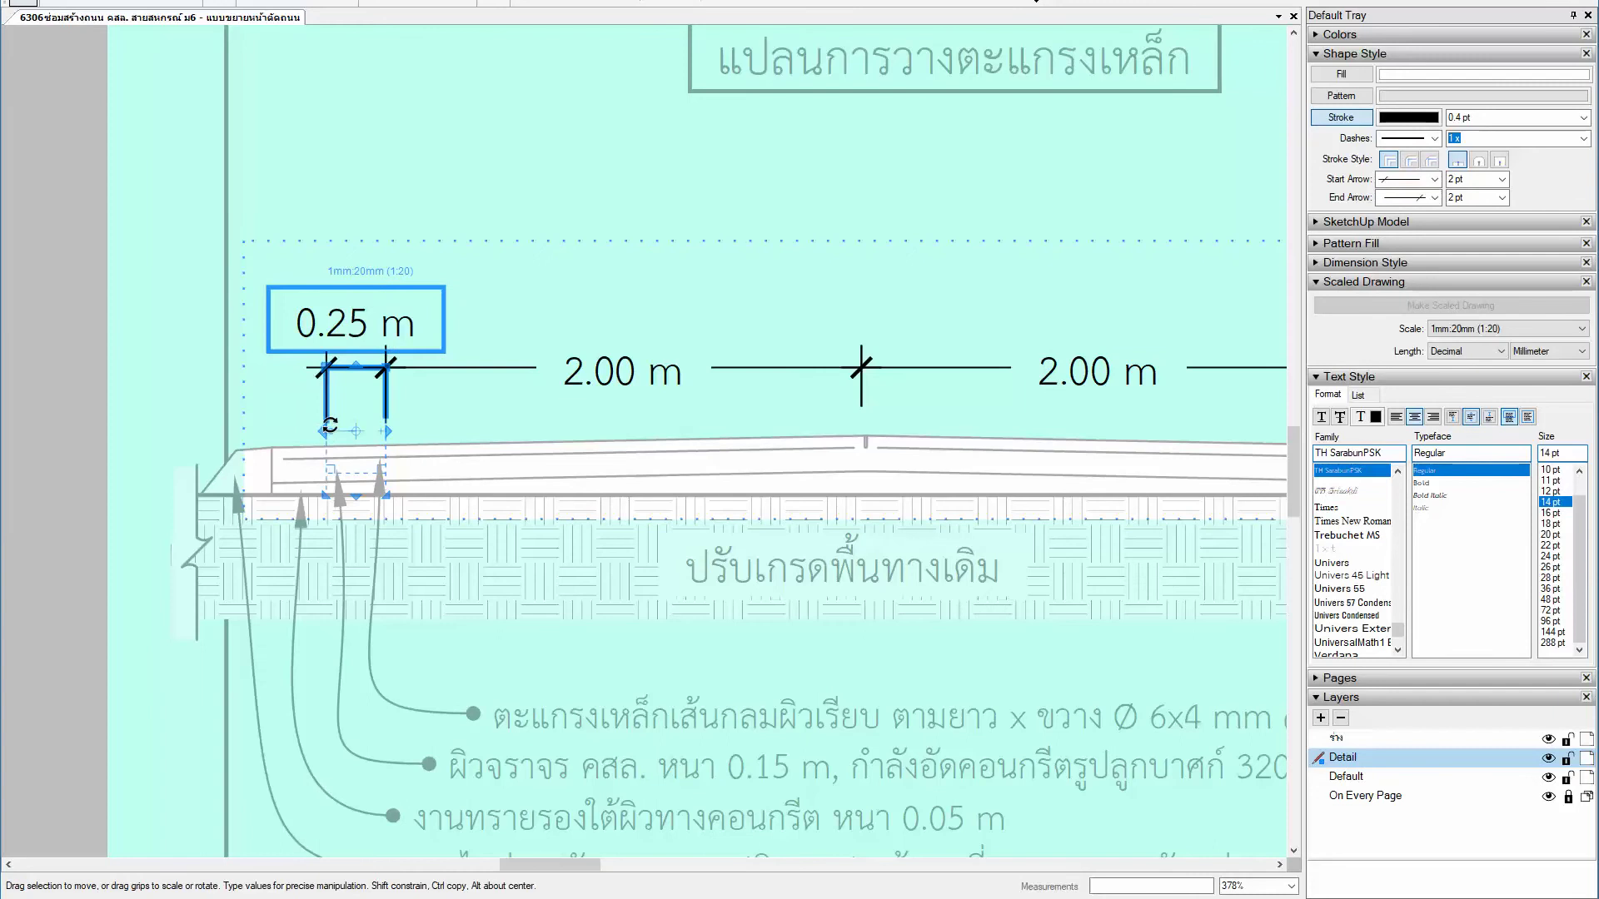
pyautogui.doubleClick(325, 426)
pyautogui.moveTo(283, 502); pyautogui.dragTo(199, 496)
pyautogui.scroll(2, 200, 496)
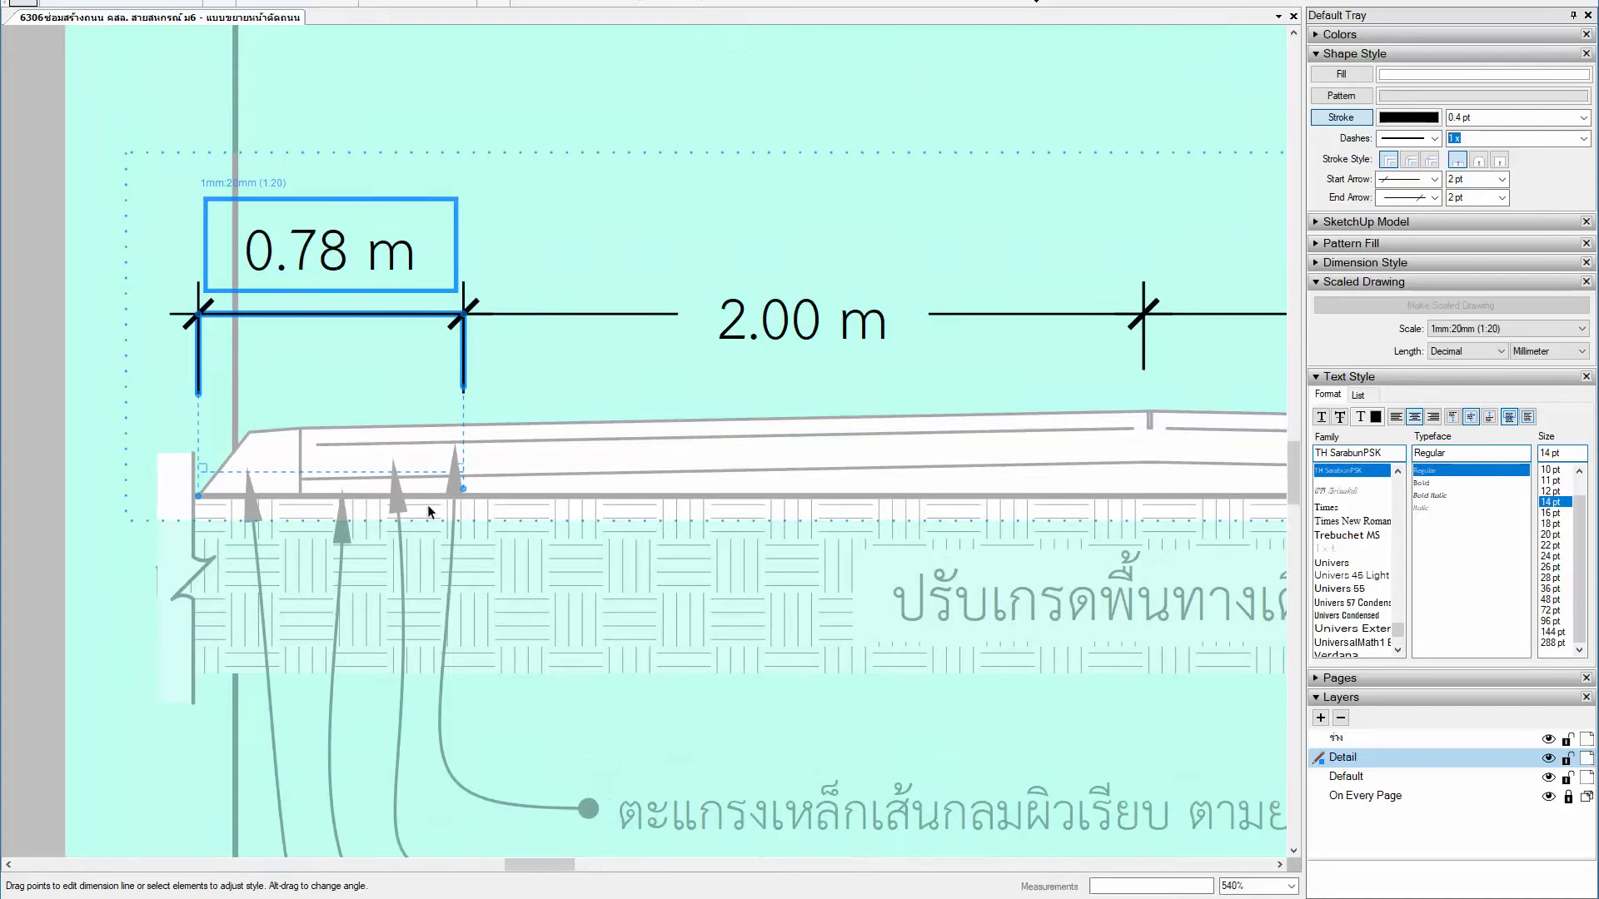
pyautogui.moveTo(463, 488)
pyautogui.mouseDown()
pyautogui.moveTo(308, 445)
pyautogui.moveTo(301, 428)
pyautogui.mouseUp()
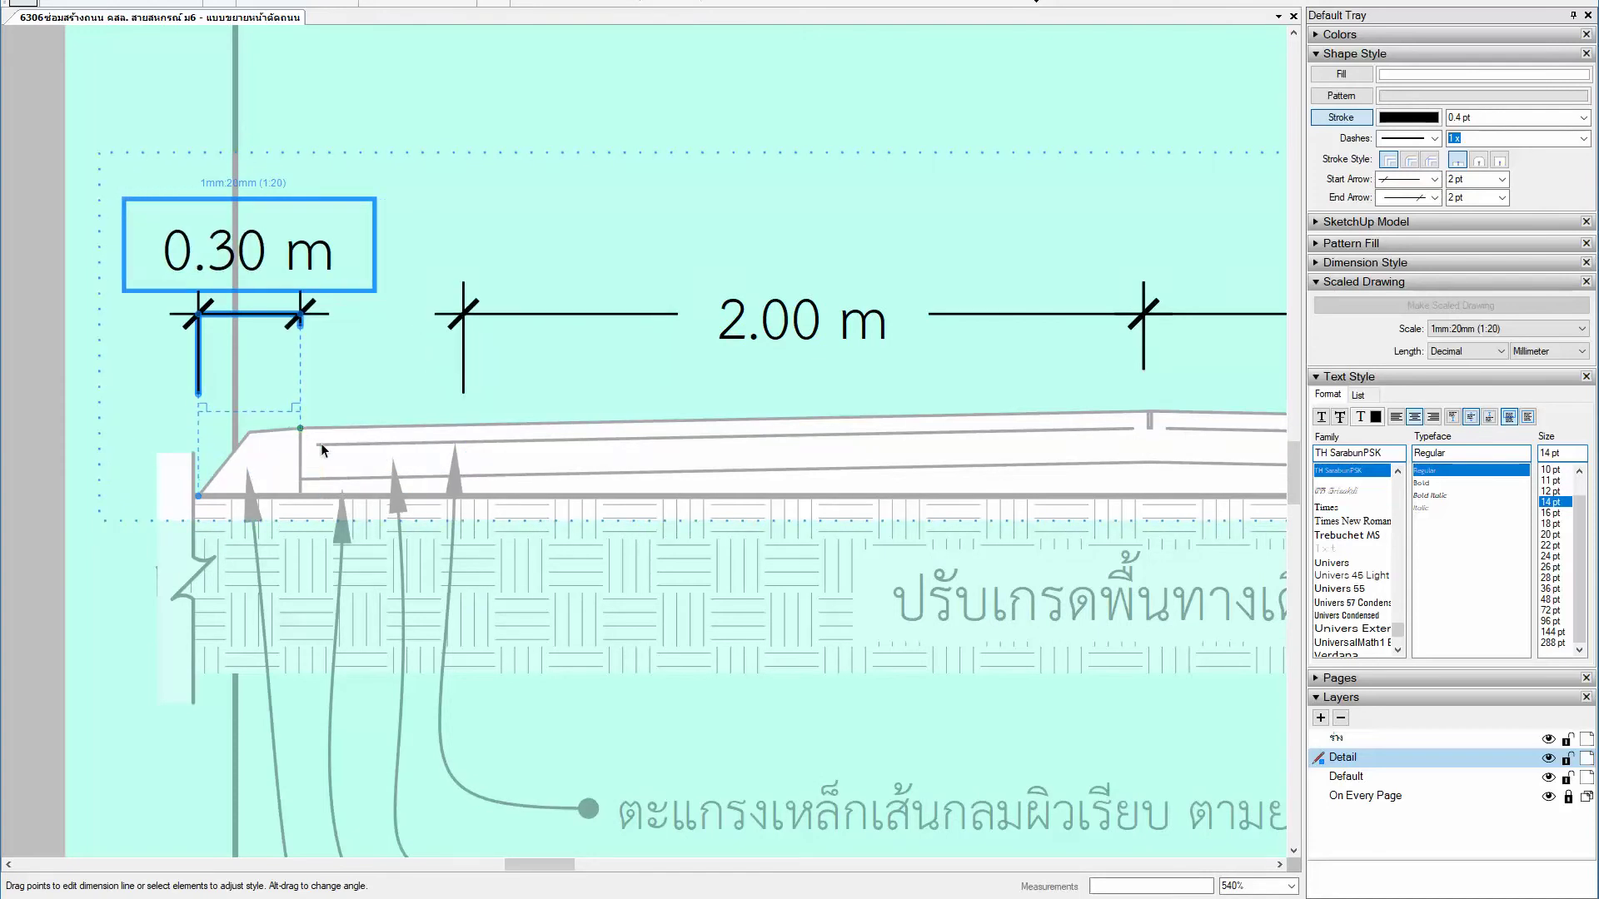
pyautogui.click(1426, 378)
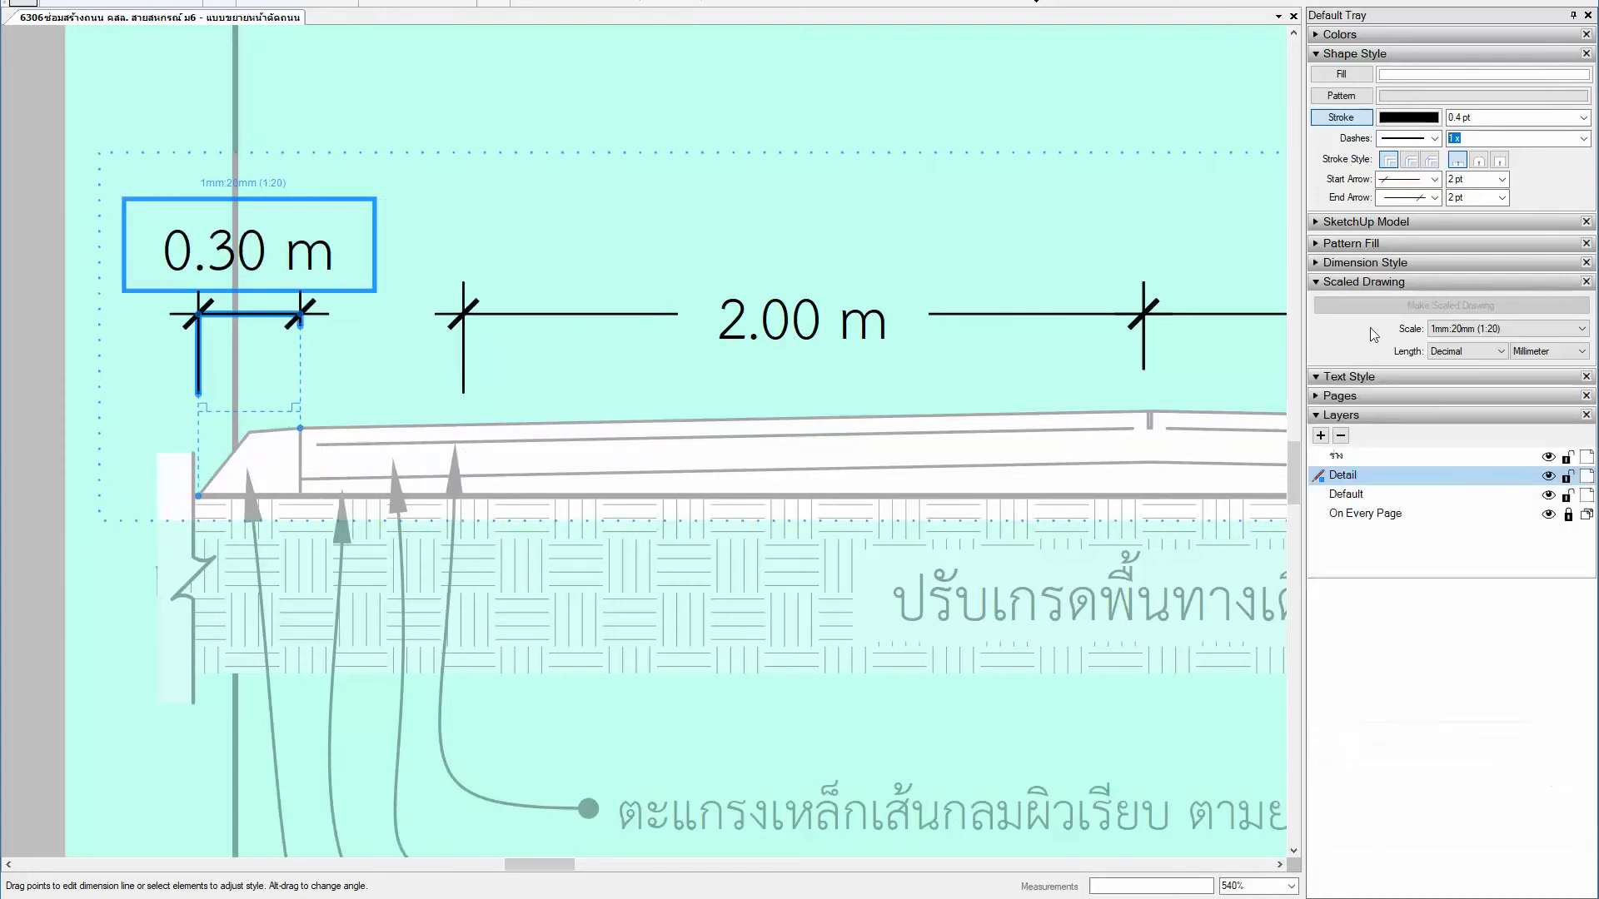
pyautogui.click(1353, 262)
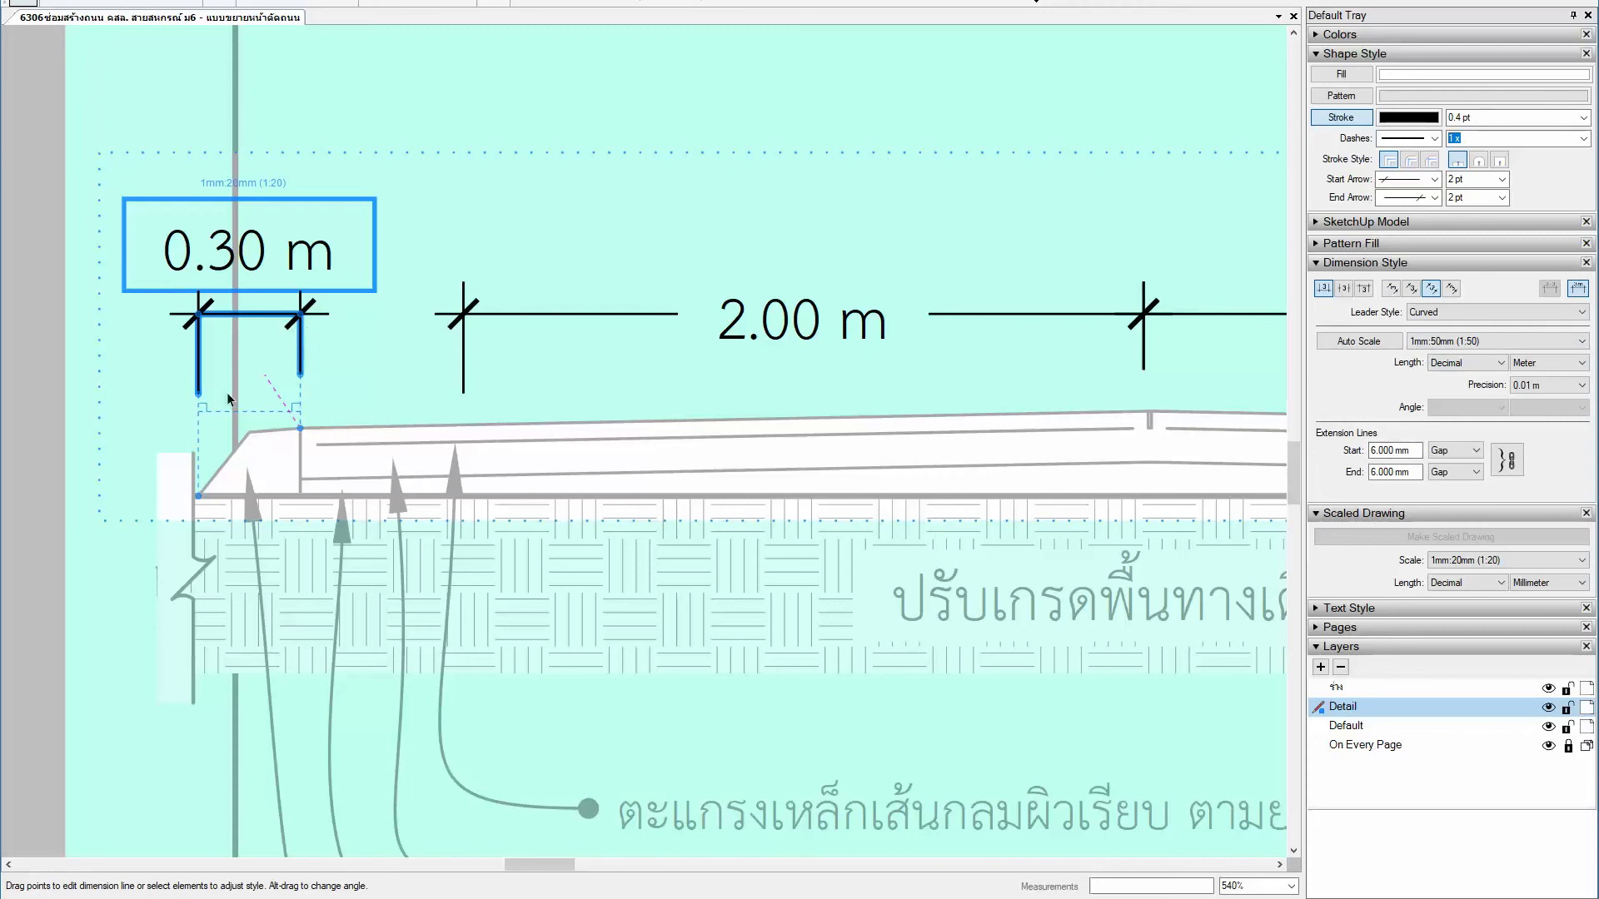
pyautogui.scroll(-2, 347, 405)
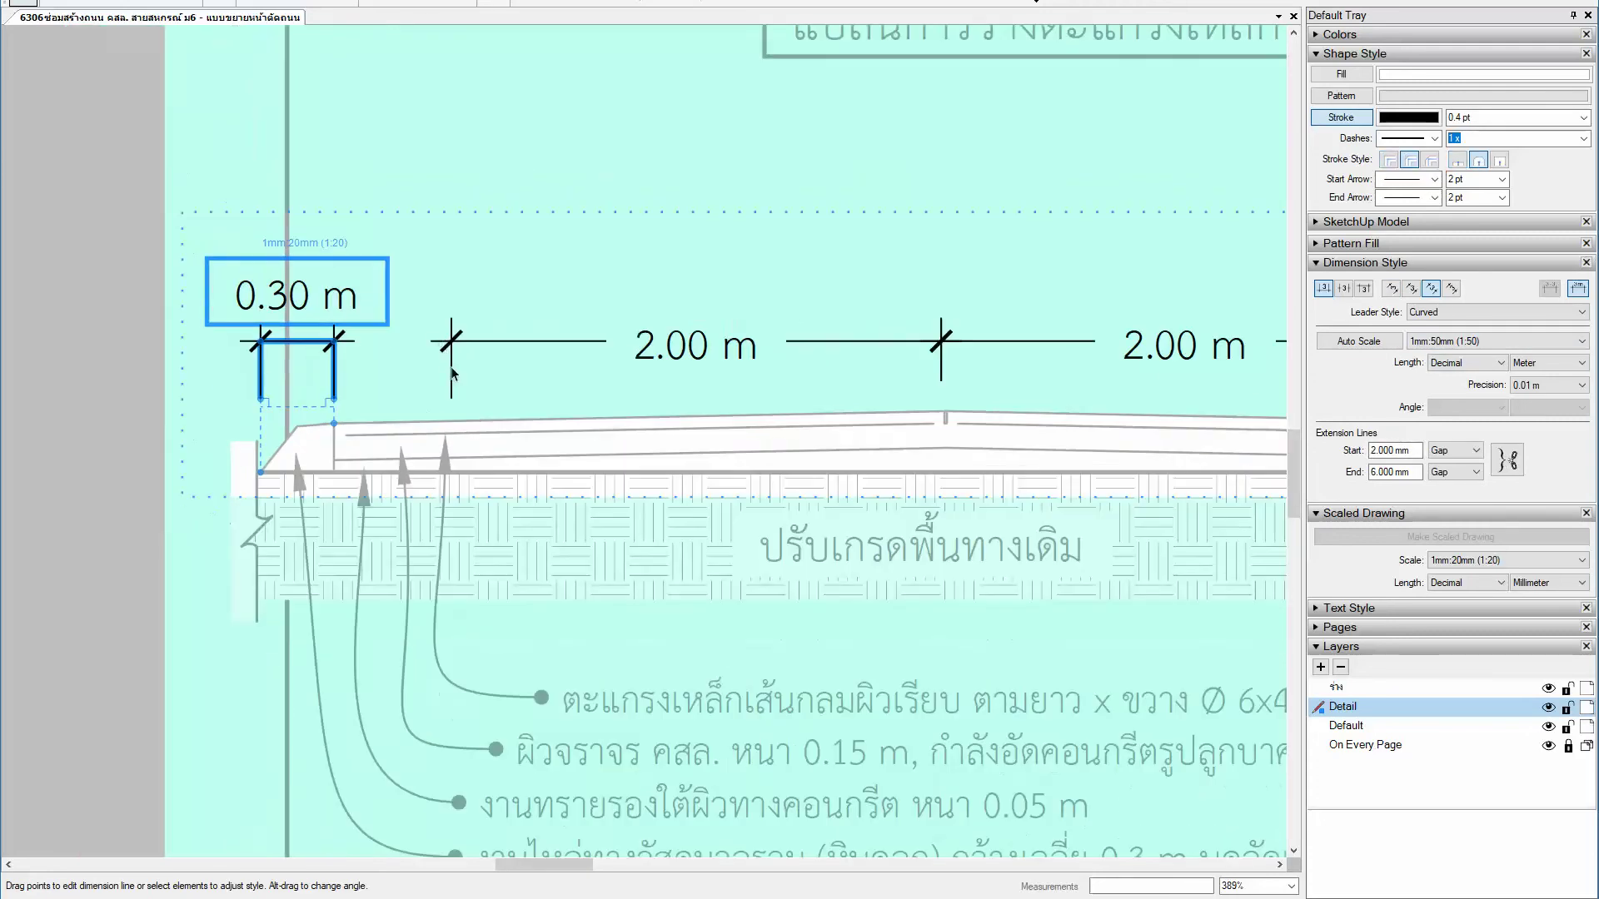
# Step: Stretch the first 2.00 m dimension's ends to meet the 0.30 m dimension and the road crown
pyautogui.click(455, 378)
pyautogui.click(453, 384)
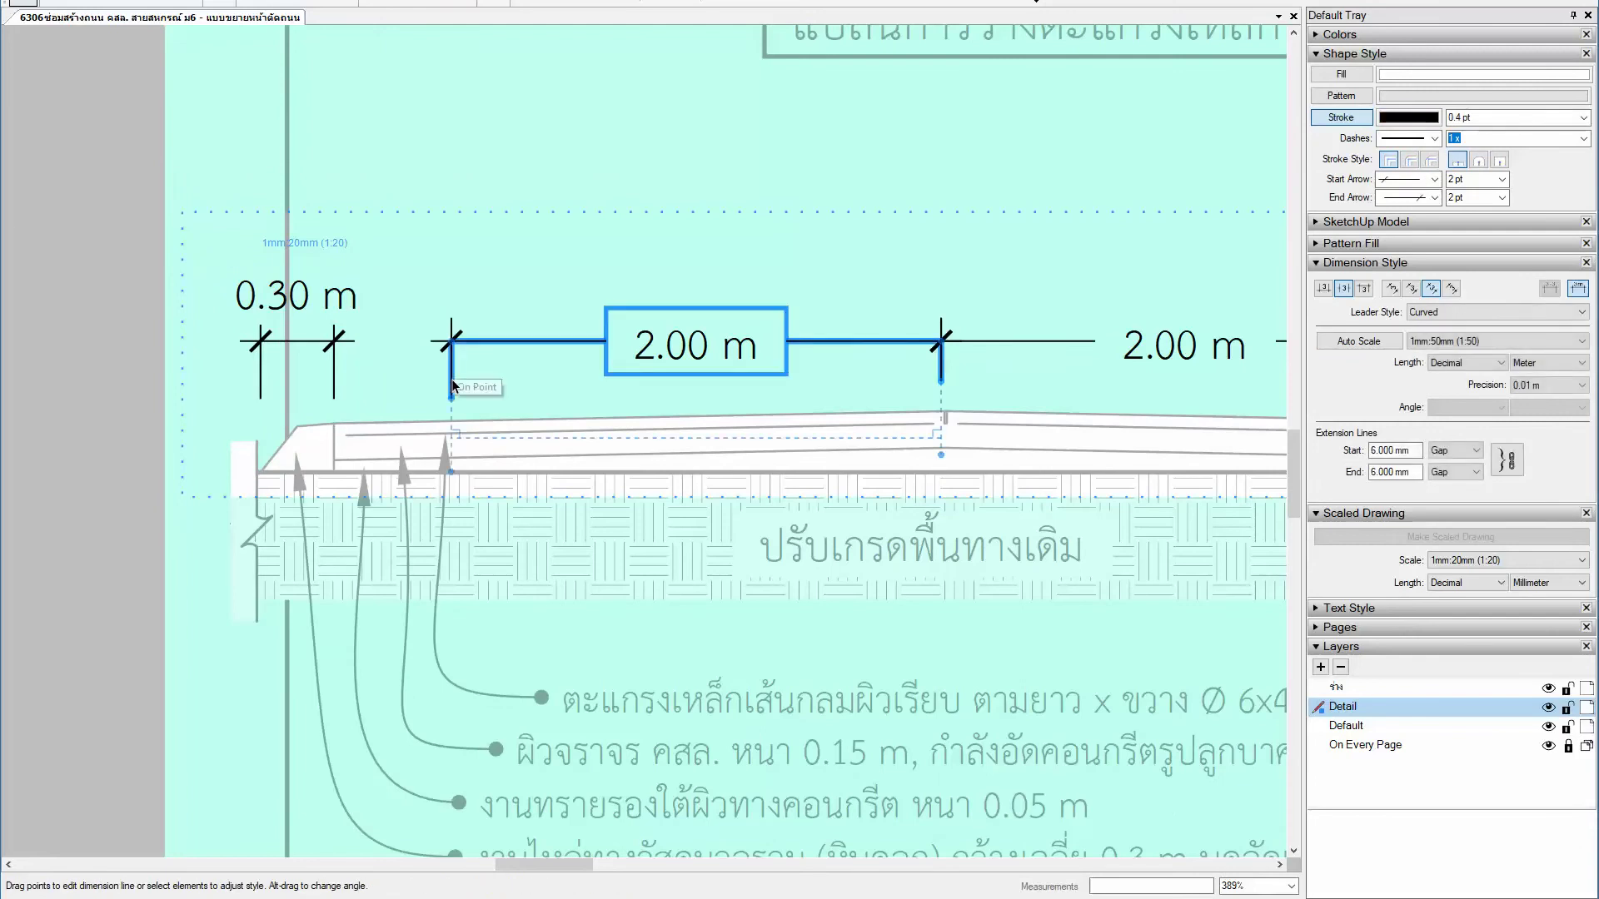
pyautogui.moveTo(447, 472); pyautogui.dragTo(335, 471)
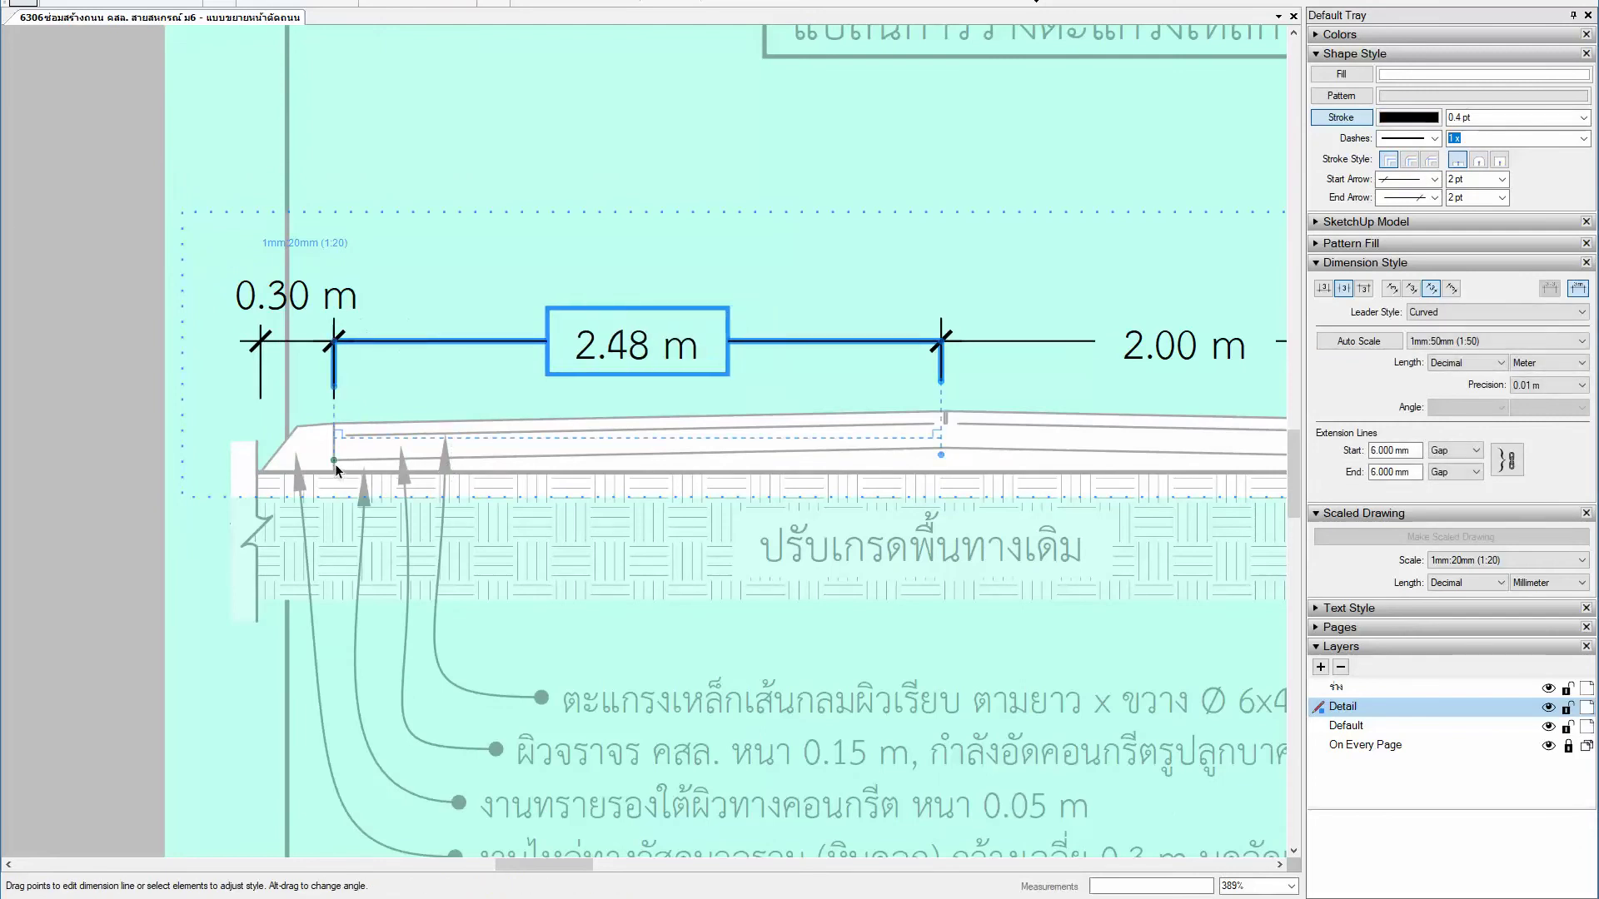
pyautogui.scroll(1, 704, 449)
pyautogui.moveTo(771, 419); pyautogui.dragTo(681, 421, button='middle')
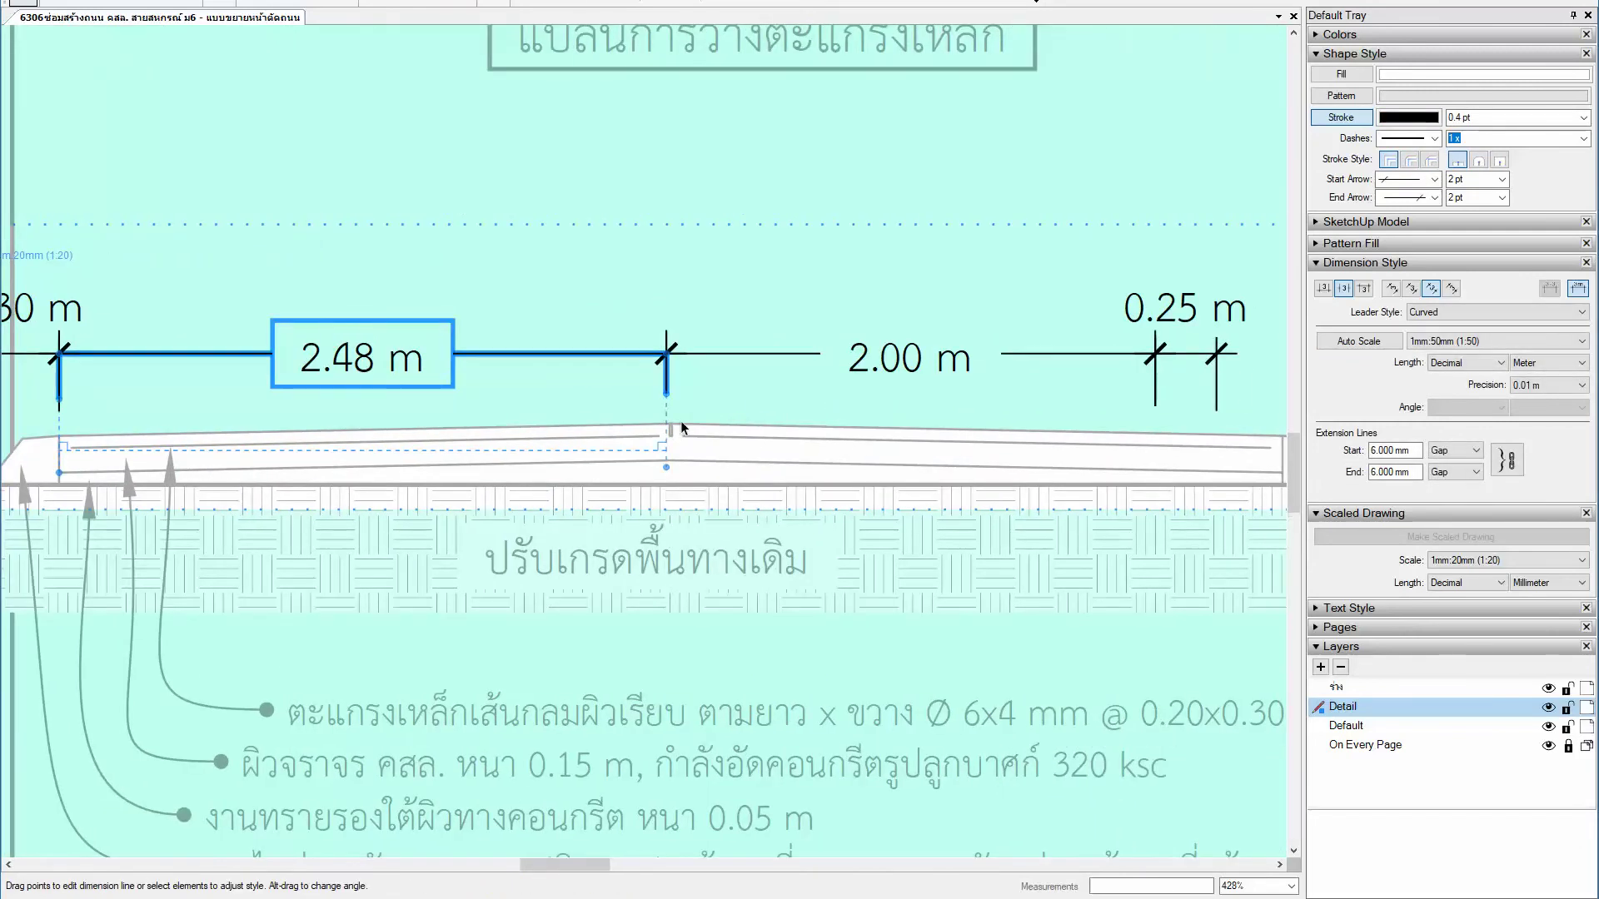
pyautogui.scroll(2, 681, 421)
pyautogui.scroll(1, 678, 462)
pyautogui.moveTo(645, 522); pyautogui.dragTo(653, 419)
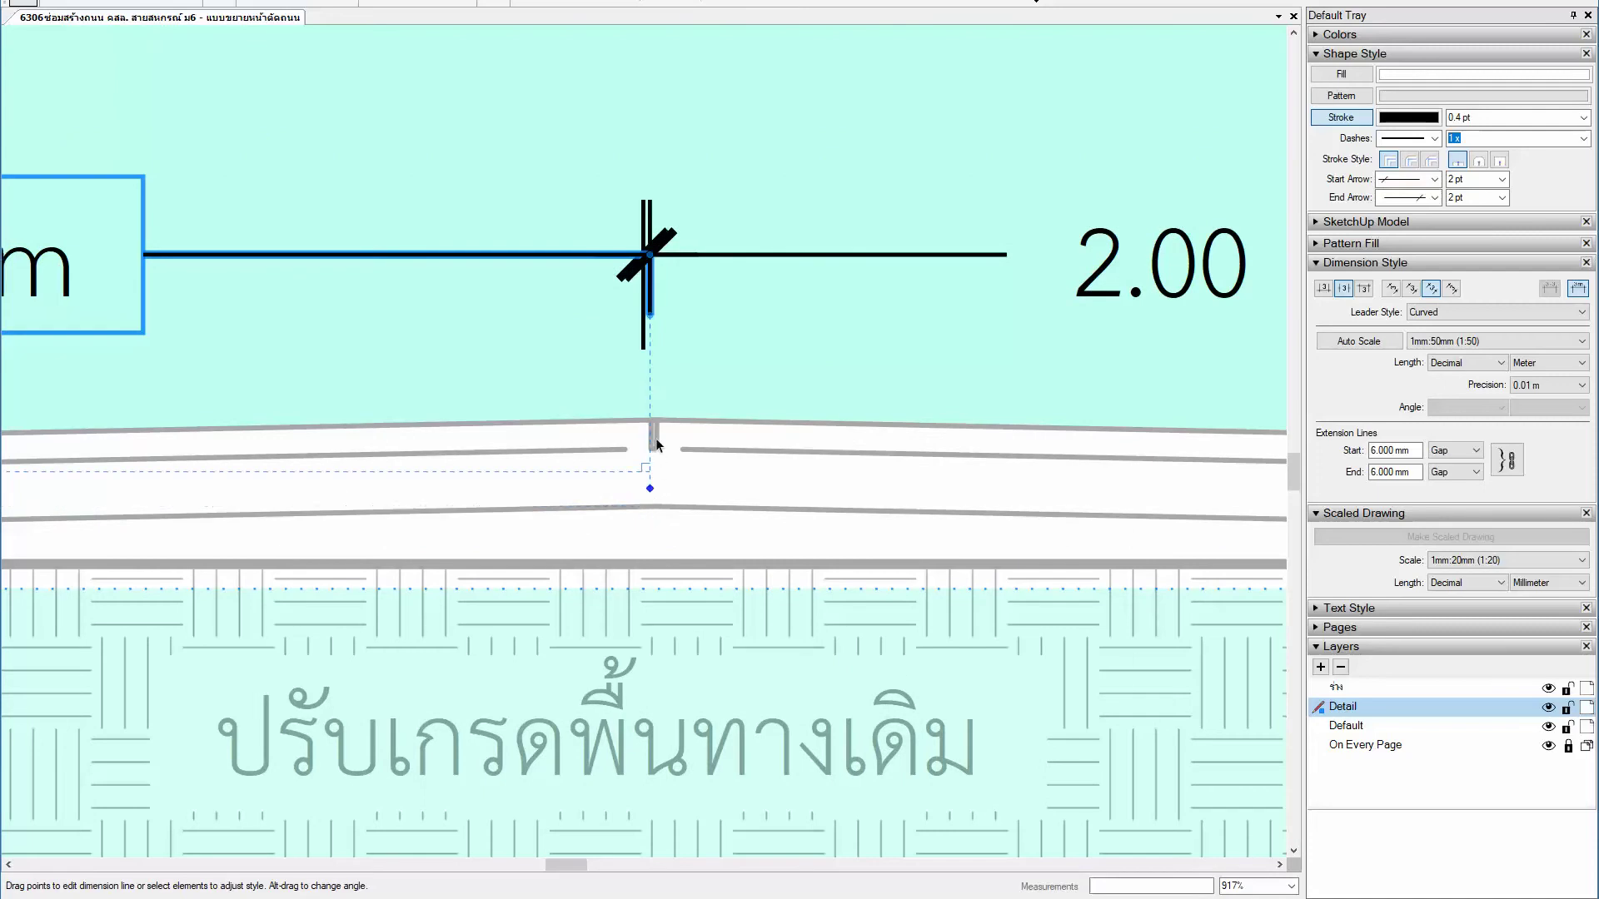
pyautogui.scroll(-1, 717, 426)
pyautogui.scroll(-1, 856, 472)
pyautogui.moveTo(856, 472); pyautogui.dragTo(550, 476, button='middle')
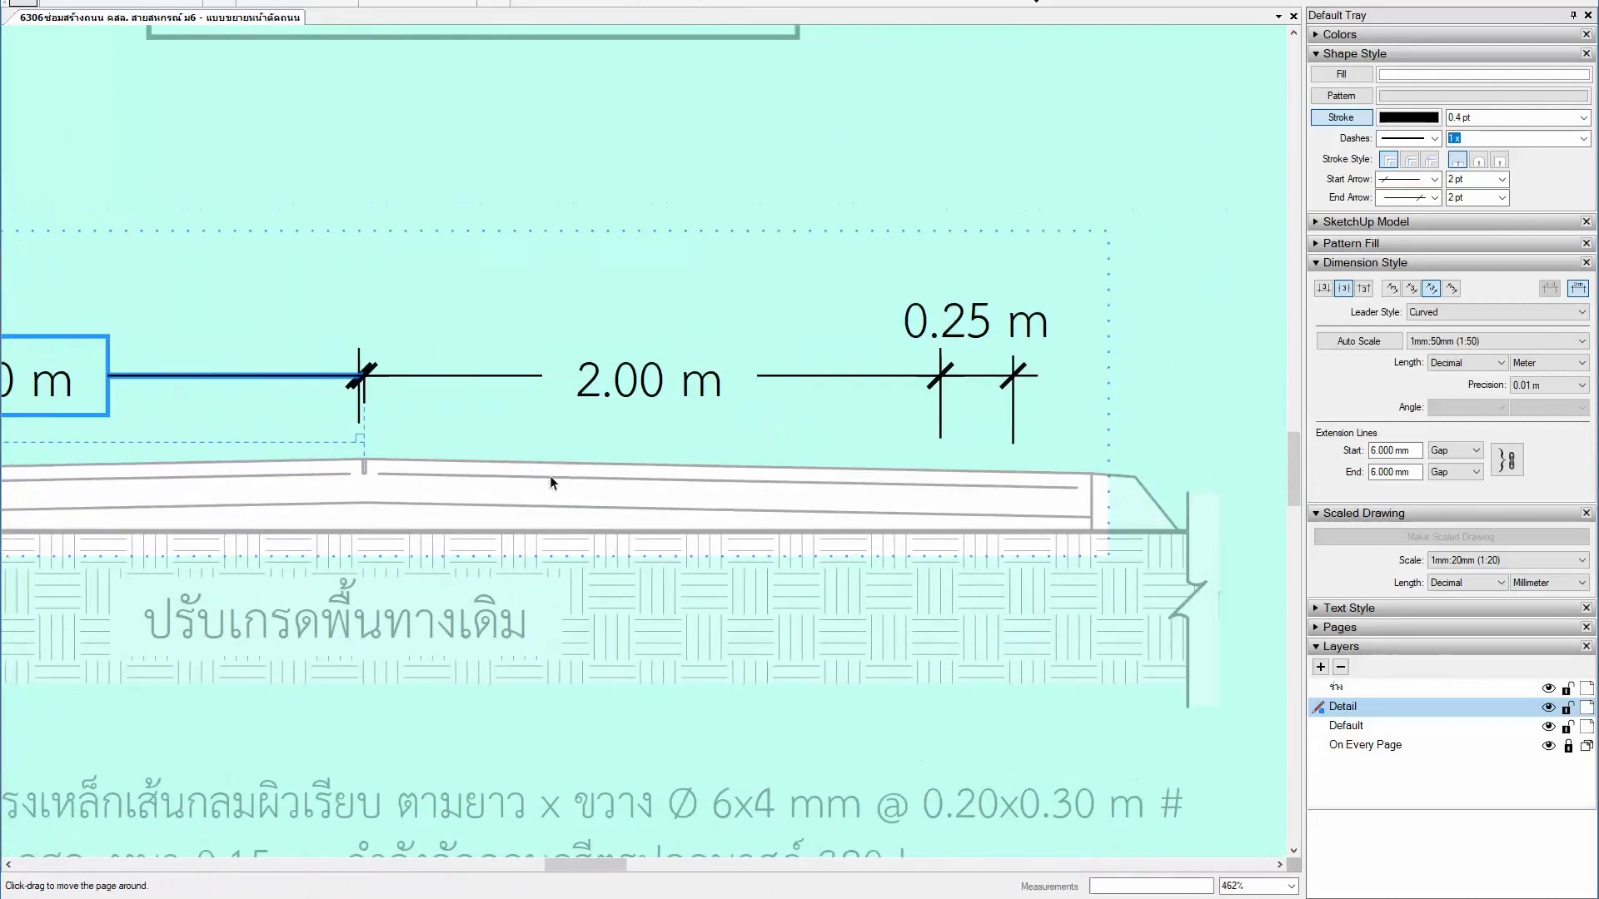
# Step: Re-anchor the second 2.00 m dimension at the road crown and stretch it to 2.50 m
pyautogui.click(574, 383)
pyautogui.scroll(1, 455, 346)
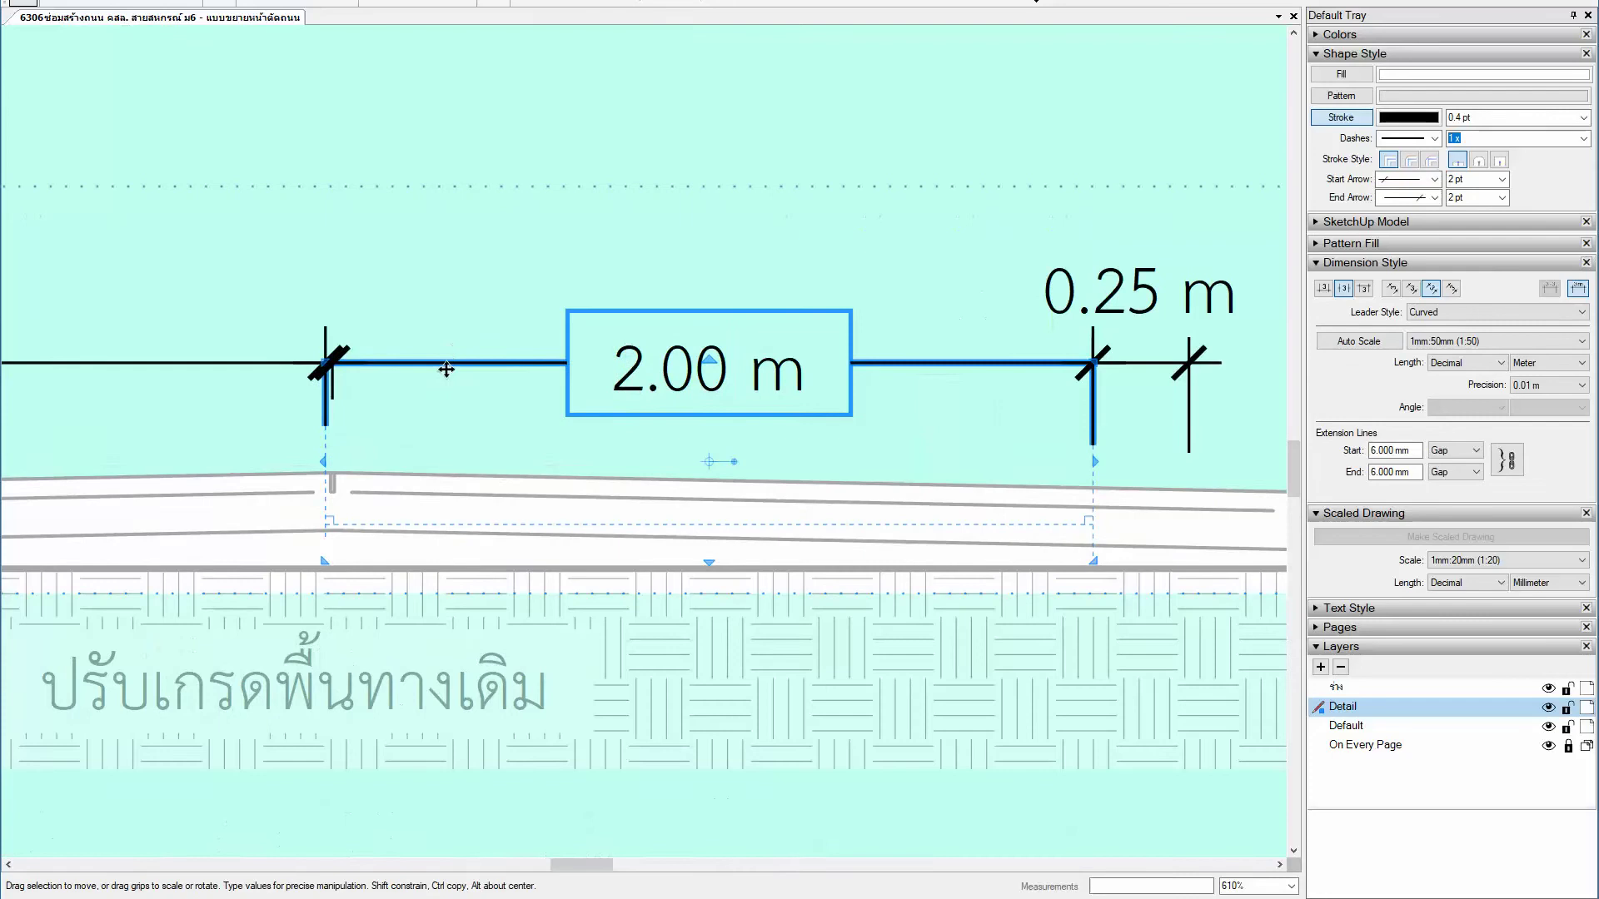
pyautogui.doubleClick(440, 363)
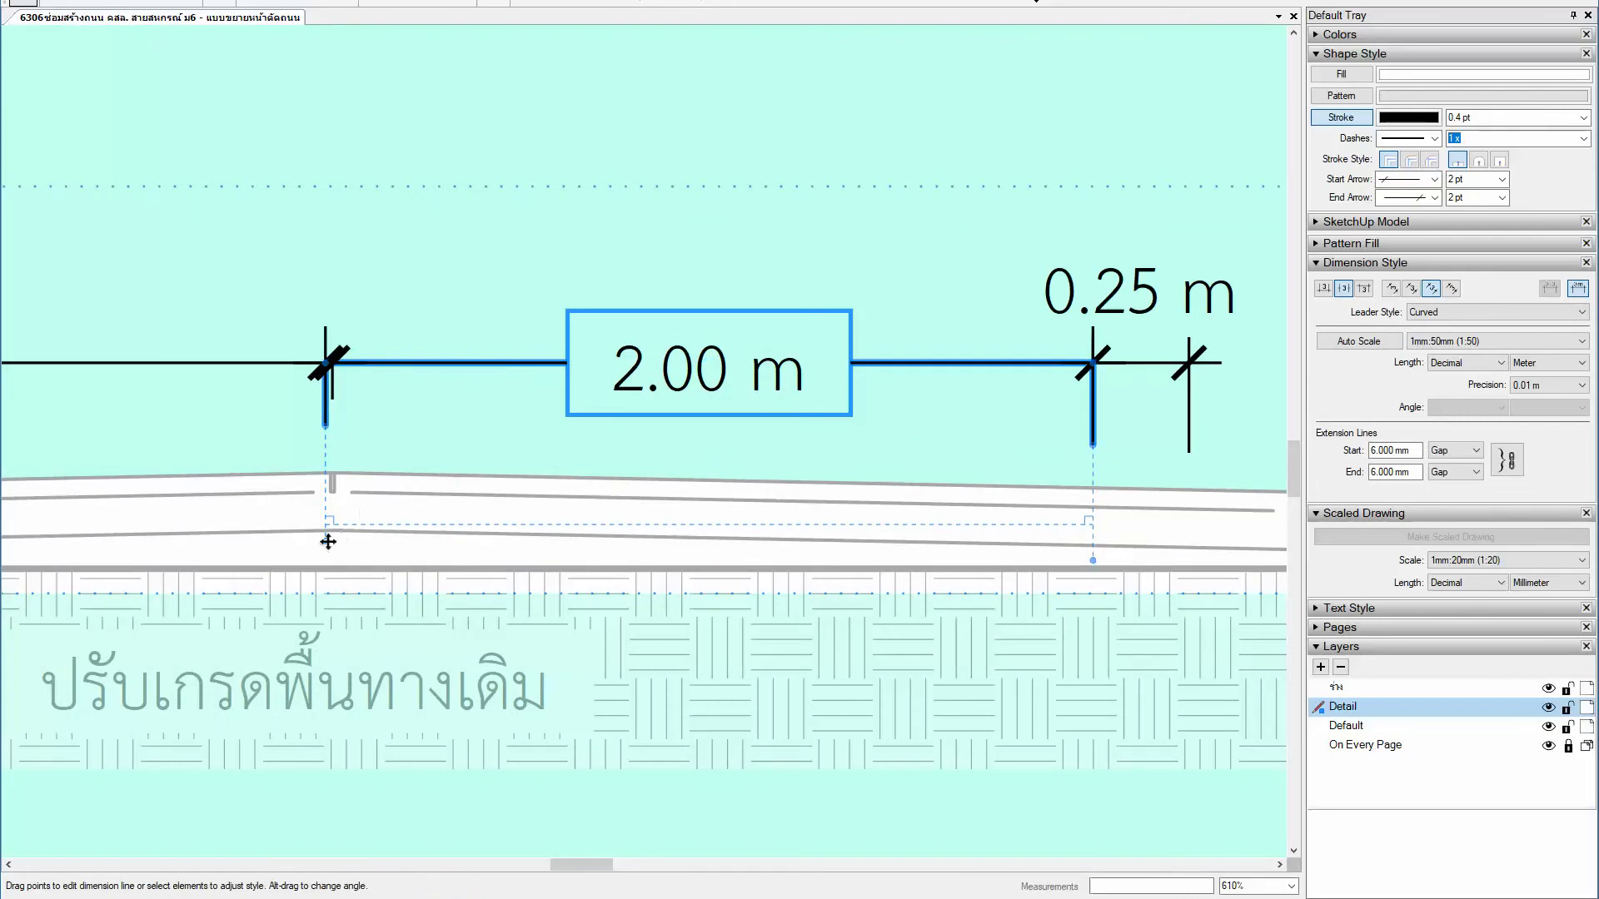
pyautogui.moveTo(328, 542); pyautogui.dragTo(332, 473)
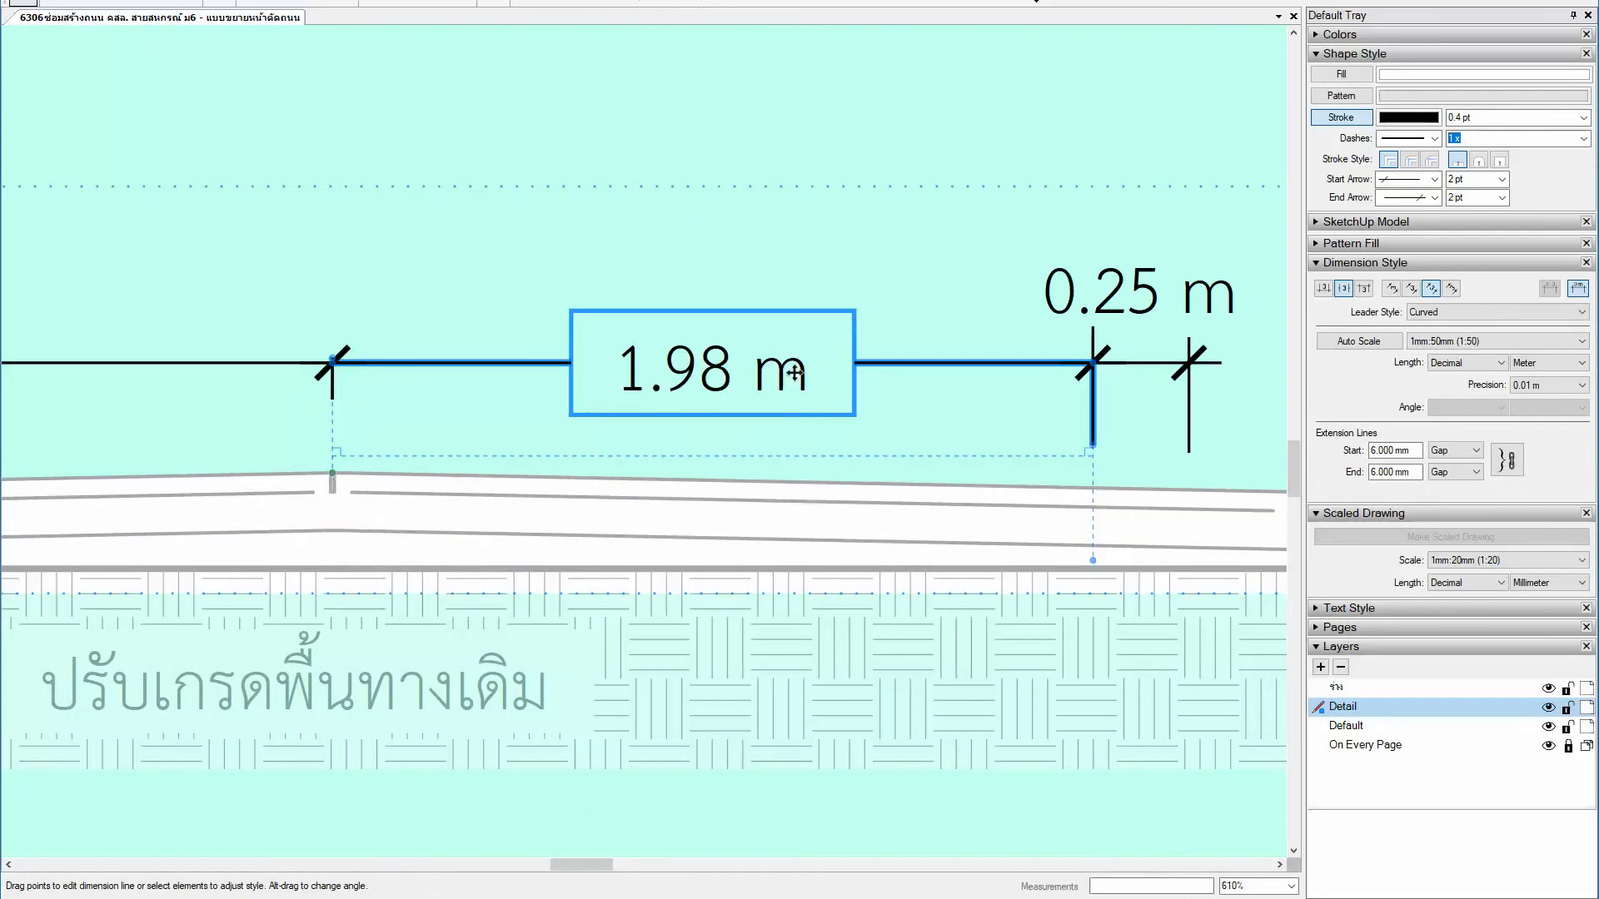
pyautogui.moveTo(989, 448); pyautogui.dragTo(650, 431, button='middle')
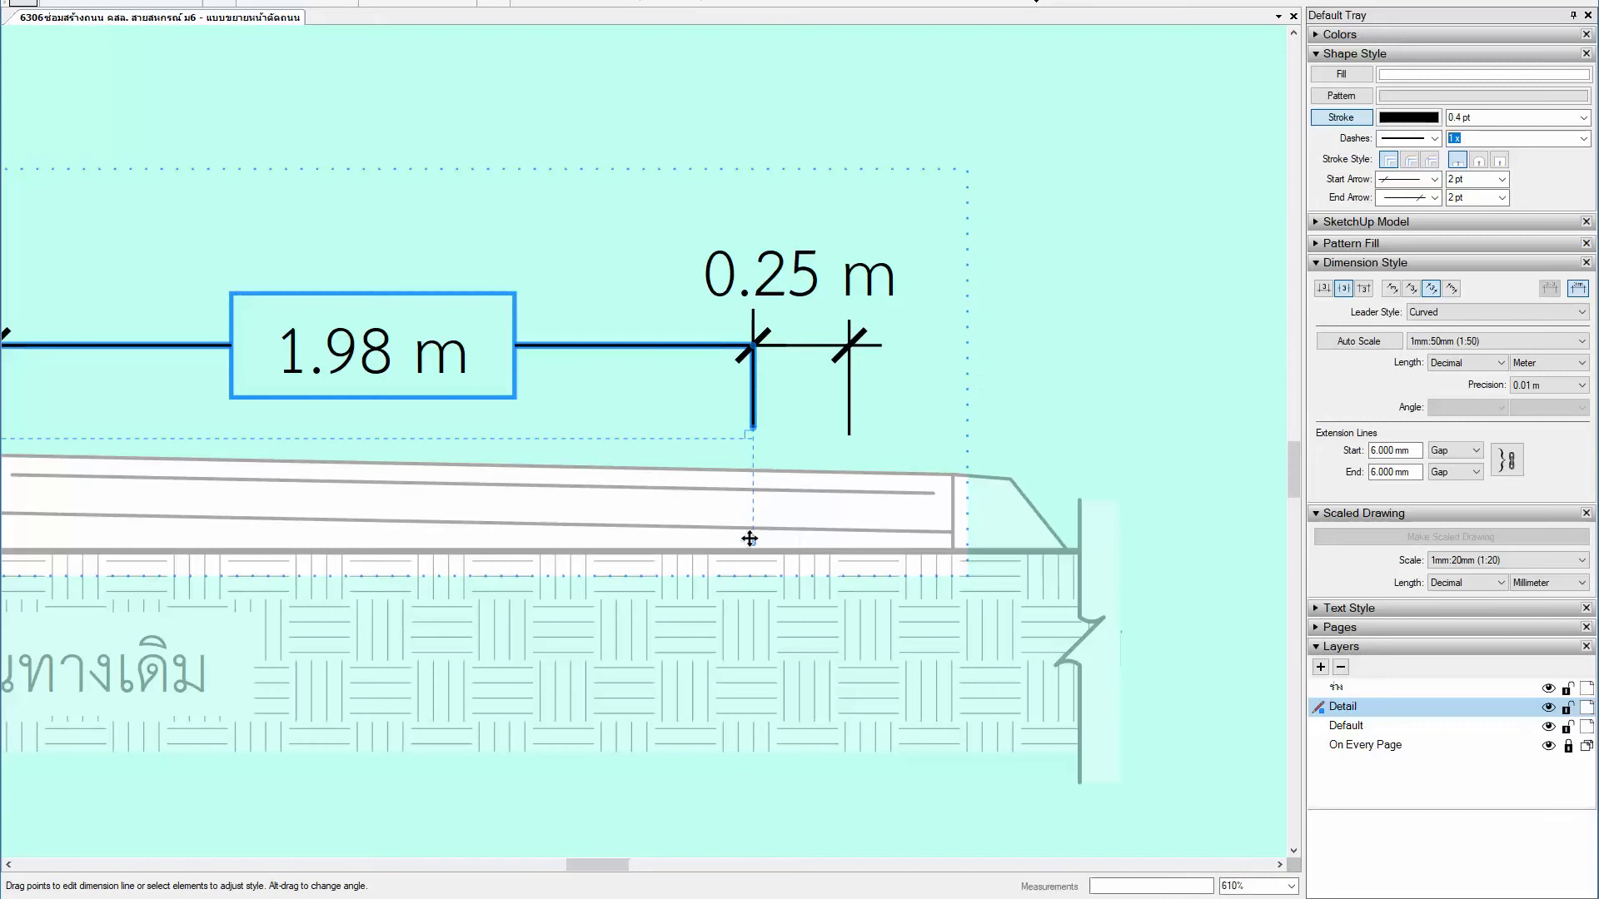
pyautogui.moveTo(749, 538); pyautogui.dragTo(951, 536)
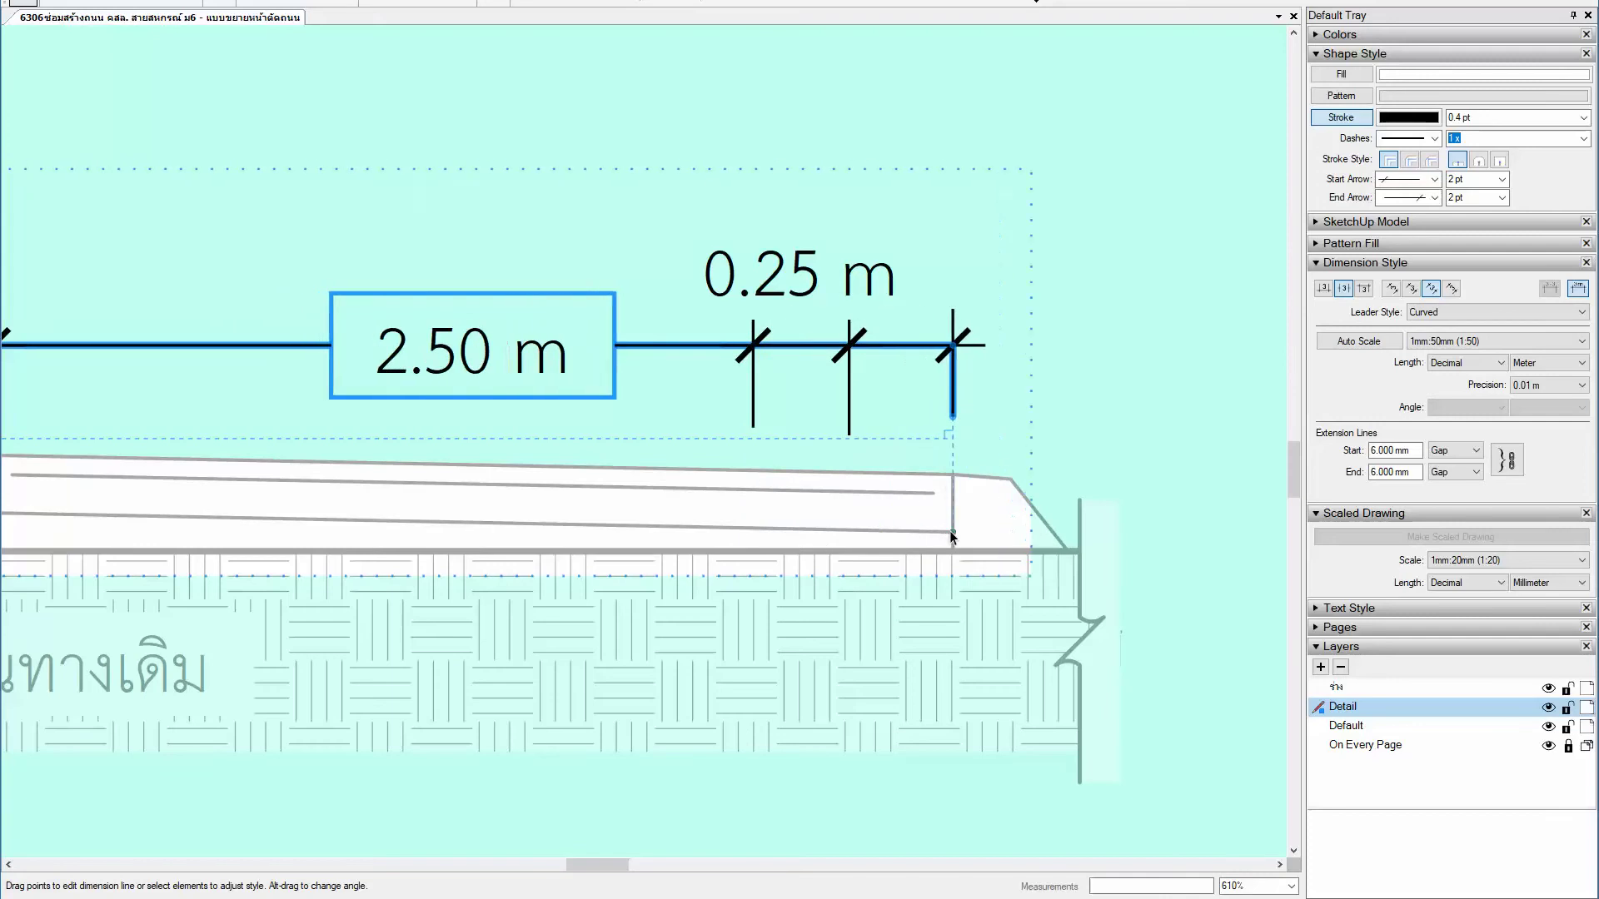
# Step: Move the right-hand 0.25 m dimension's ends to the road's outer edge so it reads 0.30 m
pyautogui.click(824, 345)
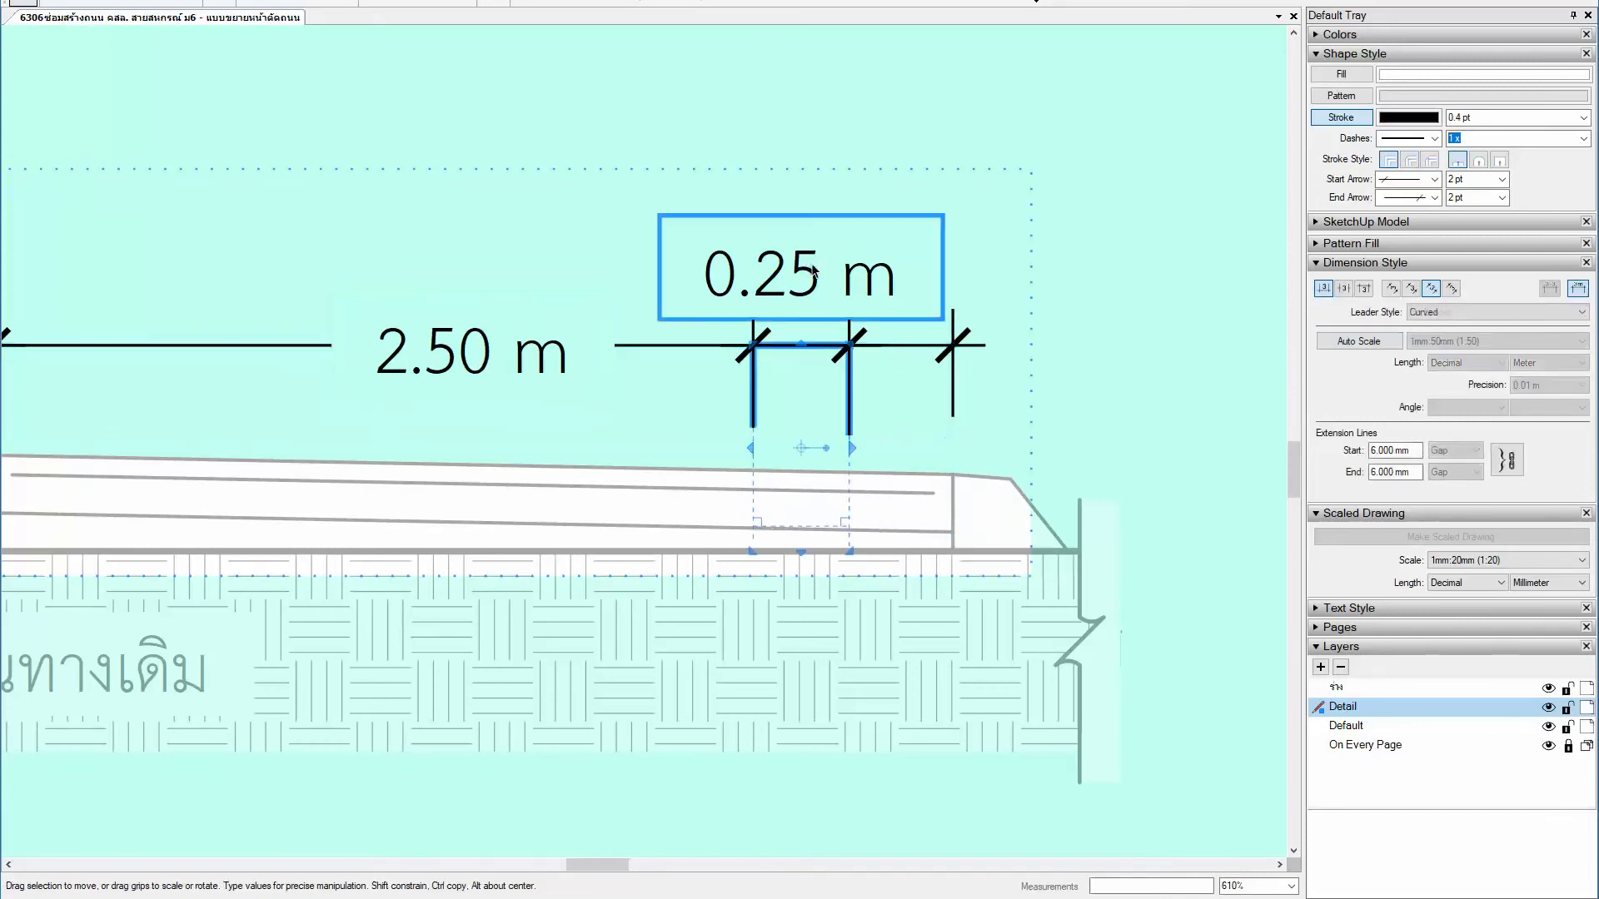
pyautogui.doubleClick(836, 283)
pyautogui.moveTo(848, 550); pyautogui.dragTo(1068, 552)
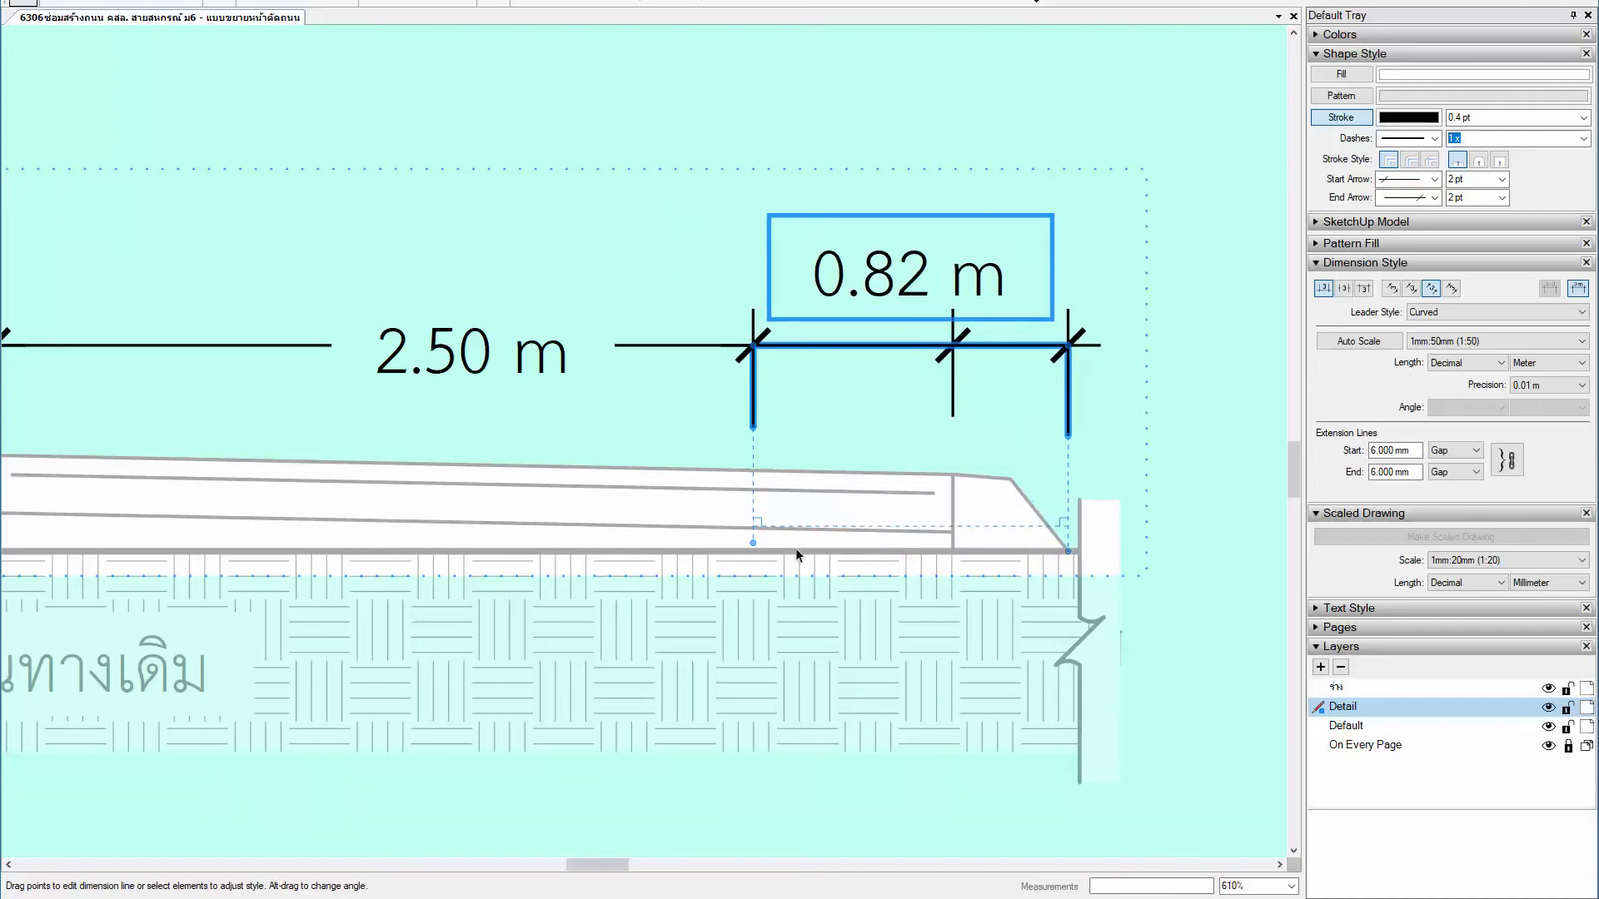
pyautogui.moveTo(749, 544); pyautogui.dragTo(949, 528)
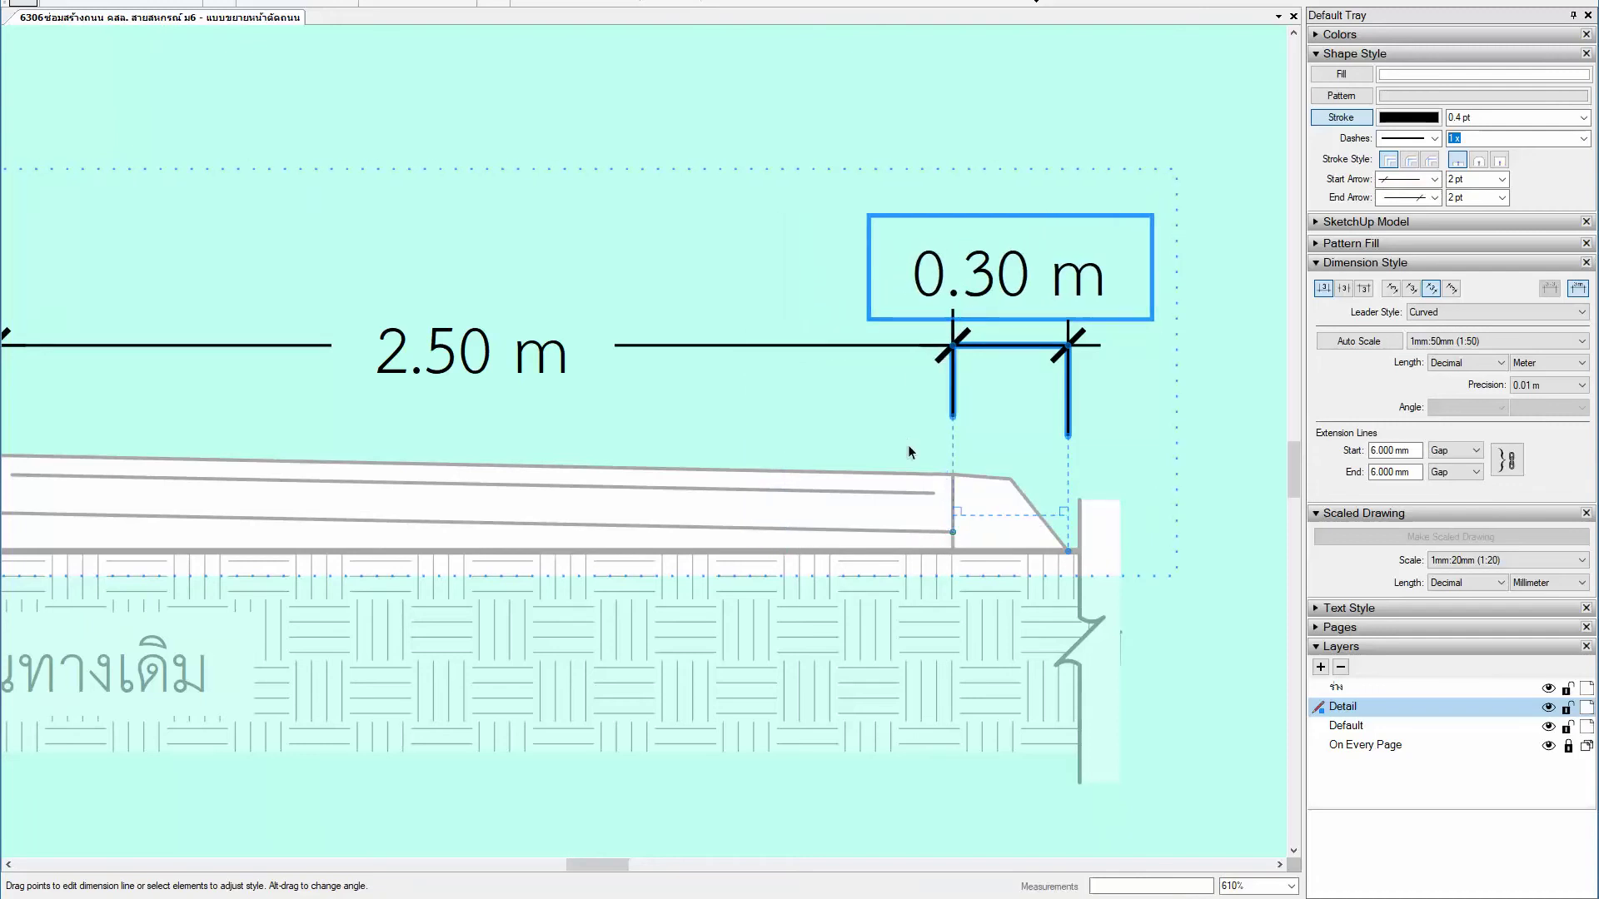
# Step: Adjust the extension lines of both 2.50 m dimensions to meet the road crown
pyautogui.scroll(-1, 935, 436)
pyautogui.scroll(-3, 896, 413)
pyautogui.scroll(-2, 1014, 436)
pyautogui.scroll(-3, 1002, 446)
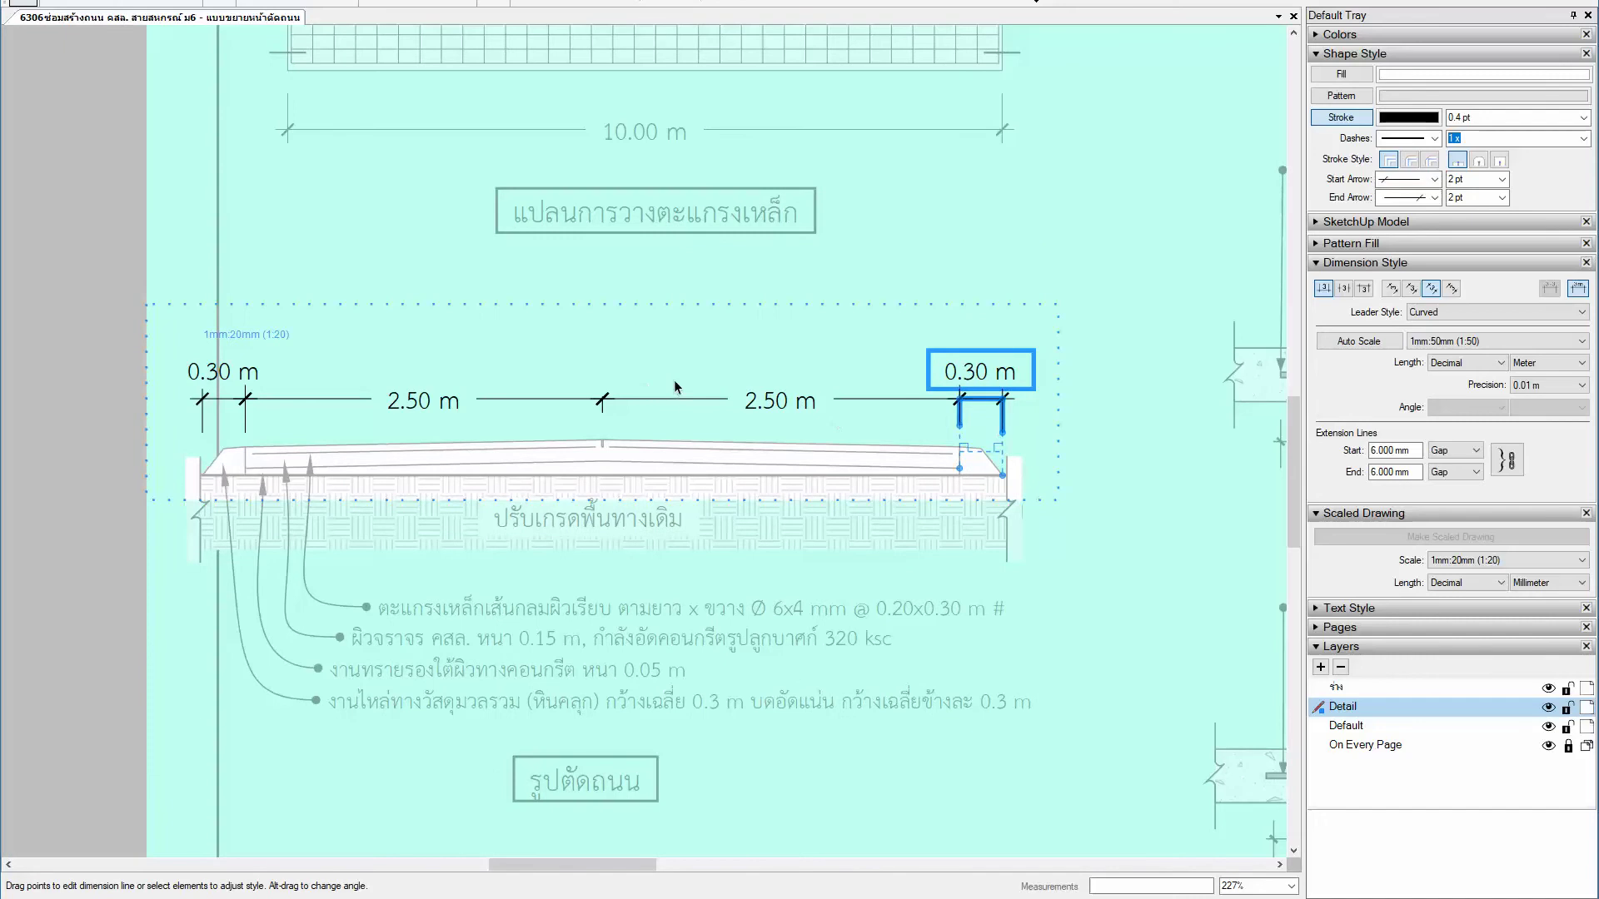
pyautogui.click(637, 396)
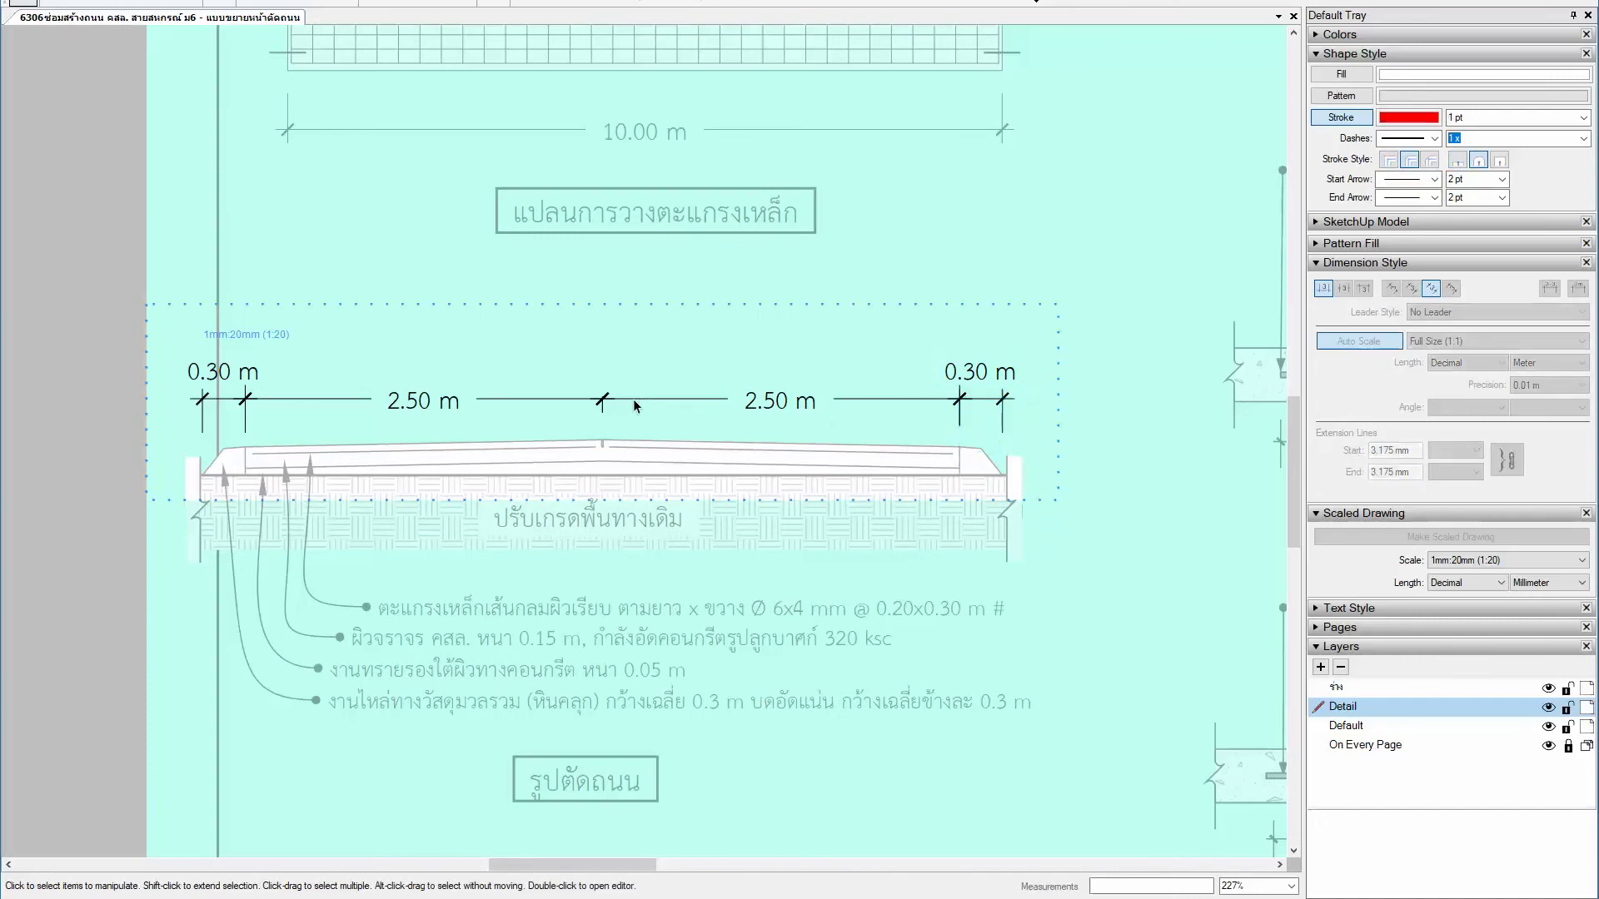
pyautogui.click(633, 398)
pyautogui.scroll(3, 633, 399)
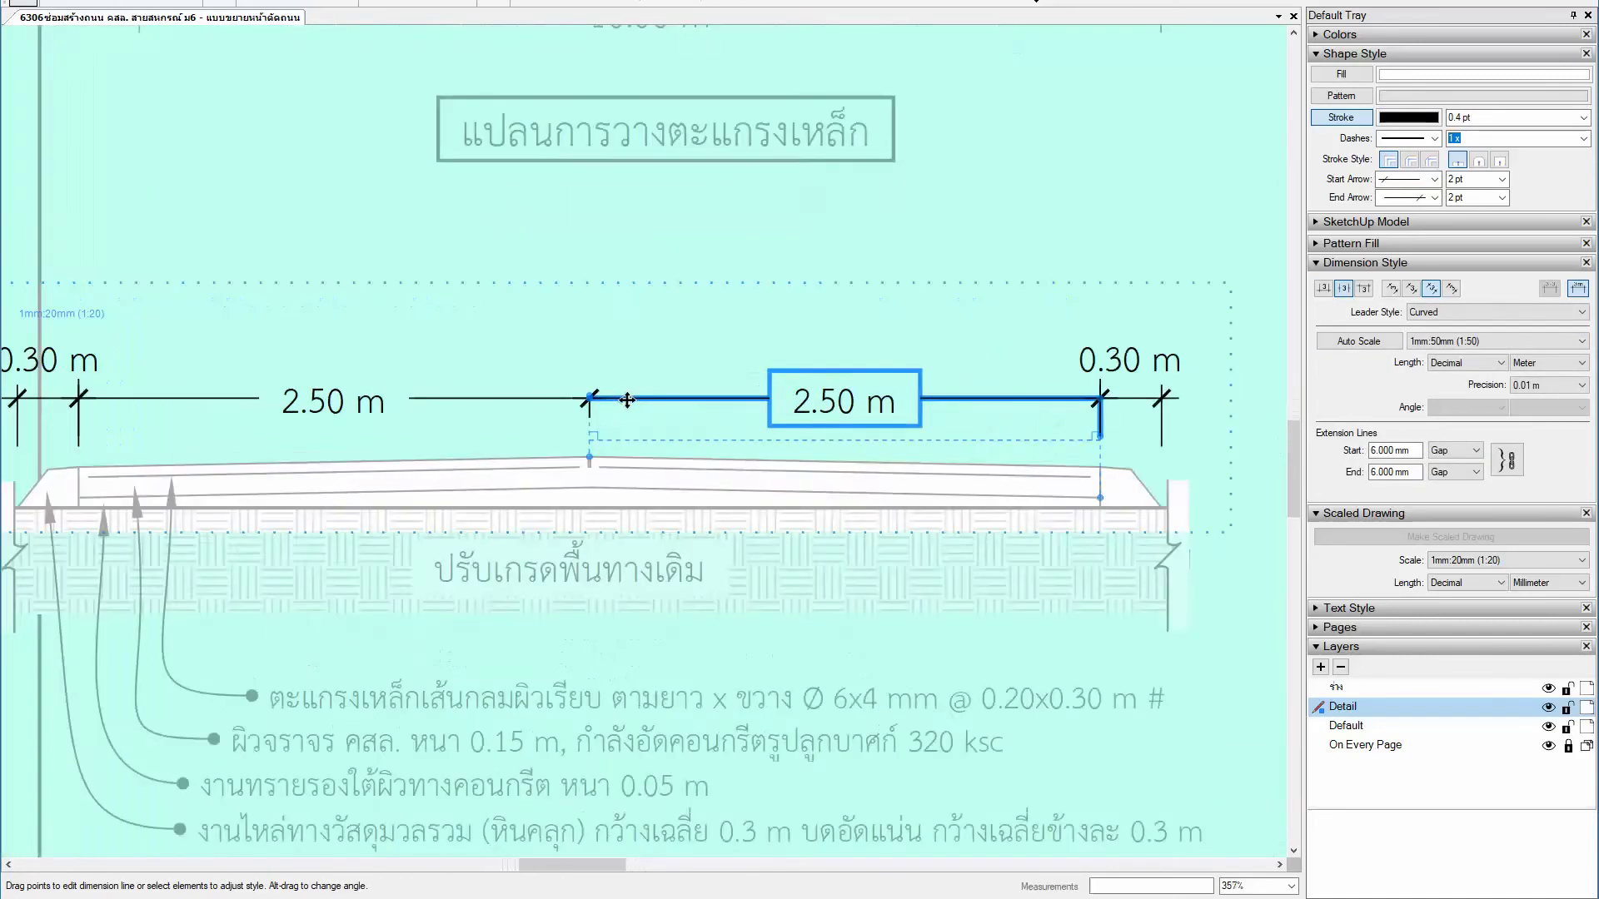
pyautogui.scroll(2, 575, 397)
pyautogui.moveTo(569, 391); pyautogui.dragTo(568, 438)
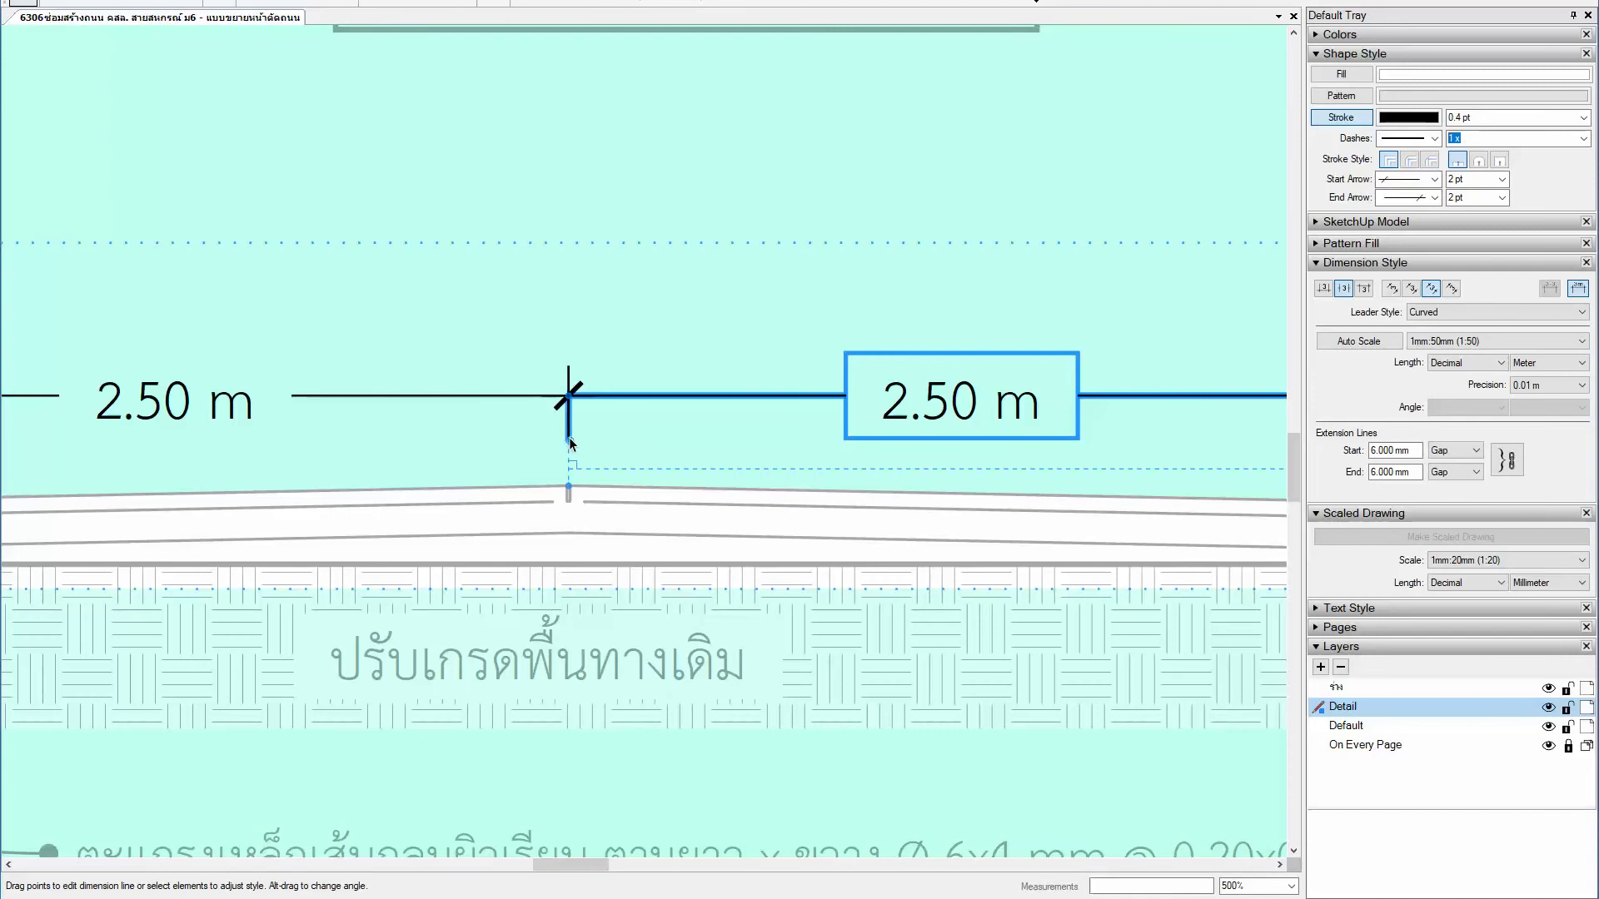
pyautogui.scroll(-2, 568, 437)
pyautogui.click(337, 425)
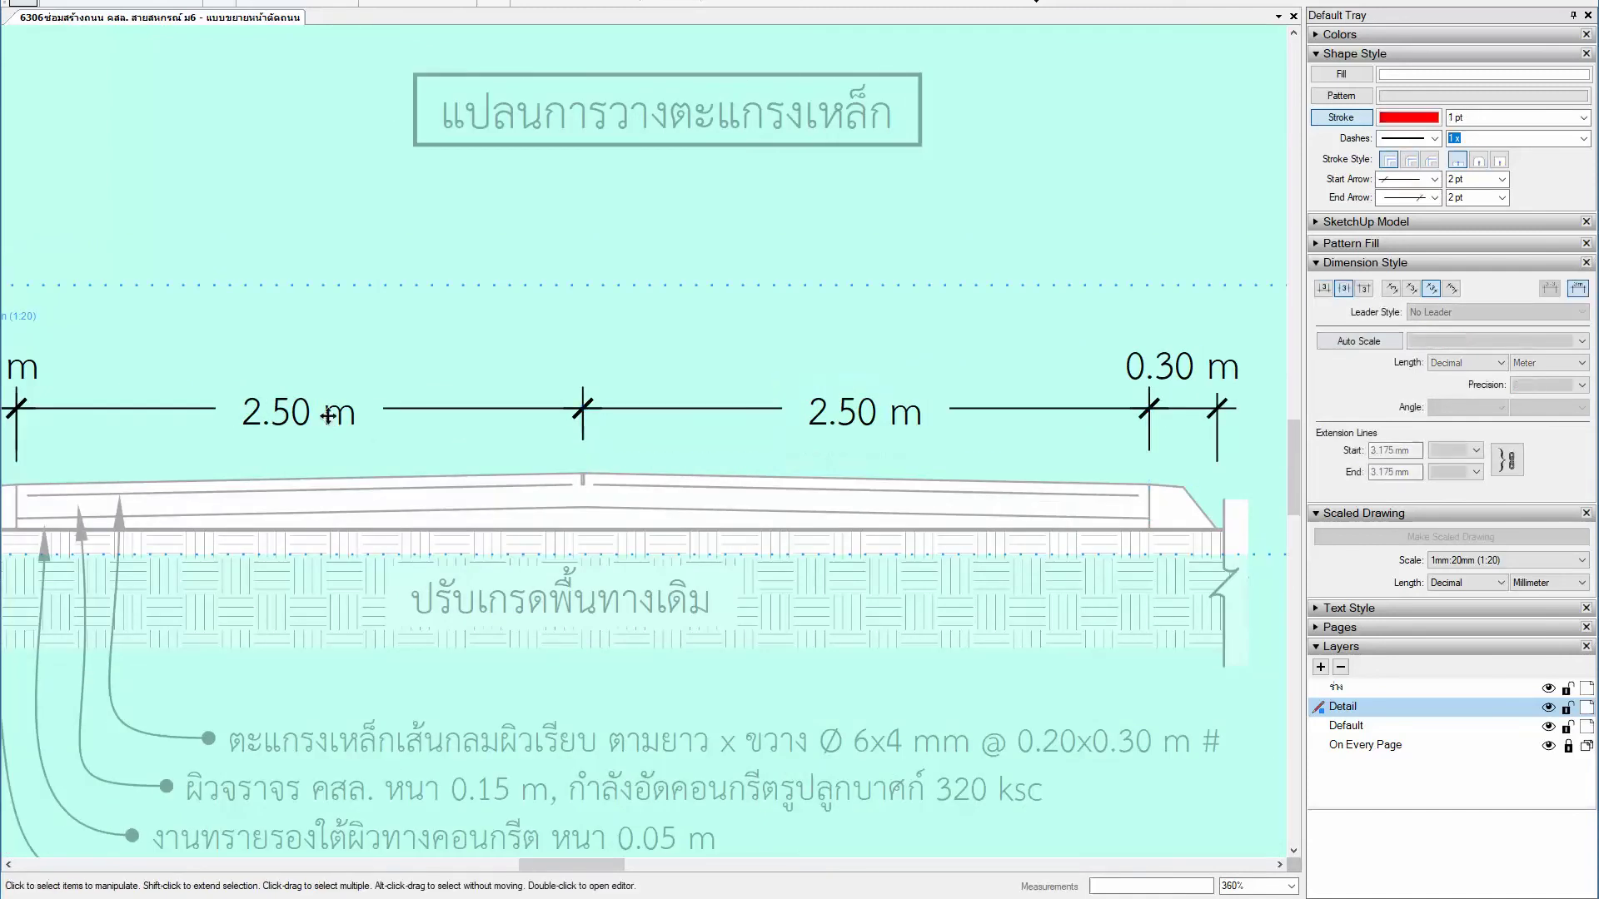
pyautogui.scroll(1, 478, 420)
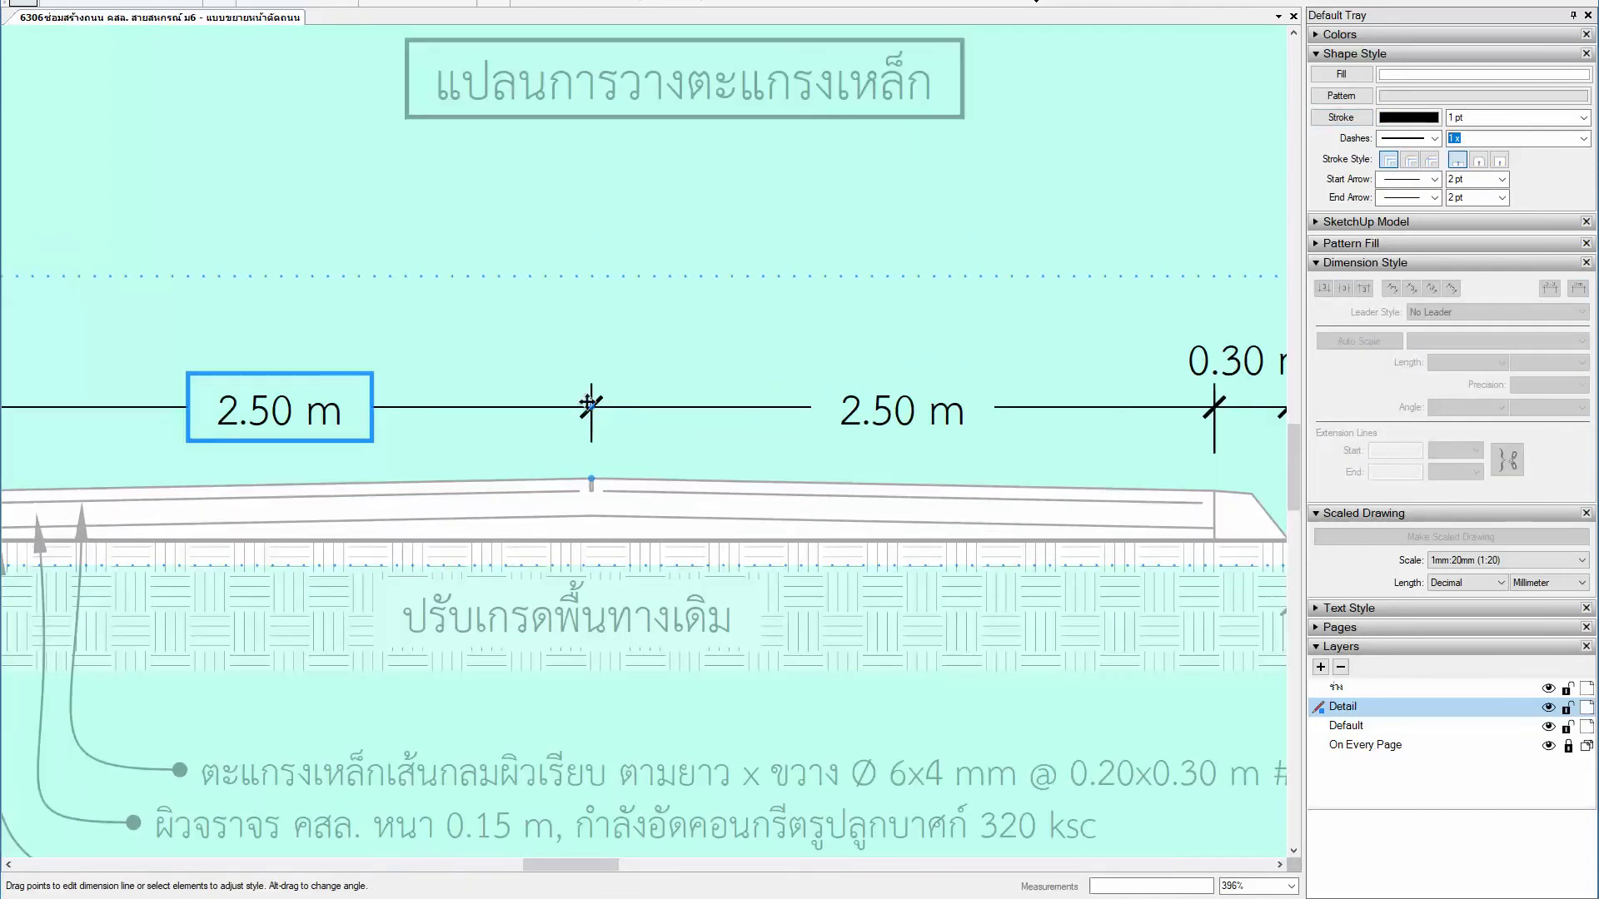
pyautogui.moveTo(590, 408); pyautogui.dragTo(591, 451)
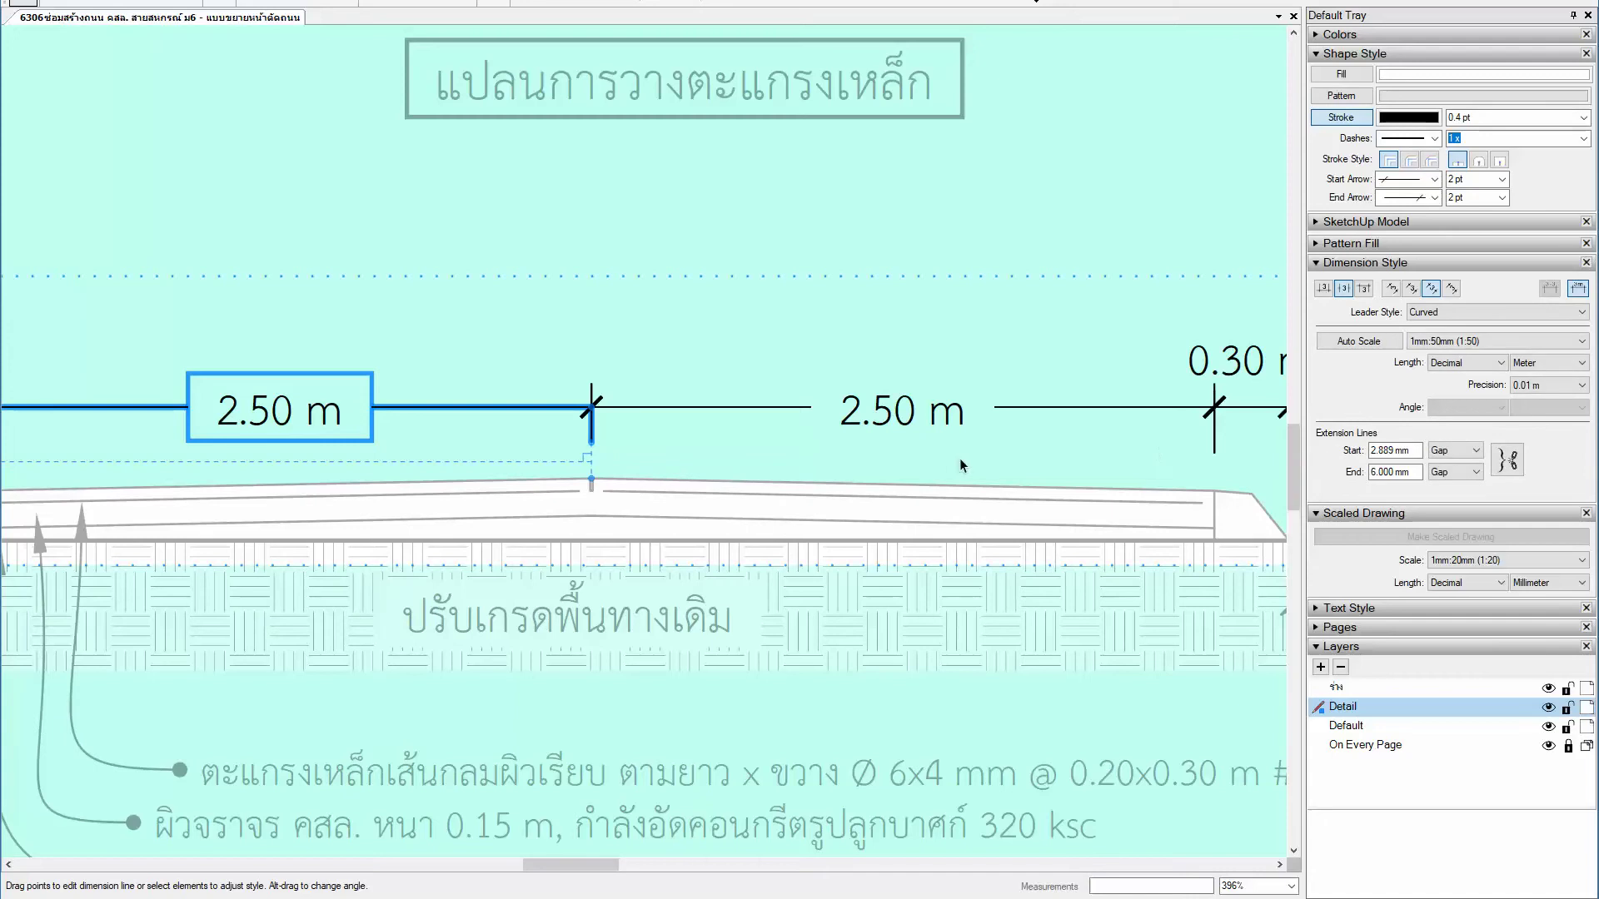
pyautogui.scroll(-3, 923, 465)
pyautogui.scroll(-2, 914, 468)
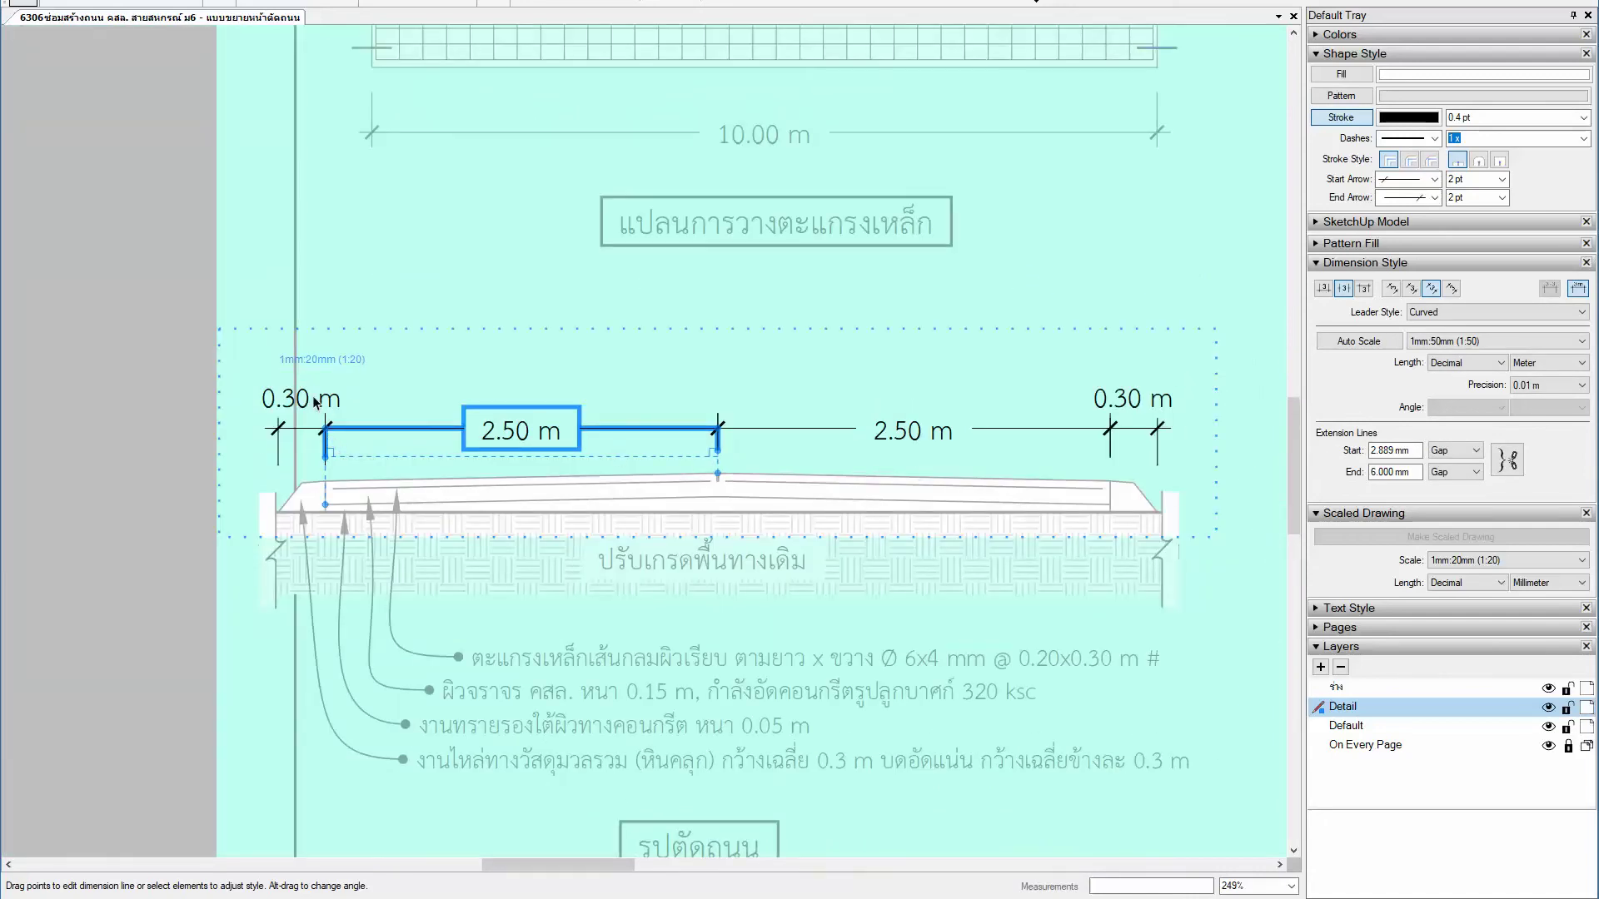
# Step: Exit the dimension group and shift the road cross-section slightly right and up
pyautogui.click(661, 398)
pyautogui.click(844, 398)
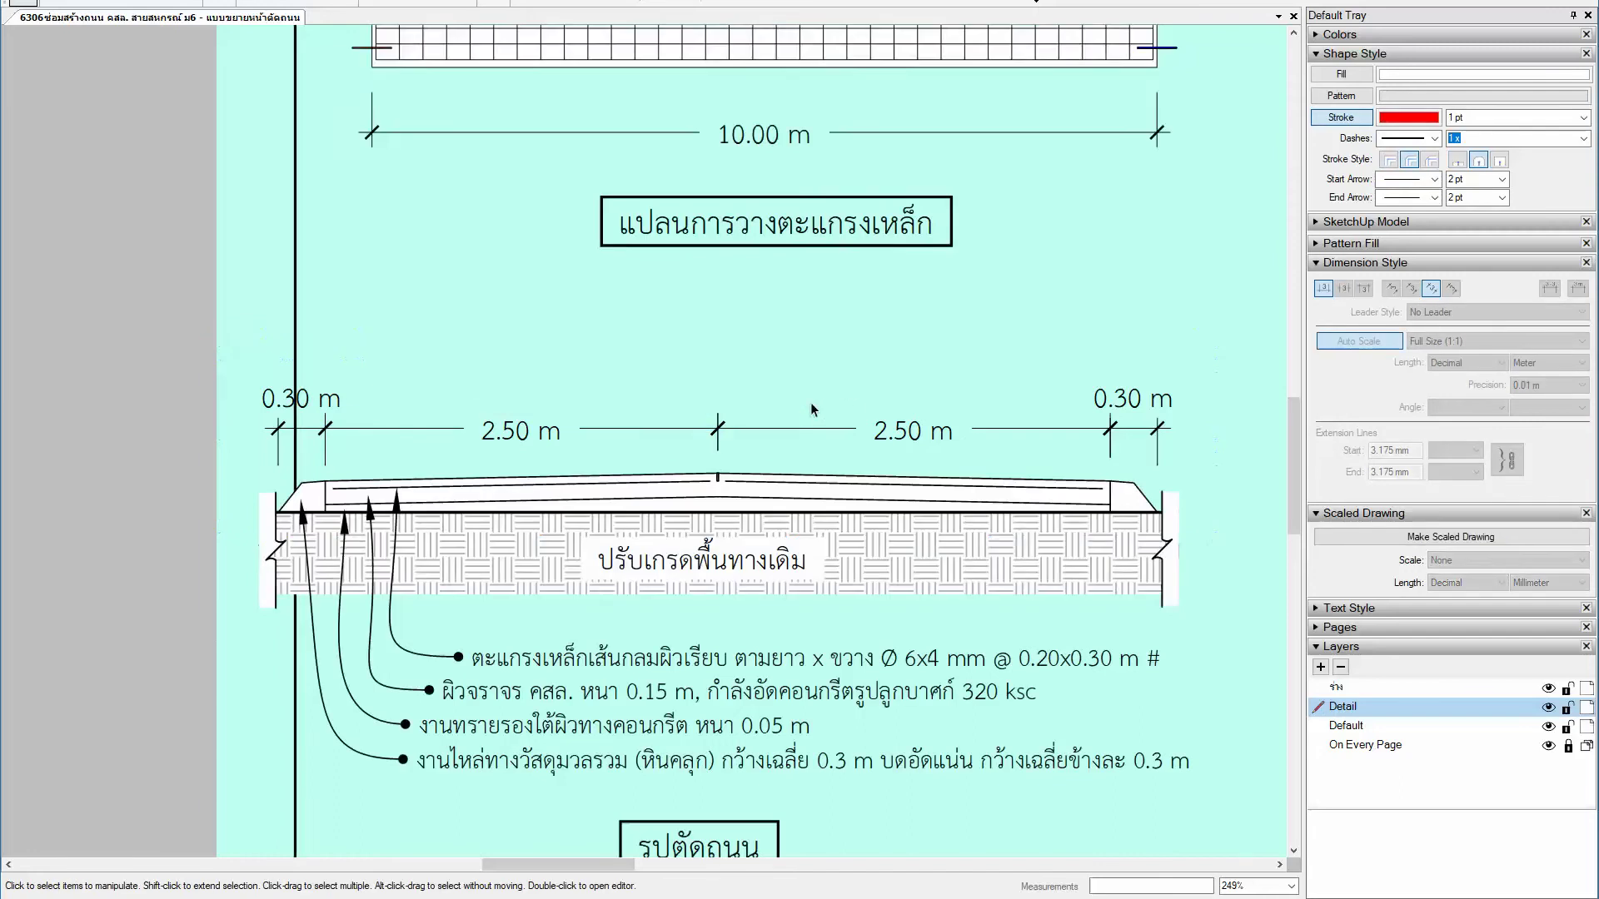
pyautogui.scroll(1, 317, 386)
pyautogui.scroll(-2, 316, 386)
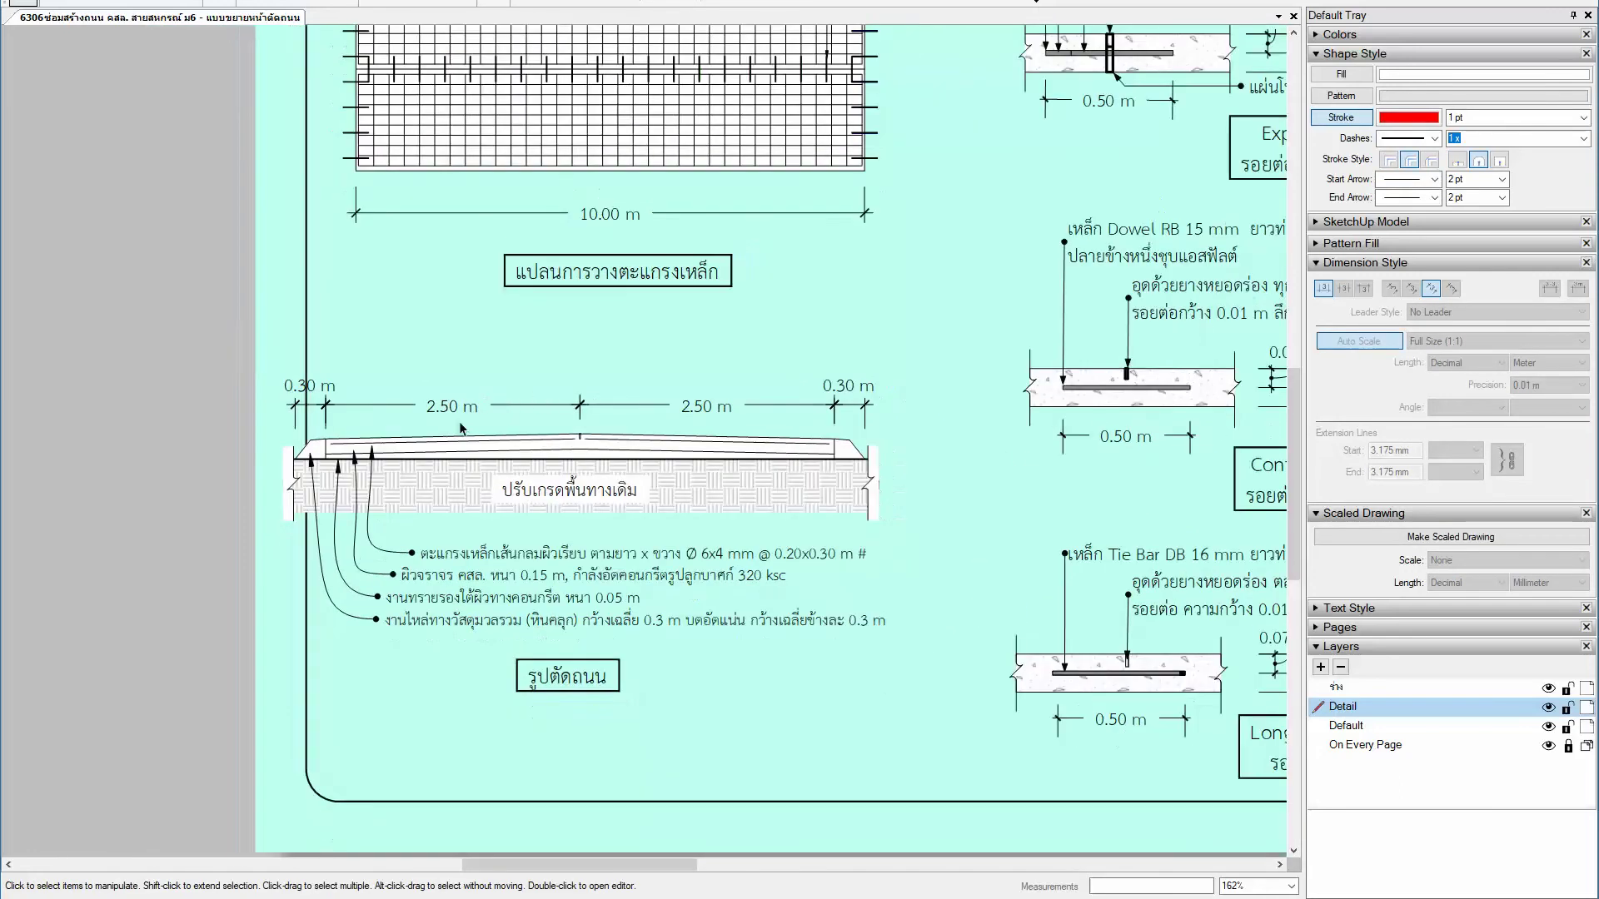
pyautogui.click(497, 427)
pyautogui.moveTo(496, 427); pyautogui.dragTo(545, 414)
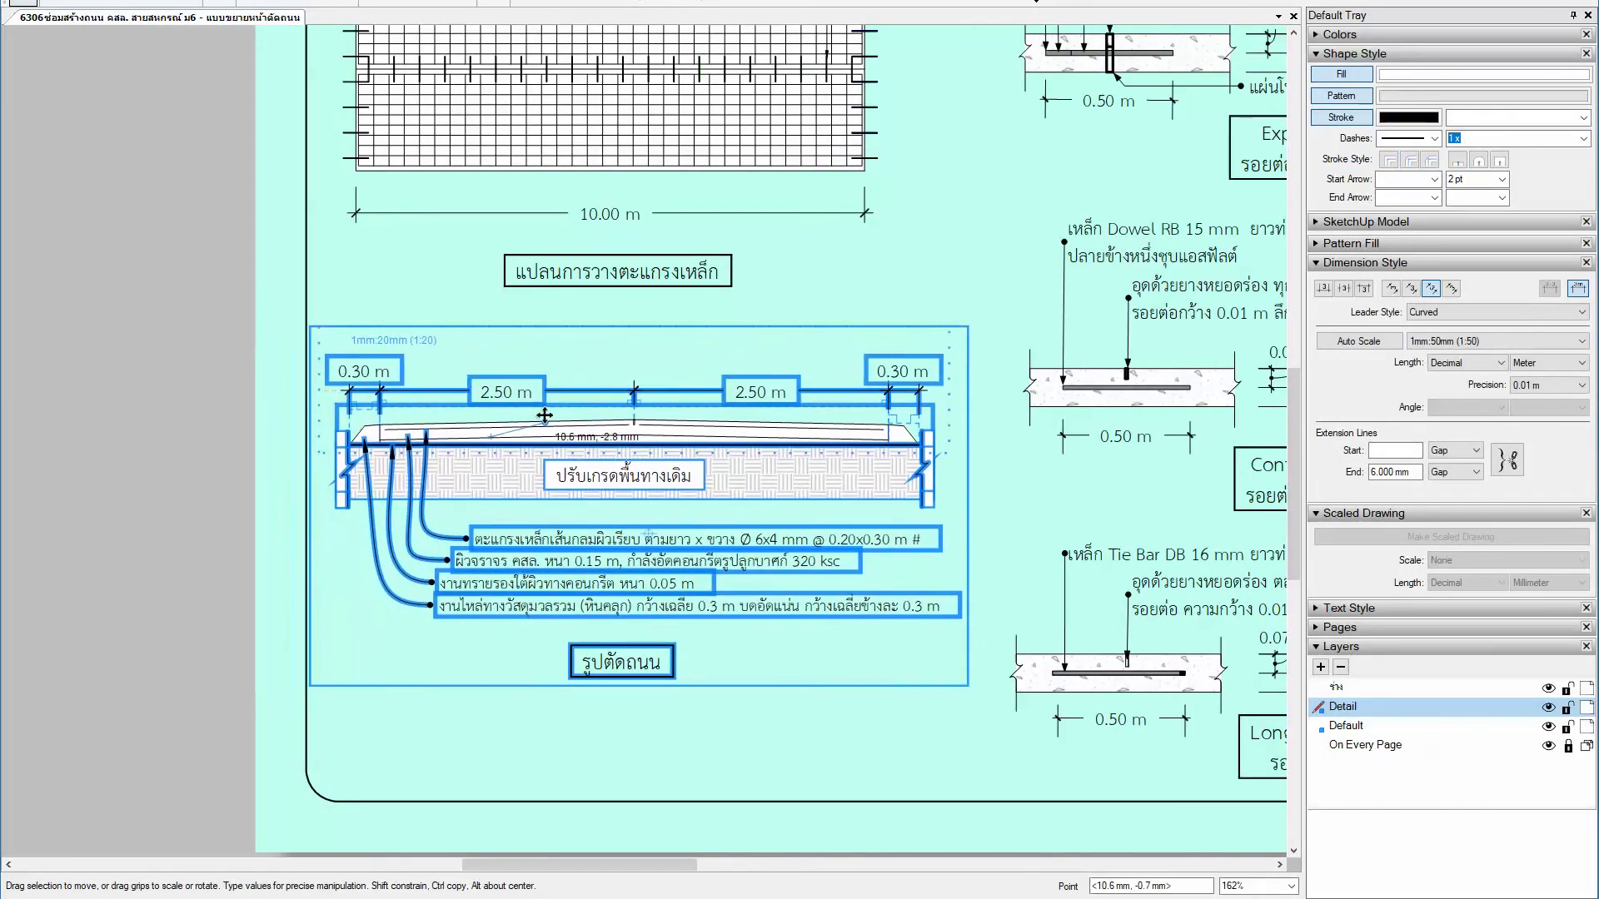
pyautogui.press('Escape')
pyautogui.scroll(-1, 591, 374)
pyautogui.moveTo(591, 374); pyautogui.dragTo(423, 496, button='middle')
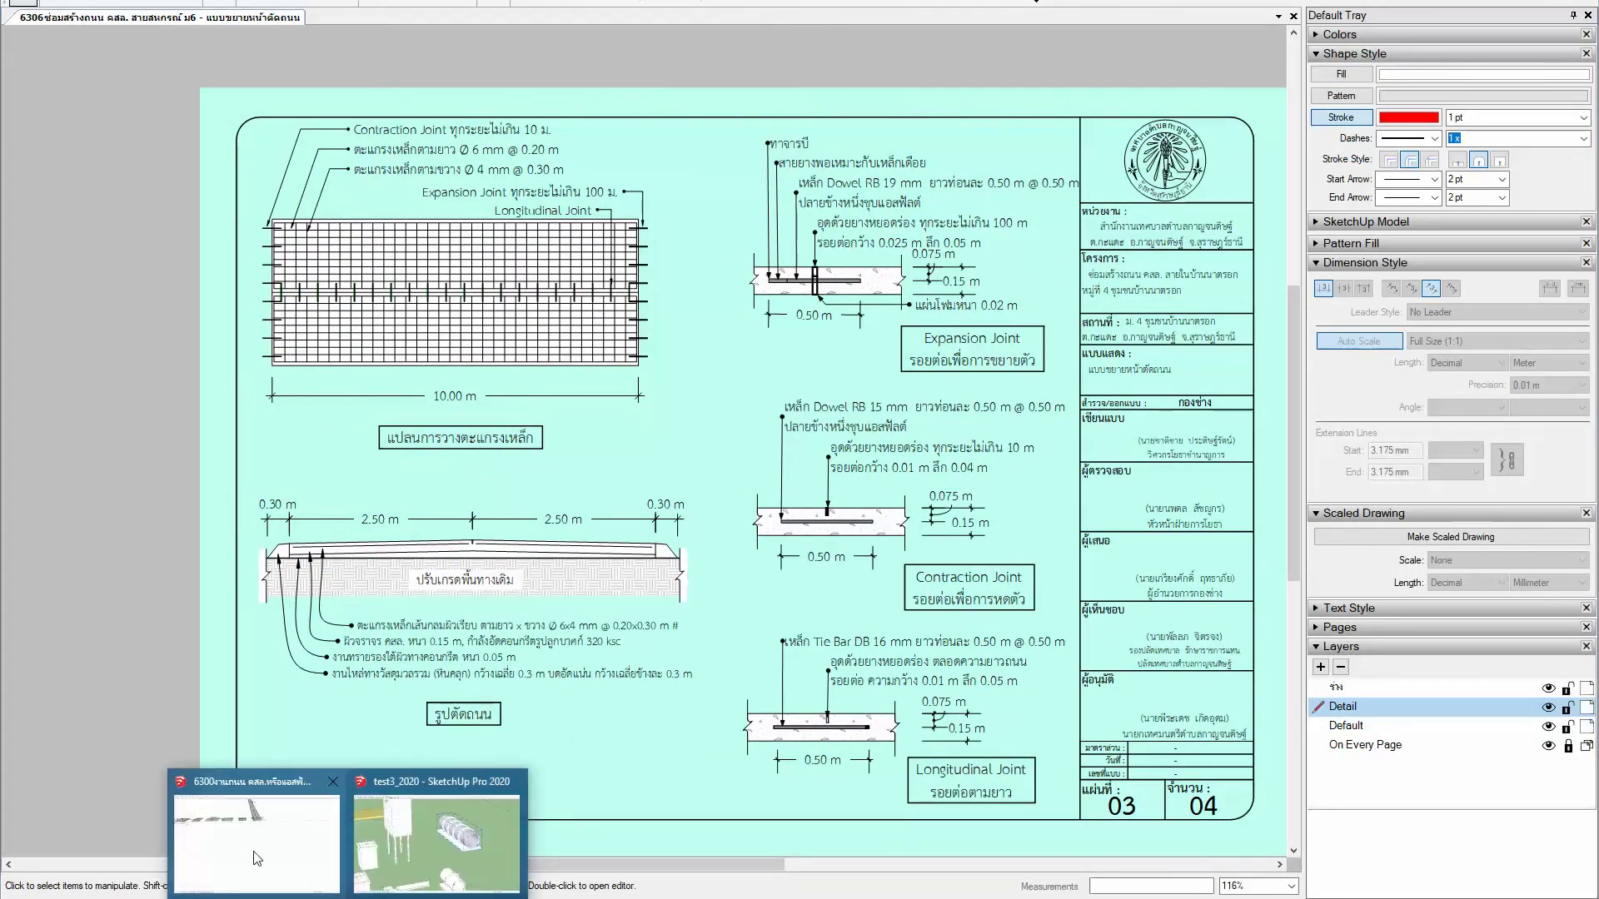
# Step: Switch to the SketchUp road model, minimize the Generate Report window and zoom in
pyautogui.click(438, 824)
pyautogui.click(846, 283)
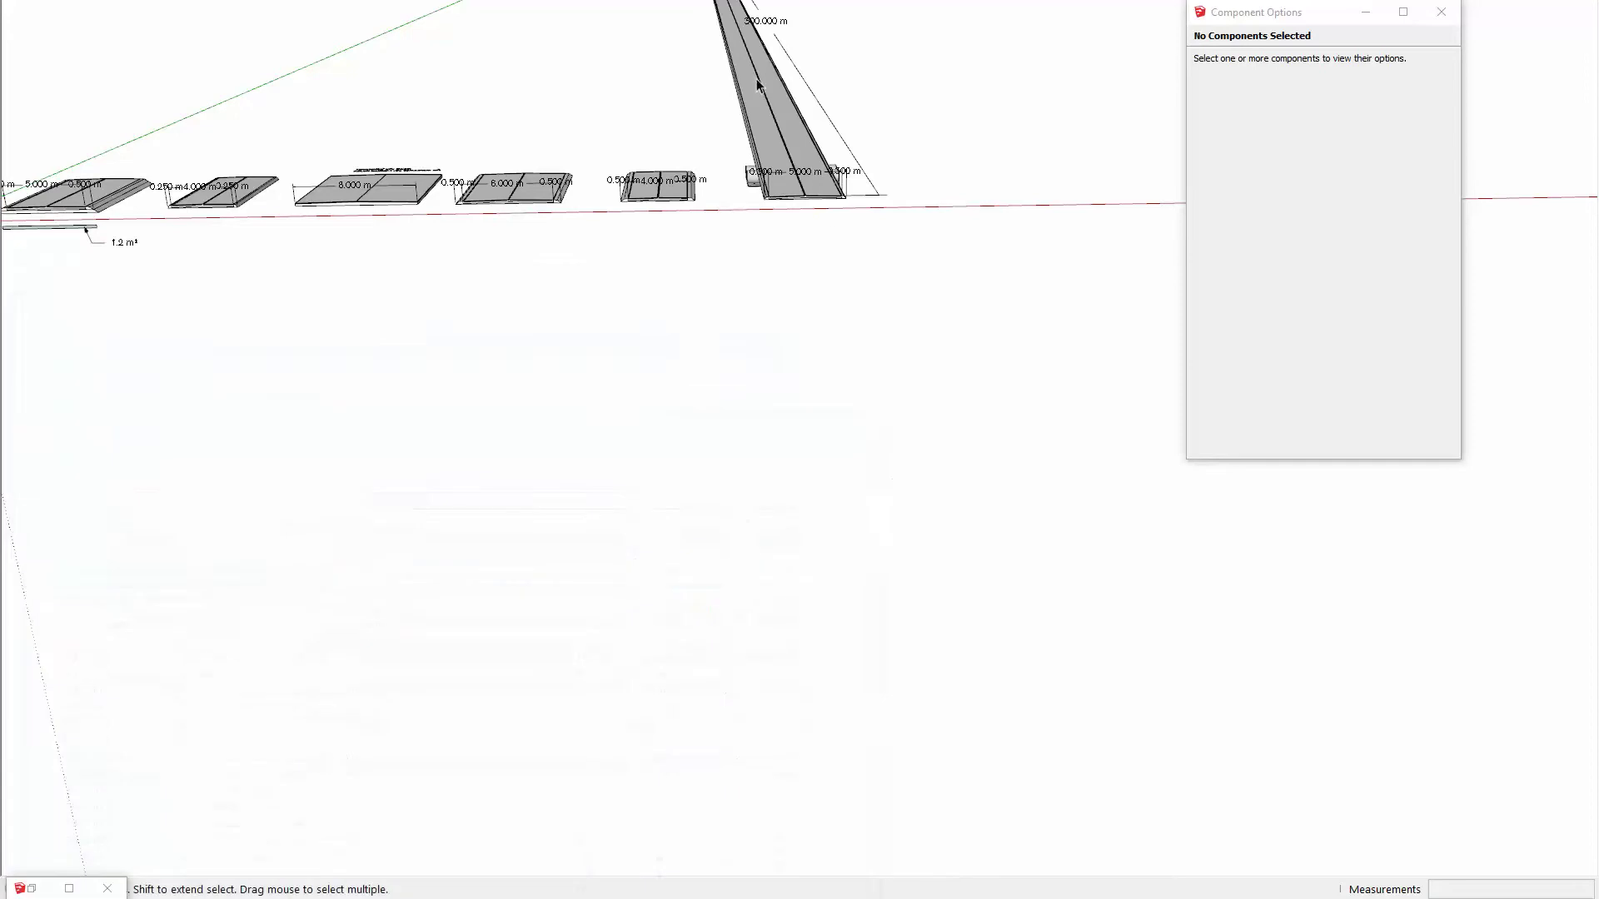
pyautogui.scroll(2, 799, 199)
pyautogui.scroll(3, 821, 293)
pyautogui.scroll(2, 896, 661)
pyautogui.scroll(2, 833, 566)
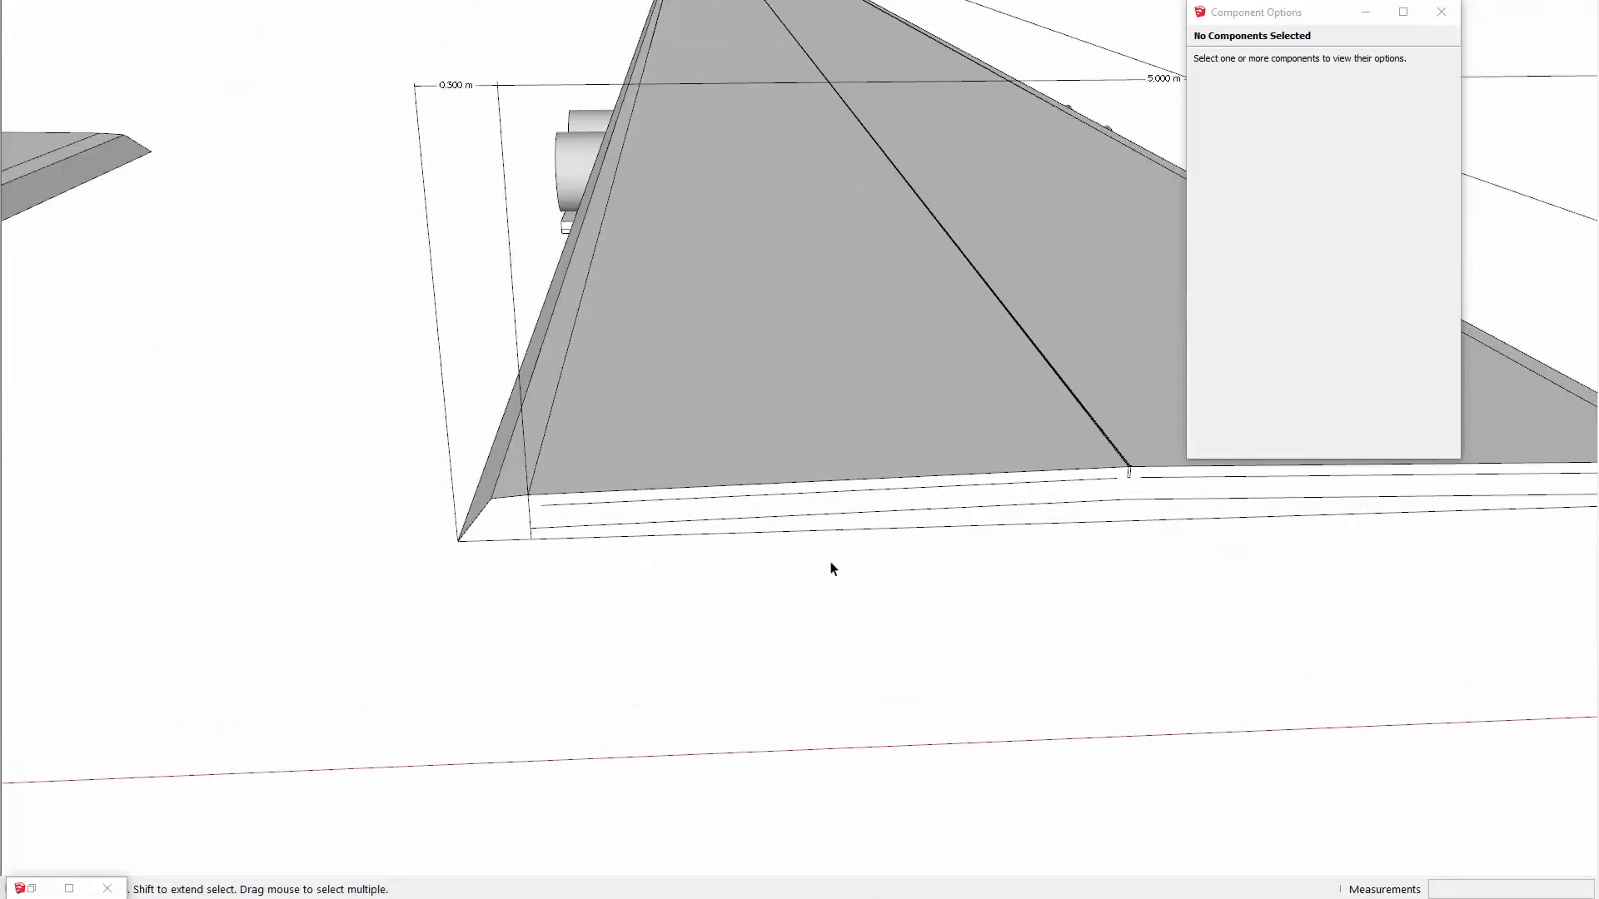
pyautogui.scroll(2, 820, 497)
# Step: Narrow the selection to only the Wiremesh layer and show its entity details
pyautogui.click(810, 490)
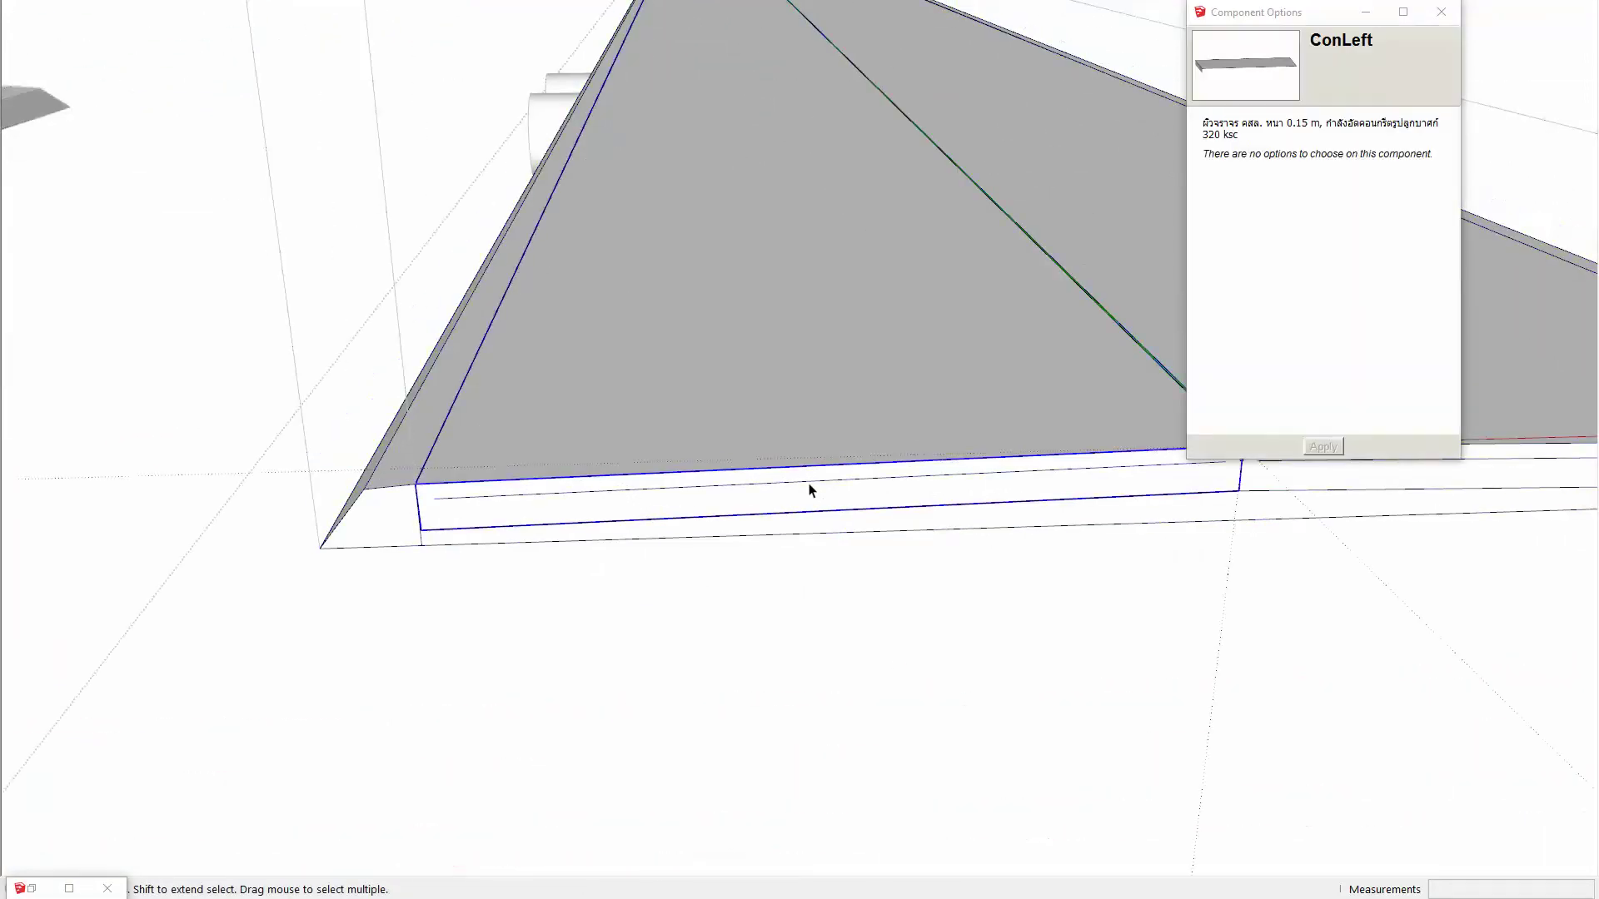
pyautogui.hotkey('ctrl', 'a')
pyautogui.moveTo(800, 500)
pyautogui.mouseDown(button='middle')
pyautogui.moveTo(799, 457)
pyautogui.moveTo(438, 521)
pyautogui.mouseUp(button='middle')
pyautogui.scroll(2, 439, 522)
pyautogui.scroll(2, 433, 500)
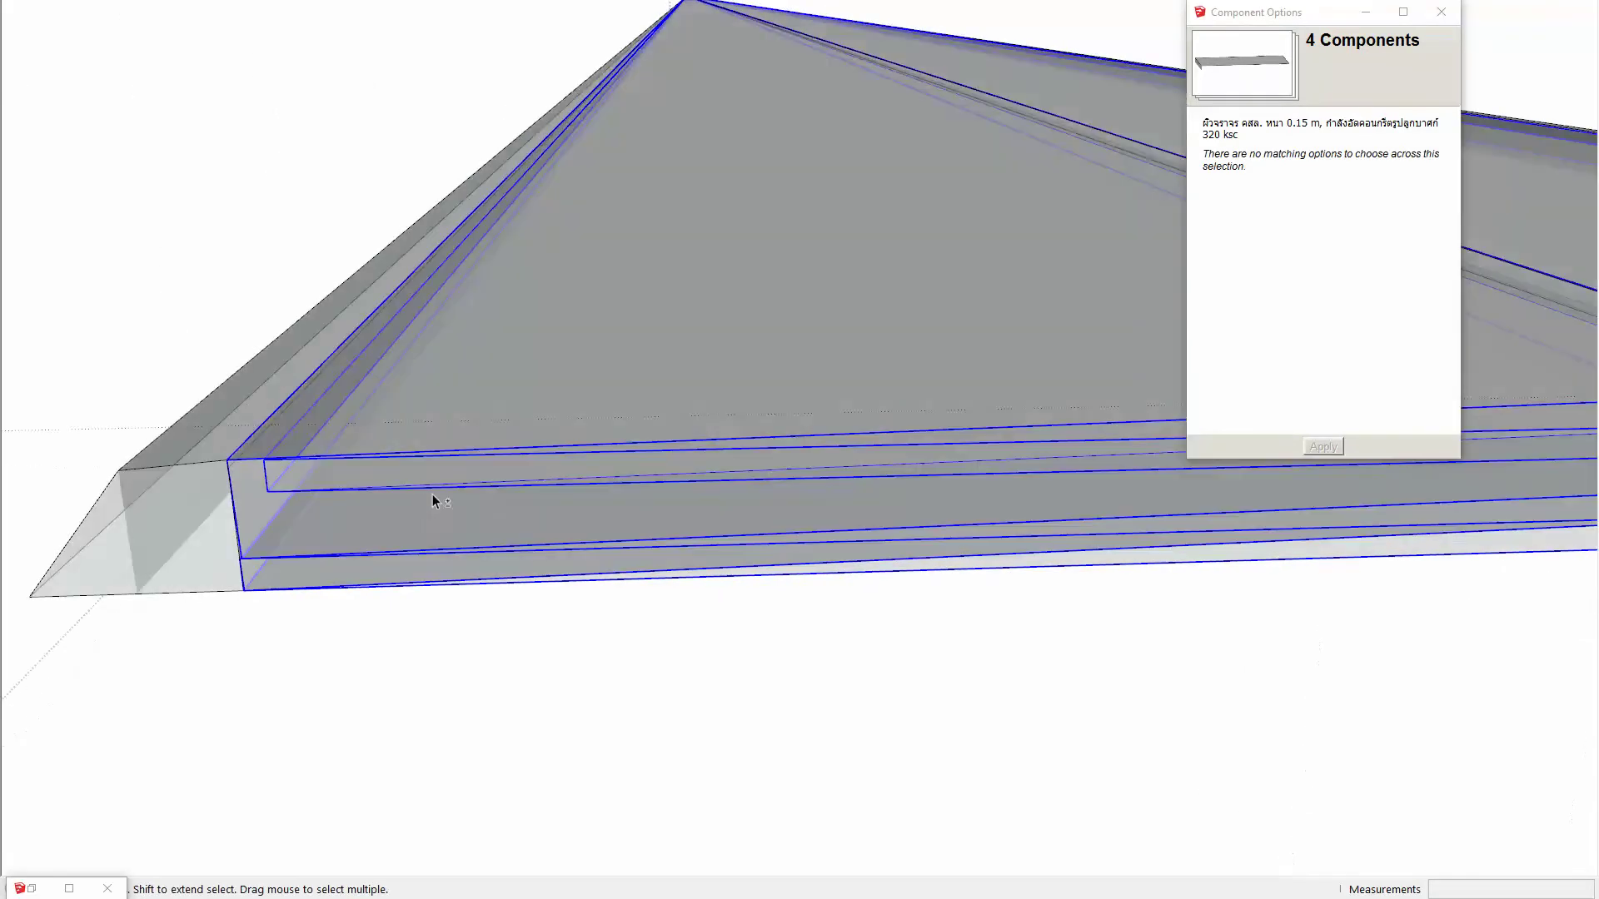
pyautogui.moveTo(272, 479)
pyautogui.mouseDown(button='middle')
pyautogui.moveTo(357, 326)
pyautogui.moveTo(367, 260)
pyautogui.moveTo(400, 458)
pyautogui.moveTo(590, 470)
pyautogui.moveTo(539, 488)
pyautogui.moveTo(531, 446)
pyautogui.moveTo(382, 459)
pyautogui.moveTo(418, 507)
pyautogui.moveTo(413, 564)
pyautogui.mouseUp(button='middle')
pyautogui.keyDown('shift'); pyautogui.click(383, 463); pyautogui.keyUp('shift')
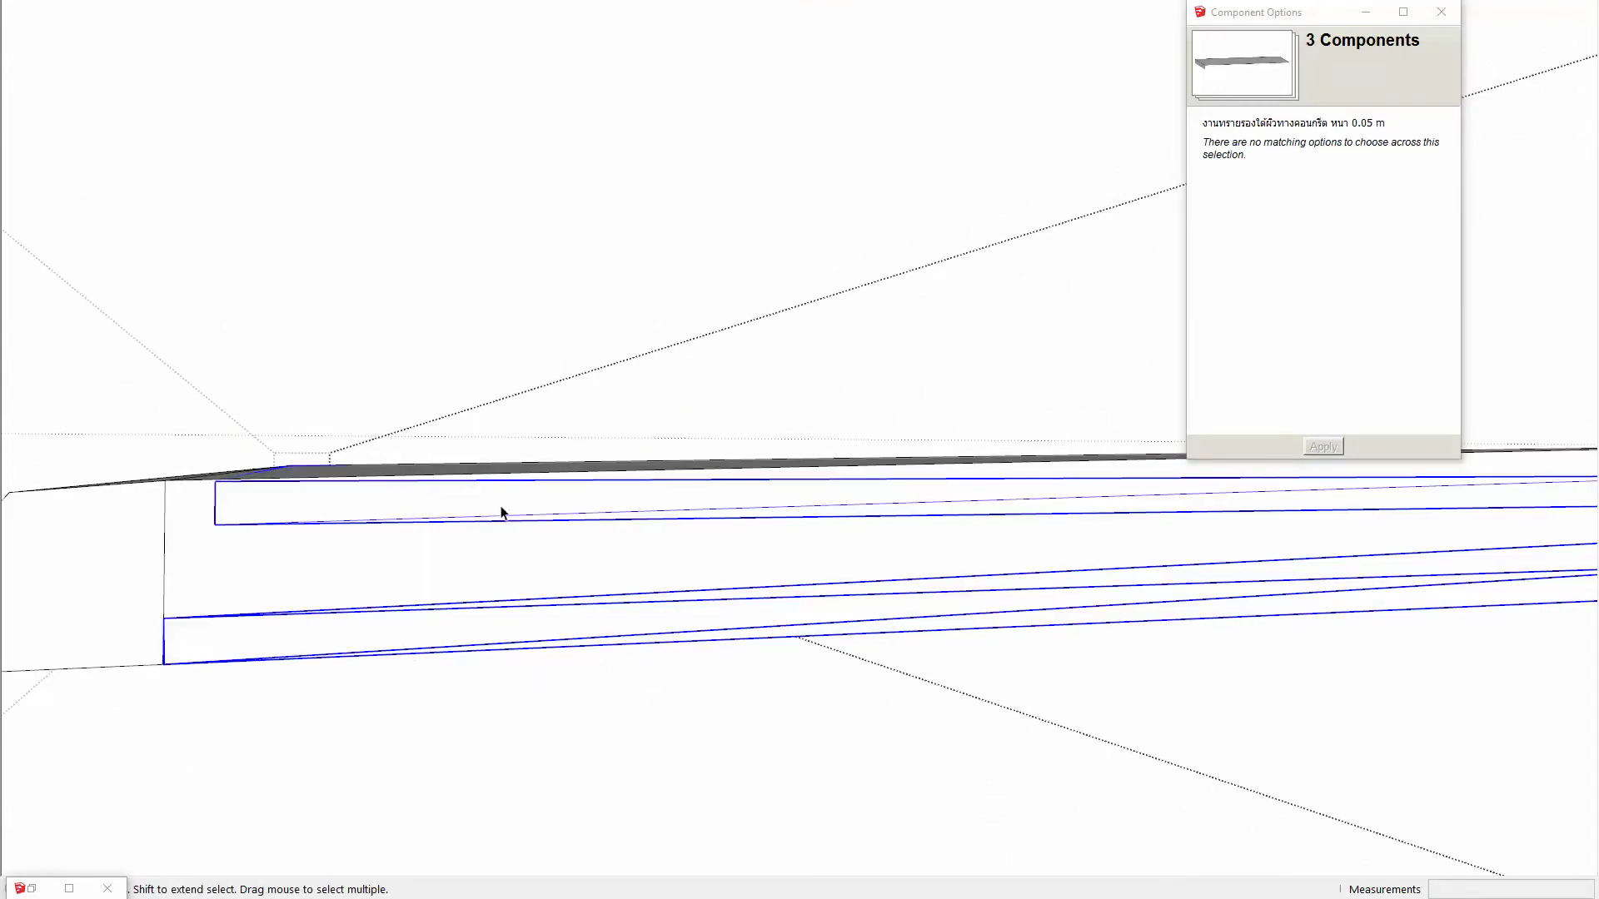
pyautogui.moveTo(499, 510); pyautogui.dragTo(328, 525, button='middle')
pyautogui.keyDown('shift'); pyautogui.click(309, 603); pyautogui.keyUp('shift')
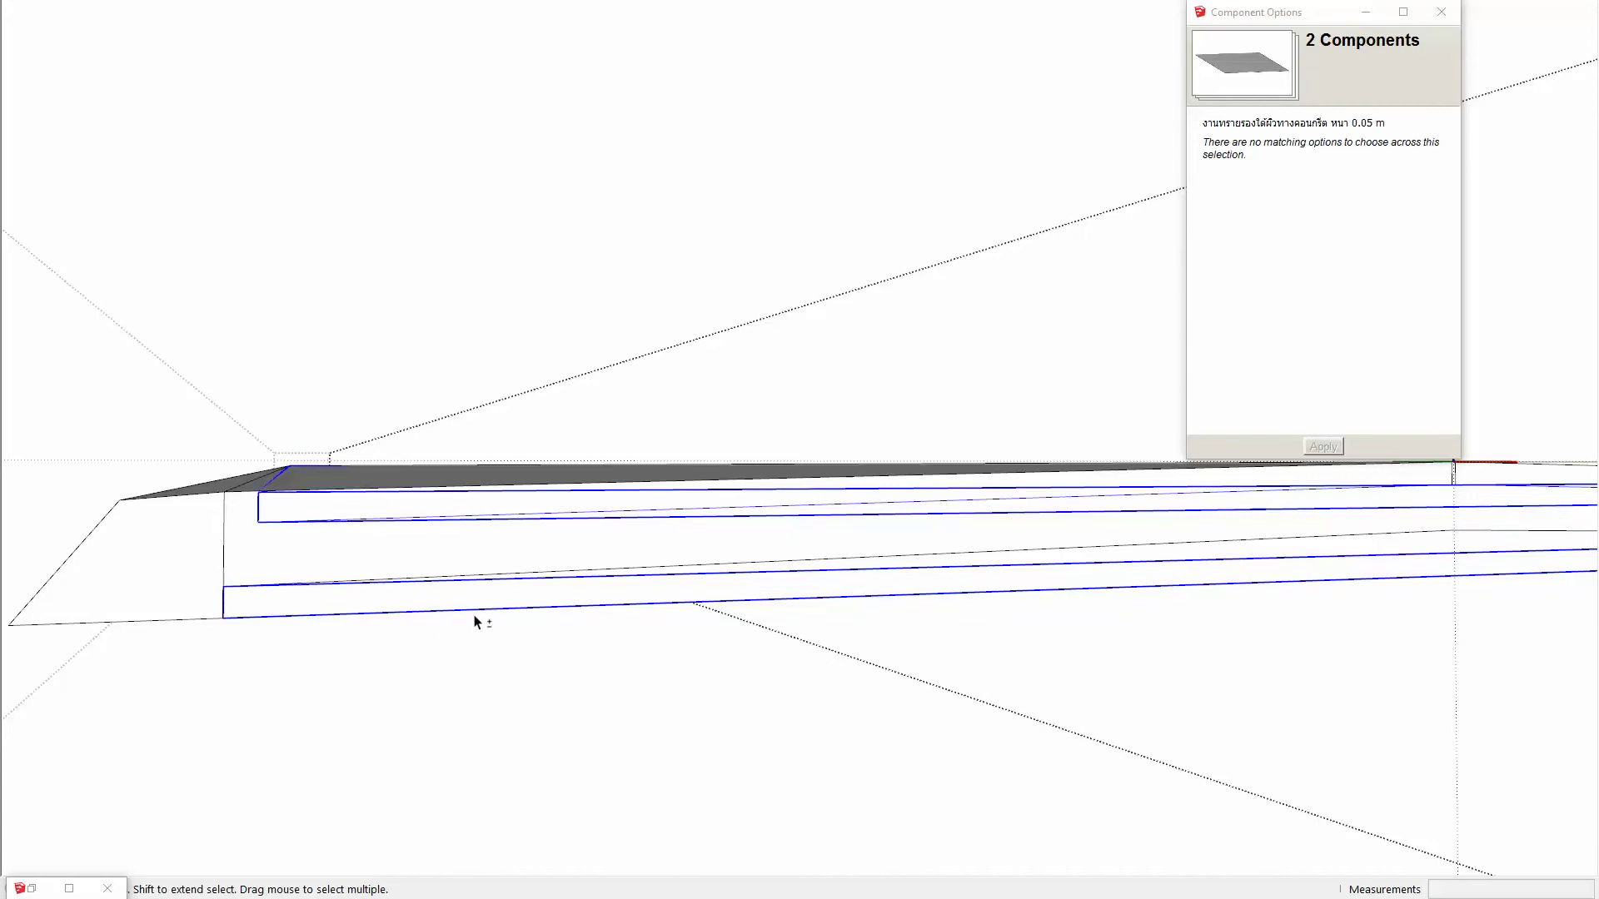
pyautogui.keyDown('shift'); pyautogui.click(360, 613); pyautogui.keyUp('shift')
pyautogui.keyDown('shift'); pyautogui.moveTo(468, 641); pyautogui.dragTo(427, 611); pyautogui.keyUp('shift')
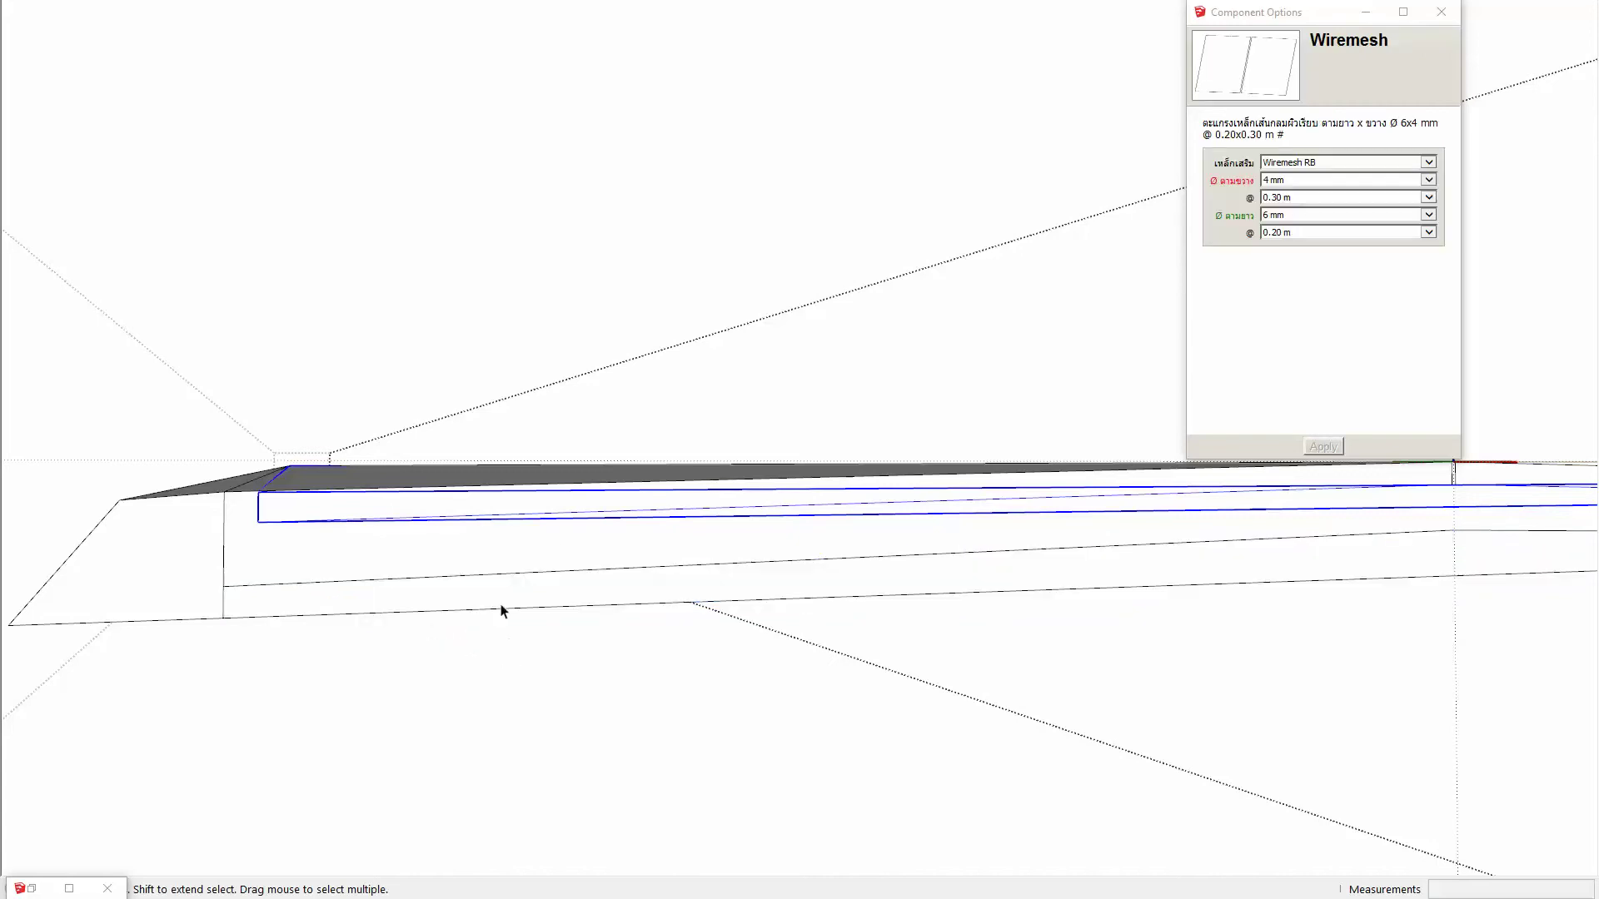
pyautogui.hotkey('shift', 'e')
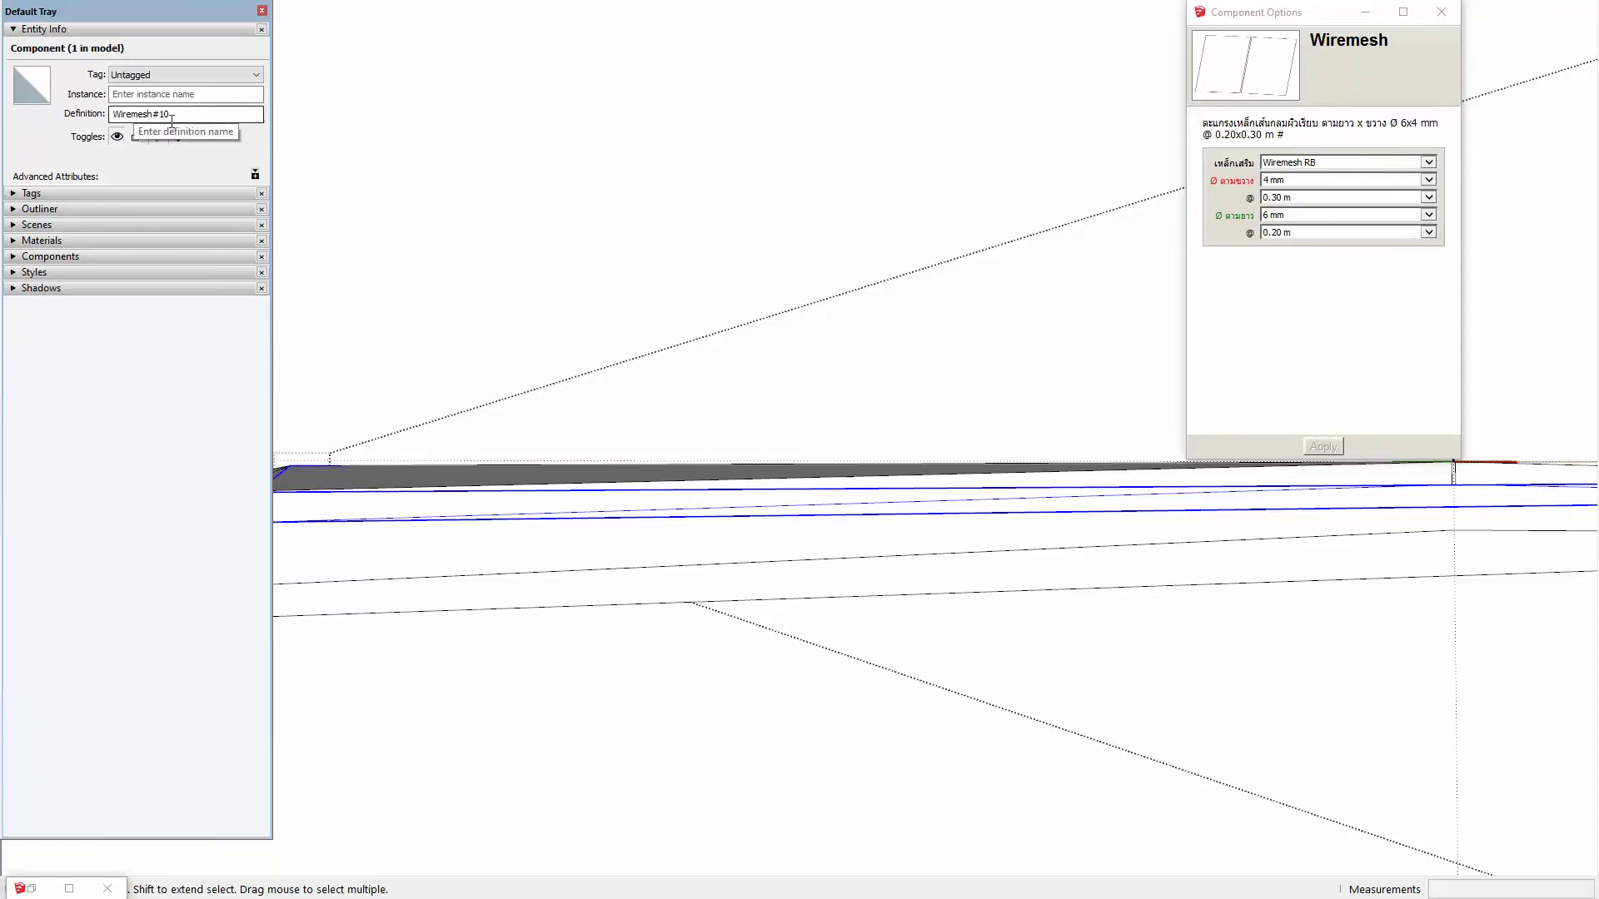
# Step: Keep Wiremesh RB as reinforcement type and place Component Attributes beside Component Options
pyautogui.click(1348, 158)
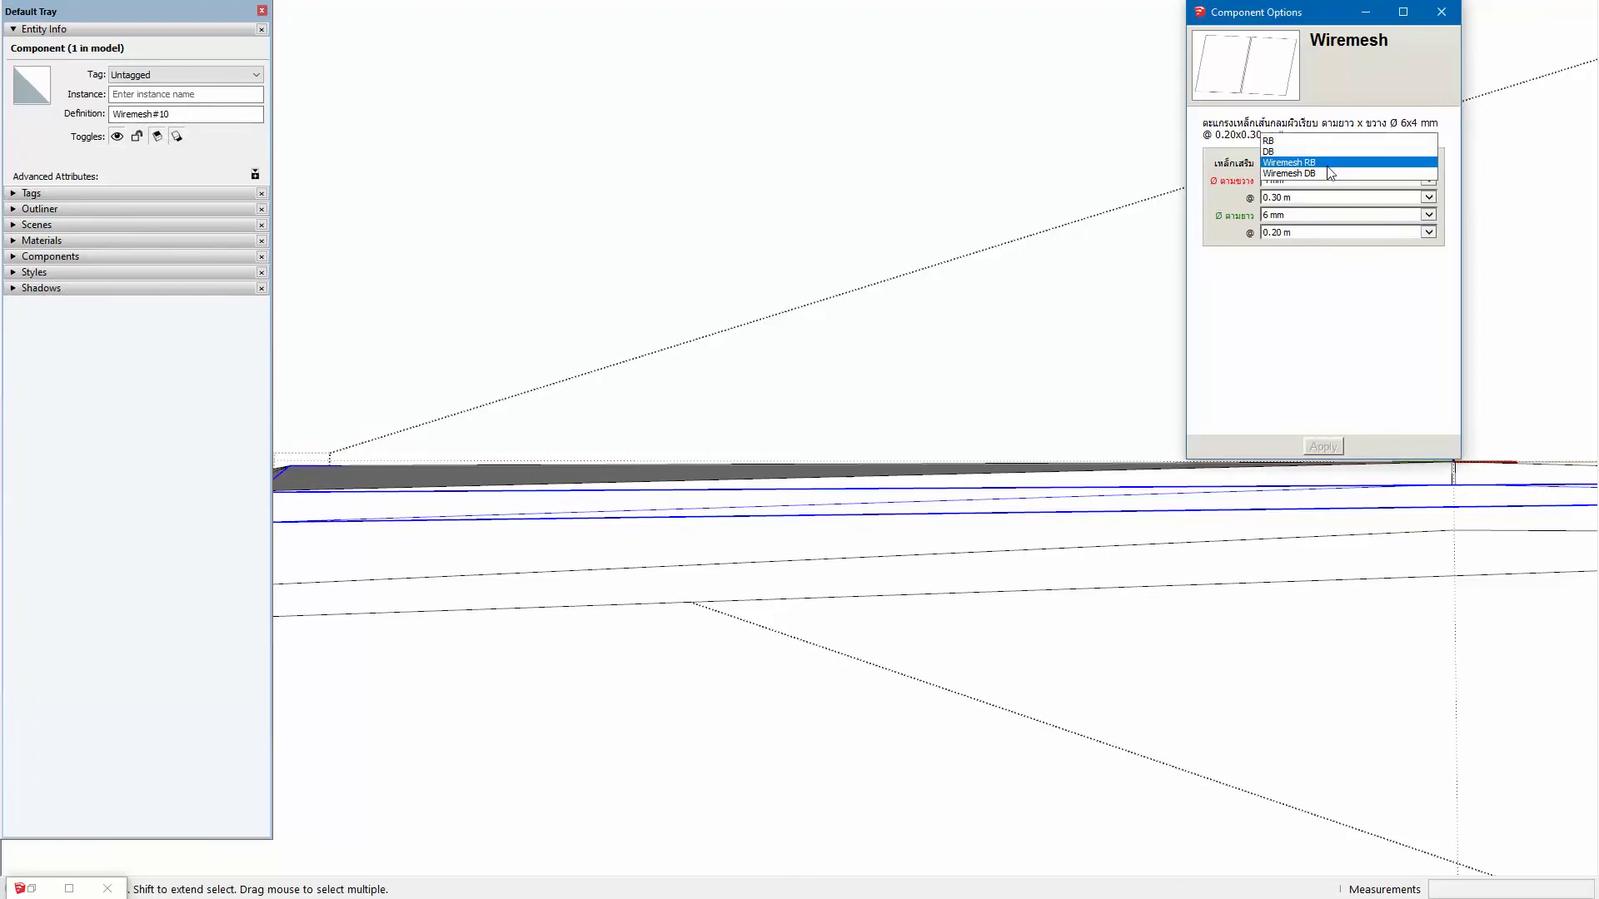
pyautogui.click(1348, 254)
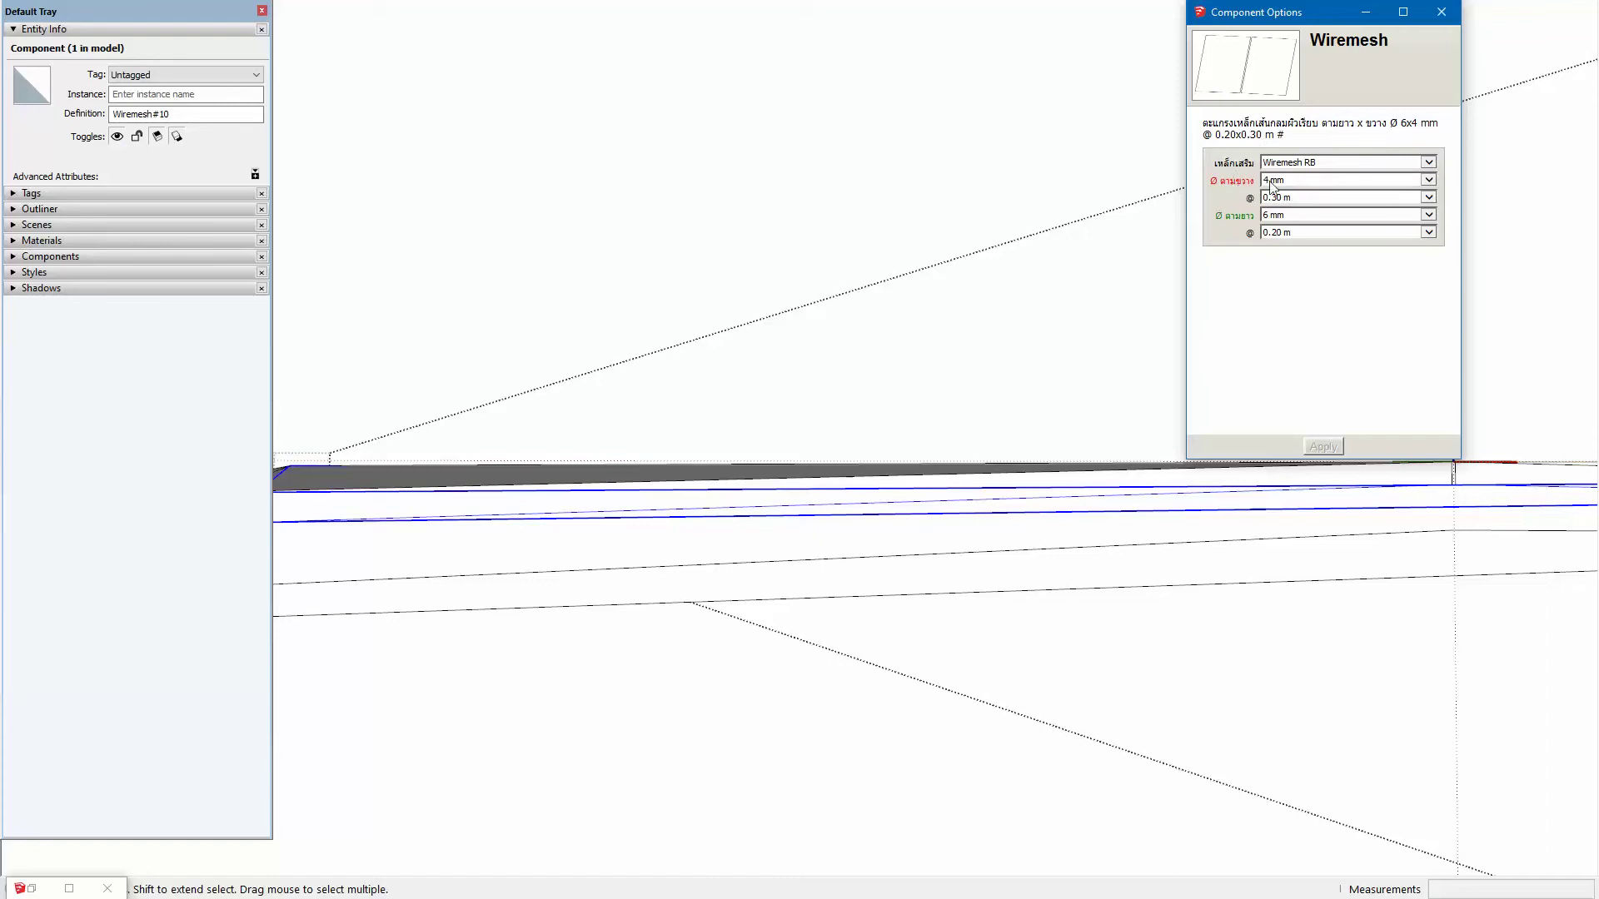
pyautogui.moveTo(982, 510)
pyautogui.mouseDown(button='middle')
pyautogui.moveTo(939, 542)
pyautogui.moveTo(939, 589)
pyautogui.mouseUp(button='middle')
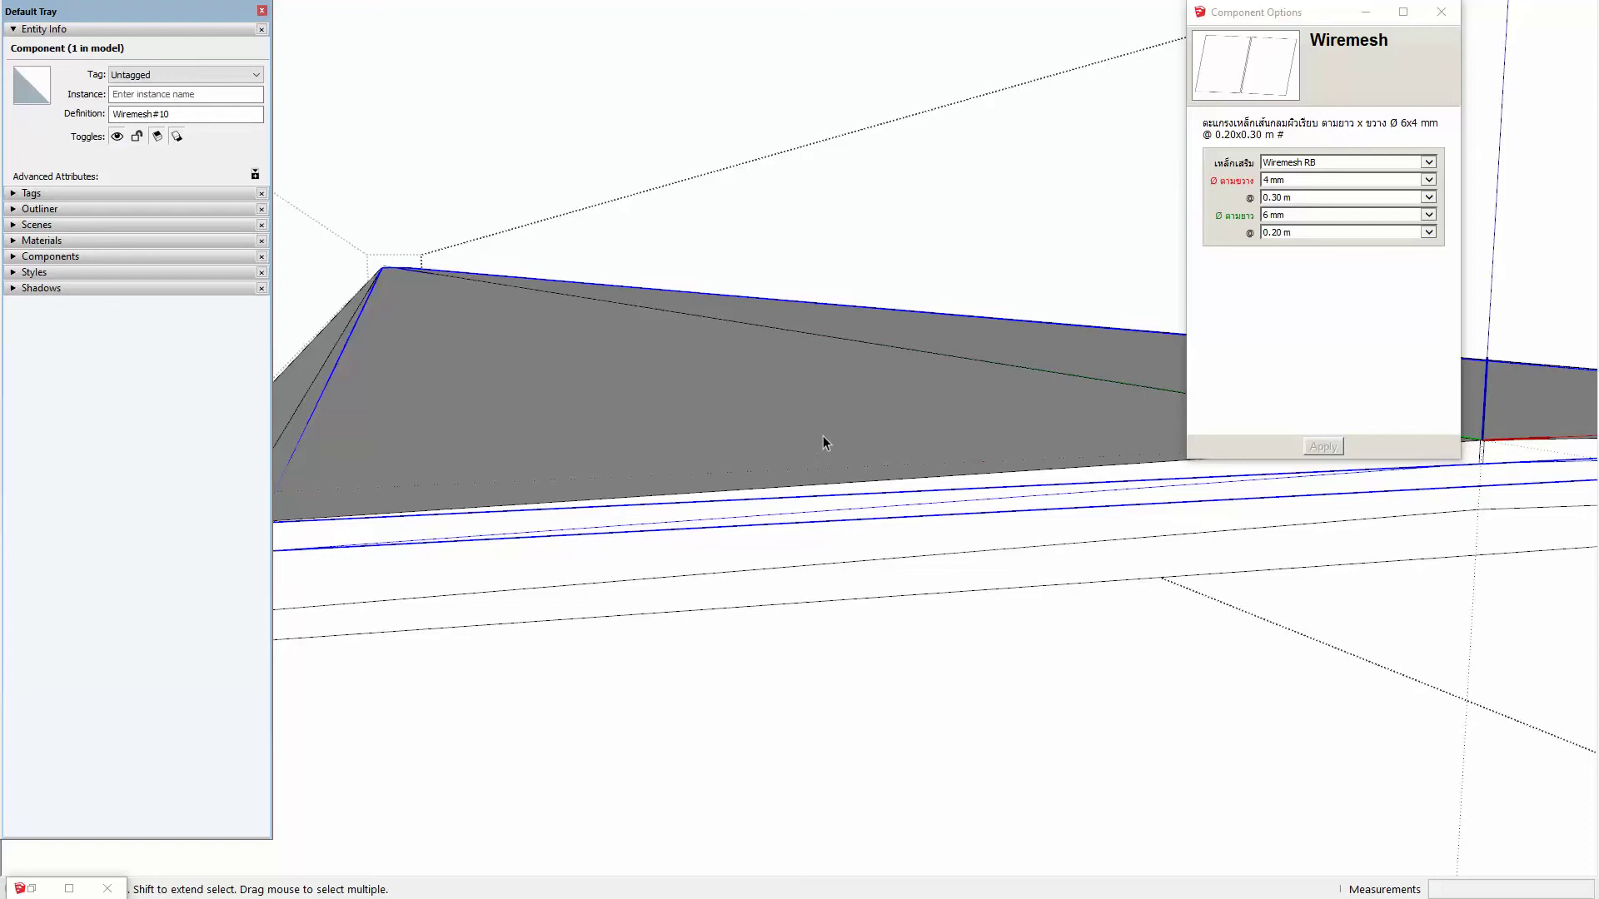
pyautogui.moveTo(921, 371)
pyautogui.mouseDown(button='middle')
pyautogui.moveTo(760, 564)
pyautogui.moveTo(764, 511)
pyautogui.mouseUp(button='middle')
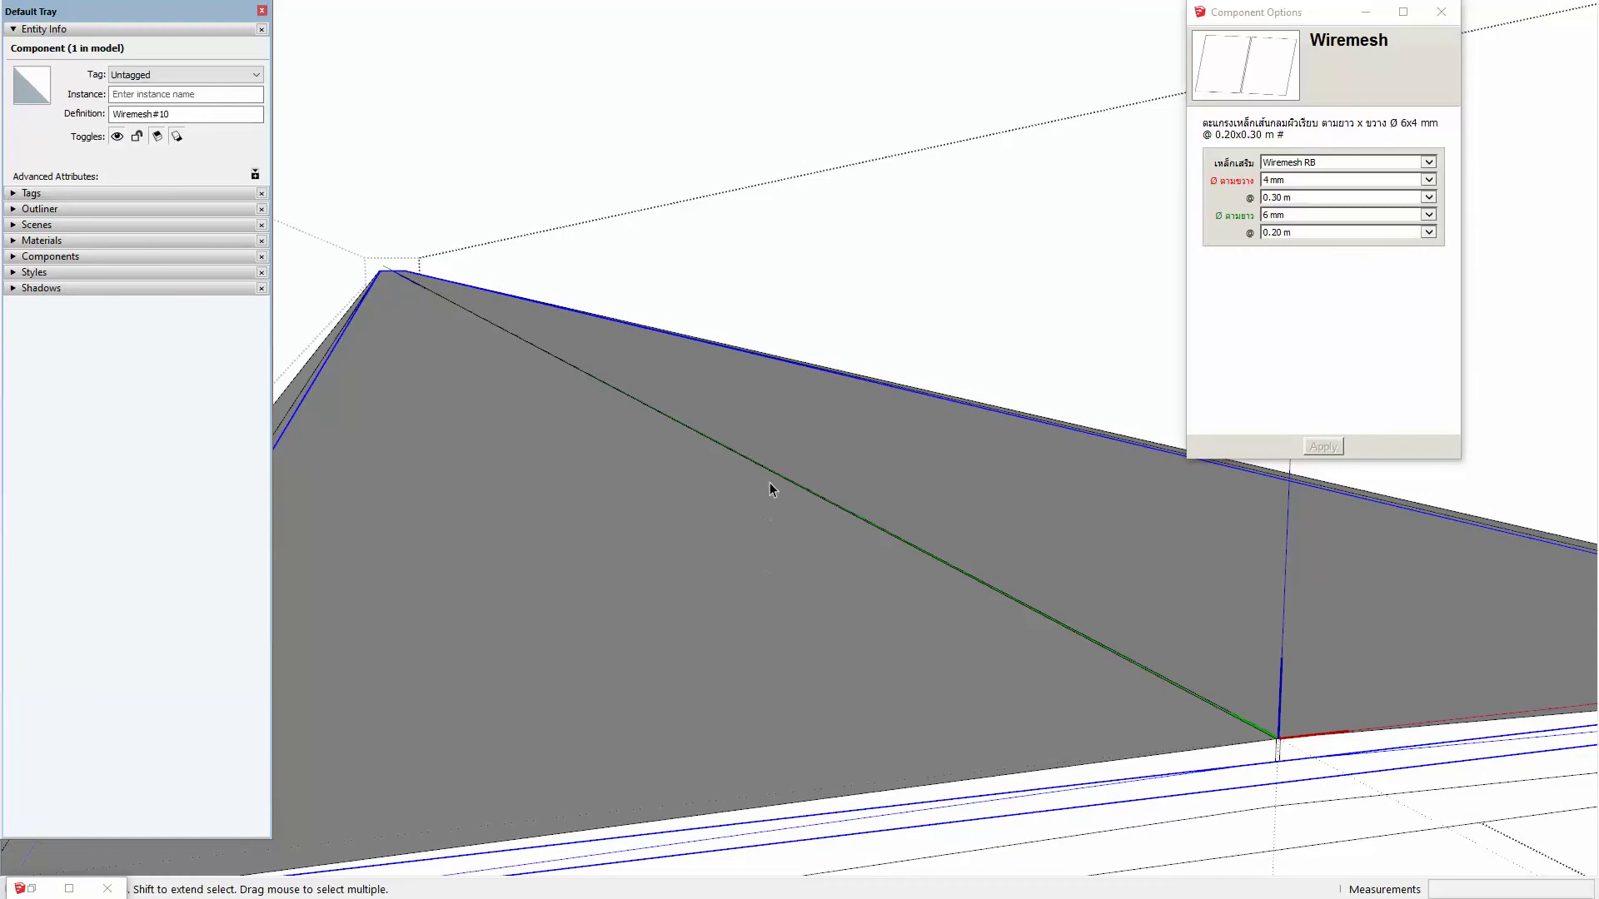
pyautogui.hotkey('ctrl', 'shift', 'a')
pyautogui.moveTo(1269, 129); pyautogui.dragTo(739, 148)
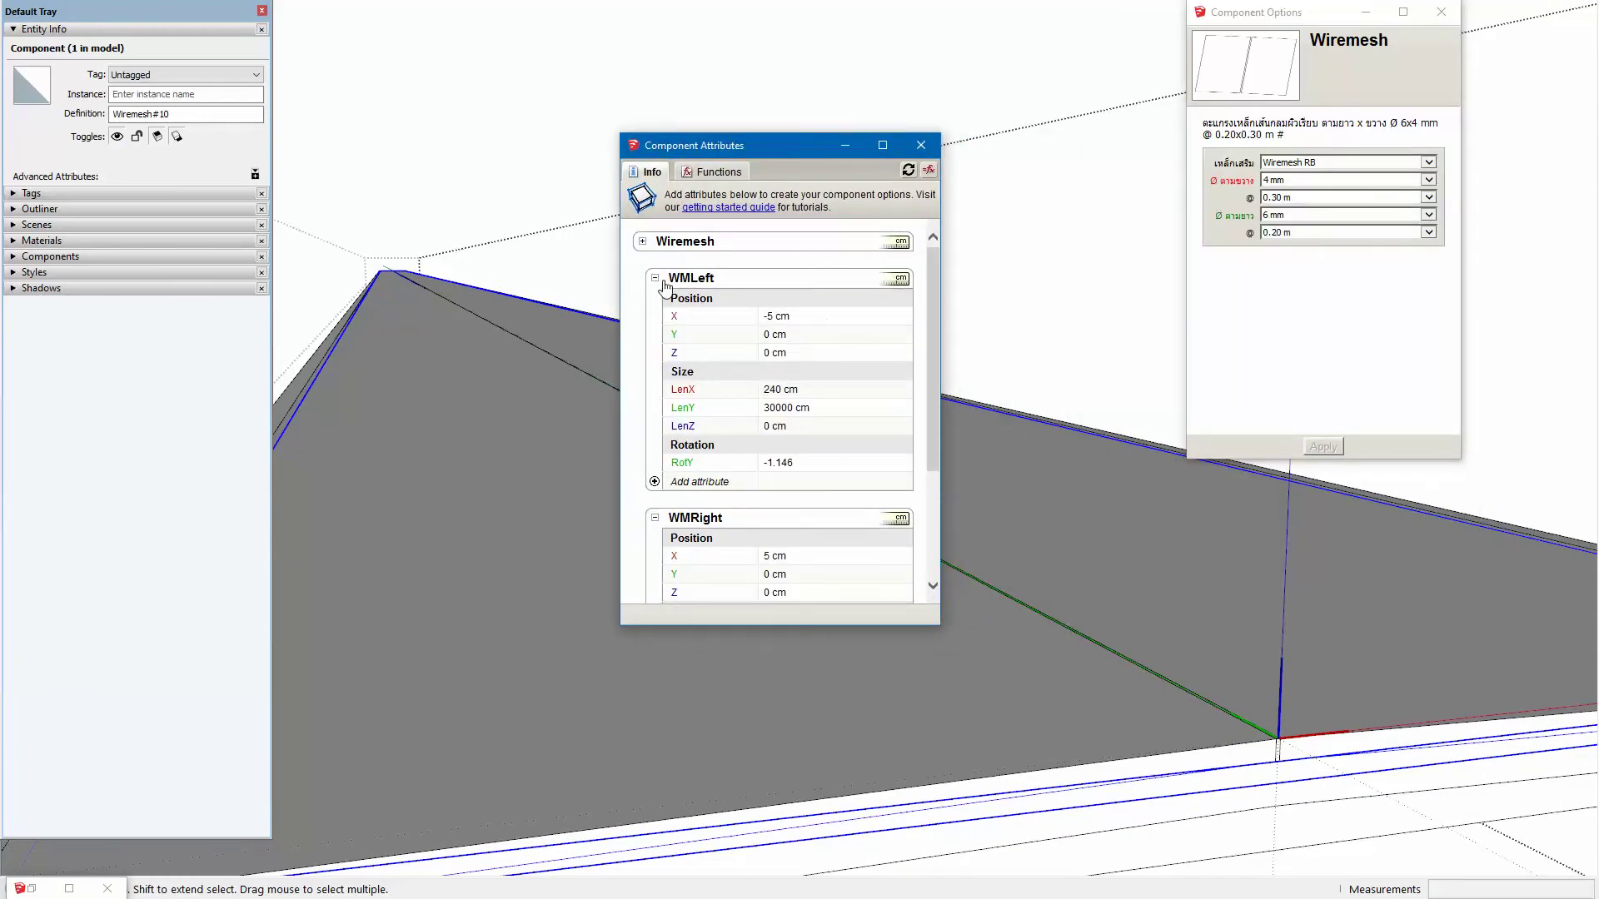
# Step: Rename the Long and LongAT attributes to A1Long and A1LongAT
pyautogui.click(643, 242)
pyautogui.scroll(-2, 750, 383)
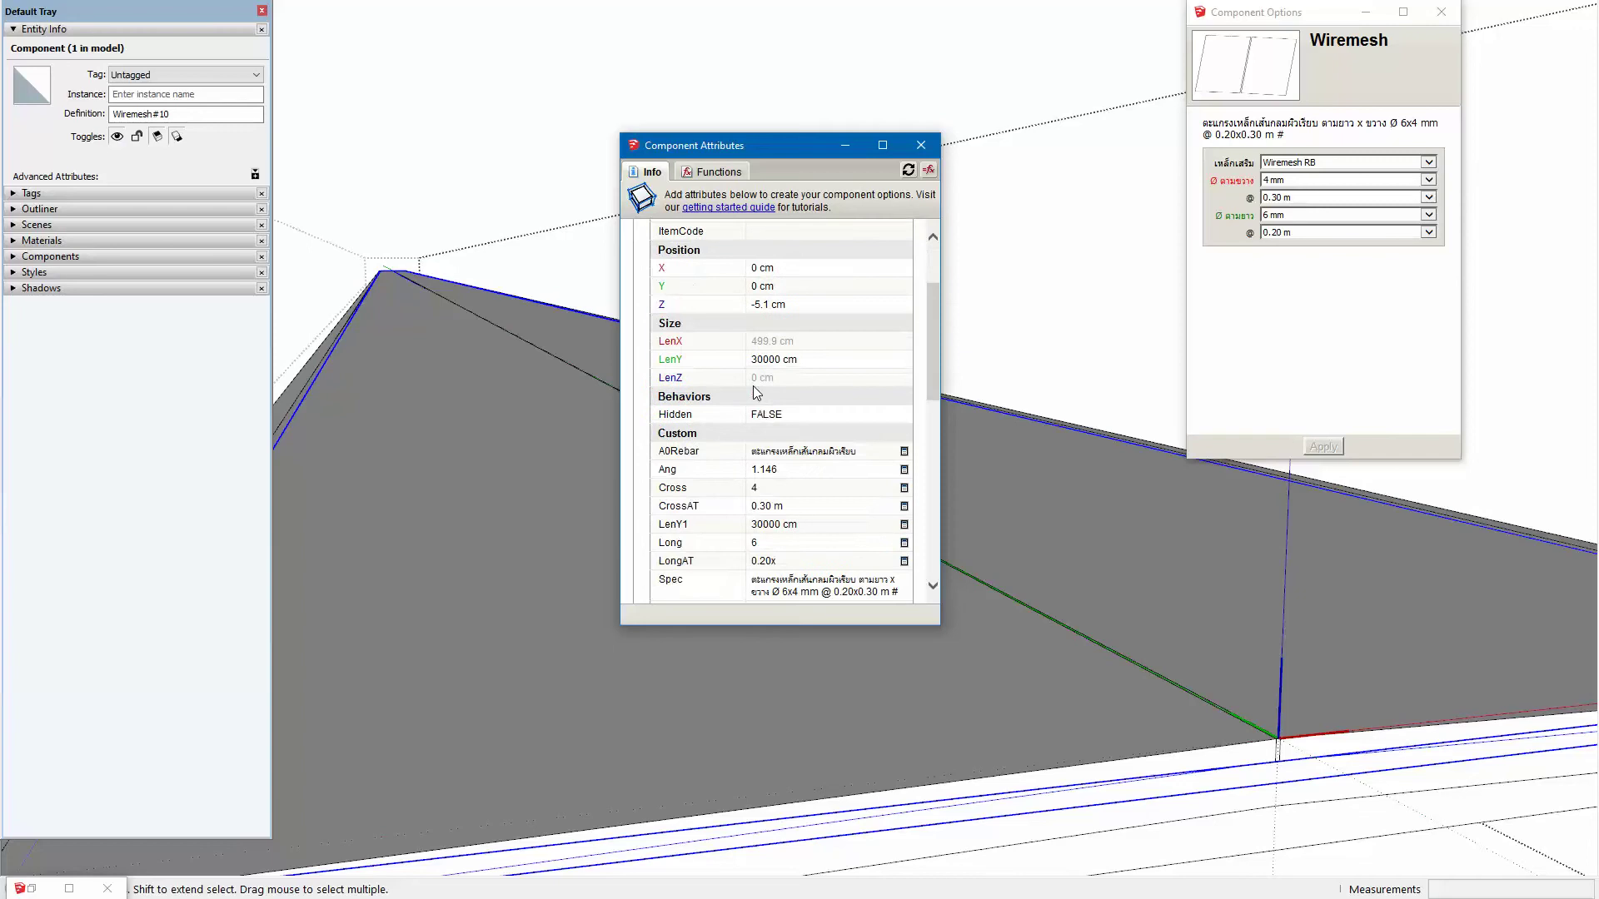
pyautogui.click(673, 544)
pyautogui.press('Home')
pyautogui.write('n')
pyautogui.press('BackSpace')
pyautogui.write('A1')
pyautogui.press('Return')
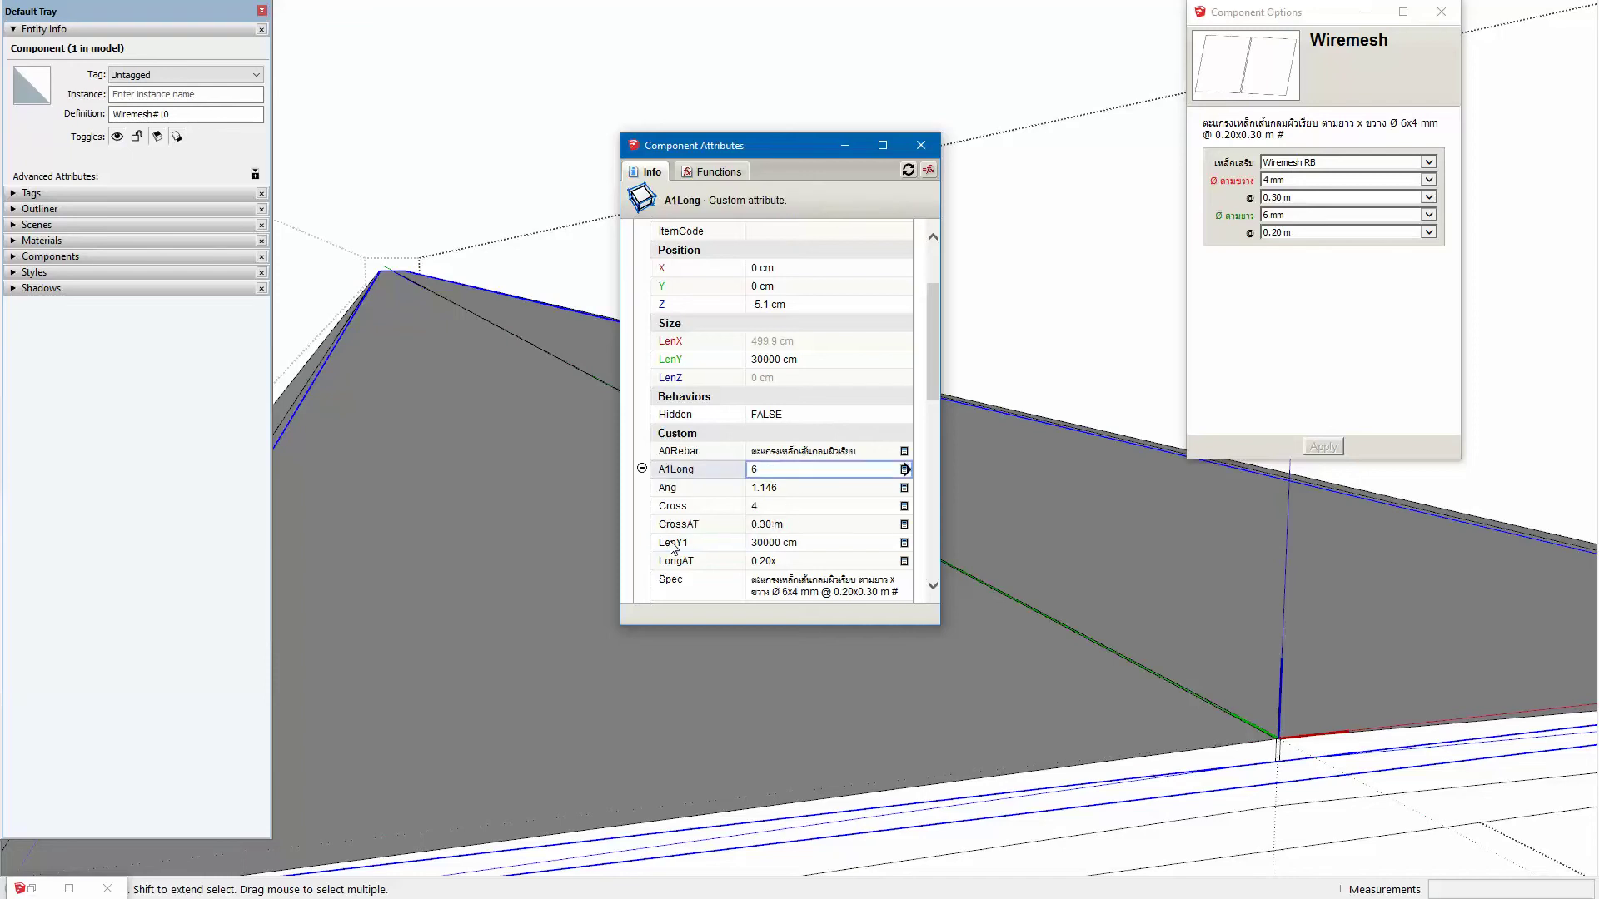
pyautogui.doubleClick(675, 567)
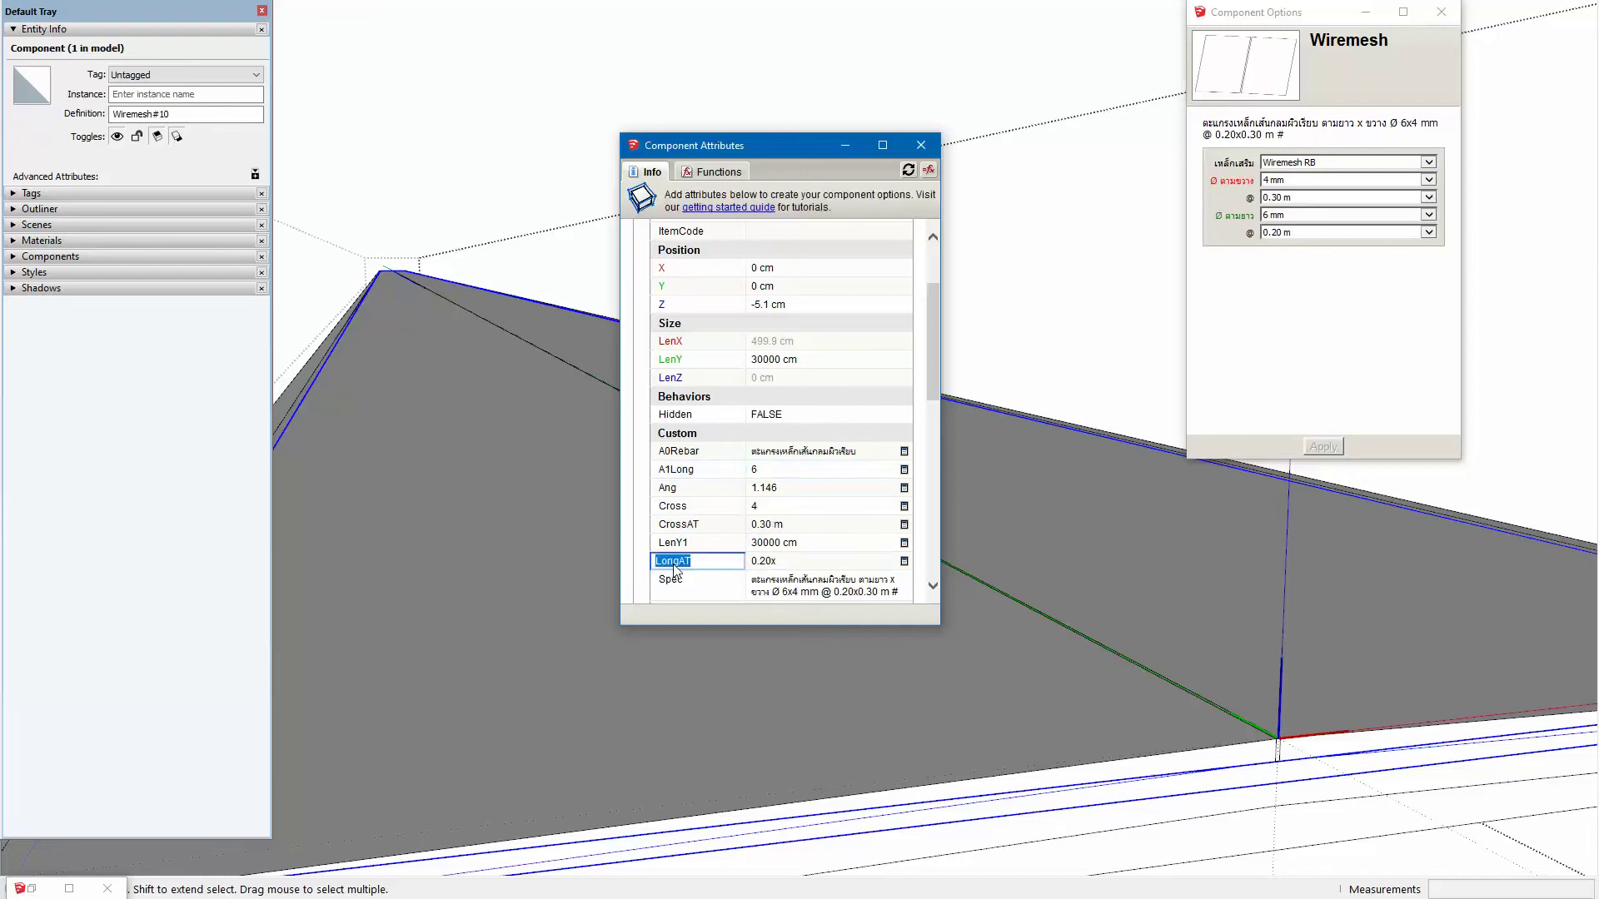
pyautogui.press('Home')
pyautogui.write('A1')
pyautogui.press('Return')
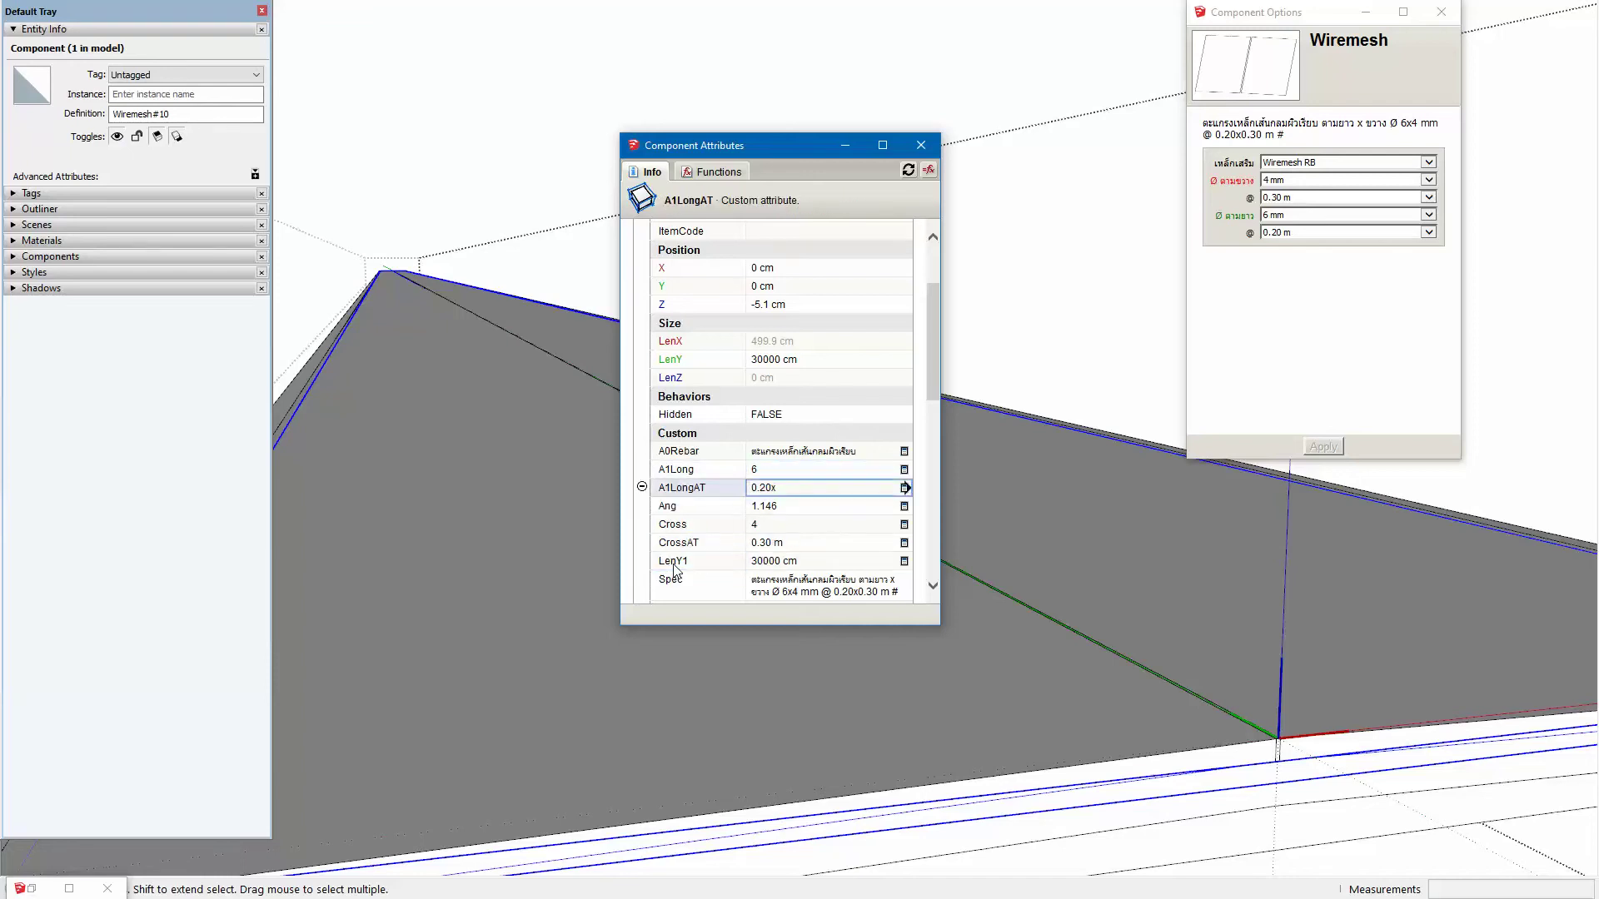
# Step: Rename the Cross and CrossAT attributes to A2Cross and A2CrossAT
pyautogui.doubleClick(687, 526)
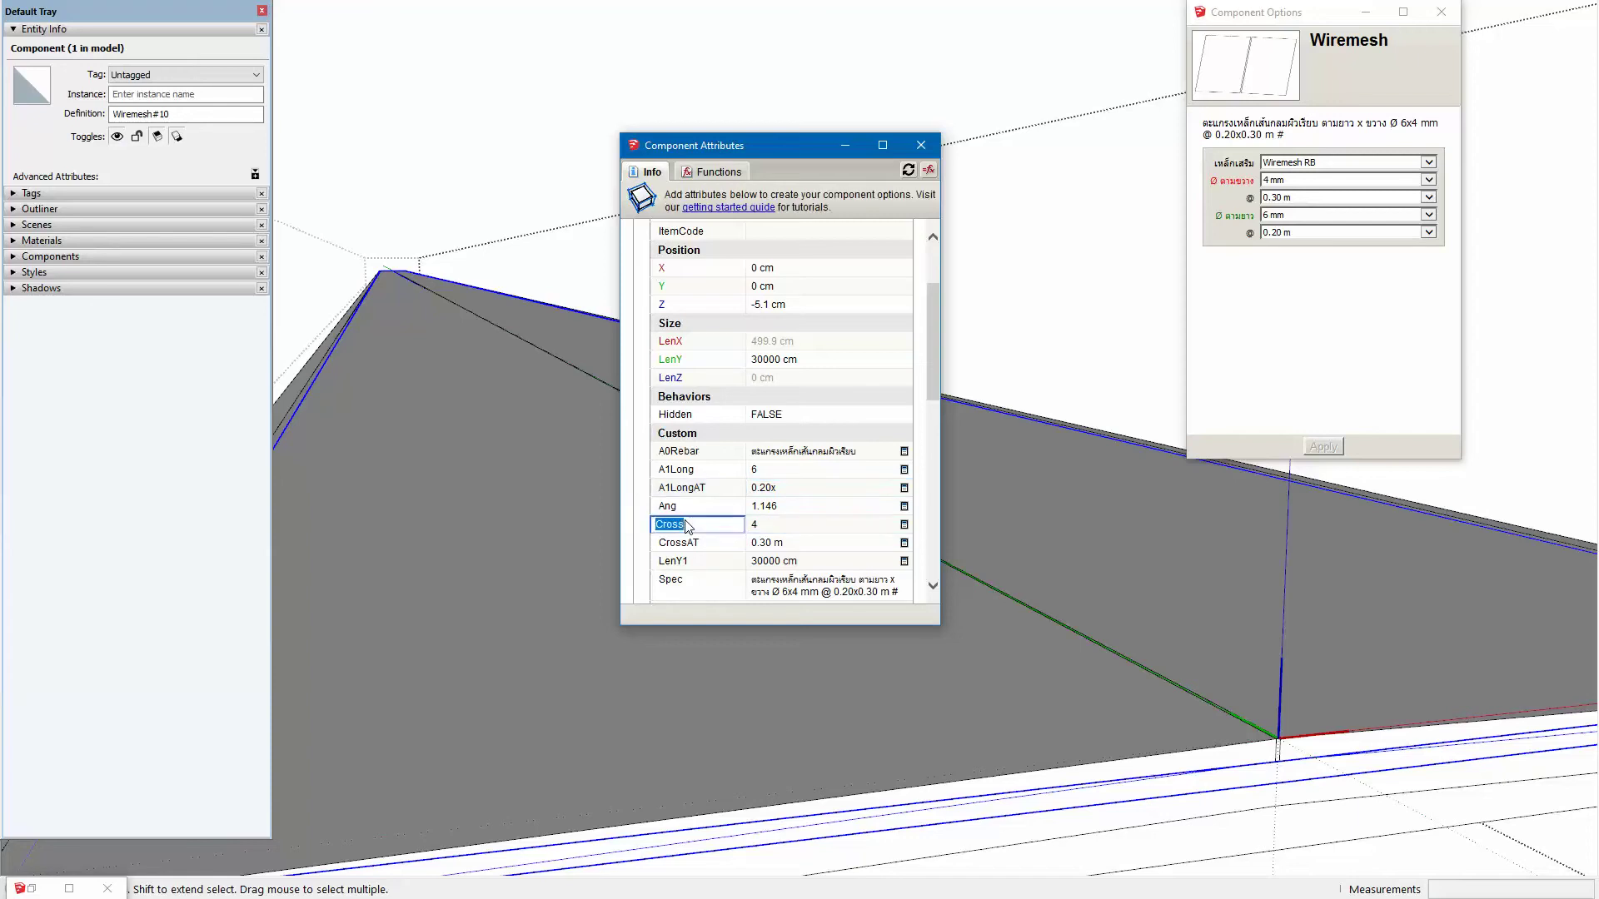
pyautogui.press('Home')
pyautogui.write('A2')
pyautogui.press('Return')
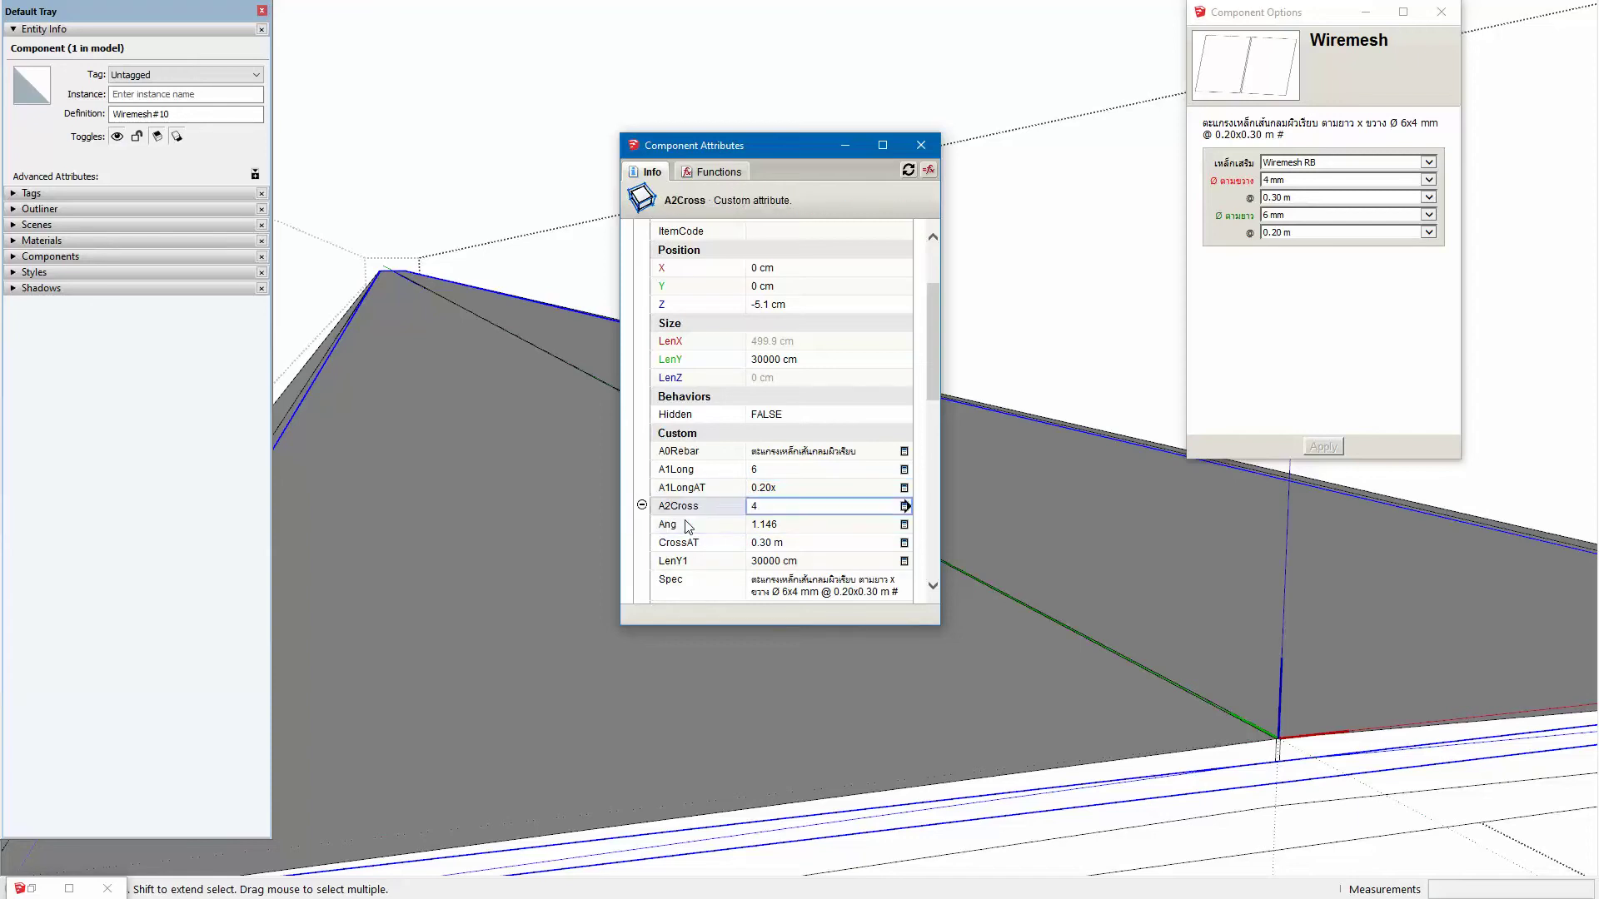
pyautogui.doubleClick(674, 548)
pyautogui.press('Home')
pyautogui.write('A2')
pyautogui.press('Return')
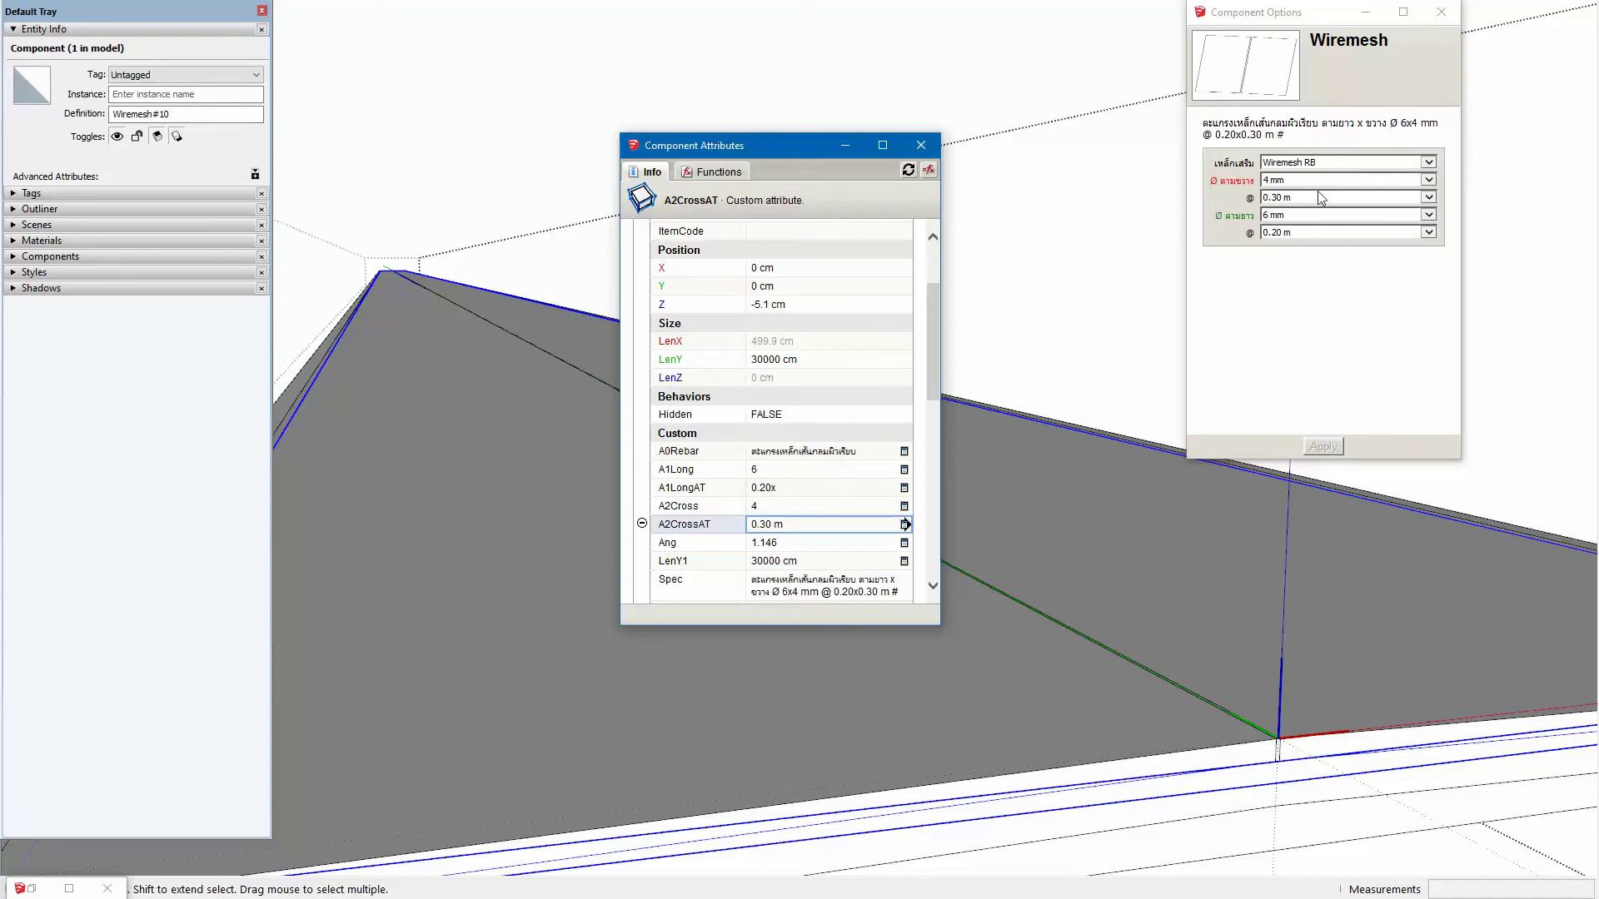
# Step: Set the wiremesh bar spacing option to 0.15 m and apply
pyautogui.click(1301, 238)
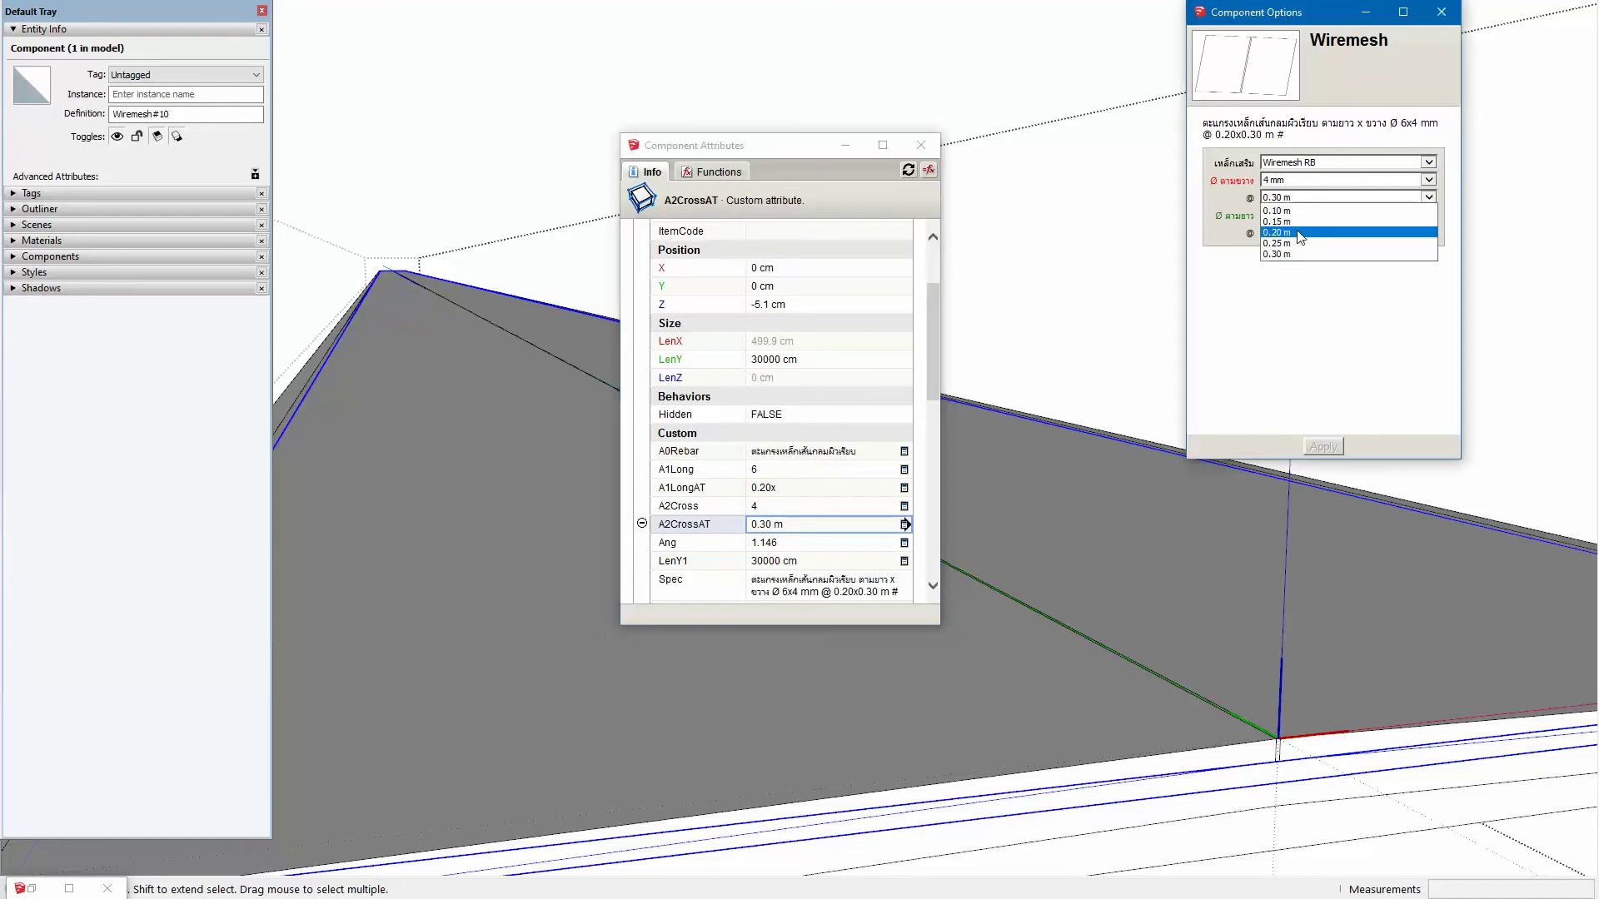
pyautogui.click(1290, 221)
pyautogui.click(1330, 447)
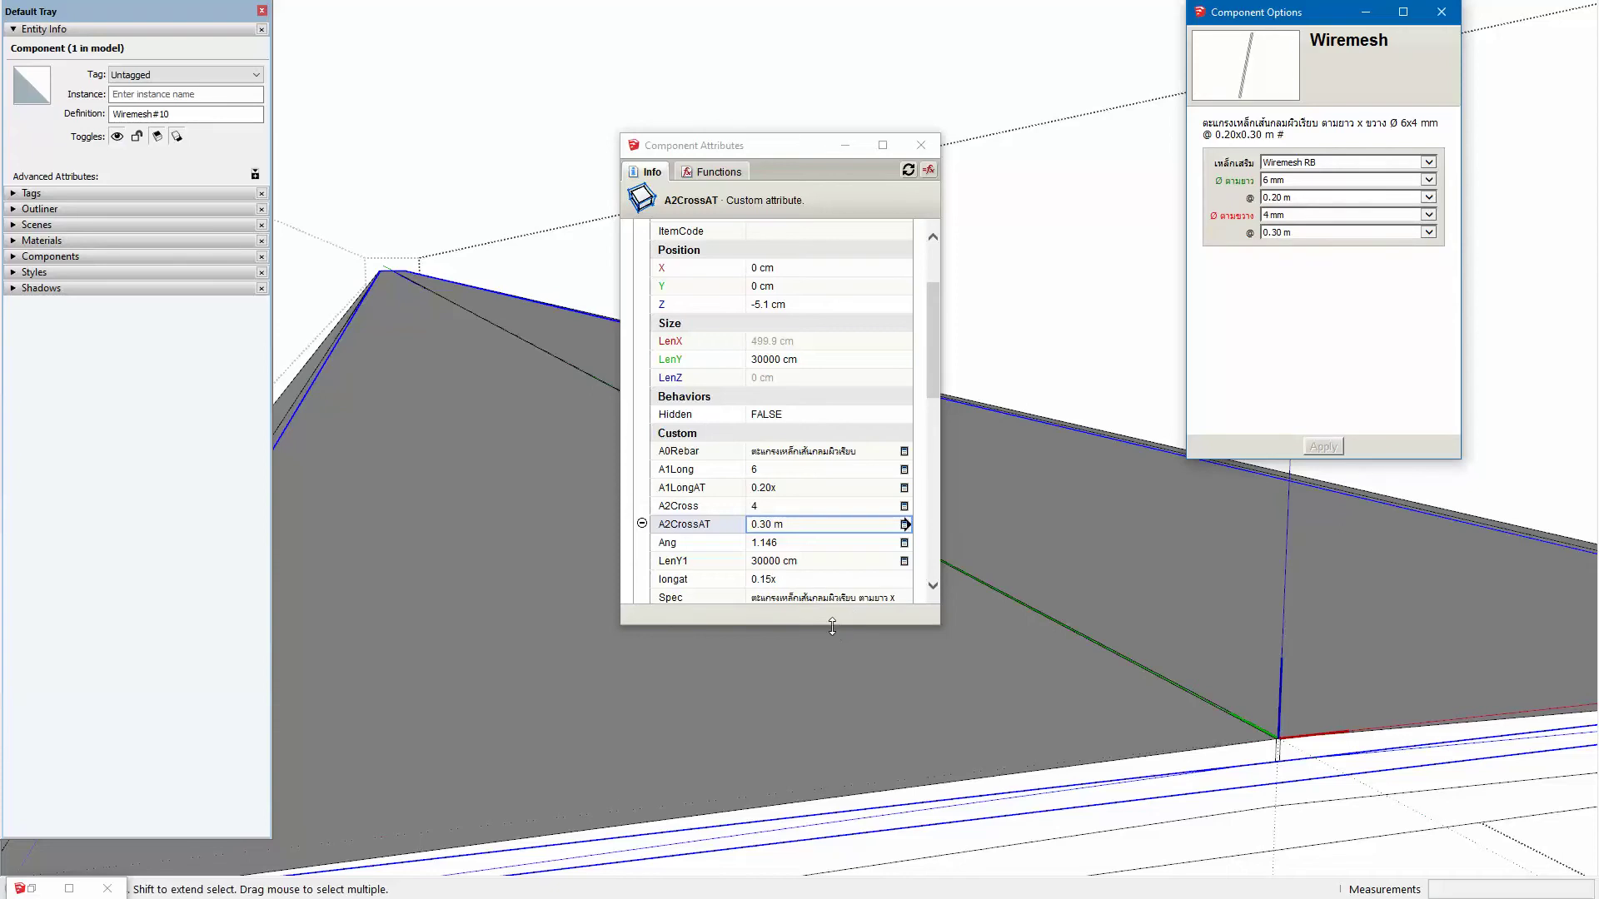
# Step: Delete the stray longat attribute from the Wiremesh component
pyautogui.moveTo(832, 626); pyautogui.dragTo(832, 789)
pyautogui.click(695, 583)
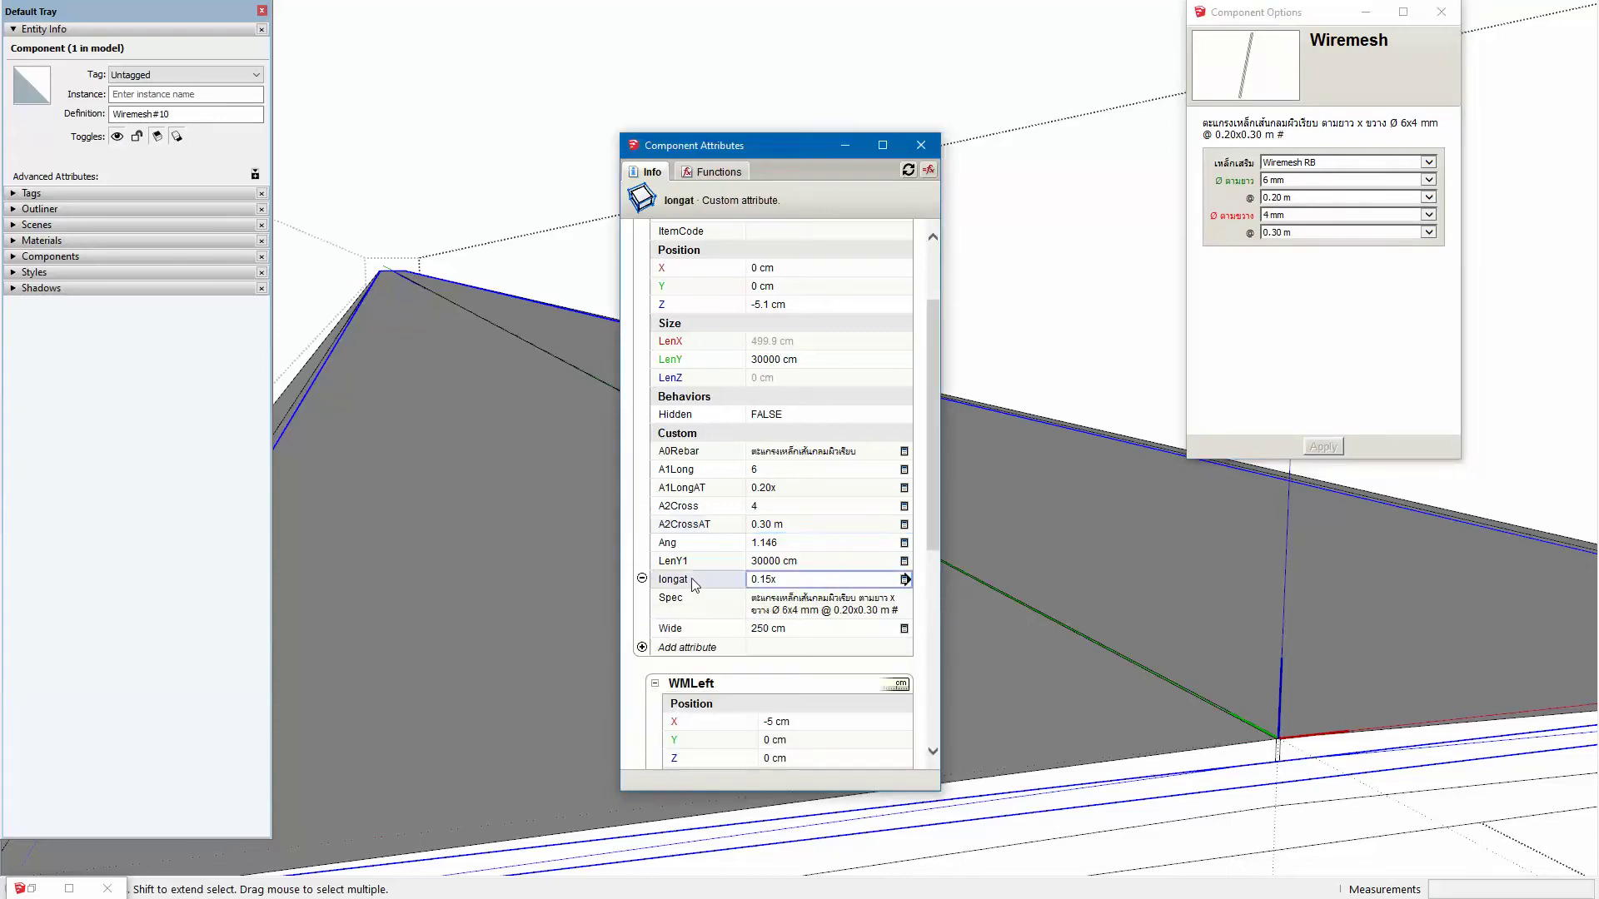
pyautogui.click(642, 580)
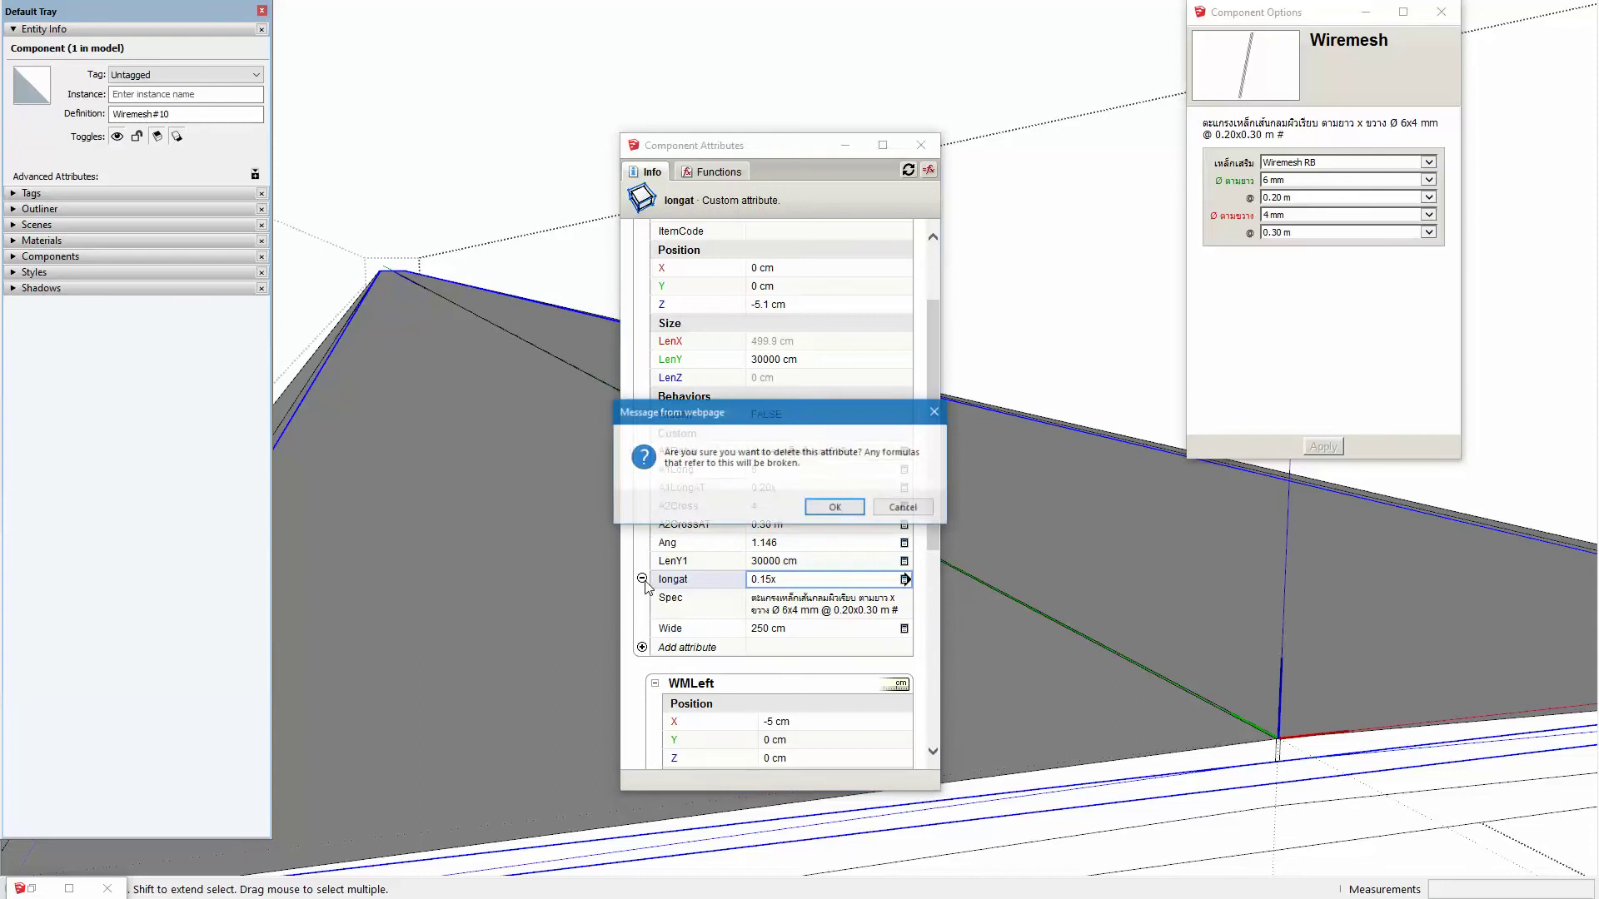
pyautogui.click(833, 508)
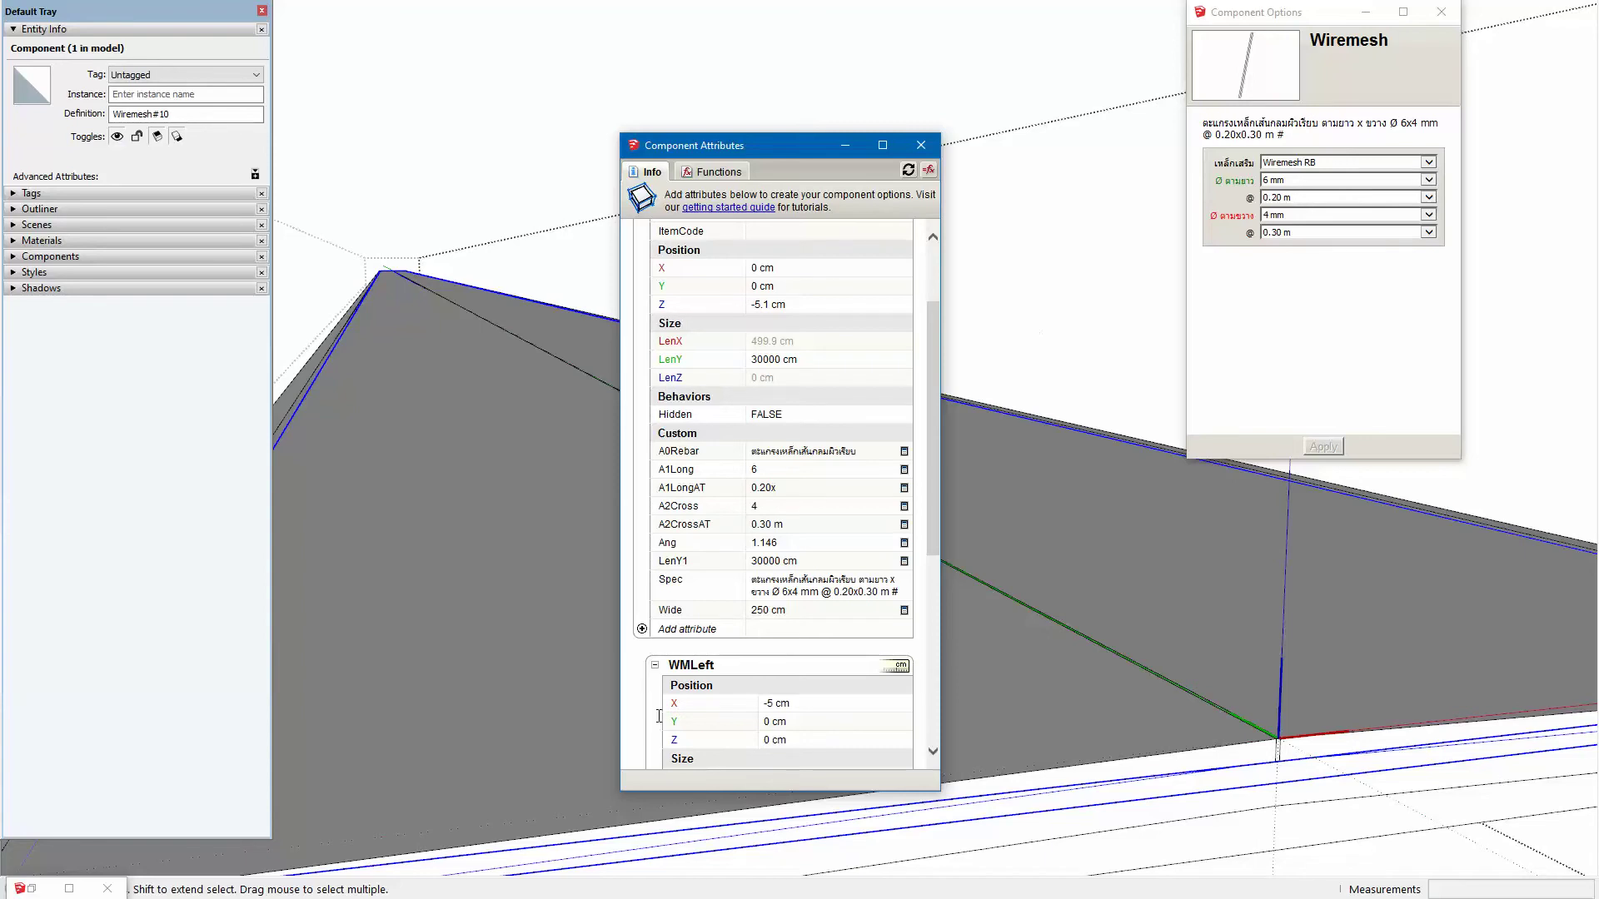
pyautogui.rightClick(675, 893)
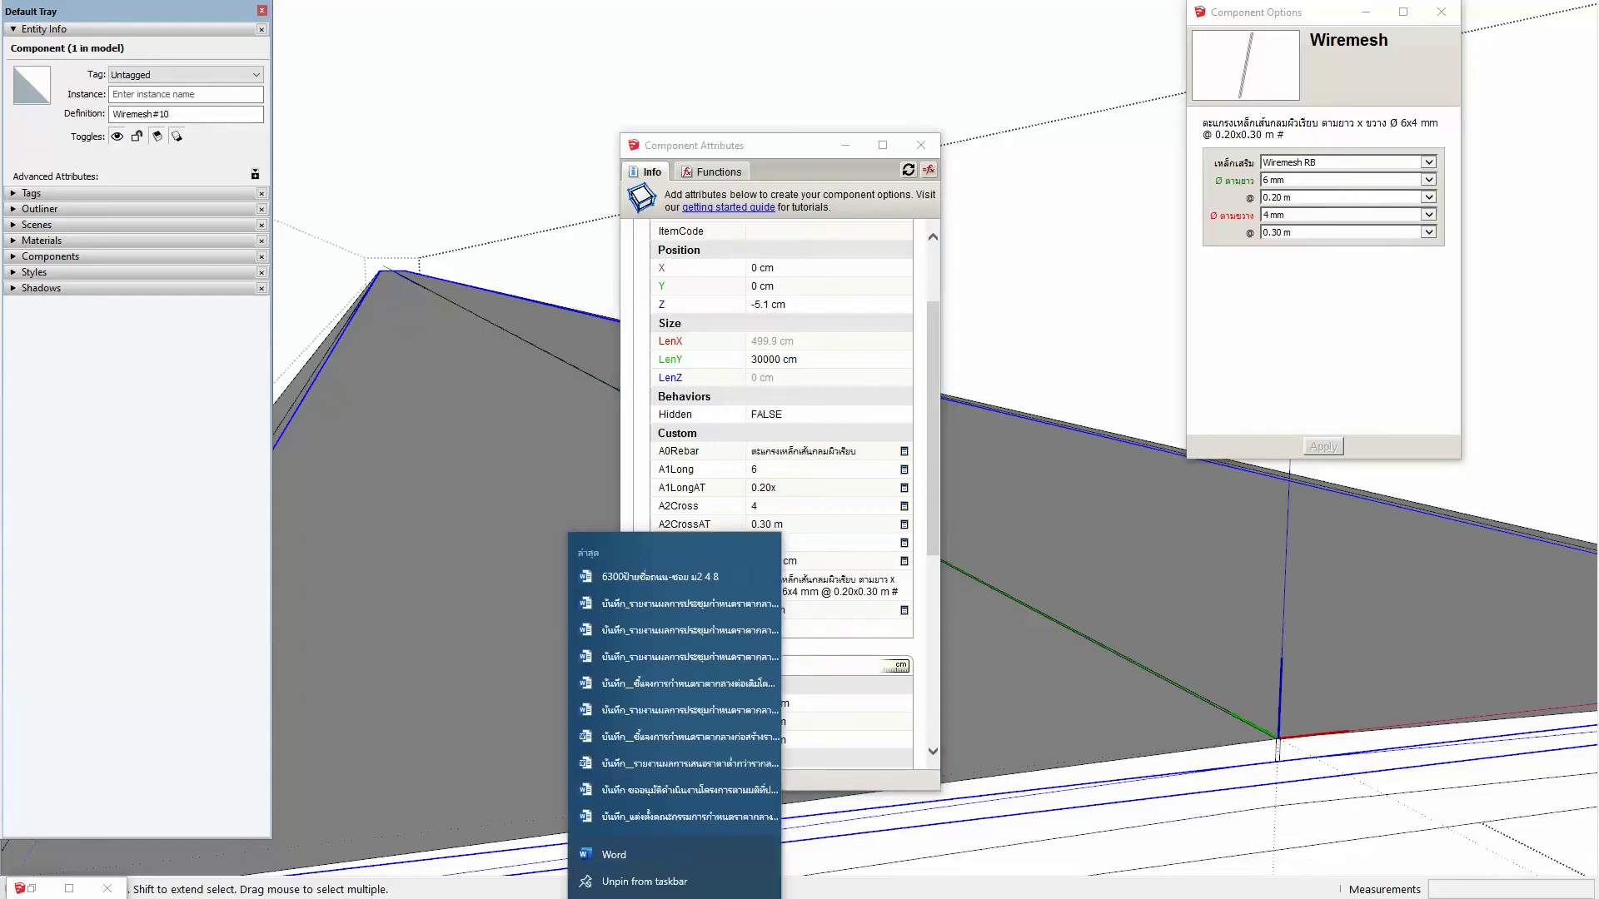
# Step: Search Everything for 'สัญลัก' and open สัญลักษณ์.docx
pyautogui.click(317, 66)
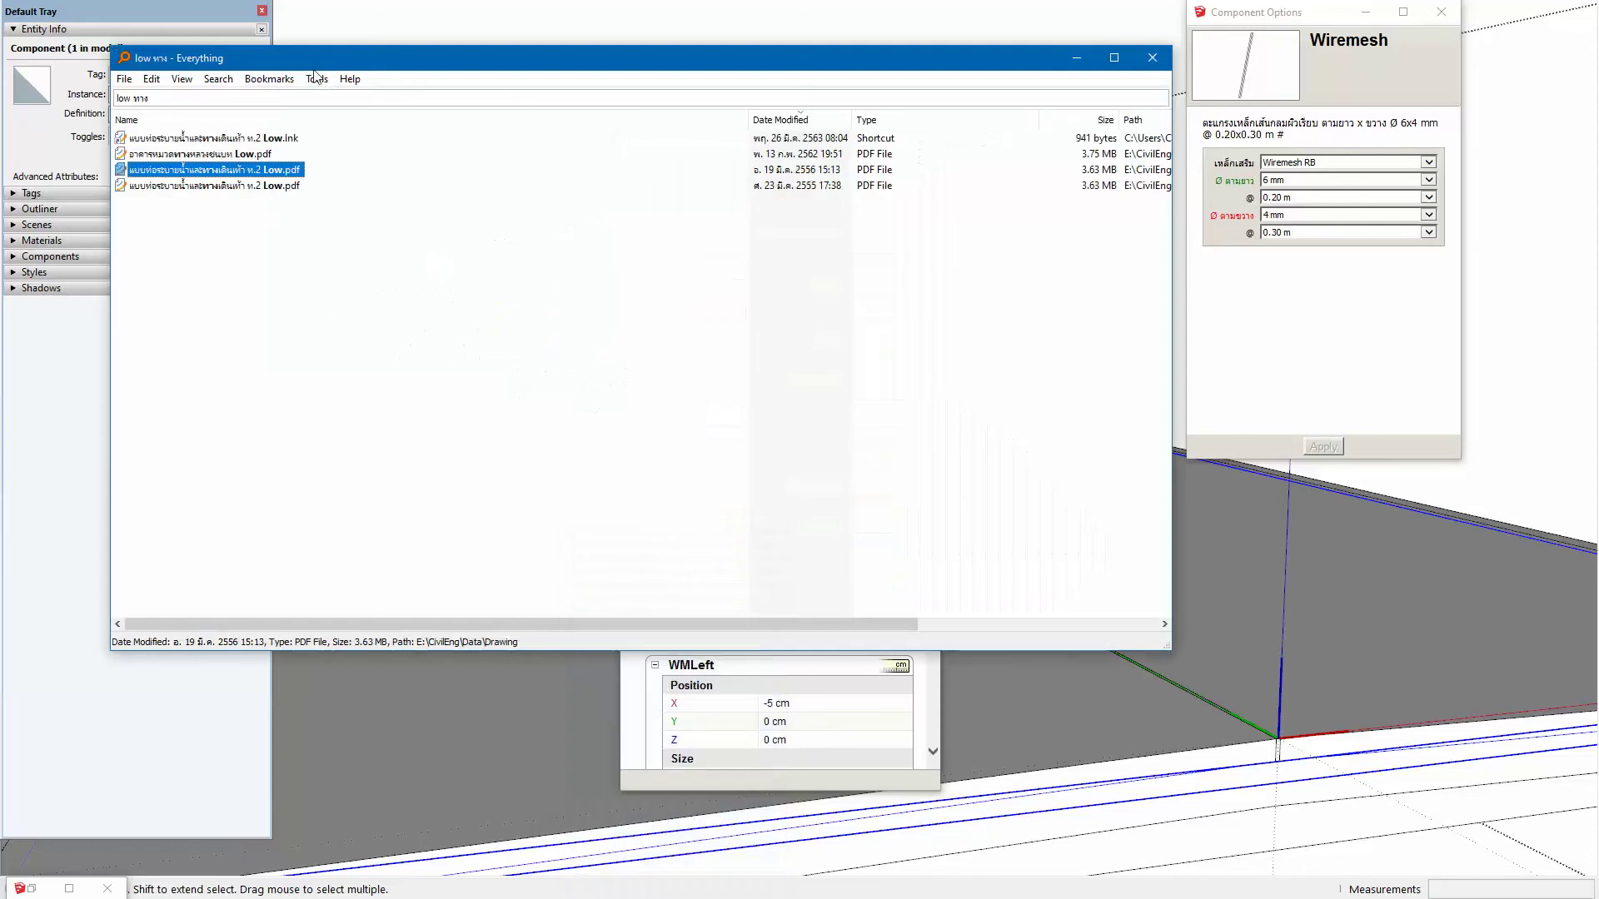
pyautogui.tripleClick(168, 97)
pyautogui.write('สัญล')
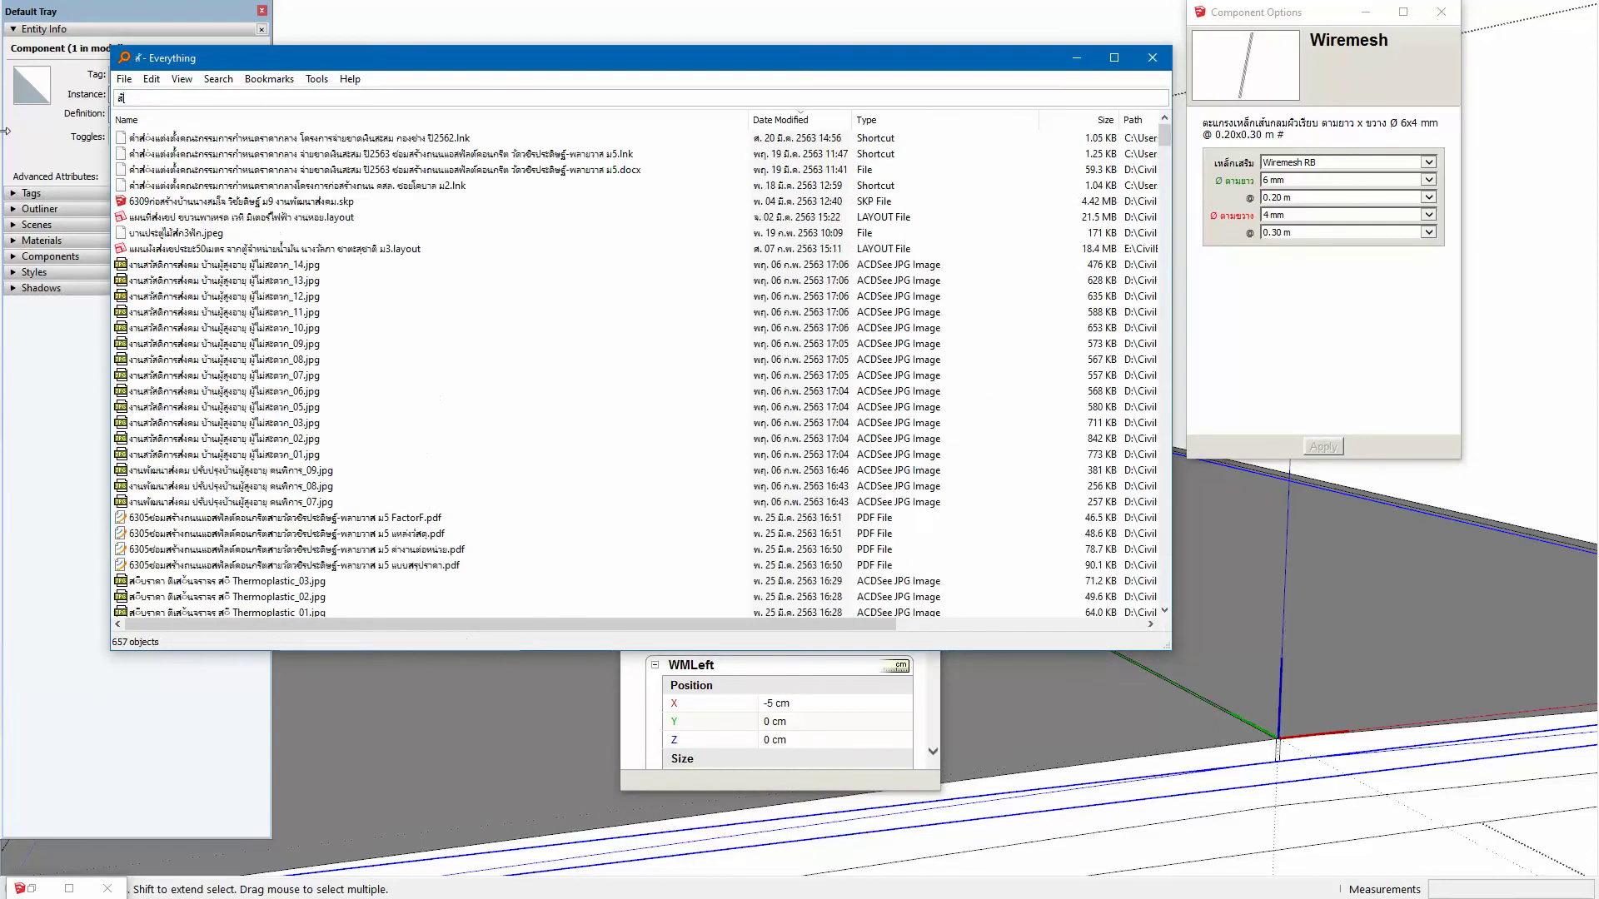
pyautogui.write('ัก')
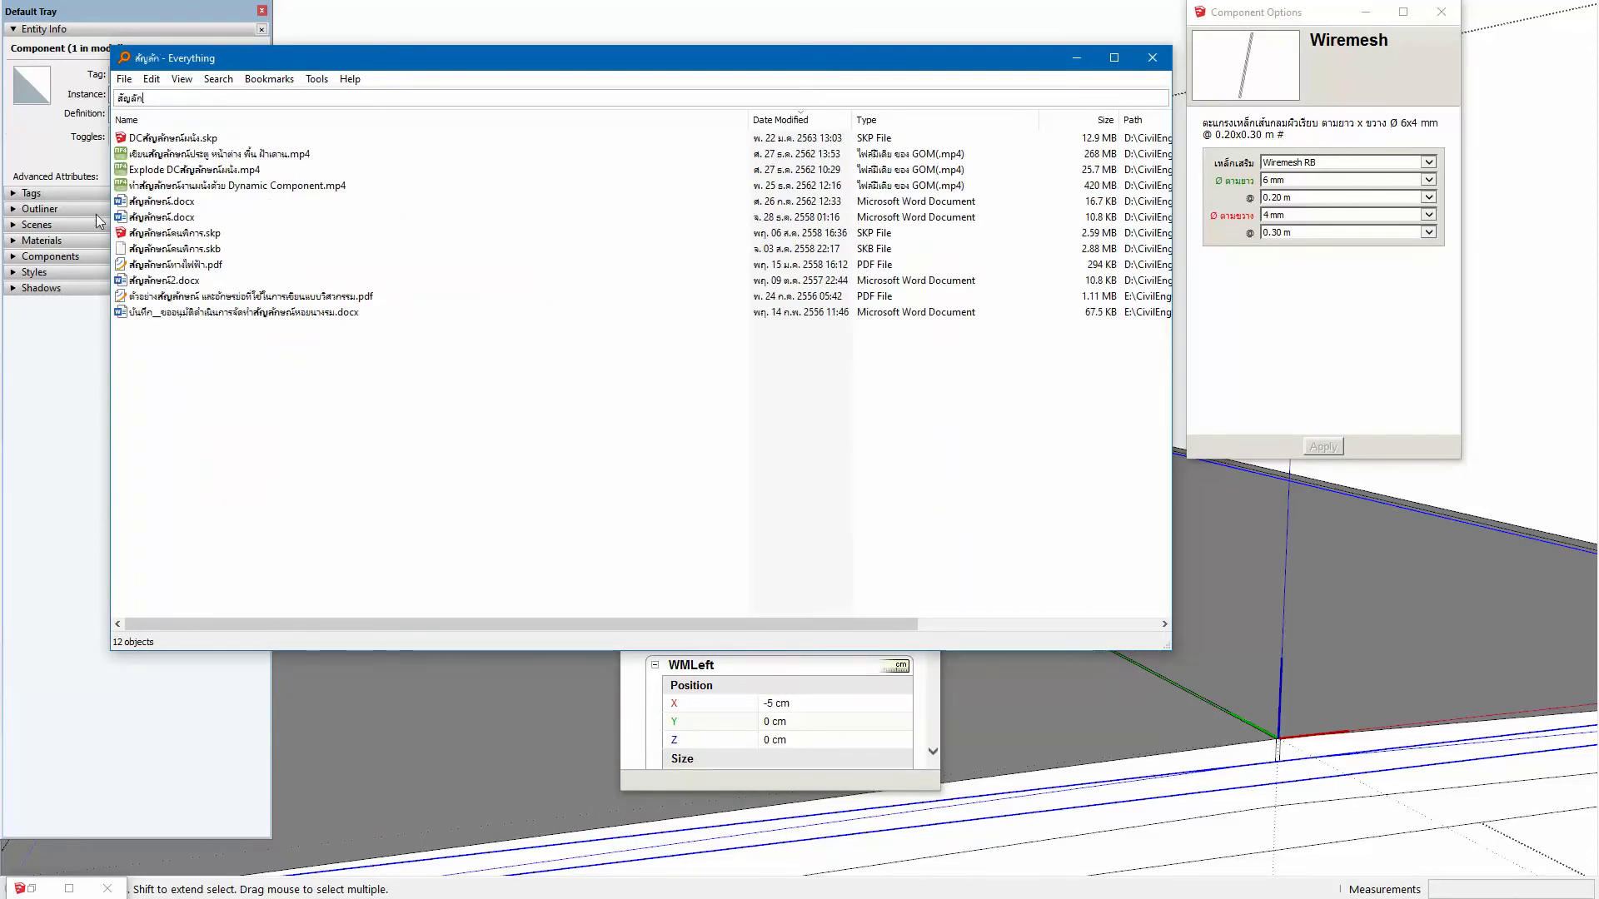
pyautogui.doubleClick(176, 205)
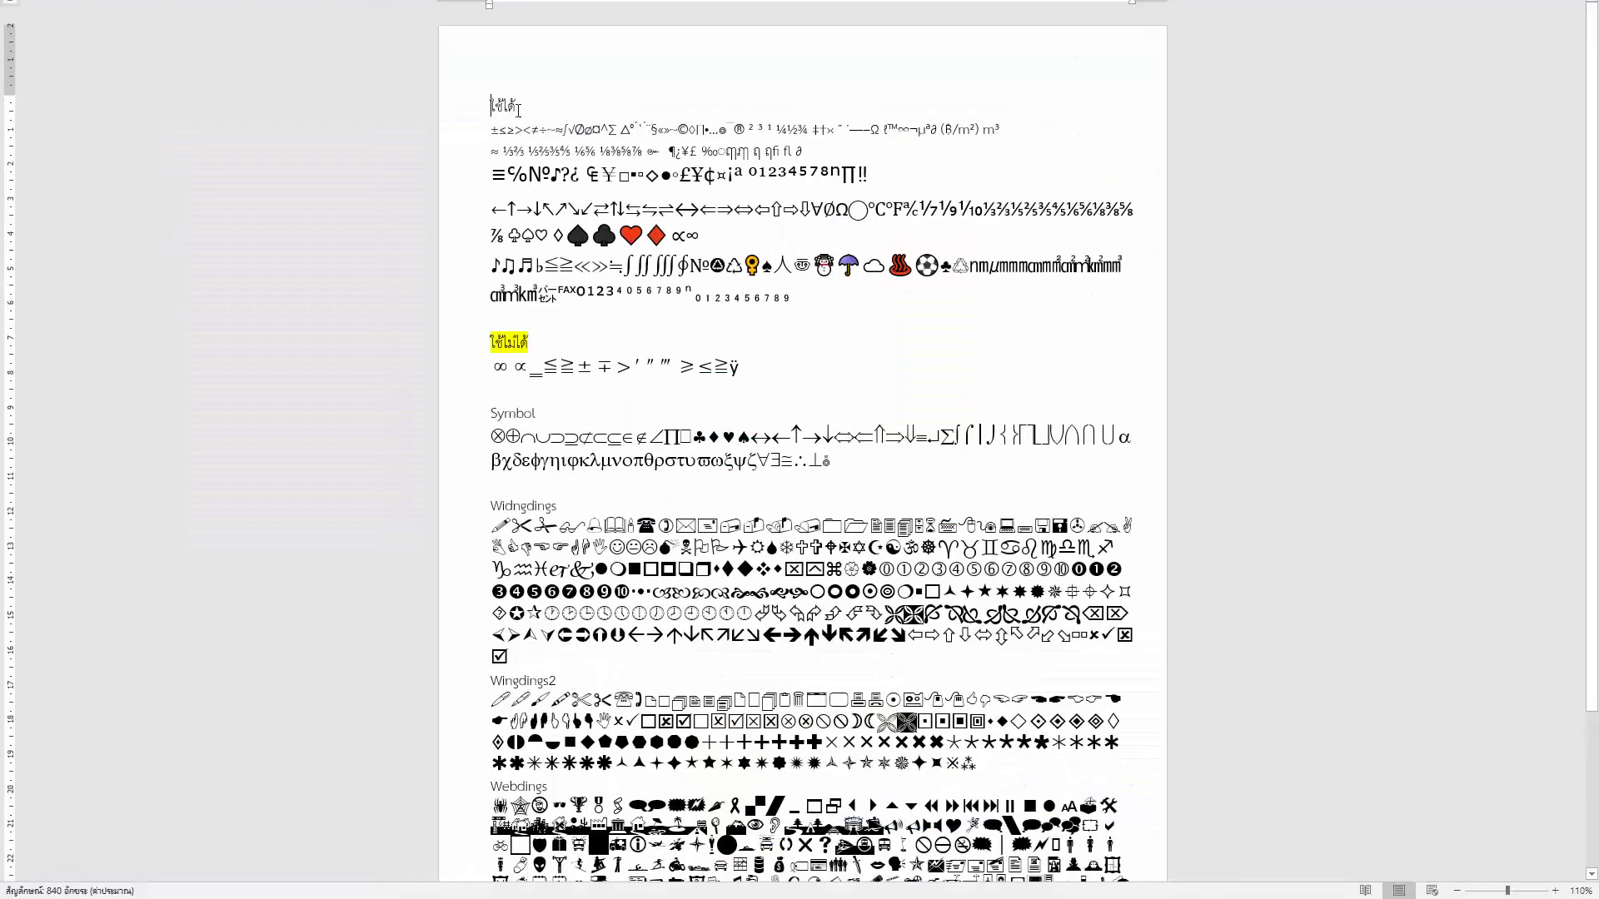
# Step: Copy the ≡ character from the Word symbols sheet and return to SketchUp
pyautogui.keyDown('ctrl'); pyautogui.scroll(12, 585, 124); pyautogui.keyUp('ctrl')
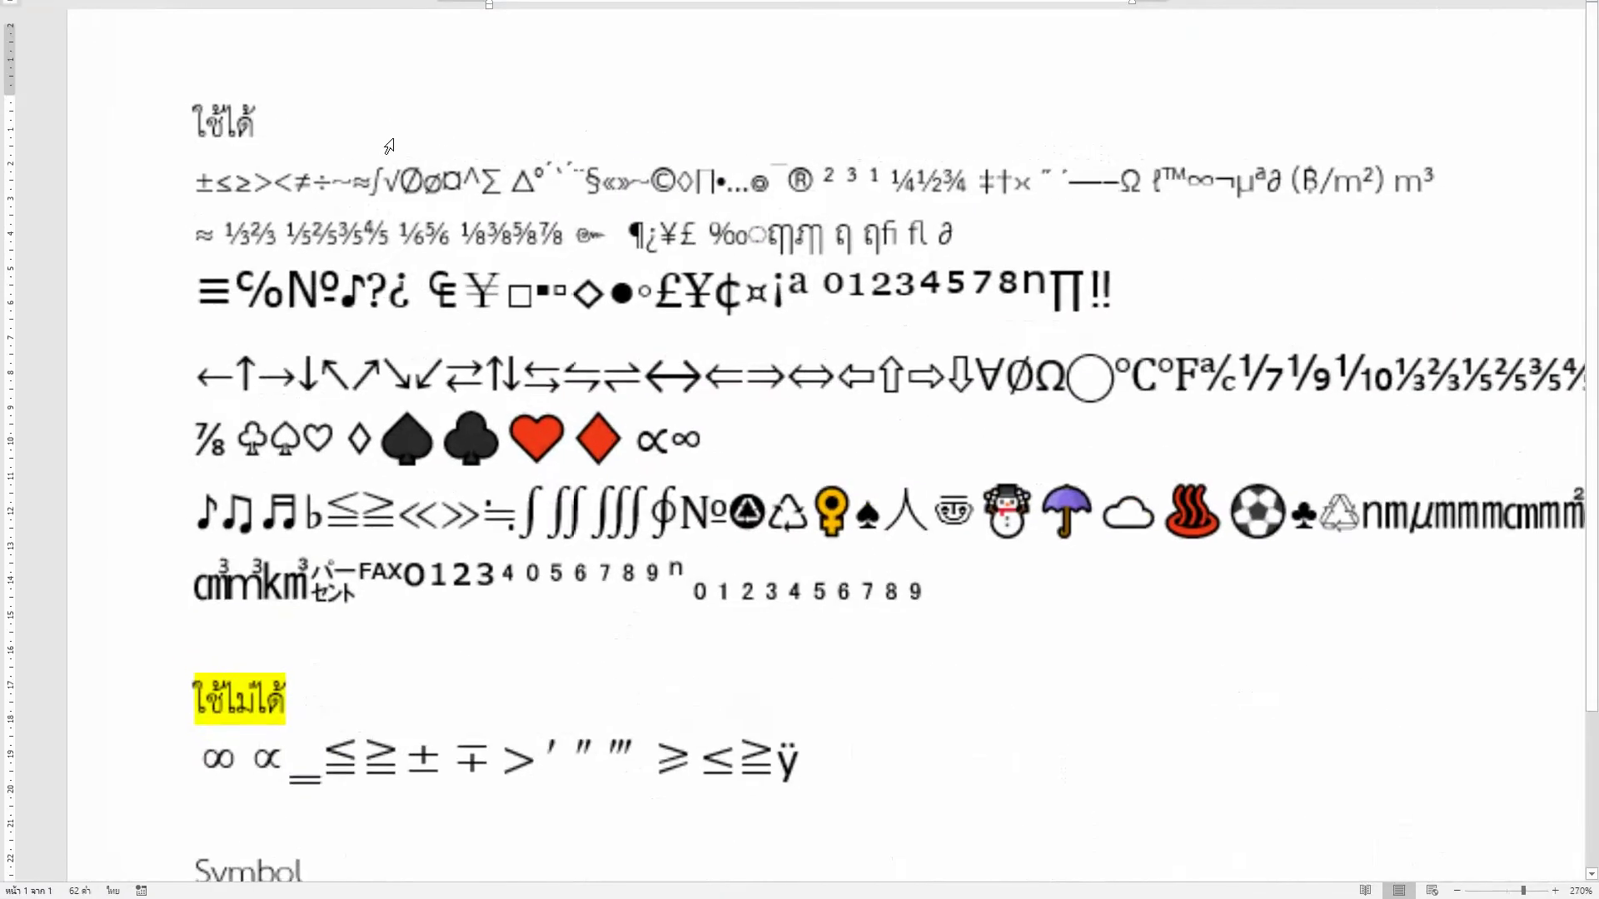
pyautogui.moveTo(192, 281); pyautogui.dragTo(222, 296)
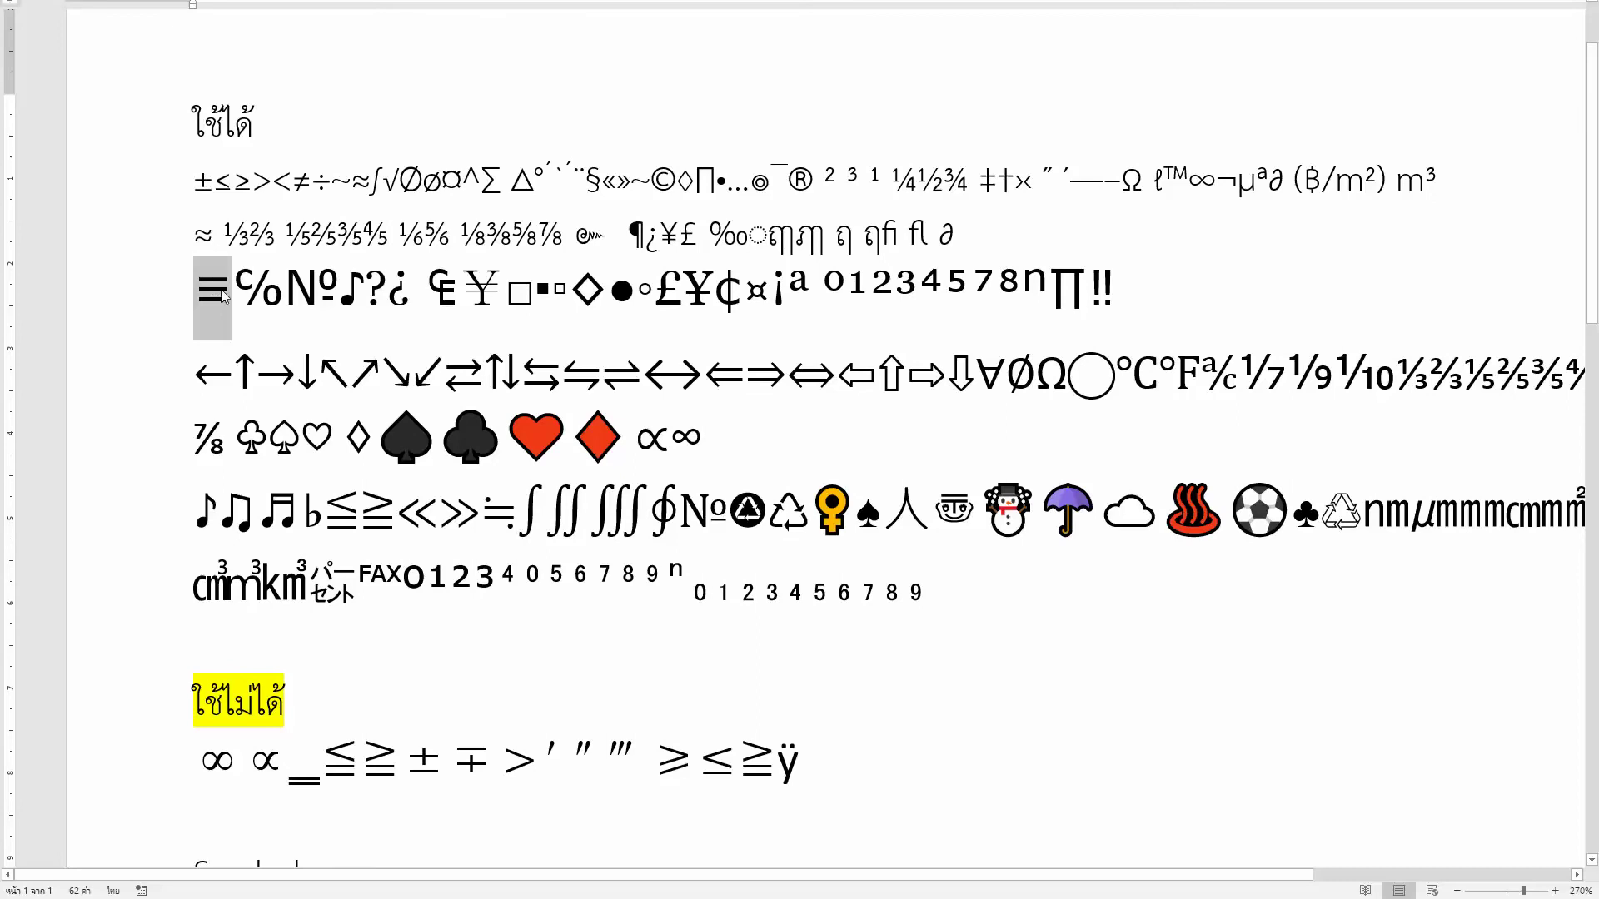
pyautogui.hotkey('alt', 'Tab')
pyautogui.hotkey('alt', 'Tab')
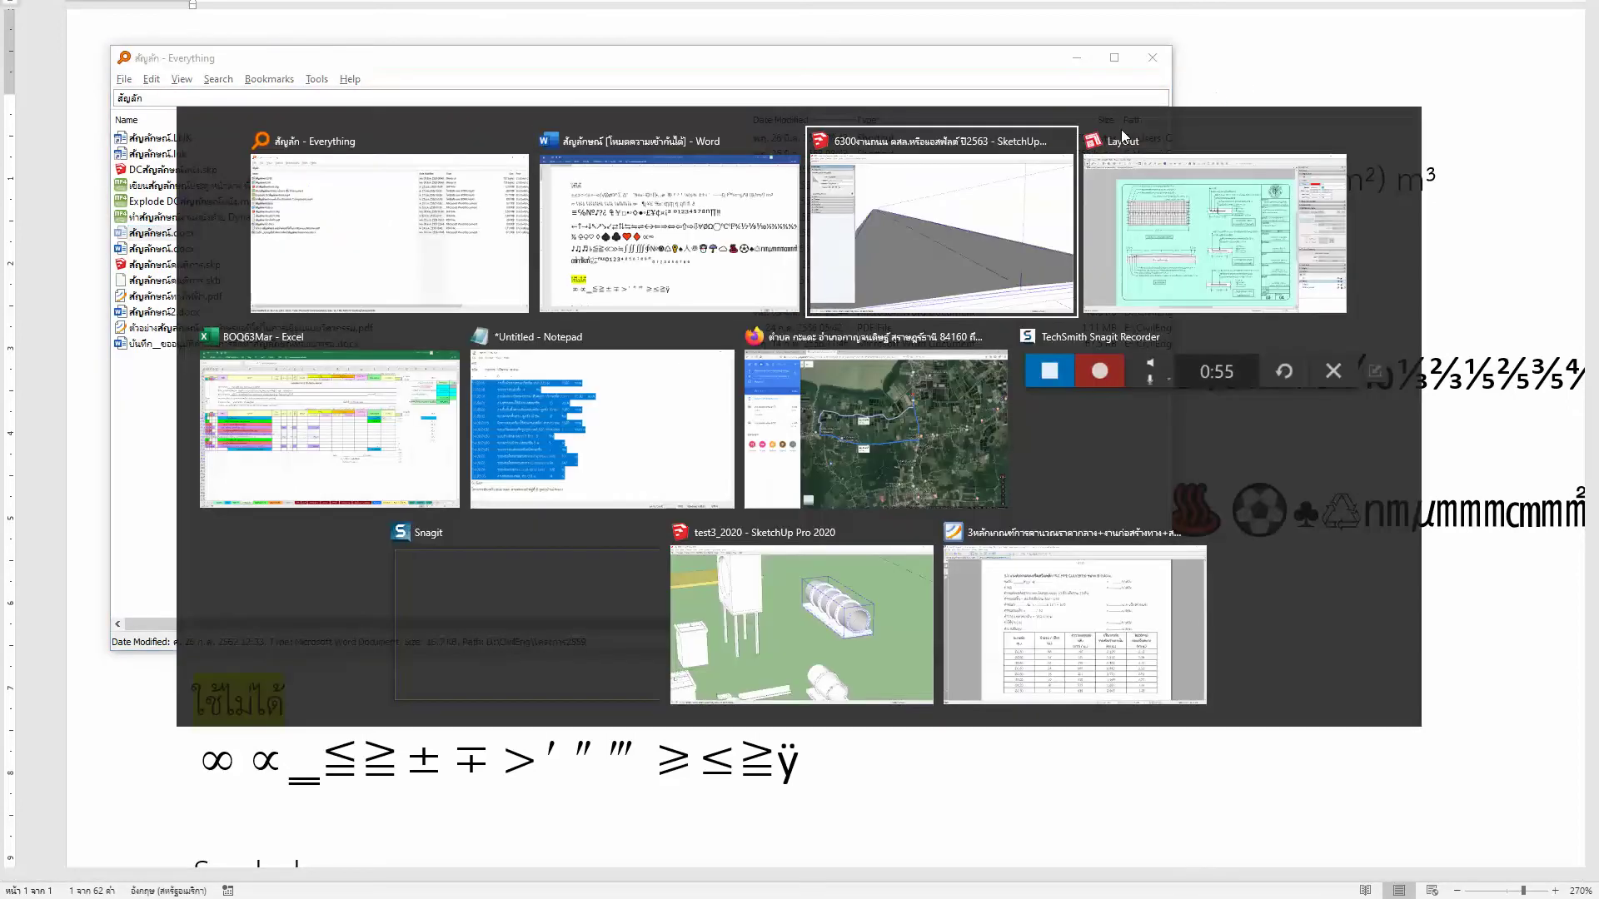
pyautogui.click(1226, 156)
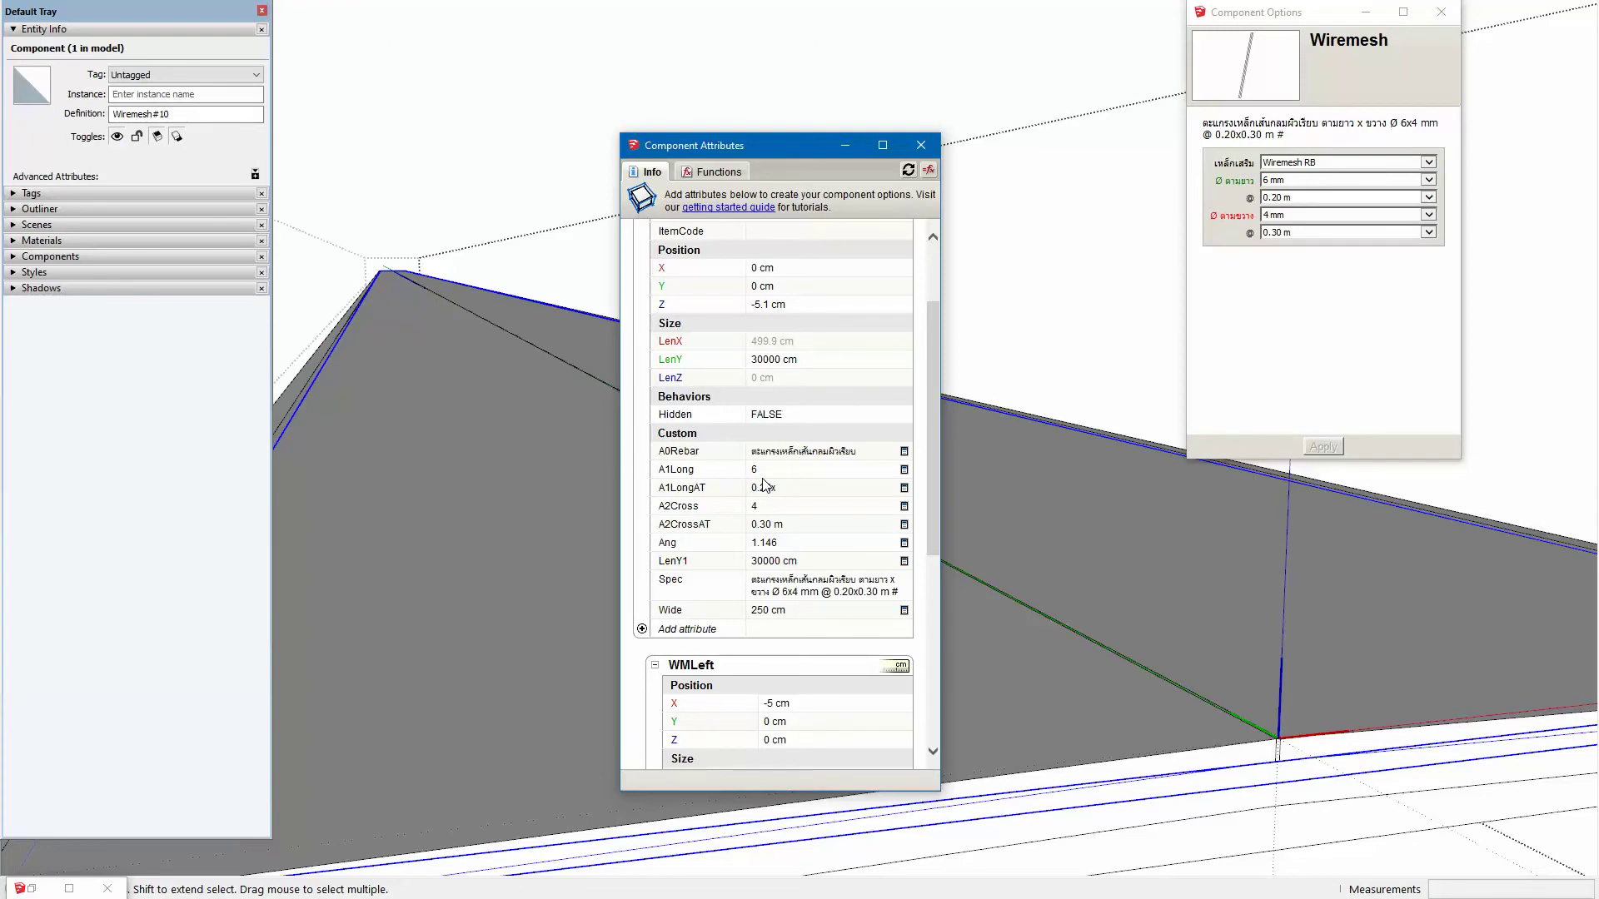
# Step: Append the ≡ symbol to the A1Long display label and apply it
pyautogui.click(762, 469)
pyautogui.click(905, 469)
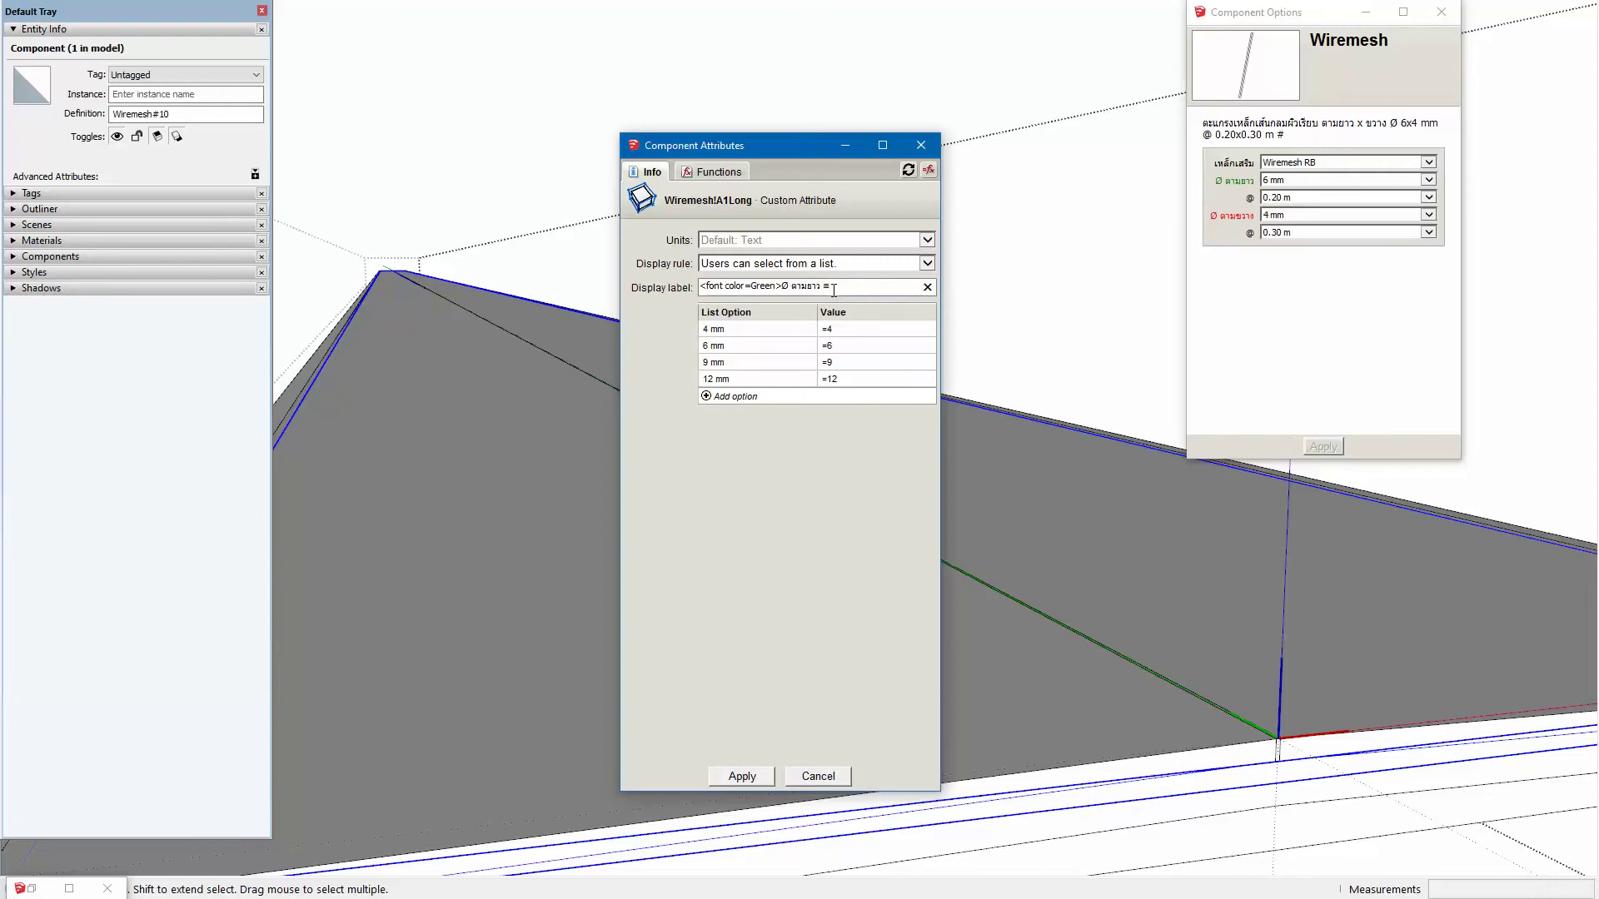
pyautogui.click(741, 777)
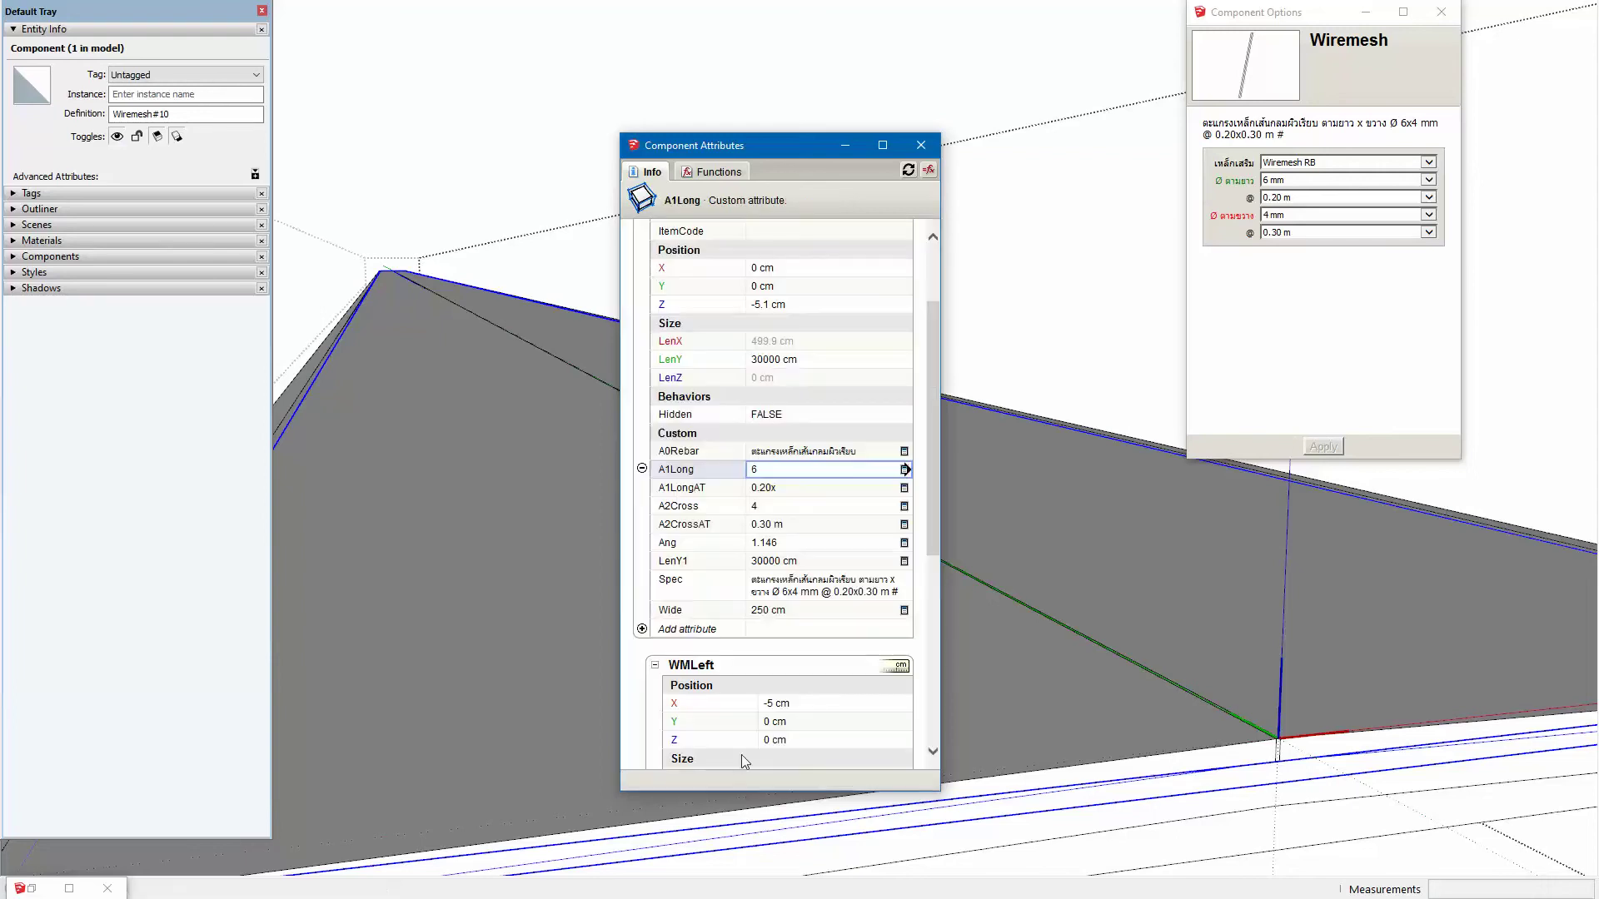
pyautogui.hotkey('alt', 'Tab')
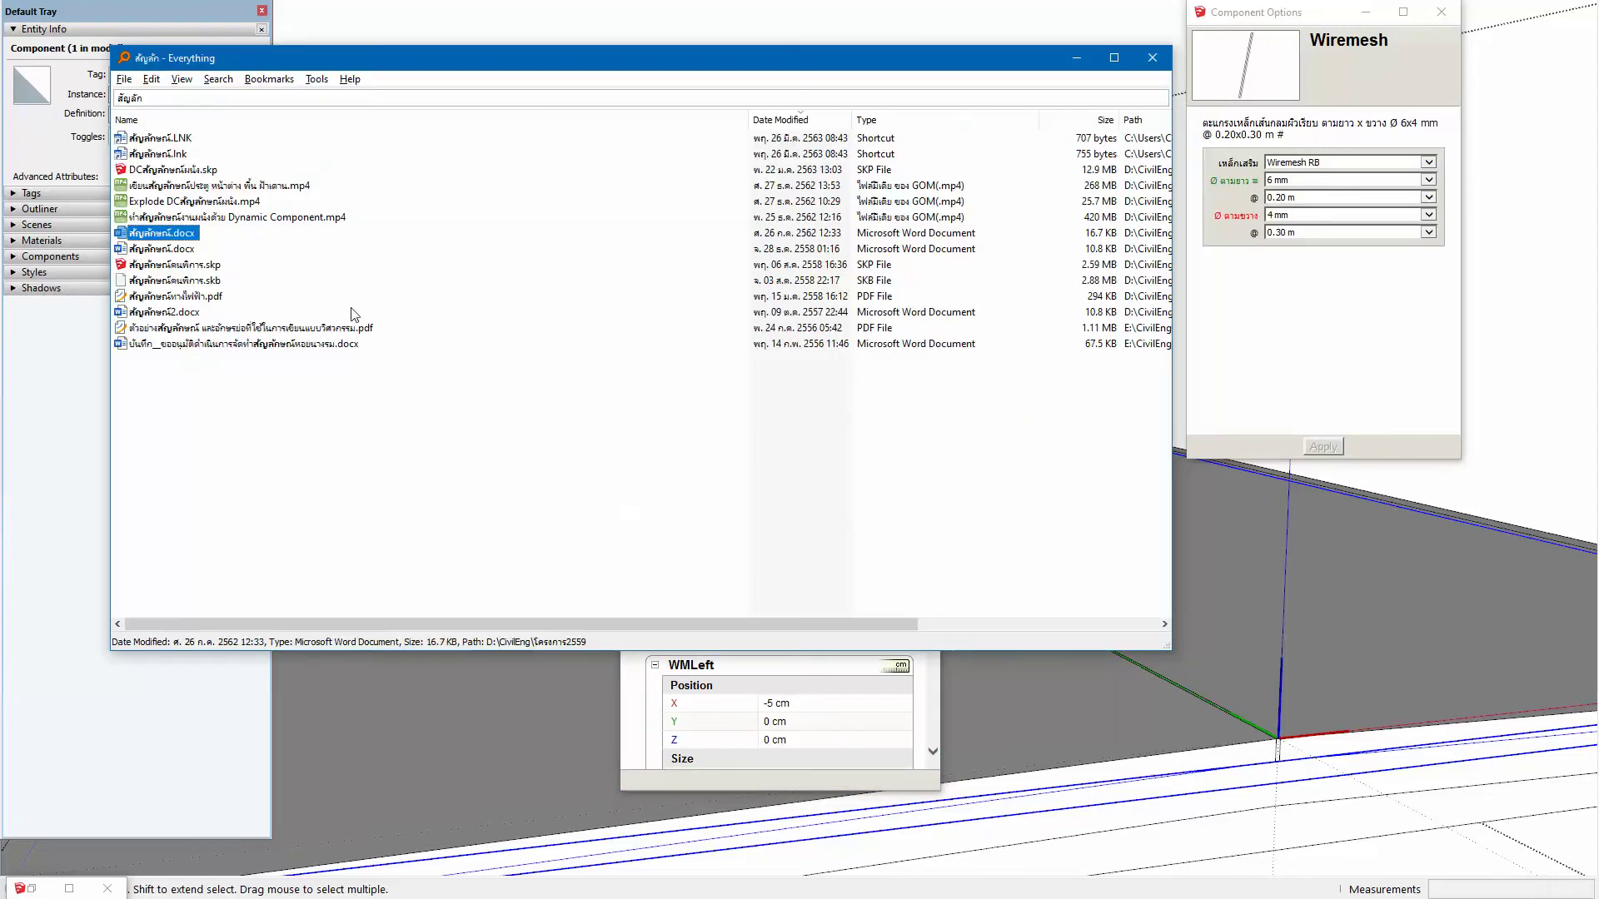
# Step: Cycle through the Word symbols sheet and back to SketchUp
pyautogui.hotkey('alt', 'Tab')
pyautogui.hotkey('alt', 'Tab')
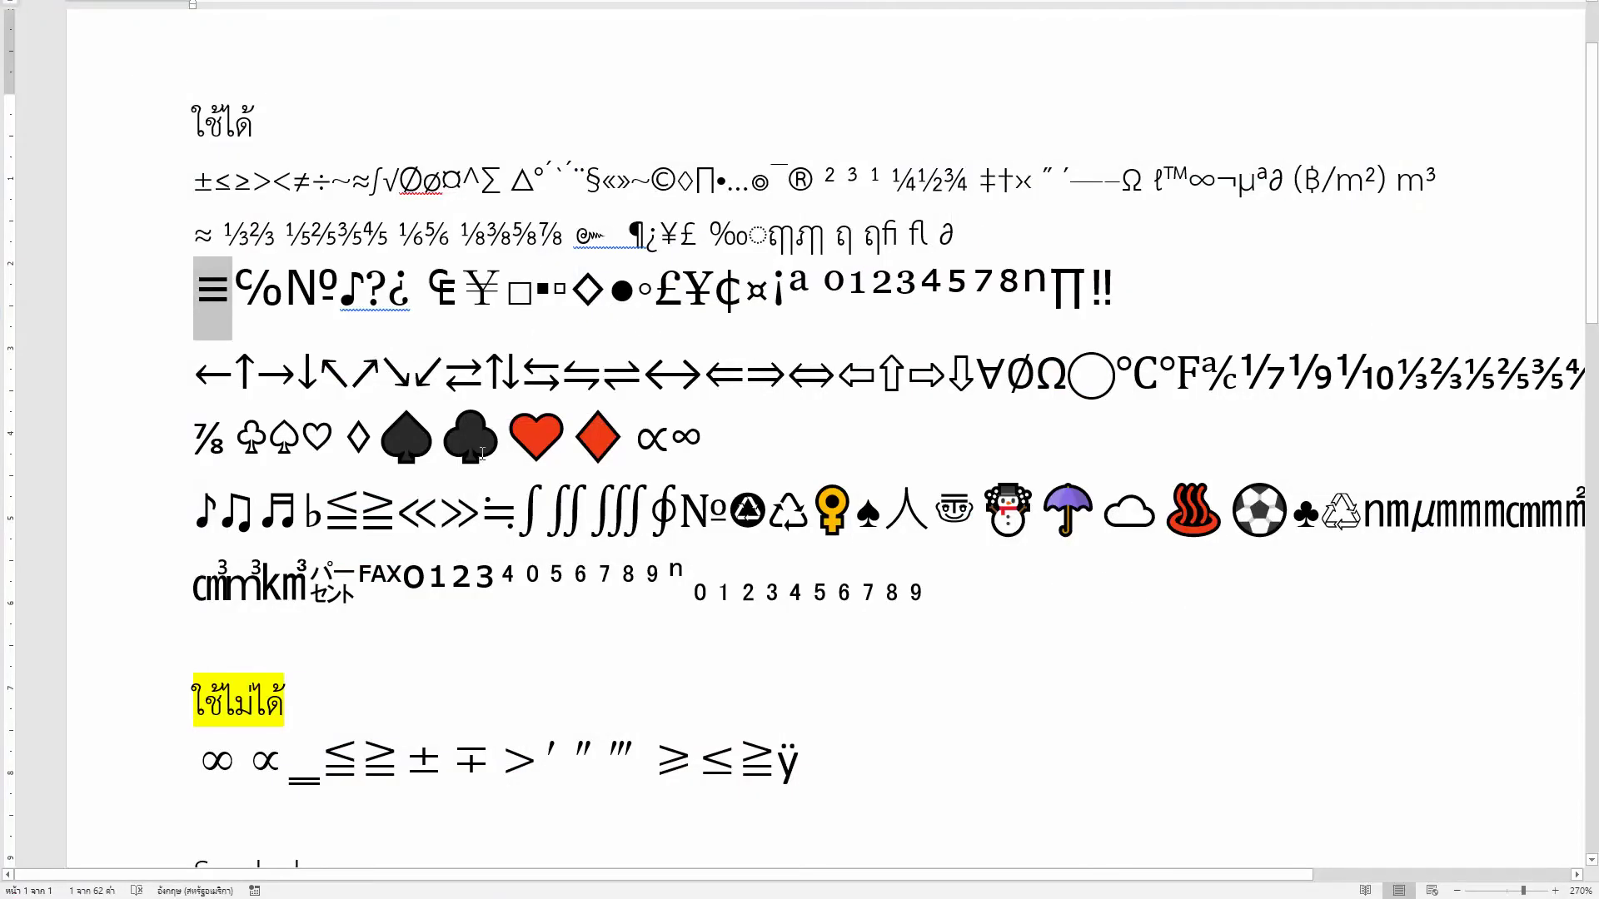
pyautogui.hotkey('alt', 'Tab')
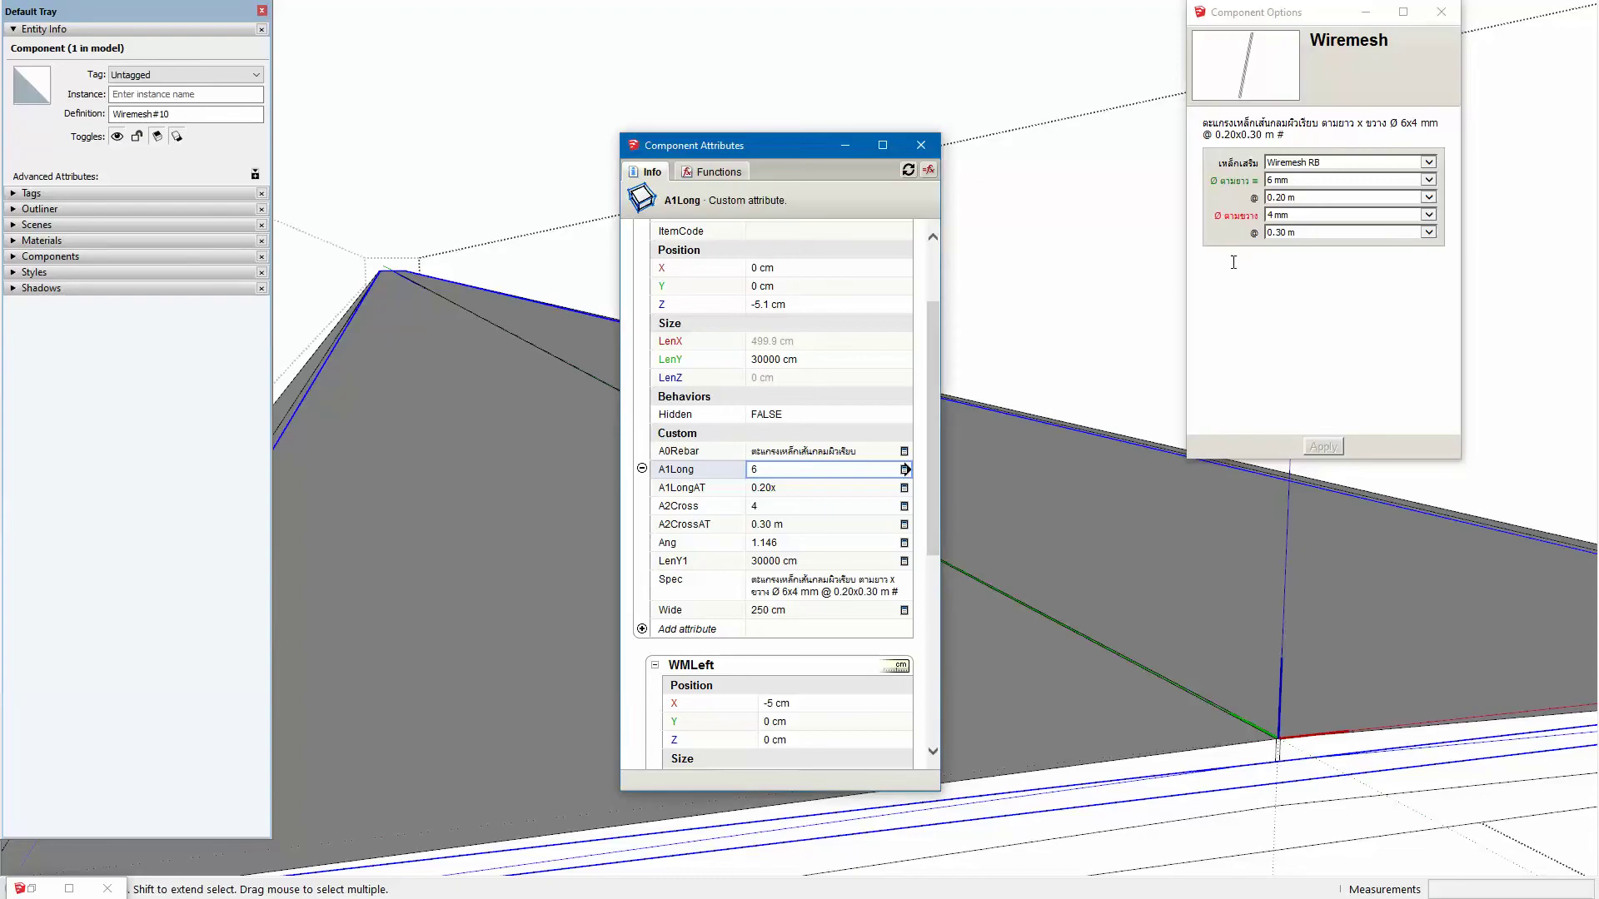
# Step: Label A1LongAT '@ ≡' and A2CrossAT '@ |||', and remove ≡ from A1Long's label
pyautogui.click(810, 526)
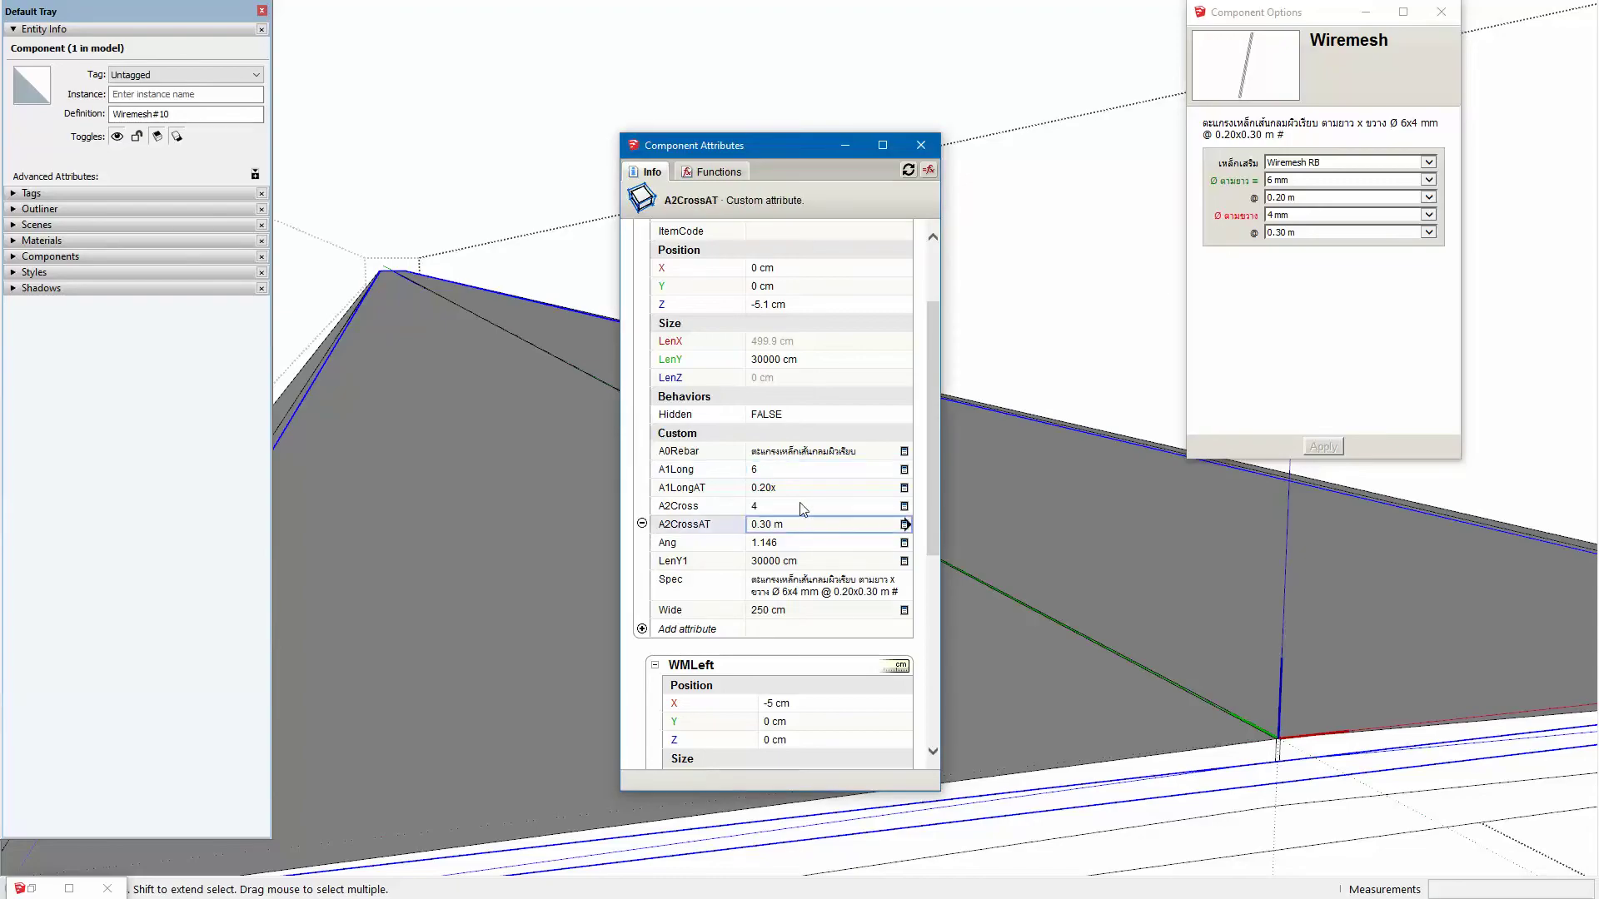
pyautogui.click(801, 507)
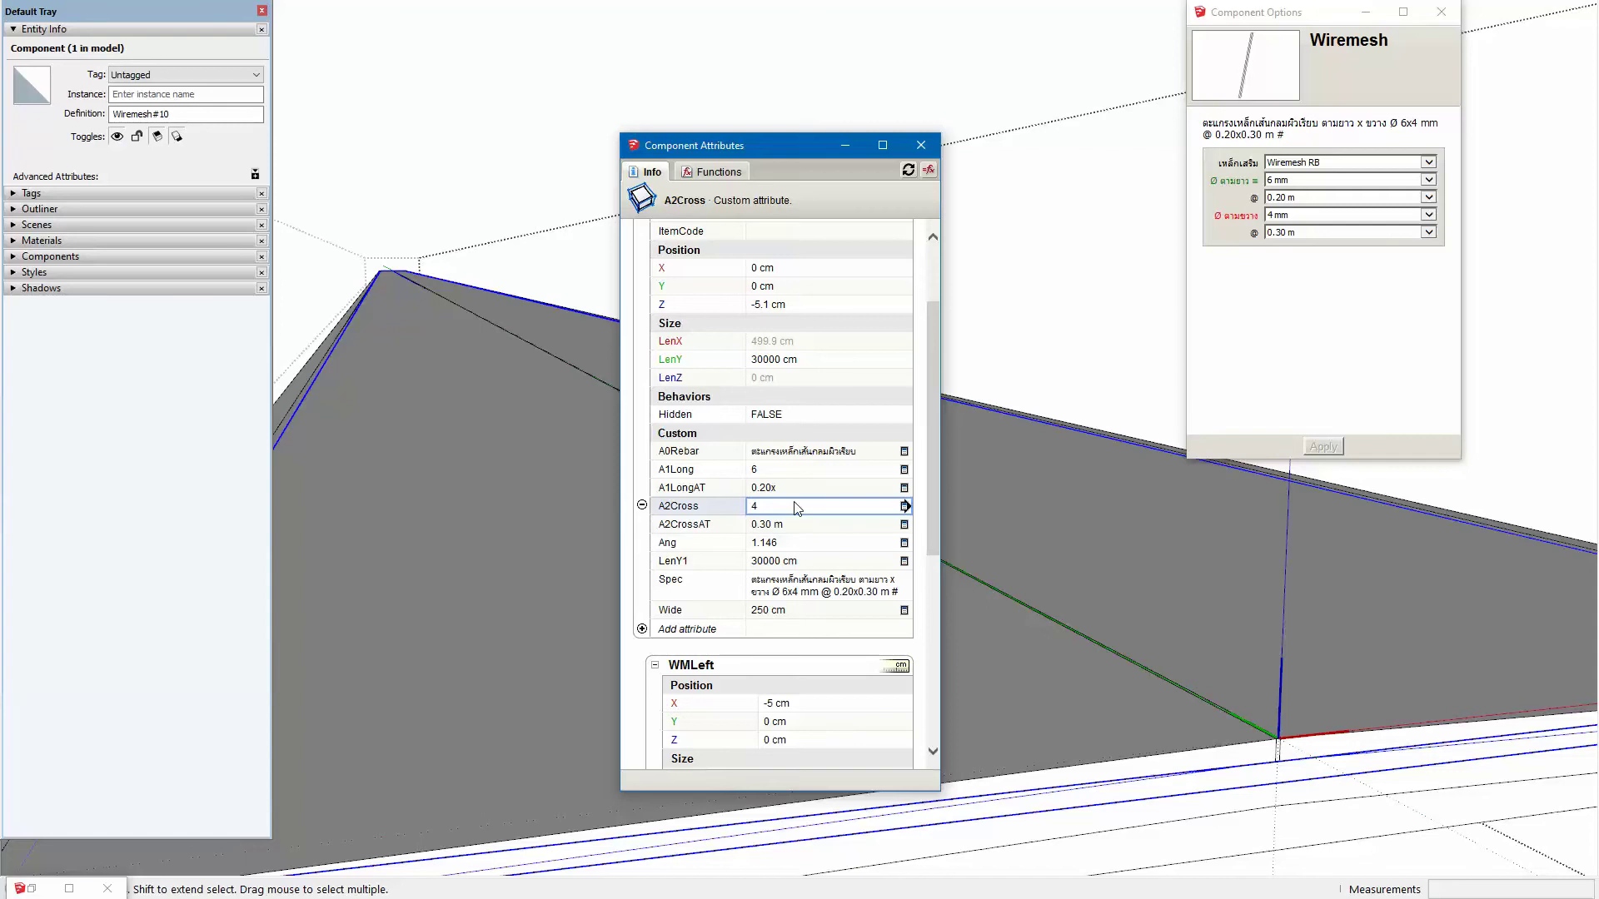
pyautogui.click(904, 488)
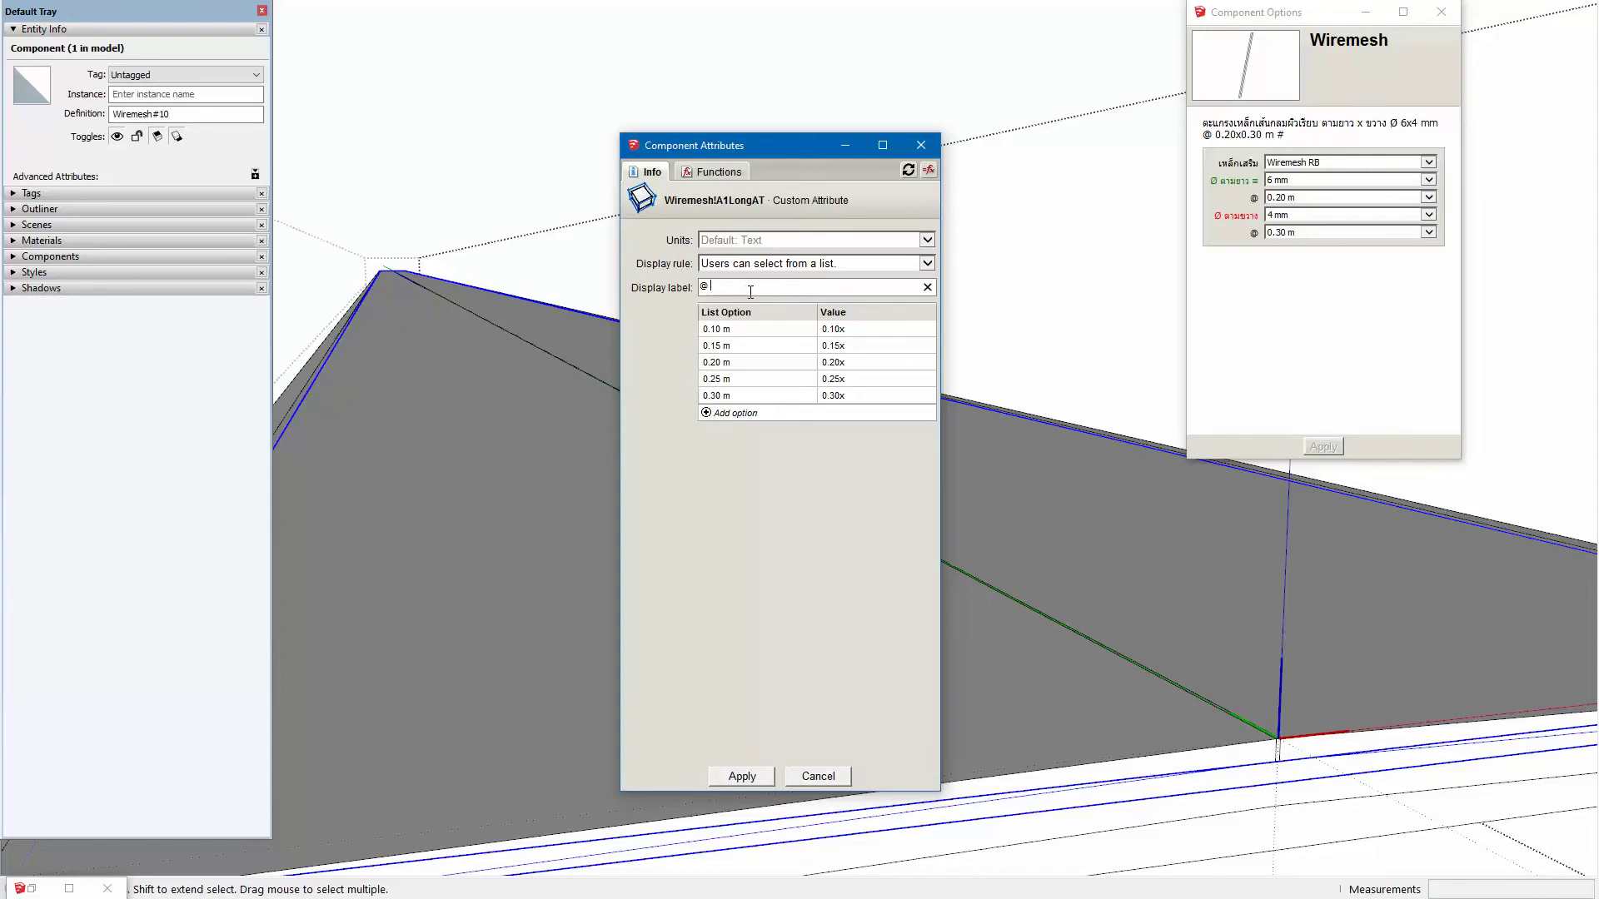
pyautogui.click(742, 776)
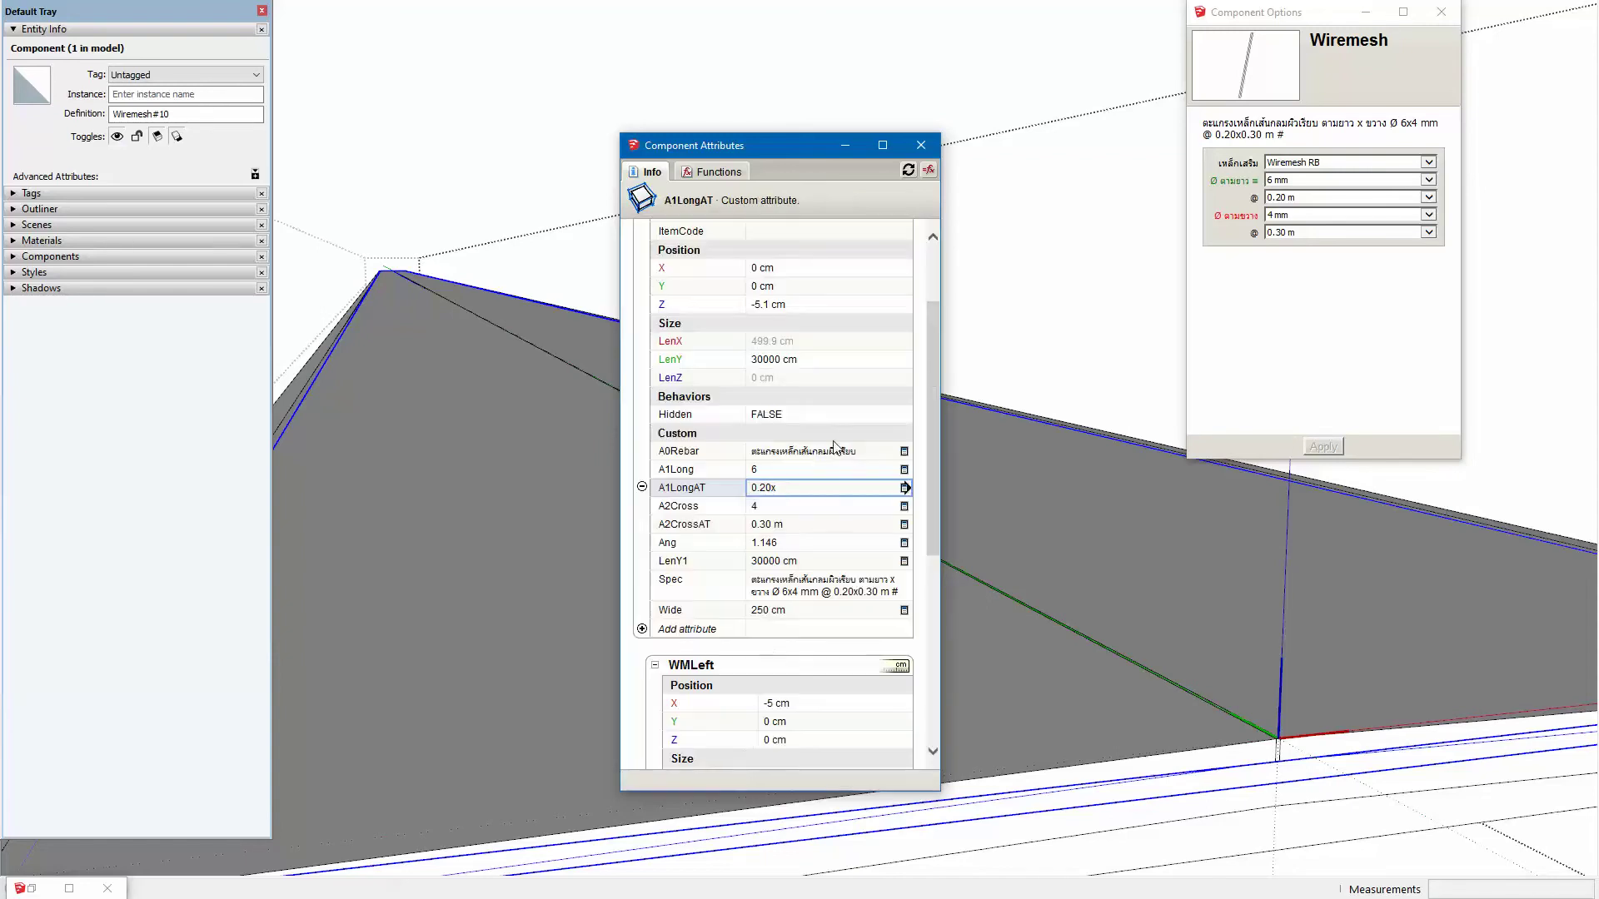
pyautogui.click(784, 525)
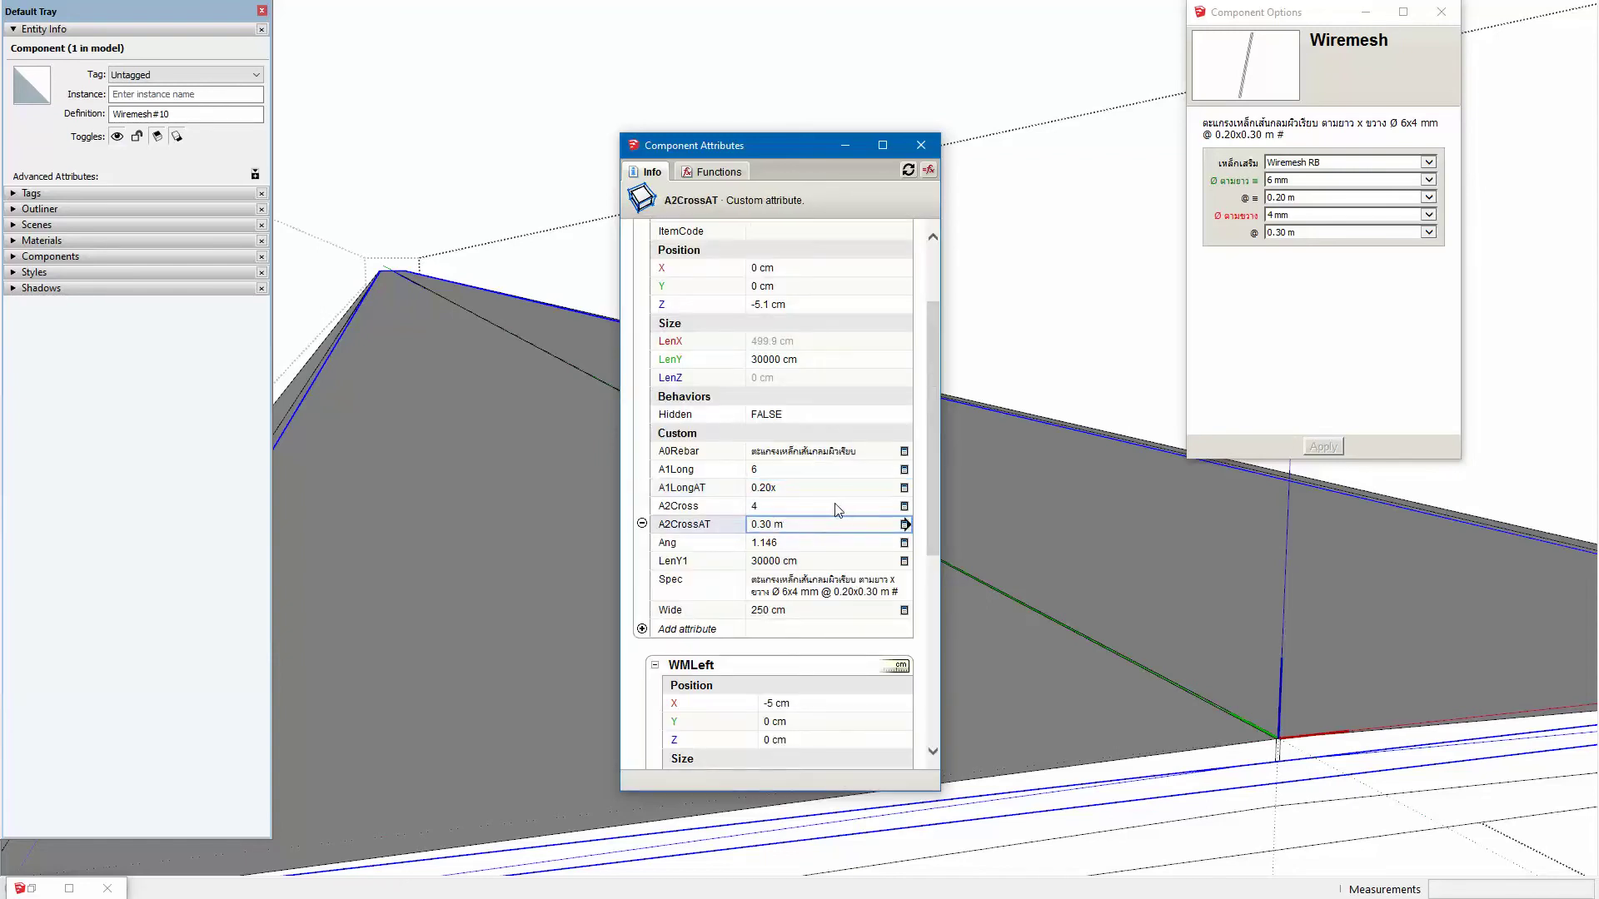
pyautogui.click(905, 524)
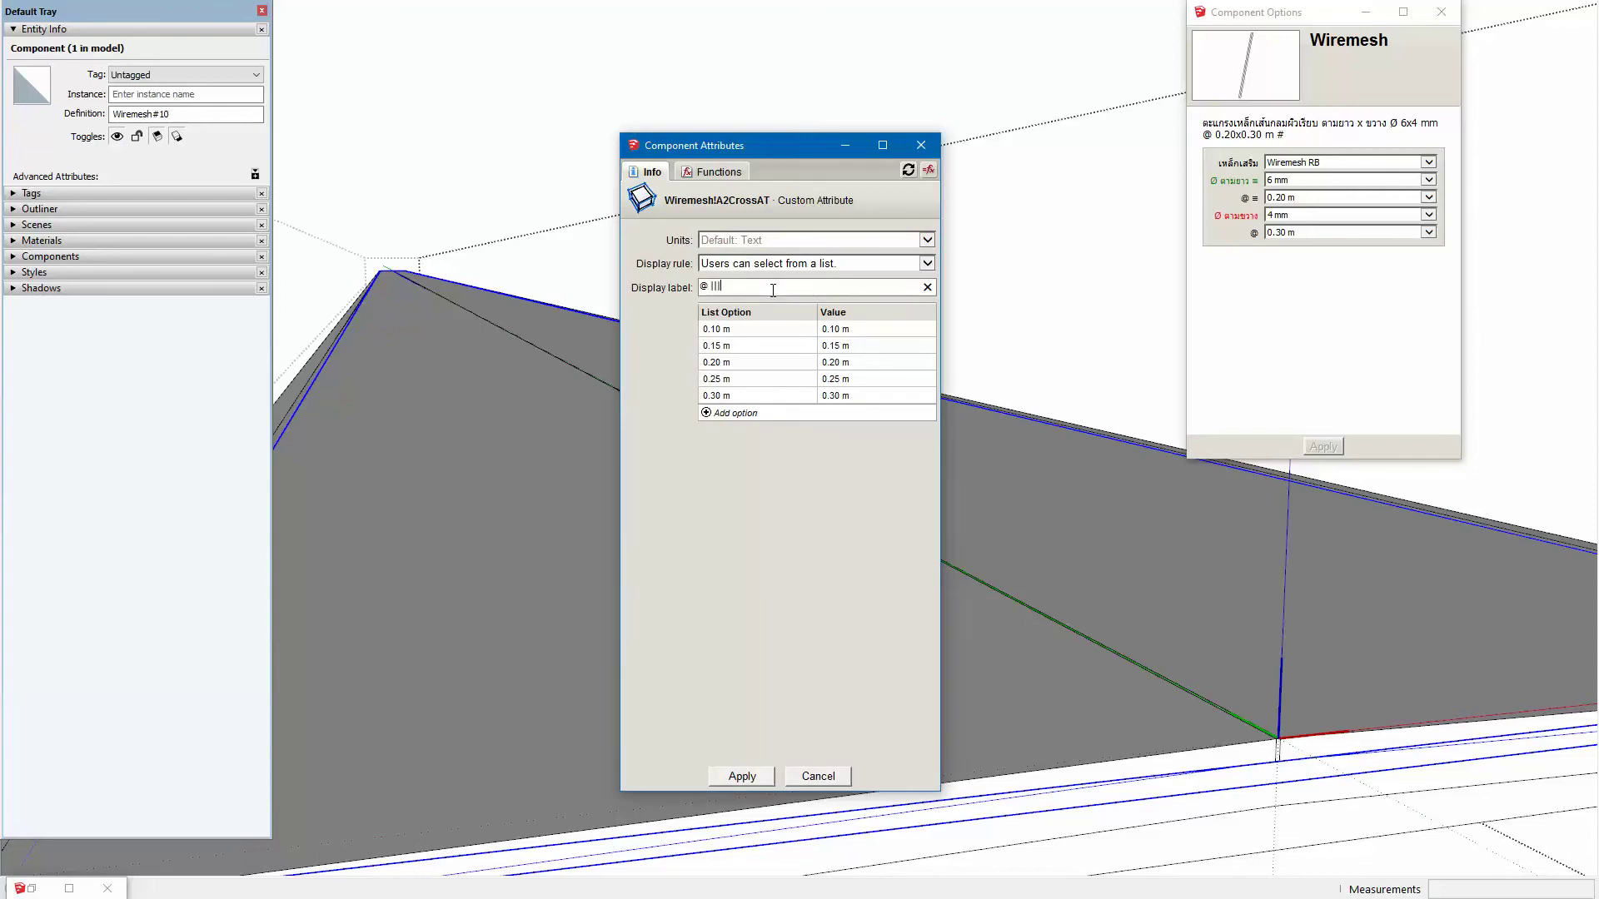
pyautogui.click(737, 778)
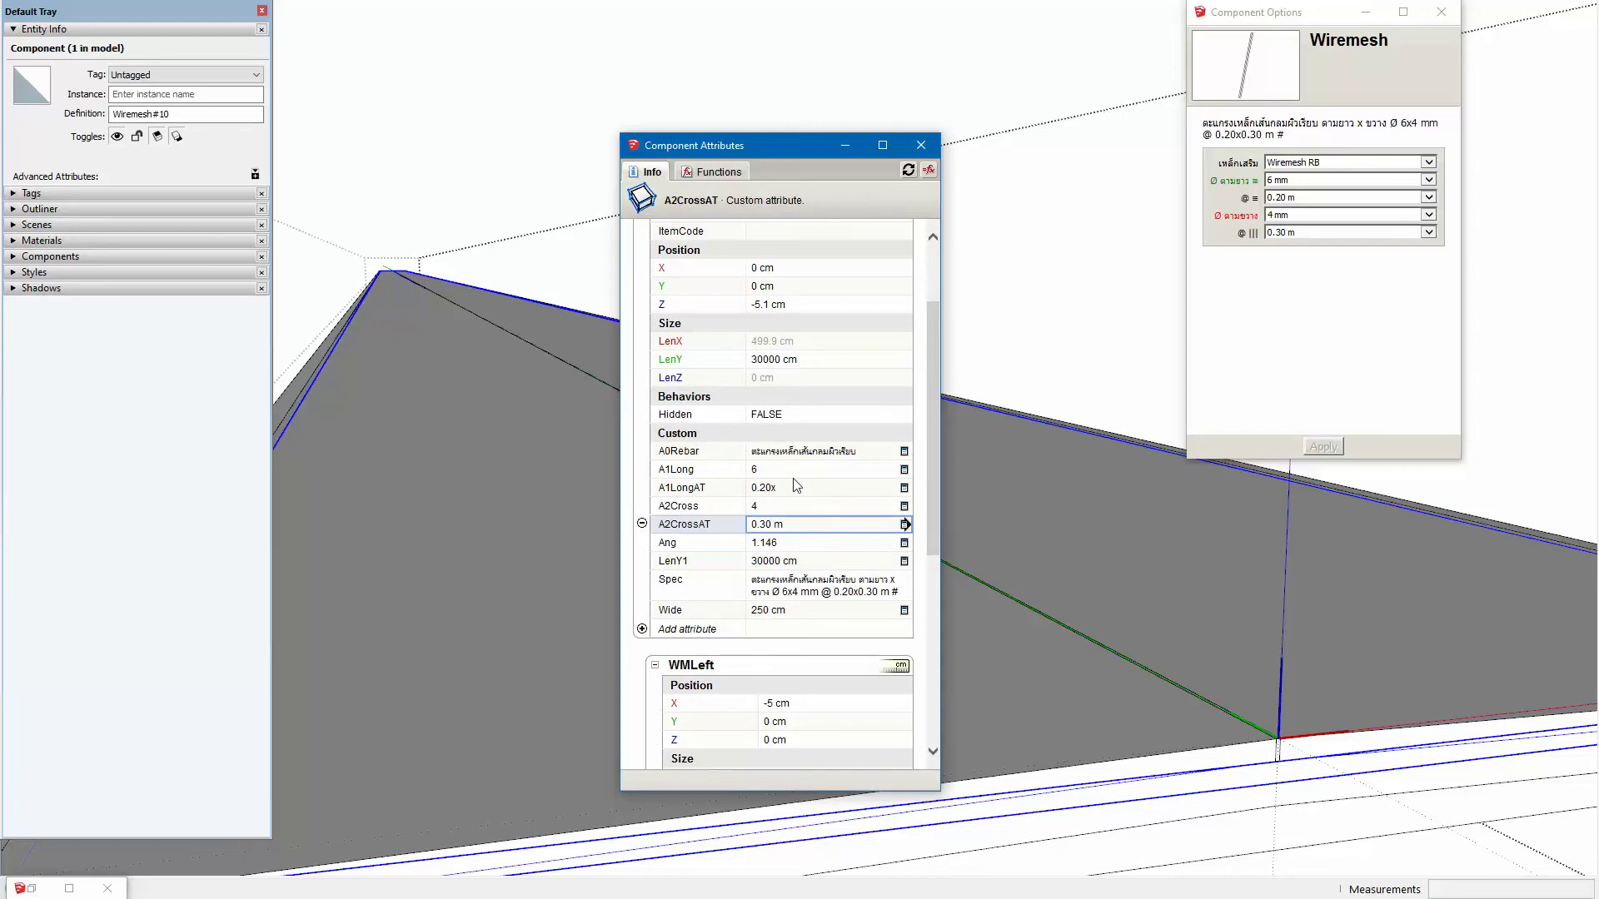
pyautogui.click(786, 471)
pyautogui.click(907, 471)
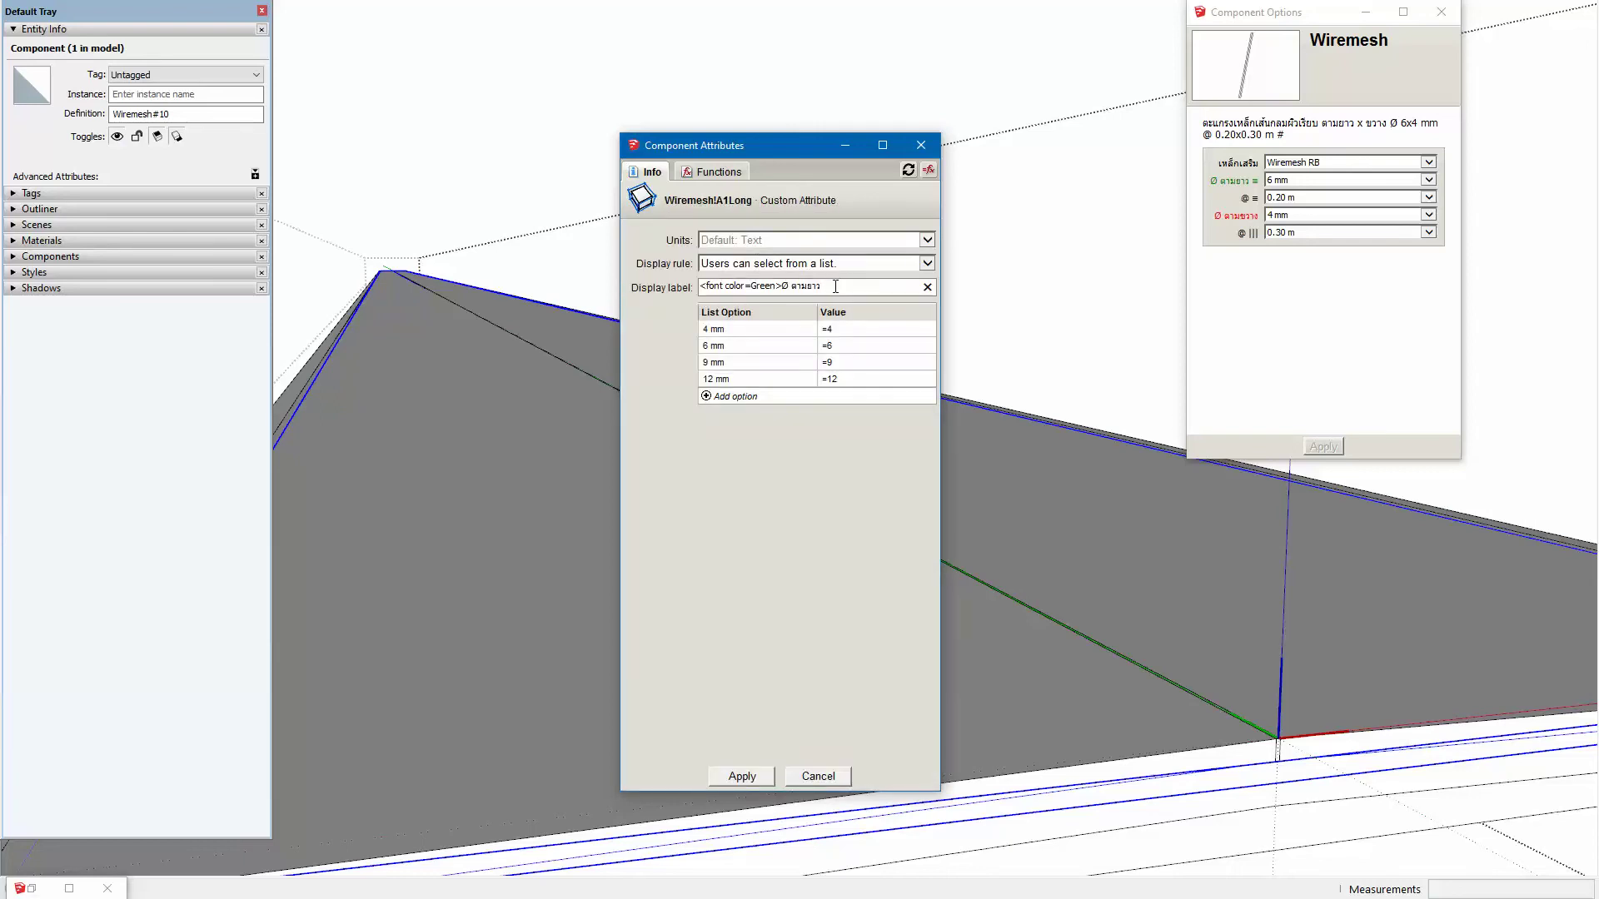
pyautogui.click(742, 776)
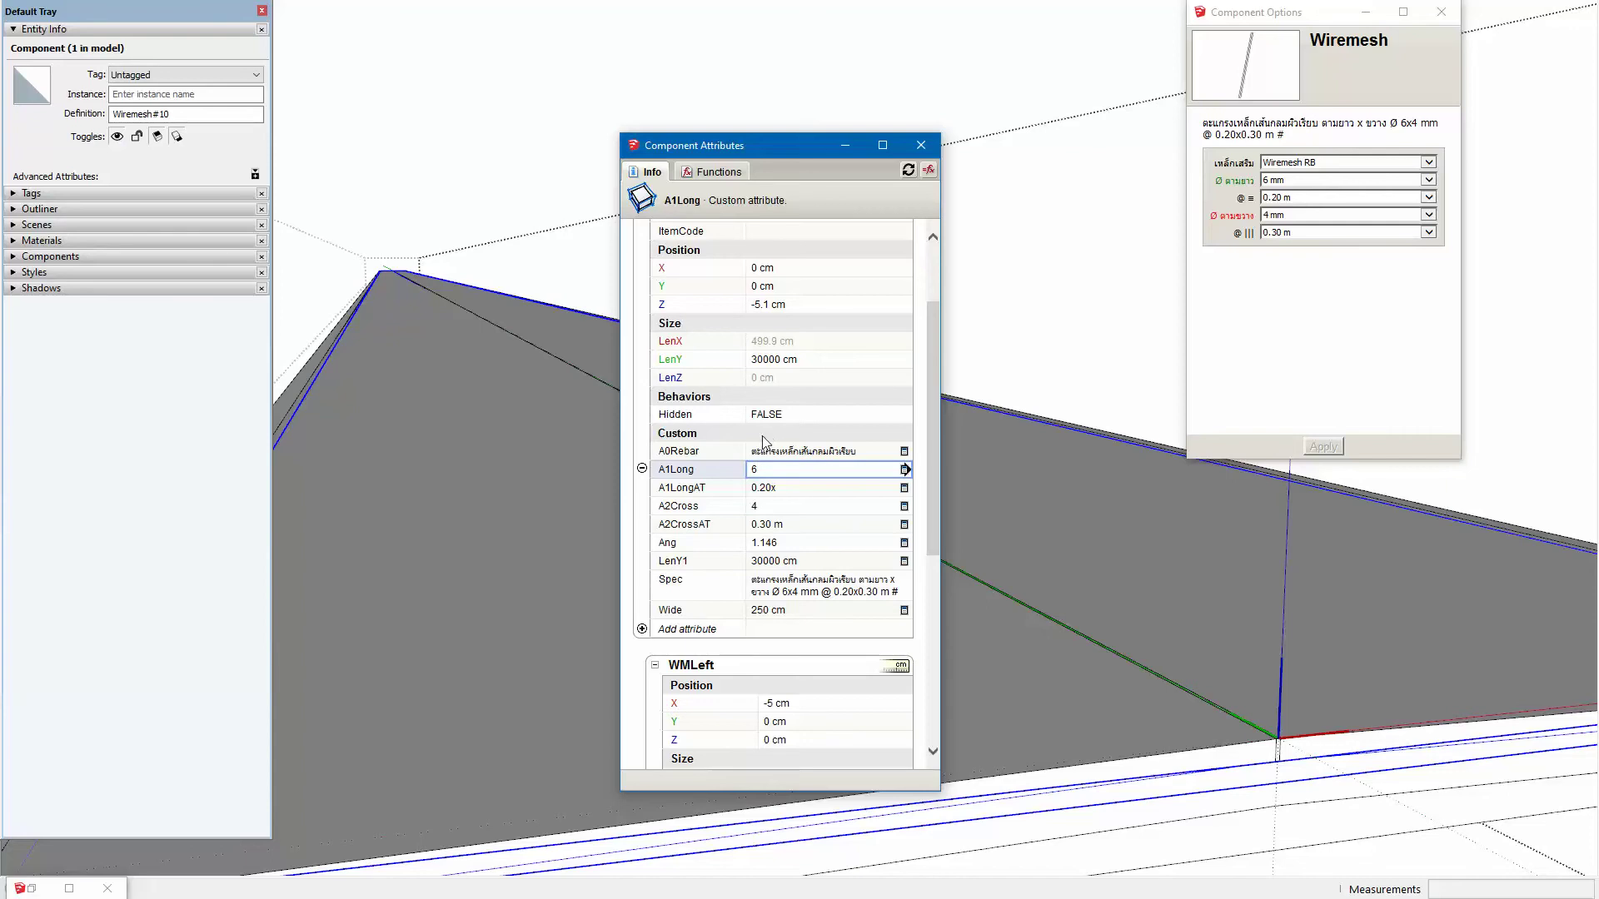
pyautogui.scroll(3, 717, 532)
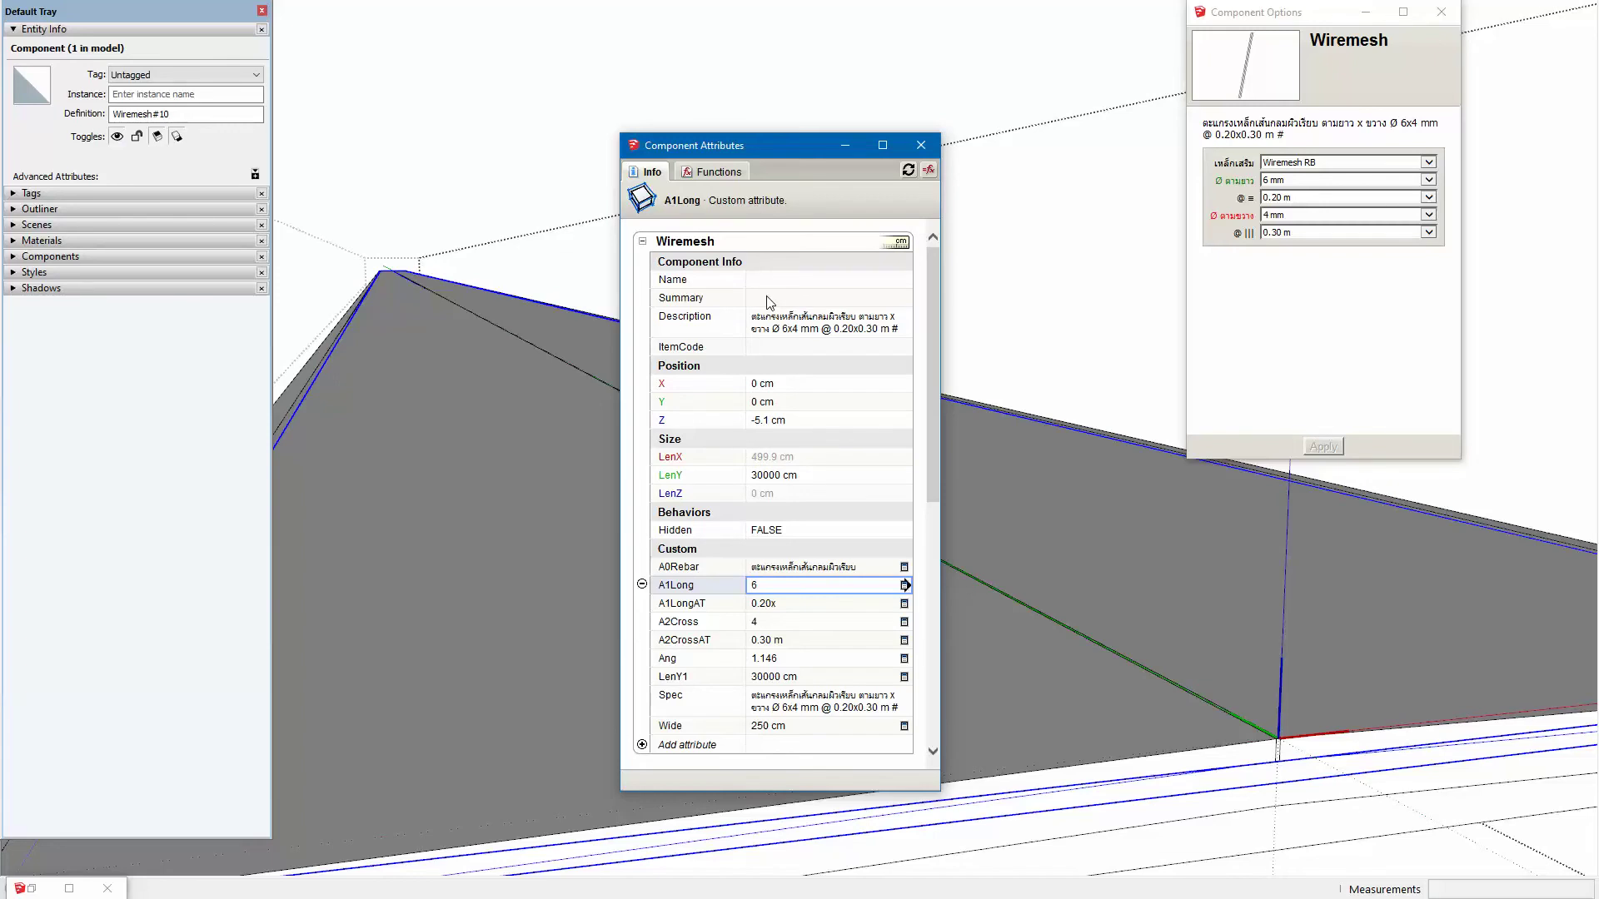
pyautogui.click(763, 350)
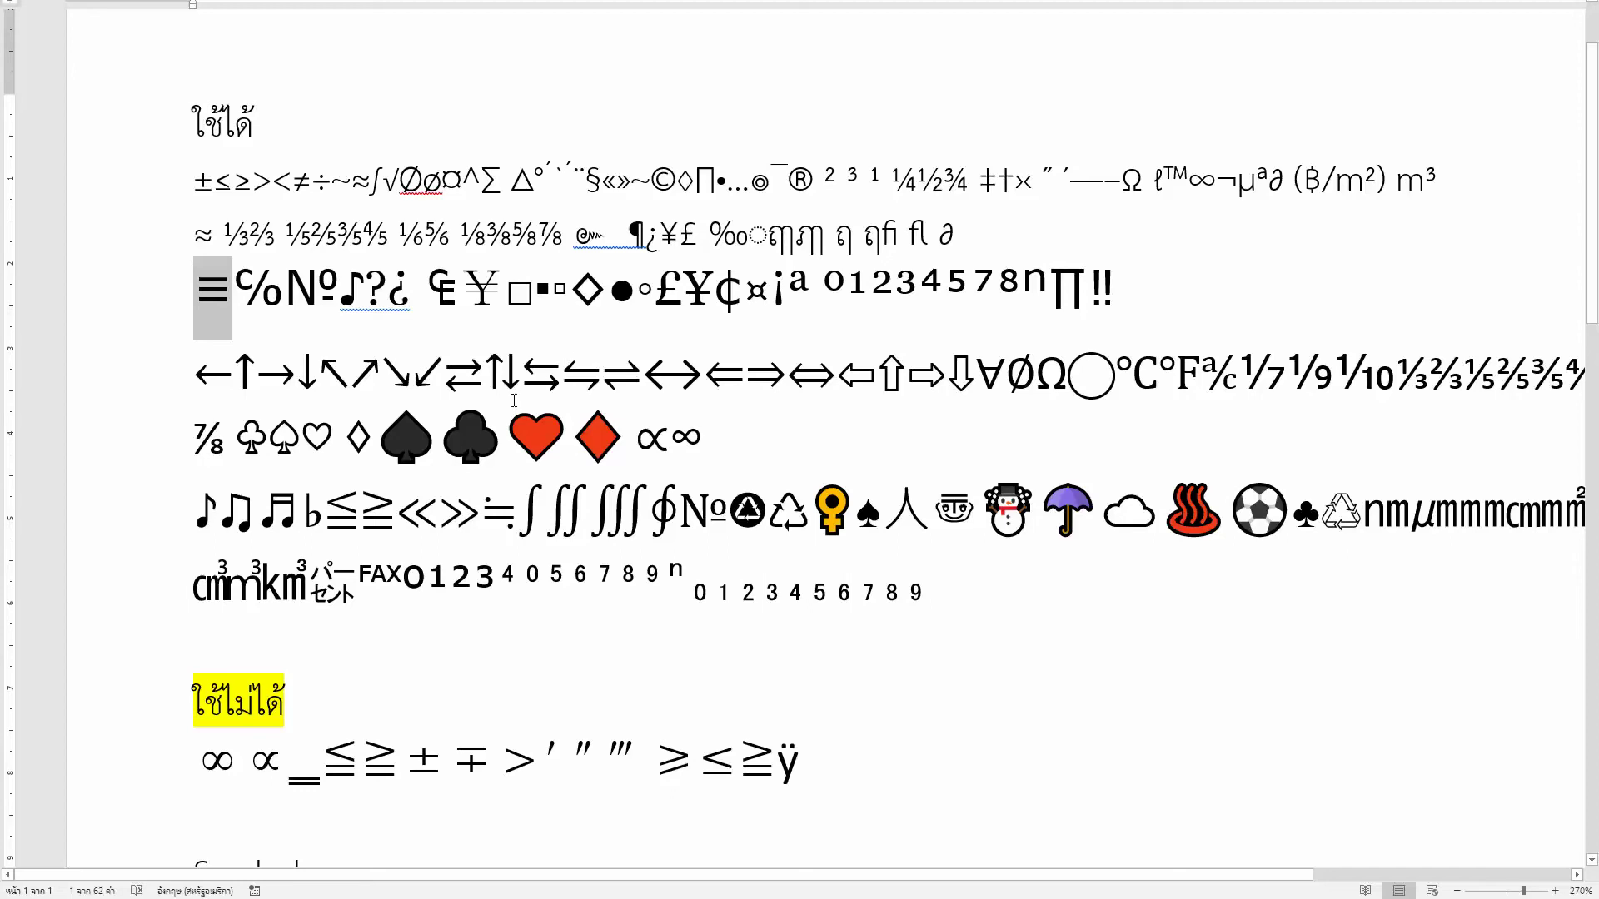
pyautogui.scroll(2, 509, 401)
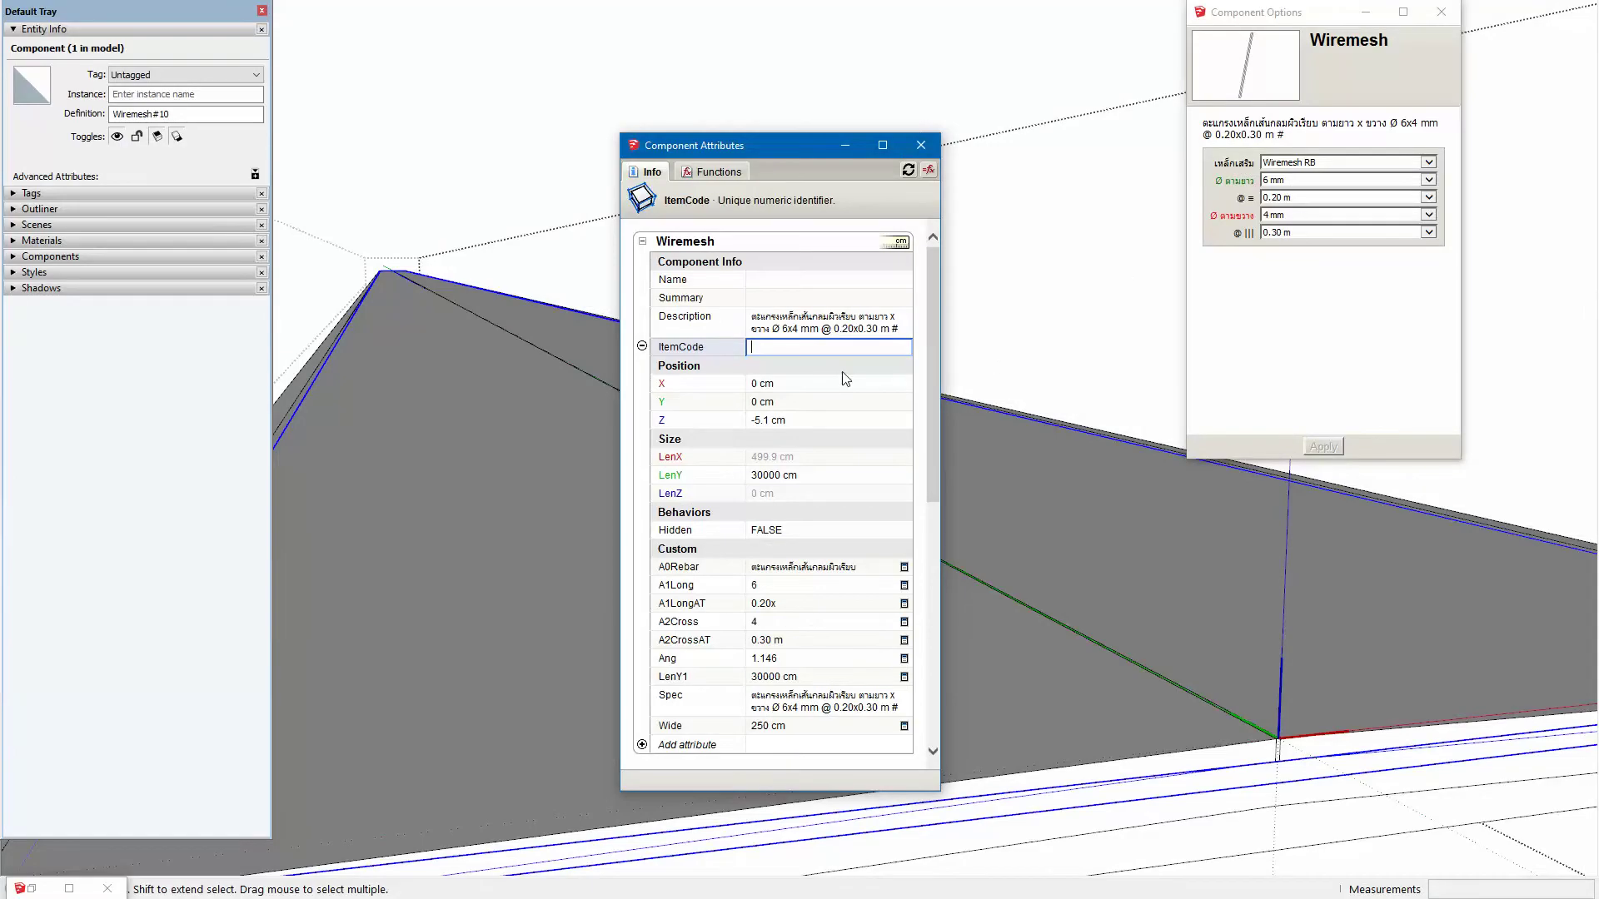
pyautogui.press('Return')
# Step: Change the A1LongAT display label to '@ ≡≡≡' and apply it
pyautogui.click(775, 610)
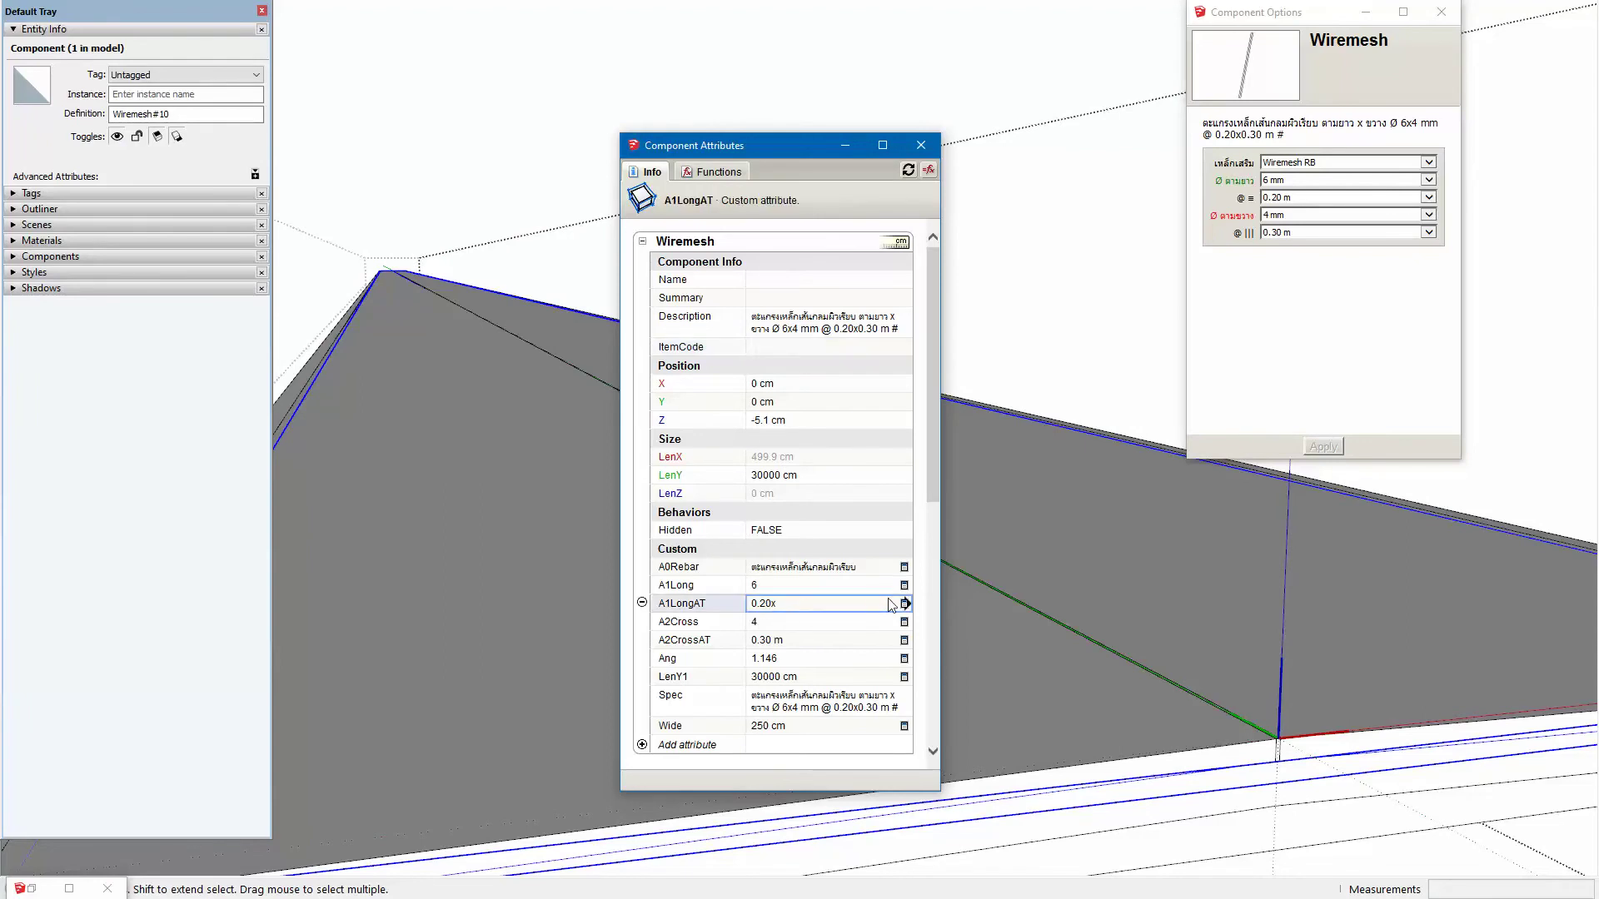
pyautogui.click(903, 603)
pyautogui.click(747, 293)
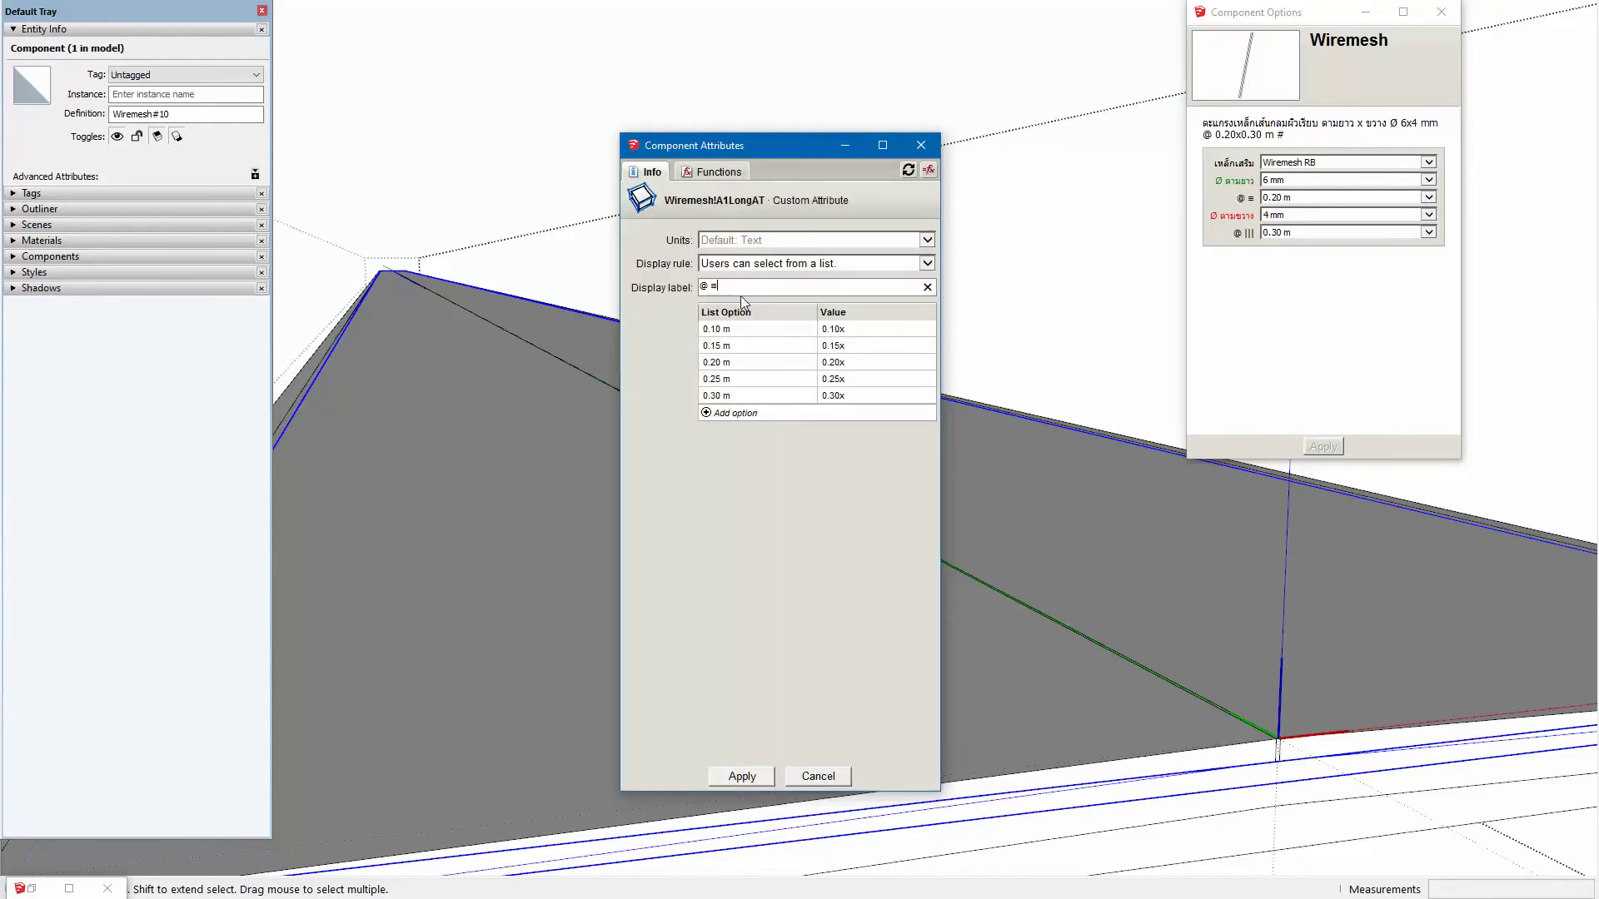
pyautogui.doubleClick(747, 293)
pyautogui.click(741, 776)
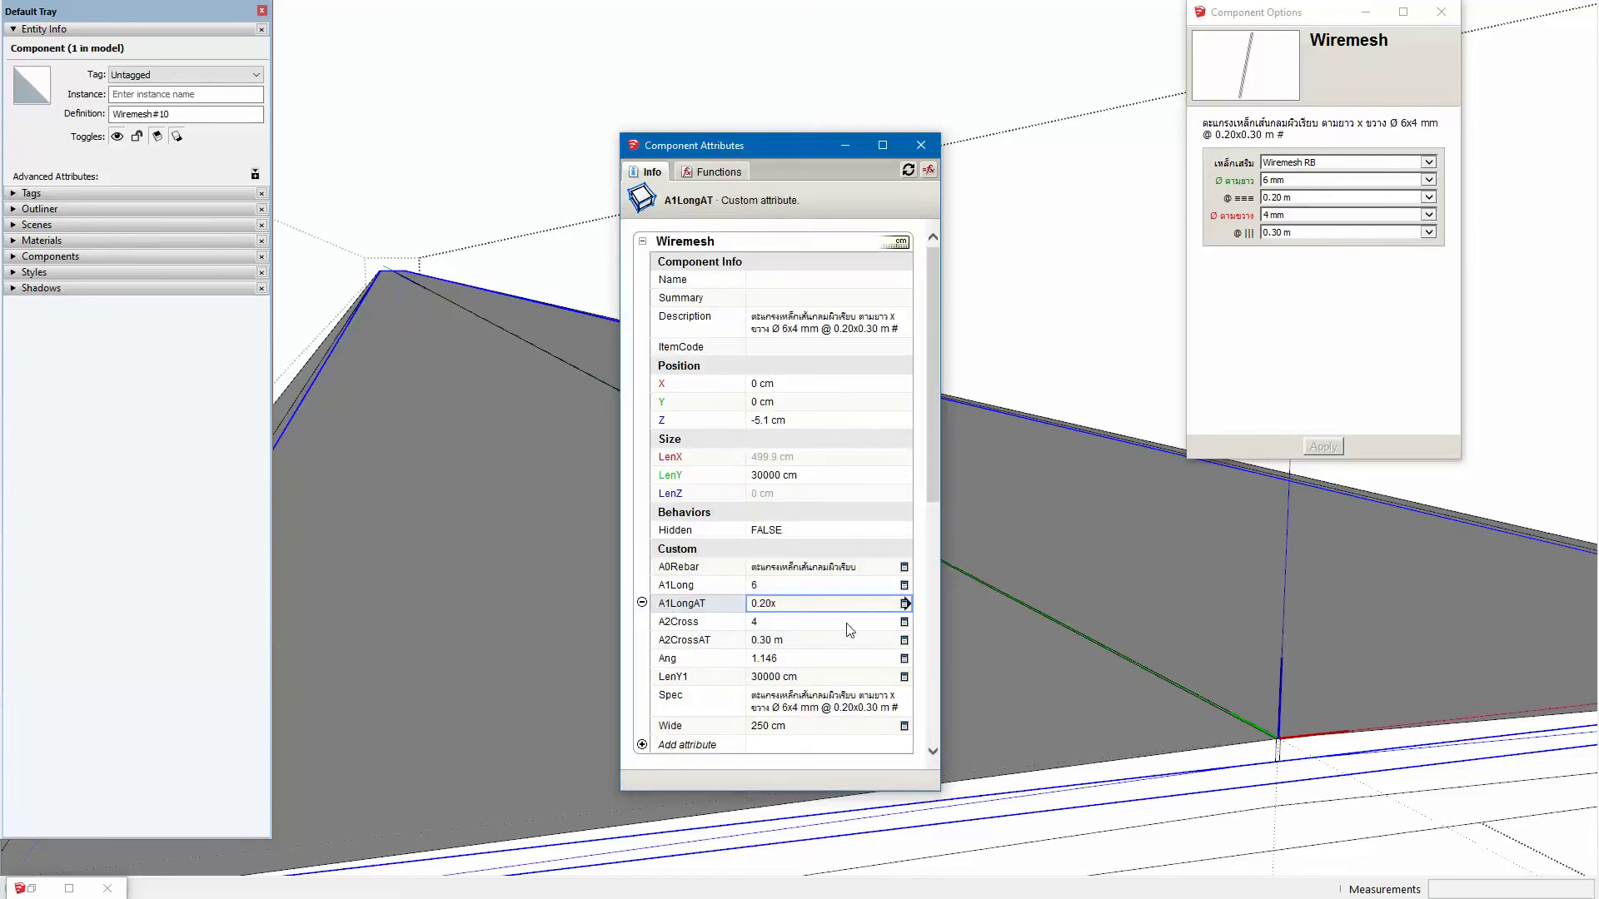
# Step: Add '||' to the A2CrossAT display label and apply it
pyautogui.click(803, 647)
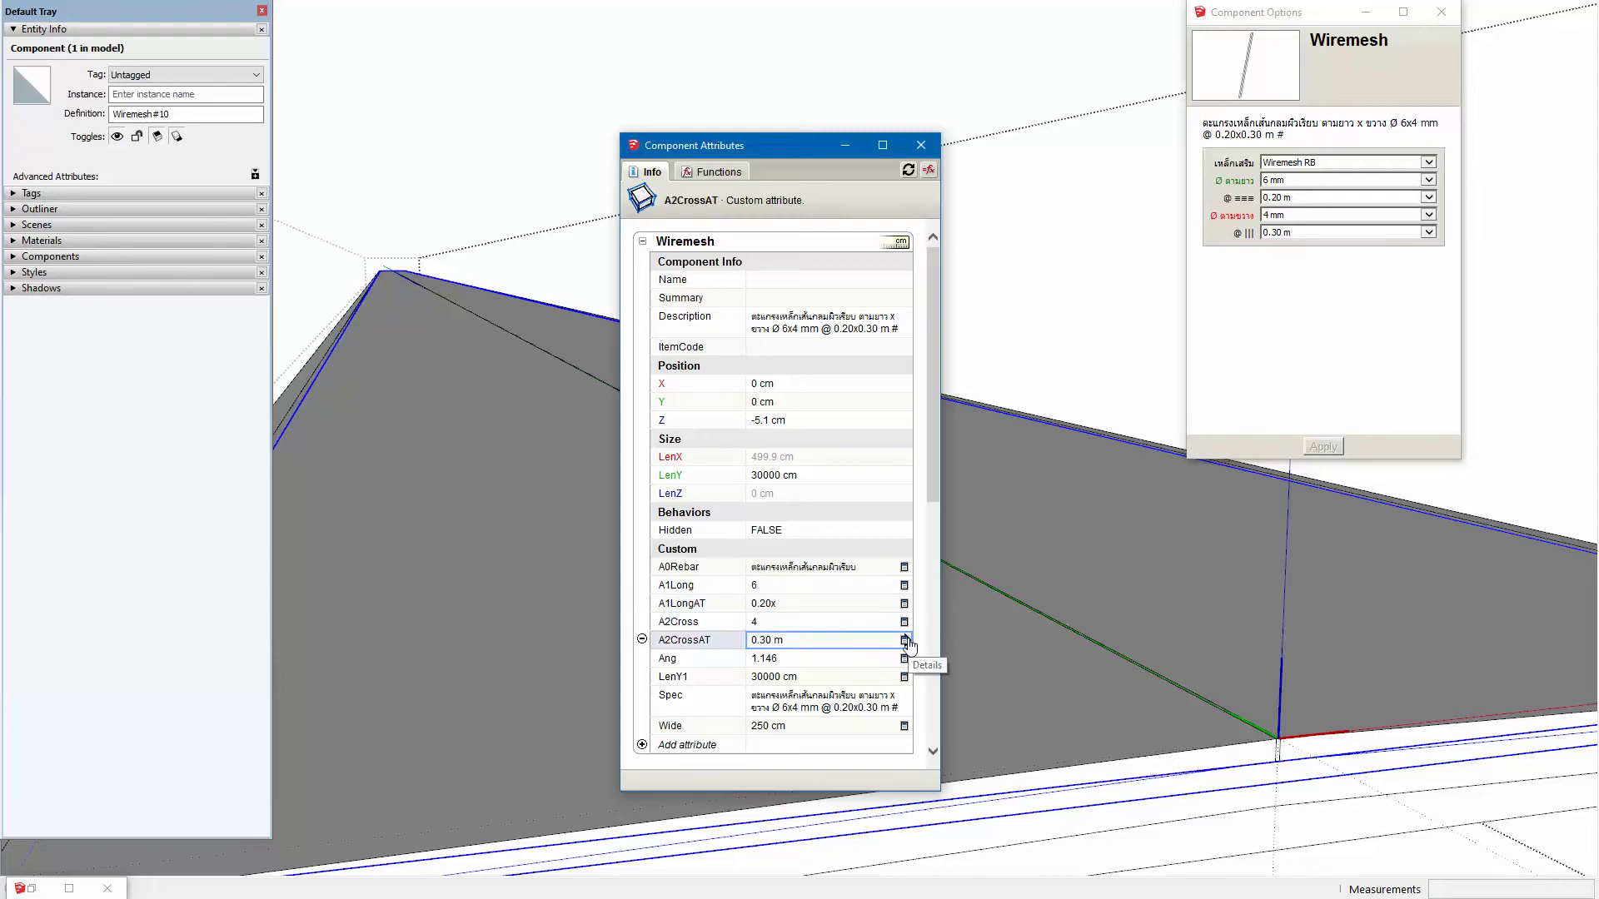
pyautogui.click(904, 641)
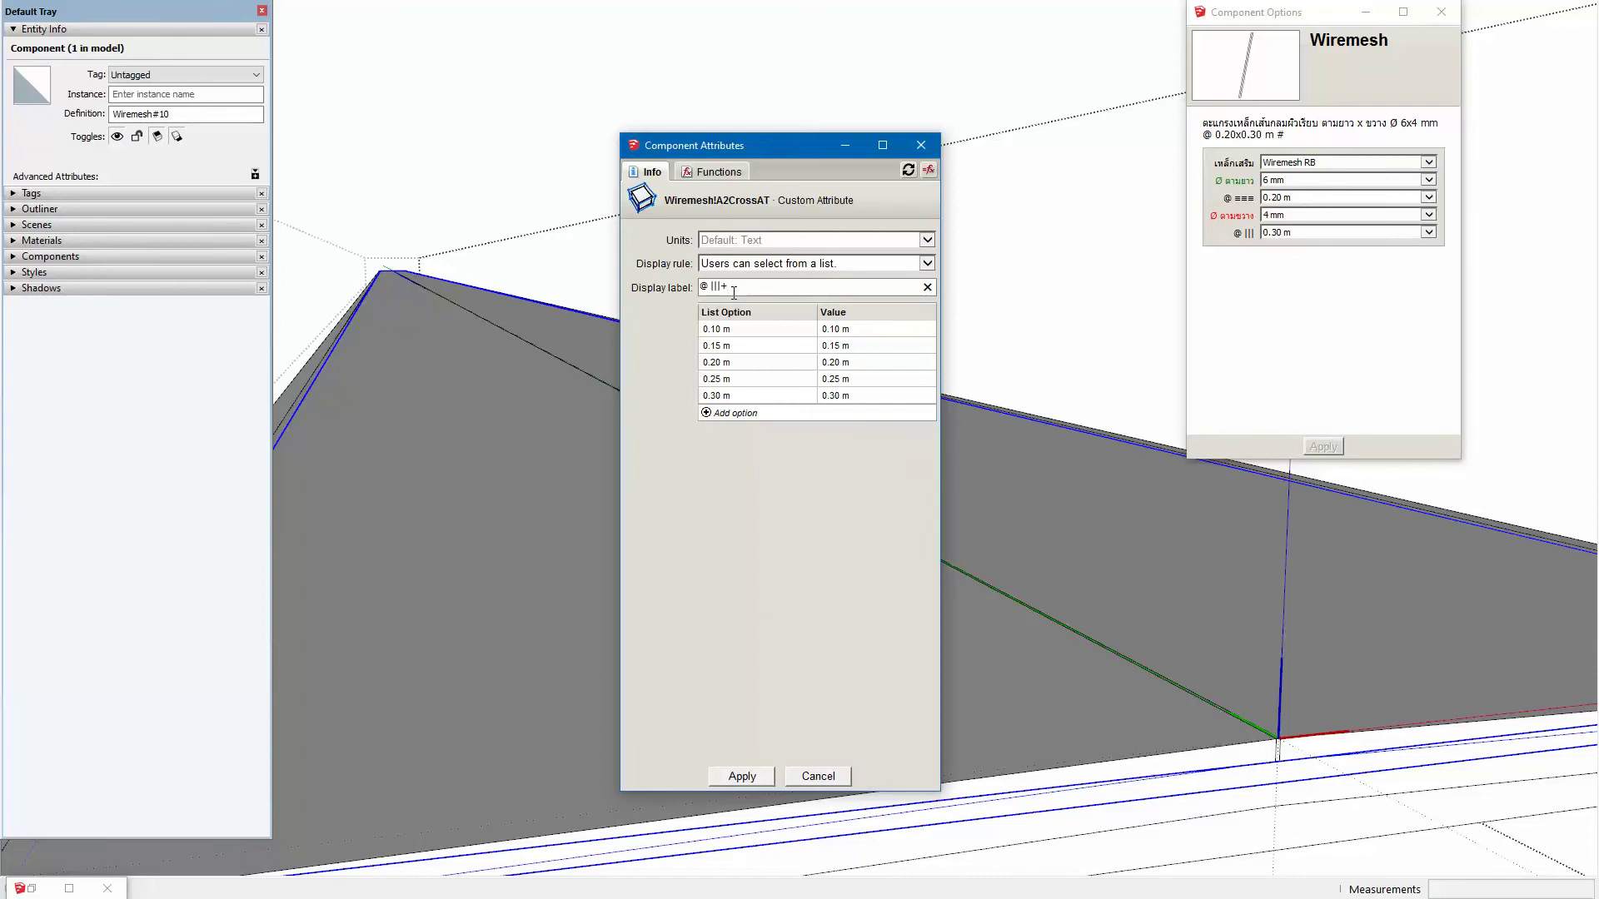
pyautogui.write('|||')
pyautogui.click(753, 778)
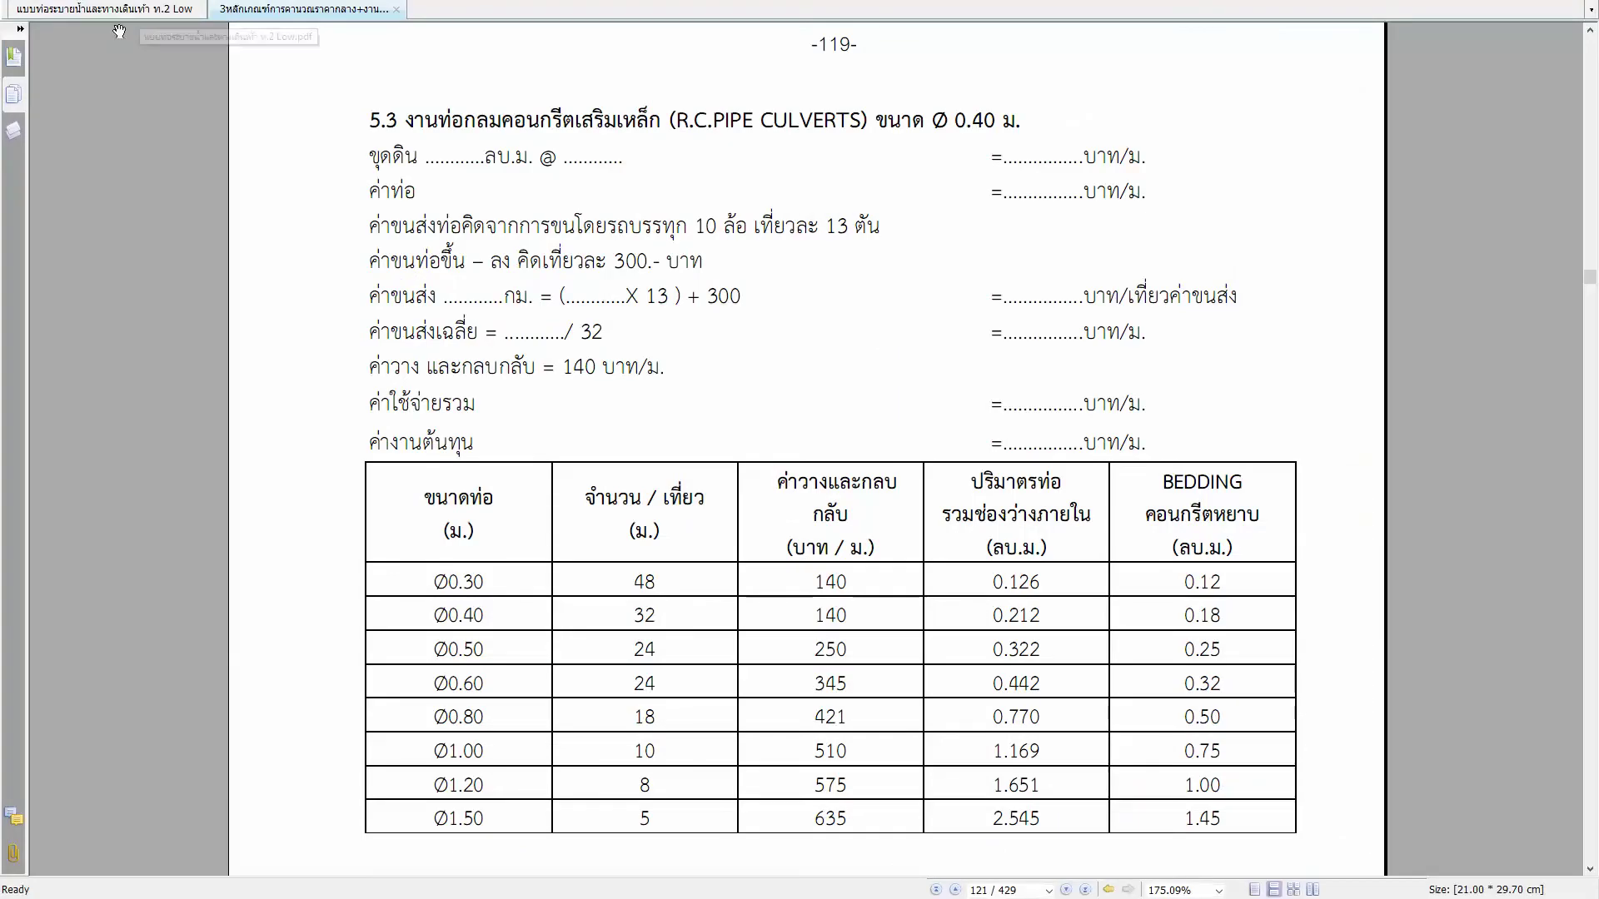
# Step: Reopen the ท.2 Low drainage drawing, then search 'ทาง อปท' and open the แบบมาตรฐานงานทาง อปท 2556 PDF
pyautogui.hotkey('alt', 'f')
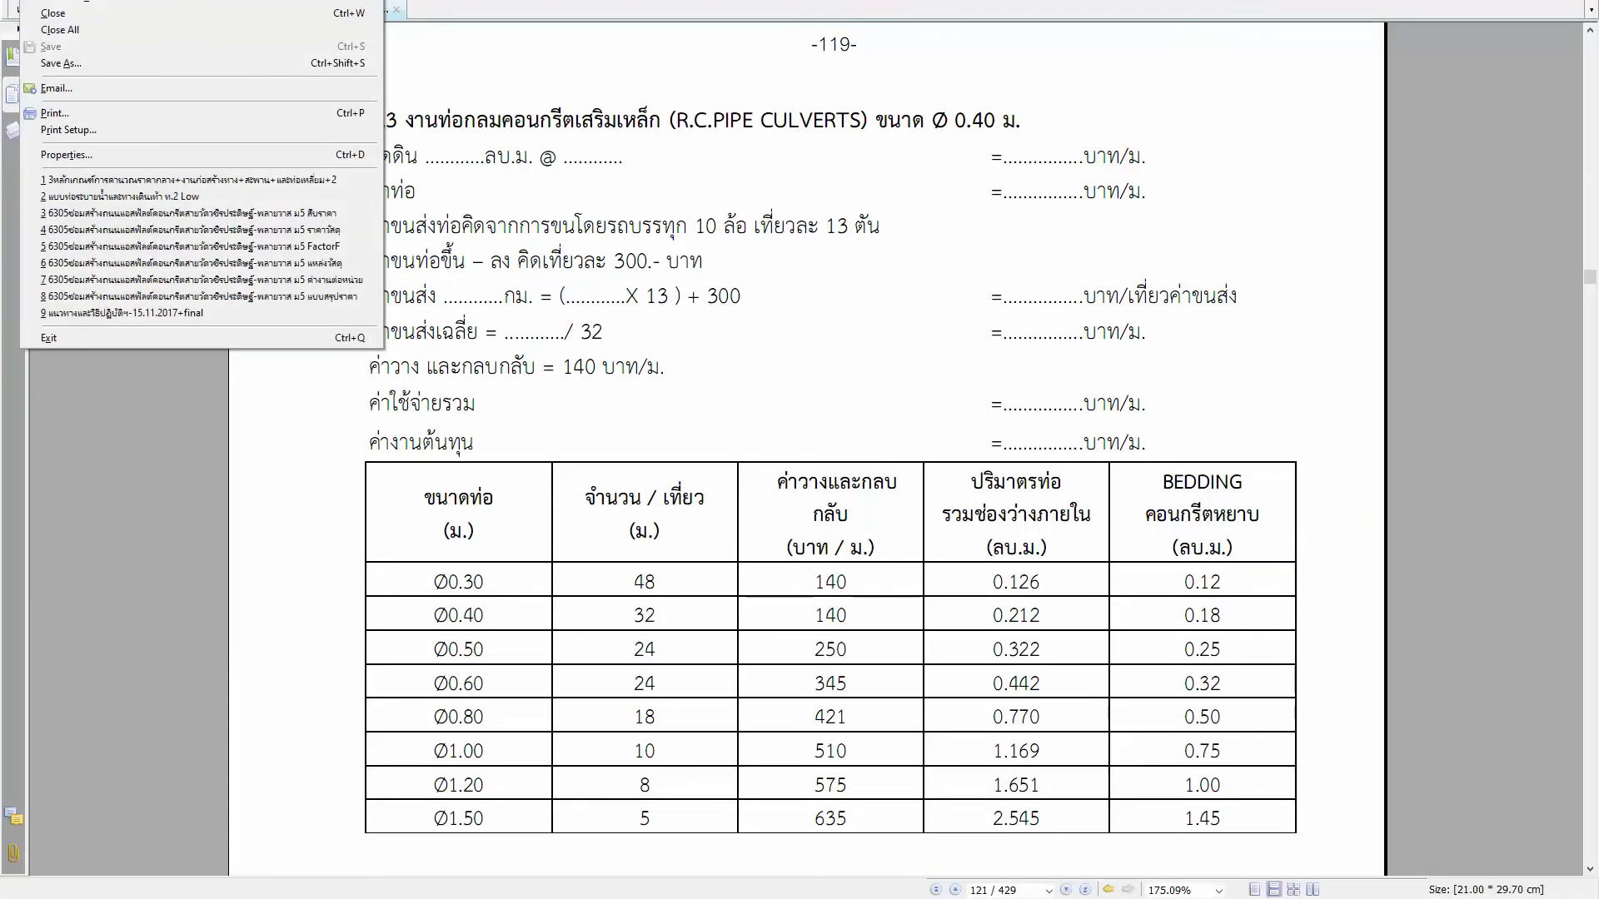
pyautogui.click(121, 197)
pyautogui.hotkey('alt', 'Tab')
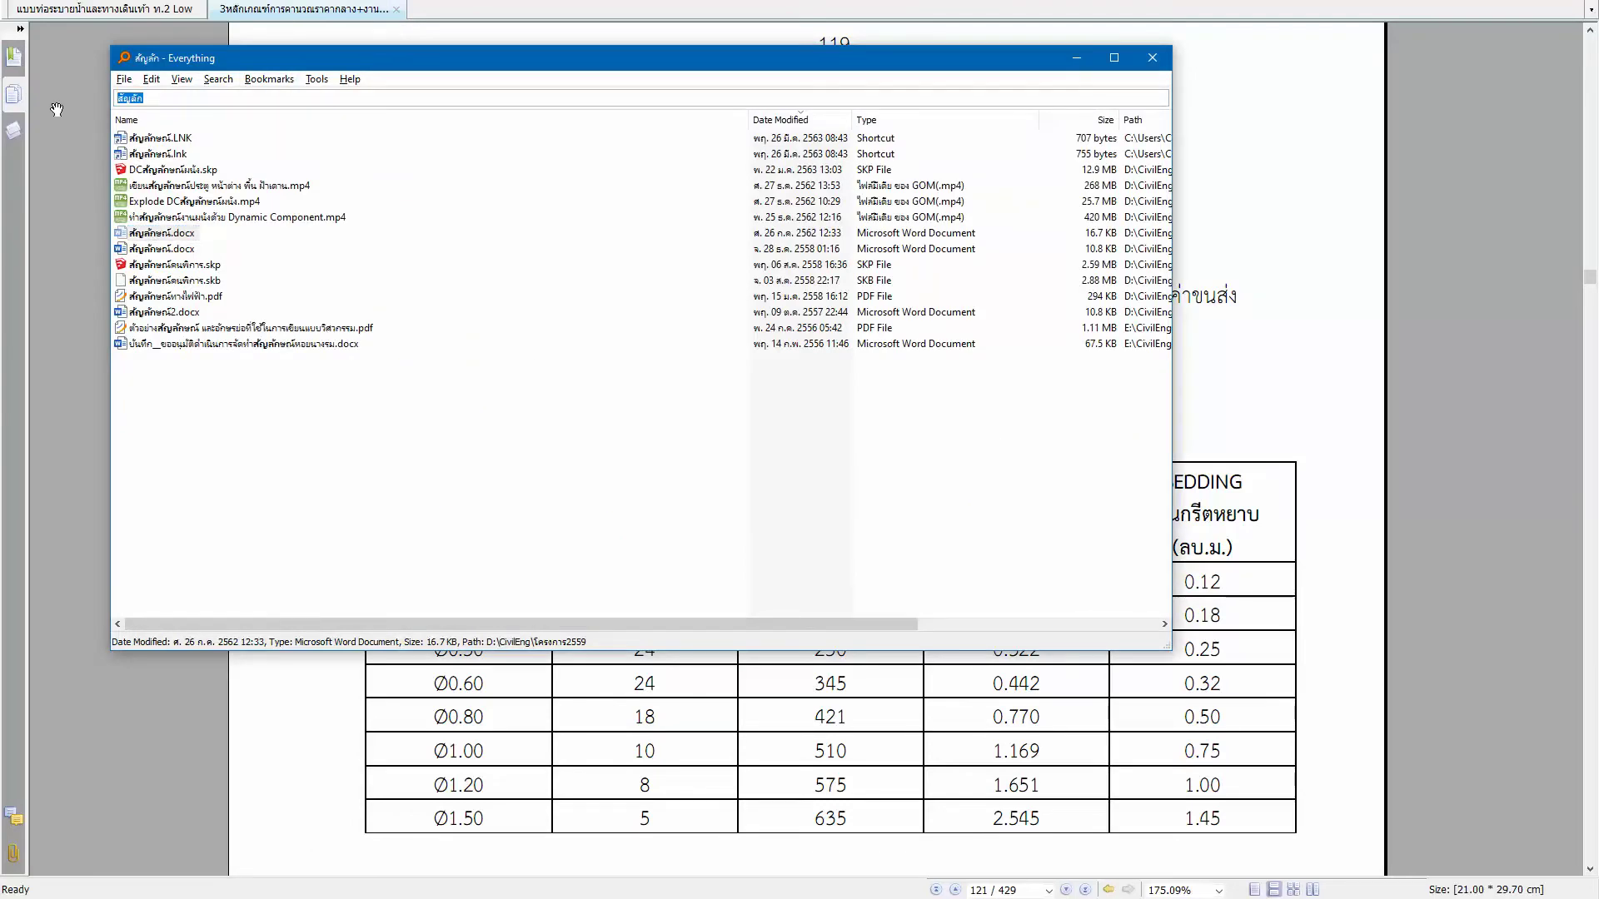
pyautogui.write('ทาง ')
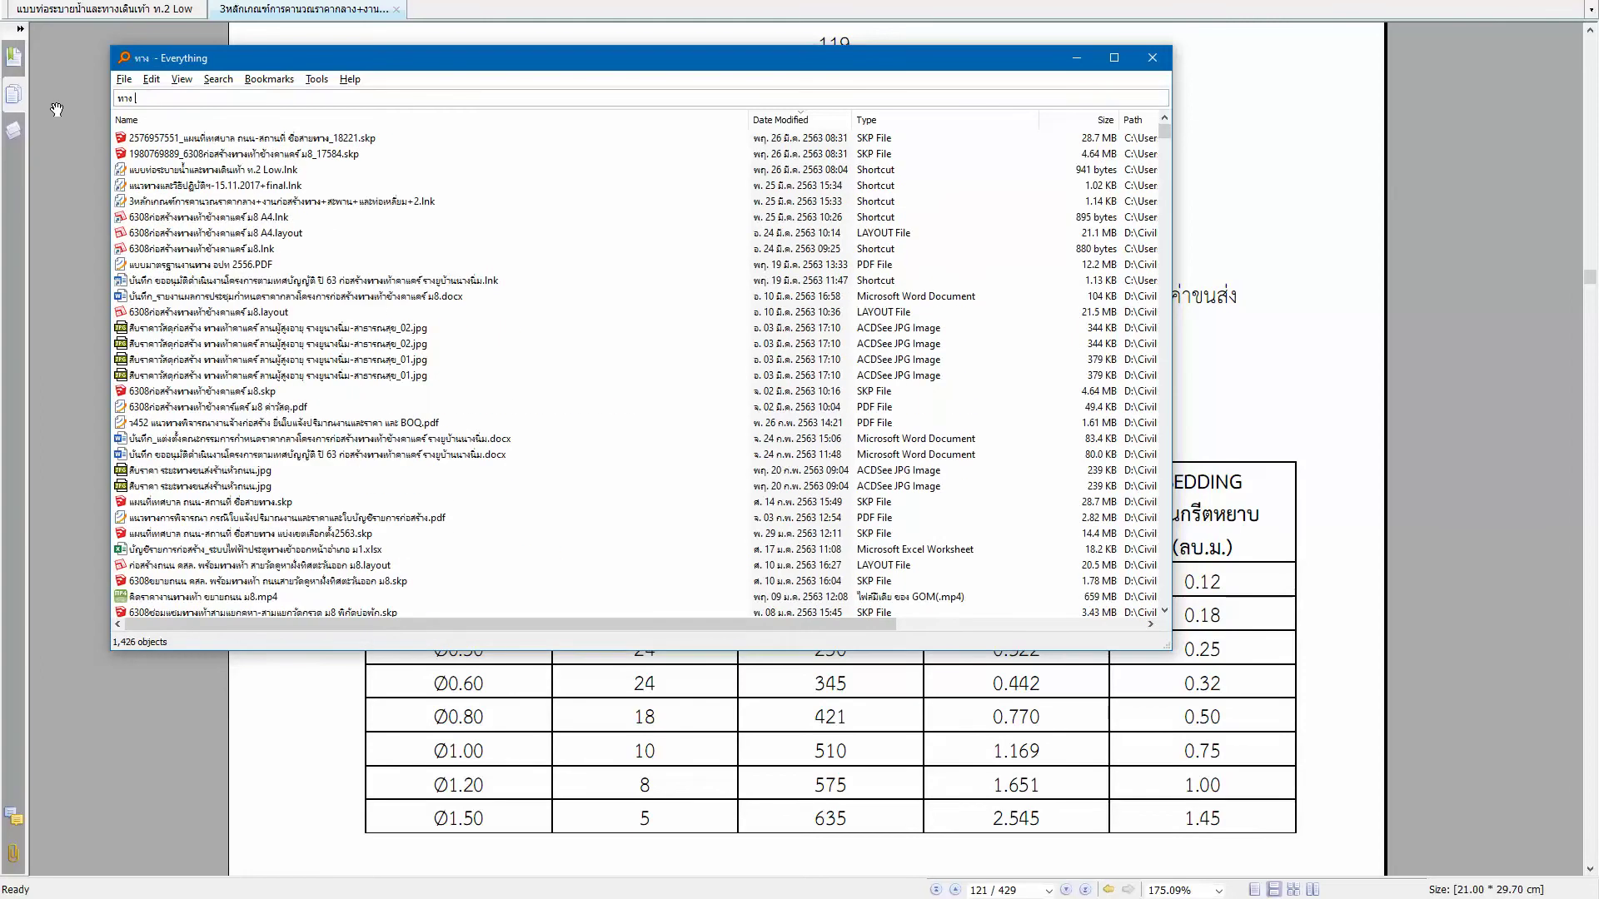
pyautogui.write('อทป')
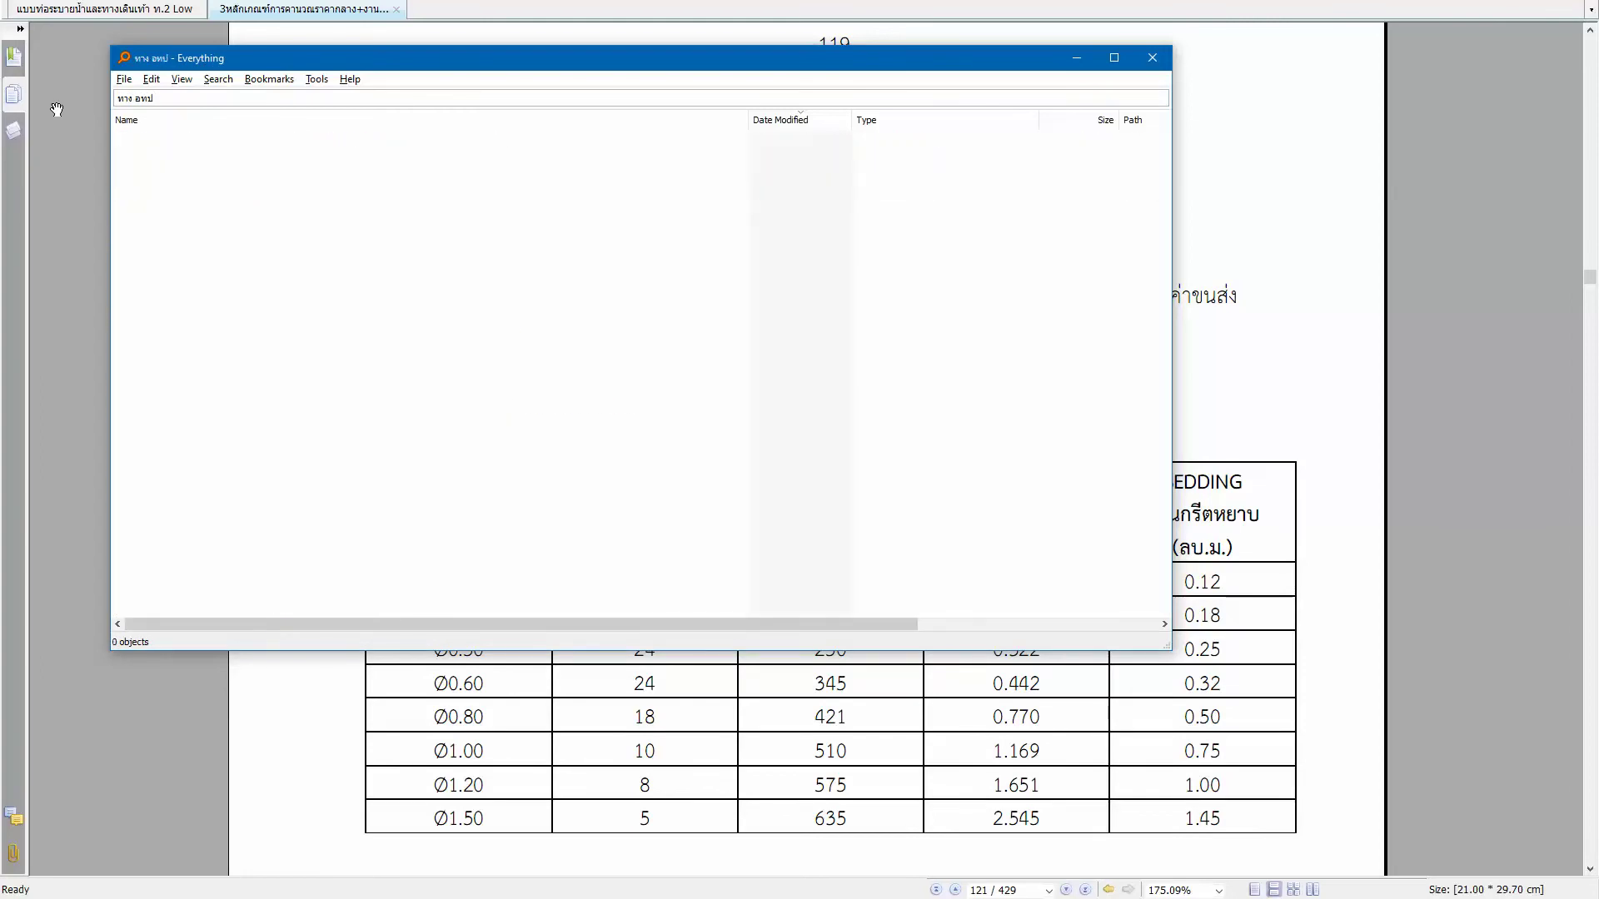
pyautogui.press('BackSpace')
pyautogui.press('BackSpace')
pyautogui.write('ปท')
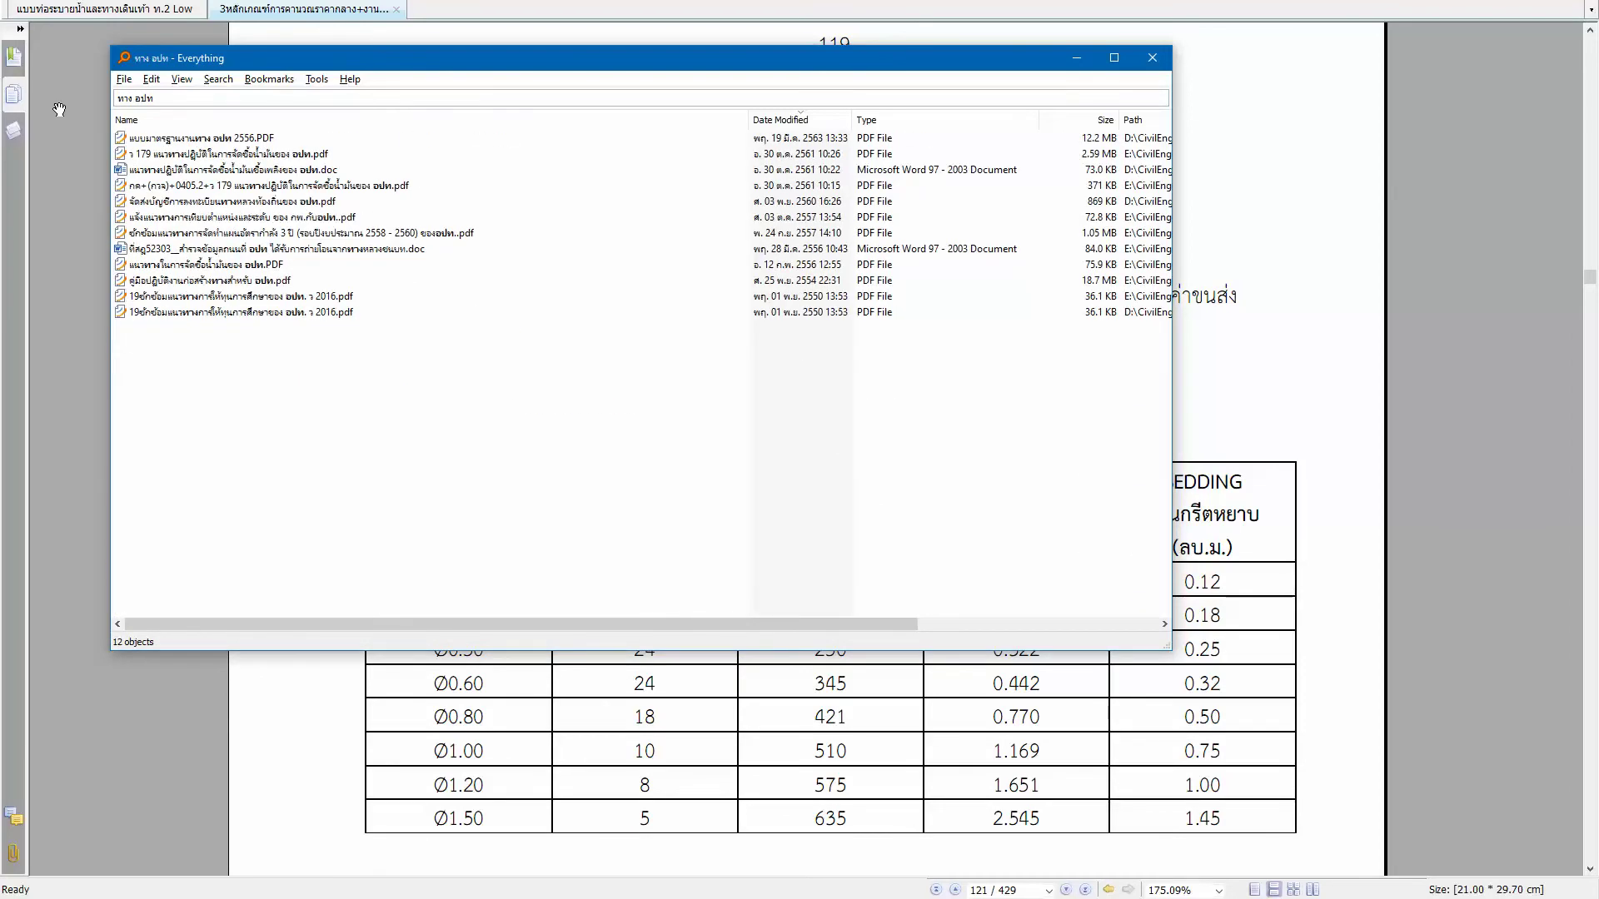
pyautogui.doubleClick(215, 138)
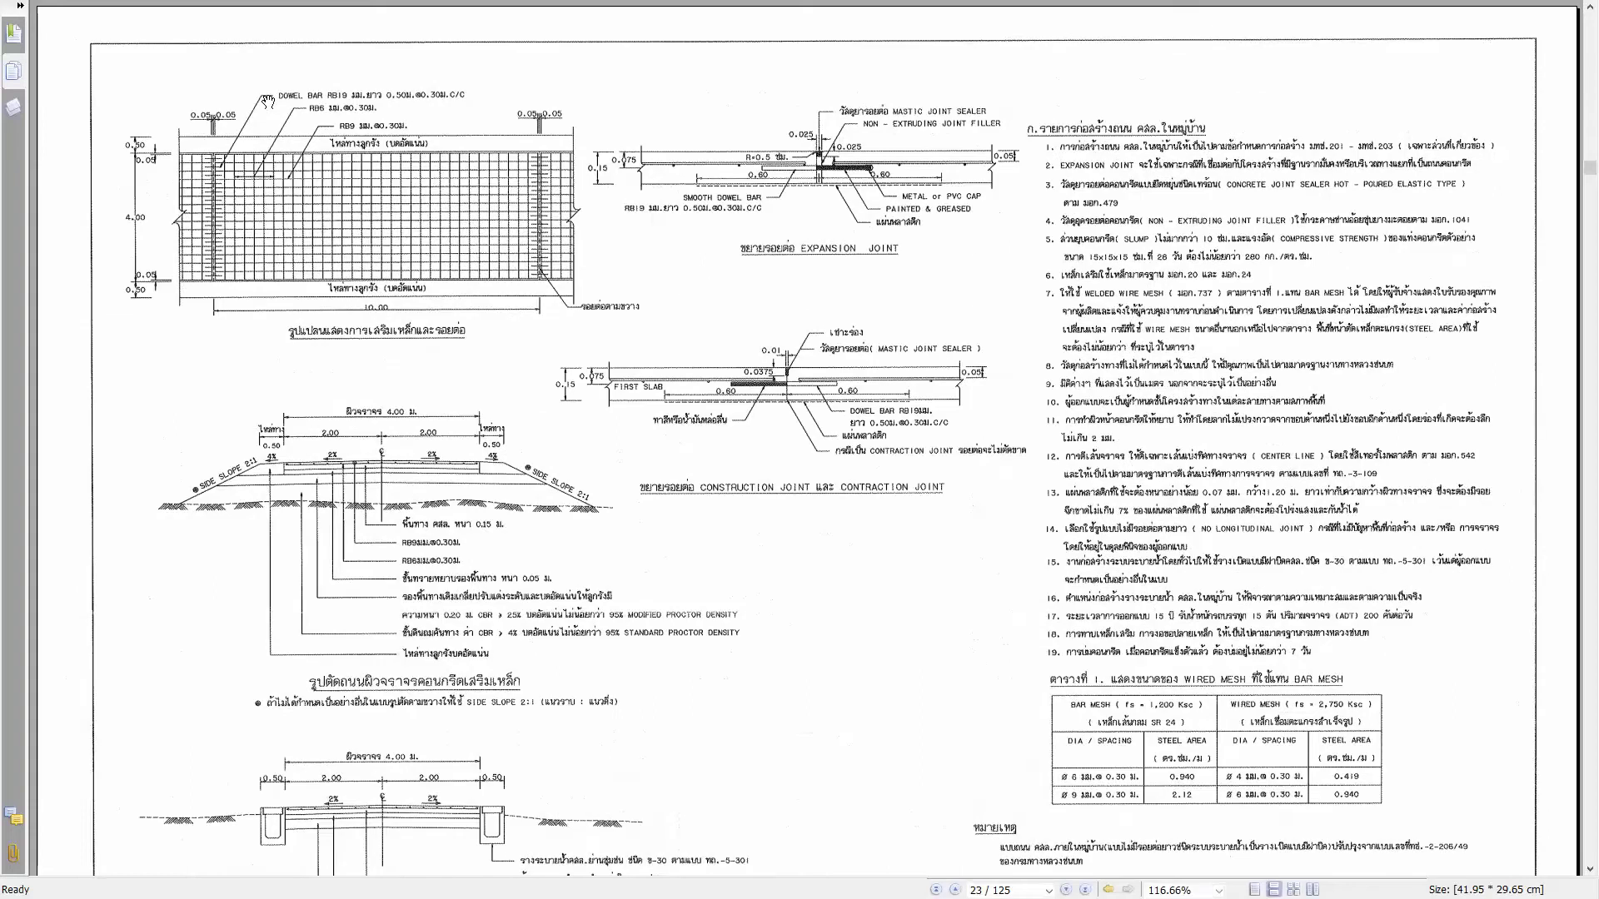
# Step: Scroll through the standard drawings PDF to page 22 of 125
pyautogui.scroll(-2, 268, 101)
pyautogui.scroll(-1, 267, 101)
pyautogui.scroll(-1, 267, 101)
pyautogui.scroll(-2, 268, 101)
pyautogui.scroll(-1, 267, 101)
pyautogui.scroll(-2, 267, 101)
pyautogui.scroll(-1, 267, 101)
pyautogui.scroll(2, 268, 101)
pyautogui.scroll(2, 267, 100)
pyautogui.scroll(2, 267, 101)
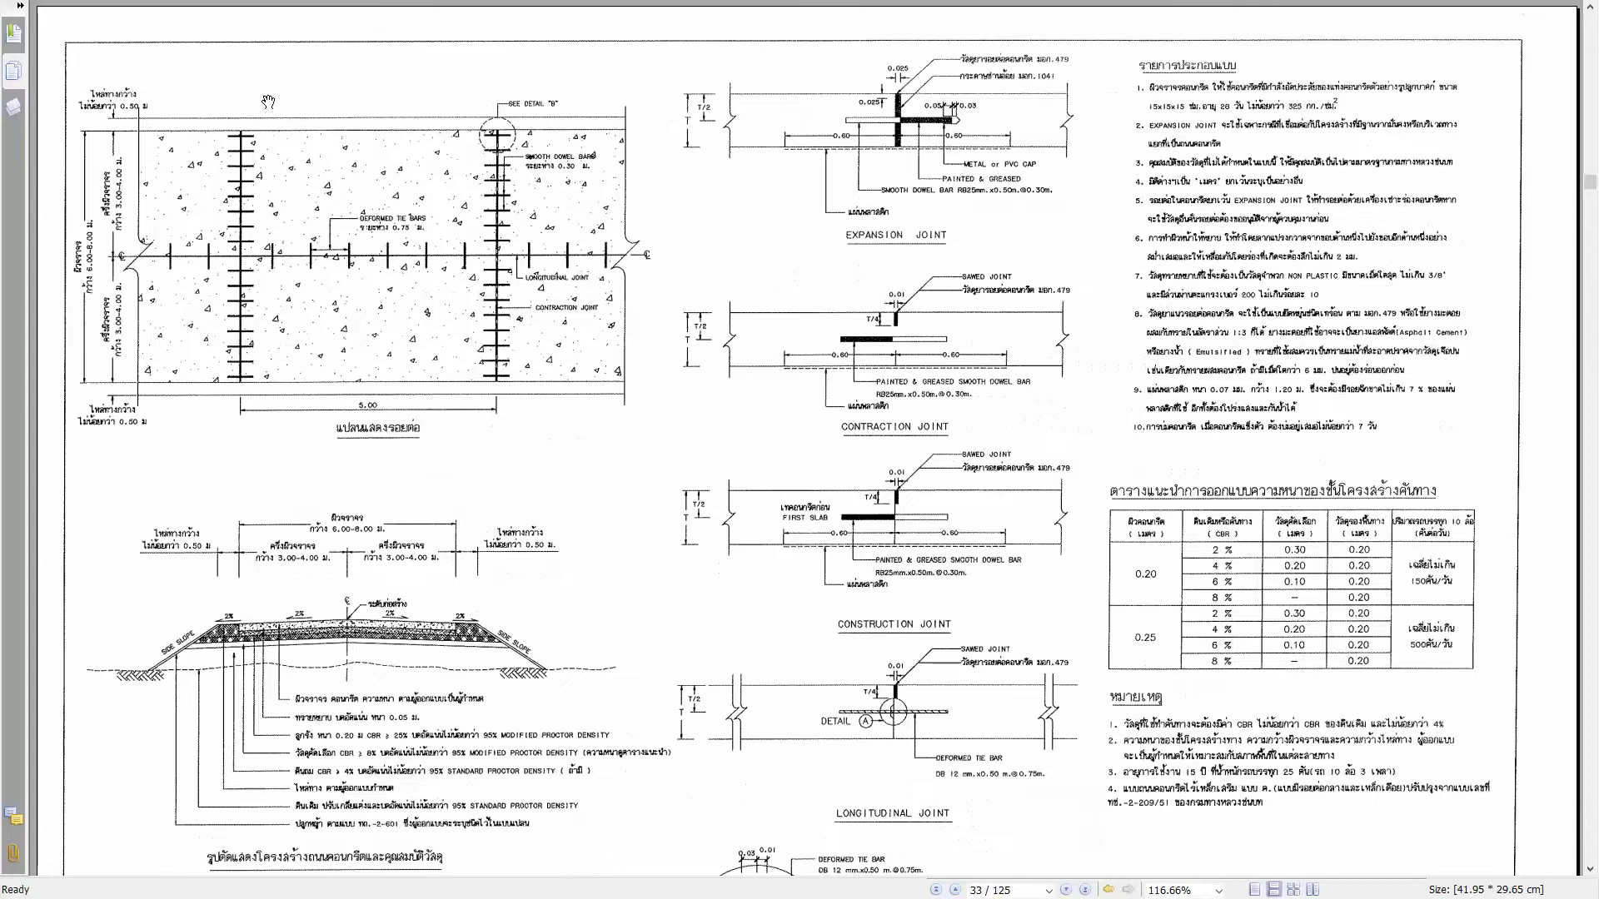
pyautogui.scroll(2, 267, 101)
pyautogui.scroll(2, 267, 101)
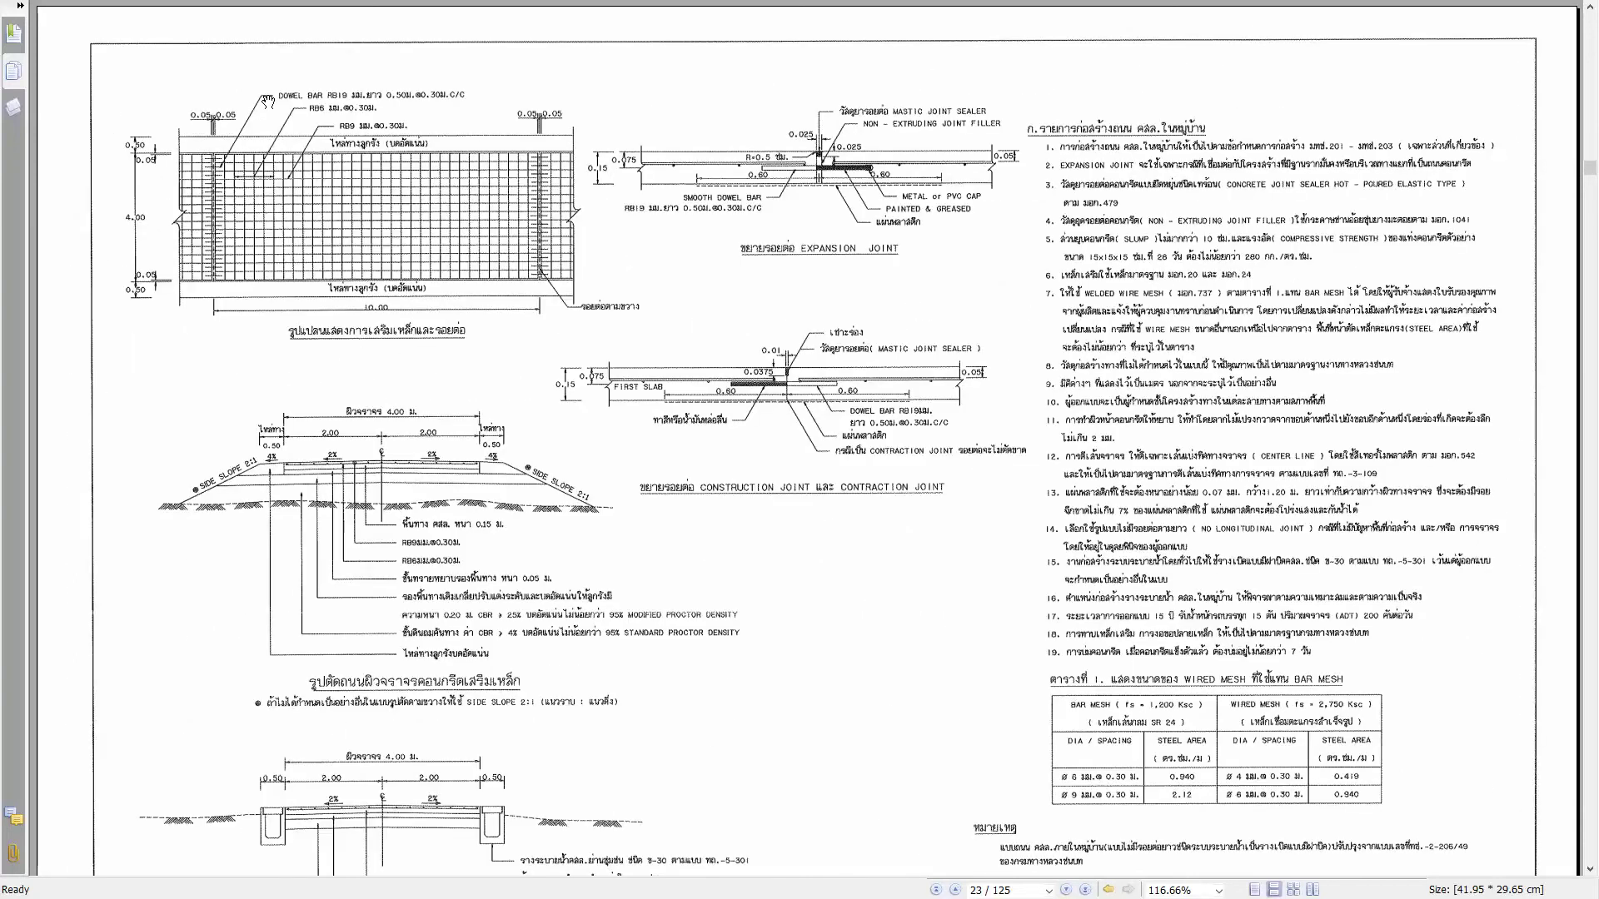
pyautogui.scroll(1, 268, 100)
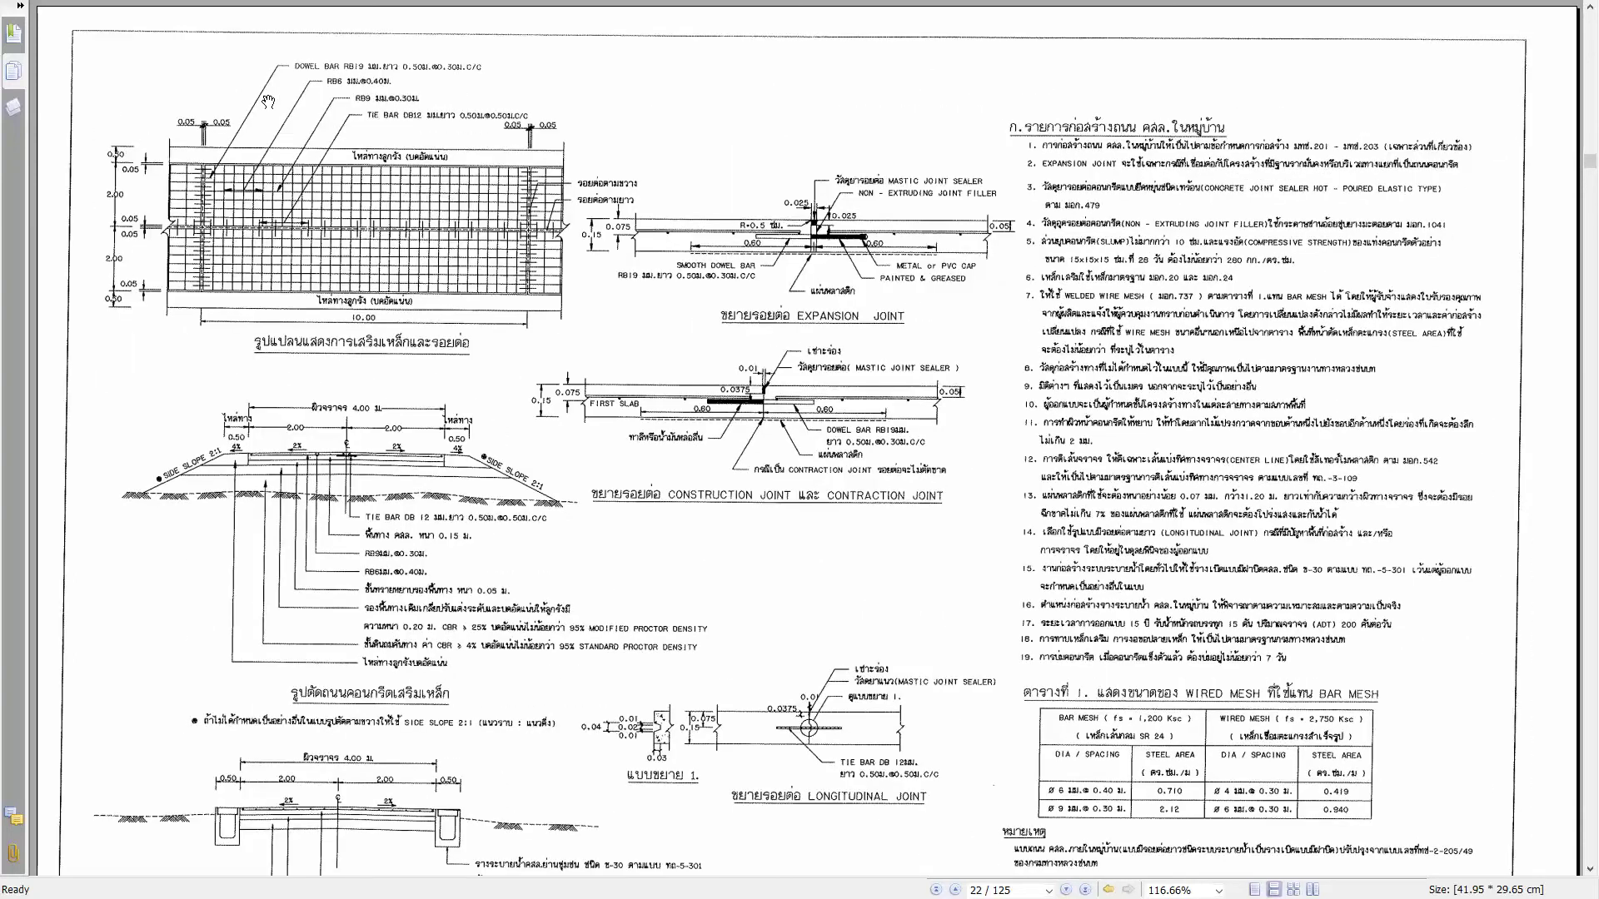
pyautogui.keyDown('ctrl'); pyautogui.scroll(2, 214, 241); pyautogui.keyUp('ctrl')
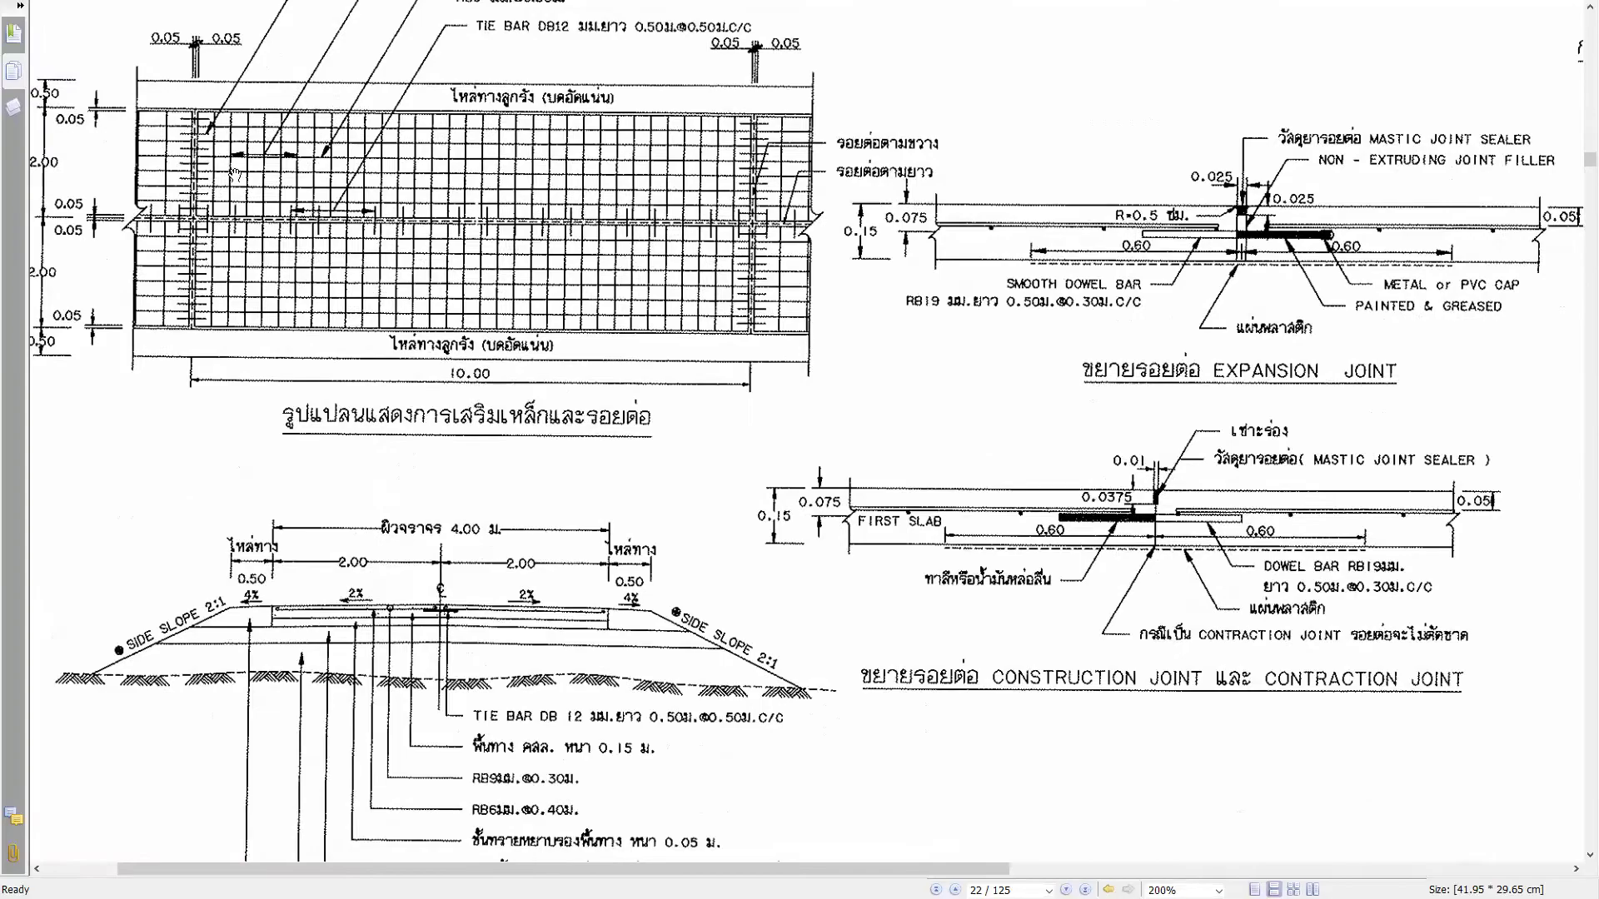
# Step: Zoom to 400% onto the slab reinforcement grid with its RB19, DB12, RB6 and RB9 callouts
pyautogui.moveTo(236, 175); pyautogui.dragTo(275, 412)
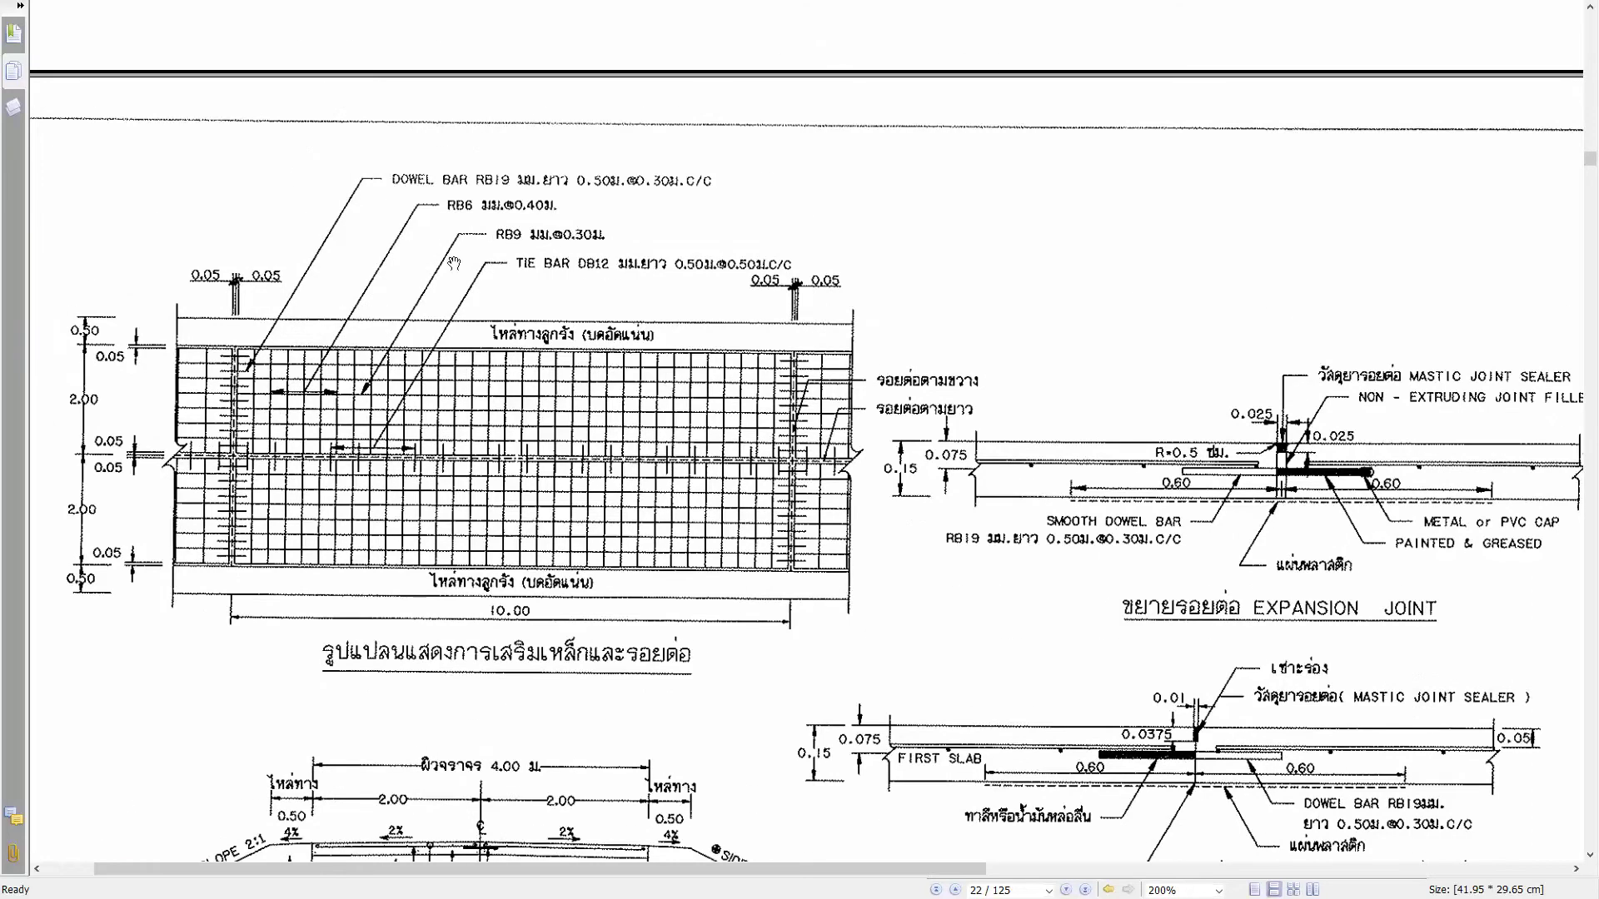
pyautogui.keyDown('ctrl'); pyautogui.scroll(1, 341, 406); pyautogui.keyUp('ctrl')
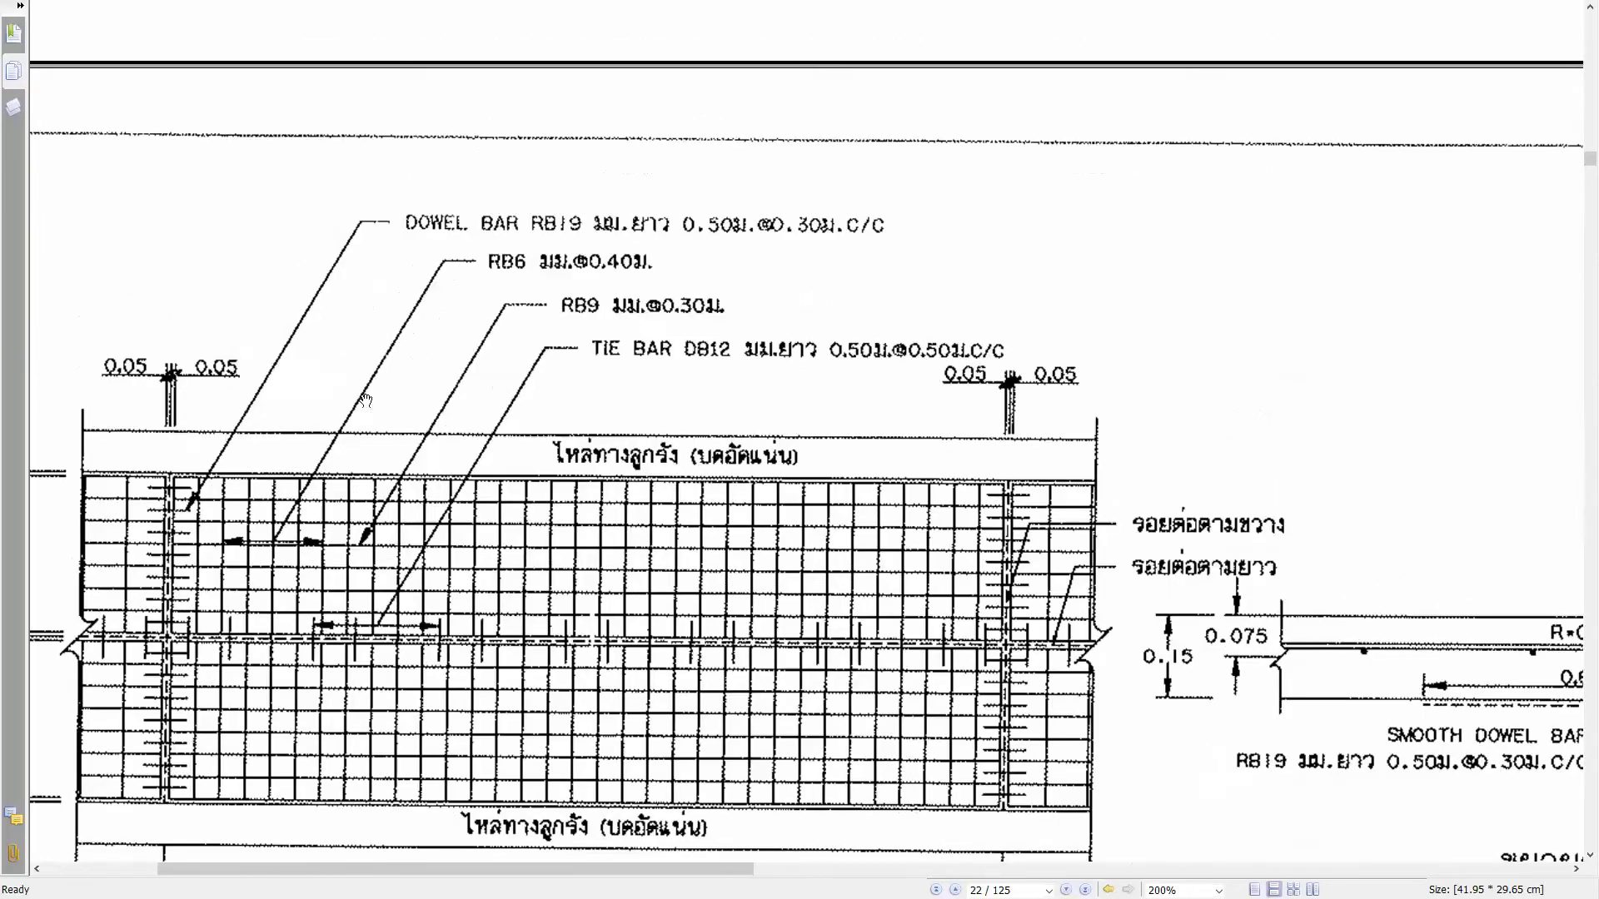
pyautogui.keyDown('ctrl'); pyautogui.scroll(1, 350, 542); pyautogui.keyUp('ctrl')
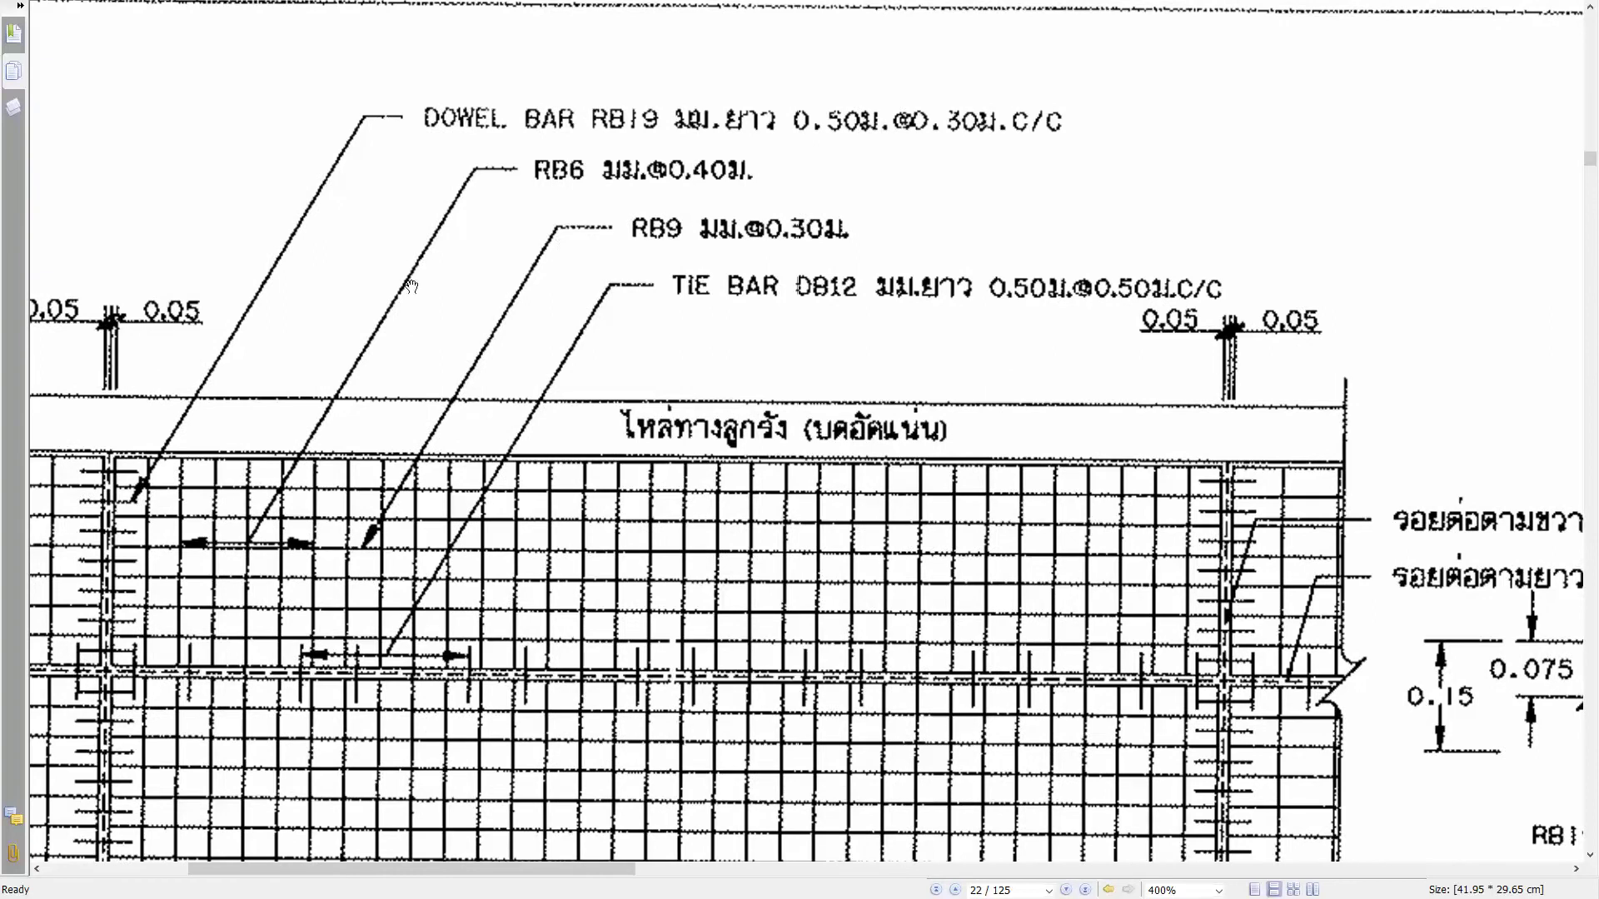
pyautogui.moveTo(685, 604)
pyautogui.mouseDown()
pyautogui.moveTo(692, 494)
pyautogui.moveTo(678, 532)
pyautogui.mouseUp()
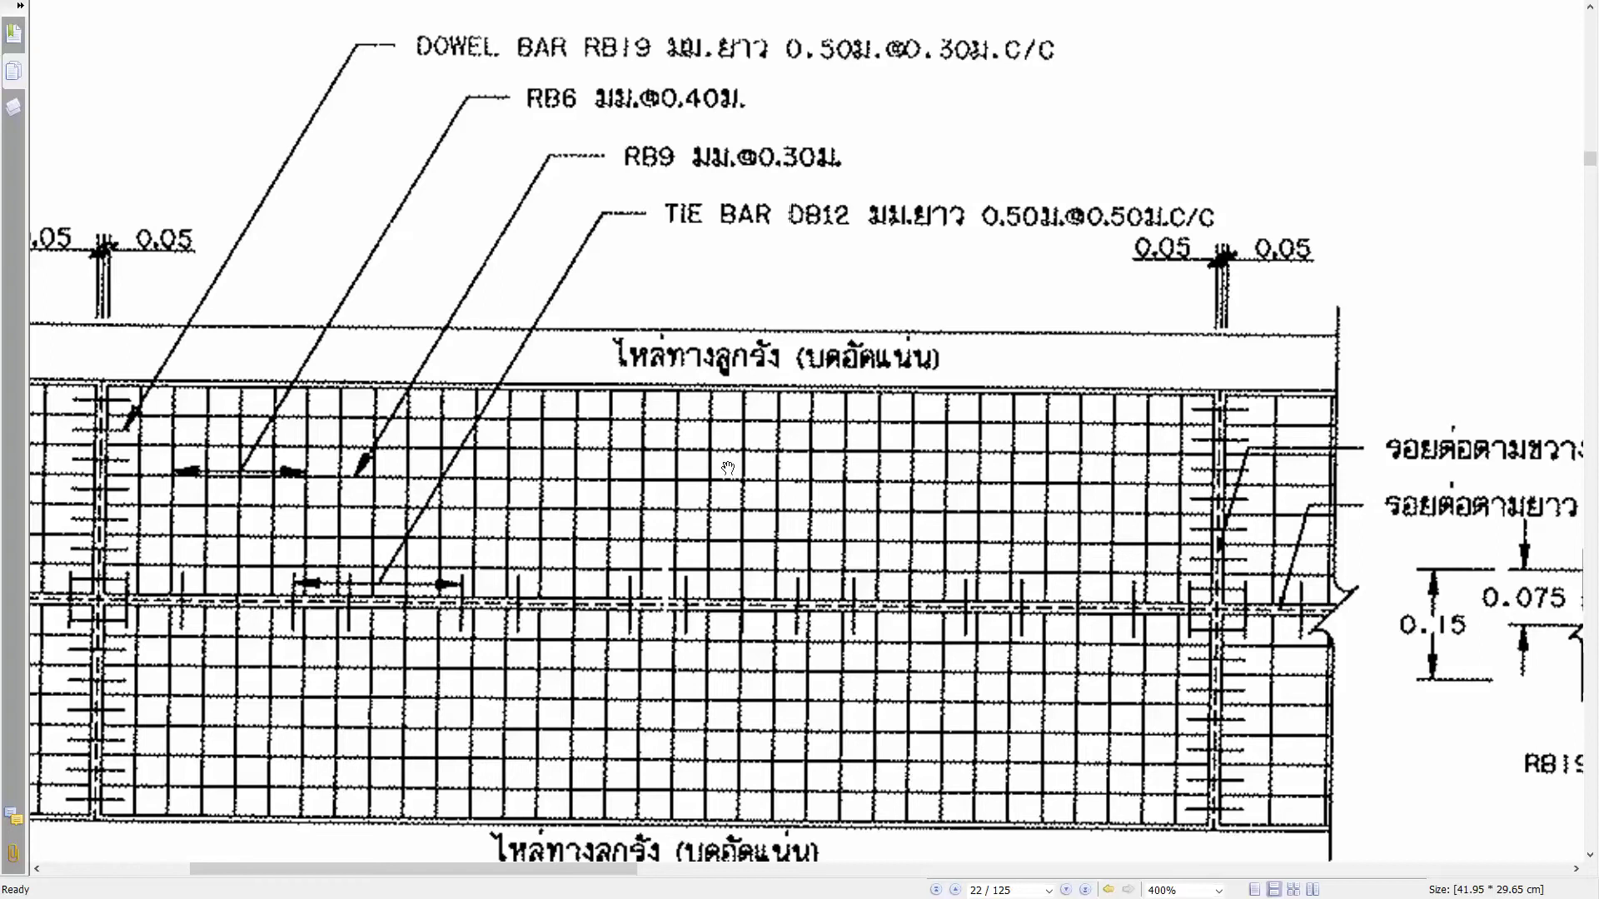
pyautogui.moveTo(762, 444); pyautogui.dragTo(731, 434)
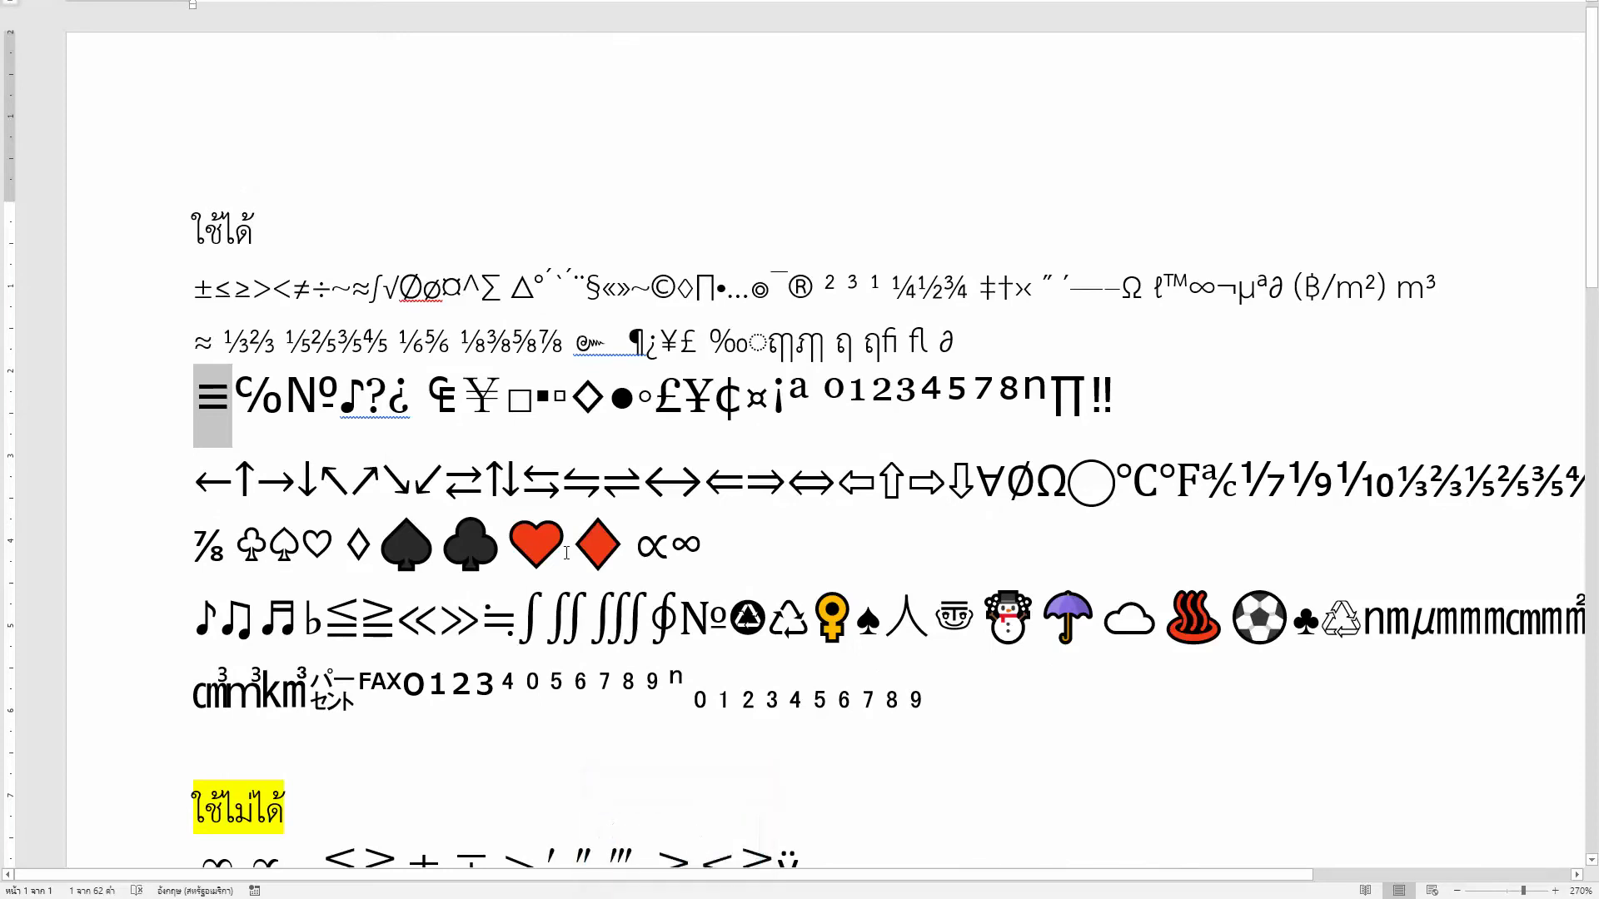
pyautogui.hotkey('alt', 'Tab')
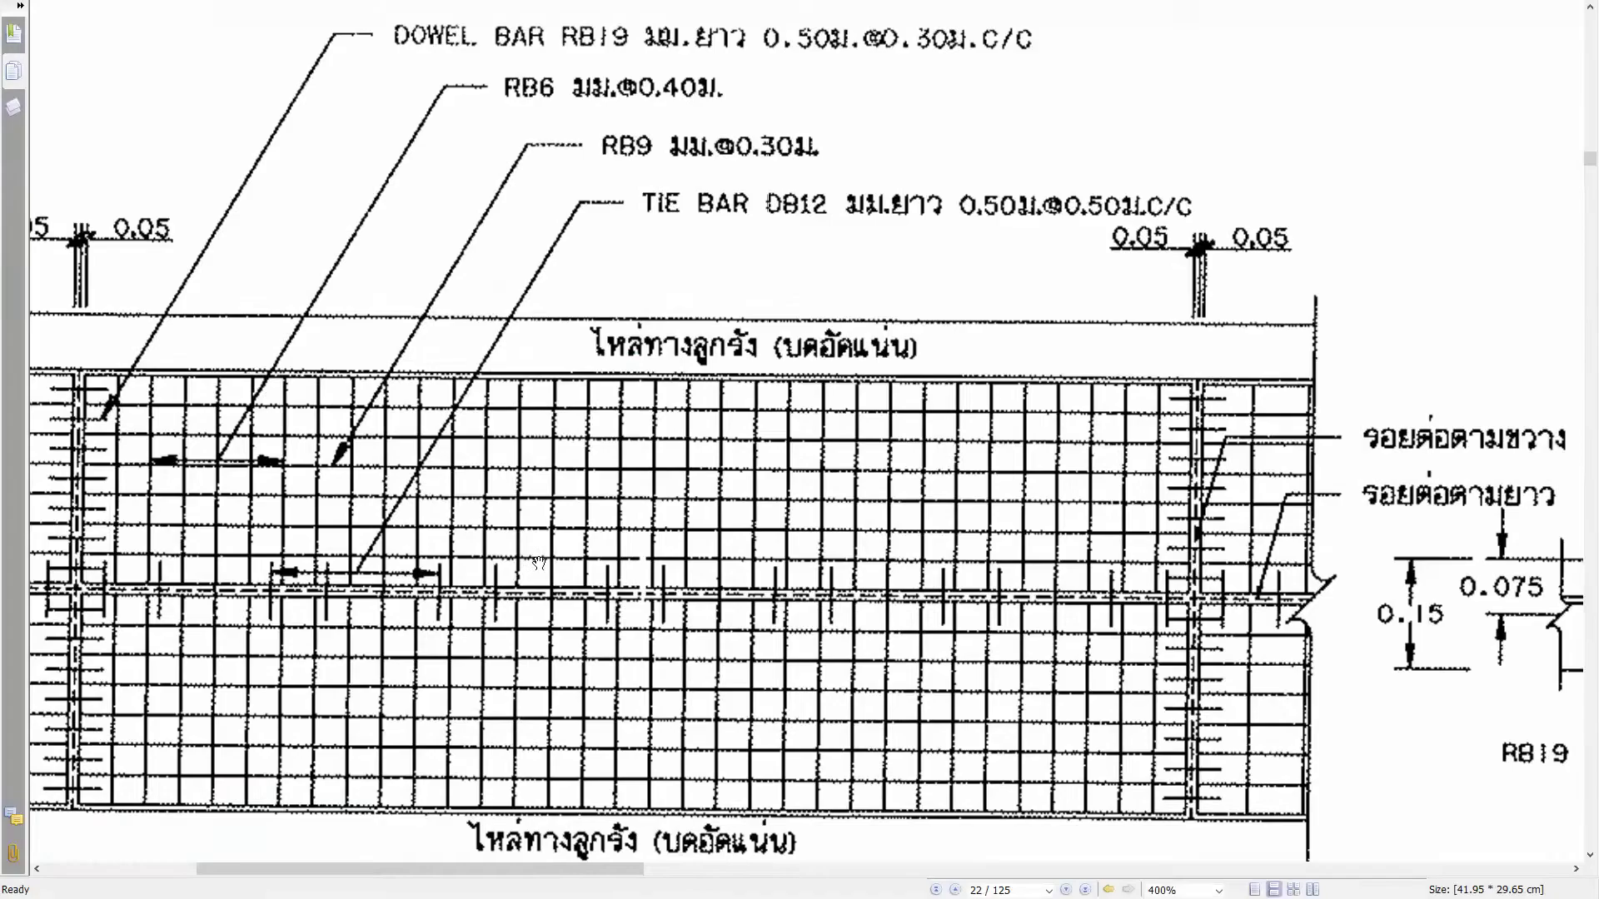
# Step: In SketchUp, close Component Attributes, orbit the wiremesh component and exit its editing
pyautogui.hotkey('alt', 'Tab')
pyautogui.hotkey('alt', 'Tab')
pyautogui.hotkey('alt', 'Tab')
pyautogui.hotkey('alt', 'Tab')
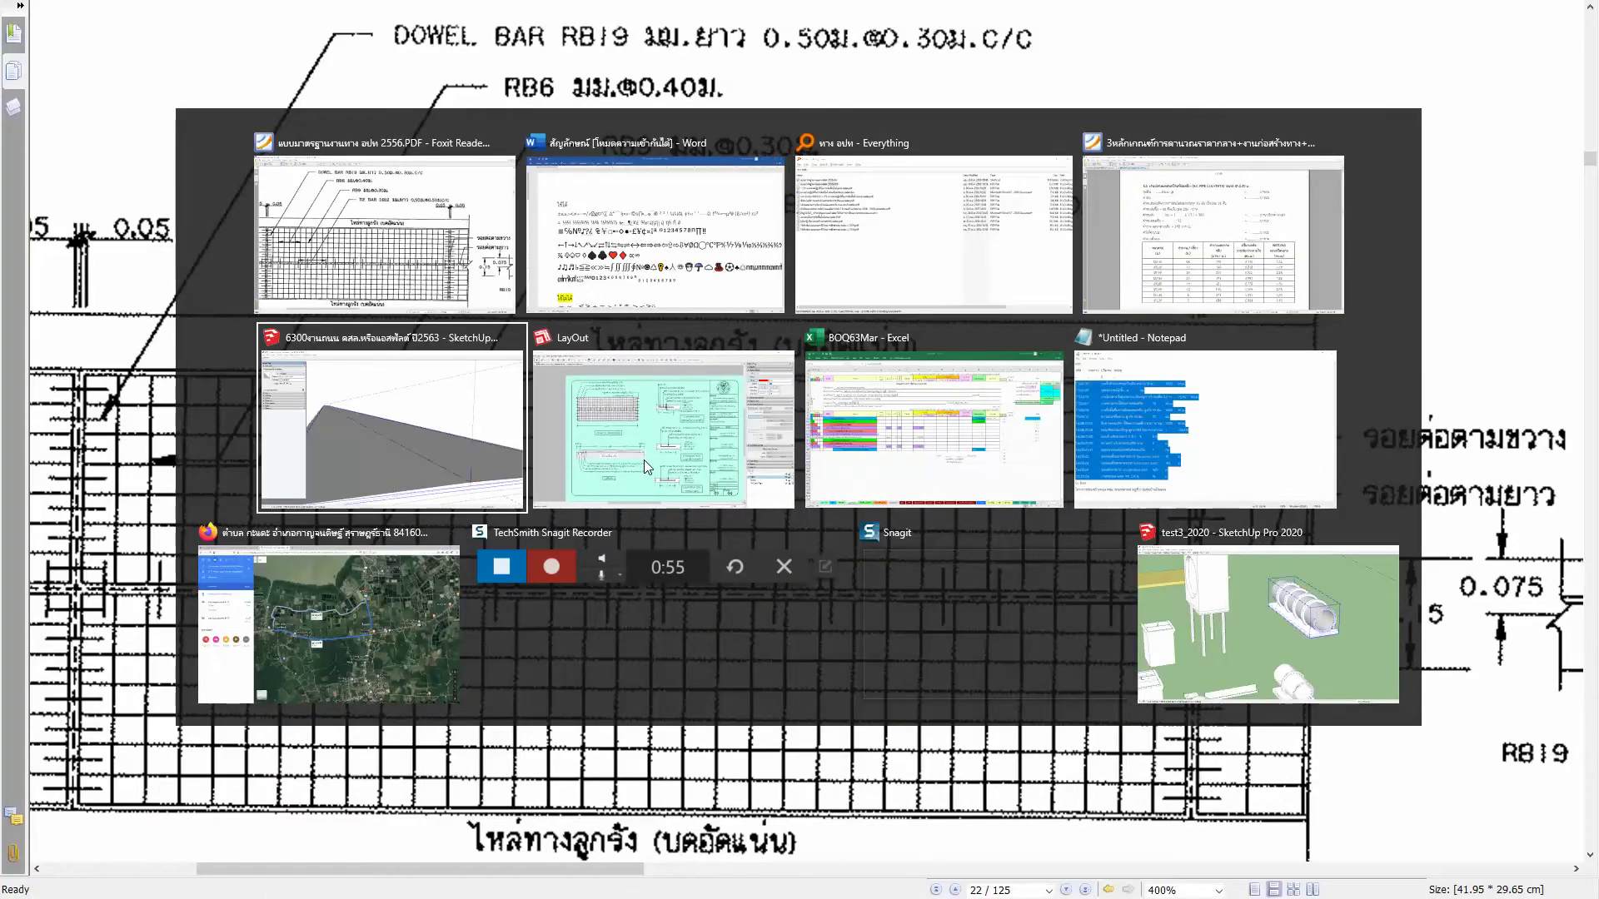
pyautogui.press('alt')
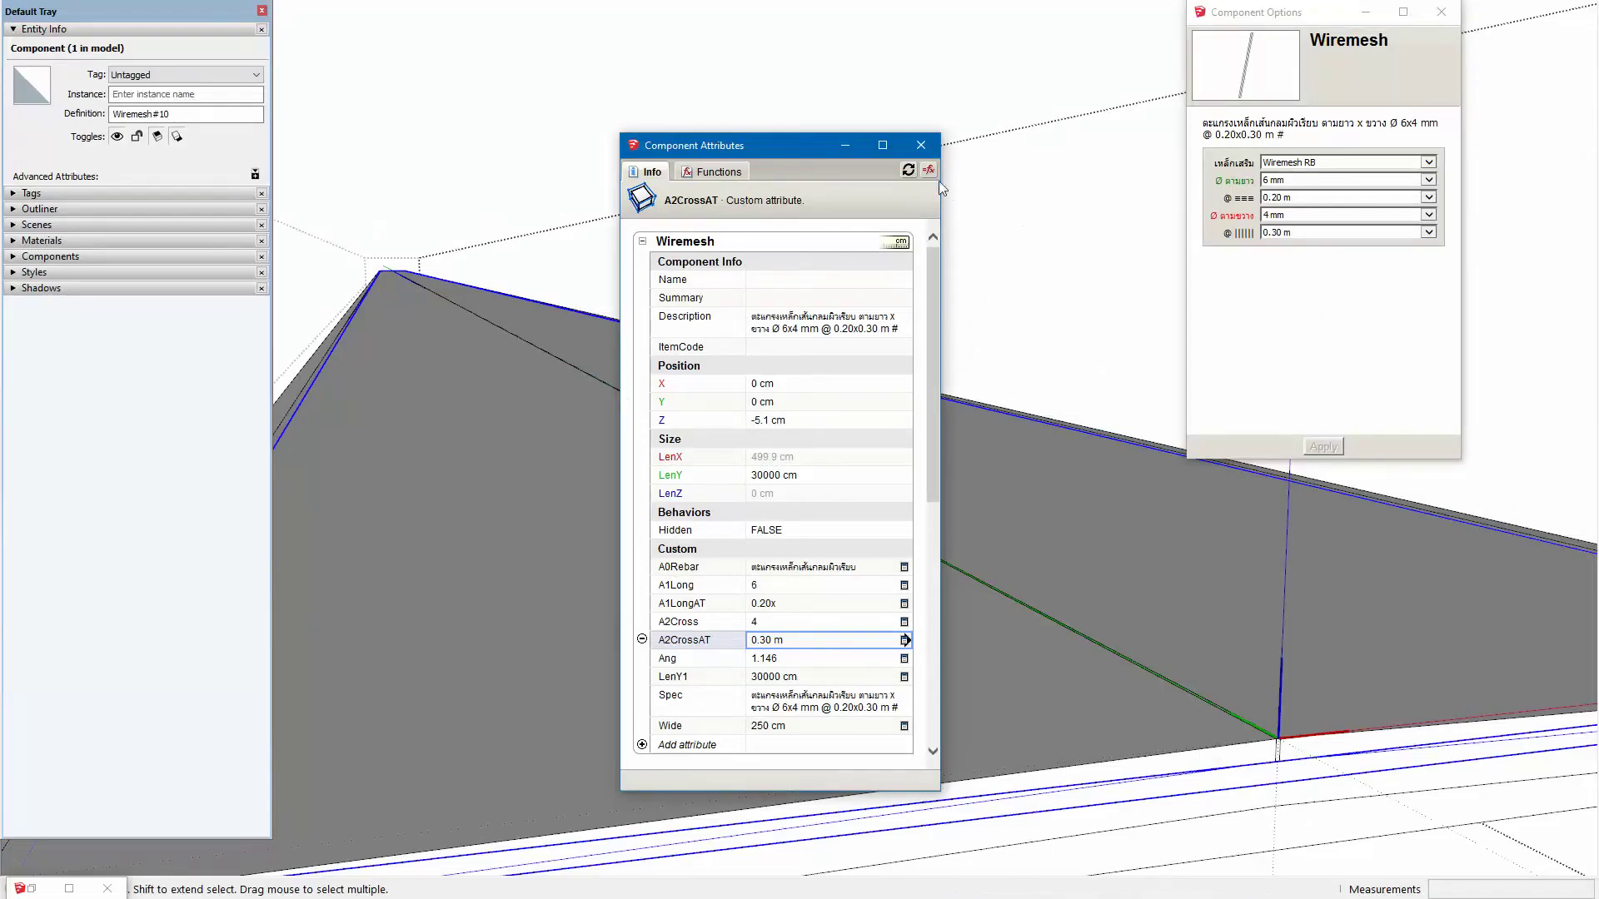
pyautogui.click(921, 145)
pyautogui.scroll(-3, 666, 341)
pyautogui.moveTo(661, 350)
pyautogui.mouseDown(button='middle')
pyautogui.moveTo(714, 382)
pyautogui.moveTo(713, 440)
pyautogui.moveTo(713, 402)
pyautogui.moveTo(664, 446)
pyautogui.mouseUp(button='middle')
pyautogui.press('Escape')
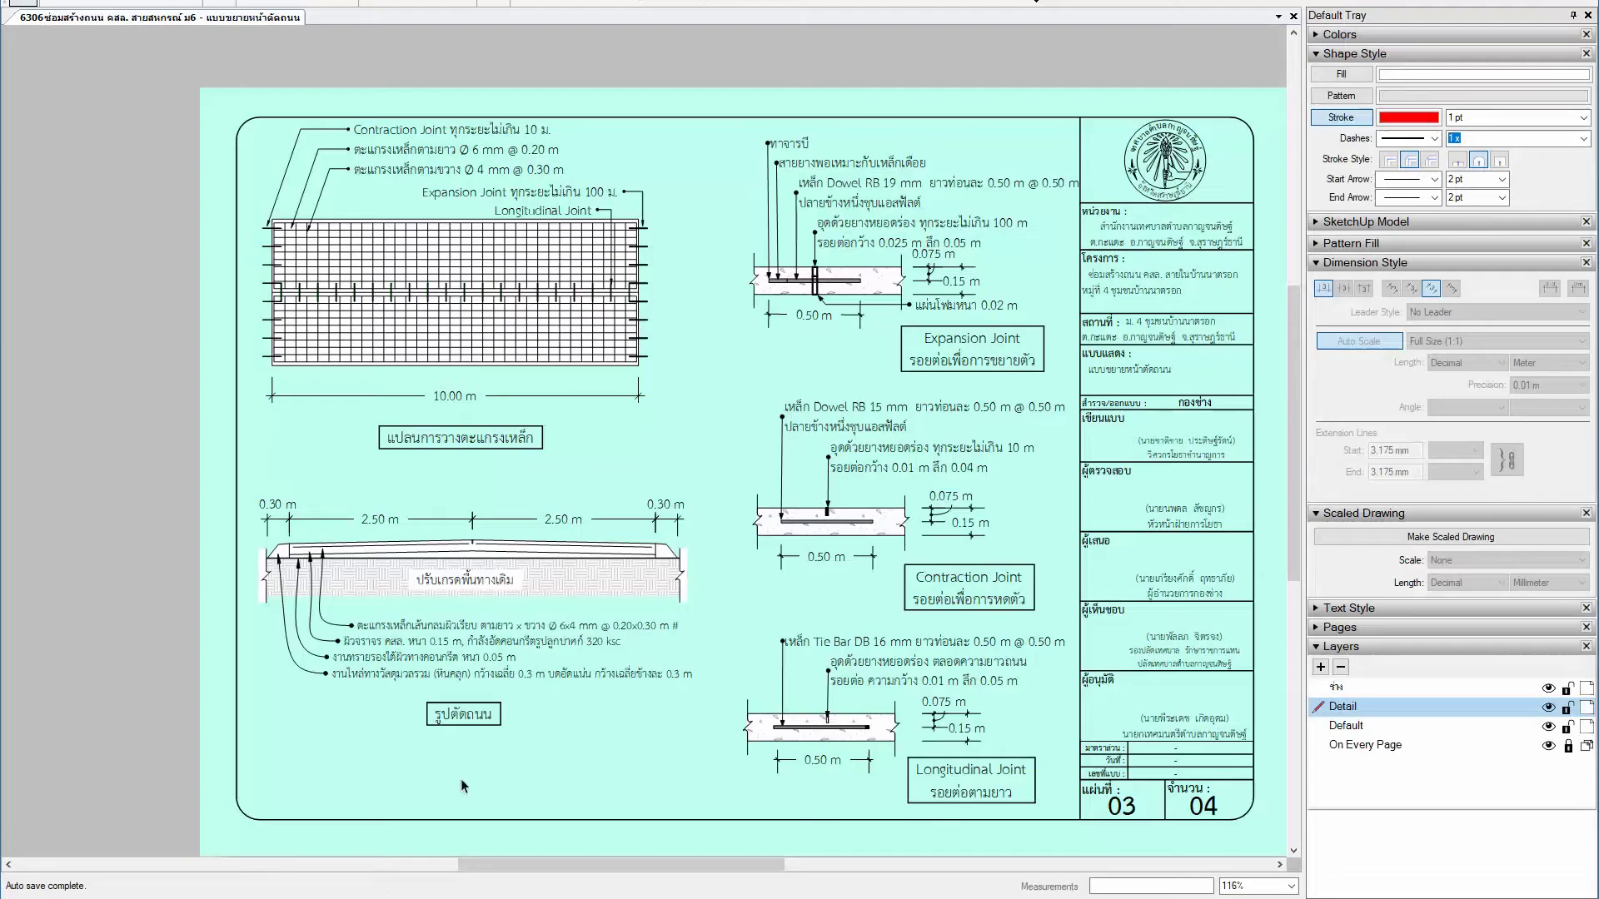
# Step: Zoom in on the LayOut road detail sheet's wiremesh callout, then back out to the full sheet
pyautogui.scroll(1, 396, 612)
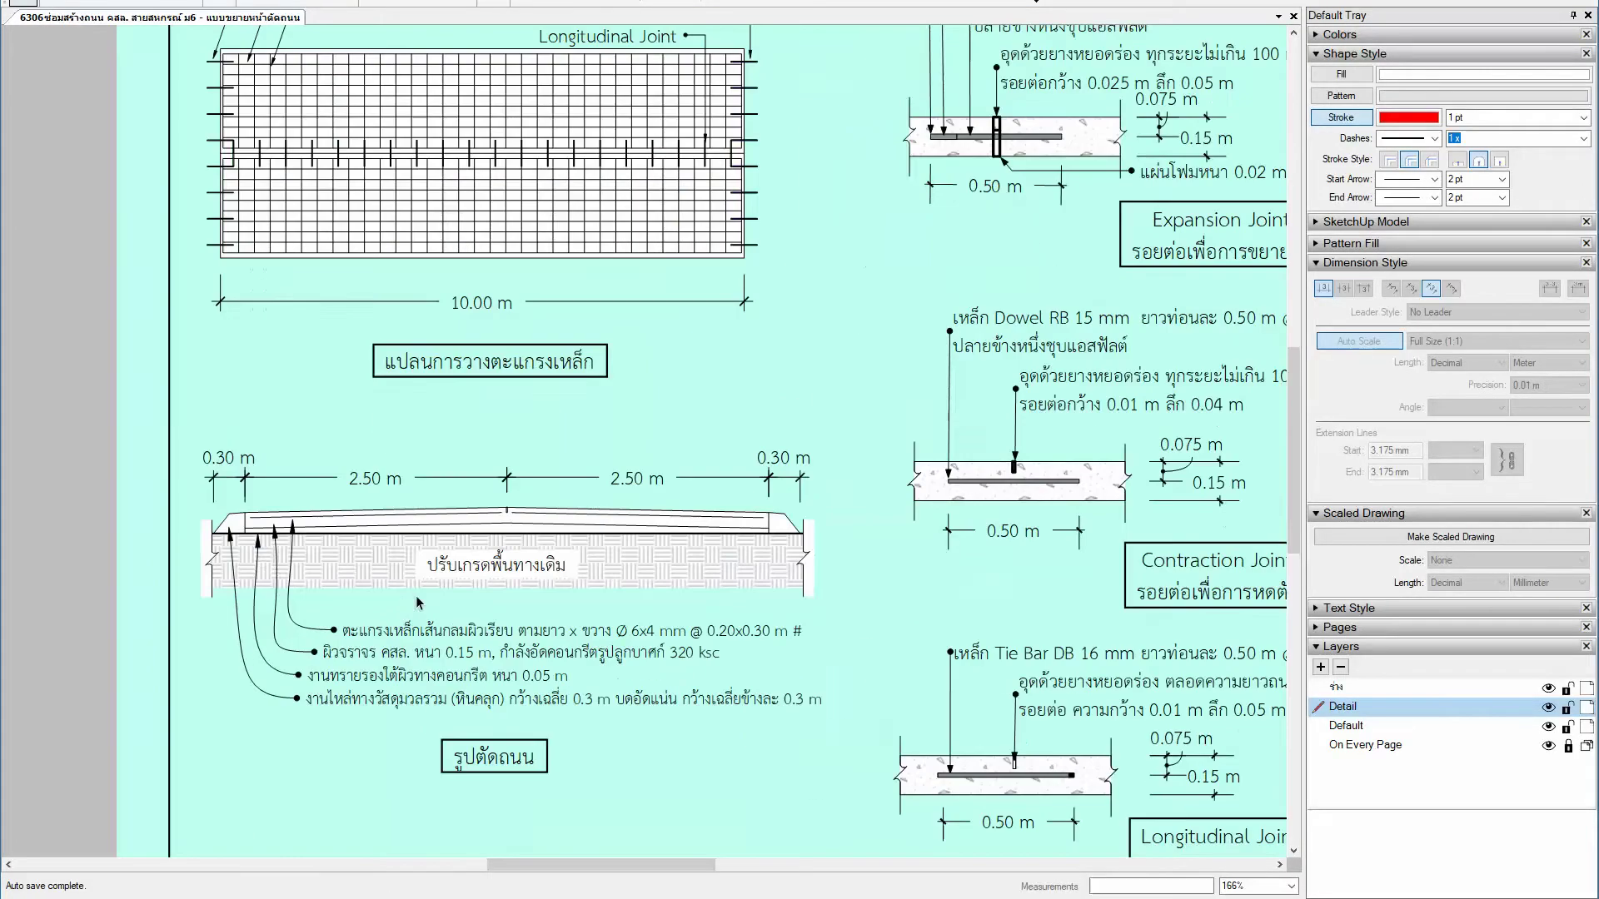
pyautogui.scroll(1, 548, 634)
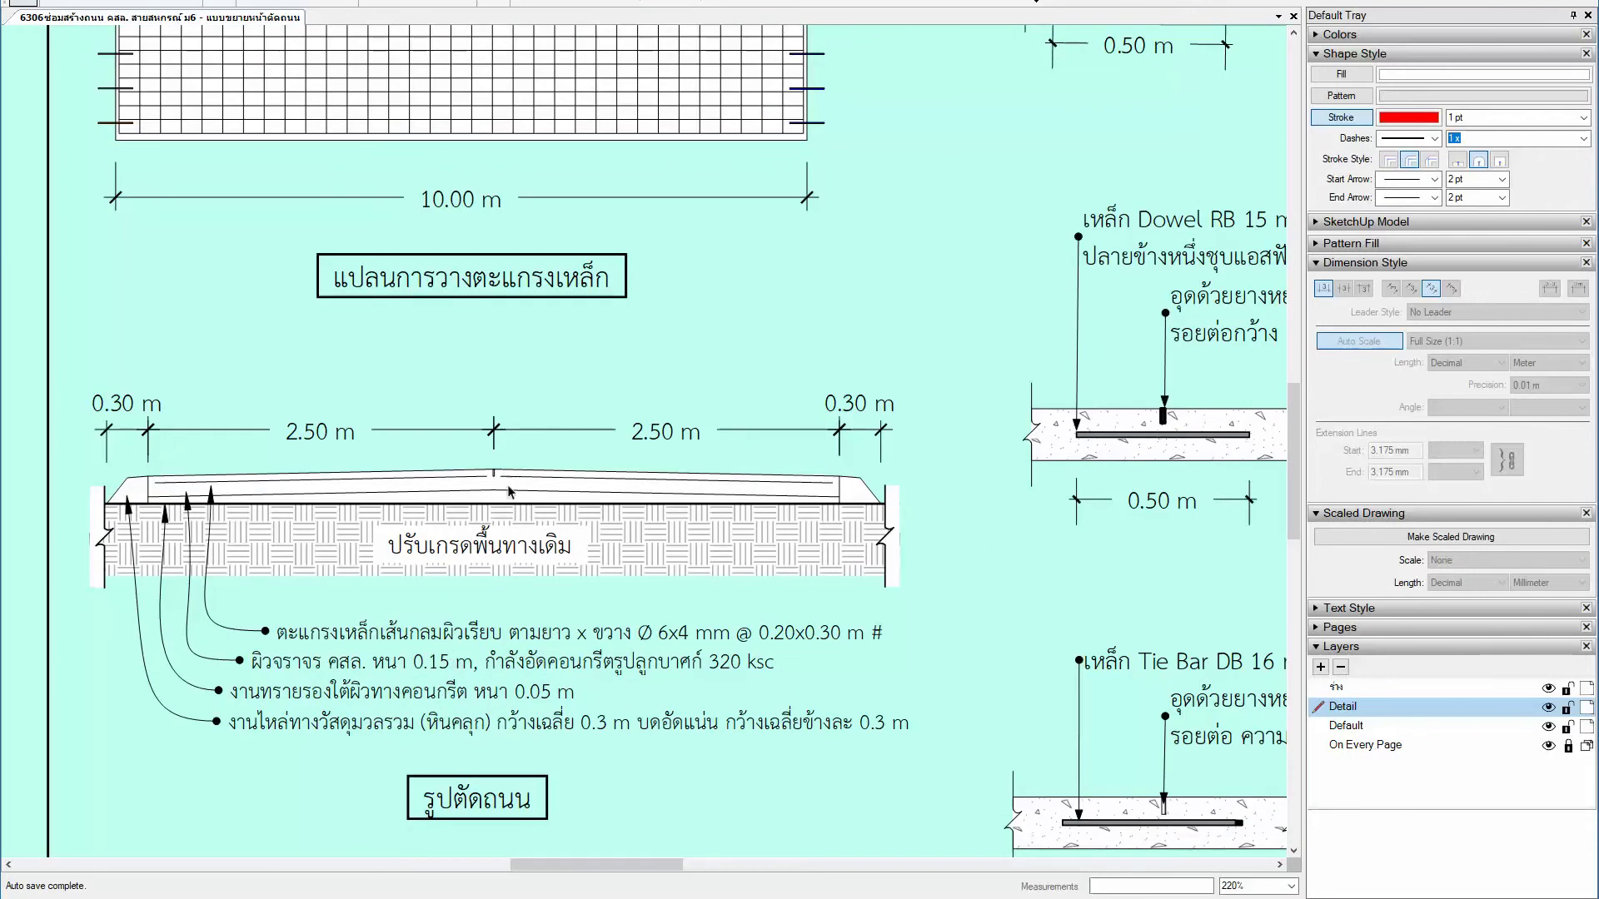
pyautogui.scroll(-2, 664, 608)
pyautogui.scroll(-2, 577, 596)
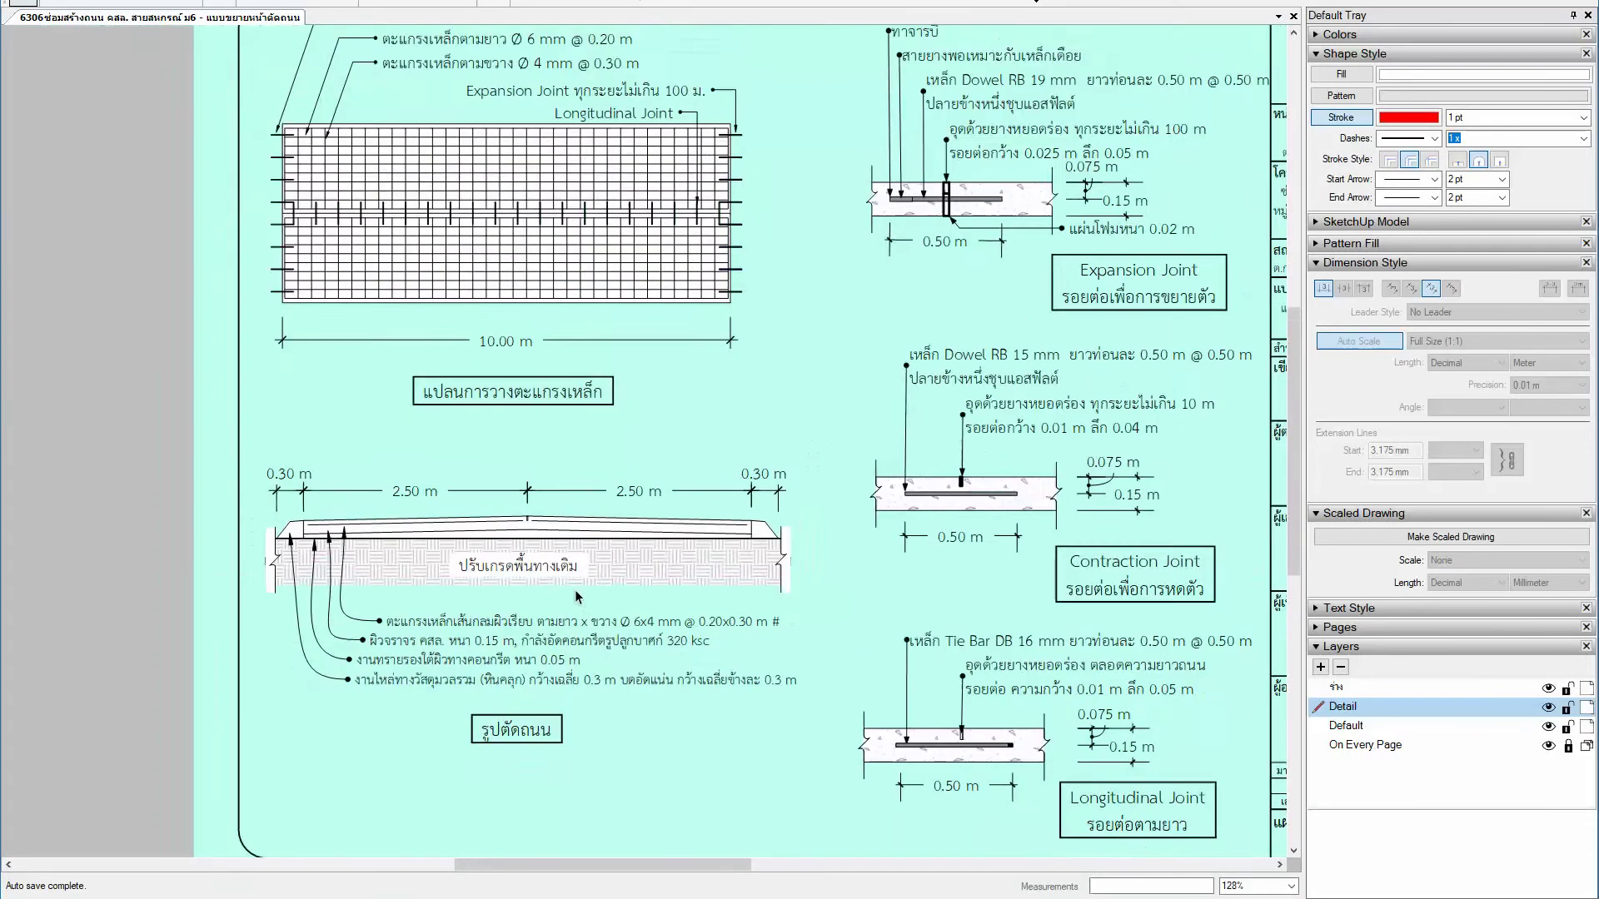
pyautogui.scroll(-1, 578, 596)
pyautogui.scroll(-2, 577, 597)
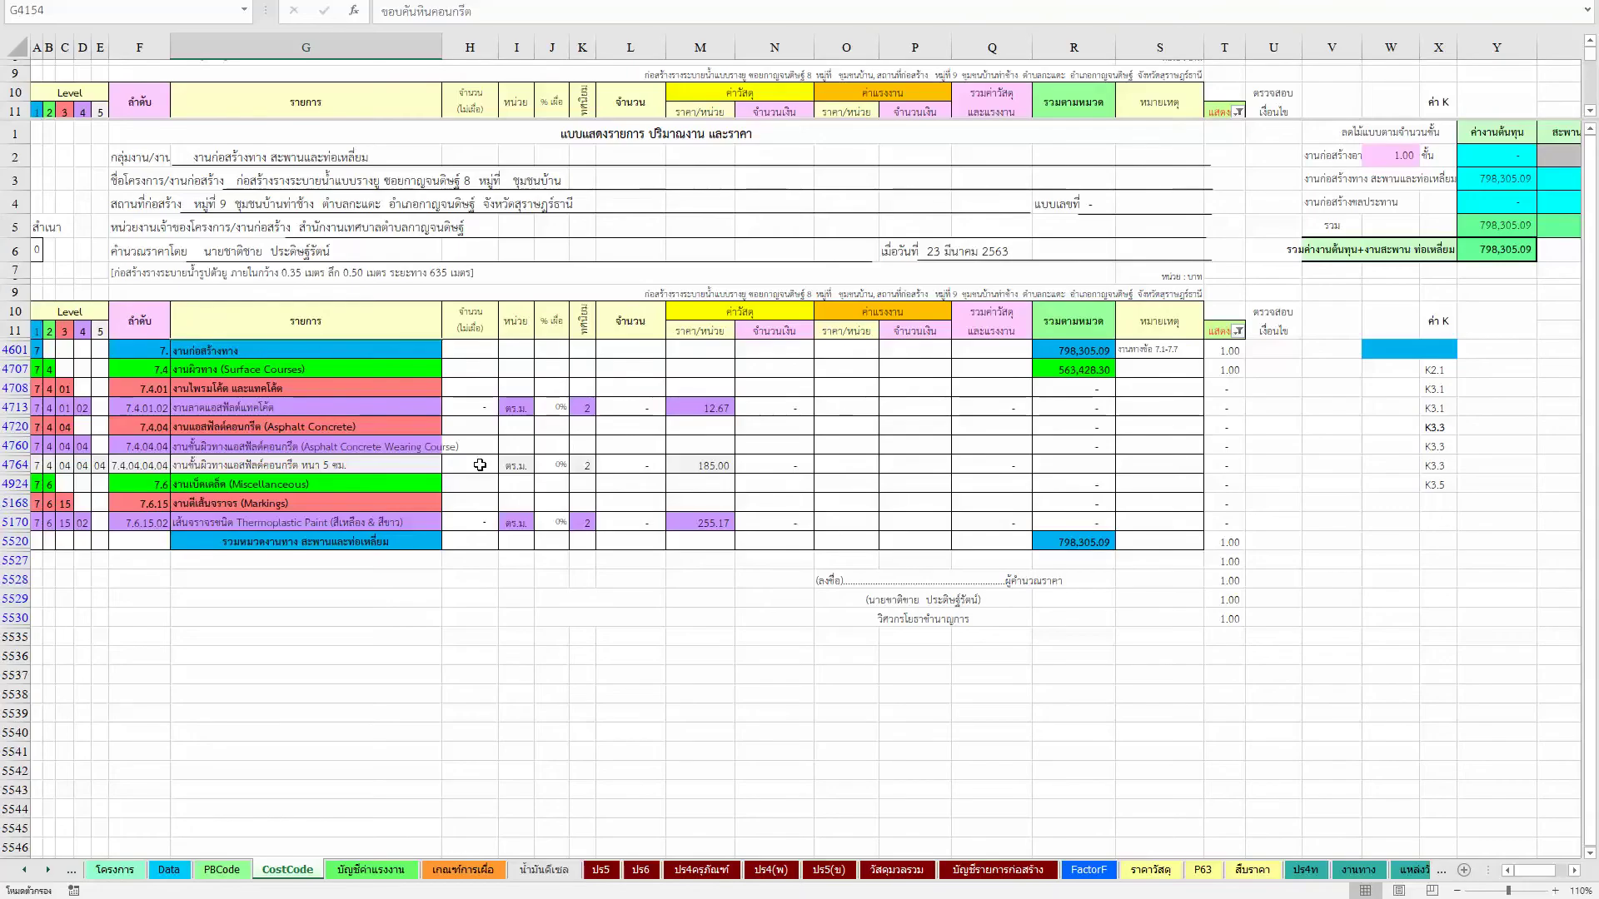
# Step: Open the Data sheet and follow its รายงานผลข้อมูล hyperlink to the cost report
pyautogui.click(169, 869)
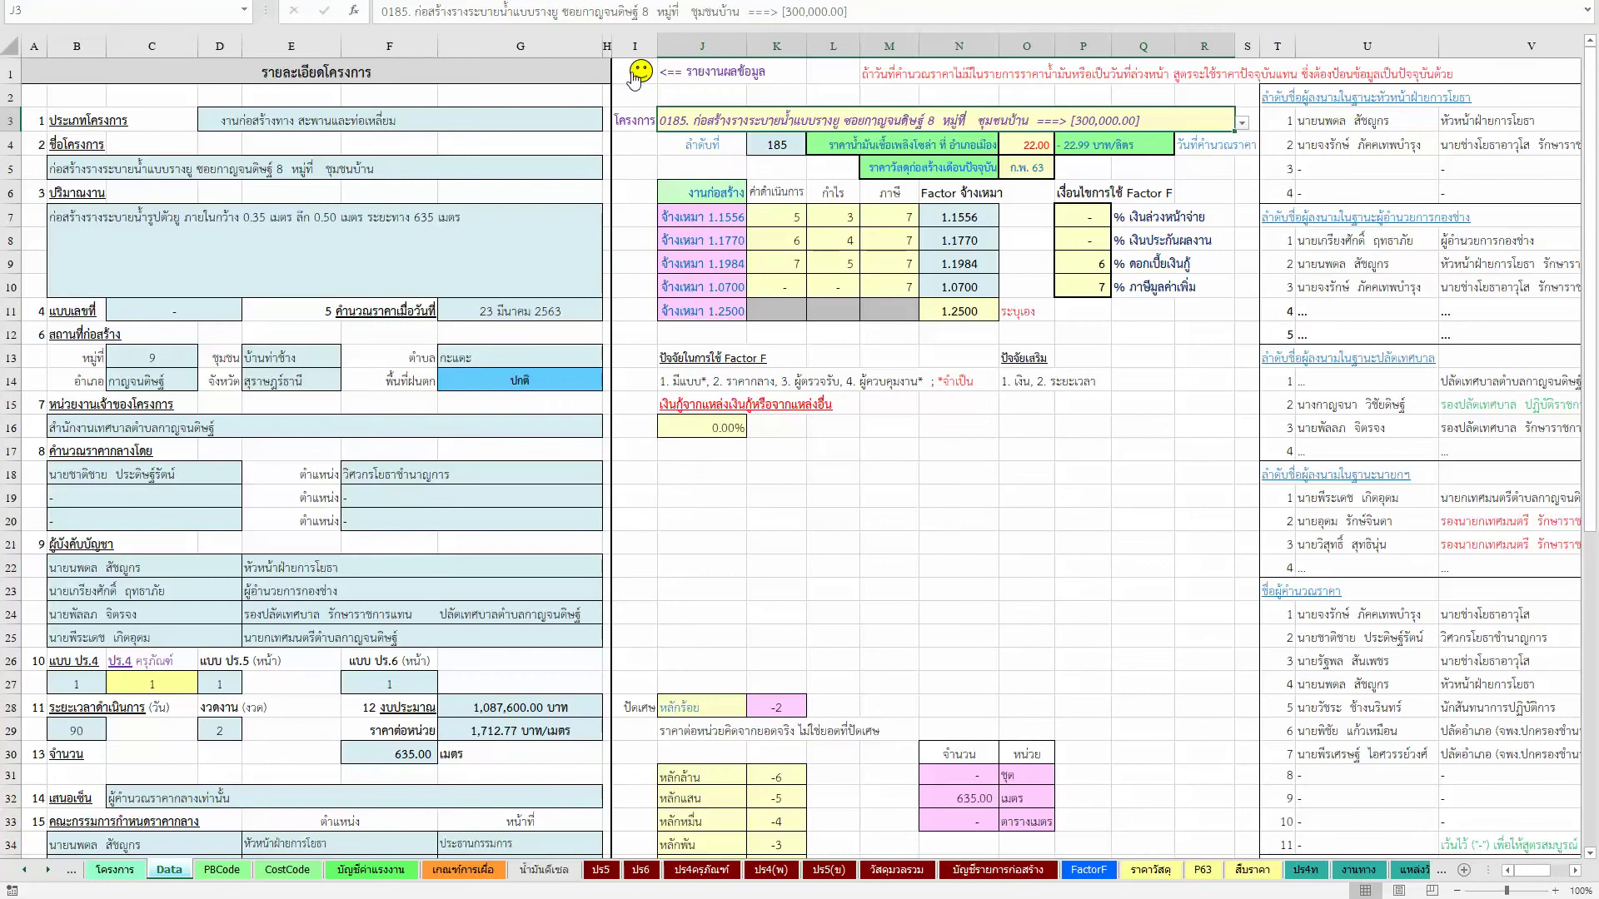
pyautogui.click(640, 75)
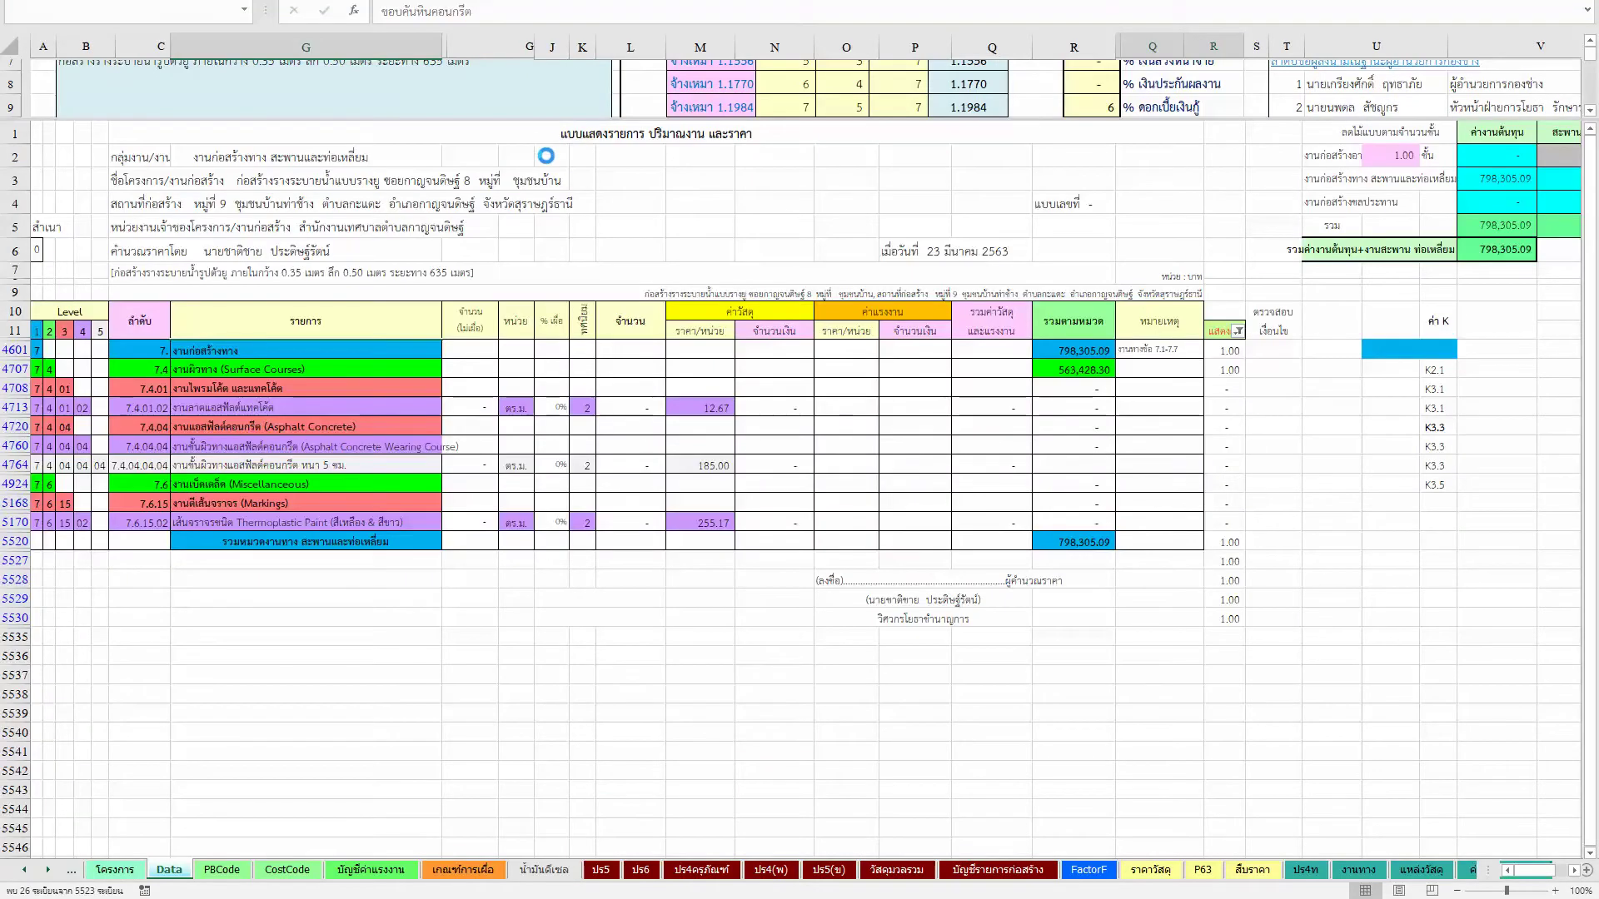
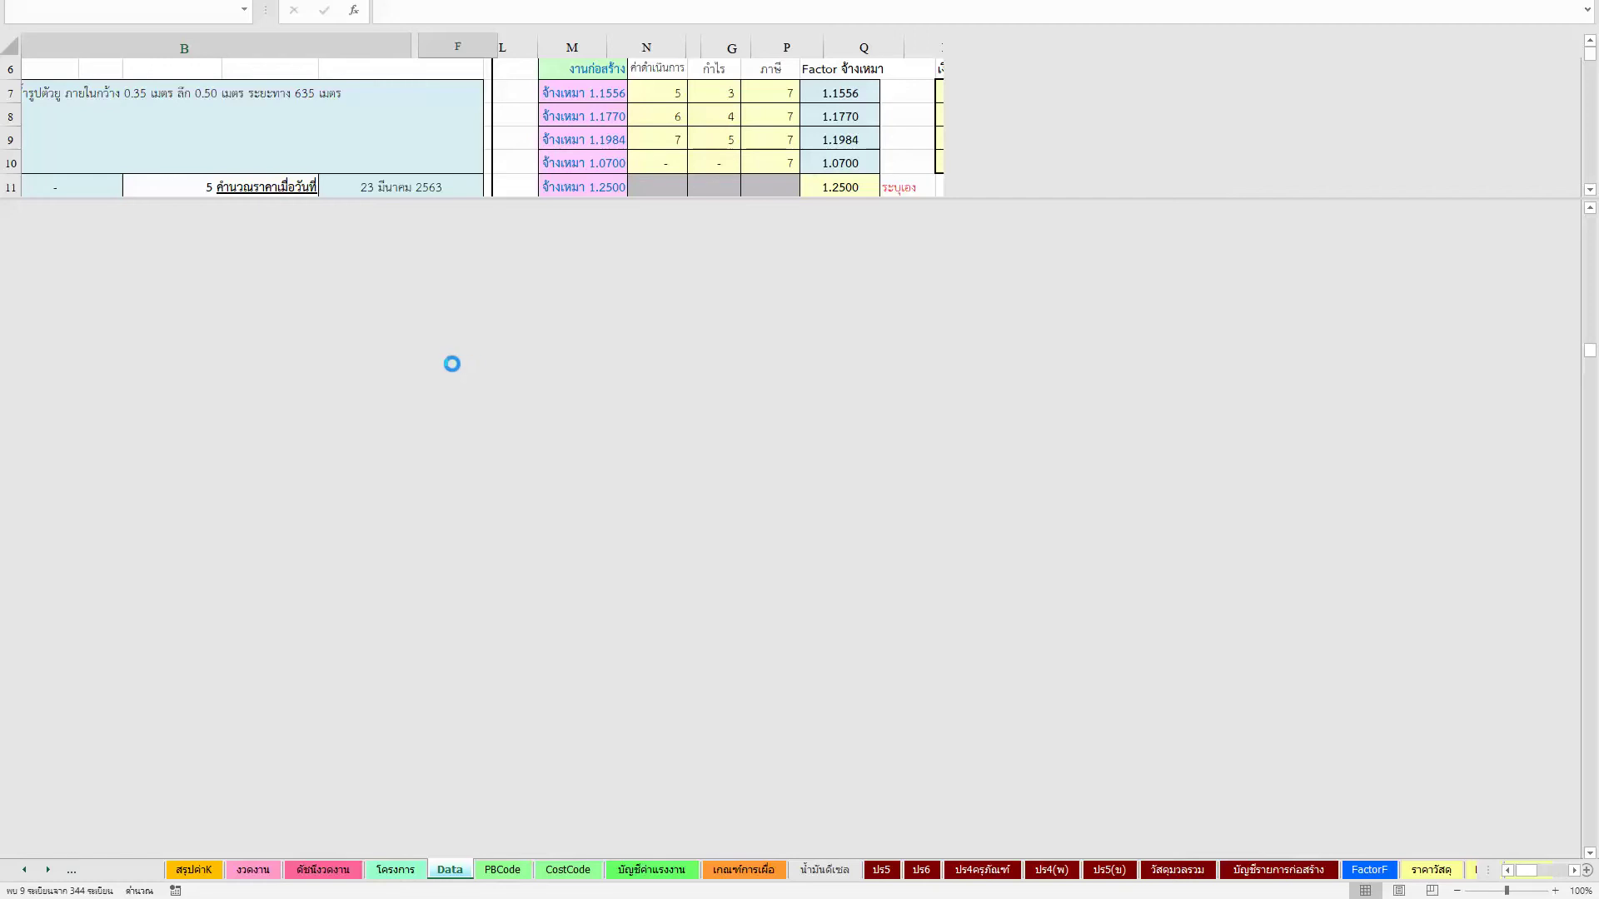
# Step: Check the date in the Windows clock flyout, then dismiss it
pyautogui.press('super+alt+d')
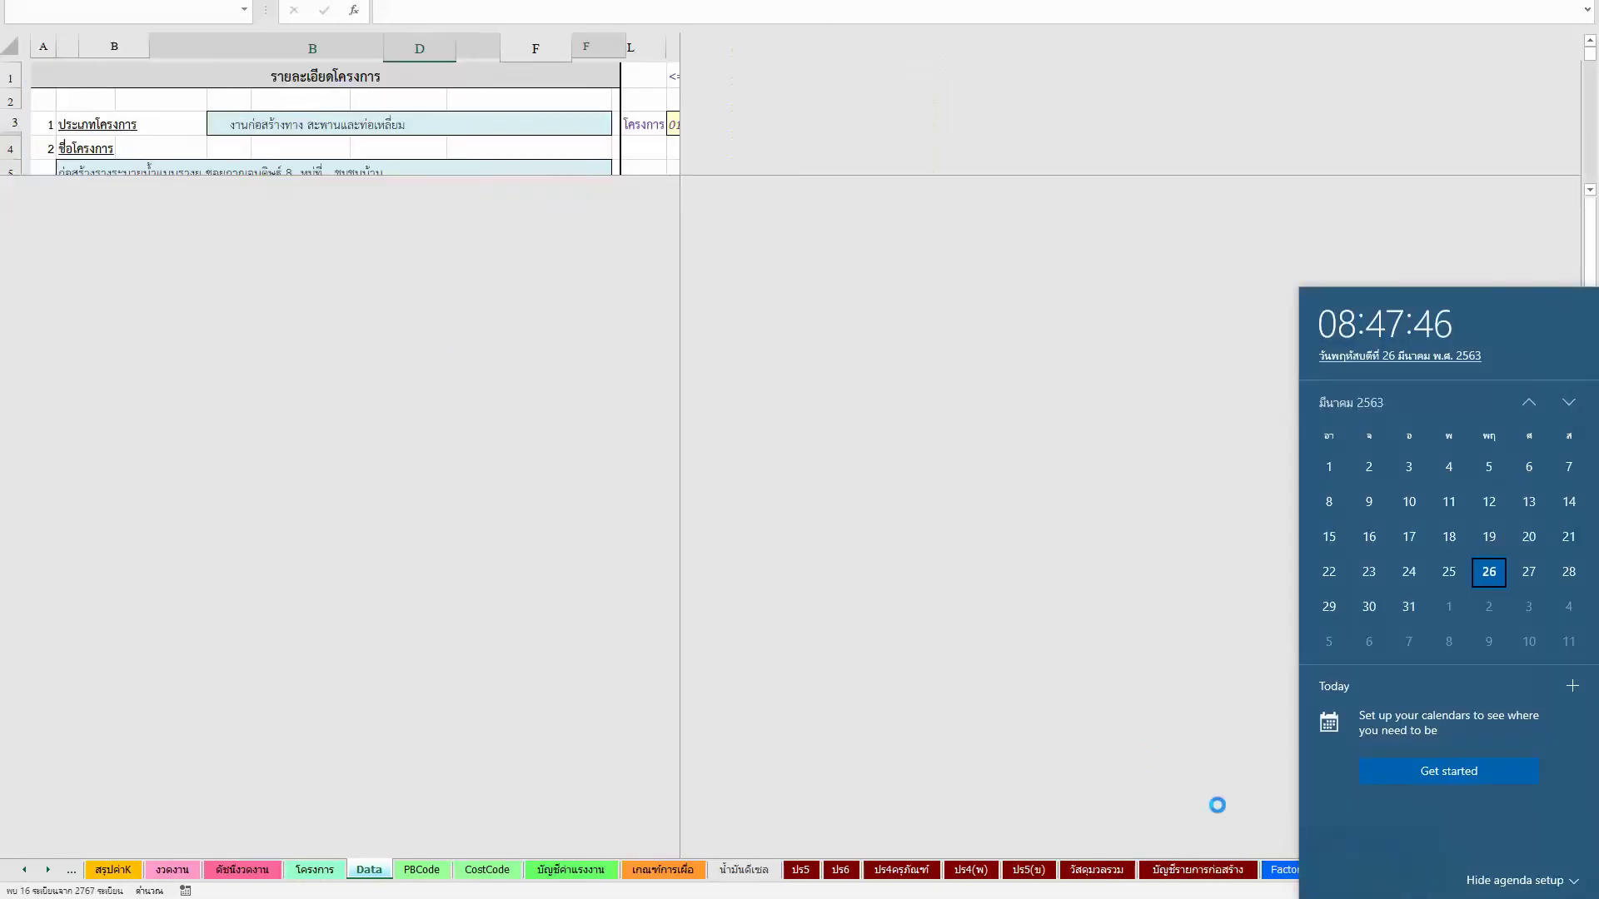
pyautogui.press('Escape')
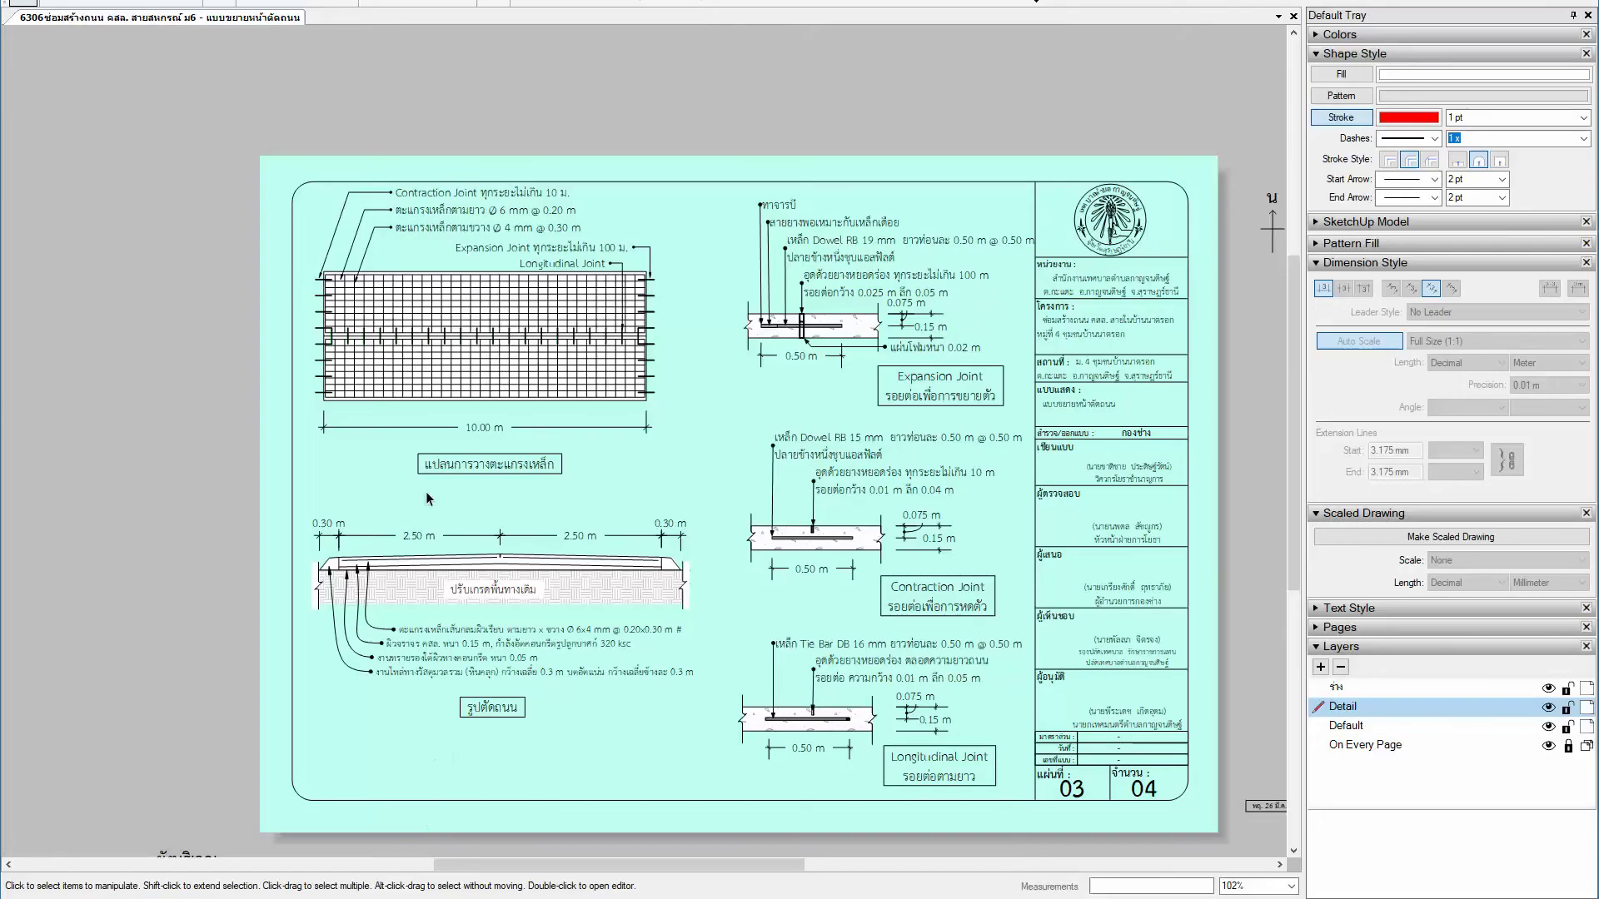
# Step: Disable SketchUp model editing in Preferences and update the out-of-date model reference
pyautogui.hotkey('ctrl', ',')
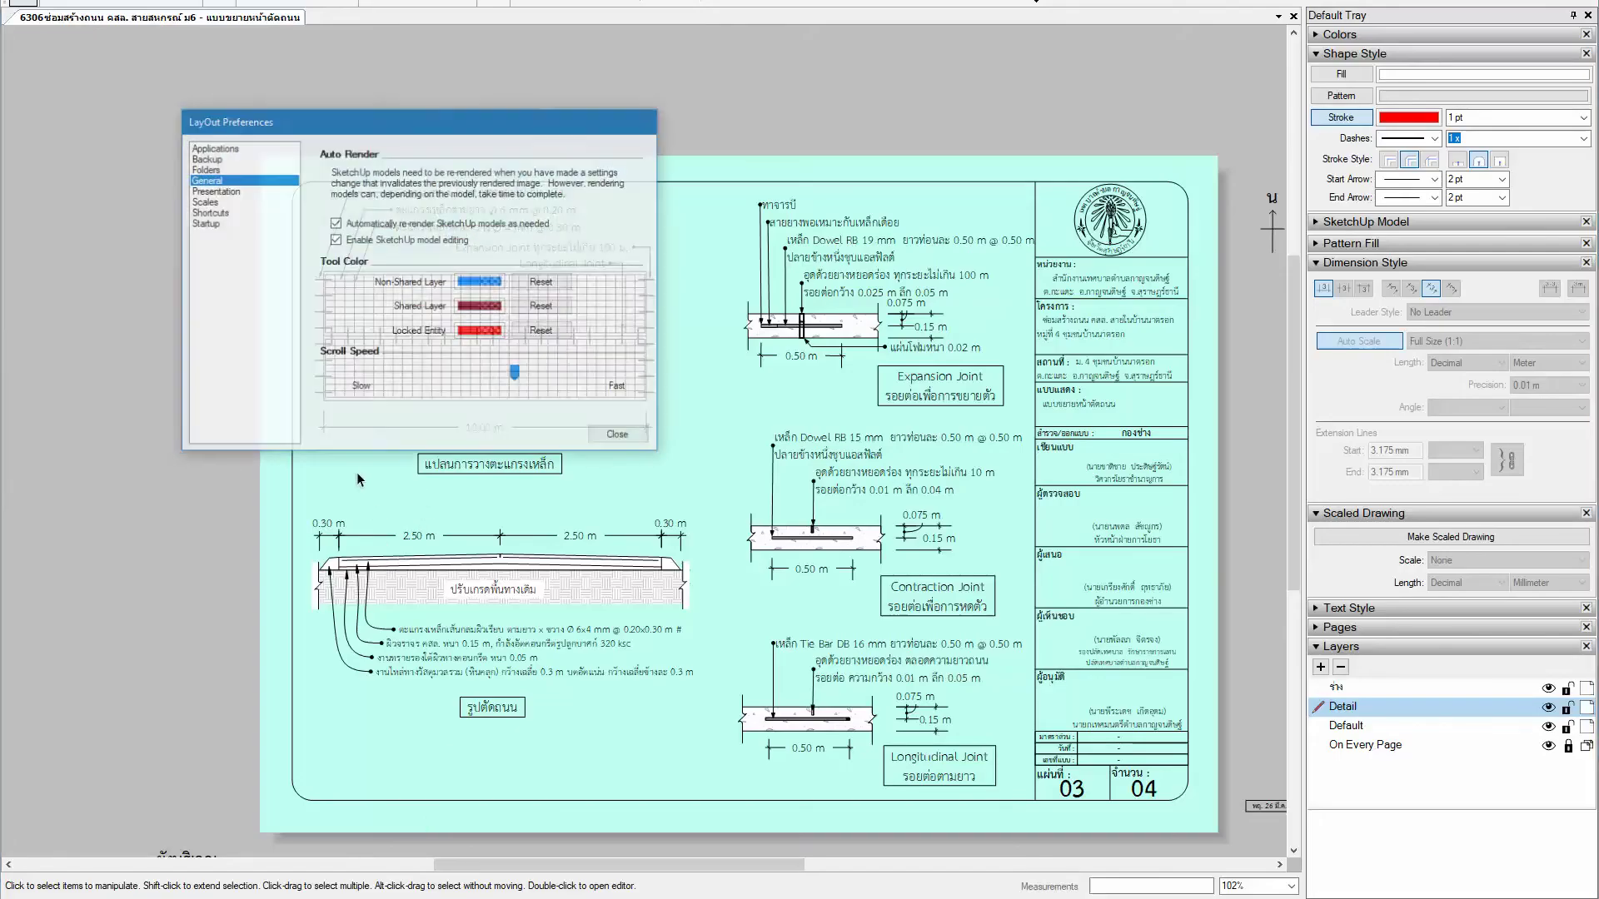
pyautogui.click(334, 240)
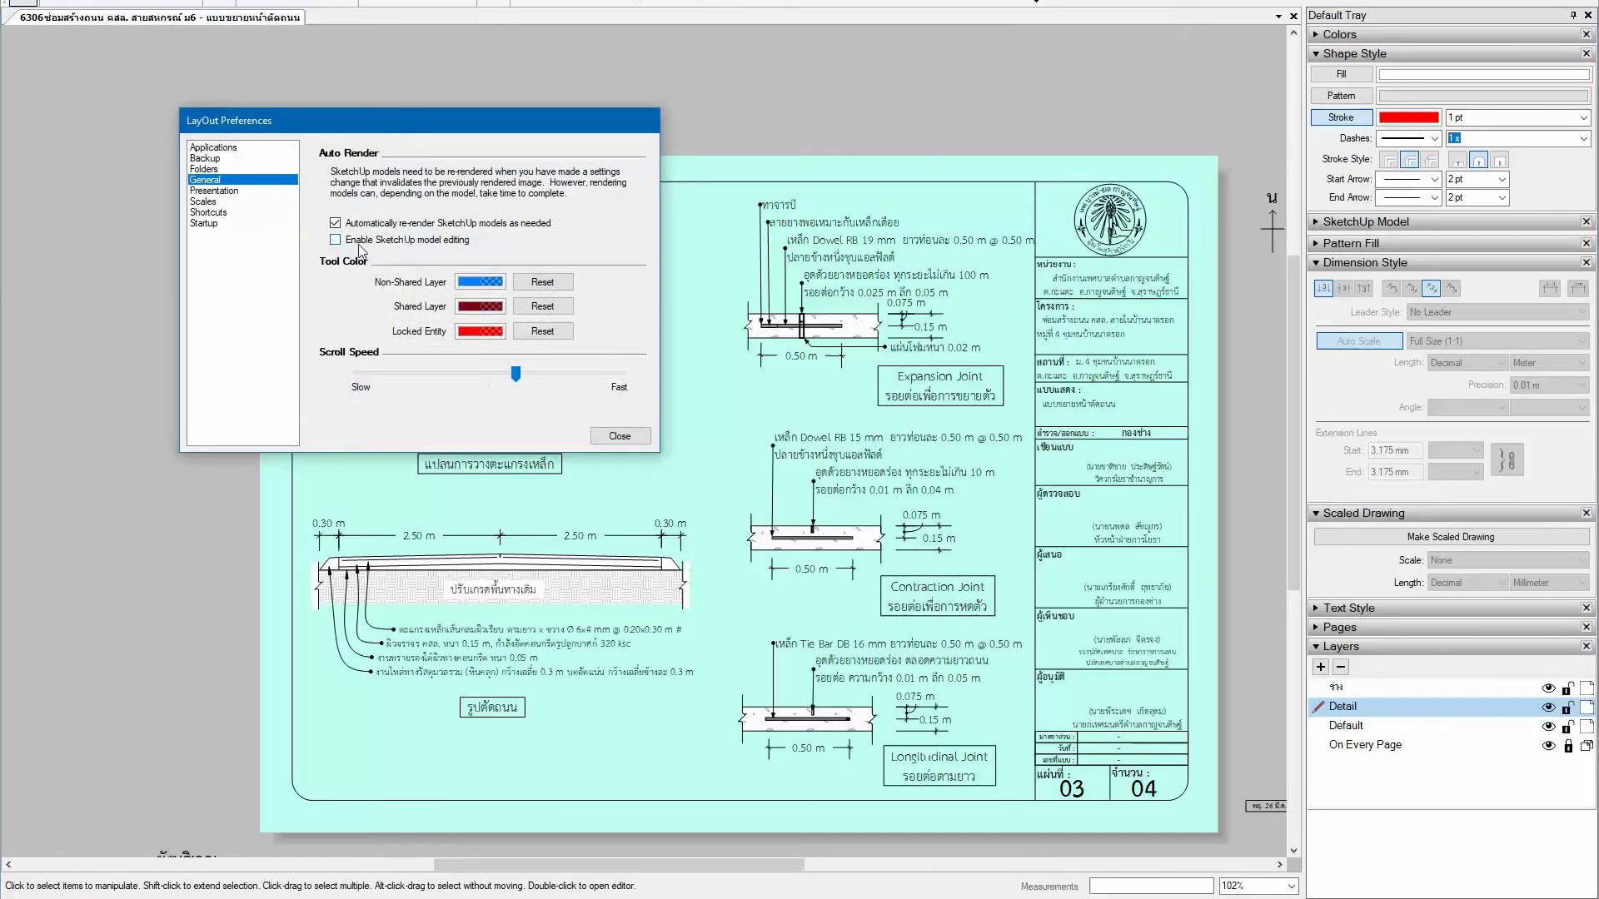
pyautogui.click(618, 437)
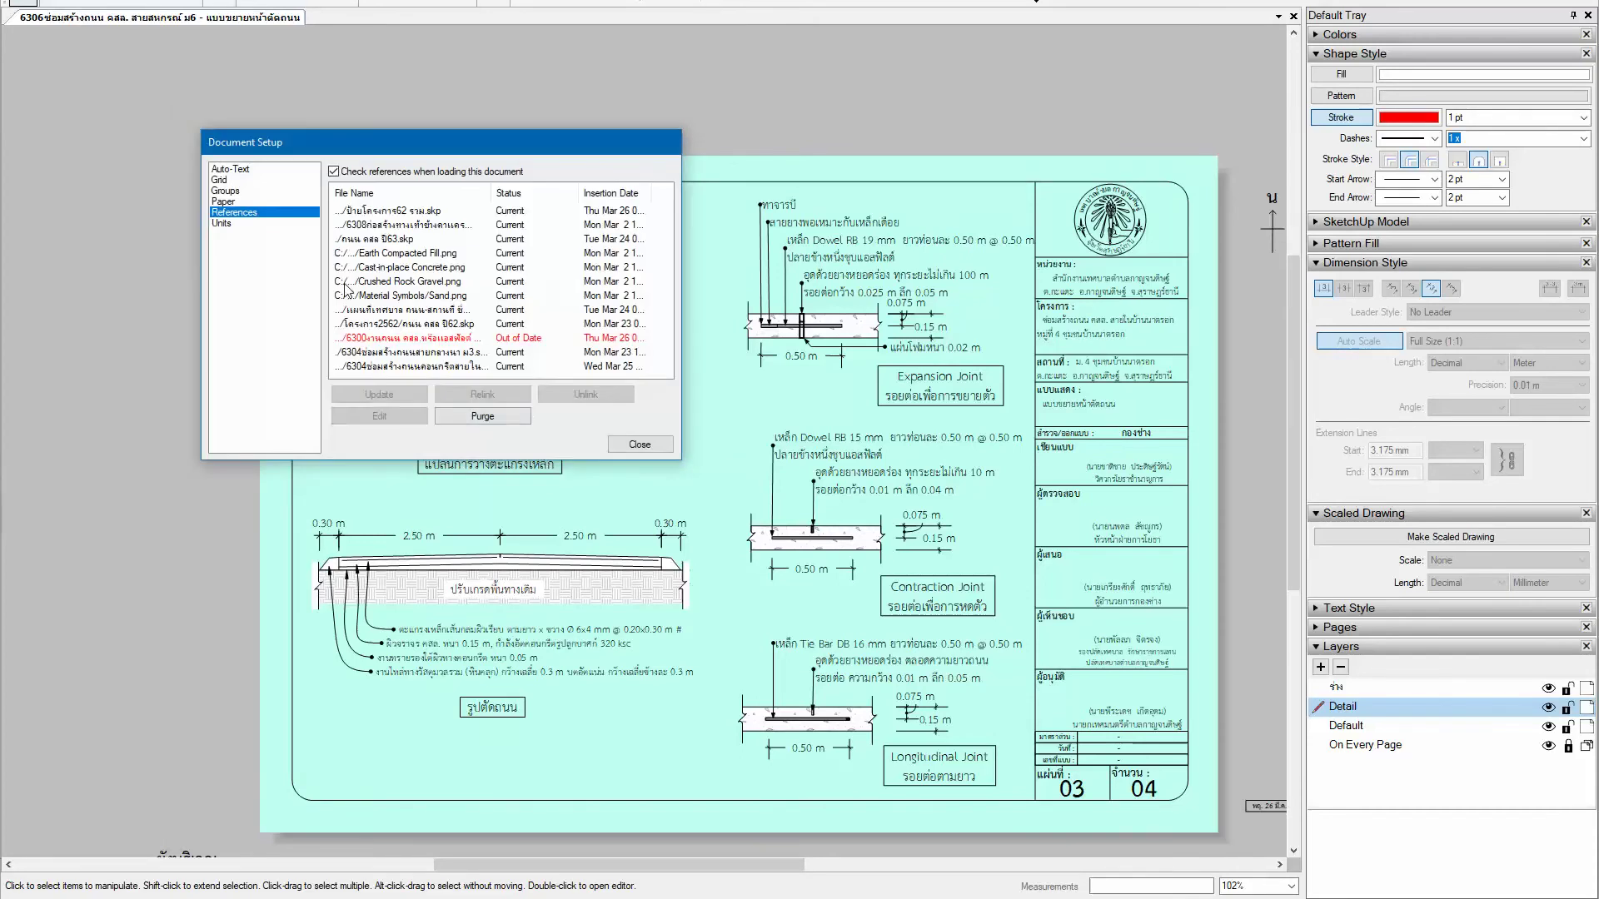
pyautogui.click(419, 338)
pyautogui.click(379, 394)
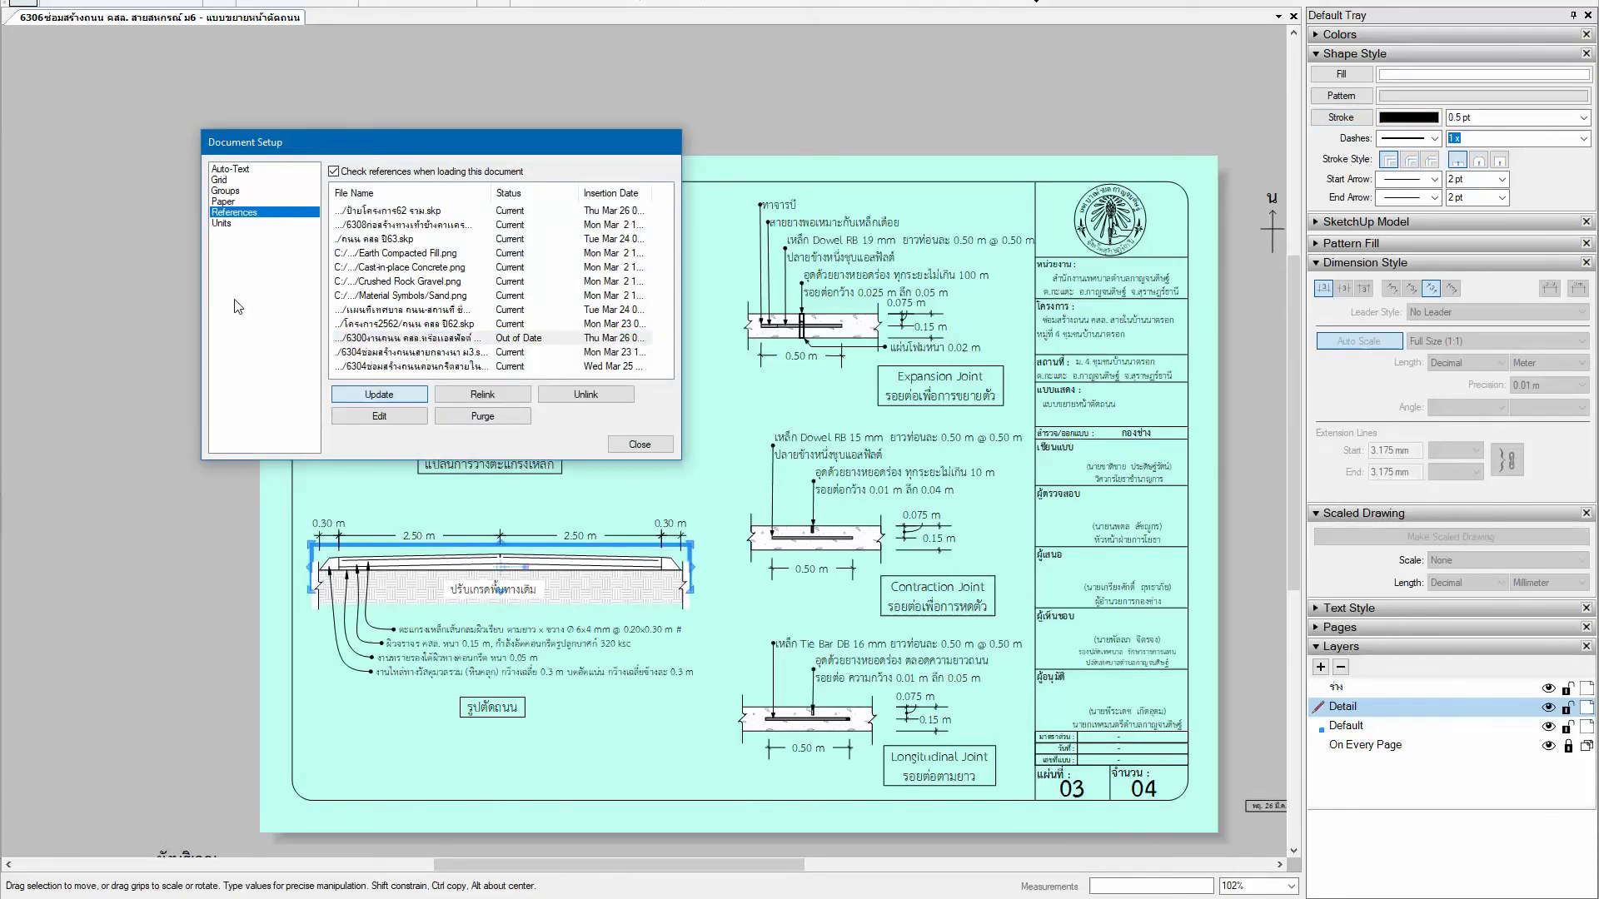
# Step: Replace นาตรอก with ไร่หลวง in the Address and Site custom auto-text
pyautogui.click(239, 170)
pyautogui.click(363, 367)
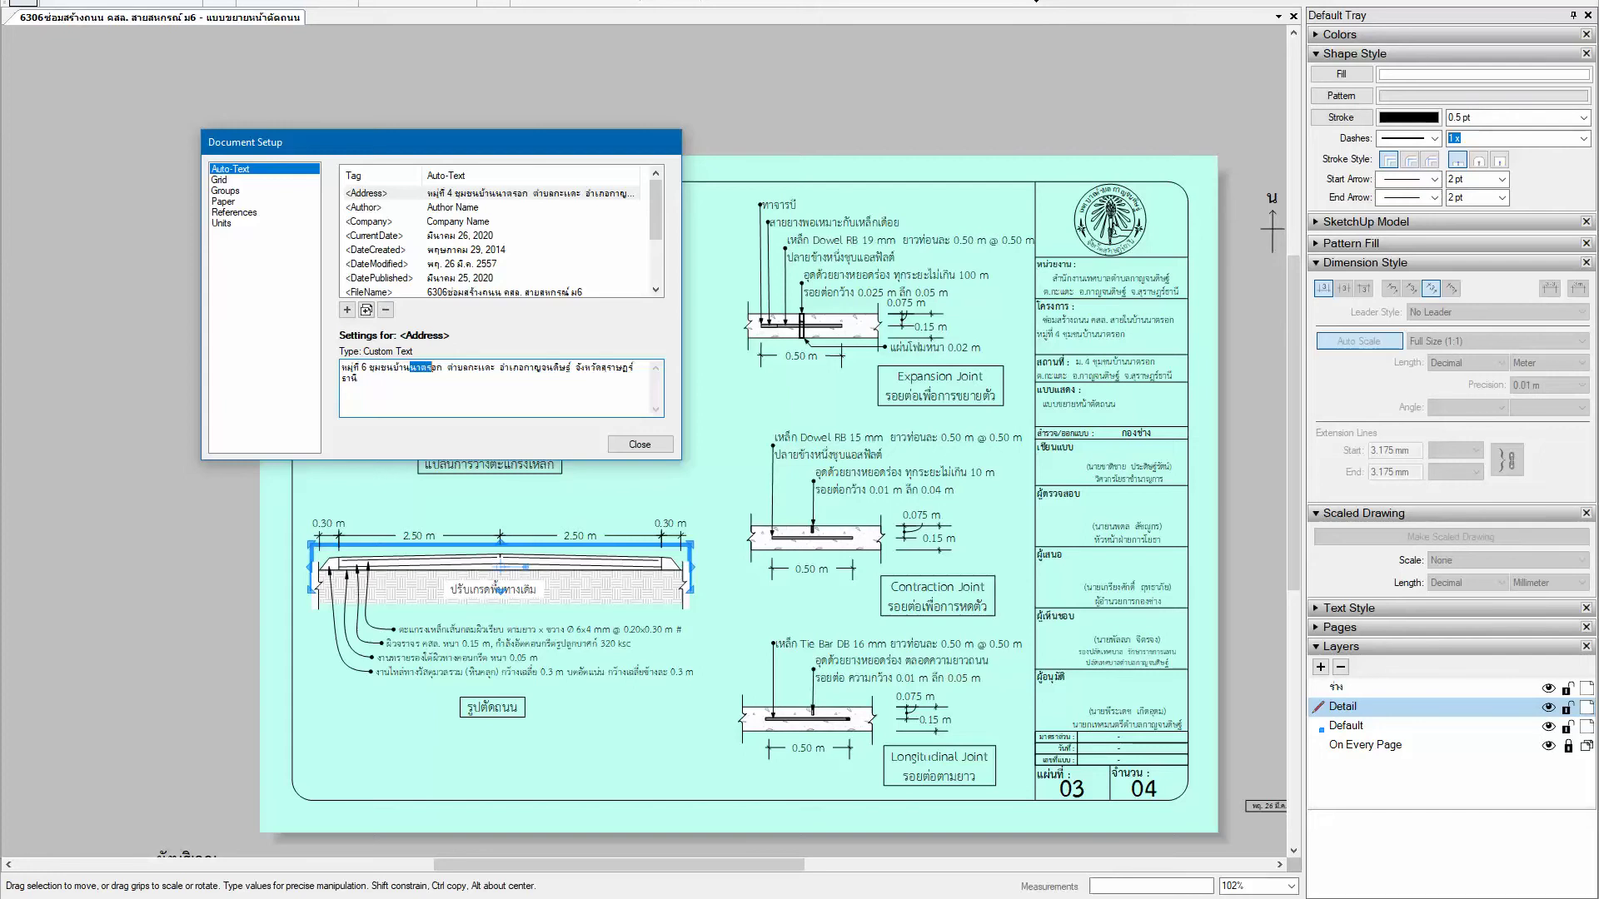
pyautogui.write('ไร่หลวง')
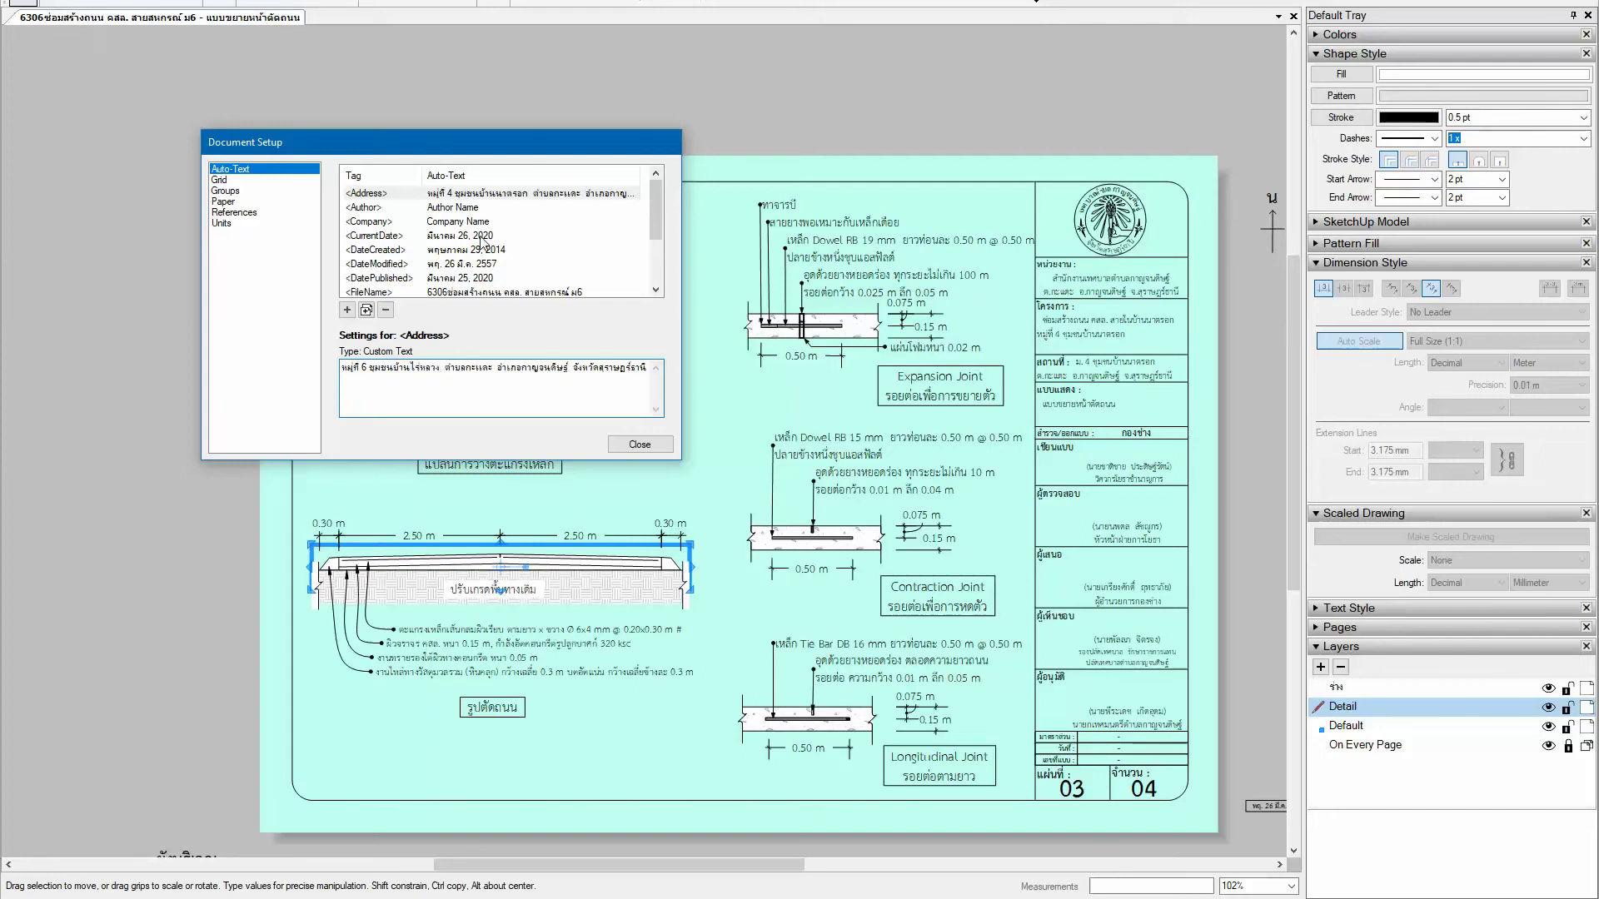
pyautogui.scroll(-2, 483, 254)
pyautogui.click(475, 280)
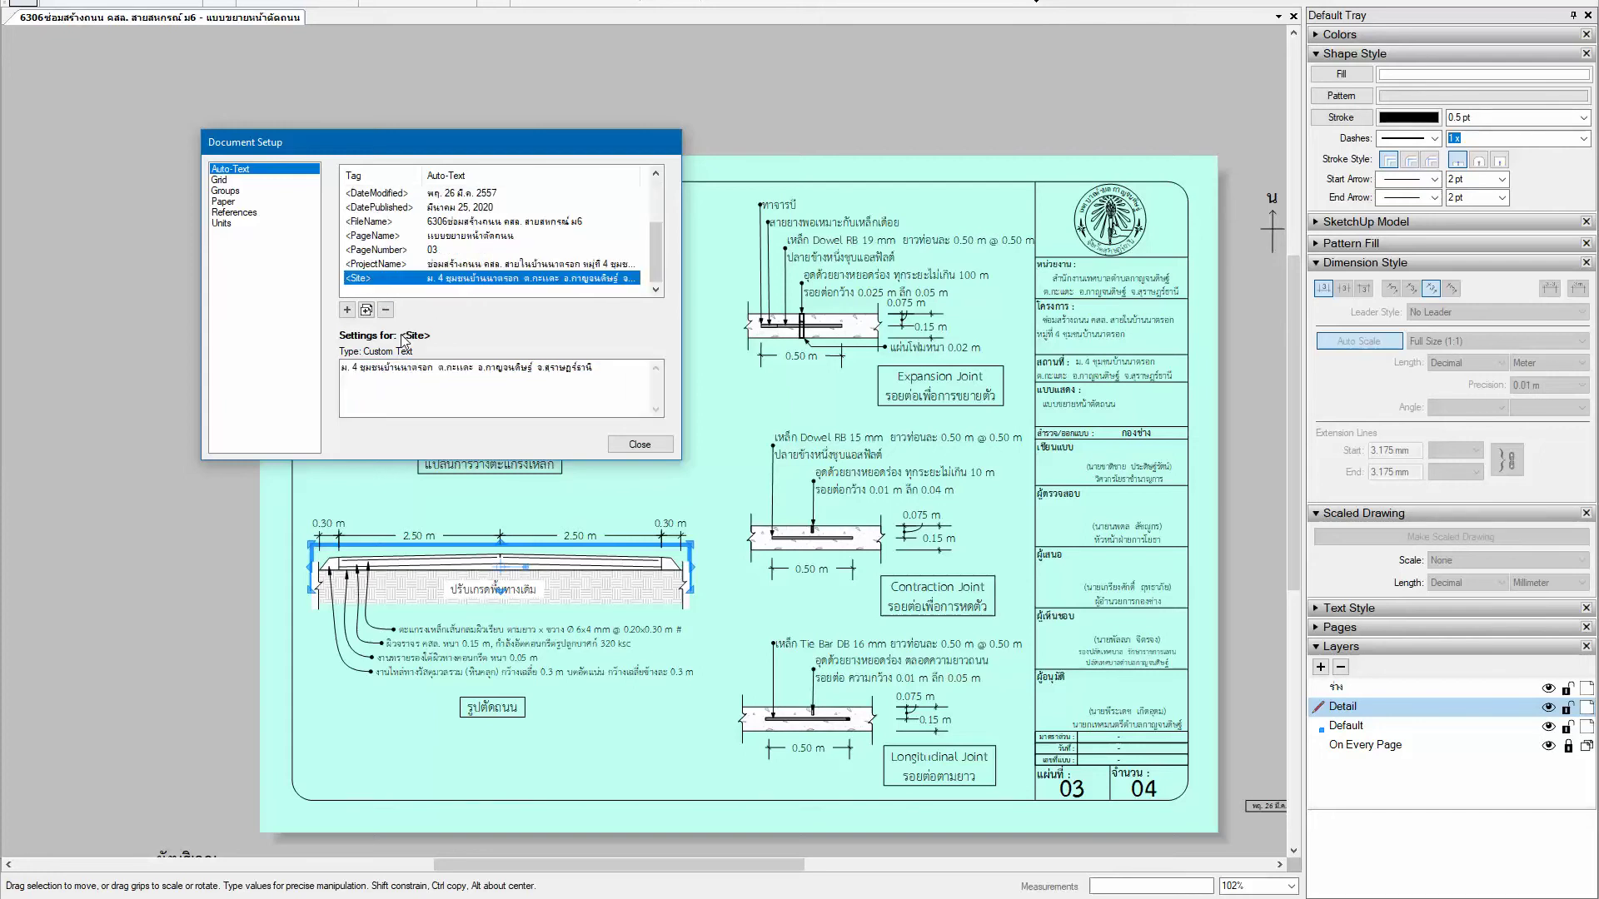
pyautogui.click(354, 368)
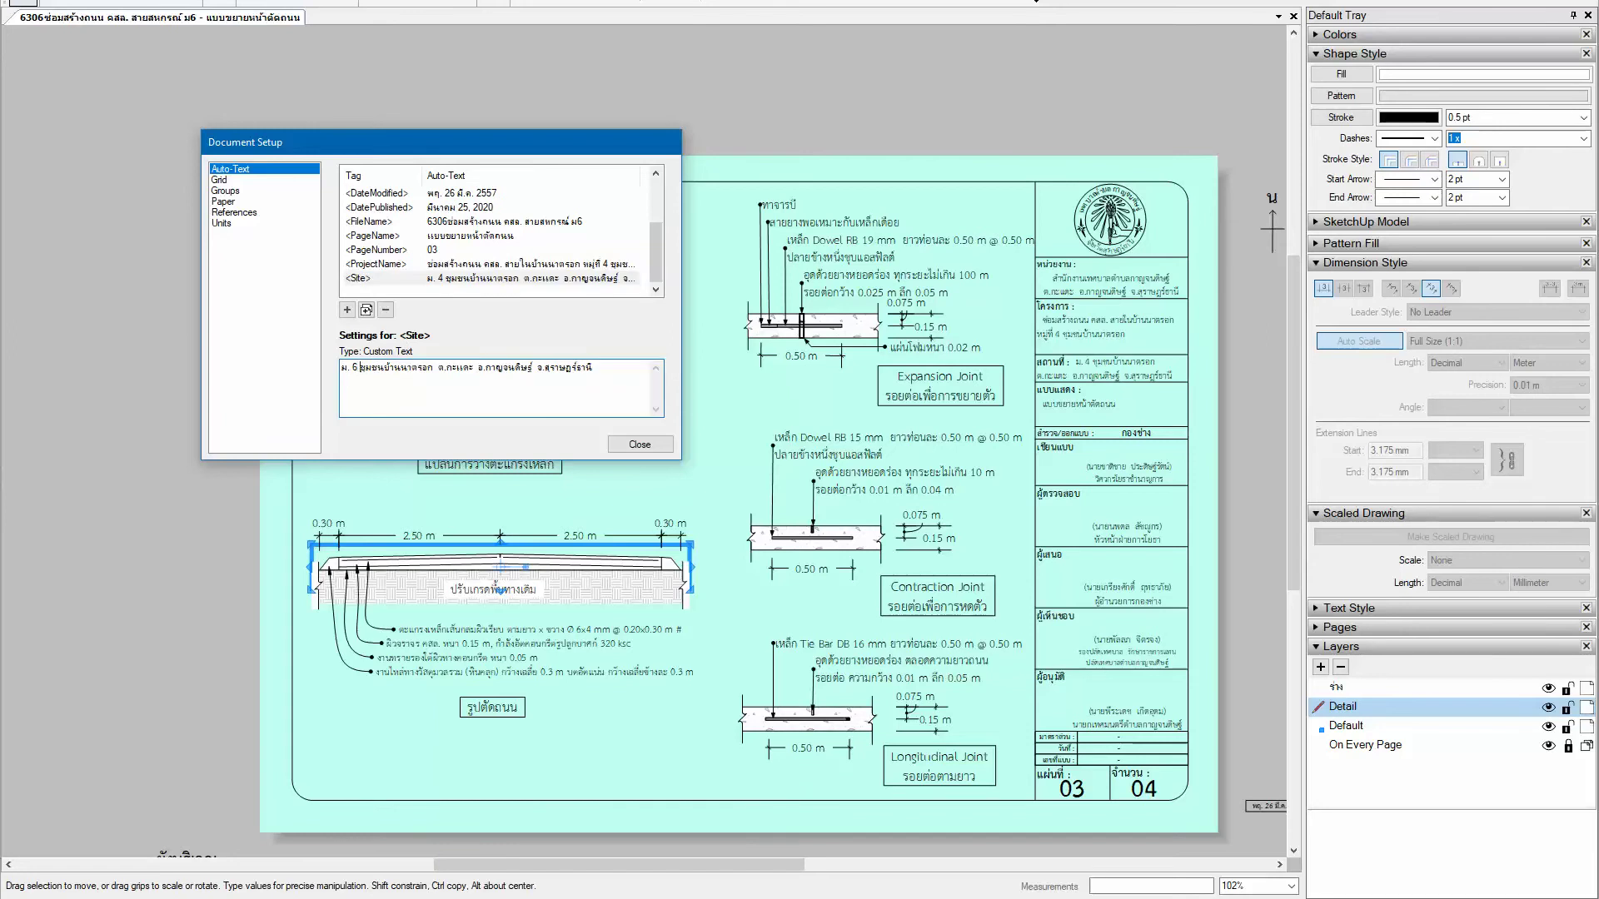
pyautogui.moveTo(400, 367); pyautogui.dragTo(439, 367)
pyautogui.write('ไร่หลวง')
pyautogui.click(442, 266)
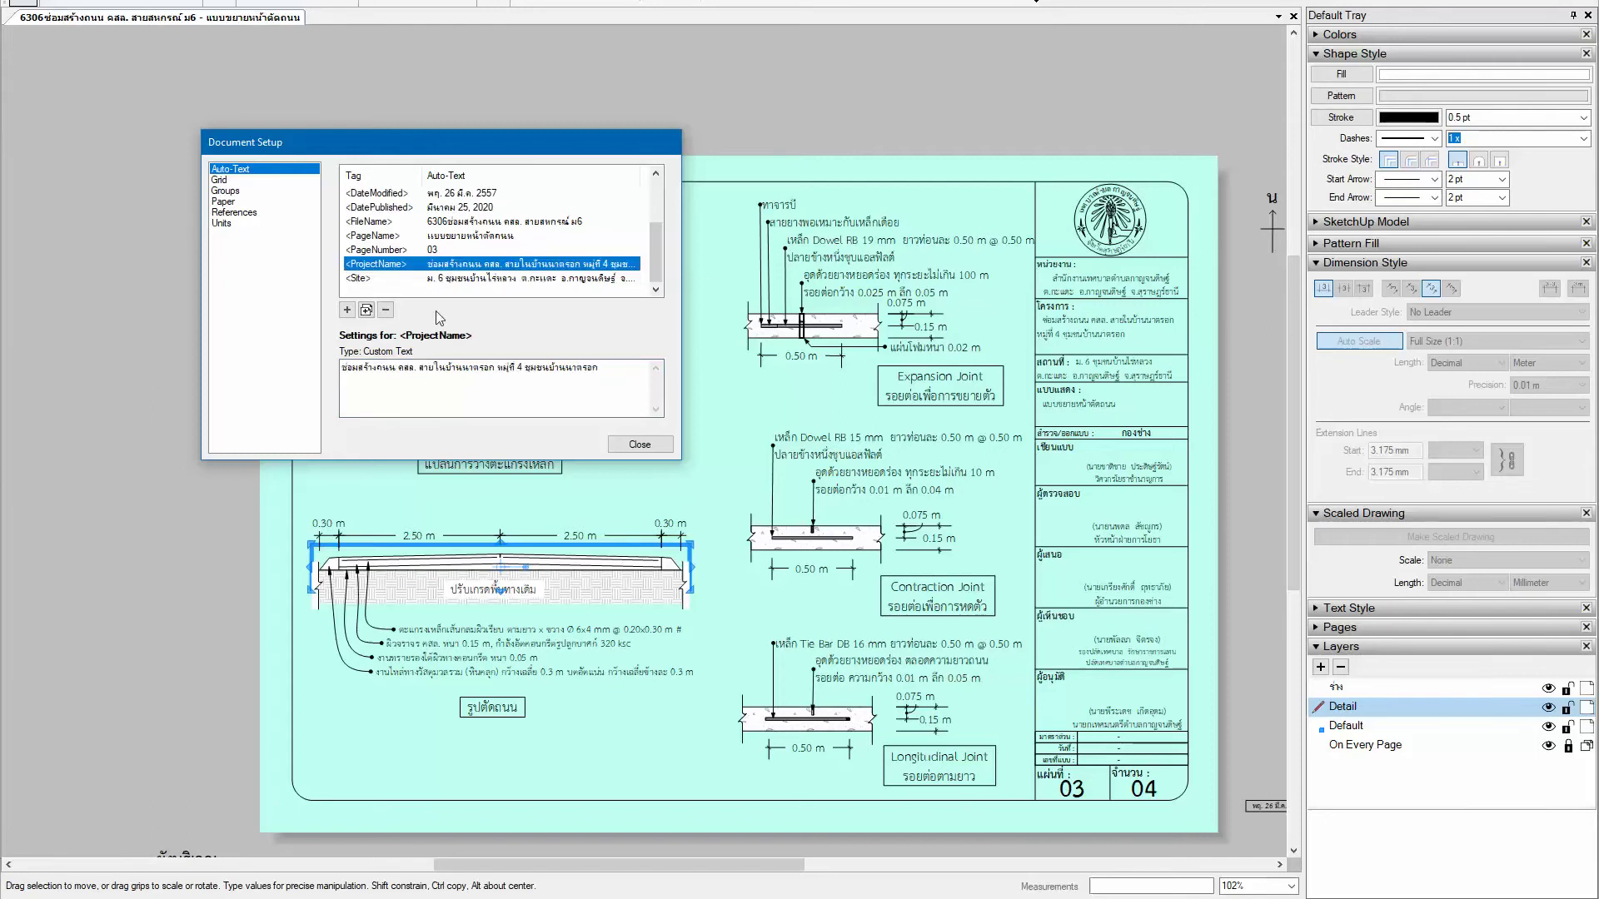
# Step: Paste the Notepad project name over the old <ProjectName> auto-text and close Document Setup
pyautogui.click(1151, 345)
pyautogui.scroll(2, 1126, 346)
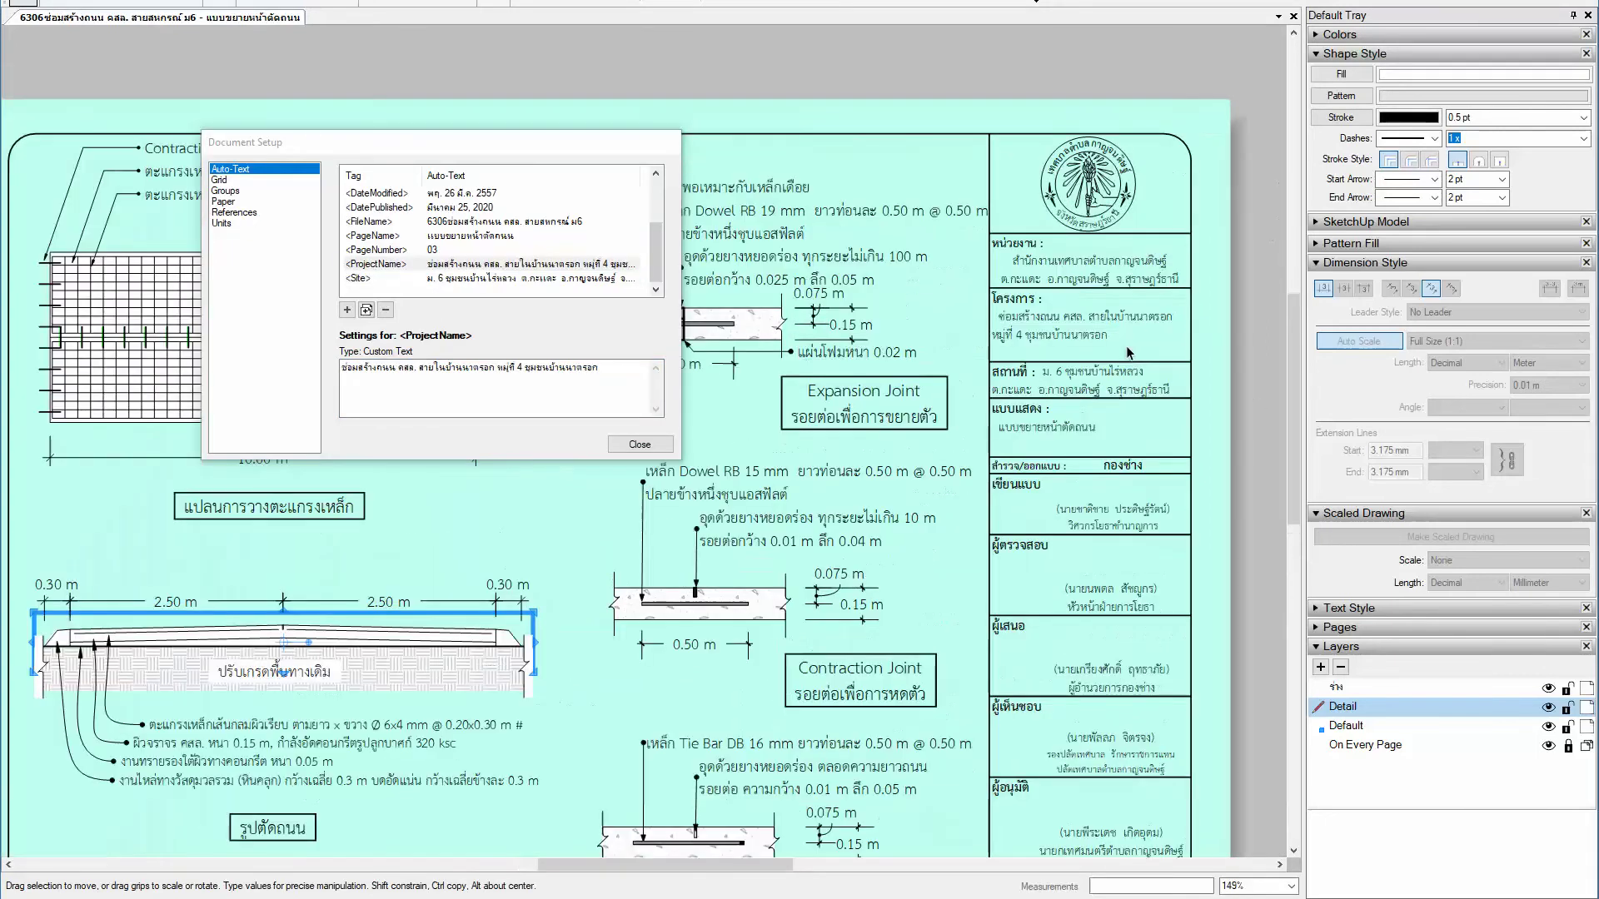
pyautogui.scroll(1, 1125, 347)
pyautogui.scroll(1, 1126, 346)
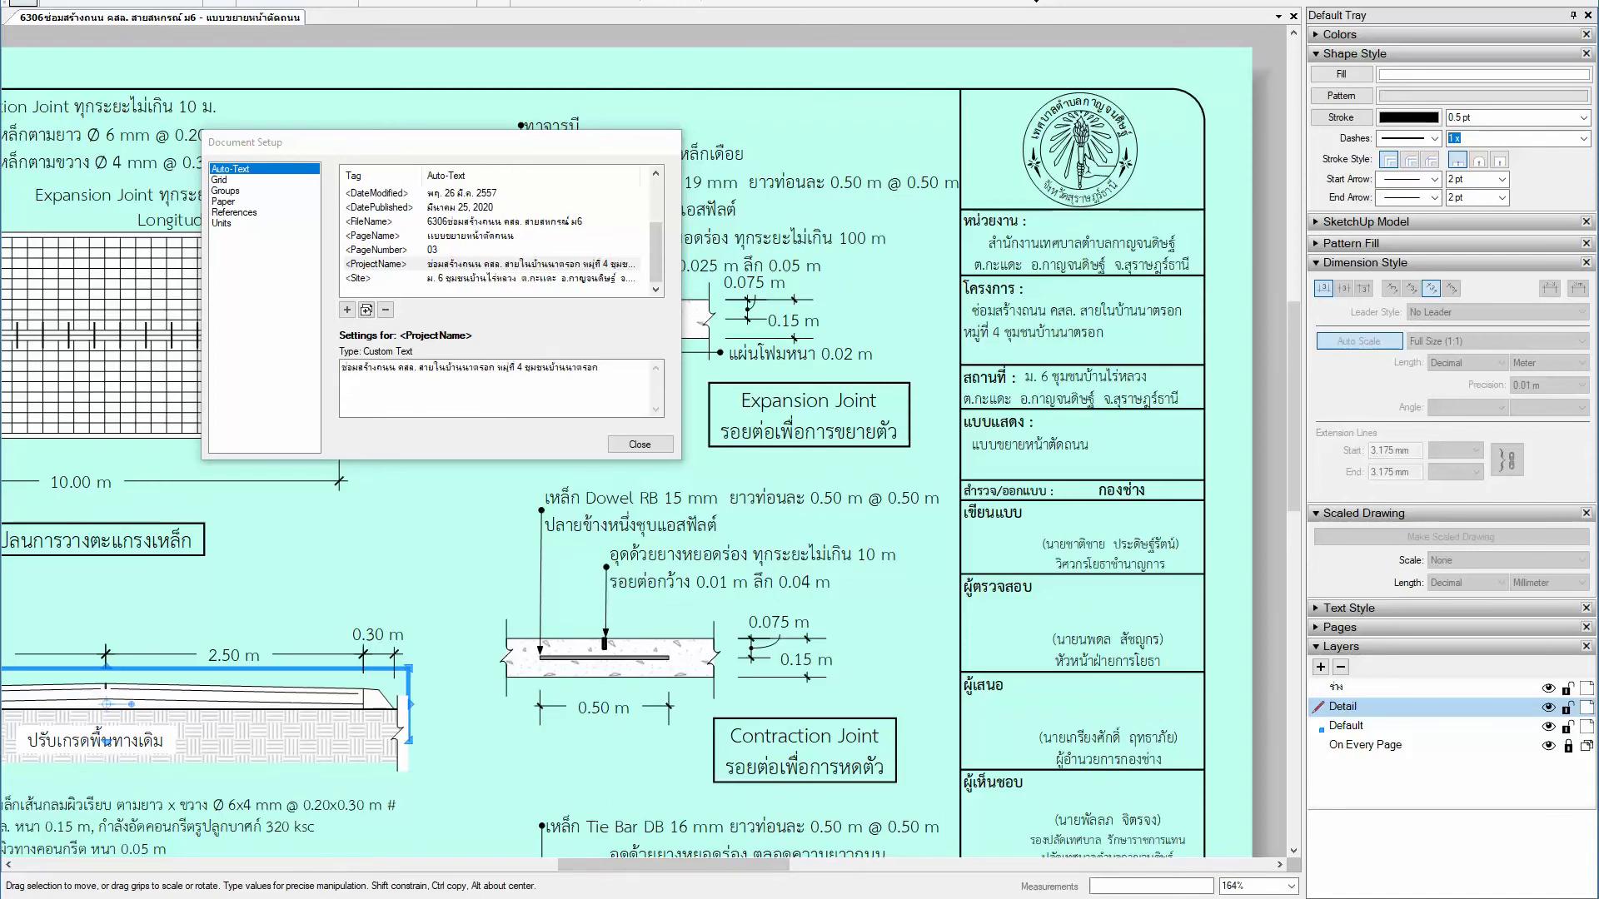
pyautogui.hotkey('alt', 'Tab')
pyautogui.moveTo(825, 597); pyautogui.dragTo(469, 590)
pyautogui.hotkey('ctrl', 'c')
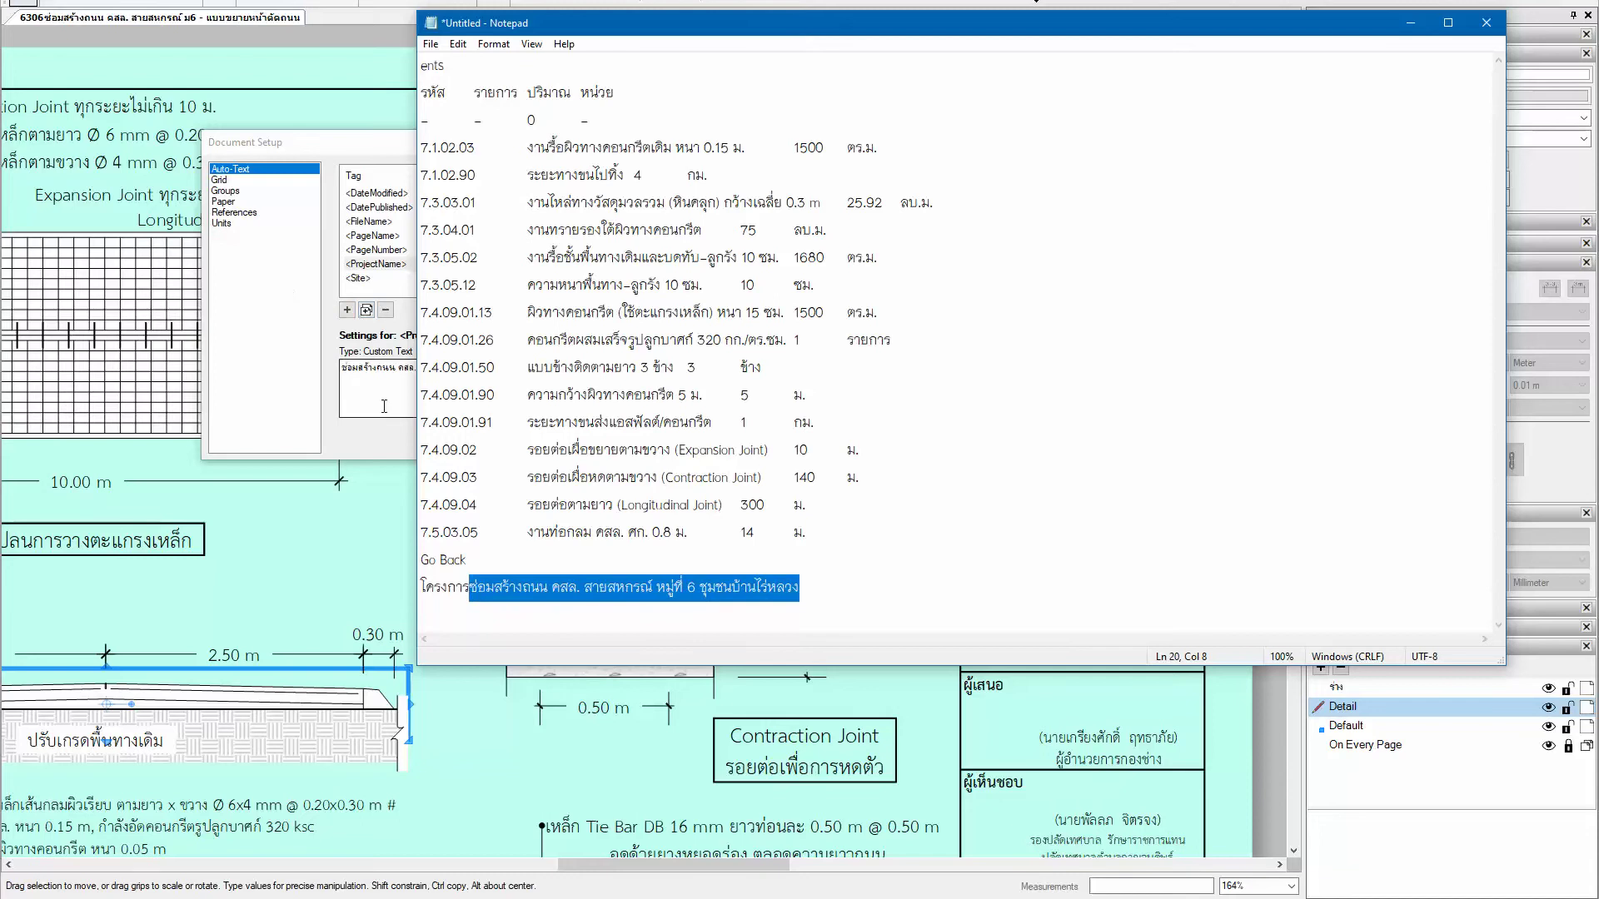
pyautogui.click(386, 428)
pyautogui.moveTo(343, 367); pyautogui.dragTo(599, 371)
pyautogui.hotkey('ctrl', 'v')
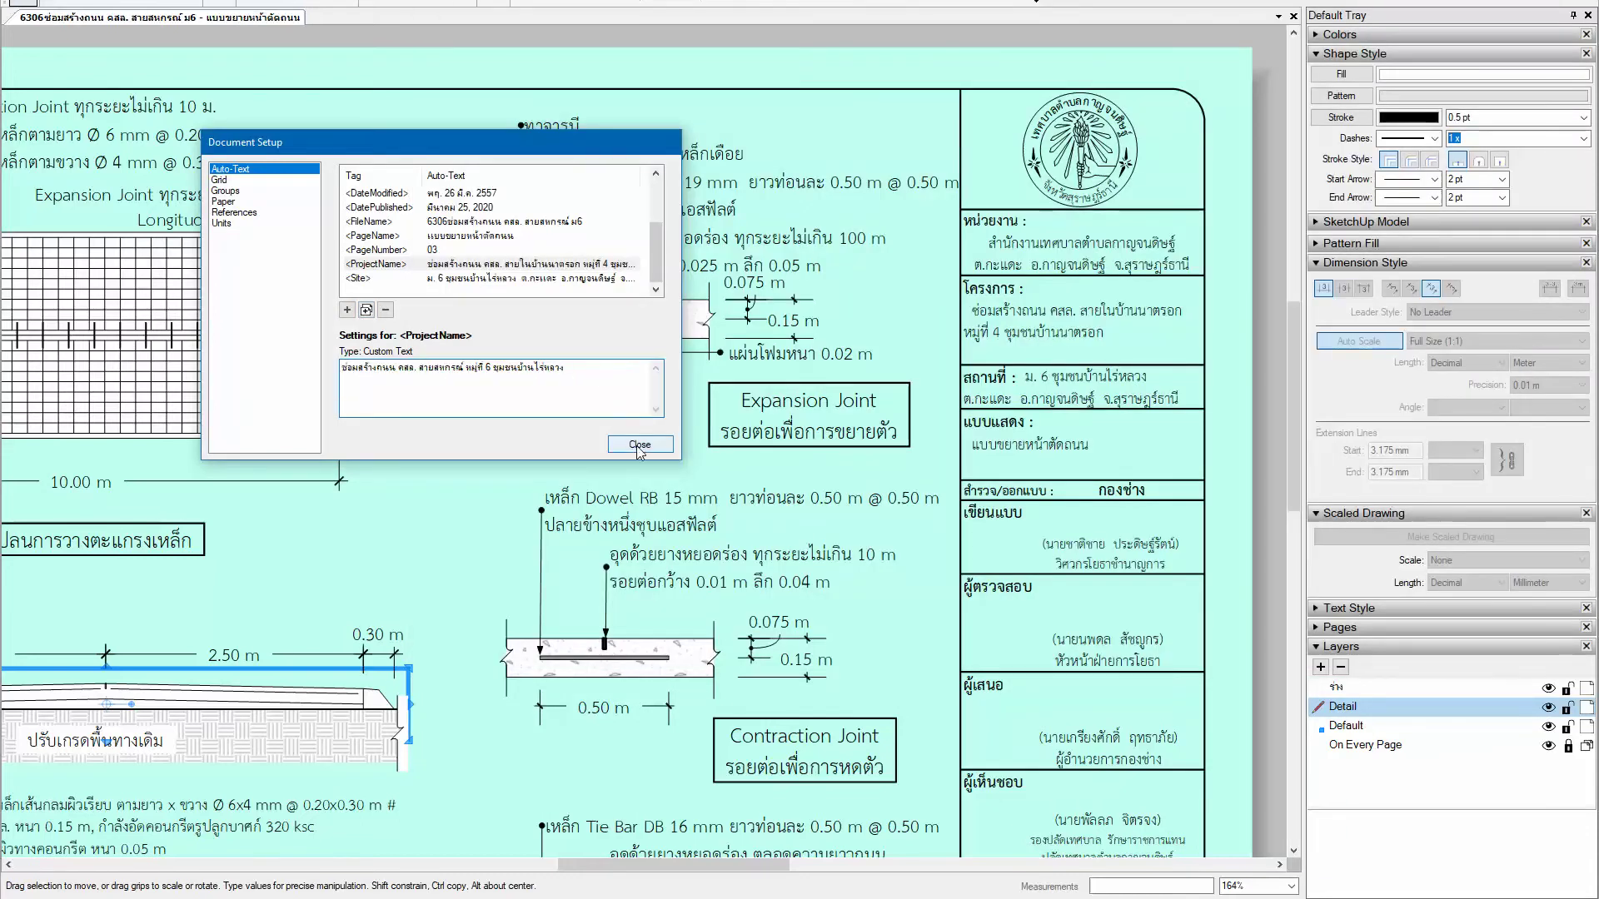
pyautogui.click(639, 445)
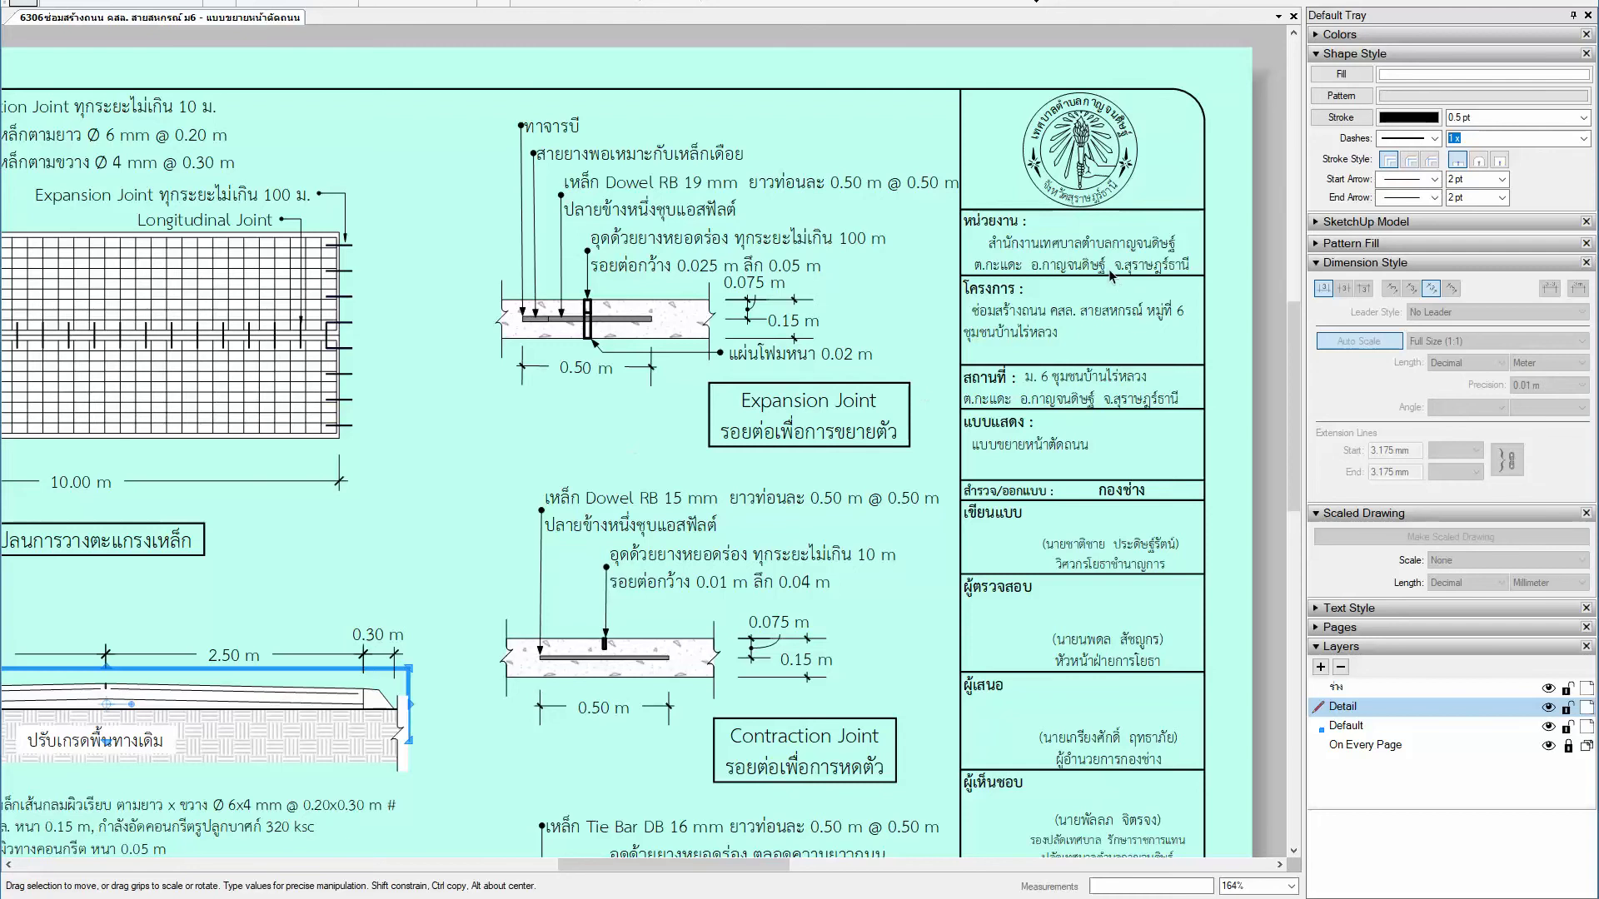
pyautogui.scroll(-2, 892, 334)
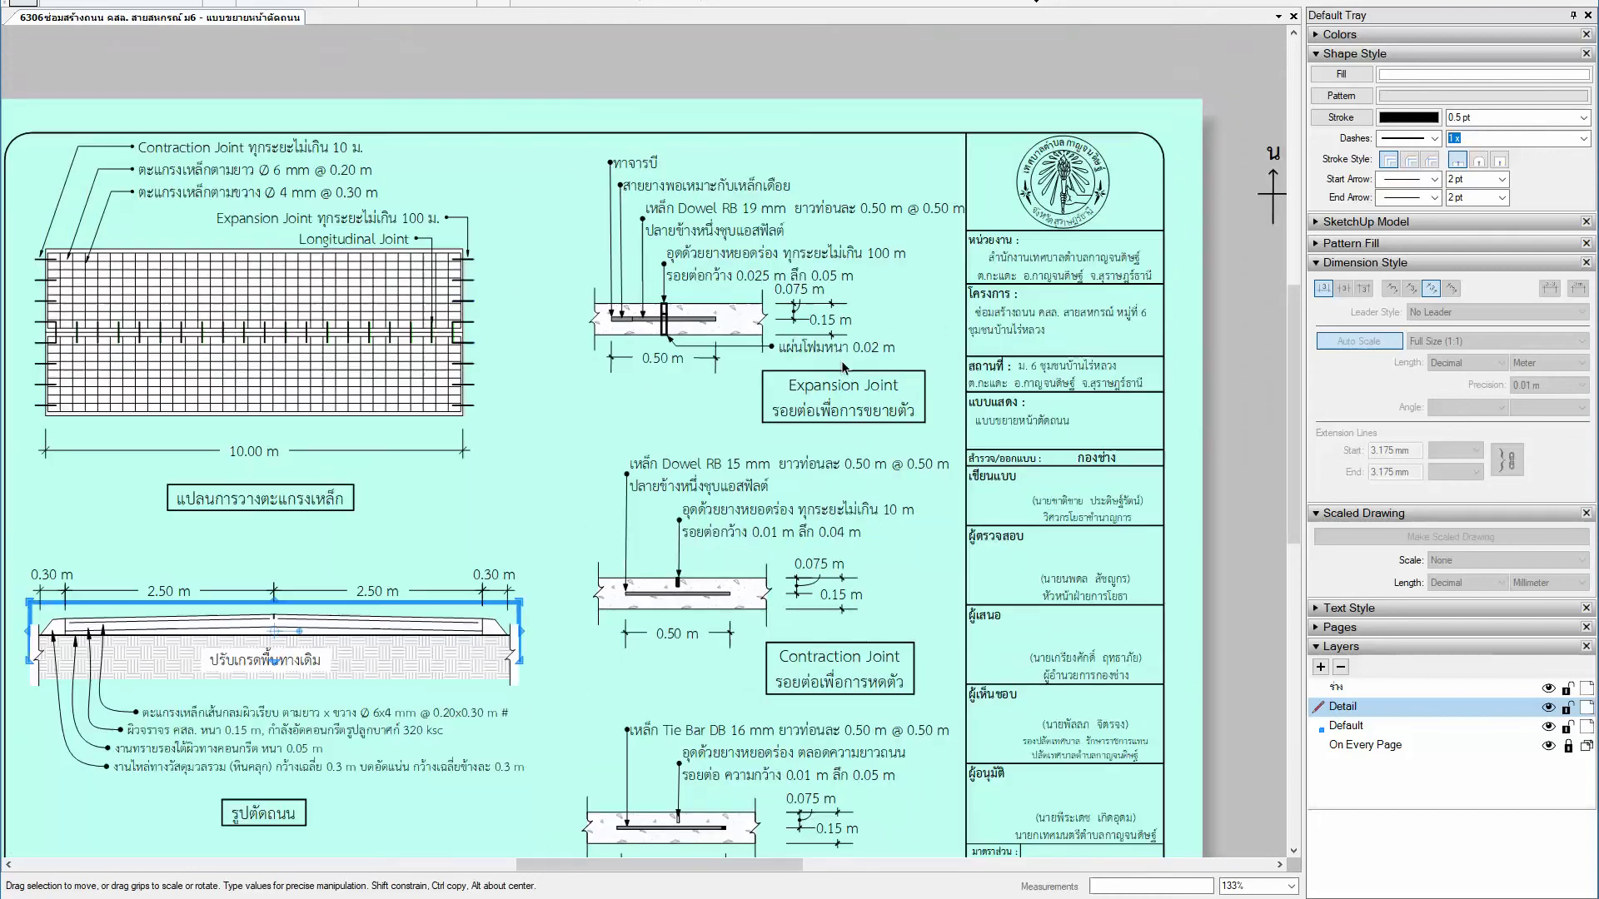
# Step: Open the cover page's road model viewport in SketchUp
pyautogui.click(424, 56)
pyautogui.press('pageup')
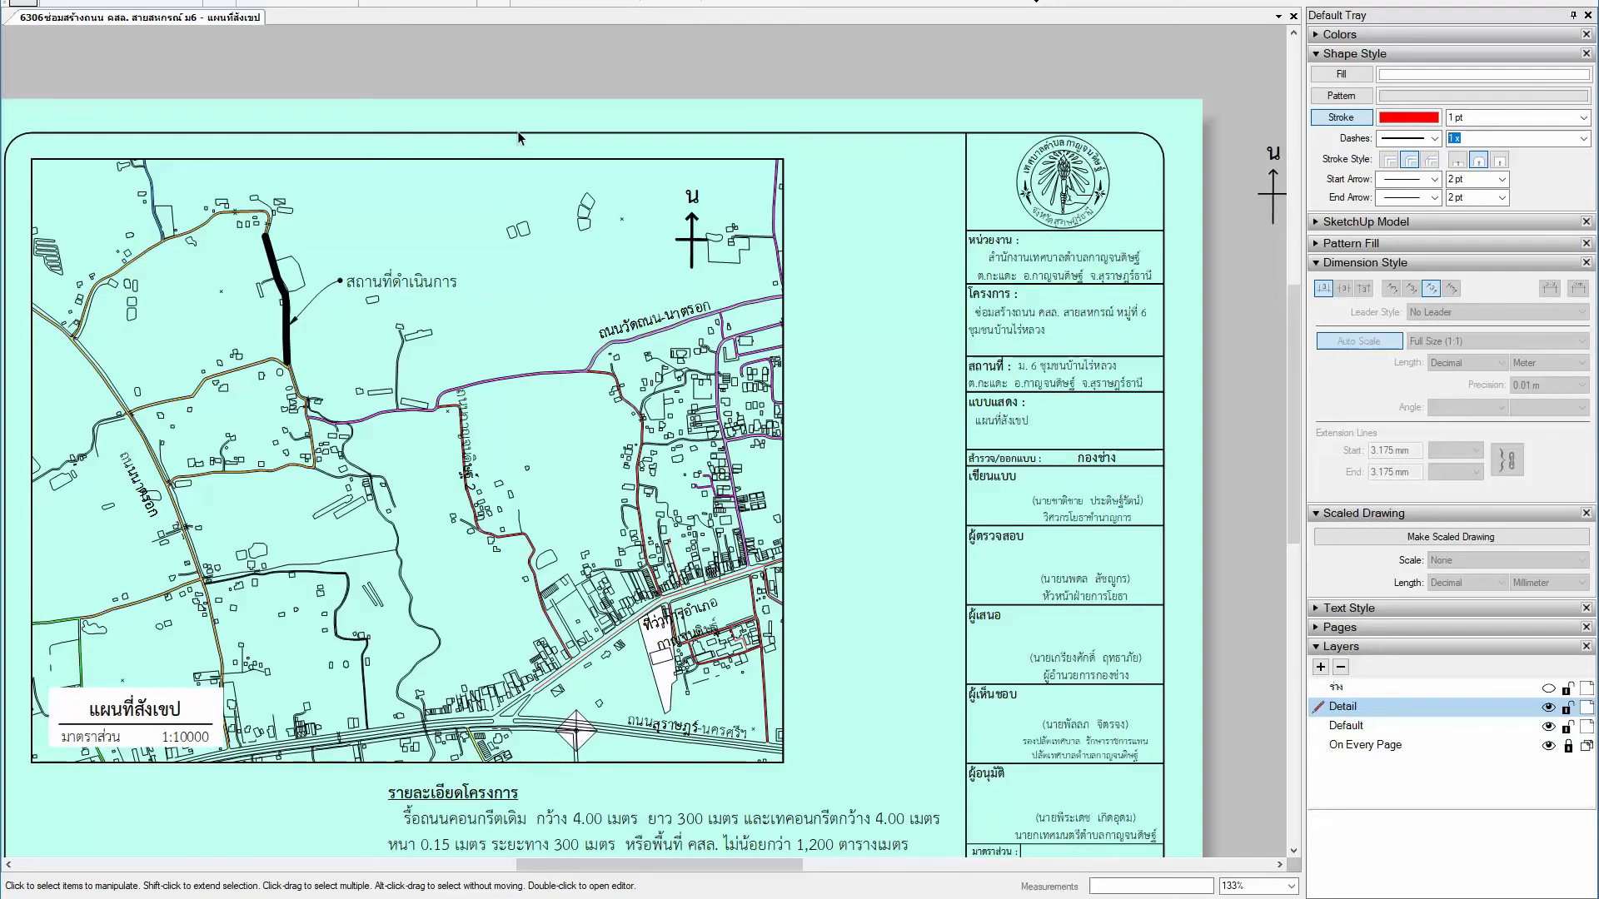
pyautogui.press('pageup')
pyautogui.press('pageup')
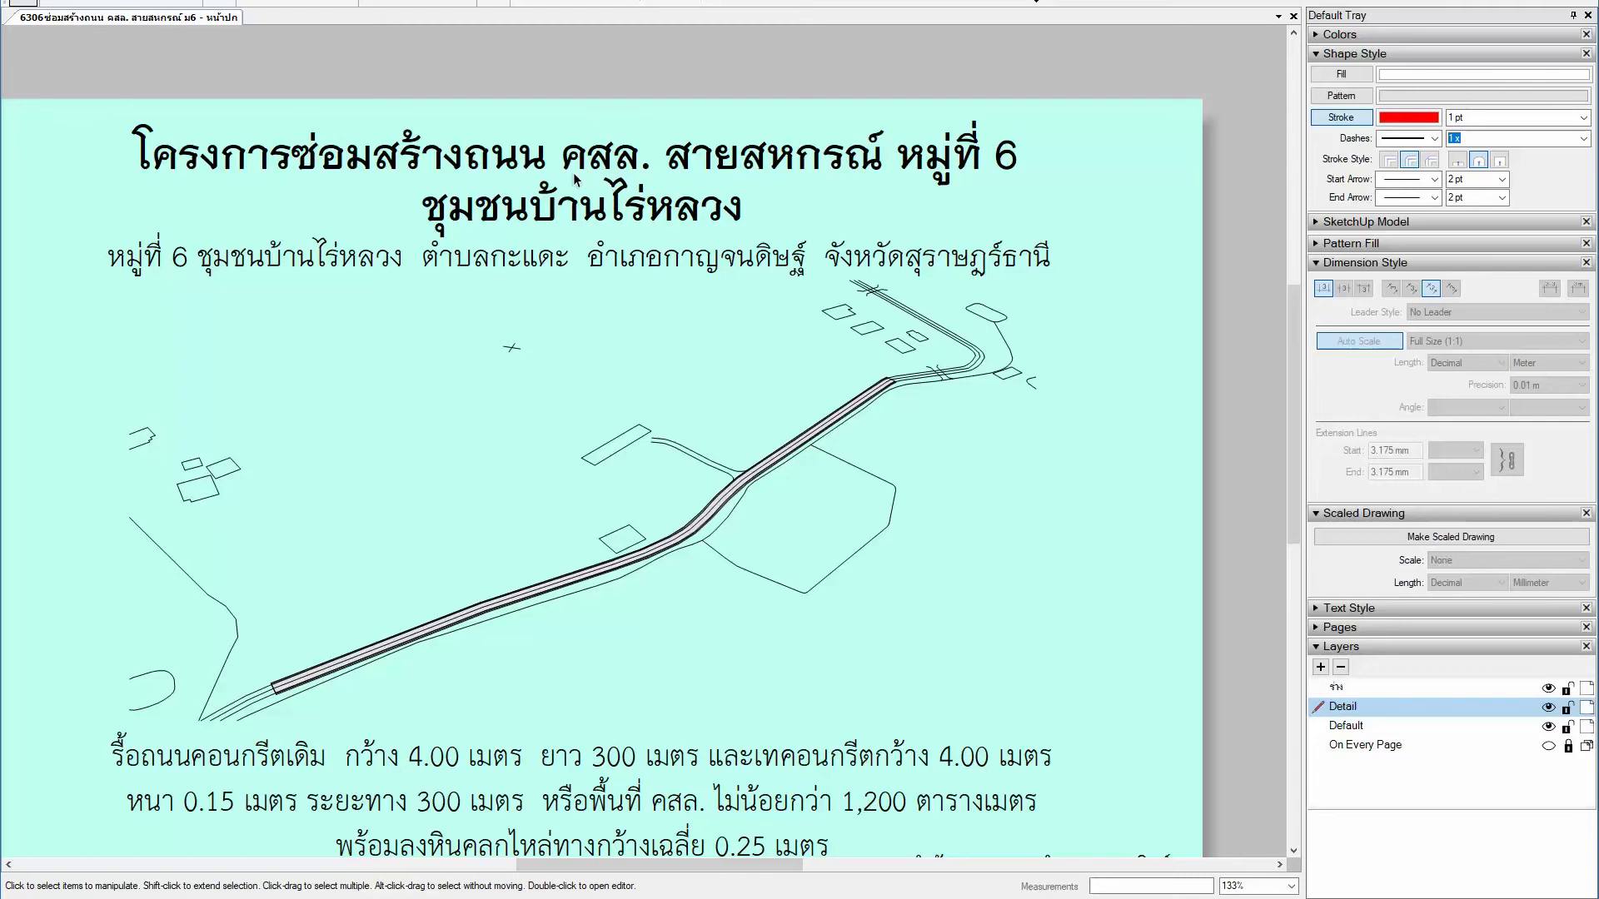
pyautogui.click(662, 549)
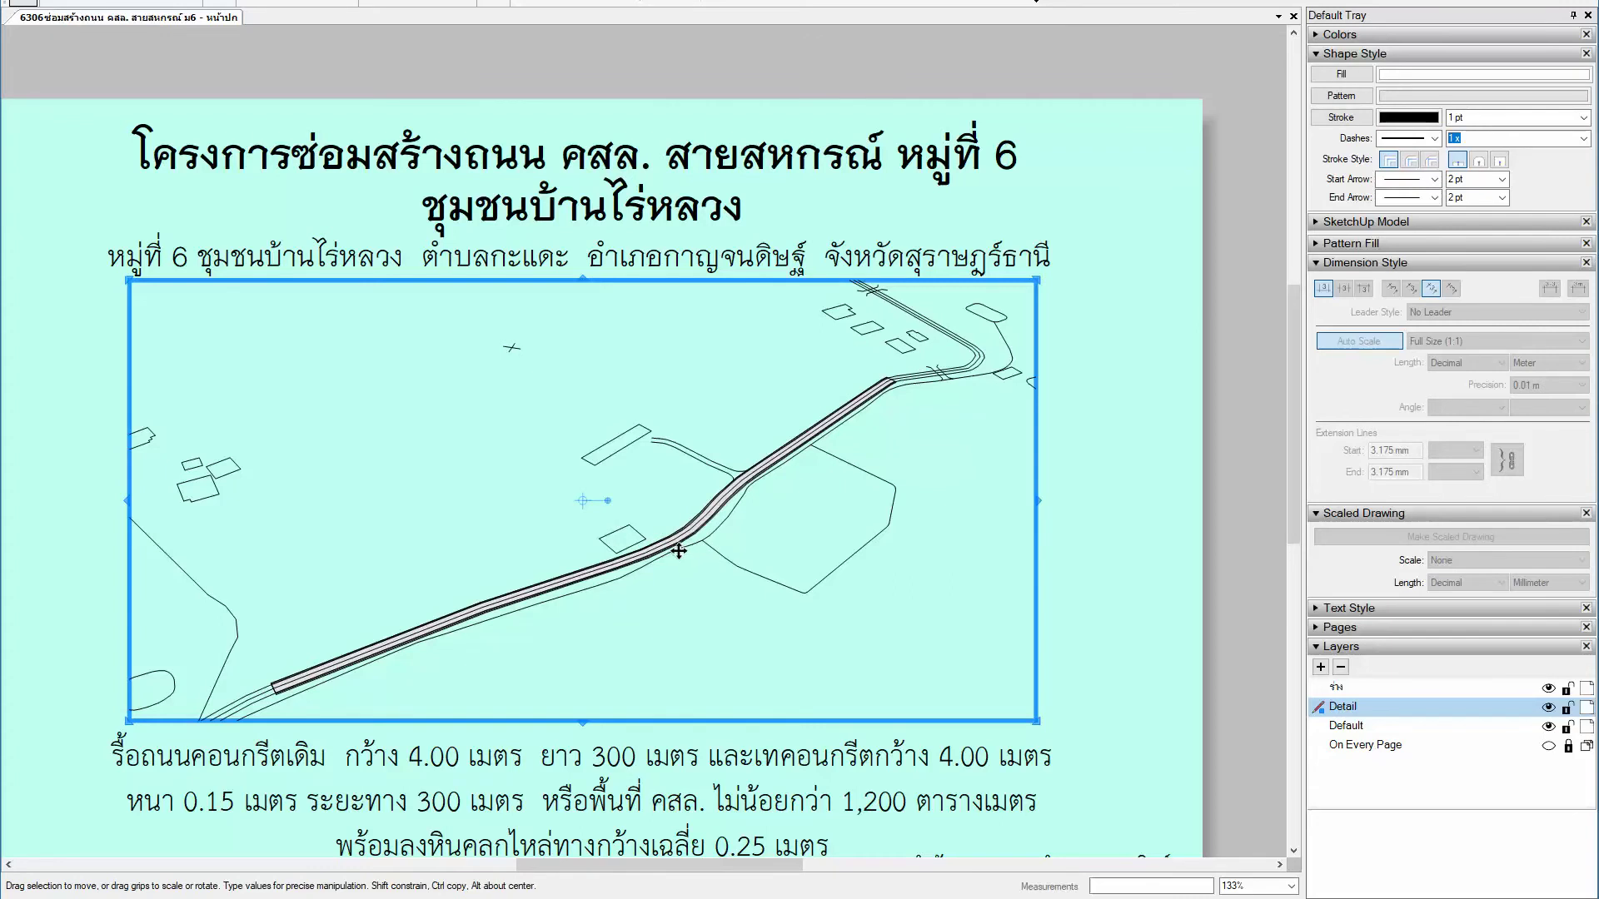
pyautogui.rightClick(678, 551)
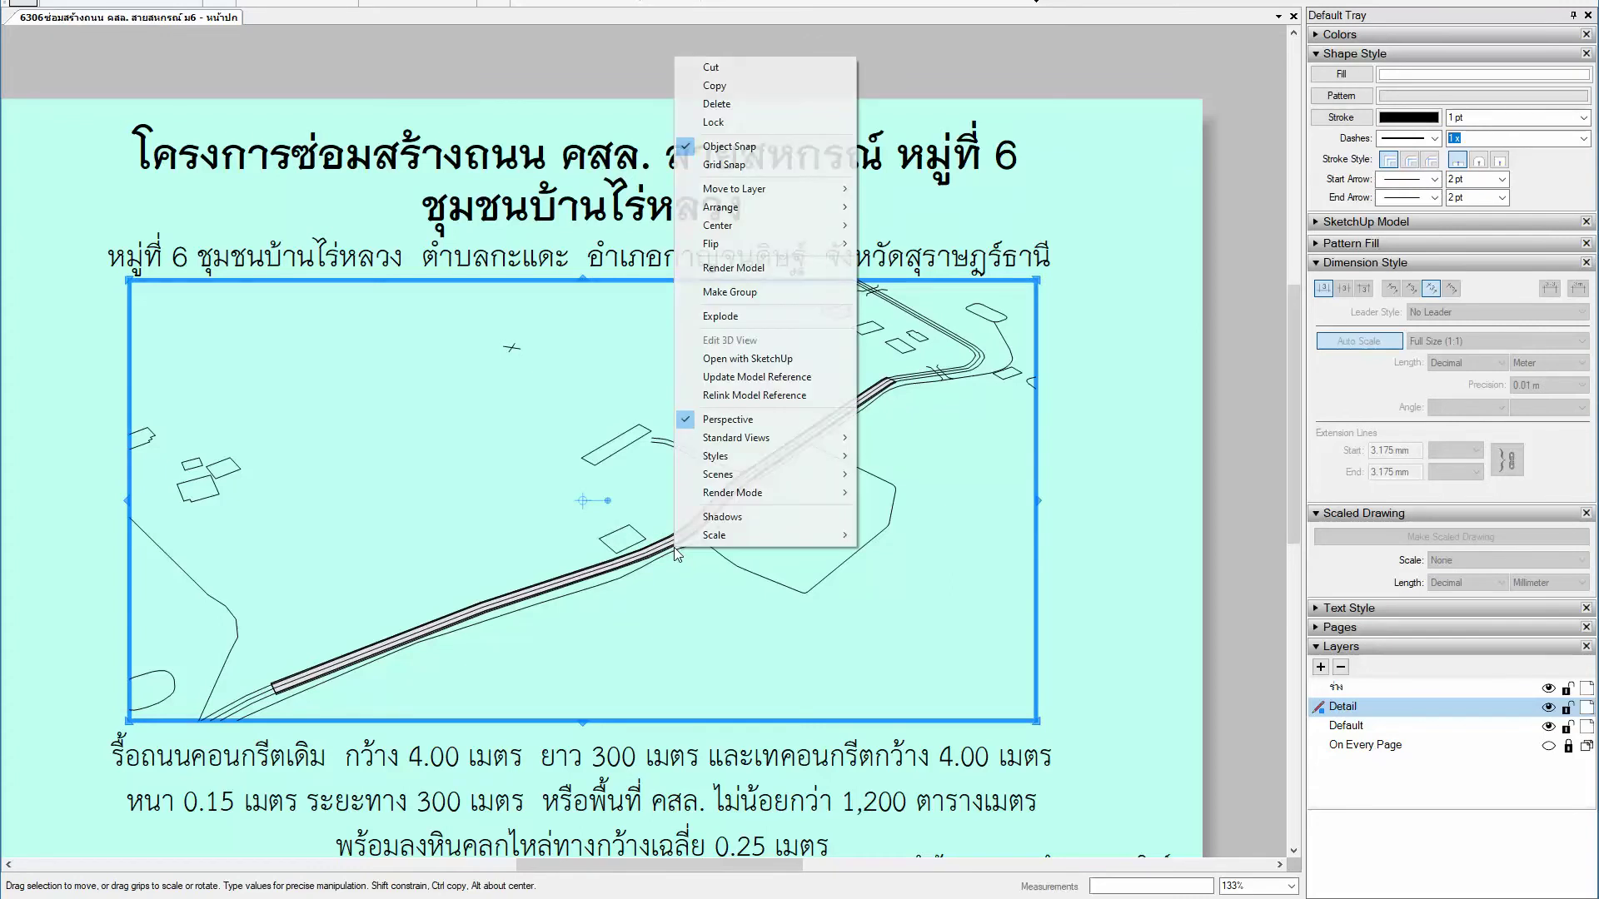
pyautogui.click(747, 359)
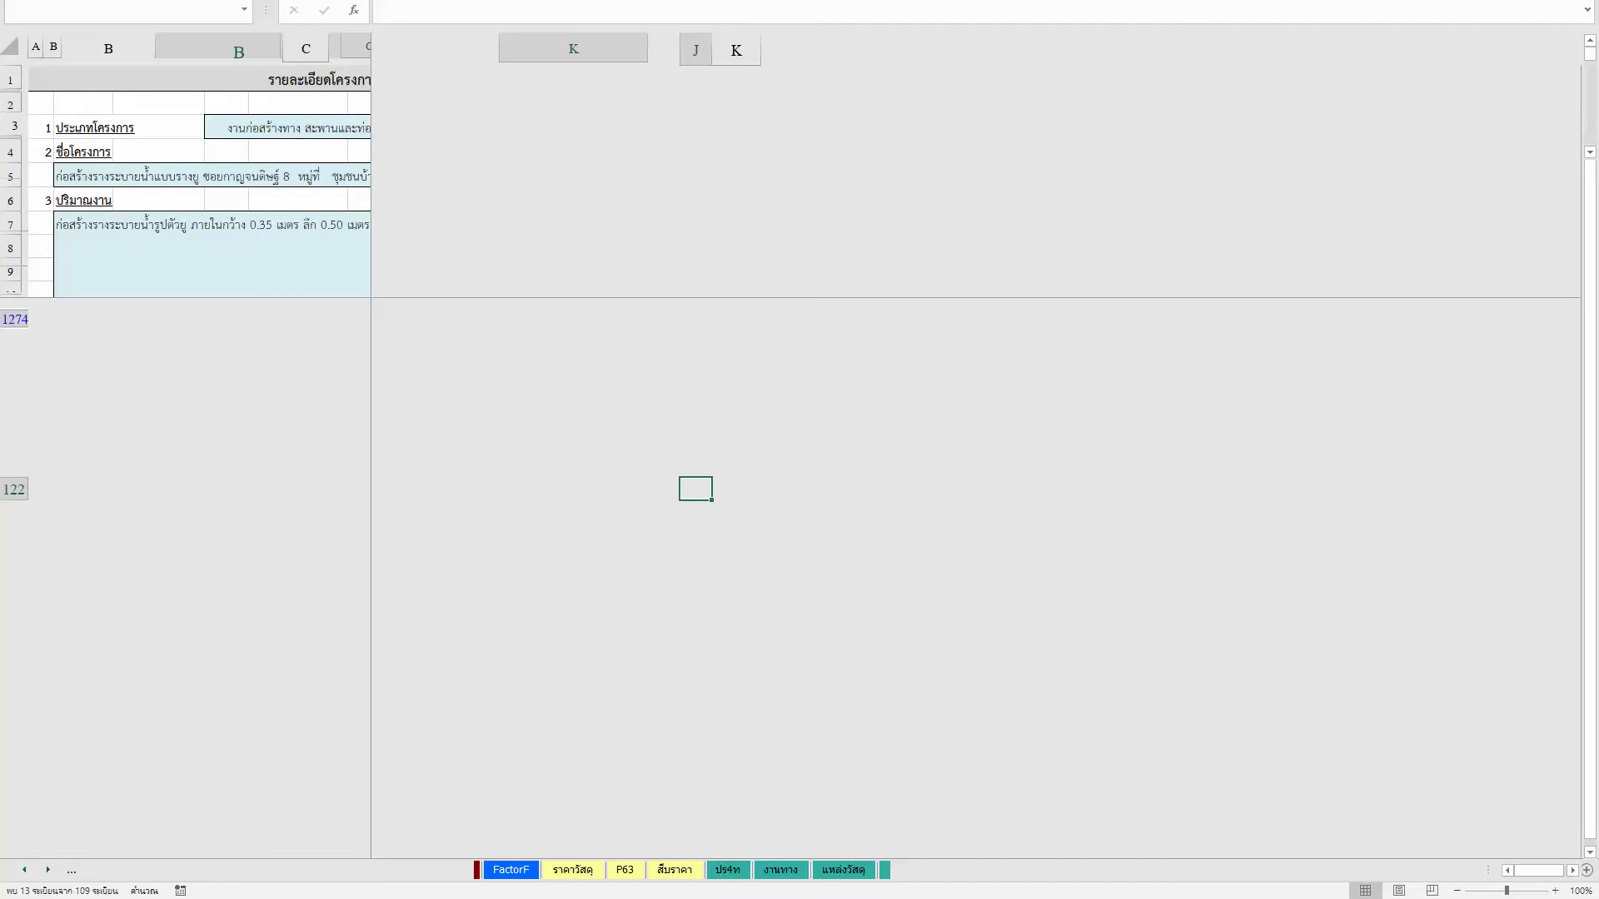
# Step: Return to LayOut on the แผนที่สังเขป page and select everything on it
pyautogui.click(391, 833)
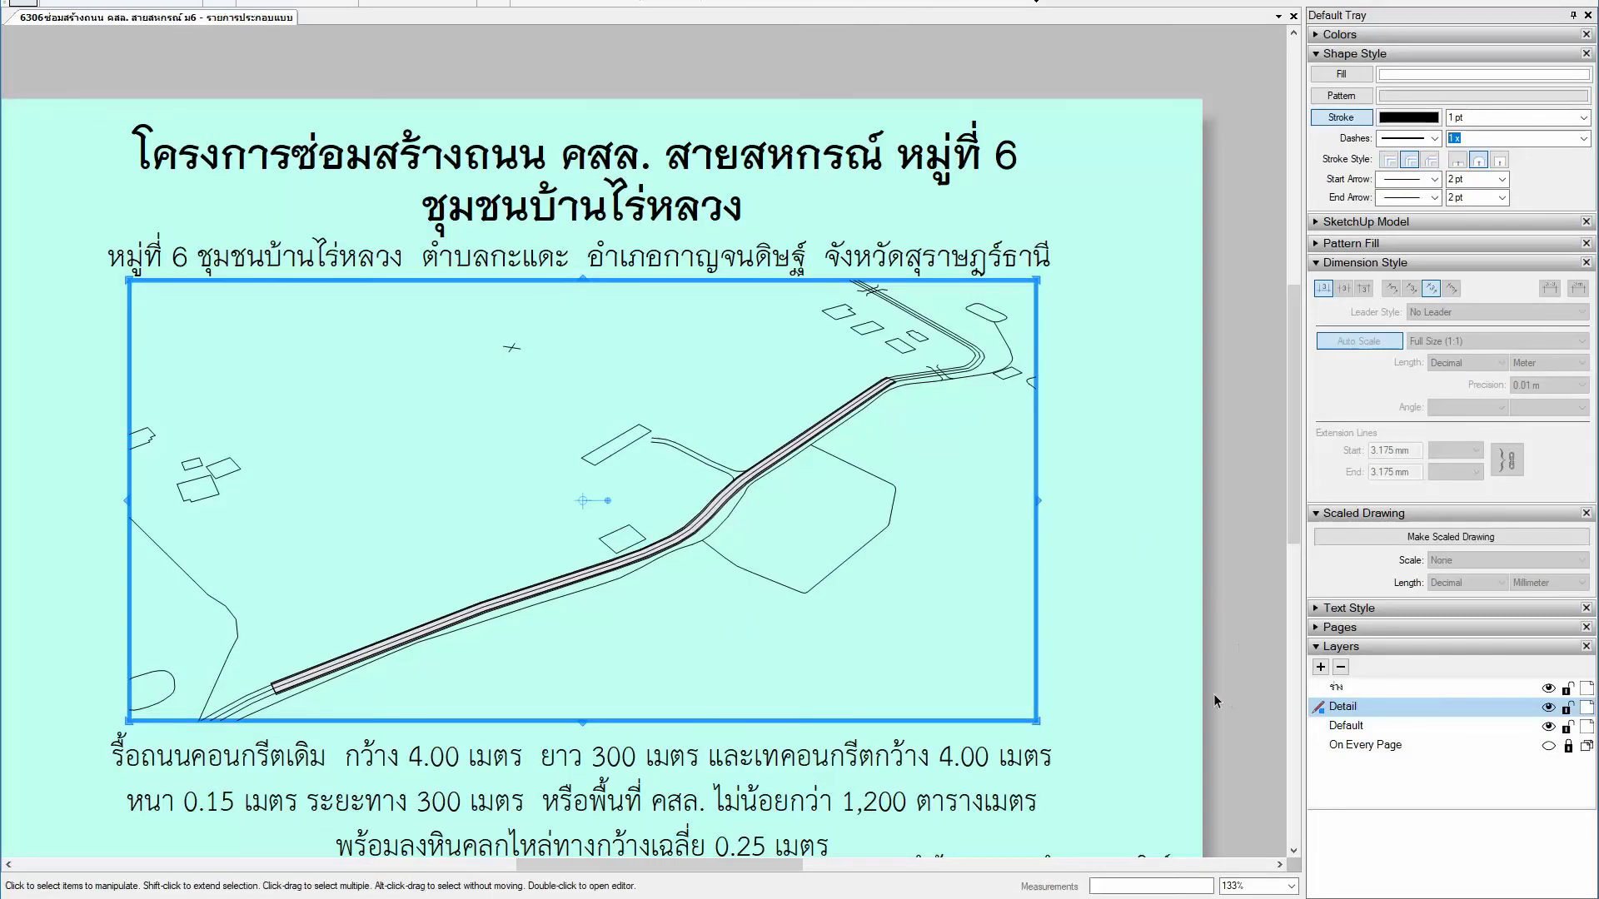
pyautogui.press('pageup')
pyautogui.press('pageup')
pyautogui.hotkey('ctrl', 'a')
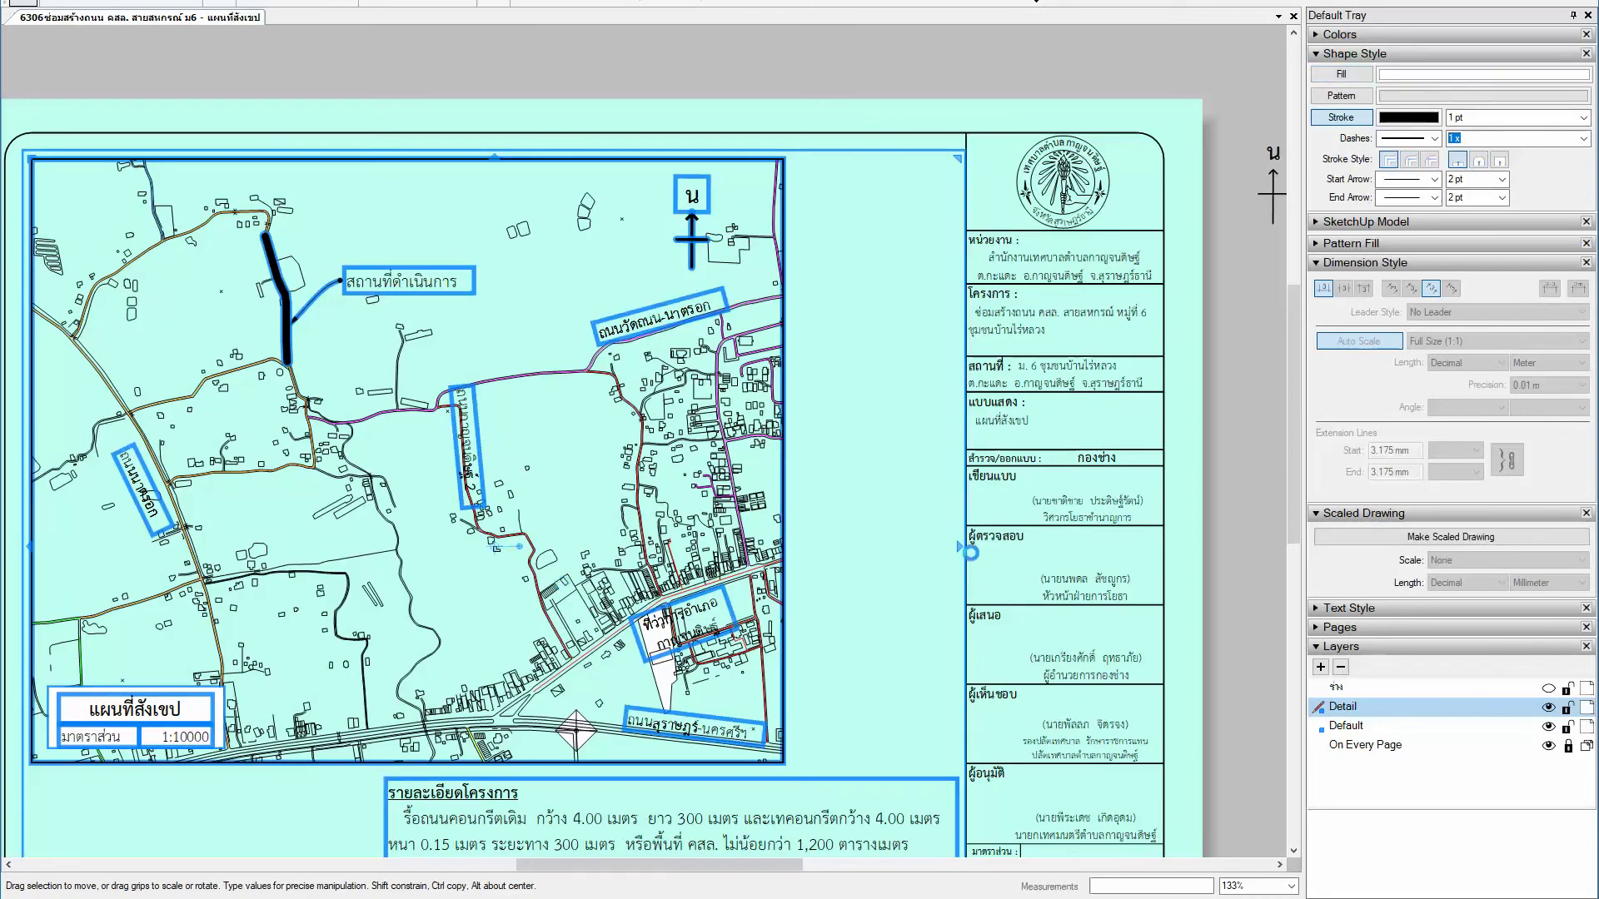
# Step: Close the leftover Document Setup and Preferences dialogs
pyautogui.doubleClick(699, 572)
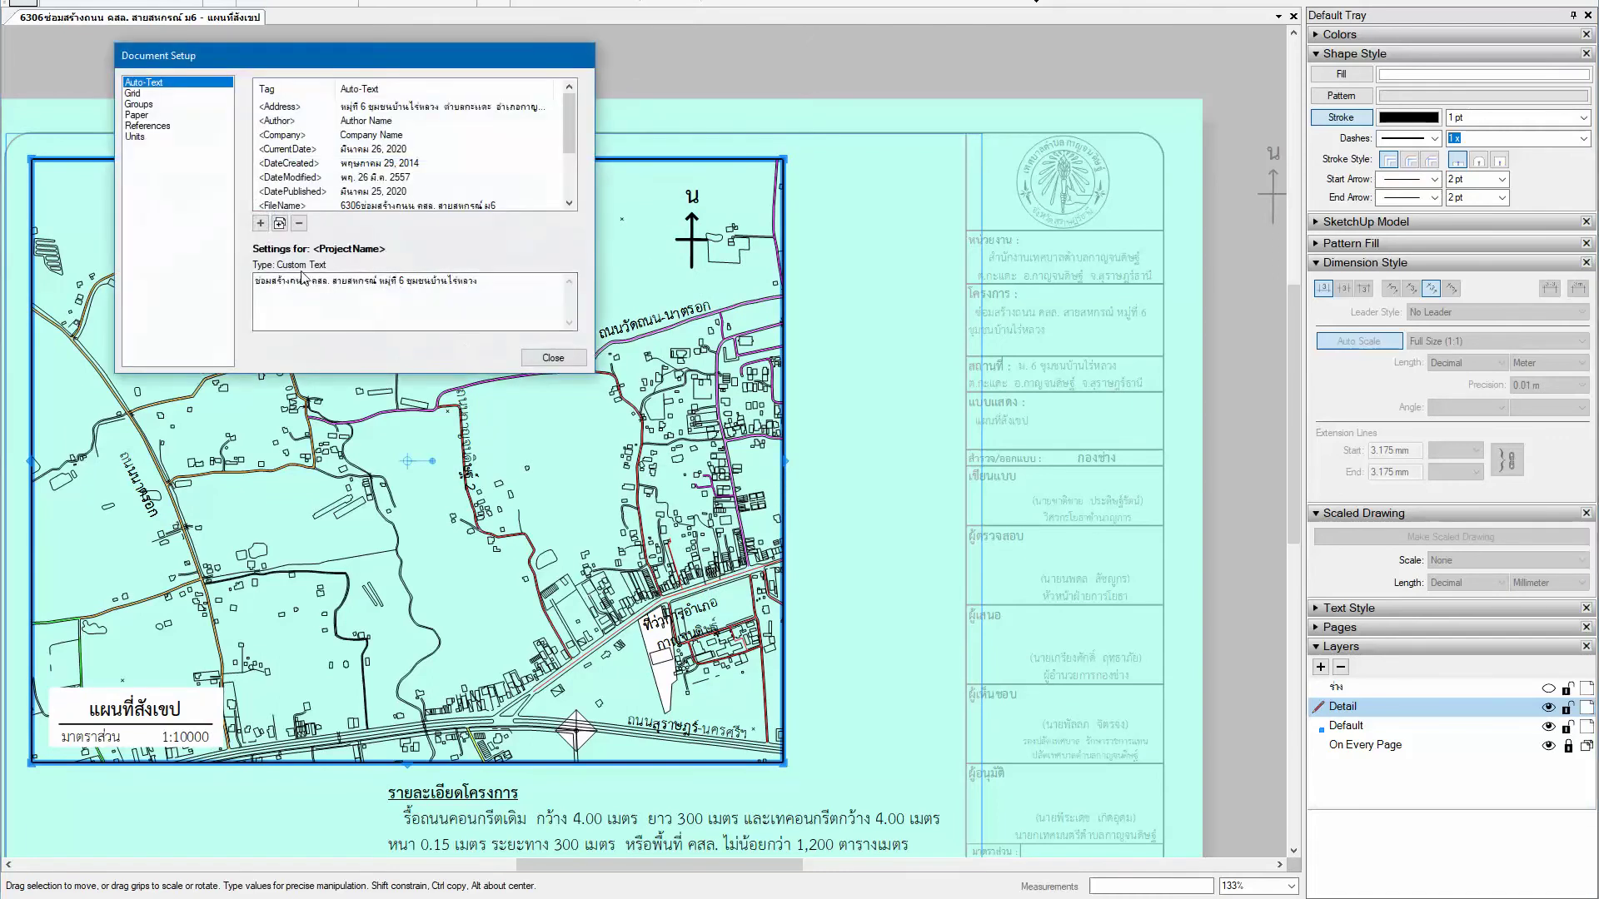
pyautogui.click(552, 358)
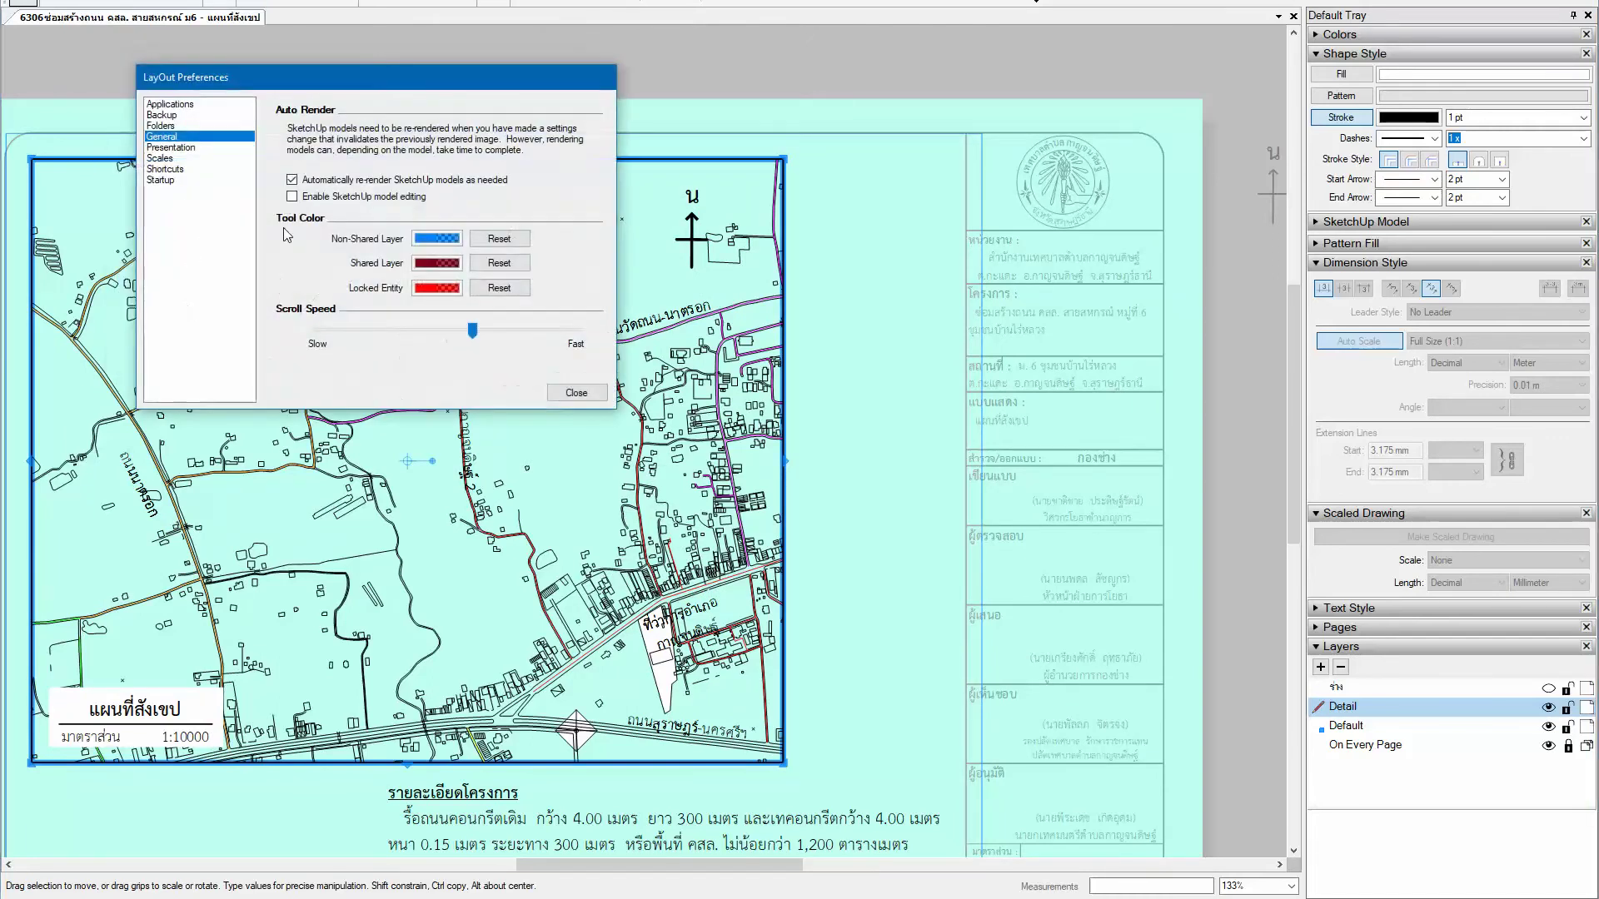
pyautogui.click(576, 392)
# Step: Zoom and pan inside the map viewport to frame the site
pyautogui.doubleClick(507, 537)
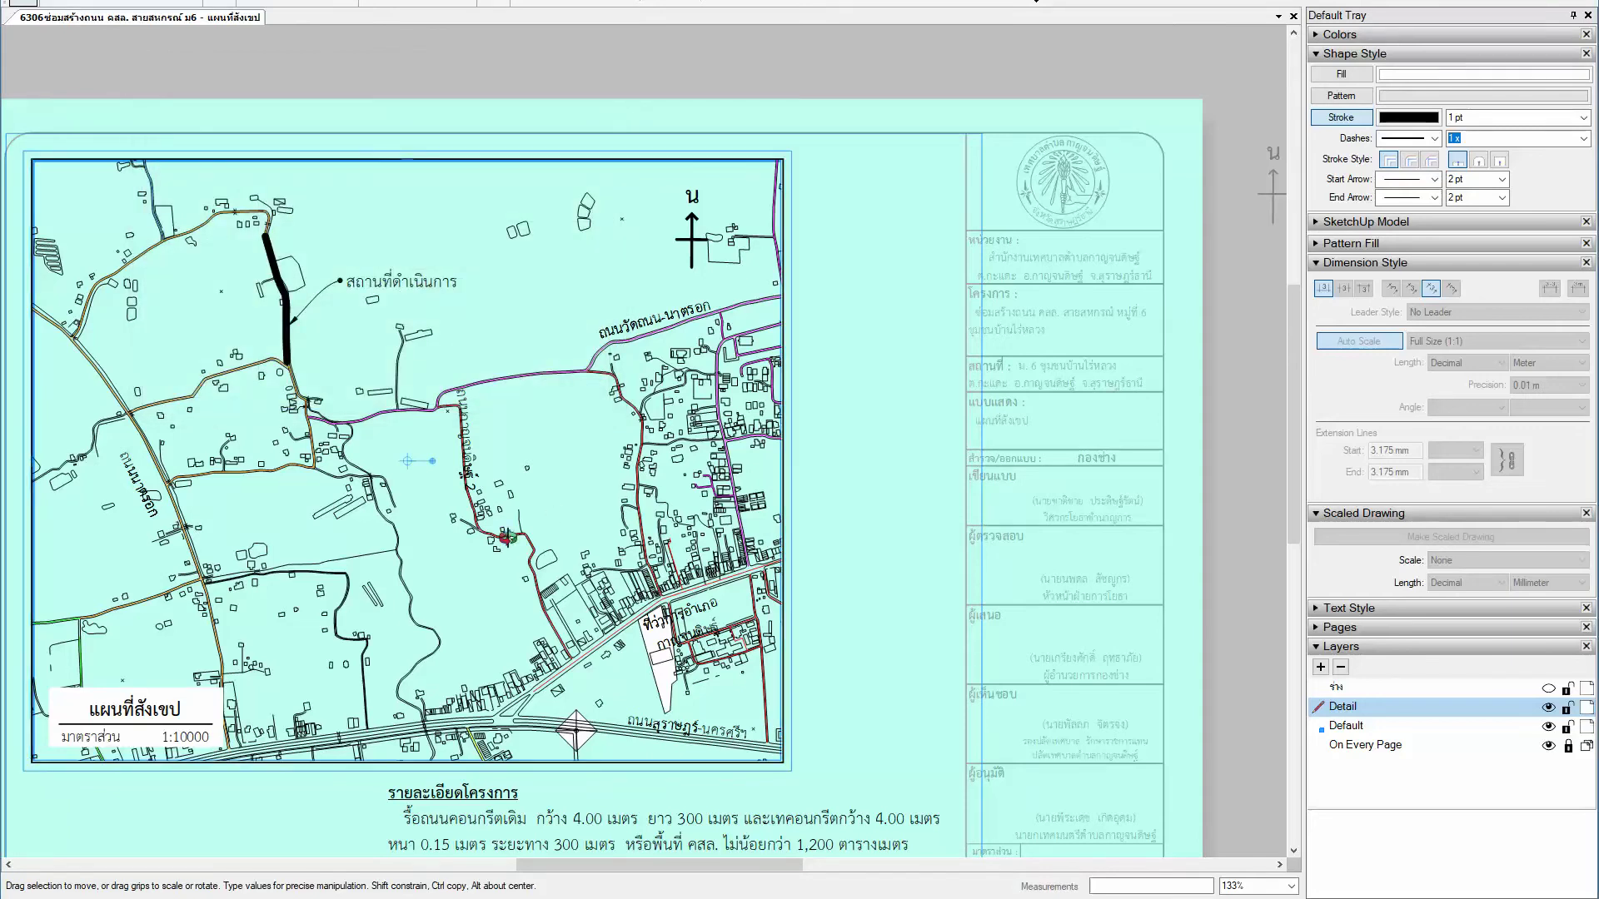
pyautogui.scroll(2, 507, 537)
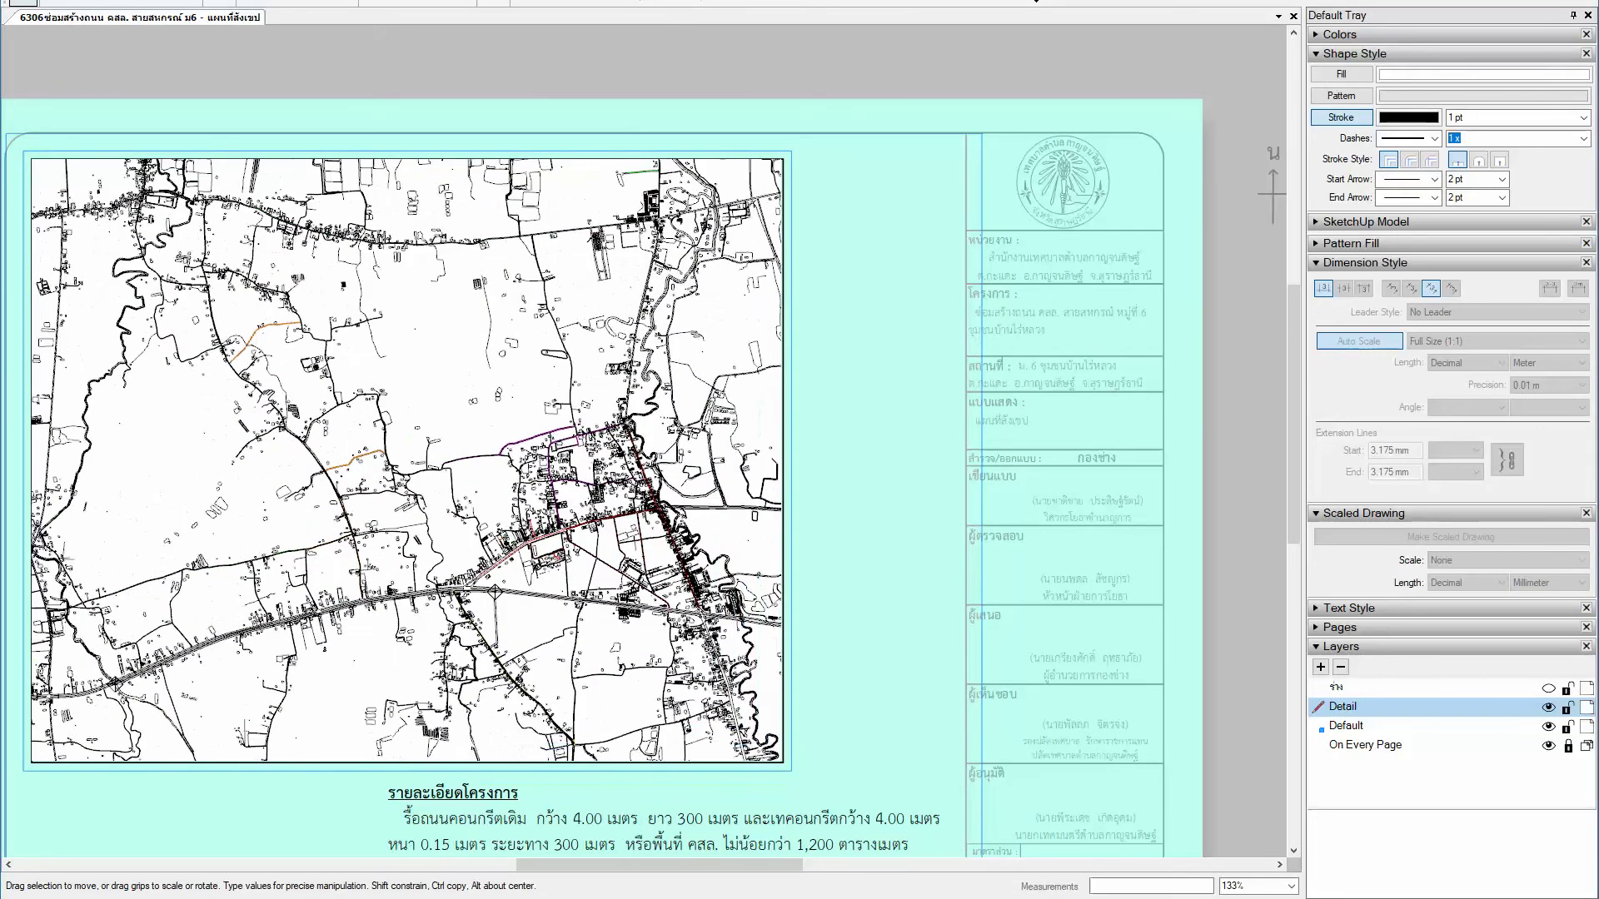
pyautogui.scroll(2, 267, 333)
pyautogui.scroll(2, 260, 498)
pyautogui.scroll(2, 260, 498)
pyautogui.scroll(2, 250, 533)
pyautogui.scroll(1, 297, 518)
pyautogui.scroll(1, 321, 500)
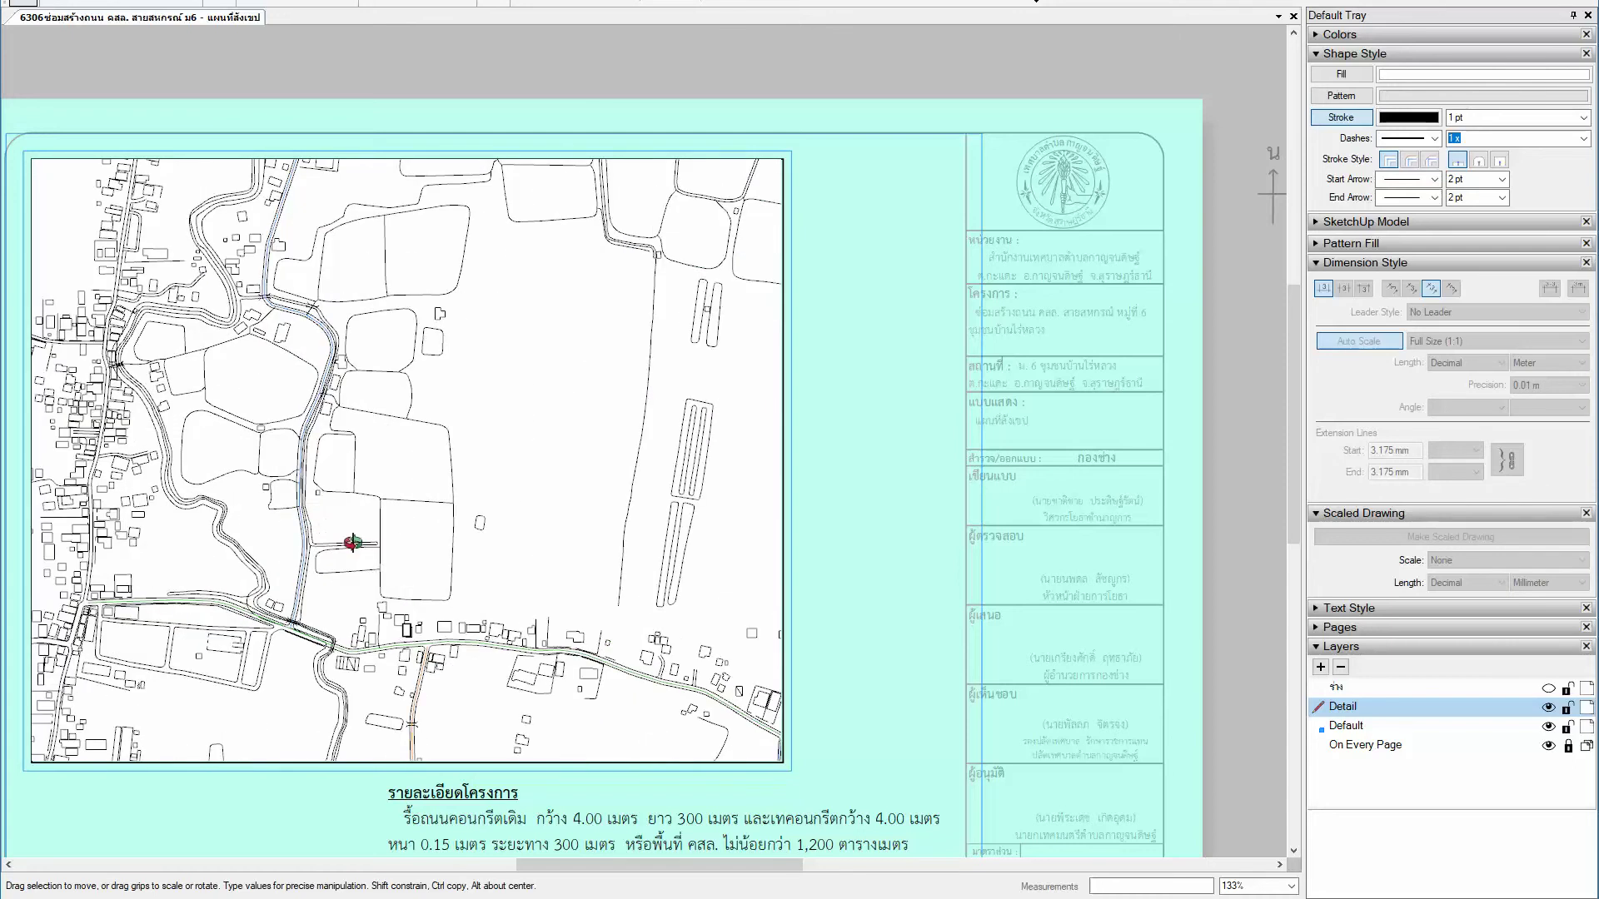
pyautogui.scroll(-2, 317, 540)
pyautogui.scroll(-1, 564, 636)
pyautogui.keyDown('shift'); pyautogui.moveTo(481, 620); pyautogui.dragTo(440, 590, button='middle'); pyautogui.keyUp('shift')
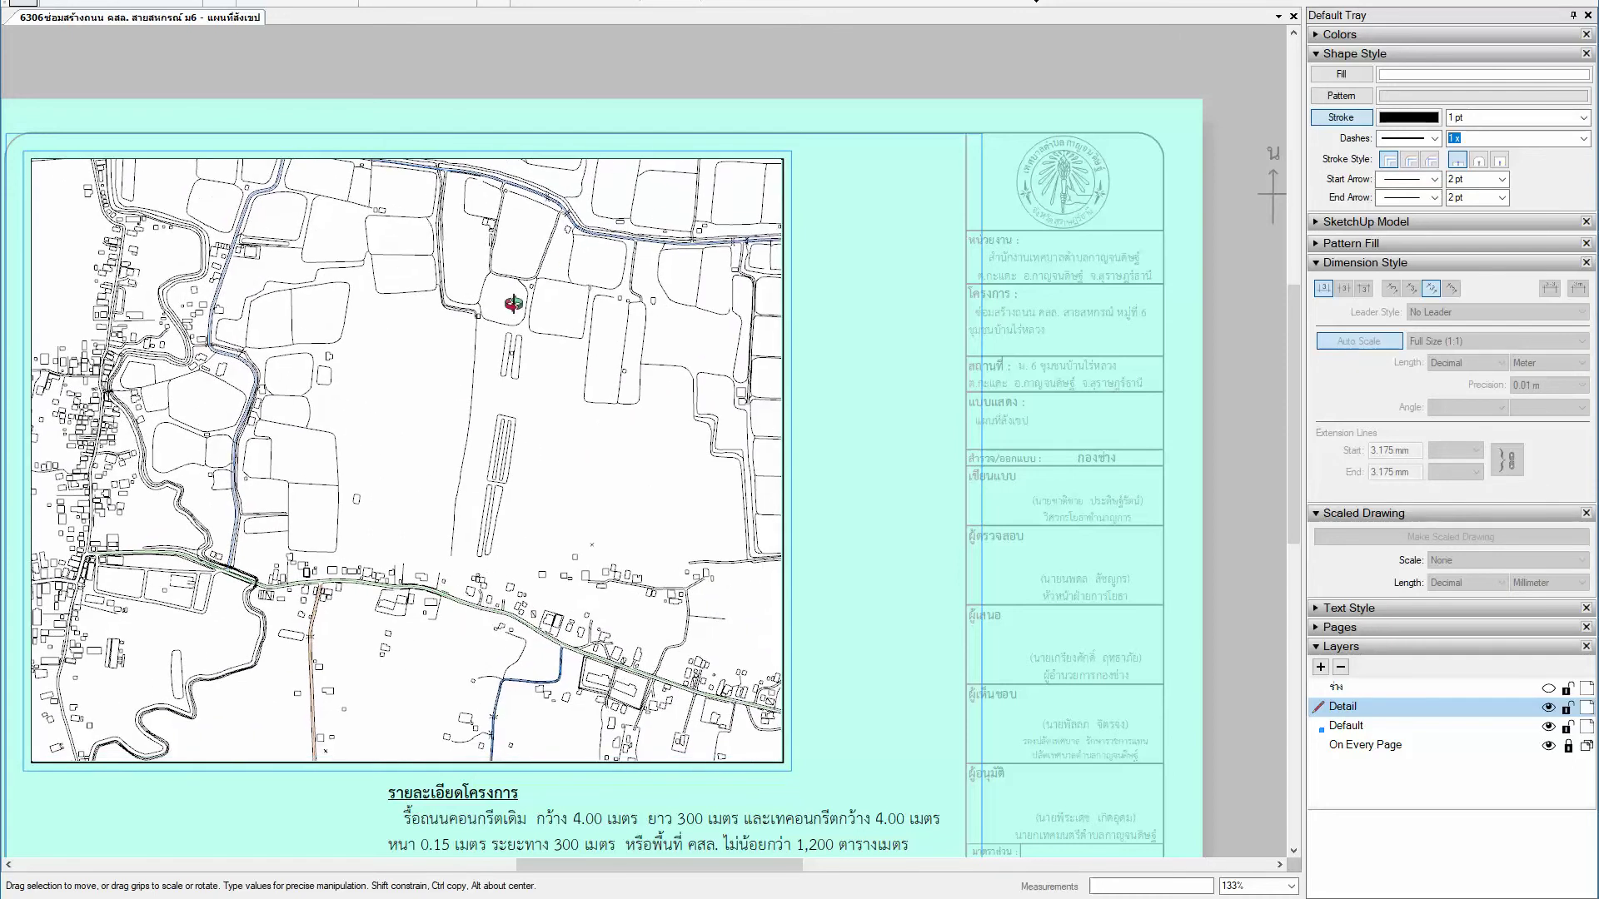
pyautogui.moveTo(452, 391); pyautogui.dragTo(448, 397, button='middle')
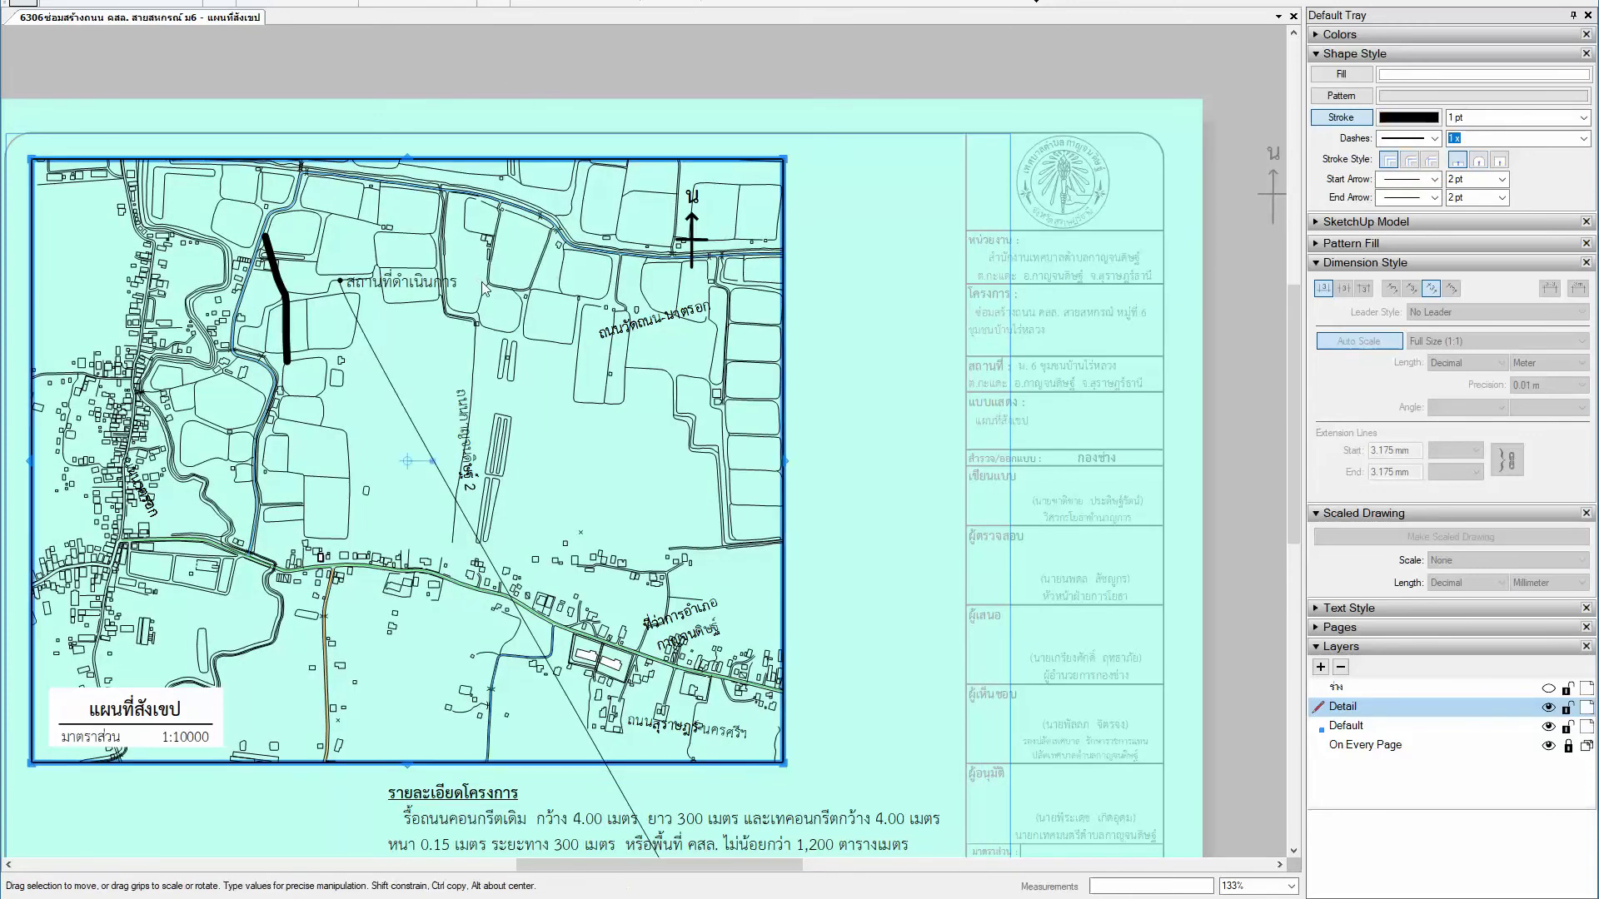
# Step: Set the map viewport's scale to 1mm:10000 mm (1:10000)
pyautogui.rightClick(486, 287)
pyautogui.moveTo(522, 761)
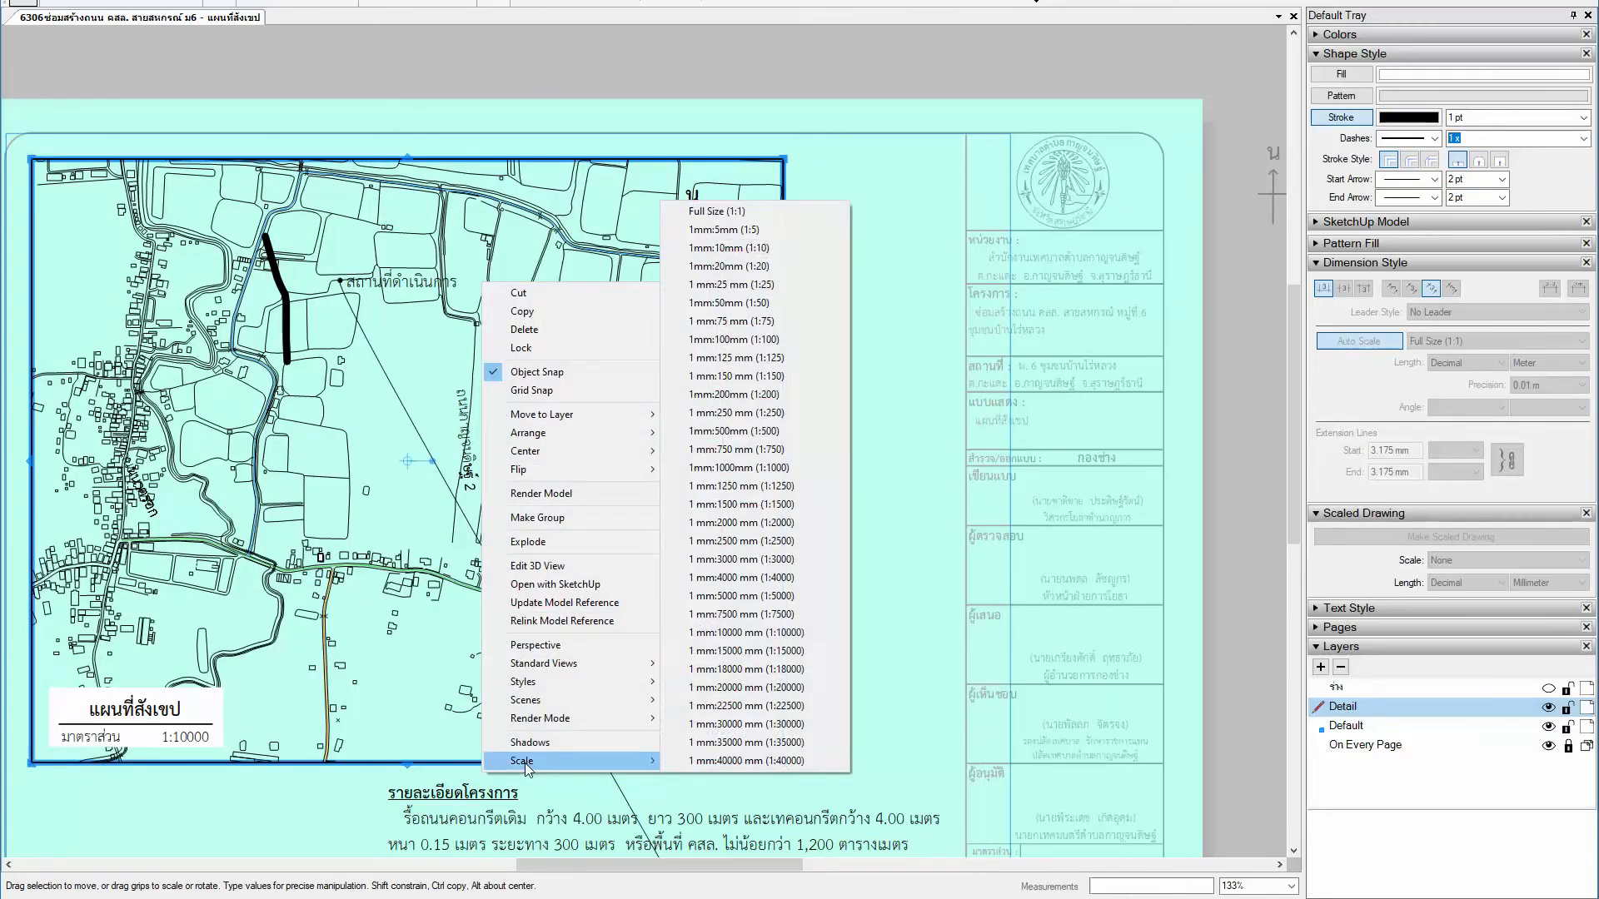
pyautogui.click(731, 641)
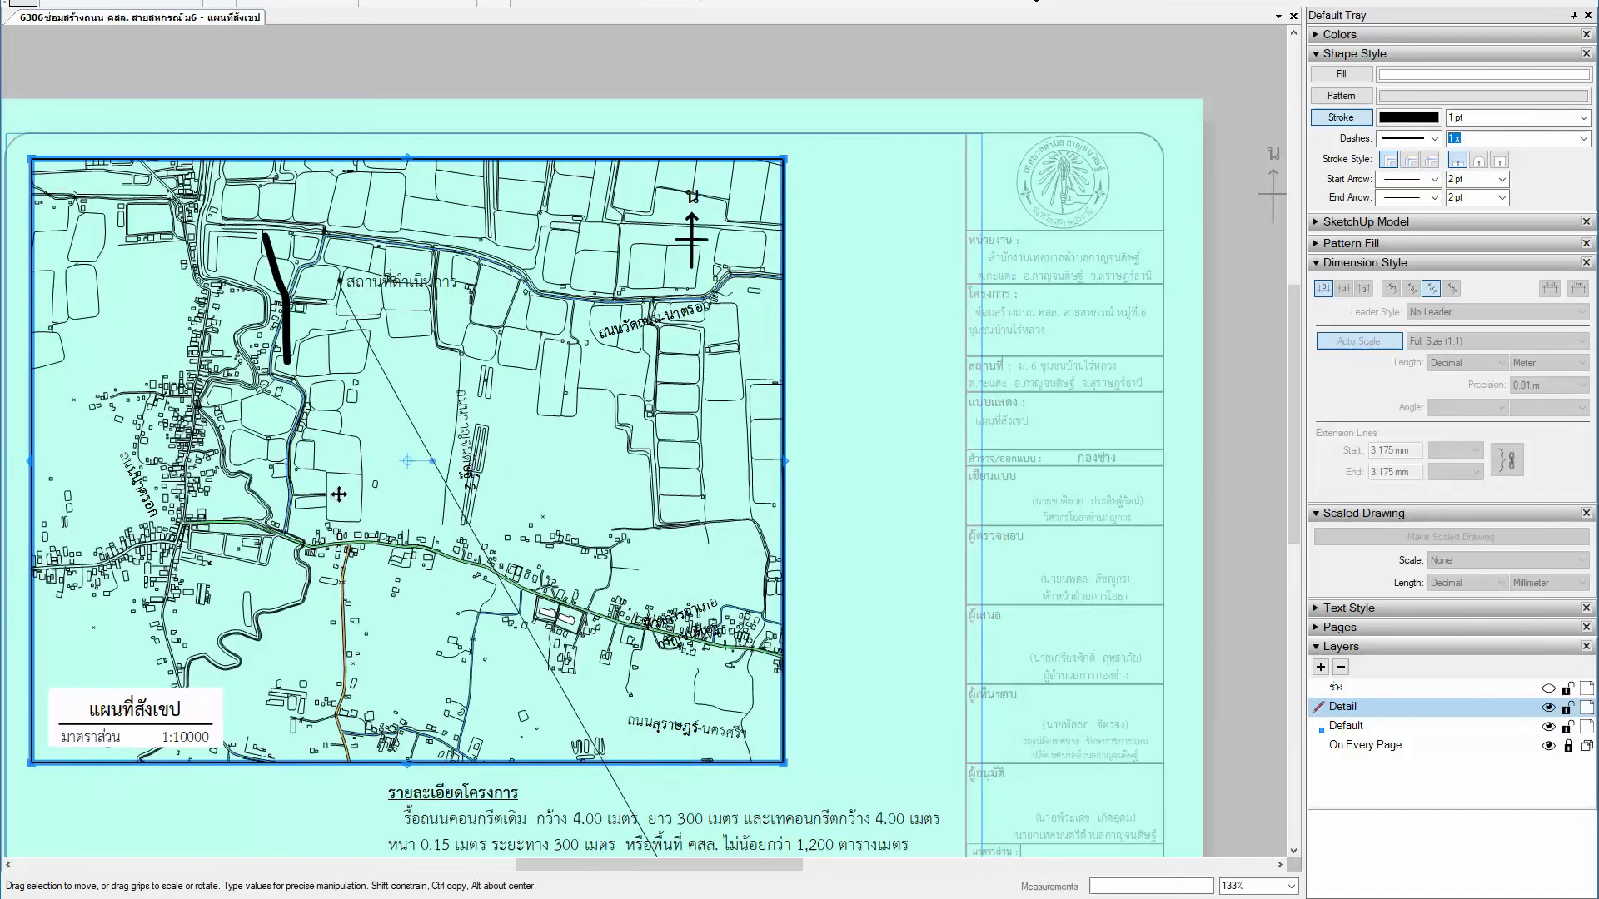
pyautogui.scroll(-2, 566, 579)
pyautogui.scroll(-1, 551, 574)
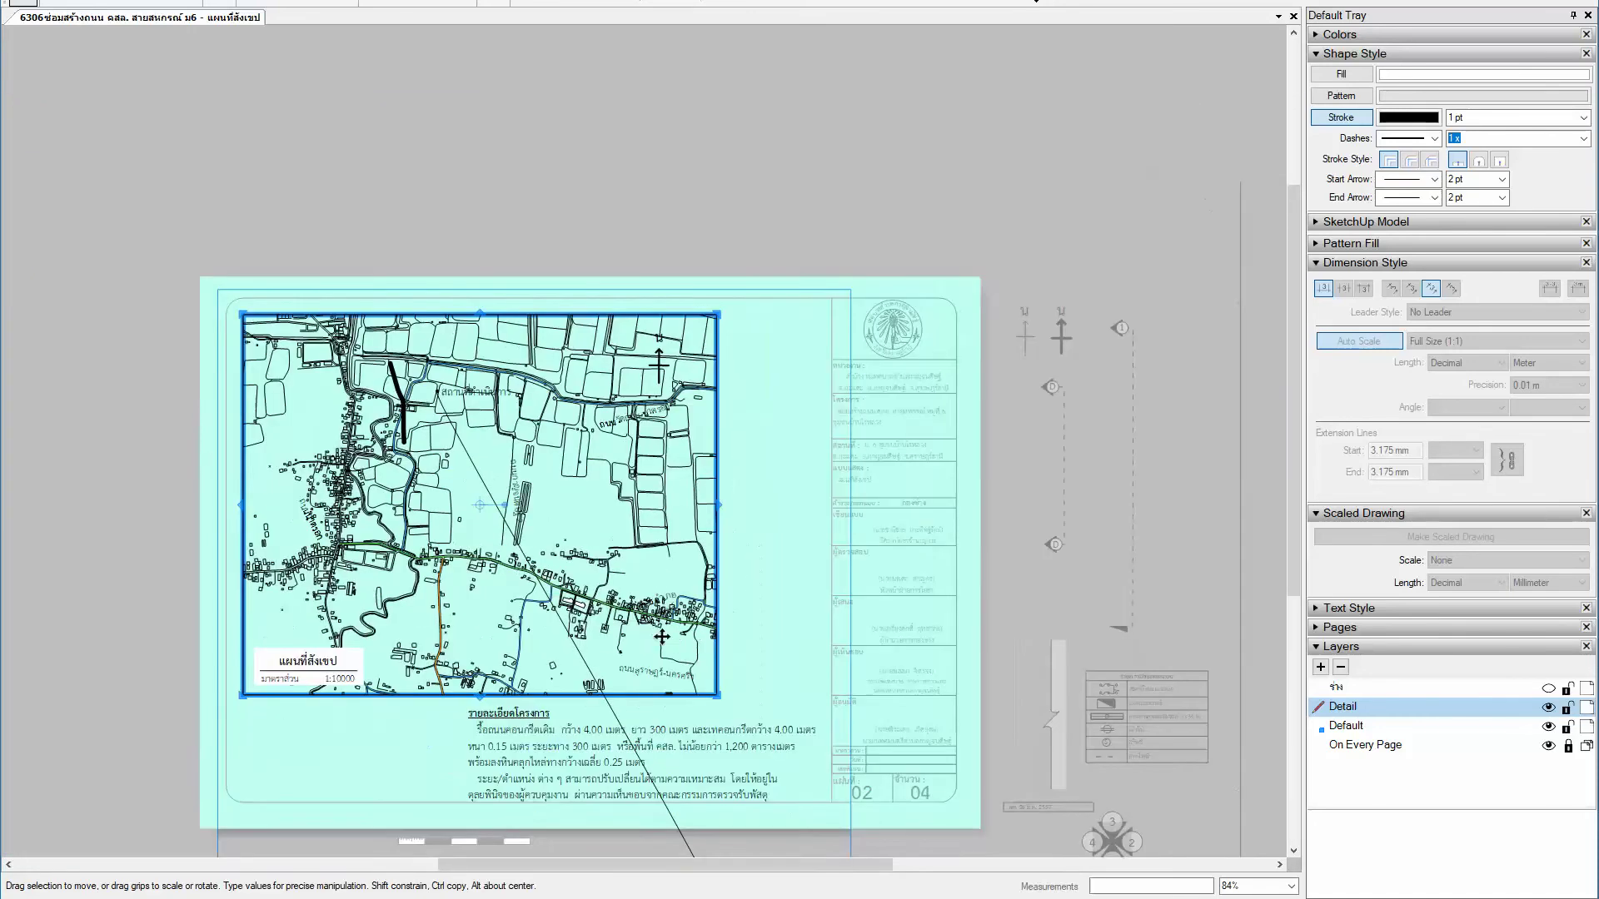
# Step: Erase the long stray diagonal line from the map
pyautogui.press('e')
pyautogui.moveTo(620, 655); pyautogui.dragTo(540, 447, button='middle')
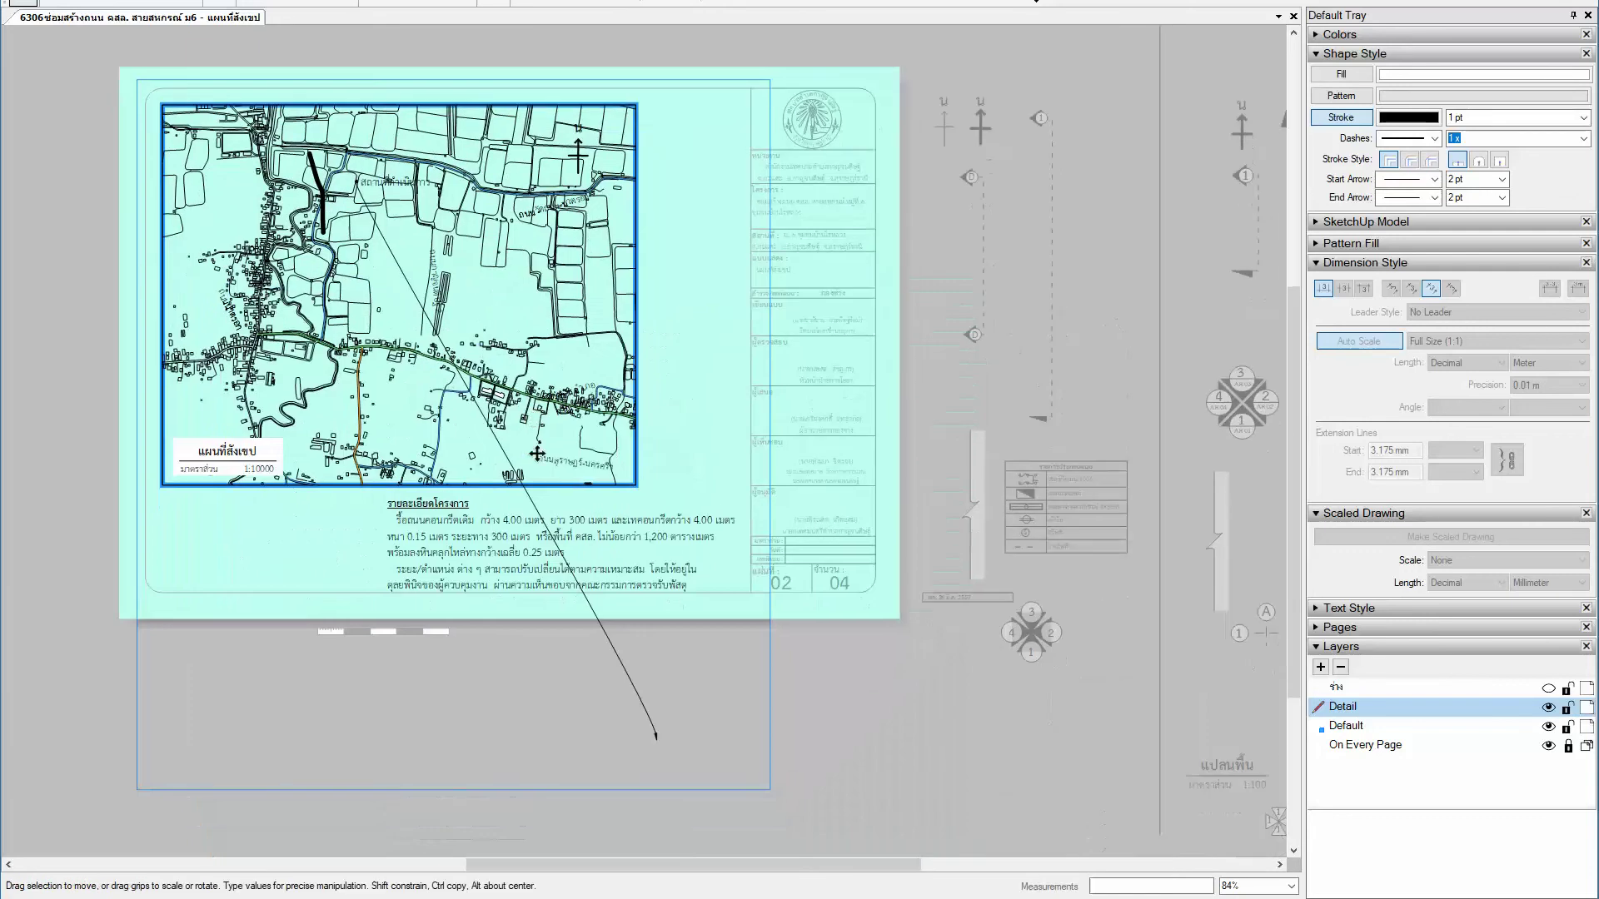
pyautogui.click(641, 700)
pyautogui.press('space')
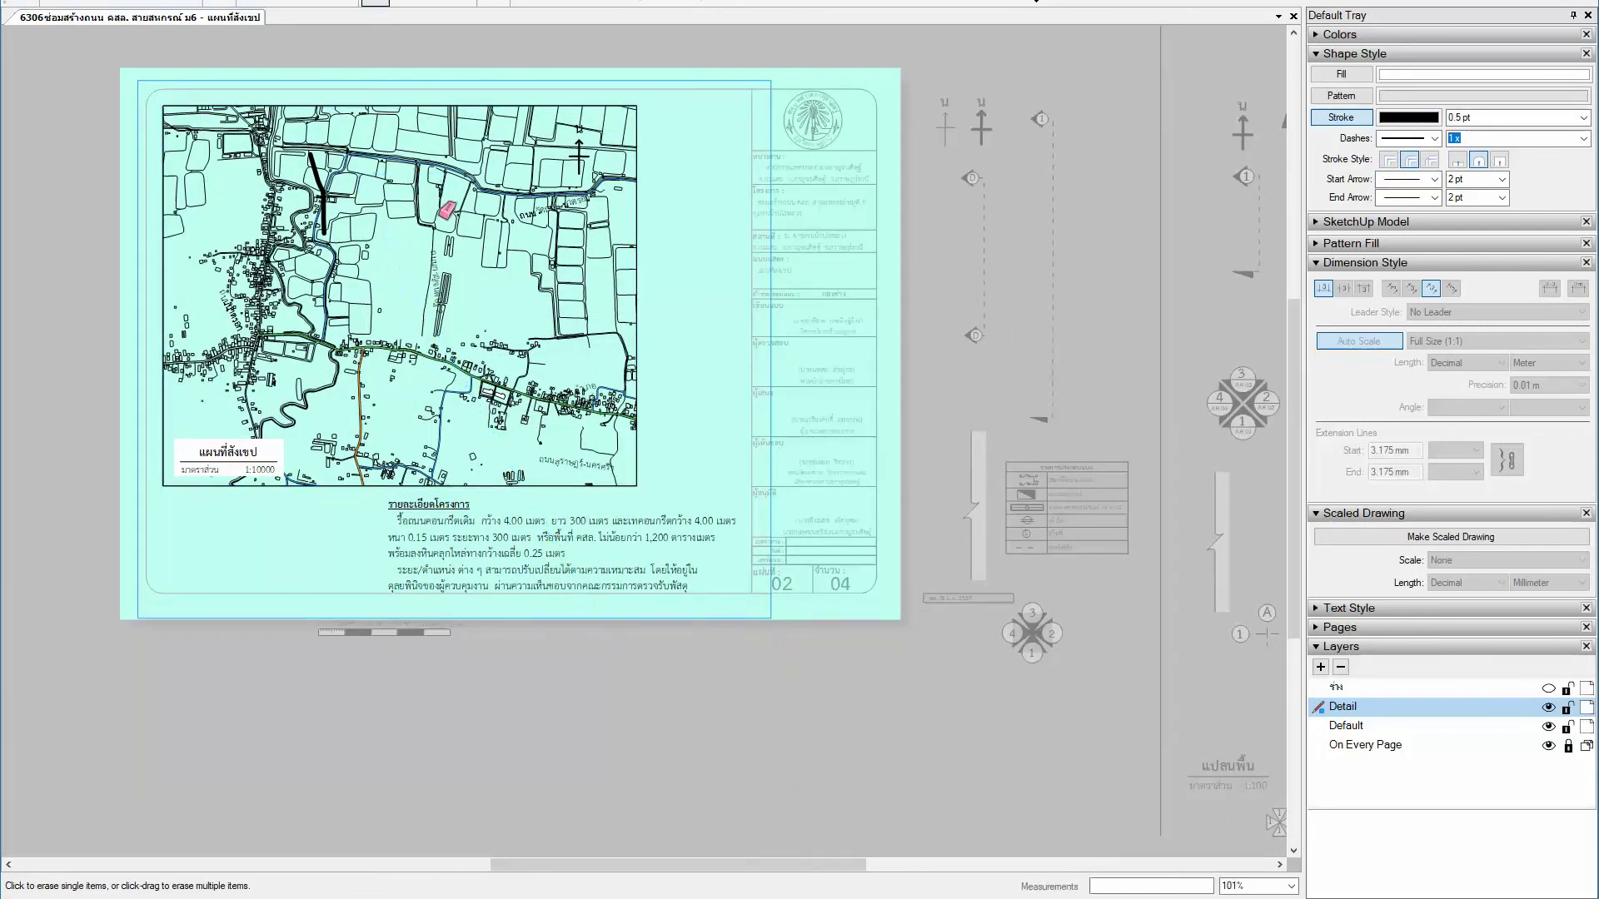
# Step: Resize and reposition the map viewport so it spans from the left margin to the title block
pyautogui.scroll(1, 373, 221)
pyautogui.click(687, 343)
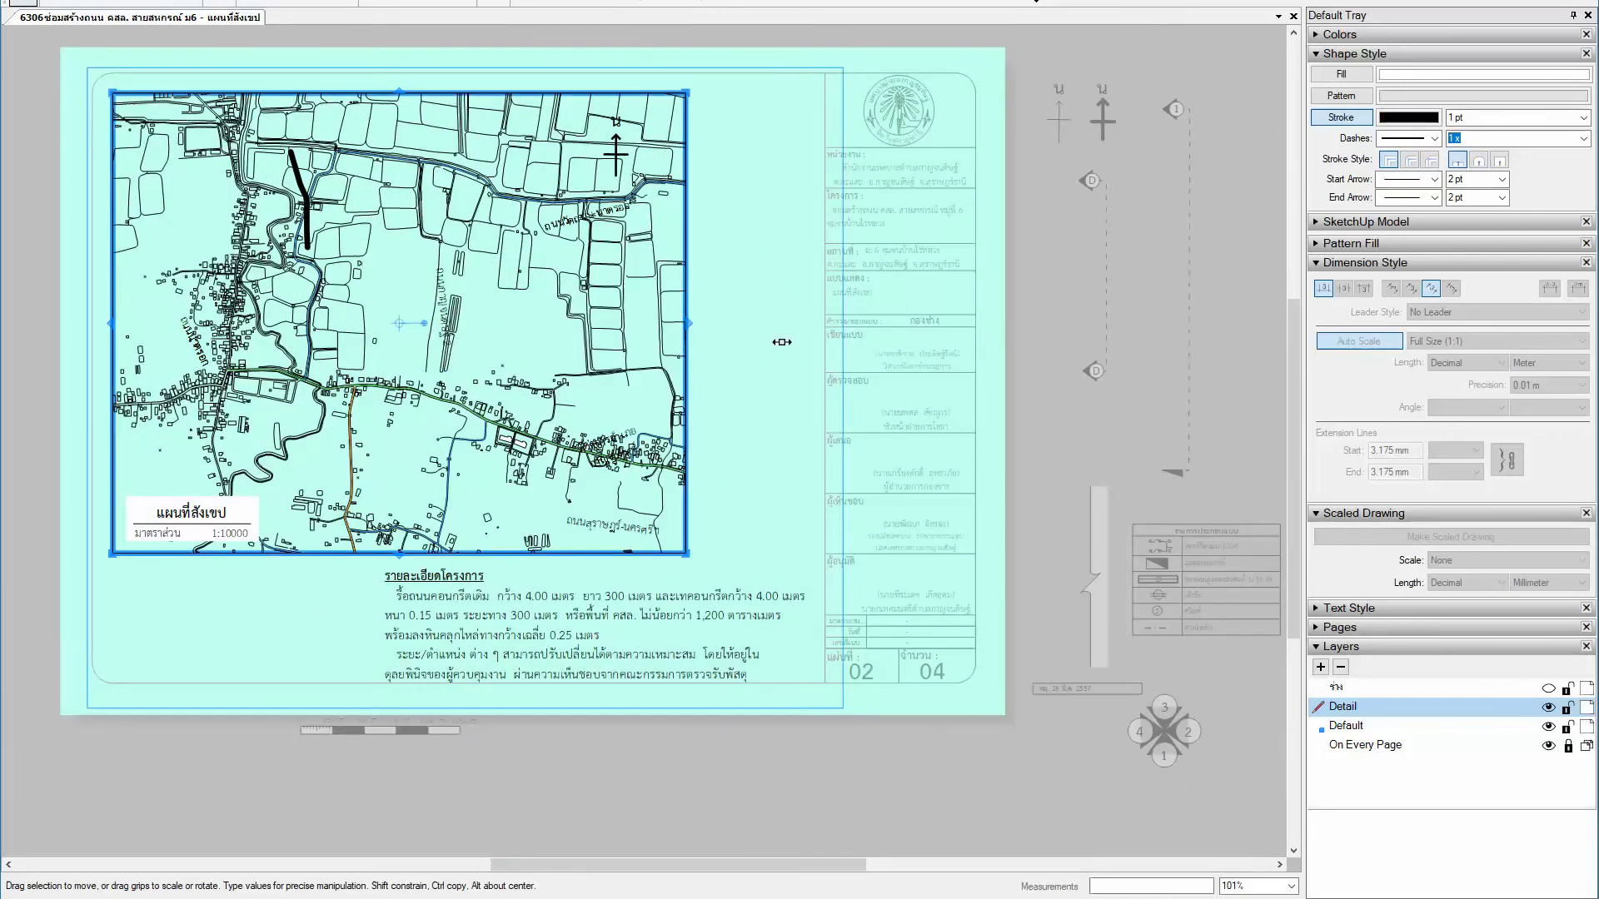
pyautogui.moveTo(809, 340); pyautogui.dragTo(825, 341)
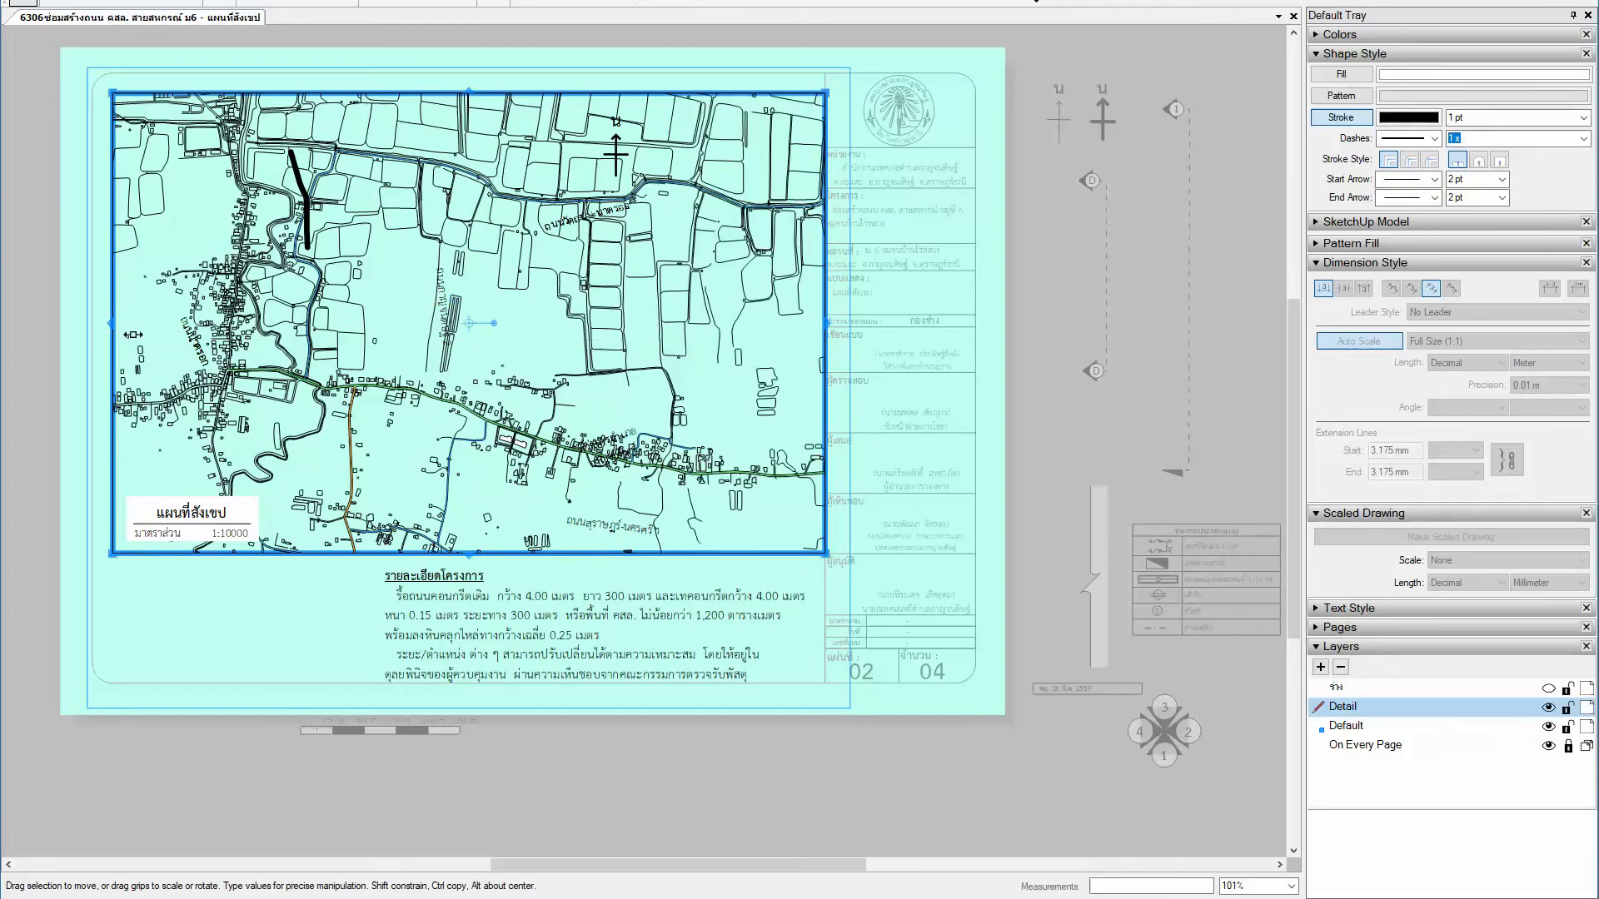
pyautogui.moveTo(133, 334); pyautogui.dragTo(196, 324)
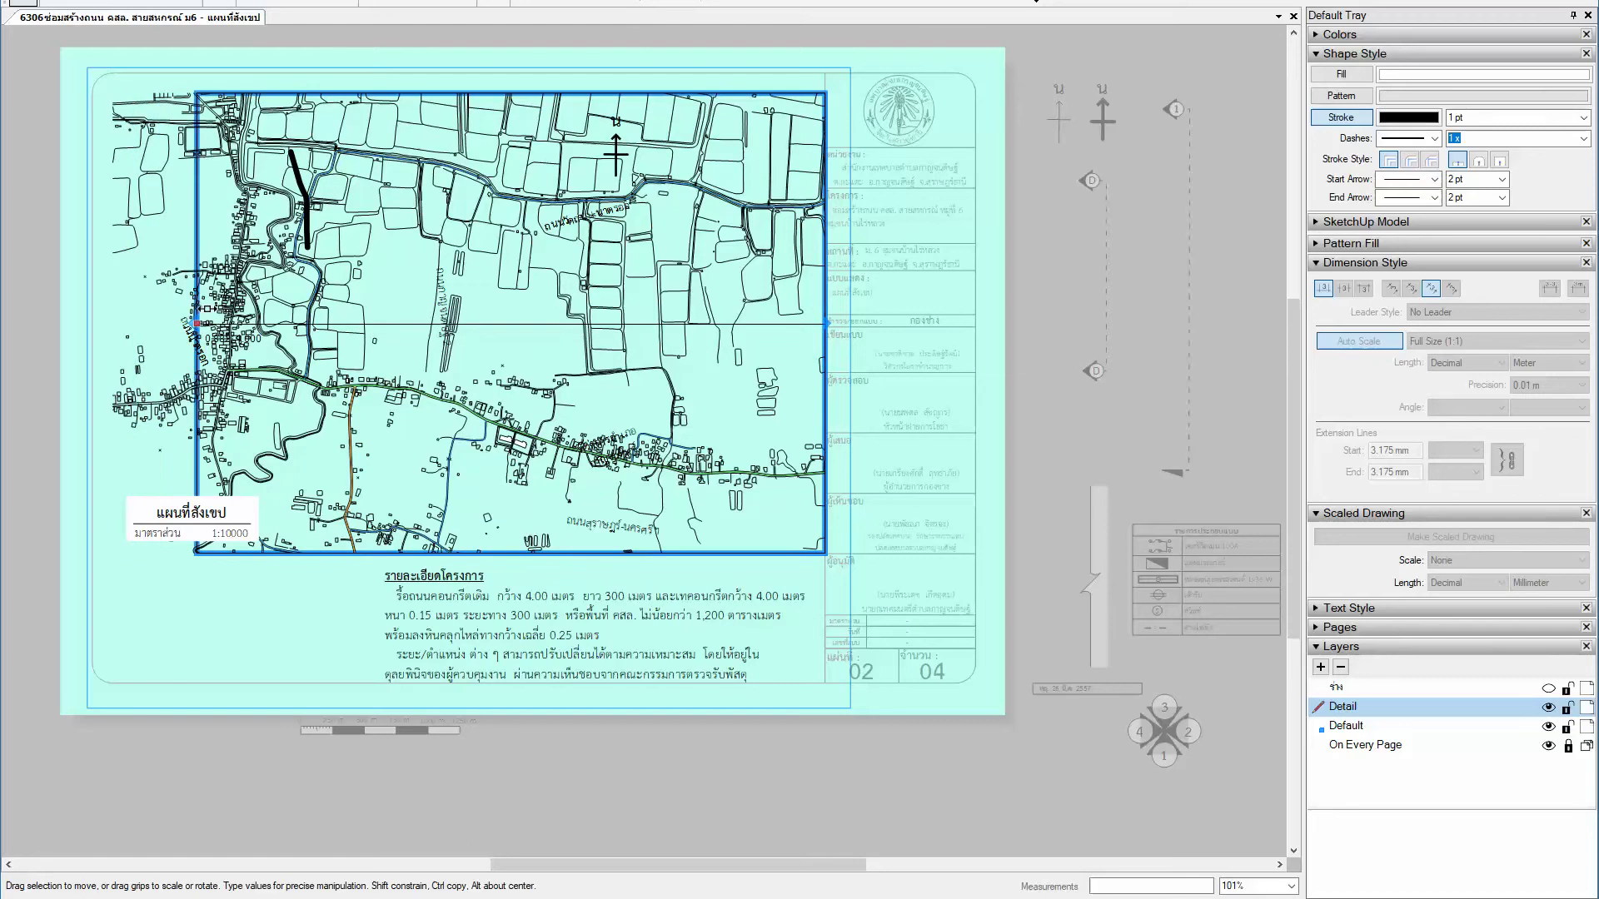
pyautogui.moveTo(197, 324); pyautogui.dragTo(214, 303)
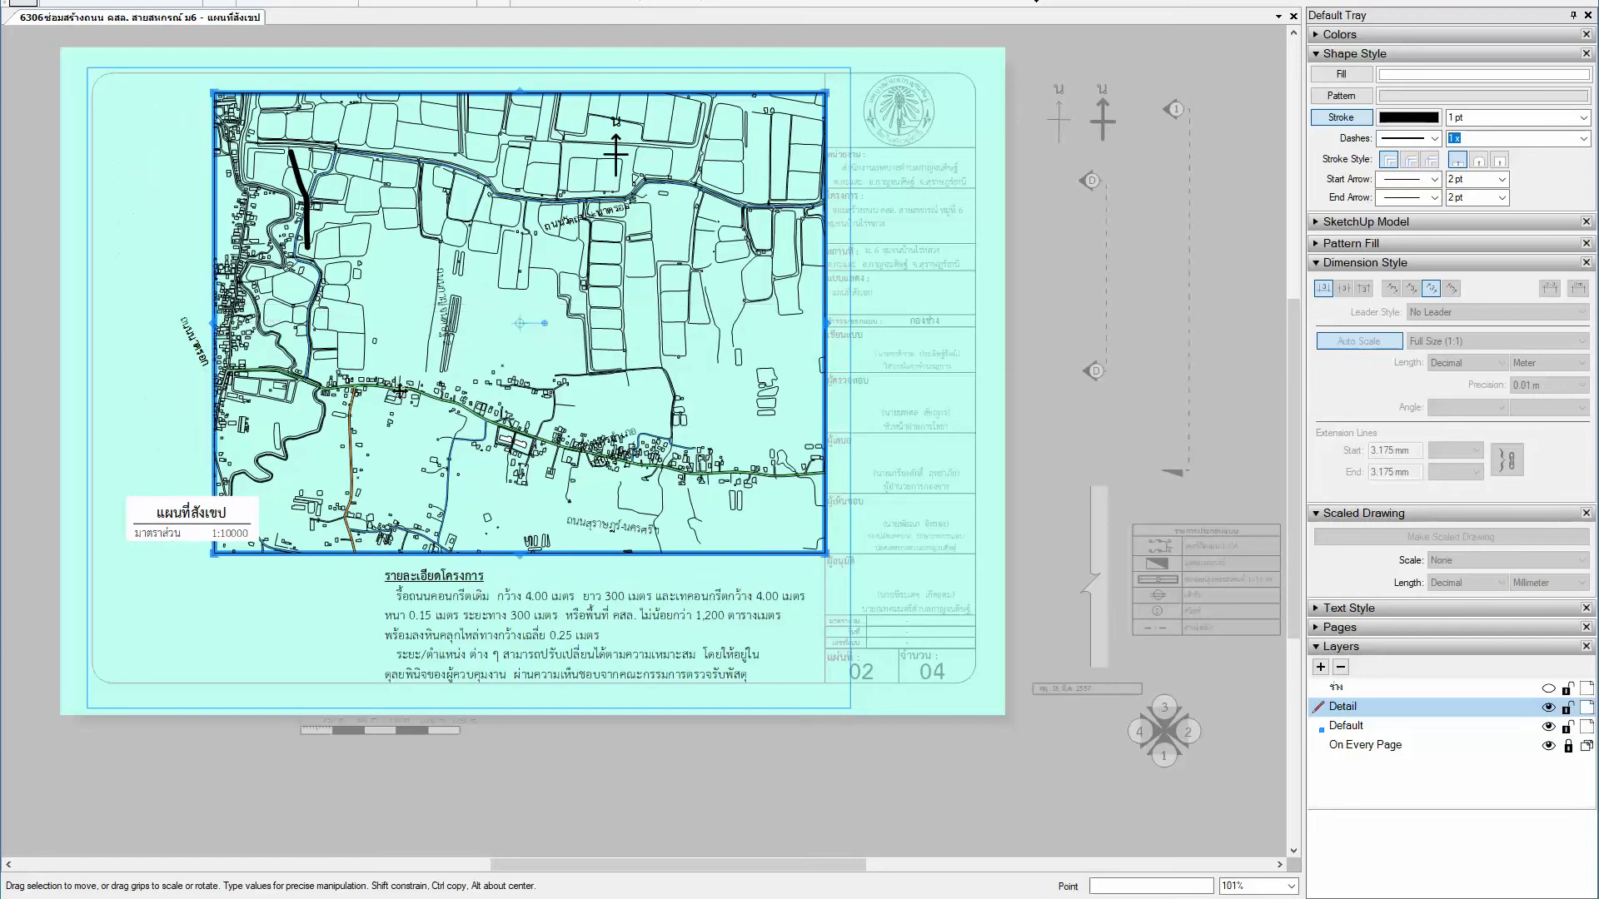
pyautogui.moveTo(436, 386); pyautogui.dragTo(335, 388)
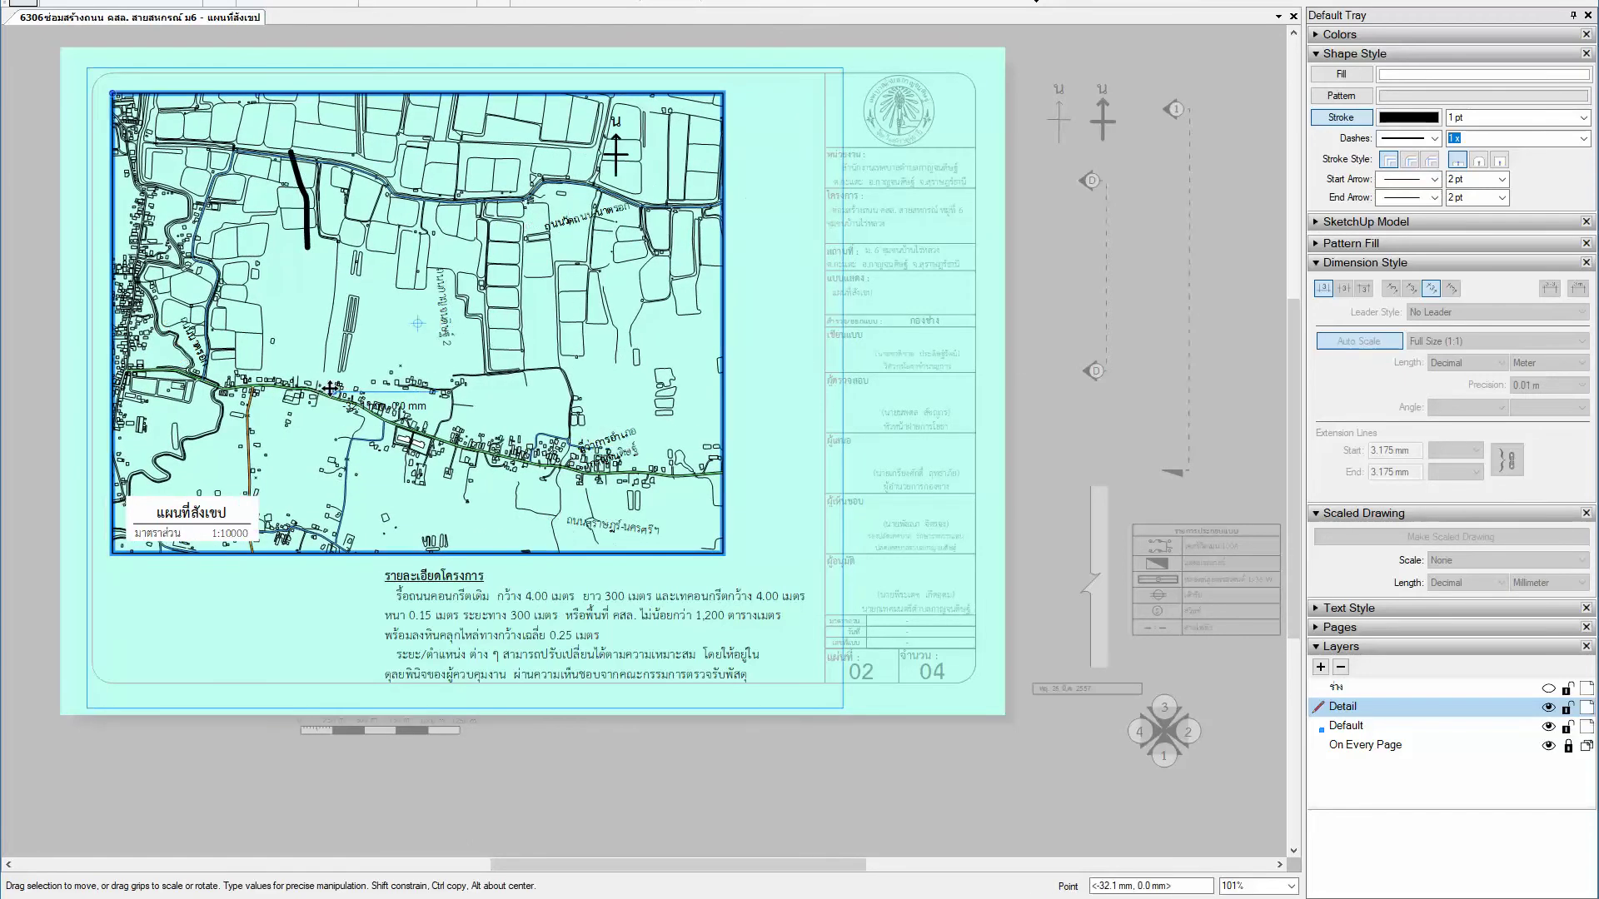
pyautogui.moveTo(322, 387); pyautogui.dragTo(319, 387)
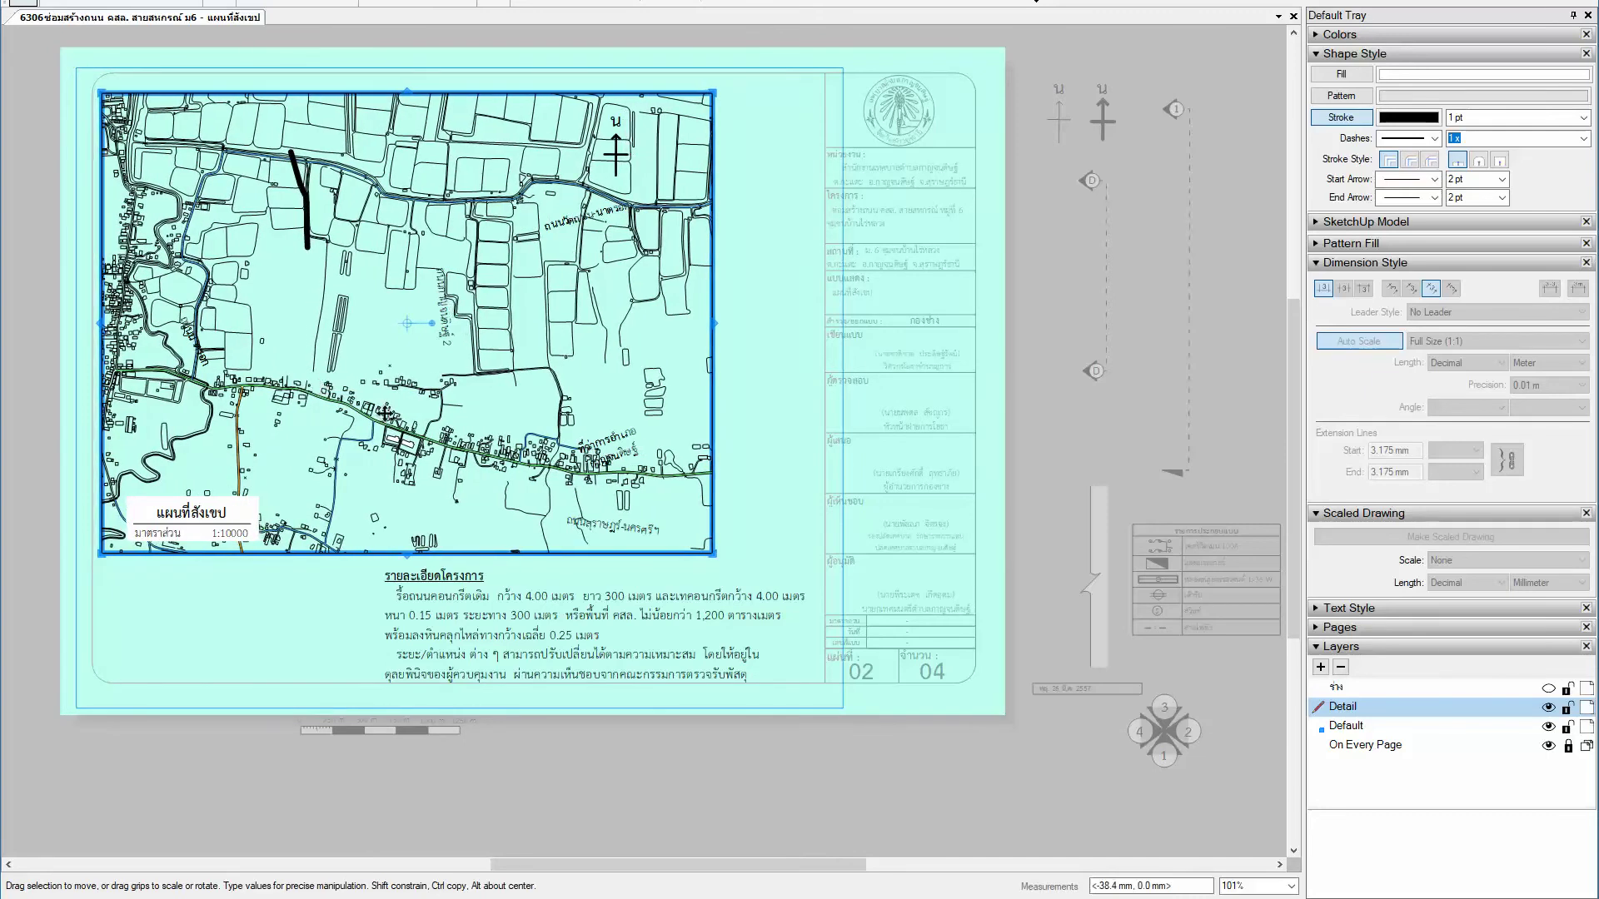
pyautogui.moveTo(815, 322); pyautogui.dragTo(826, 322)
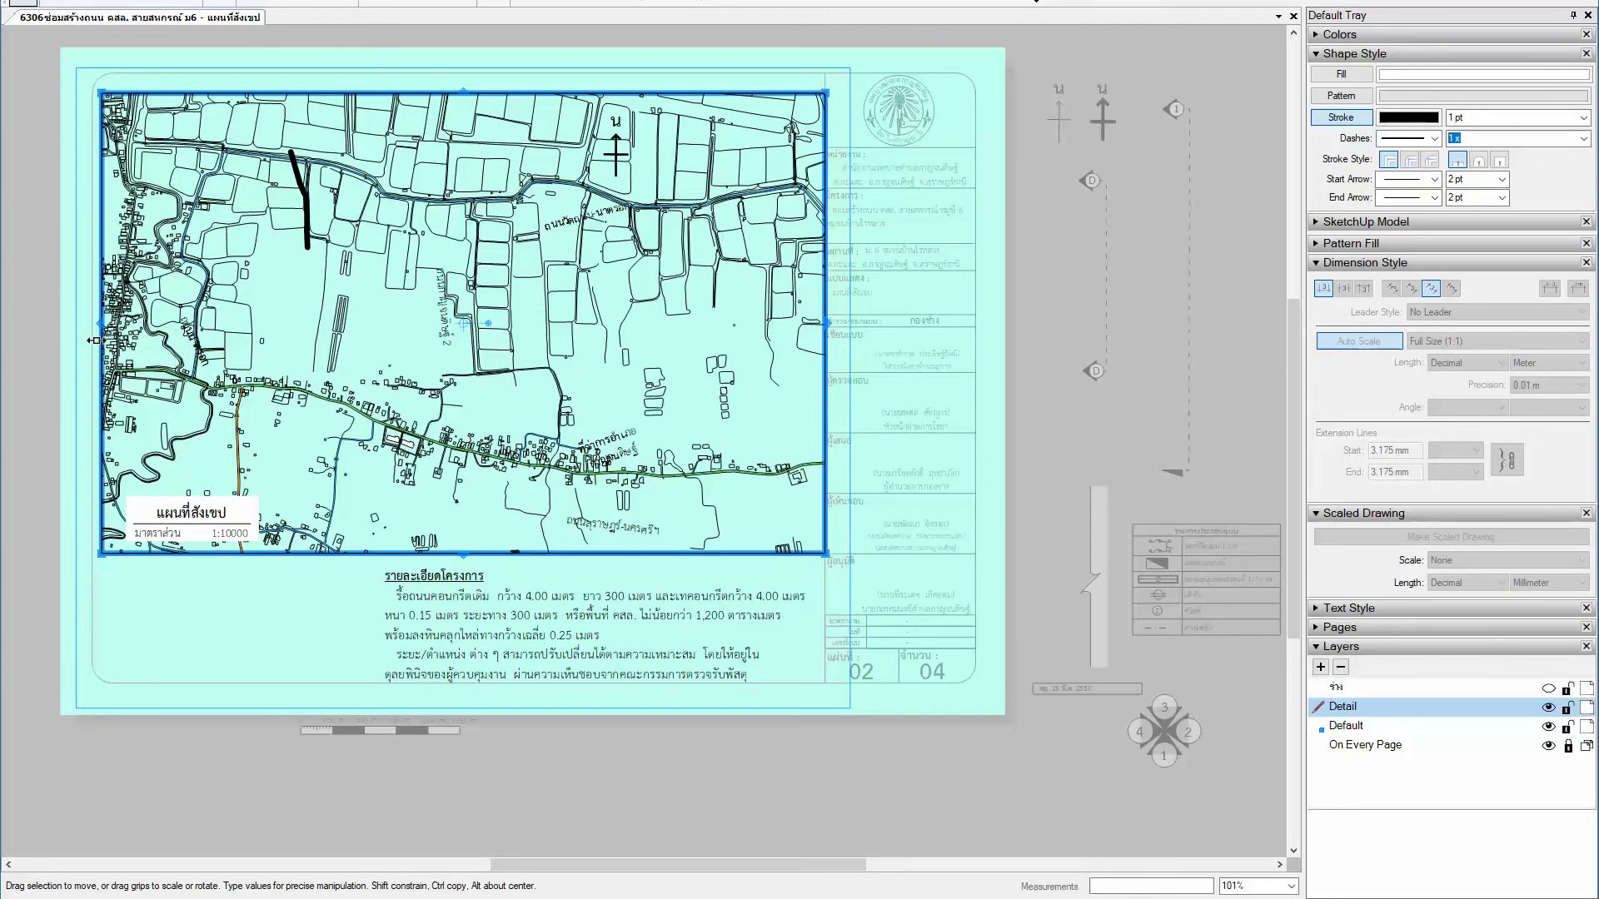
pyautogui.moveTo(94, 340); pyautogui.dragTo(94, 341)
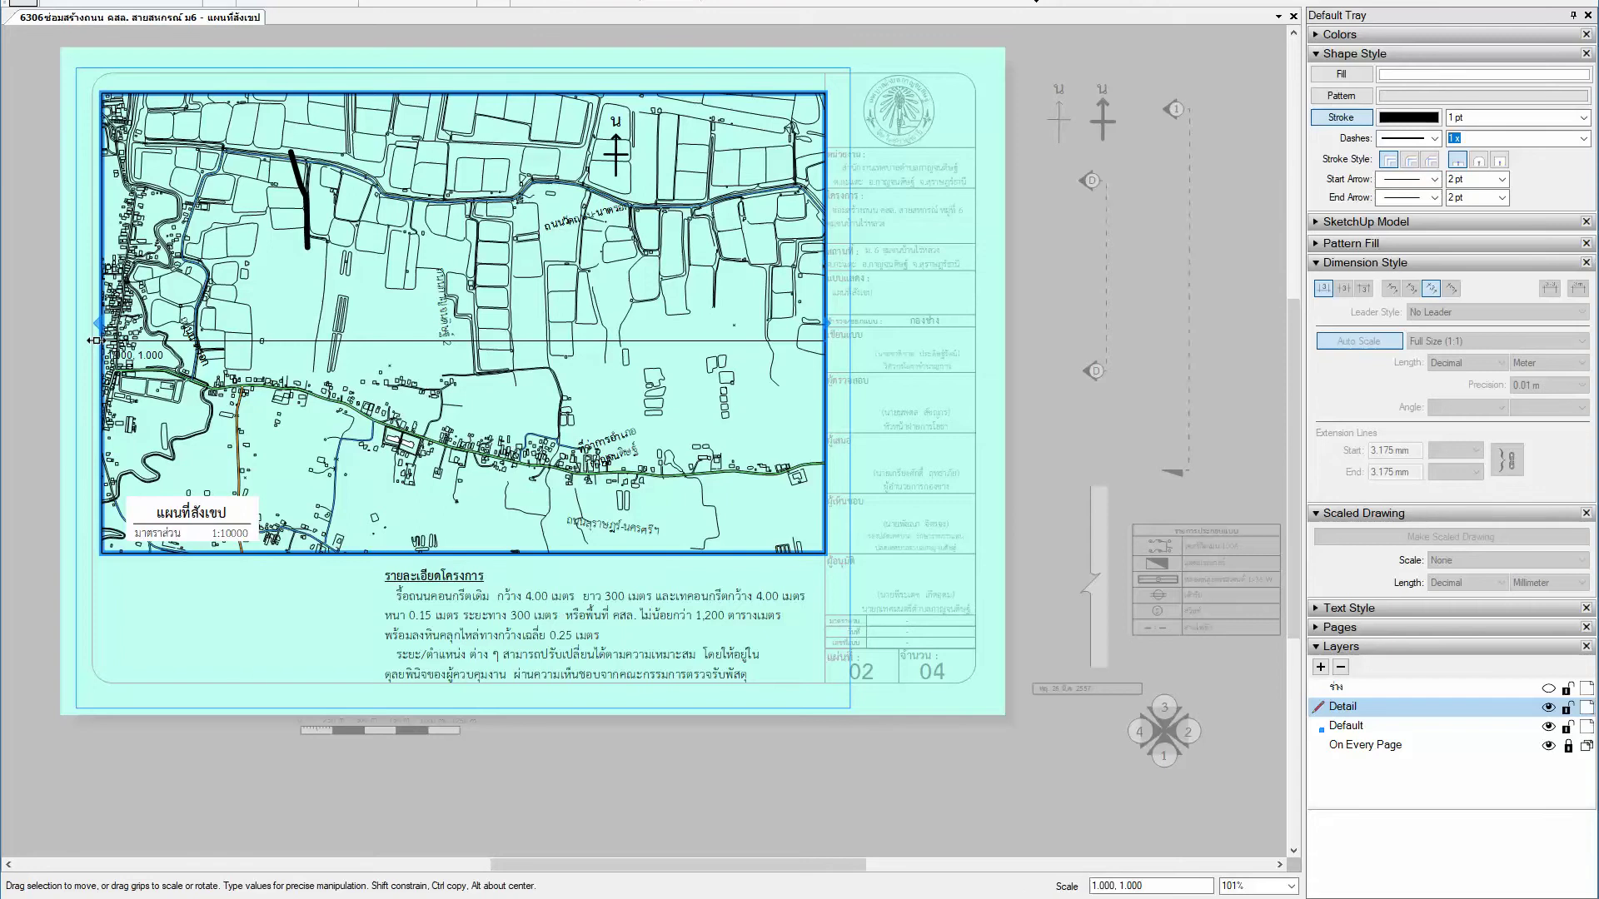
pyautogui.scroll(2, 175, 230)
pyautogui.scroll(2, 175, 231)
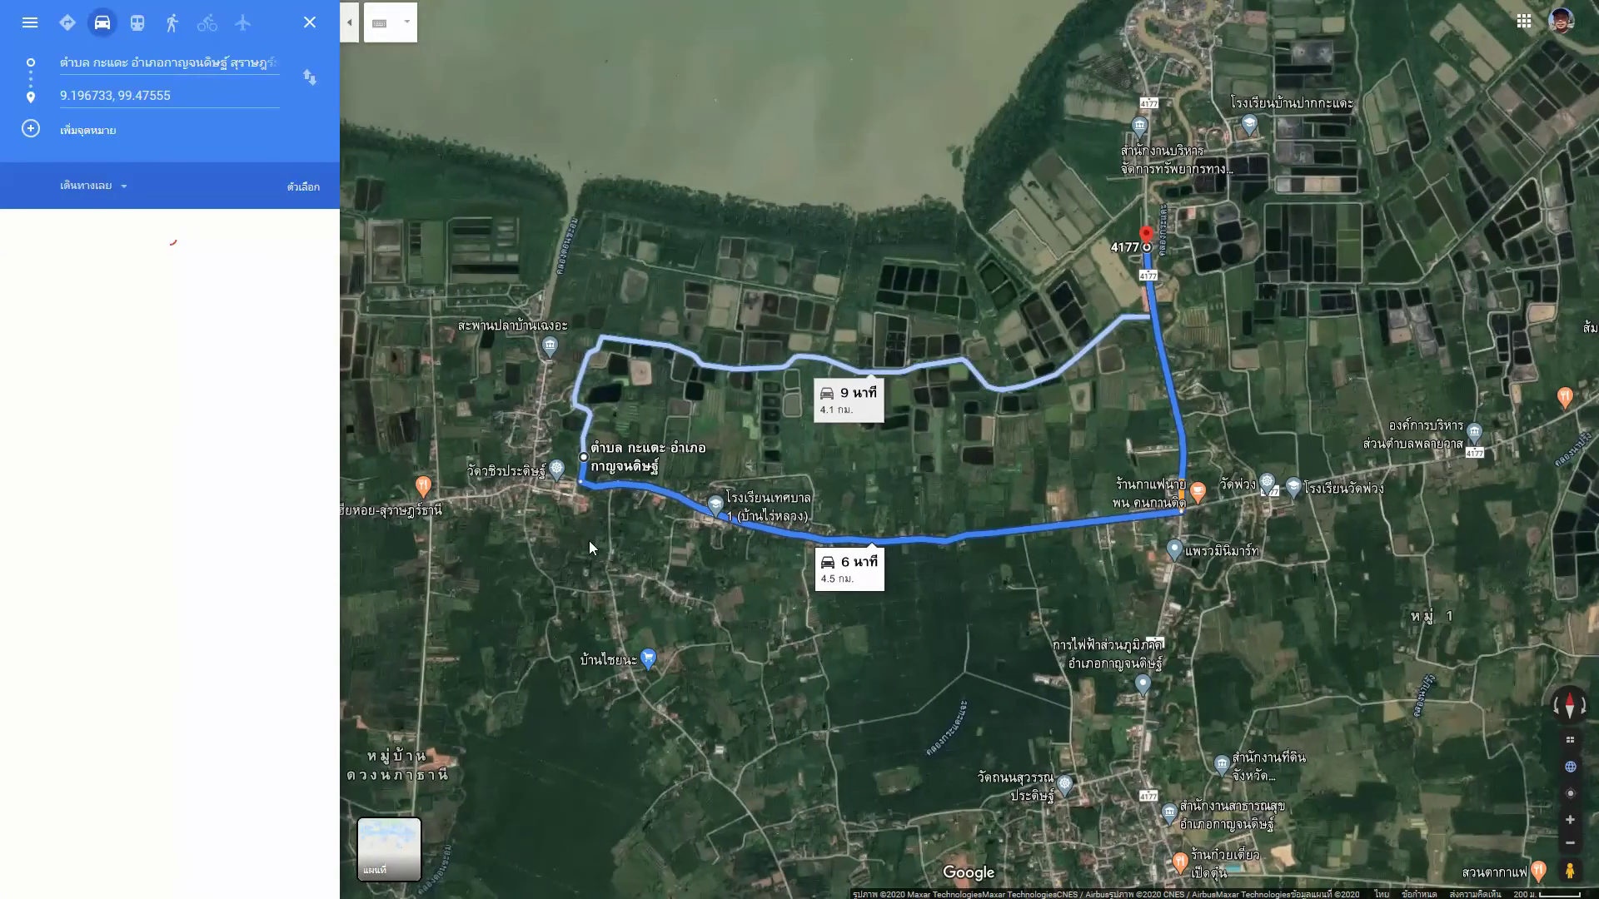
# Step: Zoom into the Google Maps satellite view around the village roads on the route
pyautogui.scroll(2, 564, 495)
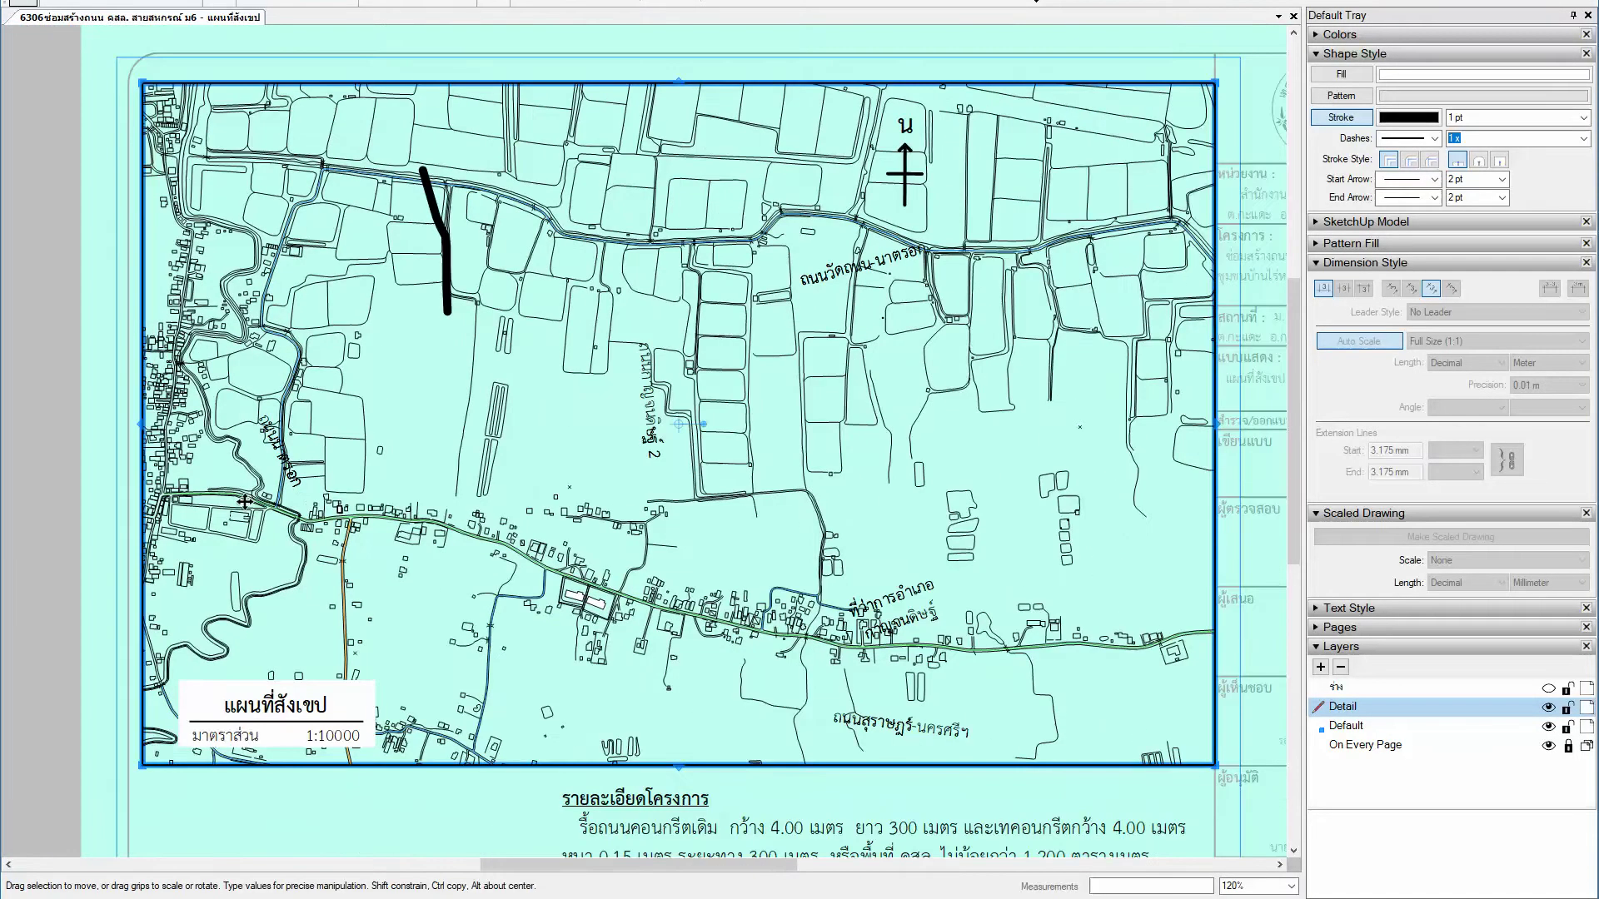
pyautogui.scroll(-2, 245, 499)
pyautogui.scroll(-1, 246, 500)
pyautogui.moveTo(905, 535); pyautogui.dragTo(726, 535, button='middle')
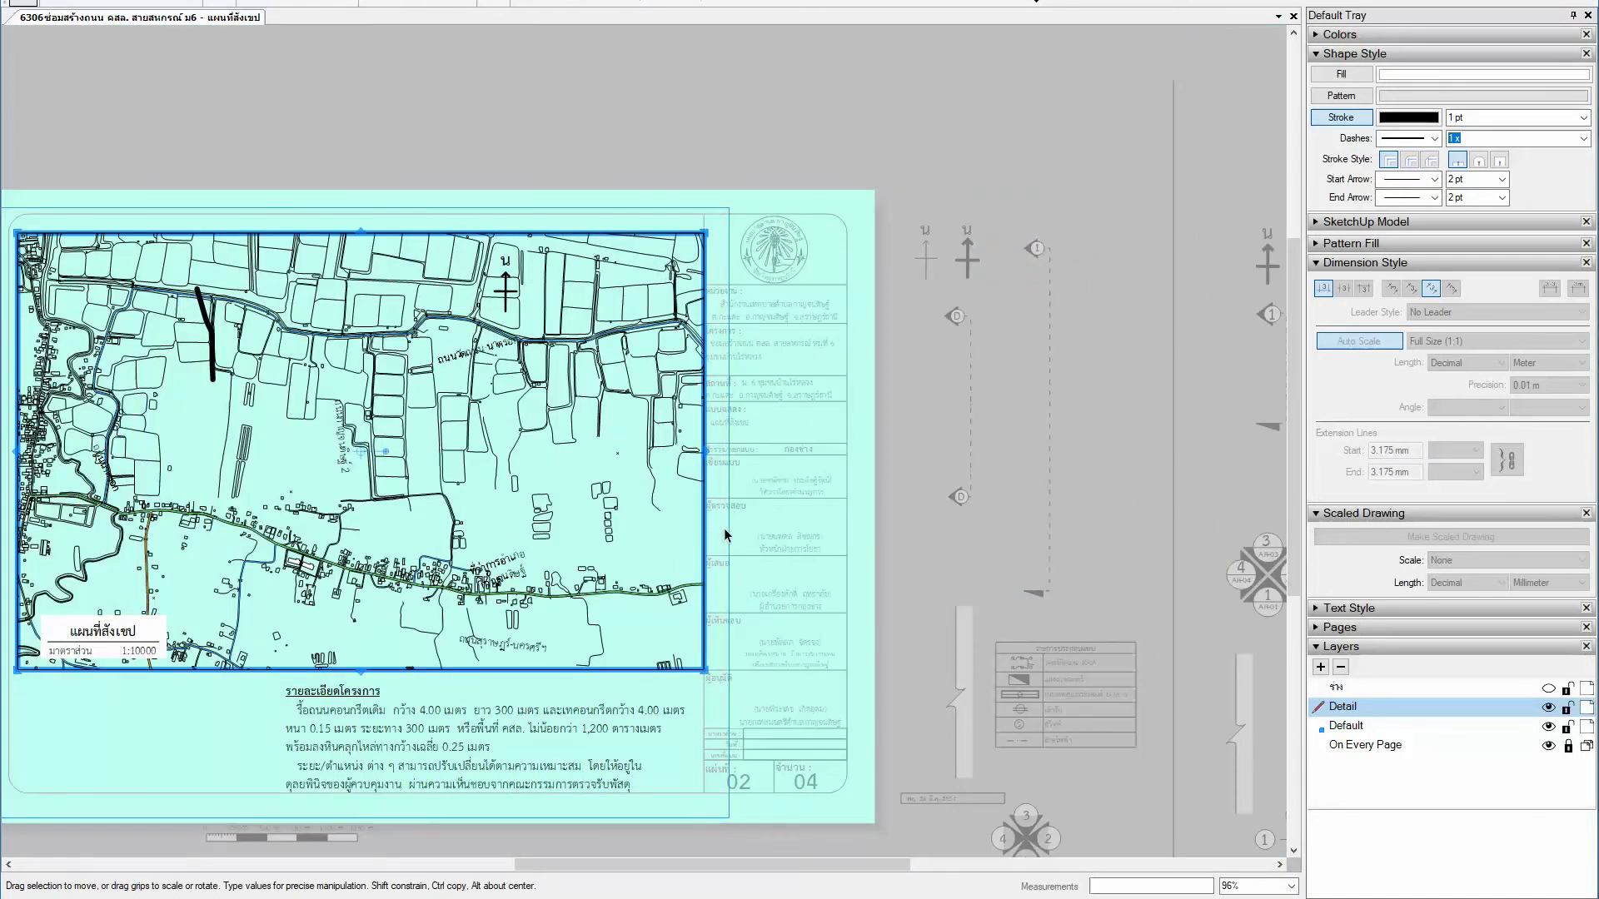
pyautogui.moveTo(825, 527); pyautogui.dragTo(824, 525)
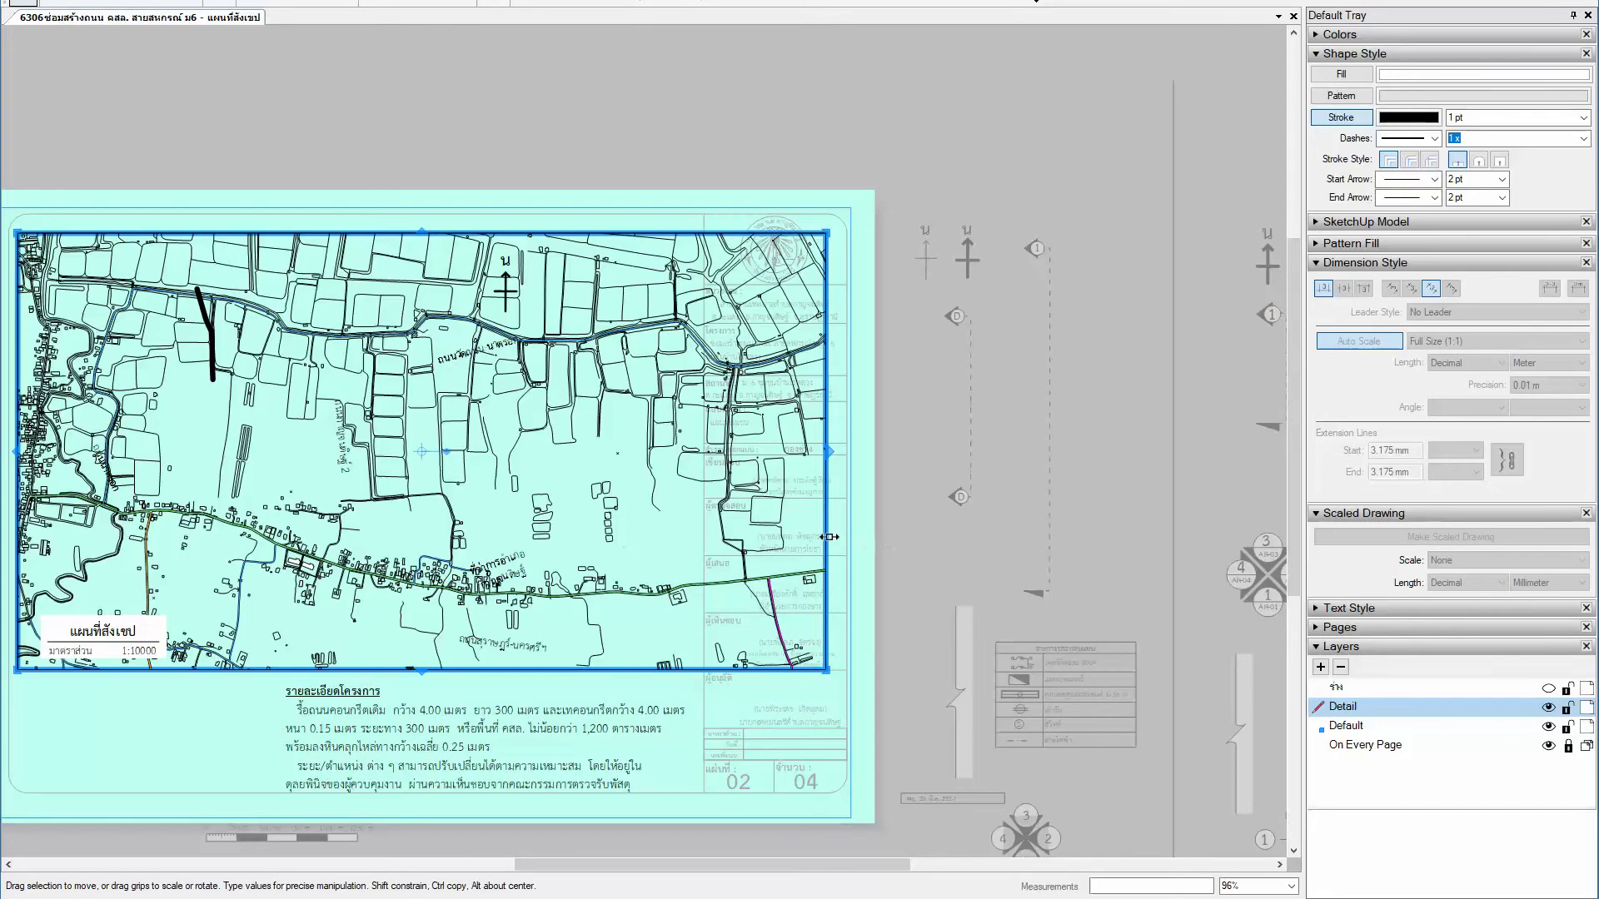
pyautogui.moveTo(702, 533); pyautogui.dragTo(660, 563)
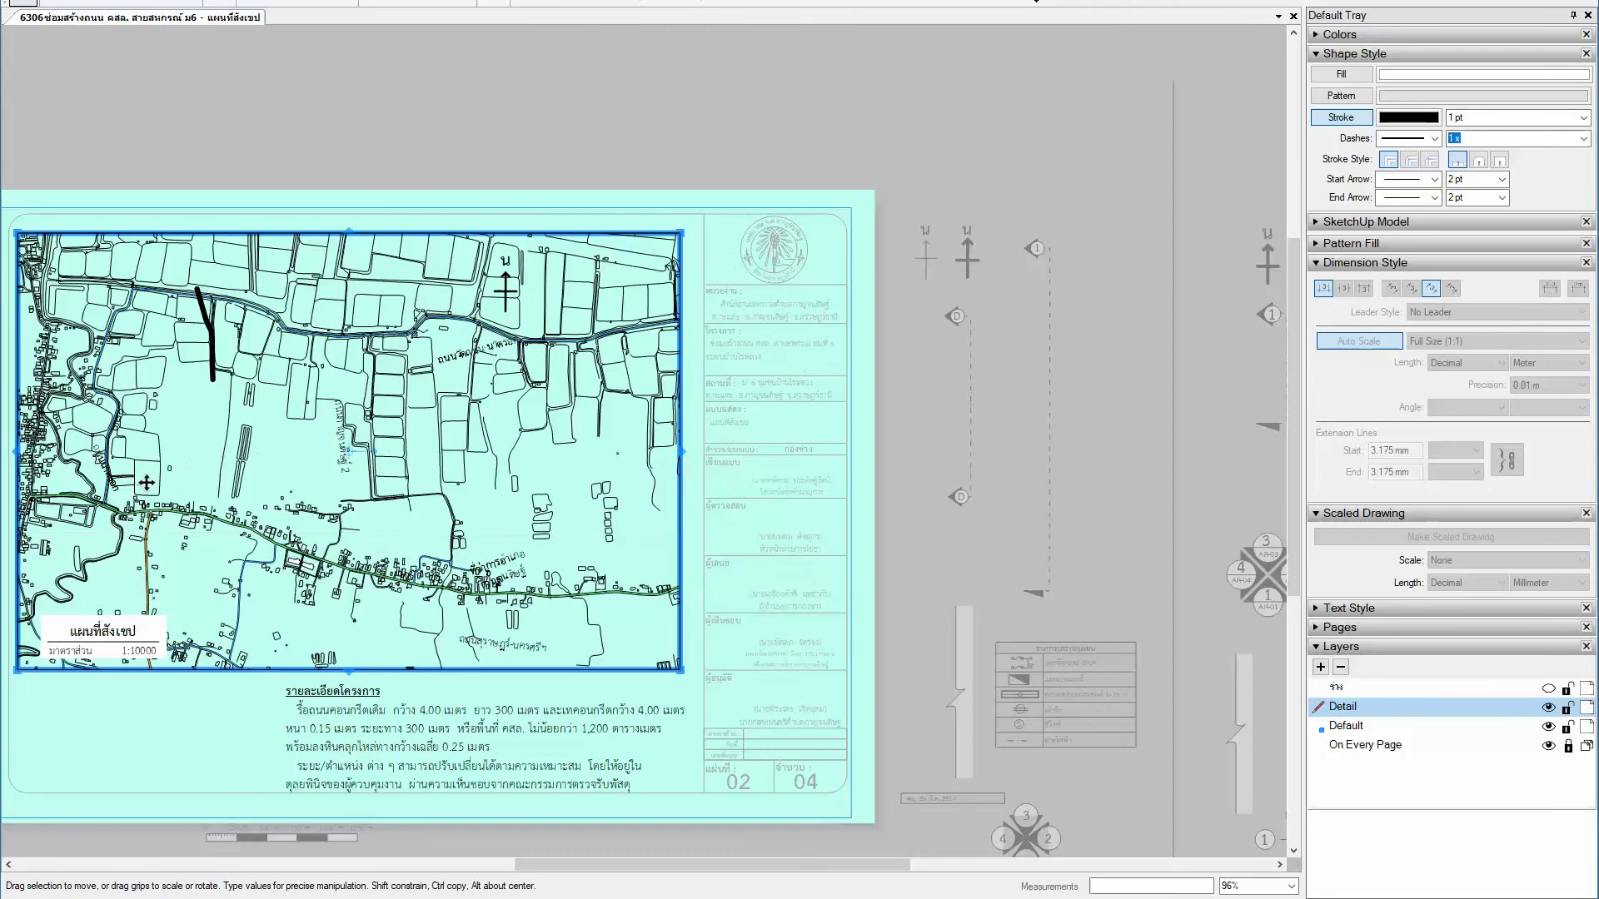
pyautogui.scroll(2, 137, 495)
pyautogui.scroll(1, 138, 494)
pyautogui.scroll(1, 137, 494)
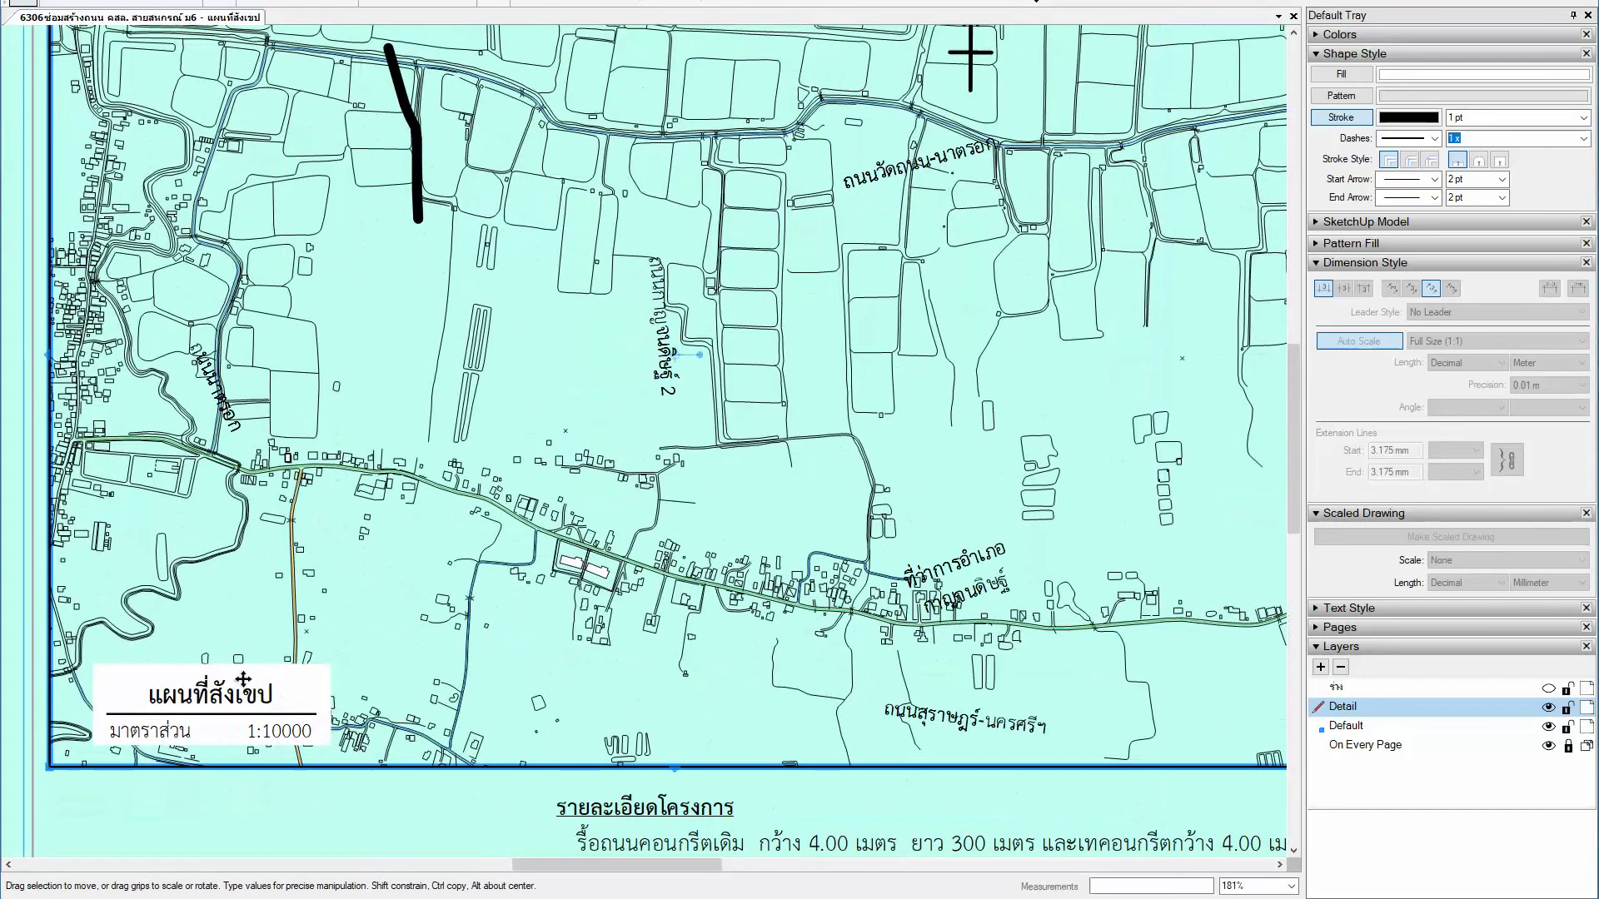
# Step: Delete the district office label and the road-name label beside the left road
pyautogui.click(940, 715)
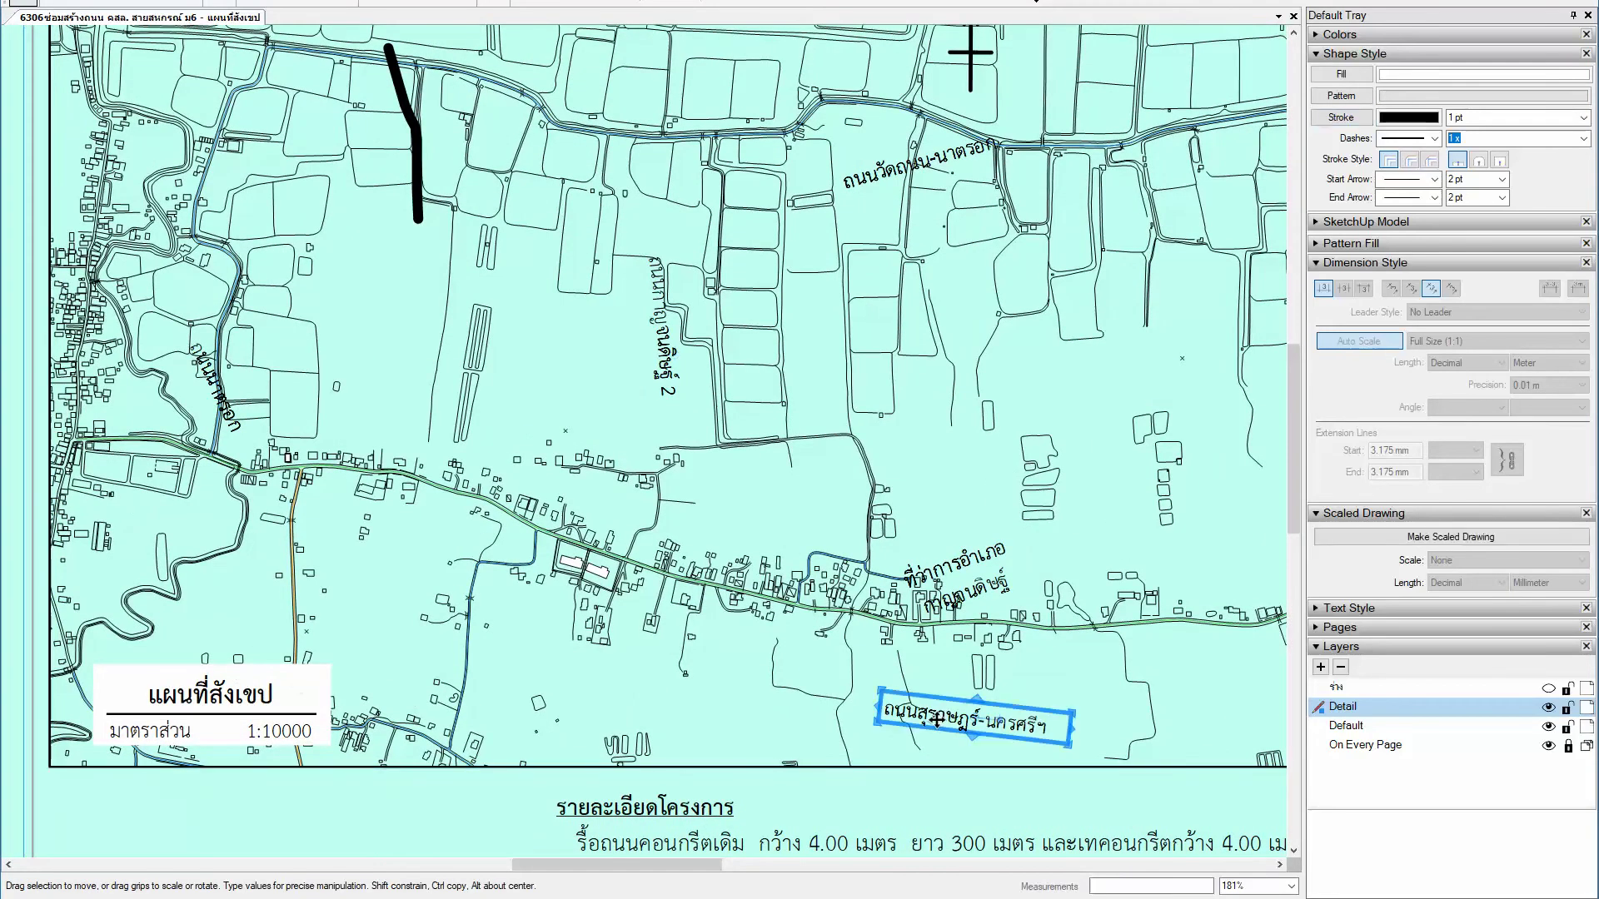
pyautogui.click(956, 556)
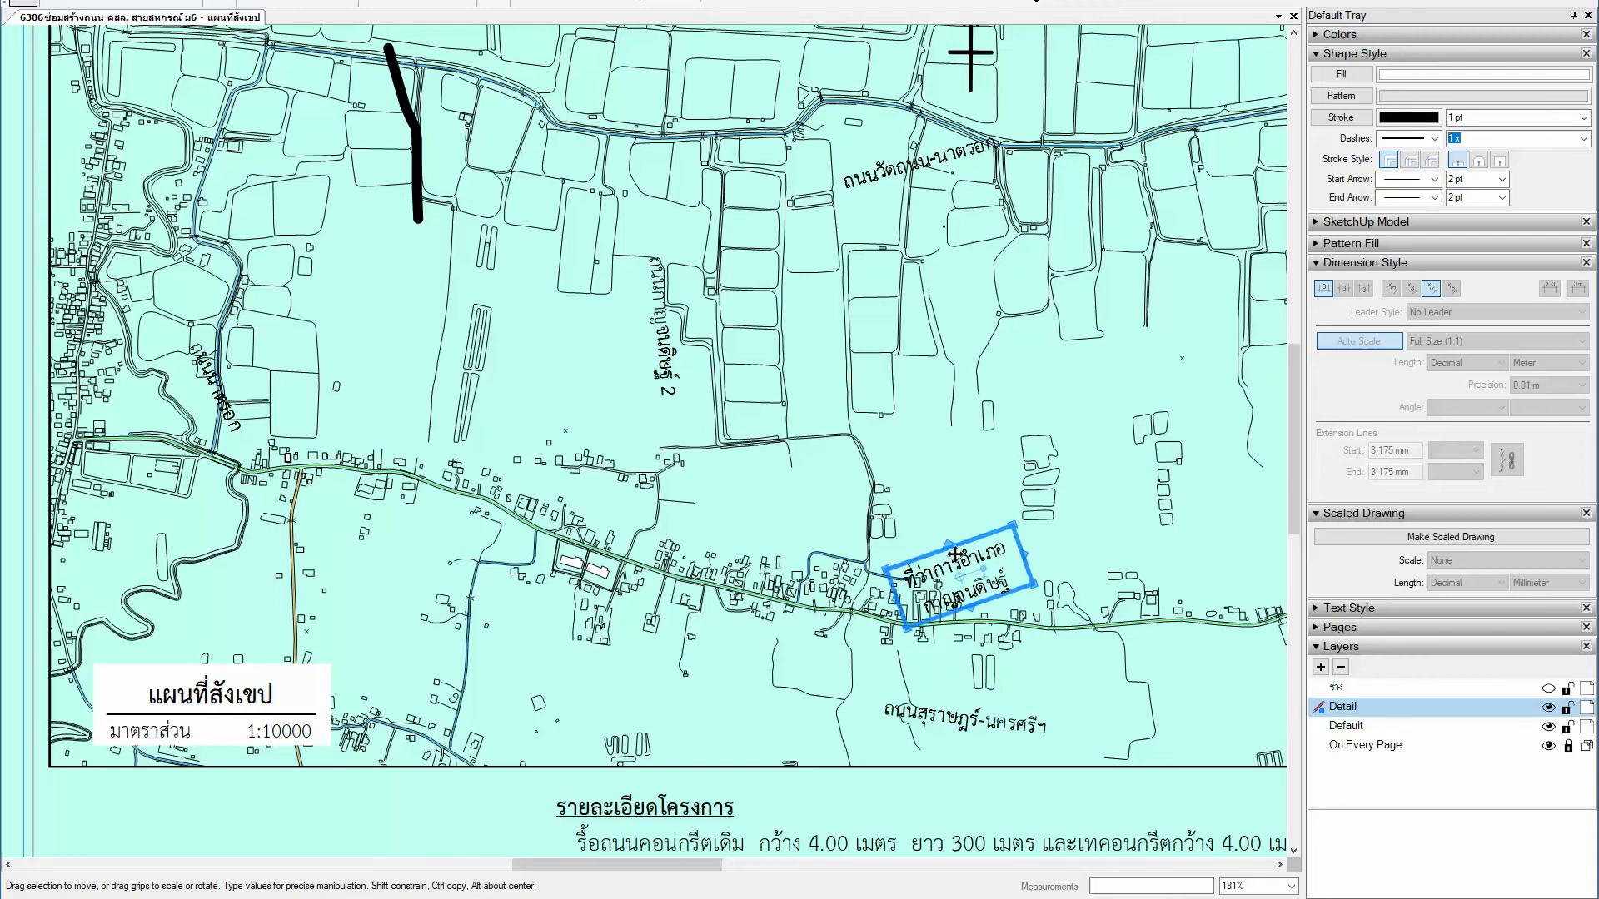
pyautogui.press('Delete')
pyautogui.scroll(2, 233, 400)
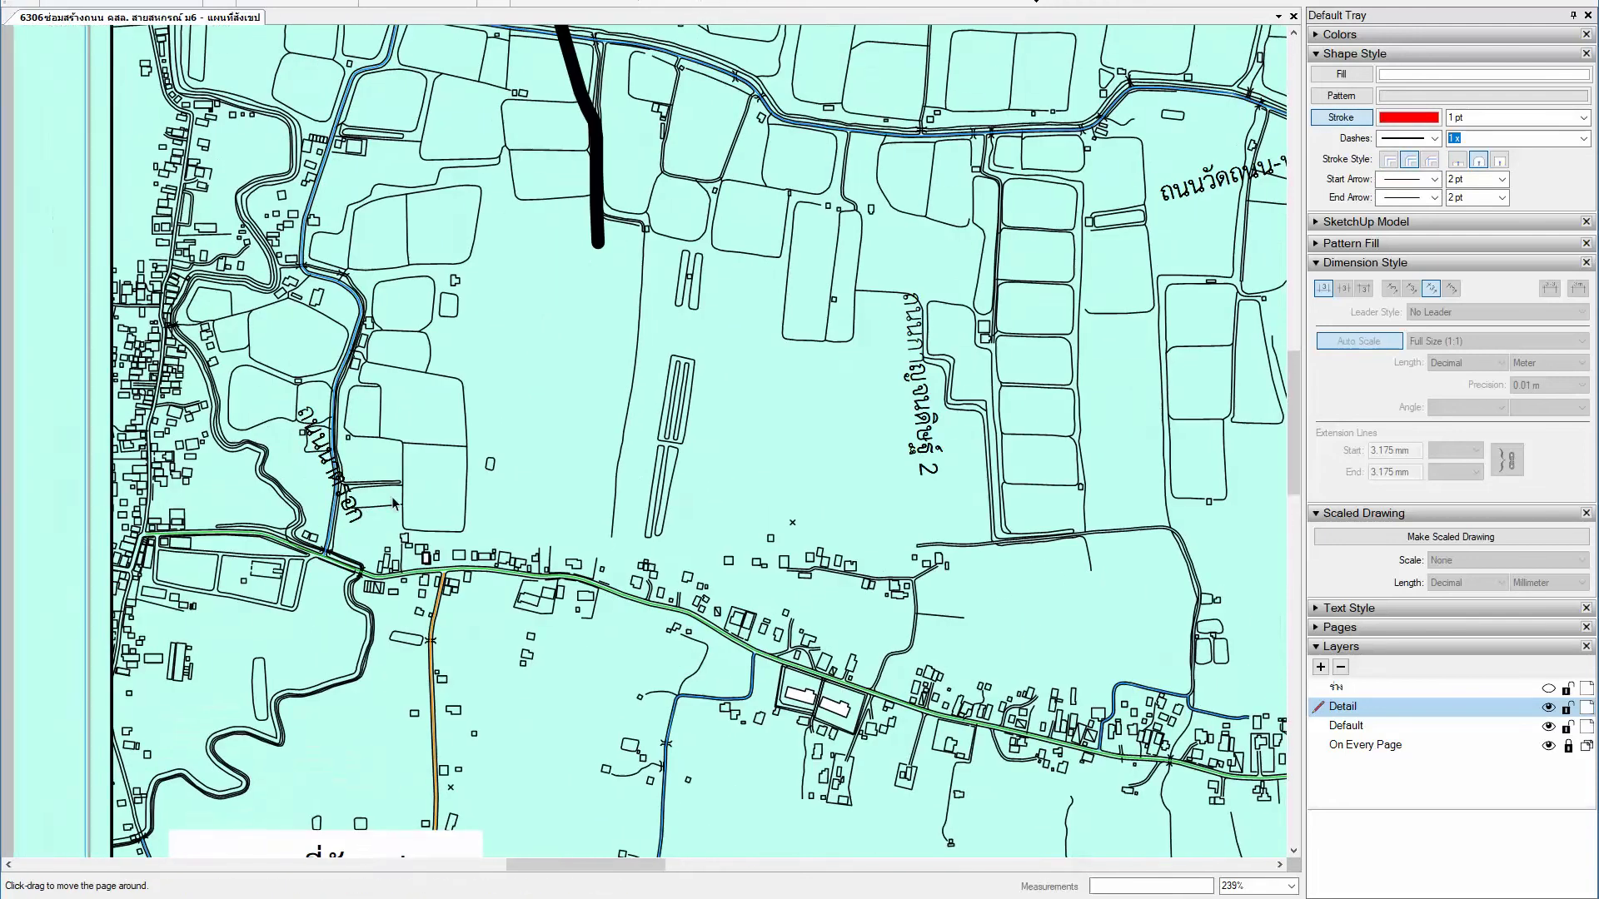
pyautogui.click(357, 510)
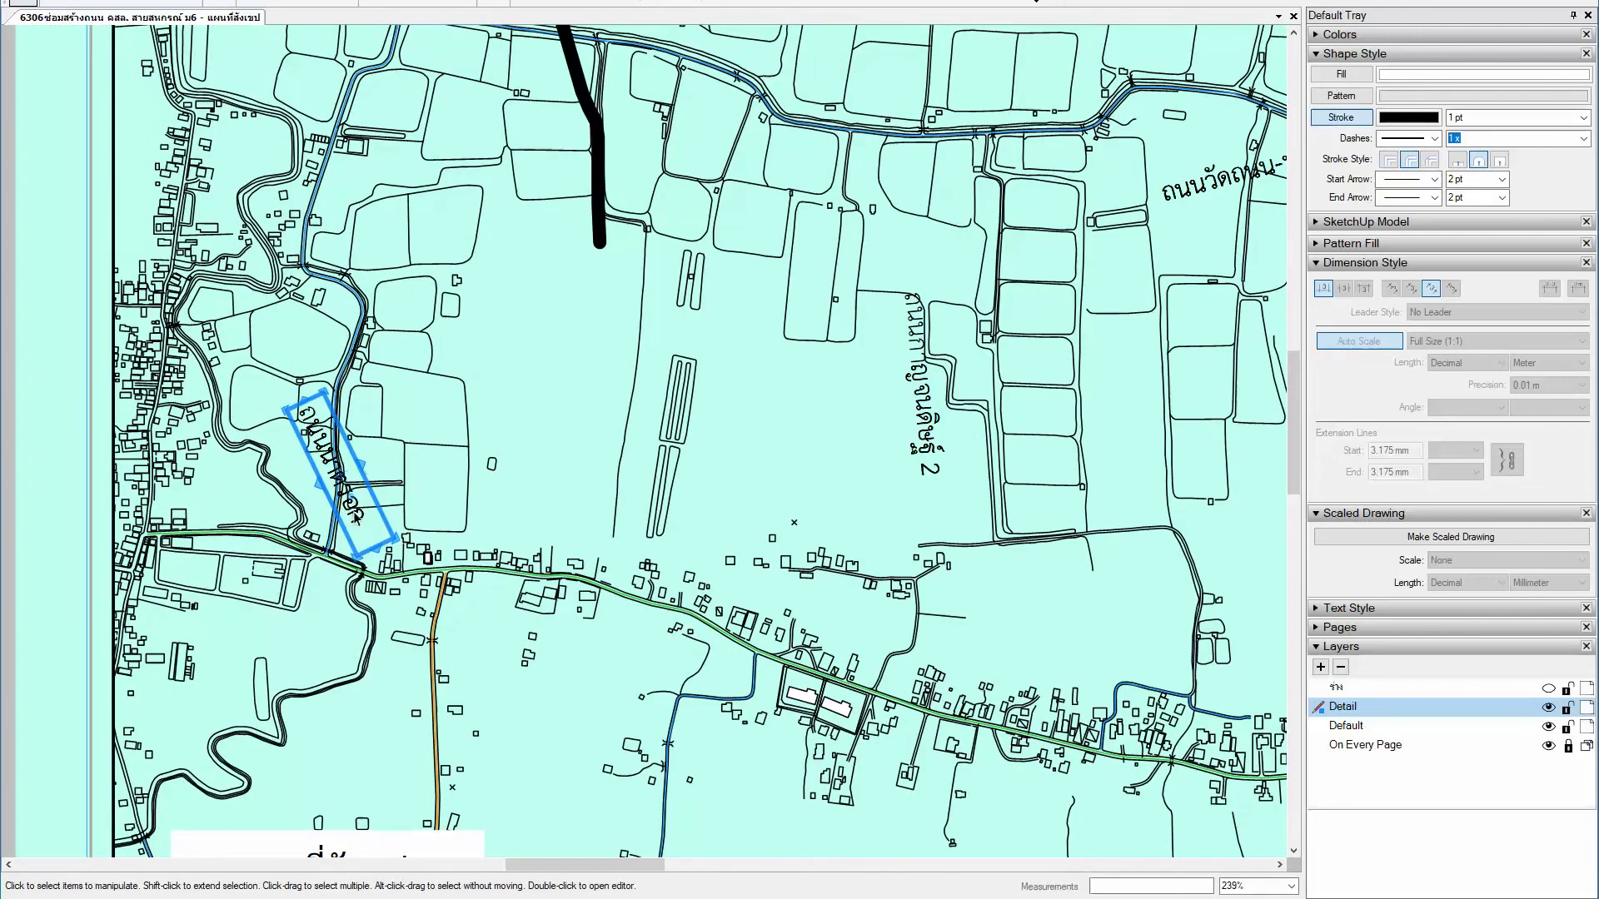
pyautogui.press('Delete')
pyautogui.scroll(2, 517, 487)
# Step: Trace a four-point line along the blue side road's repair stretch
pyautogui.moveTo(320, 306); pyautogui.dragTo(394, 543, button='middle')
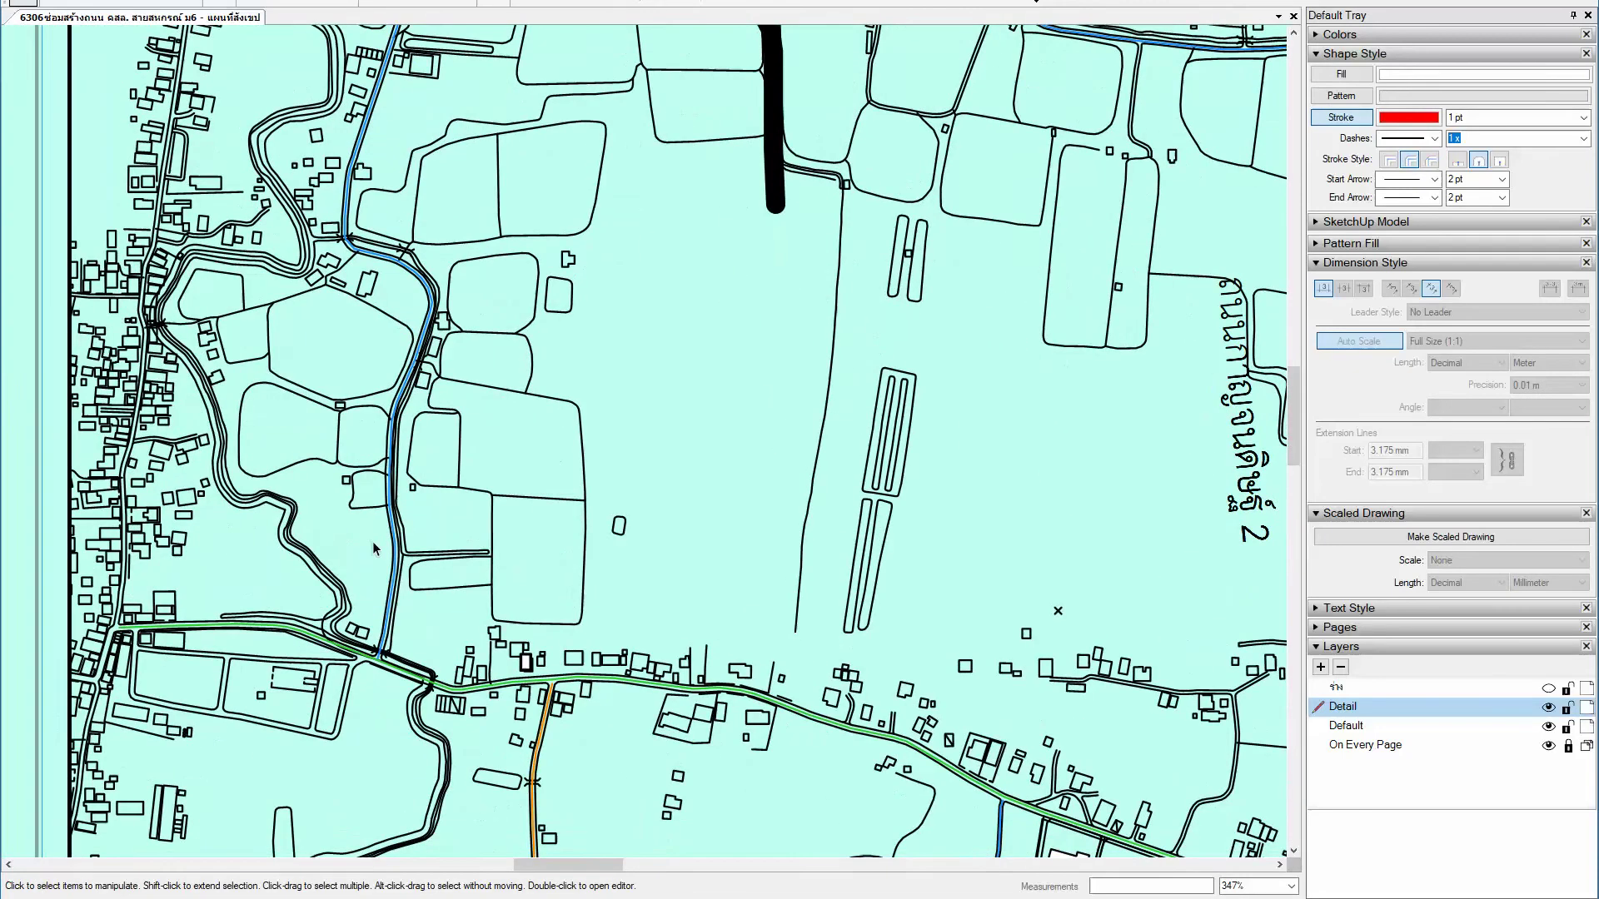
pyautogui.scroll(3, 372, 541)
pyautogui.press('l')
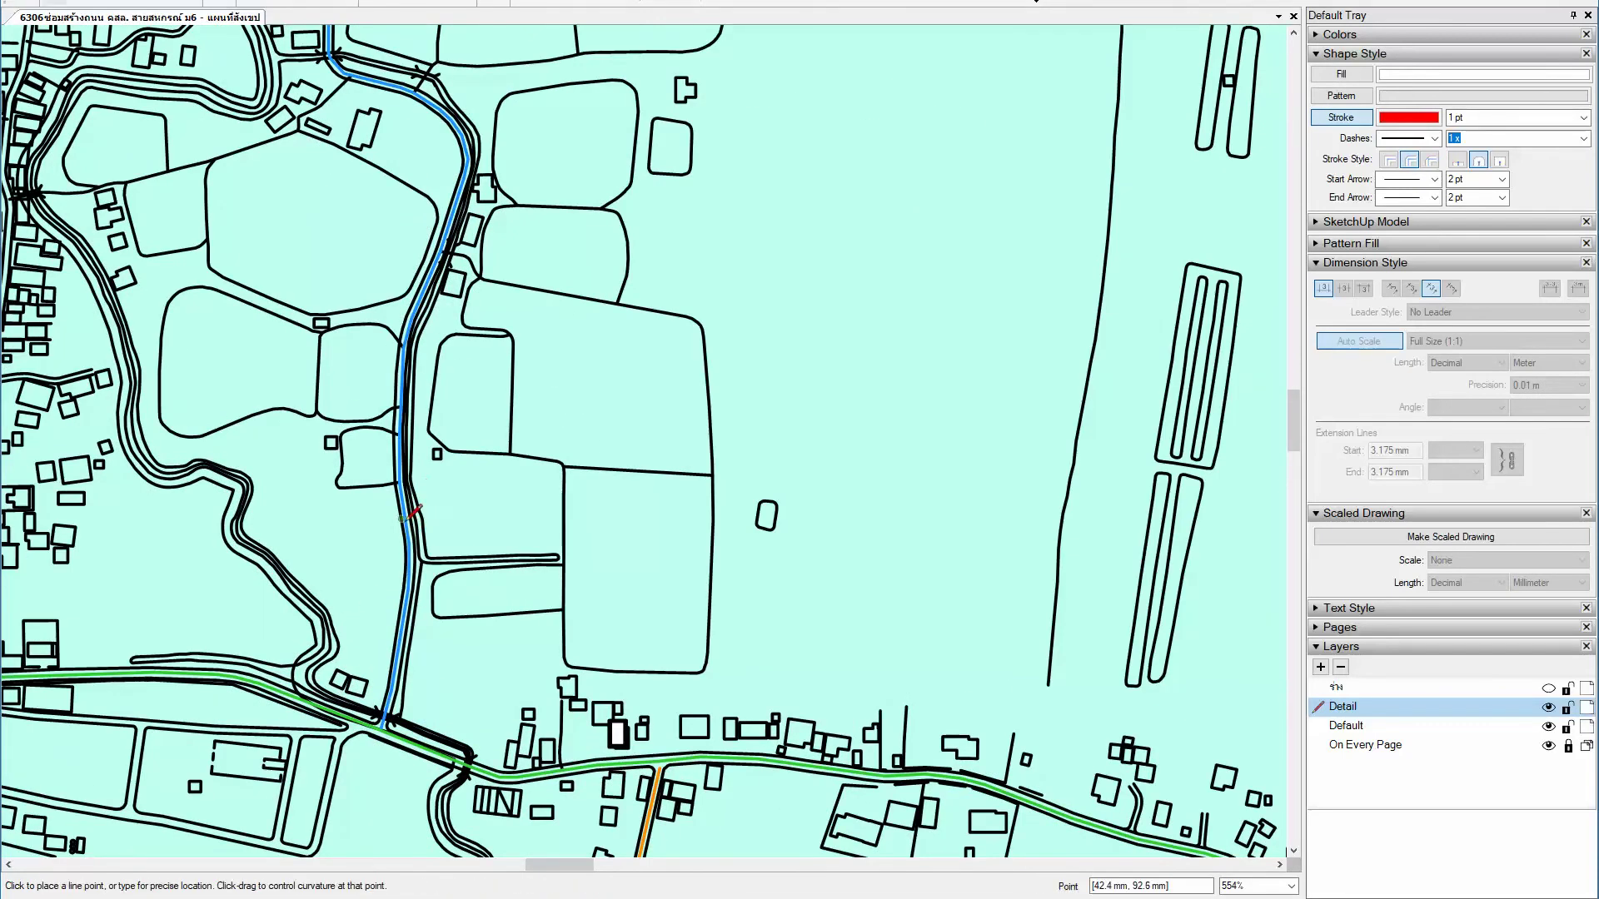
pyautogui.scroll(3, 408, 498)
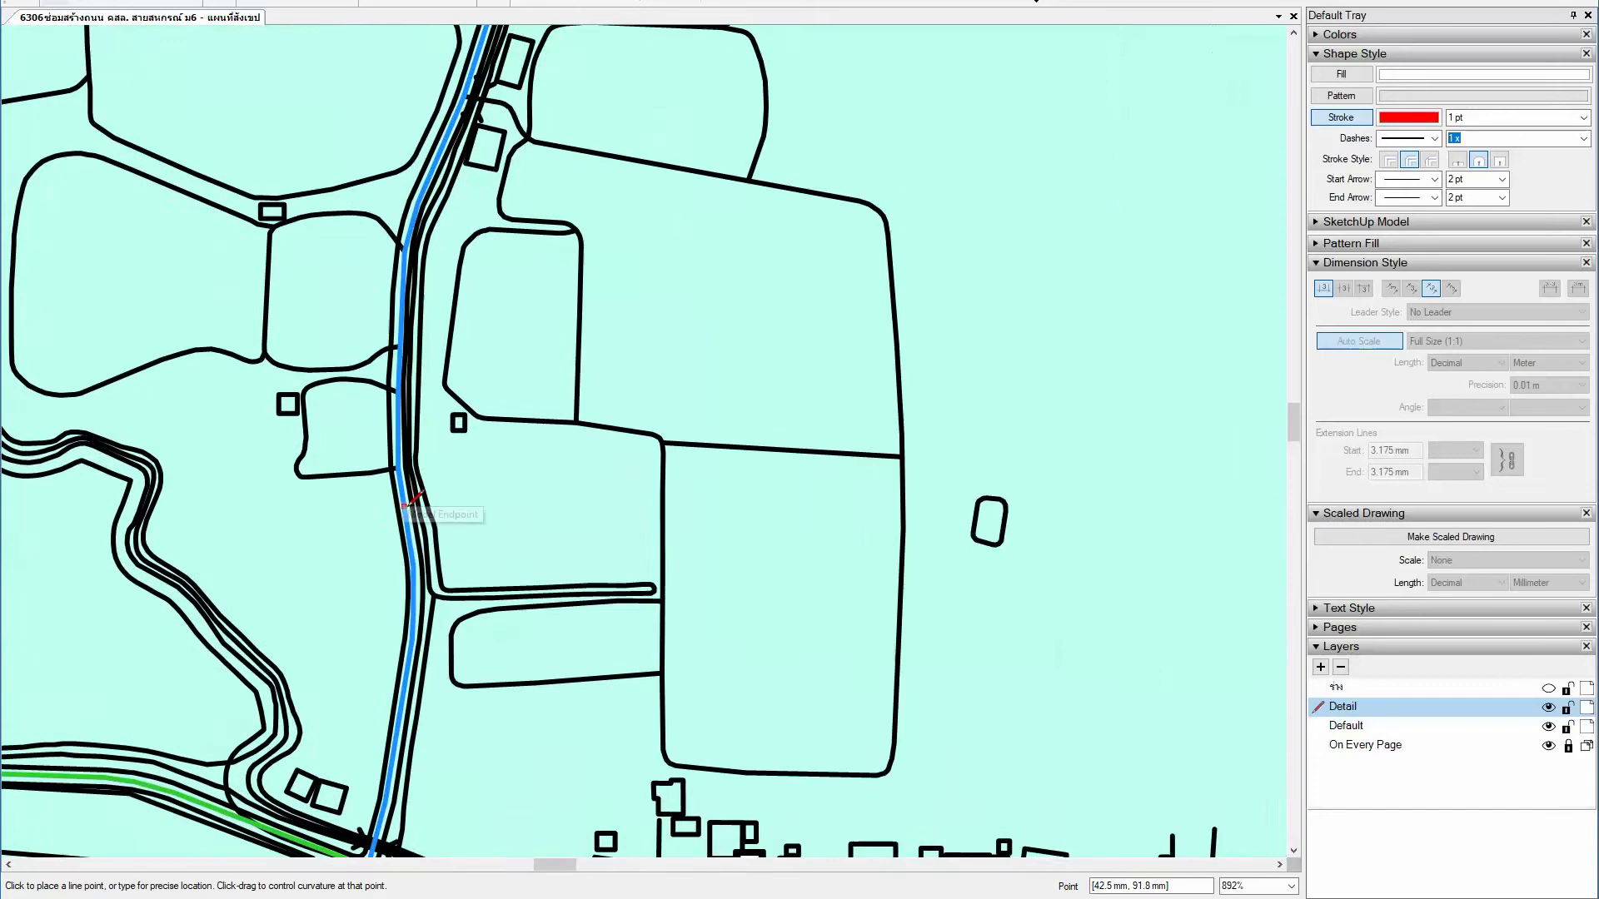
pyautogui.click(414, 566)
pyautogui.click(396, 390)
pyautogui.click(397, 345)
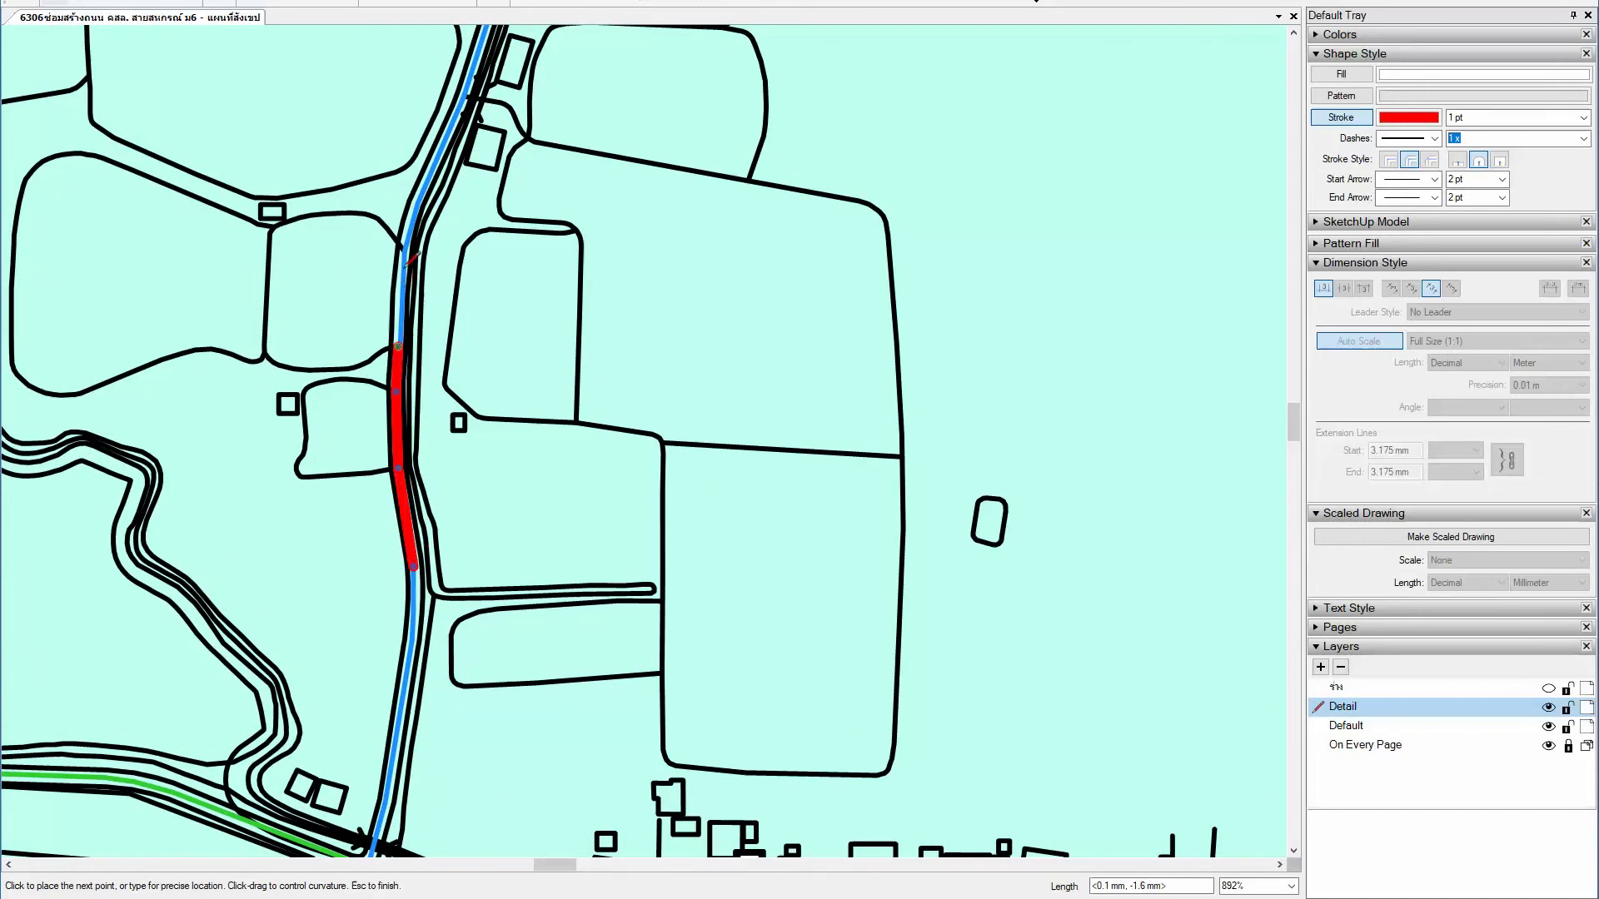
pyautogui.click(405, 250)
pyautogui.press('space')
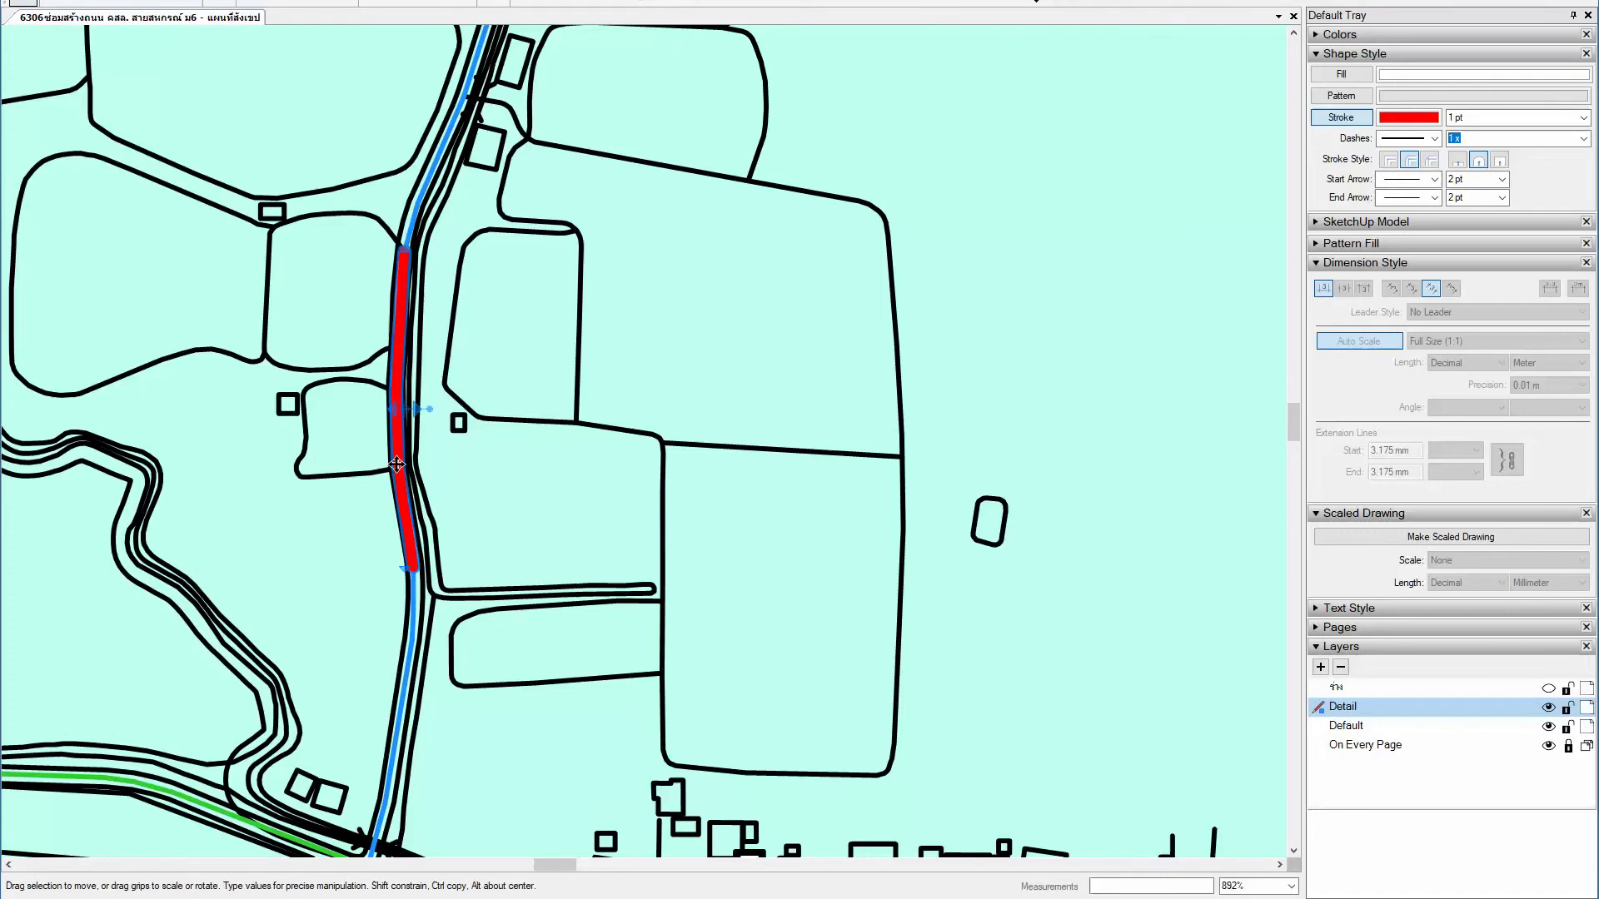
# Step: Give the new line the thick black 5 pt style sampled from the other marked road
pyautogui.click(398, 458)
pyautogui.scroll(-2, 397, 462)
pyautogui.scroll(-3, 397, 462)
pyautogui.scroll(-2, 386, 479)
pyautogui.press('s')
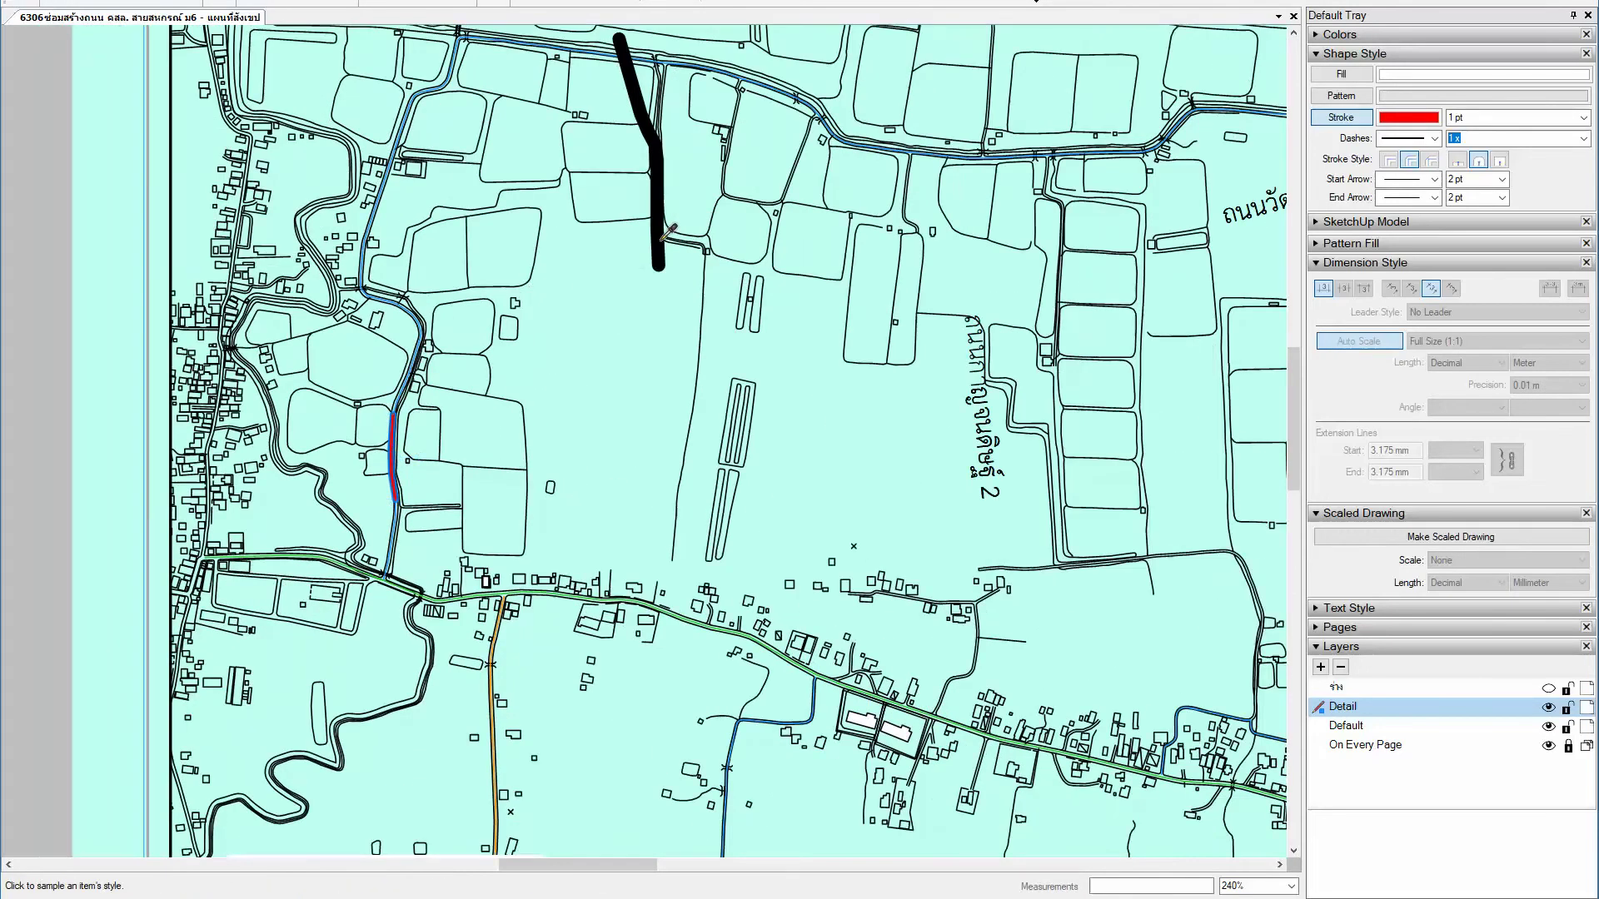
pyautogui.click(659, 242)
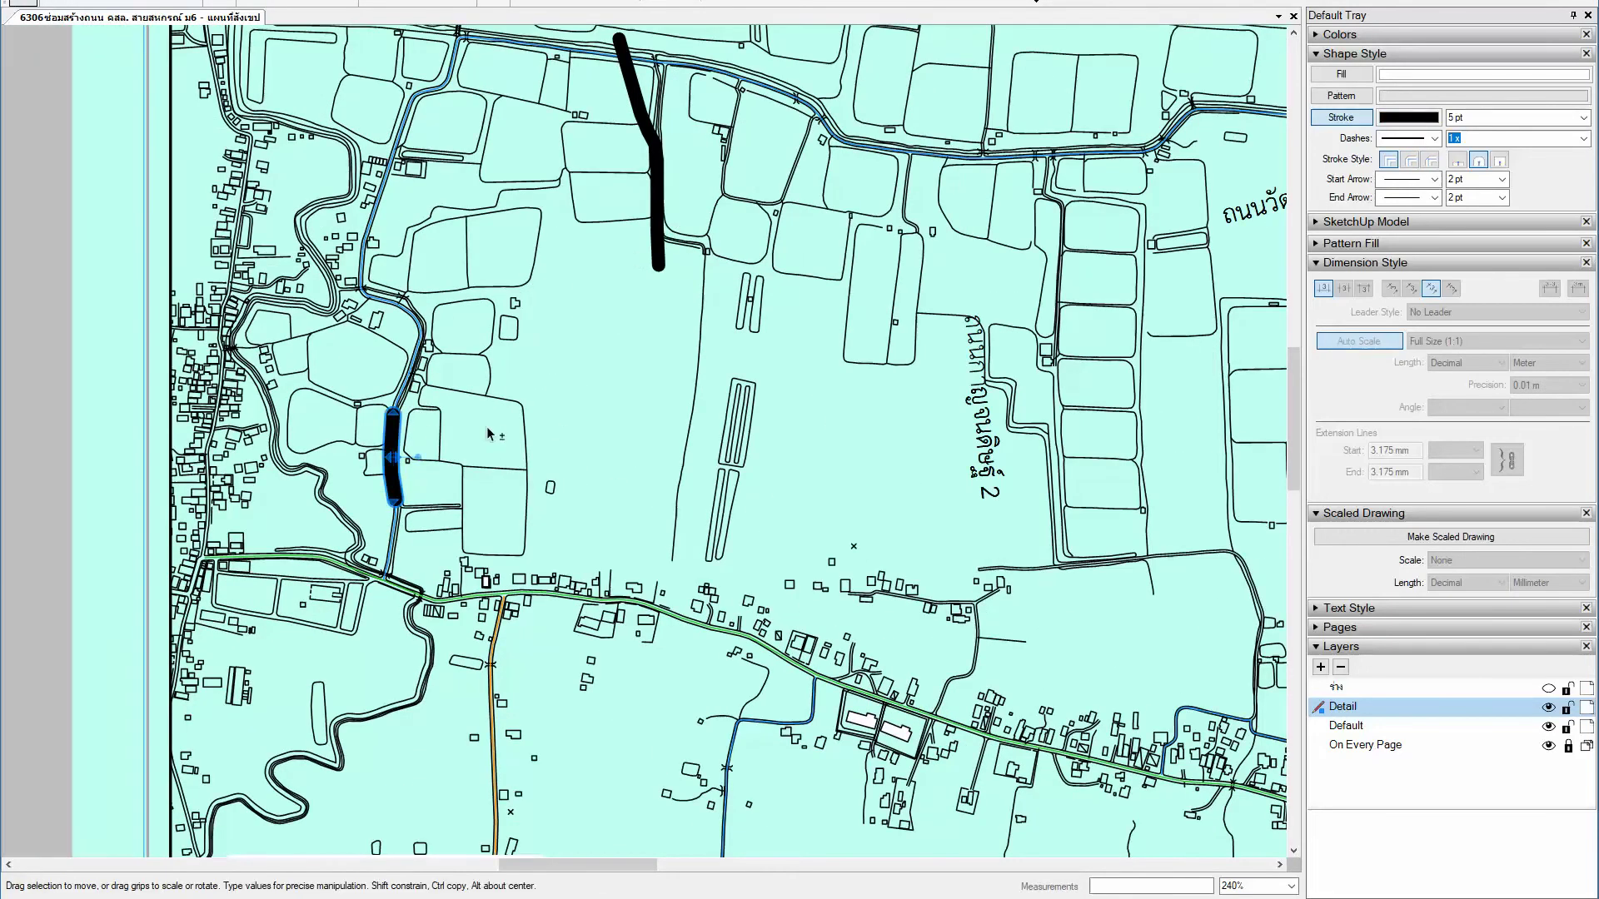
# Step: Add a leader label reading สถานที่ก่อสร้าง pointing at the thick black road section
pyautogui.press('l')
pyautogui.click(541, 390)
pyautogui.write('สถานที่')
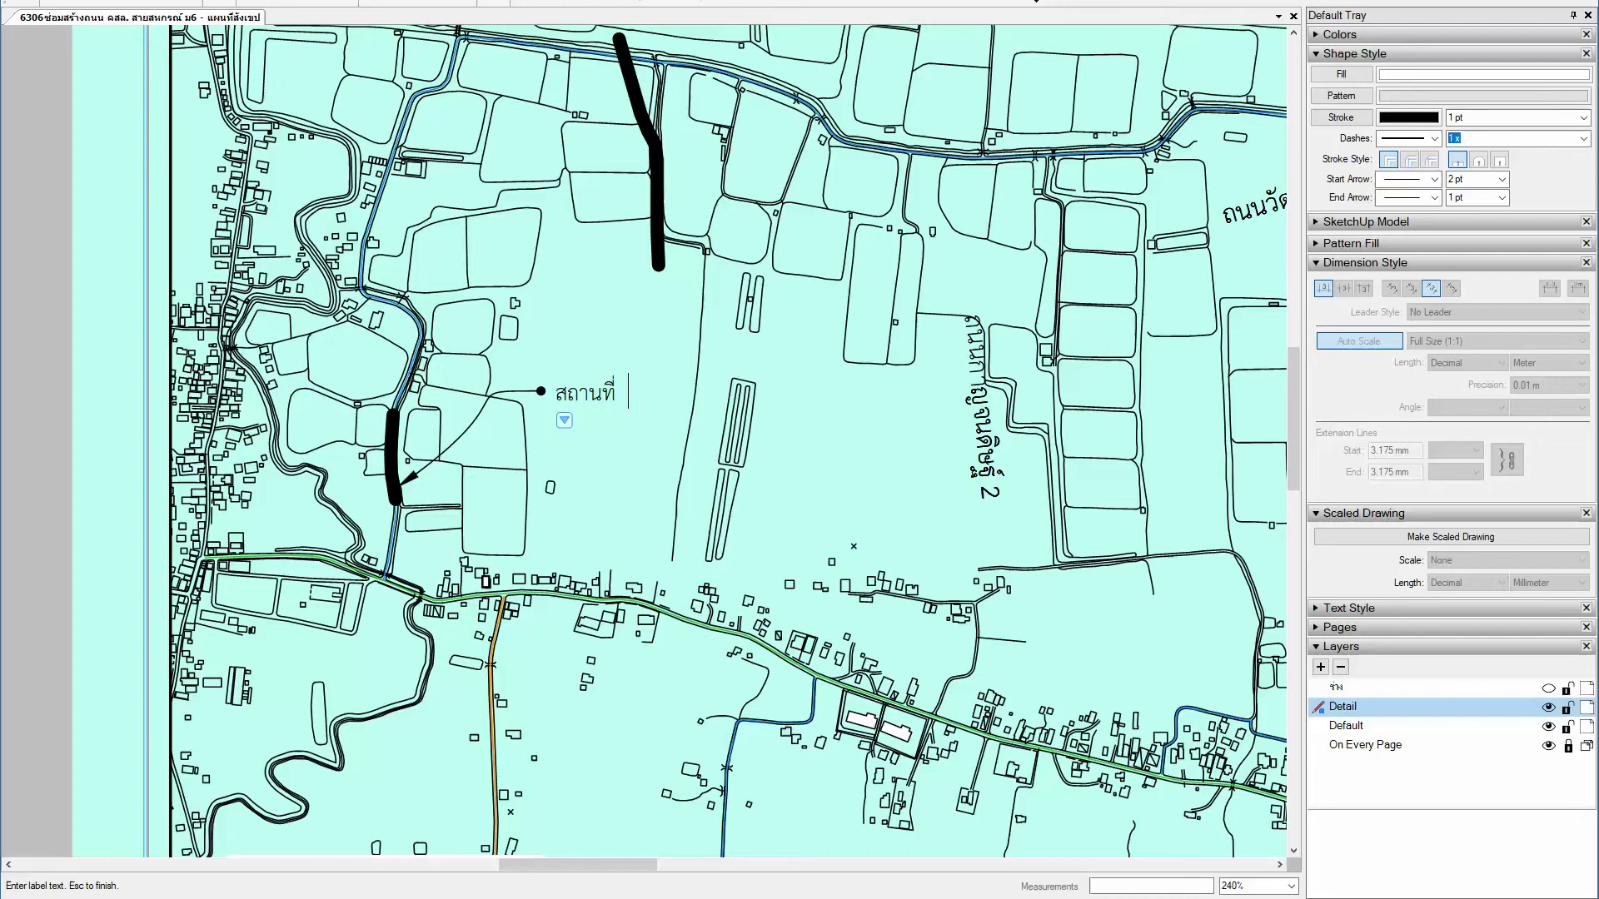
pyautogui.write('ก่อสร้าง')
pyautogui.press('Escape')
# Step: Move the north arrow to the map's top-right corner
pyautogui.moveTo(583, 322); pyautogui.dragTo(280, 448, button='middle')
pyautogui.click(681, 554)
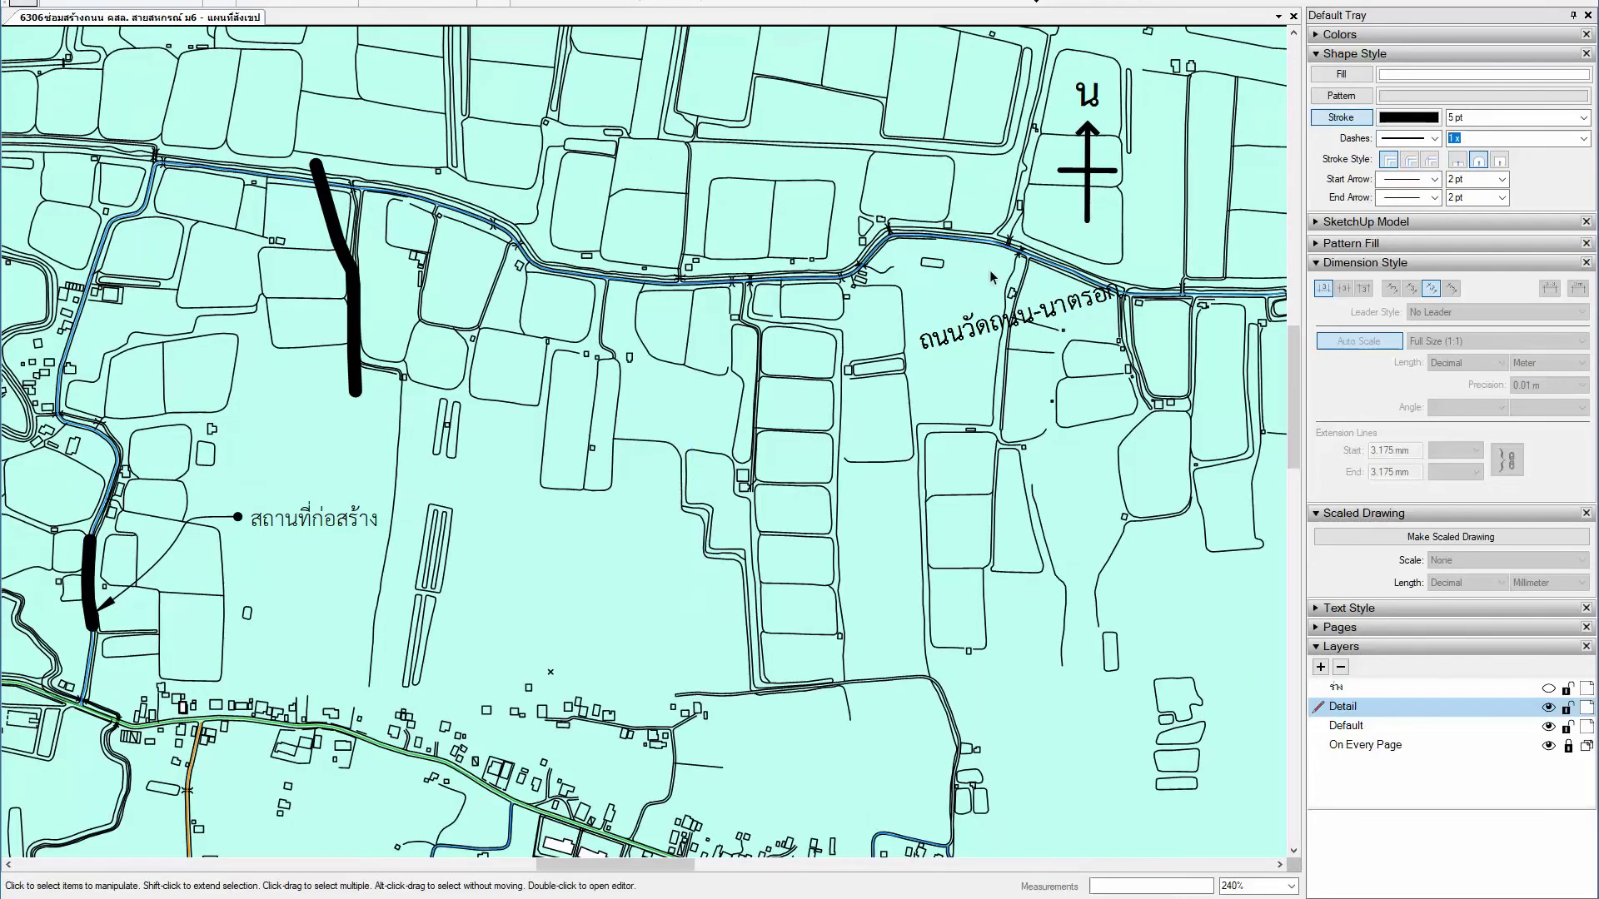
pyautogui.click(959, 315)
pyautogui.scroll(-3, 653, 375)
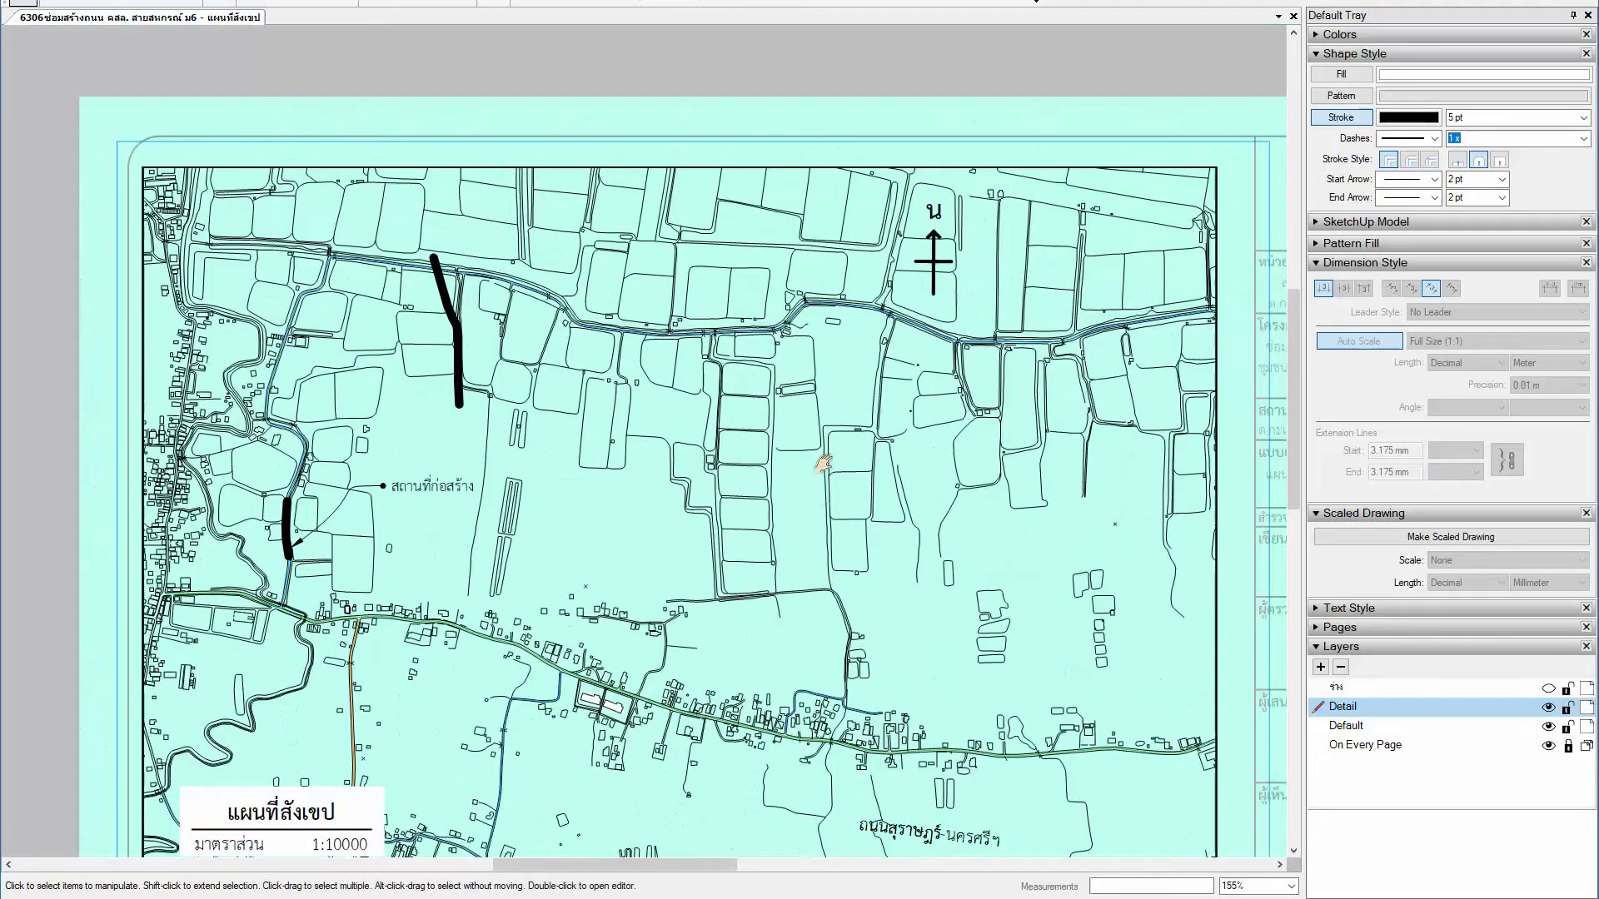
pyautogui.moveTo(957, 248); pyautogui.dragTo(692, 312, button='middle')
pyautogui.click(672, 306)
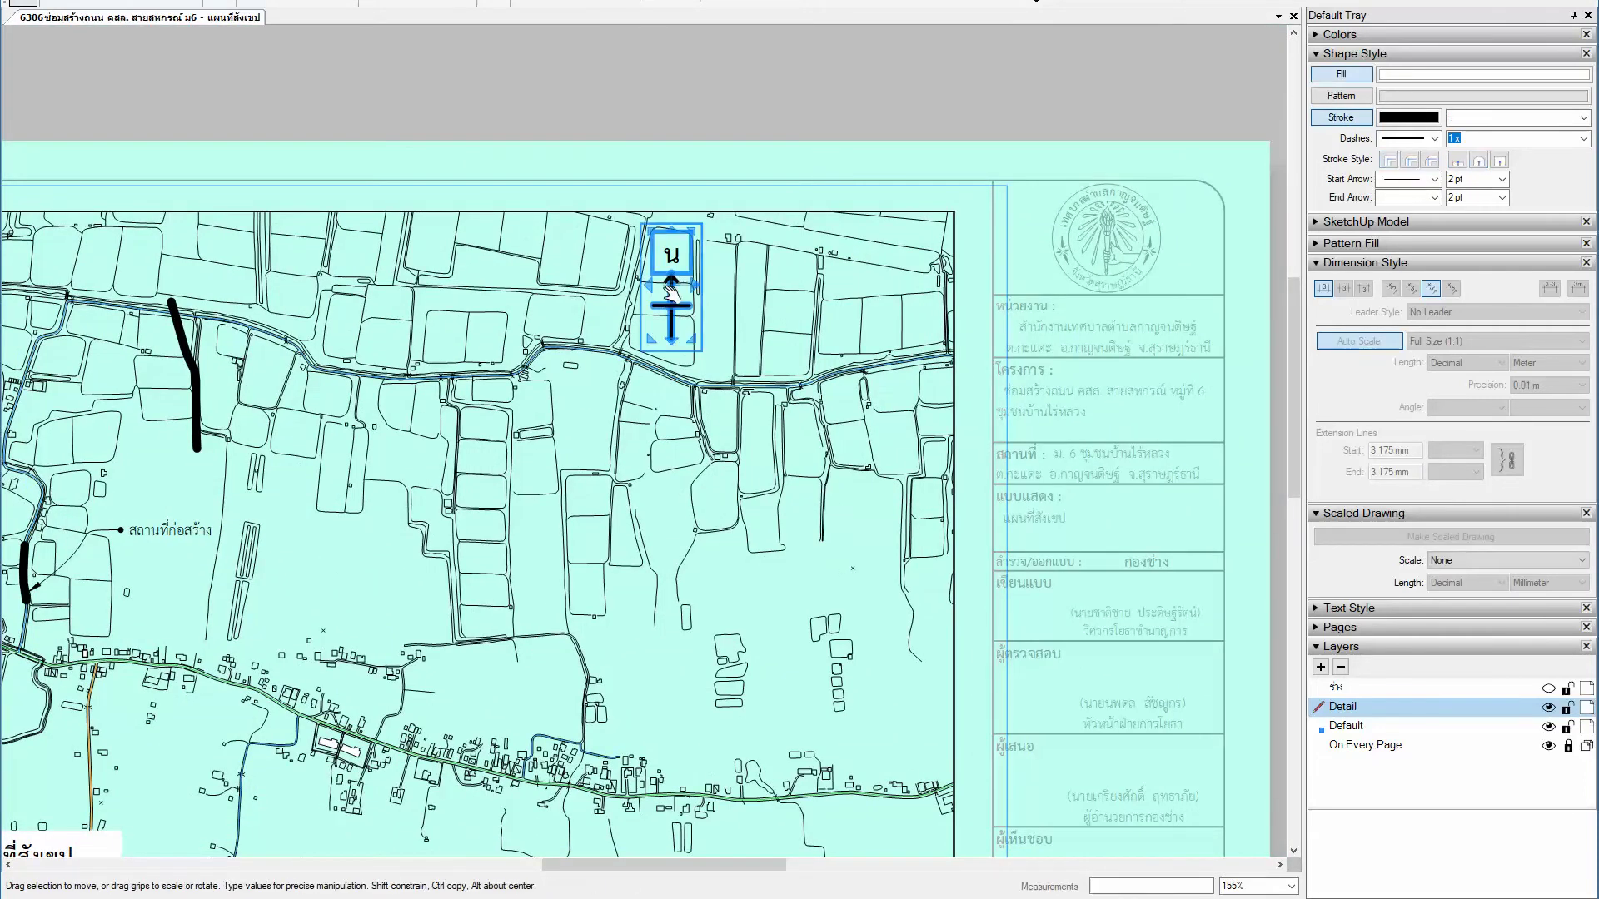
pyautogui.moveTo(671, 300); pyautogui.dragTo(890, 291)
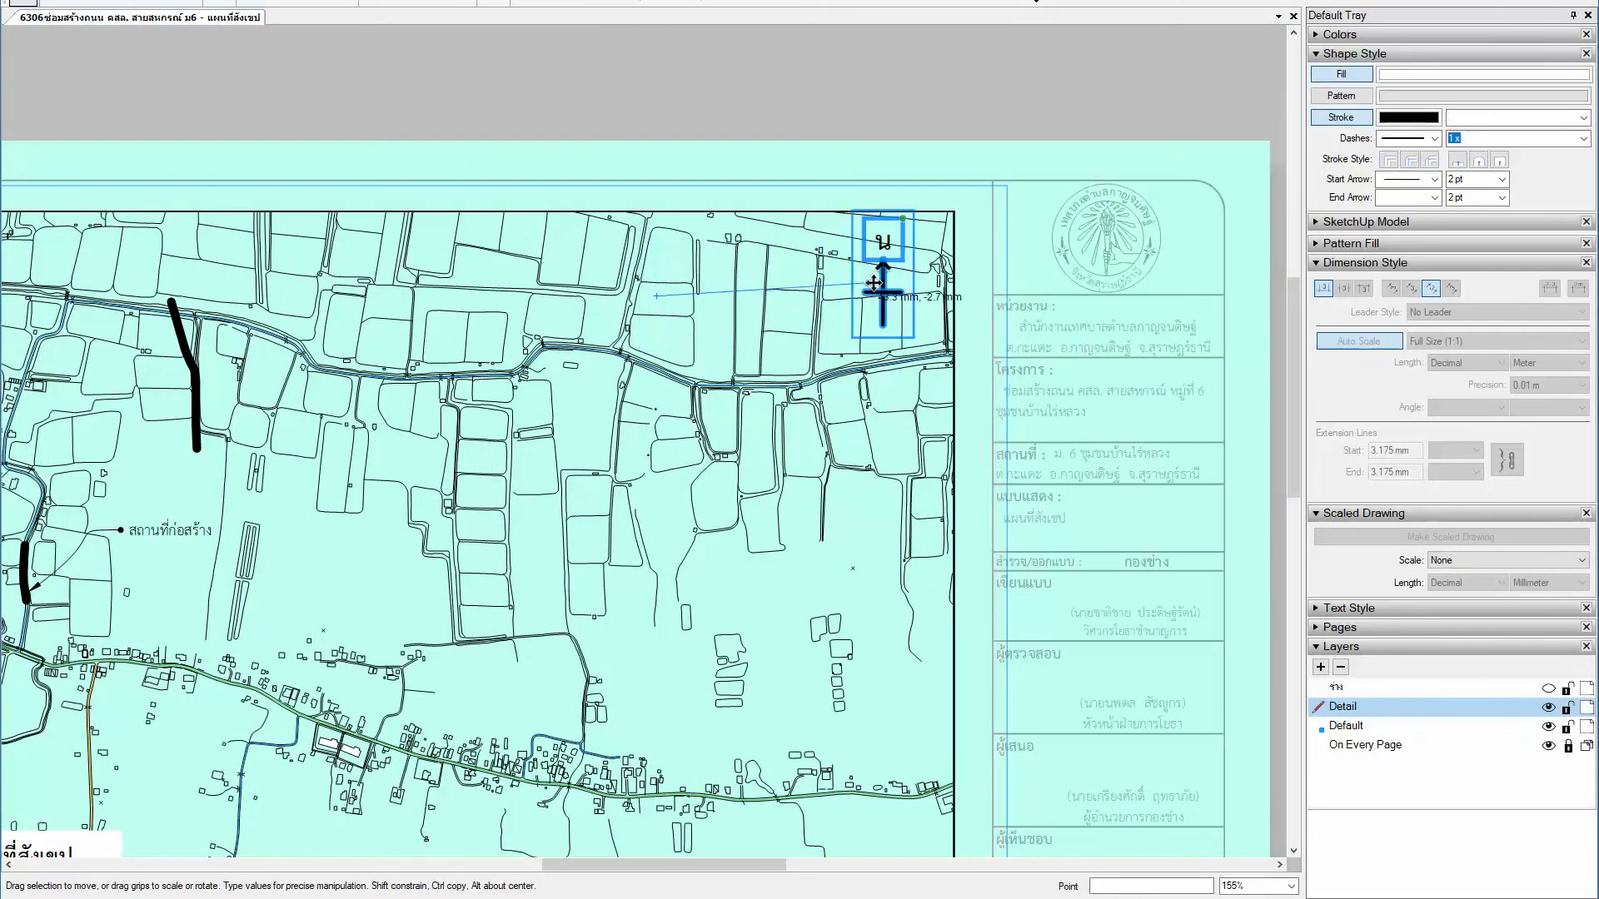
pyautogui.moveTo(777, 416); pyautogui.dragTo(935, 233, button='middle')
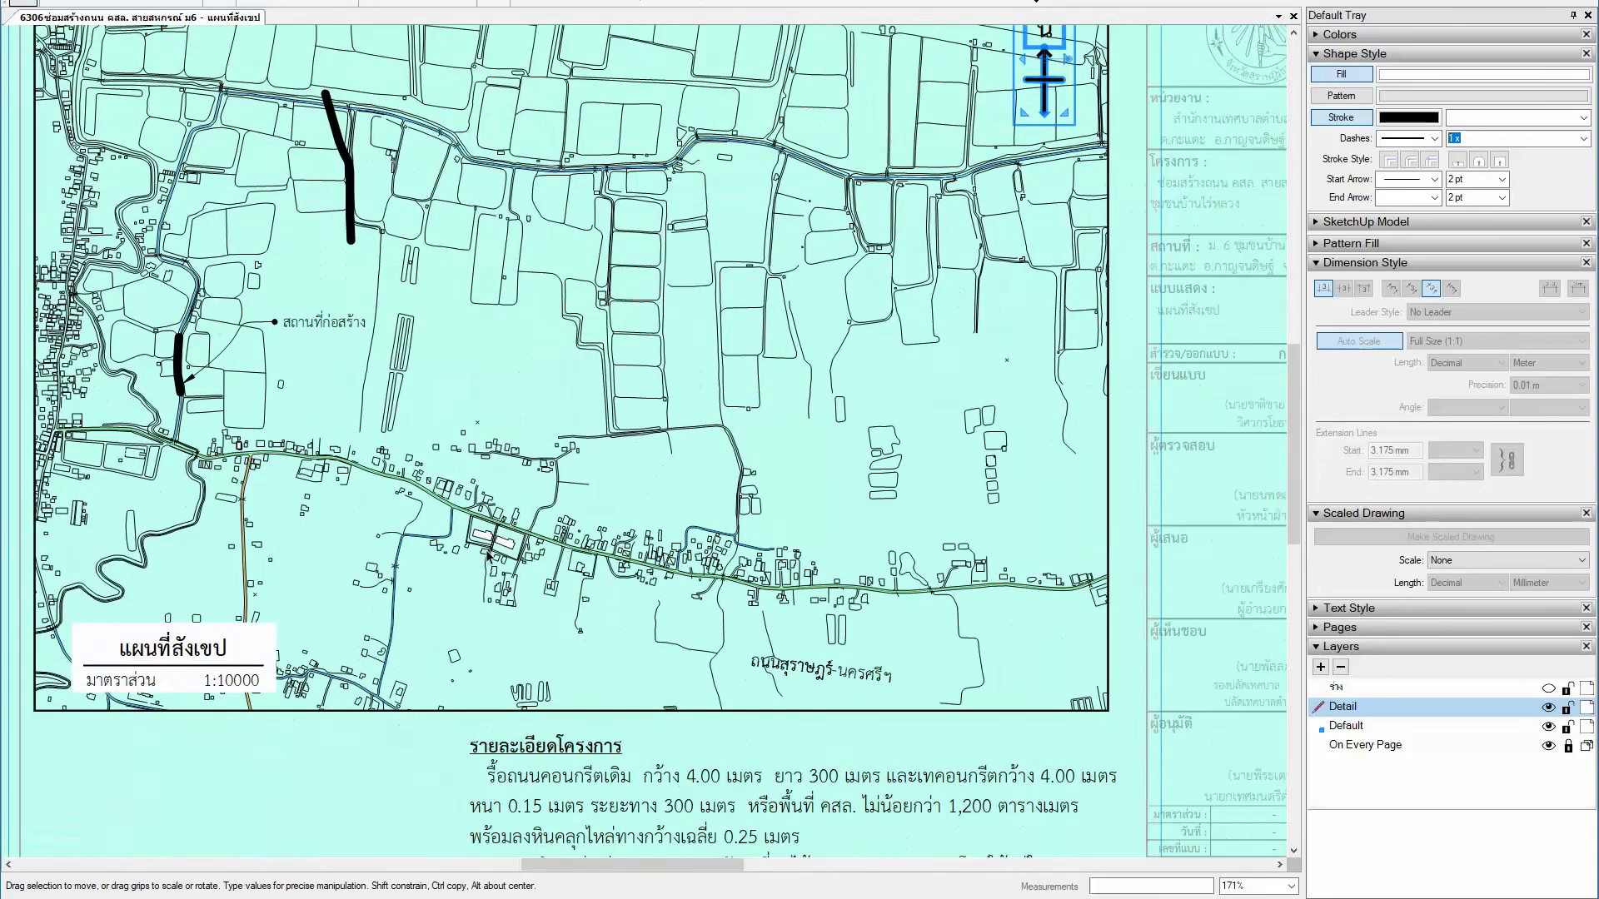
pyautogui.scroll(4, 493, 564)
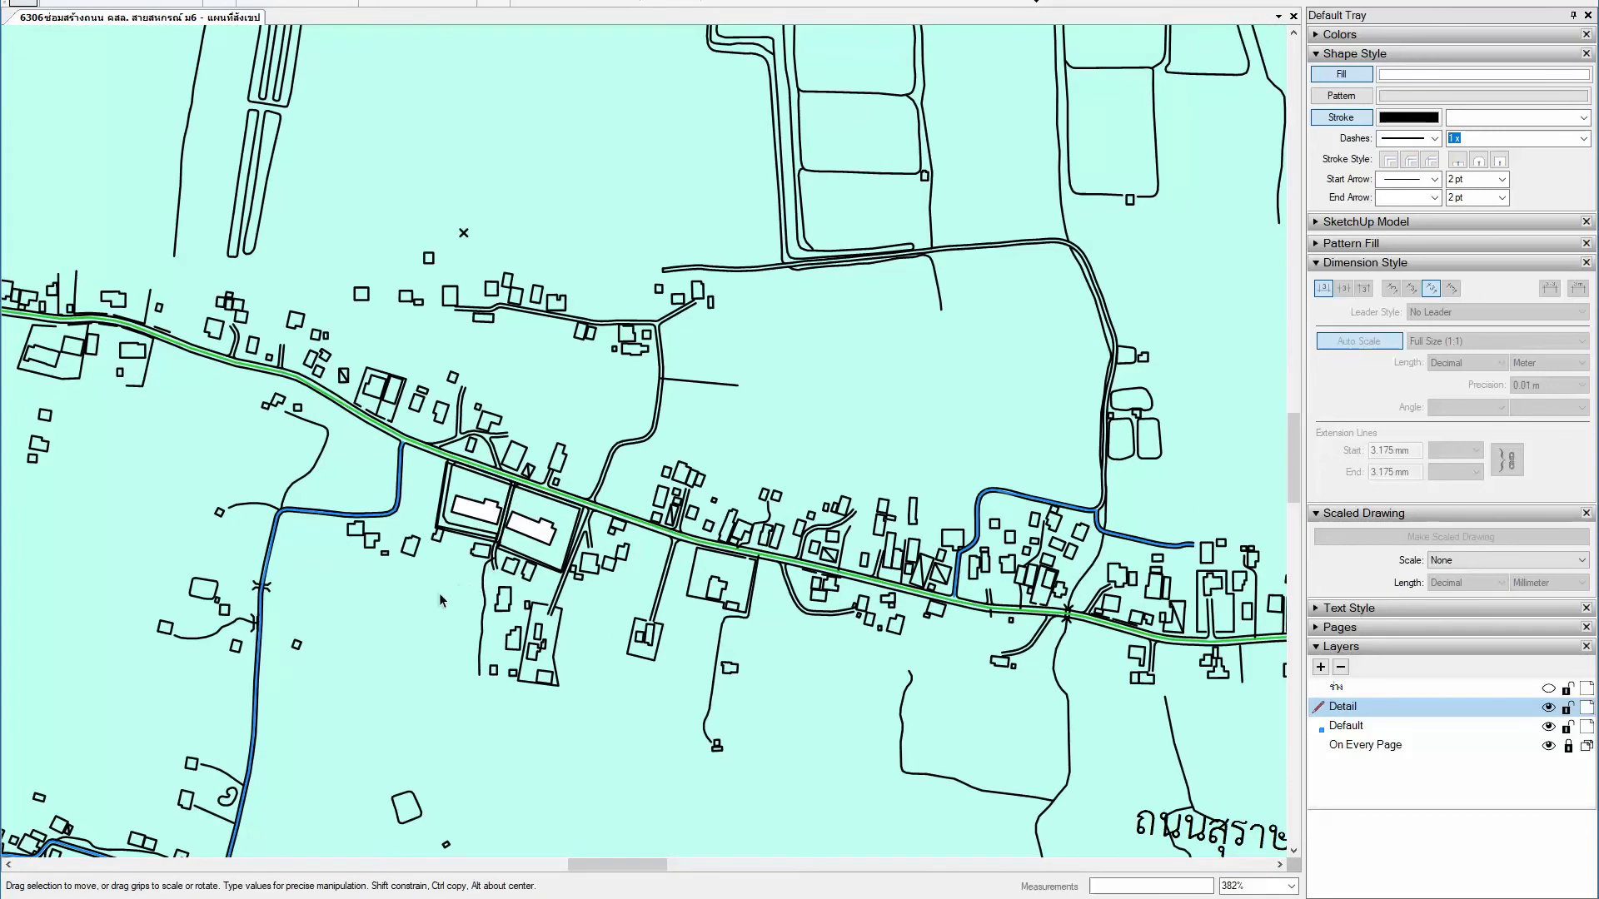
# Step: Place the text โรงเรียนเทศบาล ๑ (บ้านไร่หลวง) beside the school buildings south of the main road
pyautogui.press('t')
pyautogui.write('โรงเรียนเทศบาล')
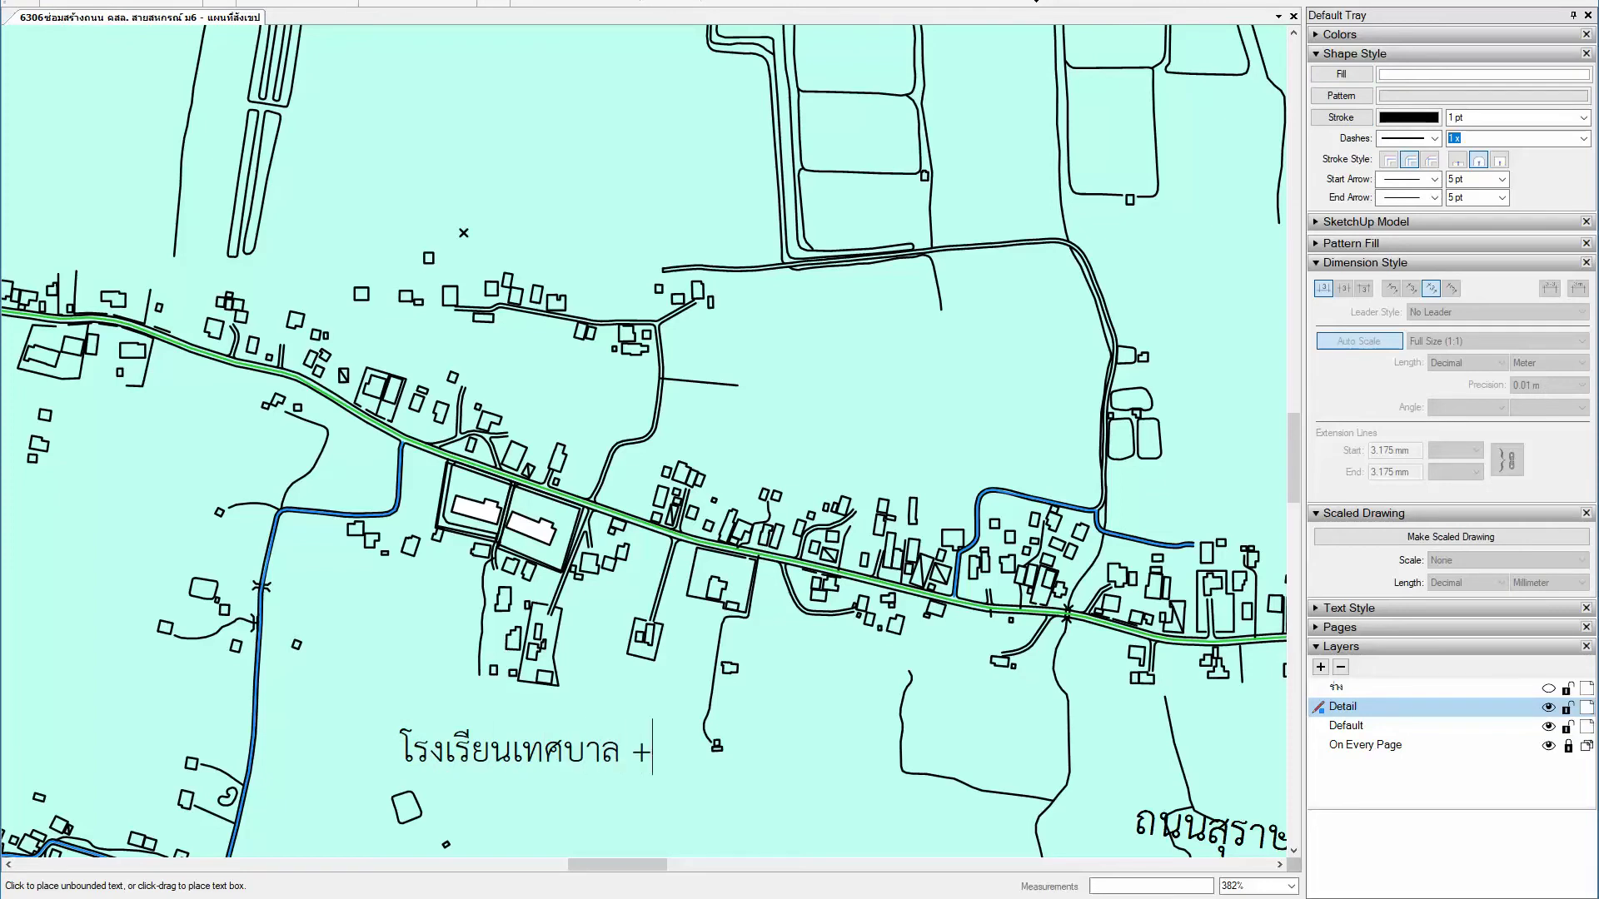
pyautogui.write(' ๑ ')
pyautogui.write('(บ้านไร่หลวงง')
pyautogui.press('BackSpace')
pyautogui.write(')')
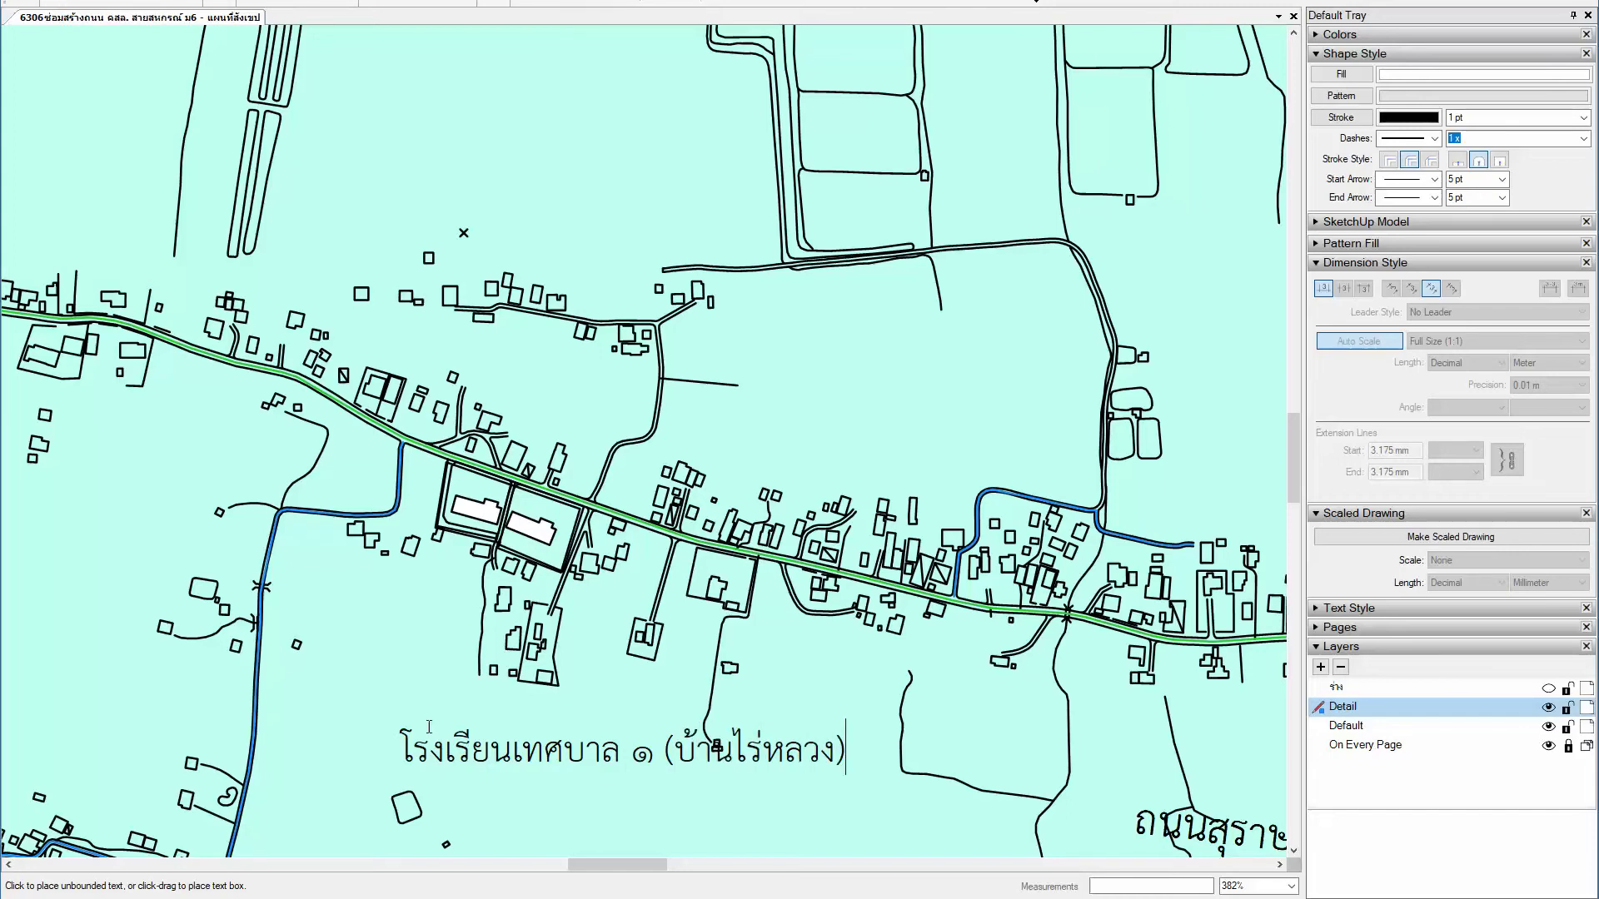
pyautogui.press('Escape')
pyautogui.moveTo(454, 745); pyautogui.dragTo(398, 587)
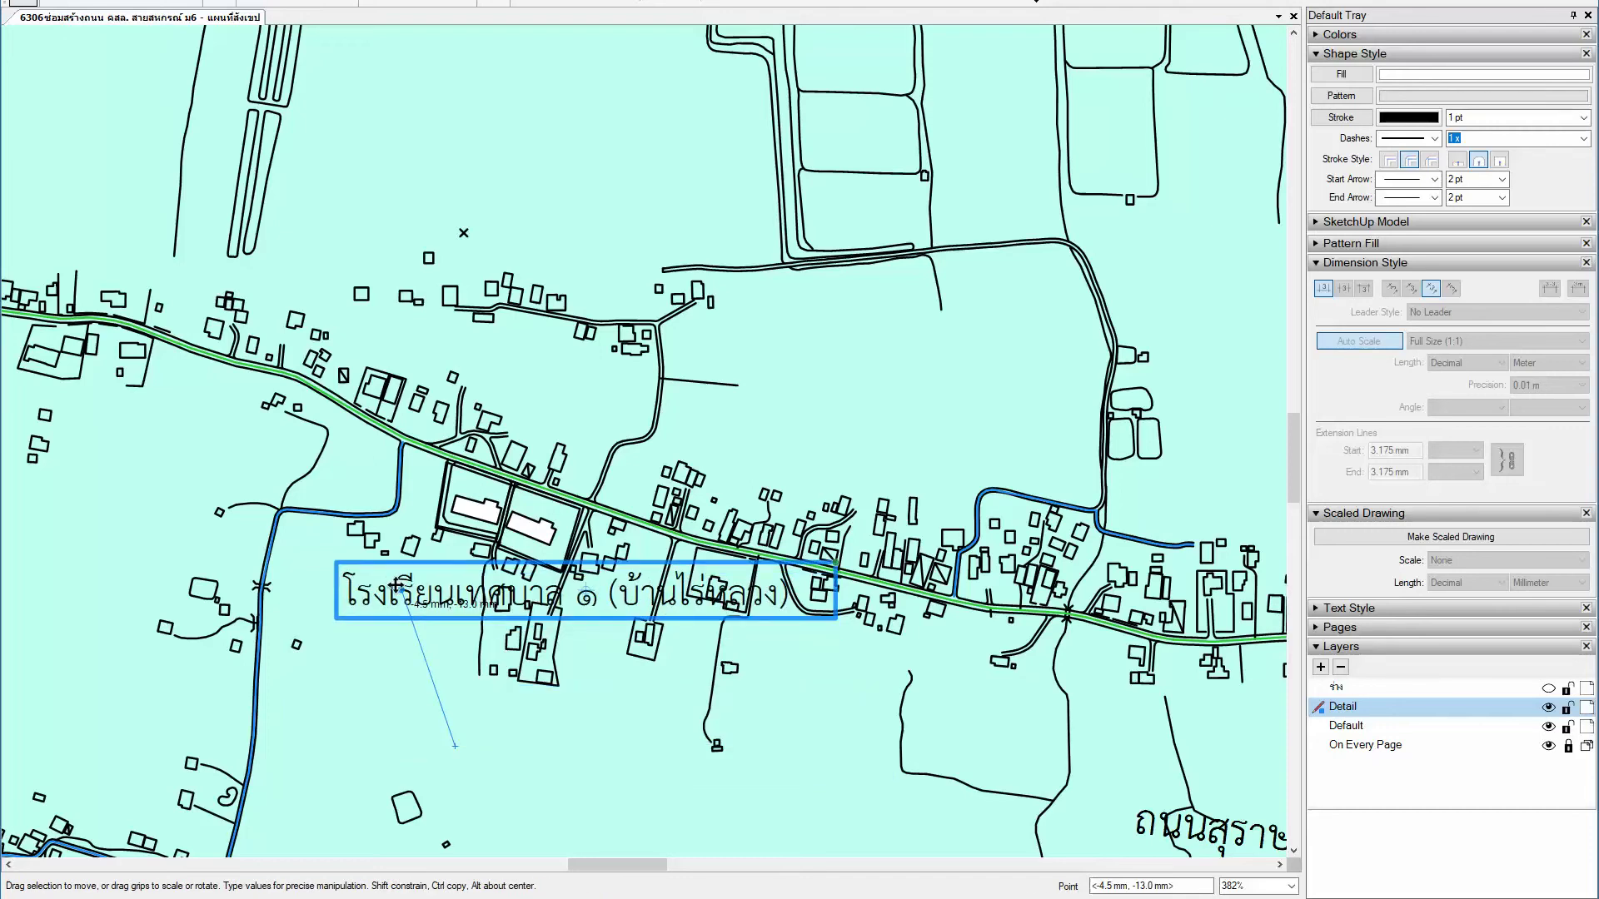
pyautogui.moveTo(398, 587); pyautogui.dragTo(375, 600)
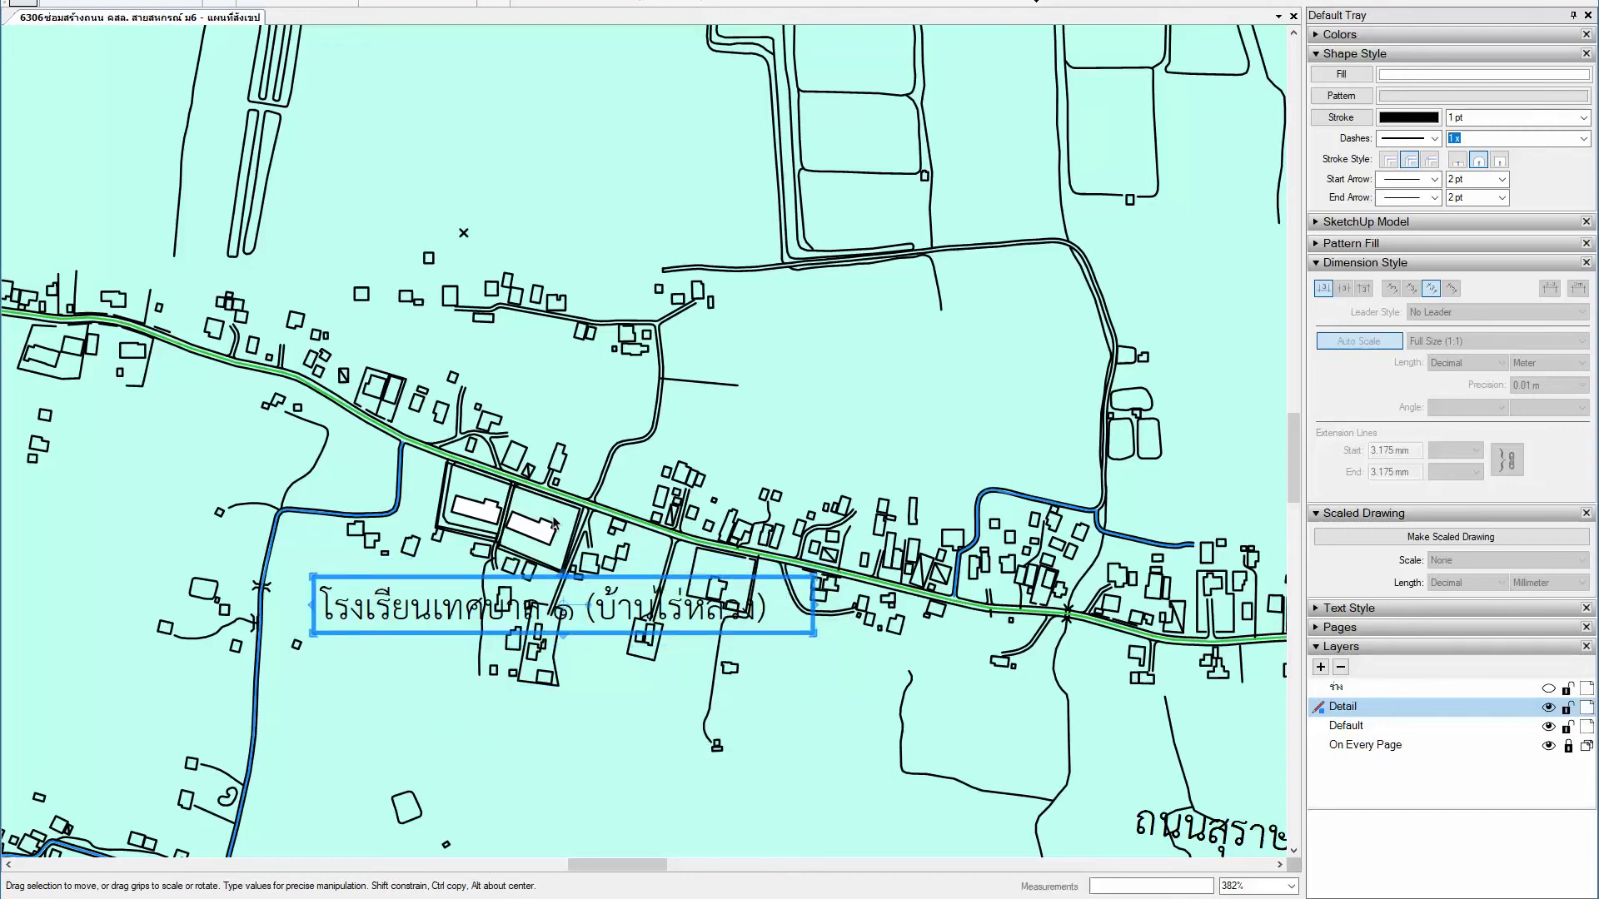
pyautogui.moveTo(432, 398); pyautogui.dragTo(433, 481, button='middle')
pyautogui.scroll(4, 554, 549)
# Step: Place a new leader label anchored on the main road, with its text beside the road
pyautogui.click(523, 543)
pyautogui.click(710, 479)
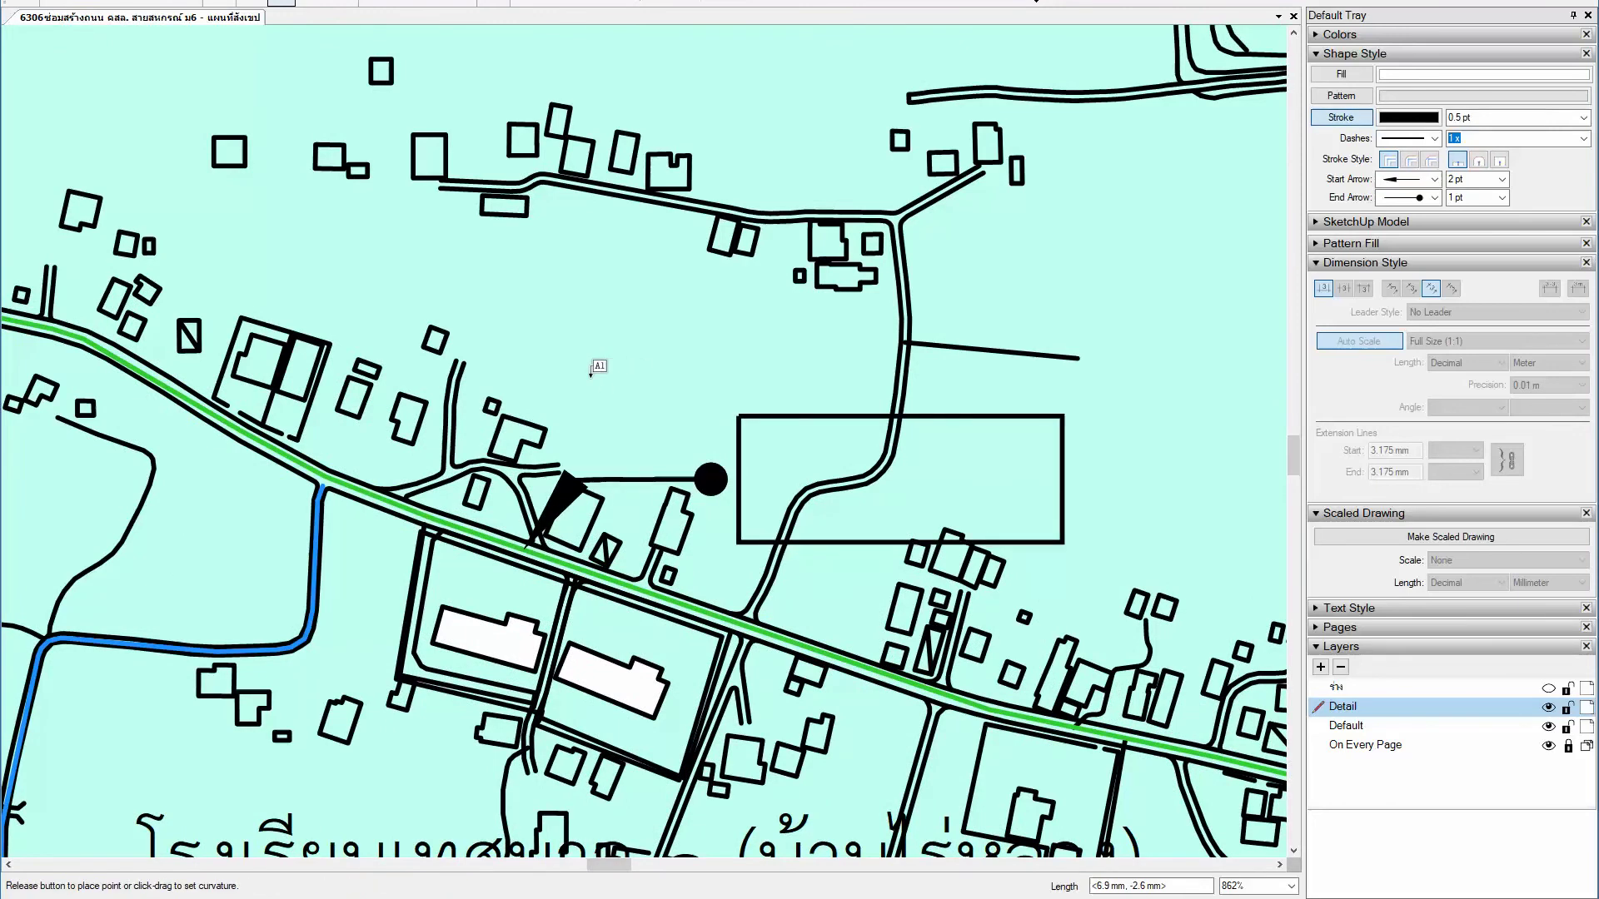
pyautogui.write('ผิวจราจร 5 m, เขตทาง')
pyautogui.scroll(-1, 816, 470)
pyautogui.moveTo(966, 480); pyautogui.dragTo(815, 470, button='middle')
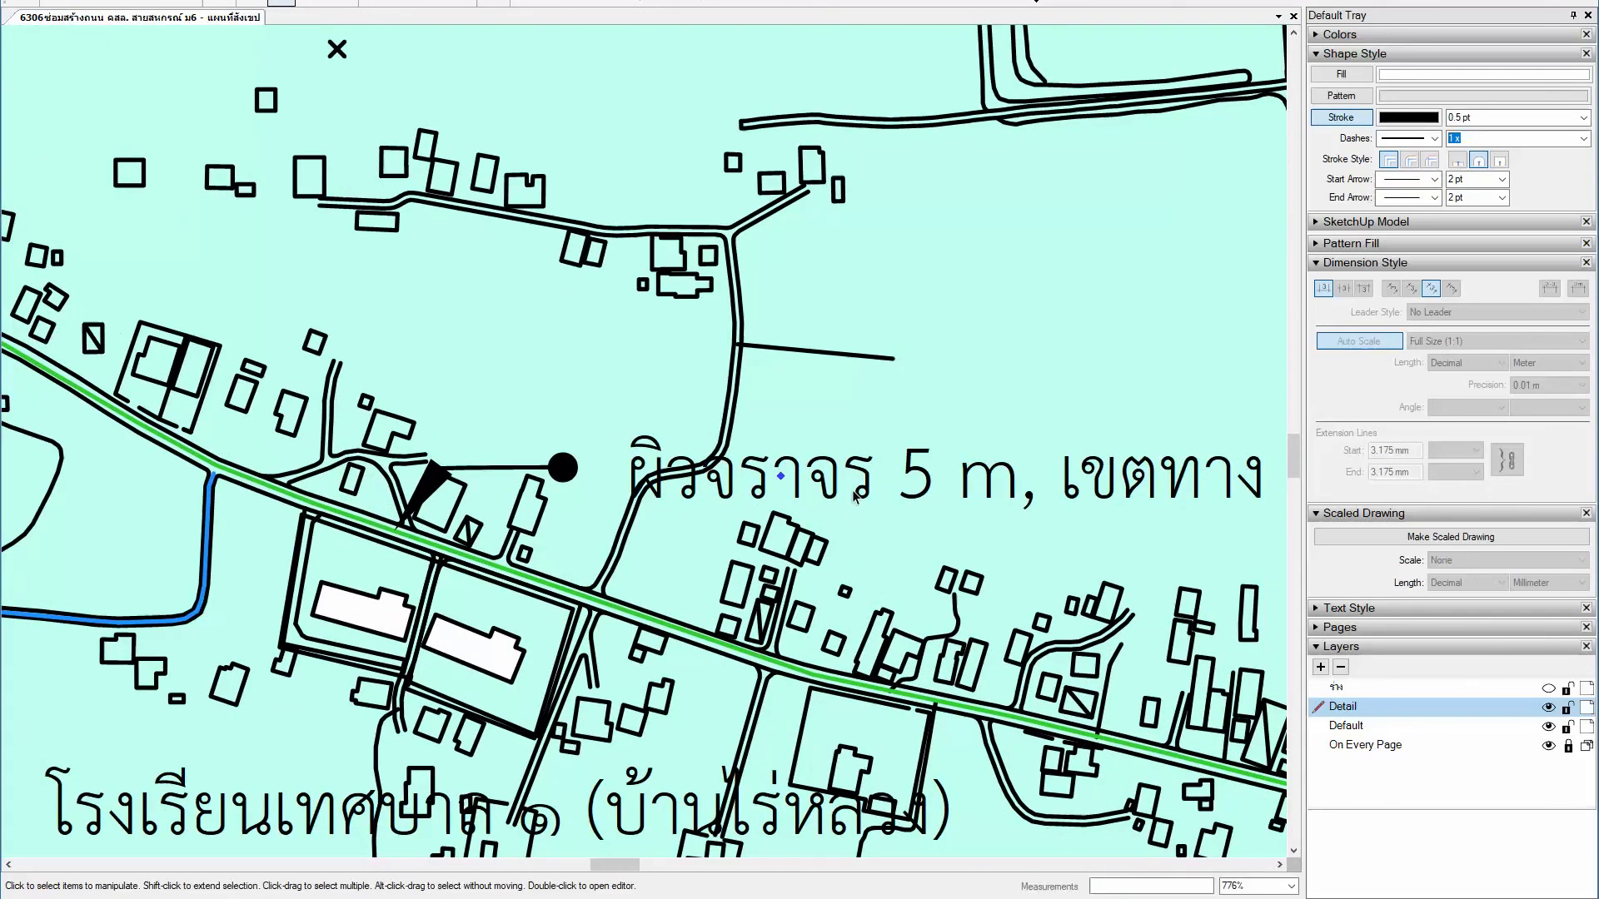
# Step: Set the label text to the road's Summary, ถนนสายวัดวชิรประดิษฐ์-พลายวาส หมู่ที่ 5
pyautogui.doubleClick(653, 500)
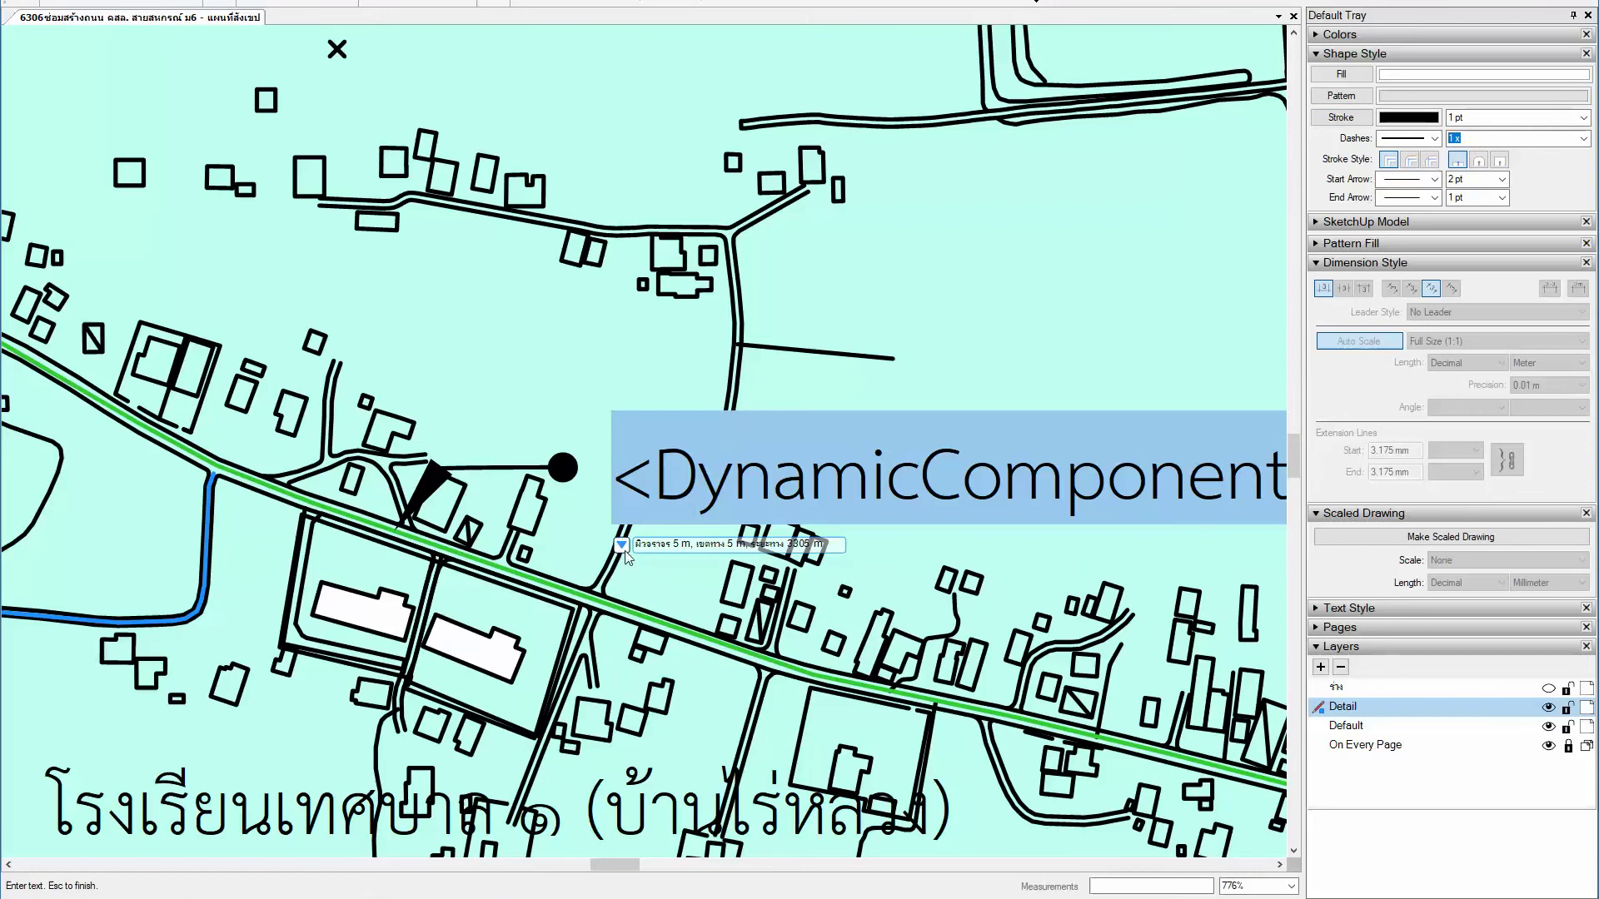
pyautogui.click(623, 547)
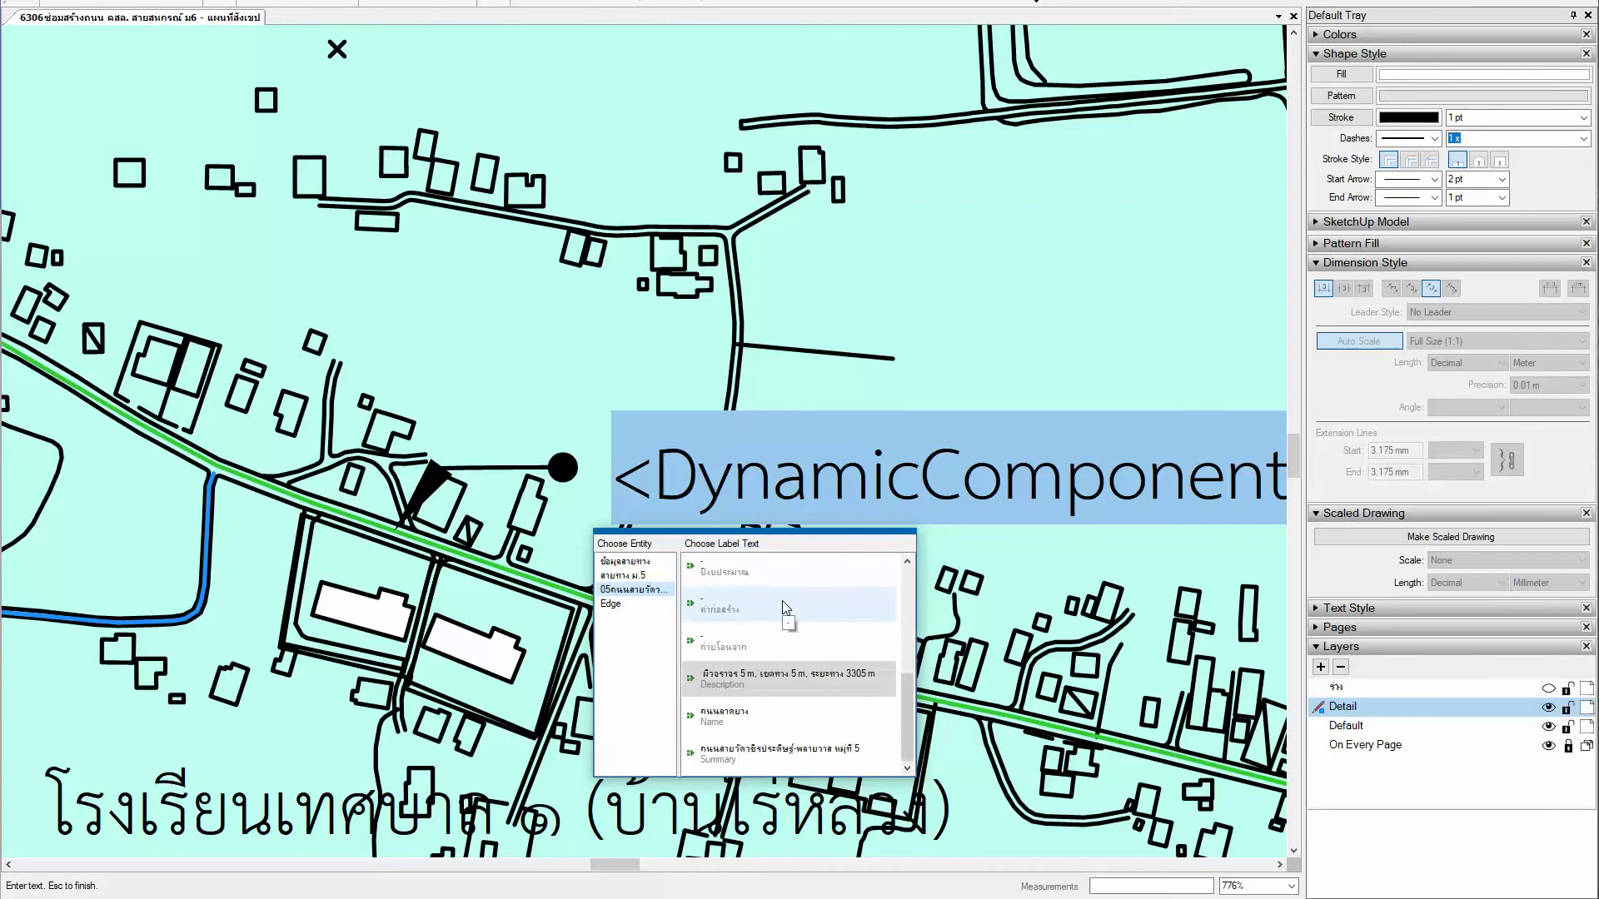
pyautogui.click(783, 756)
pyautogui.press('Escape')
pyautogui.scroll(-1, 522, 413)
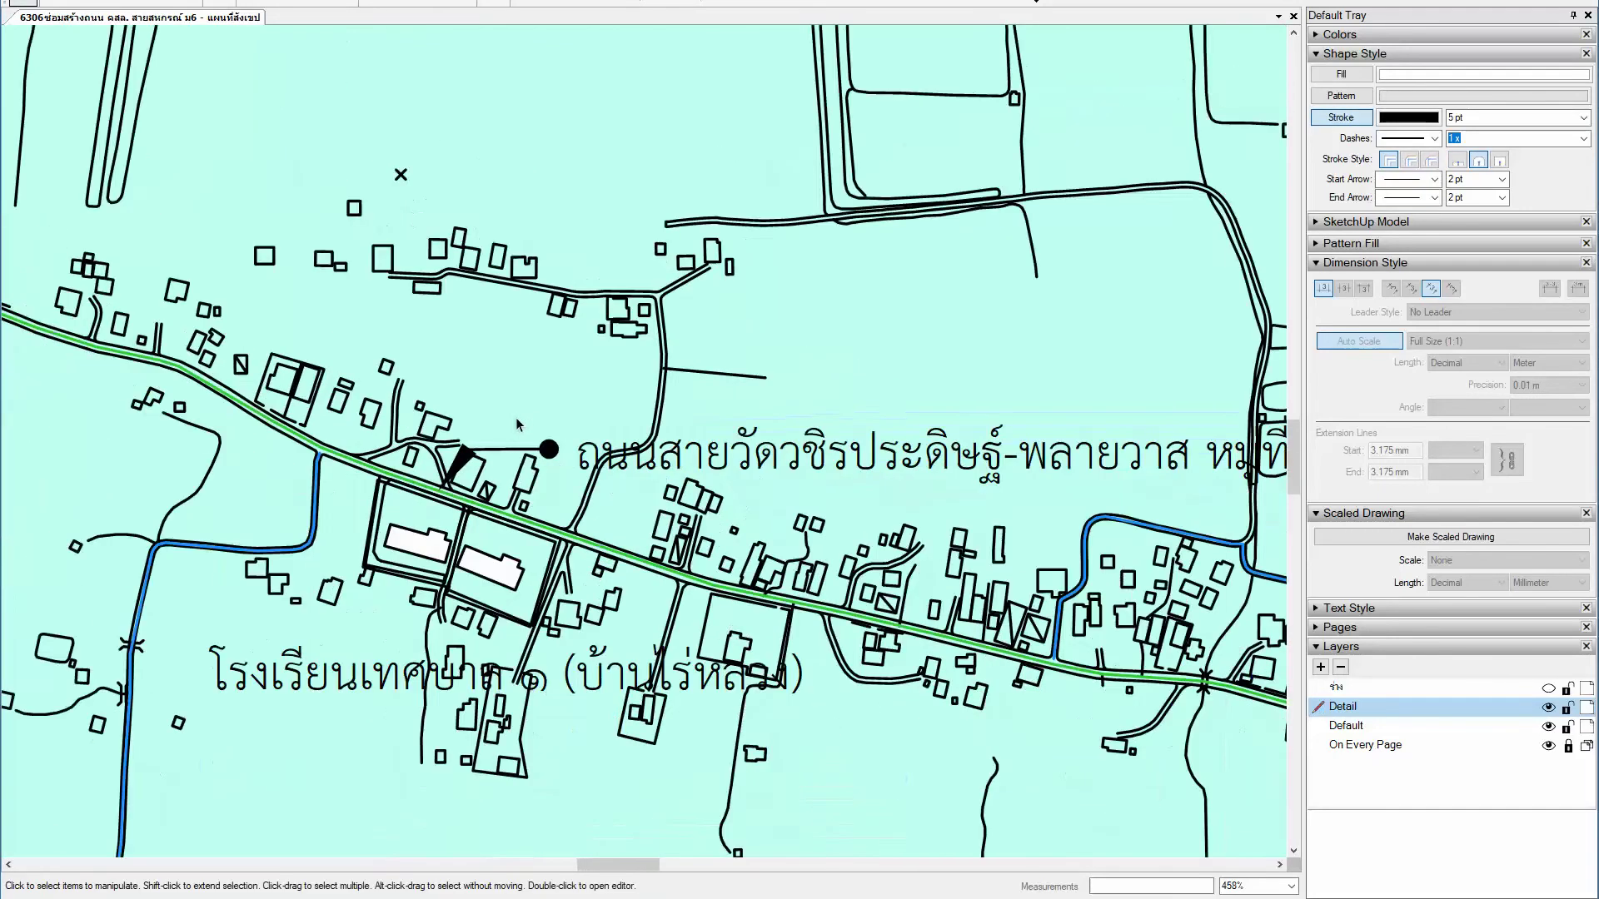
pyautogui.scroll(-3, 522, 413)
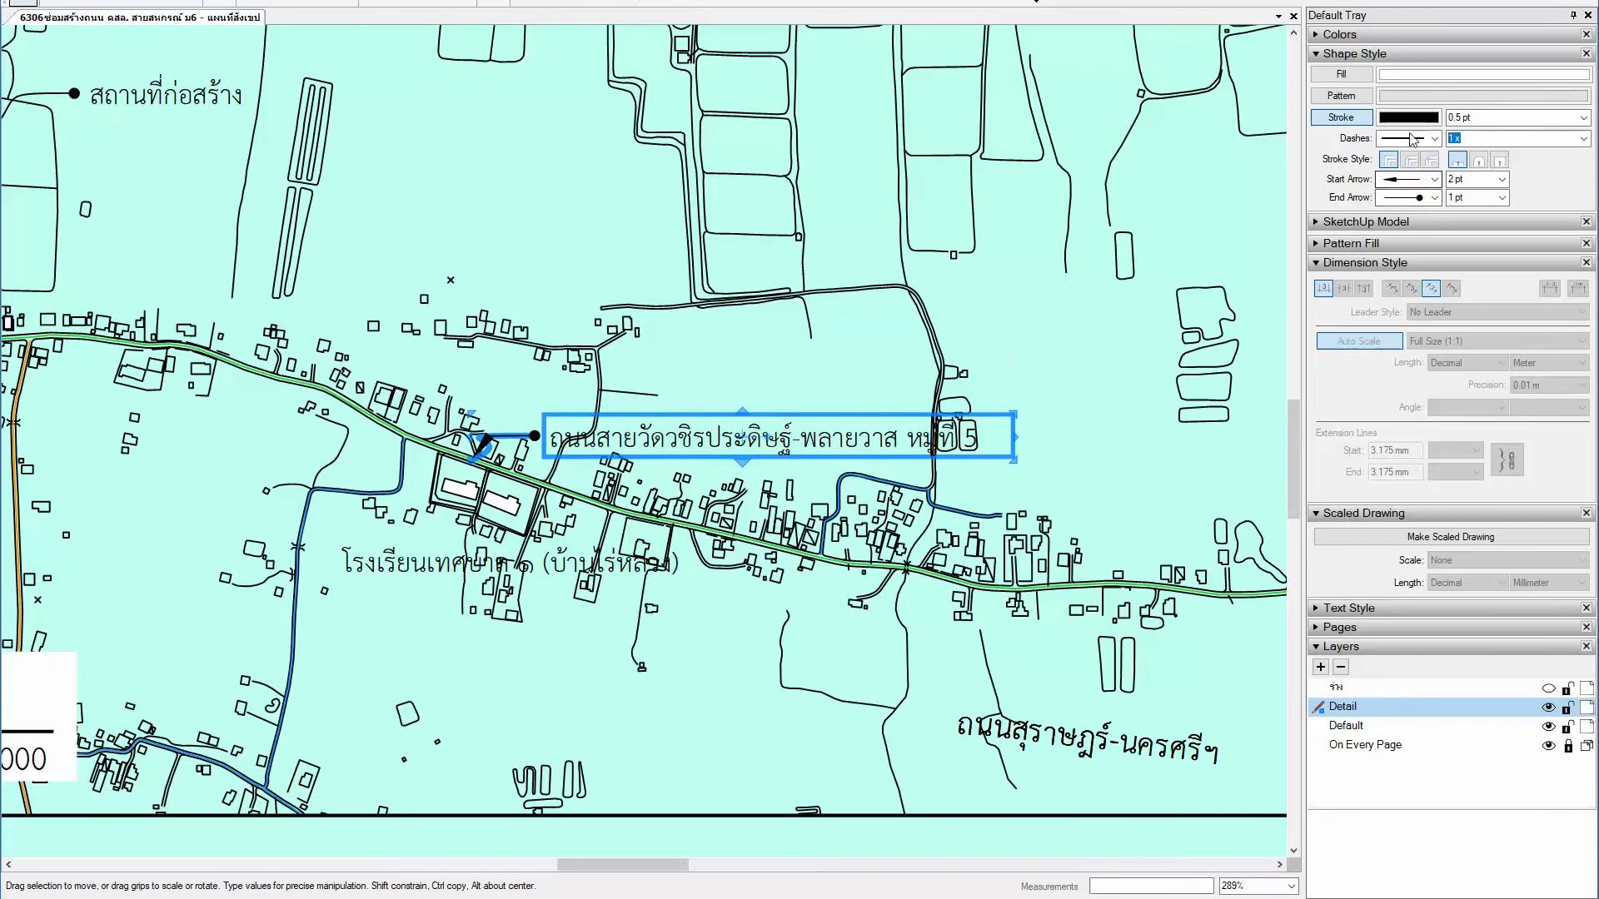
# Step: Hide the road label's leader line, then move and tilt the label onto the road
pyautogui.click(1404, 120)
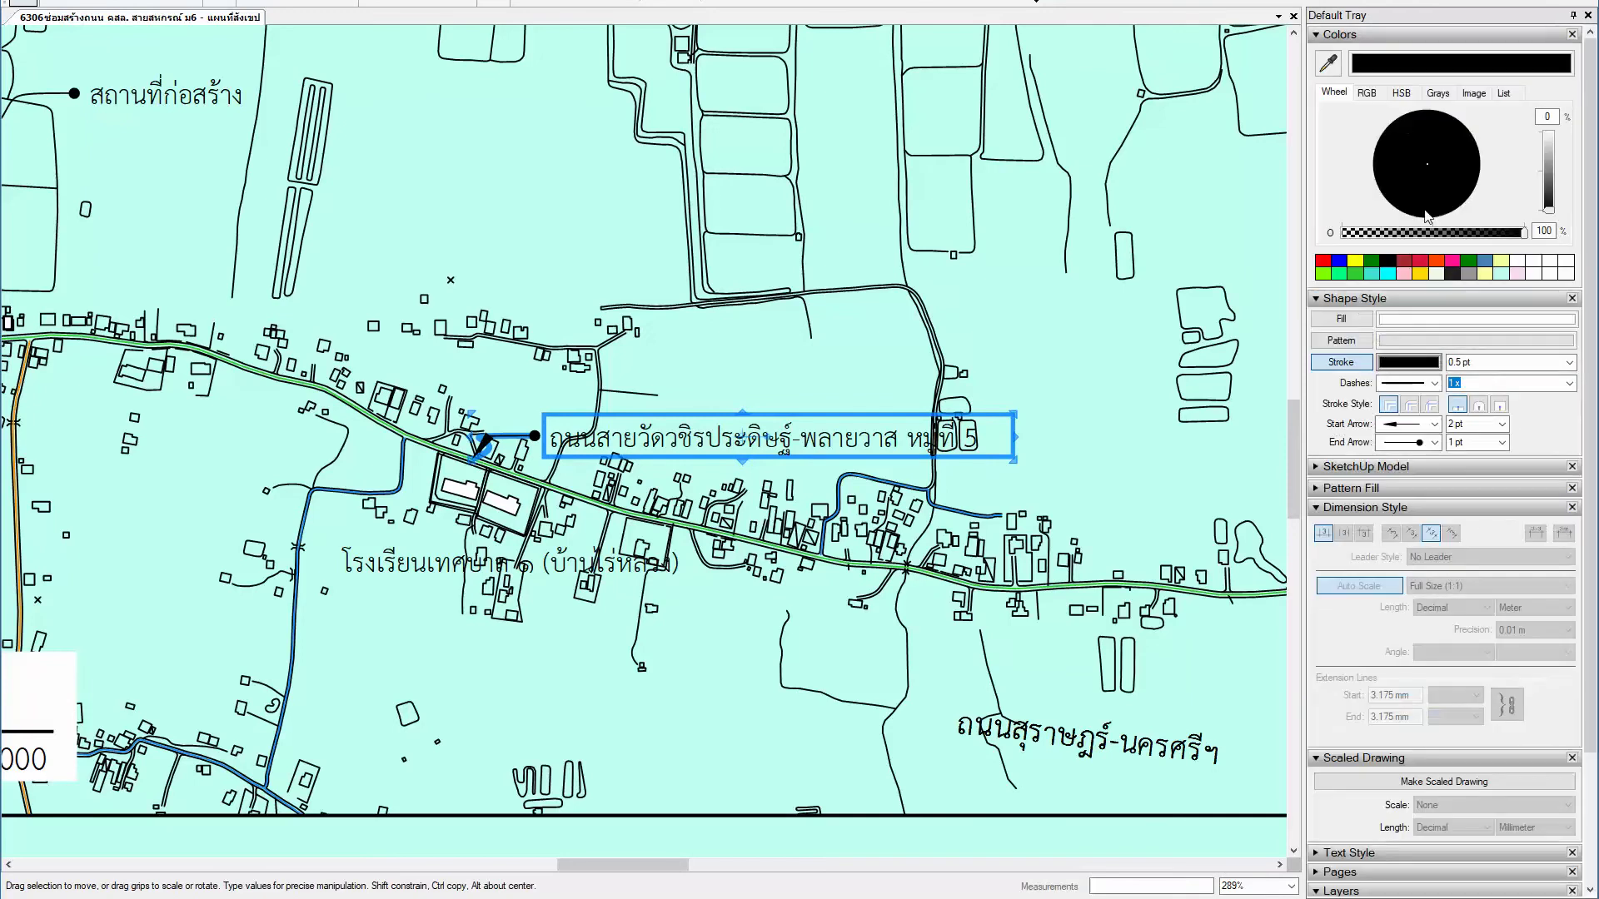
pyautogui.click(1343, 239)
pyautogui.scroll(2, 452, 490)
pyautogui.moveTo(747, 430); pyautogui.dragTo(509, 386)
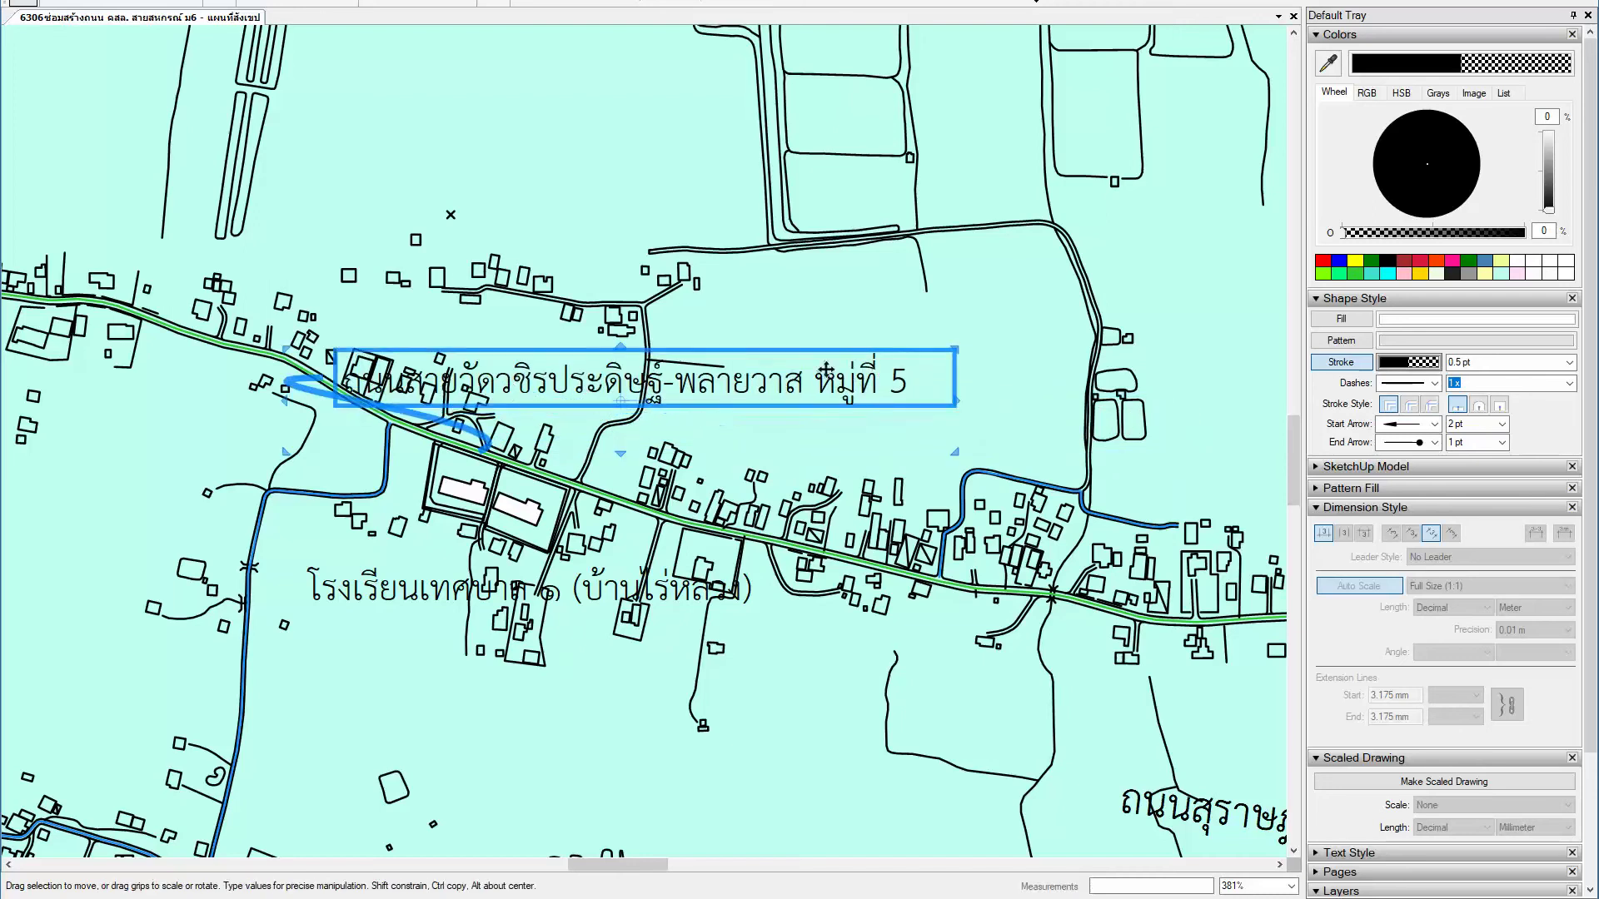
pyautogui.moveTo(642, 400); pyautogui.dragTo(748, 418)
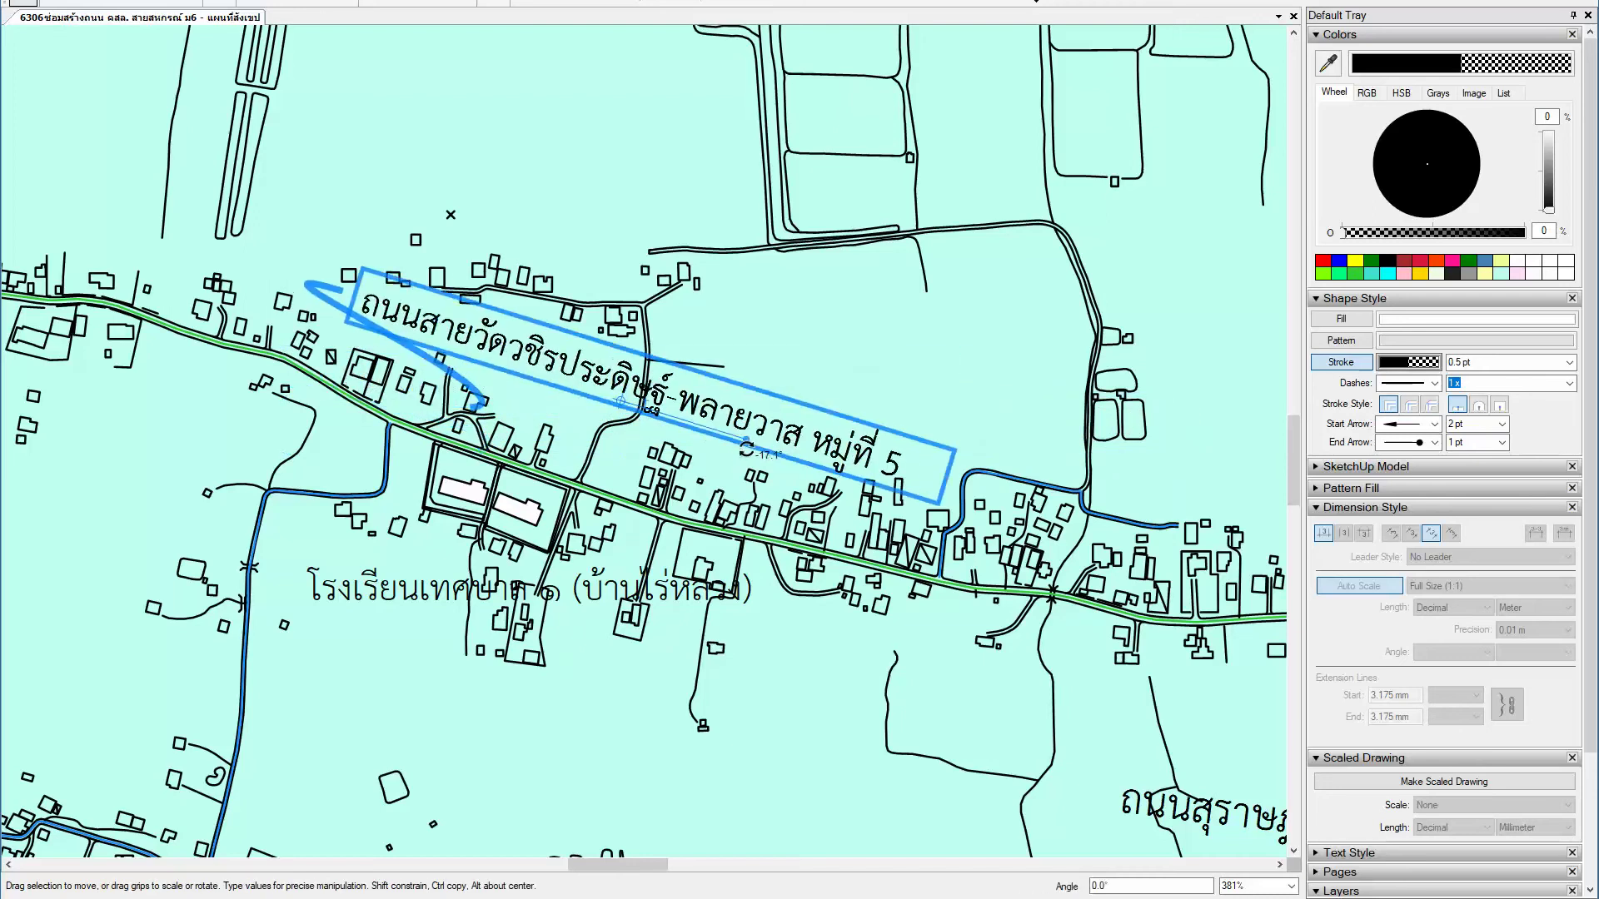
pyautogui.moveTo(645, 406); pyautogui.dragTo(745, 438)
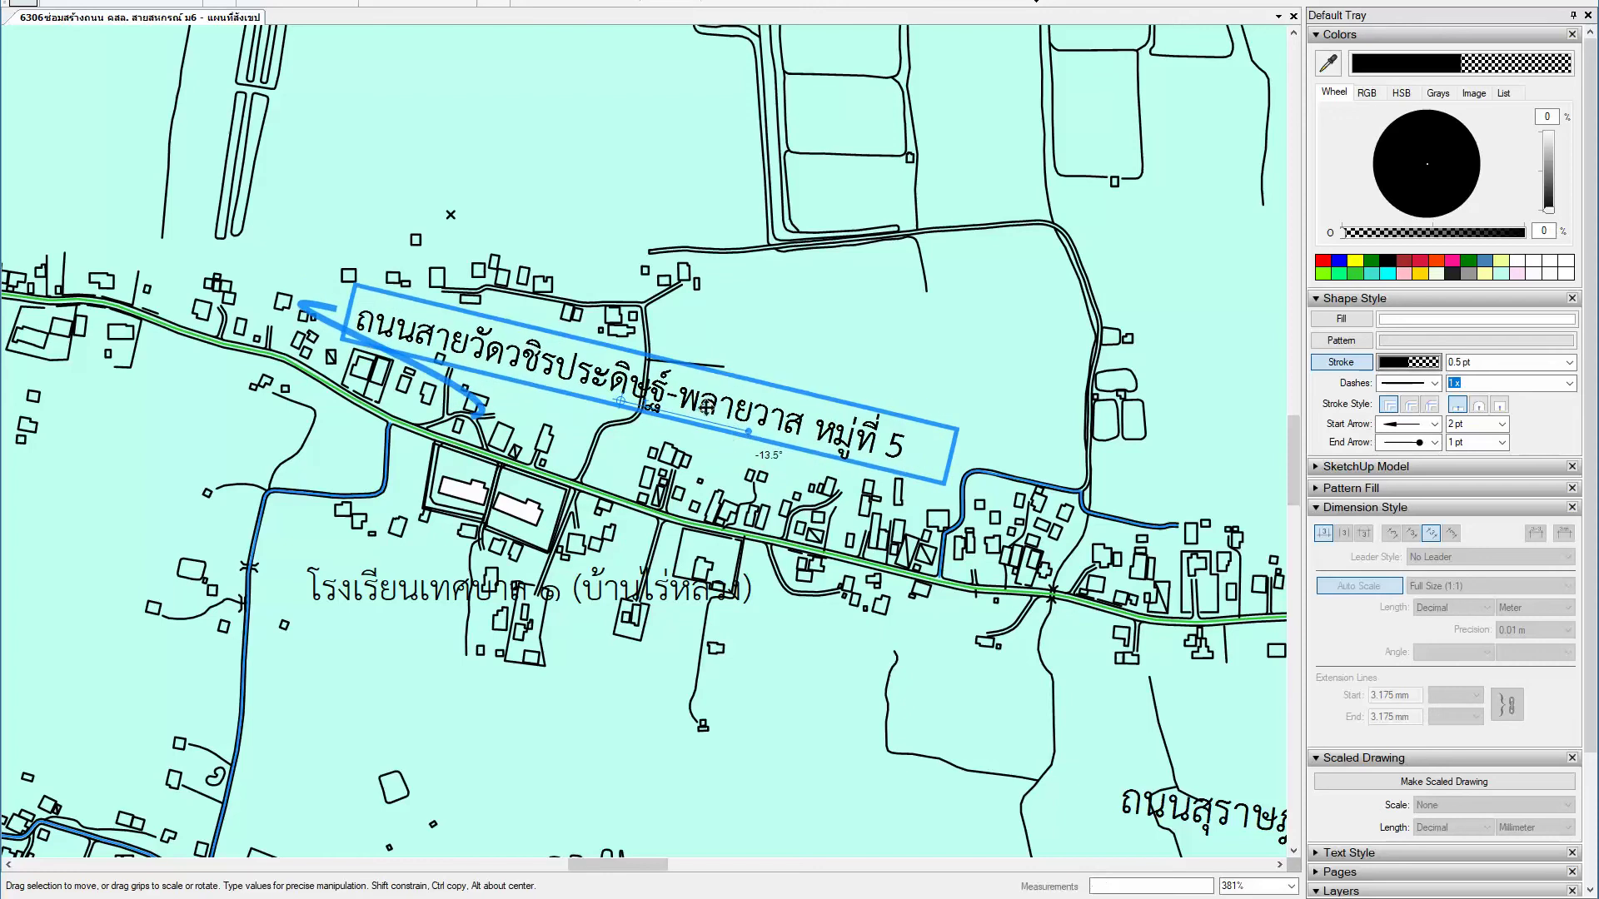
pyautogui.moveTo(713, 400)
pyautogui.mouseDown()
pyautogui.moveTo(712, 429)
pyautogui.moveTo(730, 412)
pyautogui.mouseUp()
# Step: Slide the road label down-right along the road and delete the southern road-name label
pyautogui.scroll(-3, 679, 515)
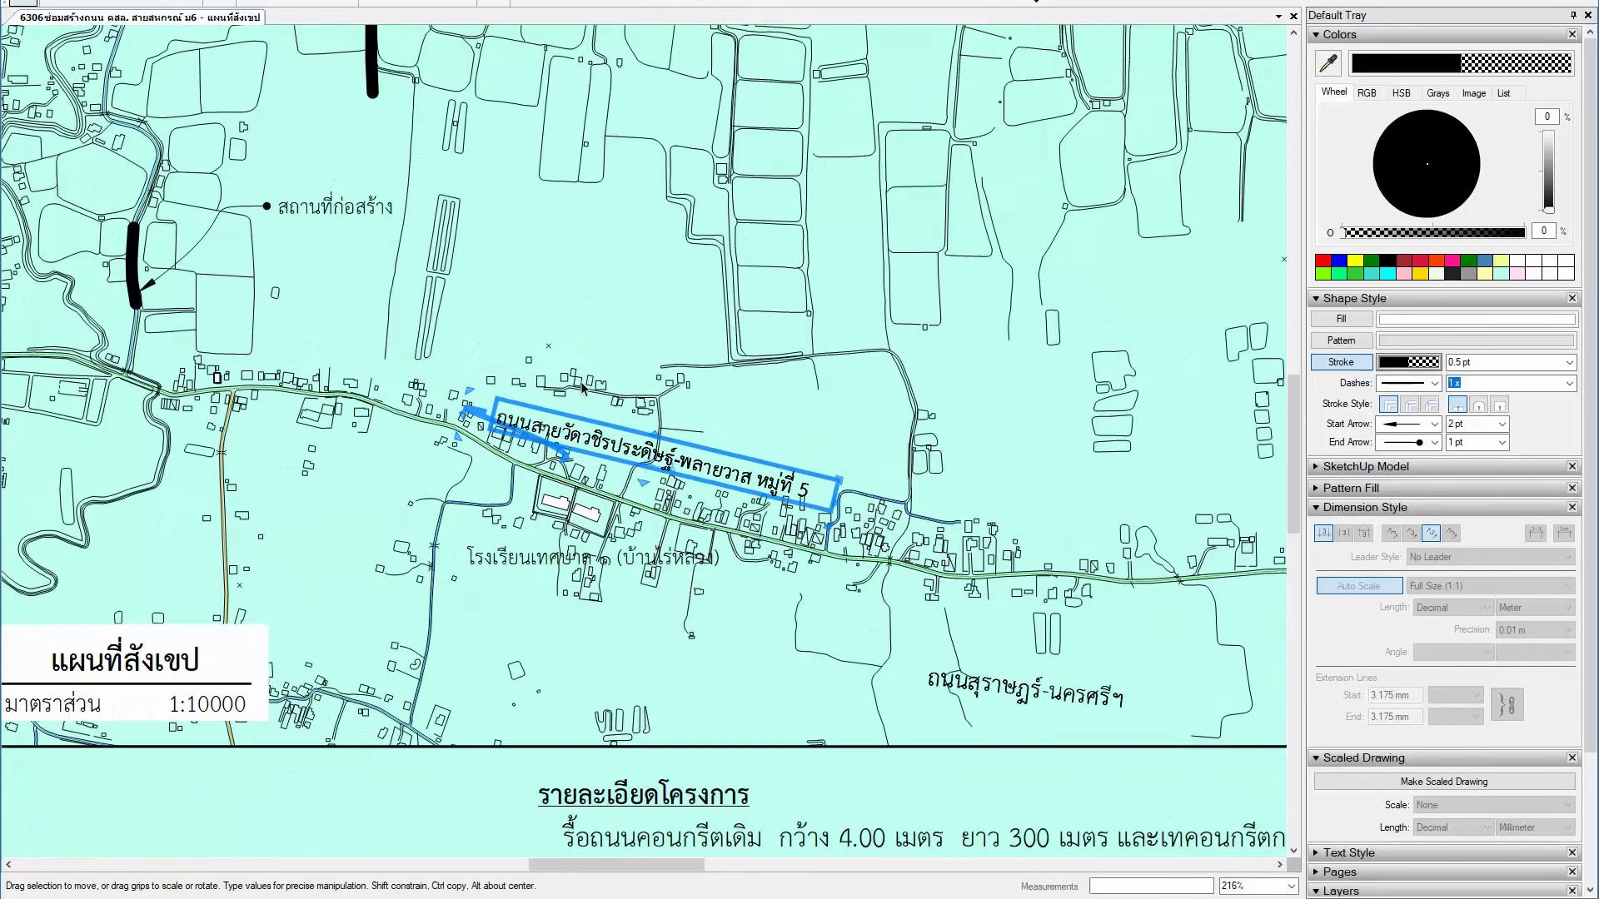
pyautogui.moveTo(700, 477); pyautogui.dragTo(968, 626)
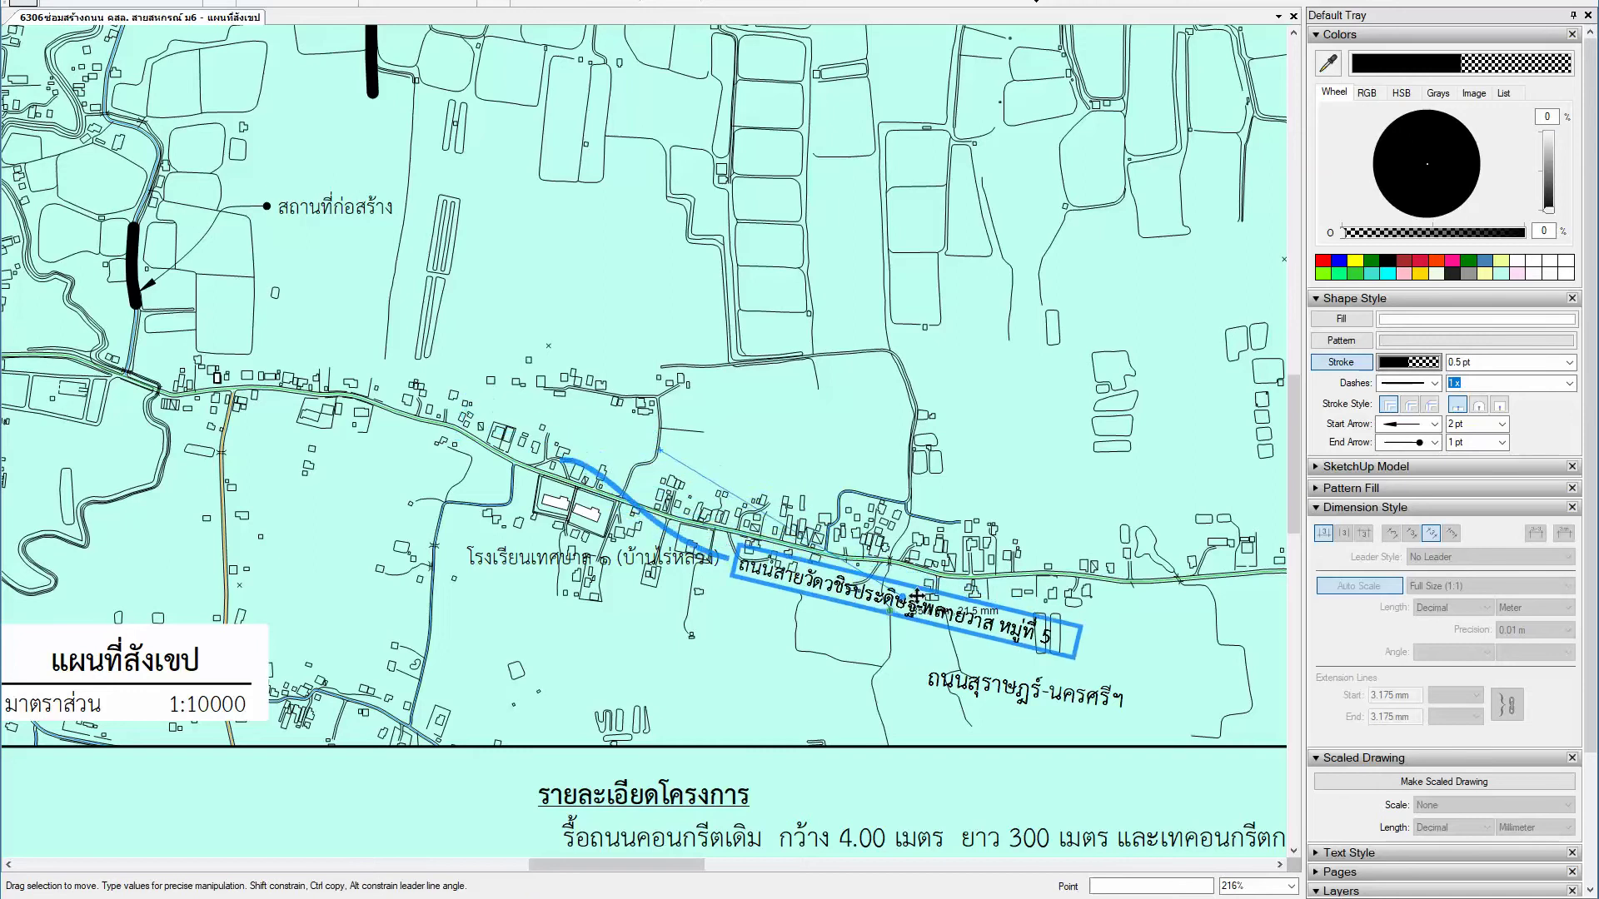
pyautogui.hscroll(5, 832, 616)
pyautogui.scroll(-1, 833, 616)
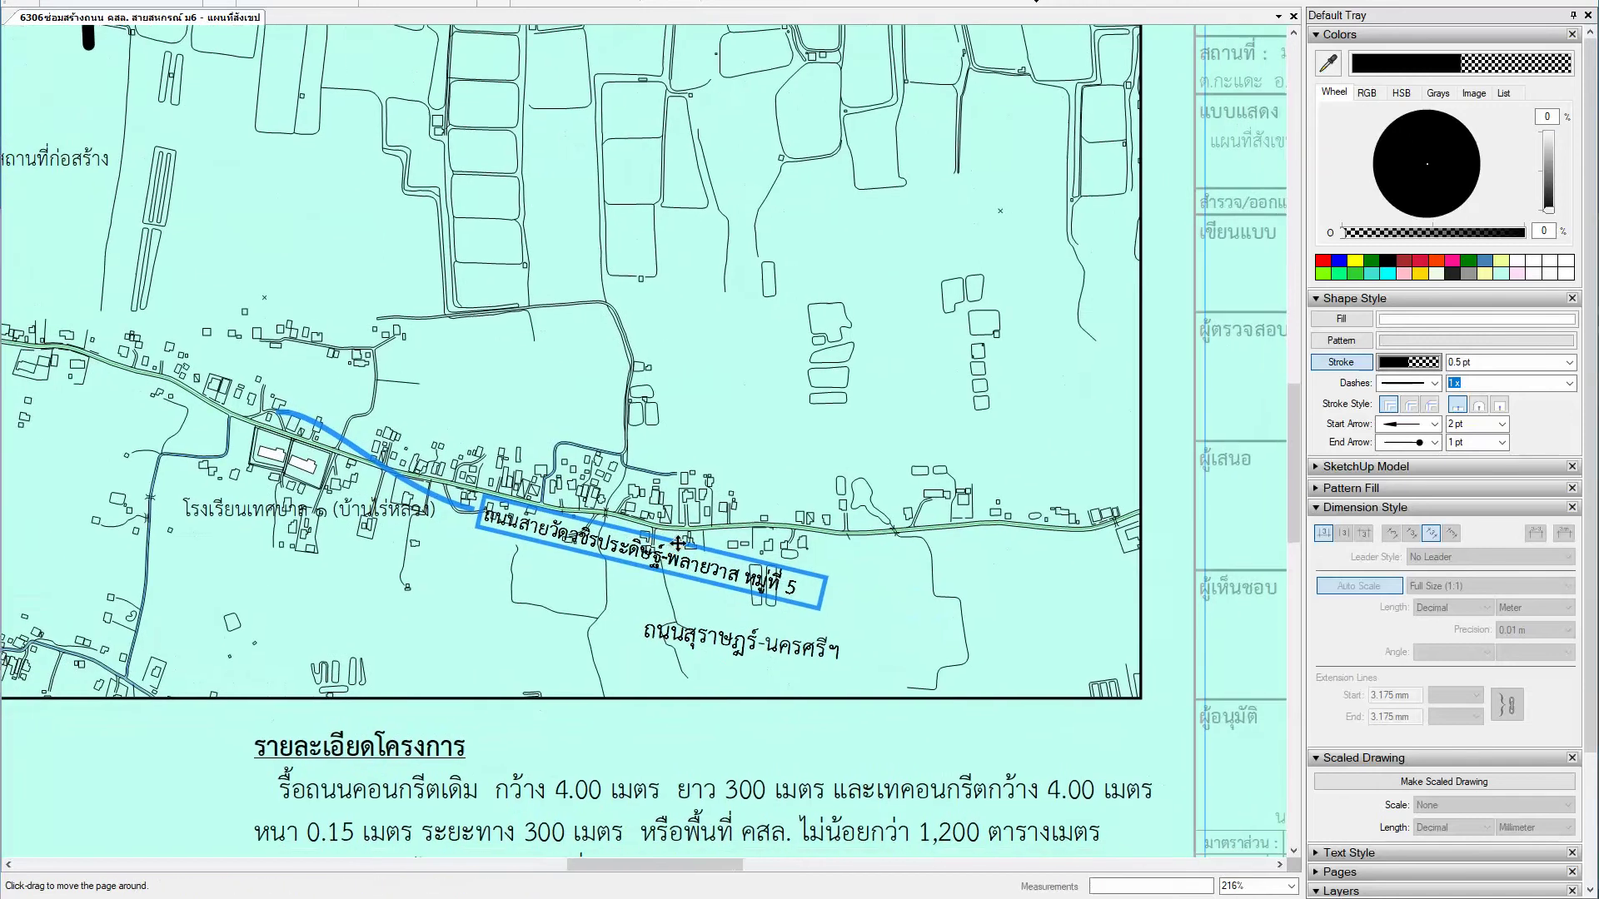
pyautogui.click(754, 642)
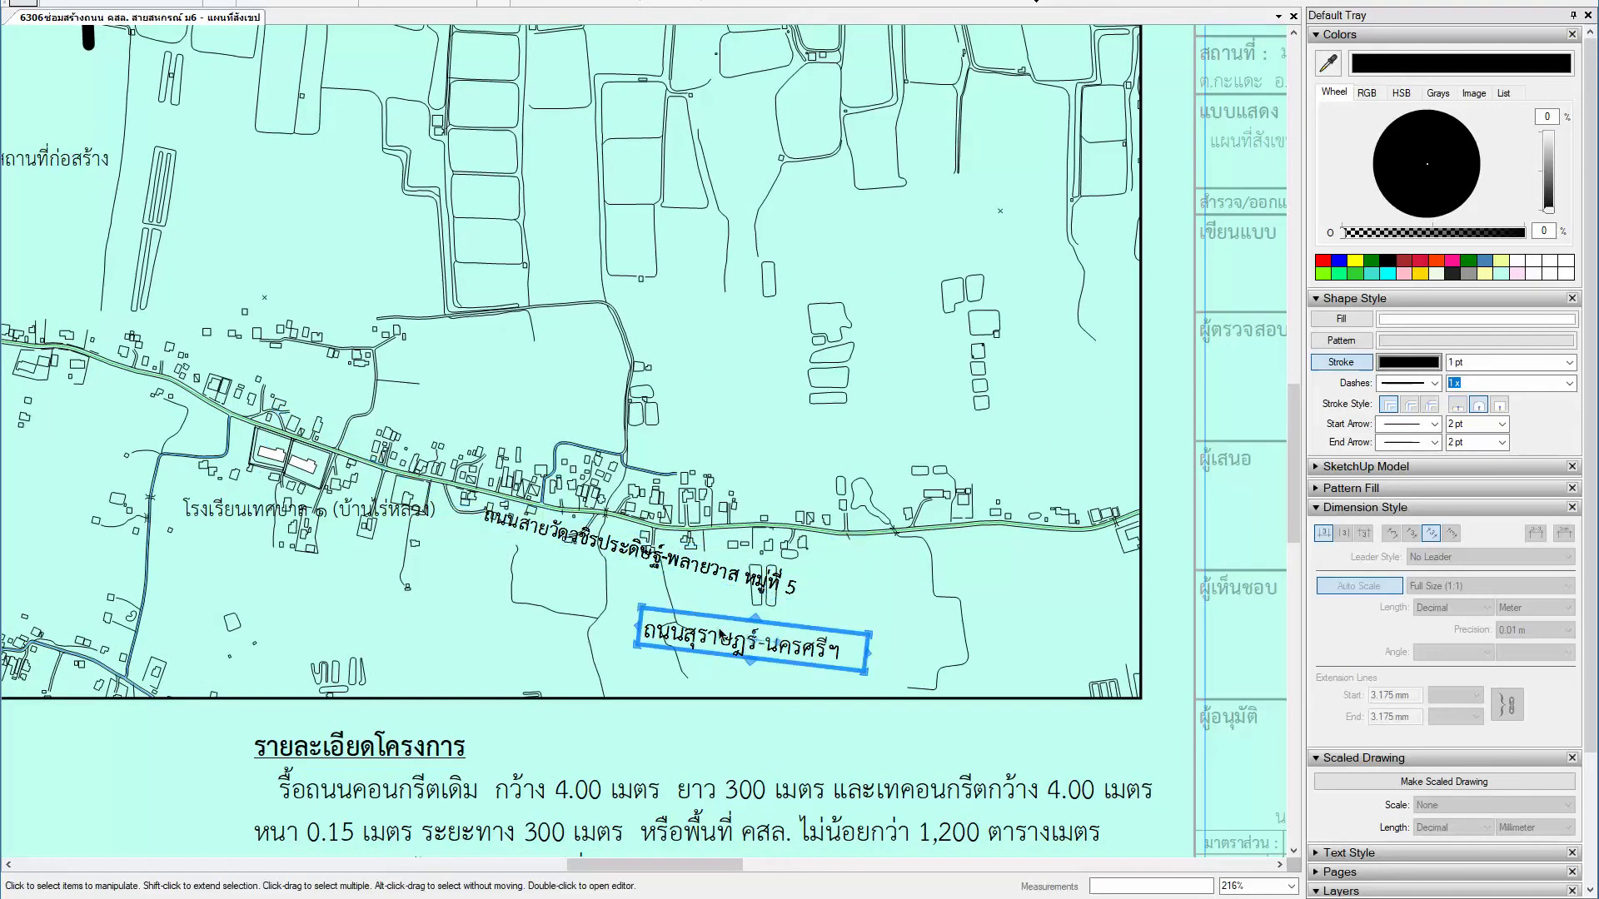
pyautogui.press('Delete')
# Step: Move the road label right, rotate it horizontal, and pull the leader's start closer
pyautogui.moveTo(666, 551); pyautogui.dragTo(908, 554)
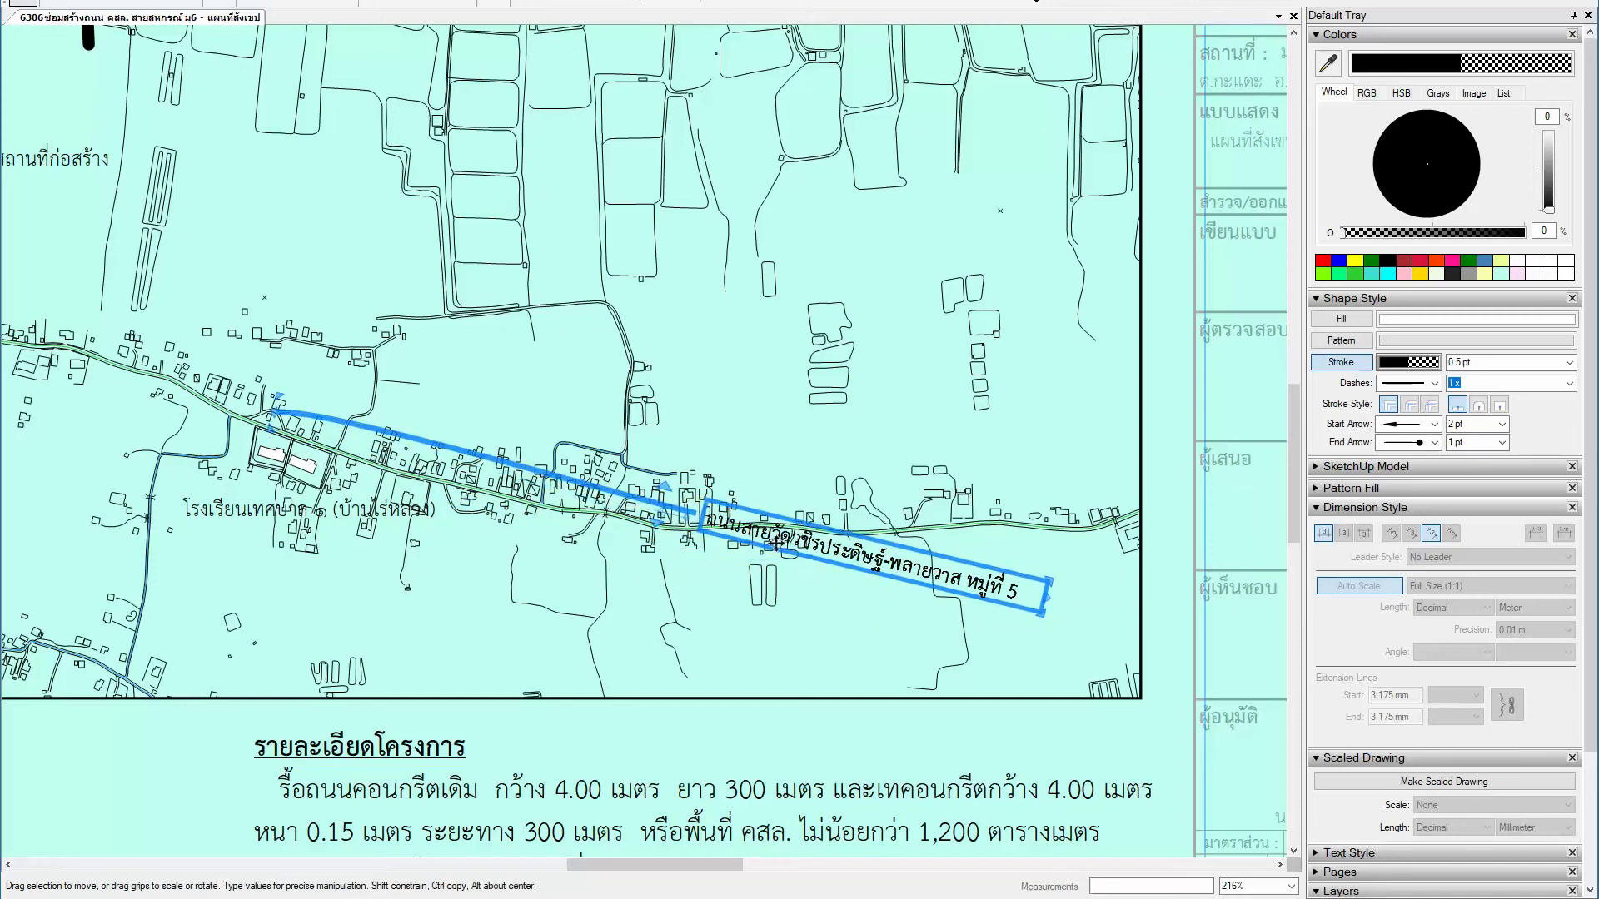
pyautogui.moveTo(694, 518)
pyautogui.mouseDown()
pyautogui.moveTo(772, 505)
pyautogui.moveTo(798, 568)
pyautogui.mouseUp()
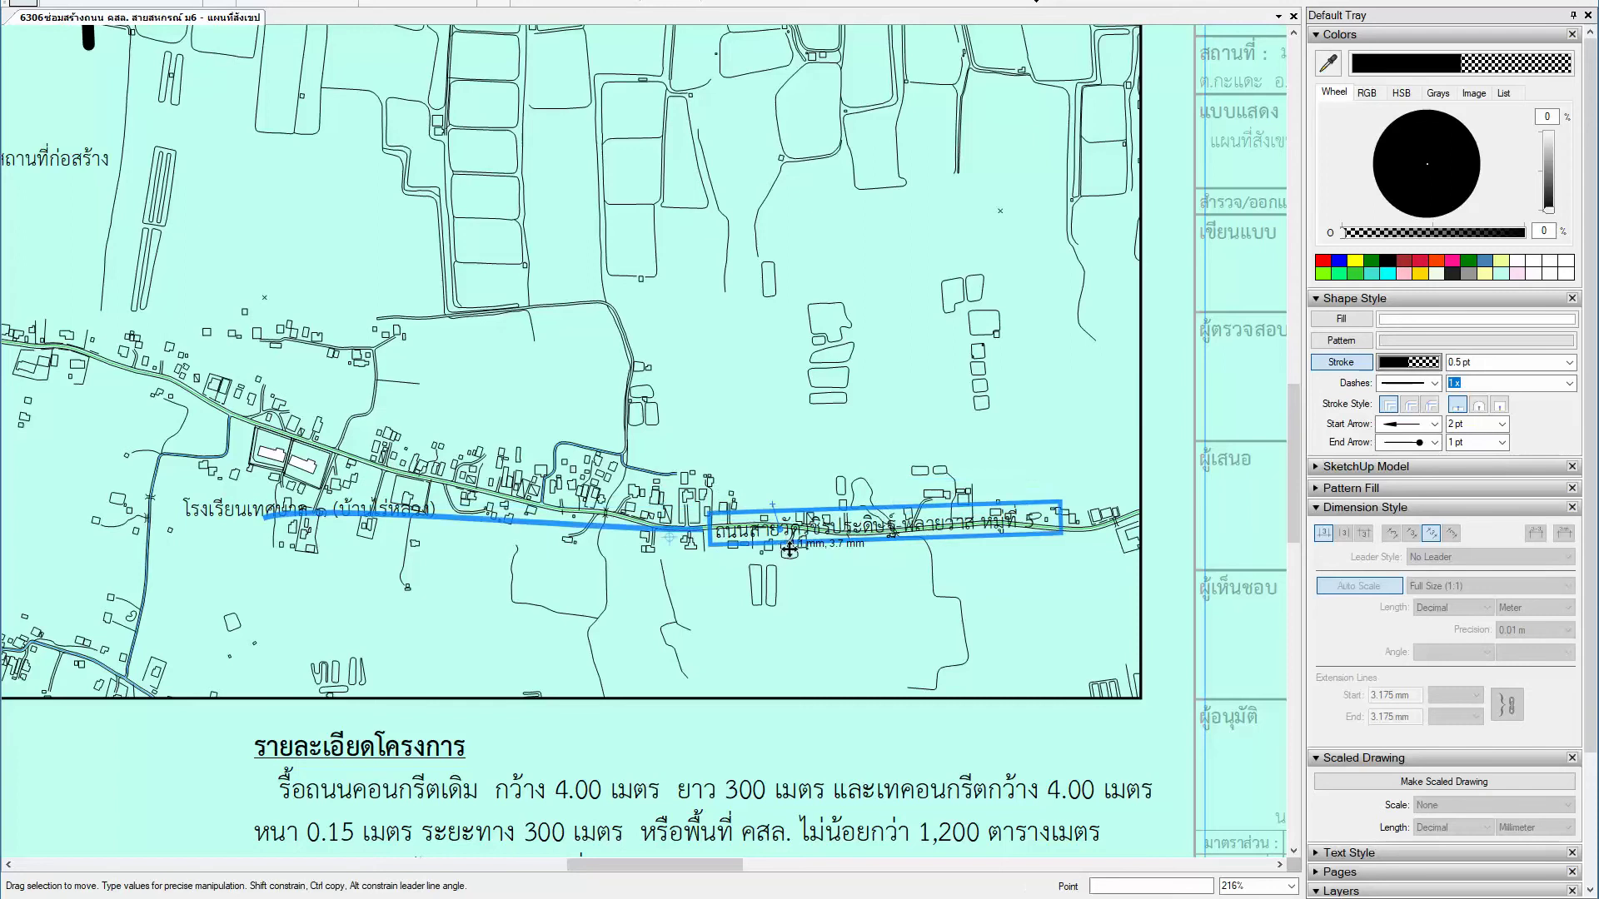
pyautogui.click(317, 521)
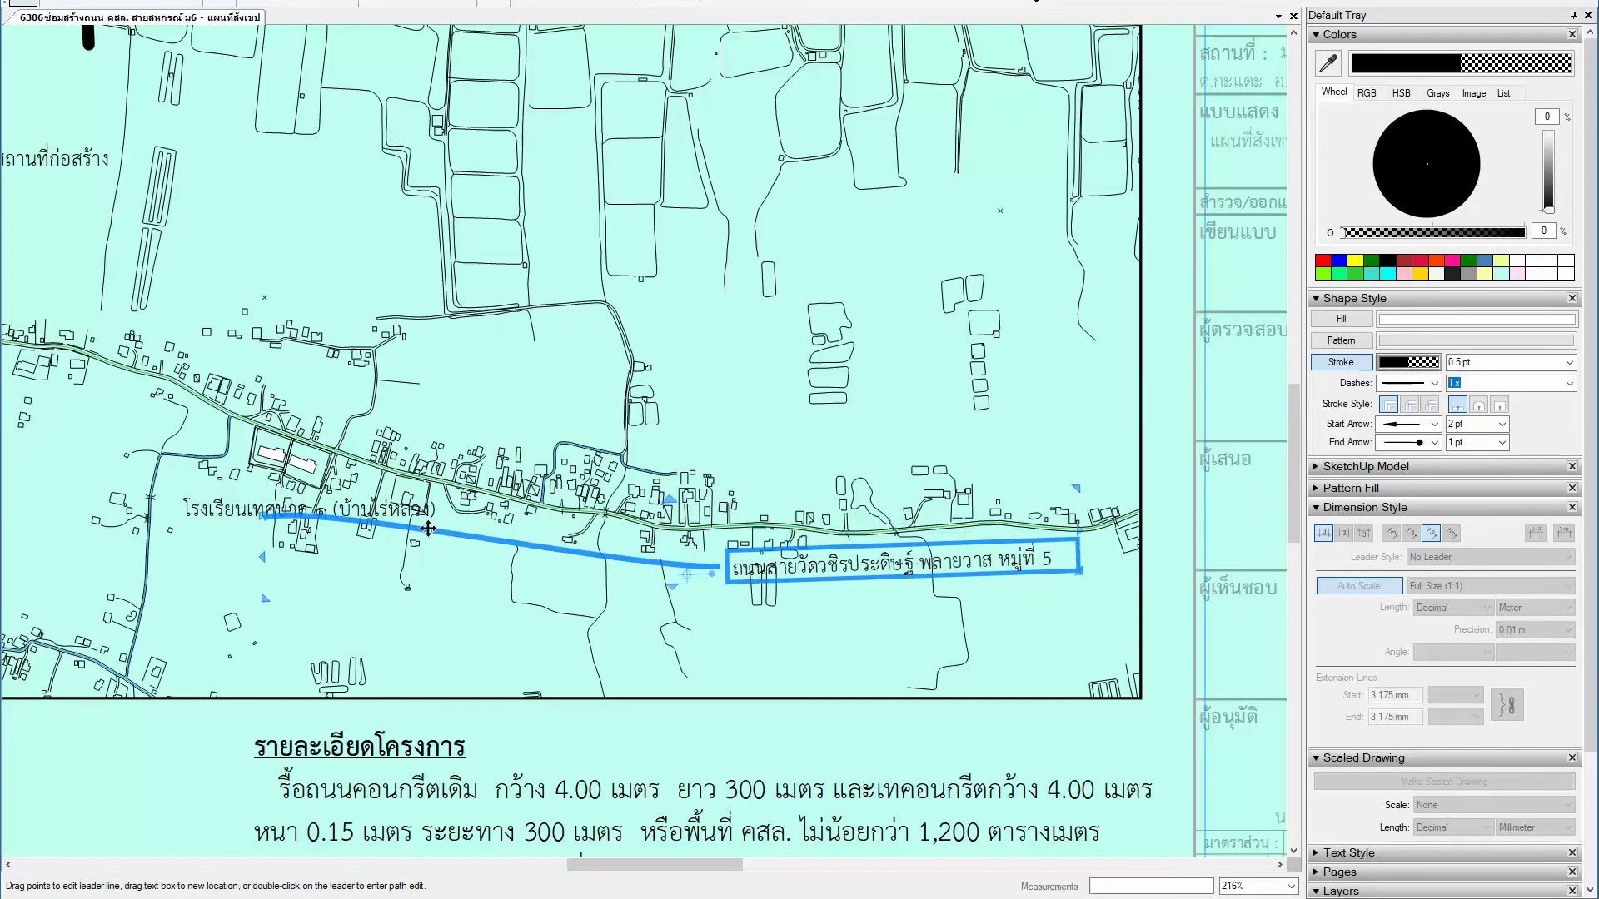
pyautogui.moveTo(266, 522); pyautogui.dragTo(736, 528)
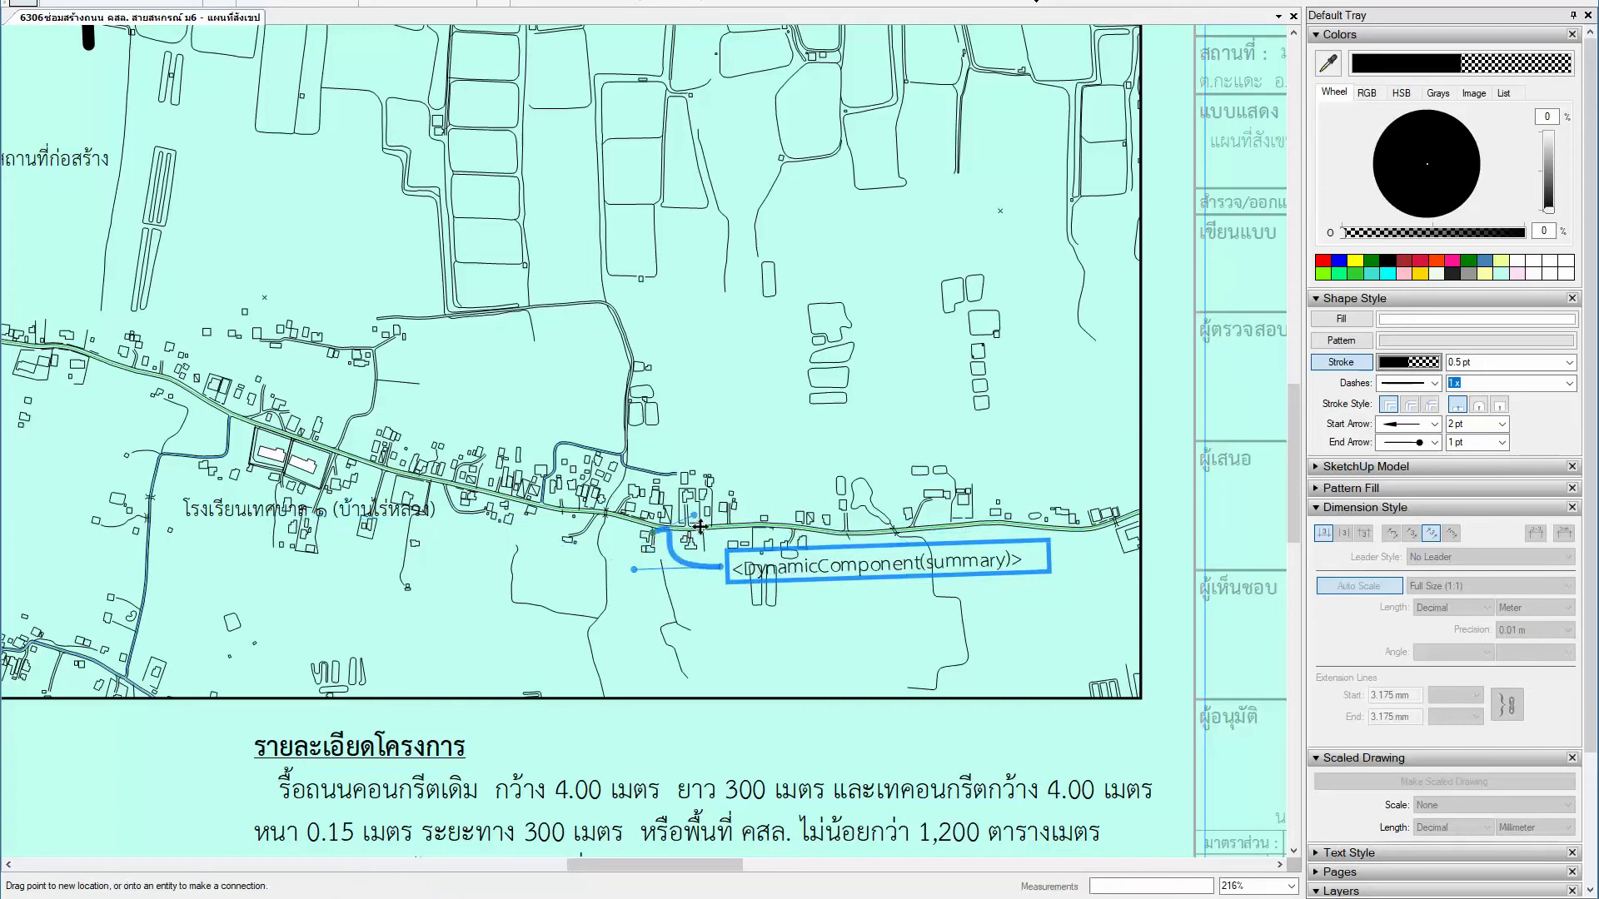
pyautogui.scroll(2, 736, 527)
pyautogui.scroll(3, 745, 521)
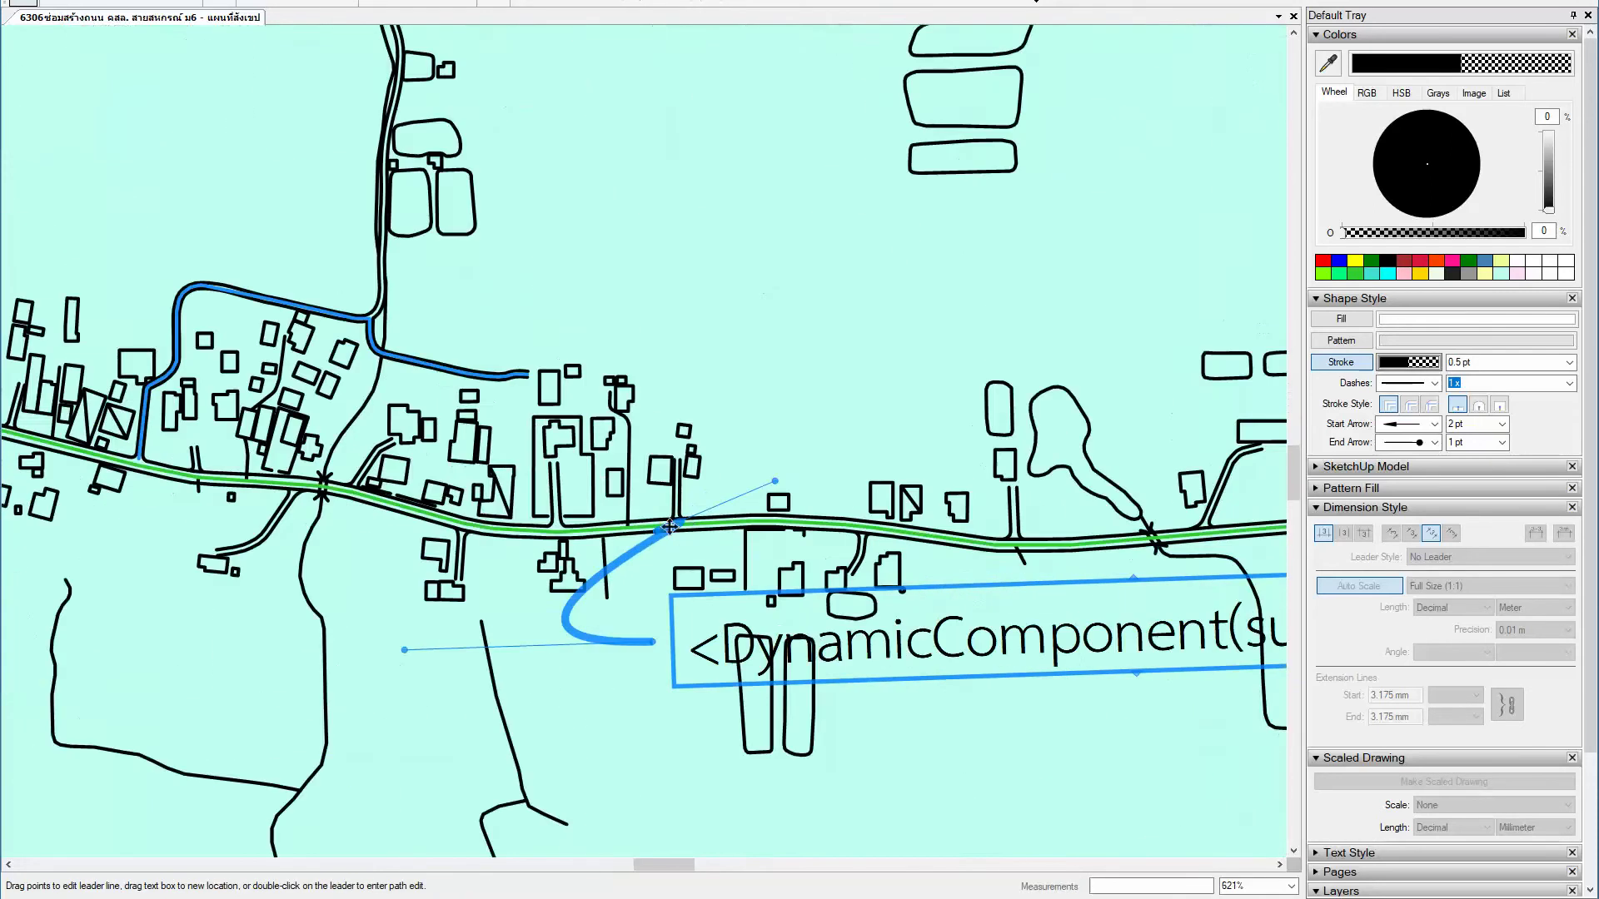
pyautogui.scroll(2, 757, 514)
# Step: Curve the leader up onto the road line and nudge the label slightly right
pyautogui.moveTo(823, 458); pyautogui.dragTo(605, 641)
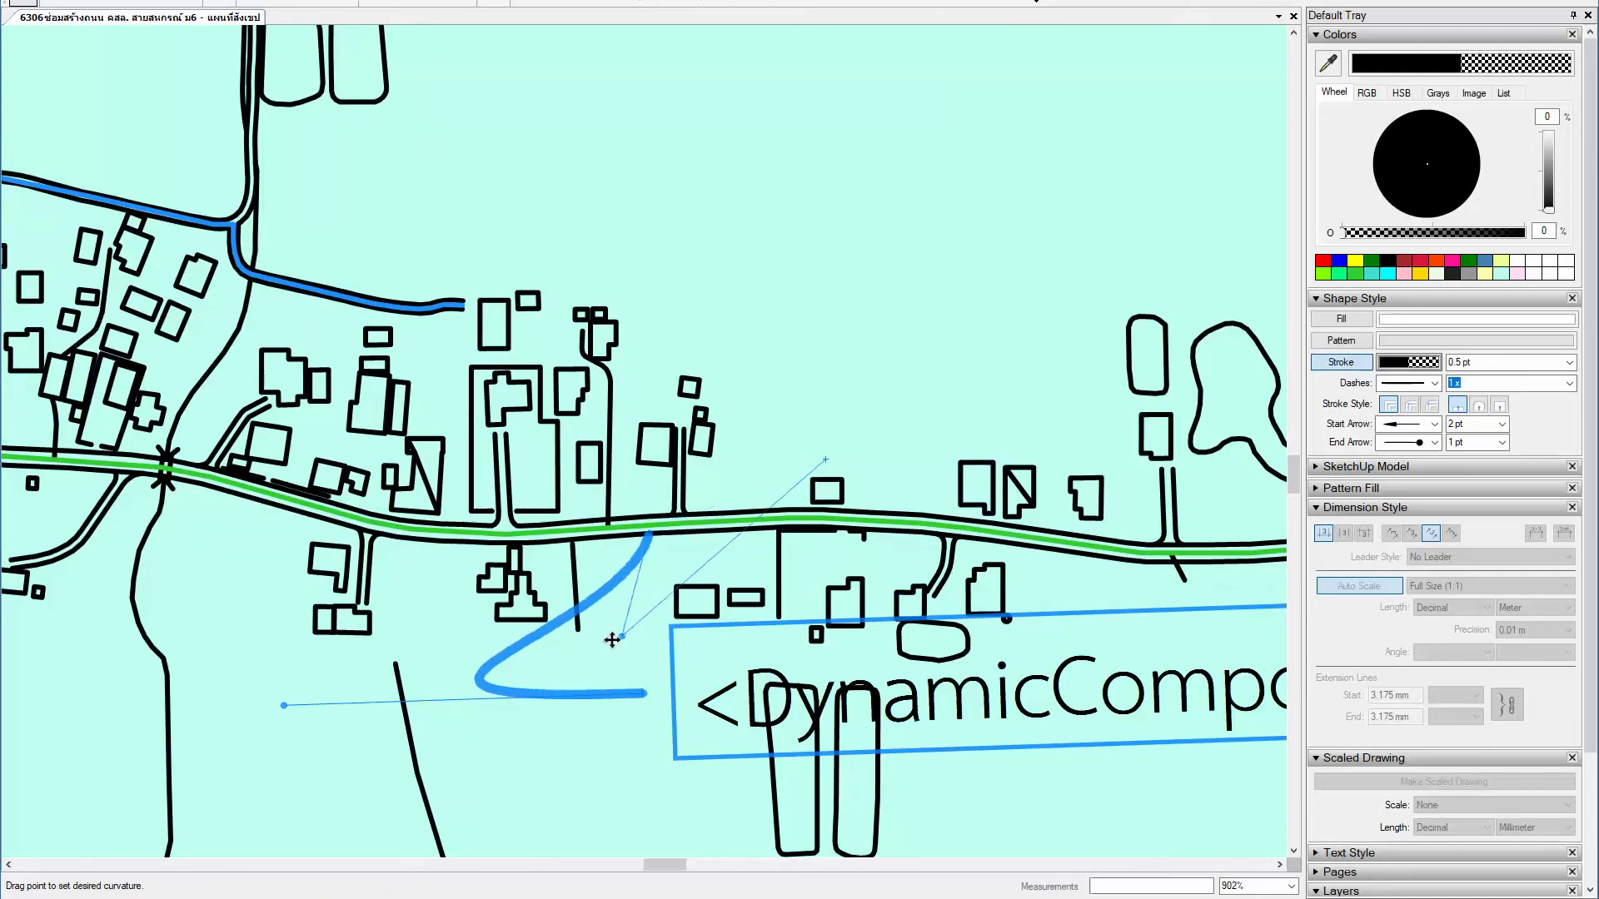
pyautogui.moveTo(649, 537); pyautogui.dragTo(668, 524)
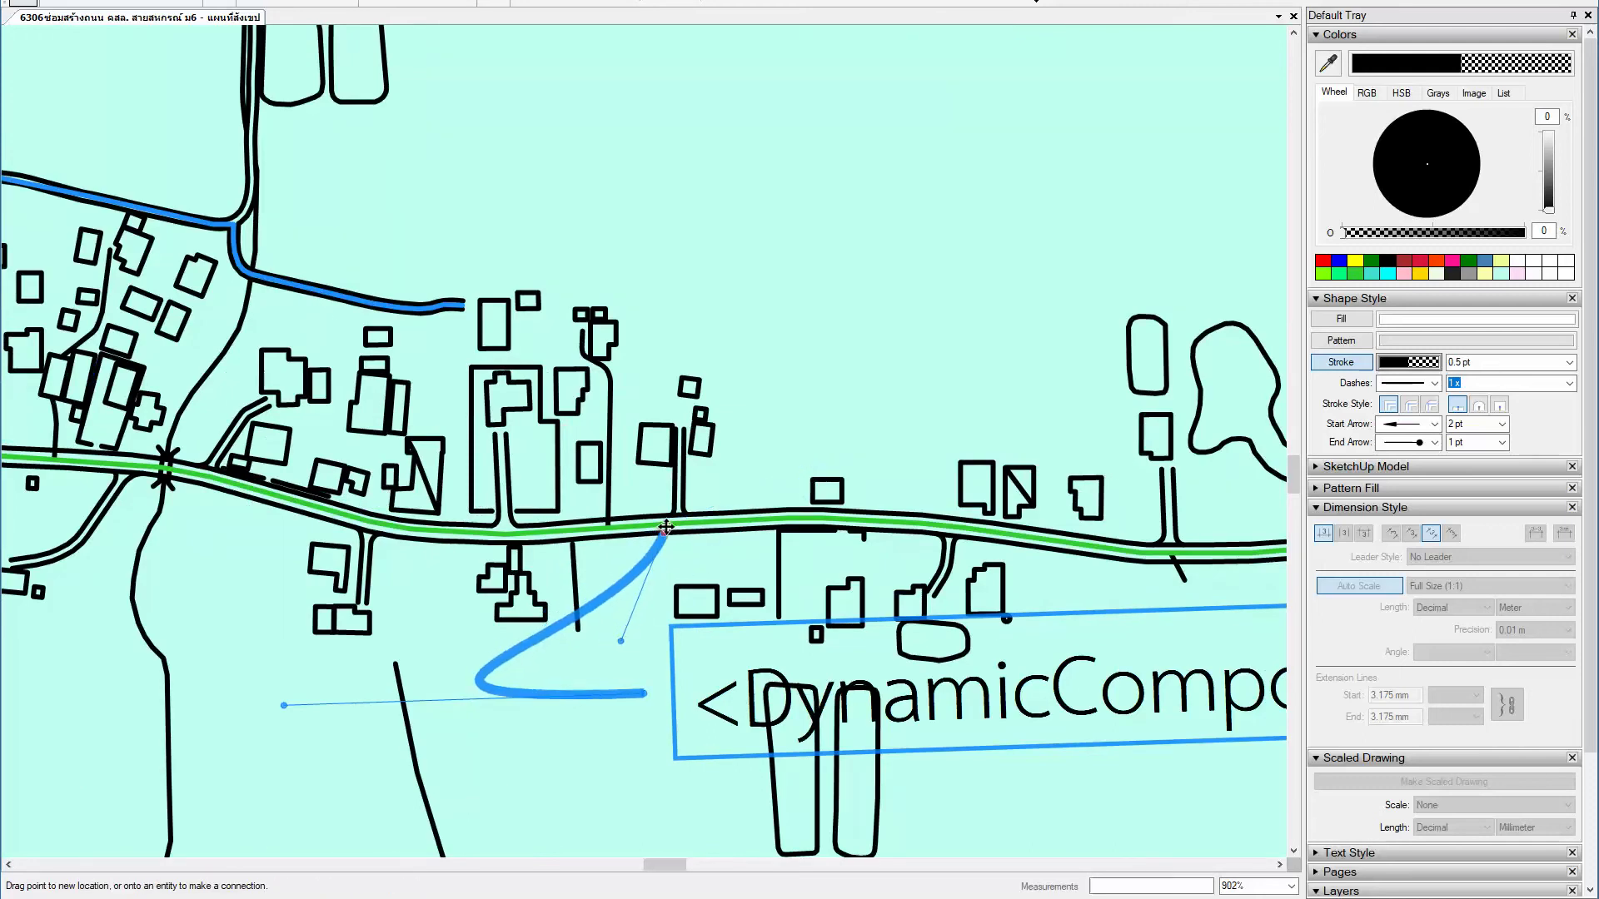
pyautogui.scroll(-2, 732, 533)
pyautogui.scroll(-2, 791, 516)
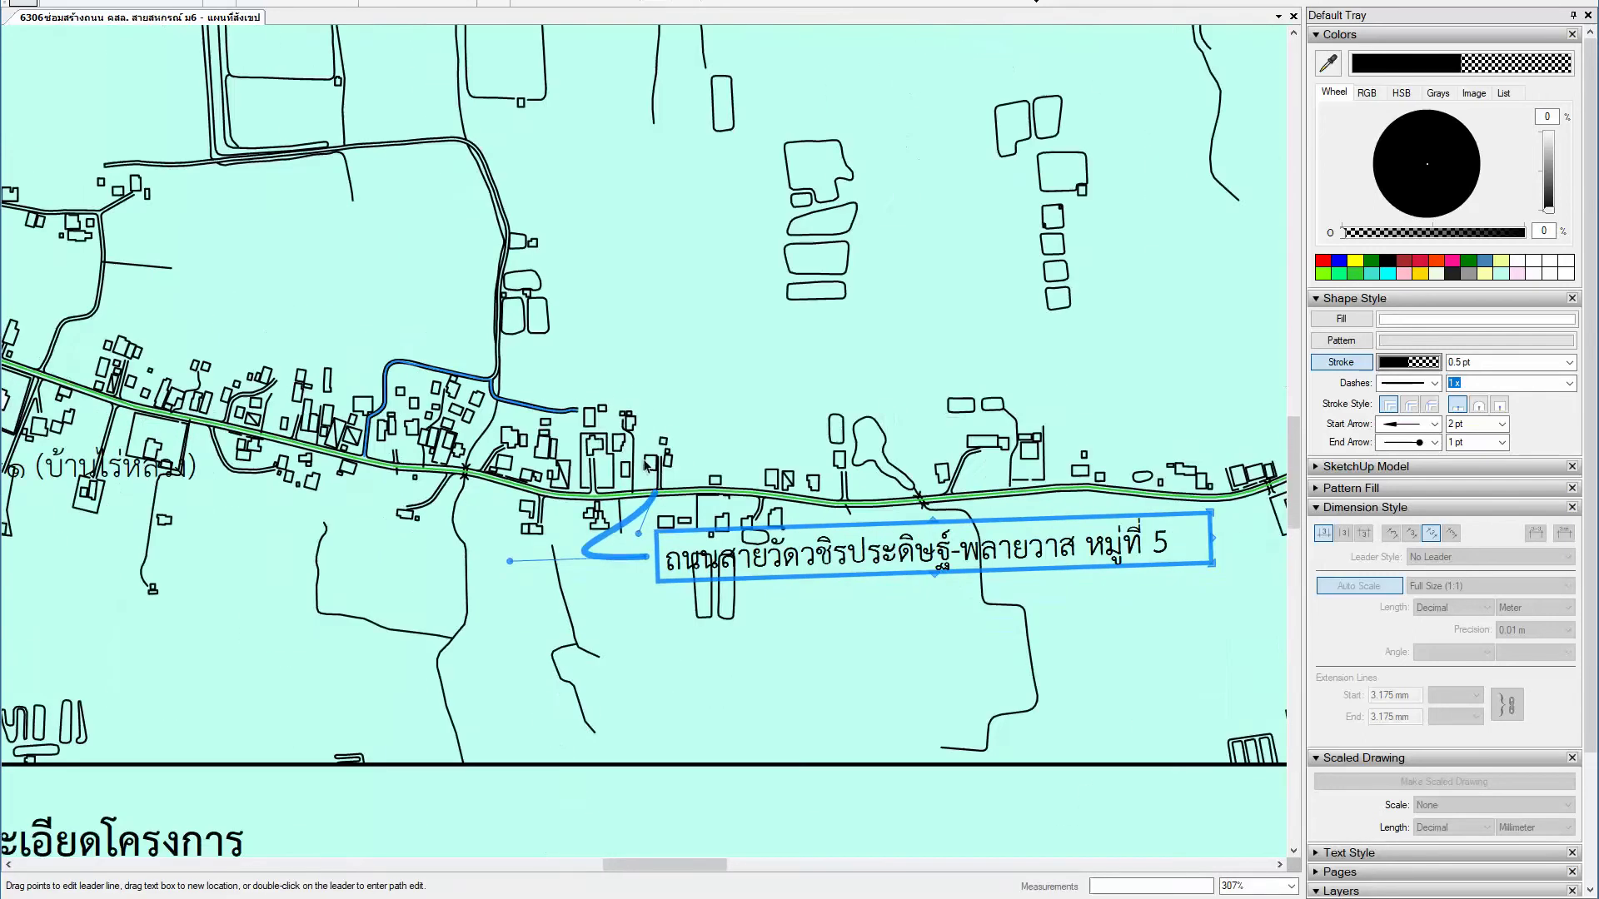
pyautogui.scroll(-1, 836, 500)
pyautogui.moveTo(789, 530); pyautogui.dragTo(838, 522)
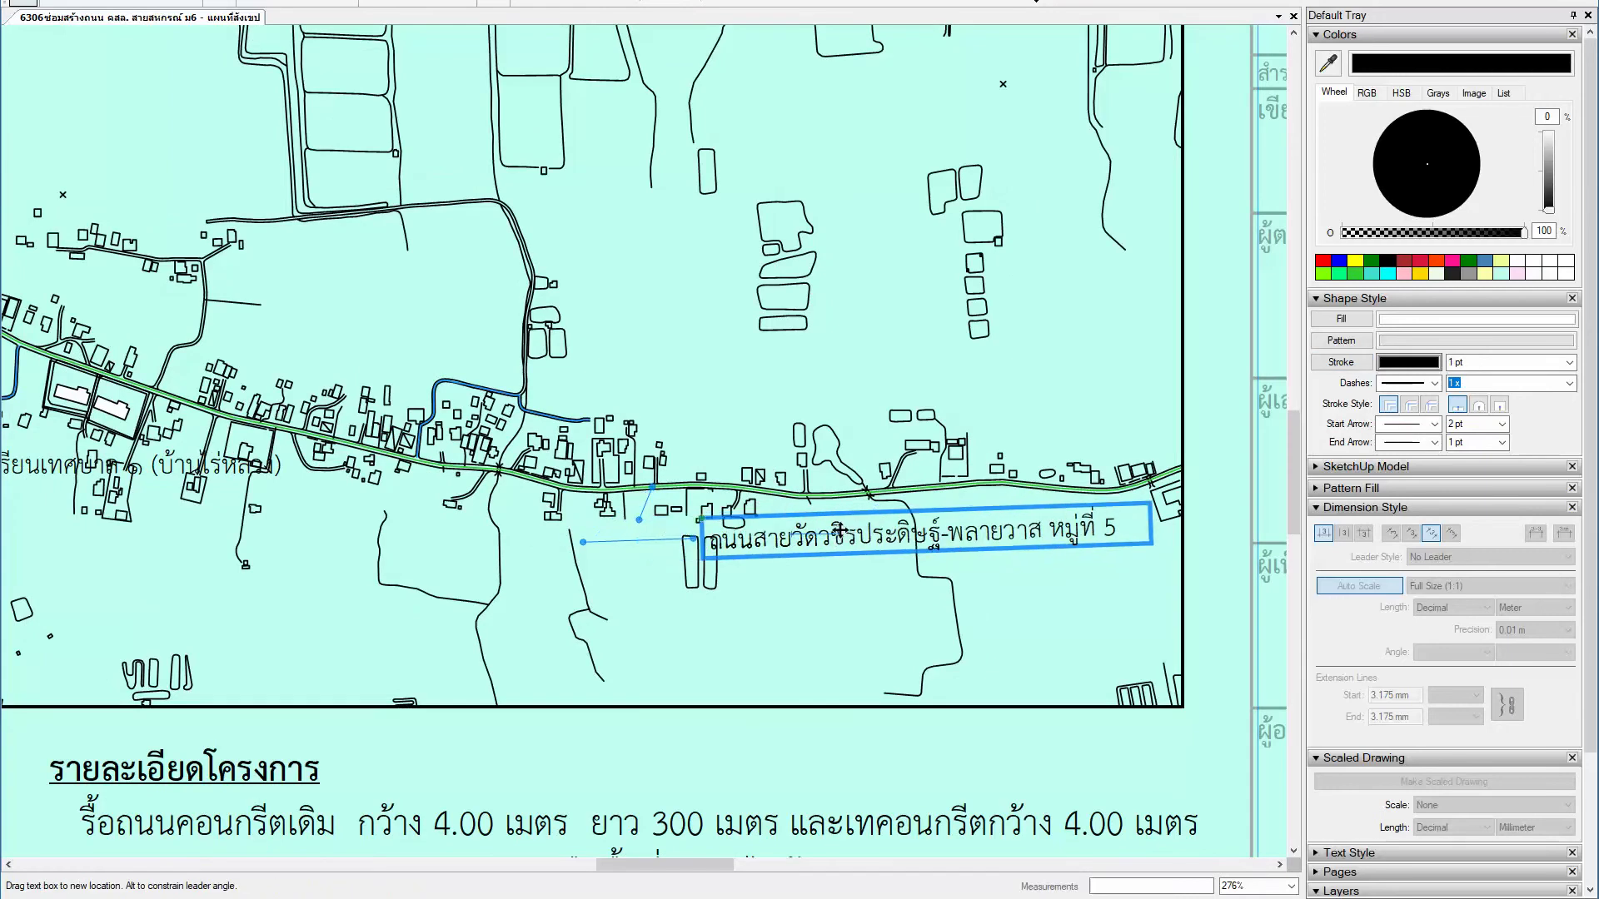
pyautogui.scroll(-2, 838, 522)
pyautogui.scroll(1, 428, 426)
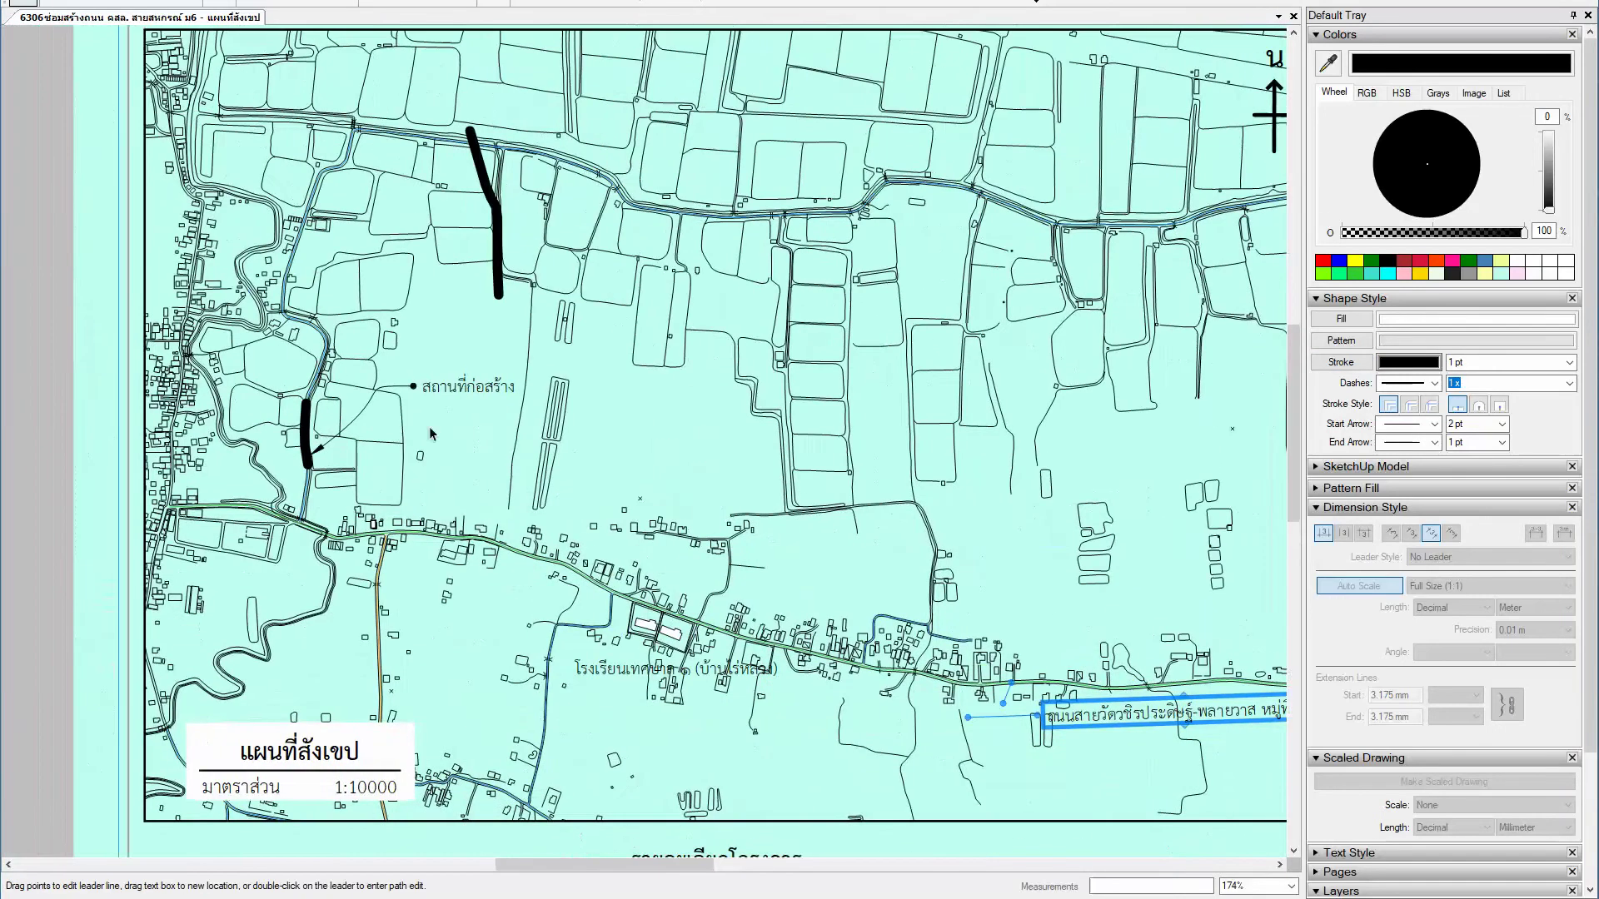
# Step: Delete the thick black line on the upper road
pyautogui.click(502, 362)
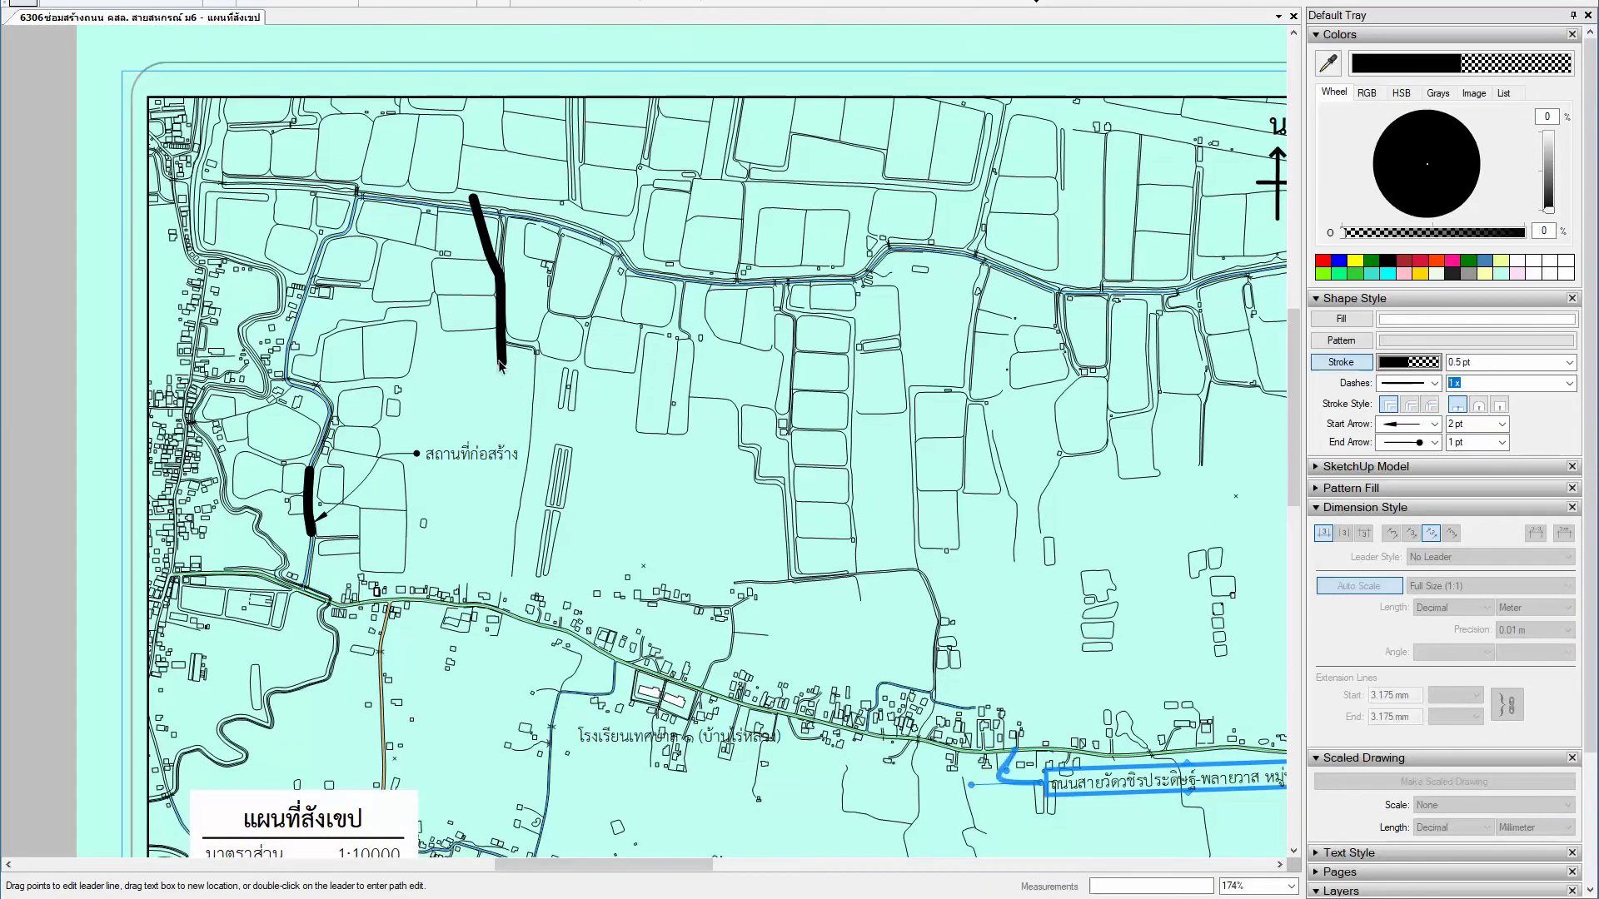
pyautogui.click(503, 359)
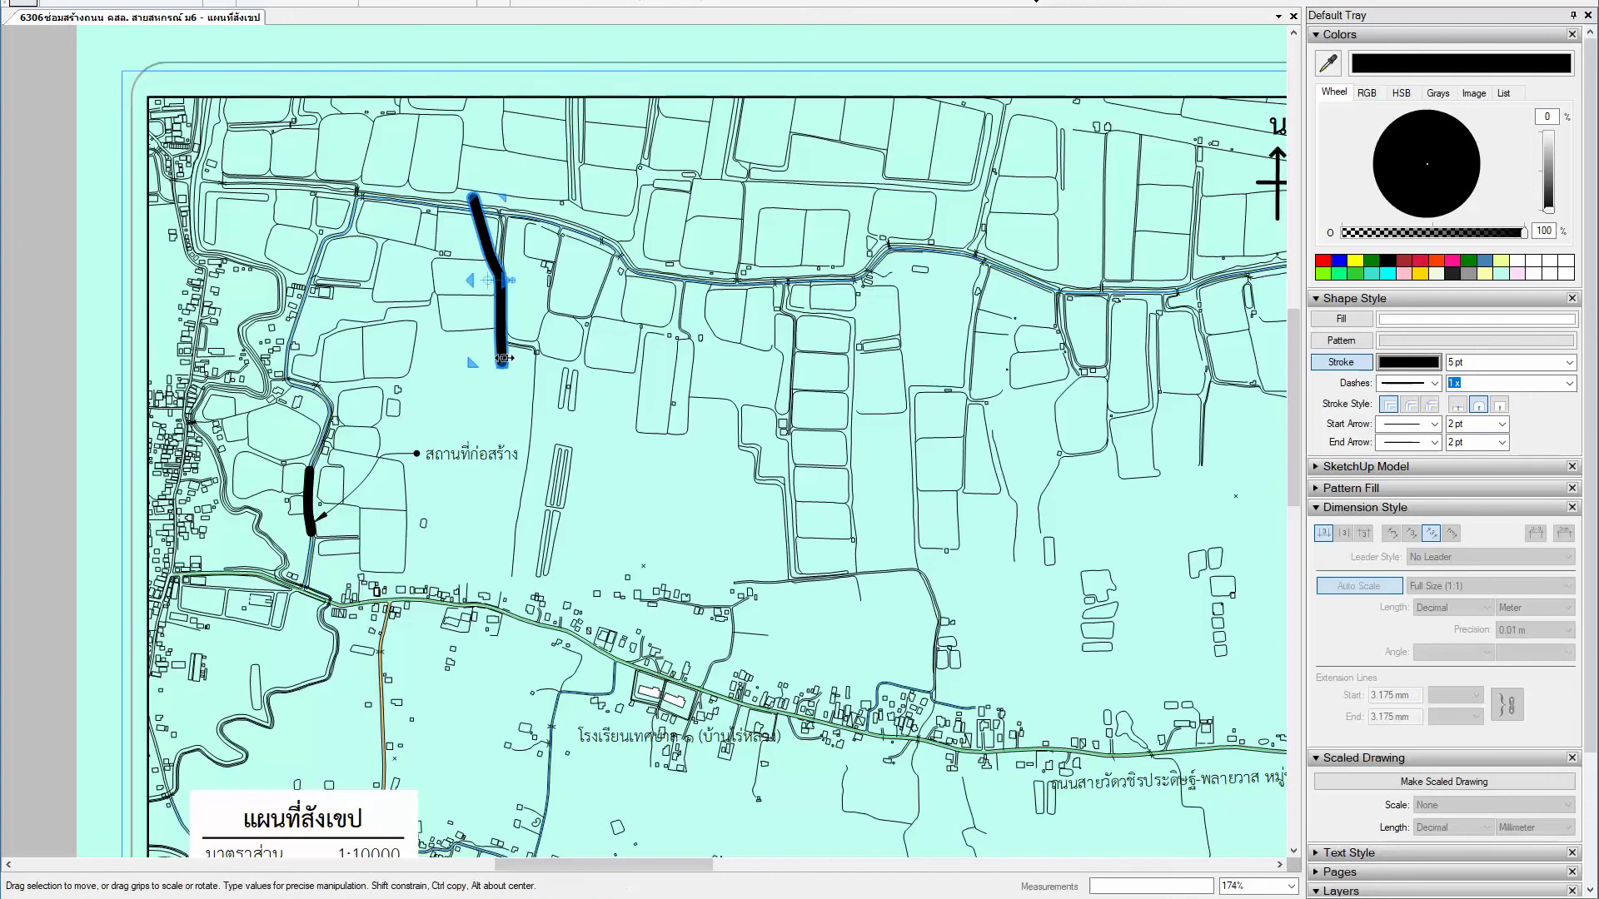
pyautogui.press('Delete')
pyautogui.scroll(2, 520, 229)
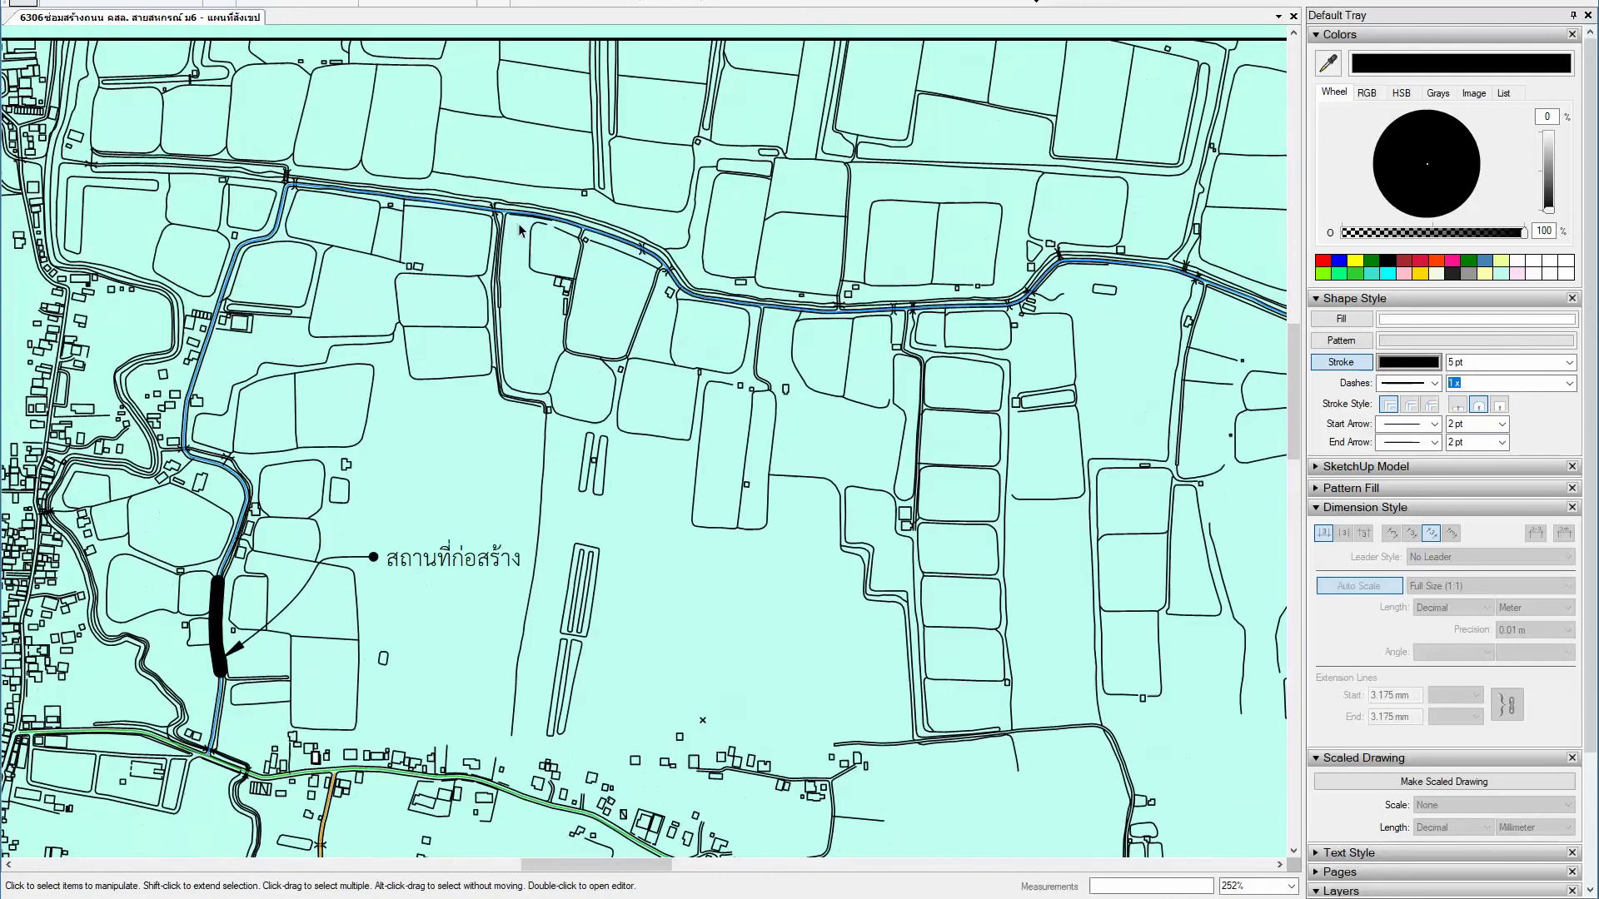
pyautogui.scroll(2, 519, 230)
# Step: Add a leader label anchored on the upper road, with its text box beside the road
pyautogui.press('l')
pyautogui.scroll(2, 358, 297)
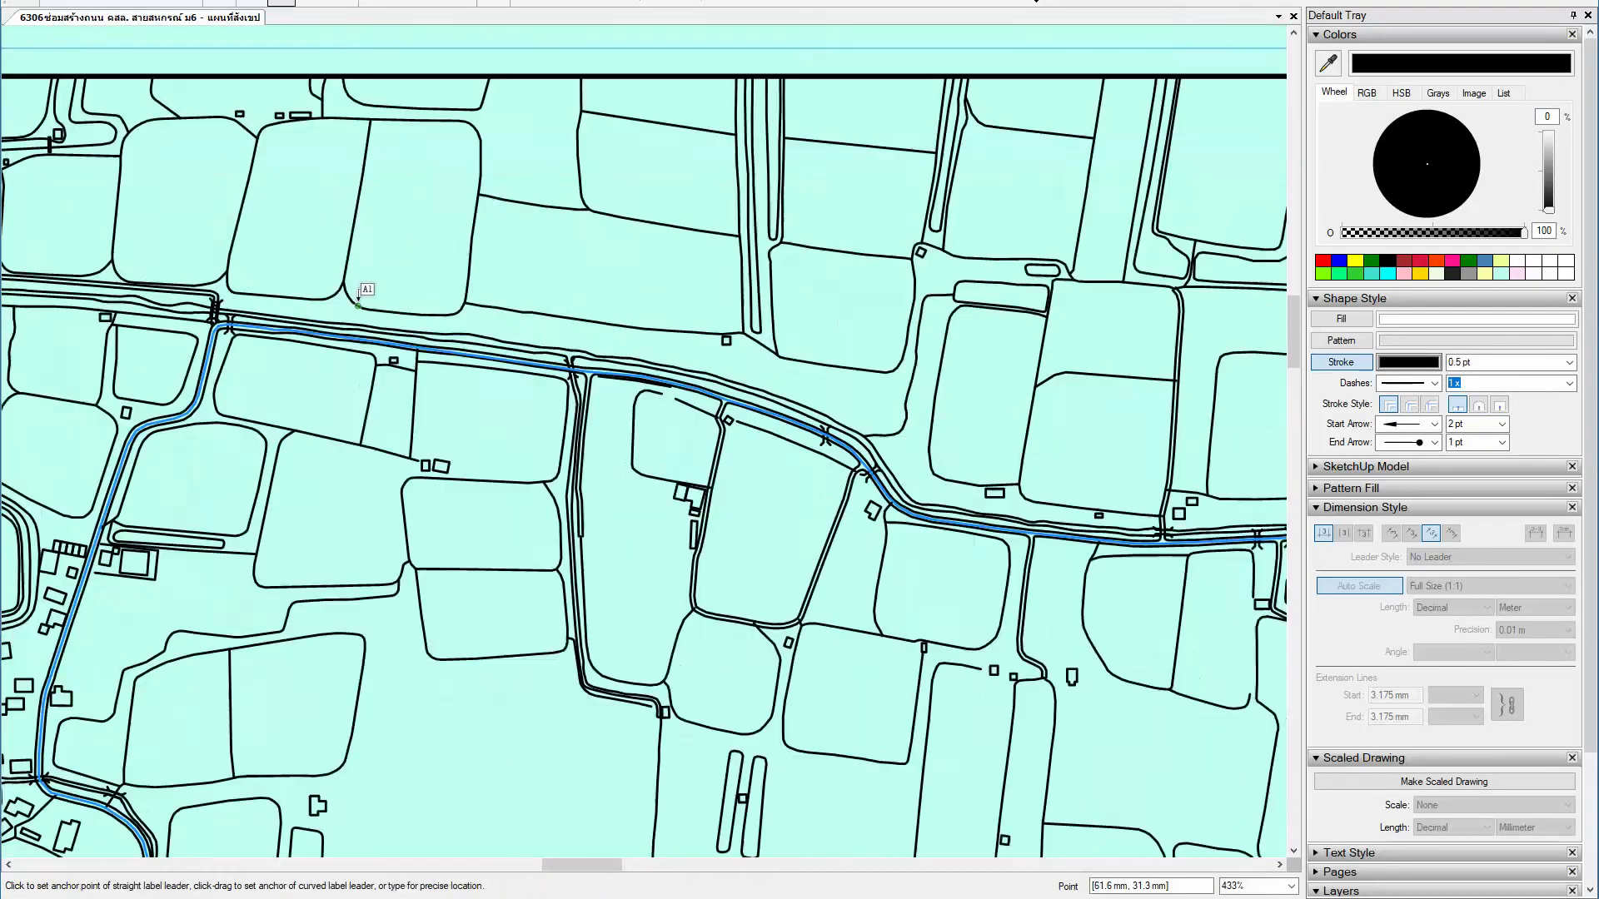
pyautogui.scroll(2, 358, 297)
pyautogui.click(407, 374)
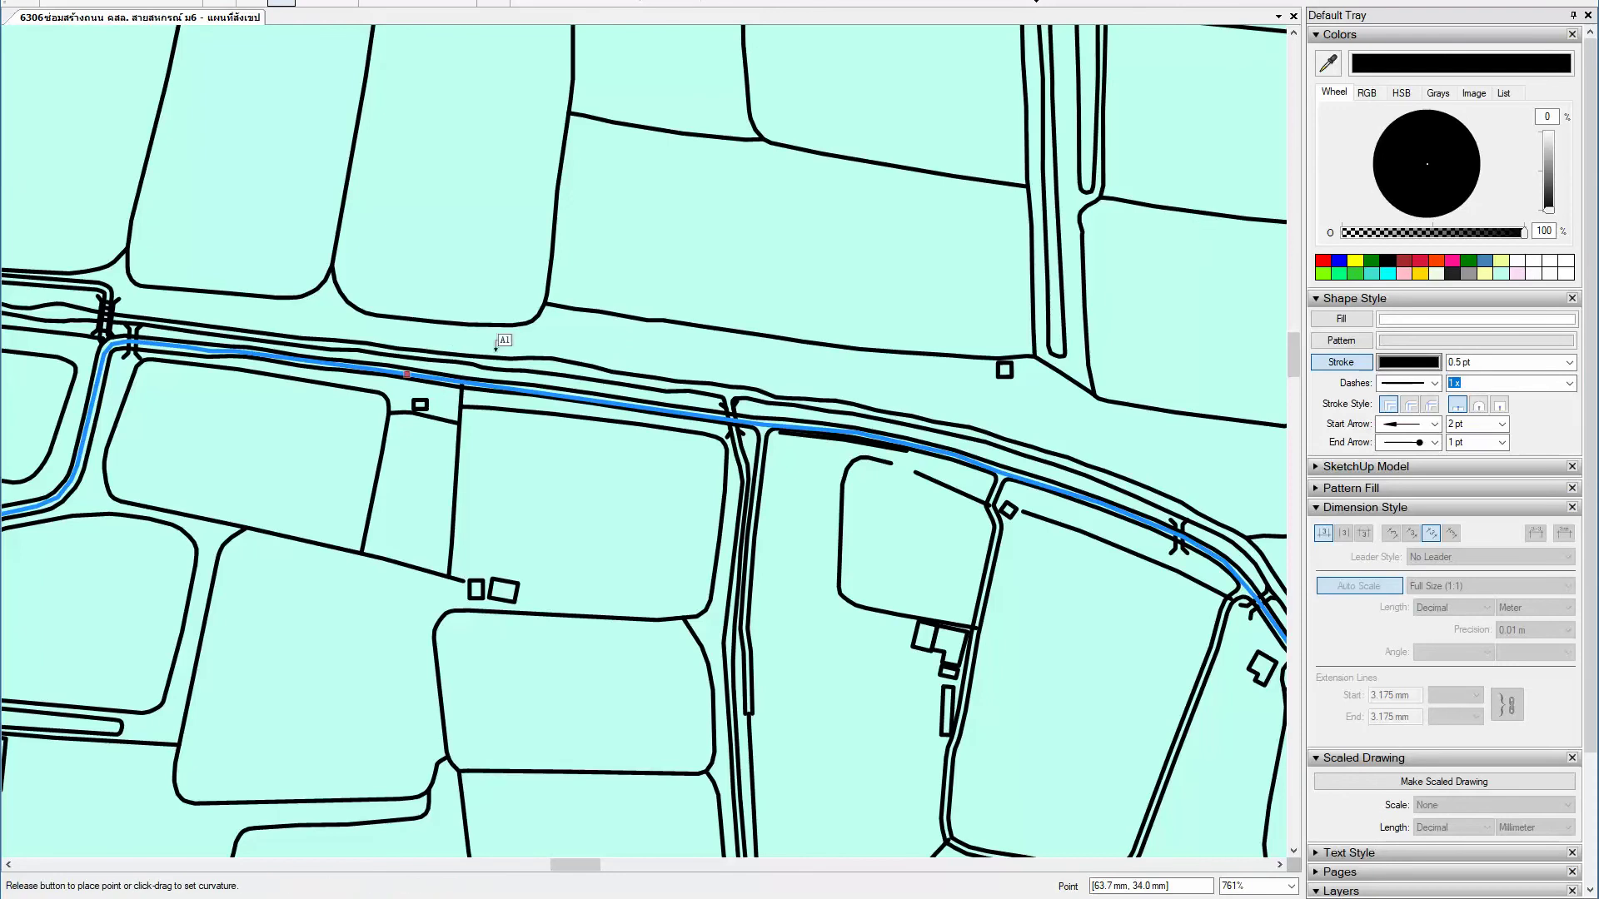
pyautogui.click(570, 333)
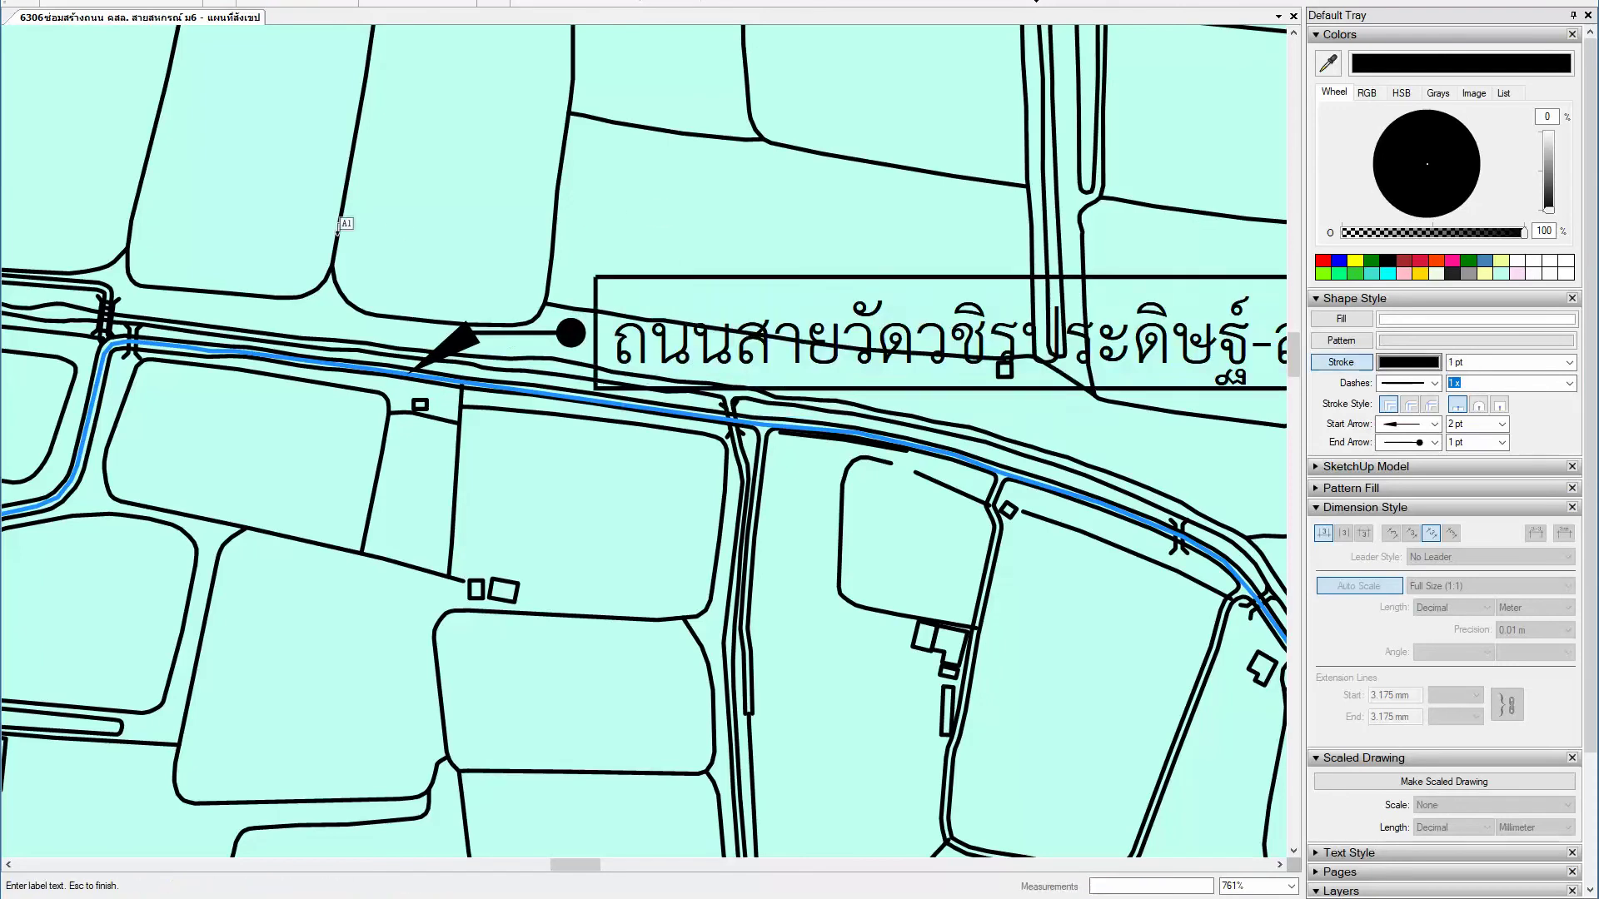
pyautogui.press('Escape')
pyautogui.scroll(-3, 338, 232)
pyautogui.scroll(-2, 338, 231)
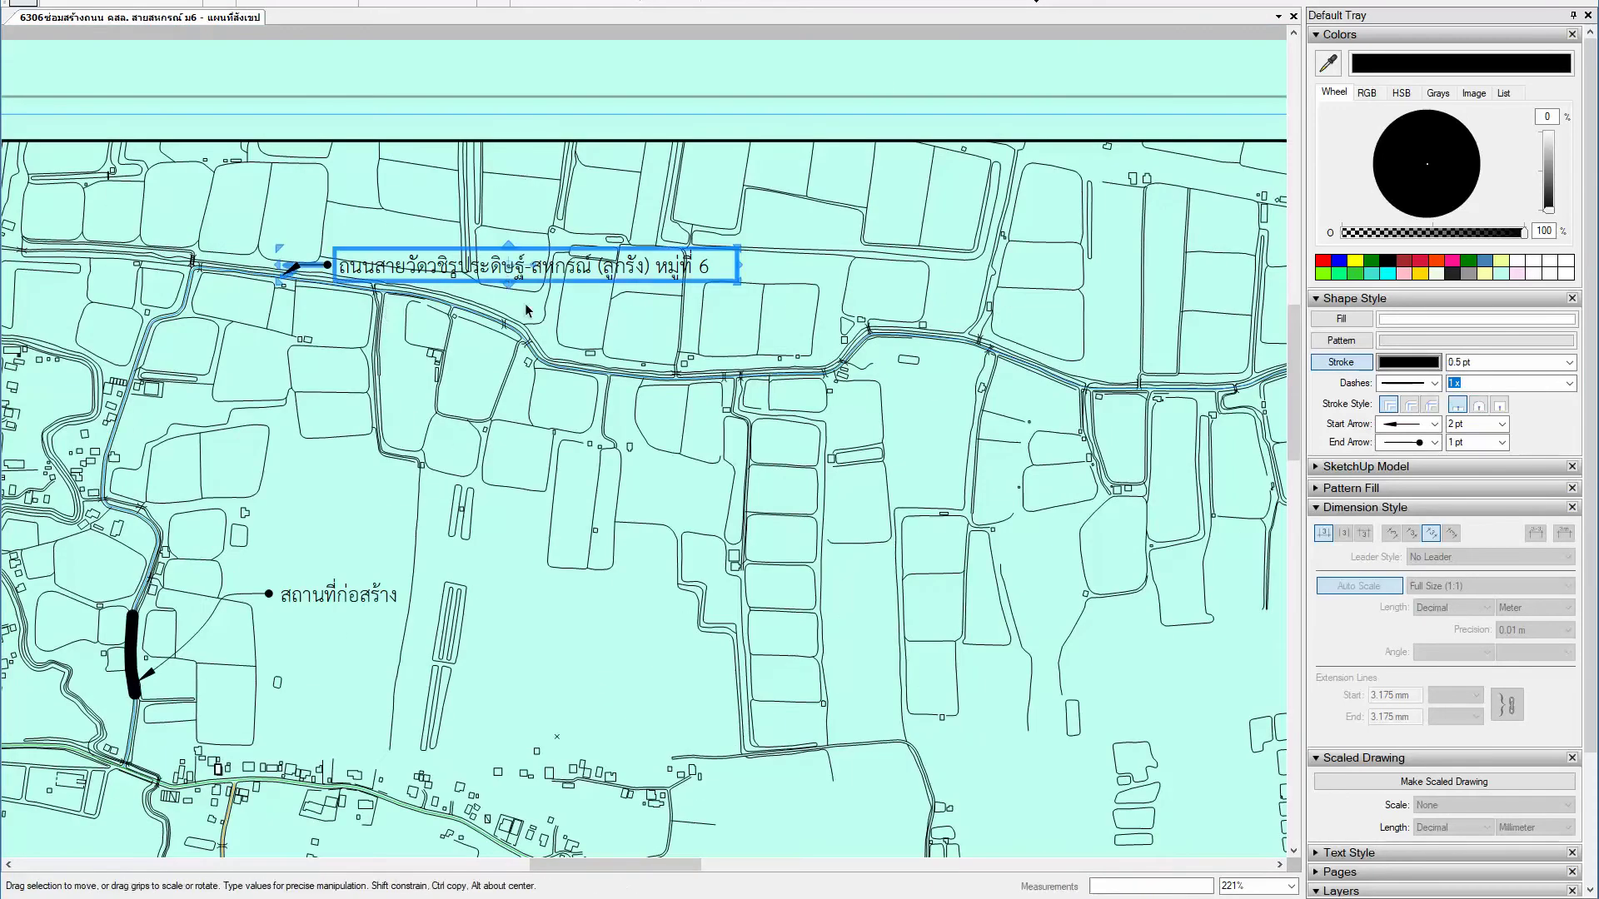
pyautogui.scroll(-1, 526, 310)
pyautogui.scroll(-1, 526, 311)
pyautogui.scroll(-1, 568, 356)
# Step: Return to the Select tool and open the upper road label's text-source list
pyautogui.press('b')
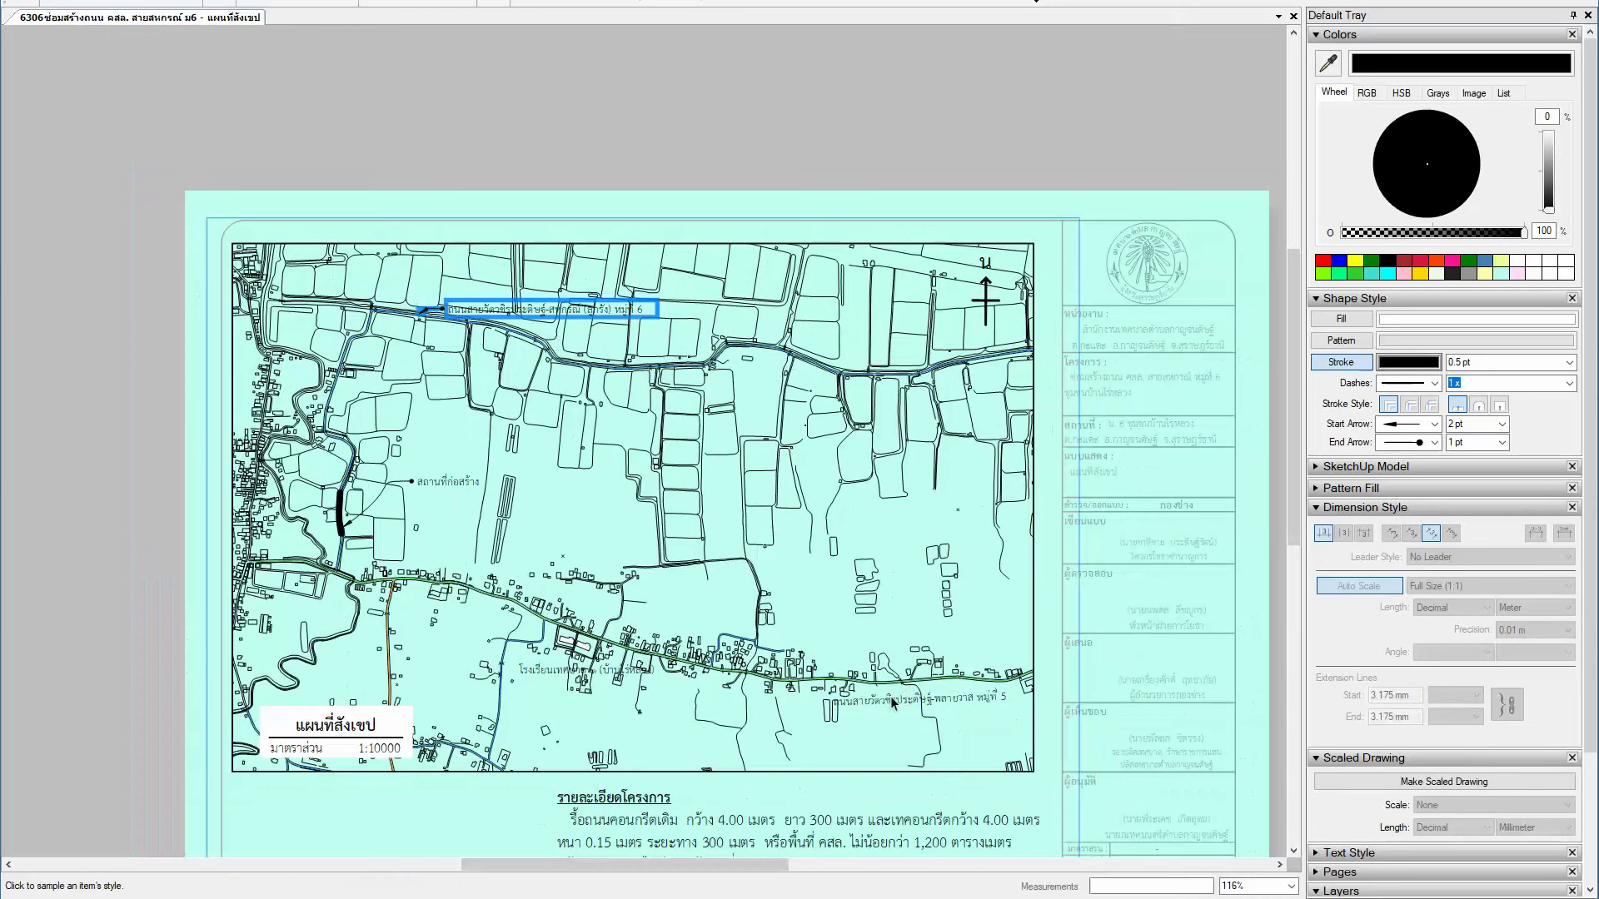
pyautogui.press('space')
pyautogui.scroll(2, 476, 273)
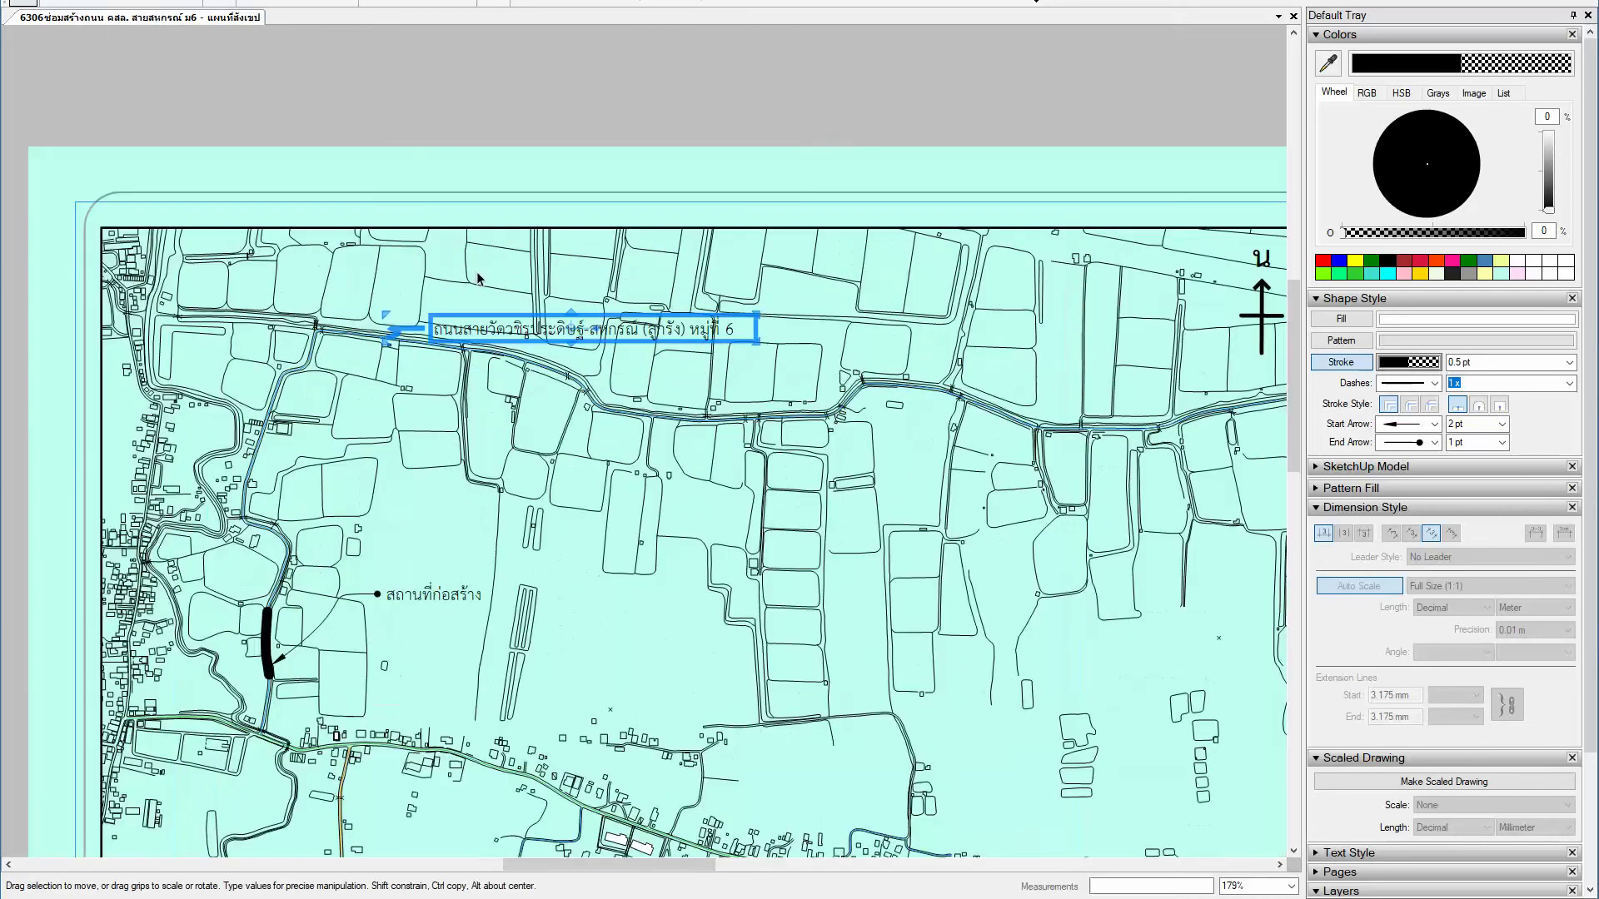
pyautogui.scroll(-1, 478, 278)
pyautogui.scroll(1, 583, 308)
pyautogui.scroll(1, 619, 323)
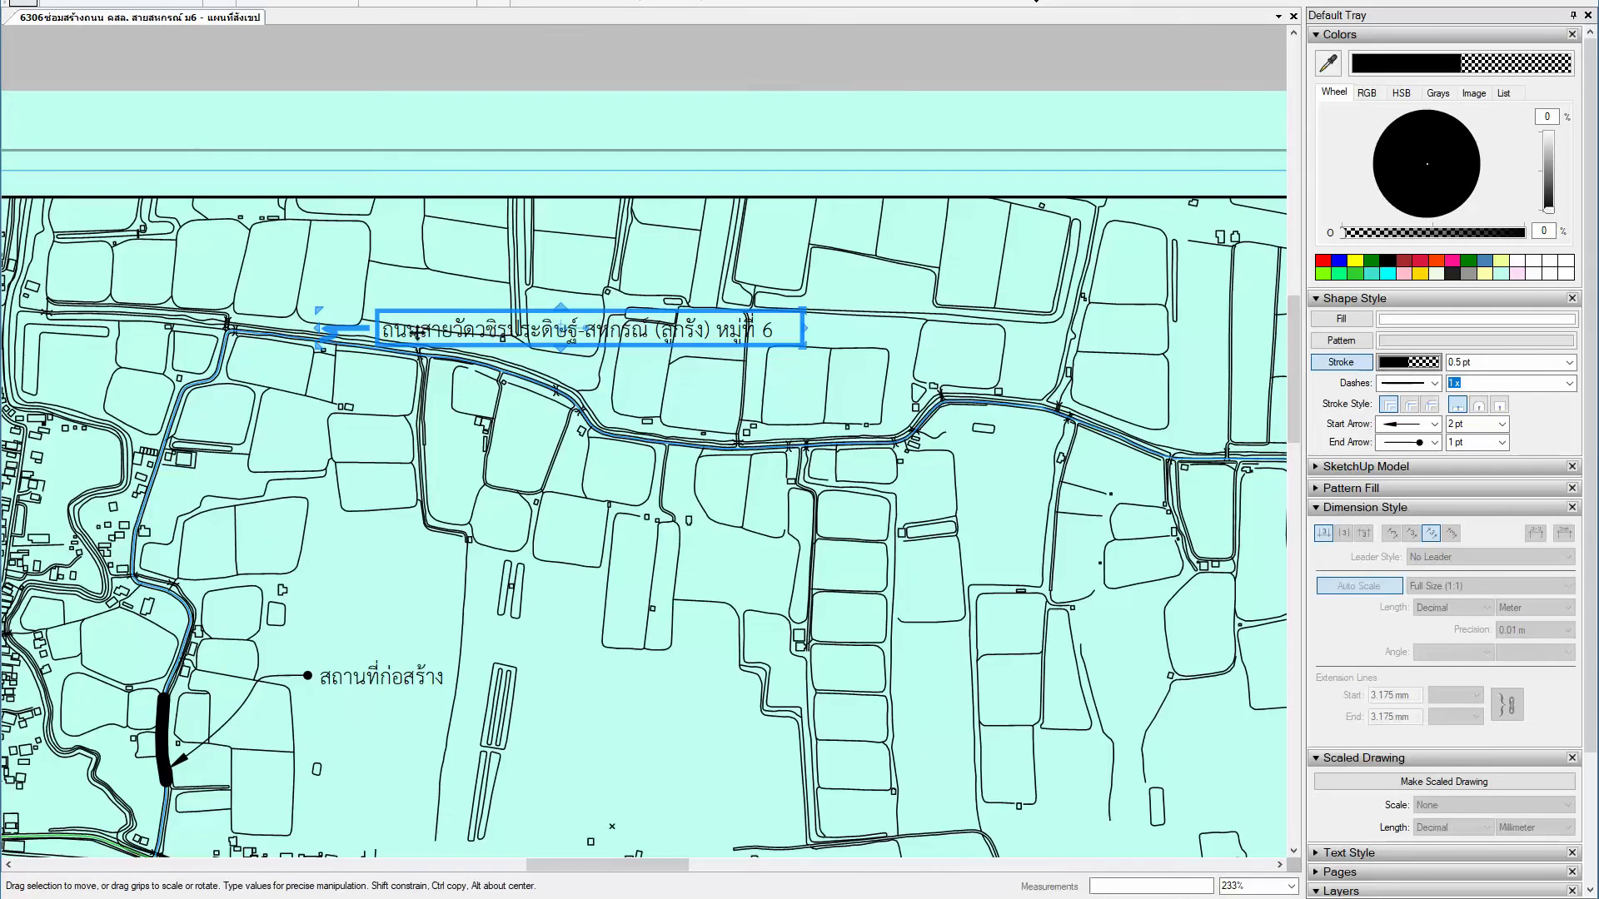
pyautogui.doubleClick(393, 358)
pyautogui.click(393, 357)
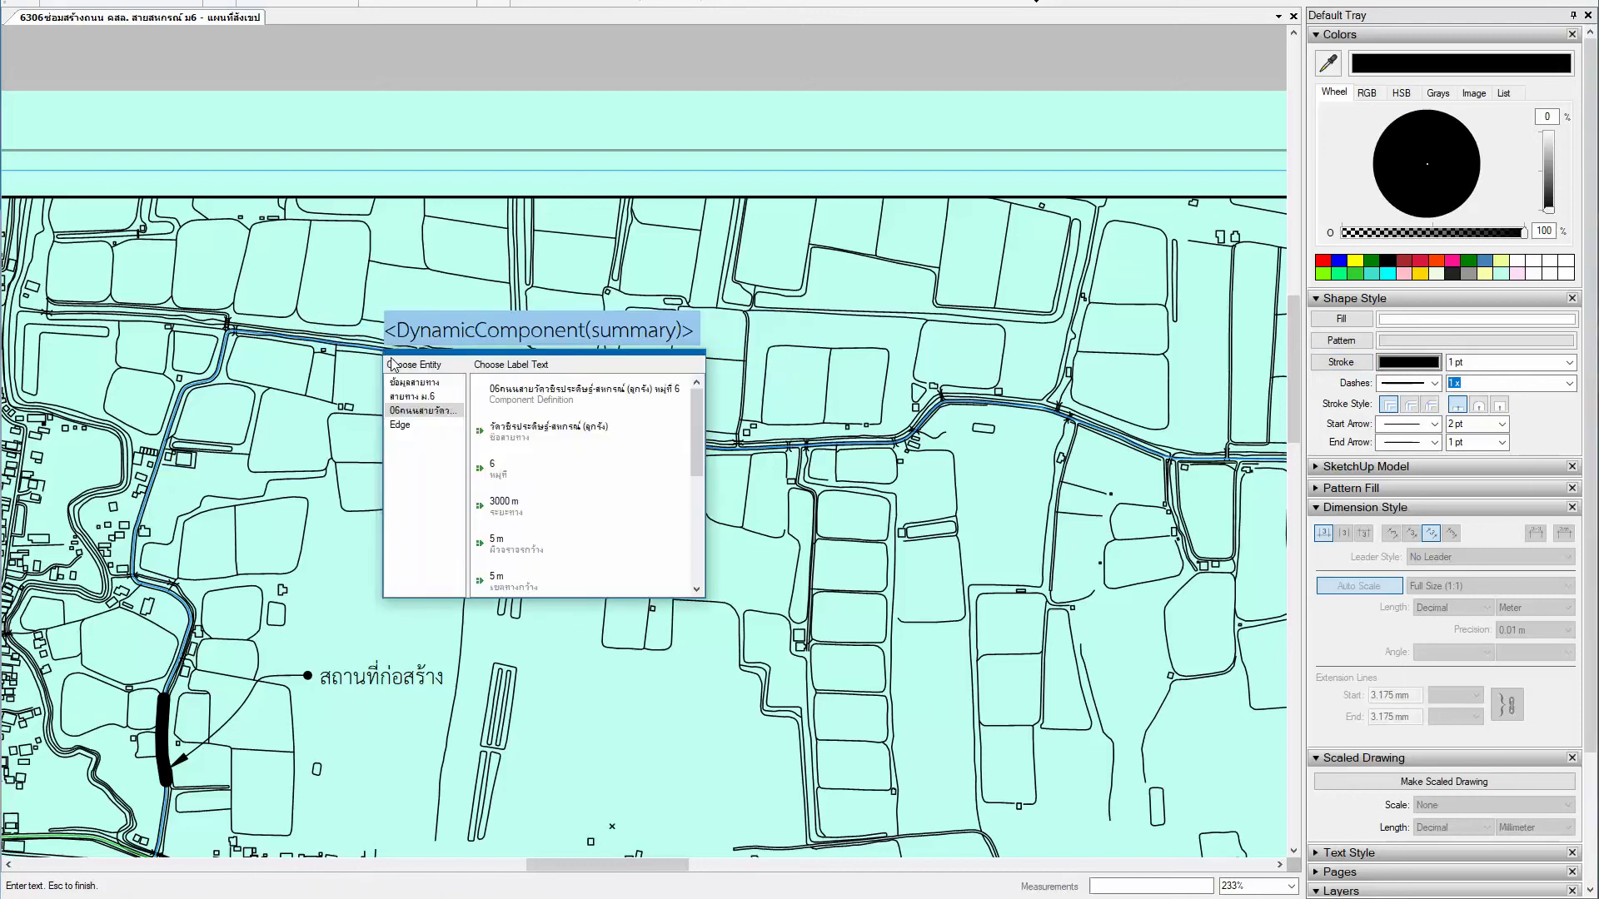
# Step: Use the Moo 6 road component as text source: ถนนสายวัดวชิรประดิษฐ์-สหกรณ์ (ลูกรัง) หมู่ที่ 6
pyautogui.scroll(-2, 556, 450)
pyautogui.scroll(-3, 557, 450)
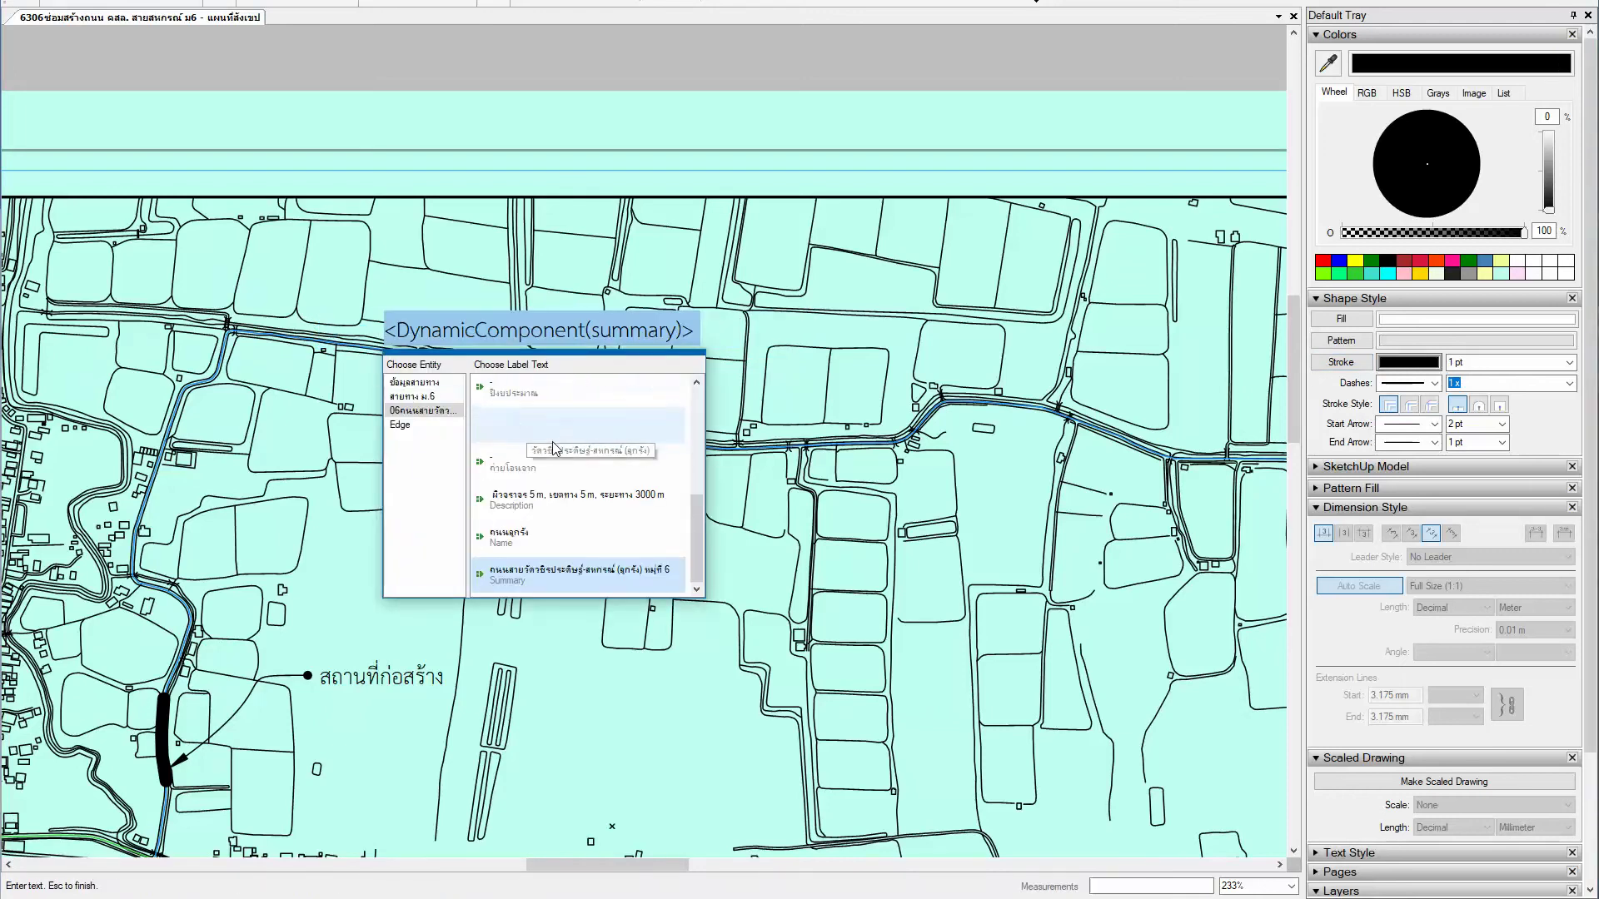
pyautogui.click(427, 397)
pyautogui.click(429, 411)
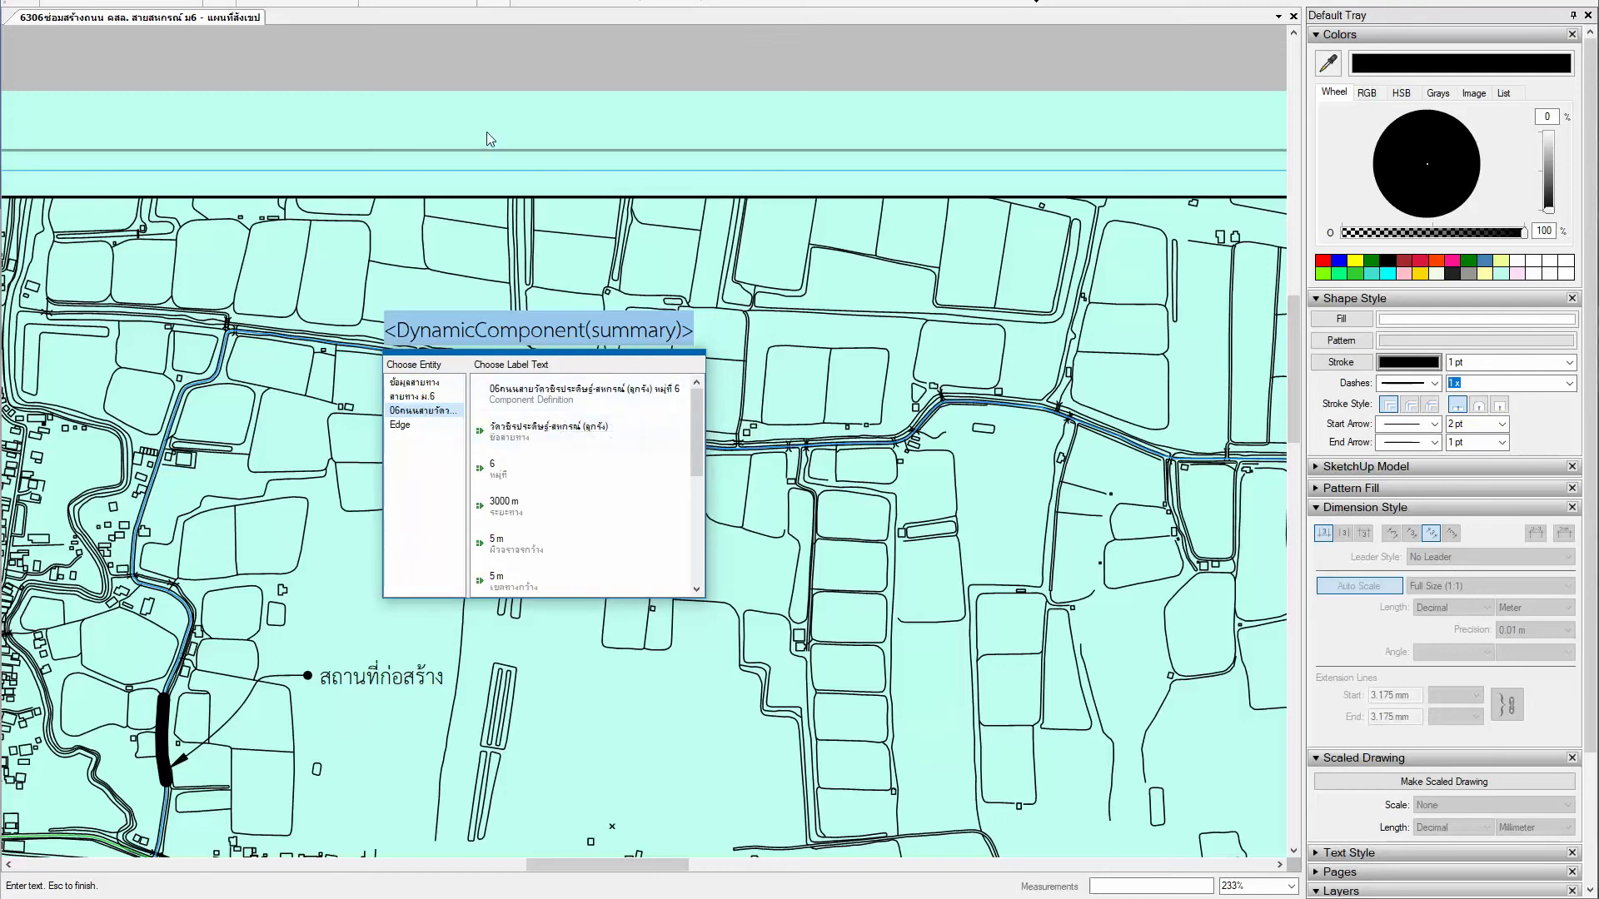
pyautogui.press('Escape')
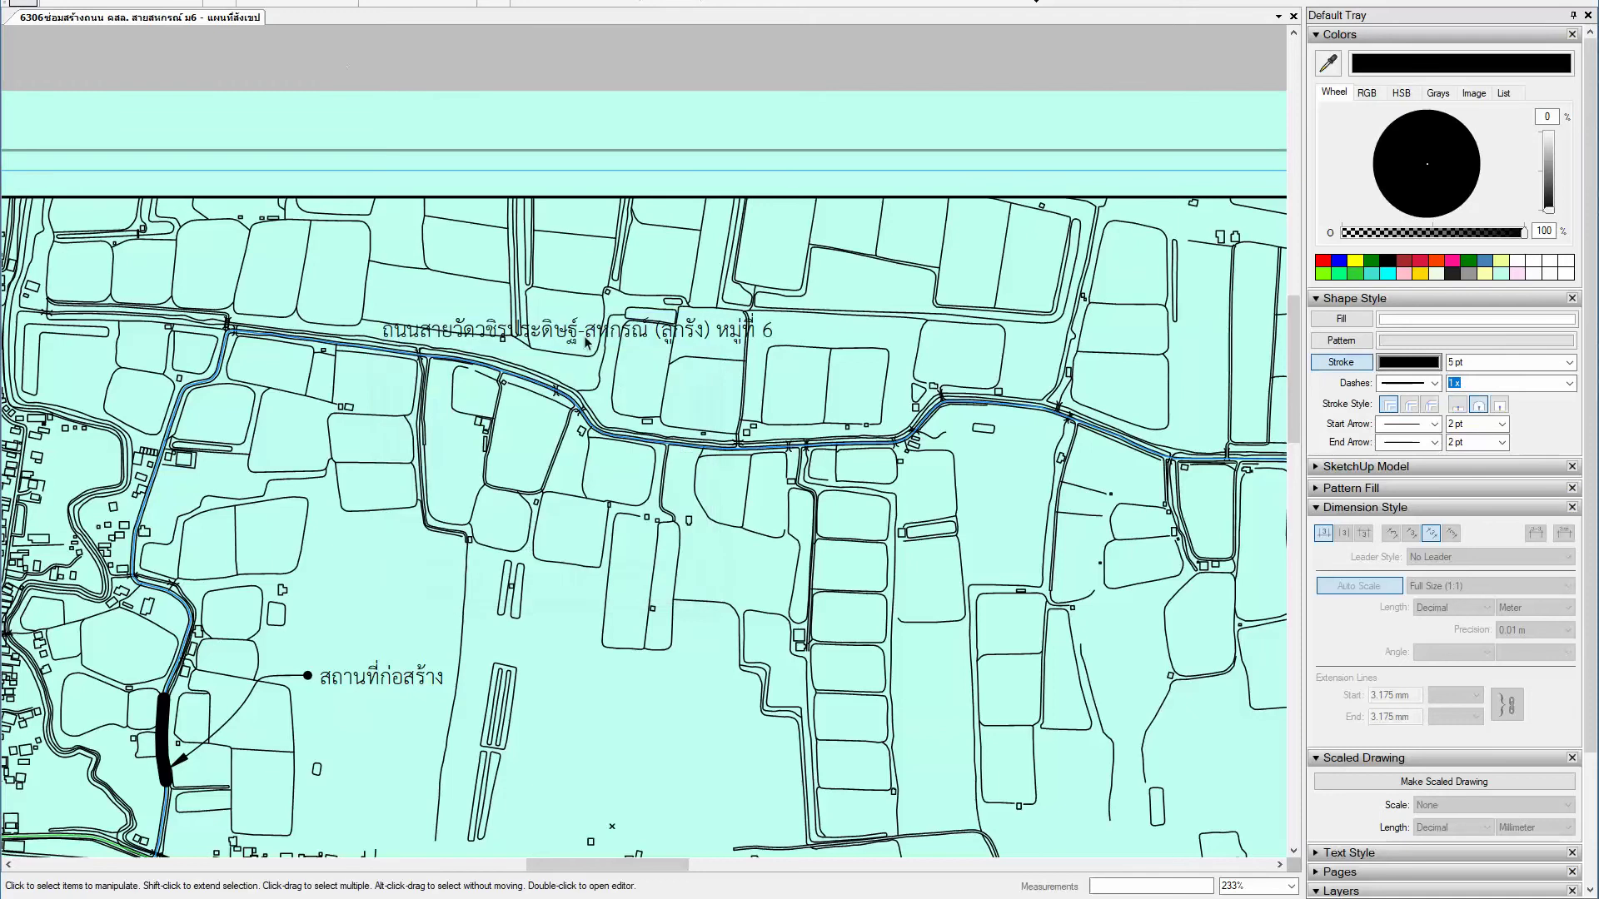
pyautogui.scroll(-1, 582, 342)
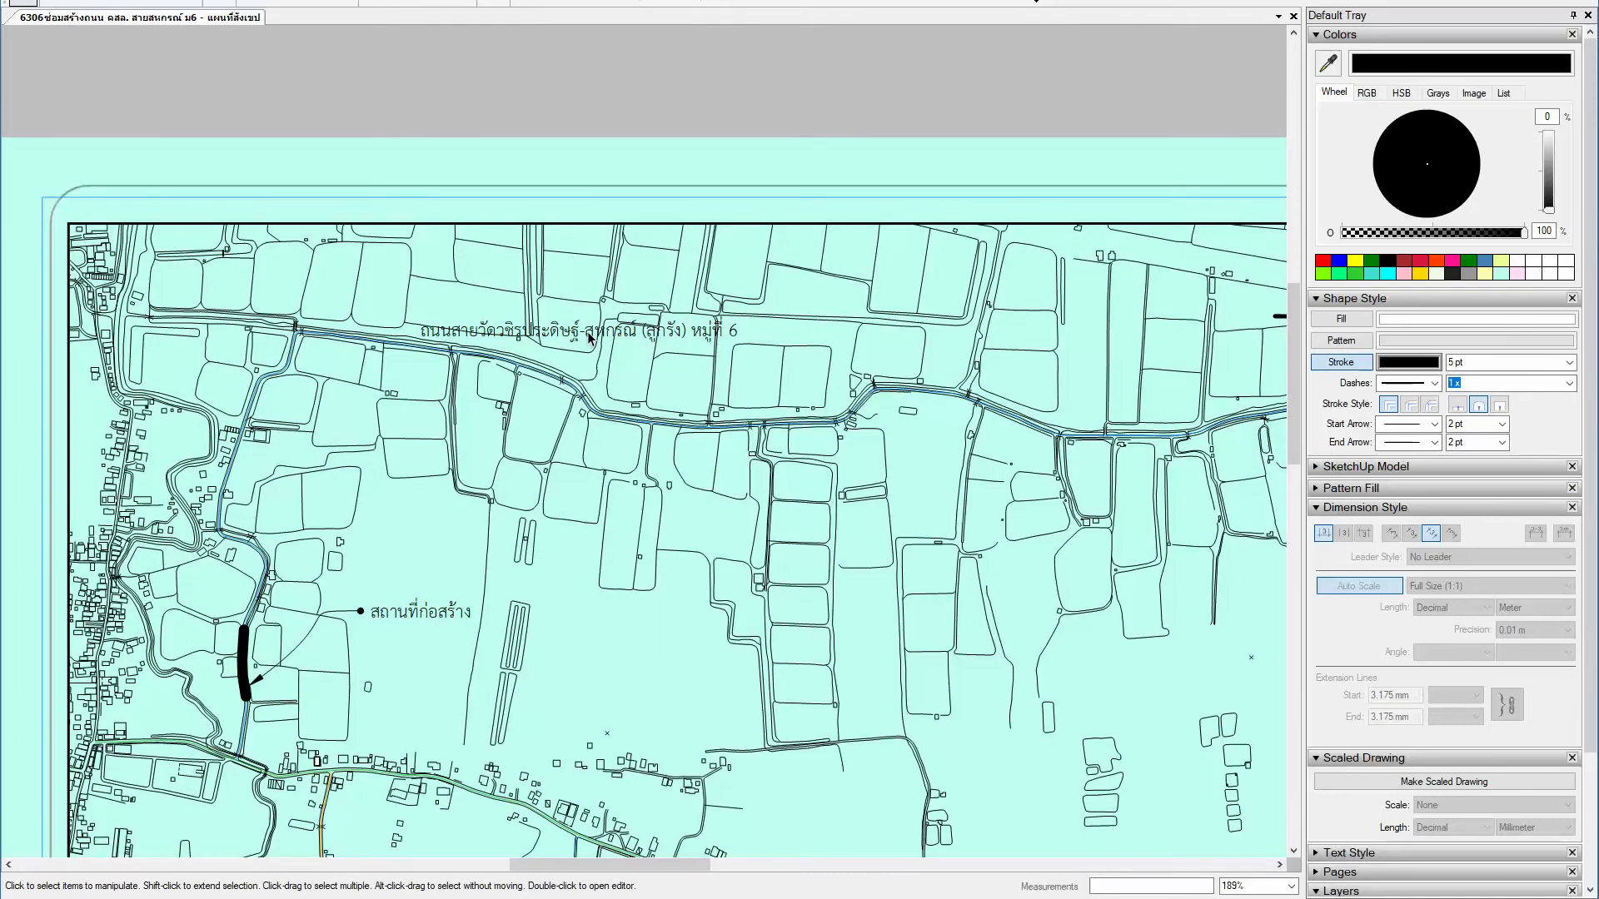
pyautogui.scroll(1, 212, 523)
pyautogui.scroll(1, 213, 522)
pyautogui.scroll(1, 213, 523)
pyautogui.scroll(1, 212, 523)
pyautogui.press('l')
pyautogui.scroll(3, 247, 405)
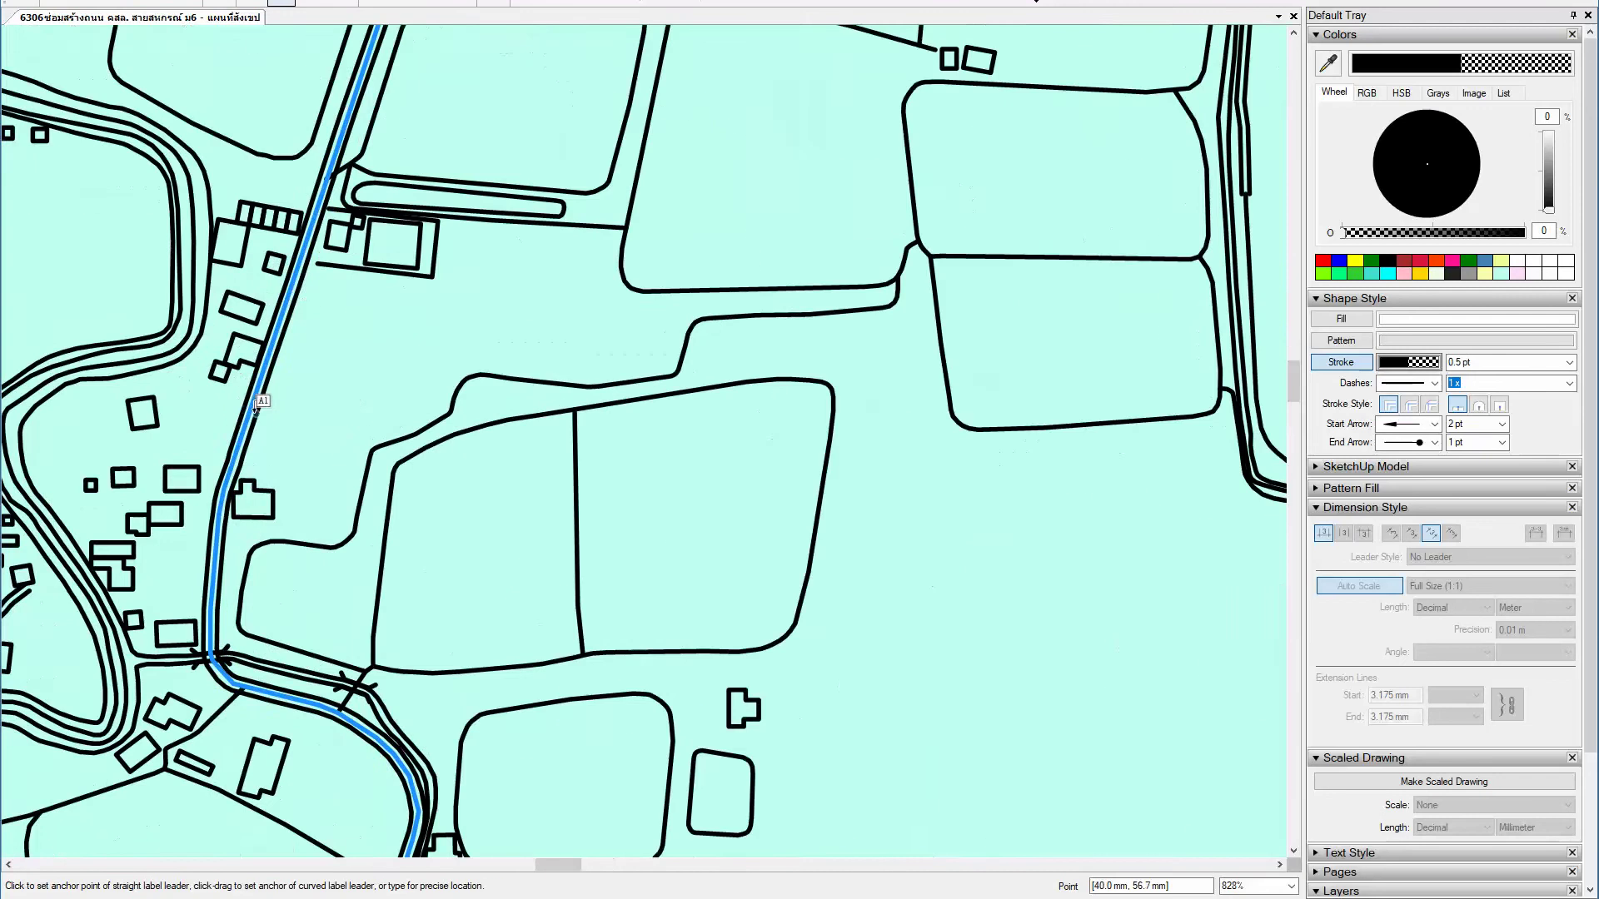
# Step: Place a new road label with pasted text and shift it slightly left
pyautogui.click(459, 343)
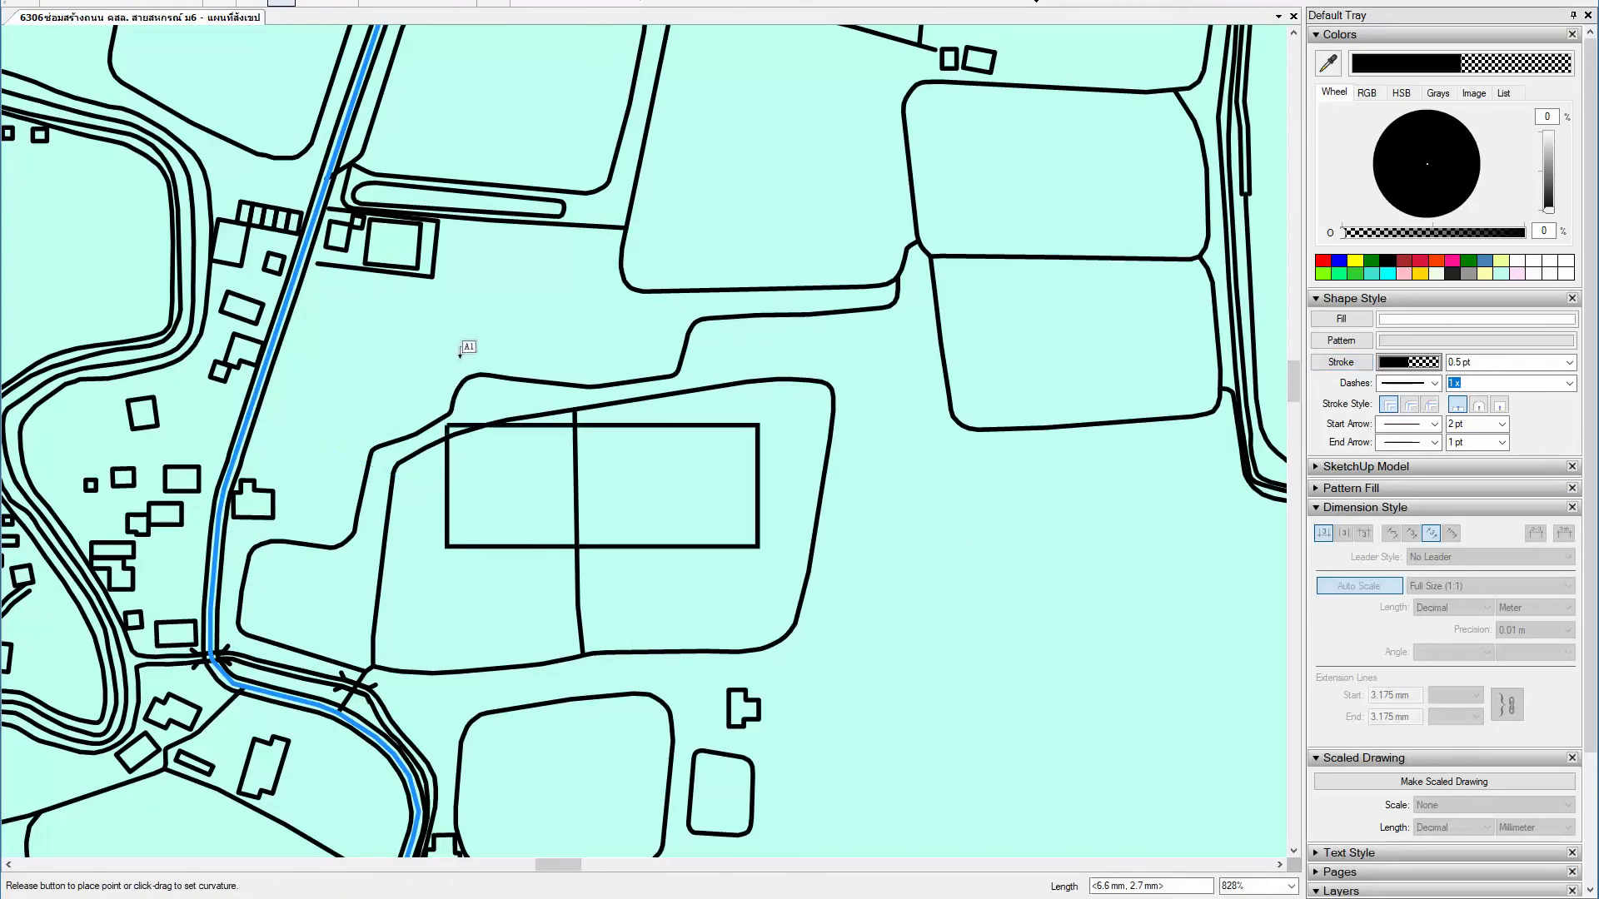
pyautogui.hotkey('ctrl', 'v')
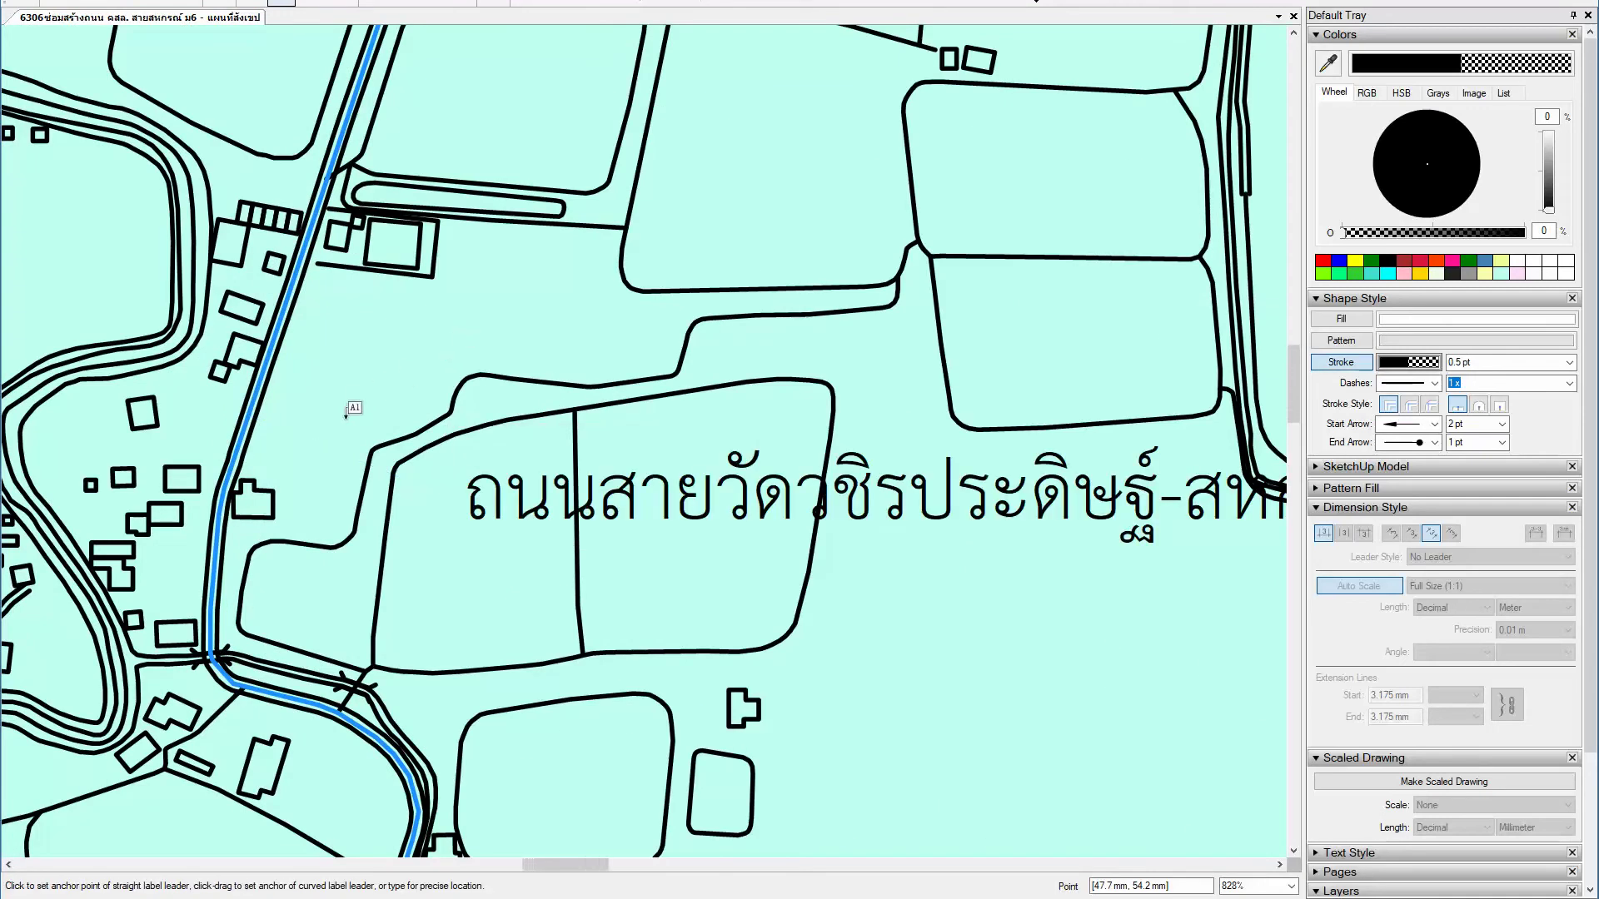
pyautogui.scroll(-3, 349, 414)
pyautogui.moveTo(767, 523); pyautogui.dragTo(735, 543, button='middle')
pyautogui.moveTo(562, 487); pyautogui.dragTo(444, 496)
# Step: Rotate the upper road label along the north–south road, move it over the road, and open its text
pyautogui.click(947, 96)
pyautogui.scroll(-1, 465, 218)
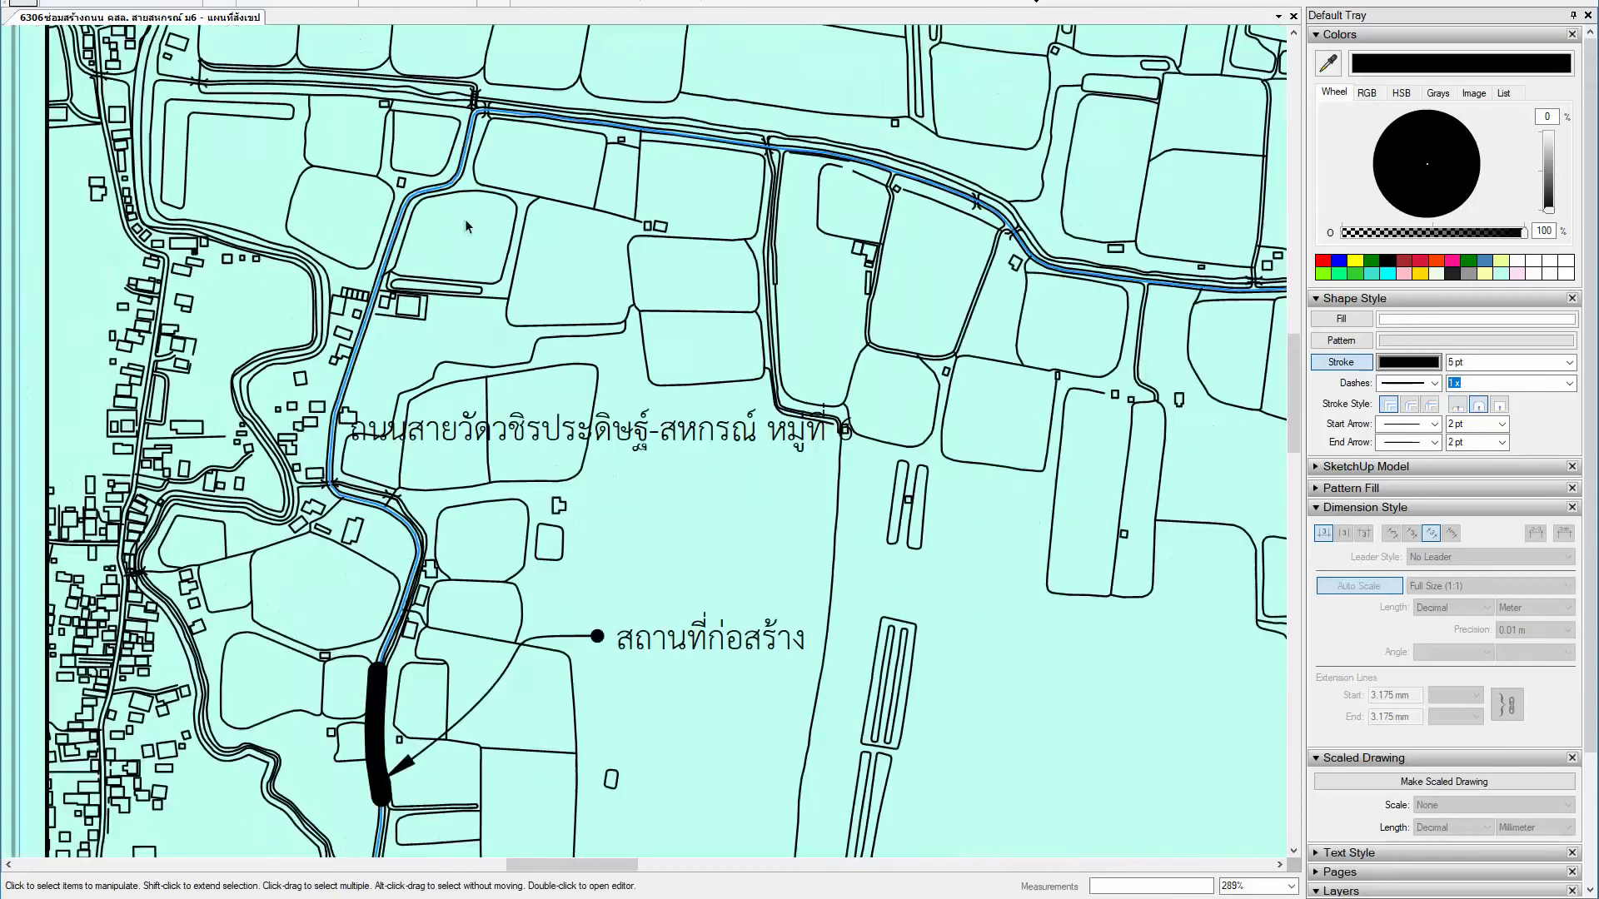
pyautogui.scroll(-1, 522, 200)
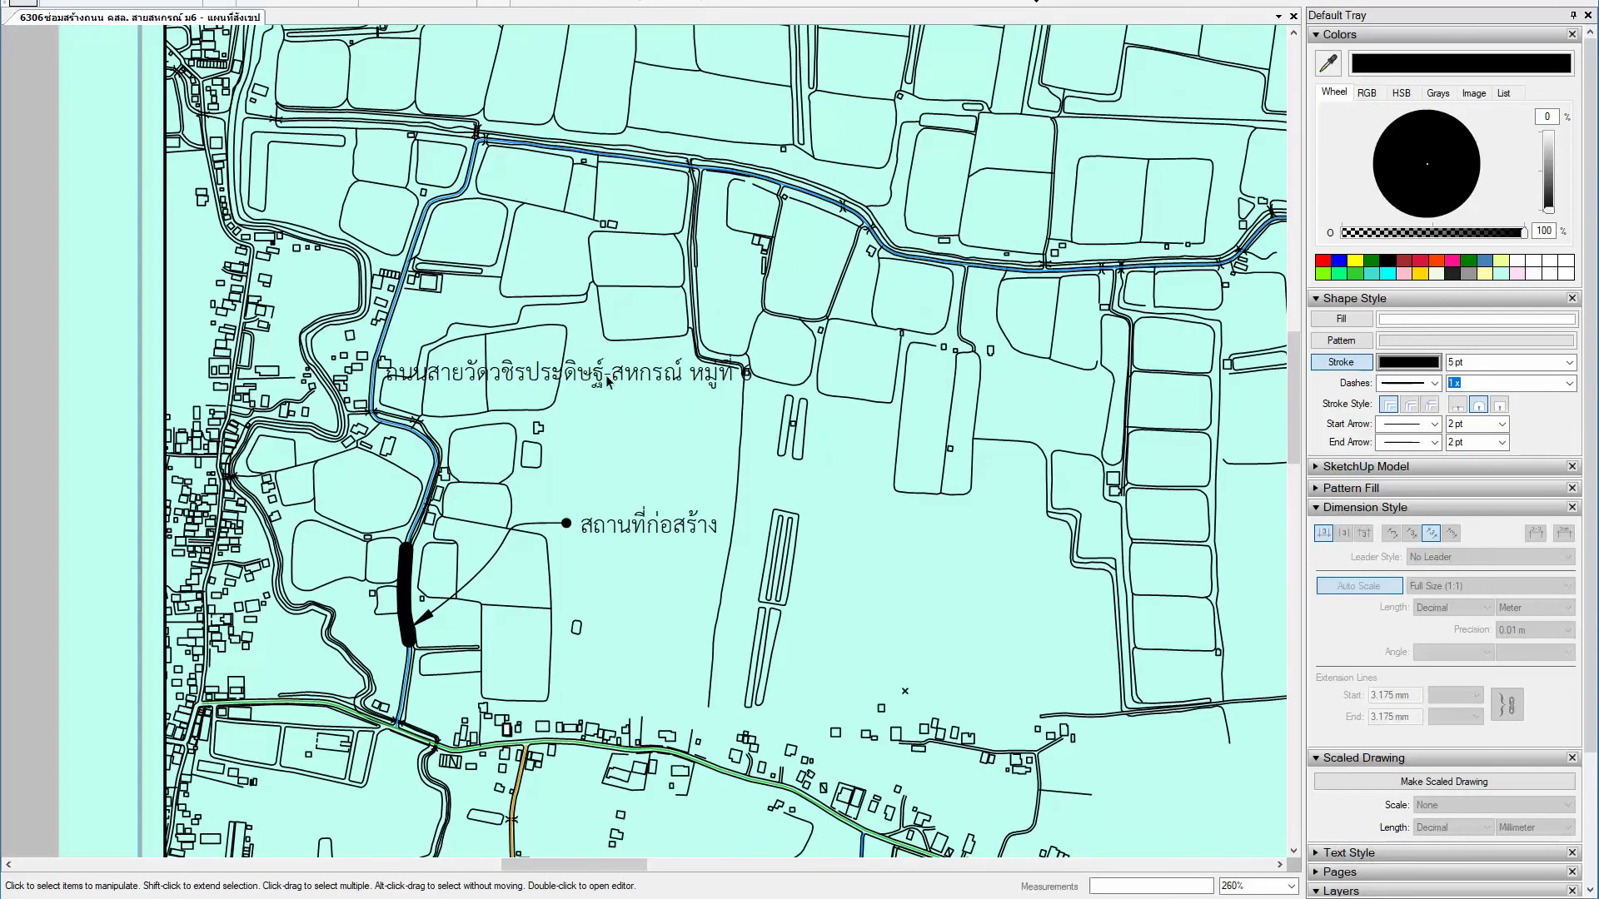
pyautogui.moveTo(575, 368); pyautogui.dragTo(566, 379)
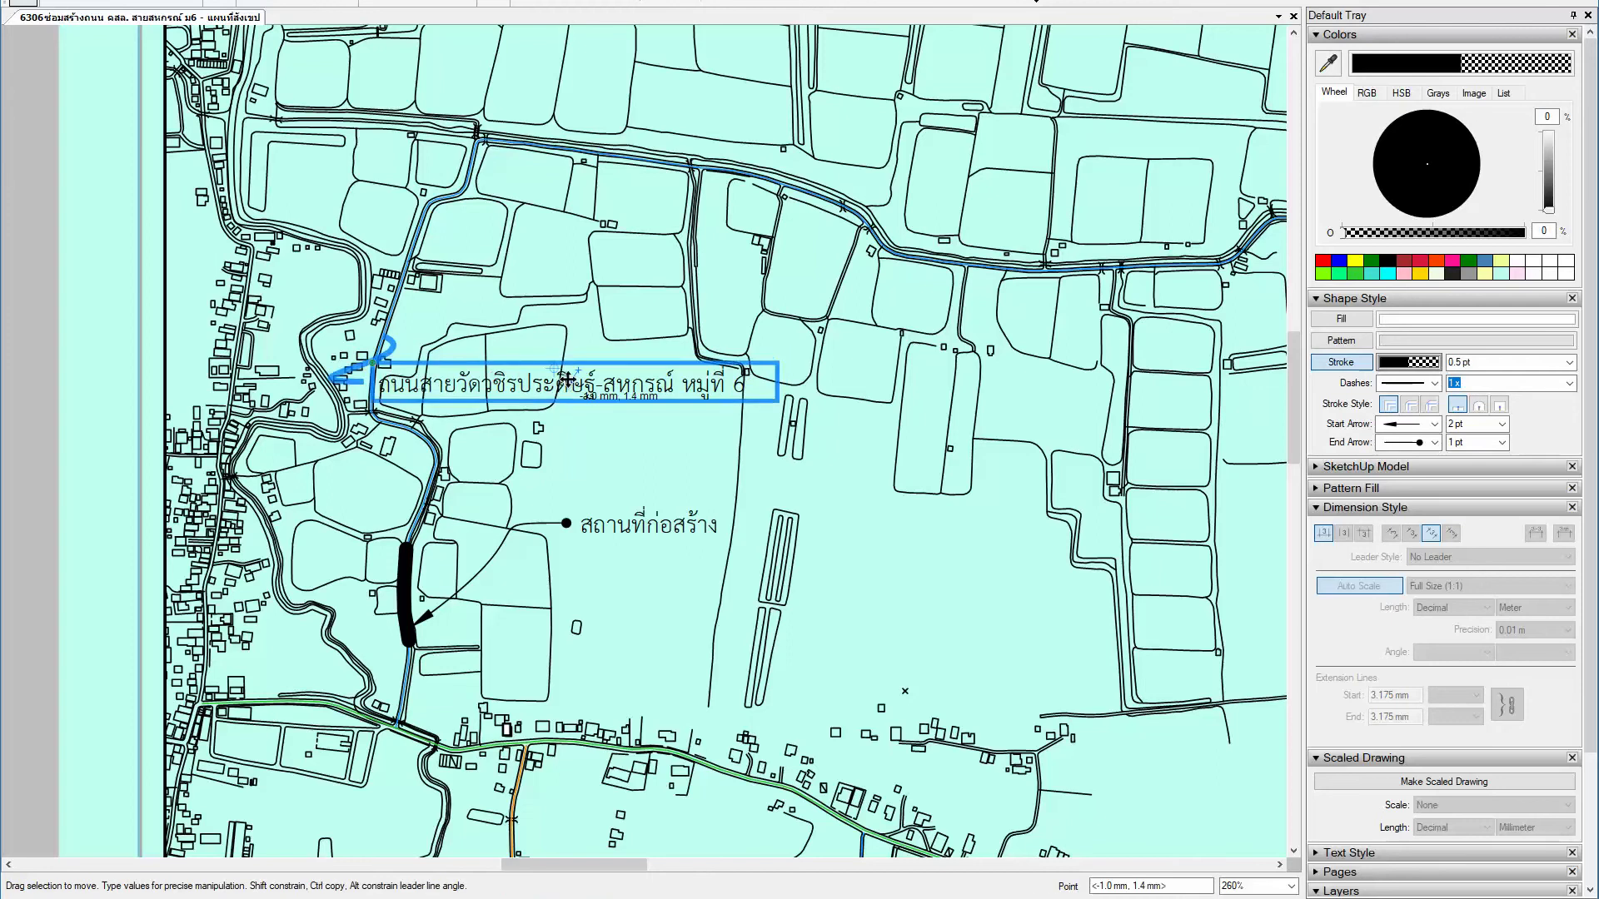
pyautogui.moveTo(566, 380); pyautogui.dragTo(557, 372)
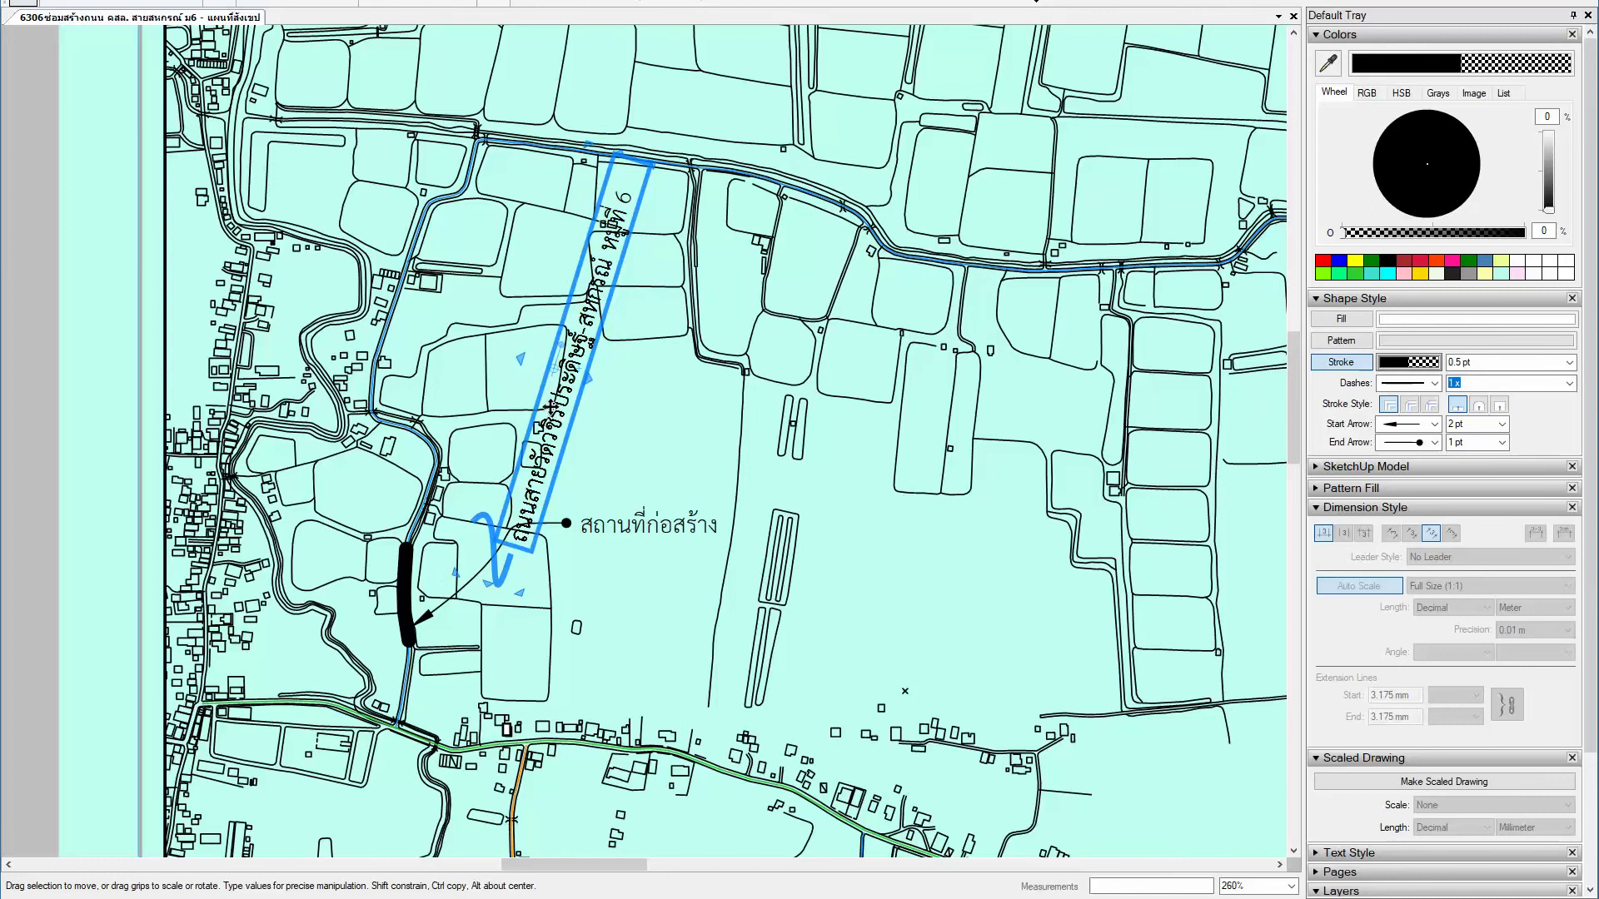
pyautogui.moveTo(550, 408); pyautogui.dragTo(416, 303)
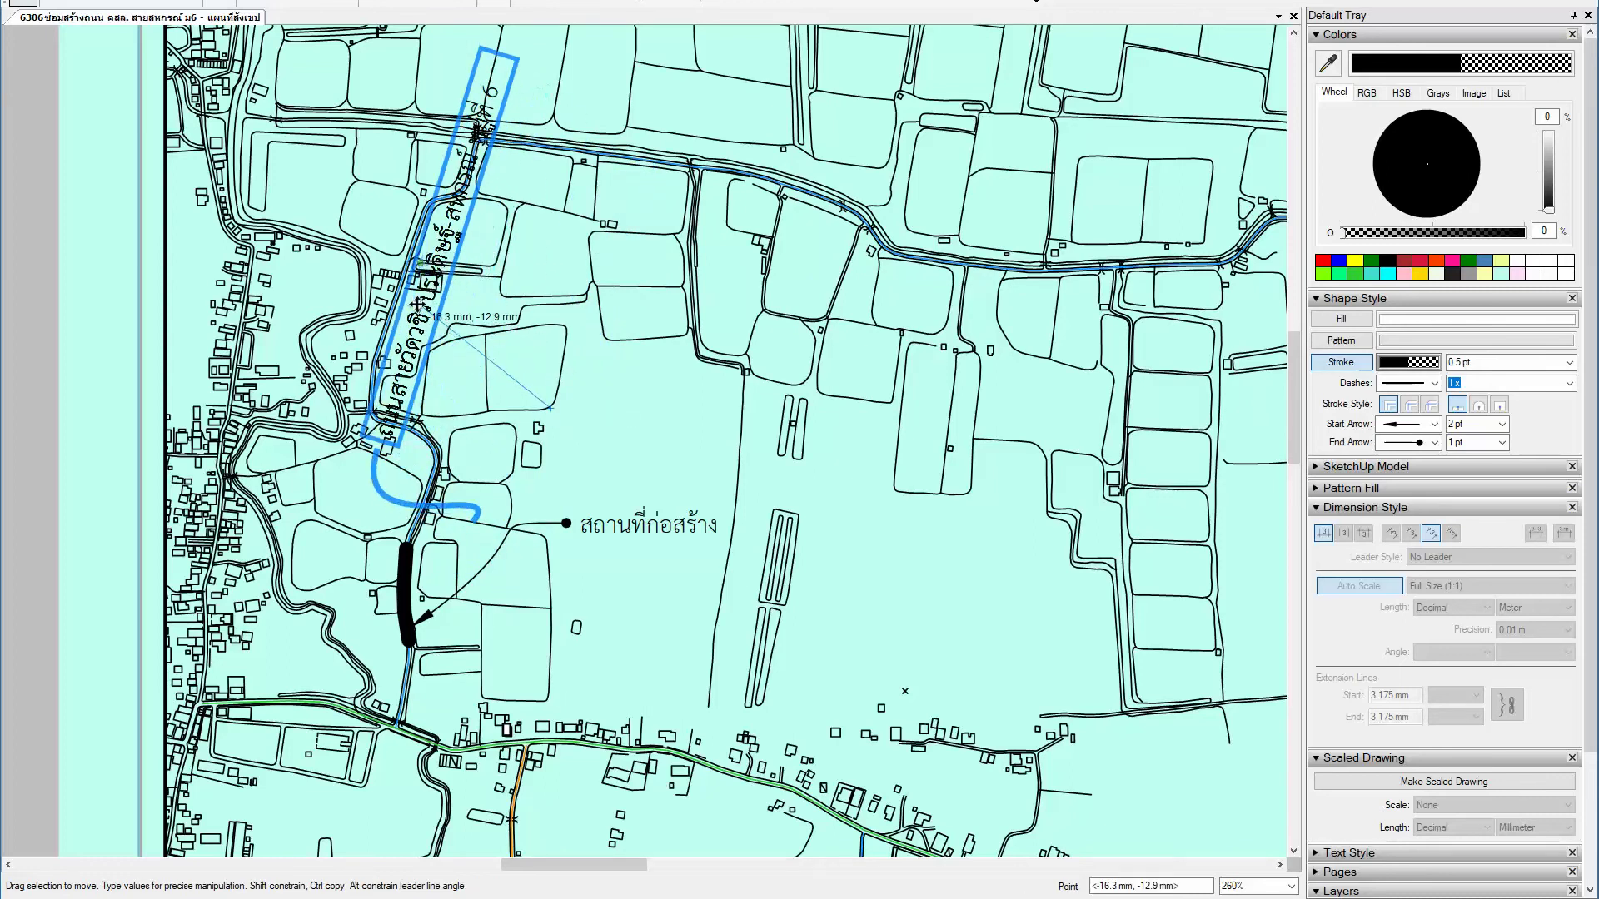
pyautogui.scroll(2, 412, 406)
pyautogui.doubleClick(388, 370)
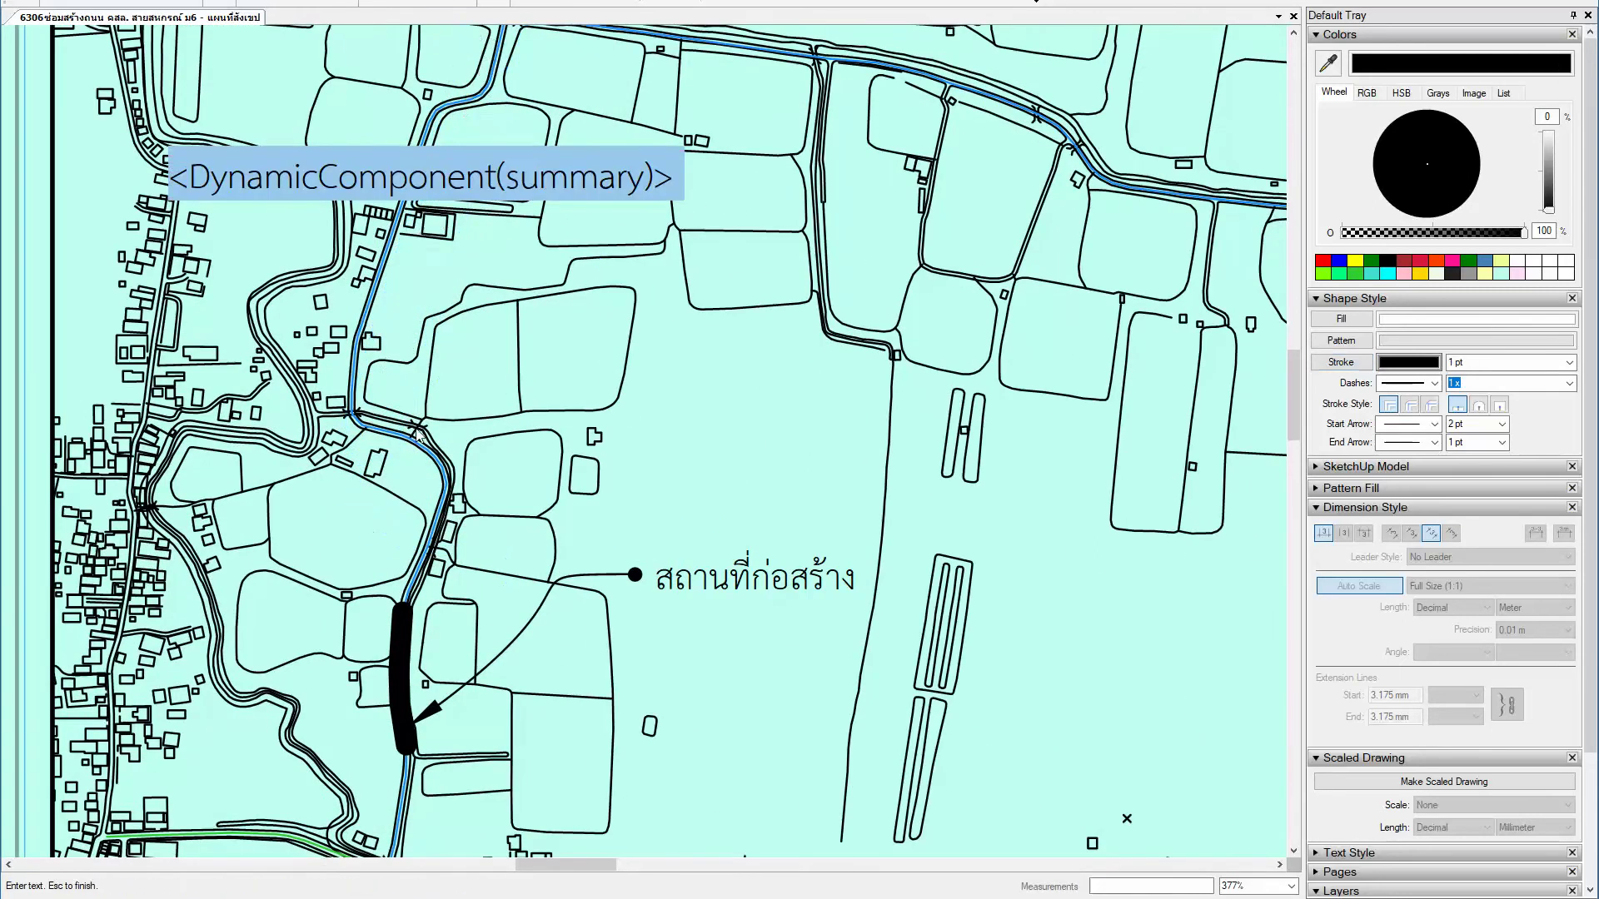
# Step: Move the road label's leader end toward the road and bend its curve along the road
pyautogui.click(454, 403)
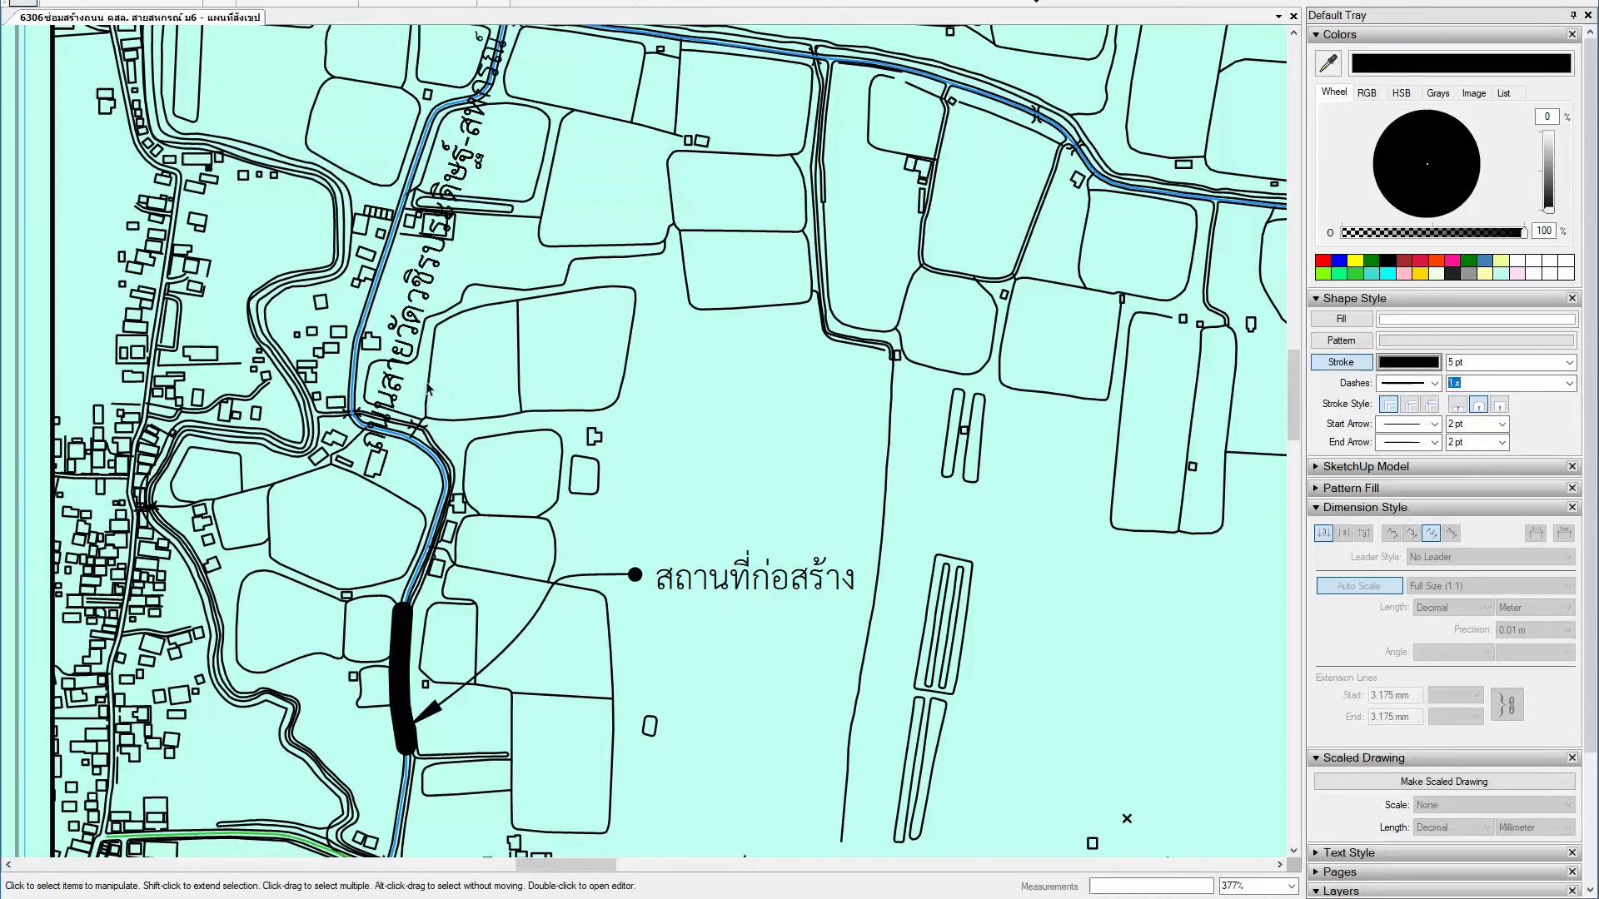
pyautogui.click(405, 363)
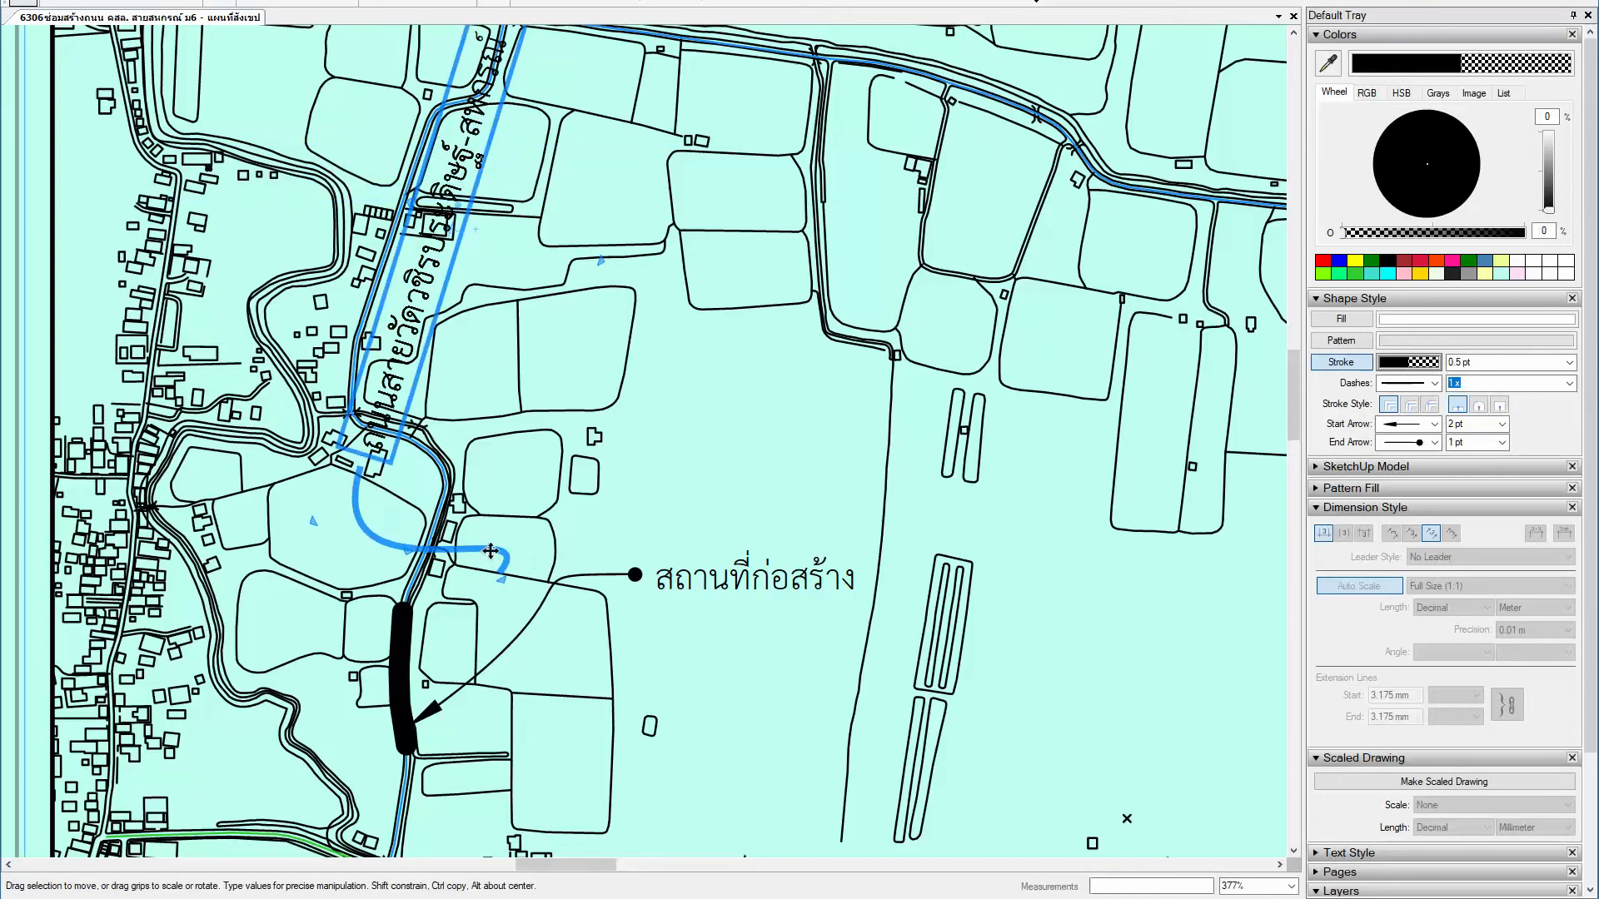
pyautogui.moveTo(502, 577); pyautogui.dragTo(457, 461)
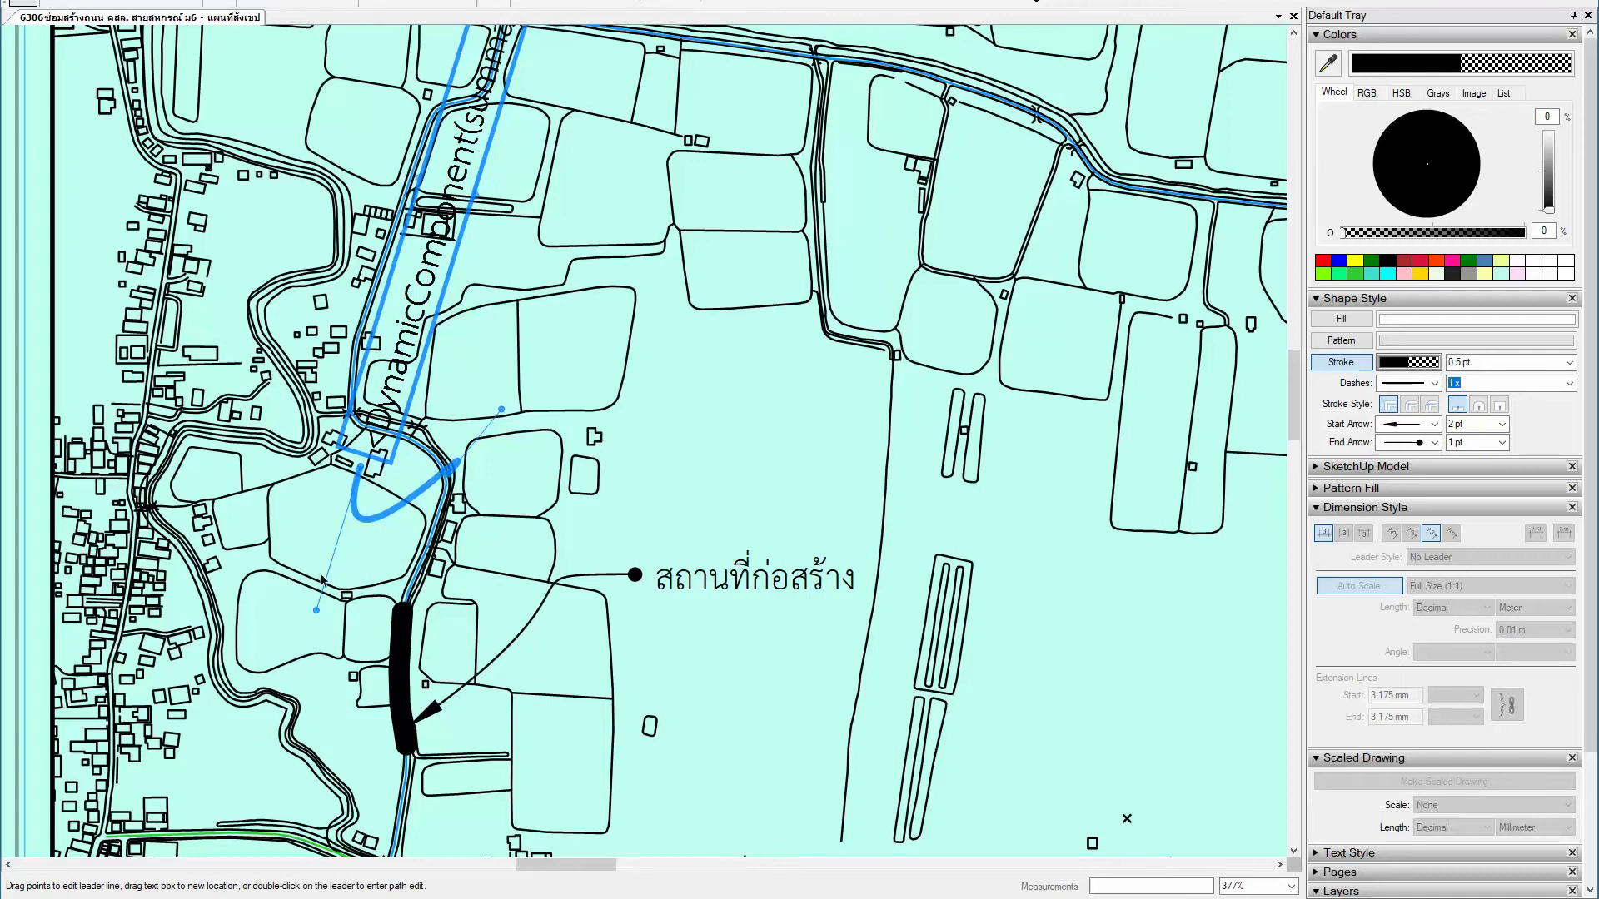
pyautogui.moveTo(317, 608)
pyautogui.mouseDown()
pyautogui.moveTo(381, 510)
pyautogui.moveTo(428, 488)
pyautogui.mouseUp()
pyautogui.scroll(3, 451, 475)
pyautogui.scroll(2, 450, 475)
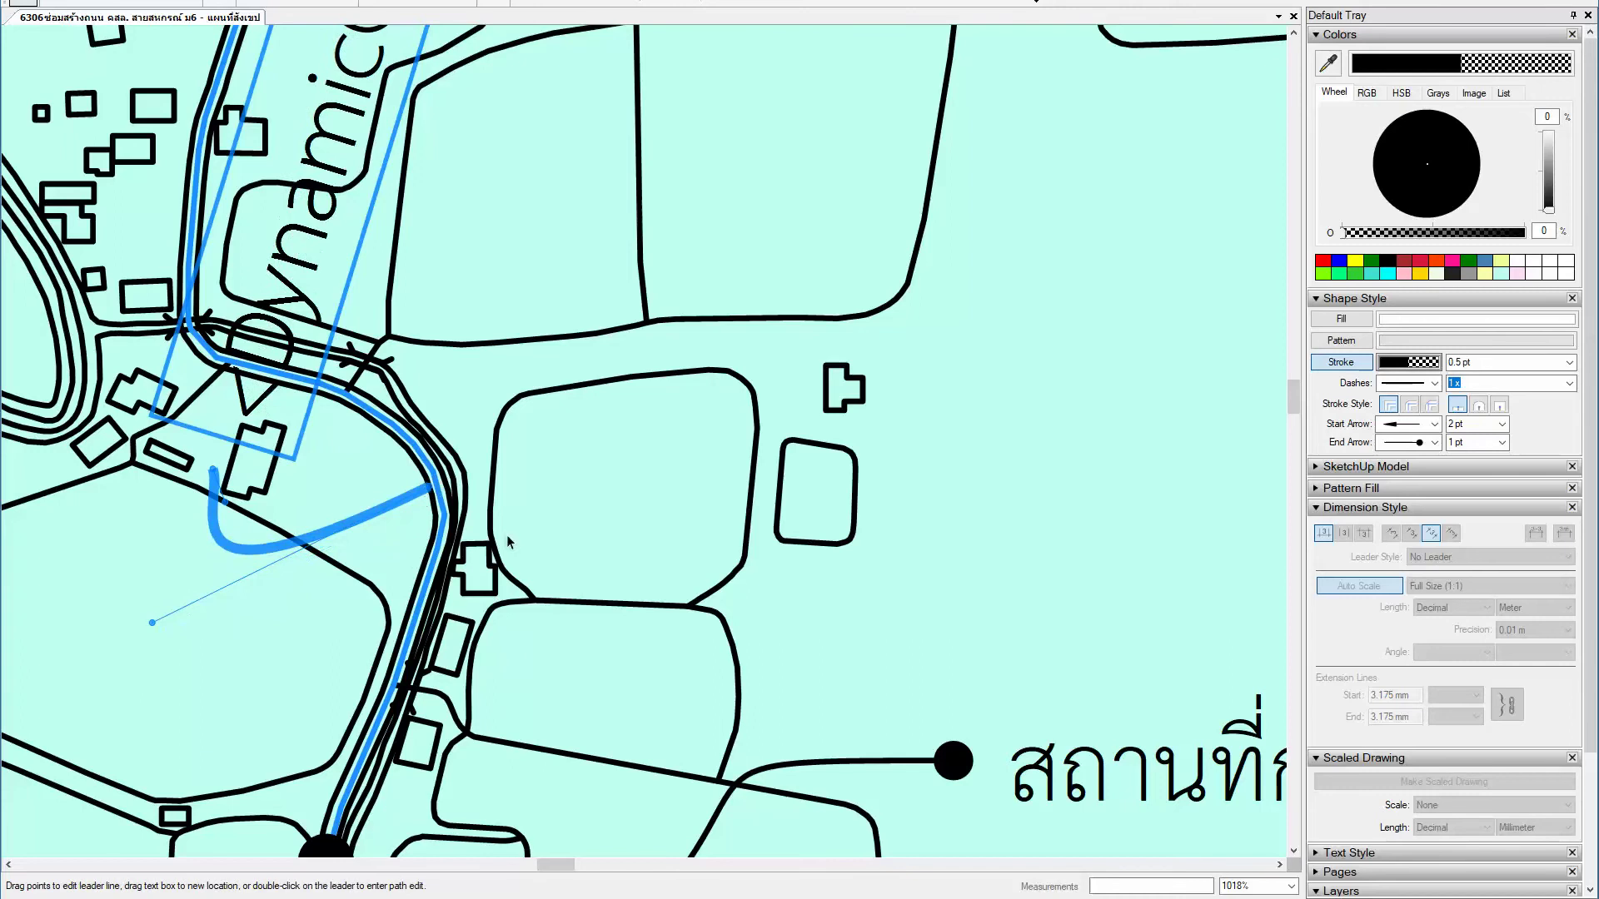
pyautogui.scroll(1, 428, 488)
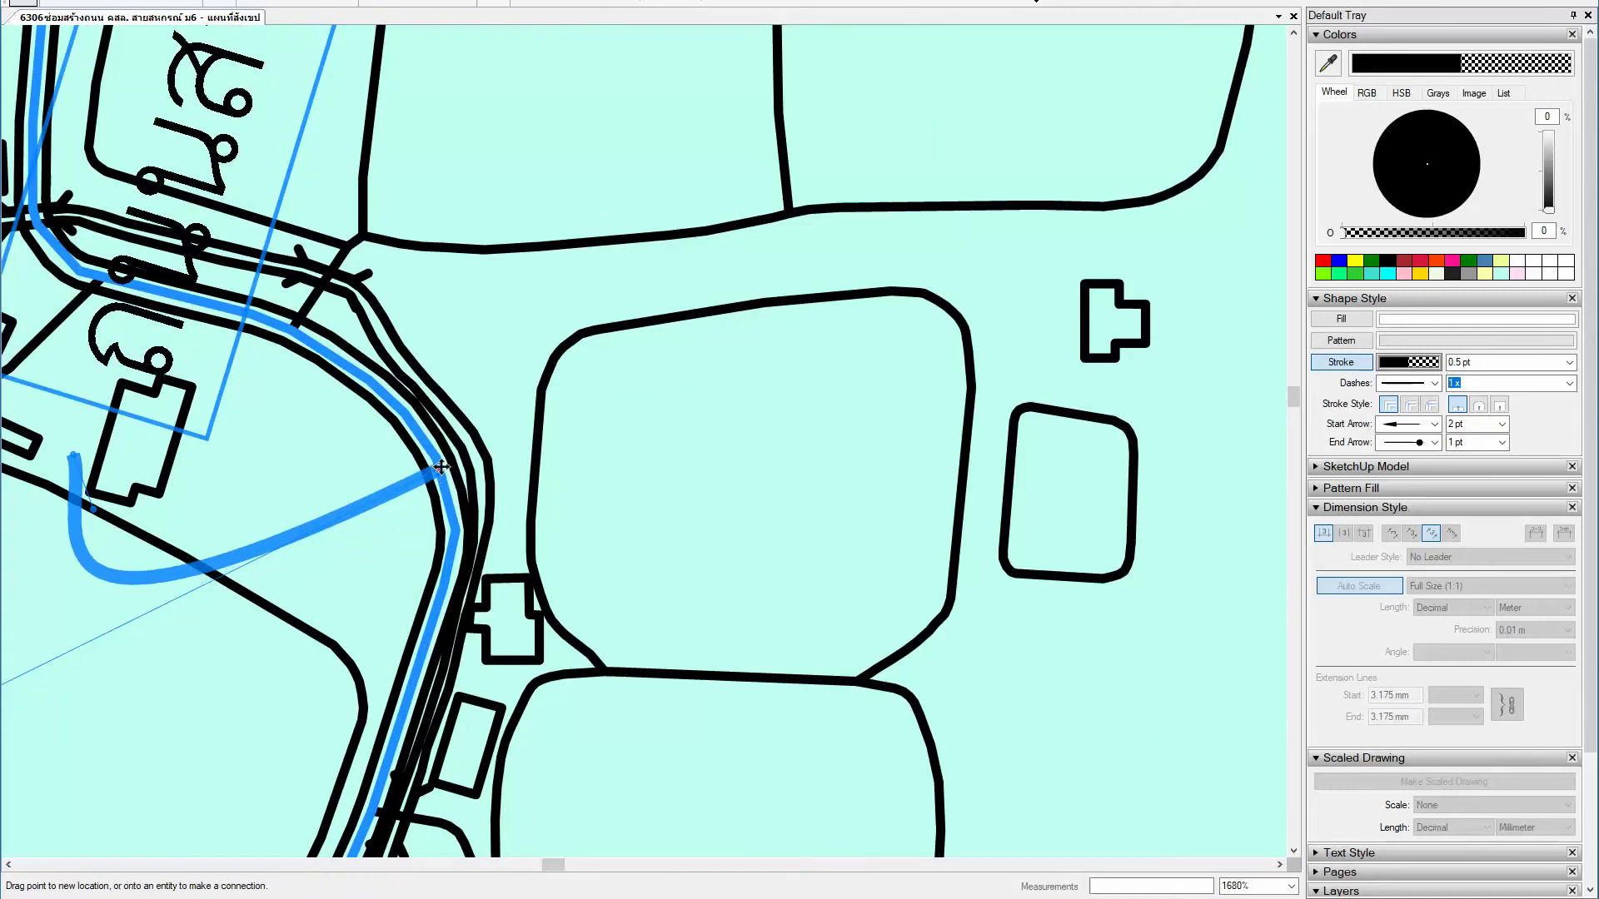
pyautogui.scroll(1, 433, 506)
pyautogui.scroll(-3, 434, 506)
pyautogui.scroll(-5, 432, 504)
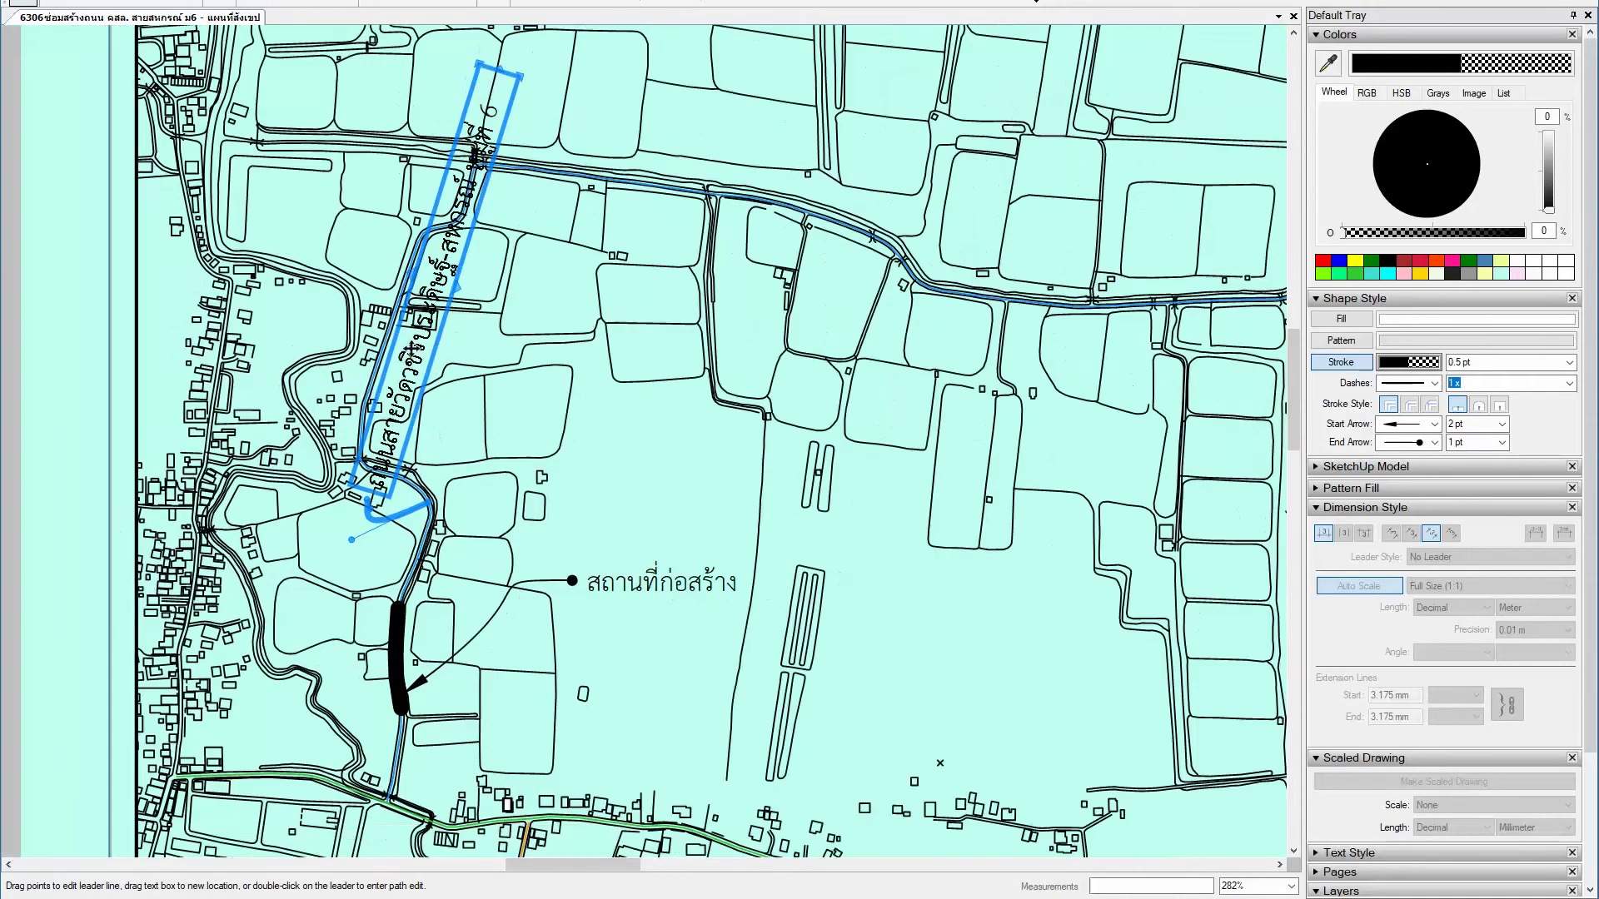
# Step: Insert the road name from the model's label-text choices into the road label
pyautogui.doubleClick(422, 353)
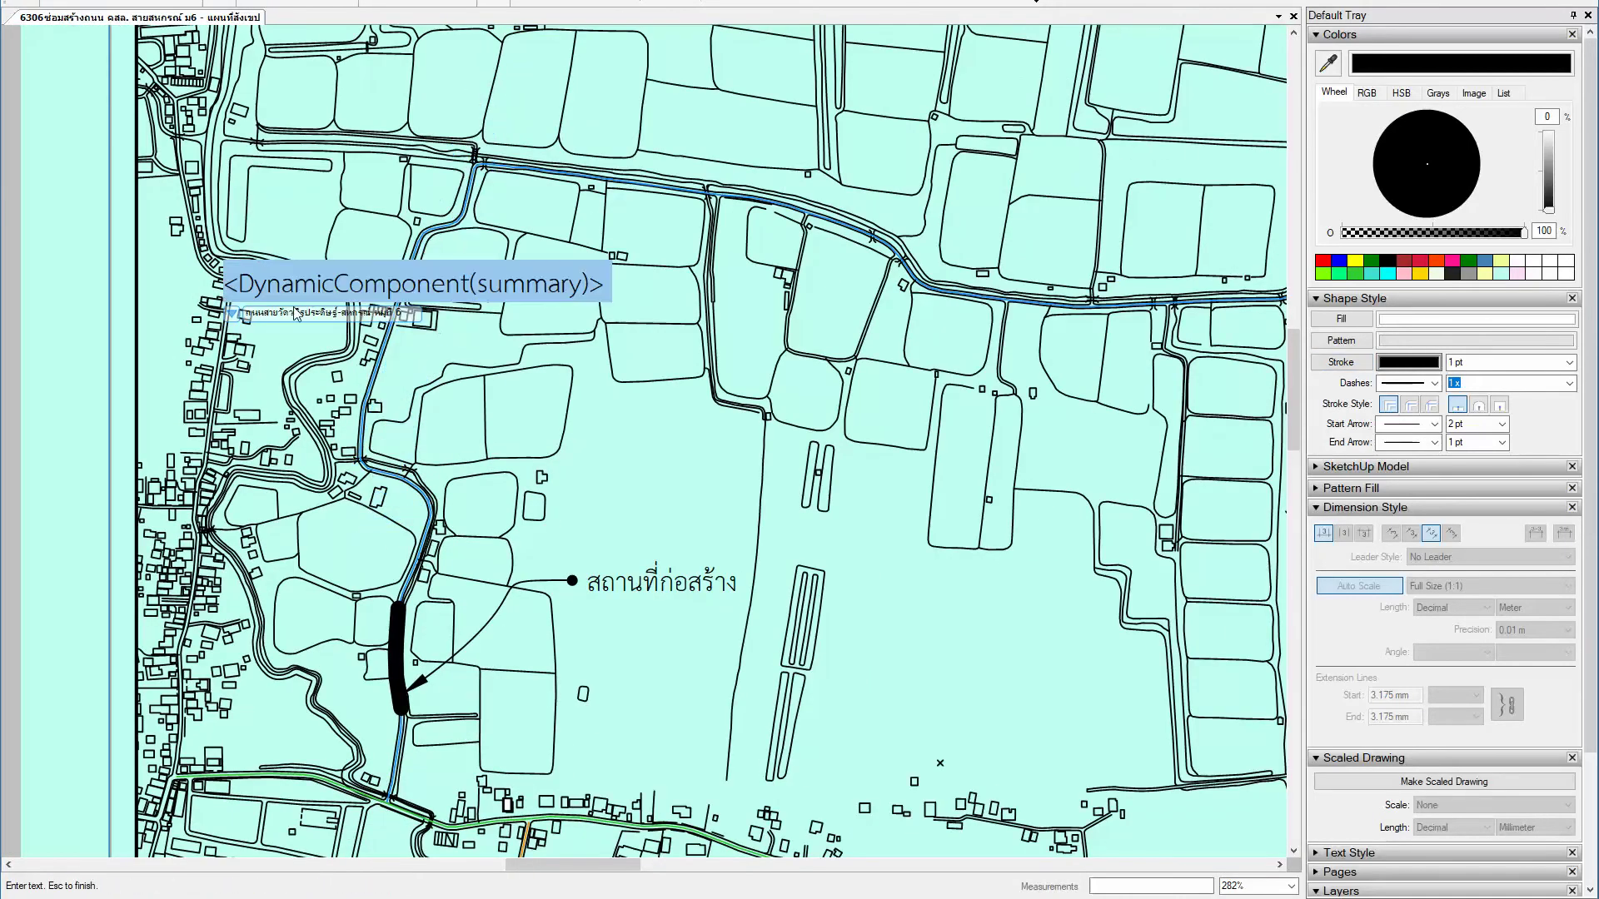
pyautogui.click(232, 315)
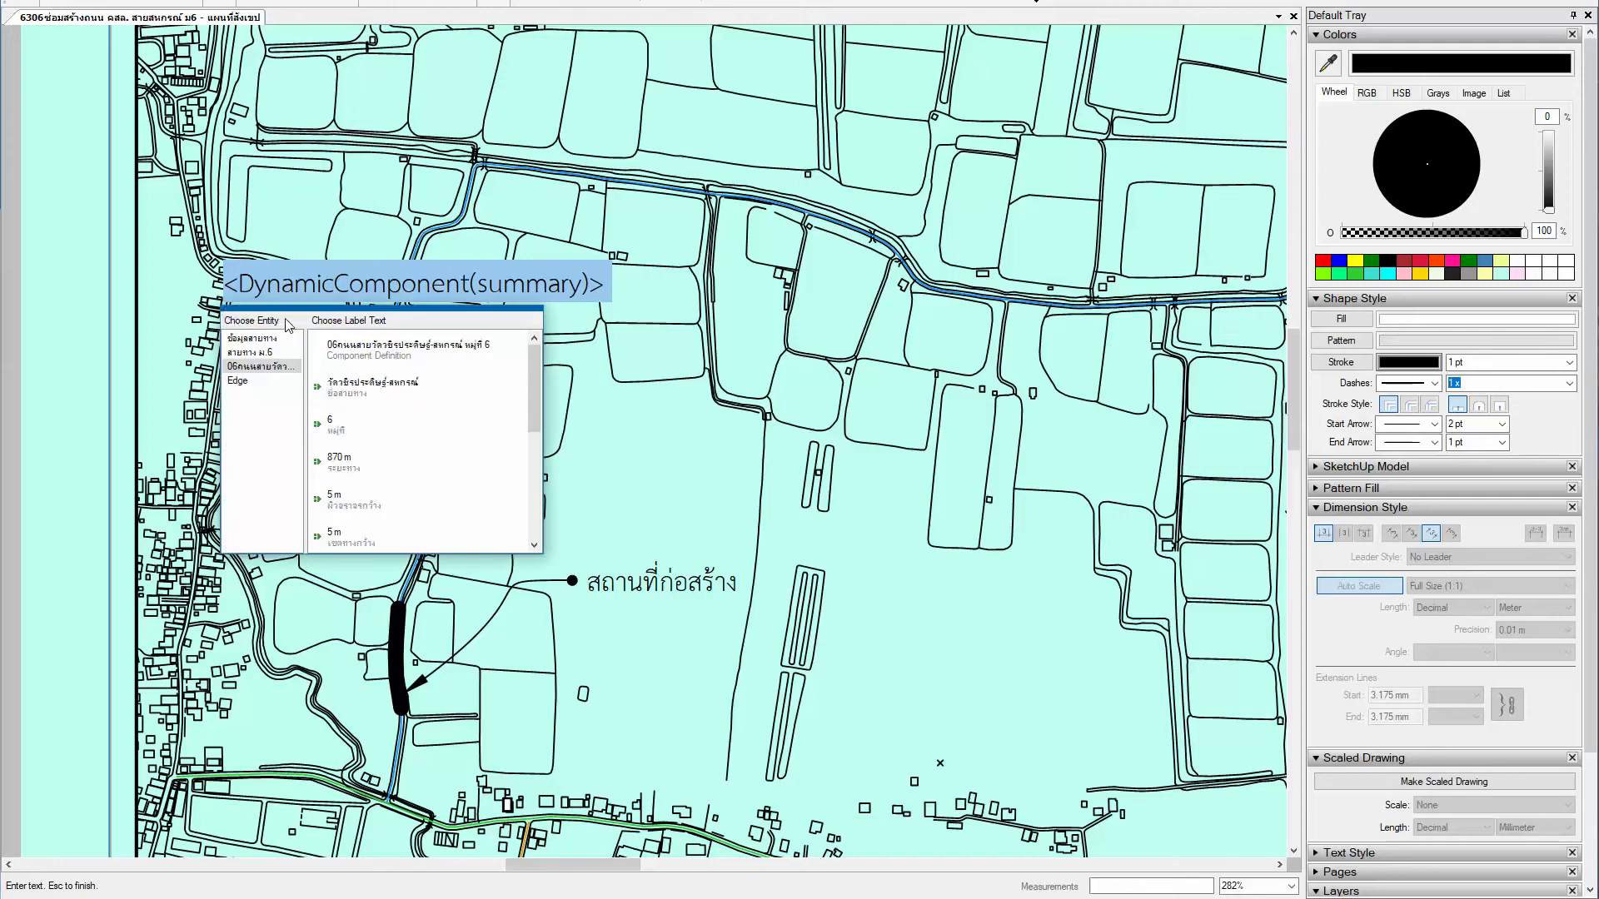
pyautogui.click(397, 389)
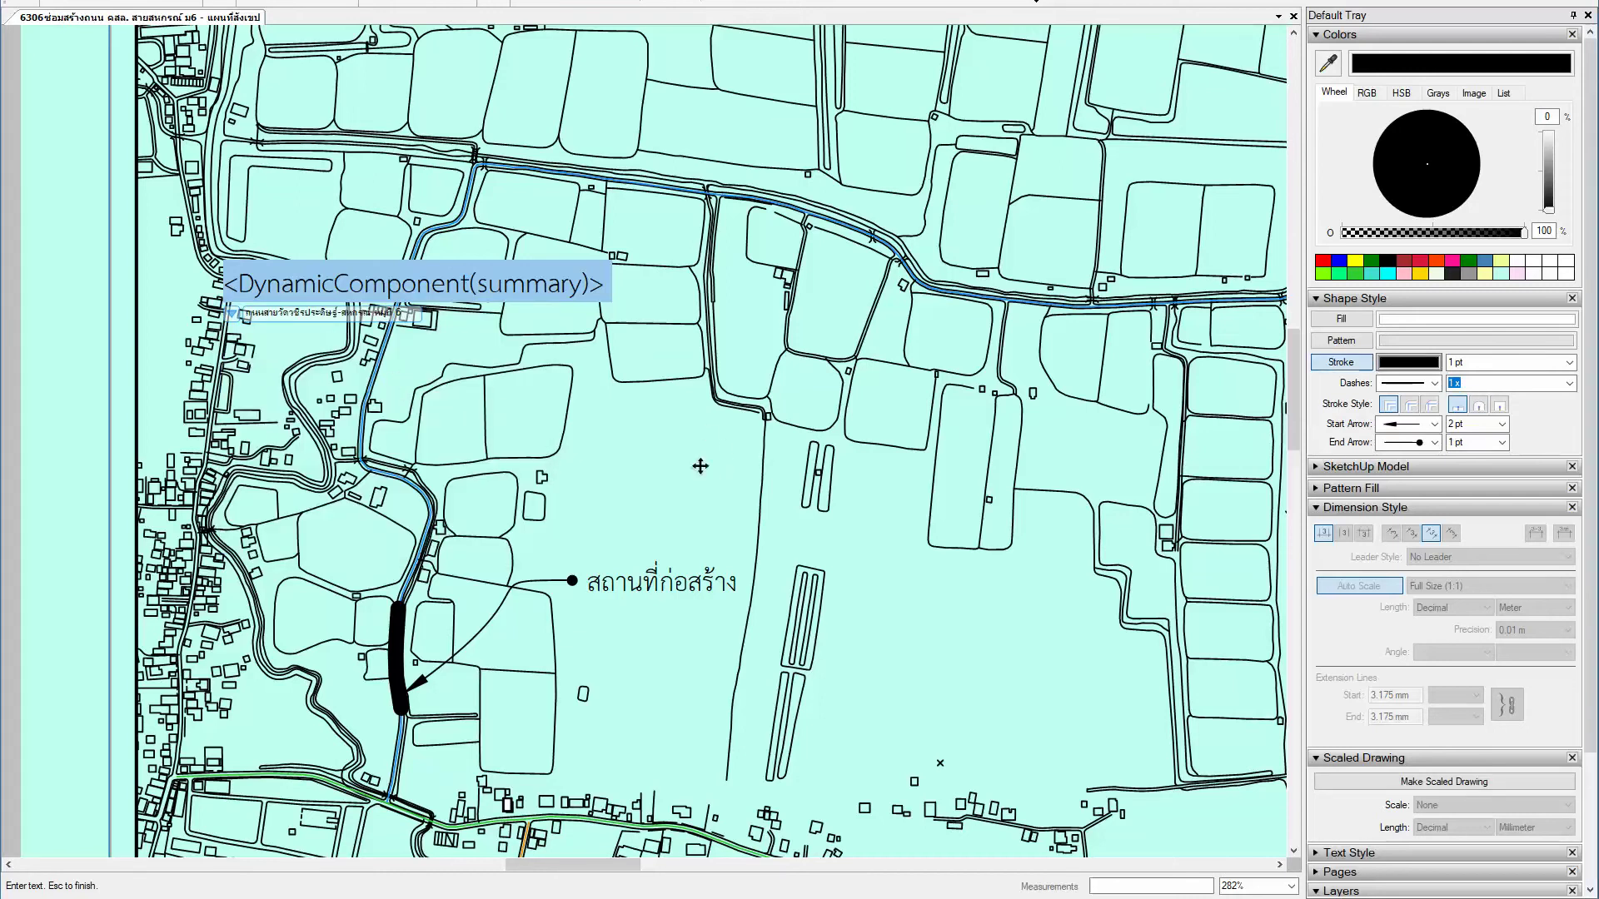
pyautogui.press('Escape')
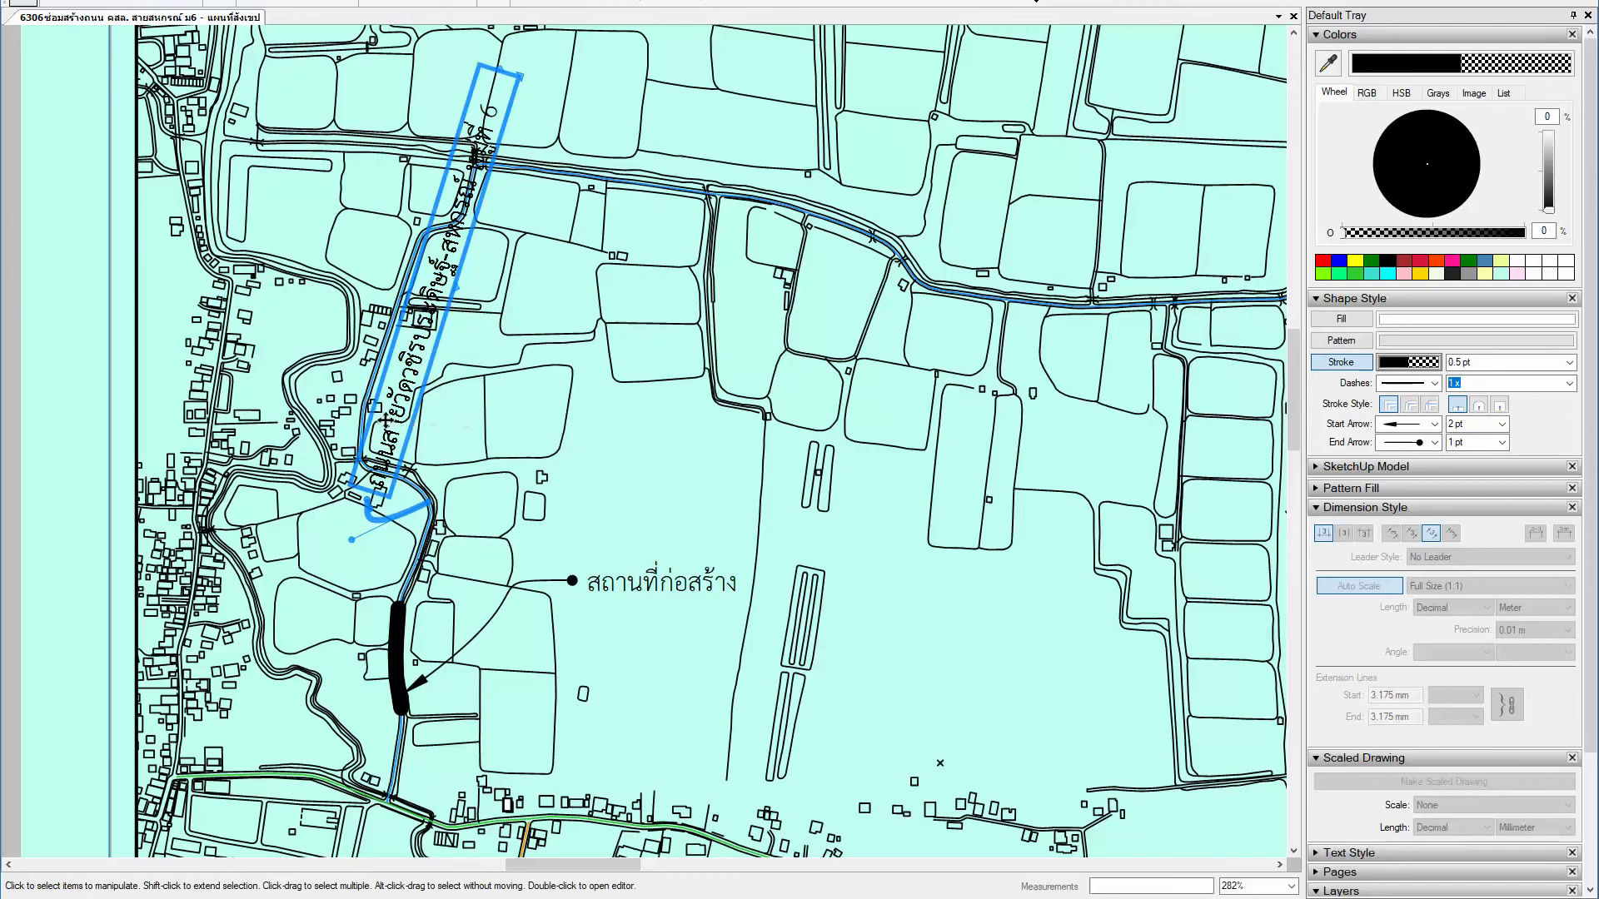
pyautogui.doubleClick(407, 428)
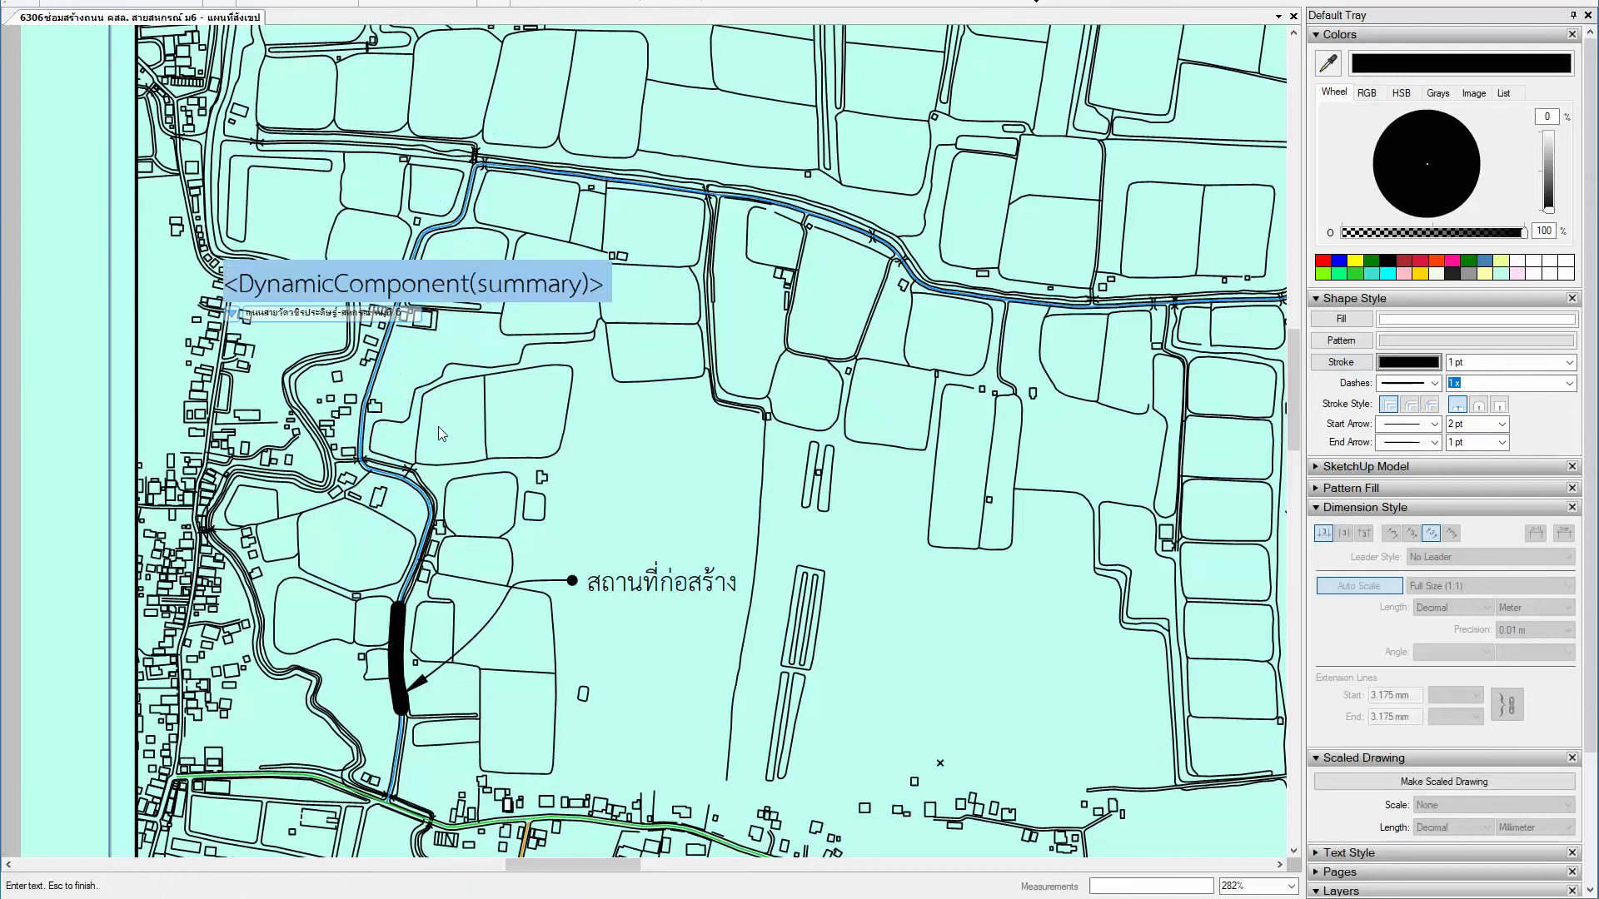
pyautogui.click(233, 314)
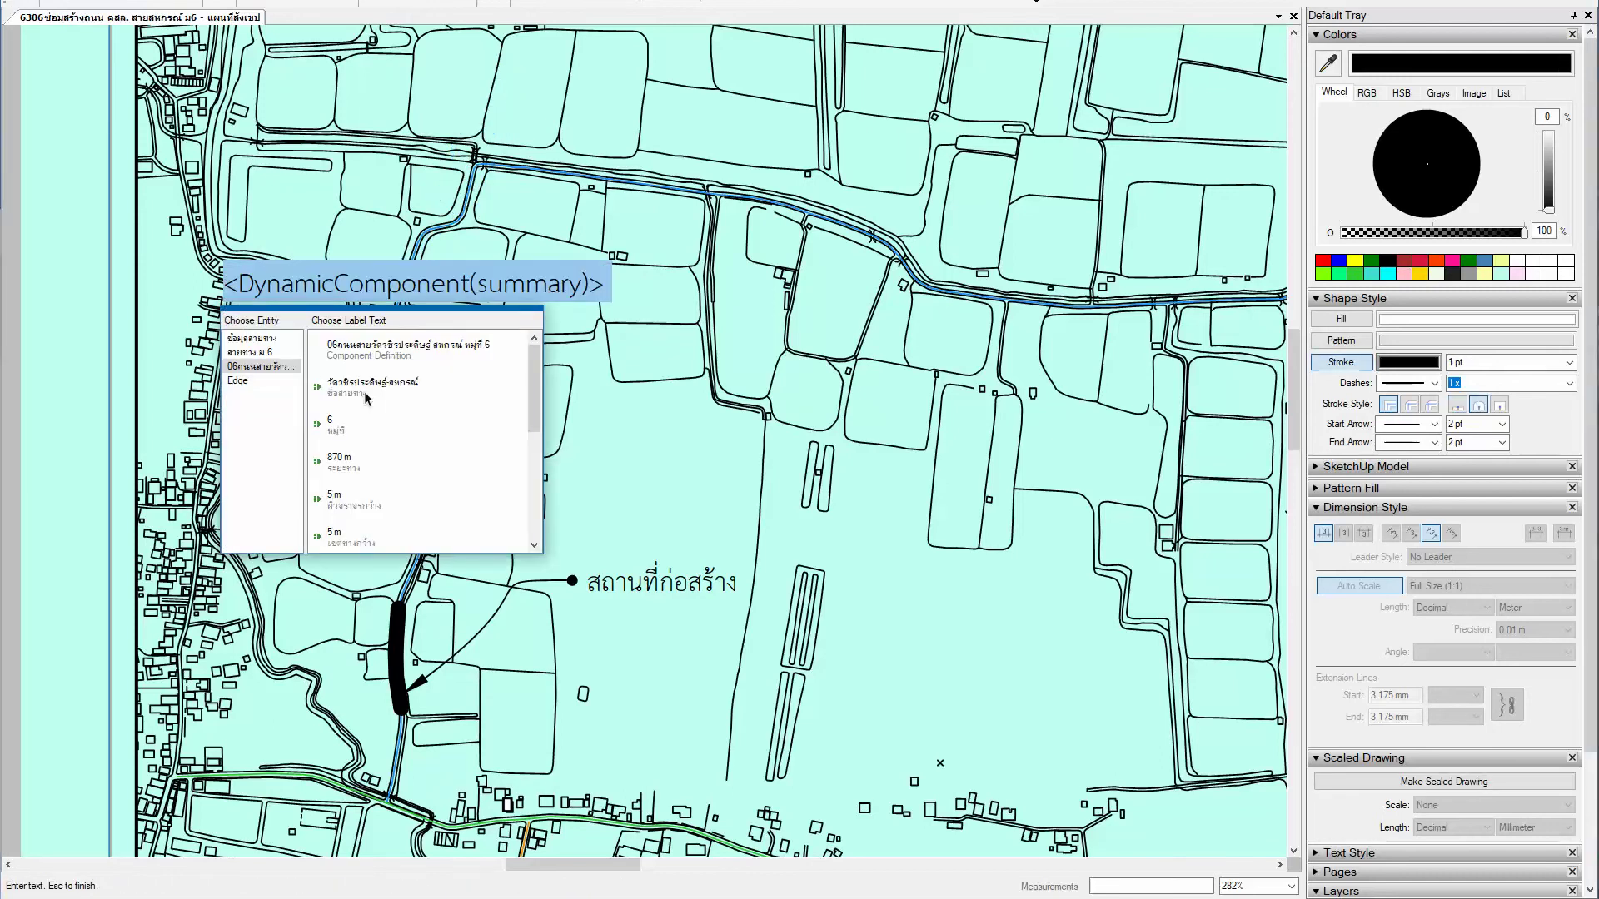
pyautogui.press('Escape')
pyautogui.press('Escape')
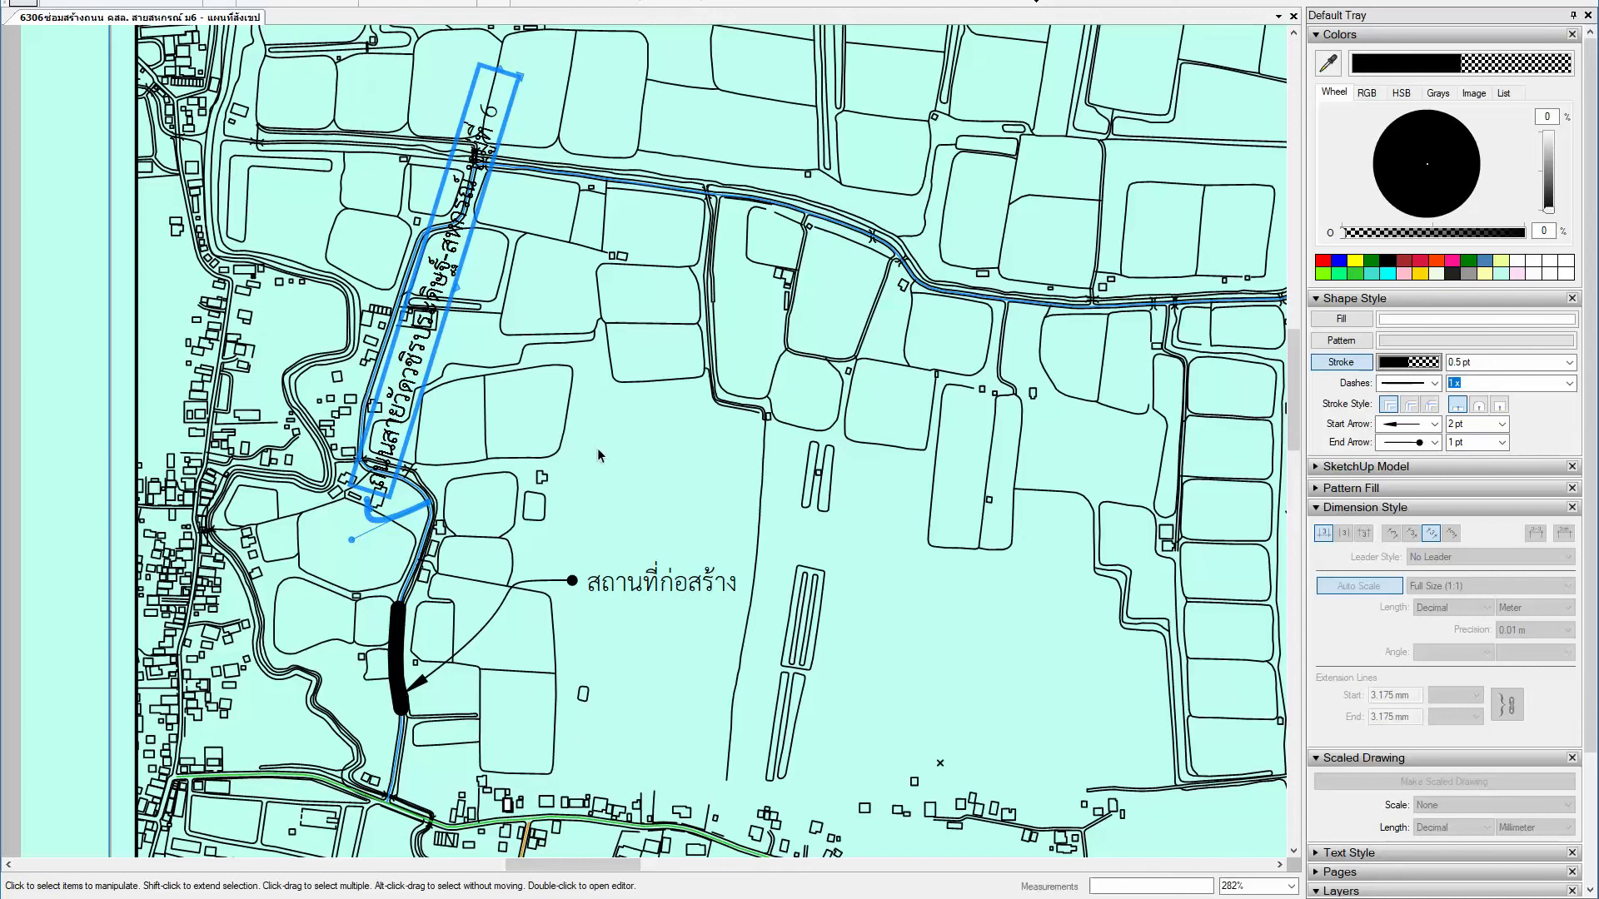
pyautogui.click(604, 458)
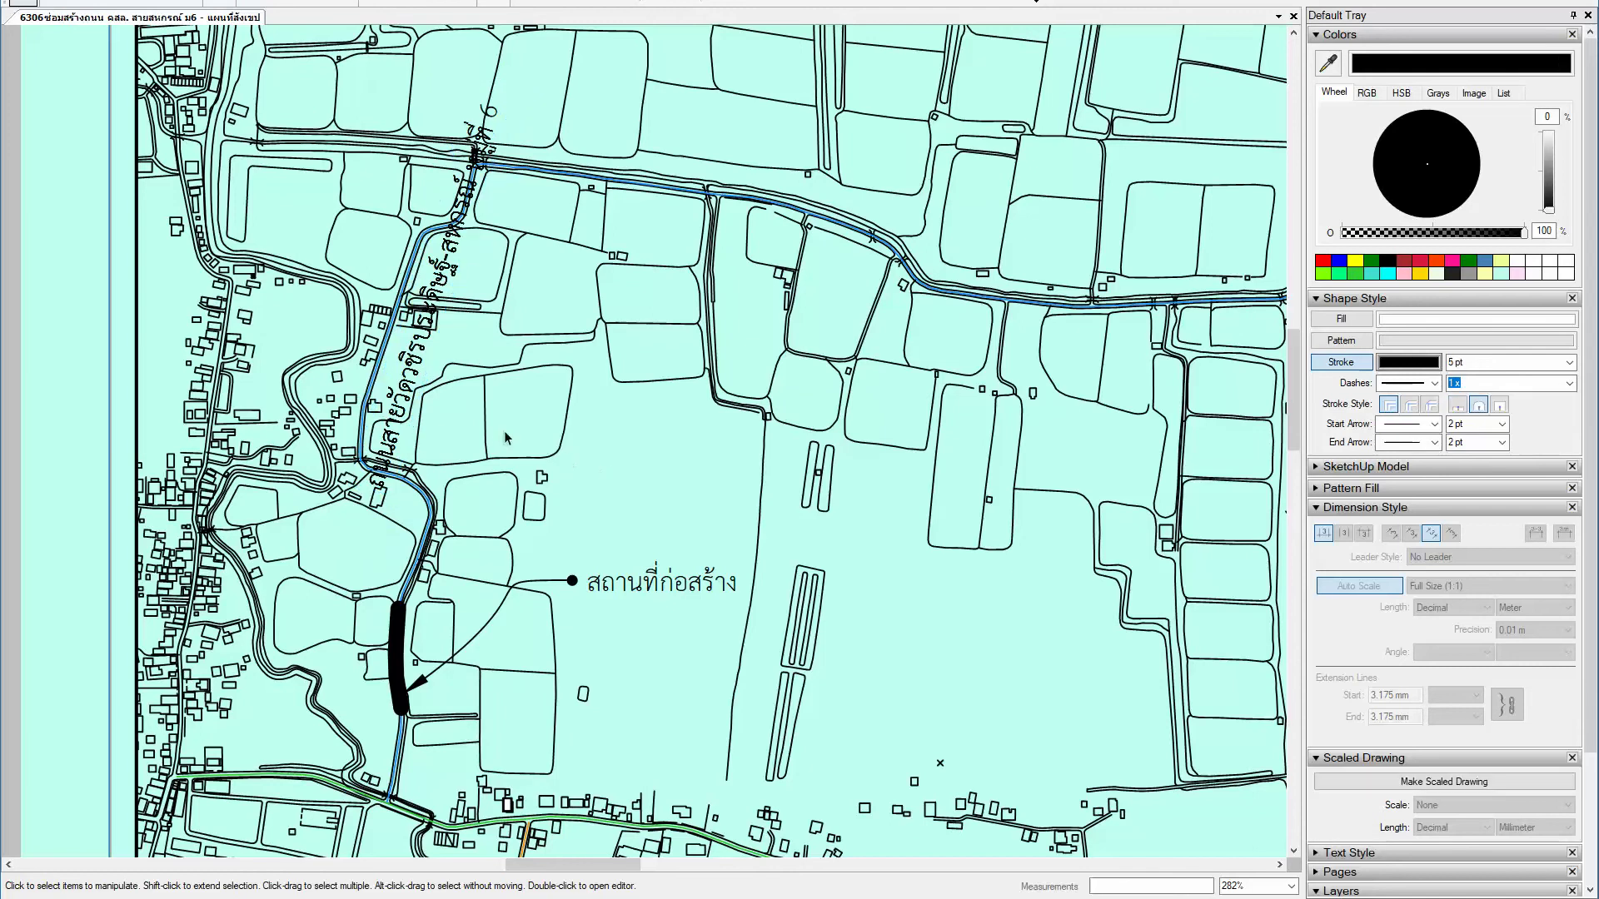
# Step: Shift the road label slightly along the road
pyautogui.scroll(1, 405, 489)
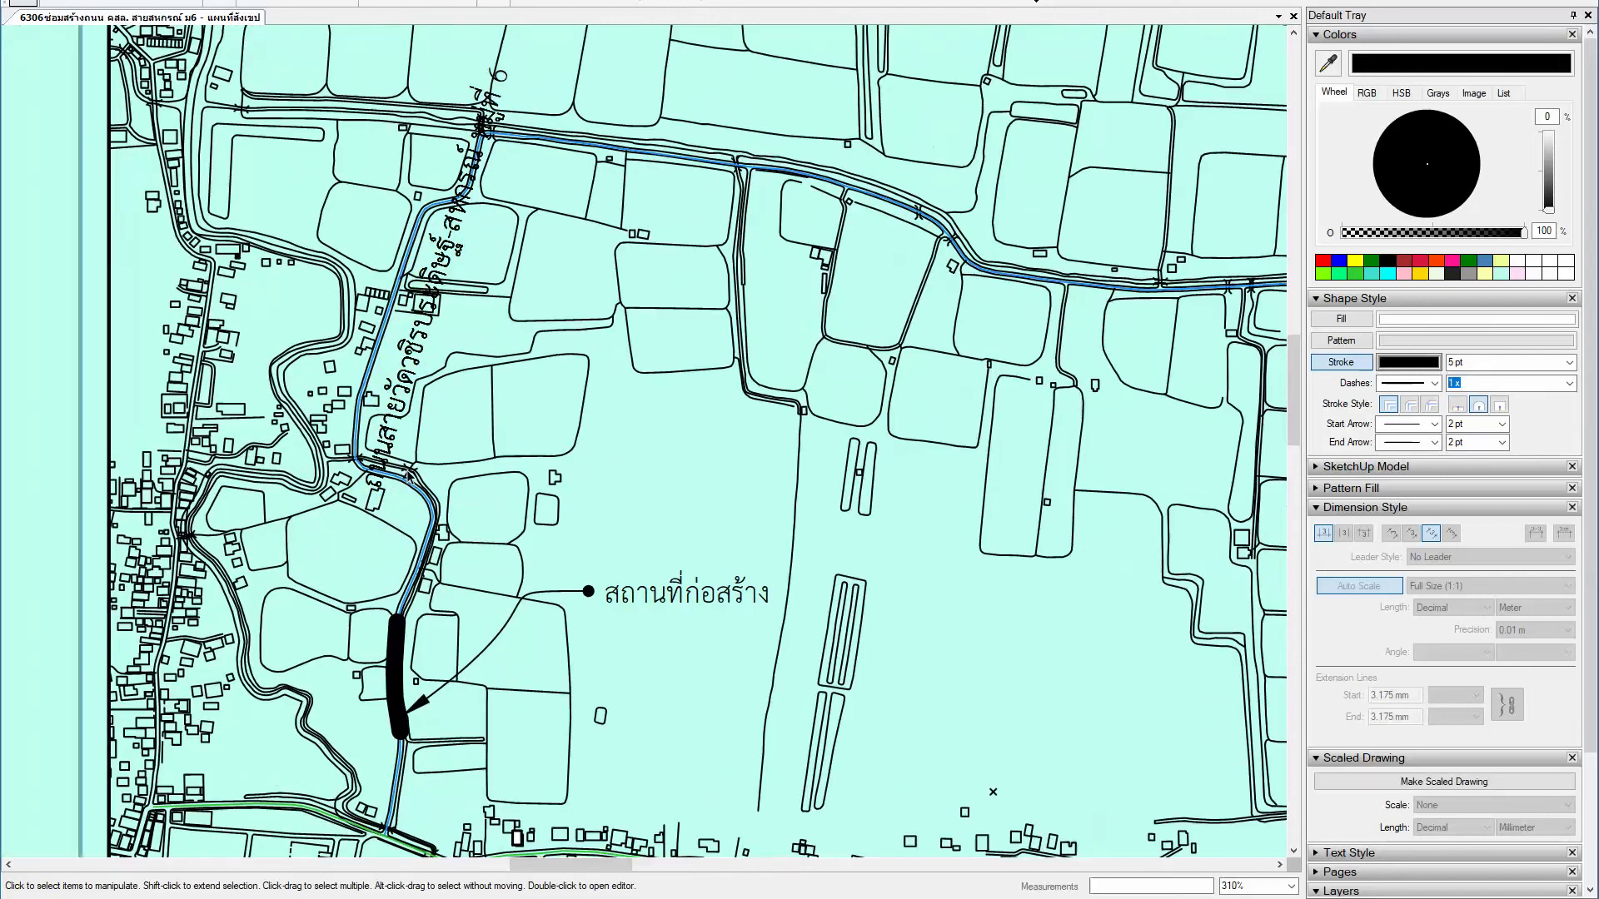
pyautogui.scroll(3, 406, 483)
pyautogui.scroll(2, 405, 483)
pyautogui.scroll(2, 405, 483)
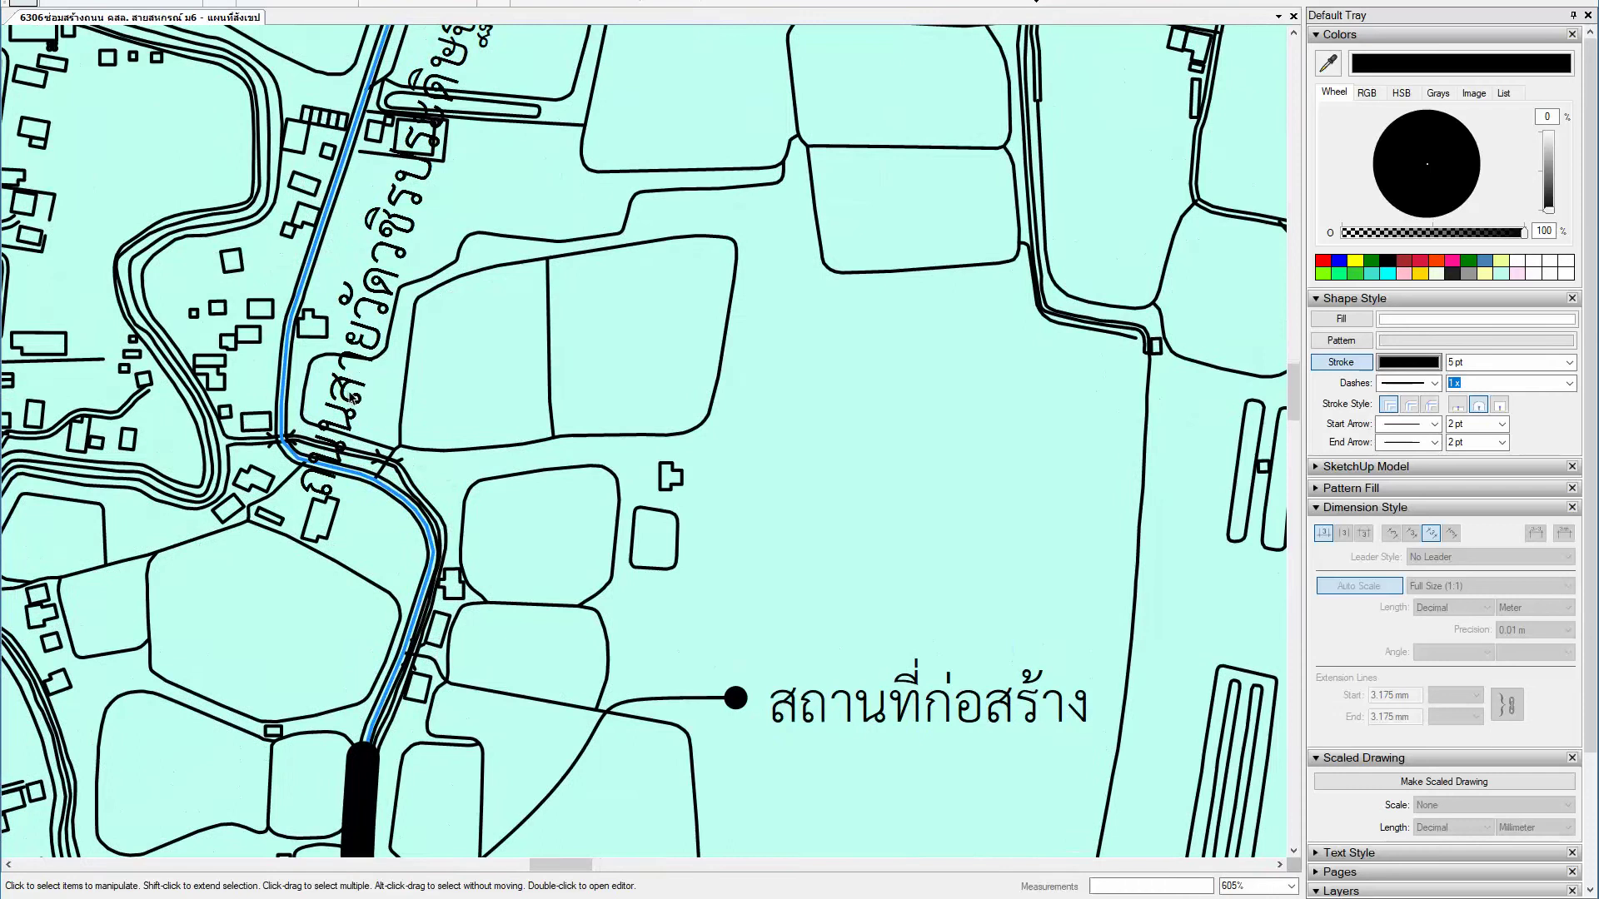
pyautogui.click(350, 398)
pyautogui.moveTo(355, 354)
pyautogui.mouseDown()
pyautogui.moveTo(354, 252)
pyautogui.moveTo(354, 343)
pyautogui.mouseUp()
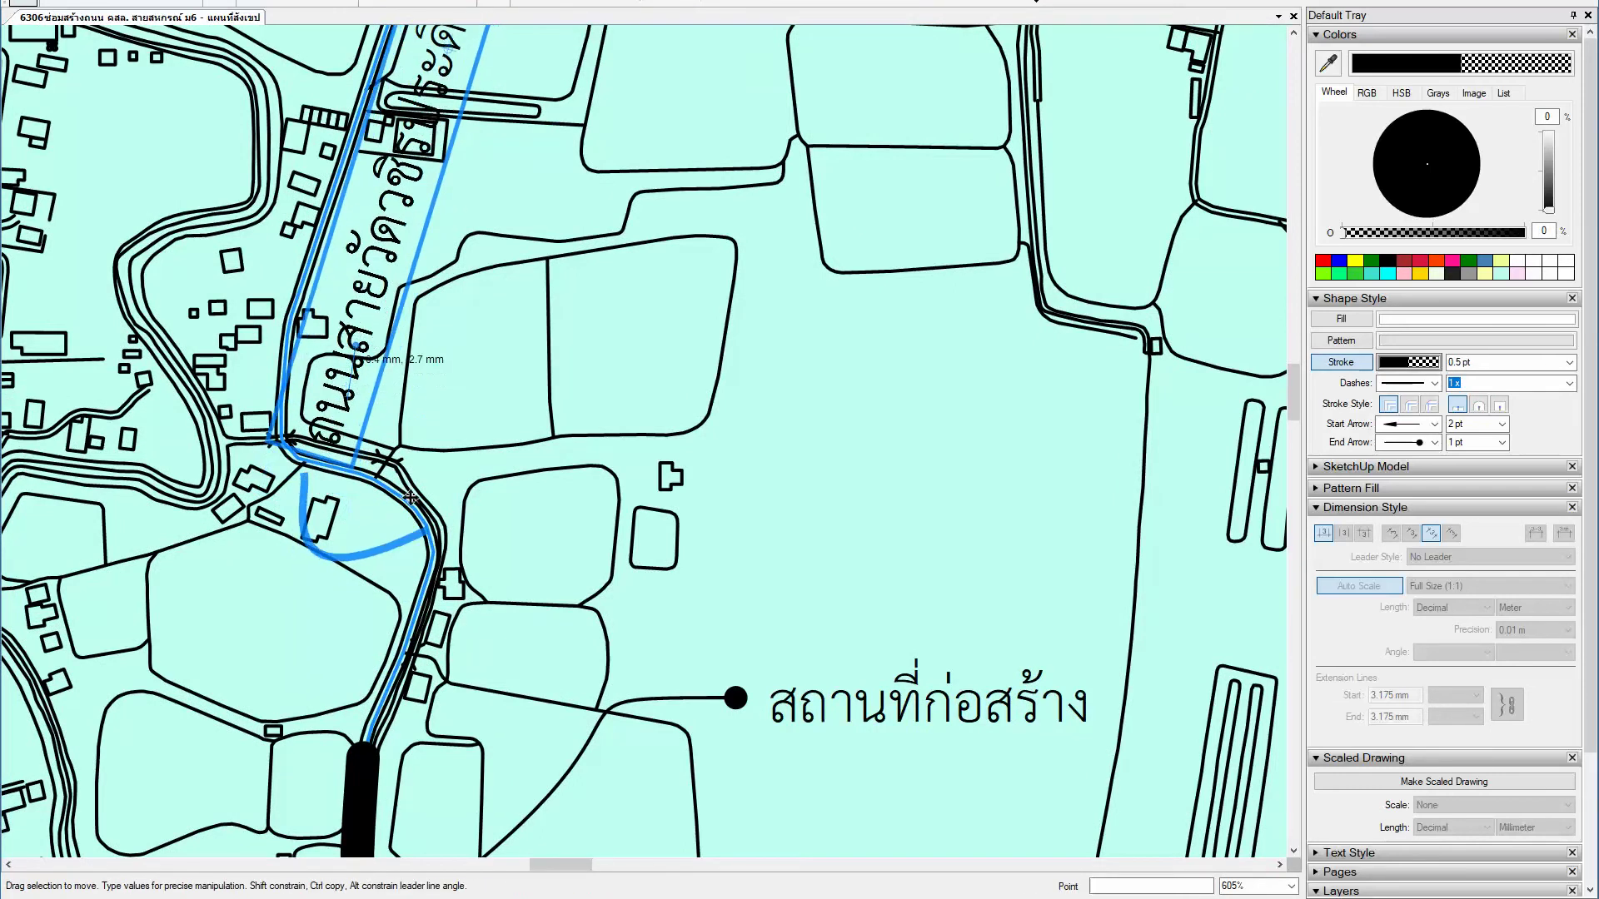
pyautogui.scroll(4, 403, 537)
# Step: Attach the leader's end point onto the road line
pyautogui.click(421, 545)
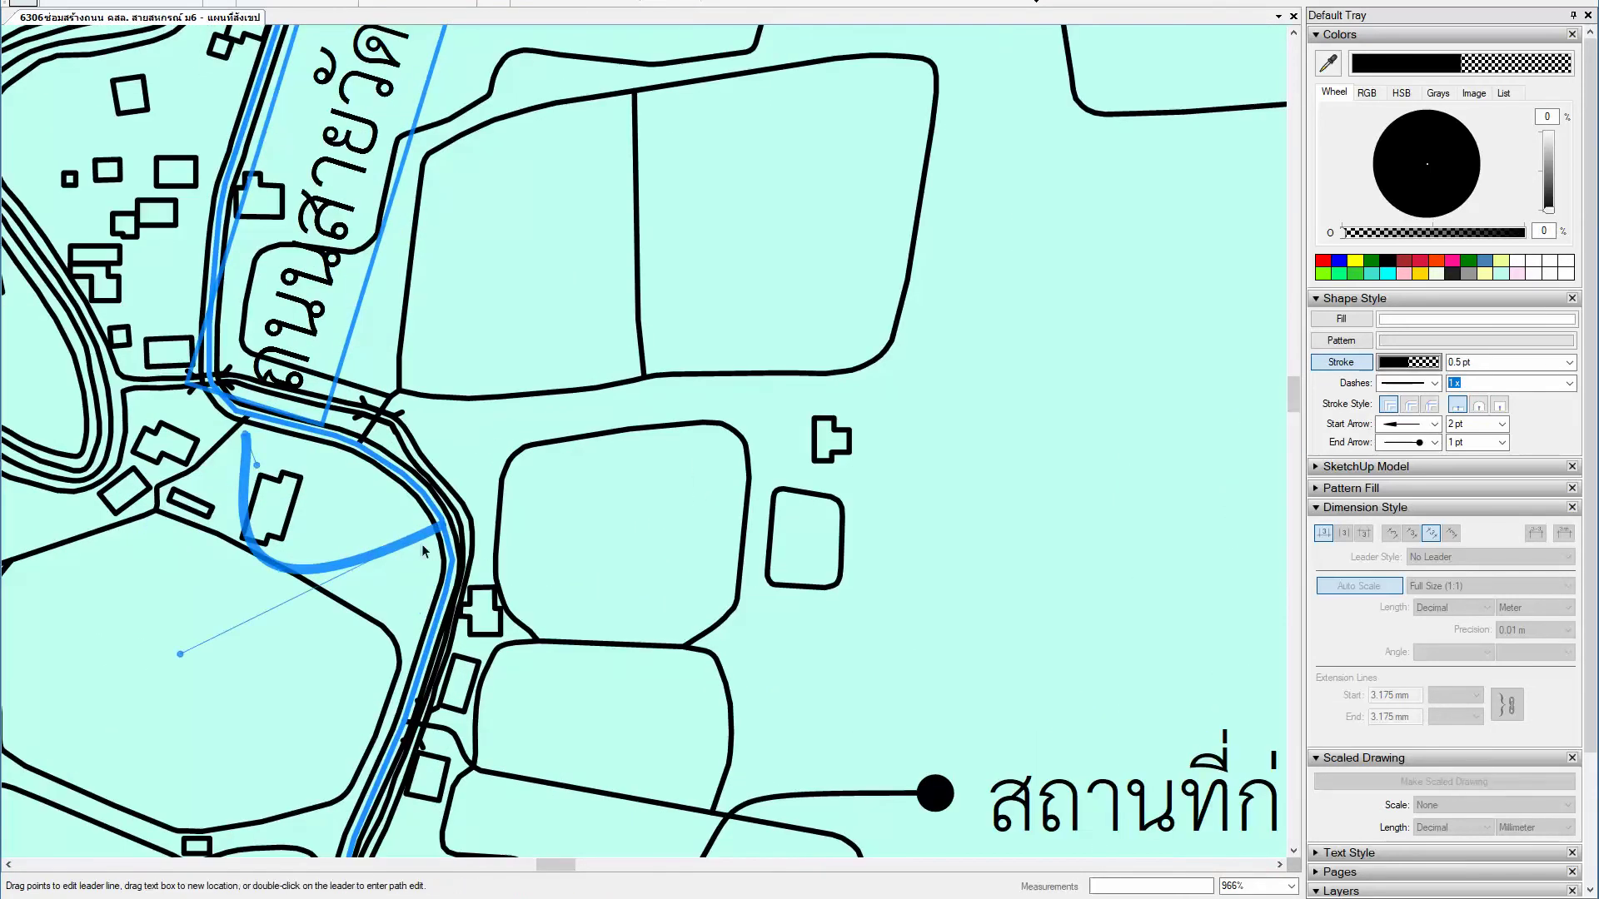
pyautogui.scroll(5, 451, 543)
pyautogui.scroll(3, 425, 526)
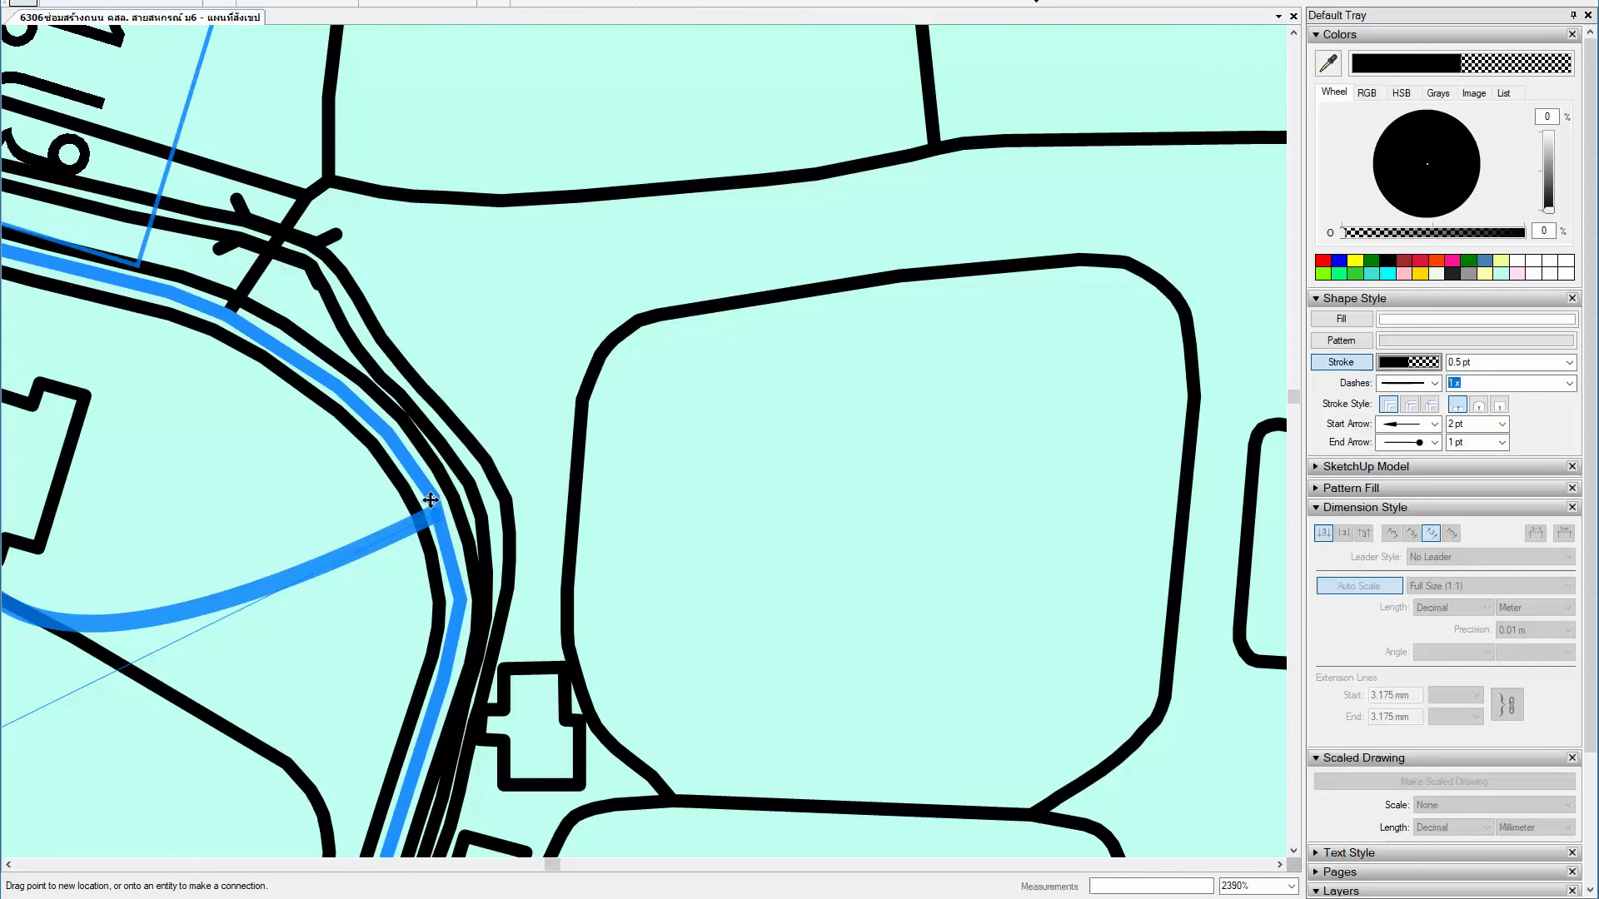
pyautogui.moveTo(426, 520); pyautogui.dragTo(431, 496)
pyautogui.scroll(-3, 468, 526)
pyautogui.scroll(-3, 450, 499)
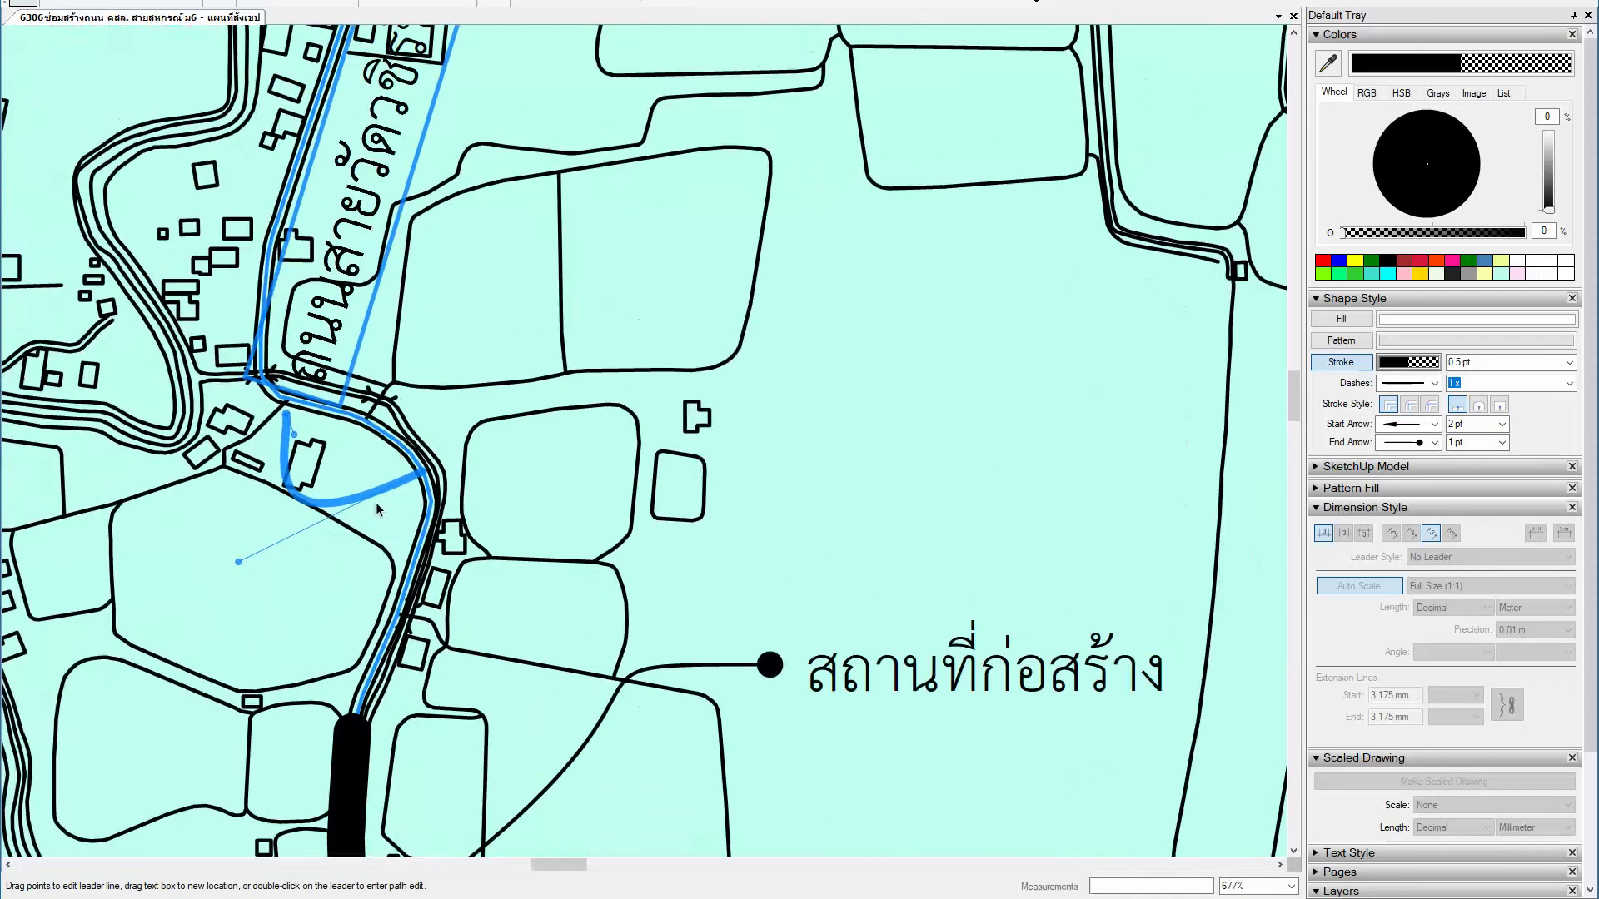
pyautogui.scroll(-2, 396, 348)
pyautogui.moveTo(397, 348); pyautogui.dragTo(397, 436, button='middle')
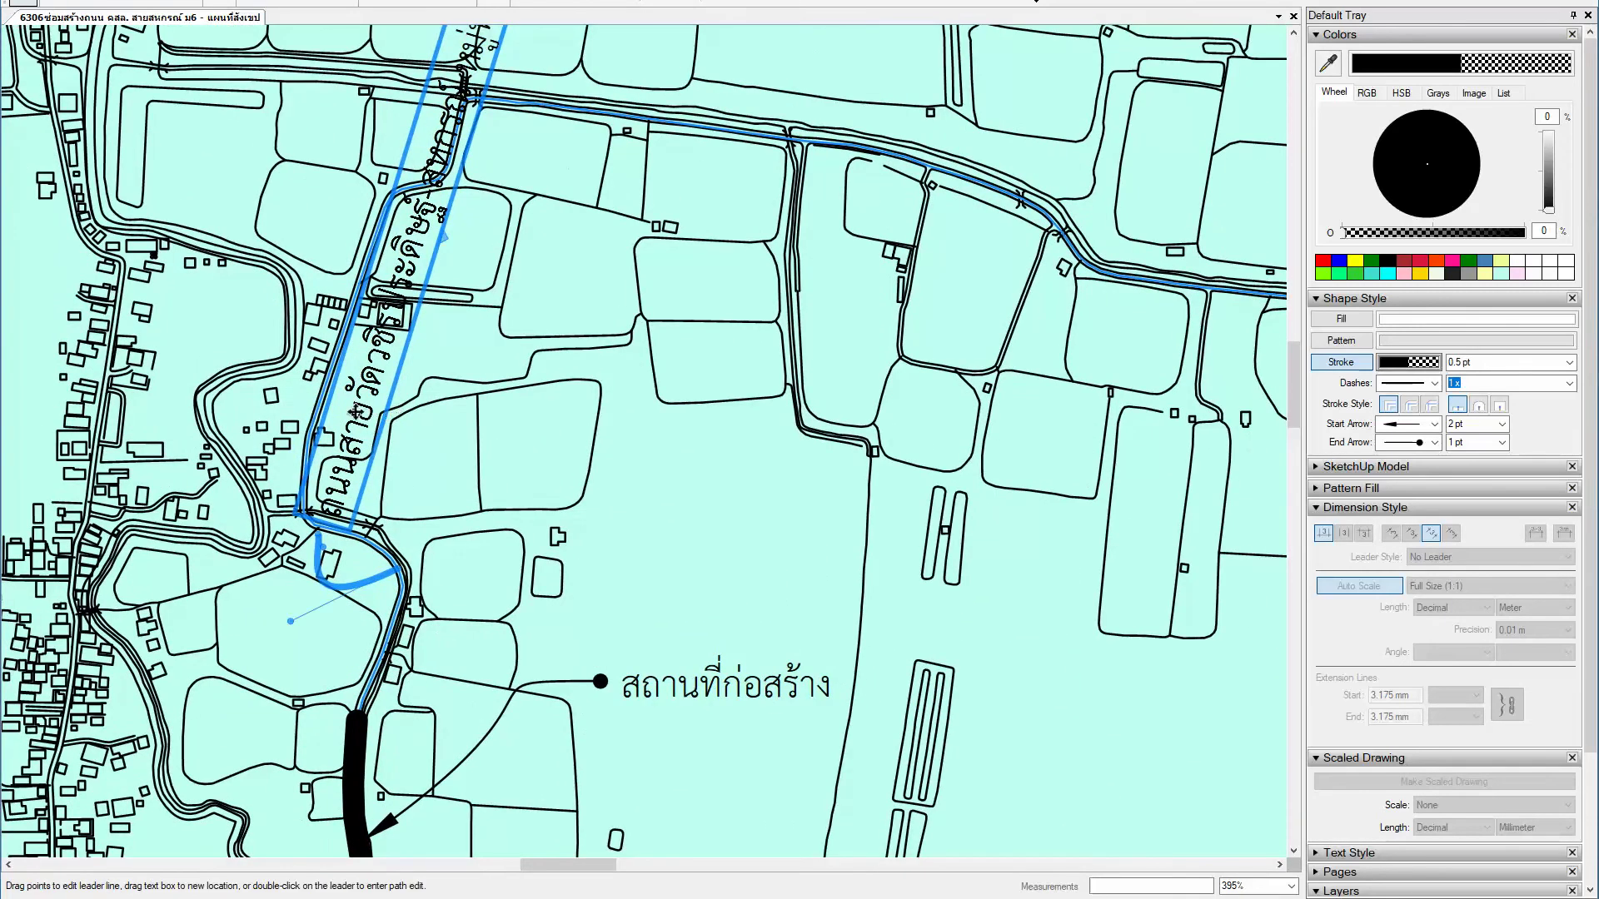
# Step: Set the north–south road label's text to the road-name attribute from the model's data
pyautogui.doubleClick(359, 422)
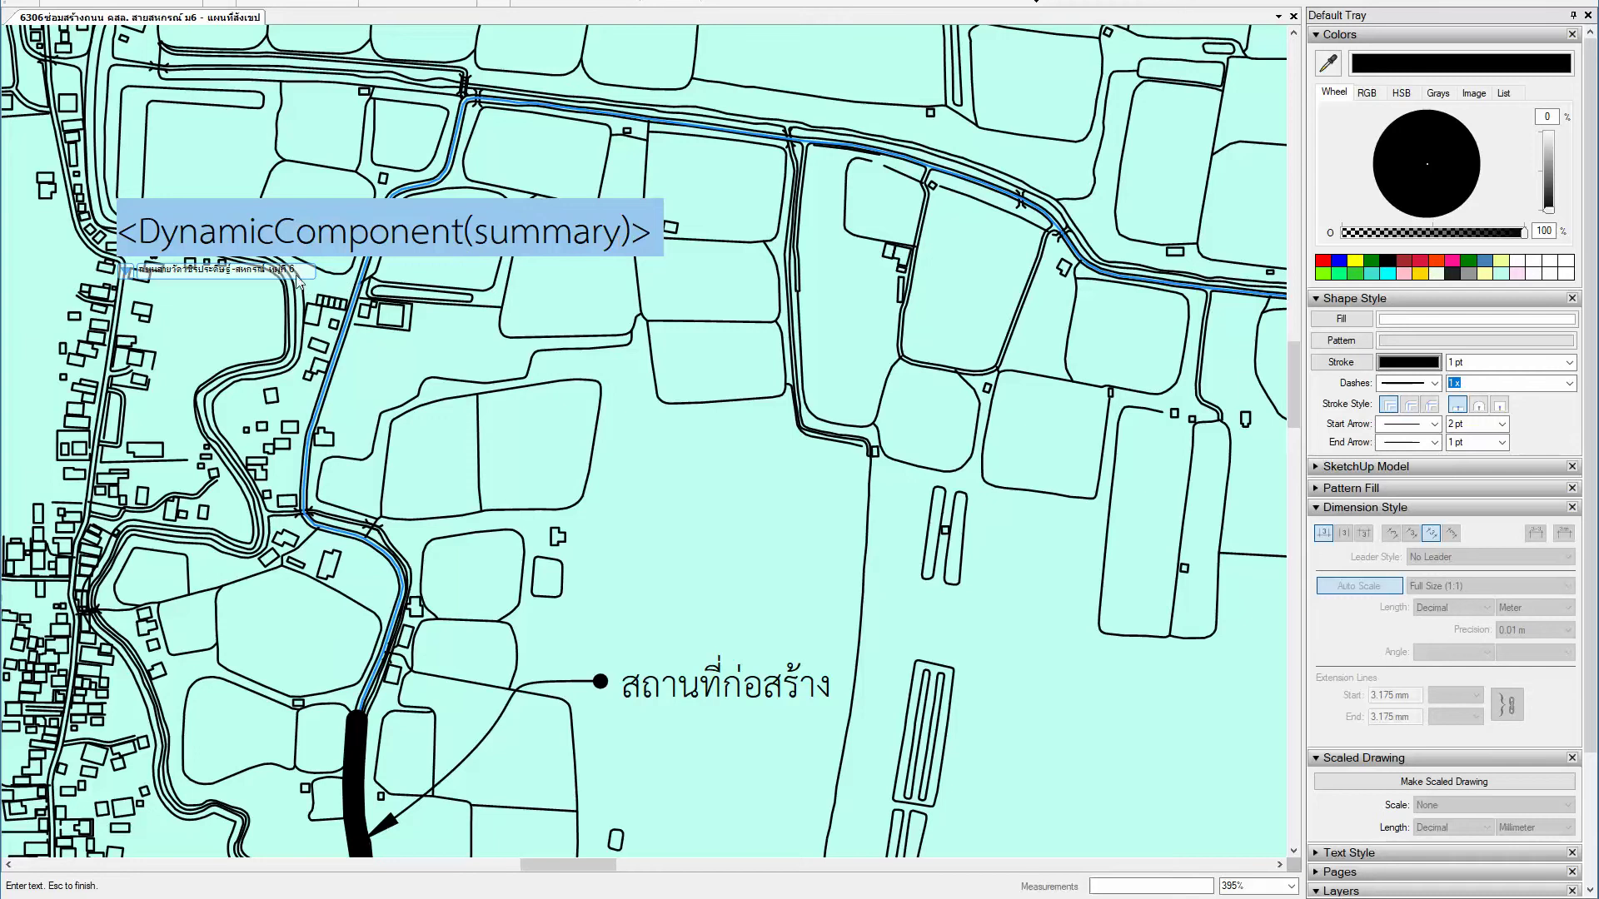
pyautogui.click(126, 272)
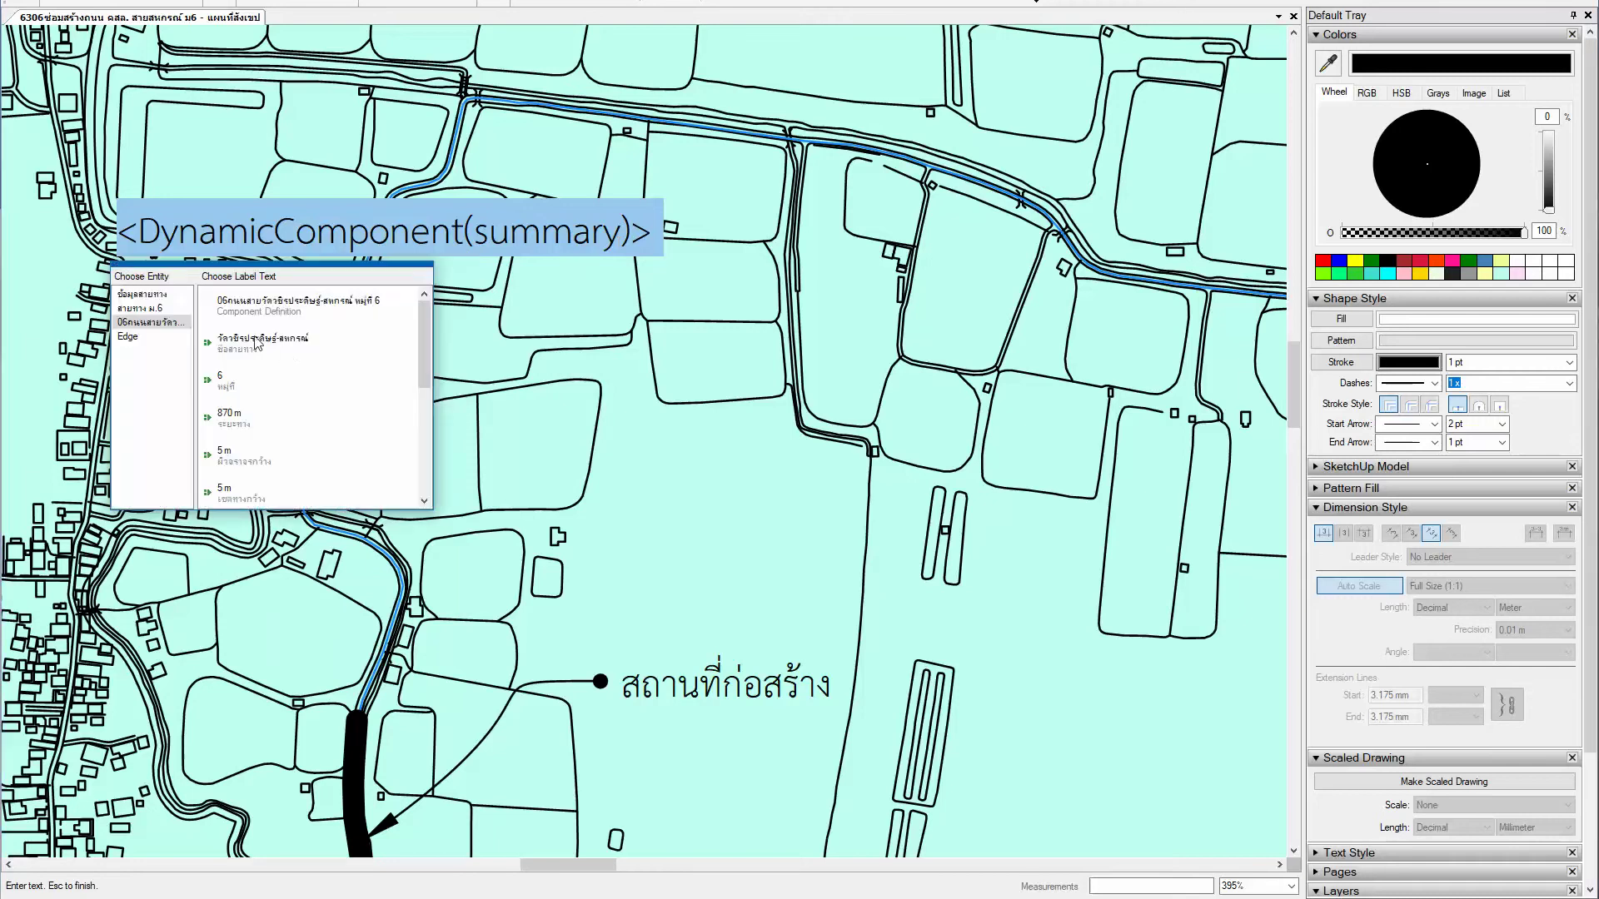
pyautogui.click(285, 356)
pyautogui.click(171, 268)
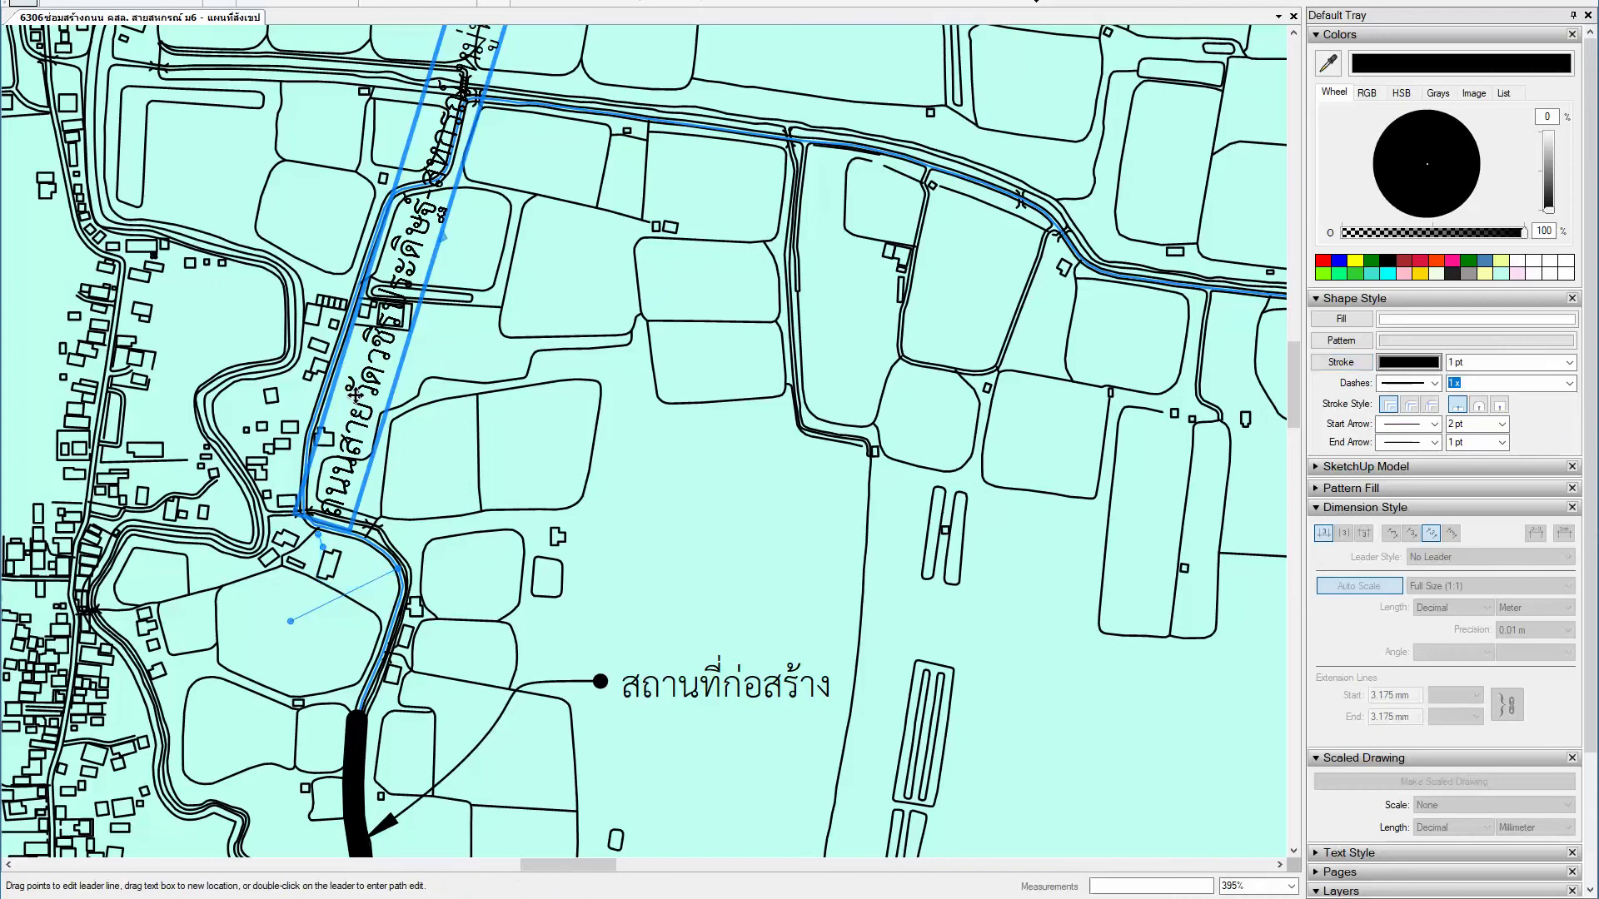
pyautogui.doubleClick(357, 401)
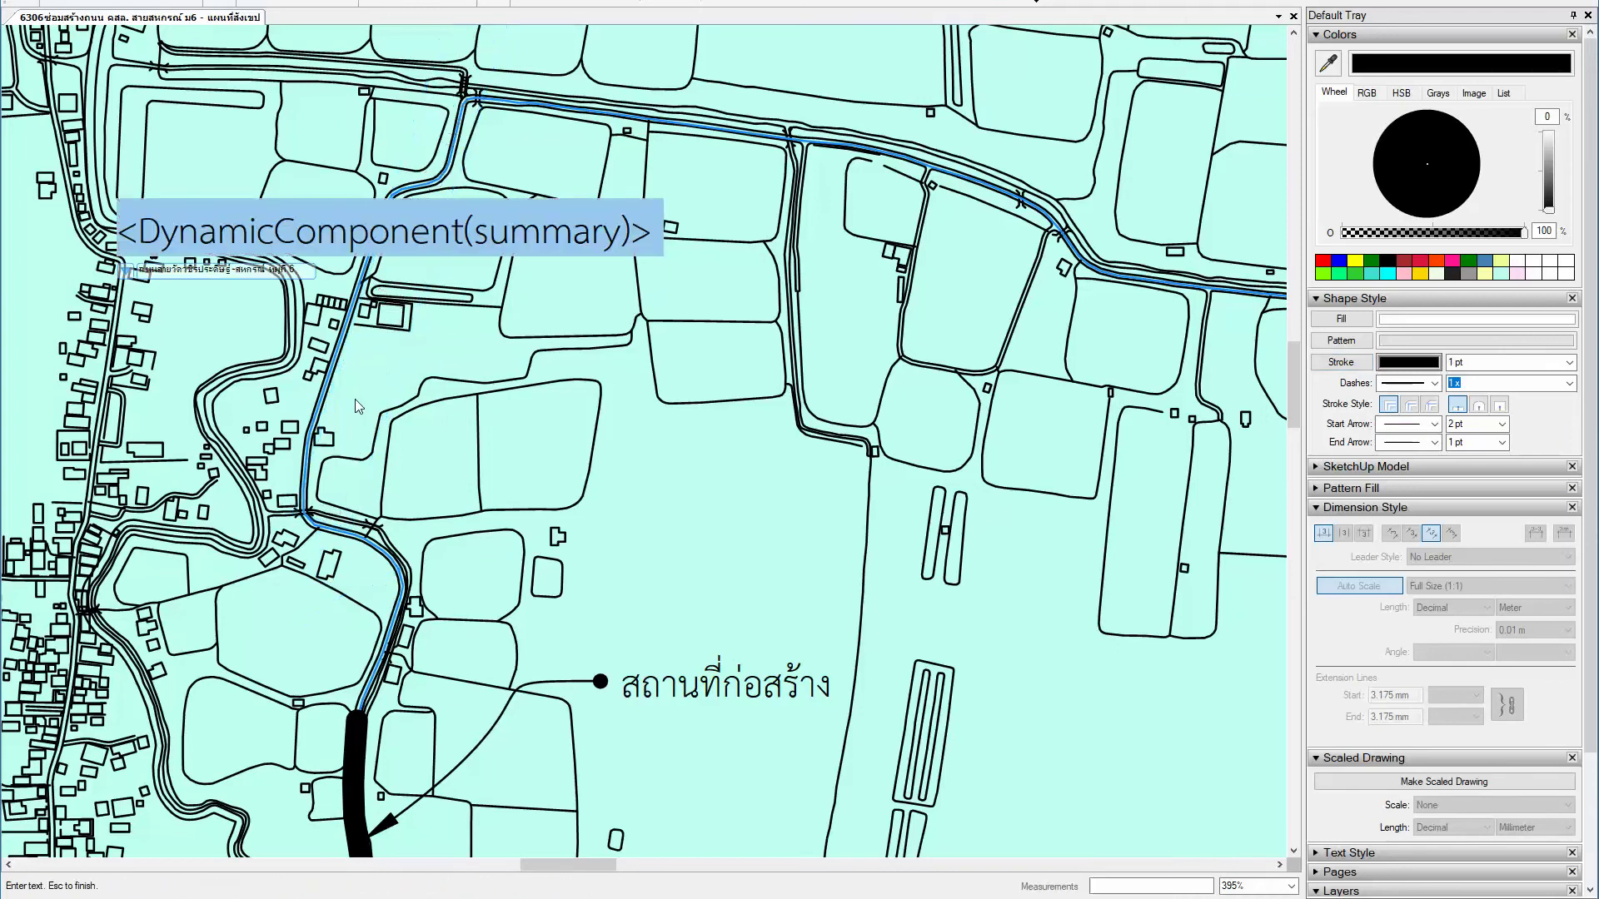
pyautogui.click(126, 270)
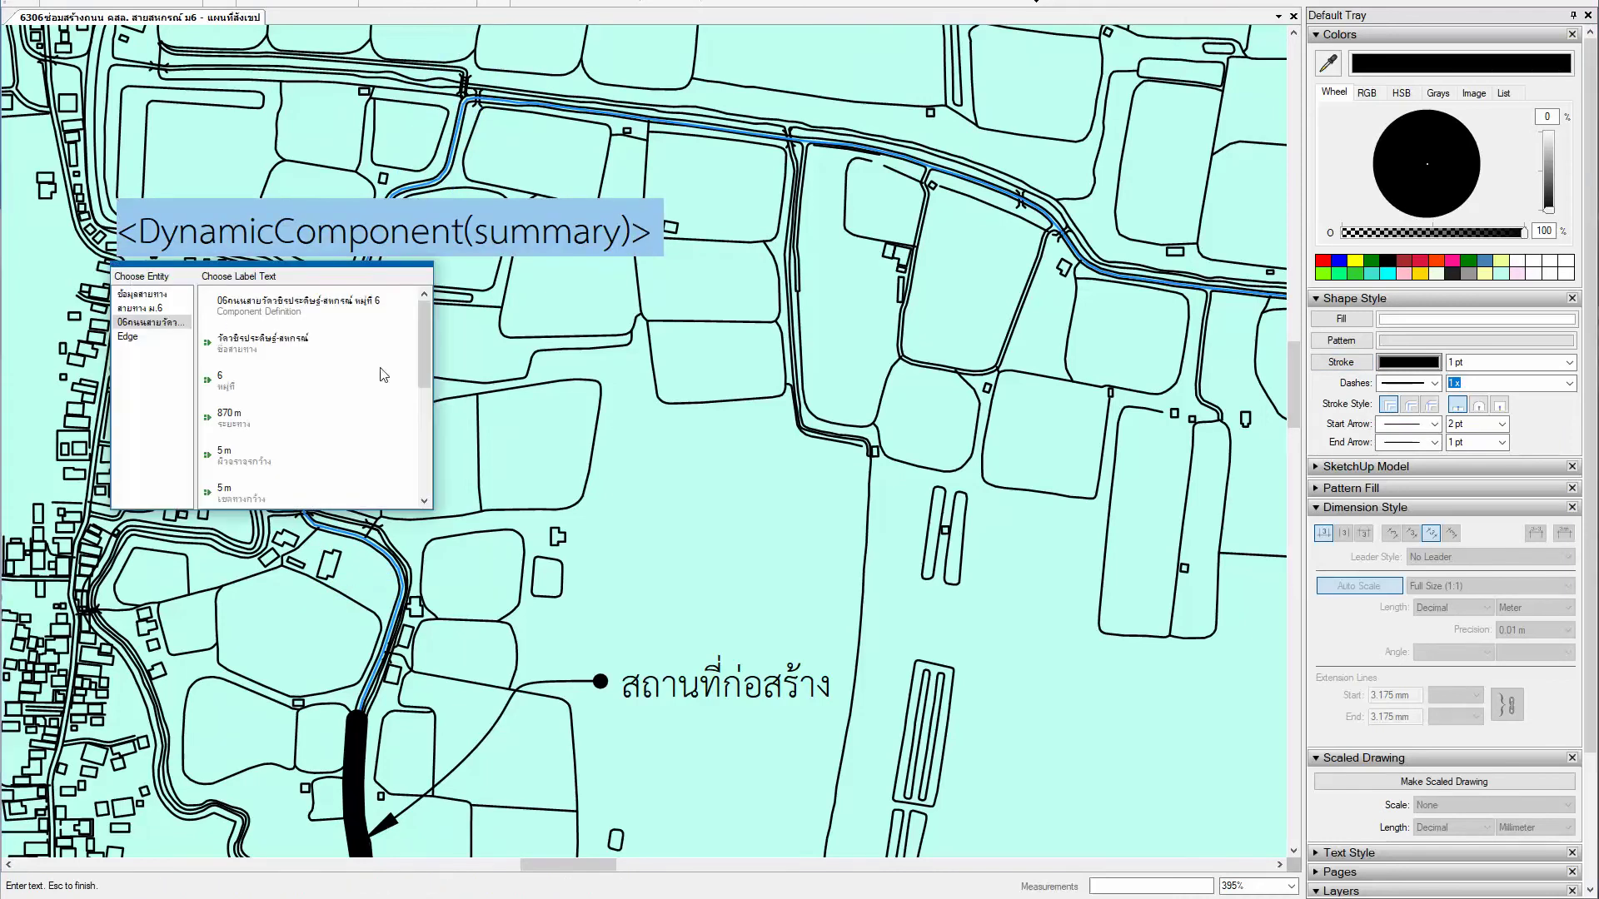
pyautogui.click(252, 352)
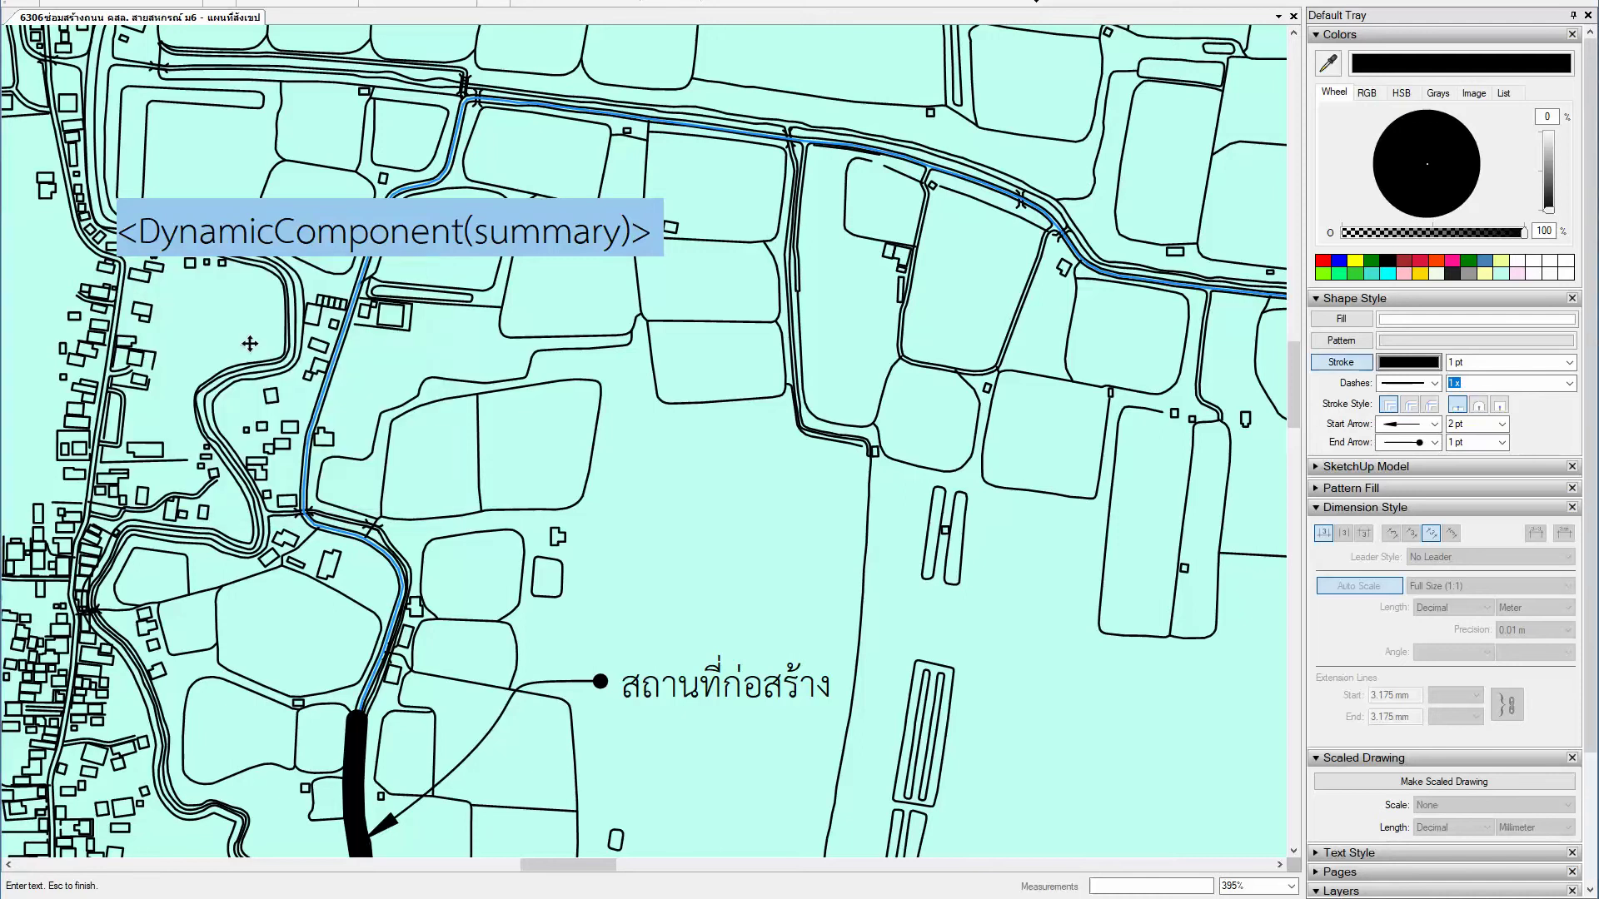
pyautogui.press('Escape')
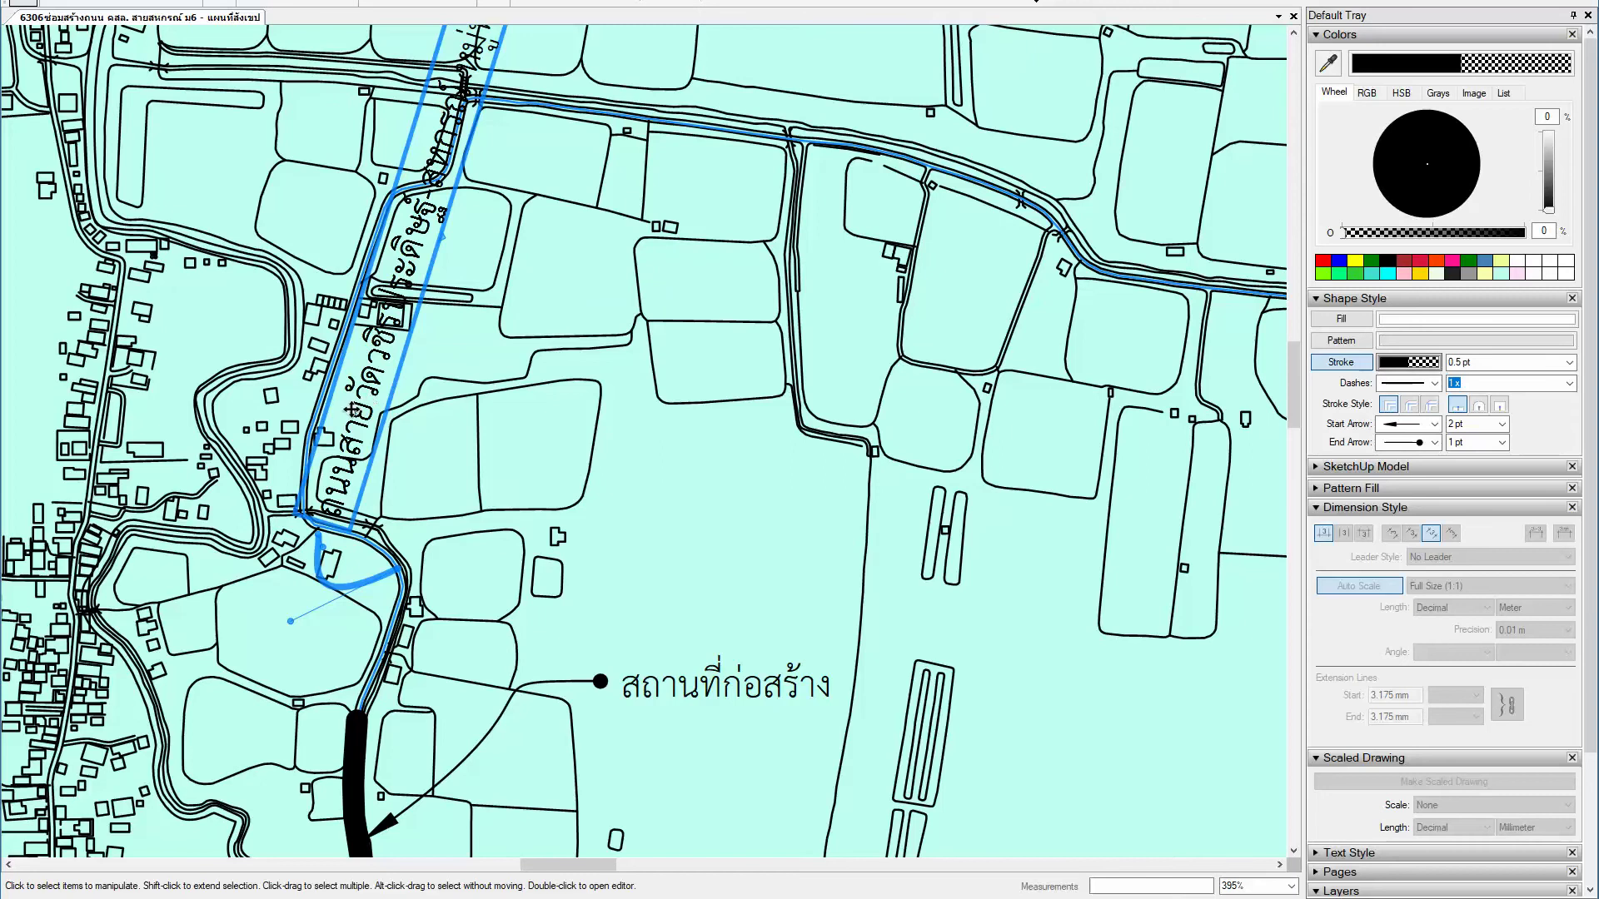
pyautogui.press('Escape')
# Step: Nudge the road label slightly along the road
pyautogui.scroll(2, 366, 392)
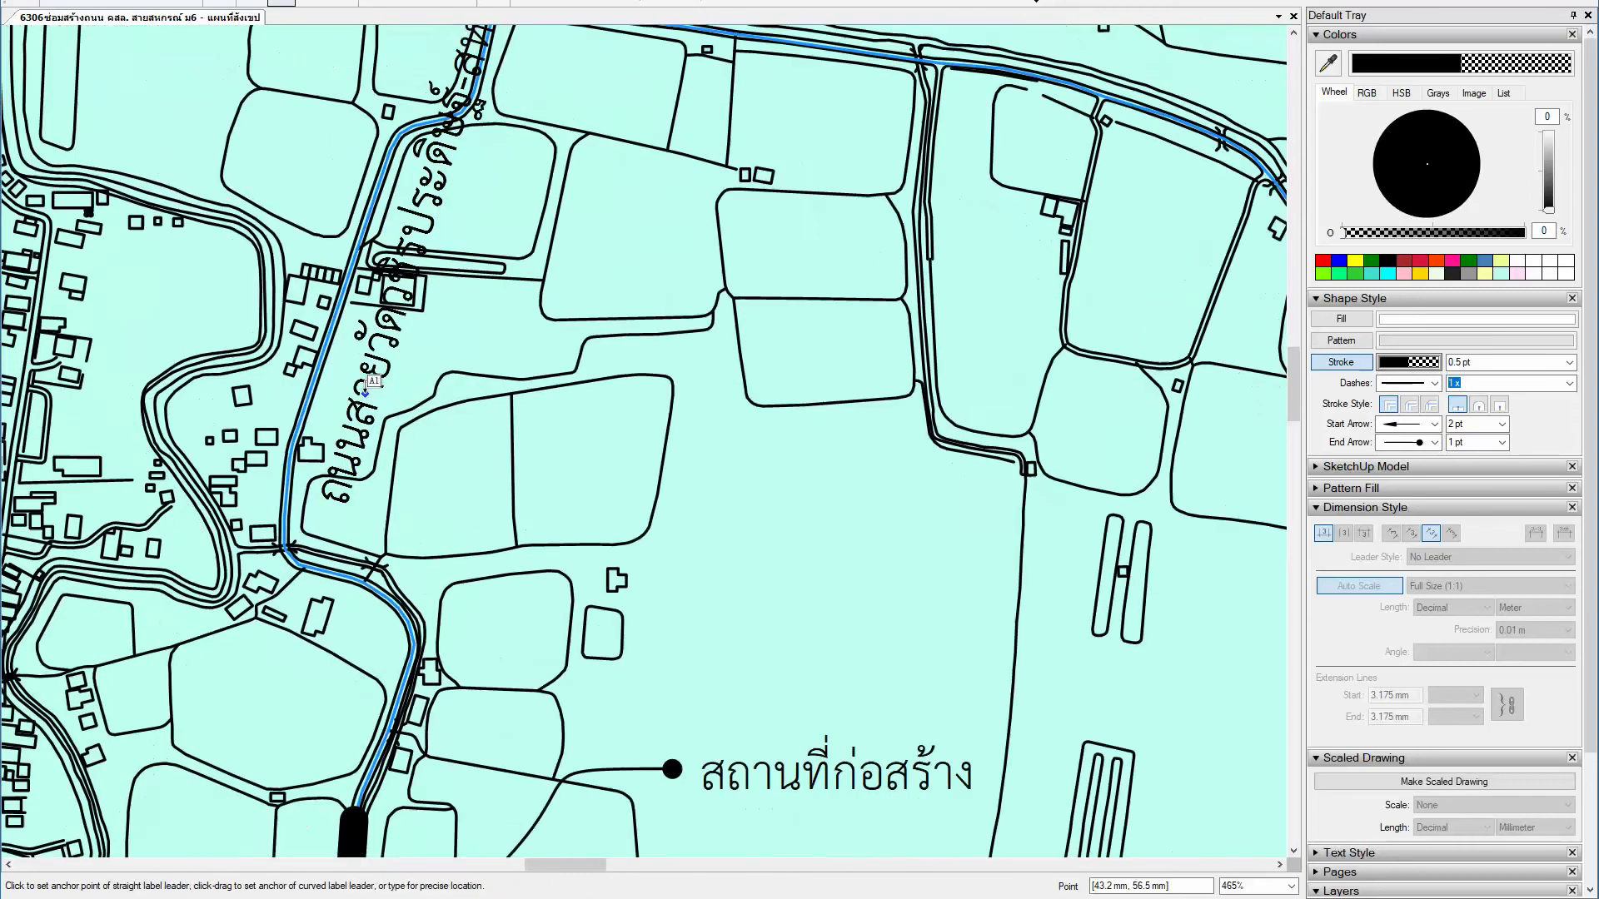
pyautogui.scroll(-1, 367, 388)
pyautogui.press('space')
pyautogui.click(348, 421)
pyautogui.moveTo(343, 418); pyautogui.dragTo(345, 428)
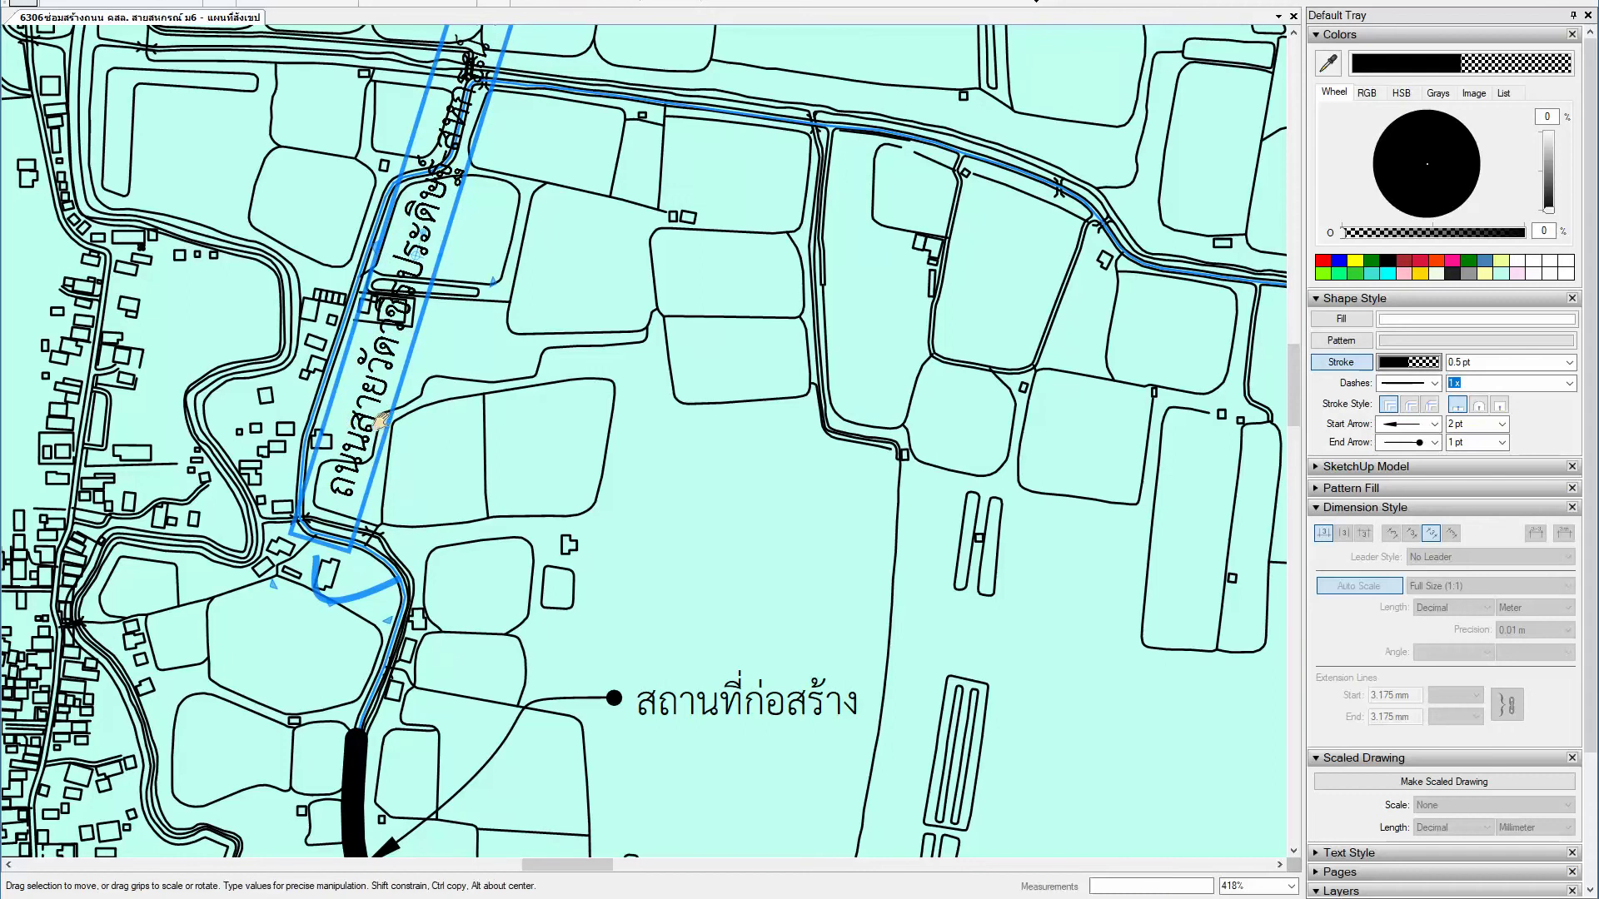
pyautogui.moveTo(382, 421); pyautogui.dragTo(332, 545, button='middle')
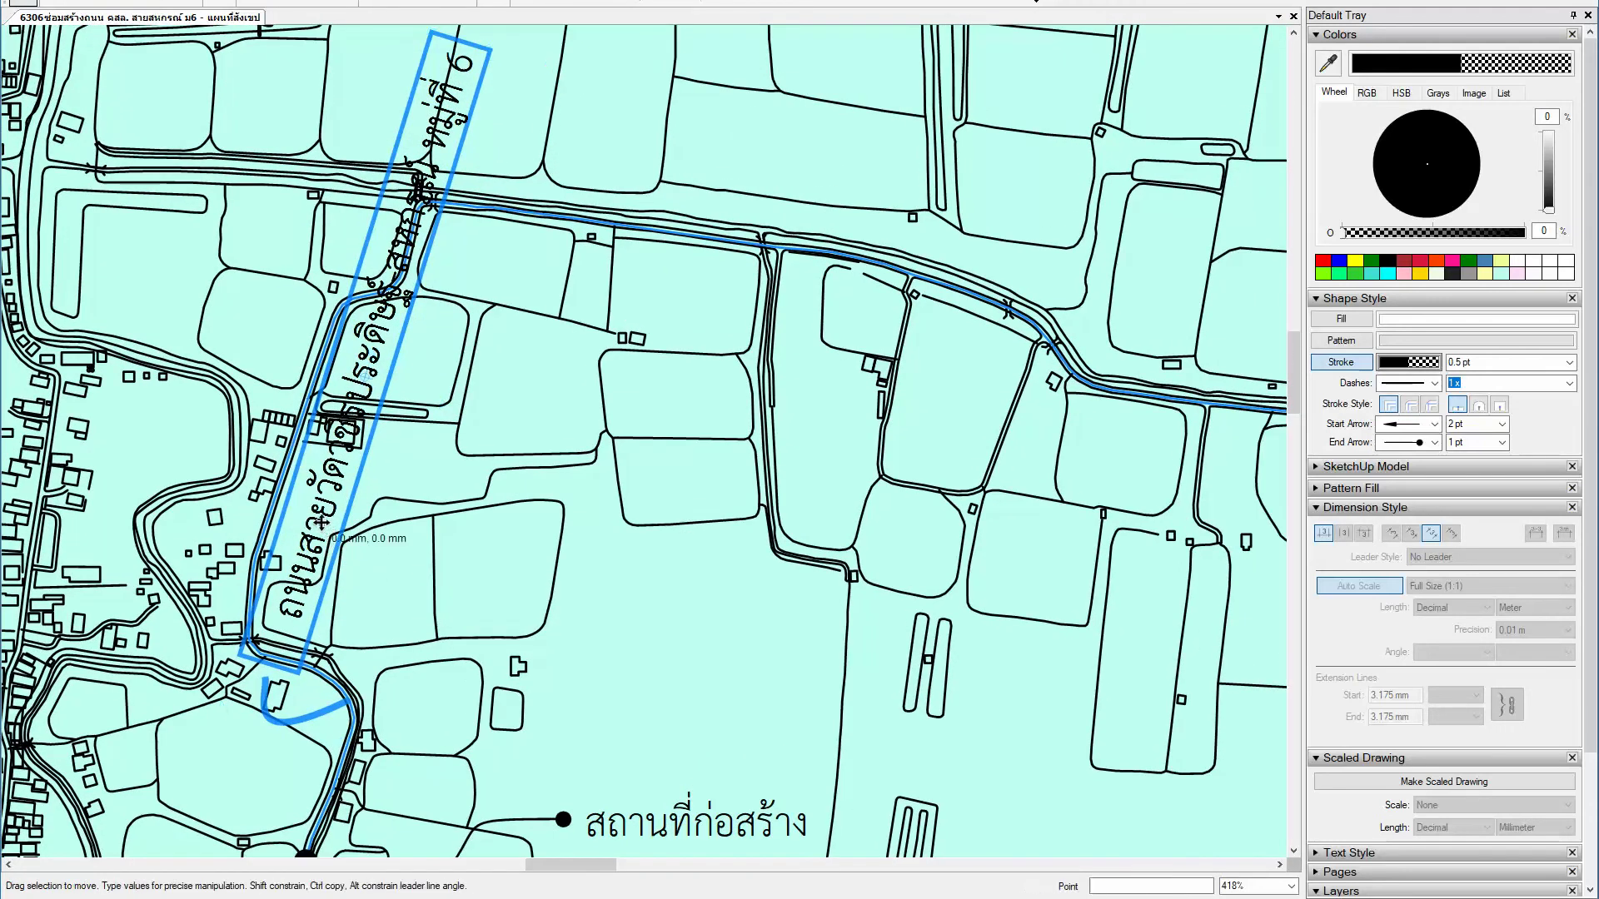
# Step: Recheck the road label's text choices, keeping the Moo 6 road name
pyautogui.doubleClick(322, 523)
pyautogui.press('Escape')
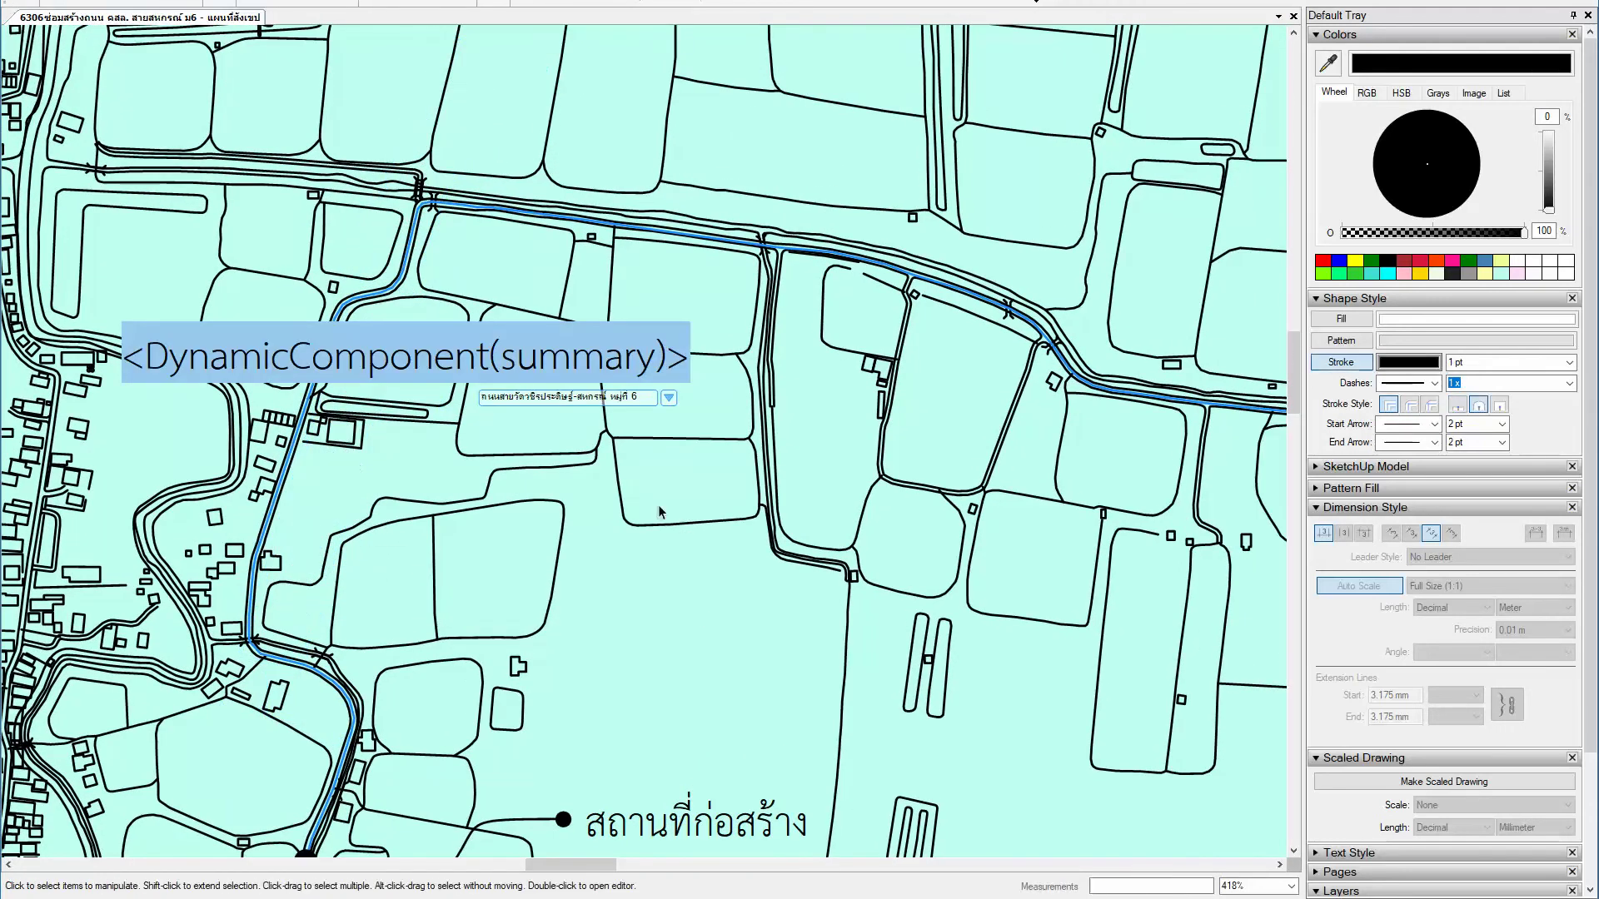
pyautogui.doubleClick(324, 509)
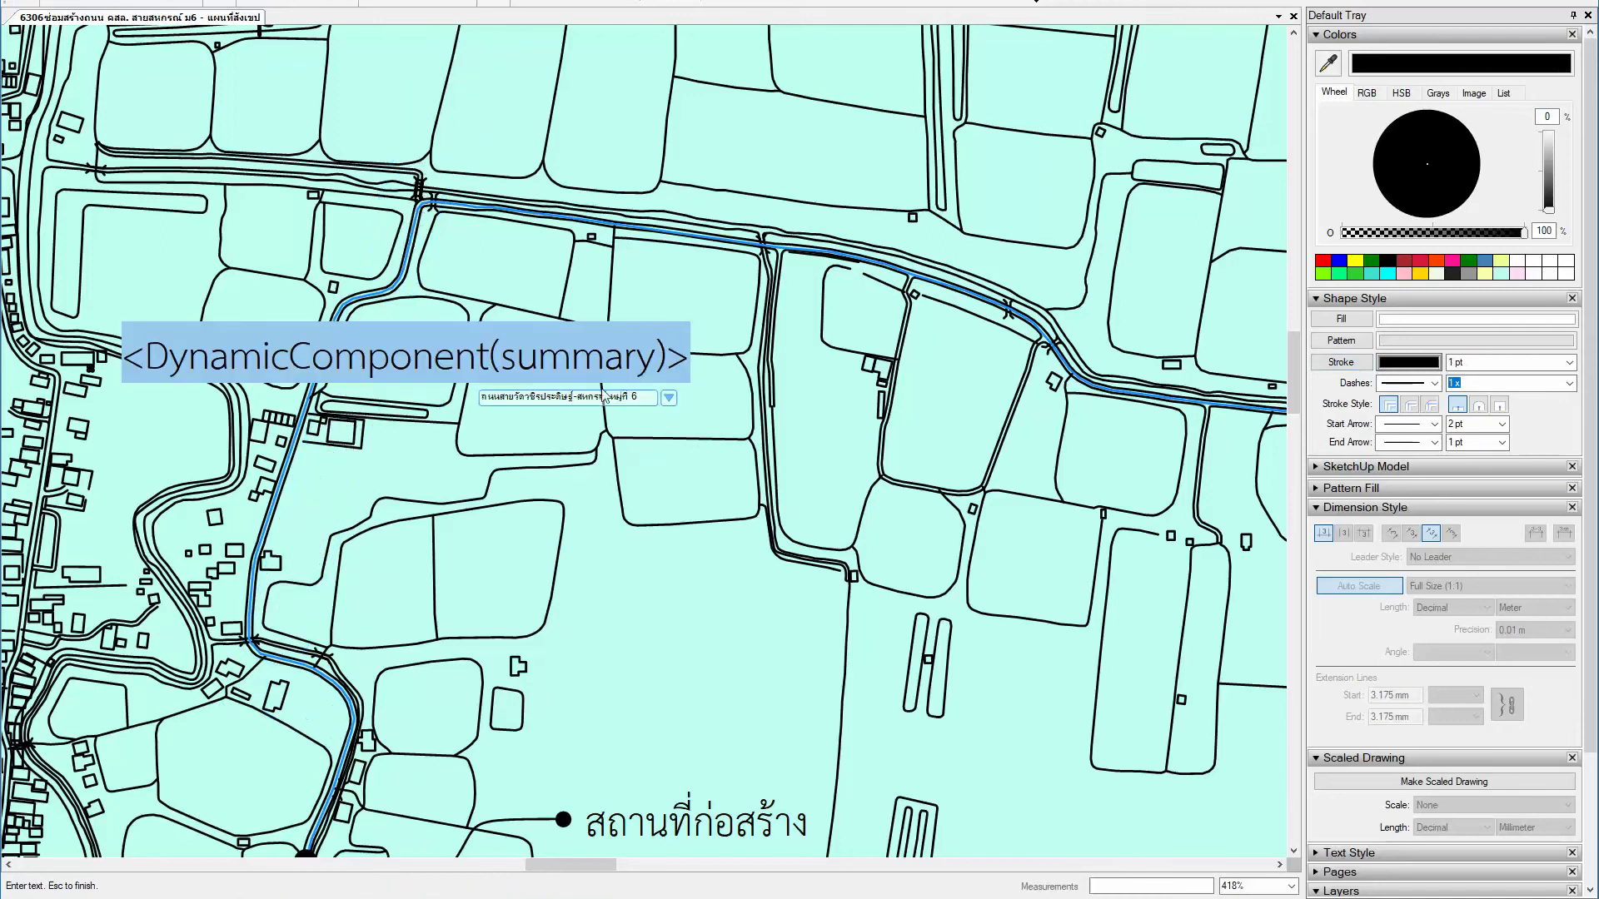
pyautogui.click(669, 399)
pyautogui.click(596, 433)
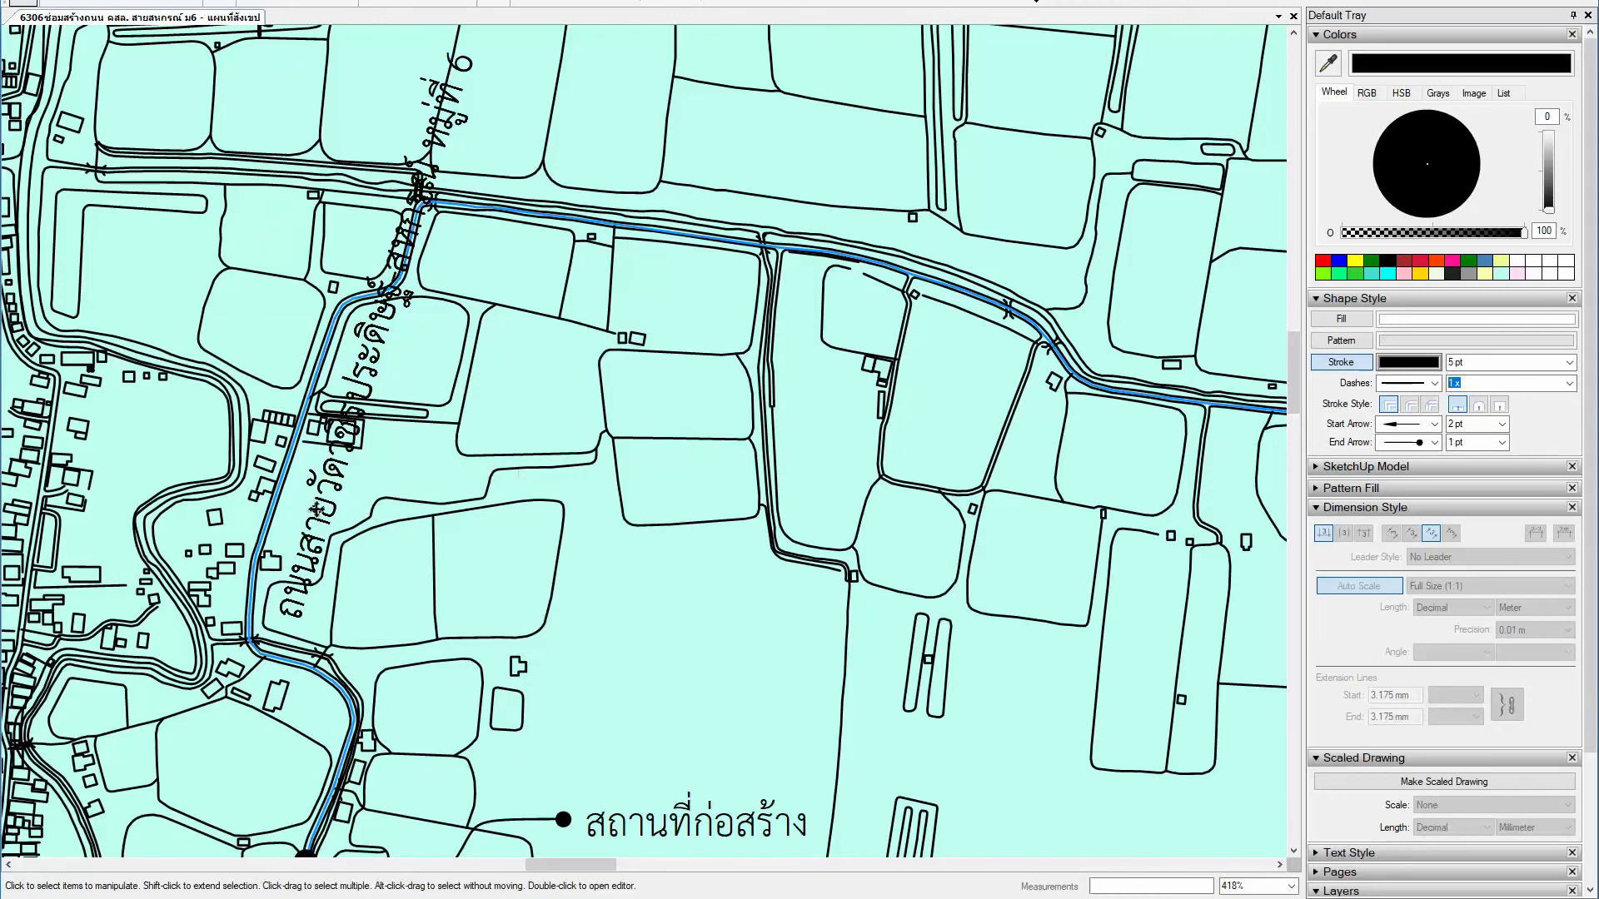
pyautogui.click(316, 509)
pyautogui.click(515, 428)
pyautogui.doubleClick(337, 465)
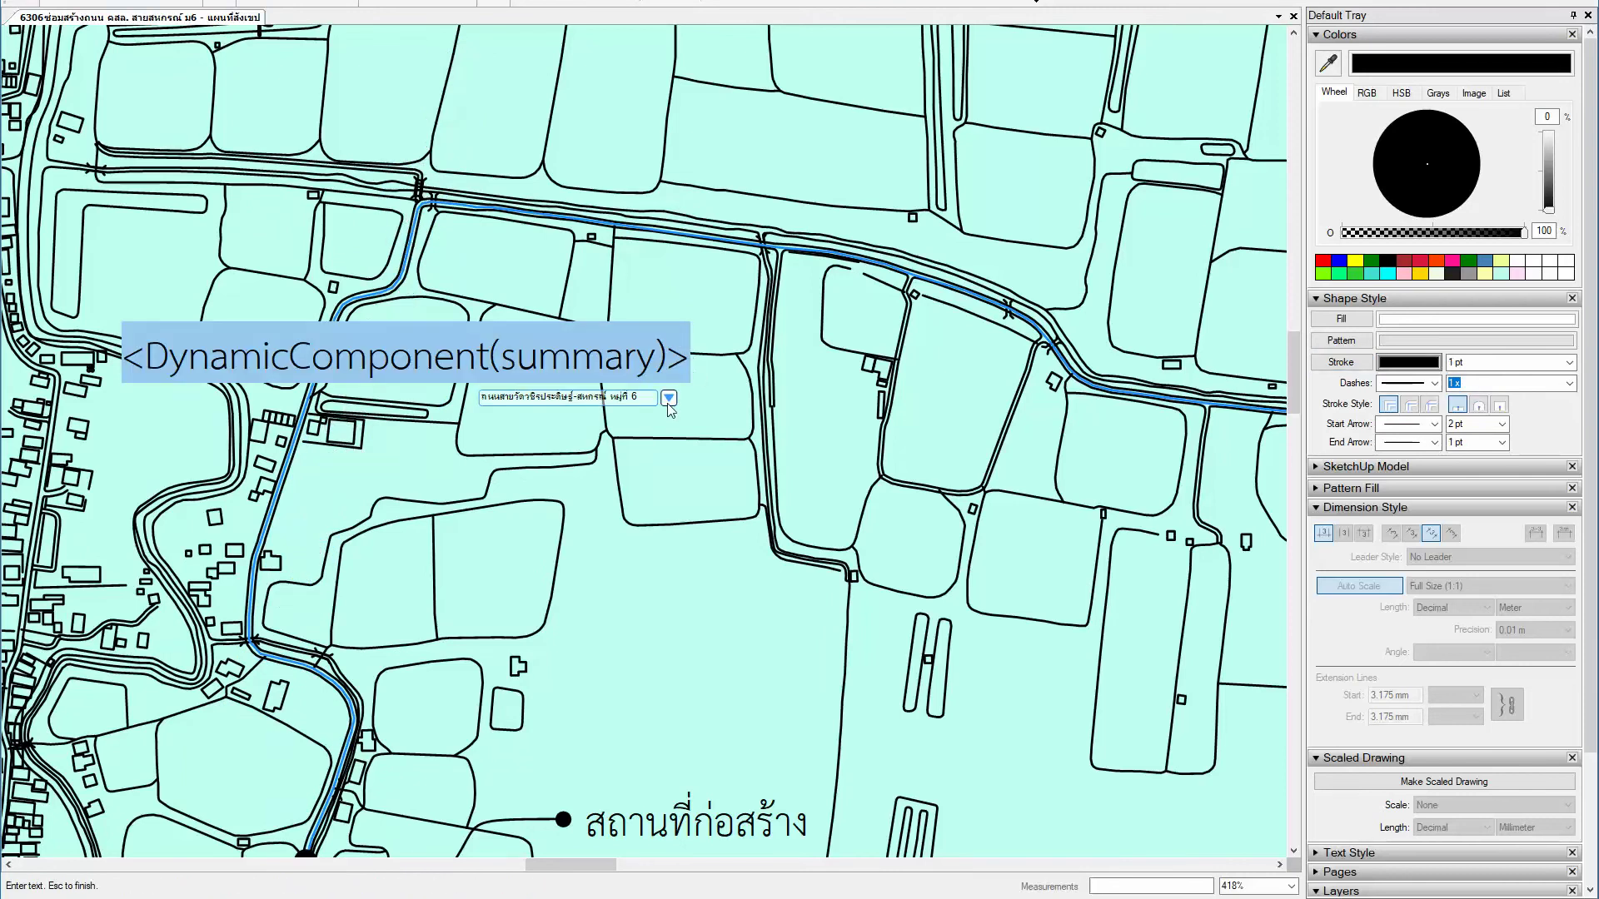
pyautogui.click(668, 398)
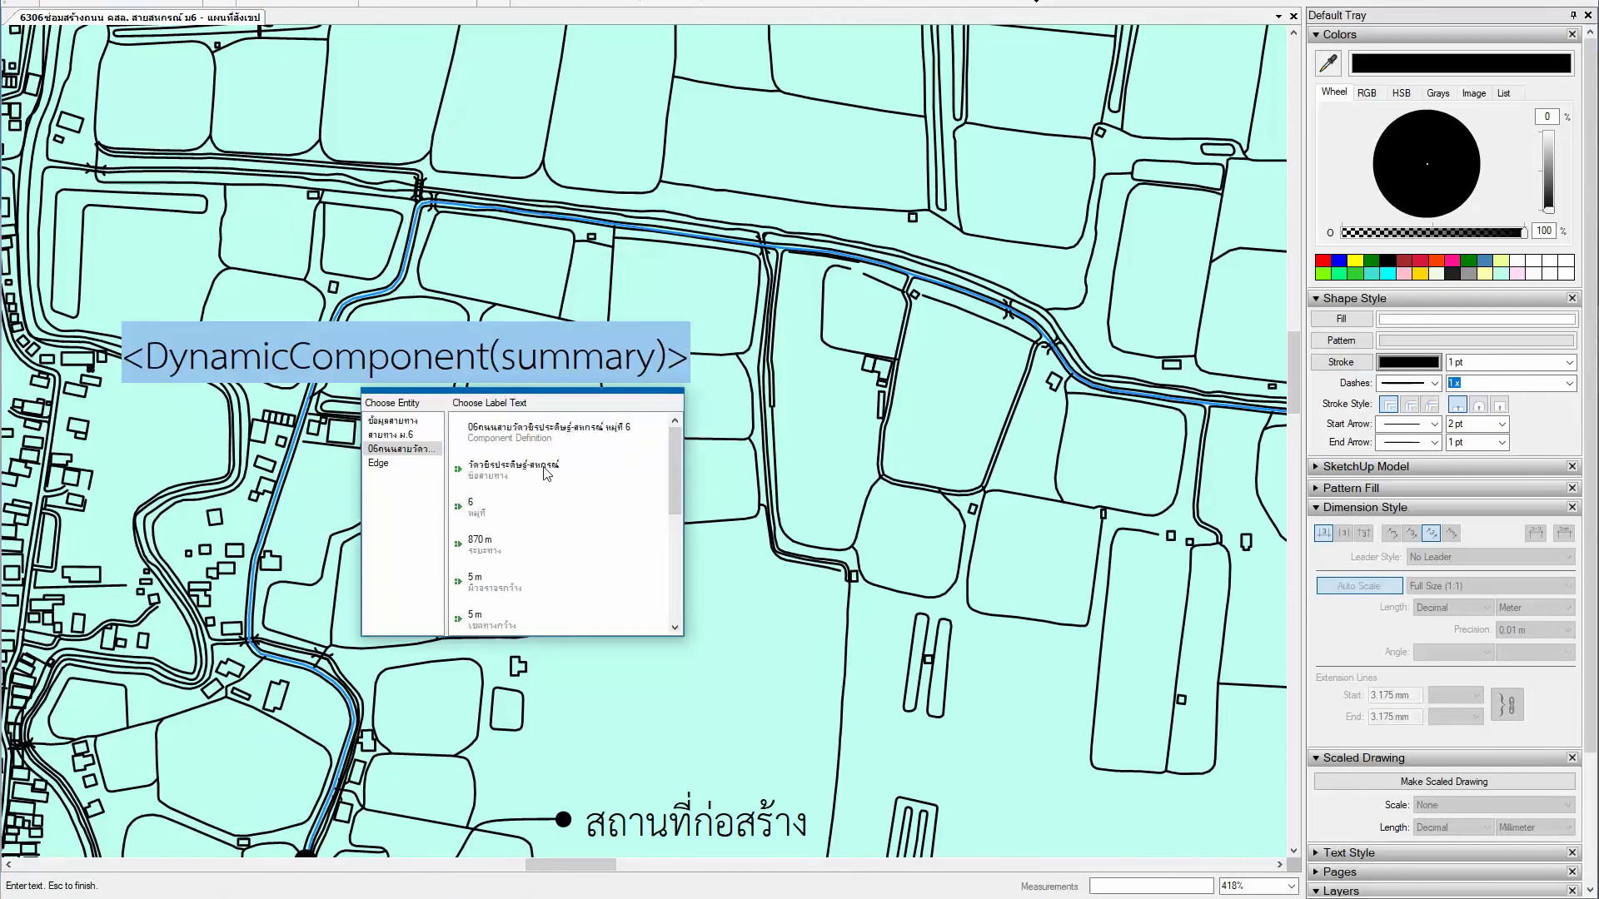
pyautogui.press('Escape')
pyautogui.press('Escape')
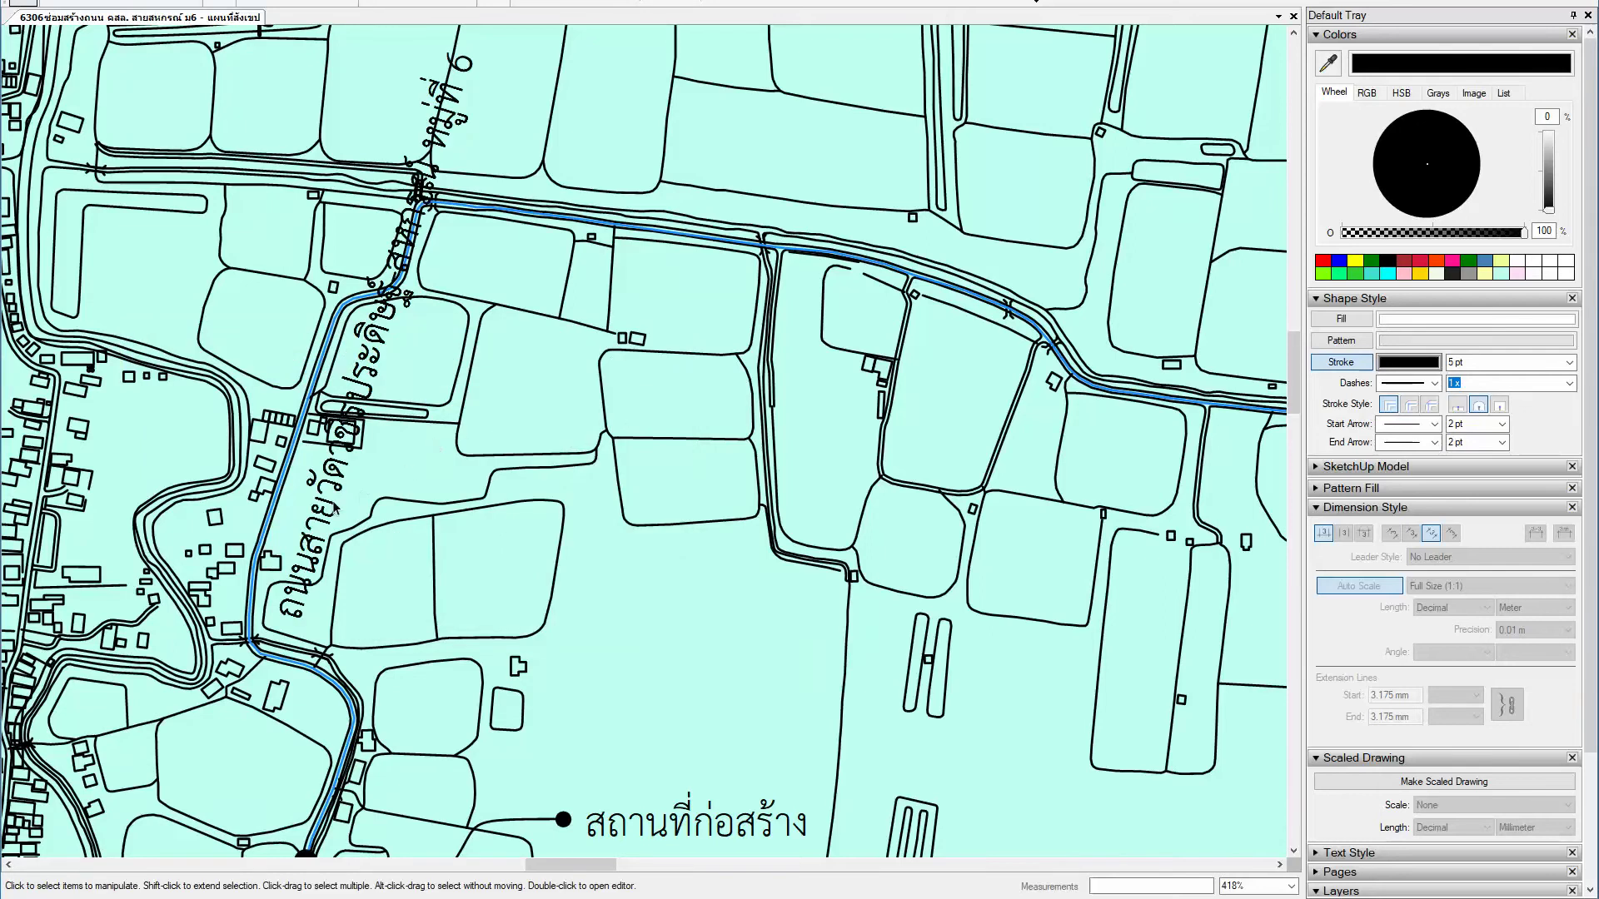
# Step: Place a new leader label near the road showing the component name วัดวชิรประดิษฐ์-สหกรณ์
pyautogui.press('l')
pyautogui.scroll(2, 325, 500)
pyautogui.scroll(2, 325, 499)
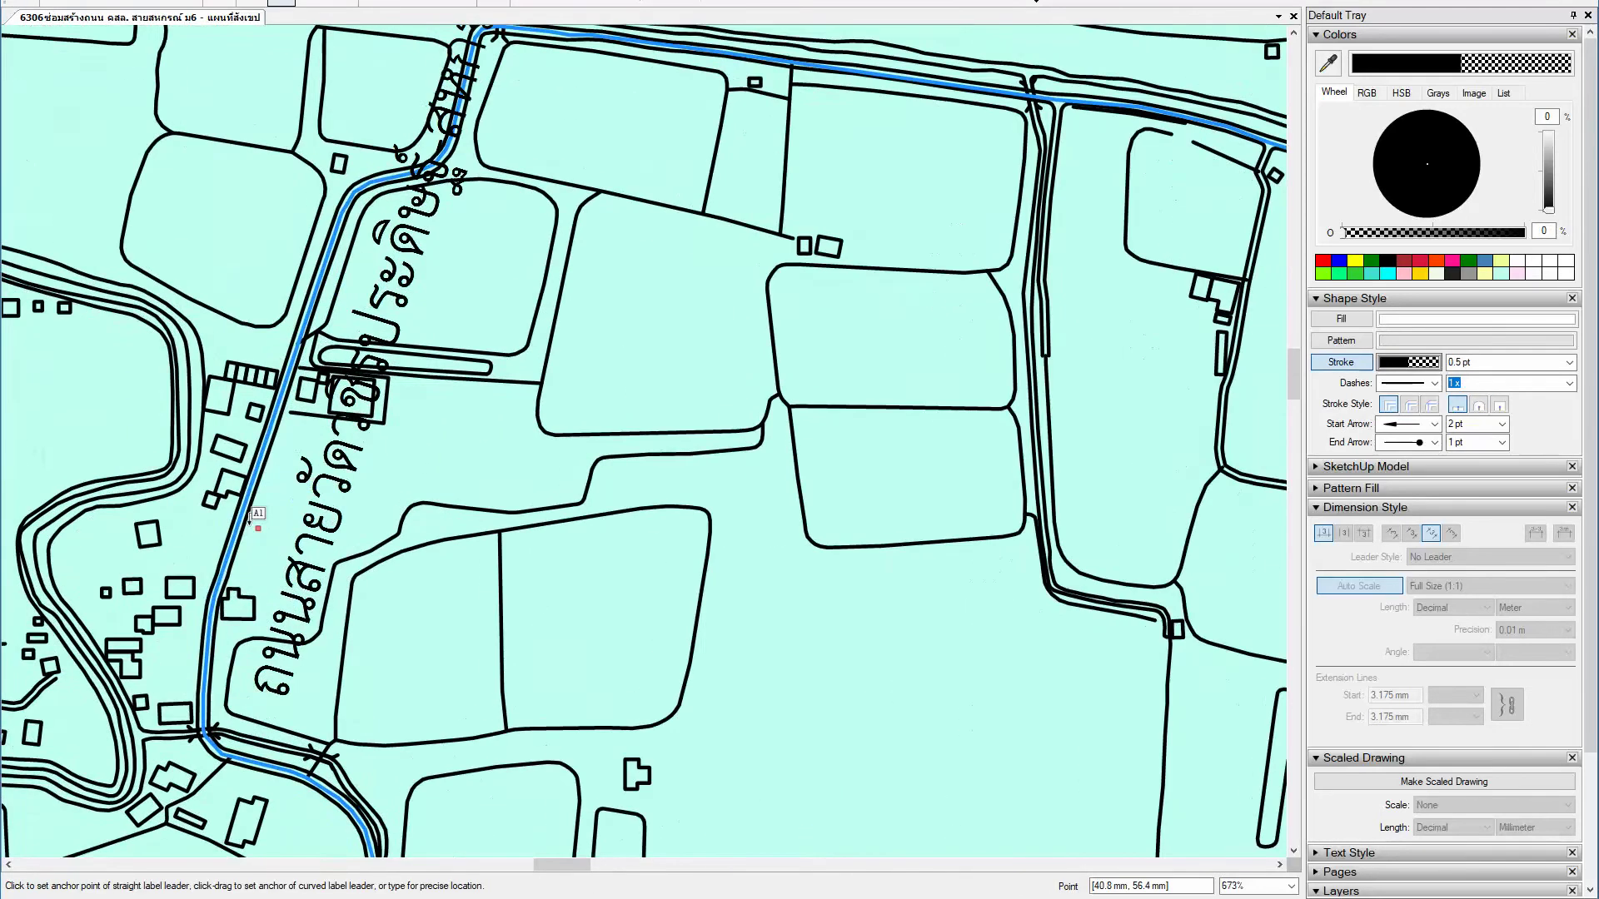
pyautogui.click(245, 521)
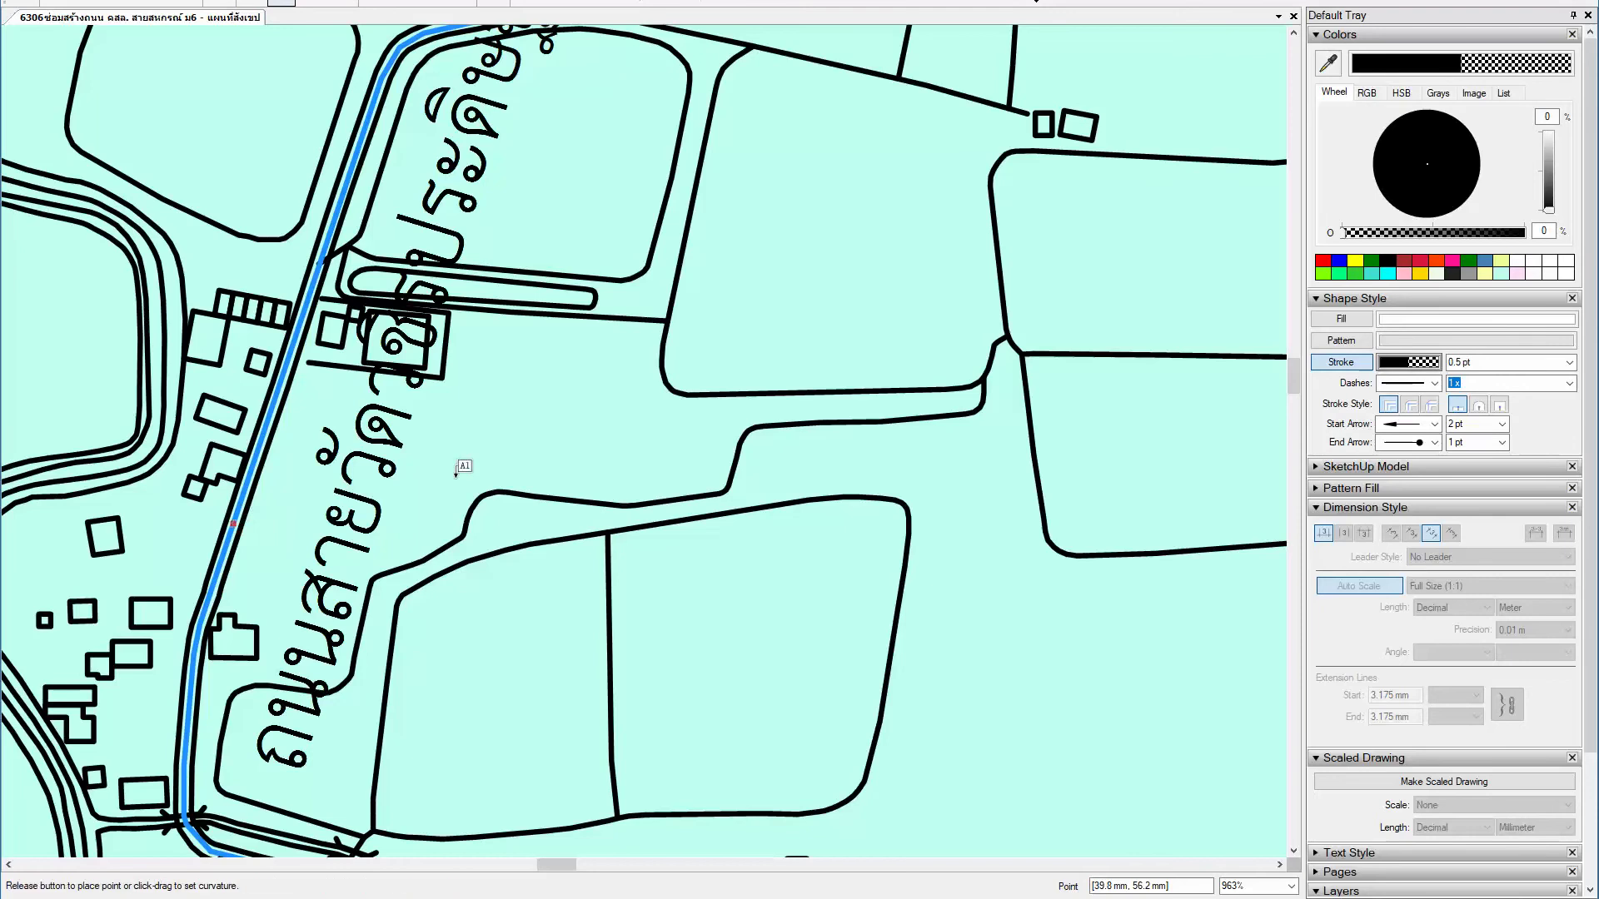
pyautogui.click(428, 433)
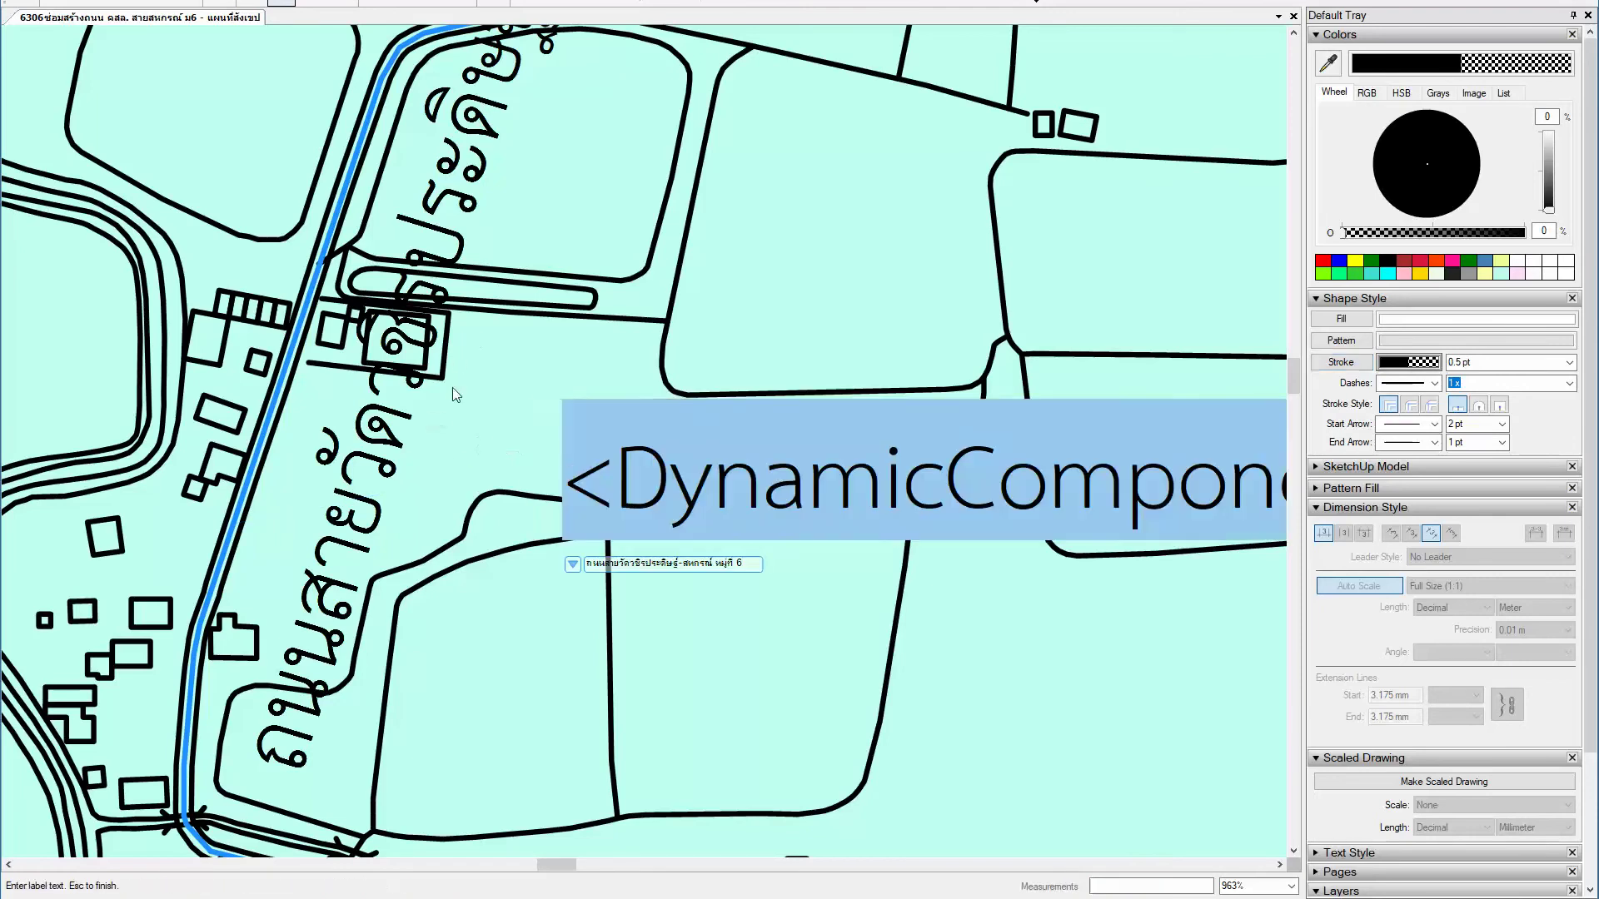
pyautogui.scroll(-4, 426, 437)
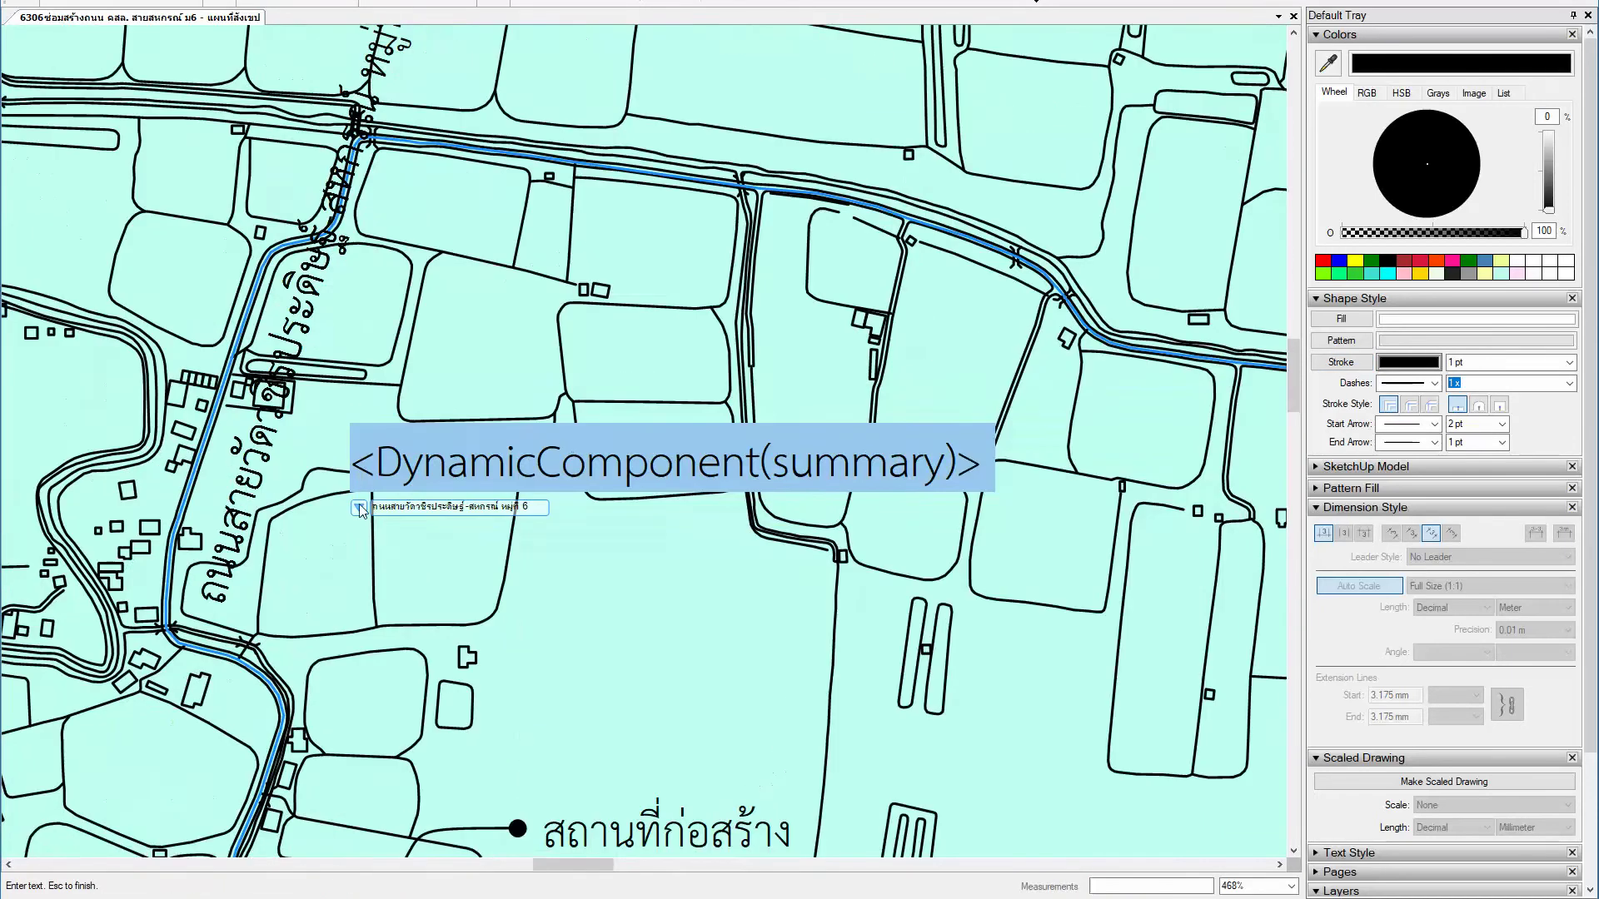
pyautogui.click(358, 508)
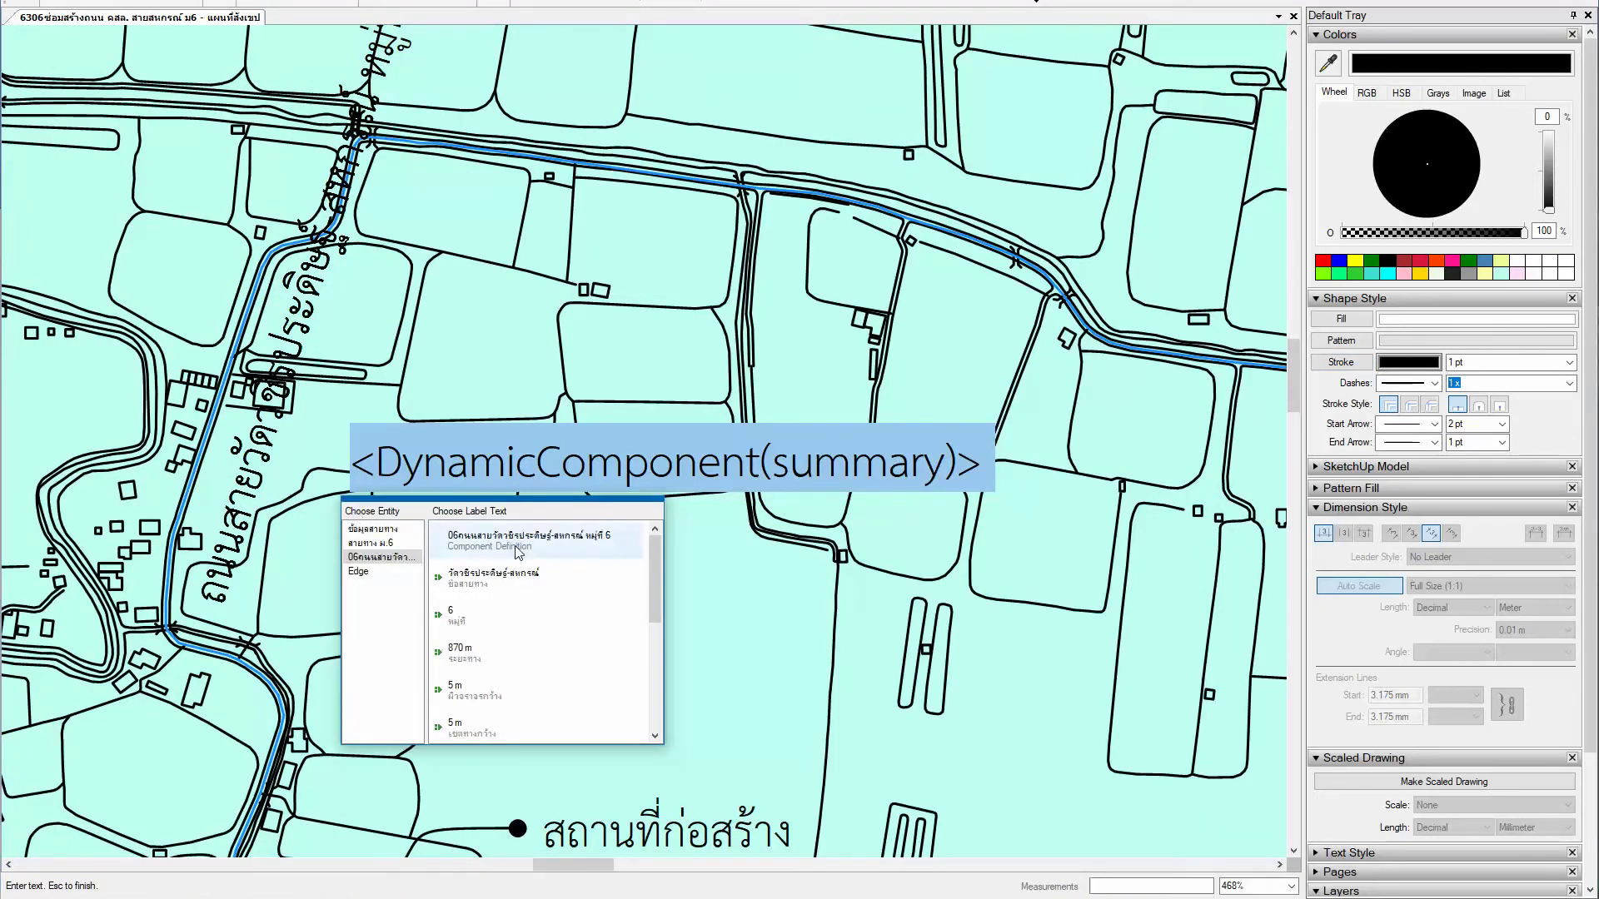
pyautogui.click(489, 581)
pyautogui.press('Escape')
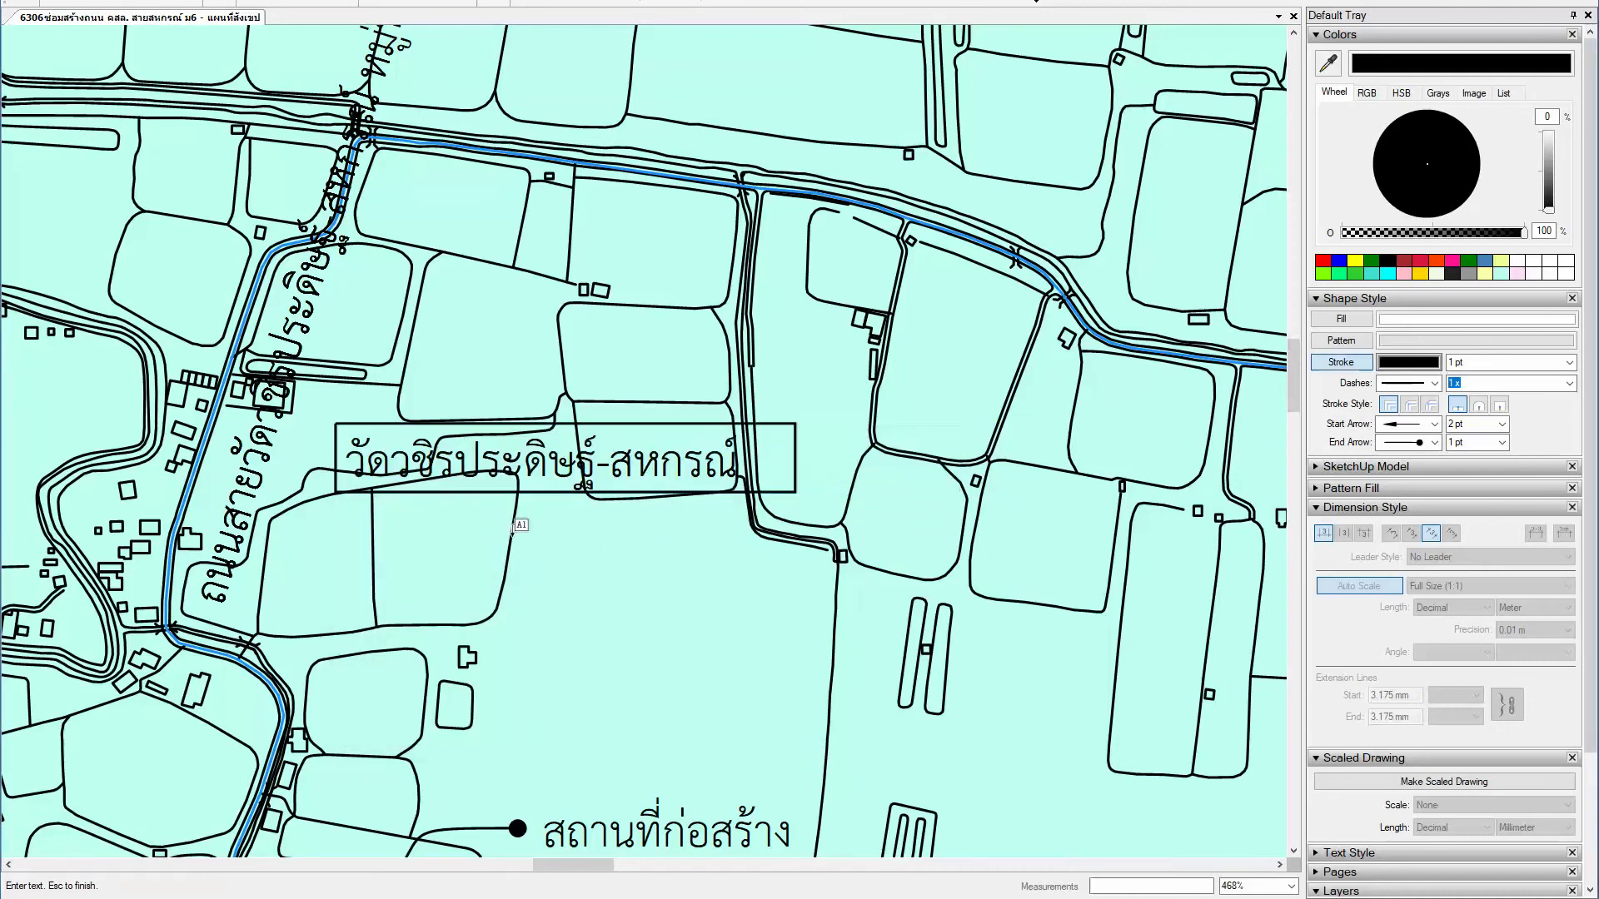
# Step: Move the วัดวชิรประดิษฐ์-สหกรณ์ label beside the road and rotate it diagonally along it
pyautogui.press('space')
pyautogui.click(238, 479)
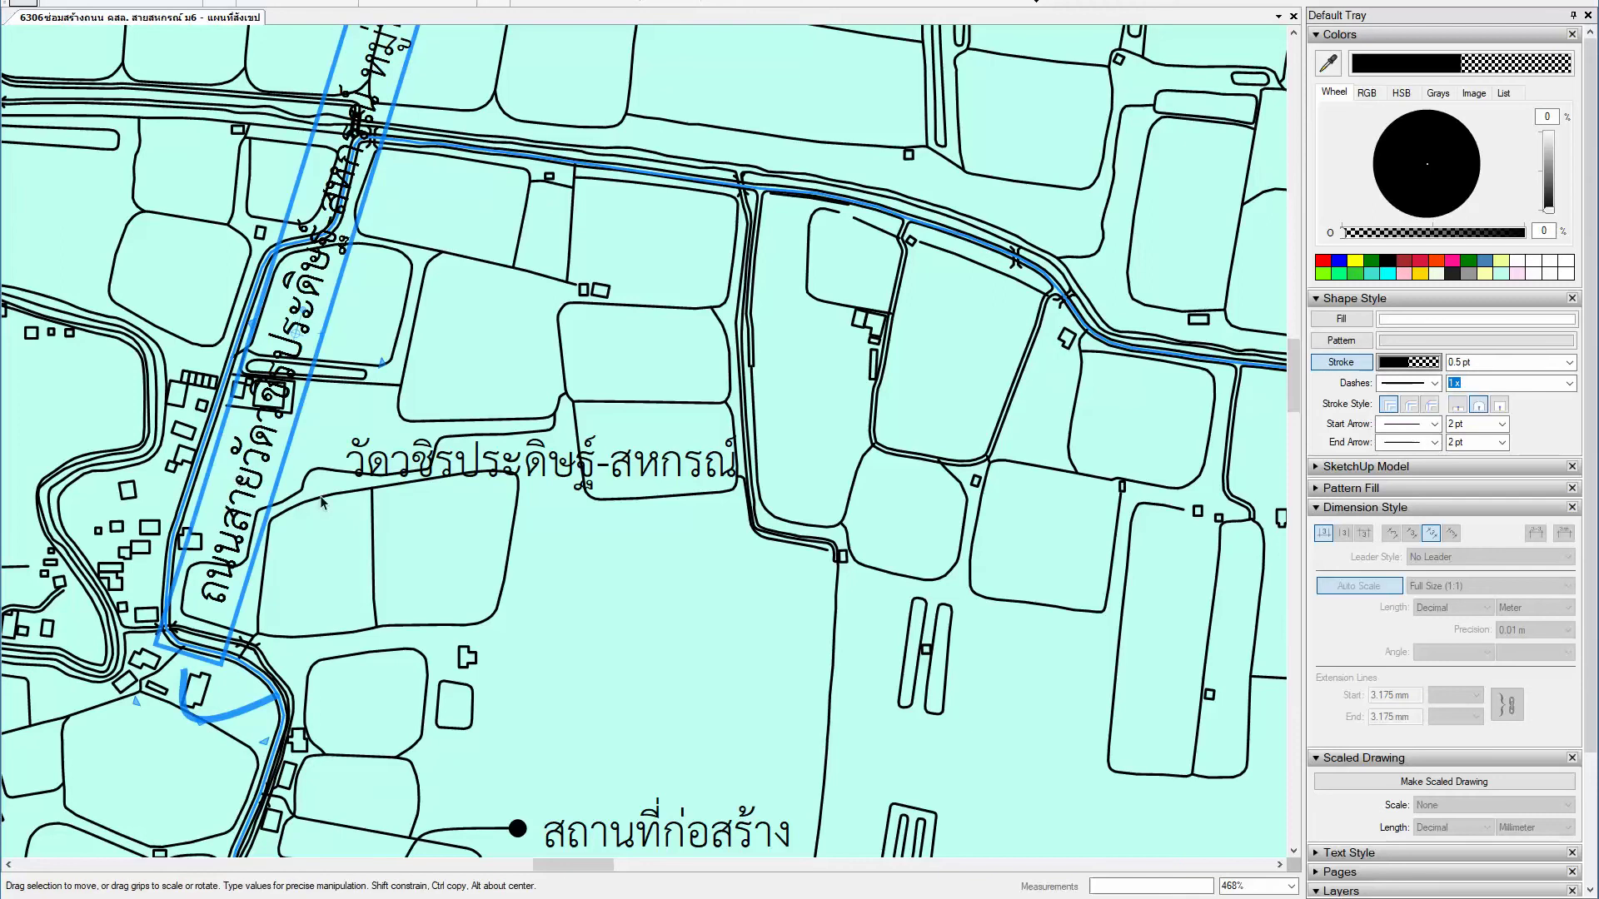
pyautogui.scroll(3, 430, 504)
pyautogui.click(550, 481)
pyautogui.moveTo(549, 481); pyautogui.dragTo(719, 517)
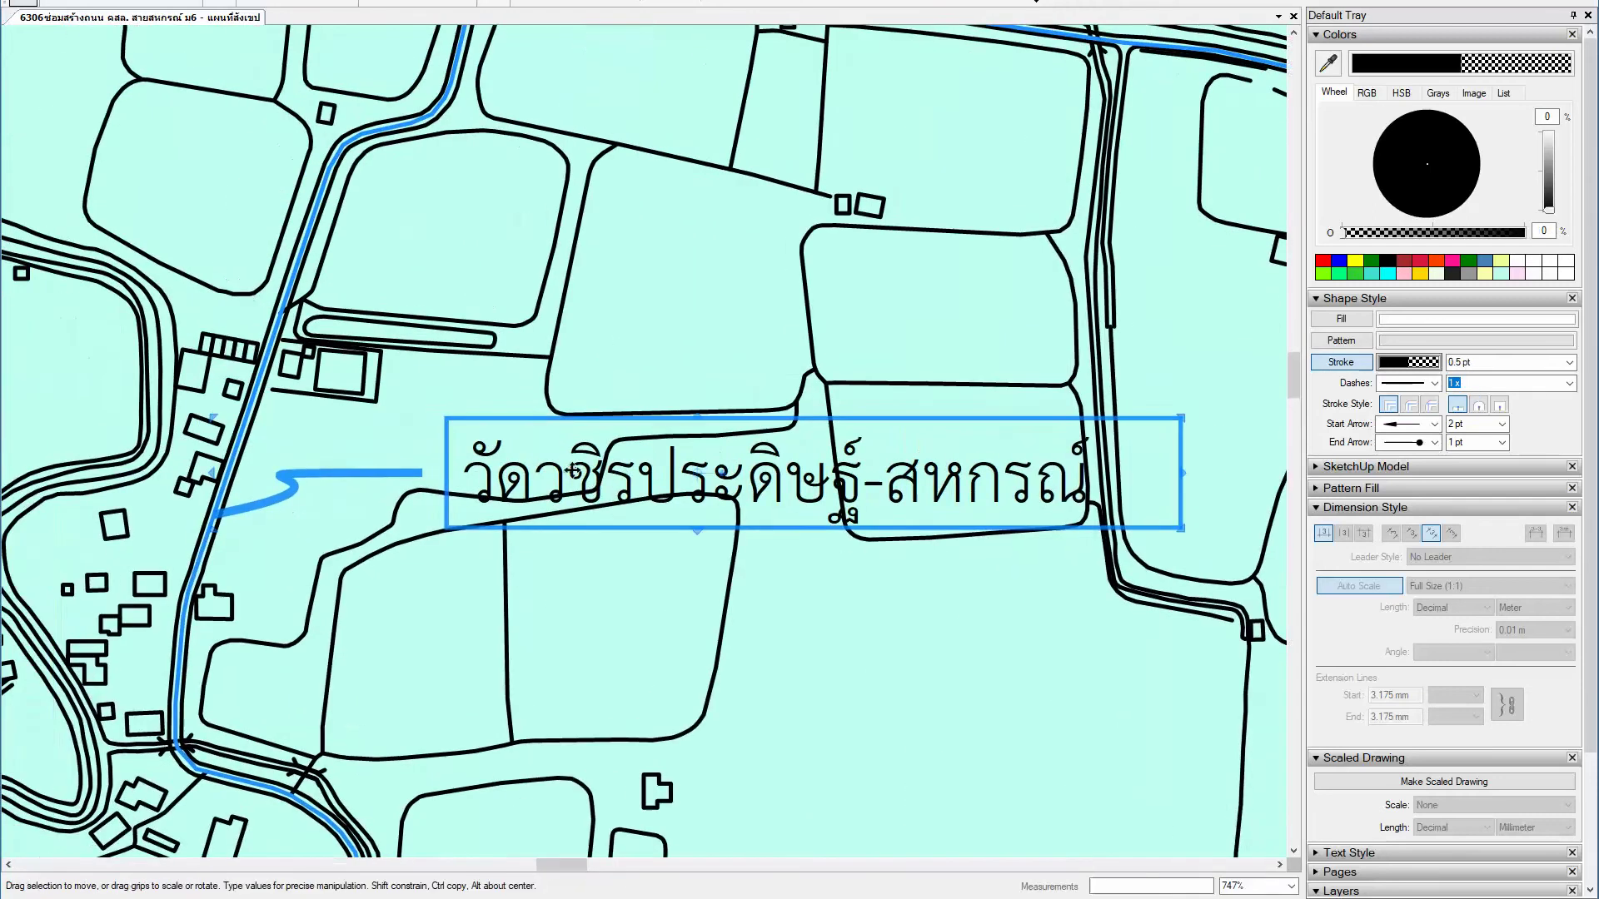
pyautogui.moveTo(553, 471)
pyautogui.mouseDown()
pyautogui.moveTo(321, 463)
pyautogui.moveTo(337, 468)
pyautogui.mouseUp()
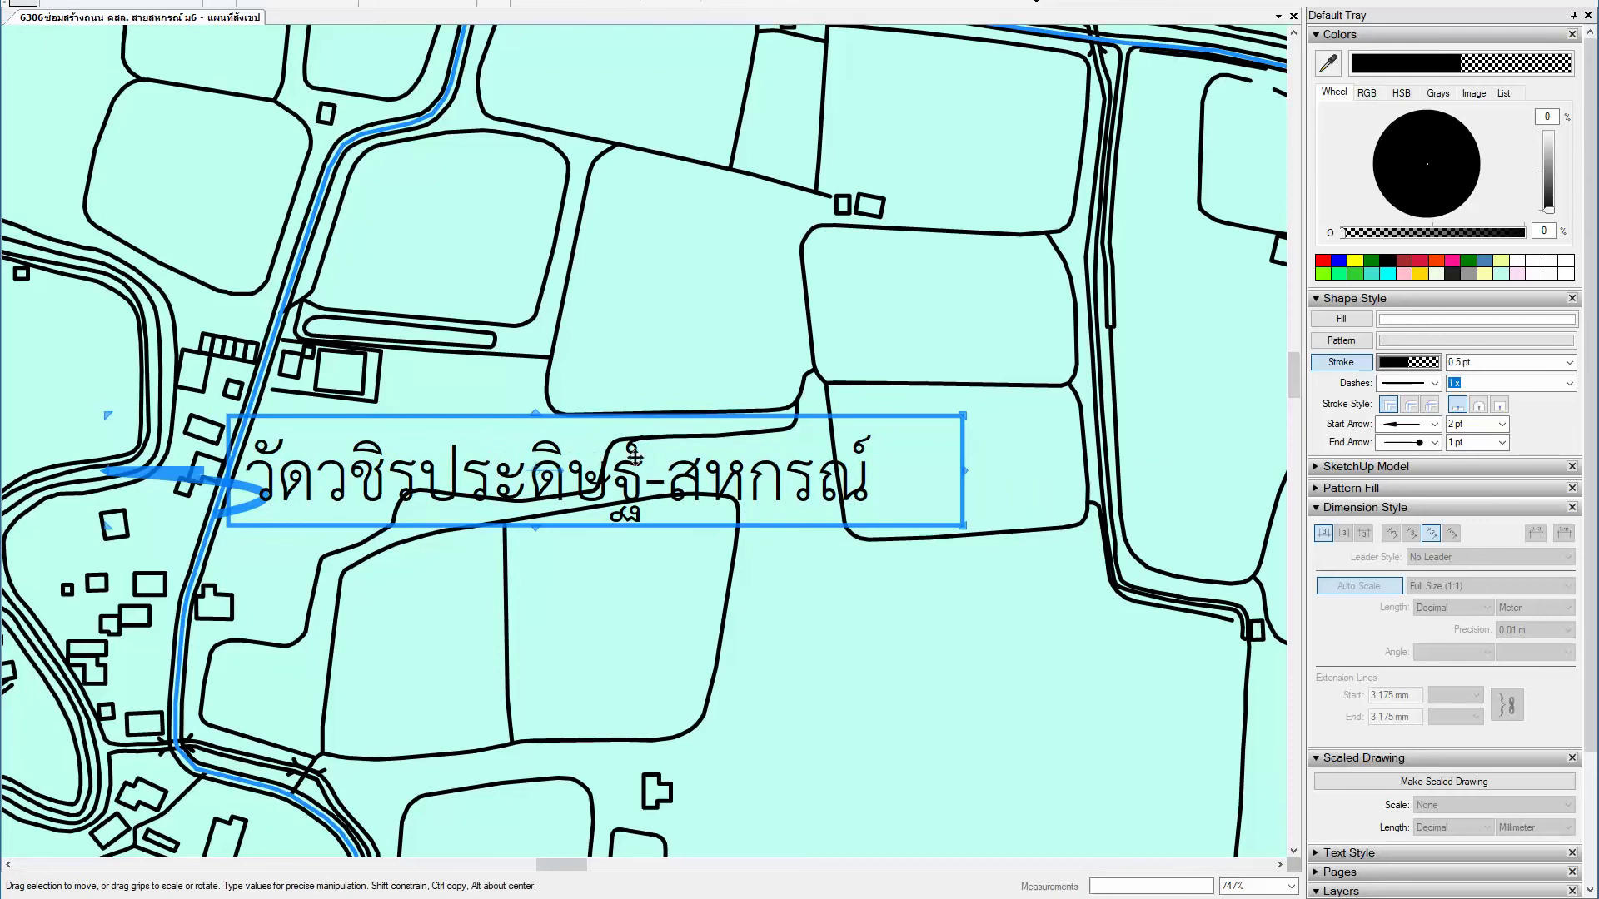
pyautogui.moveTo(566, 474); pyautogui.dragTo(555, 407)
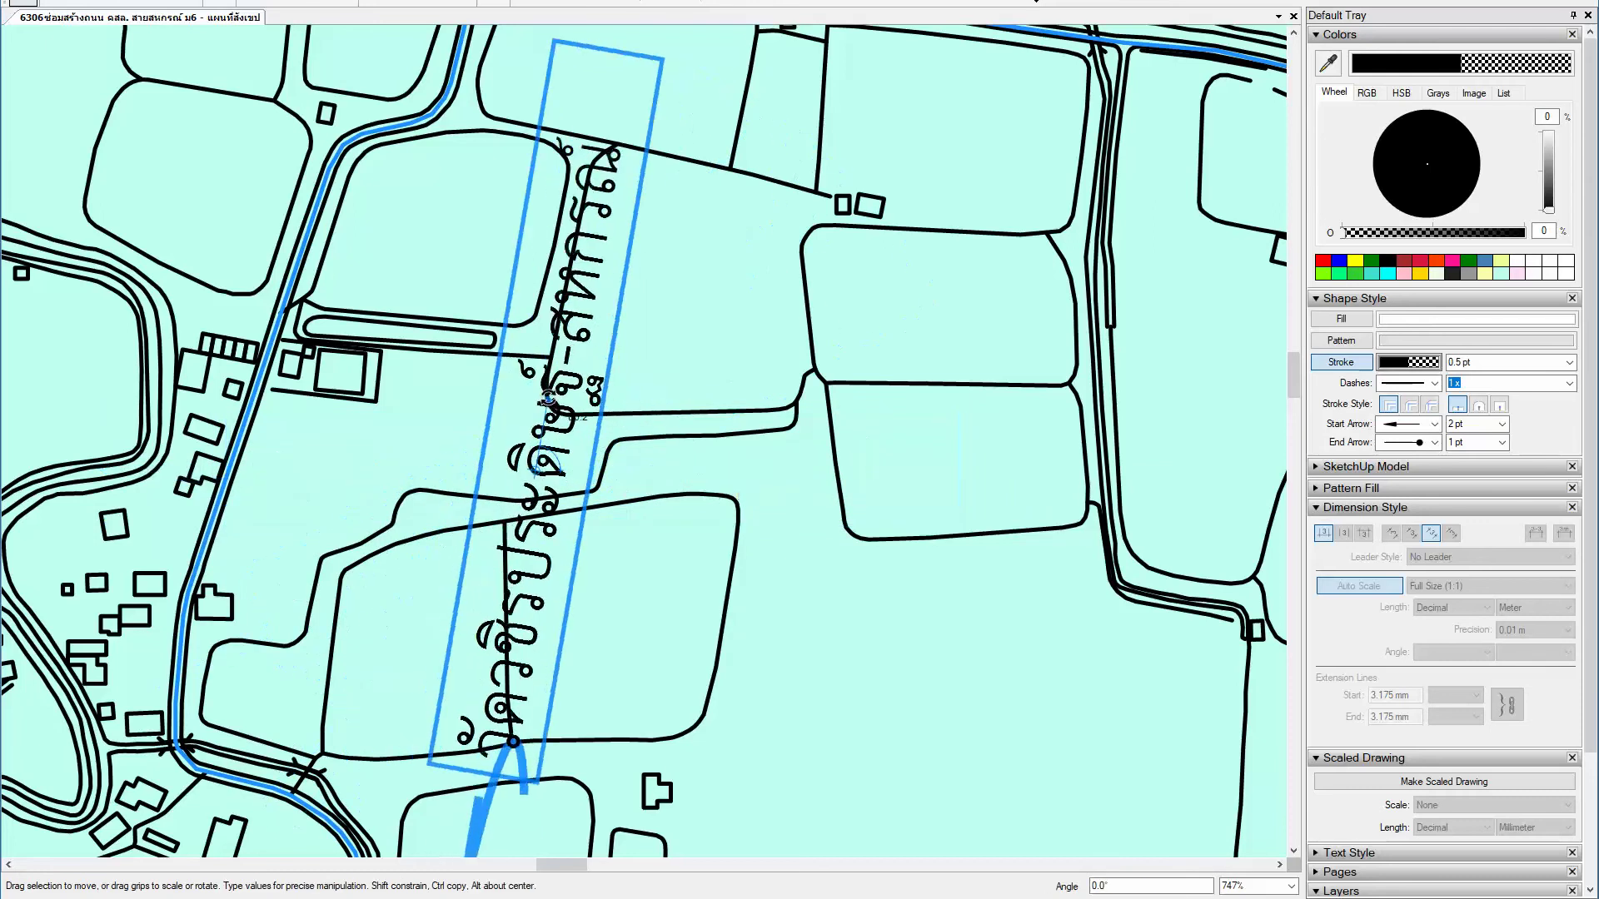
pyautogui.moveTo(555, 407)
pyautogui.mouseDown()
pyautogui.moveTo(589, 433)
pyautogui.moveTo(574, 366)
pyautogui.moveTo(205, 263)
pyautogui.moveTo(349, 318)
pyautogui.mouseUp()
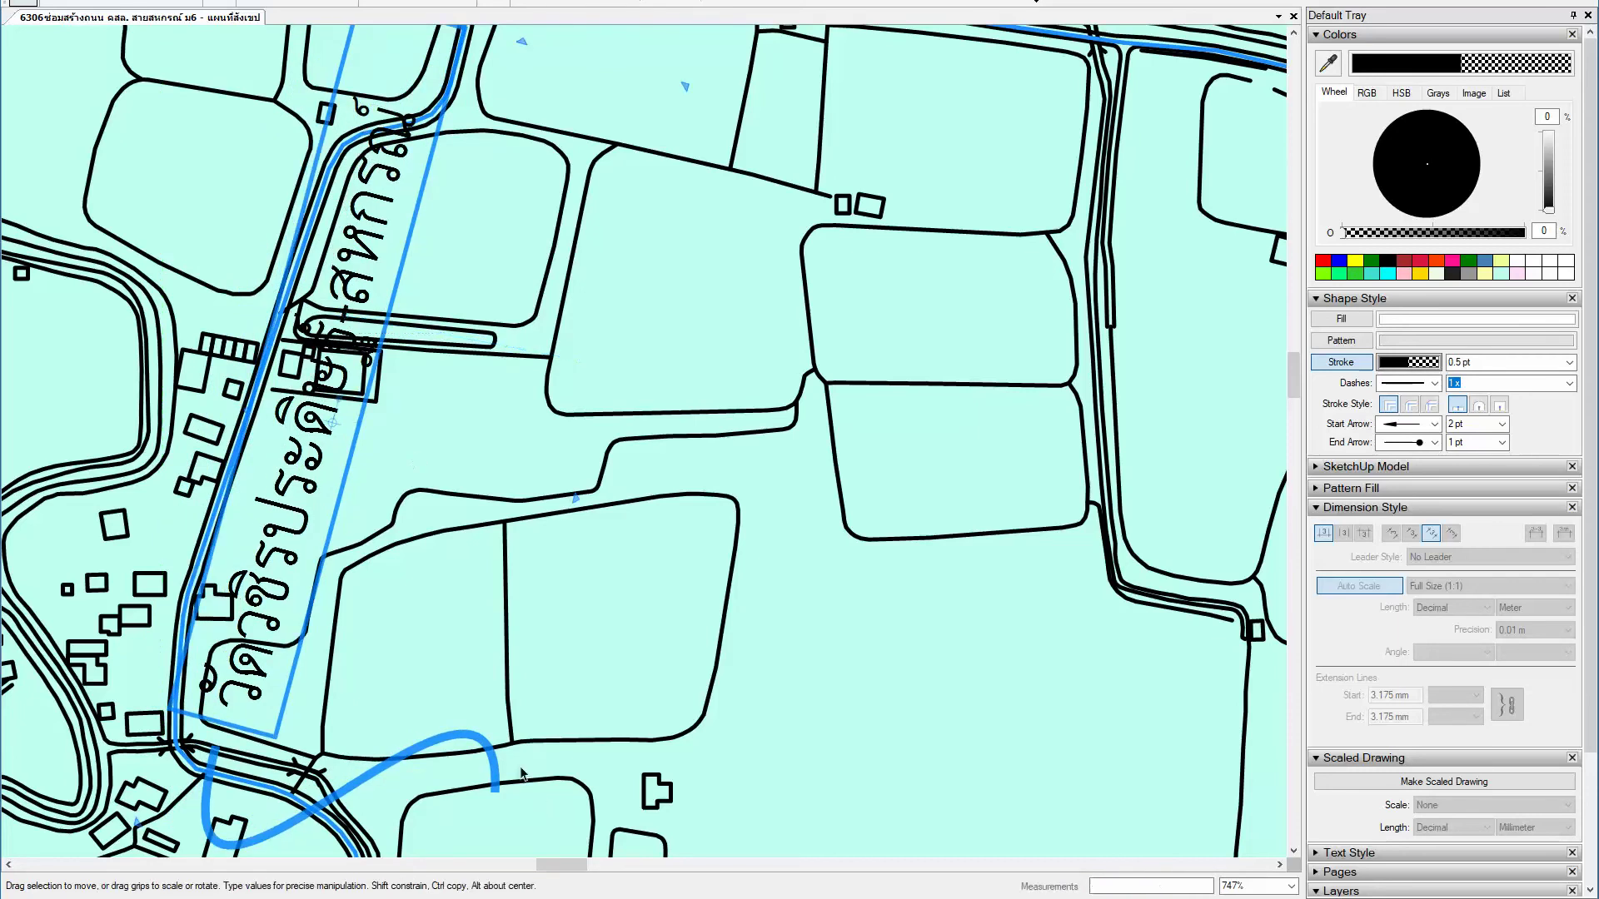
# Step: Reshape the วัดวชิรประดิษฐ์-สหกรณ์ label's leader into a short curve ending on the road below
pyautogui.click(491, 760)
pyautogui.moveTo(528, 758); pyautogui.dragTo(667, 530, button='middle')
pyautogui.moveTo(637, 521); pyautogui.dragTo(482, 536)
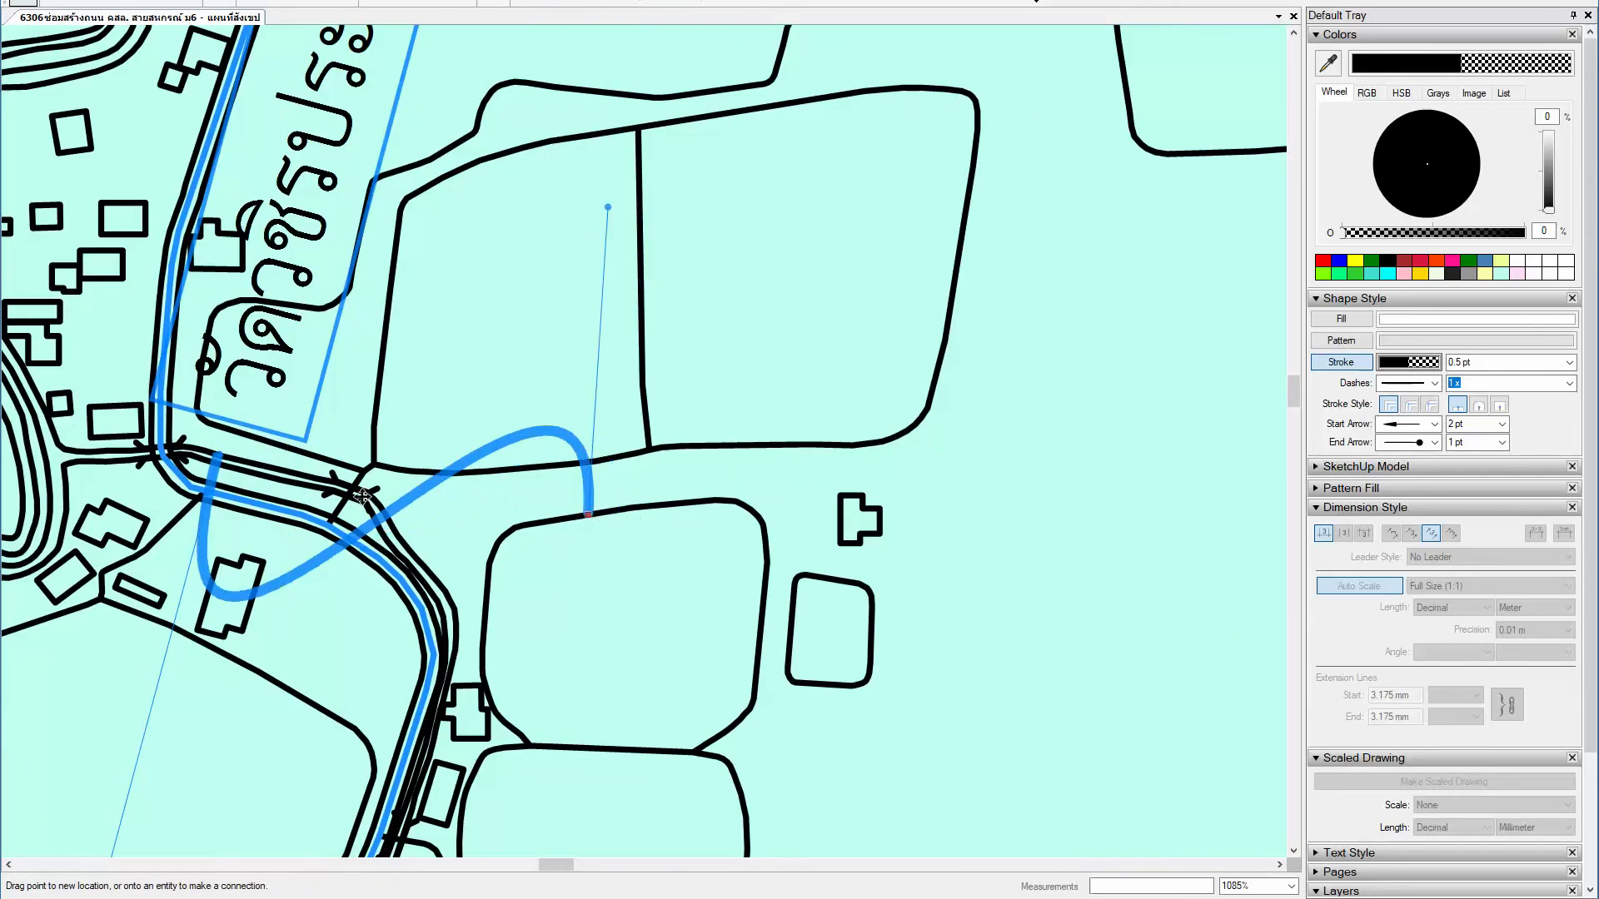
pyautogui.scroll(2, 482, 536)
pyautogui.moveTo(325, 510); pyautogui.dragTo(315, 519)
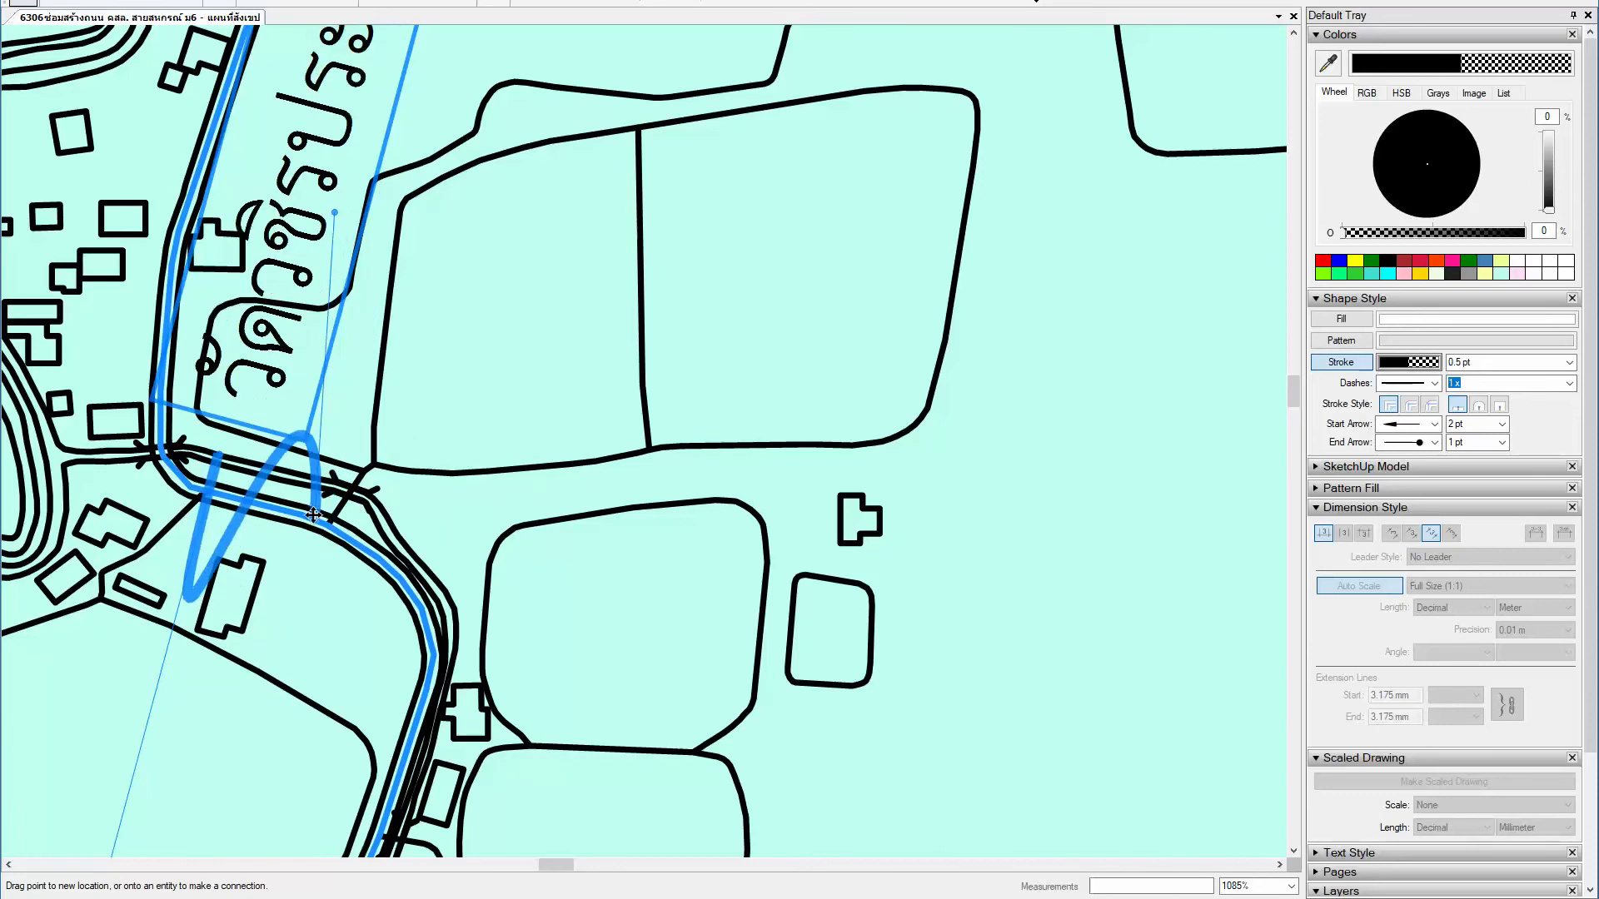
pyautogui.scroll(-2, 337, 475)
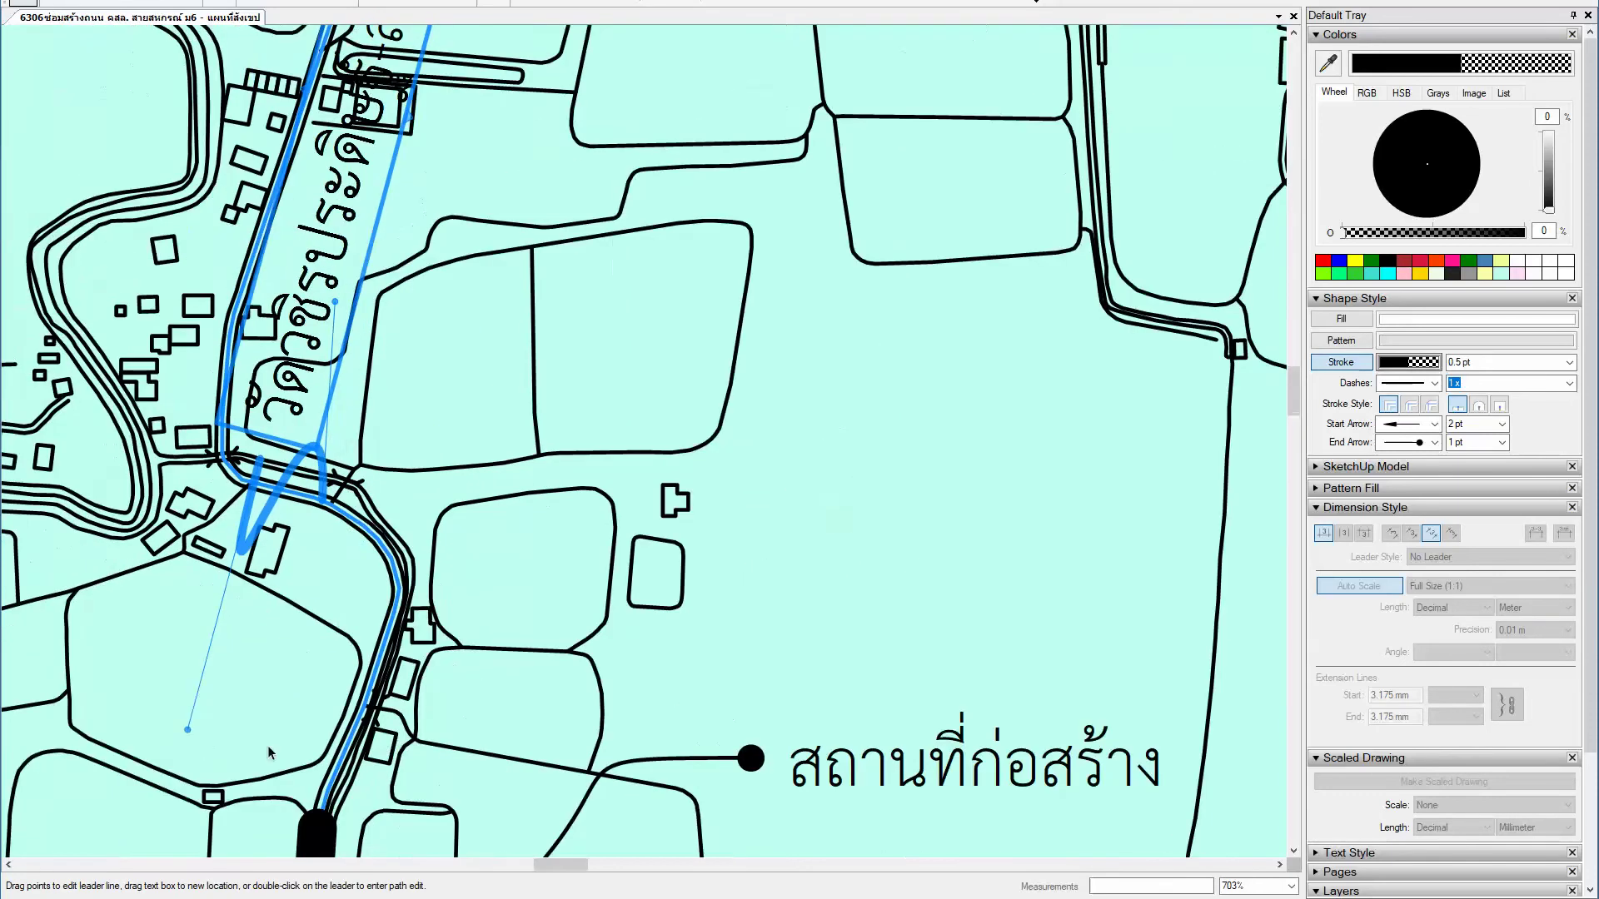
pyautogui.moveTo(188, 730); pyautogui.dragTo(254, 524)
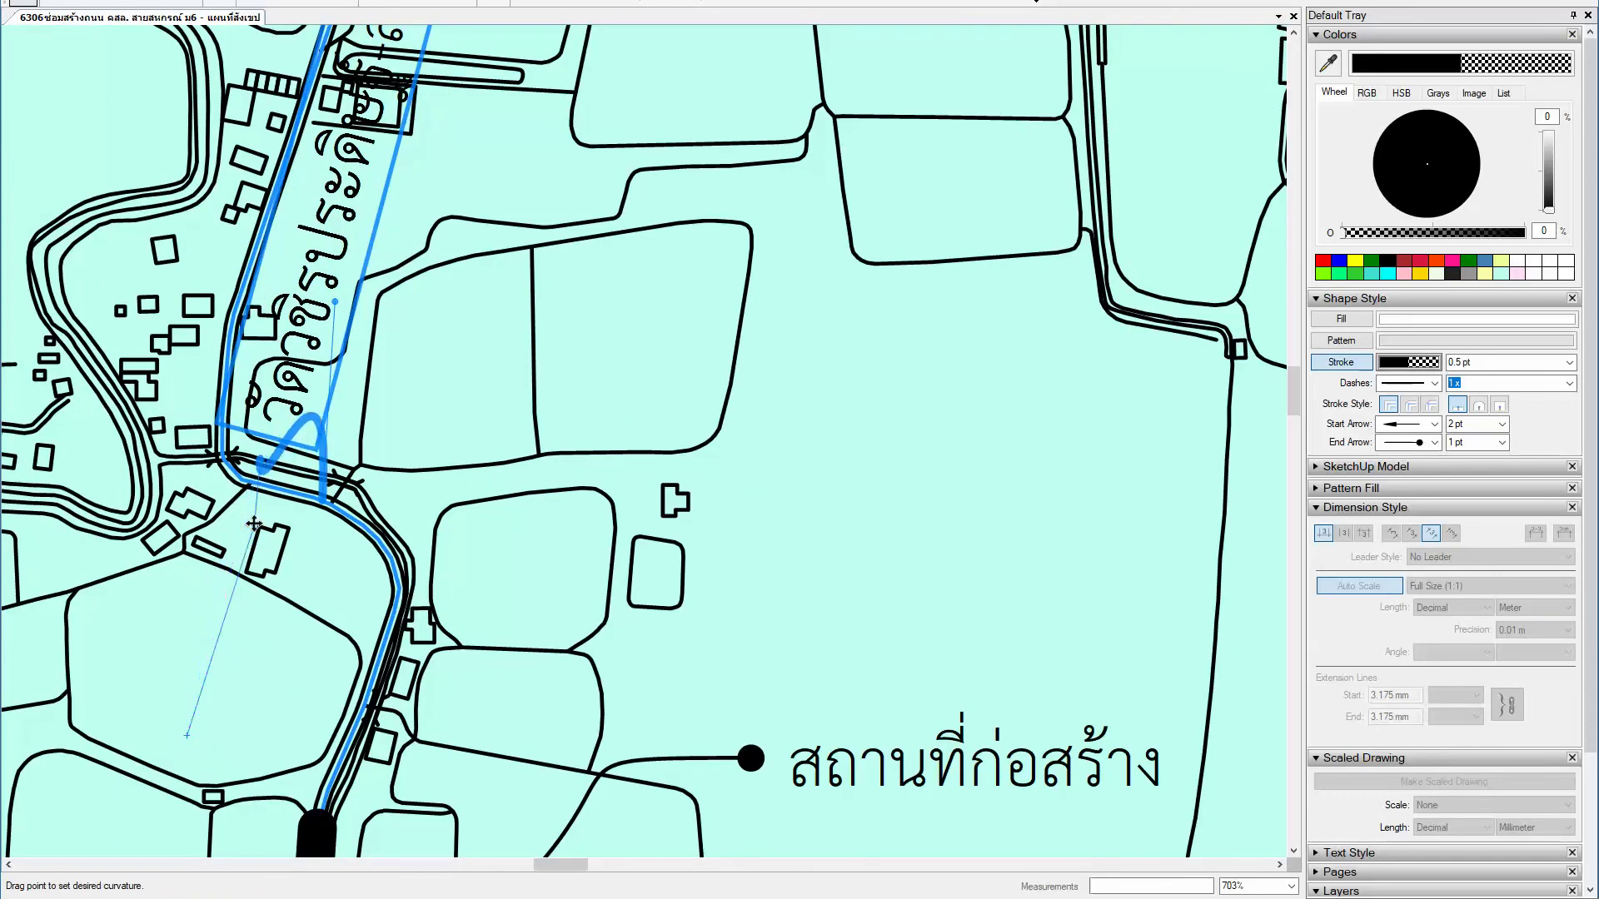
pyautogui.moveTo(331, 305); pyautogui.dragTo(268, 497)
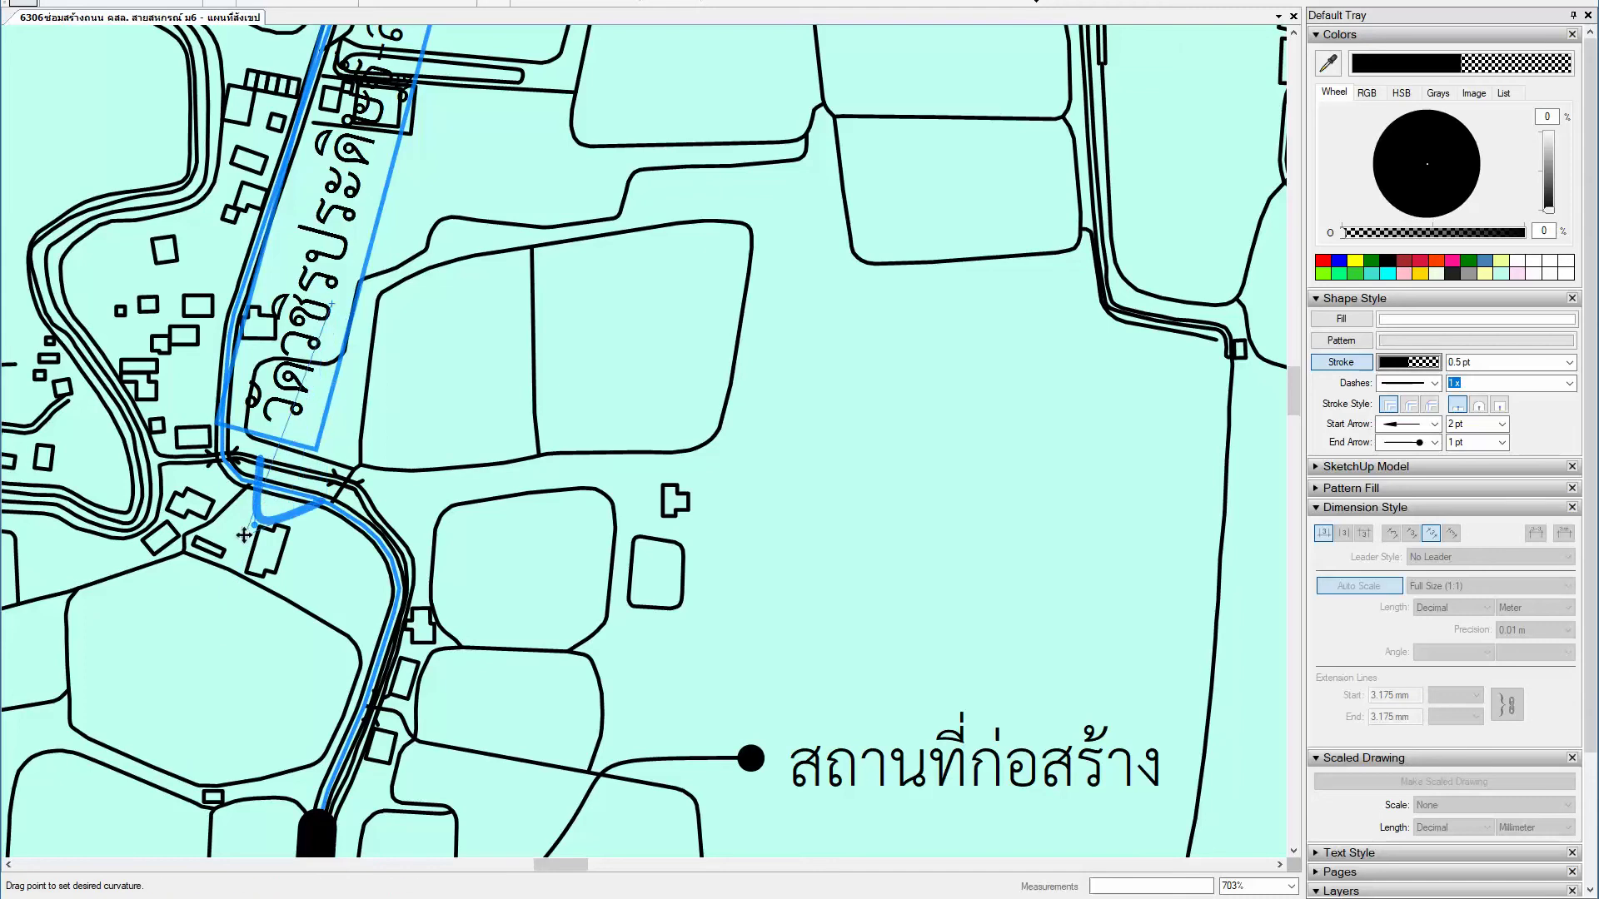
pyautogui.scroll(-2, 332, 482)
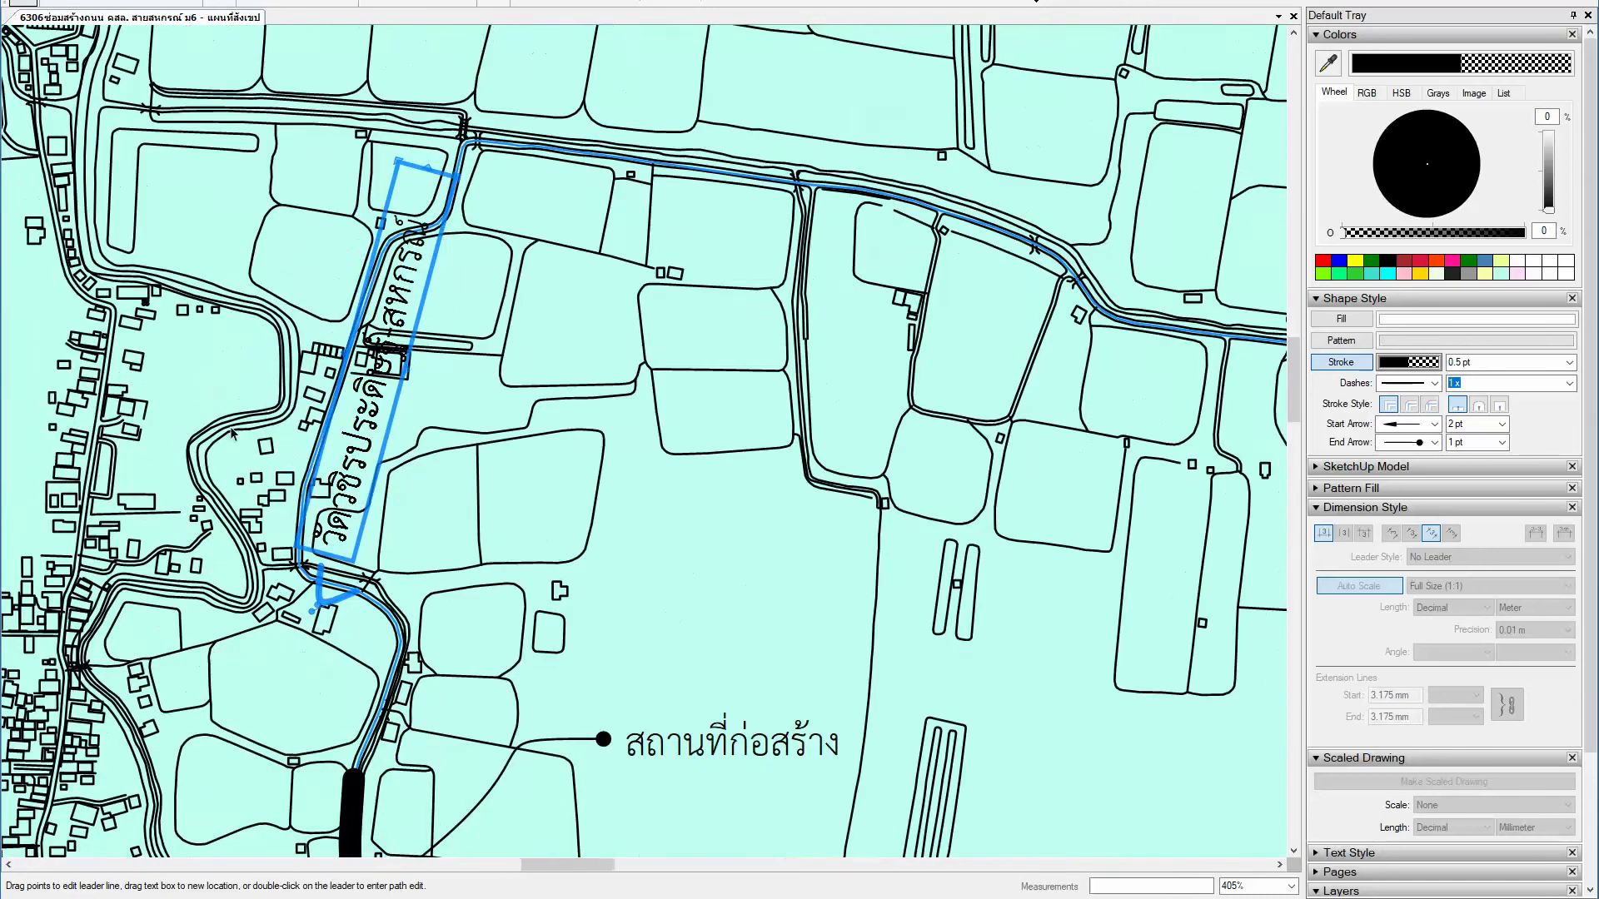
pyautogui.press('t')
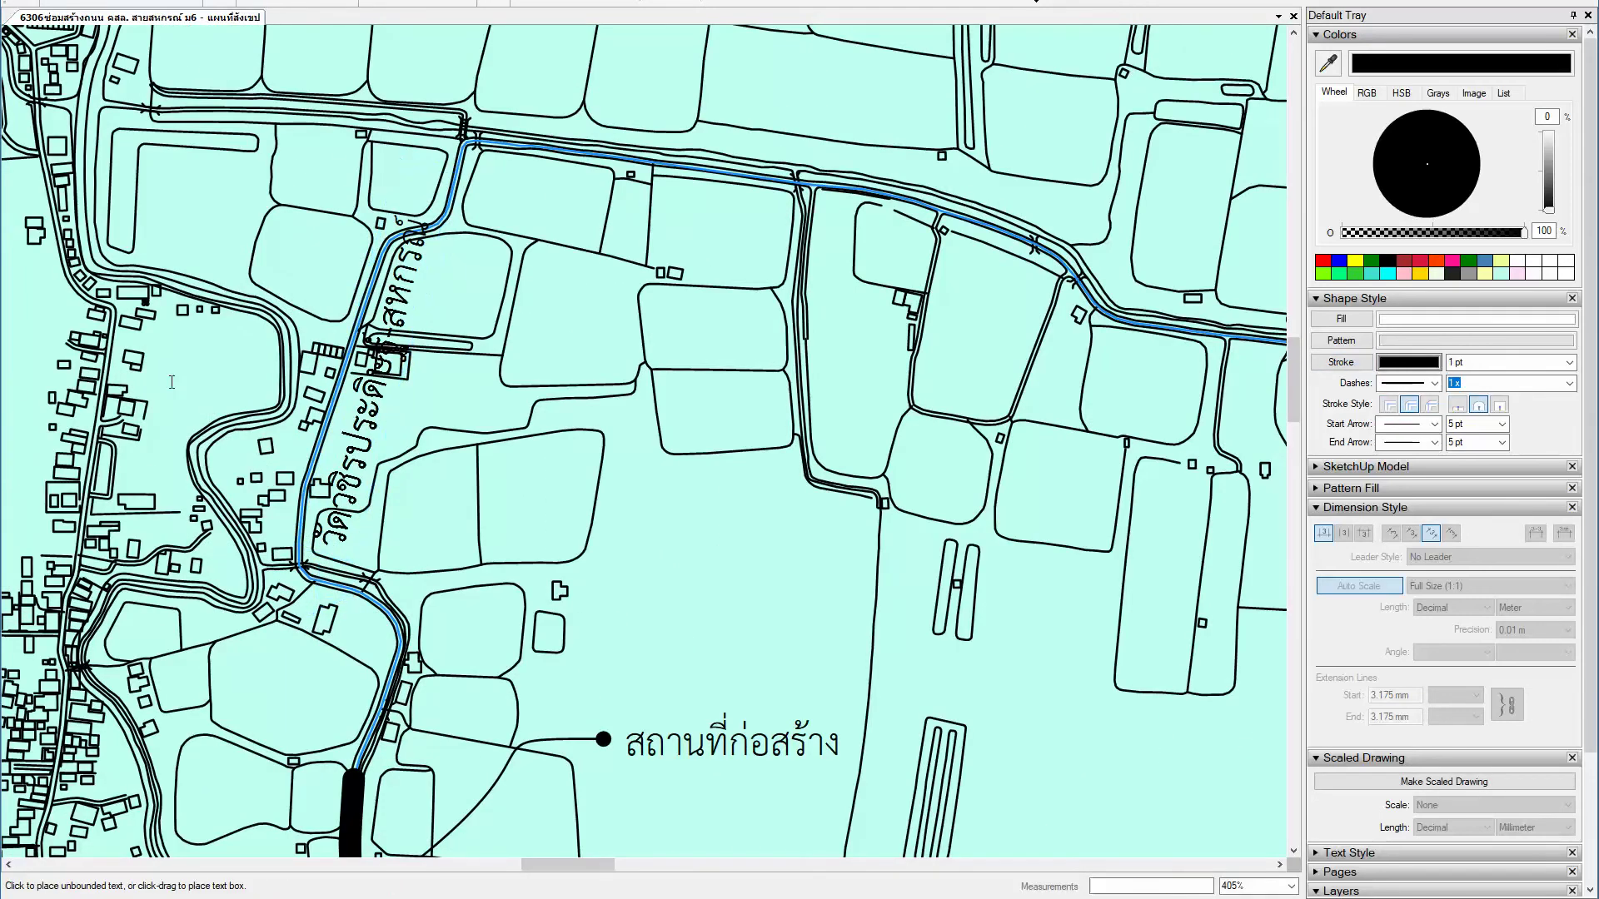
# Step: Add a คลองท่าวัง canal label at the map's upper left, tilted about 21°
pyautogui.click(171, 382)
pyautogui.write('คลองท่าวัง')
pyautogui.press('Escape')
pyautogui.click(207, 409)
pyautogui.moveTo(185, 409); pyautogui.dragTo(123, 237)
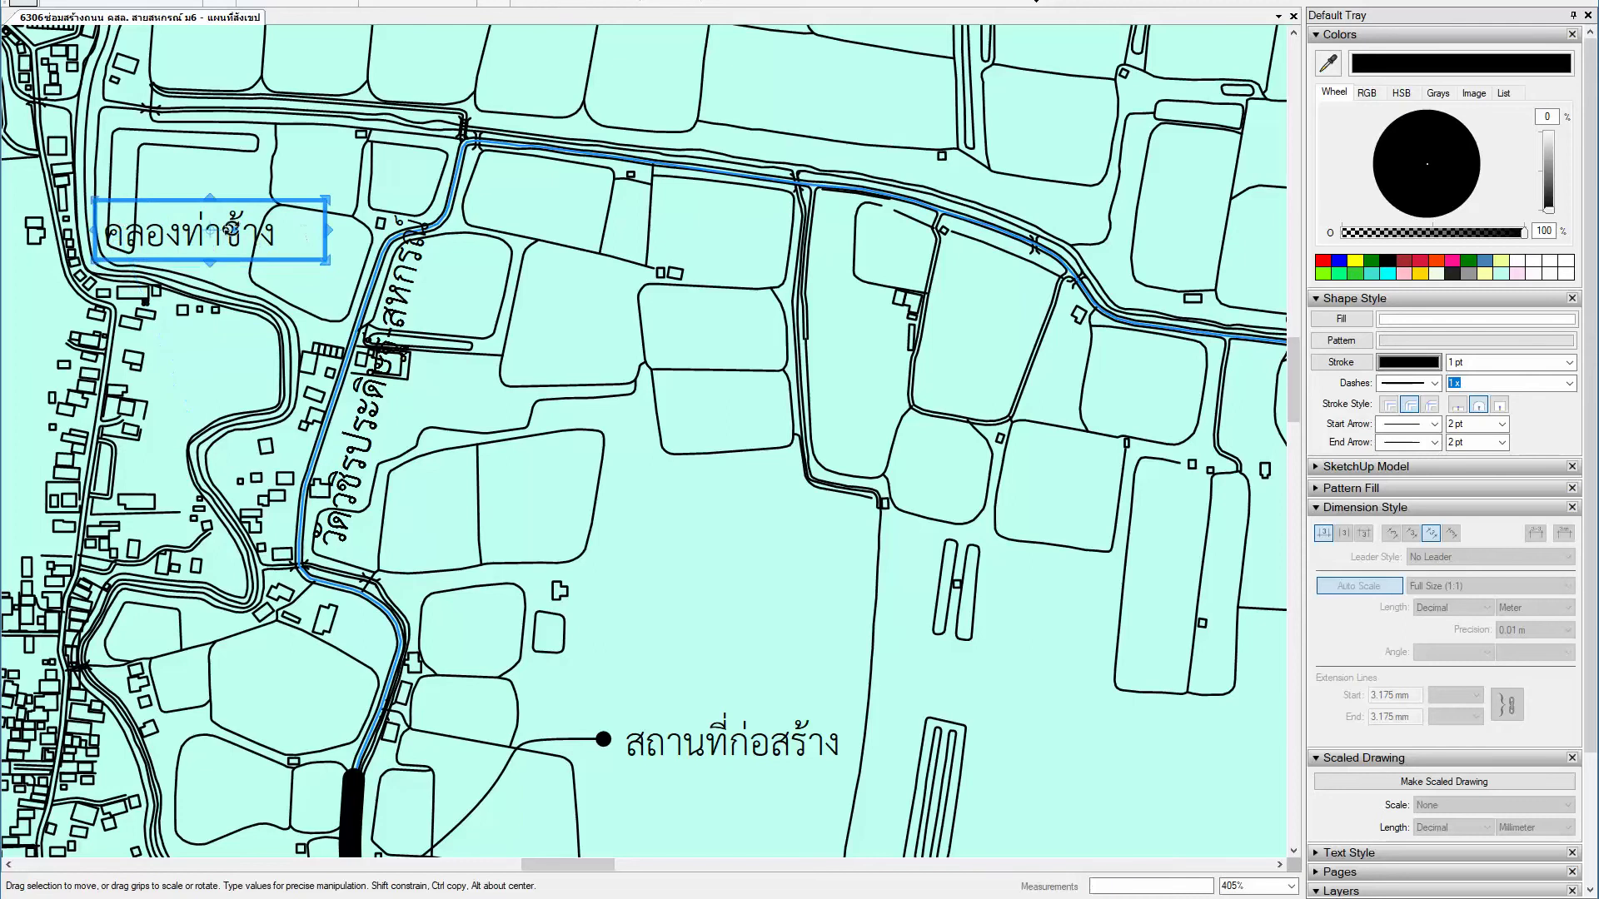
pyautogui.moveTo(342, 223)
pyautogui.mouseDown()
pyautogui.moveTo(293, 257)
pyautogui.moveTo(308, 248)
pyautogui.mouseUp()
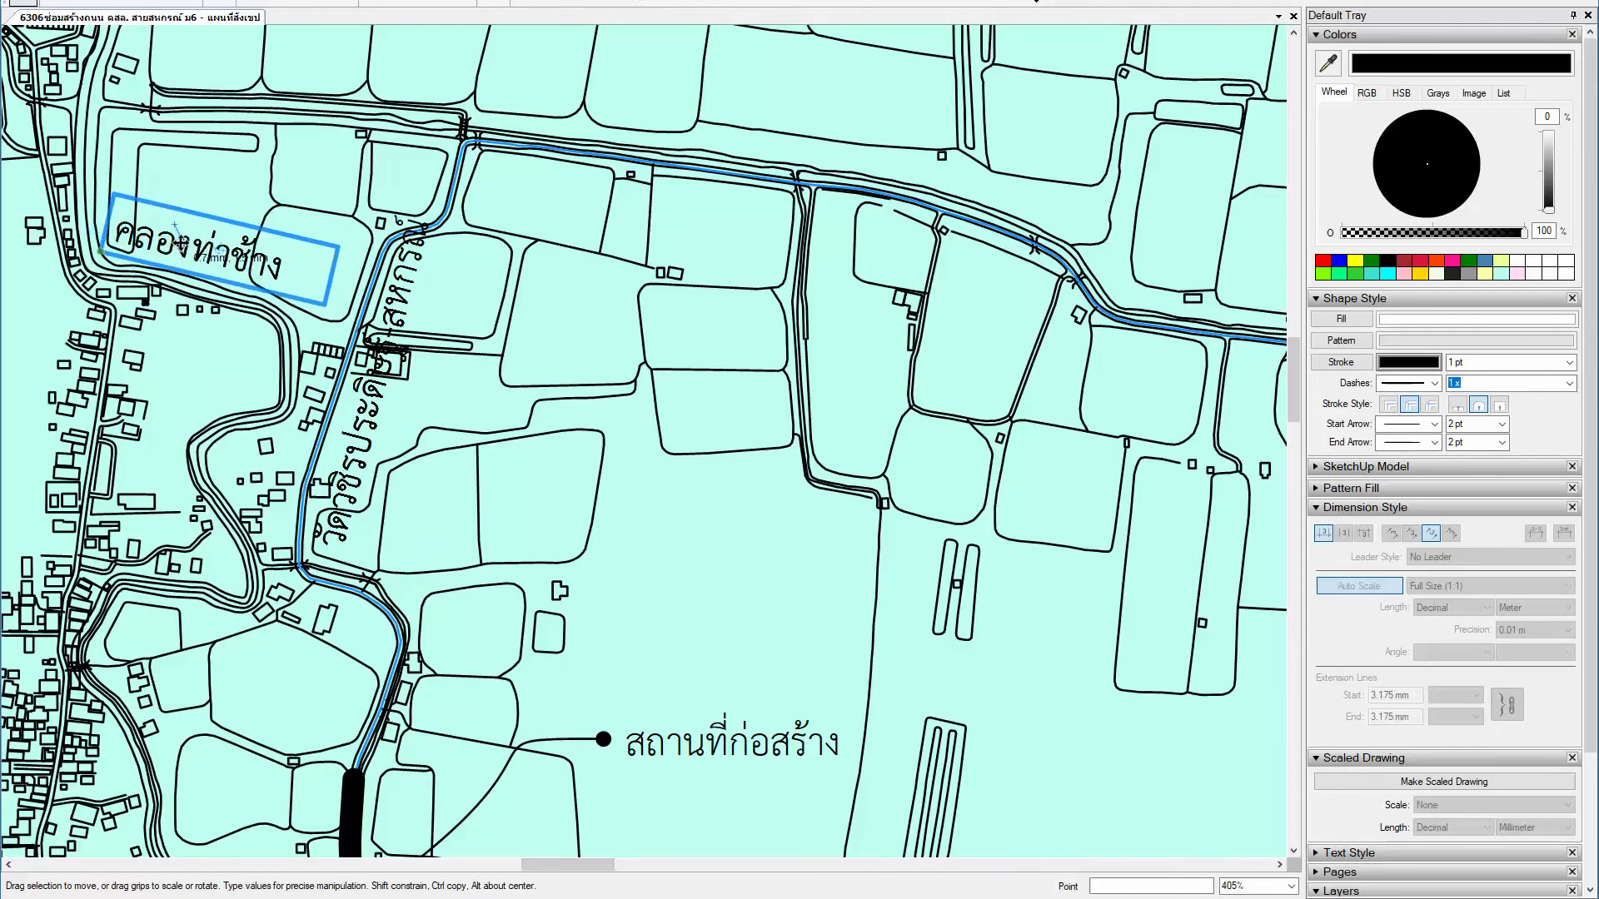
# Step: Add a วัดวชิรประดิษฐ์ text label beside the lower-left road near the temple grounds
pyautogui.scroll(-3, 381, 447)
pyautogui.moveTo(382, 447); pyautogui.dragTo(407, 282, button='middle')
pyautogui.press('t')
pyautogui.write('วัดวชิรประดิษฐ์')
pyautogui.press('Escape')
pyautogui.click(283, 659)
pyautogui.moveTo(284, 660)
pyautogui.mouseDown()
pyautogui.moveTo(240, 634)
pyautogui.moveTo(254, 640)
pyautogui.mouseUp()
pyautogui.scroll(-3, 253, 640)
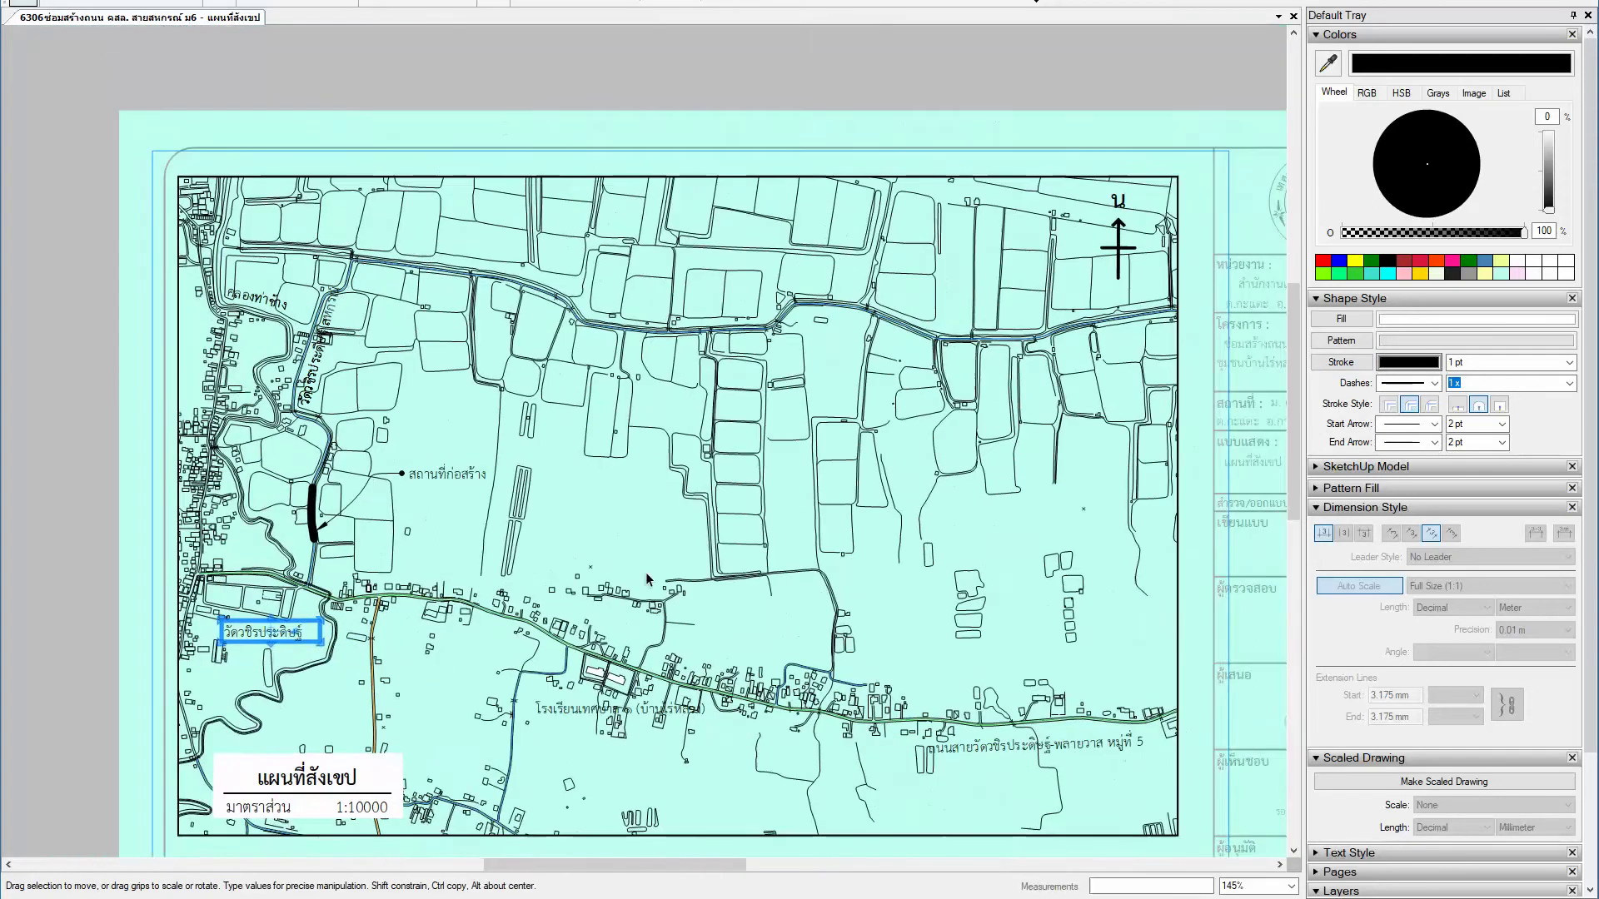
pyautogui.moveTo(647, 579); pyautogui.dragTo(502, 528, button='middle')
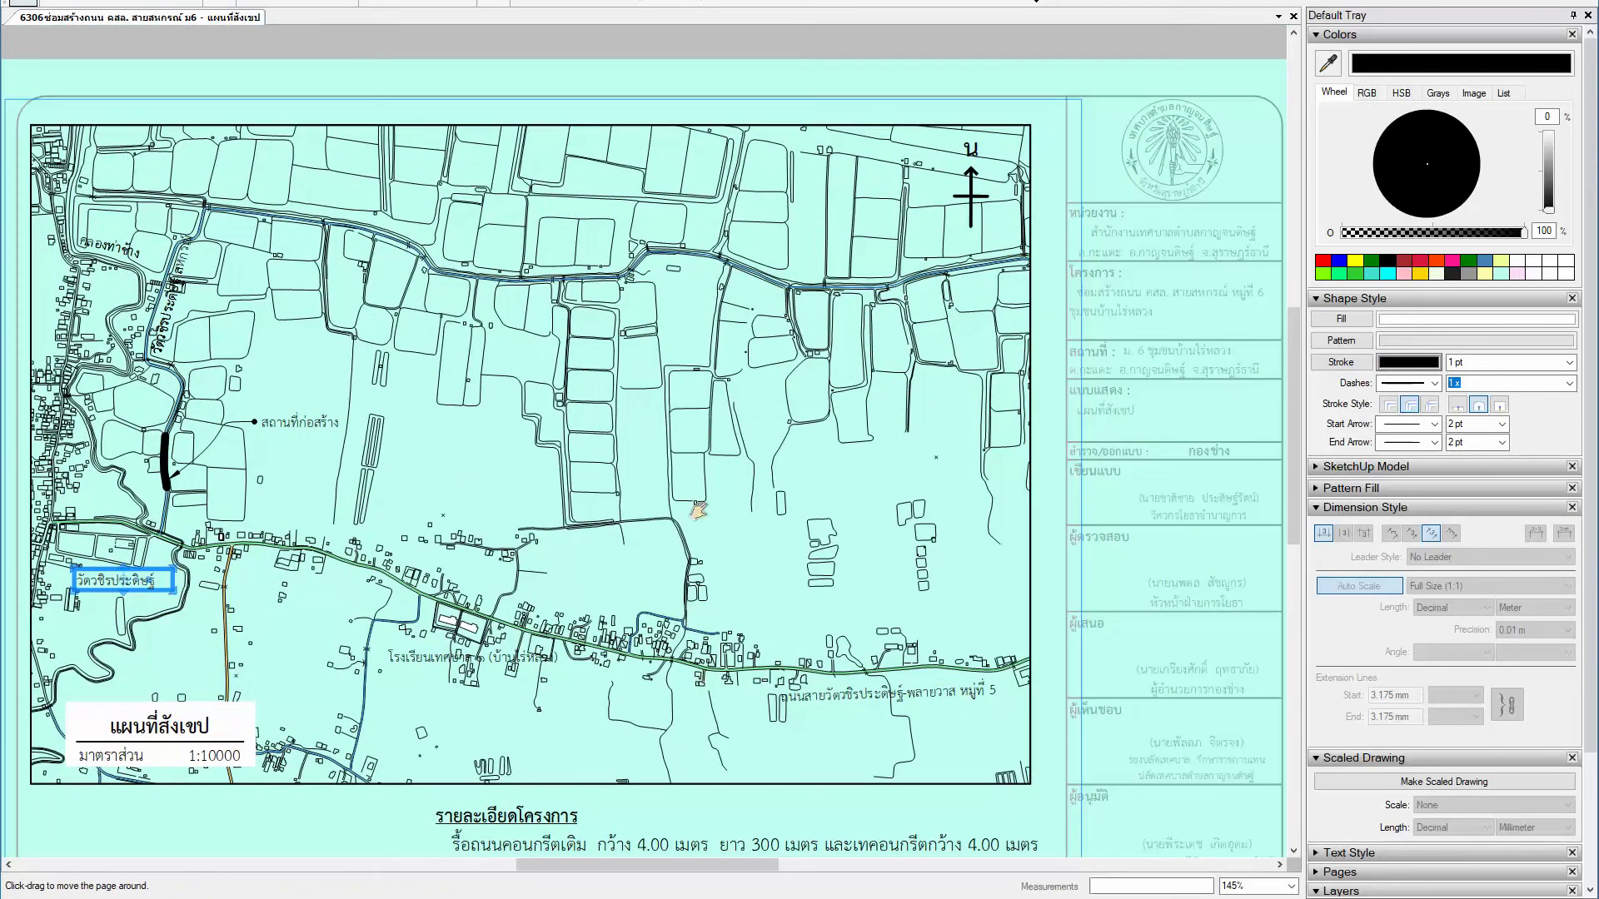
pyautogui.moveTo(698, 509); pyautogui.dragTo(690, 329, button='middle')
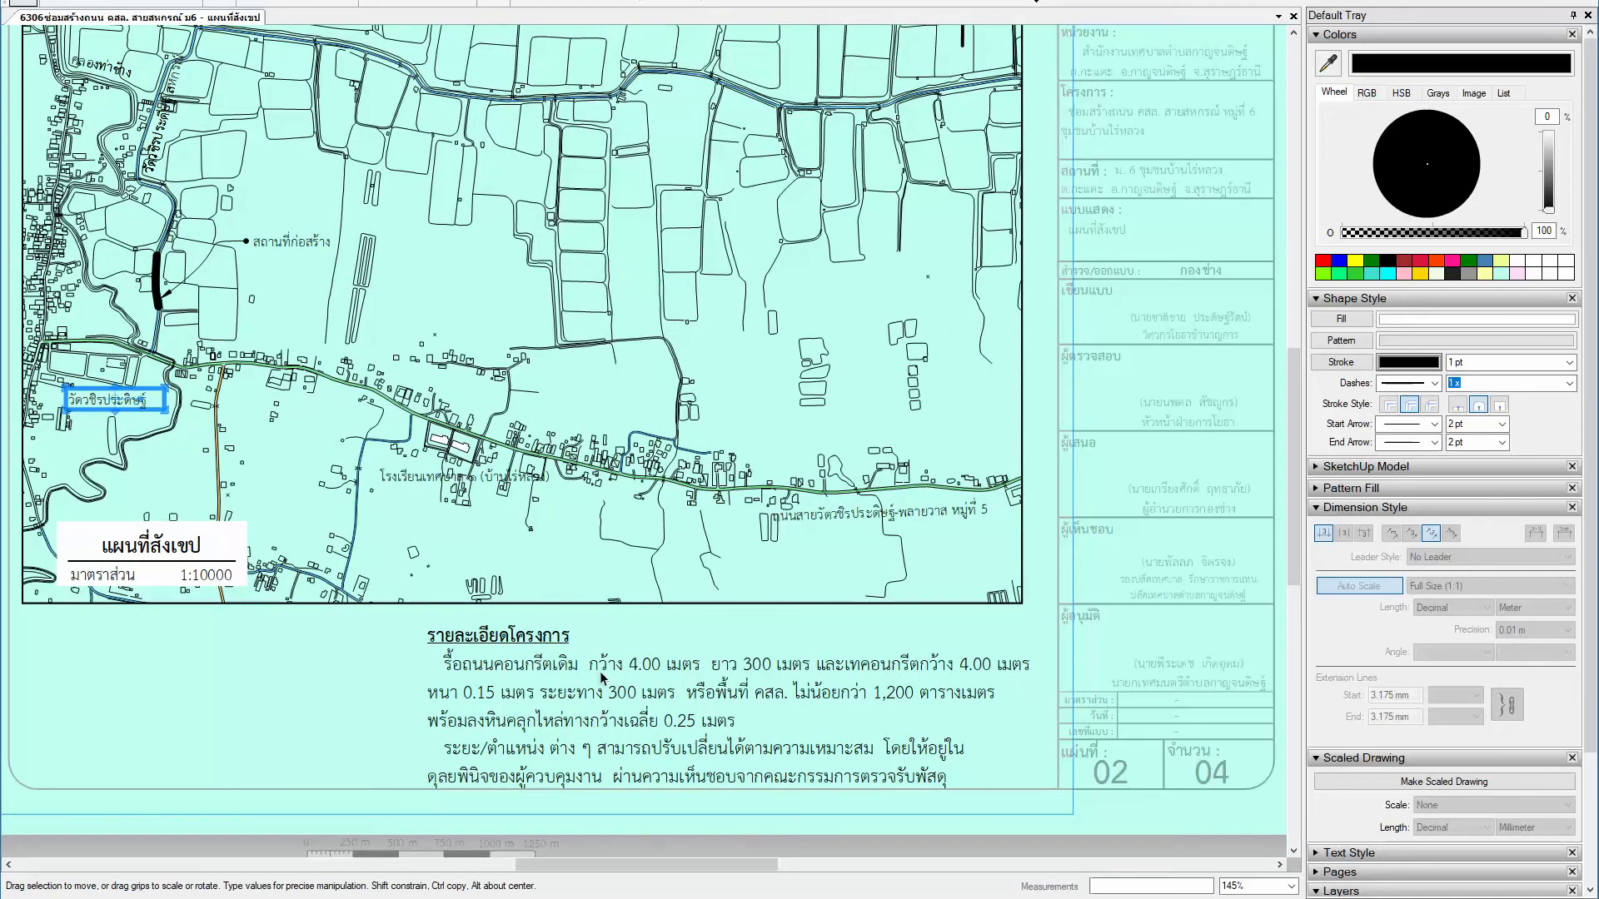
# Step: Change both 4.00 widths to 5.00, area 1,200 to 1,500, and shoulder 0.25 to 0.30 m
pyautogui.doubleClick(633, 668)
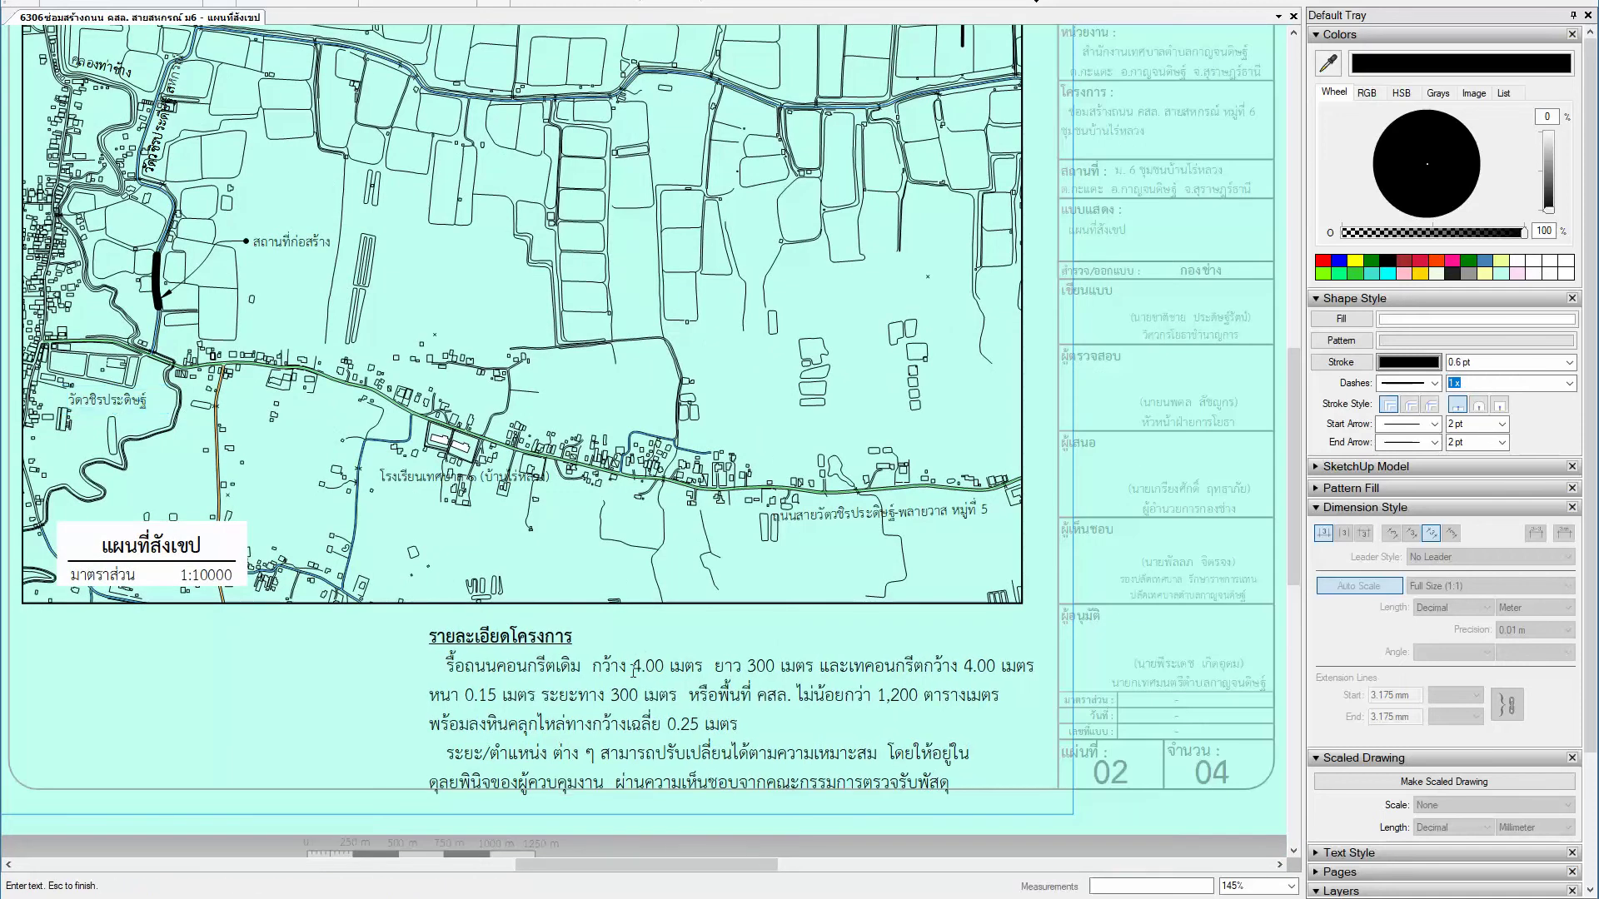
pyautogui.hotkey('shift', 'Right')
pyautogui.write('5')
pyautogui.hotkey('shift', 'Left')
pyautogui.write('5')
pyautogui.hotkey('shift', 'Right')
pyautogui.write('5')
pyautogui.hotkey('shift', 'Left')
pyautogui.hotkey('shift', 'Left')
pyautogui.write('30')
pyautogui.press('Escape')
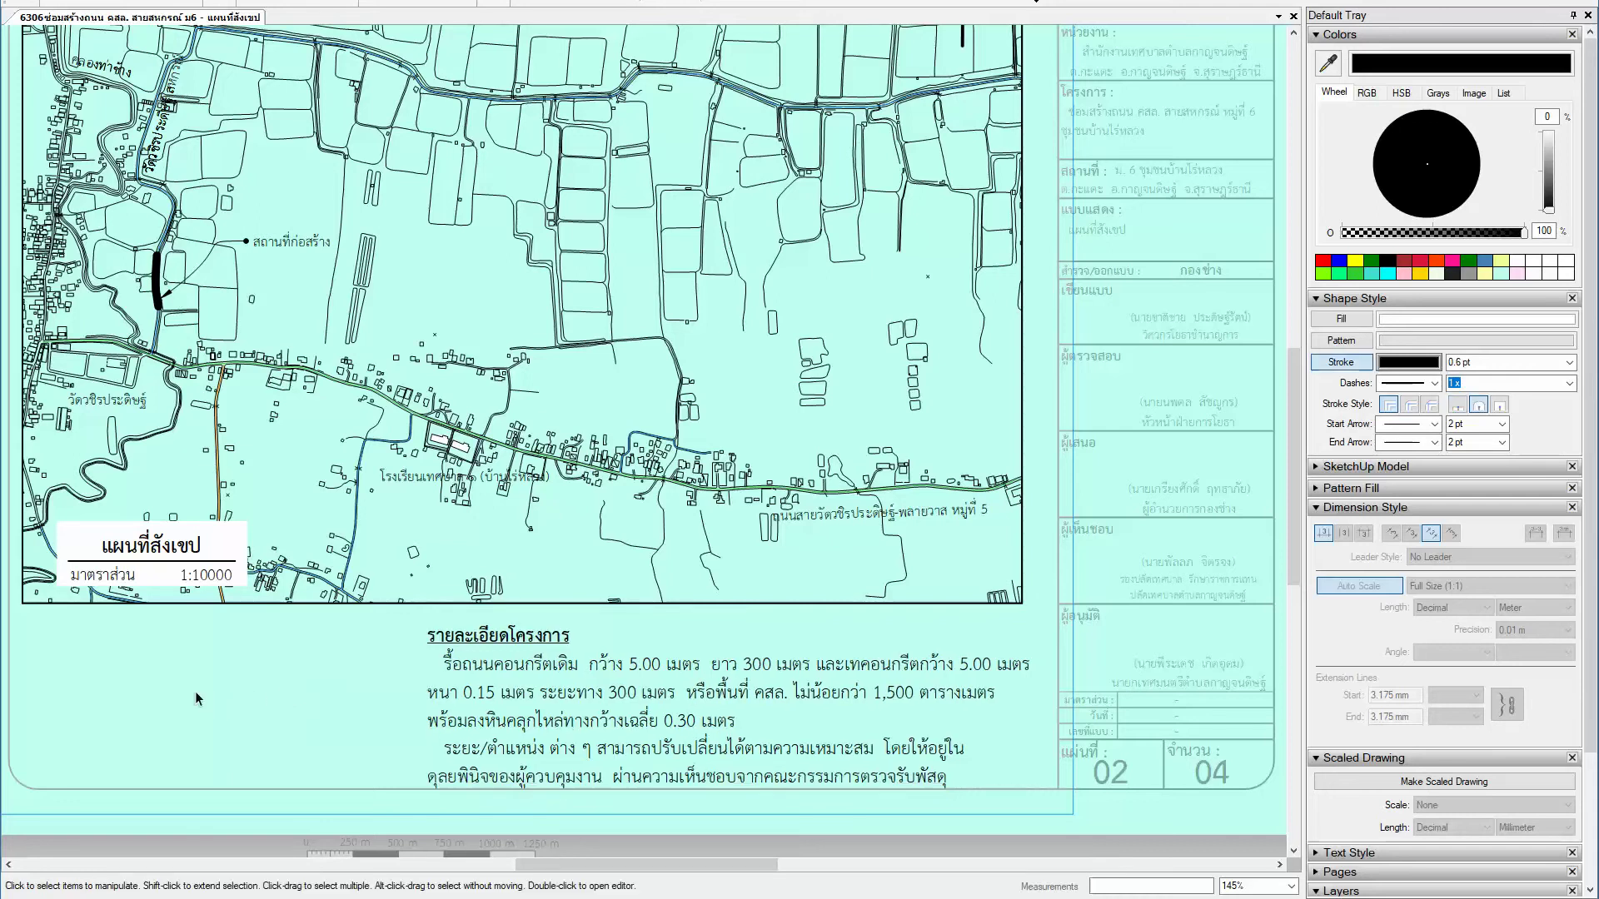
pyautogui.scroll(-1, 195, 691)
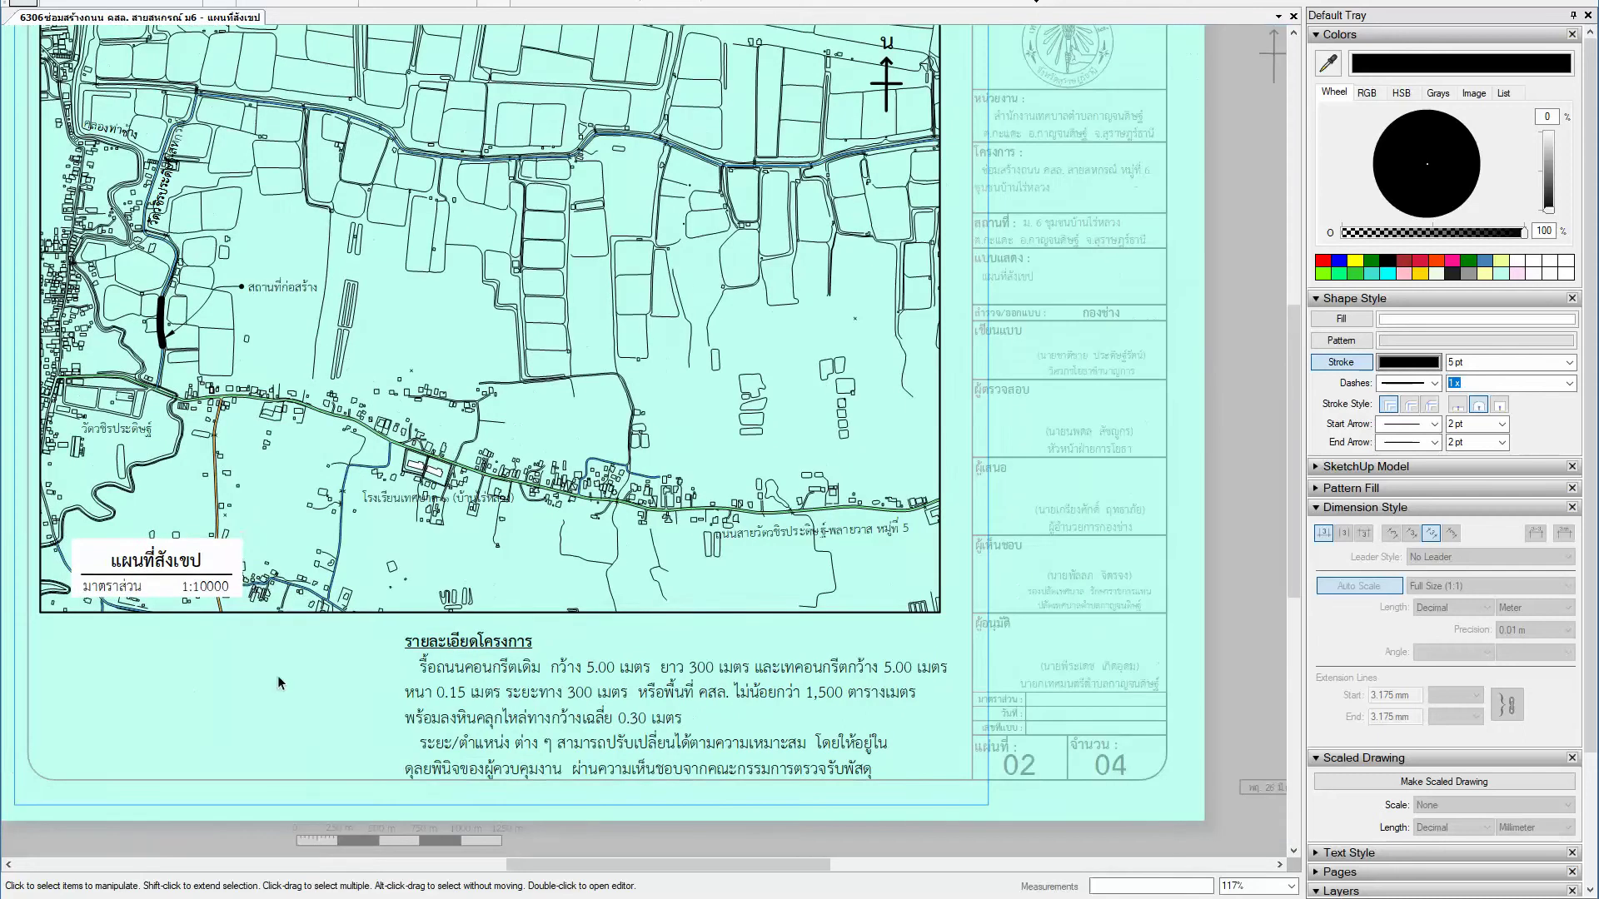
pyautogui.scroll(-1, 195, 691)
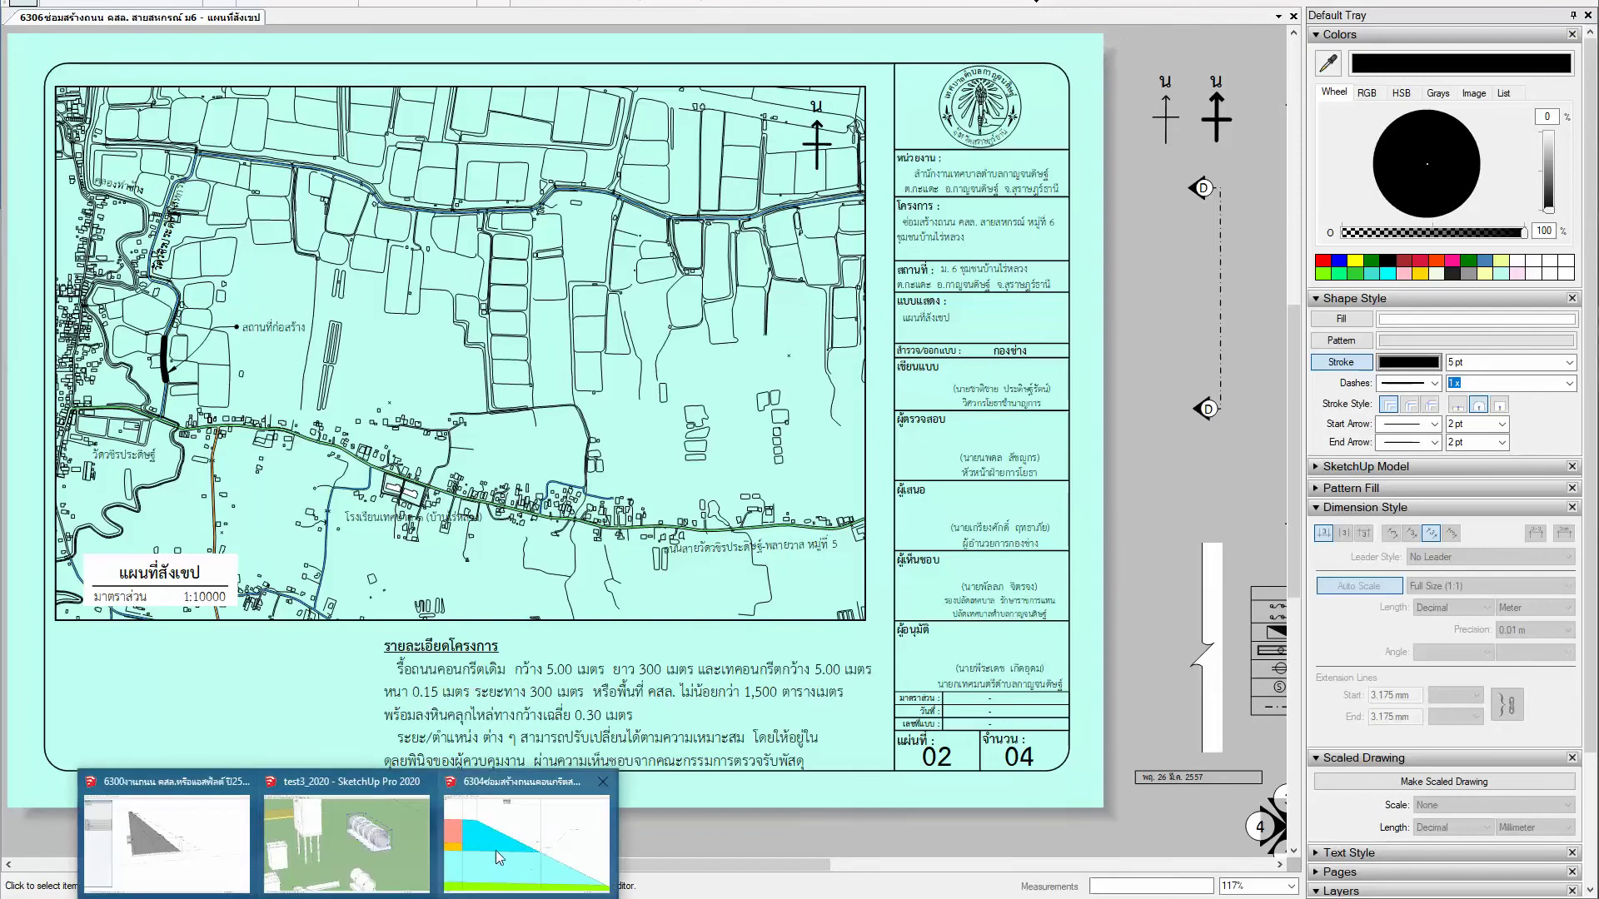
# Step: Bring the SketchUp road-map model to the front and zoom to fit the whole map
pyautogui.click(496, 851)
pyautogui.scroll(-2, 497, 567)
pyautogui.scroll(-3, 347, 372)
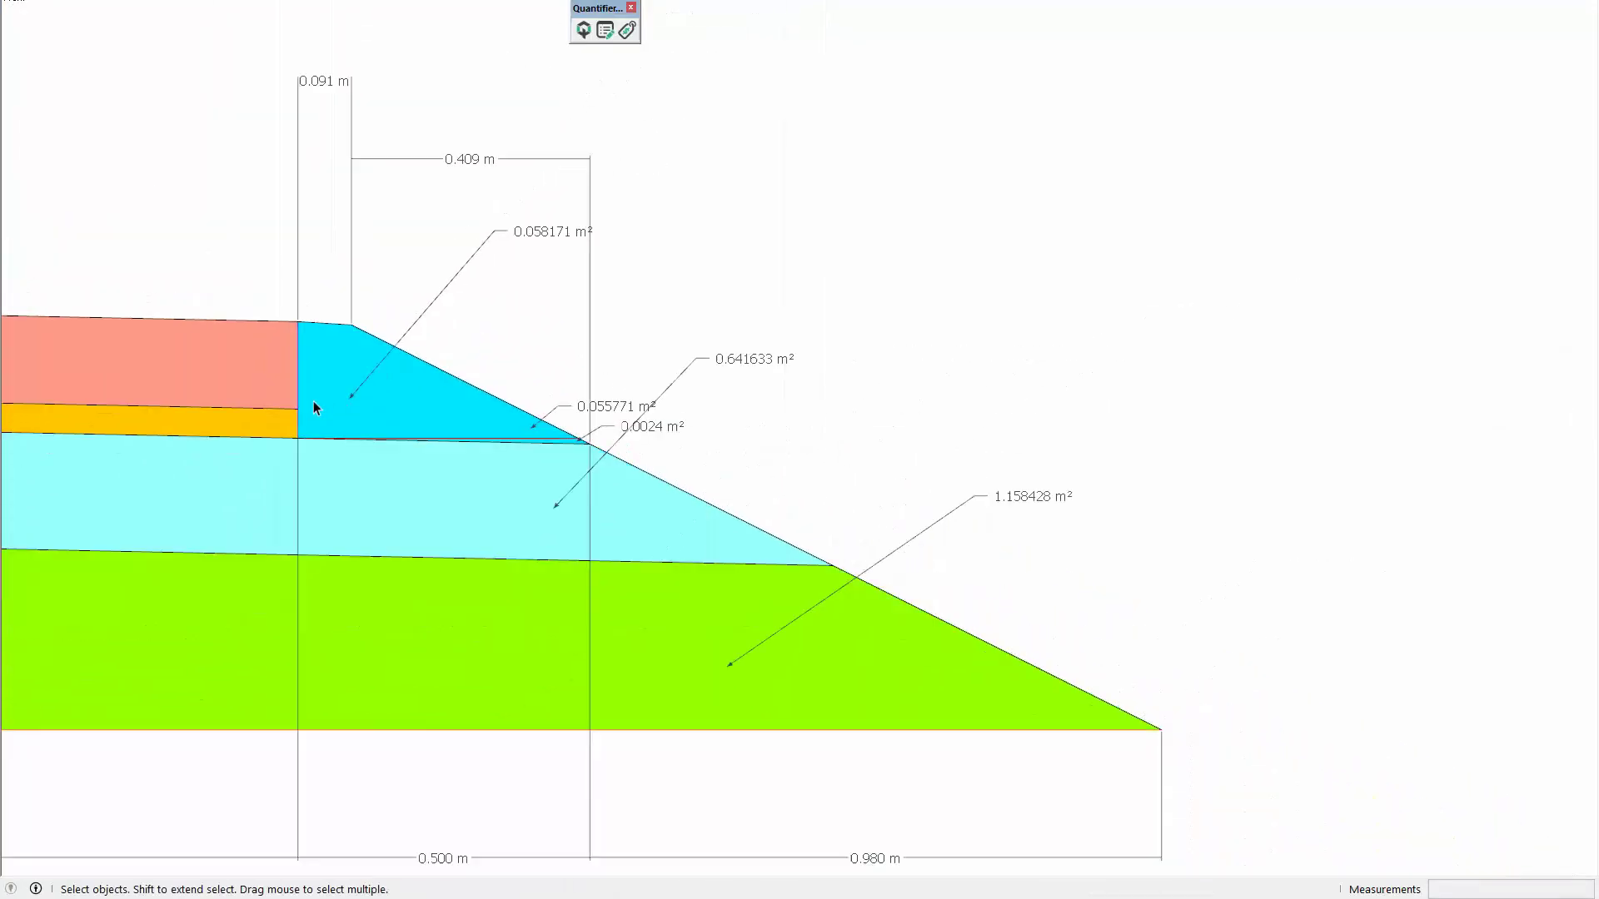
pyautogui.scroll(-2, 315, 406)
pyautogui.scroll(-4, 286, 439)
pyautogui.scroll(-3, 299, 433)
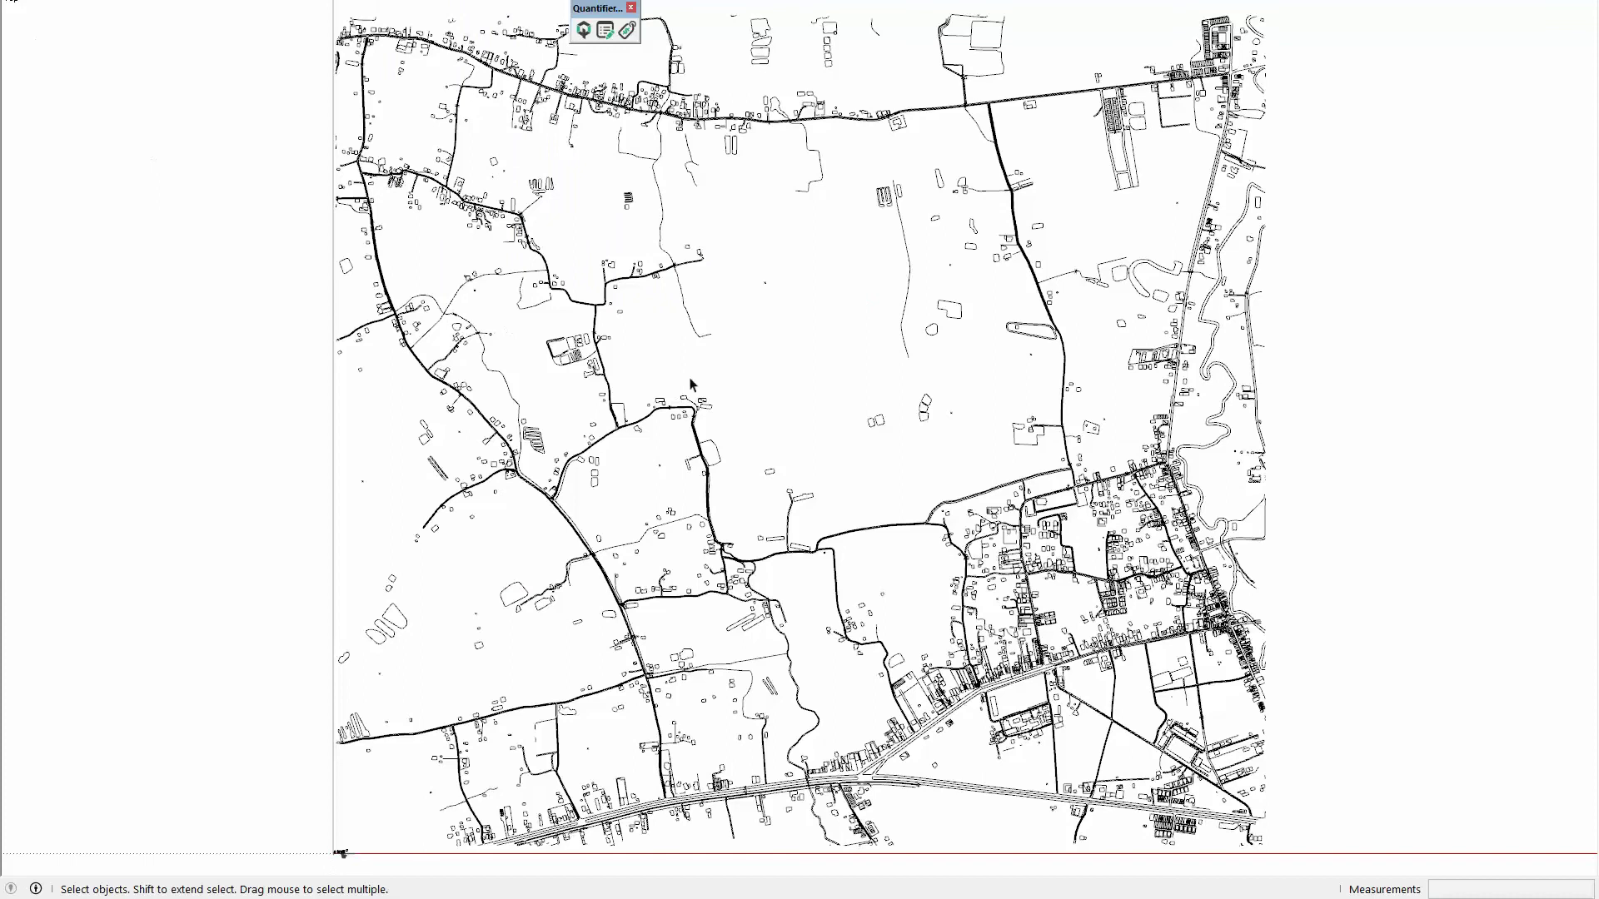
pyautogui.keyDown('shift'); pyautogui.moveTo(550, 145); pyautogui.dragTo(637, 474, button='middle'); pyautogui.keyUp('shift')
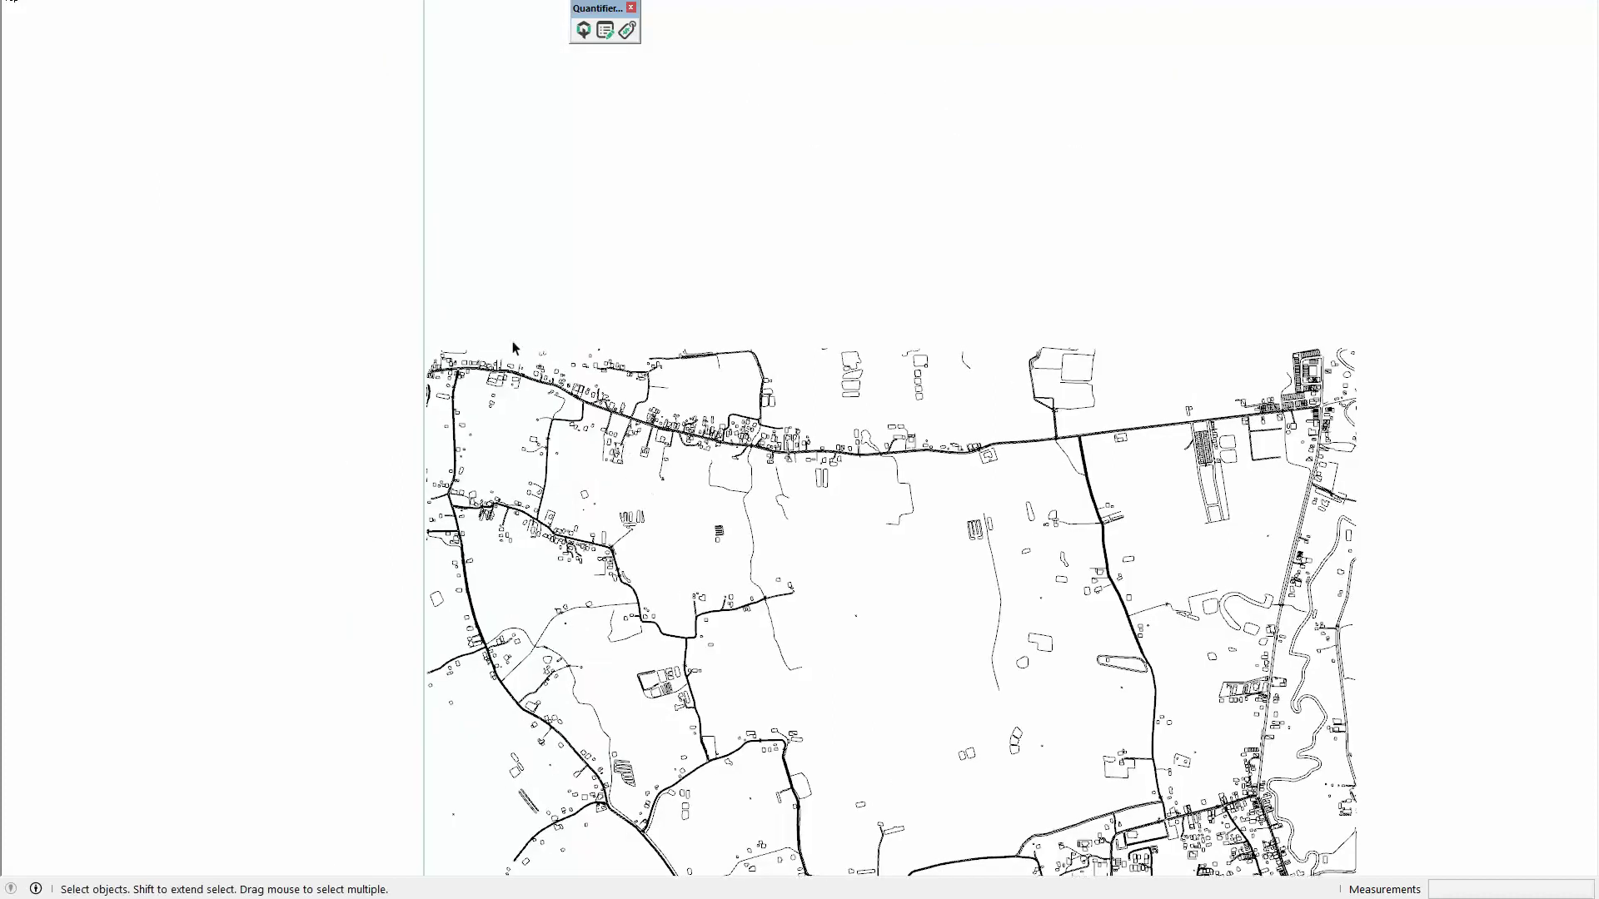
pyautogui.scroll(2, 514, 348)
pyautogui.scroll(-2, 505, 381)
pyautogui.scroll(-2, 502, 387)
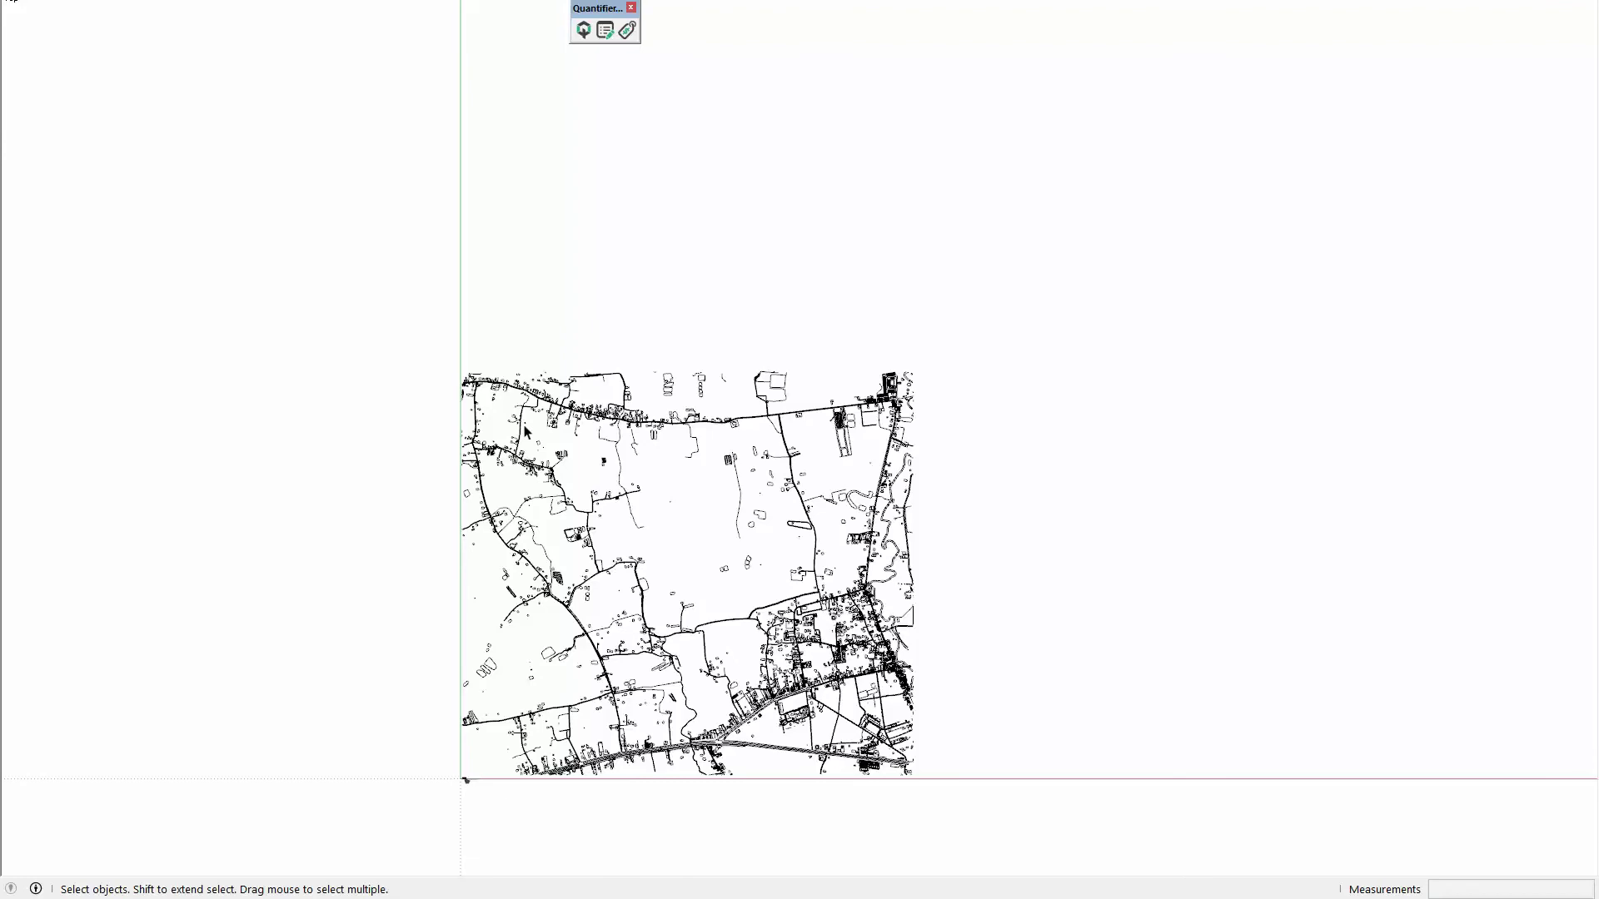
pyautogui.scroll(1, 525, 431)
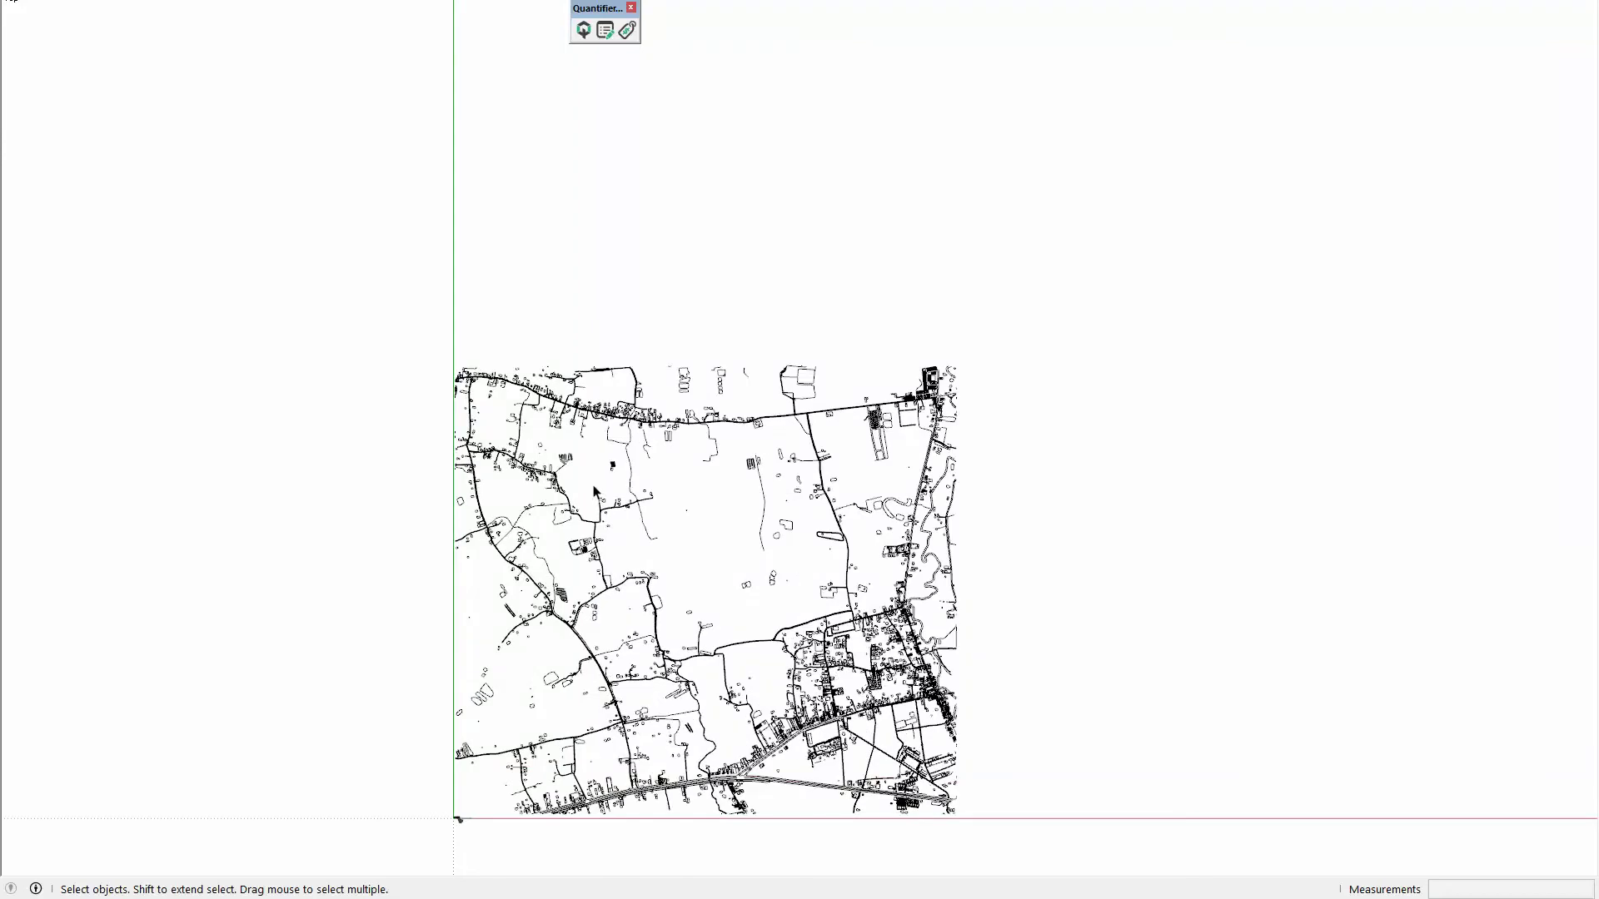
pyautogui.scroll(1, 594, 491)
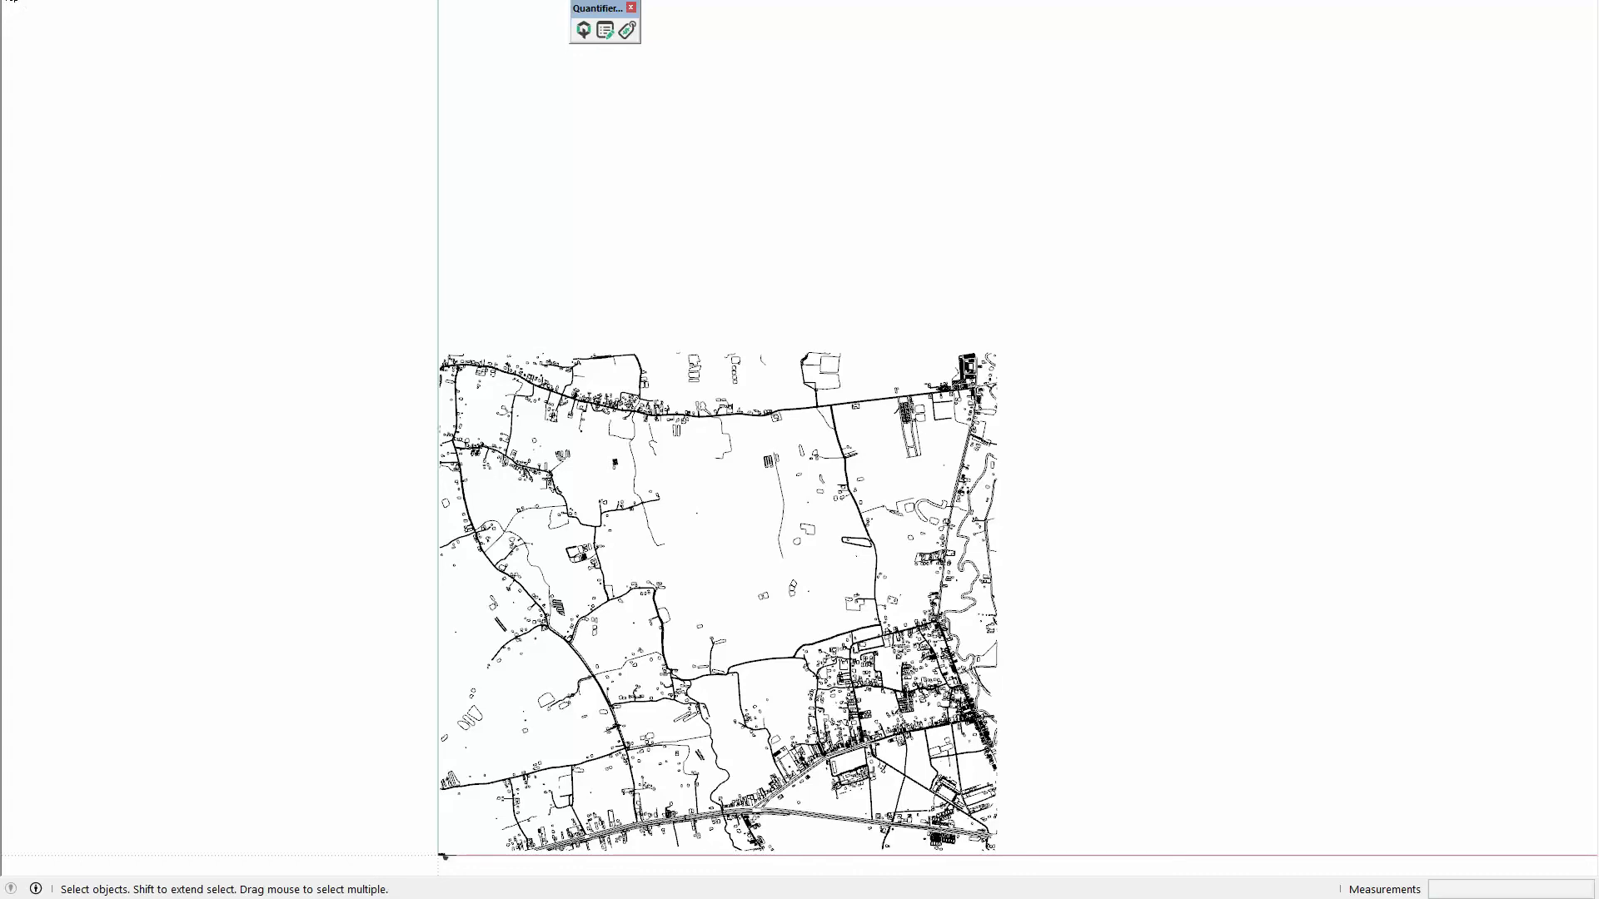
pyautogui.hotkey('shift', 'z')
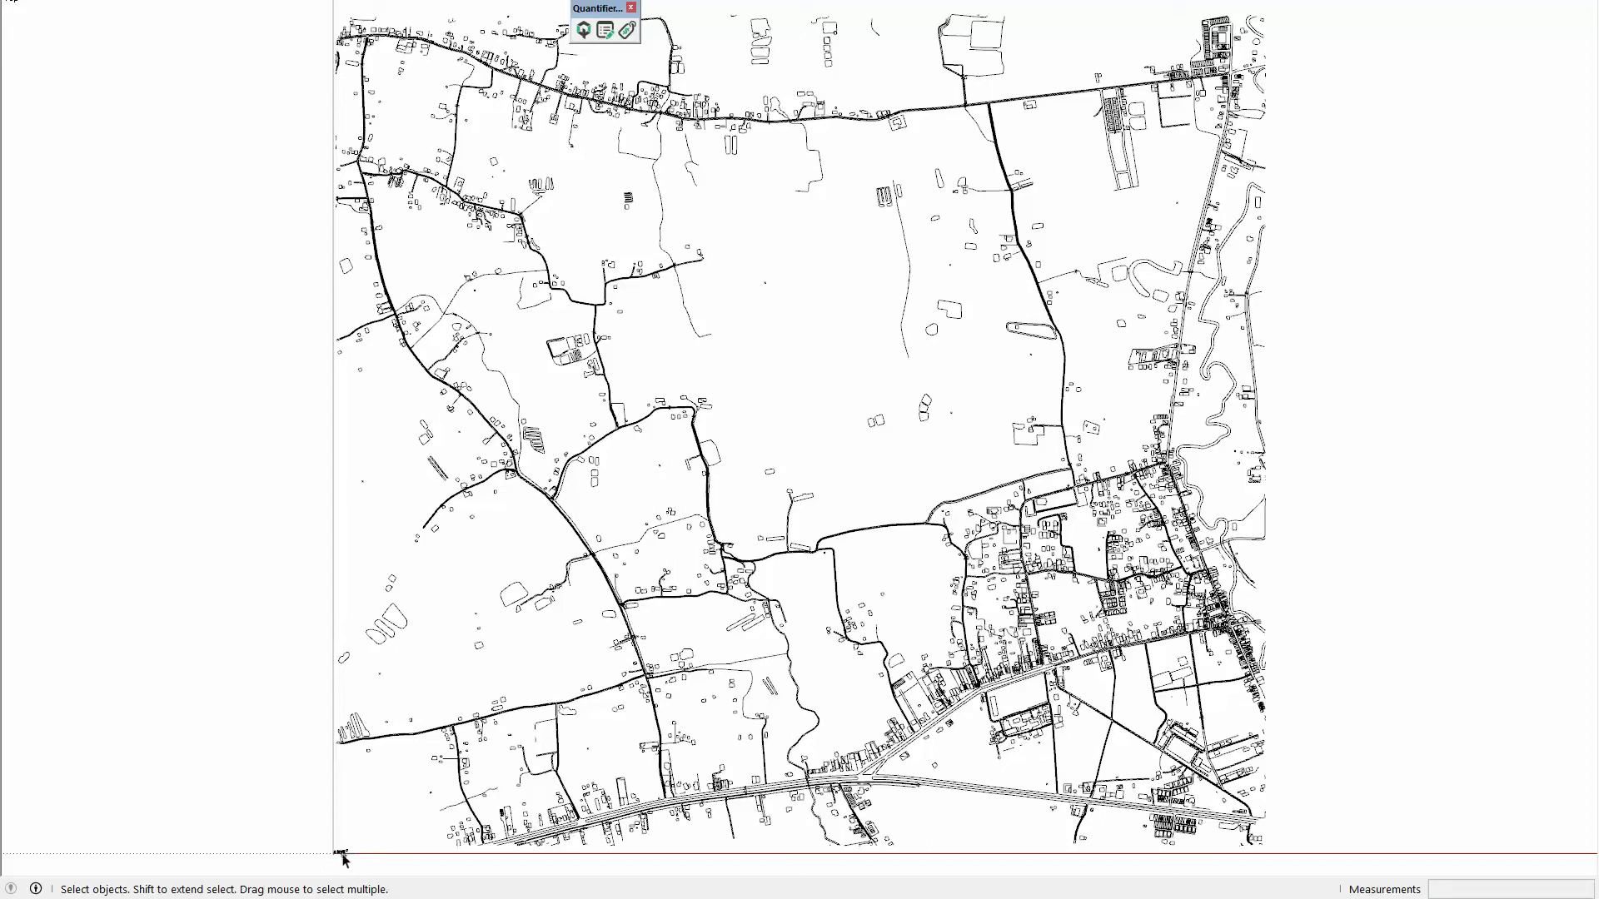
# Step: Zoom in on the road map, then bring up the File menu
pyautogui.scroll(2, 339, 863)
pyautogui.scroll(2, 340, 860)
pyautogui.scroll(2, 342, 856)
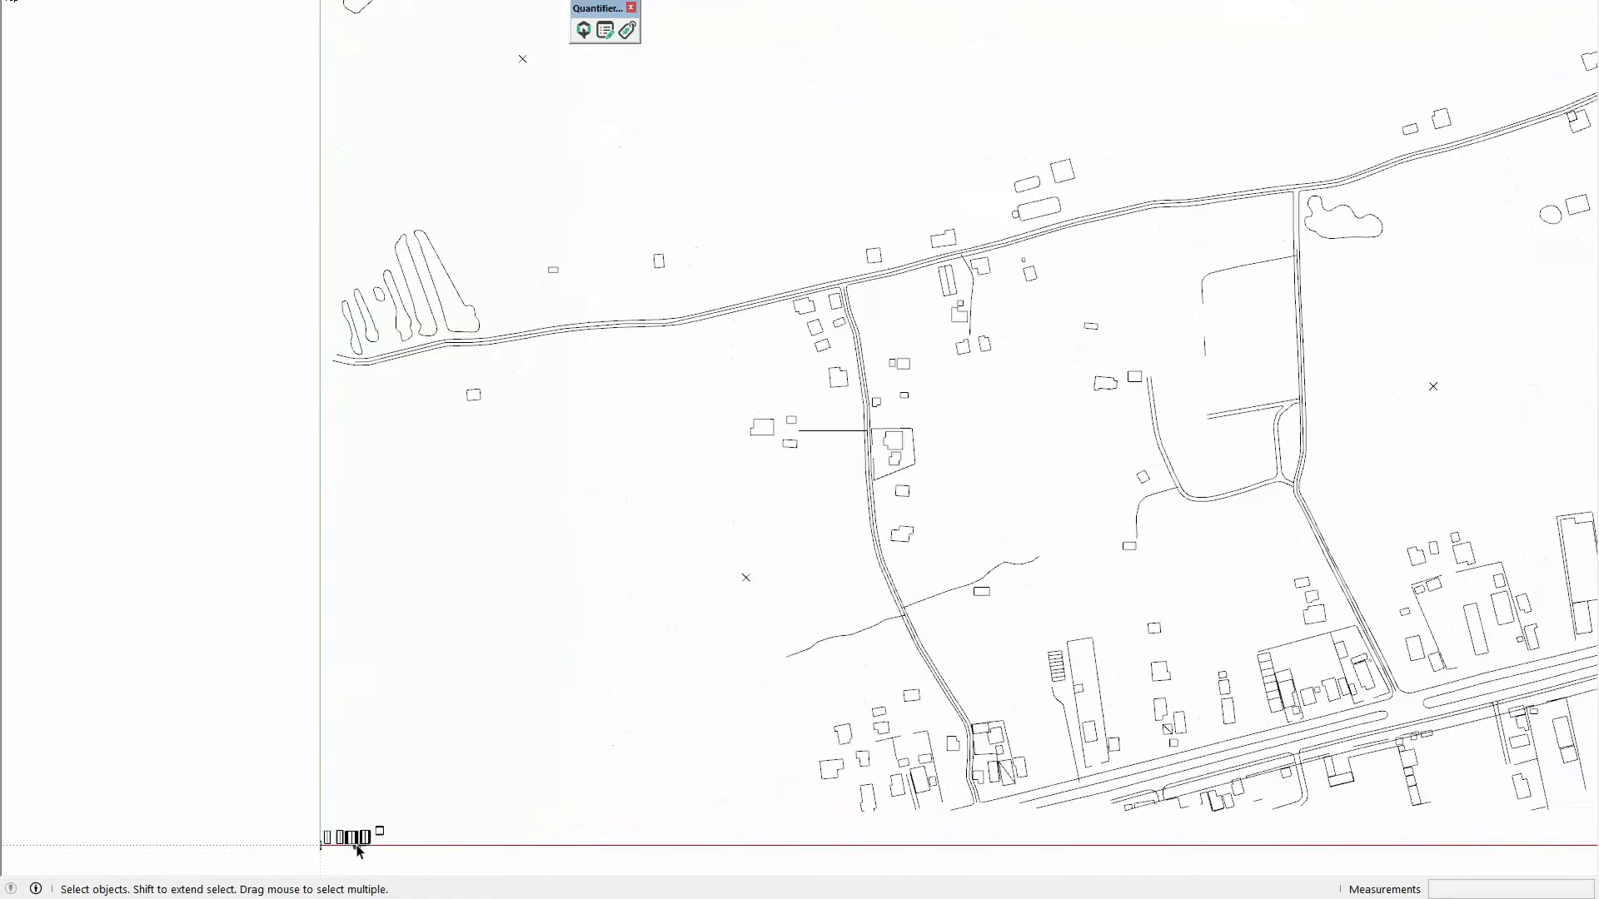
pyautogui.scroll(2, 358, 849)
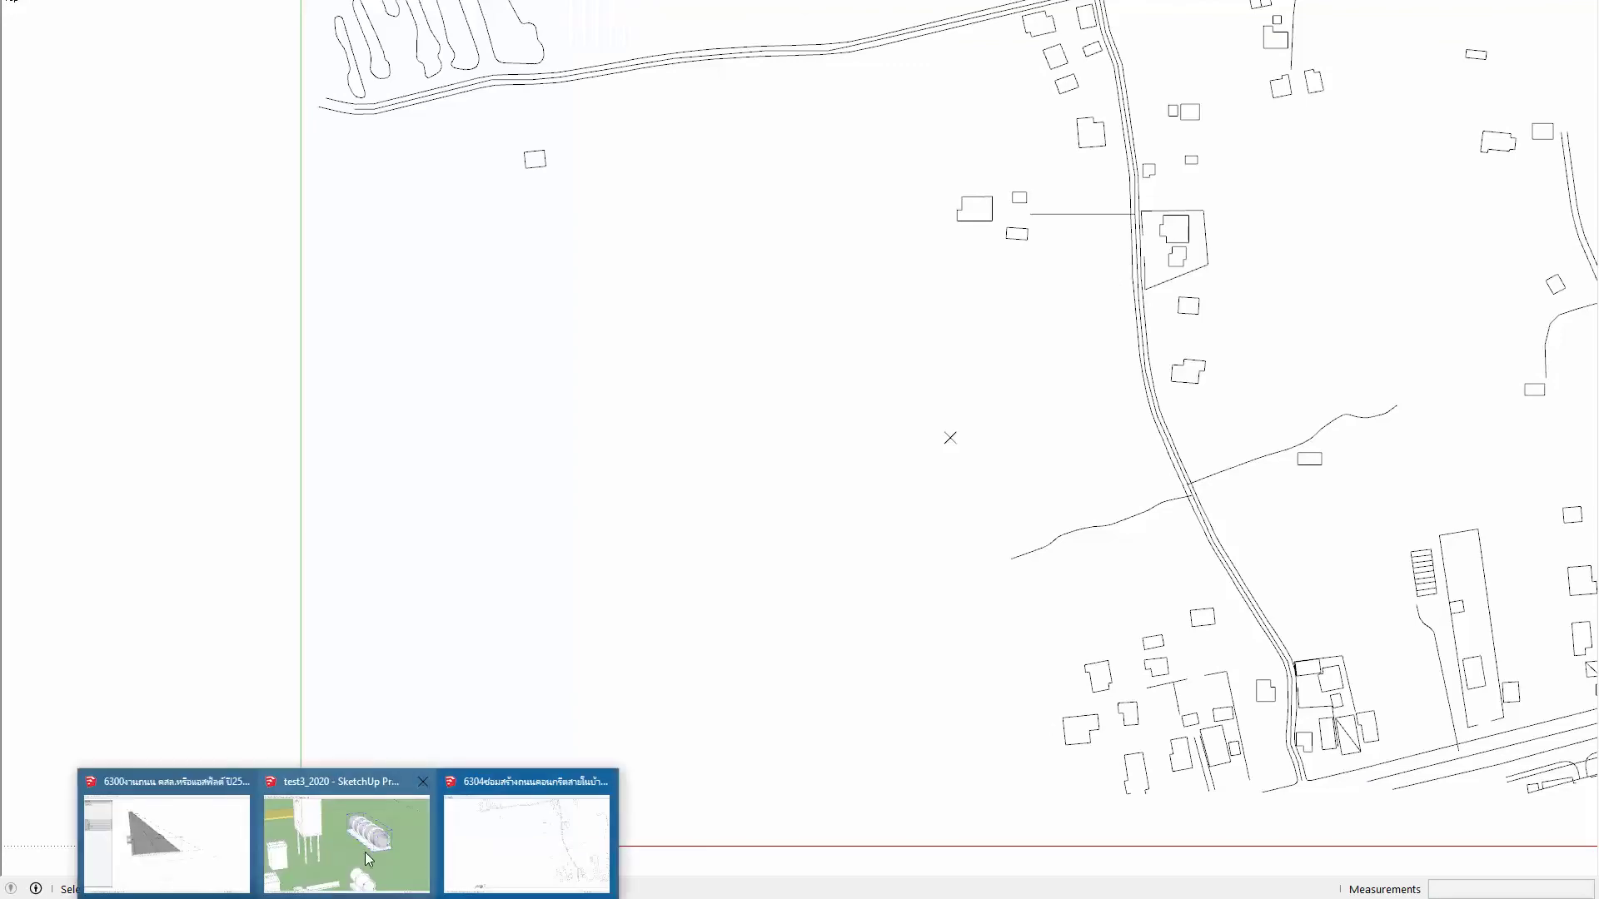
pyautogui.click(539, 847)
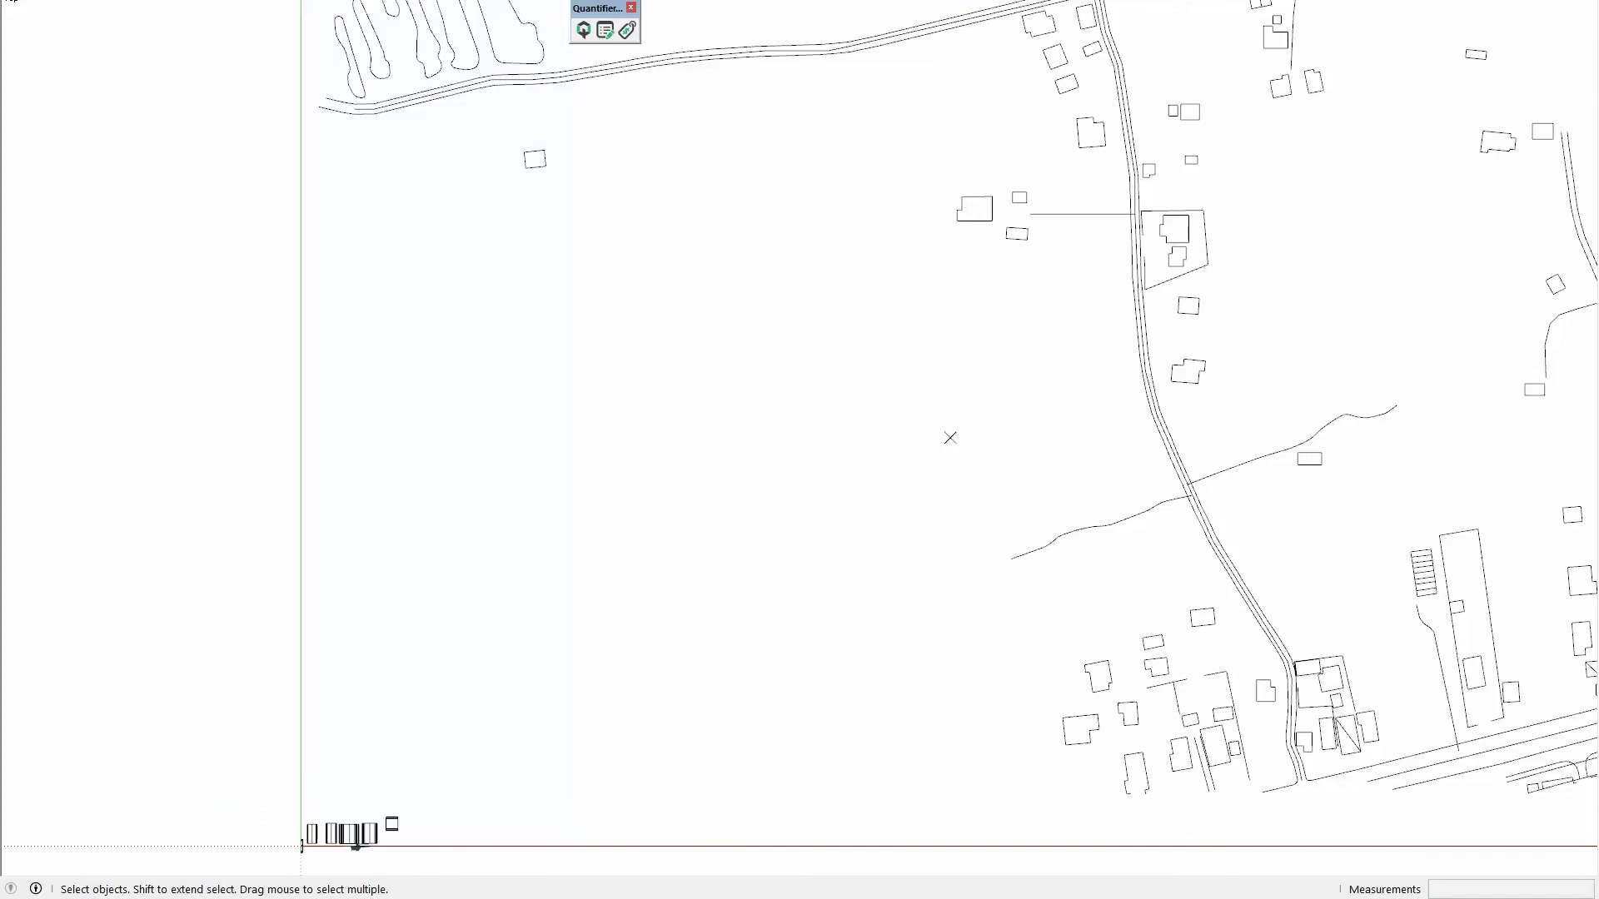
pyautogui.click(12, 2)
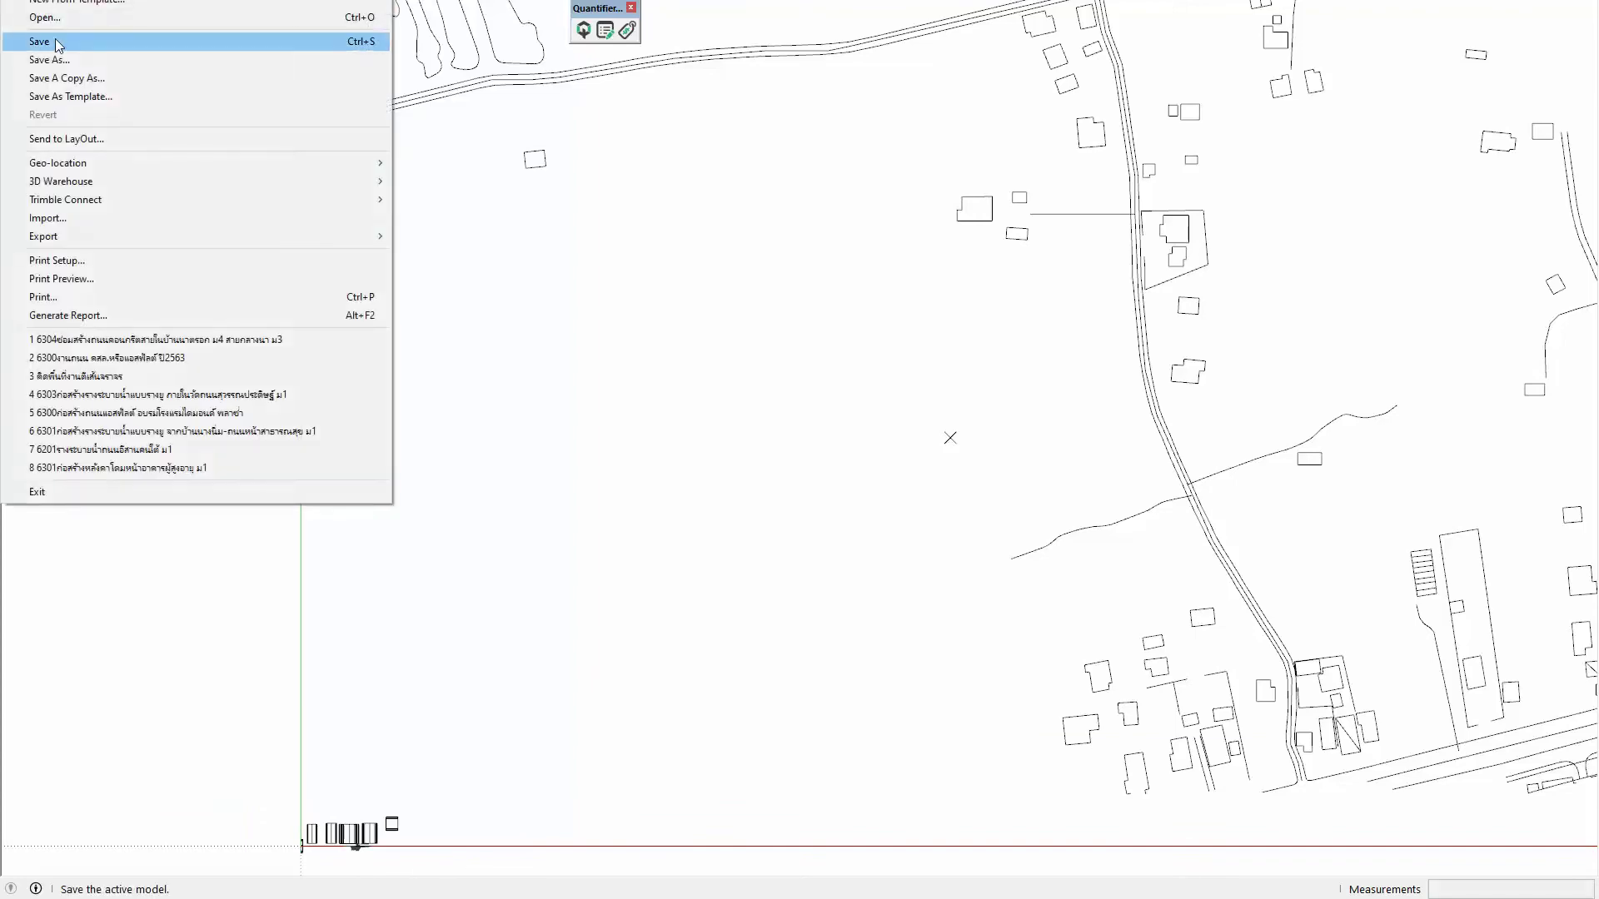
pyautogui.moveTo(75, 181)
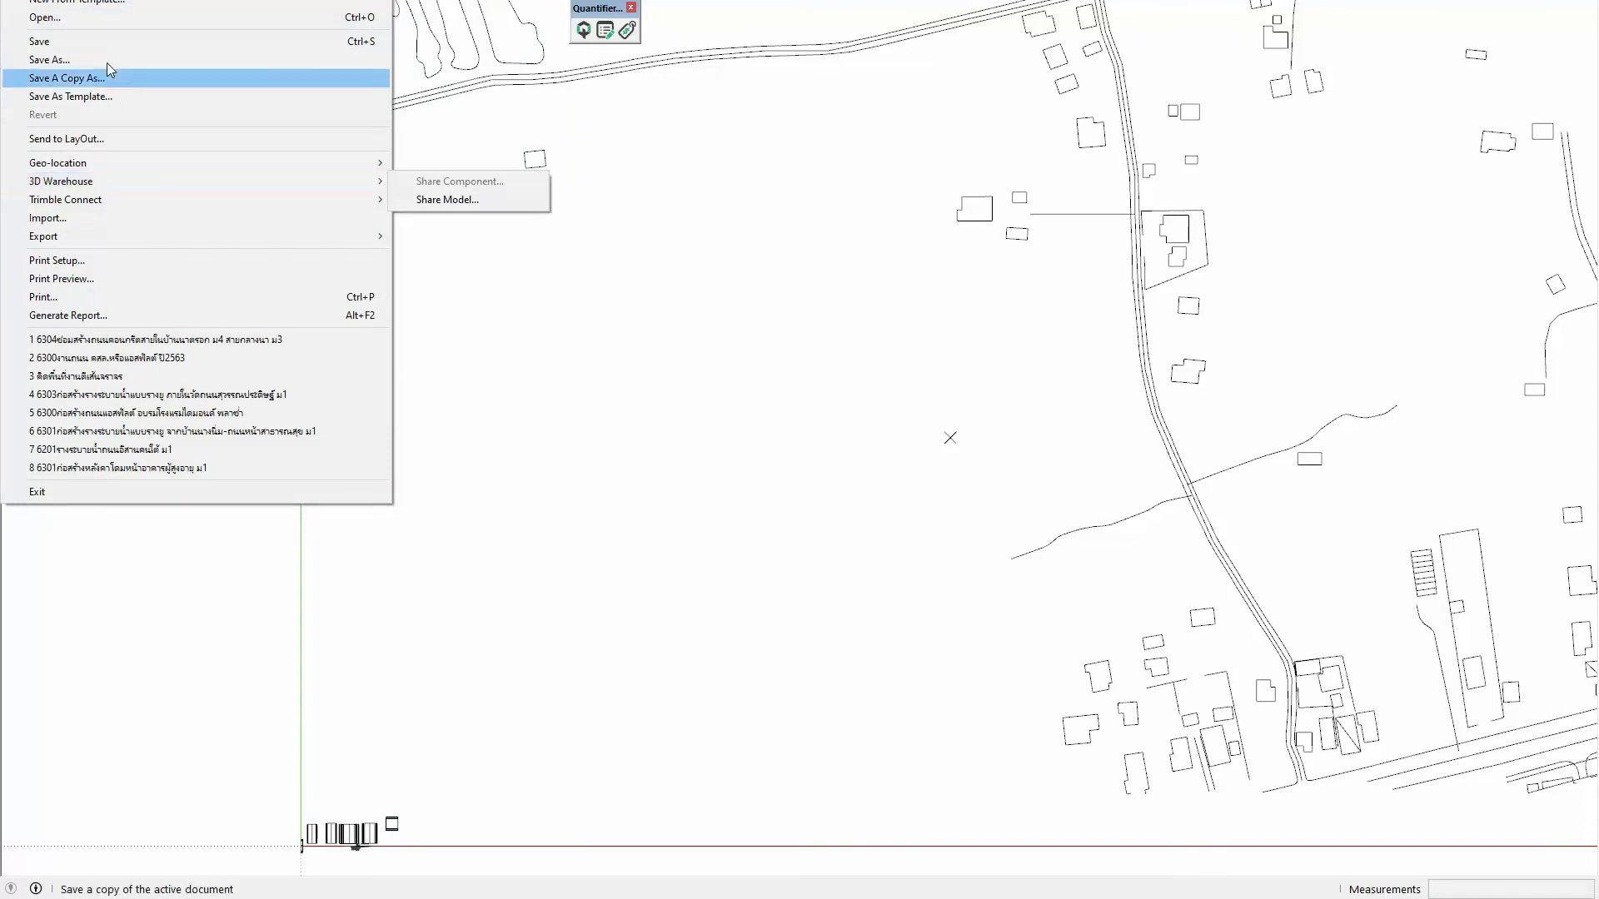
# Step: Open the municipal zoning map .skp model from the 2563 project folder
pyautogui.click(78, 22)
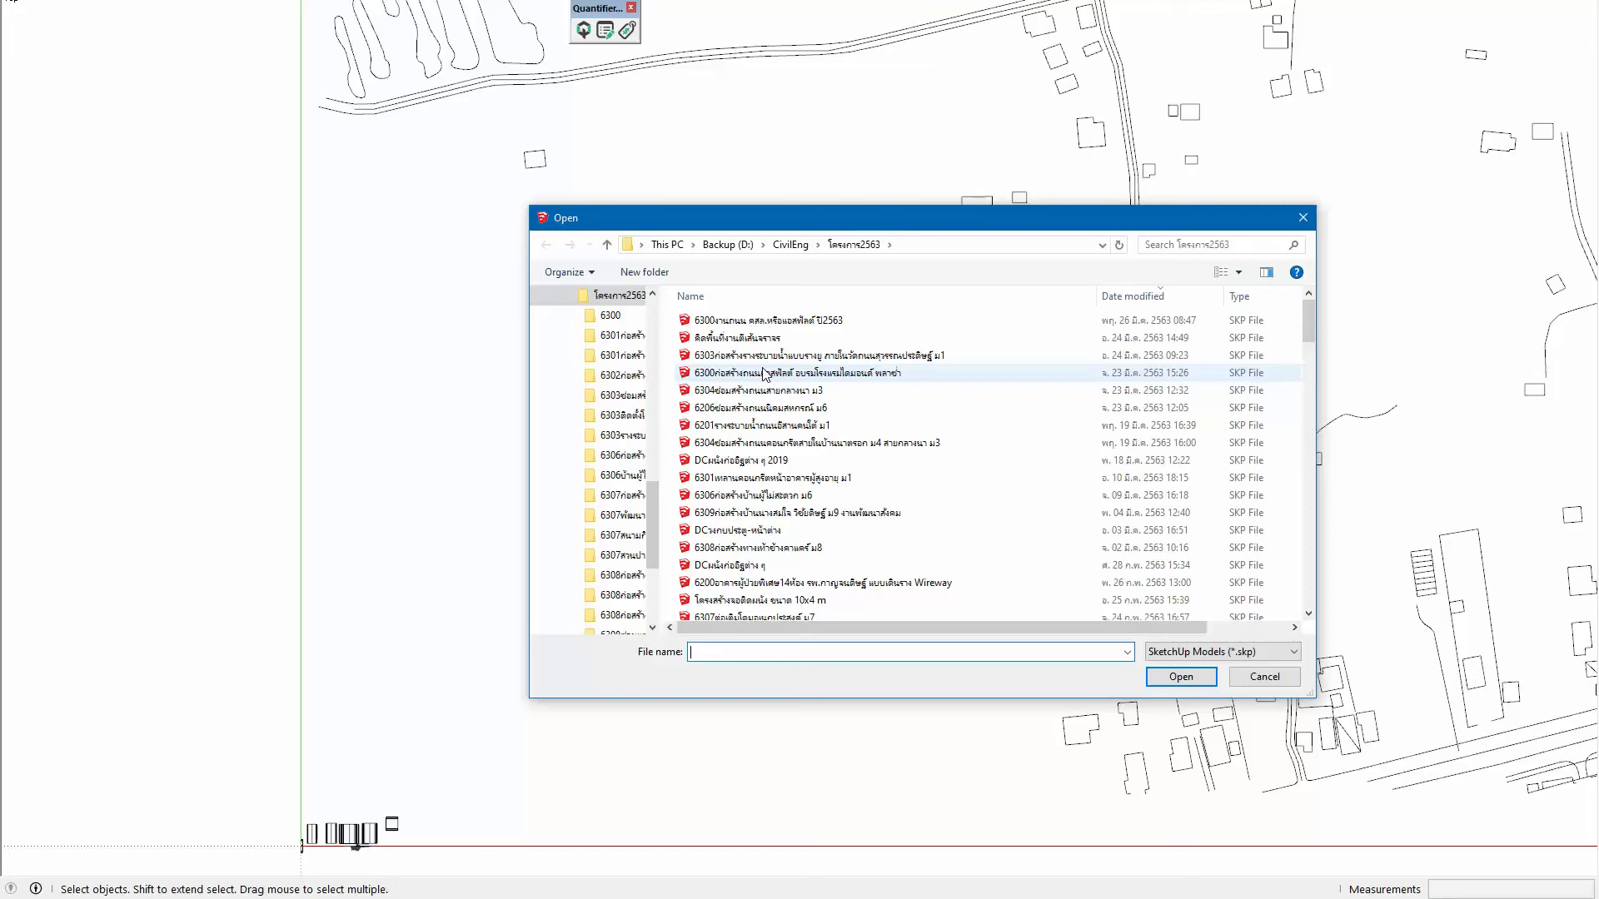
pyautogui.click(770, 375)
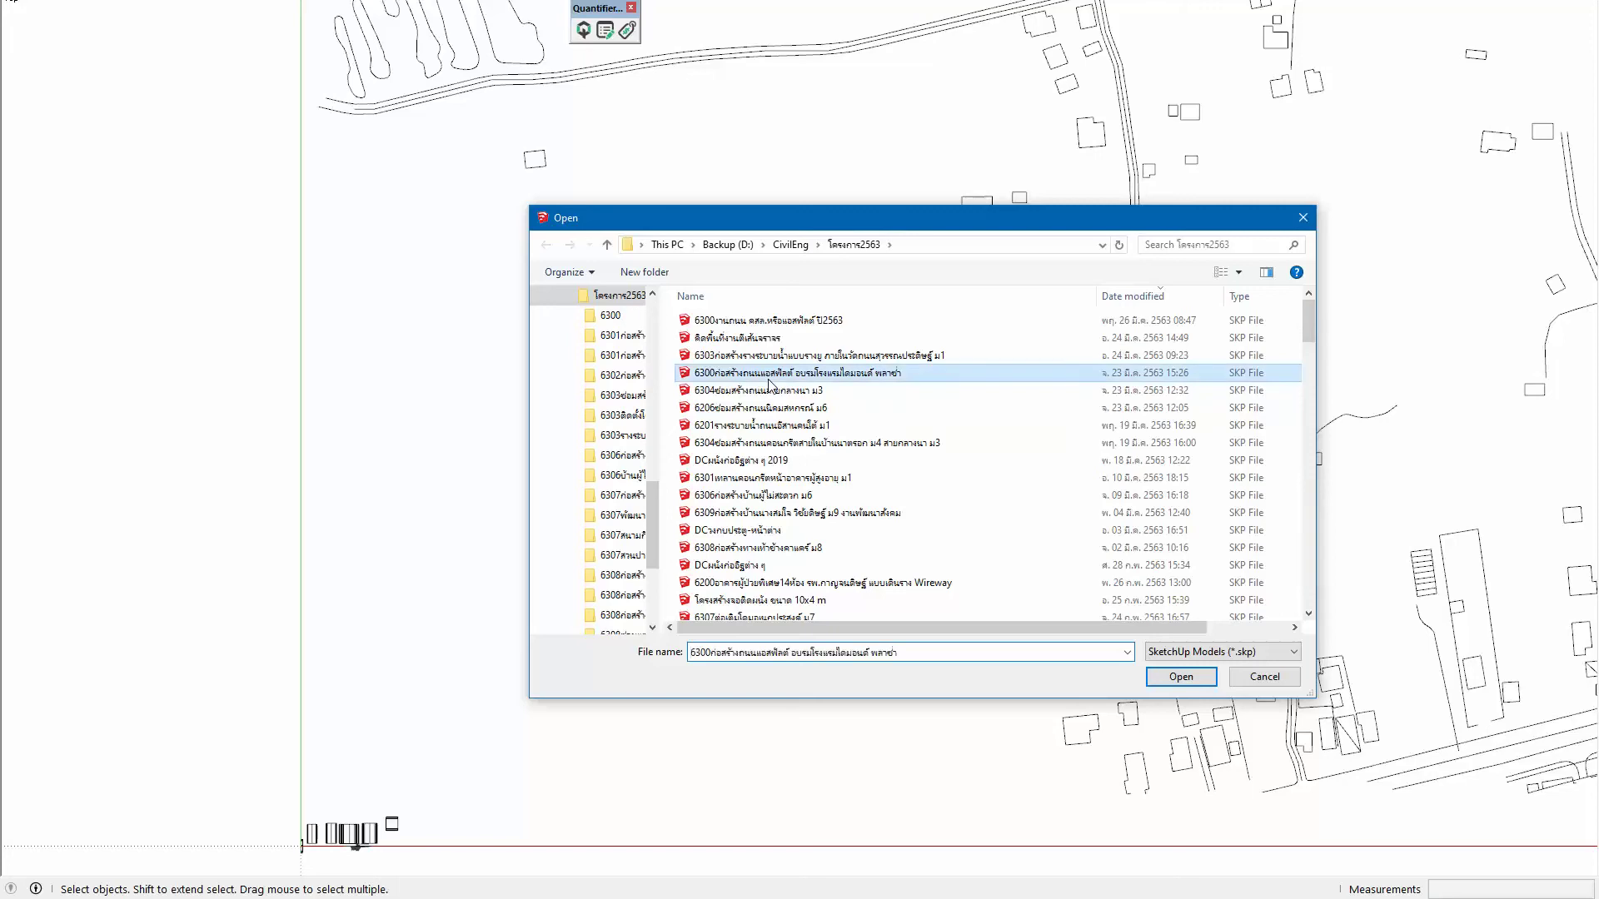
pyautogui.scroll(-5, 770, 385)
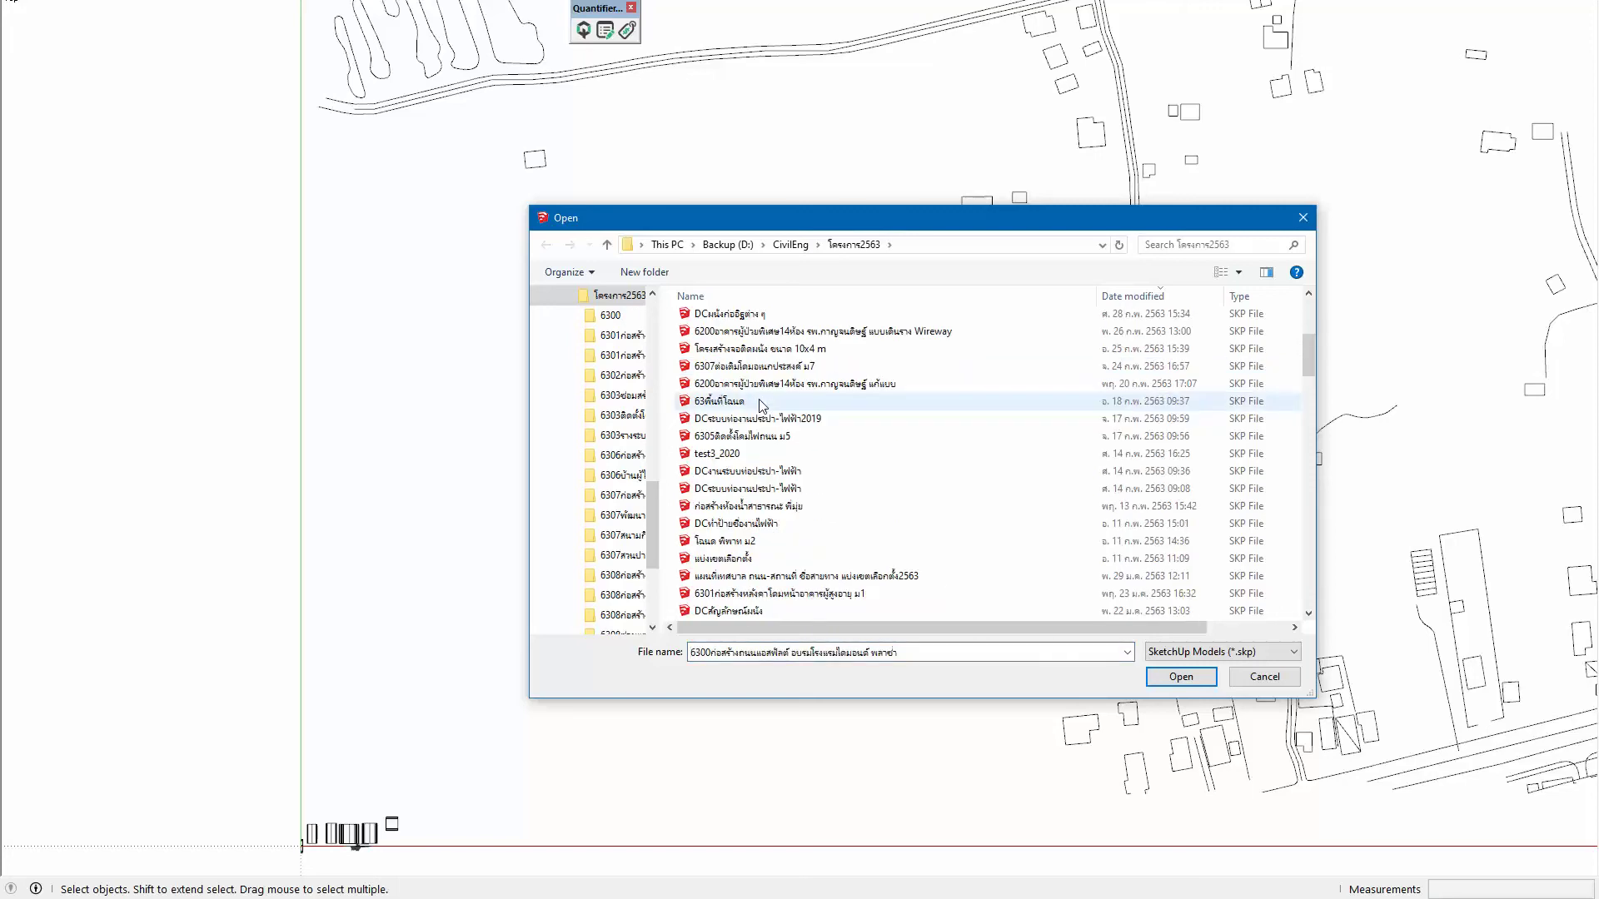
pyautogui.click(880, 576)
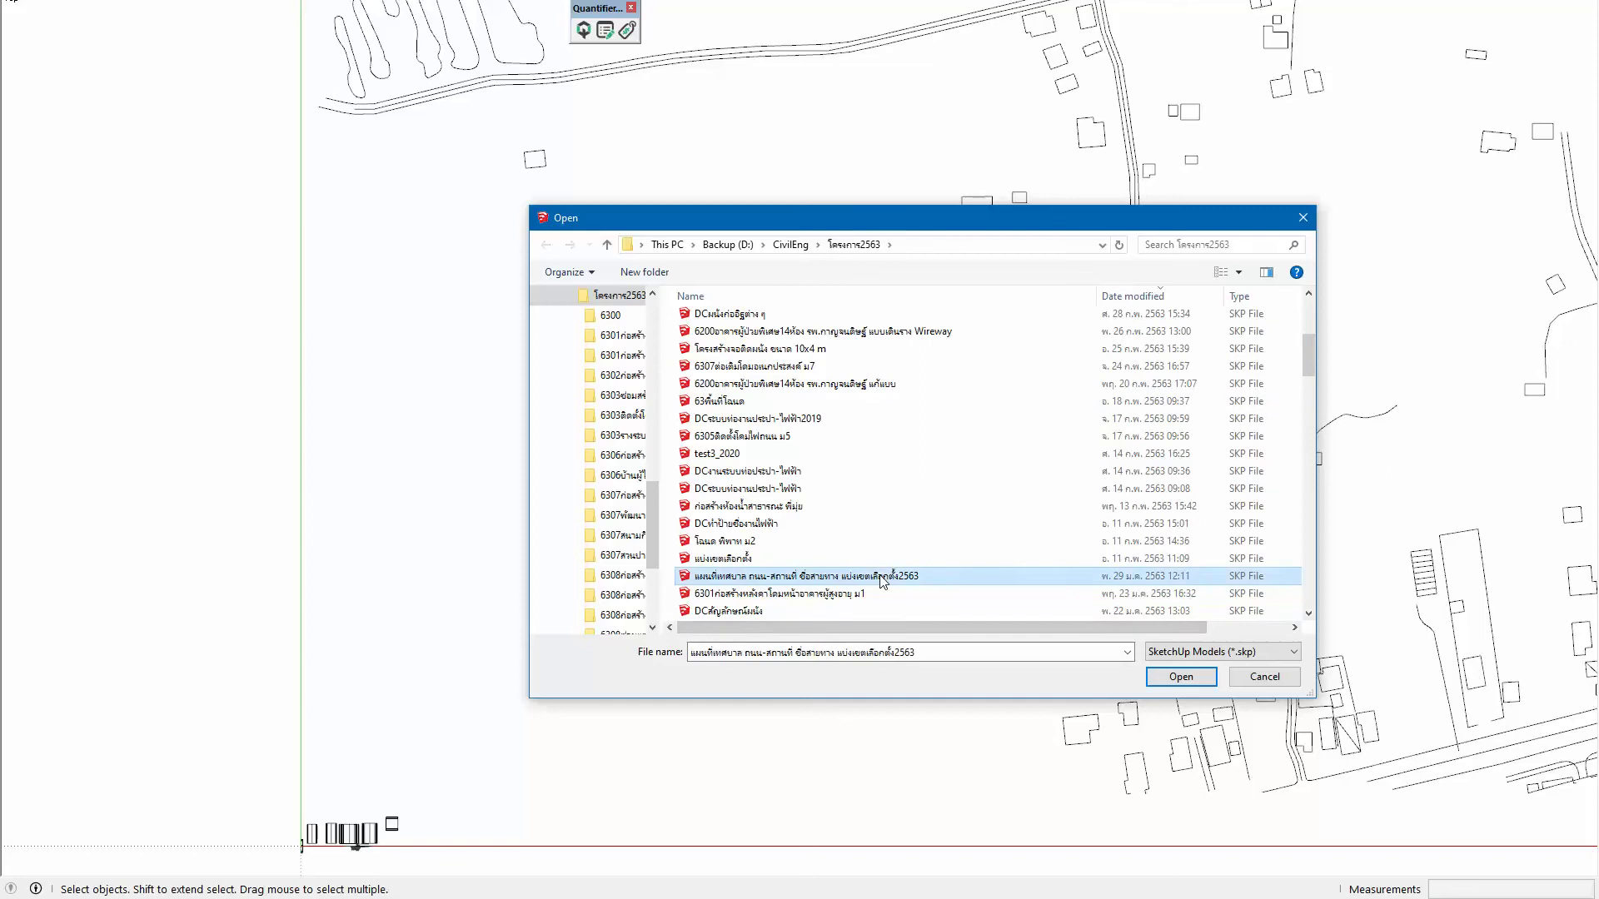
pyautogui.doubleClick(881, 576)
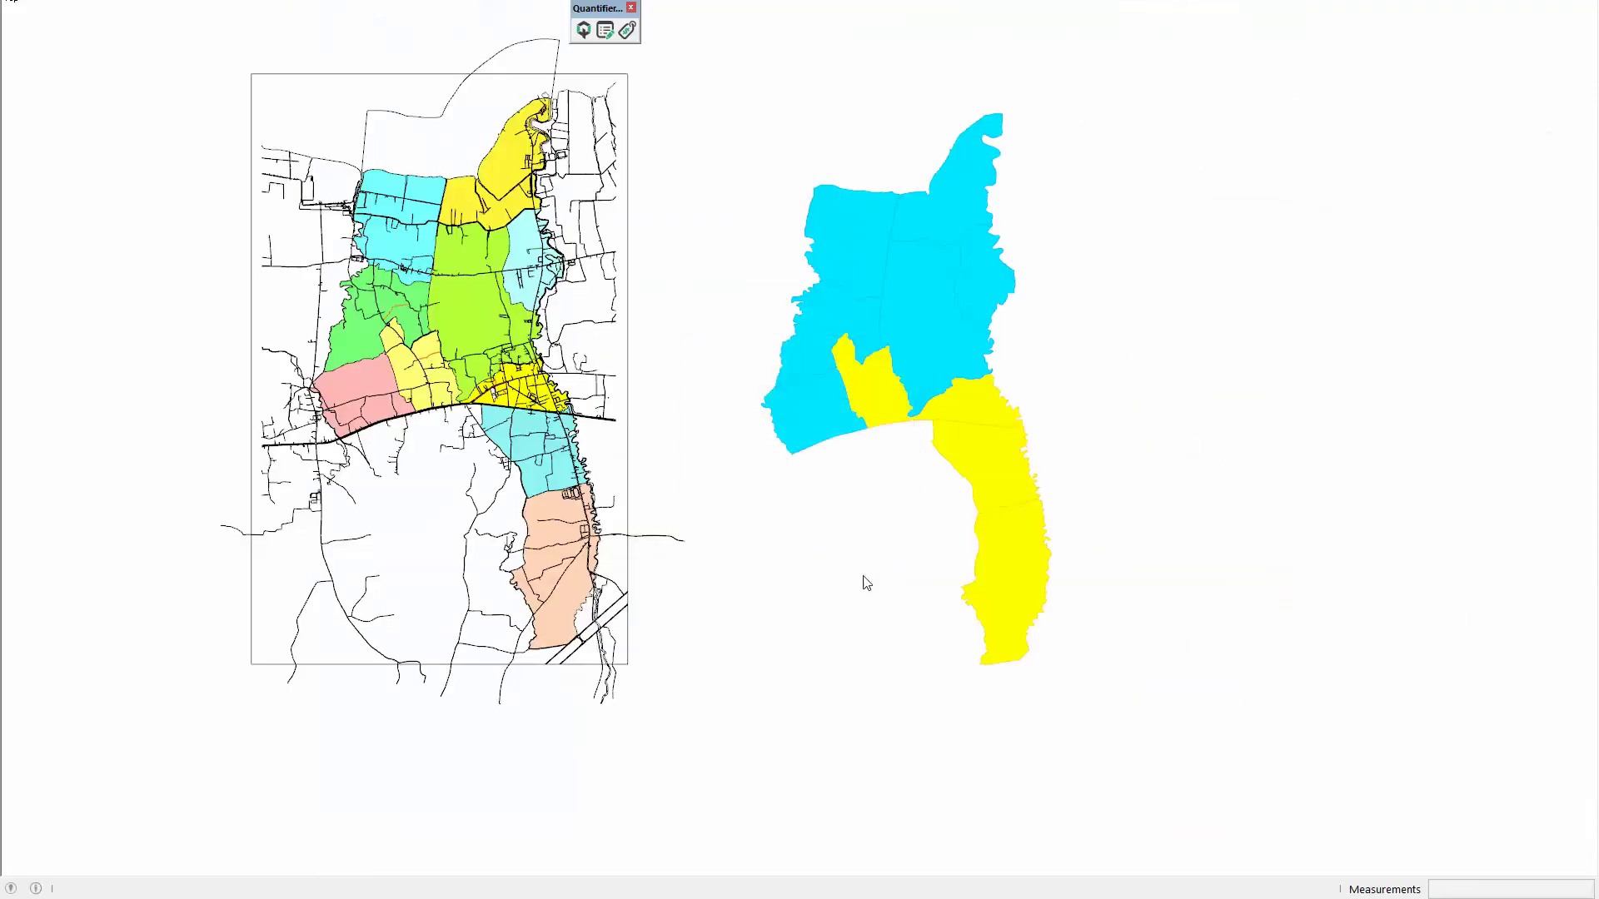
# Step: Dismiss the version warning, then orbit and zoom to inspect the road map closely
pyautogui.click(884, 479)
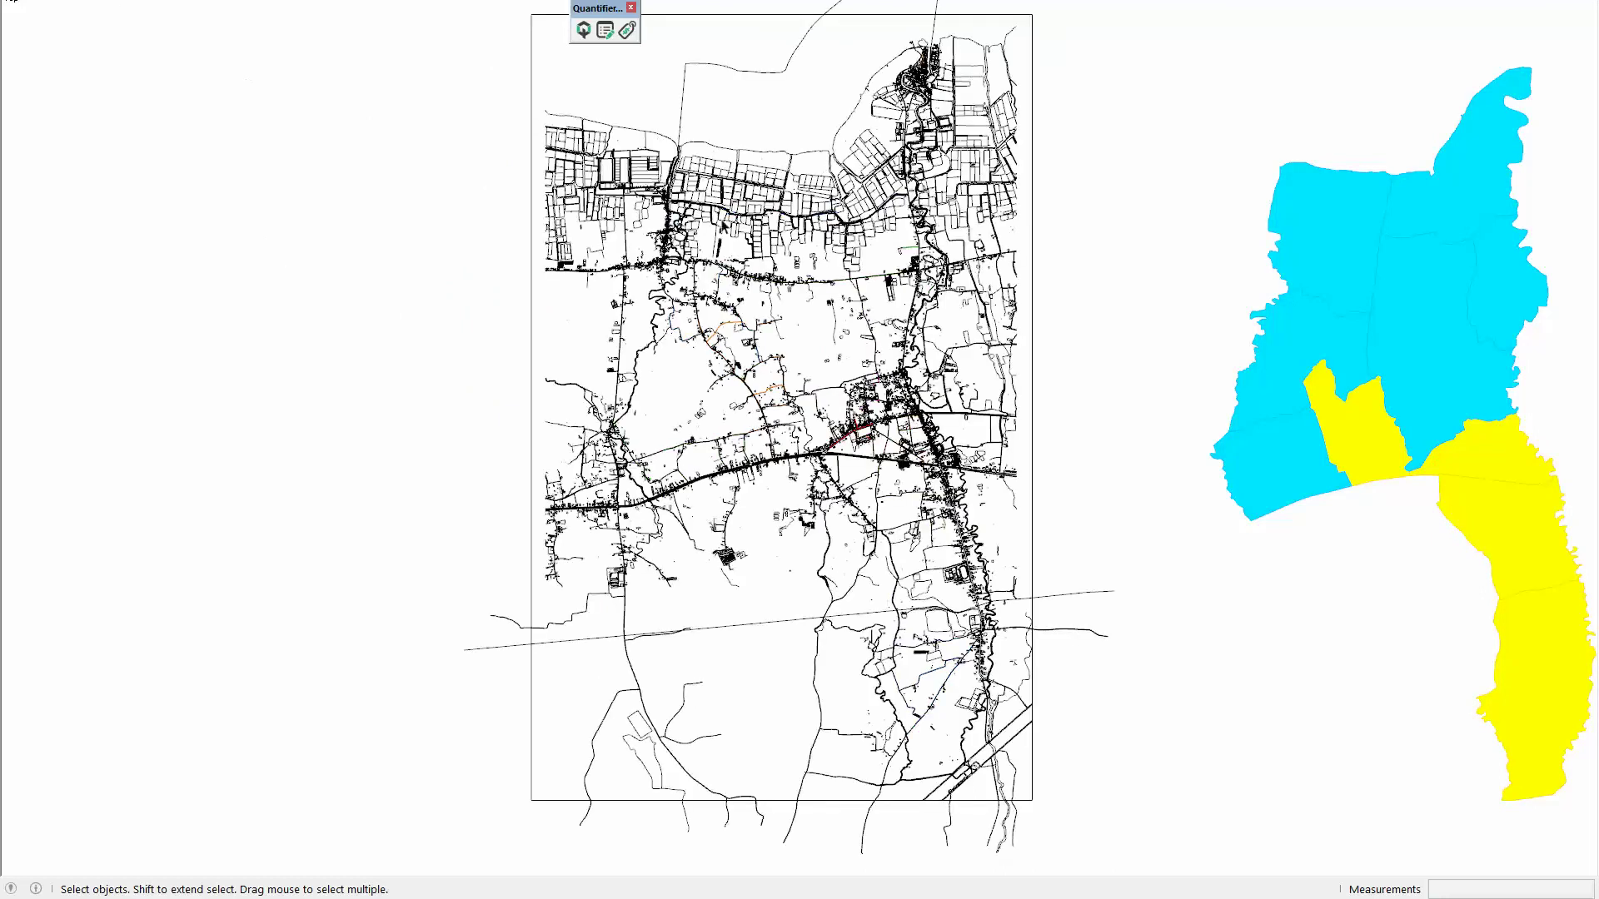
pyautogui.scroll(2, 762, 242)
pyautogui.scroll(2, 688, 244)
pyautogui.scroll(1, 690, 245)
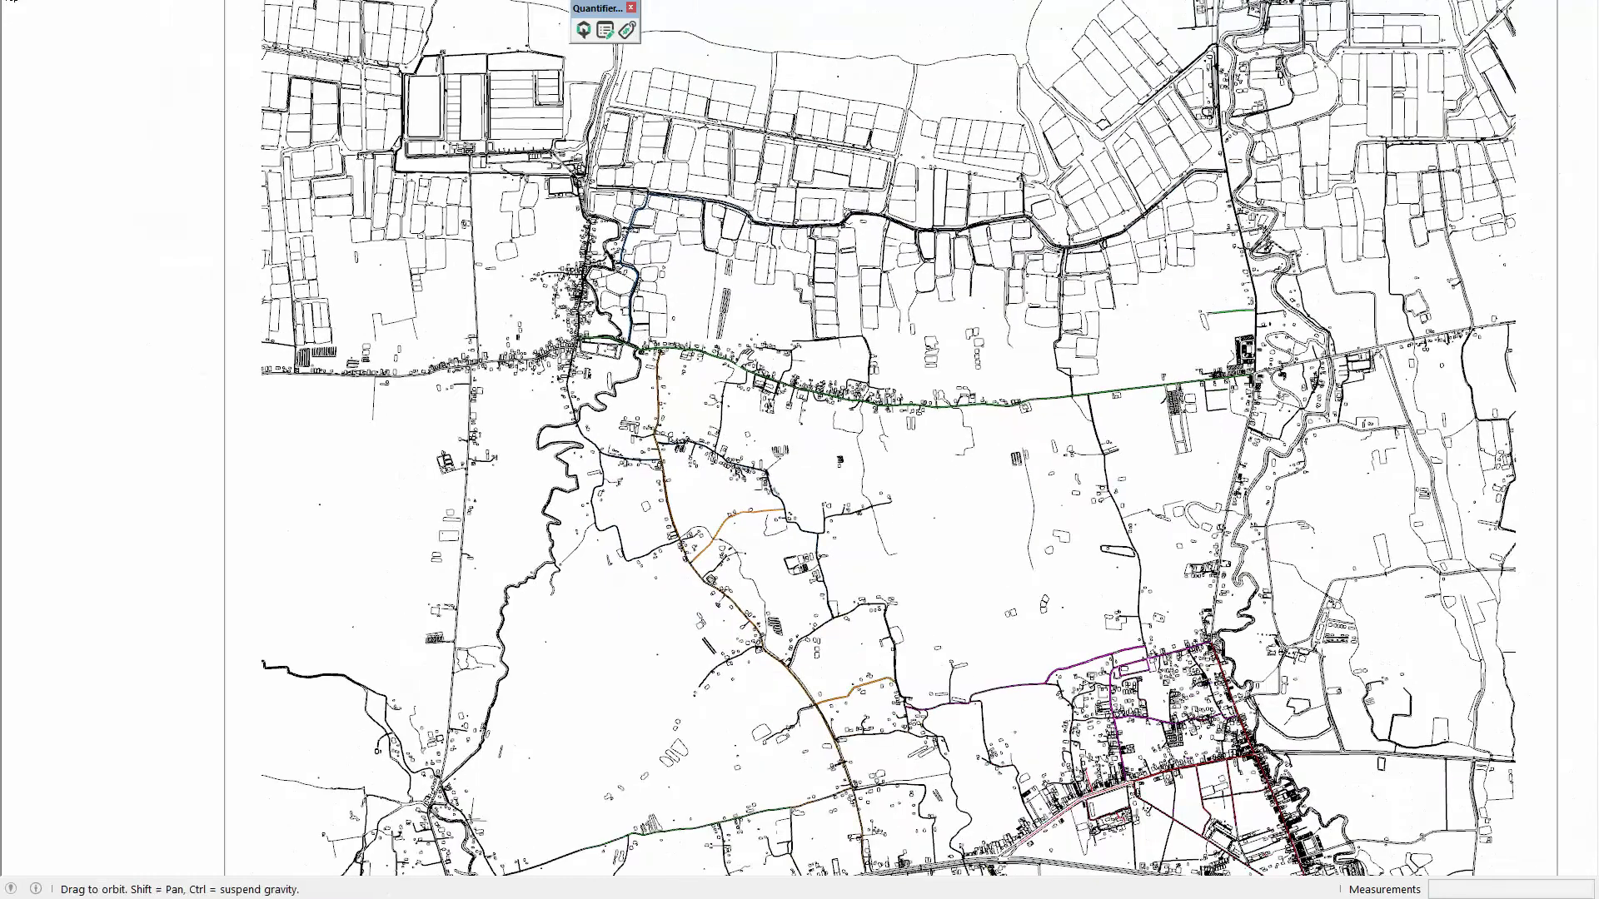
pyautogui.moveTo(677, 250)
pyautogui.mouseDown(button='middle')
pyautogui.moveTo(476, 280)
pyautogui.moveTo(472, 304)
pyautogui.mouseUp(button='middle')
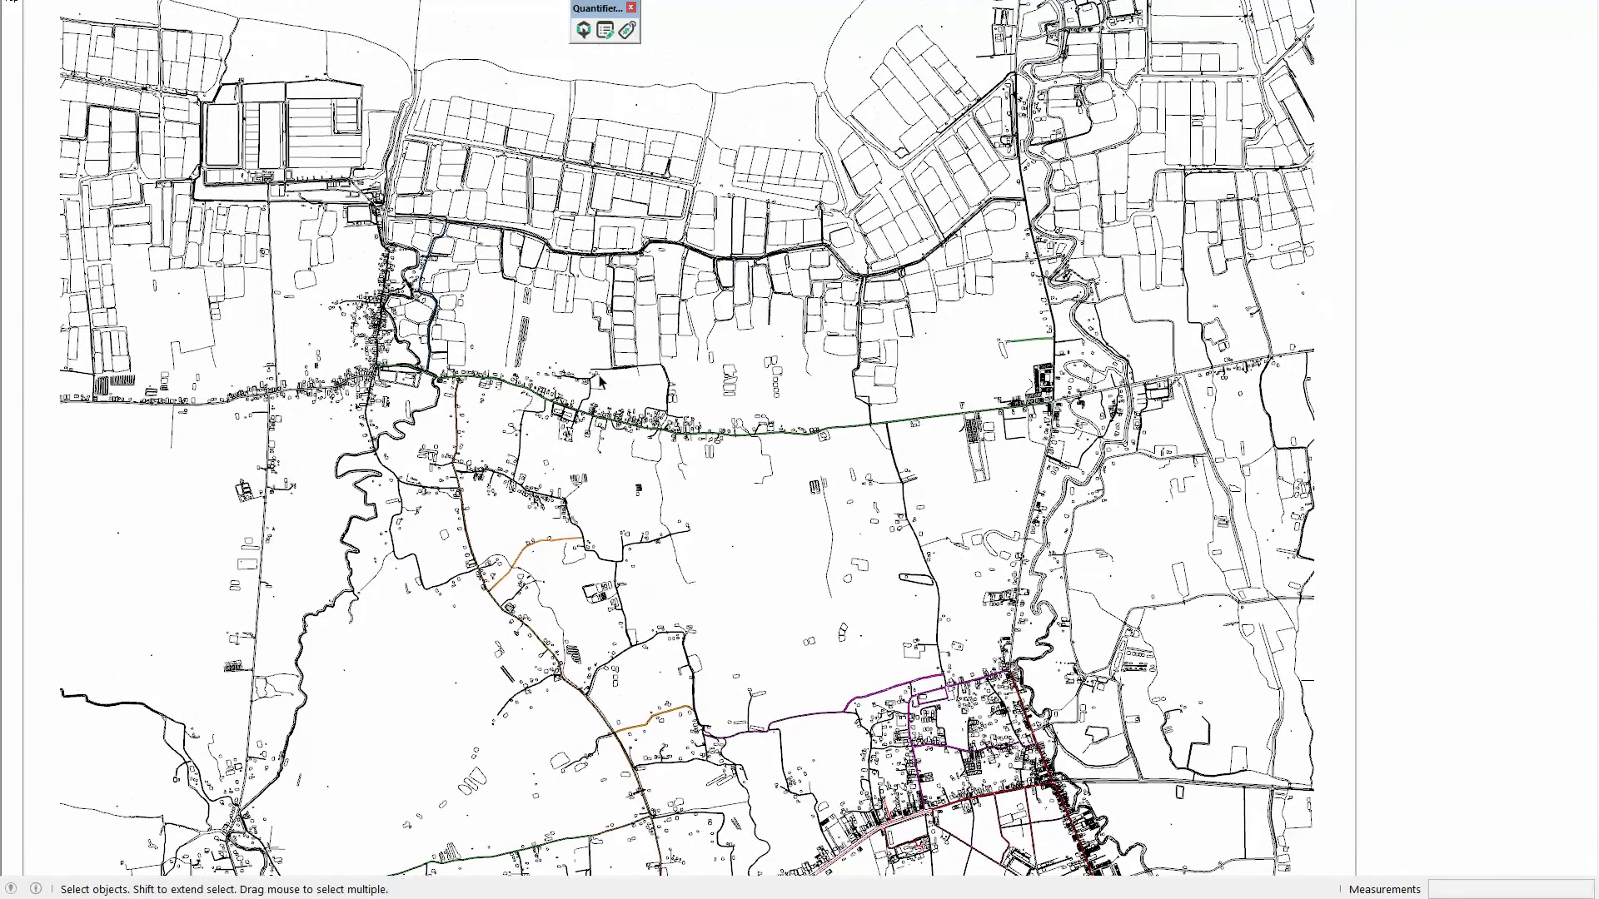
pyautogui.scroll(1, 460, 308)
pyautogui.scroll(1, 457, 308)
pyautogui.scroll(1, 450, 309)
pyautogui.scroll(1, 444, 309)
pyautogui.scroll(1, 442, 310)
pyautogui.scroll(1, 446, 323)
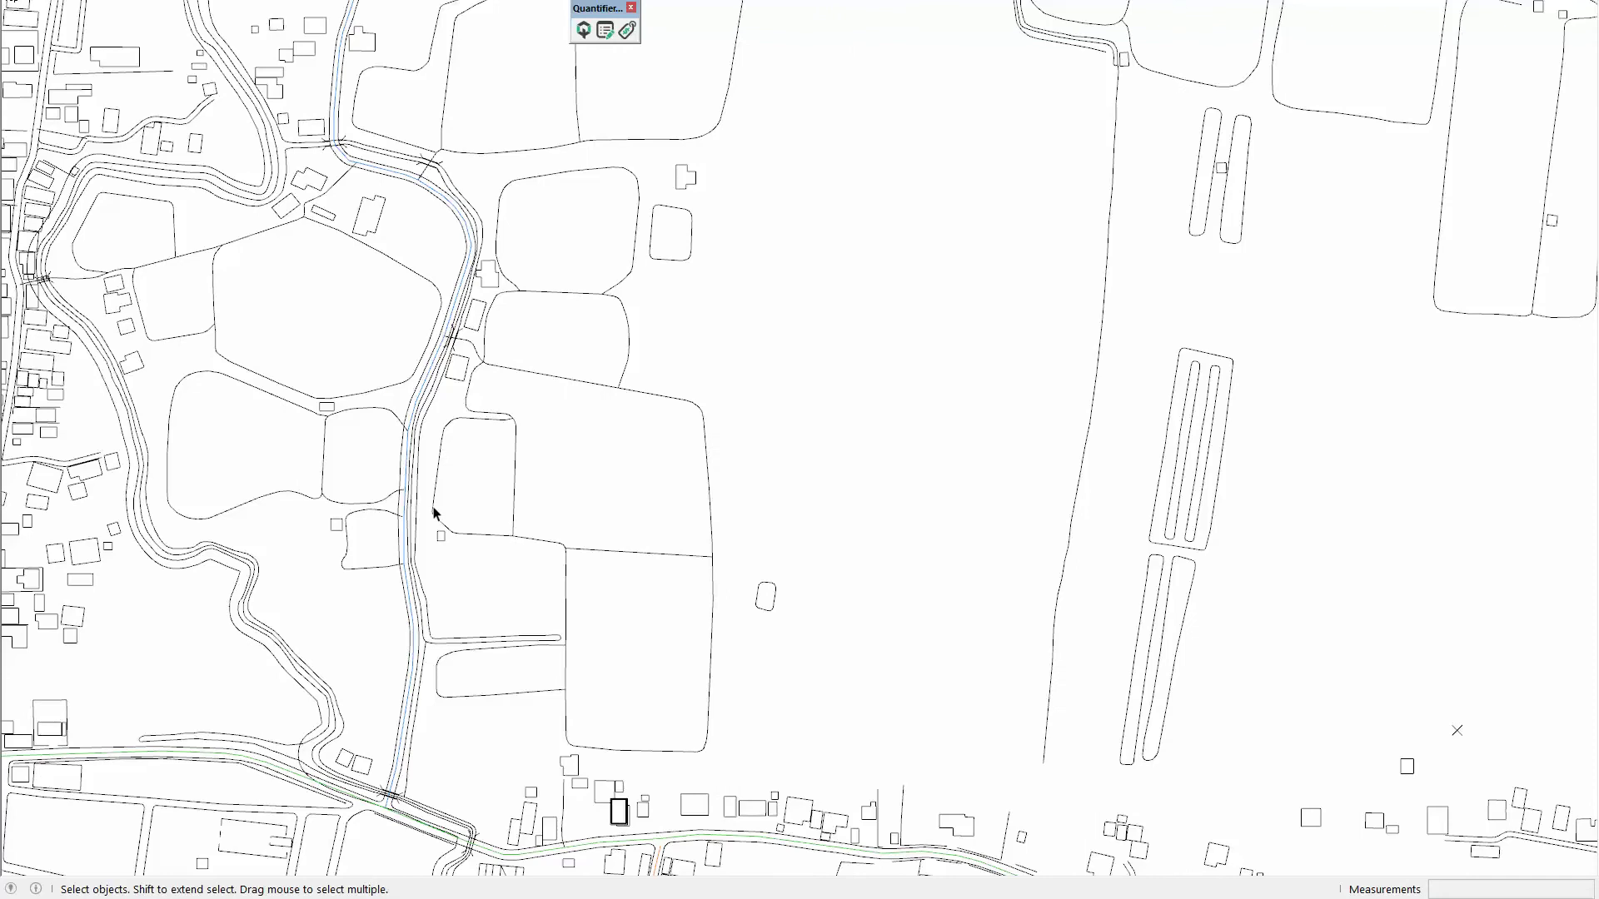
pyautogui.scroll(-1, 450, 566)
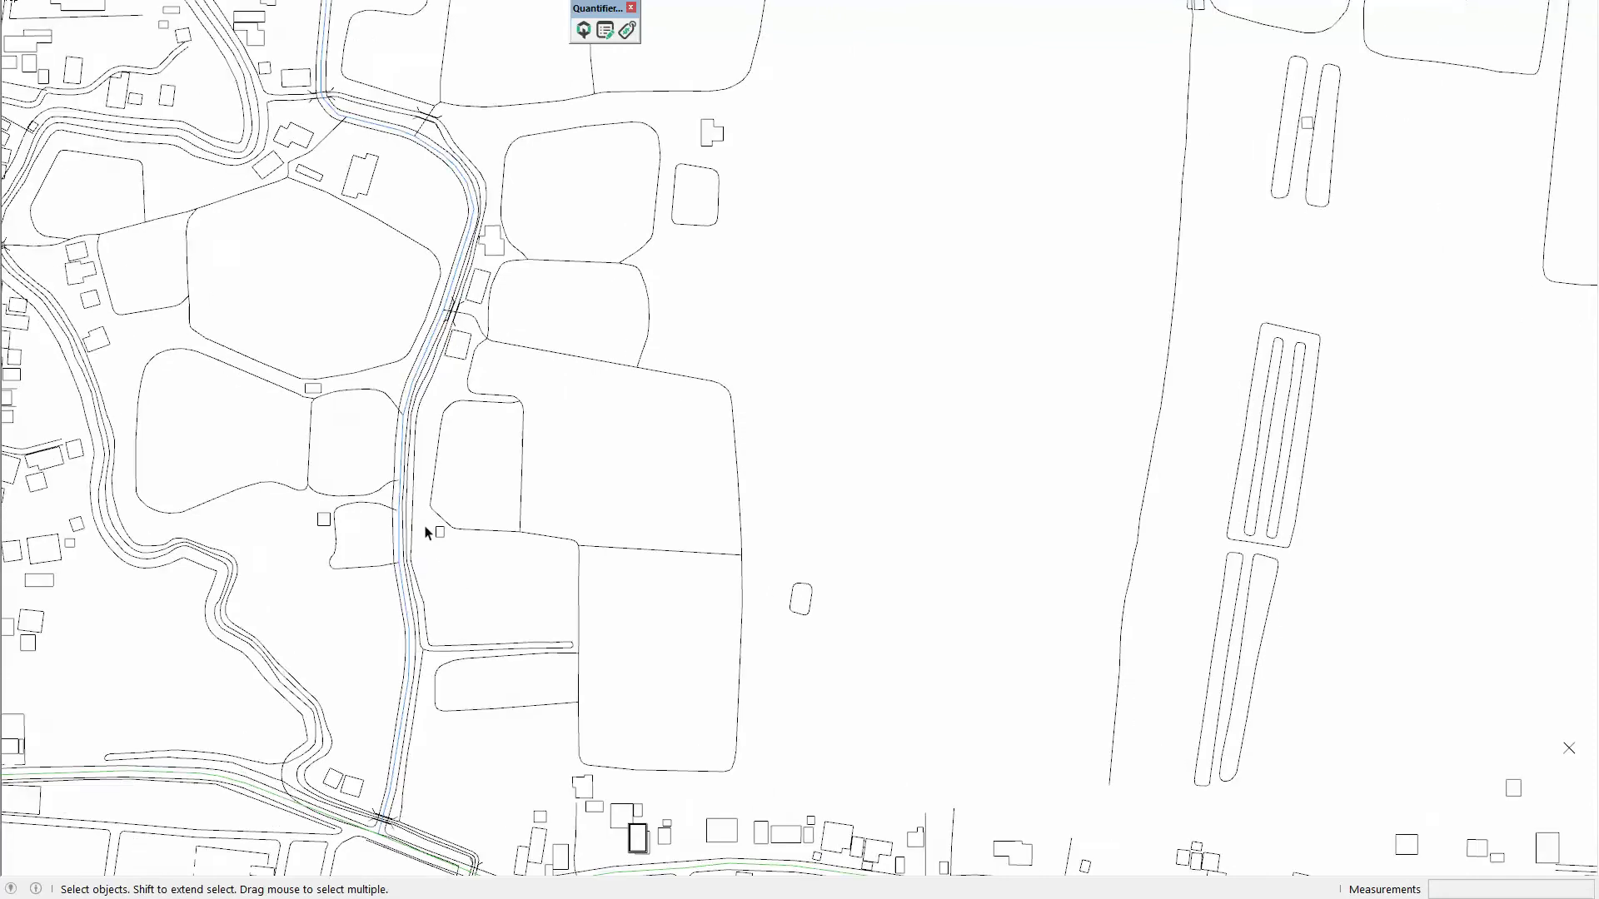
pyautogui.scroll(-1, 435, 512)
pyautogui.scroll(-1, 392, 449)
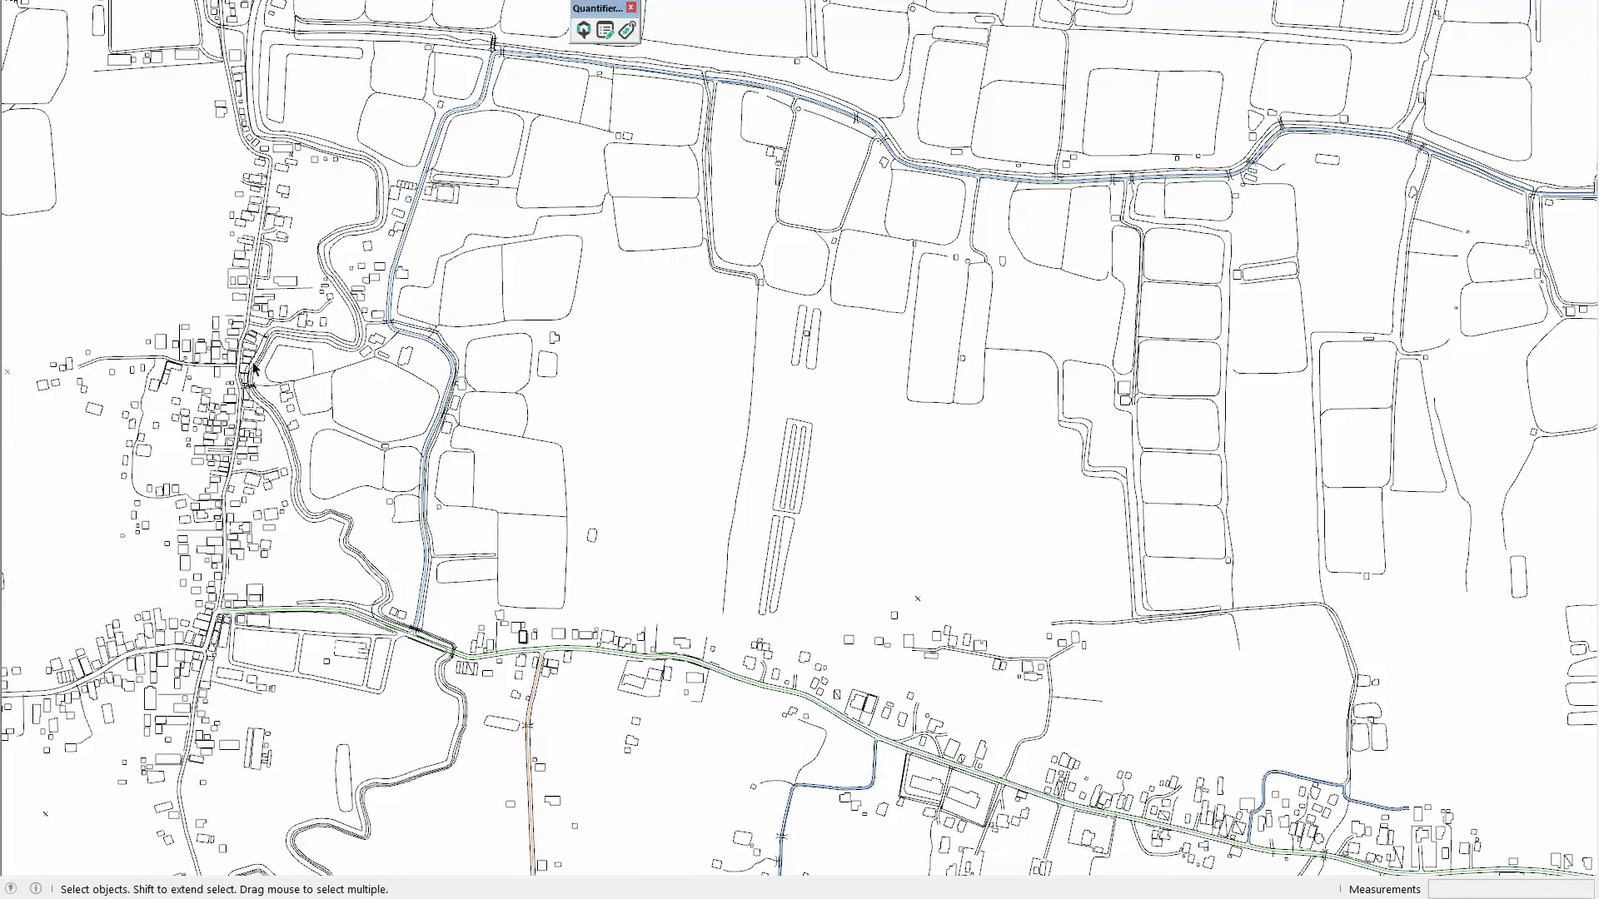
# Step: Clear the selection, zoom out, and select all of the map linework
pyautogui.hotkey('ctrl', 't')
pyautogui.click(235, 510)
pyautogui.scroll(-3, 292, 510)
pyautogui.scroll(-2, 293, 511)
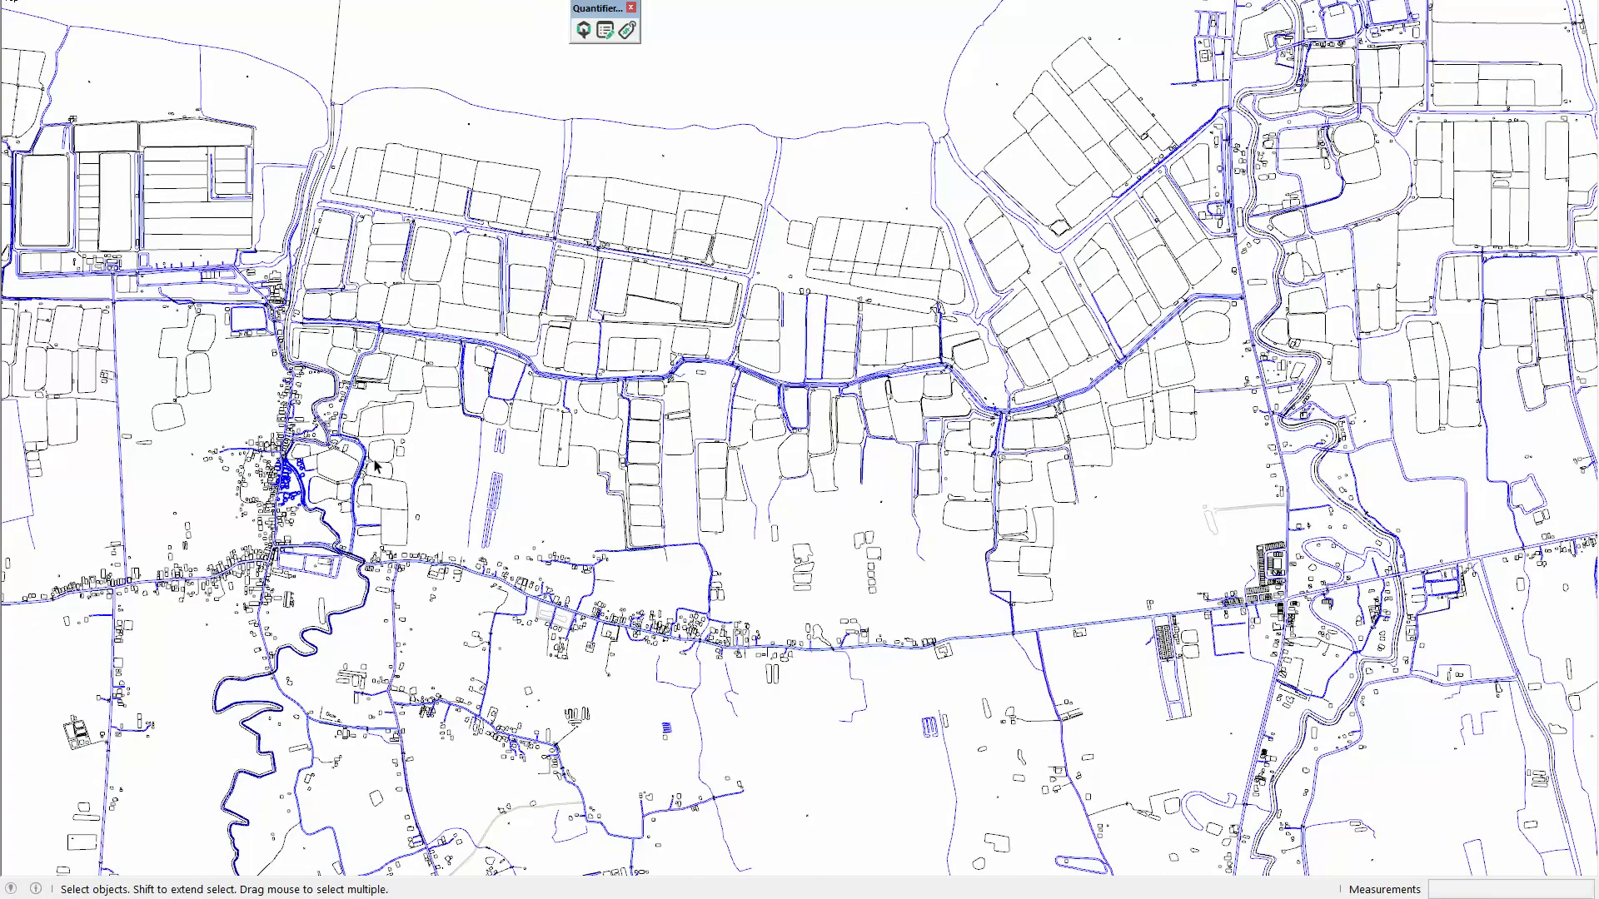
pyautogui.hotkey('ctrl', 'a')
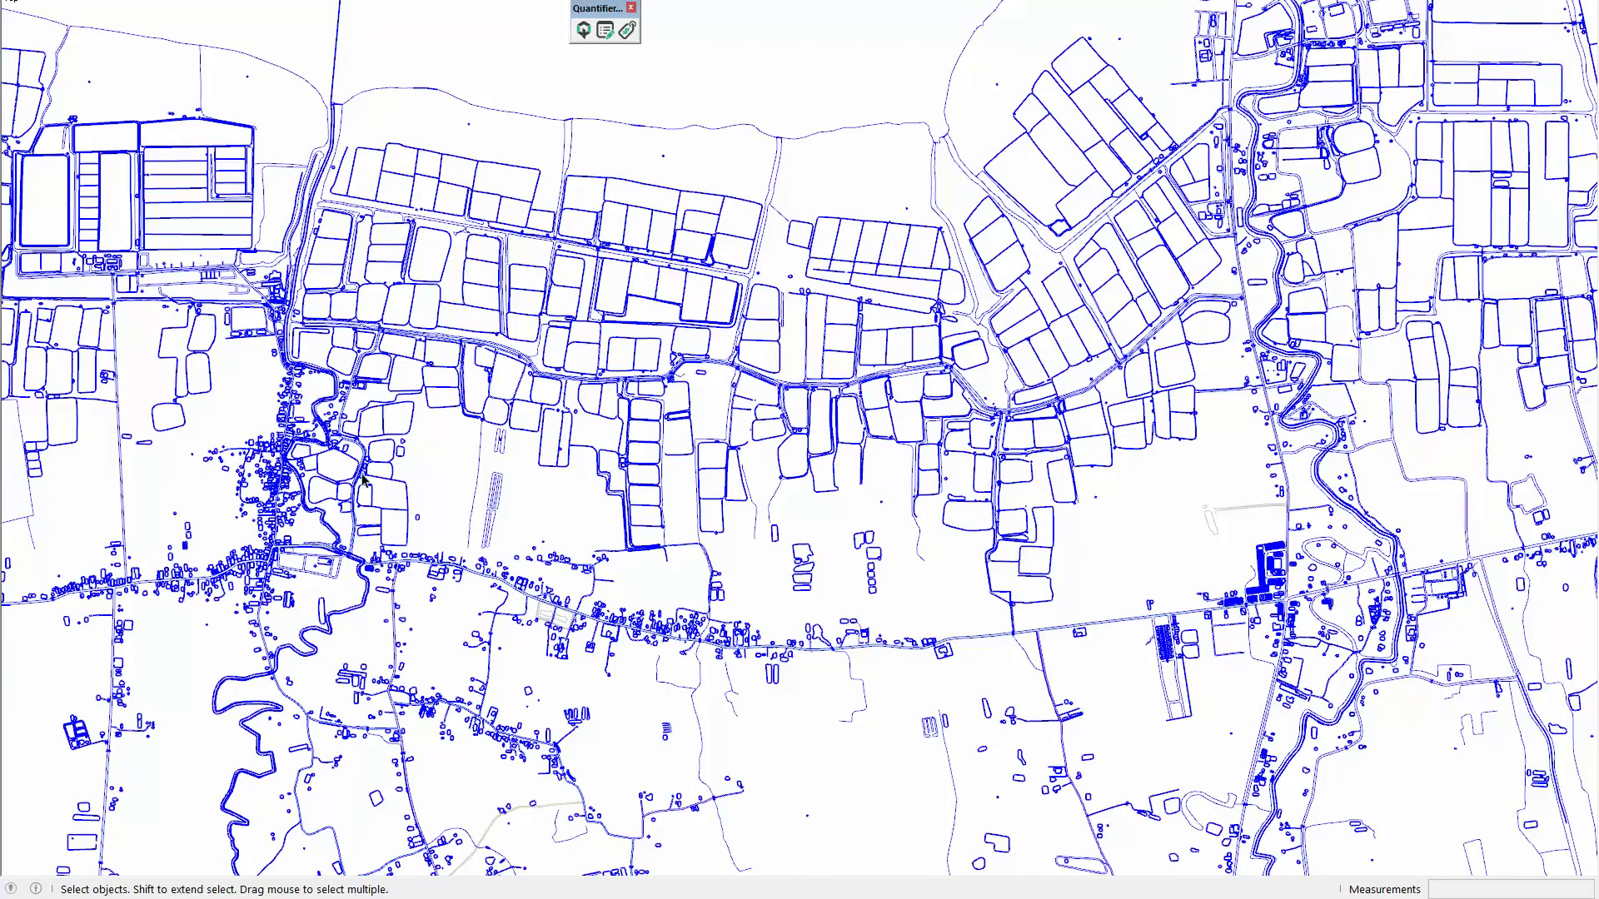
# Step: Explode the whole selected zoning map using the right-click Explode command
pyautogui.rightClick(363, 480)
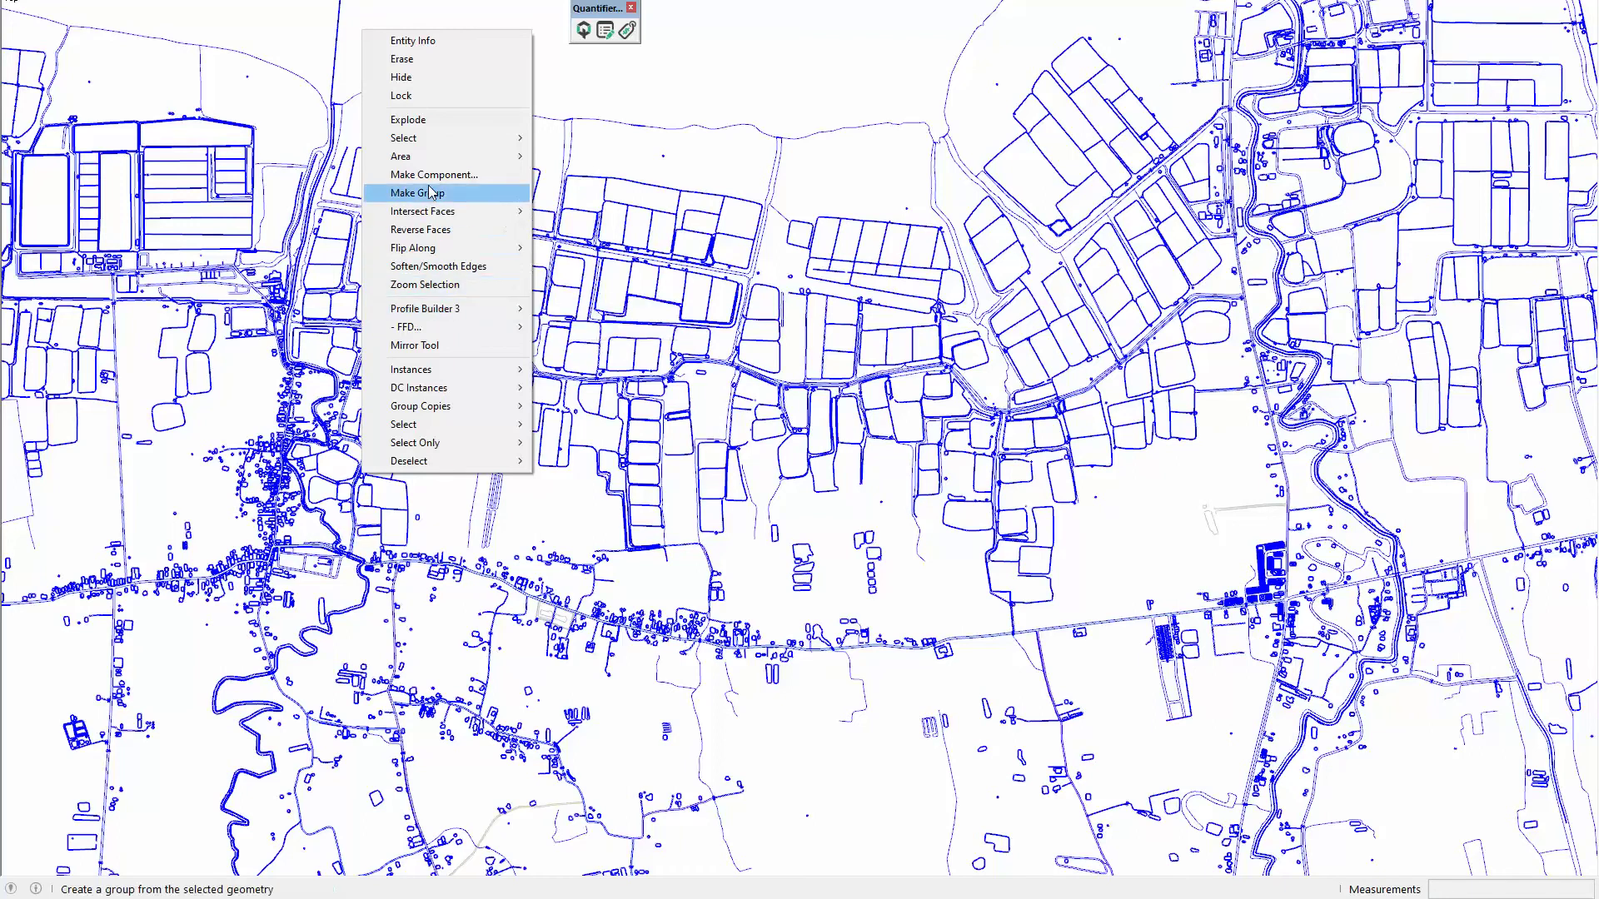
pyautogui.click(408, 119)
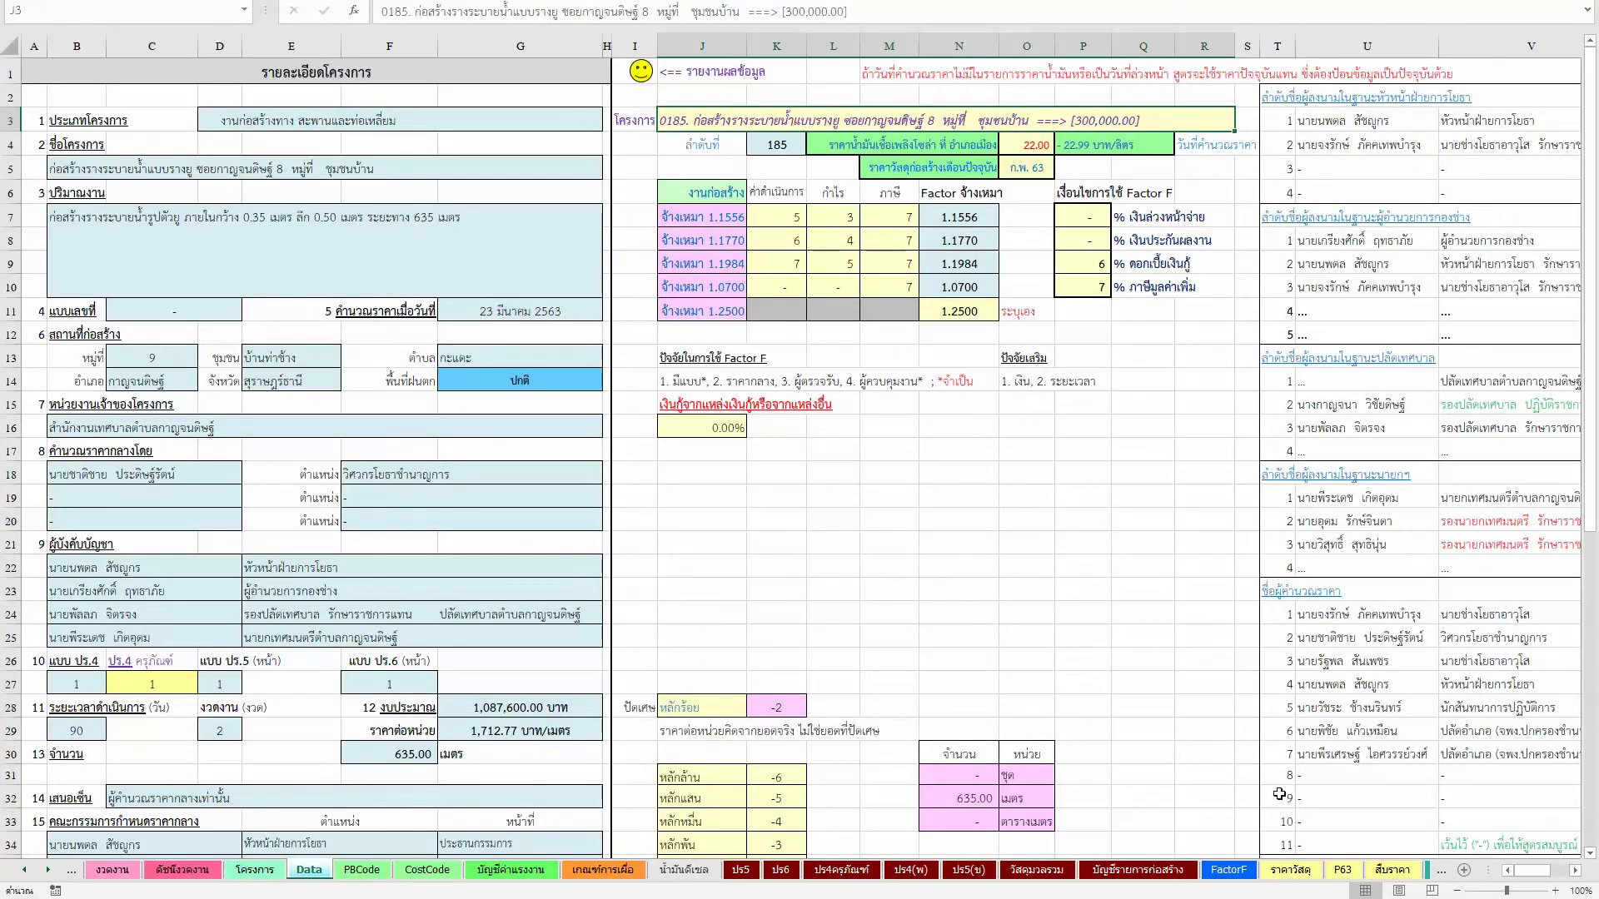
# Step: After checking B29 on ปร4ท, enter 0 in cell M1224 of the งานทาง sheet
pyautogui.click(1427, 871)
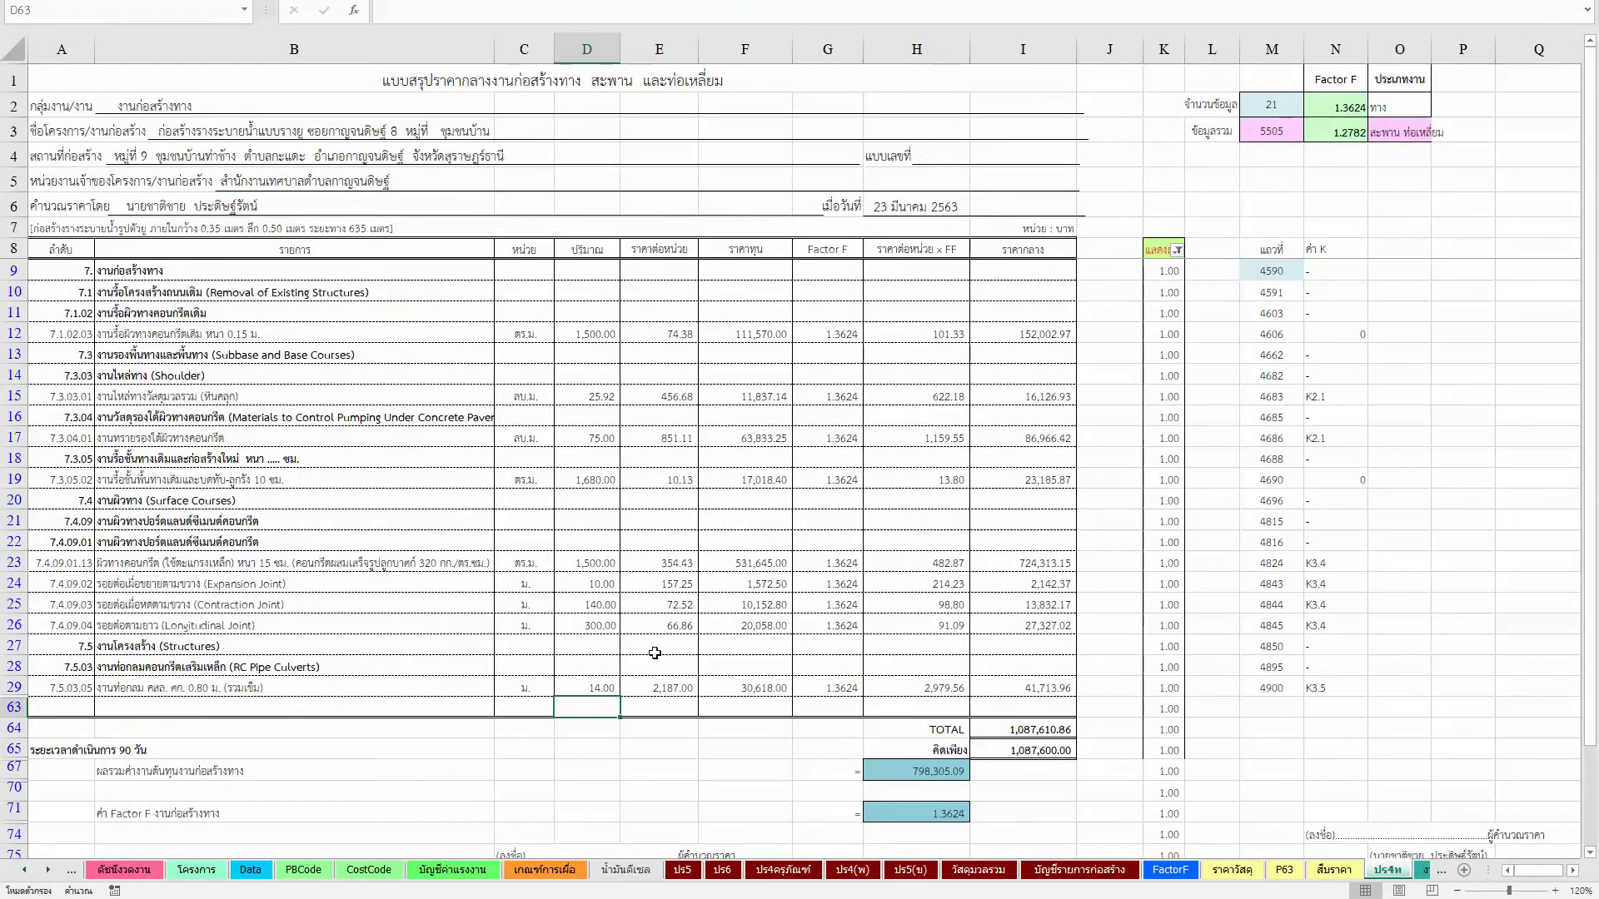
pyautogui.click(265, 694)
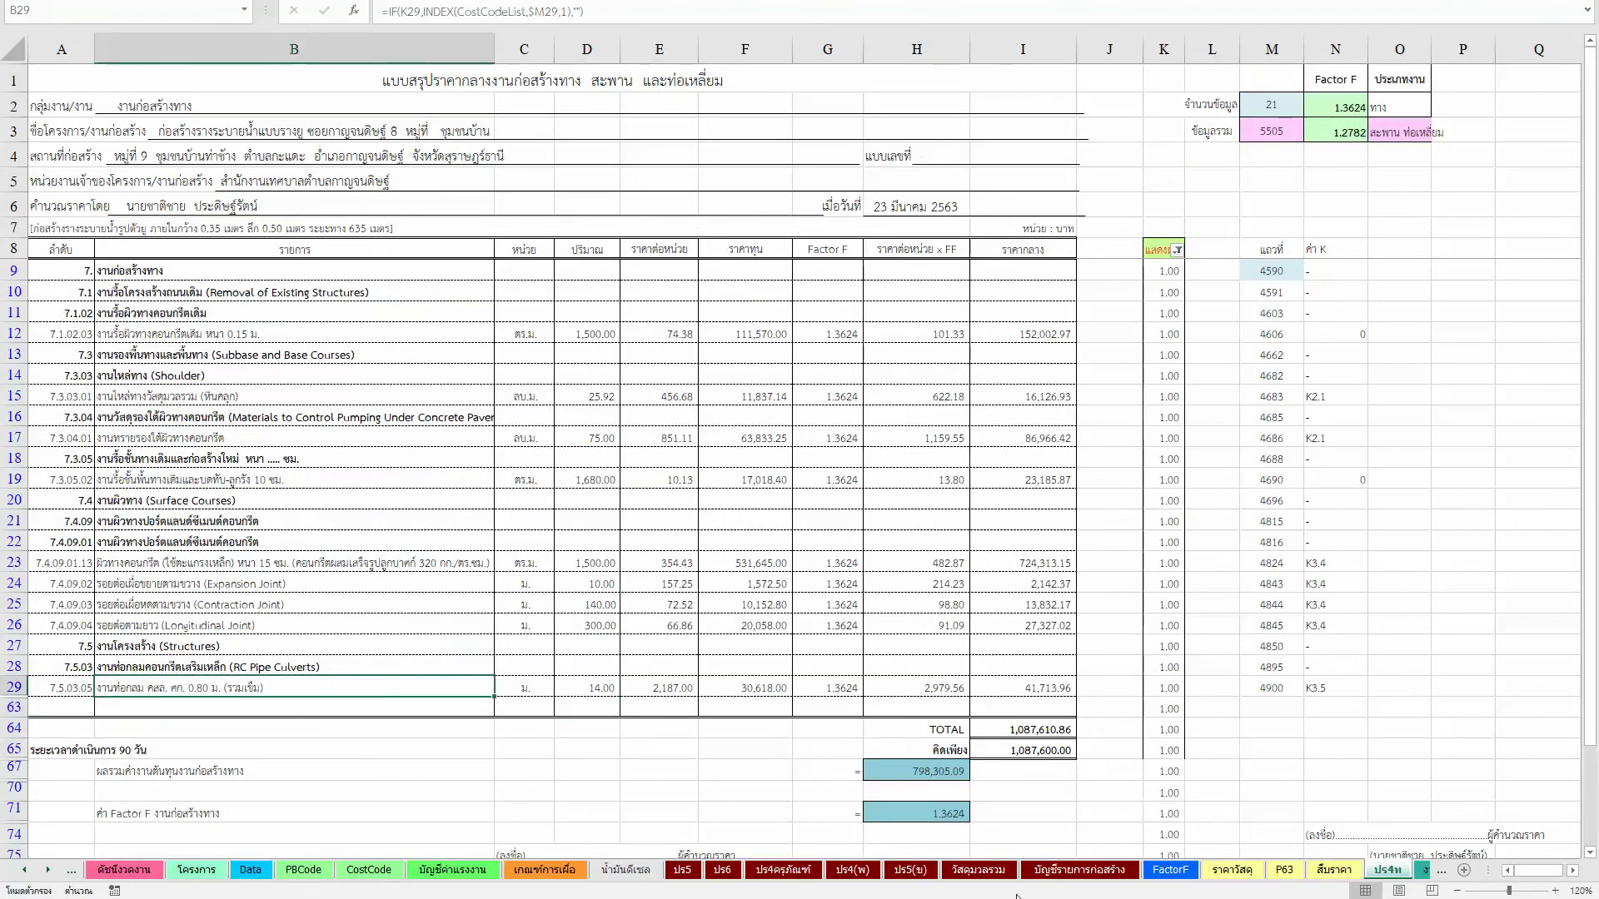
pyautogui.click(1428, 871)
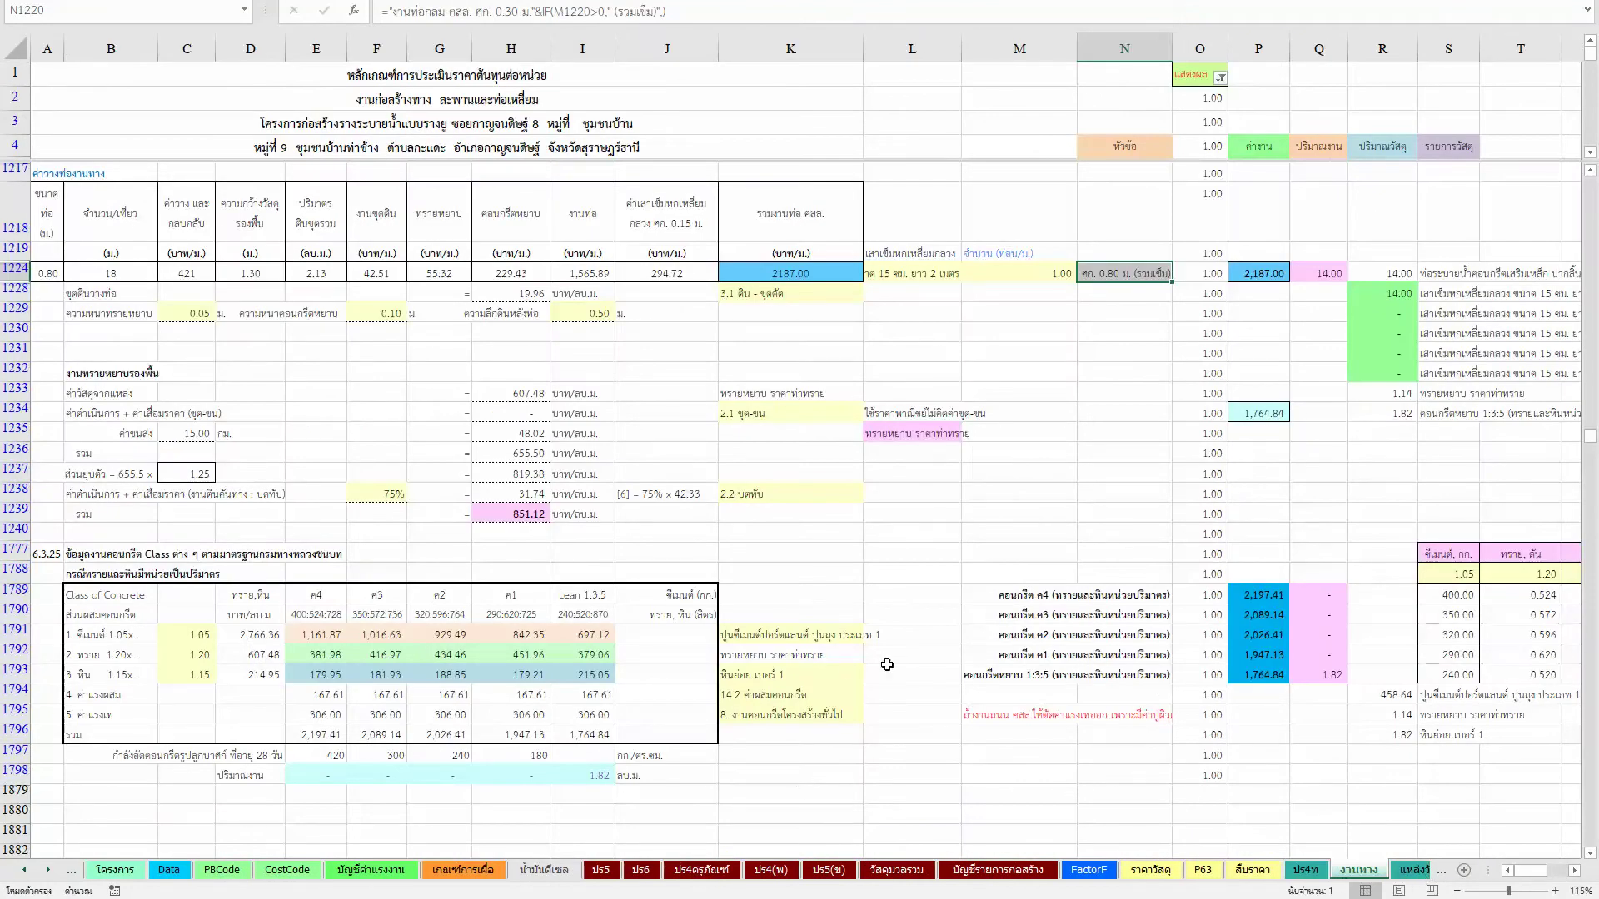
pyautogui.scroll(3, 771, 574)
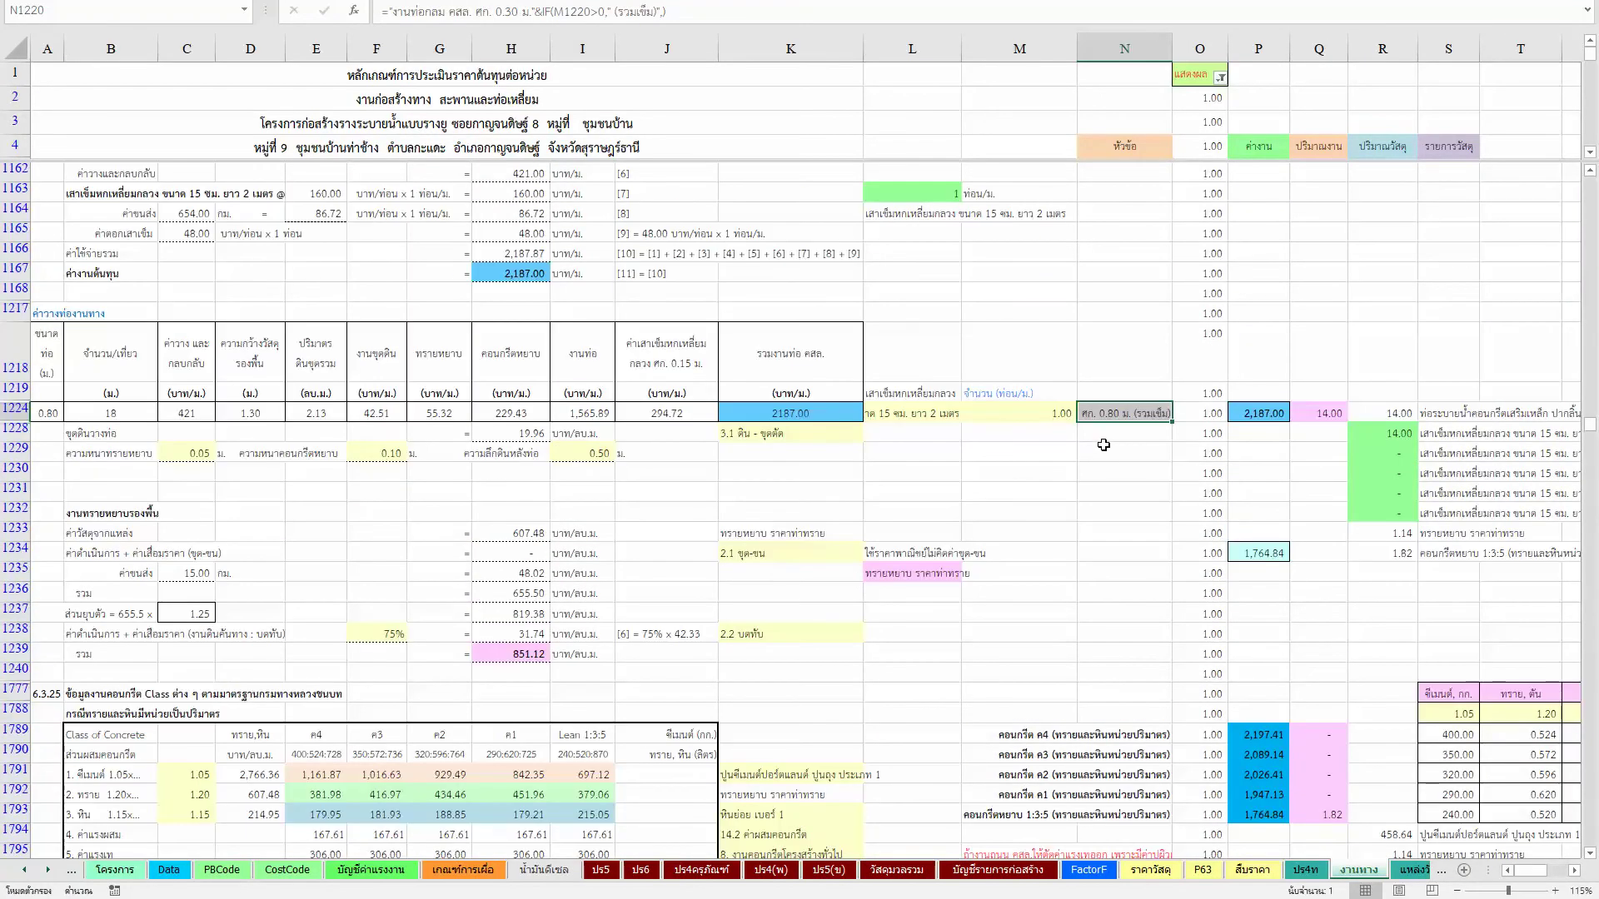
pyautogui.click(1028, 412)
pyautogui.click(1125, 413)
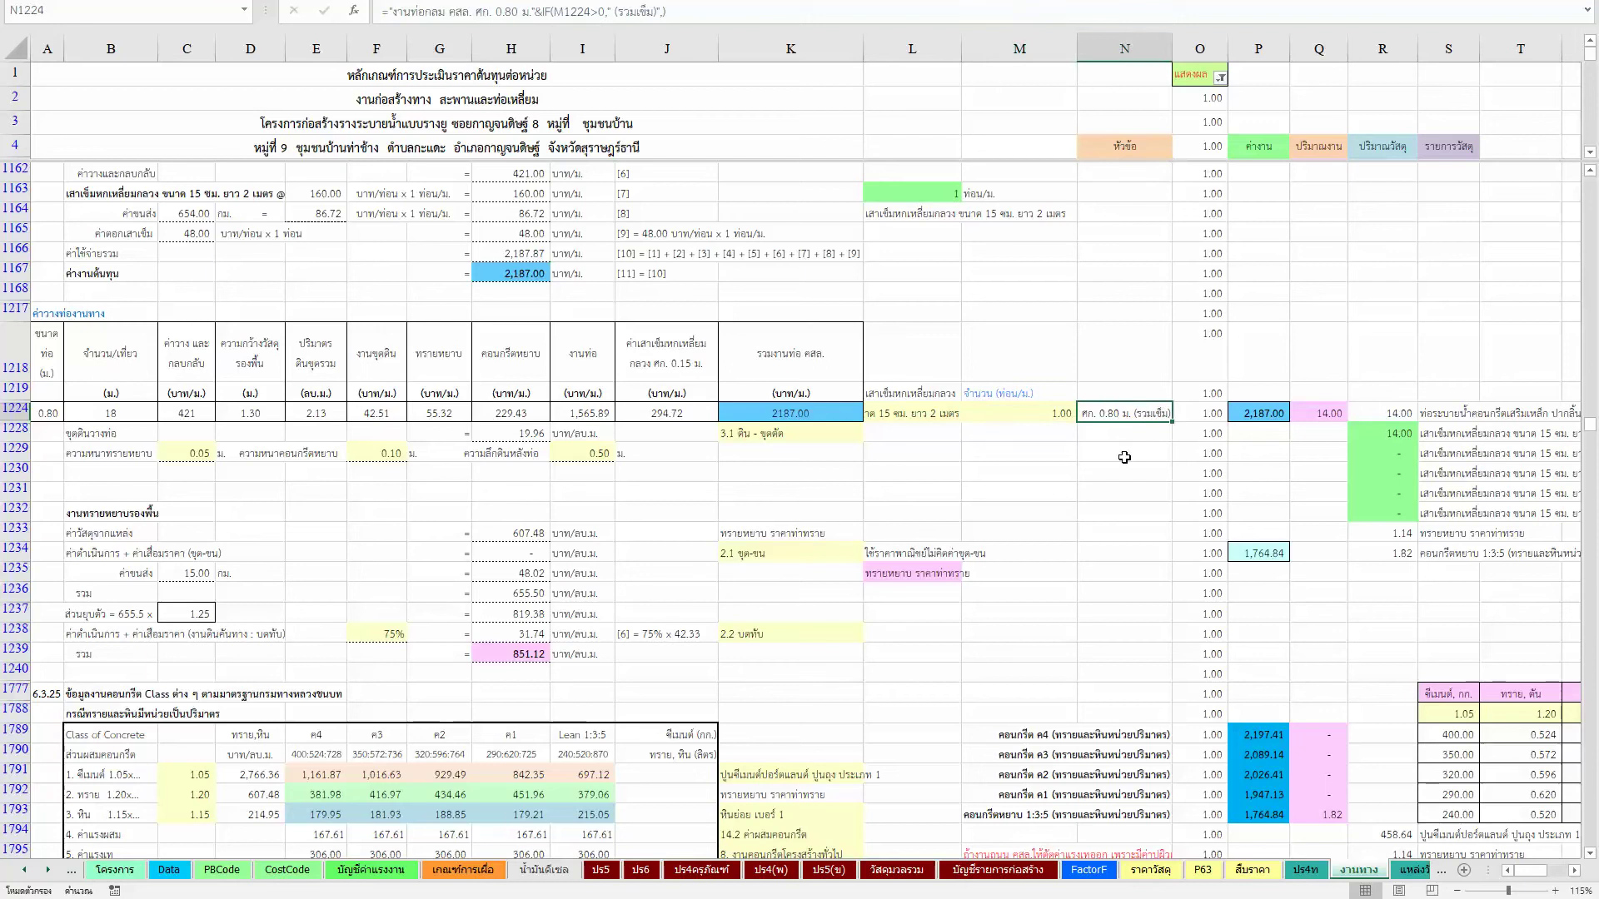
pyautogui.click(1032, 414)
pyautogui.write('0')
pyautogui.press('Return')
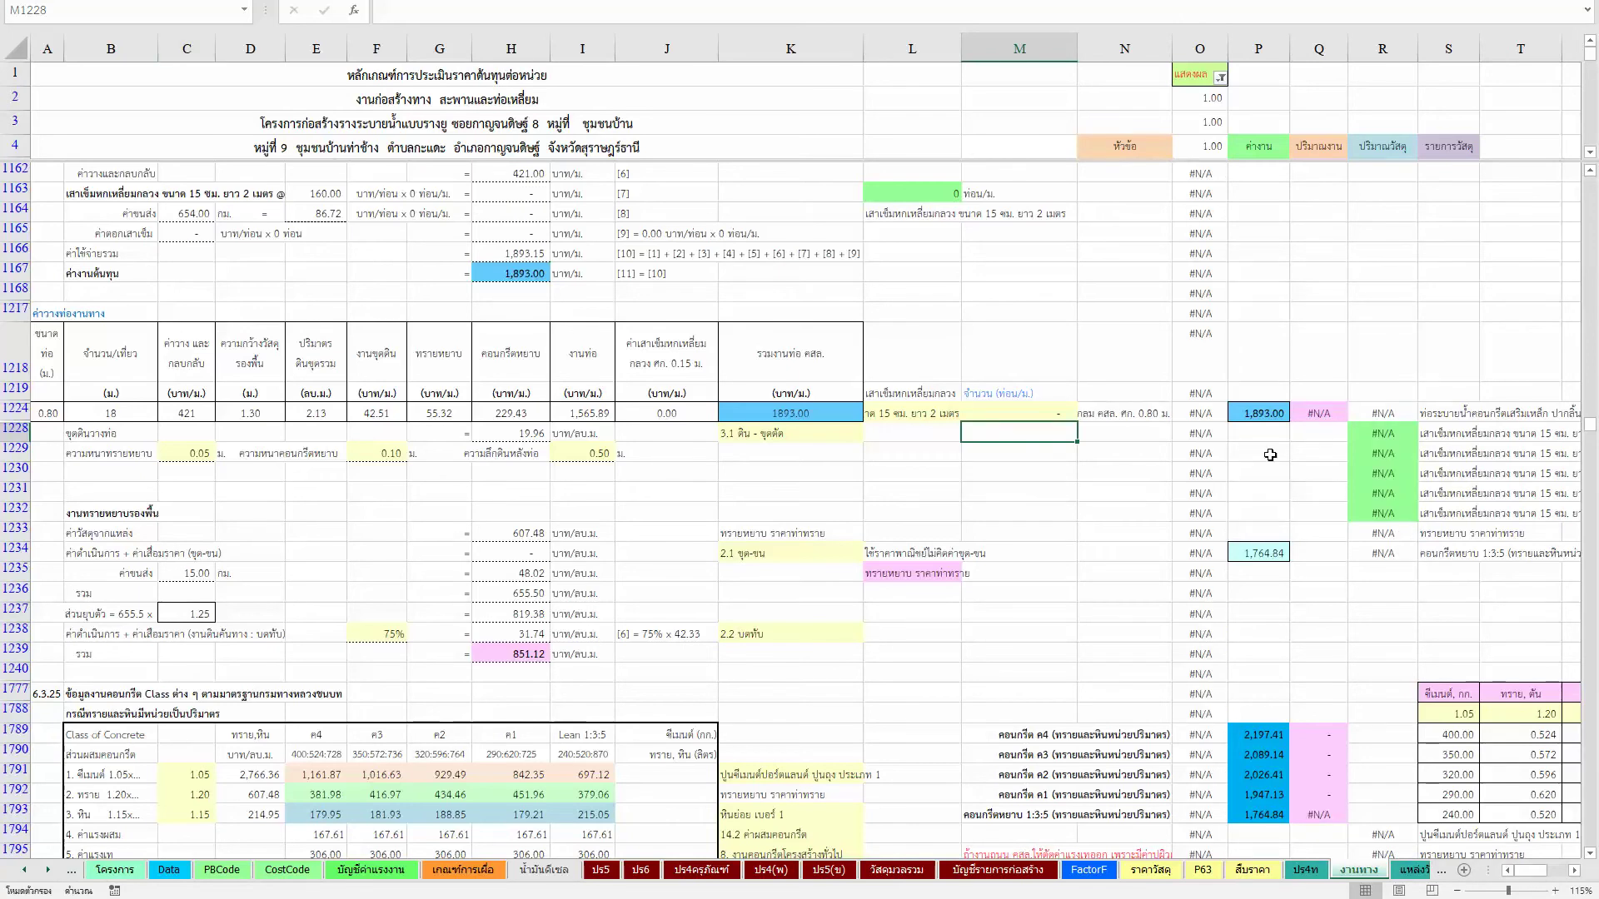
# Step: Verify O1224's 1,893.00 pipe unit cost and the CostCode sheet, then return to ปร4ท
pyautogui.click(1192, 414)
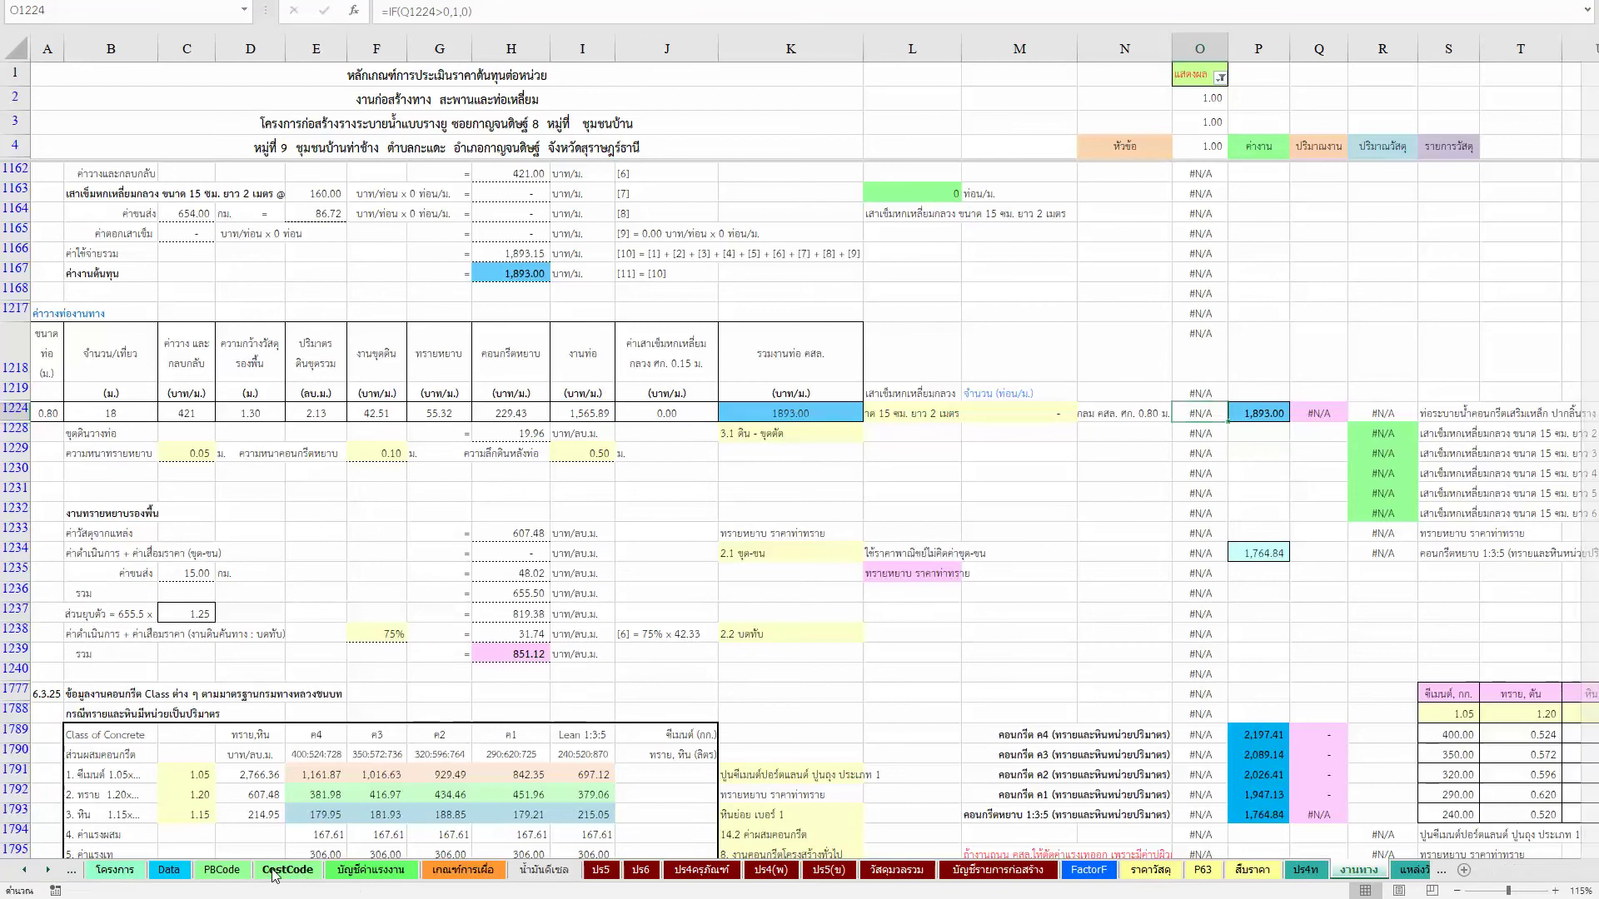
pyautogui.click(275, 872)
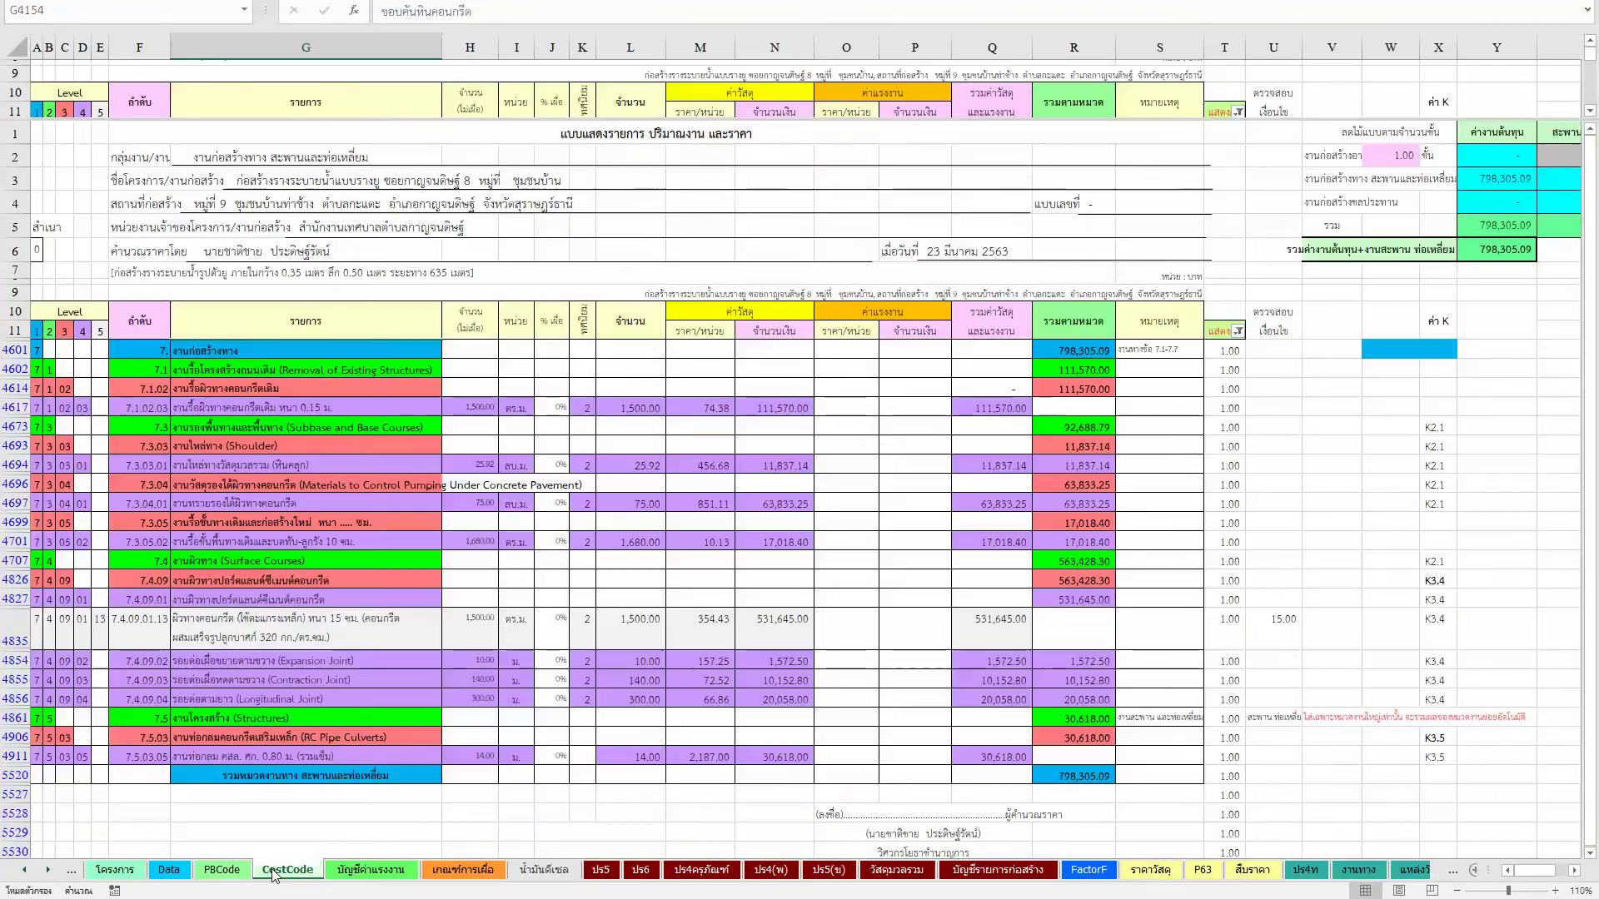
pyautogui.click(1354, 872)
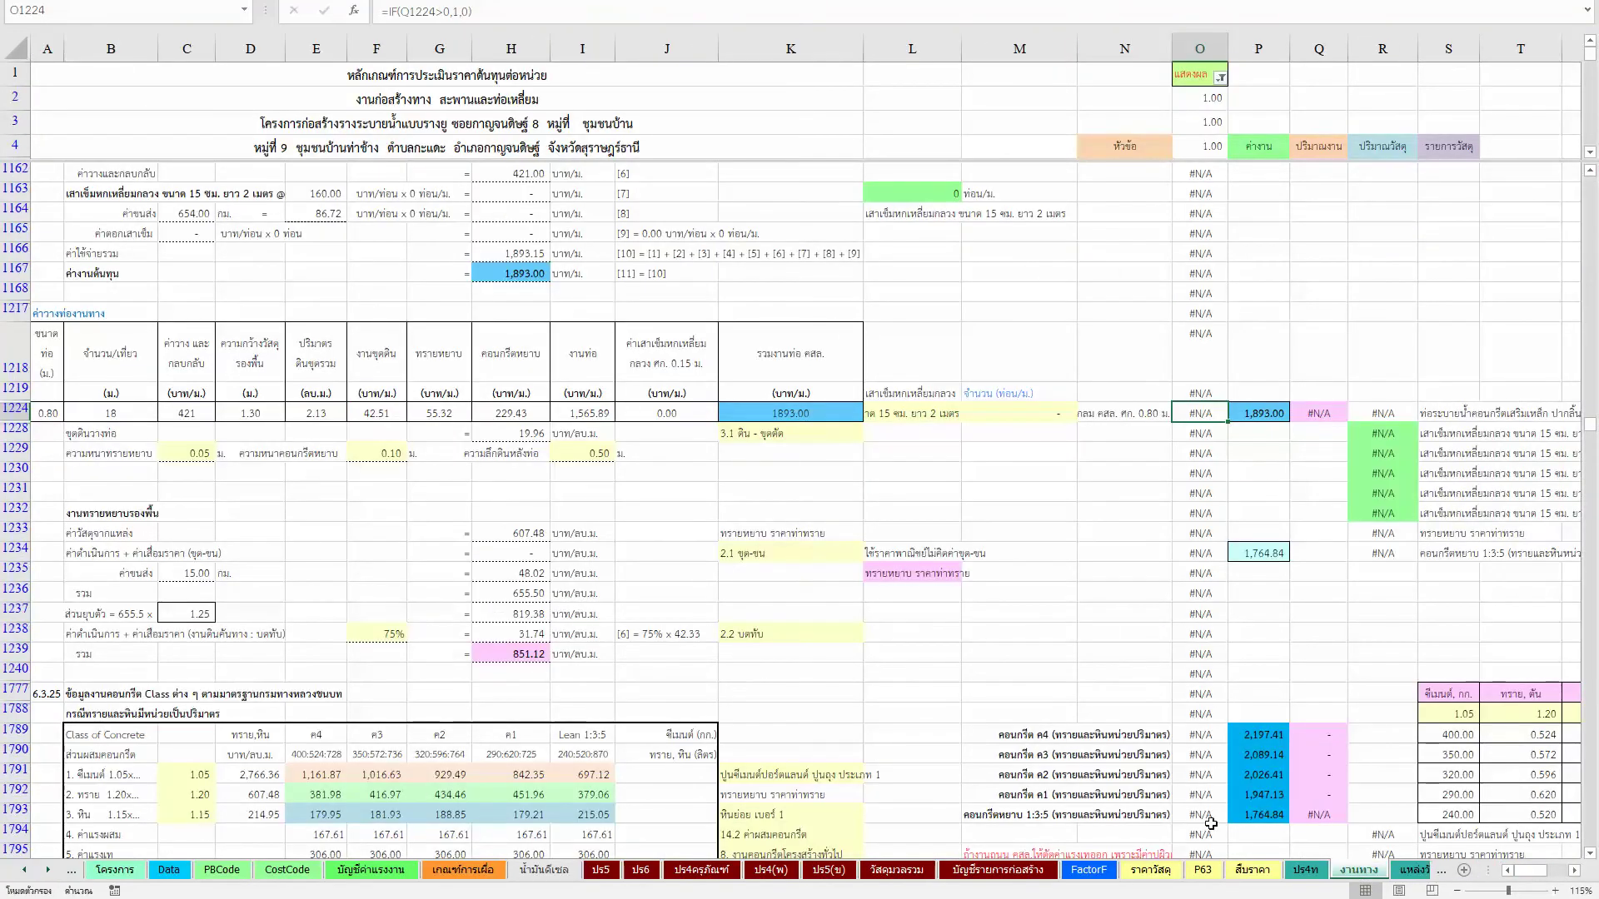
pyautogui.click(1307, 876)
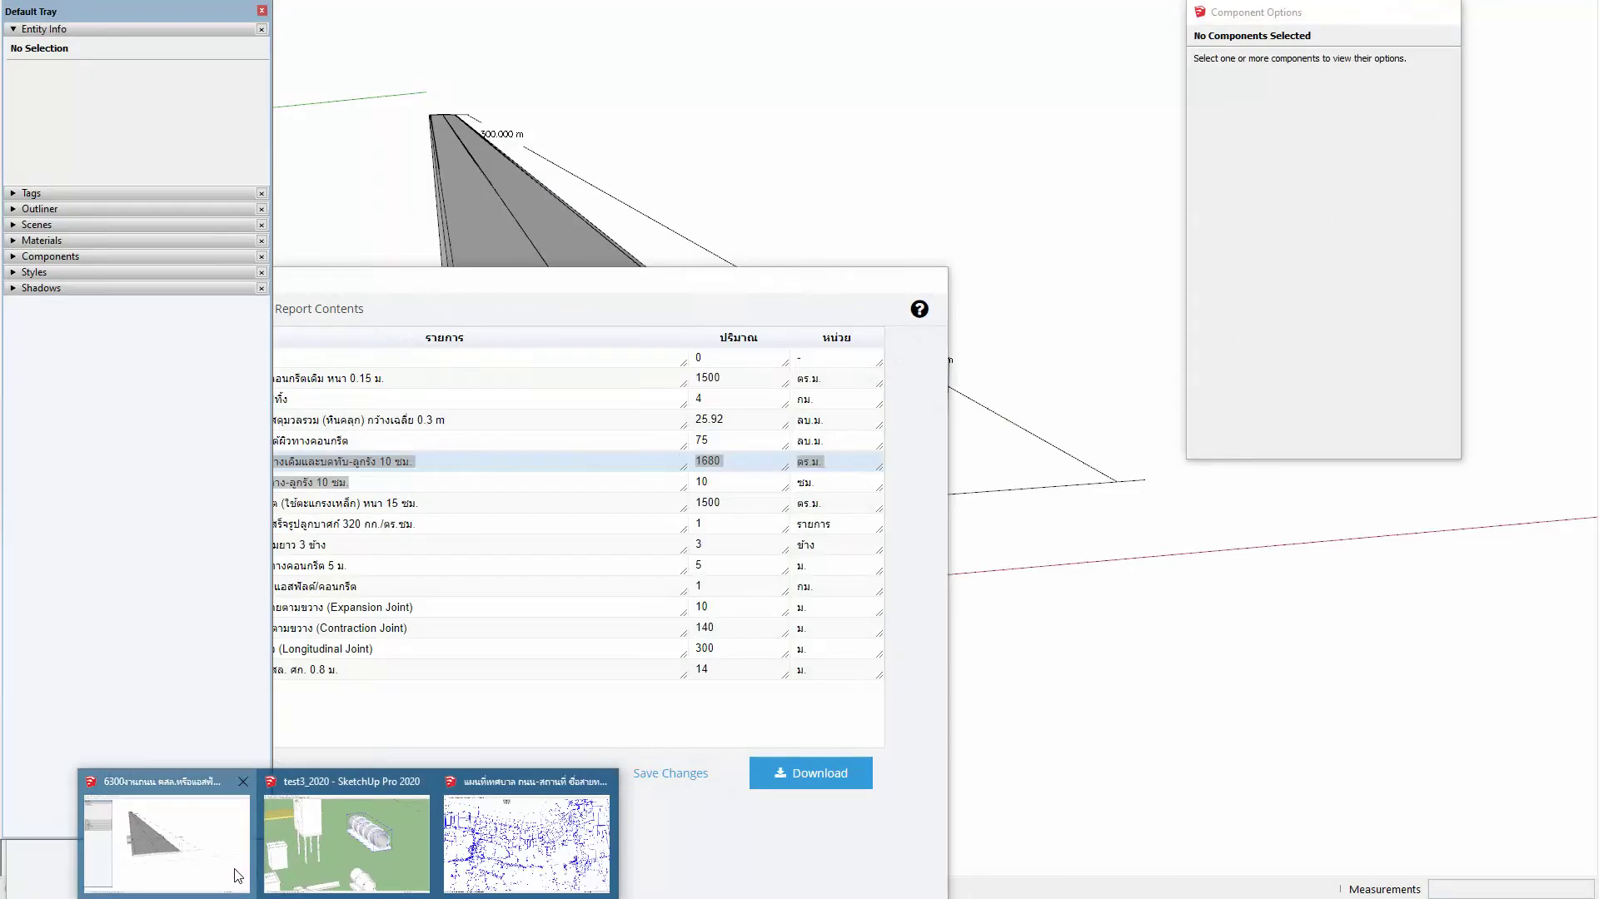
# Step: Bring the LayOut sketch-map sheet (page 02 of 04, 1:10000) back in front of the drain pipe model
pyautogui.click(166, 841)
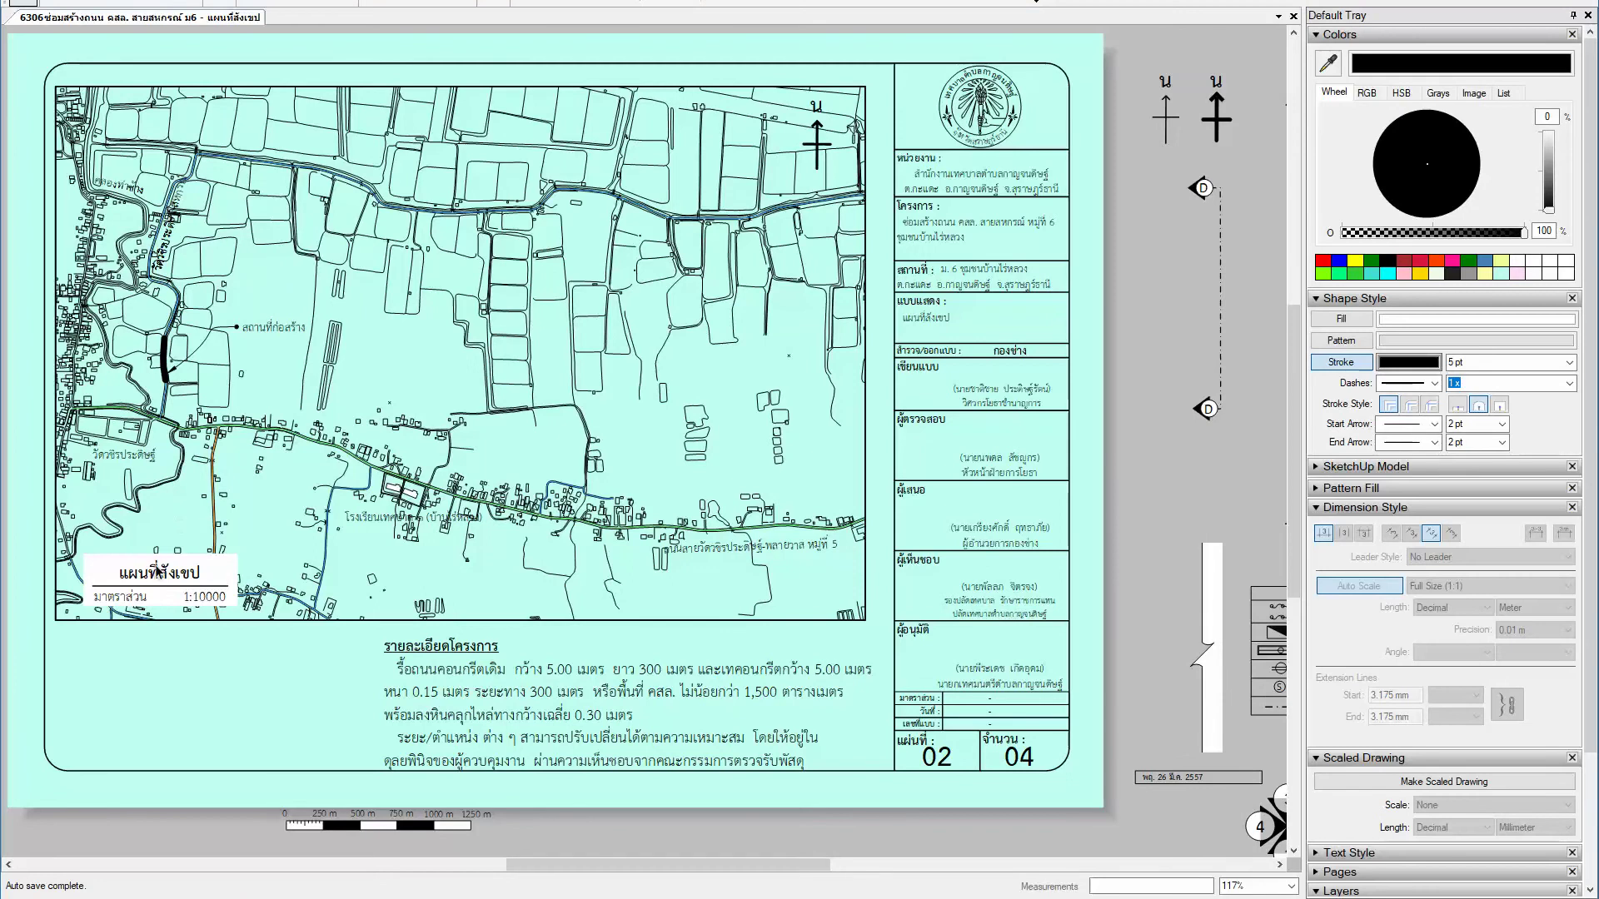
pyautogui.hotkey('ctrl', 'a')
pyautogui.scroll(1, 361, 533)
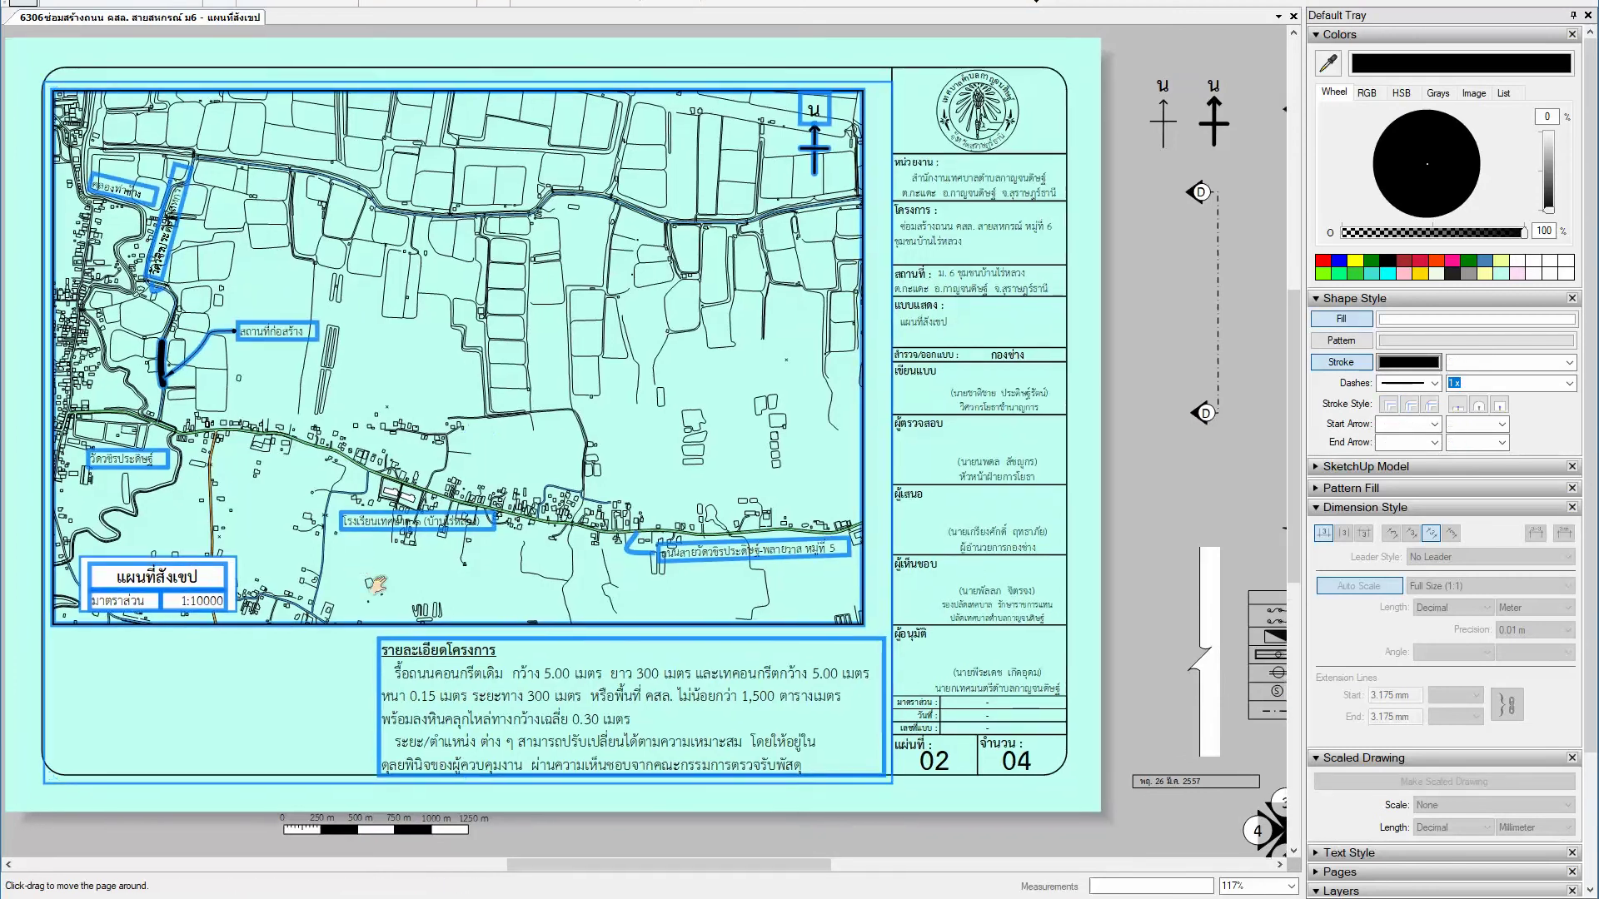
pyautogui.scroll(1, 360, 532)
pyautogui.scroll(1, 358, 575)
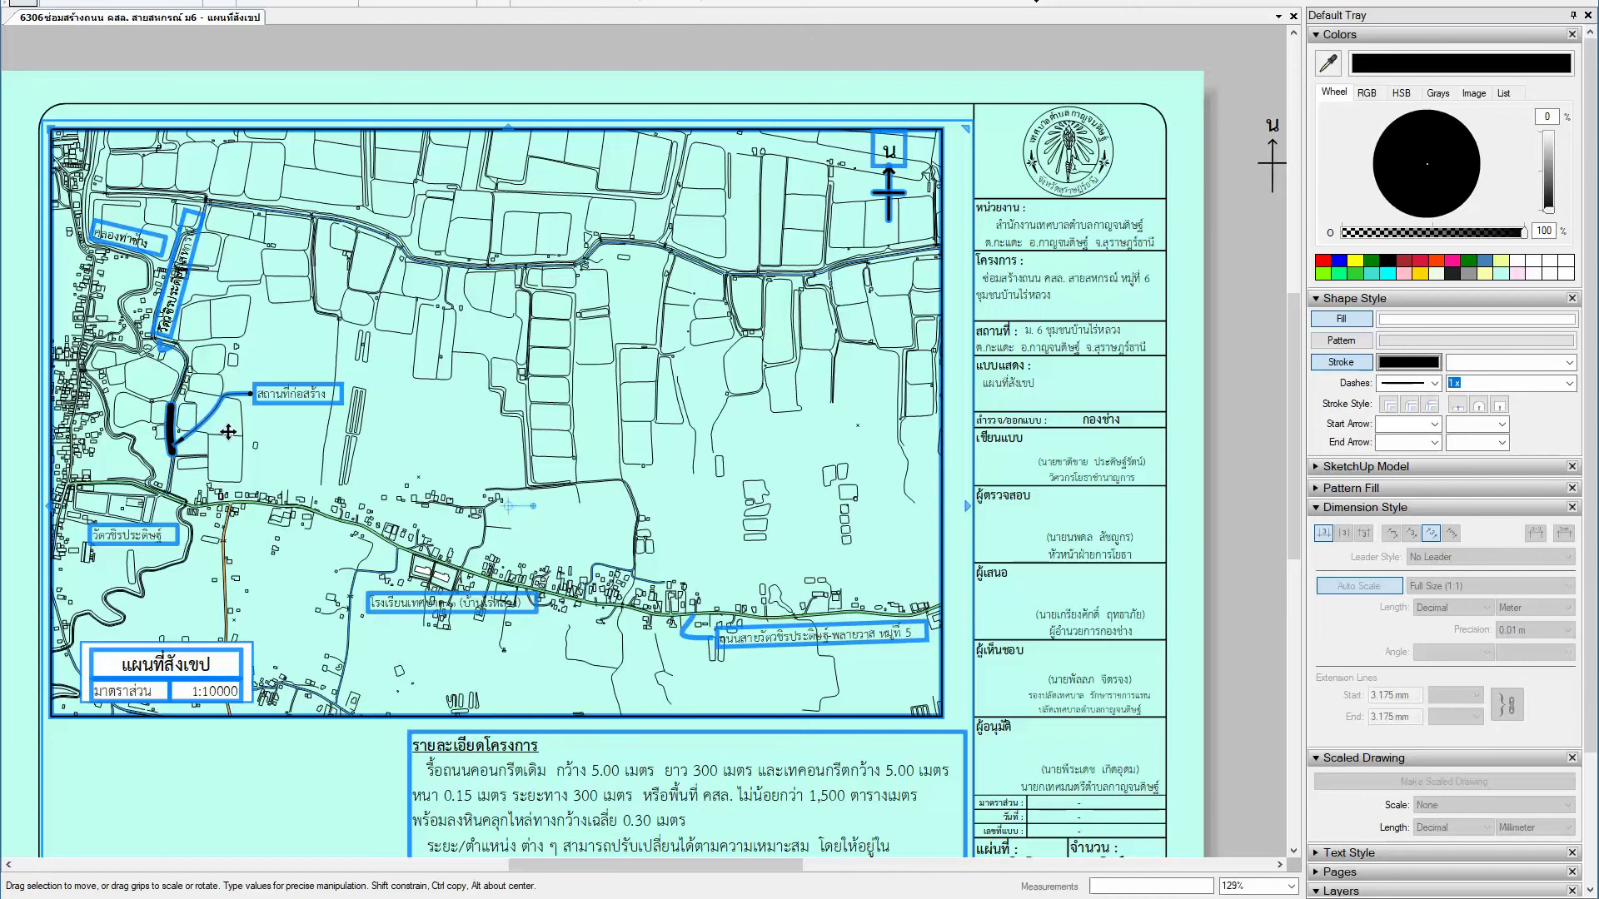
pyautogui.click(283, 114)
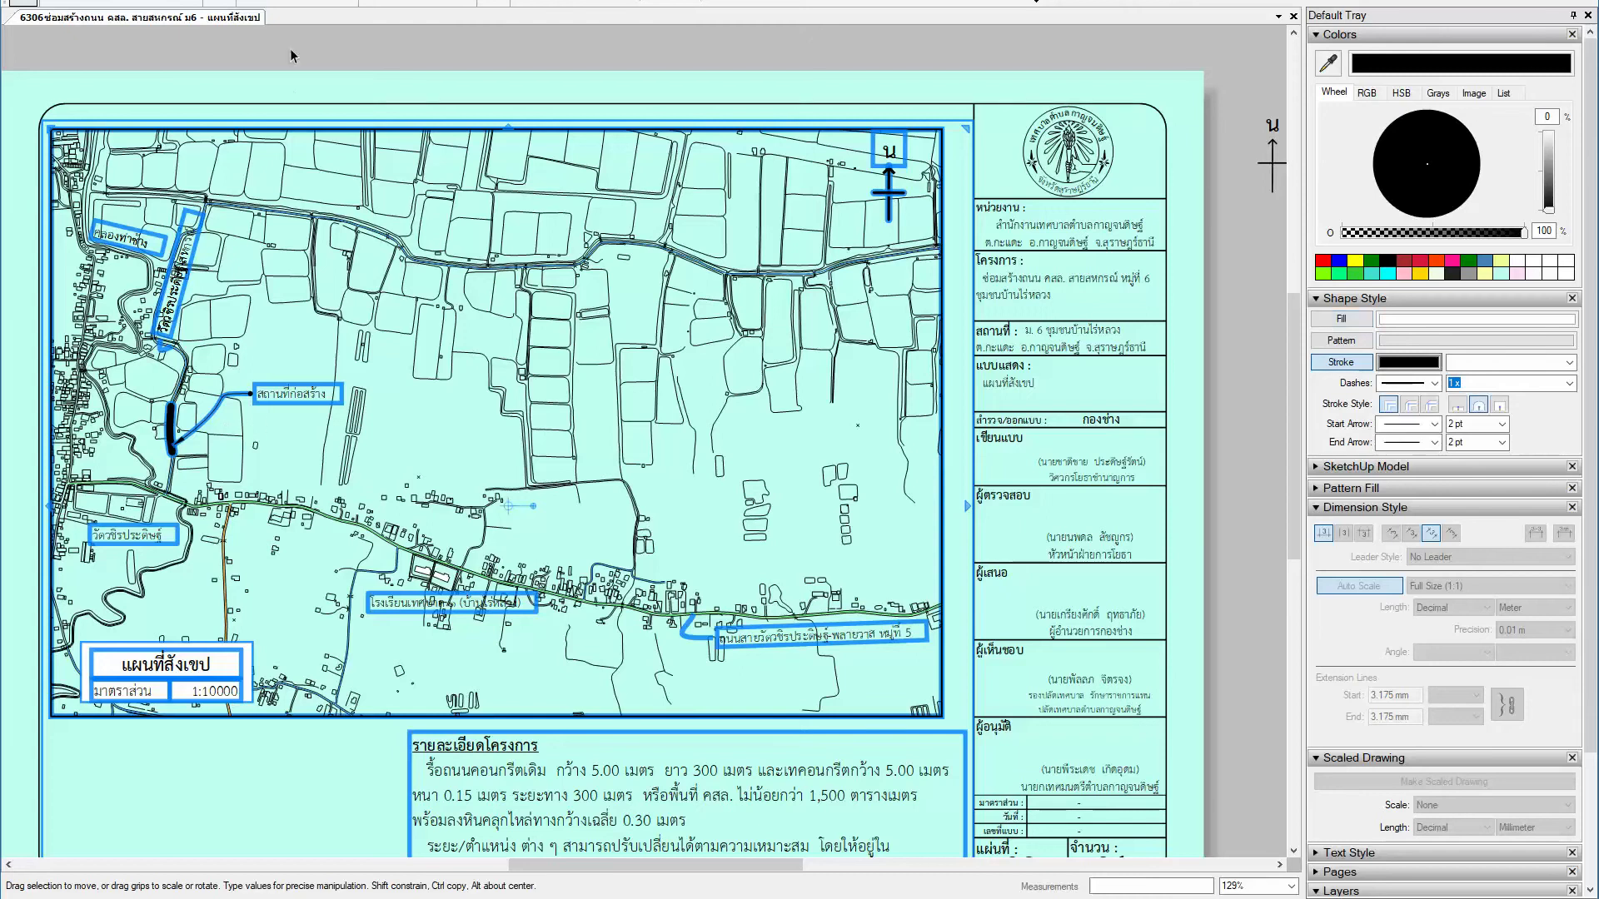
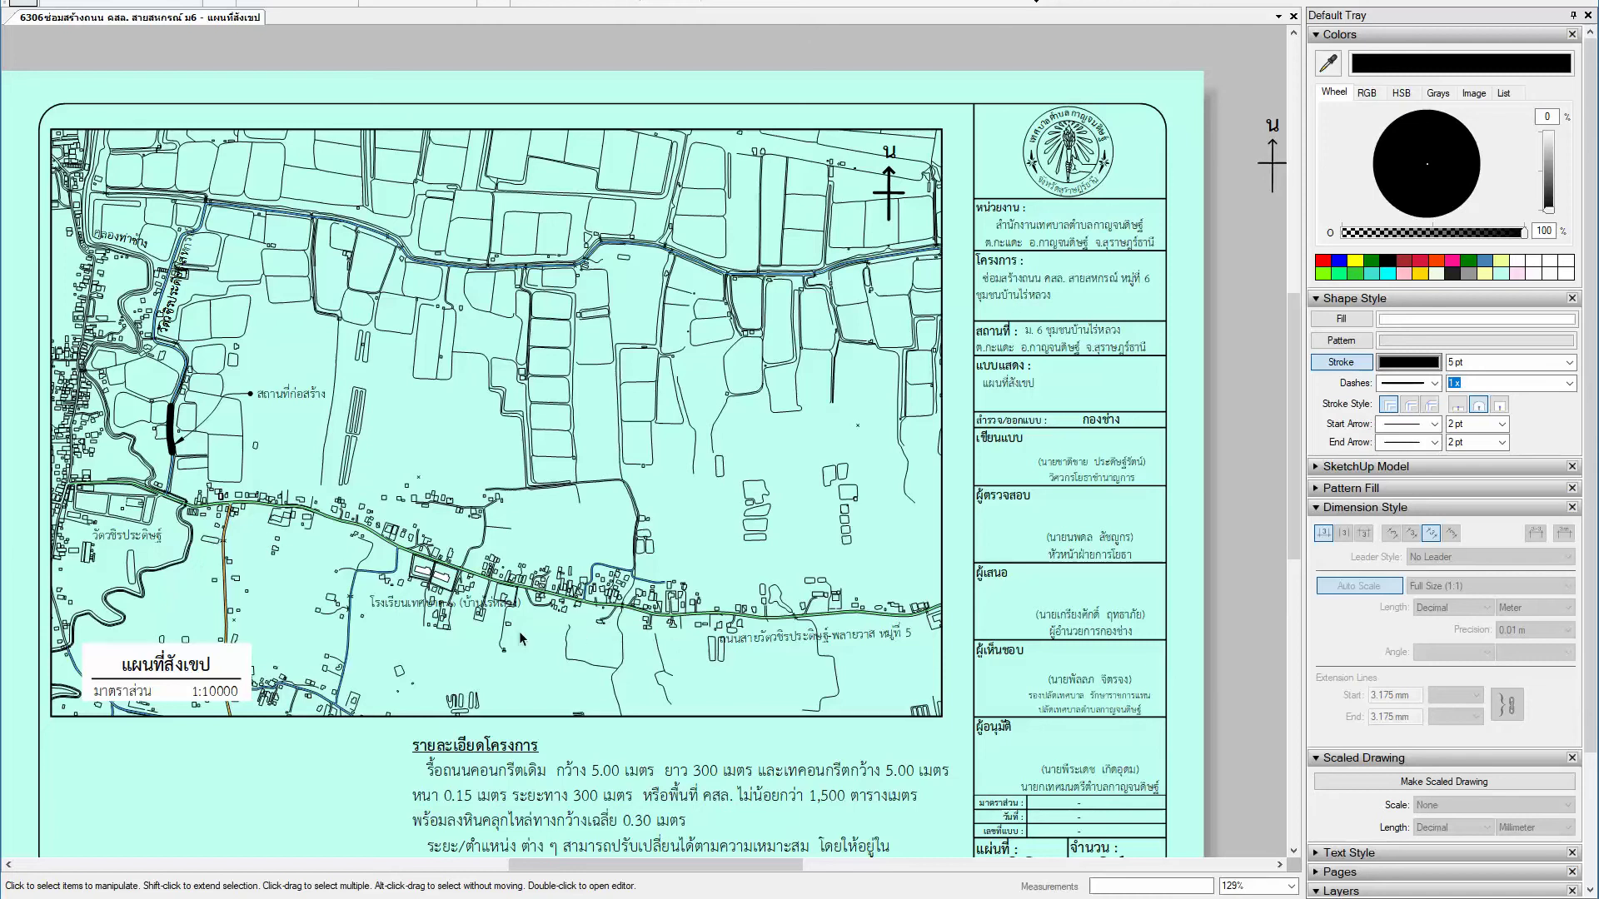
# Step: Move the 1:10000 map title box from the bottom-left into the map's bottom-right corner
pyautogui.click(133, 673)
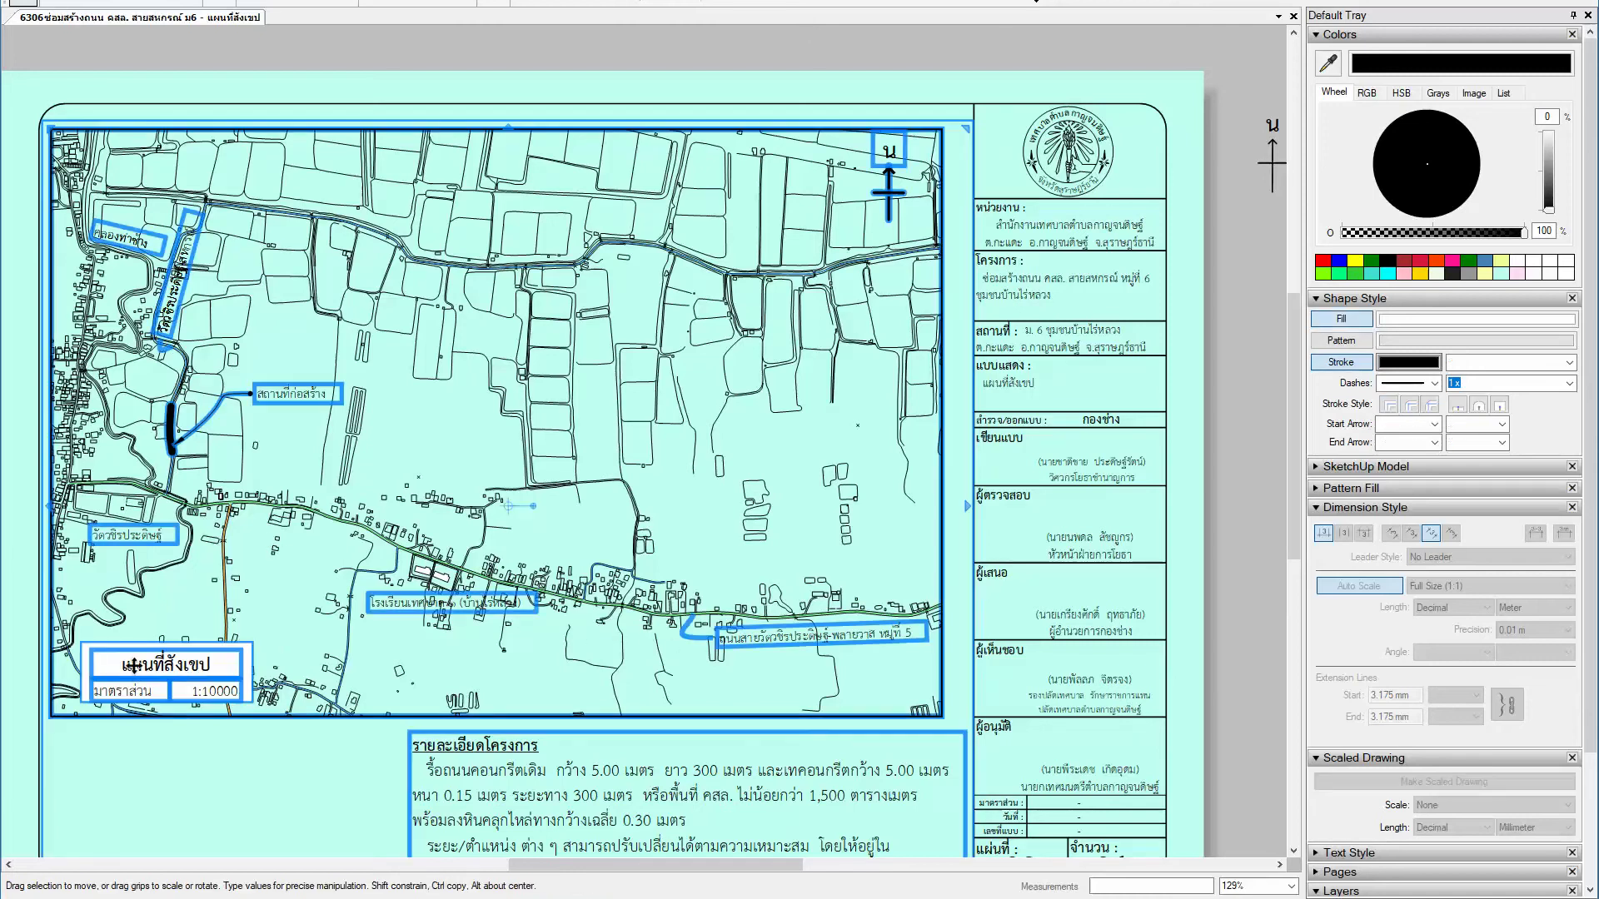
pyautogui.doubleClick(133, 673)
pyautogui.moveTo(133, 673); pyautogui.dragTo(800, 666)
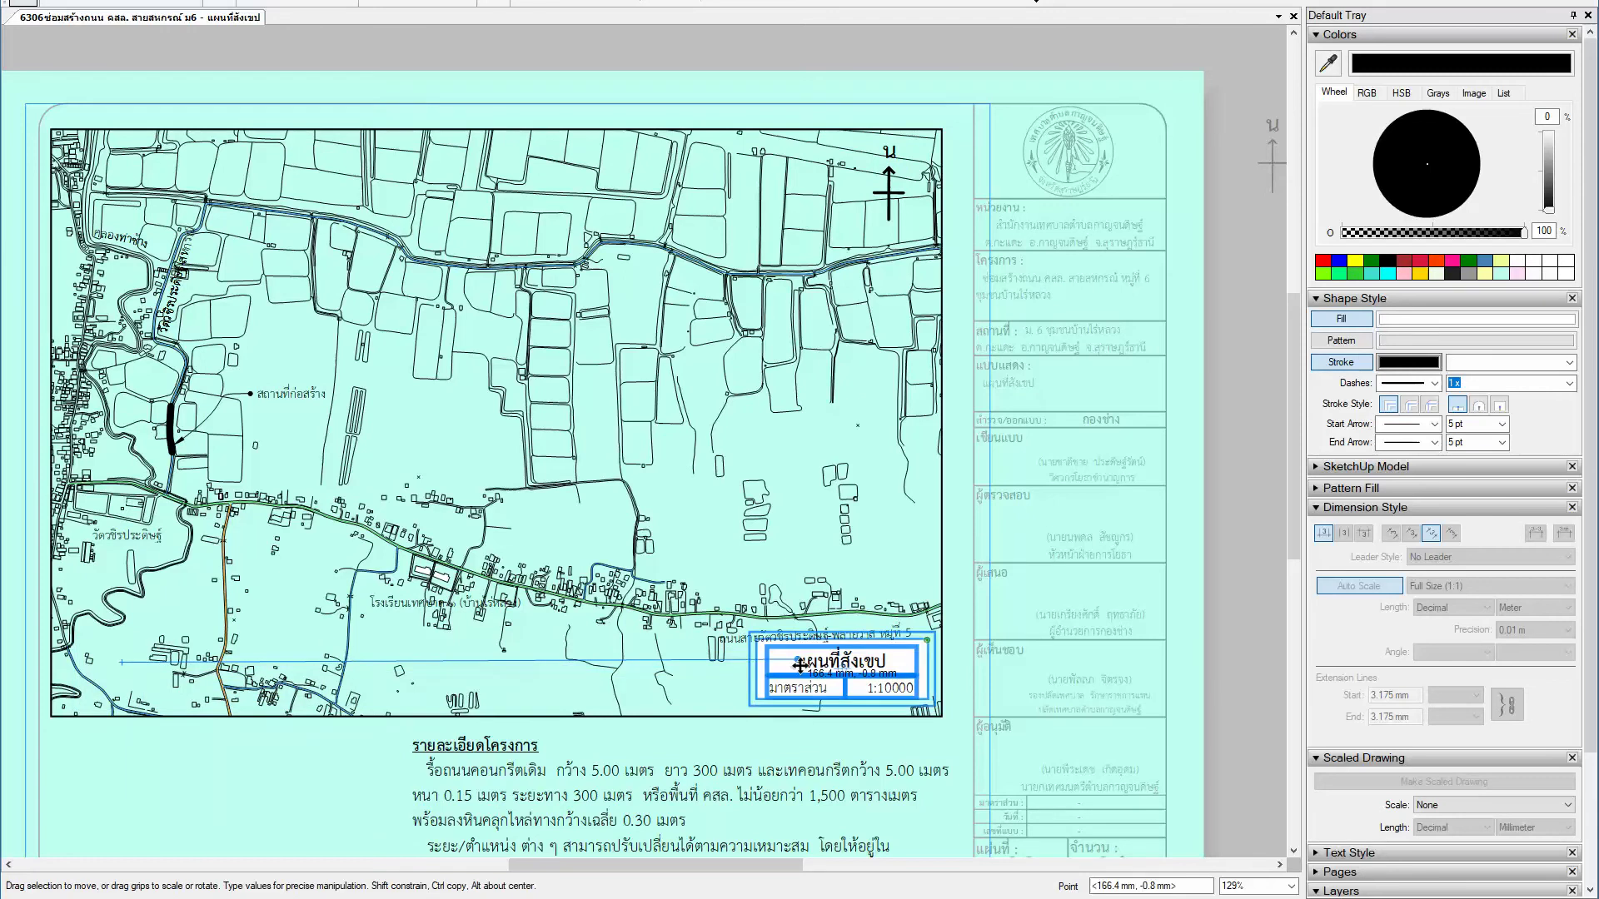
pyautogui.moveTo(822, 677); pyautogui.dragTo(827, 688)
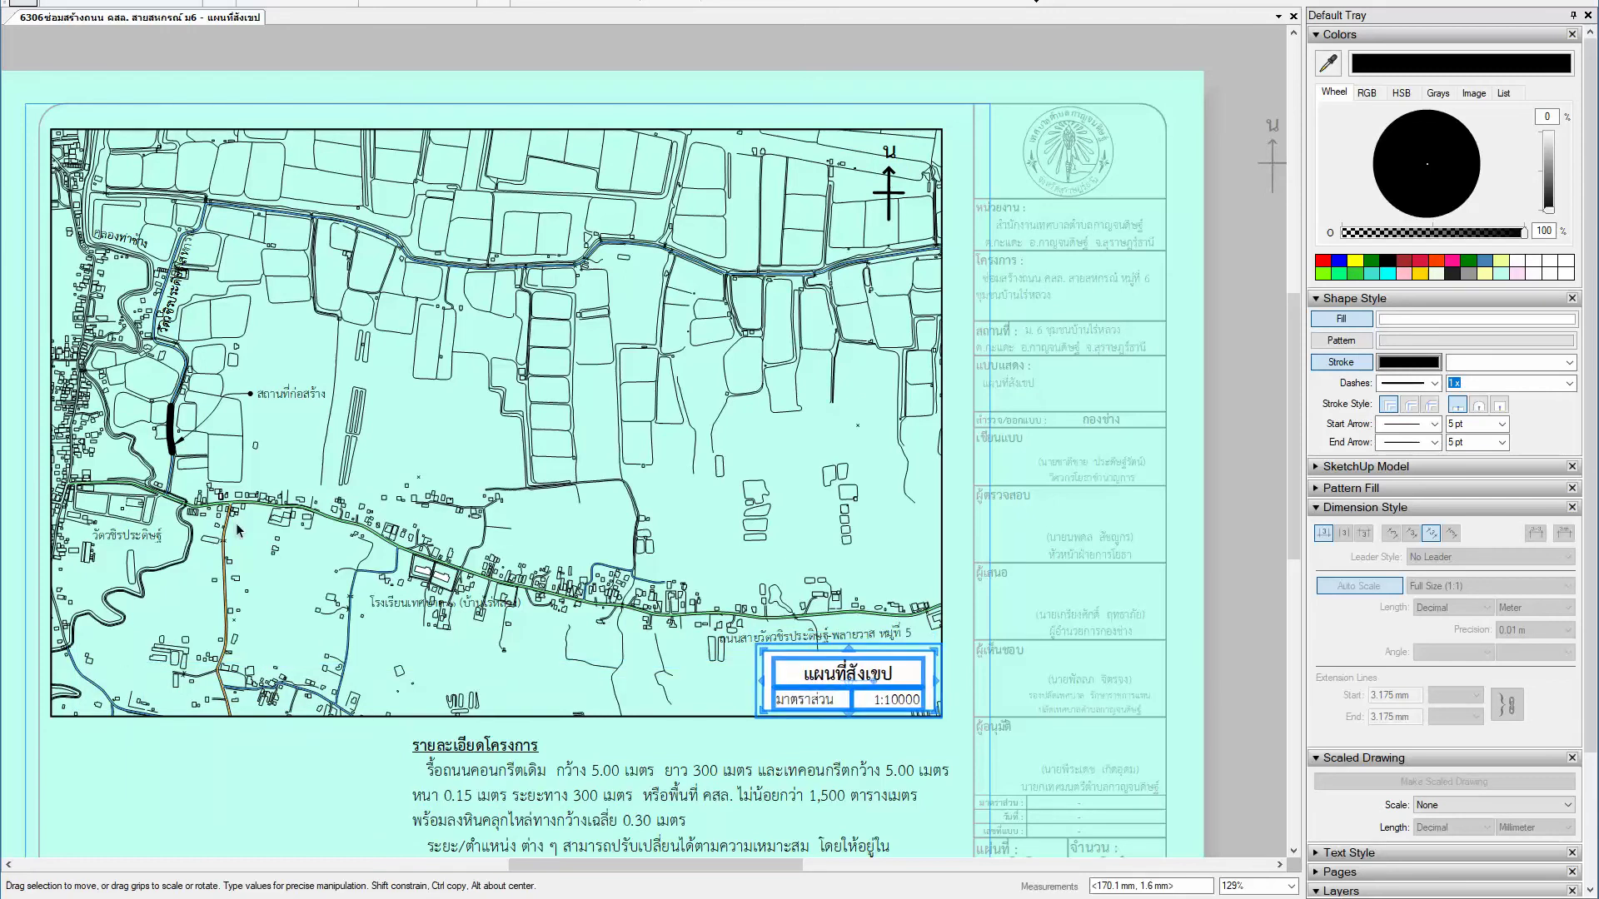
pyautogui.scroll(3, 214, 591)
pyautogui.scroll(2, 250, 566)
pyautogui.scroll(2, 283, 541)
pyautogui.click(296, 532)
# Step: Place a new label whose leader points at the orange road
pyautogui.moveTo(287, 543); pyautogui.dragTo(230, 482)
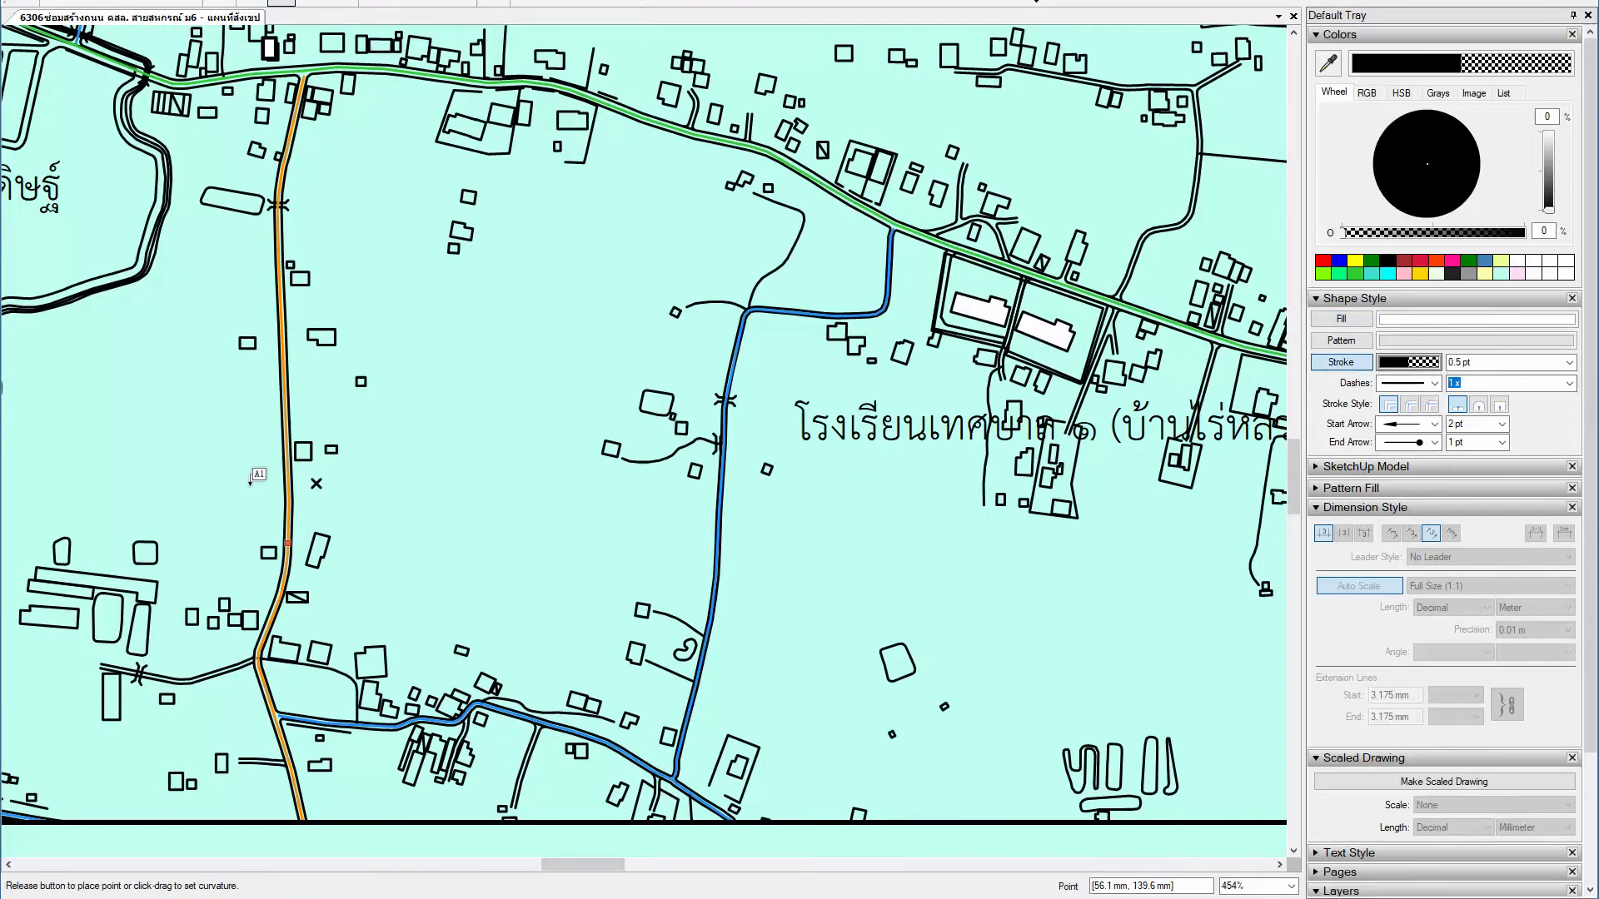
pyautogui.click(231, 481)
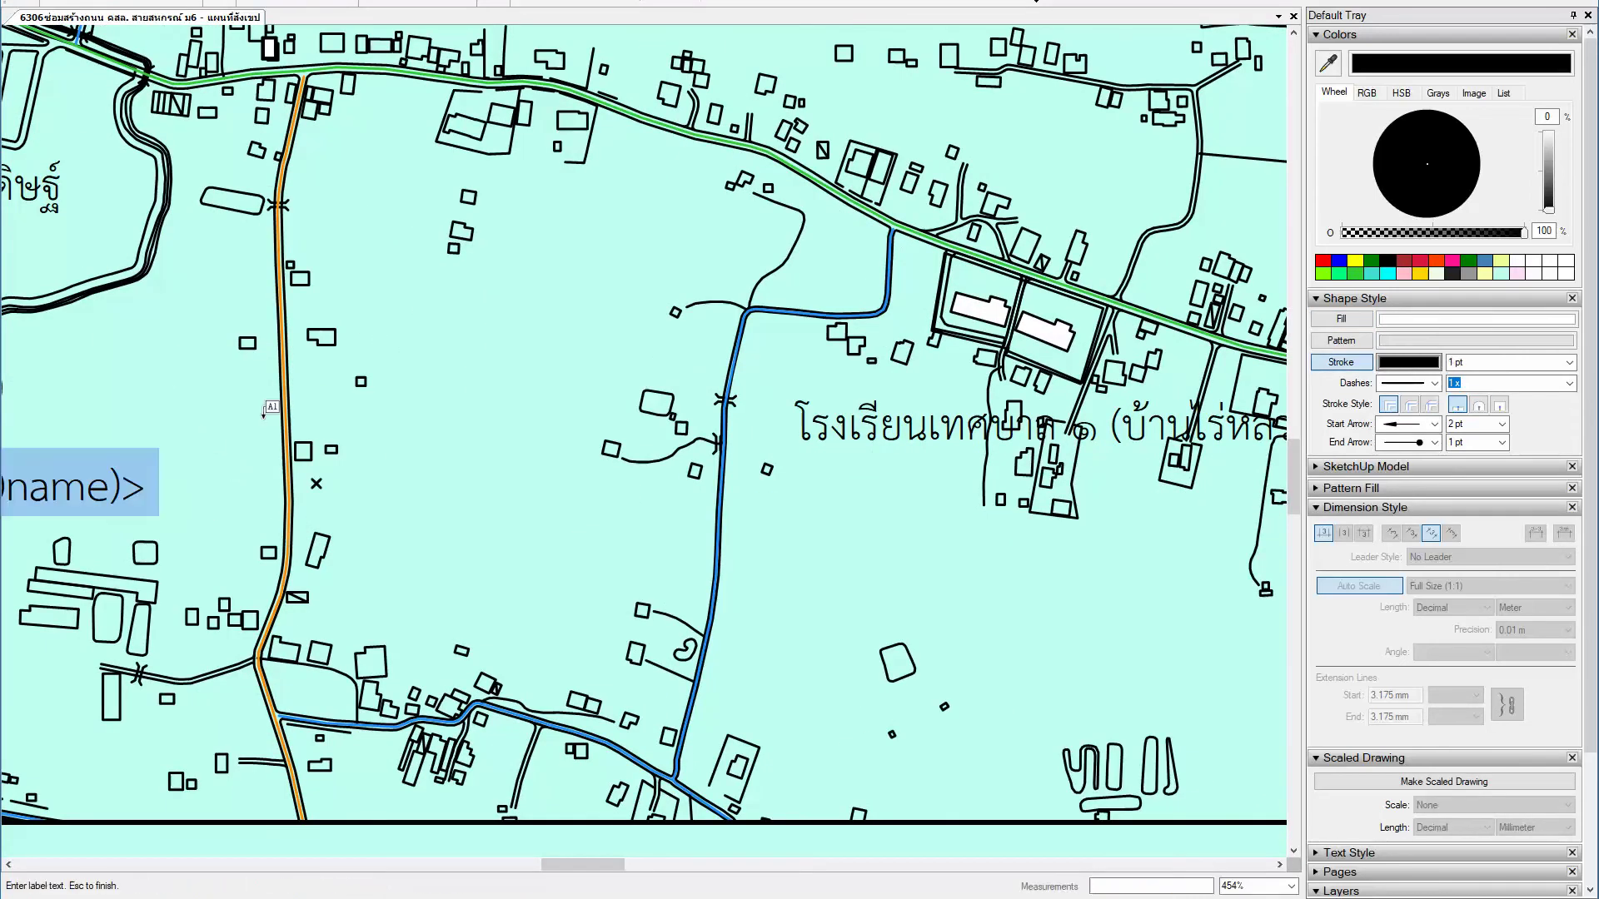
pyautogui.press('Escape')
pyautogui.scroll(-1, 275, 516)
pyautogui.scroll(-1, 283, 516)
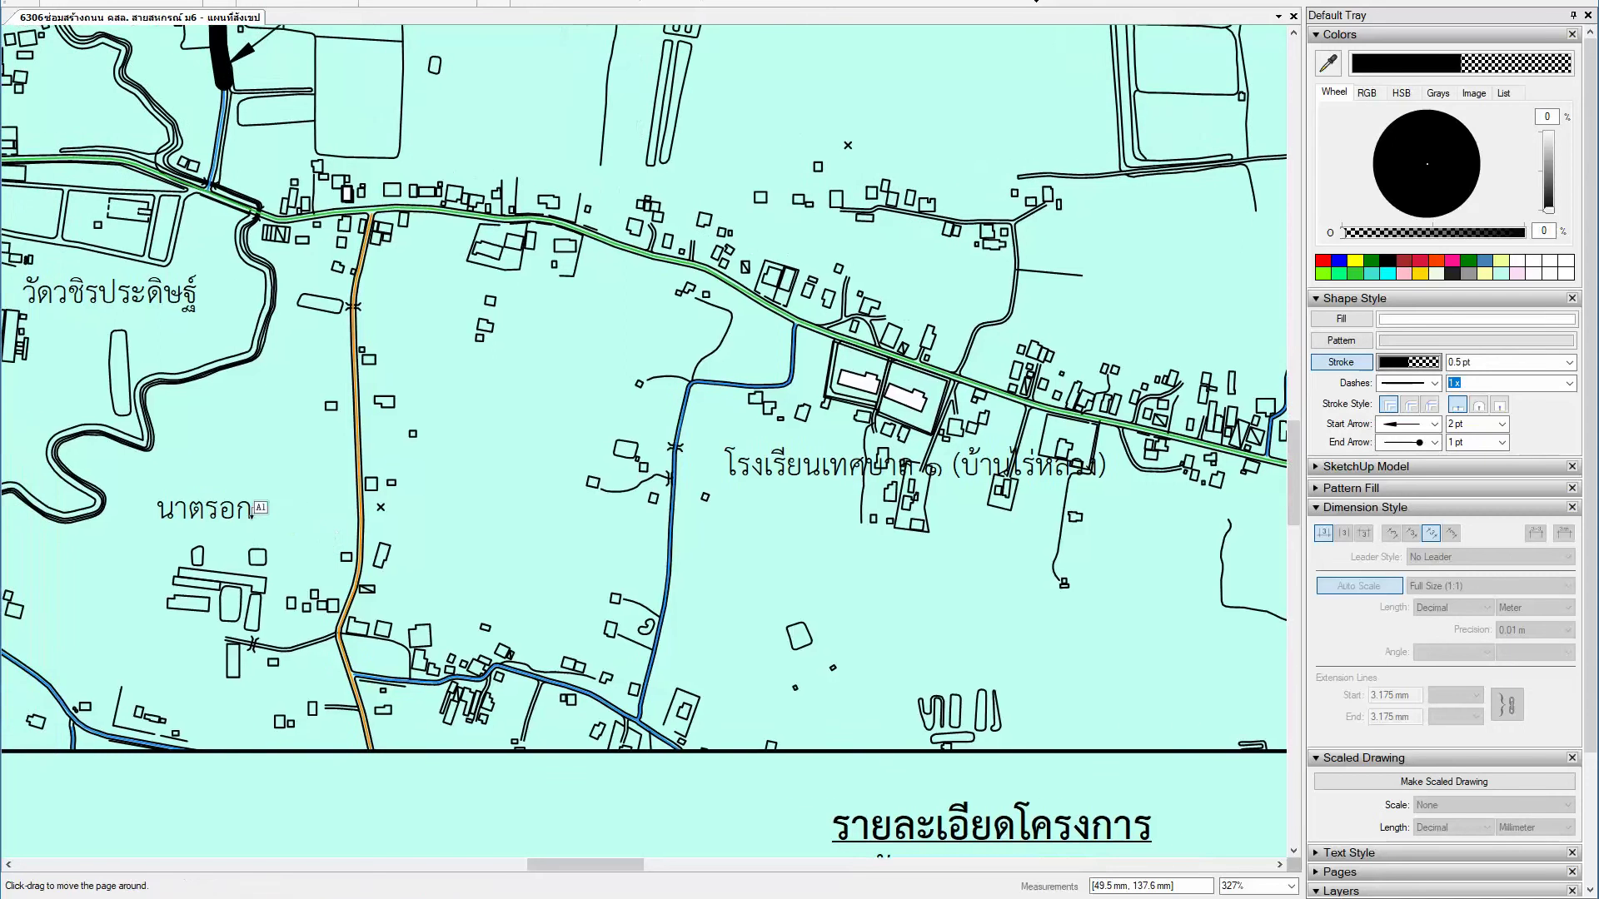
pyautogui.click(198, 504)
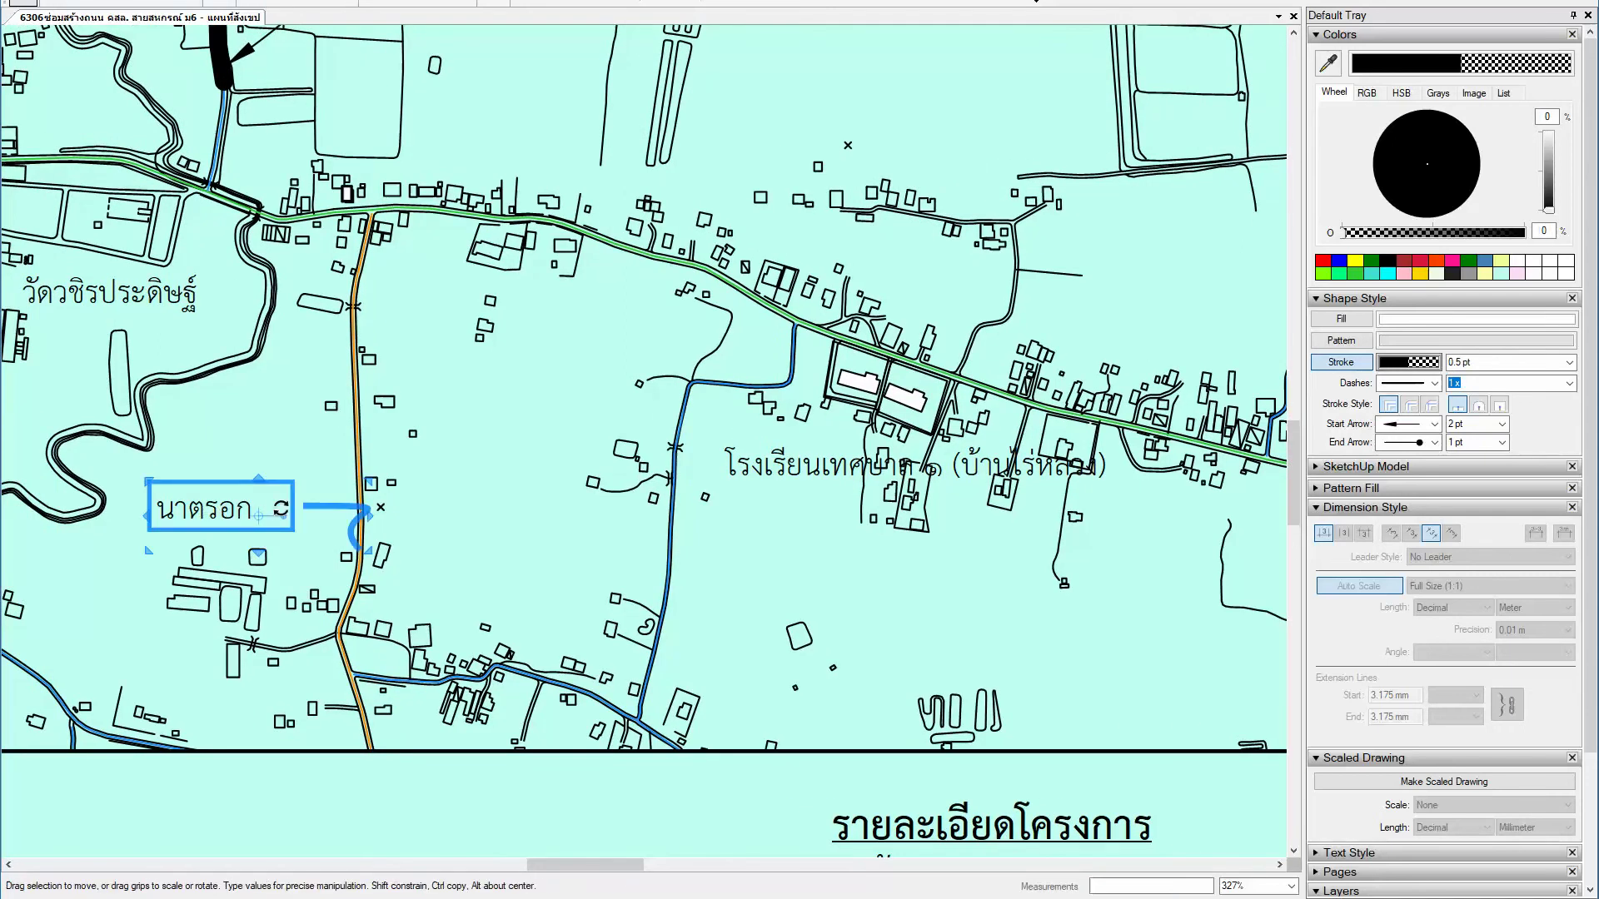
pyautogui.scroll(-2, 274, 509)
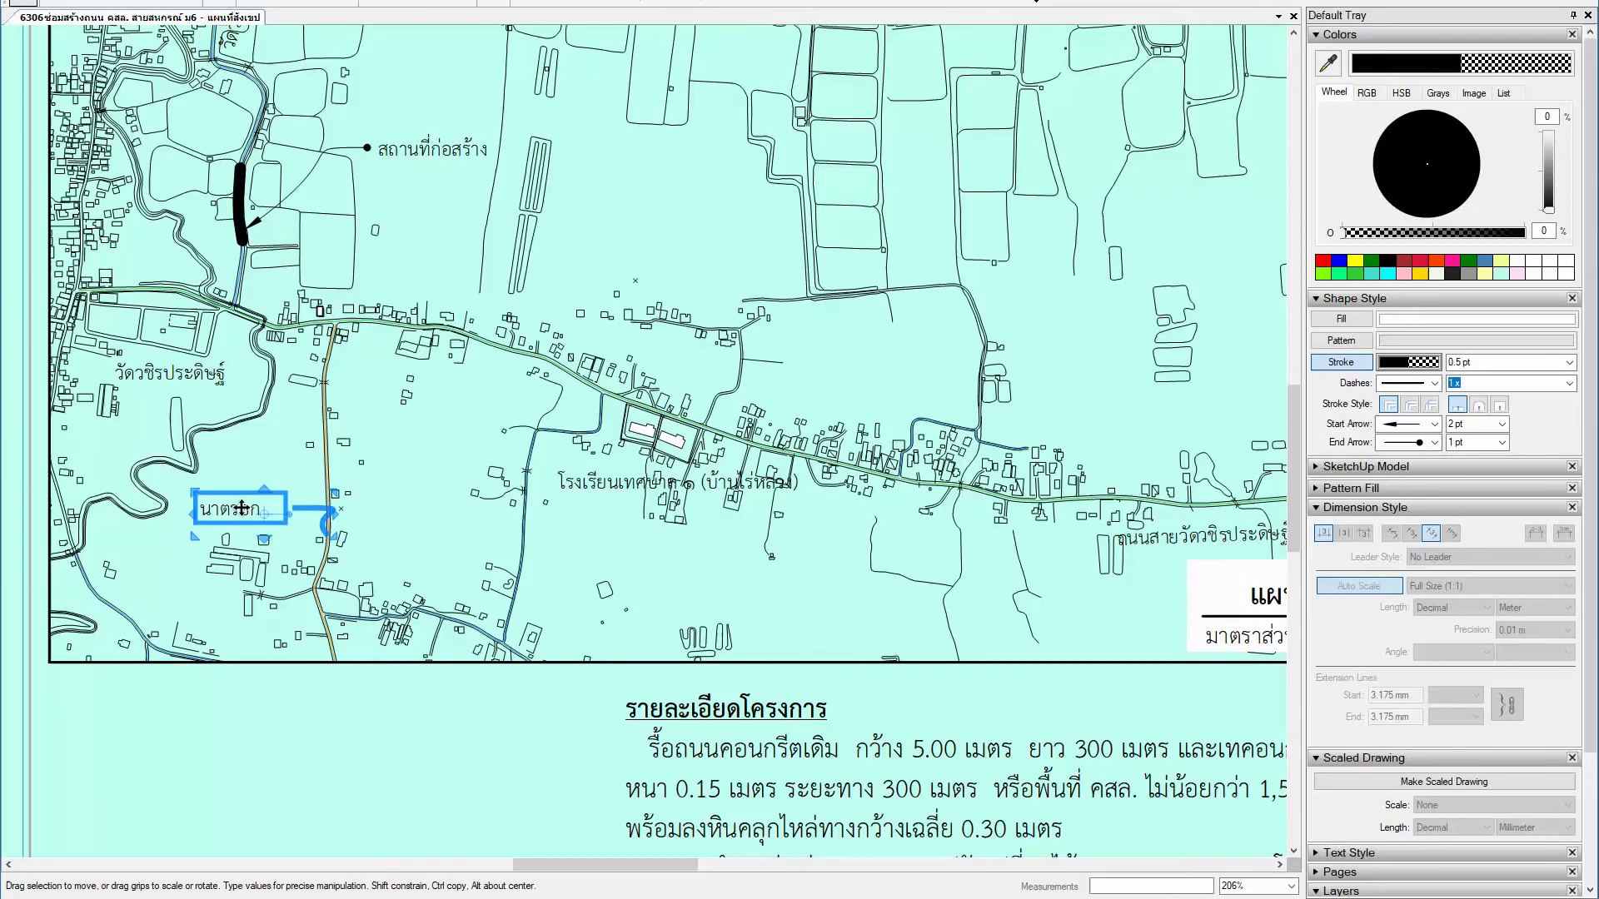
# Step: Set the label's text to the road-name attribute นาตรอก from the model data
pyautogui.doubleClick(275, 524)
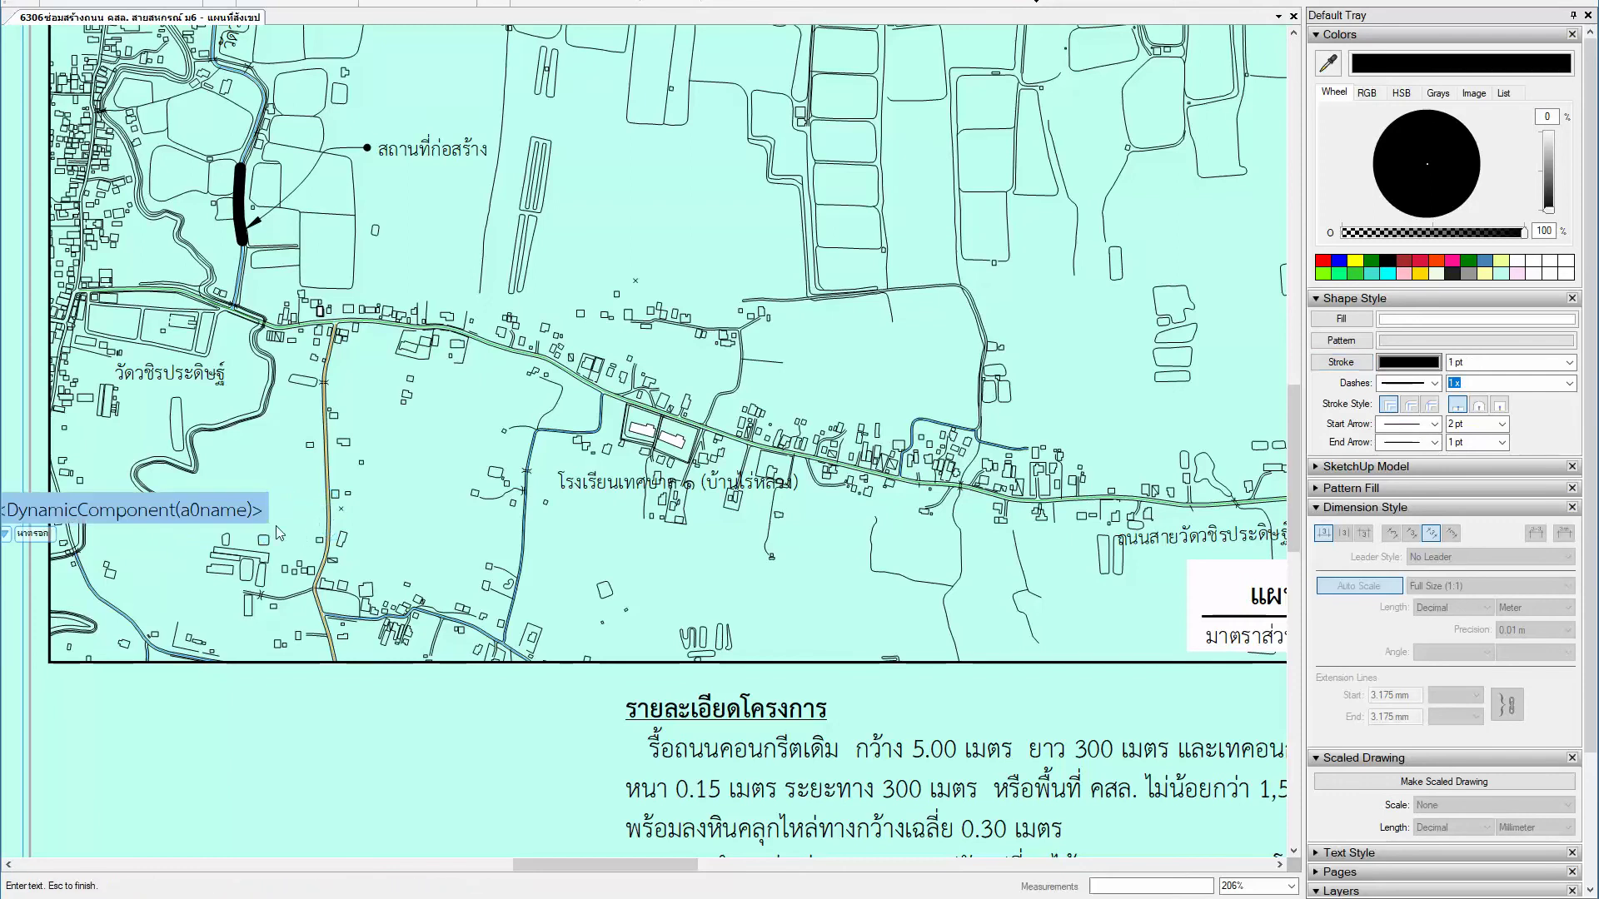
pyautogui.click(5, 535)
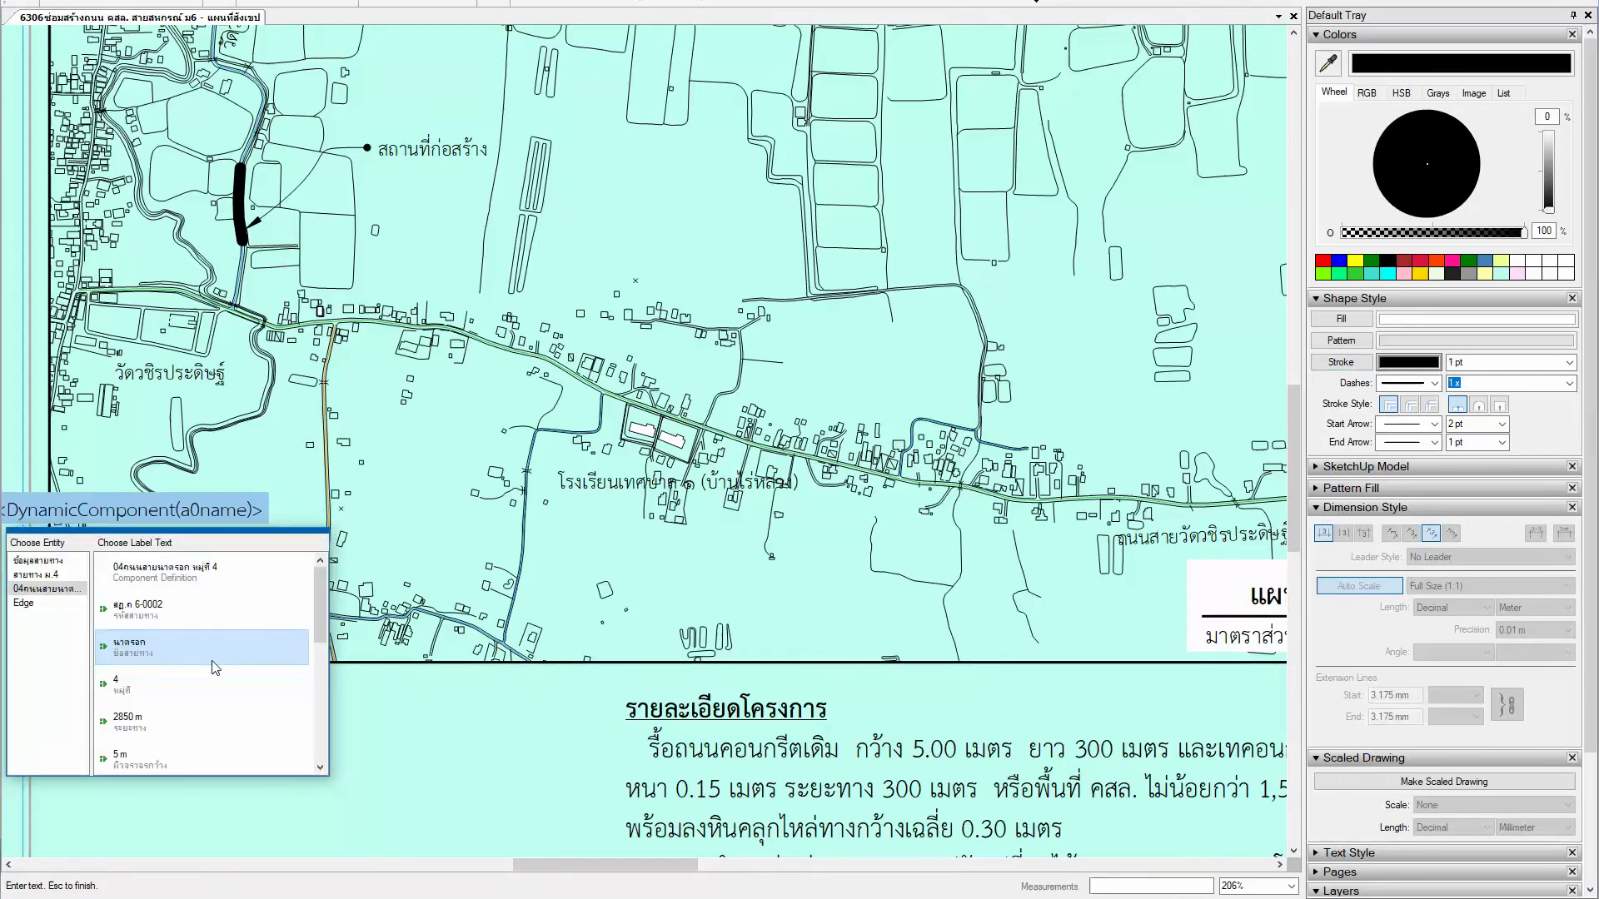
pyautogui.scroll(-2, 215, 666)
pyautogui.scroll(-1, 215, 670)
pyautogui.scroll(-1, 217, 708)
pyautogui.scroll(1, 218, 739)
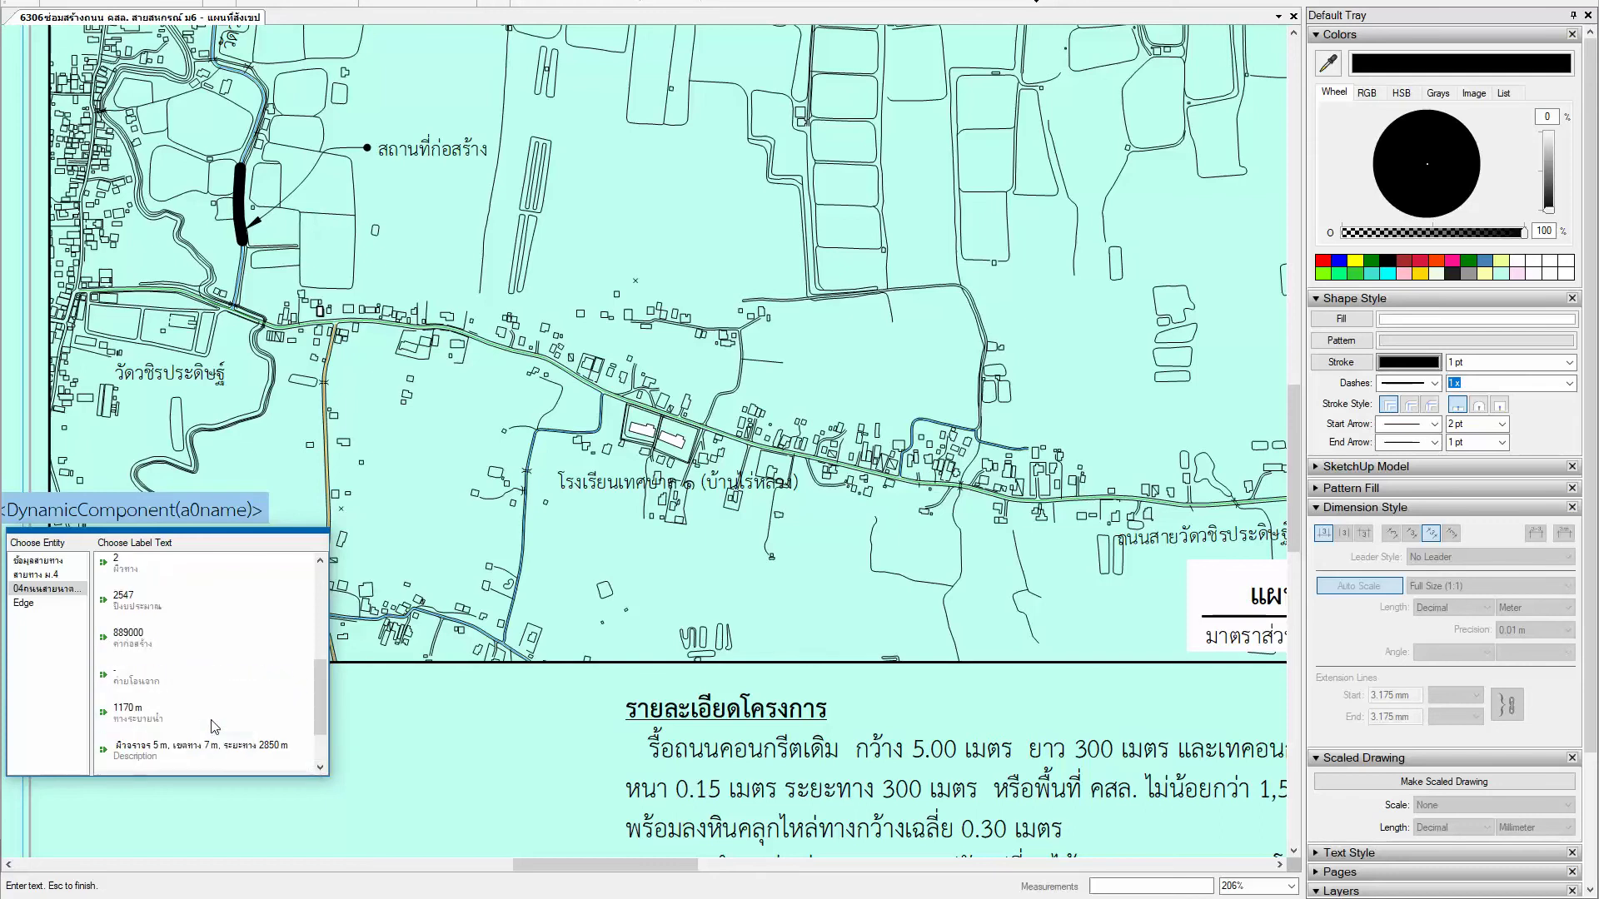
pyautogui.scroll(1, 212, 729)
pyautogui.scroll(1, 209, 721)
pyautogui.scroll(1, 210, 721)
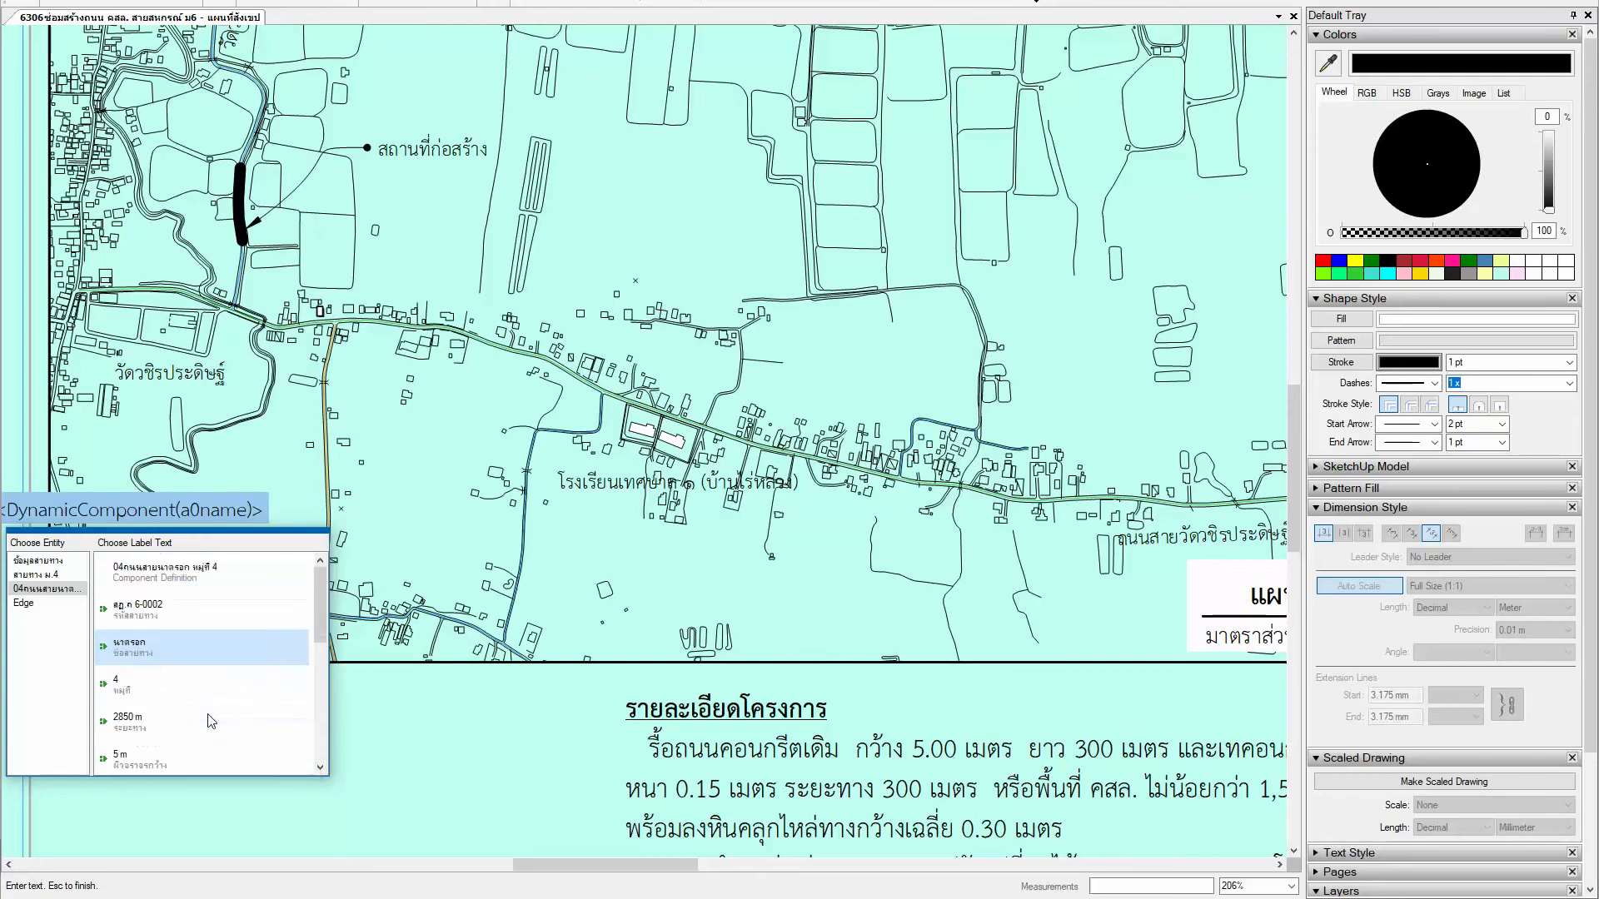
pyautogui.click(182, 664)
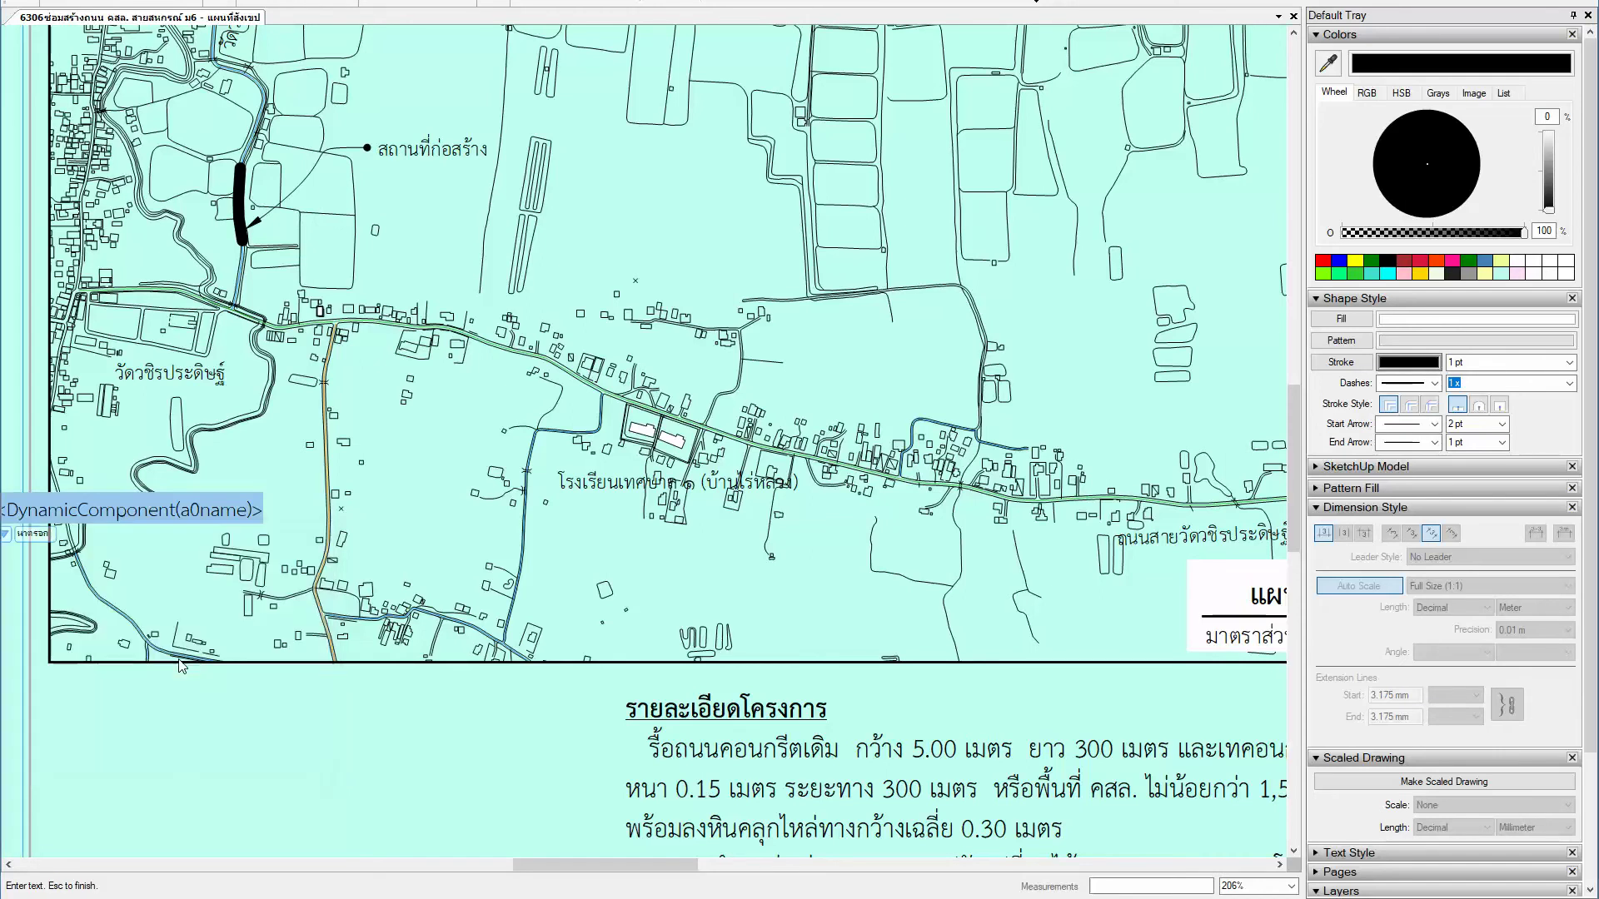
pyautogui.click(274, 500)
pyautogui.press('Escape')
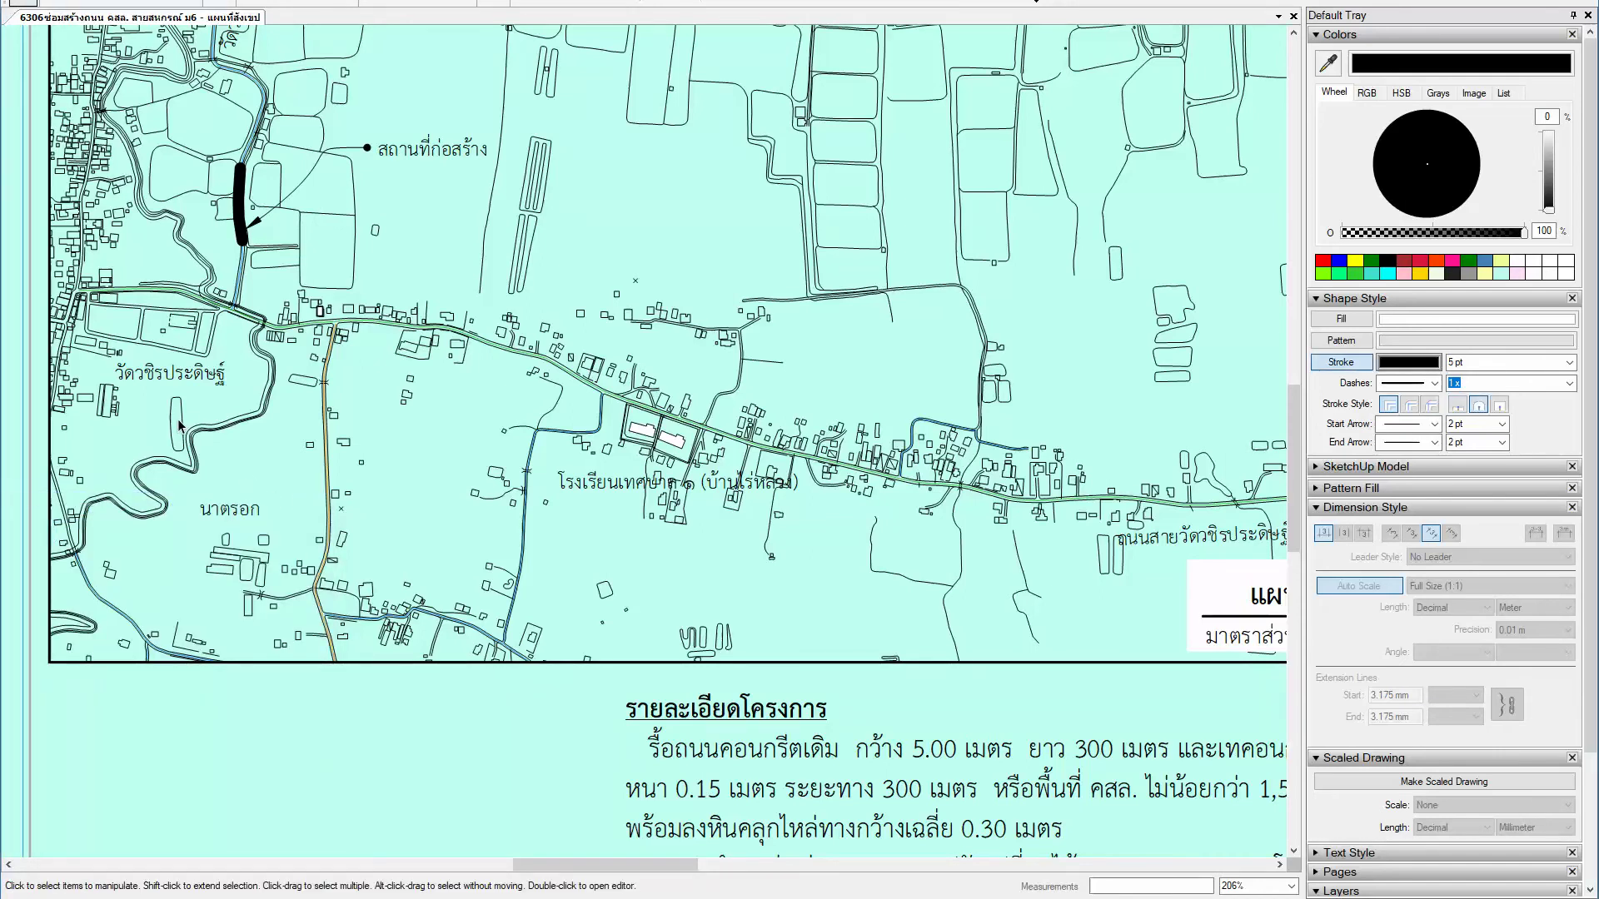
pyautogui.click(225, 509)
# Step: Rotate the นาตรอก label to run vertically along the orange road
pyautogui.scroll(3, 258, 494)
pyautogui.scroll(1, 258, 495)
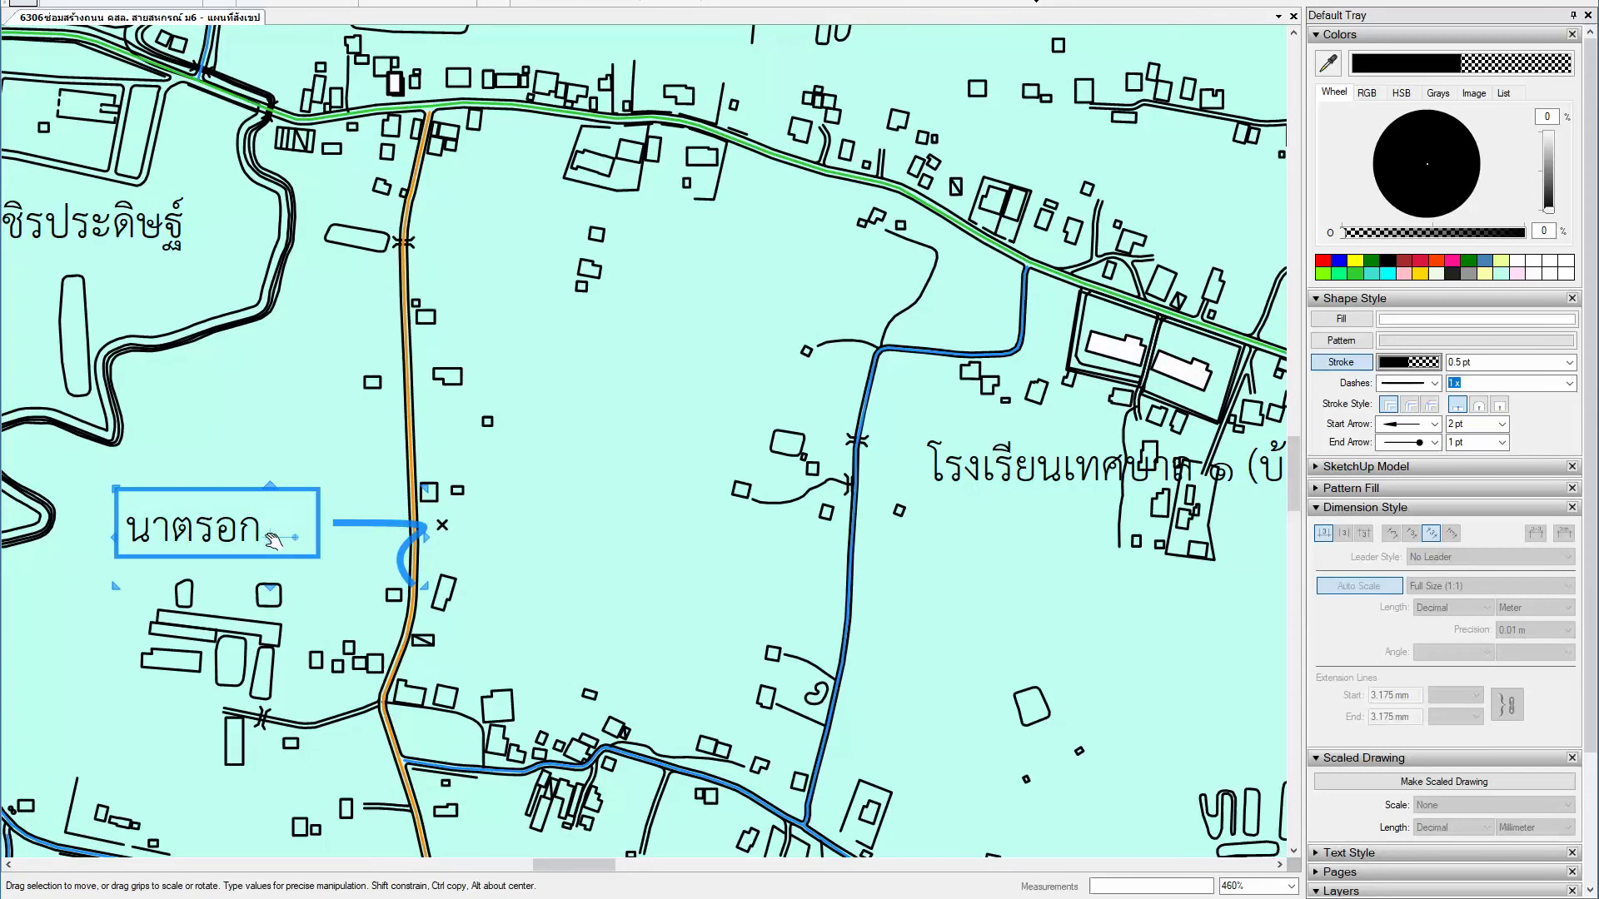
pyautogui.moveTo(297, 537)
pyautogui.mouseDown()
pyautogui.moveTo(287, 454)
pyautogui.moveTo(372, 424)
pyautogui.mouseUp()
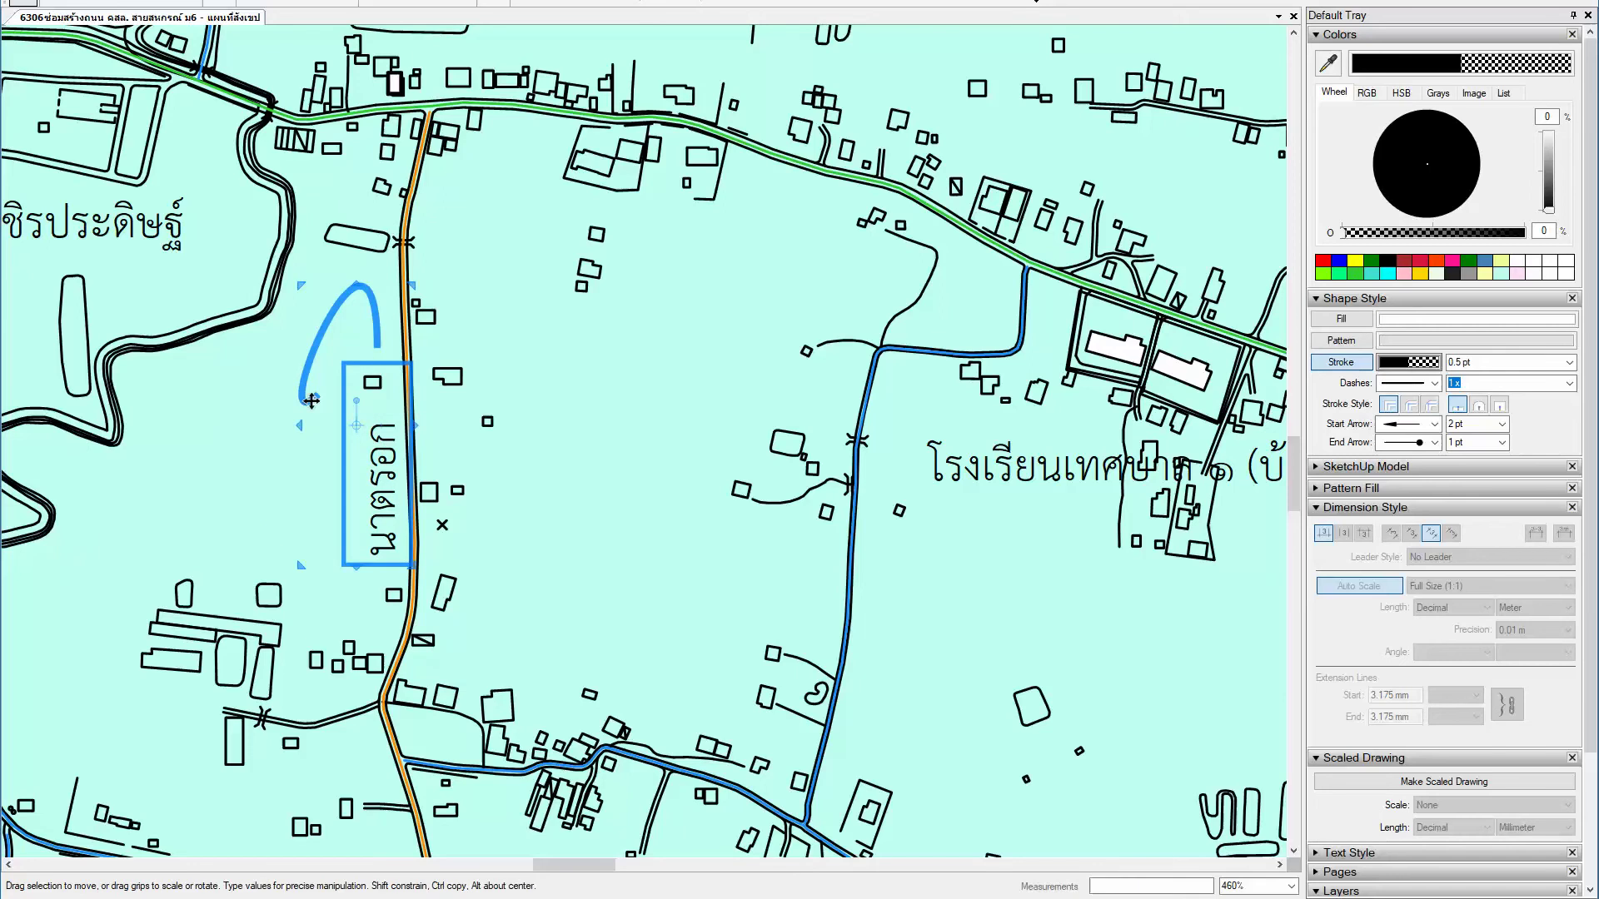
pyautogui.scroll(3, 306, 398)
# Step: Reshape the label's leader into a short hook at the label's top
pyautogui.moveTo(306, 405); pyautogui.dragTo(460, 334)
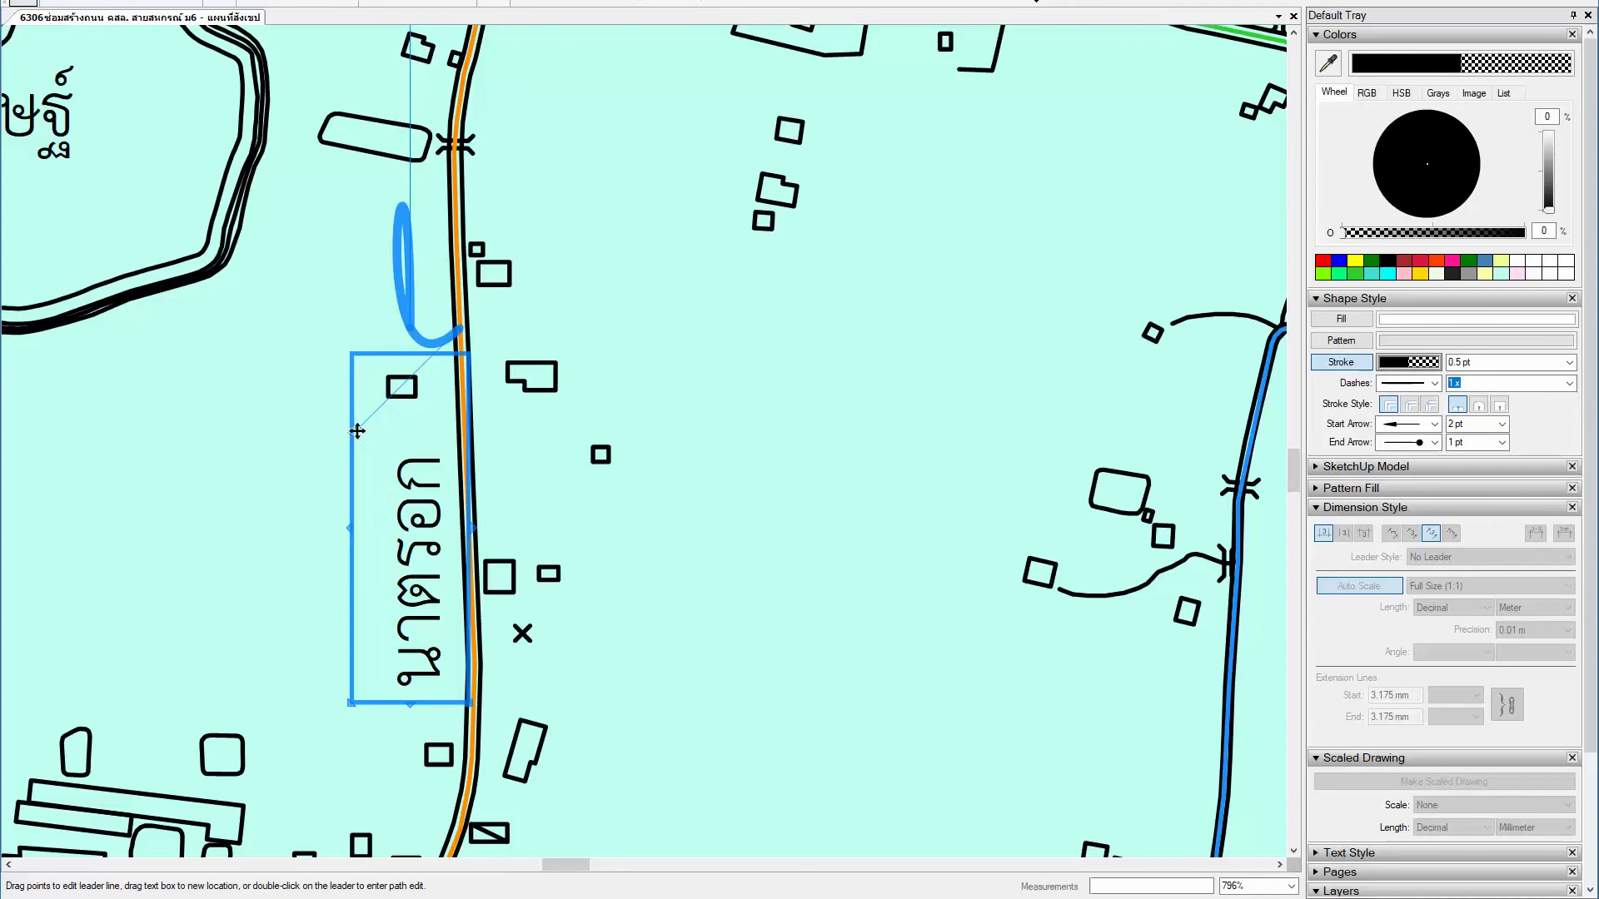
pyautogui.moveTo(358, 429); pyautogui.dragTo(423, 316)
pyautogui.scroll(3, 439, 430)
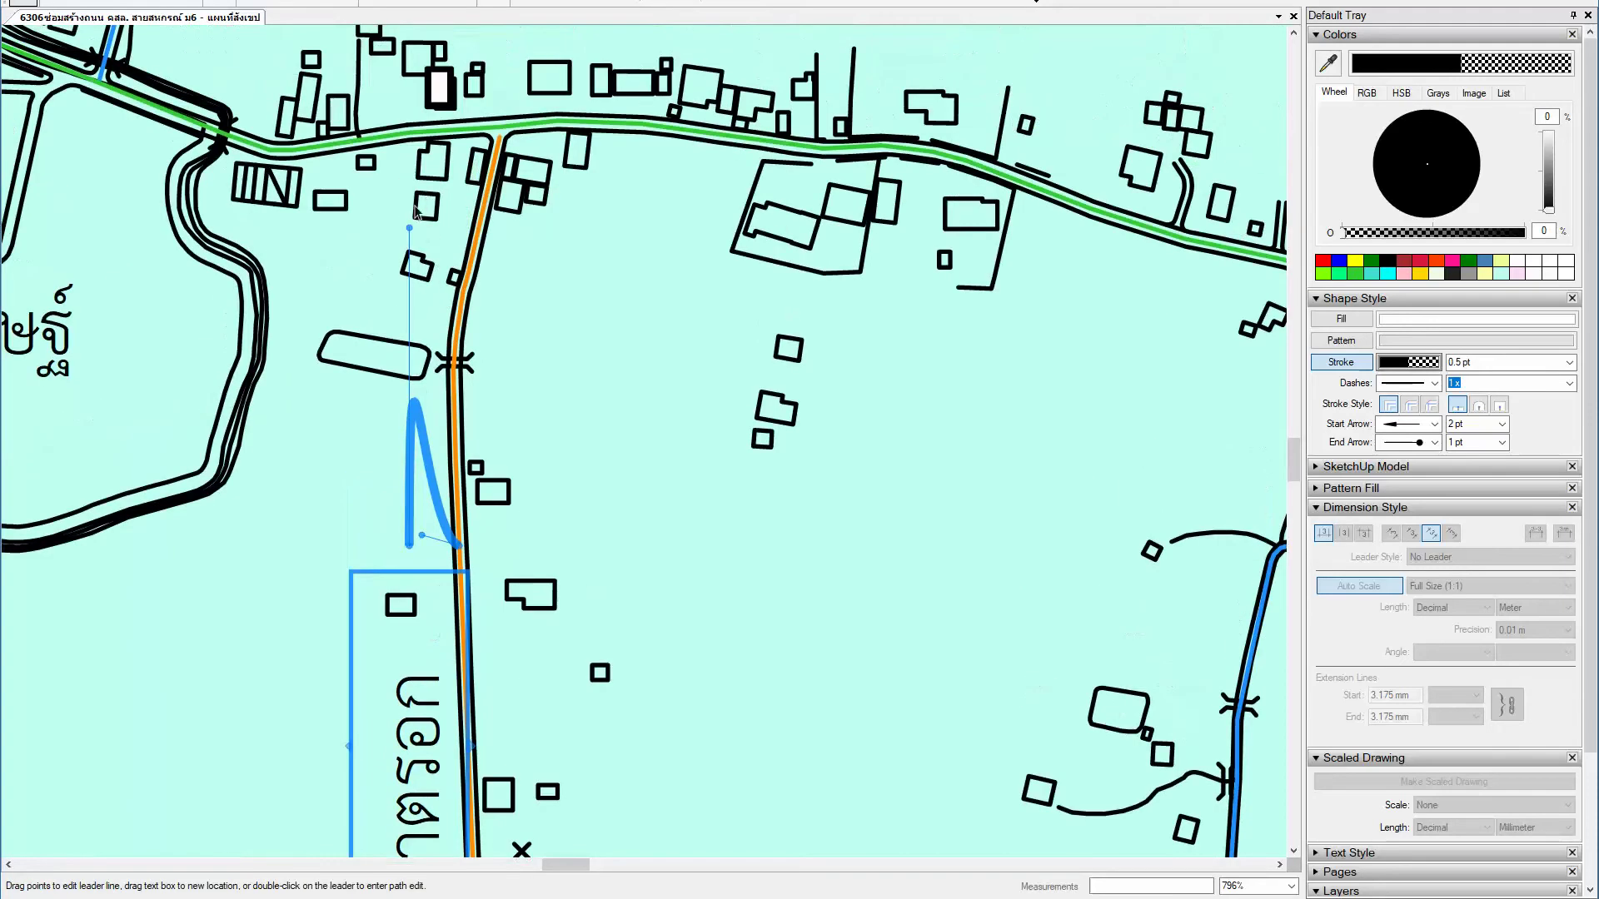
pyautogui.moveTo(409, 228); pyautogui.dragTo(434, 533)
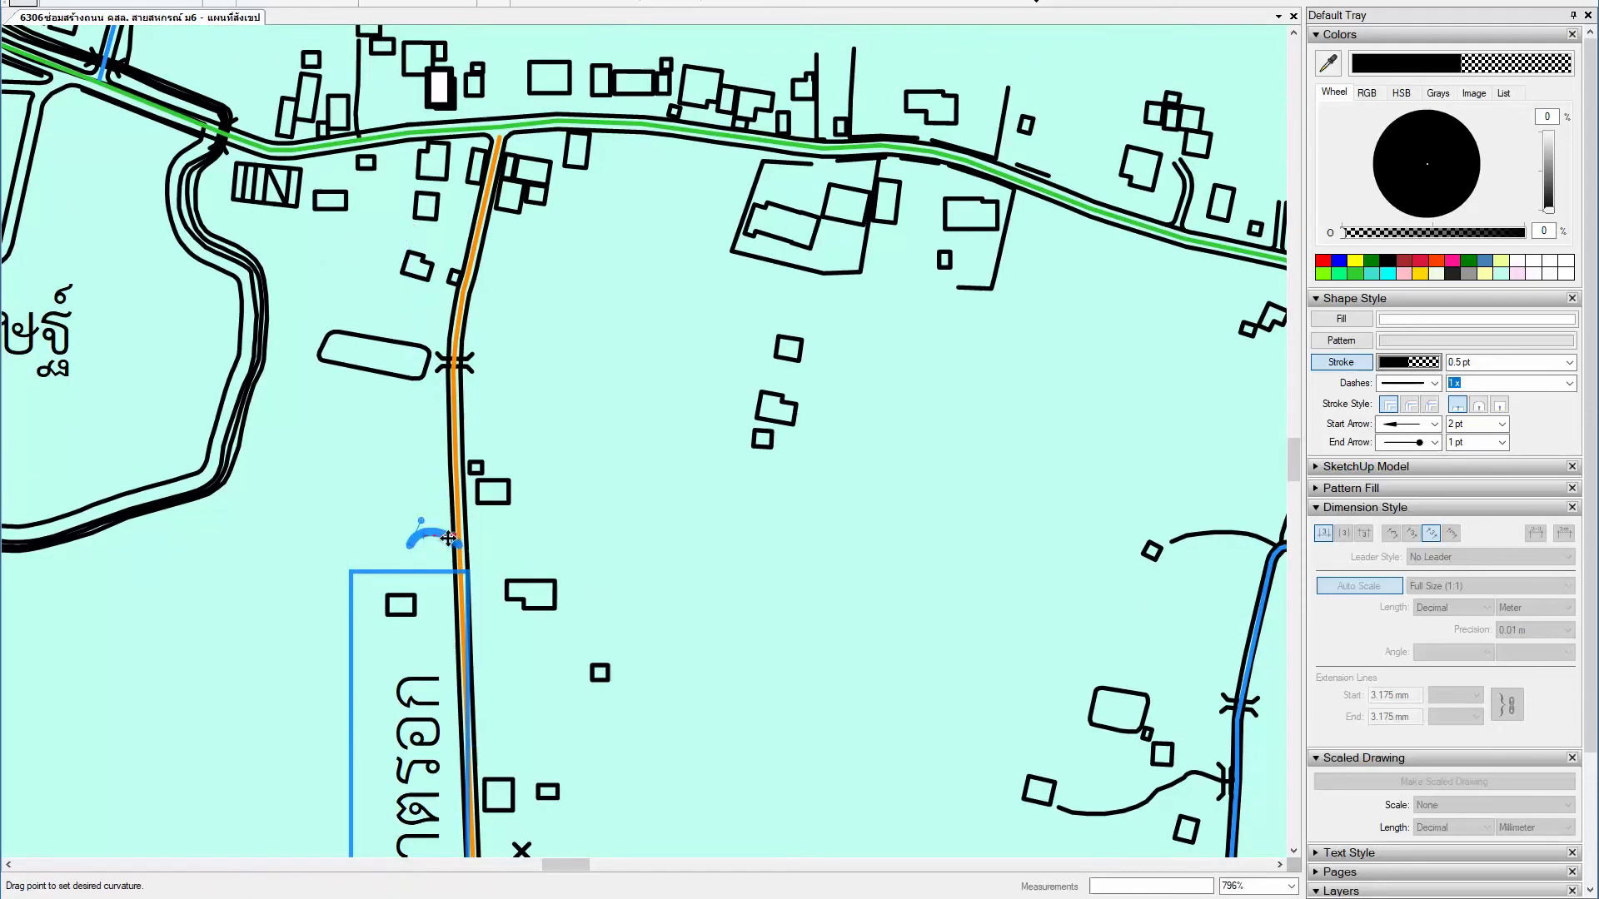
pyautogui.scroll(-3, 495, 668)
pyautogui.press('Escape')
# Step: Zoom out and pan the map page back into full view
pyautogui.scroll(-2, 510, 515)
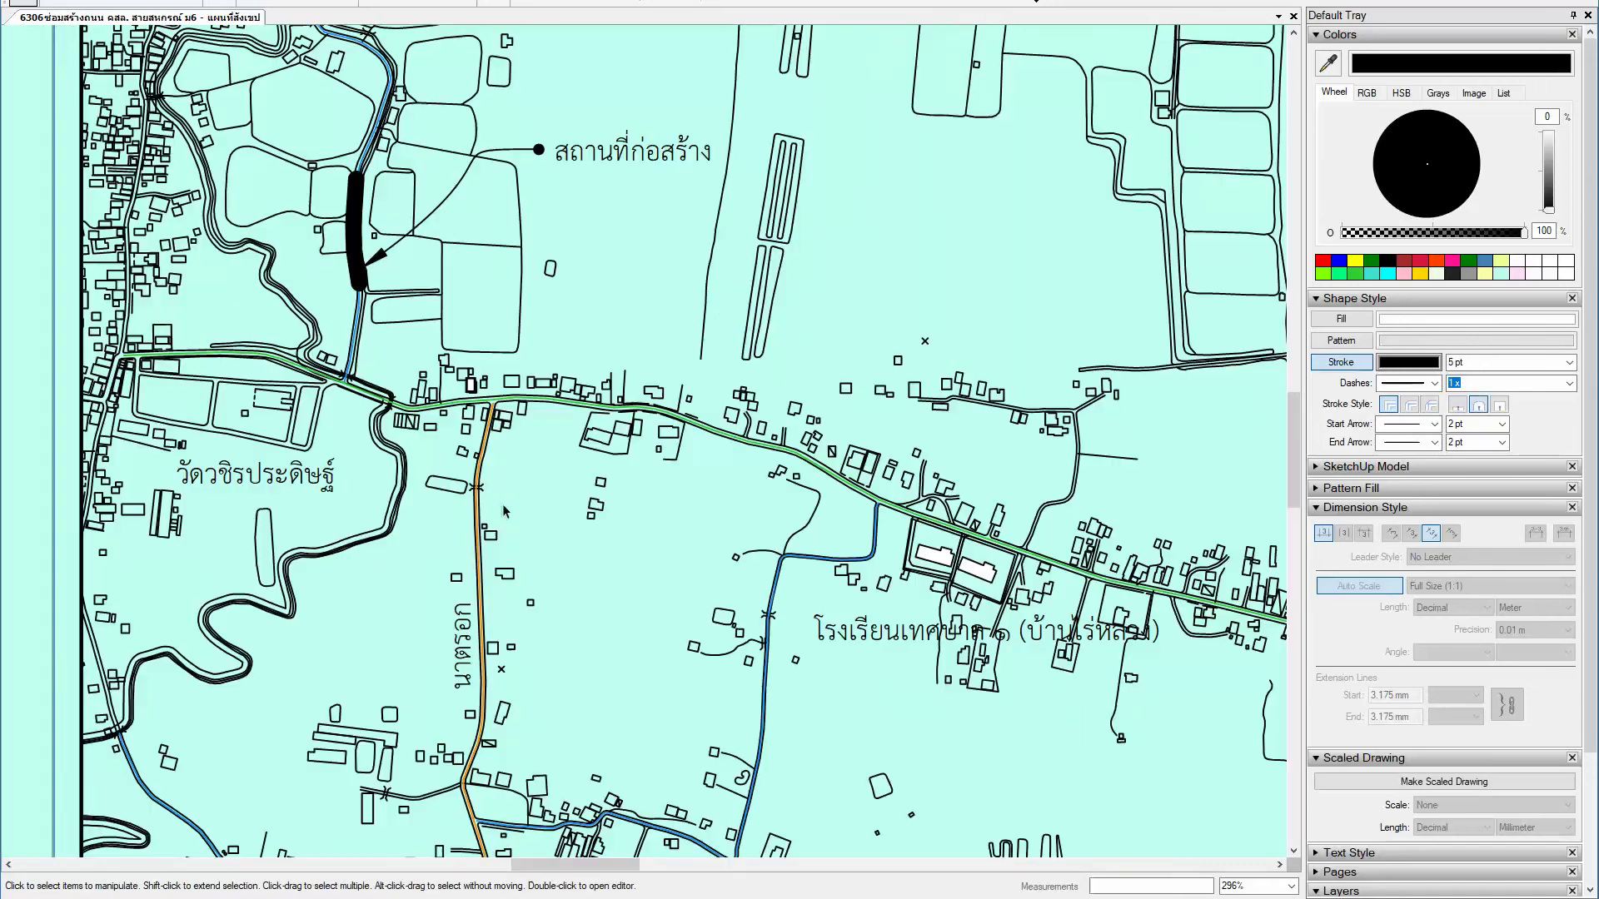
pyautogui.scroll(-1, 670, 591)
pyautogui.scroll(-1, 599, 510)
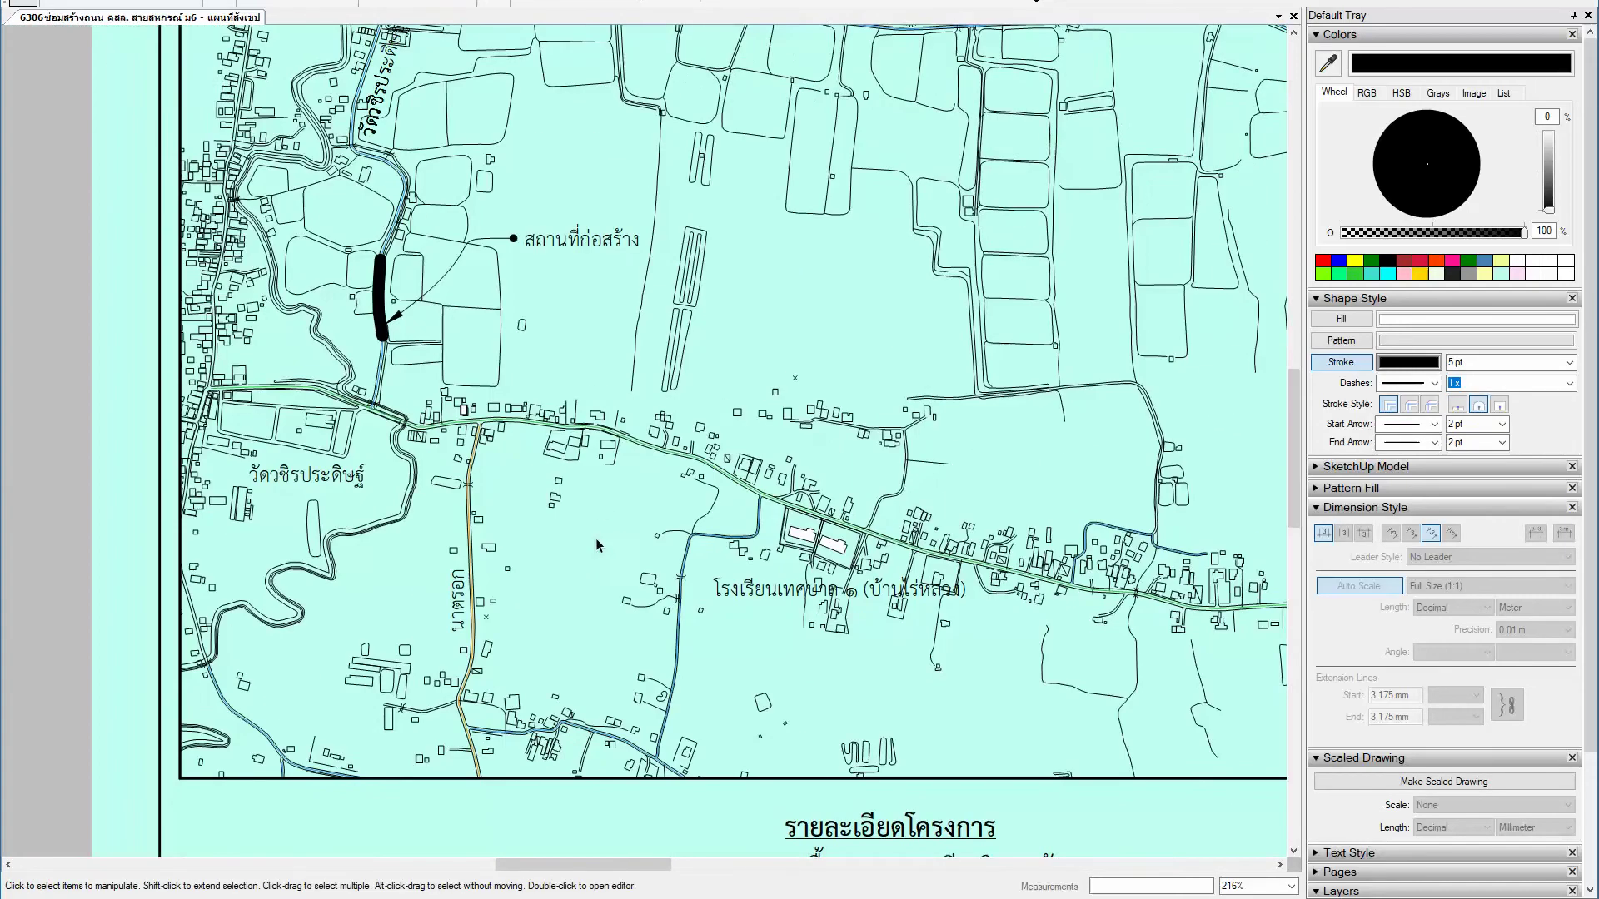
pyautogui.moveTo(586, 554); pyautogui.dragTo(562, 548, button='middle')
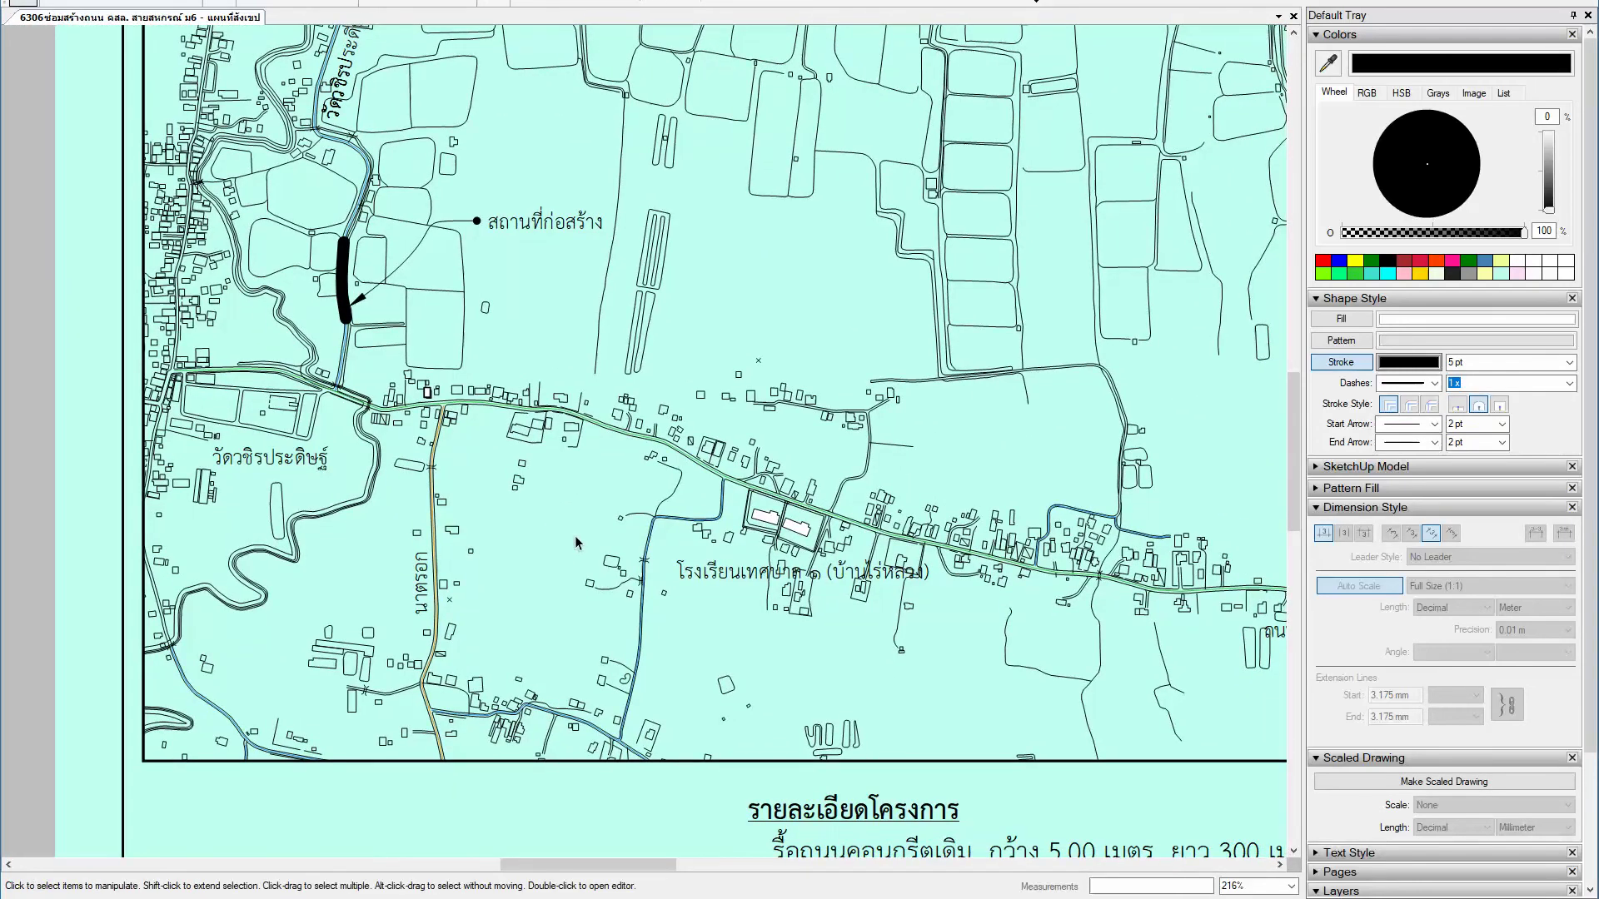
pyautogui.moveTo(577, 542); pyautogui.dragTo(501, 548, button='middle')
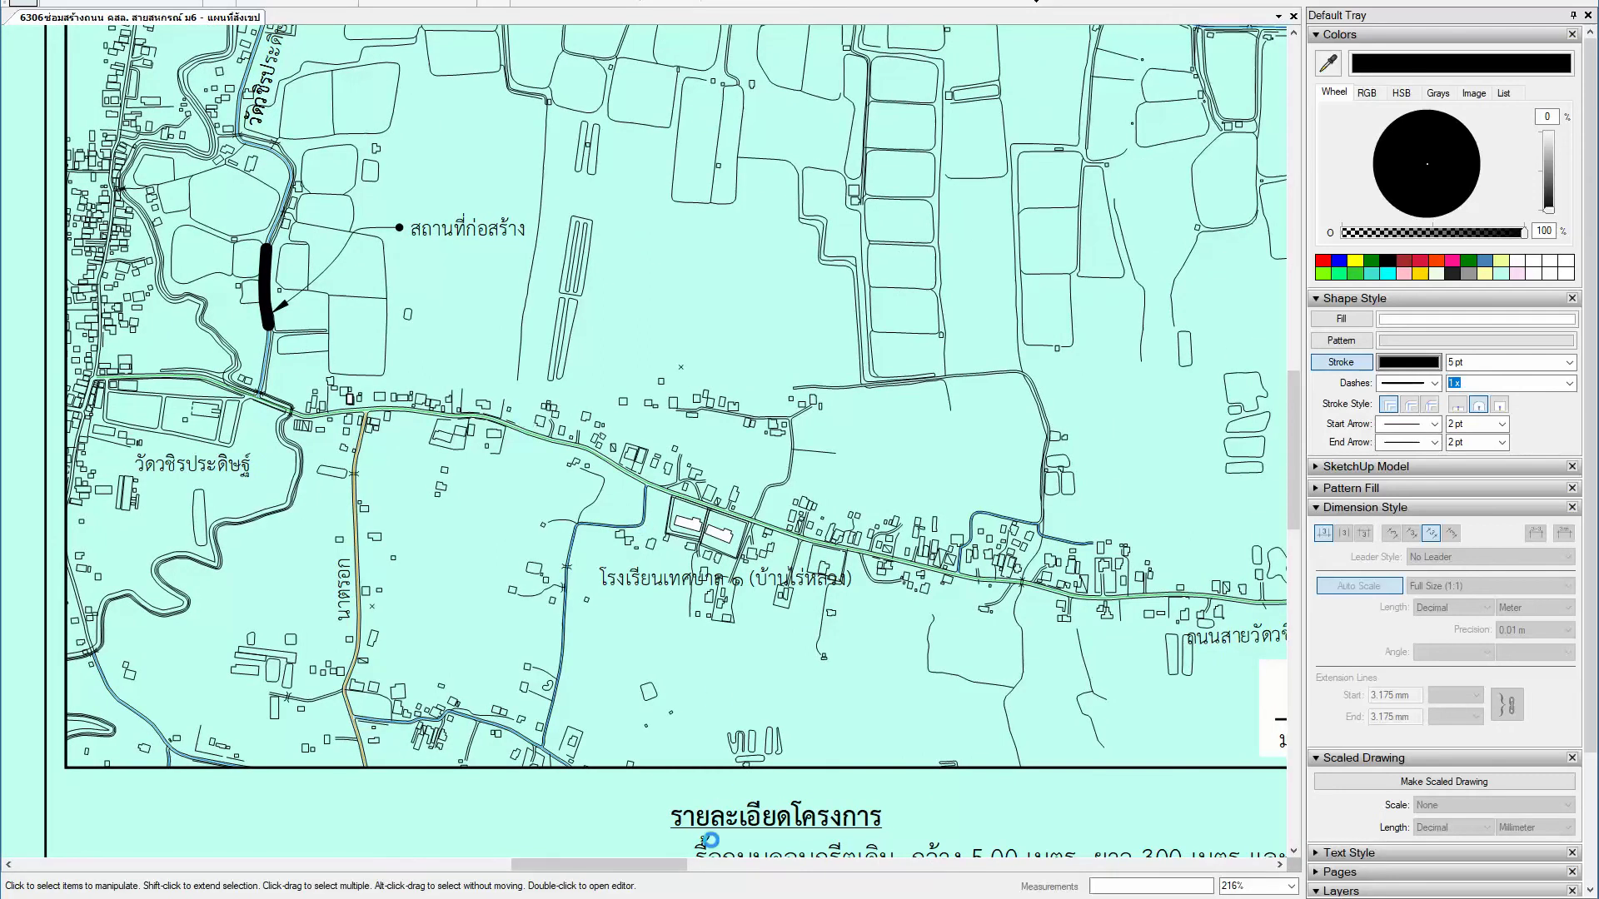
pyautogui.click(324, 687)
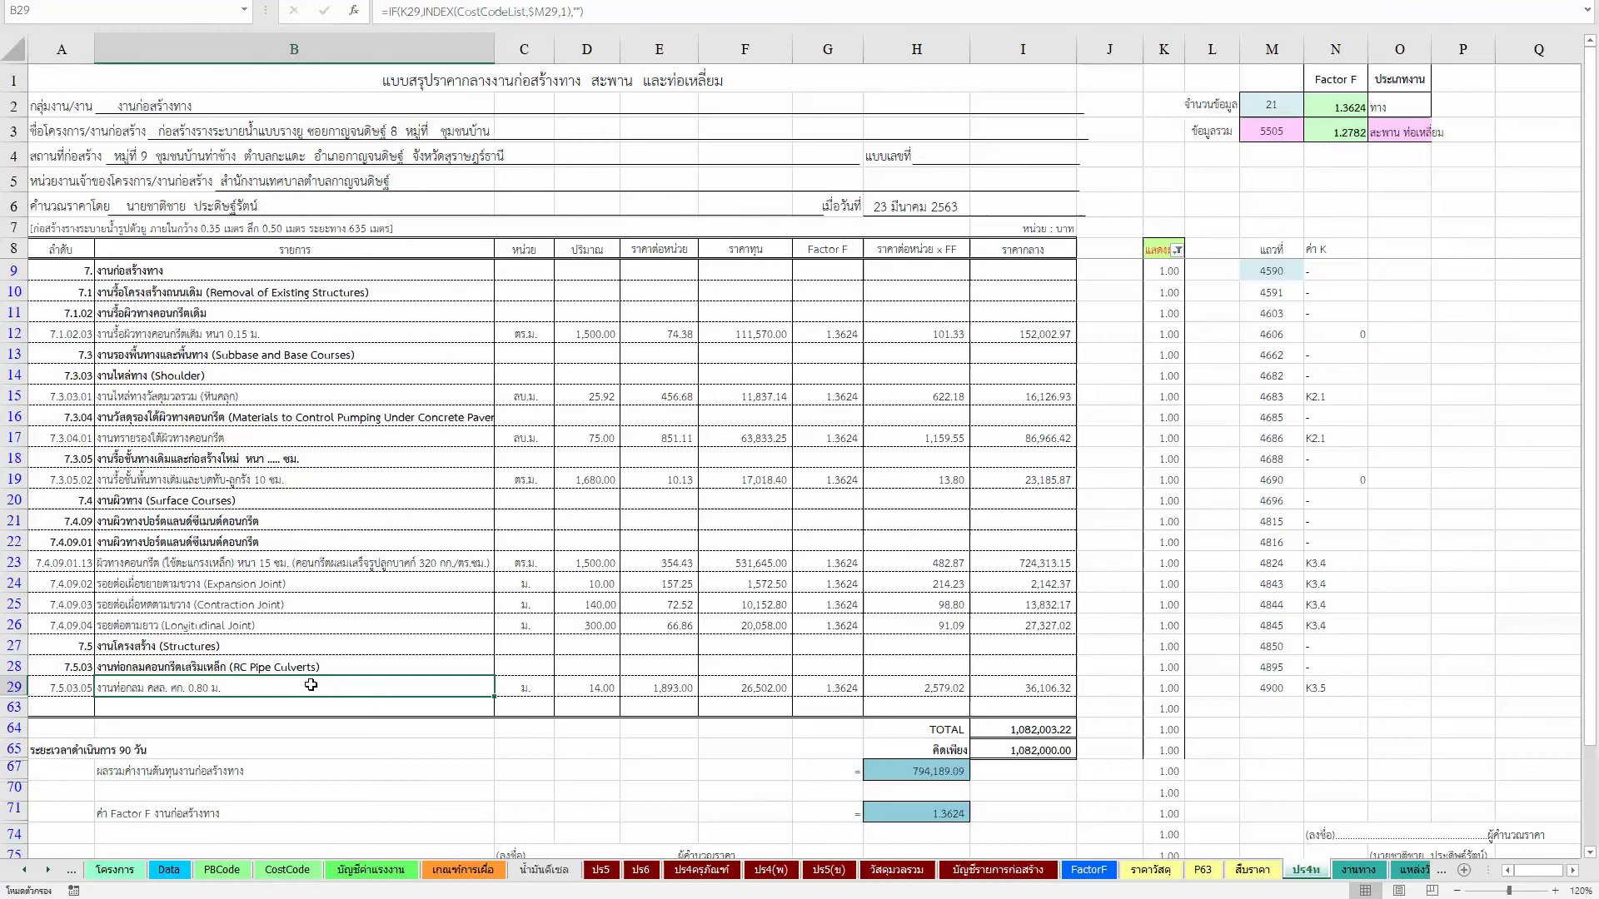
# Step: Inspect the formulas in N1224 on งานทาง and in B25 and B19 on ปร4ท
pyautogui.click(1366, 871)
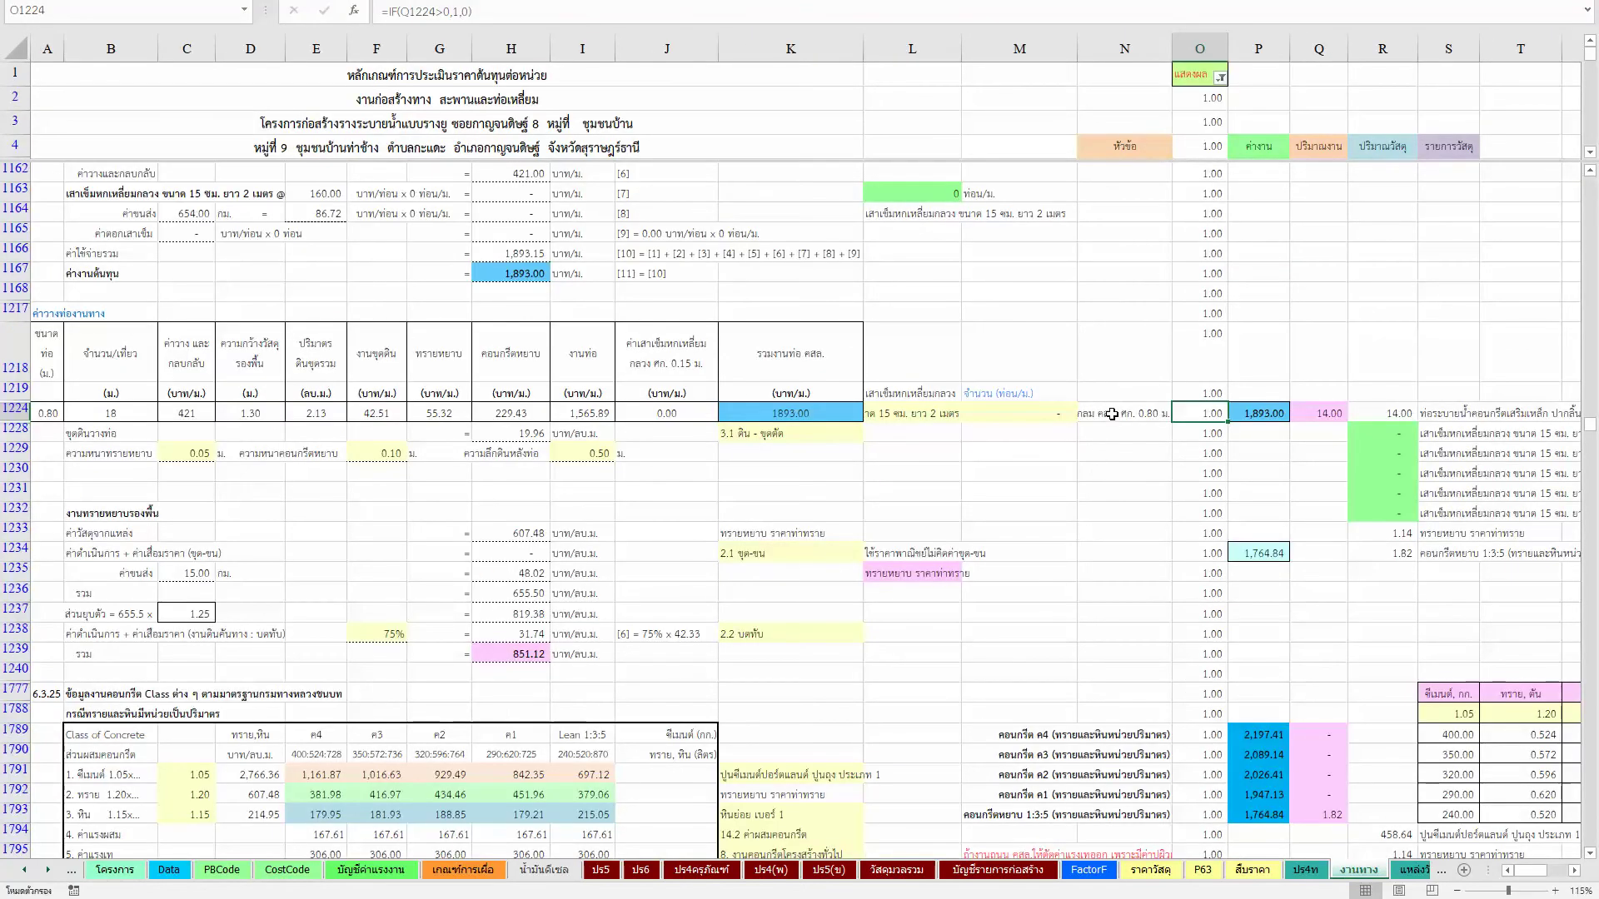
pyautogui.click(1113, 414)
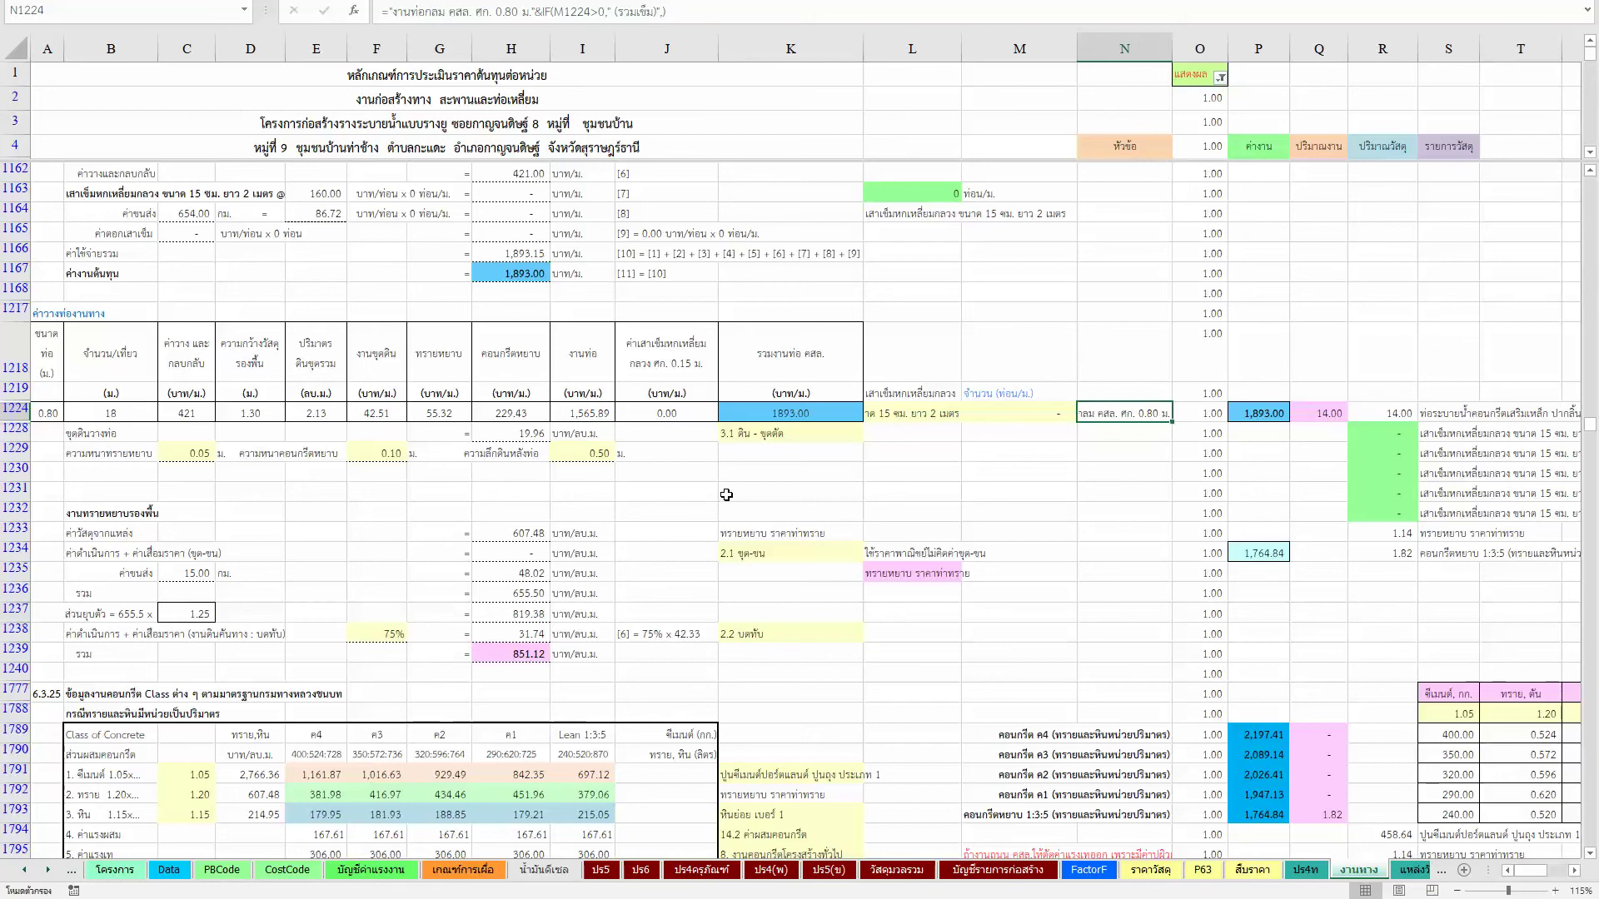
pyautogui.click(1306, 870)
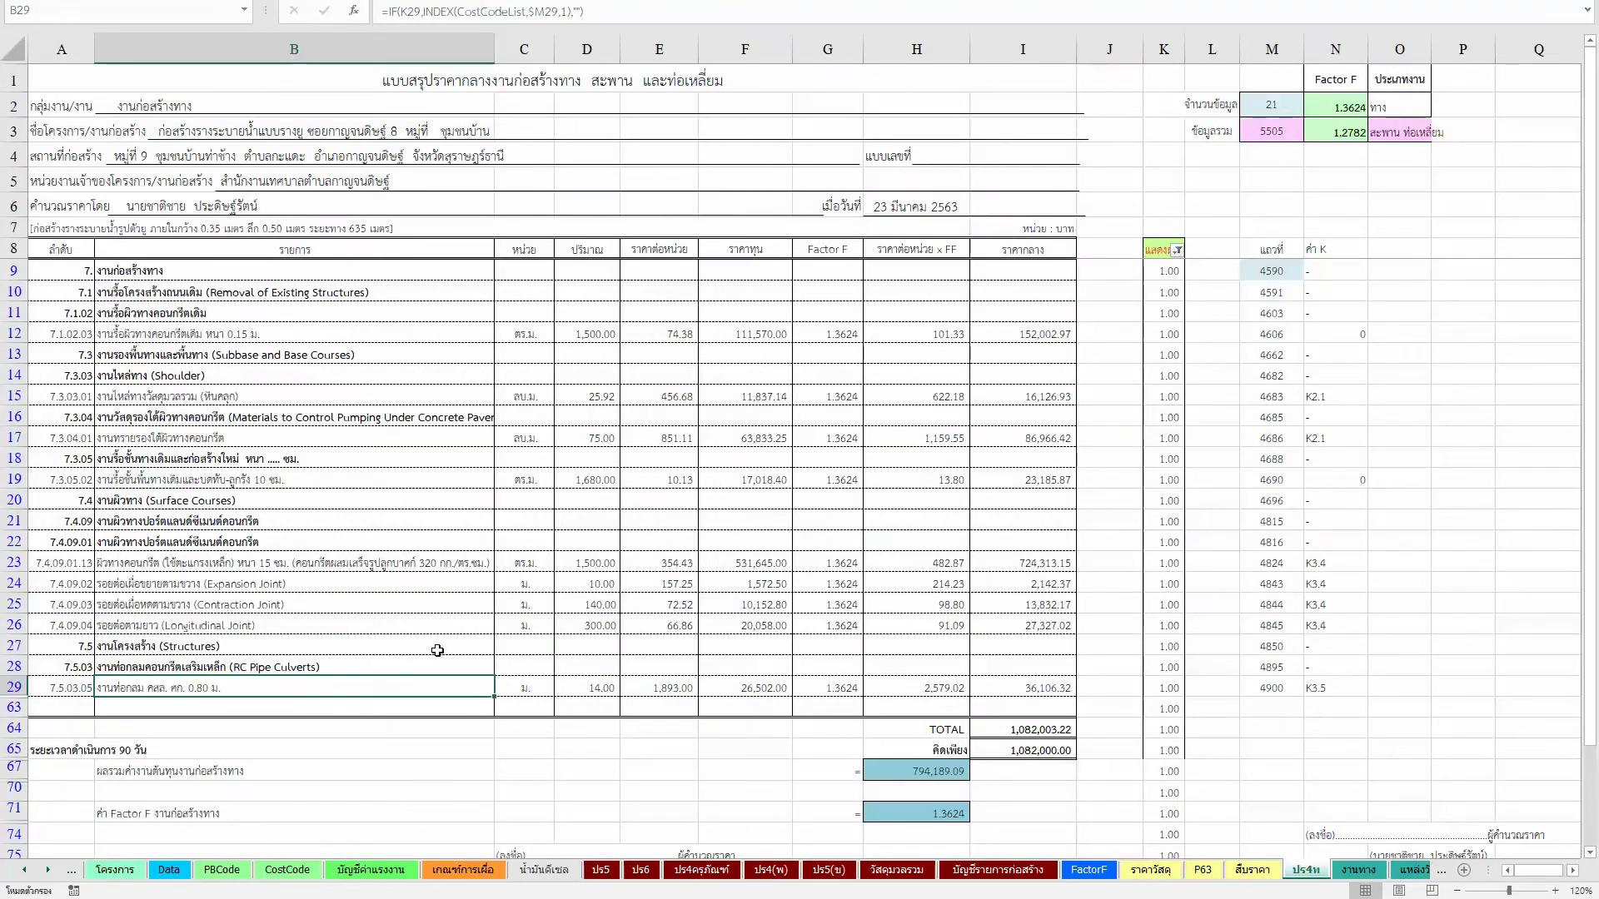
pyautogui.click(390, 607)
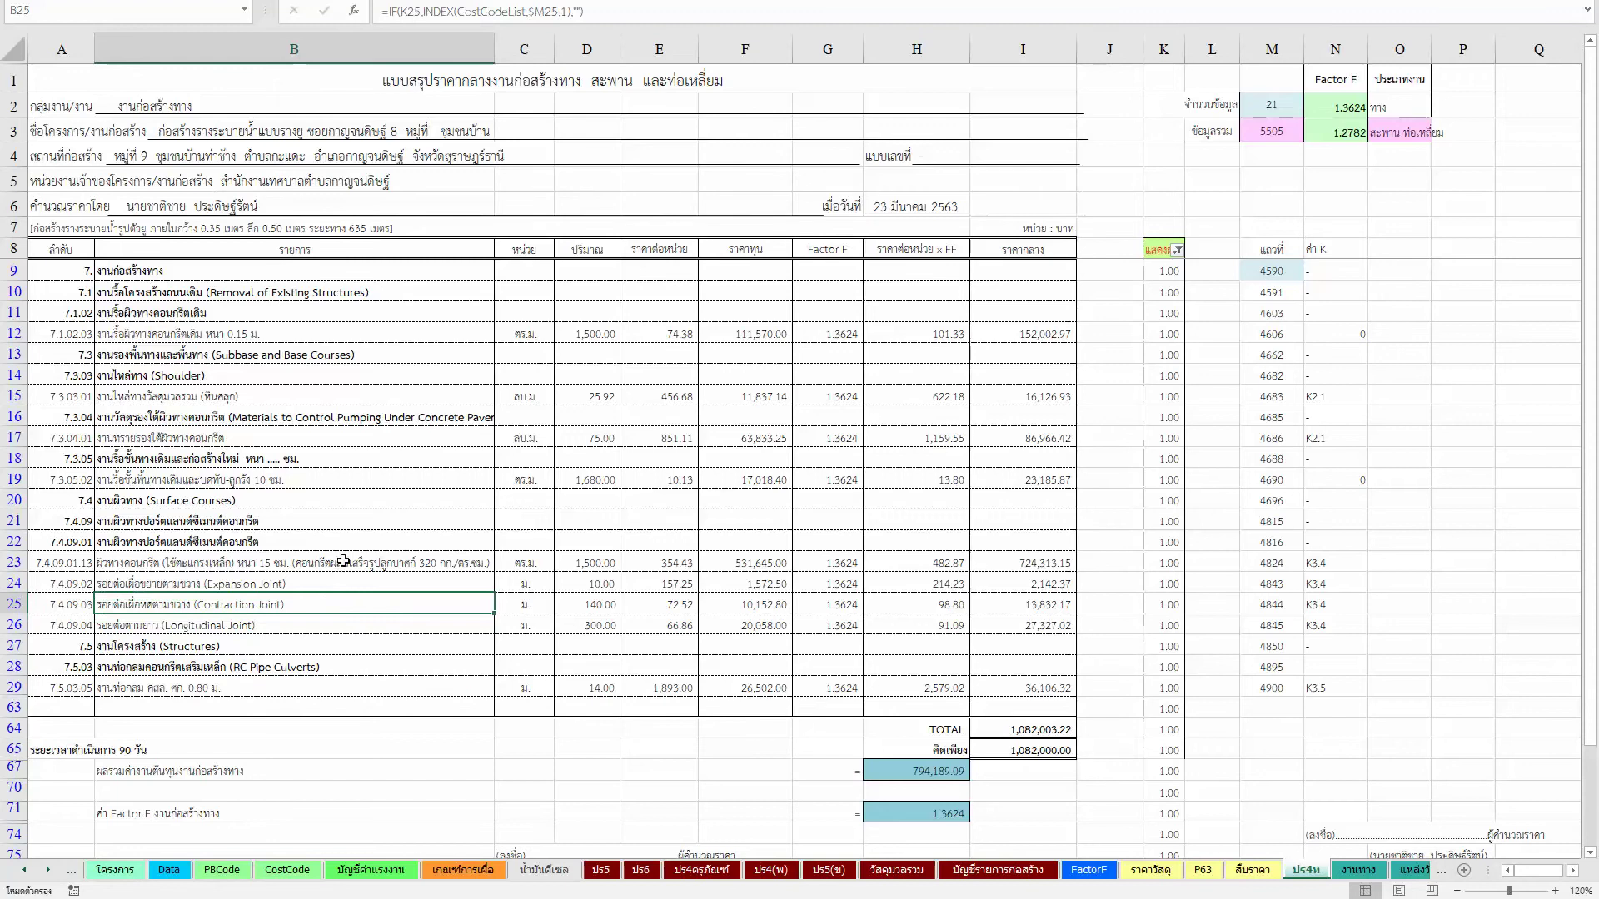
pyautogui.click(331, 481)
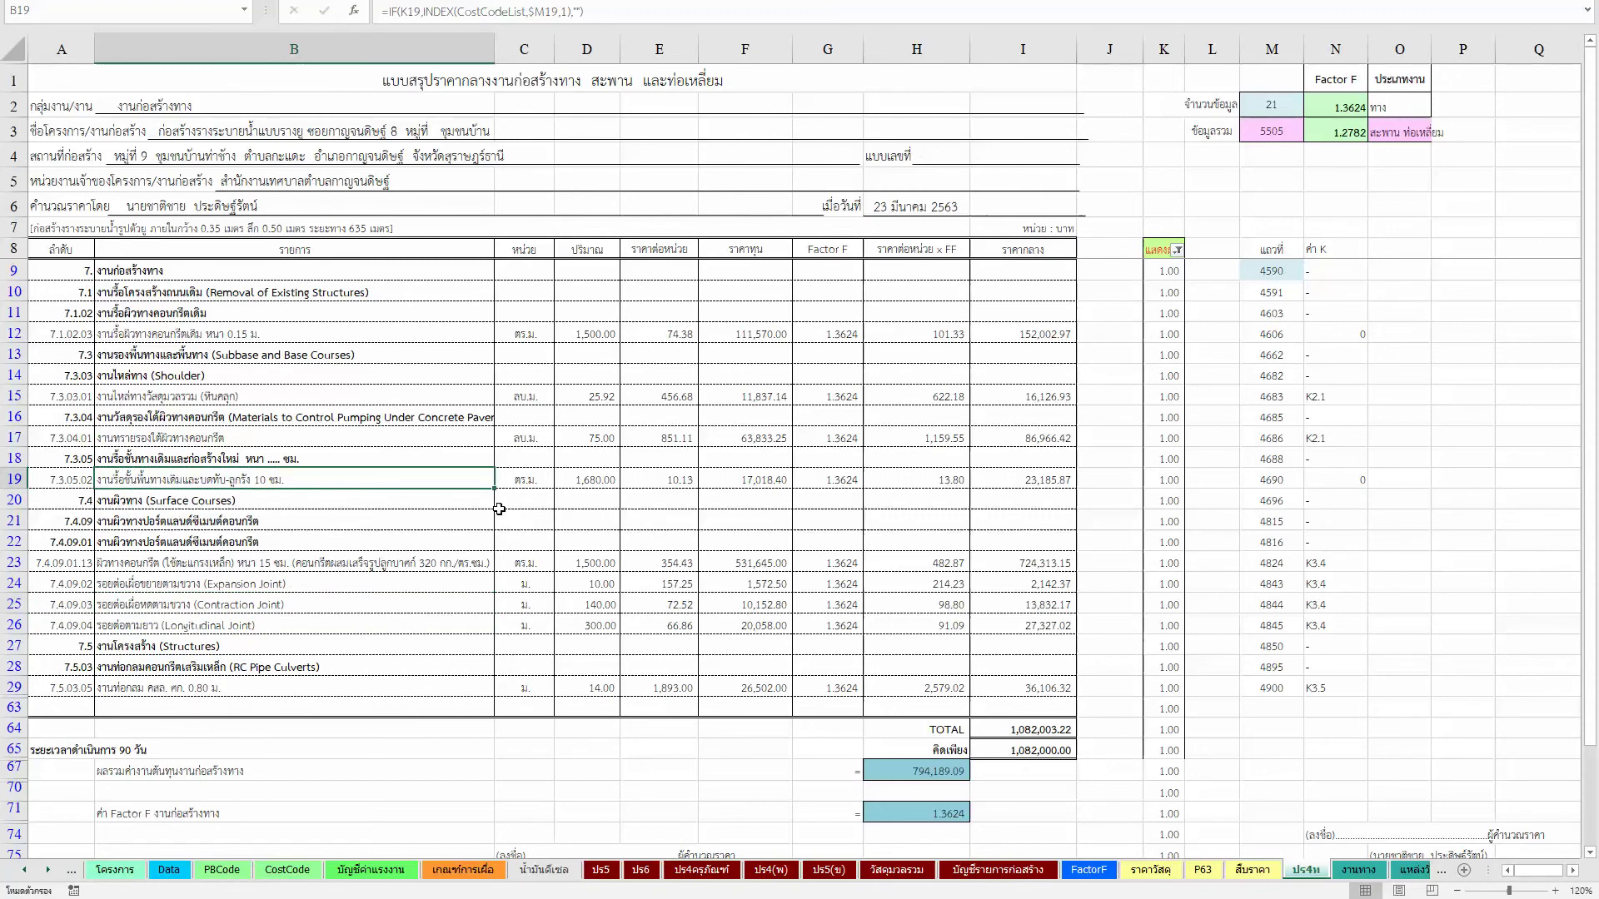
# Step: Review the hollow pile item on แหล่งวัสดุ, then open the ค่าดำเนินการ ค่าเลื่อม haulage sheet
pyautogui.click(1416, 871)
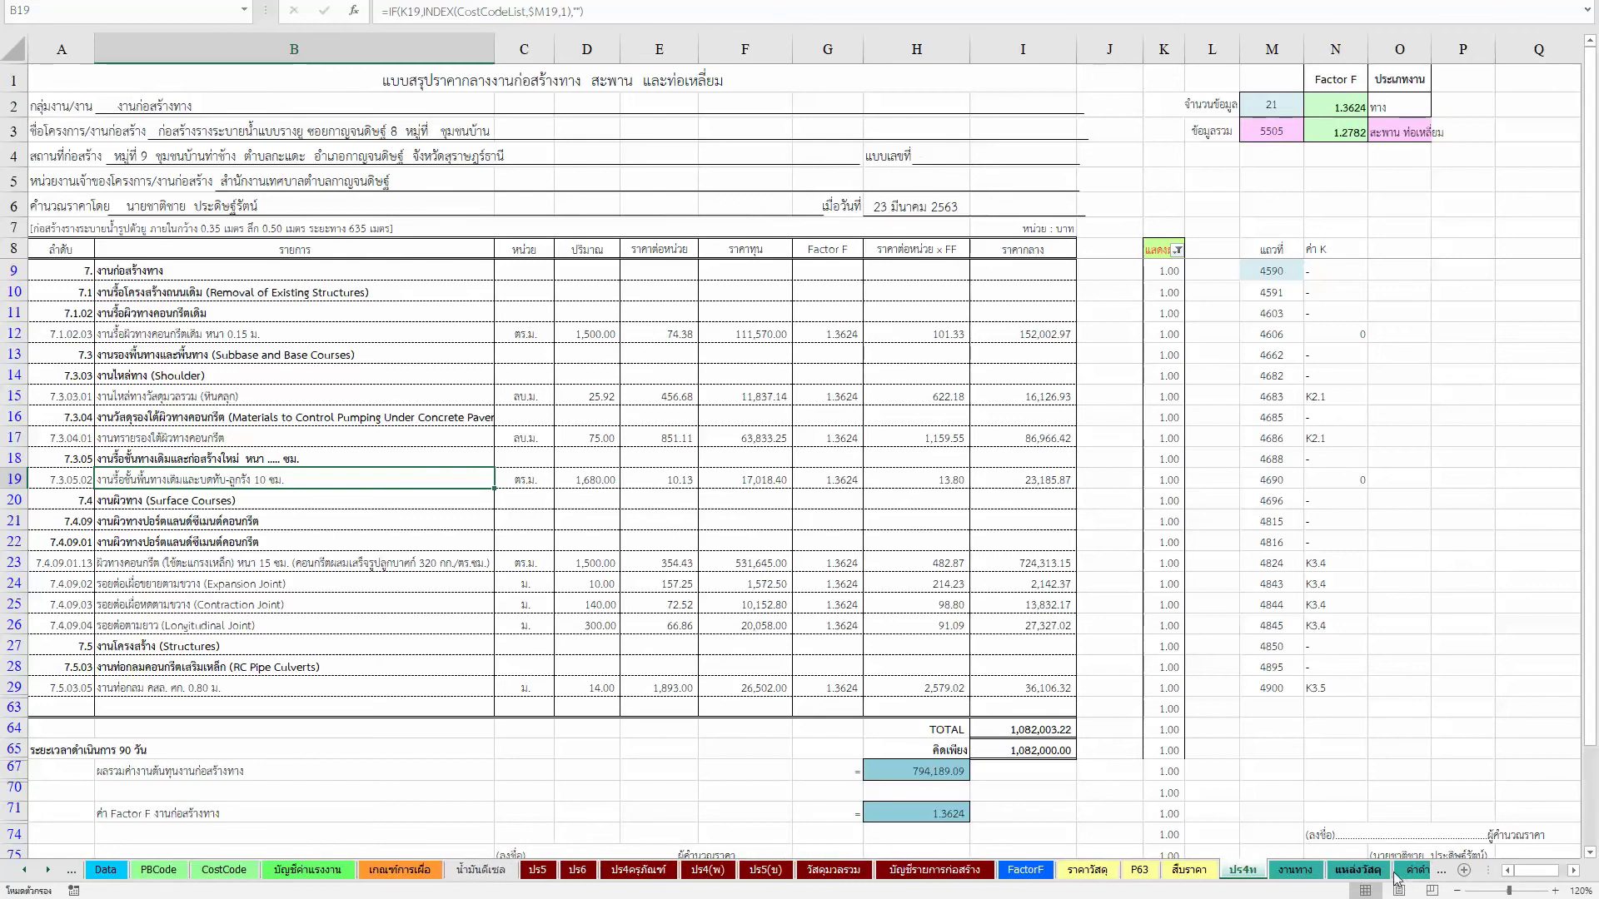
pyautogui.click(1389, 871)
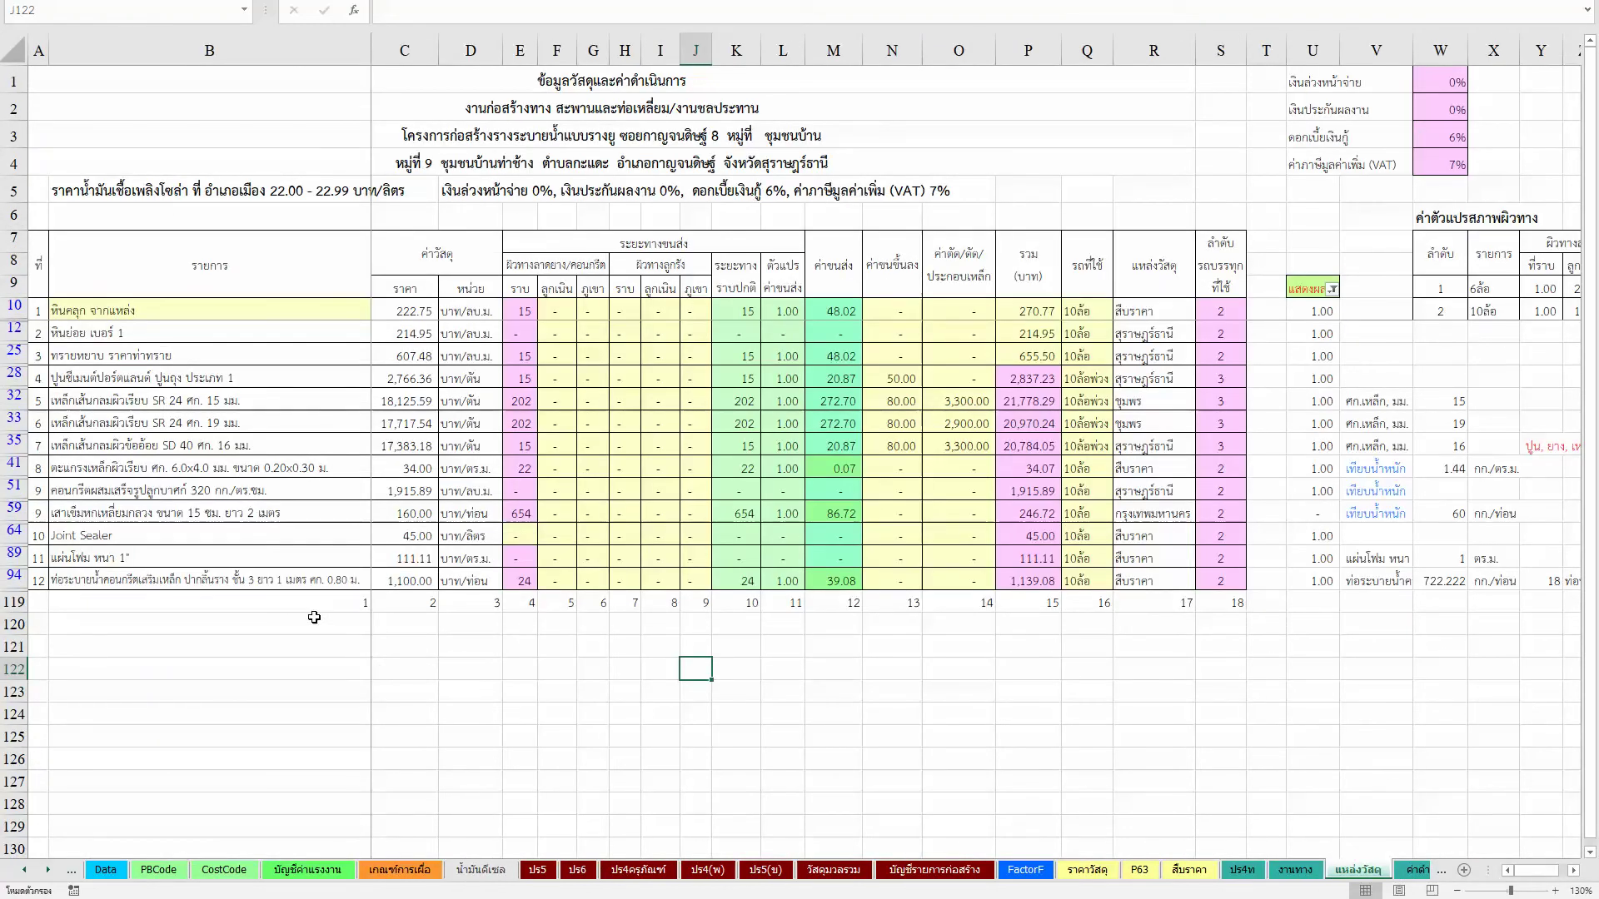
pyautogui.click(192, 514)
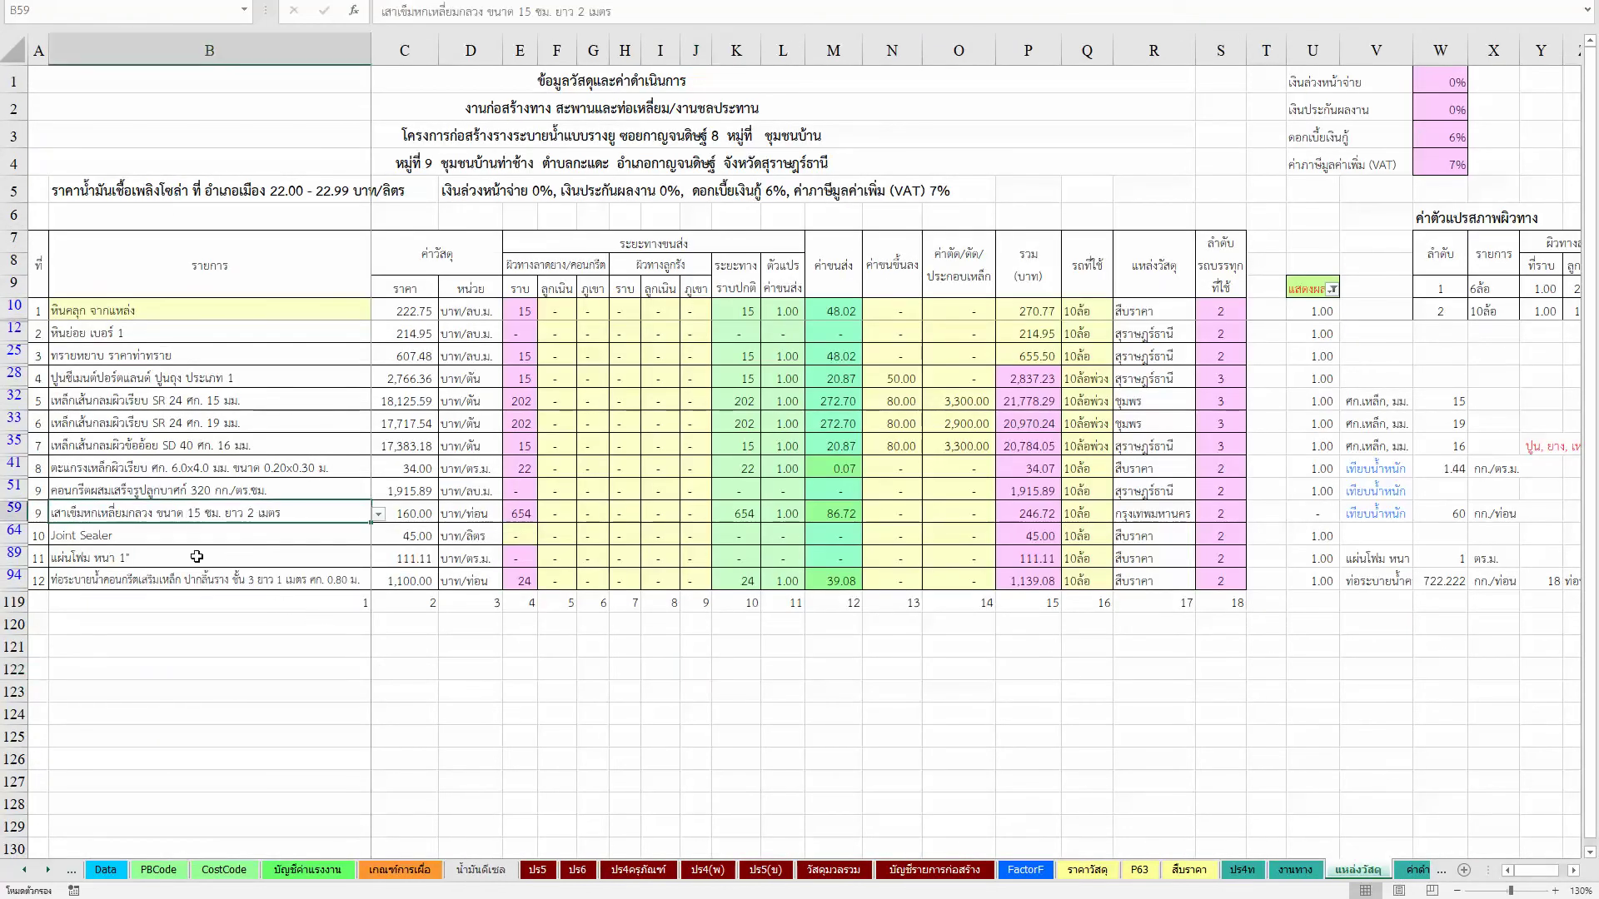
pyautogui.click(1419, 871)
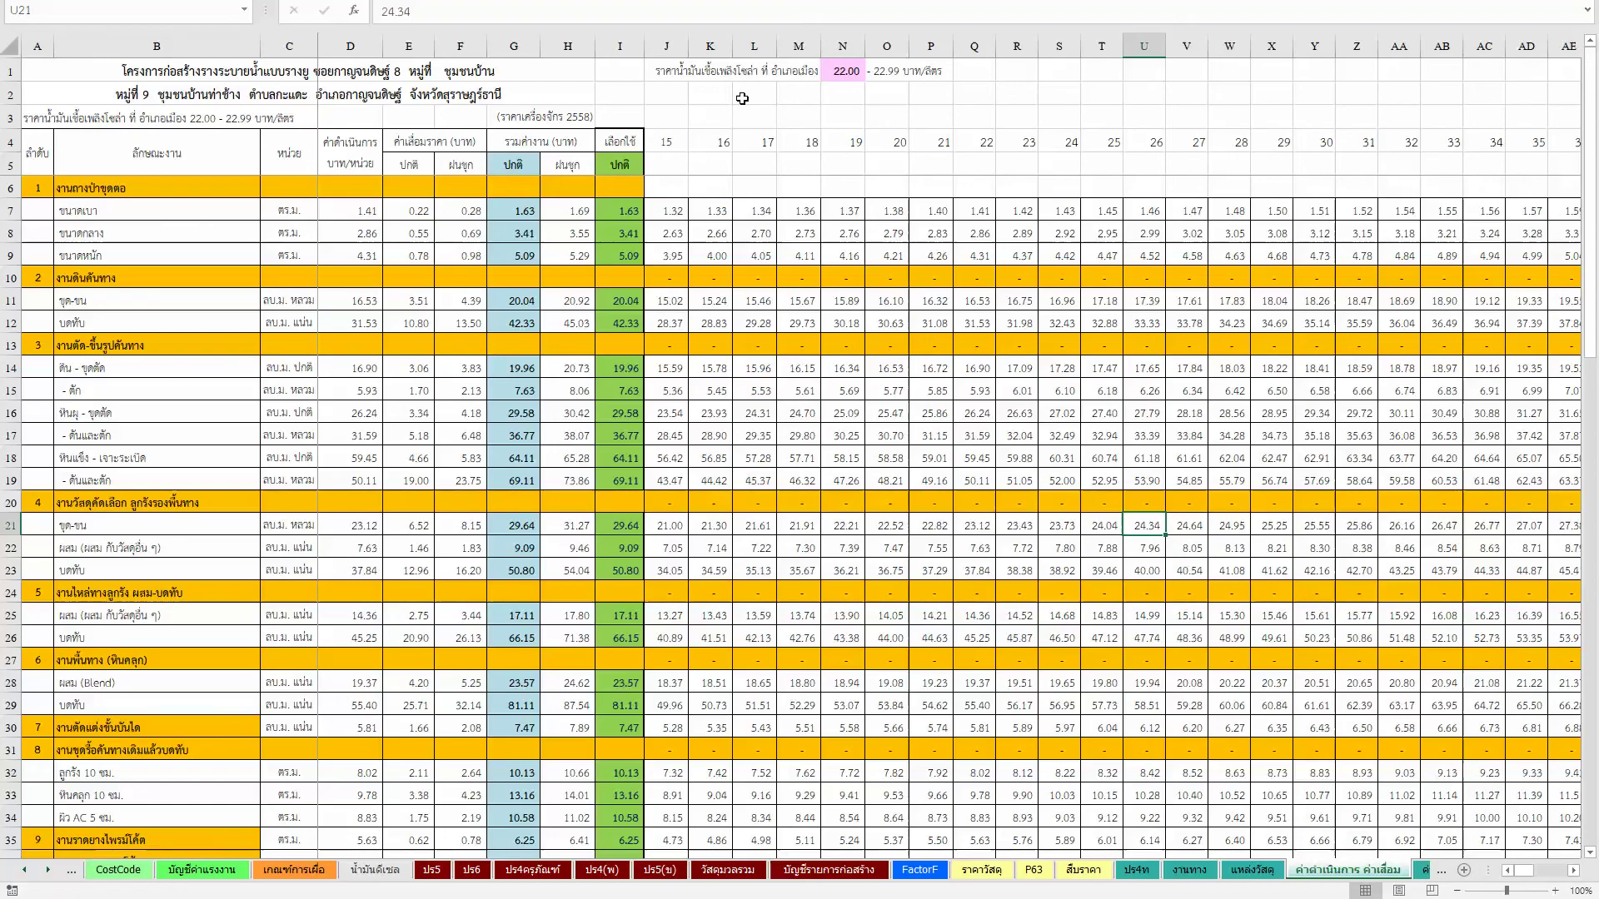
# Step: Check the 22.00 fuel price in N1 and the น้ำมันดีเซล price for 26 Mar 63
pyautogui.click(848, 73)
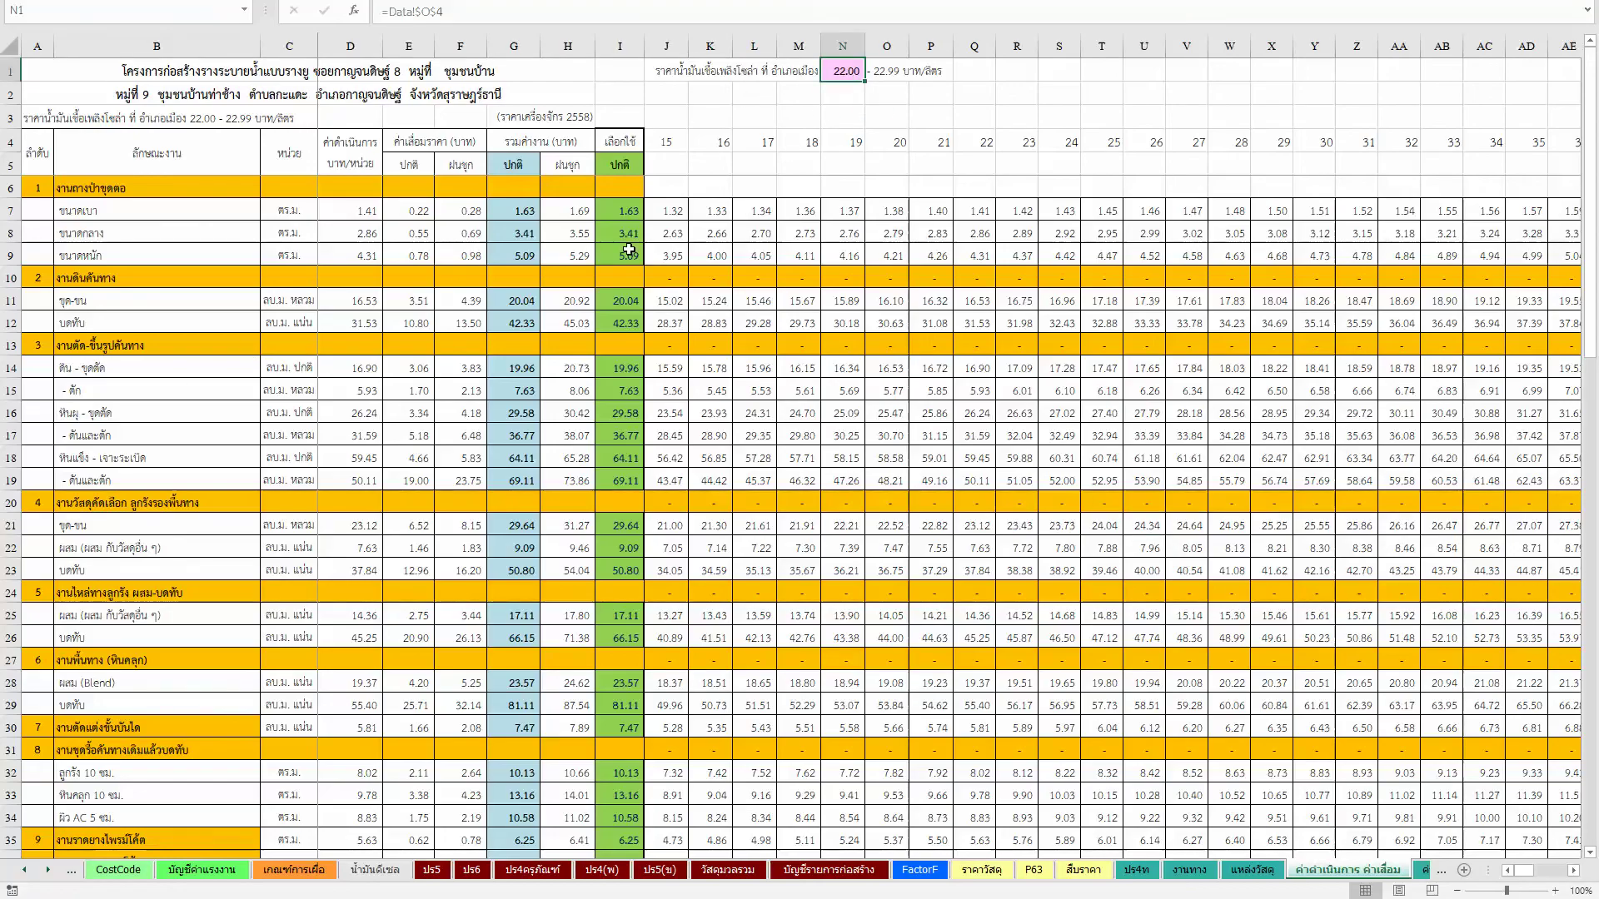
pyautogui.click(373, 869)
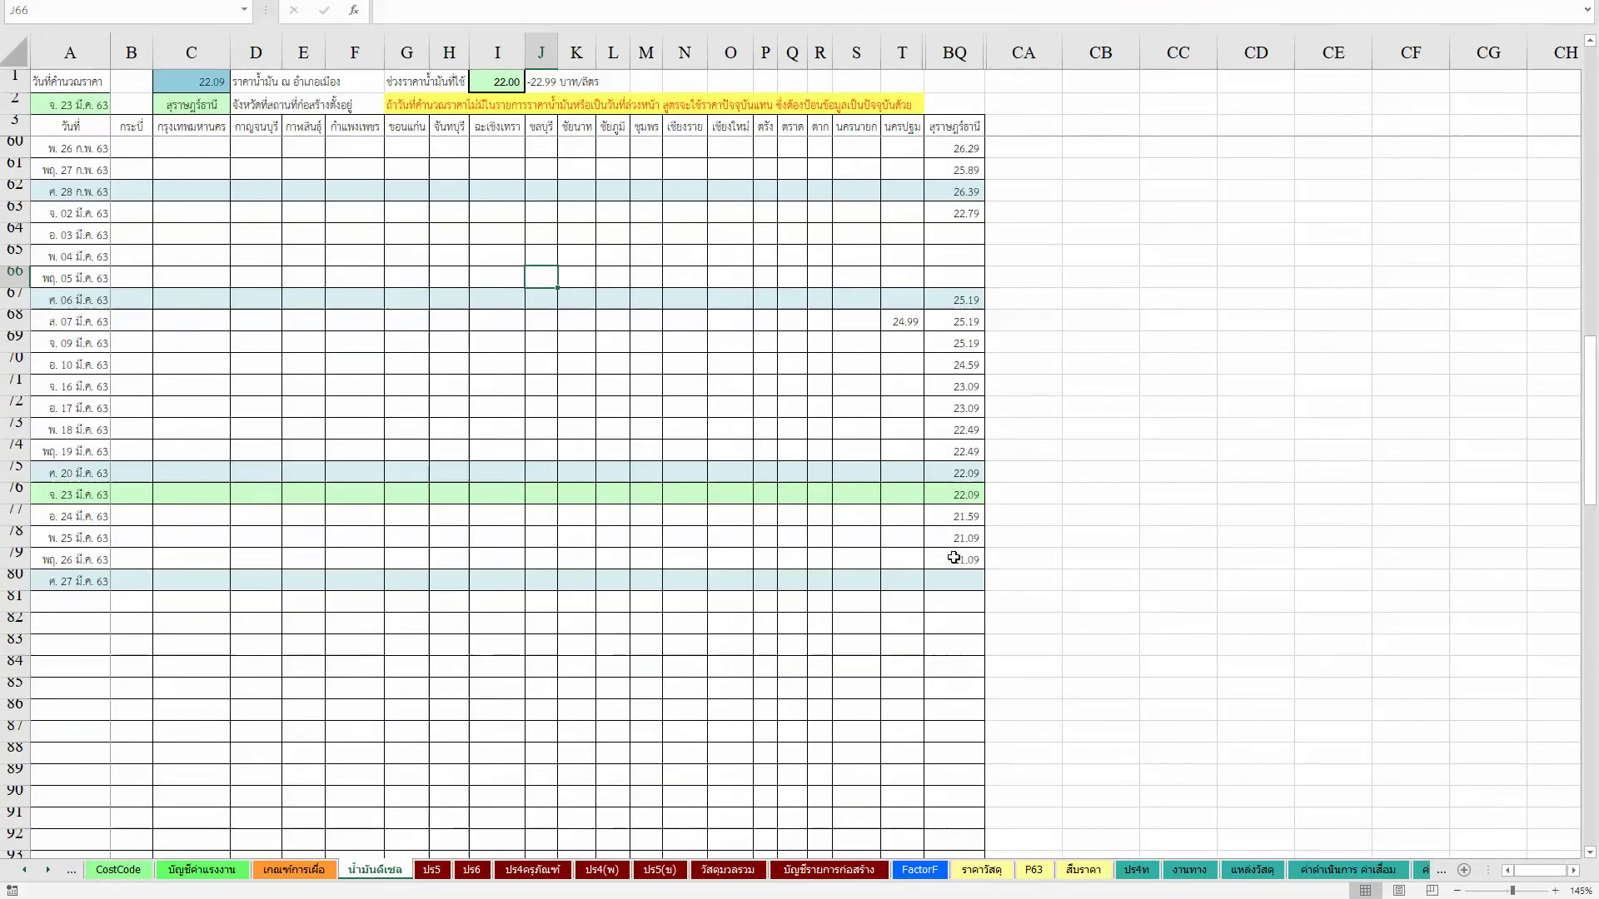
pyautogui.click(954, 557)
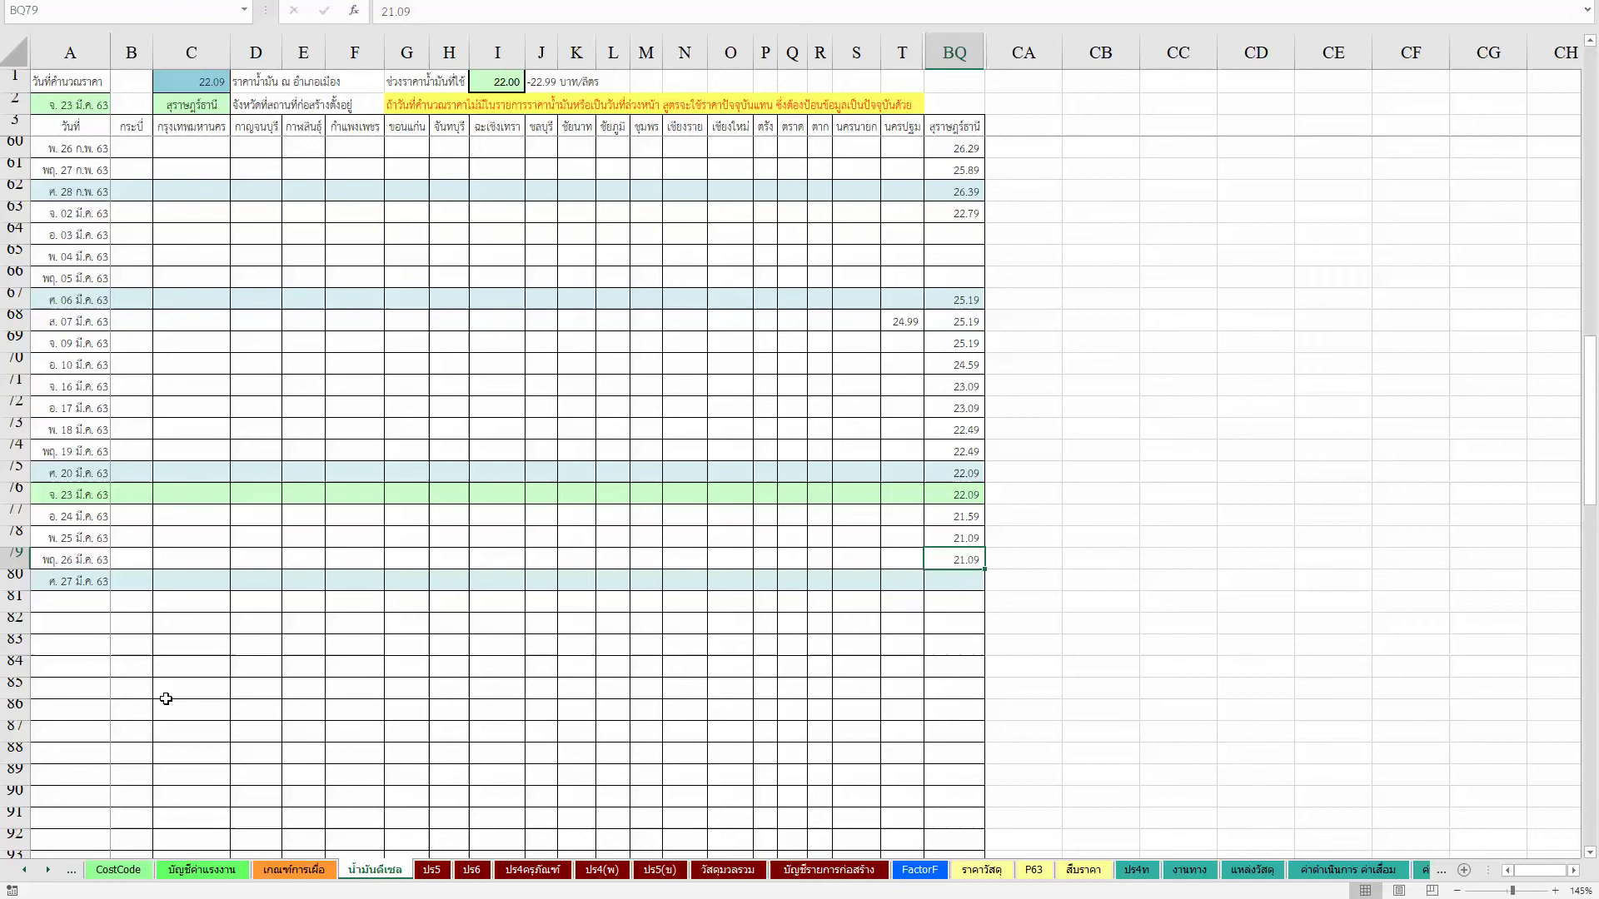
# Step: Trace the Data sheet fuel price in O4 back to the 22.09 lookup on น้ำมันดีเซล
pyautogui.click(130, 871)
pyautogui.click(25, 870)
pyautogui.click(104, 870)
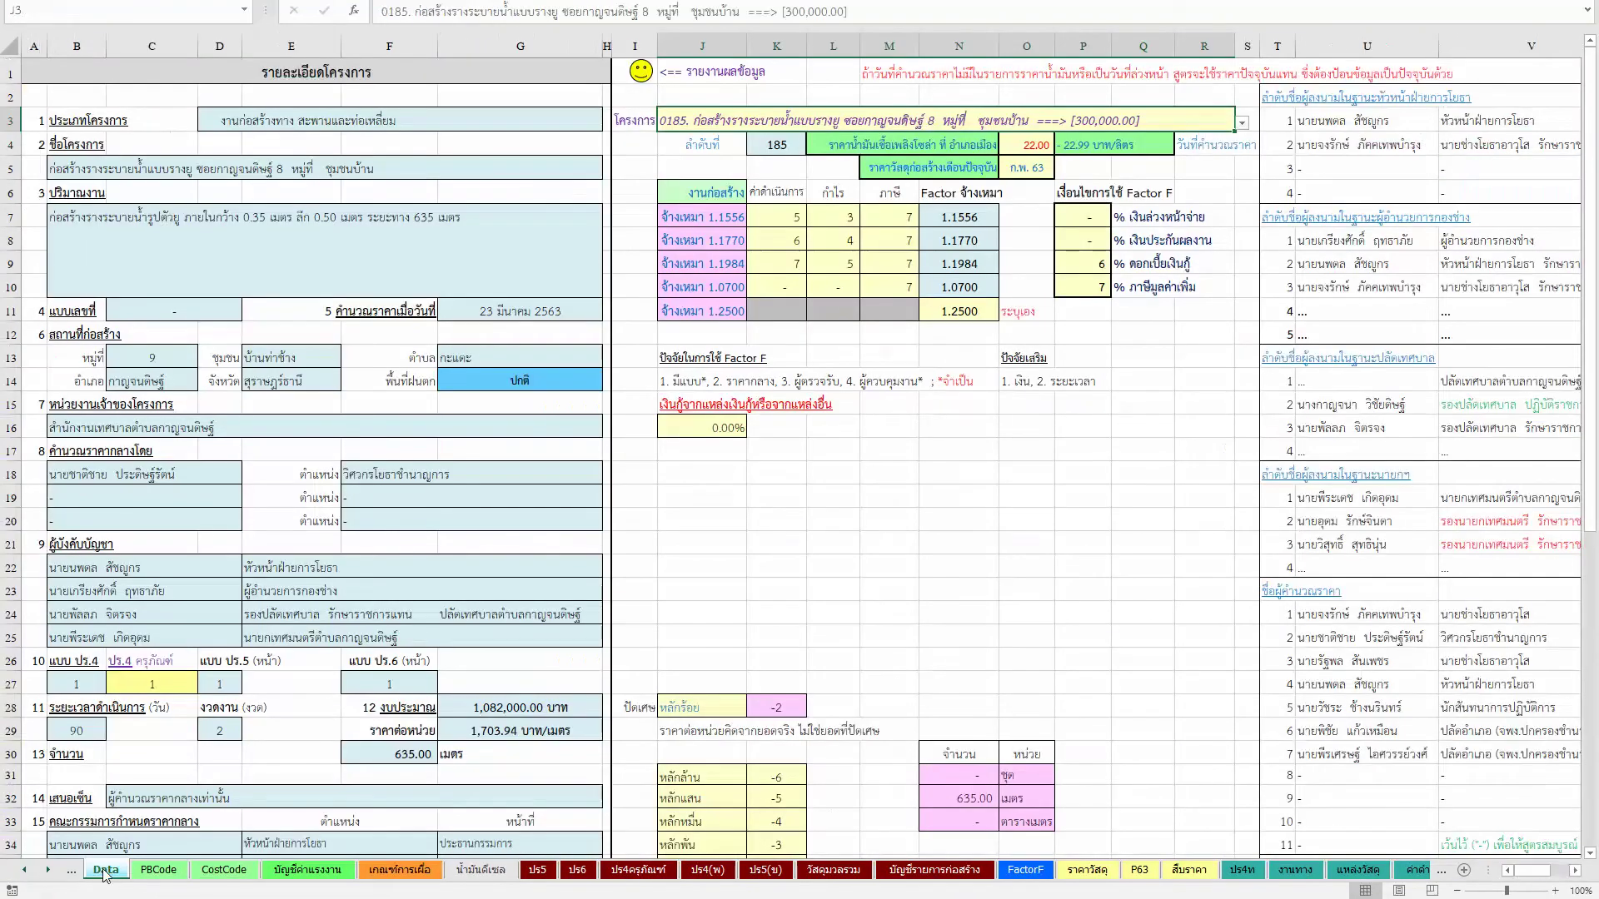
pyautogui.click(1041, 145)
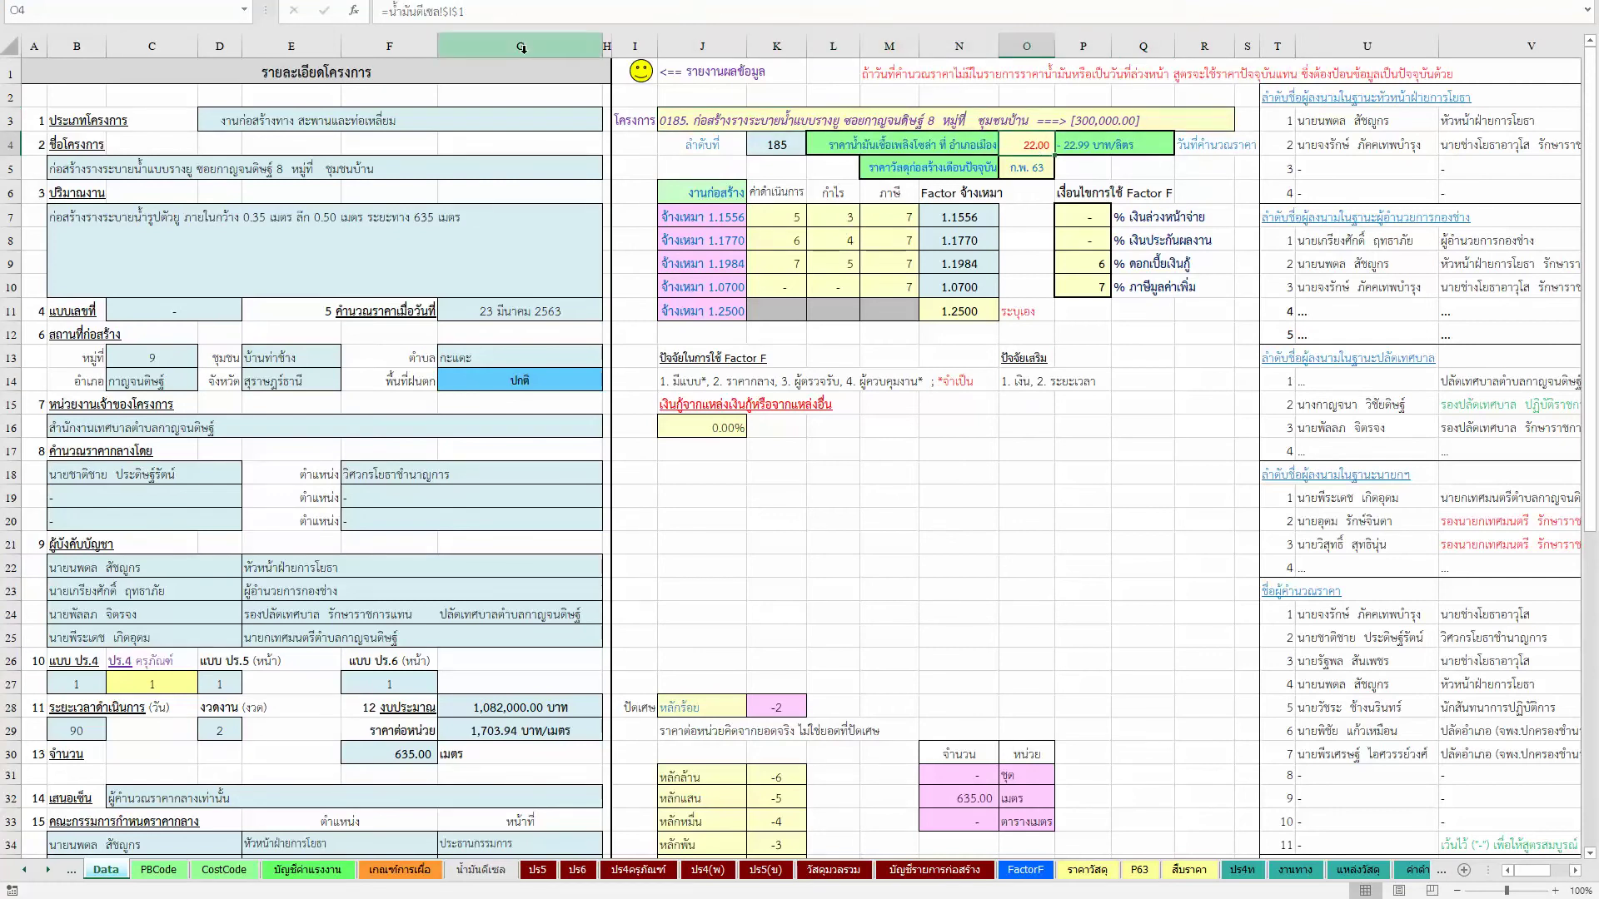
pyautogui.click(478, 881)
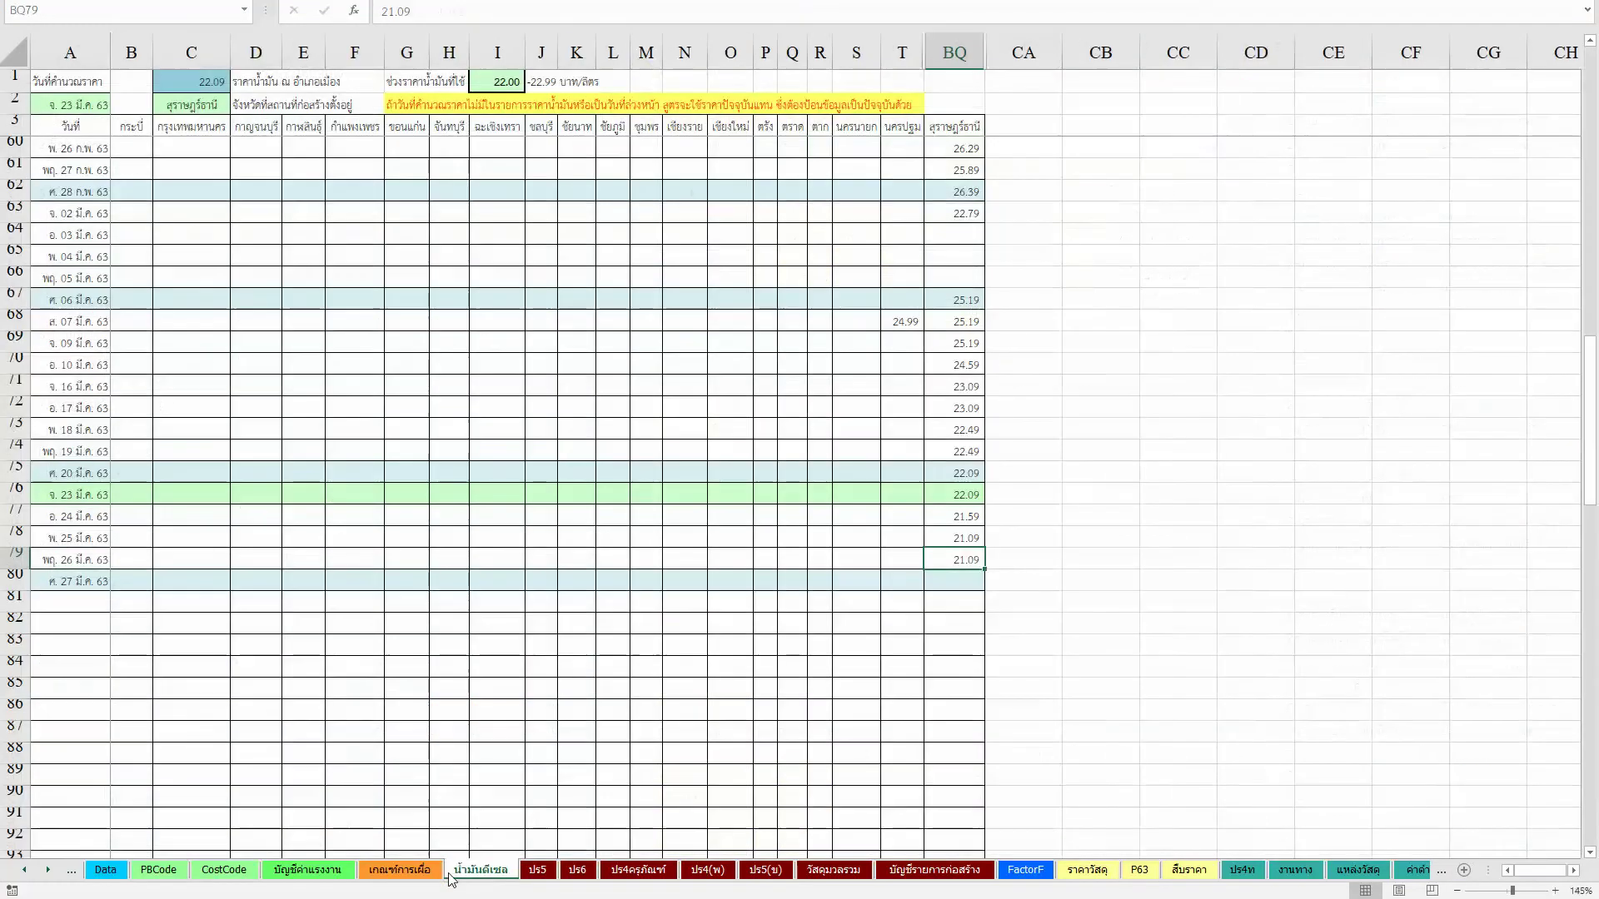
pyautogui.click(209, 82)
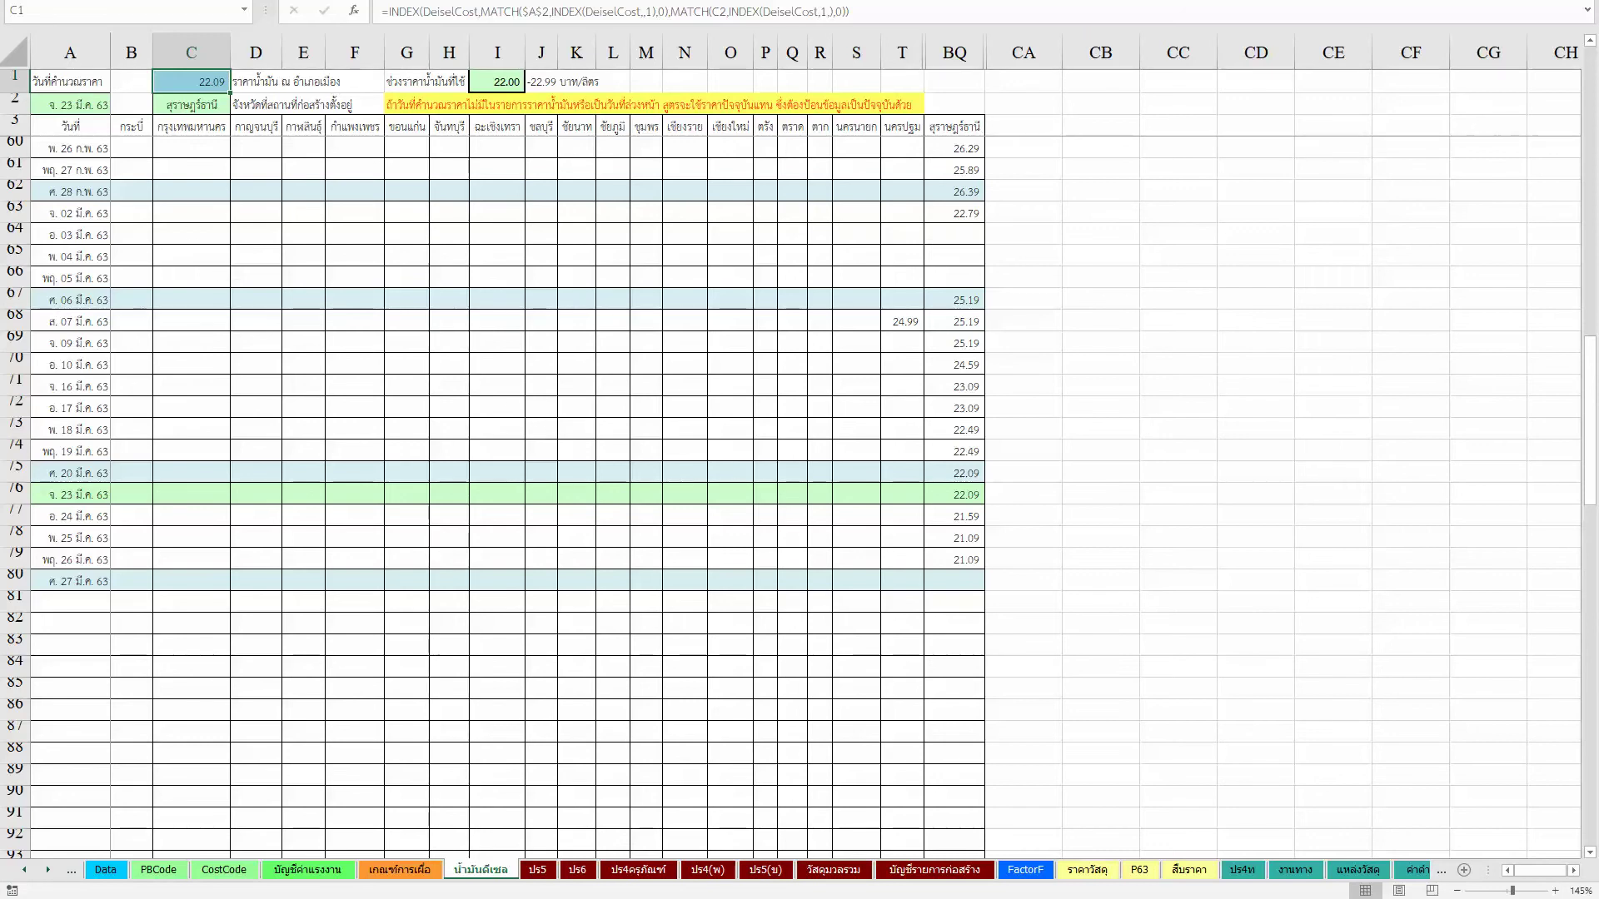
# Step: Go via the CostCode and Data sheets to the โครงการ list and show its detail columns
pyautogui.click(222, 870)
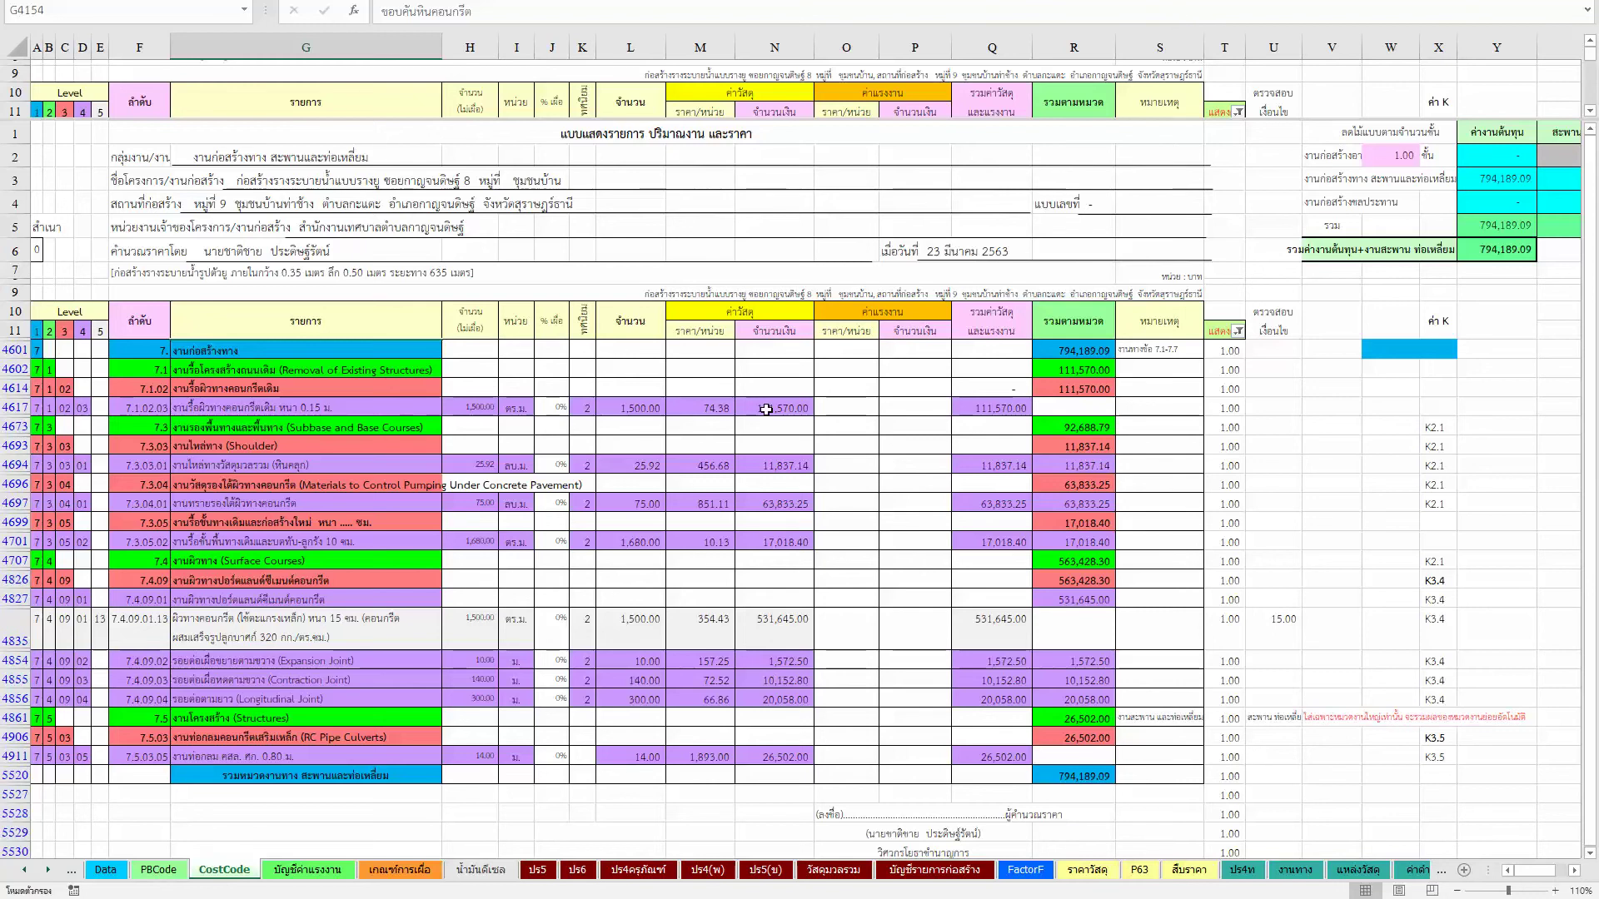
pyautogui.click(105, 869)
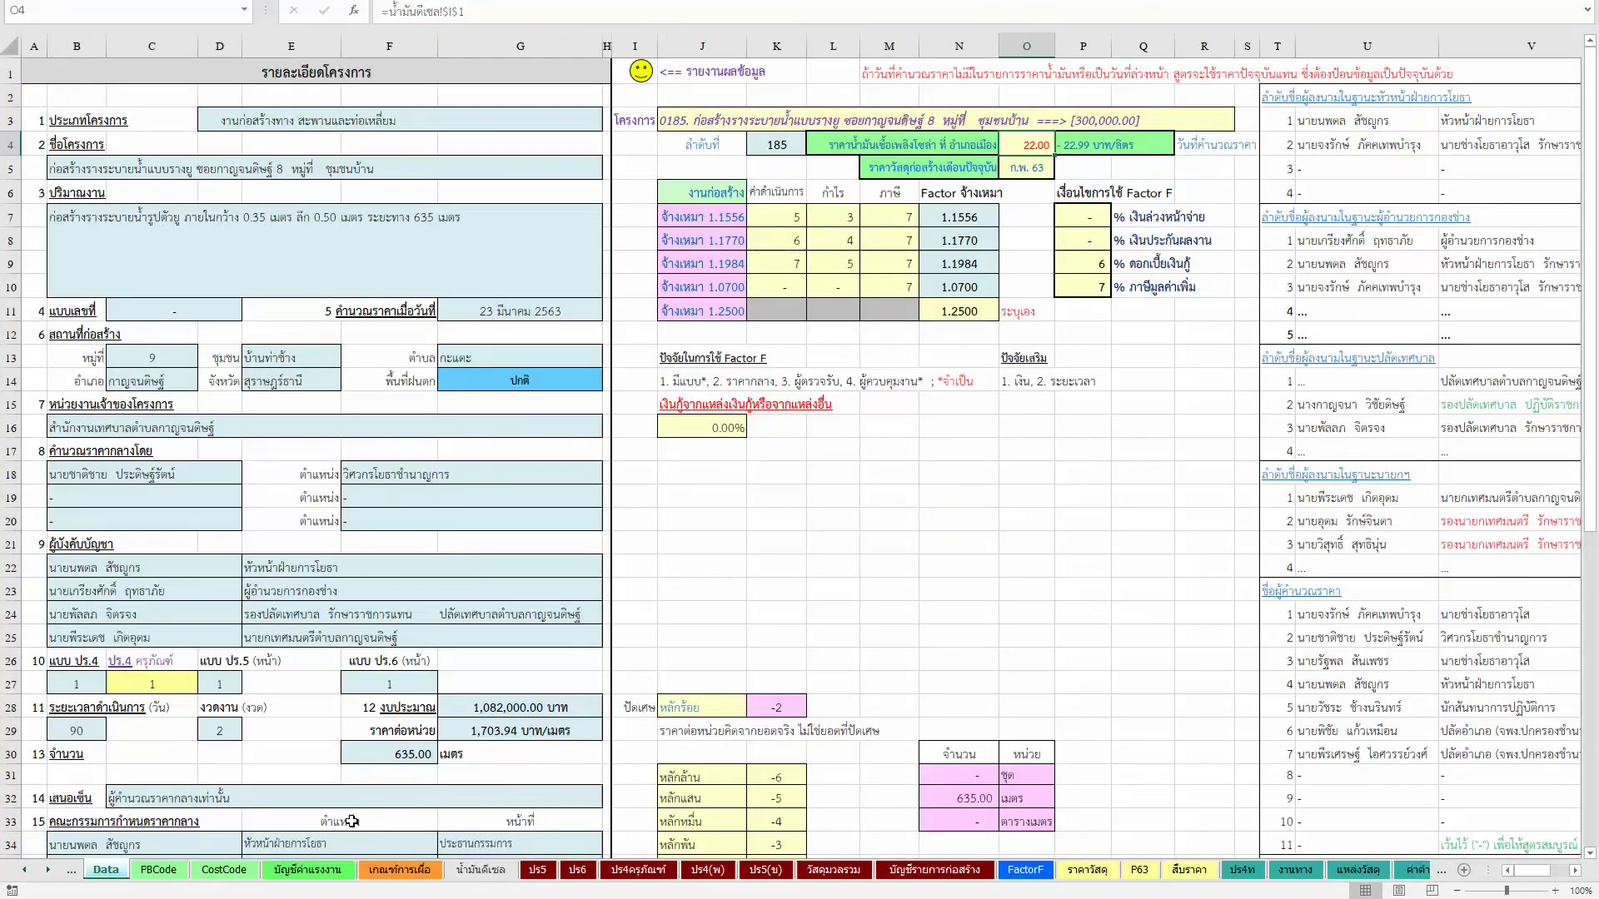
pyautogui.click(25, 869)
pyautogui.click(114, 869)
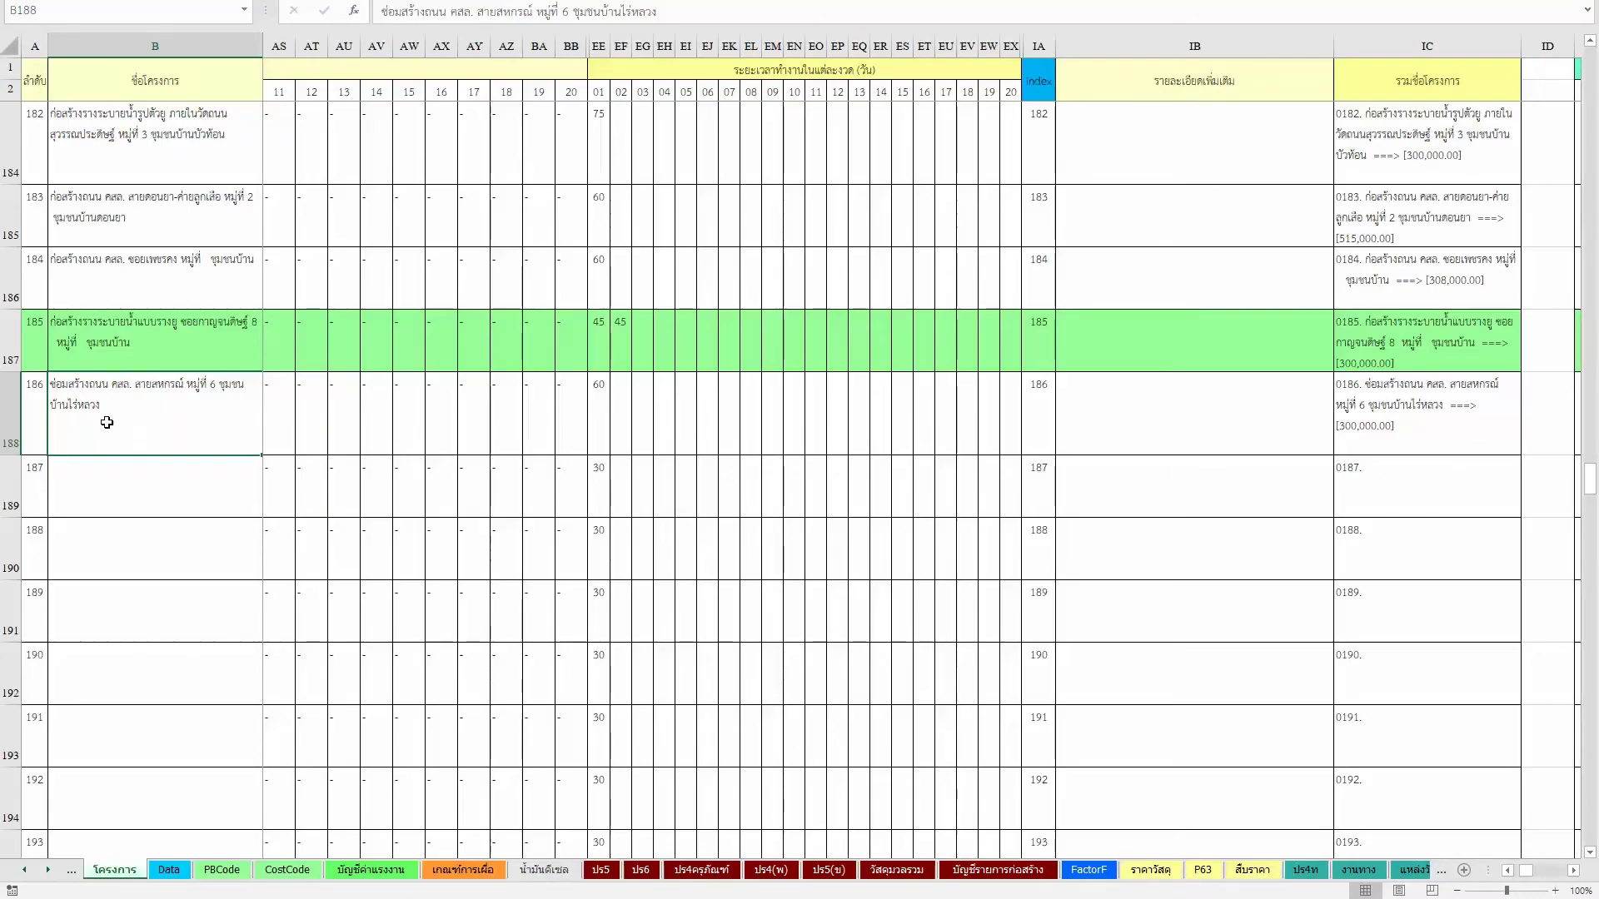
pyautogui.press('Right')
pyautogui.press('Right')
pyautogui.press('Right')
pyautogui.press('Right')
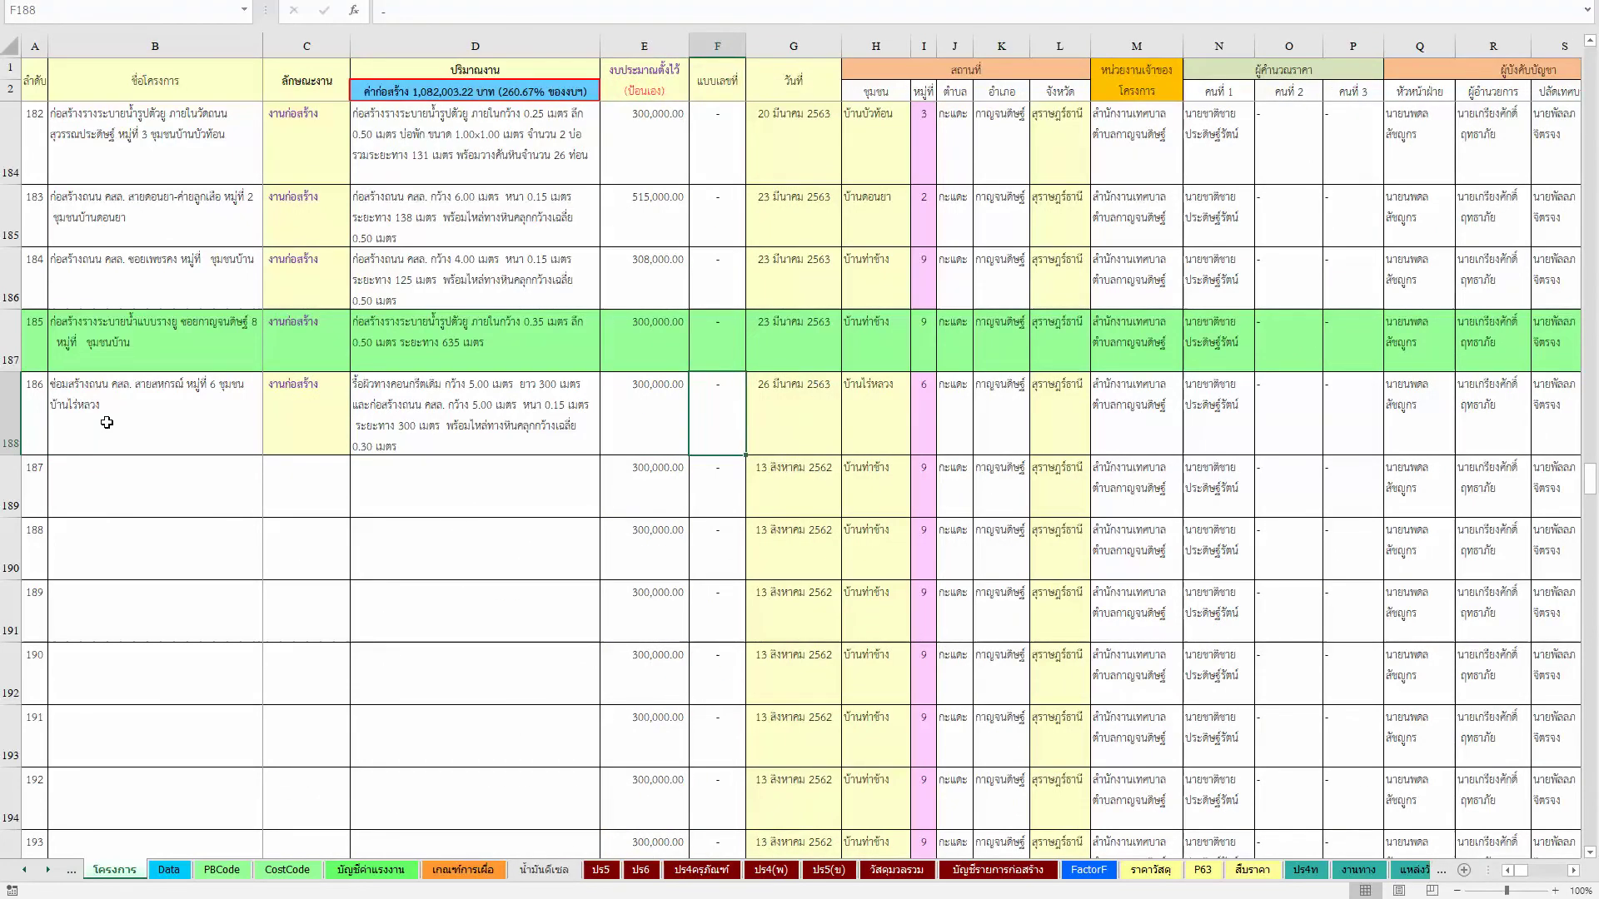
pyautogui.press('Right')
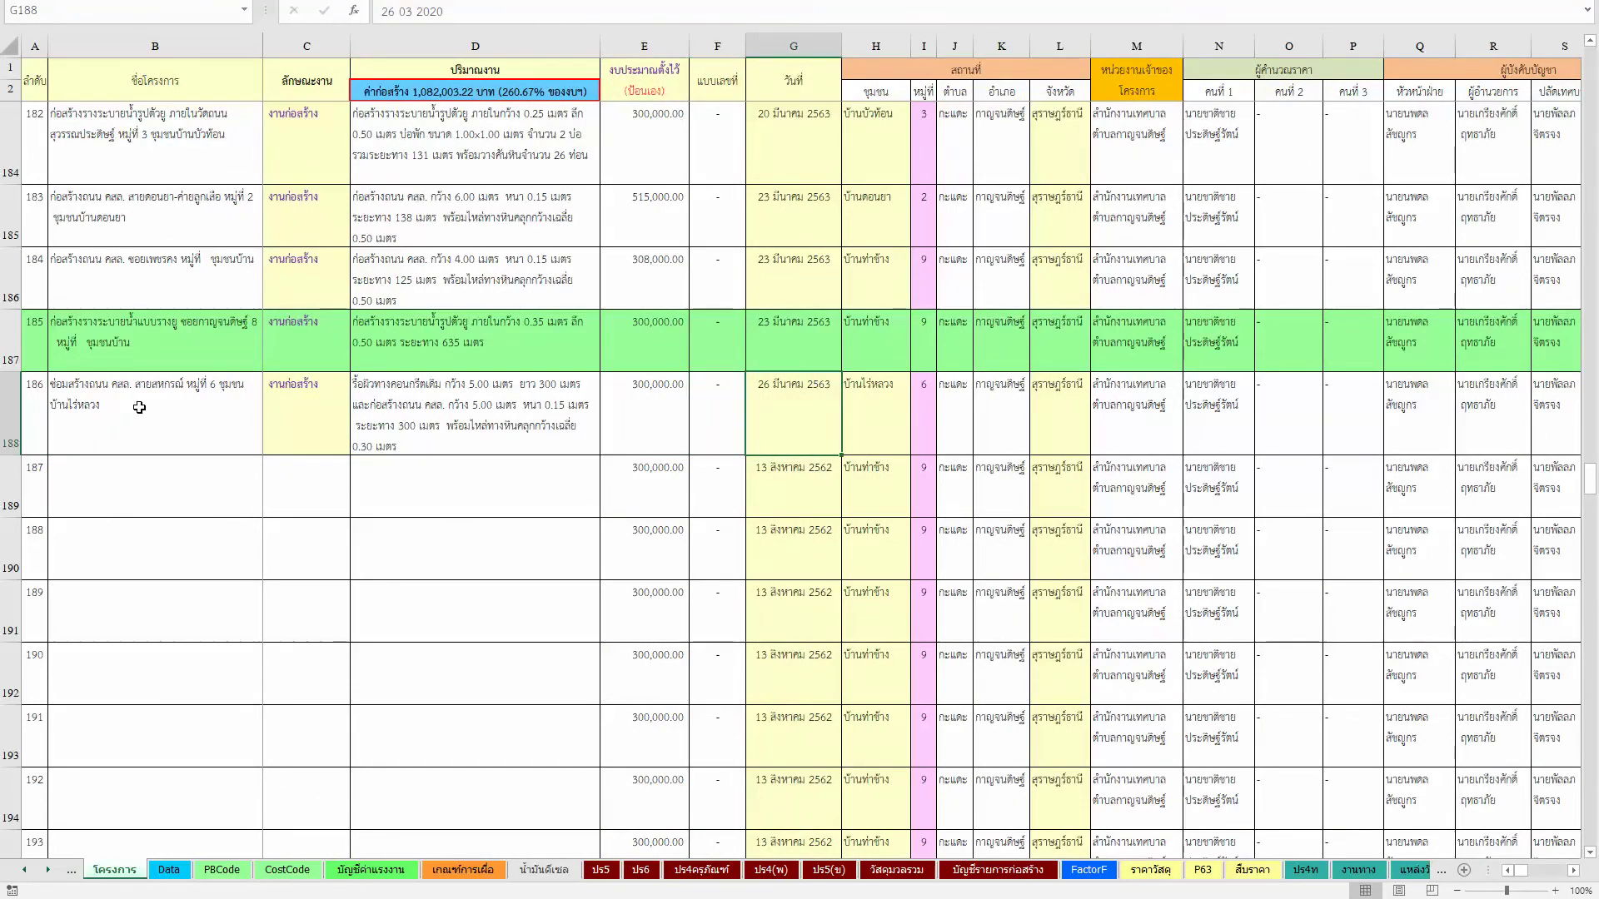
# Step: Note project 186 in the list, then set the Data sheet's J3 project to 0186
pyautogui.click(140, 407)
pyautogui.click(169, 870)
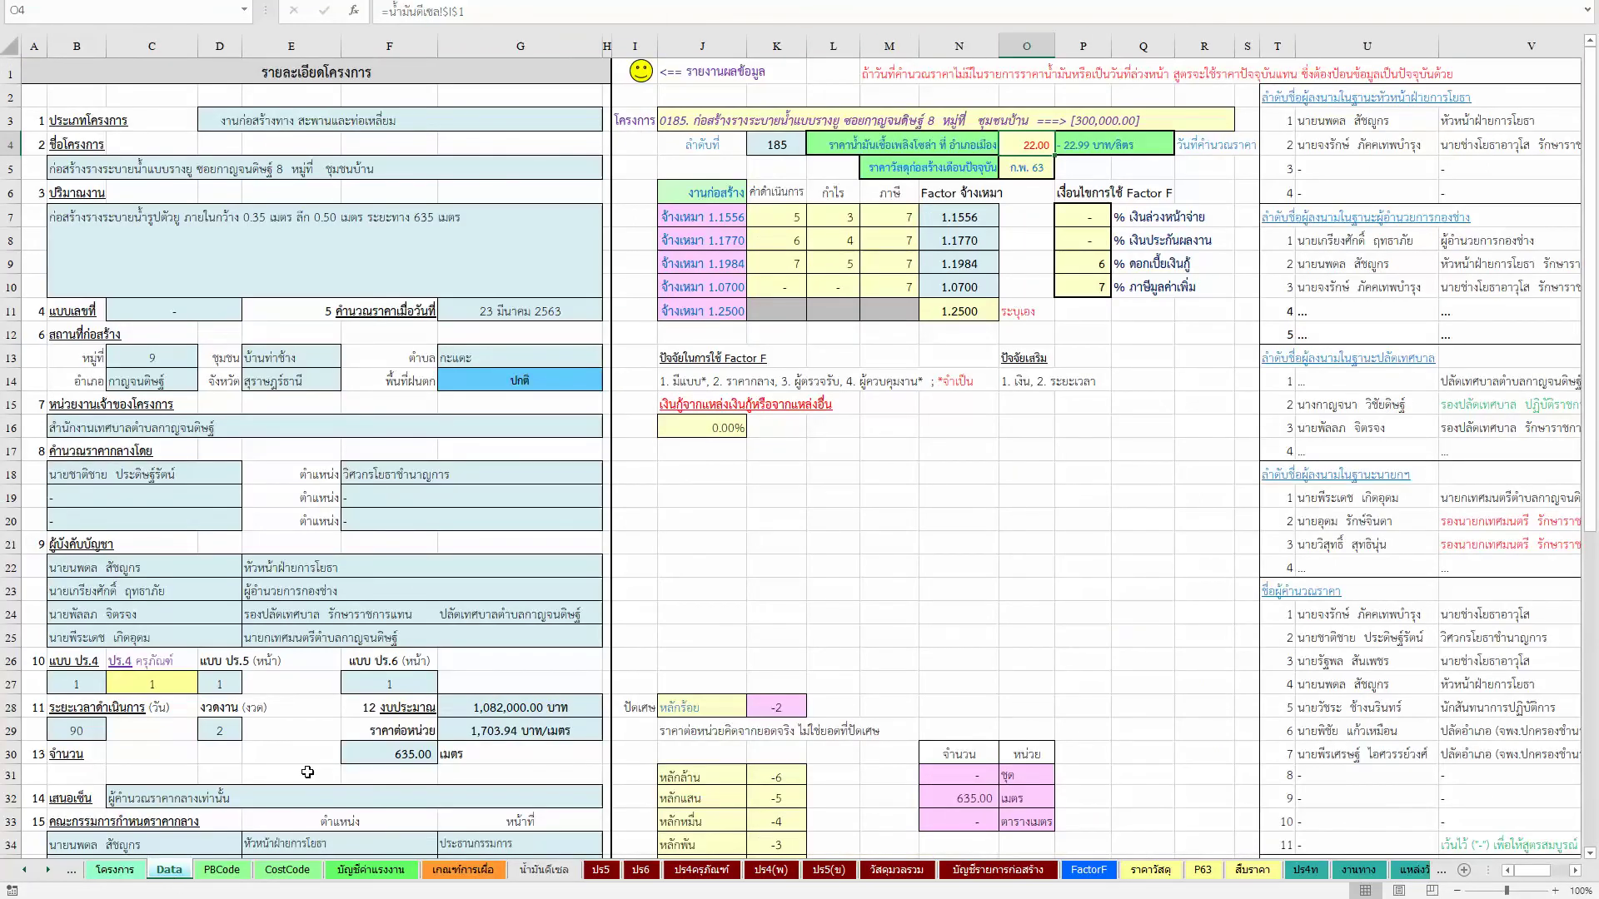
pyautogui.click(1207, 122)
pyautogui.click(1242, 123)
pyautogui.click(1124, 149)
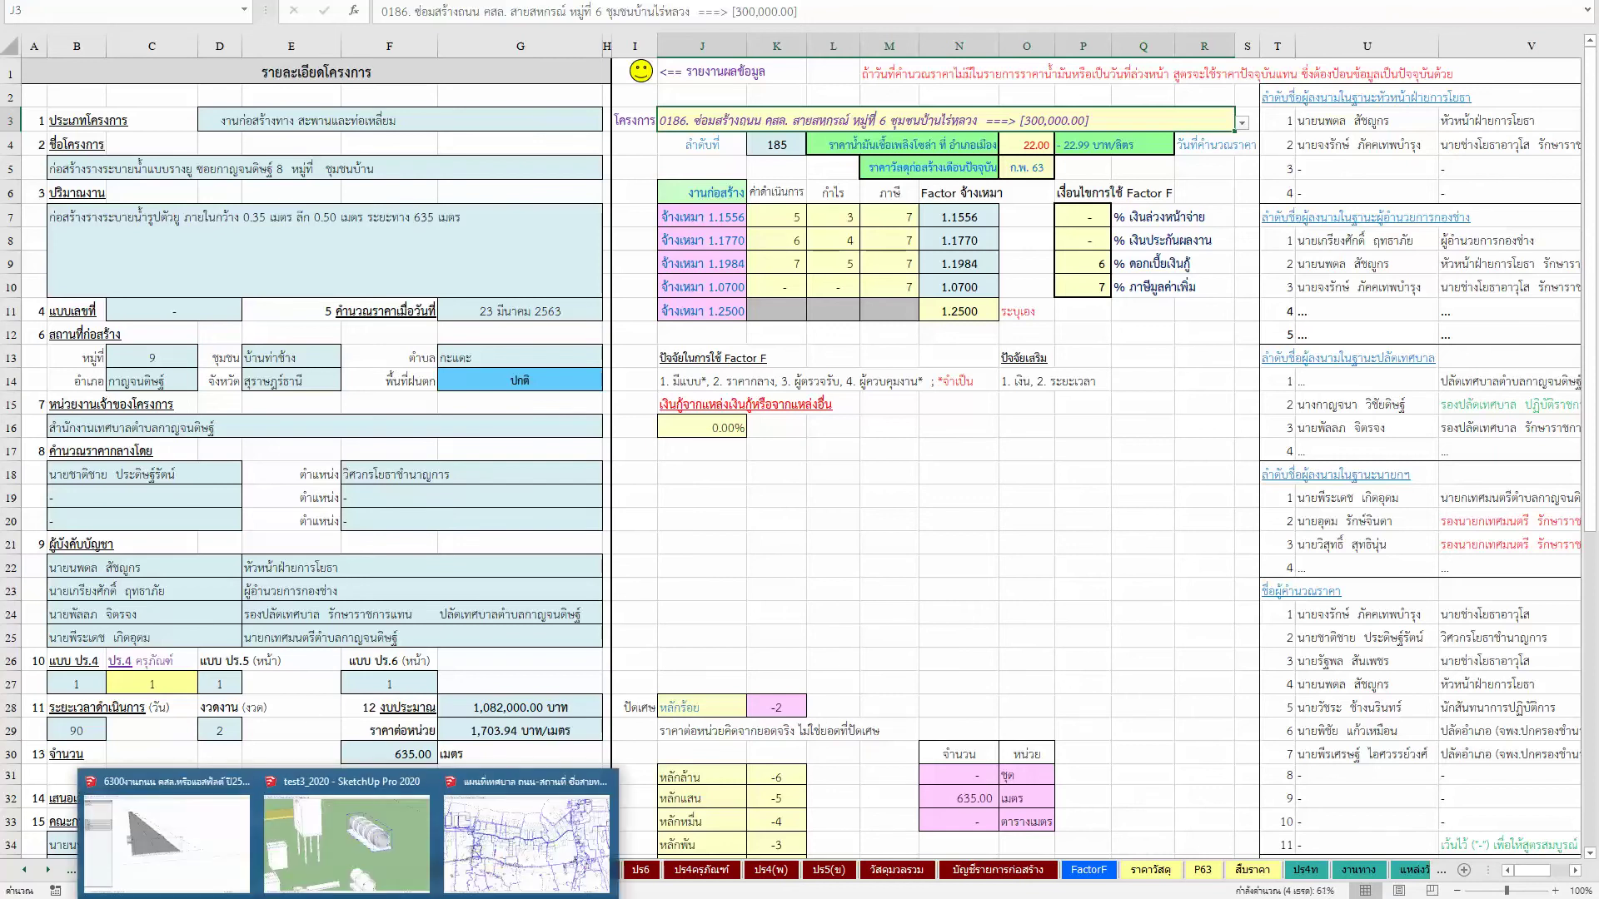
pyautogui.click(493, 779)
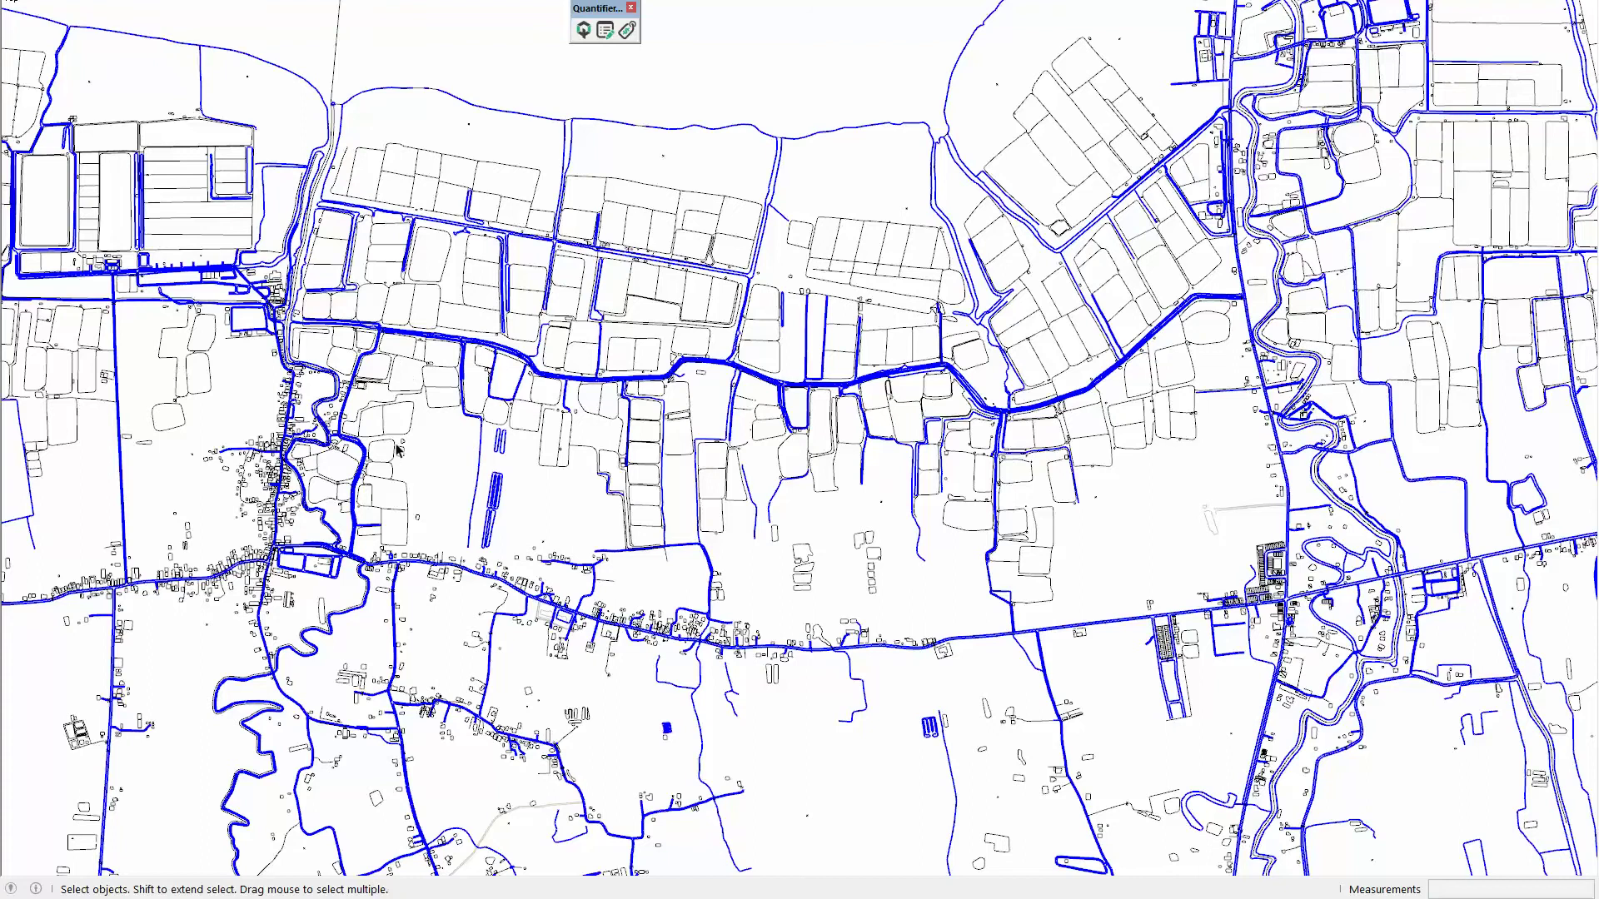
# Step: Clear the map selection and zoom in on the western village
pyautogui.click(388, 454)
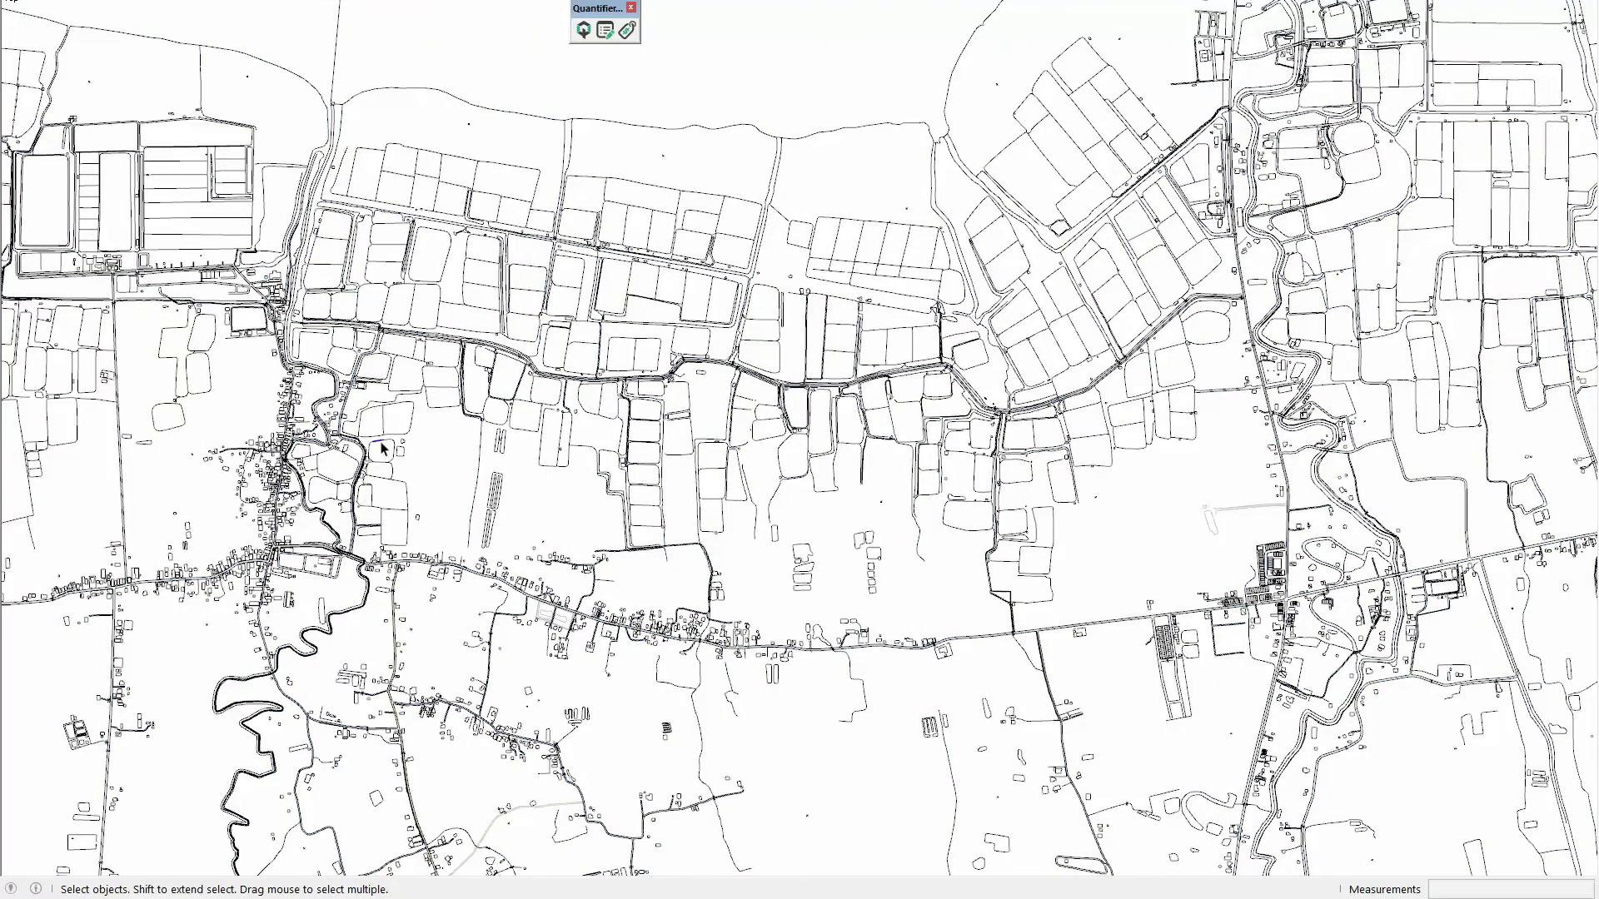
pyautogui.scroll(-1, 246, 464)
pyautogui.scroll(-1, 233, 461)
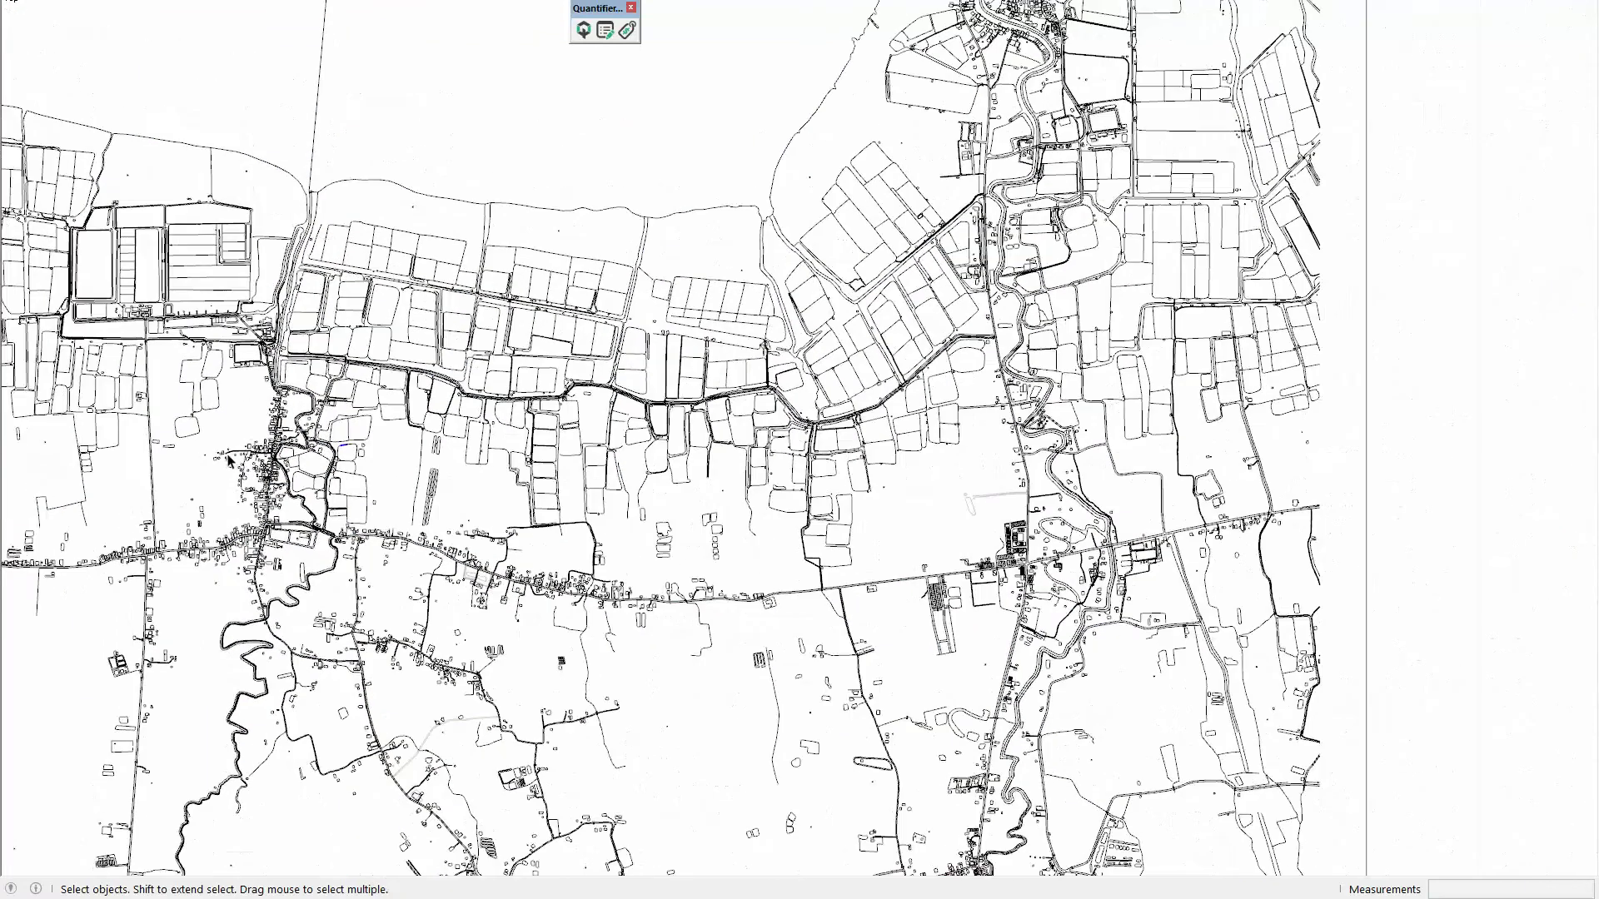
pyautogui.scroll(1, 276, 418)
pyautogui.scroll(1, 256, 397)
pyautogui.scroll(1, 300, 466)
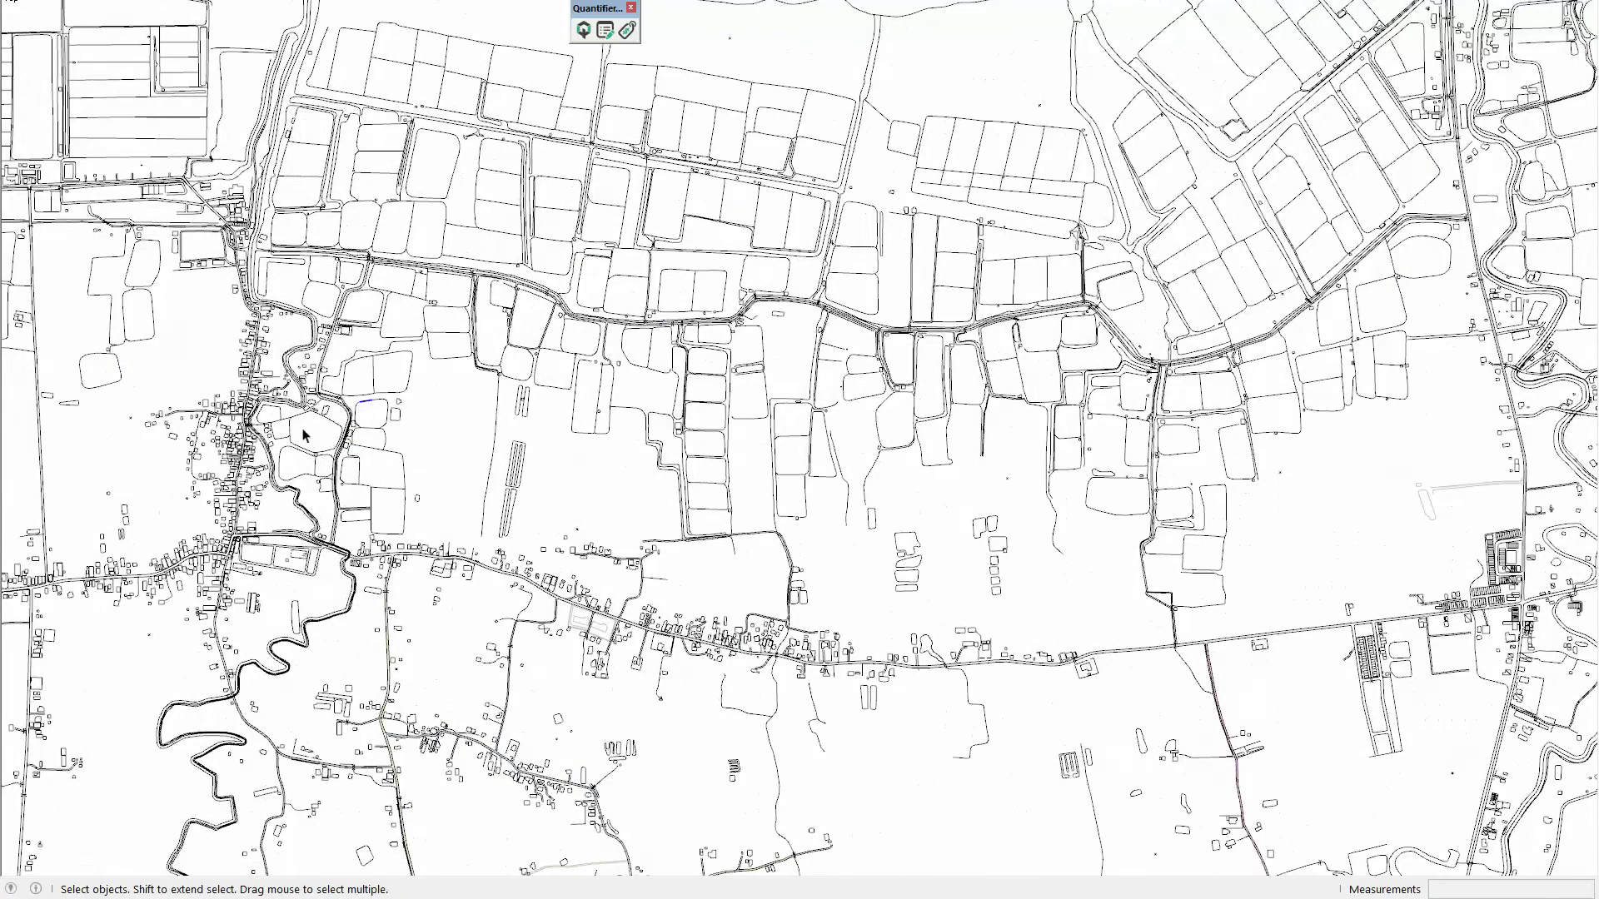
# Step: Box-select the western village's road and building lines up to the northern road
pyautogui.moveTo(248, 329); pyautogui.dragTo(475, 617)
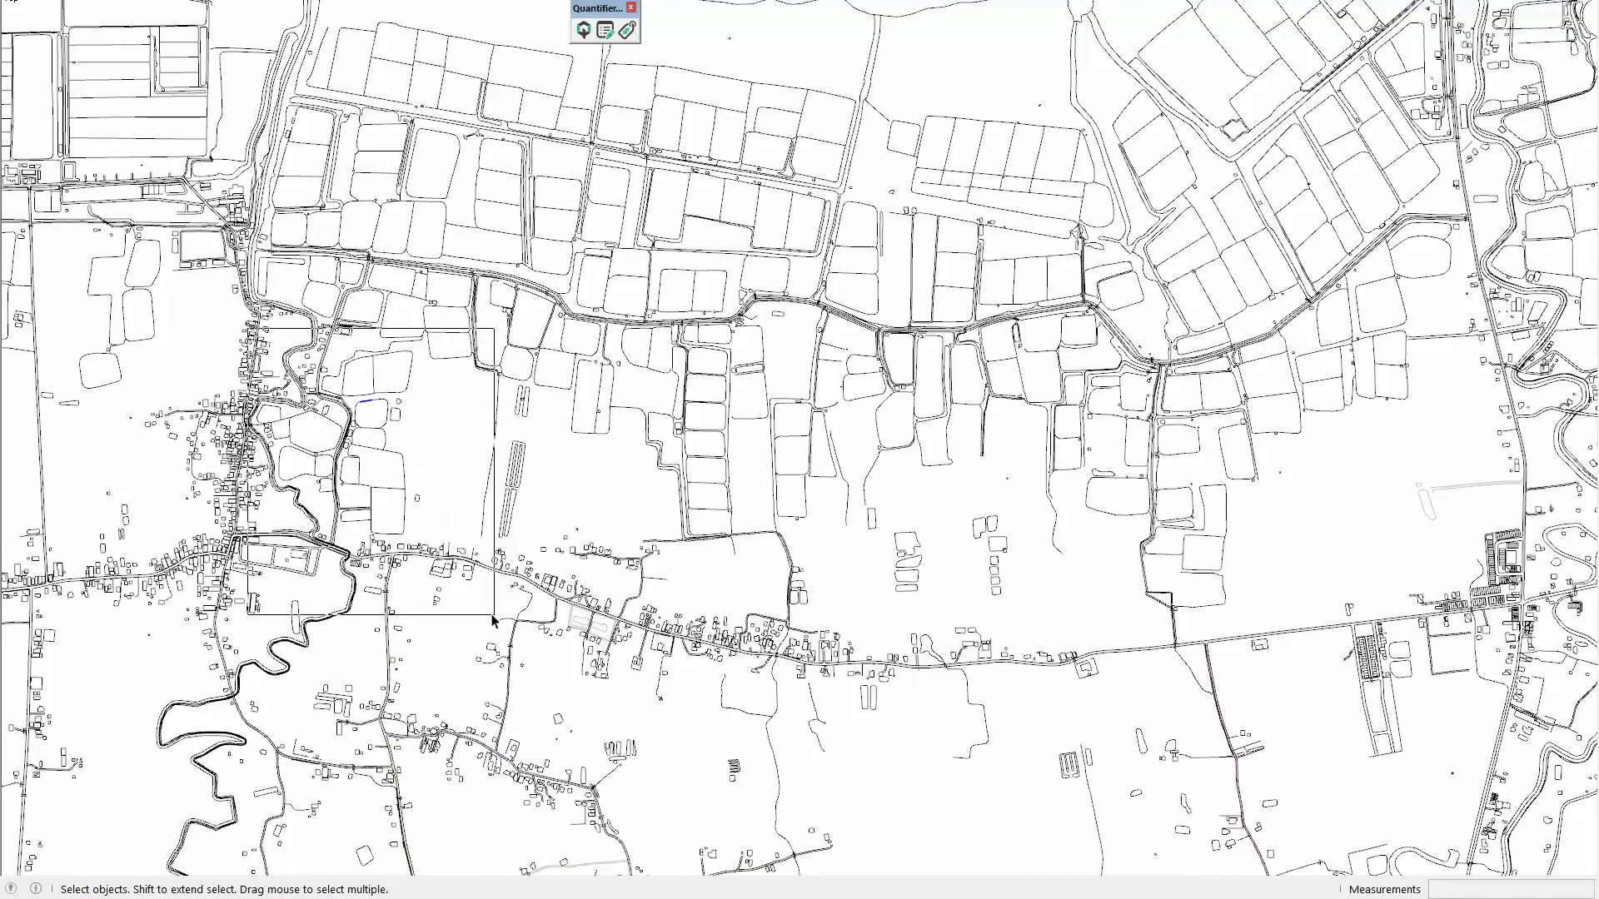
pyautogui.scroll(1, 386, 551)
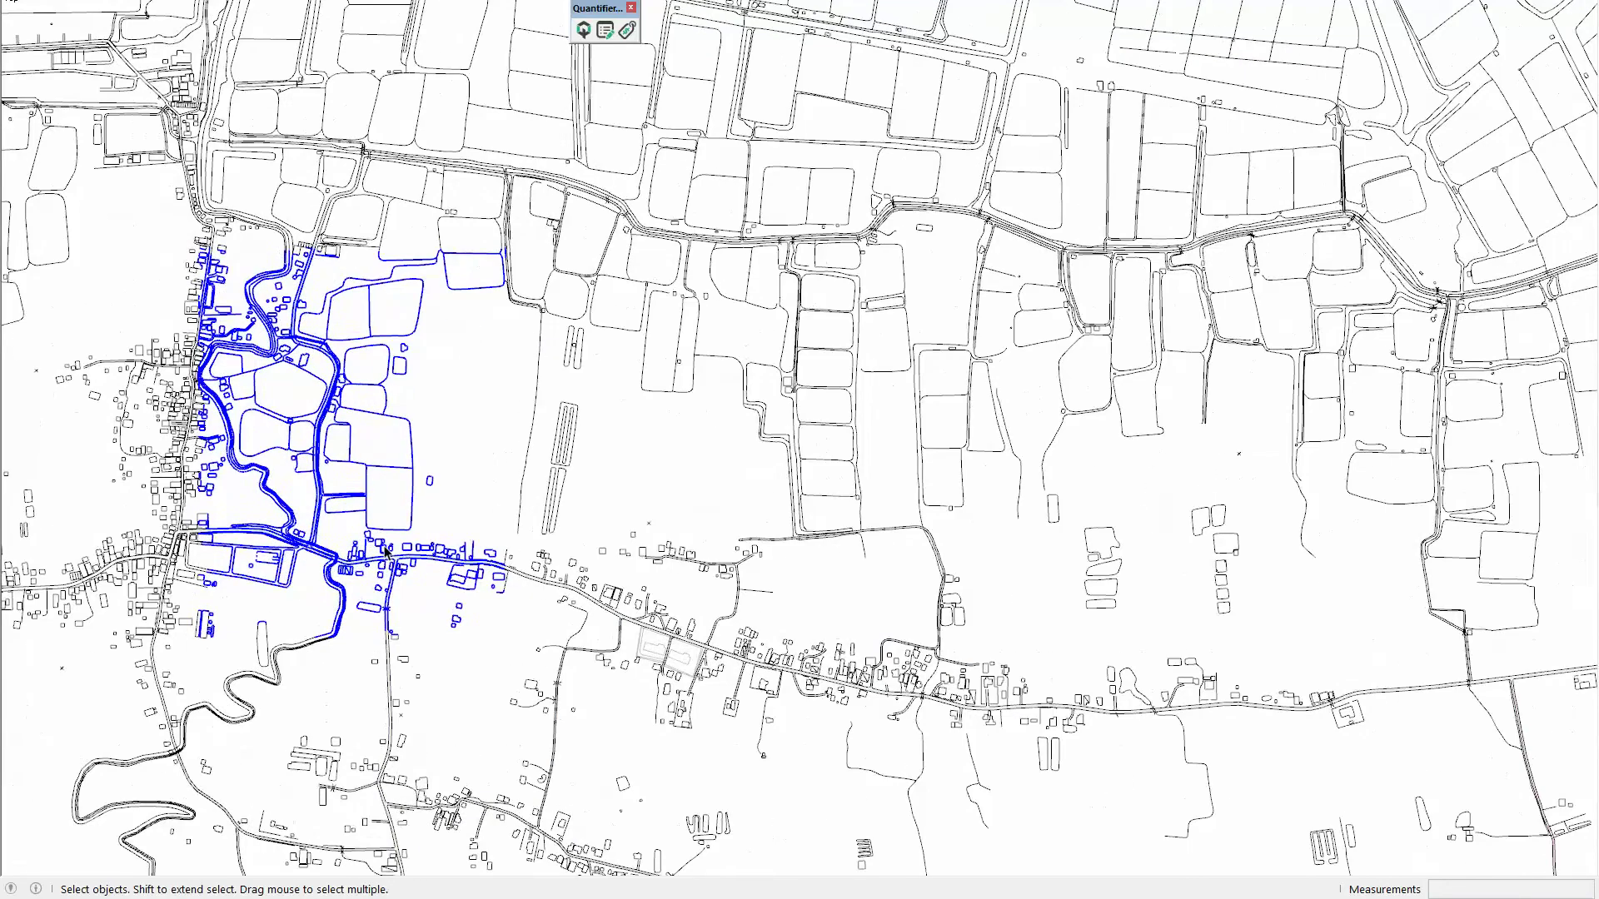
pyautogui.moveTo(153, 218)
pyautogui.mouseDown()
pyautogui.moveTo(596, 690)
pyautogui.moveTo(531, 663)
pyautogui.moveTo(554, 676)
pyautogui.mouseUp()
pyautogui.moveTo(603, 678); pyautogui.dragTo(599, 659)
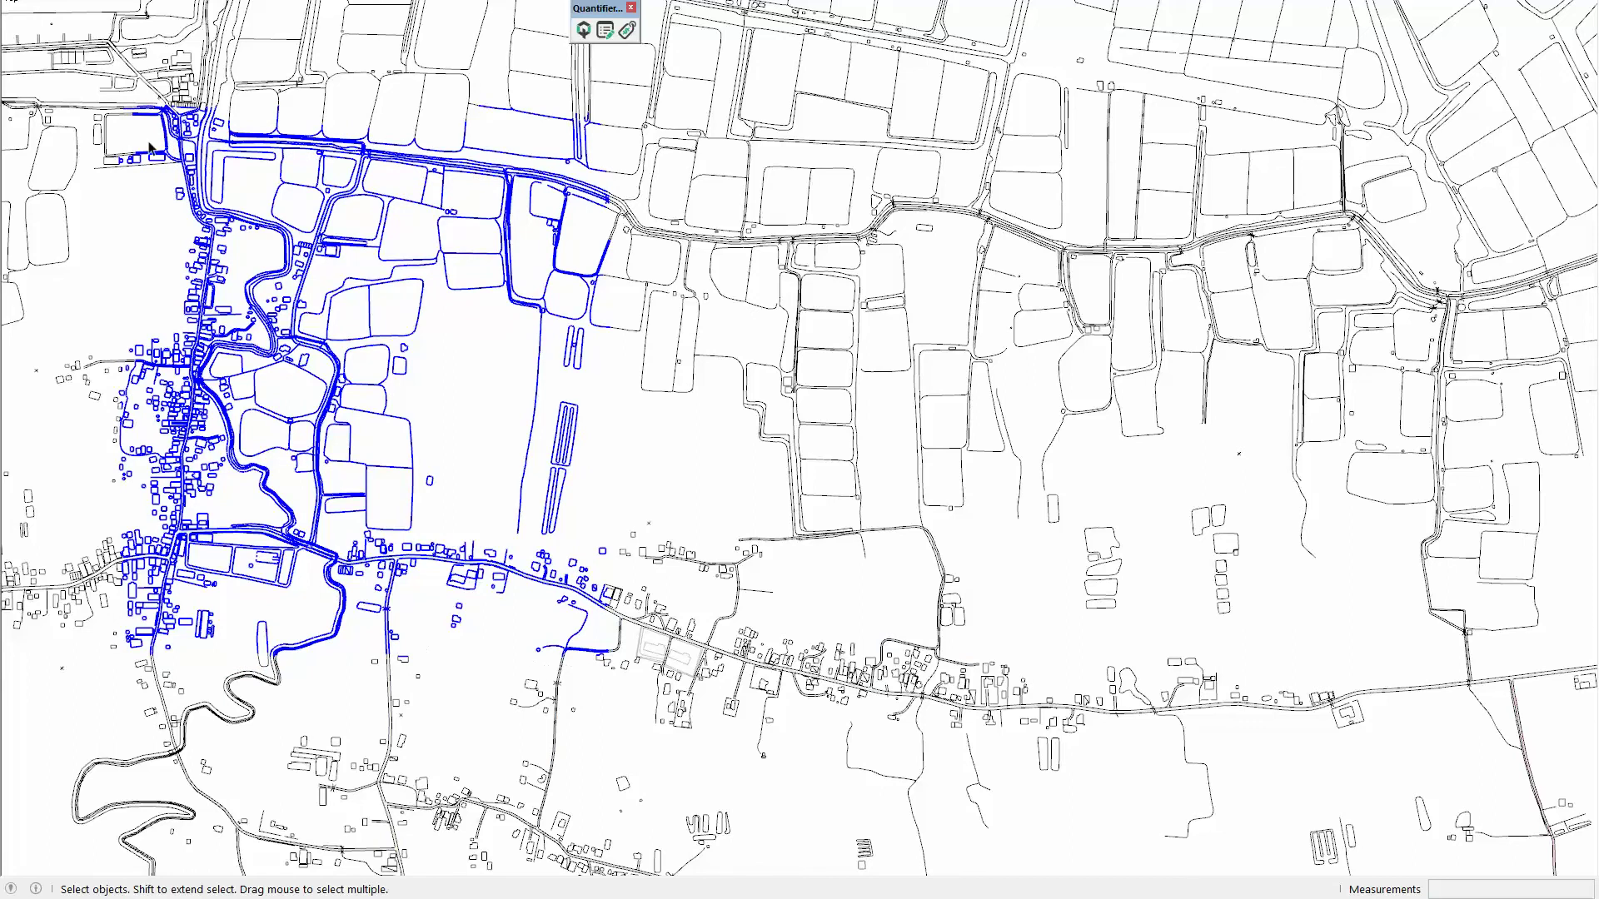
pyautogui.moveTo(124, 100); pyautogui.dragTo(560, 685)
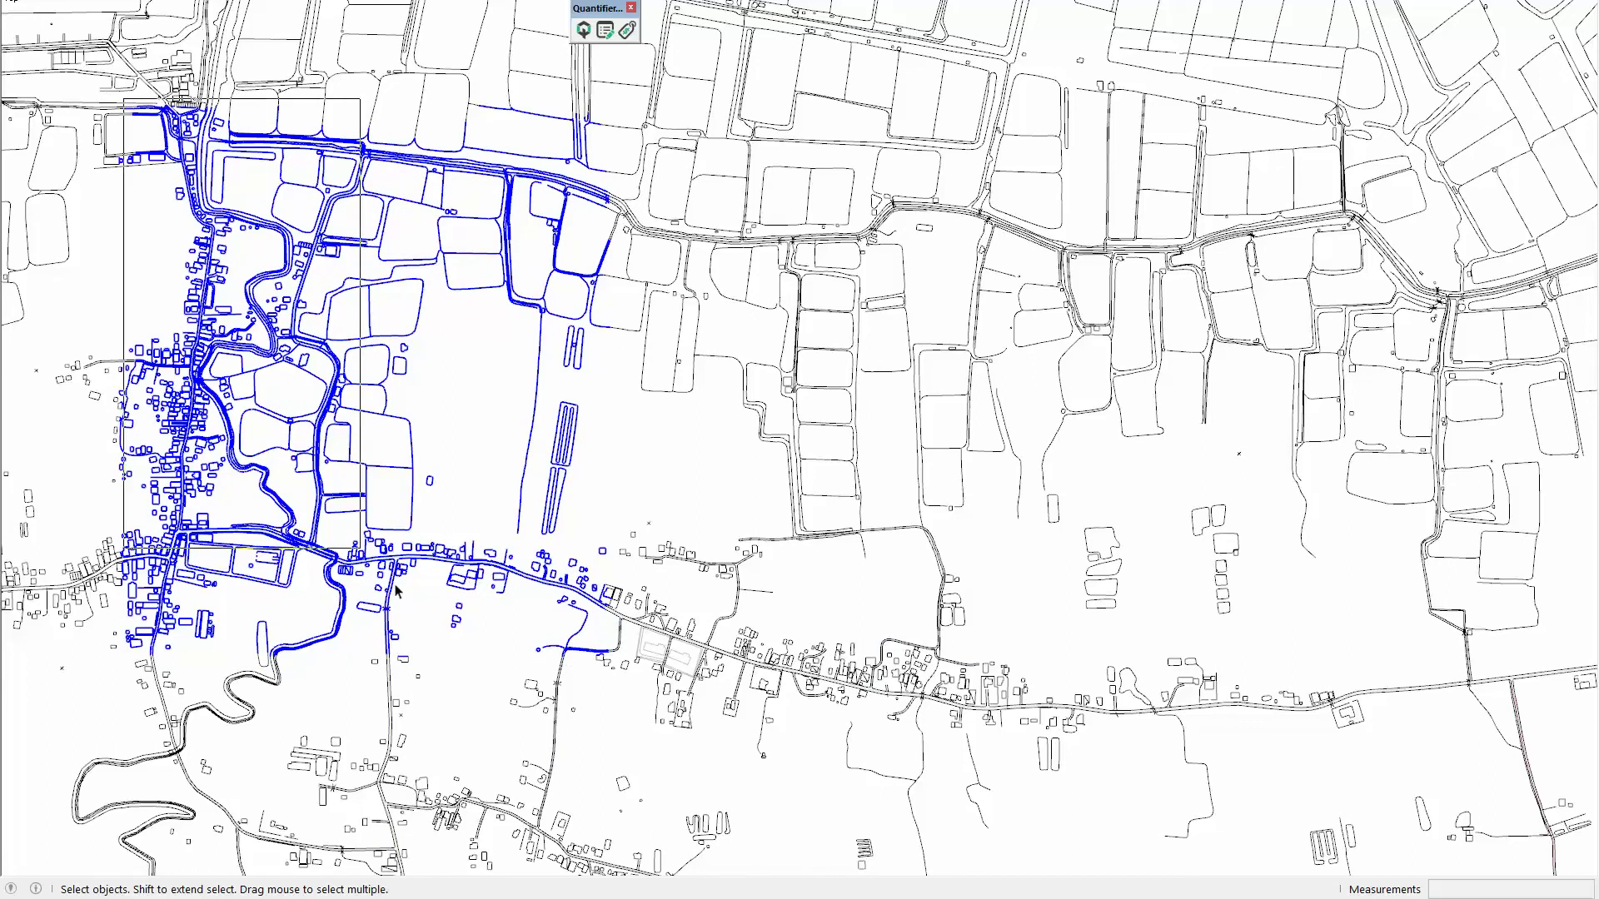
pyautogui.moveTo(559, 684); pyautogui.dragTo(477, 681)
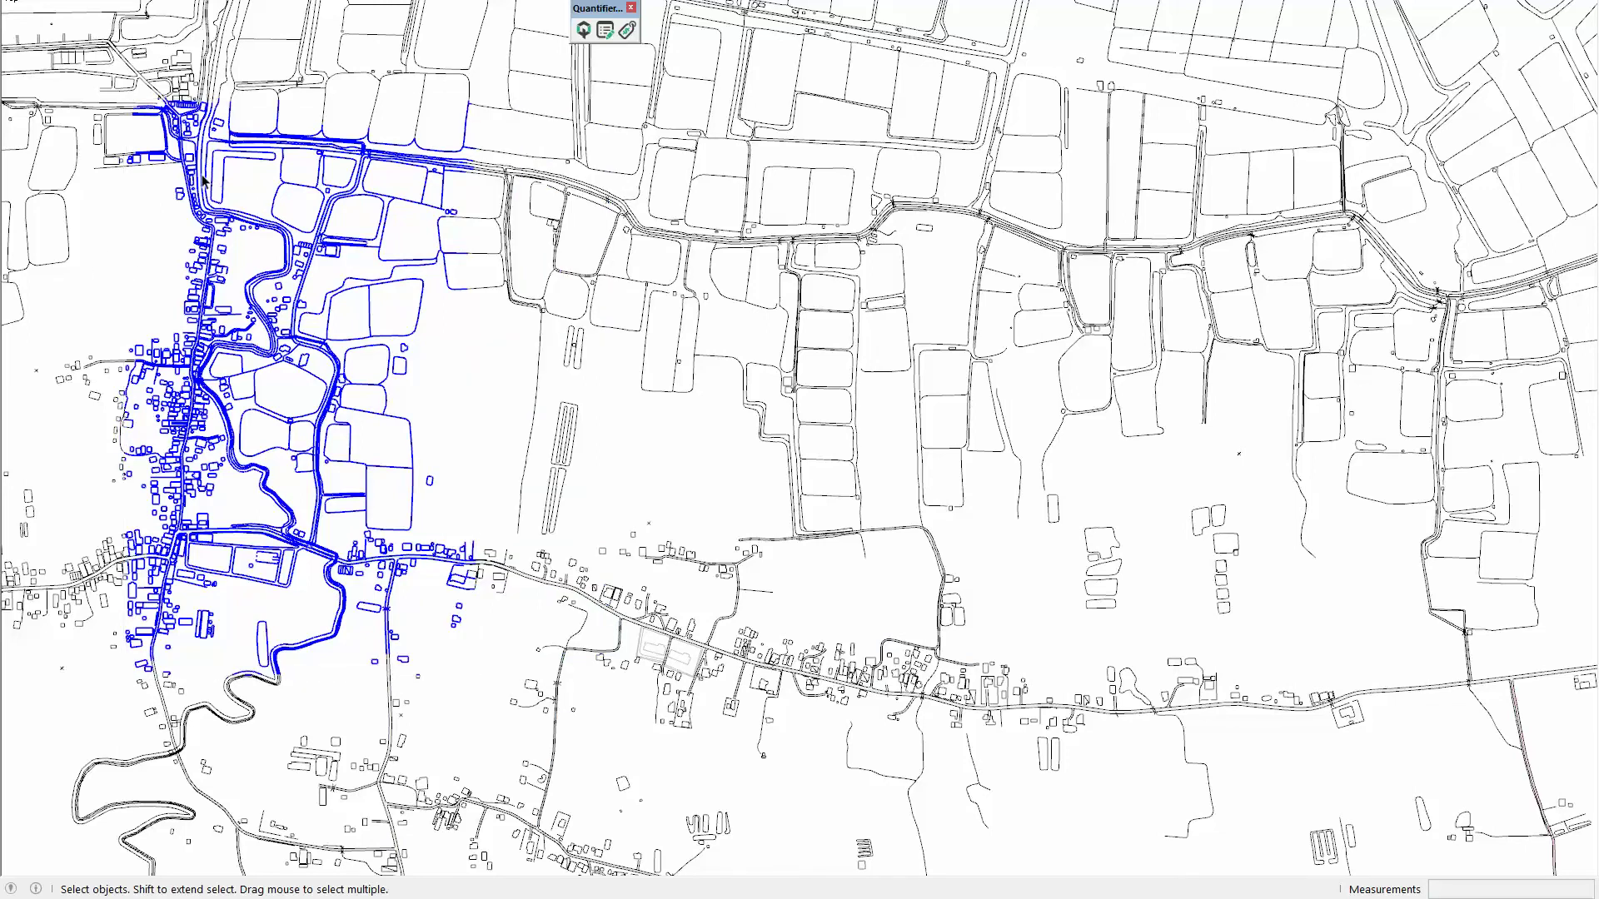
pyautogui.moveTo(122, 96); pyautogui.dragTo(573, 710)
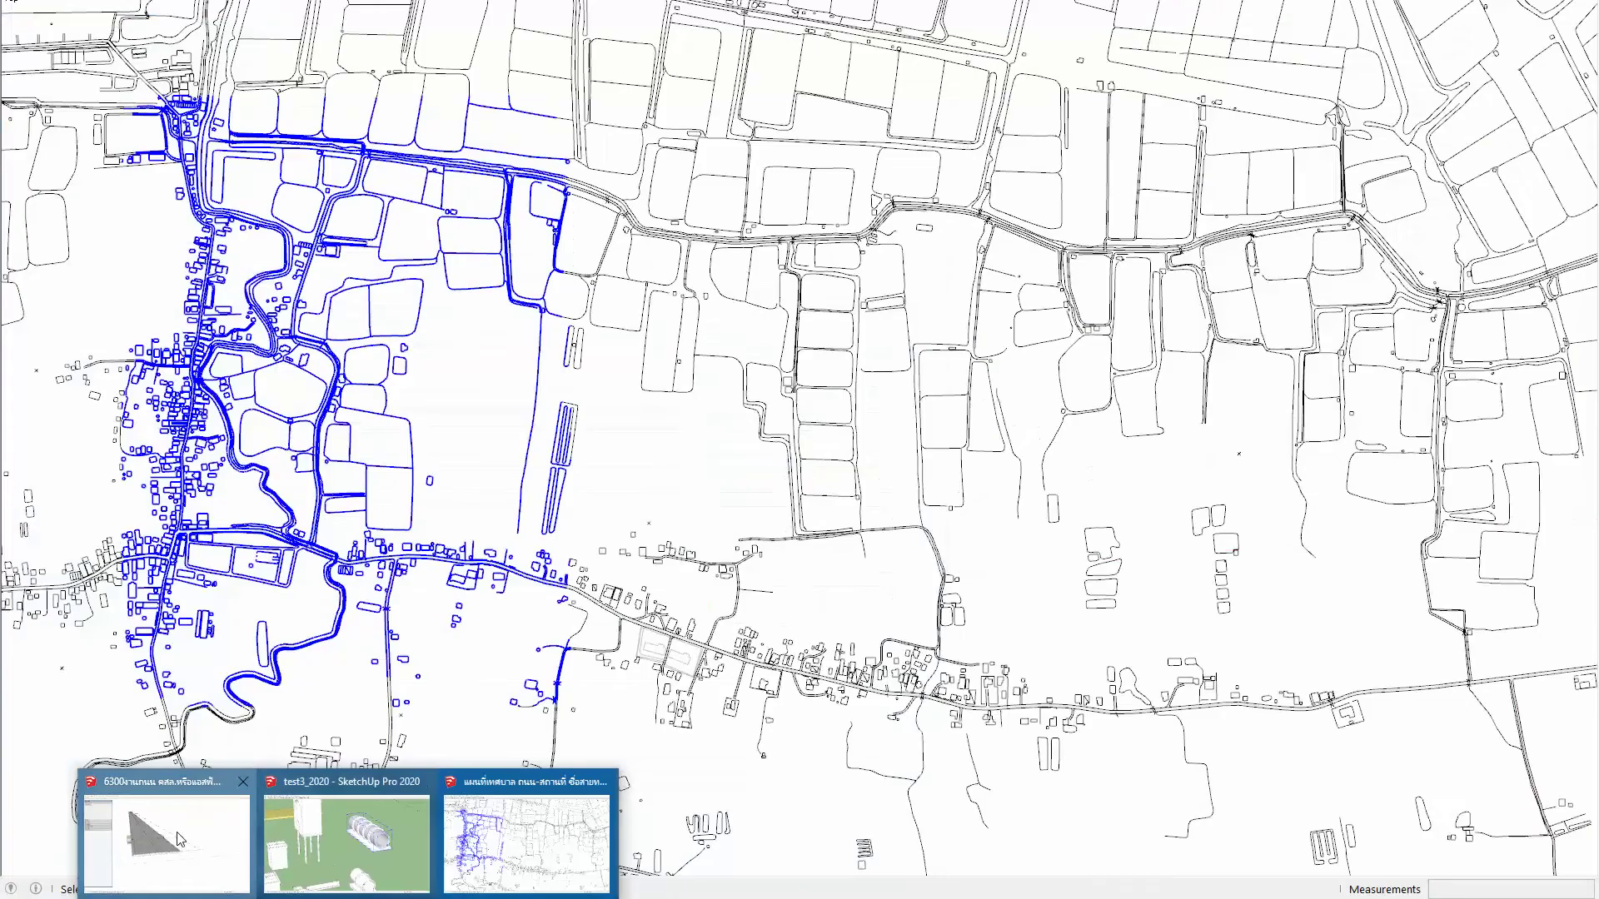
# Step: Zoom out on the 3D road model and reopen the recent road repair model file
pyautogui.click(166, 837)
pyautogui.scroll(-2, 585, 568)
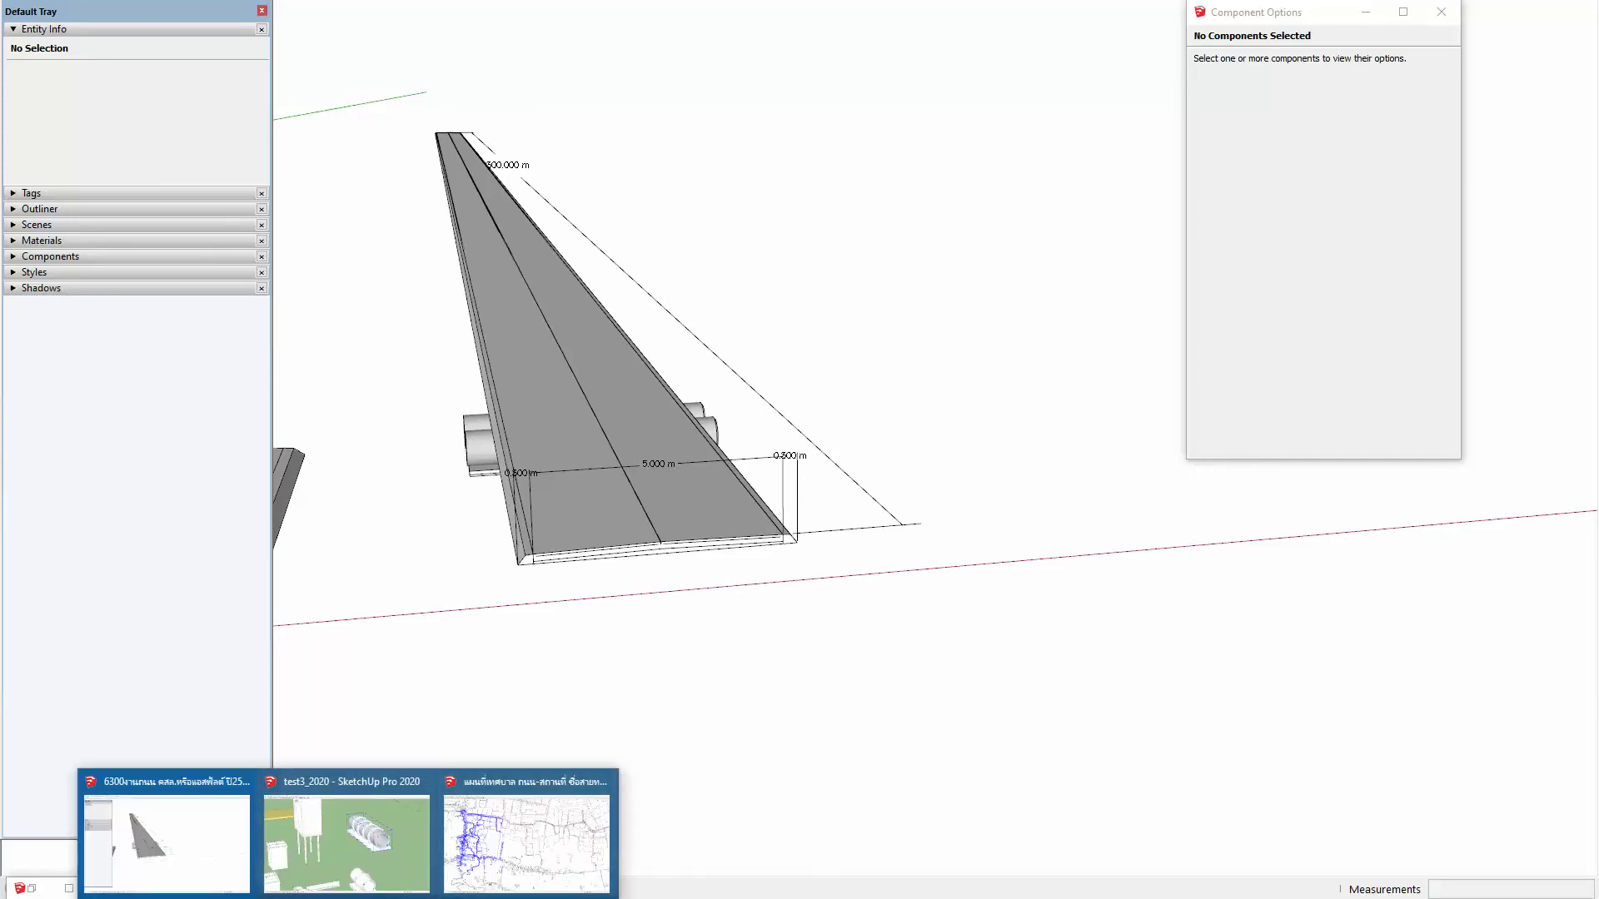
pyautogui.rightClick(333, 891)
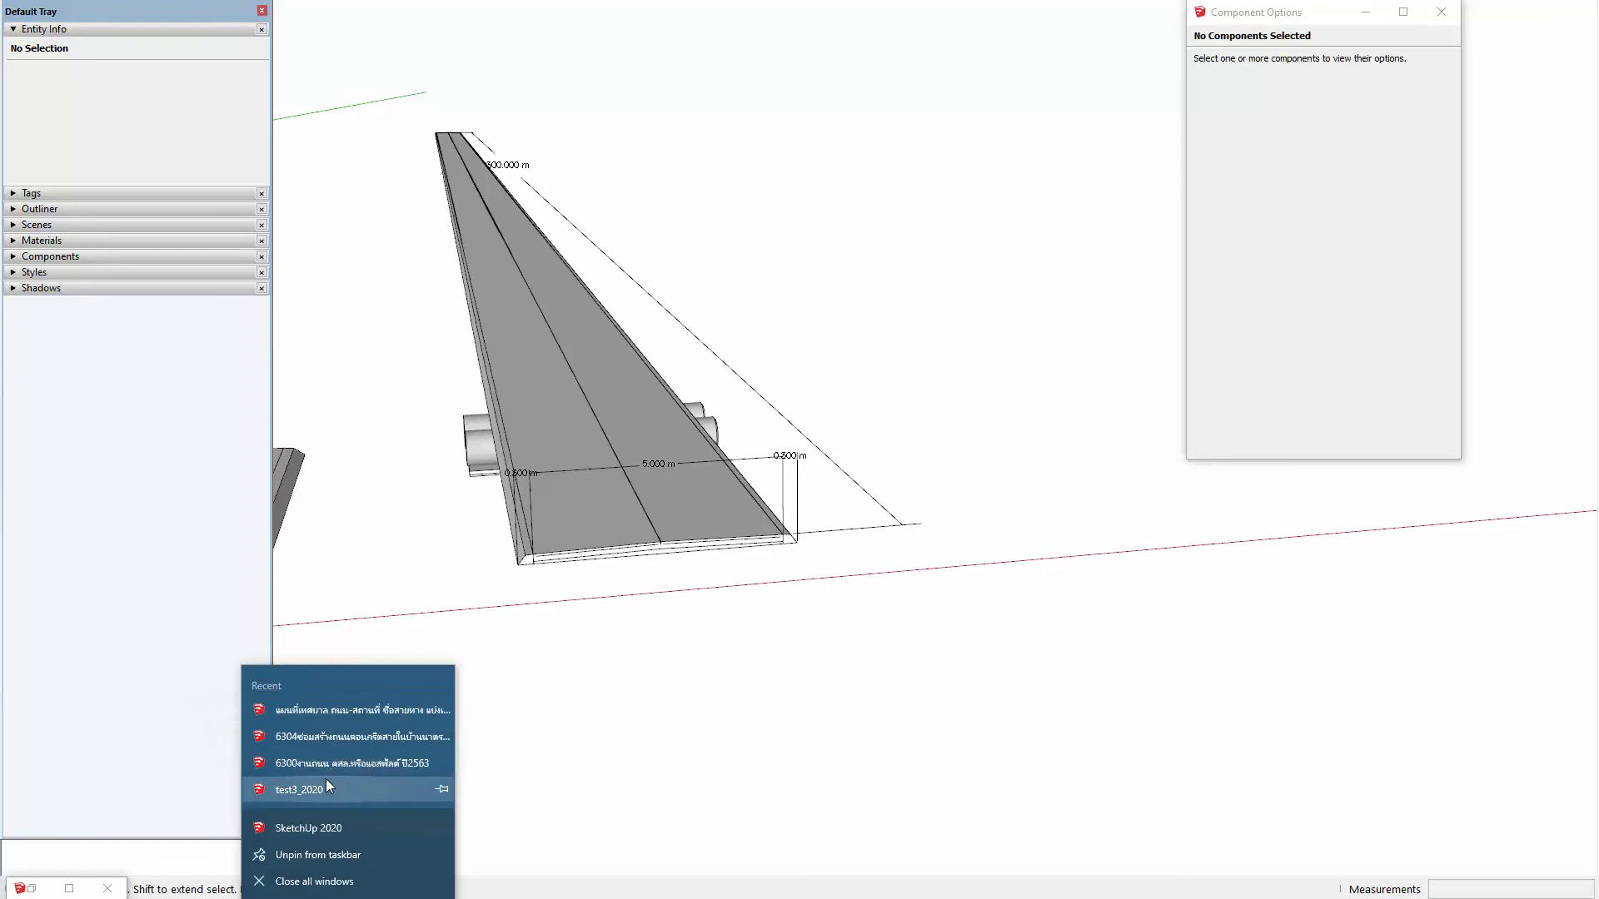
pyautogui.click(340, 738)
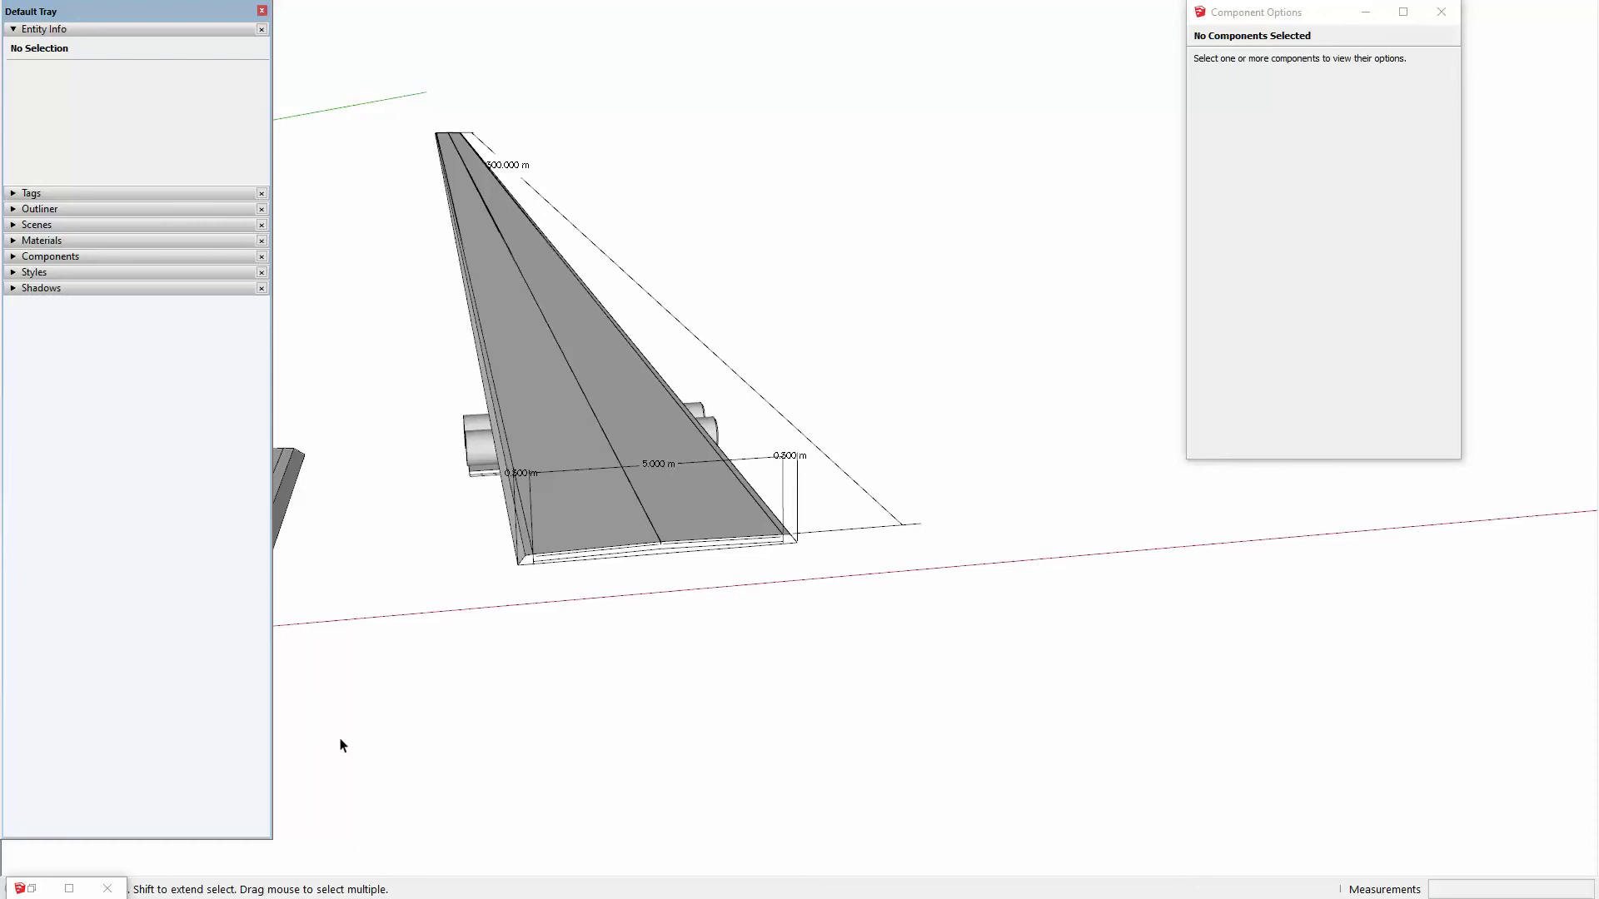
pyautogui.scroll(-2, 650, 503)
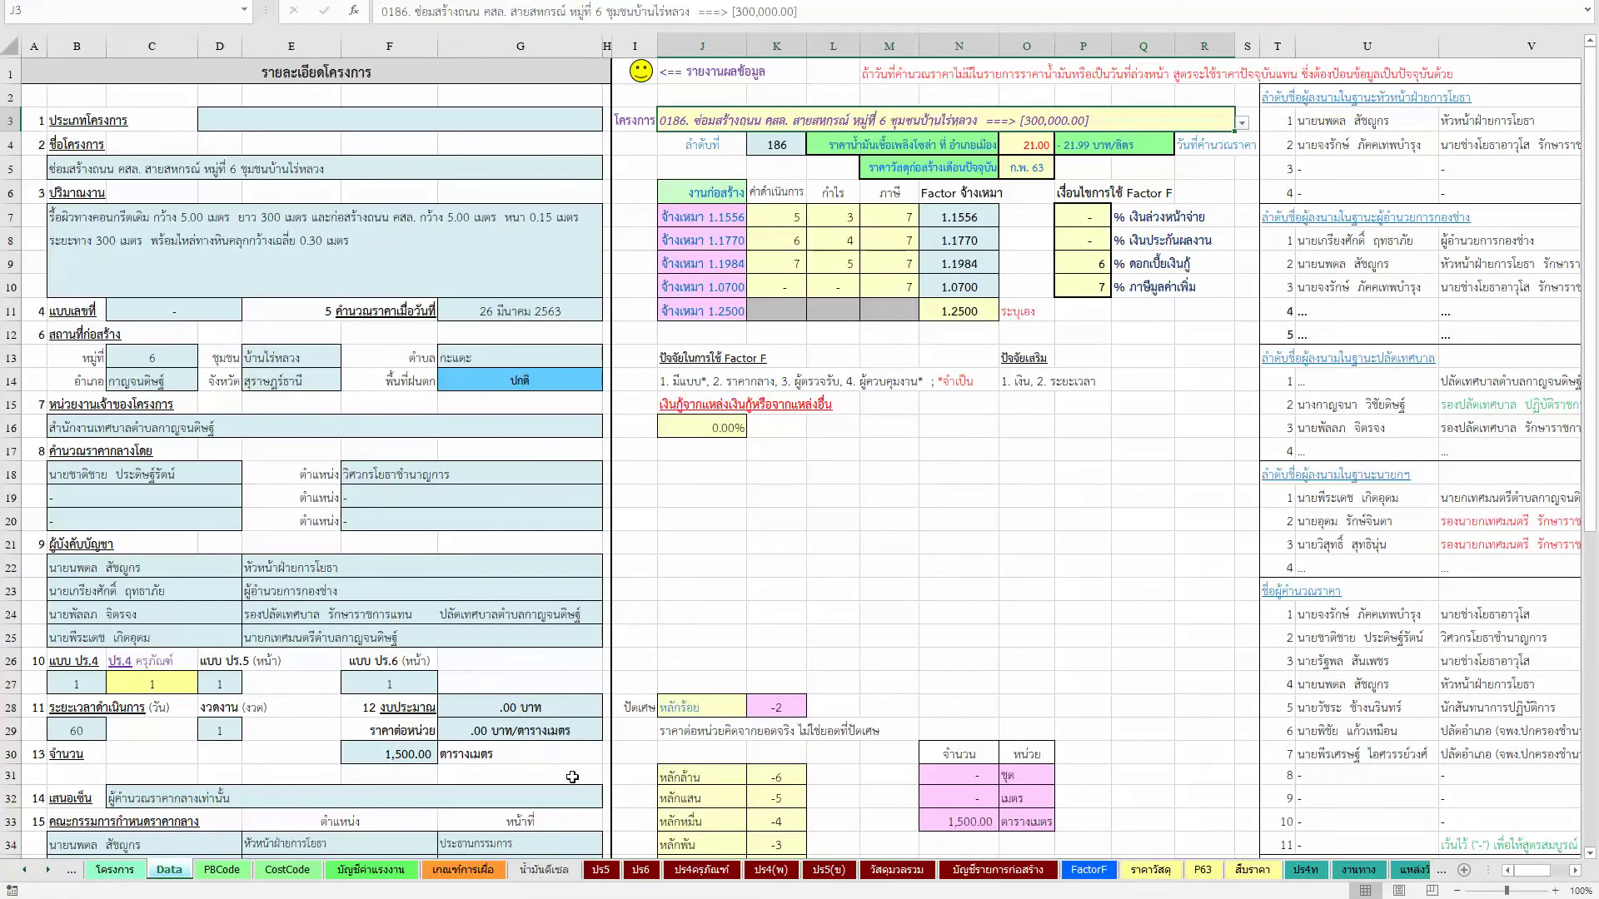
# Step: Check budget cell G28's formula and find project 185 in the โครงการ list
pyautogui.click(508, 713)
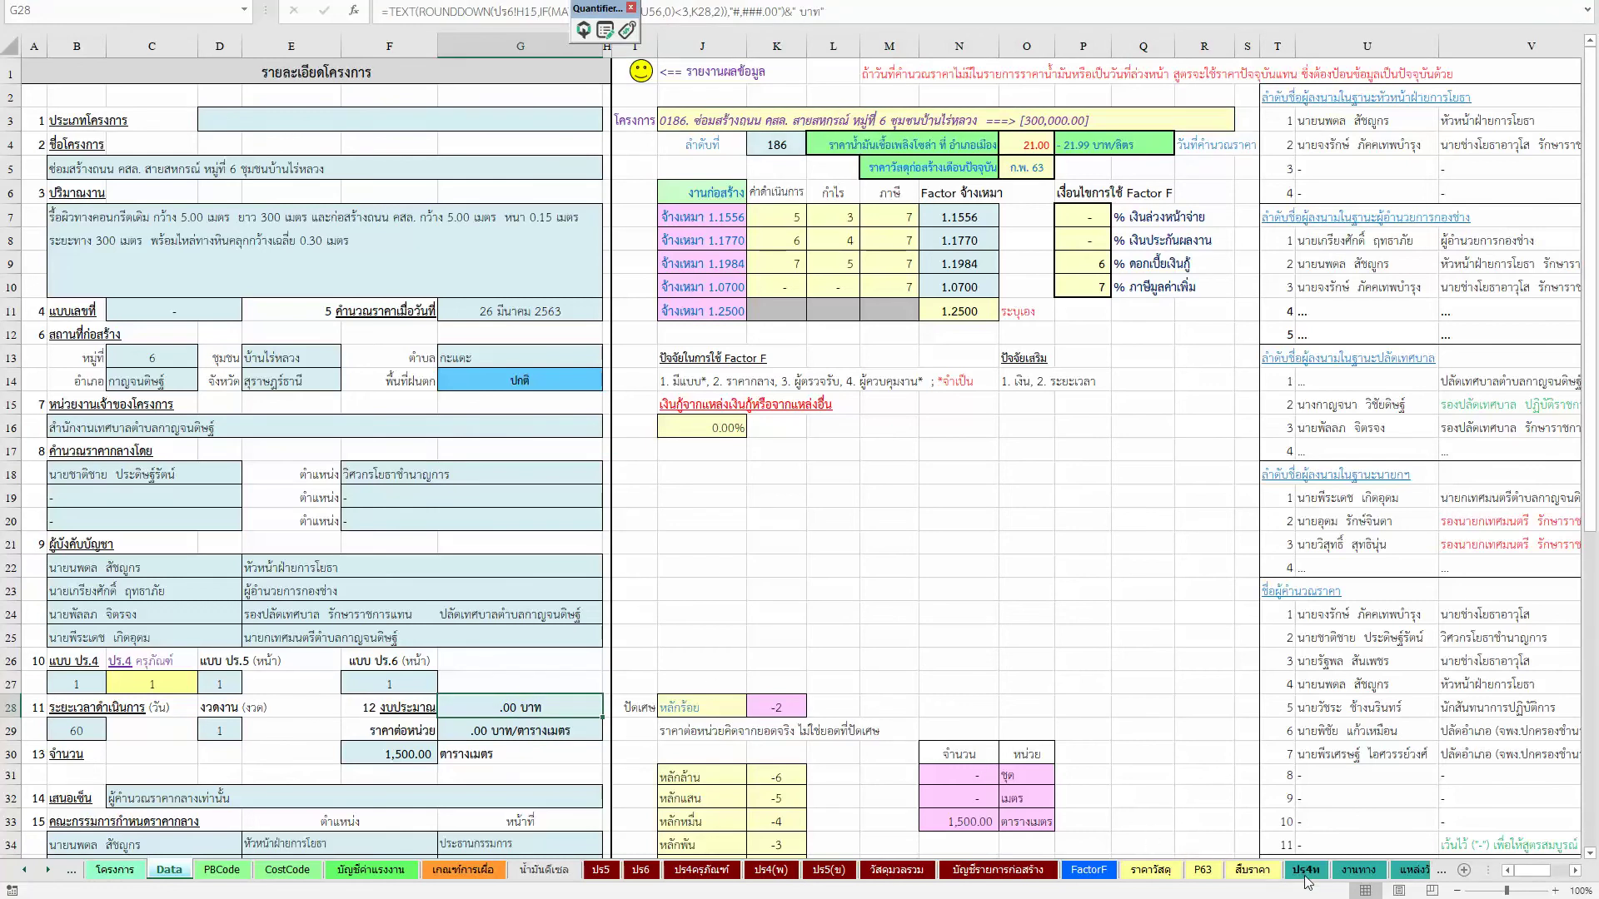
pyautogui.click(285, 870)
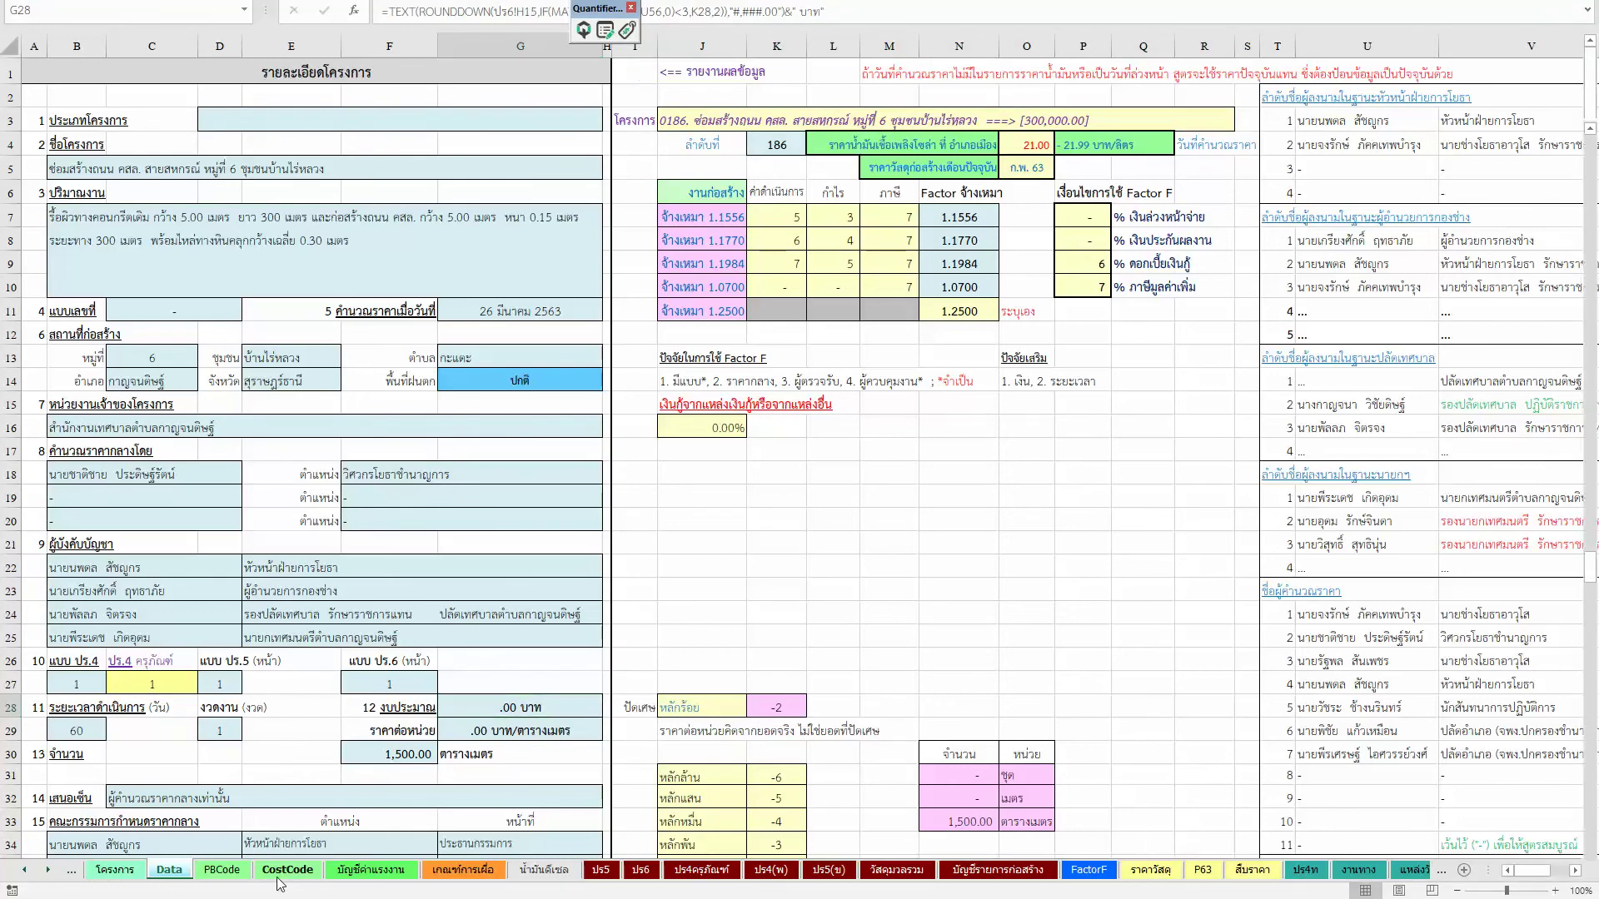
pyautogui.click(114, 870)
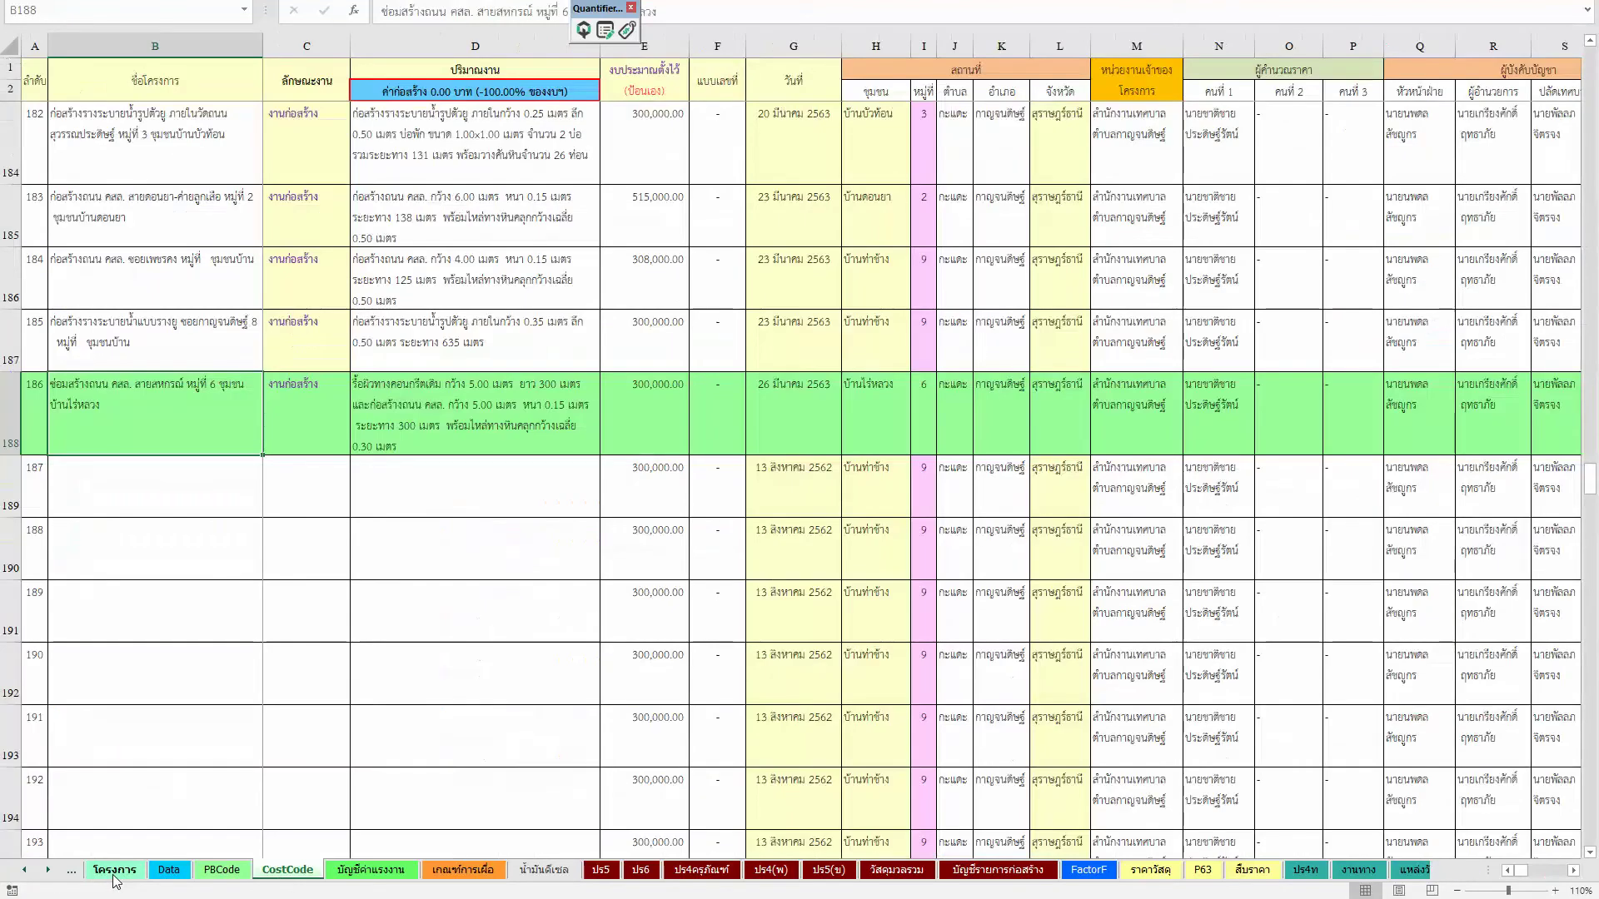
pyautogui.click(248, 870)
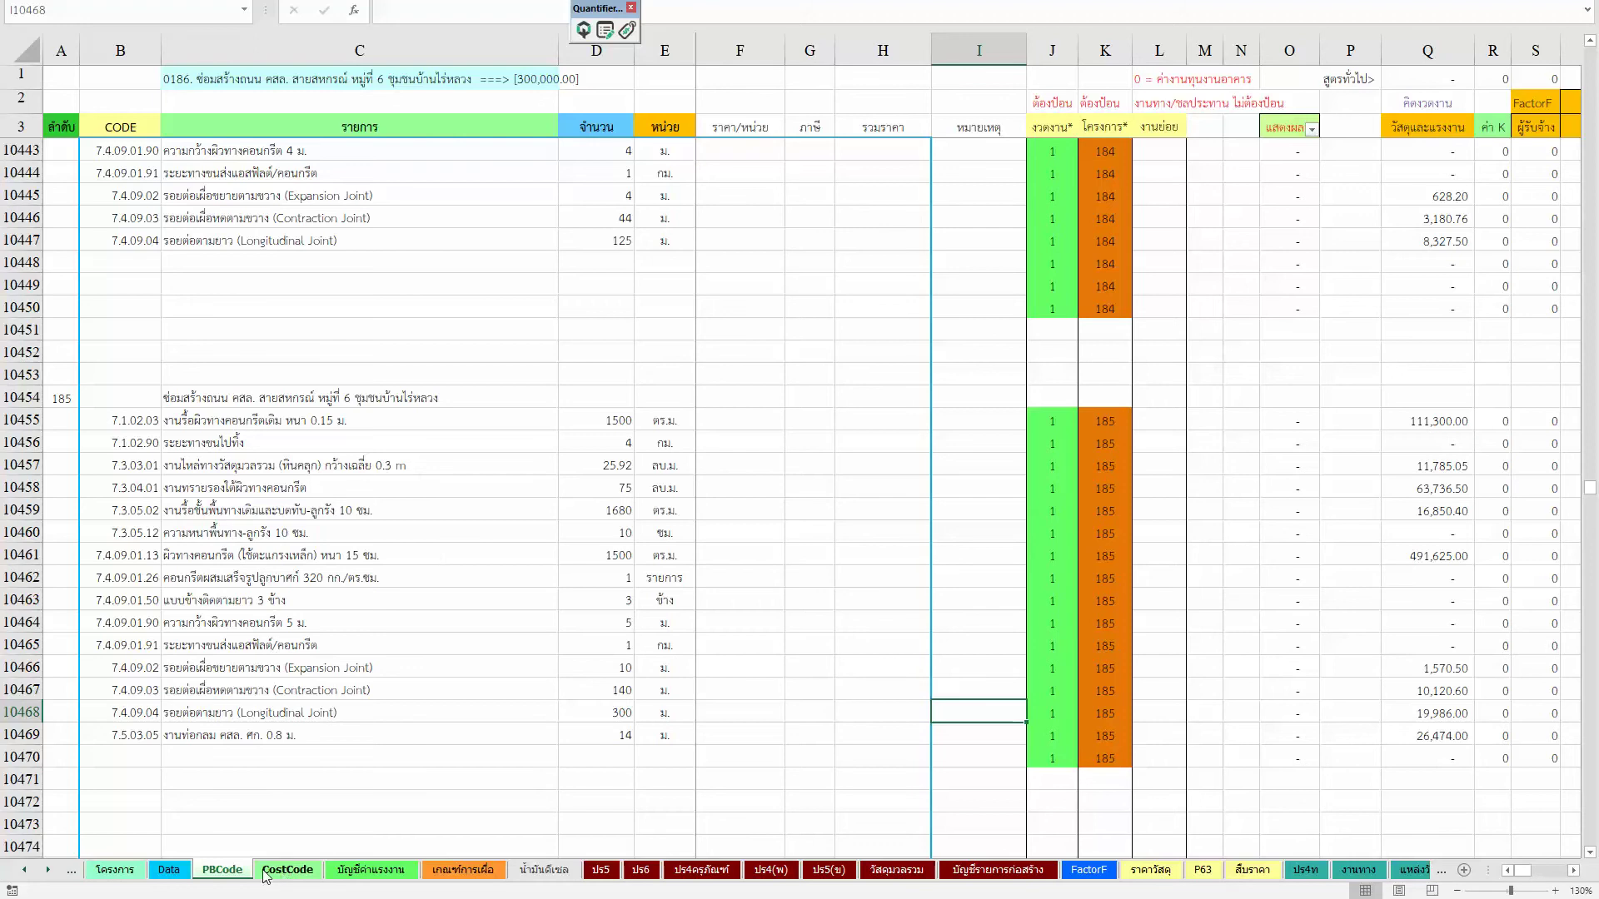
pyautogui.click(115, 870)
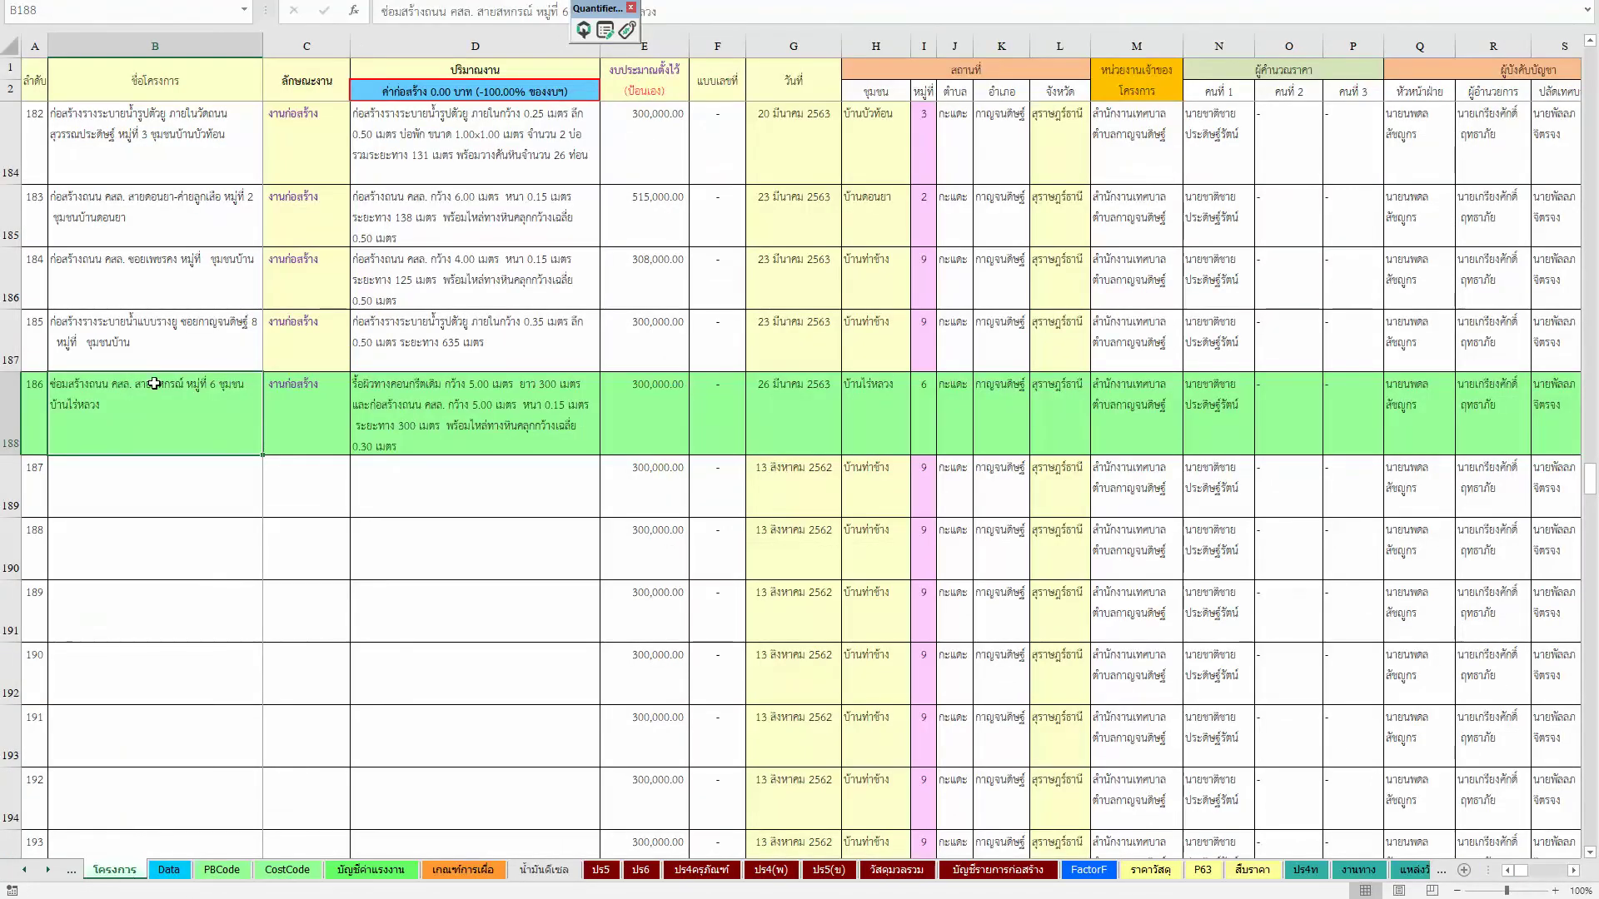
pyautogui.click(161, 350)
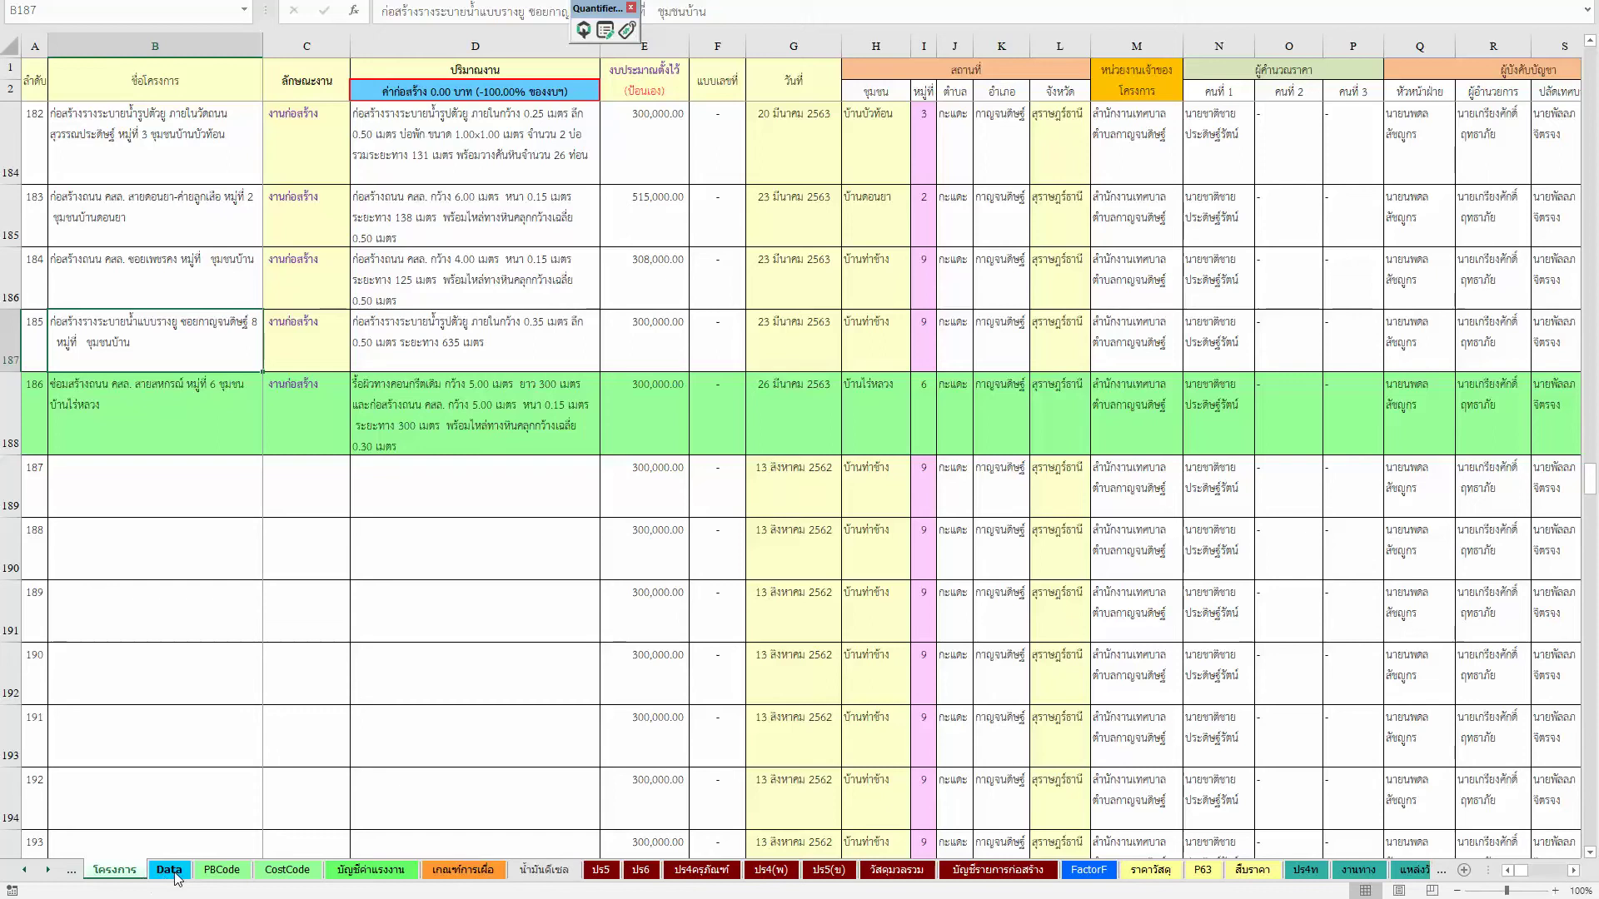
# Step: On PBCode, select project 185 at A10454 and scroll through its road repair items
pyautogui.click(221, 874)
pyautogui.click(61, 398)
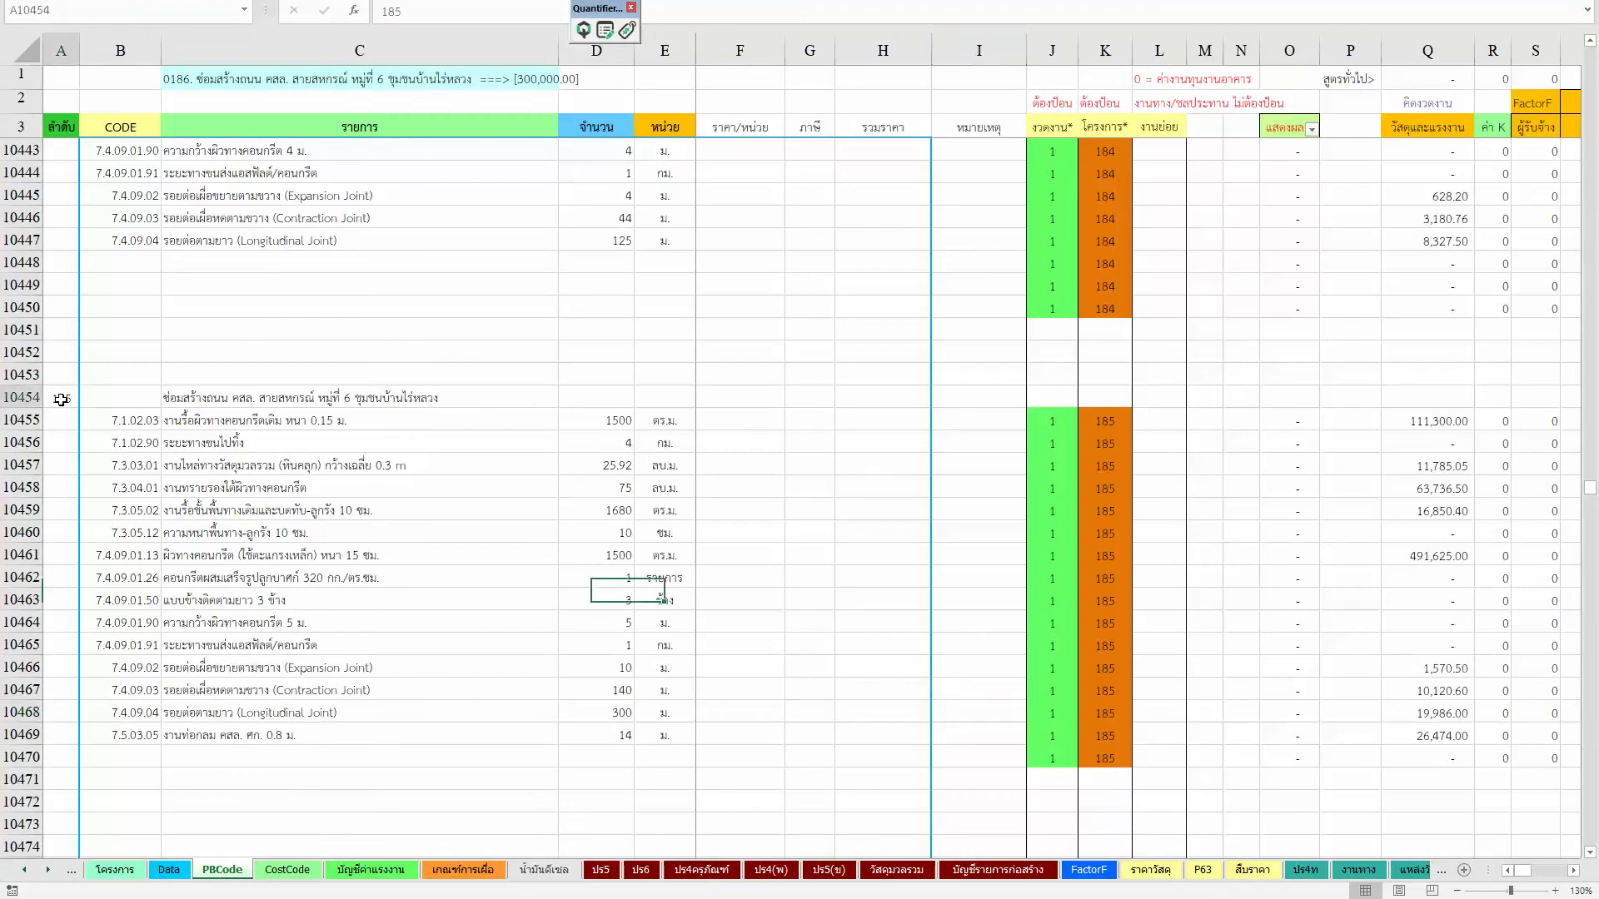
pyautogui.scroll(1, 250, 433)
pyautogui.scroll(3, 254, 434)
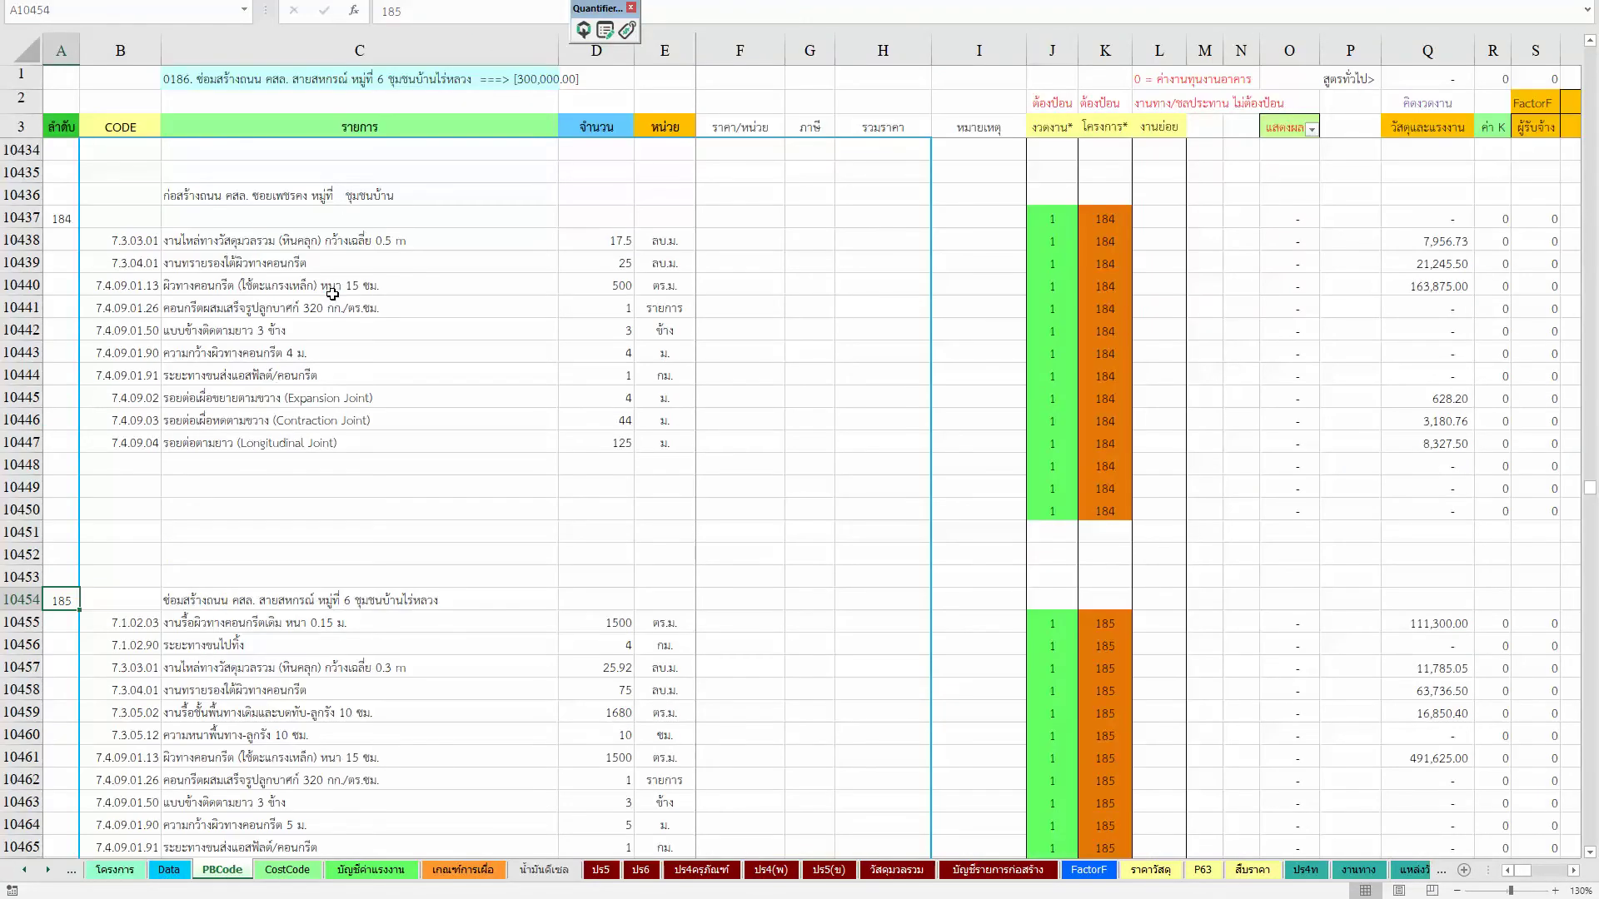
pyautogui.scroll(-2, 337, 299)
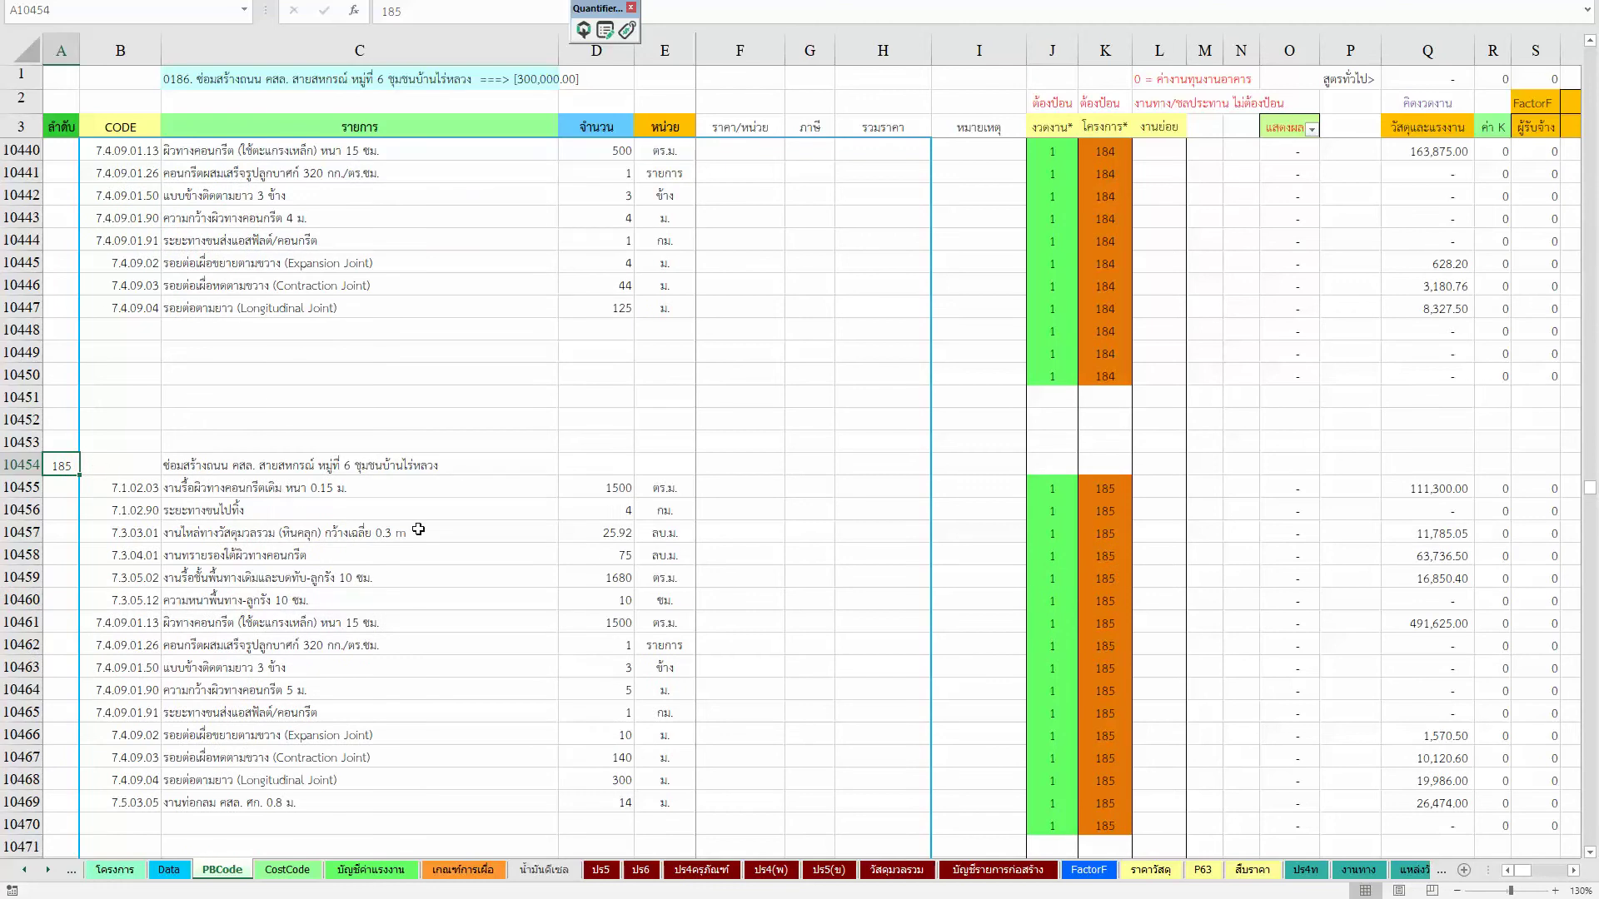
pyautogui.scroll(-1, 431, 496)
# Step: Select project 185's item rows 10454–10469 on the PBCode sheet
pyautogui.keyDown('shift'); pyautogui.moveTo(1213, 741); pyautogui.dragTo(1336, 753); pyautogui.keyUp('shift')
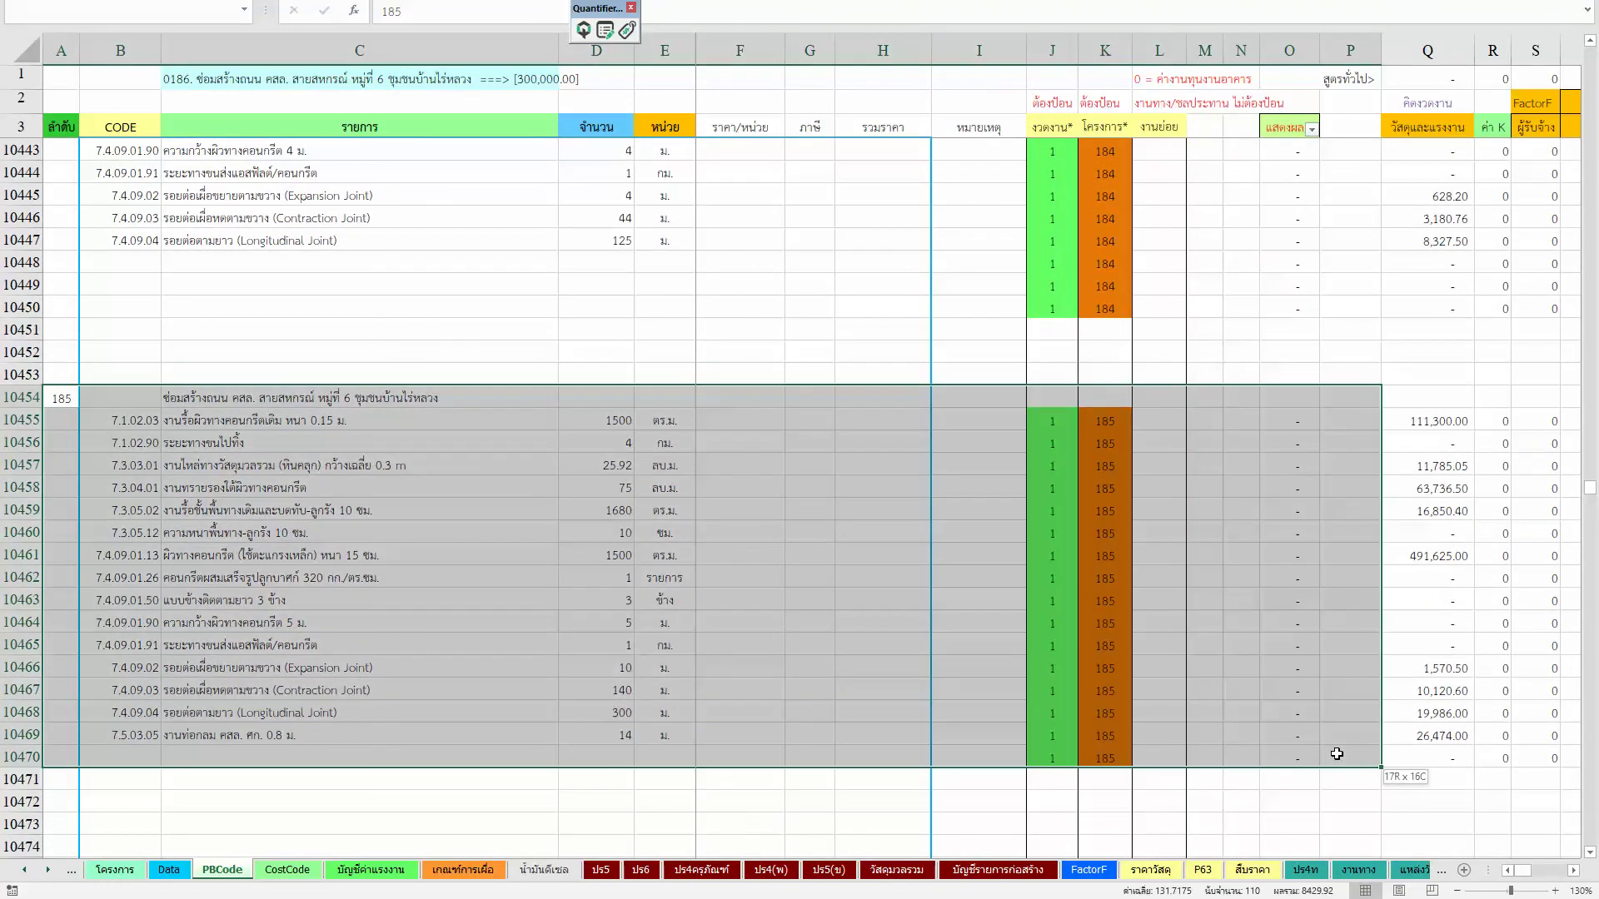
pyautogui.hotkey('shift', 'space')
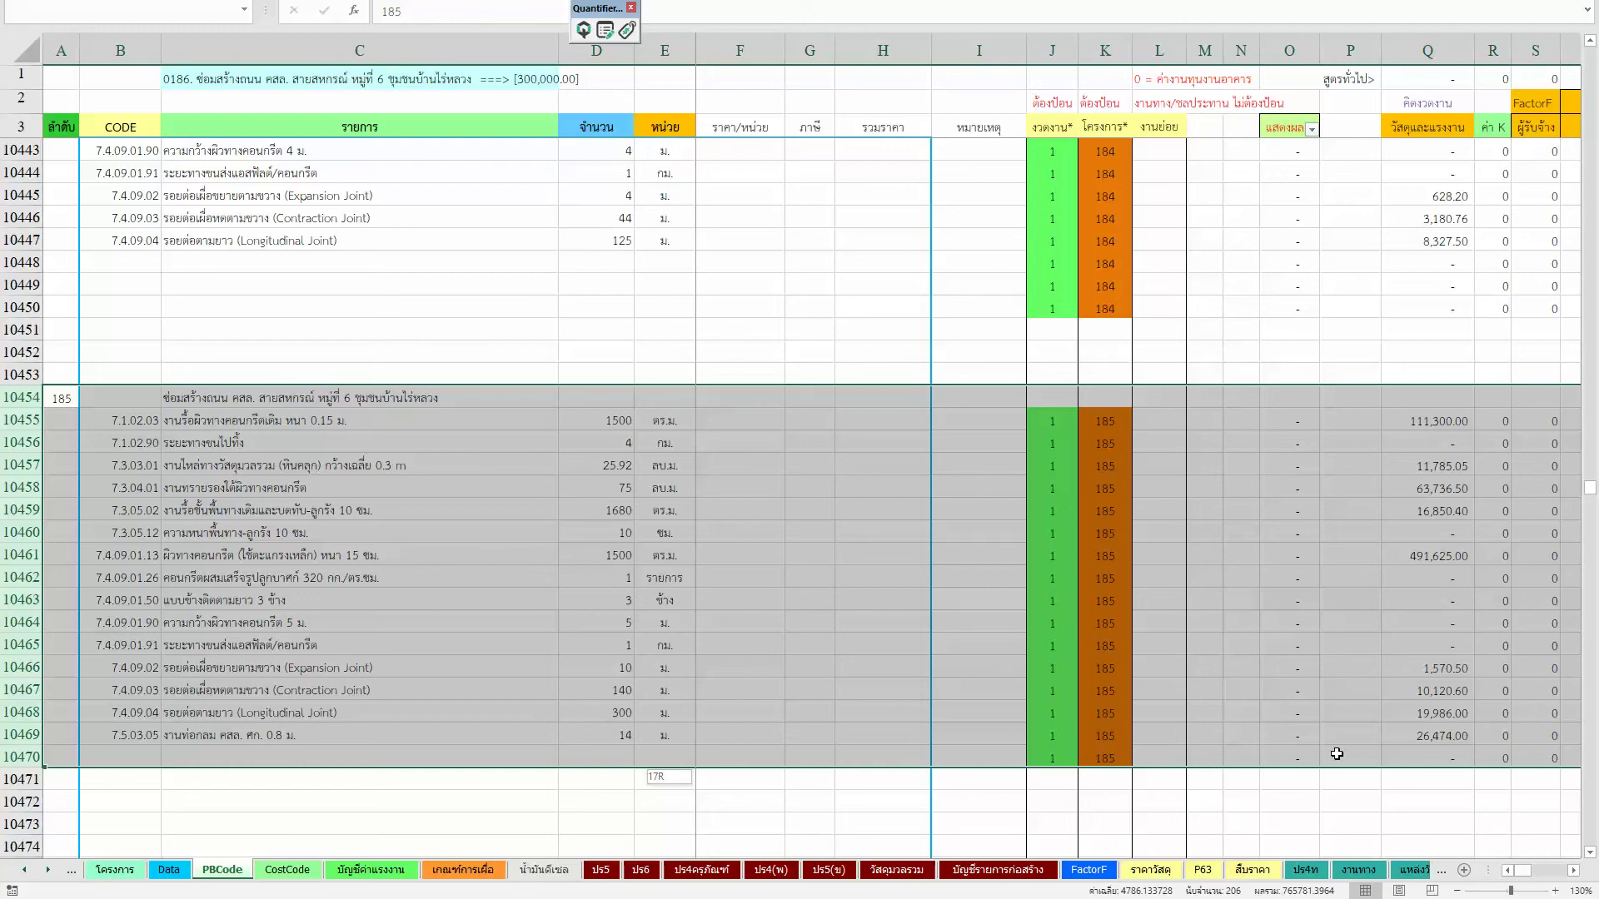
pyautogui.moveTo(1337, 753); pyautogui.dragTo(1336, 753)
pyautogui.scroll(-2, 897, 630)
pyautogui.hotkey('ctrl', 'shift', 'Right')
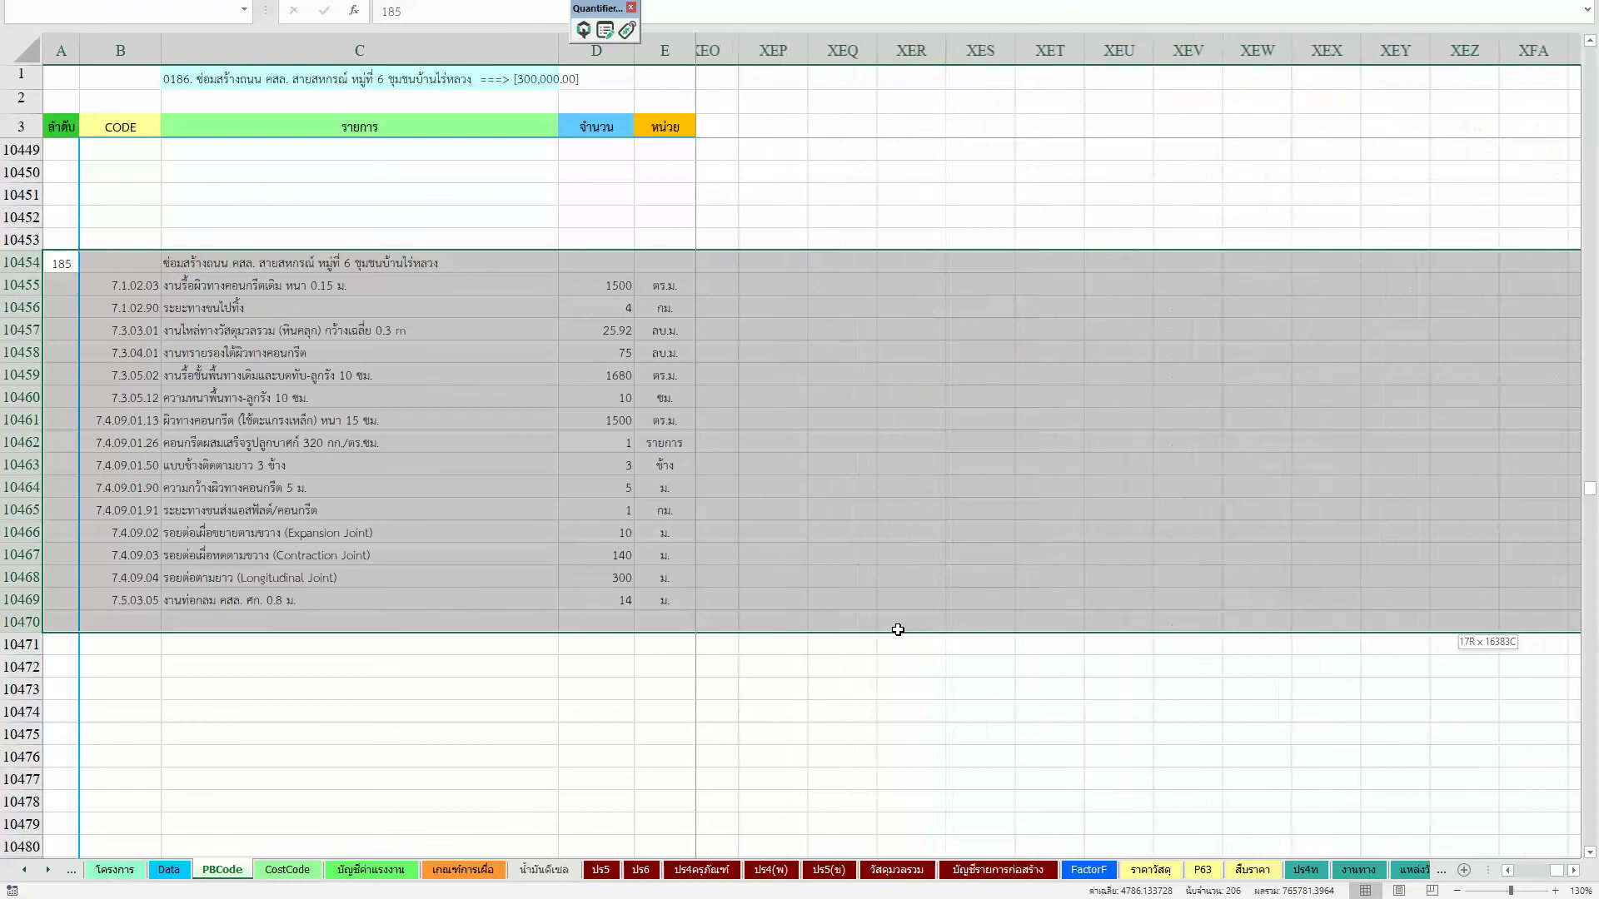
pyautogui.hotkey('shift', 'Left')
pyautogui.hotkey('shift', 'Left')
pyautogui.hotkey('shift', 'Left')
pyautogui.hotkey('shift', 'Left')
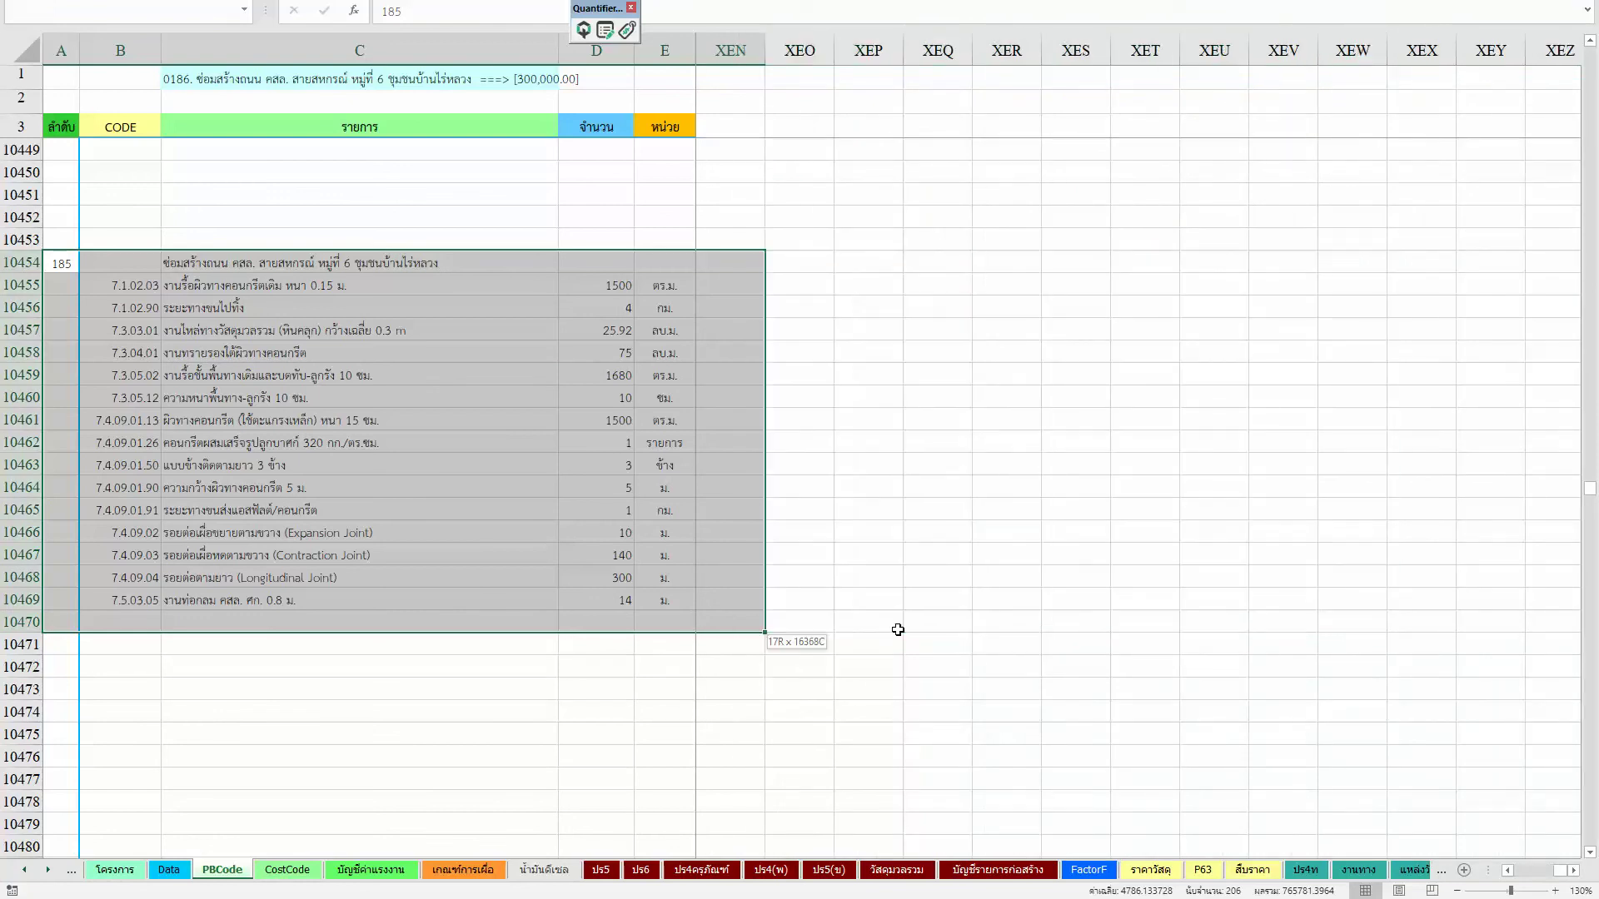
pyautogui.hotkey('shift', 'Left')
pyautogui.hotkey('shift', 'Left')
pyautogui.hotkey('shift', 'Left')
pyautogui.hotkey('shift', 'Left')
pyautogui.hotkey('shift', 'Left')
pyautogui.hotkey('shift', 'Left')
pyautogui.press('Down')
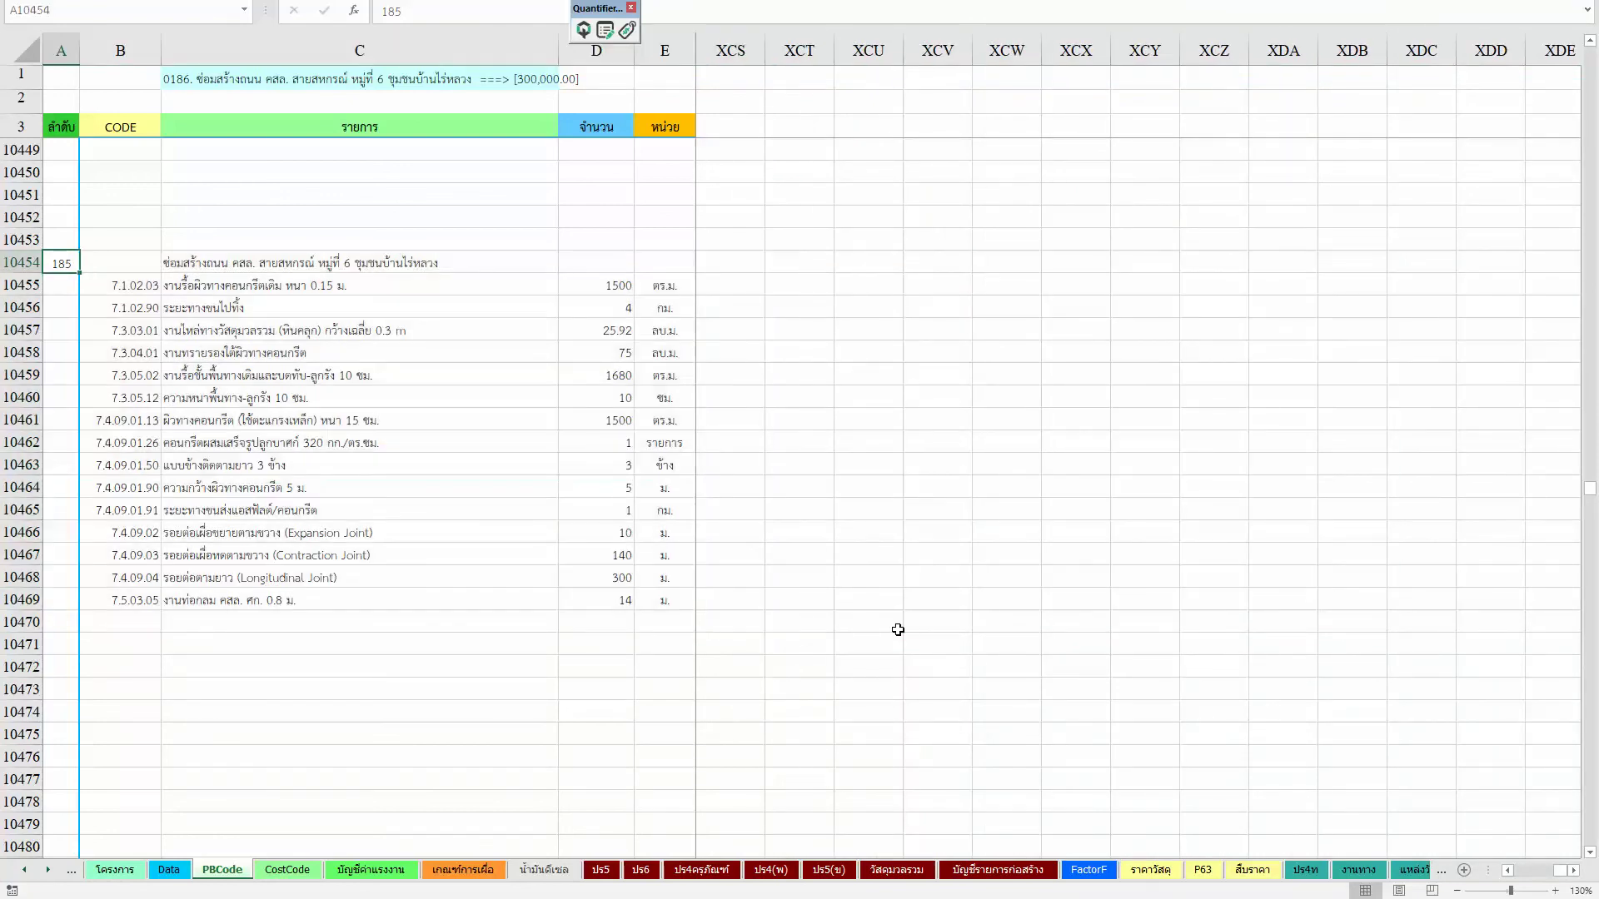
pyautogui.press('Down')
pyautogui.press('Down')
pyautogui.press('Down')
pyautogui.press('Down')
pyautogui.press('Down')
pyautogui.press('Down')
pyautogui.press('Down')
pyautogui.press('Down')
pyautogui.press('Down')
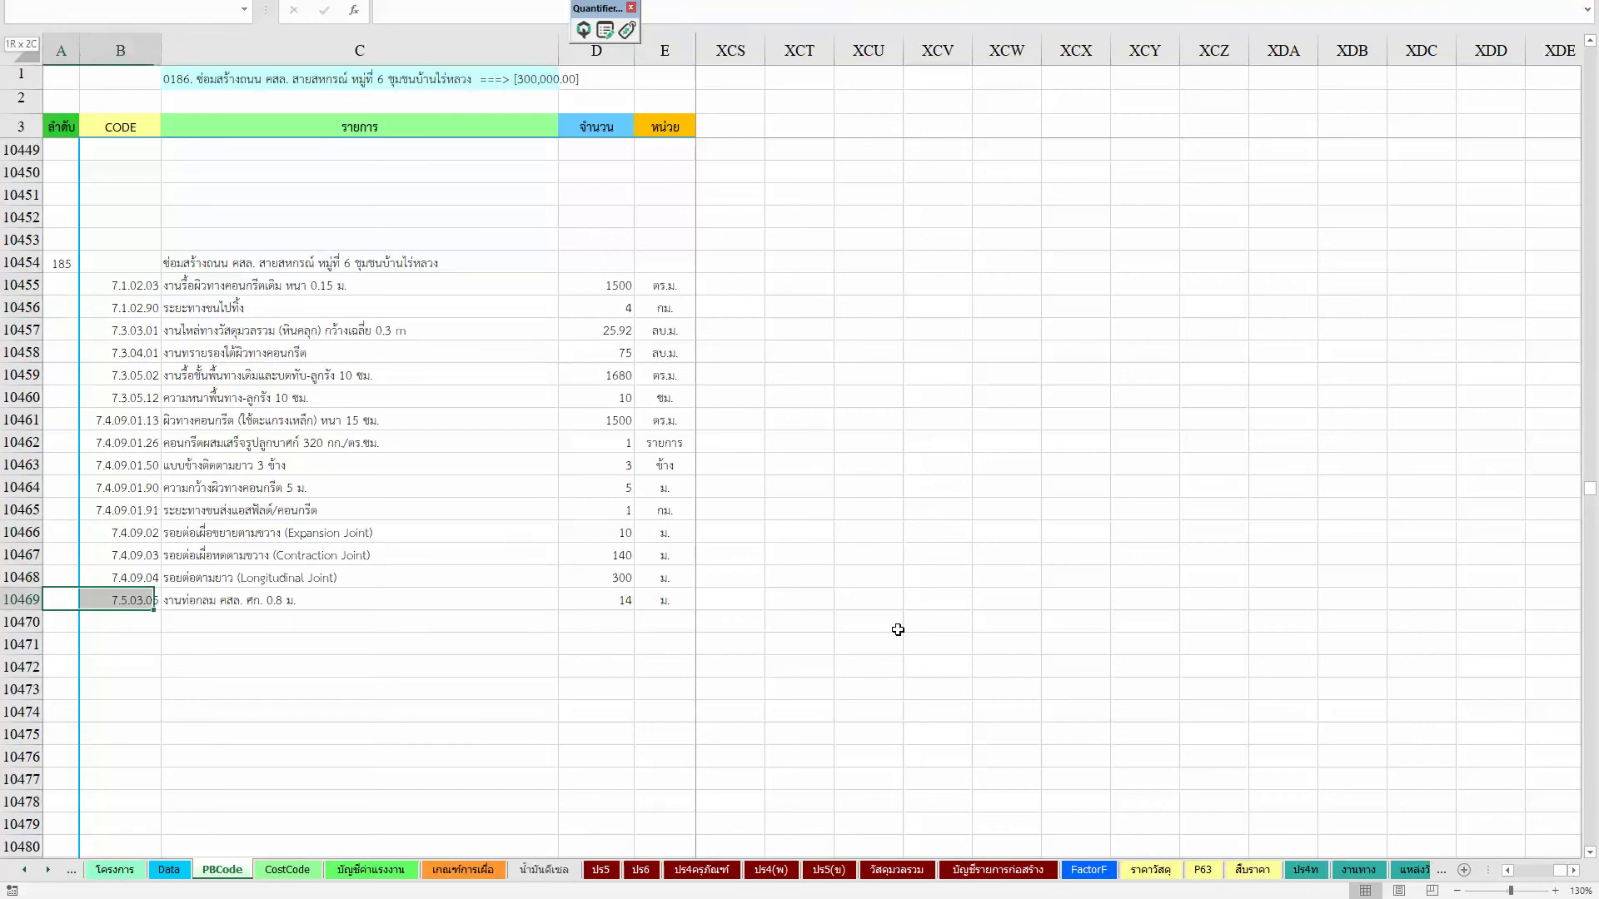
# Step: Copy rows 10454–10469 through column V and go to cell A10481
pyautogui.hotkey('shift', 'Right')
pyautogui.hotkey('shift', 'Right')
pyautogui.hotkey('shift', 'Right')
pyautogui.hotkey('shift', 'Right')
pyautogui.hotkey('shift', 'Right')
pyautogui.hotkey('shift', 'Right')
pyautogui.hotkey('shift', 'Right')
pyautogui.hotkey('shift', 'Right')
pyautogui.hotkey('shift', 'Right')
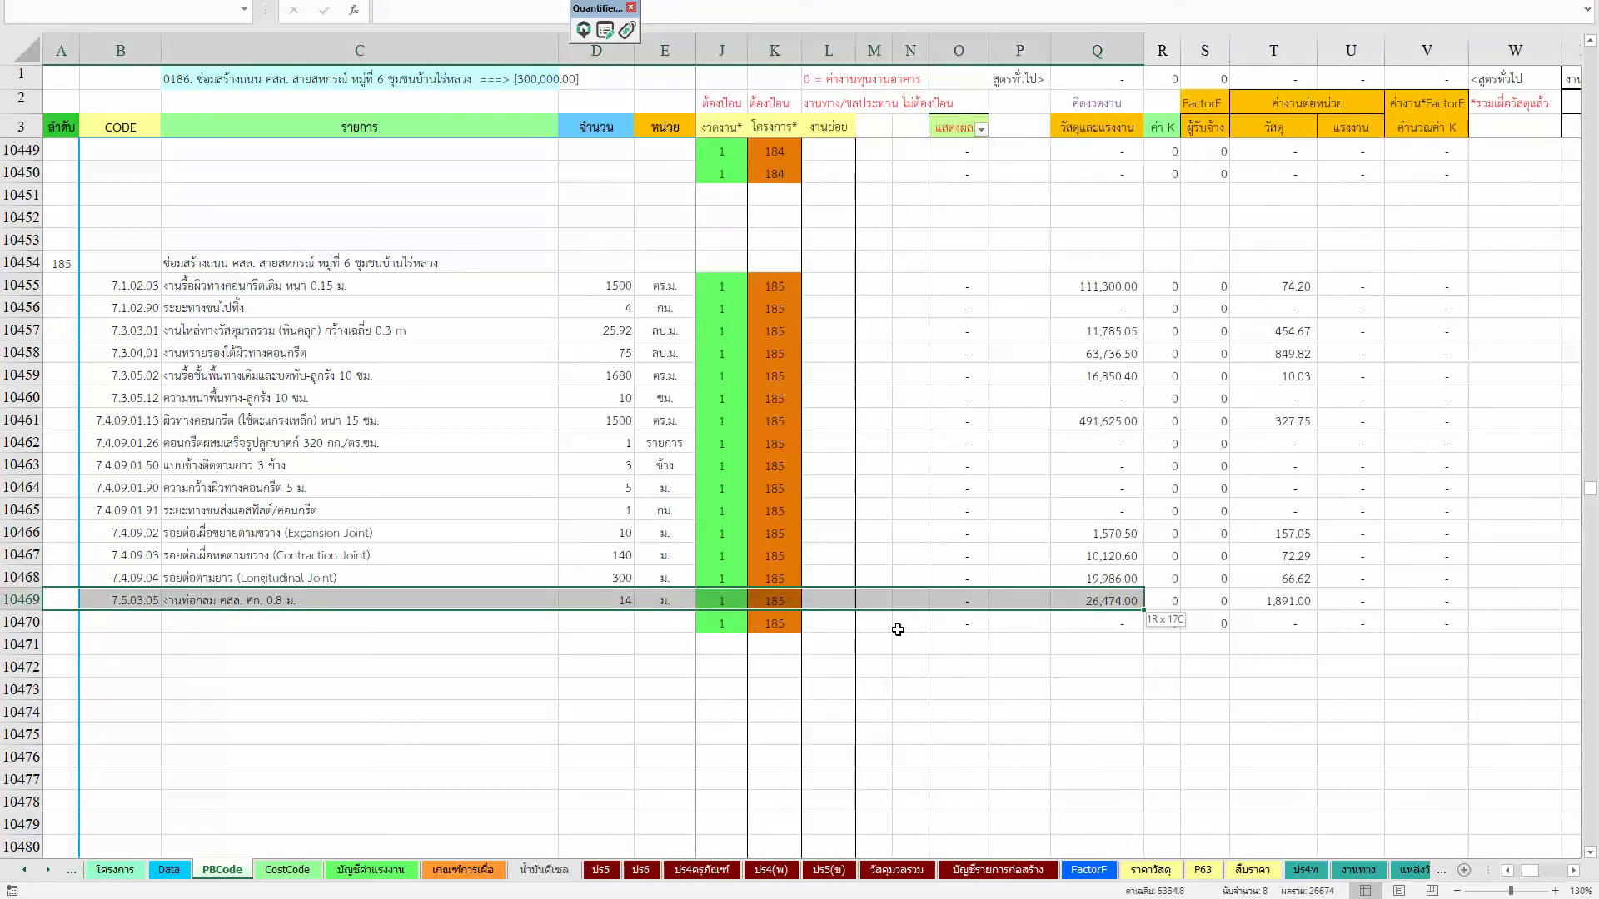
pyautogui.hotkey('shift', 'Right')
pyautogui.hotkey('shift', 'Right')
pyautogui.hotkey('shift', 'Right')
pyautogui.hotkey('shift', 'Up')
pyautogui.hotkey('shift', 'Up')
pyautogui.hotkey('shift', 'Up')
pyautogui.hotkey('shift', 'Up')
pyautogui.hotkey('shift', 'Up')
pyautogui.hotkey('shift', 'Up')
pyautogui.hotkey('shift', 'Up')
pyautogui.hotkey('shift', 'Down')
pyautogui.hotkey('shift', 'Down')
pyautogui.hotkey('shift', 'Down')
pyautogui.hotkey('shift', 'Down')
pyautogui.hotkey('ctrl', 'c')
pyautogui.scroll(-3, 678, 600)
pyautogui.scroll(-2, 677, 600)
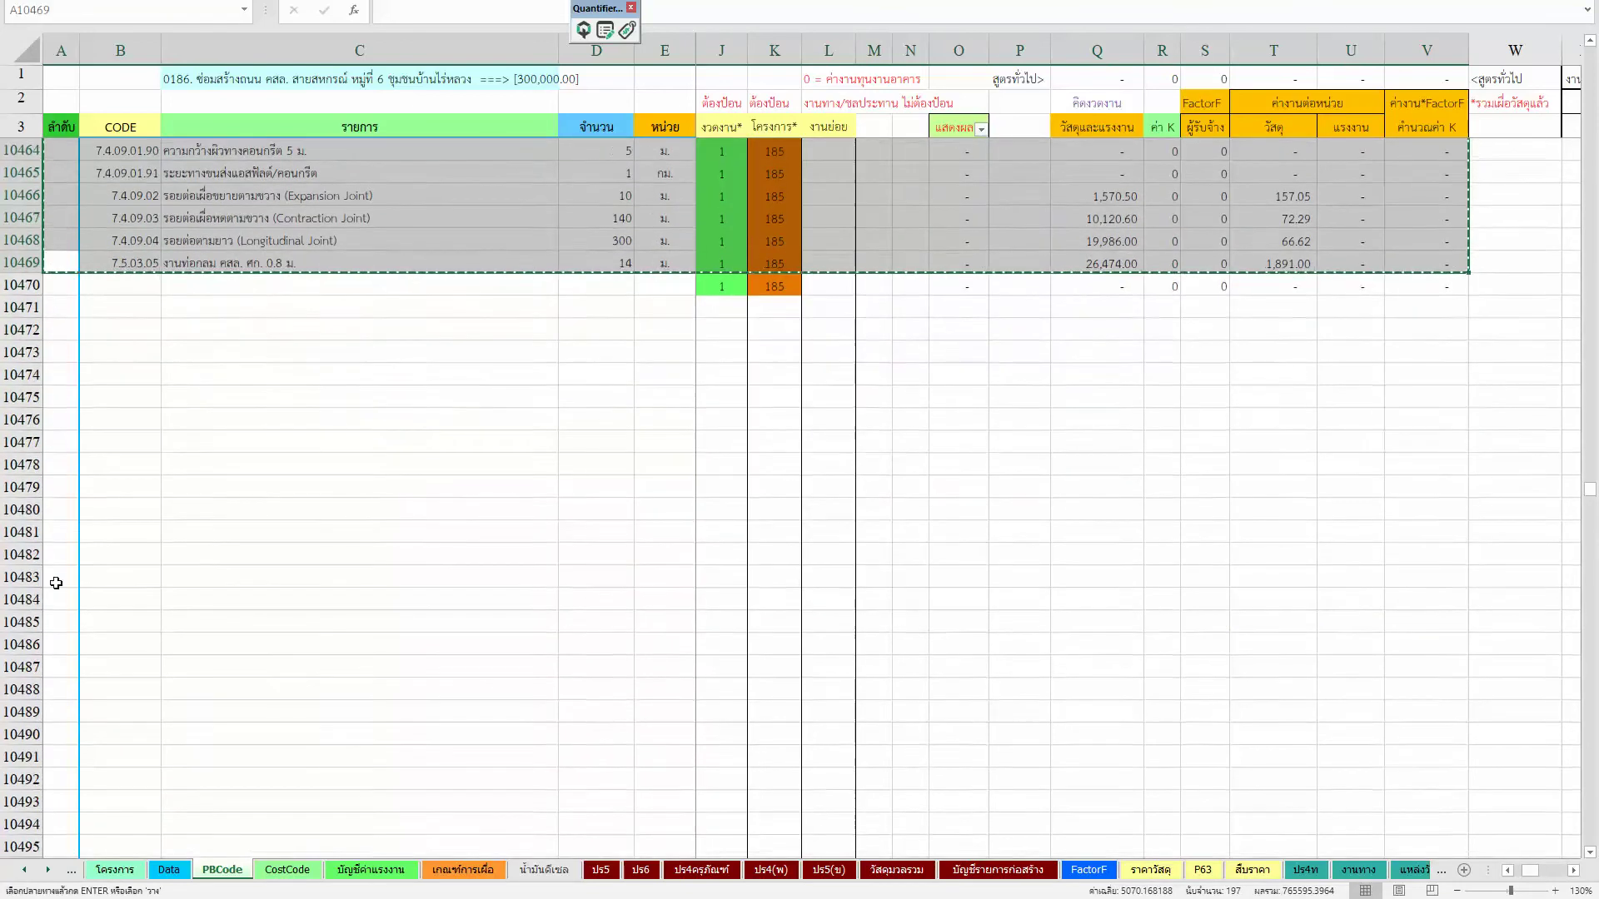
pyautogui.click(63, 534)
# Step: Paste the copied rows as values at A10481 and fill K10482:K10496 with 186
pyautogui.rightClick(64, 534)
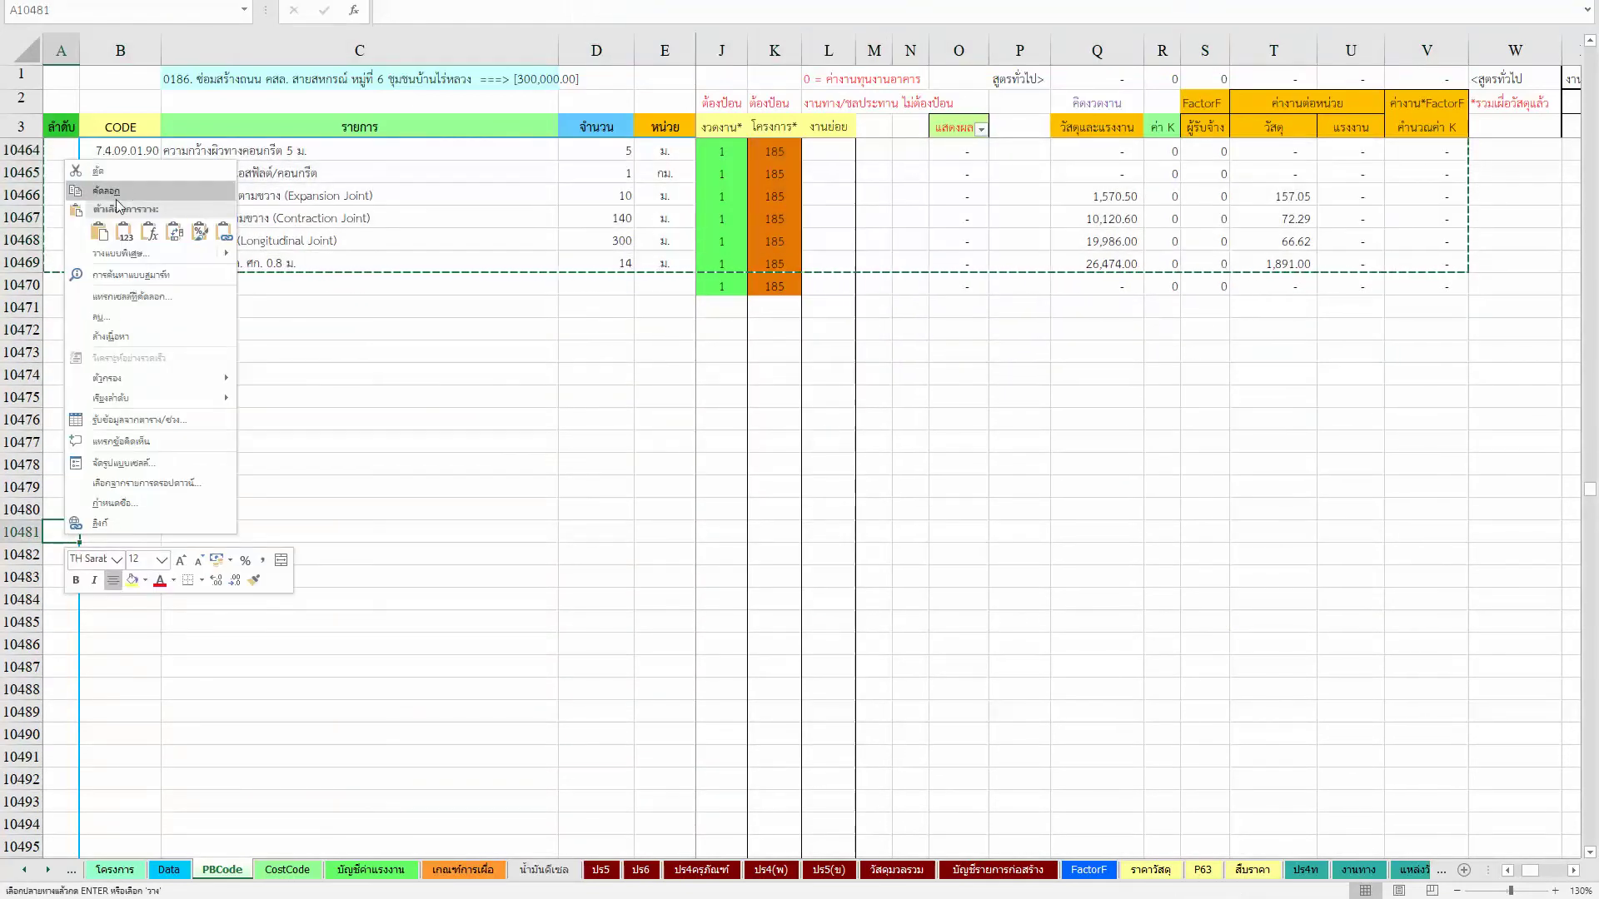
pyautogui.click(123, 230)
pyautogui.press('Right')
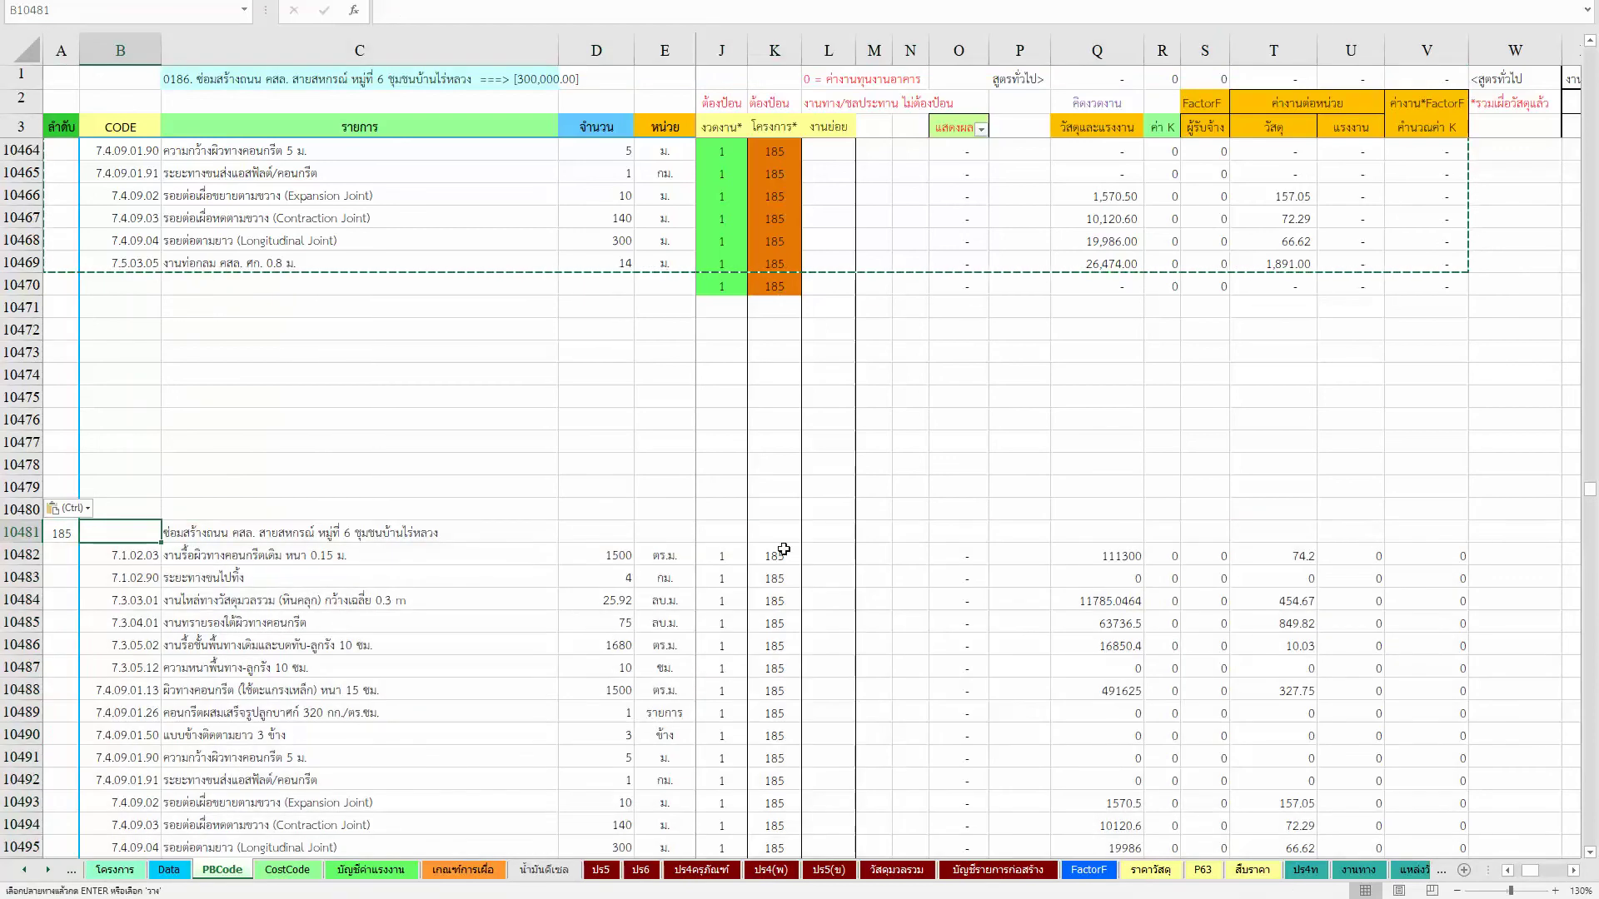
pyautogui.click(779, 557)
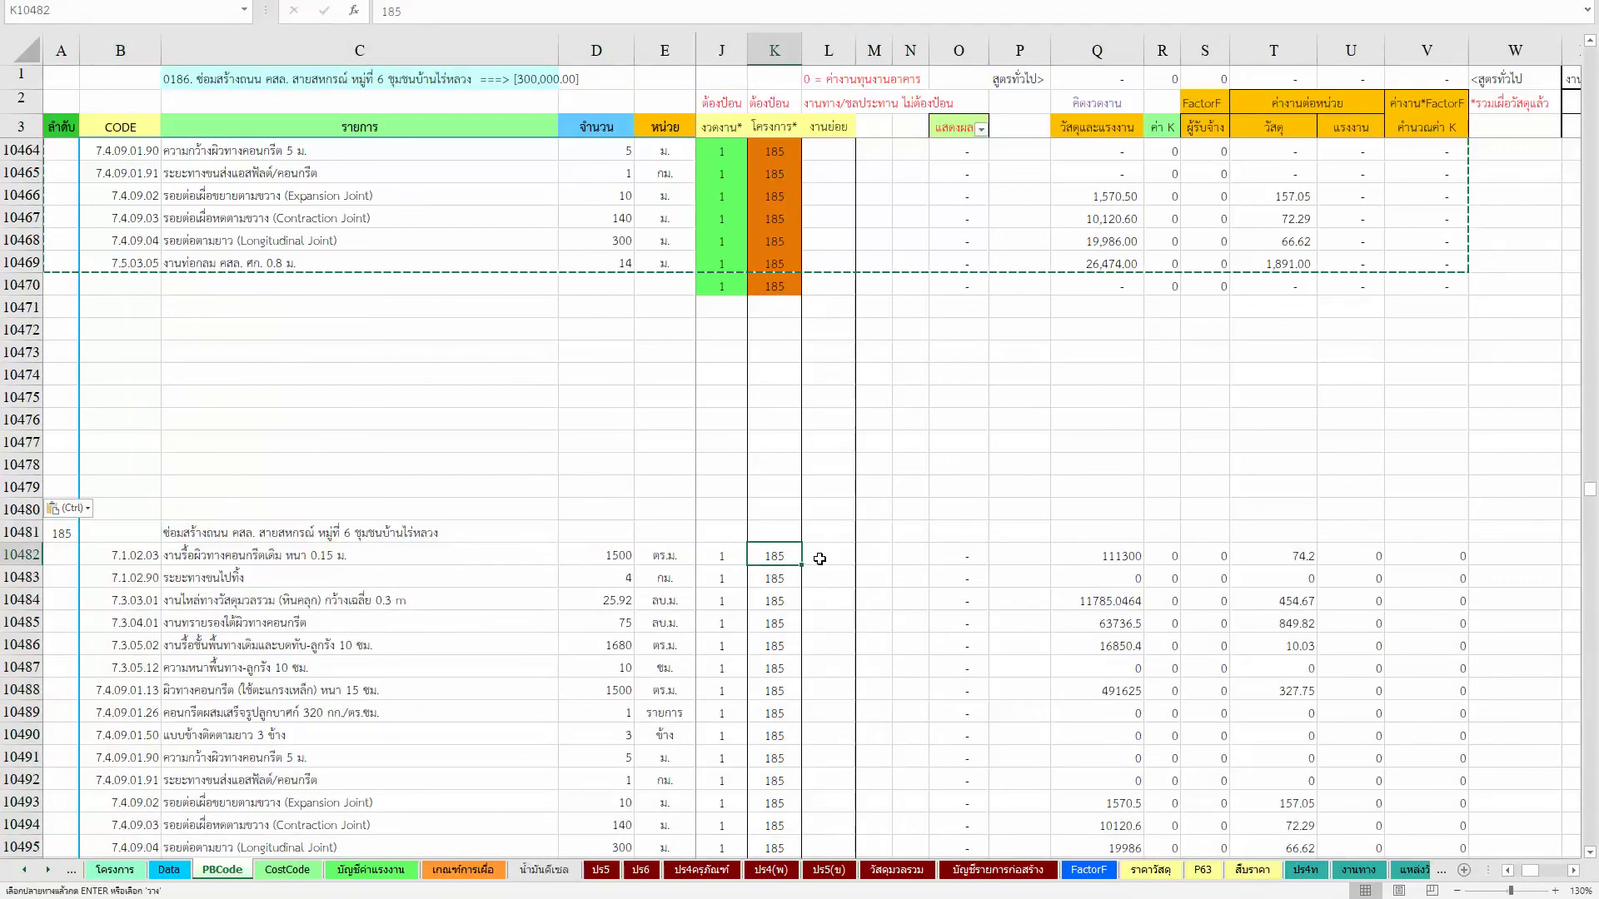
pyautogui.hotkey('shift', 'Down')
pyautogui.hotkey('shift', 'Down')
pyautogui.hotkey('shift', 'Down')
pyautogui.write('18')
pyautogui.hotkey('ctrl', 'Return')
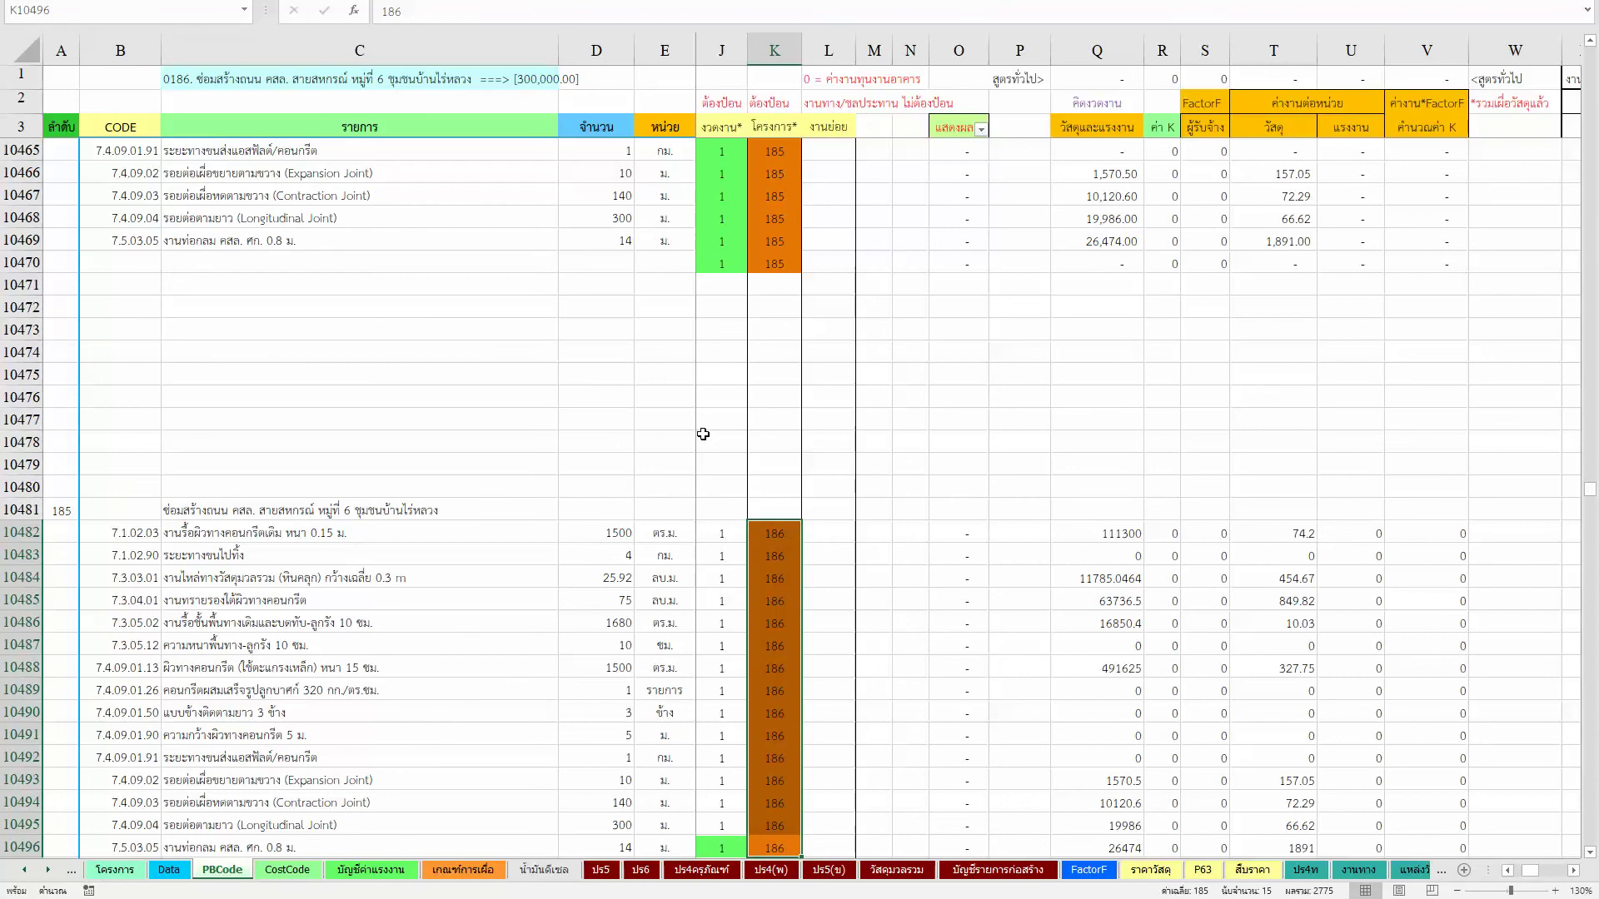
# Step: Clear project 185's original item descriptions in B10454:E10470
pyautogui.click(702, 433)
pyautogui.scroll(4, 375, 358)
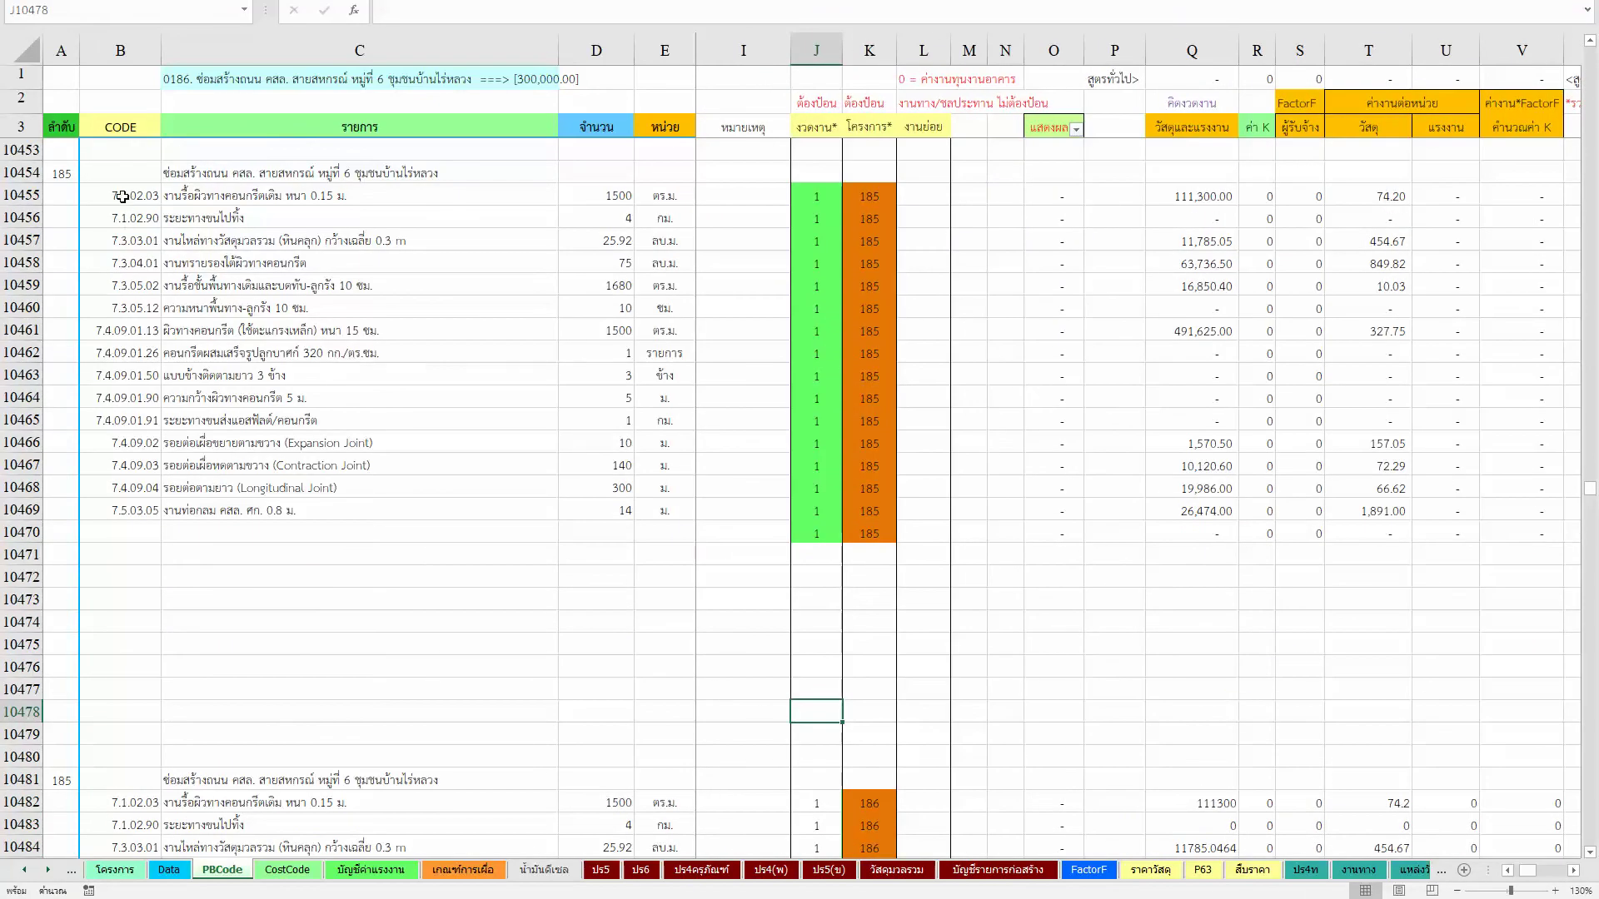
pyautogui.moveTo(122, 197); pyautogui.dragTo(682, 528)
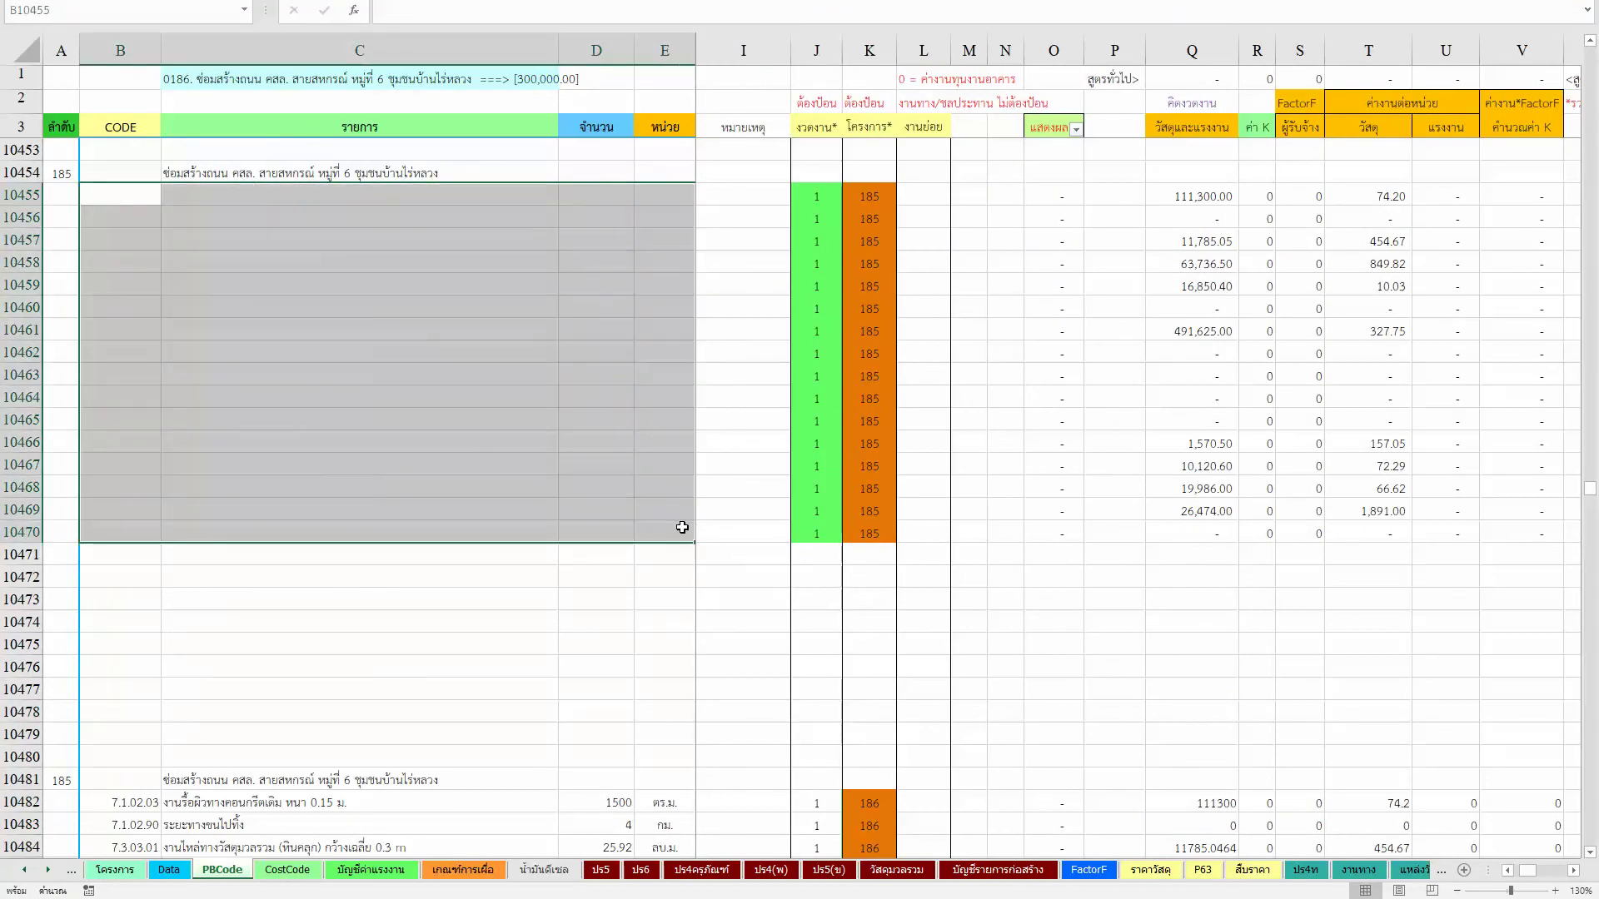
pyautogui.click(258, 175)
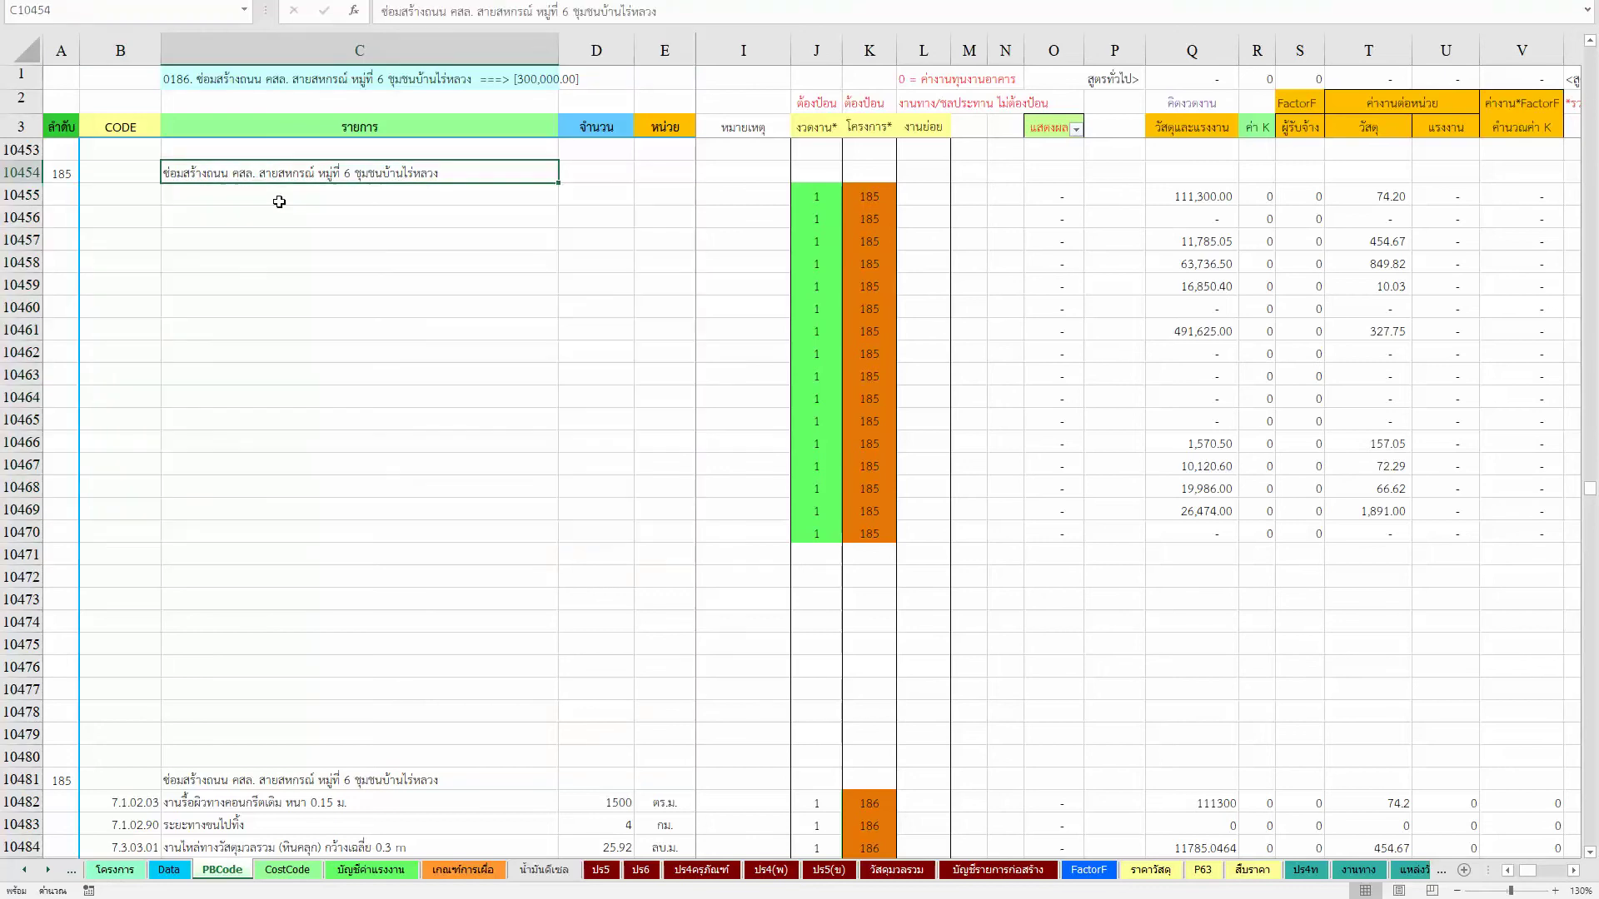
pyautogui.press('Delete')
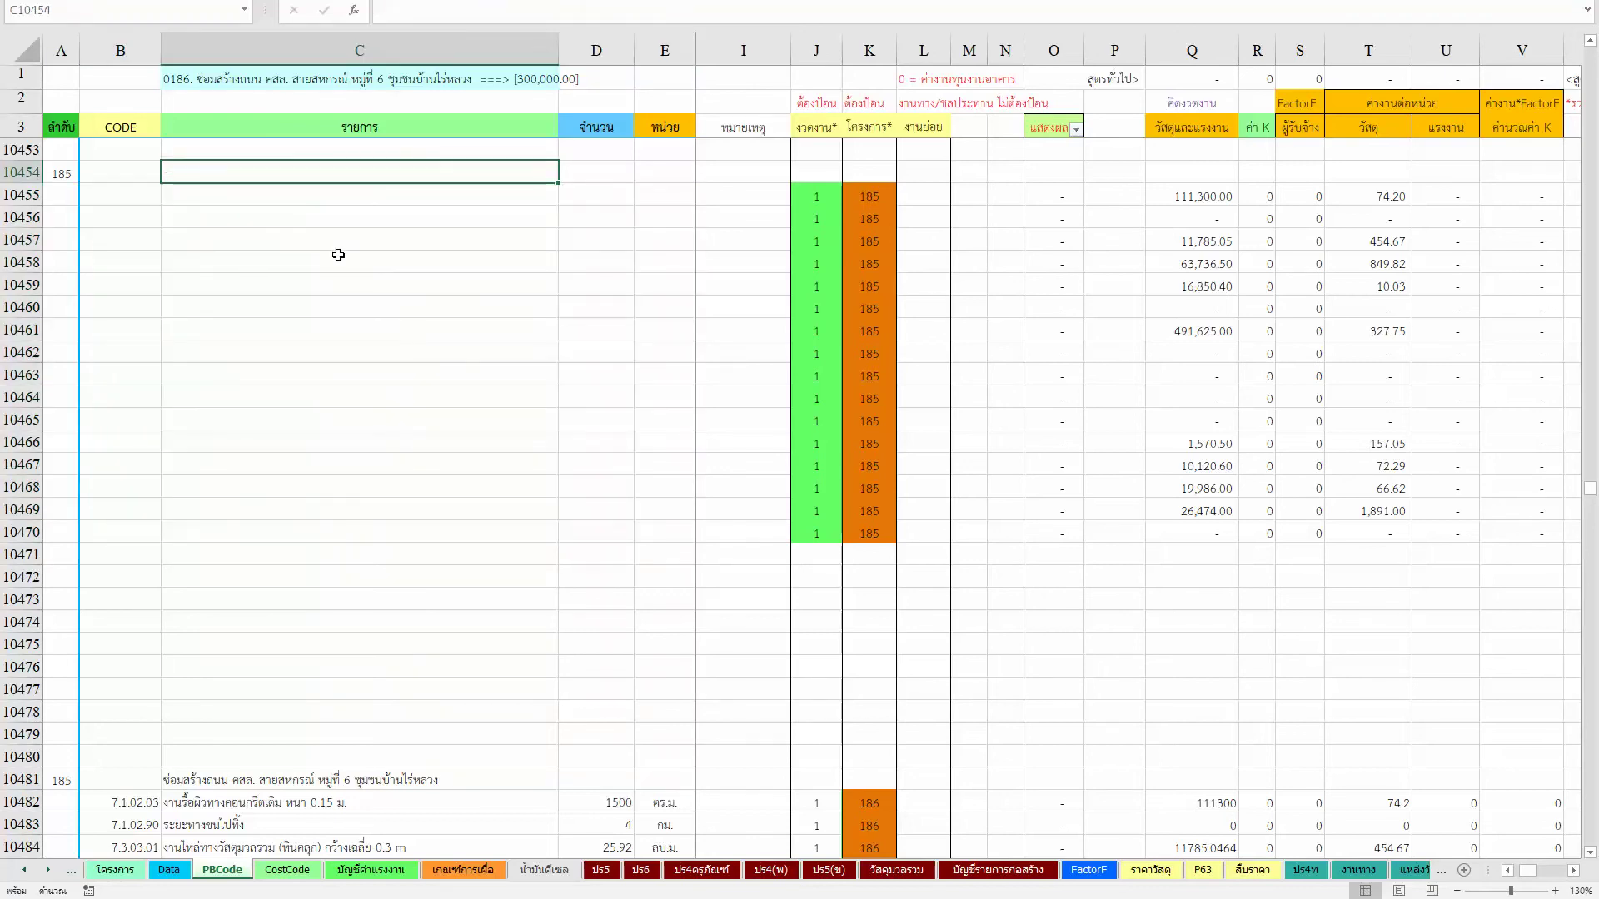
# Step: Set A10481 to project number 186, then go to the โครงการ project list sheet
pyautogui.scroll(-1, 346, 271)
pyautogui.scroll(-1, 366, 287)
pyautogui.click(60, 641)
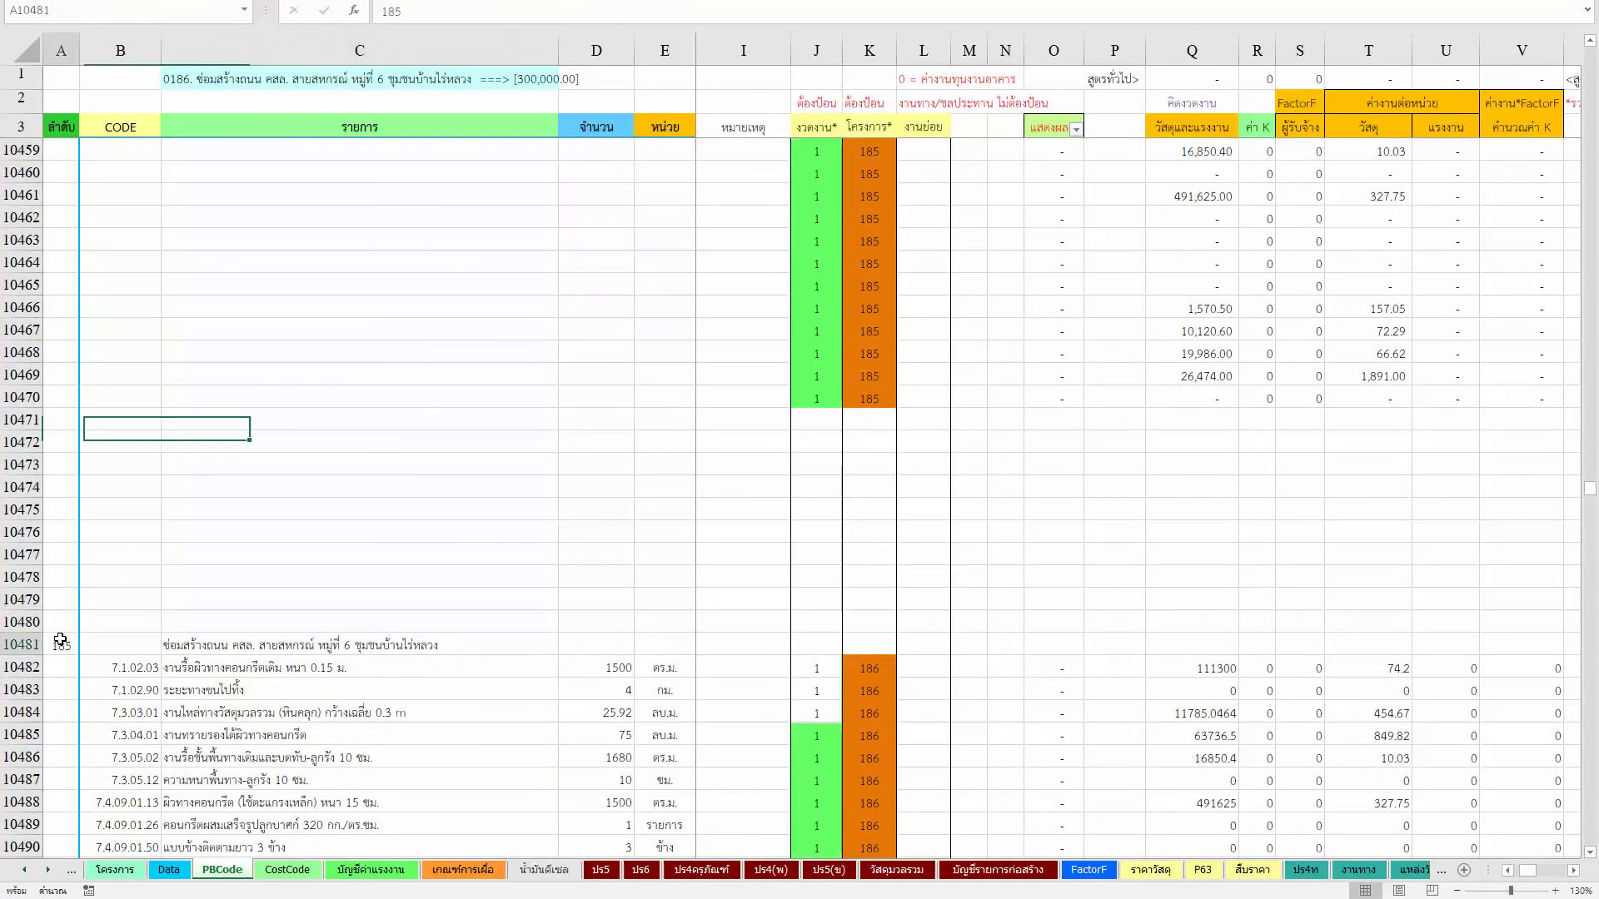
pyautogui.write('186')
pyautogui.press('Return')
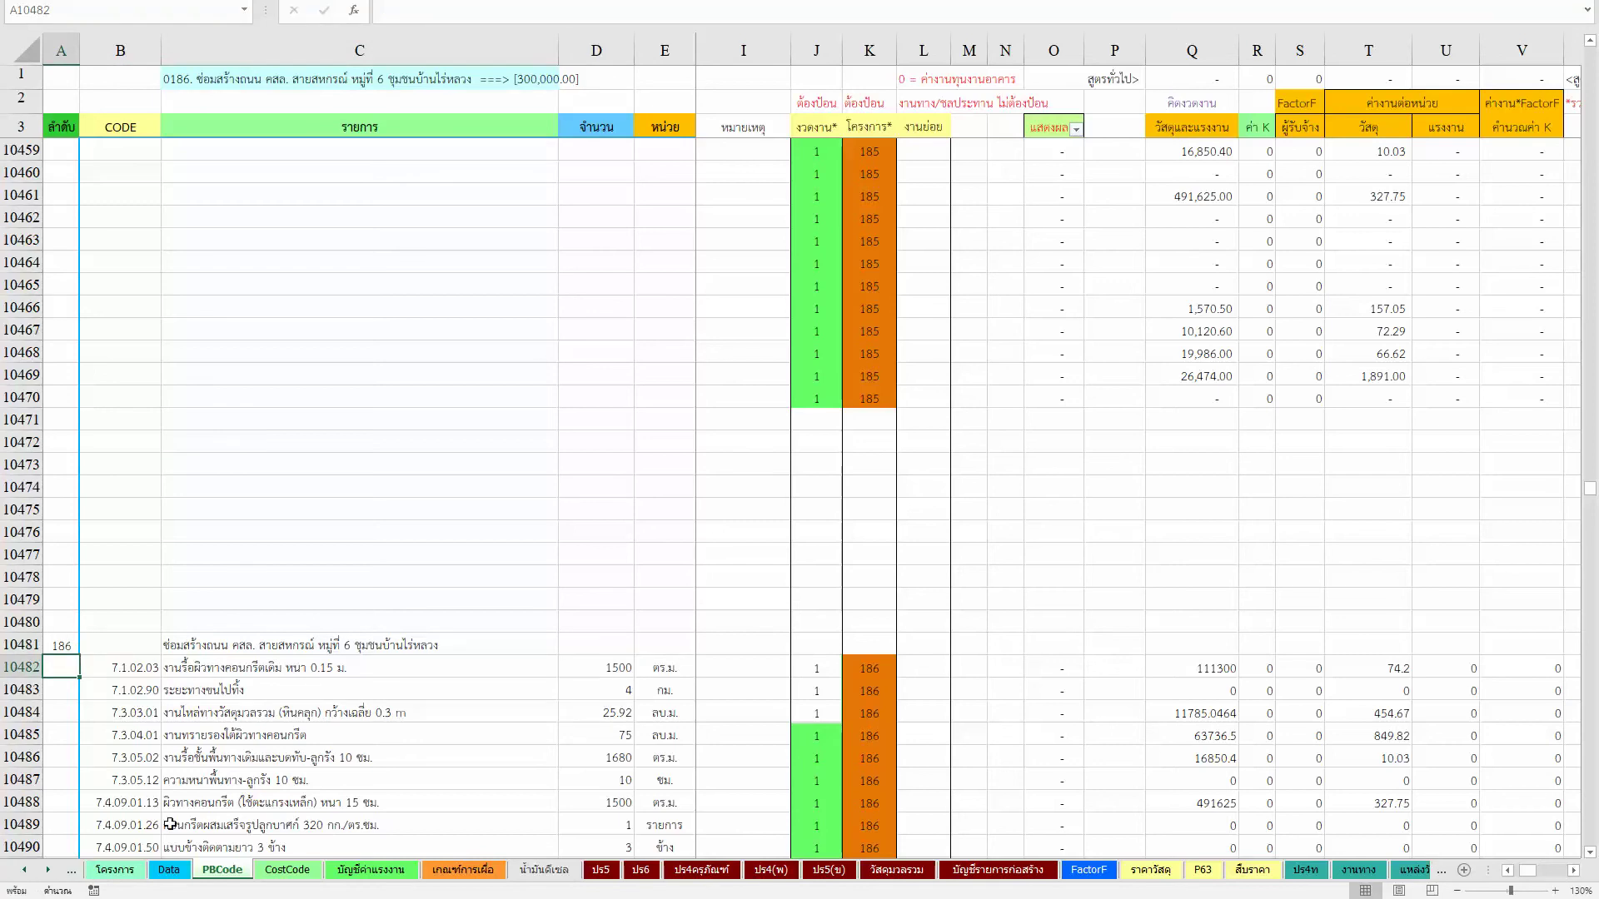
pyautogui.click(178, 869)
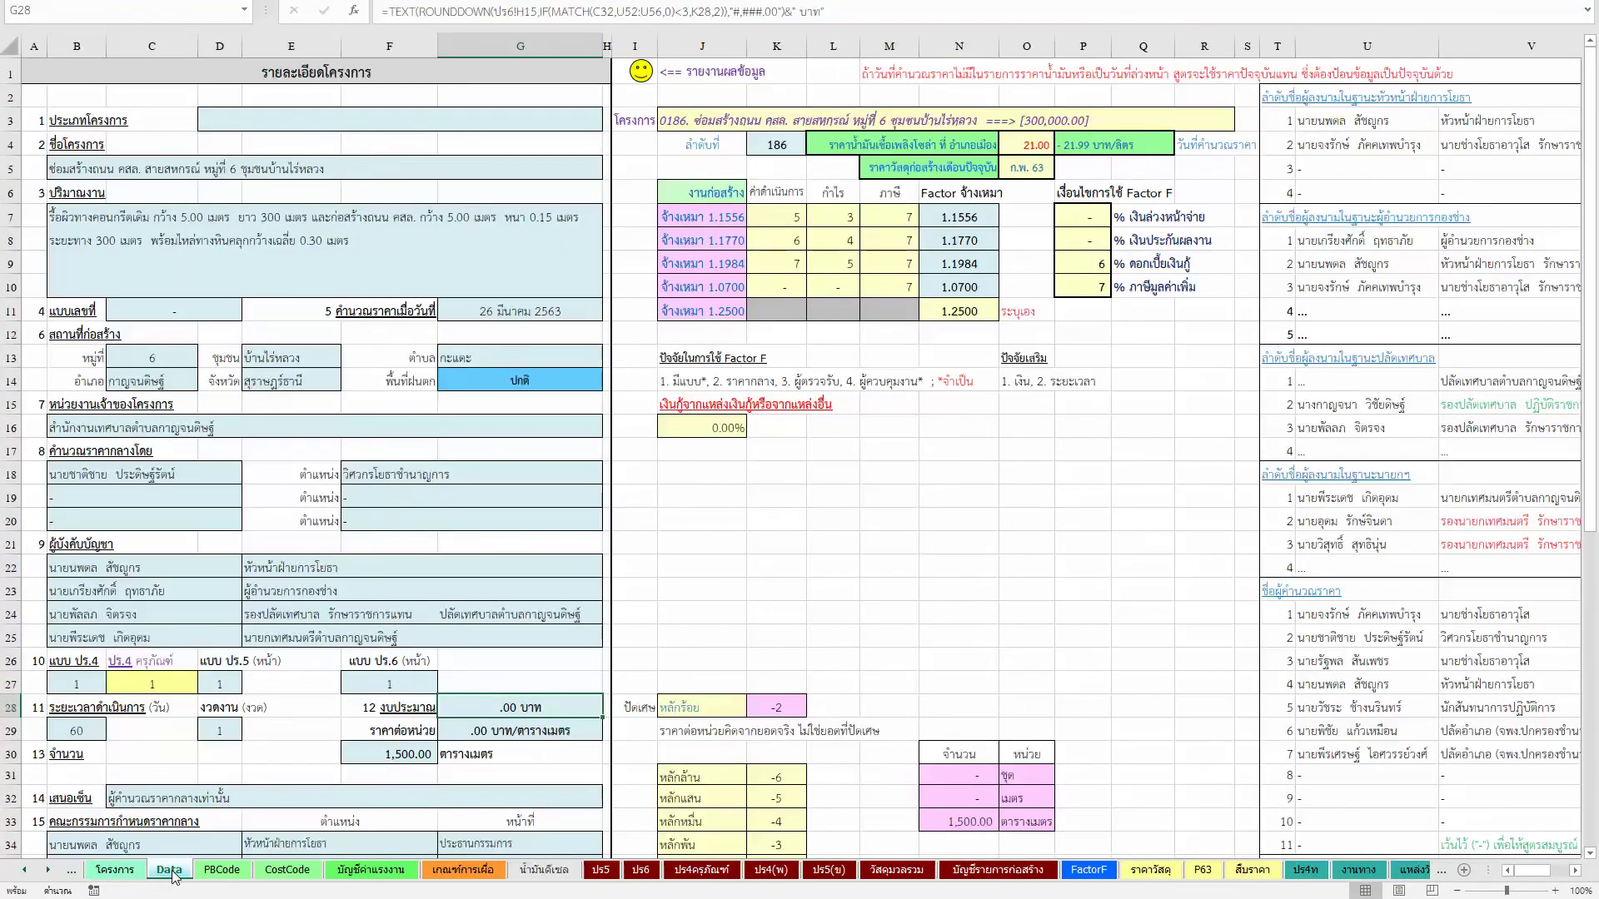
pyautogui.click(115, 869)
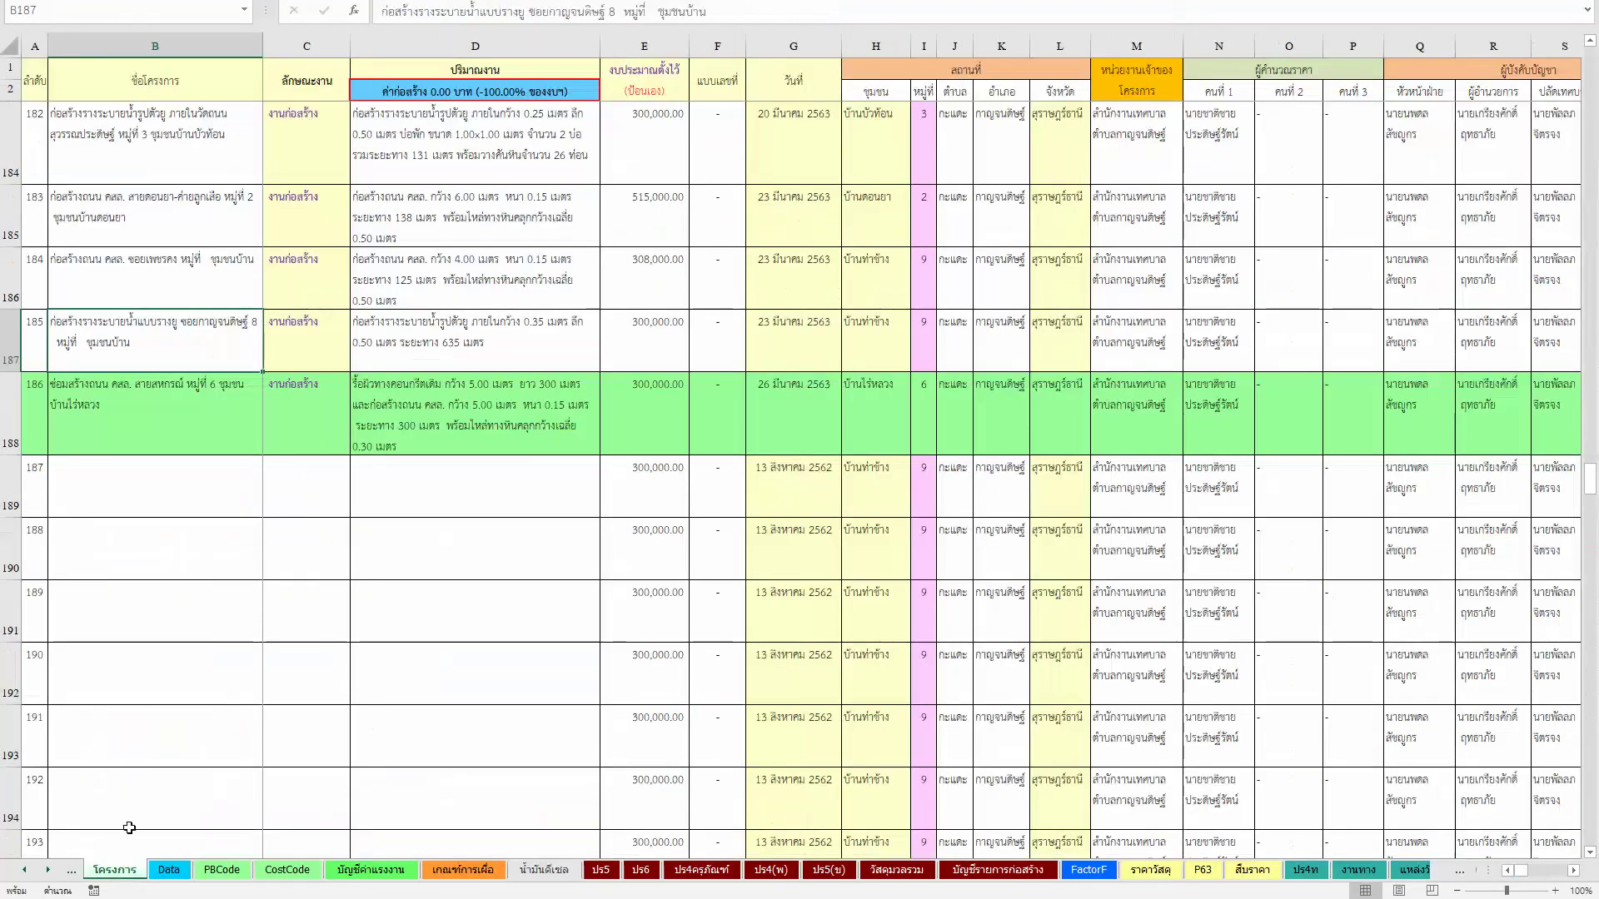
# Step: Edit project 185's name in B187 to end with หมู่ที่ 1 ชุมชนบ้านกะแดะ
pyautogui.click(31, 408)
pyautogui.click(150, 358)
pyautogui.hotkey('ctrl', 'c')
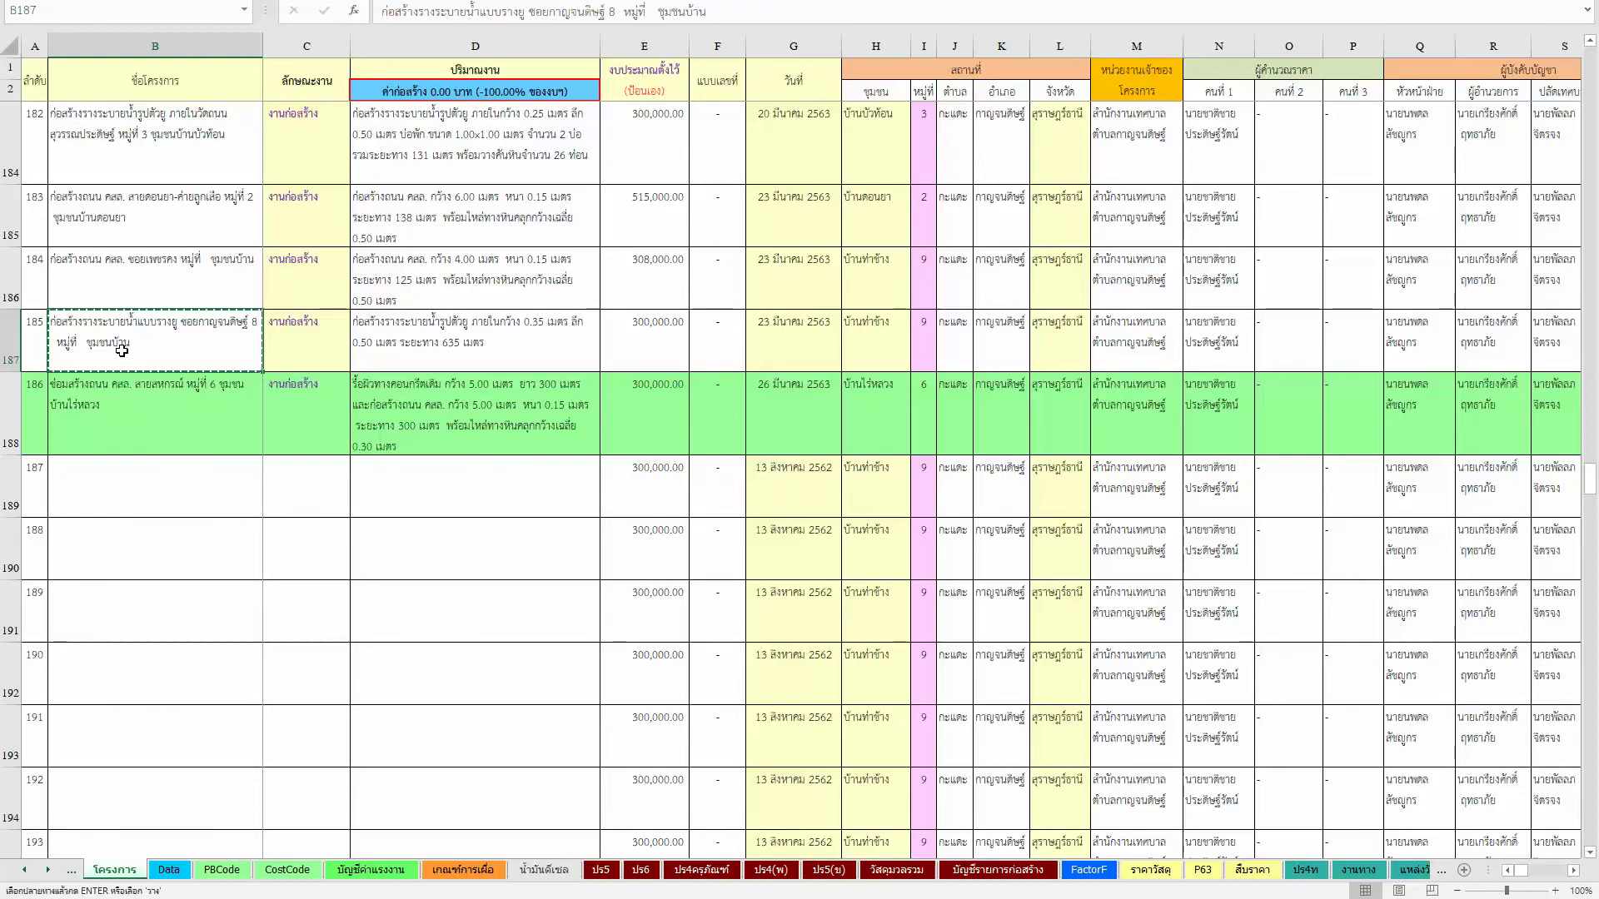
pyautogui.doubleClick(122, 353)
pyautogui.press('Left')
pyautogui.press('Left')
pyautogui.press('Left')
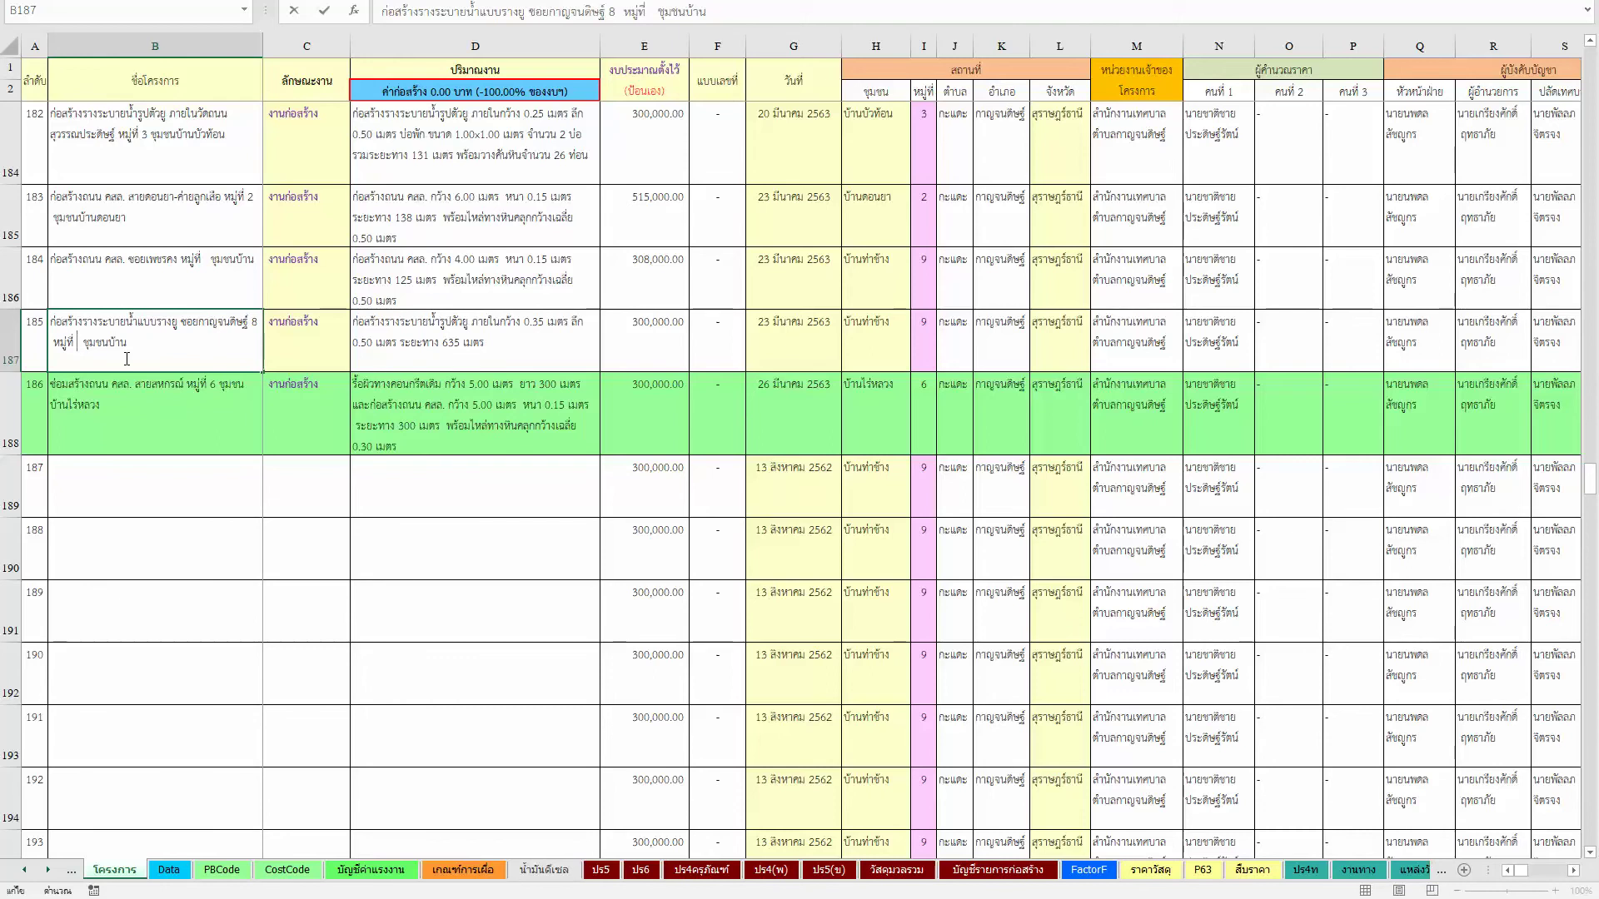
pyautogui.write('1')
pyautogui.press('End')
pyautogui.write('กะแดะ')
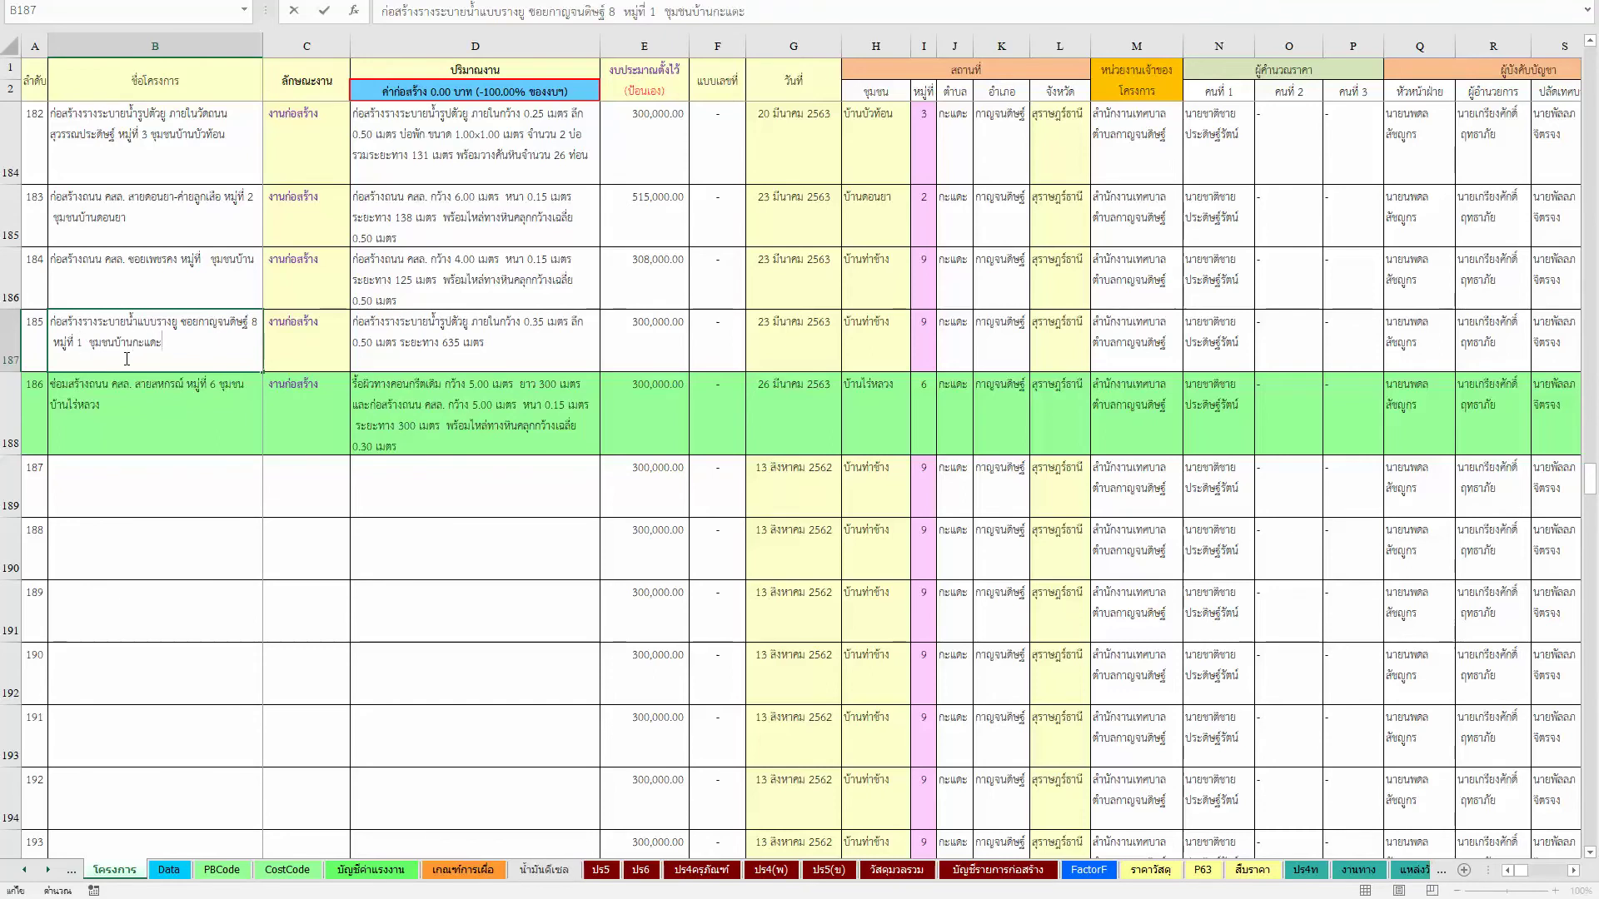
pyautogui.press('Tab')
pyautogui.press('Tab')
pyautogui.press('Tab')
pyautogui.press('Tab')
pyautogui.press('Tab')
pyautogui.press('Tab')
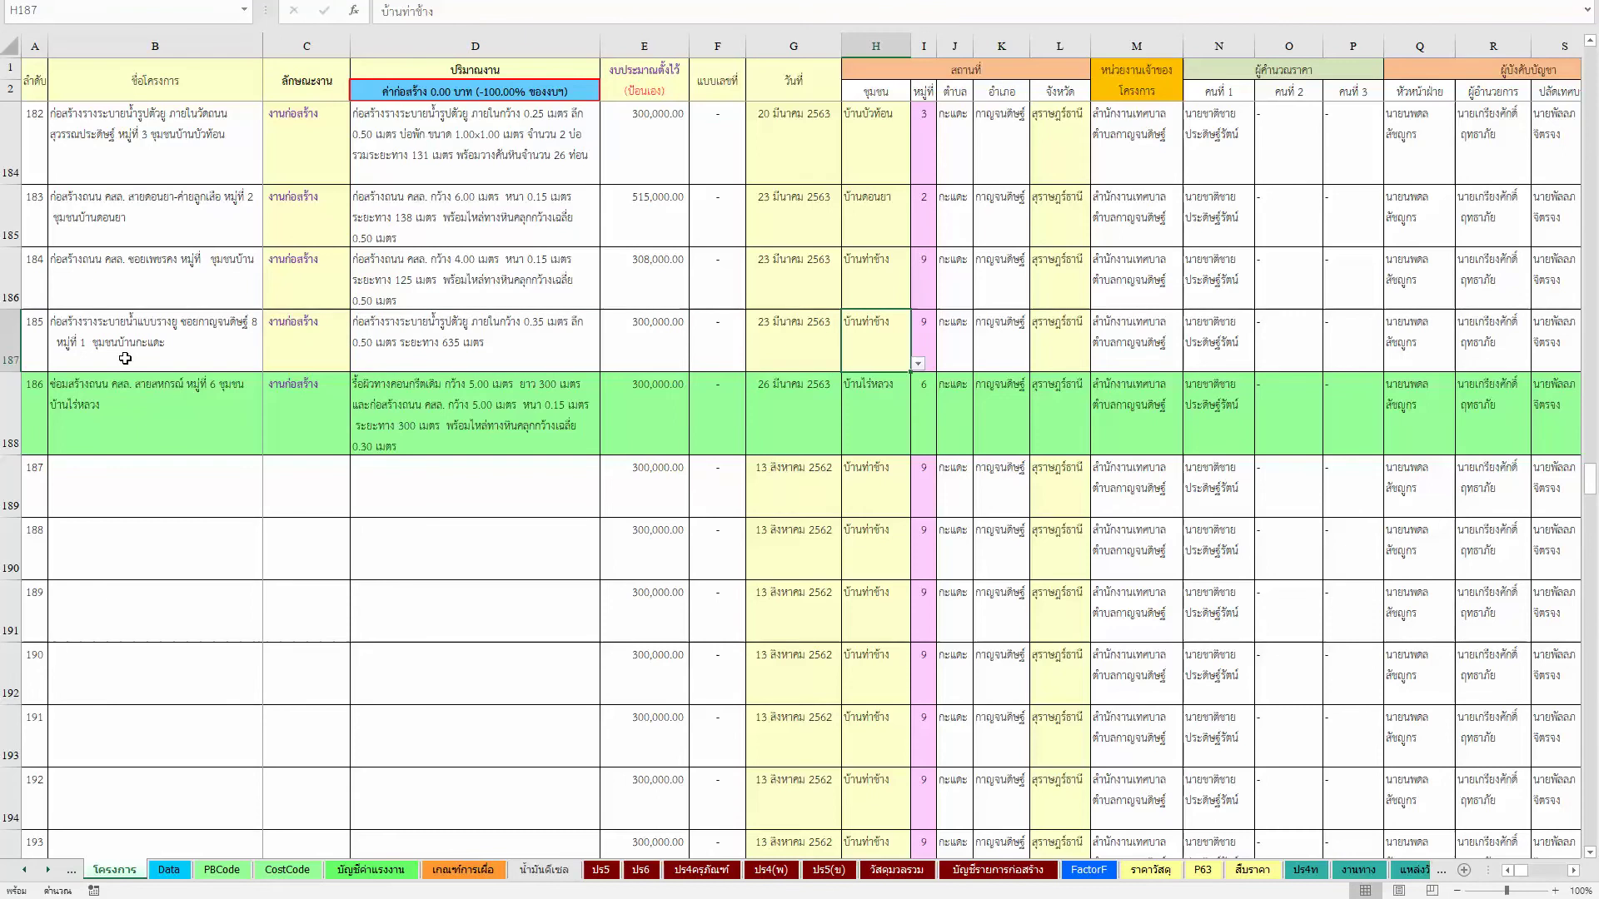
# Step: Set project 185's community to บ้านกะแดะ and its date to 26/3/2563
pyautogui.hotkey('alt', 'Down')
pyautogui.press('Up')
pyautogui.press('Up')
pyautogui.press('Up')
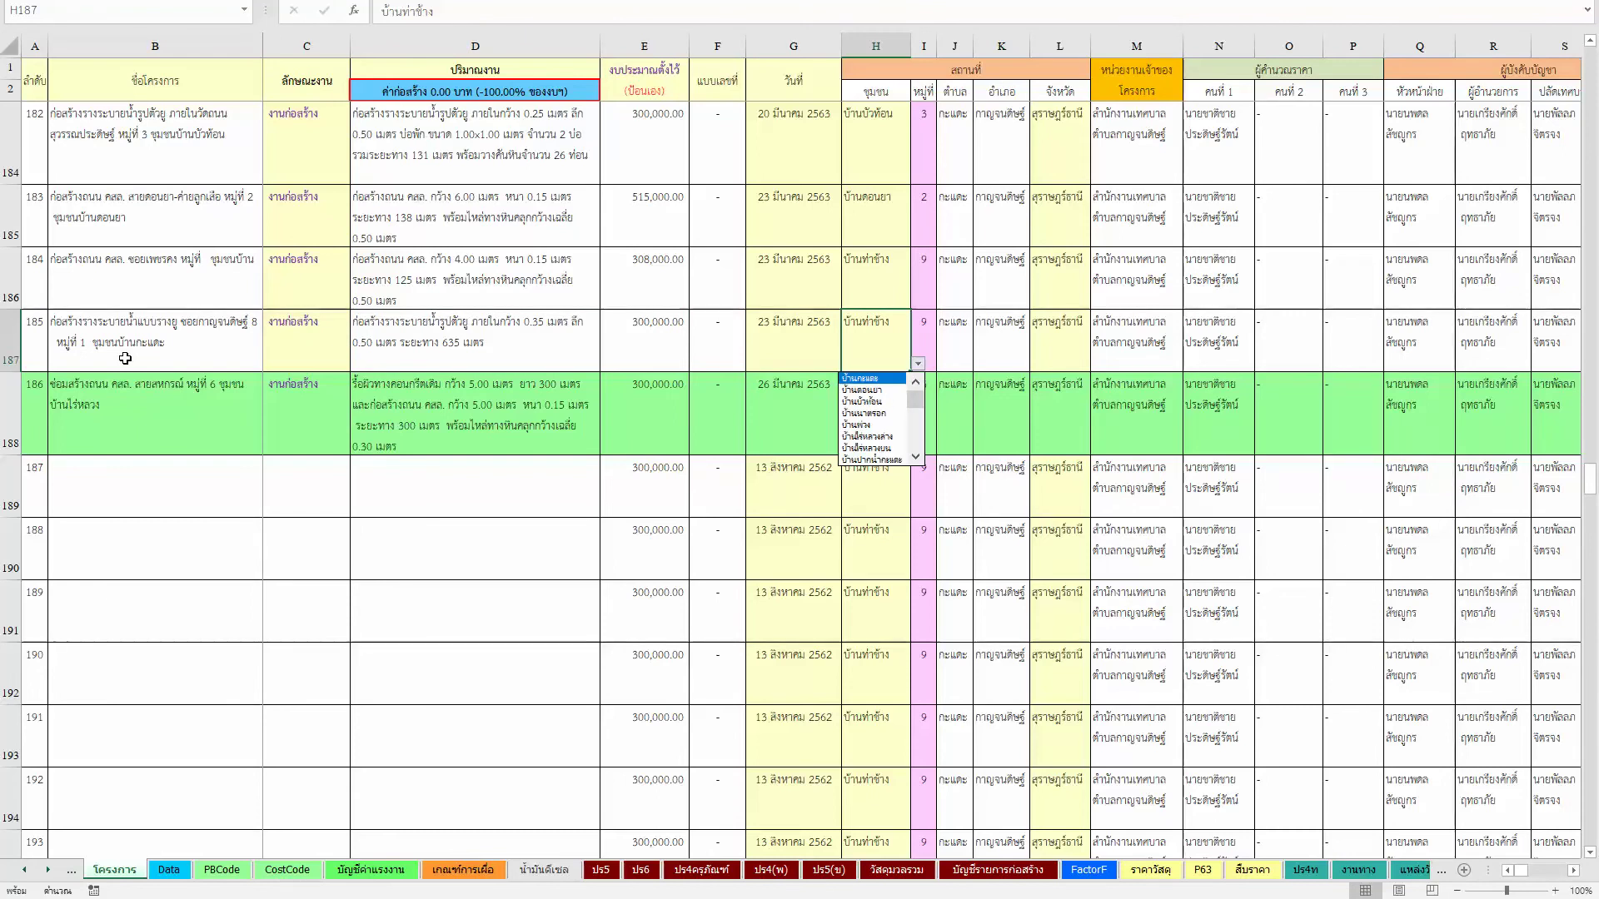
pyautogui.press('Return')
pyautogui.hotkey('shift', 'Tab')
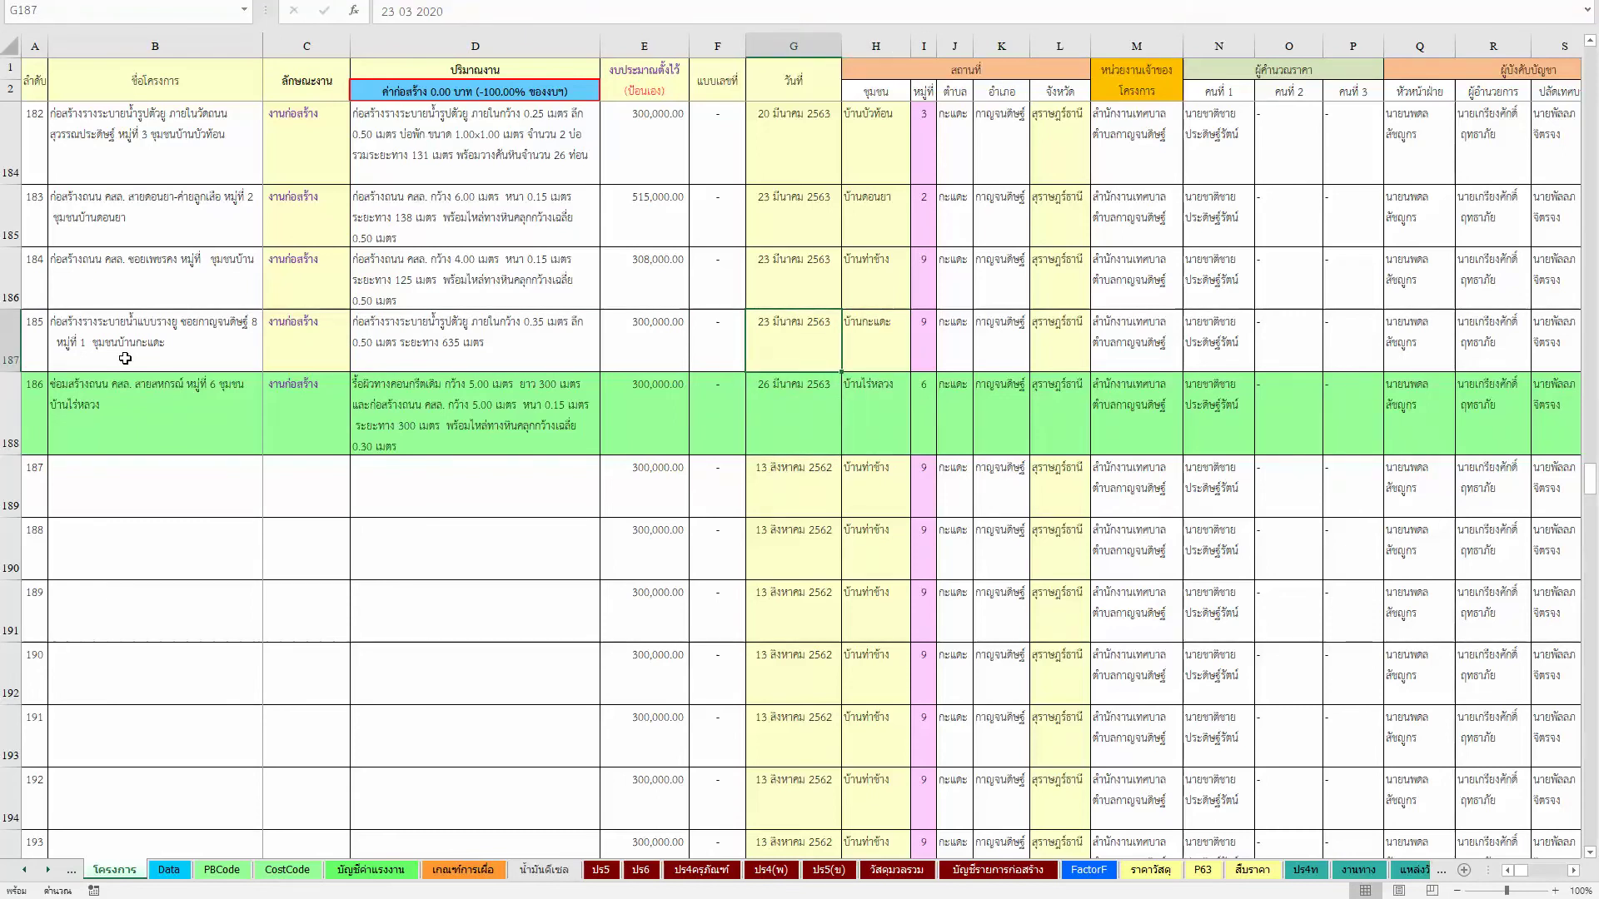
pyautogui.write('26/3/2563')
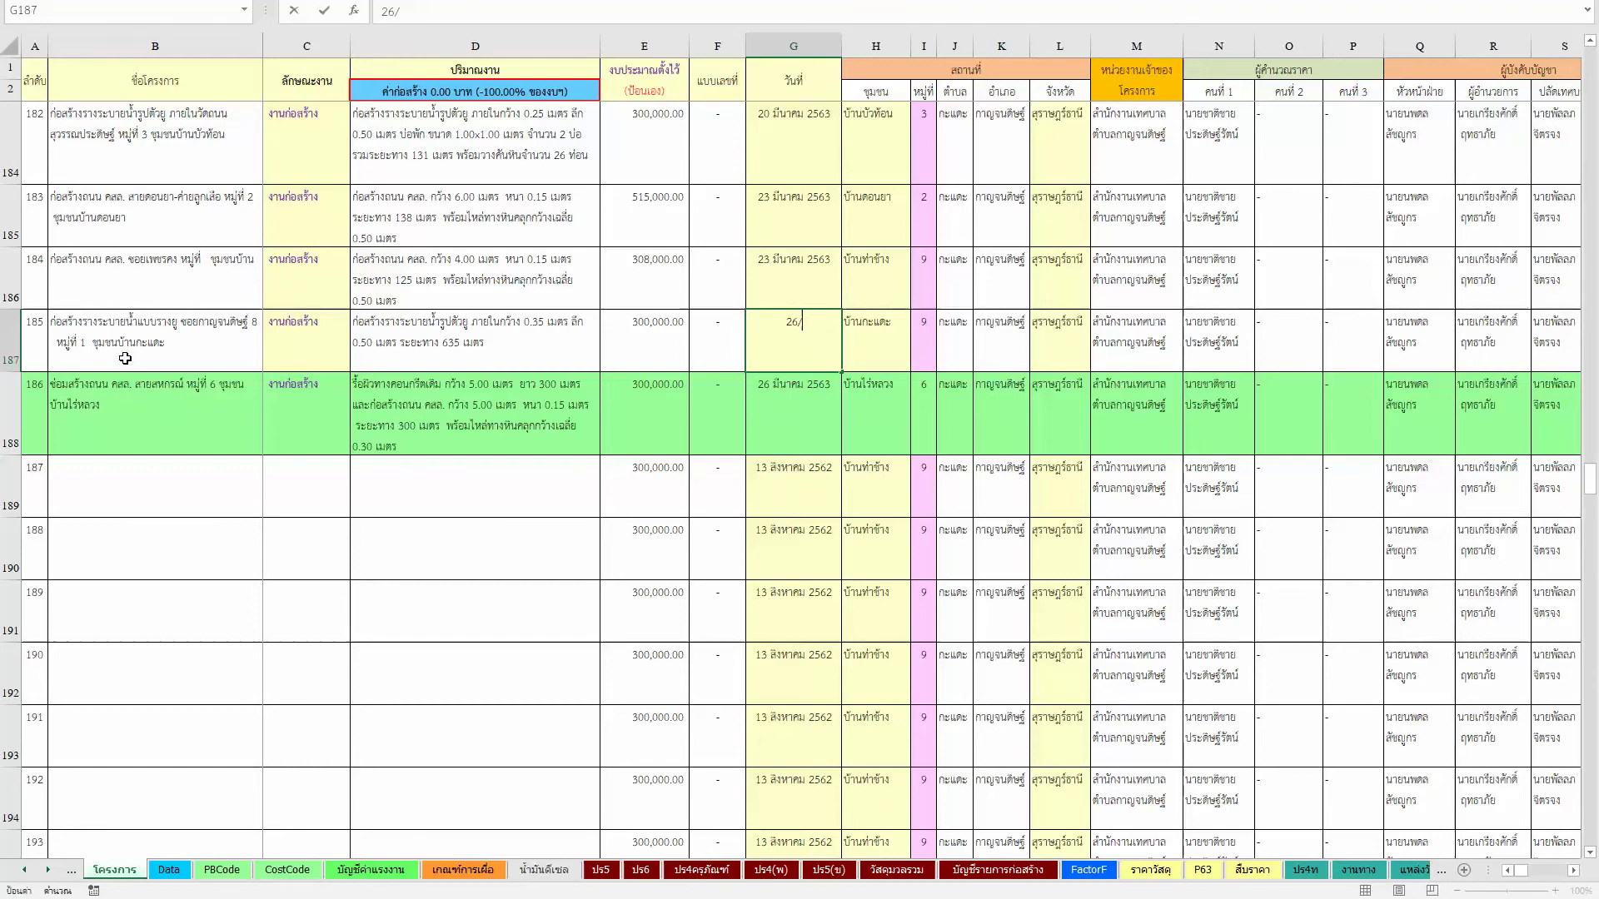
pyautogui.press('Return')
pyautogui.press('Left')
pyautogui.press('Left')
pyautogui.press('Left')
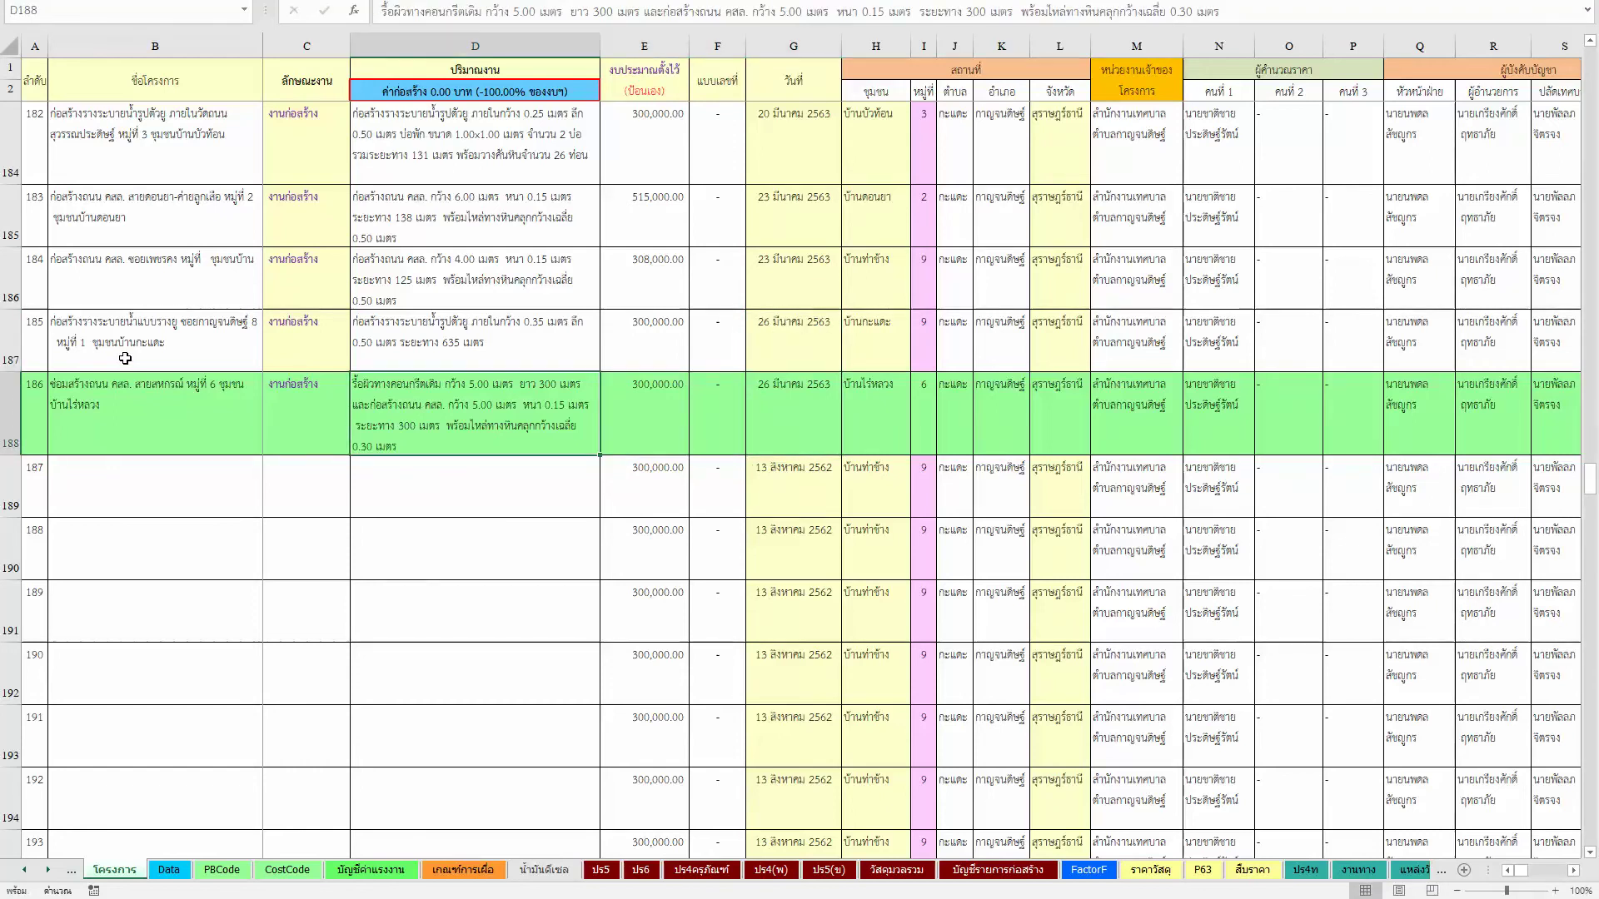
pyautogui.press('Left')
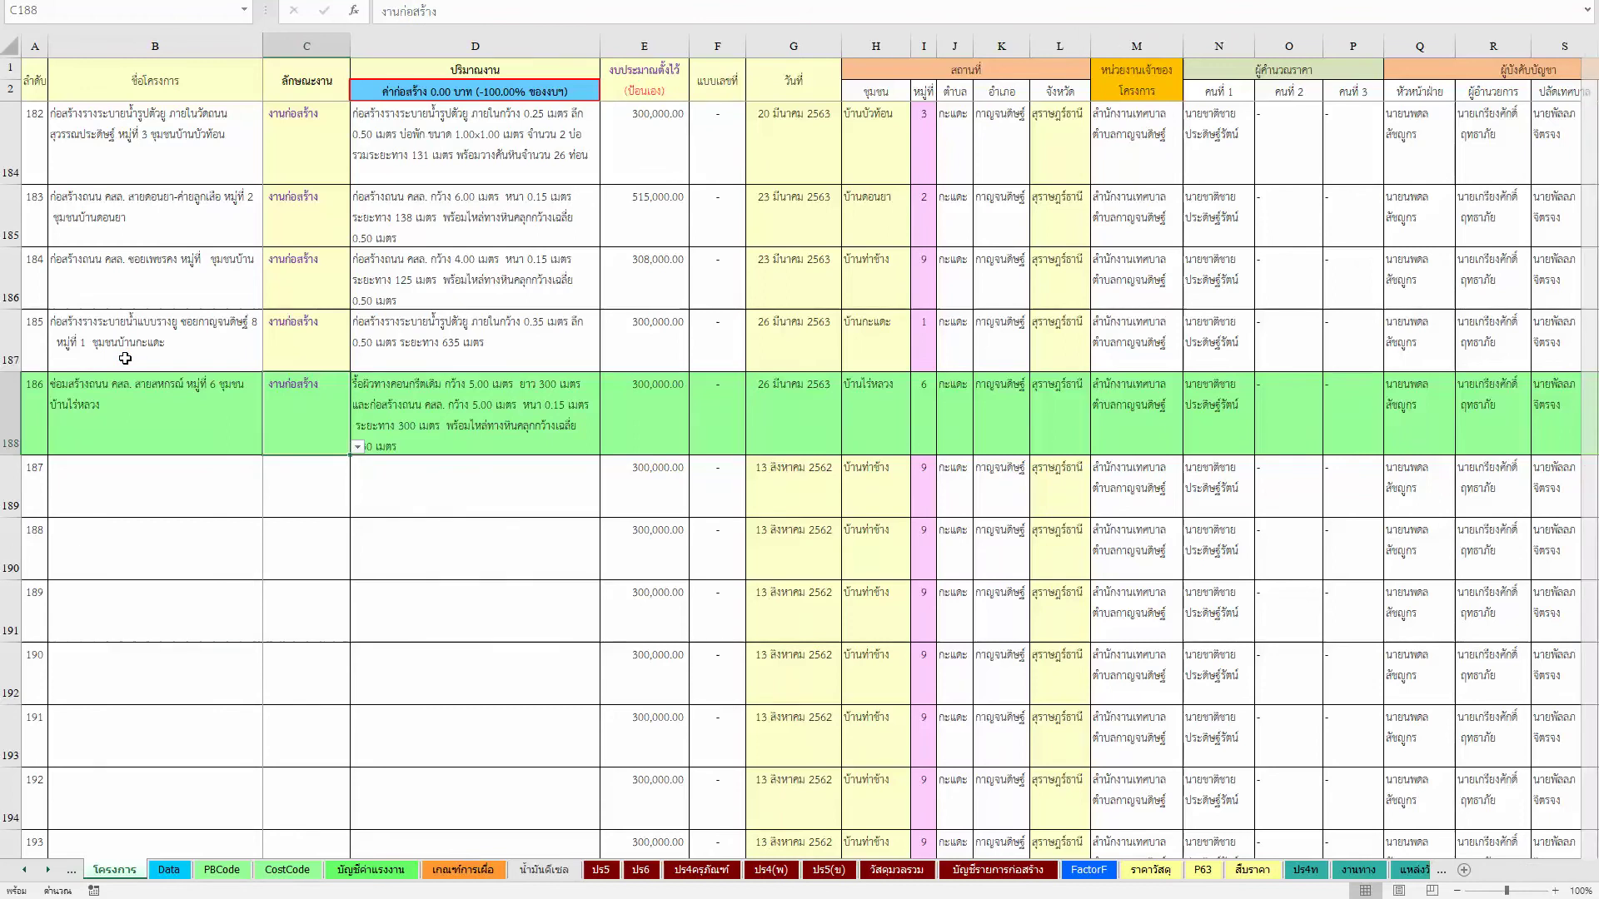
pyautogui.hotkey('ctrl', 'pagedown')
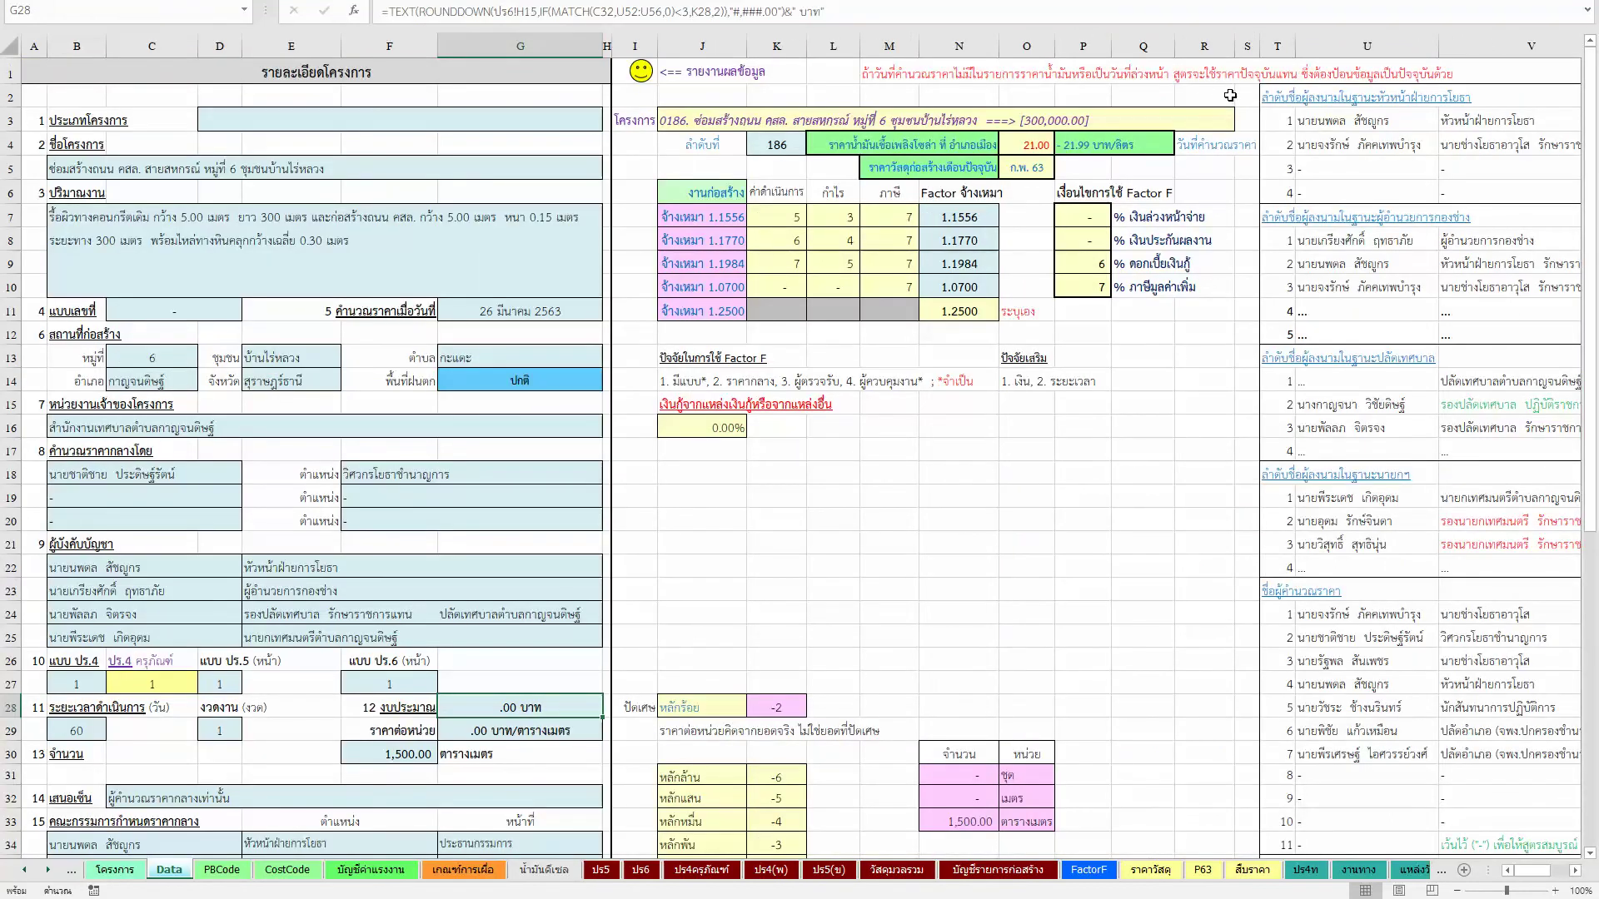
# Step: Open the J3 project list on the Data sheet and close it, leaving project 0186 selected
pyautogui.click(1211, 121)
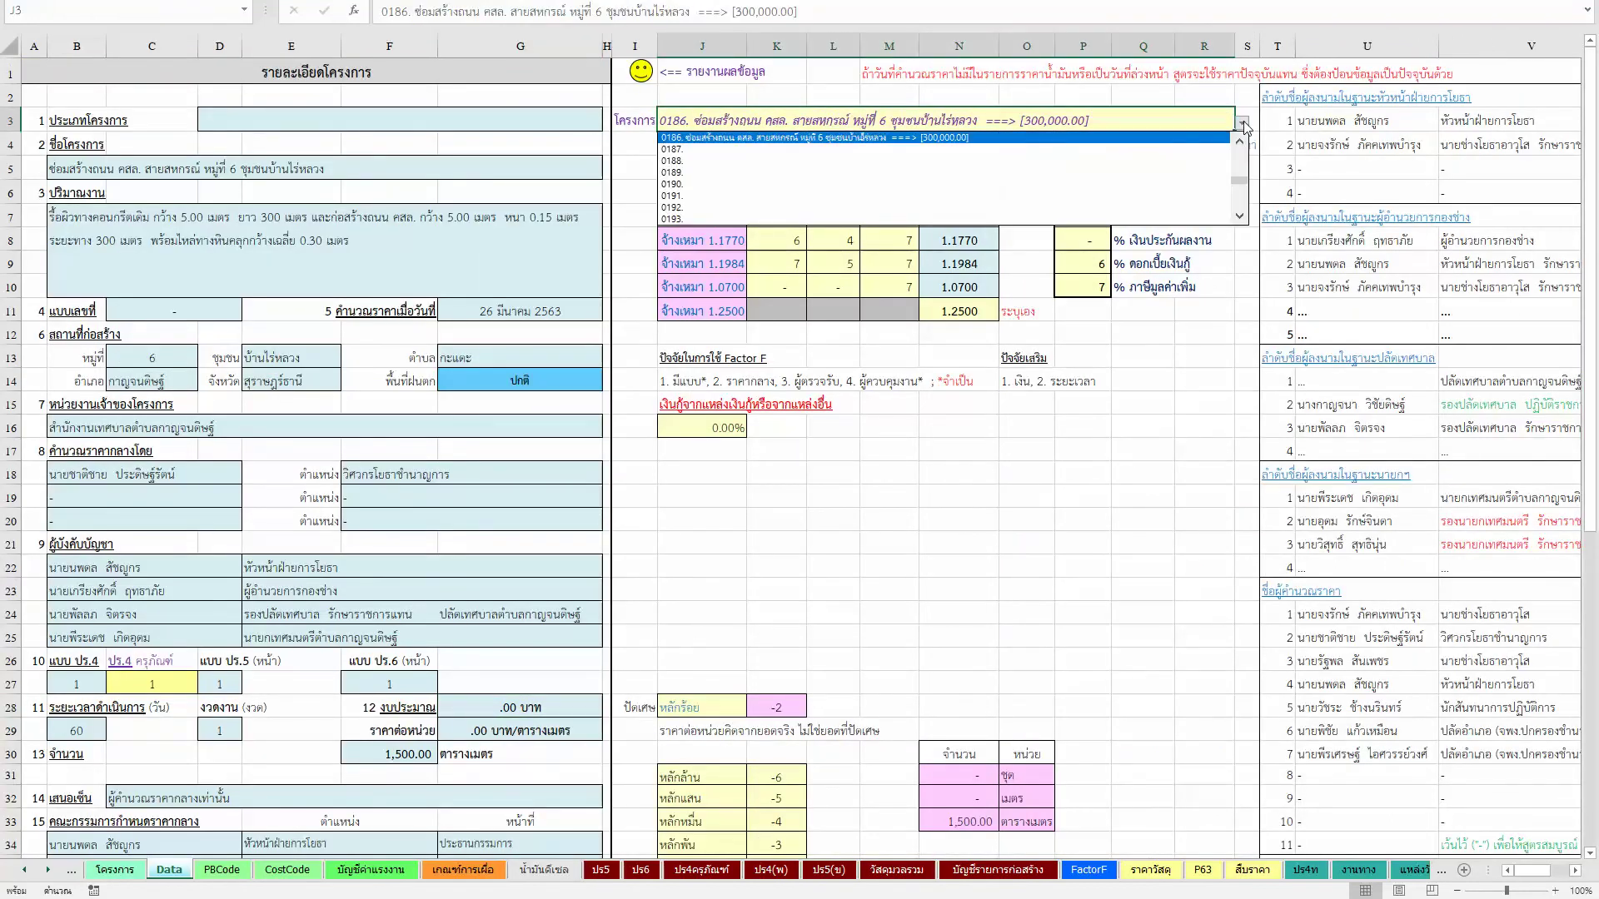
pyautogui.click(1243, 125)
pyautogui.click(778, 569)
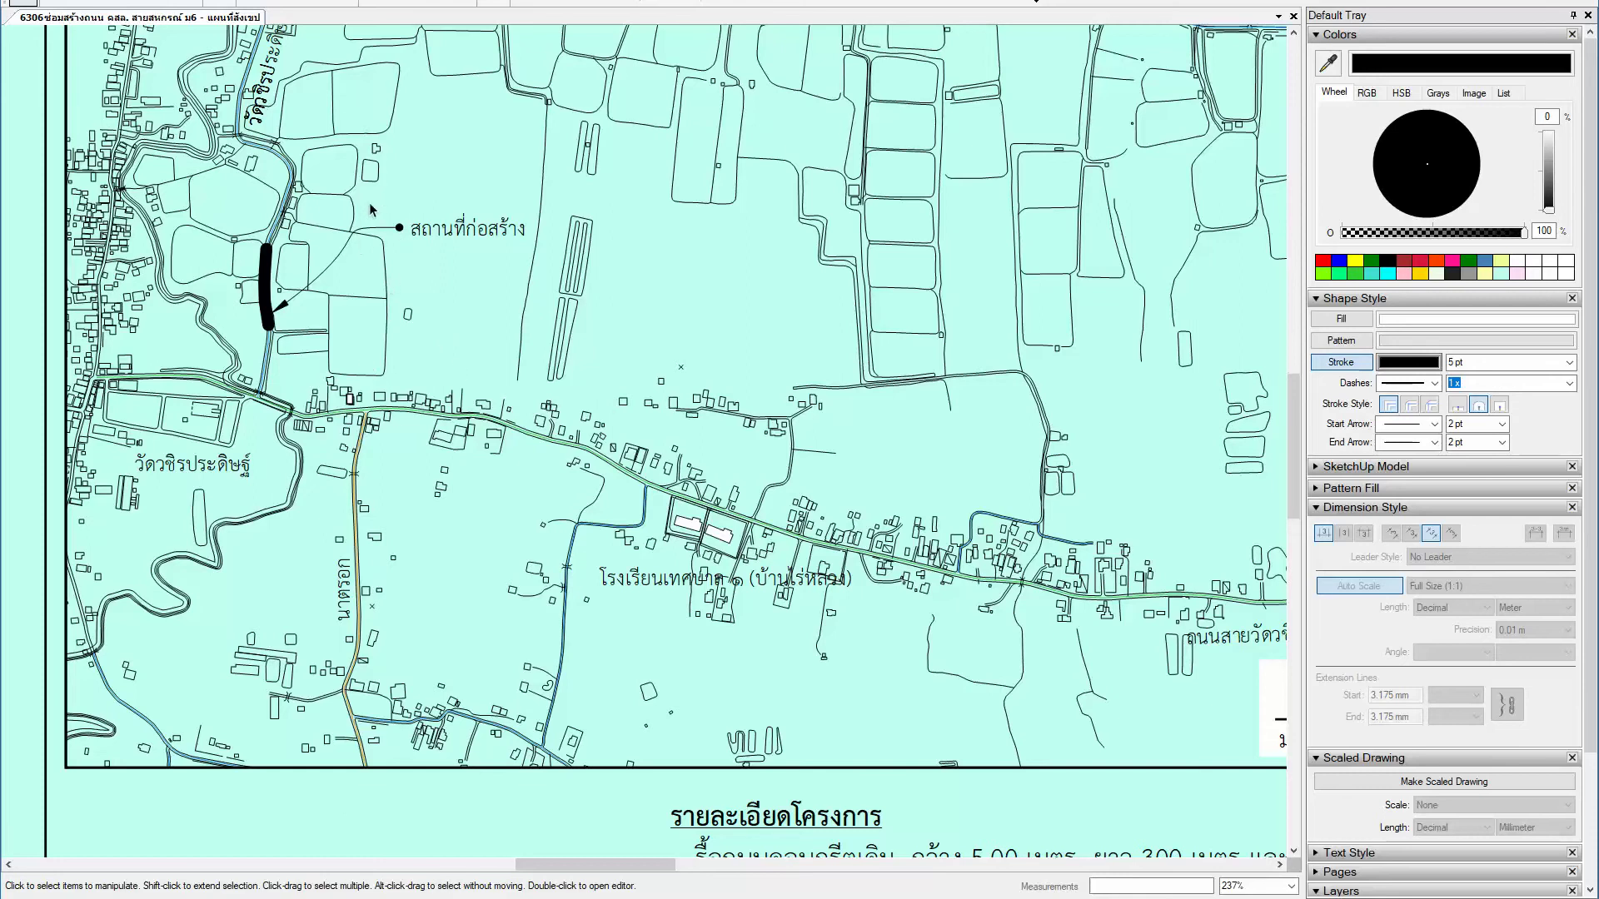
# Step: Move the สถานที่ก่อสร้าง label down and to the right on the map
pyautogui.scroll(3, 371, 213)
pyautogui.click(465, 244)
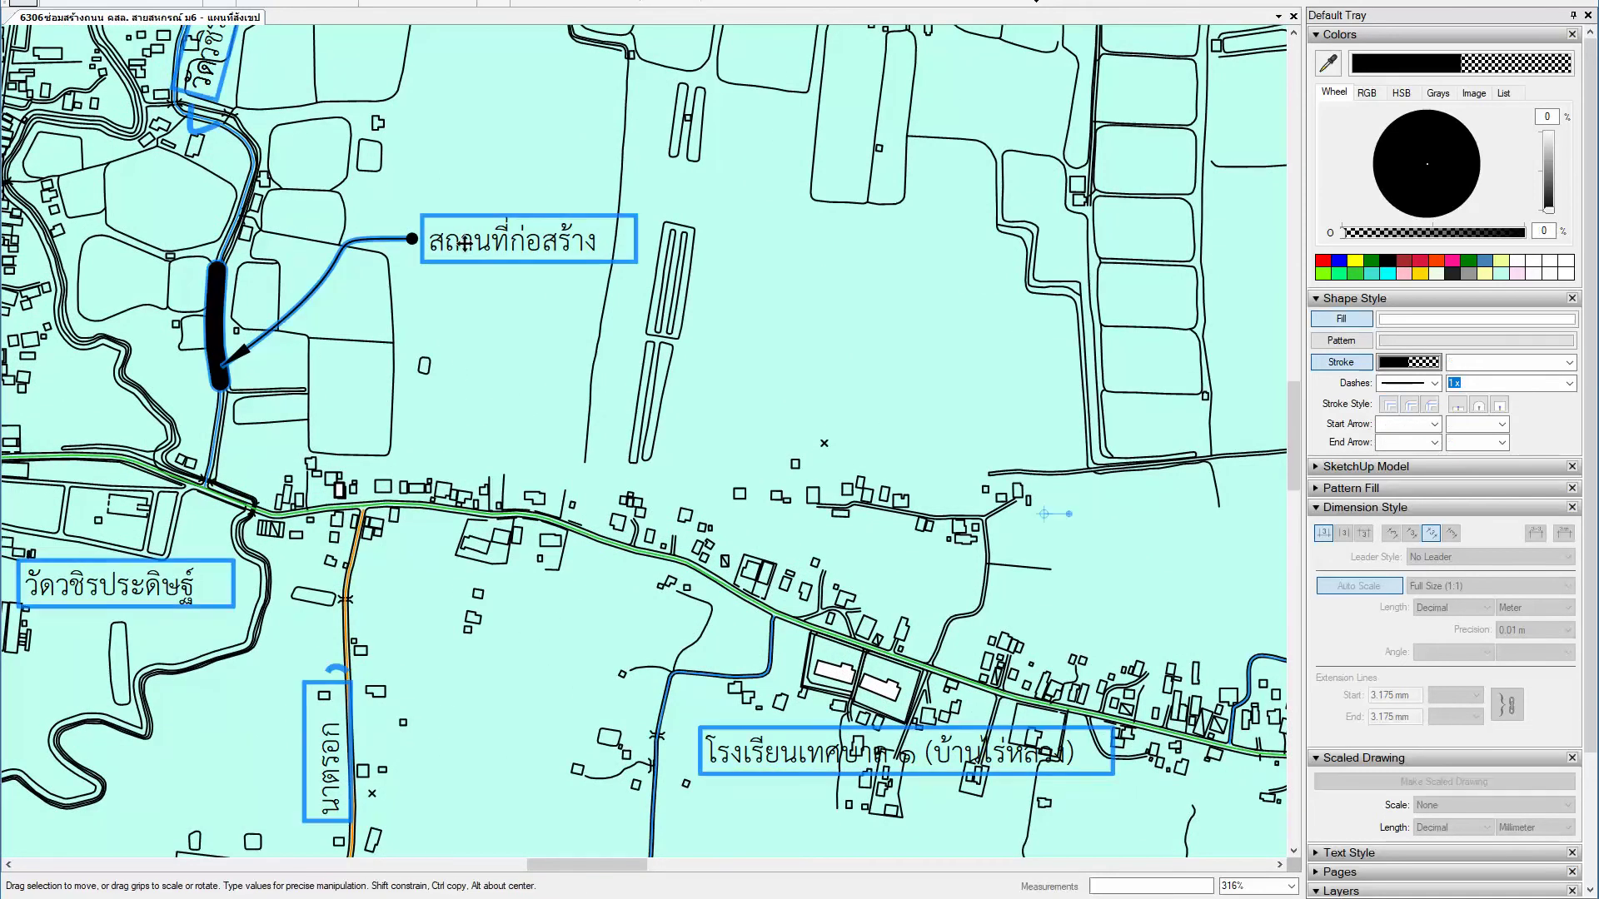
pyautogui.press('Escape')
pyautogui.moveTo(454, 239); pyautogui.dragTo(477, 286)
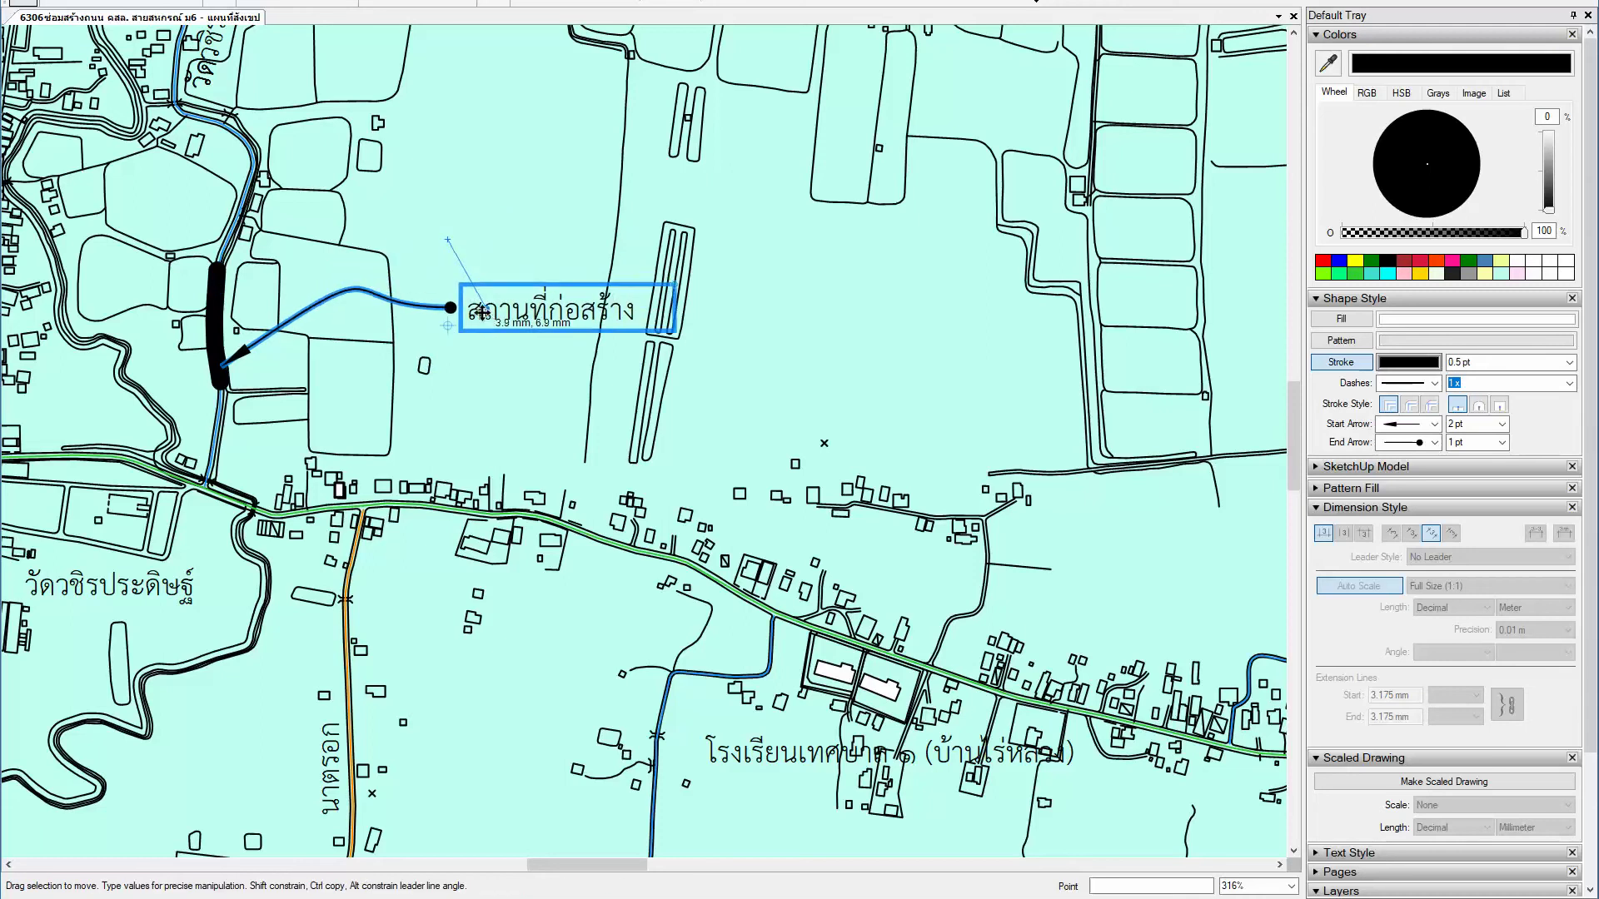
pyautogui.moveTo(478, 286); pyautogui.dragTo(494, 343)
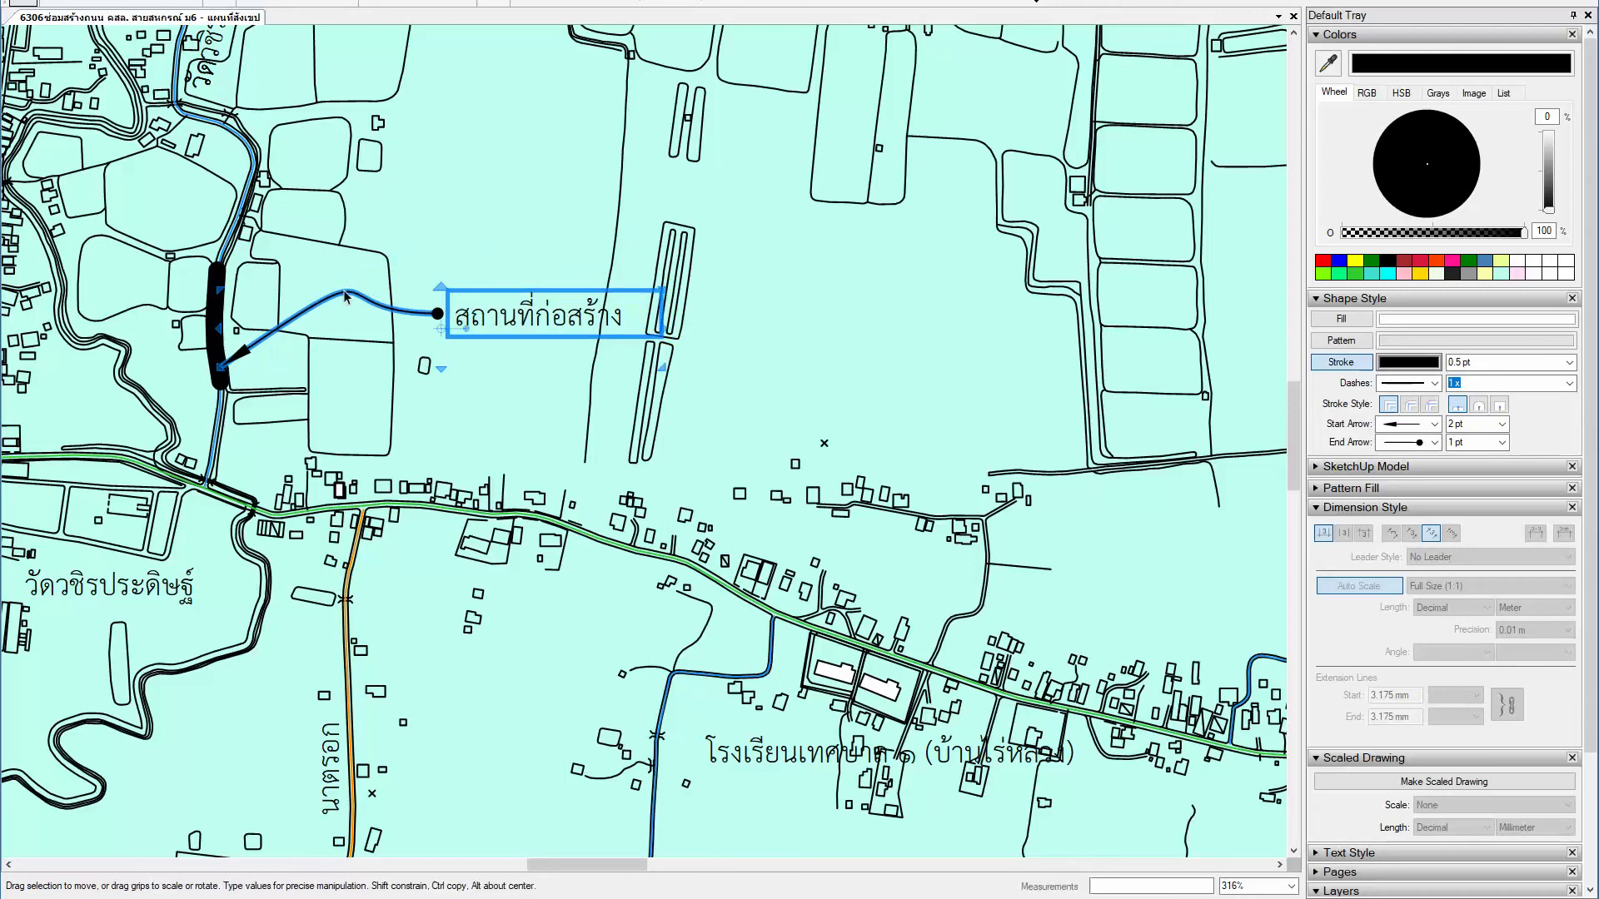
# Step: Reshape the label's leader into a flatter curve and nudge the label slightly left
pyautogui.click(344, 289)
pyautogui.moveTo(408, 235)
pyautogui.mouseDown()
pyautogui.moveTo(334, 307)
pyautogui.moveTo(363, 305)
pyautogui.mouseUp()
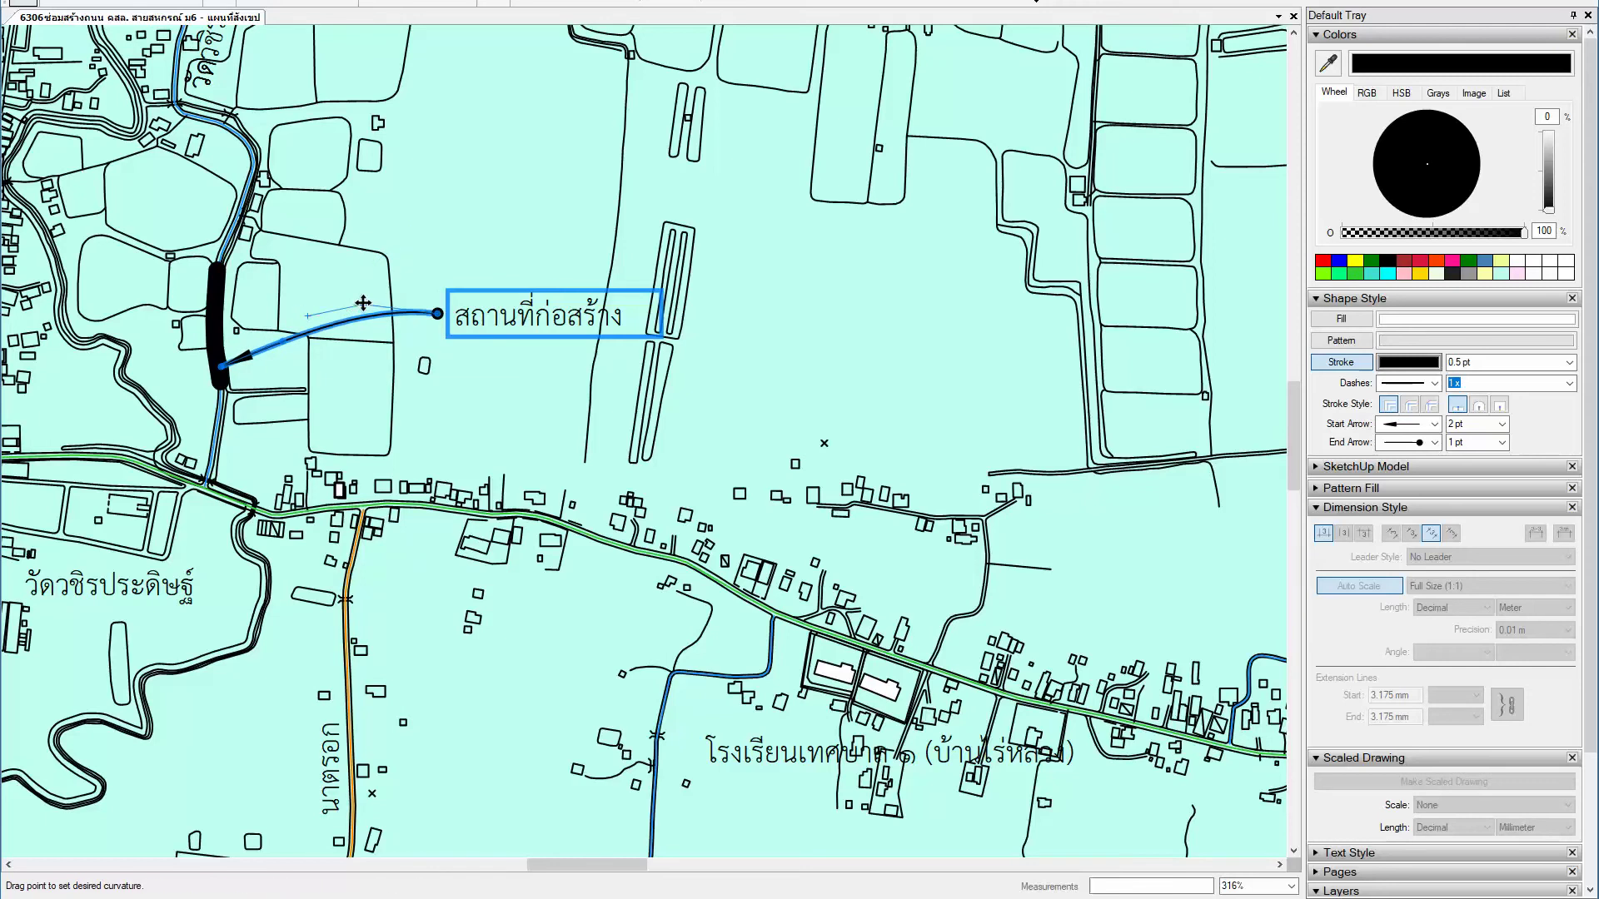
pyautogui.click(528, 221)
pyautogui.click(500, 304)
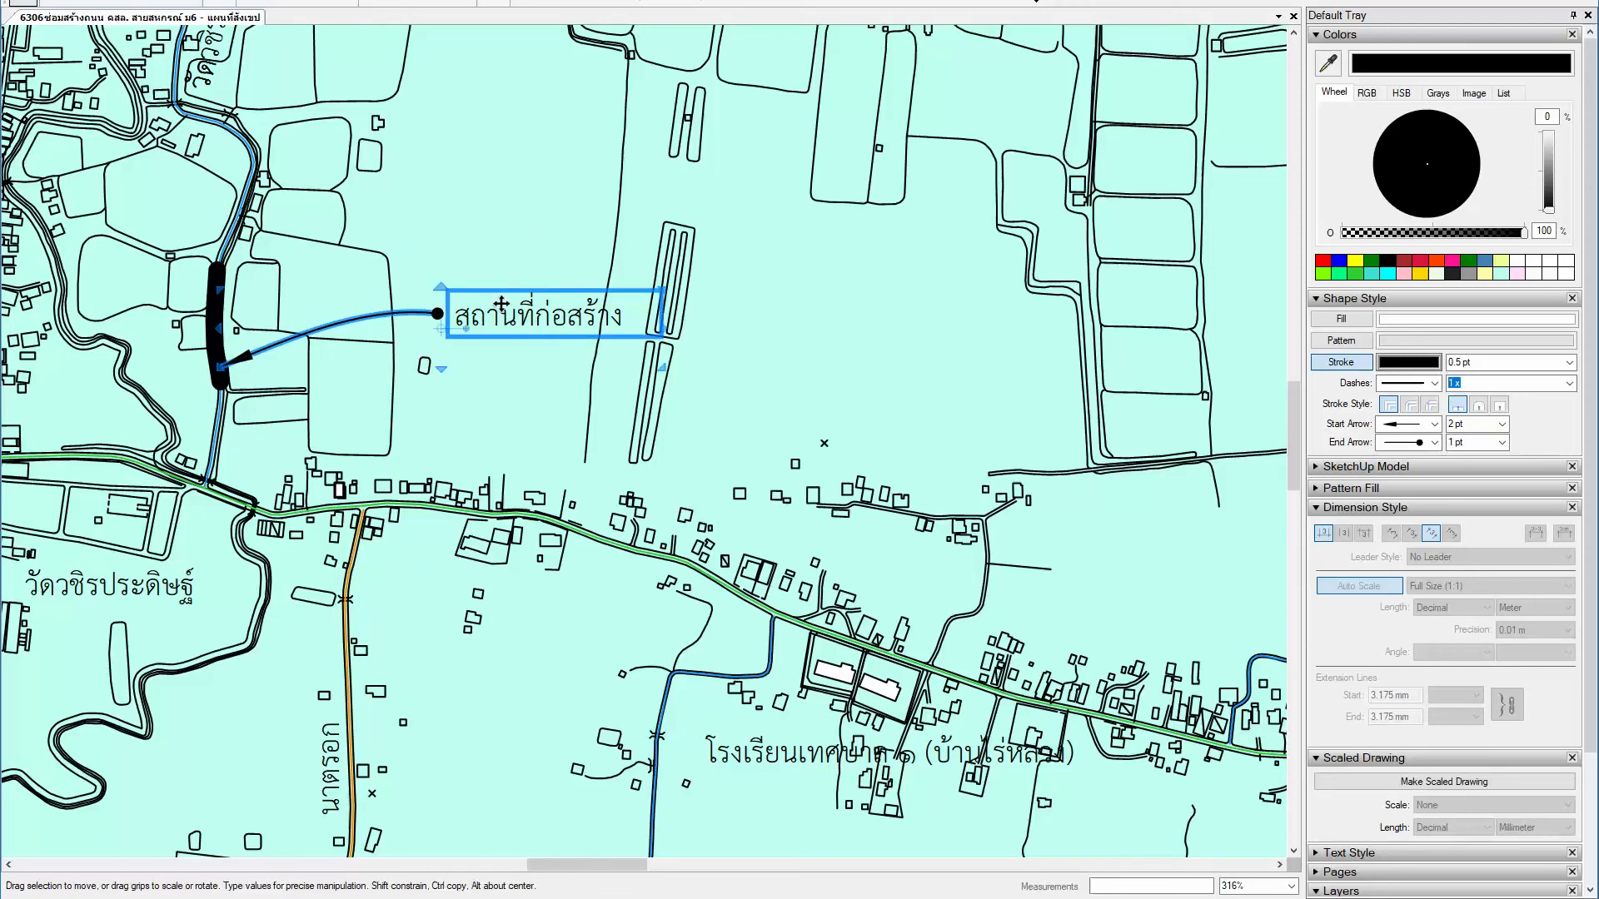
pyautogui.moveTo(501, 304); pyautogui.dragTo(468, 301)
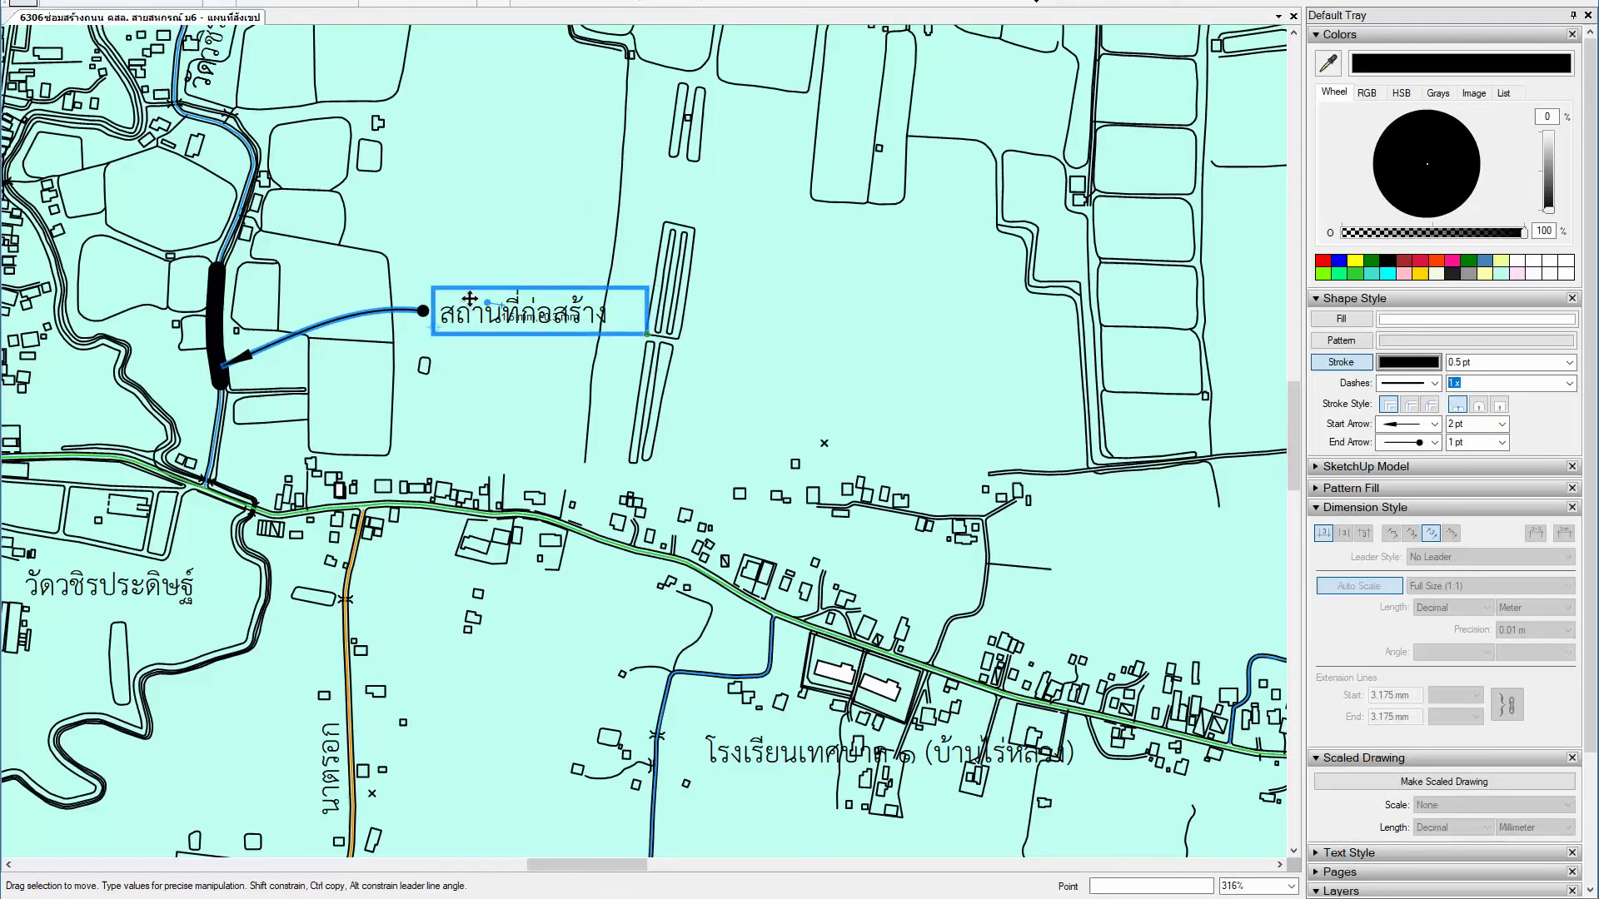
pyautogui.click(475, 240)
pyautogui.scroll(-1, 403, 335)
pyautogui.scroll(-1, 403, 335)
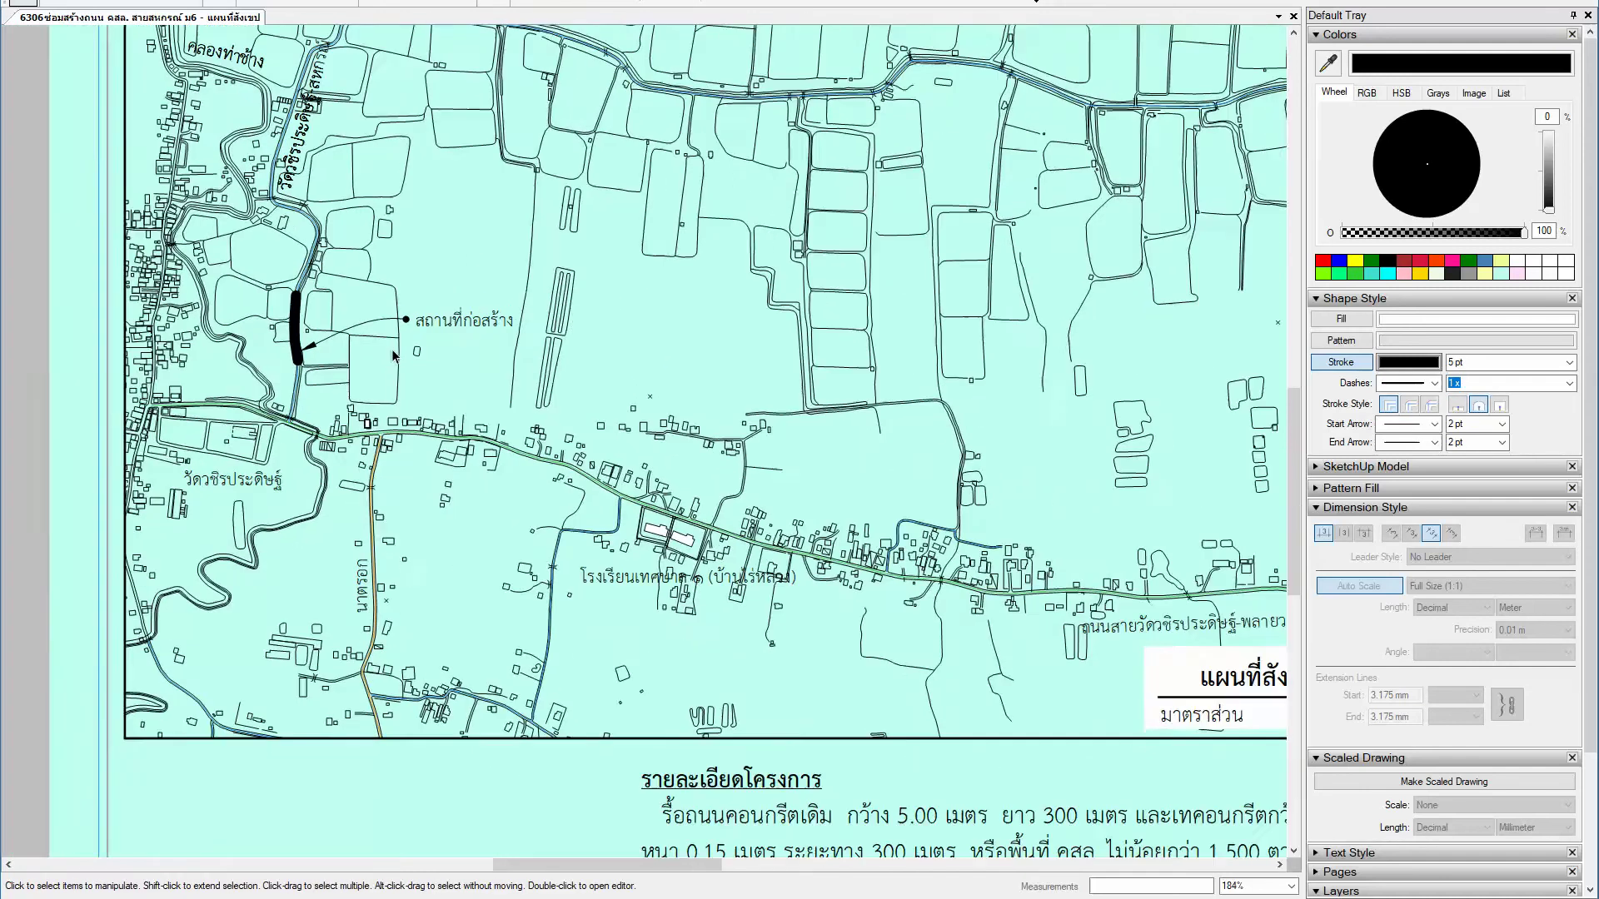
pyautogui.scroll(-1, 394, 355)
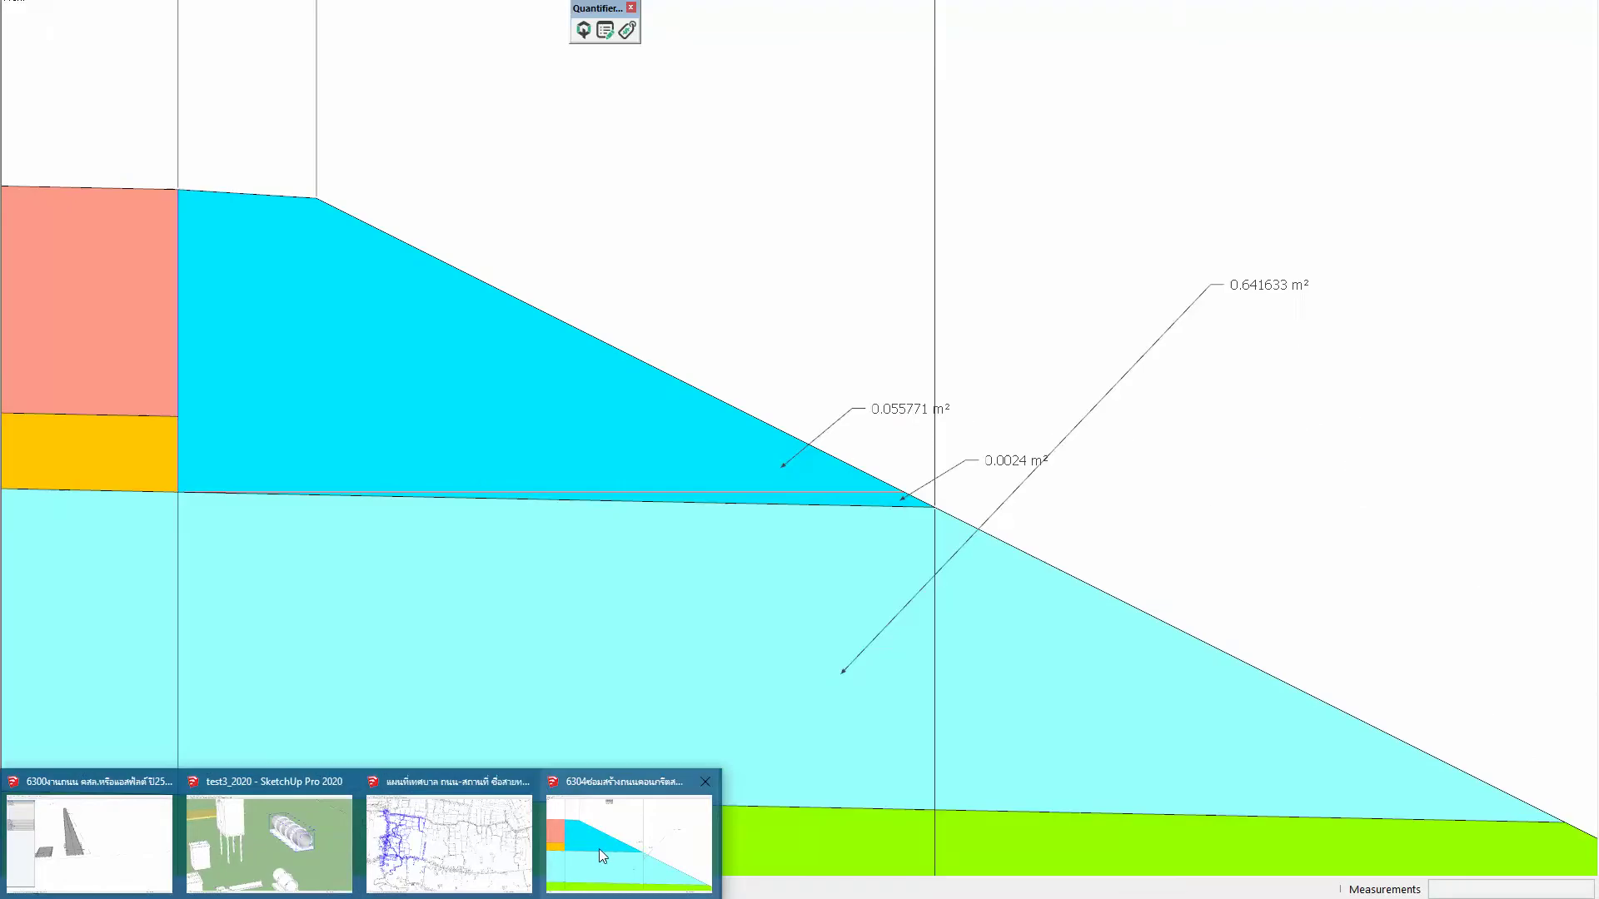
# Step: Bring the SketchUp model forward and view the whole village map from the top
pyautogui.click(598, 848)
pyautogui.scroll(-1, 447, 508)
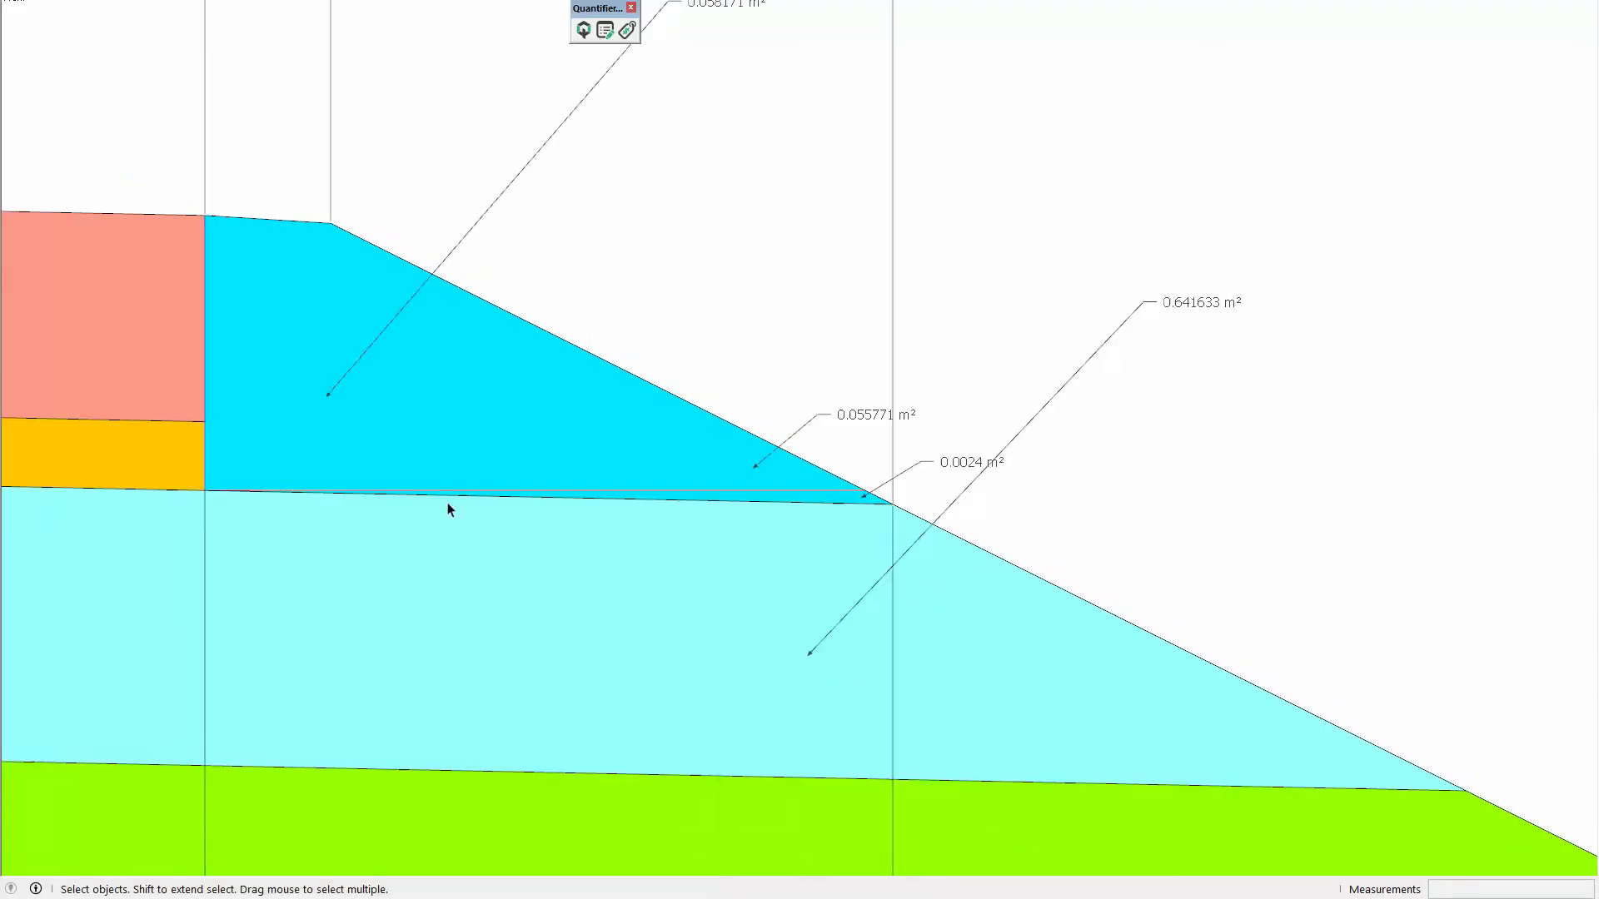
pyautogui.scroll(-1, 358, 482)
pyautogui.scroll(-1, 351, 485)
pyautogui.scroll(-2, 352, 484)
pyautogui.scroll(-2, 351, 496)
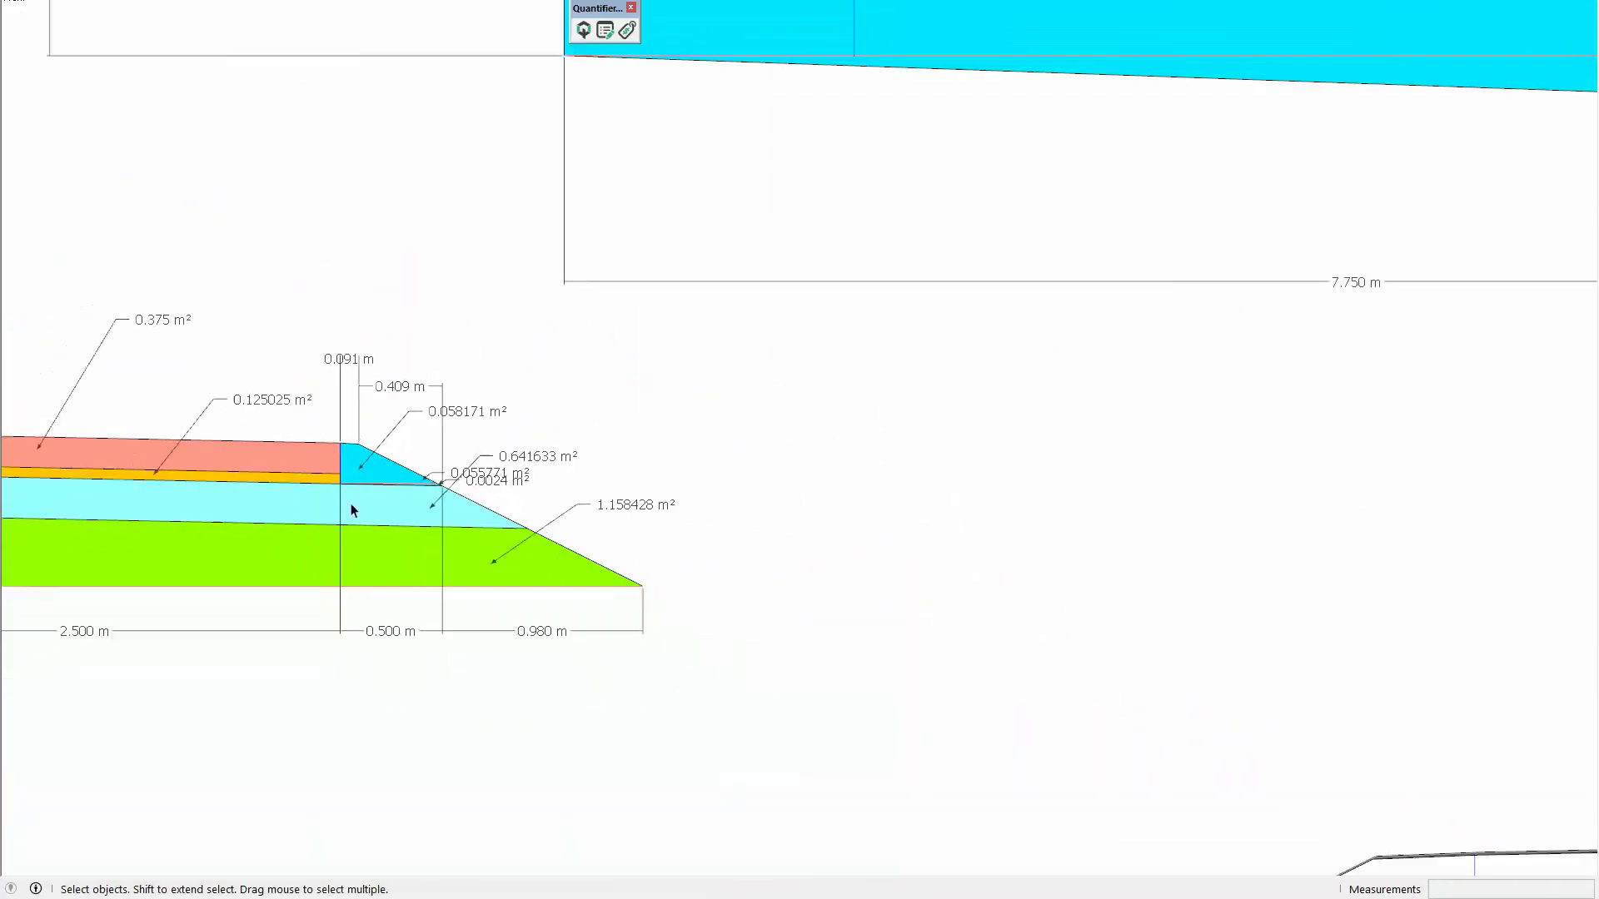
pyautogui.scroll(-2, 351, 502)
pyautogui.scroll(-2, 318, 533)
pyautogui.scroll(-2, 315, 547)
pyautogui.scroll(-2, 416, 524)
pyautogui.moveTo(533, 496); pyautogui.dragTo(440, 693, button='middle')
pyautogui.scroll(-2, 458, 670)
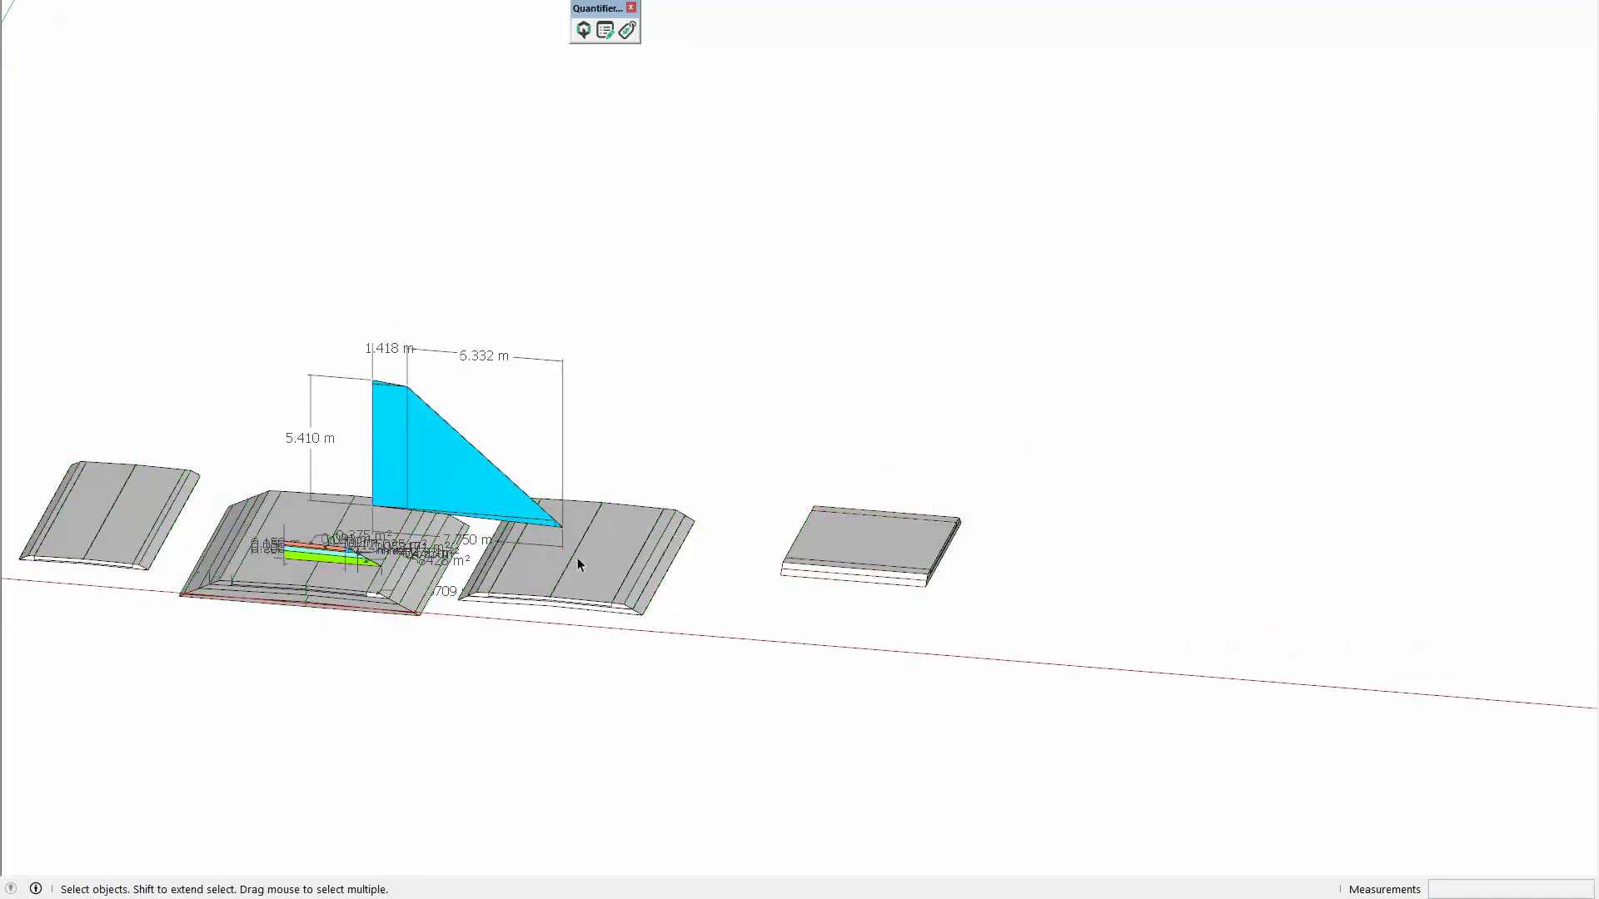
pyautogui.scroll(-3, 572, 553)
pyautogui.scroll(-1, 379, 518)
pyautogui.moveTo(379, 517); pyautogui.dragTo(285, 286, button='middle')
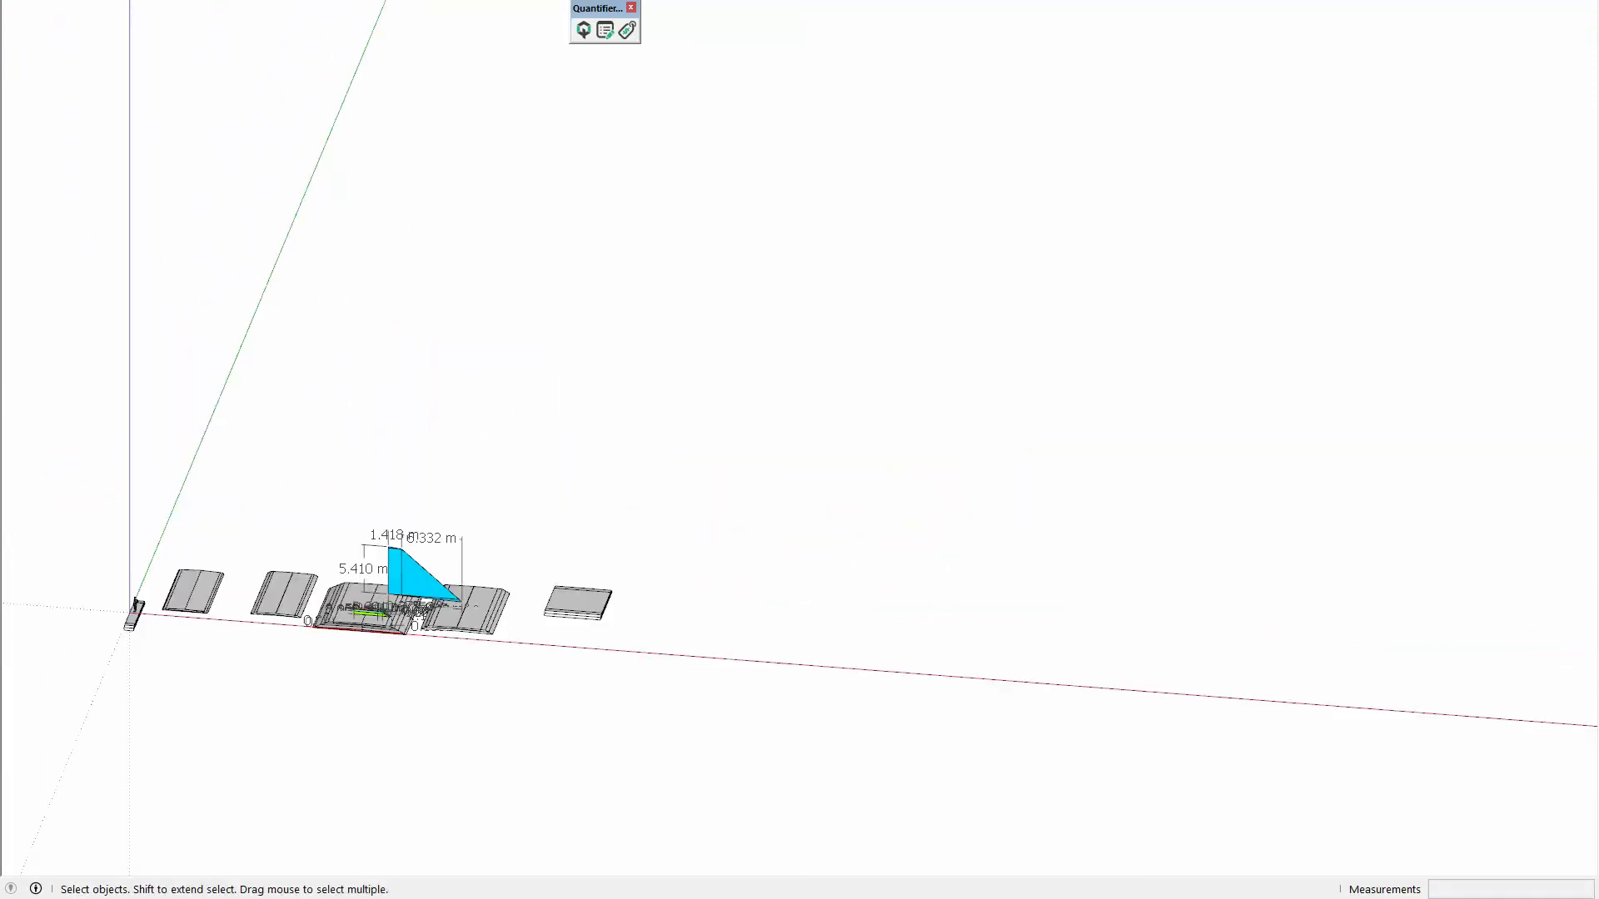
pyautogui.hotkey('shift', 'z')
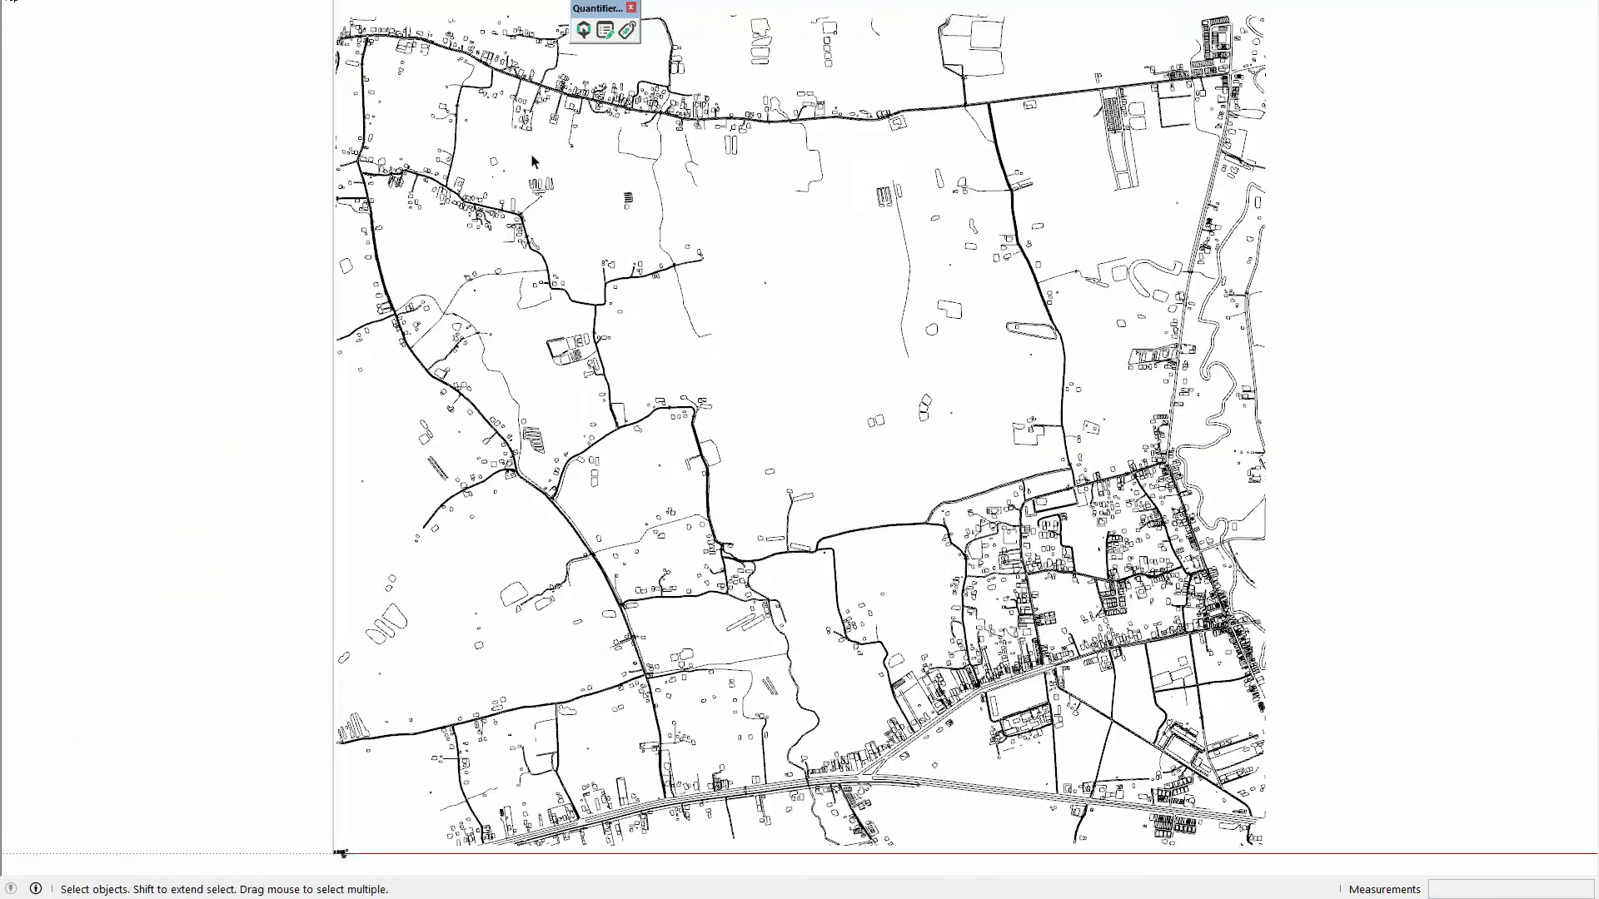
pyautogui.keyDown('shift'); pyautogui.moveTo(572, 264); pyautogui.dragTo(625, 551, button='middle'); pyautogui.keyUp('shift')
pyautogui.scroll(2, 480, 768)
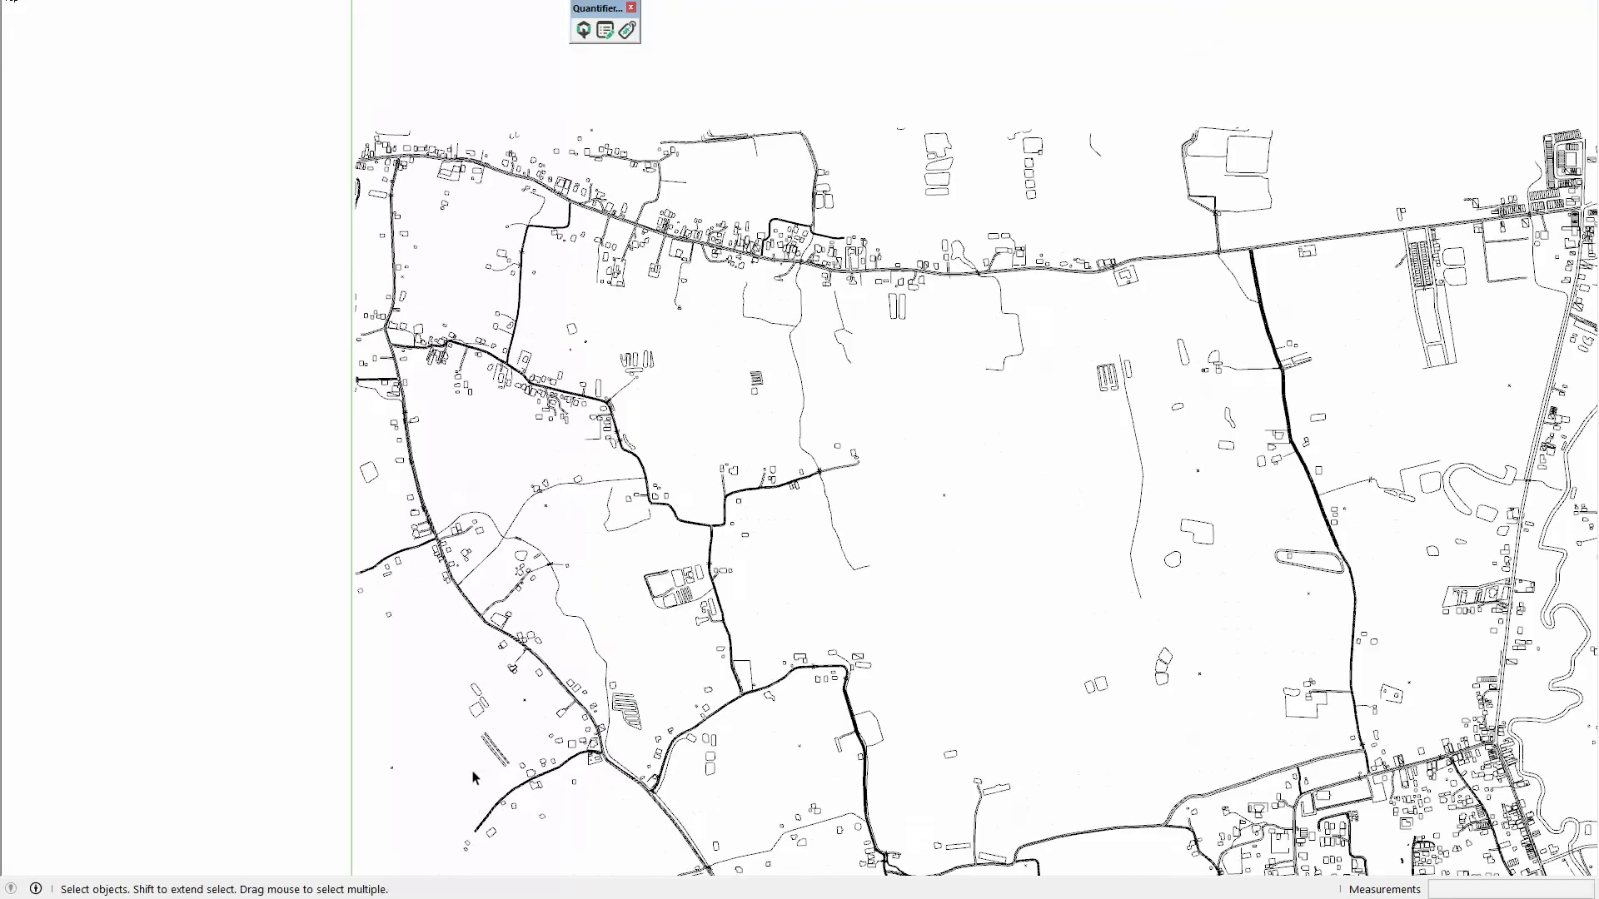
# Step: In the other map model window, drag a selection box over part of the map
pyautogui.click(423, 862)
pyautogui.scroll(-1, 432, 403)
pyautogui.scroll(-1, 445, 392)
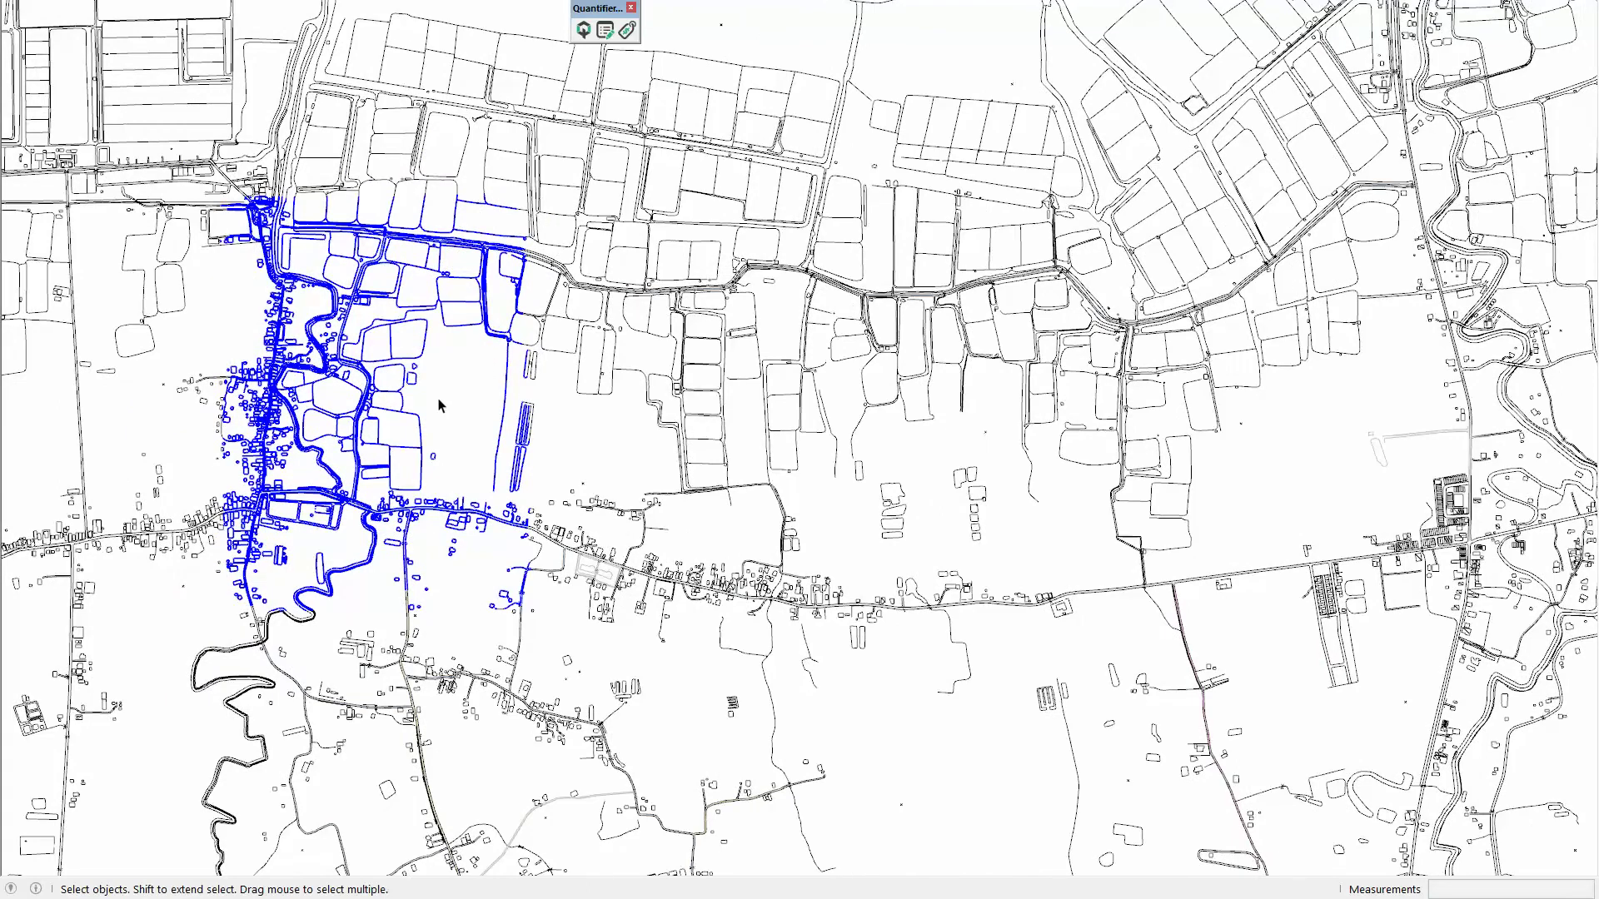
pyautogui.scroll(-1, 439, 405)
pyautogui.scroll(-1, 439, 406)
pyautogui.moveTo(232, 198); pyautogui.dragTo(1216, 626)
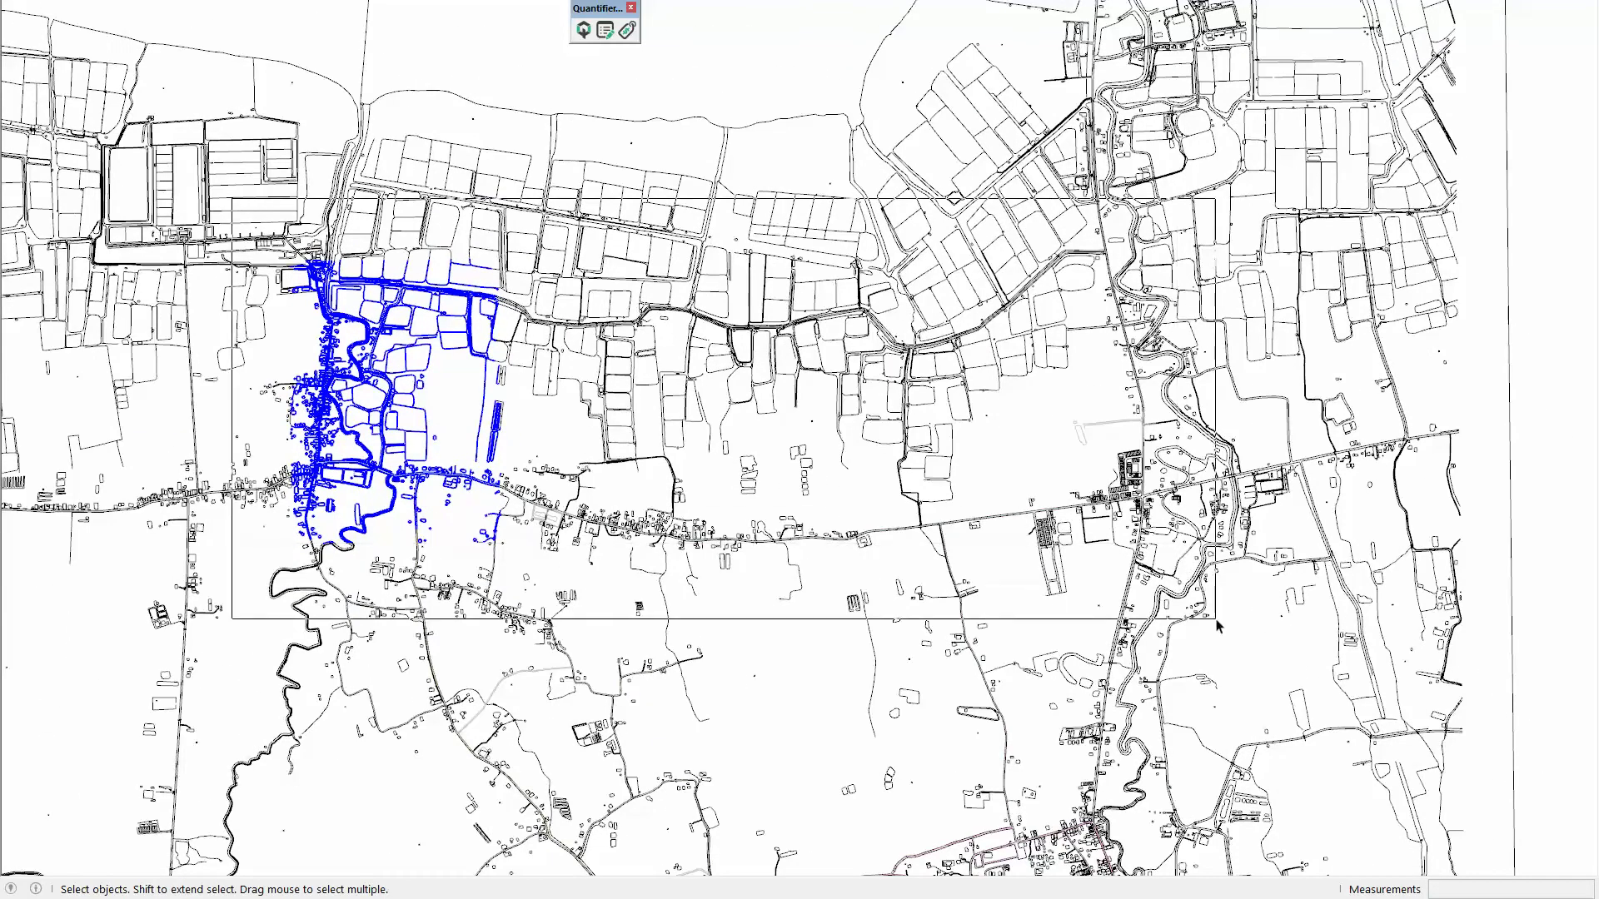
pyautogui.moveTo(1216, 627); pyautogui.dragTo(1202, 581)
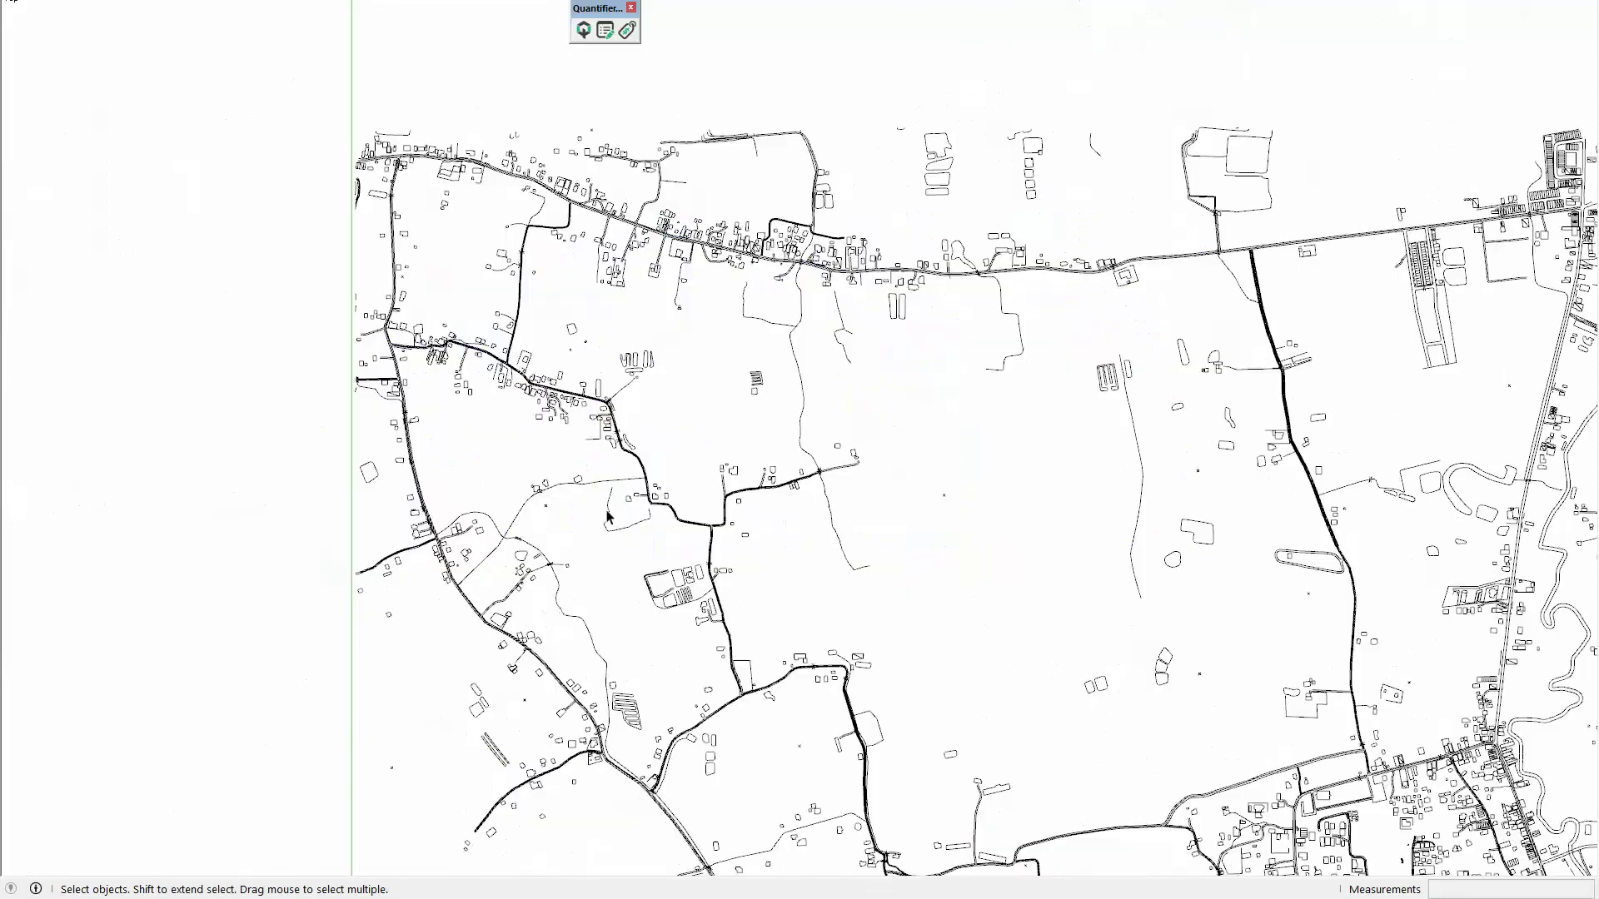
pyautogui.scroll(-3, 351, 491)
pyautogui.scroll(-1, 467, 416)
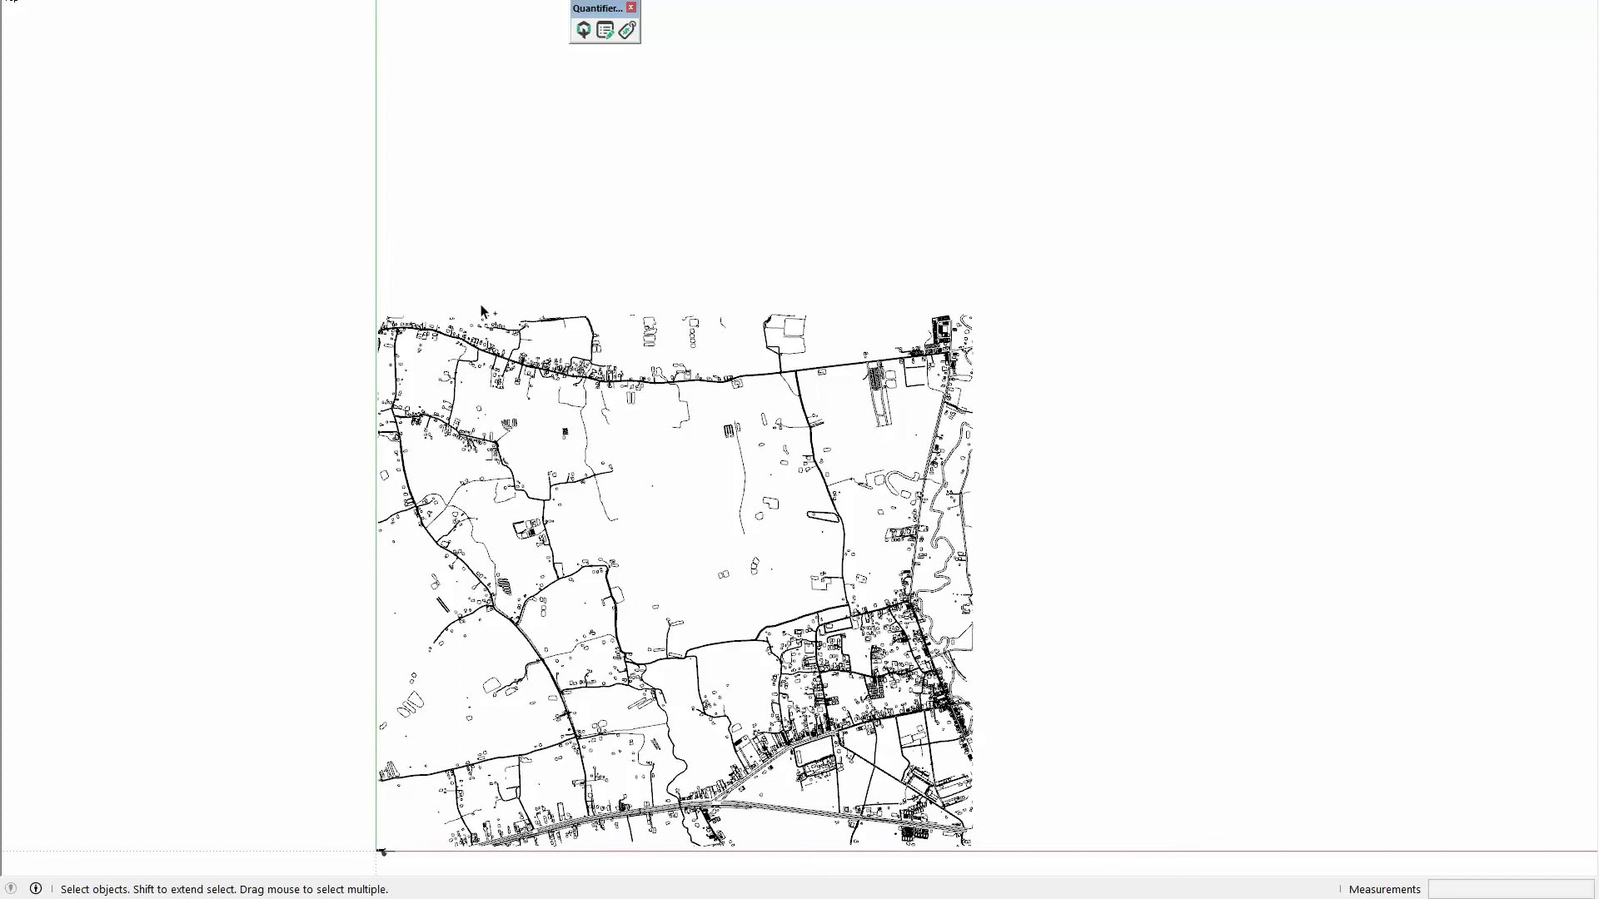
# Step: Paste the copied map into the model and place it
pyautogui.hotkey('ctrl', 'v')
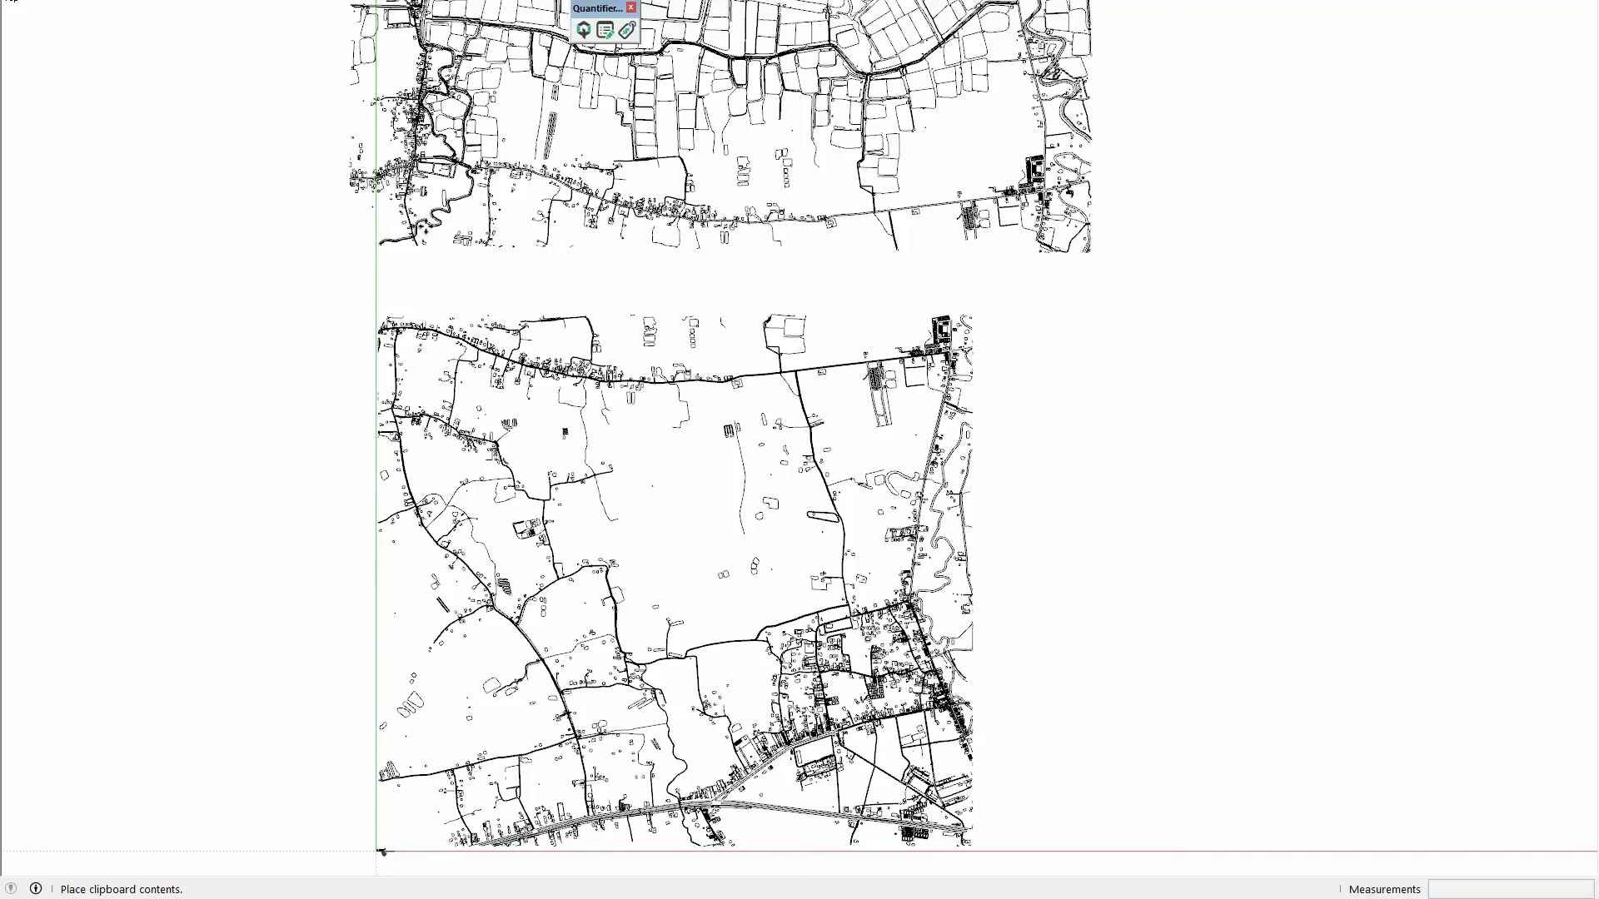
pyautogui.click(383, 852)
pyautogui.scroll(3, 404, 259)
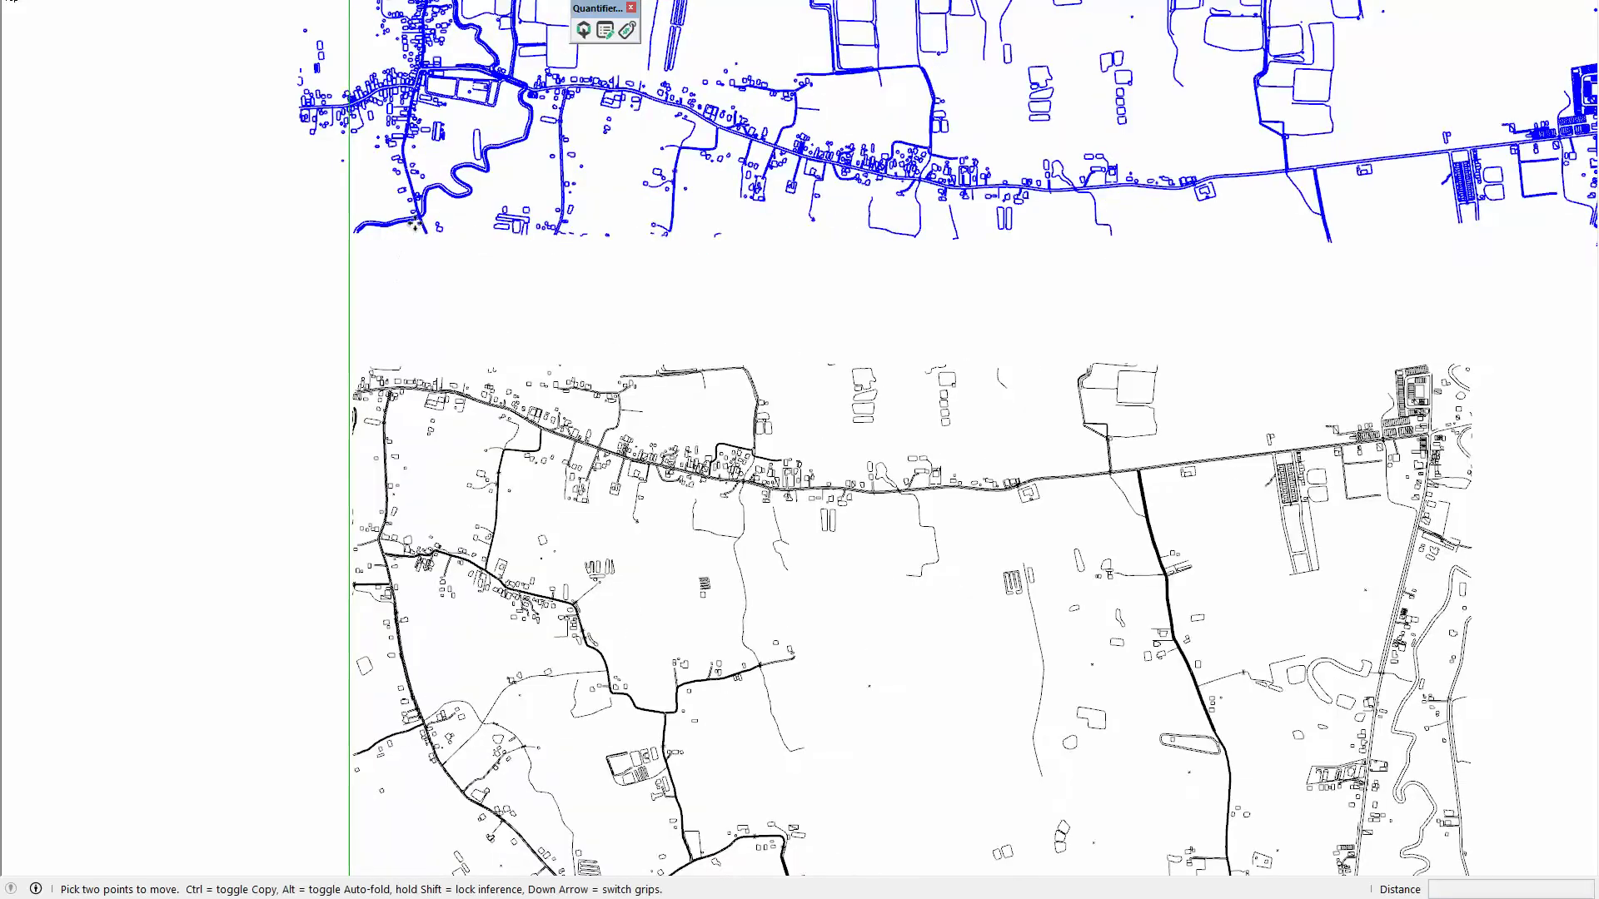
pyautogui.moveTo(449, 179); pyautogui.dragTo(443, 275, button='middle')
pyautogui.moveTo(515, 88); pyautogui.dragTo(455, 418, button='middle')
pyautogui.scroll(3, 503, 447)
pyautogui.moveTo(463, 645)
pyautogui.mouseDown(button='middle')
pyautogui.moveTo(514, 422)
pyautogui.moveTo(434, 512)
pyautogui.mouseUp(button='middle')
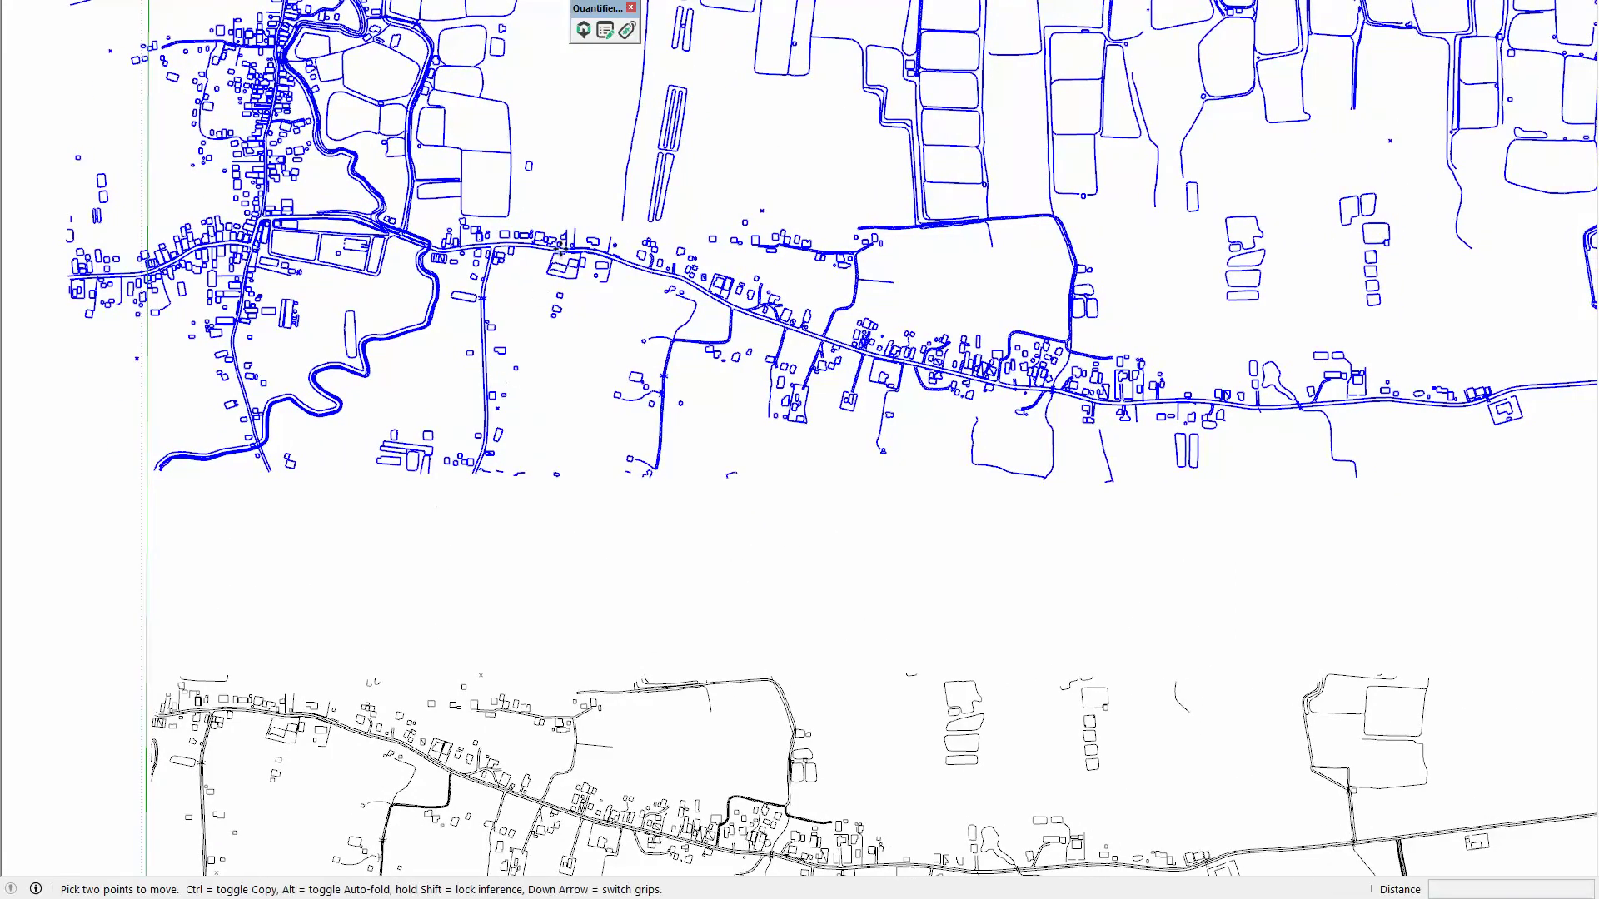
pyautogui.scroll(3, 560, 247)
pyautogui.scroll(2, 593, 275)
# Step: Move the pasted map from a road endpoint onto the matching endpoint of the base map
pyautogui.click(589, 330)
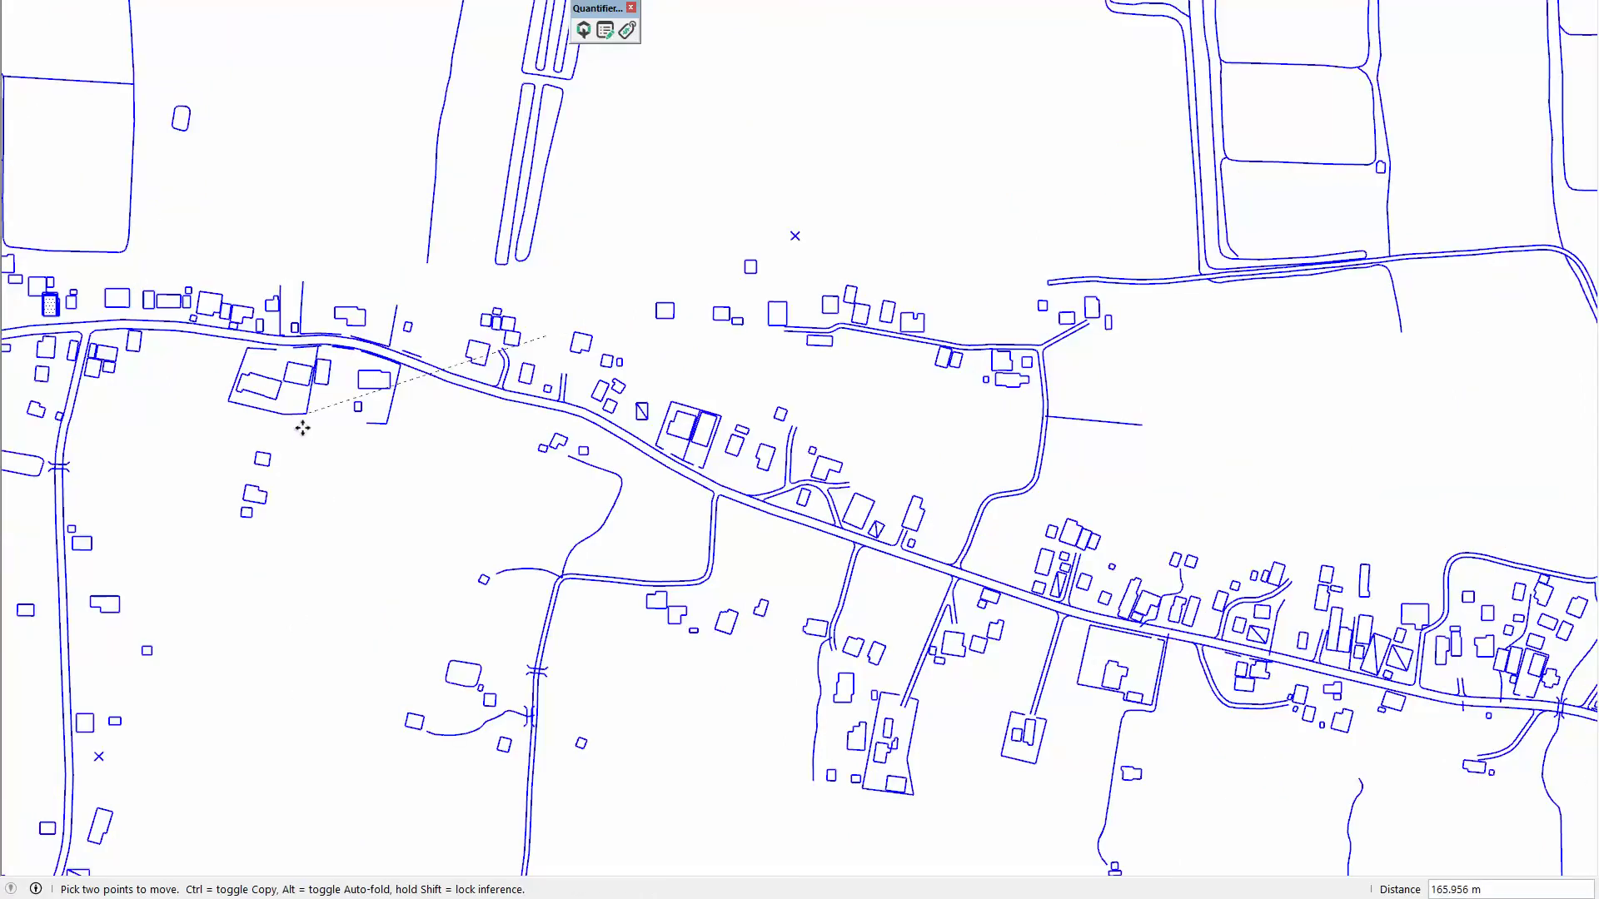
pyautogui.scroll(-2, 304, 431)
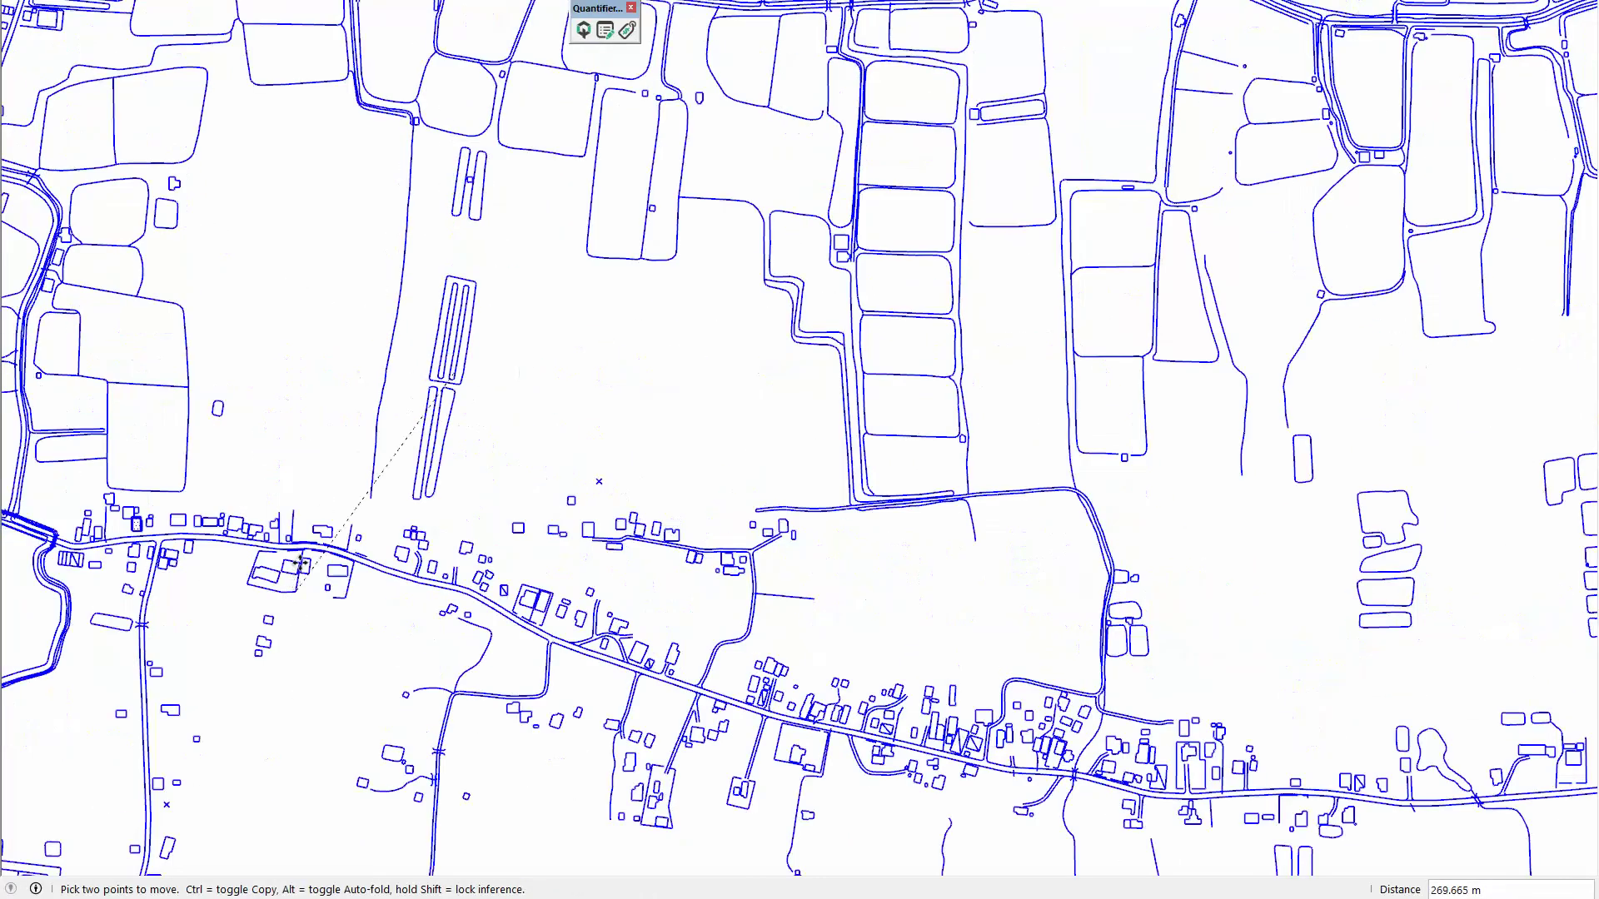
pyautogui.scroll(-2, 300, 564)
pyautogui.moveTo(305, 607); pyautogui.dragTo(675, 209, button='middle')
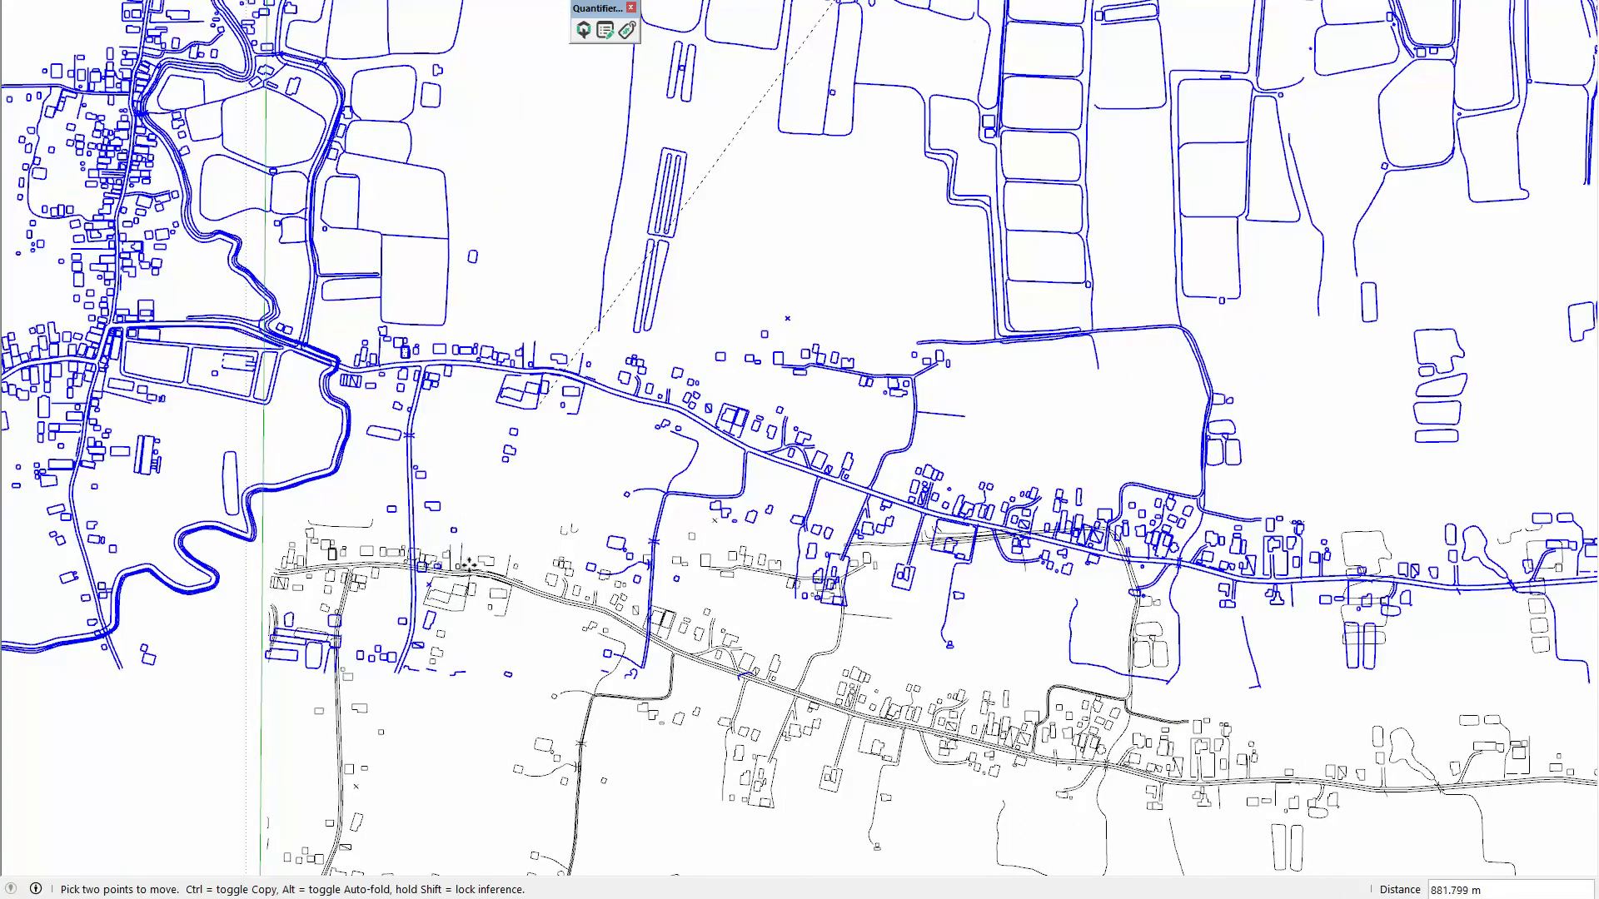
pyautogui.scroll(1, 467, 555)
pyautogui.scroll(2, 475, 559)
pyautogui.scroll(1, 482, 565)
pyautogui.scroll(1, 481, 566)
pyautogui.scroll(1, 483, 566)
pyautogui.scroll(1, 469, 605)
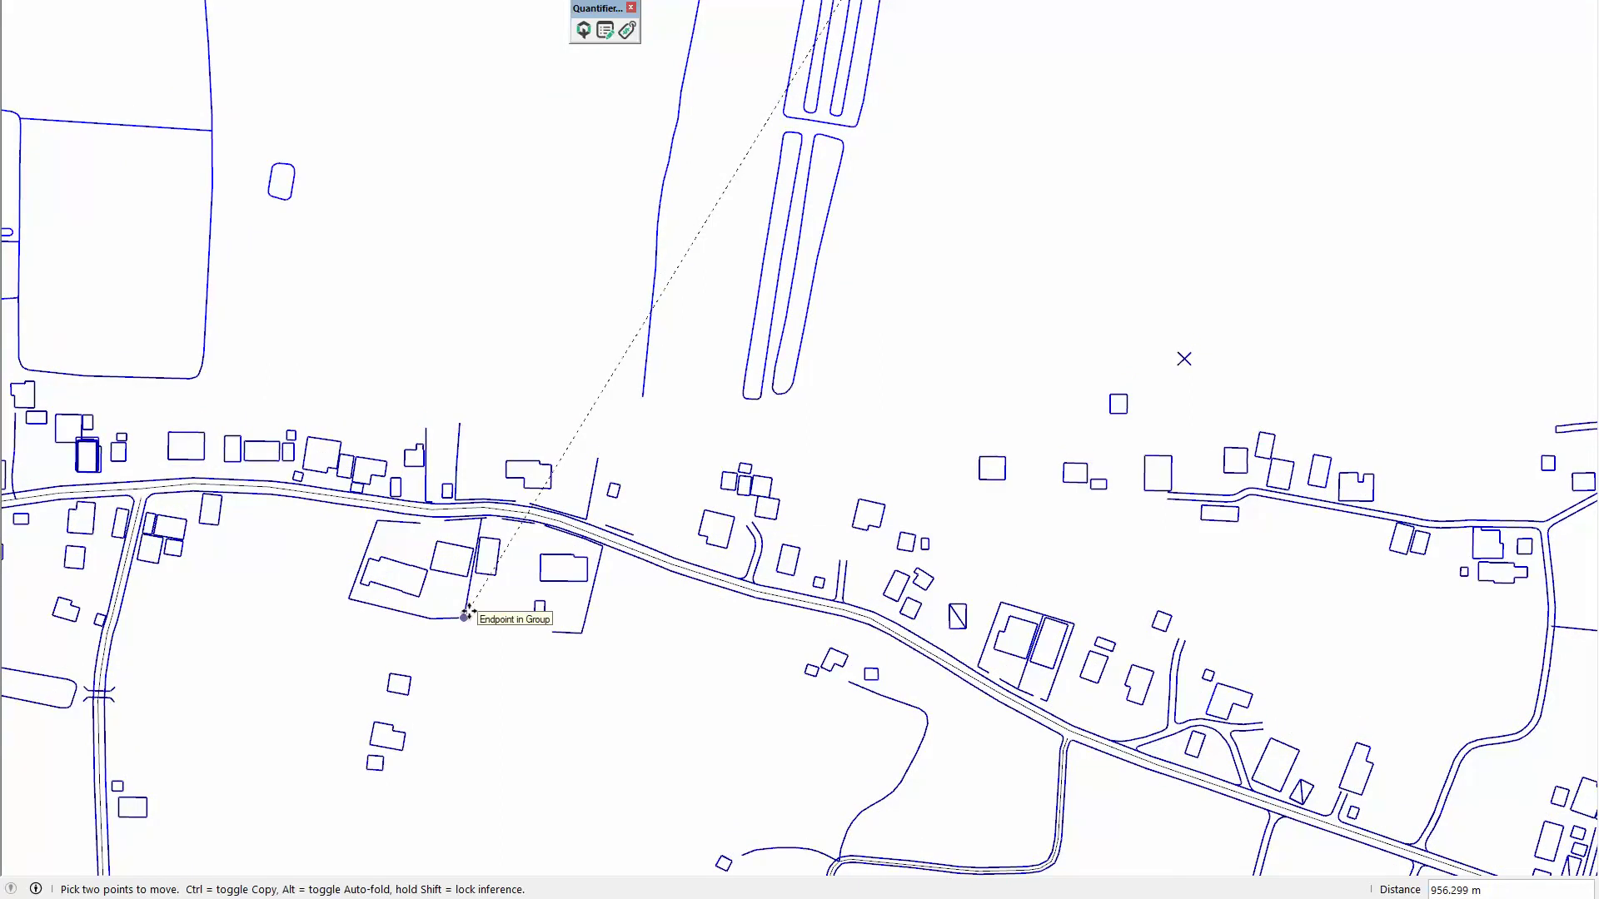
pyautogui.click(467, 615)
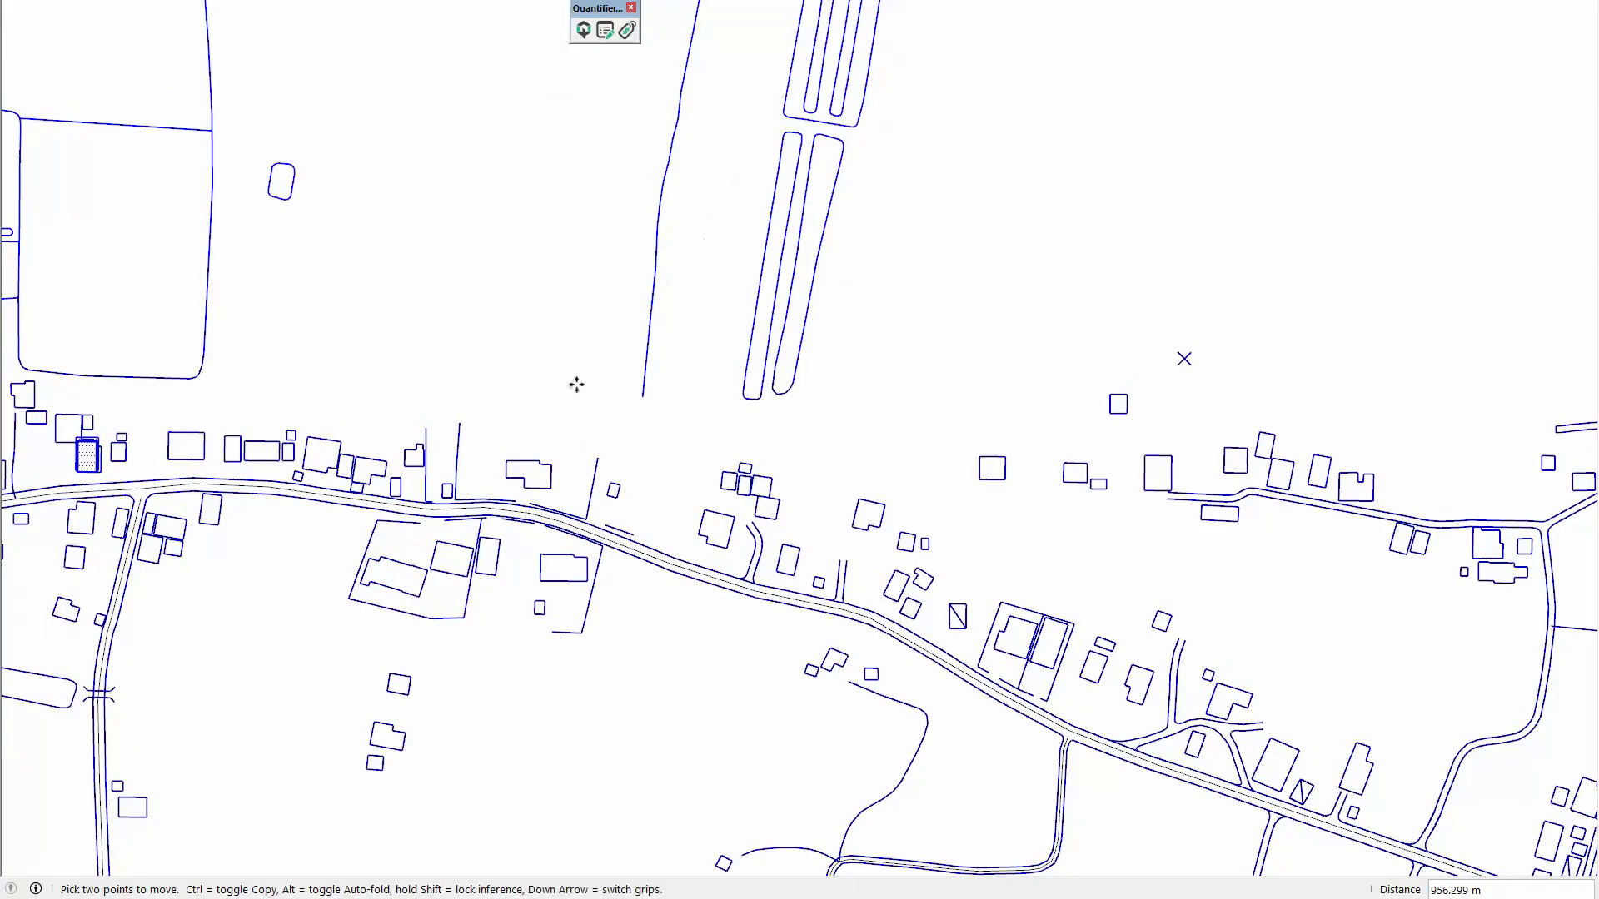
pyautogui.press('space')
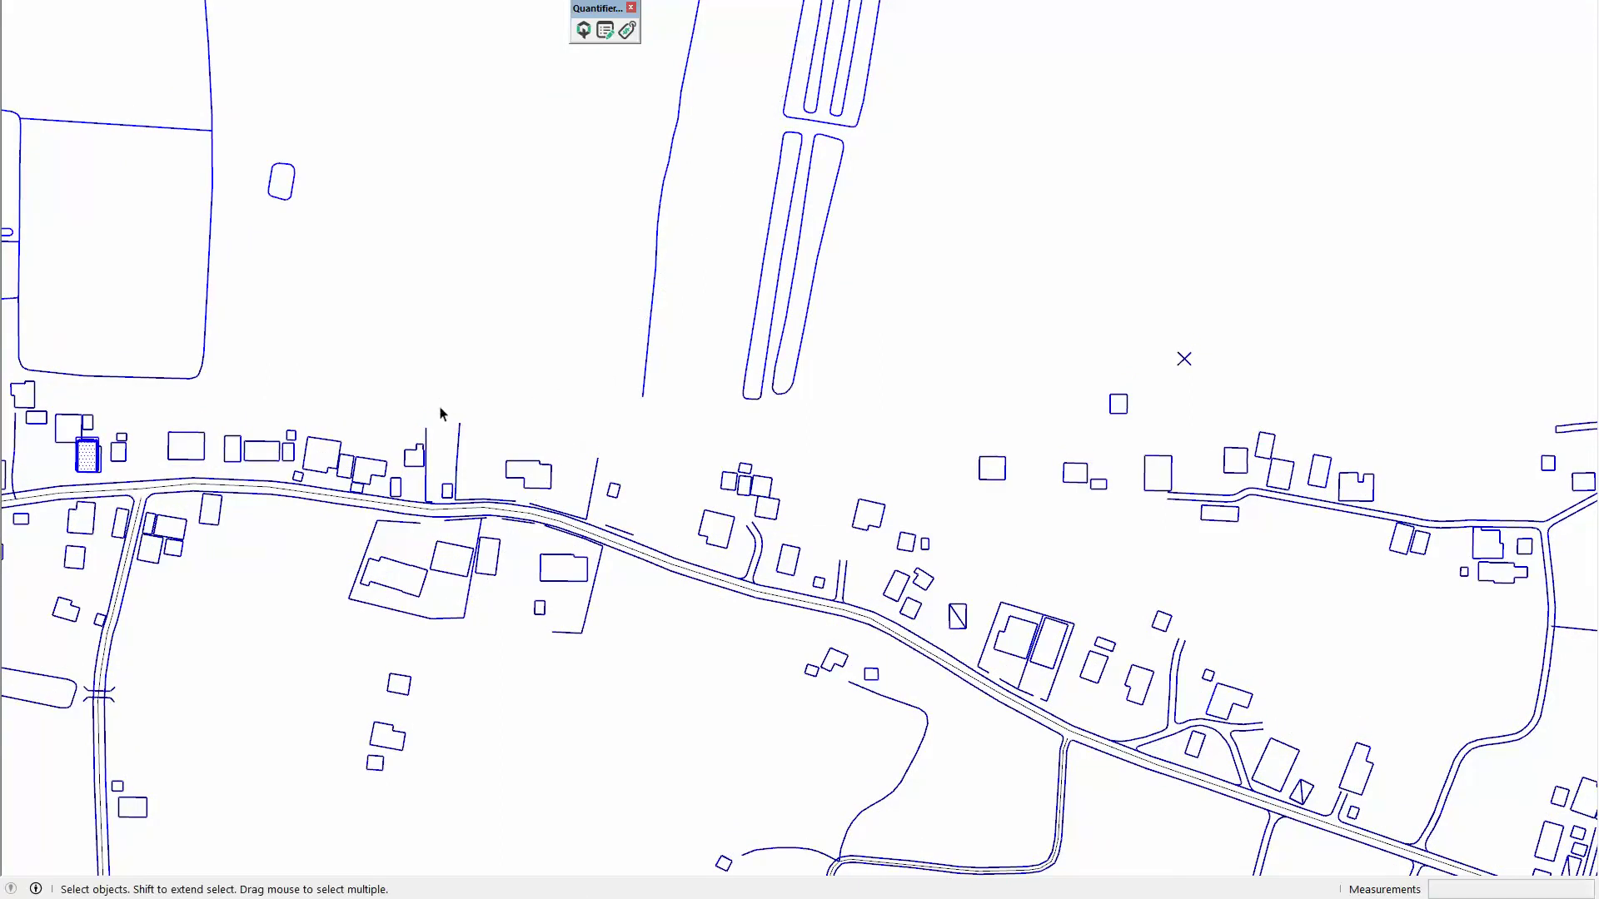
pyautogui.scroll(-2, 396, 372)
pyautogui.scroll(-2, 382, 372)
pyautogui.scroll(-2, 395, 347)
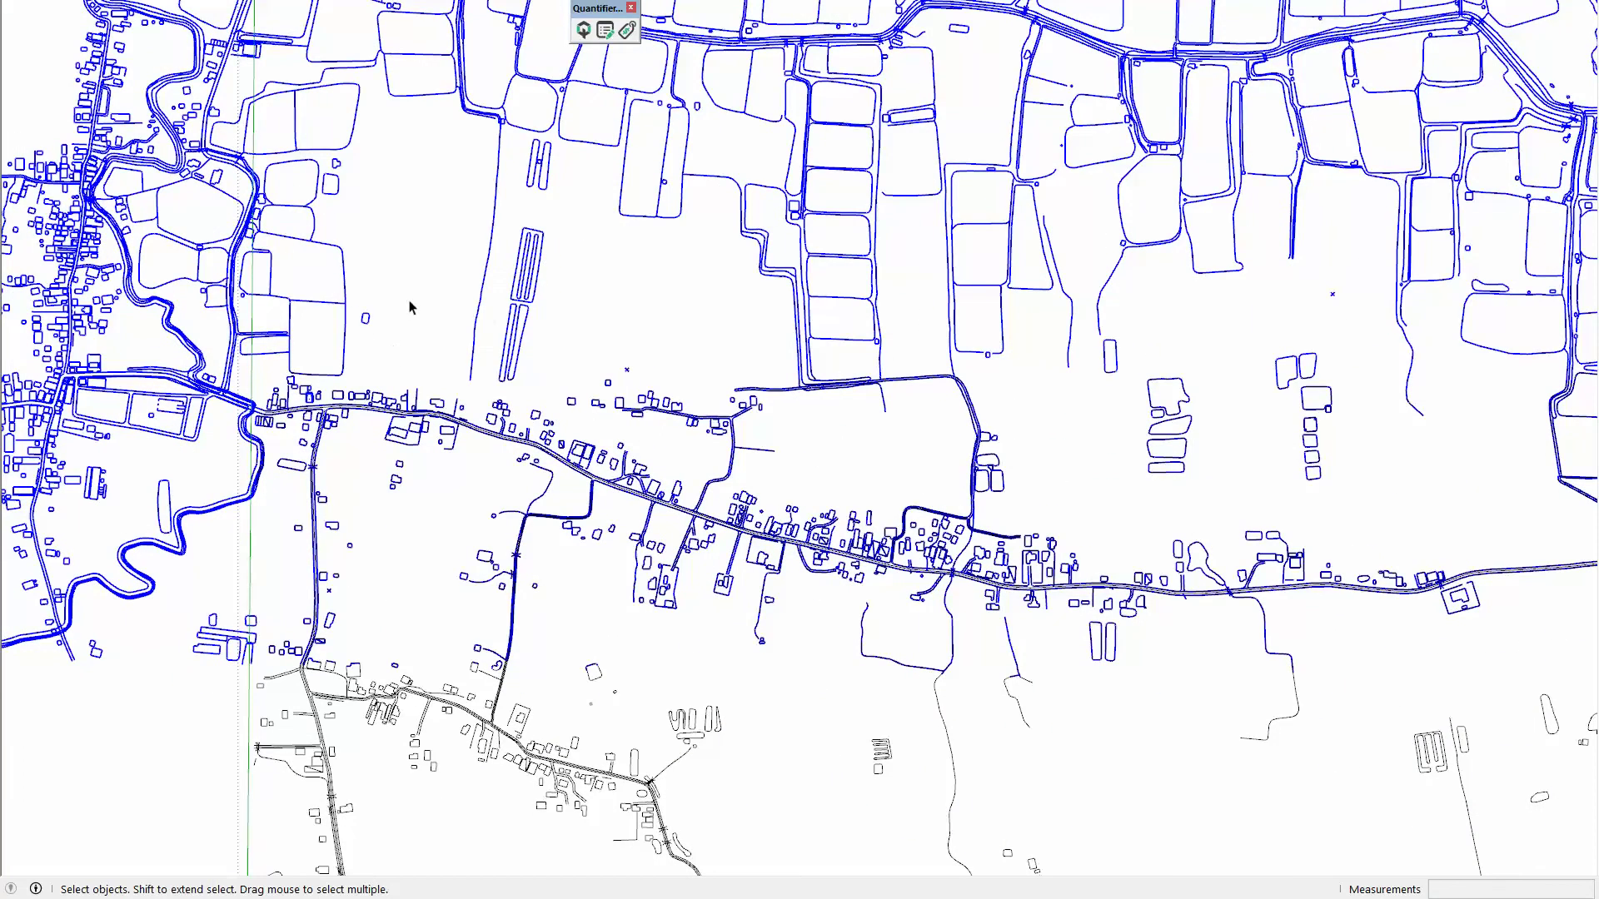
# Step: Deselect and orbit over the merged village map, then start saving it under a new name
pyautogui.click(408, 307)
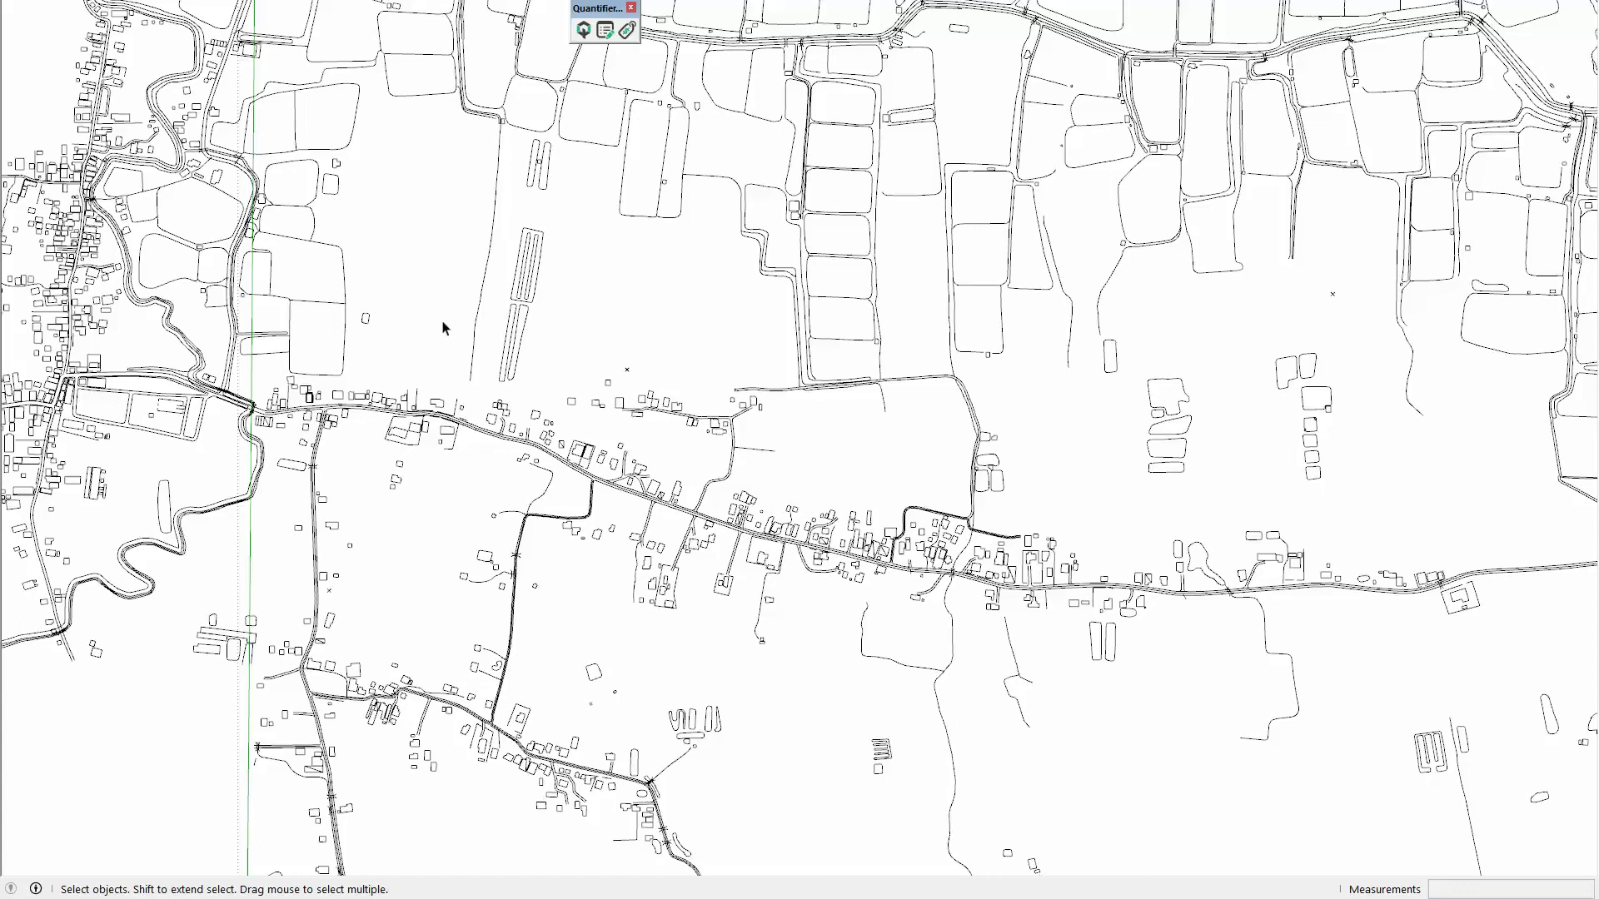
pyautogui.scroll(-3, 443, 328)
pyautogui.scroll(-3, 418, 328)
pyautogui.moveTo(418, 328); pyautogui.dragTo(388, 391, button='middle')
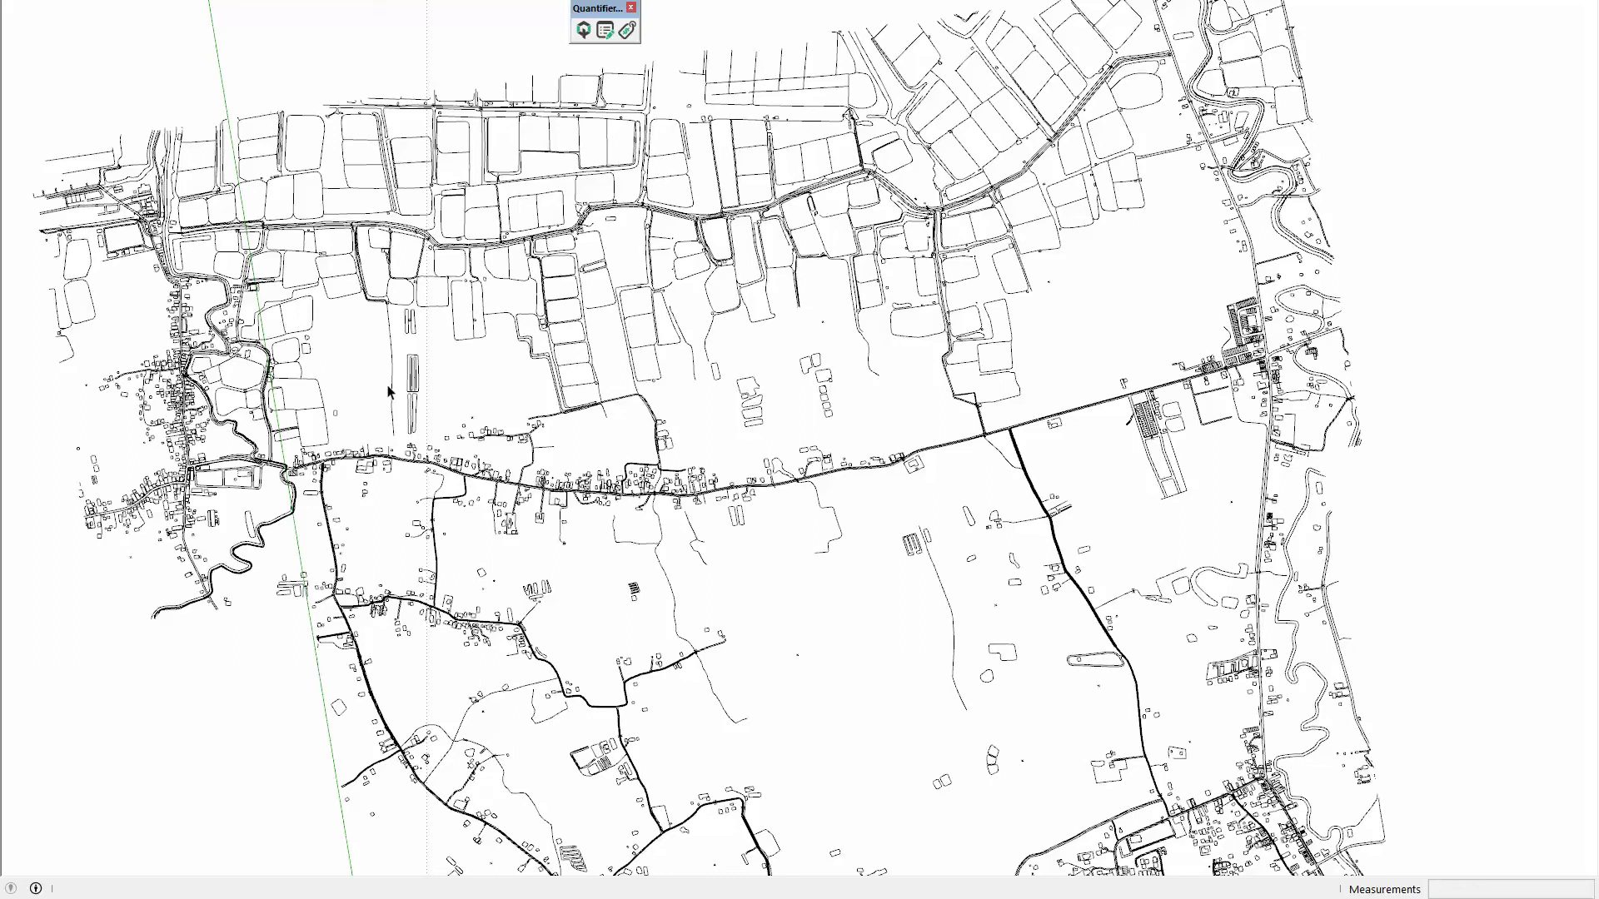
pyautogui.moveTo(354, 286); pyautogui.dragTo(670, 410, button='middle')
pyautogui.scroll(-10, 500, 324)
pyautogui.moveTo(499, 325)
pyautogui.mouseDown(button='middle')
pyautogui.moveTo(494, 601)
pyautogui.moveTo(466, 466)
pyautogui.moveTo(533, 543)
pyautogui.moveTo(598, 573)
pyautogui.mouseUp(button='middle')
pyautogui.scroll(5, 466, 462)
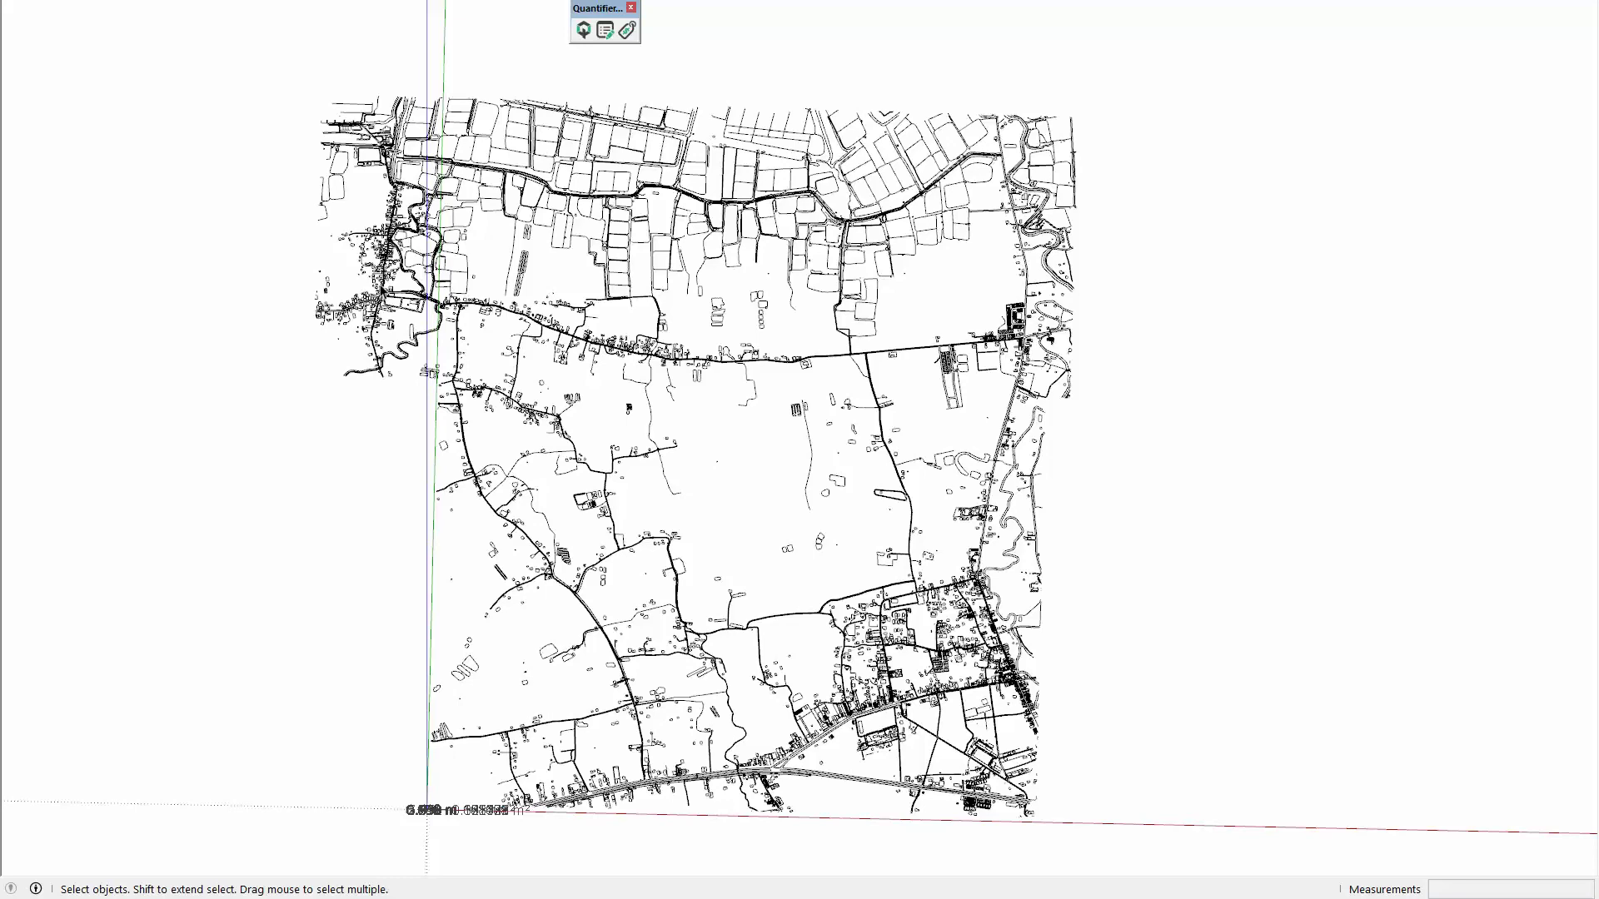
pyautogui.hotkey('alt', 'f')
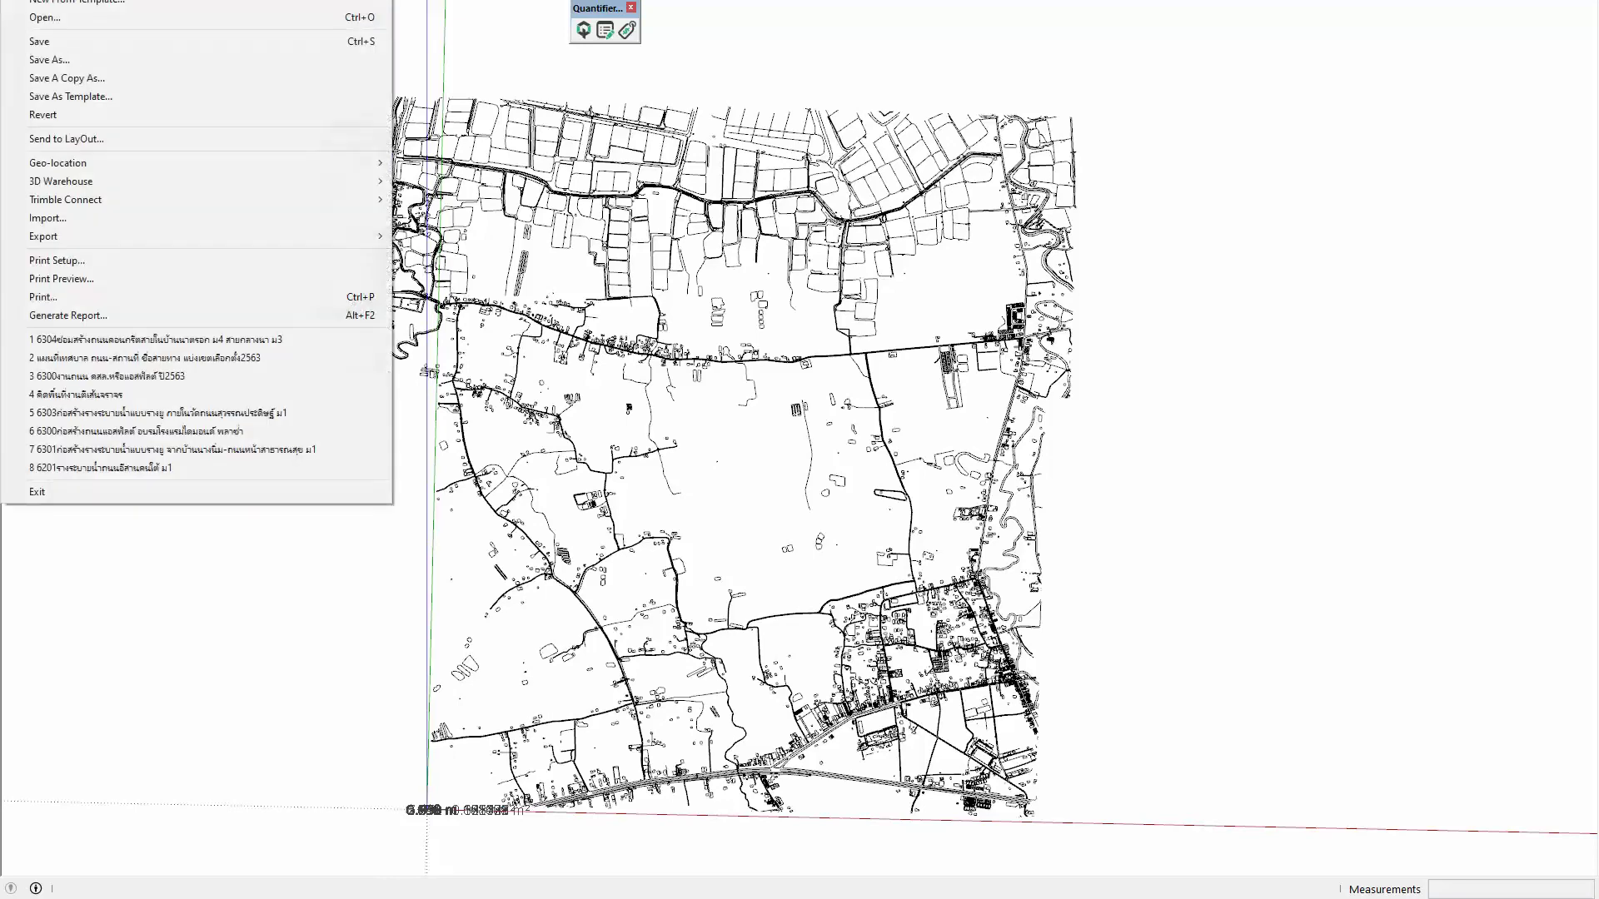
pyautogui.click(52, 62)
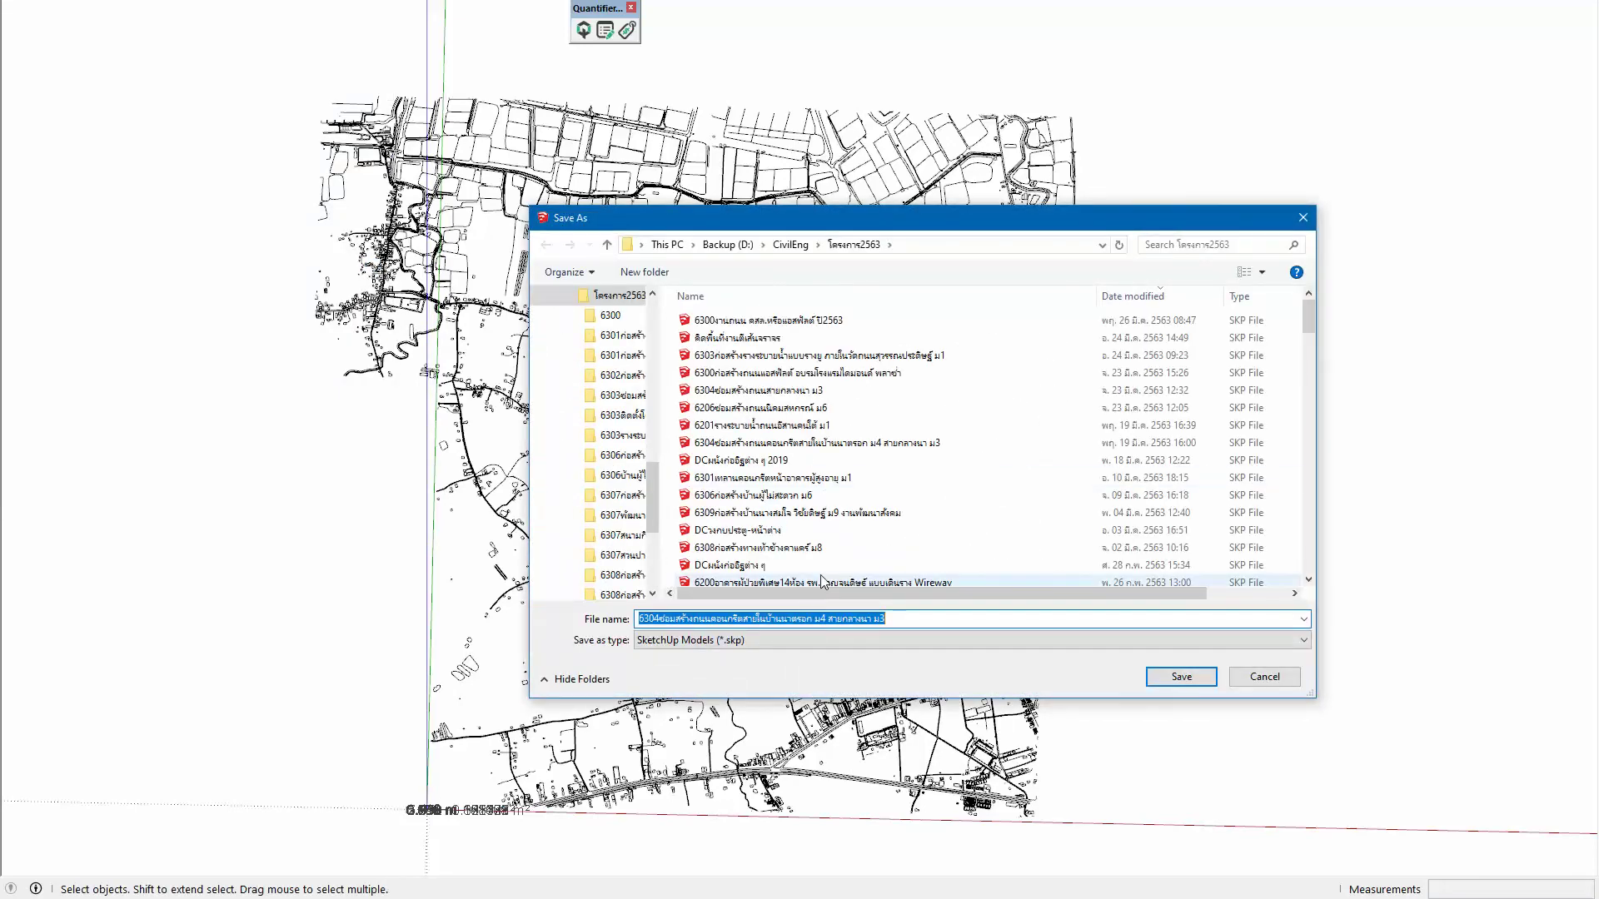
# Step: In the Save As file name, change the project number to 6306 and replace คอนกรีต with คสล
pyautogui.press('Home')
pyautogui.press('Right')
pyautogui.press('Right')
pyautogui.press('Right')
pyautogui.write('6')
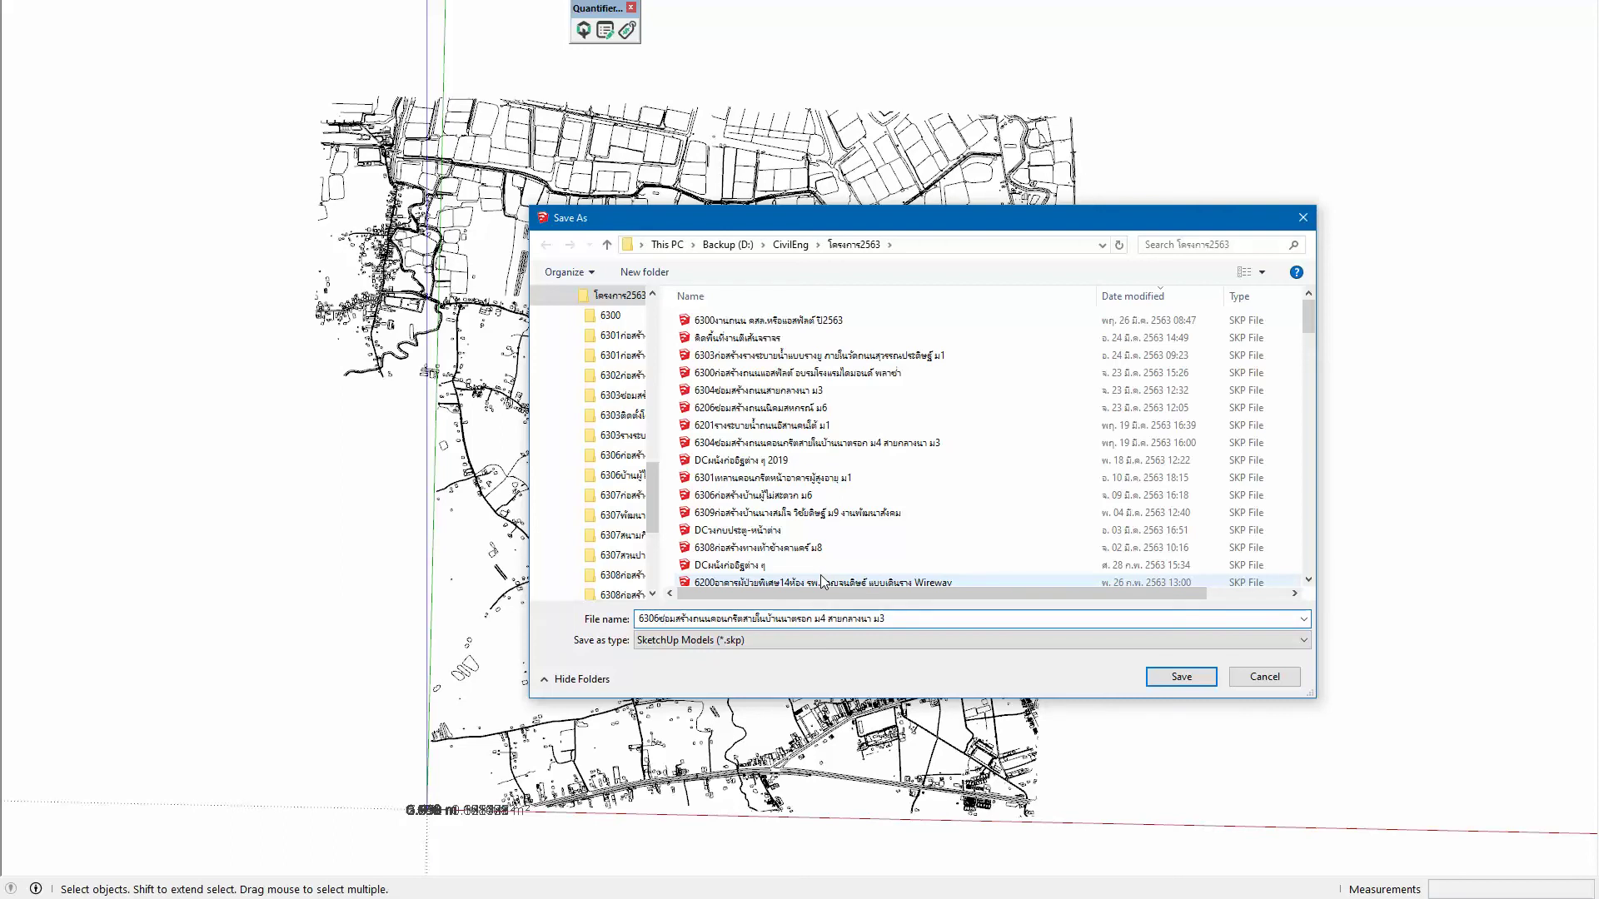
pyautogui.press('Right')
pyautogui.press('Right')
pyautogui.press('Right')
pyautogui.hotkey('shift', 'Left')
pyautogui.press('BackSpace')
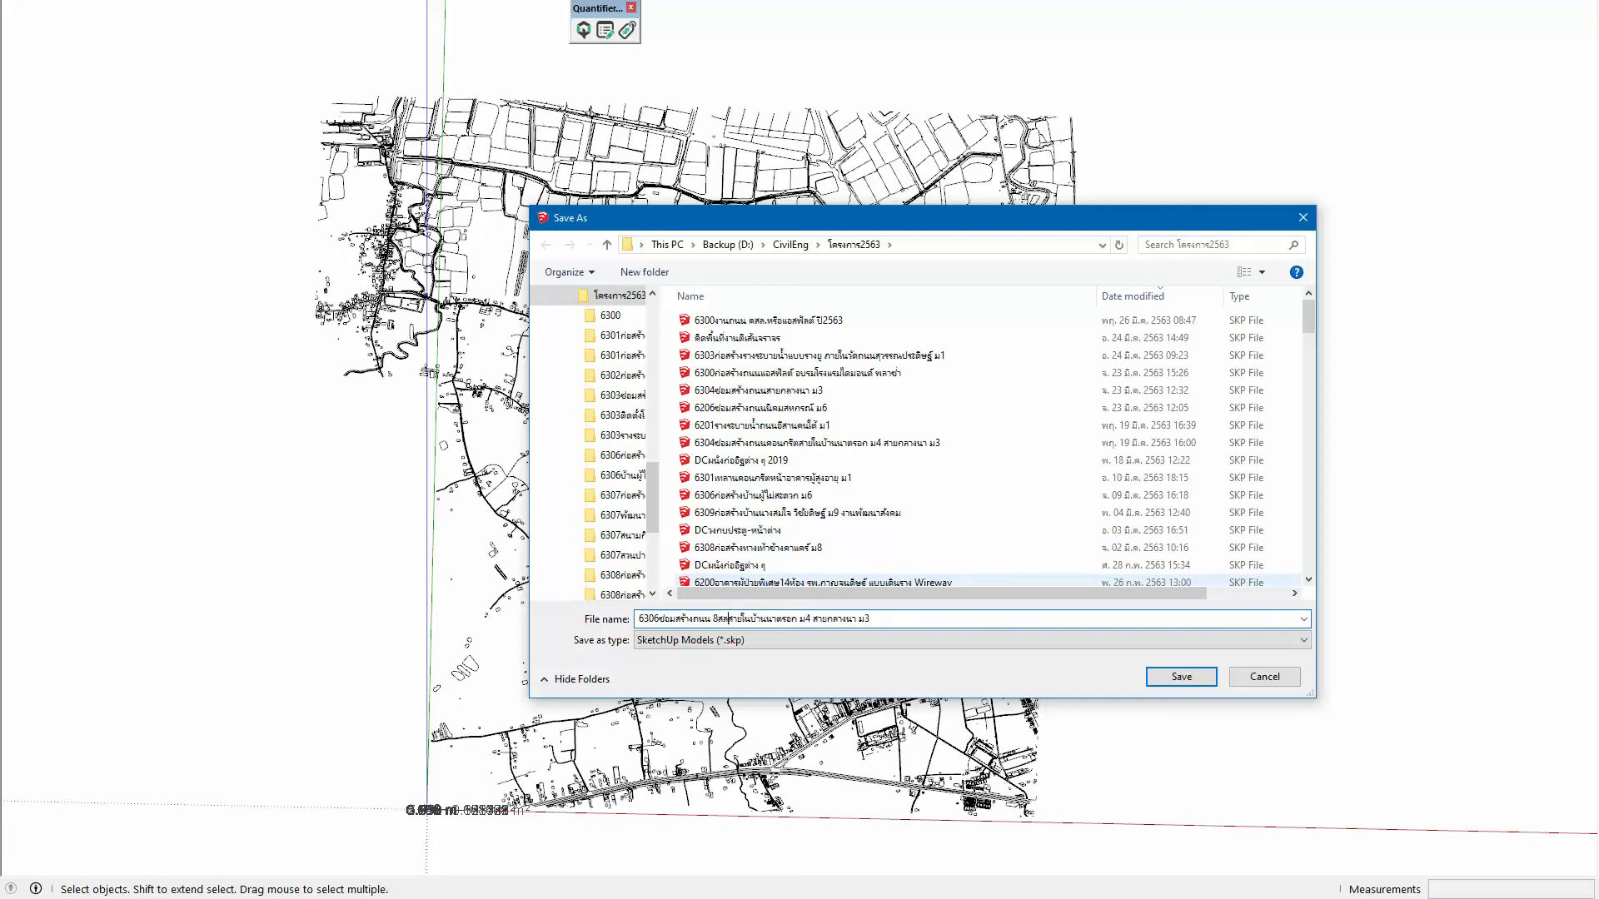
pyautogui.write('คสล.')
# Step: Rename the road to สหกรณ์ and the village to ม6, add ผังบริเว(ณ), and save
pyautogui.doubleClick(745, 618)
pyautogui.write('สหกรณ์')
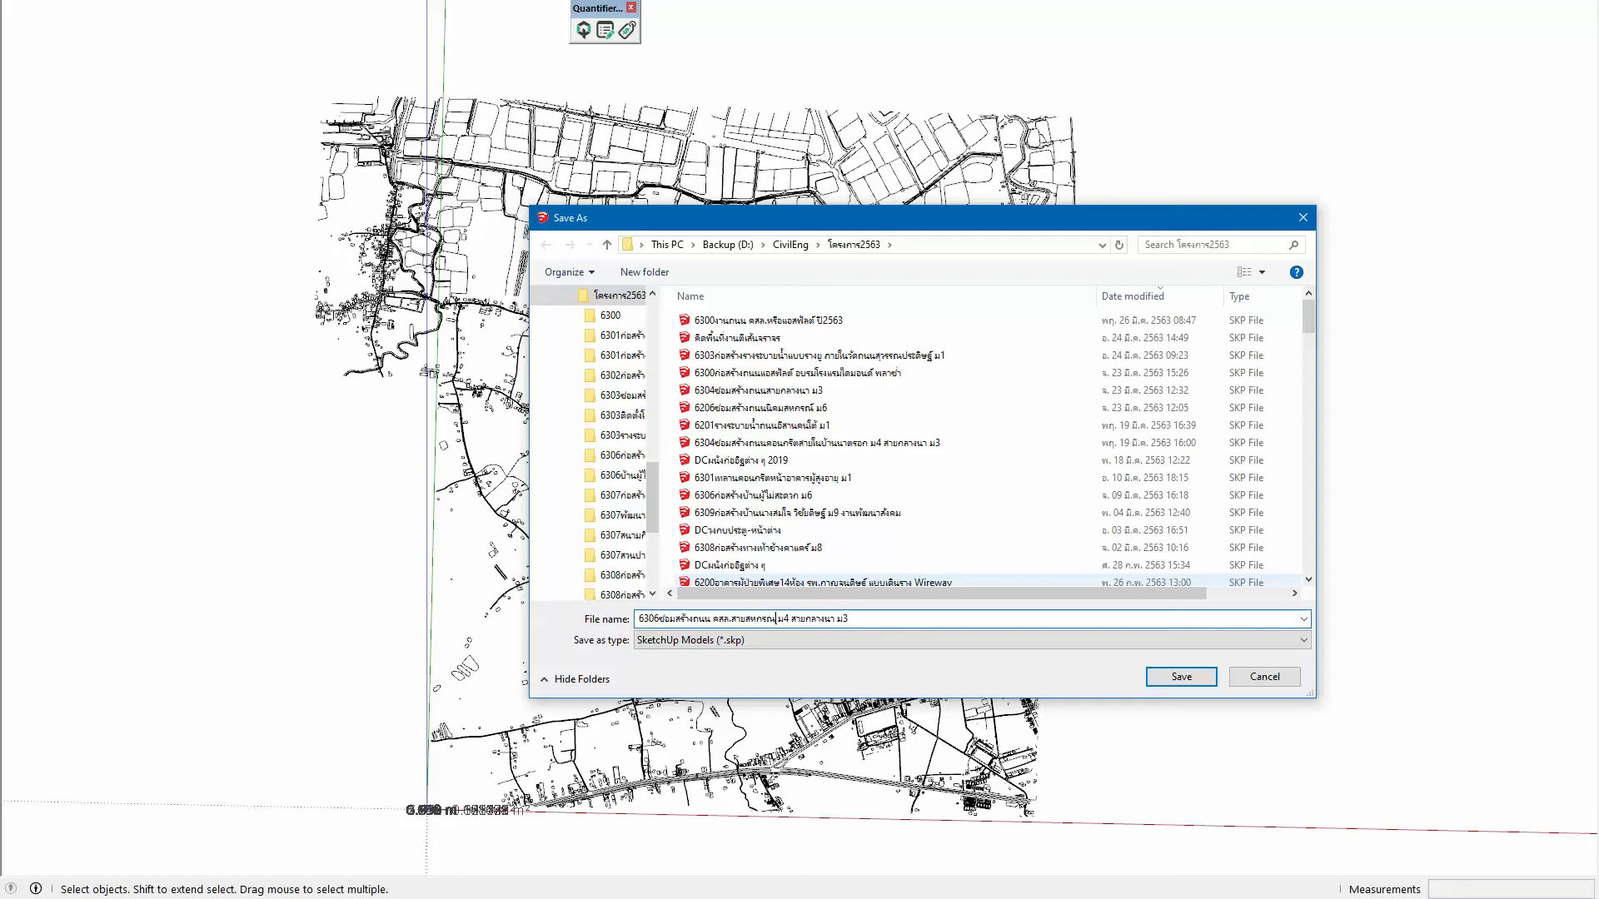
pyautogui.doubleClick(785, 619)
pyautogui.write('6')
pyautogui.hotkey('shift', 'End')
pyautogui.press('Delete')
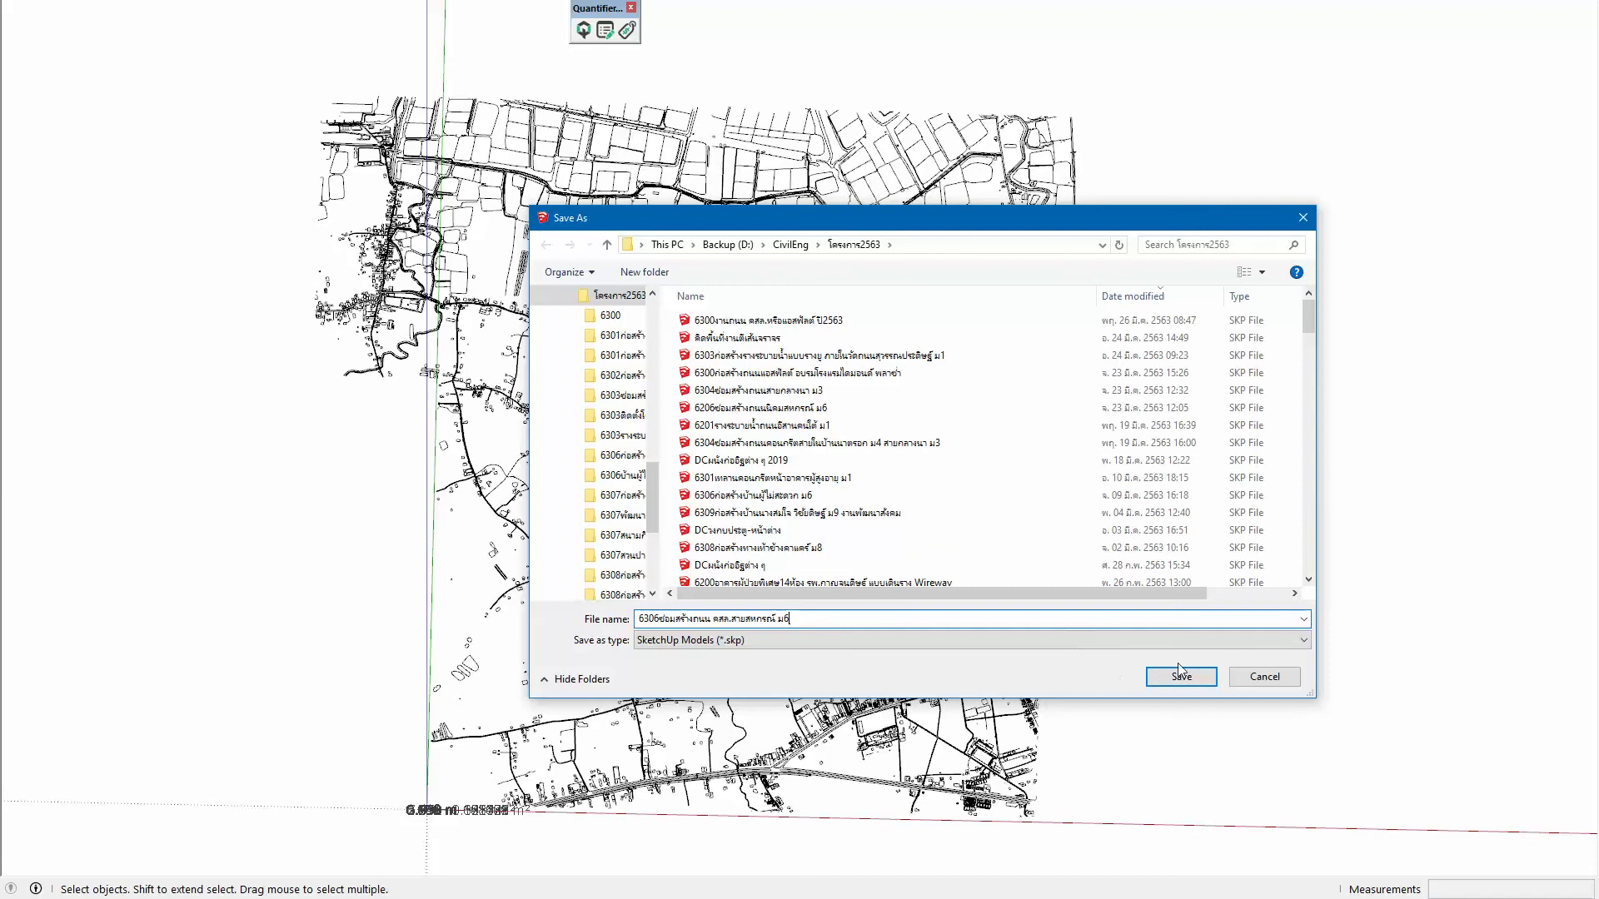
pyautogui.write(' ผัง')
pyautogui.write('บริเวณ')
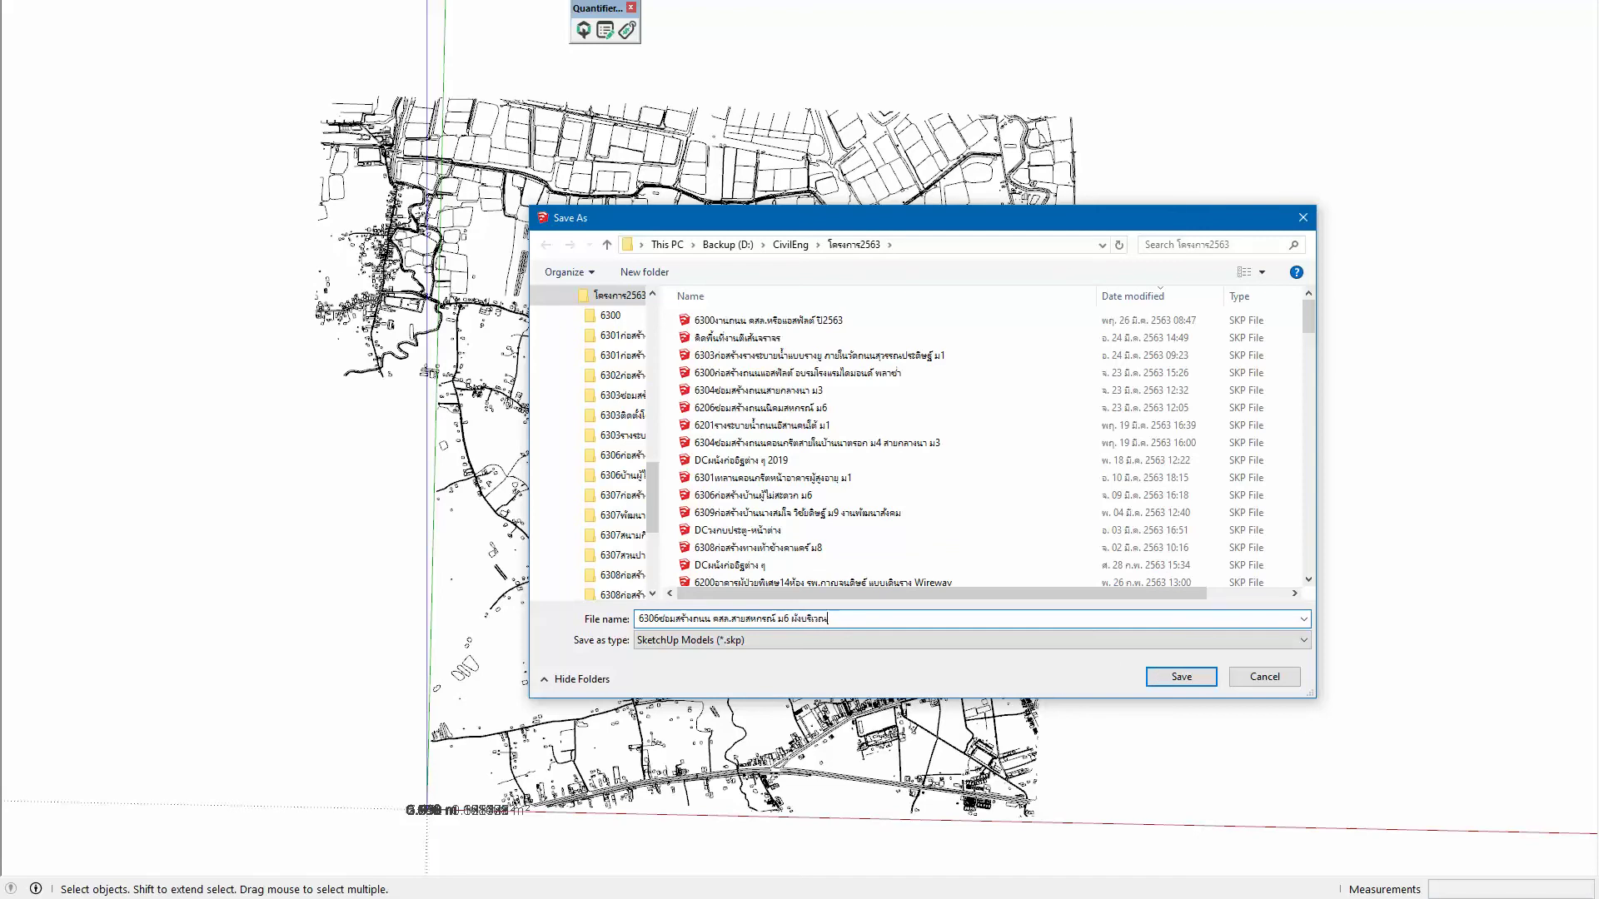
pyautogui.press('Return')
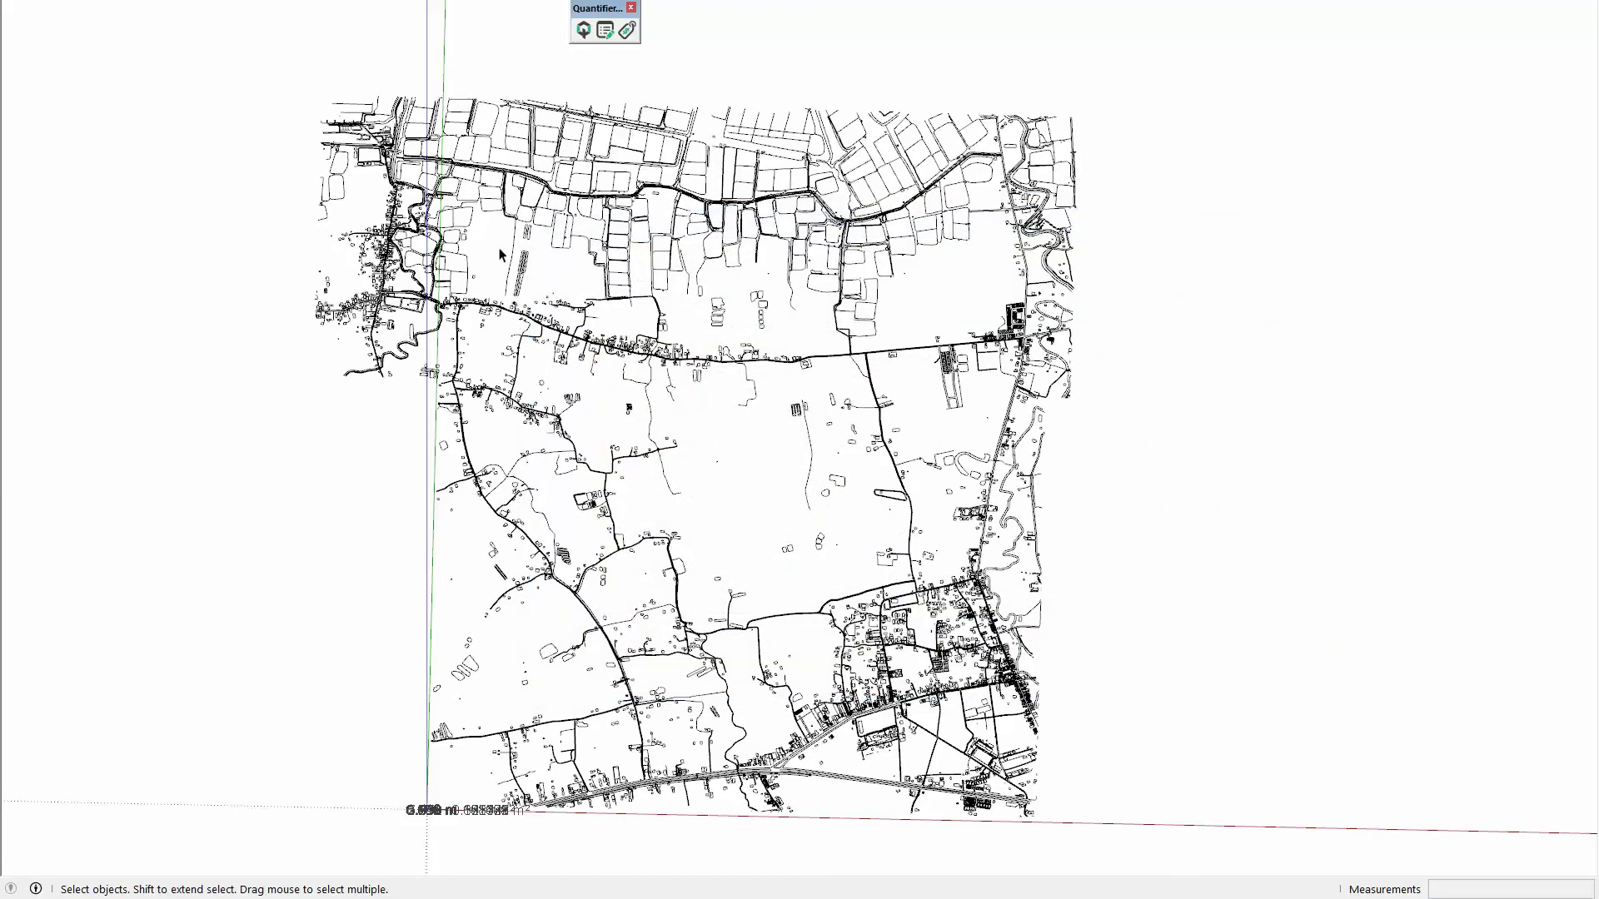
# Step: Zoom to the road components and select the leftmost section to view its Component Options
pyautogui.scroll(2, 466, 266)
pyautogui.scroll(2, 422, 344)
pyautogui.scroll(2, 422, 344)
pyautogui.scroll(2, 422, 344)
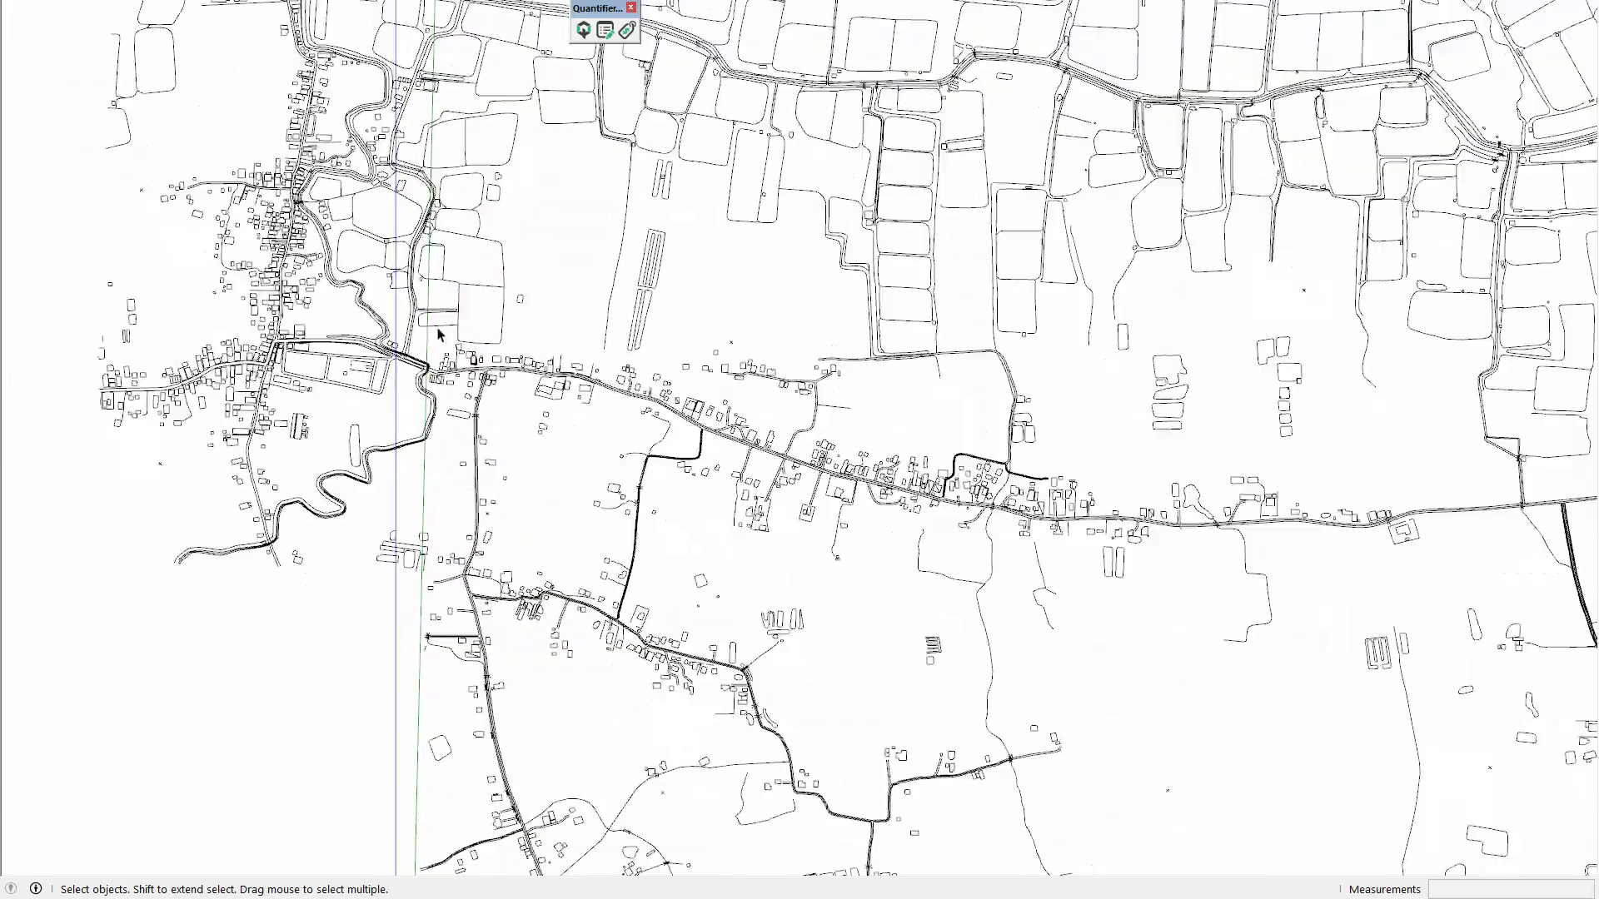
pyautogui.keyDown('shift'); pyautogui.moveTo(422, 344); pyautogui.dragTo(675, 532, button='middle'); pyautogui.keyUp('shift')
pyautogui.scroll(-2, 612, 638)
pyautogui.scroll(3, 605, 626)
pyautogui.scroll(2, 516, 467)
pyautogui.scroll(2, 333, 350)
pyautogui.scroll(2, 164, 288)
pyautogui.scroll(1, 161, 292)
pyautogui.click(161, 292)
pyautogui.scroll(2, 161, 291)
pyautogui.scroll(2, 161, 293)
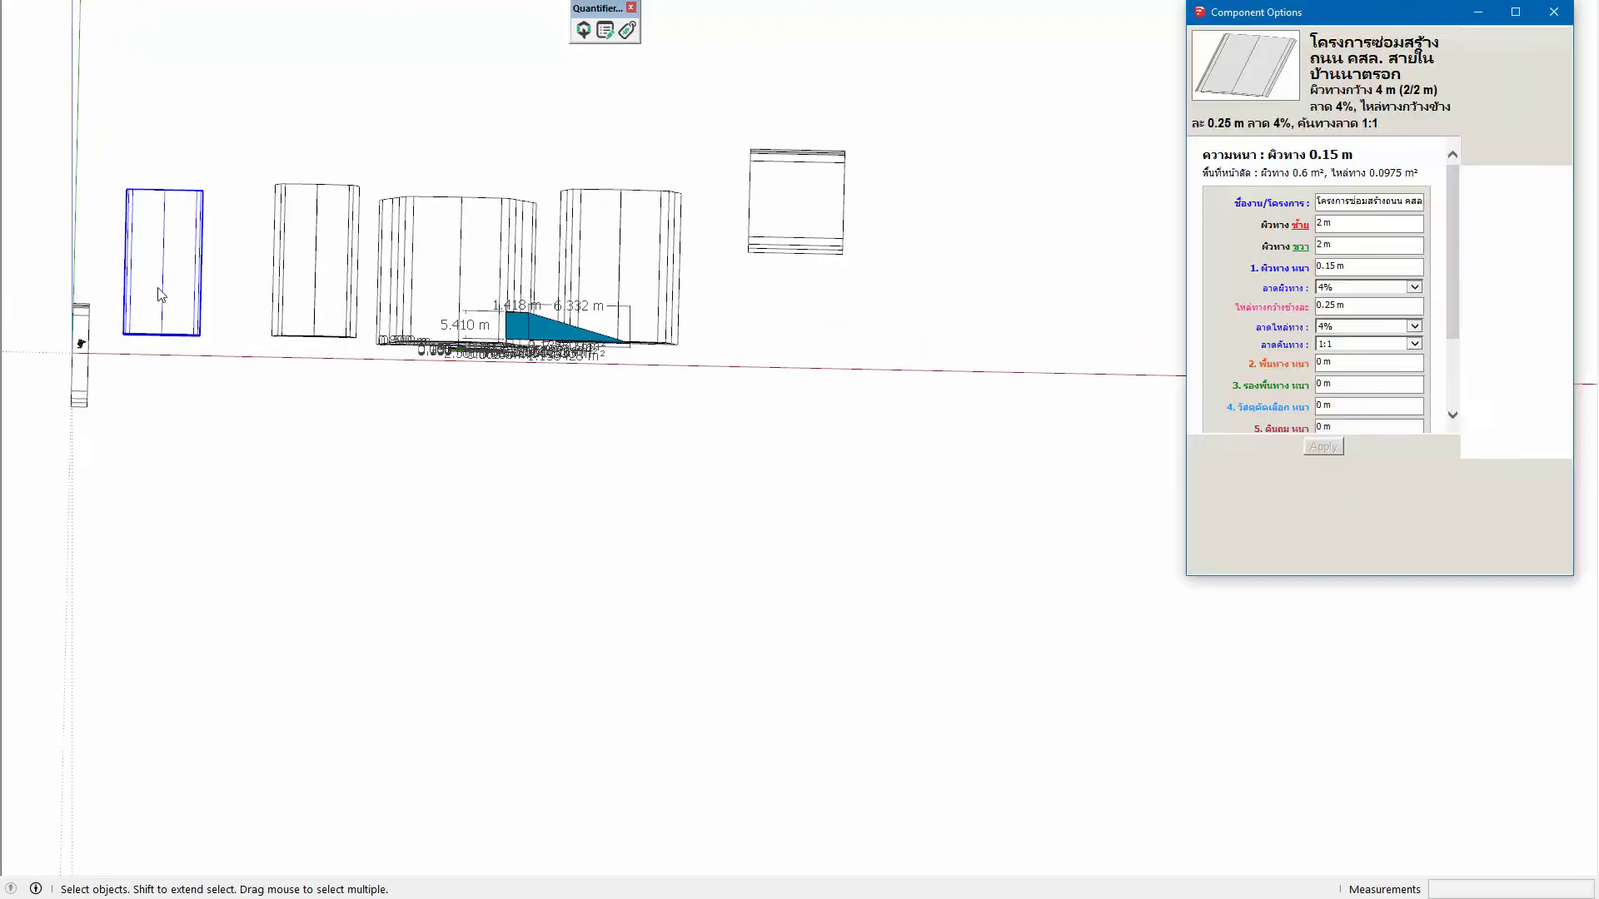
# Step: Close the component settings, orbit the components, and switch to the other SketchUp model
pyautogui.click(1554, 12)
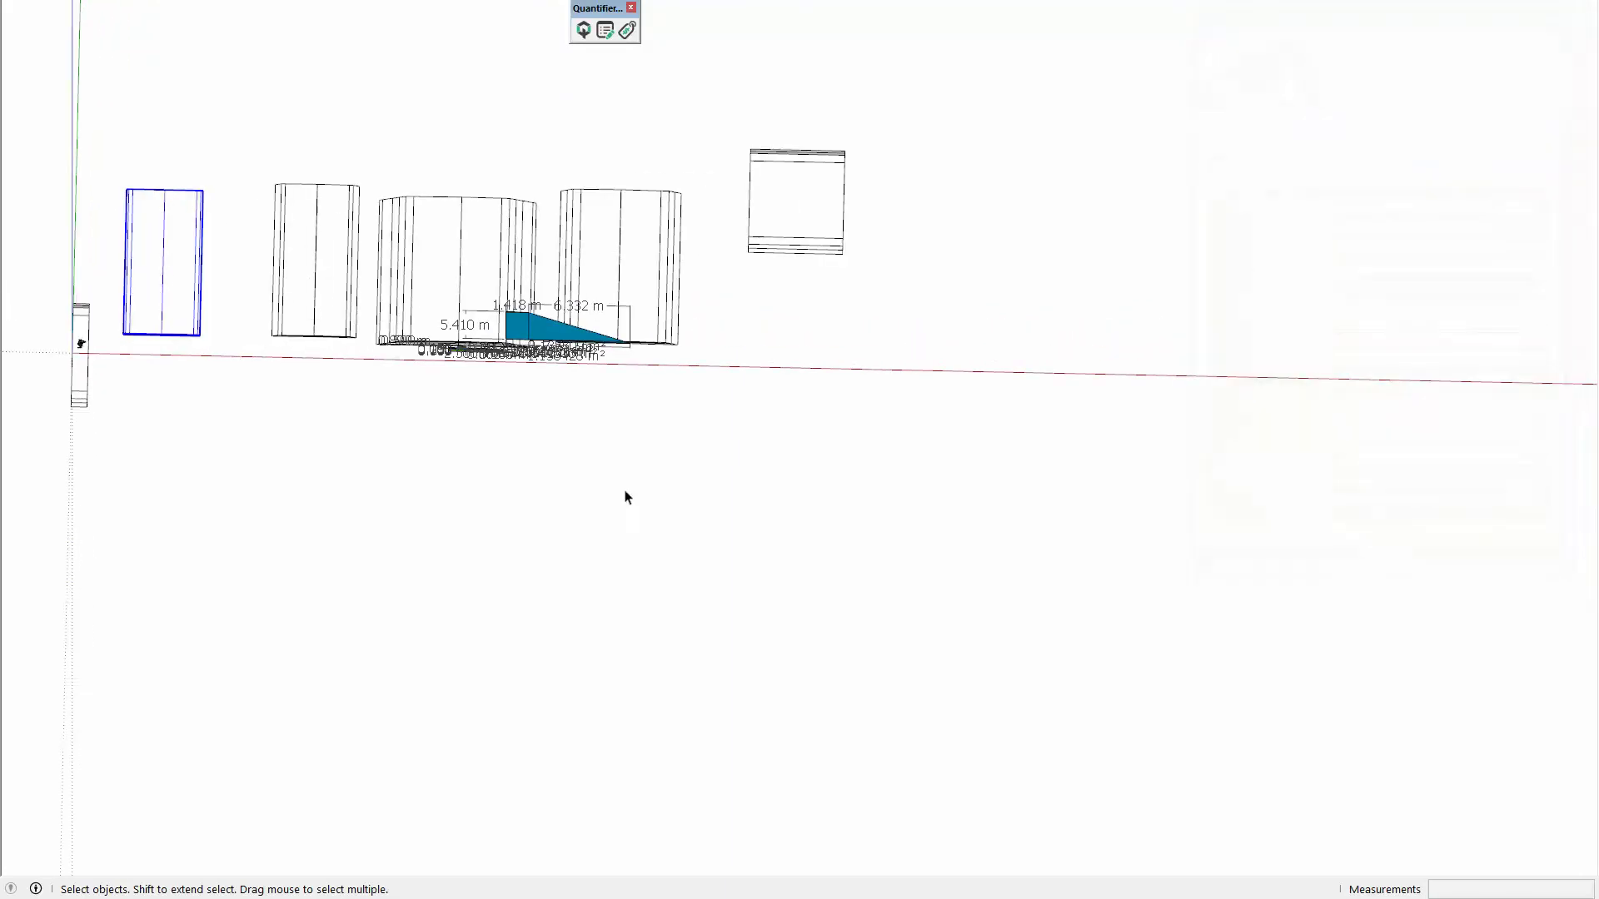
pyautogui.scroll(-2, 660, 447)
pyautogui.moveTo(449, 432); pyautogui.dragTo(466, 533, button='middle')
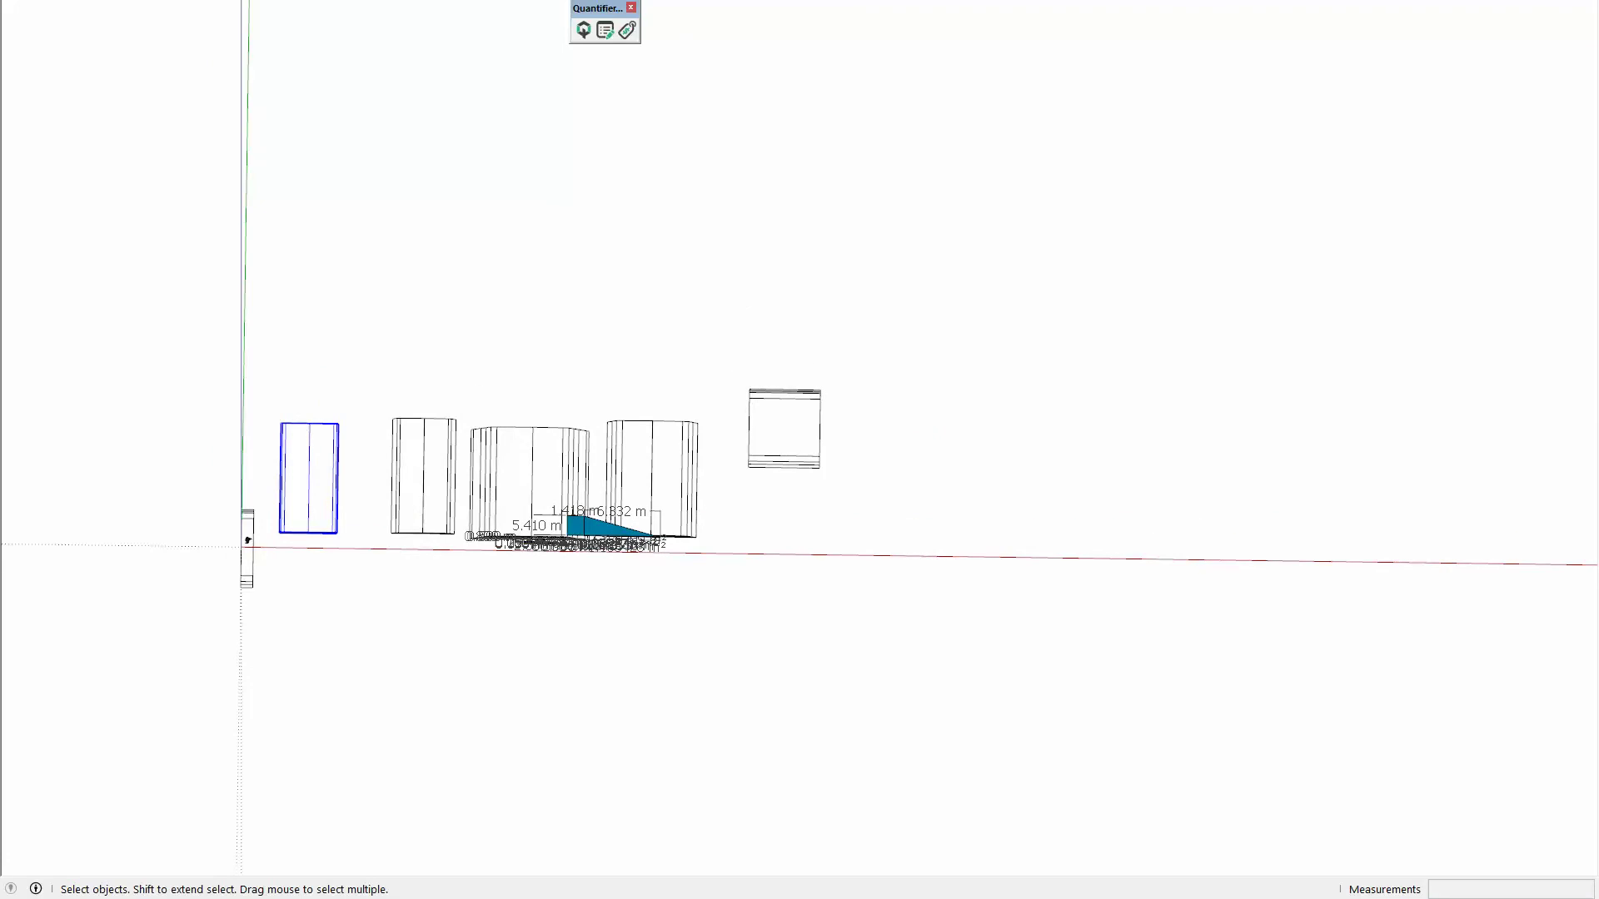
pyautogui.moveTo(22, 888)
pyautogui.click(92, 832)
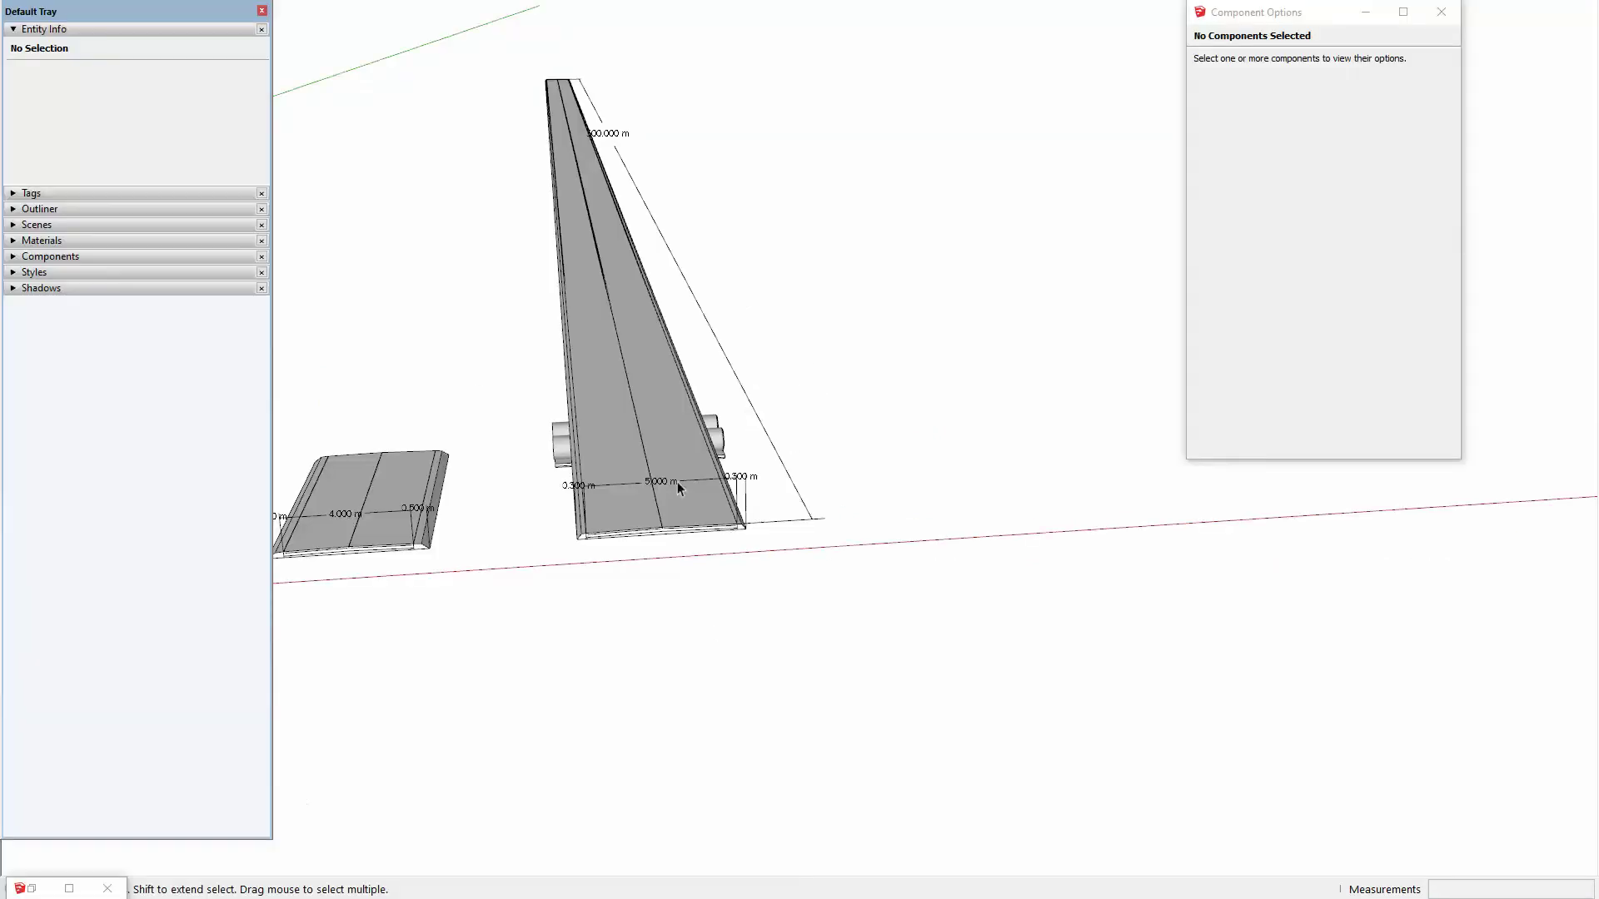
# Step: Orbit to a low view of the slab and begin a line at its near corner
pyautogui.scroll(2, 677, 482)
pyautogui.scroll(2, 677, 481)
pyautogui.moveTo(591, 577)
pyautogui.mouseDown(button='middle')
pyautogui.moveTo(606, 510)
pyautogui.moveTo(625, 517)
pyautogui.moveTo(581, 531)
pyautogui.moveTo(592, 539)
pyautogui.mouseUp(button='middle')
pyautogui.press('l')
pyautogui.scroll(2, 587, 541)
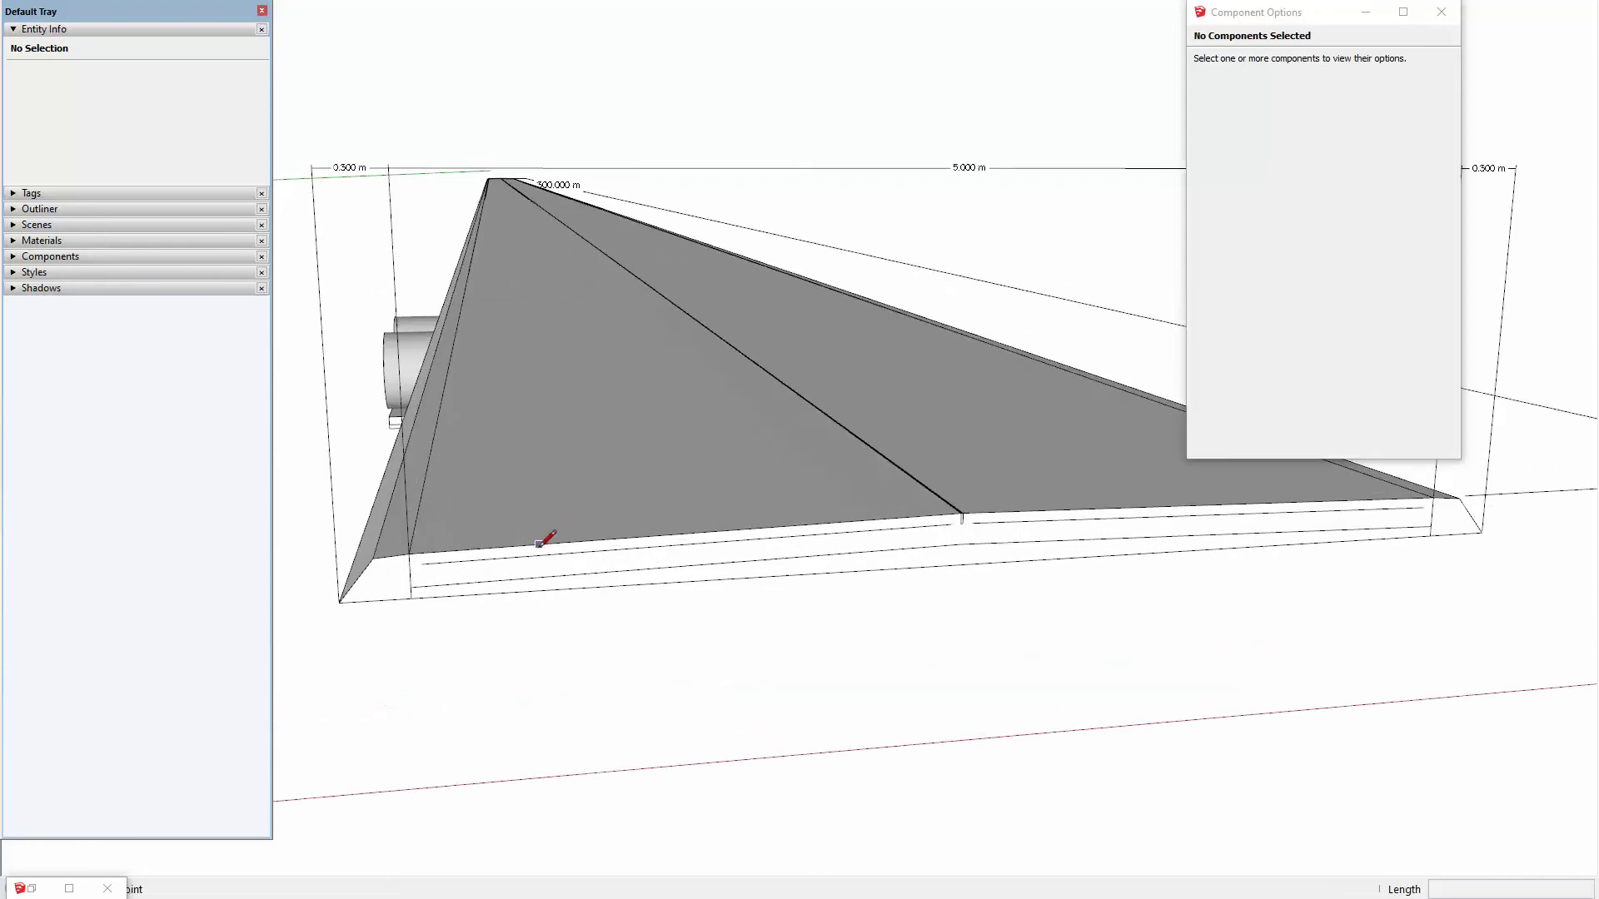
pyautogui.click(340, 602)
pyautogui.scroll(2, 449, 527)
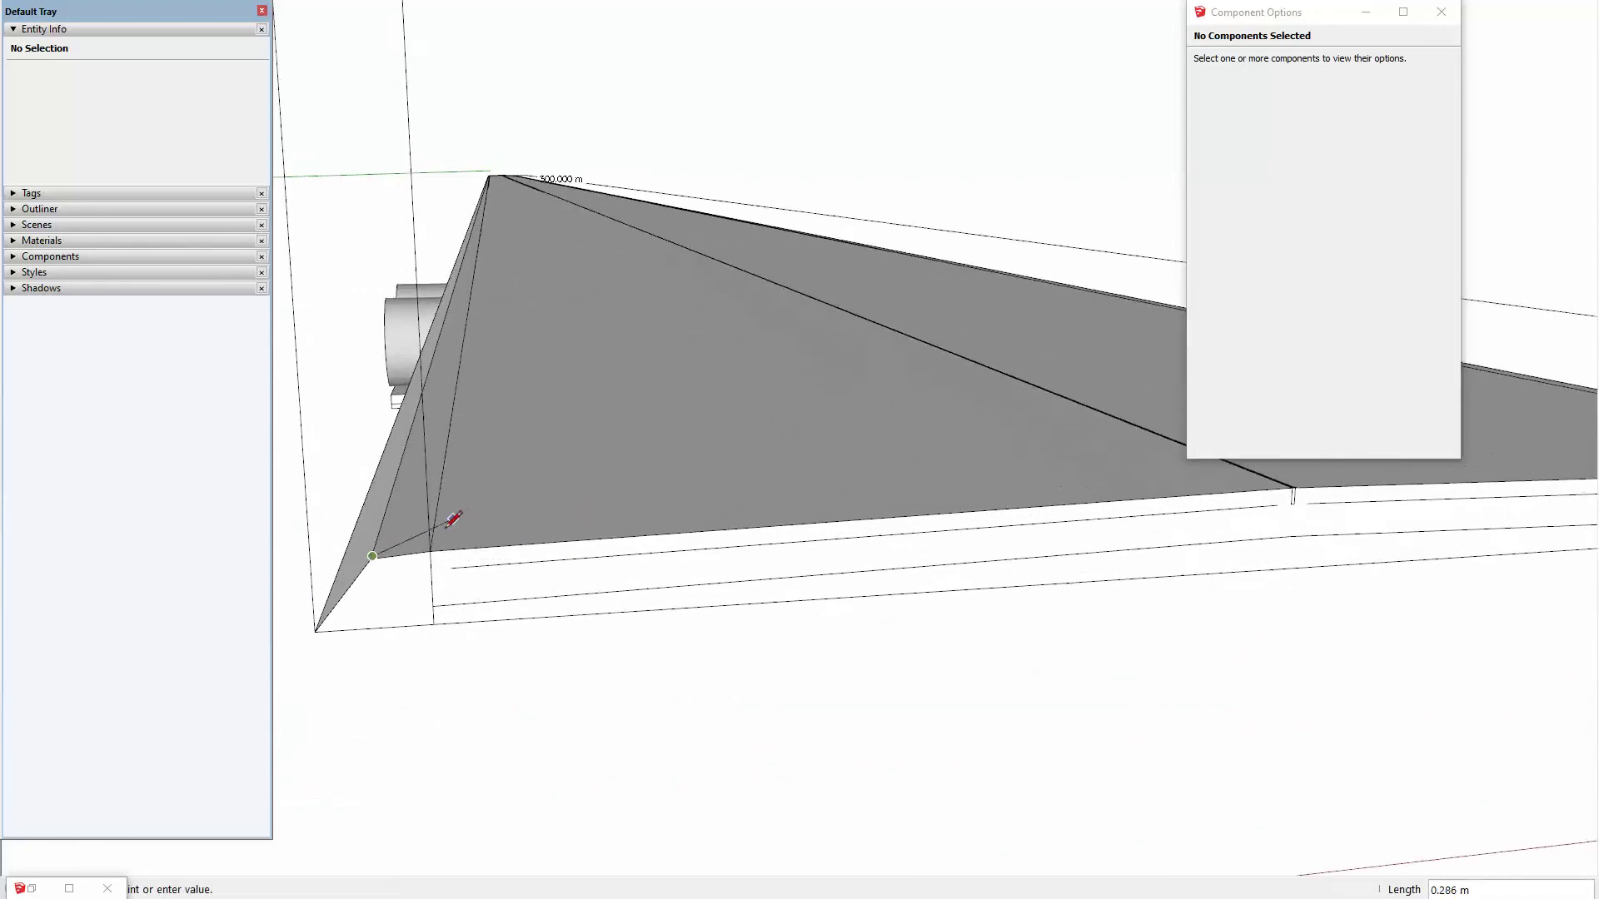
pyautogui.scroll(2, 453, 535)
pyautogui.press('Escape')
pyautogui.scroll(2, 466, 599)
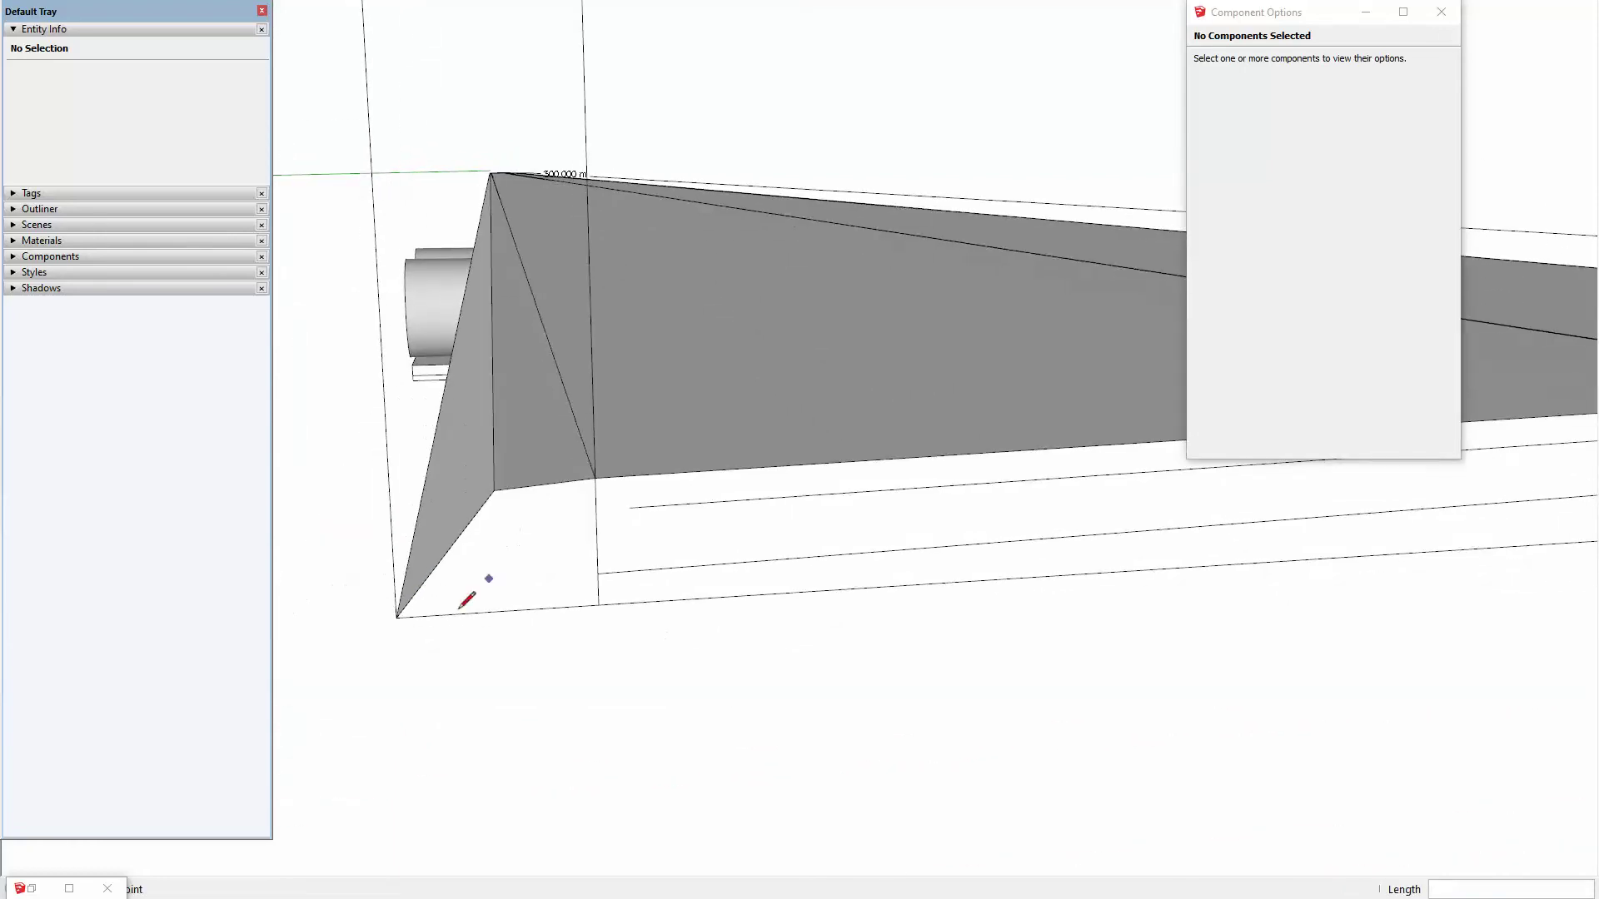
pyautogui.click(396, 617)
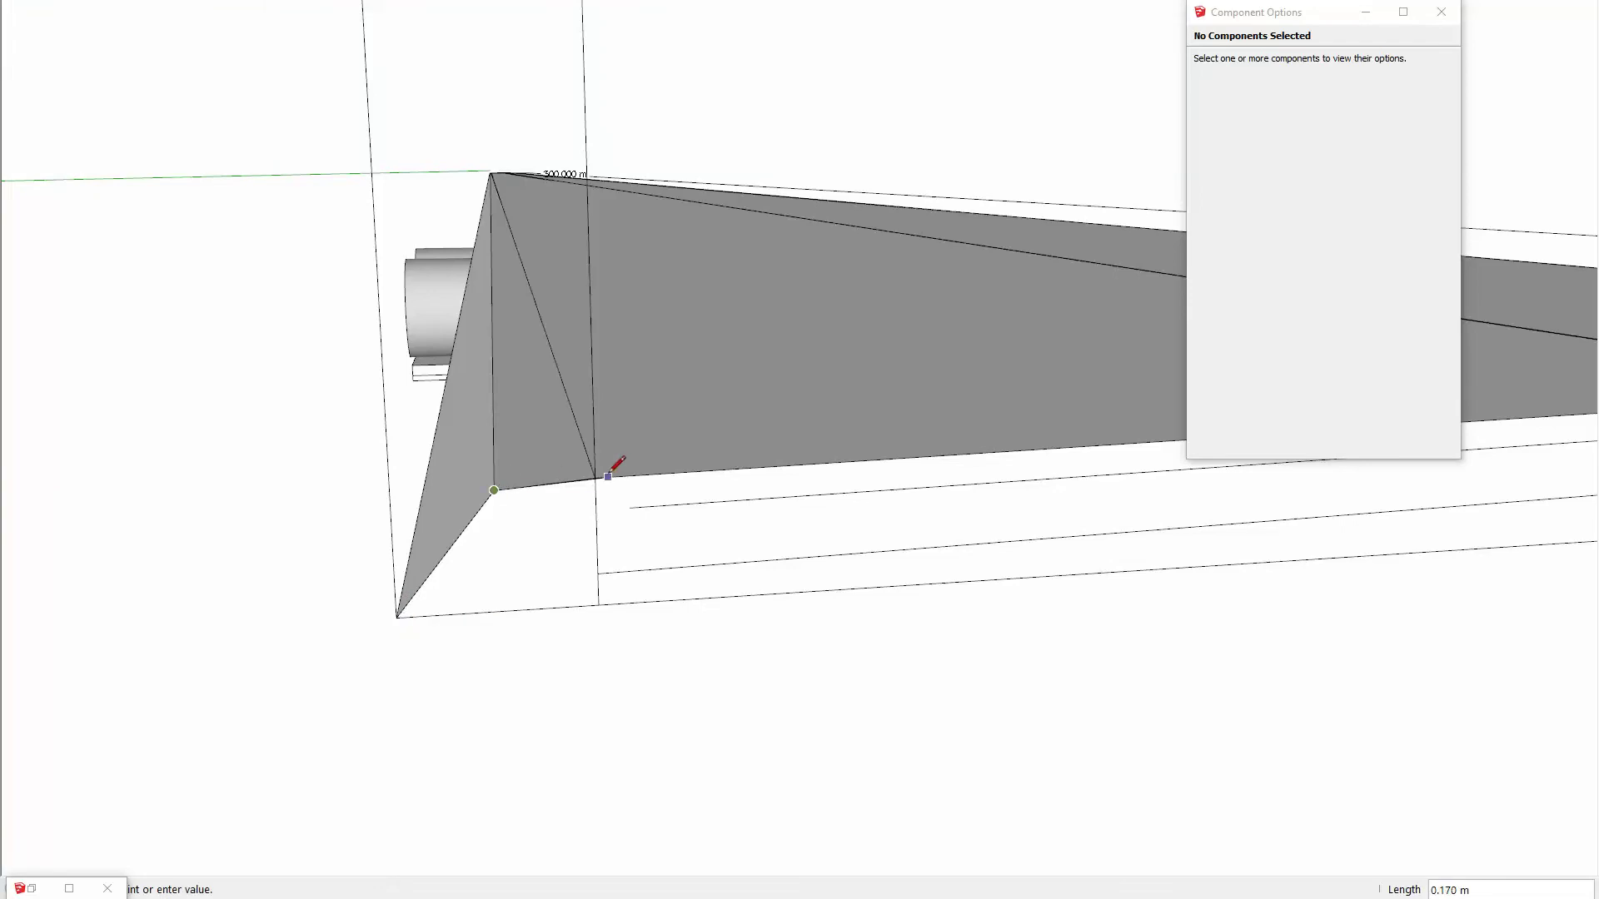
# Step: Draw edges from the slope's end vertex to close the bottom strip into a face
pyautogui.moveTo(595, 477)
pyautogui.mouseDown(button='middle')
pyautogui.moveTo(957, 442)
pyautogui.moveTo(910, 666)
pyautogui.moveTo(1049, 602)
pyautogui.moveTo(774, 566)
pyautogui.moveTo(607, 500)
pyautogui.mouseUp(button='middle')
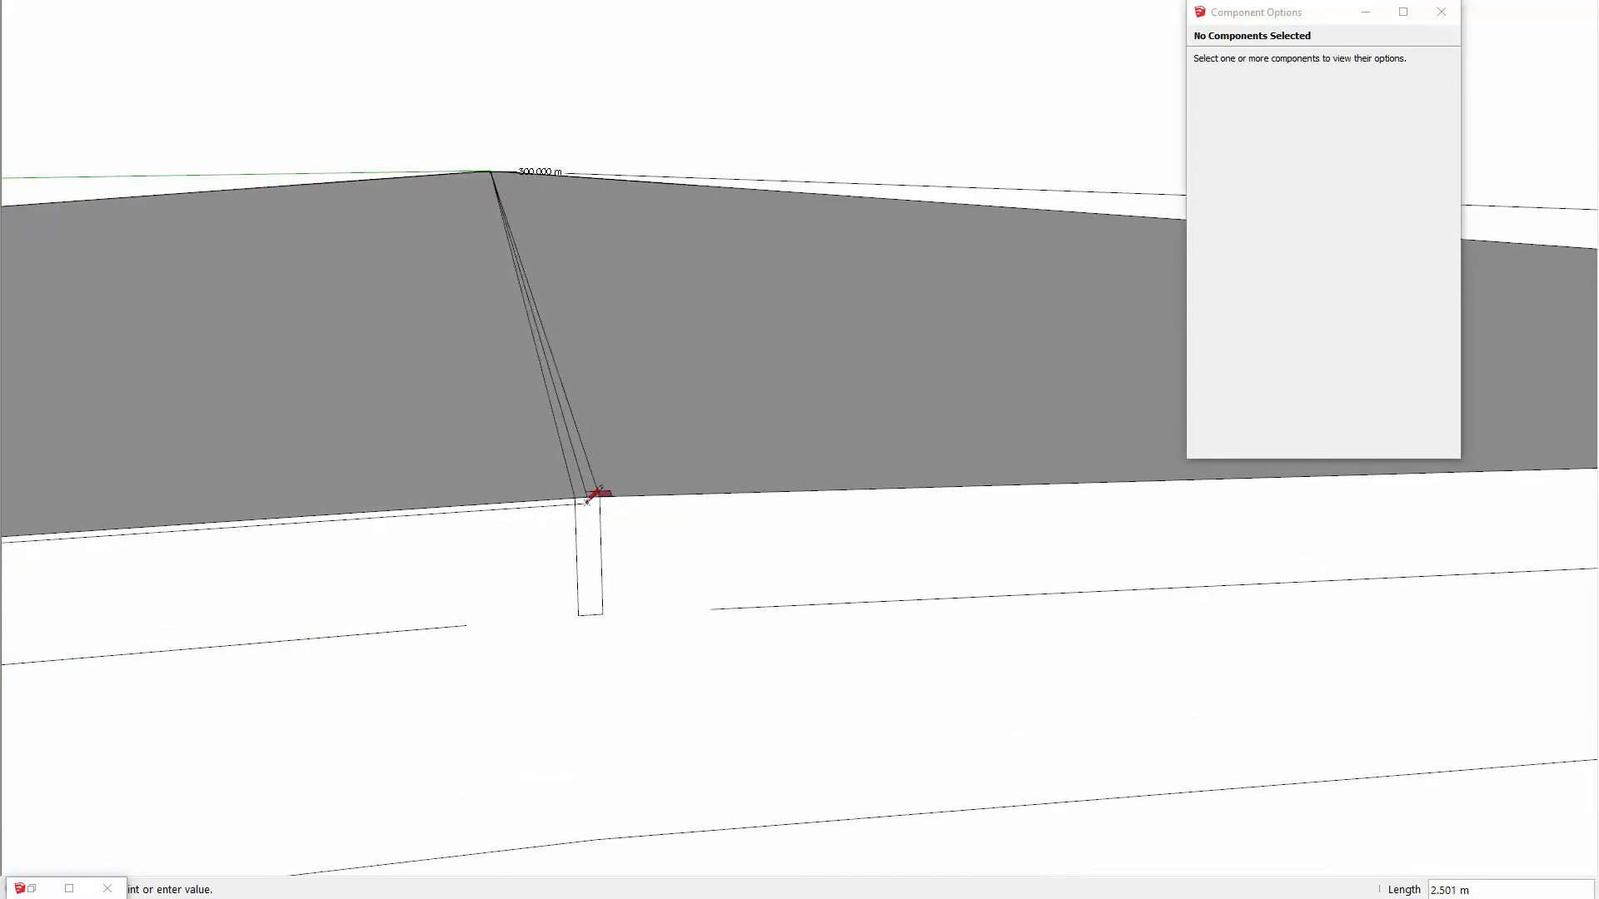
pyautogui.moveTo(599, 500)
pyautogui.mouseDown(button='middle')
pyautogui.moveTo(596, 553)
pyautogui.moveTo(1118, 620)
pyautogui.moveTo(1041, 589)
pyautogui.moveTo(1088, 577)
pyautogui.mouseUp(button='middle')
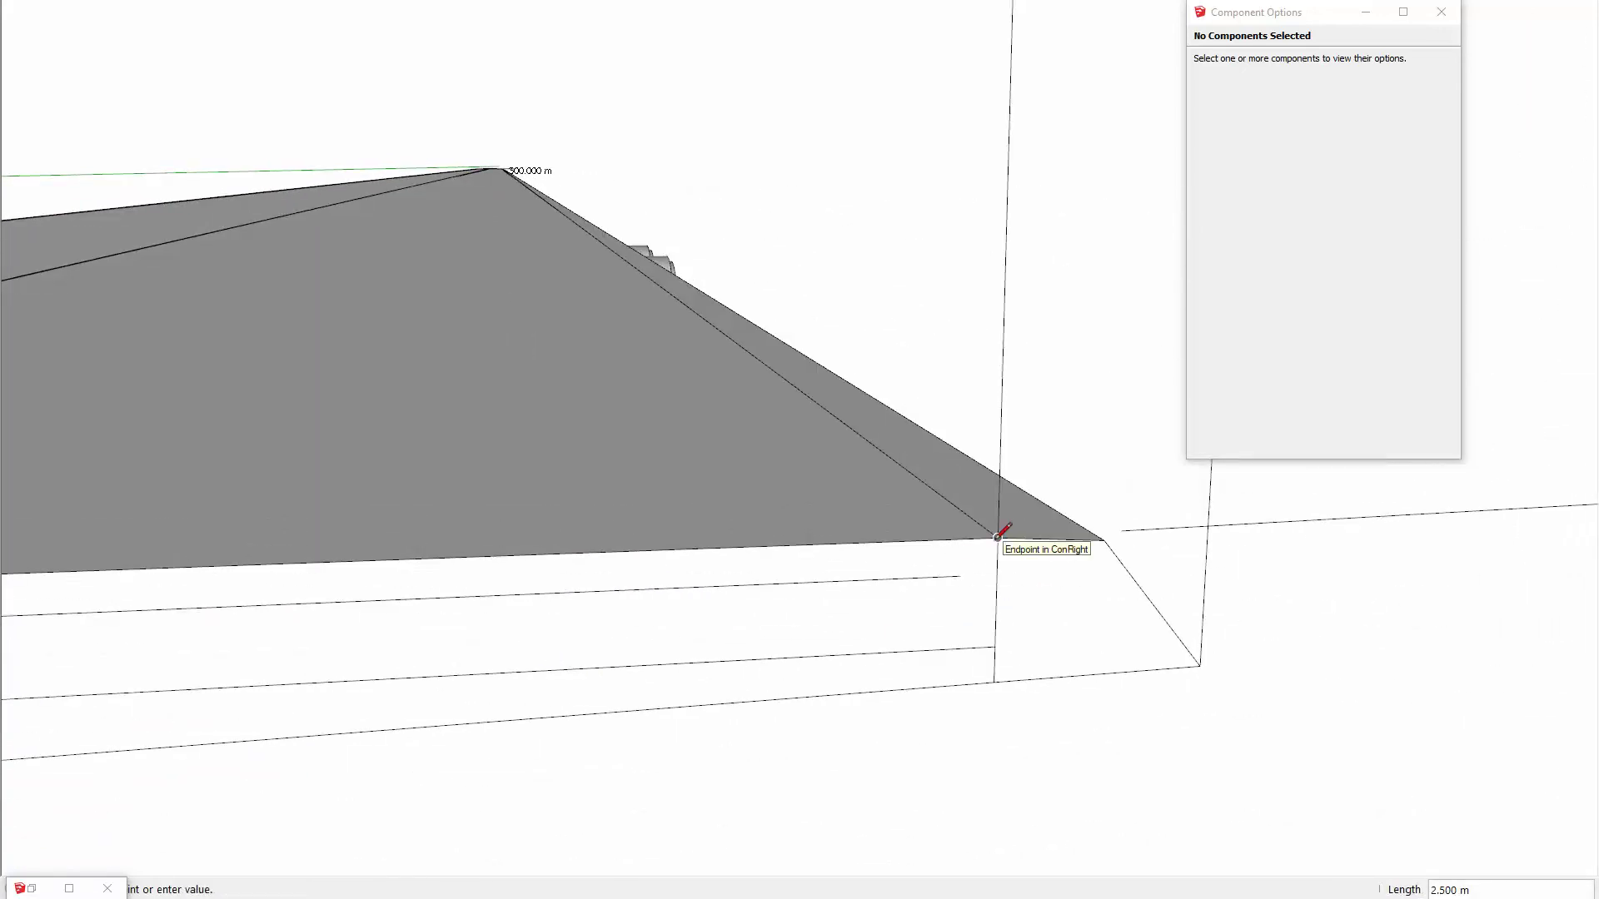
pyautogui.click(1104, 540)
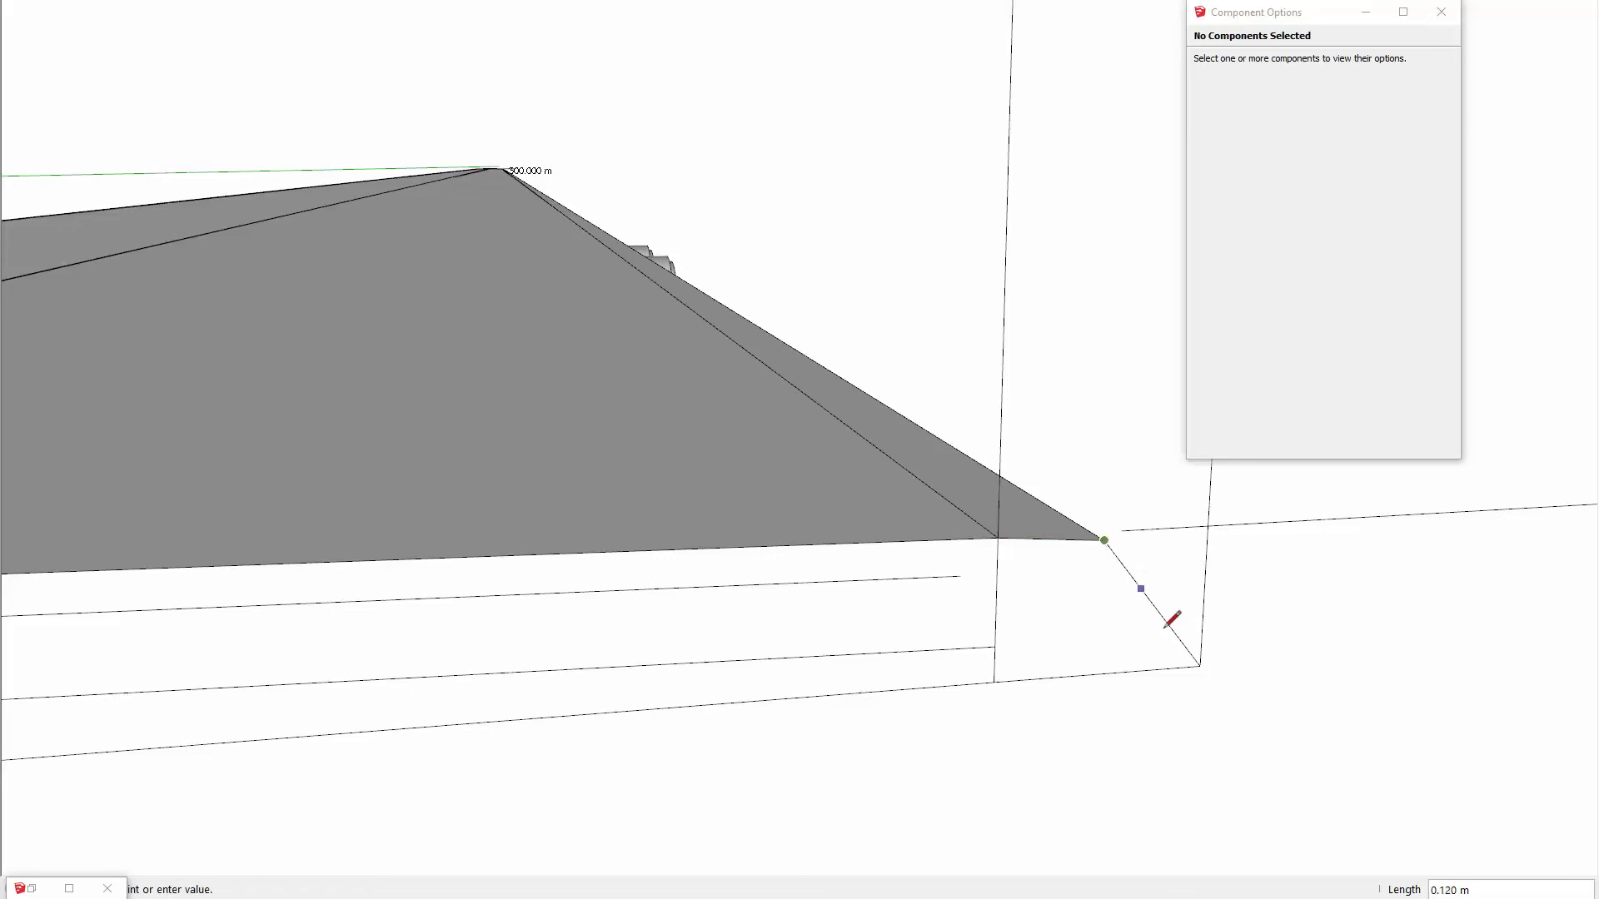
pyautogui.moveTo(1200, 665)
pyautogui.mouseDown(button='middle')
pyautogui.moveTo(1035, 600)
pyautogui.moveTo(428, 660)
pyautogui.moveTo(436, 528)
pyautogui.mouseUp(button='middle')
pyautogui.click(379, 580)
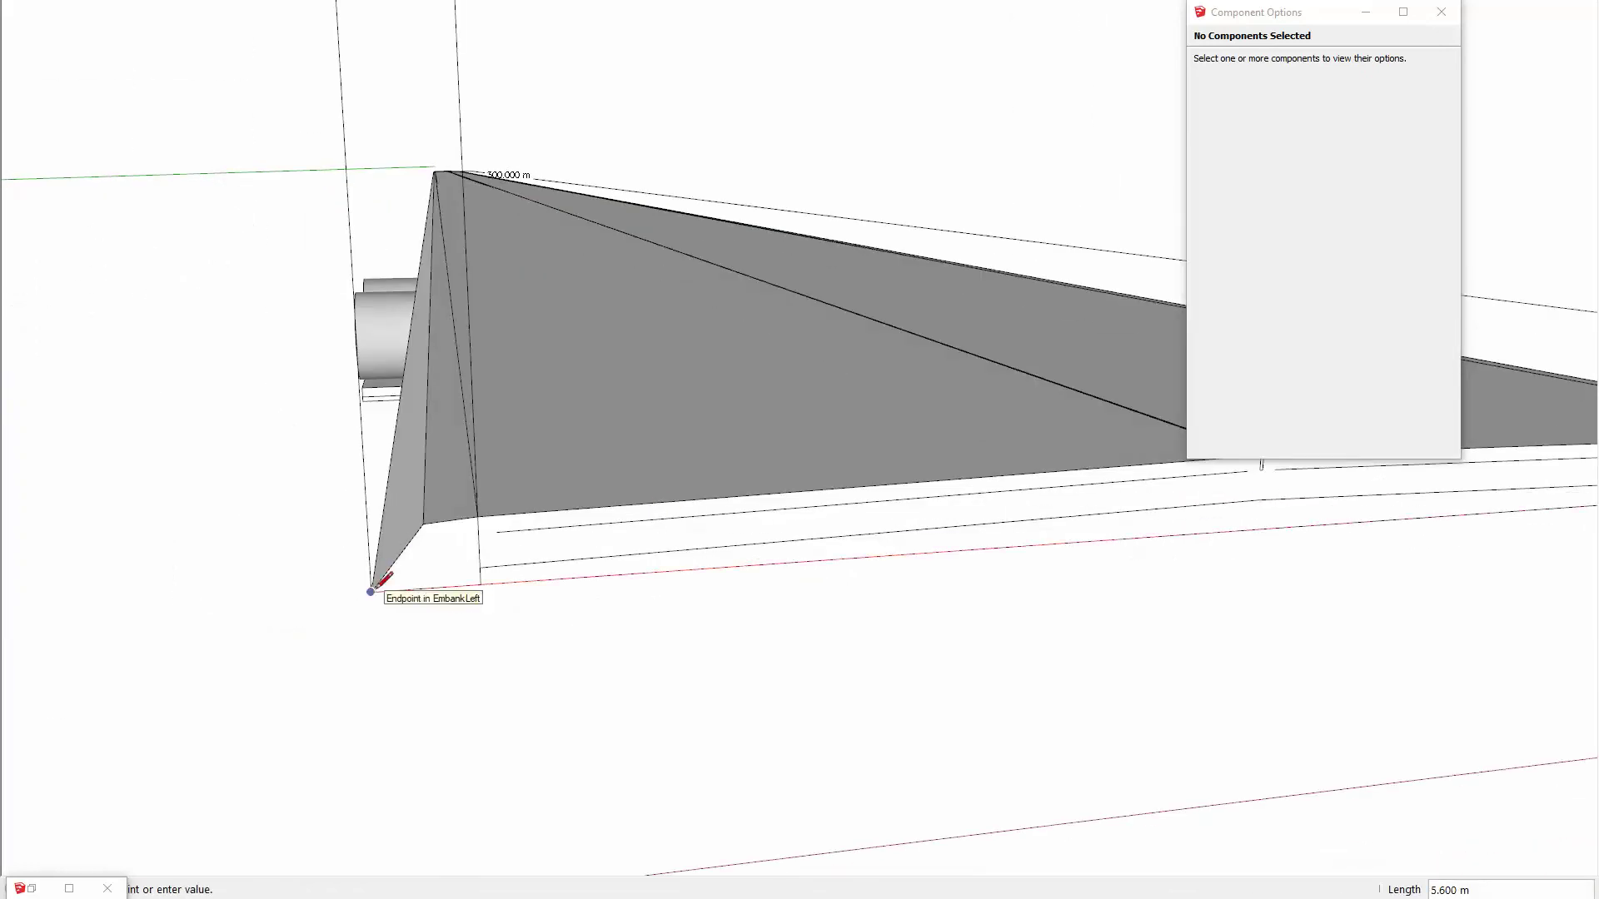
pyautogui.press('space')
pyautogui.click(432, 571)
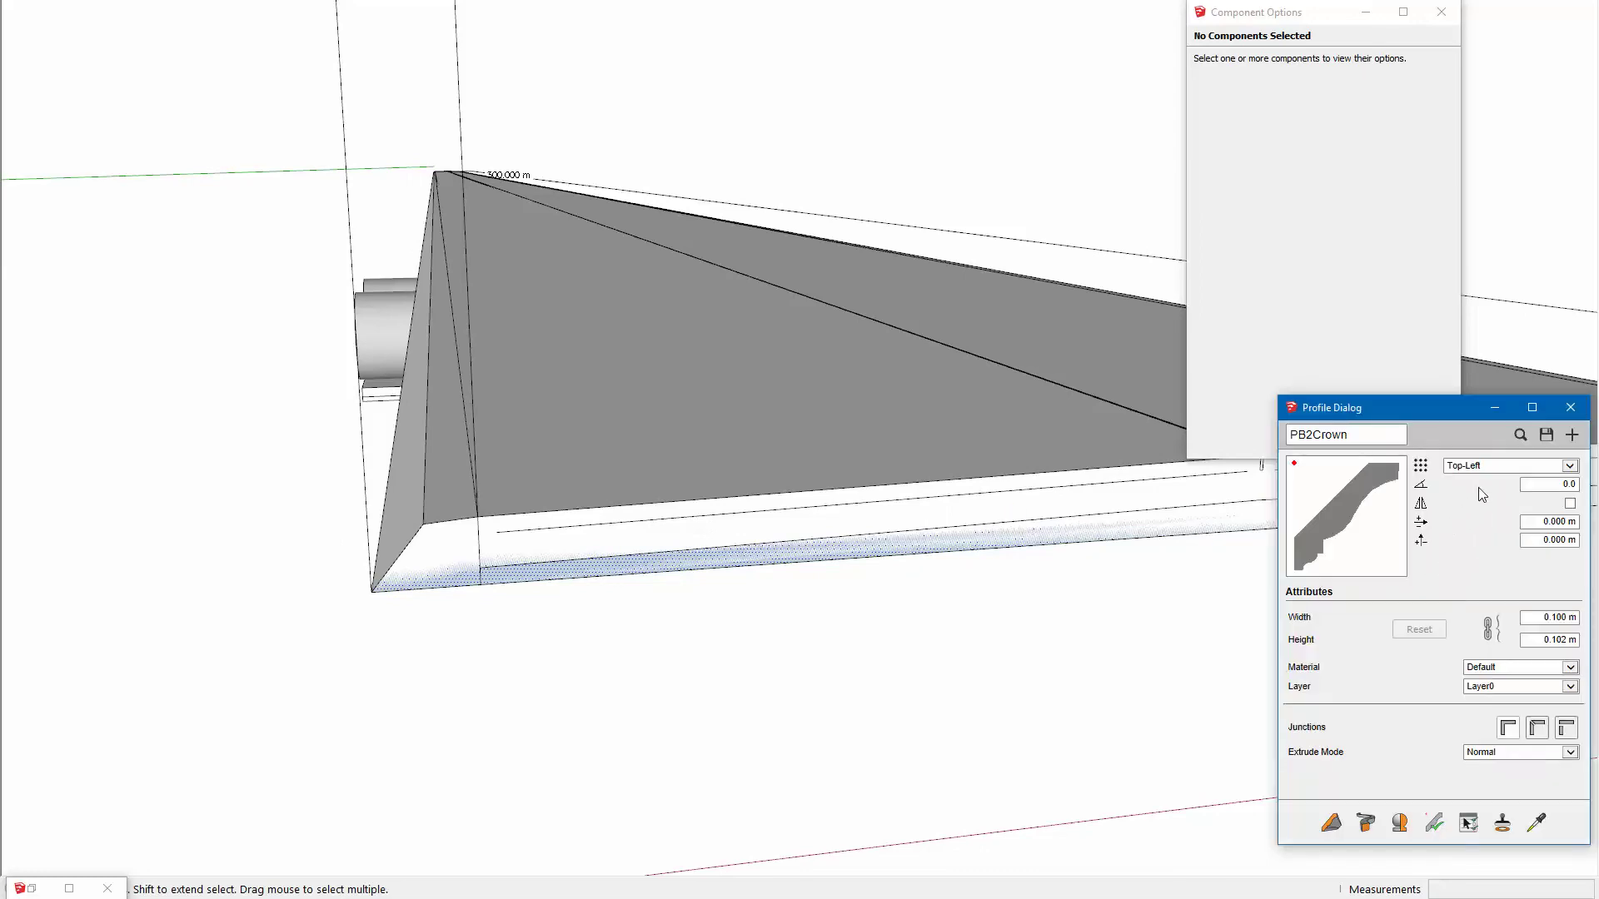
# Step: Create a new road profile named ถนน คสล.สายสหกรณ์ with Top-Middle alignment
pyautogui.click(1571, 435)
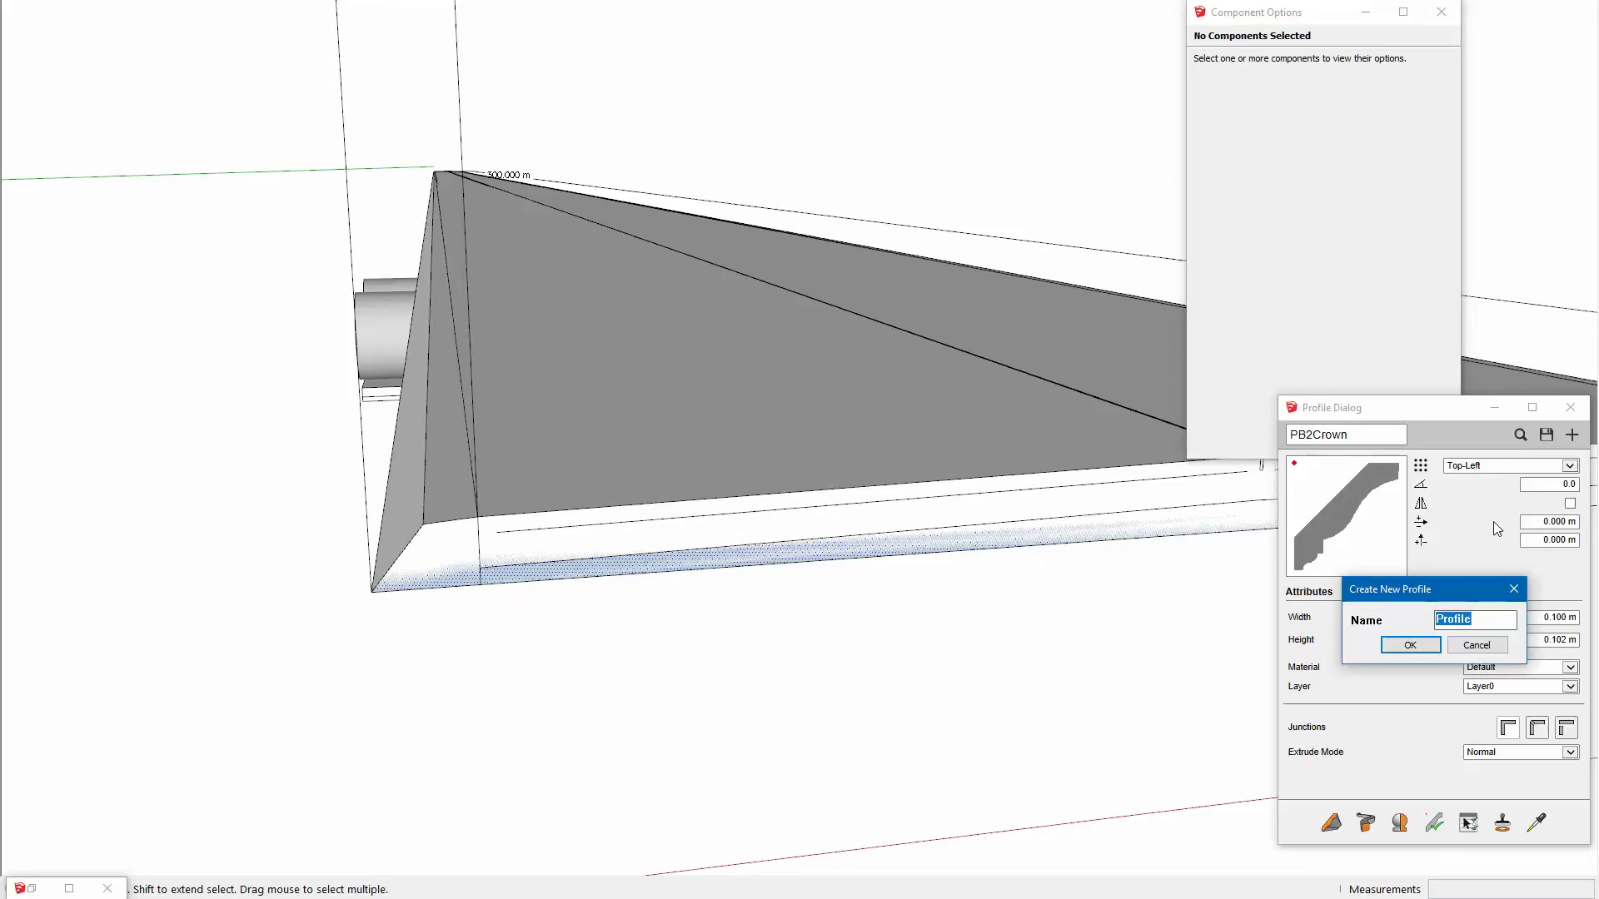
pyautogui.press('BackSpace')
pyautogui.write('สหกรณ์')
pyautogui.press('Return')
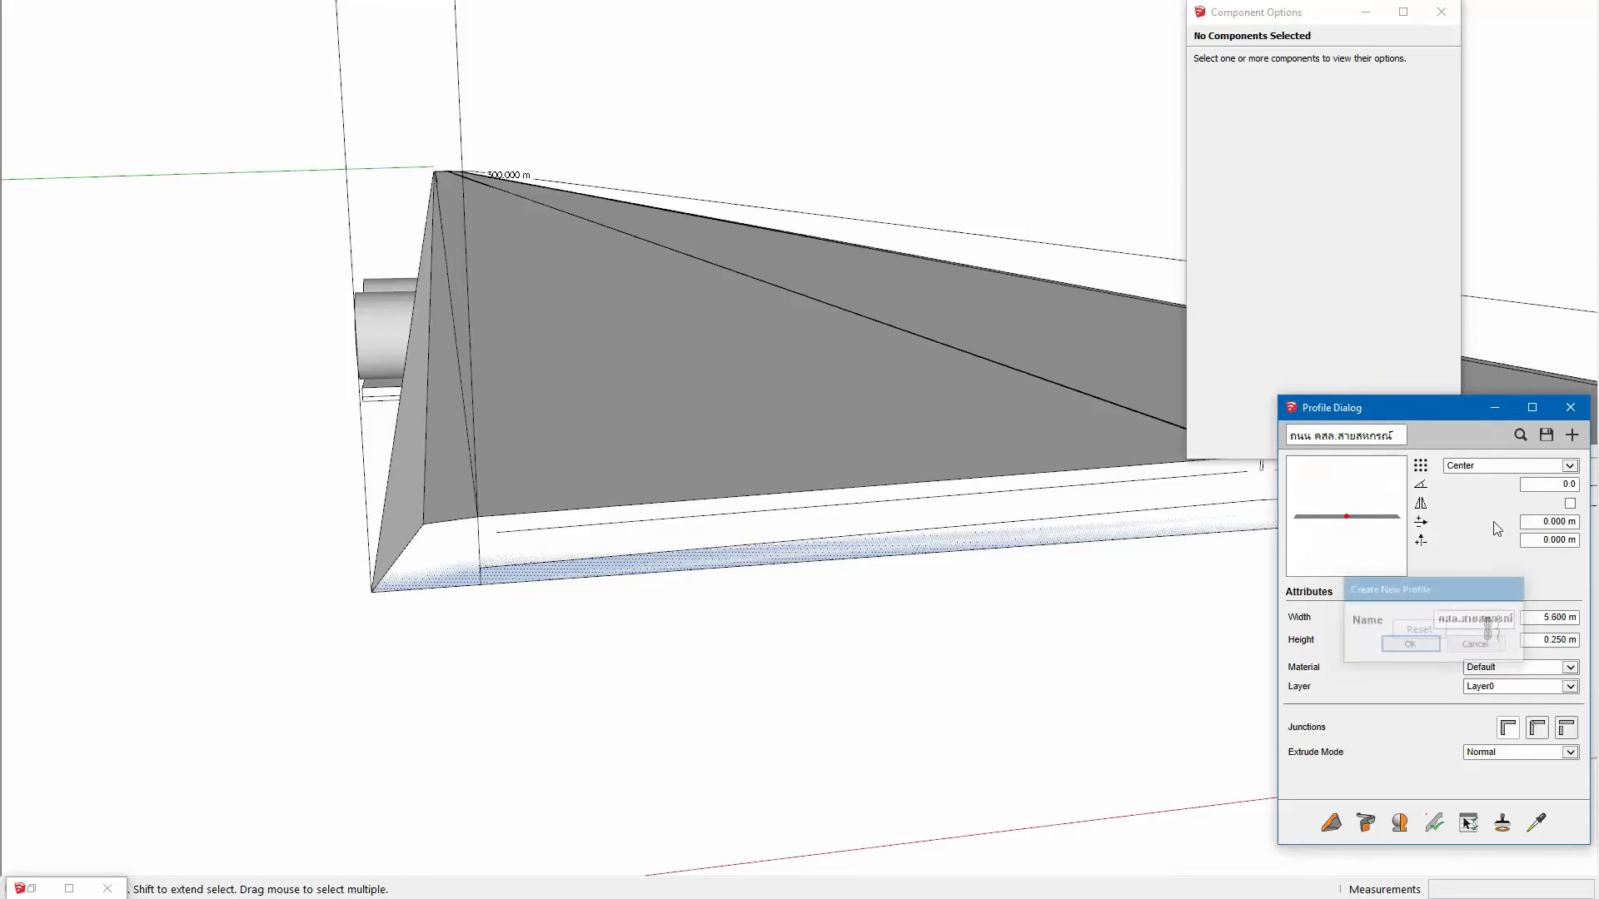
pyautogui.click(1507, 466)
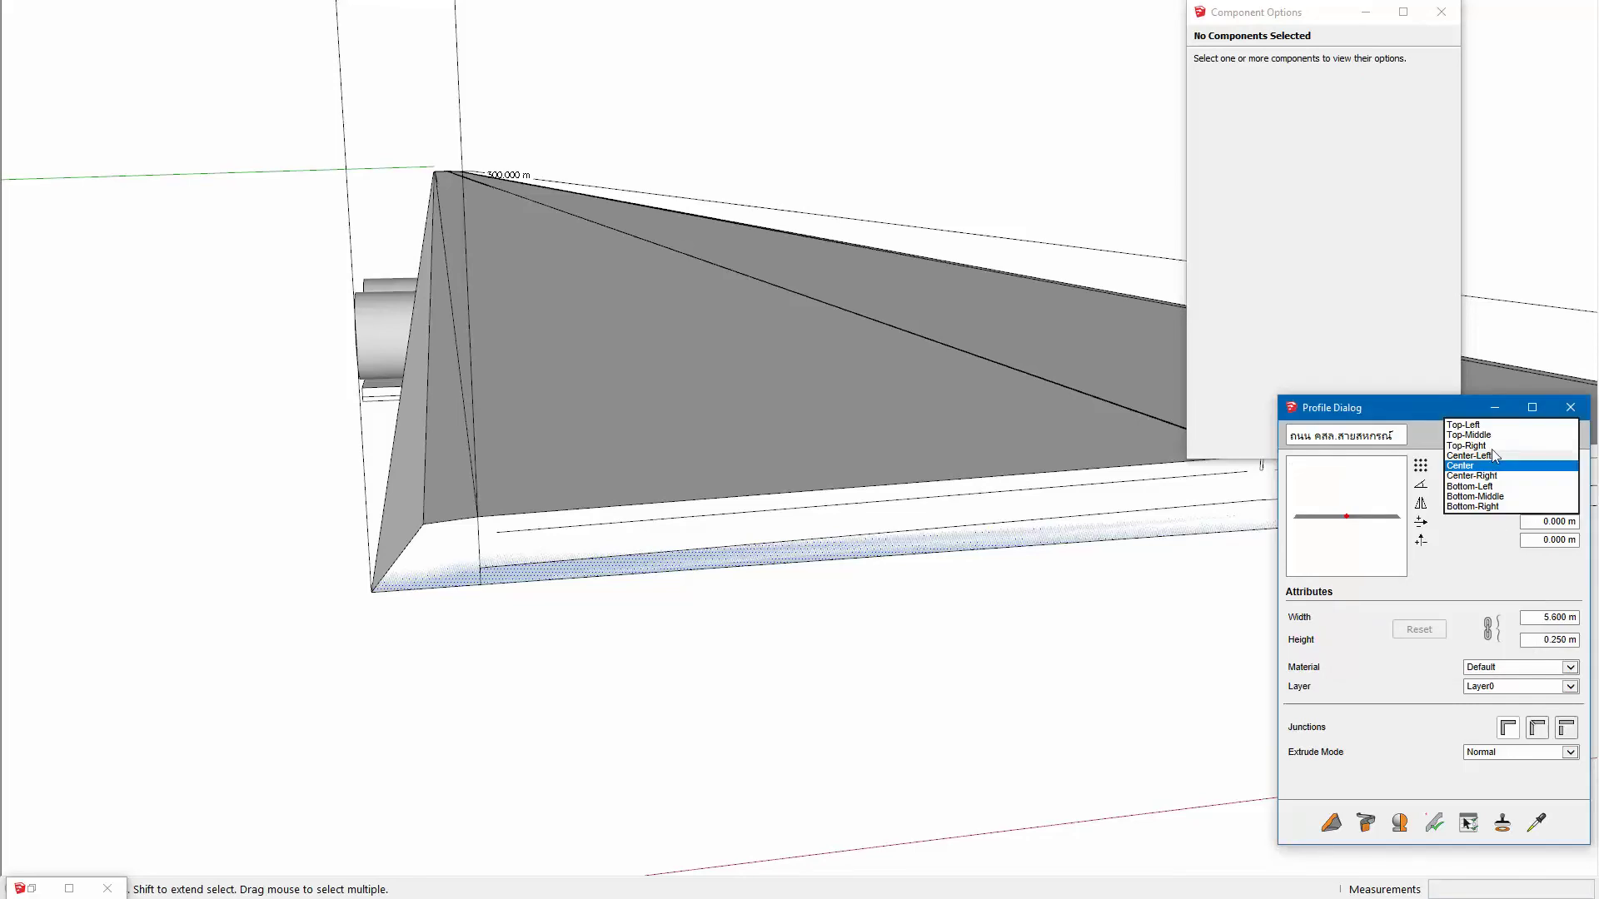
pyautogui.click(1486, 435)
pyautogui.scroll(-2, 1054, 659)
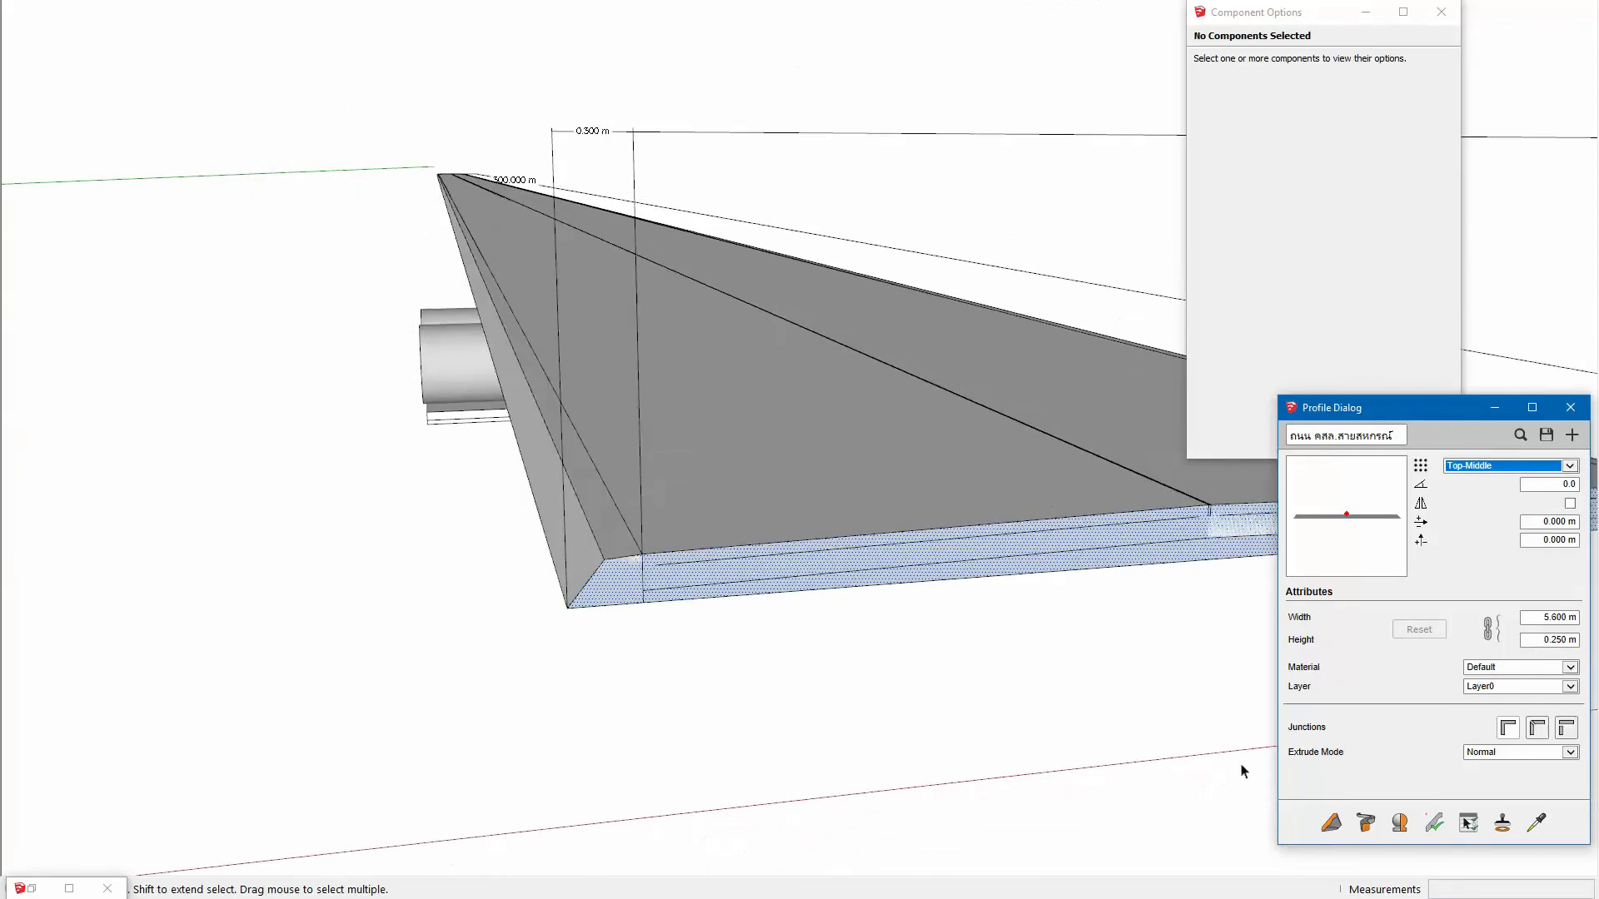
pyautogui.scroll(-2, 1054, 659)
# Step: Build a trial road with the new profile, undo it, and switch to the road-map model
pyautogui.click(1331, 823)
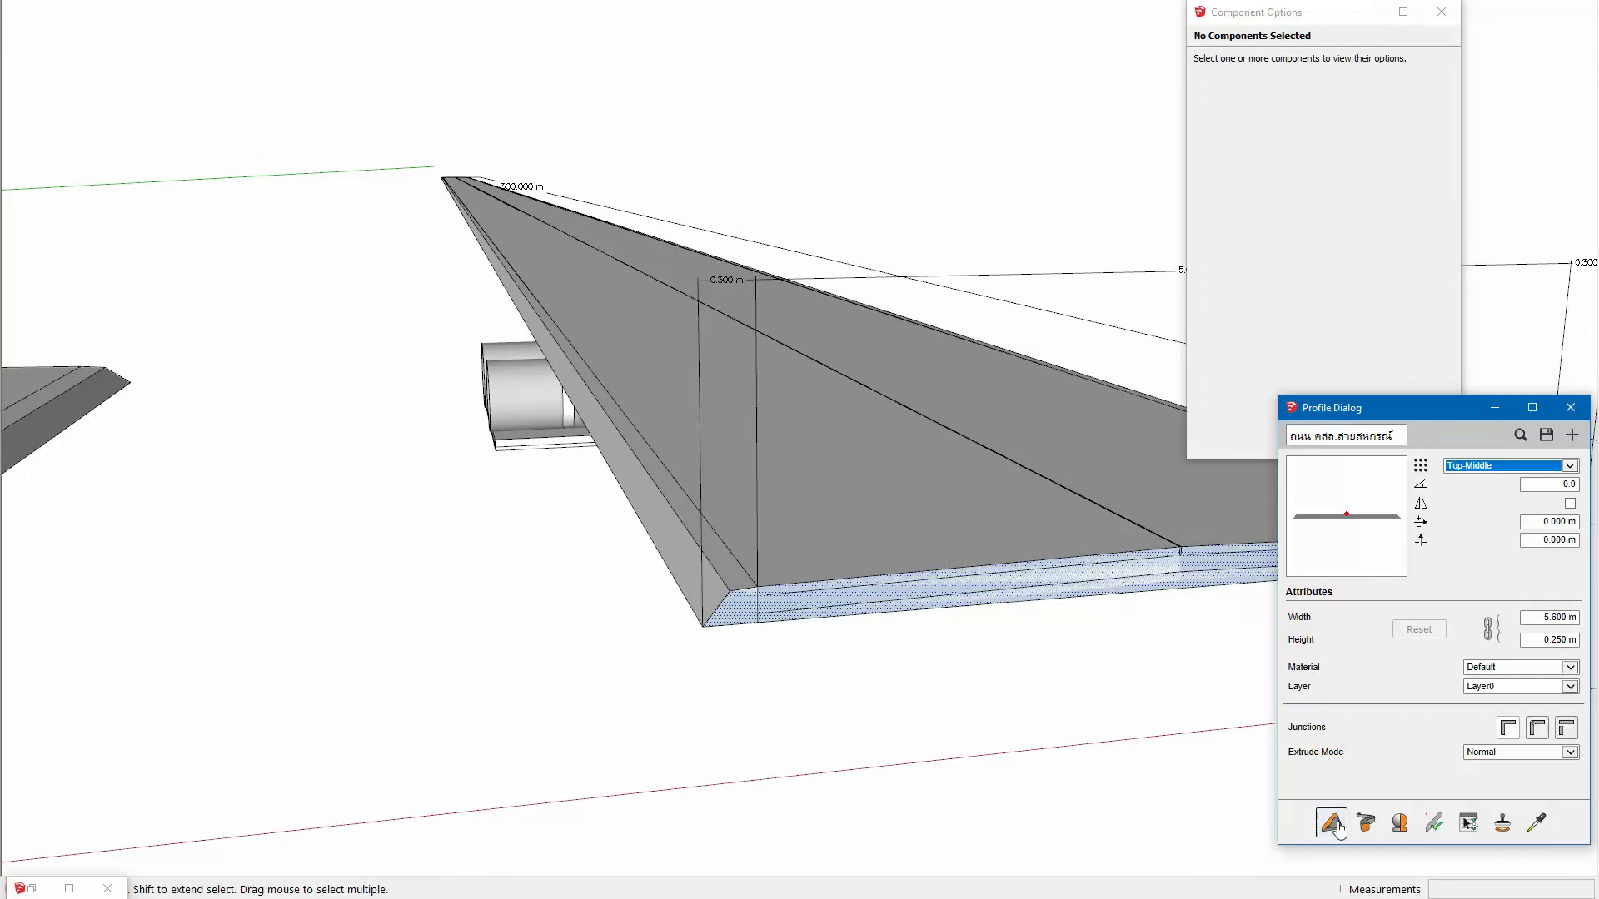
pyautogui.click(420, 743)
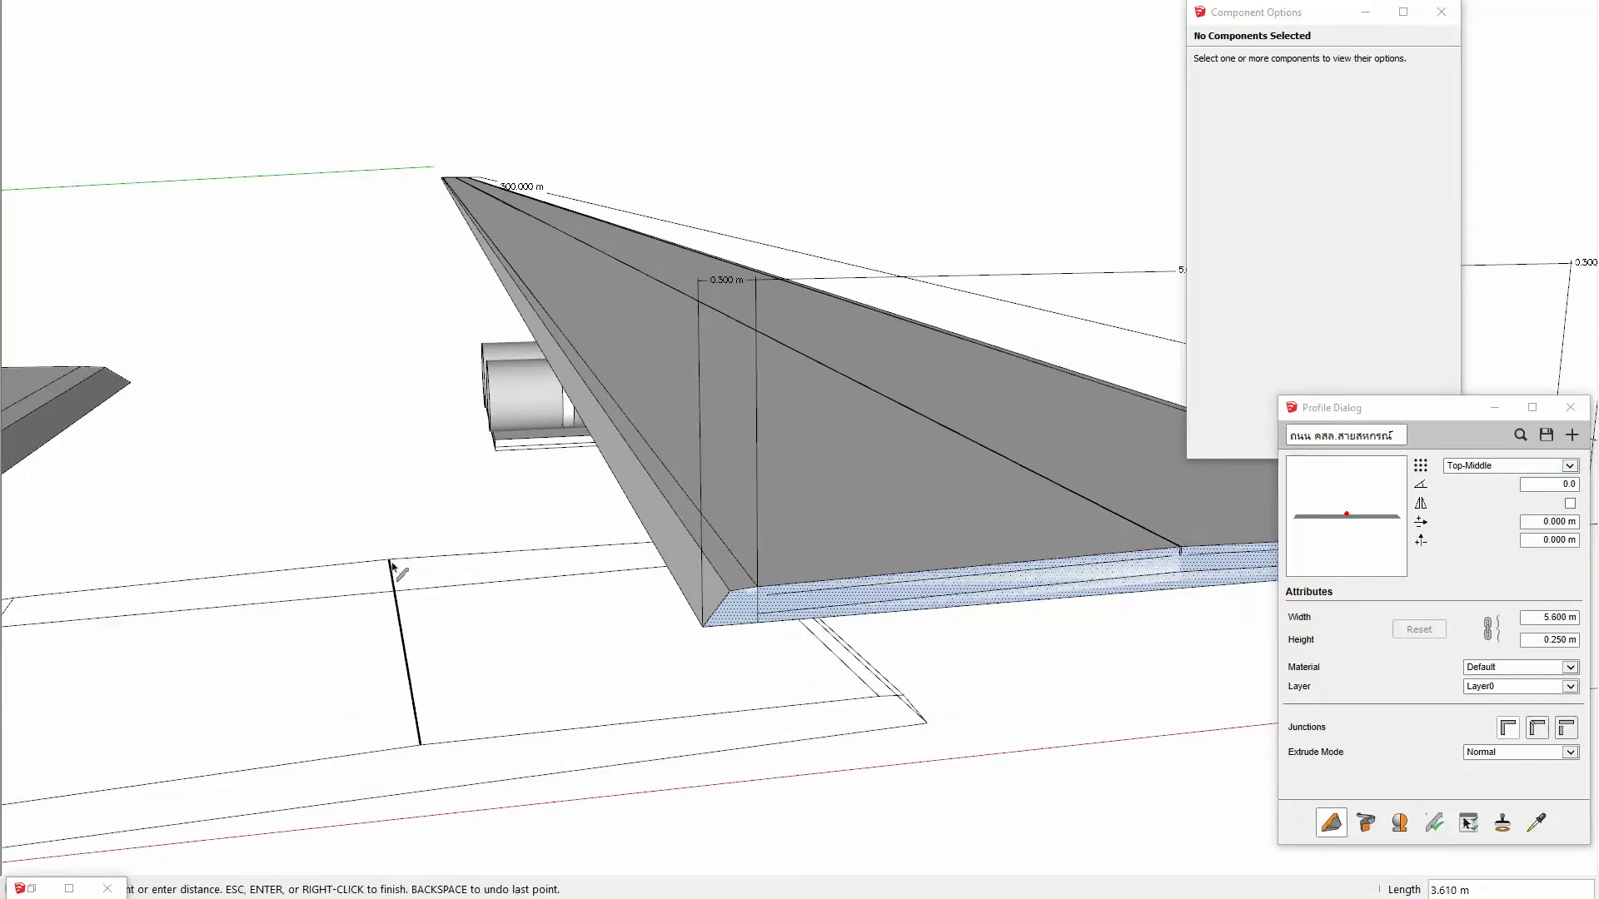
pyautogui.click(760, 712)
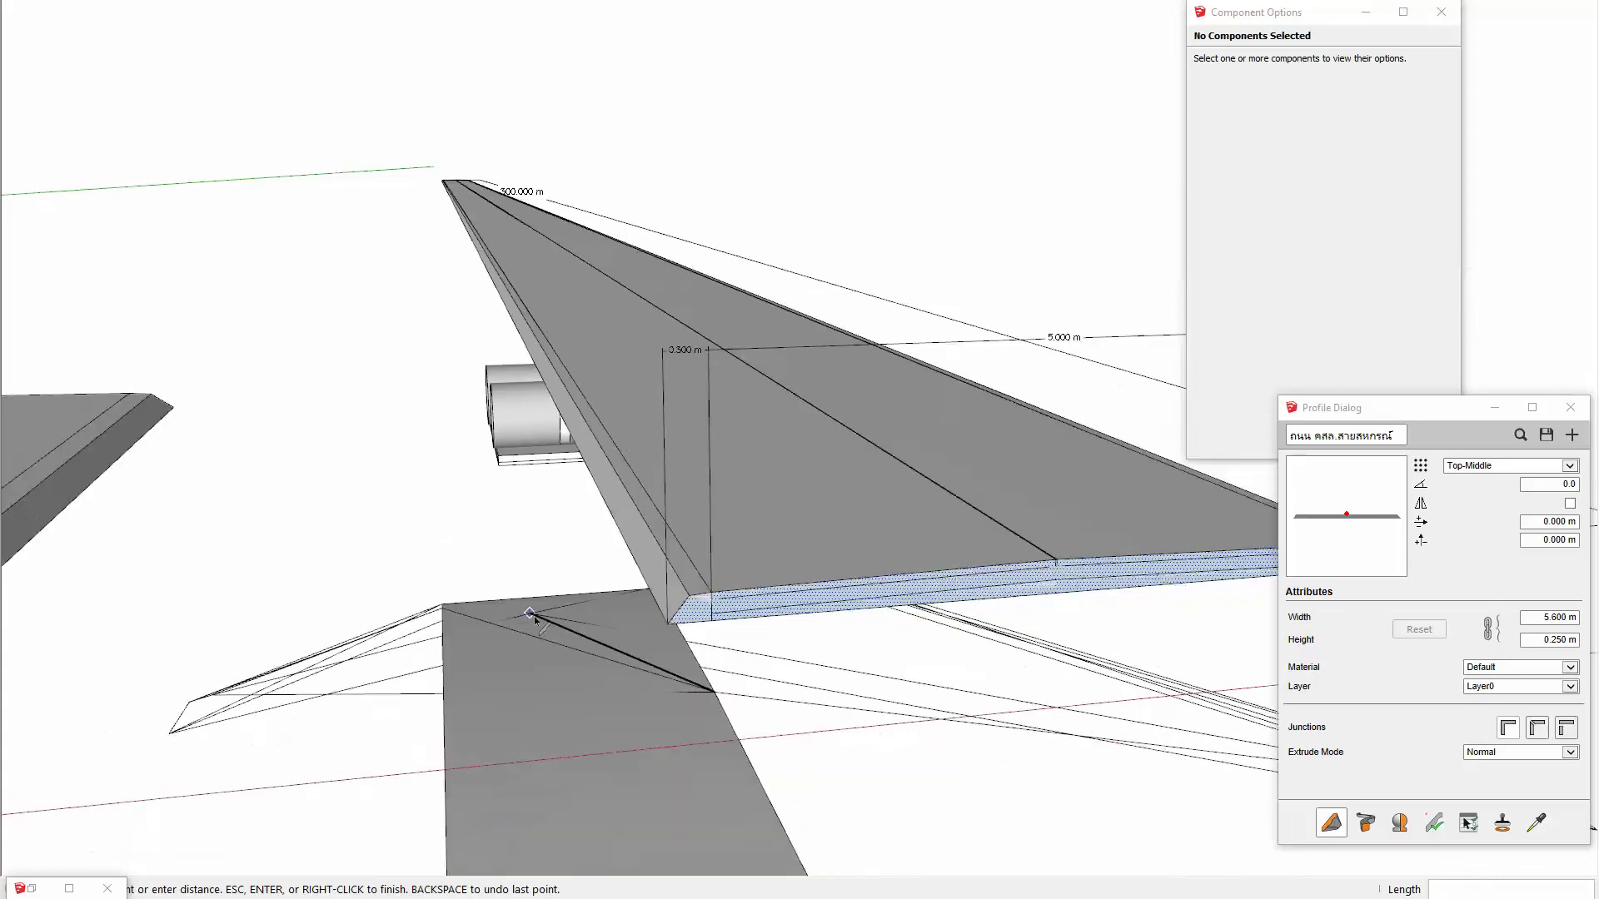
pyautogui.press('Return')
pyautogui.hotkey('ctrl', 'z')
pyautogui.hotkey('alt', 'Tab')
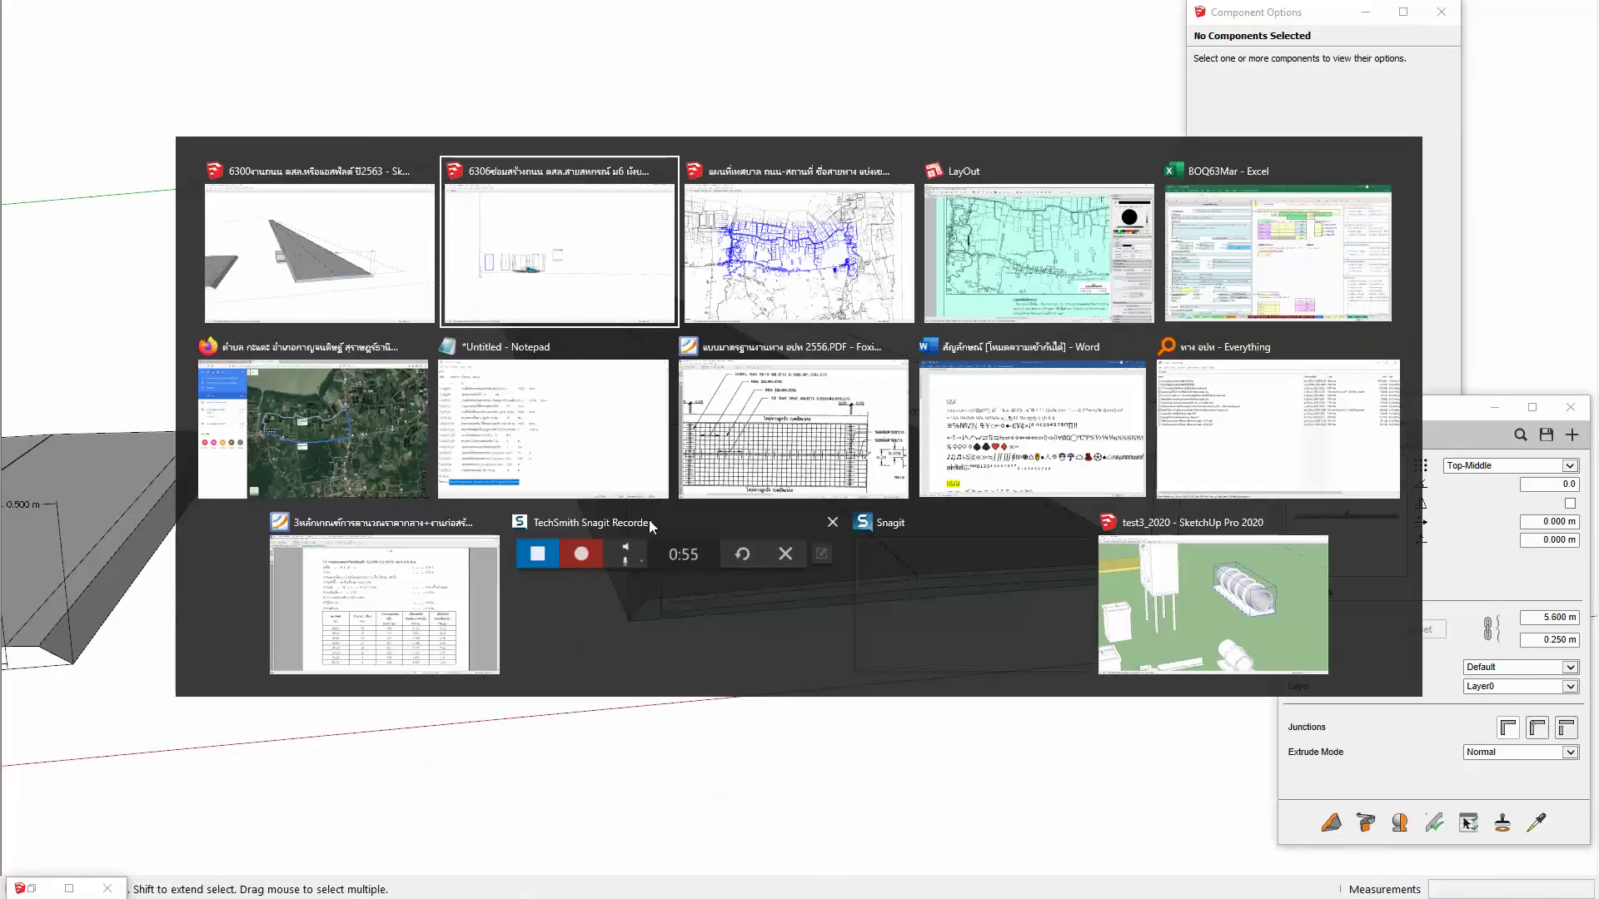
pyautogui.click(587, 281)
# Step: Zoom into the map and paste the copied profile piece onto it
pyautogui.scroll(-2, 491, 403)
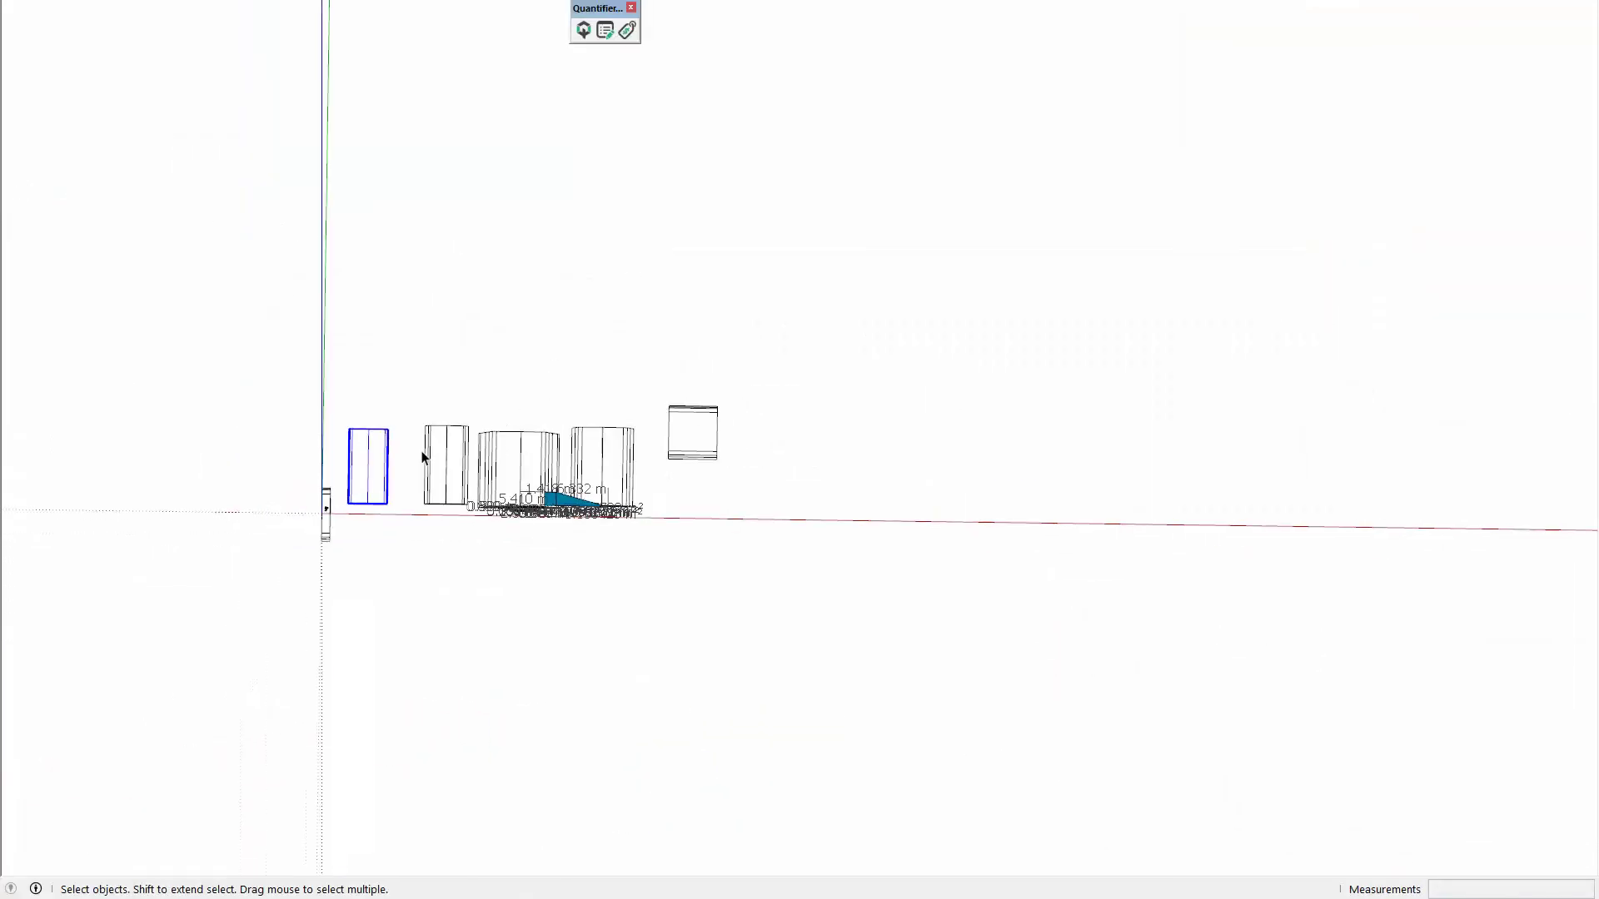
pyautogui.scroll(-3, 422, 453)
pyautogui.scroll(3, 244, 108)
pyautogui.scroll(3, 245, 107)
pyautogui.scroll(2, 421, 213)
pyautogui.scroll(3, 492, 506)
pyautogui.scroll(3, 446, 478)
pyautogui.scroll(2, 453, 446)
pyautogui.hotkey('ctrl', 'v')
pyautogui.click(549, 592)
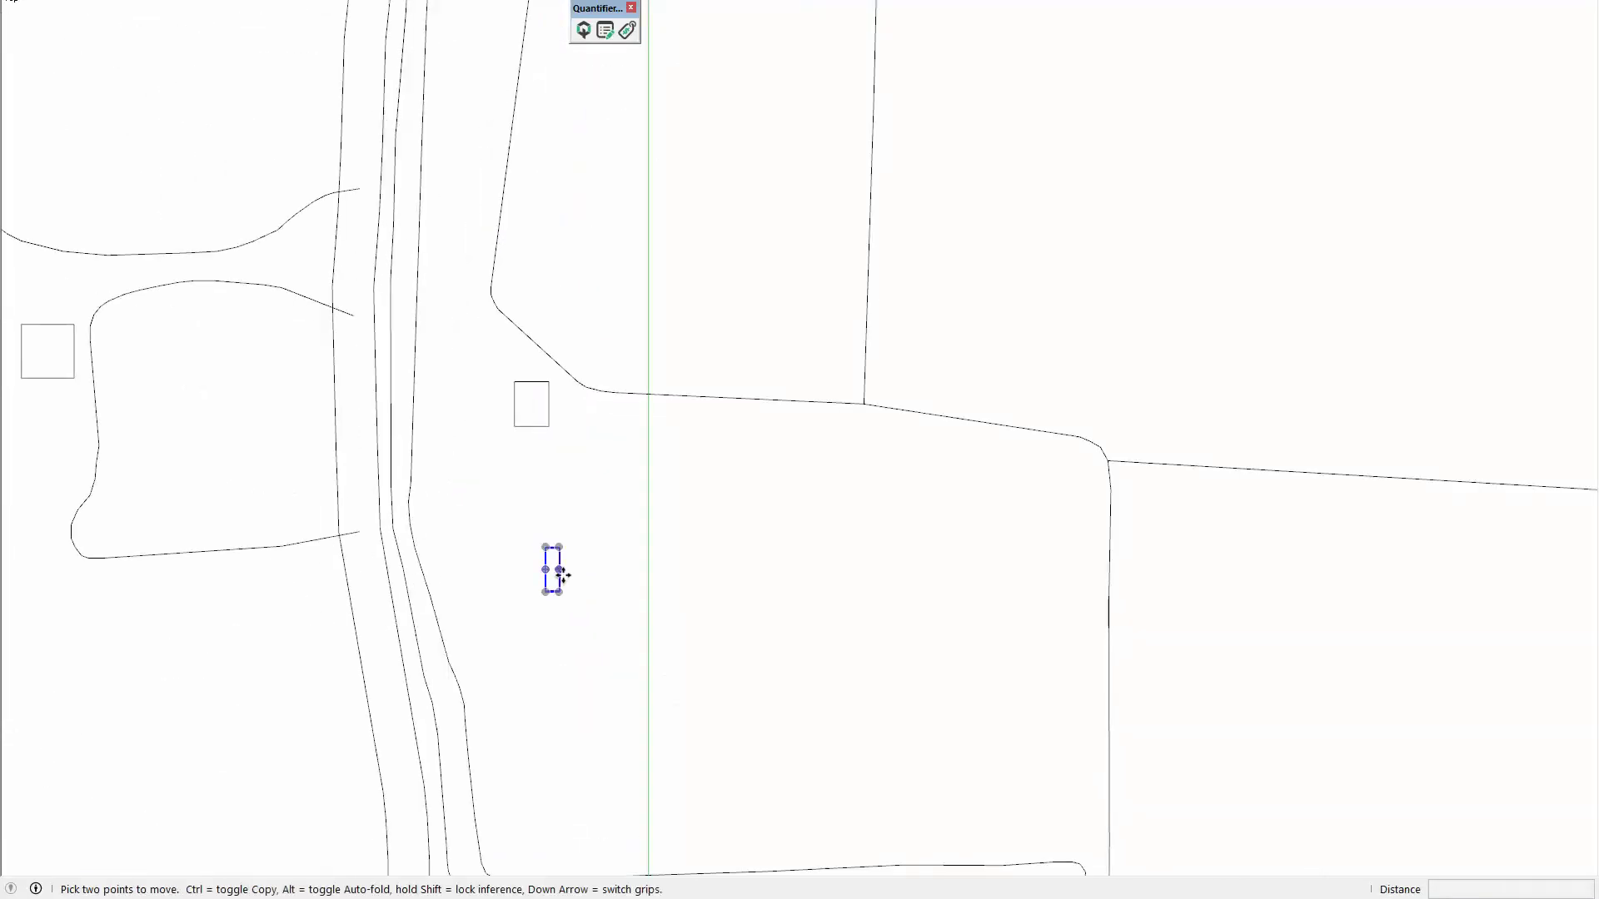
# Step: Sample the road profile from the pasted piece, then erase the piece
pyautogui.scroll(2, 551, 574)
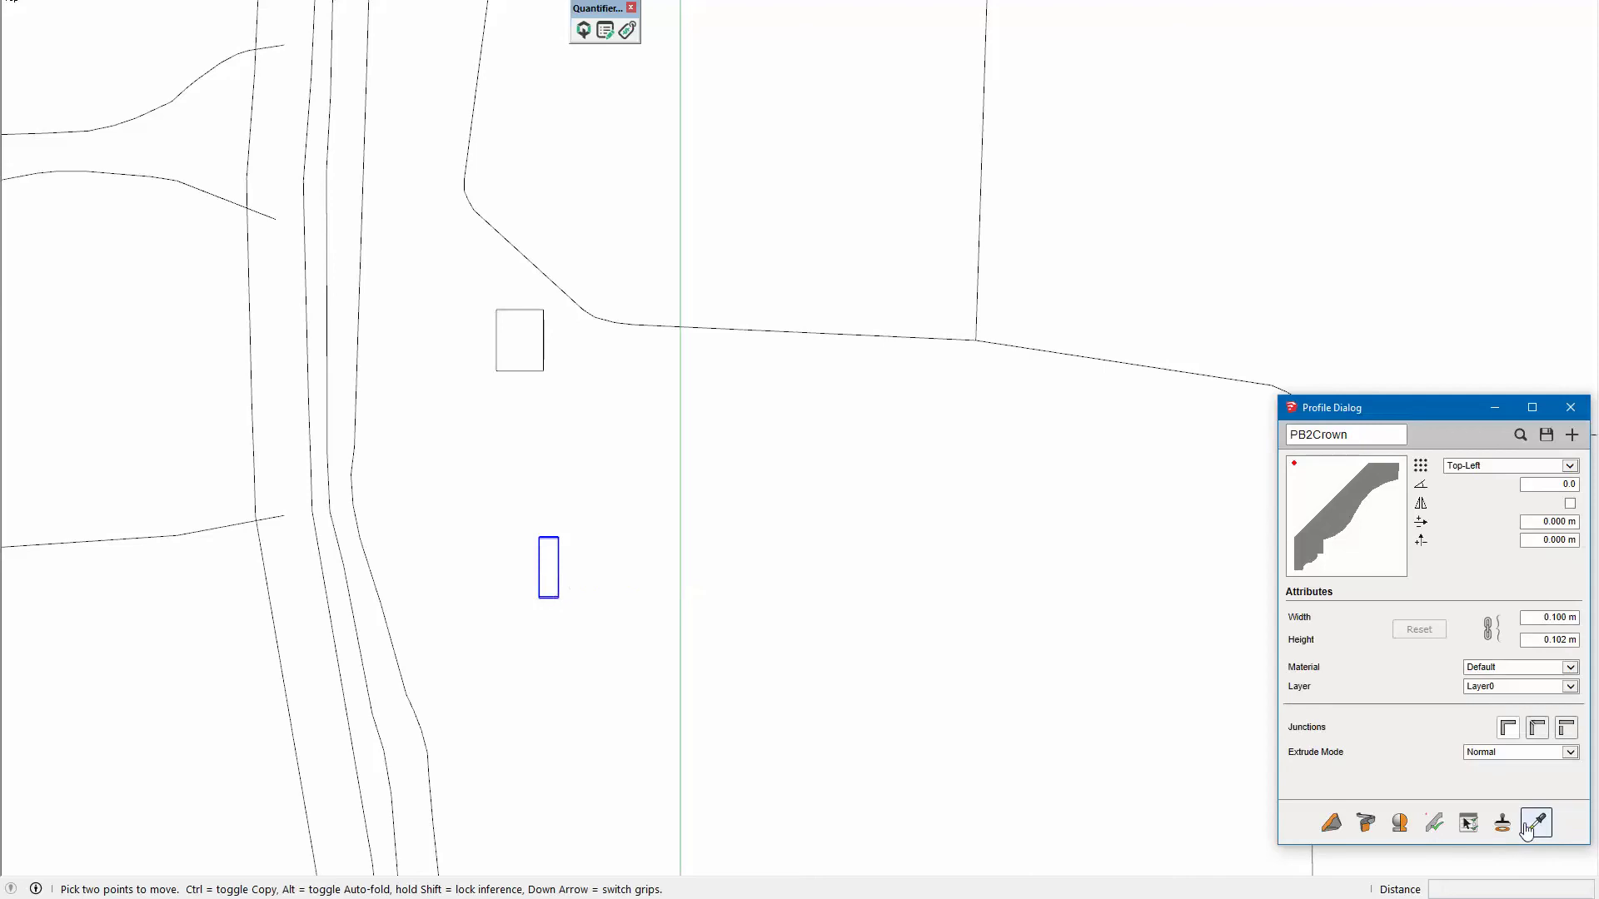
pyautogui.click(1536, 822)
pyautogui.click(558, 573)
pyautogui.scroll(-3, 673, 629)
pyautogui.scroll(-2, 582, 617)
pyautogui.press('e')
pyautogui.click(605, 604)
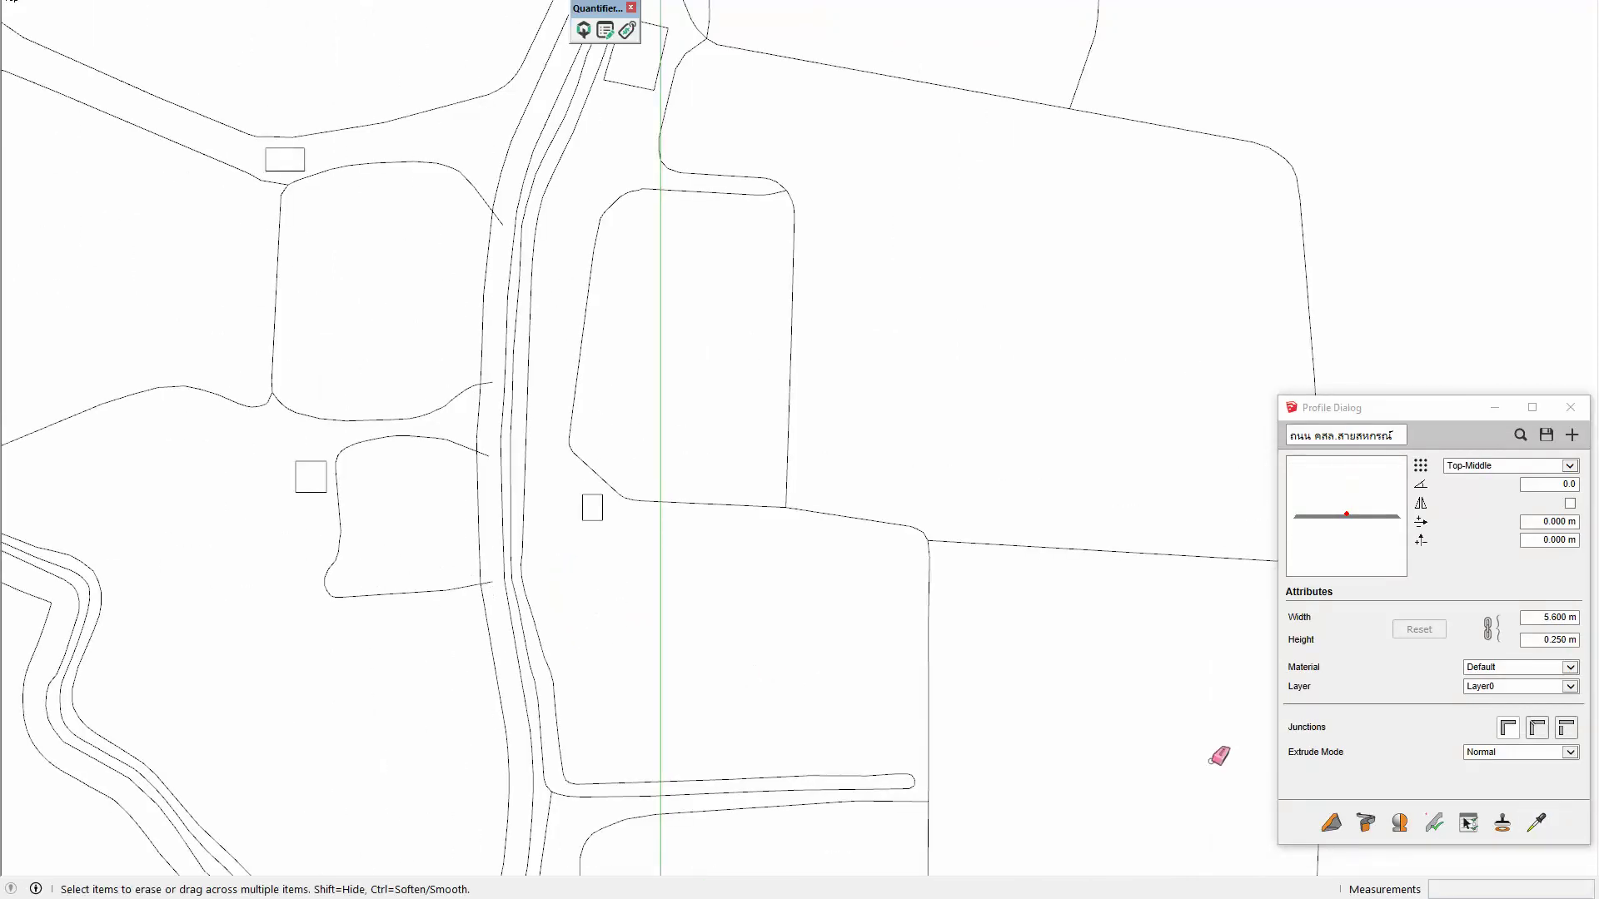
# Step: Build a trial road with the 5.600 m profile along the mapped main road
pyautogui.click(1330, 823)
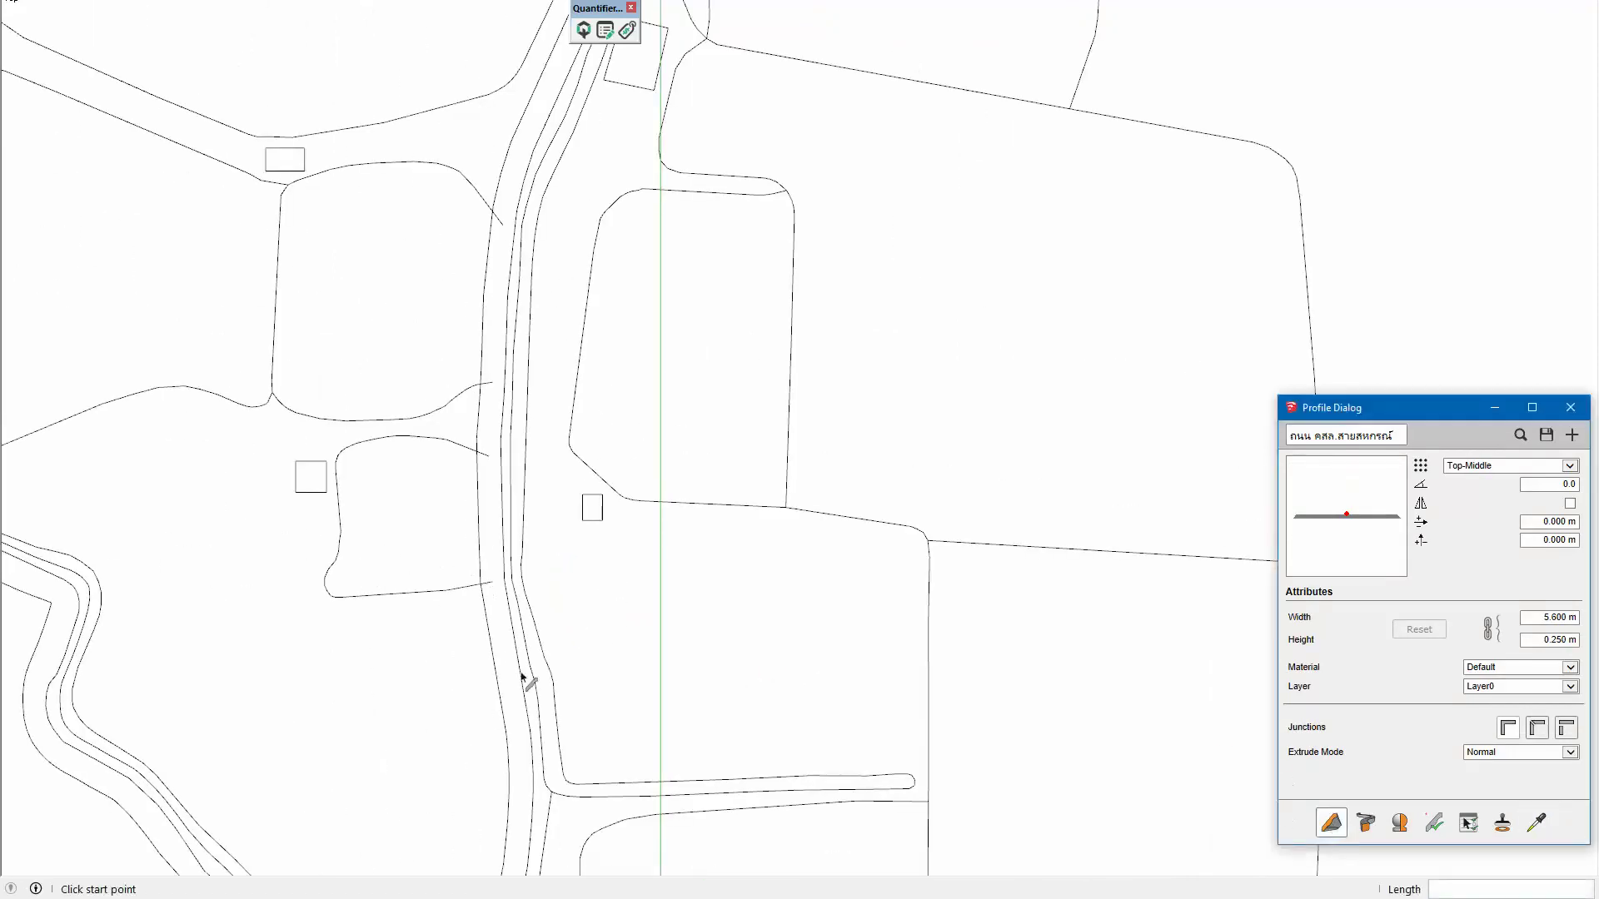
pyautogui.click(530, 729)
pyautogui.click(504, 579)
pyautogui.click(497, 454)
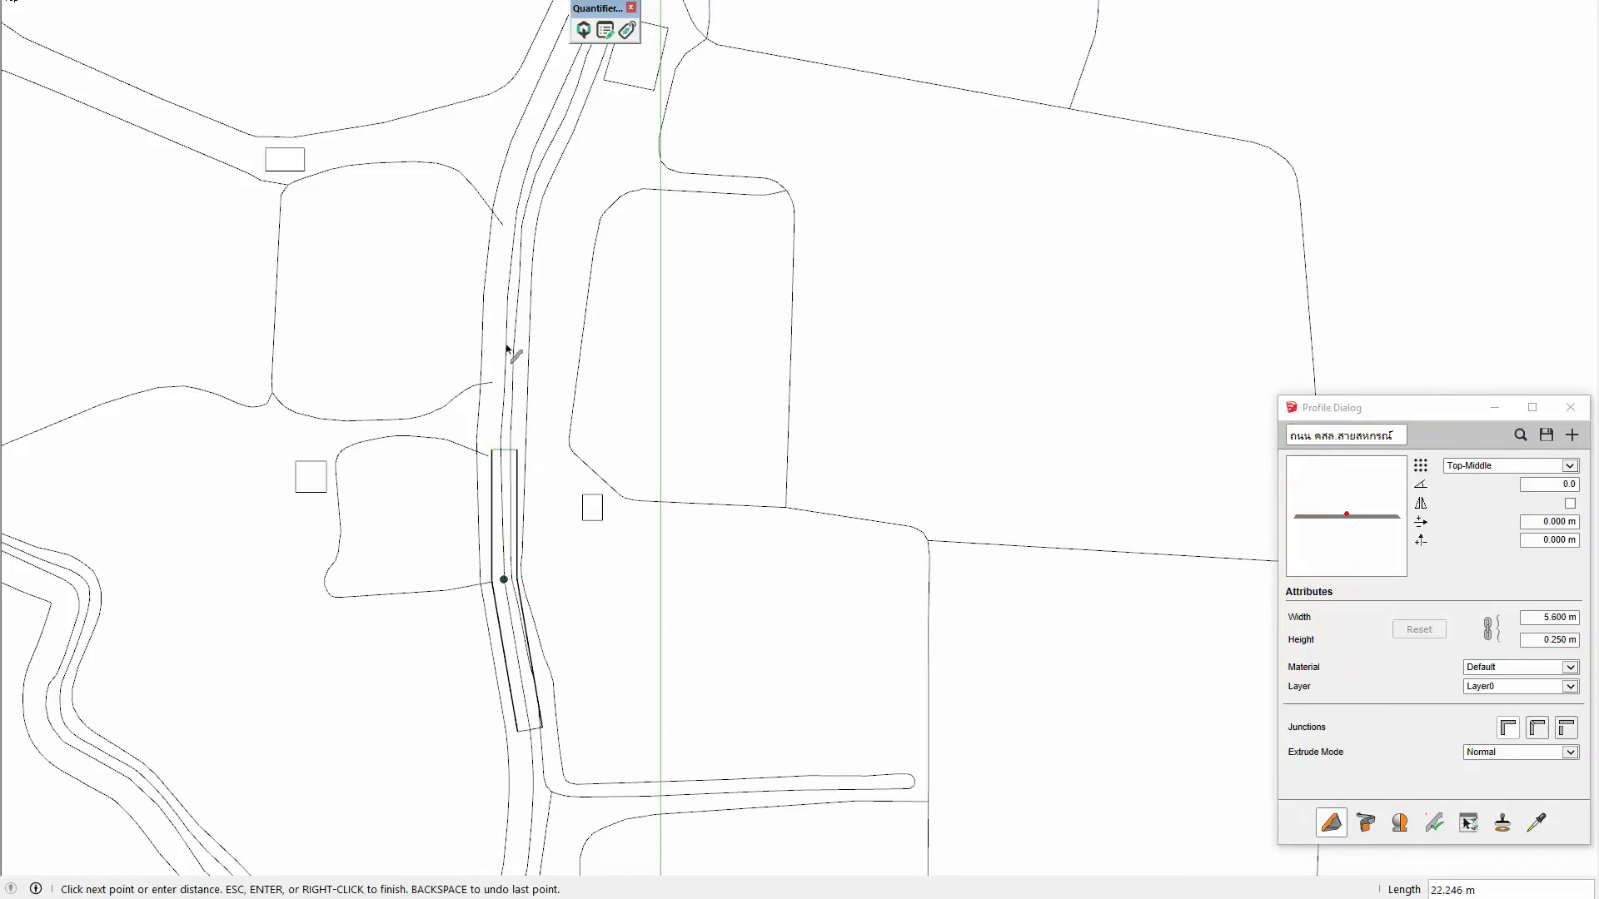
pyautogui.click(515, 235)
pyautogui.click(533, 152)
pyautogui.keyDown('shift'); pyautogui.moveTo(533, 152); pyautogui.dragTo(456, 428, button='middle'); pyautogui.keyUp('shift')
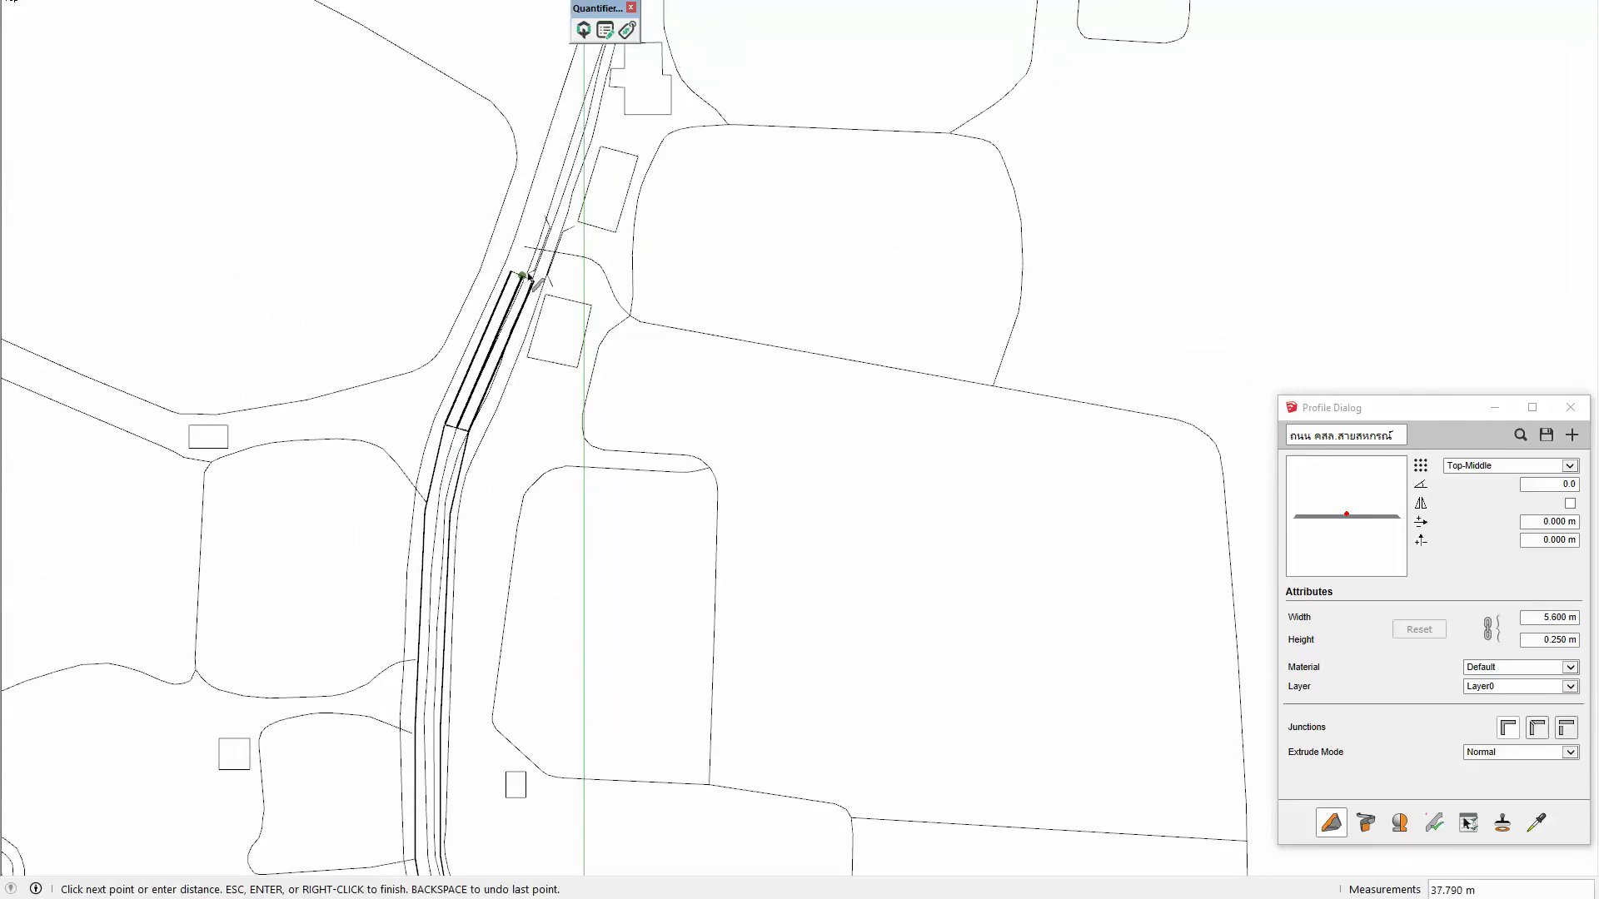
pyautogui.click(545, 219)
pyautogui.press('Return')
# Step: Select the trial road object and delete it
pyautogui.scroll(3, 450, 441)
pyautogui.scroll(-2, 495, 421)
pyautogui.press('space')
pyautogui.click(447, 531)
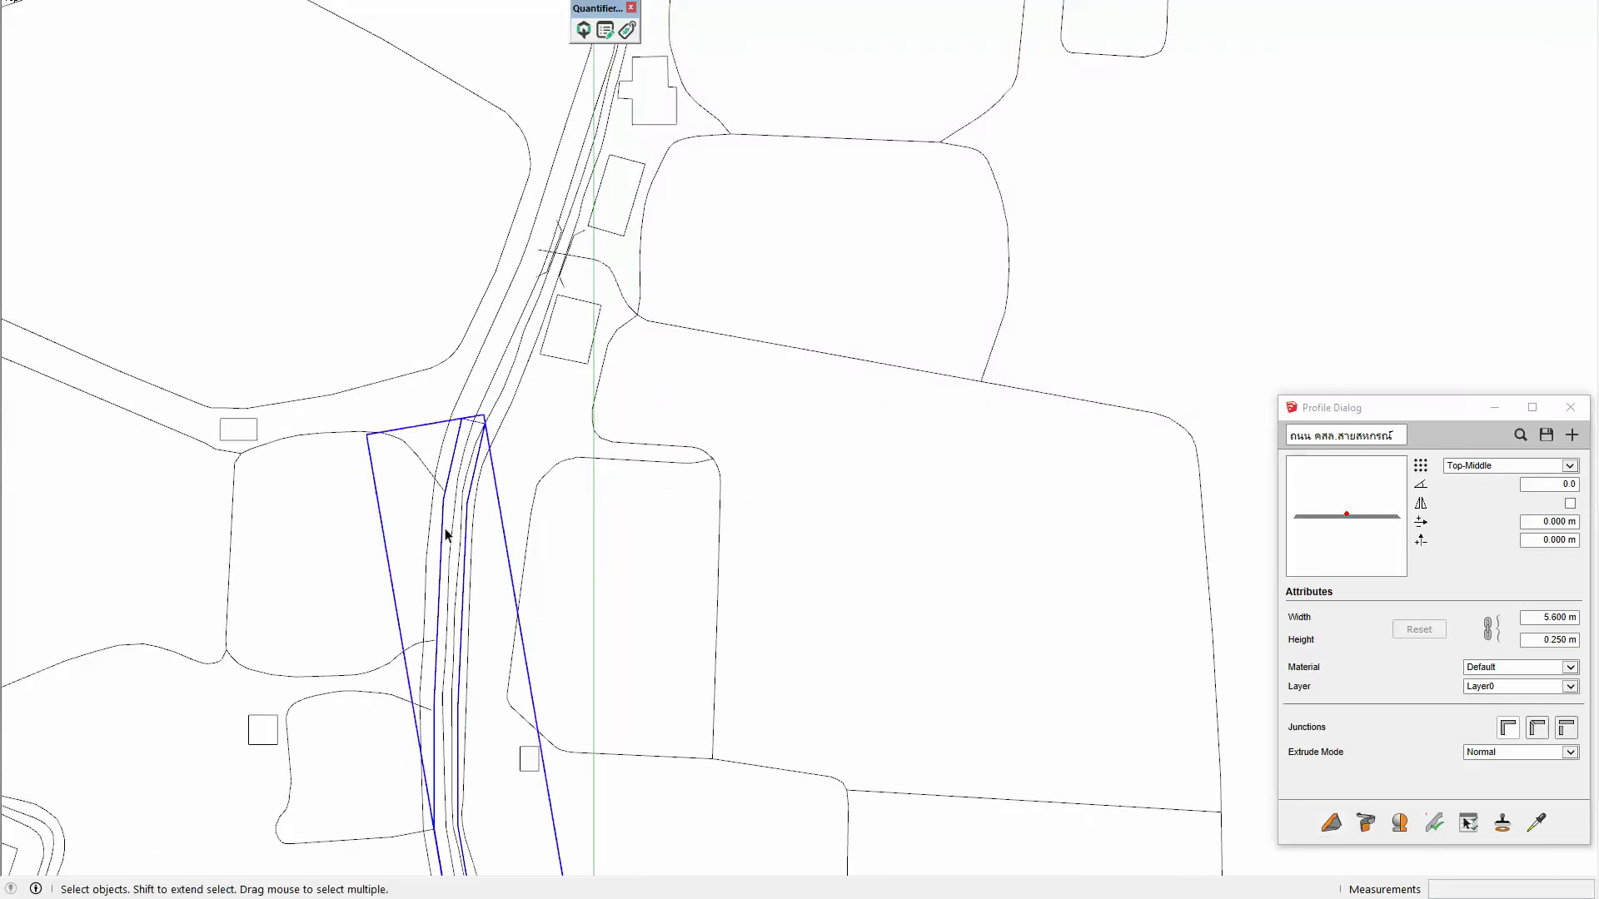
pyautogui.press('Delete')
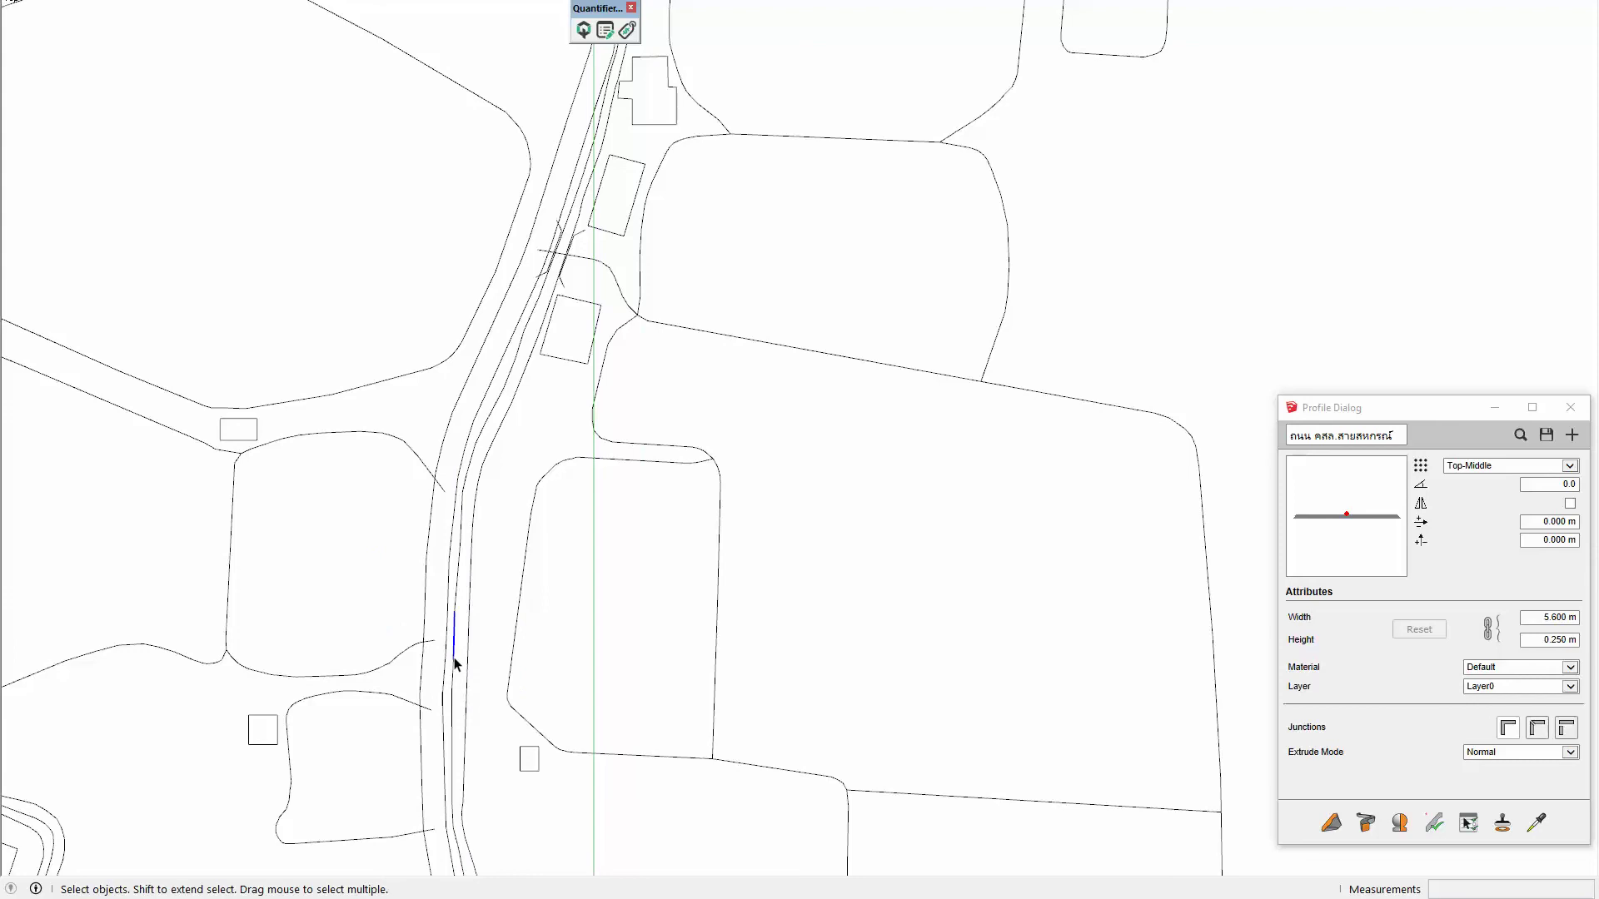
# Step: Select the first road edge and add the following edges along the southern stretch of road
pyautogui.tripleClick(455, 658)
pyautogui.click(455, 664)
pyautogui.scroll(-2, 455, 663)
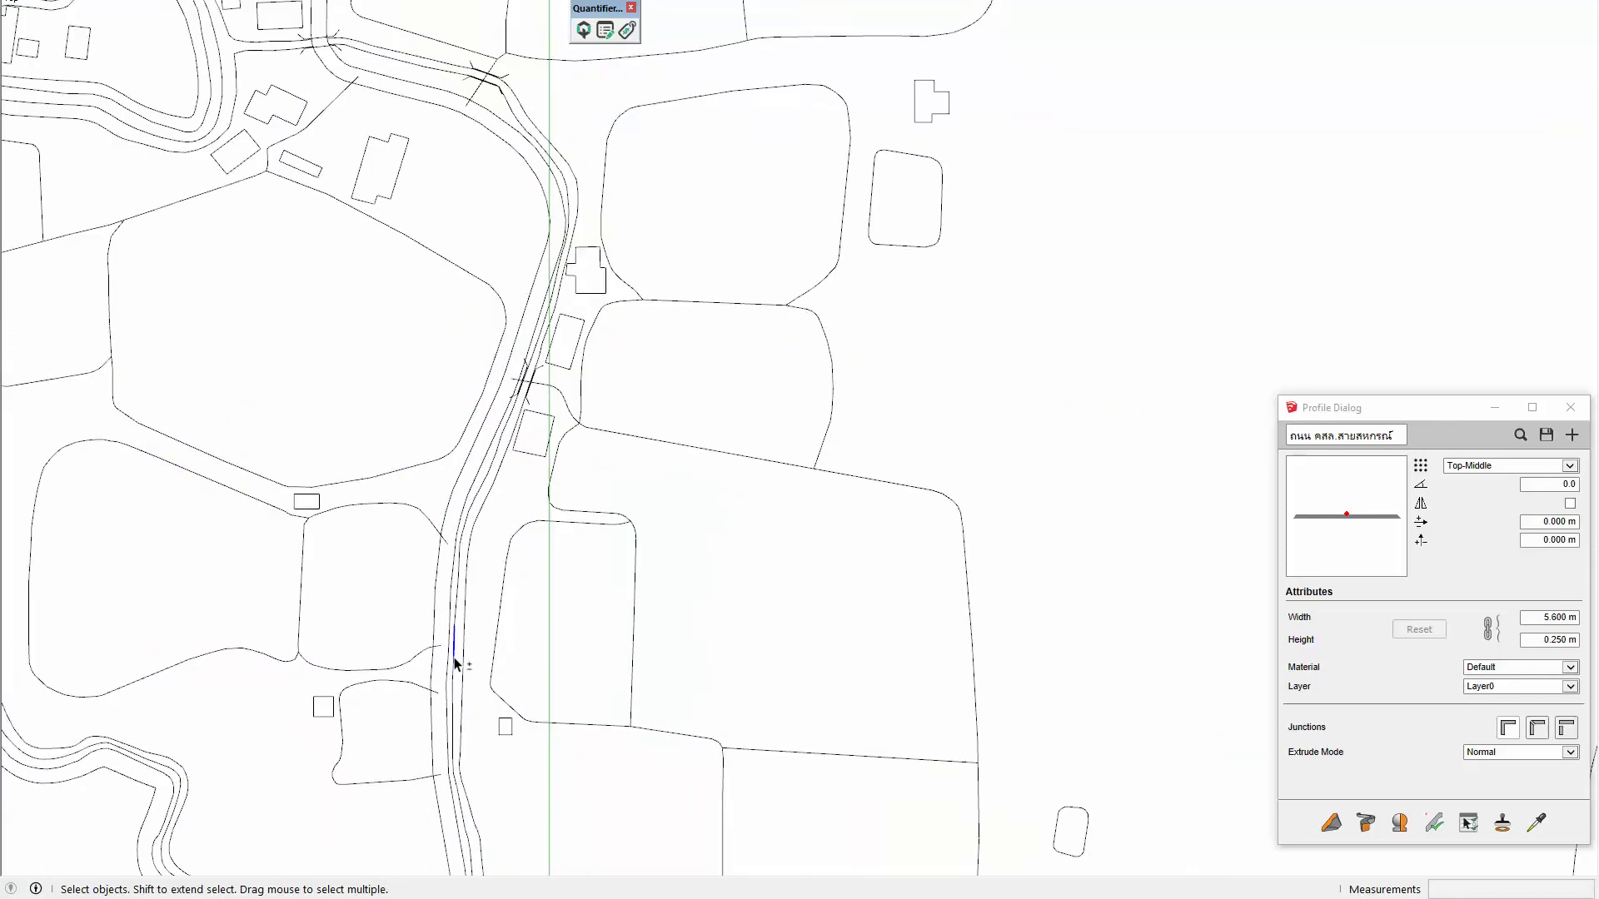
pyautogui.keyDown('shift'); pyautogui.moveTo(455, 664); pyautogui.dragTo(490, 447, button='middle'); pyautogui.keyUp('shift')
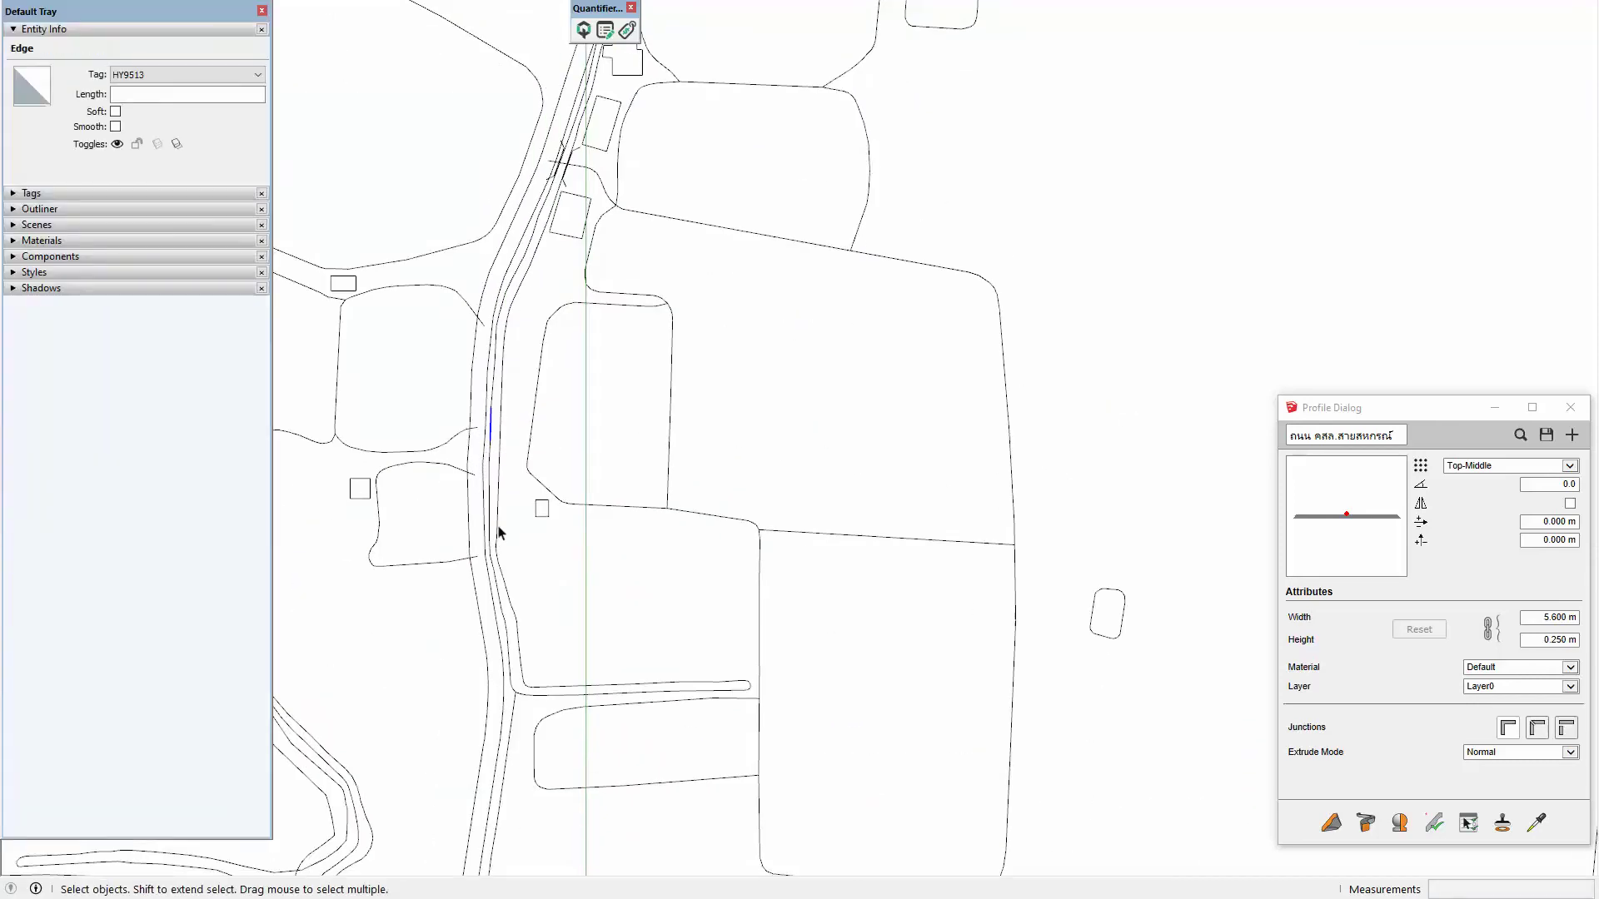
pyautogui.scroll(2, 499, 531)
pyautogui.keyDown('shift'); pyautogui.click(490, 421); pyautogui.keyUp('shift')
pyautogui.scroll(2, 487, 441)
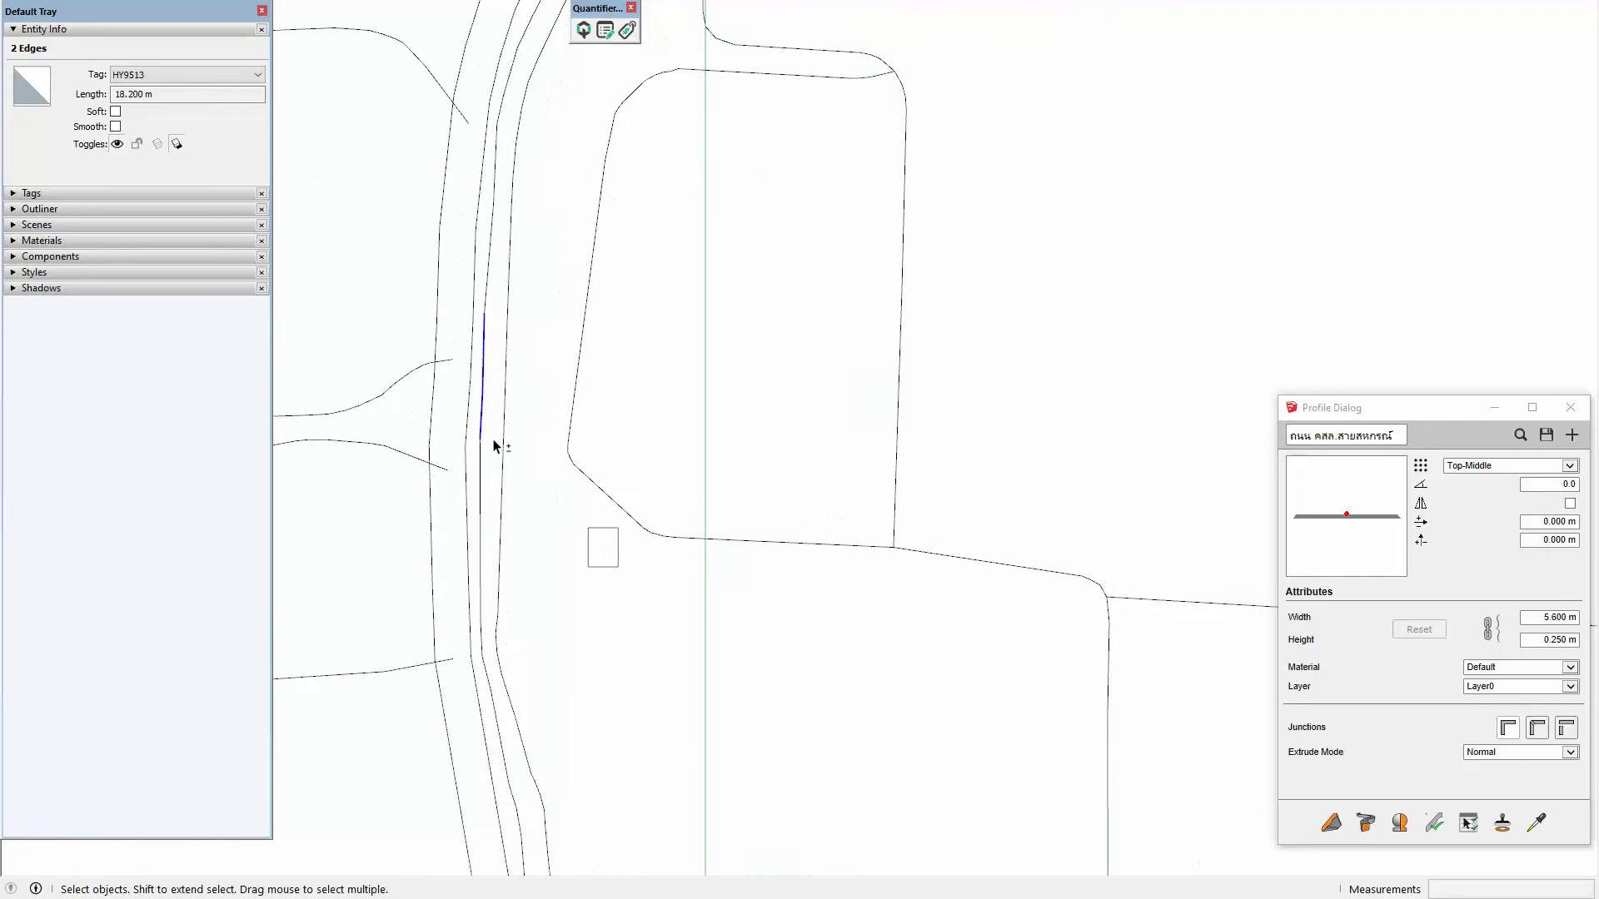
pyautogui.keyDown('shift'); pyautogui.click(483, 471); pyautogui.keyUp('shift')
pyautogui.scroll(2, 478, 583)
pyautogui.moveTo(478, 592)
pyautogui.keyDown('shift'); pyautogui.mouseDown(button='middle')
pyautogui.moveTo(528, 425)
pyautogui.moveTo(511, 398)
pyautogui.mouseUp(button='middle'); pyautogui.keyUp('shift')
pyautogui.keyDown('shift'); pyautogui.click(528, 450); pyautogui.keyUp('shift')
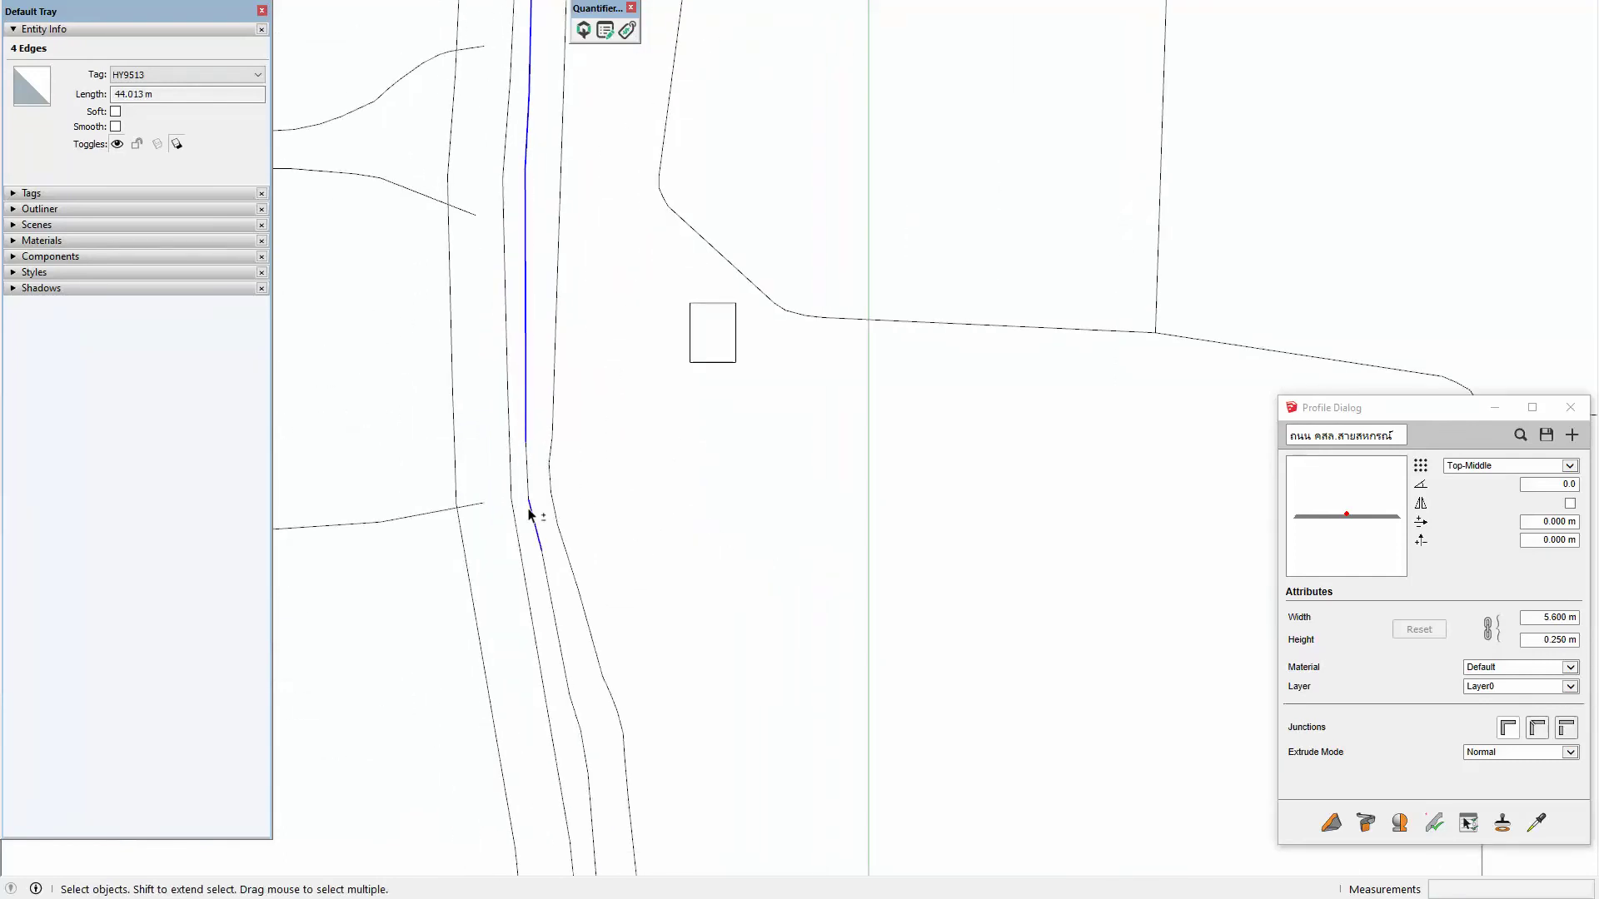
pyautogui.keyDown('shift'); pyautogui.click(530, 488); pyautogui.keyUp('shift')
pyautogui.keyDown('shift'); pyautogui.click(569, 662); pyautogui.keyUp('shift')
pyautogui.keyDown('shift'); pyautogui.moveTo(583, 691); pyautogui.dragTo(554, 446, button='middle'); pyautogui.keyUp('shift')
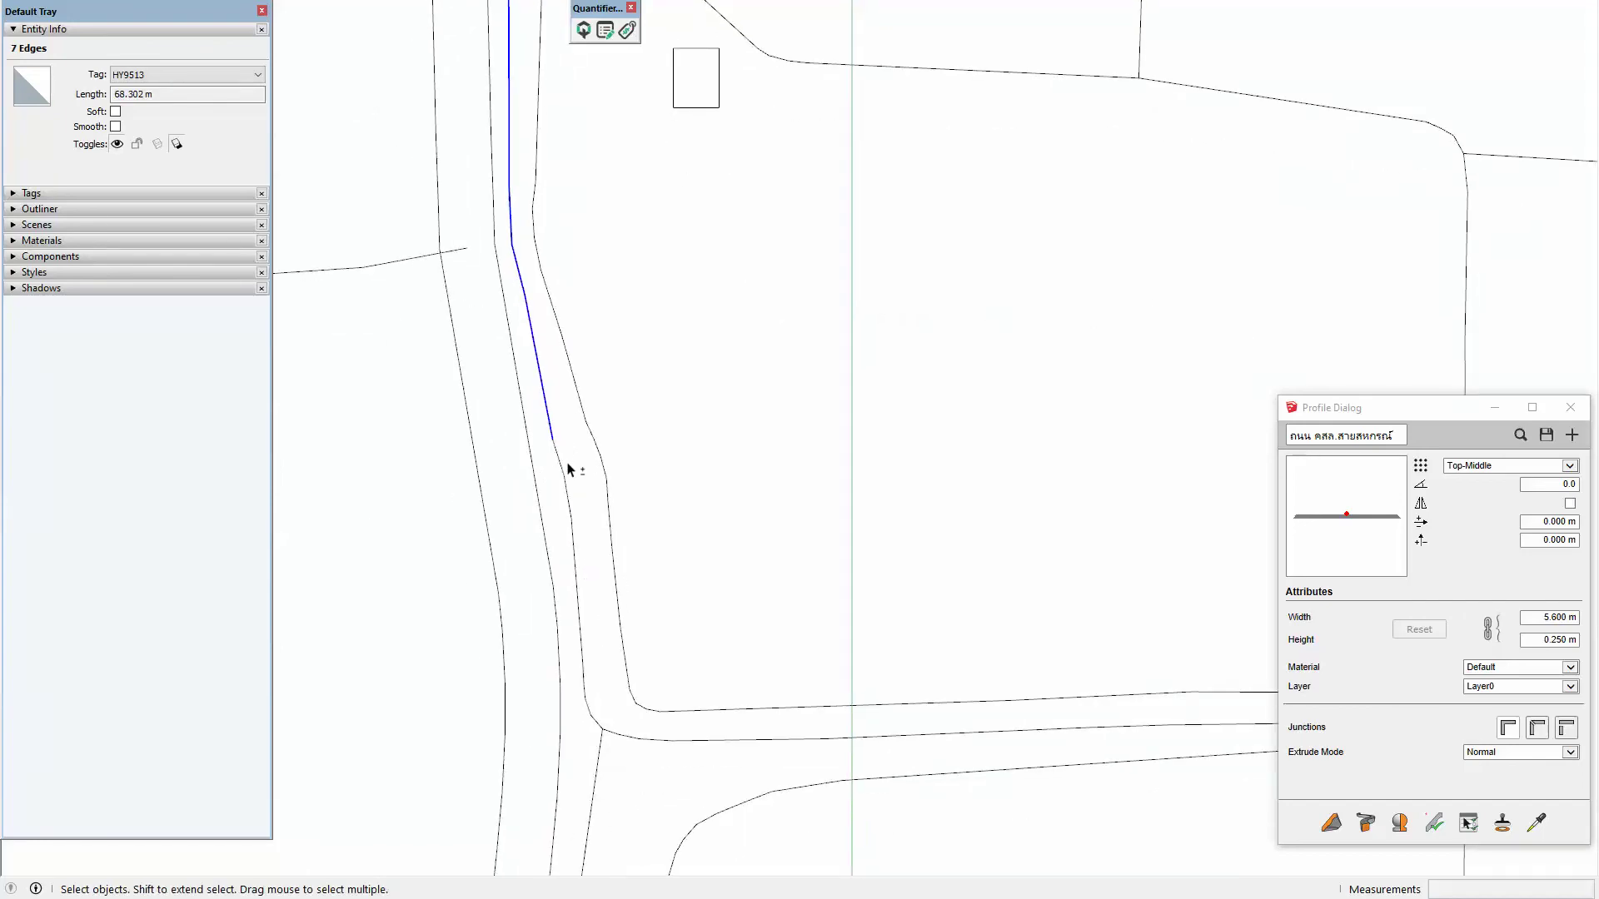
pyautogui.keyDown('shift'); pyautogui.click(559, 468); pyautogui.keyUp('shift')
pyautogui.keyDown('shift'); pyautogui.click(567, 498); pyautogui.keyUp('shift')
pyautogui.keyDown('shift'); pyautogui.click(580, 556); pyautogui.keyUp('shift')
# Step: Keep adding consecutive road edges to the selection northward along the road
pyautogui.keyDown('shift'); pyautogui.moveTo(571, 300); pyautogui.dragTo(589, 633, button='middle'); pyautogui.keyUp('shift')
pyautogui.keyDown('shift'); pyautogui.moveTo(588, 332); pyautogui.dragTo(561, 476, button='middle'); pyautogui.keyUp('shift')
pyautogui.keyDown('shift'); pyautogui.click(520, 504); pyautogui.keyUp('shift')
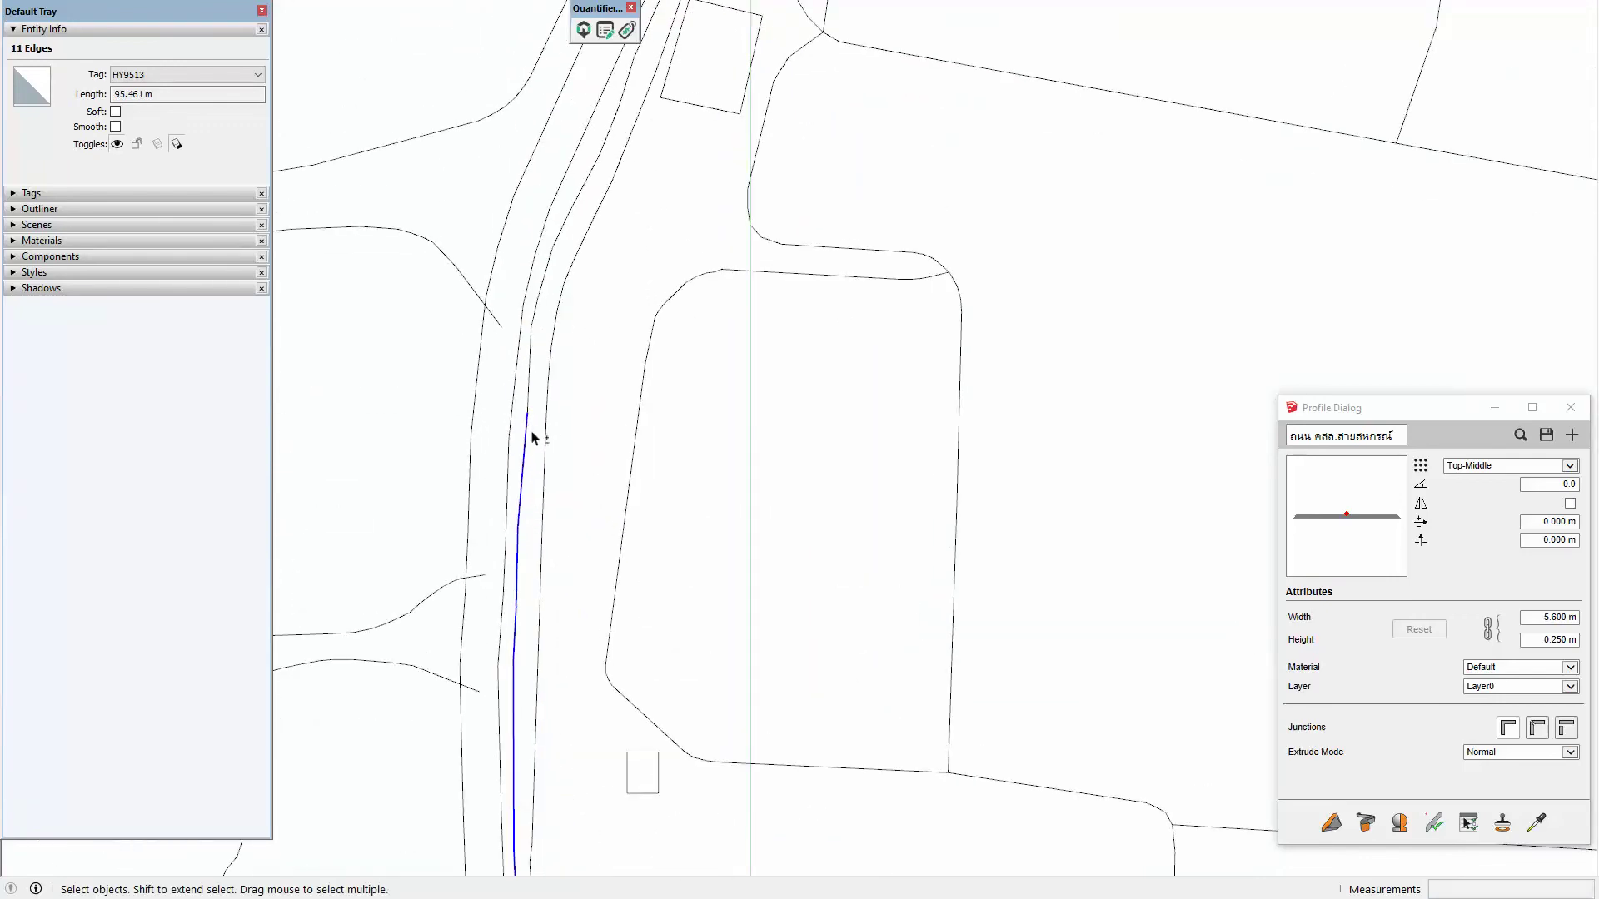
pyautogui.keyDown('shift'); pyautogui.click(527, 391); pyautogui.keyUp('shift')
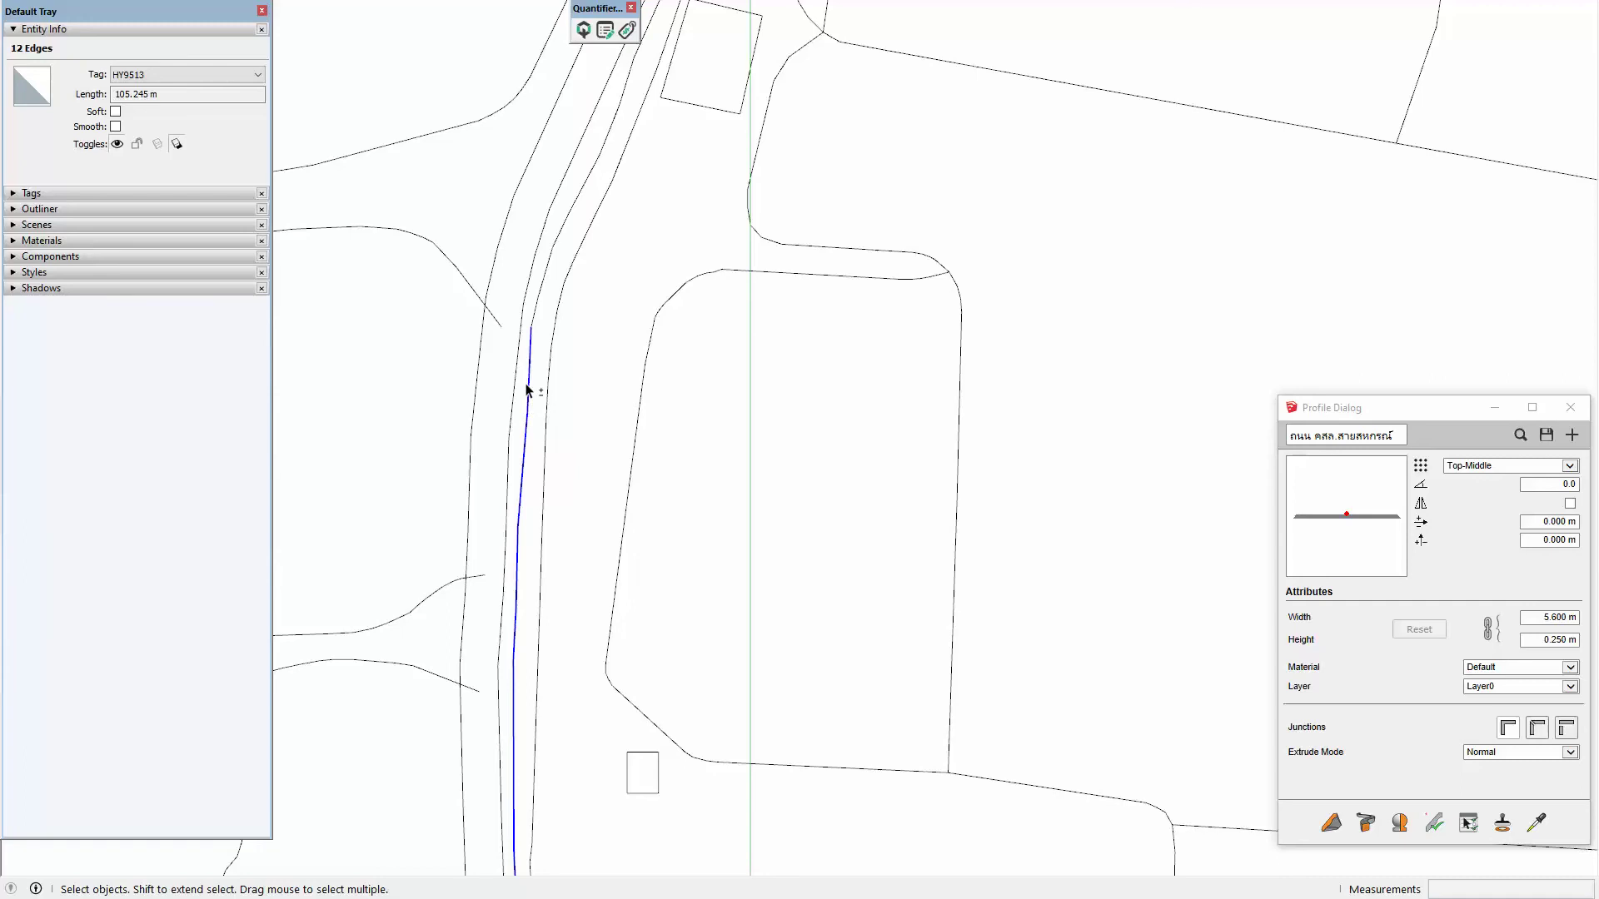
pyautogui.keyDown('shift'); pyautogui.click(534, 321); pyautogui.keyUp('shift')
pyautogui.moveTo(535, 322)
pyautogui.keyDown('shift'); pyautogui.mouseDown(button='middle')
pyautogui.moveTo(621, 425)
pyautogui.moveTo(542, 439)
pyautogui.mouseUp(button='middle'); pyautogui.keyUp('shift')
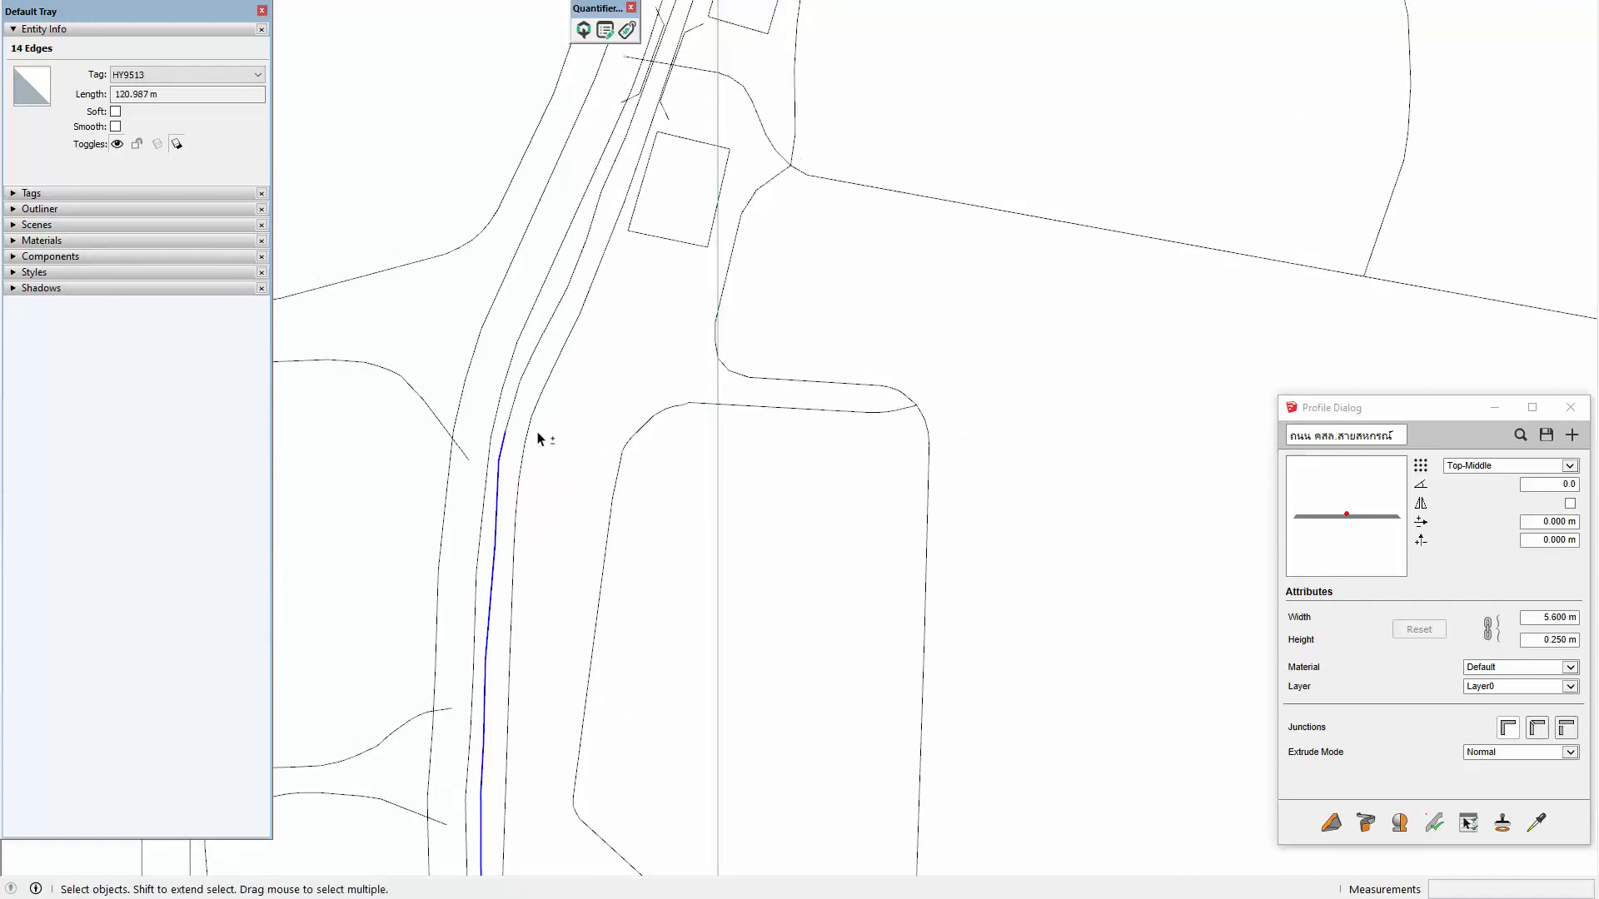
pyautogui.keyDown('shift'); pyautogui.click(516, 412); pyautogui.keyUp('shift')
pyautogui.keyDown('shift'); pyautogui.click(527, 369); pyautogui.keyUp('shift')
pyautogui.moveTo(527, 370)
pyautogui.keyDown('shift'); pyautogui.mouseDown(button='middle')
pyautogui.moveTo(603, 431)
pyautogui.moveTo(511, 475)
pyautogui.mouseUp(button='middle'); pyautogui.keyUp('shift')
pyautogui.keyDown('shift'); pyautogui.click(518, 465); pyautogui.keyUp('shift')
pyautogui.keyDown('shift'); pyautogui.click(549, 398); pyautogui.keyUp('shift')
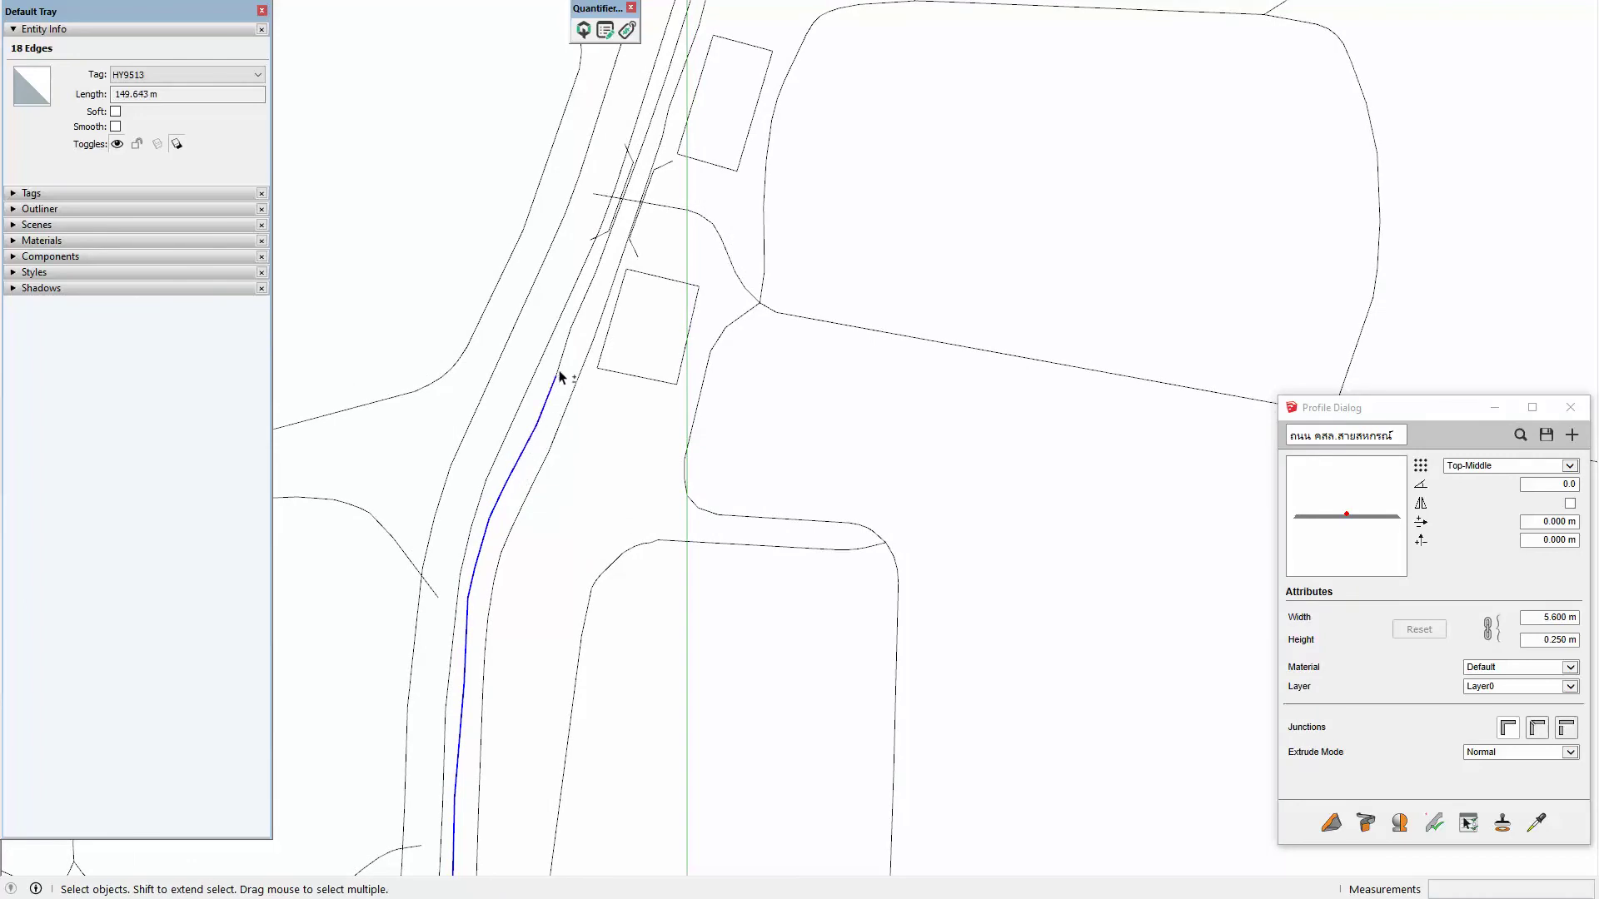
pyautogui.keyDown('shift'); pyautogui.click(570, 337); pyautogui.keyUp('shift')
pyautogui.keyDown('shift'); pyautogui.click(577, 327); pyautogui.keyUp('shift')
pyautogui.keyDown('shift'); pyautogui.click(608, 238); pyautogui.keyUp('shift')
pyautogui.keyDown('shift'); pyautogui.moveTo(633, 283); pyautogui.dragTo(606, 477, button='middle'); pyautogui.keyUp('shift')
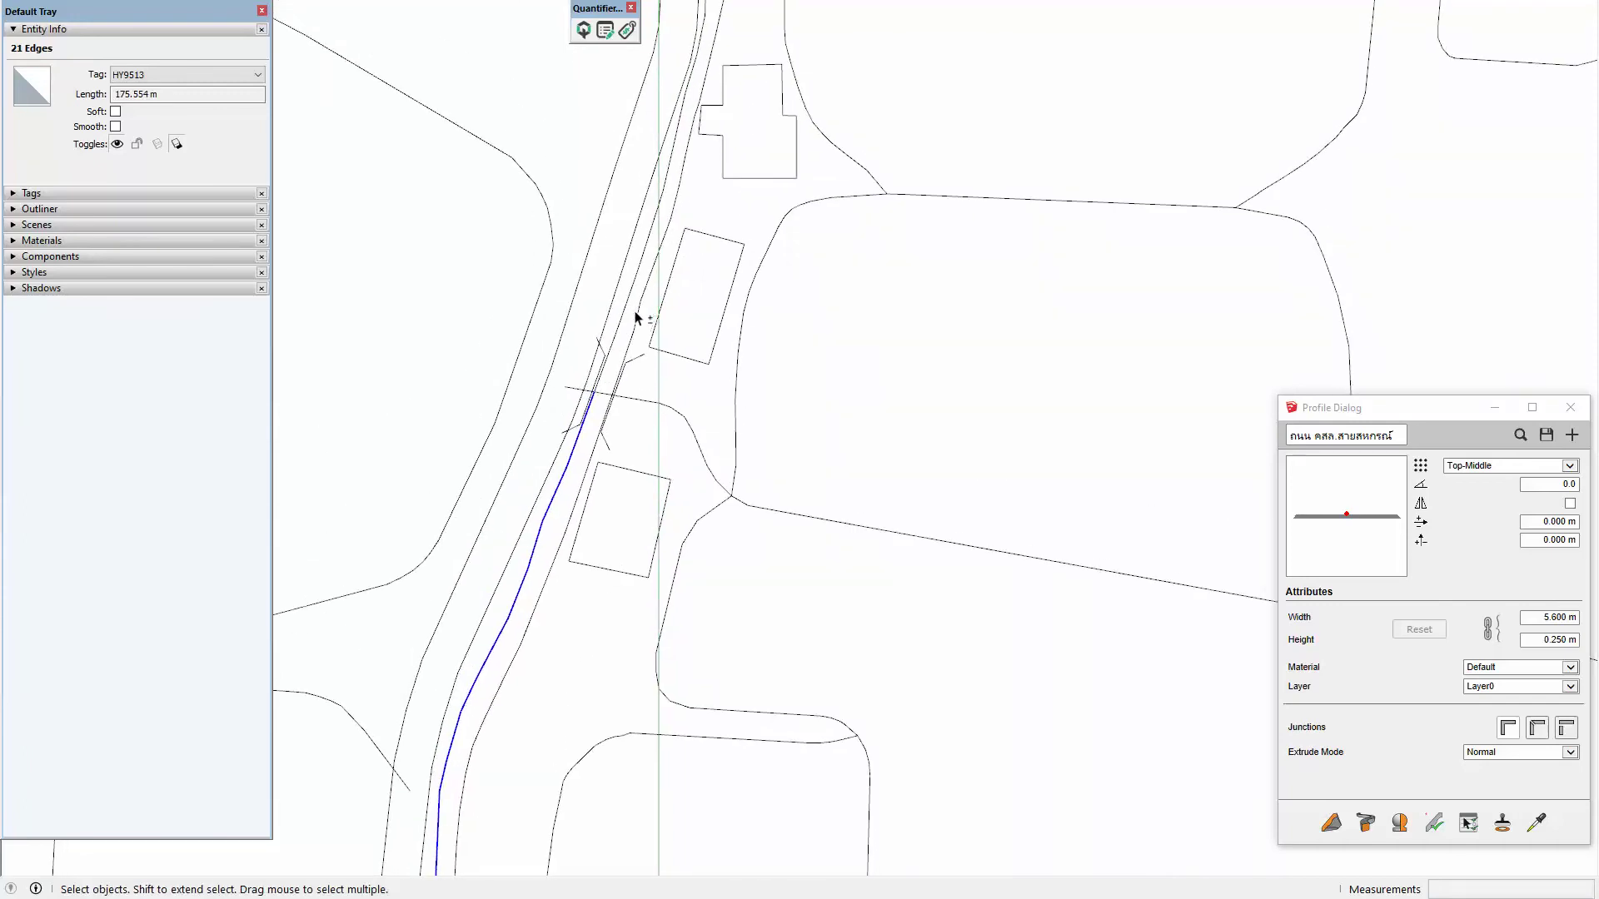
pyautogui.keyDown('shift'); pyautogui.click(629, 324); pyautogui.keyUp('shift')
pyautogui.keyDown('shift'); pyautogui.click(637, 287); pyautogui.keyUp('shift')
pyautogui.keyDown('shift'); pyautogui.moveTo(678, 296); pyautogui.dragTo(634, 462, button='middle'); pyautogui.keyUp('shift')
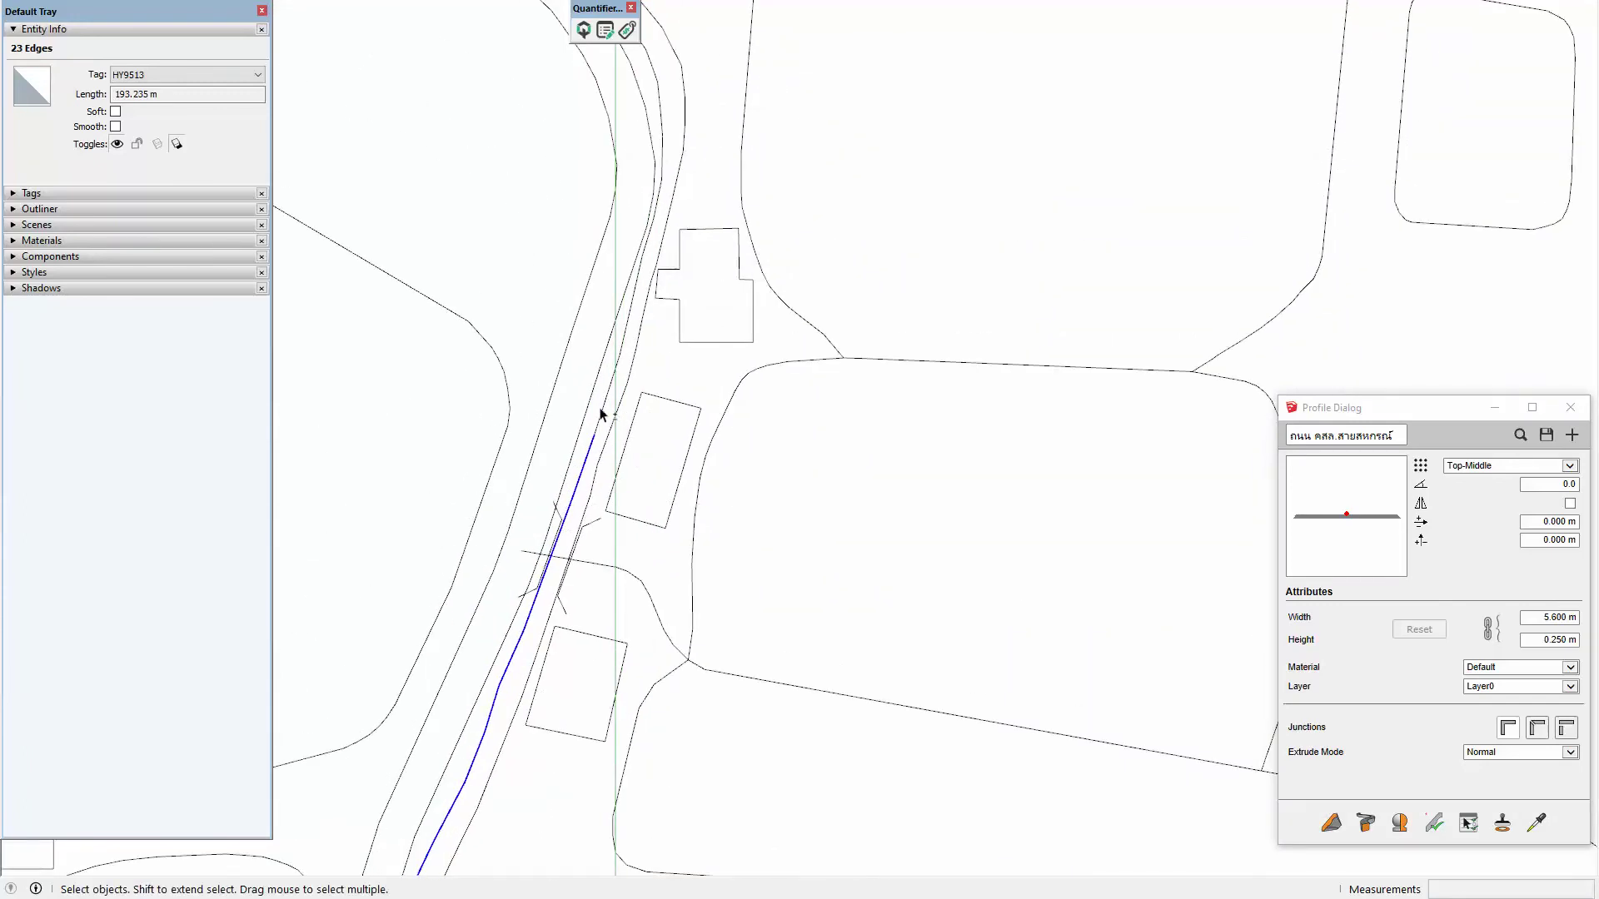
pyautogui.keyDown('shift'); pyautogui.click(621, 364); pyautogui.keyUp('shift')
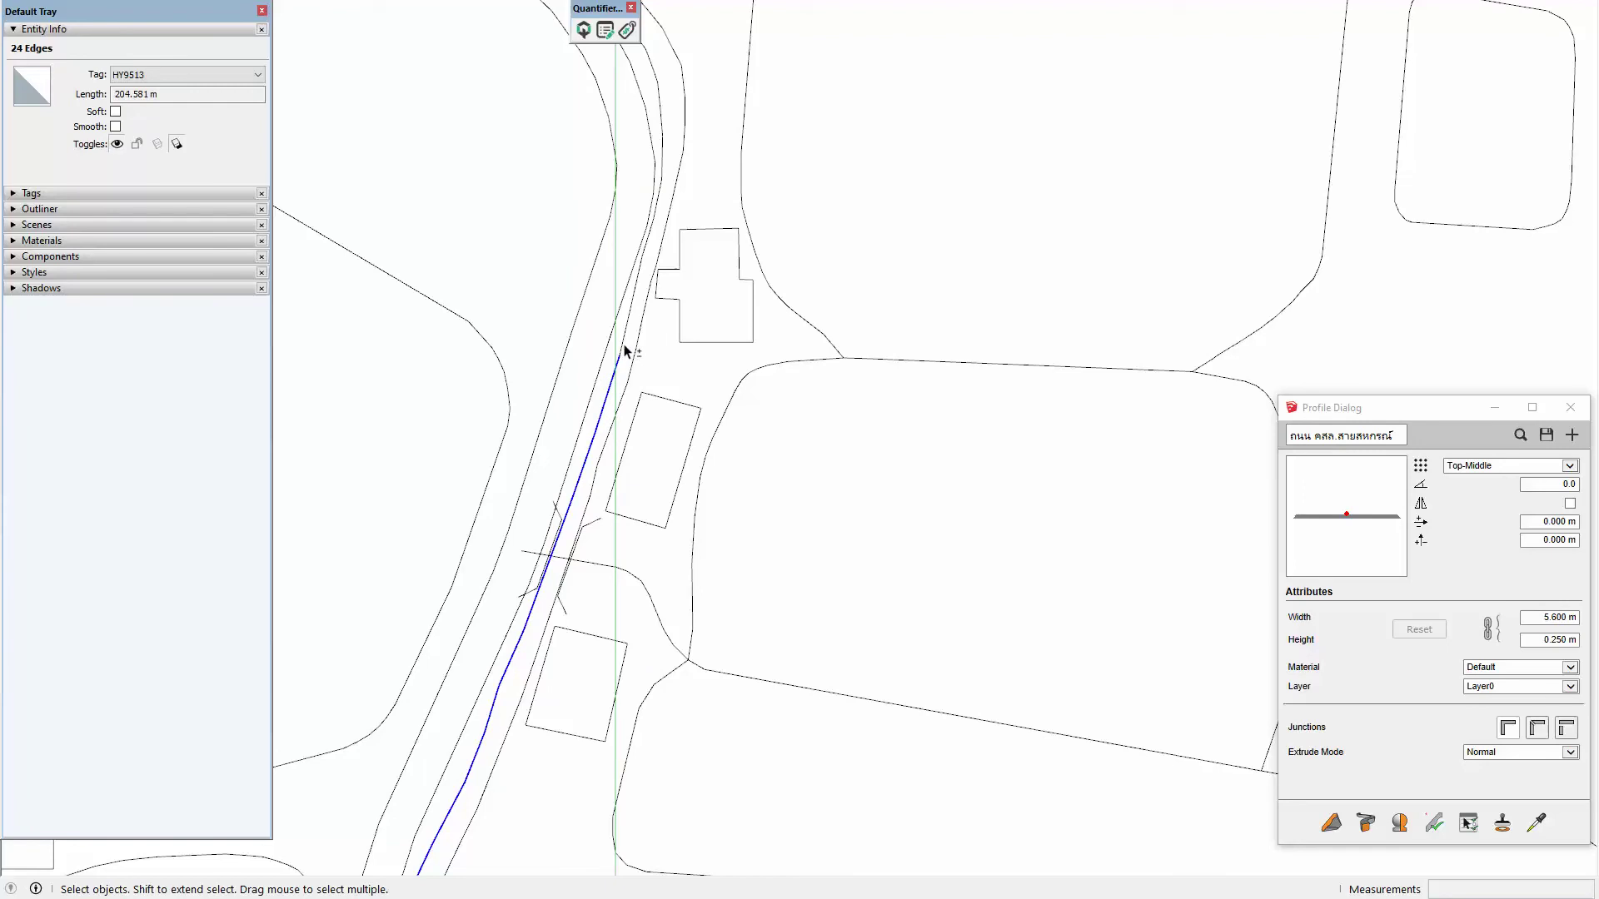
pyautogui.keyDown('shift'); pyautogui.click(648, 271); pyautogui.keyUp('shift')
pyautogui.keyDown('shift'); pyautogui.click(655, 235); pyautogui.keyUp('shift')
pyautogui.keyDown('shift'); pyautogui.click(657, 213); pyautogui.keyUp('shift')
pyautogui.keyDown('shift'); pyautogui.moveTo(658, 213); pyautogui.dragTo(686, 365, button='middle'); pyautogui.keyUp('shift')
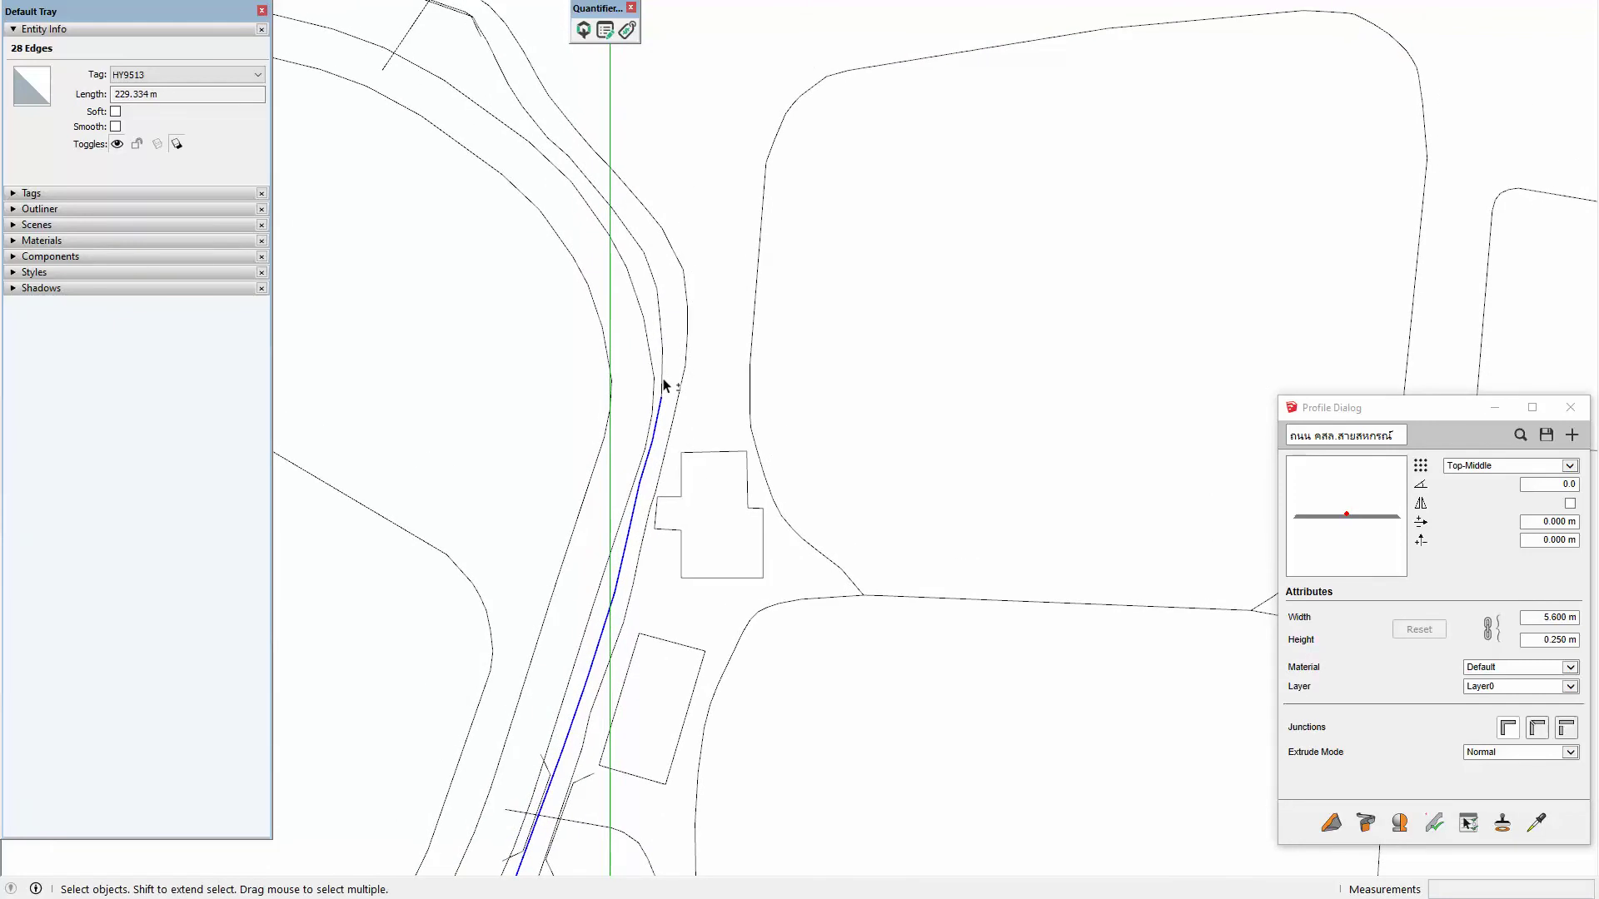
pyautogui.keyDown('shift'); pyautogui.click(661, 325); pyautogui.keyUp('shift')
pyautogui.keyDown('shift'); pyautogui.click(658, 287); pyautogui.keyUp('shift')
pyautogui.keyDown('shift'); pyautogui.click(663, 307); pyautogui.keyUp('shift')
# Step: Add the next run of road edges to the selection, heading toward the junction
pyautogui.scroll(-1, 736, 360)
pyautogui.scroll(-1, 578, 410)
pyautogui.scroll(-1, 703, 421)
pyautogui.scroll(-1, 701, 381)
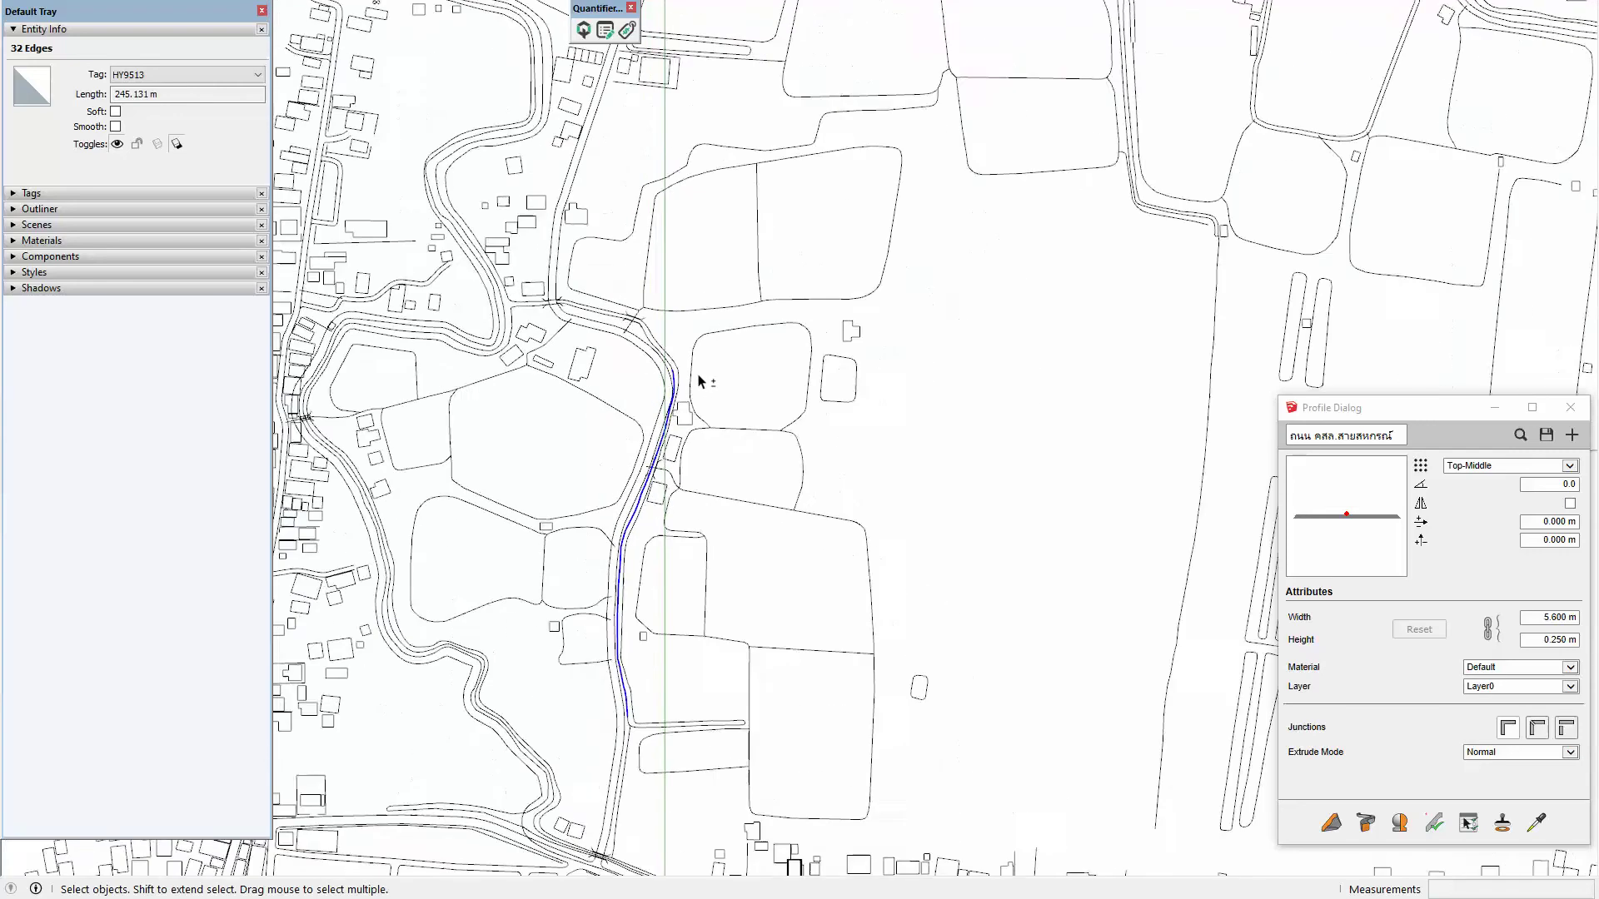
pyautogui.scroll(-1, 720, 367)
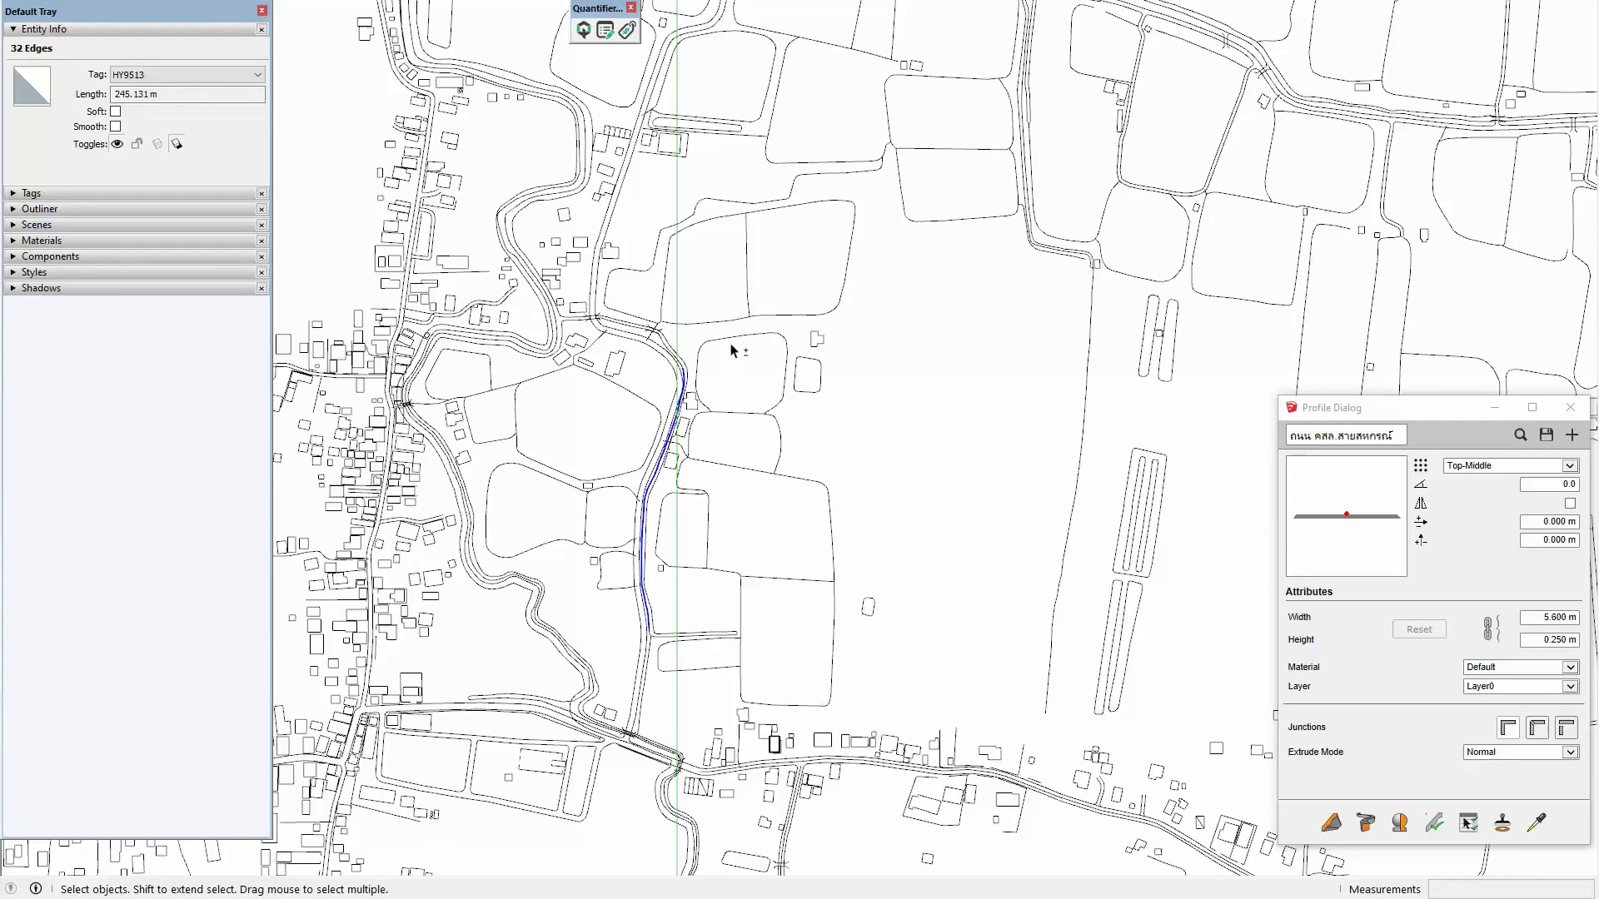
pyautogui.scroll(2, 649, 310)
pyautogui.scroll(2, 646, 342)
pyautogui.scroll(1, 698, 365)
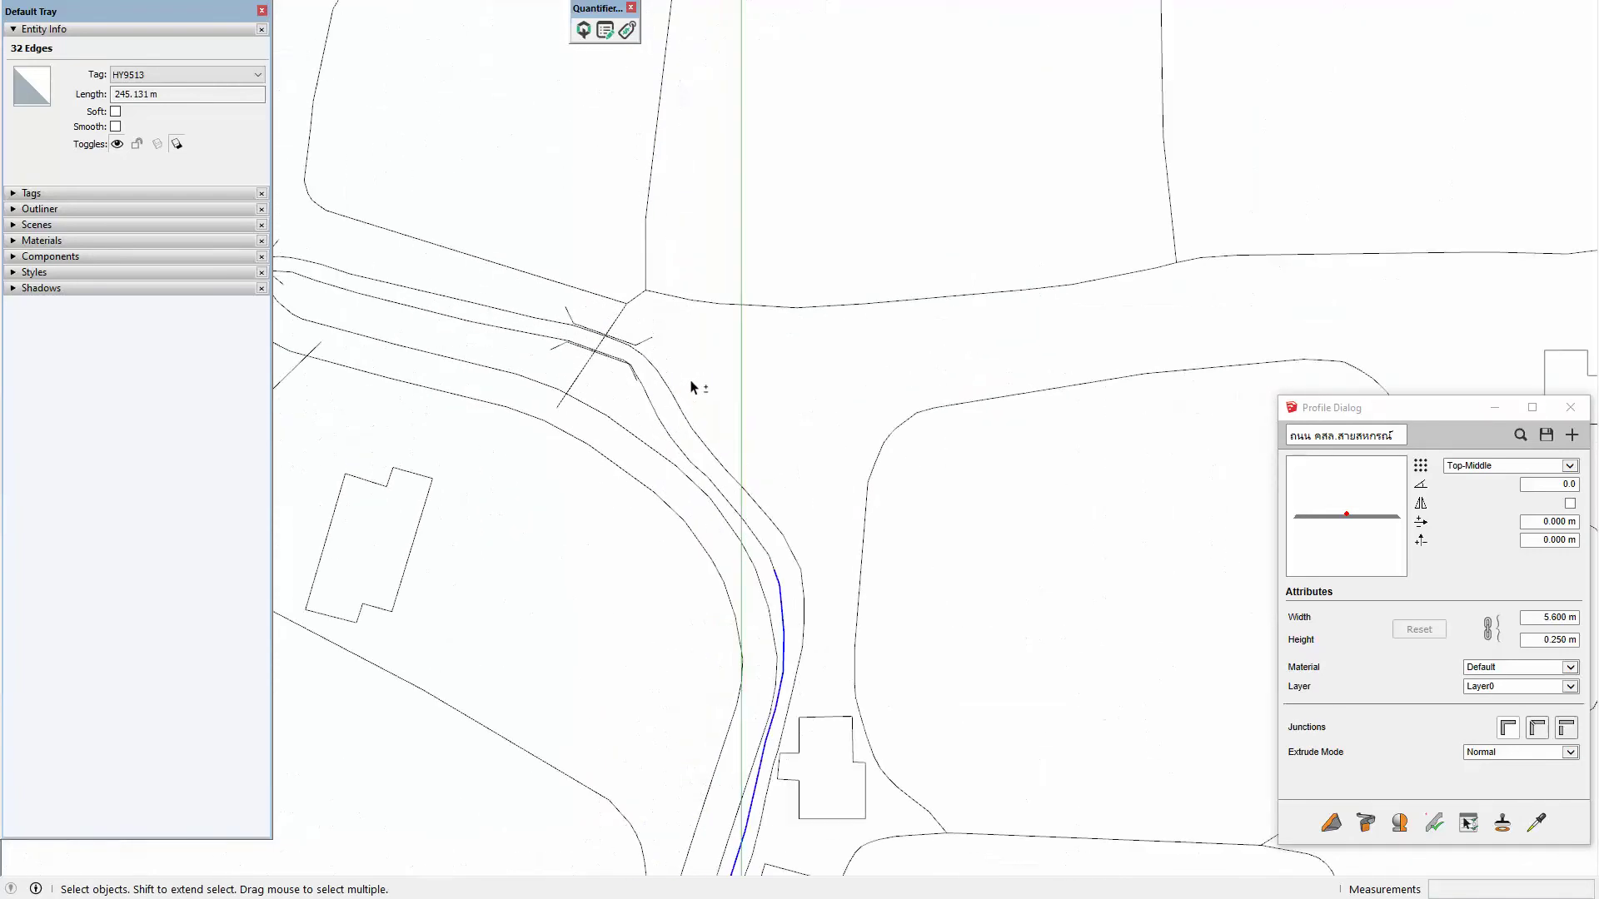
pyautogui.keyDown('shift'); pyautogui.click(761, 544); pyautogui.keyUp('shift')
pyautogui.keyDown('shift'); pyautogui.click(753, 533); pyautogui.keyUp('shift')
pyautogui.keyDown('shift'); pyautogui.click(721, 497); pyautogui.keyUp('shift')
pyautogui.keyDown('shift'); pyautogui.click(693, 469); pyautogui.keyUp('shift')
pyautogui.keyDown('shift'); pyautogui.click(663, 421); pyautogui.keyUp('shift')
pyautogui.keyDown('shift'); pyautogui.click(657, 408); pyautogui.keyUp('shift')
pyautogui.keyDown('shift'); pyautogui.click(756, 502); pyautogui.keyUp('shift')
pyautogui.moveTo(756, 502)
pyautogui.keyDown('shift'); pyautogui.mouseDown(button='middle')
pyautogui.moveTo(710, 482)
pyautogui.moveTo(749, 392)
pyautogui.moveTo(649, 395)
pyautogui.moveTo(678, 703)
pyautogui.mouseUp(button='middle'); pyautogui.keyUp('shift')
pyautogui.scroll(2, 717, 631)
pyautogui.scroll(2, 717, 421)
pyautogui.scroll(2, 691, 409)
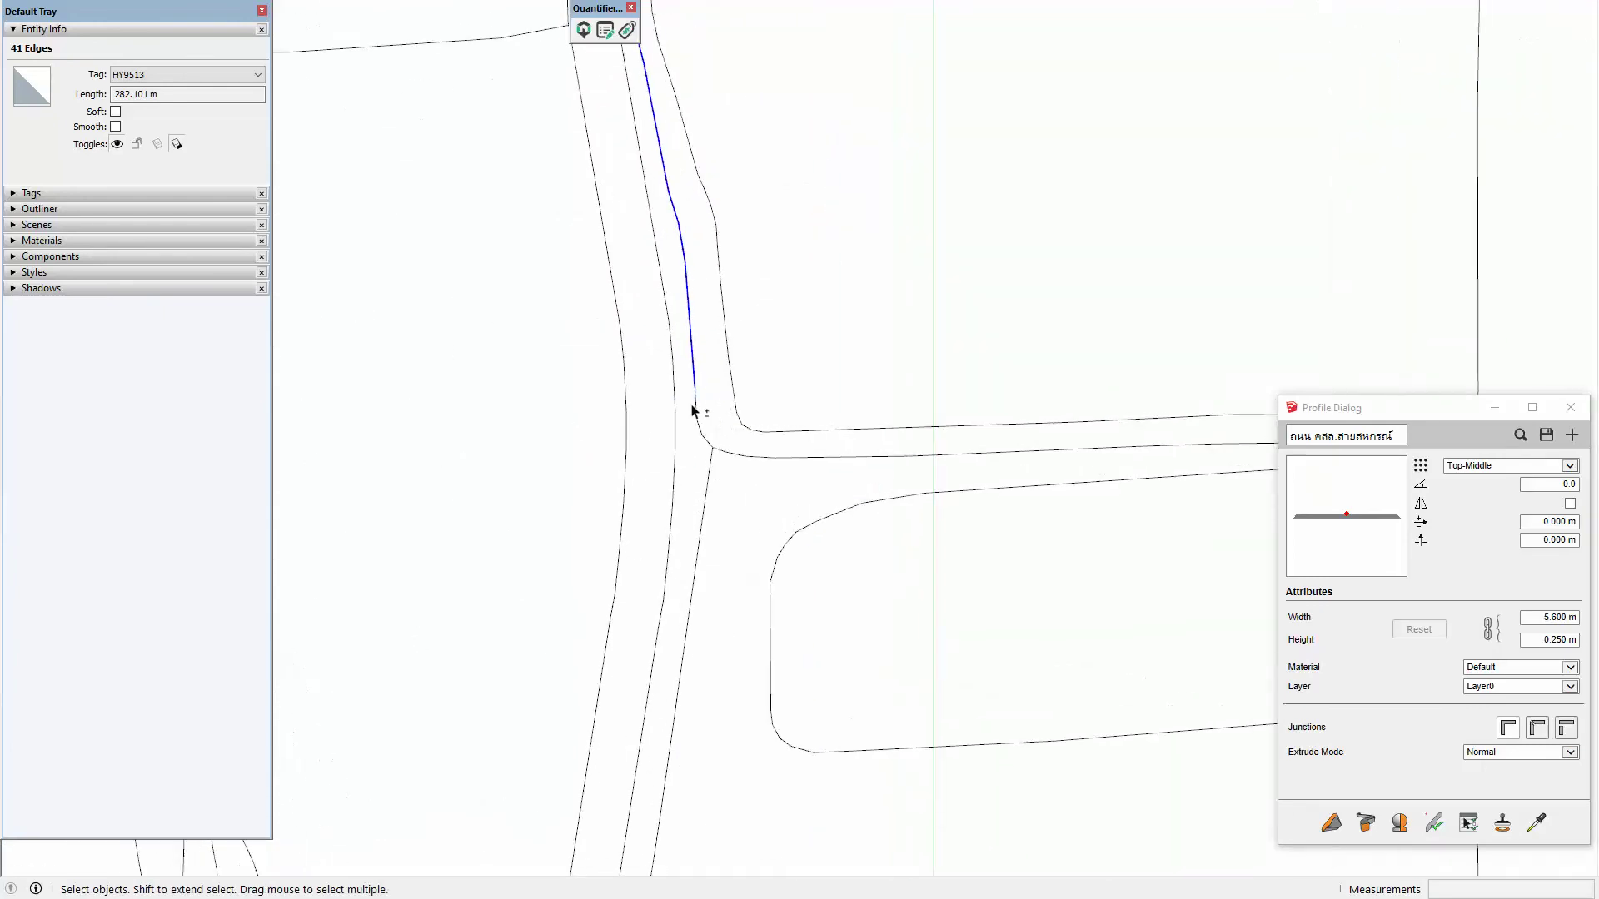
# Step: Complete the path at the junction, replacing a stray edge, for 50 edges totalling 300.406 m
pyautogui.keyDown('shift'); pyautogui.click(709, 448); pyautogui.keyUp('shift')
pyautogui.keyDown('shift'); pyautogui.moveTo(717, 413); pyautogui.dragTo(743, 563, button='middle'); pyautogui.keyUp('shift')
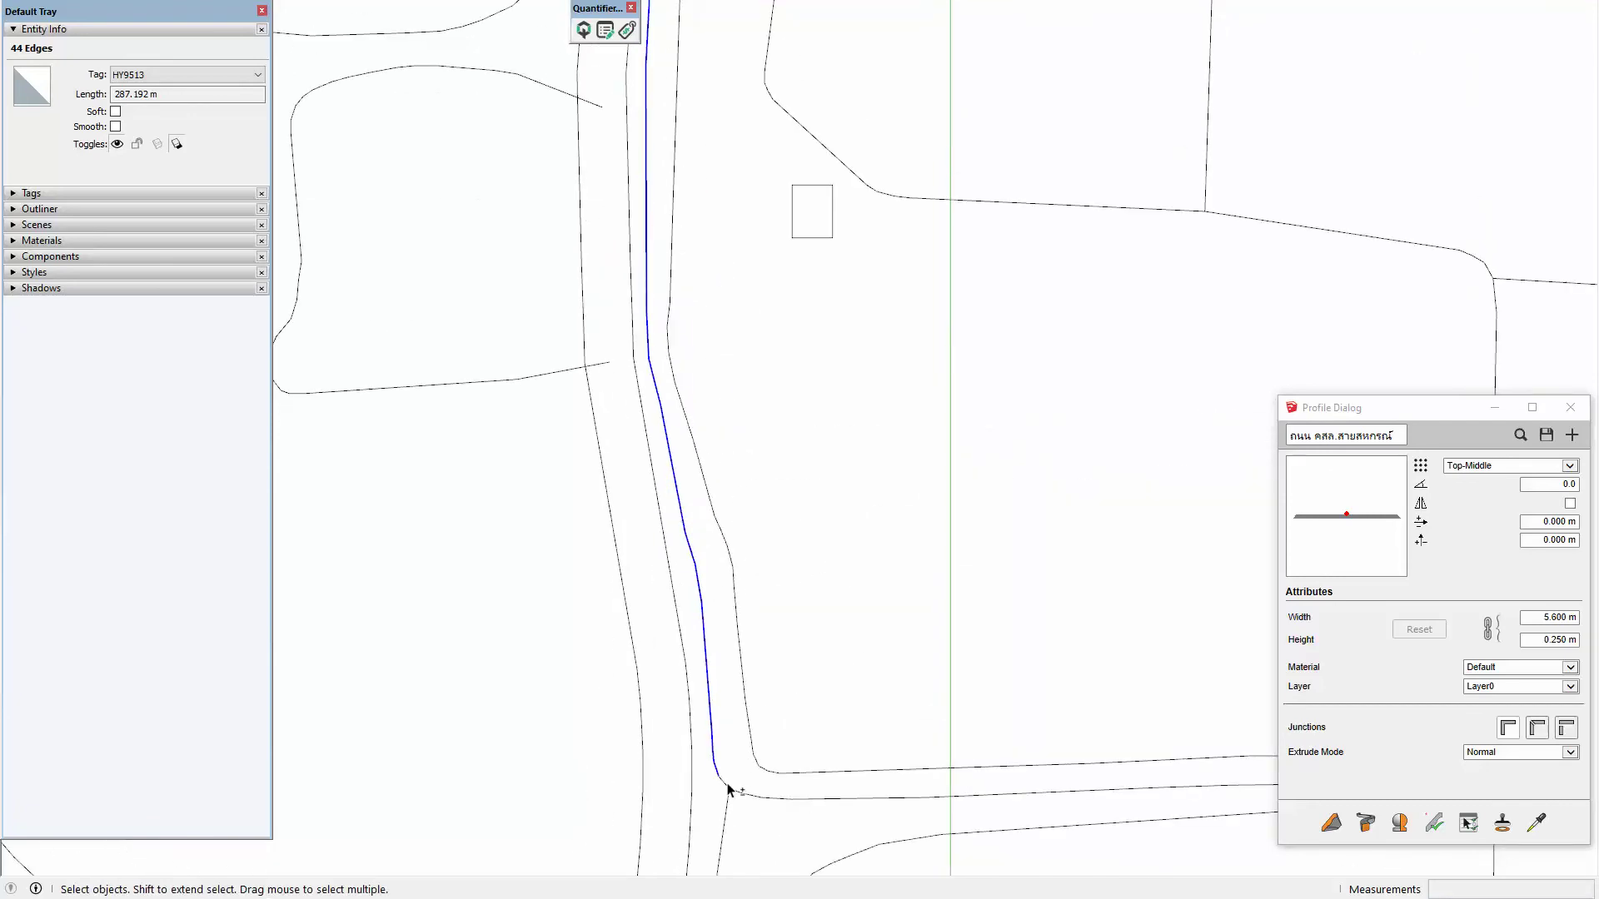
pyautogui.scroll(-2, 835, 727)
pyautogui.keyDown('shift'); pyautogui.click(685, 275); pyautogui.keyUp('shift')
pyautogui.moveTo(685, 275)
pyautogui.keyDown('shift'); pyautogui.mouseDown(button='middle')
pyautogui.moveTo(718, 492)
pyautogui.moveTo(717, 733)
pyautogui.mouseUp(button='middle'); pyautogui.keyUp('shift')
pyautogui.scroll(2, 632, 290)
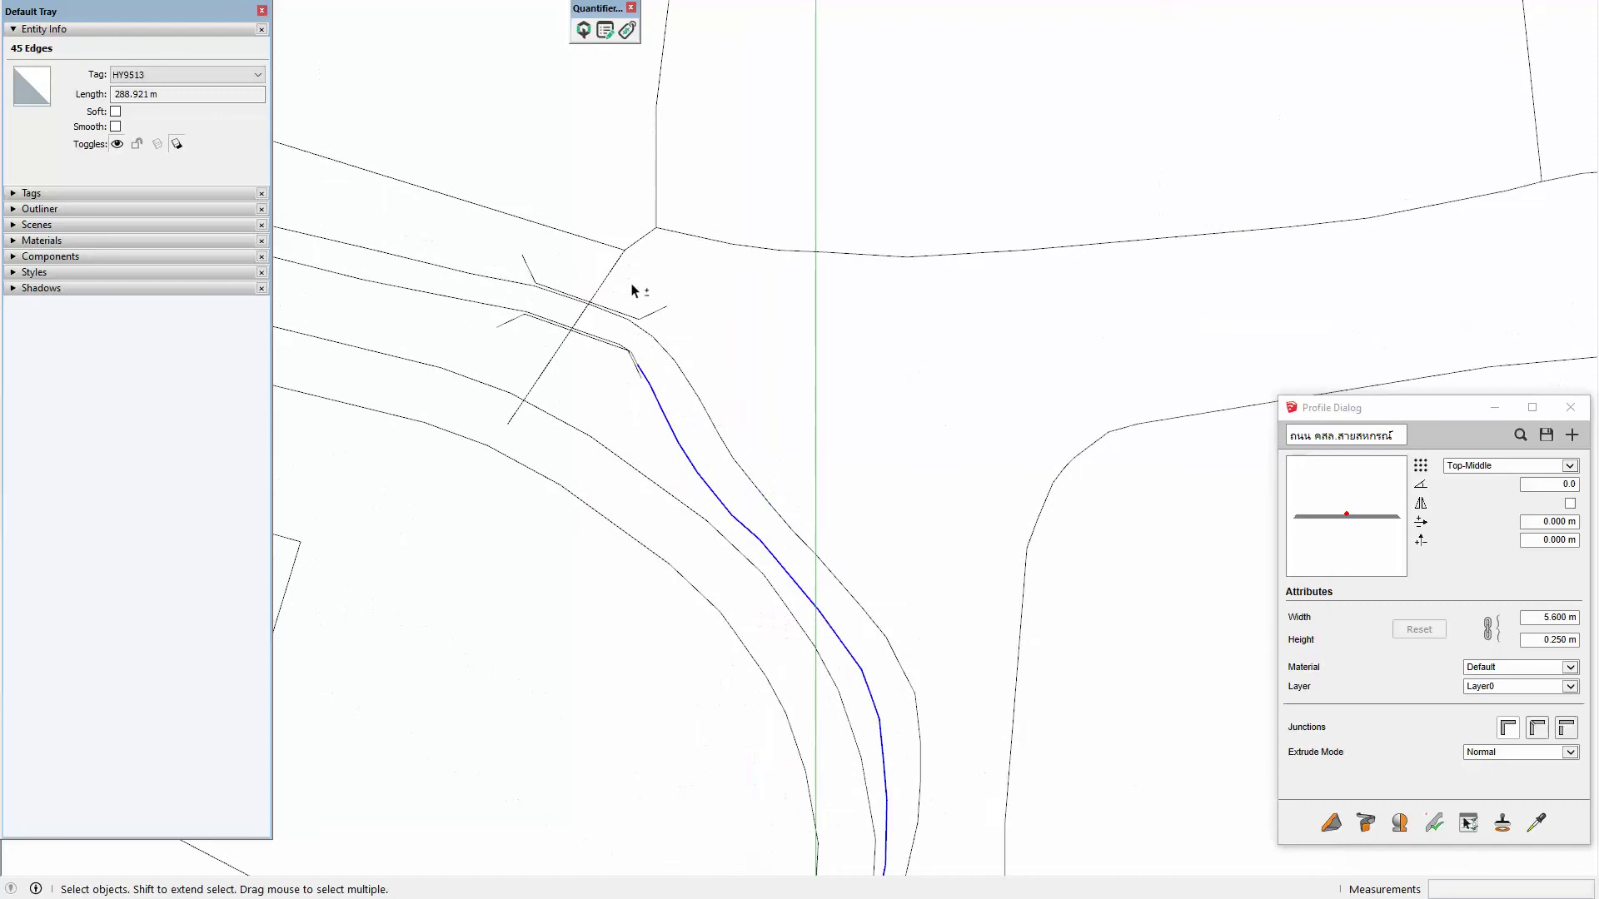
pyautogui.keyDown('shift'); pyautogui.click(629, 353); pyautogui.keyUp('shift')
pyautogui.keyDown('shift'); pyautogui.click(618, 346); pyautogui.keyUp('shift')
pyautogui.keyDown('shift'); pyautogui.click(640, 358); pyautogui.keyUp('shift')
pyautogui.scroll(1, 667, 353)
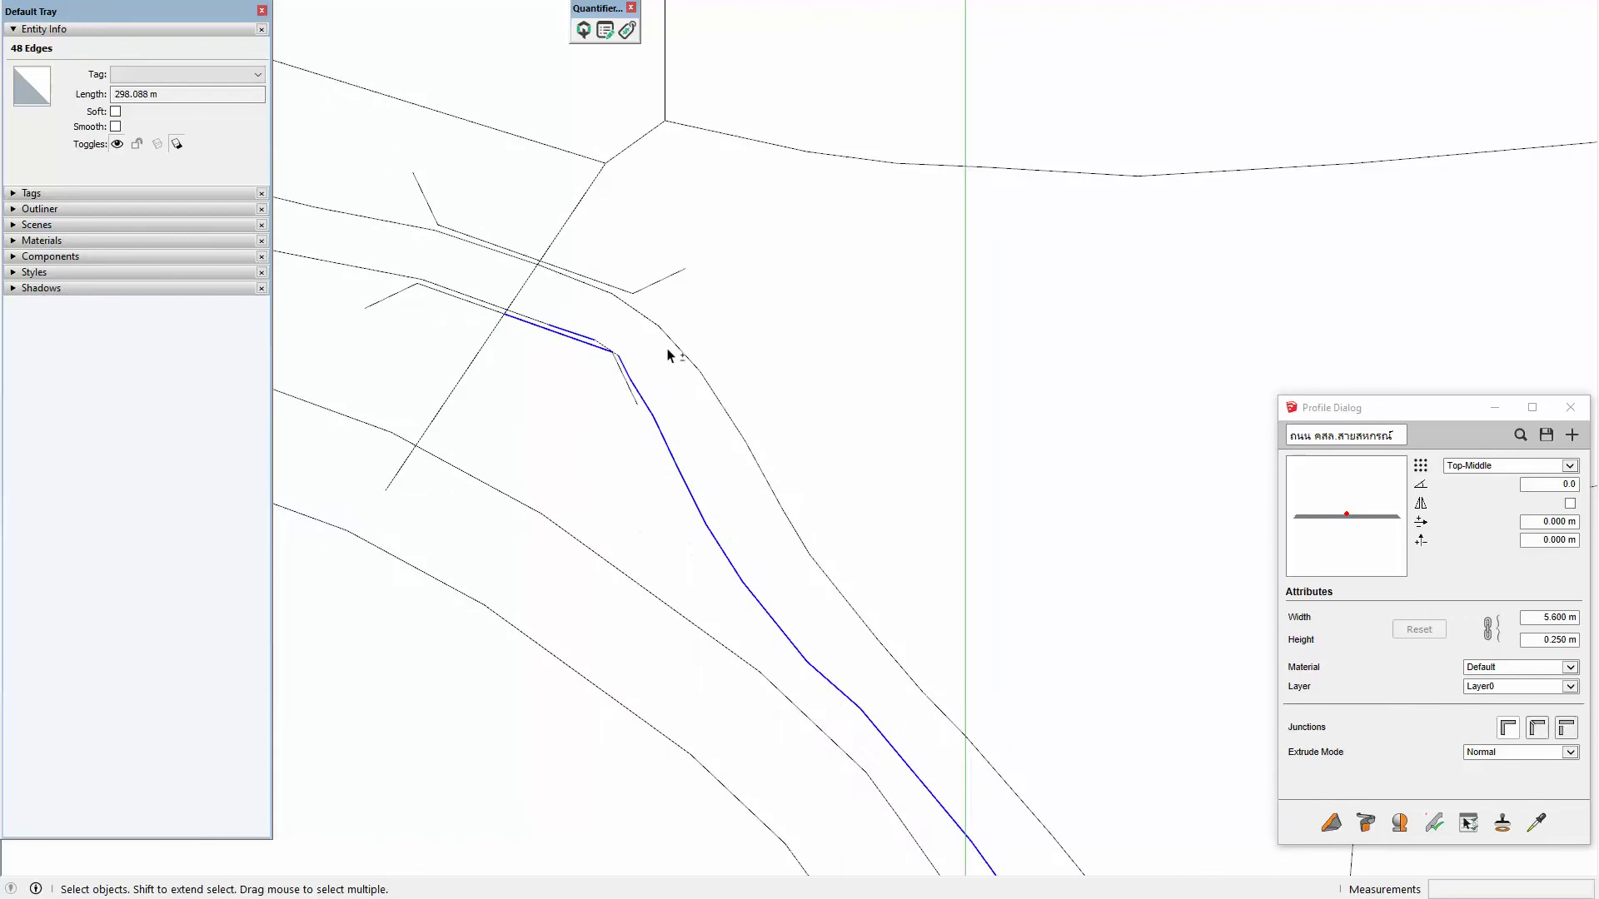
pyautogui.scroll(1, 667, 353)
pyautogui.keyDown('shift'); pyautogui.click(567, 348); pyautogui.keyUp('shift')
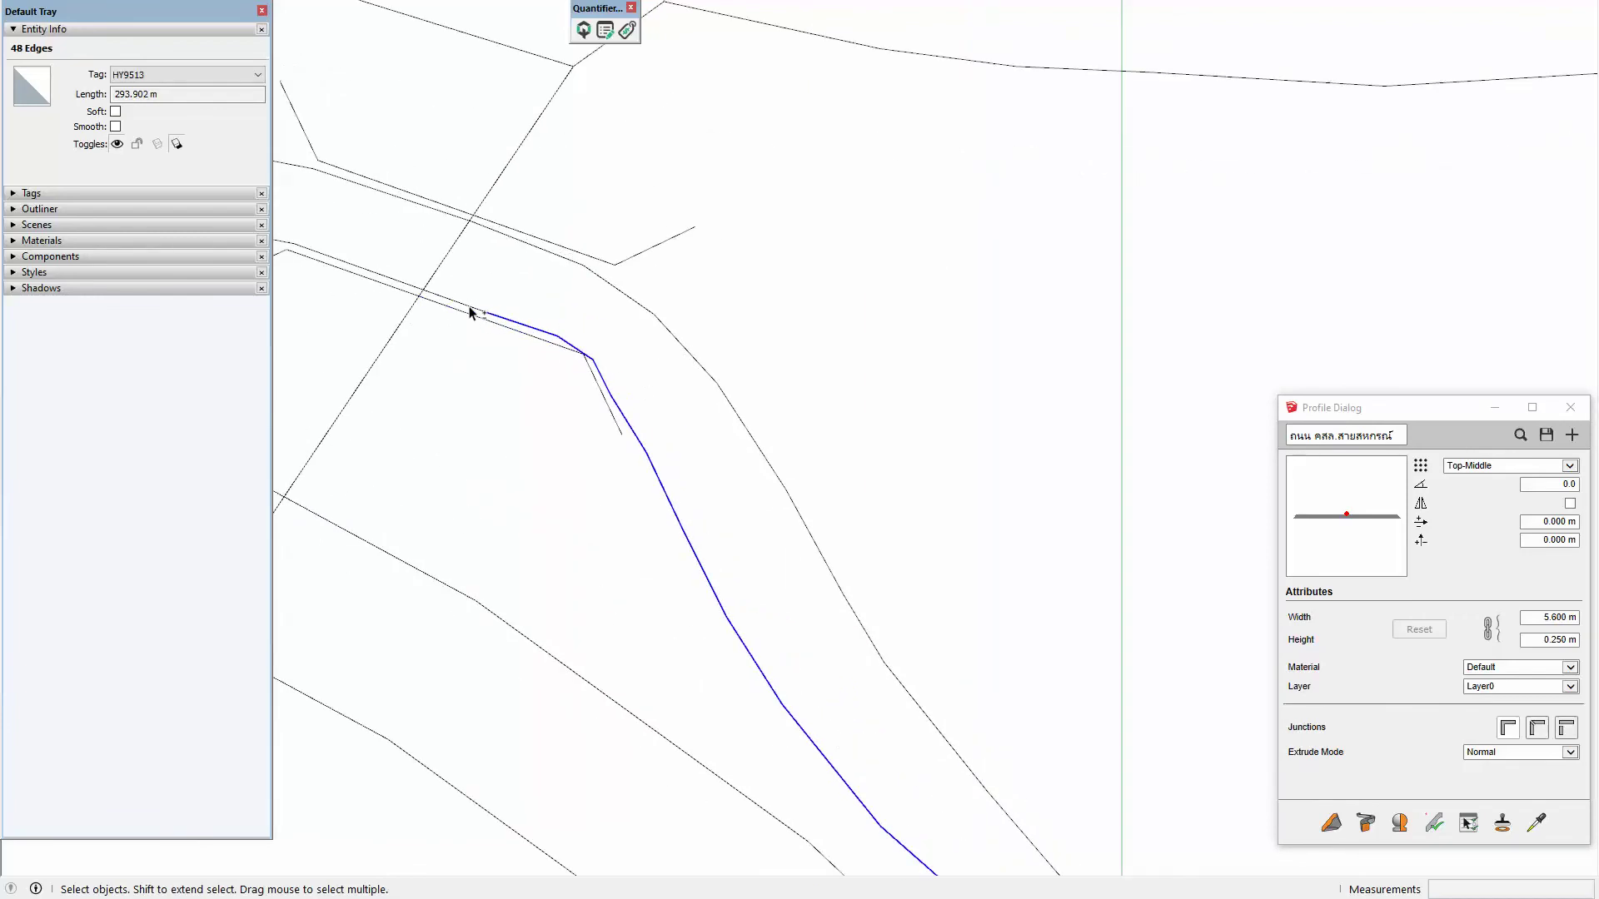
pyautogui.keyDown('shift'); pyautogui.click(664, 367); pyautogui.keyUp('shift')
pyautogui.scroll(-3, 663, 367)
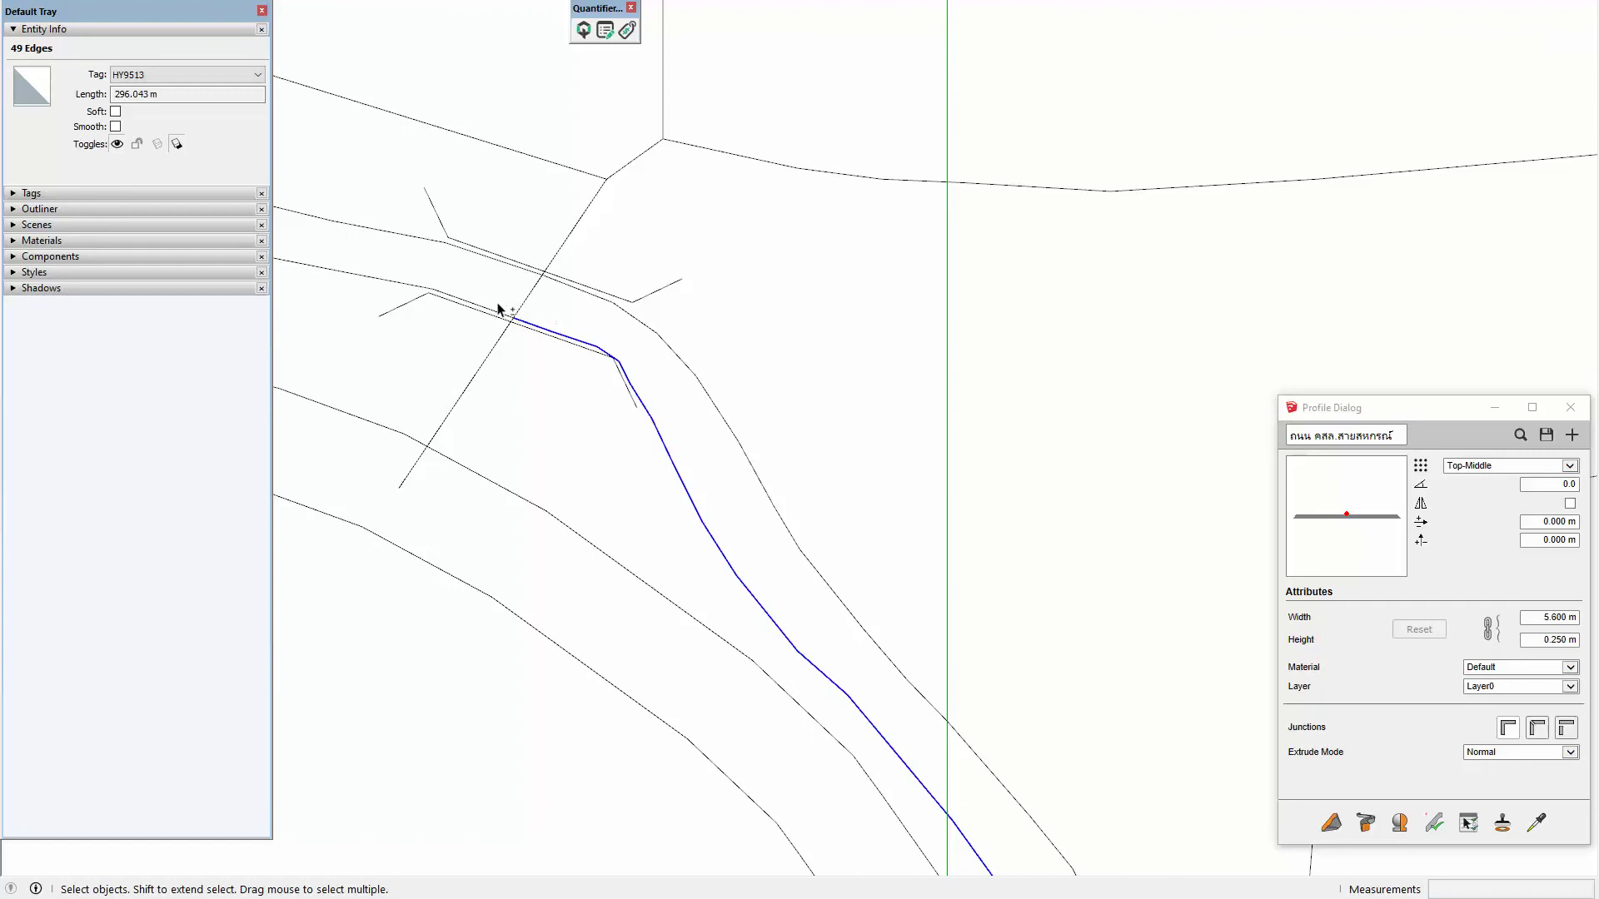
pyautogui.keyDown('shift'); pyautogui.click(493, 314); pyautogui.keyUp('shift')
pyautogui.scroll(-2, 583, 299)
pyautogui.scroll(-2, 575, 283)
pyautogui.click(1366, 823)
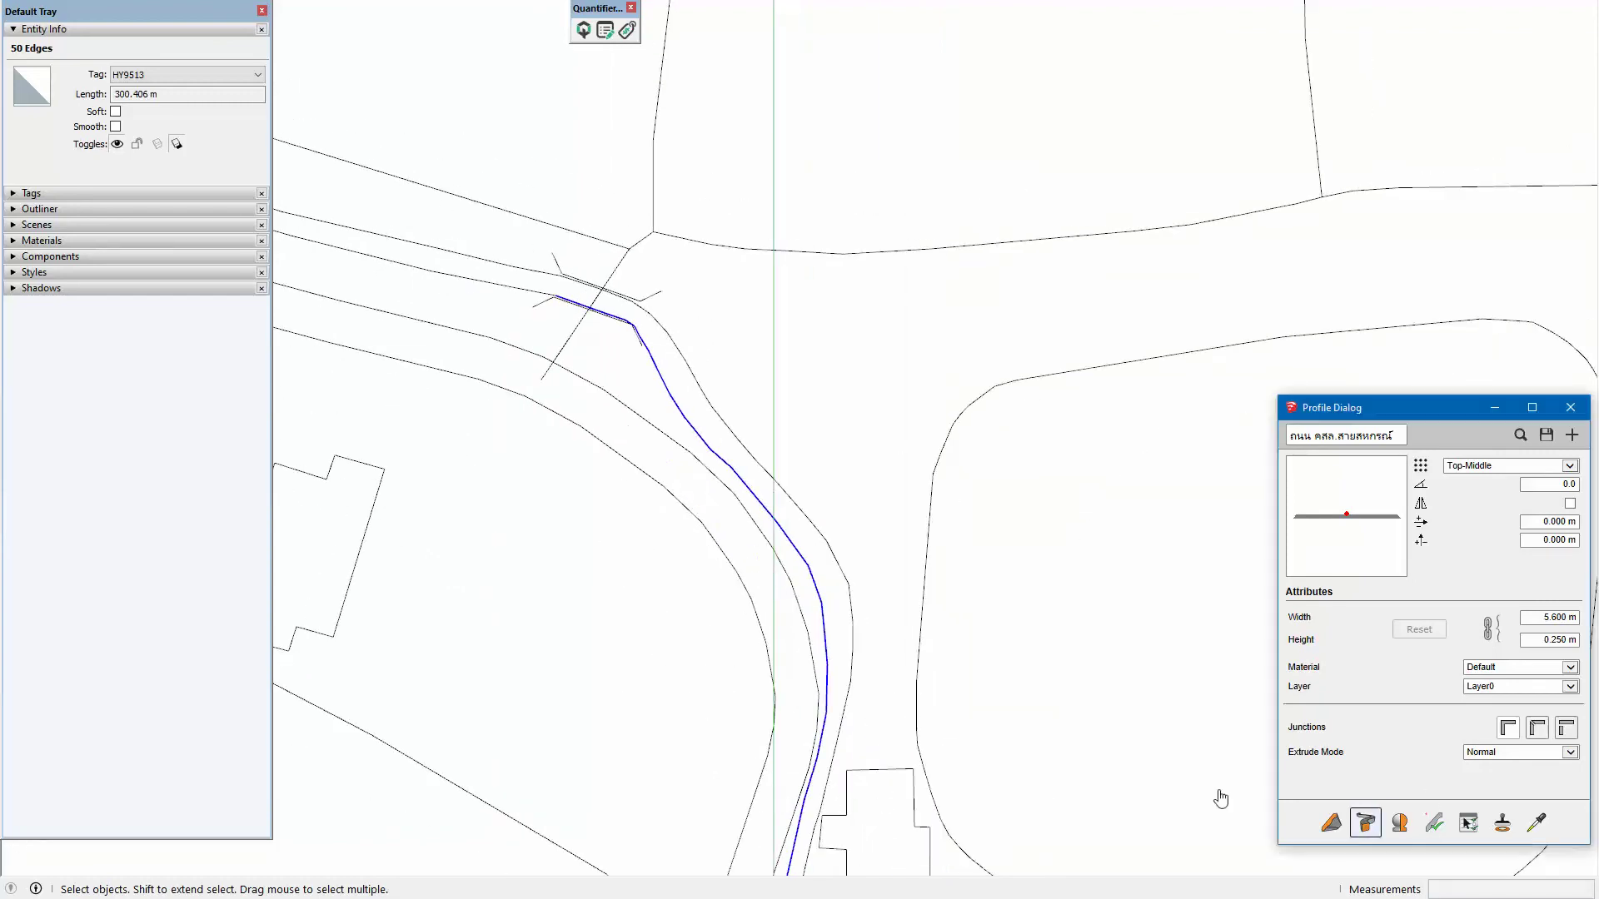
# Step: Inspect the newly extruded road solid and select it
pyautogui.keyDown('shift'); pyautogui.moveTo(678, 489); pyautogui.dragTo(607, 247, button='middle'); pyautogui.keyUp('shift')
pyautogui.moveTo(797, 510)
pyautogui.keyDown('shift'); pyautogui.mouseDown(button='middle')
pyautogui.moveTo(764, 222)
pyautogui.moveTo(578, 499)
pyautogui.mouseUp(button='middle'); pyautogui.keyUp('shift')
pyautogui.scroll(-2, 554, 299)
pyautogui.scroll(1, 500, 807)
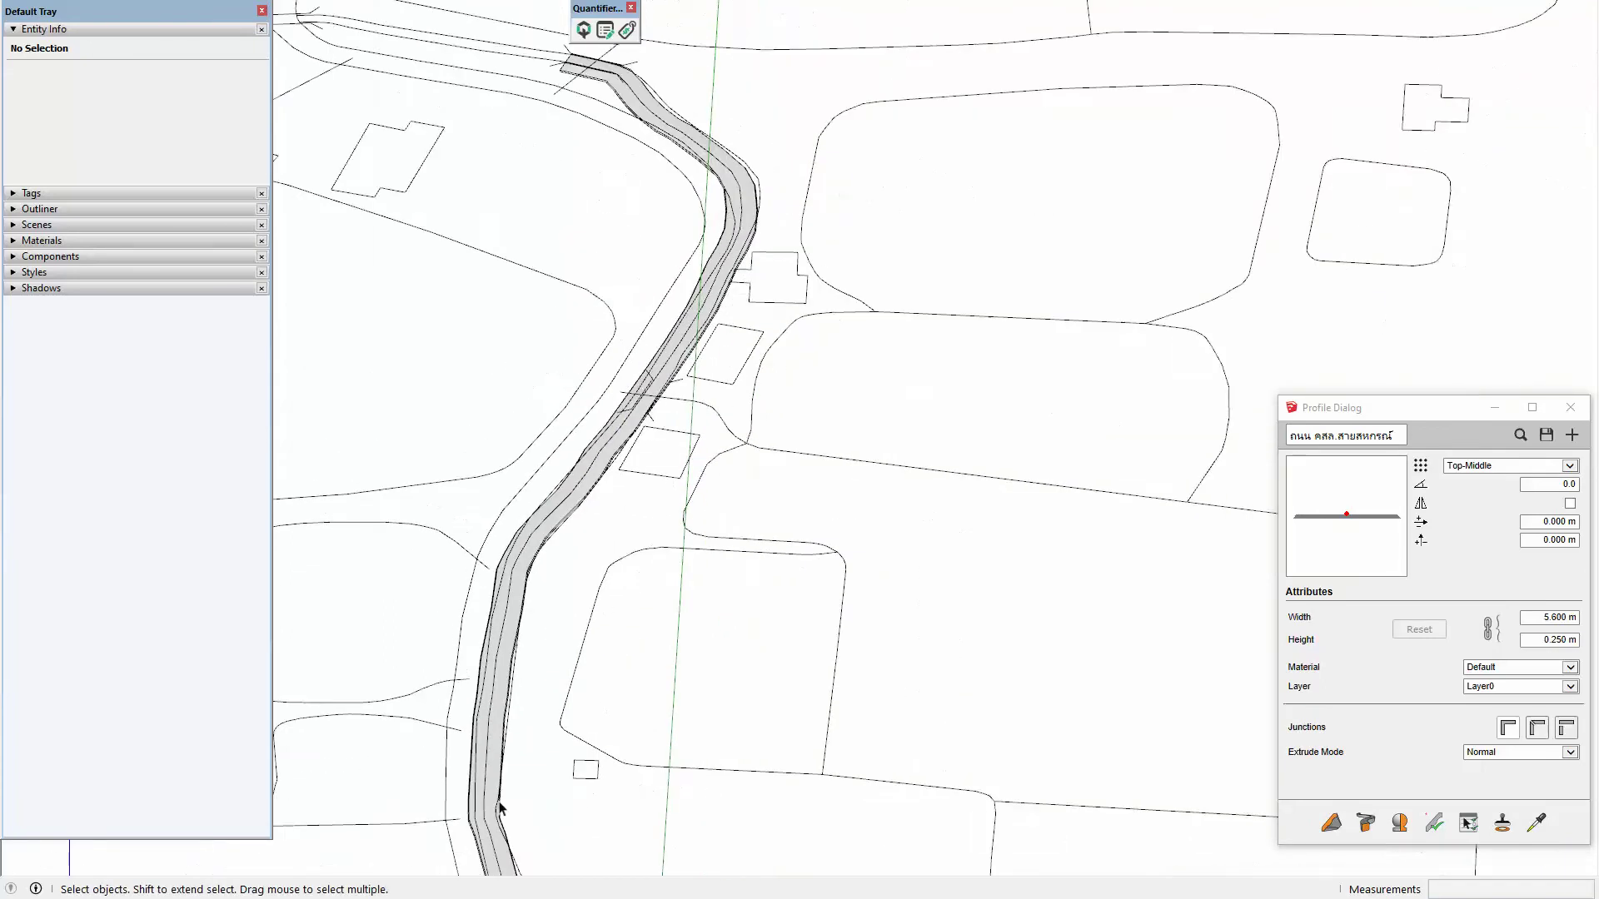
pyautogui.keyDown('shift'); pyautogui.moveTo(499, 808); pyautogui.dragTo(499, 346, button='middle'); pyautogui.keyUp('shift')
pyautogui.scroll(2, 492, 606)
pyautogui.scroll(2, 542, 453)
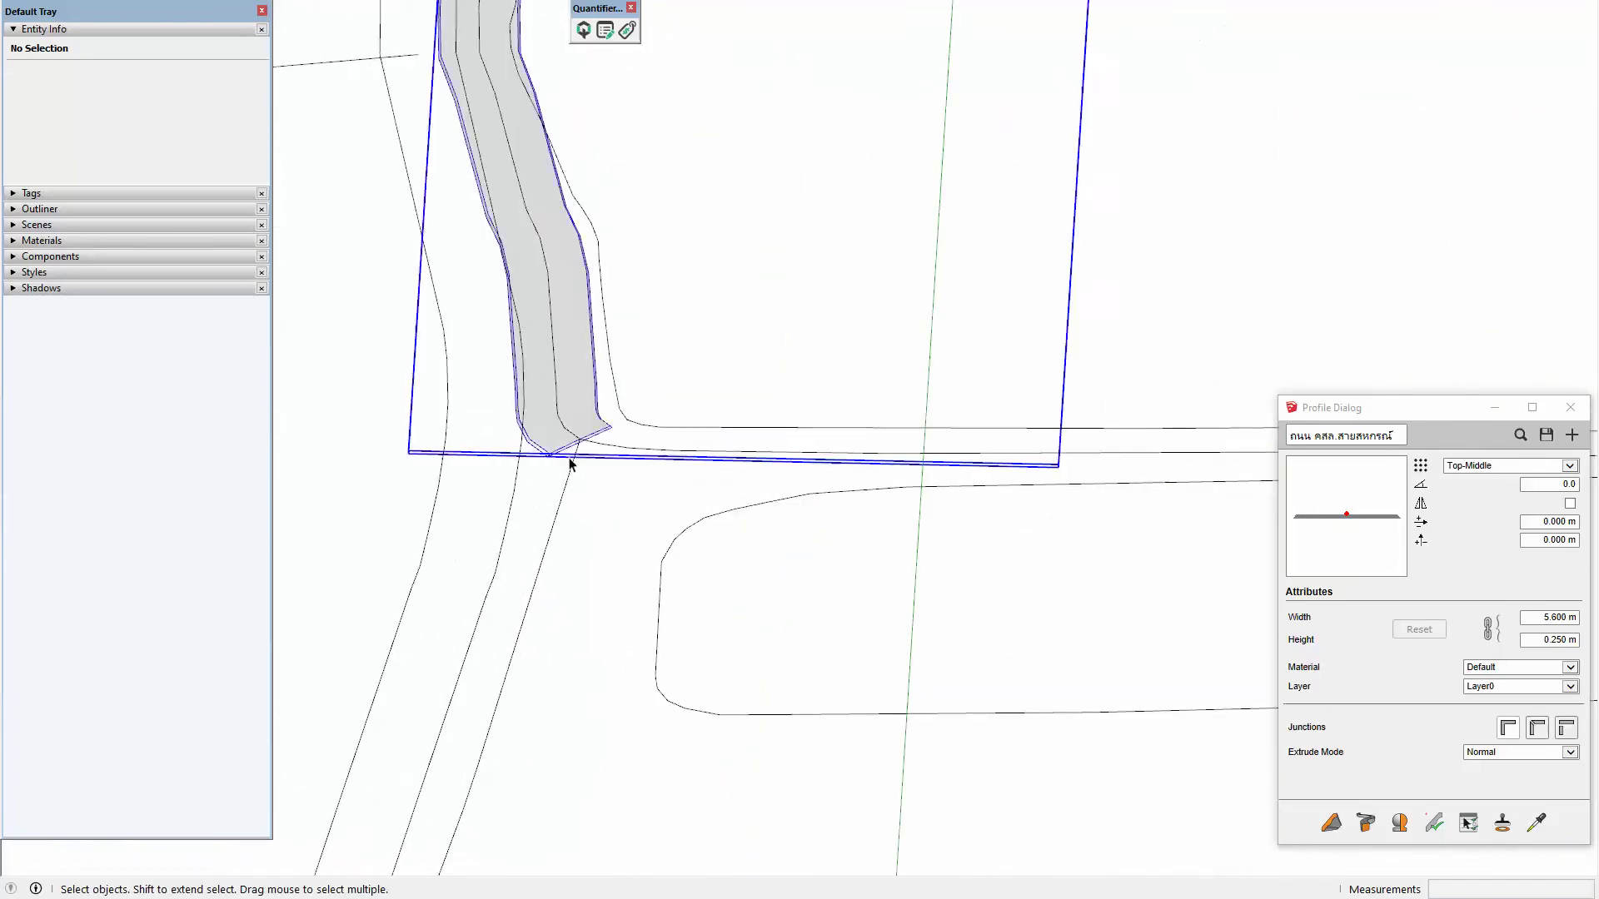
pyautogui.click(571, 464)
pyautogui.scroll(2, 558, 458)
# Step: Move the road solid 0.25 m straight up along the blue axis
pyautogui.press('m')
pyautogui.click(530, 458)
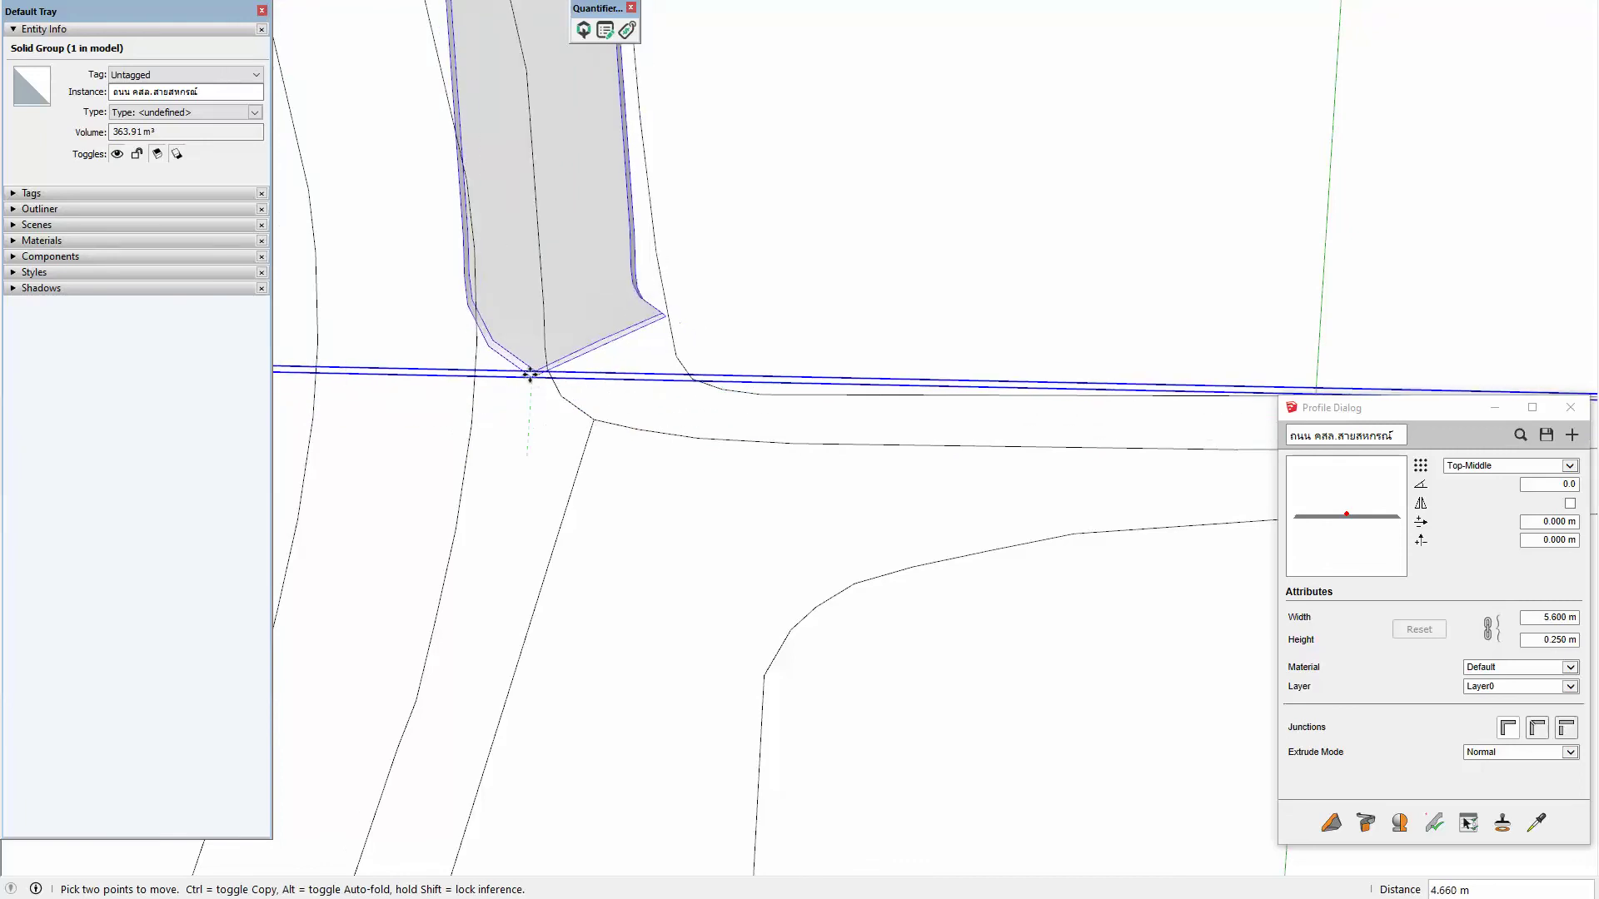
pyautogui.press('Up')
pyautogui.click(596, 414)
pyautogui.moveTo(592, 418); pyautogui.dragTo(611, 538, button='middle')
pyautogui.press('space')
pyautogui.moveTo(561, 442)
pyautogui.mouseDown(button='middle')
pyautogui.moveTo(475, 616)
pyautogui.moveTo(466, 333)
pyautogui.moveTo(583, 445)
pyautogui.mouseUp(button='middle')
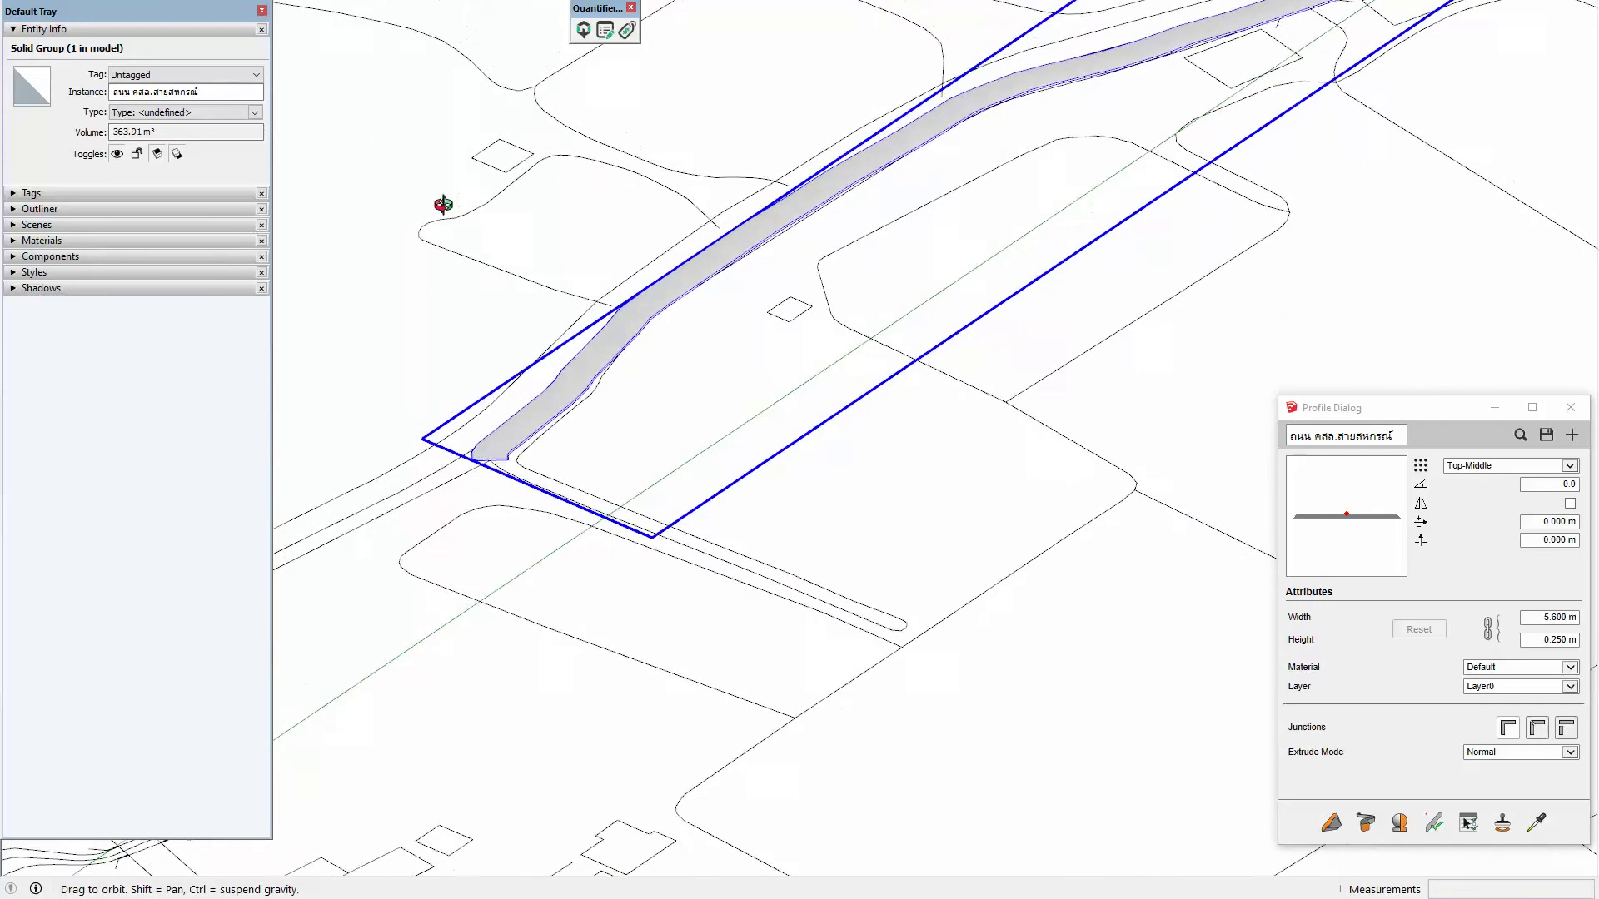
# Step: Change the road's material to brown Color_D11 and apply it to the existing road
pyautogui.click(1493, 674)
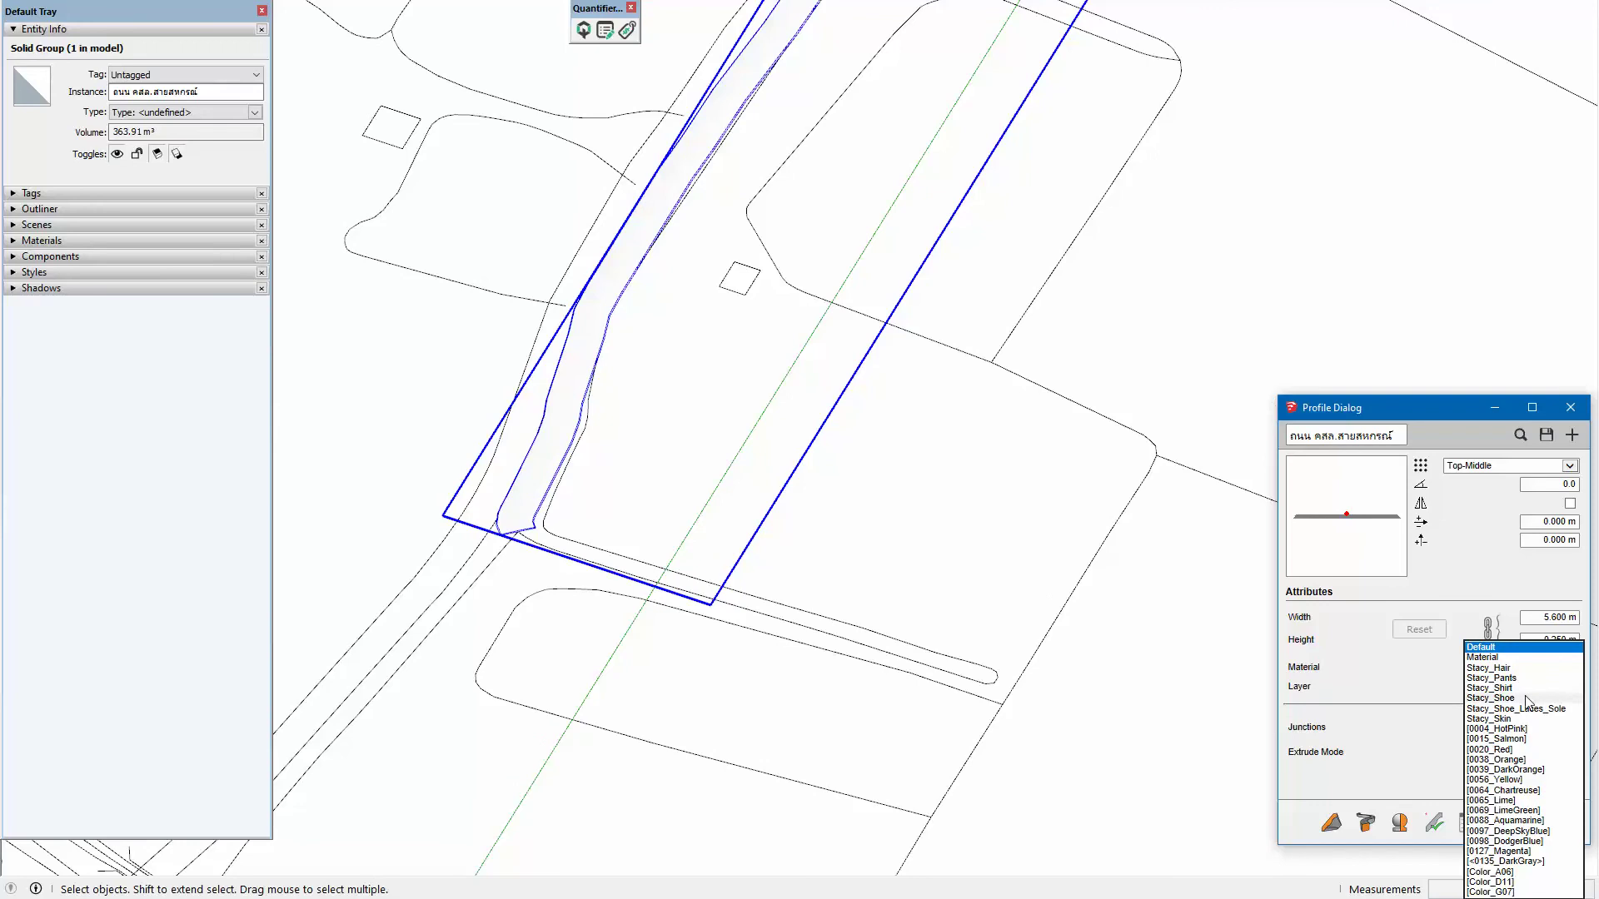
pyautogui.click(1531, 861)
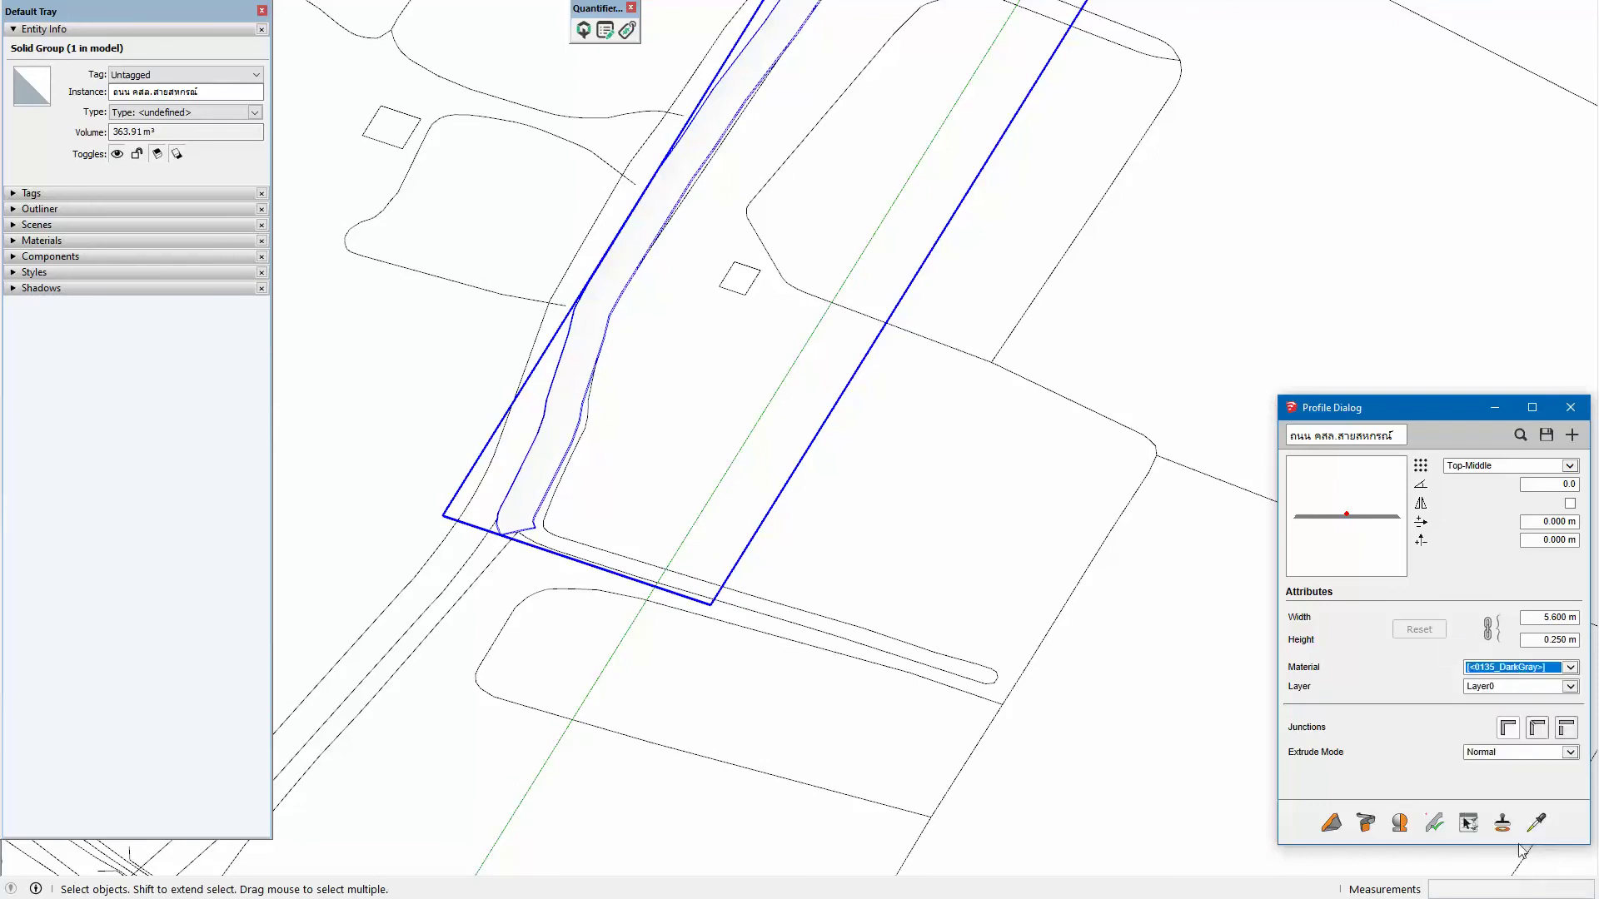
pyautogui.click(1522, 675)
pyautogui.click(1512, 687)
pyautogui.click(522, 522)
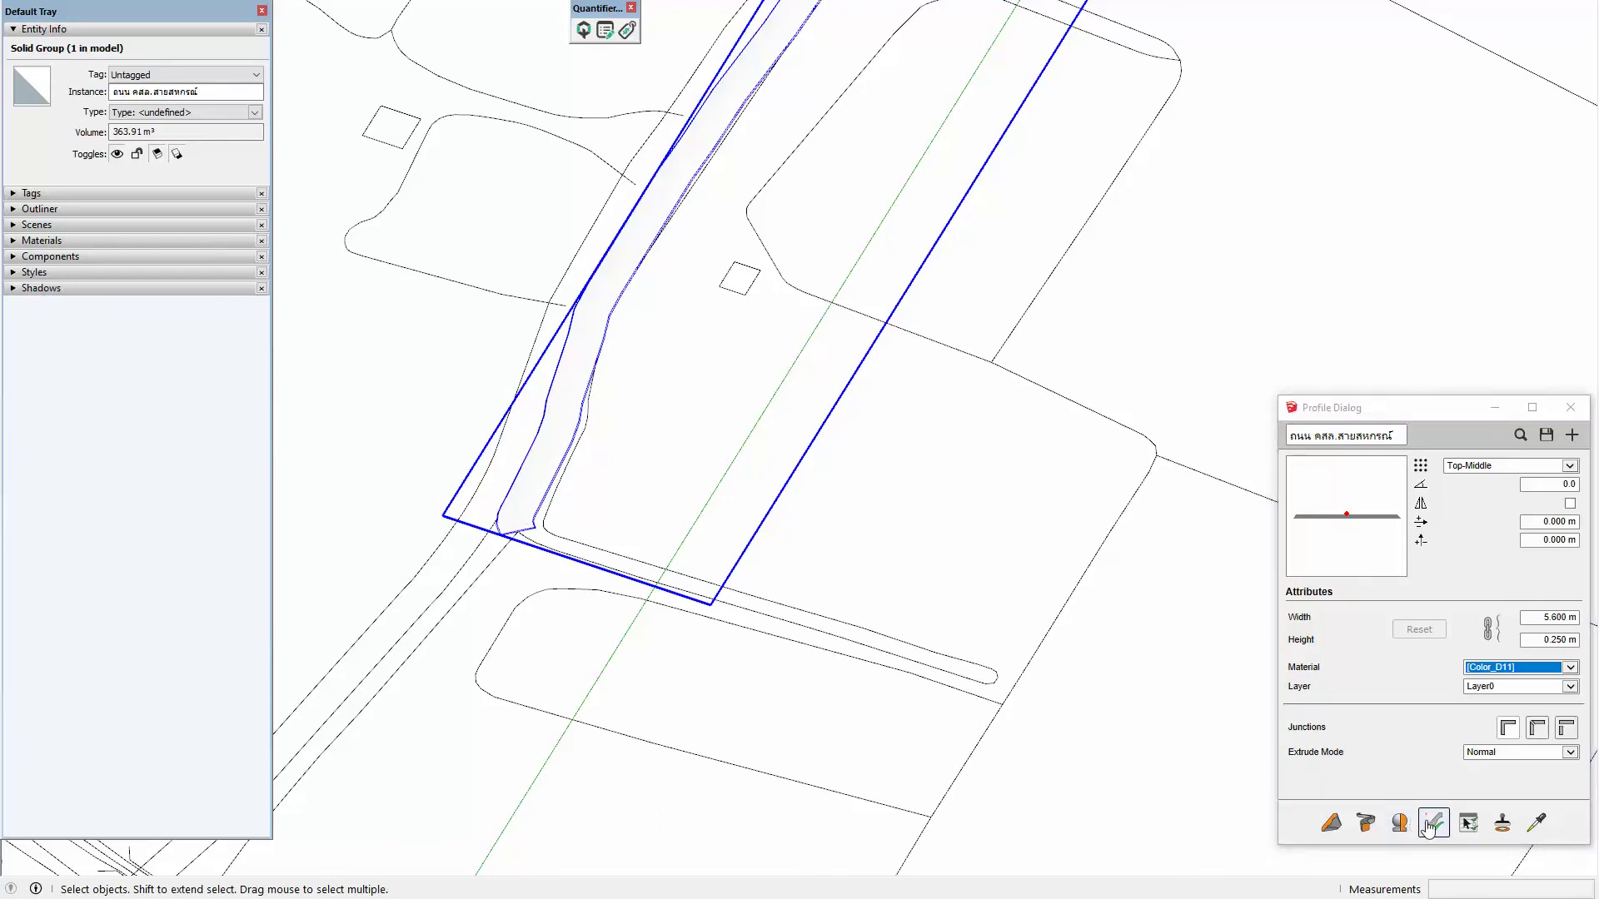
pyautogui.click(1433, 823)
pyautogui.click(823, 728)
# Step: Hide the profile panel, view the whole map from the top, and return to LayOut
pyautogui.scroll(-2, 511, 481)
pyautogui.scroll(-2, 563, 453)
pyautogui.scroll(-2, 482, 403)
pyautogui.scroll(-2, 483, 403)
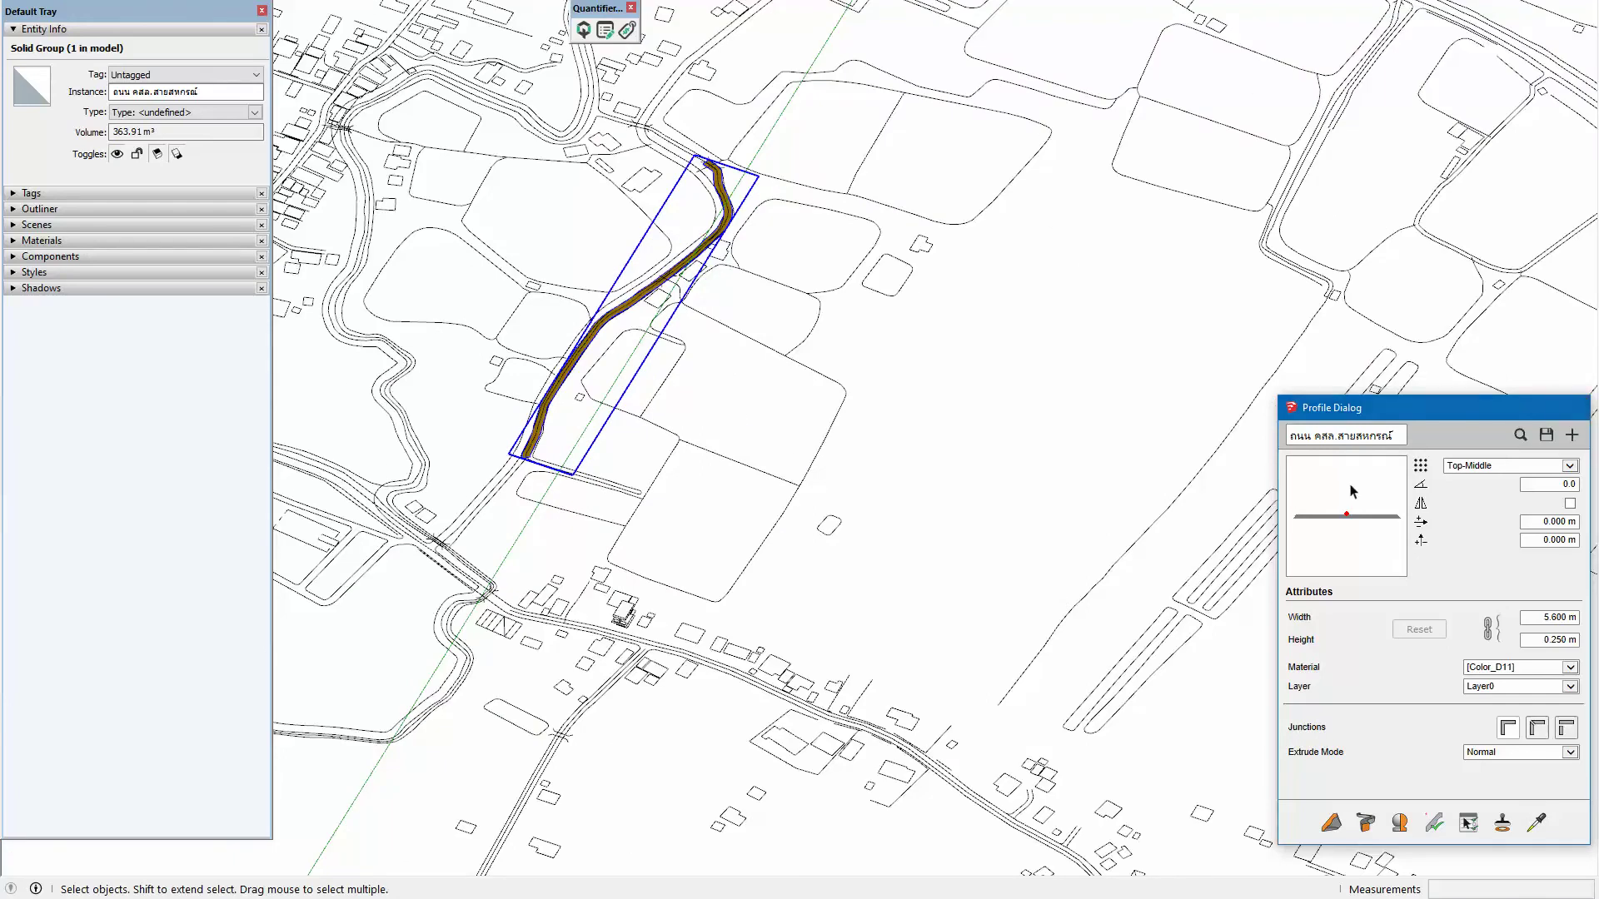
pyautogui.press('Escape')
pyautogui.hotkey('shift', 'z')
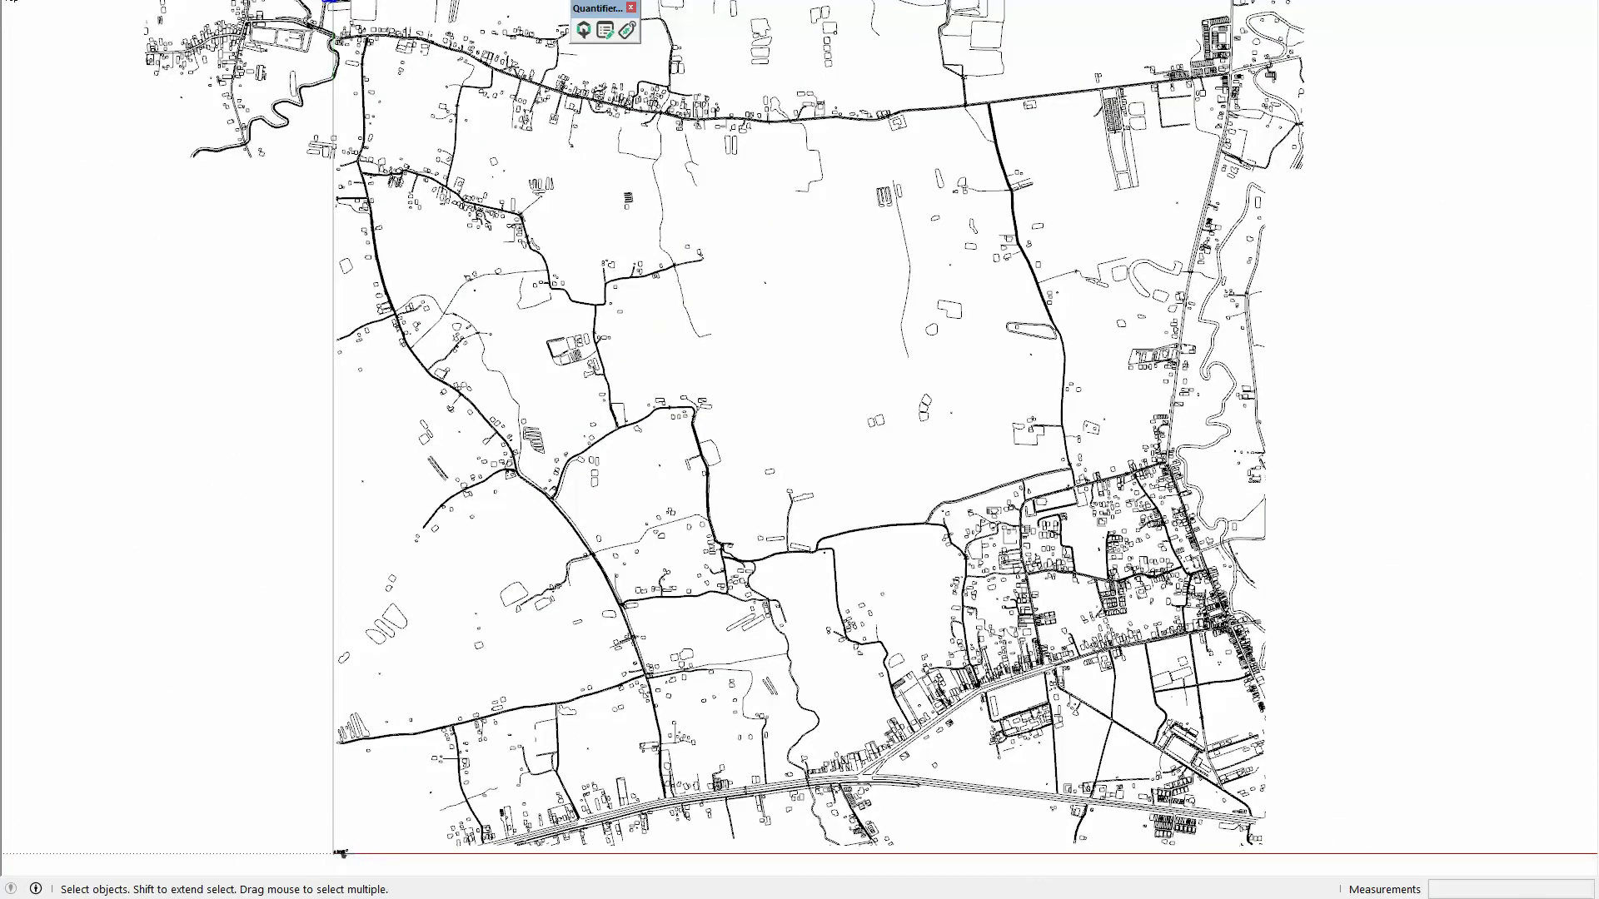
pyautogui.hotkey('alt', 'Tab')
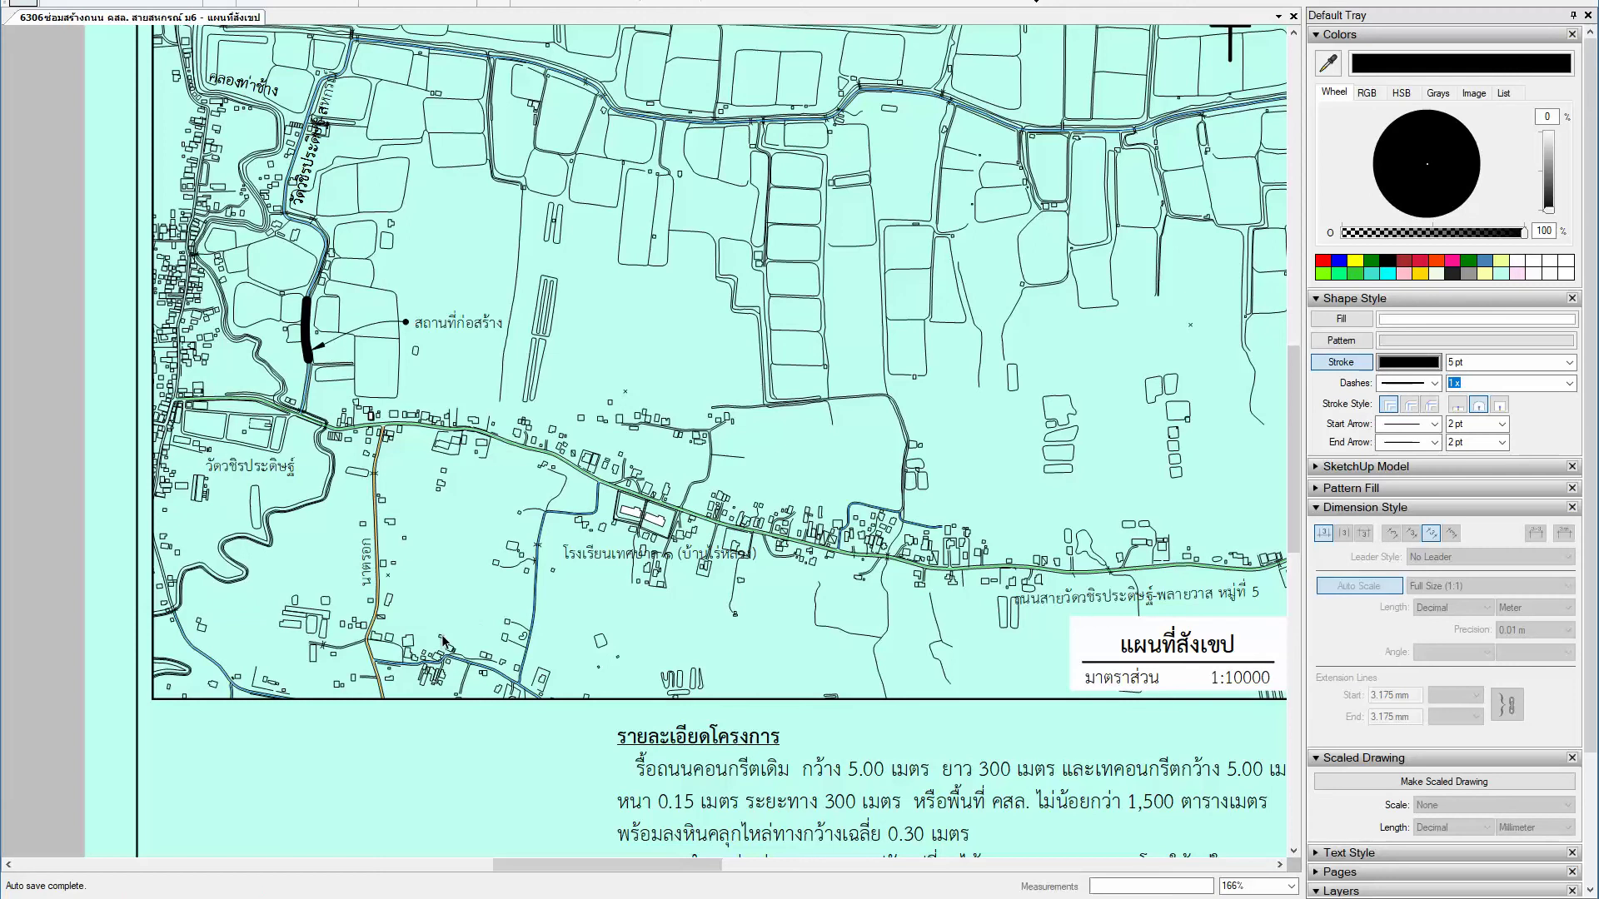
# Step: On the cover page, delete the old map viewport
pyautogui.press('pageup')
pyautogui.click(587, 564)
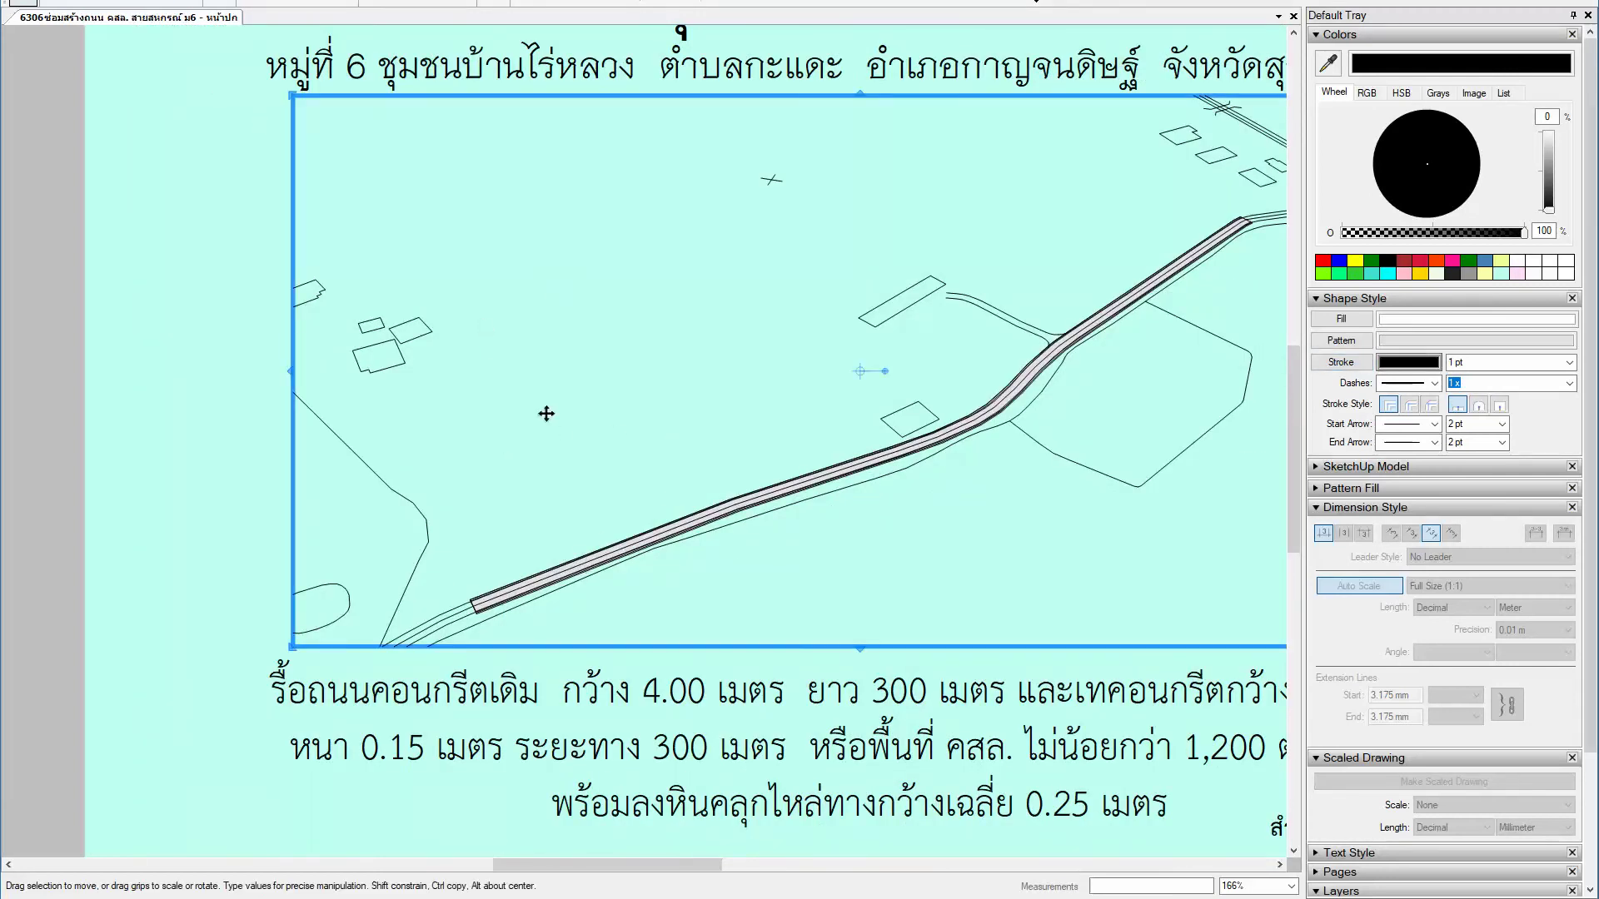
pyautogui.press('Delete')
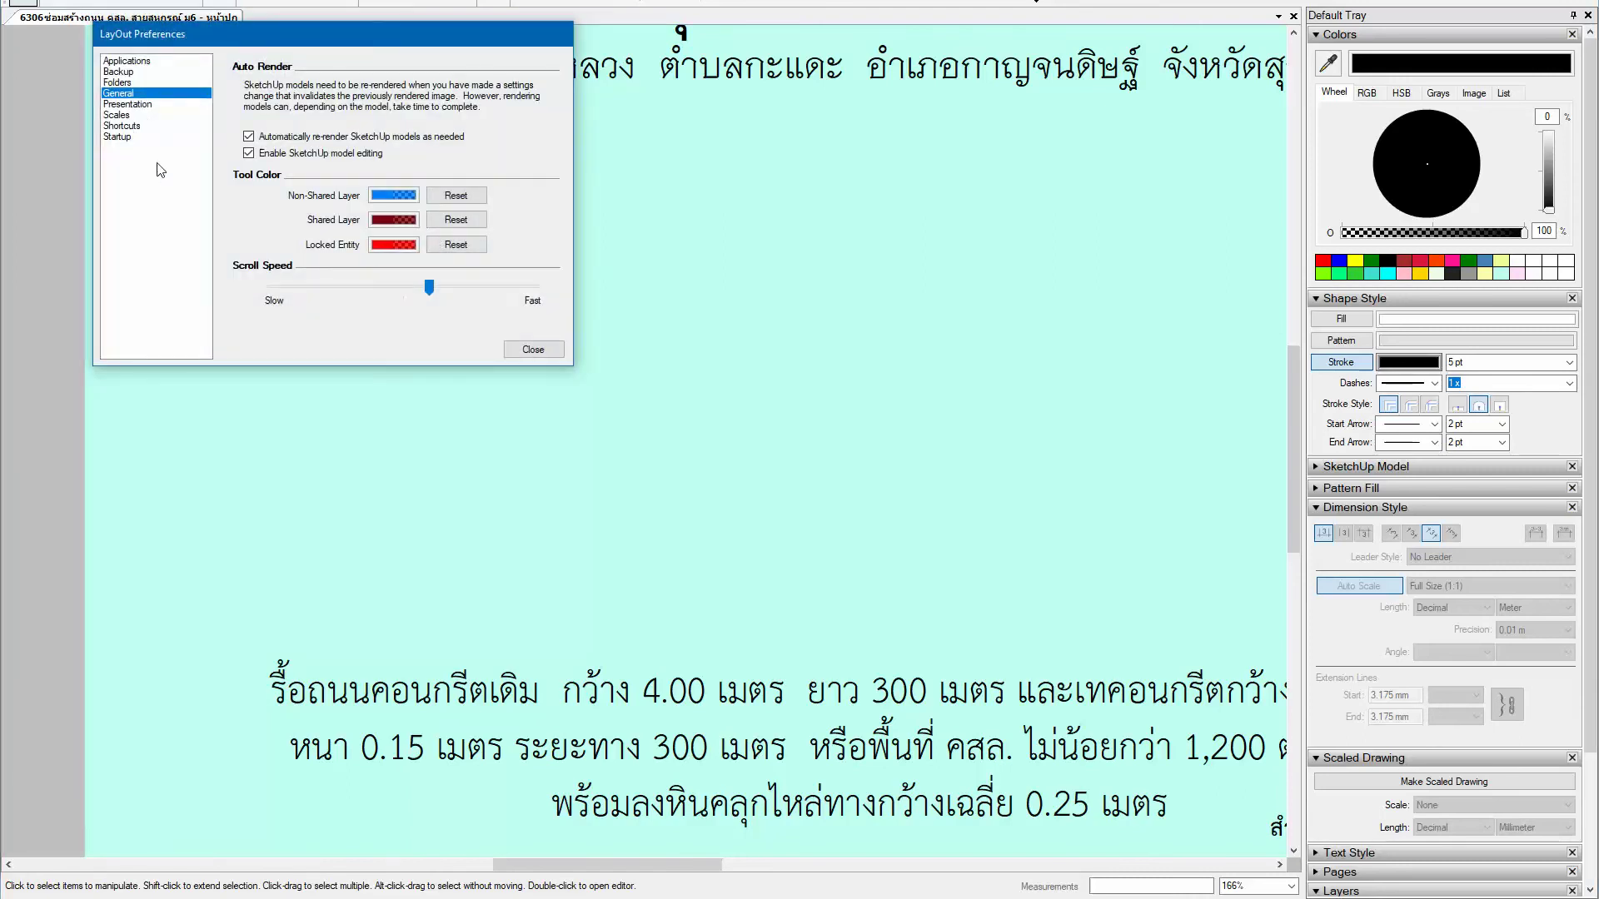
pyautogui.click(532, 349)
# Step: Insert the updated SketchUp map model as a new viewport
pyautogui.click(58, 2)
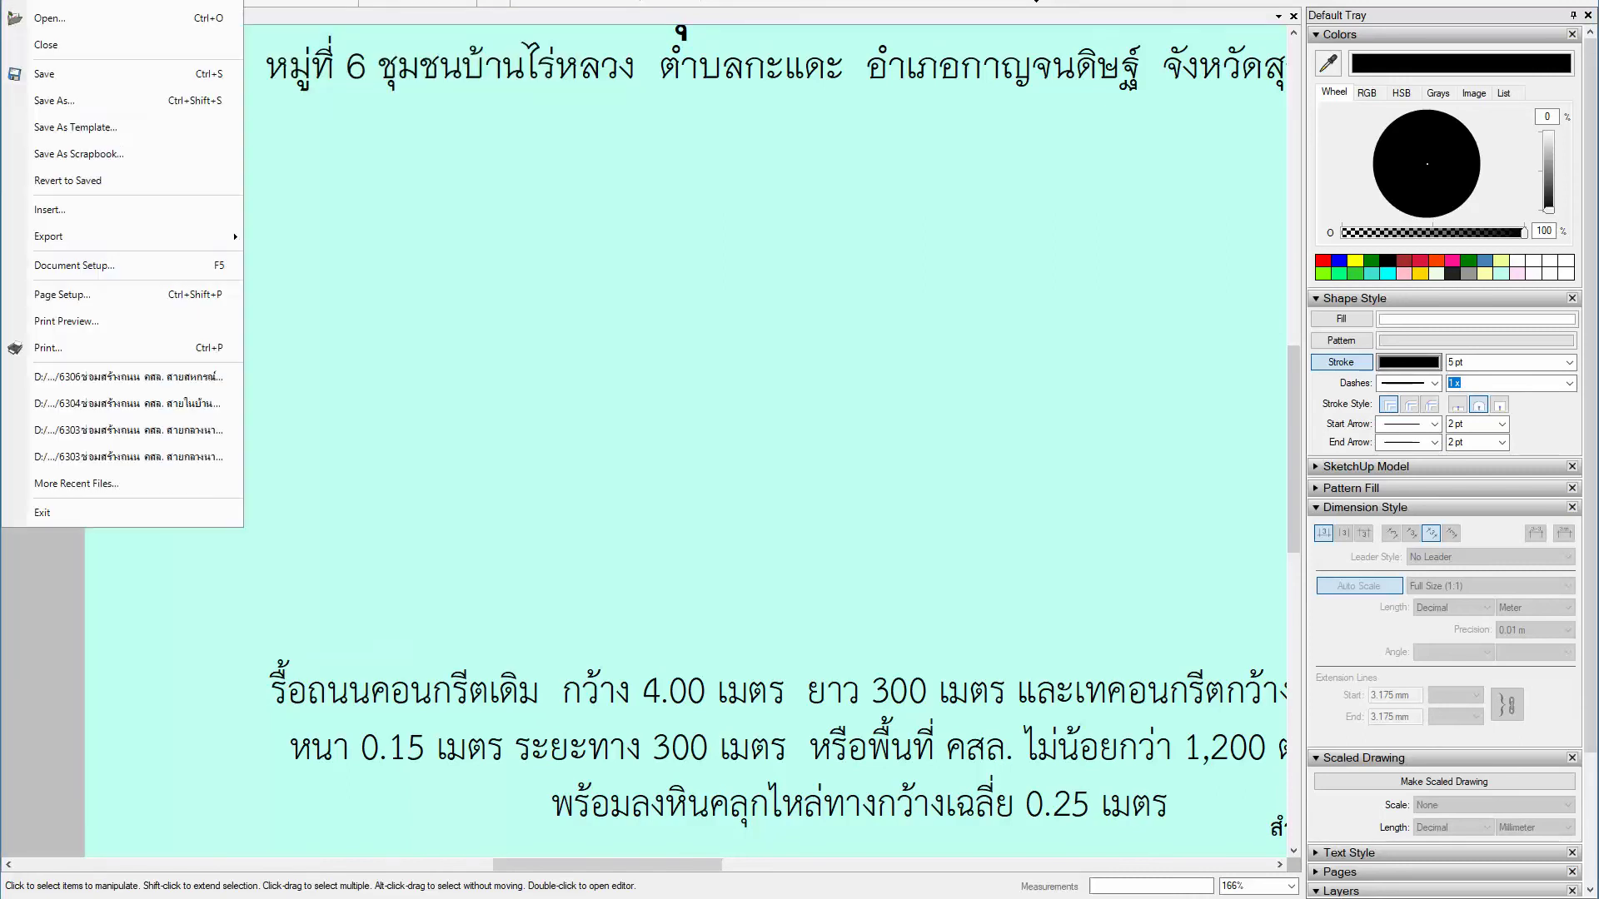
pyautogui.click(59, 210)
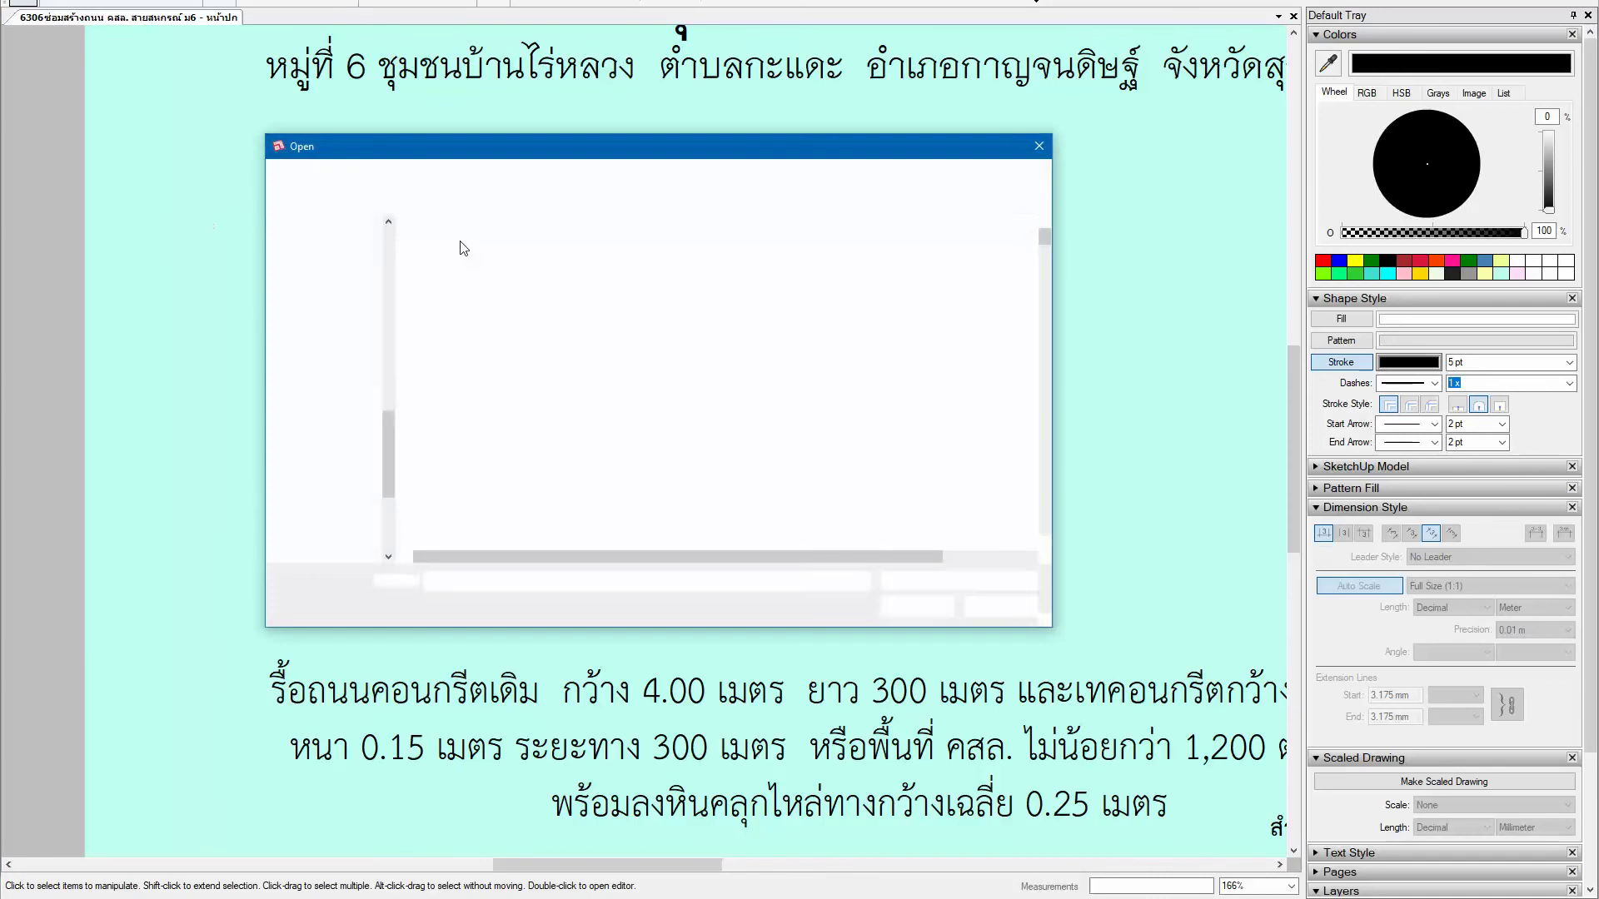
pyautogui.doubleClick(566, 250)
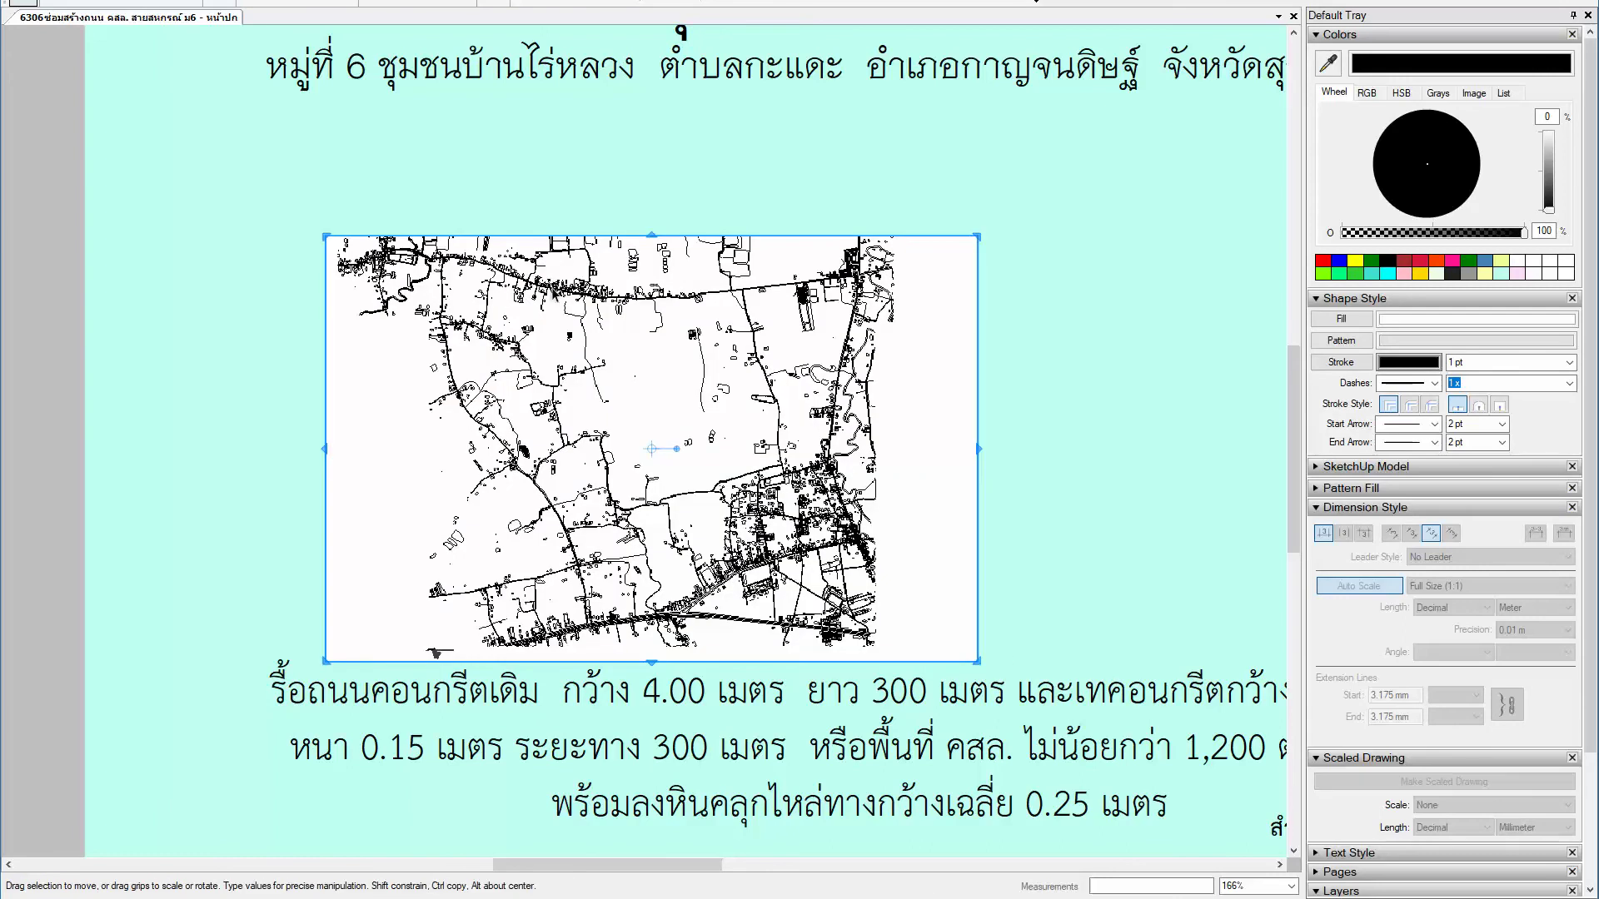
pyautogui.doubleClick(451, 289)
# Step: Orbit the cover-page map so the brown road curves toward the upper right, then zoom out to the full page
pyautogui.scroll(2, 491, 316)
pyautogui.scroll(2, 499, 333)
pyautogui.scroll(2, 550, 458)
pyautogui.scroll(2, 550, 458)
pyautogui.scroll(3, 510, 482)
pyautogui.moveTo(511, 482)
pyautogui.mouseDown()
pyautogui.moveTo(475, 399)
pyautogui.moveTo(477, 356)
pyautogui.moveTo(580, 533)
pyautogui.mouseUp()
pyautogui.moveTo(729, 375)
pyautogui.mouseDown()
pyautogui.moveTo(723, 444)
pyautogui.moveTo(765, 489)
pyautogui.moveTo(732, 464)
pyautogui.moveTo(800, 528)
pyautogui.moveTo(836, 516)
pyautogui.mouseUp()
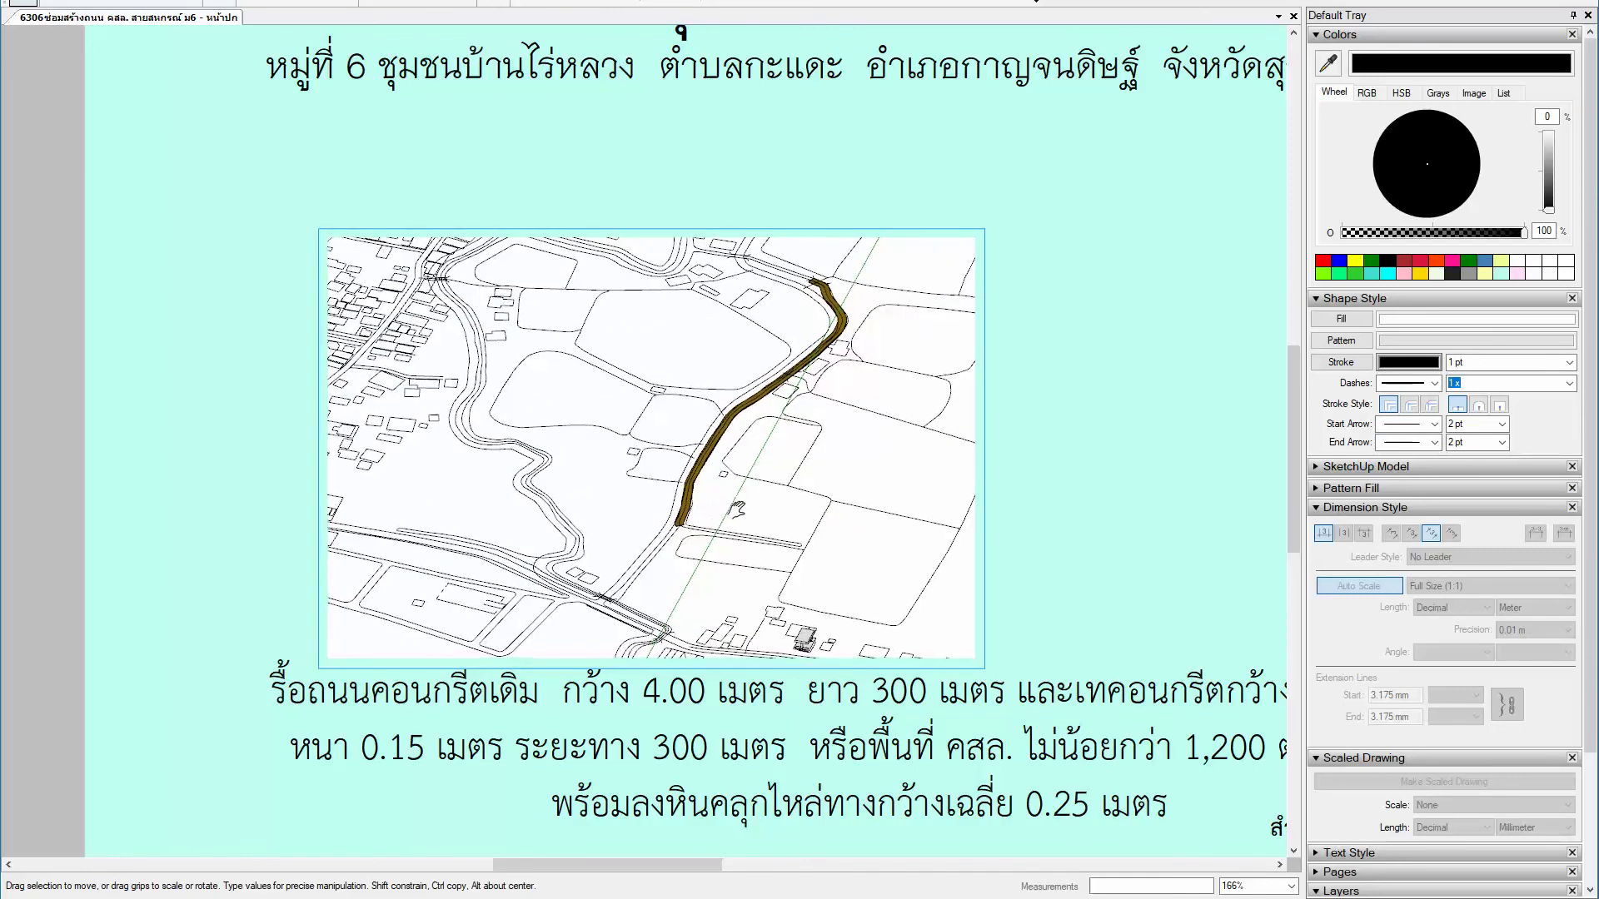
pyautogui.moveTo(729, 509); pyautogui.dragTo(761, 504)
pyautogui.scroll(5, 778, 492)
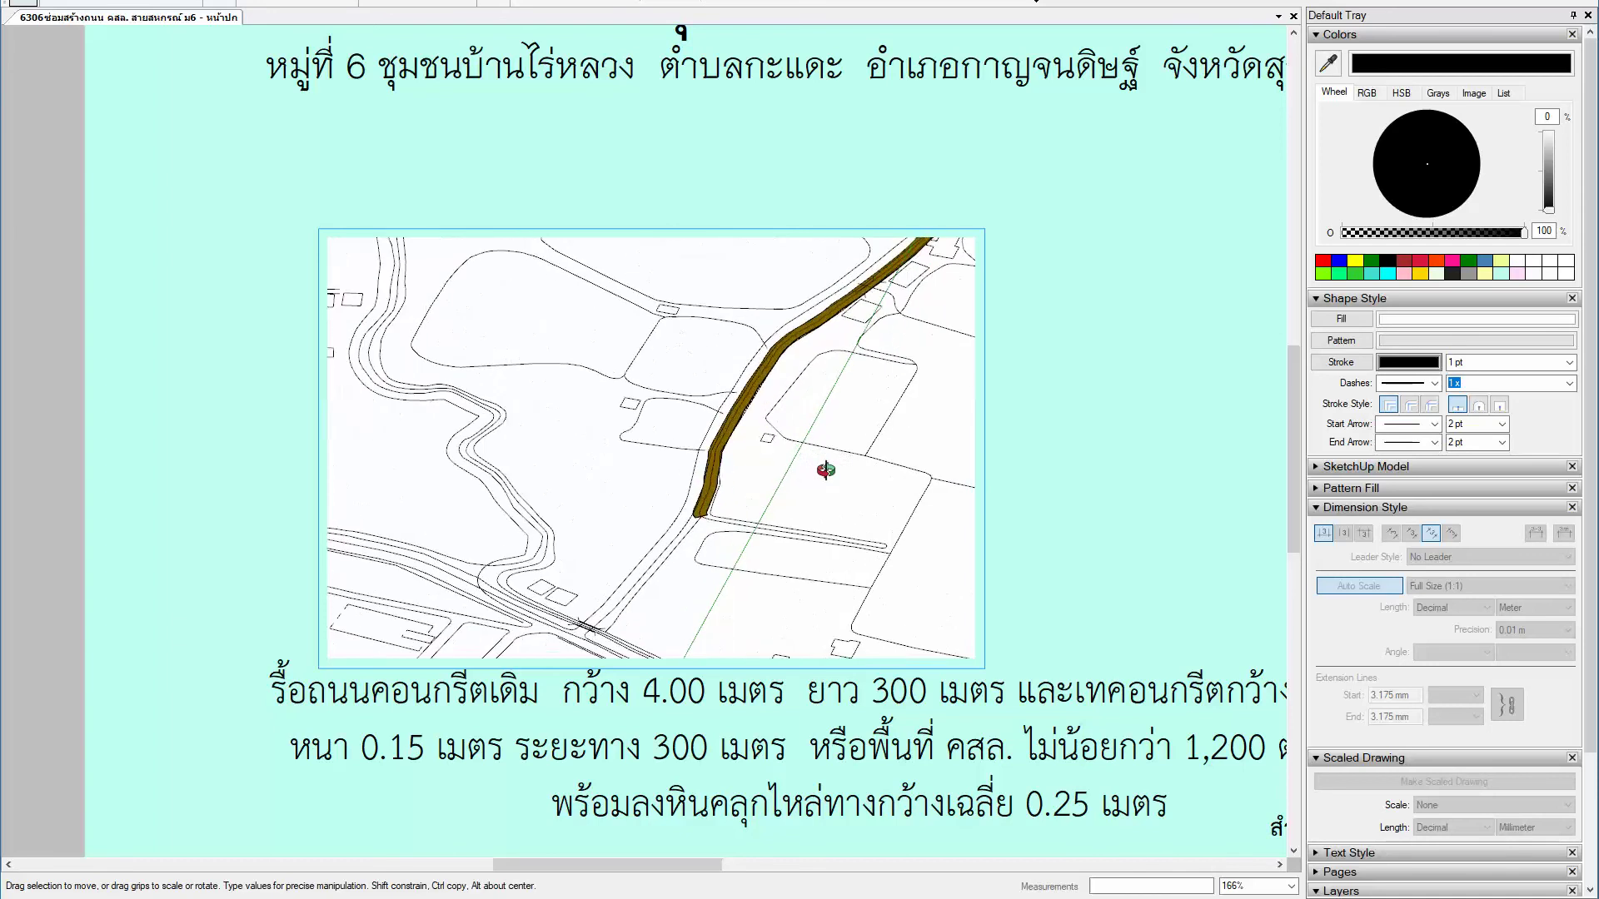
pyautogui.moveTo(750, 481)
pyautogui.mouseDown()
pyautogui.moveTo(660, 511)
pyautogui.moveTo(617, 549)
pyautogui.moveTo(637, 501)
pyautogui.moveTo(525, 460)
pyautogui.moveTo(503, 546)
pyautogui.moveTo(817, 403)
pyautogui.moveTo(810, 521)
pyautogui.moveTo(921, 560)
pyautogui.moveTo(791, 484)
pyautogui.moveTo(670, 498)
pyautogui.mouseUp()
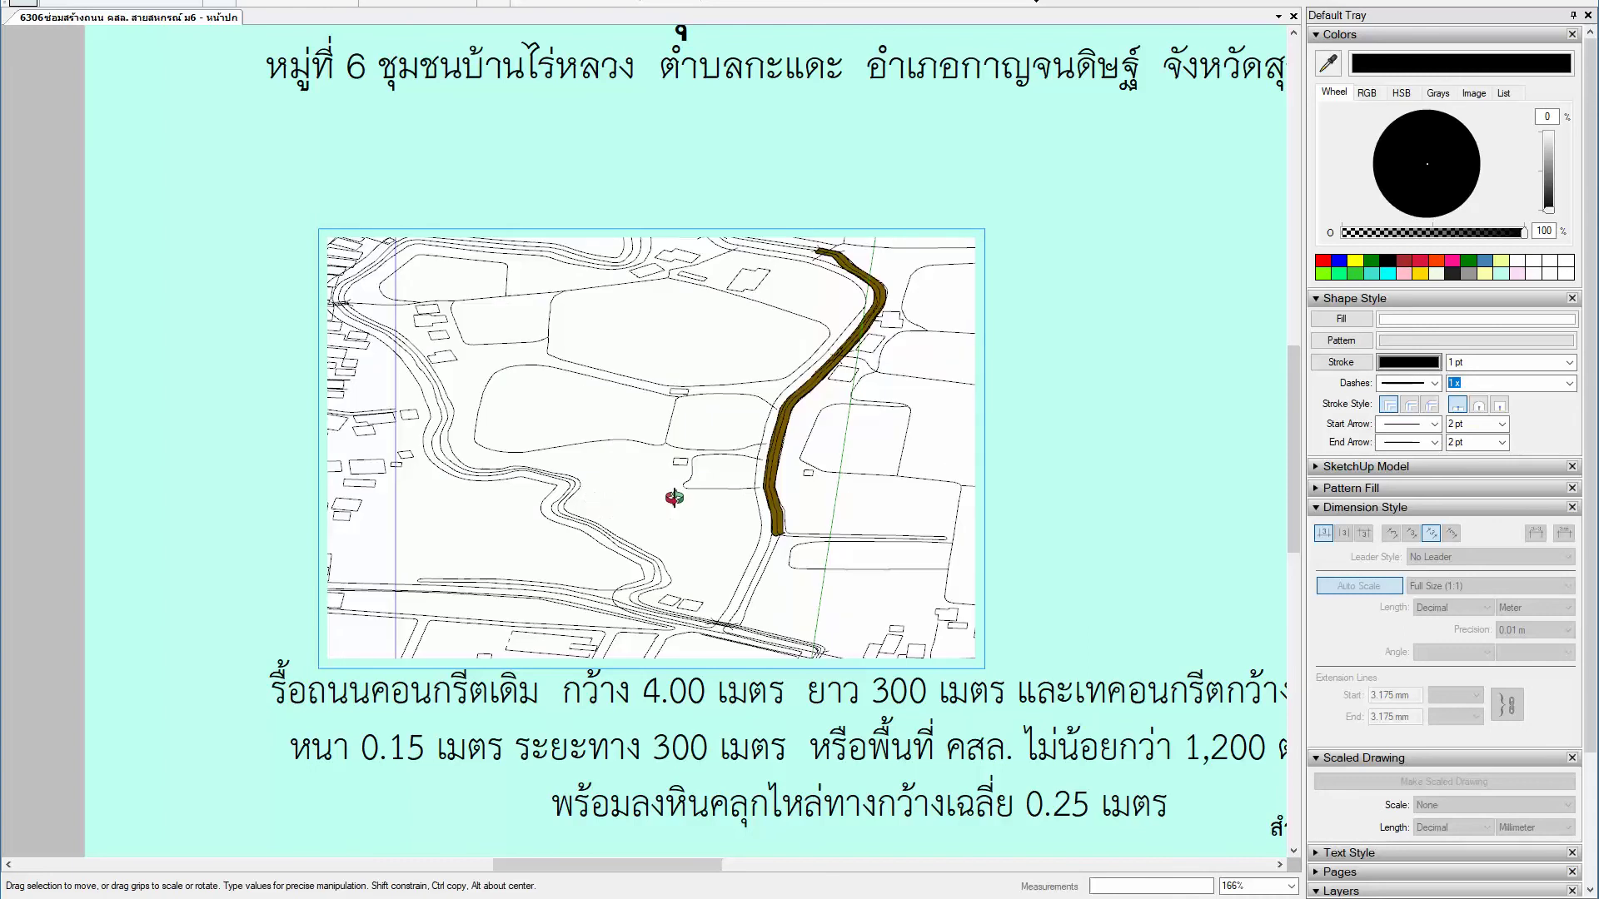
pyautogui.moveTo(796, 497); pyautogui.dragTo(657, 514)
pyautogui.click(658, 185)
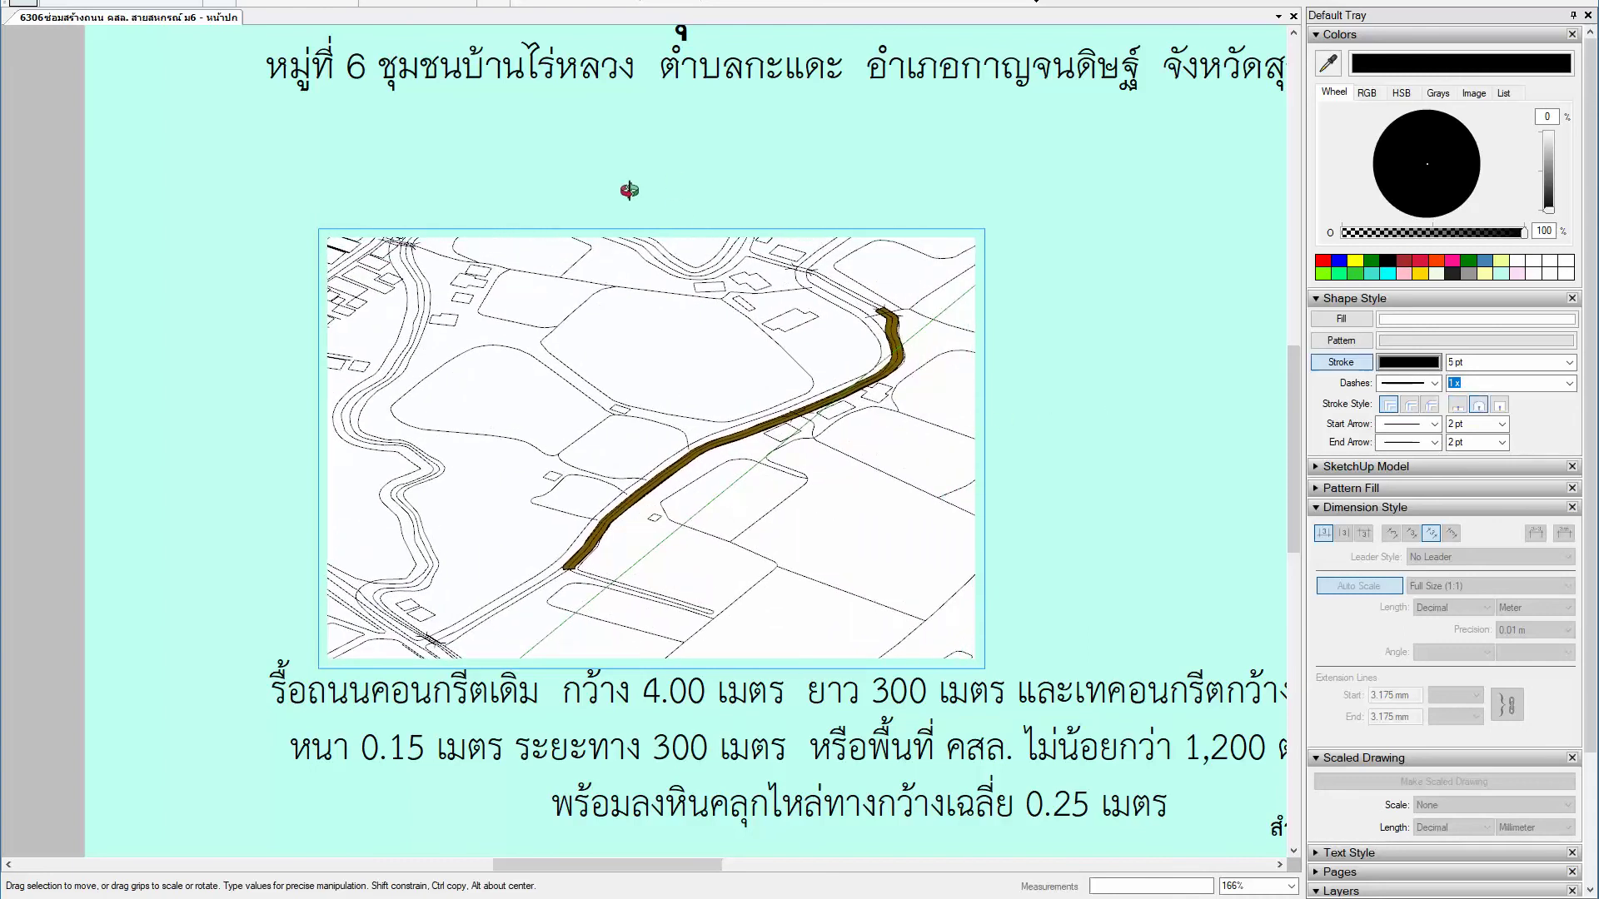
pyautogui.scroll(-1, 662, 239)
pyautogui.scroll(-2, 550, 299)
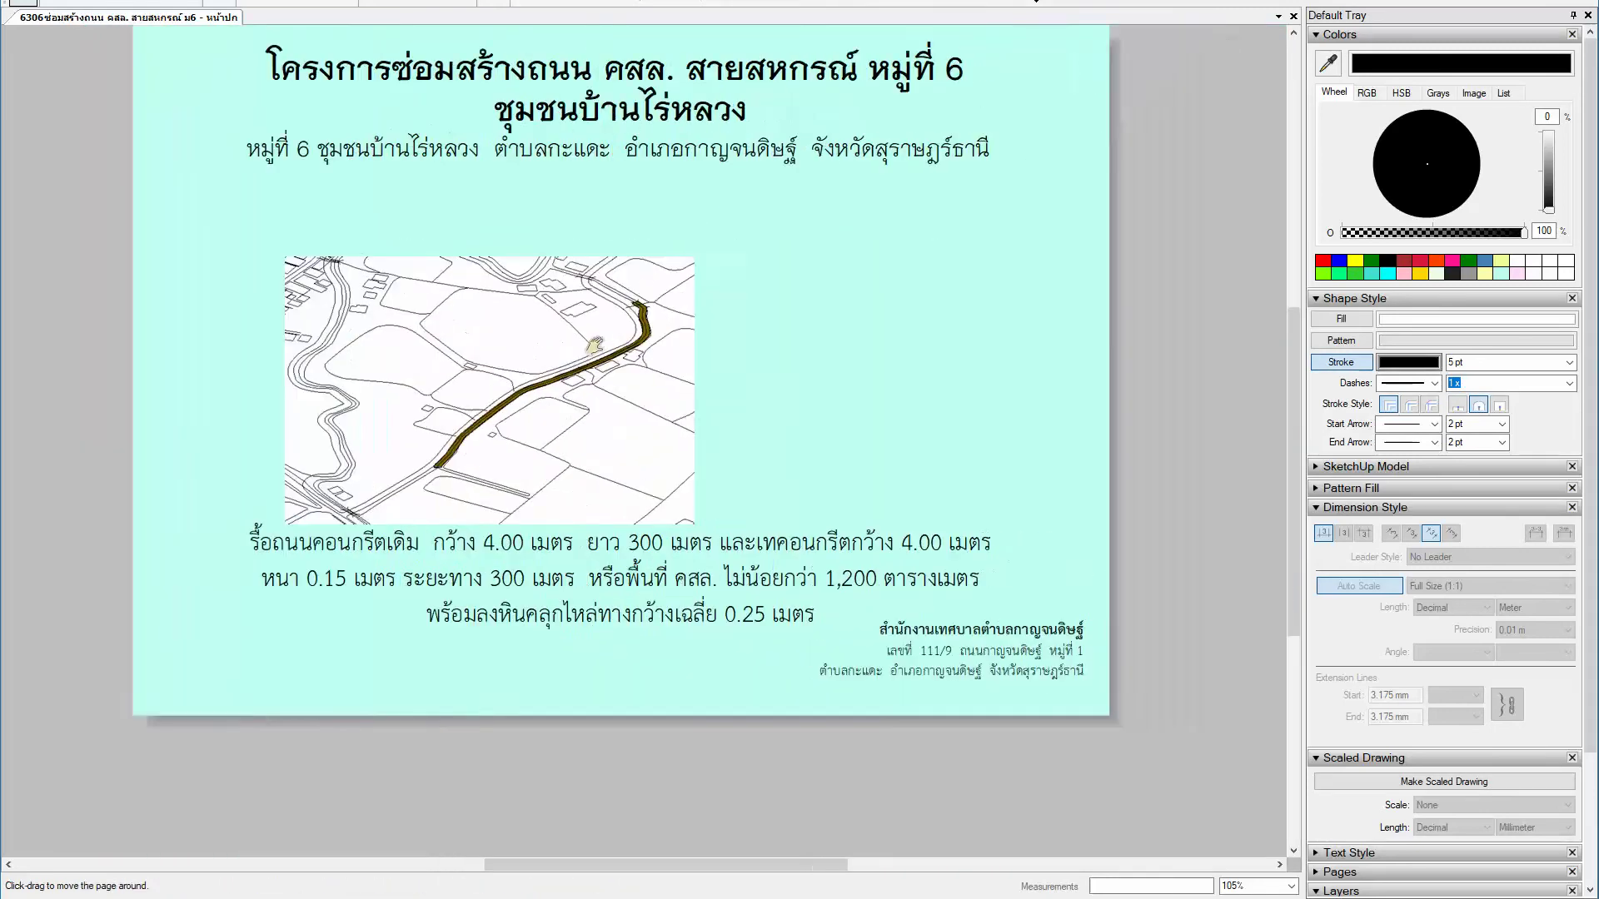
# Step: Move the cover map up and right, enlarge it, and orbit it to a new angle
pyautogui.scroll(-2, 467, 383)
pyautogui.moveTo(470, 425); pyautogui.dragTo(510, 397)
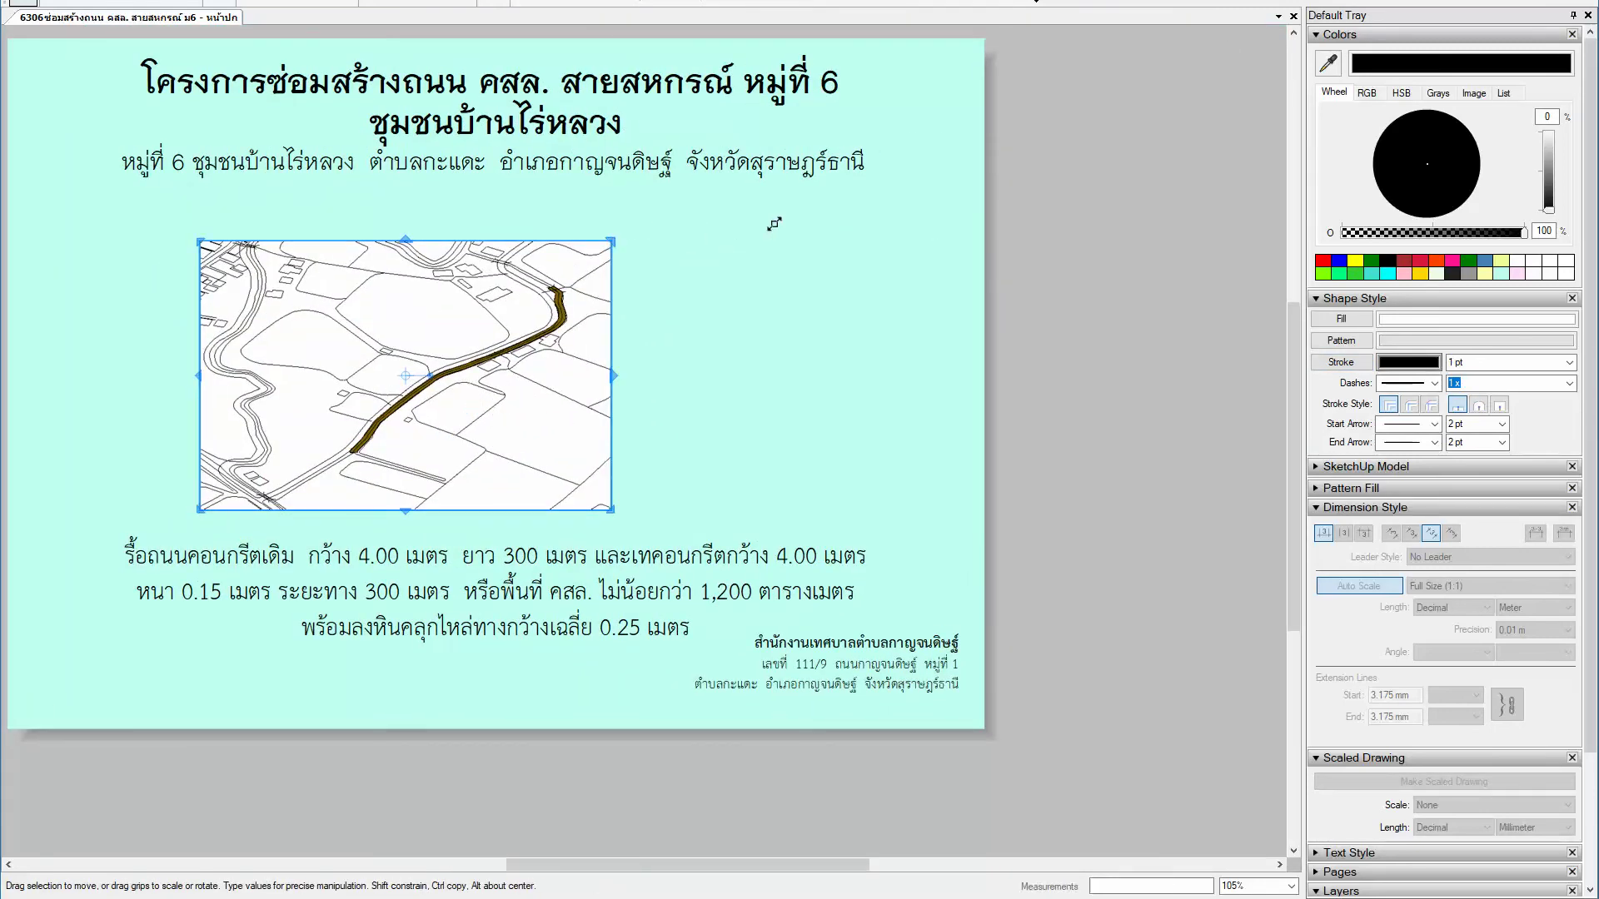
pyautogui.moveTo(787, 219); pyautogui.dragTo(795, 215)
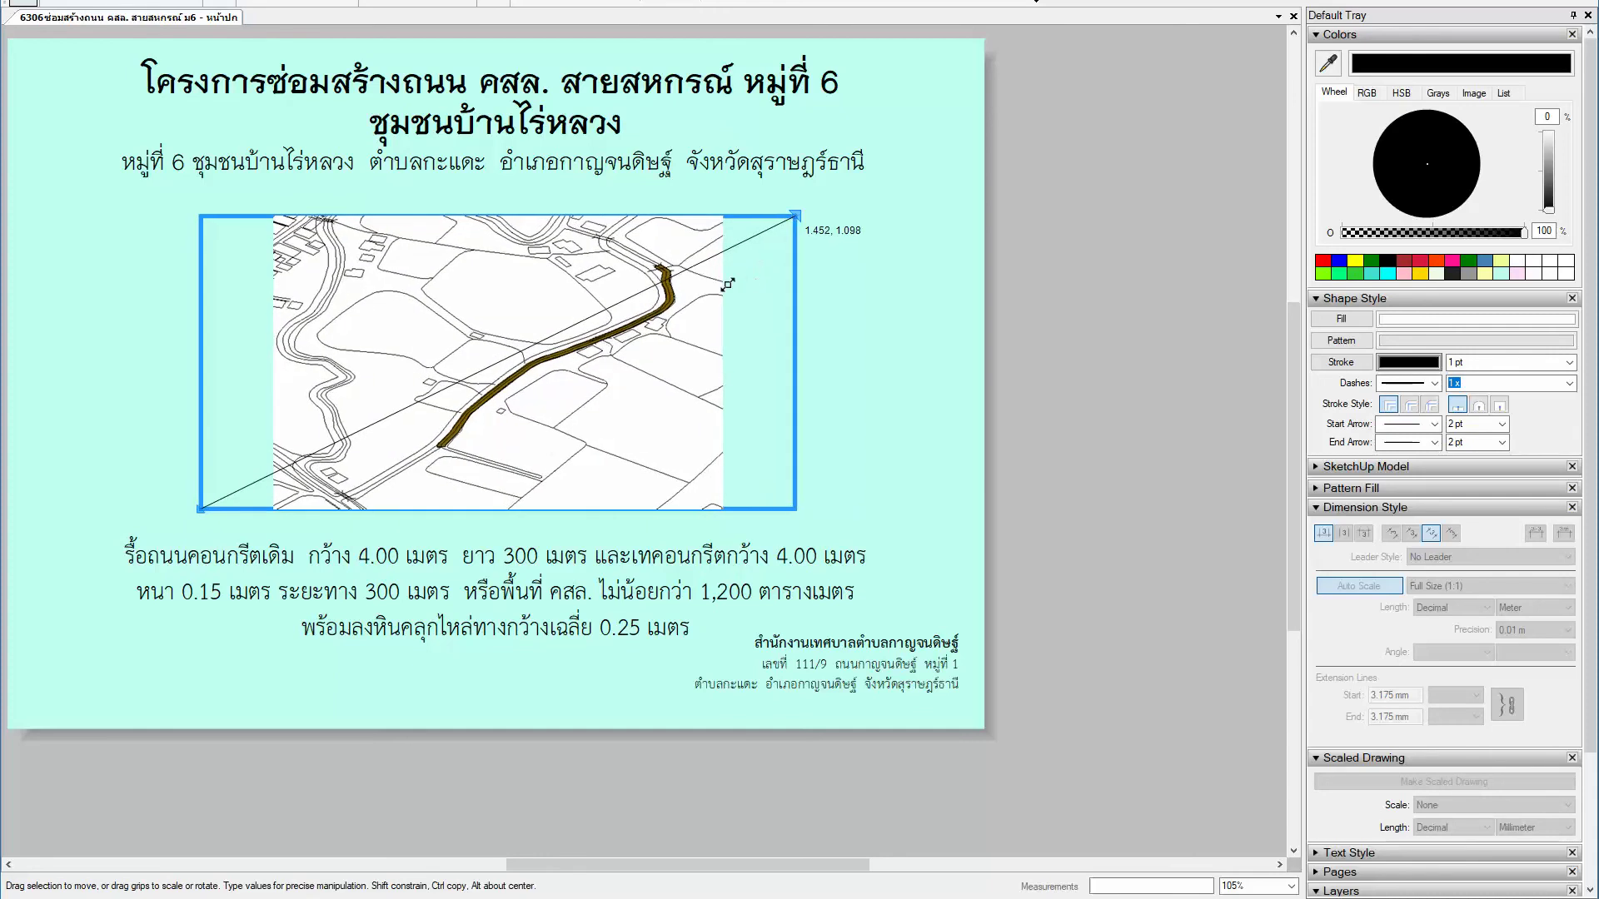
pyautogui.doubleClick(531, 364)
pyautogui.moveTo(532, 364)
pyautogui.mouseDown()
pyautogui.moveTo(600, 335)
pyautogui.moveTo(514, 345)
pyautogui.mouseUp()
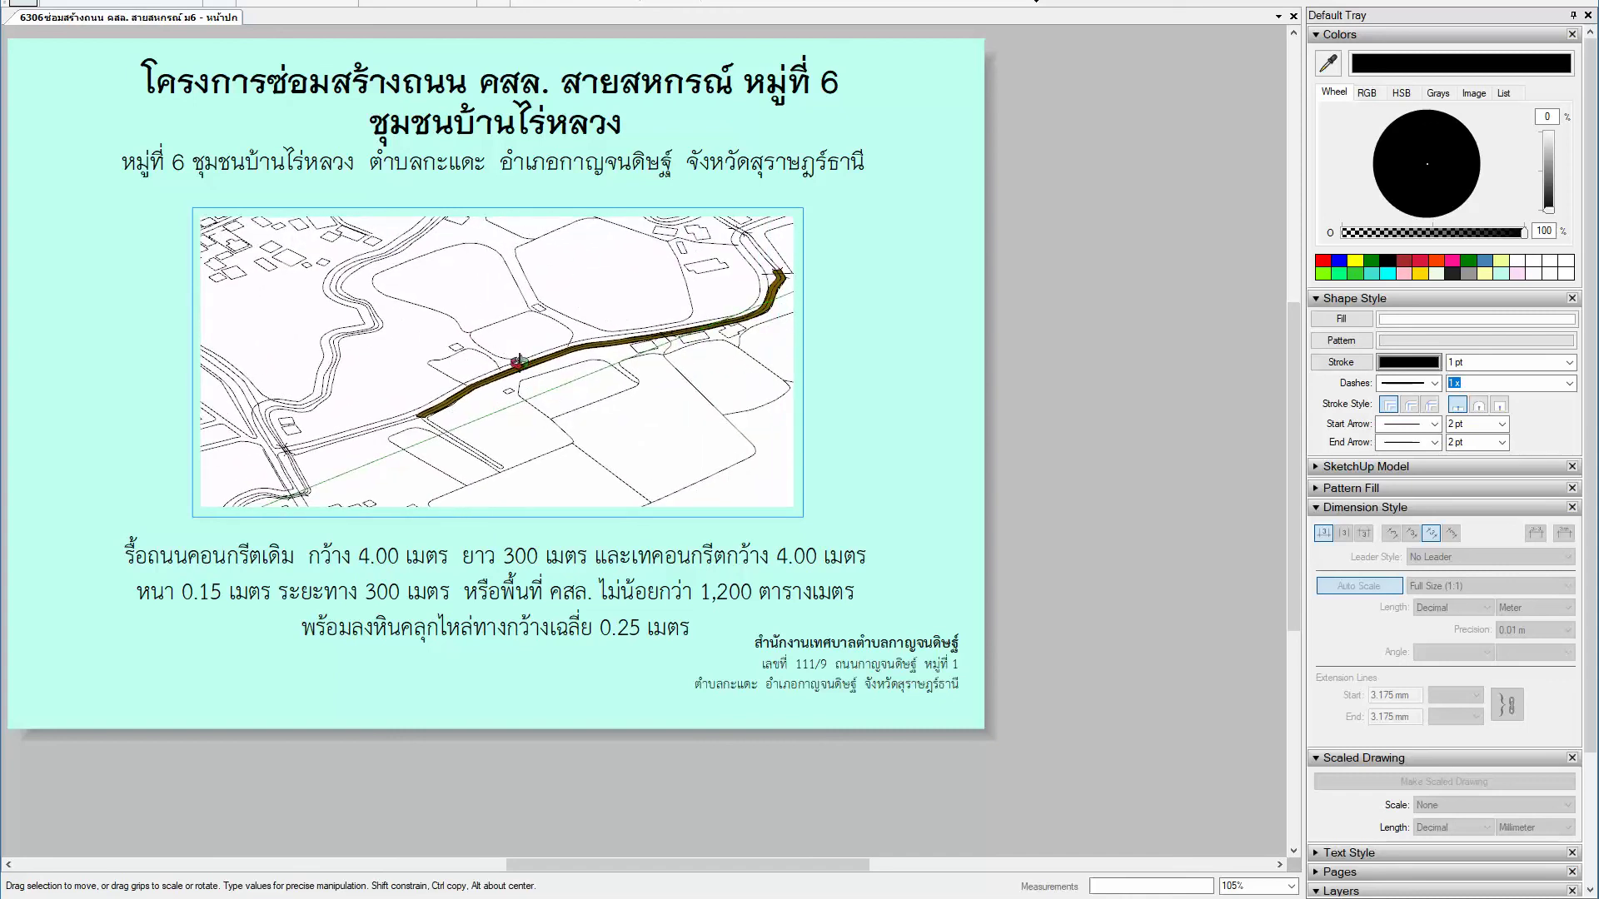
pyautogui.click(1091, 338)
# Step: Stretch the map viewport wider and shift it to the left
pyautogui.click(717, 462)
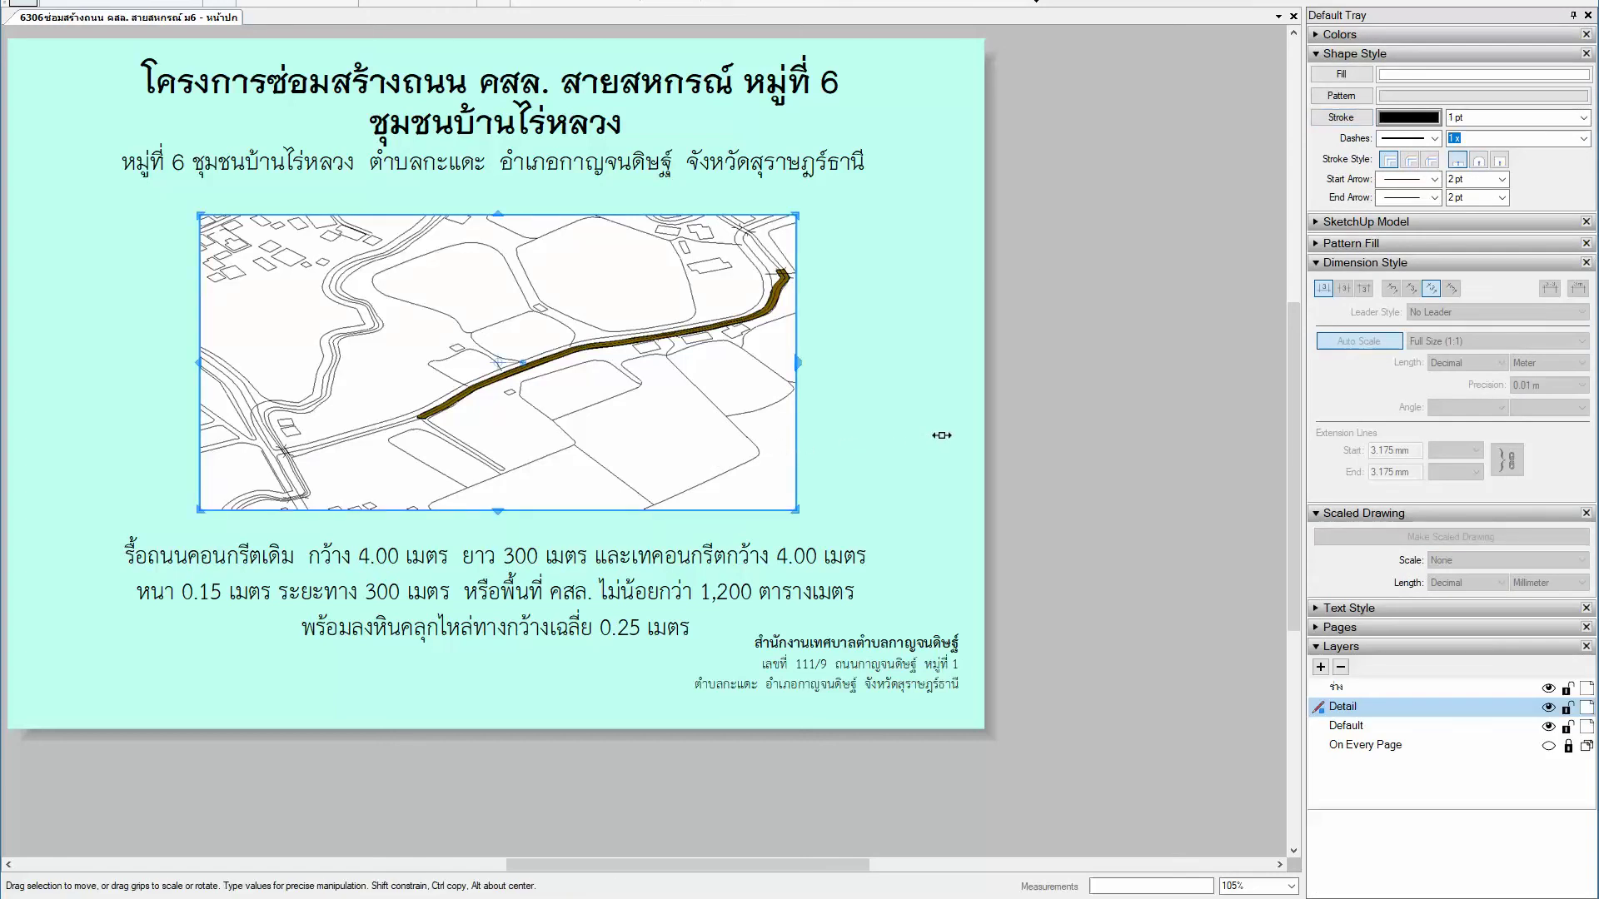
pyautogui.moveTo(938, 435); pyautogui.dragTo(913, 423)
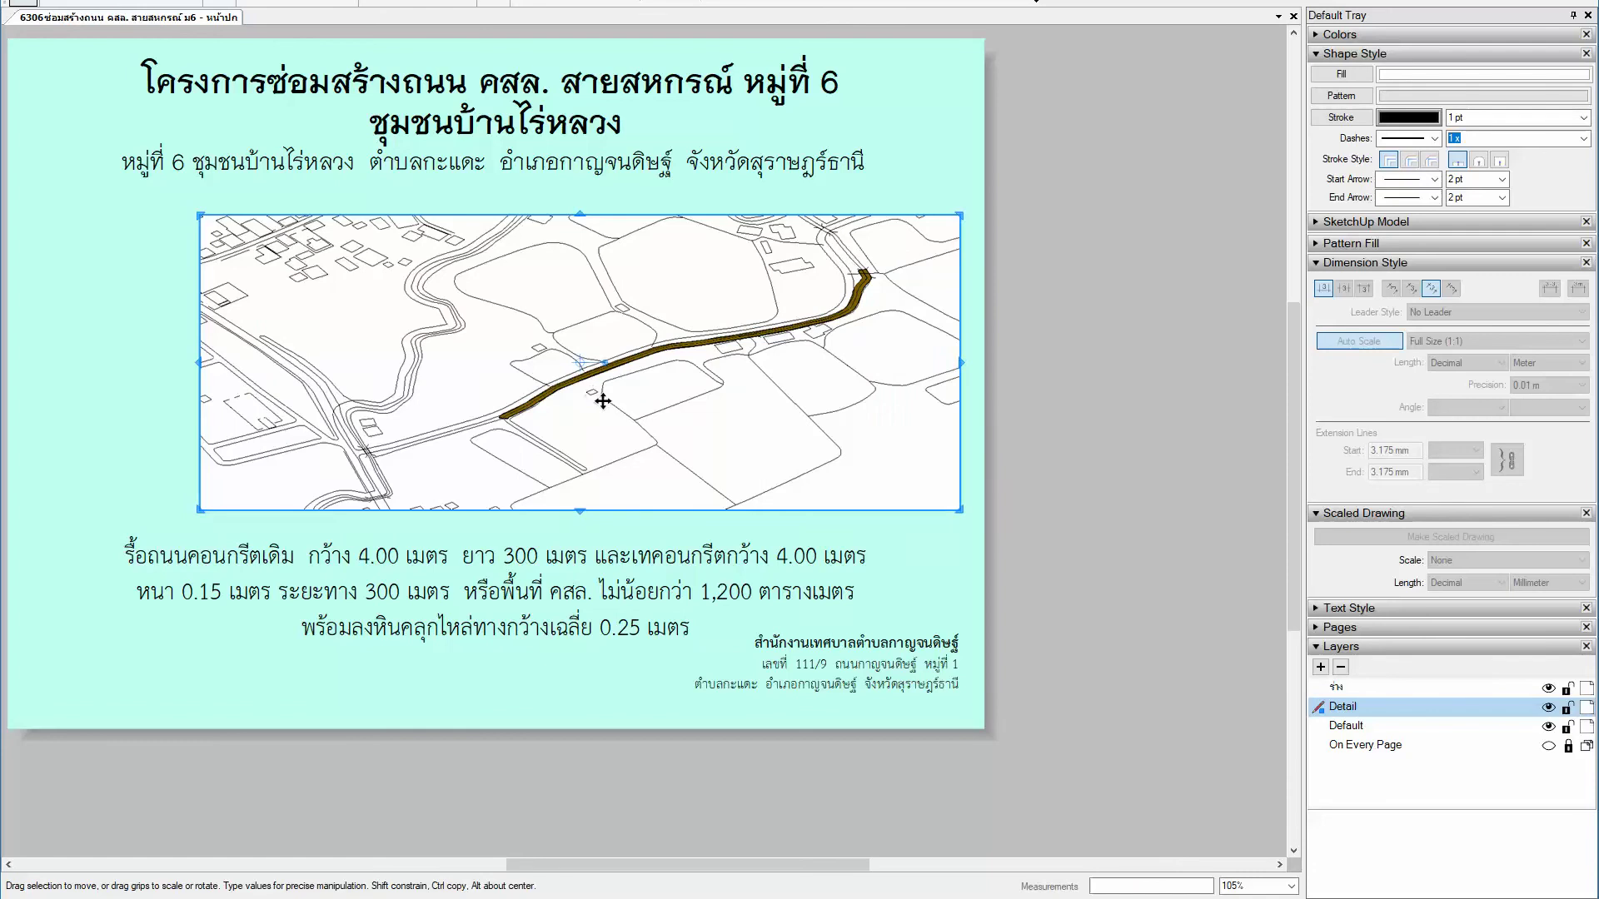
pyautogui.moveTo(602, 400); pyautogui.dragTo(557, 400)
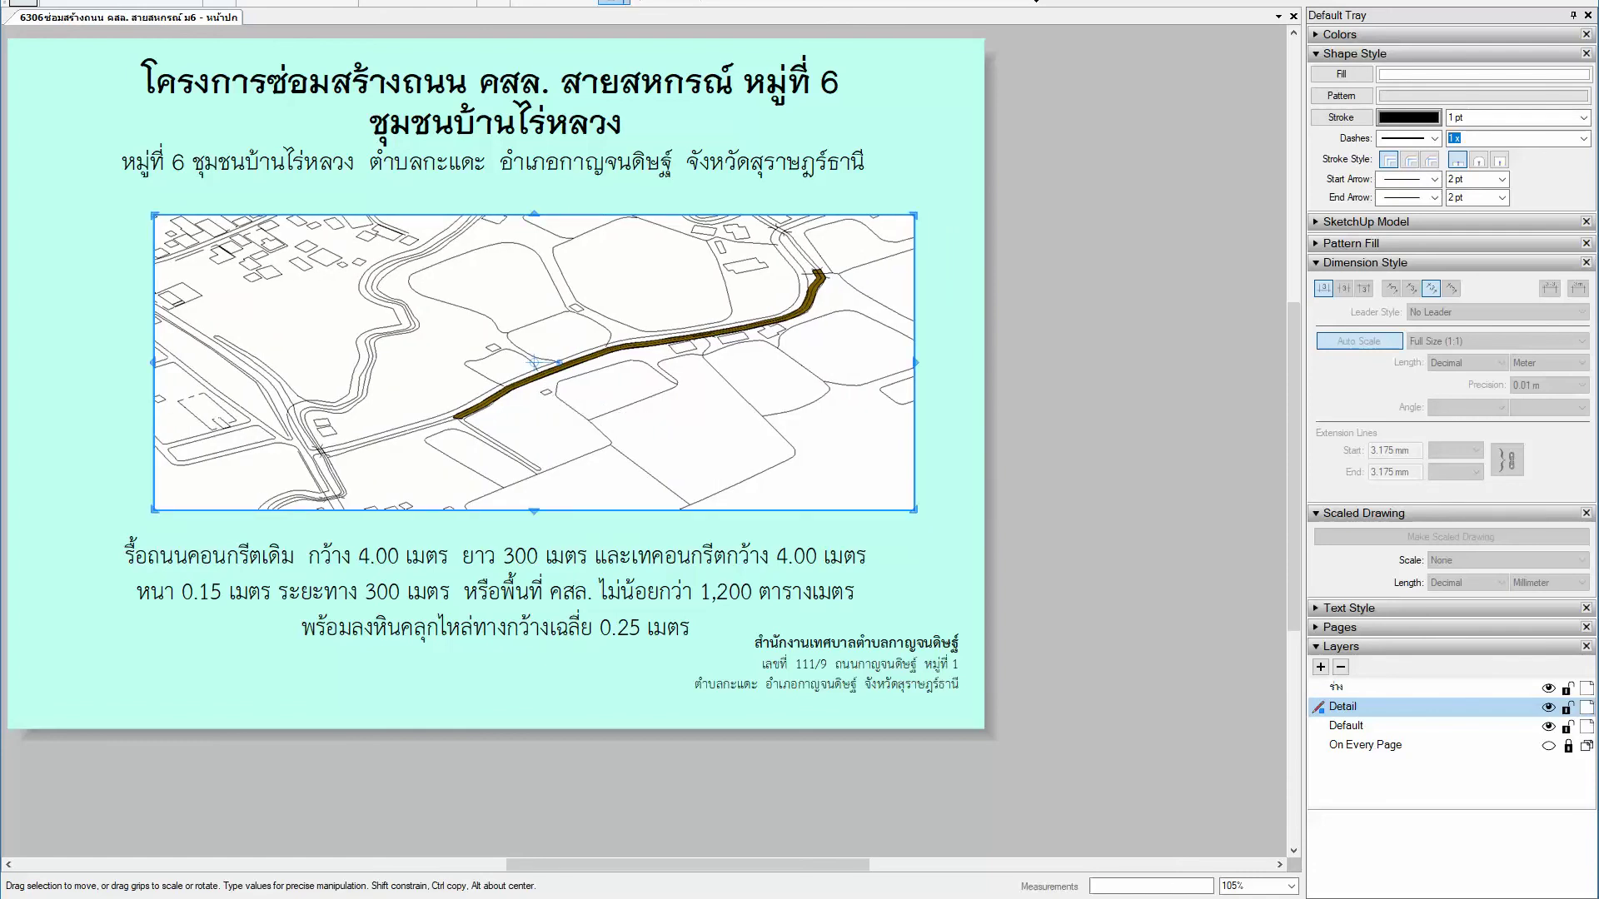
pyautogui.press('Left')
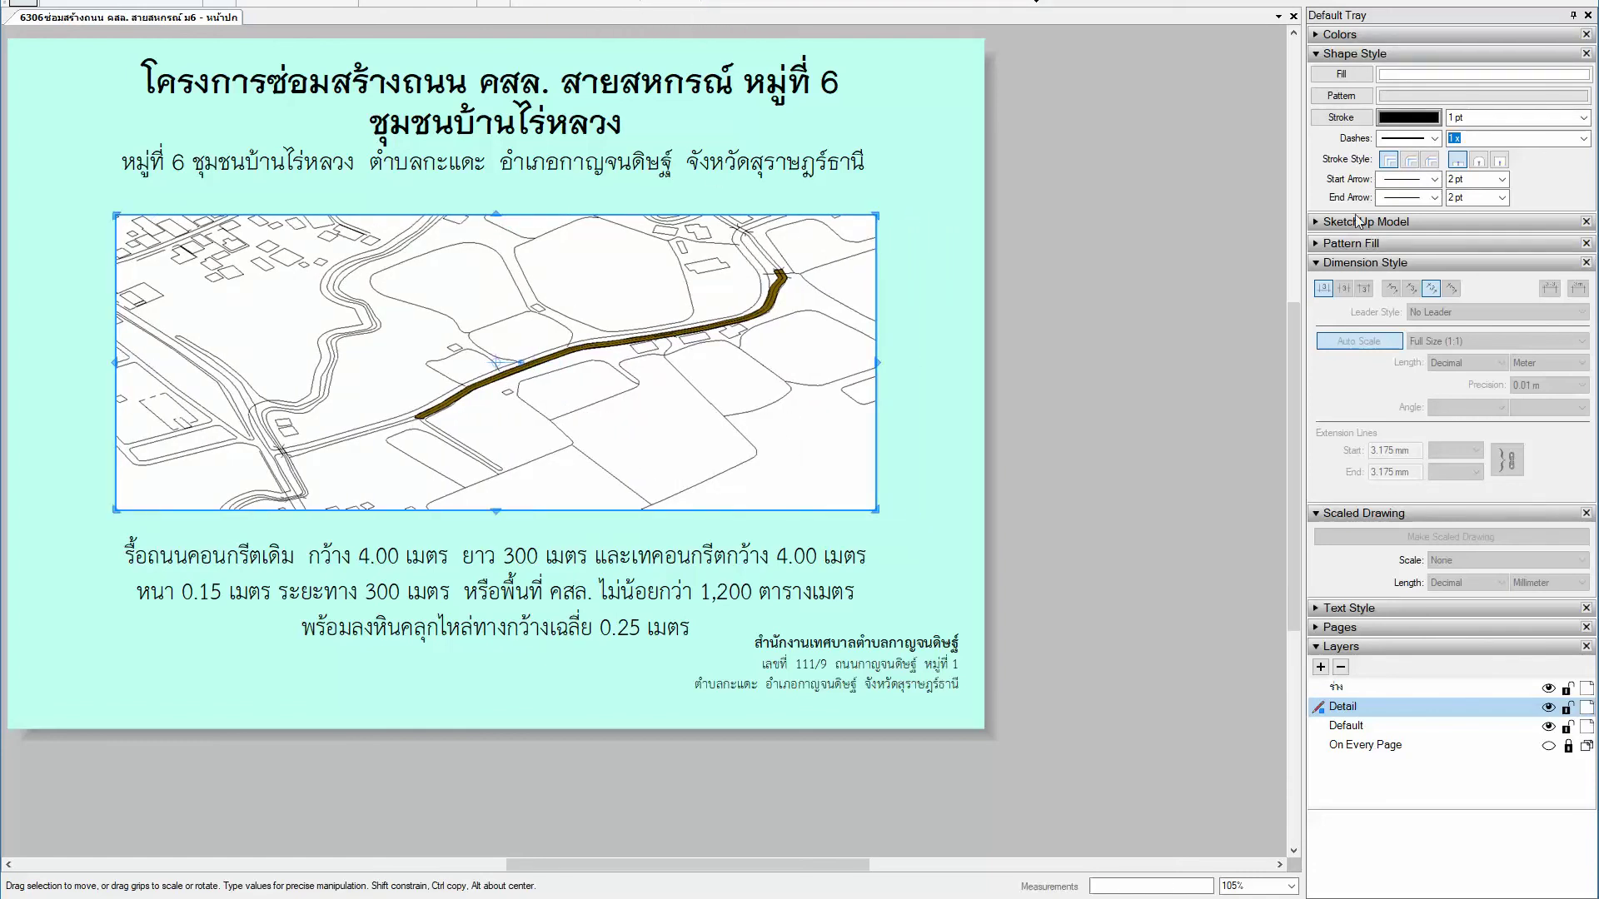
# Step: Turn off the map's background so it is transparent, leaving shadows off
pyautogui.click(1357, 220)
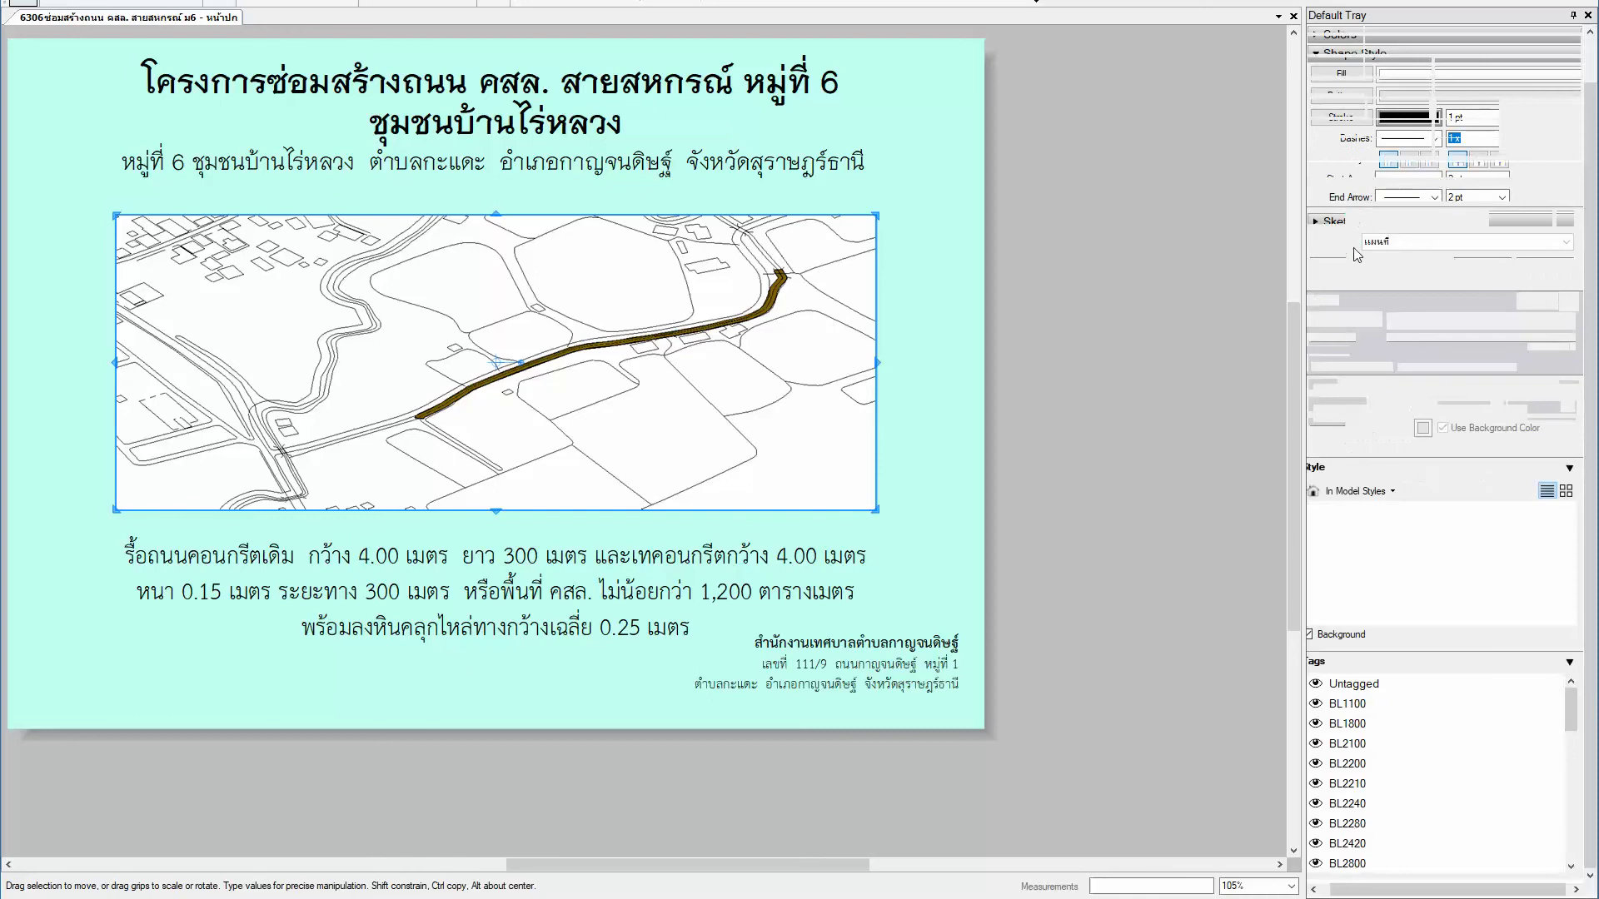
pyautogui.click(1331, 654)
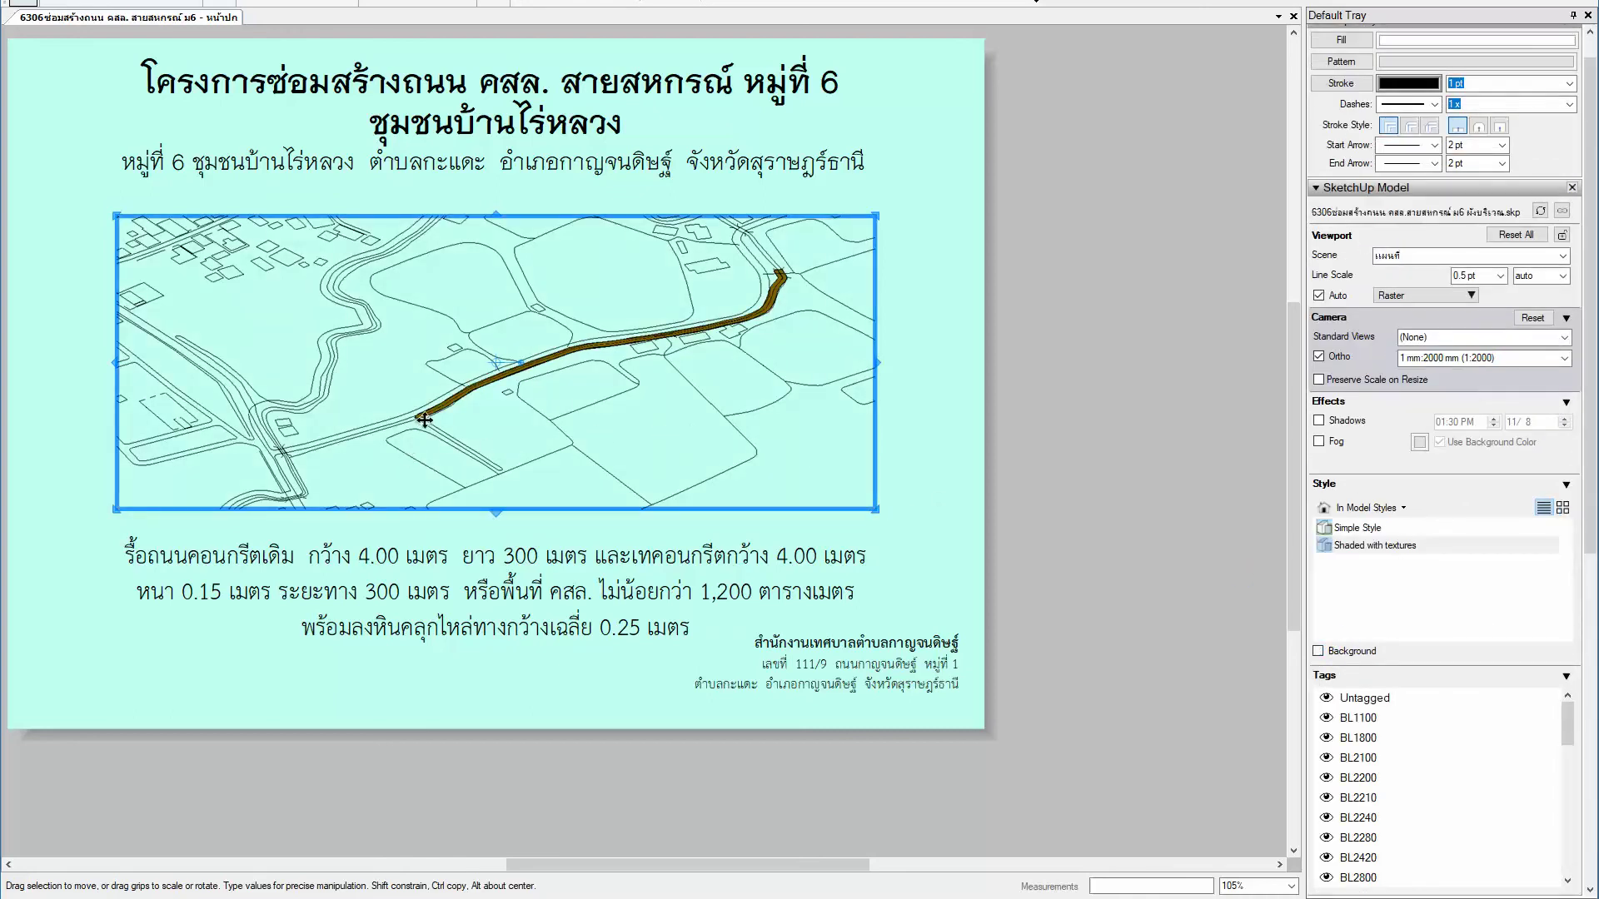
pyautogui.scroll(1, 425, 421)
pyautogui.scroll(1, 458, 416)
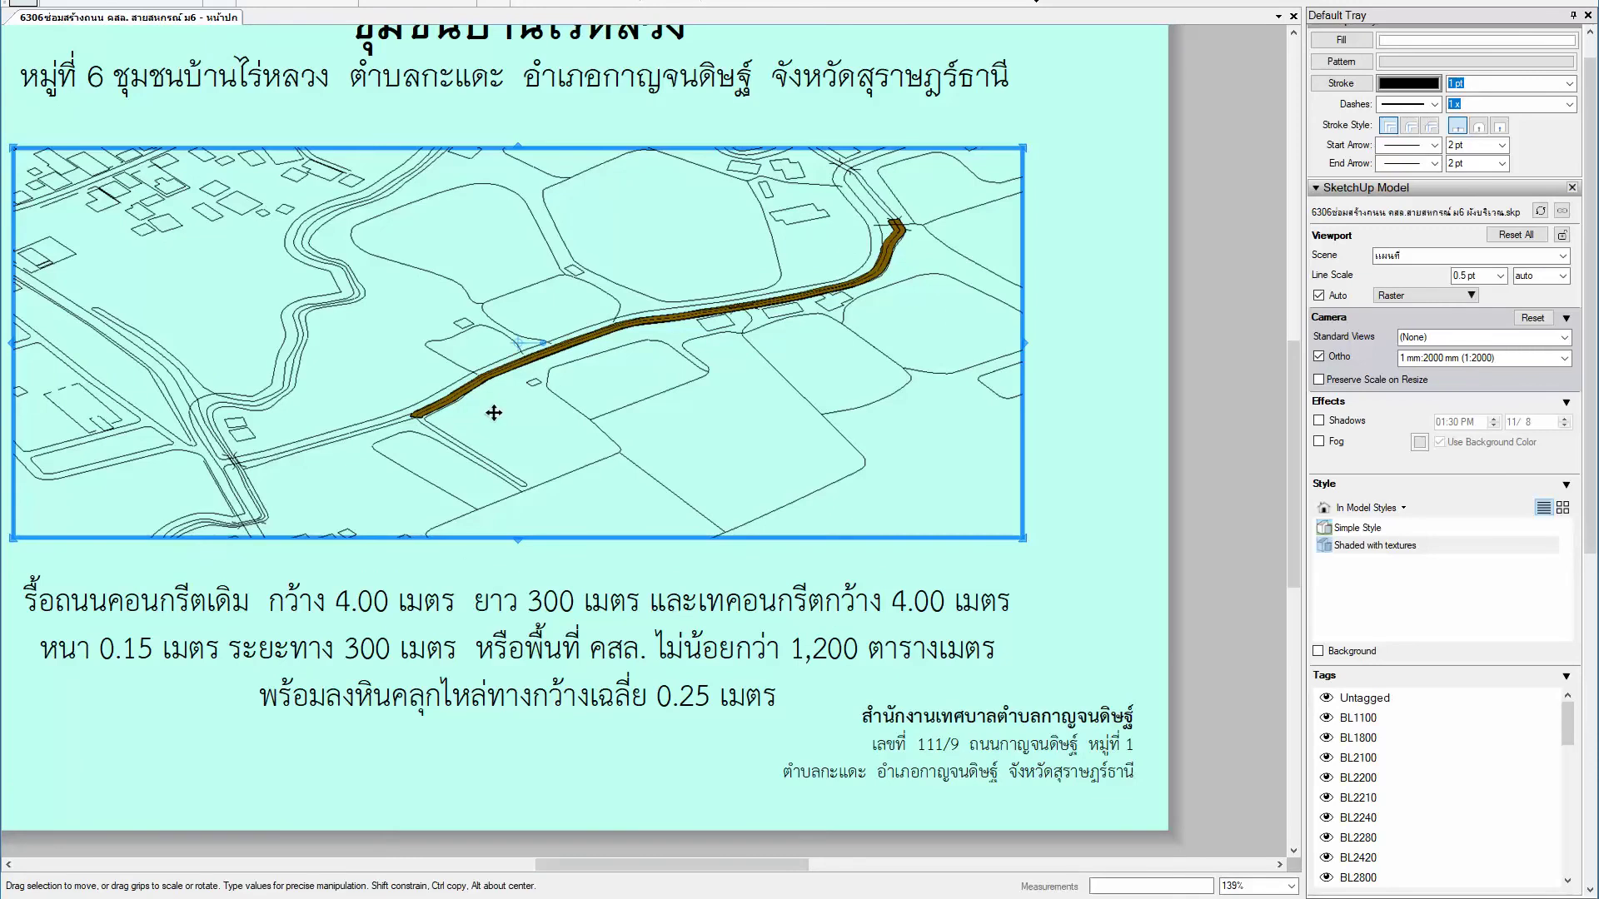
pyautogui.scroll(-1, 494, 413)
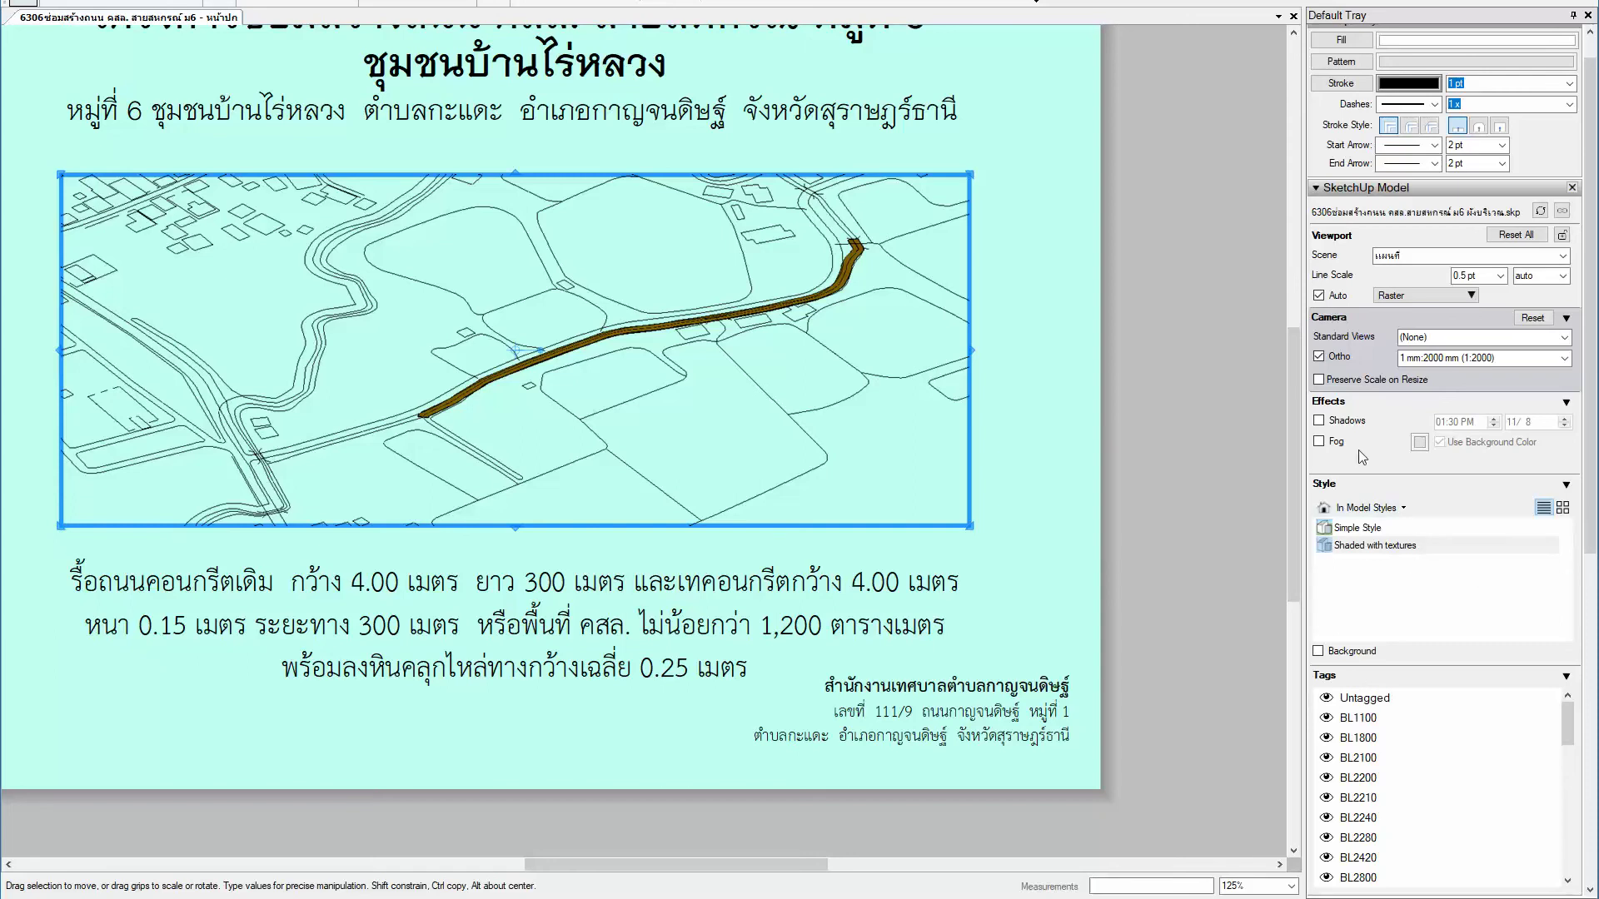
pyautogui.click(1317, 419)
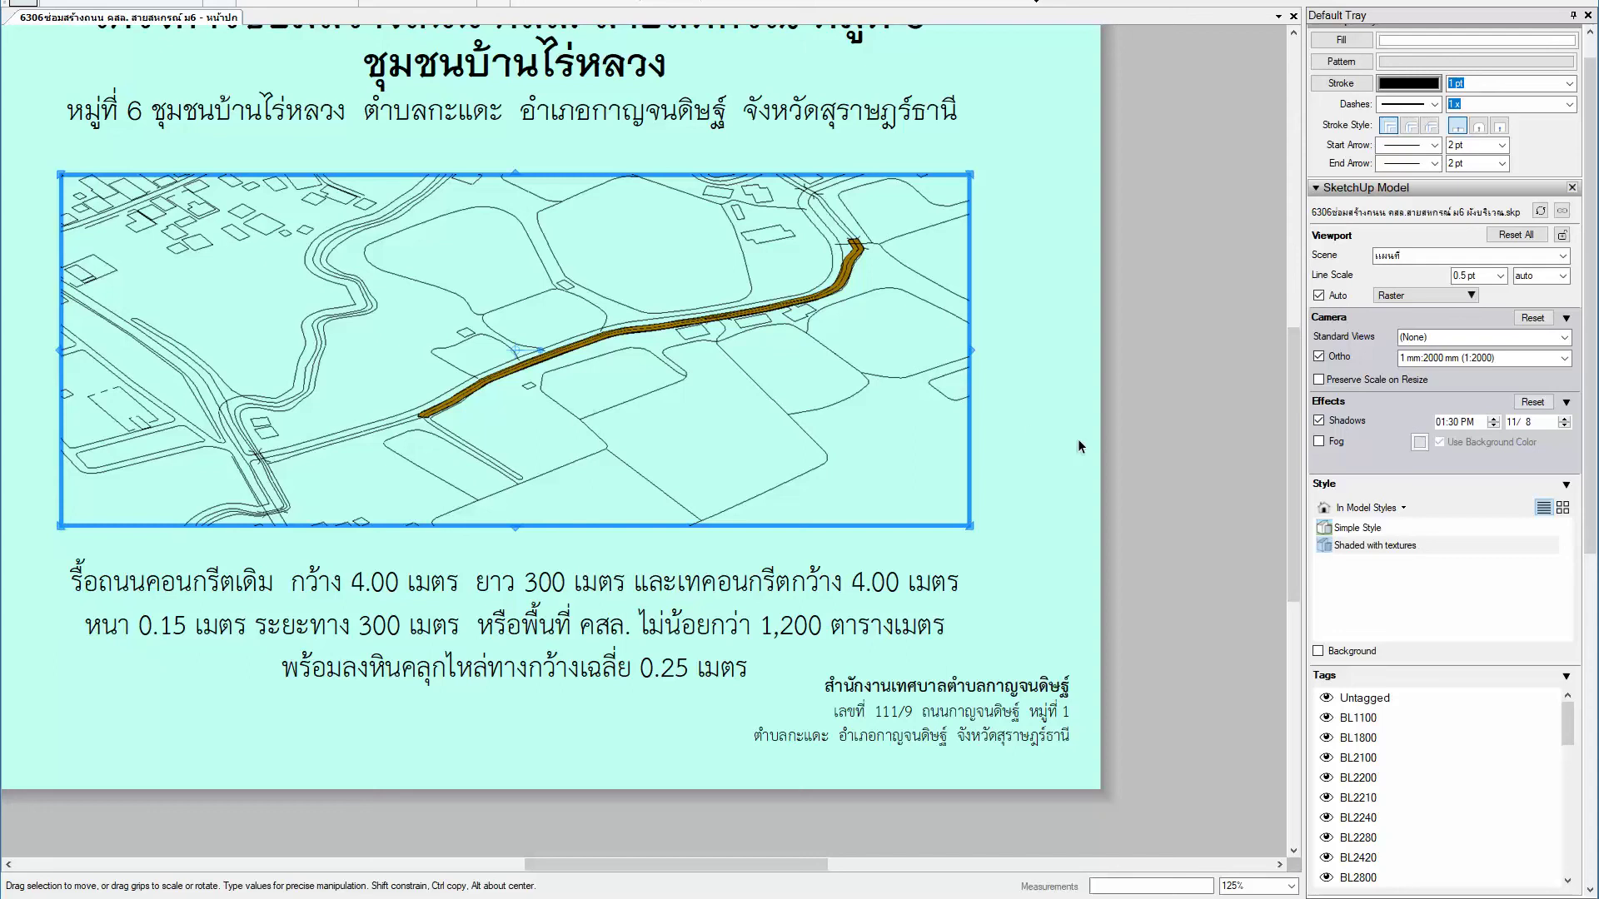
pyautogui.click(1319, 420)
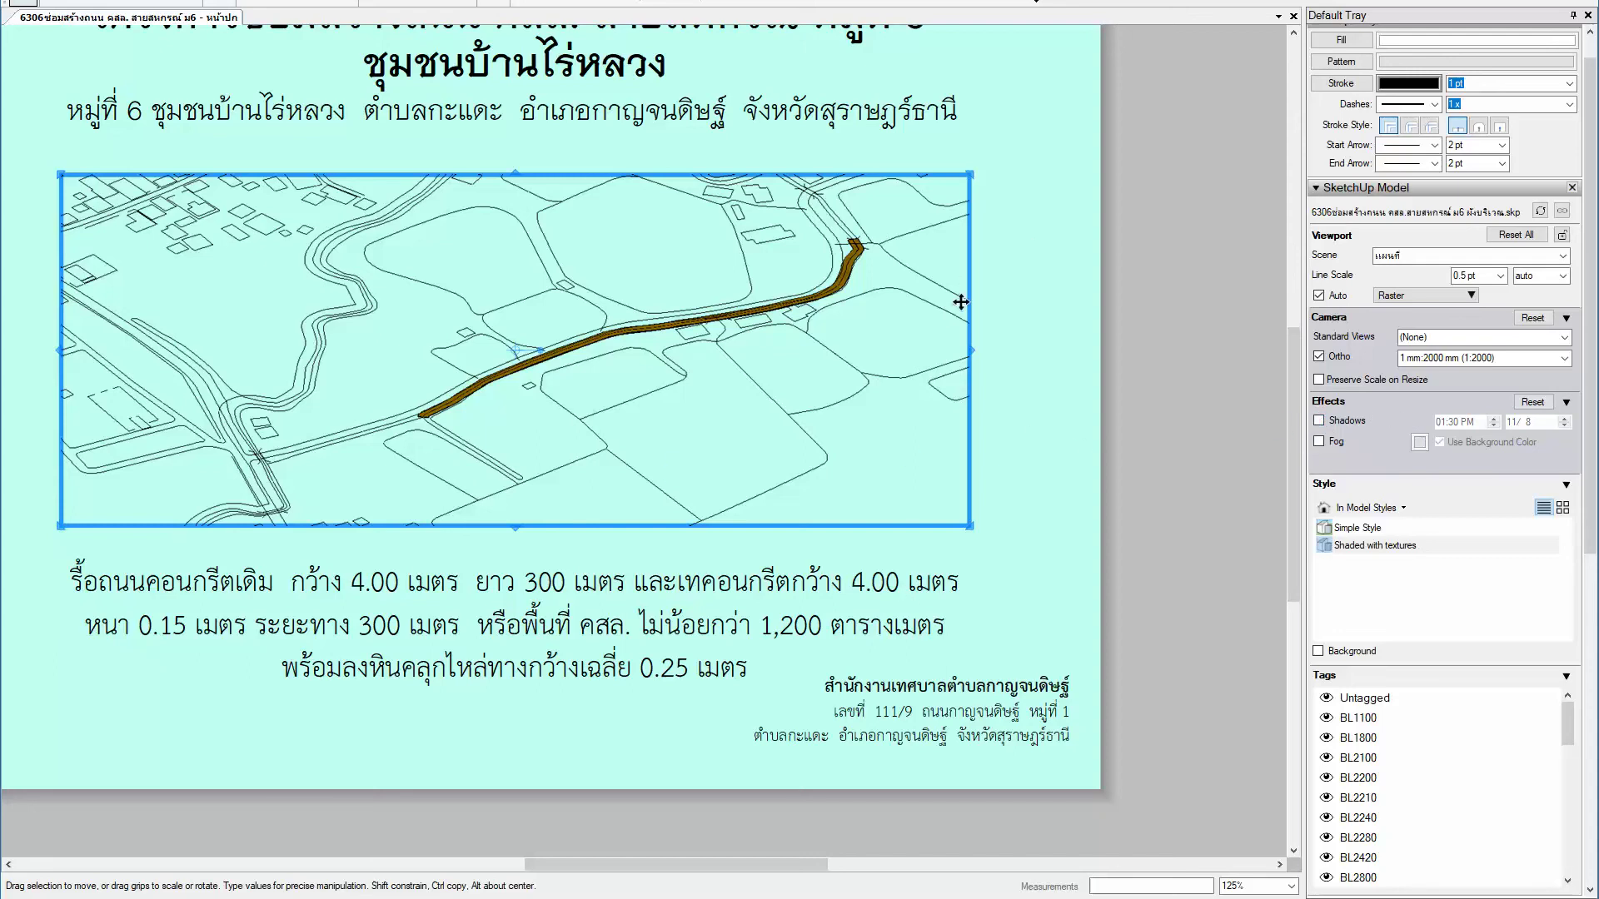
# Step: Deselect the map, check the next page, return to the cover, then switch to Excel
pyautogui.click(1134, 443)
pyautogui.scroll(-1, 630, 431)
pyautogui.scroll(-2, 582, 383)
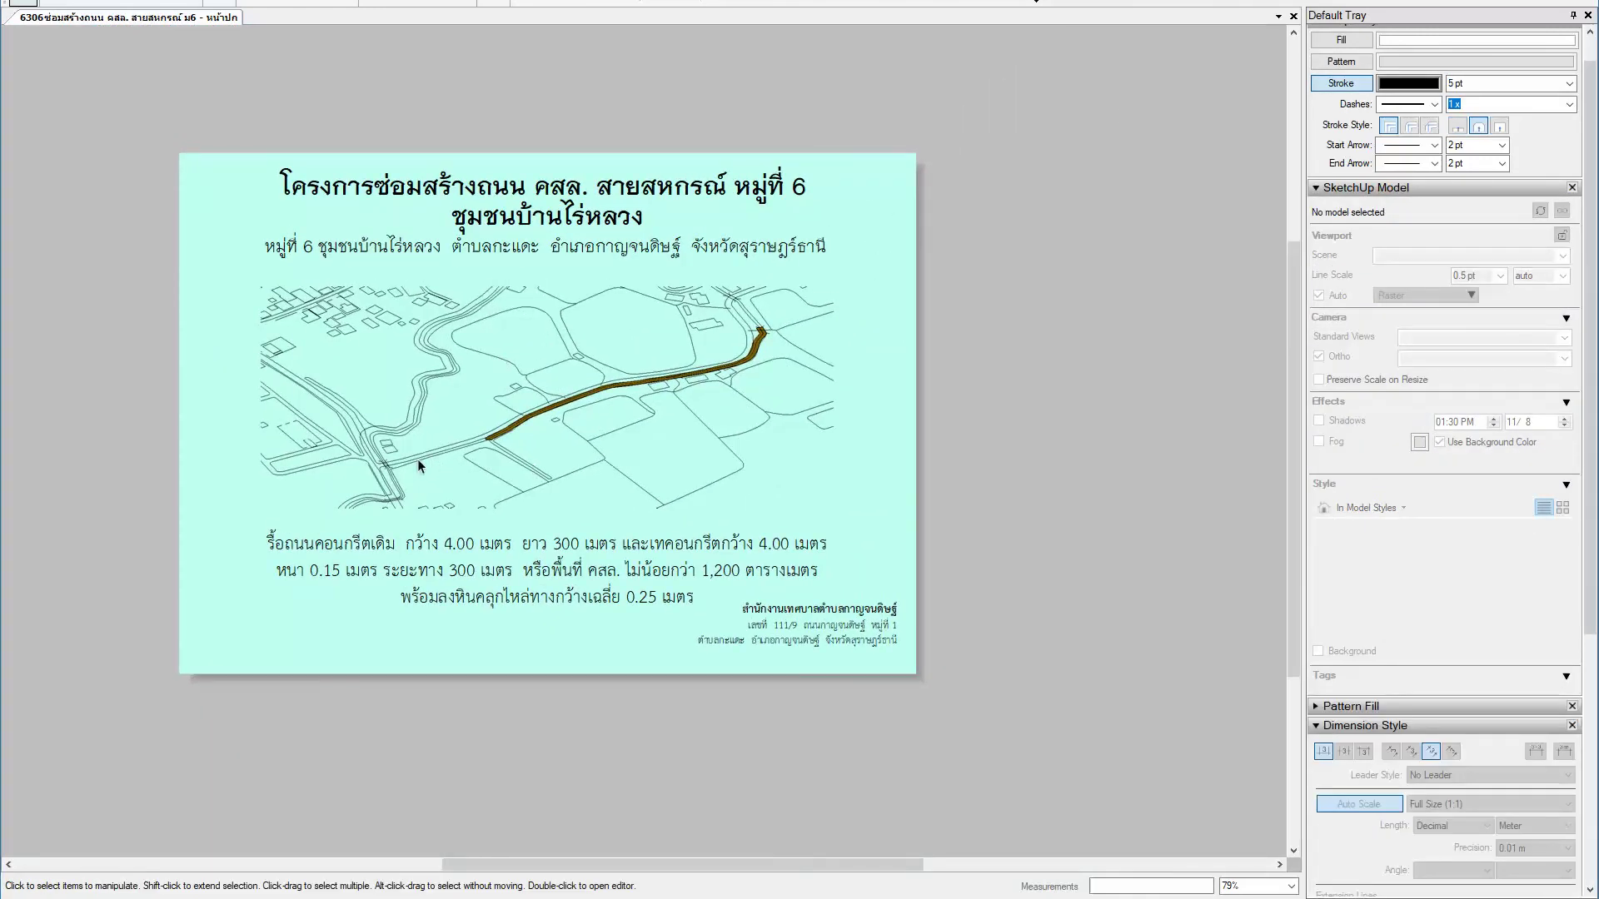
pyautogui.press('pagedown')
pyautogui.press('pageup')
pyautogui.hotkey('alt', 'Tab')
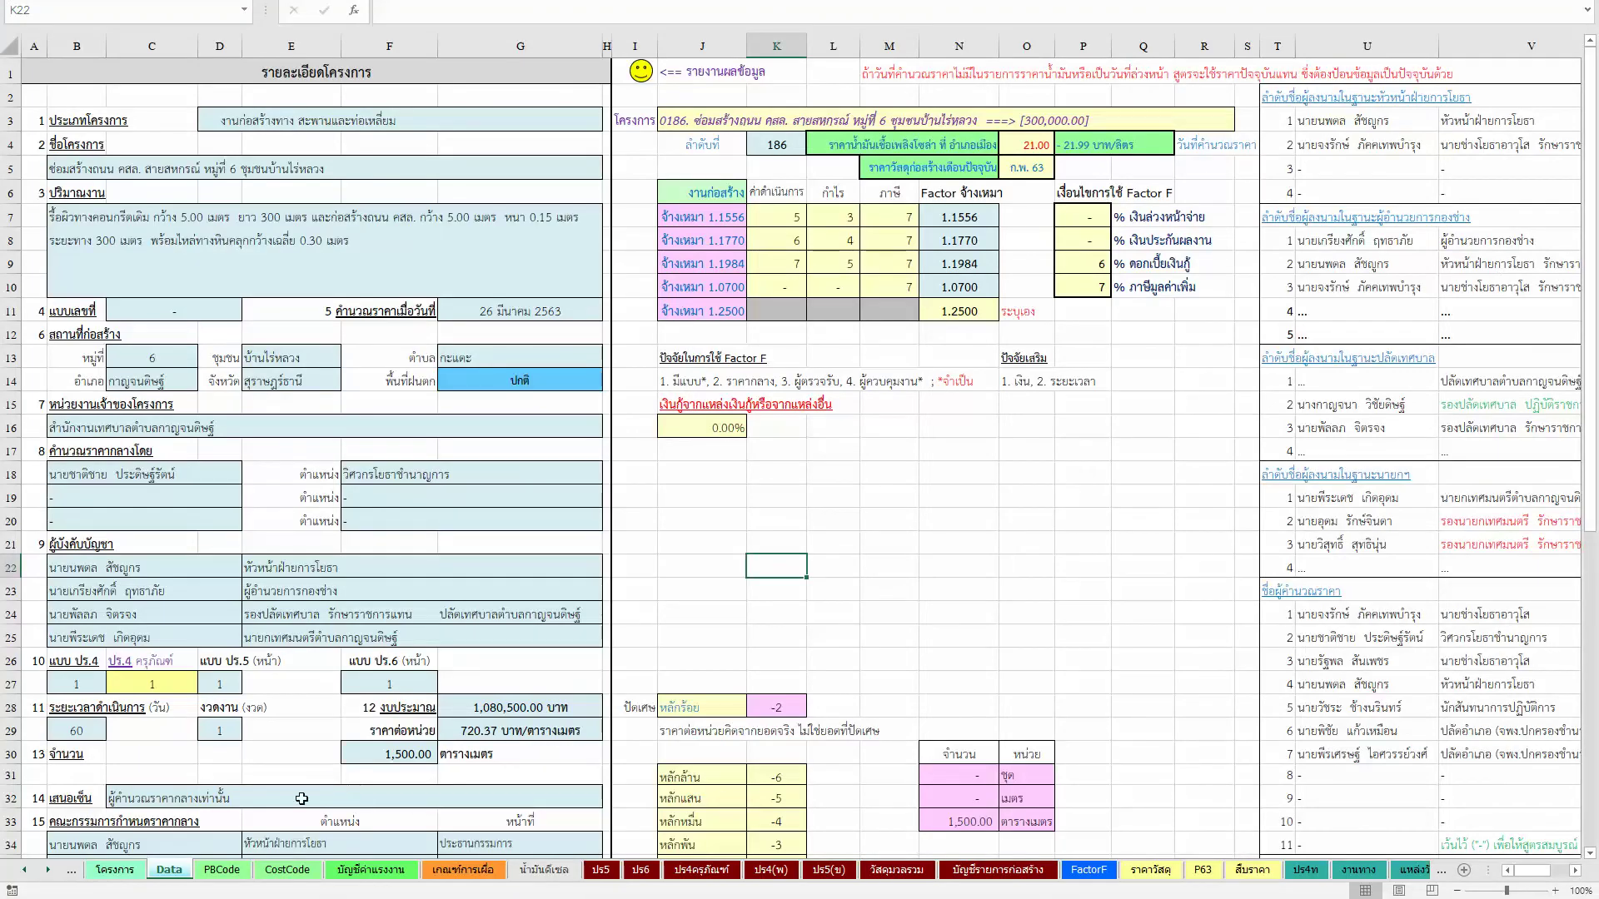
# Step: Copy the quantity description in merged cell B7 and bring up the Notepad notes
pyautogui.click(237, 248)
pyautogui.hotkey('ctrl', 'c')
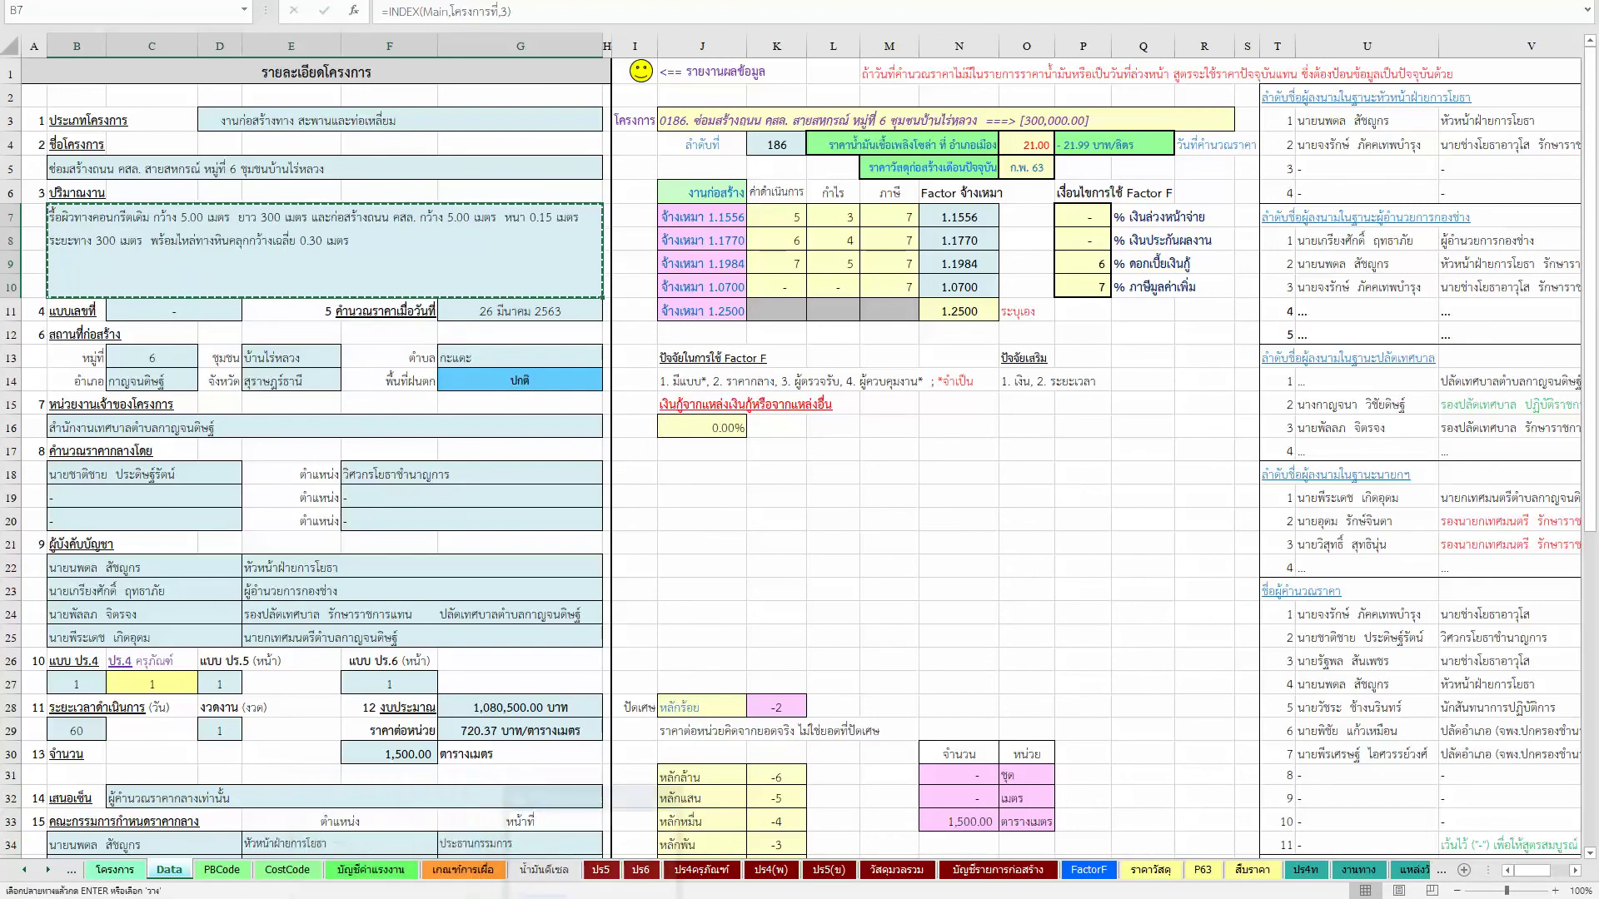
pyautogui.click(575, 824)
pyautogui.click(858, 562)
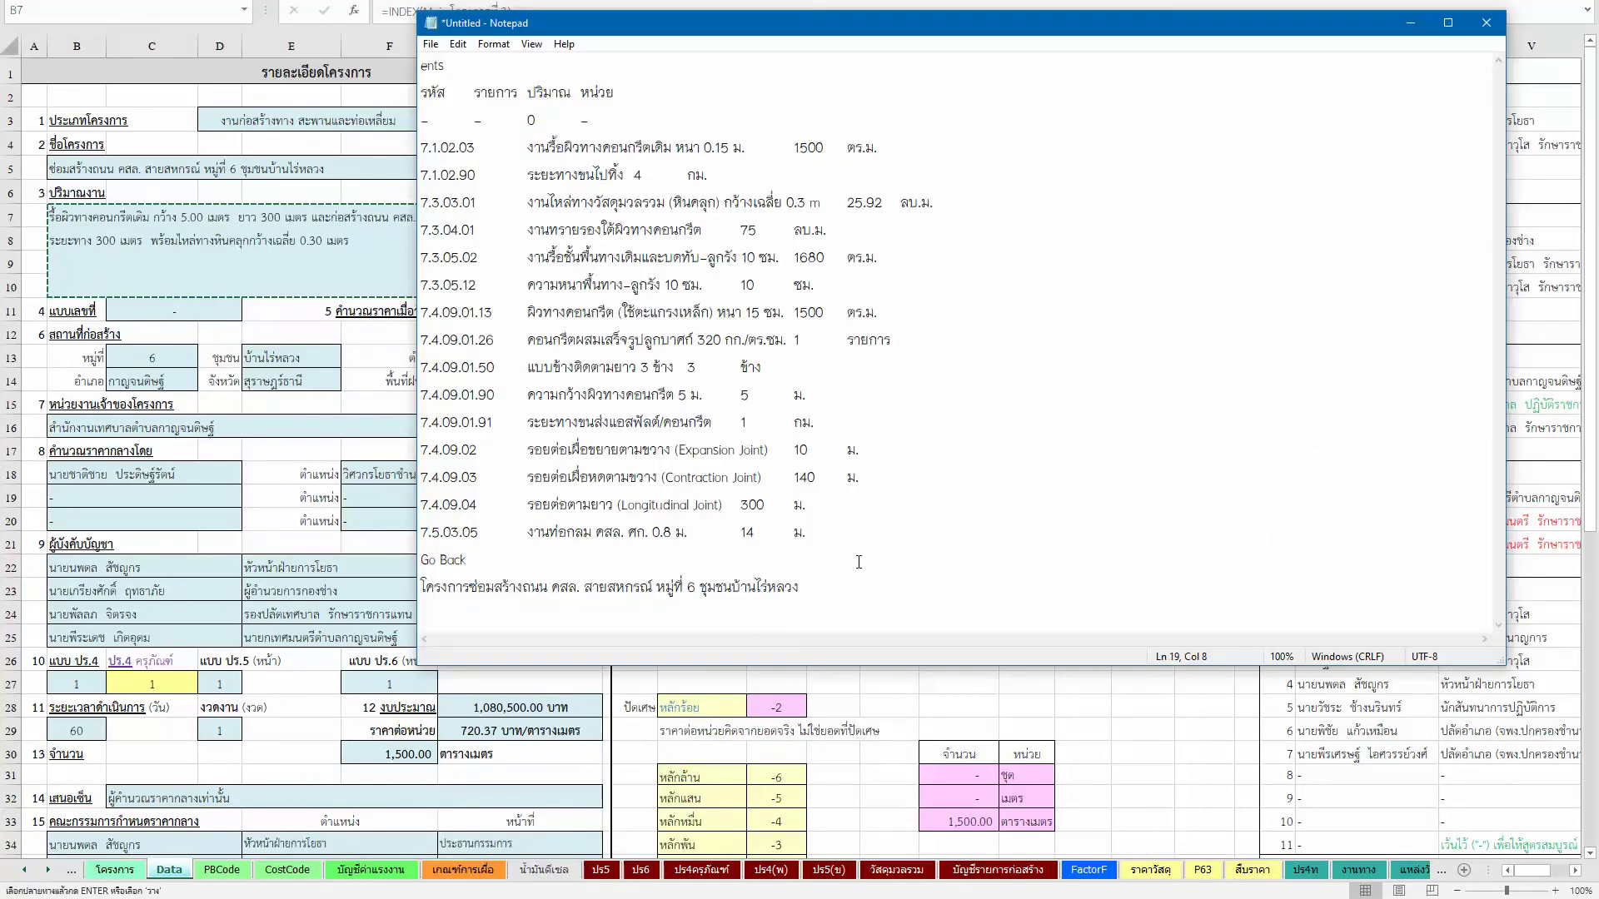
# Step: Paste the 5.00 by 300 m concrete road description as a Notepad line, copy it, and select LayOut's description text
pyautogui.hotkey('ctrl', 'End')
pyautogui.hotkey('ctrl', 'v')
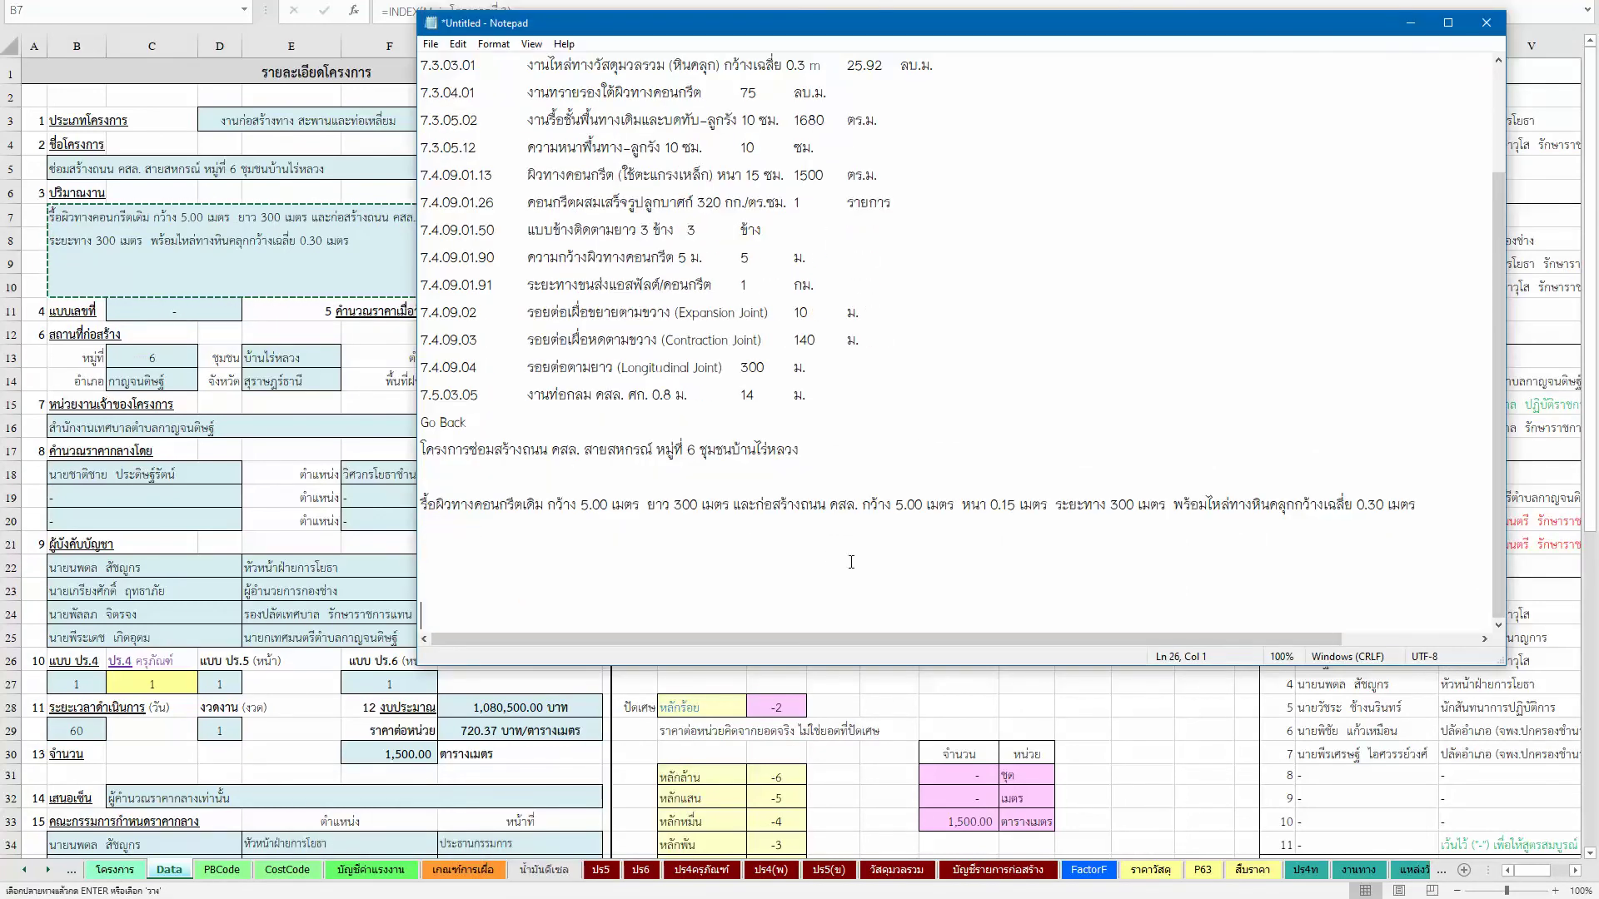
pyautogui.hotkey('shift', 'Home')
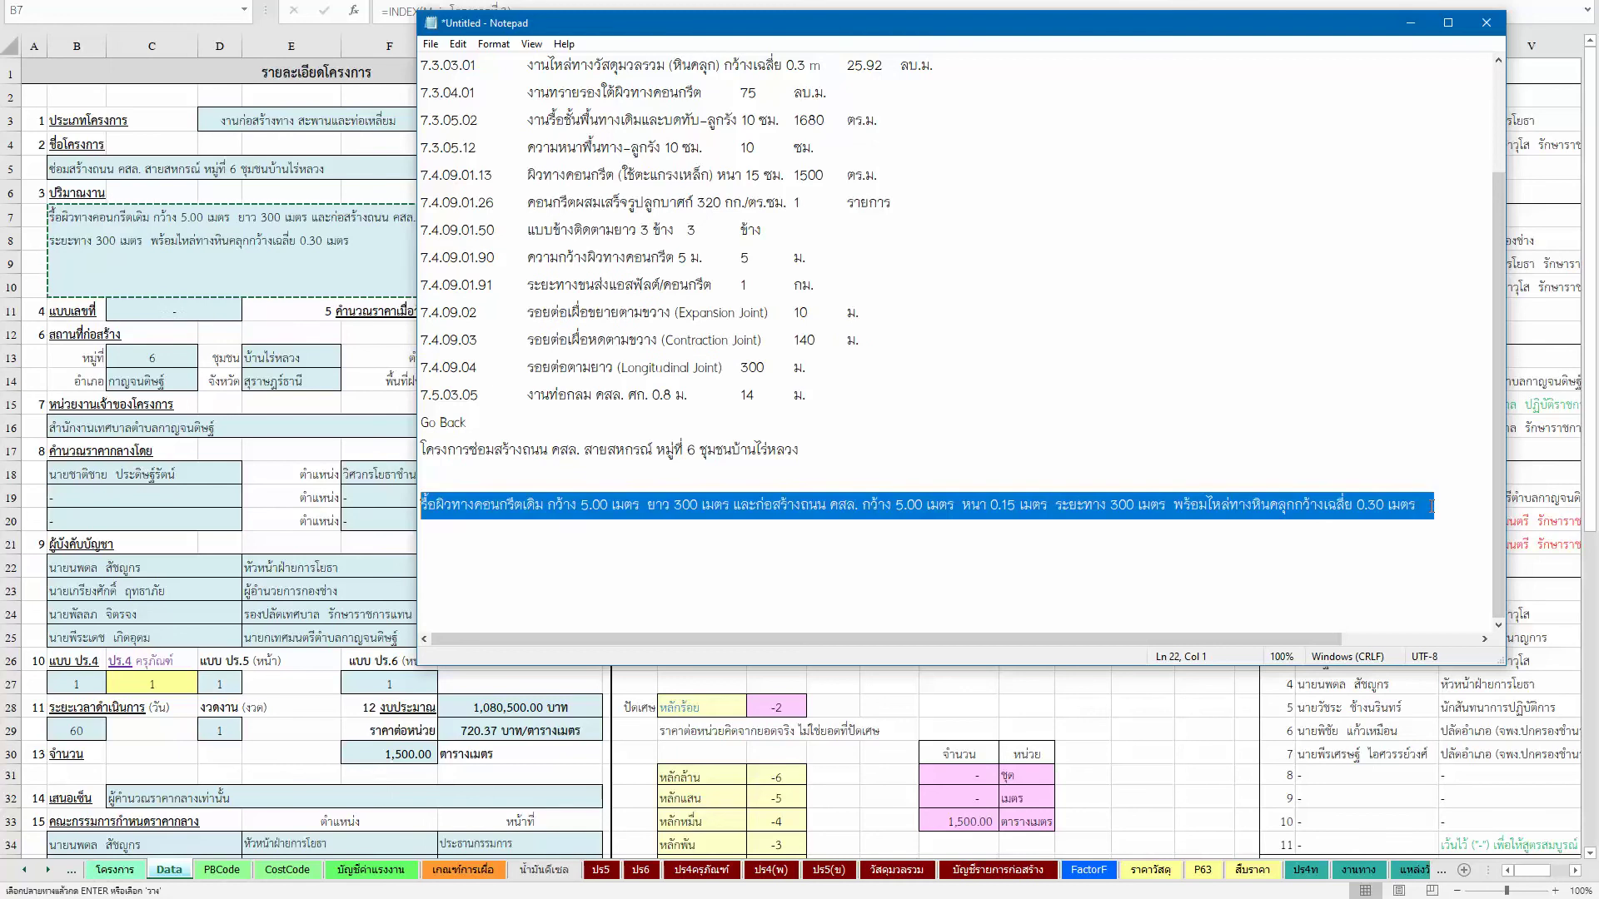
pyautogui.click(1431, 506)
pyautogui.hotkey('ctrl', 'Left')
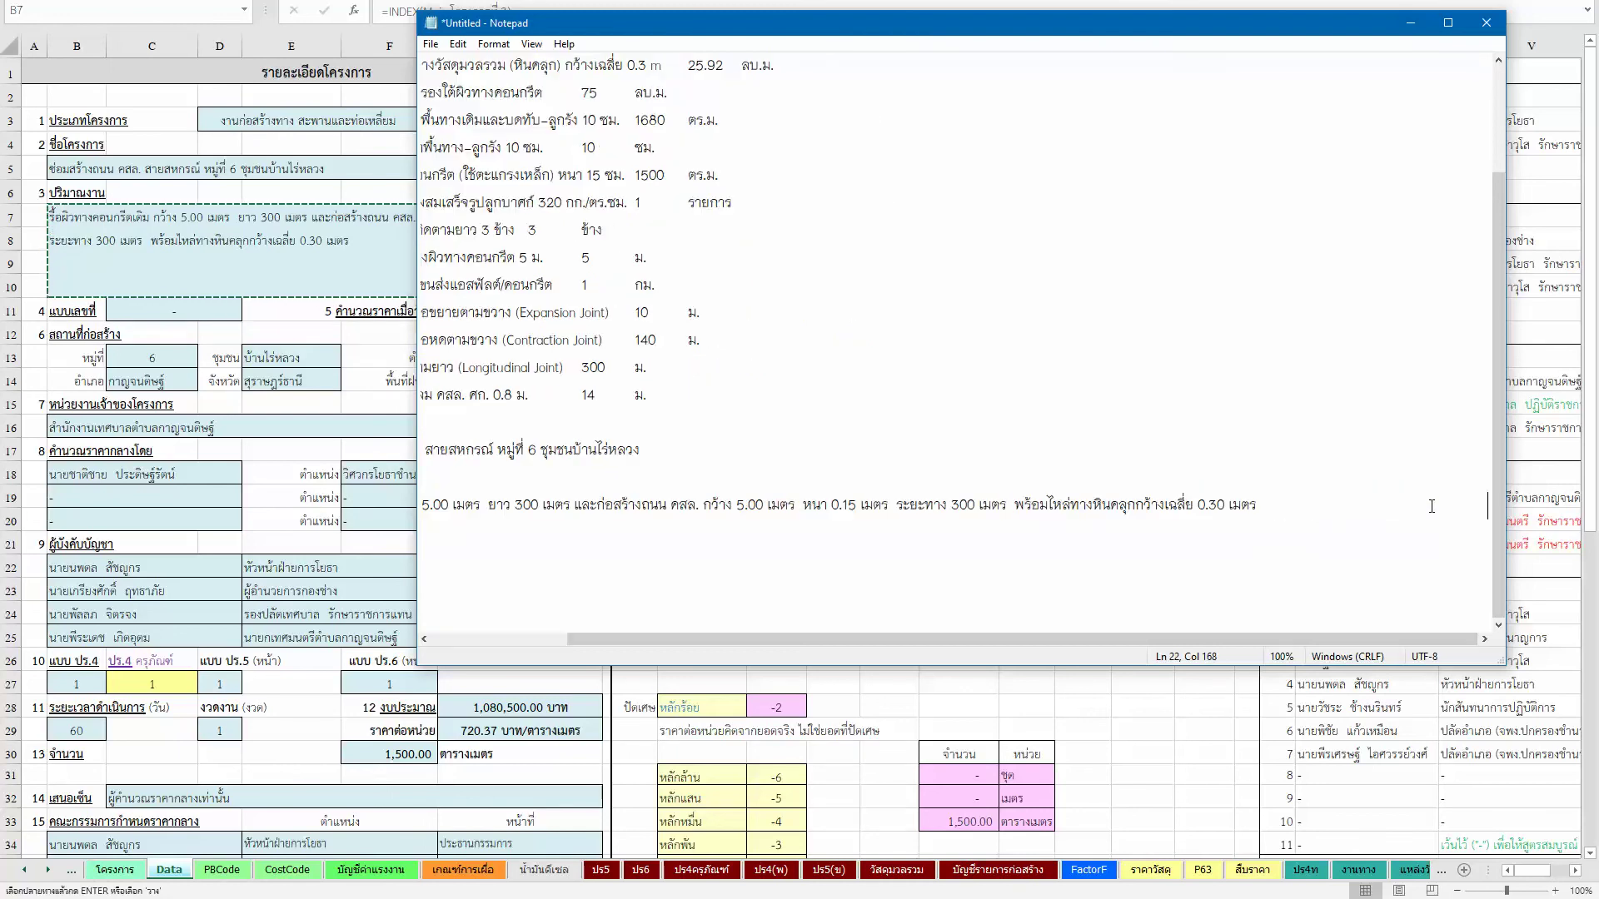
pyautogui.hotkey('shift', 'End')
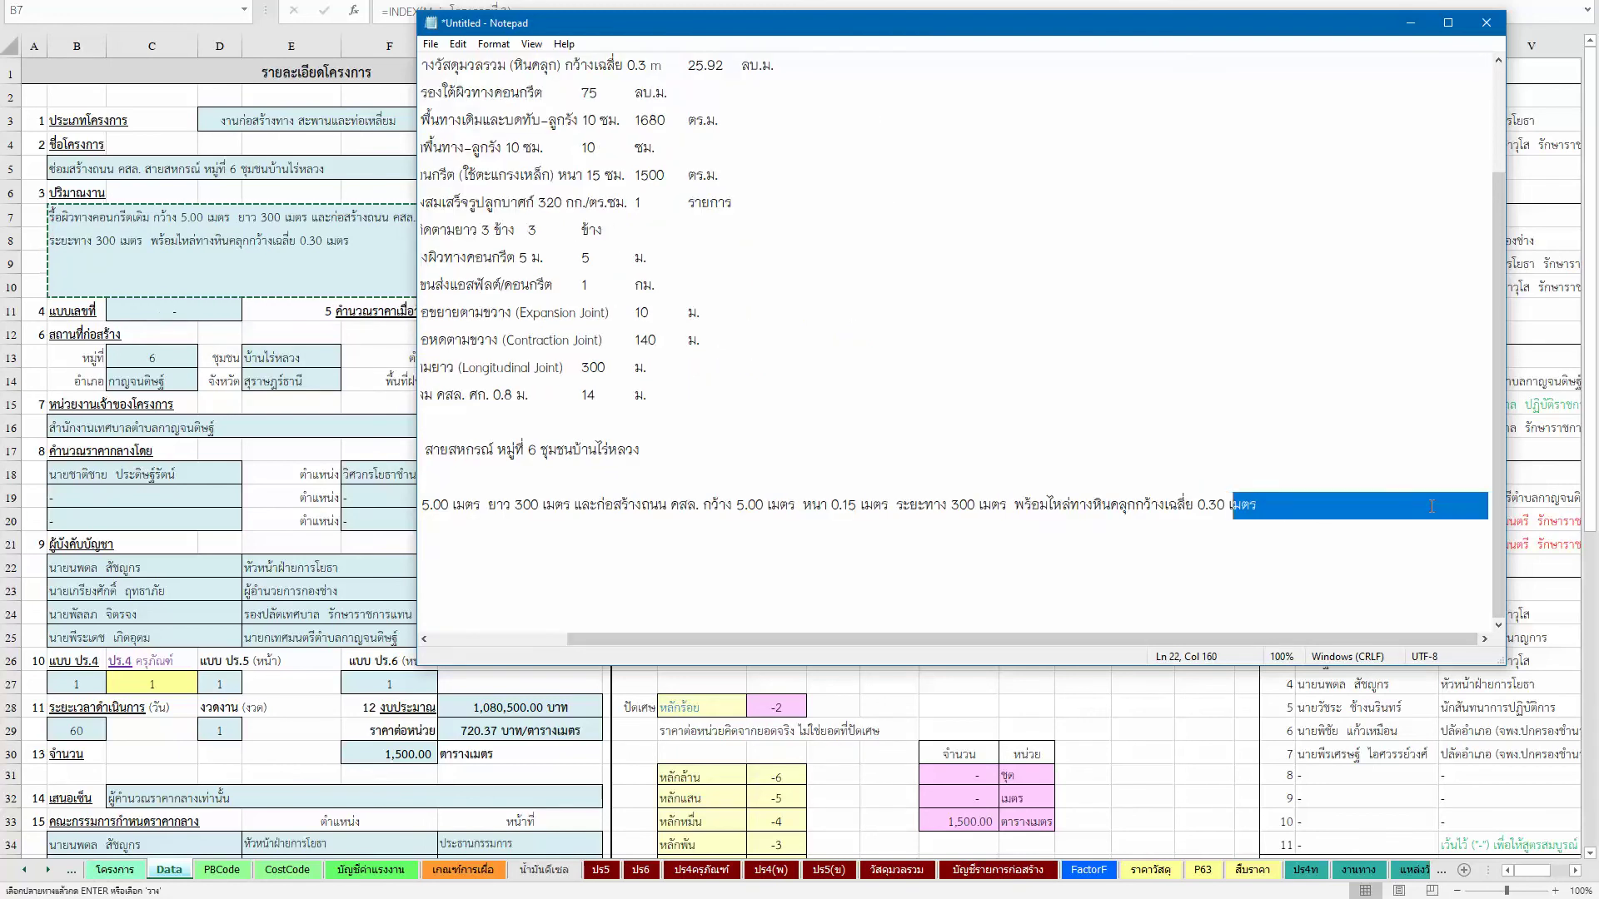
pyautogui.press('End')
pyautogui.hotkey('shift', 'Home')
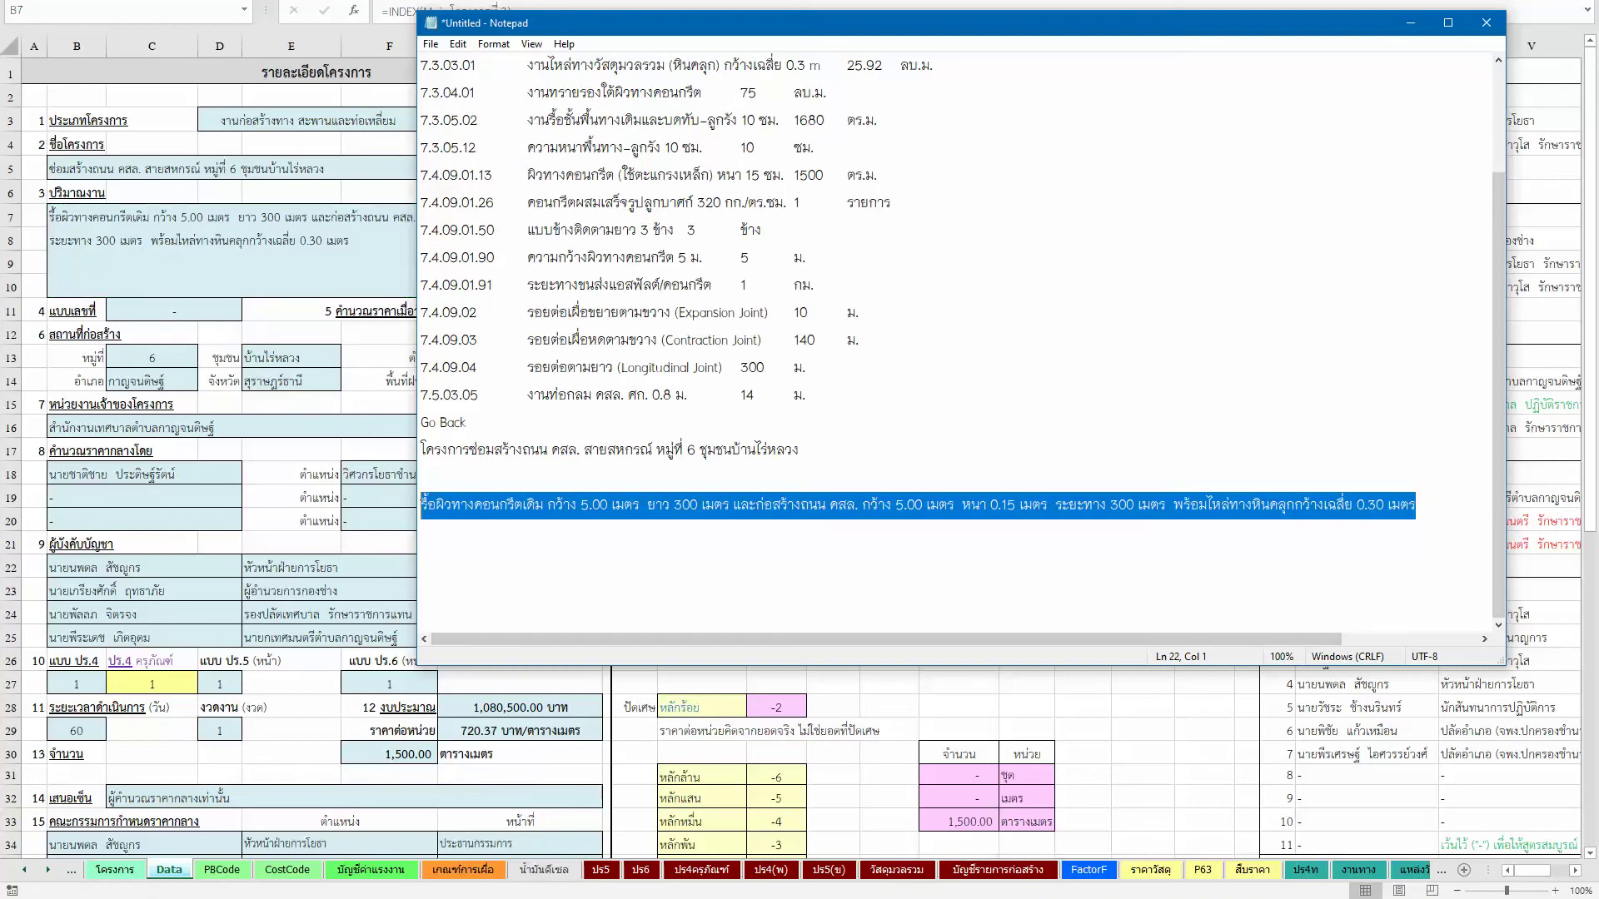
pyautogui.hotkey('alt', 'Tab')
pyautogui.click(424, 537)
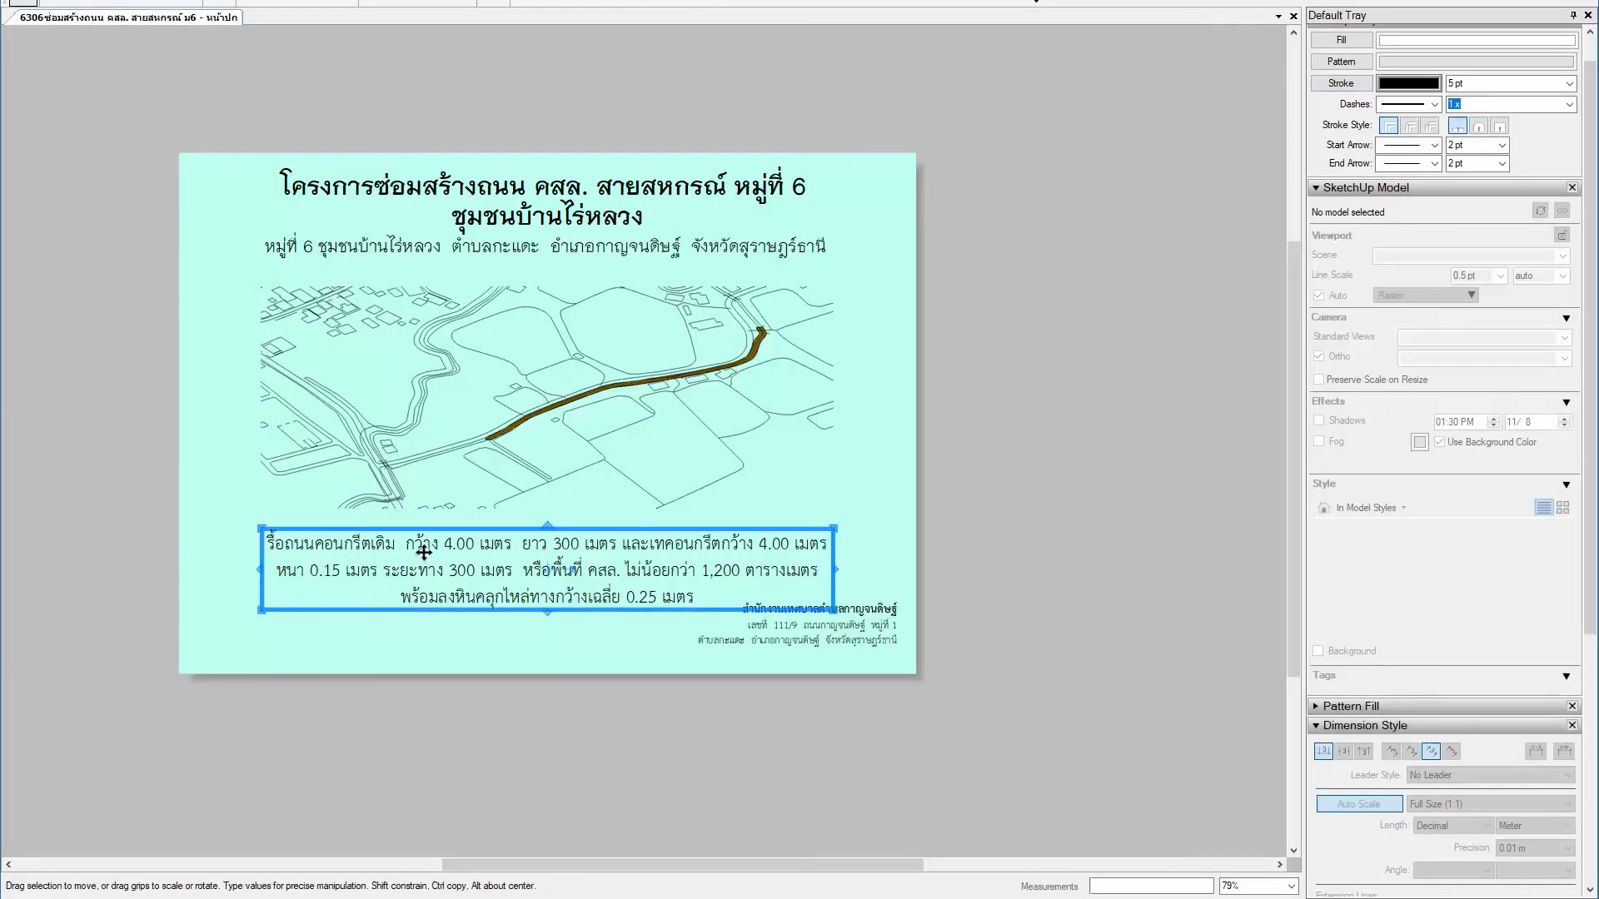
# Step: Paste the new road description over the cover page's old description text
pyautogui.doubleClick(426, 549)
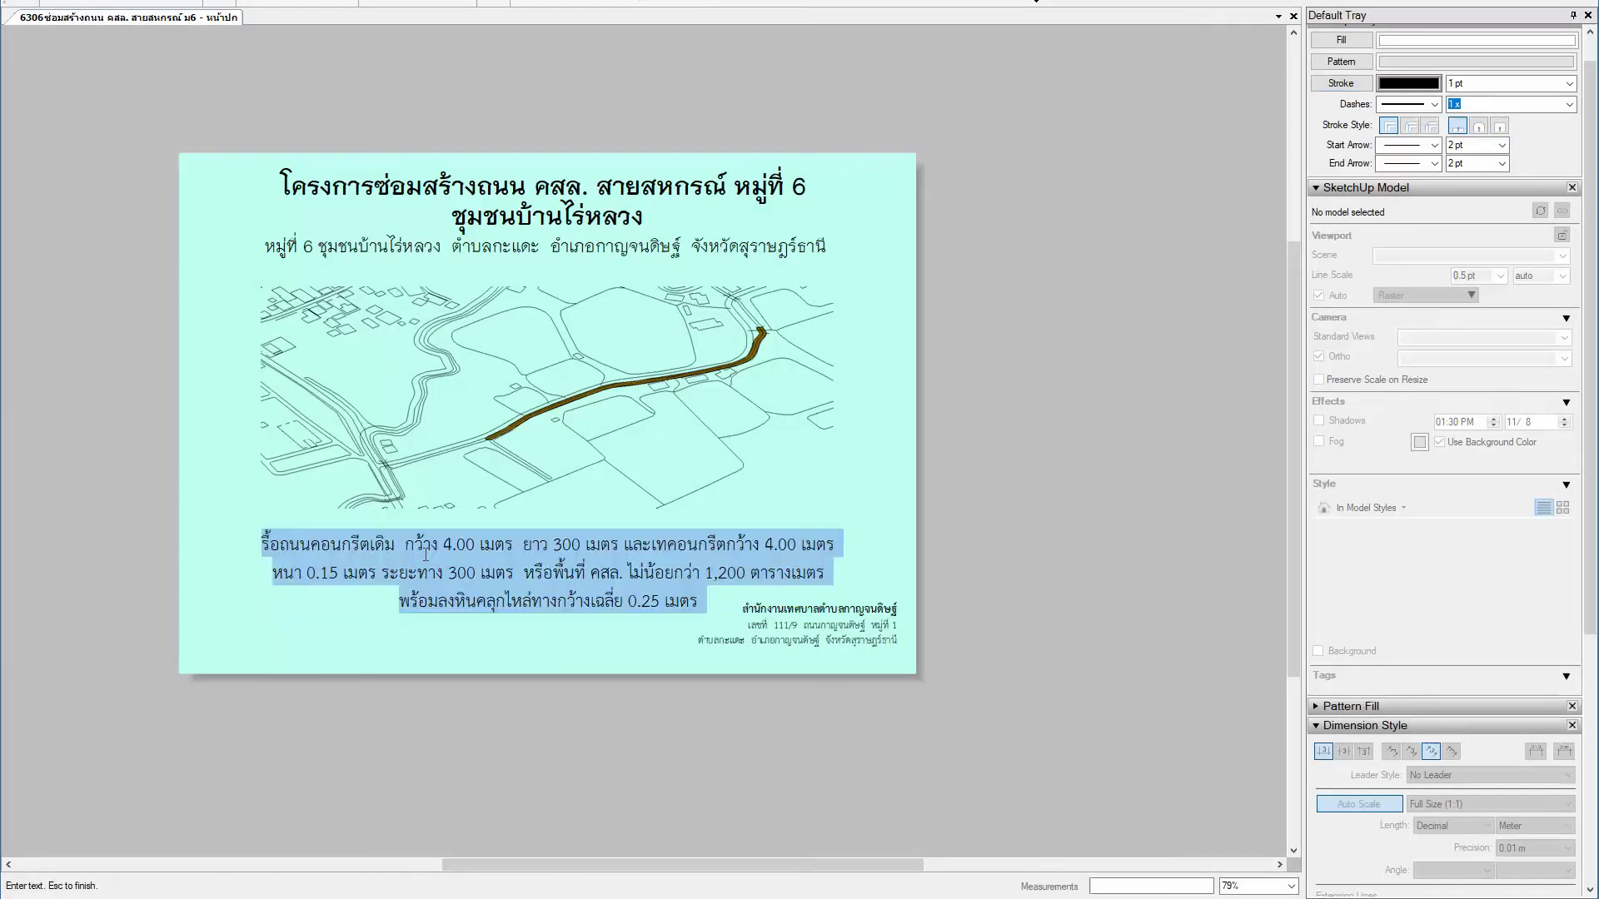
pyautogui.rightClick(472, 549)
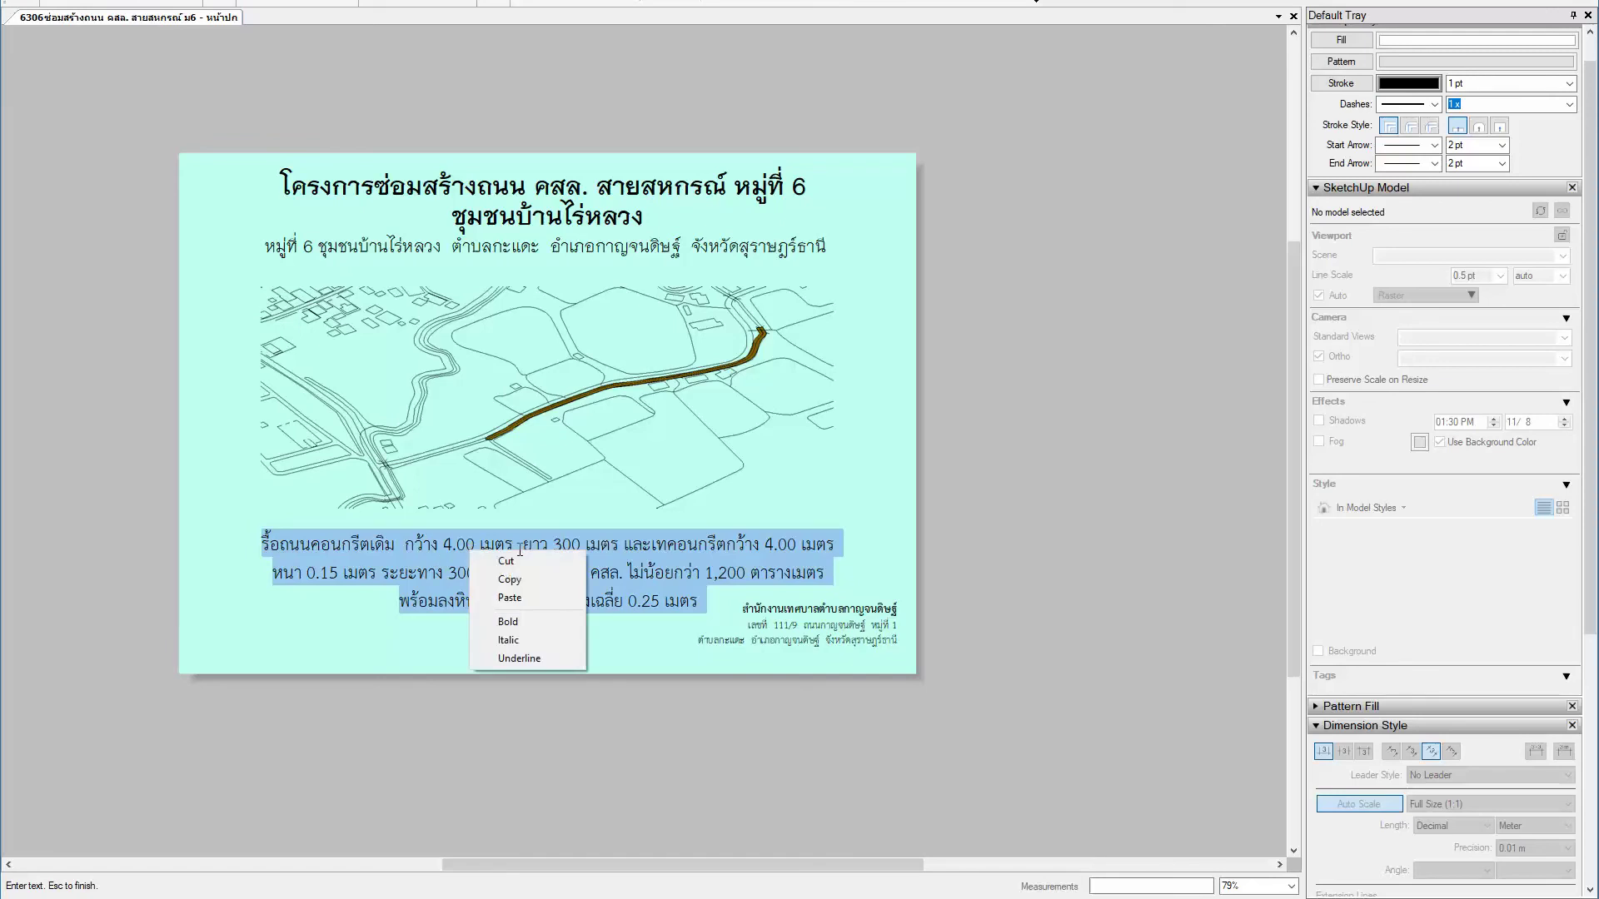
pyautogui.click(519, 599)
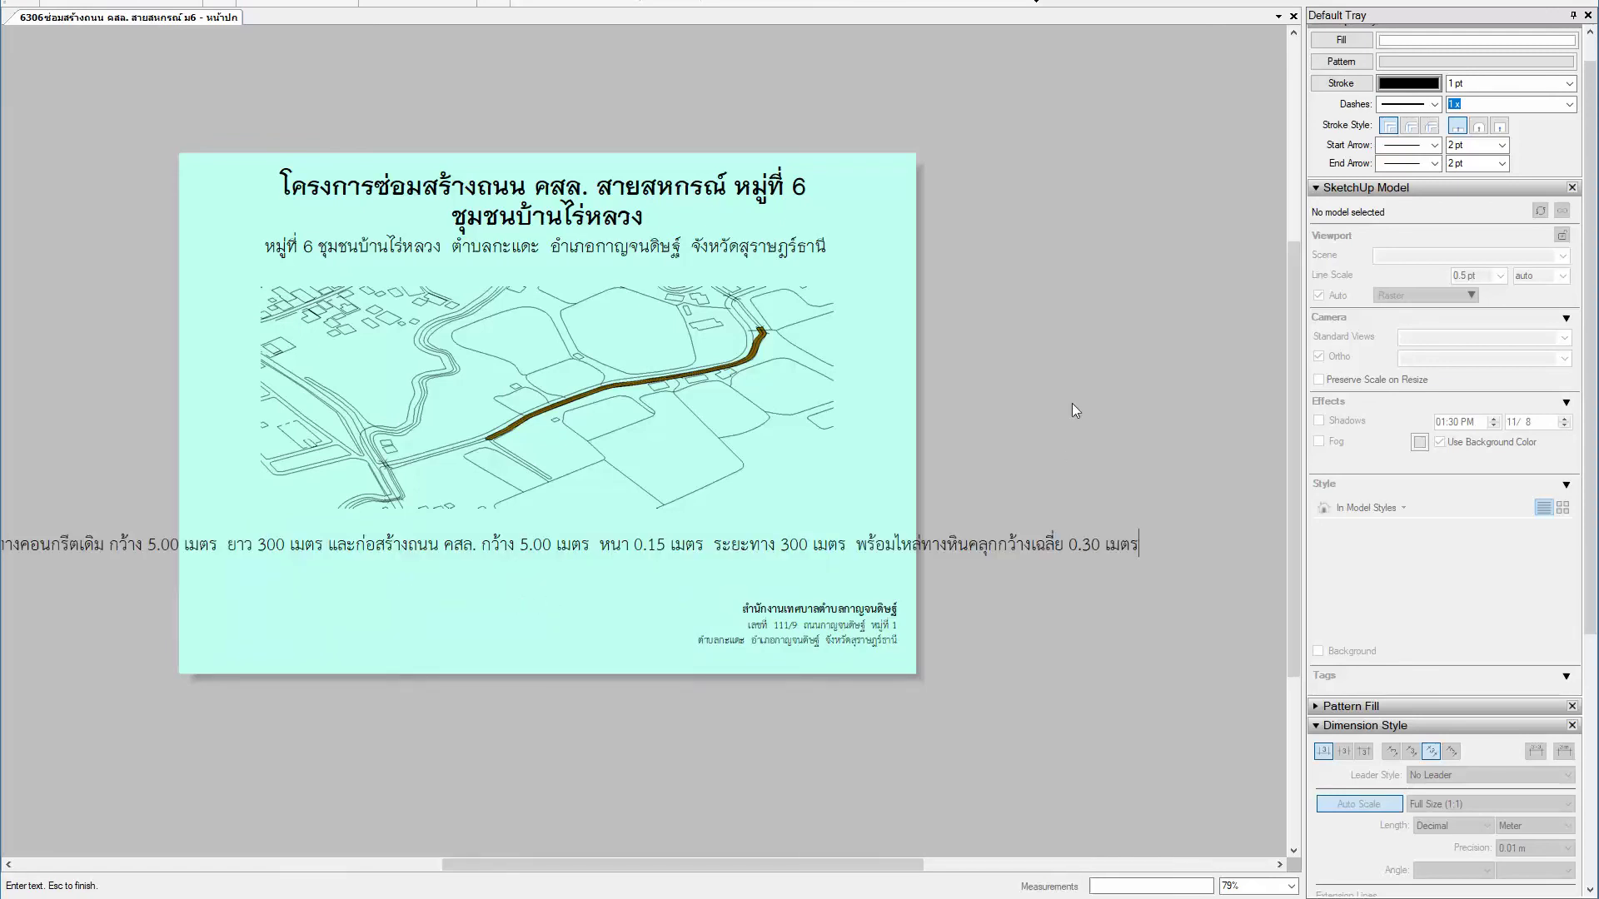
pyautogui.press('Escape')
pyautogui.click(647, 542)
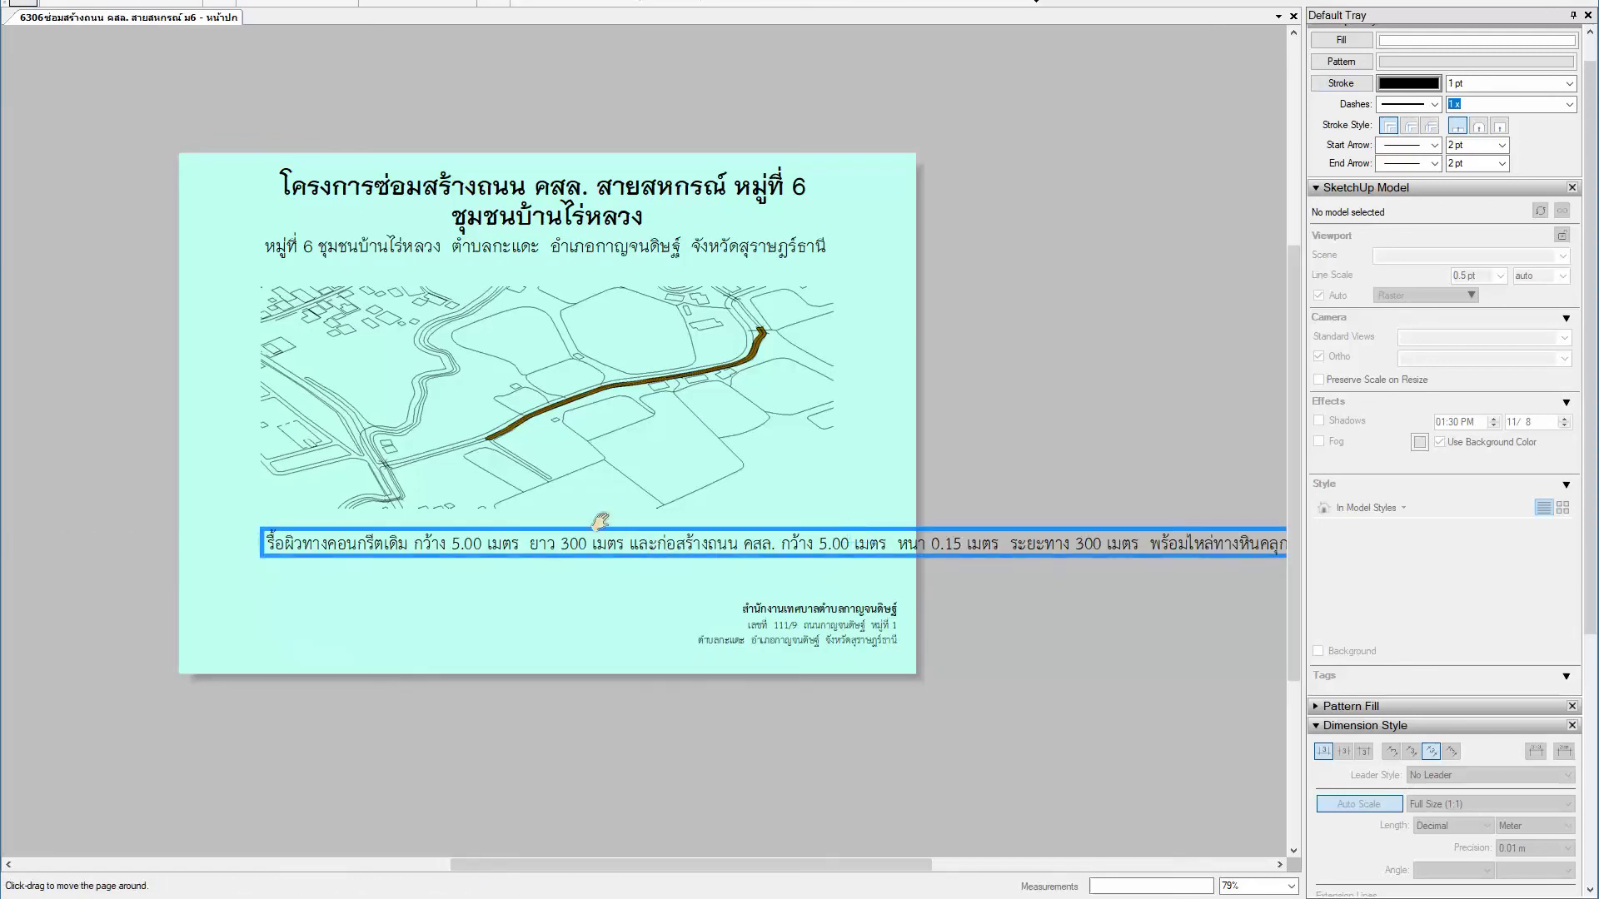
# Step: Narrow the description text box so it fits within the page
pyautogui.moveTo(601, 521); pyautogui.dragTo(510, 501, button='middle')
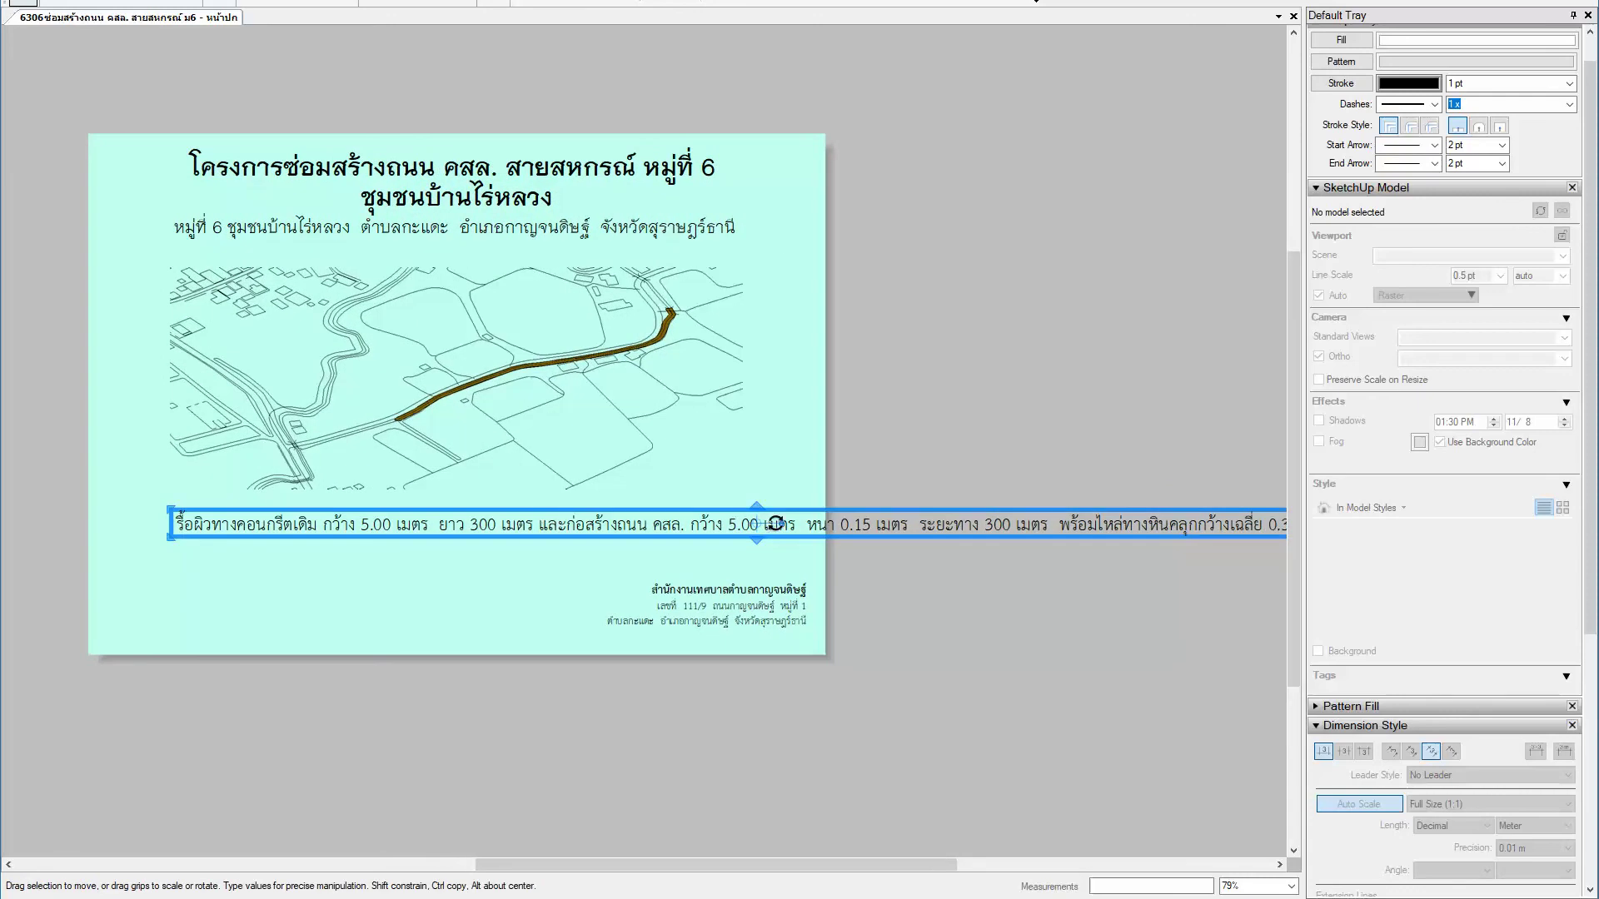
pyautogui.scroll(-1, 796, 522)
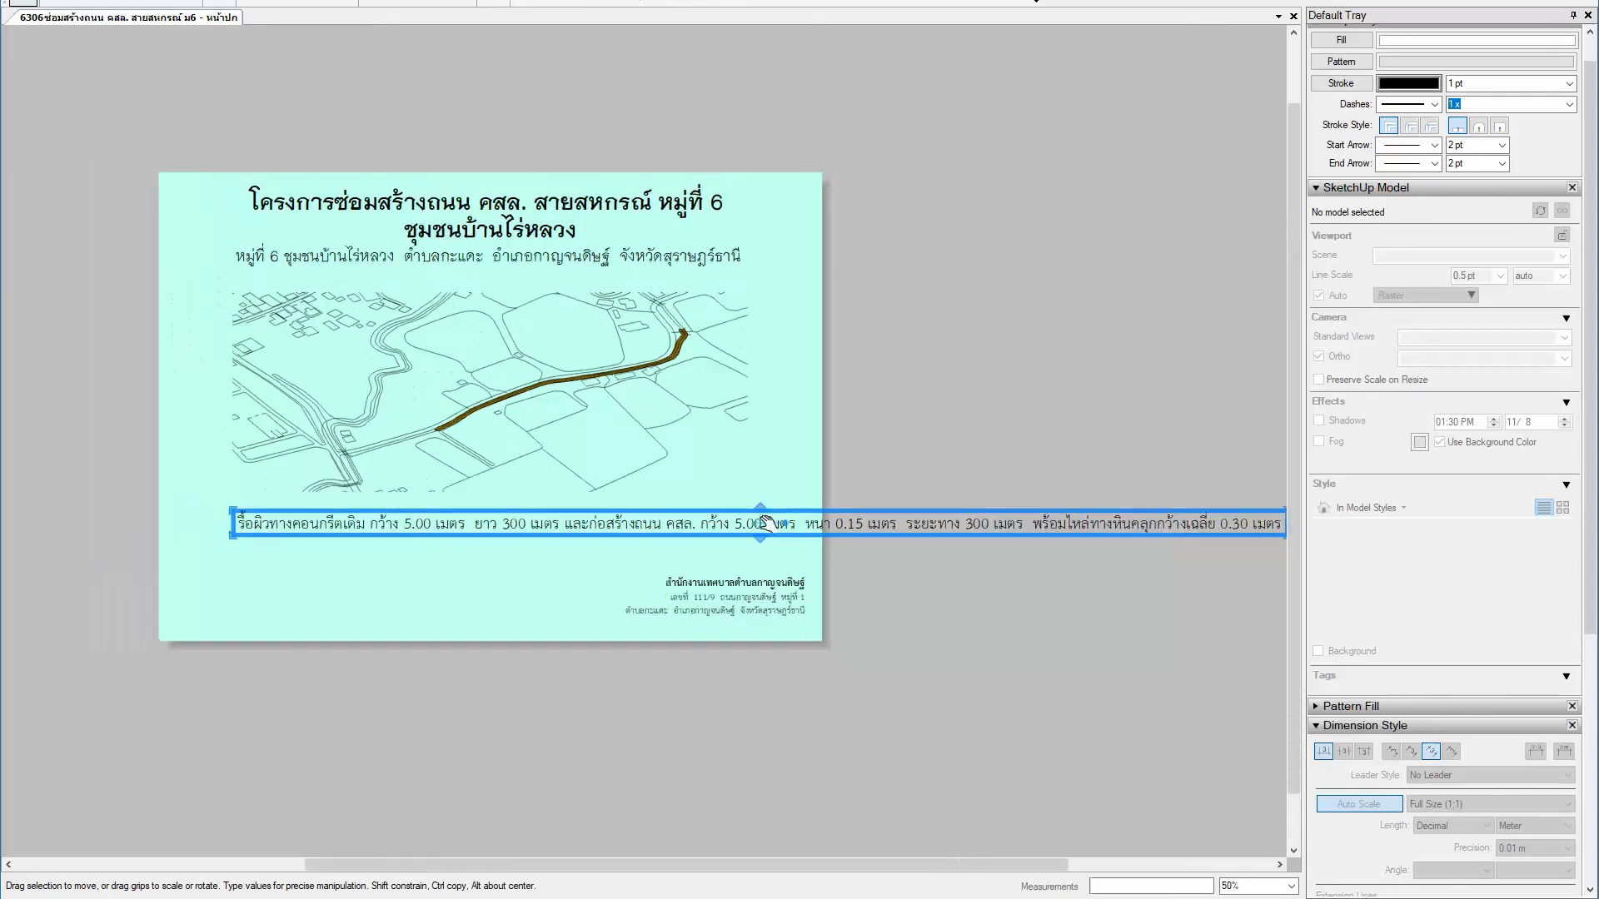
pyautogui.scroll(-1, 787, 524)
pyautogui.moveTo(1126, 525); pyautogui.dragTo(743, 527)
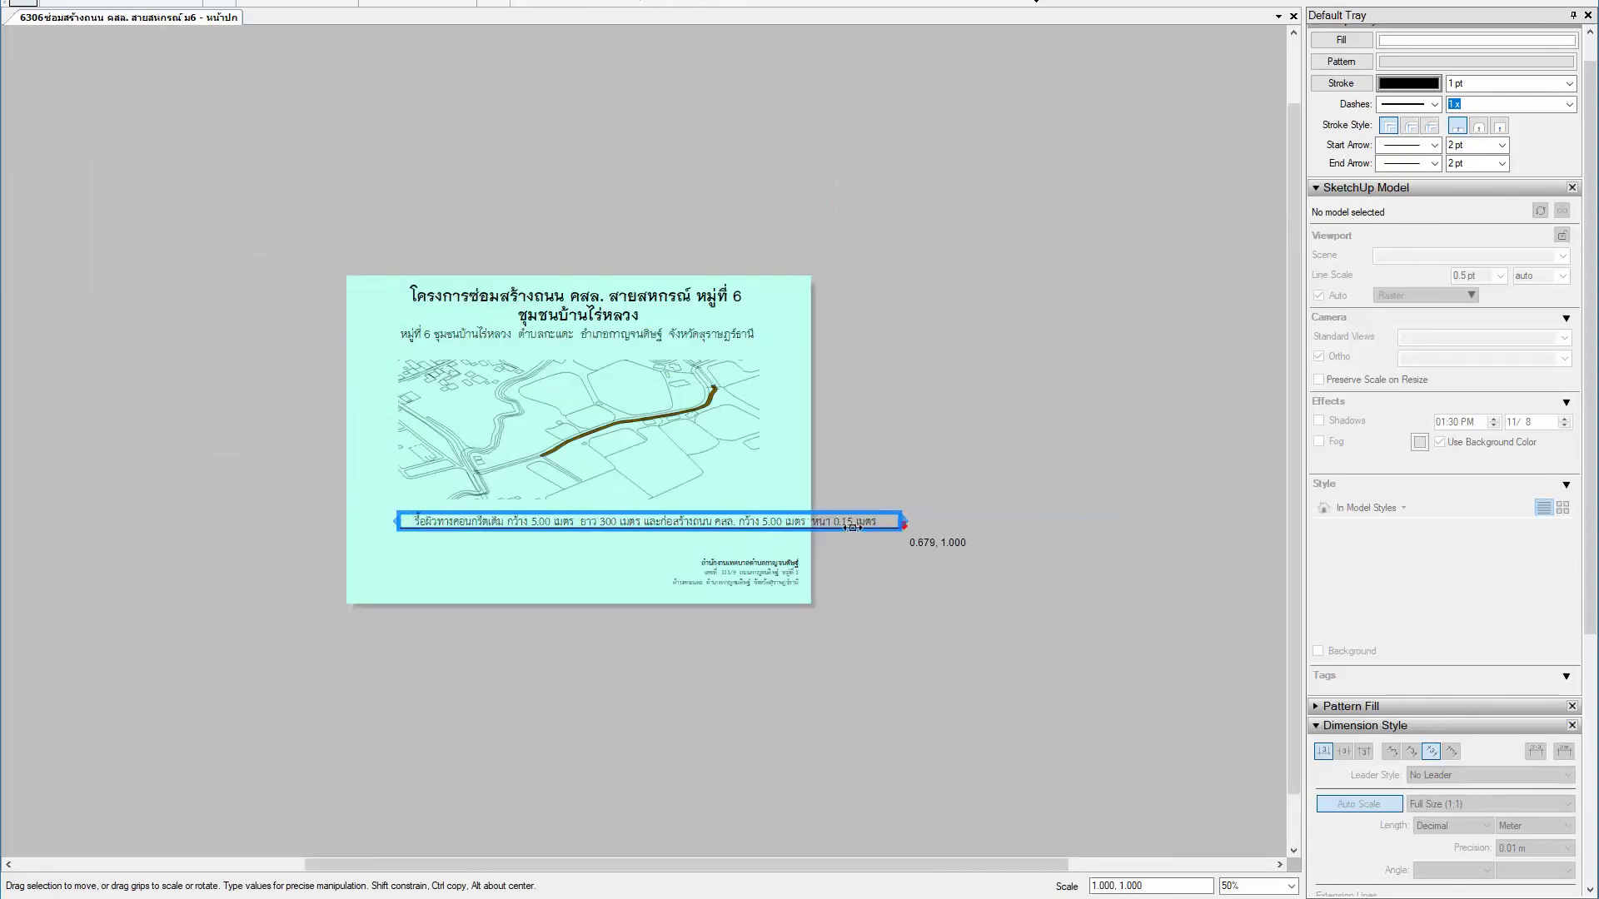
pyautogui.rightClick(618, 524)
pyautogui.click(662, 758)
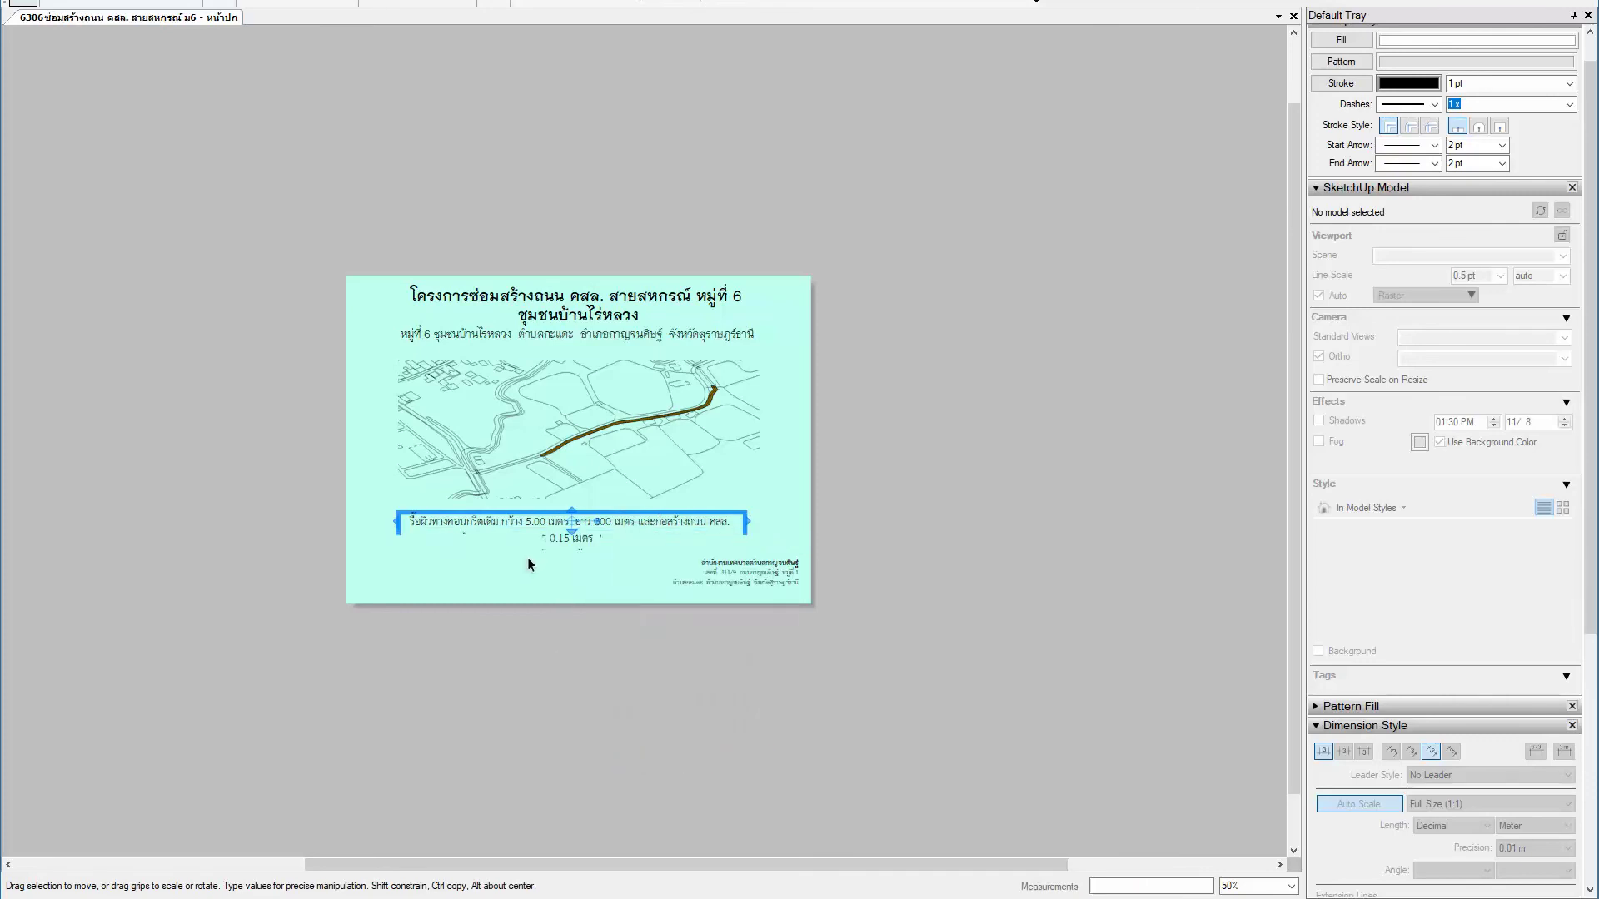
# Step: Check the wrapped three-line description and re-centre the cover page in view
pyautogui.scroll(2, 527, 557)
pyautogui.scroll(1, 551, 549)
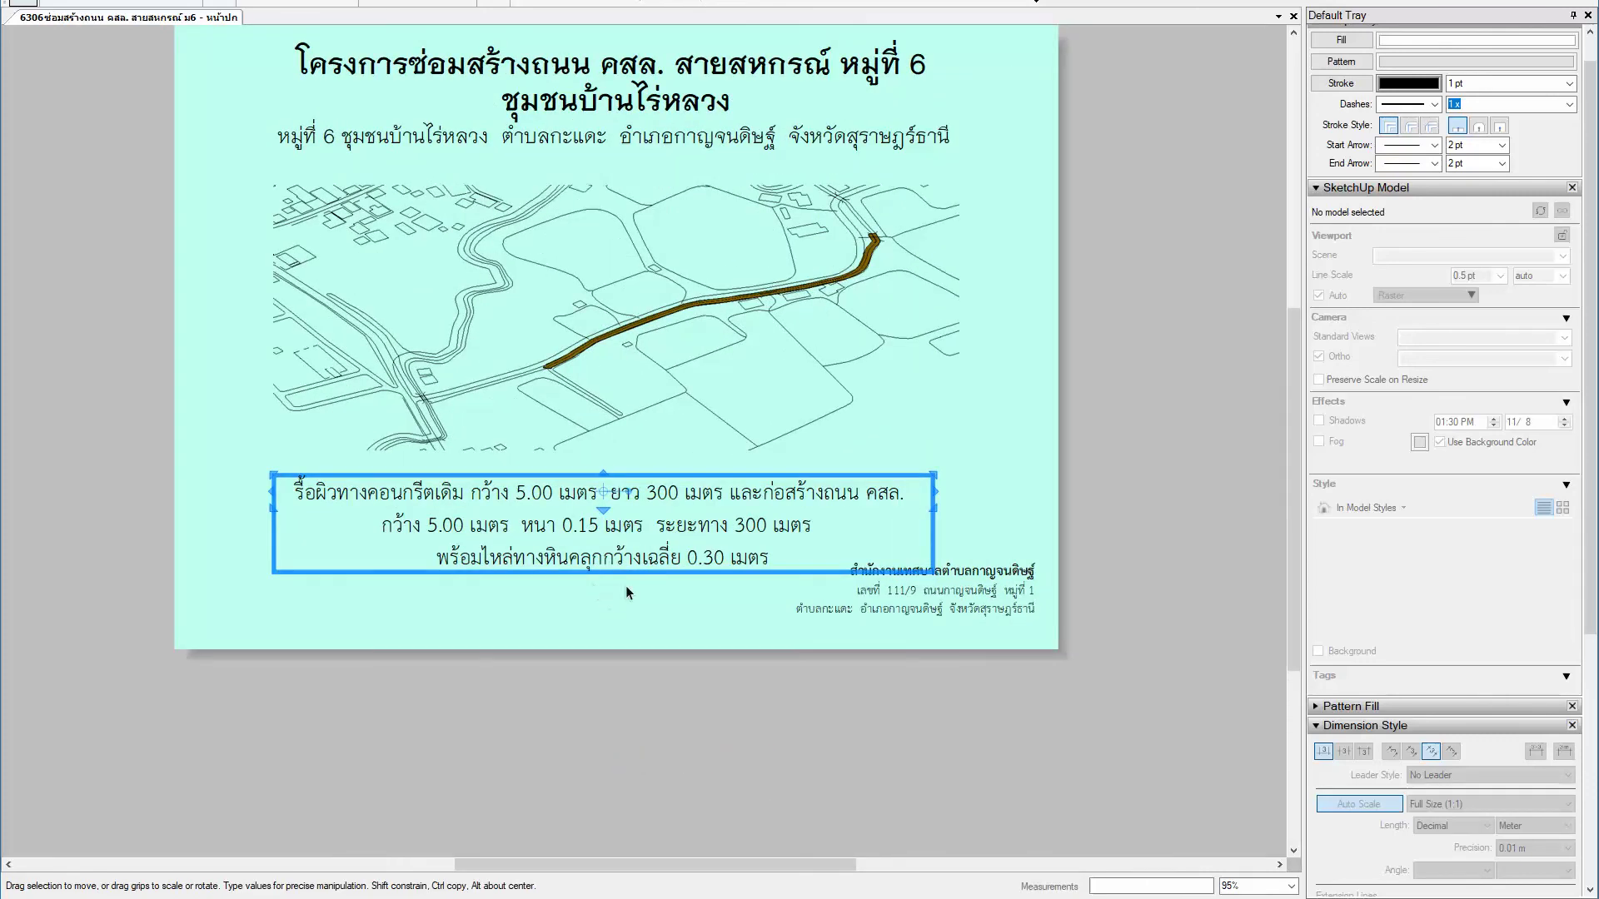
pyautogui.click(664, 569)
pyautogui.click(1130, 485)
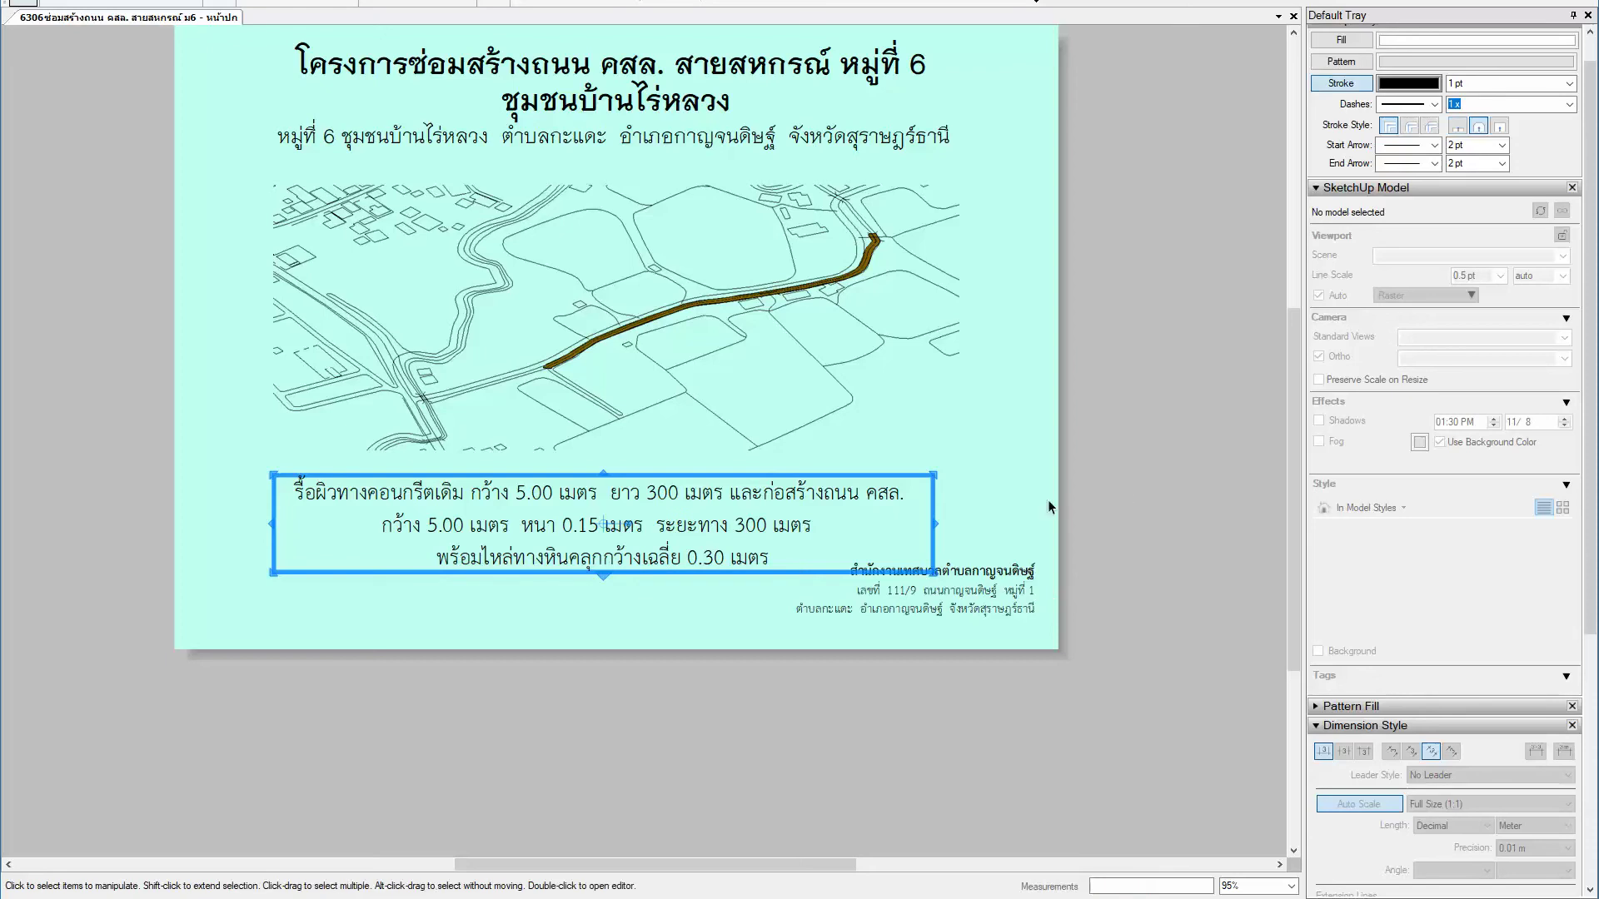
pyautogui.moveTo(782, 427); pyautogui.dragTo(734, 502, button='middle')
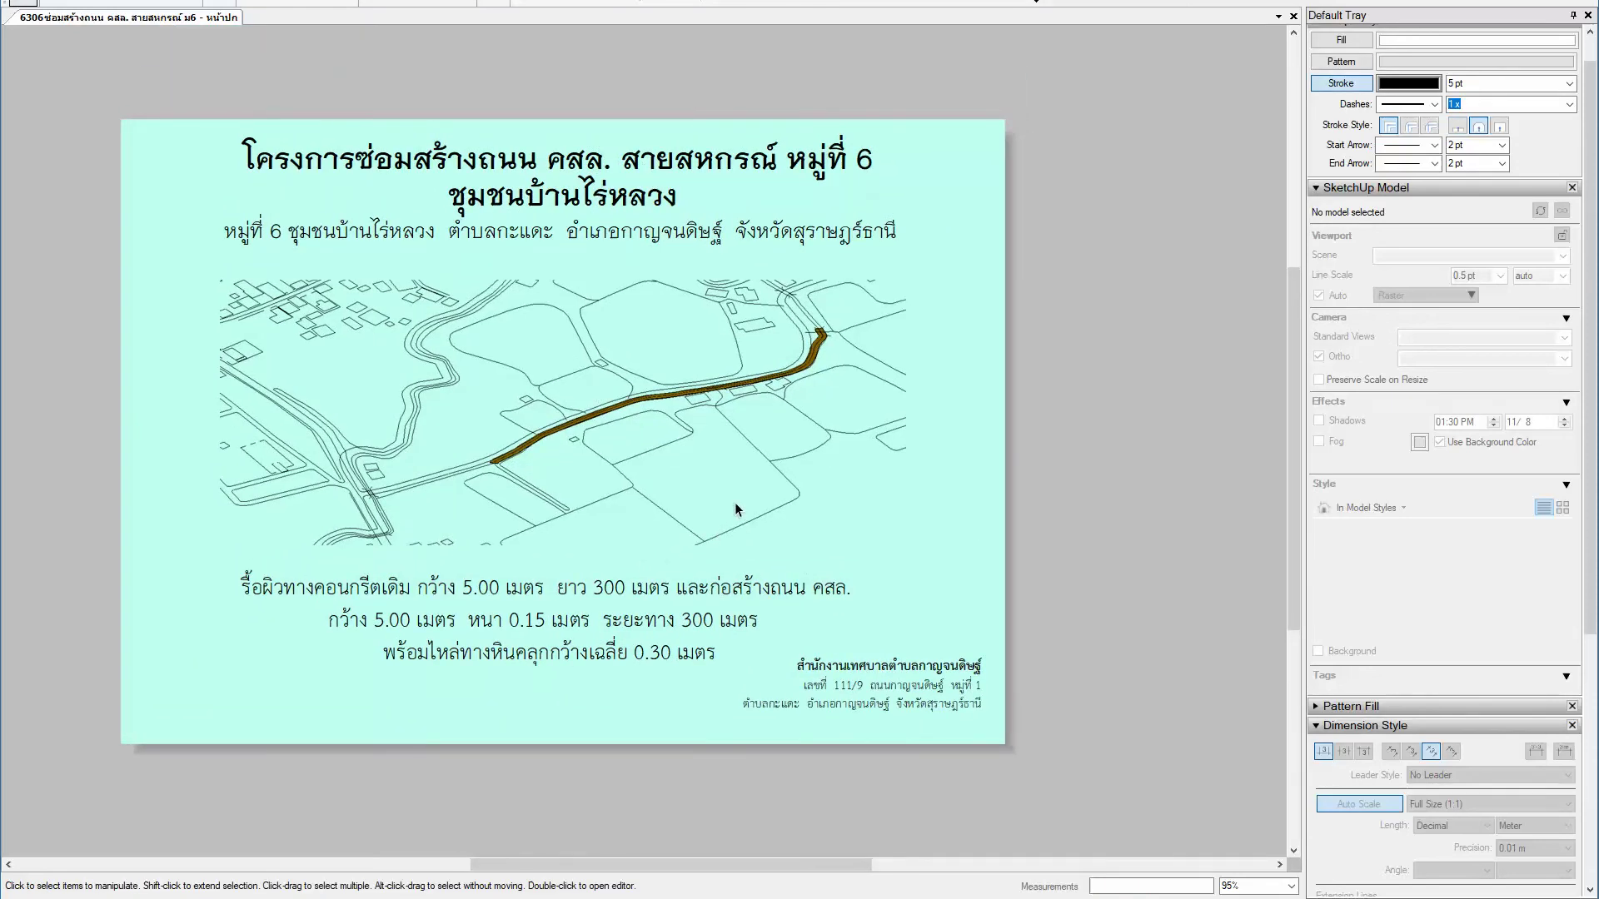
pyautogui.scroll(-3, 721, 531)
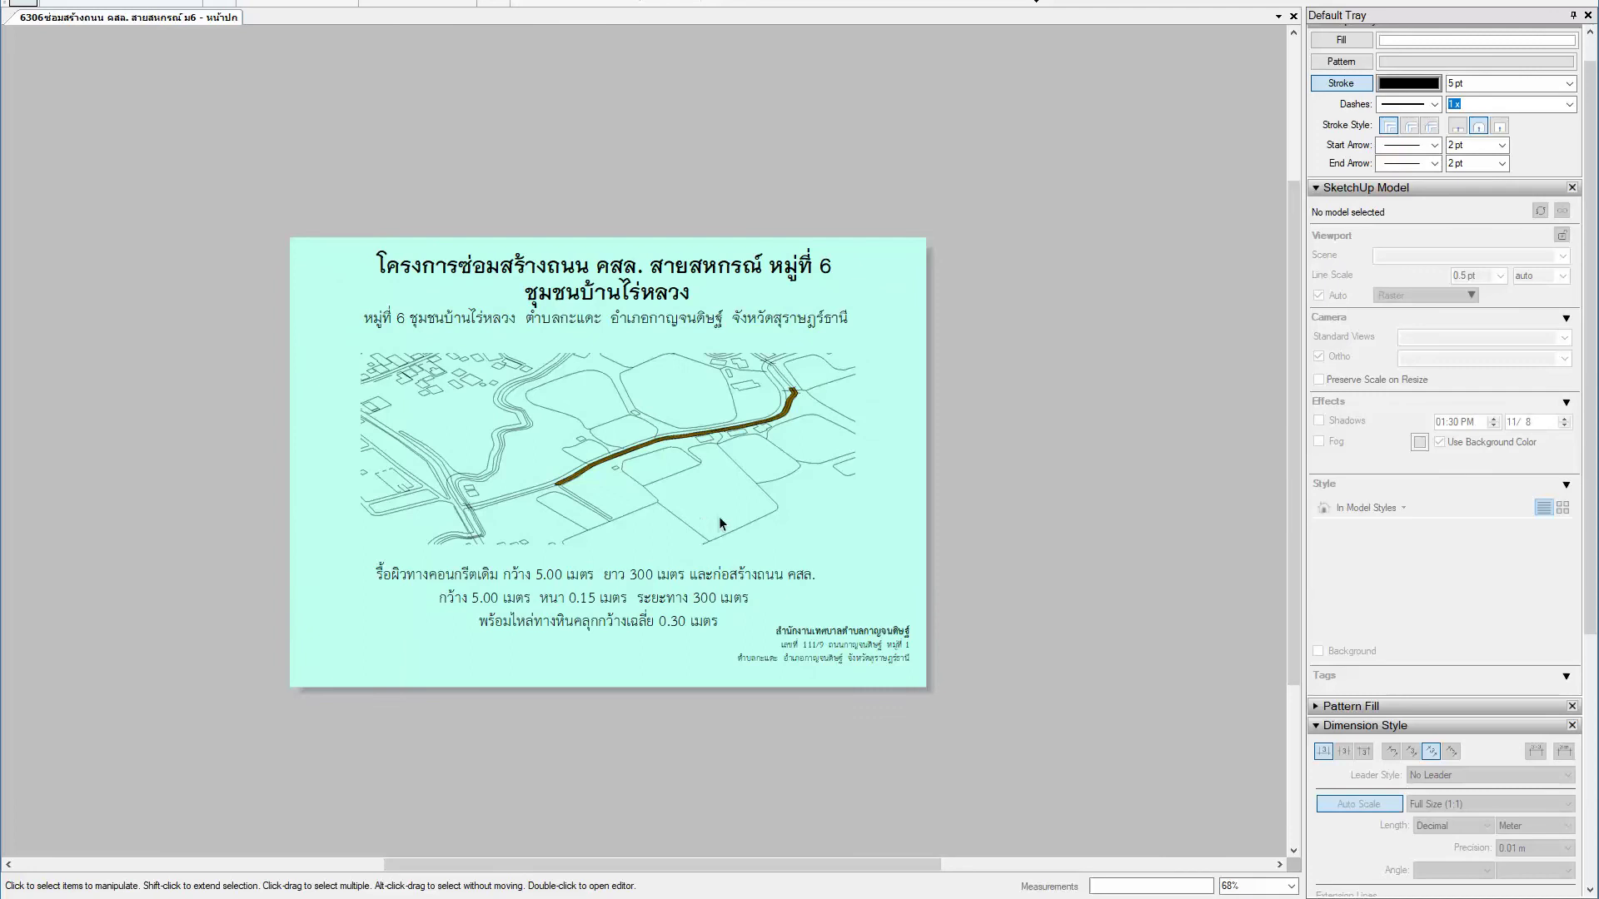
# Step: Page through to sheet 03 (แบบขยายหน้าตัดถนน), dismiss the Defender popup, and zoom in on the section
pyautogui.press('pagedown')
pyautogui.scroll(2, 836, 563)
pyautogui.scroll(1, 842, 566)
pyautogui.press('pagedown')
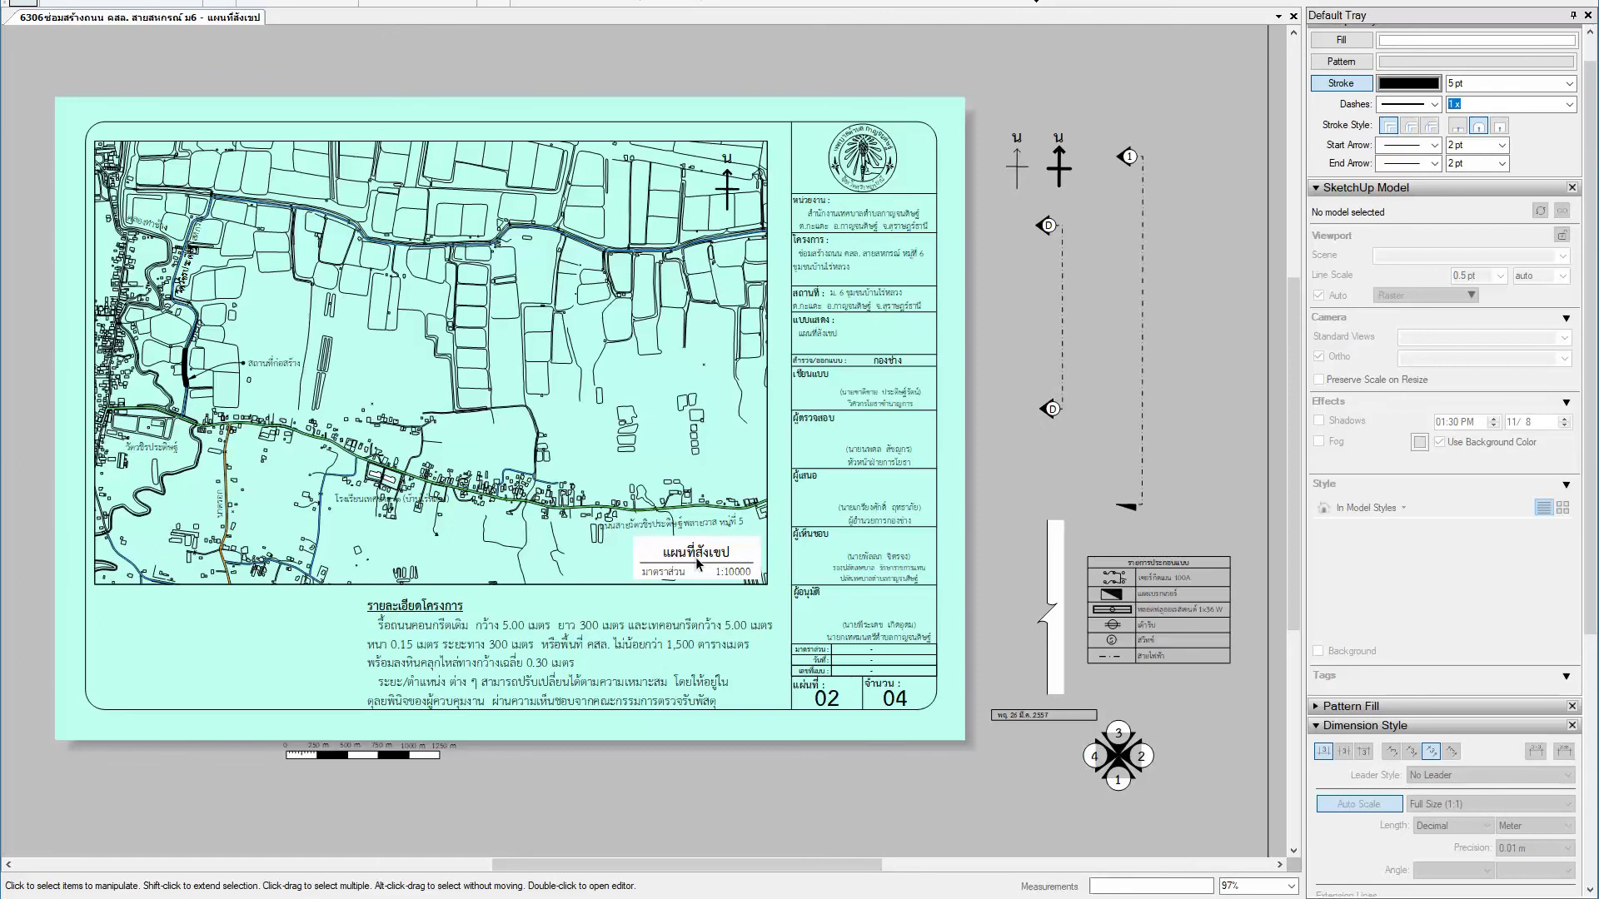
pyautogui.press('pageup')
pyautogui.press('pageup')
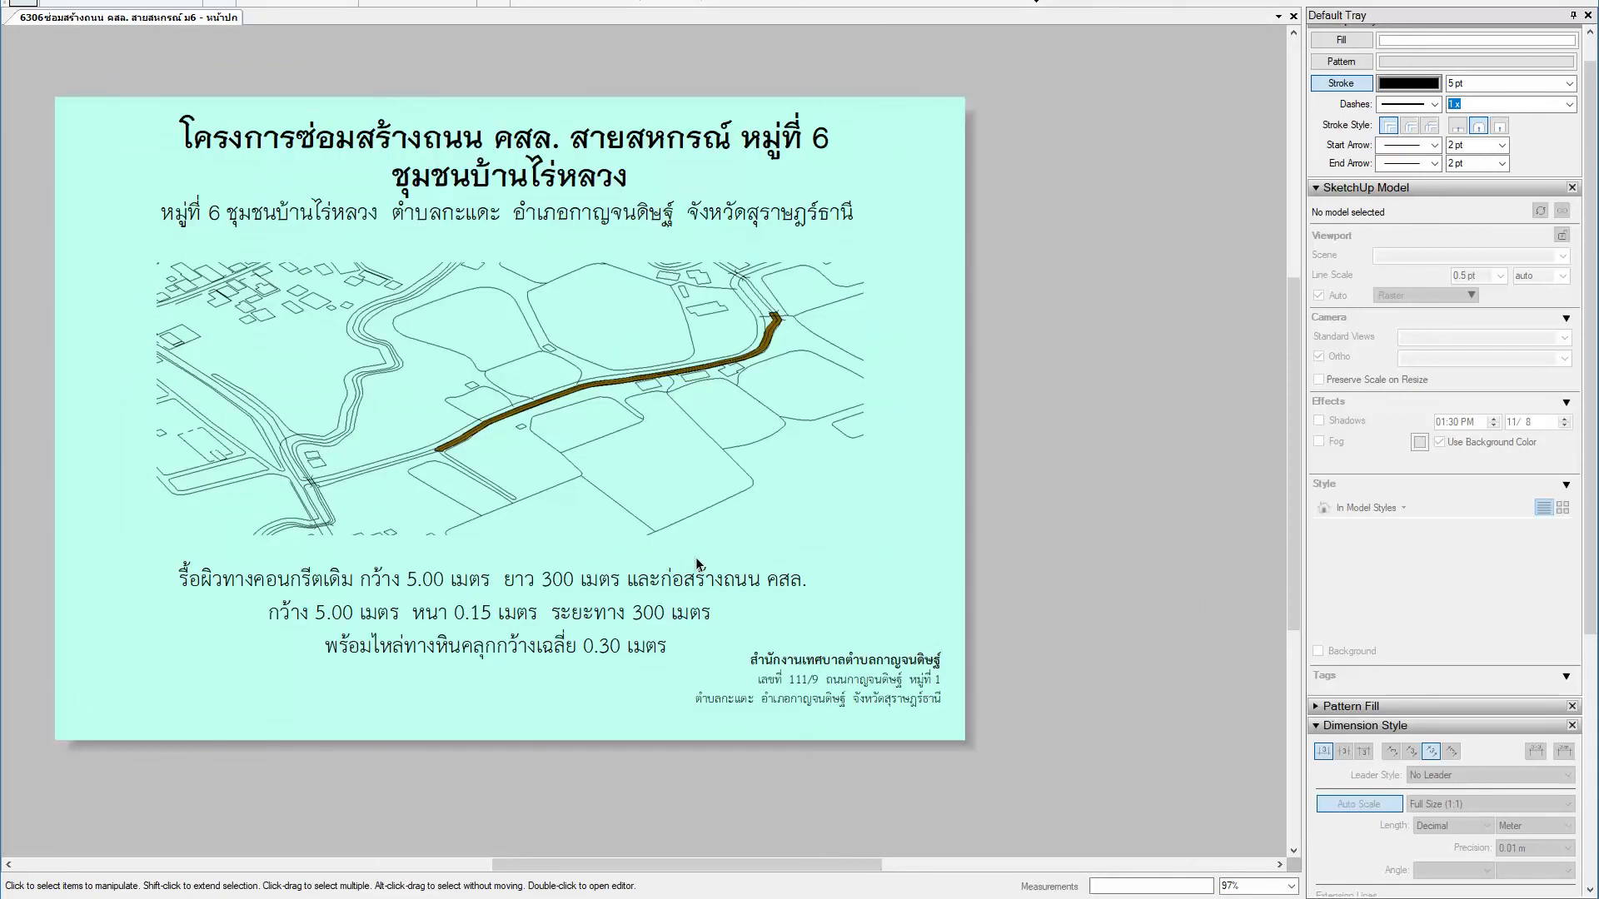
pyautogui.press('pagedown')
pyautogui.press('pagedown')
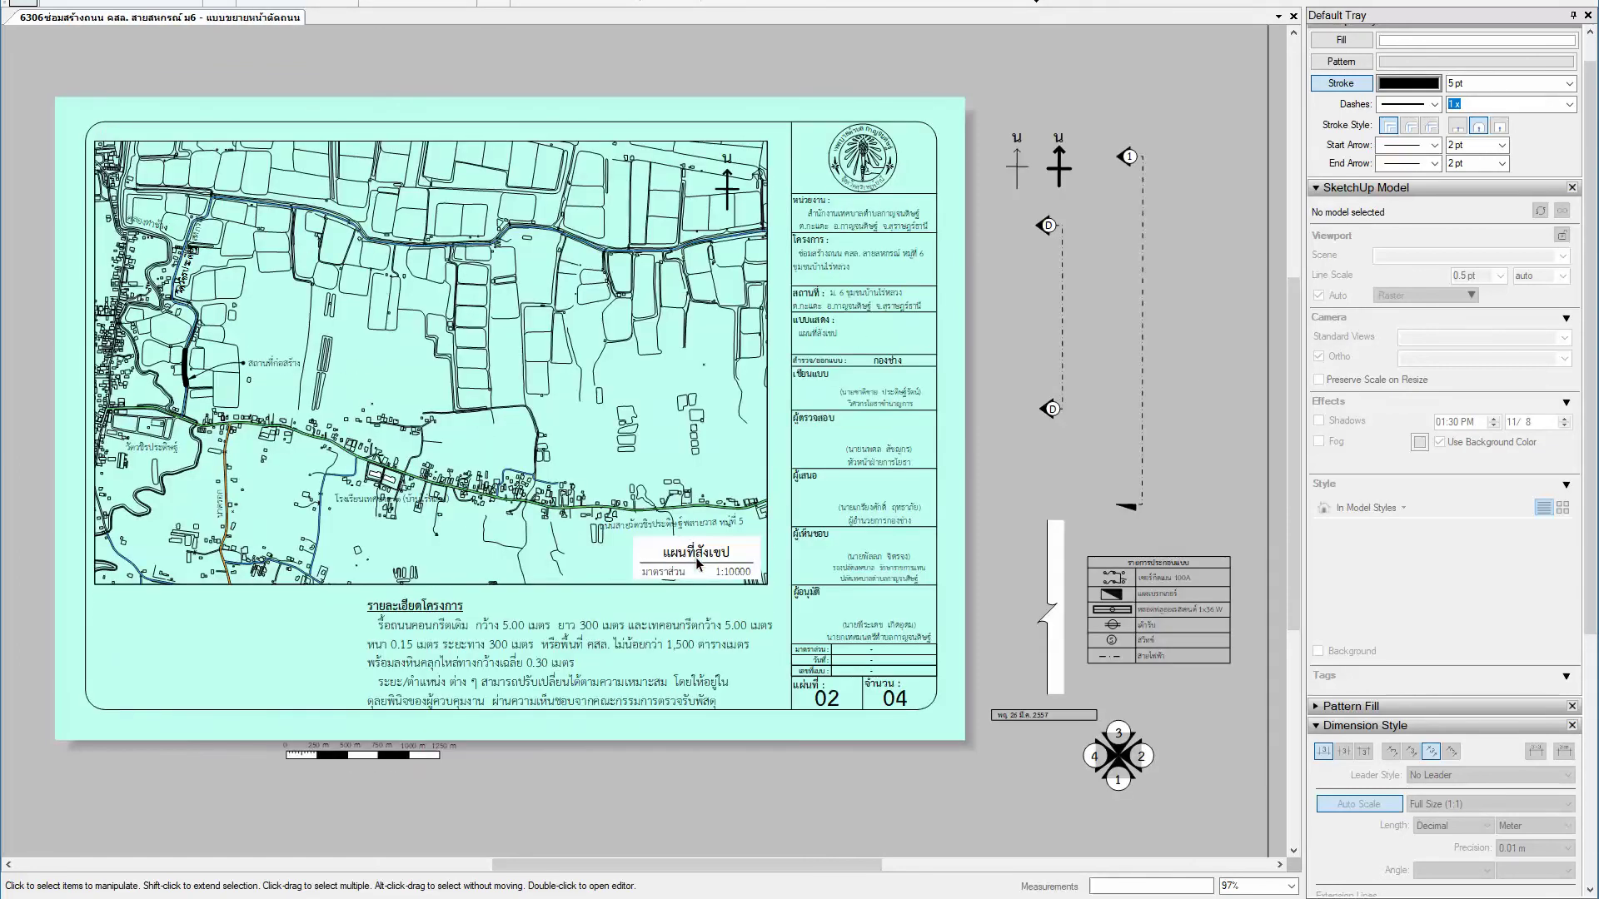
pyautogui.press('pagedown')
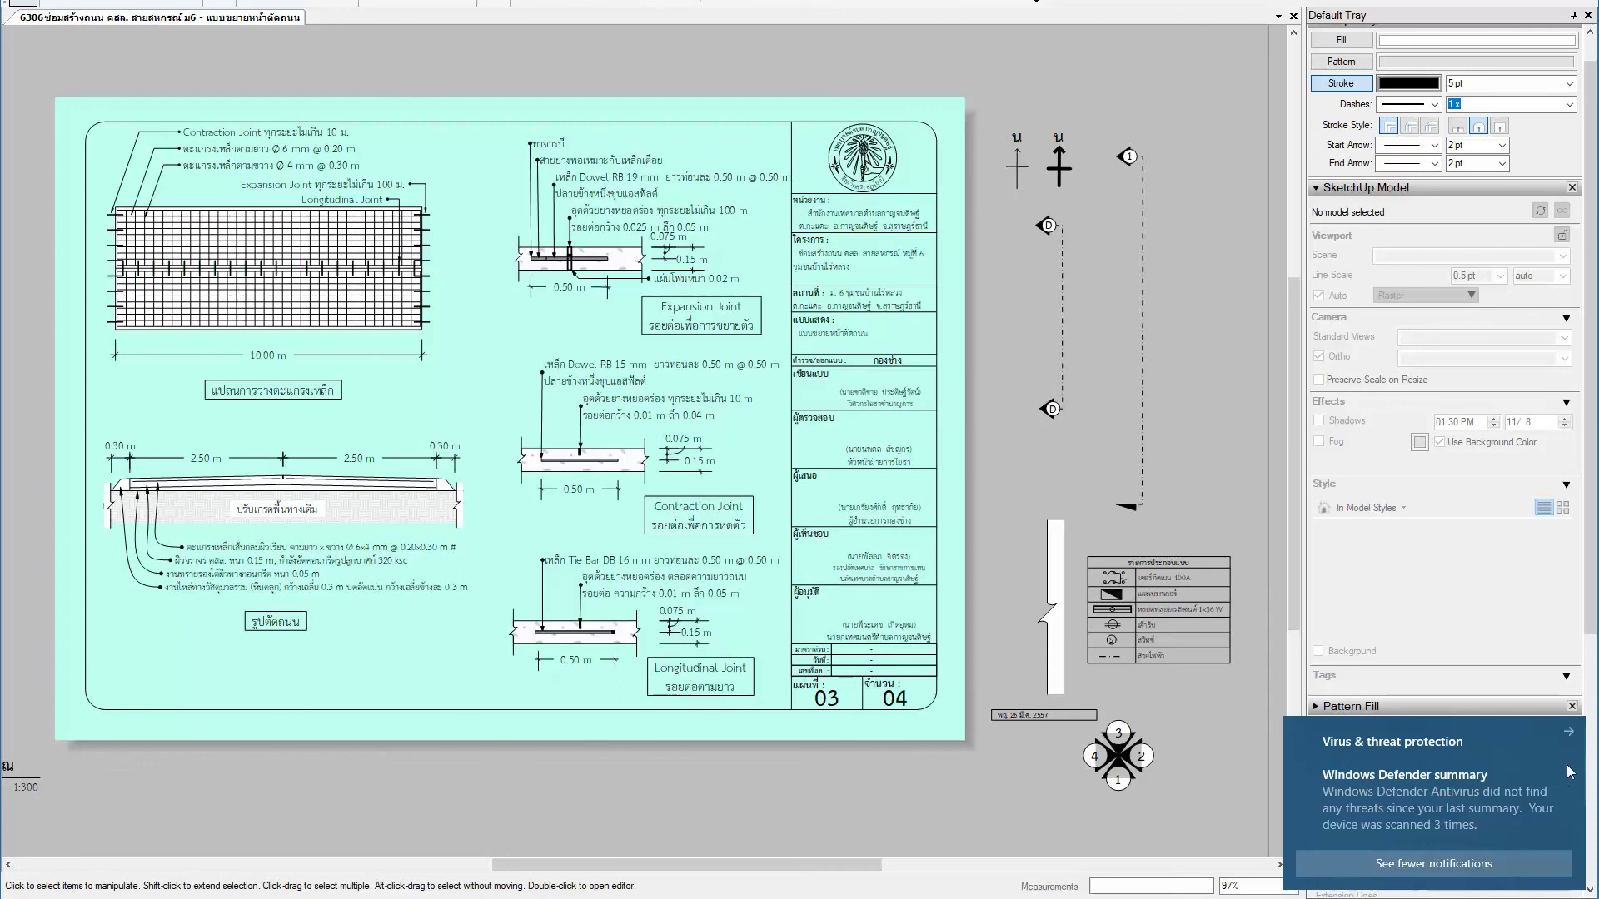
pyautogui.click(1569, 733)
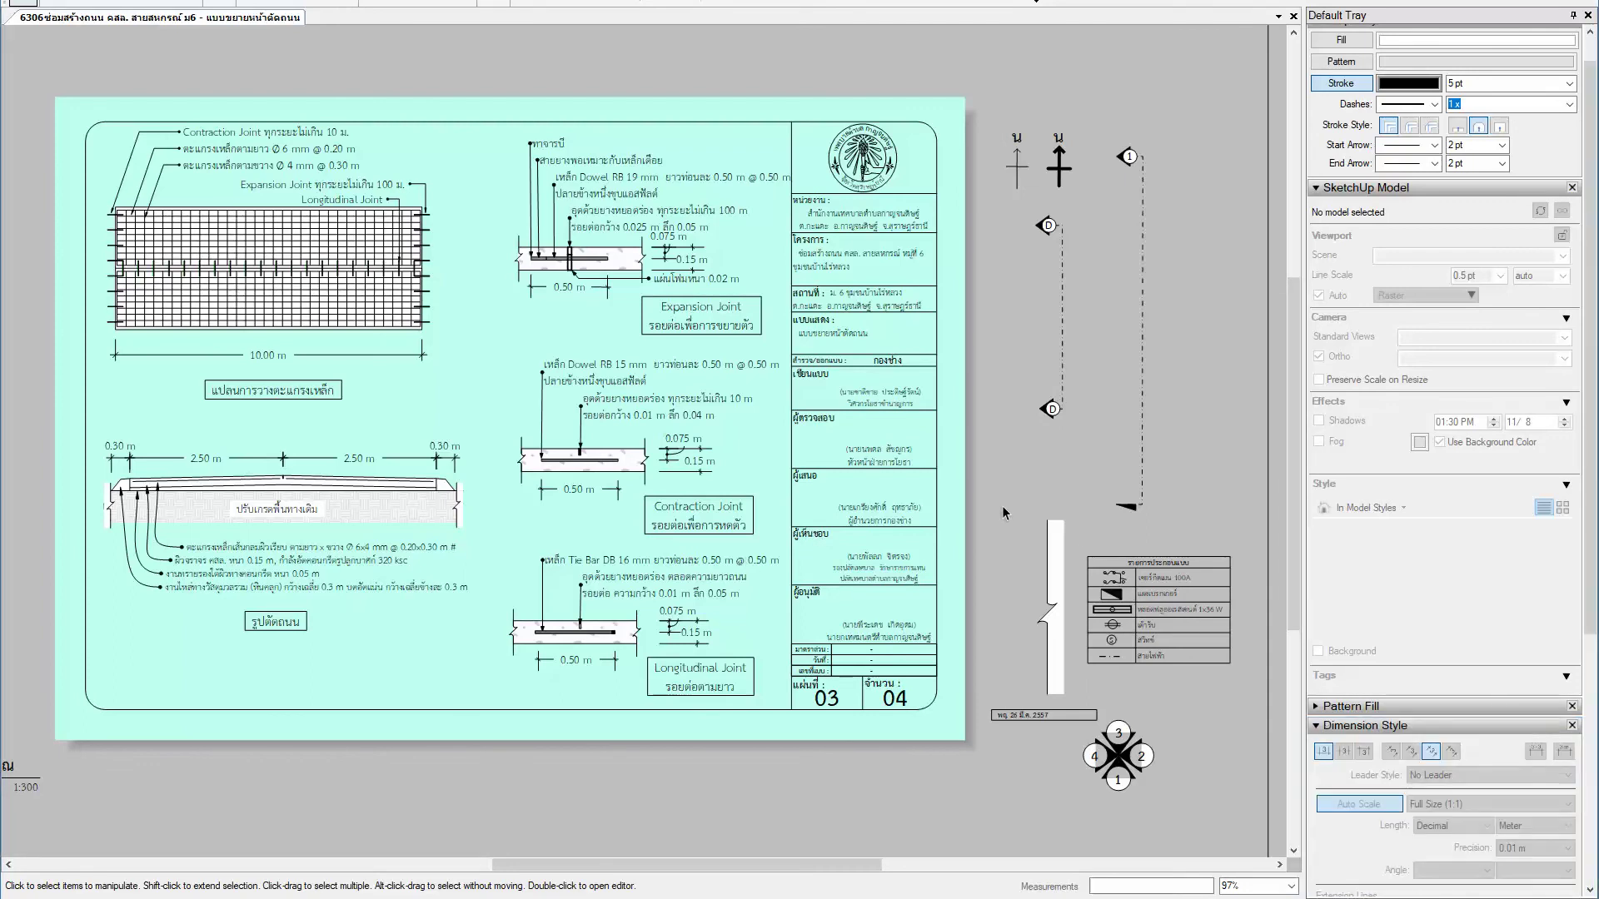
pyautogui.scroll(2, 191, 496)
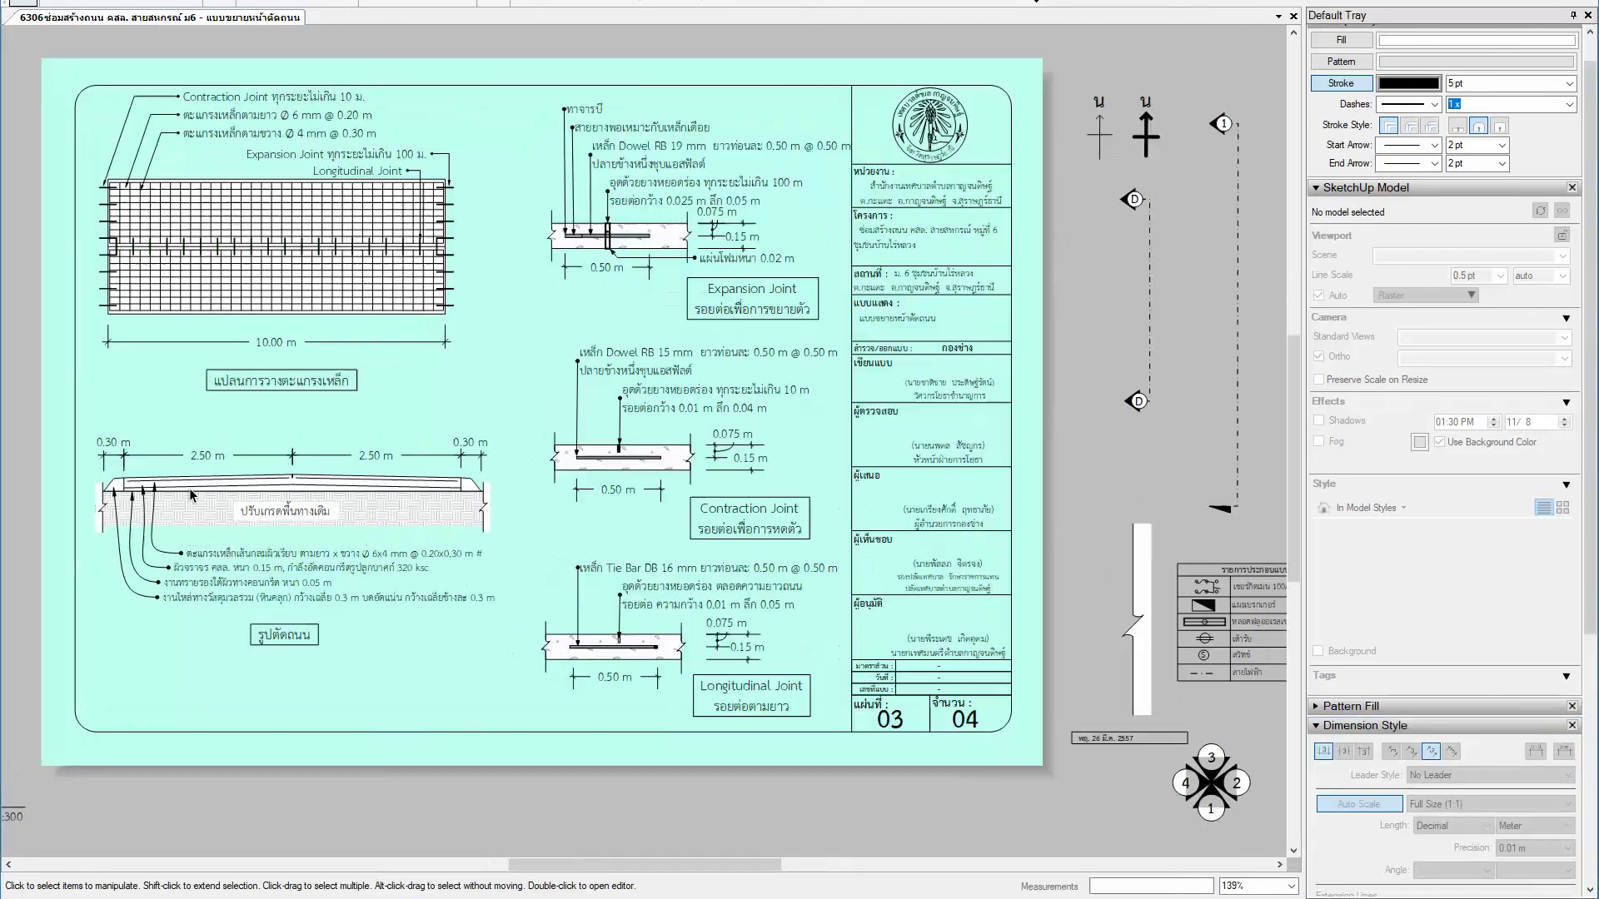
pyautogui.scroll(1, 190, 494)
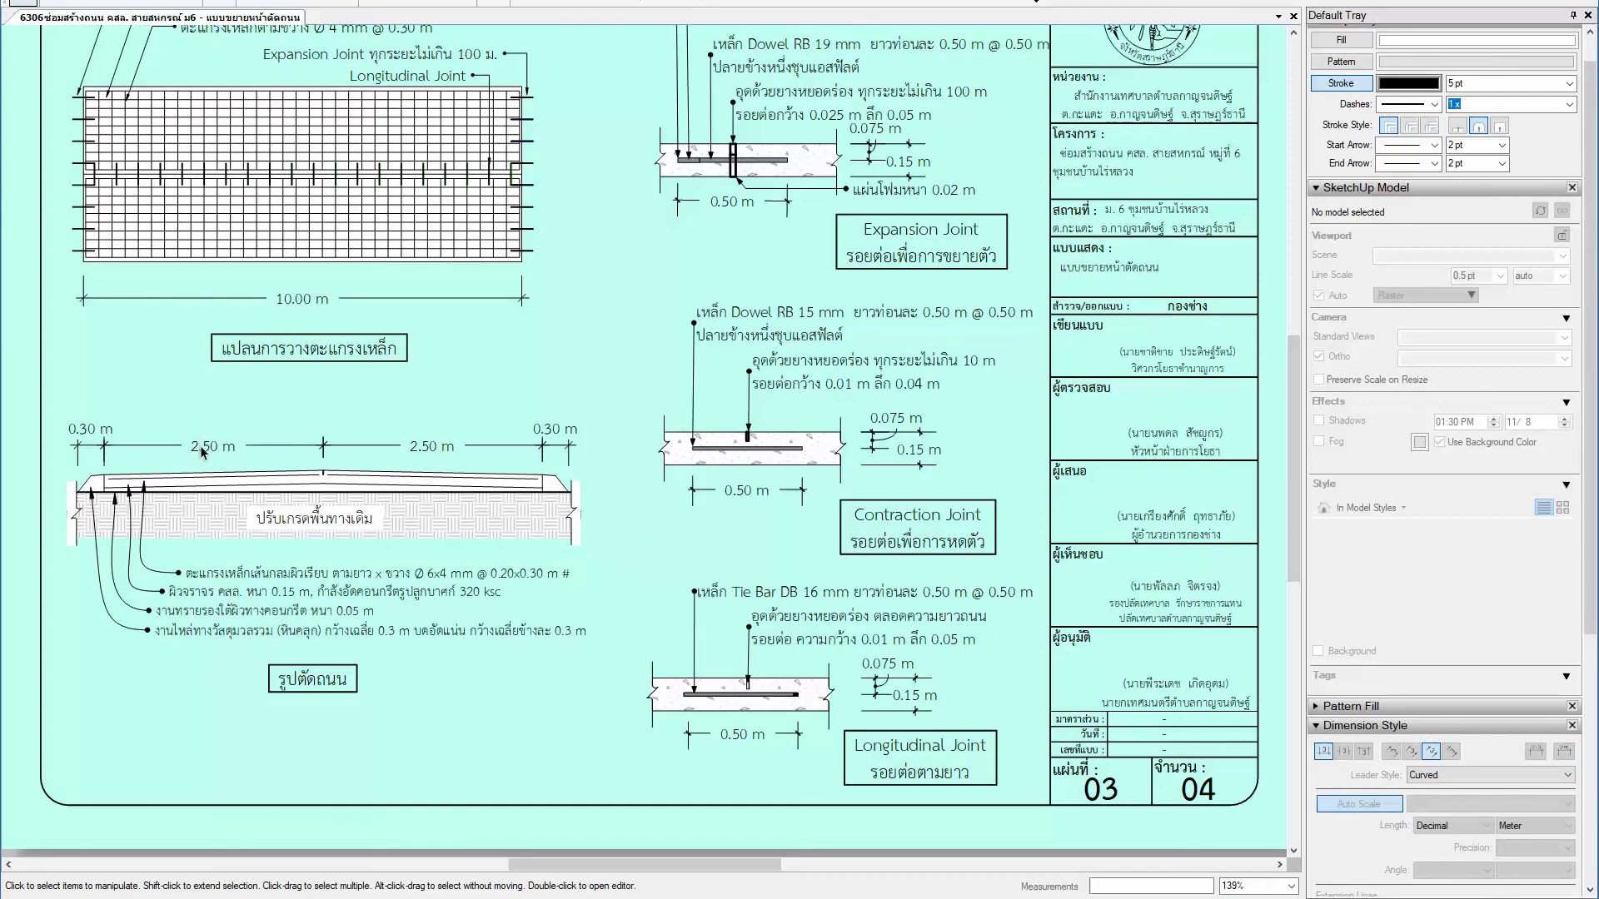
# Step: Add a 5.00 m dimension across the road edges, placed above the 2.50 m dimensions
pyautogui.doubleClick(200, 446)
pyautogui.click(200, 446)
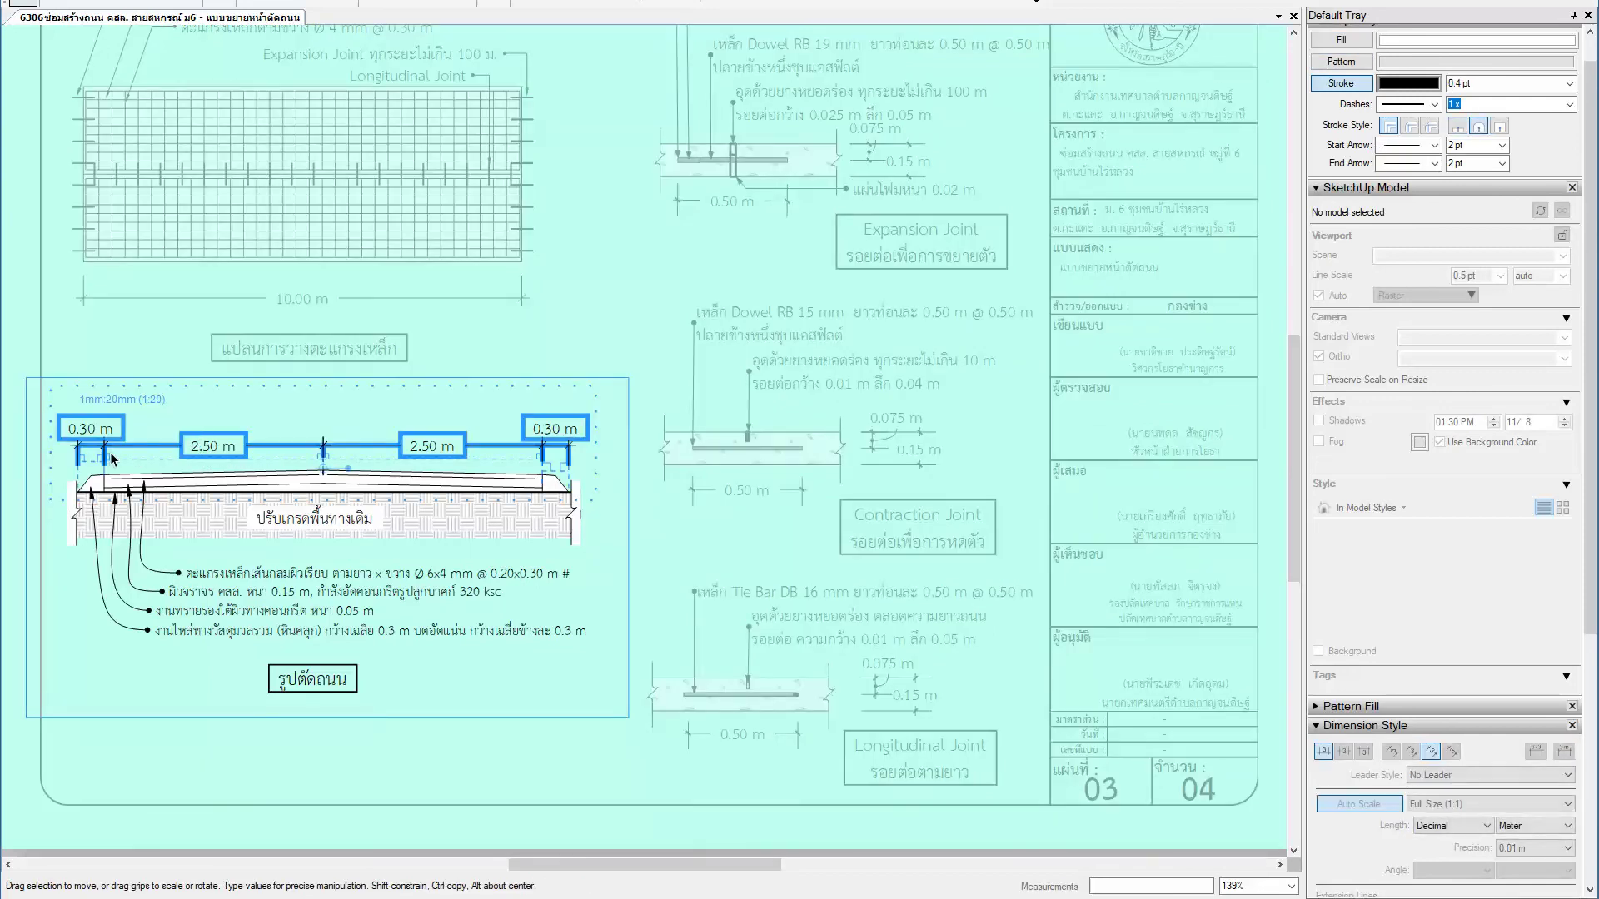
pyautogui.scroll(2, 109, 452)
pyautogui.scroll(2, 109, 475)
pyautogui.click(95, 500)
pyautogui.click(1060, 500)
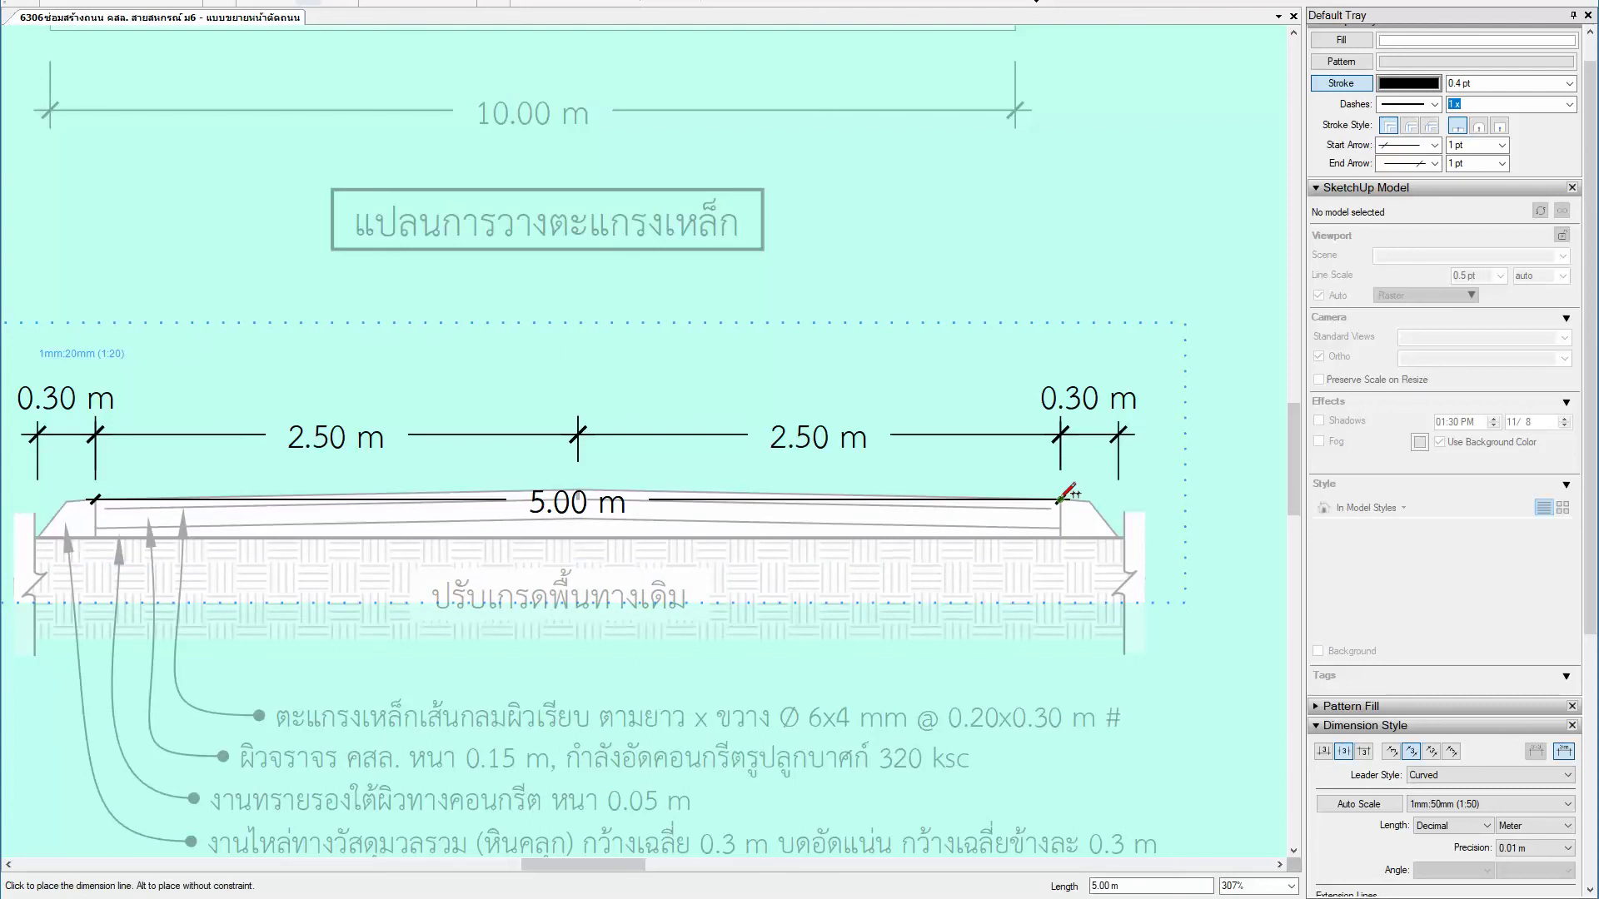
pyautogui.click(1067, 350)
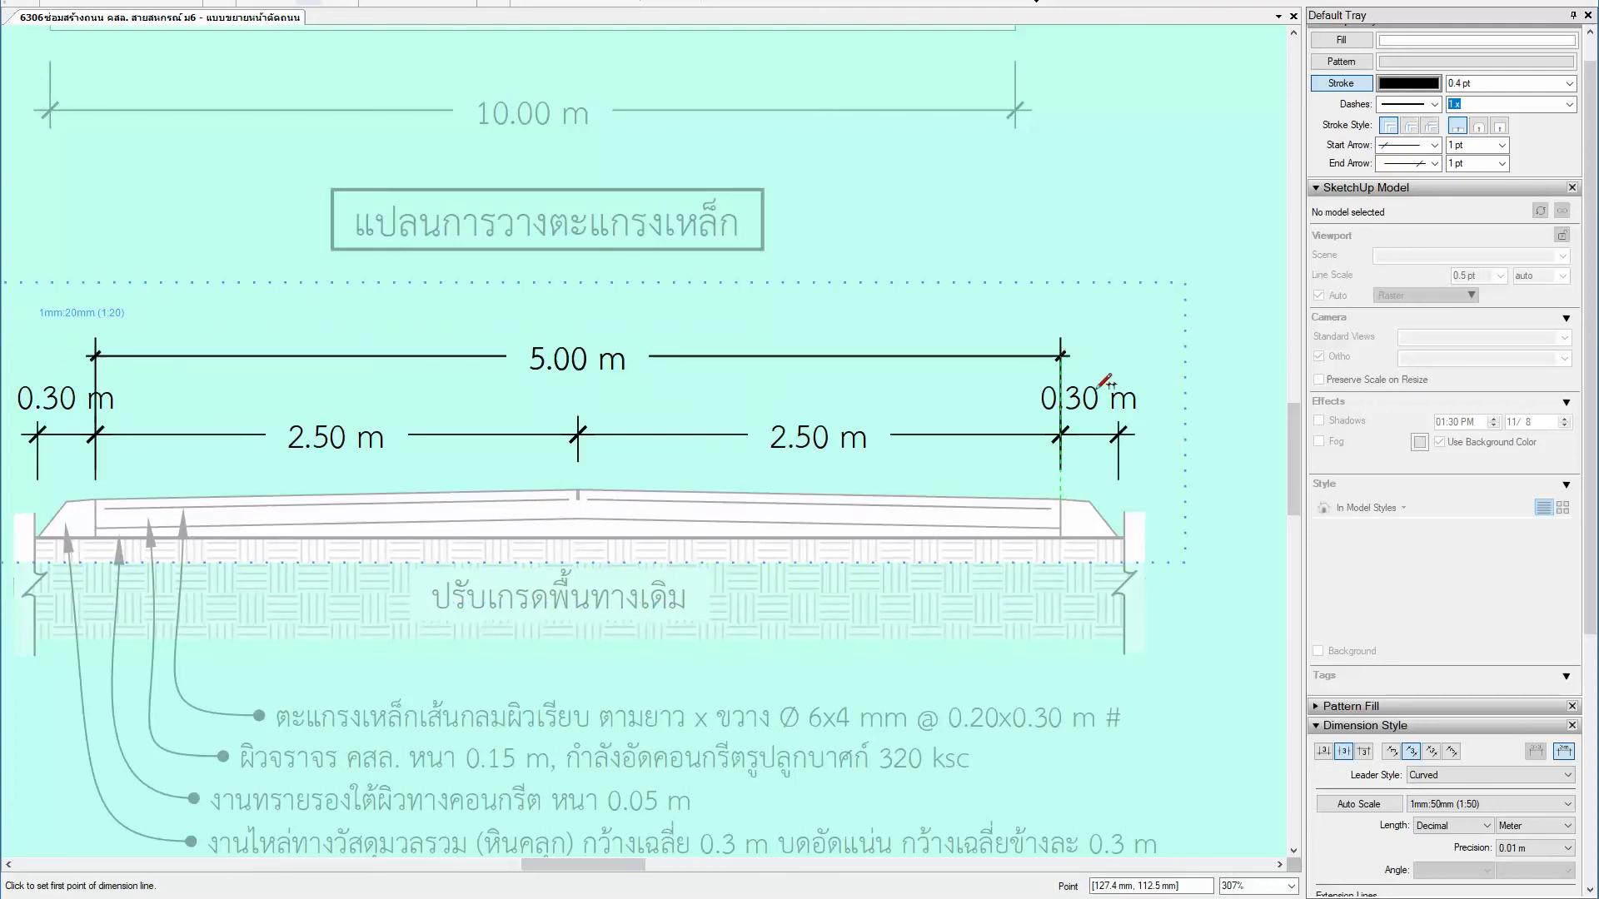
# Step: Raise the right and left 0.30 m shoulder dimensions level with the 5.00 m line
pyautogui.press('space')
pyautogui.click(1084, 434)
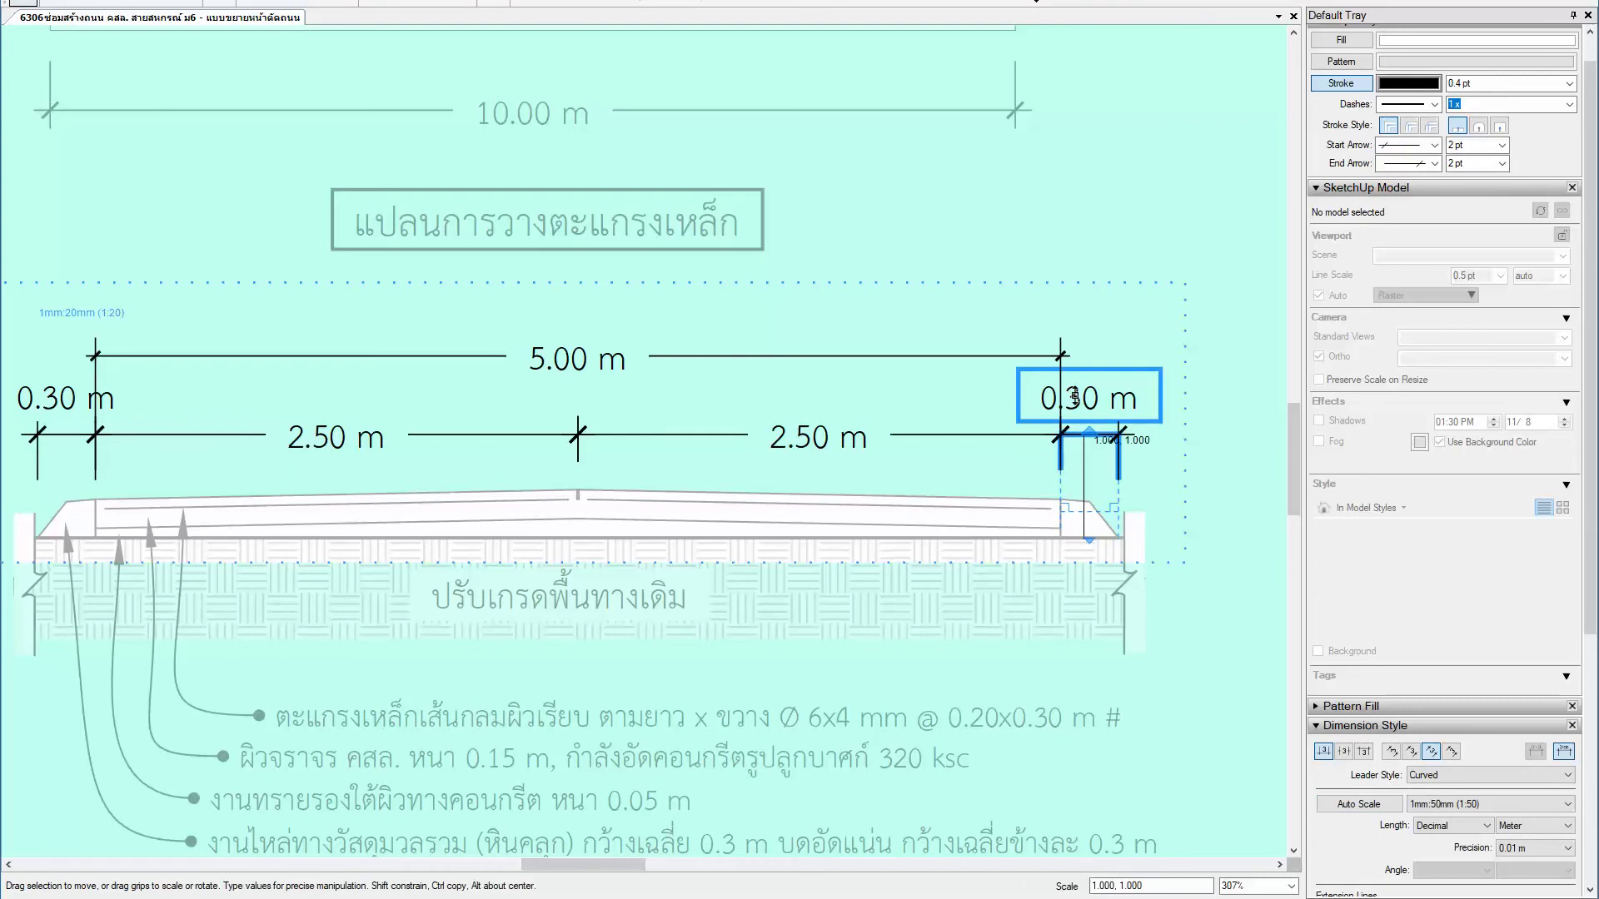
pyautogui.moveTo(1075, 397); pyautogui.dragTo(1075, 319)
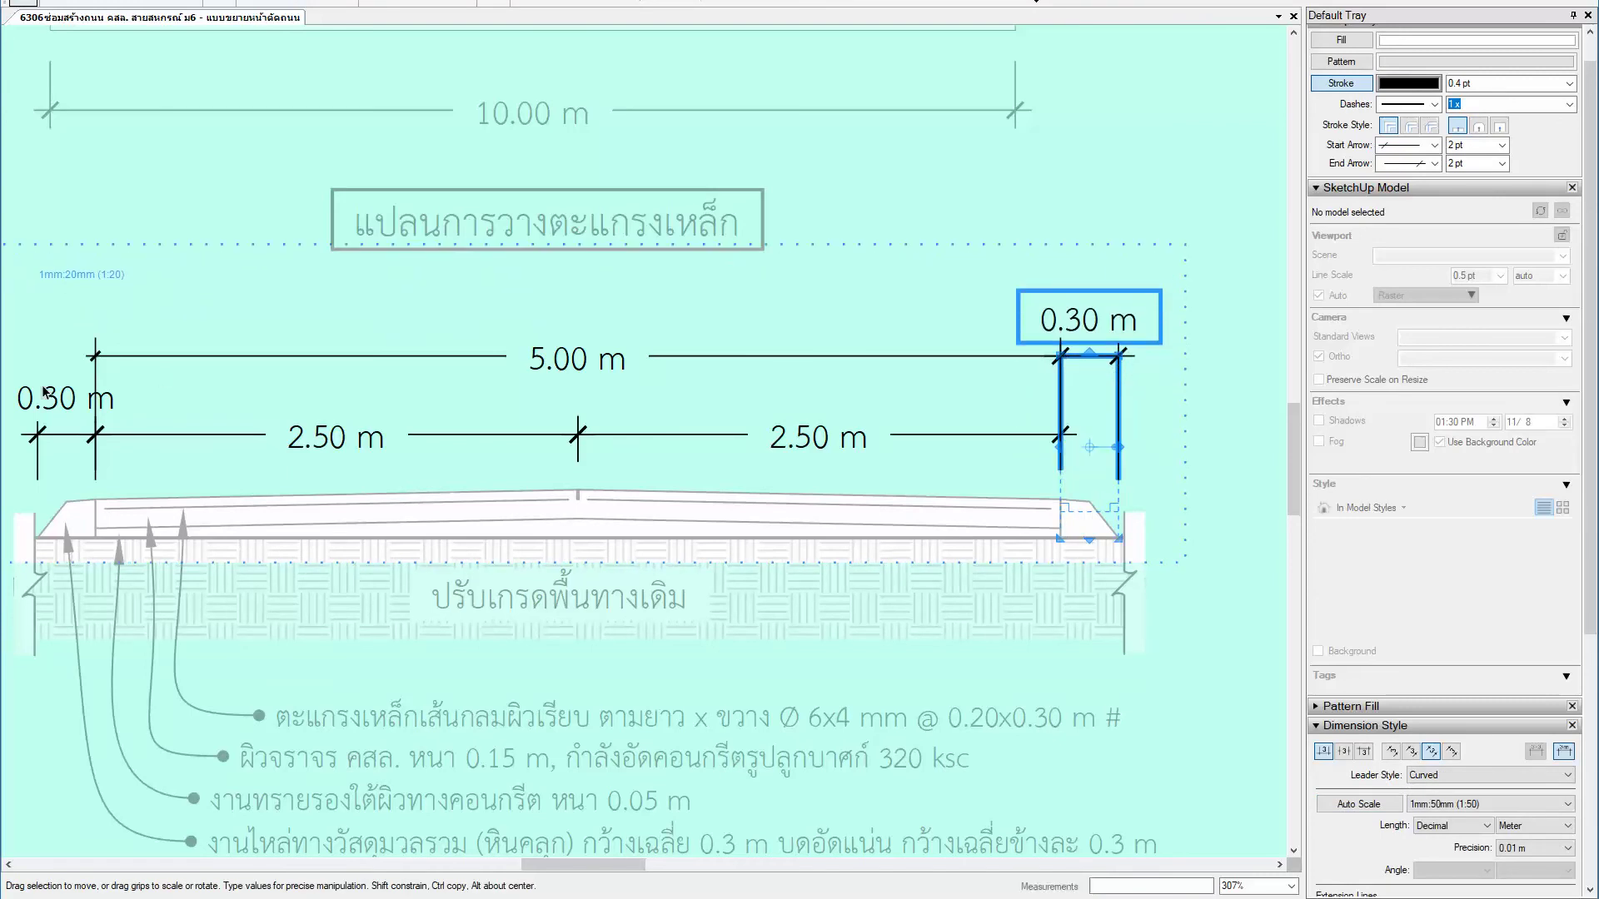
pyautogui.click(67, 434)
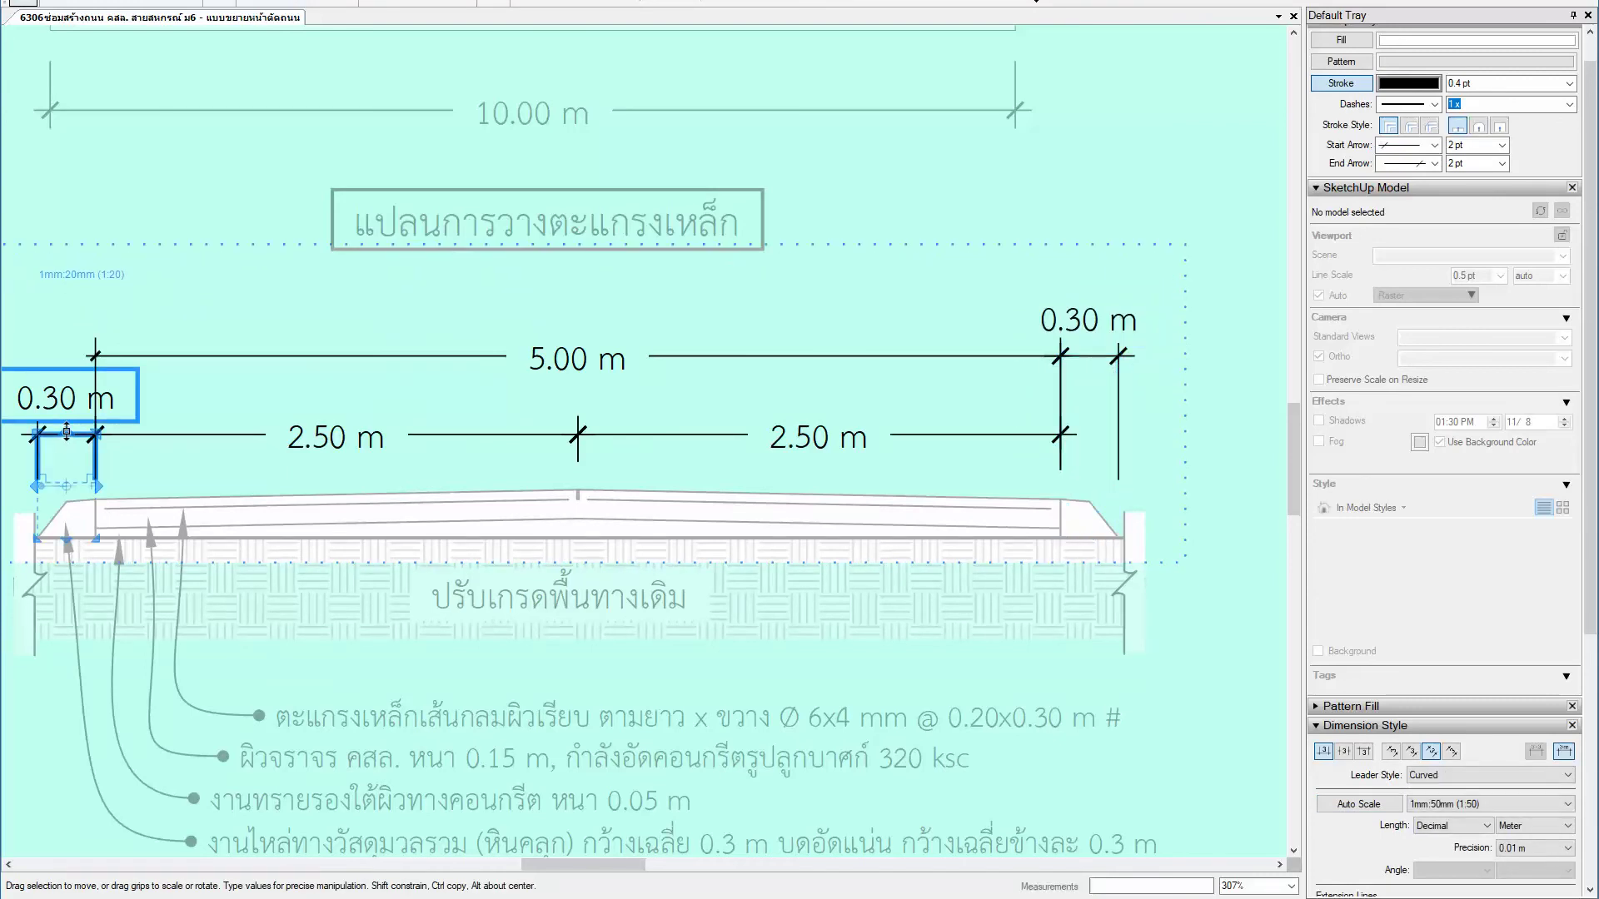
pyautogui.moveTo(66, 430); pyautogui.dragTo(66, 352)
pyautogui.scroll(-1, 237, 419)
pyautogui.scroll(-1, 236, 420)
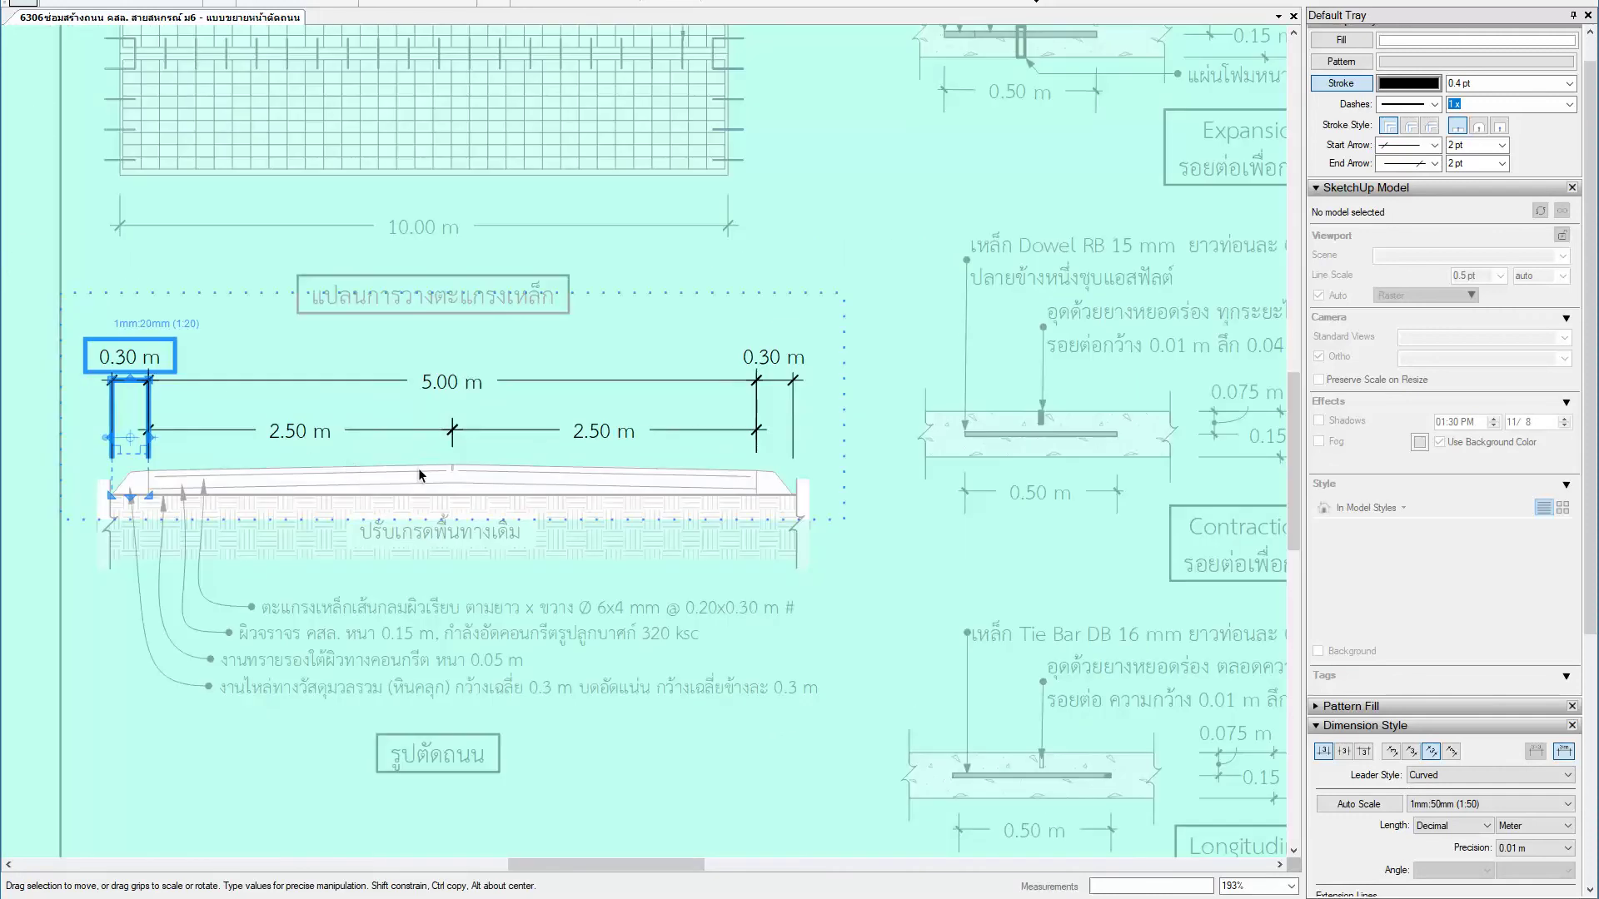
pyautogui.press('Escape')
pyautogui.press('Escape')
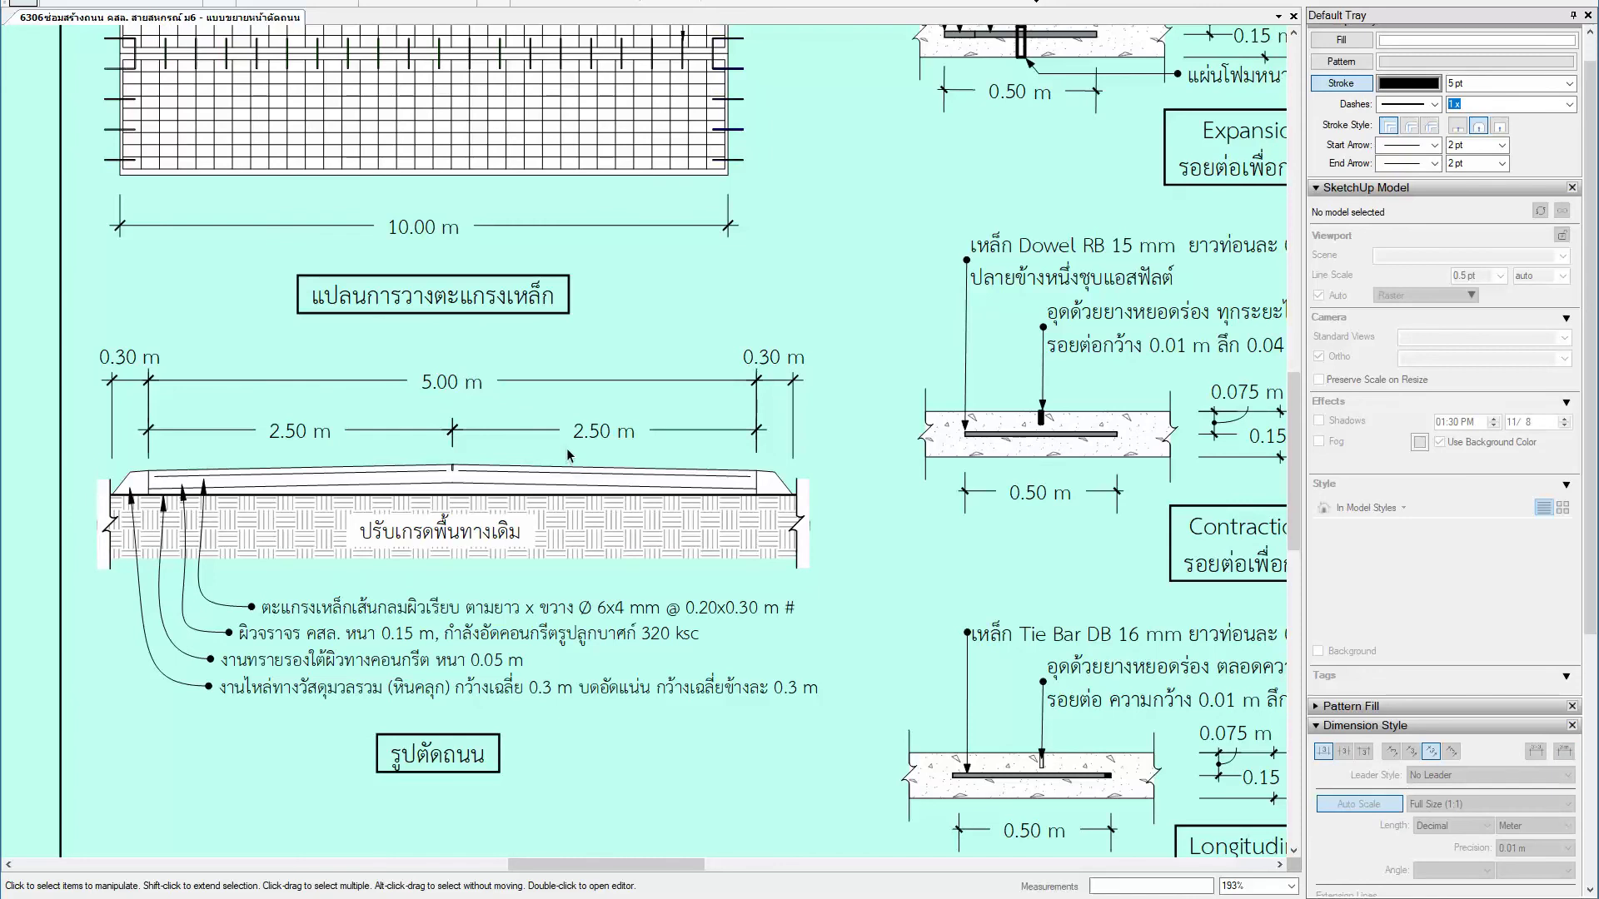
# Step: Zoom out to view all of sheet 03, then advance to the ป้ายโครงการ project sign page
pyautogui.scroll(-2, 566, 458)
pyautogui.moveTo(542, 470); pyautogui.dragTo(472, 551, button='middle')
pyautogui.scroll(-1, 473, 552)
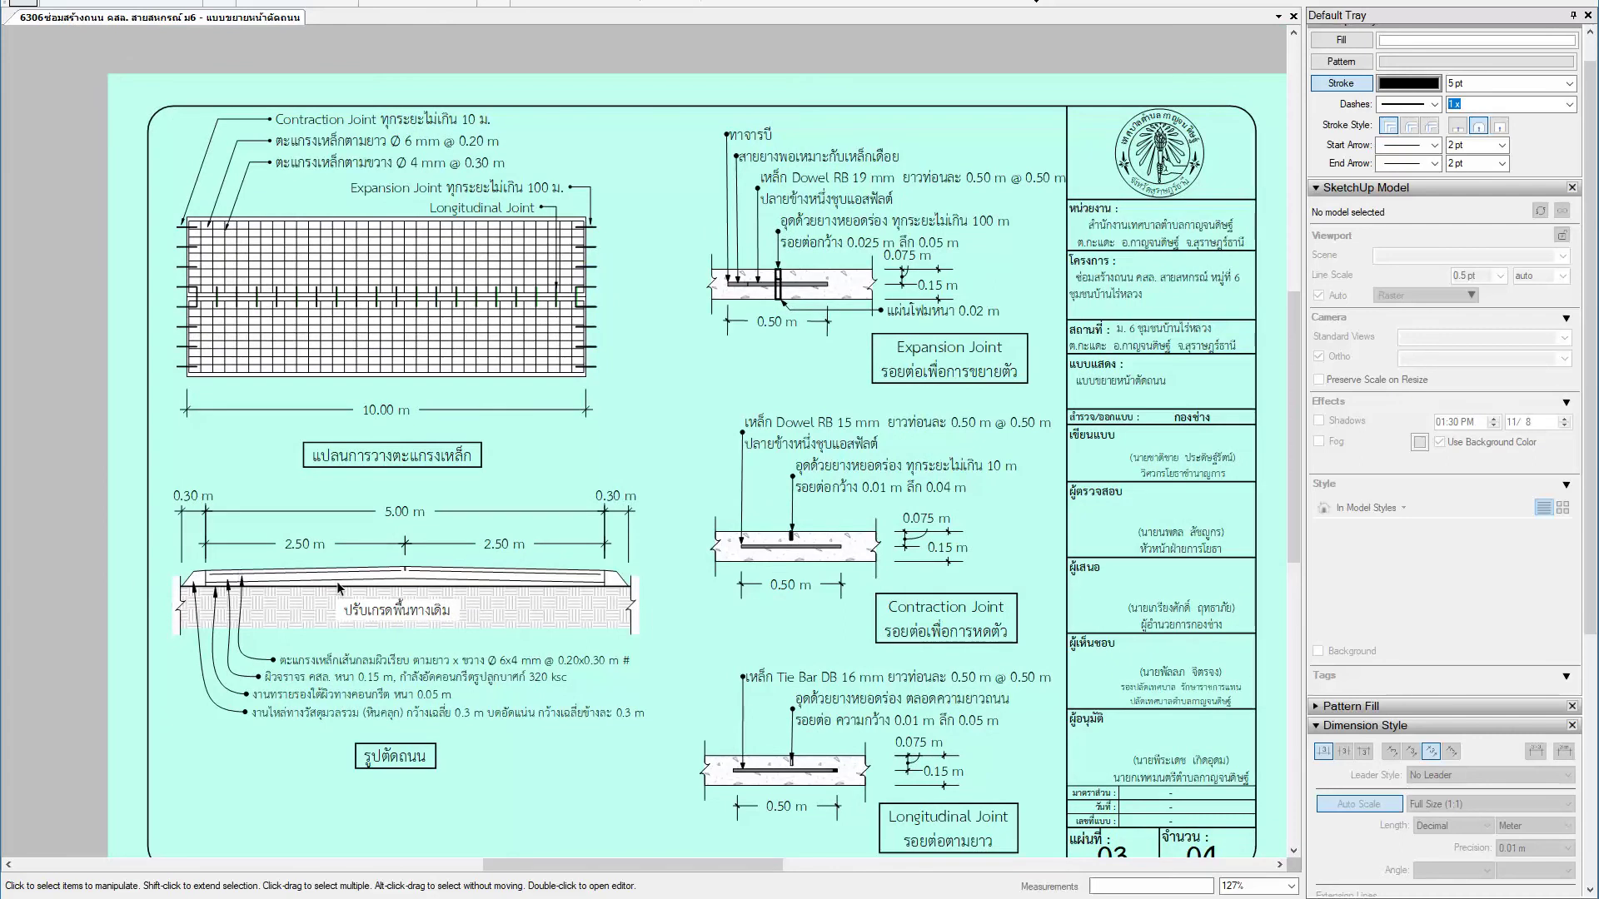
pyautogui.press('pagedown')
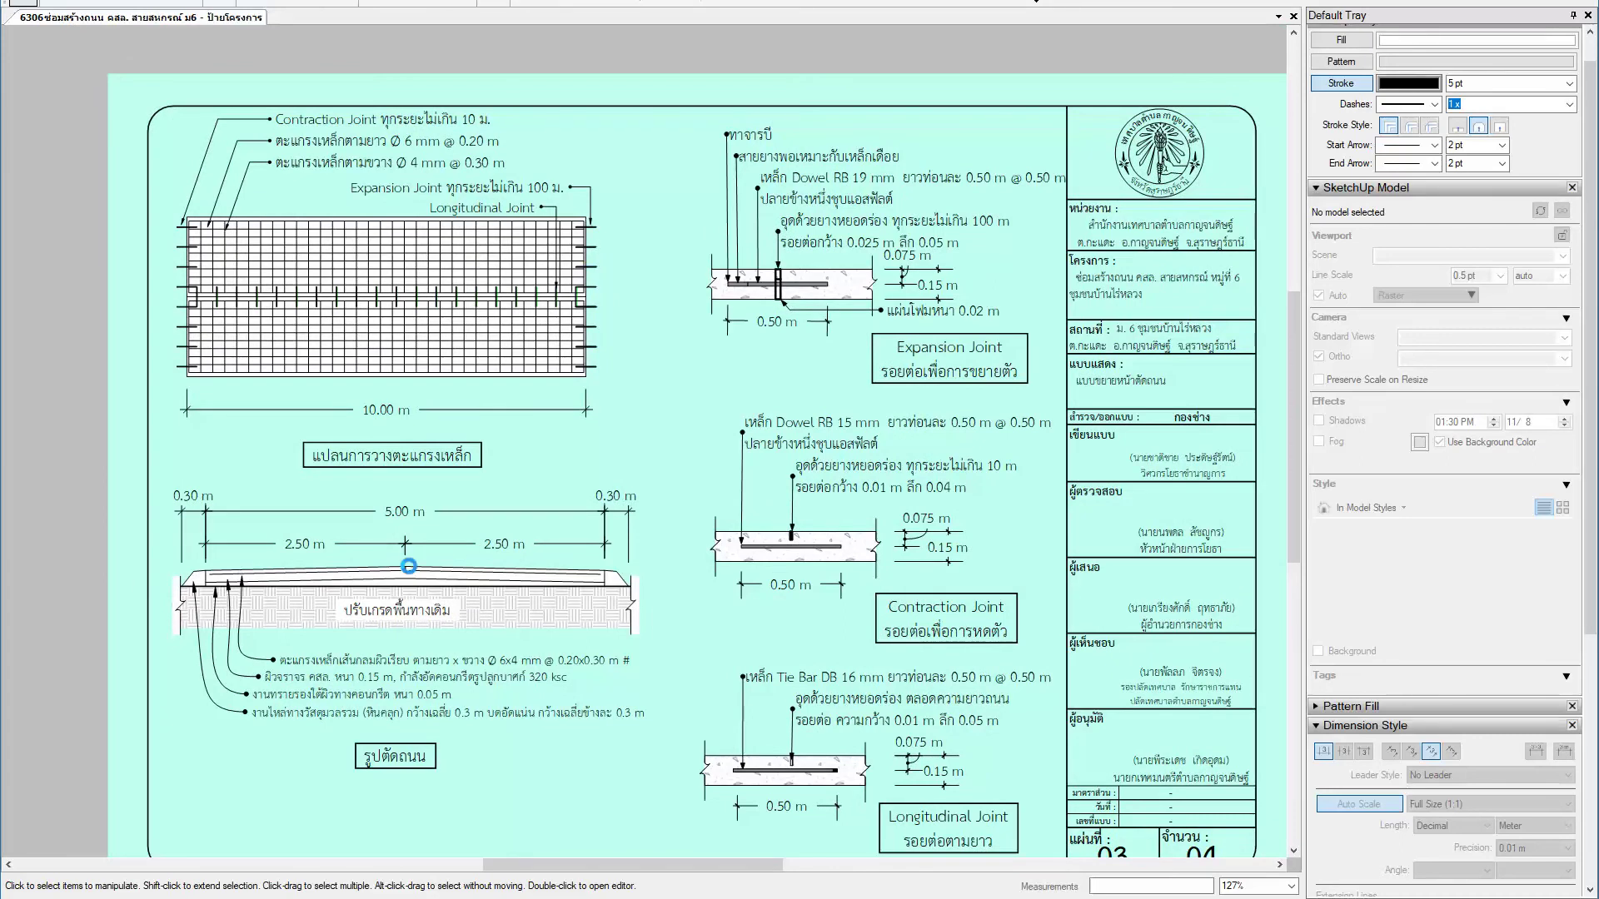
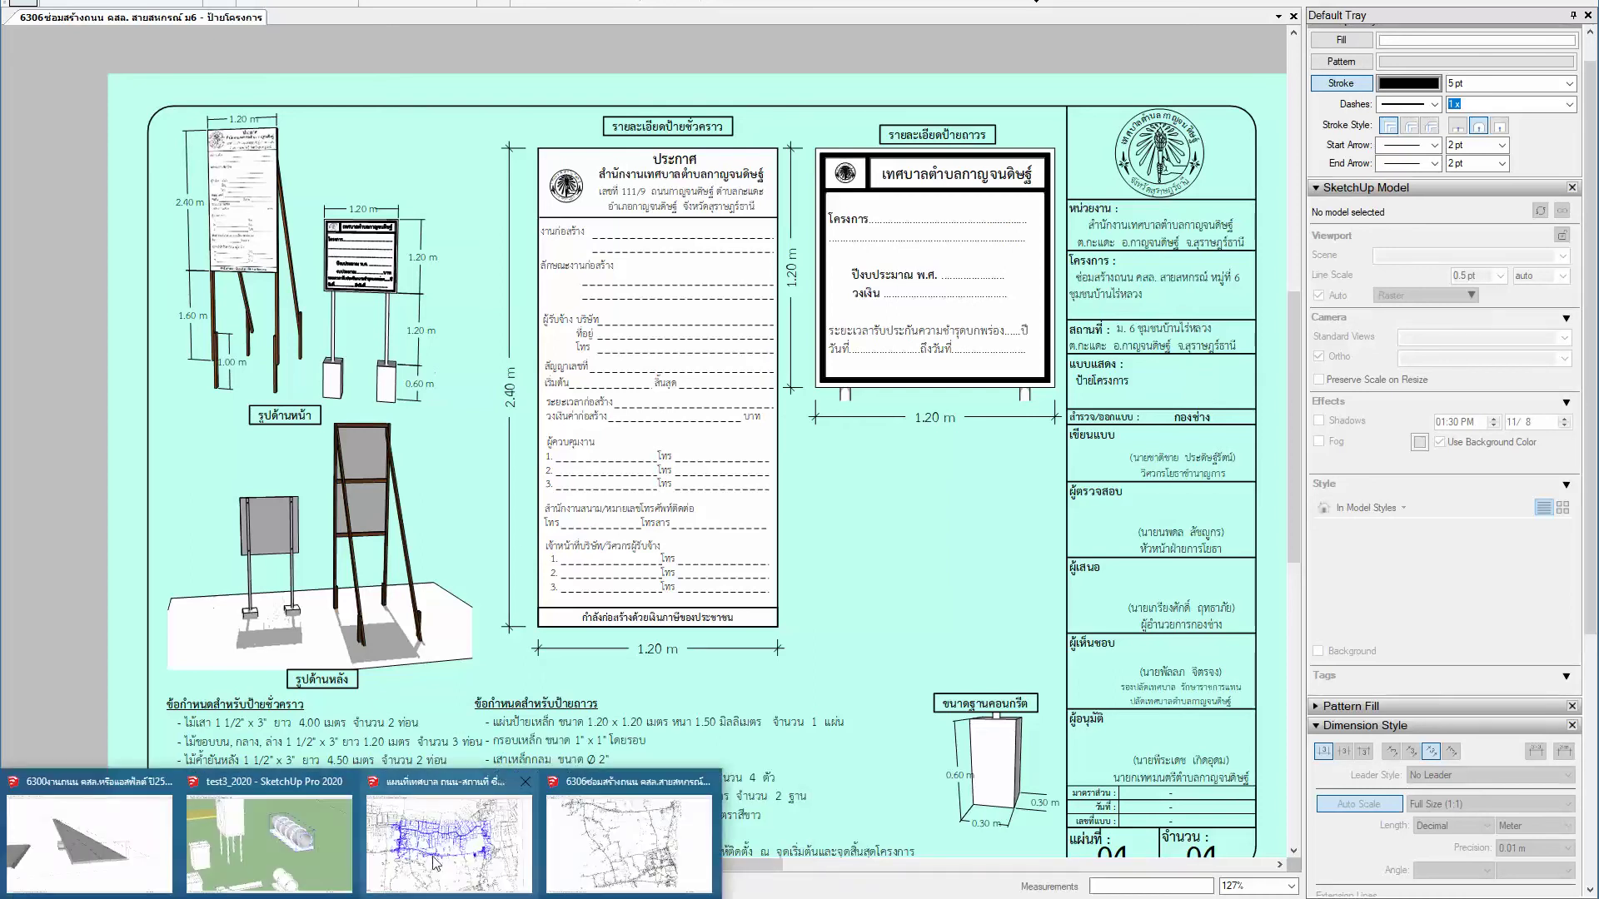
# Step: Return to the site map window and deselect the highlighted road lines
pyautogui.click(466, 825)
pyautogui.scroll(-3, 462, 605)
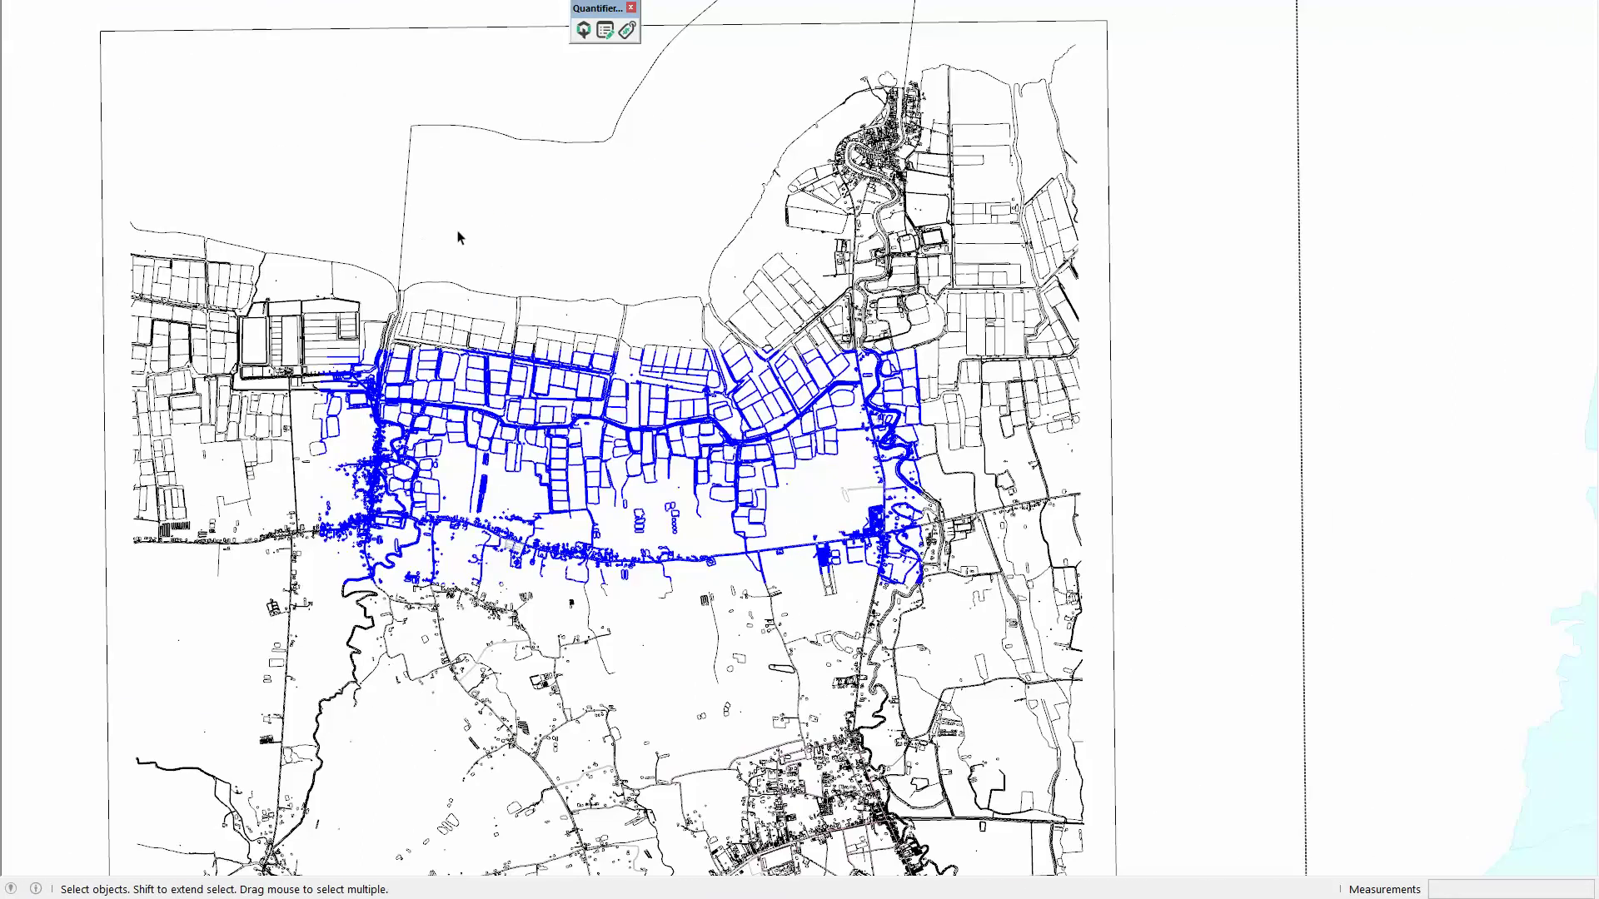
pyautogui.click(169, 100)
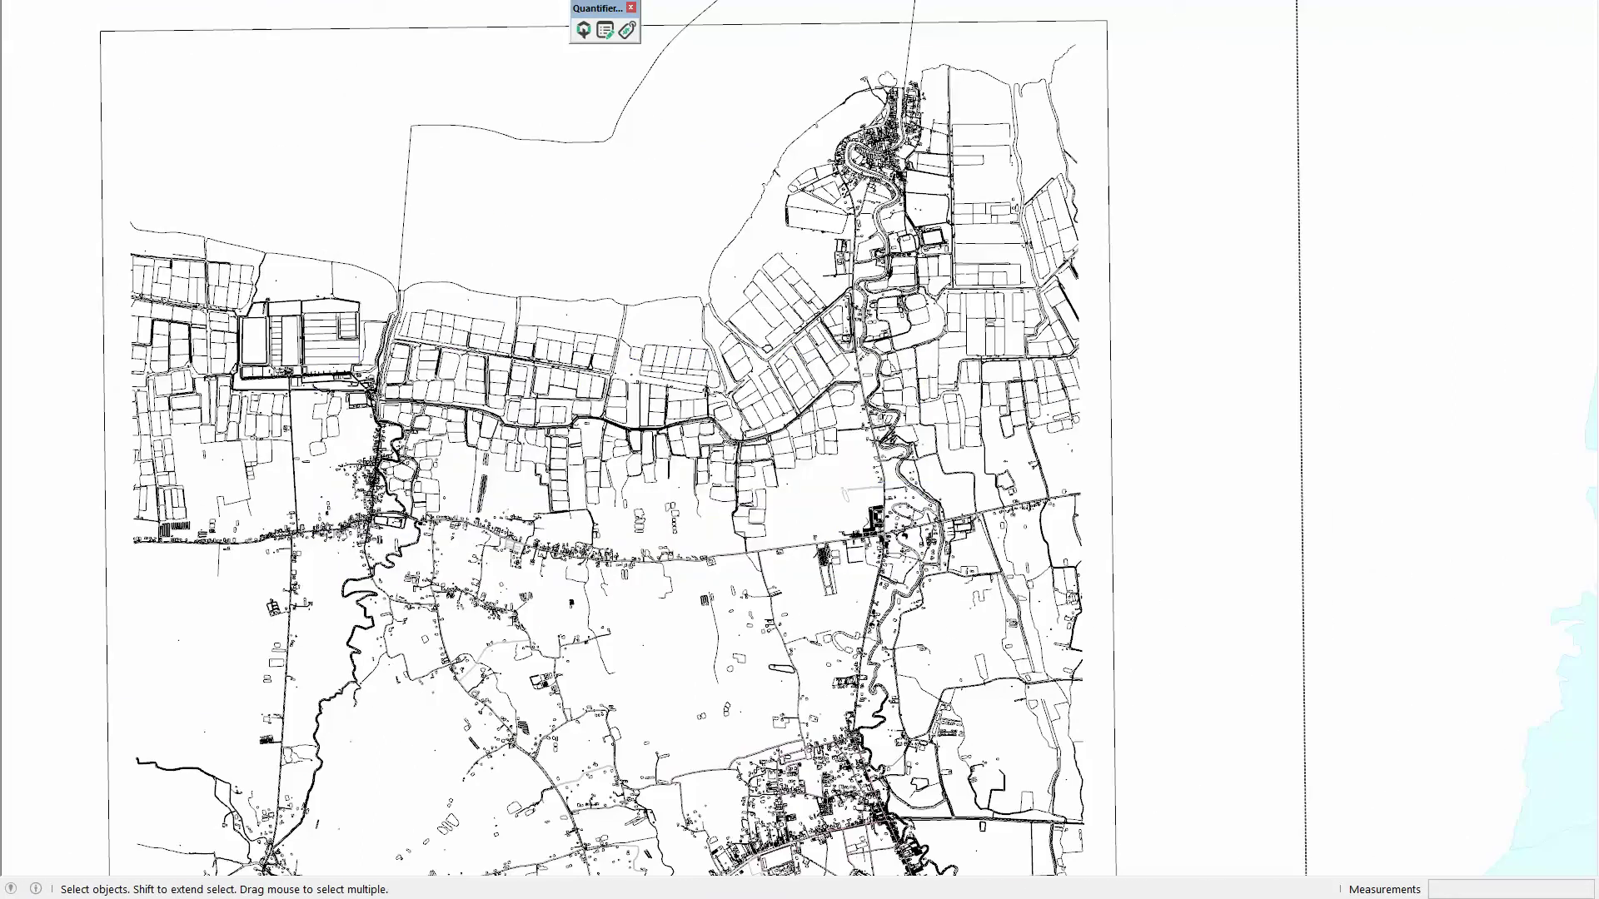
# Step: Save a copy of the map, dropping the year ending and adding suffix 'Ex' to the name
pyautogui.hotkey('alt', 'f')
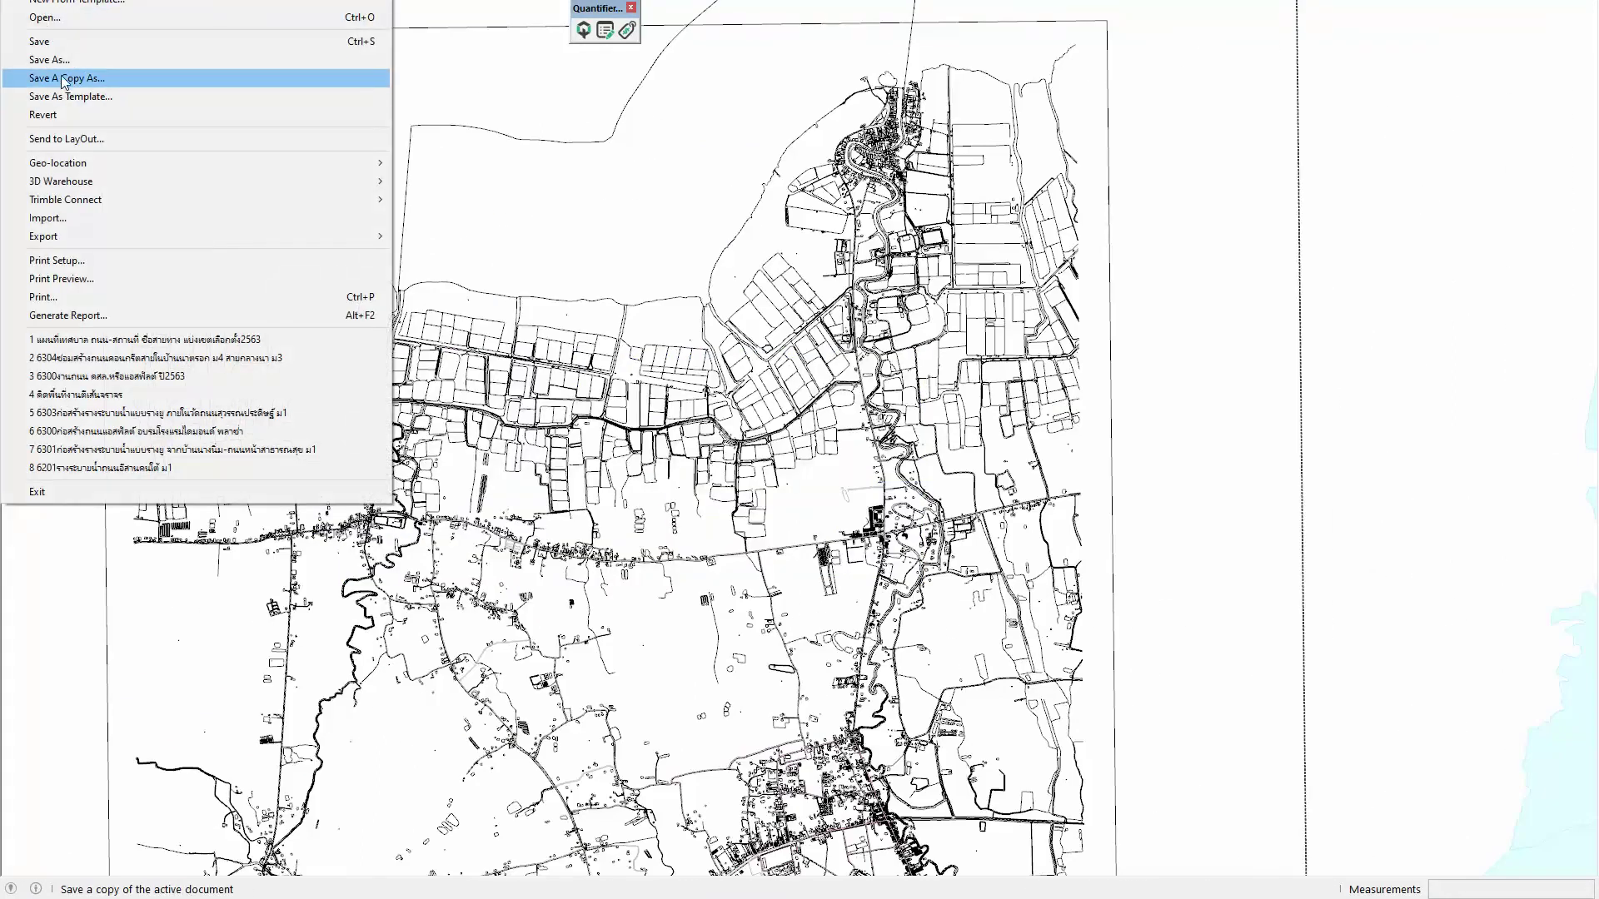
pyautogui.click(60, 64)
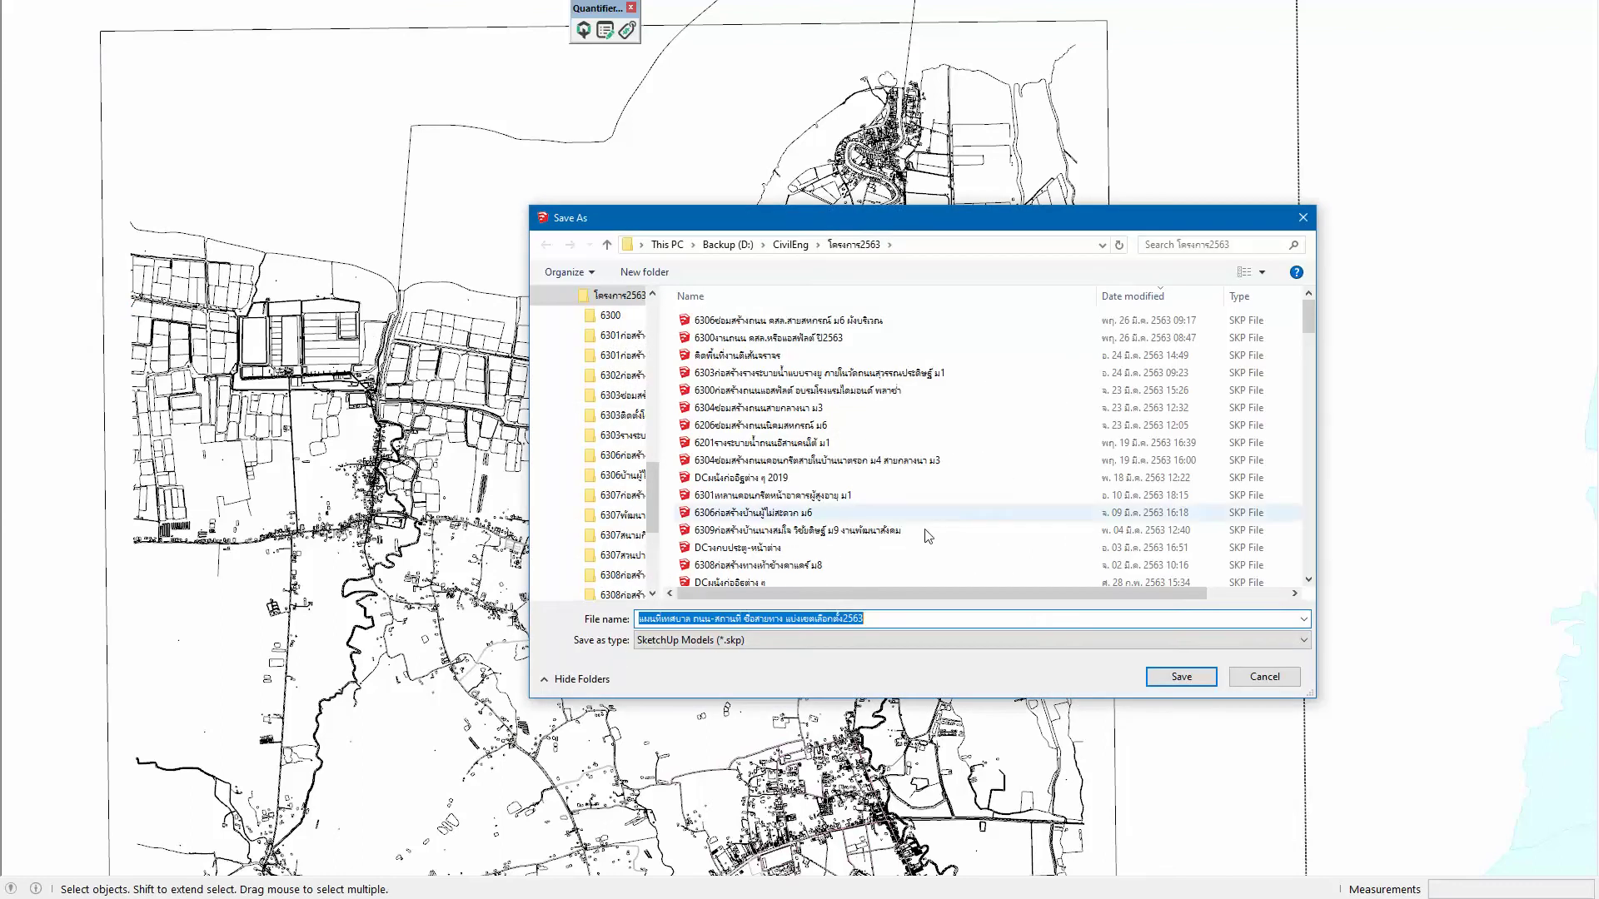
pyautogui.click(886, 622)
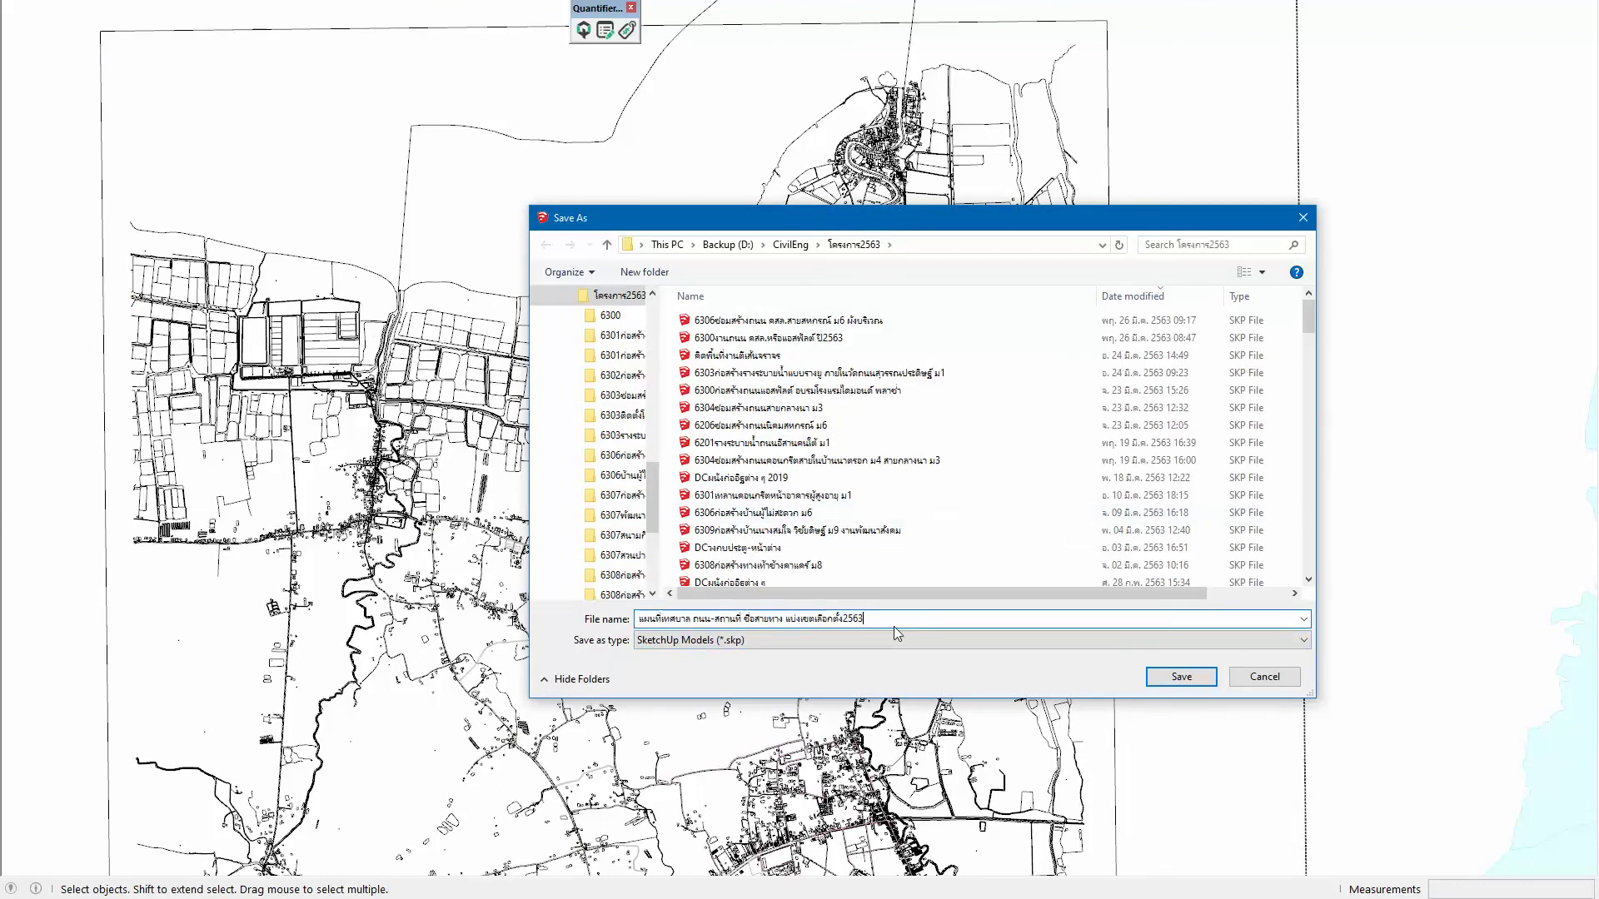
pyautogui.hotkey('shift', 'Left')
pyautogui.hotkey('shift', 'Left')
pyautogui.hotkey('shift', 'Left')
pyautogui.hotkey('shift', 'Left')
pyautogui.hotkey('shift', 'Left')
pyautogui.hotkey('shift', 'Left')
pyautogui.hotkey('shift', 'Left')
pyautogui.hotkey('shift', 'Left')
pyautogui.hotkey('shift', 'Left')
pyautogui.press('BackSpace')
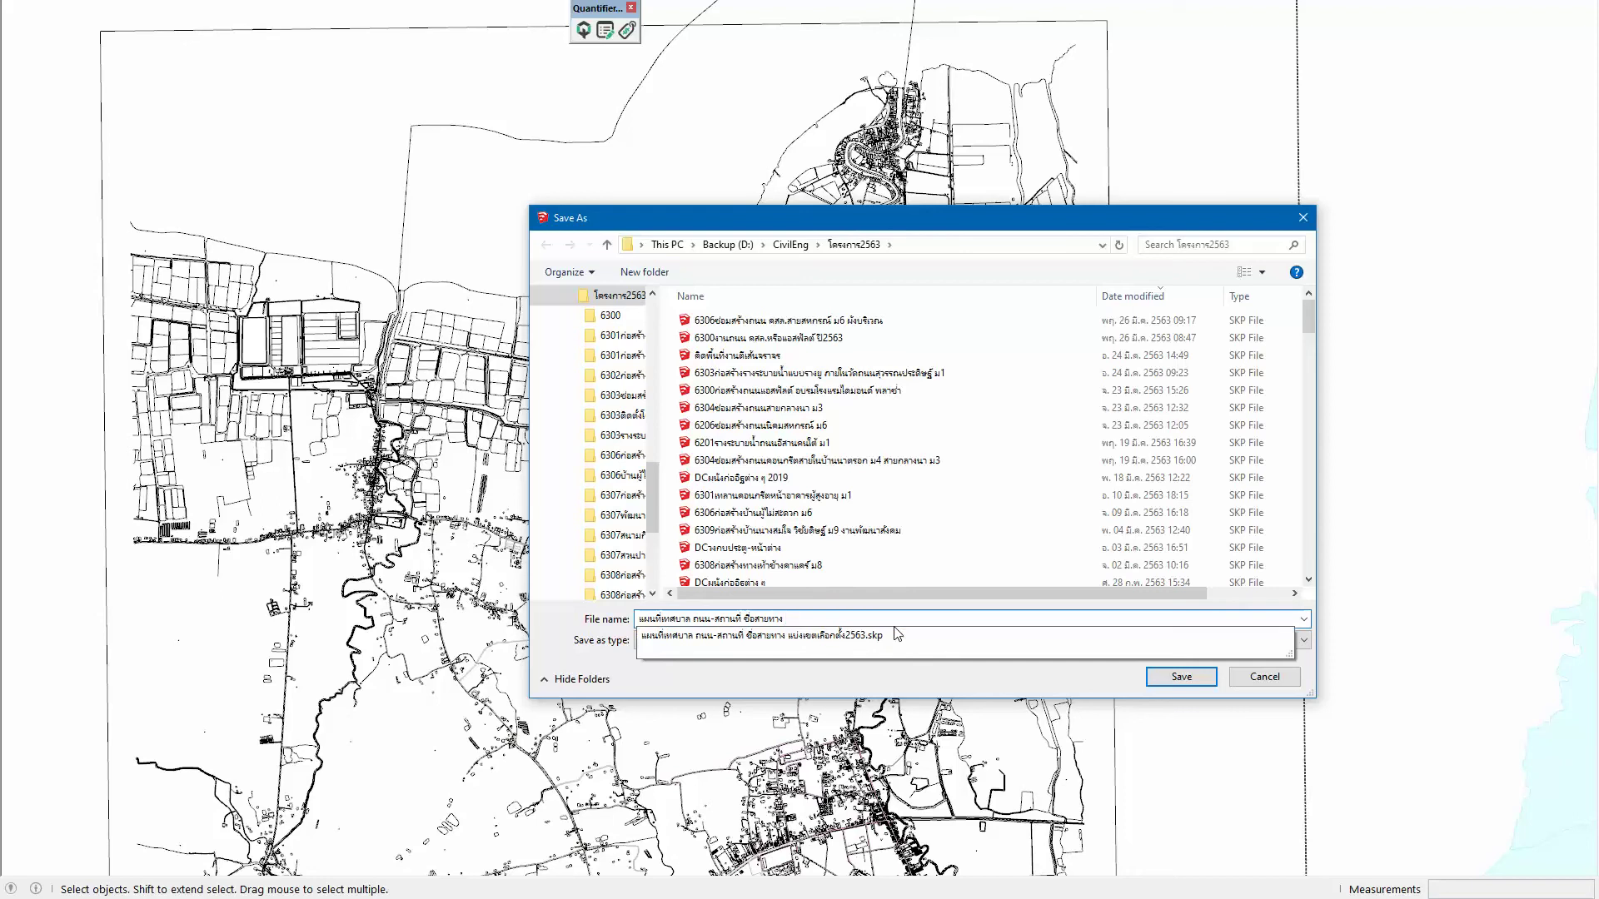
pyautogui.hotkey('shift', 'Left')
pyautogui.press('Right')
pyautogui.write('Ex')
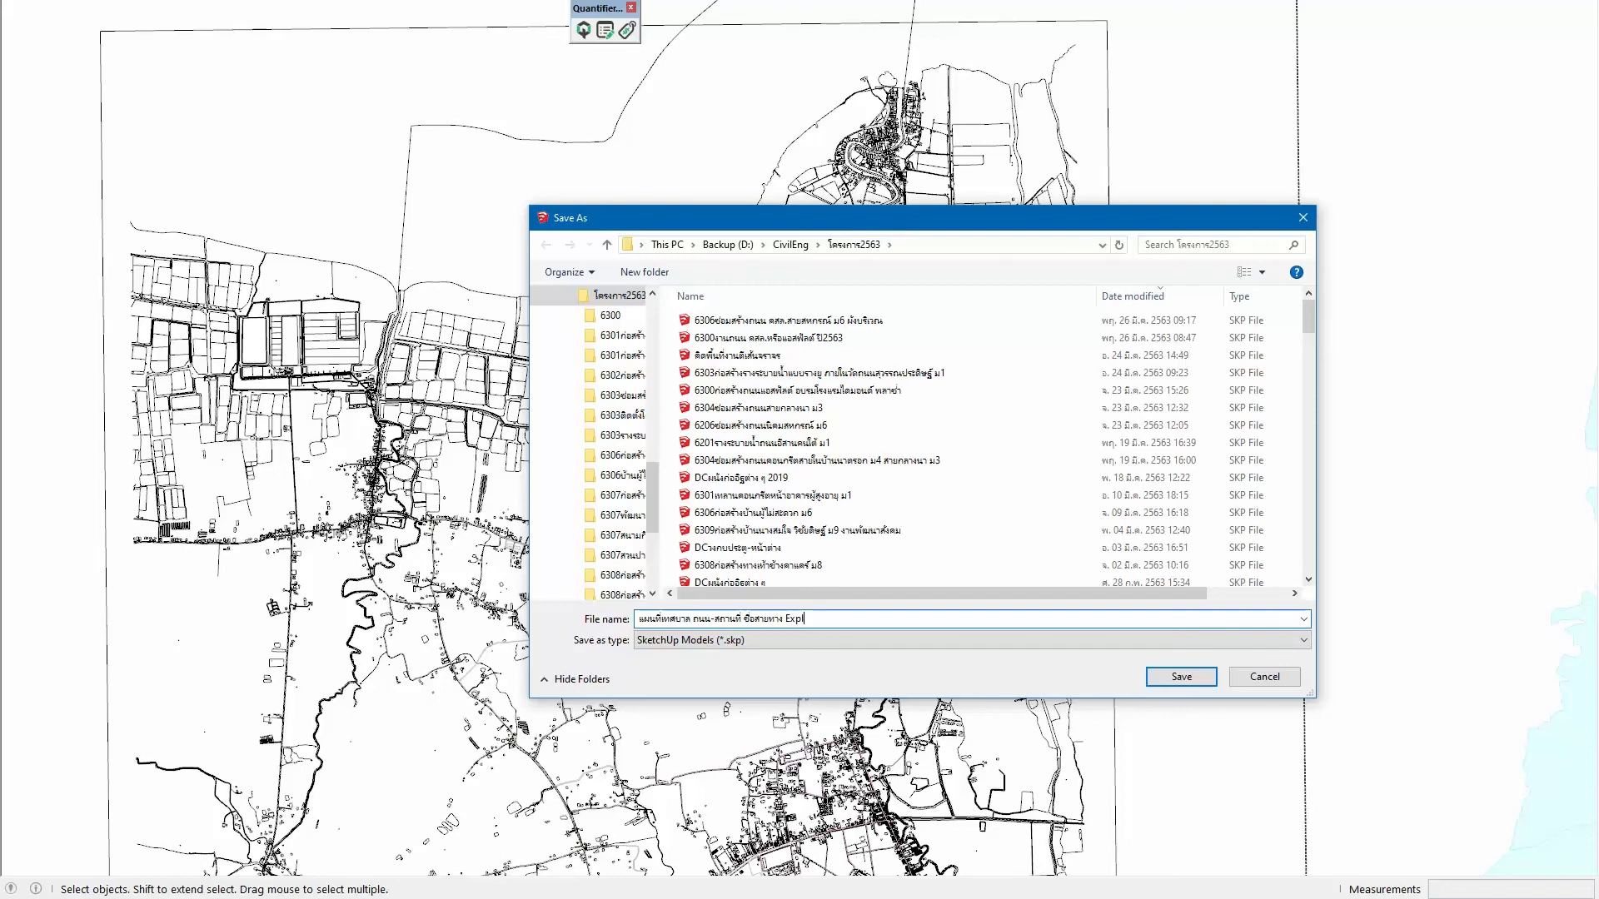
pyautogui.press('Return')
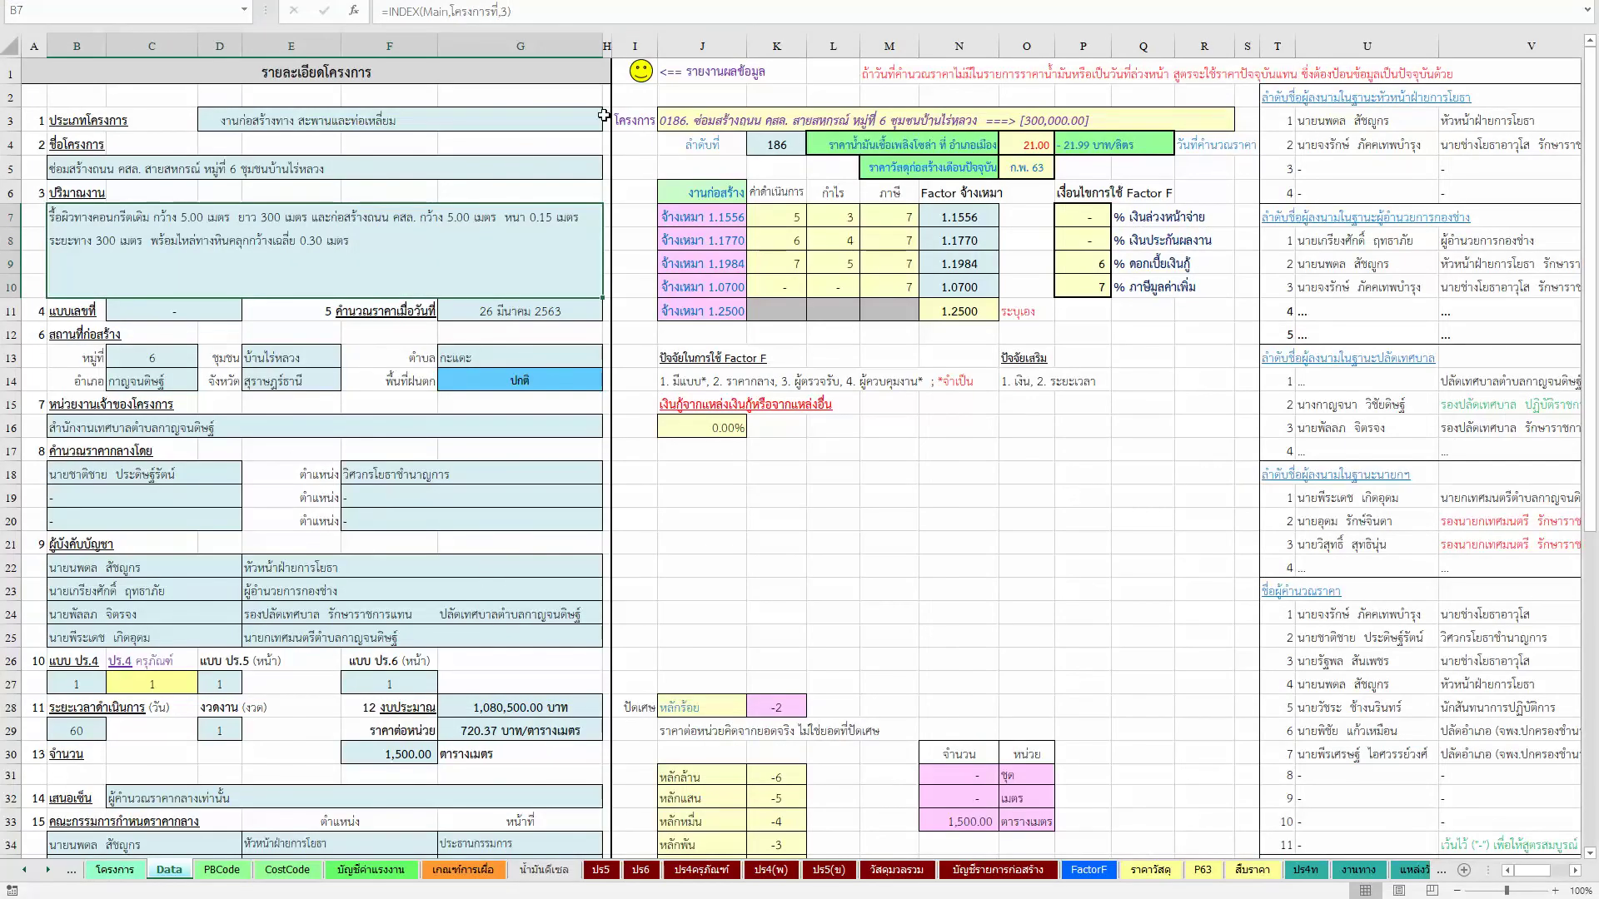
pyautogui.click(642, 73)
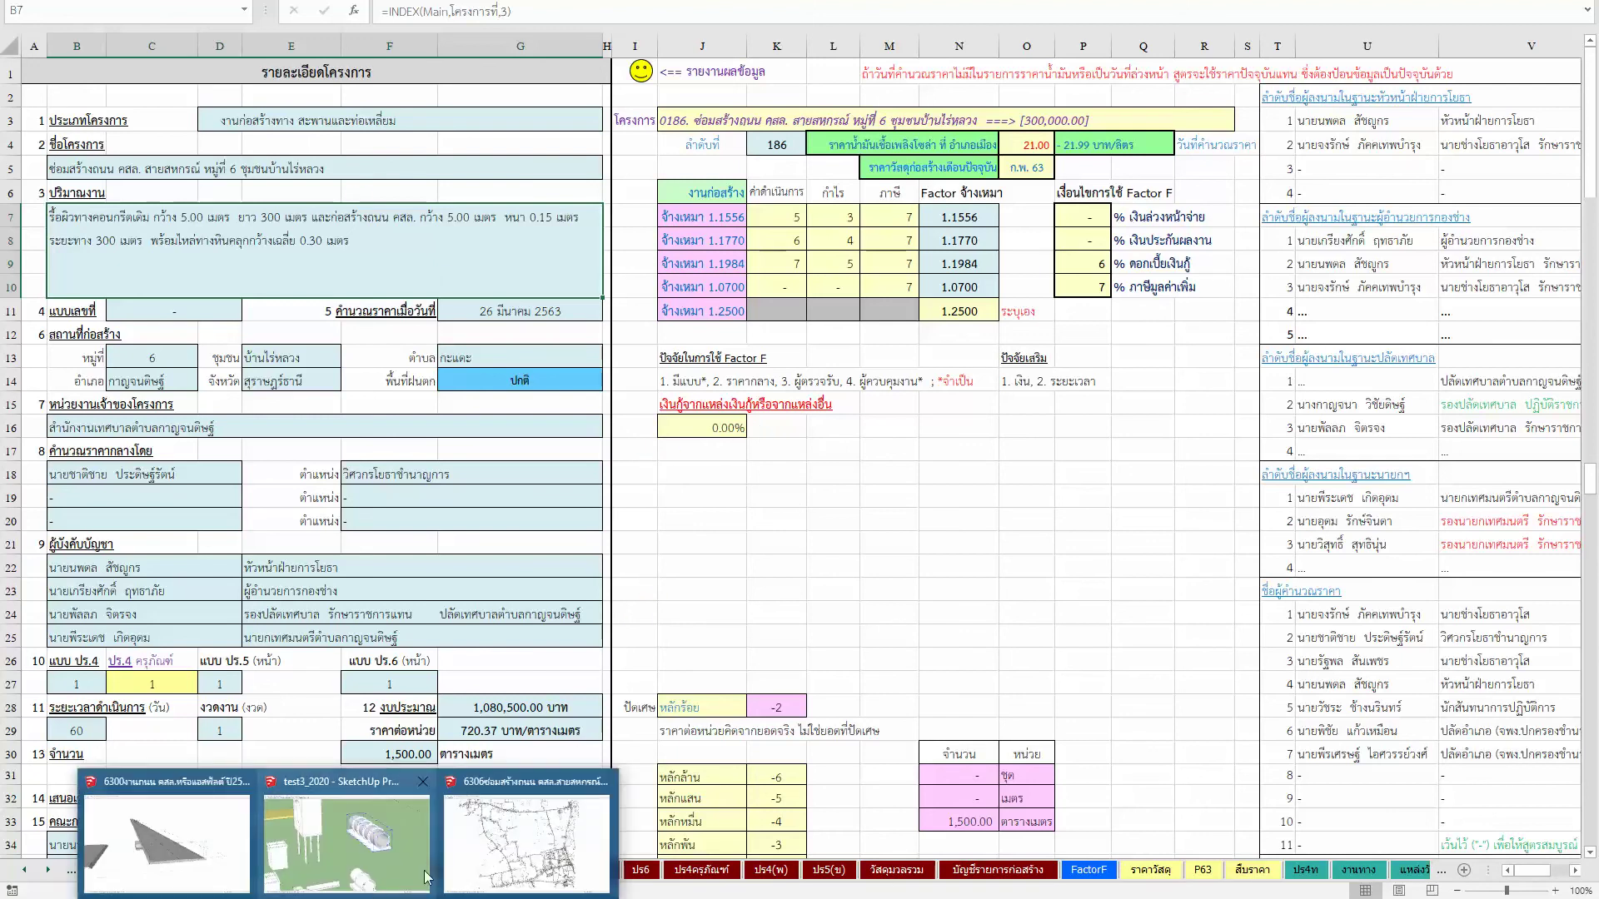
pyautogui.click(371, 866)
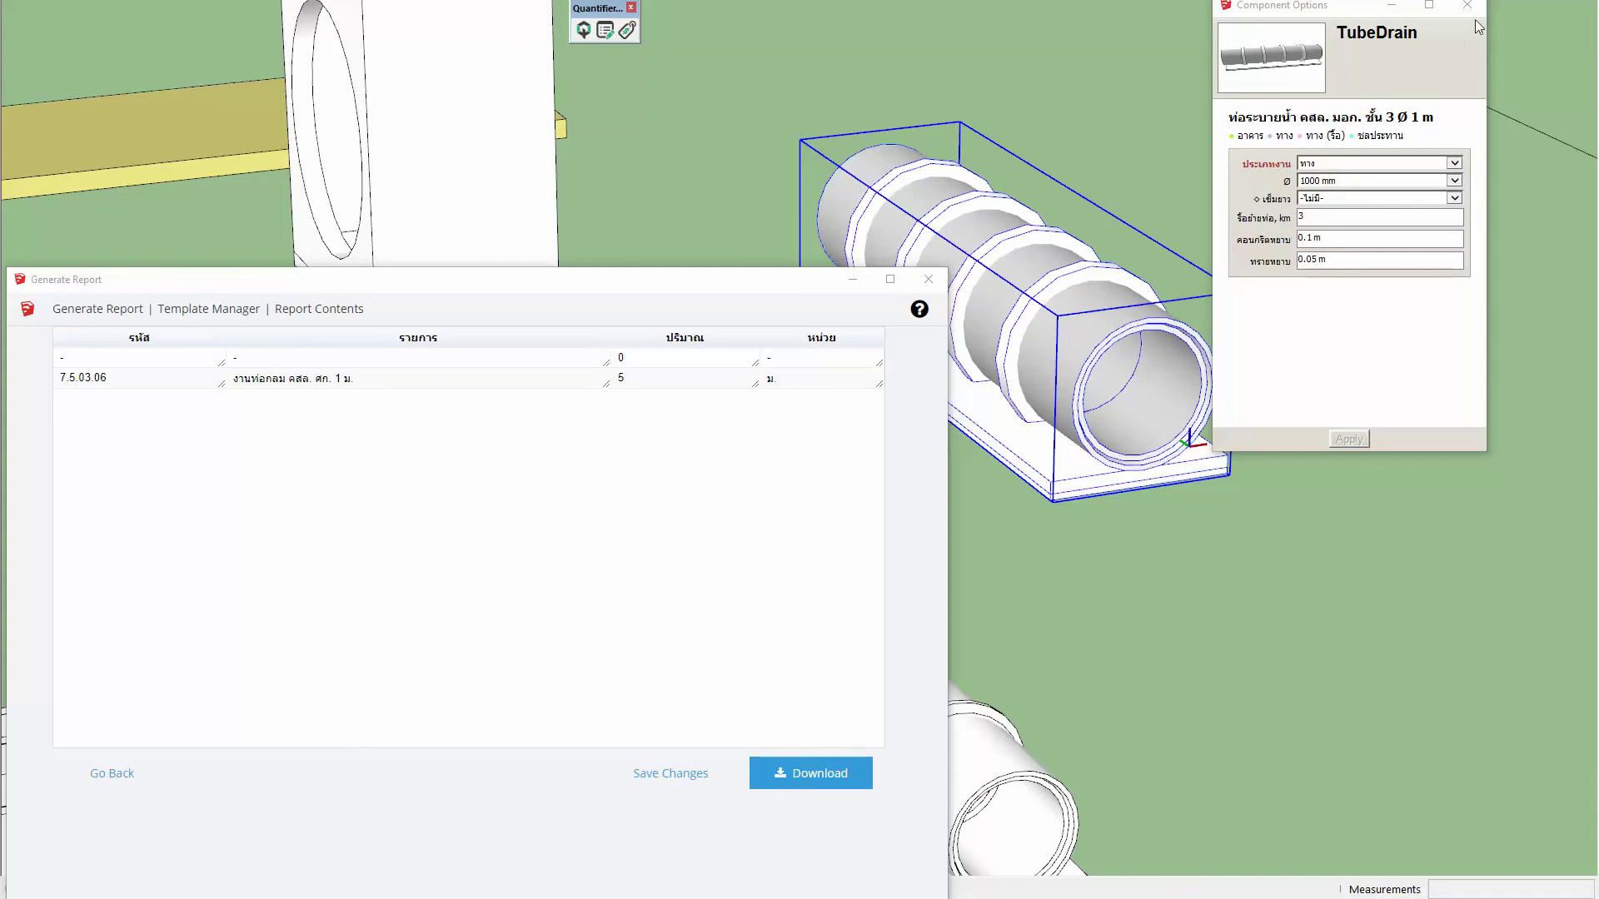
# Step: Close test3_2020 without saving and go back to the tilted SketchUp road model
pyautogui.hotkey('alt', 'F4')
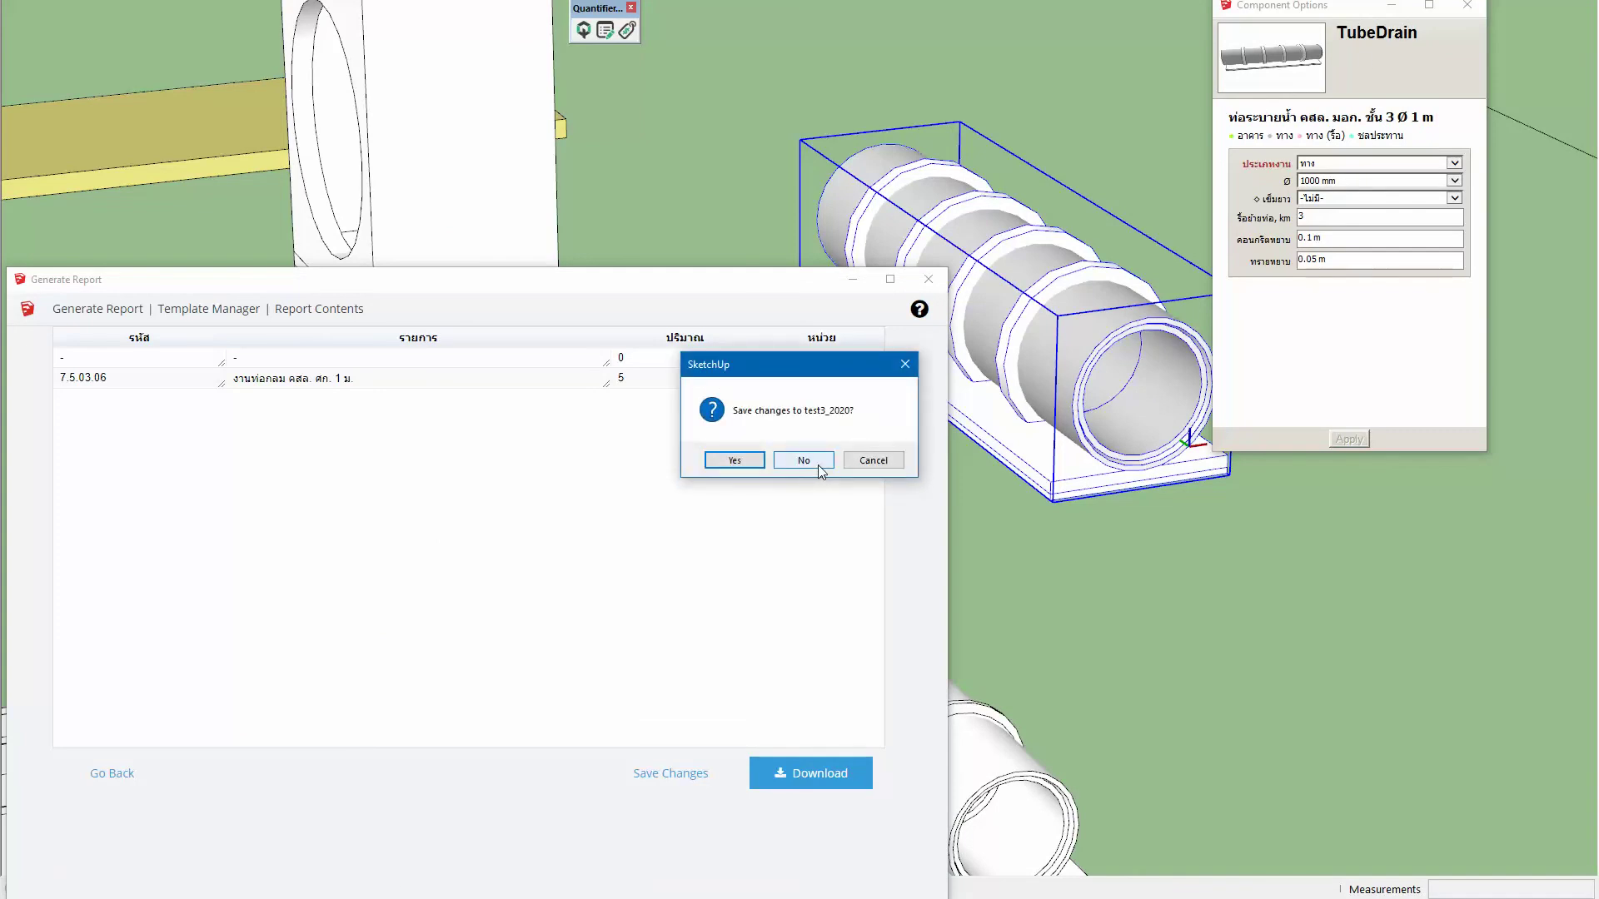
pyautogui.click(801, 460)
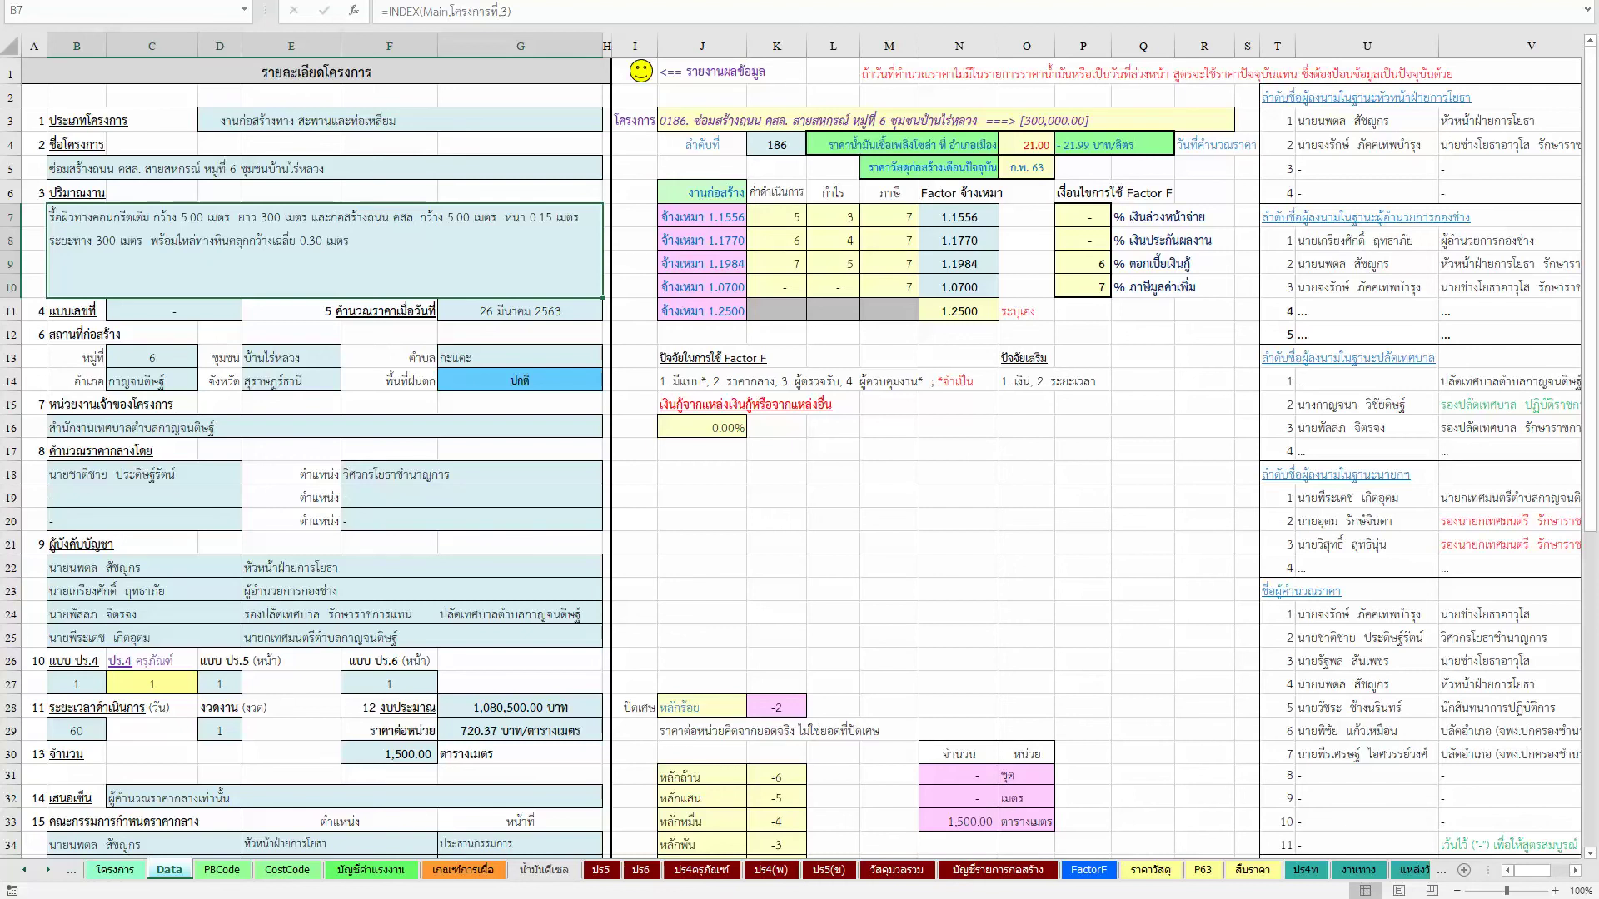
pyautogui.click(426, 853)
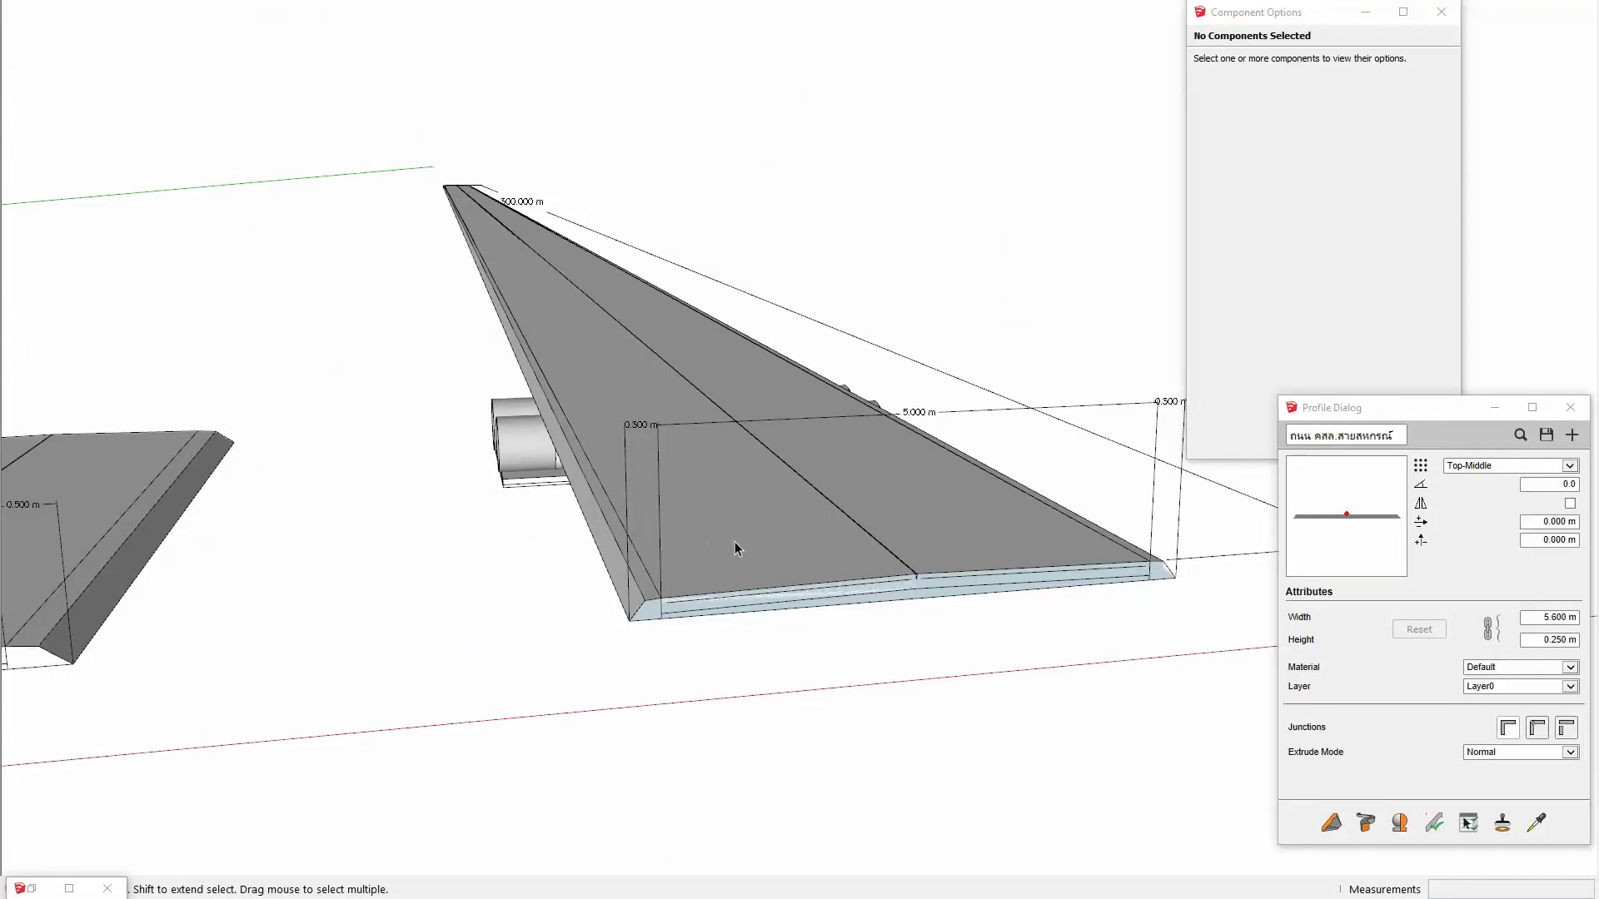
pyautogui.moveTo(735, 548); pyautogui.dragTo(736, 613, button='middle')
# Step: Check the road's end face, then extrude a new 5.6 m wide, 0.25 m road slab
pyautogui.click(736, 613)
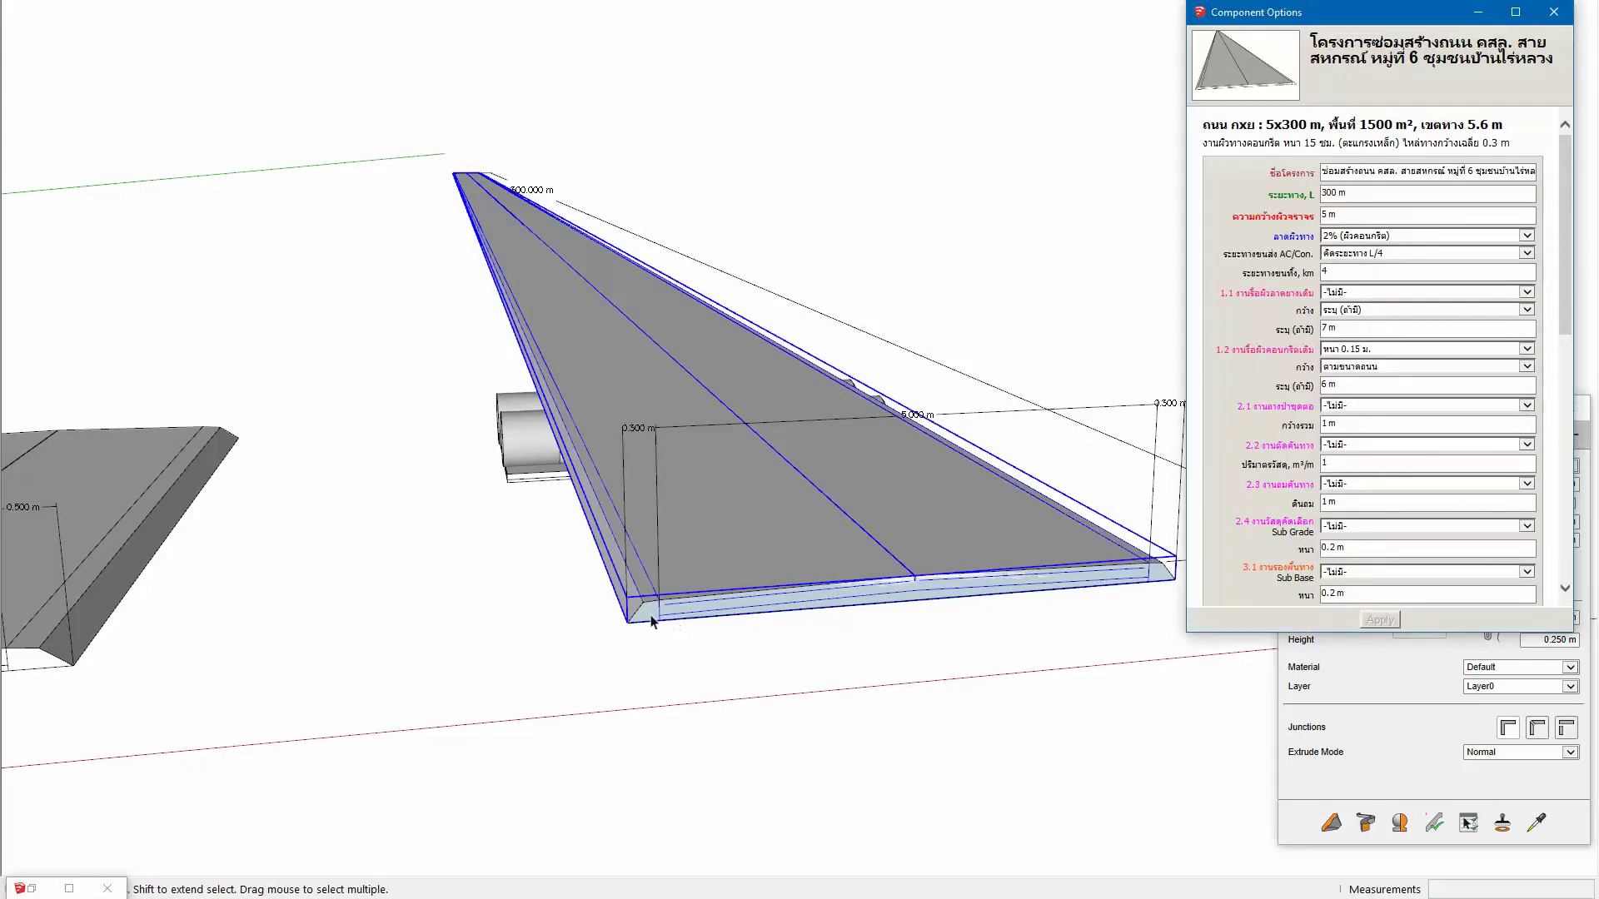
pyautogui.doubleClick(652, 621)
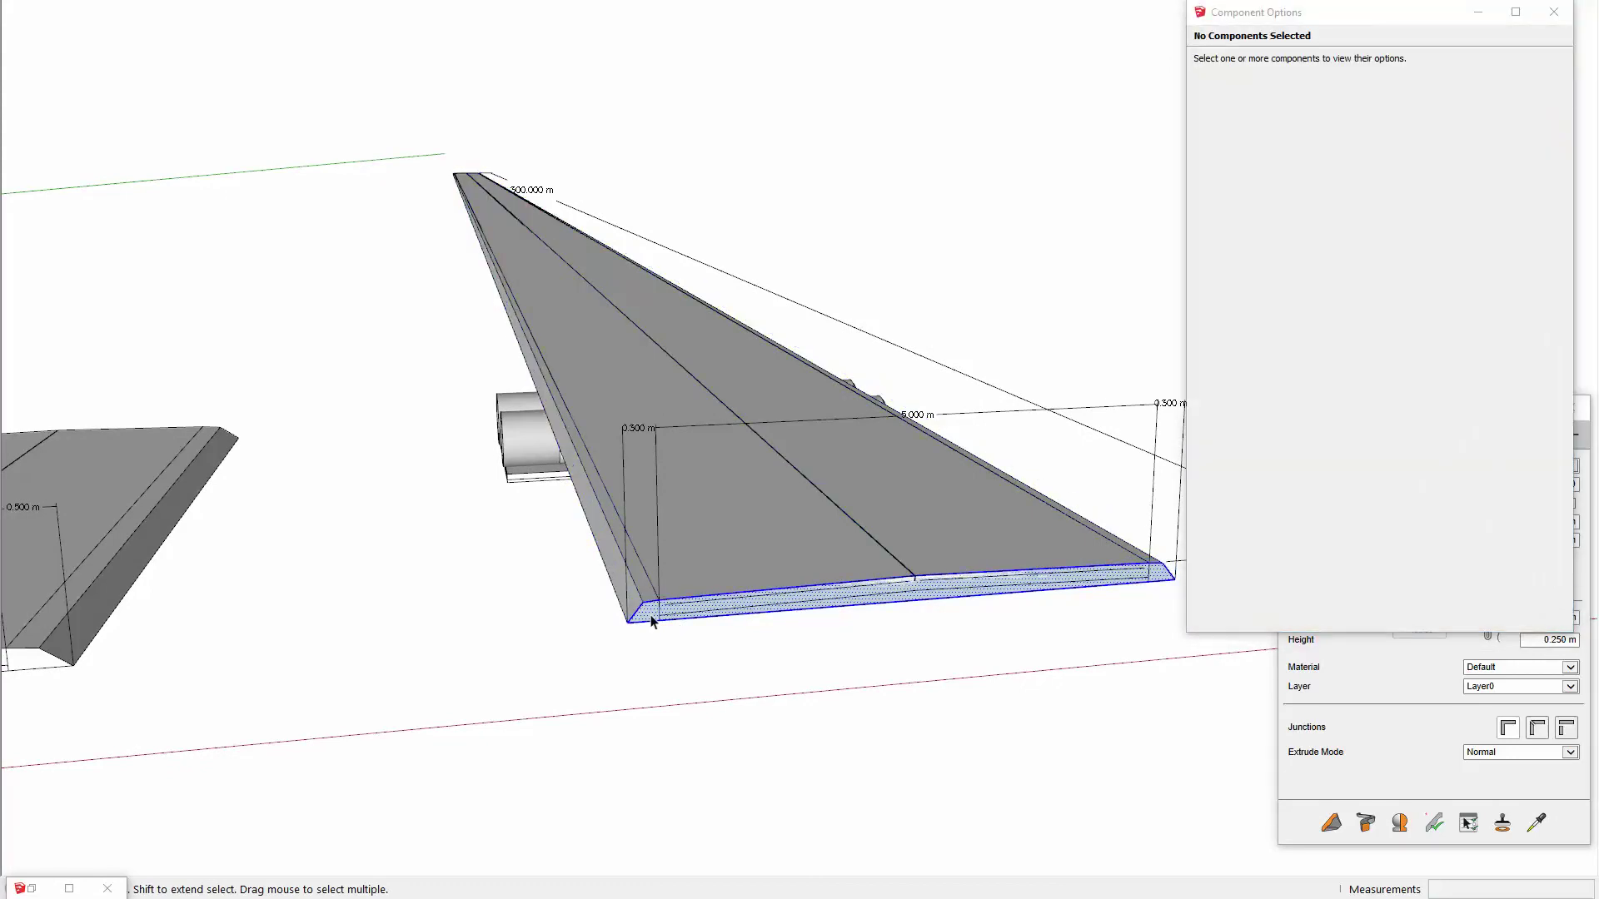
pyautogui.click(971, 692)
pyautogui.click(1332, 826)
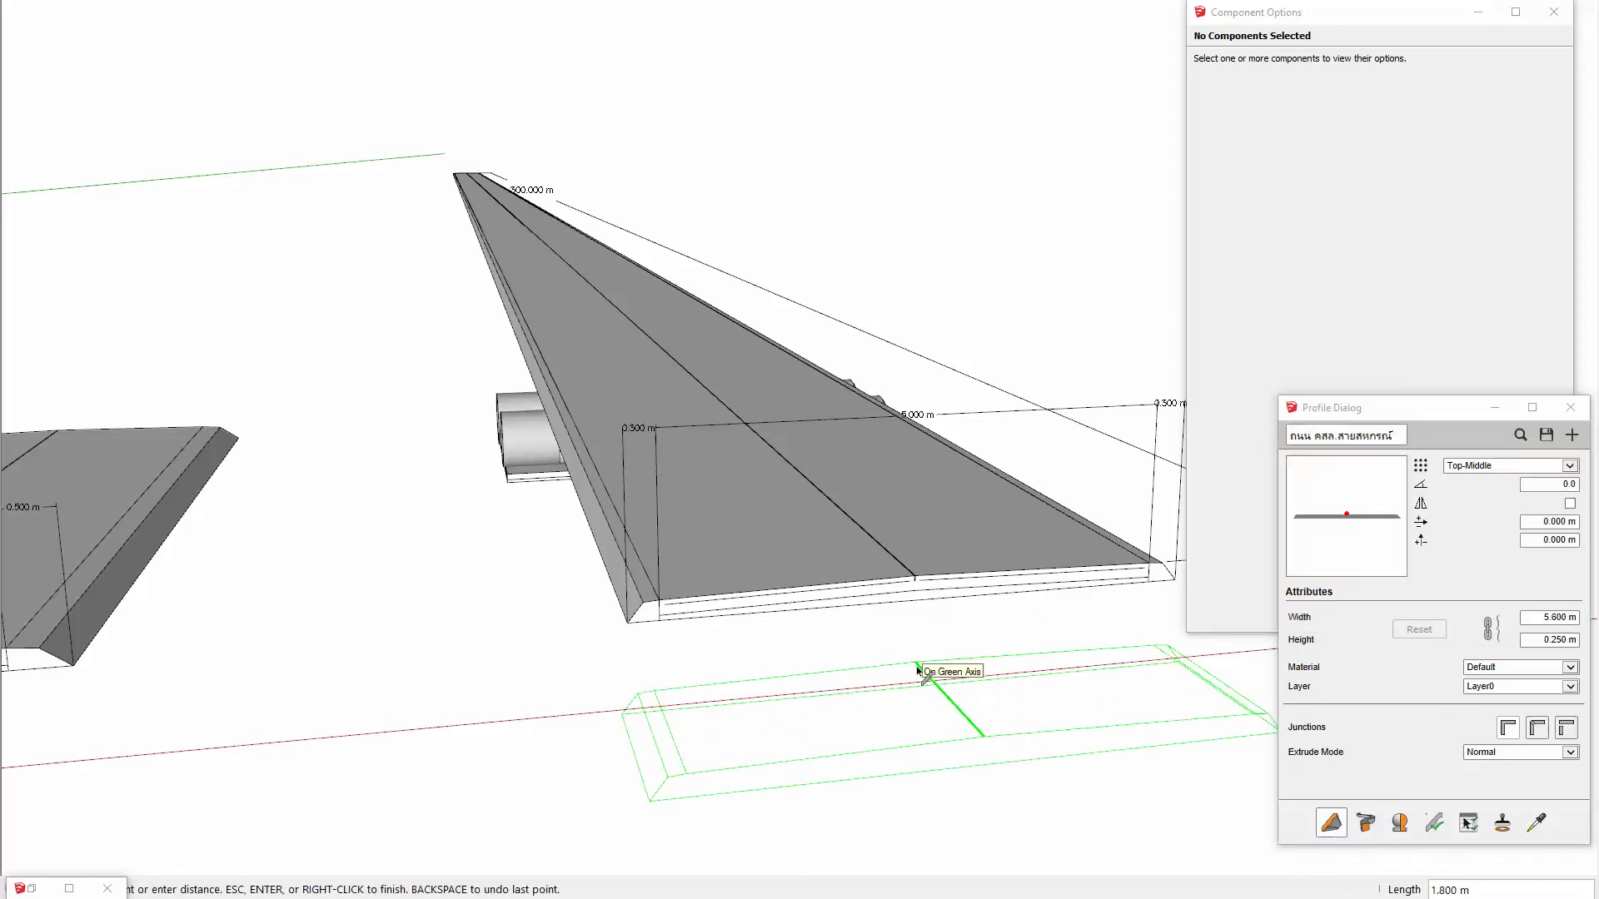
pyautogui.doubleClick(916, 671)
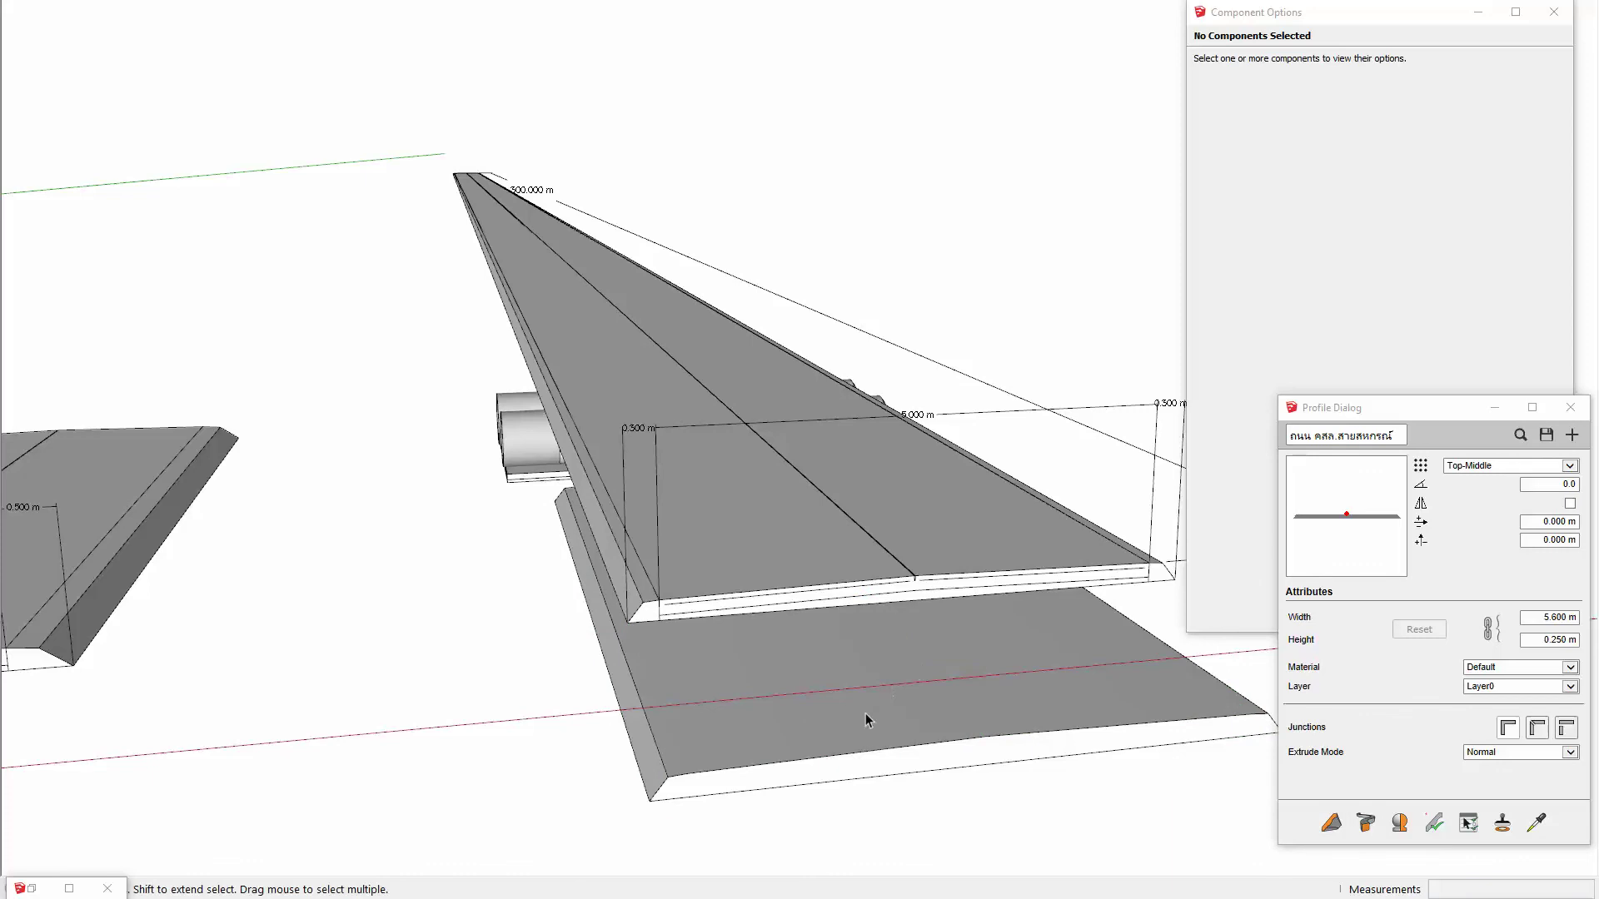
pyautogui.click(913, 716)
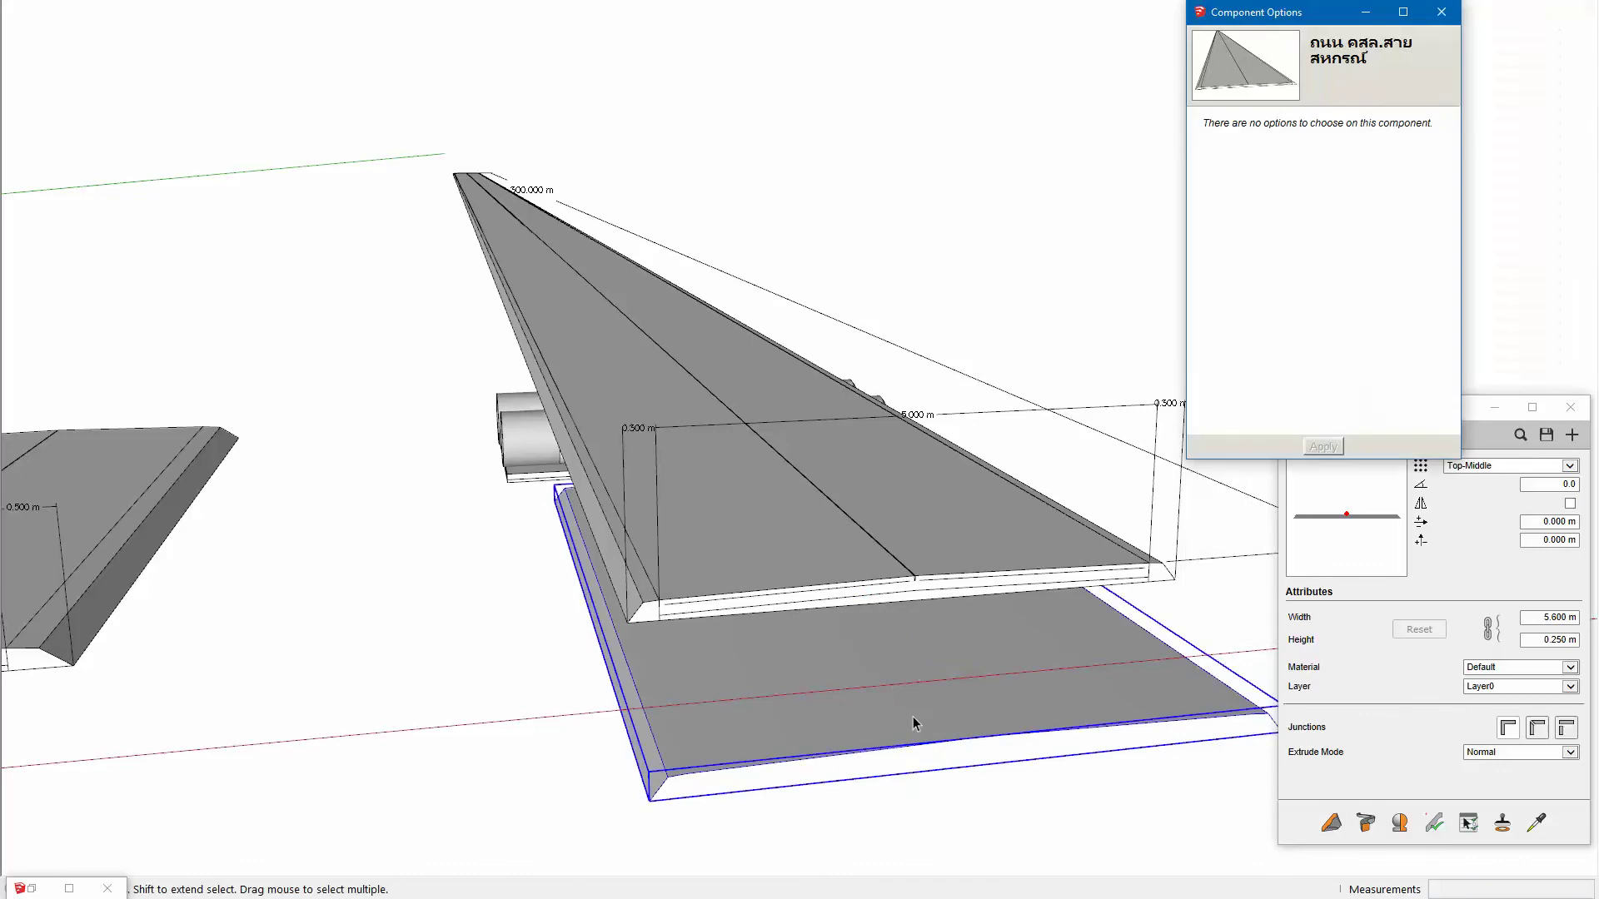
pyautogui.click(674, 782)
# Step: Move the new slab down 1 along the blue axis beneath the road
pyautogui.press('m')
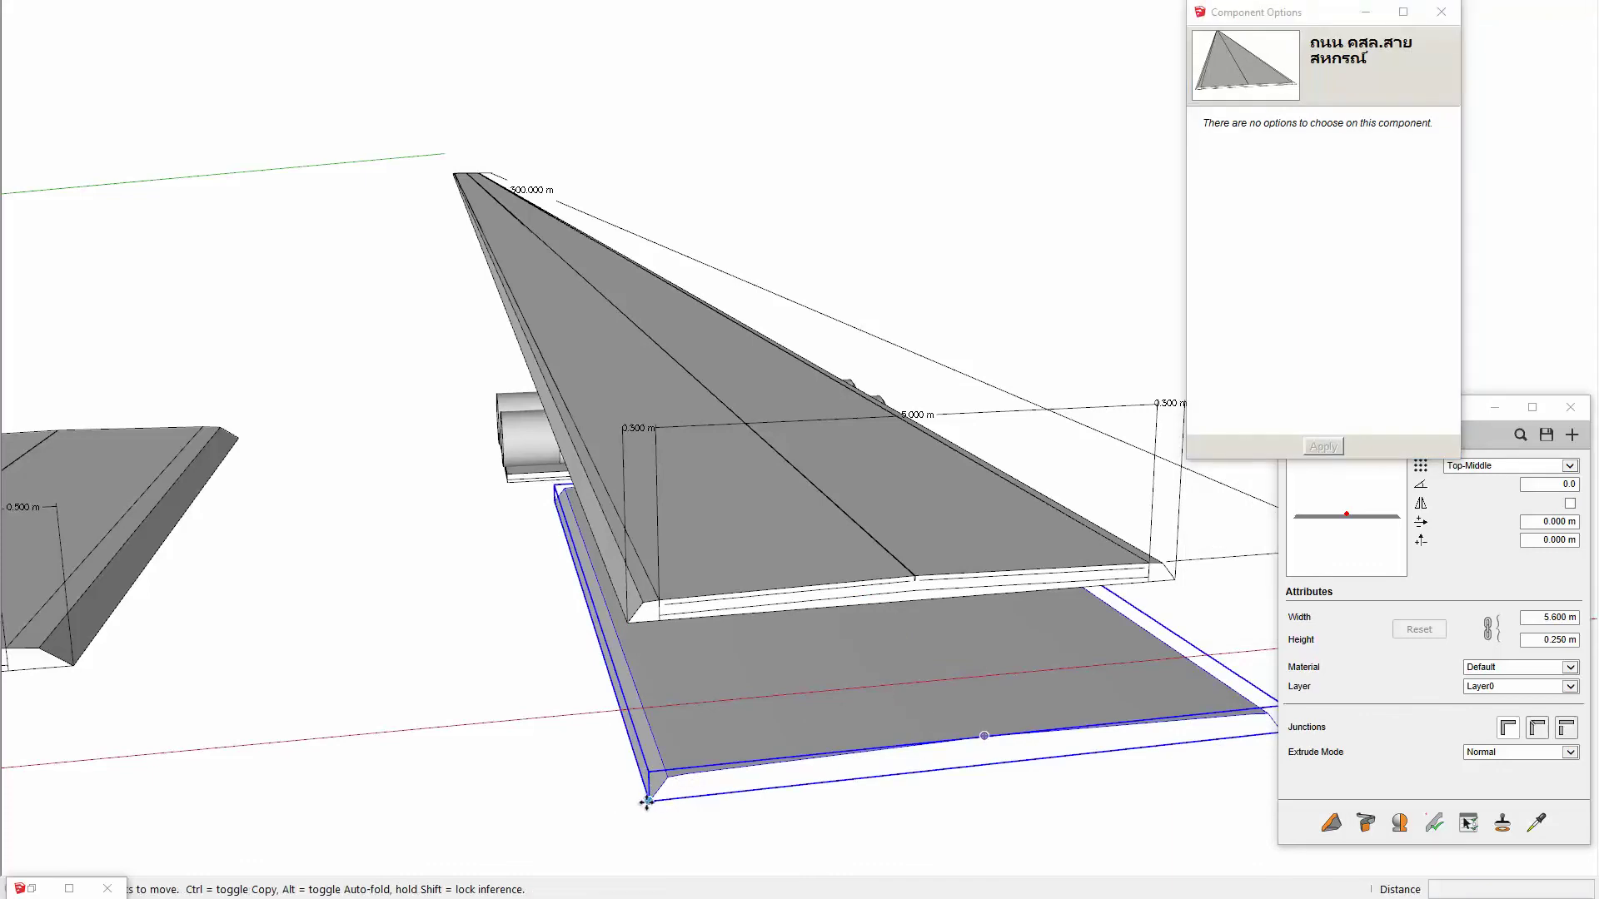
pyautogui.click(650, 800)
pyautogui.click(686, 624)
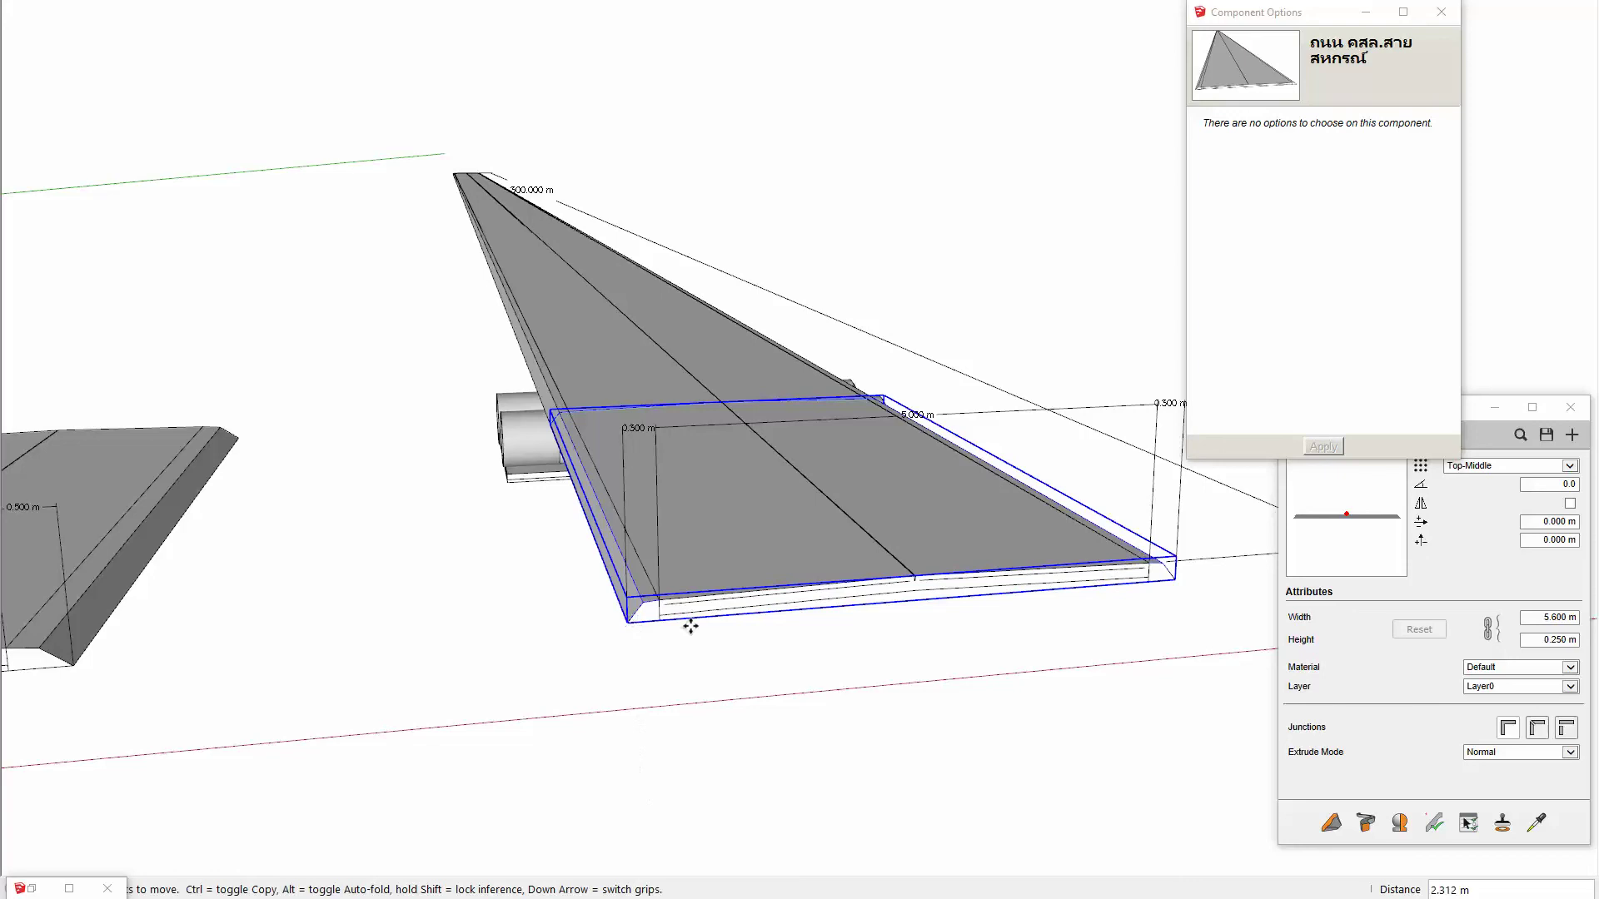
pyautogui.click(686, 625)
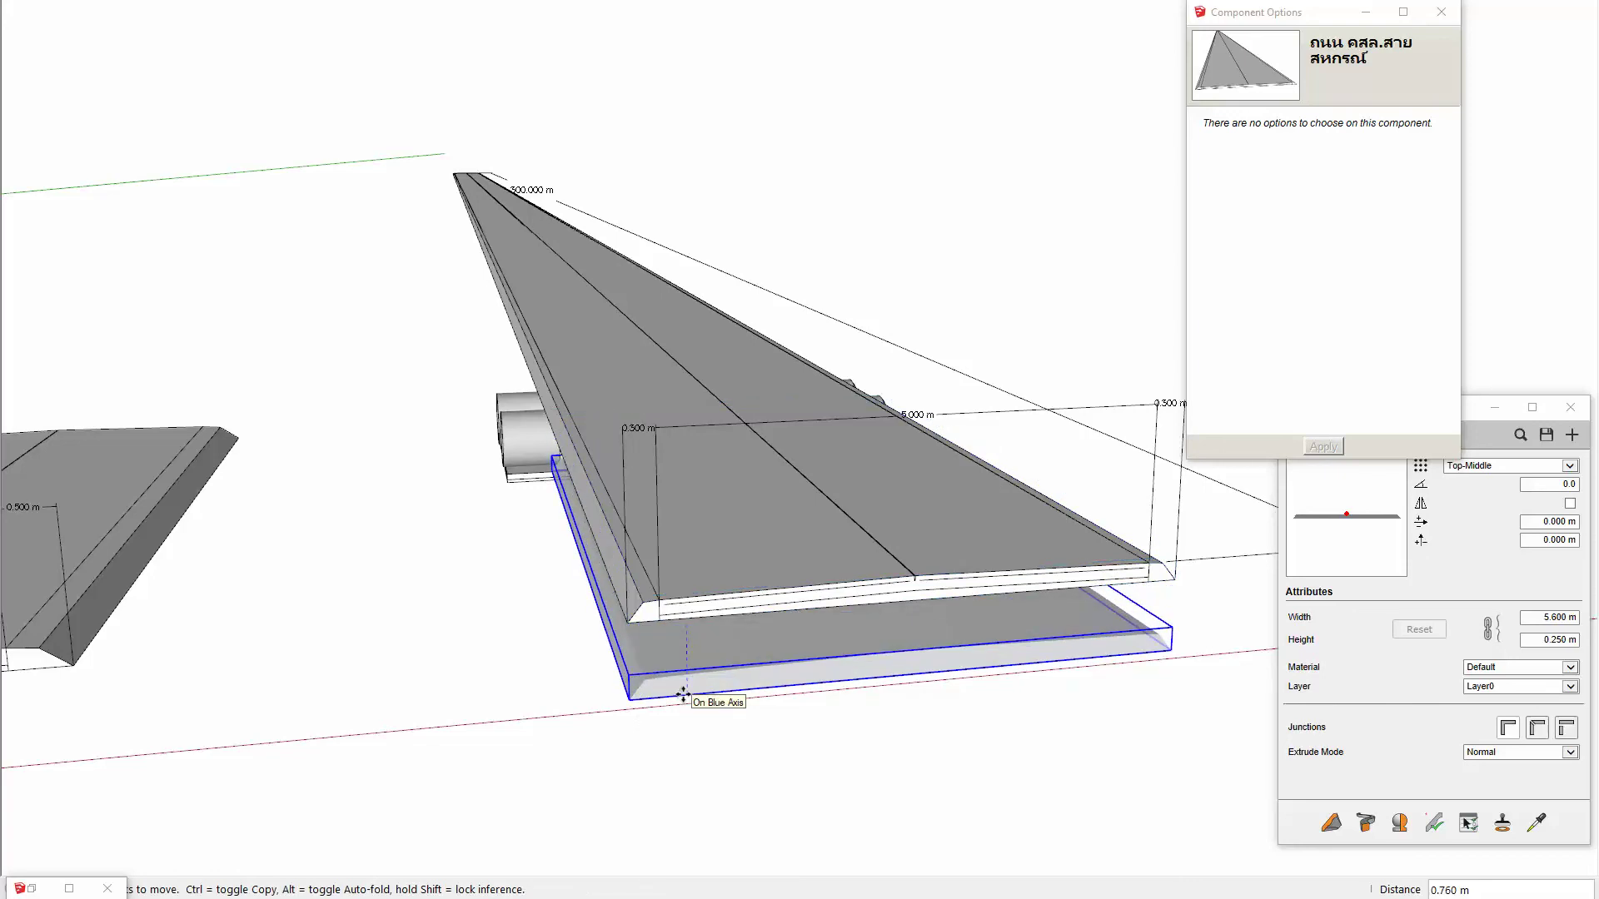
pyautogui.write('1')
pyautogui.press('Return')
pyautogui.press('space')
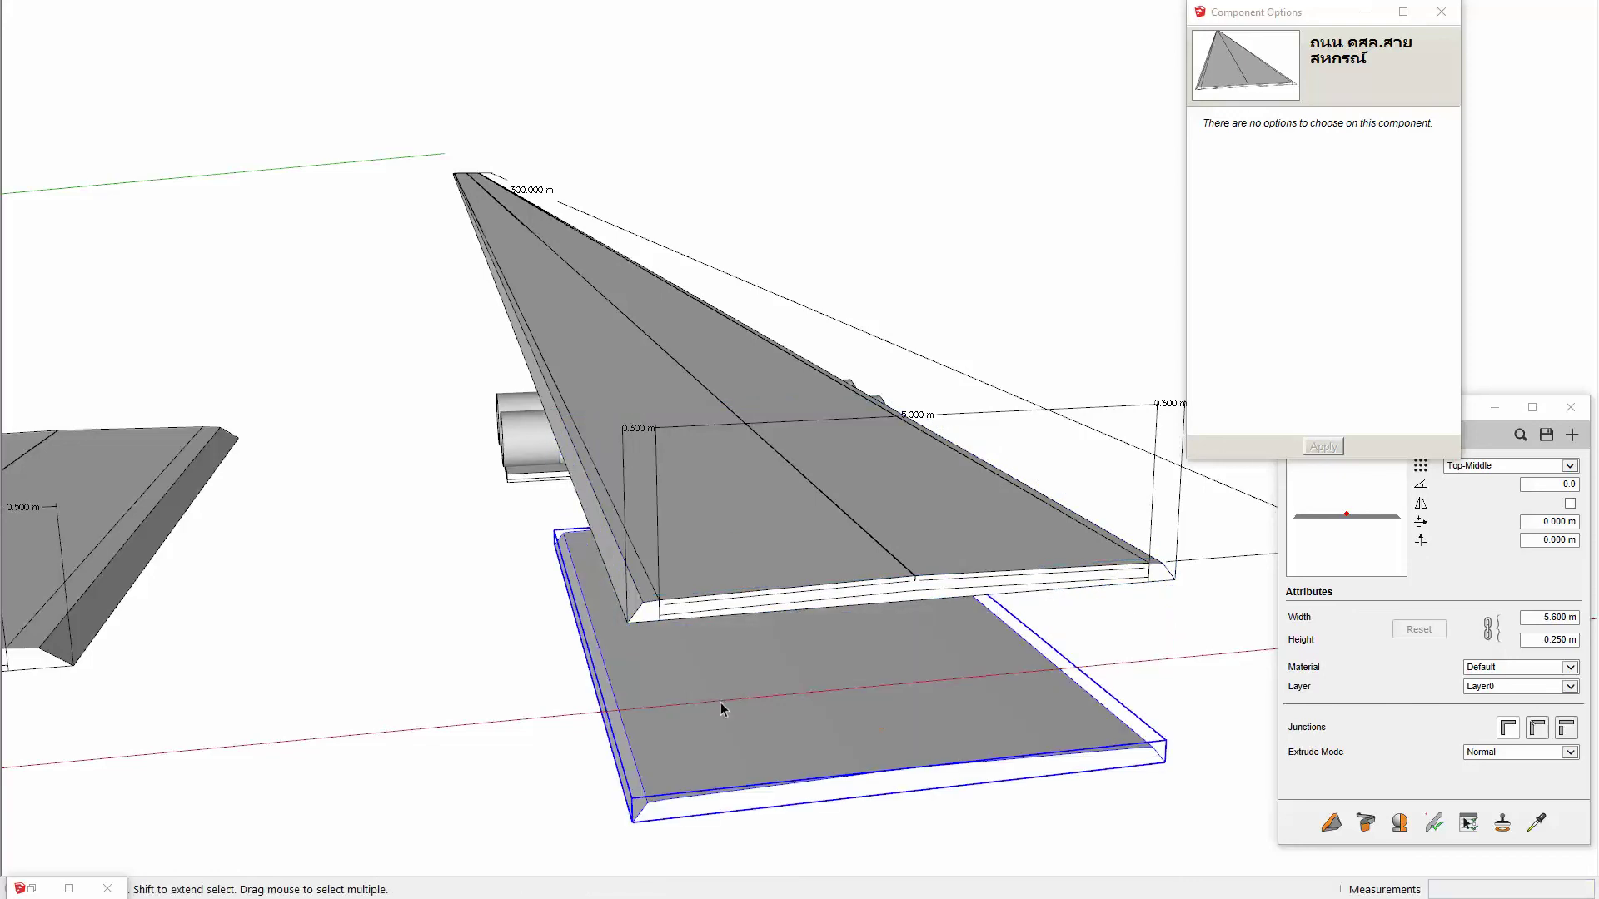
# Step: Inspect the lowered slab from a near-horizontal view and close the Profile Dialog
pyautogui.moveTo(721, 702); pyautogui.dragTo(806, 878, button='middle')
pyautogui.moveTo(749, 578)
pyautogui.mouseDown(button='middle')
pyautogui.moveTo(683, 431)
pyautogui.moveTo(774, 523)
pyautogui.mouseUp(button='middle')
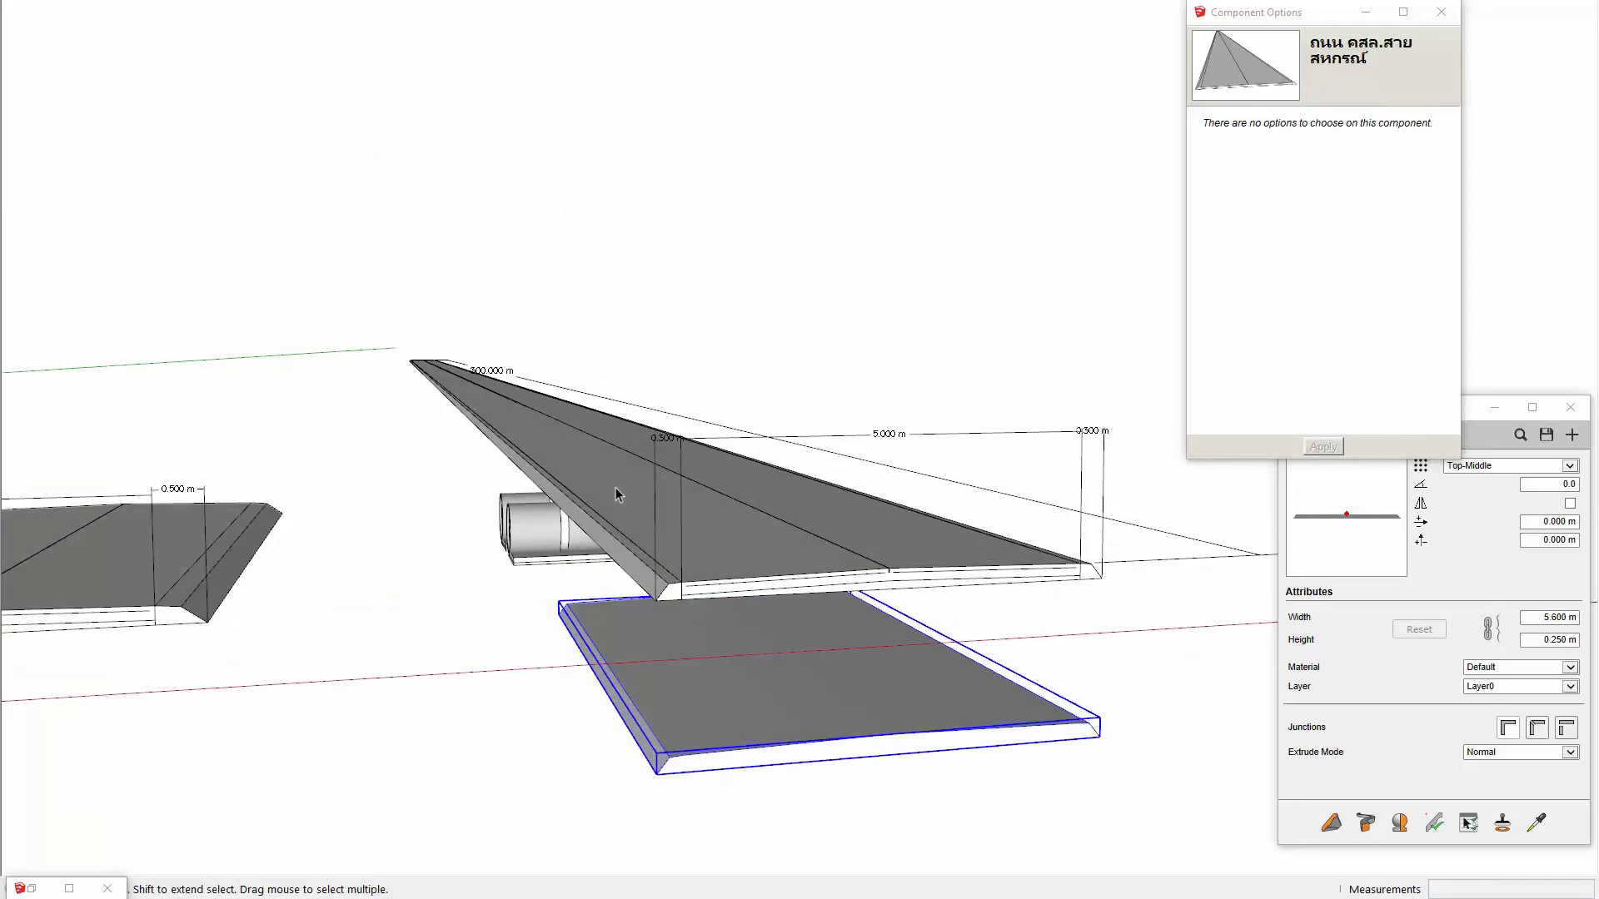
pyautogui.scroll(-1, 811, 506)
pyautogui.scroll(-1, 811, 507)
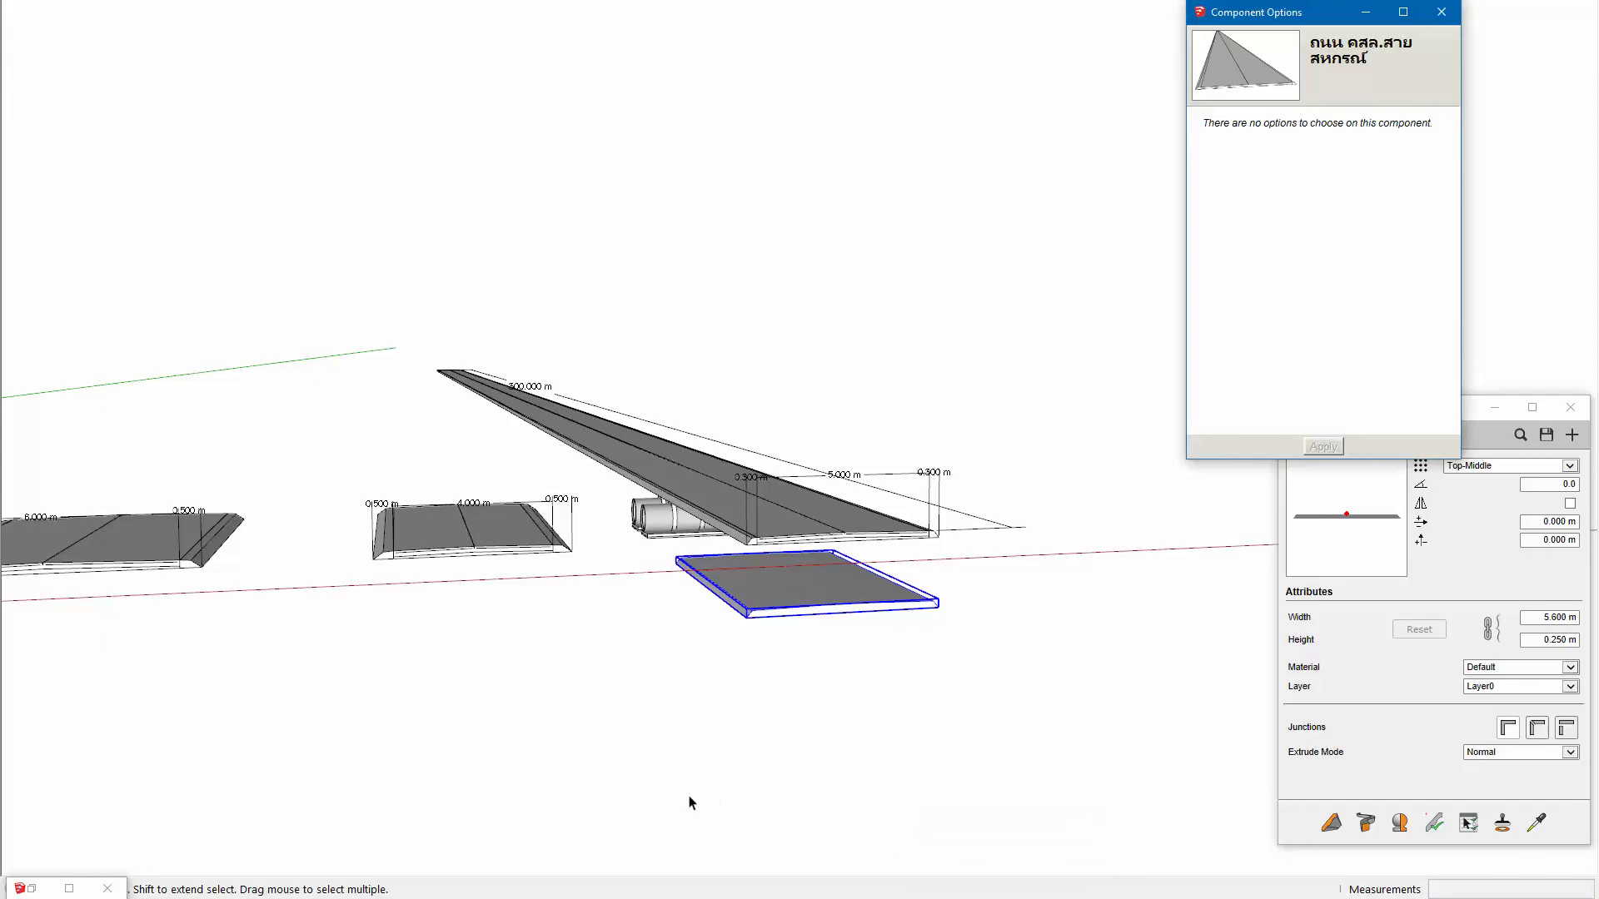
pyautogui.click(1570, 407)
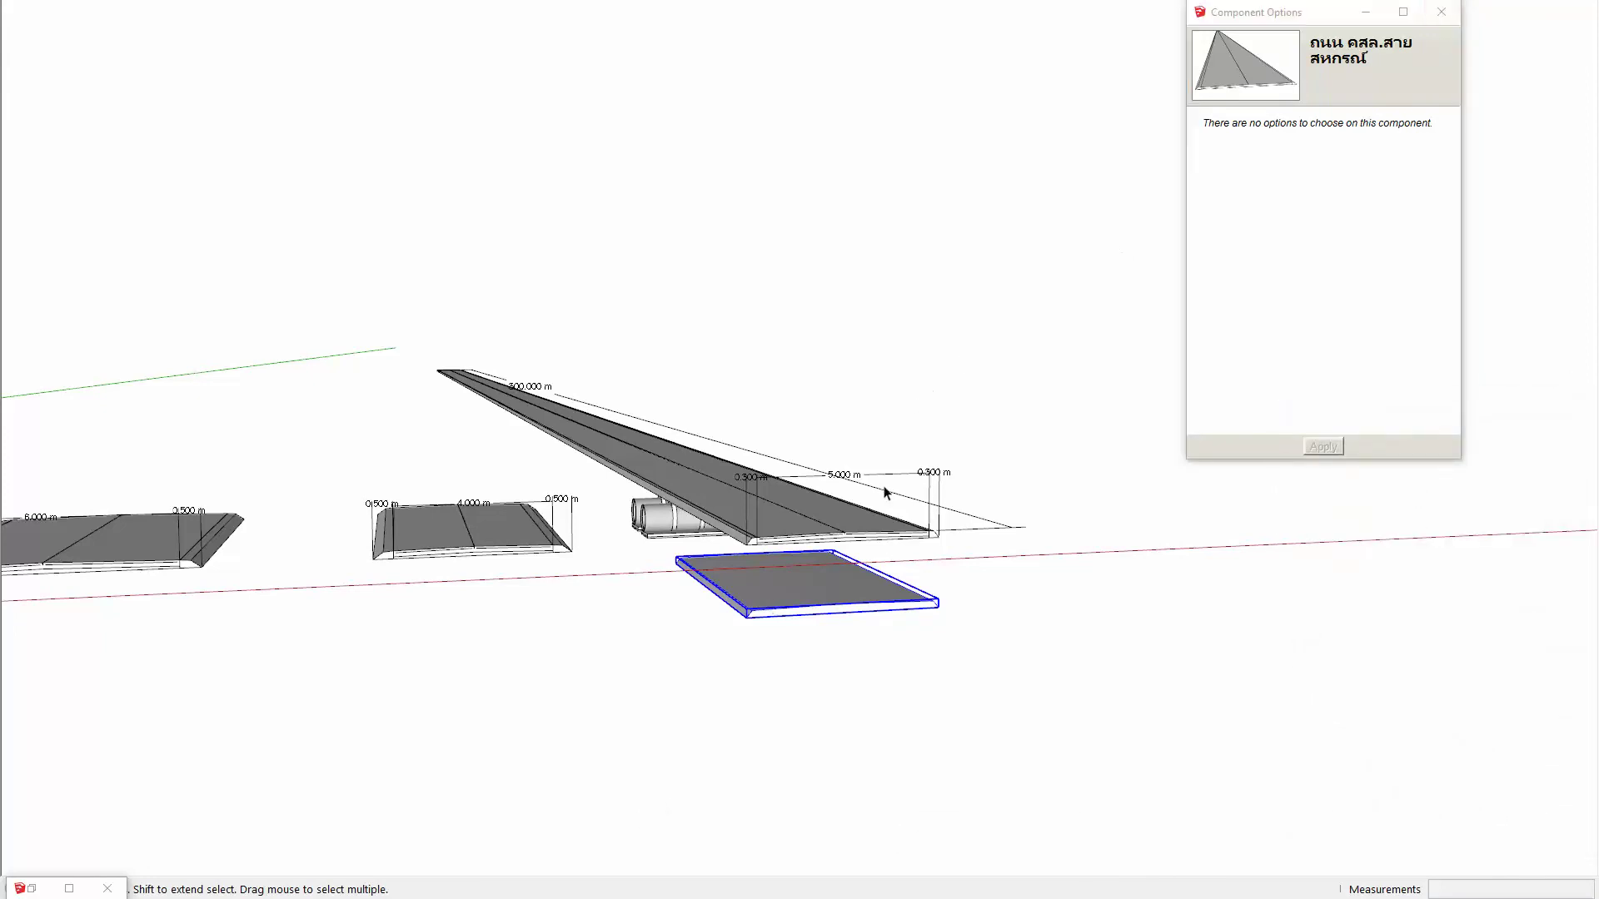
pyautogui.scroll(2, 822, 566)
pyautogui.scroll(1, 824, 552)
pyautogui.scroll(1, 778, 510)
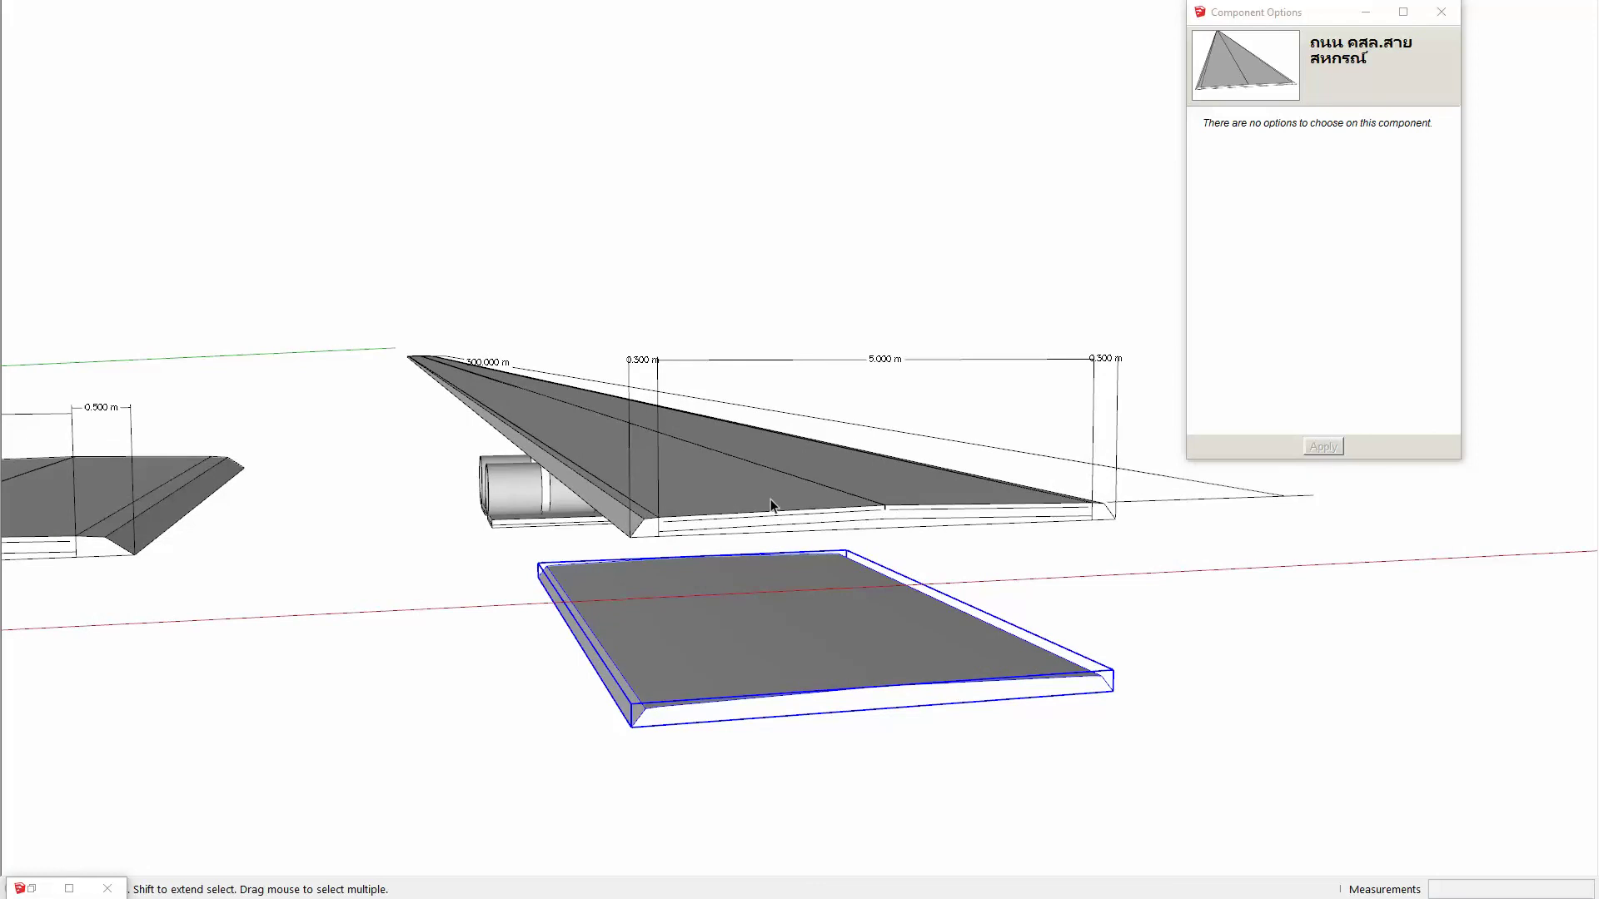
pyautogui.scroll(-2, 771, 497)
pyautogui.scroll(-2, 746, 495)
pyautogui.scroll(-1, 705, 522)
pyautogui.scroll(-1, 705, 522)
pyautogui.scroll(1, 723, 533)
pyautogui.scroll(1, 756, 504)
pyautogui.scroll(1, 726, 509)
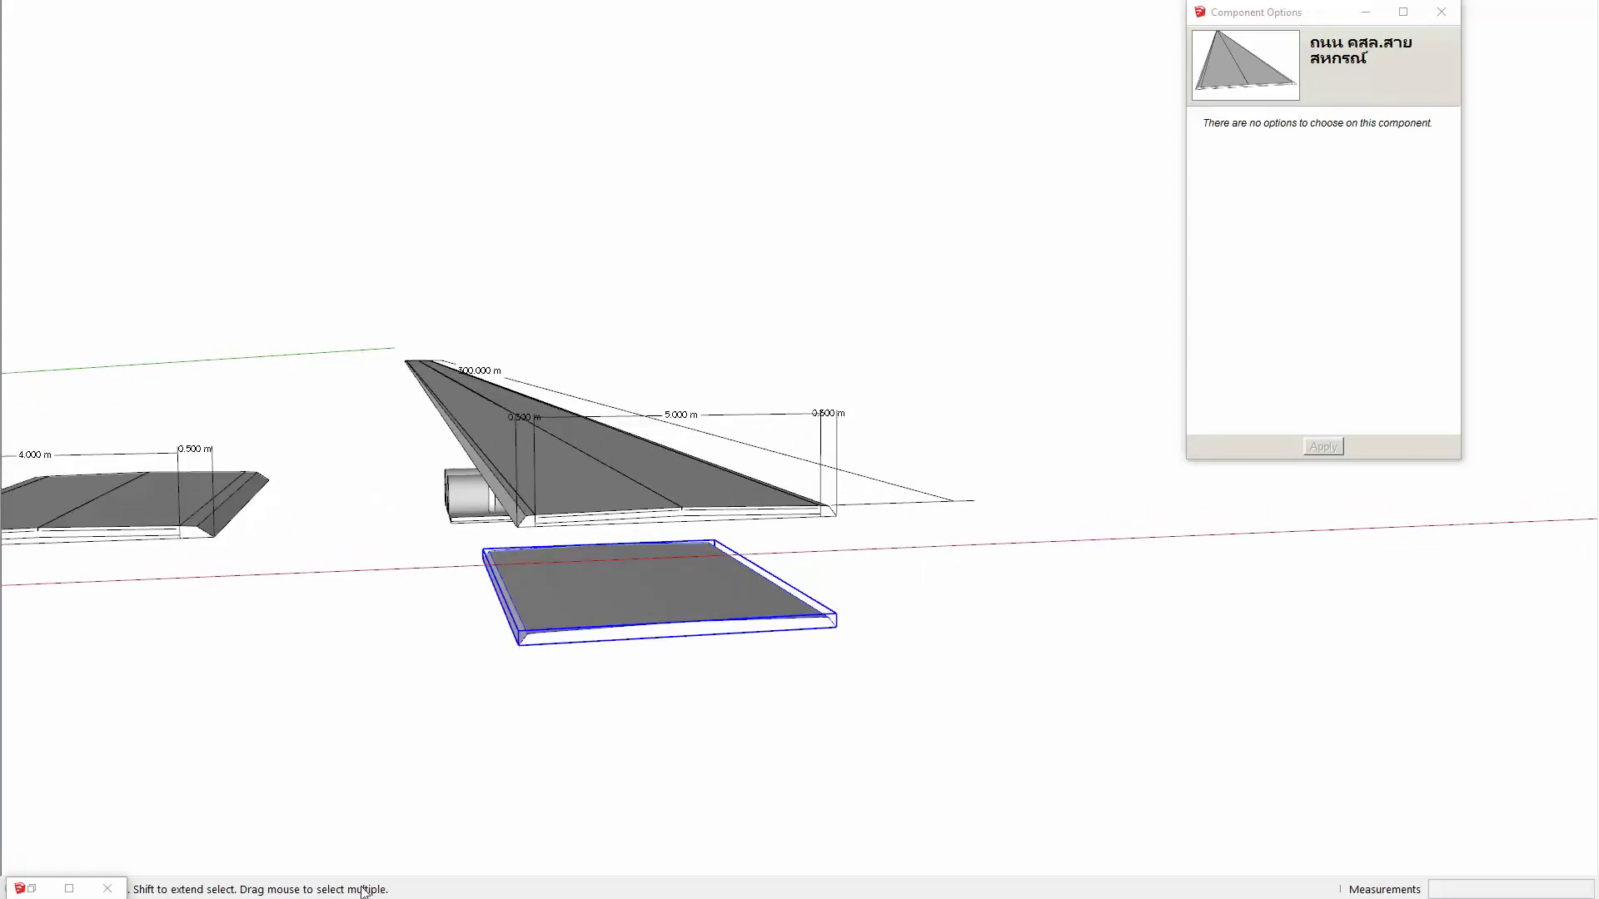
pyautogui.hotkey('alt', 'Tab')
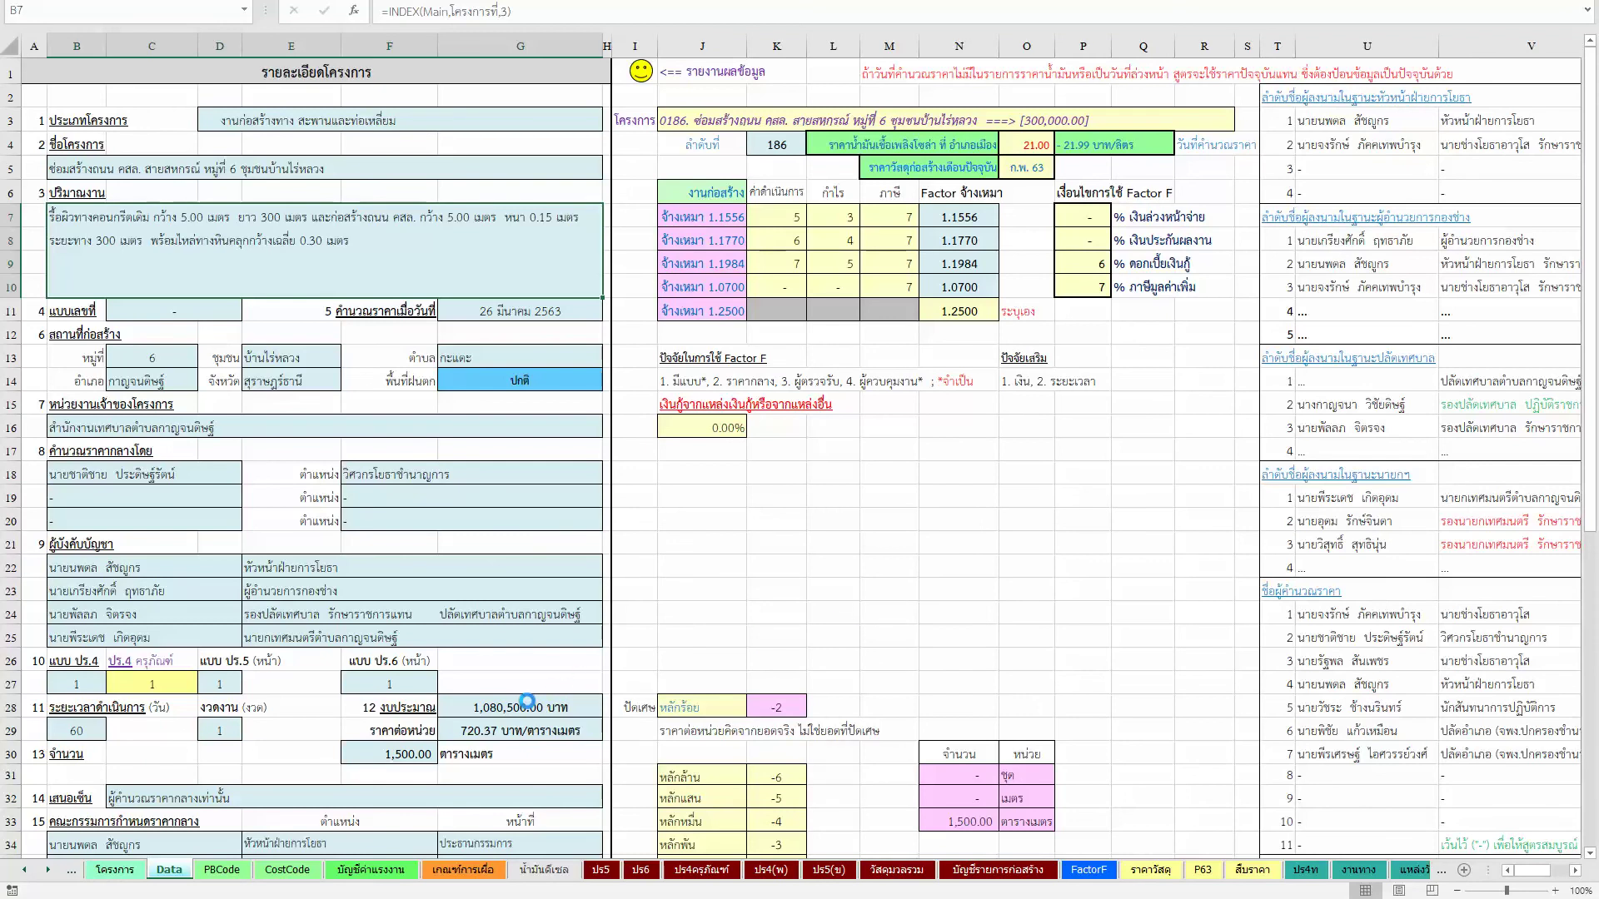
# Step: Show Excel's ปร4ท road price summary sheet totalling 1,080,548.67 baht
pyautogui.hotkey('alt', 'Tab')
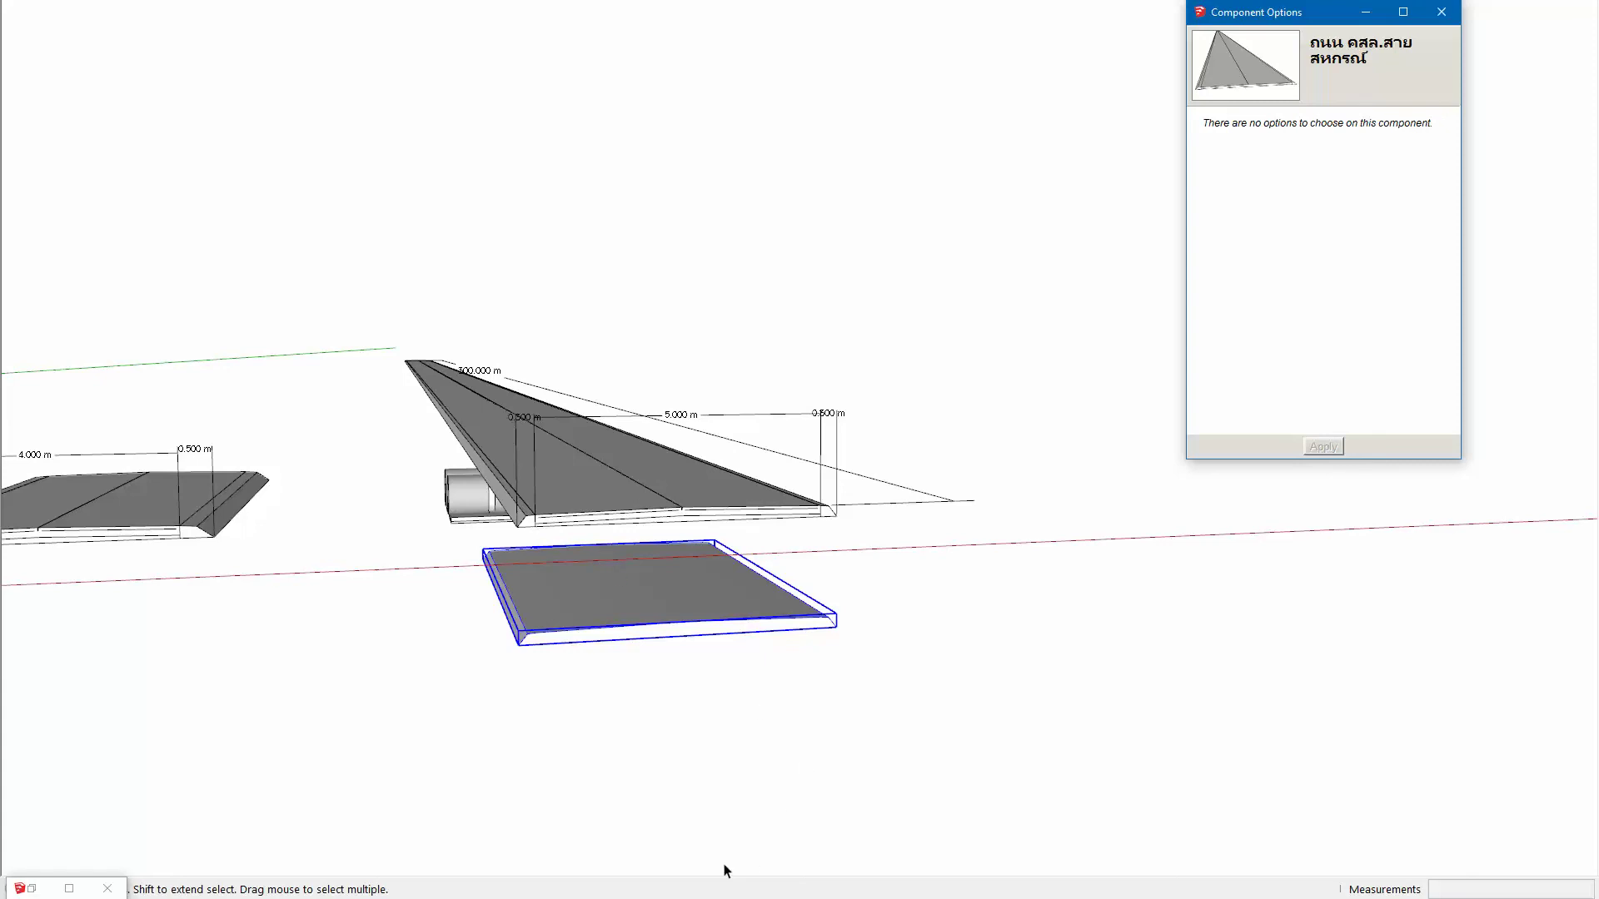
pyautogui.click(716, 889)
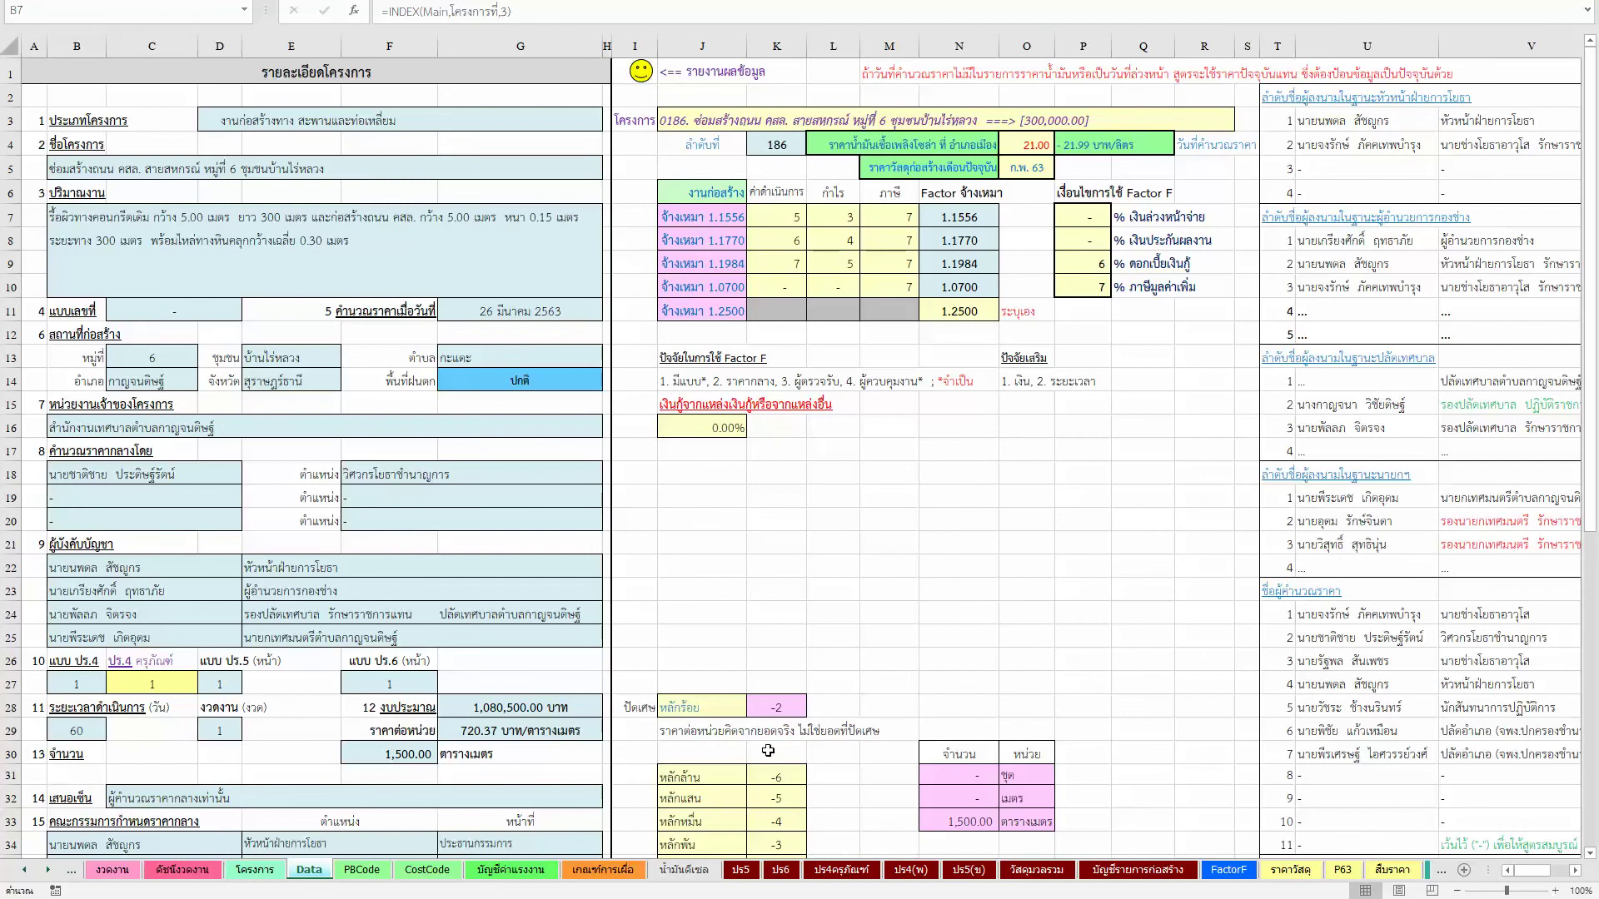
pyautogui.click(1427, 870)
pyautogui.click(1398, 870)
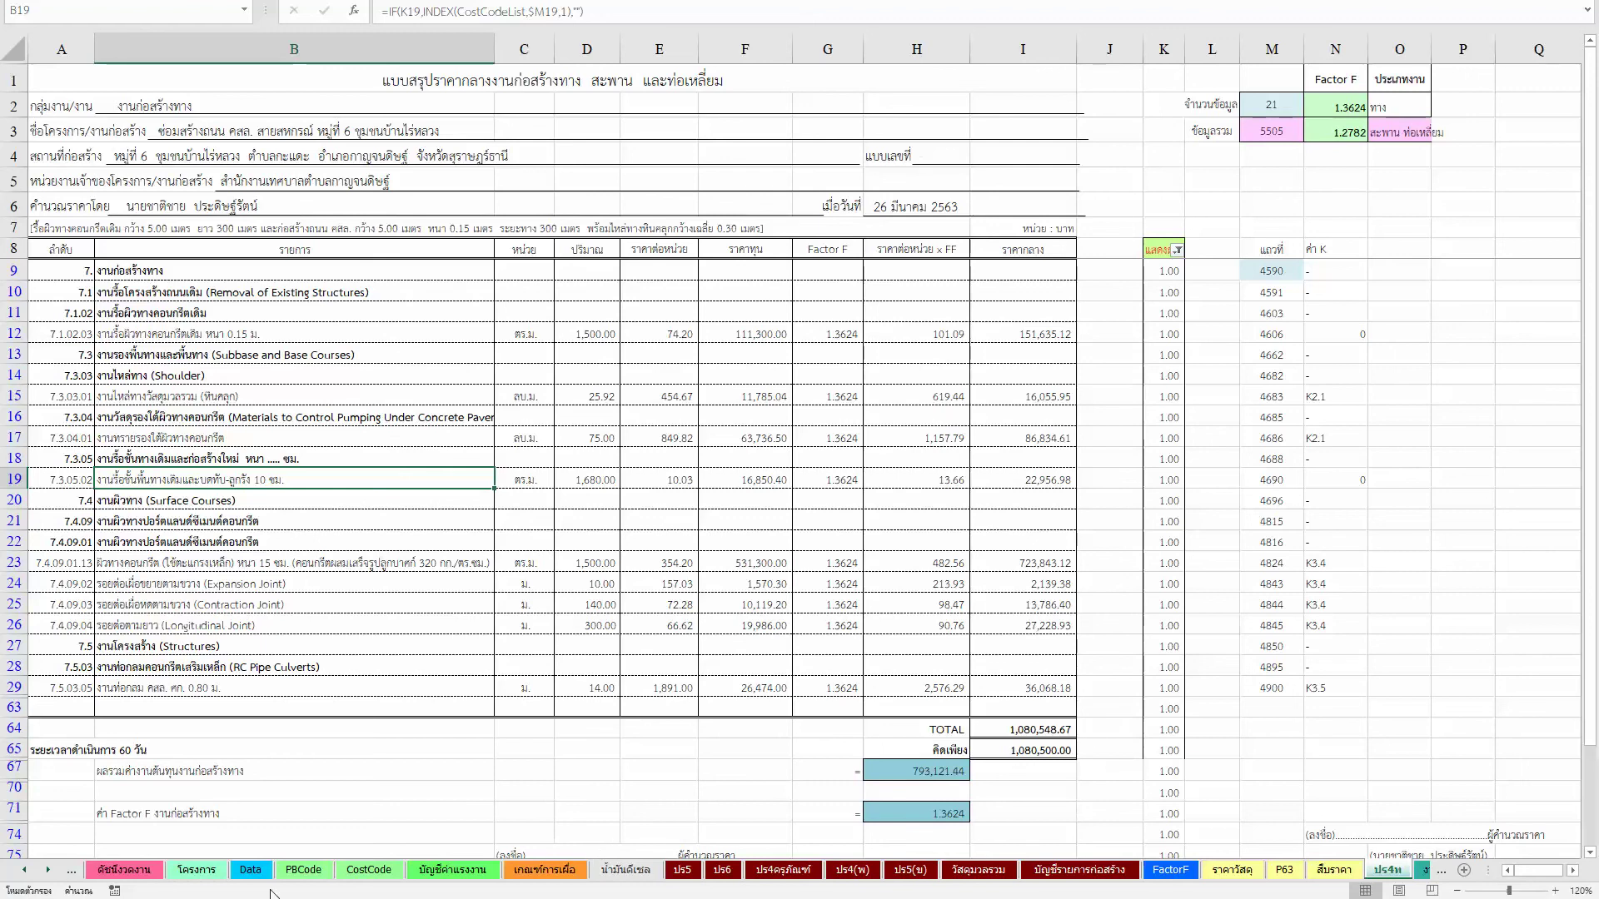
# Step: On the โครงการ sheet, calculate project 186's cost 1,080,548.67 × 1.03
pyautogui.click(197, 870)
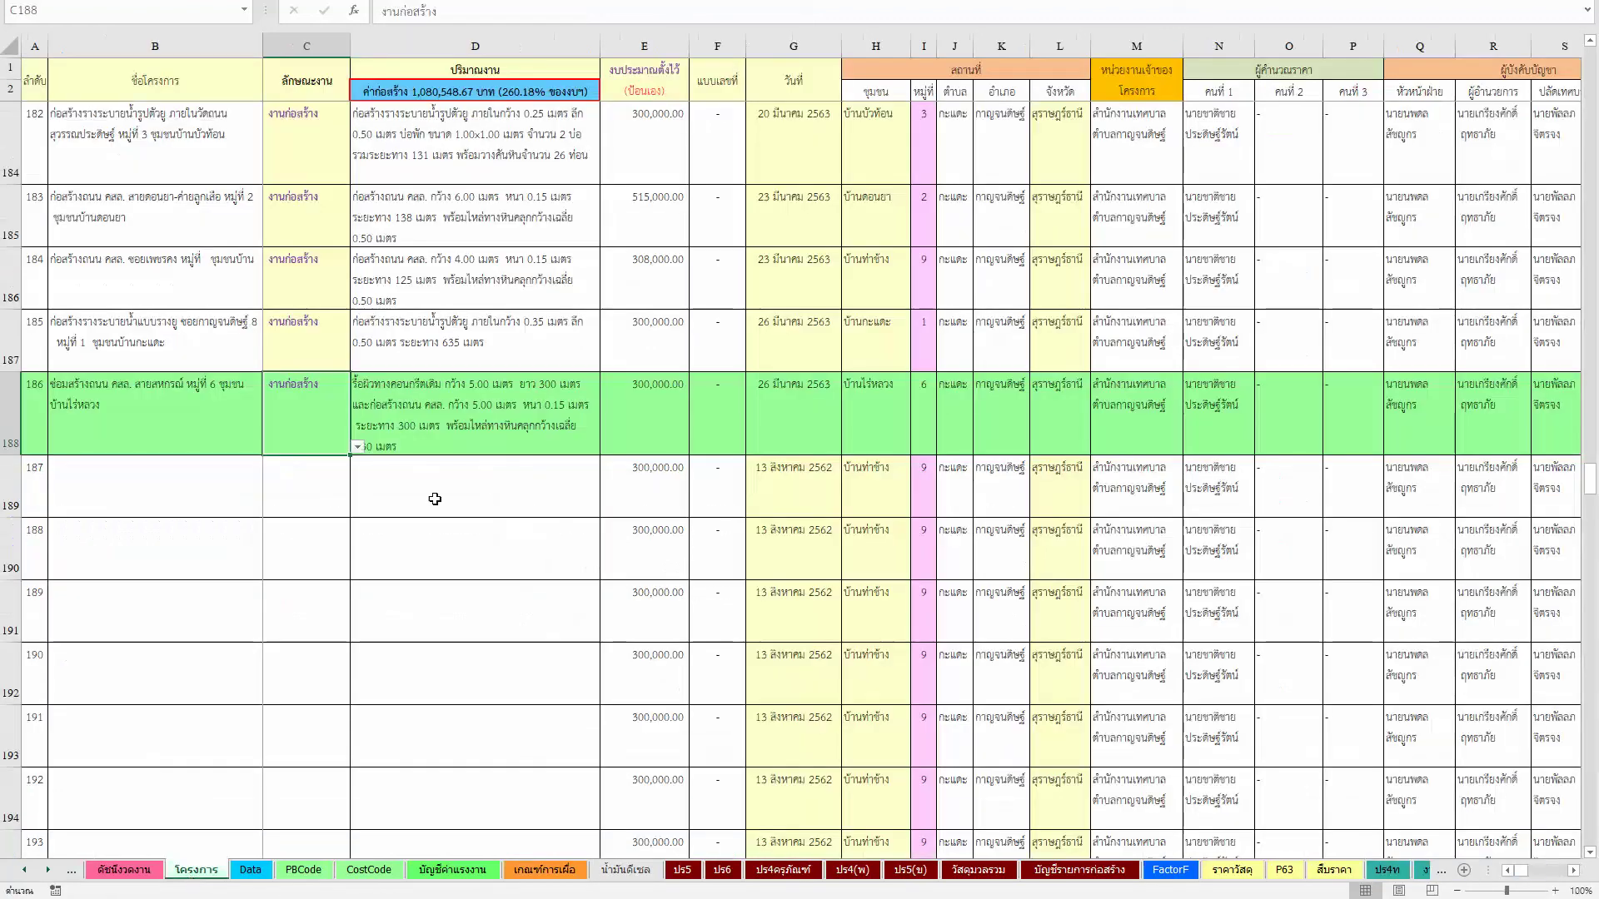
pyautogui.click(209, 407)
pyautogui.click(677, 442)
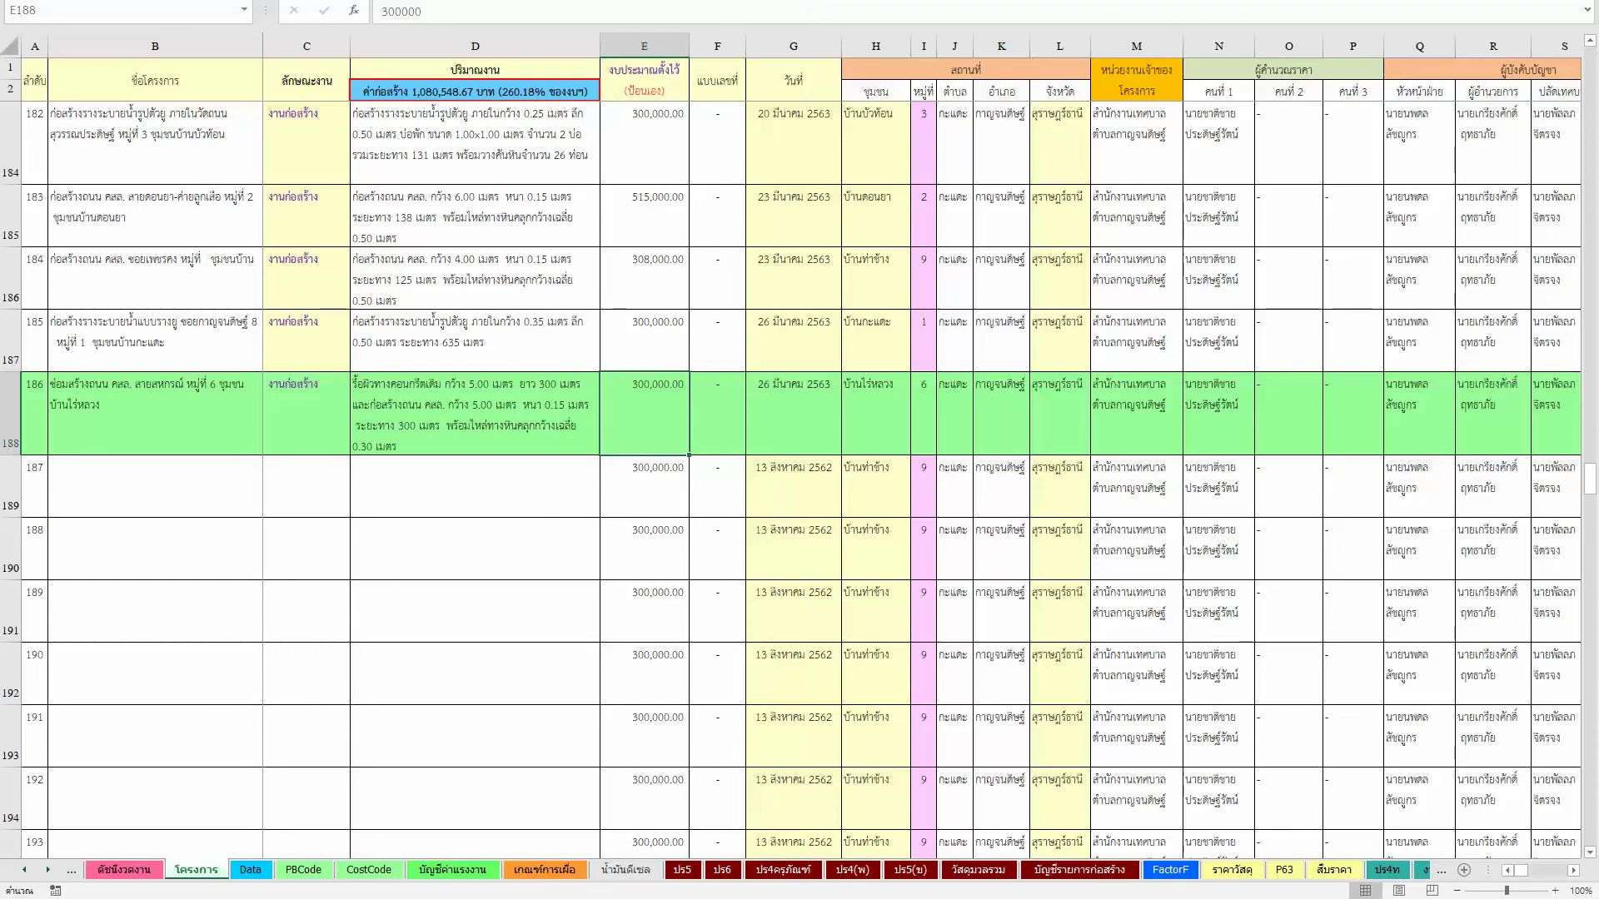
pyautogui.write('10')
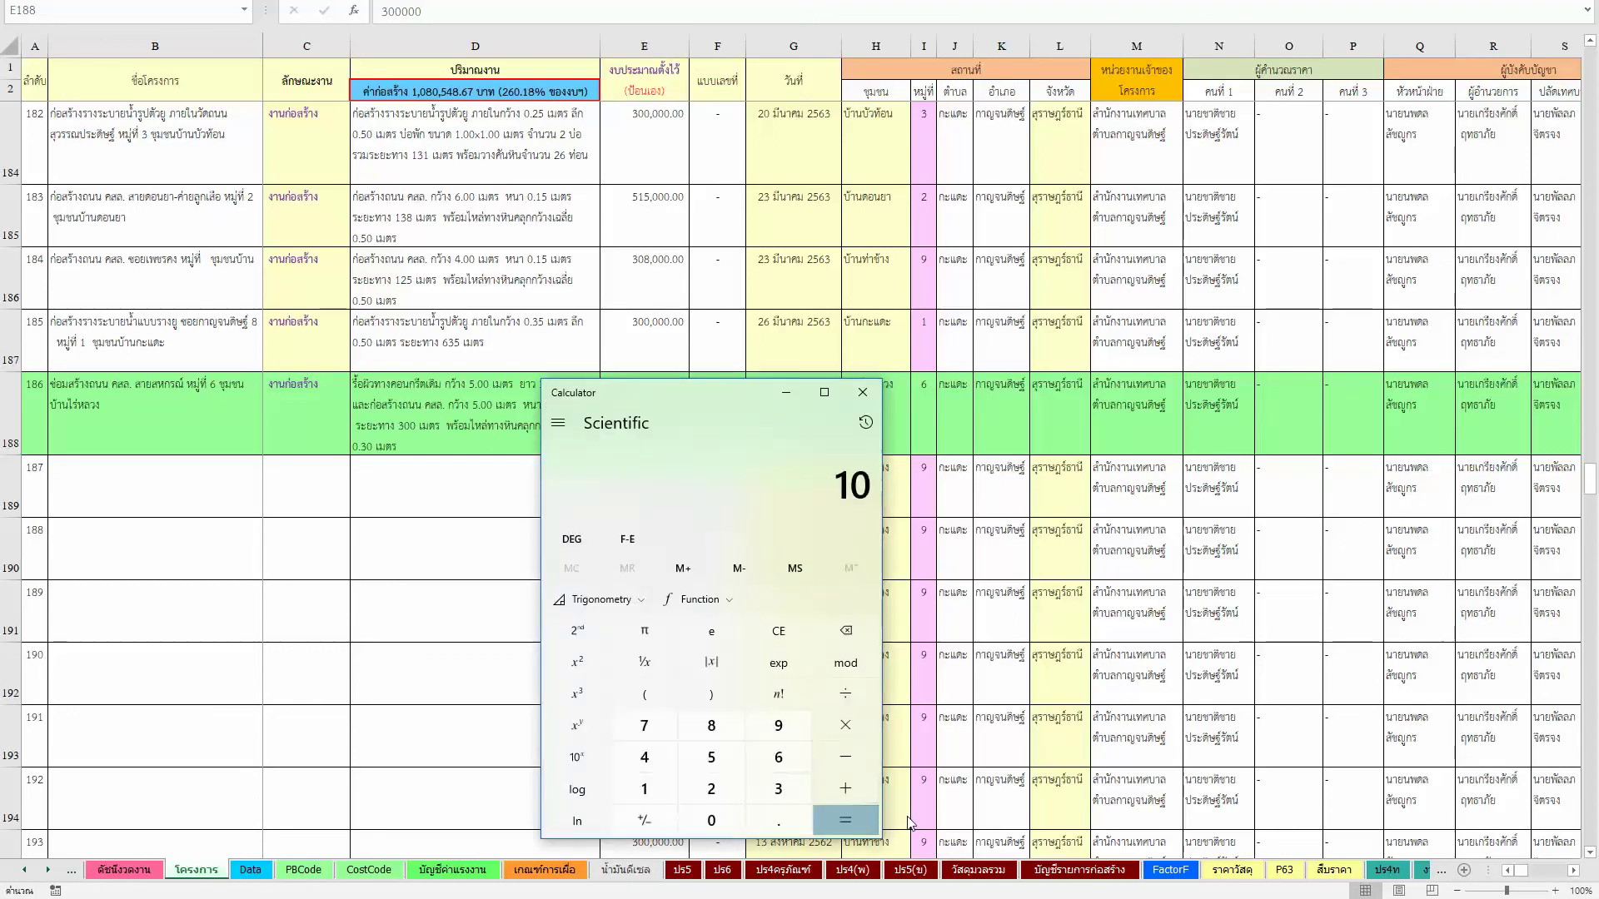
pyautogui.write('80548.67*1.03')
pyautogui.press('Return')
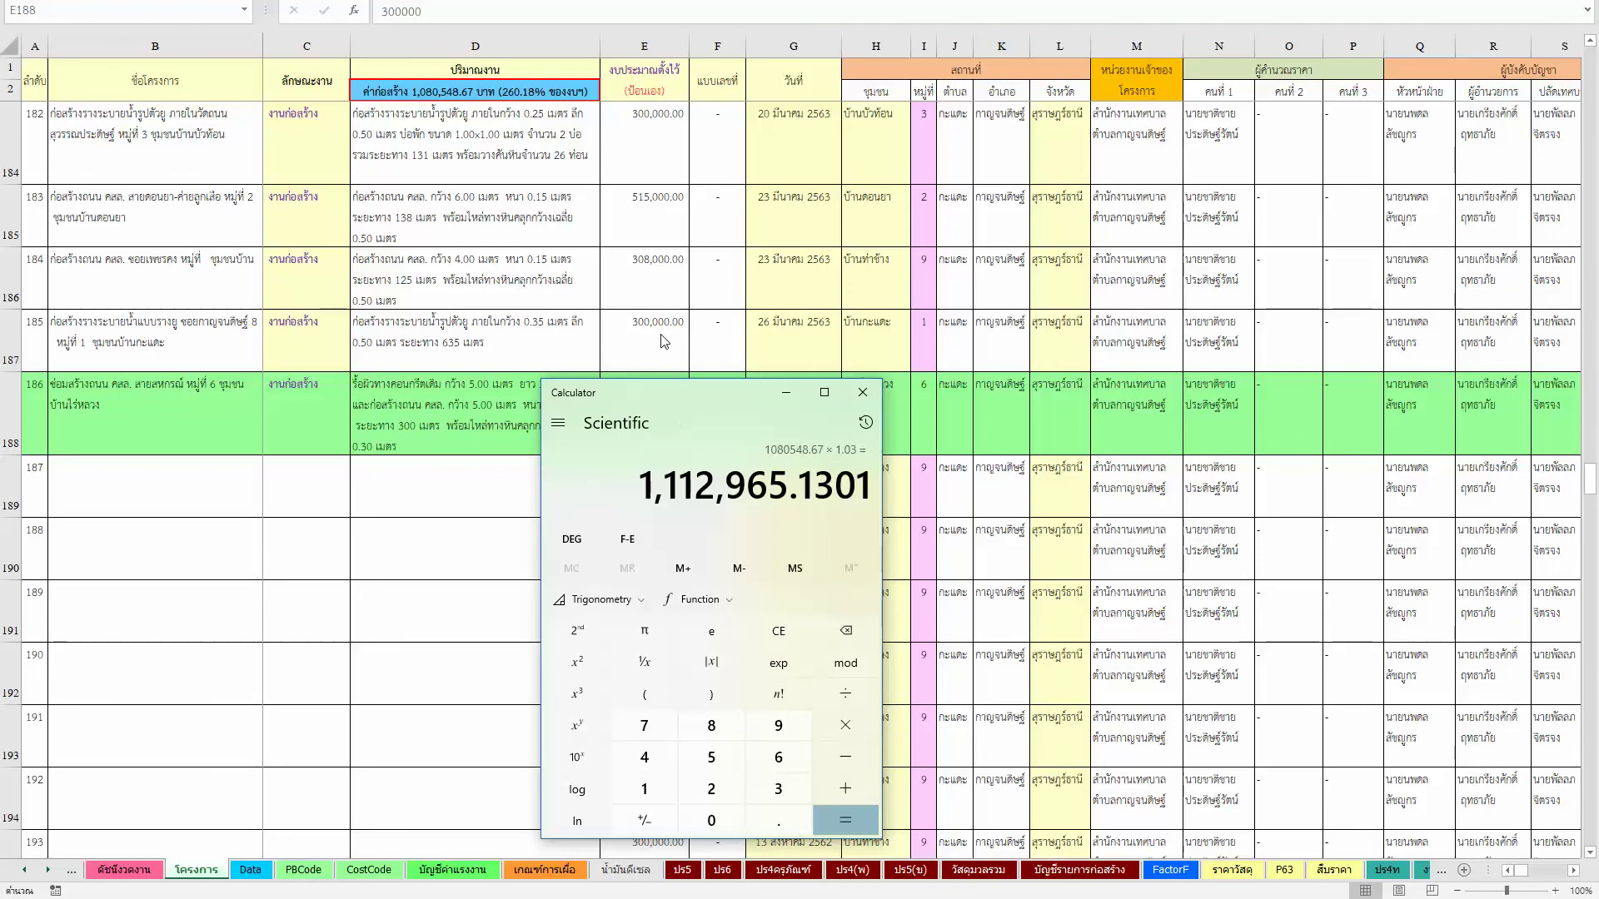
pyautogui.click(785, 392)
# Step: Enter 1,120,000 as project 186's budget in E188, correcting the extra zero
pyautogui.write('1')
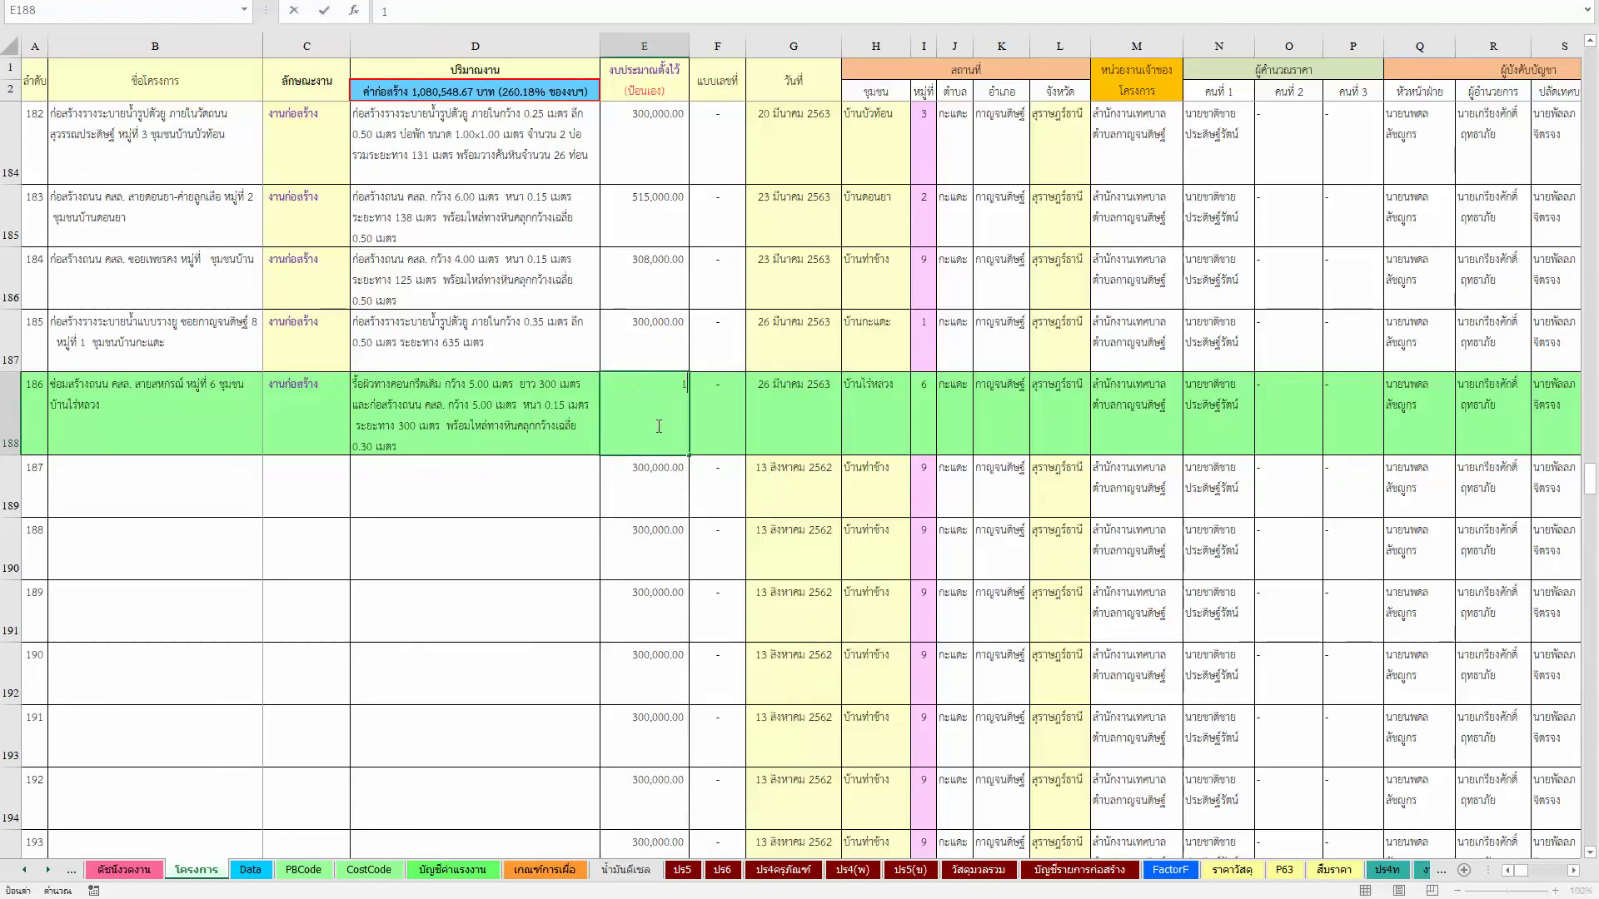
pyautogui.write('1,200,000')
pyautogui.press('Return')
pyautogui.doubleClick(651, 416)
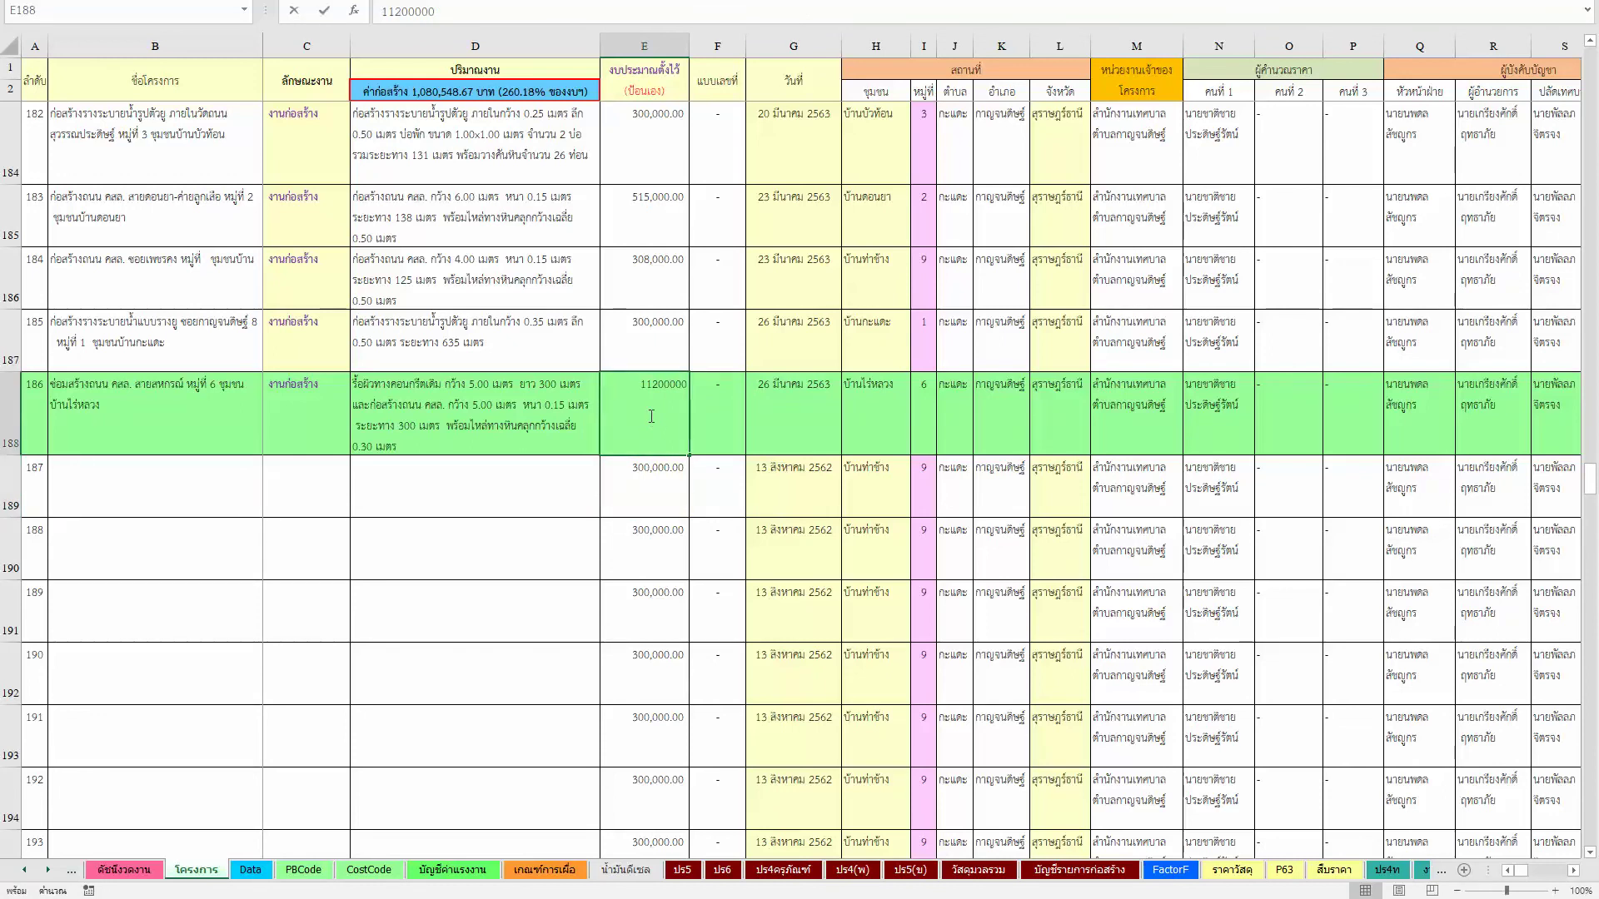
pyautogui.press('BackSpace')
pyautogui.press('Return')
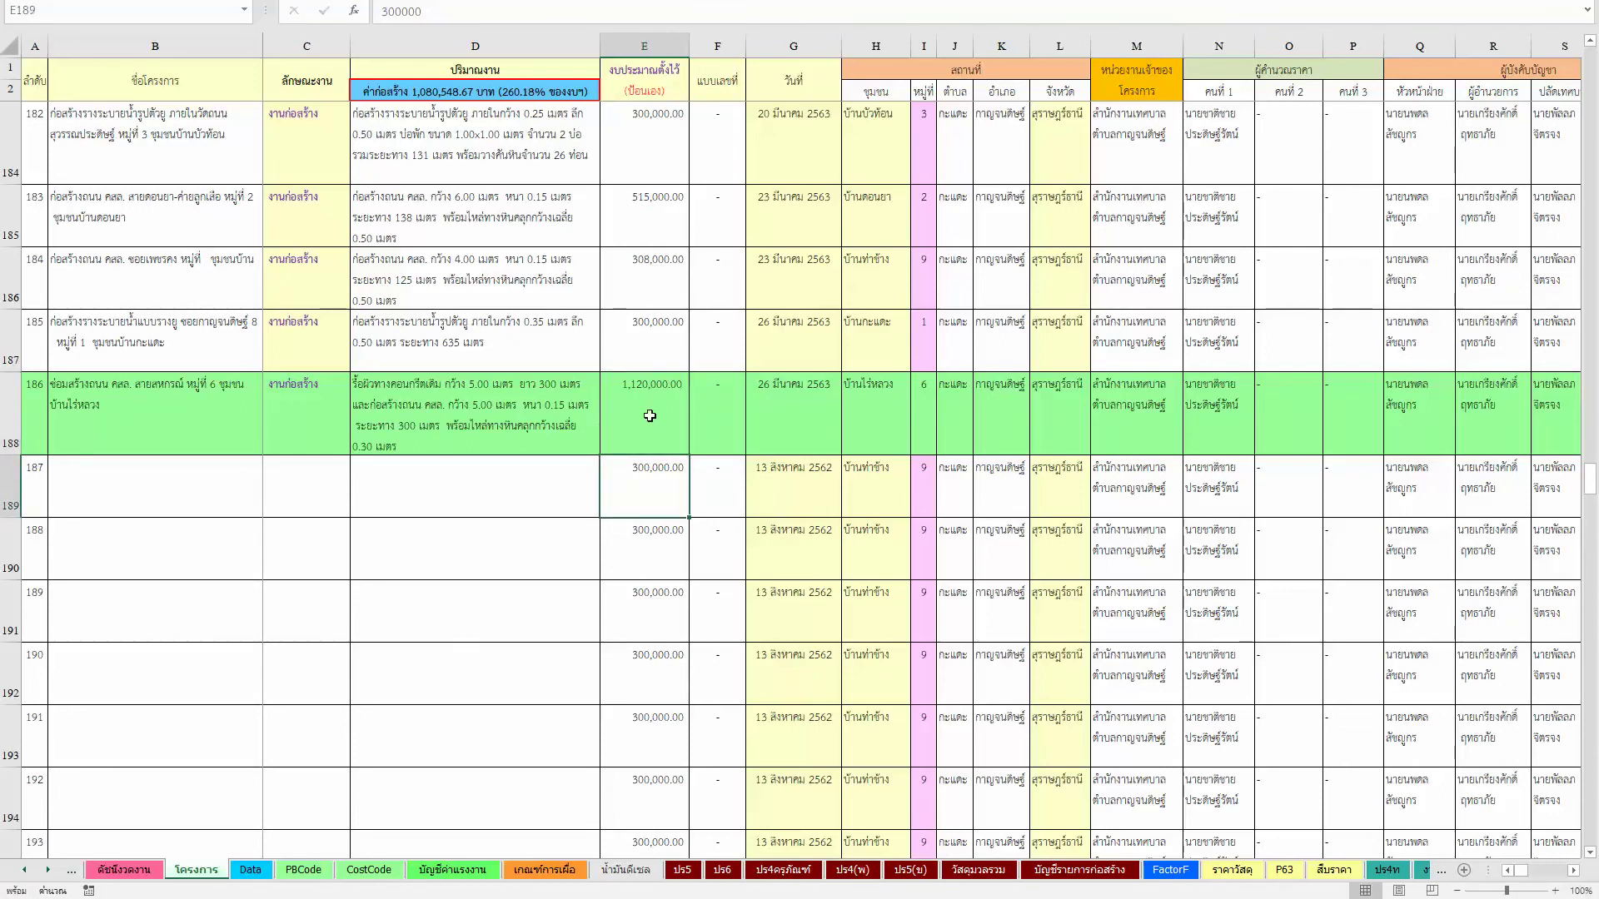
# Step: Recheck the calculated total, review project 186's work type, then go to FactorF
pyautogui.hotkey('alt', 'Tab')
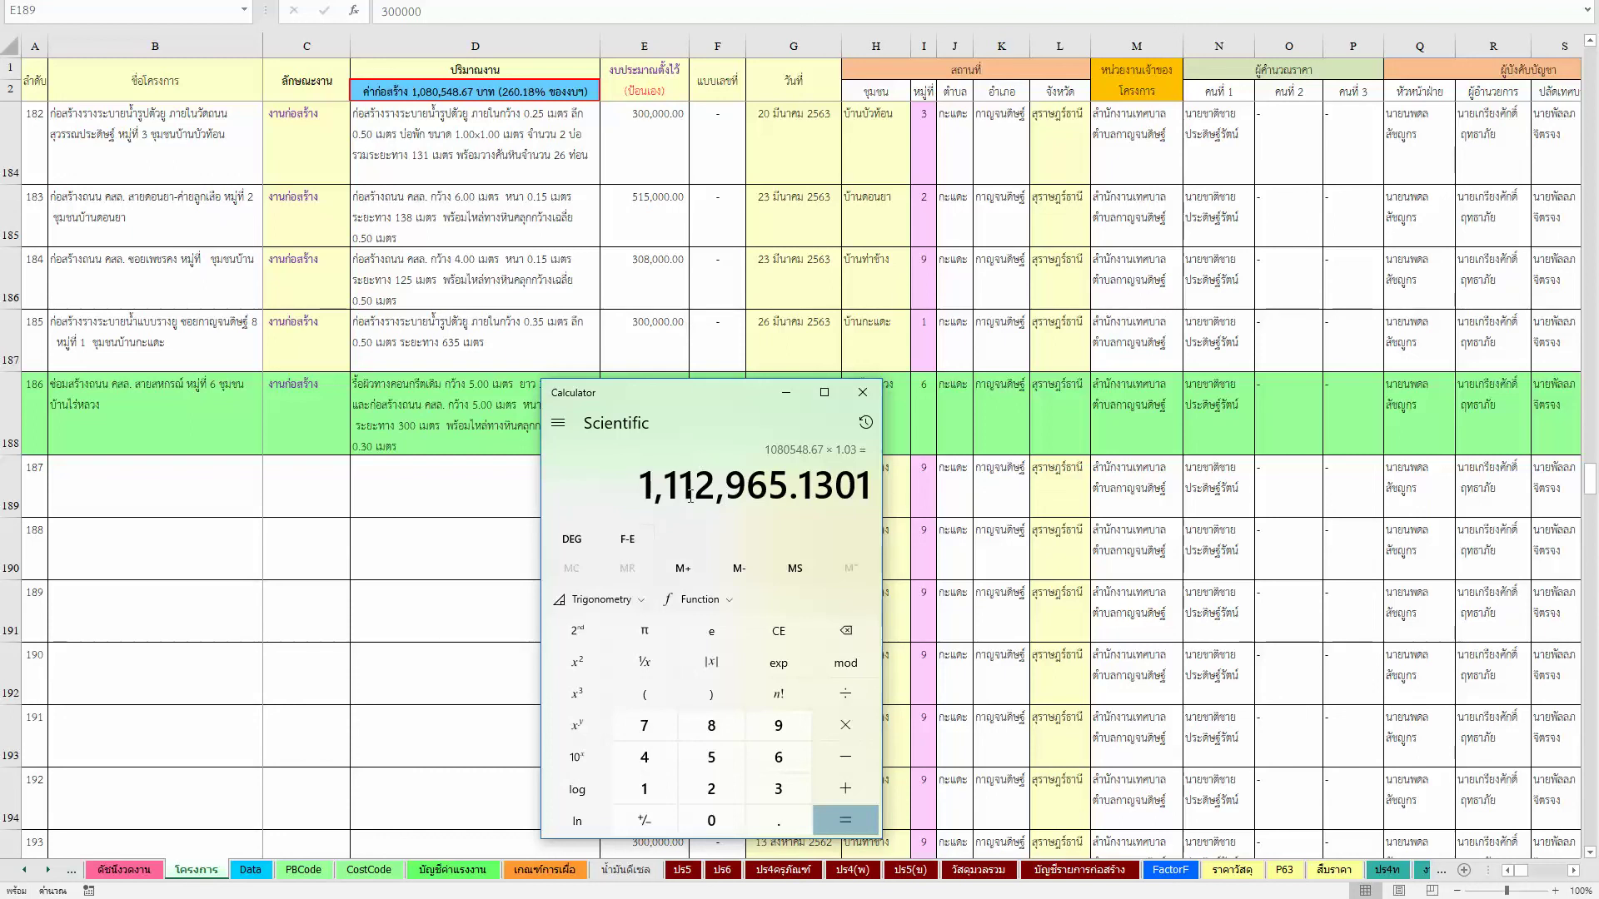
pyautogui.moveTo(681, 490); pyautogui.dragTo(702, 495)
pyautogui.hotkey('alt', 'Tab')
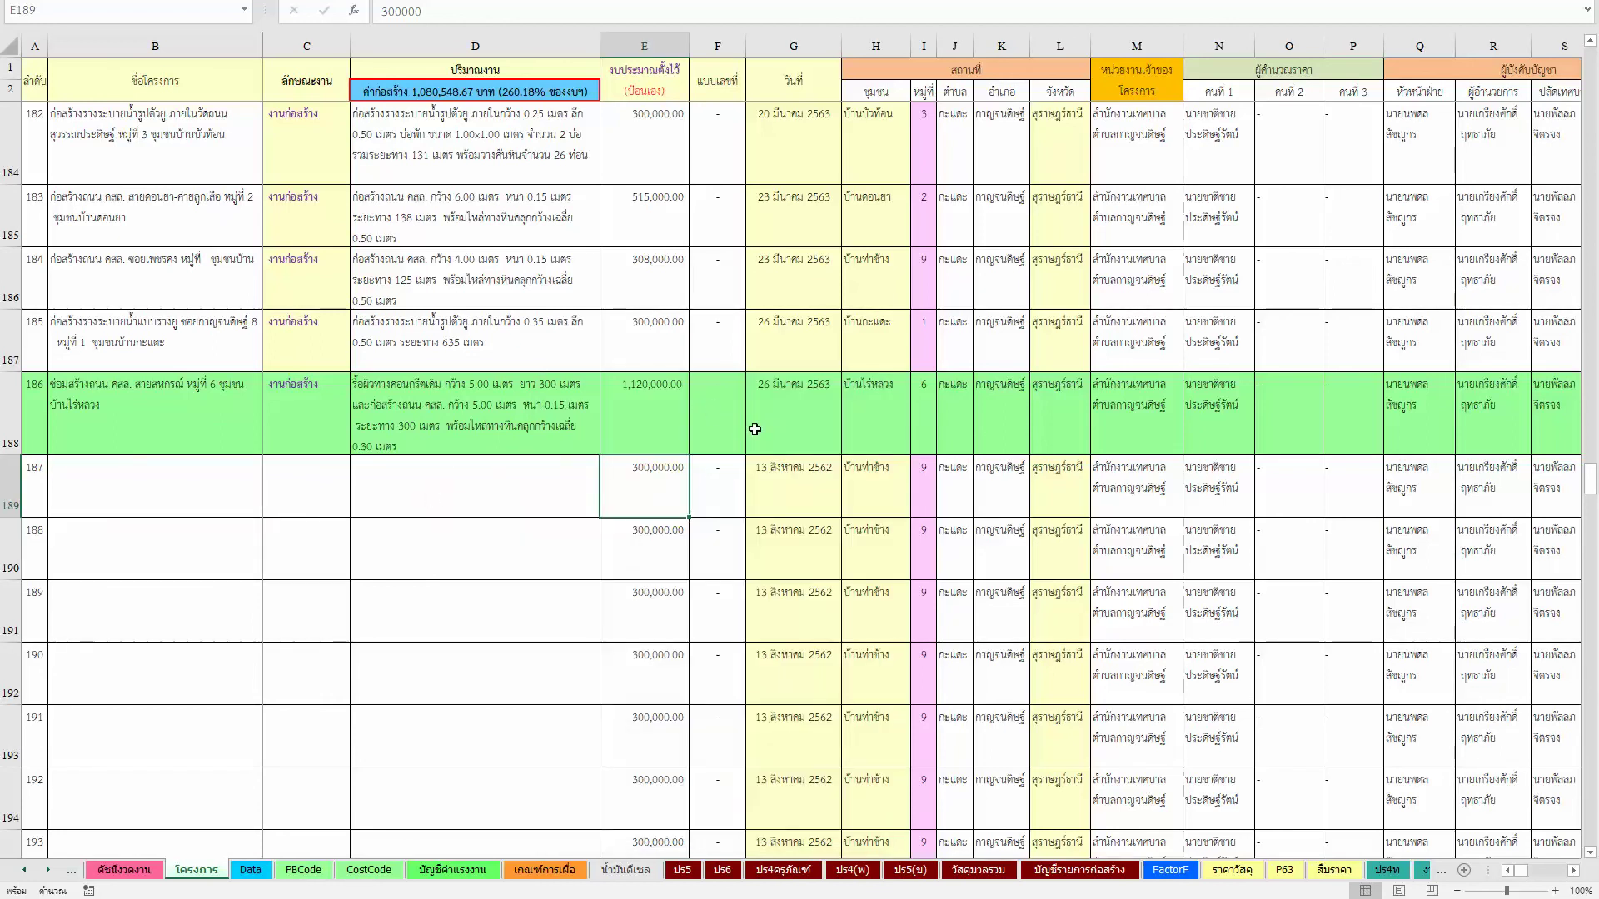
pyautogui.click(305, 447)
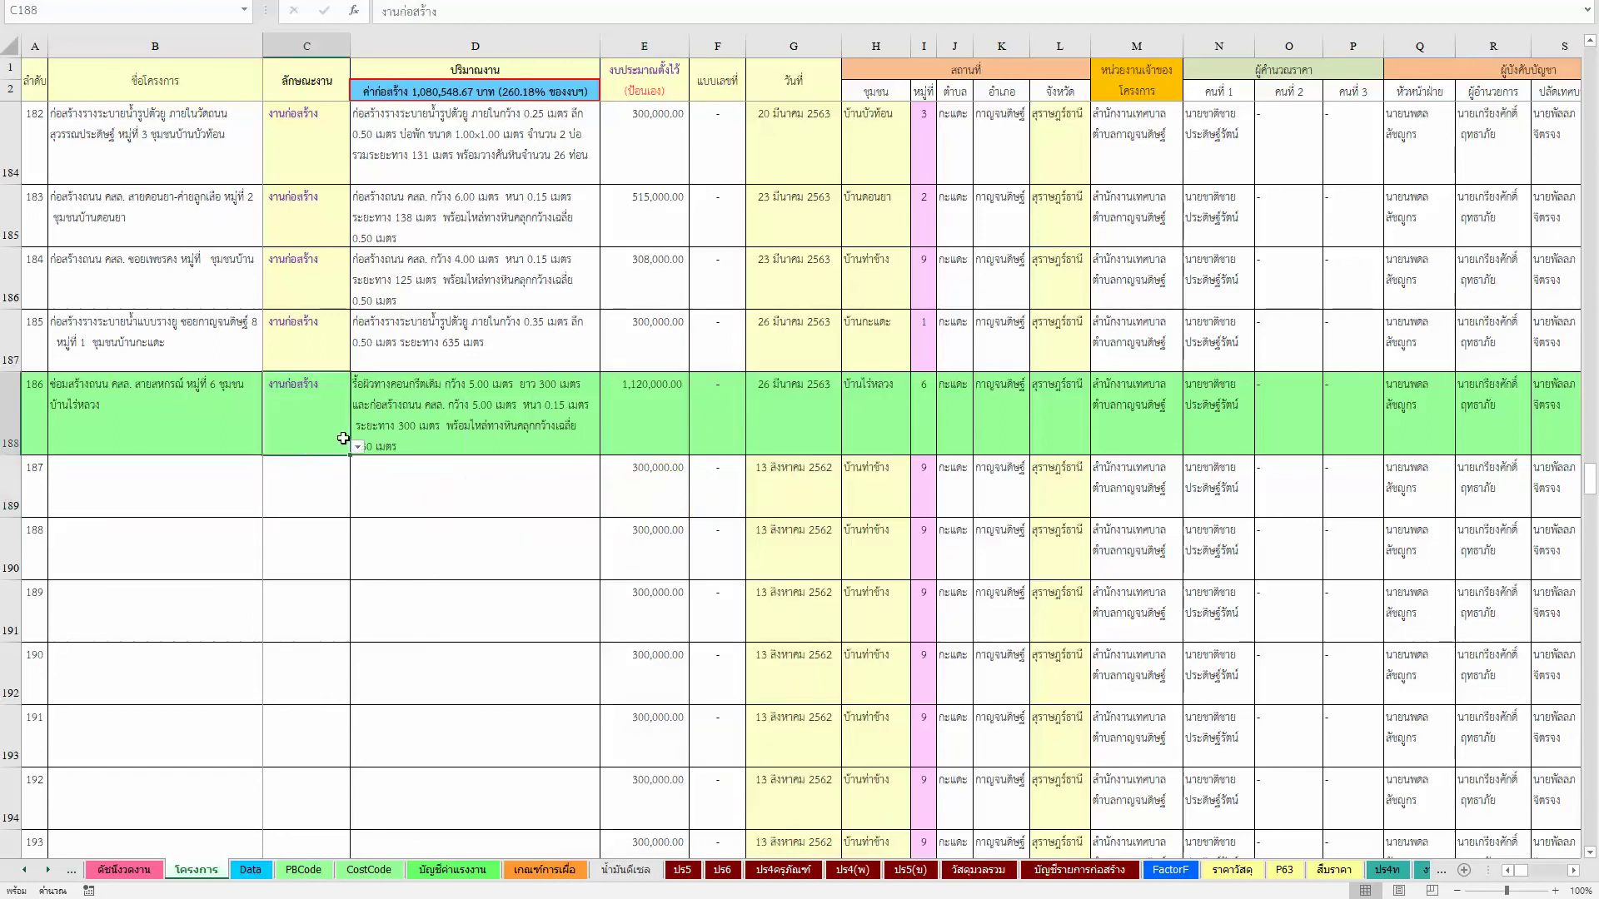
pyautogui.click(1170, 870)
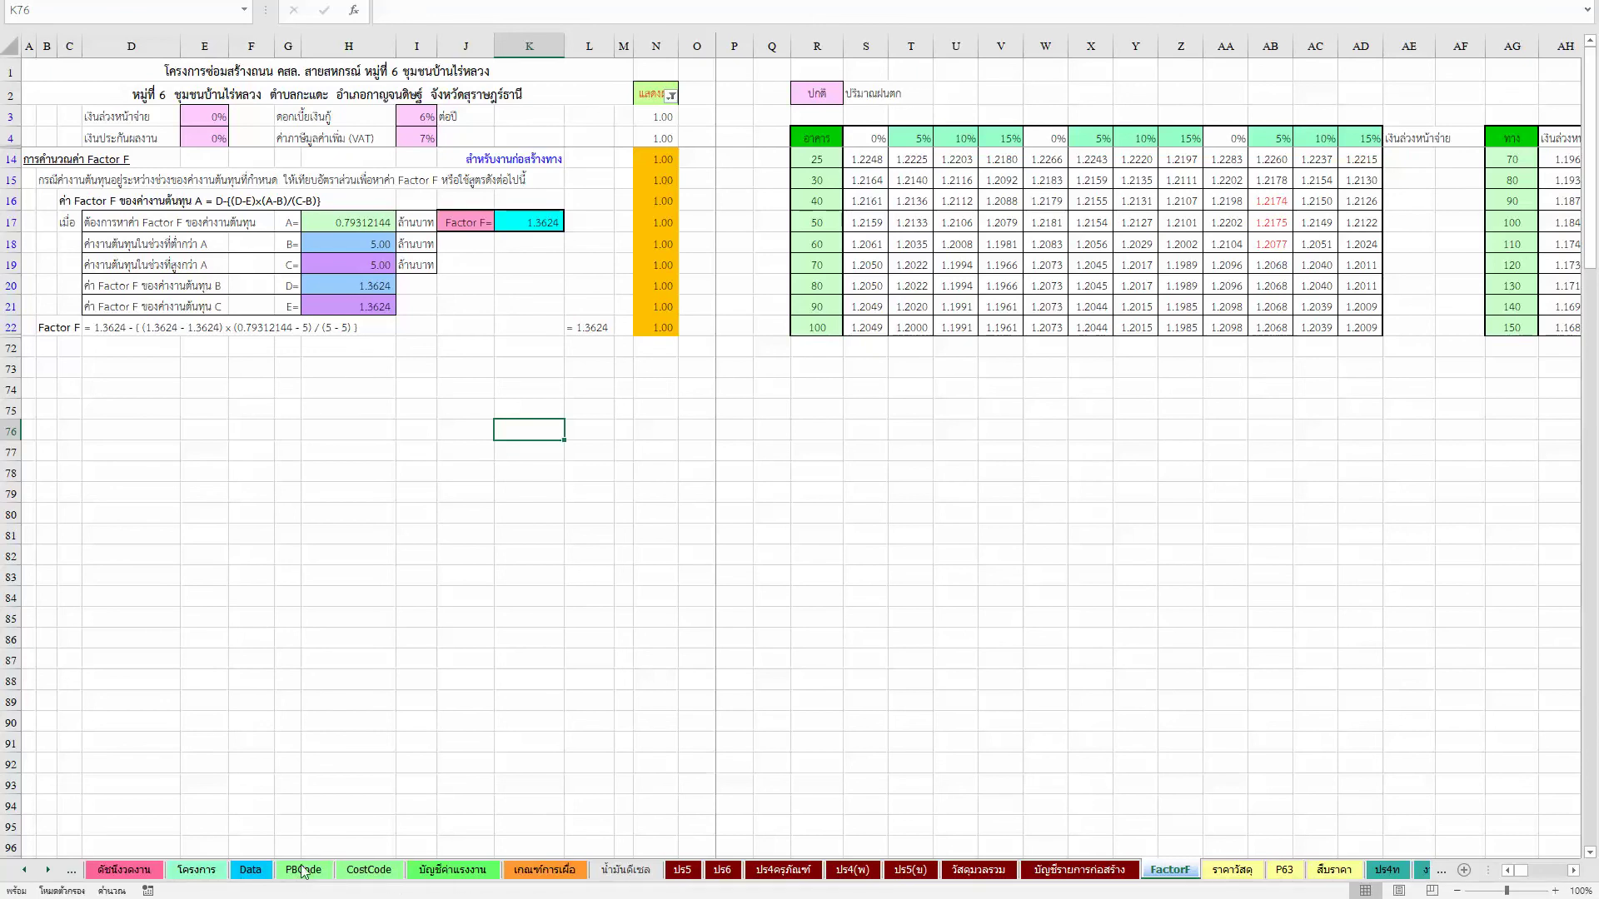
pyautogui.click(29, 872)
pyautogui.click(29, 872)
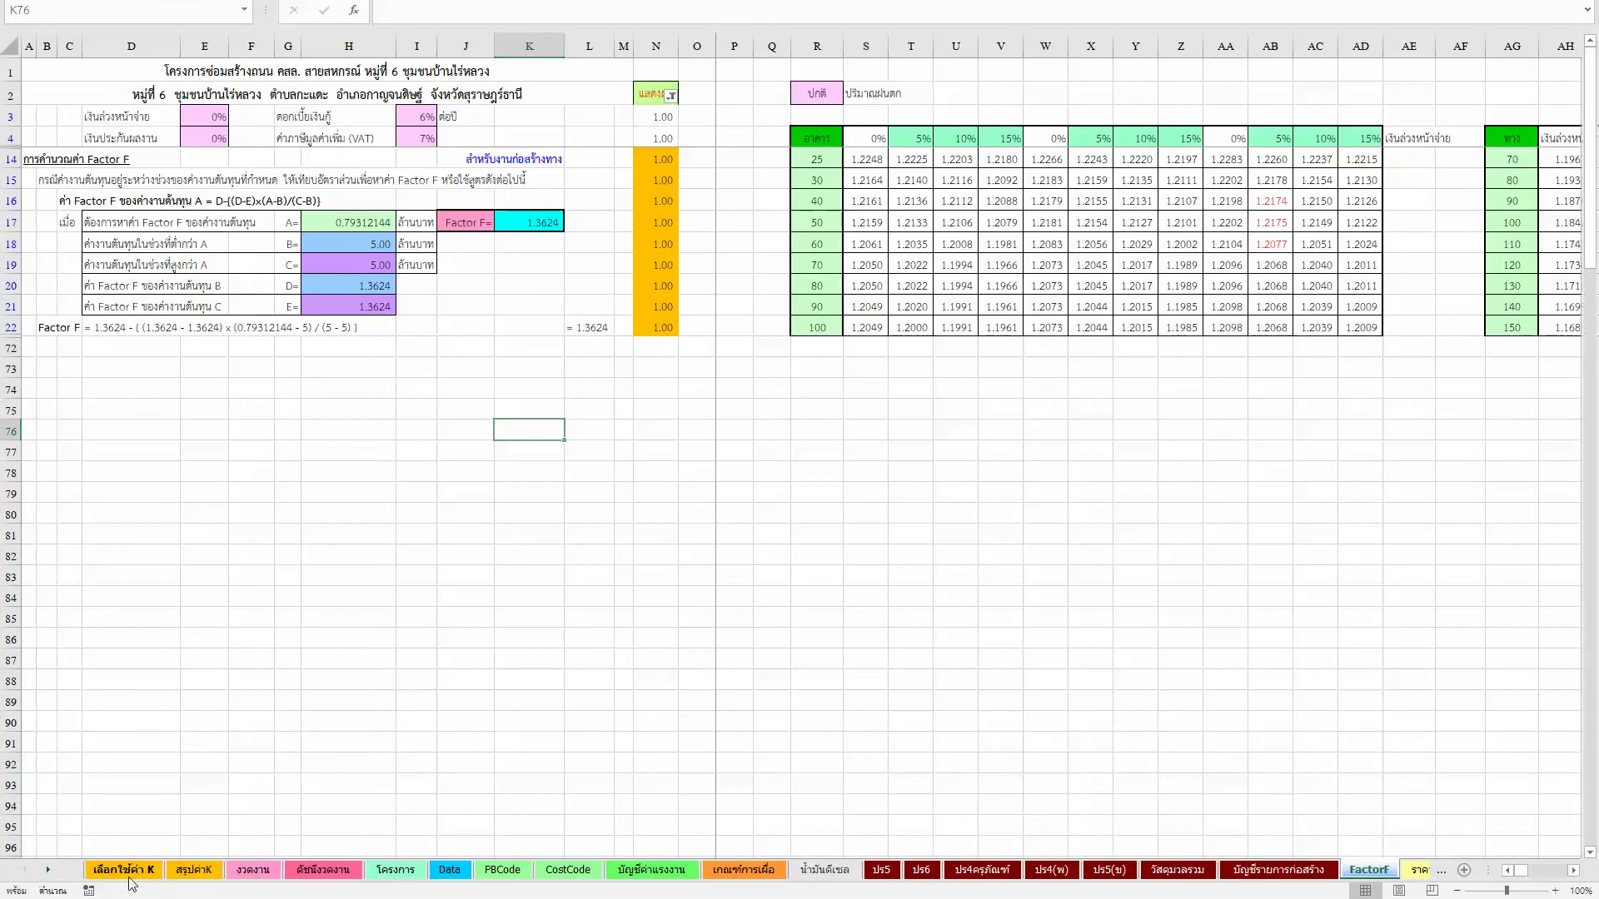
pyautogui.click(124, 870)
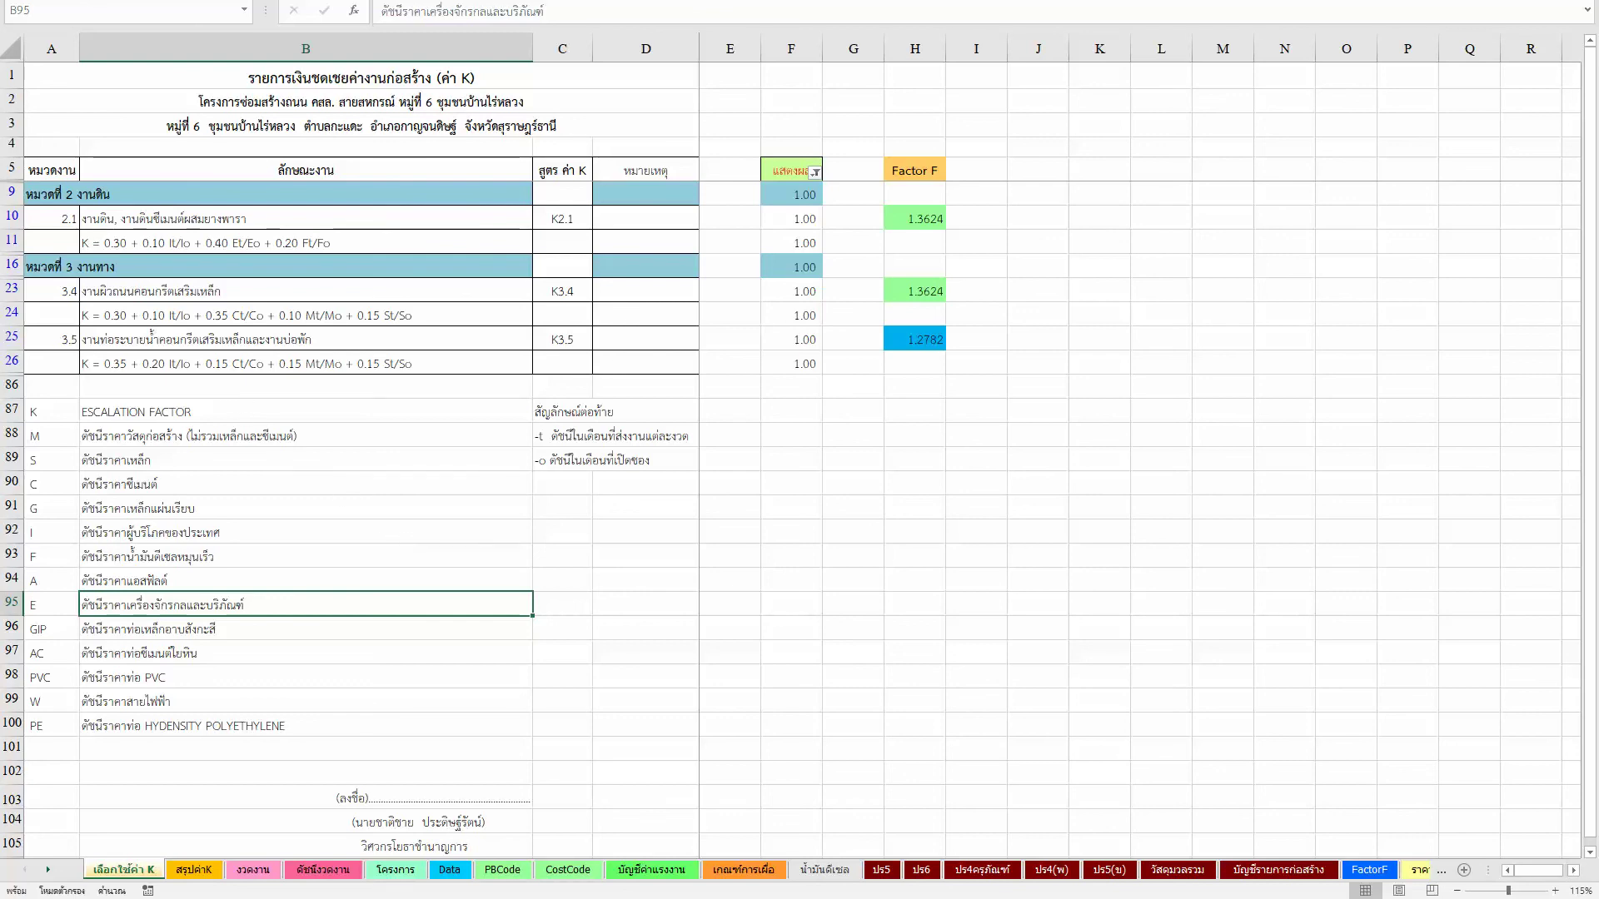
pyautogui.click(567, 870)
pyautogui.click(498, 870)
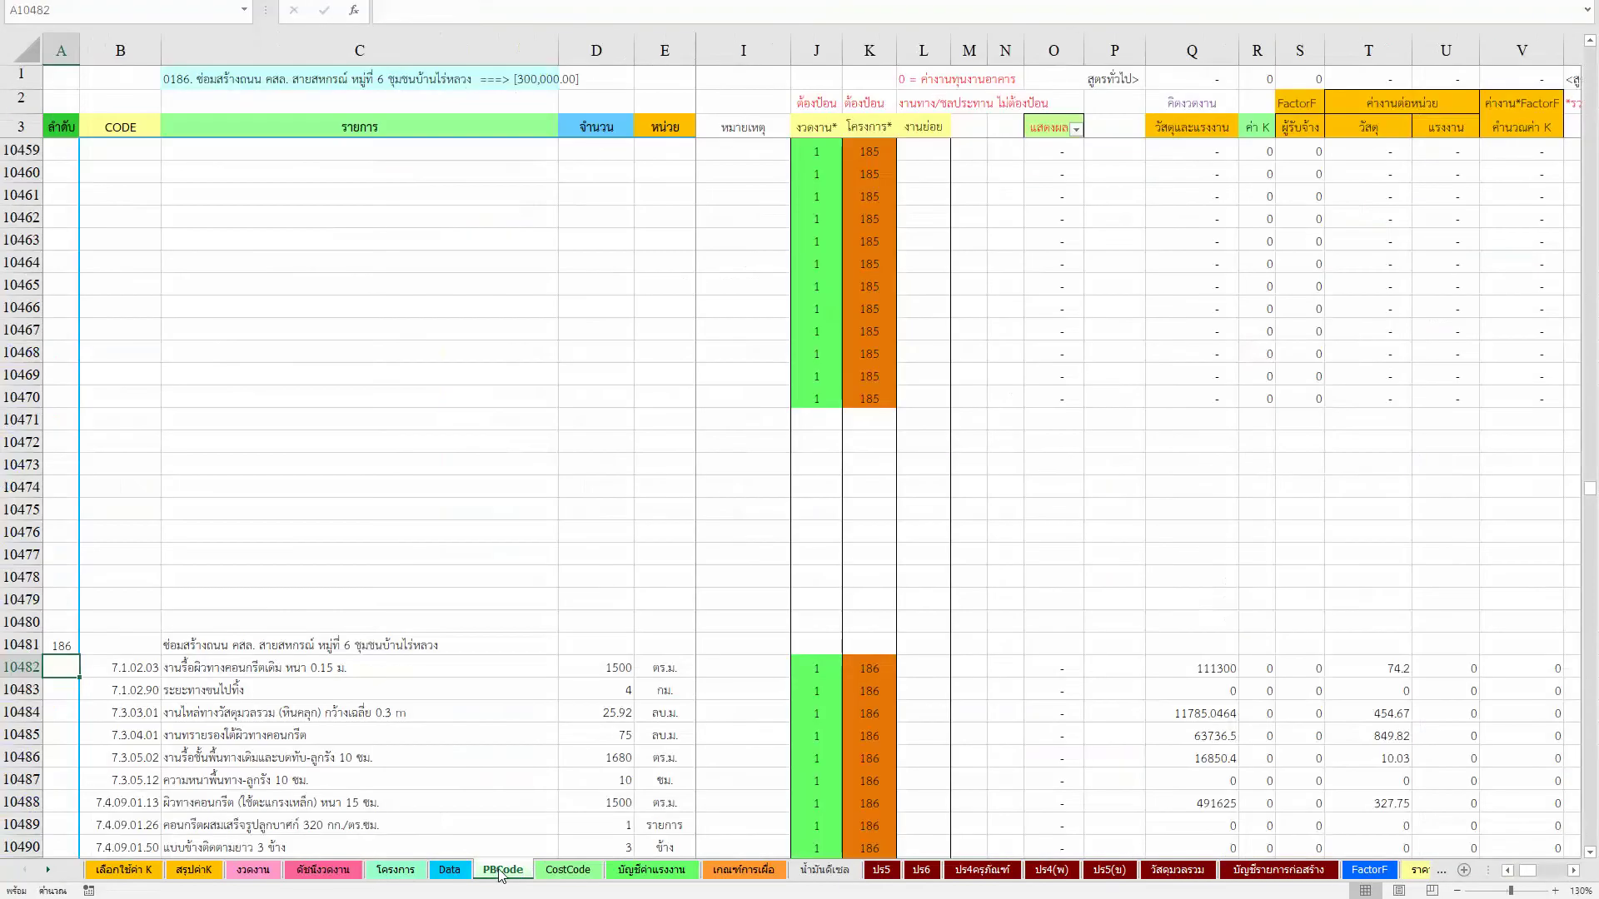
pyautogui.scroll(-3, 727, 658)
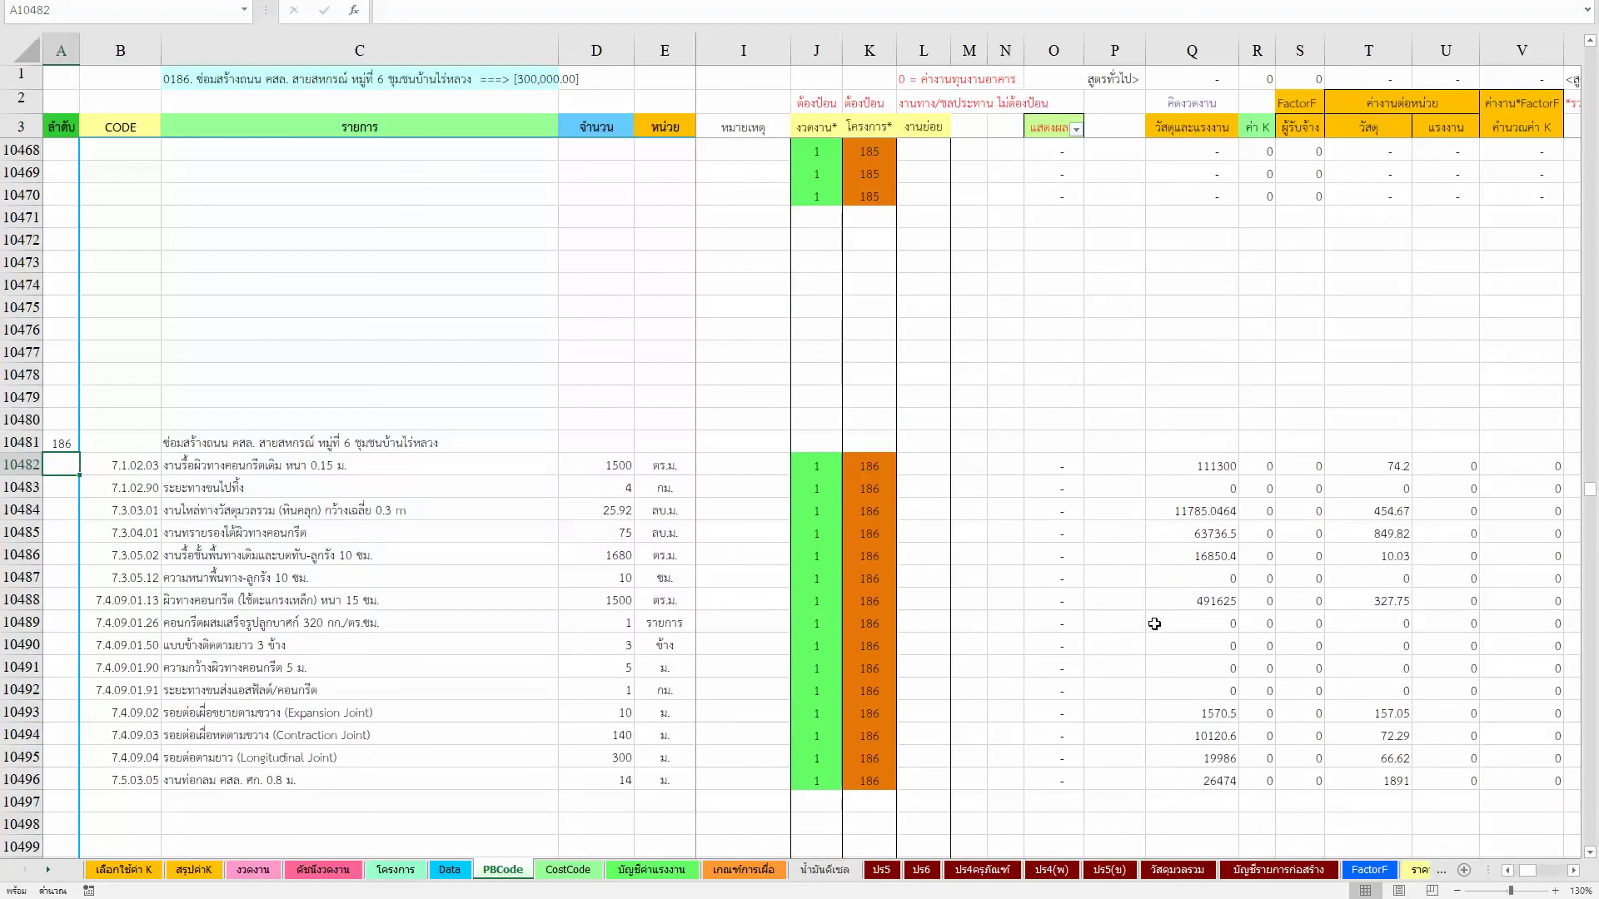
pyautogui.moveTo(1162, 625); pyautogui.dragTo(1138, 681)
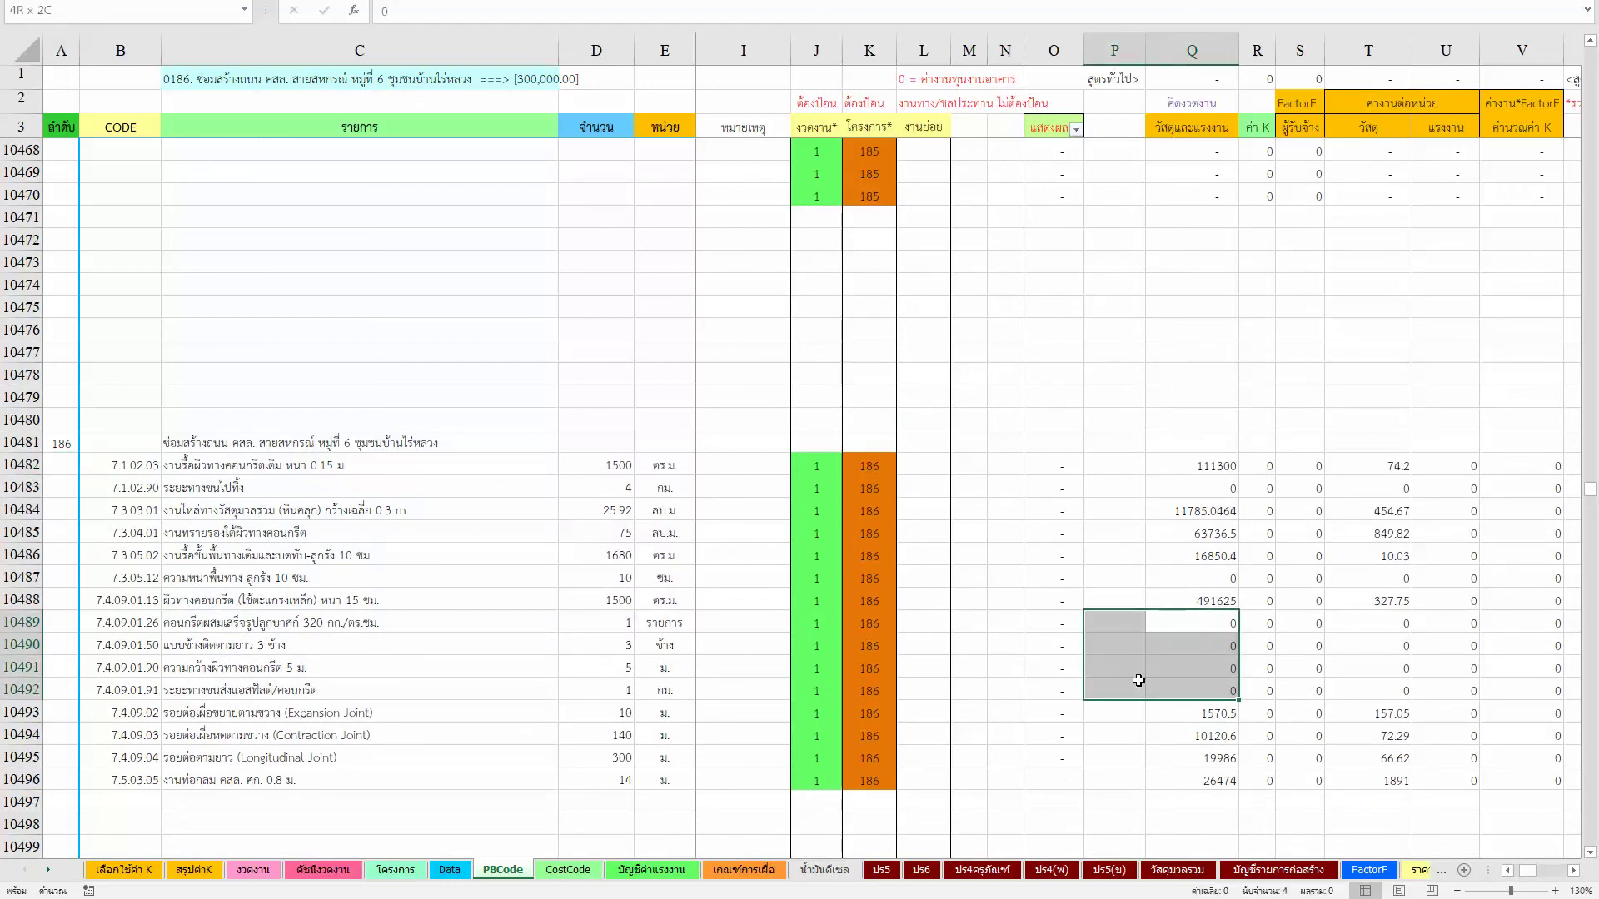
pyautogui.hotkey('shift', 'space')
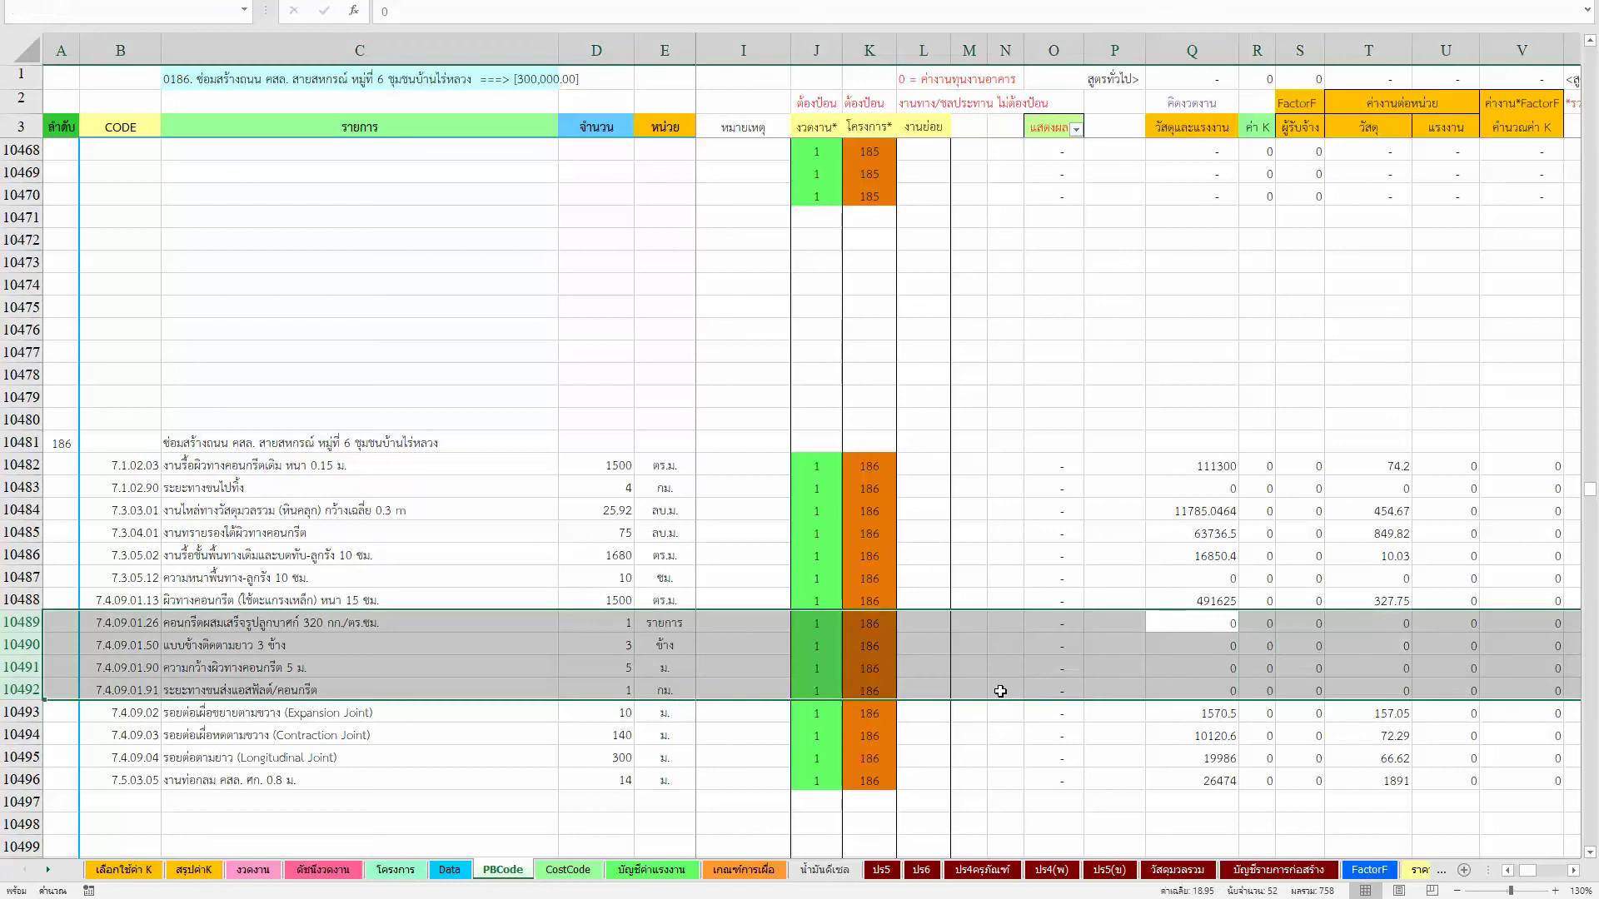
pyautogui.click(487, 657)
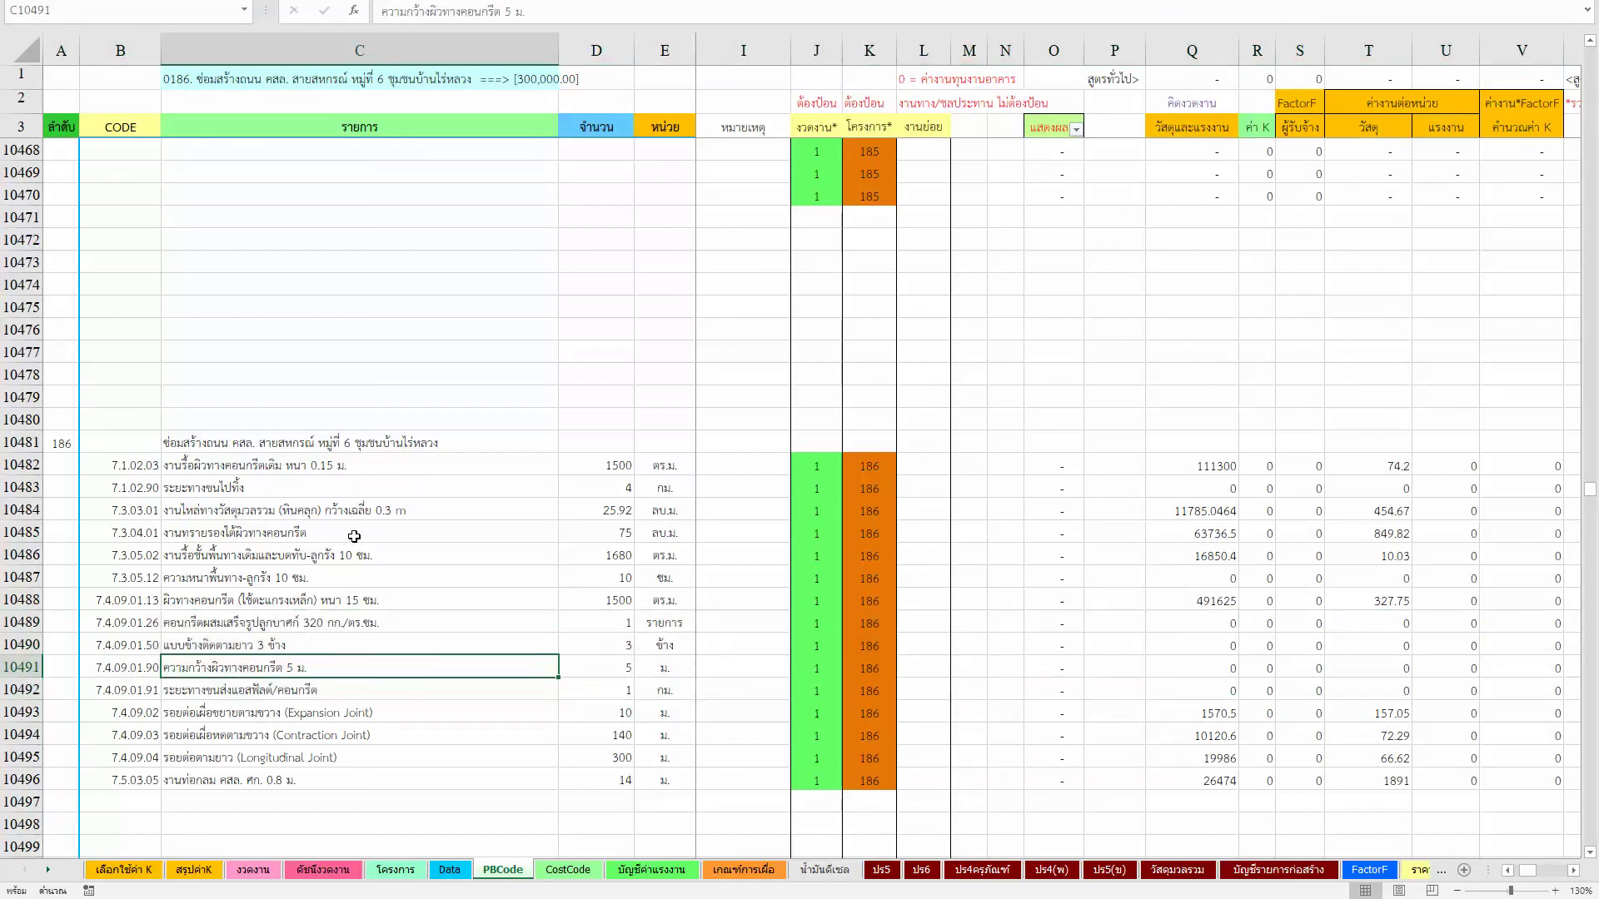
pyautogui.click(1102, 488)
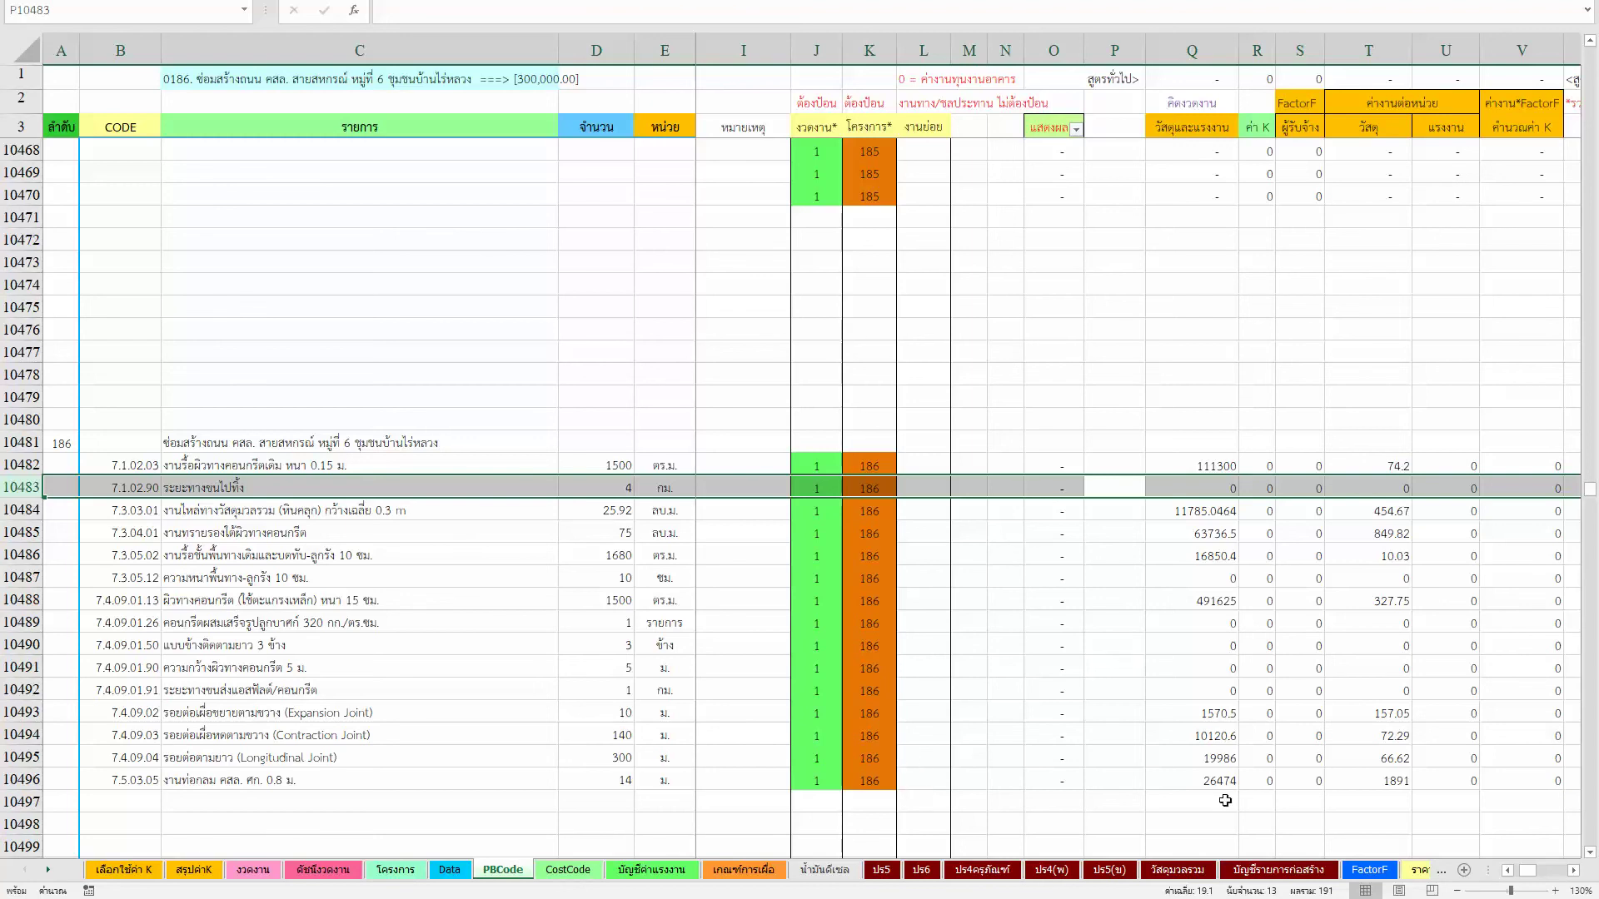
pyautogui.click(1186, 693)
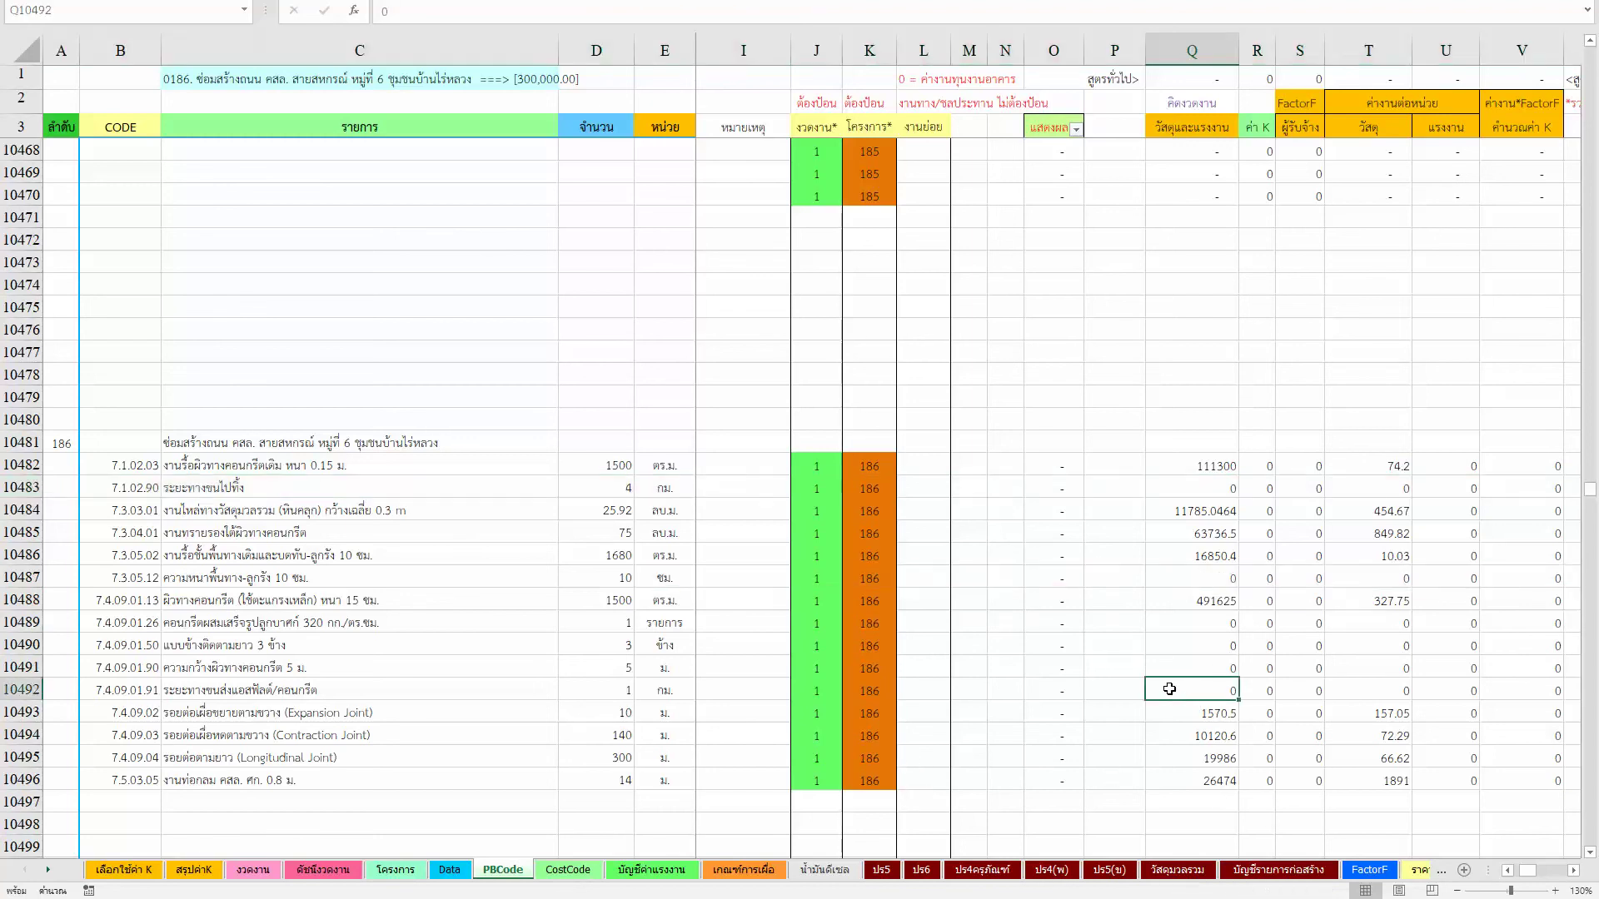
pyautogui.press('Up')
pyautogui.click(1173, 631)
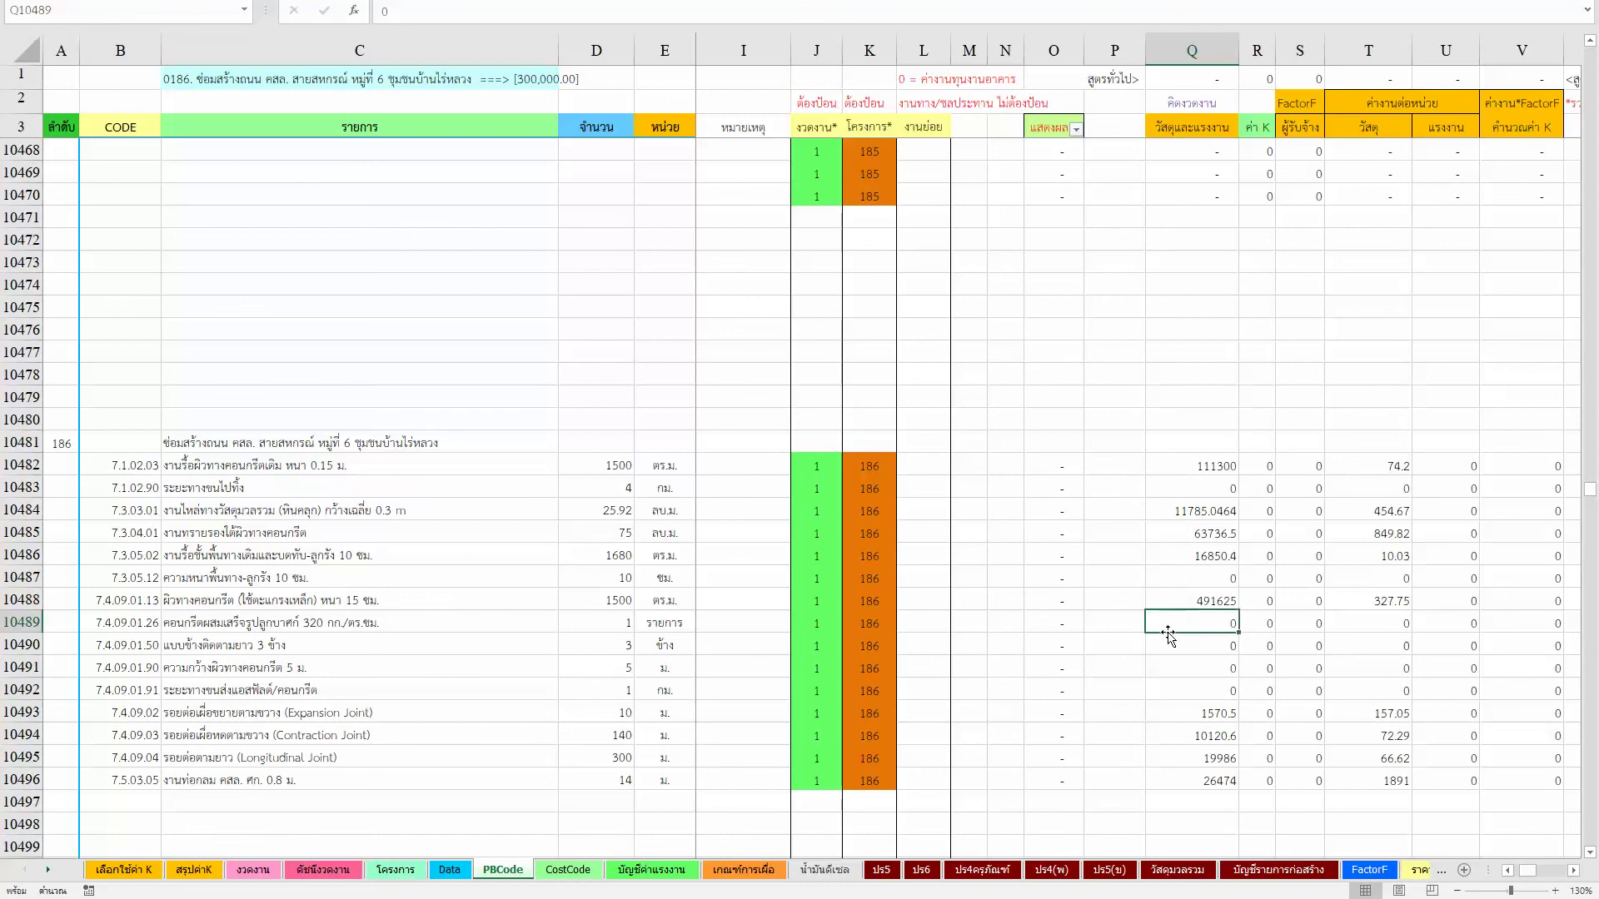
pyautogui.click(1155, 658)
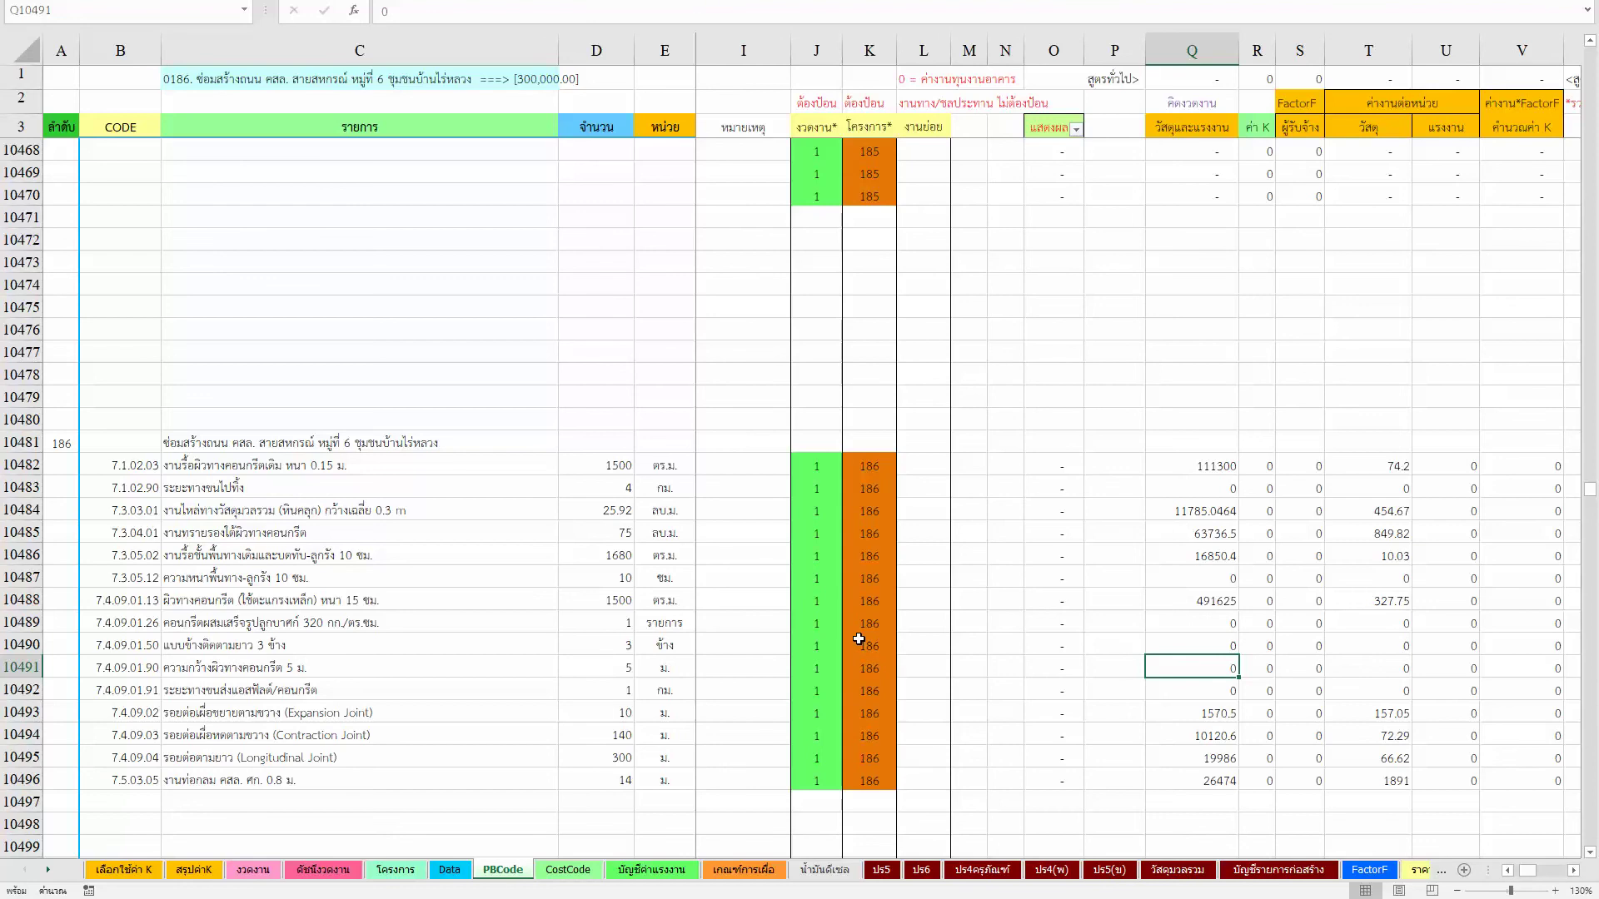
pyautogui.click(1372, 871)
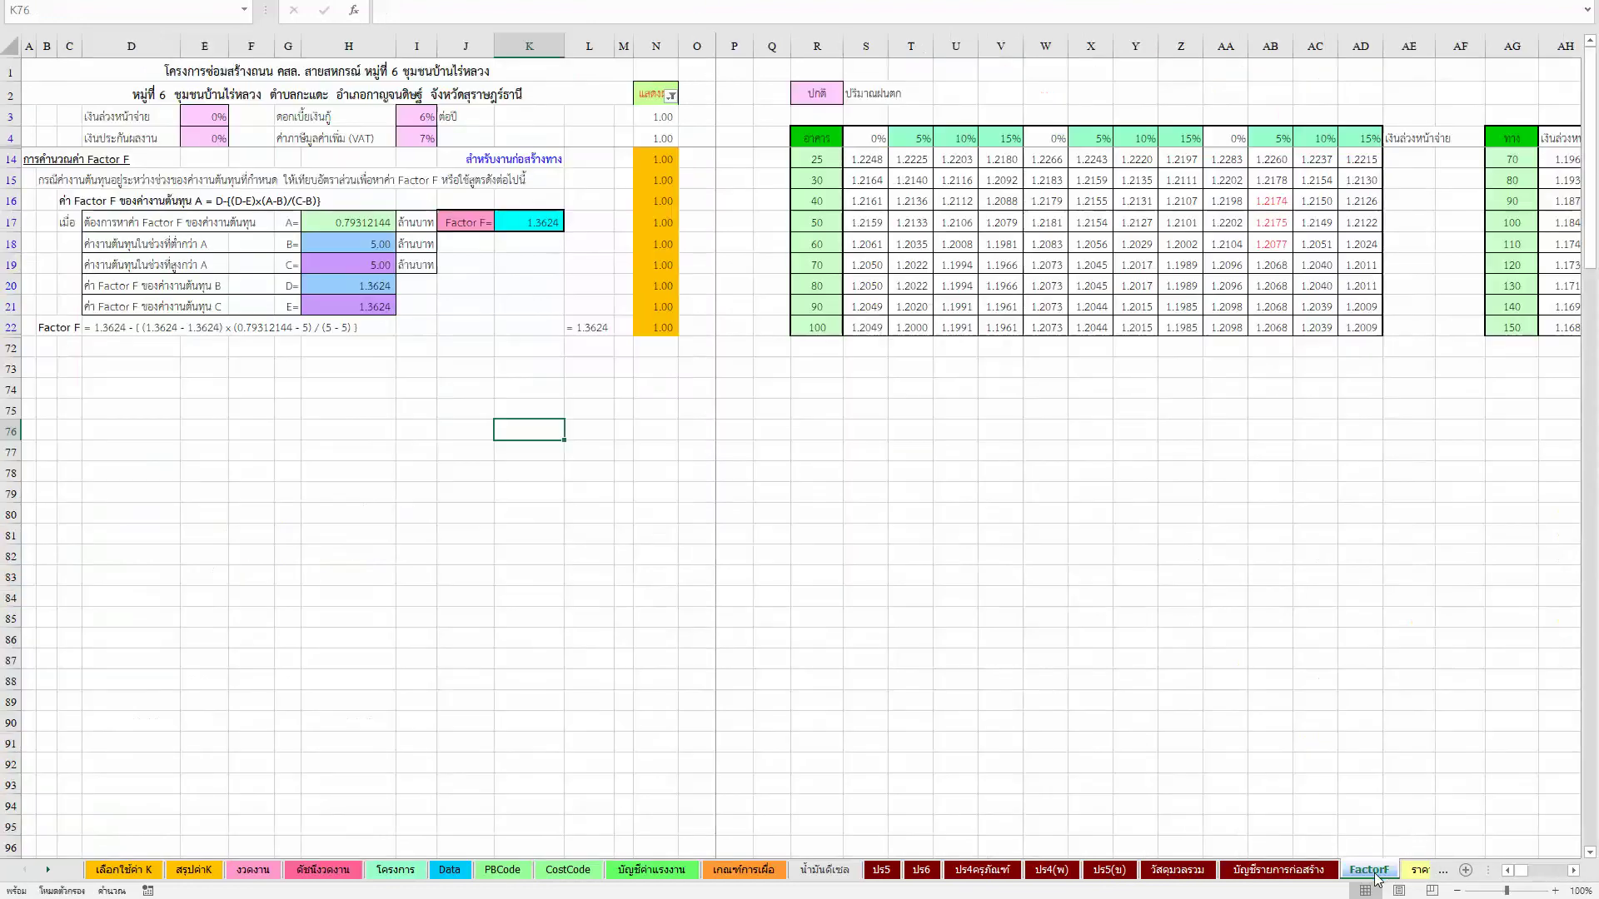
pyautogui.hotkey('ctrl', 'pagedown')
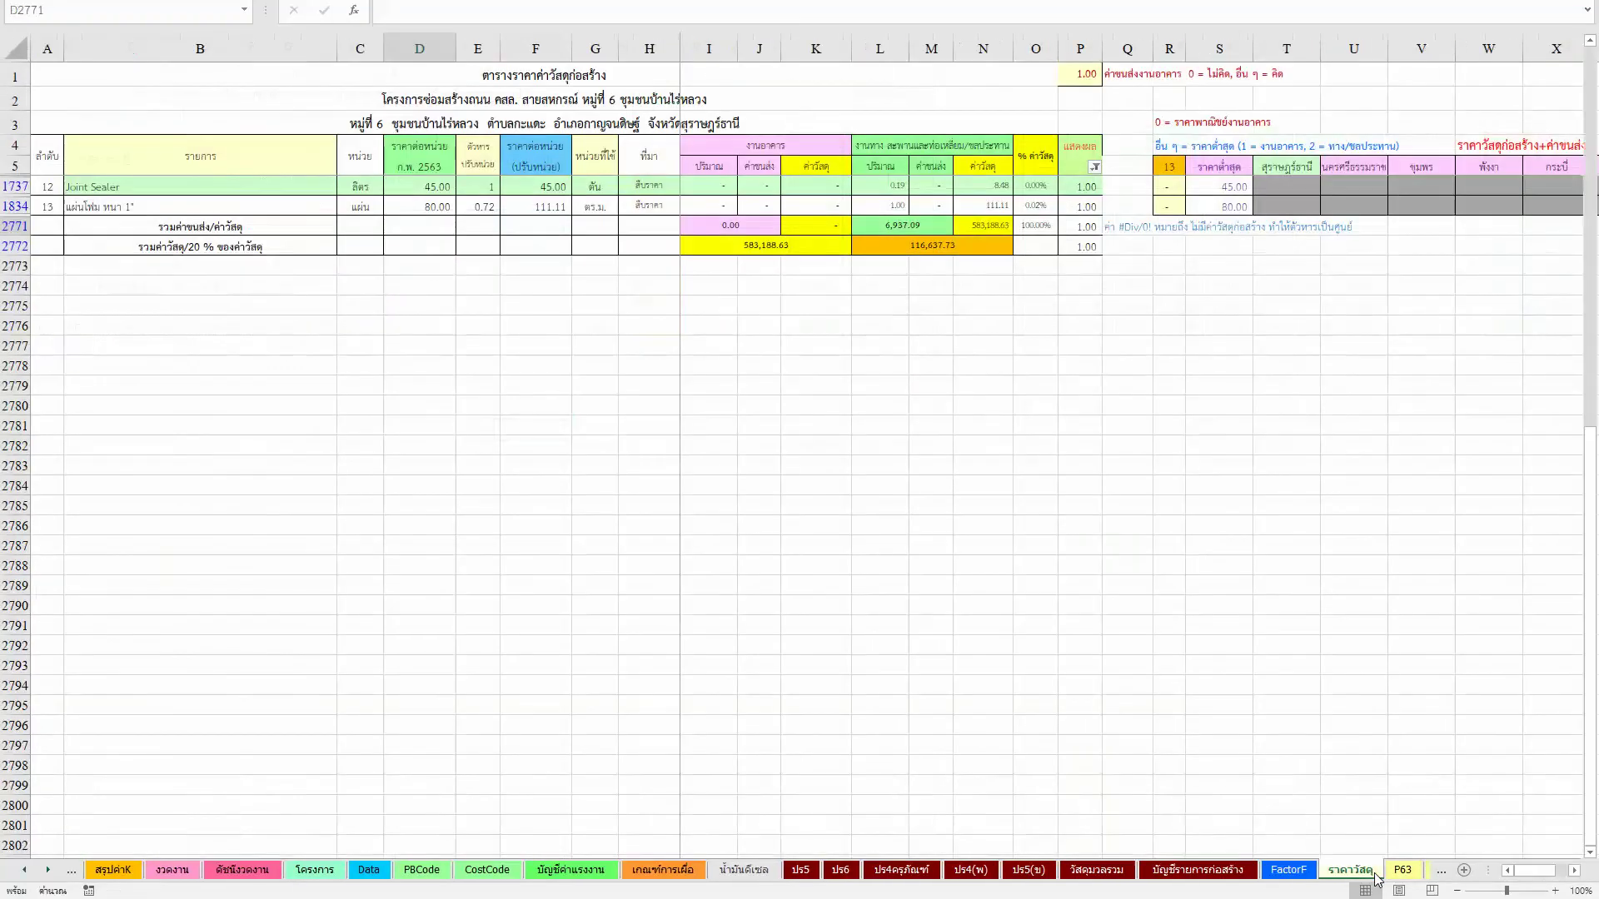
pyautogui.hotkey('ctrl', 'pagedown')
pyautogui.hotkey('ctrl', 'pagedown')
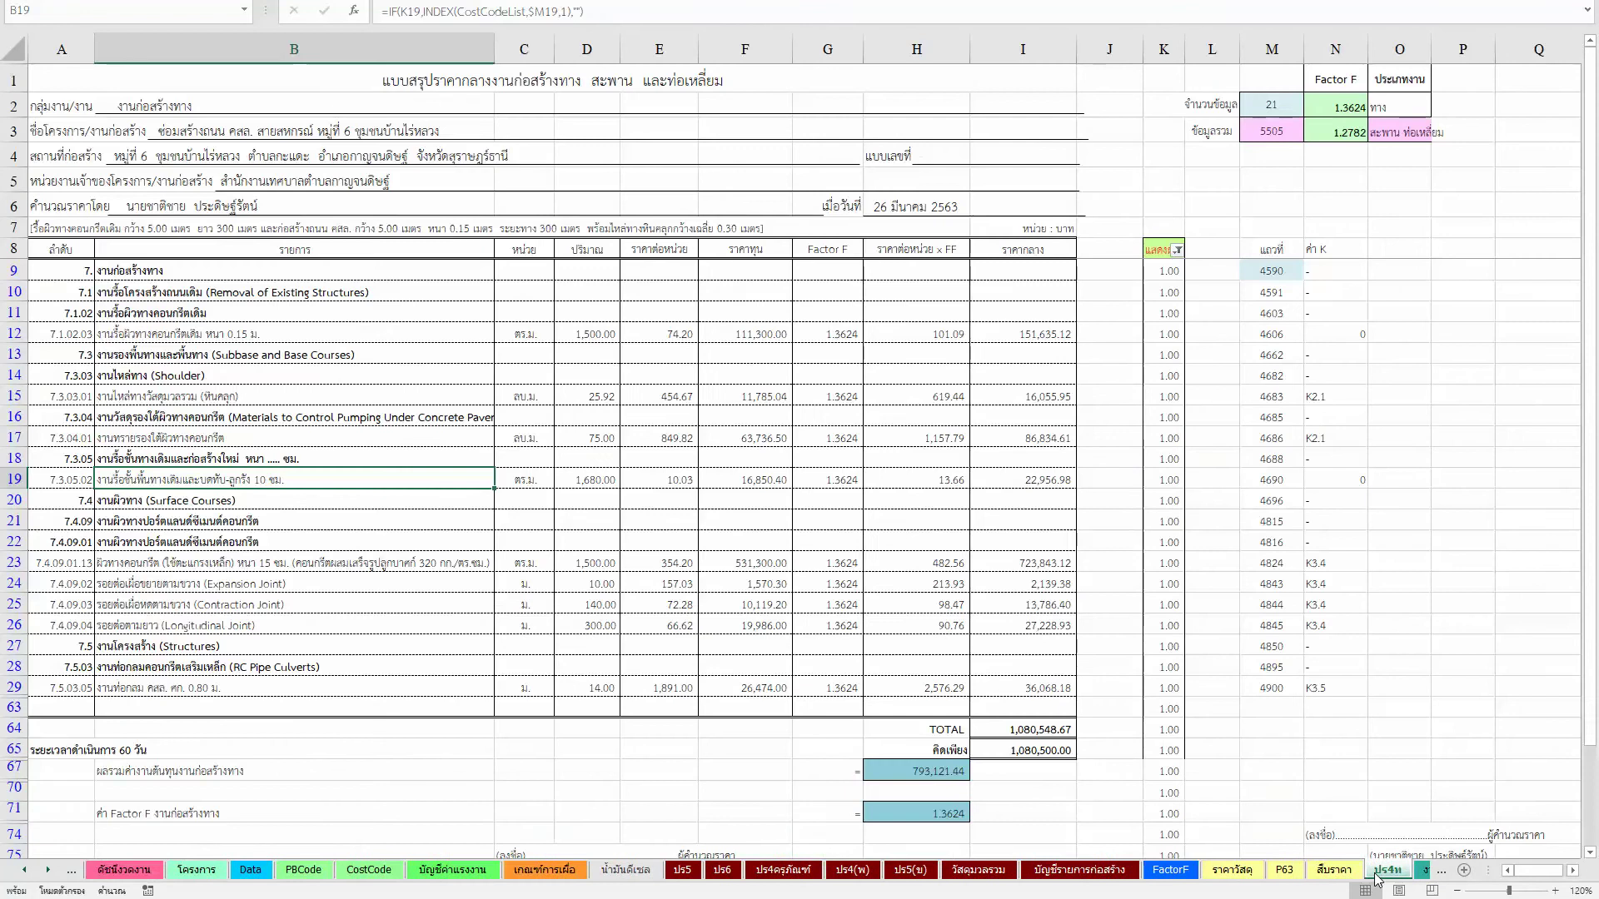
pyautogui.hotkey('ctrl', 'pagedown')
pyautogui.hotkey('ctrl', 'Home')
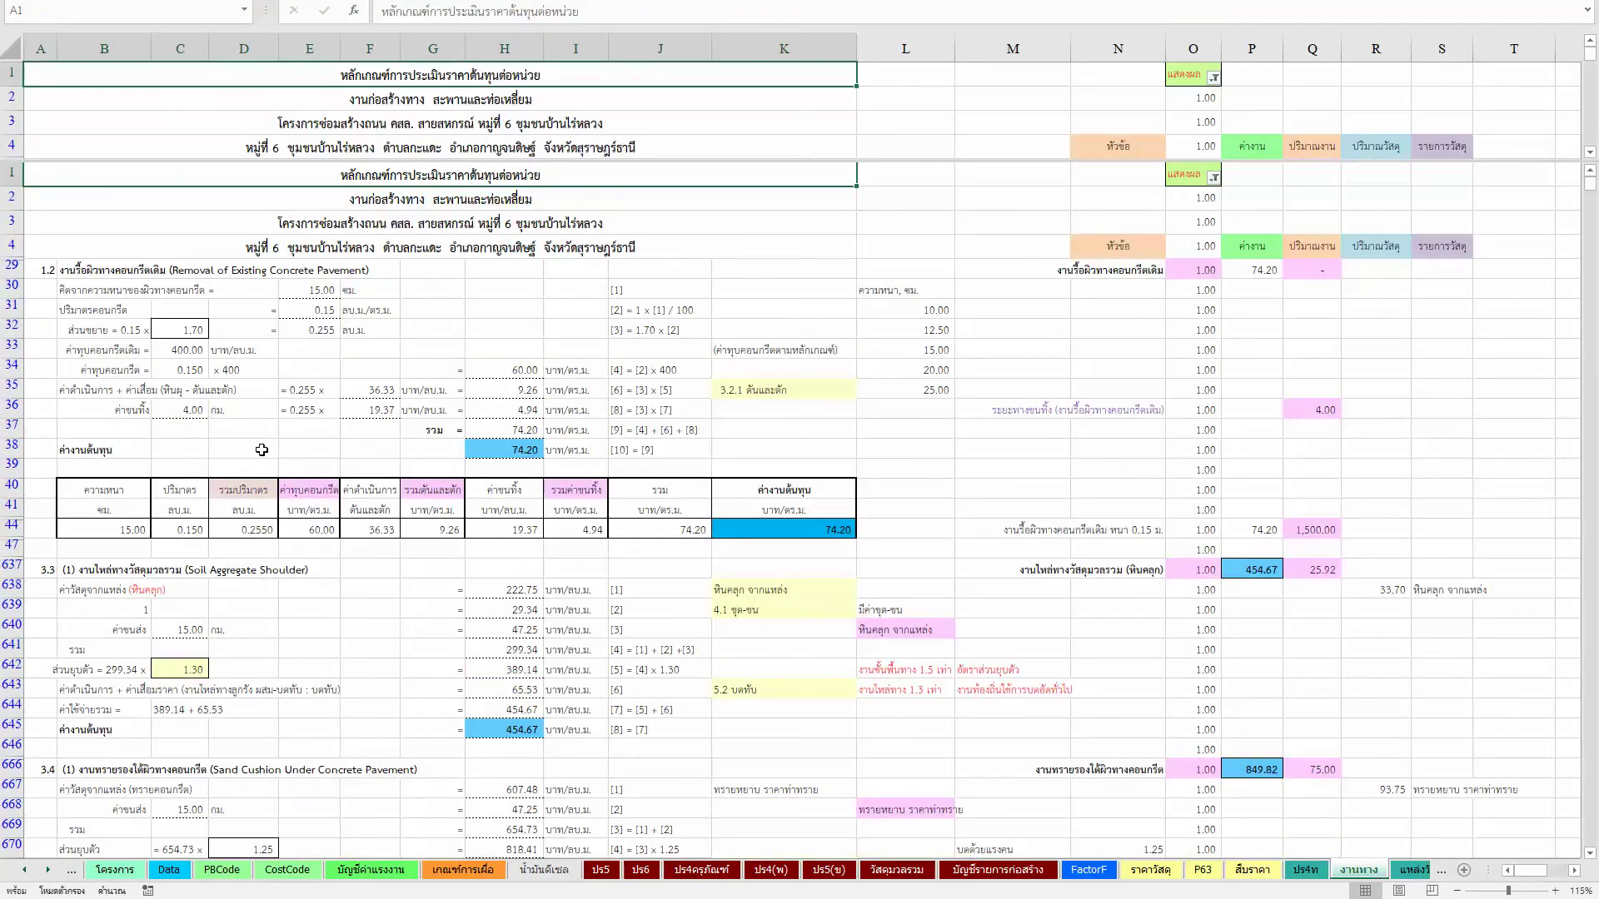
pyautogui.click(189, 417)
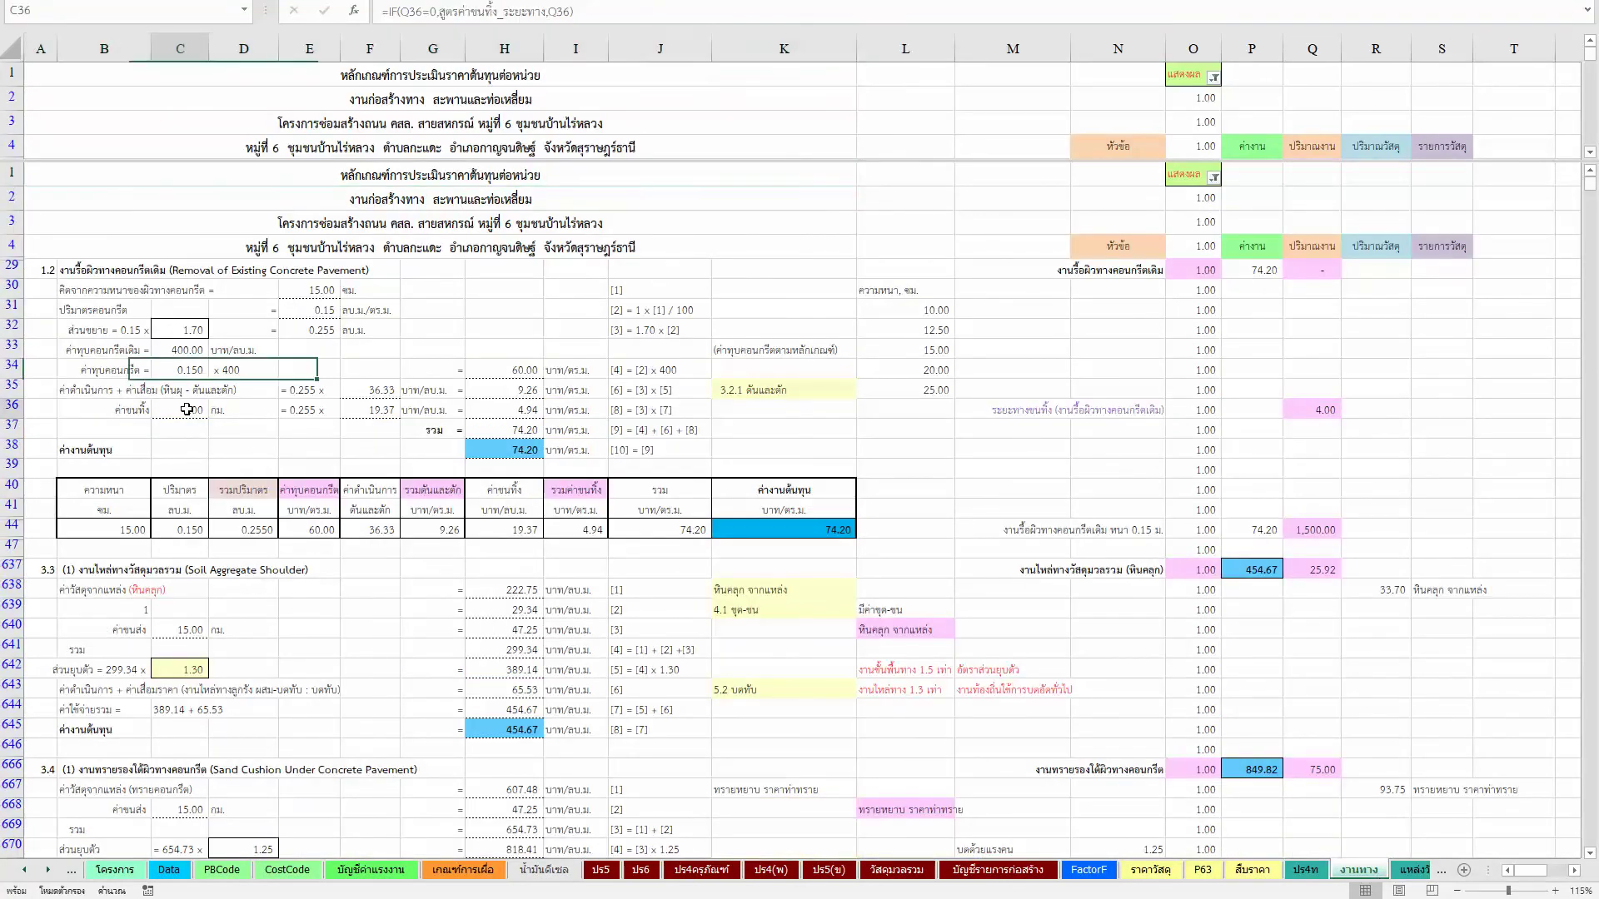
pyautogui.click(527, 449)
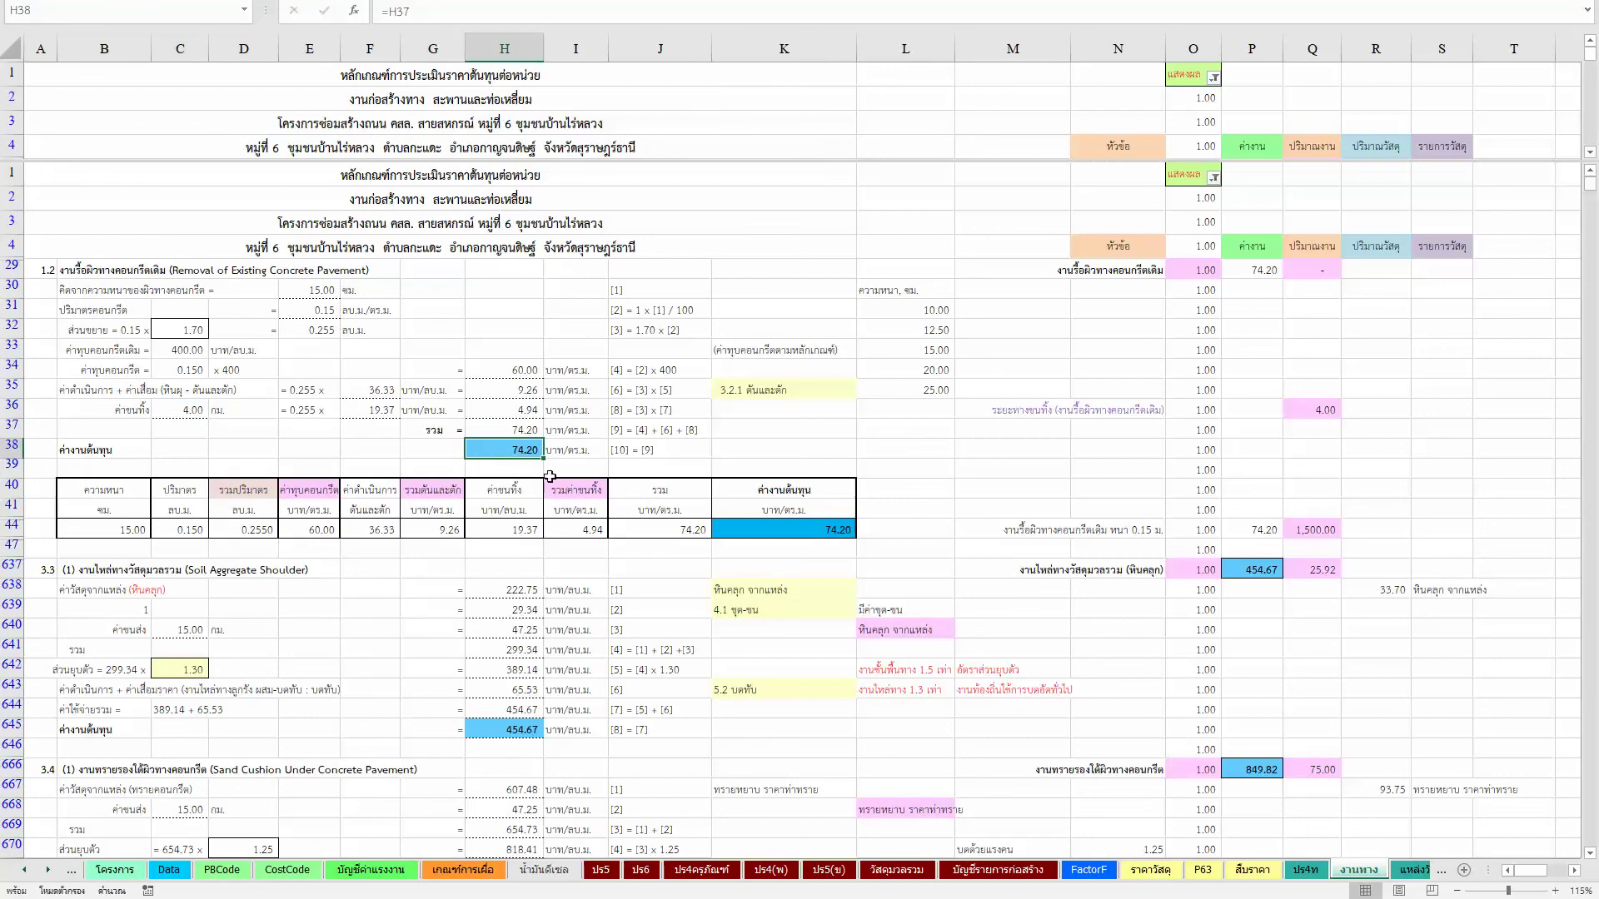
pyautogui.click(512, 430)
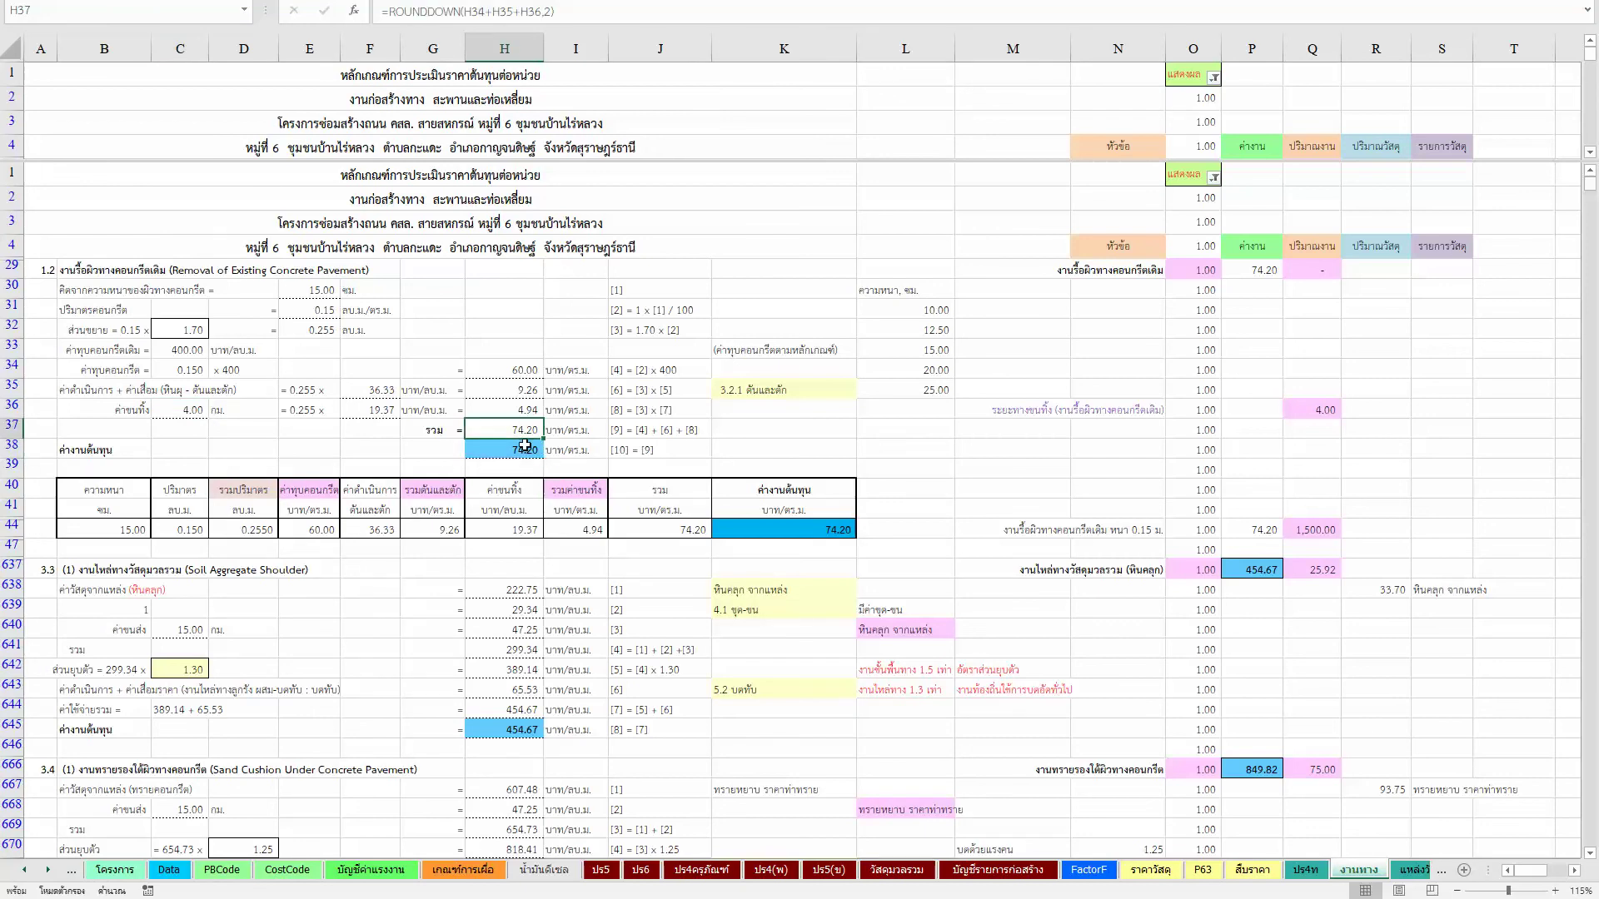
pyautogui.doubleClick(497, 432)
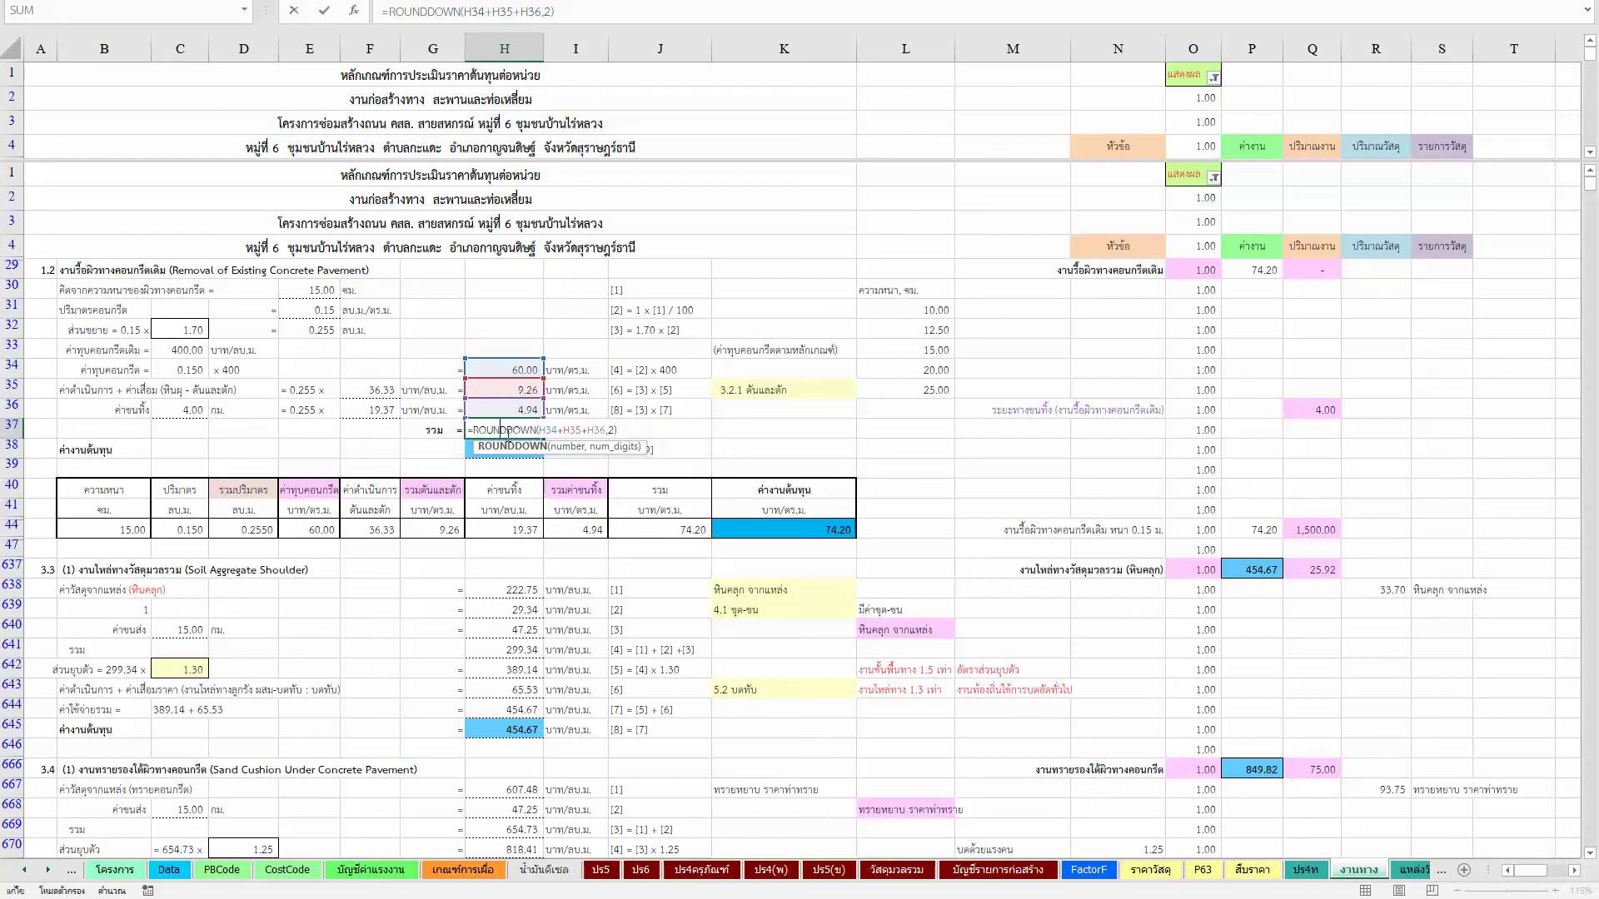
pyautogui.press('BackSpace')
pyautogui.press('BackSpace')
pyautogui.press('BackSpace')
pyautogui.press('BackSpace')
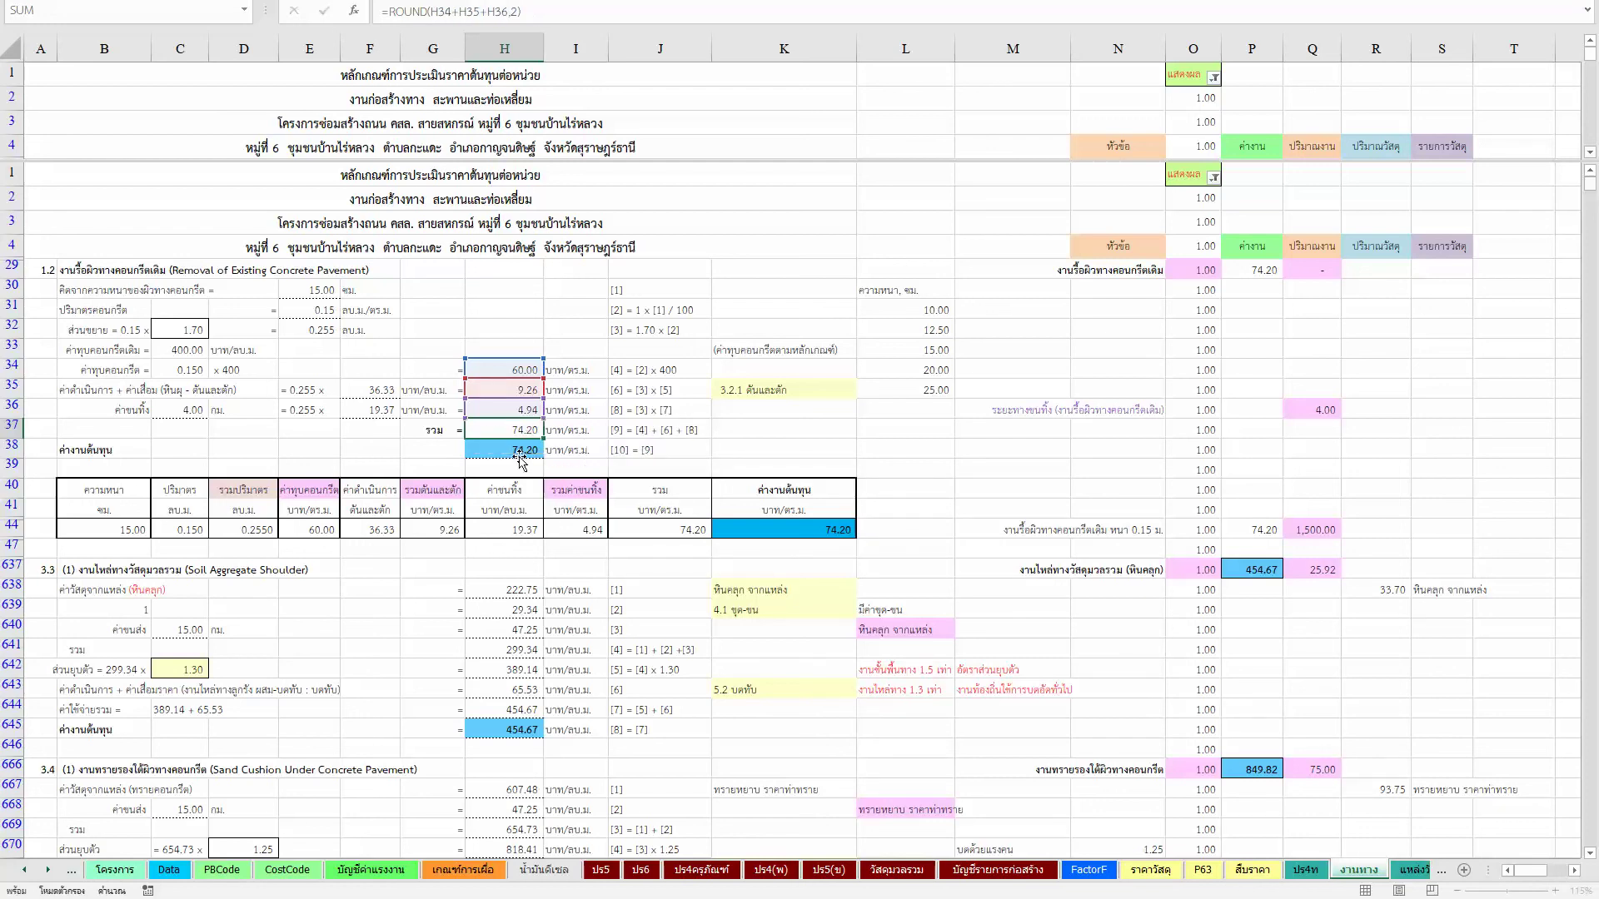
pyautogui.press('Return')
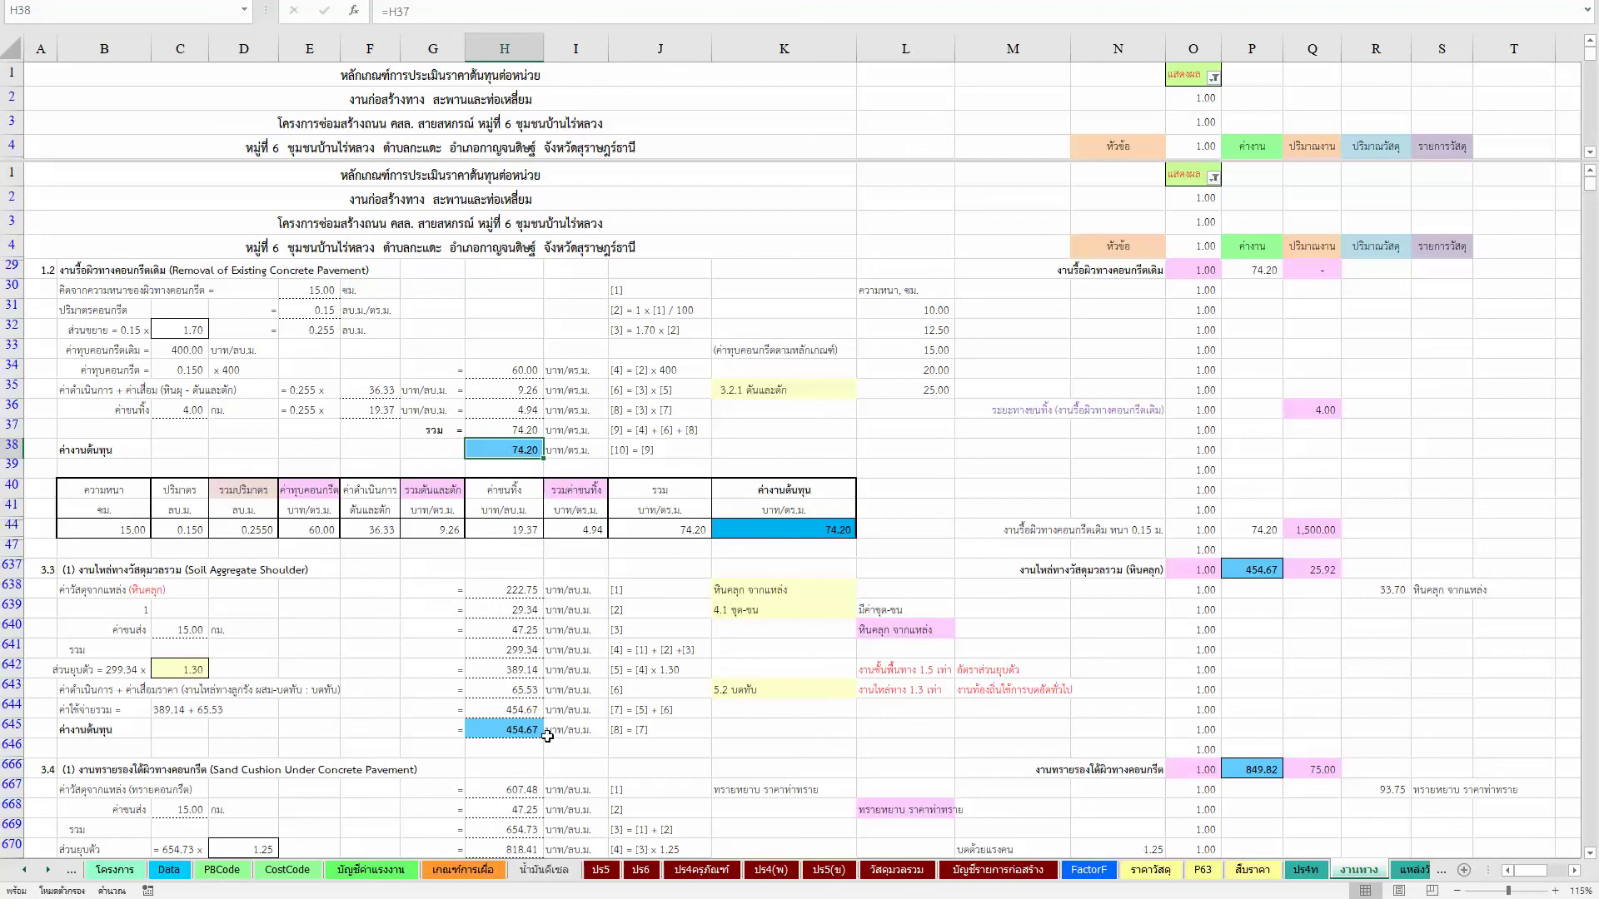
pyautogui.scroll(-2, 318, 720)
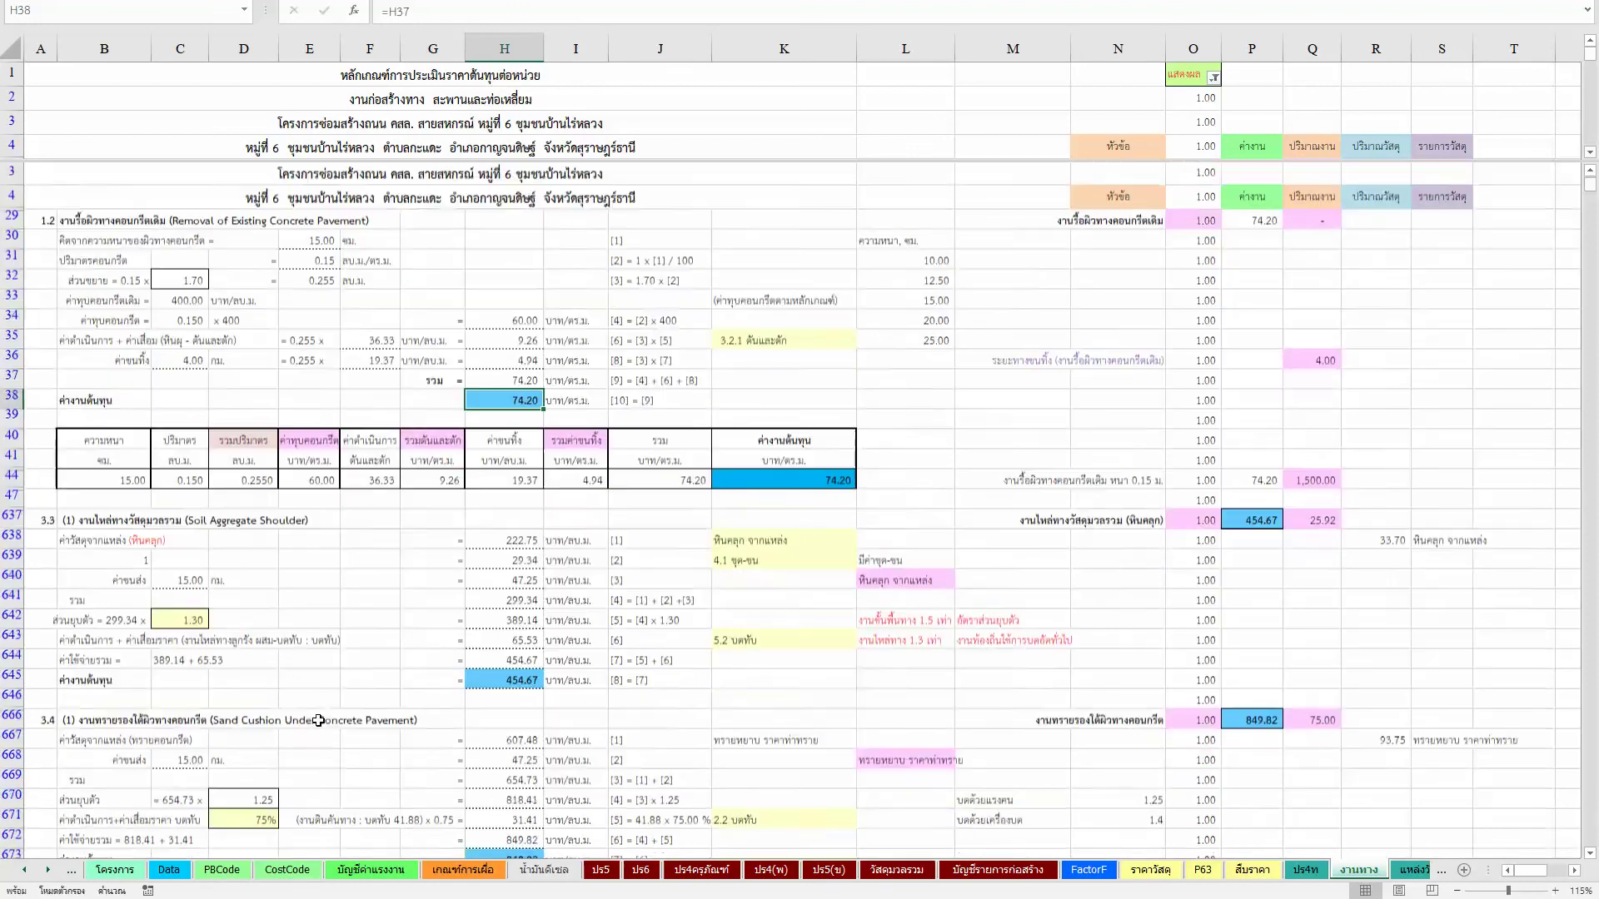
pyautogui.scroll(-1, 318, 720)
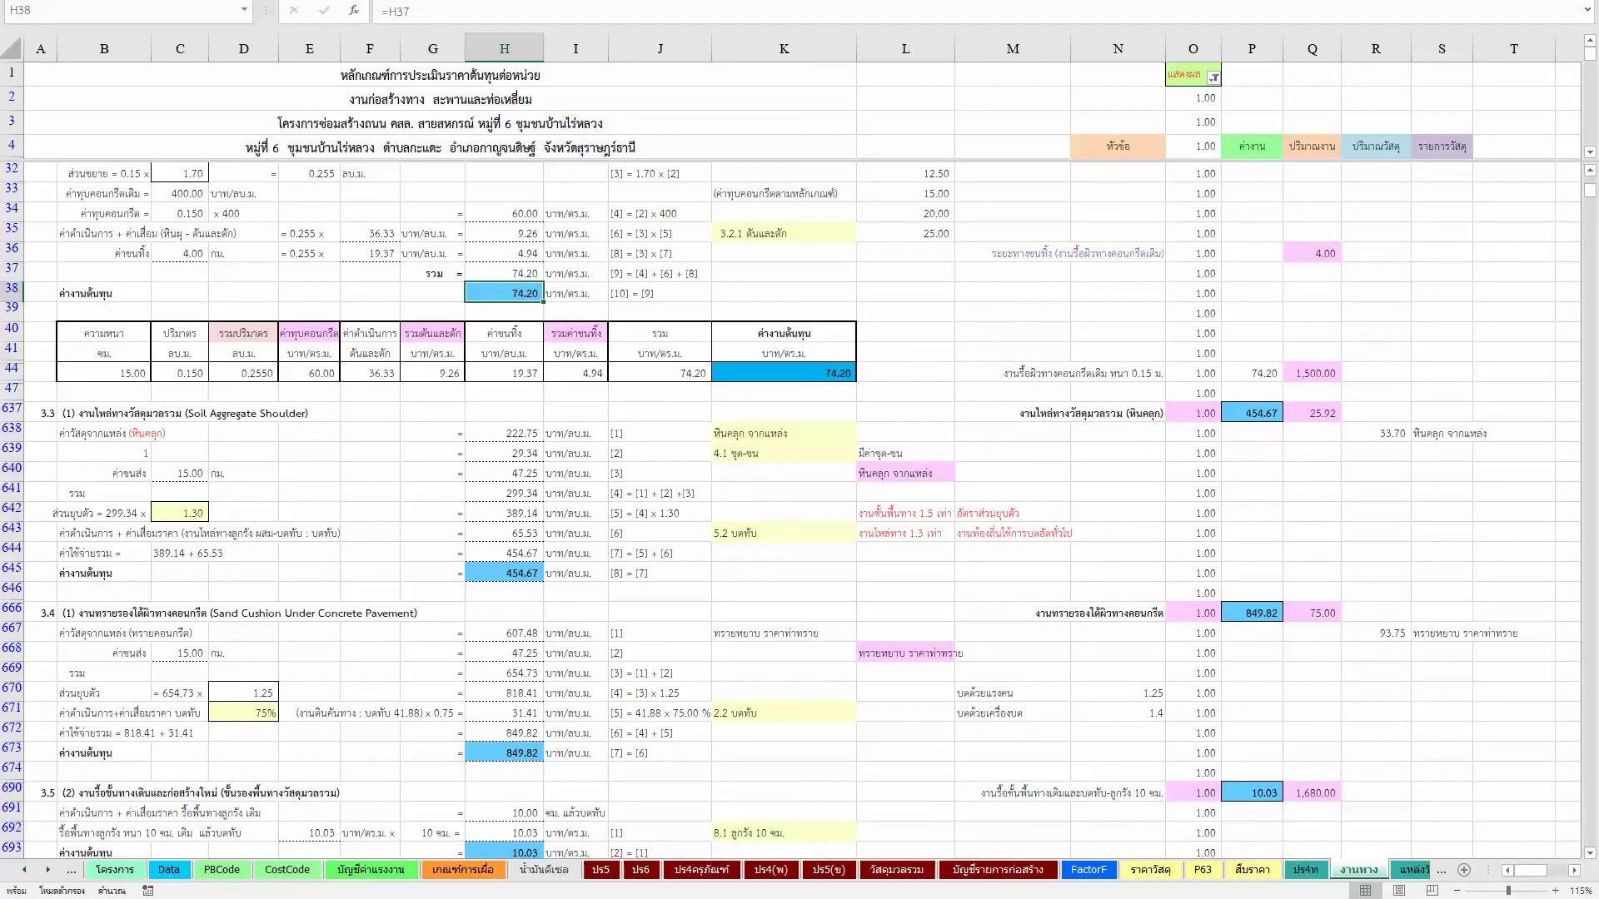
pyautogui.click(229, 825)
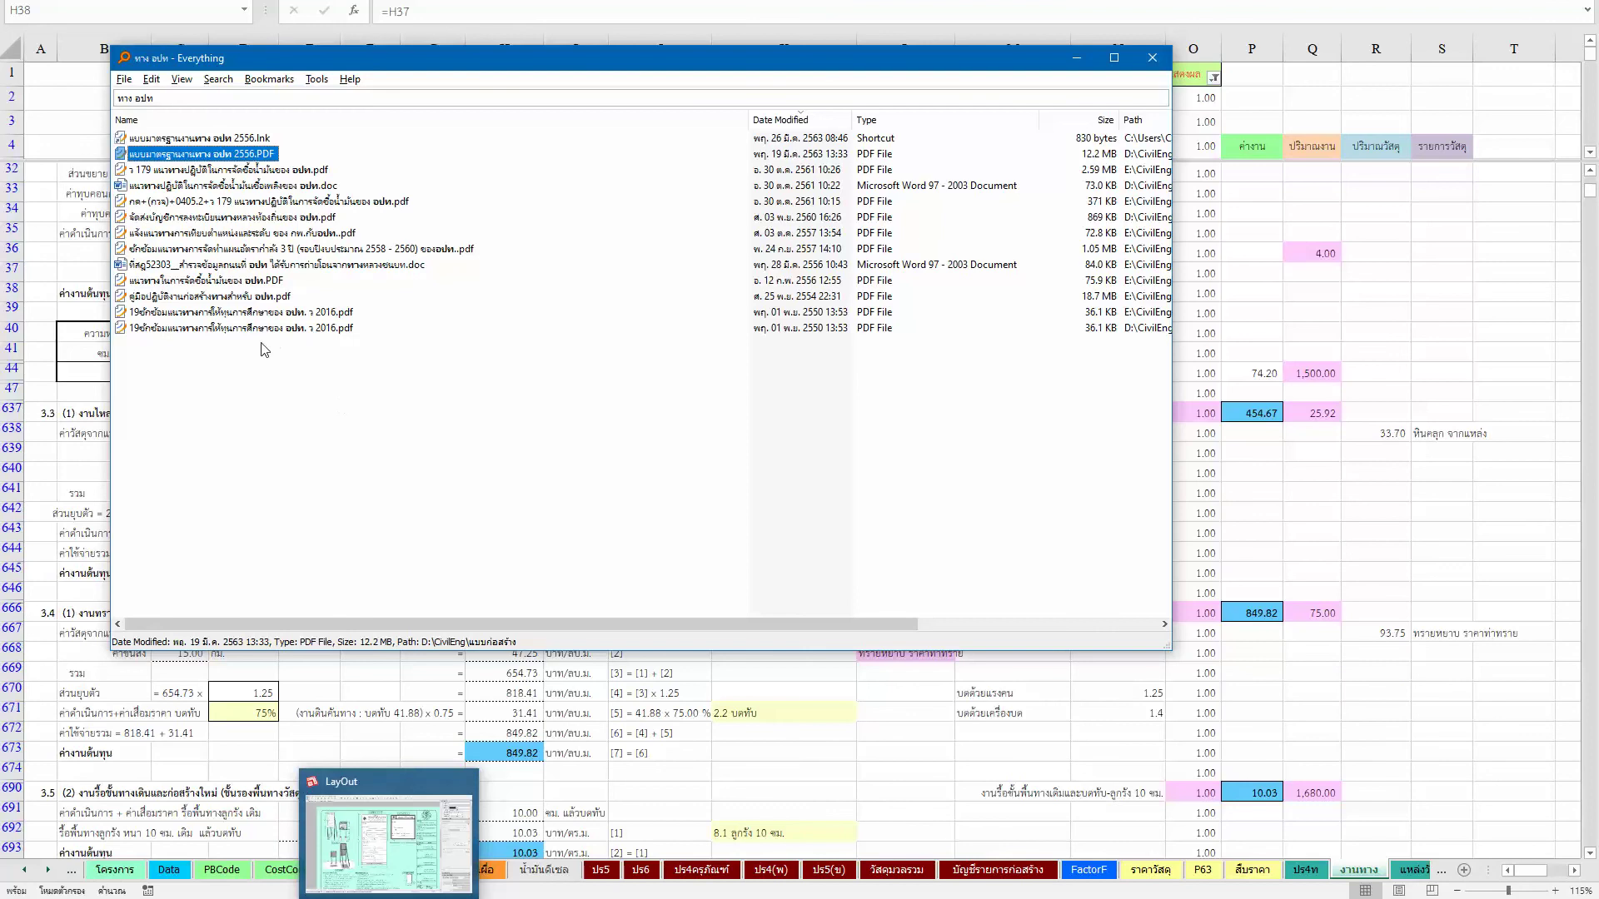
# Step: Search Everything for 'โครงการ กองช่าง'
pyautogui.click(163, 98)
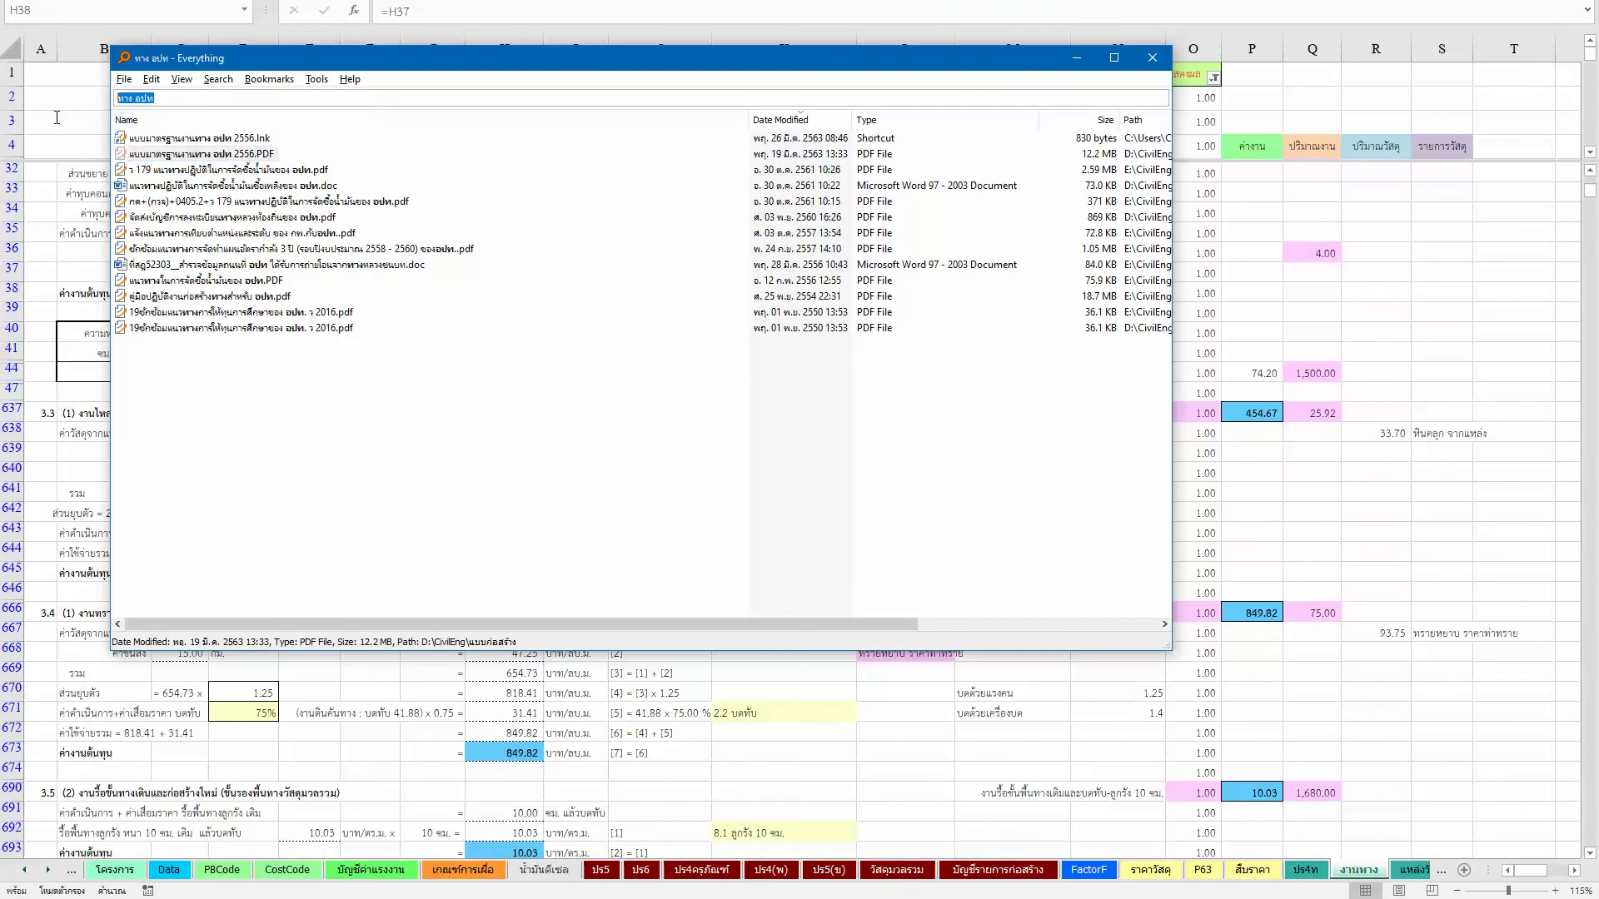
pyautogui.write('โครงการ')
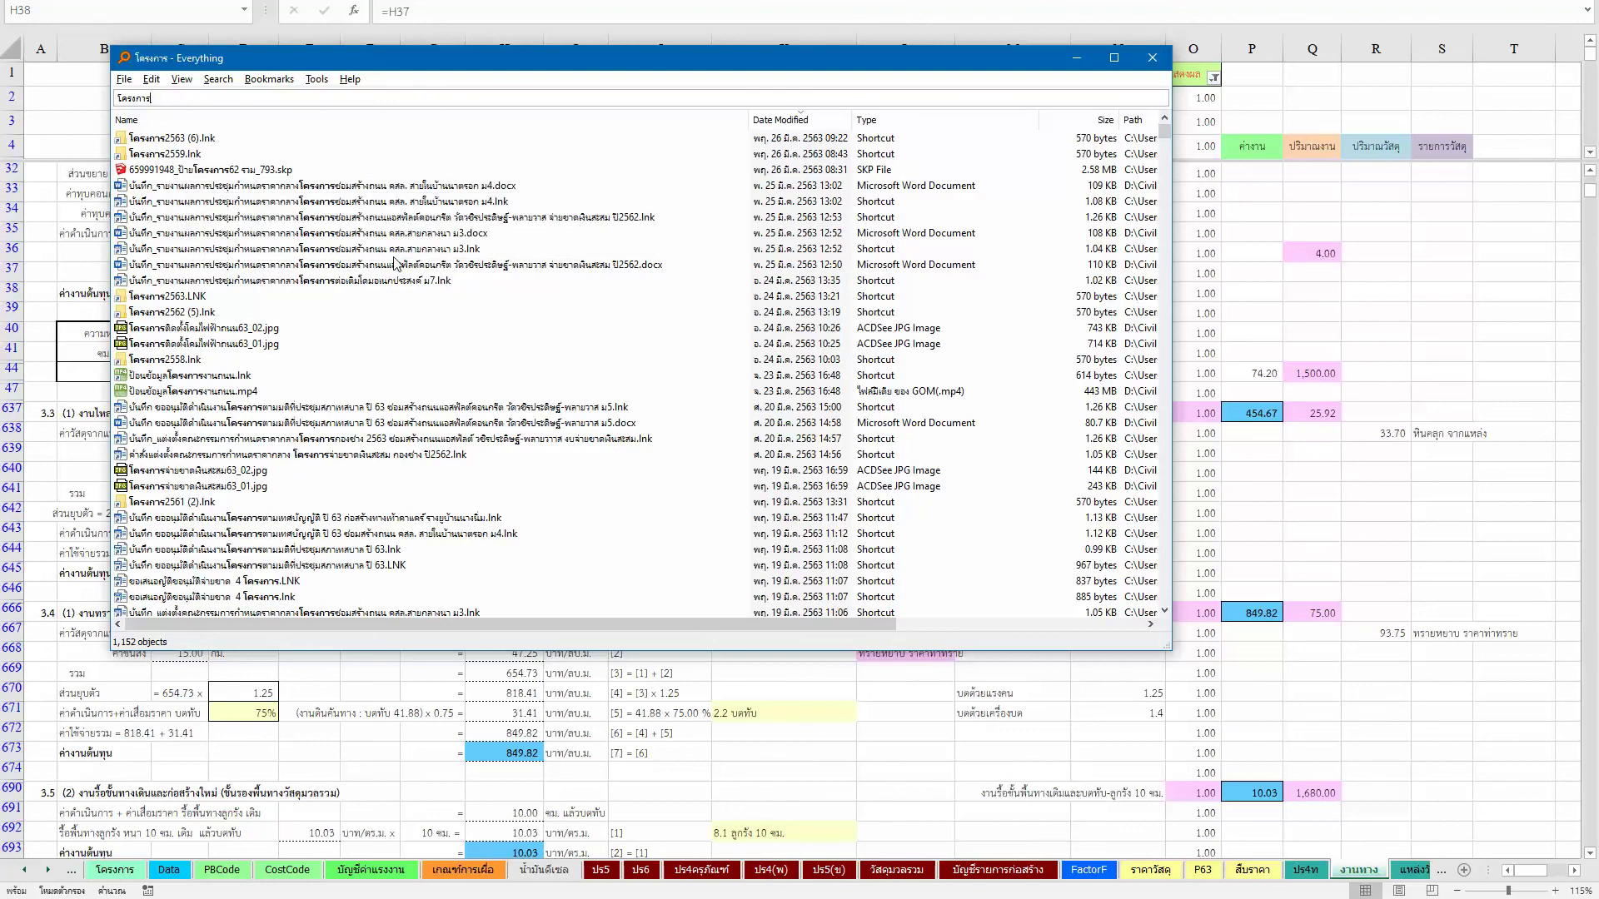
pyautogui.write('กองช่าง')
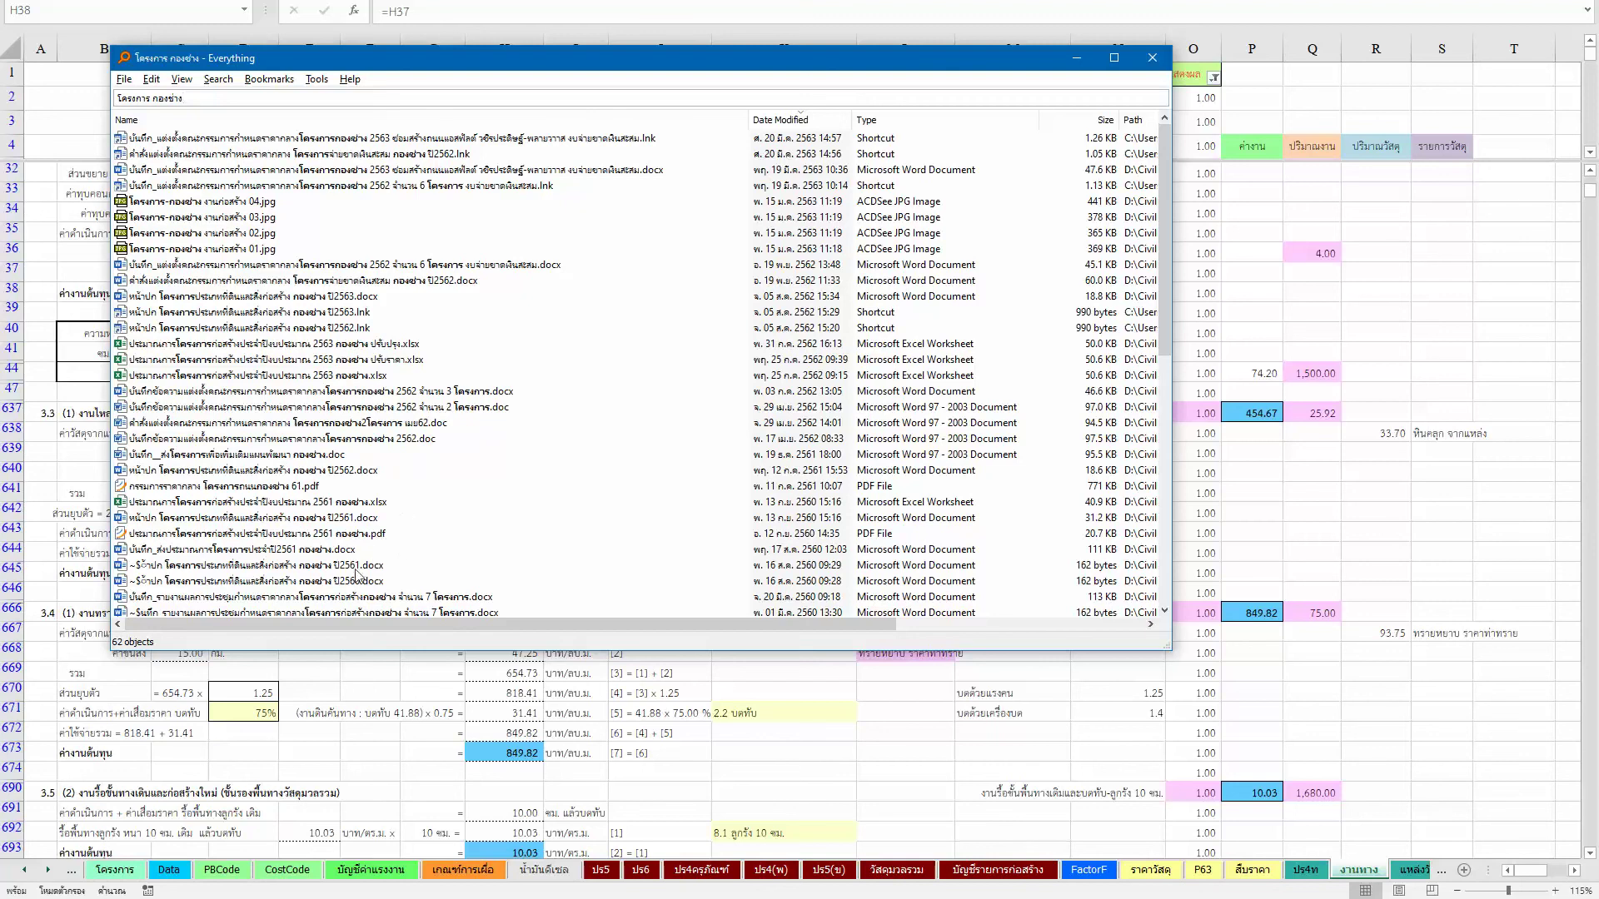
# Step: Review the 2561 and 2562 result files, then open 2563 กองช่าง ปรับปรุง.xlsx
pyautogui.click(348, 522)
pyautogui.click(349, 471)
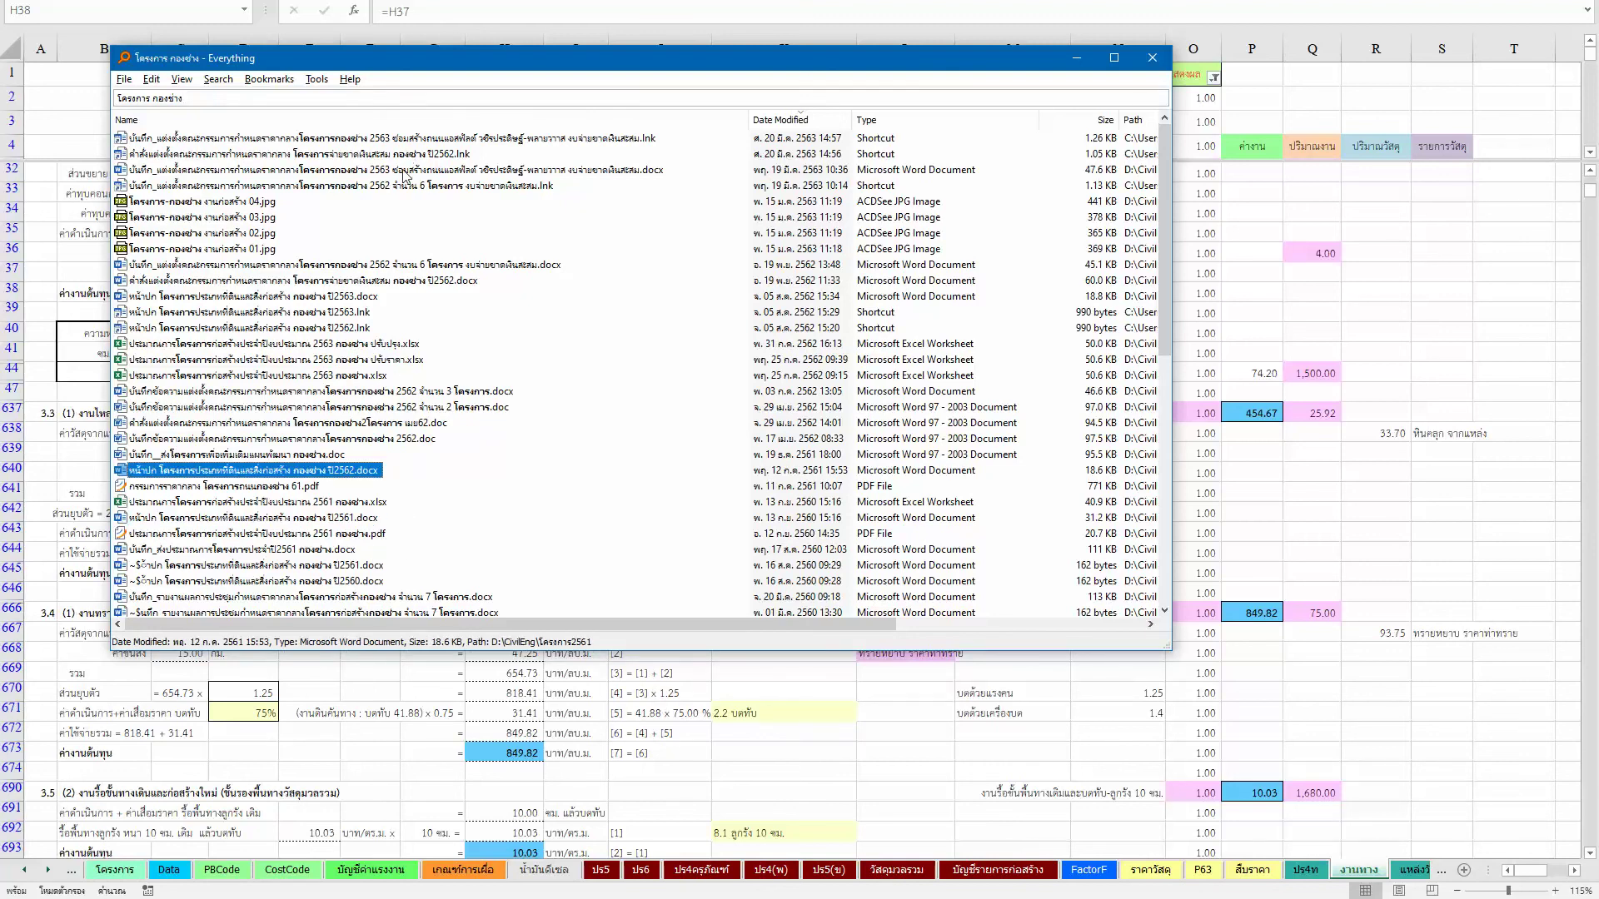
pyautogui.click(381, 444)
pyautogui.click(344, 504)
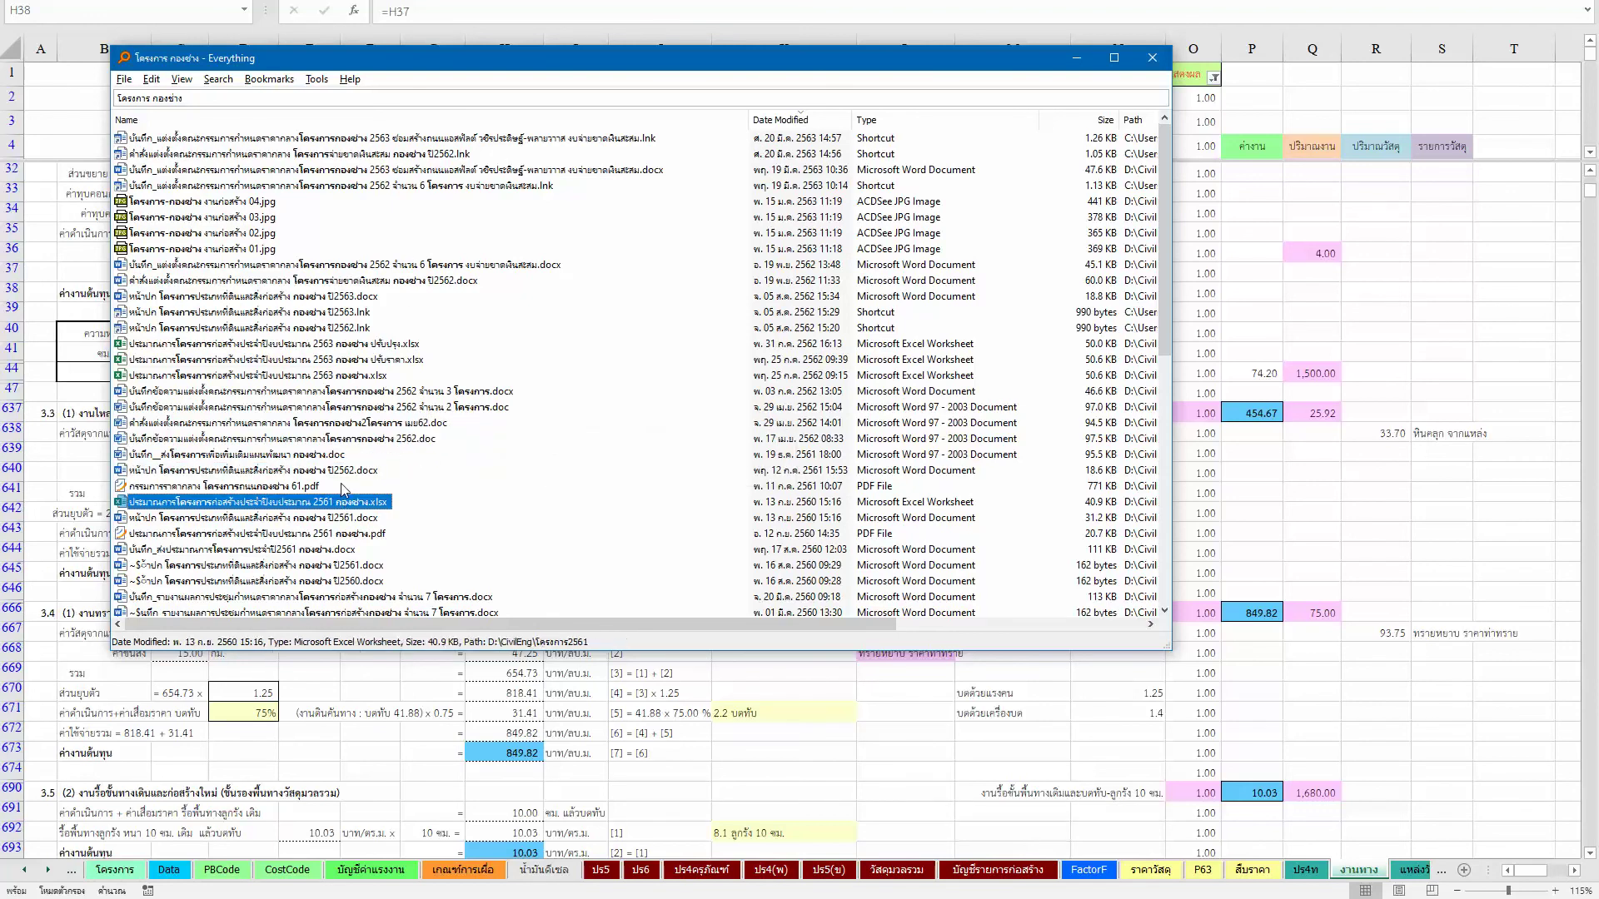
pyautogui.click(341, 472)
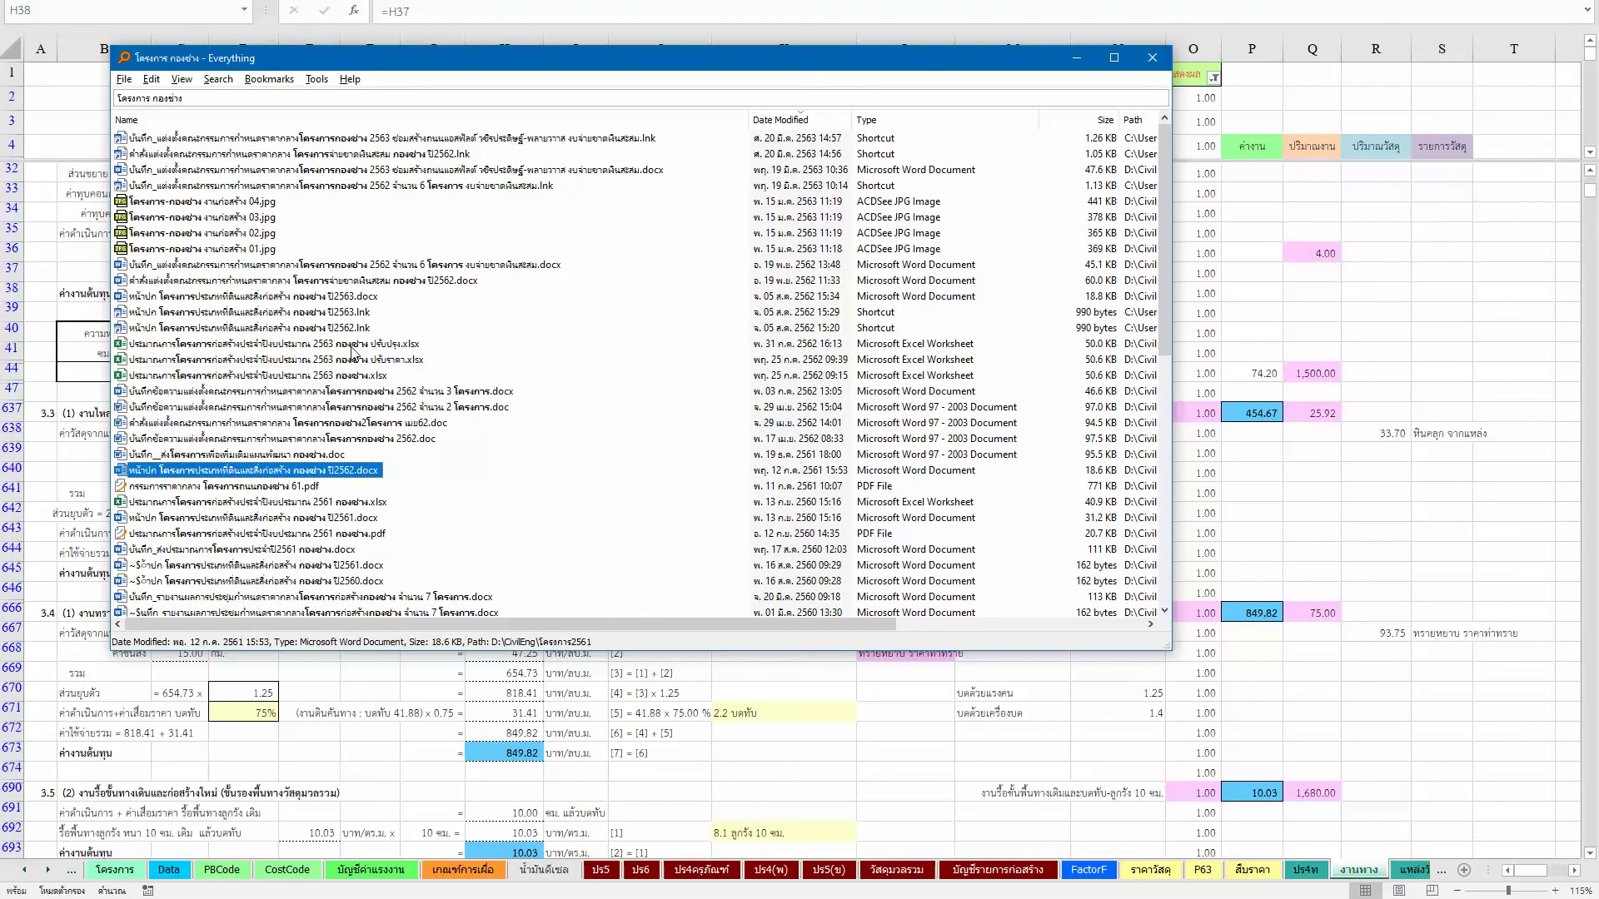
pyautogui.doubleClick(350, 344)
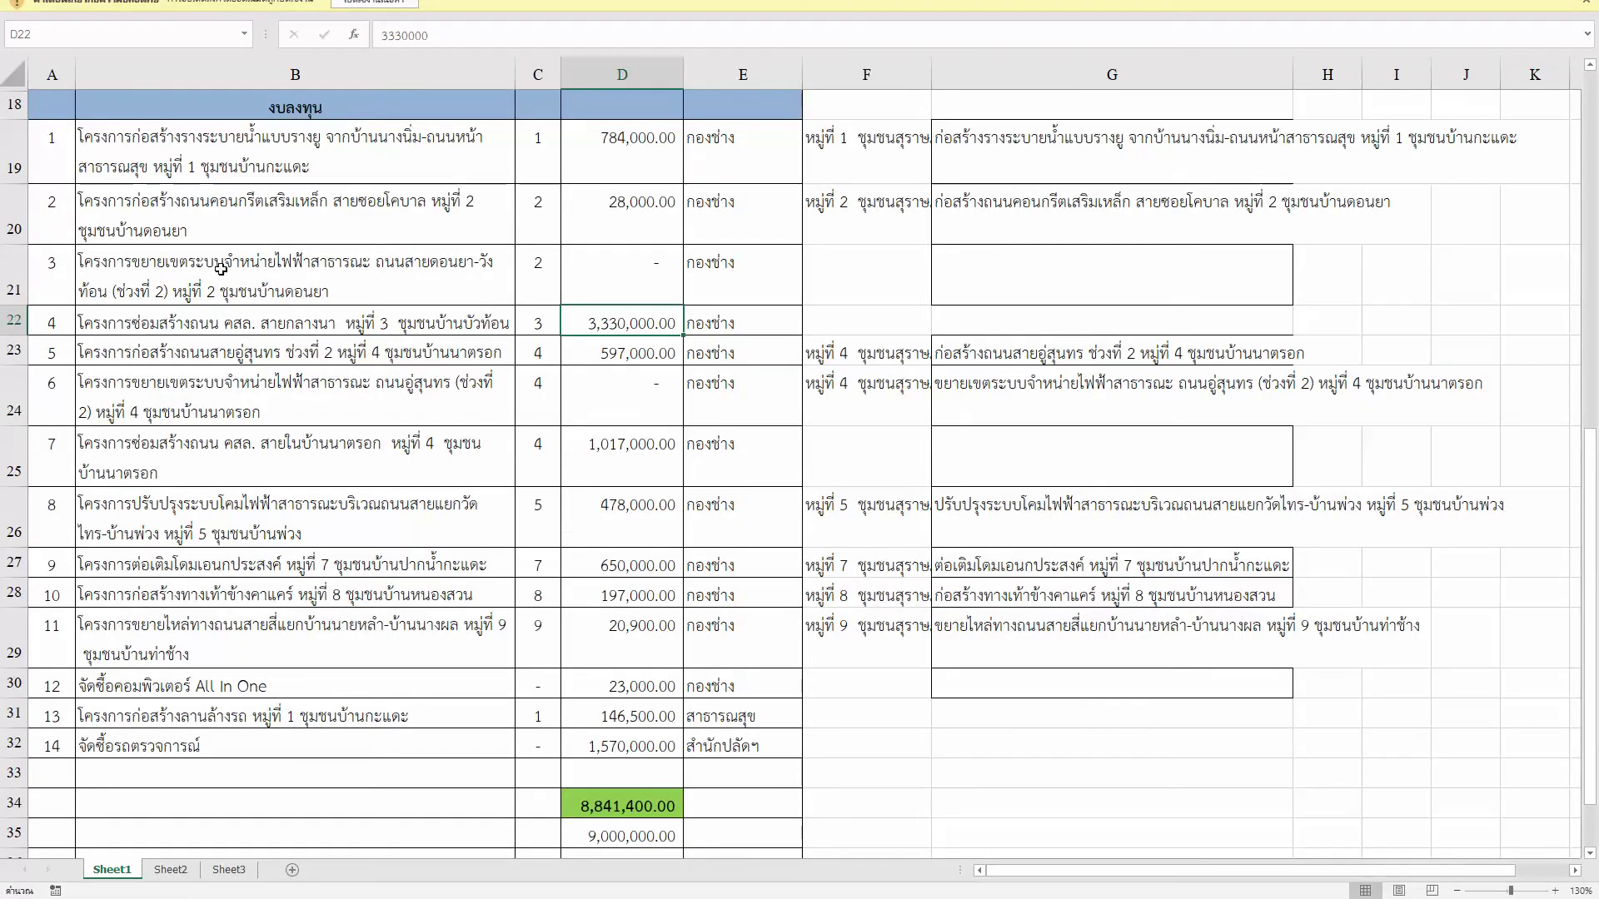
# Step: Enable editing and change the link source to CivilEng\โครงการ2563\BOQ63Mar
pyautogui.click(390, 11)
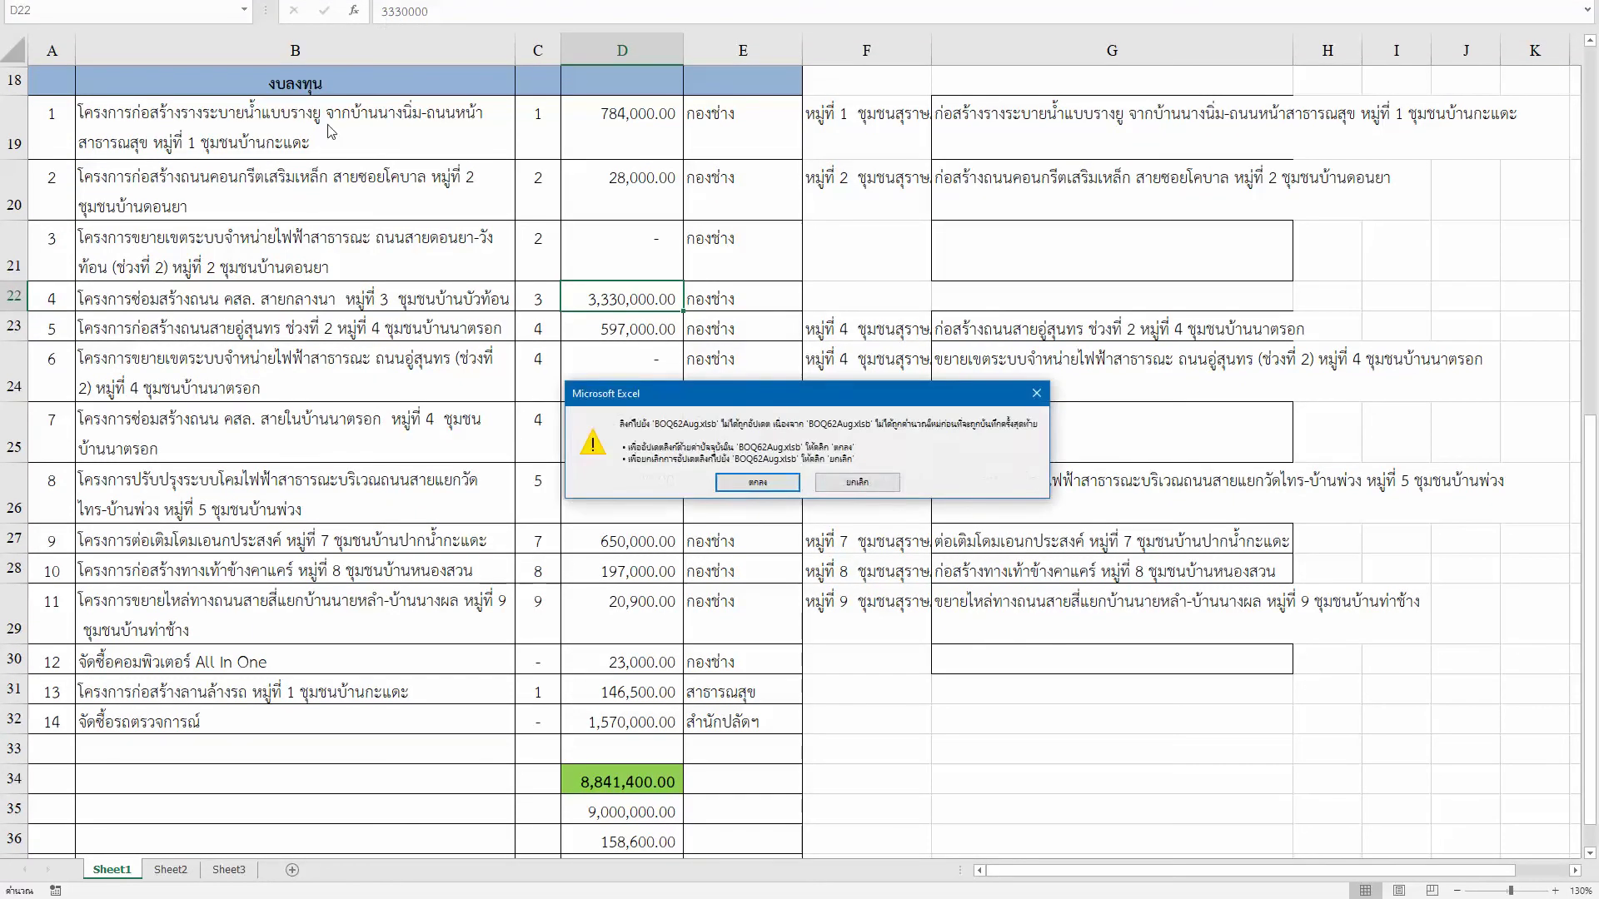
pyautogui.click(768, 486)
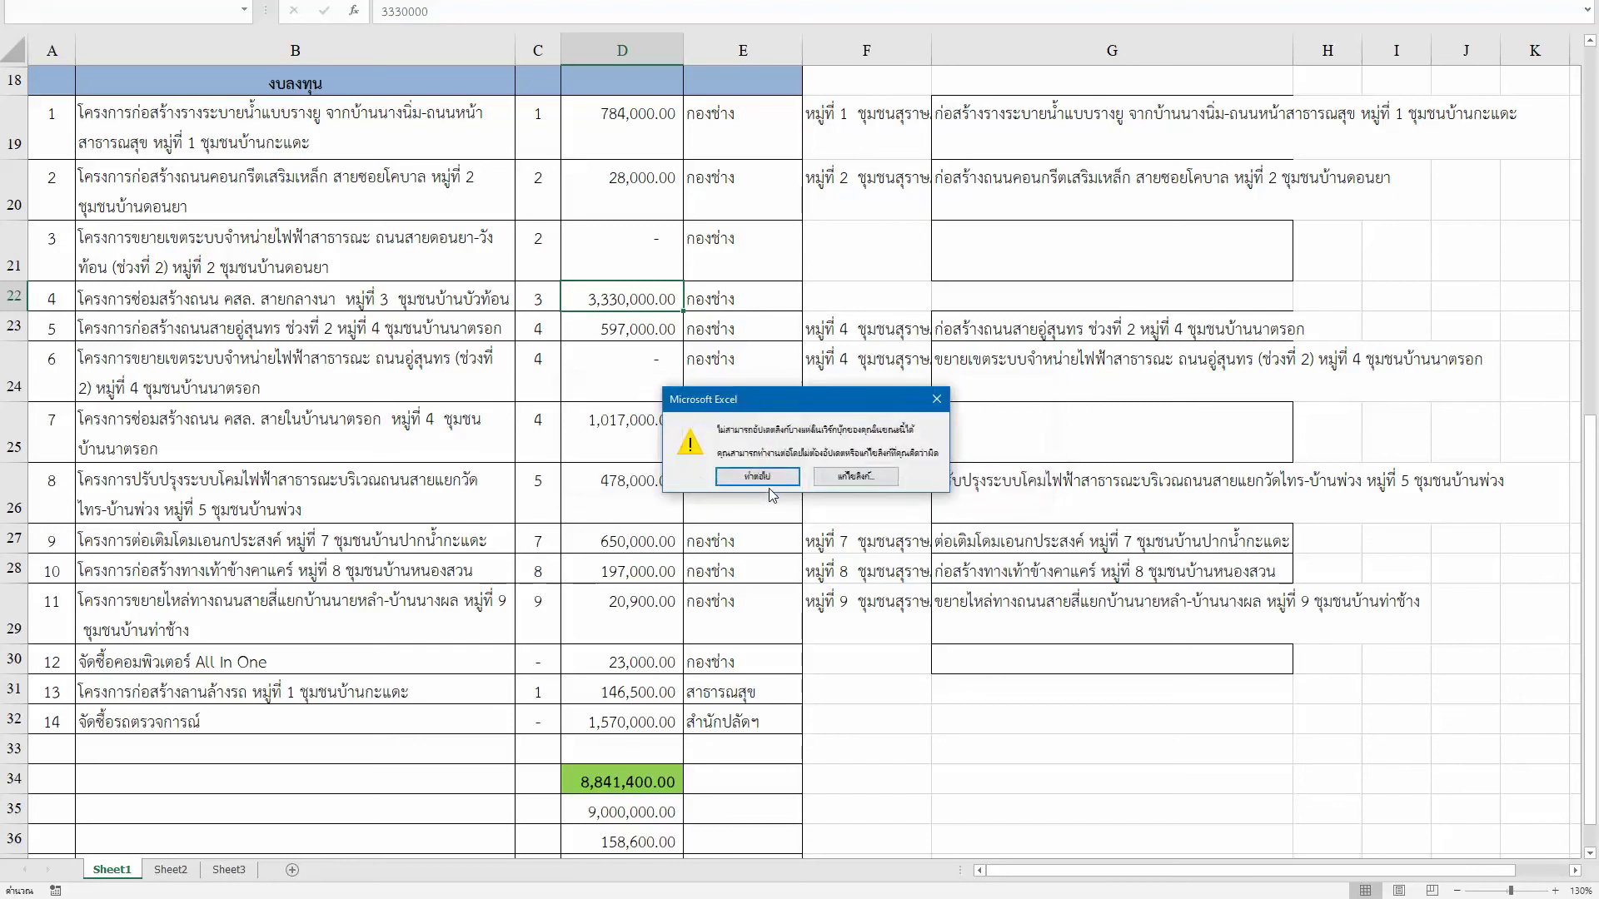
pyautogui.click(855, 476)
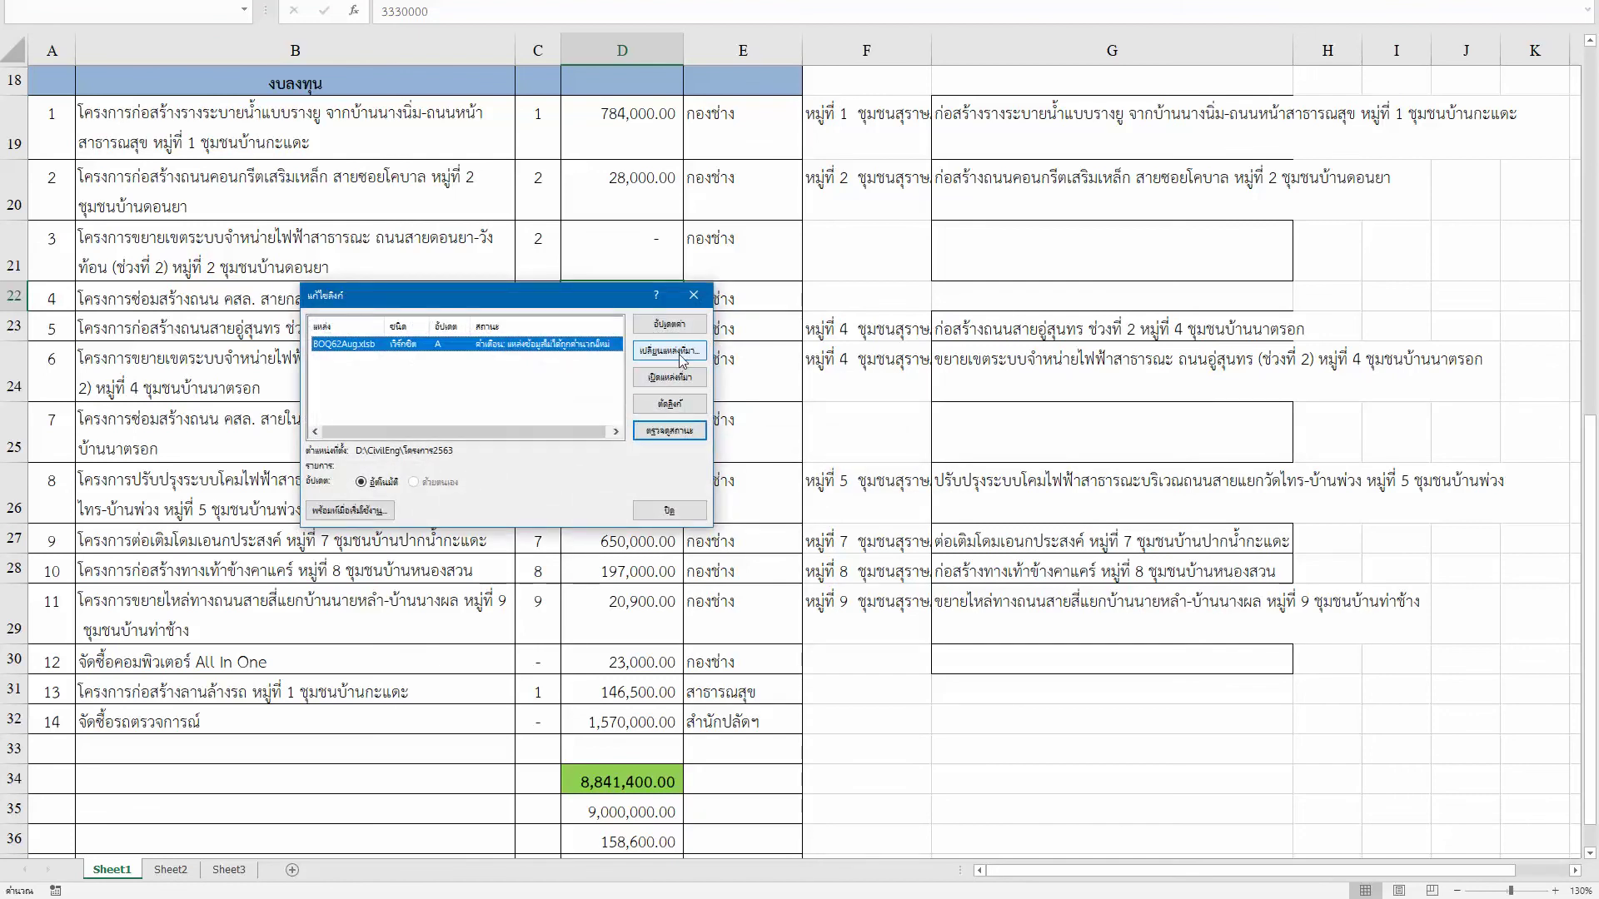
pyautogui.click(681, 352)
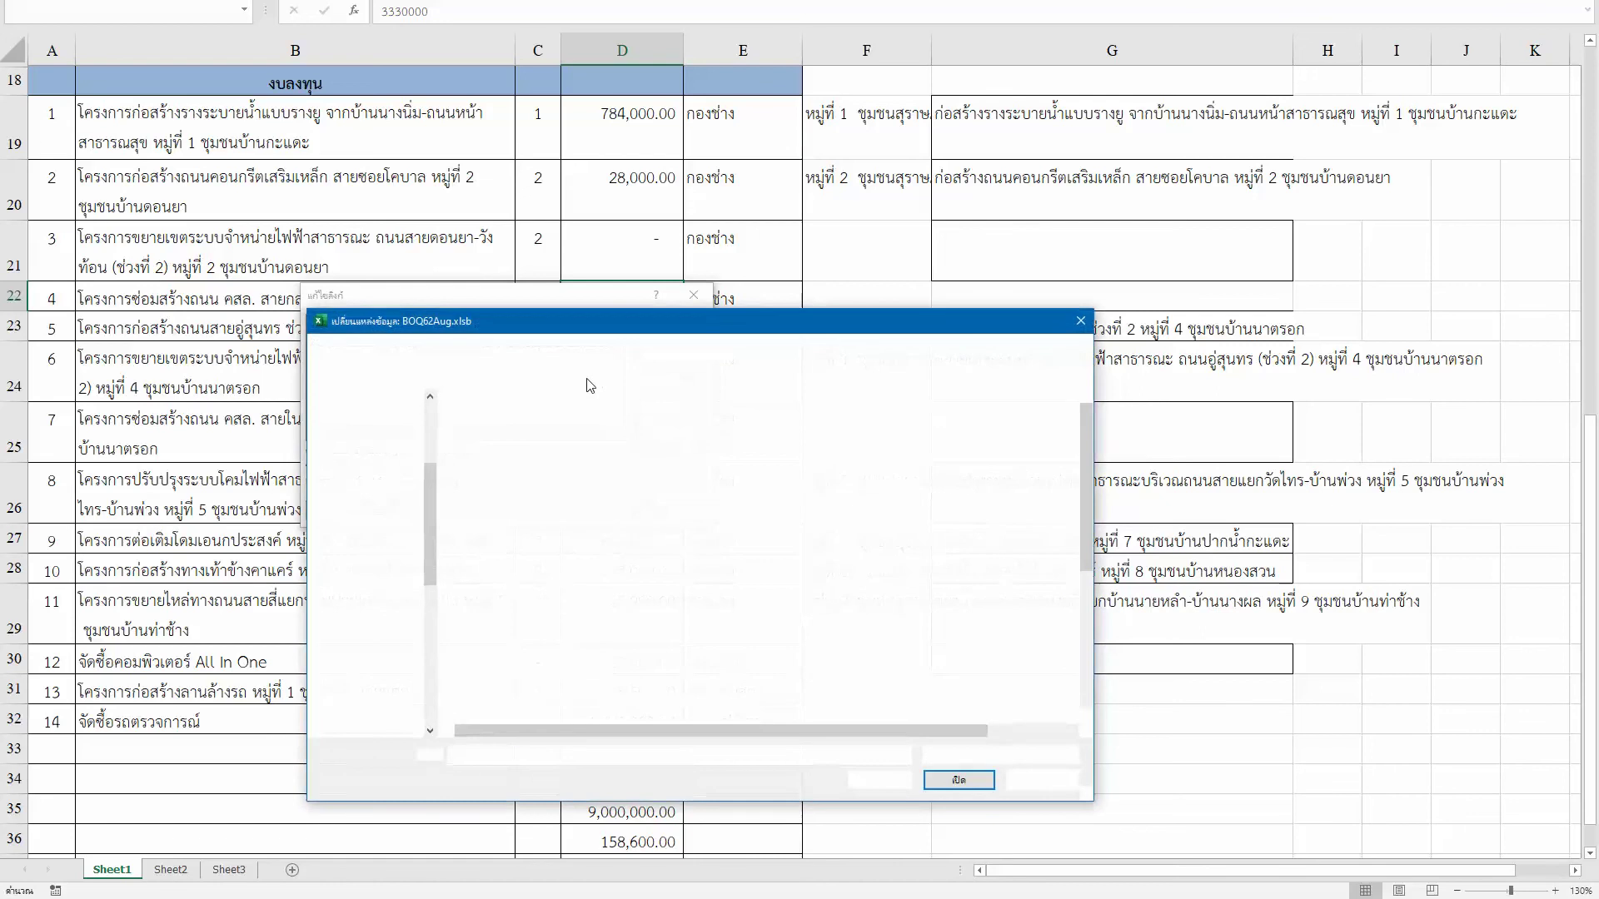
pyautogui.click(602, 349)
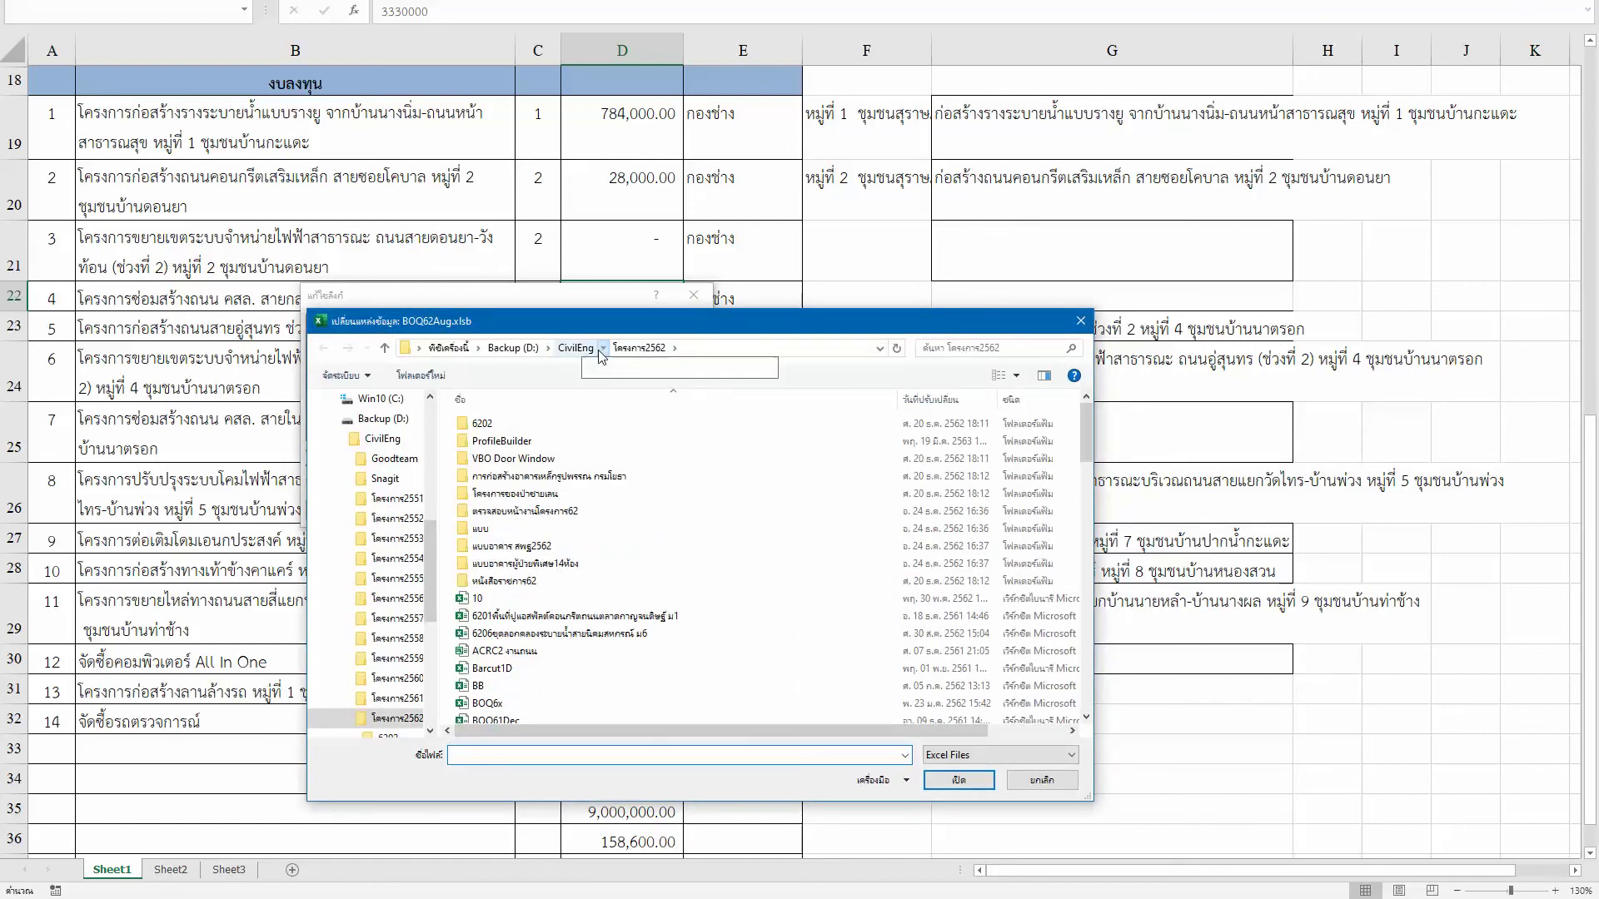
pyautogui.click(658, 620)
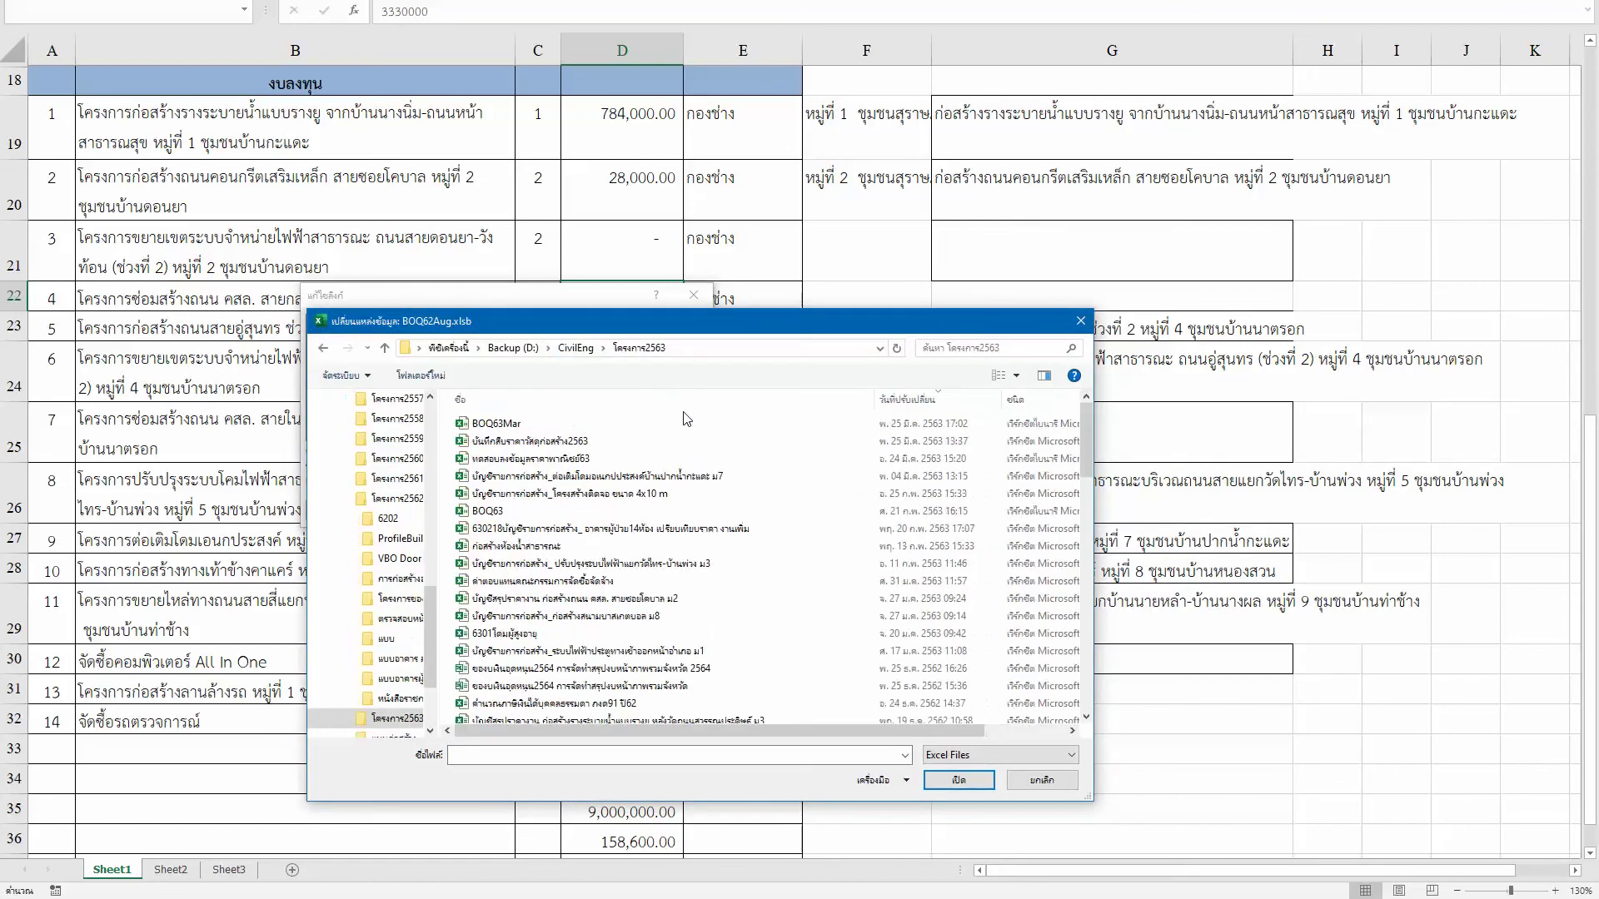
pyautogui.click(585, 423)
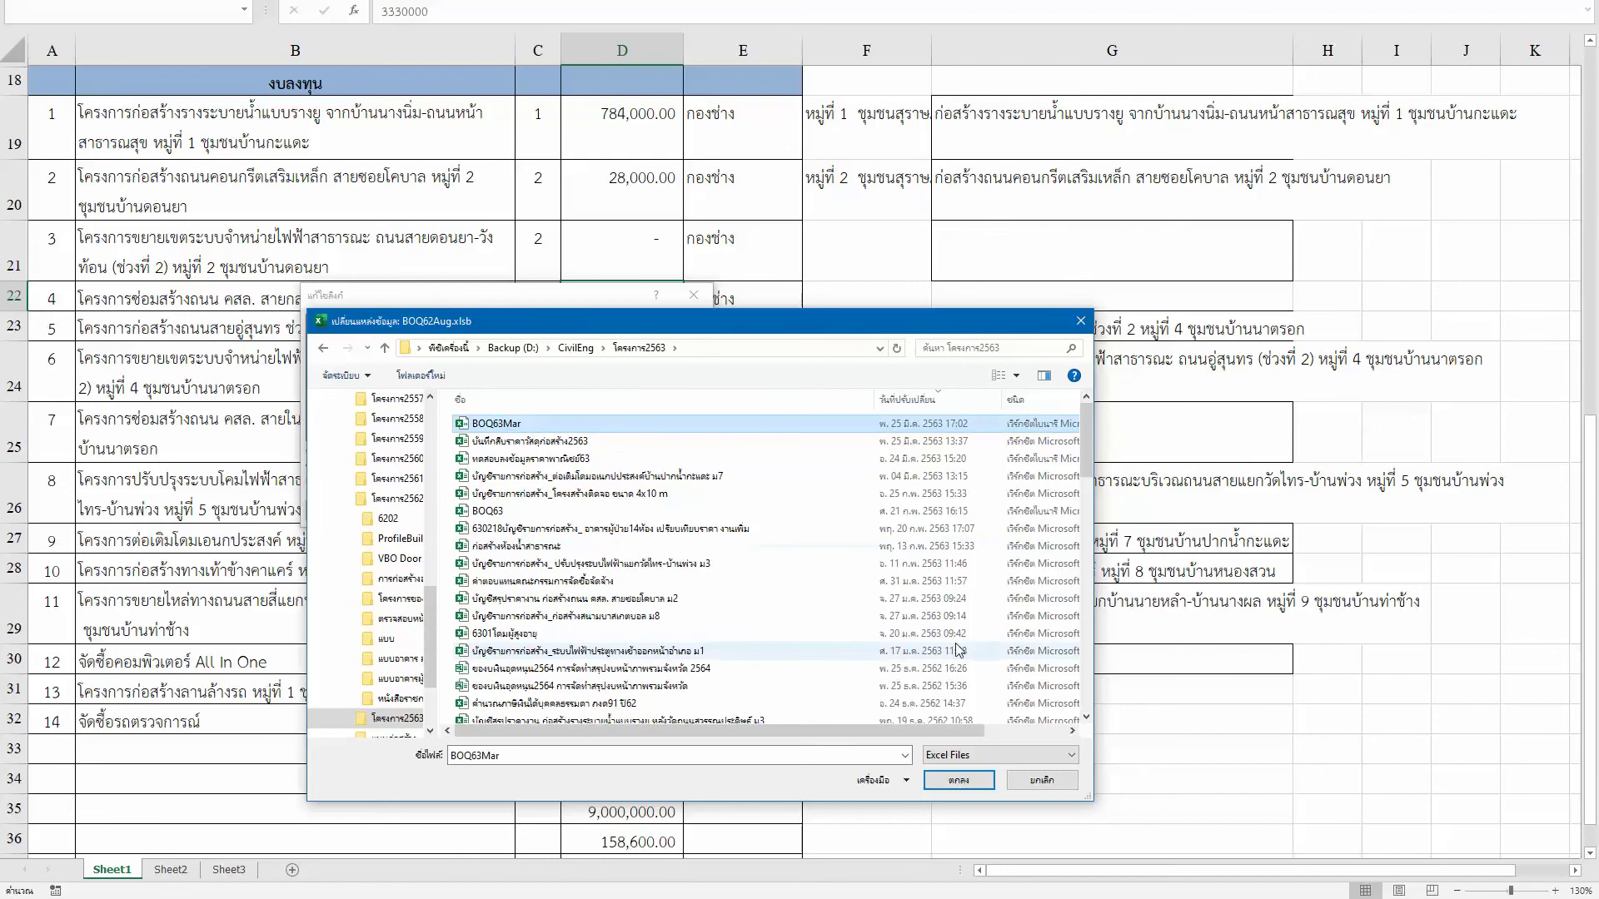
pyautogui.click(958, 780)
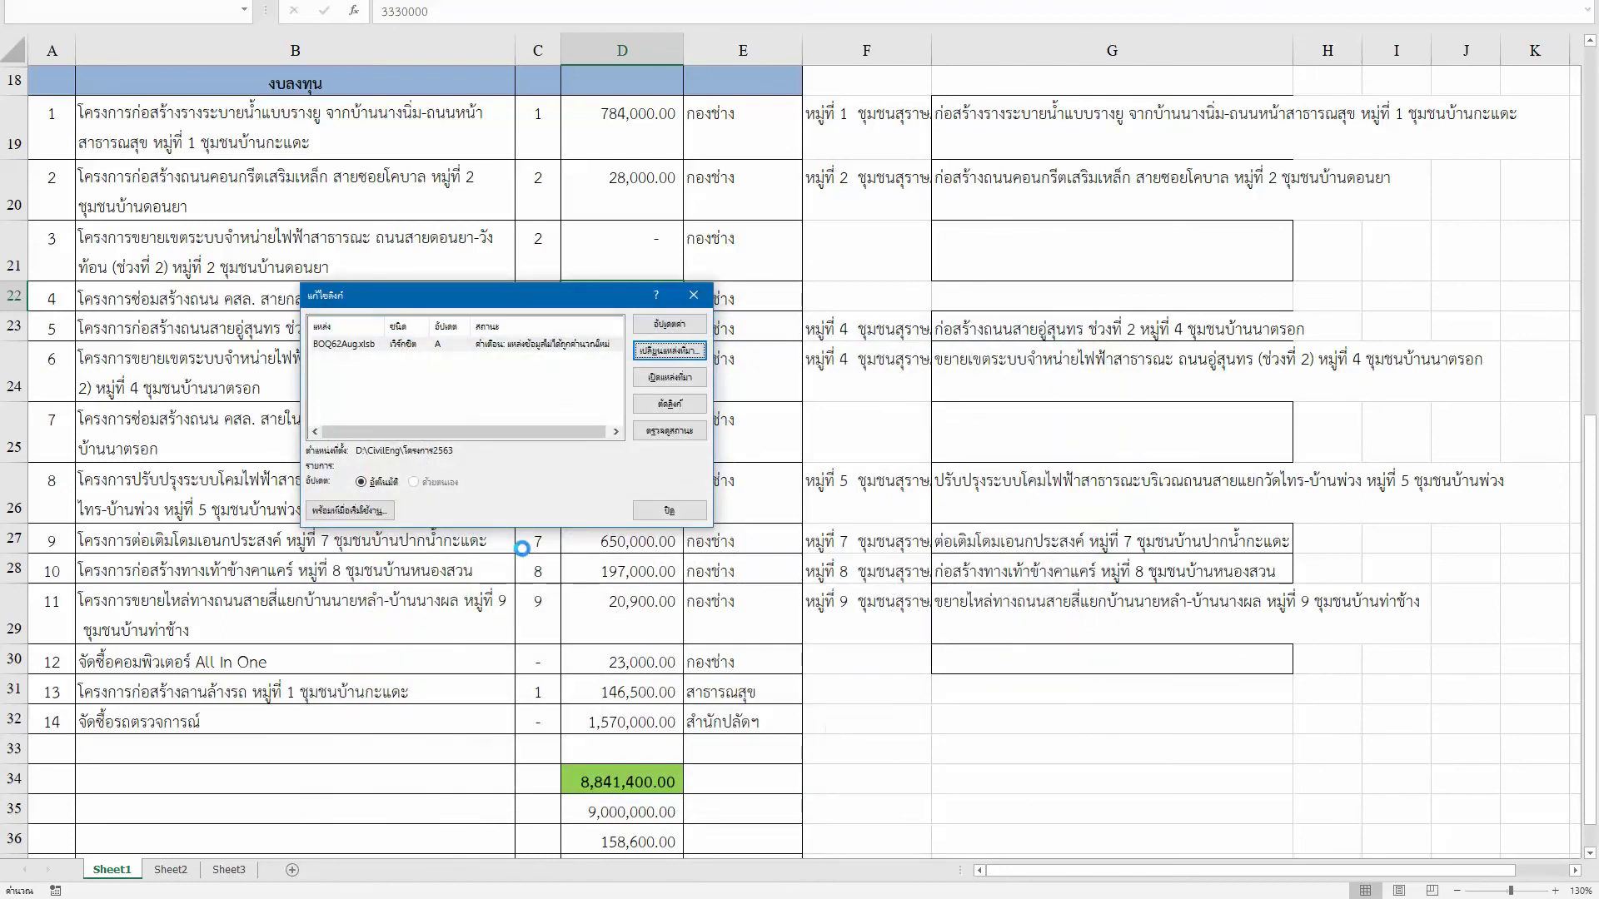
pyautogui.click(671, 510)
# Step: Inspect the refreshed project name formulas in B27 and B19
pyautogui.click(350, 539)
pyautogui.scroll(2, 300, 368)
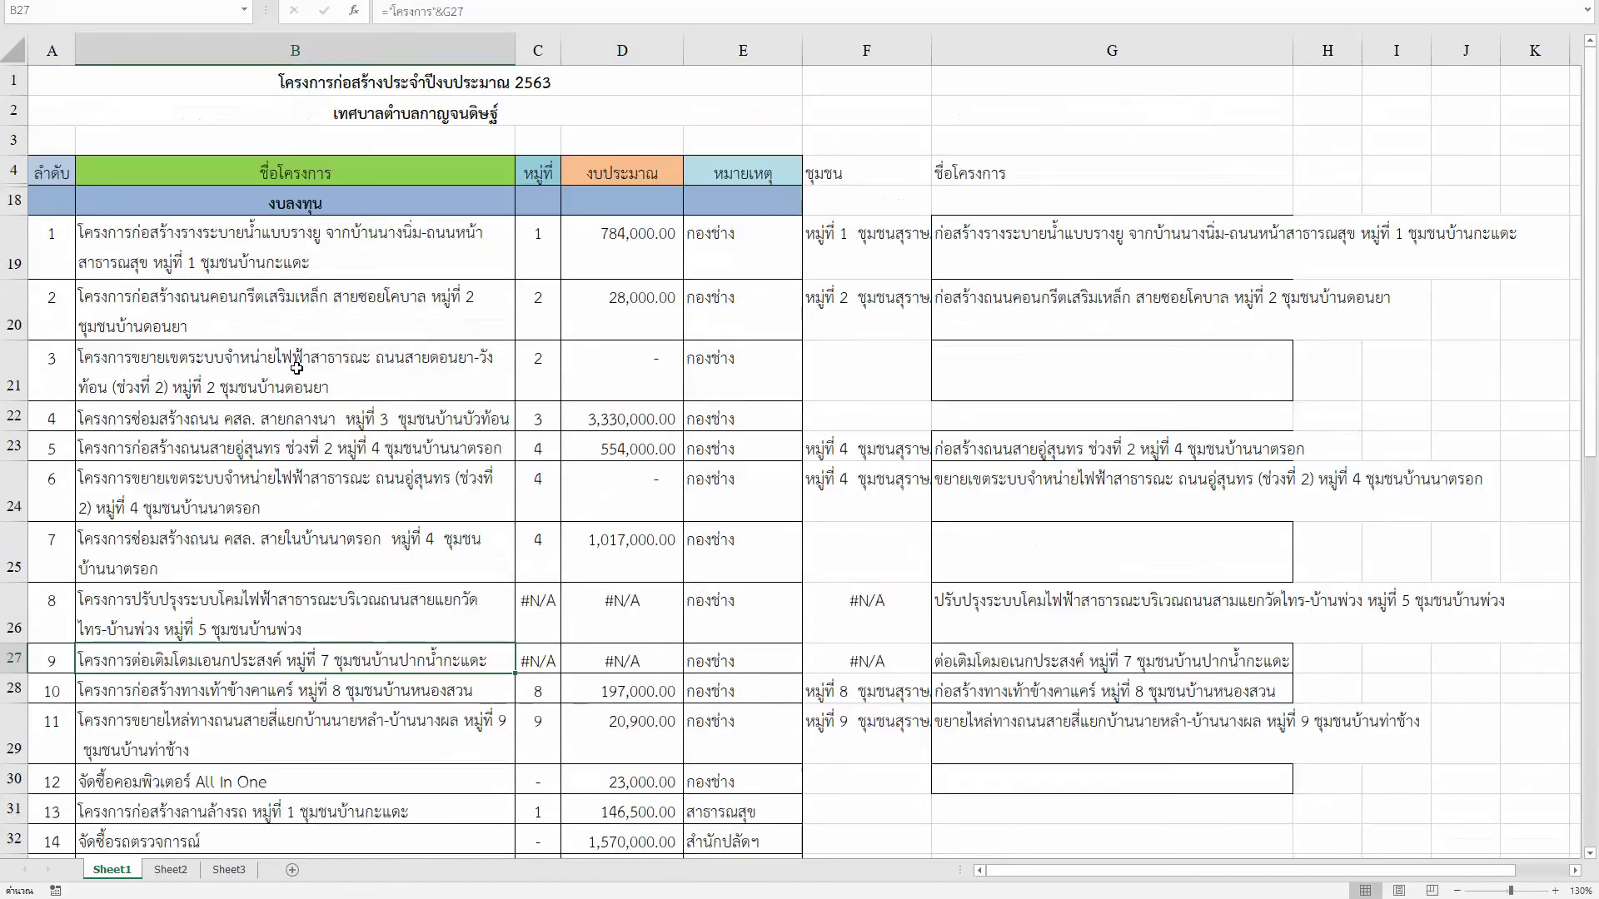
pyautogui.click(371, 251)
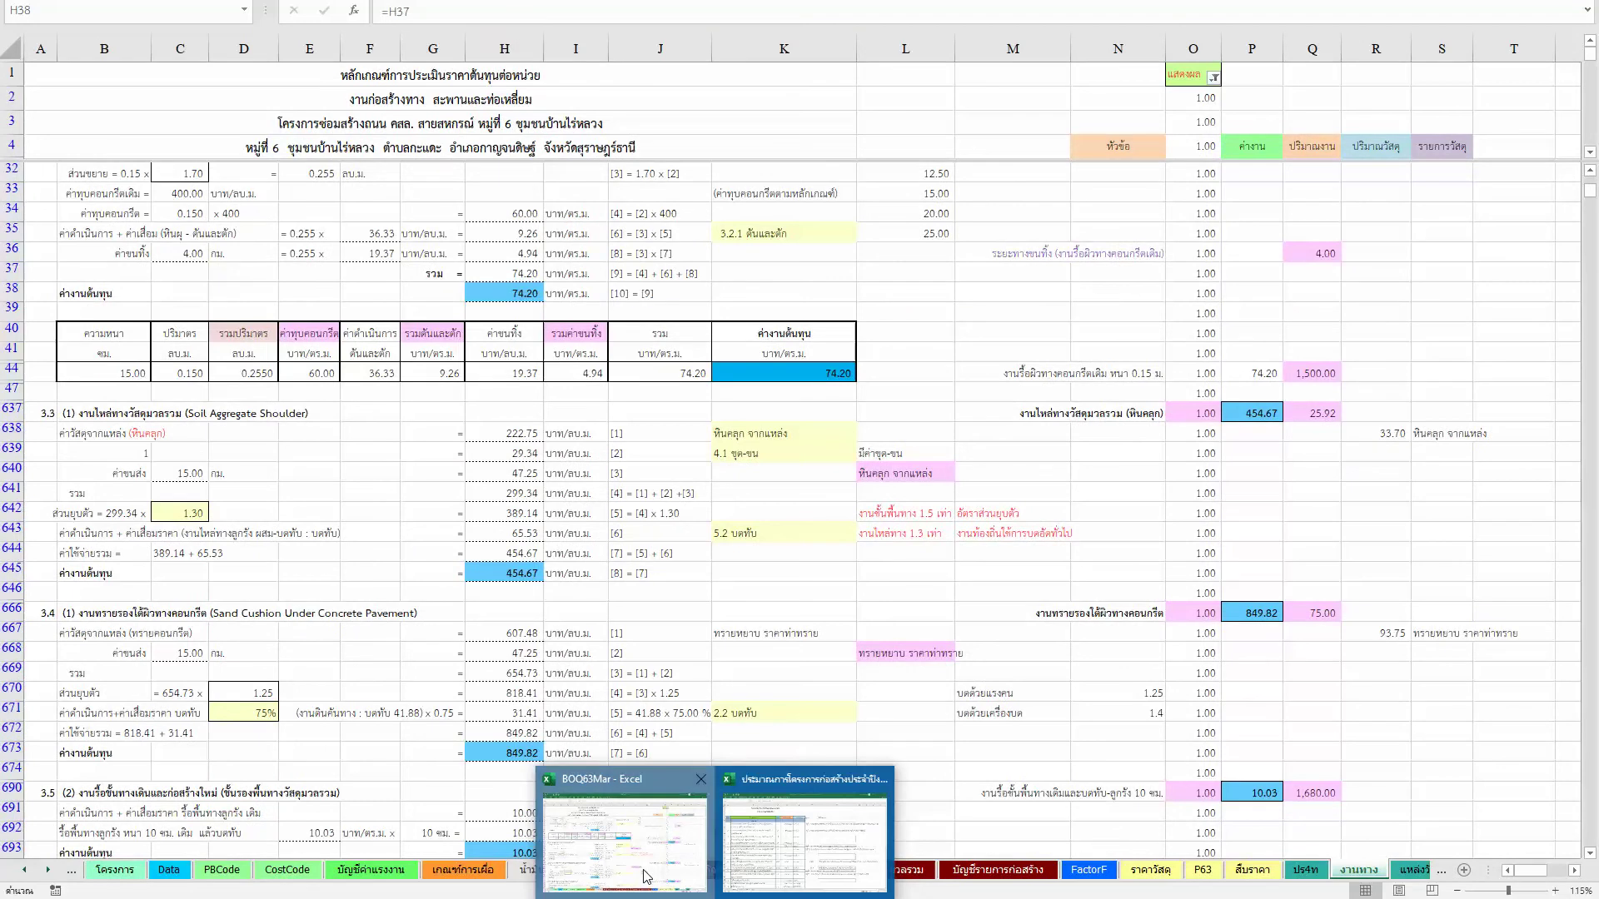
# Step: Review the project names for projects 181–185 on BOQ63Mar's โครงการ sheet
pyautogui.click(753, 803)
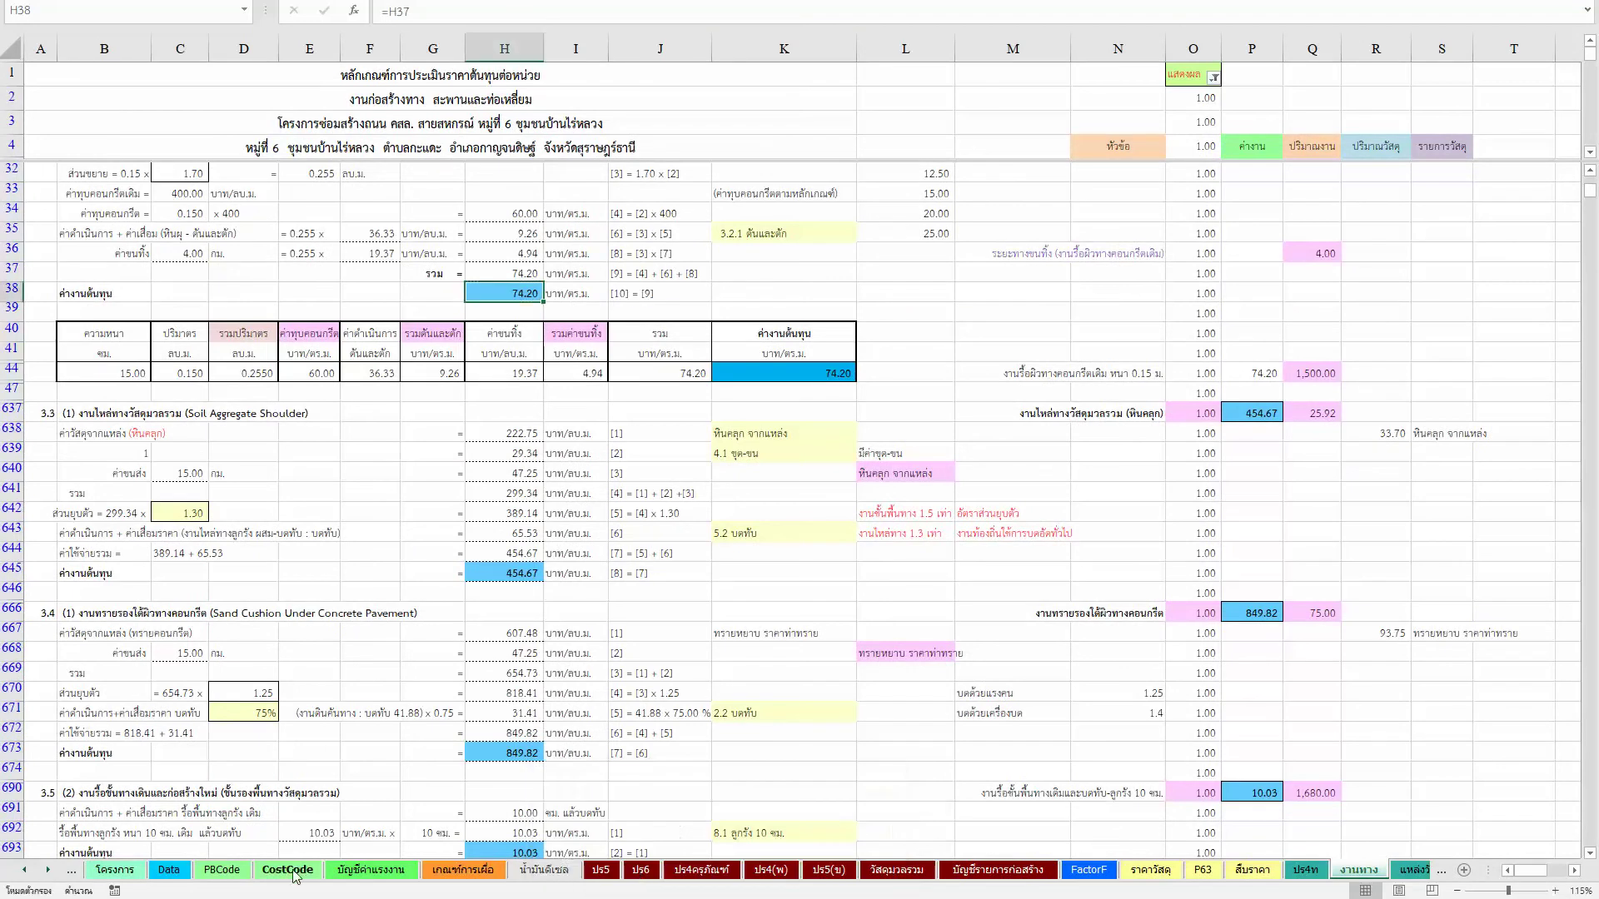
pyautogui.click(302, 870)
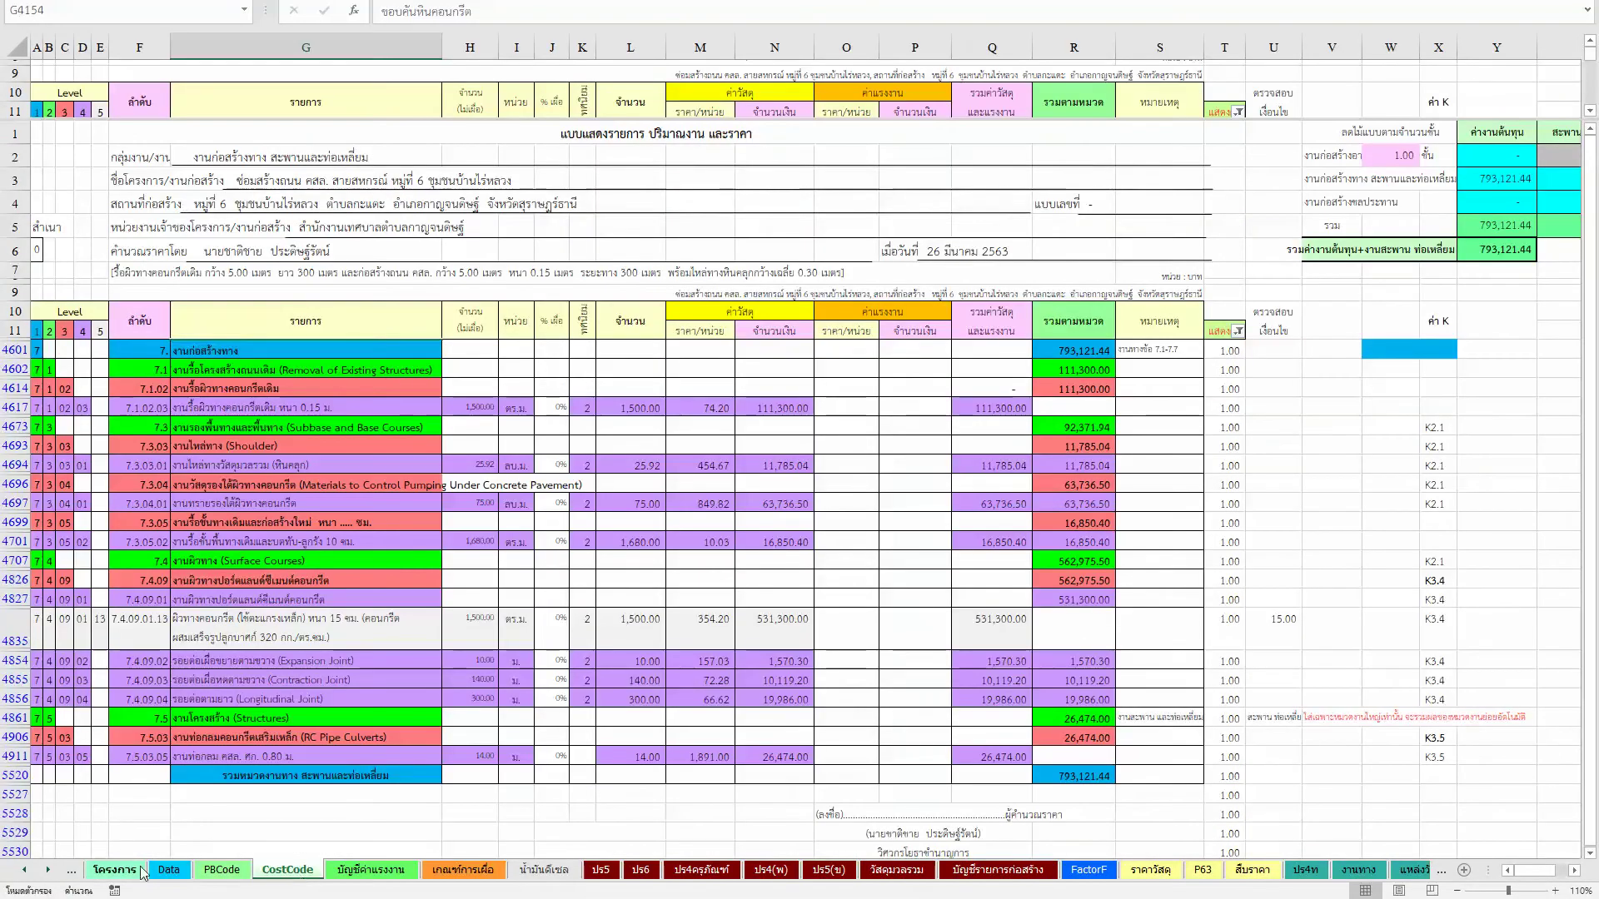
pyautogui.click(114, 869)
pyautogui.click(171, 400)
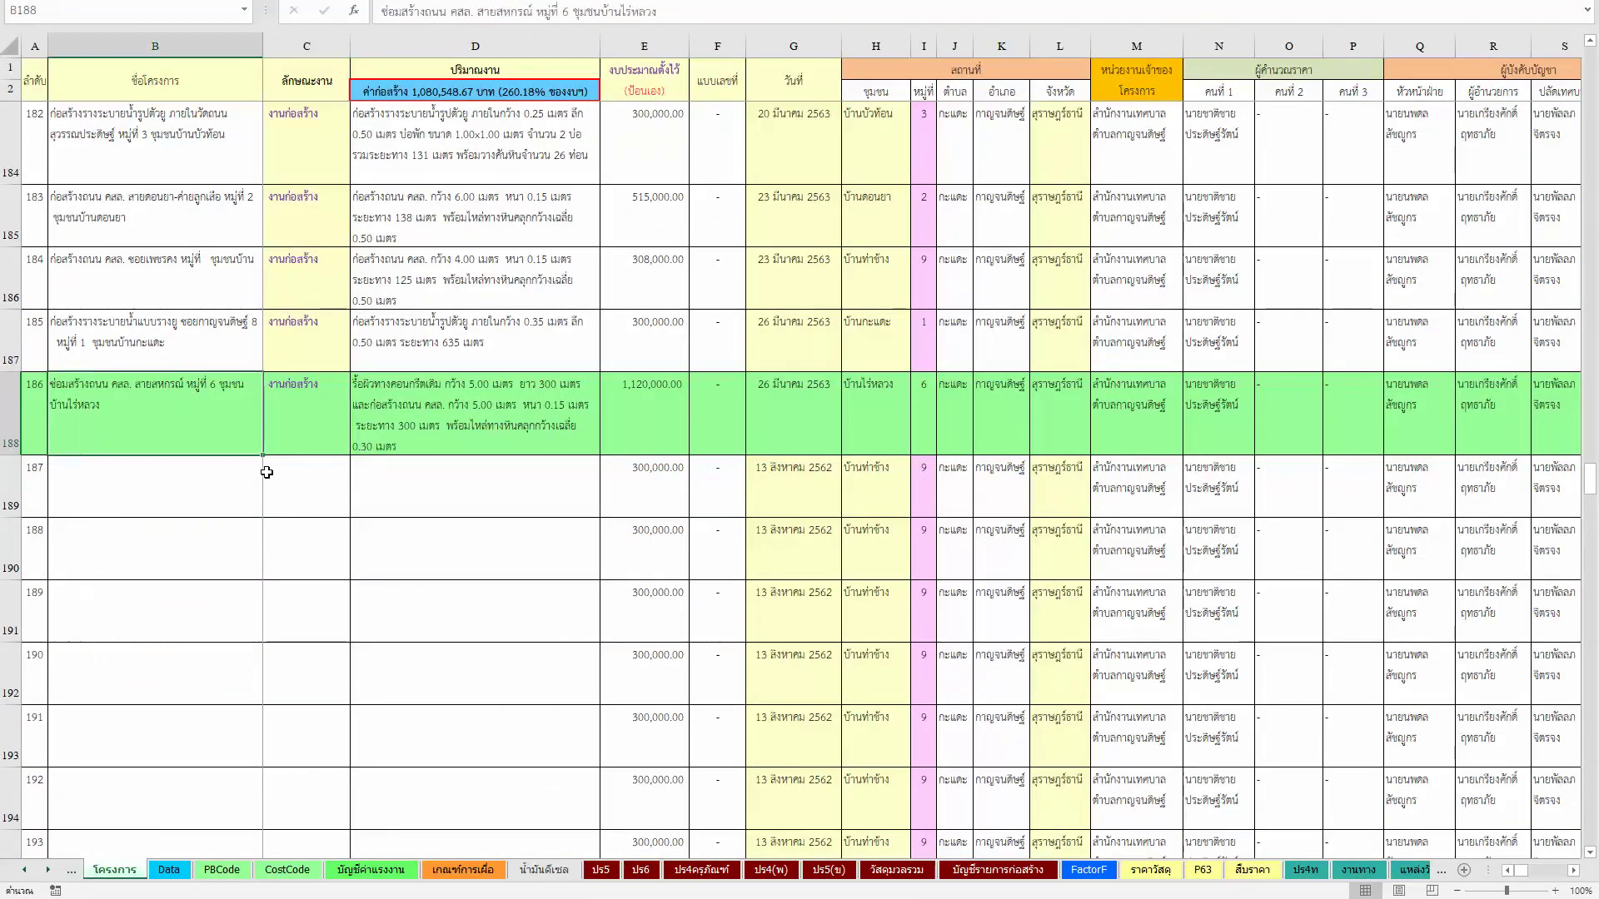
pyautogui.scroll(2, 314, 461)
pyautogui.click(185, 684)
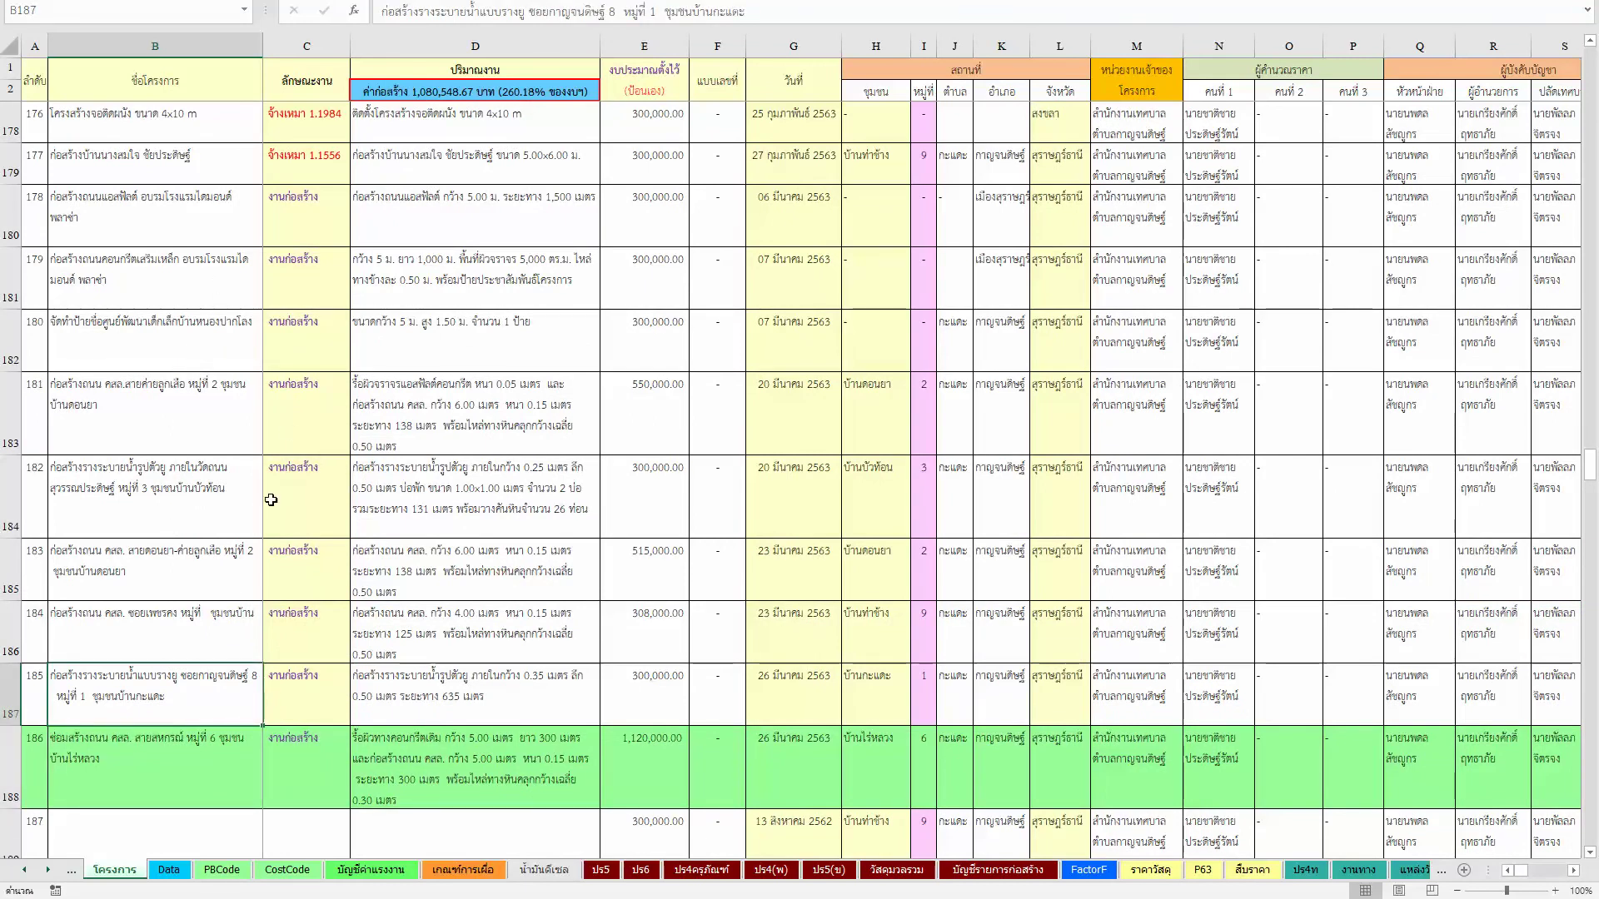
pyautogui.click(200, 416)
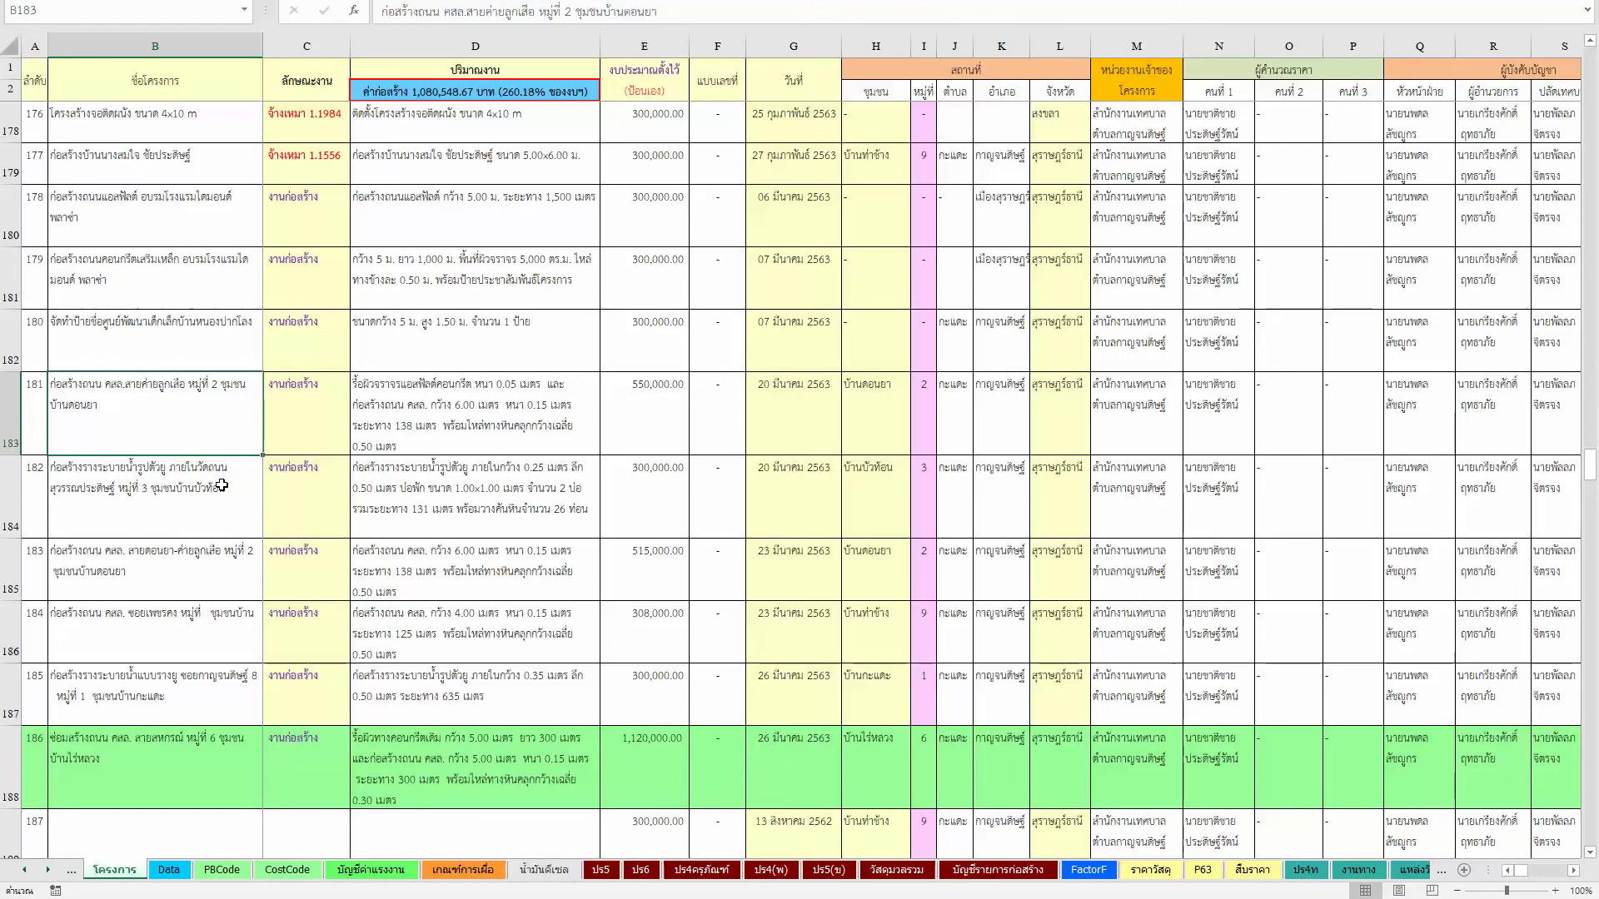
# Step: Link G19 on Sheet1 to project 181's name on BOQ63Mar's โครงการ sheet
pyautogui.hotkey('ctrl', 'Tab')
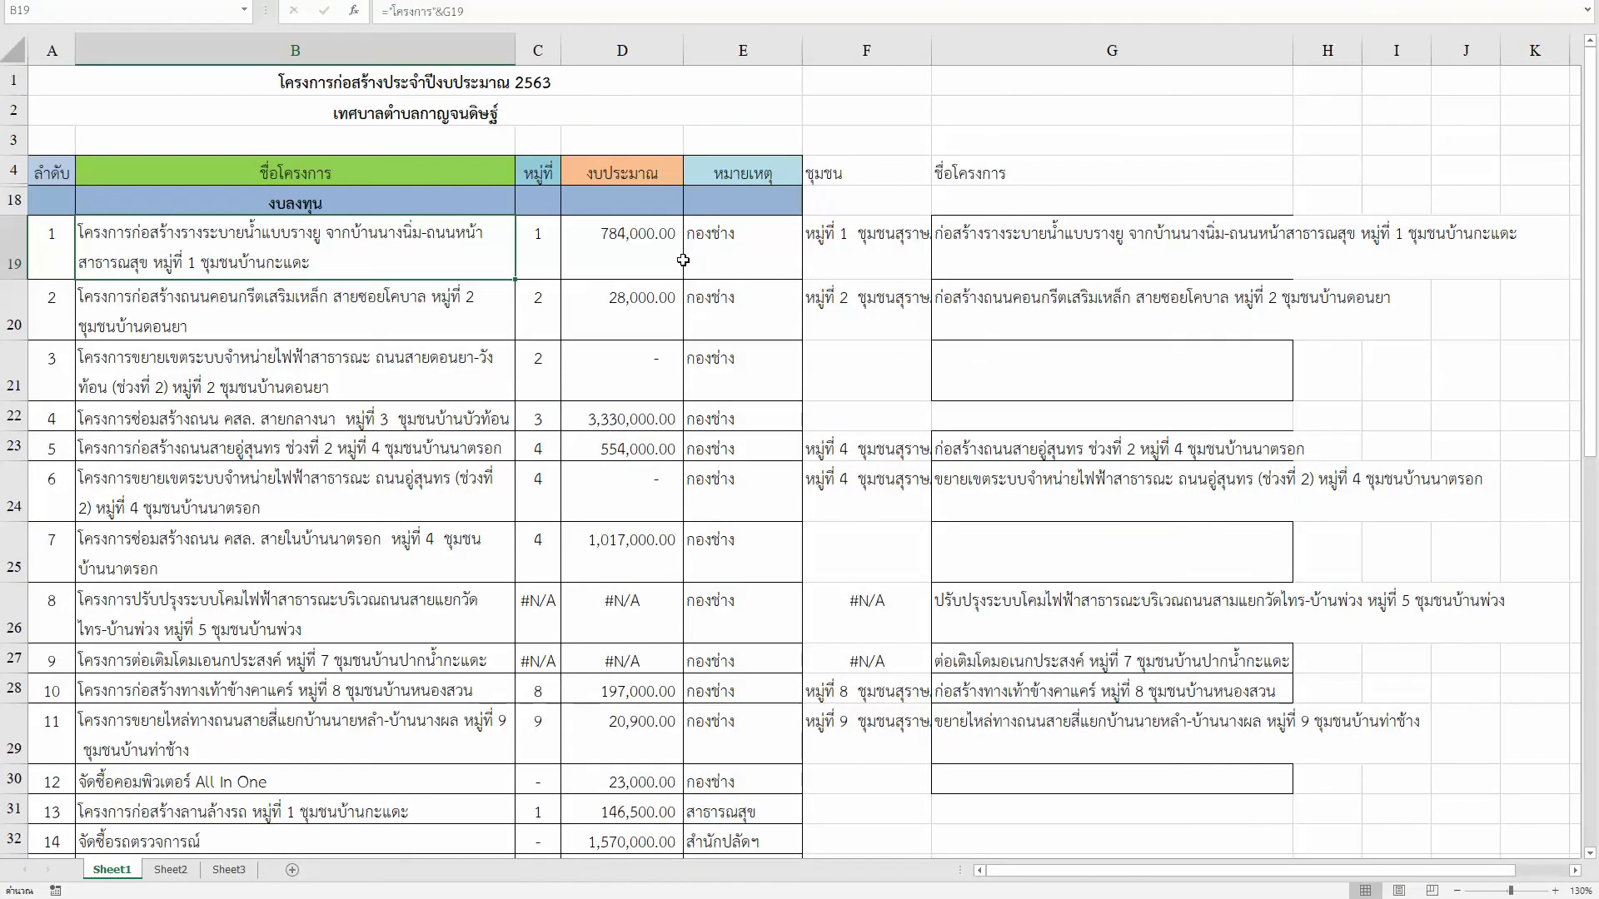
pyautogui.press('F2')
pyautogui.click(1018, 246)
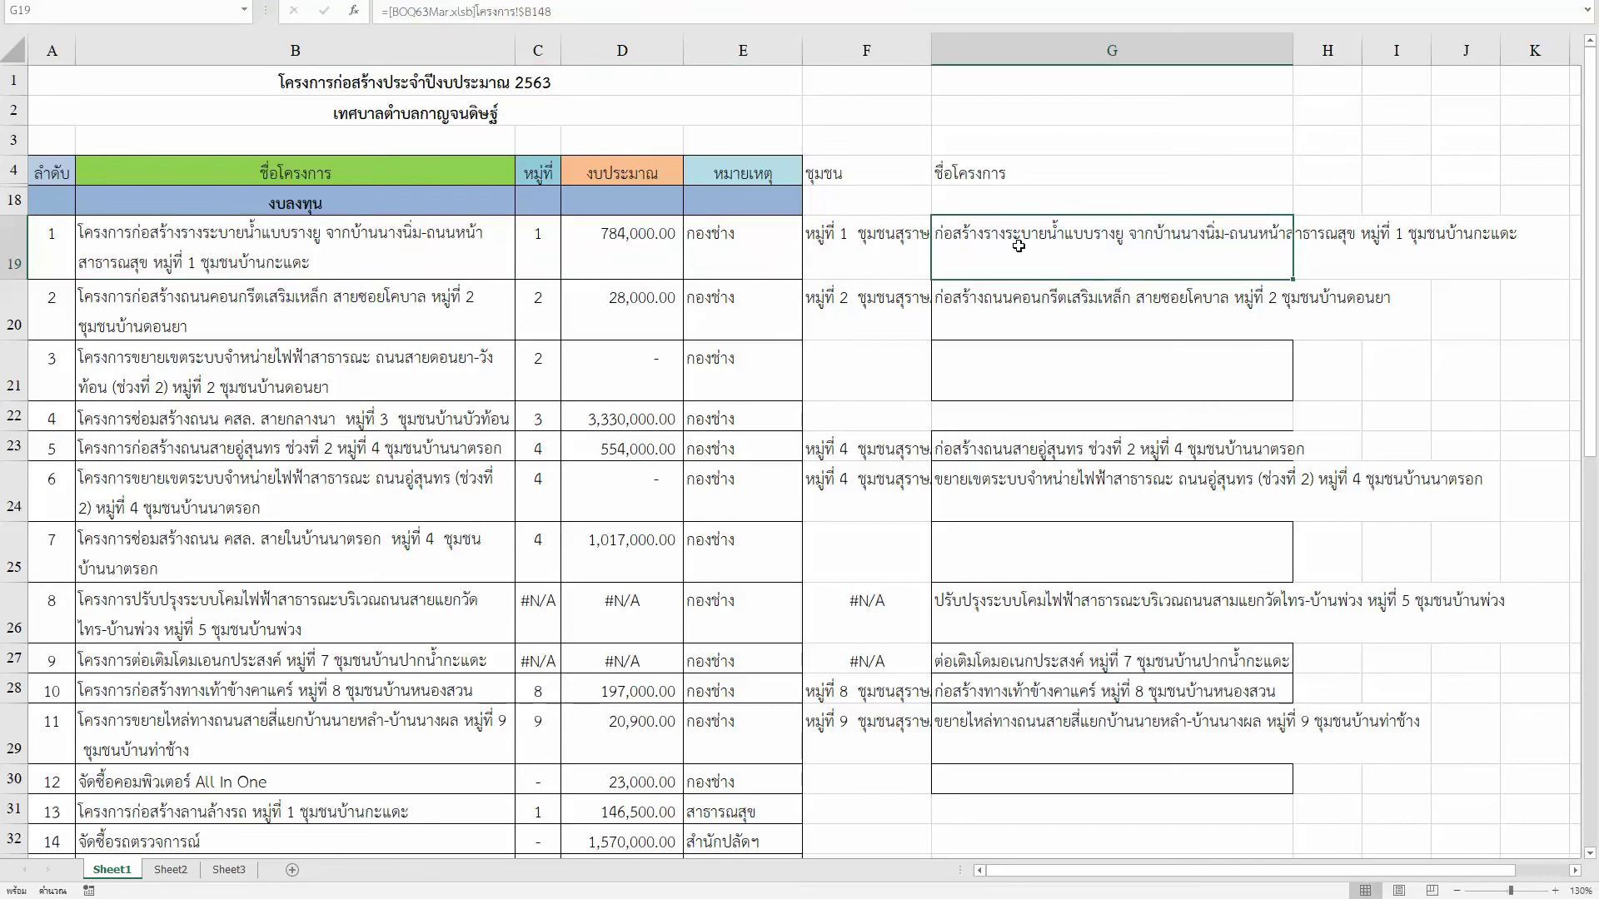
pyautogui.write('=')
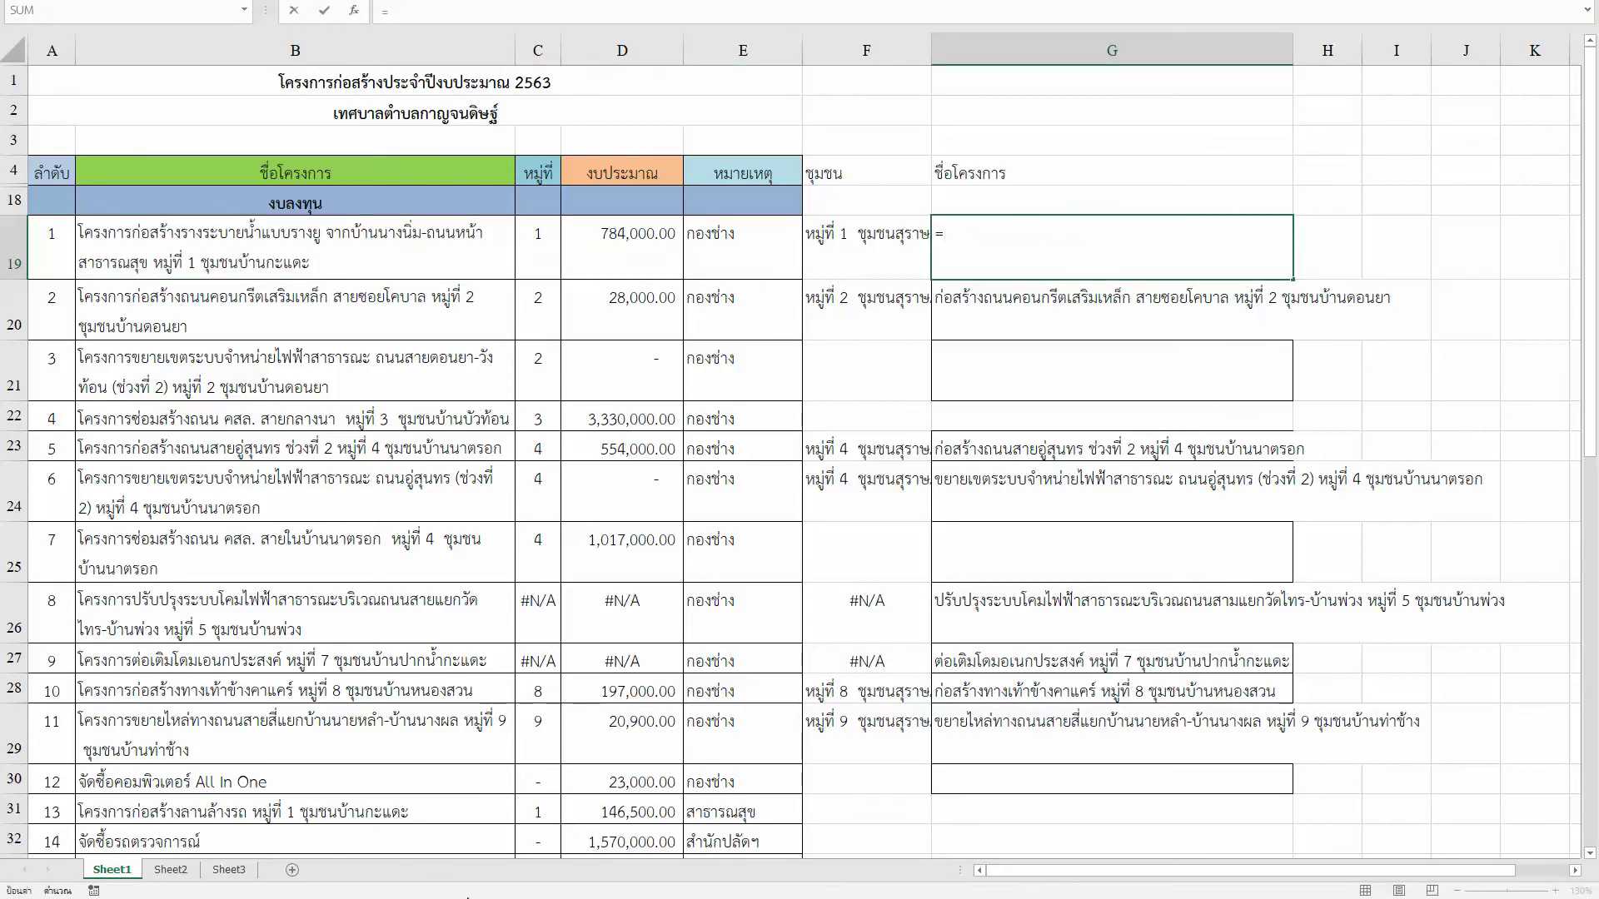
pyautogui.hotkey('ctrl', 'Tab')
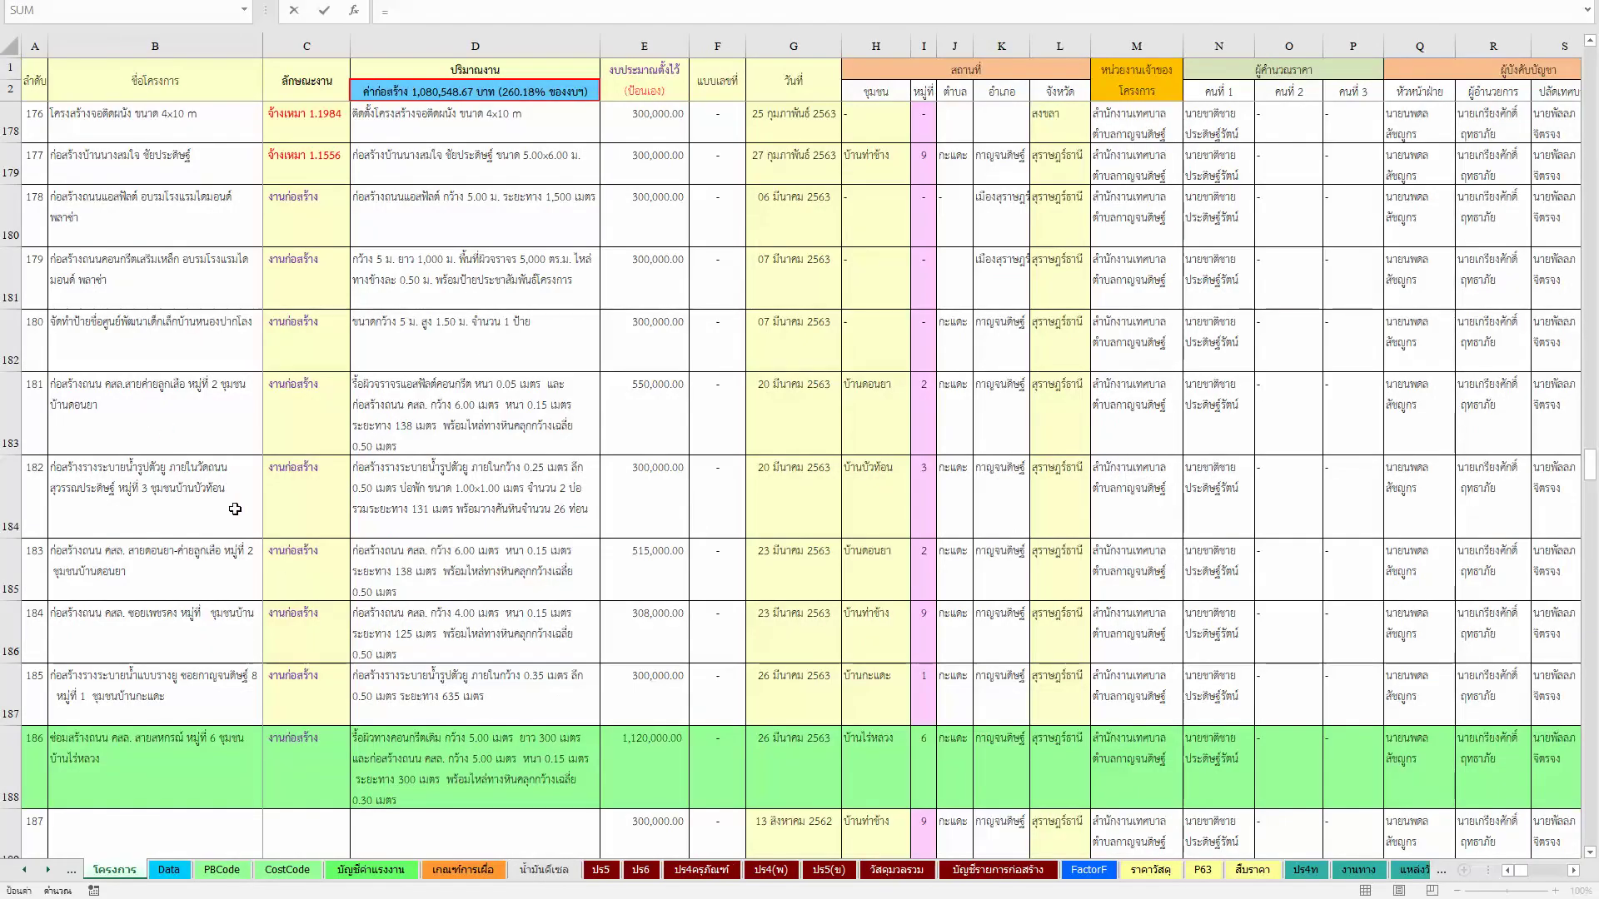
pyautogui.click(183, 438)
pyautogui.press('Return')
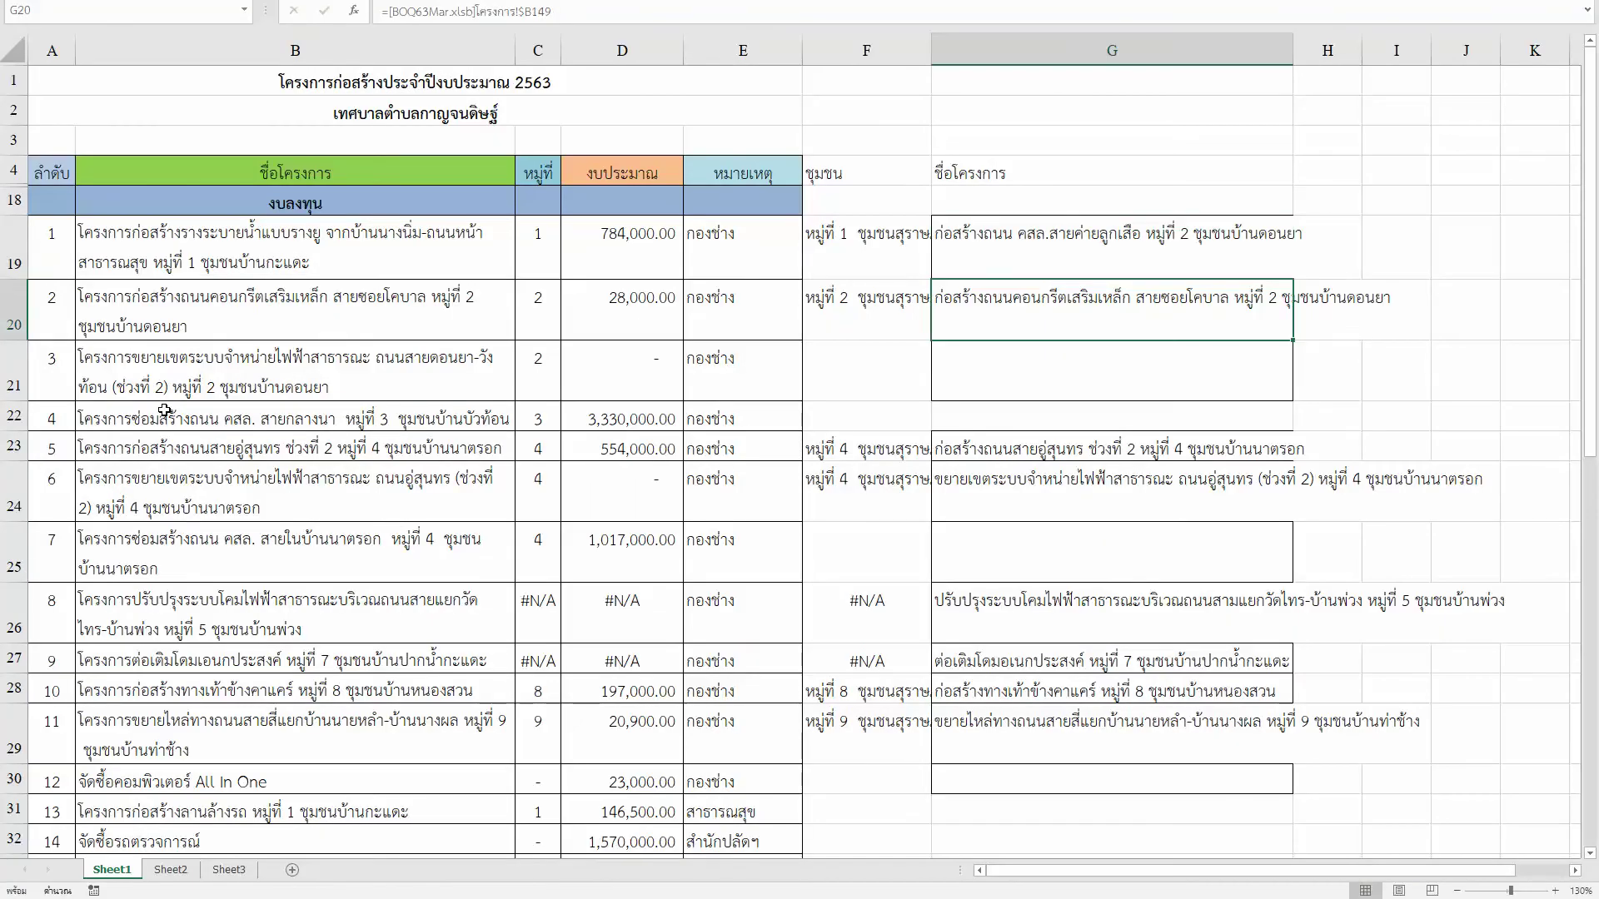
# Step: Link G20 to the project name in B186 and fill it down to G24
pyautogui.write('=')
pyautogui.hotkey('ctrl', 'Tab')
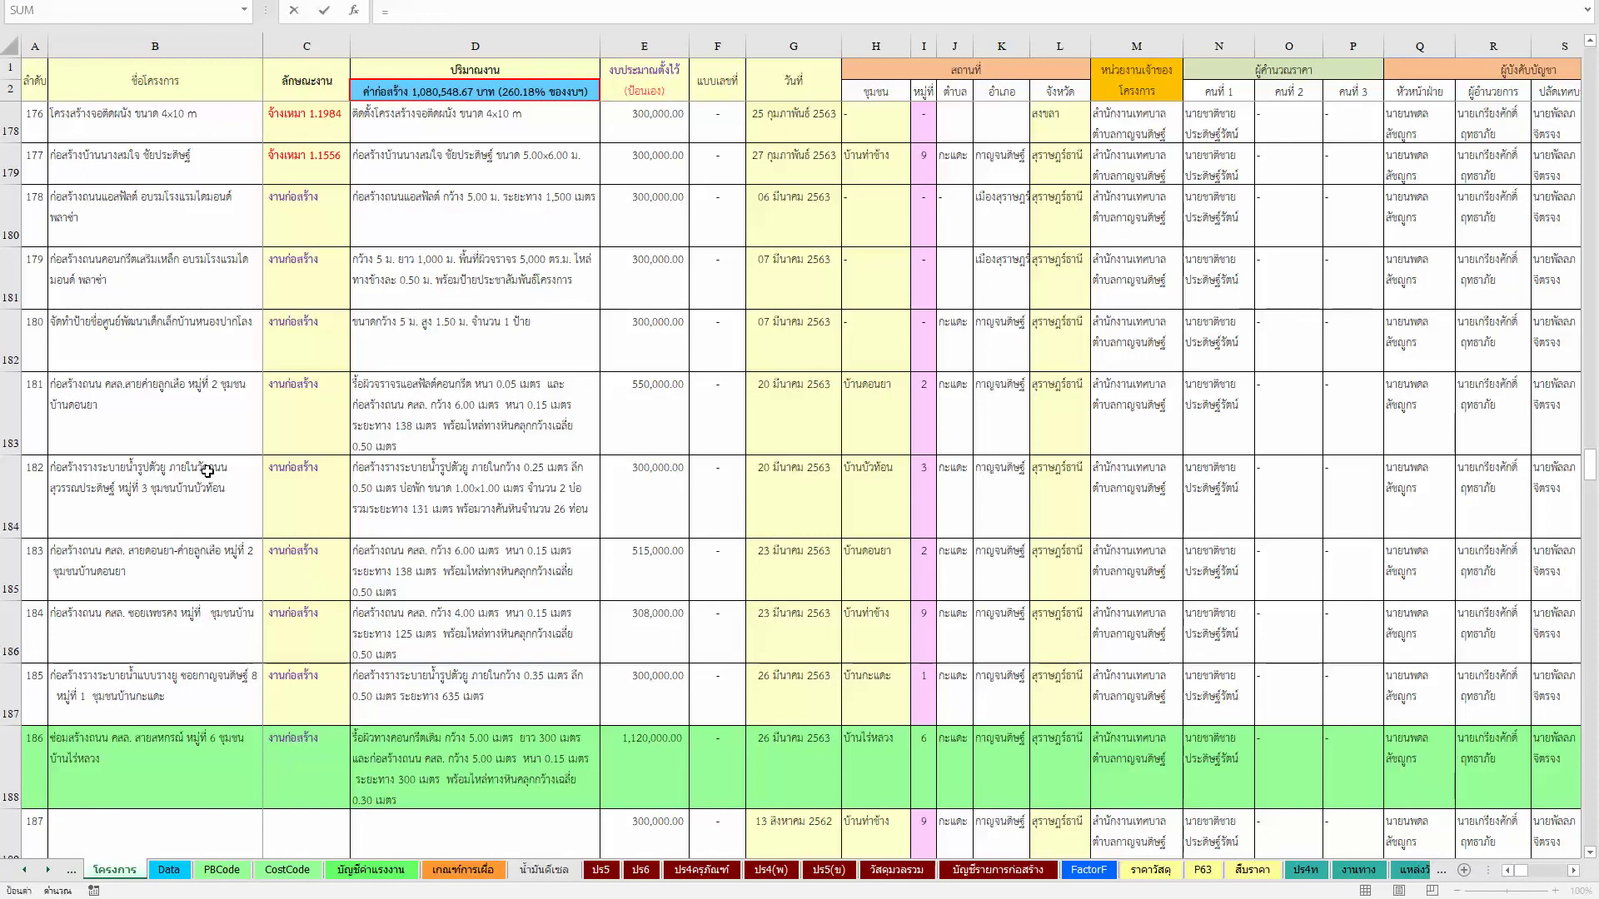
pyautogui.click(216, 613)
pyautogui.press('Return')
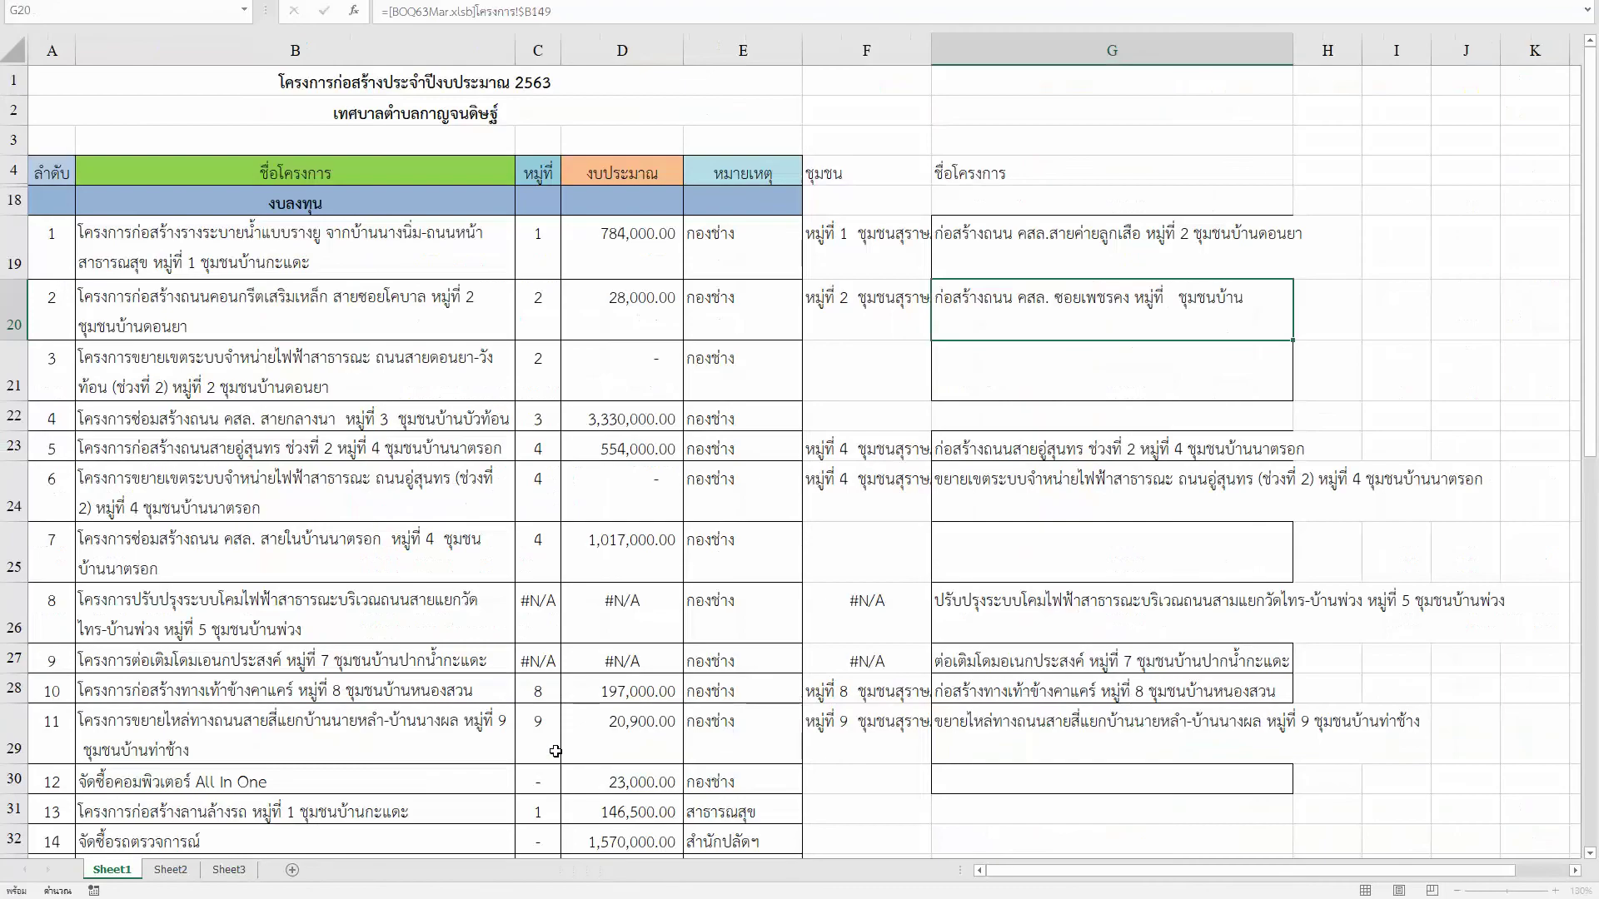
pyautogui.click(1184, 303)
pyautogui.moveTo(1295, 339); pyautogui.dragTo(1282, 499)
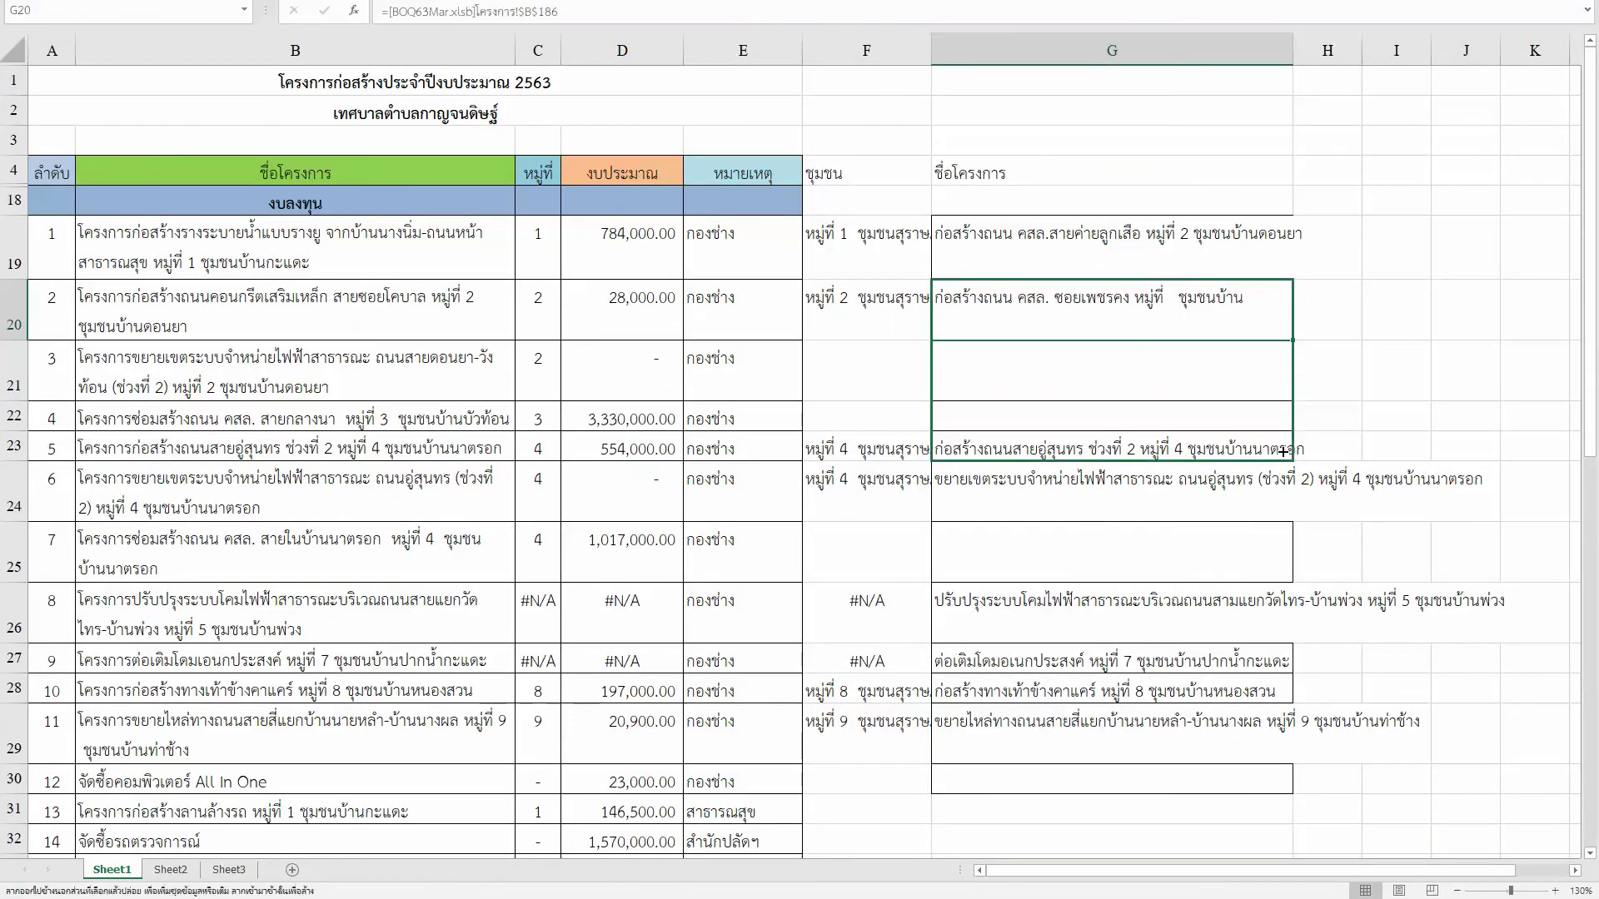
pyautogui.click(1253, 561)
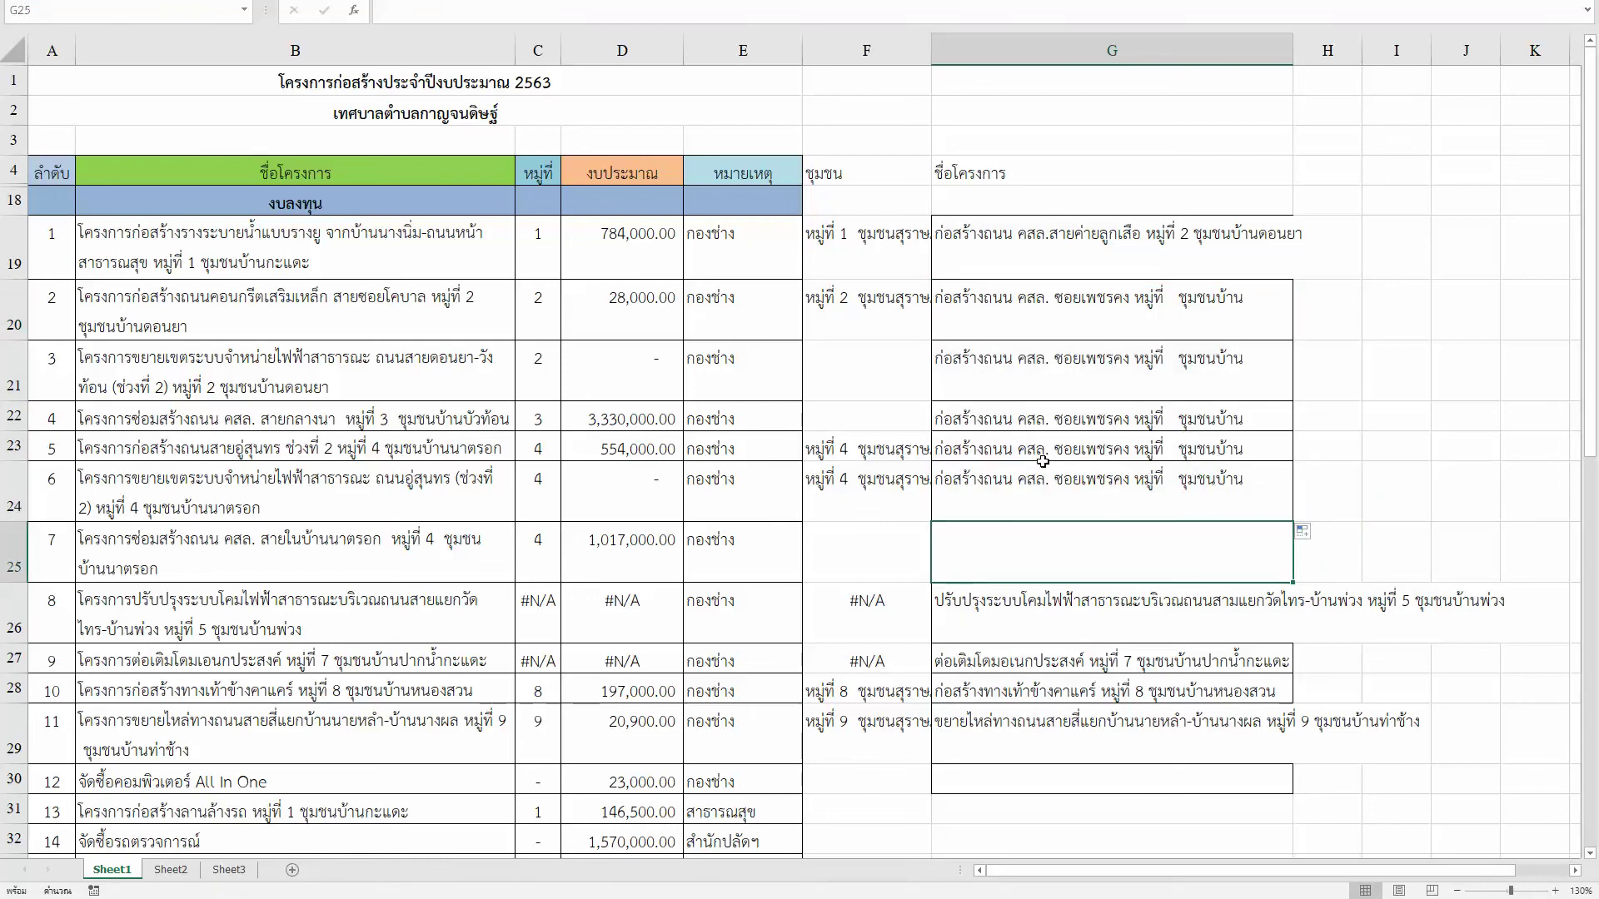
# Step: Check the F20 community lookup and the copied project-name links in column G
pyautogui.click(1024, 370)
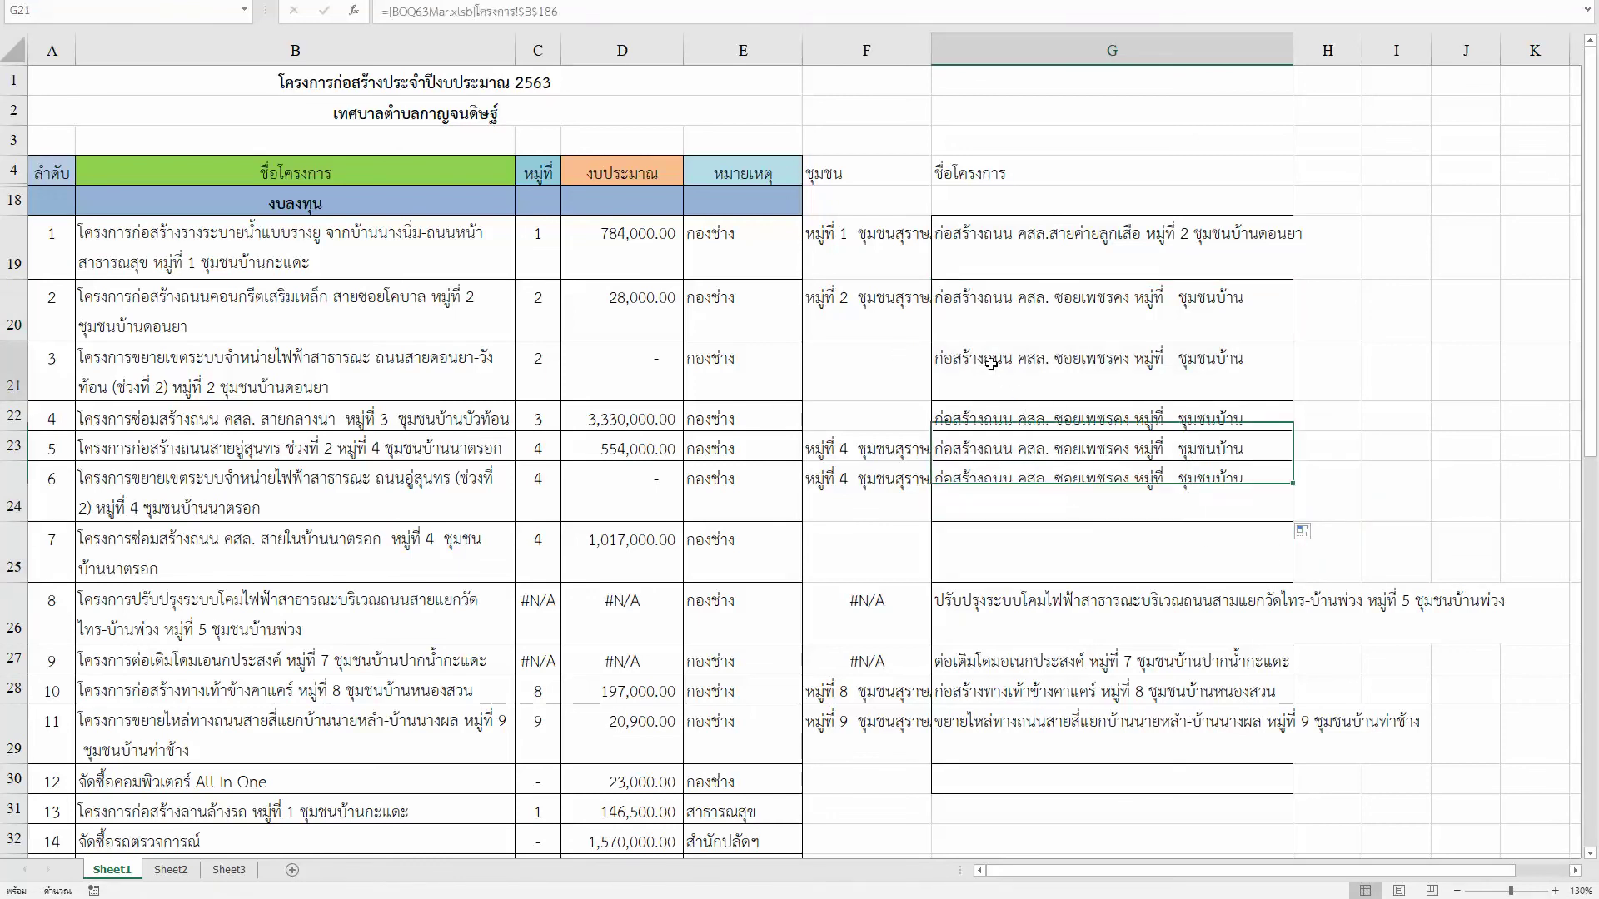
pyautogui.click(864, 307)
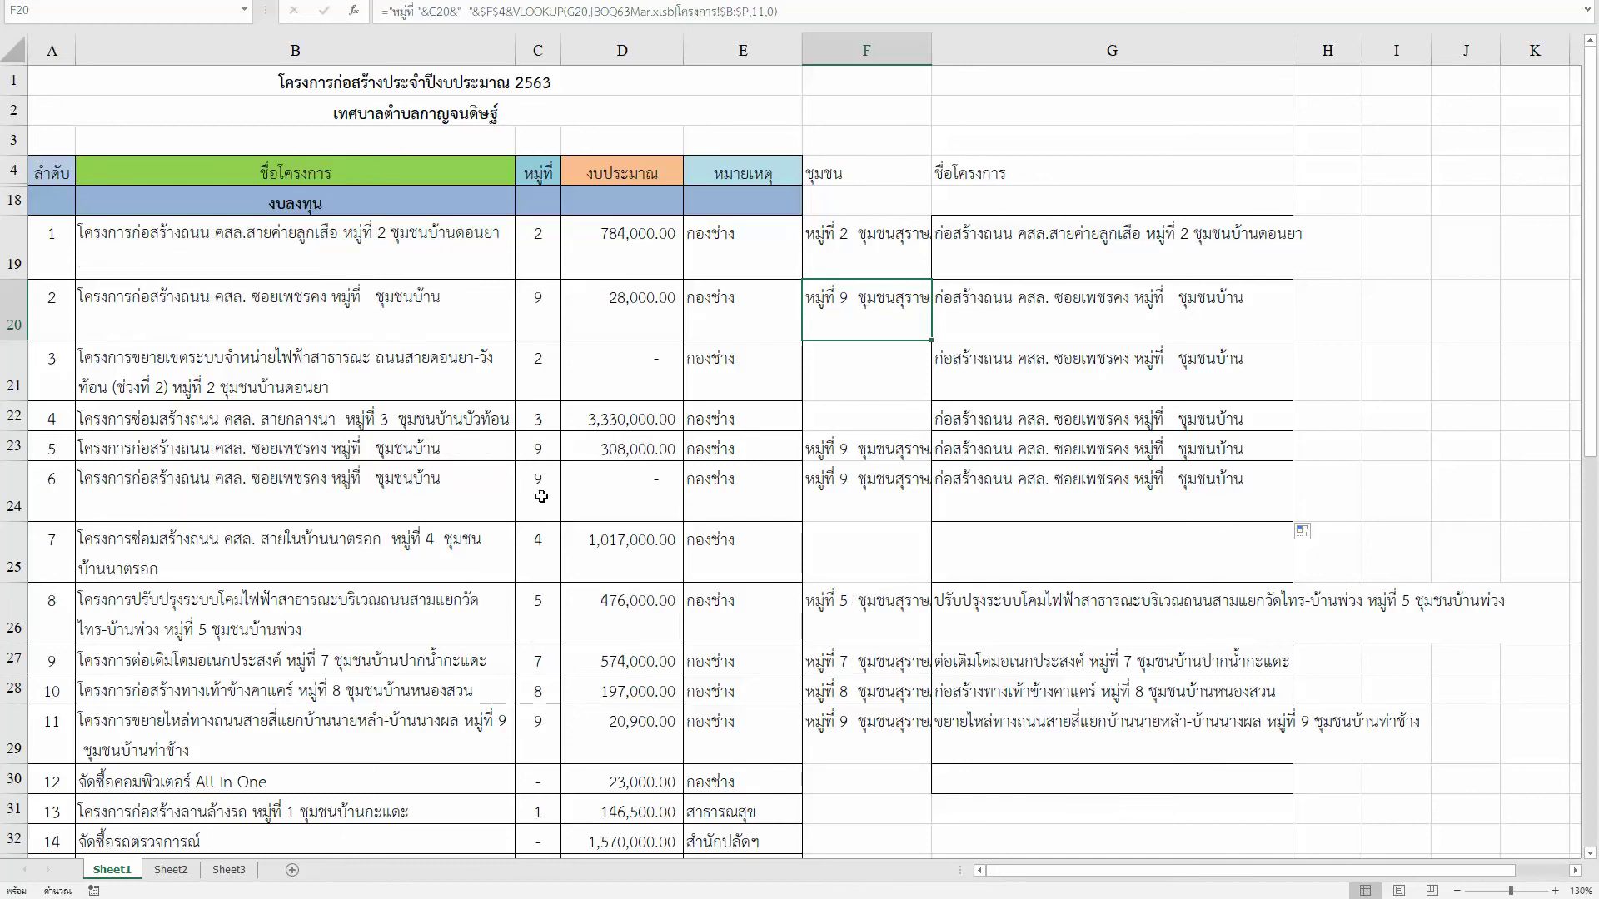
pyautogui.click(965, 481)
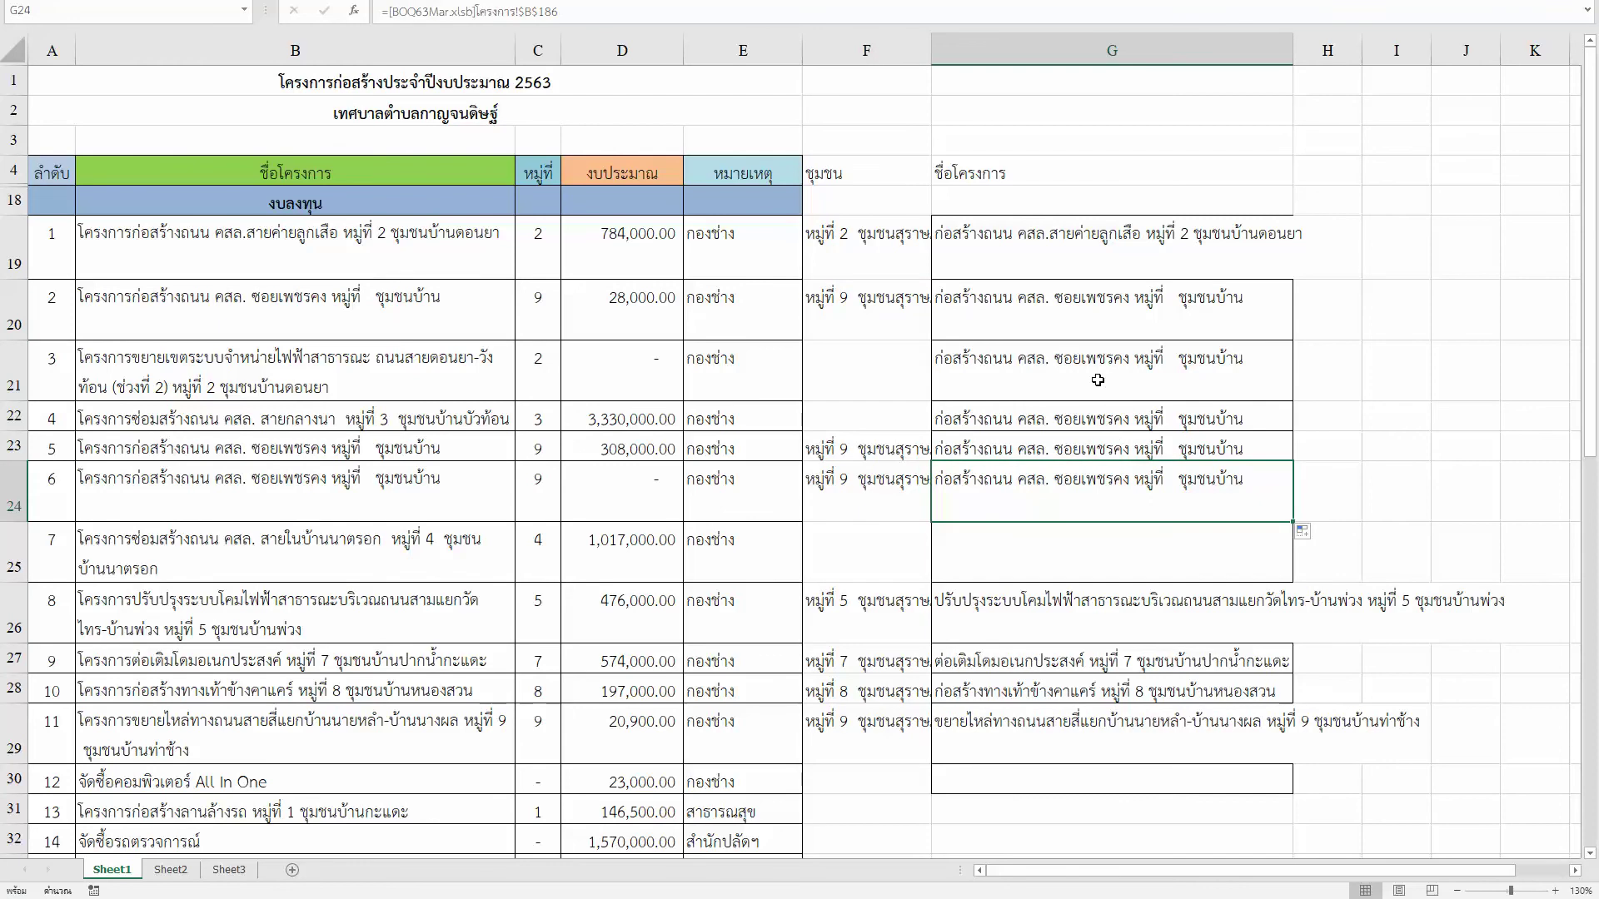
pyautogui.click(1091, 354)
pyautogui.click(1070, 310)
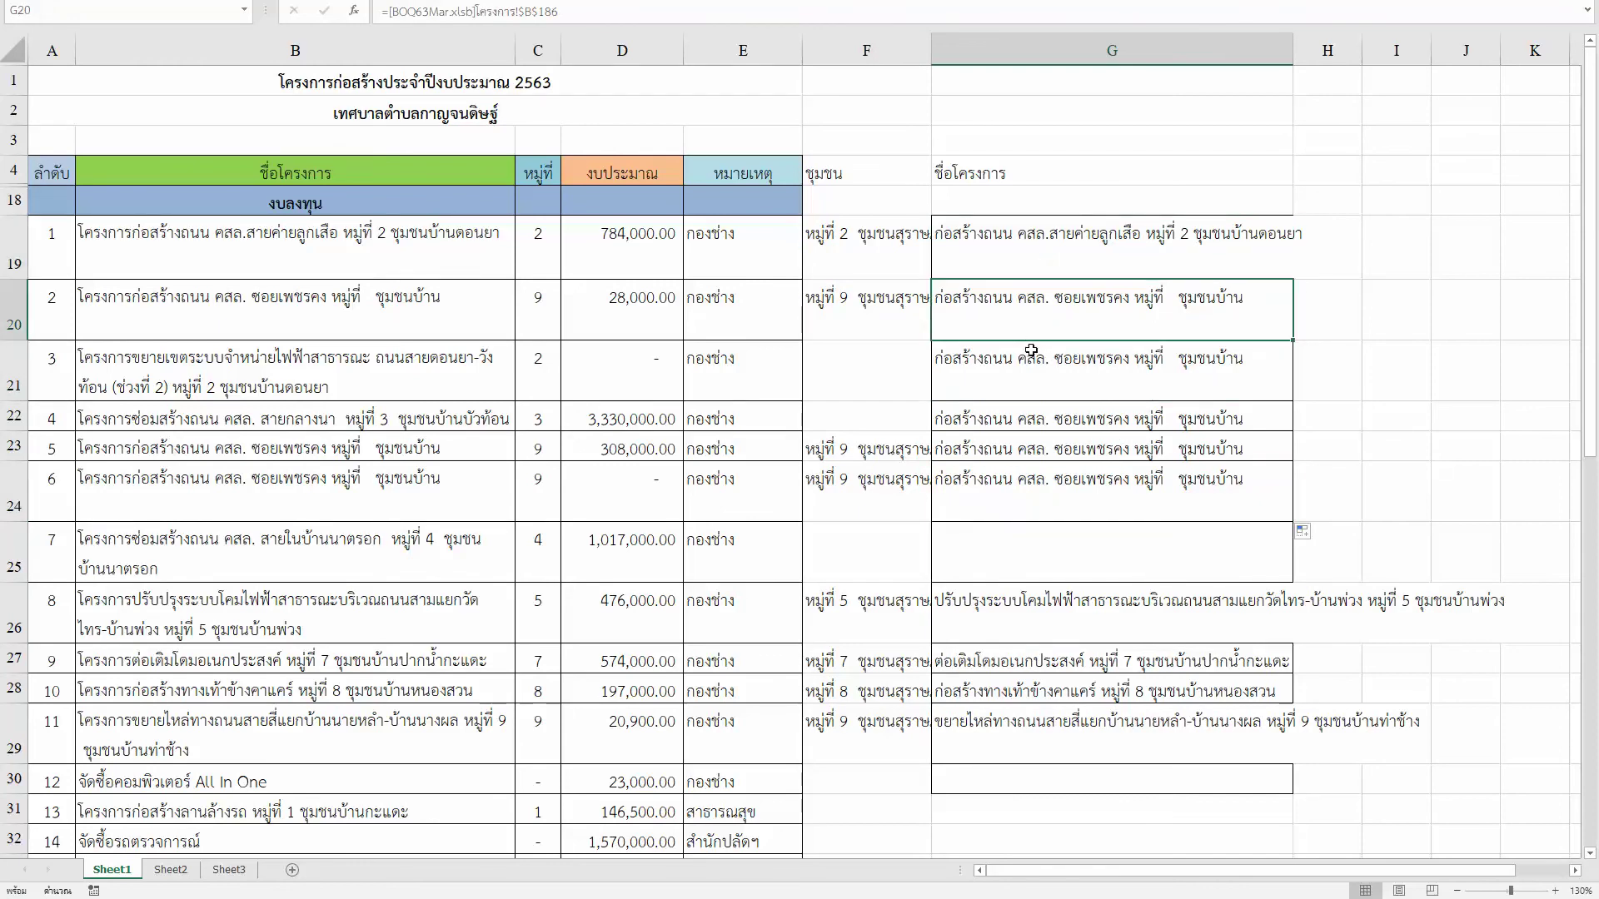
# Step: Relink G21 to the project name in B185
pyautogui.click(1031, 384)
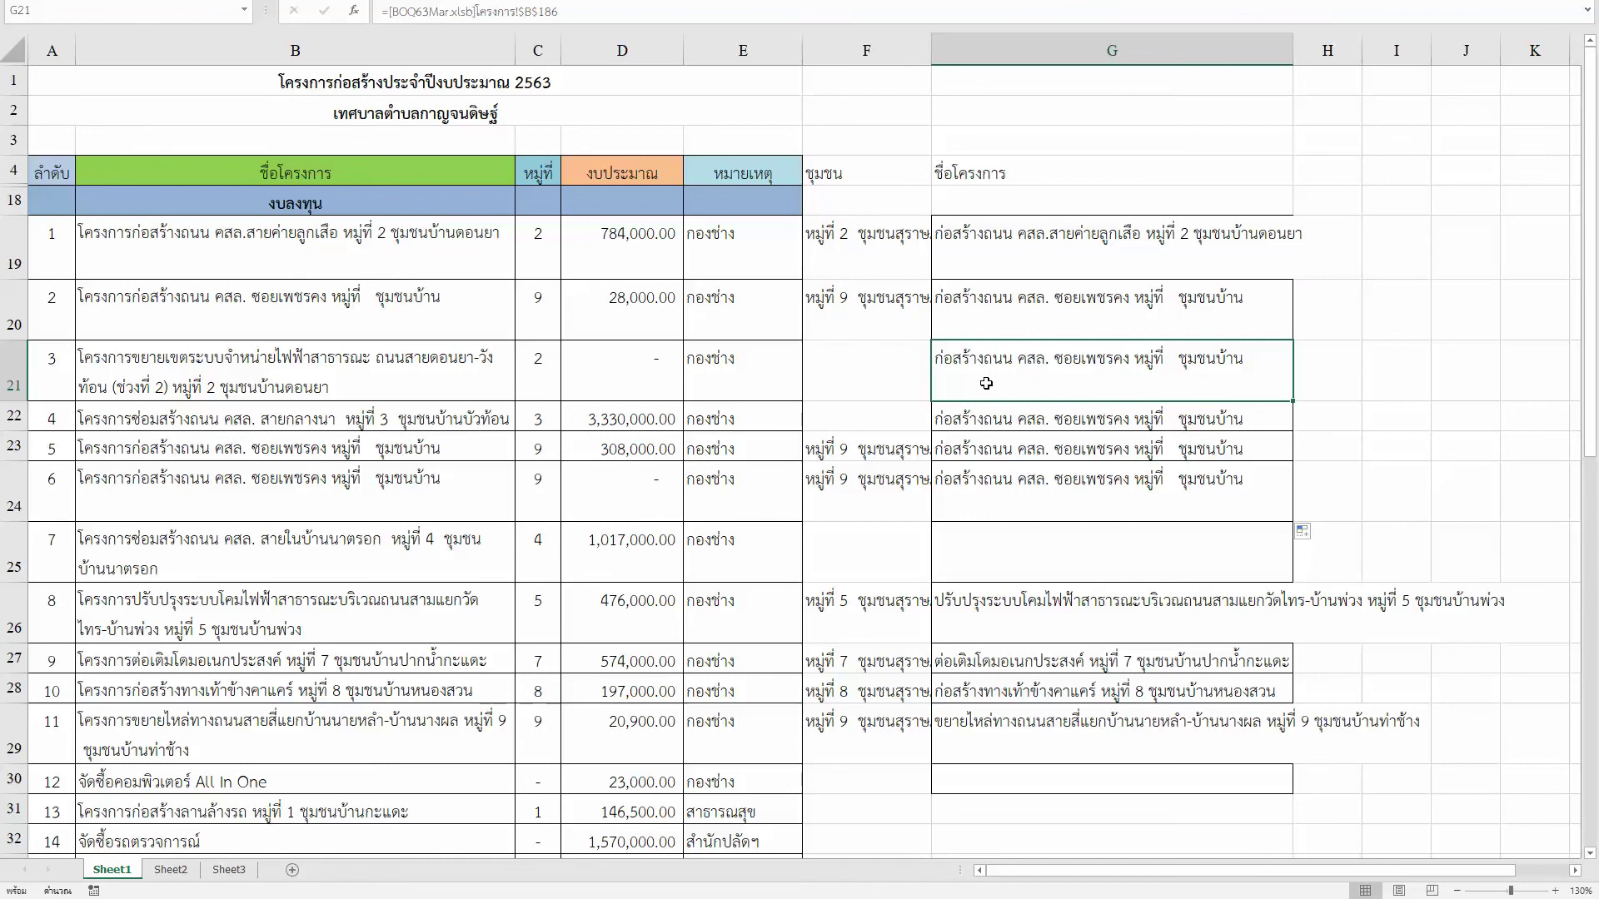
pyautogui.write('=')
pyautogui.hotkey('ctrl', 'Tab')
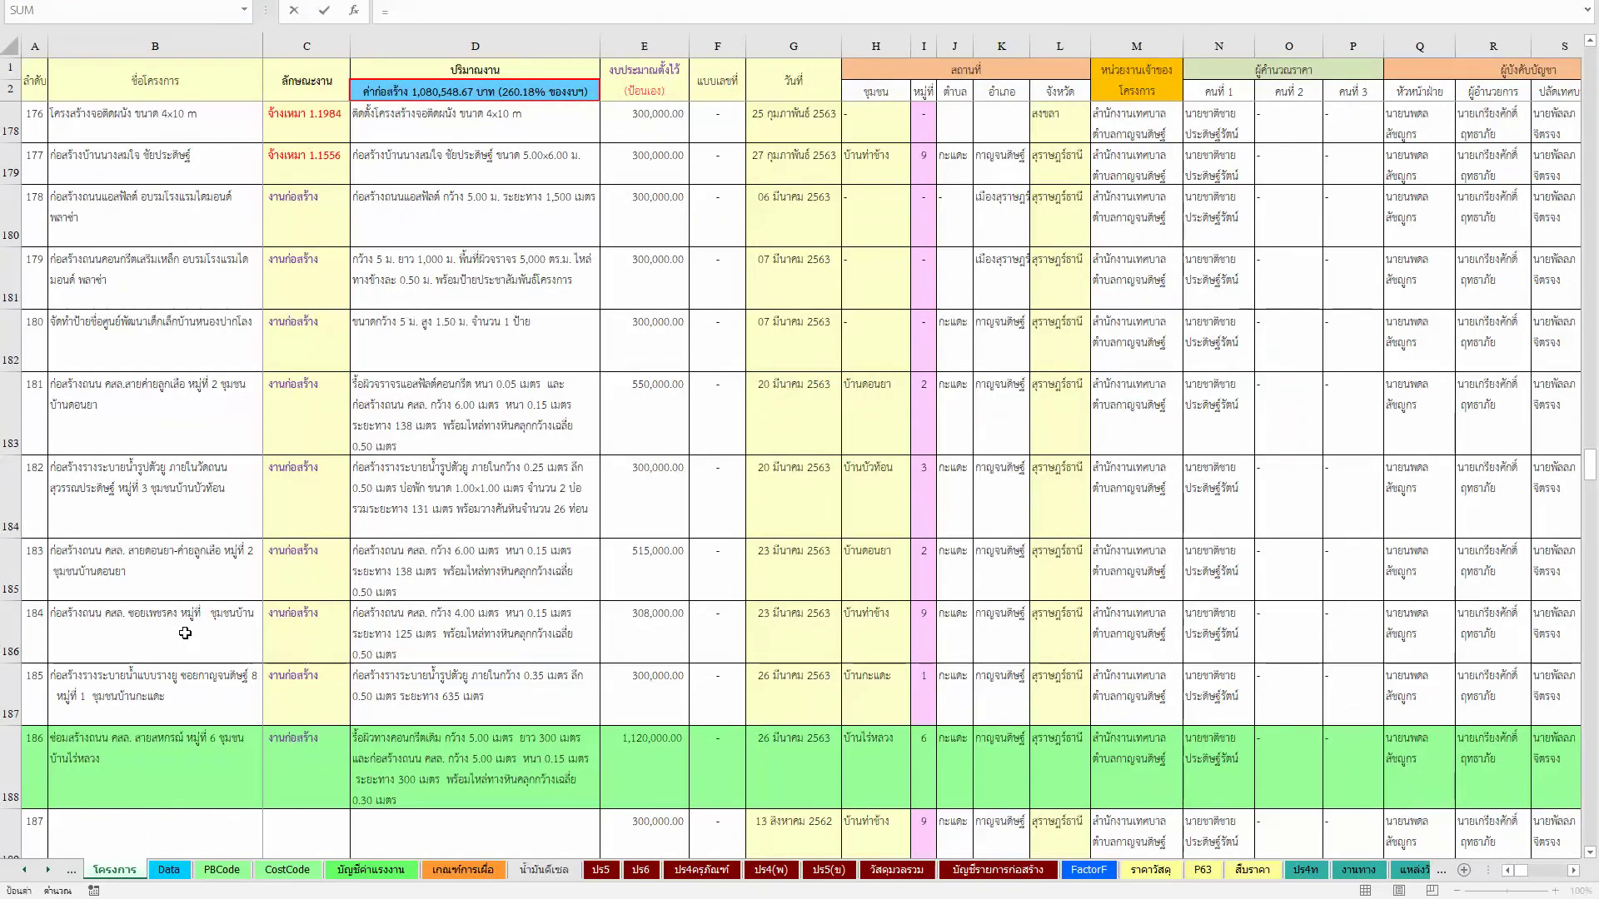
pyautogui.click(193, 565)
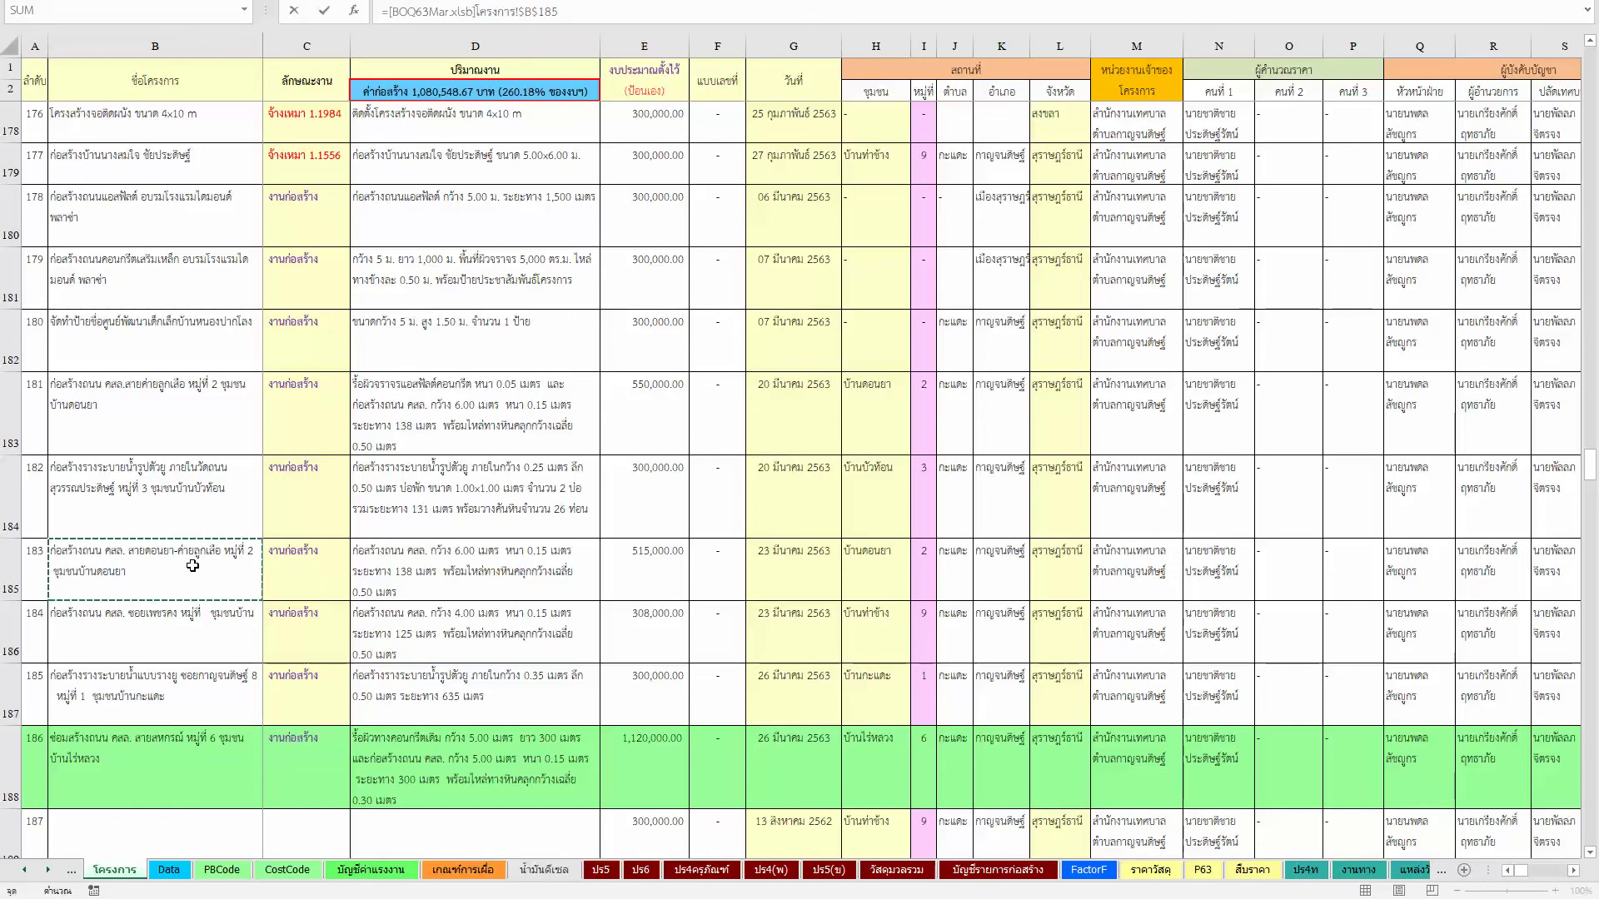
pyautogui.press('Down')
pyautogui.press('Return')
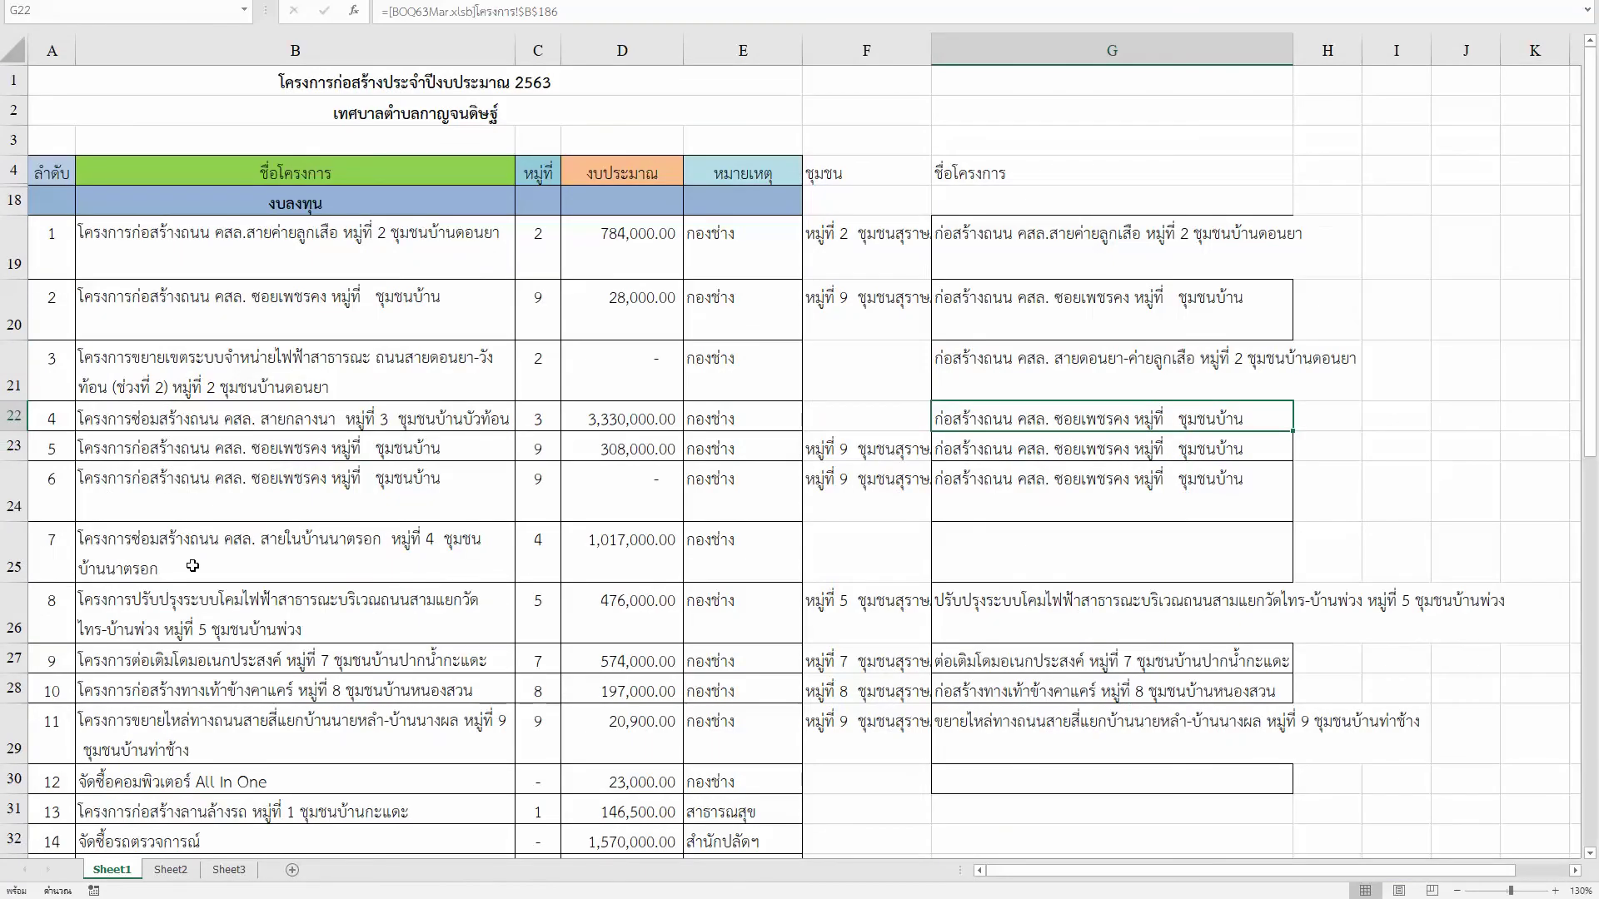
# Step: Relink G20 to the project name in B184
pyautogui.press('Up')
pyautogui.press('Up')
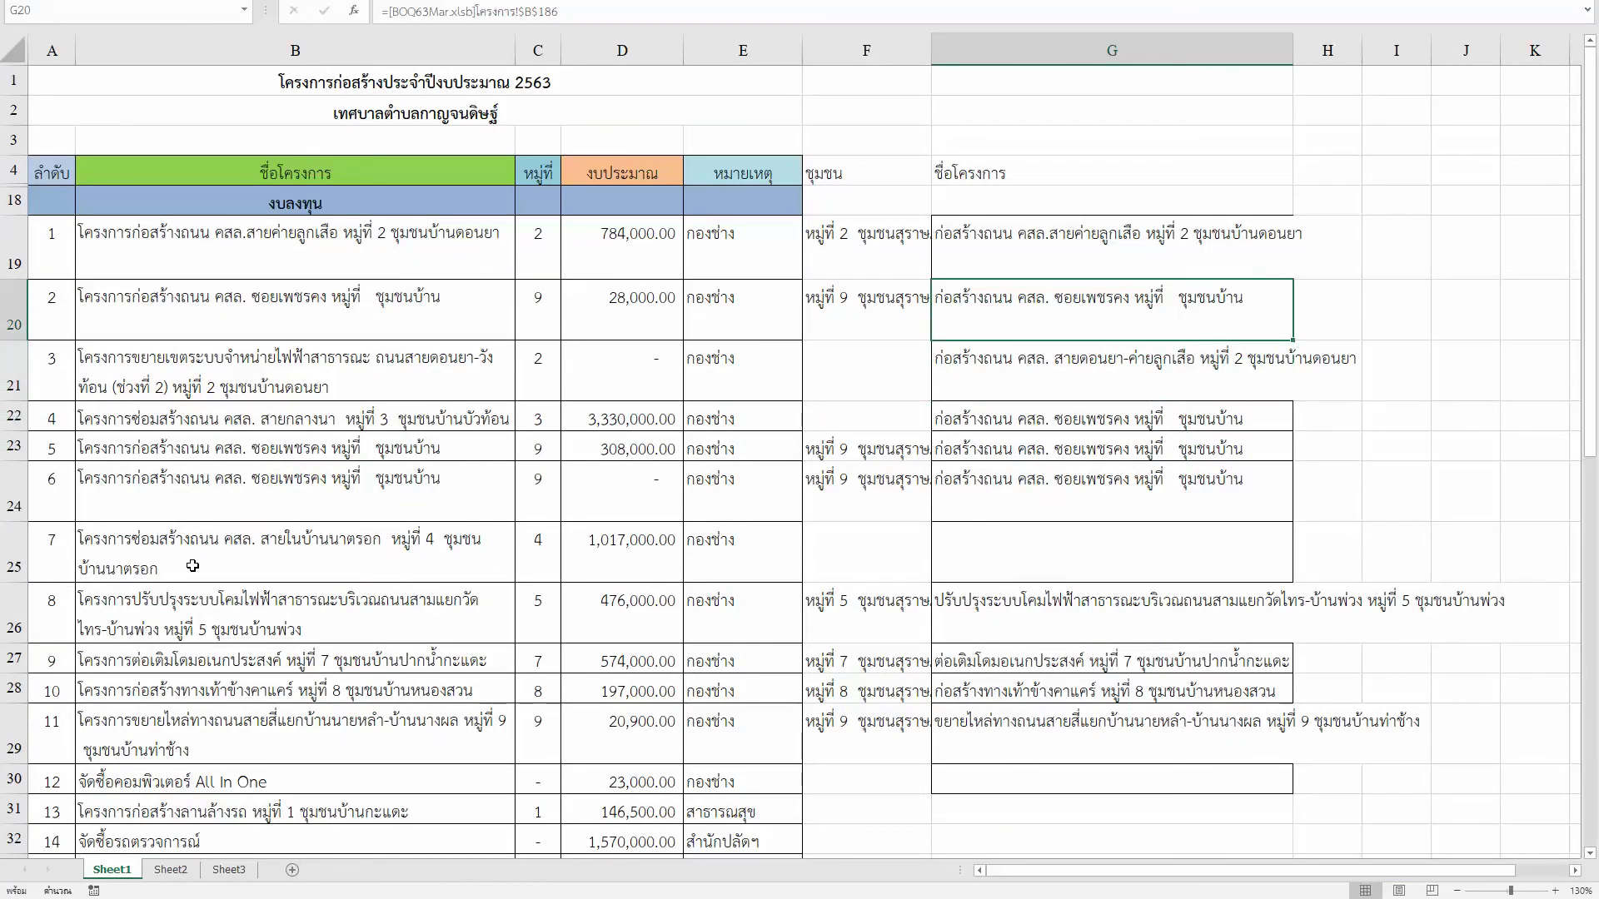
pyautogui.write('=')
pyautogui.hotkey('ctrl', 'Tab')
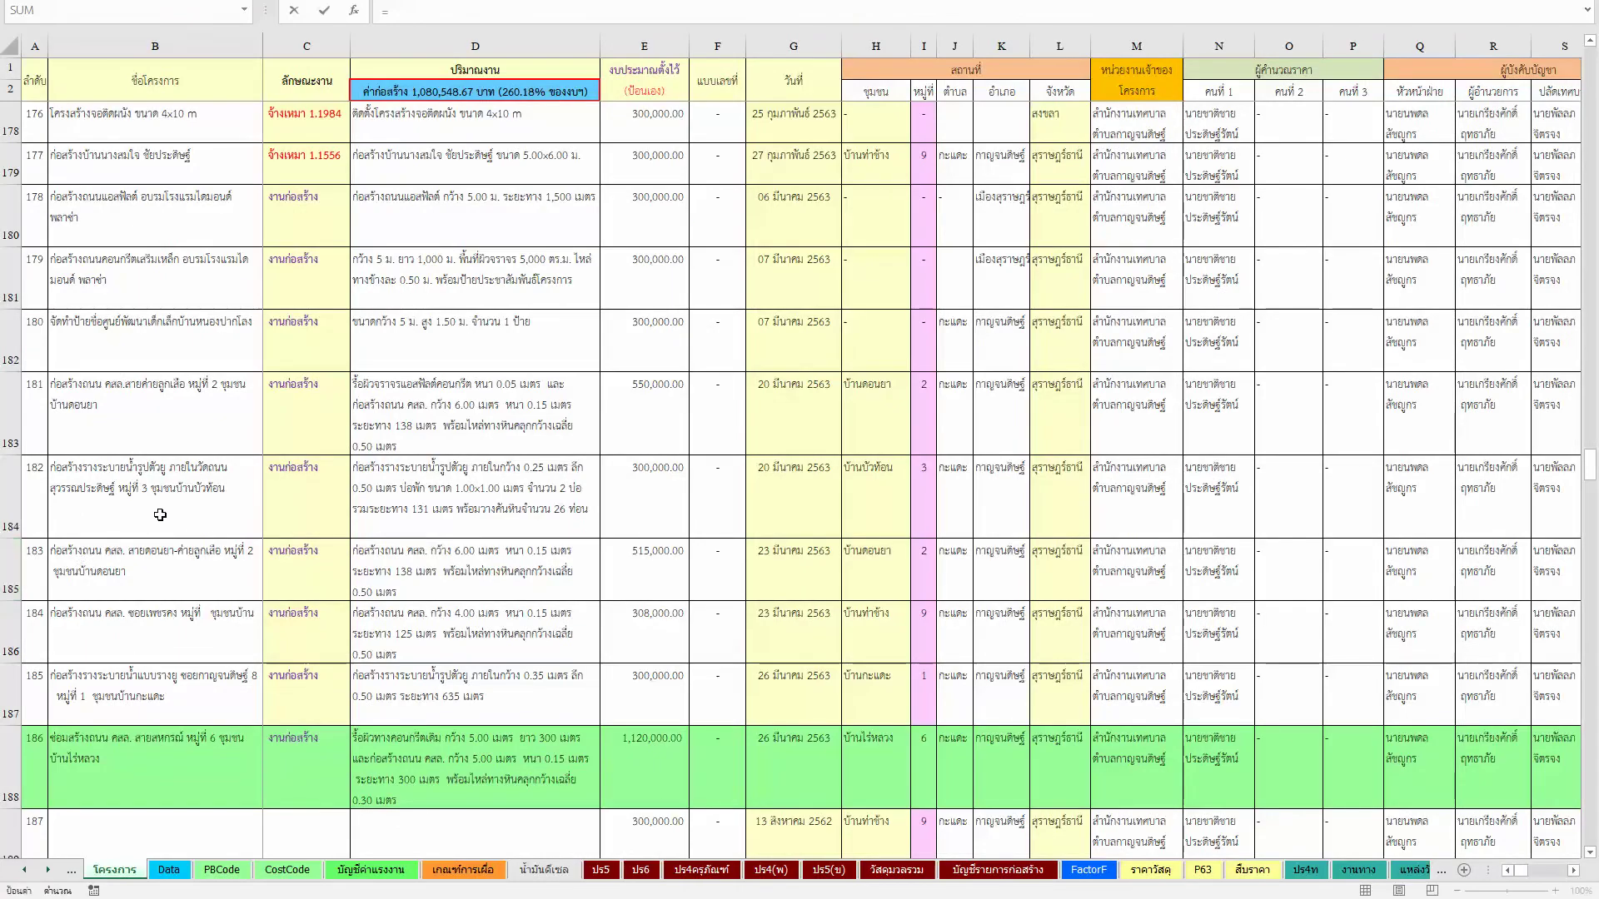
pyautogui.click(160, 513)
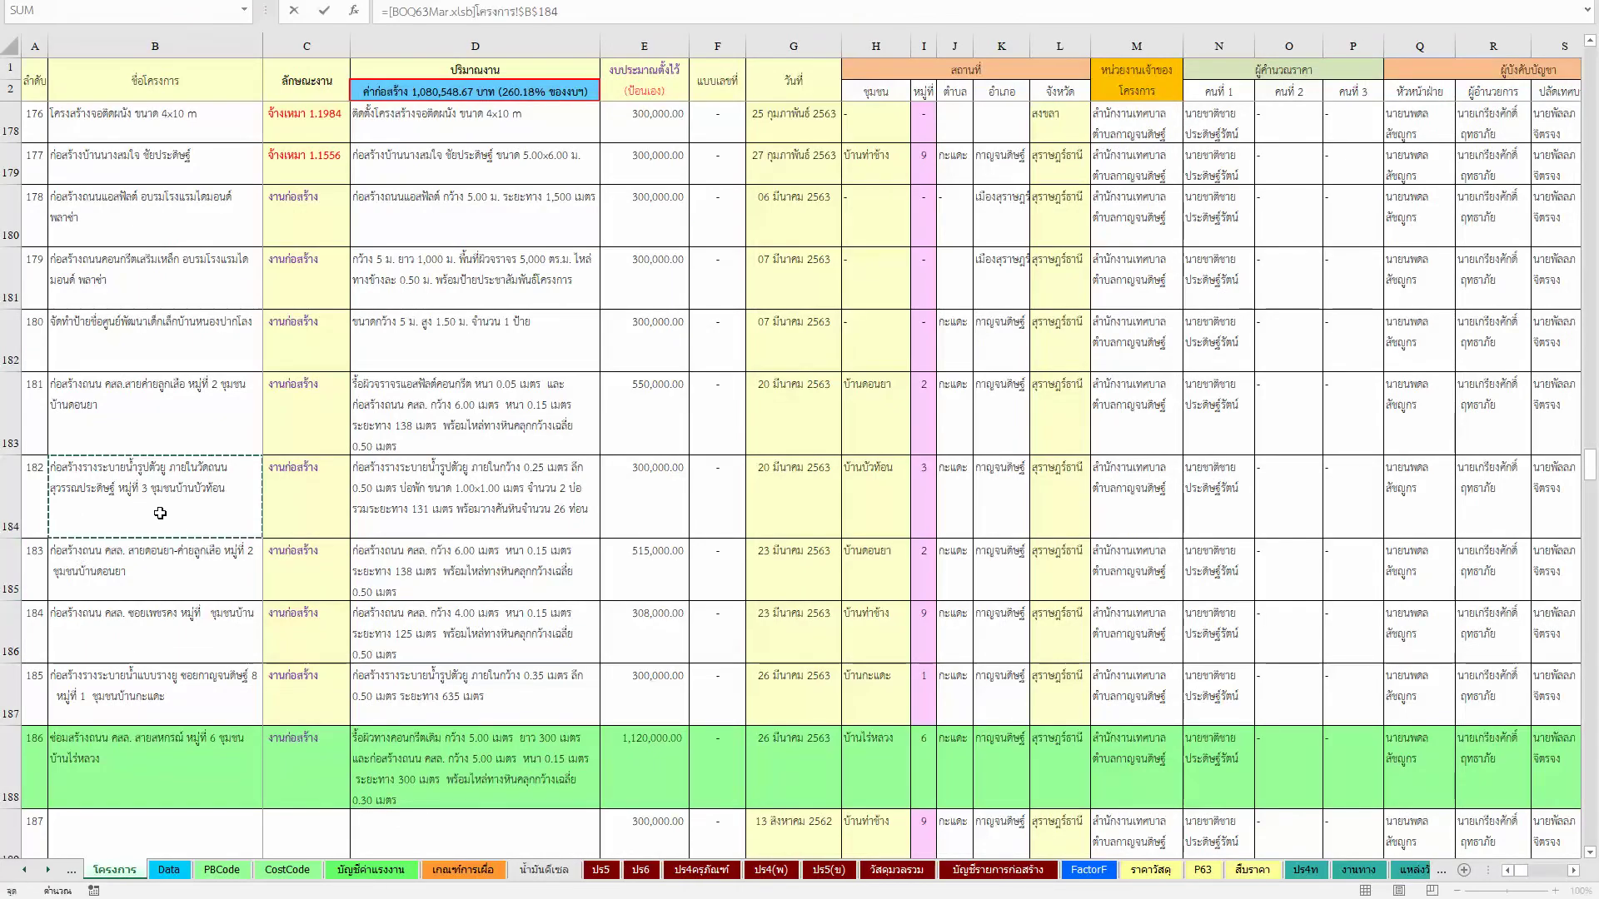
pyautogui.hotkey('ctrl', 'Tab')
pyautogui.press('Return')
# Step: Link G22, G23 and G24 to the project names in B186, B187 and B188
pyautogui.press('Down')
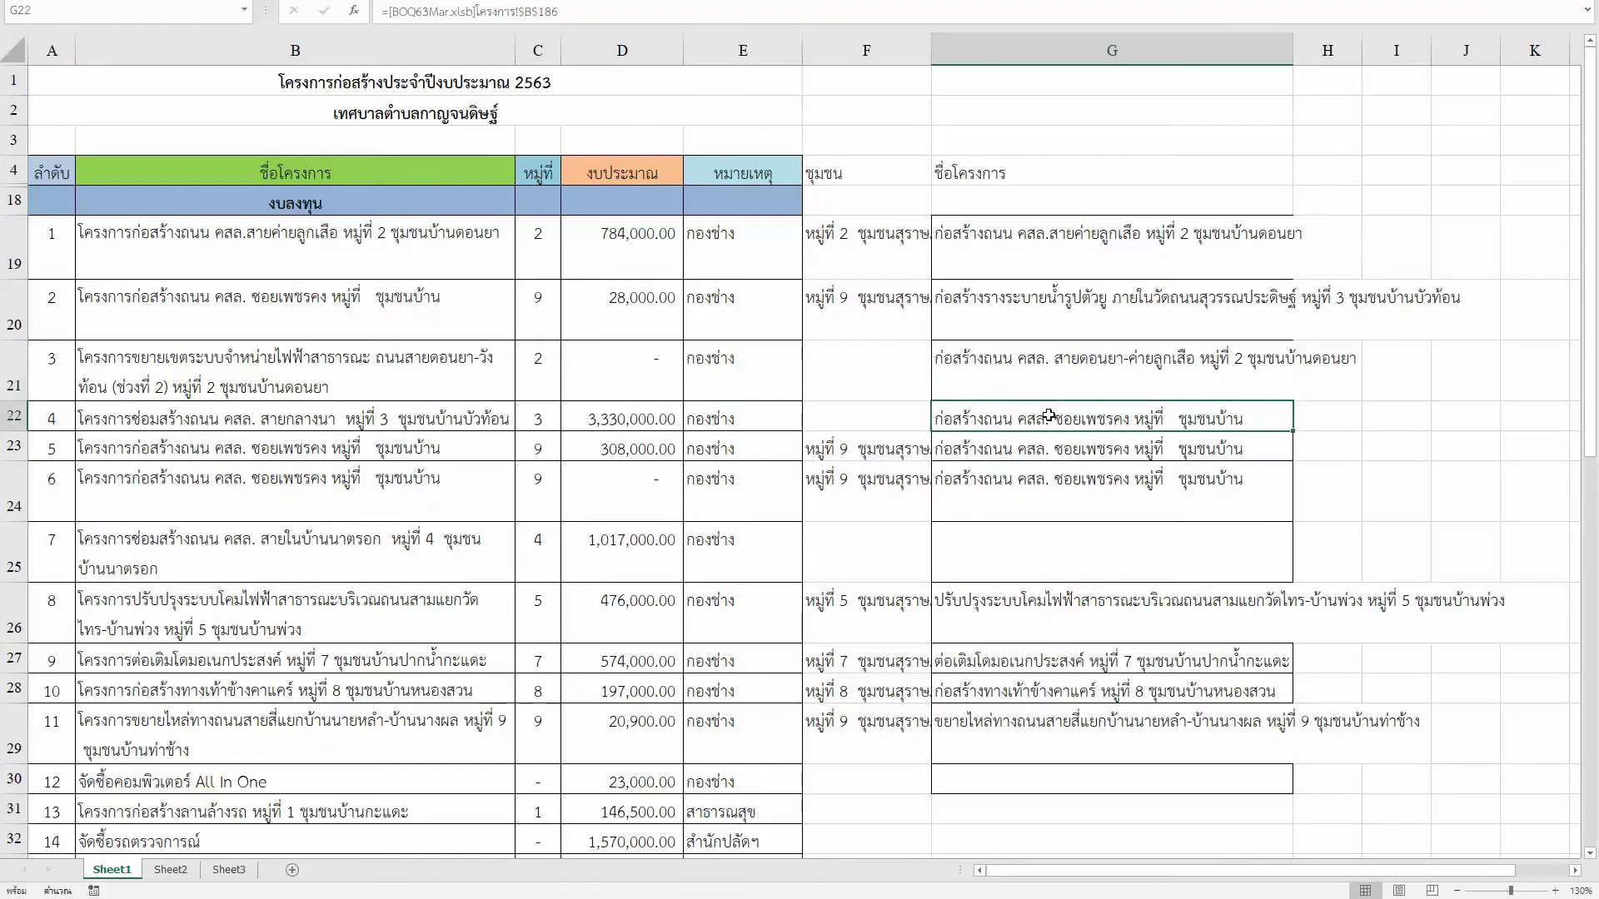
pyautogui.write('=')
pyautogui.hotkey('ctrl', 'Tab')
pyautogui.click(192, 646)
pyautogui.press('Return')
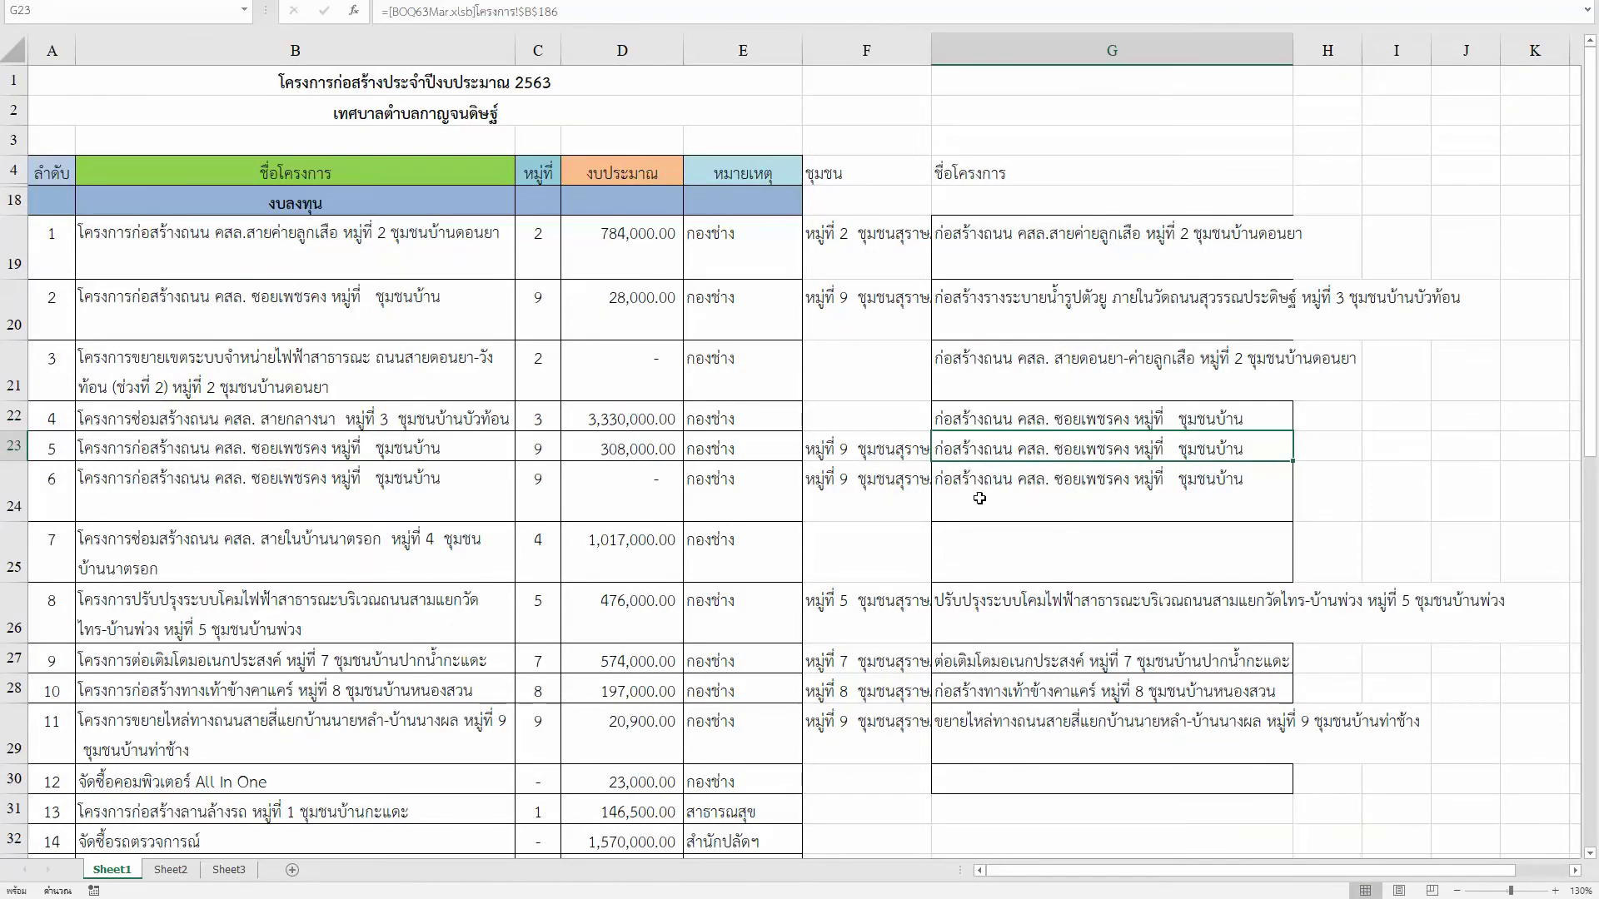
pyautogui.write('=')
pyautogui.hotkey('ctrl', 'Tab')
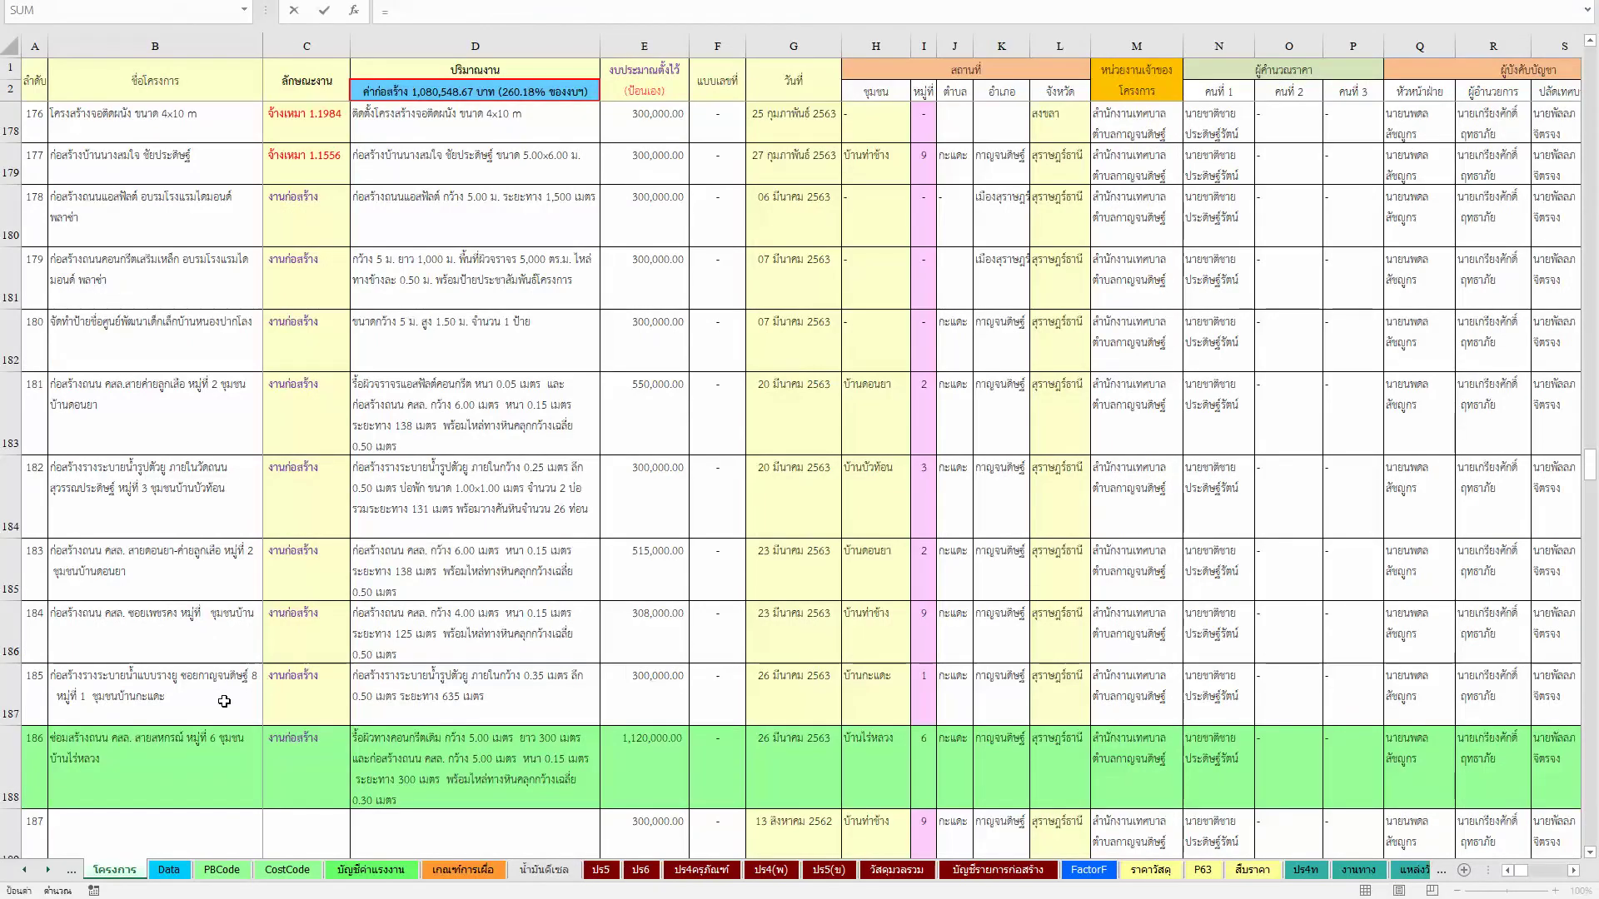
pyautogui.click(198, 708)
pyautogui.press('Return')
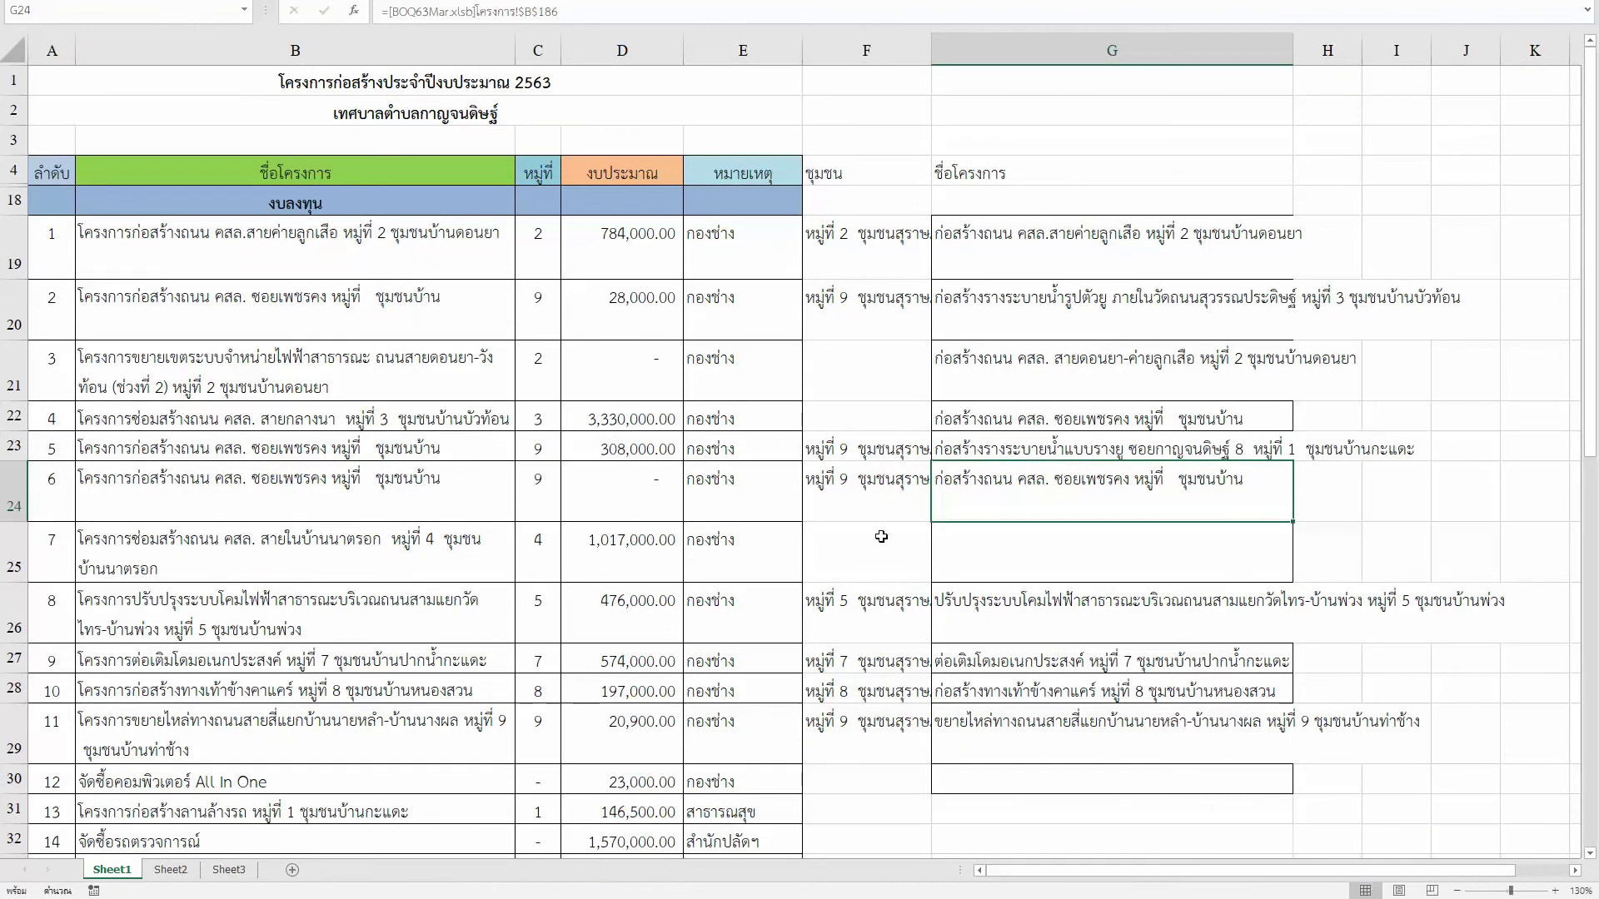
pyautogui.write('=')
pyautogui.hotkey('ctrl', 'Tab')
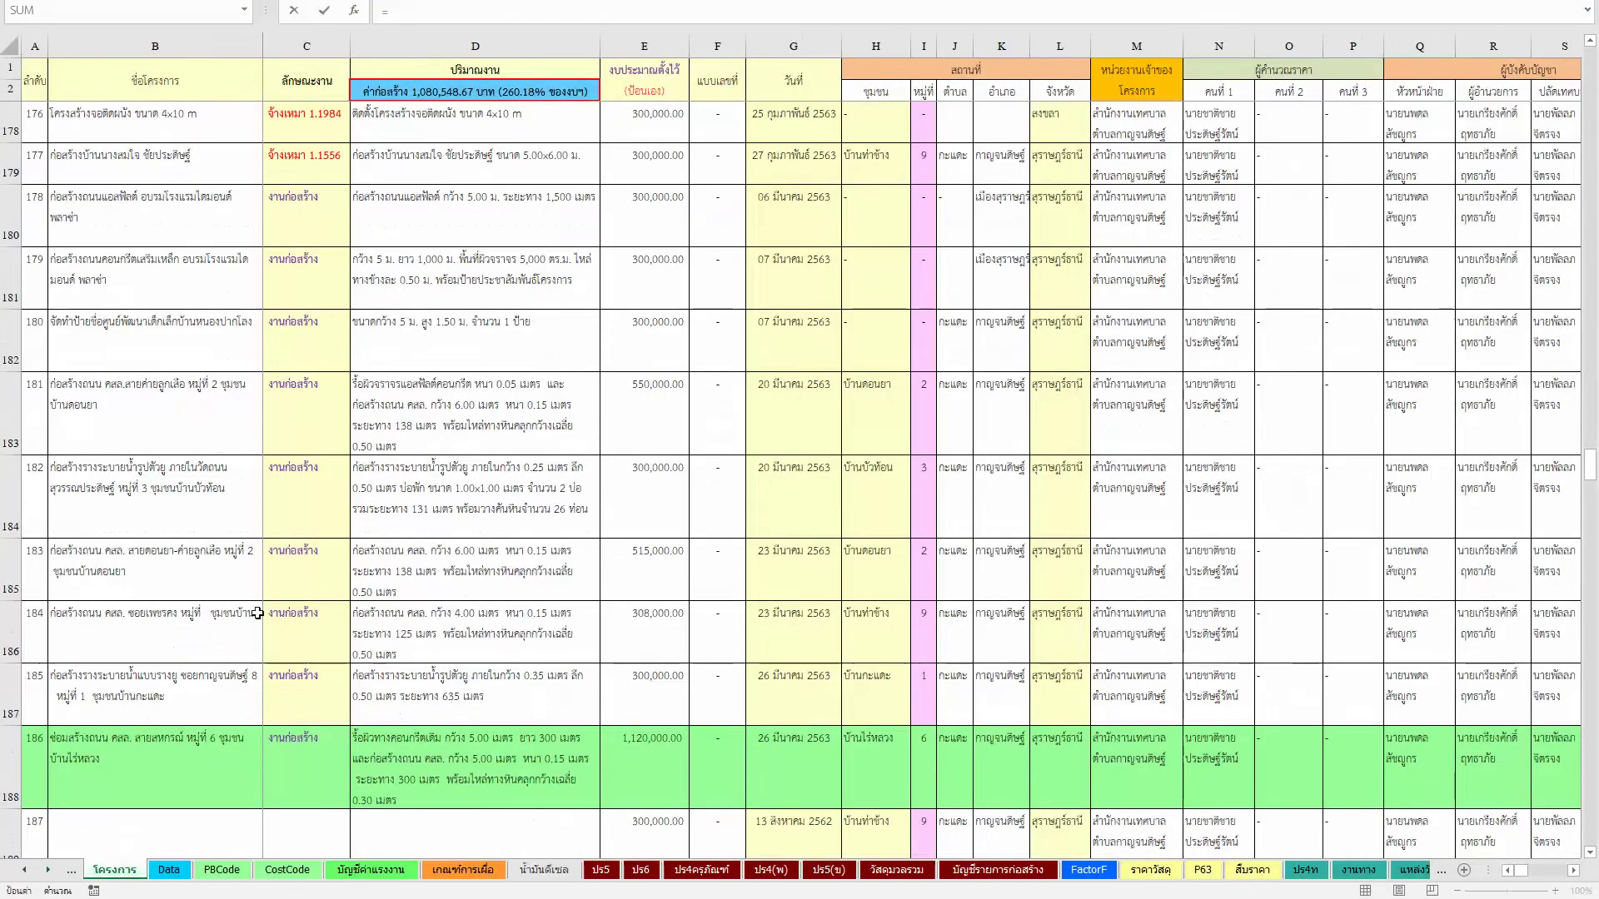
pyautogui.click(140, 767)
pyautogui.press('Return')
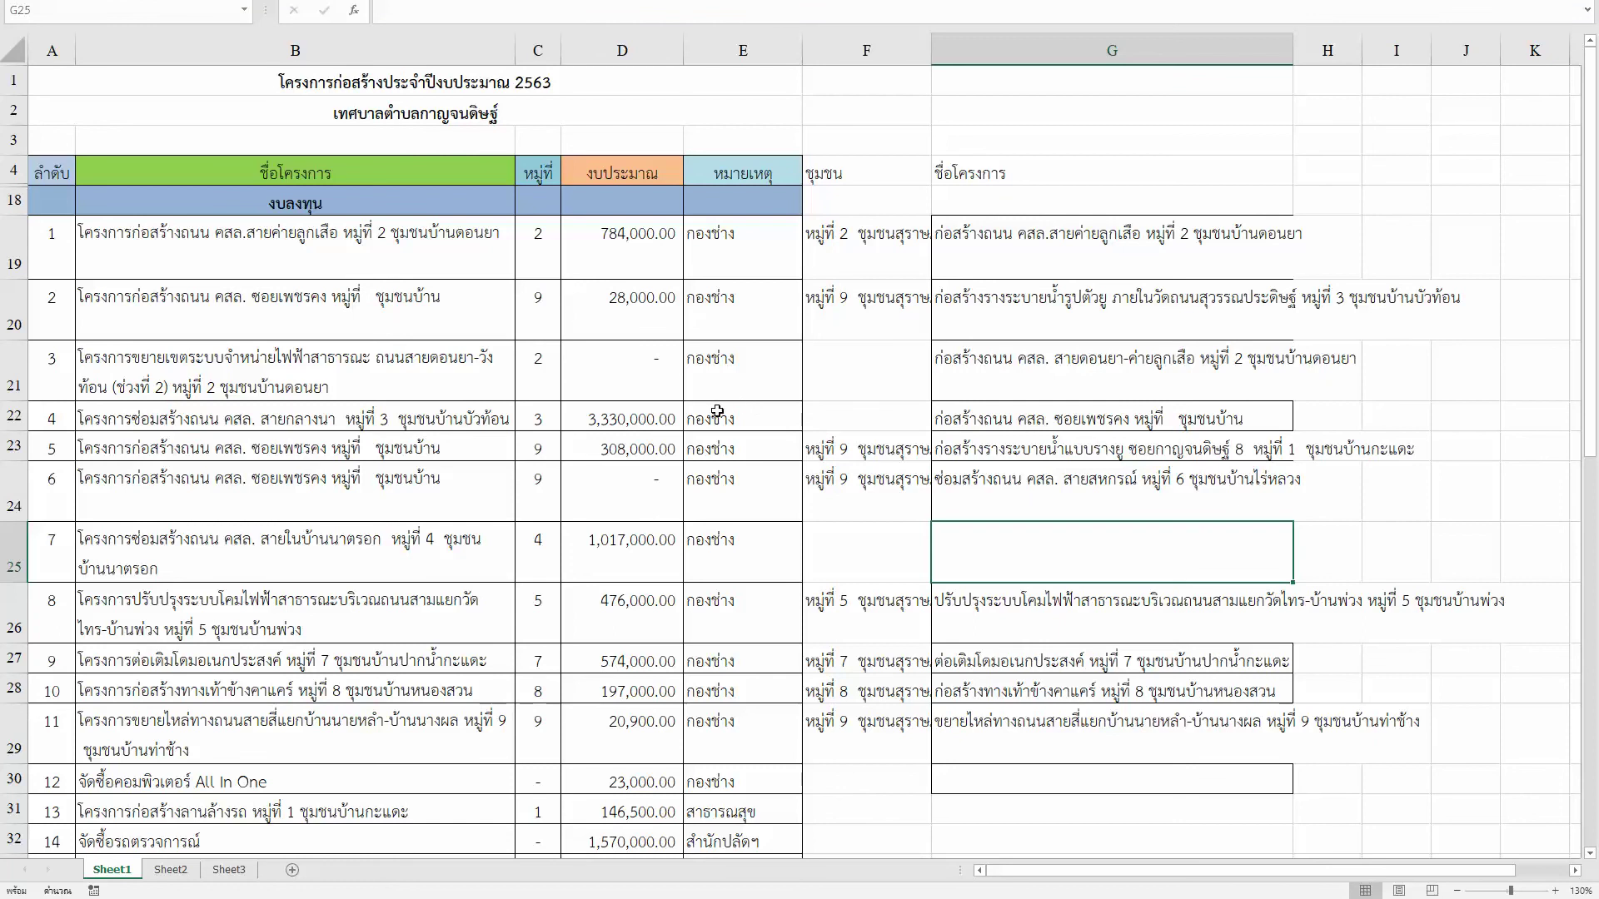
# Step: Check the G26 link, budgets in D19 and D21, the C19 lookup and E19 note
pyautogui.click(988, 607)
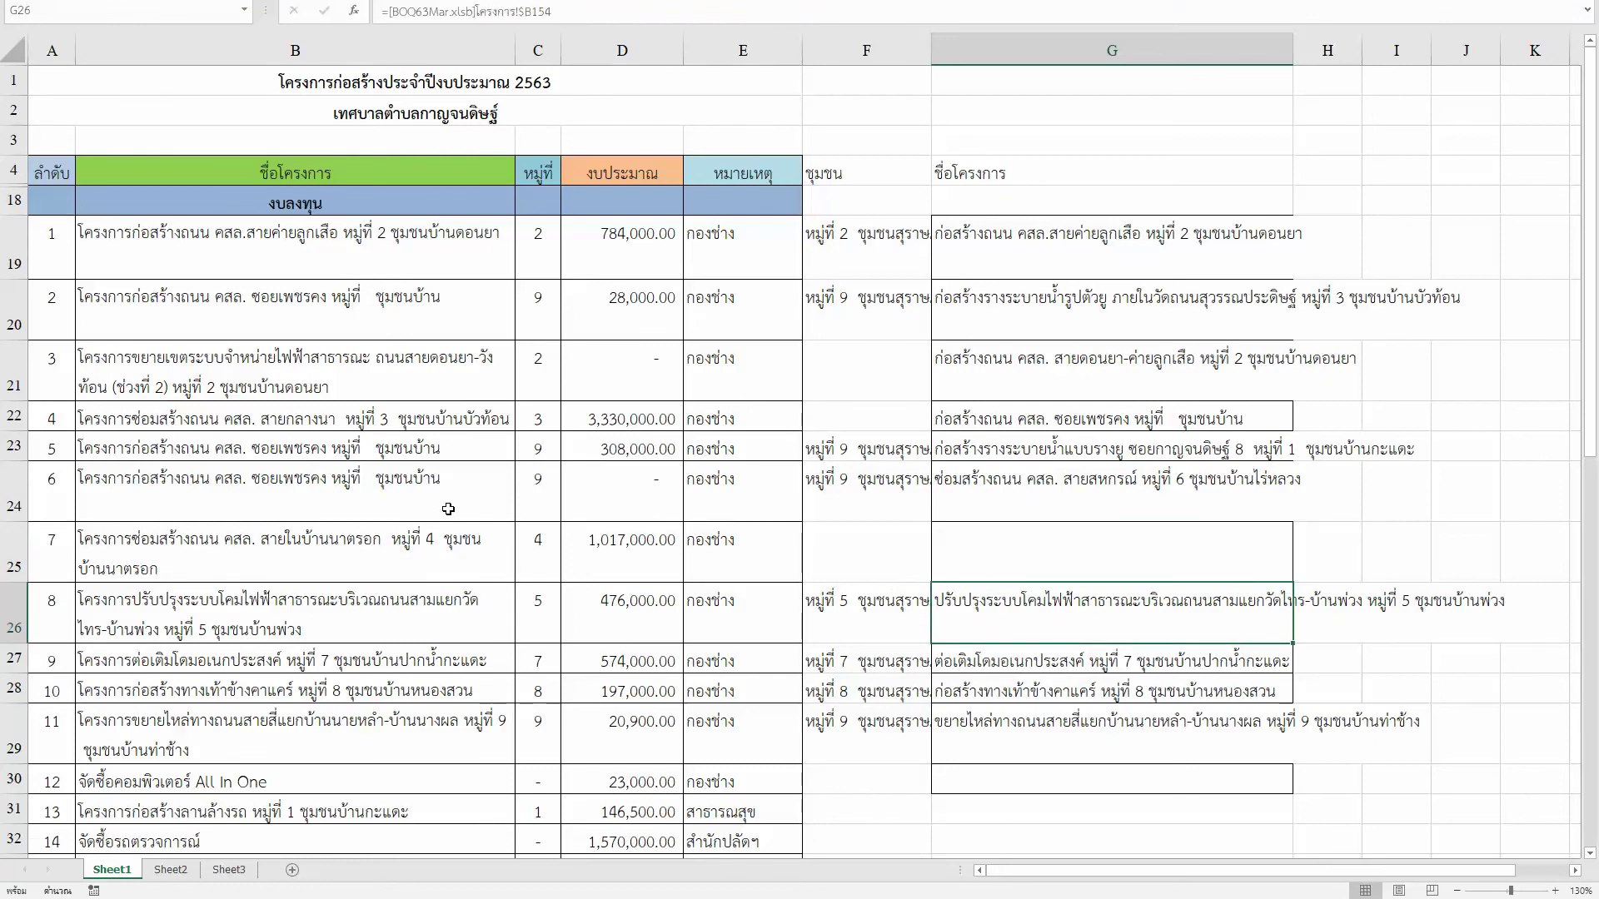
pyautogui.click(602, 234)
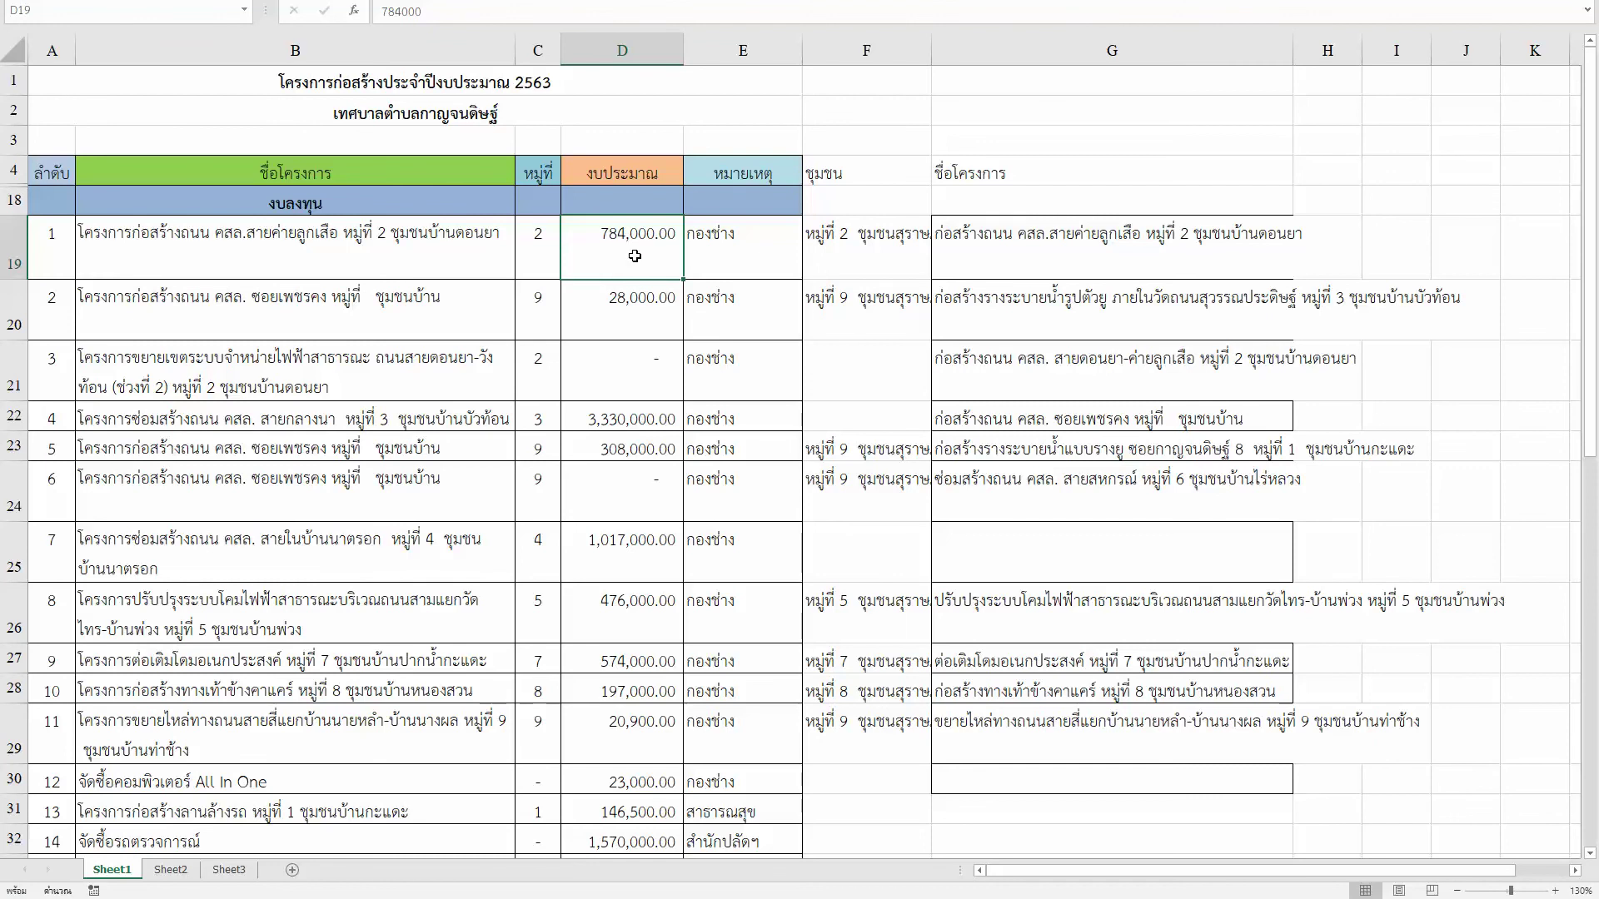
pyautogui.click(624, 303)
pyautogui.click(637, 397)
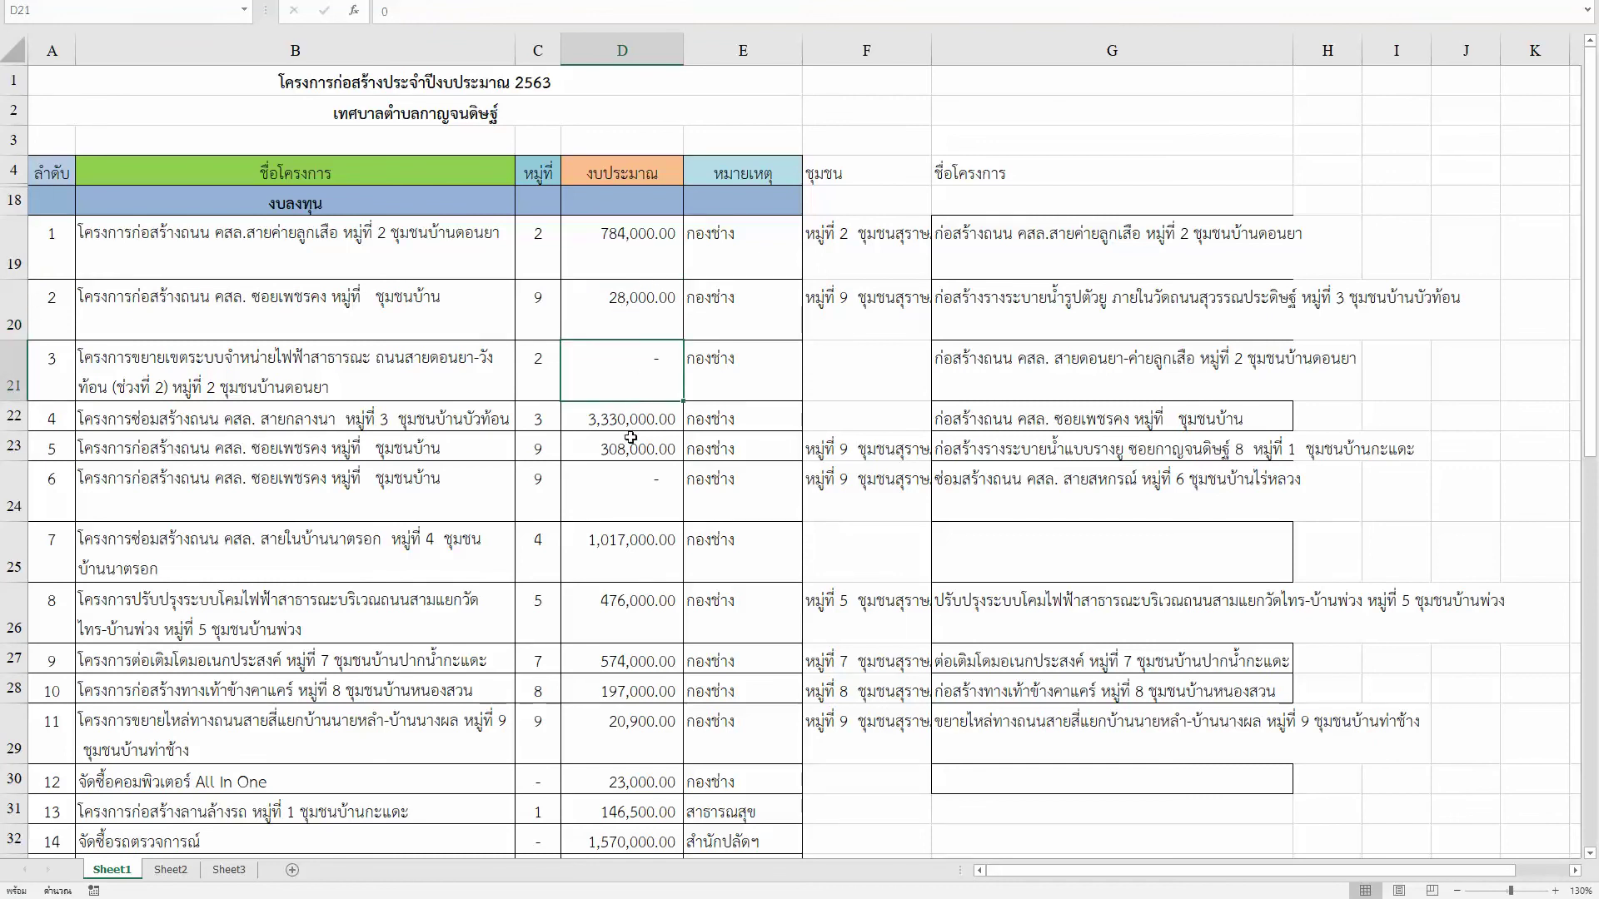
pyautogui.click(607, 242)
pyautogui.click(541, 236)
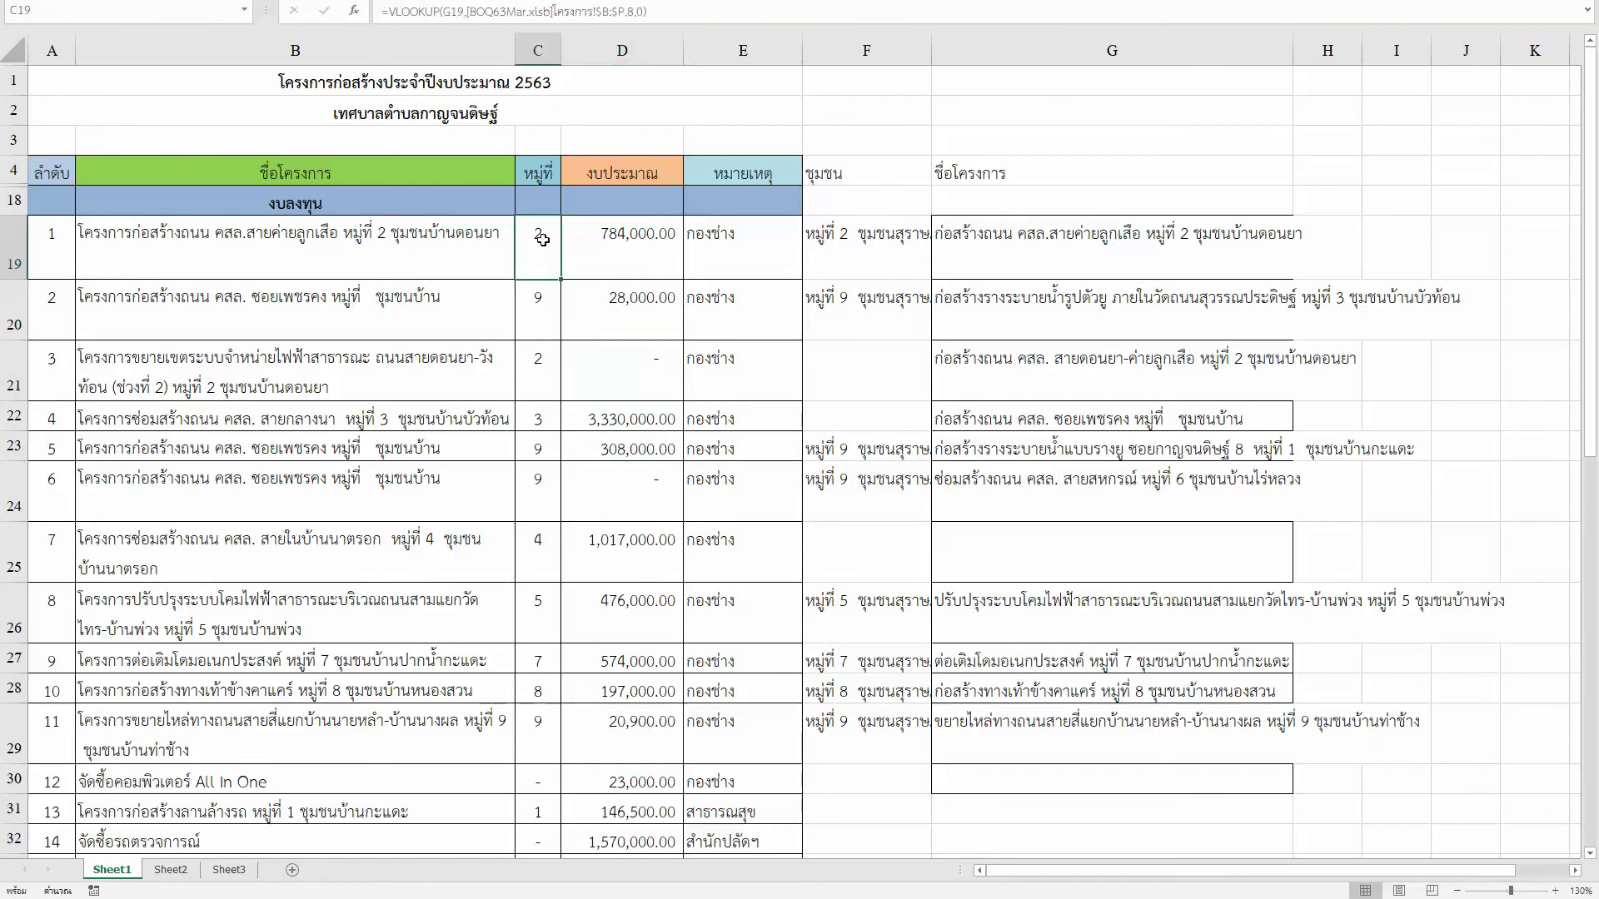
pyautogui.click(744, 245)
pyautogui.hotkey('alt', 'Tab')
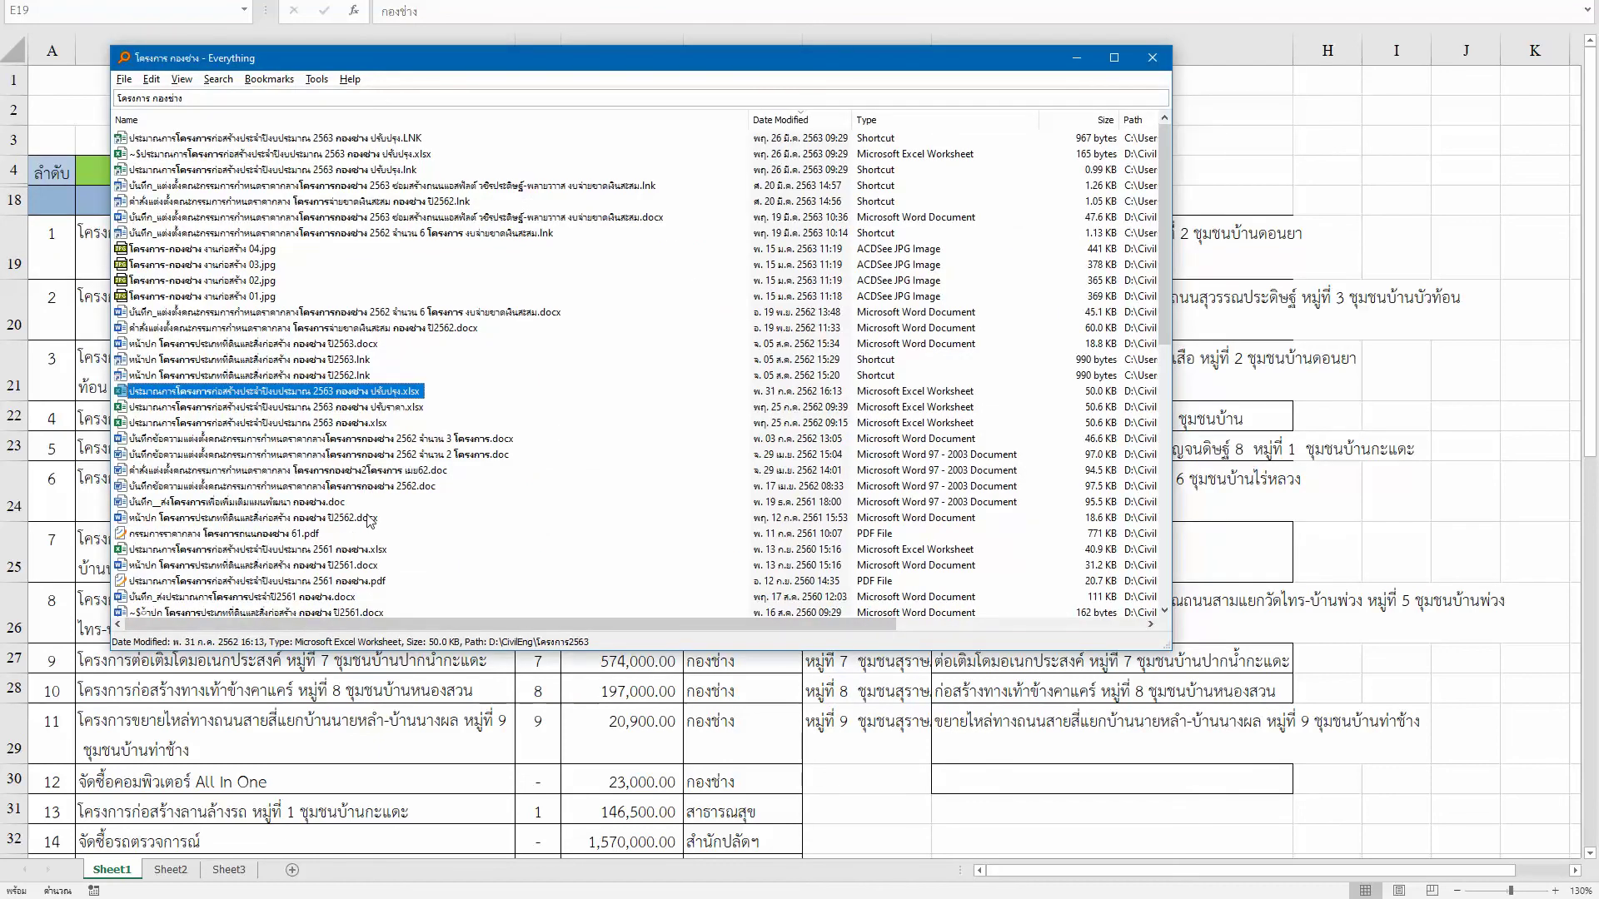
# Step: Open the 2563 กองช่าง .xlsx file, check its third sheet, and return to Sheet1
pyautogui.doubleClick(337, 423)
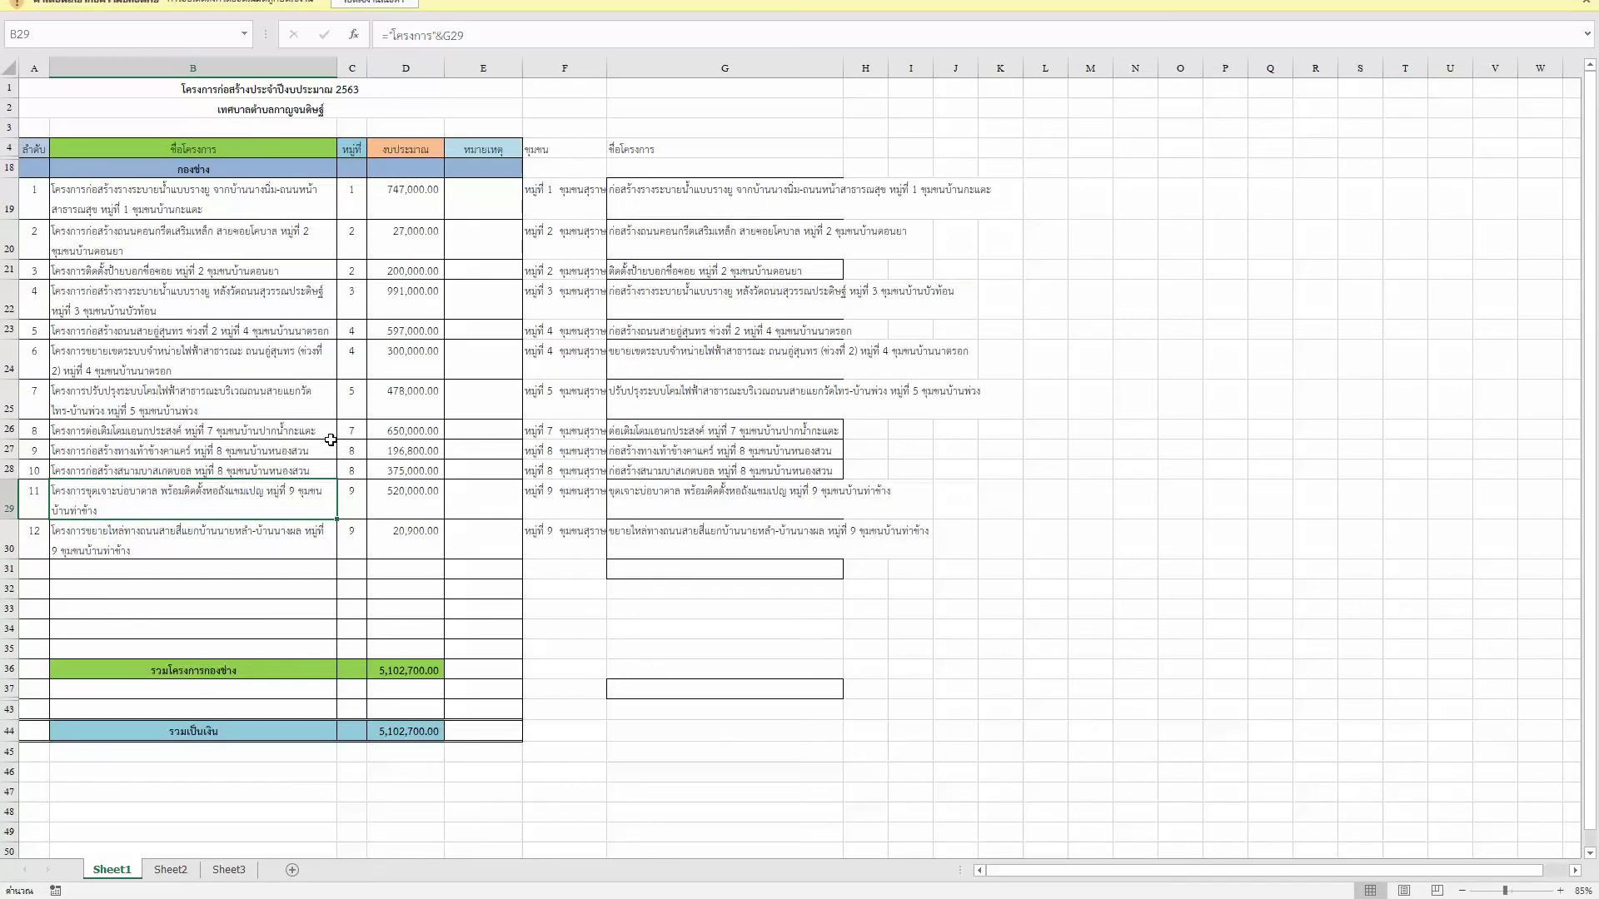
pyautogui.click(228, 869)
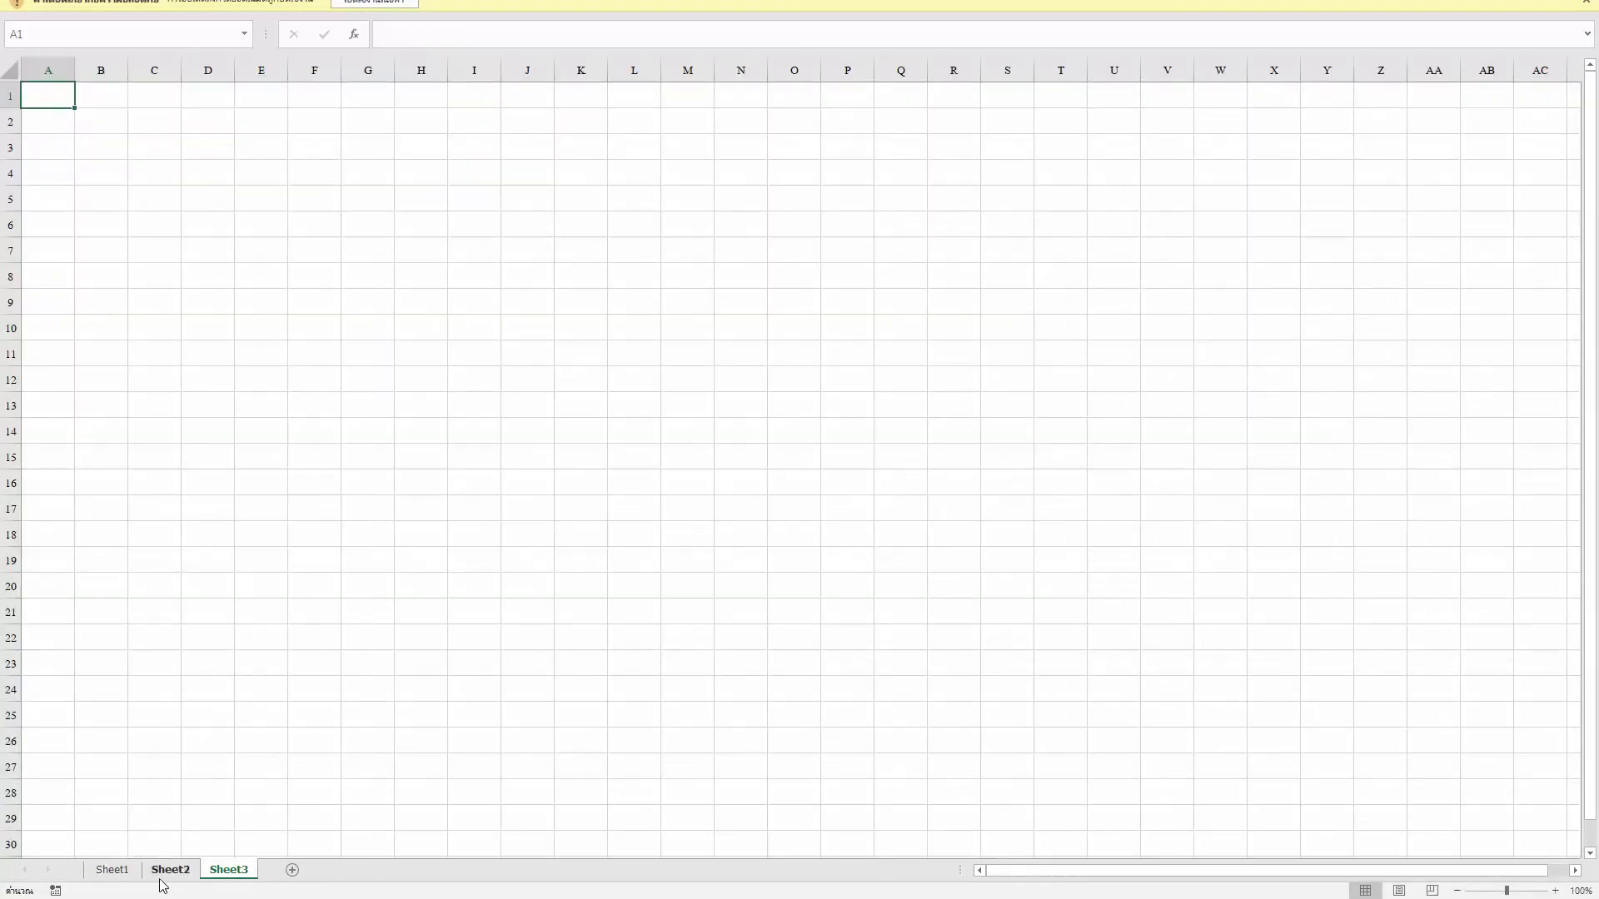
pyautogui.click(118, 875)
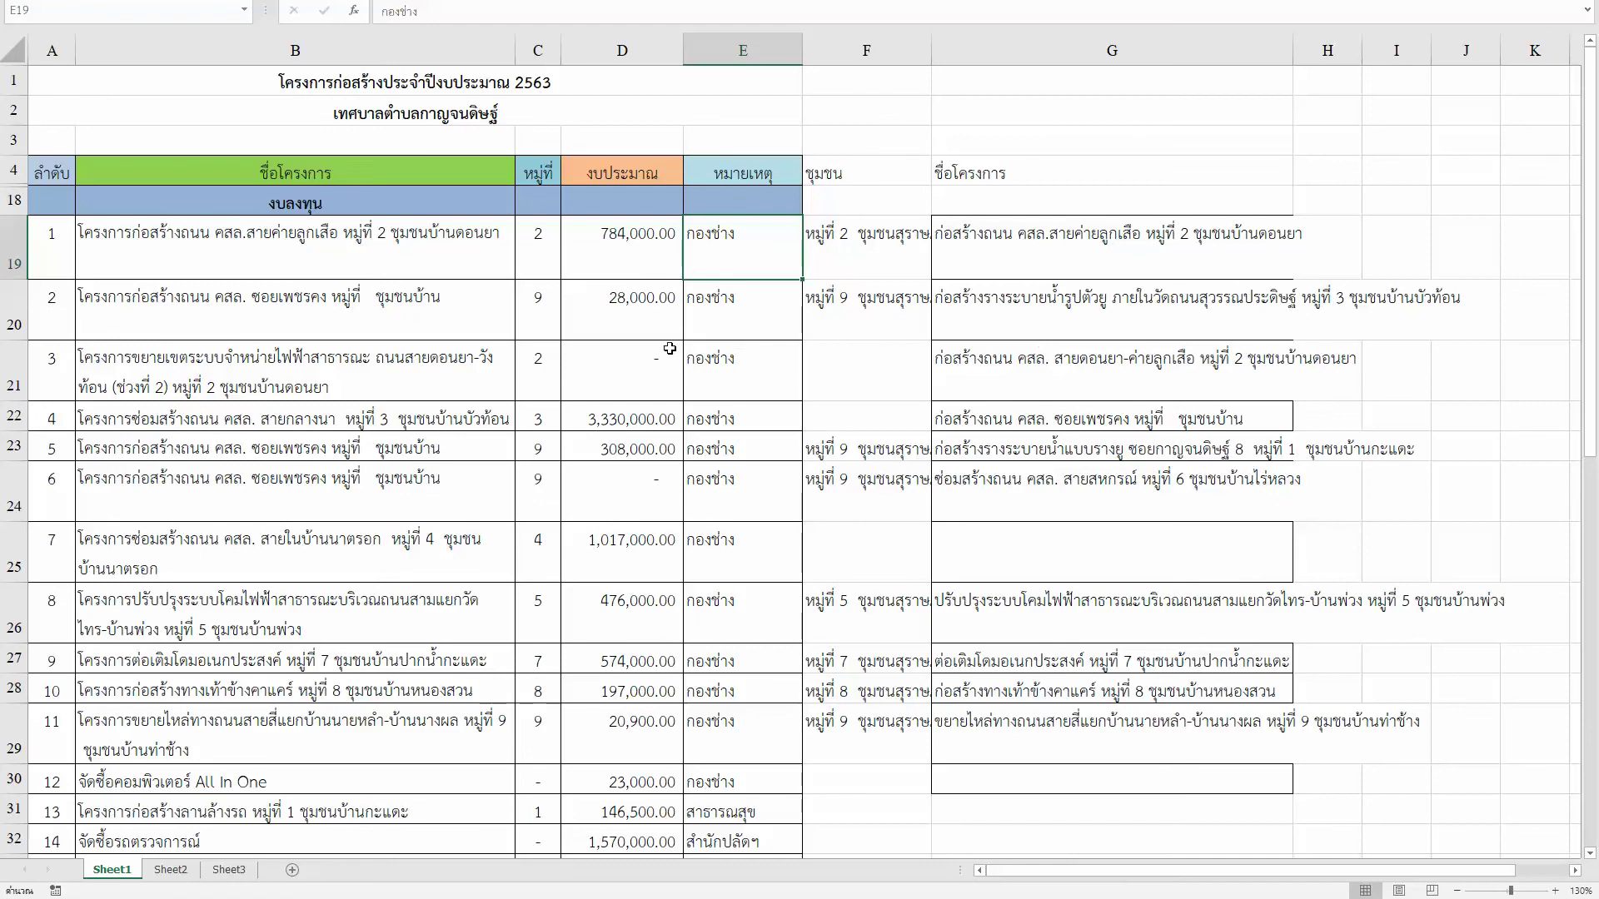
# Step: Link D19–D21 to the BOQ63Mar budgets 550,000.00, 300,000.00 and 515,000.00 for projects 181–183
pyautogui.click(632, 237)
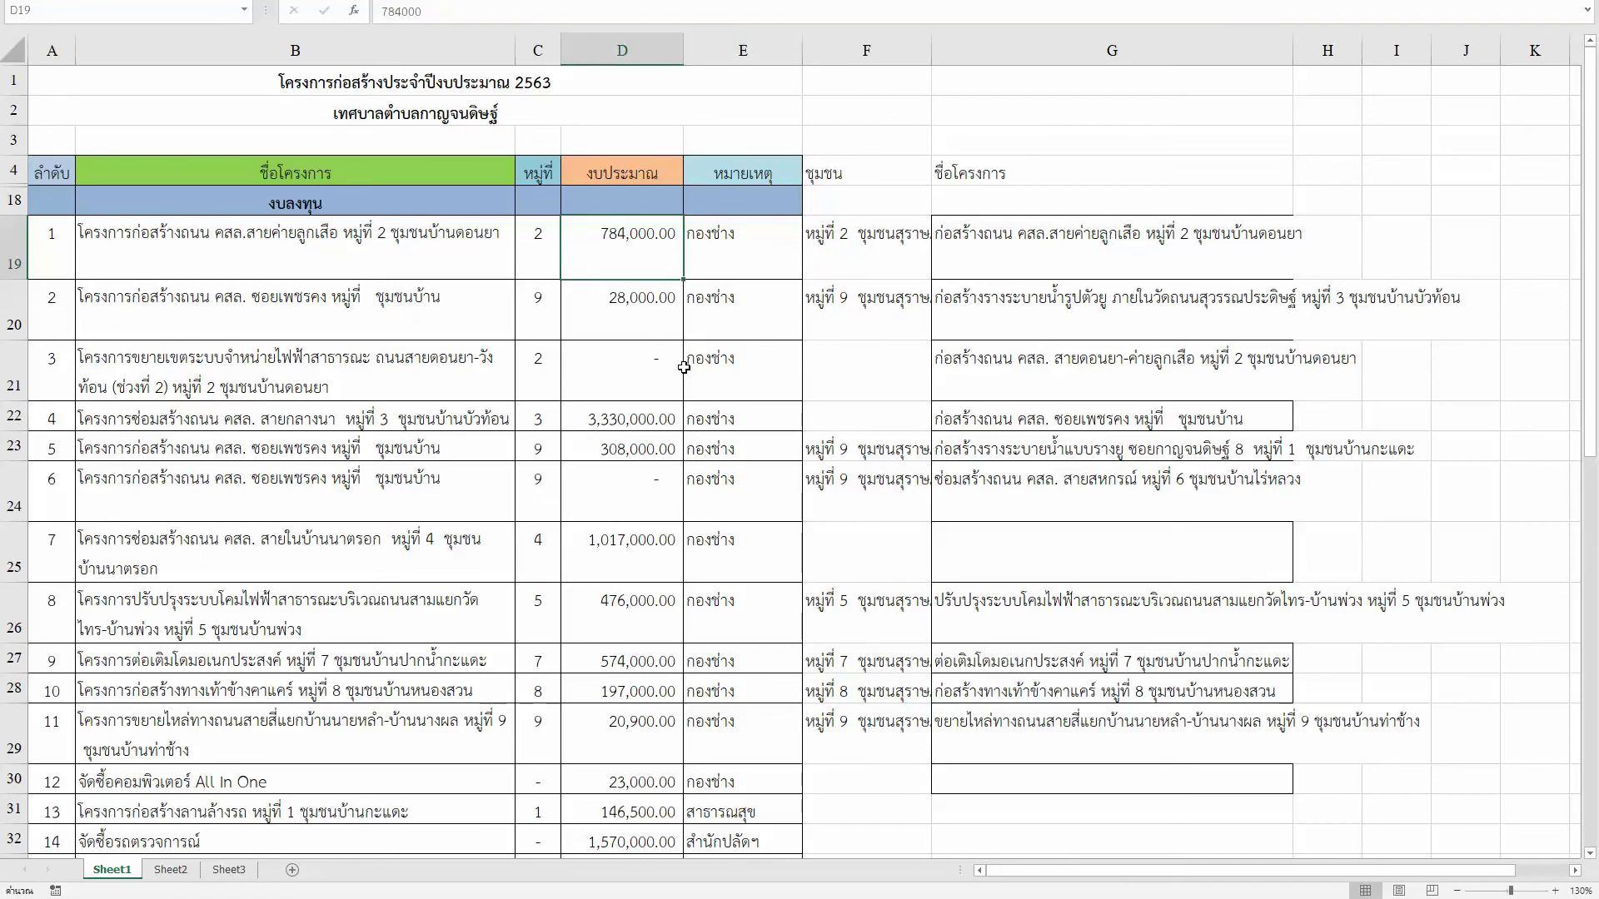
pyautogui.write('=')
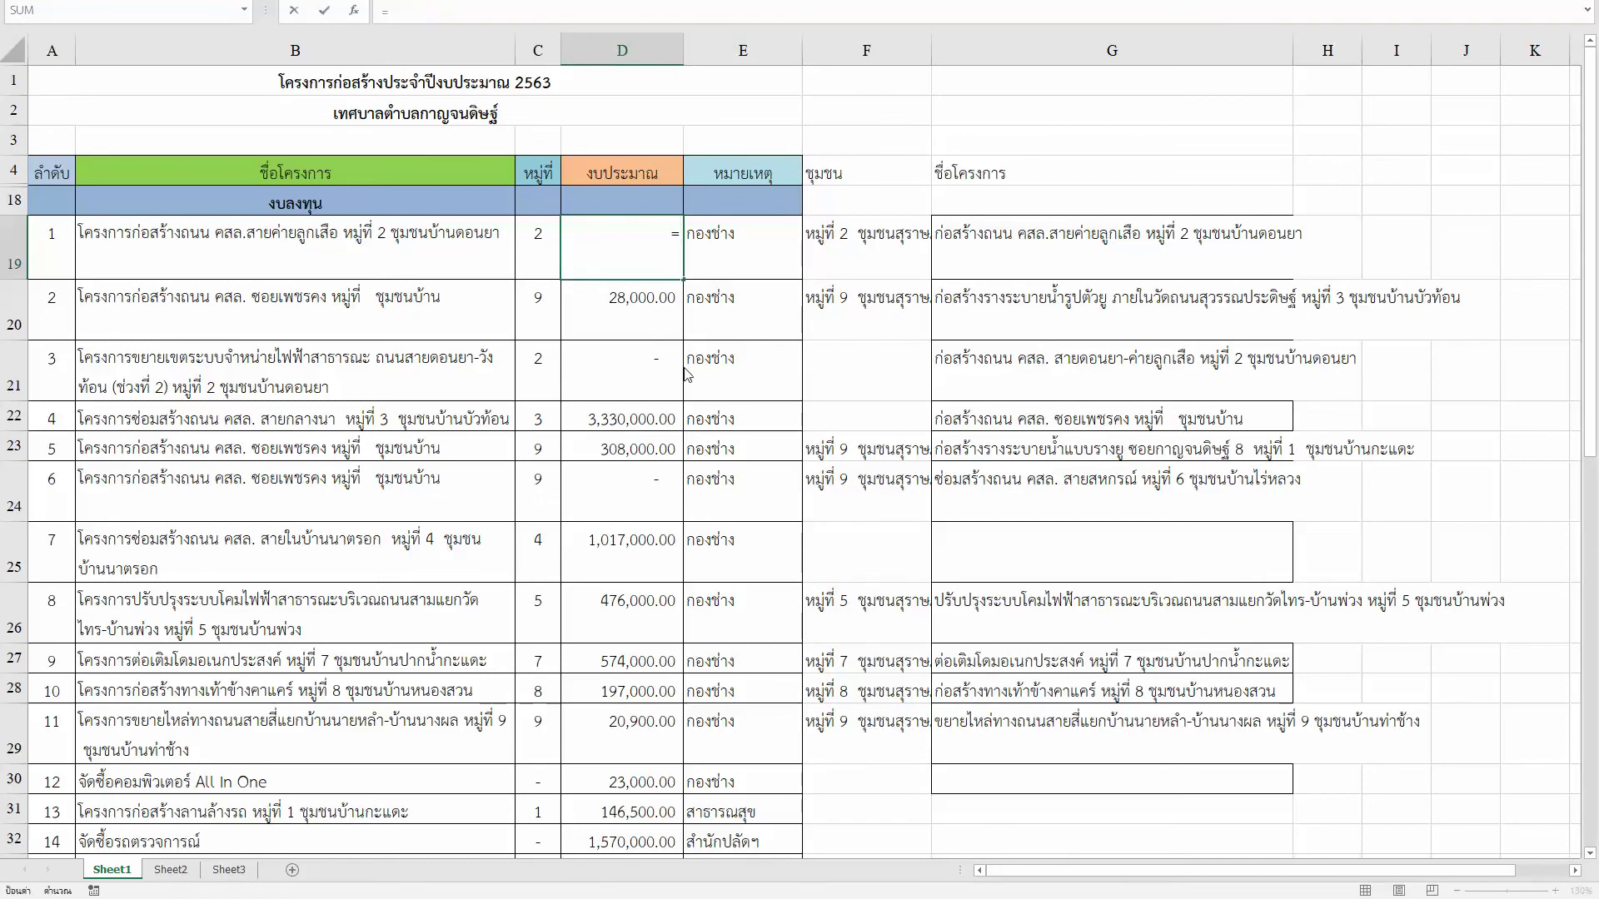
pyautogui.hotkey('ctrl', 'Tab')
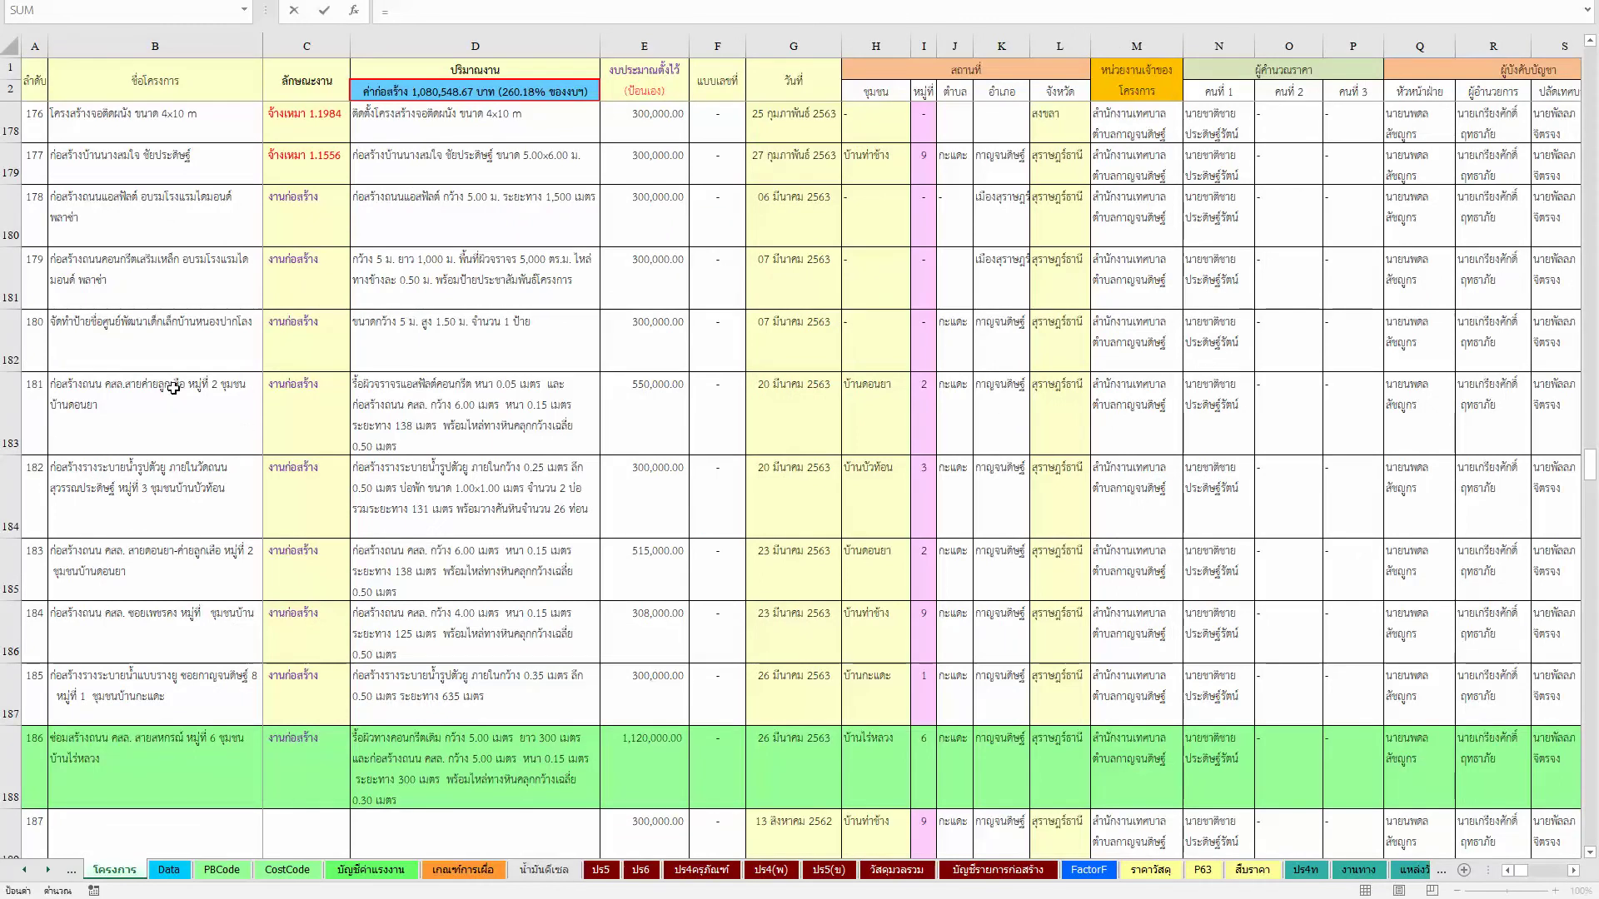
pyautogui.click(676, 408)
pyautogui.press('Return')
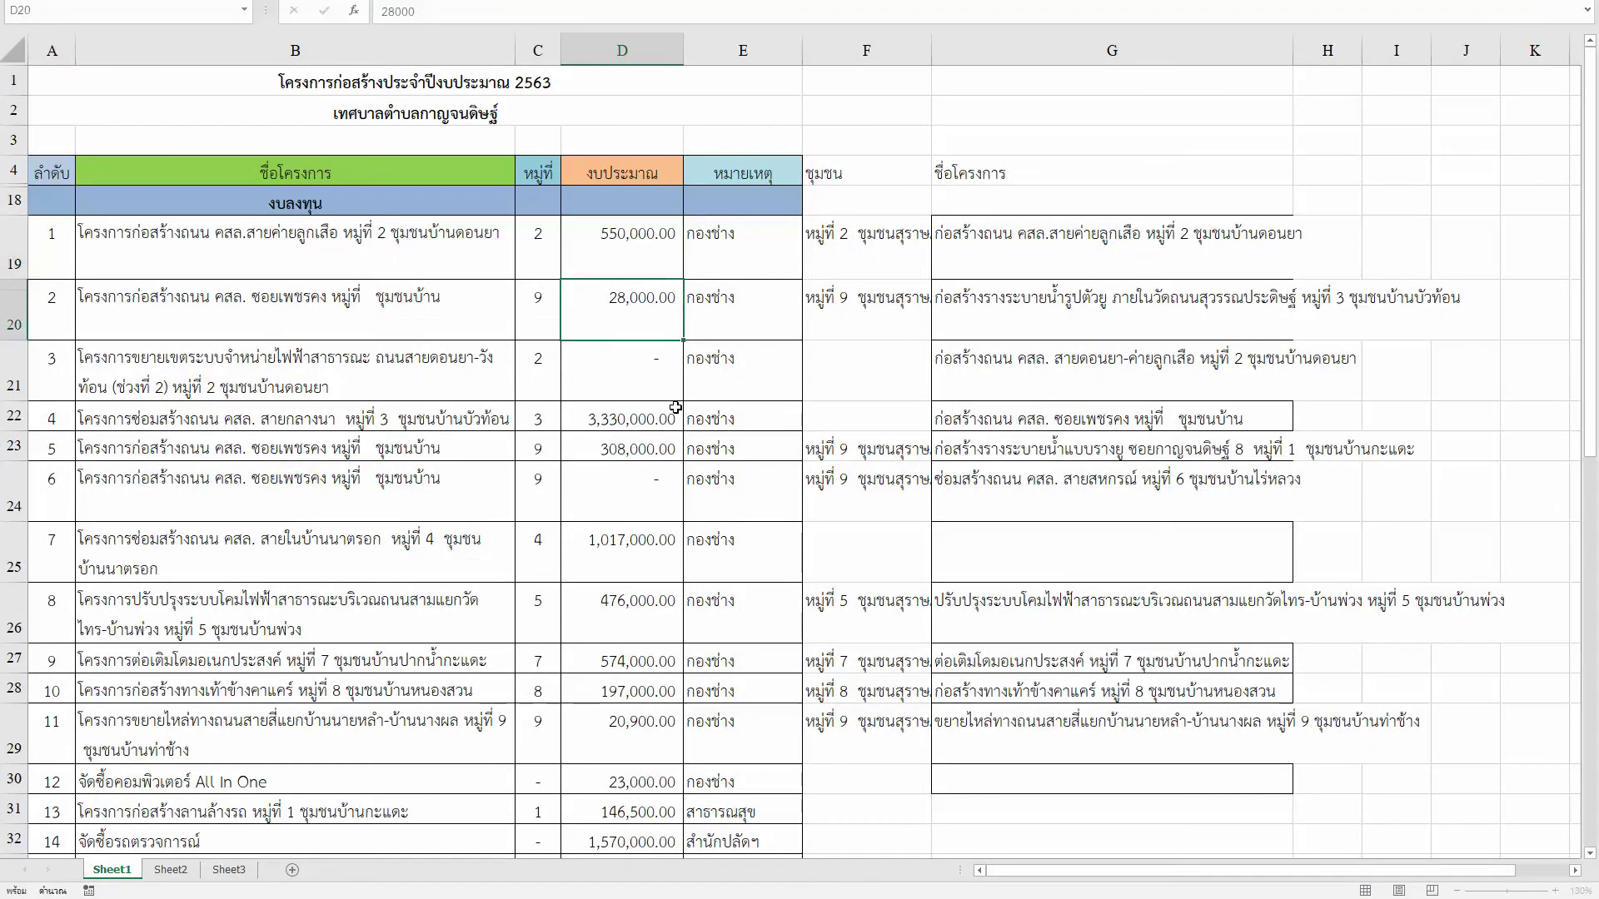
pyautogui.write('=')
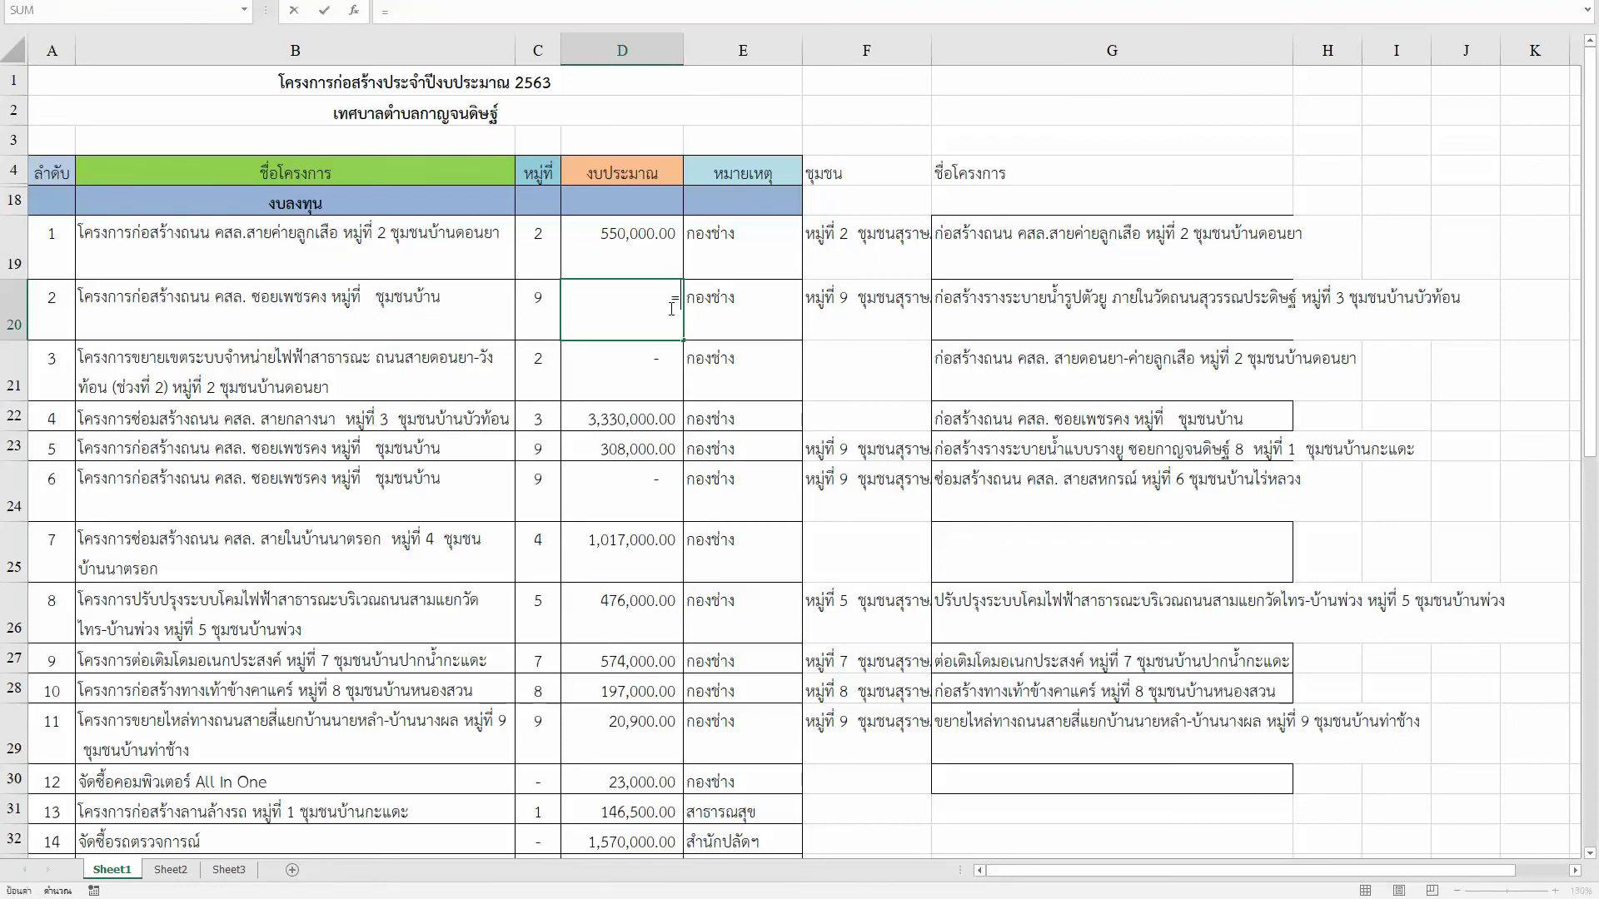
pyautogui.hotkey('ctrl', 'Tab')
pyautogui.click(643, 512)
pyautogui.press('Return')
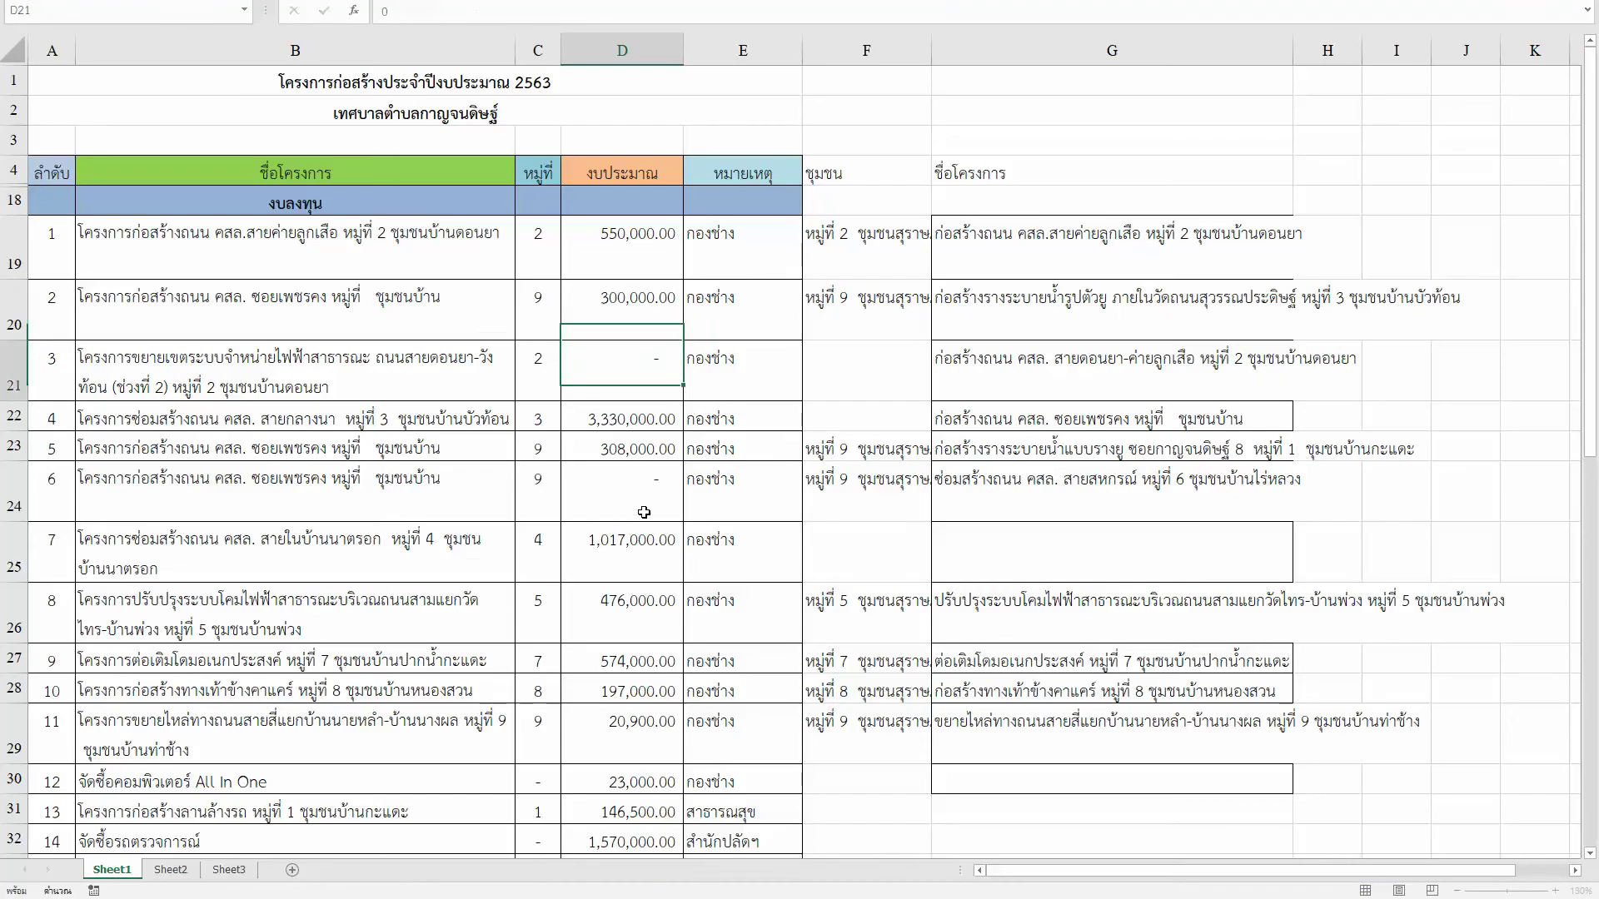
pyautogui.write('=')
pyautogui.hotkey('ctrl', 'Tab')
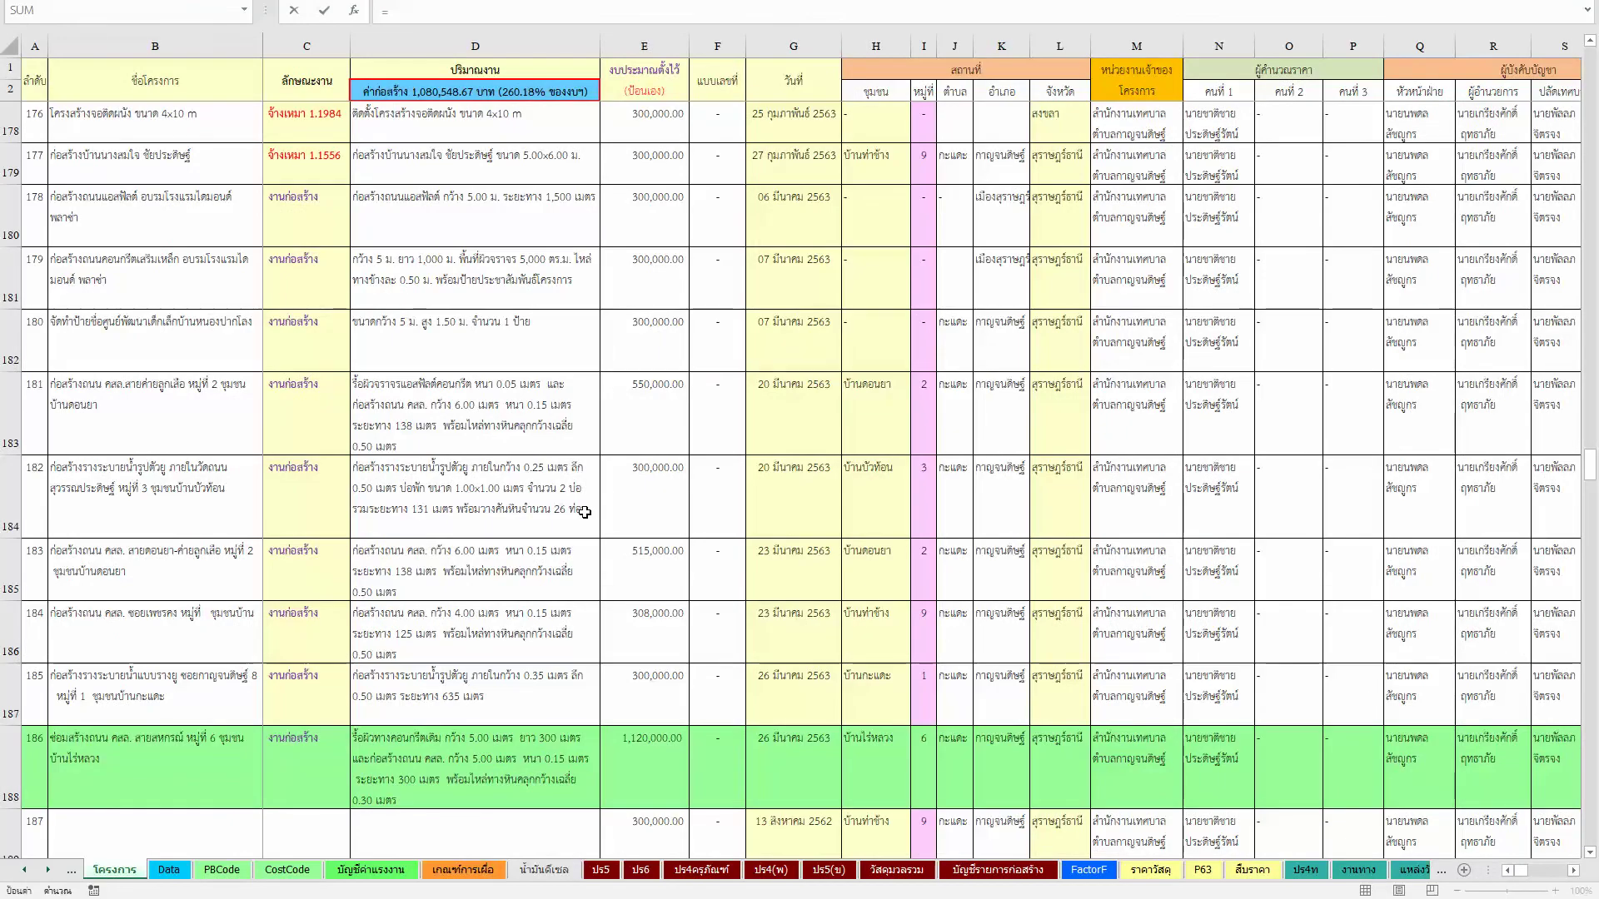
pyautogui.click(645, 575)
pyautogui.press('Return')
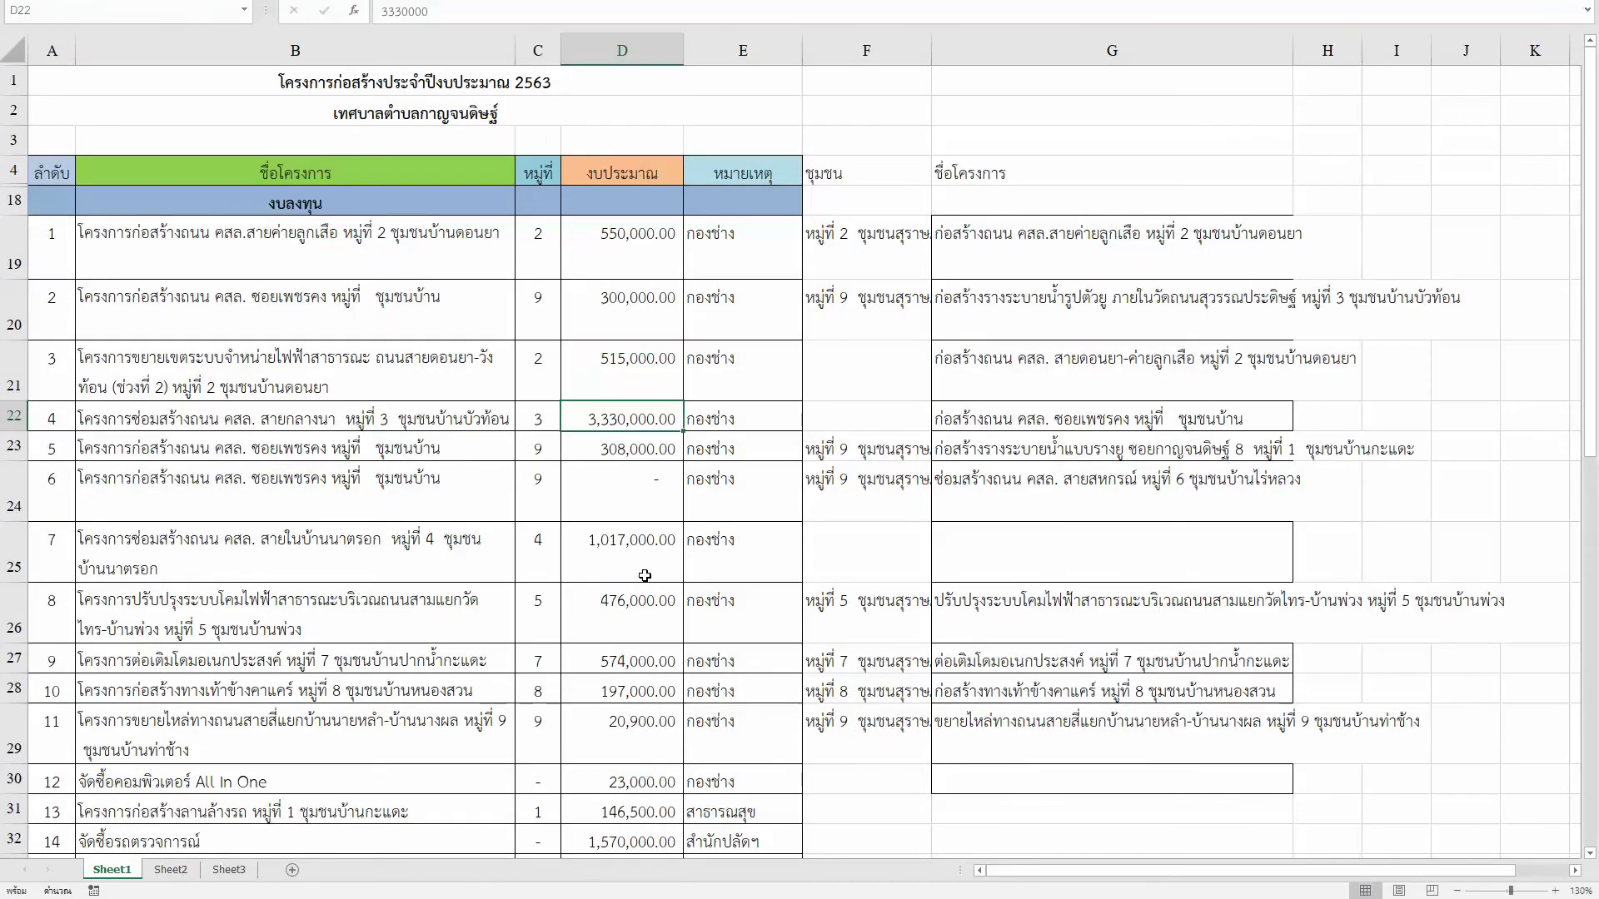
# Step: Link D22–D24 to the BOQ63Mar budgets, including 308,000.00 and 1,120,000.00
pyautogui.write('=')
pyautogui.hotkey('ctrl', 'Tab')
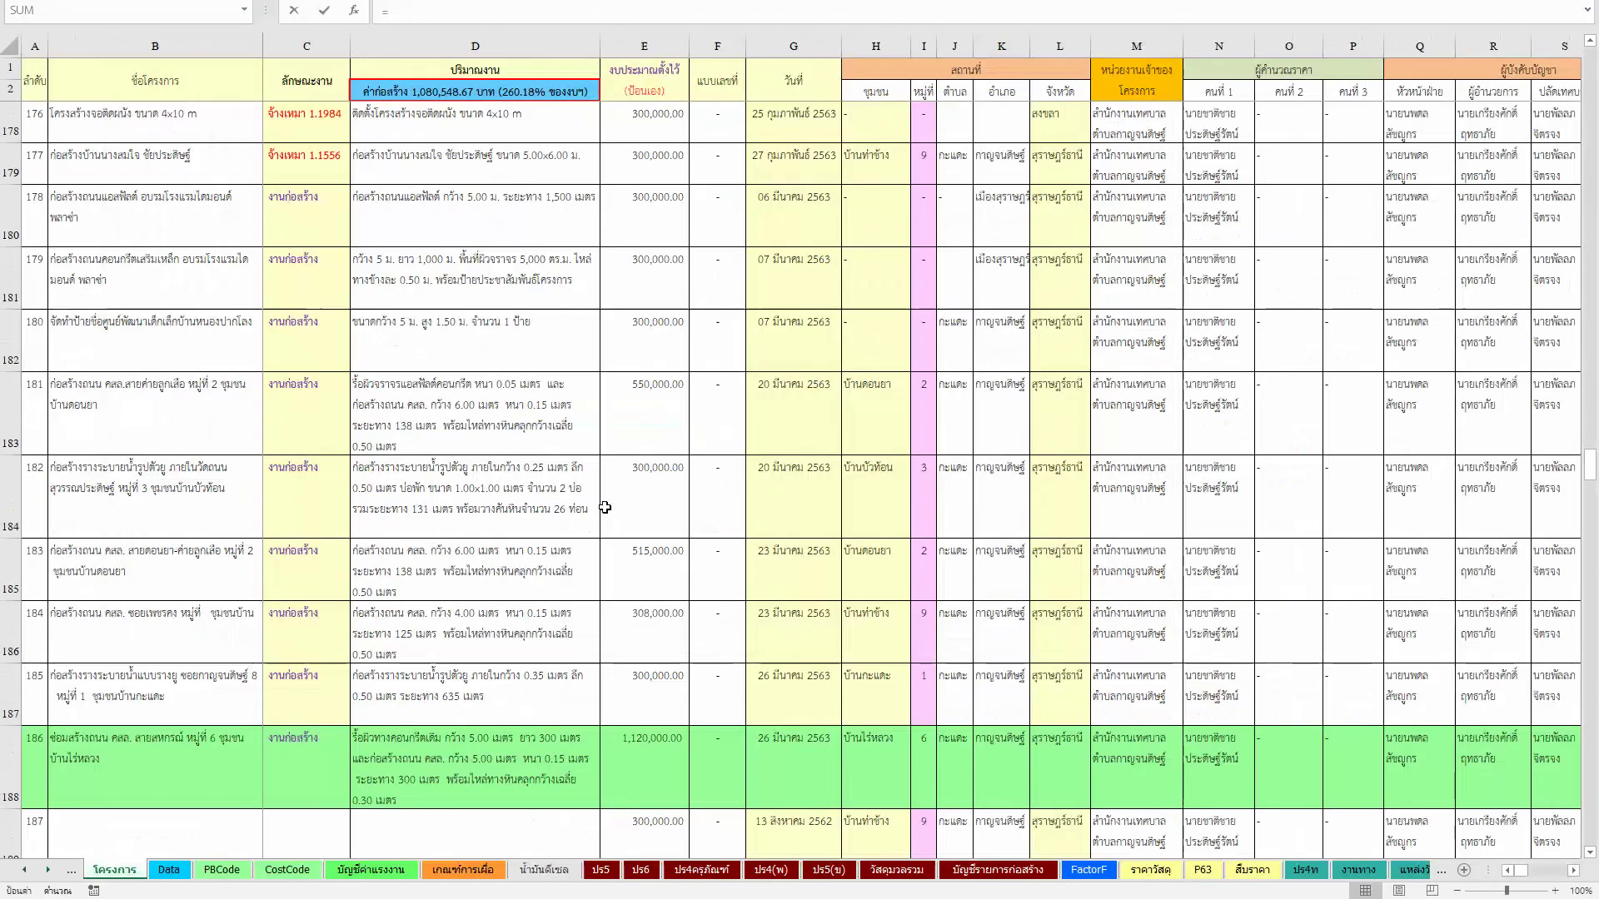
pyautogui.click(652, 625)
pyautogui.press('Return')
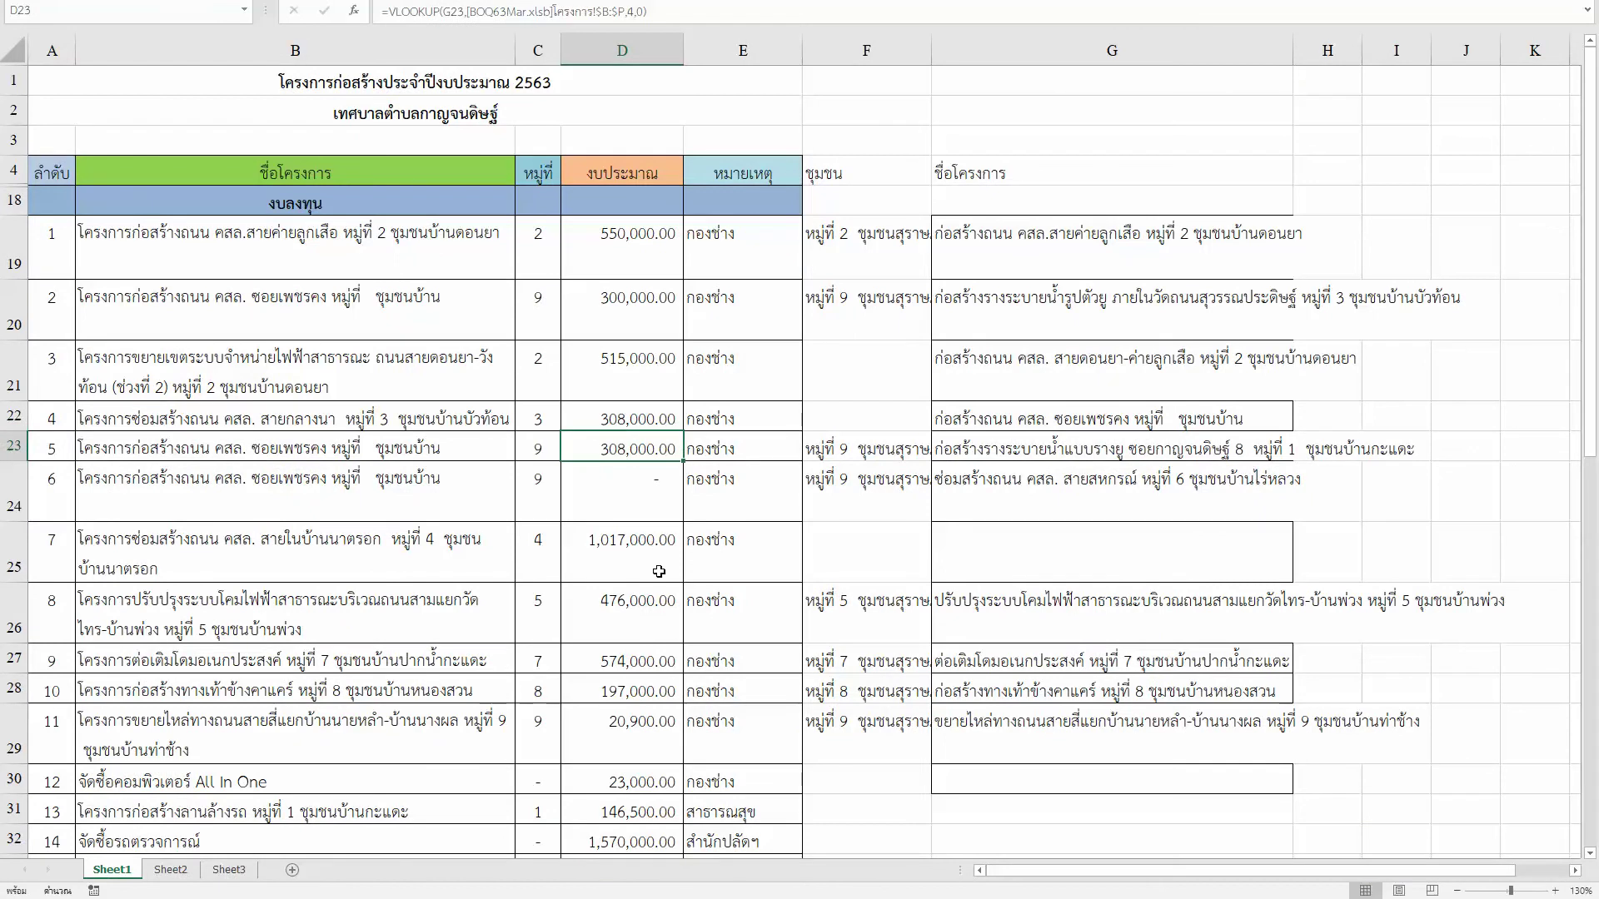
pyautogui.write('=')
pyautogui.hotkey('ctrl', 'Tab')
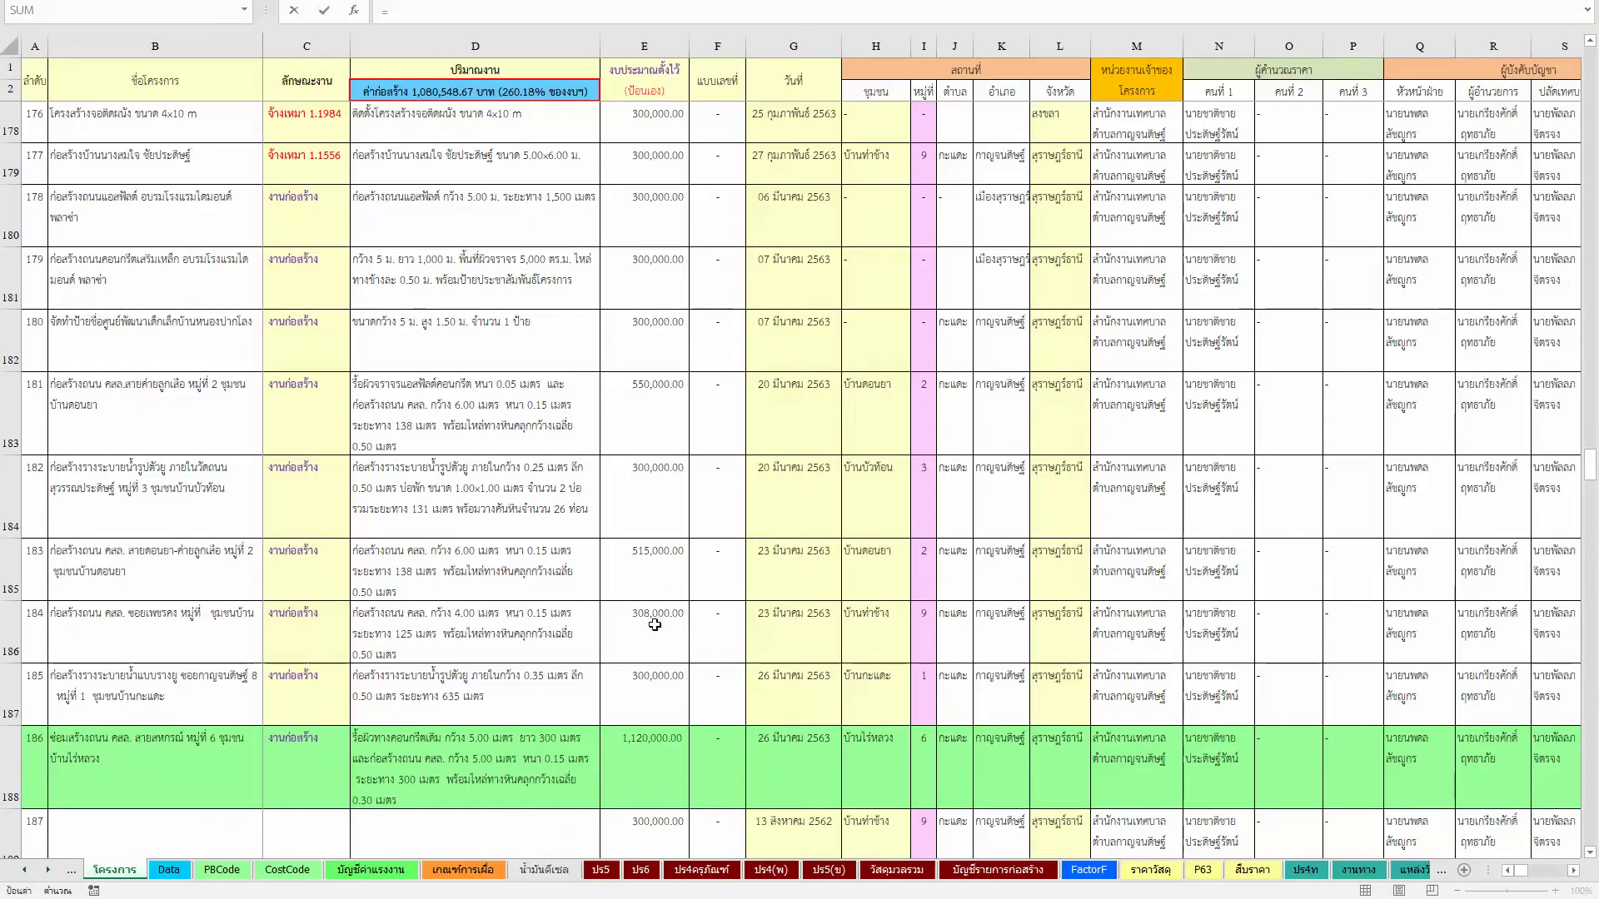
pyautogui.click(661, 636)
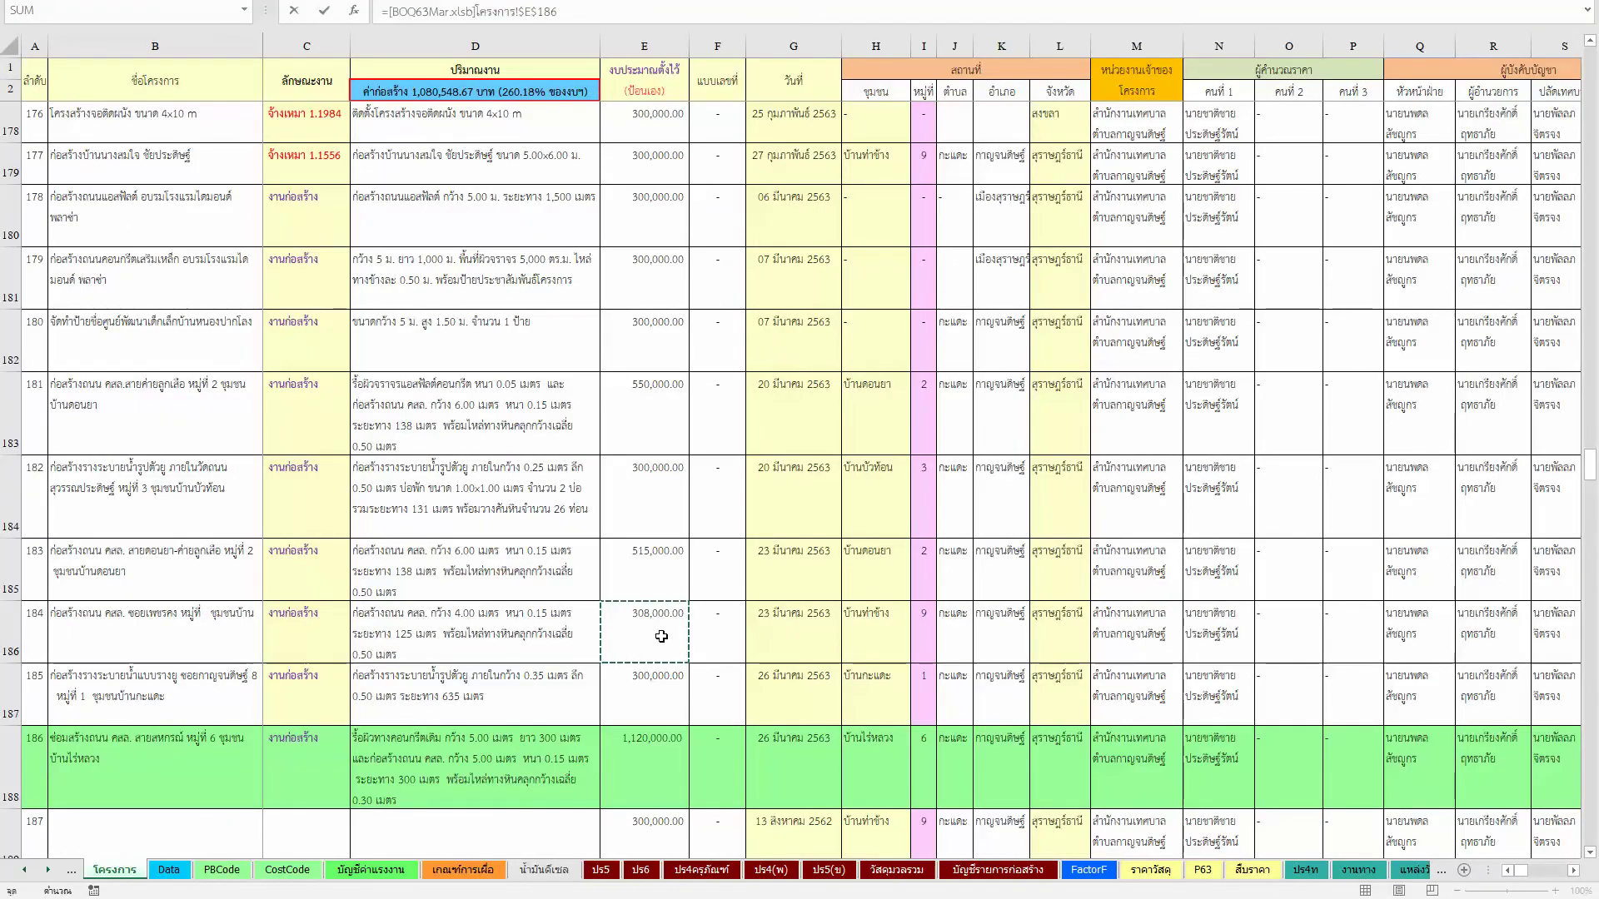
pyautogui.press('Return')
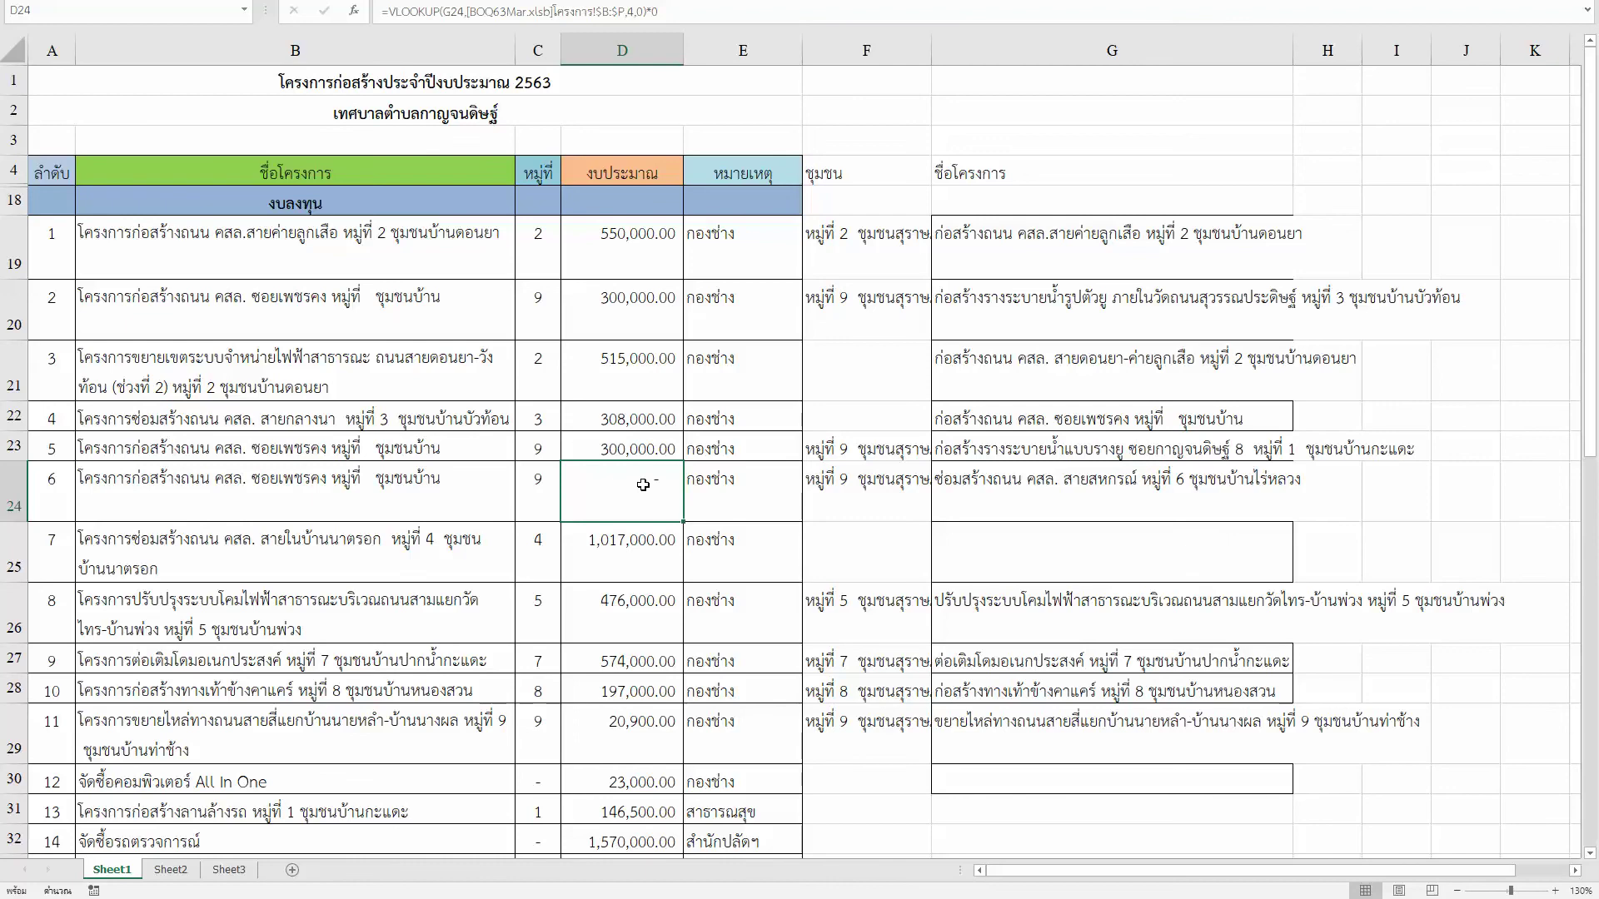
pyautogui.write('=')
pyautogui.hotkey('ctrl', 'Tab')
pyautogui.click(655, 785)
pyautogui.press('Return')
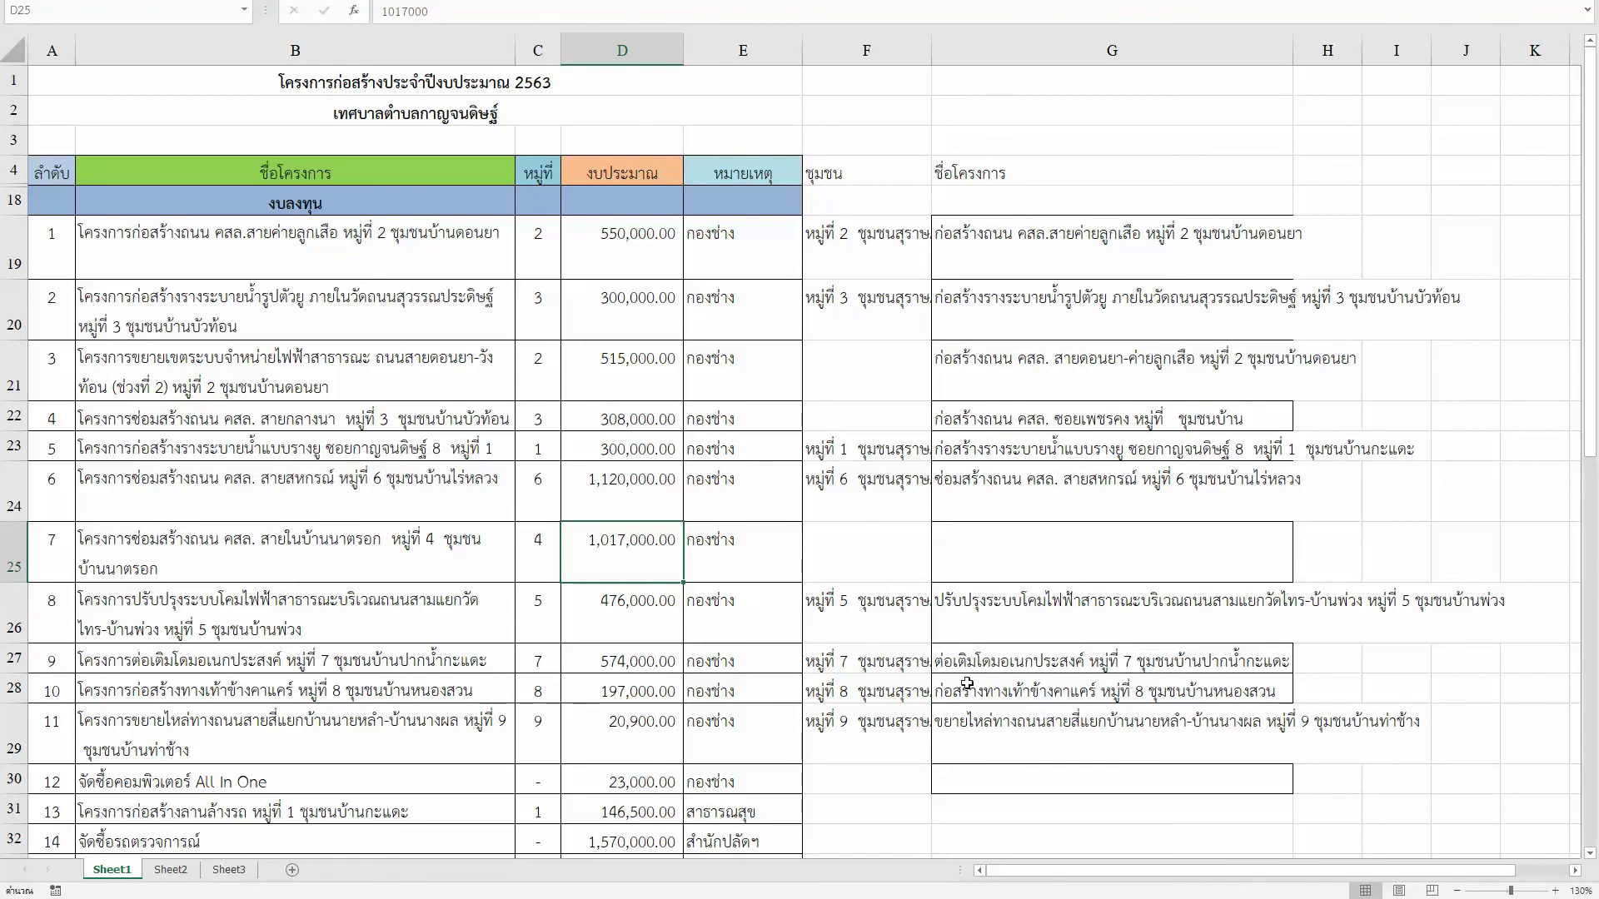
# Step: Clear the leftover list rows for items 7 through 14
pyautogui.moveTo(489, 555); pyautogui.dragTo(977, 761)
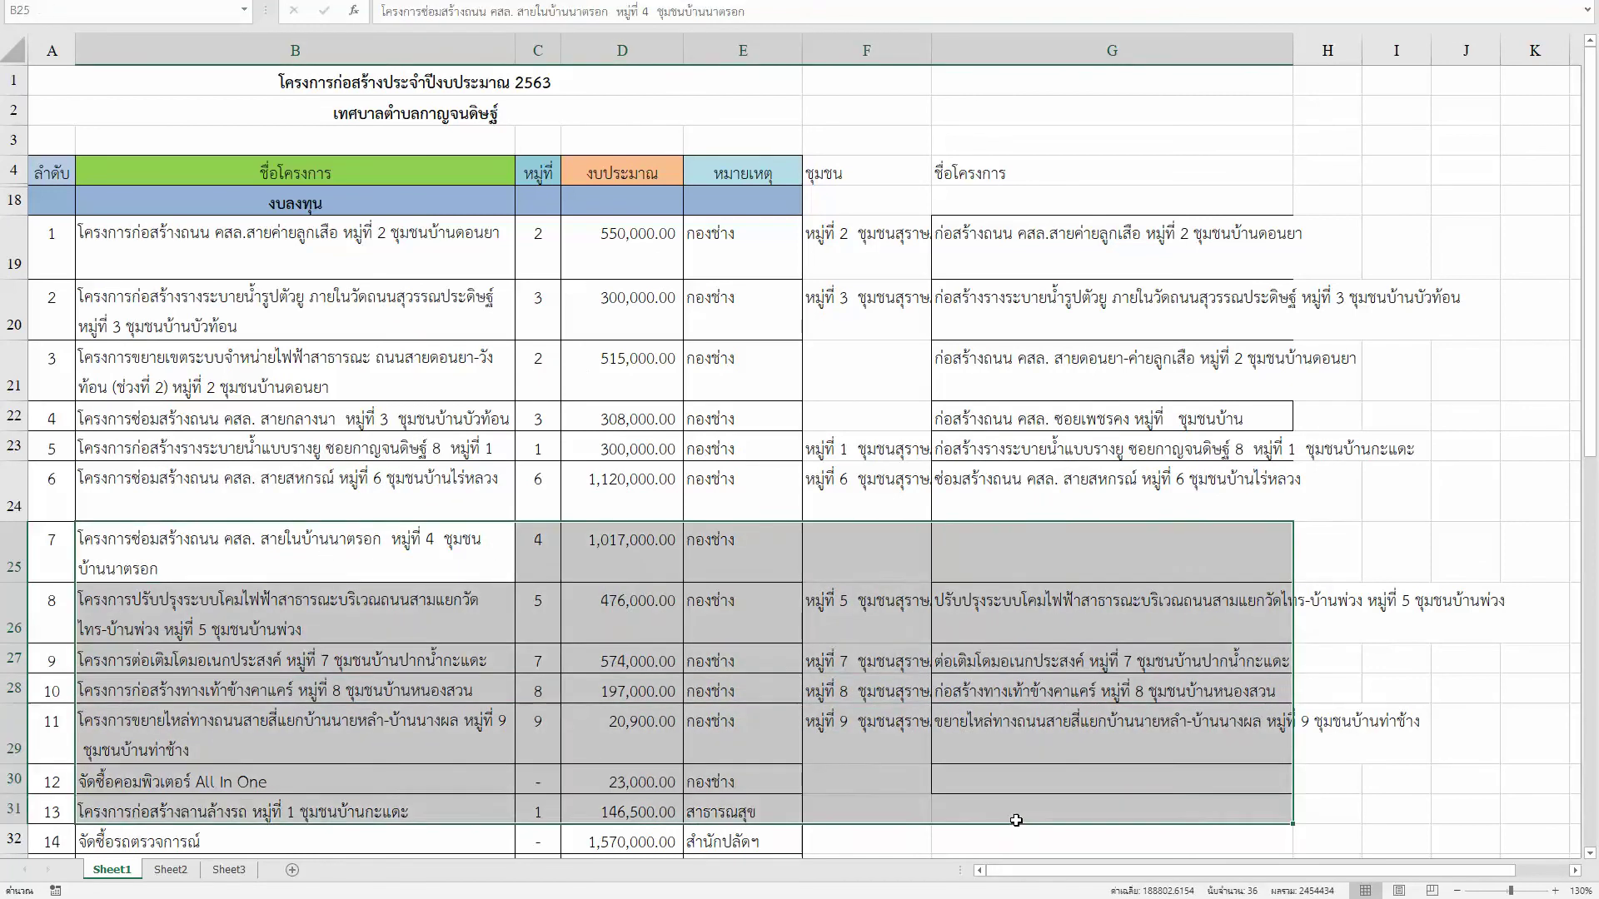
pyautogui.scroll(-3, 977, 761)
pyautogui.hotkey('shift', 'Down')
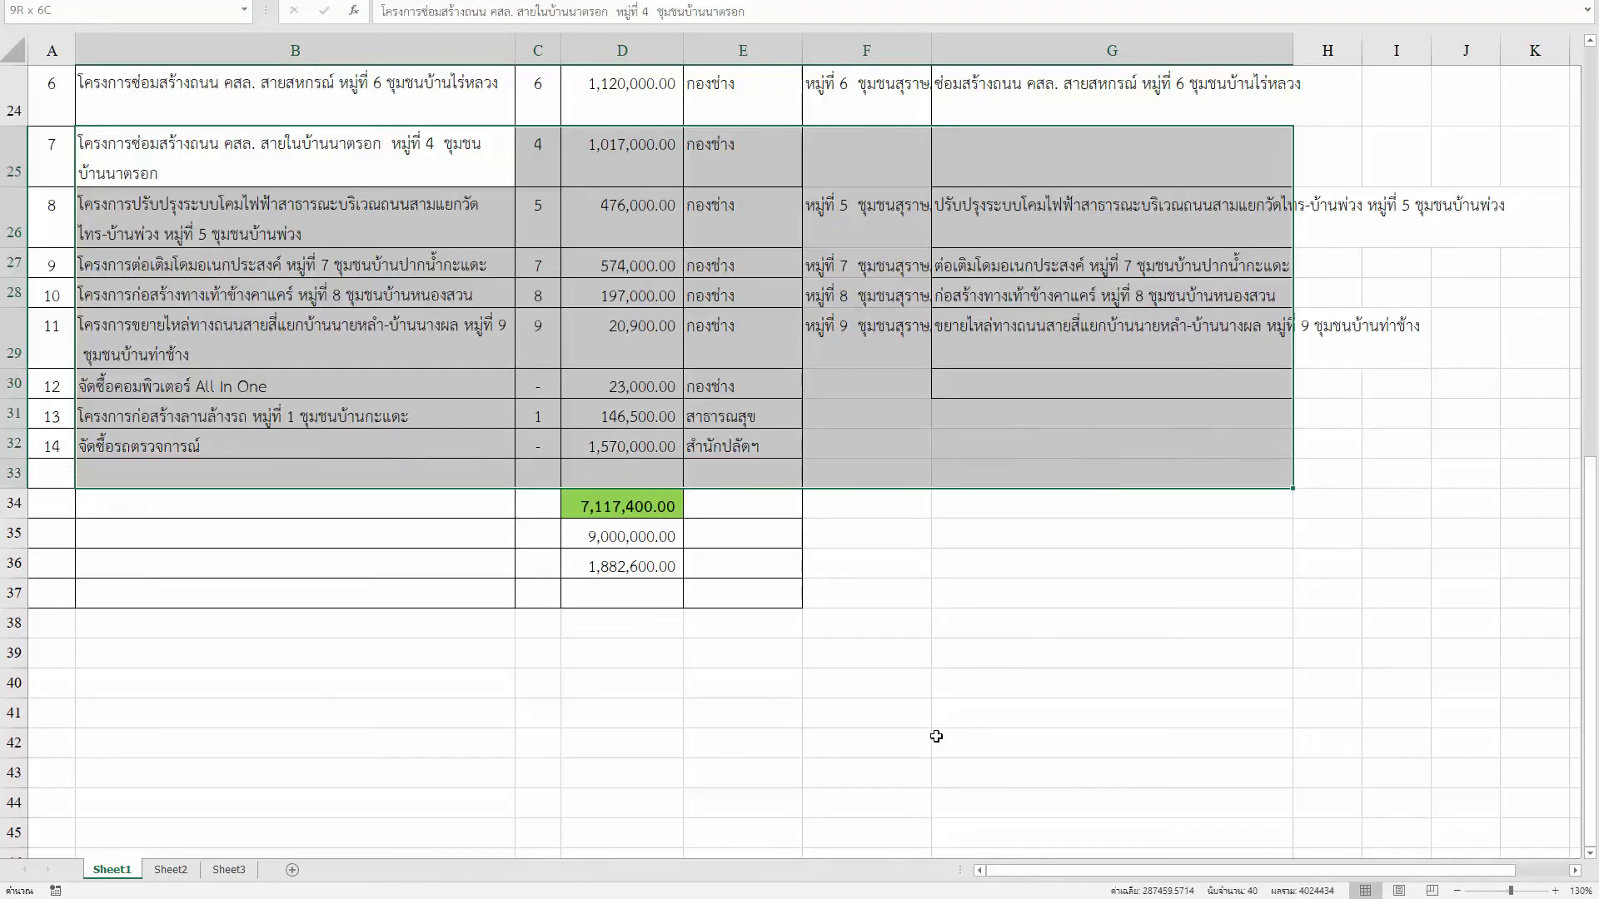
pyautogui.press('Delete')
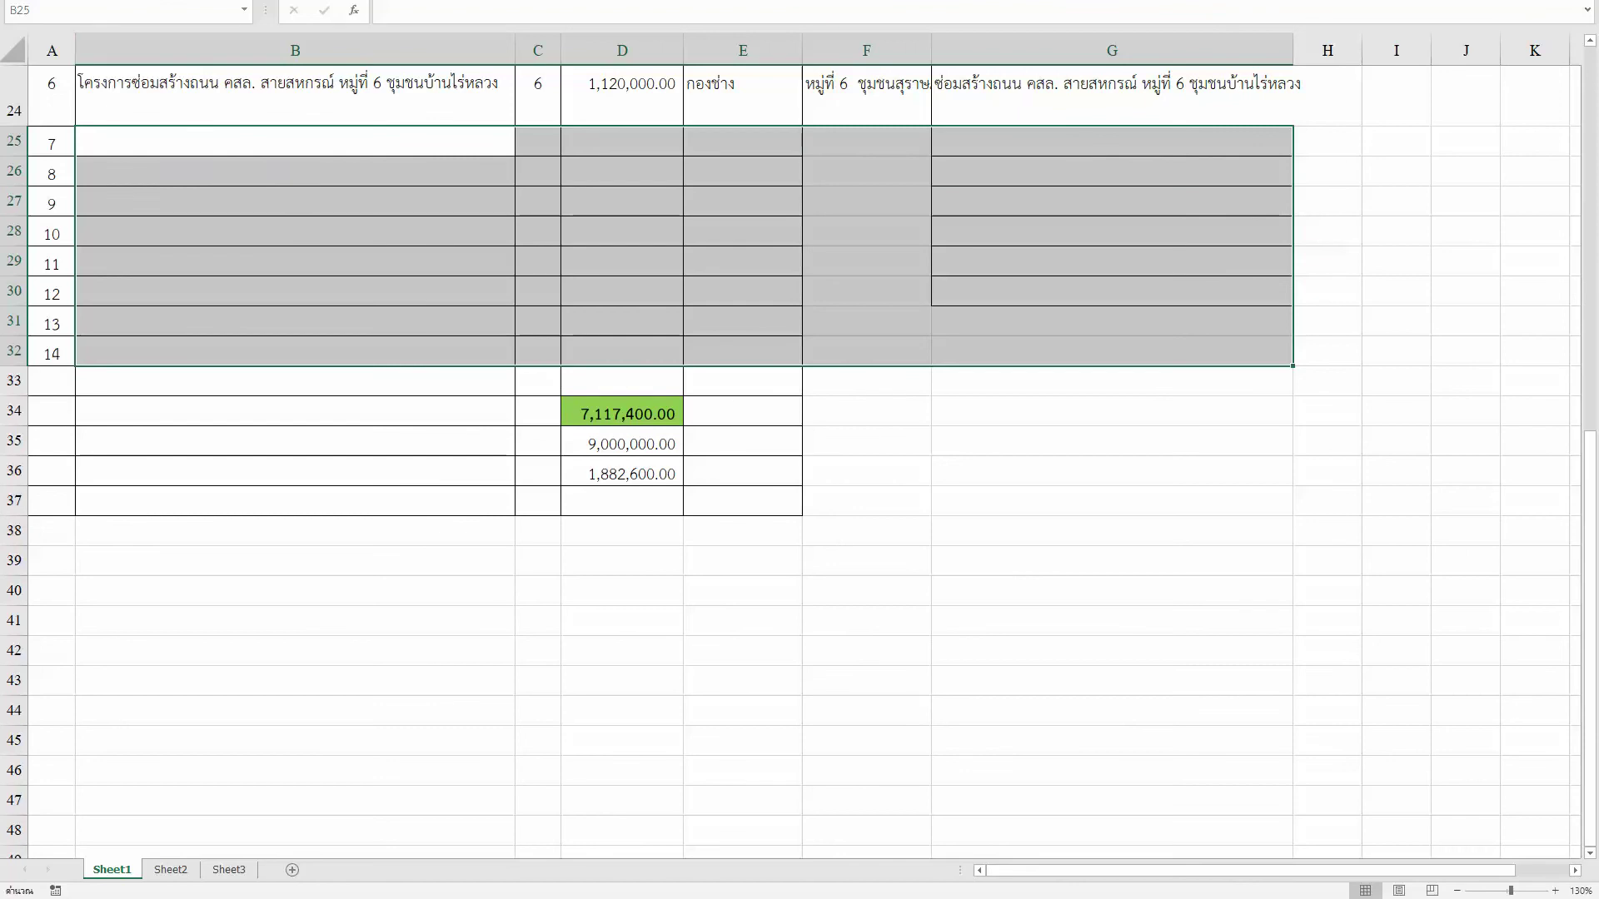
# Step: Clear the 9,000,000.00 figure and the figure beneath it below the total
pyautogui.click(384, 236)
pyautogui.click(633, 446)
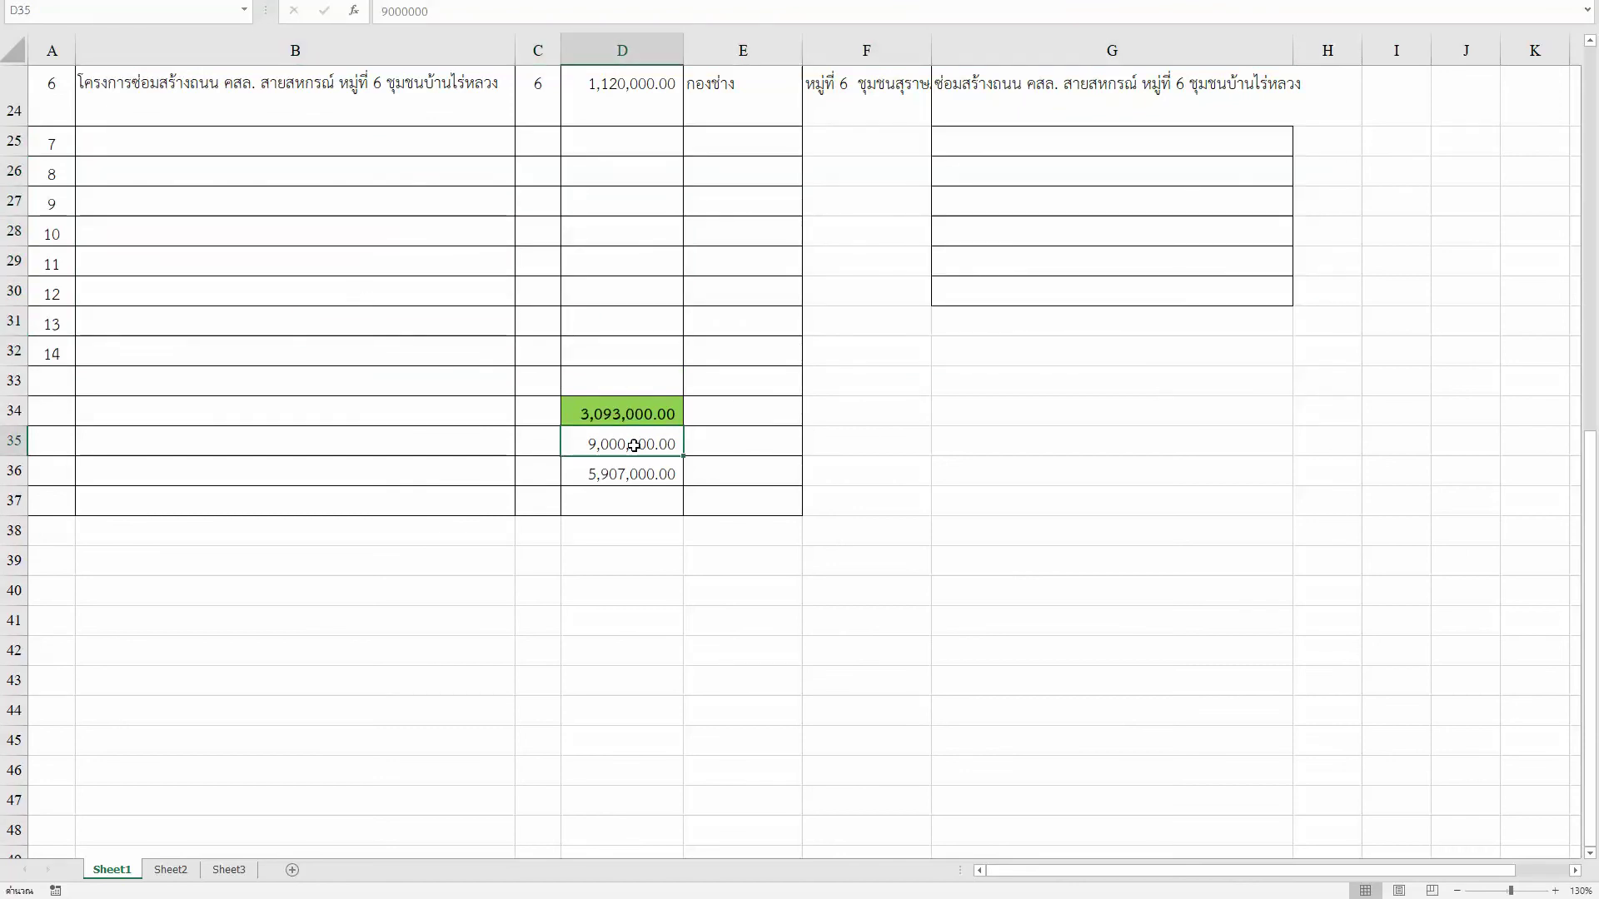
pyautogui.press('Delete')
pyautogui.press('Return')
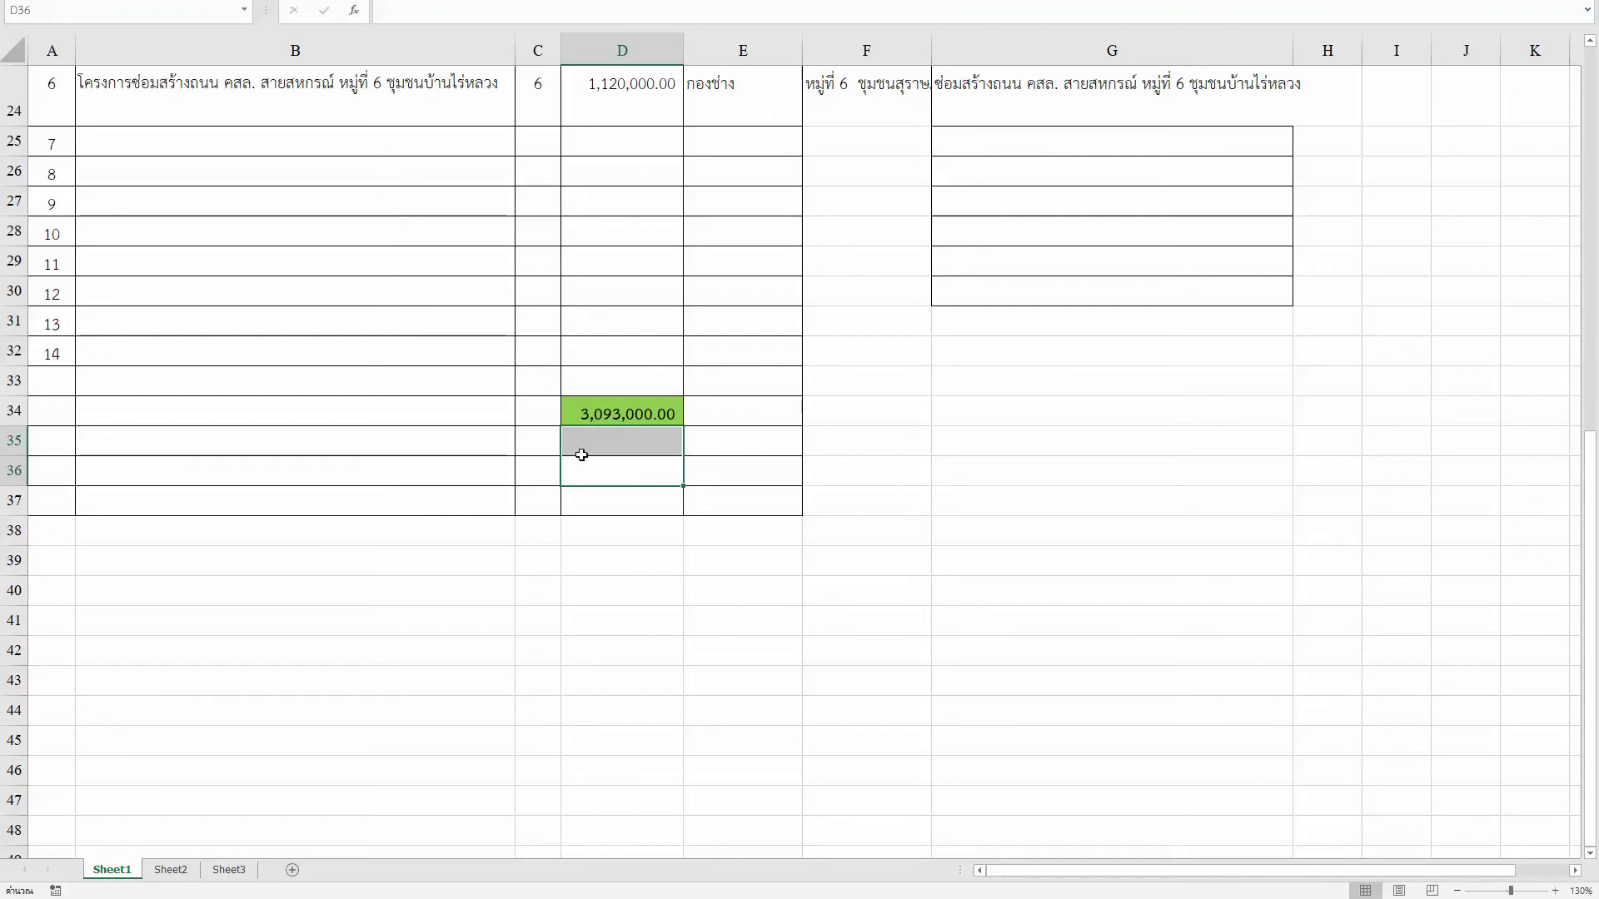
pyautogui.scroll(2, 295, 357)
pyautogui.scroll(1, 295, 356)
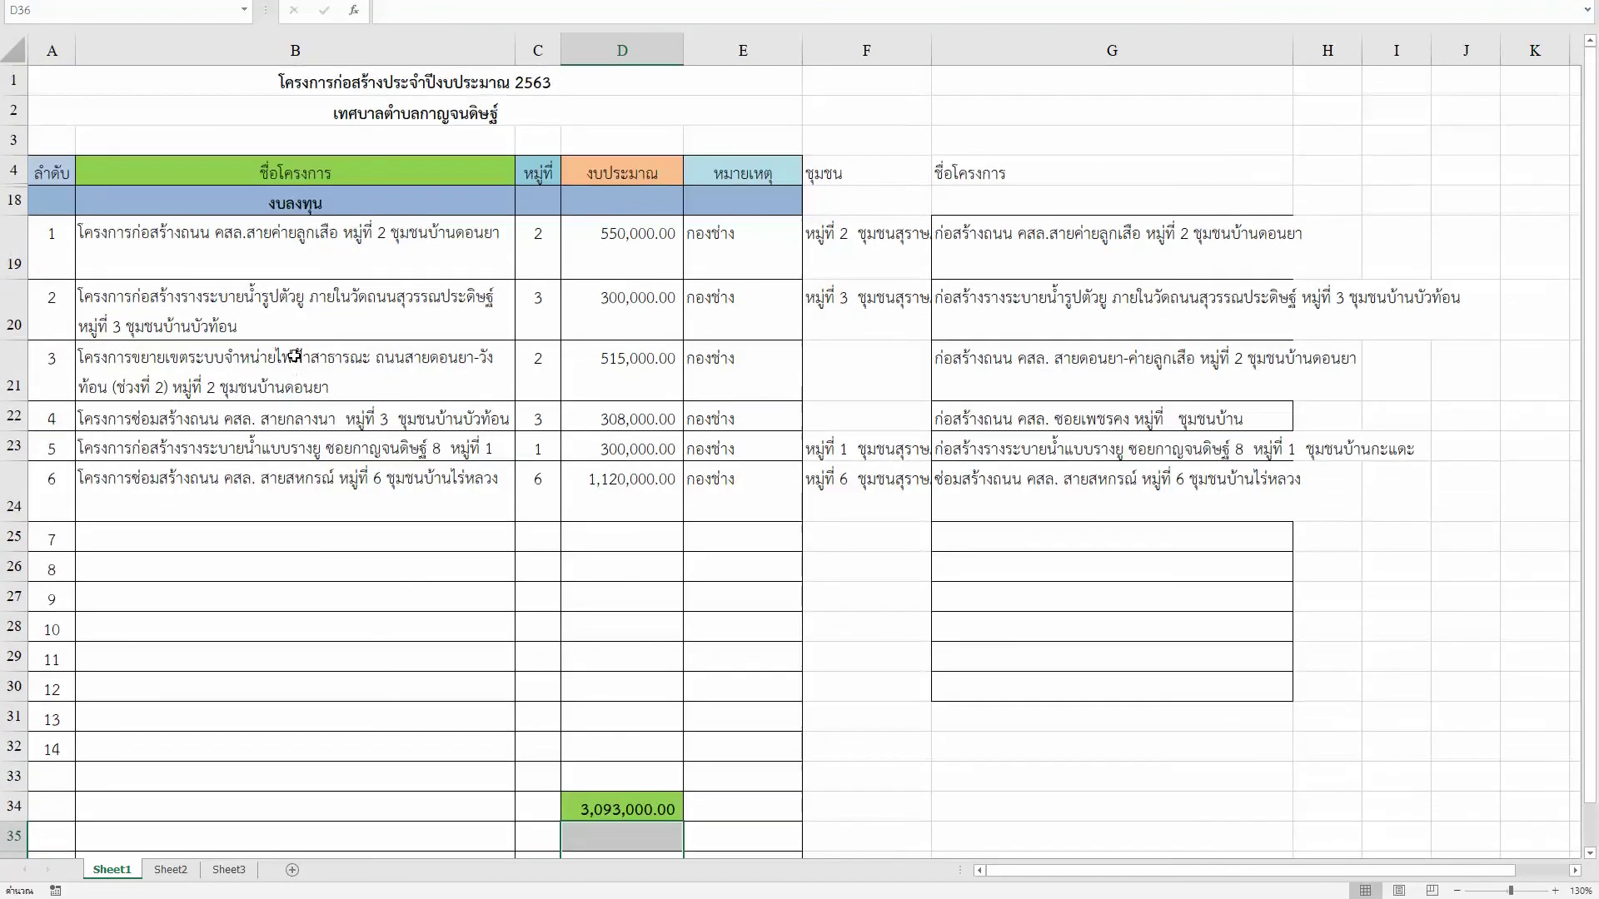
# Step: Append '(แผนเพิ่มเติม)' after 2563 in the sheet title in A1
pyautogui.doubleClick(396, 80)
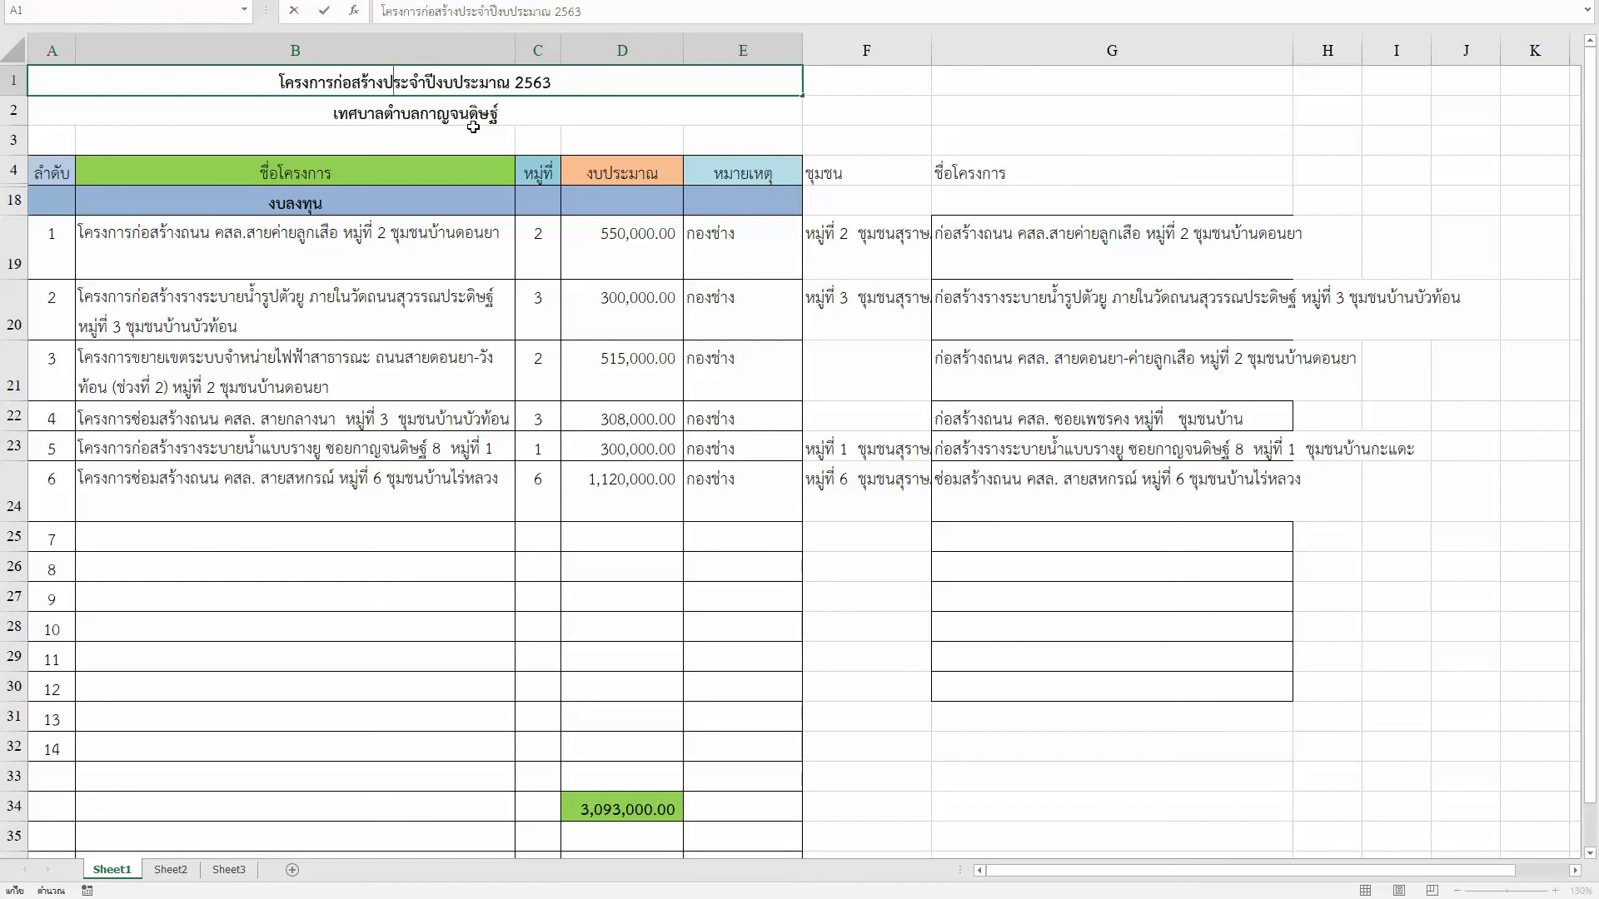
pyautogui.write('(')
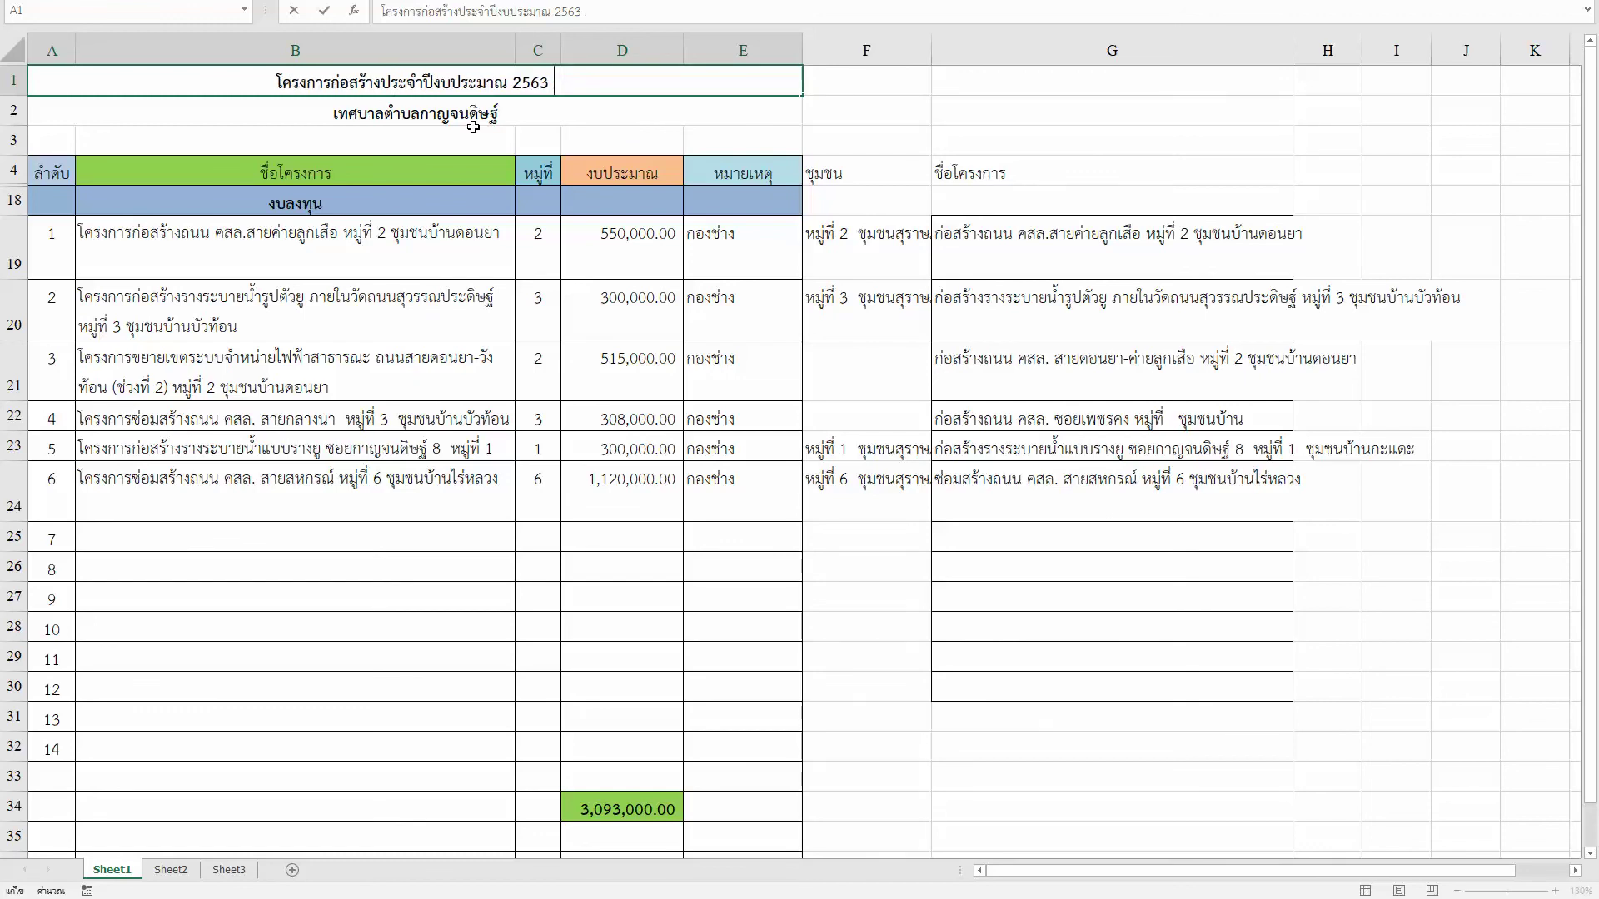
pyautogui.write('แผ่นเพิ')
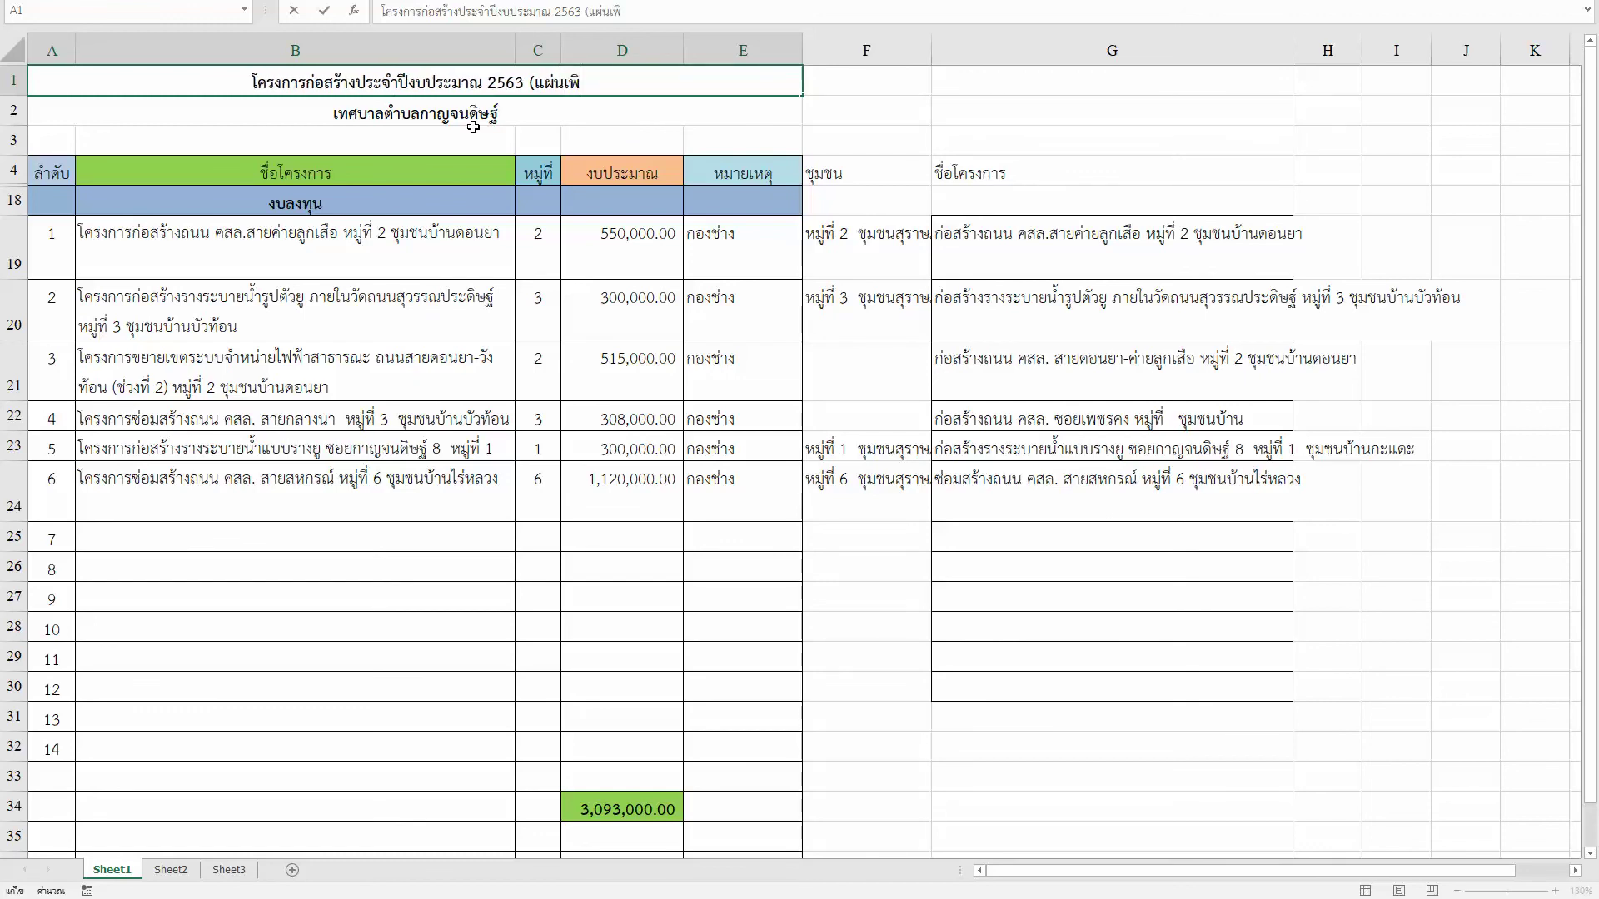
pyautogui.press('BackSpace')
pyautogui.press('BackSpace')
pyautogui.write('นเพิ่')
pyautogui.write('ิม)')
pyautogui.press('Return')
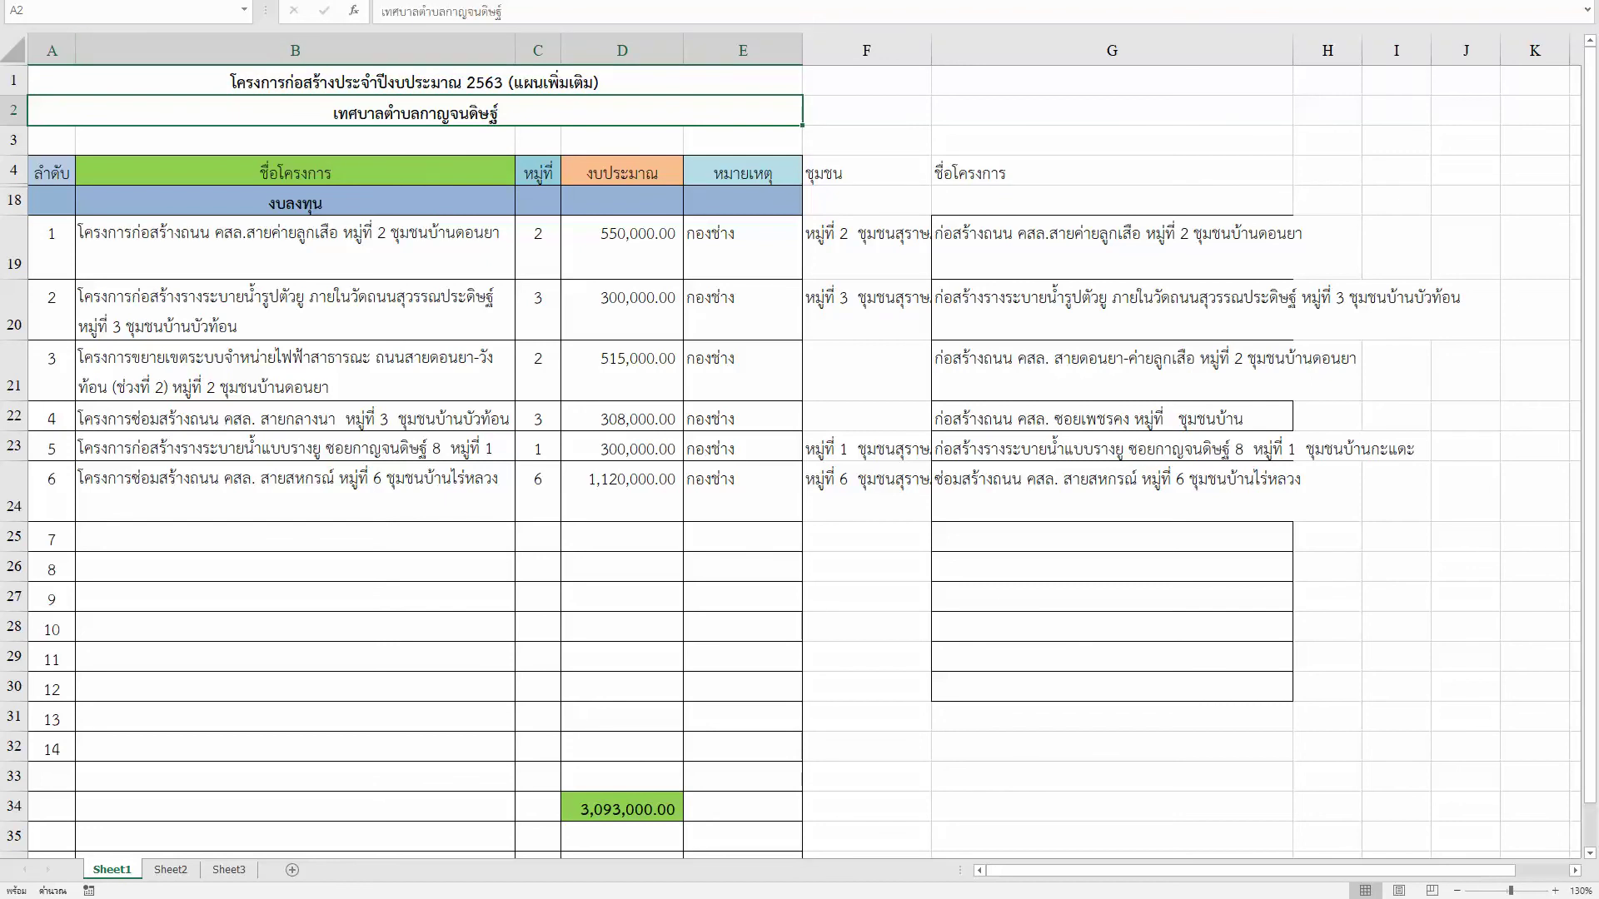
pyautogui.click(23, 11)
# Step: Save a copy to This PC with แผนเพิ่มเติม replacing ปรับปรุง in the file name
pyautogui.click(76, 189)
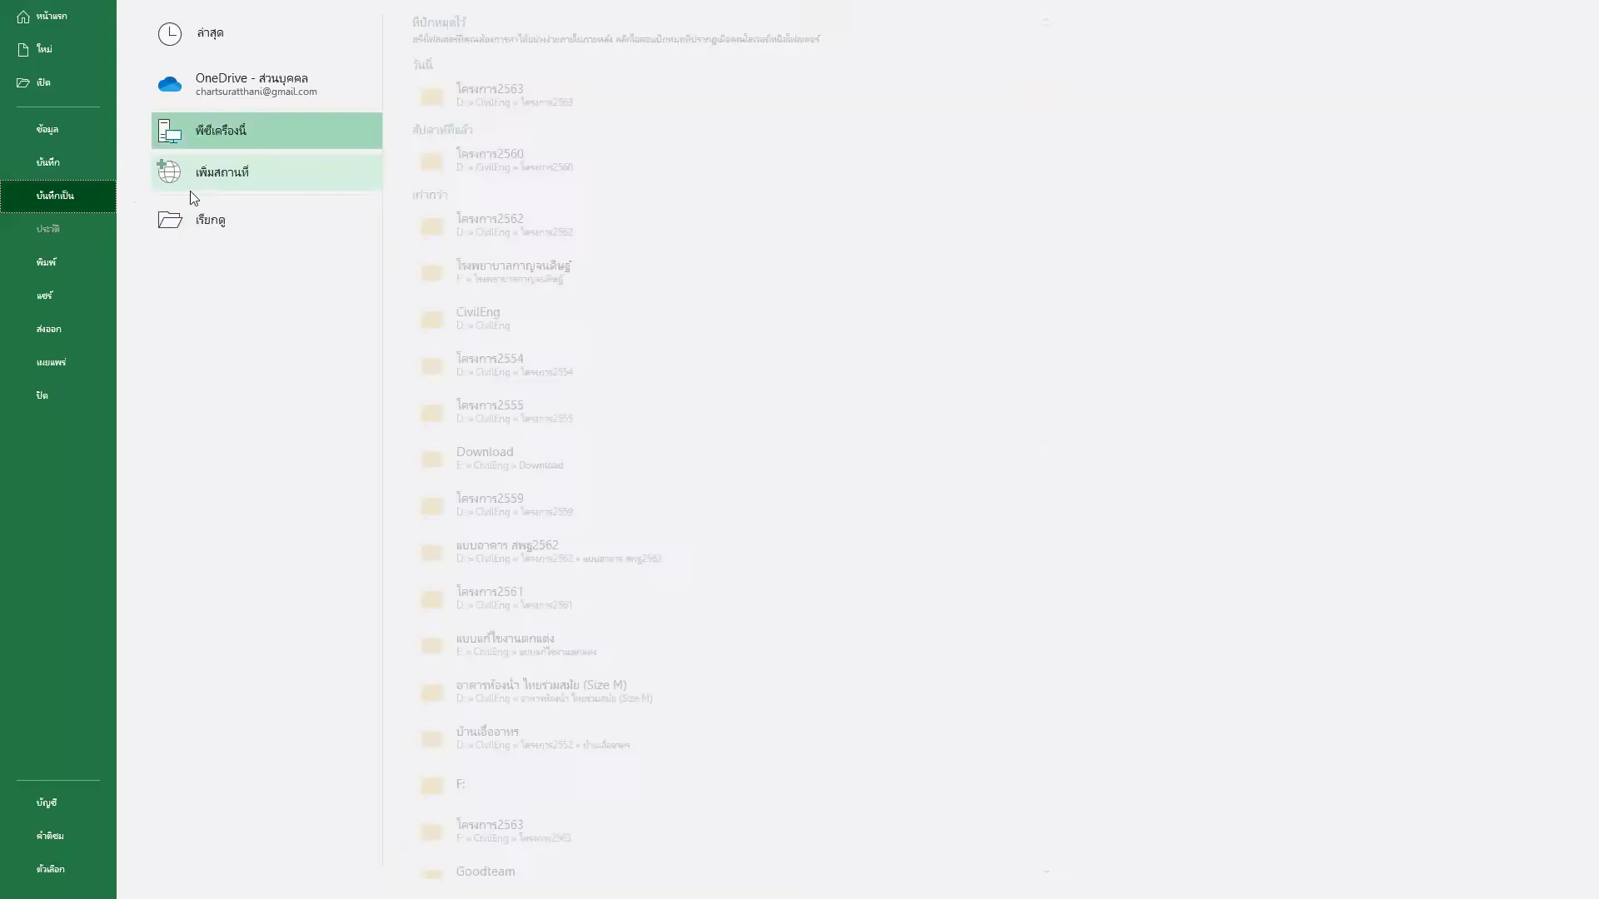
pyautogui.click(224, 213)
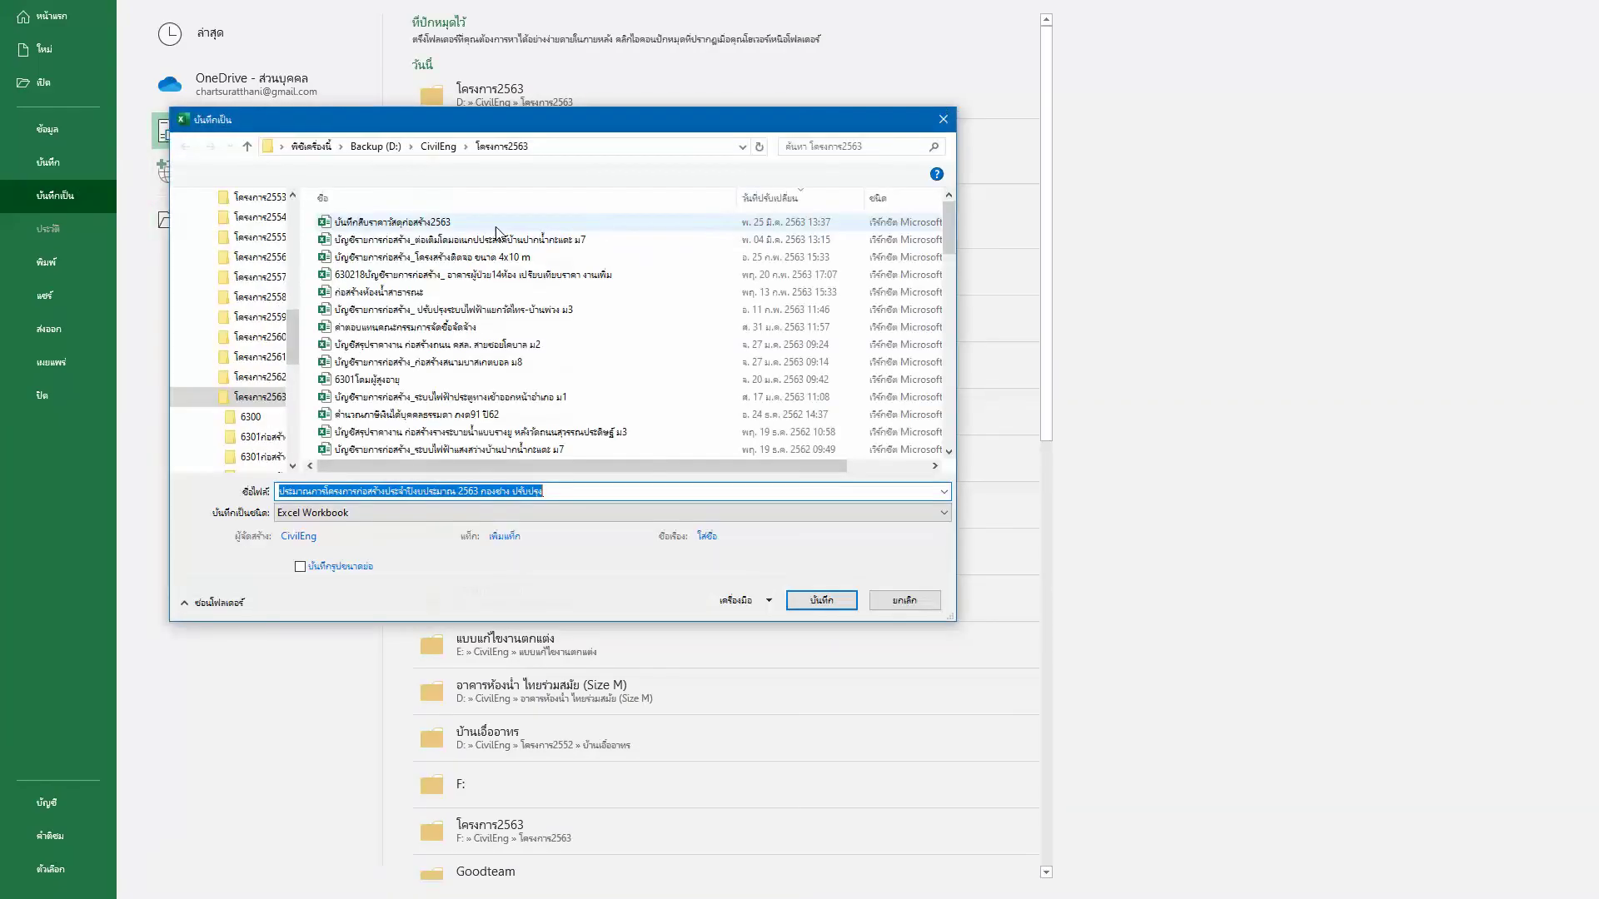
pyautogui.click(577, 495)
pyautogui.hotkey('ctrl', 'shift', 'Left')
pyautogui.write('แผนเพิ่มเต')
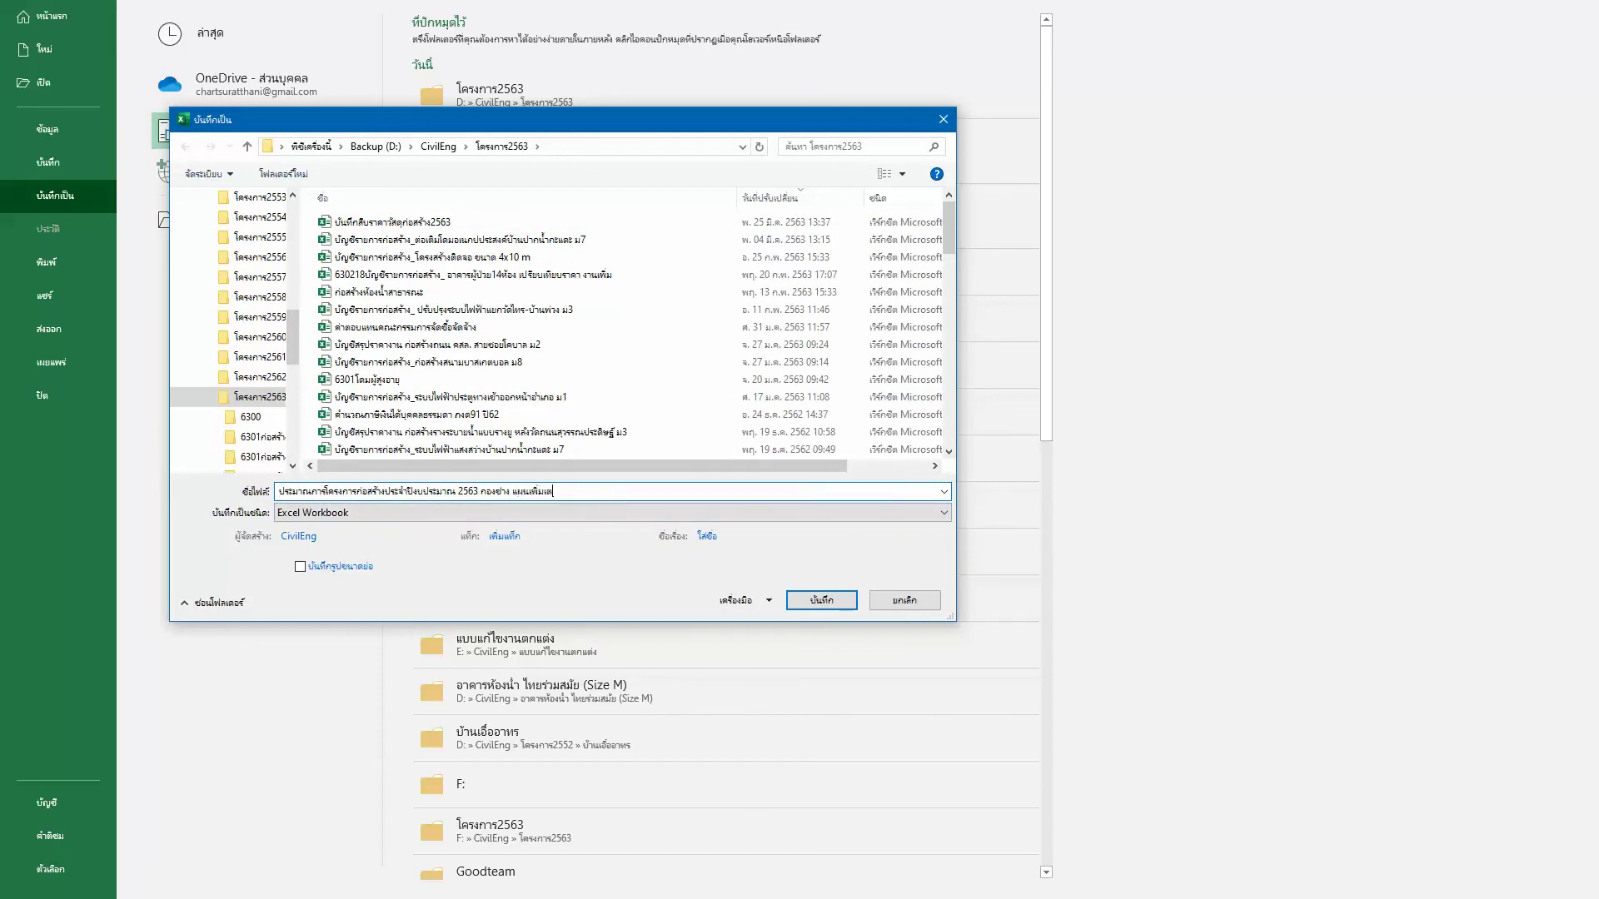
pyautogui.press('Return')
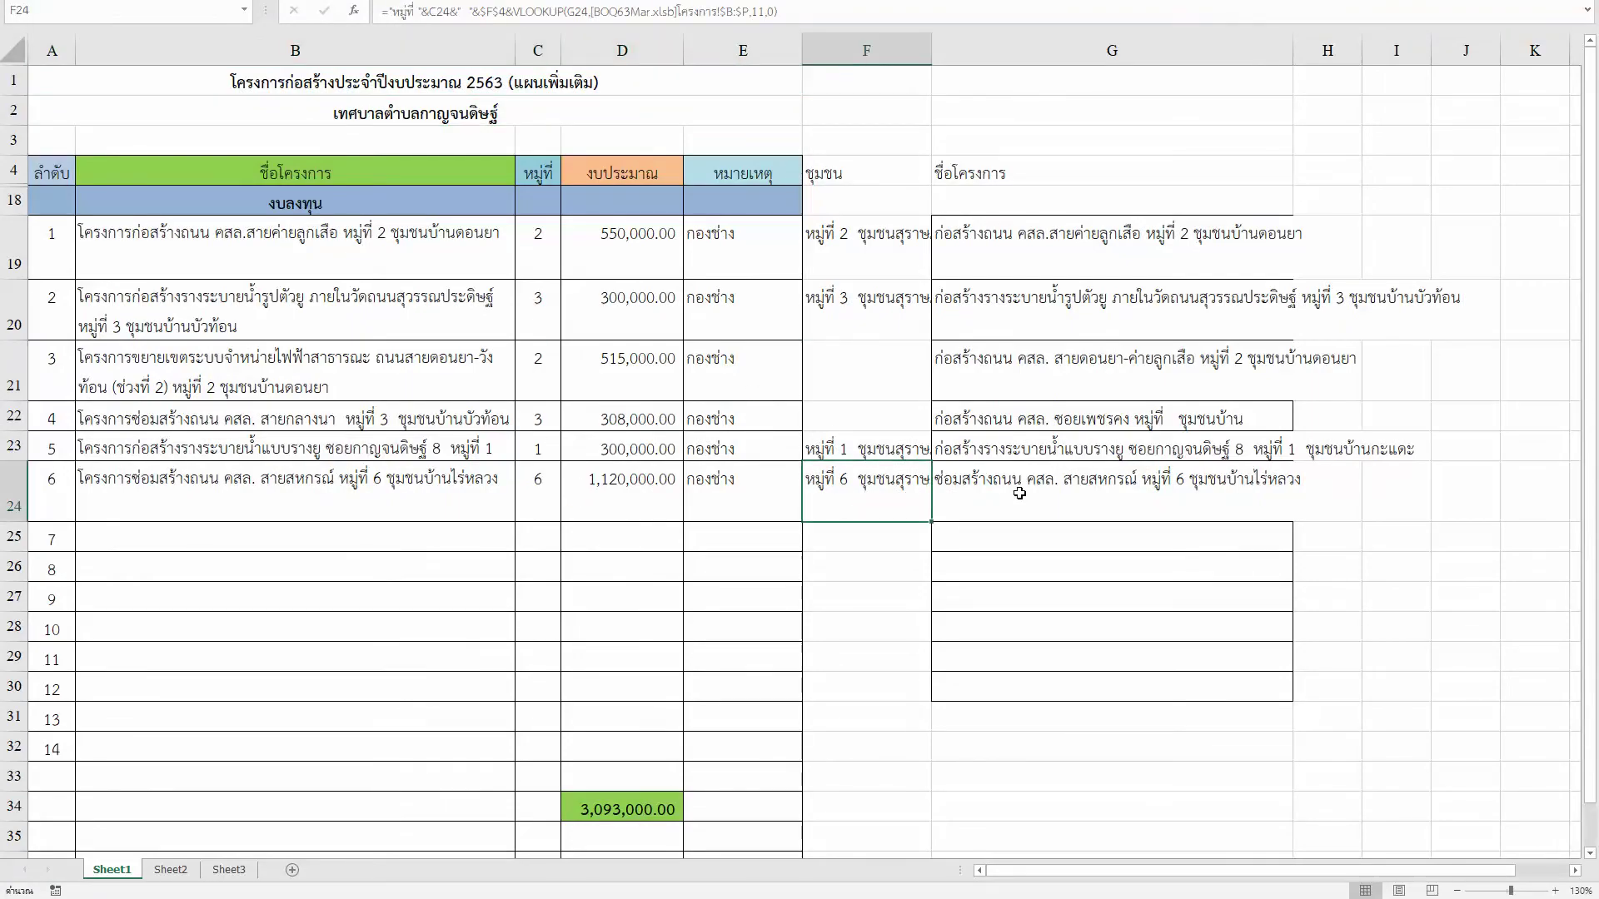
# Step: Review item 6's remark, the other sheets, and item 1's village and community formulas
pyautogui.moveTo(867, 496); pyautogui.dragTo(1019, 495)
pyautogui.click(737, 496)
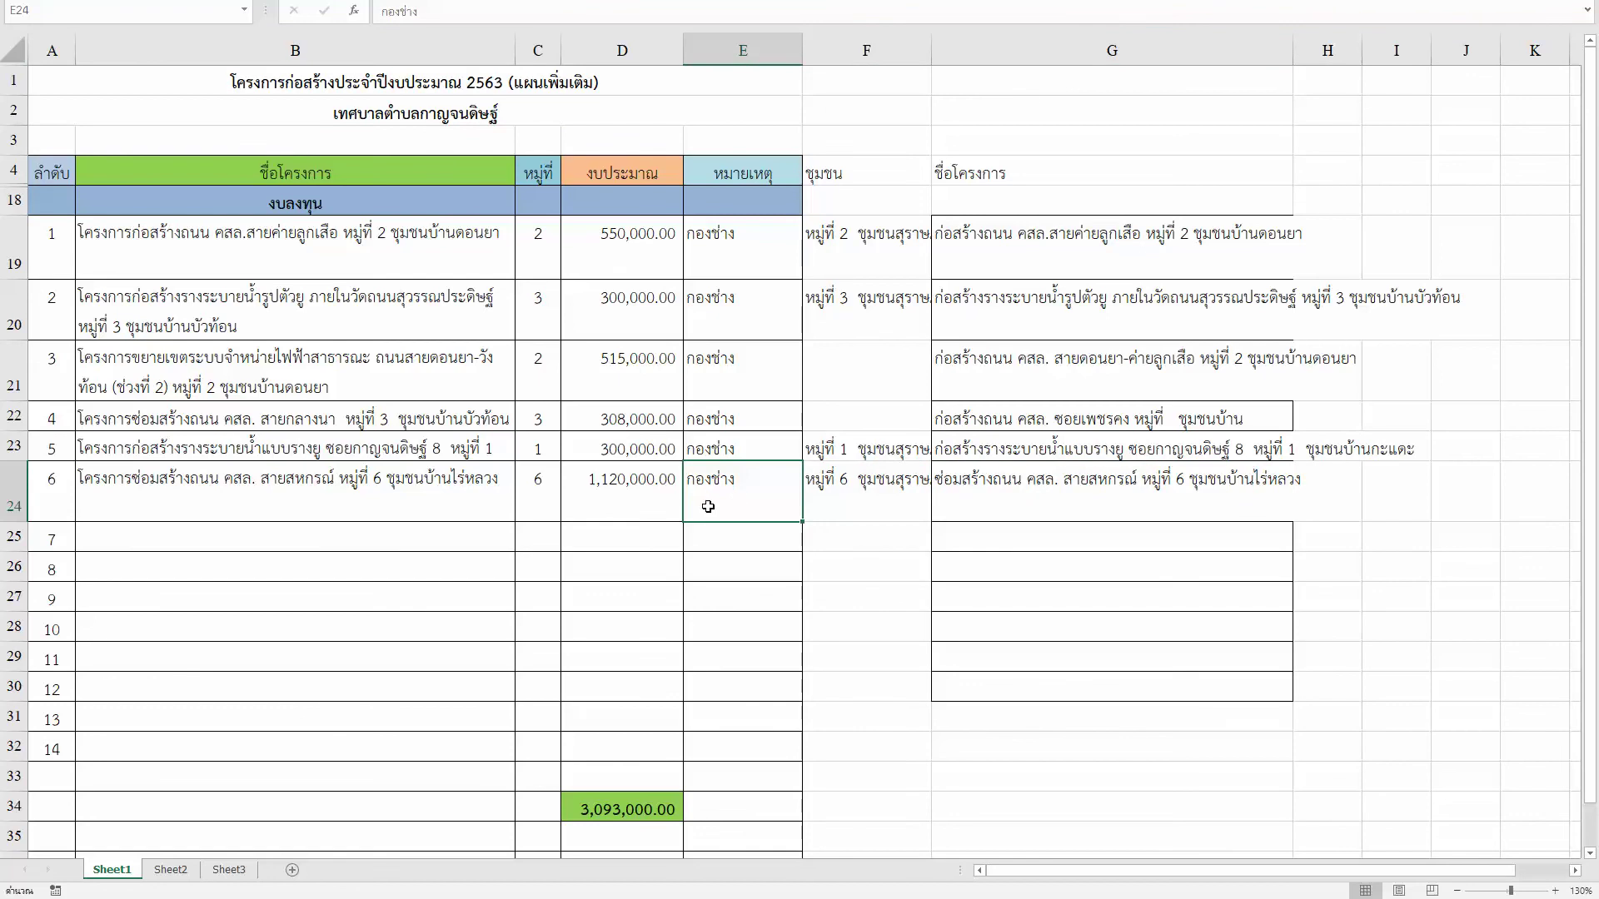
pyautogui.click(170, 869)
pyautogui.click(229, 869)
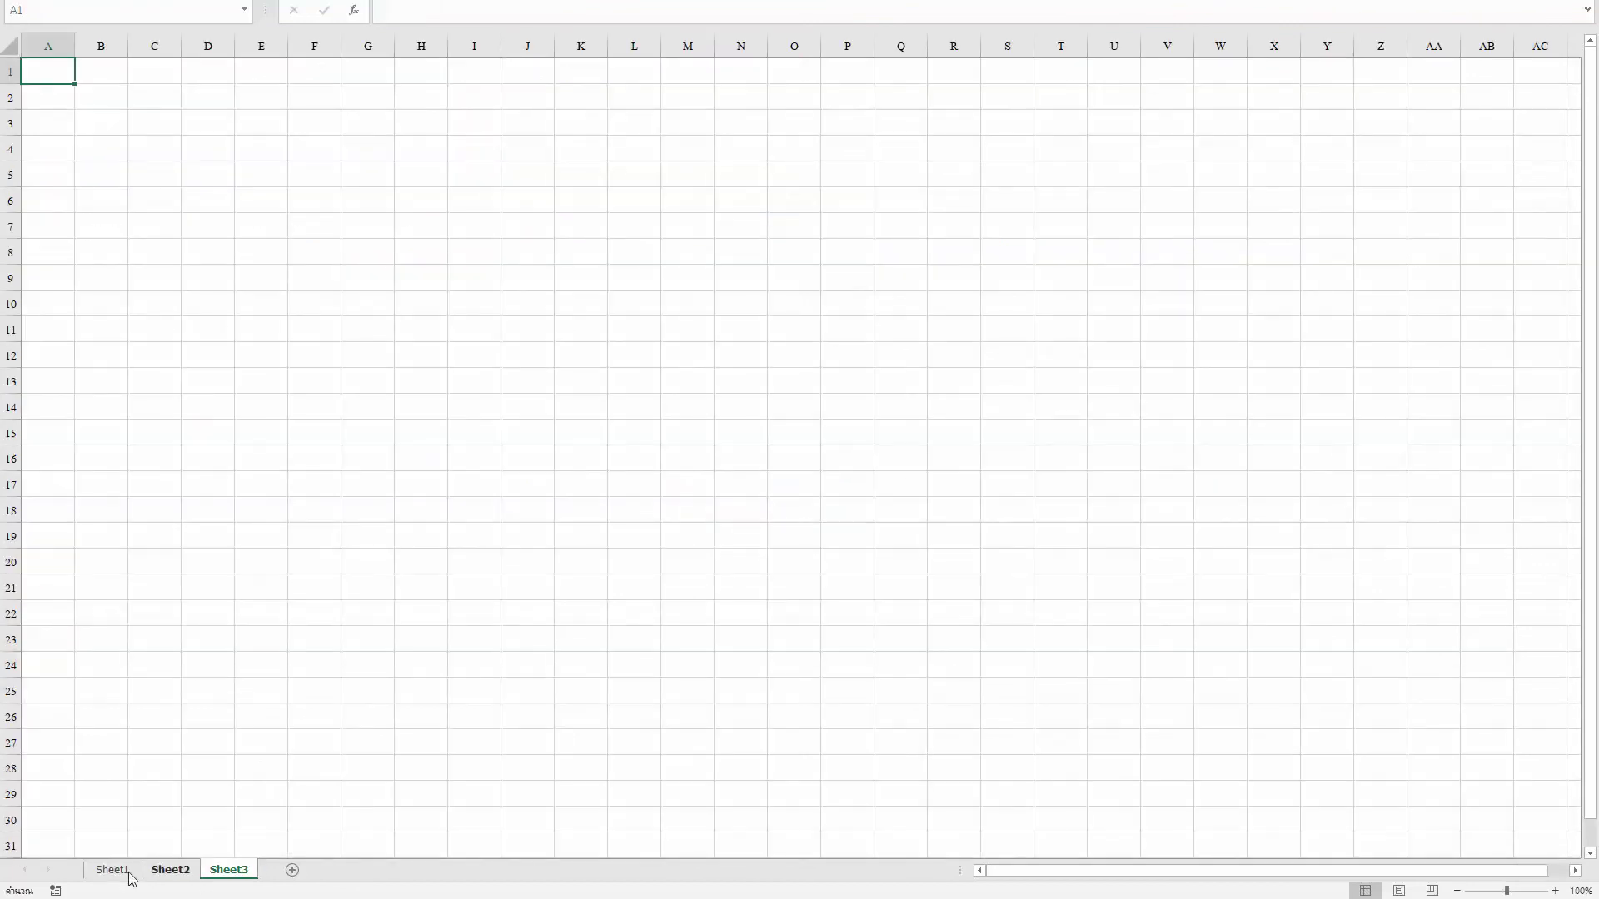
pyautogui.click(112, 870)
pyautogui.click(552, 260)
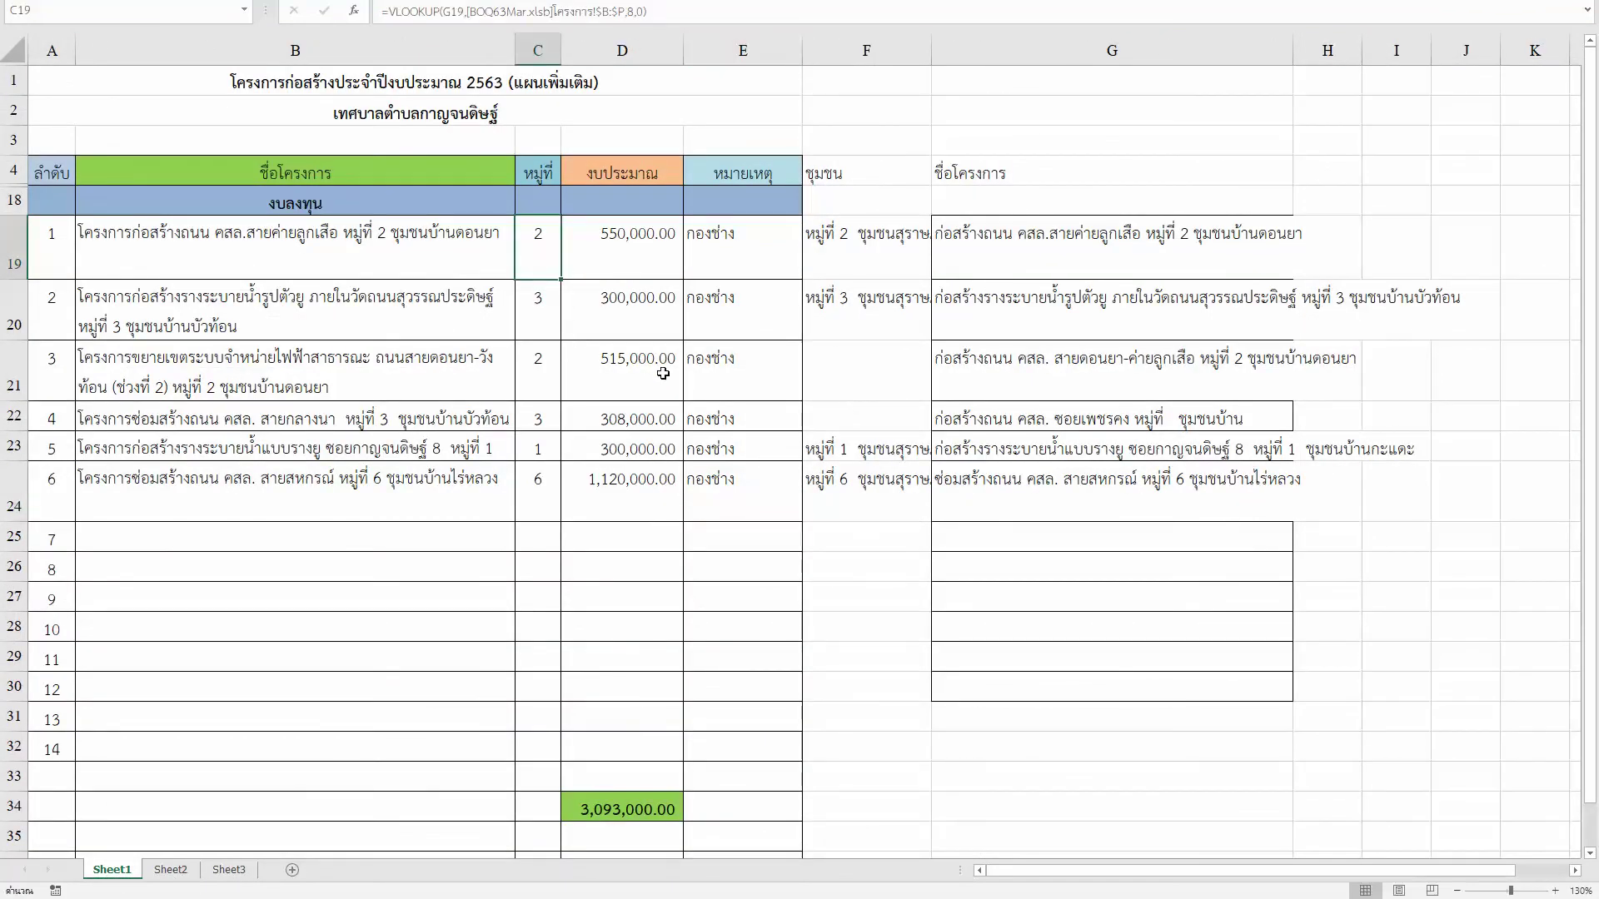
pyautogui.press('Right')
pyautogui.press('Right')
pyautogui.press('Right')
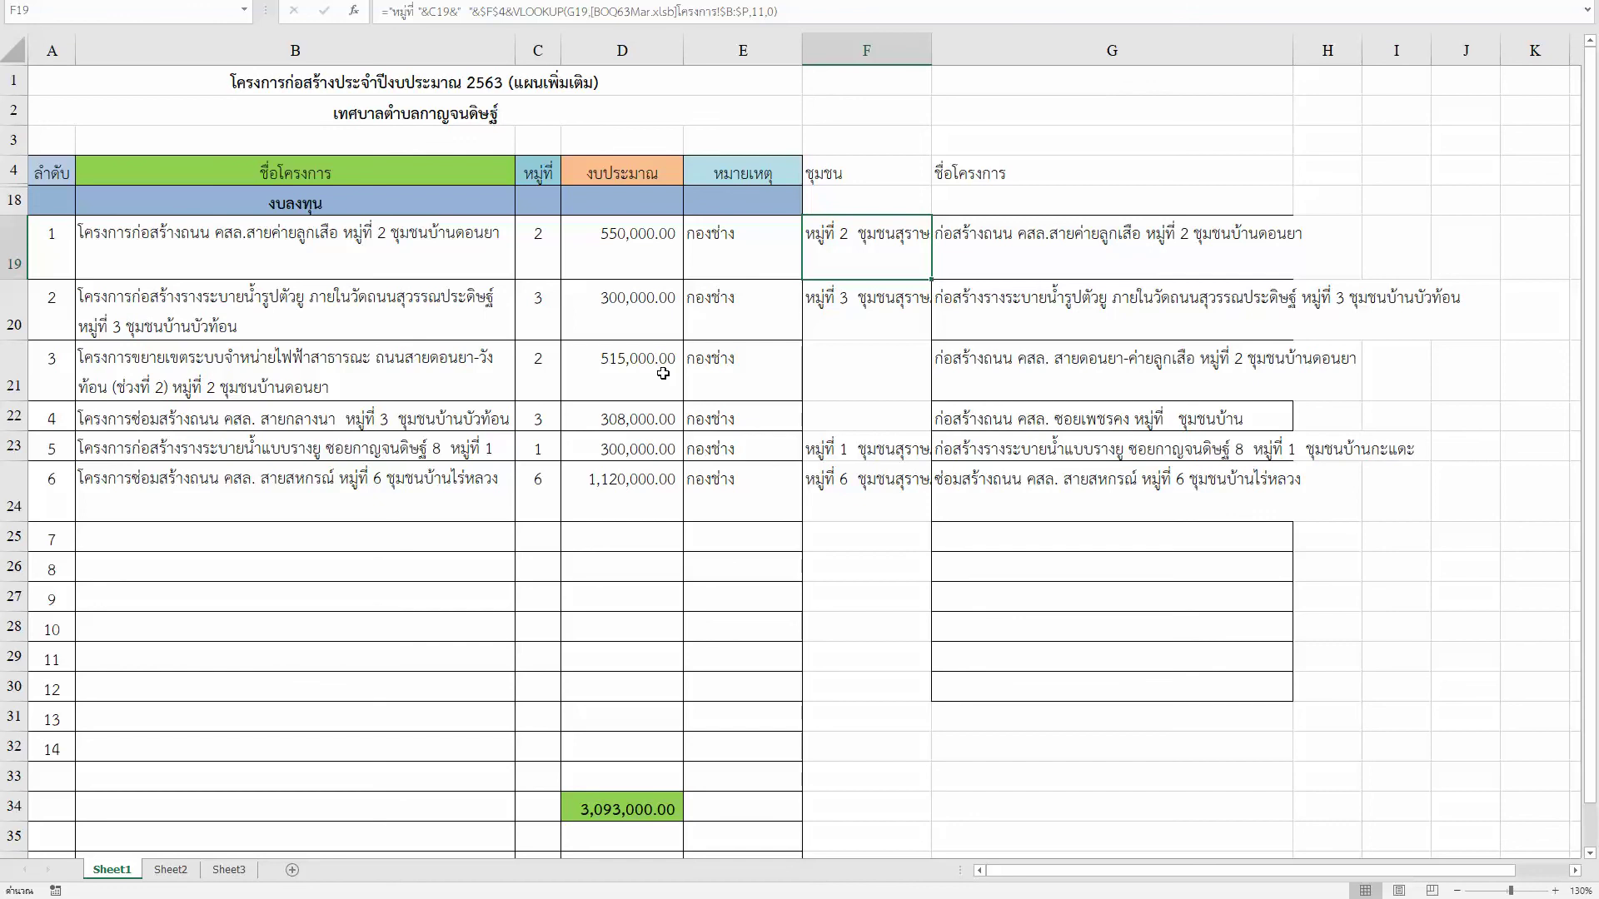
pyautogui.press('F2')
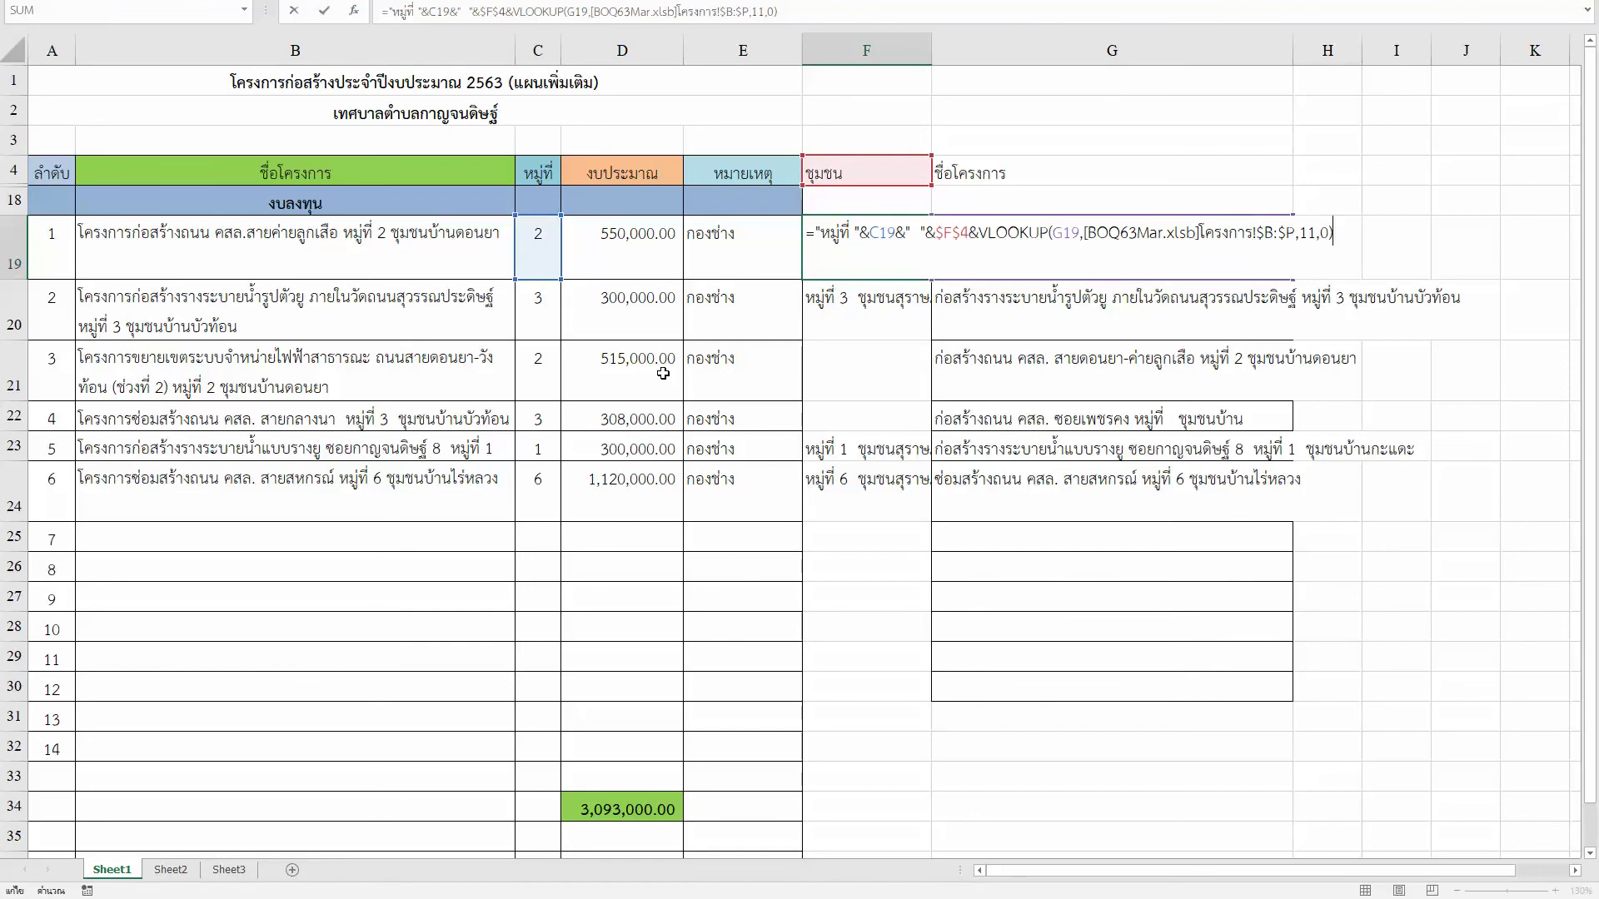
pyautogui.press('Return')
# Step: Edit and recommit the community lookup formula in F19
pyautogui.press('Up')
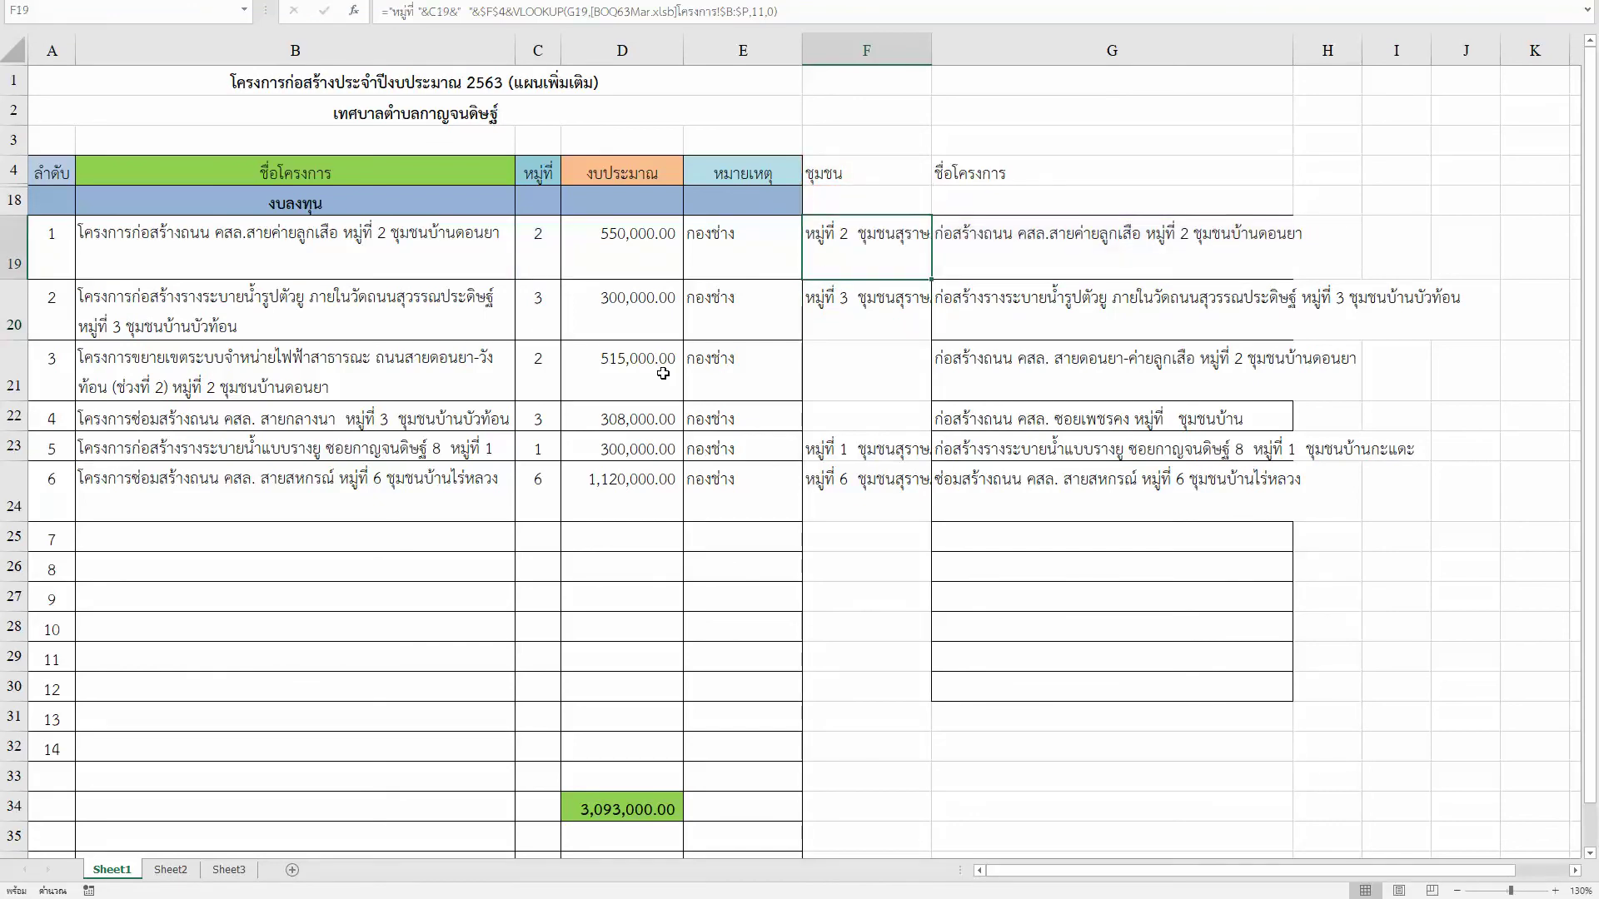
pyautogui.press('Left')
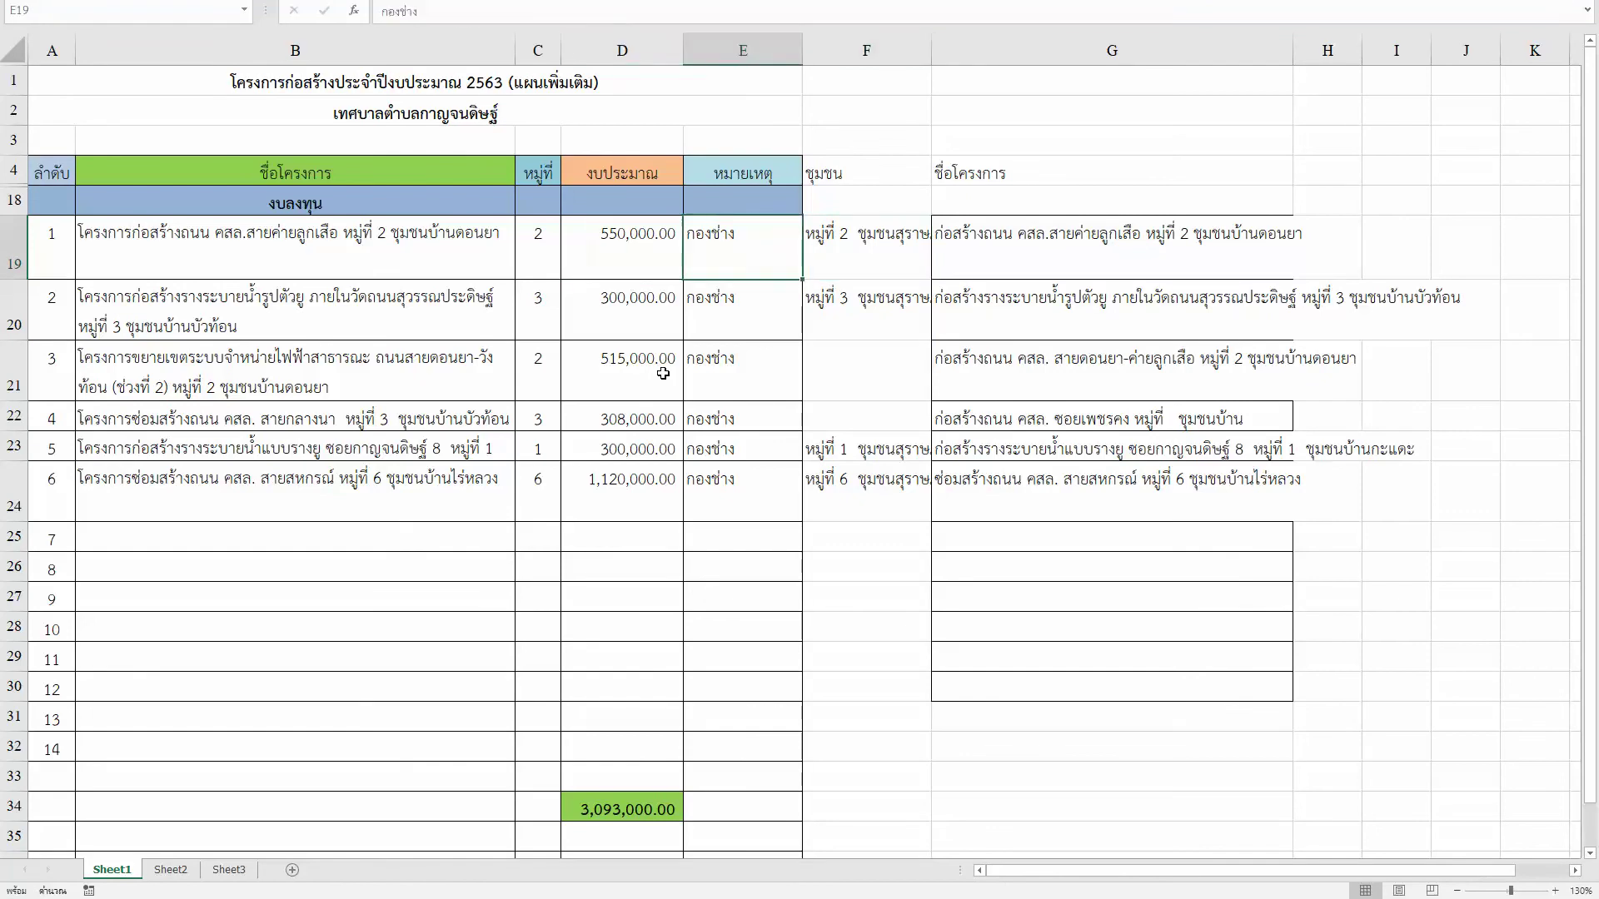
pyautogui.press('Right')
pyautogui.press('F2')
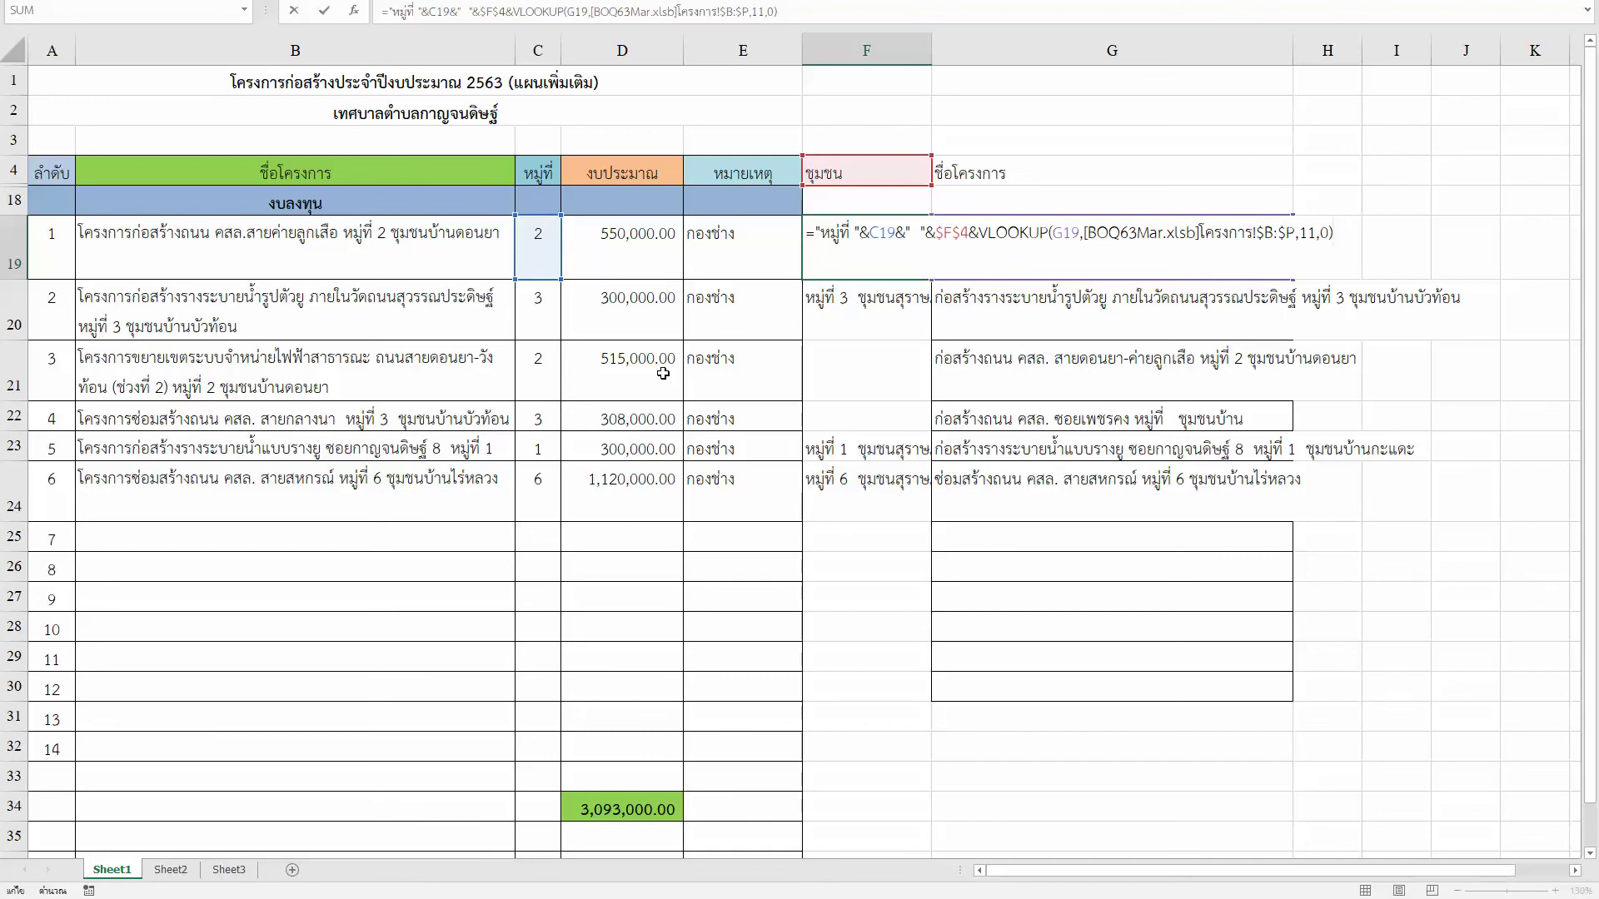
pyautogui.press('Left')
pyautogui.press('Left')
pyautogui.press('Left')
pyautogui.press('Left')
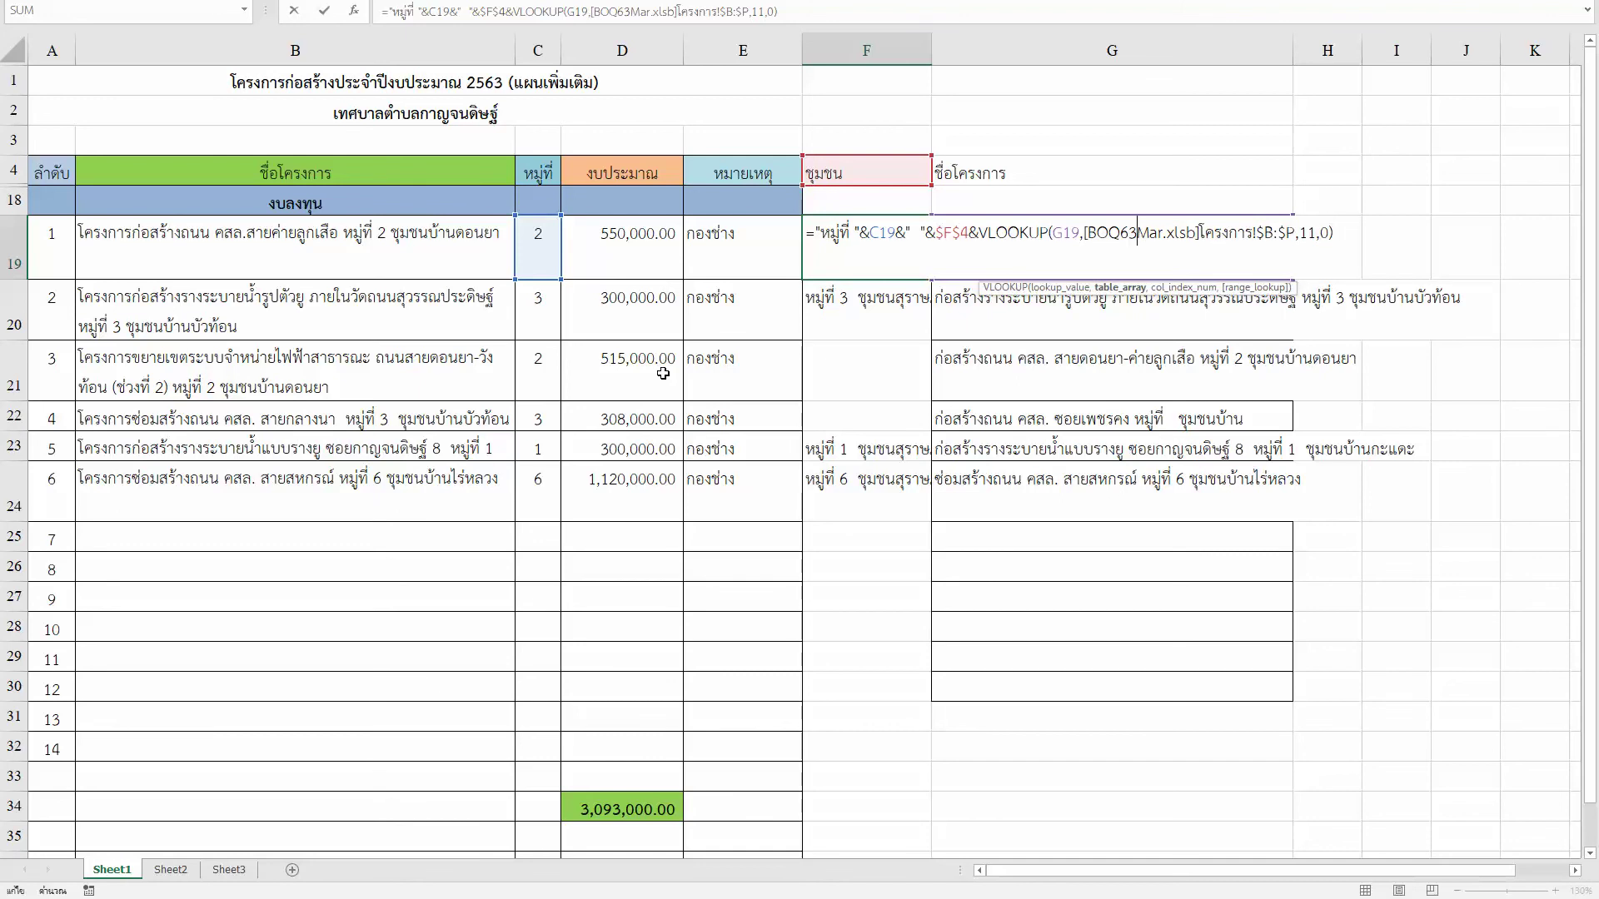
pyautogui.press('Return')
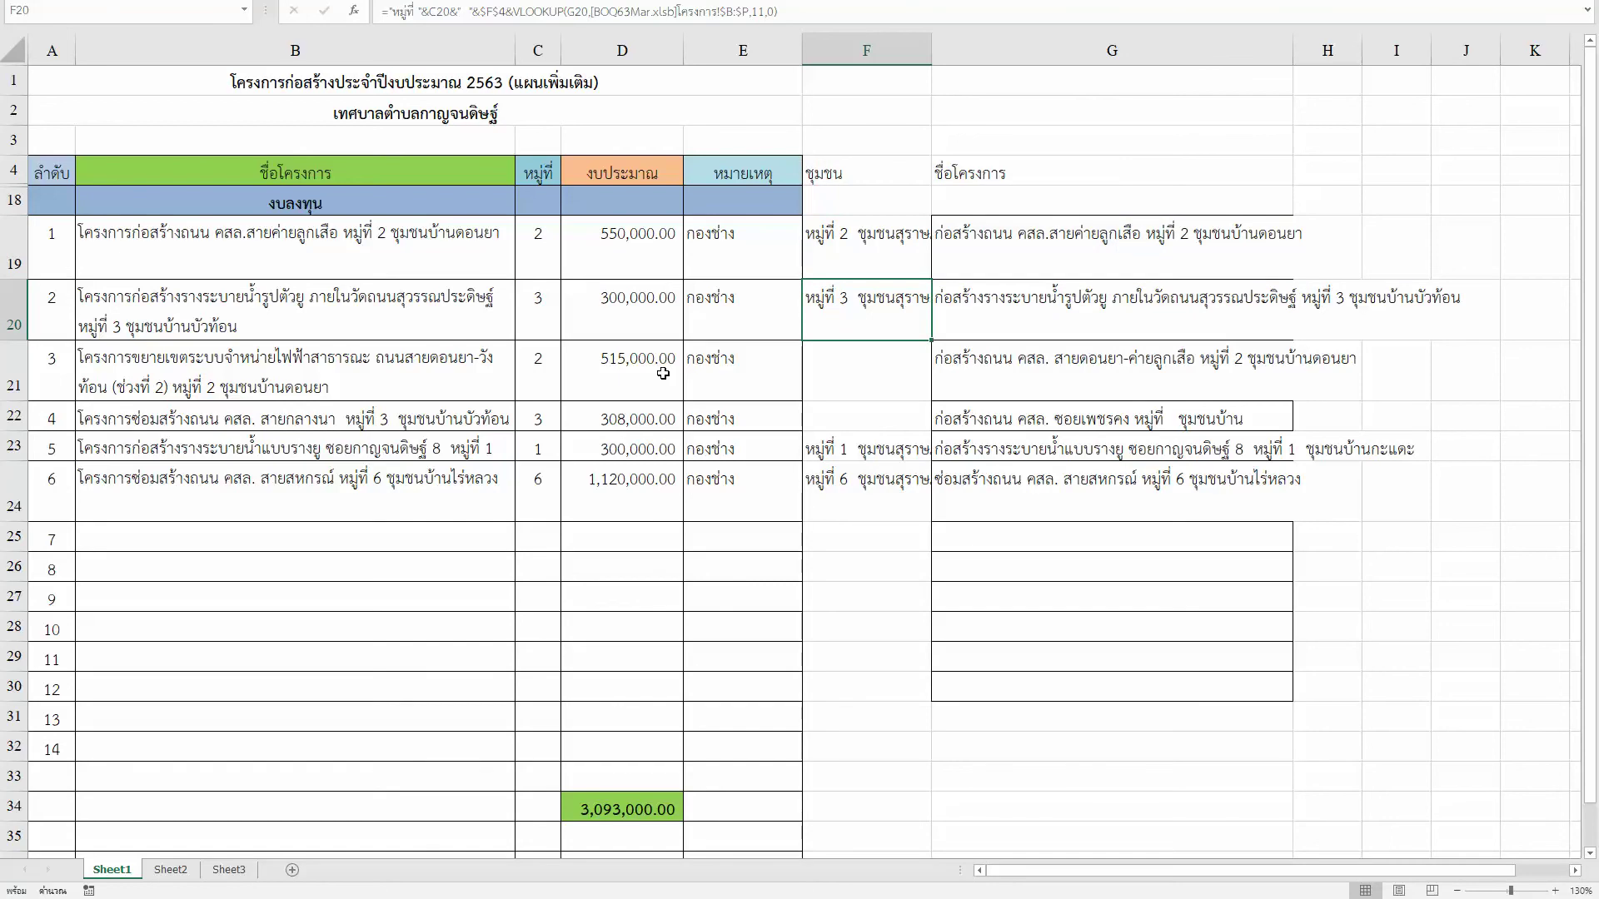
# Step: Copy C19's village lookup into C20–C24, giving villages 2, 3, 2, 9, 1, 6
pyautogui.press('Left')
pyautogui.press('Left')
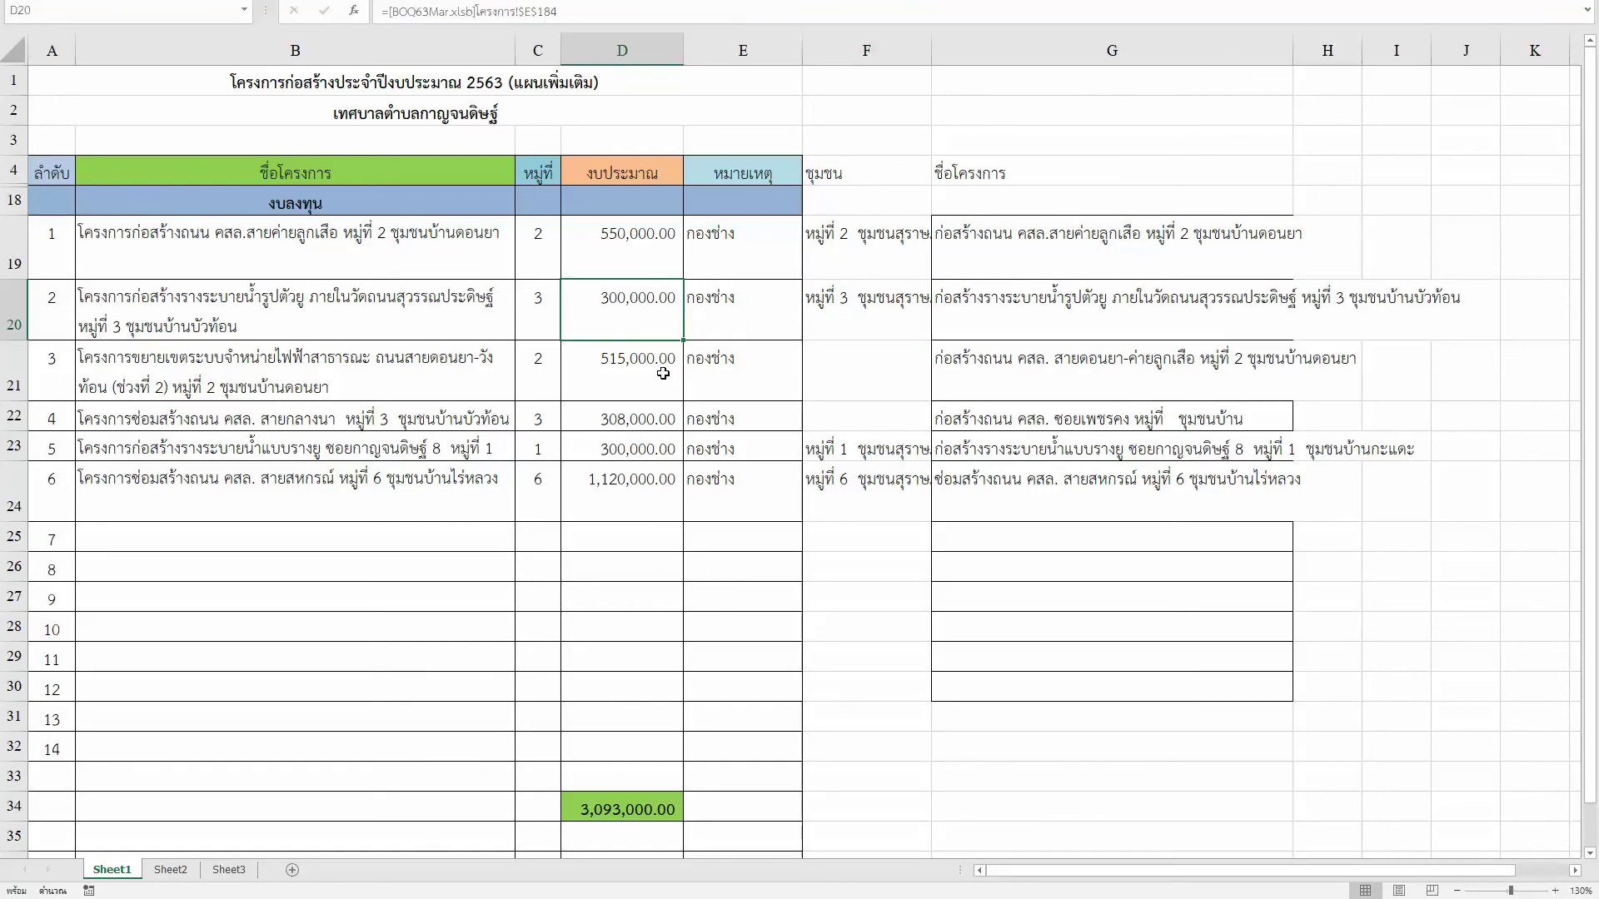
pyautogui.press('Up')
pyautogui.press('Left')
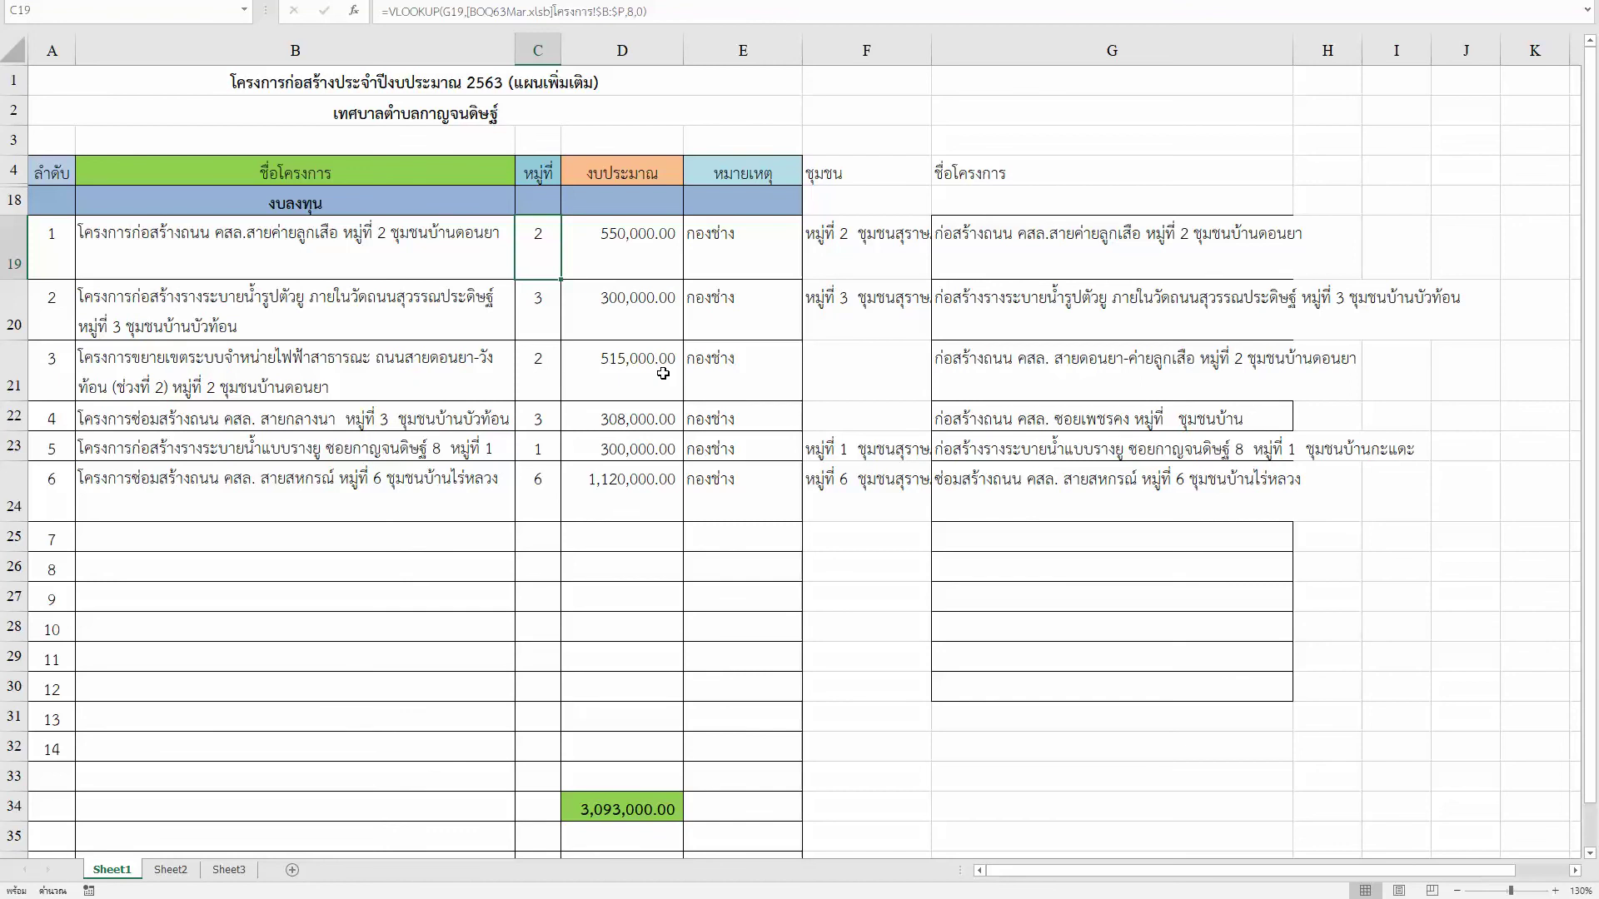
pyautogui.press('Down')
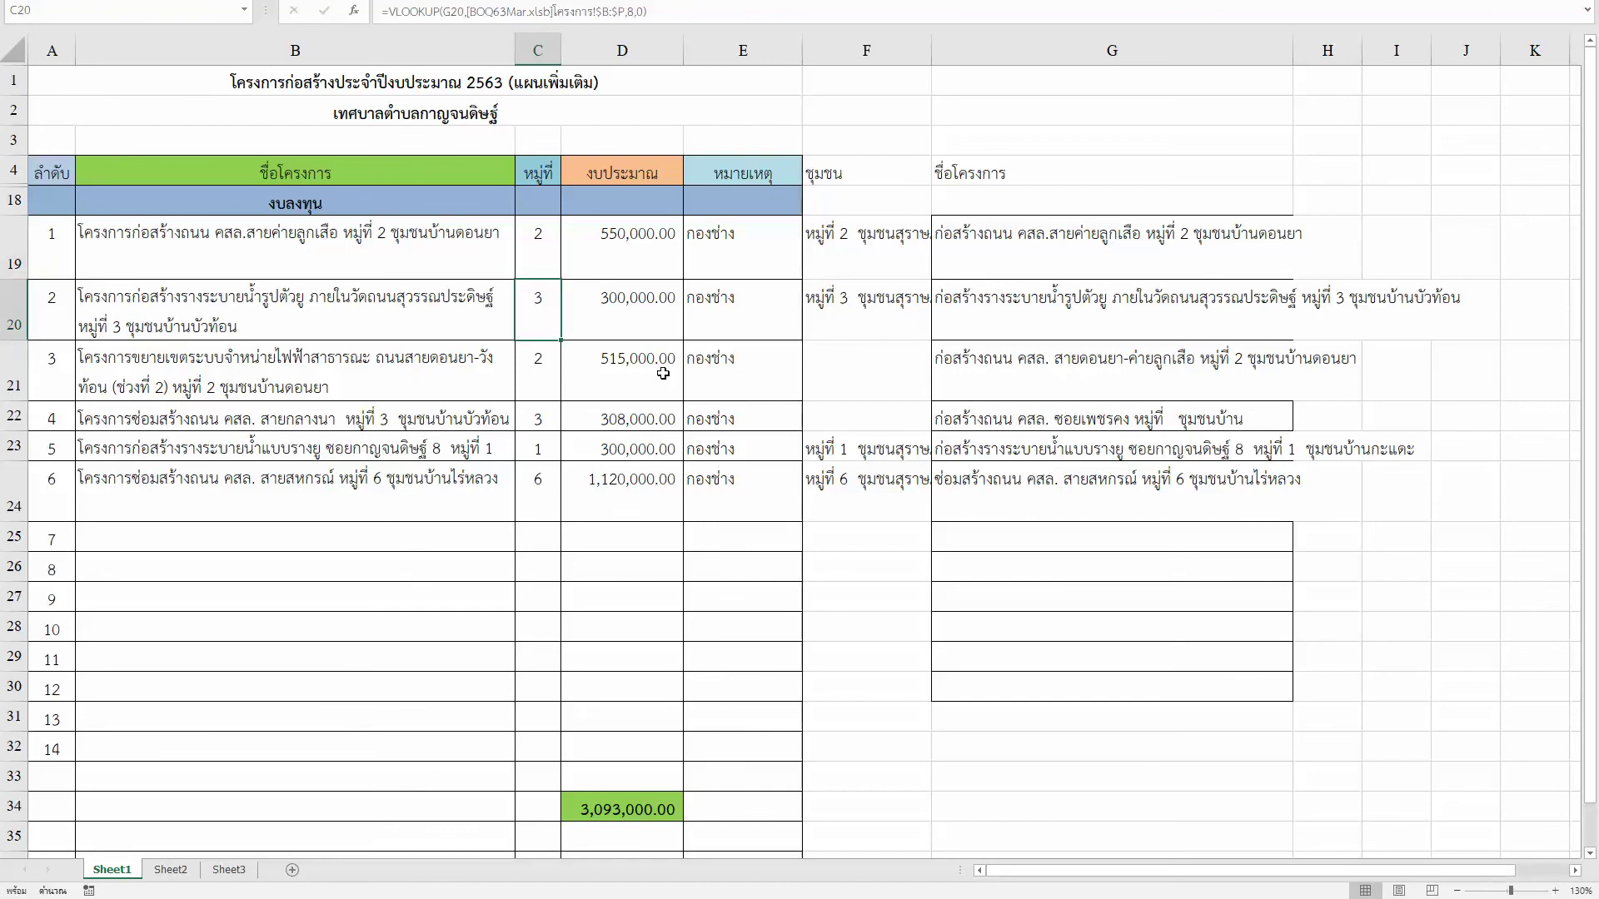
pyautogui.press('Down')
pyautogui.press('Up')
pyautogui.press('Up')
pyautogui.hotkey('ctrl', 'c')
pyautogui.press('Down')
pyautogui.hotkey('shift', 'Down')
pyautogui.hotkey('shift', 'Down')
pyautogui.hotkey('shift', 'Down')
pyautogui.hotkey('shift', 'Down')
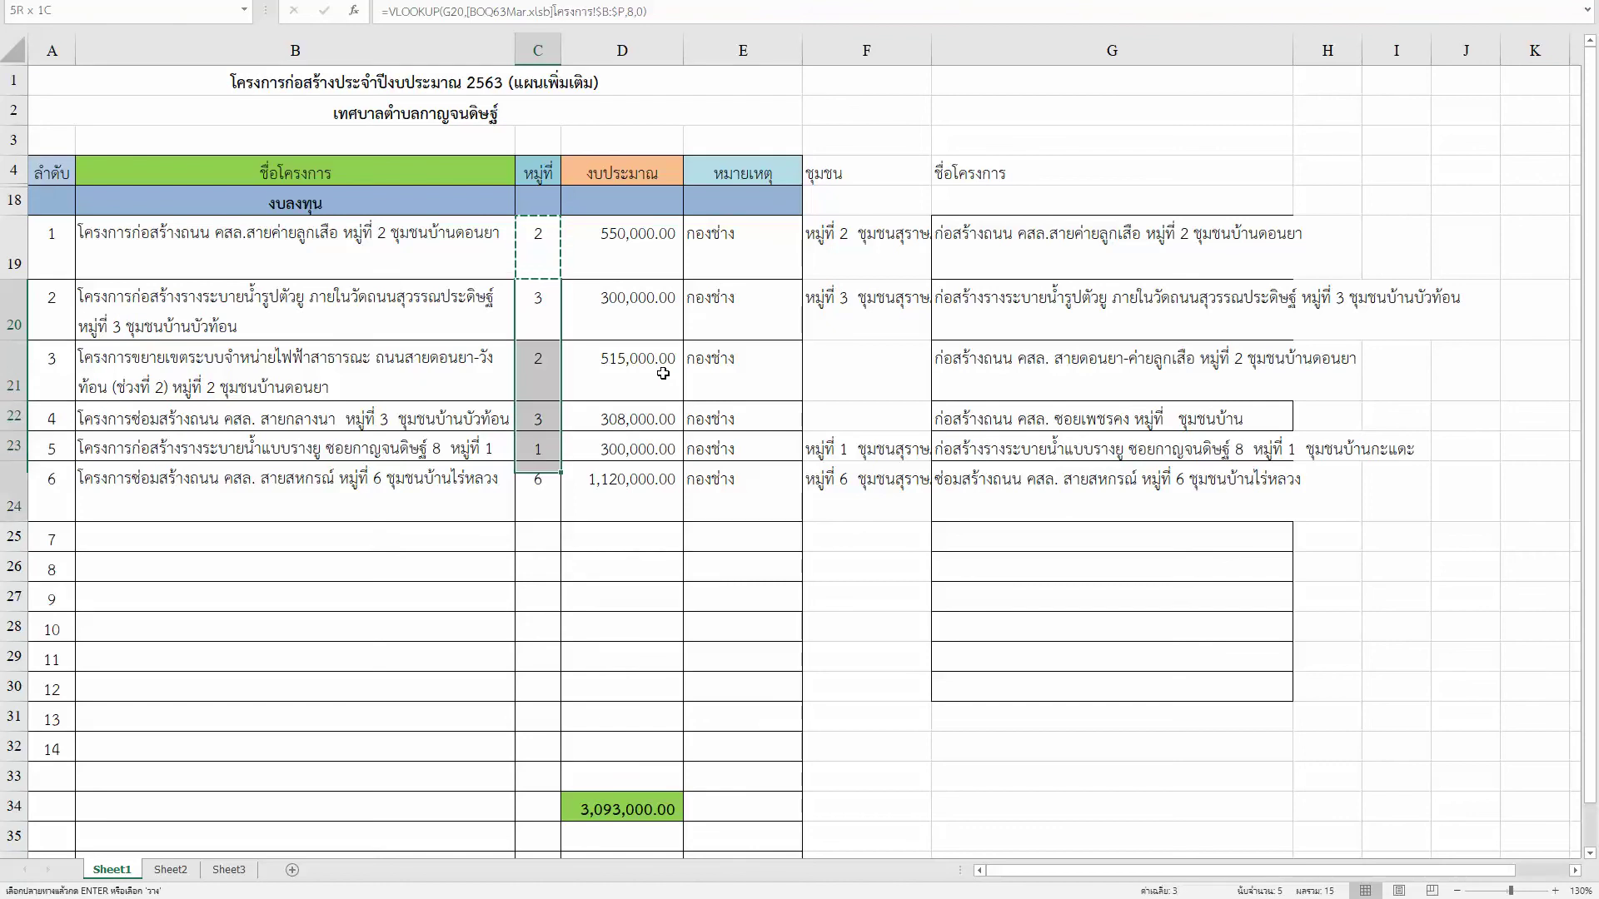
pyautogui.press('Return')
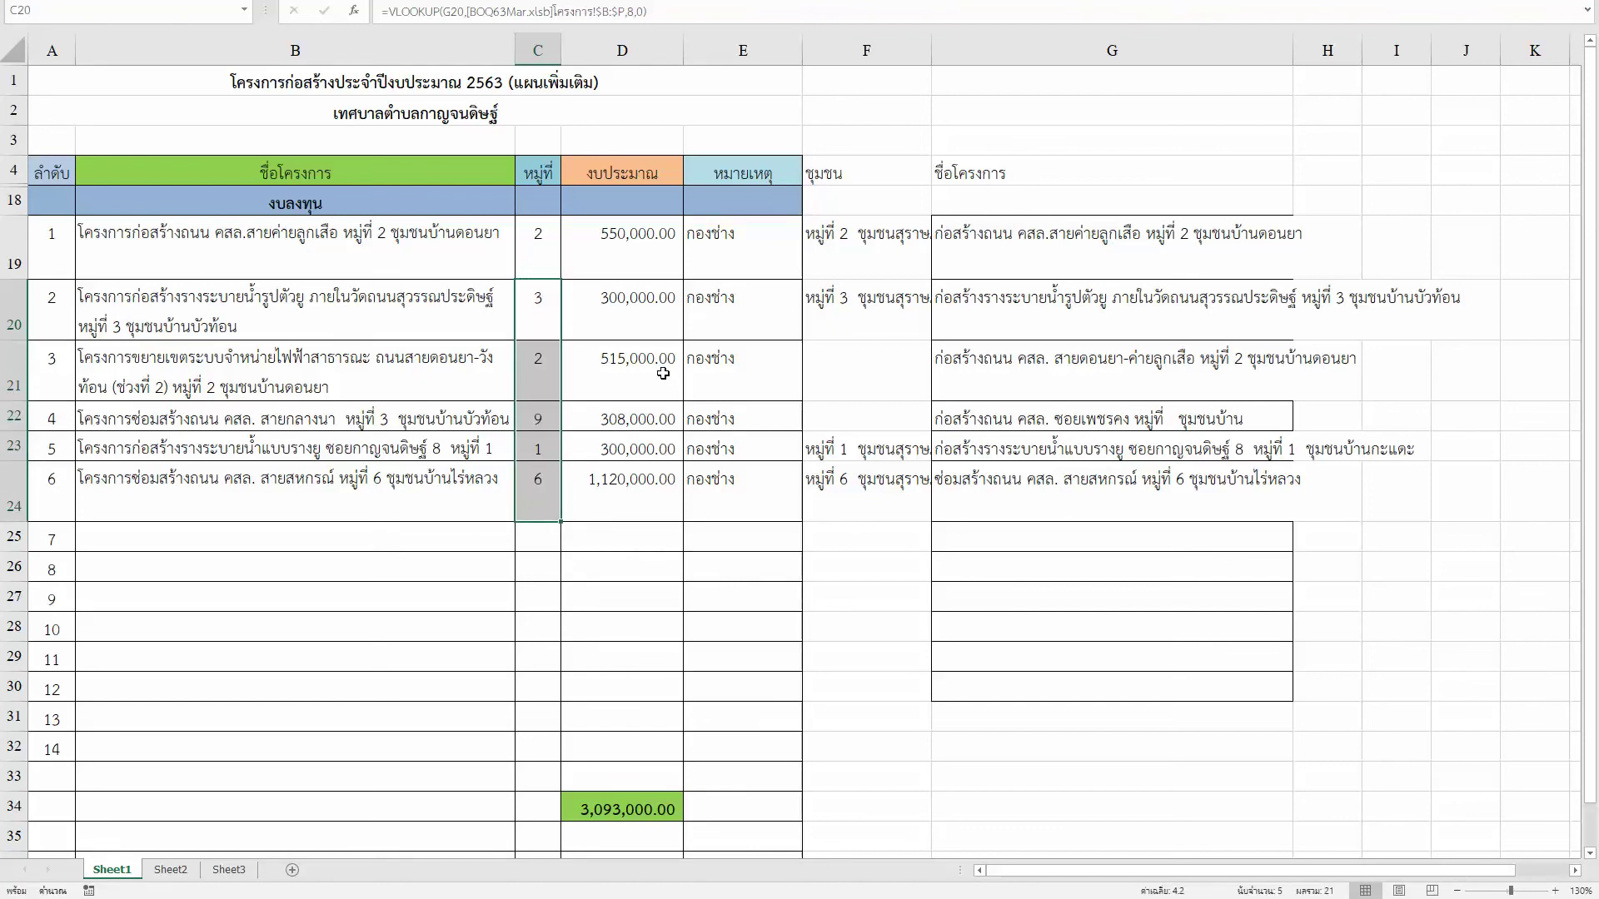
# Step: Check F24 and G24's project-name link, then bring up BOQ63Mar's โครงการ sheet
pyautogui.click(864, 508)
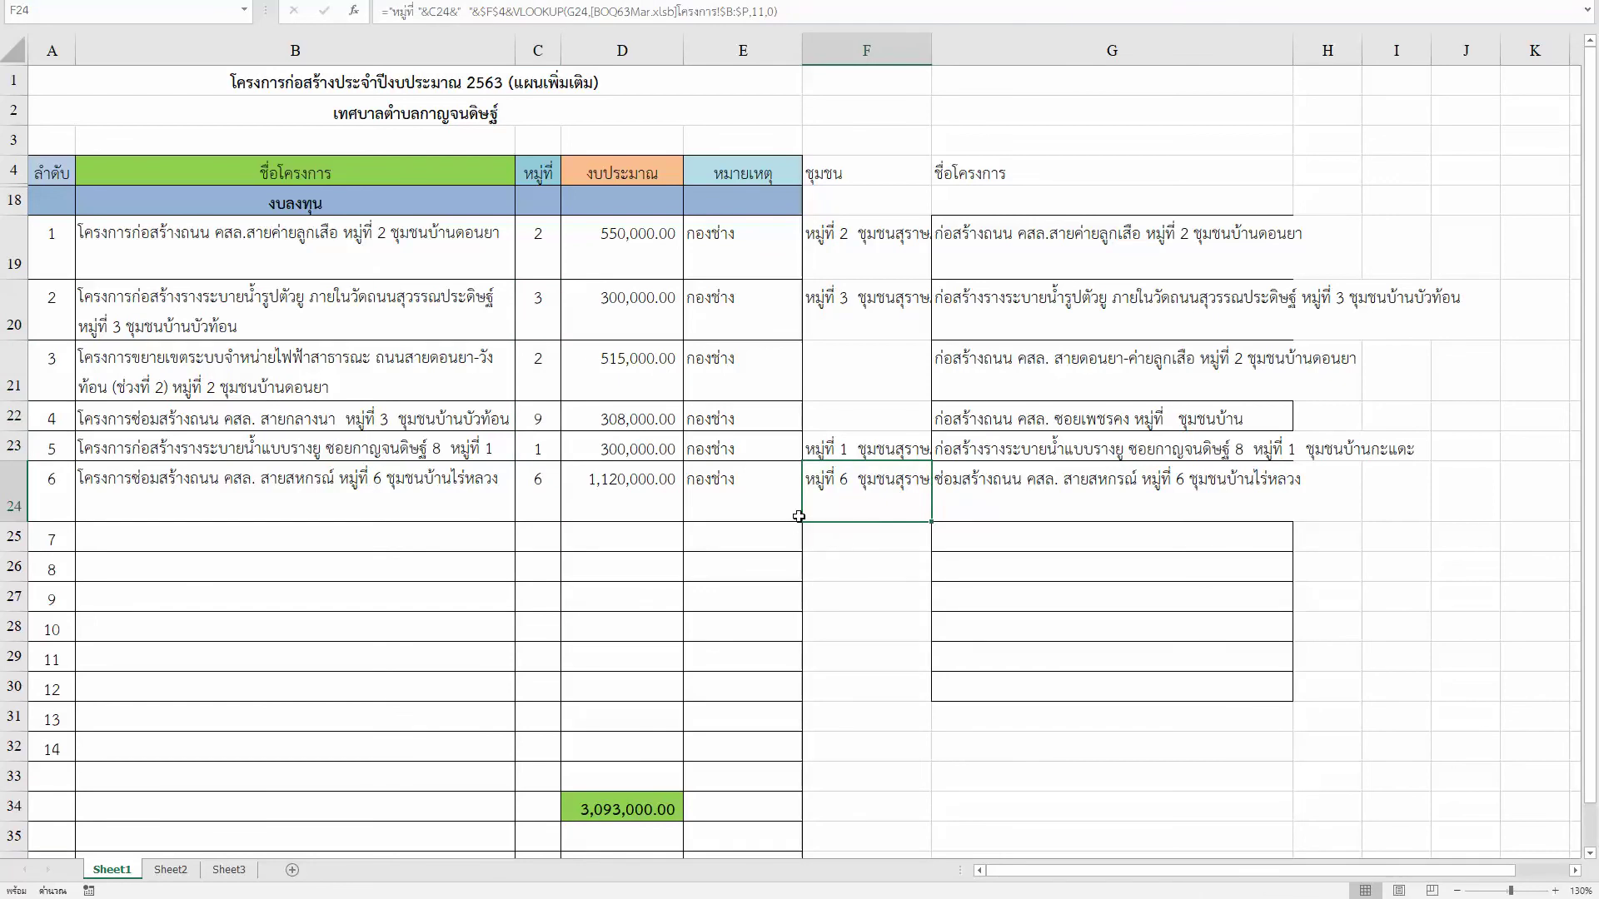
pyautogui.press('Right')
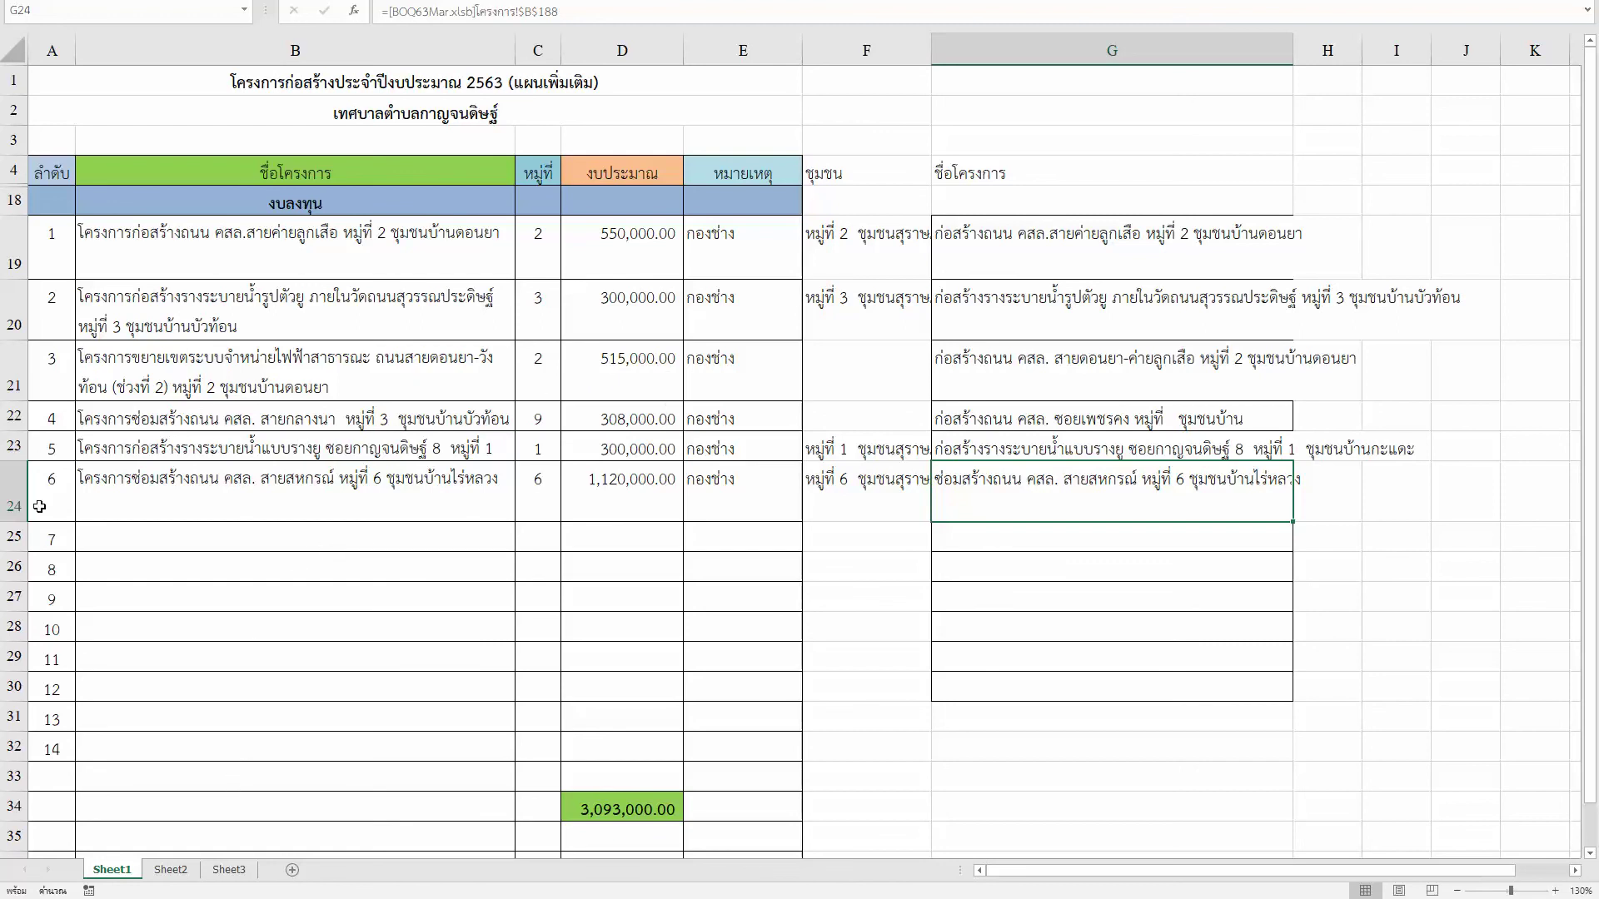
pyautogui.hotkey('ctrl', 'Tab')
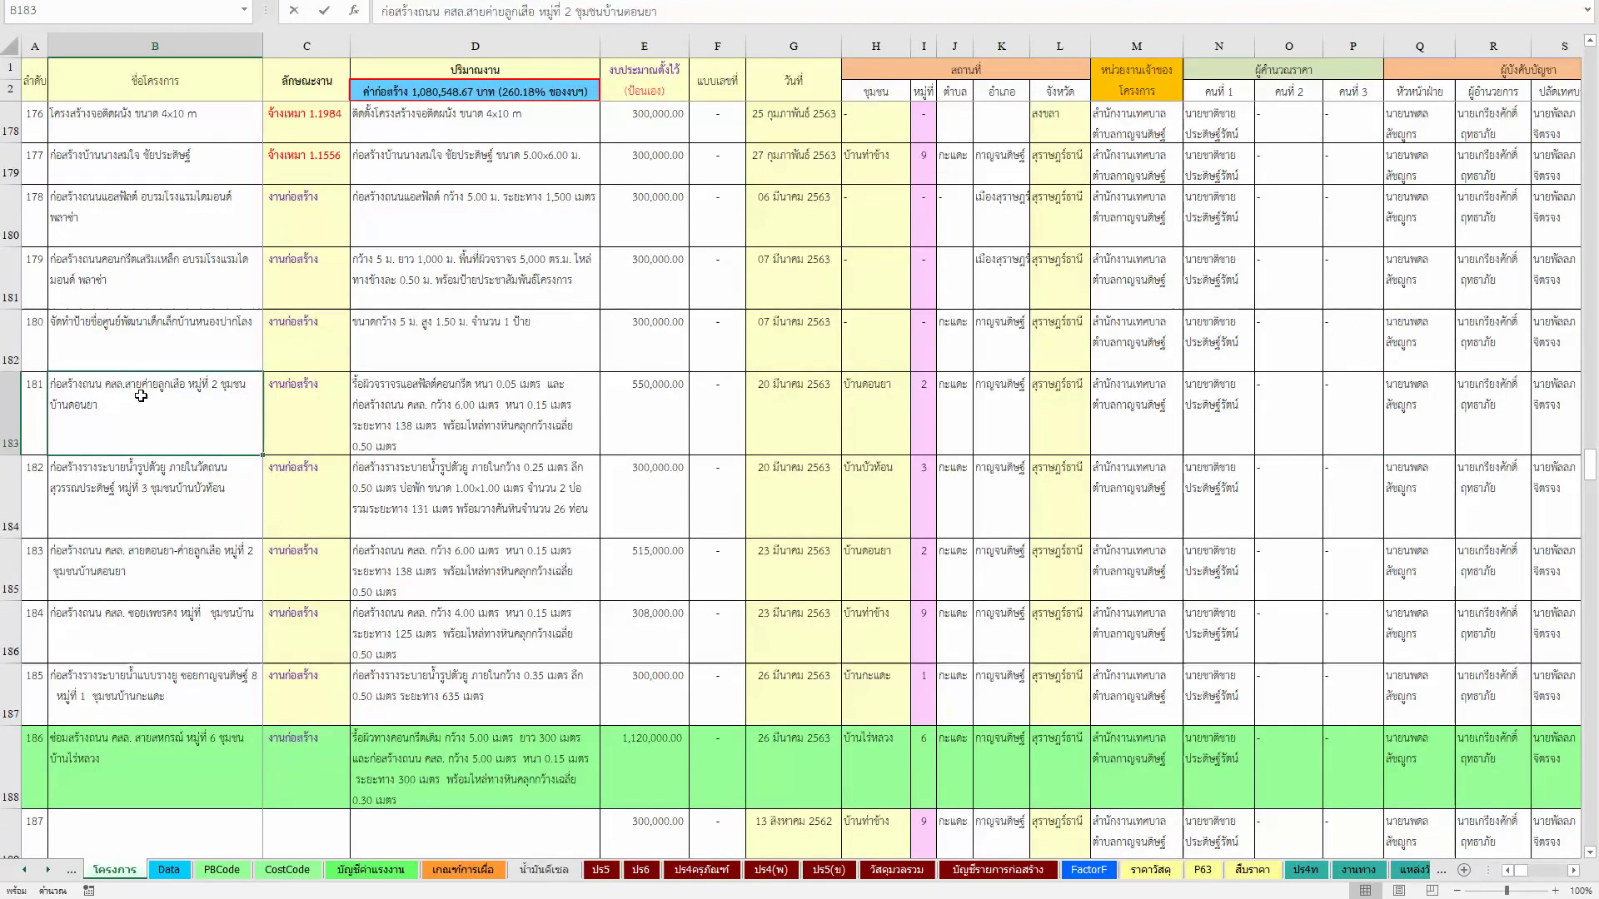
# Step: Copy project 183's สายดอนยา-ค่ายลูกเสือ village 2 road name over project 181's name
pyautogui.moveTo(139, 398); pyautogui.dragTo(131, 754)
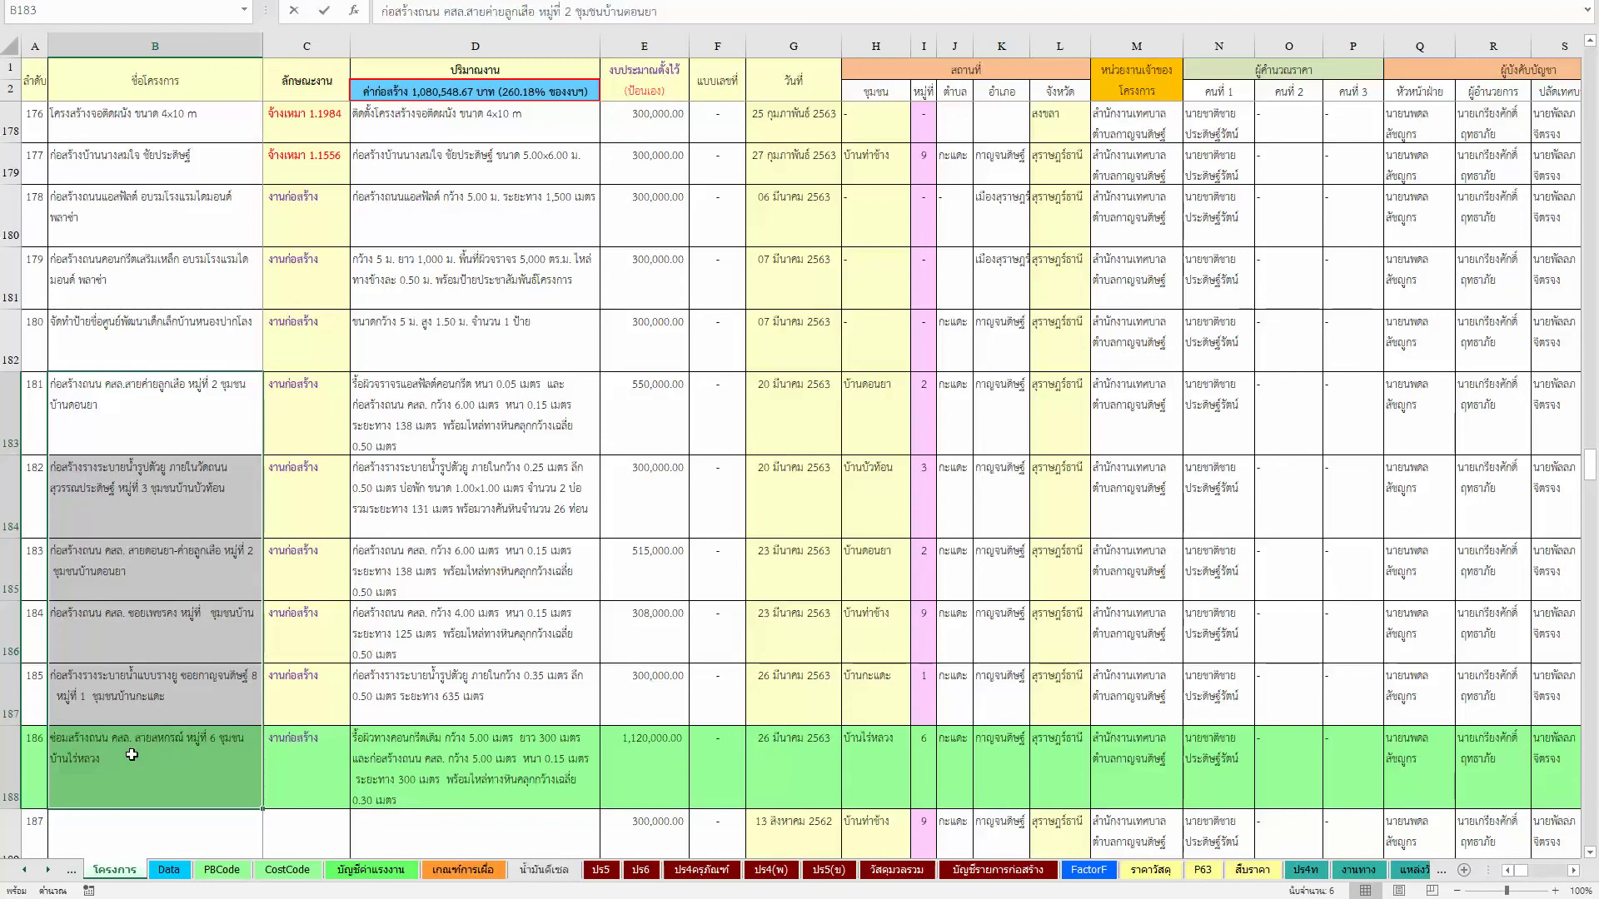
pyautogui.click(157, 570)
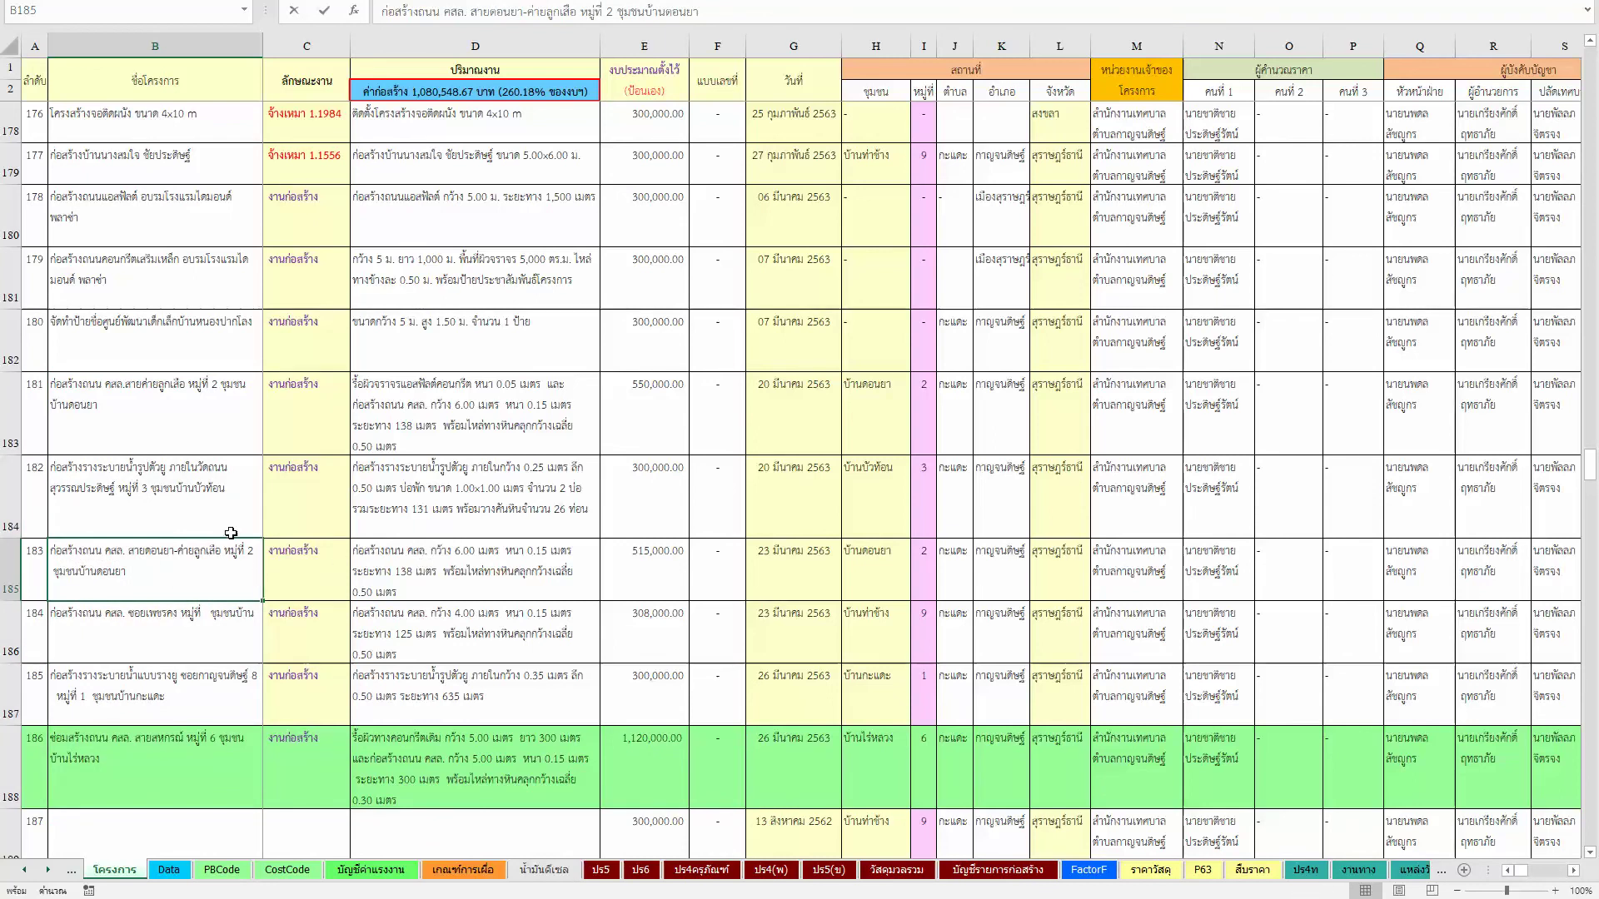
pyautogui.click(213, 433)
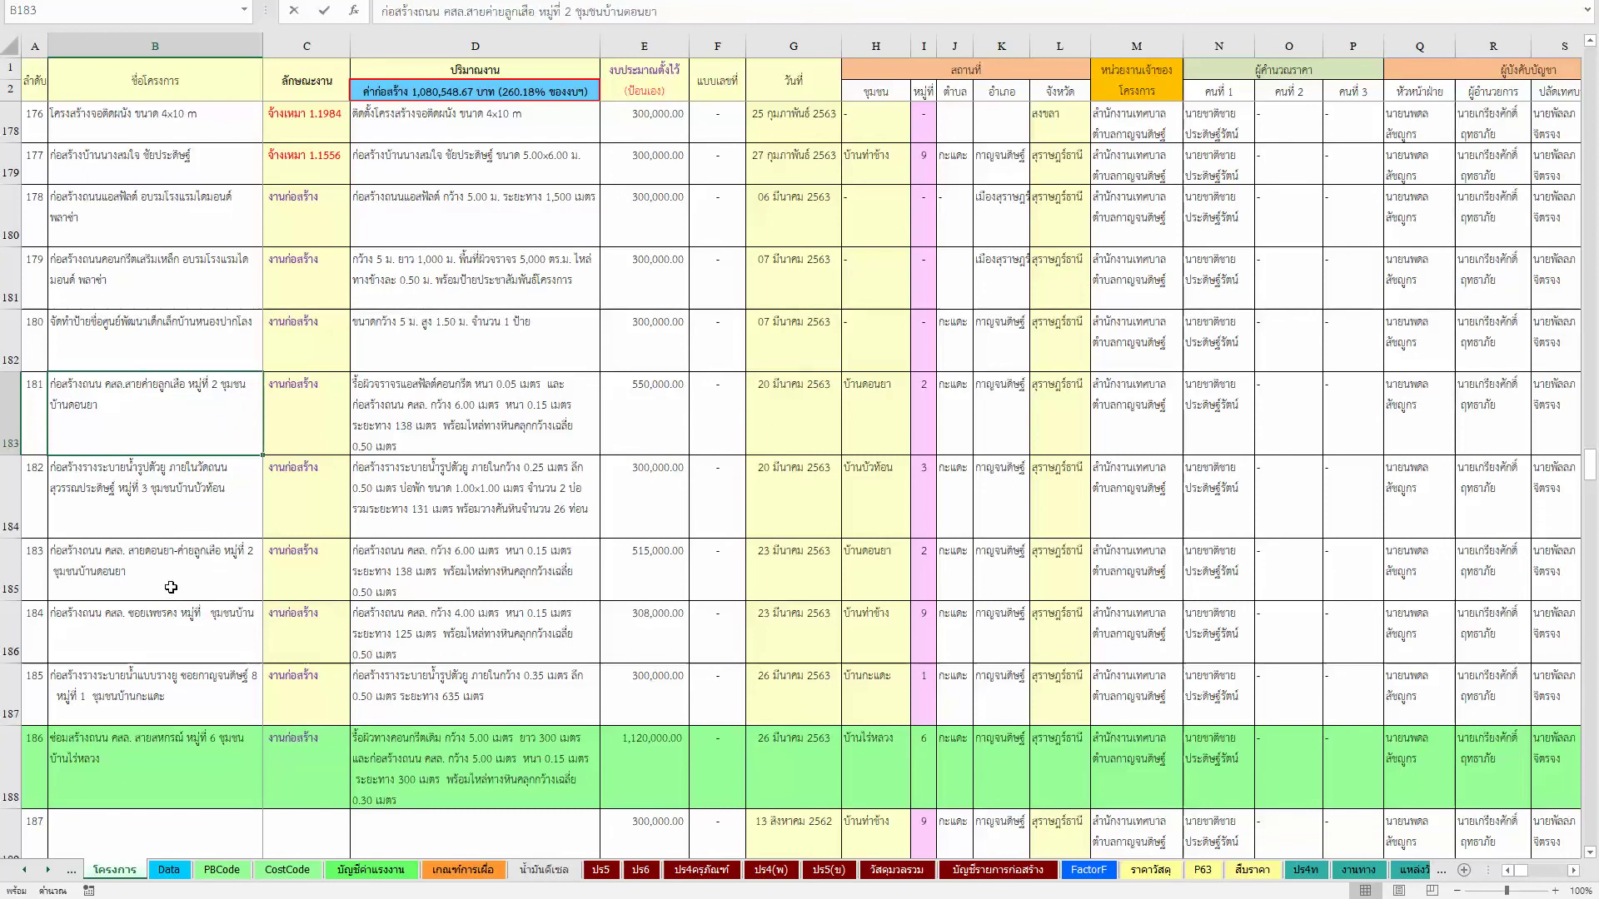
pyautogui.press('Down')
pyautogui.press('Down')
pyautogui.press('Down')
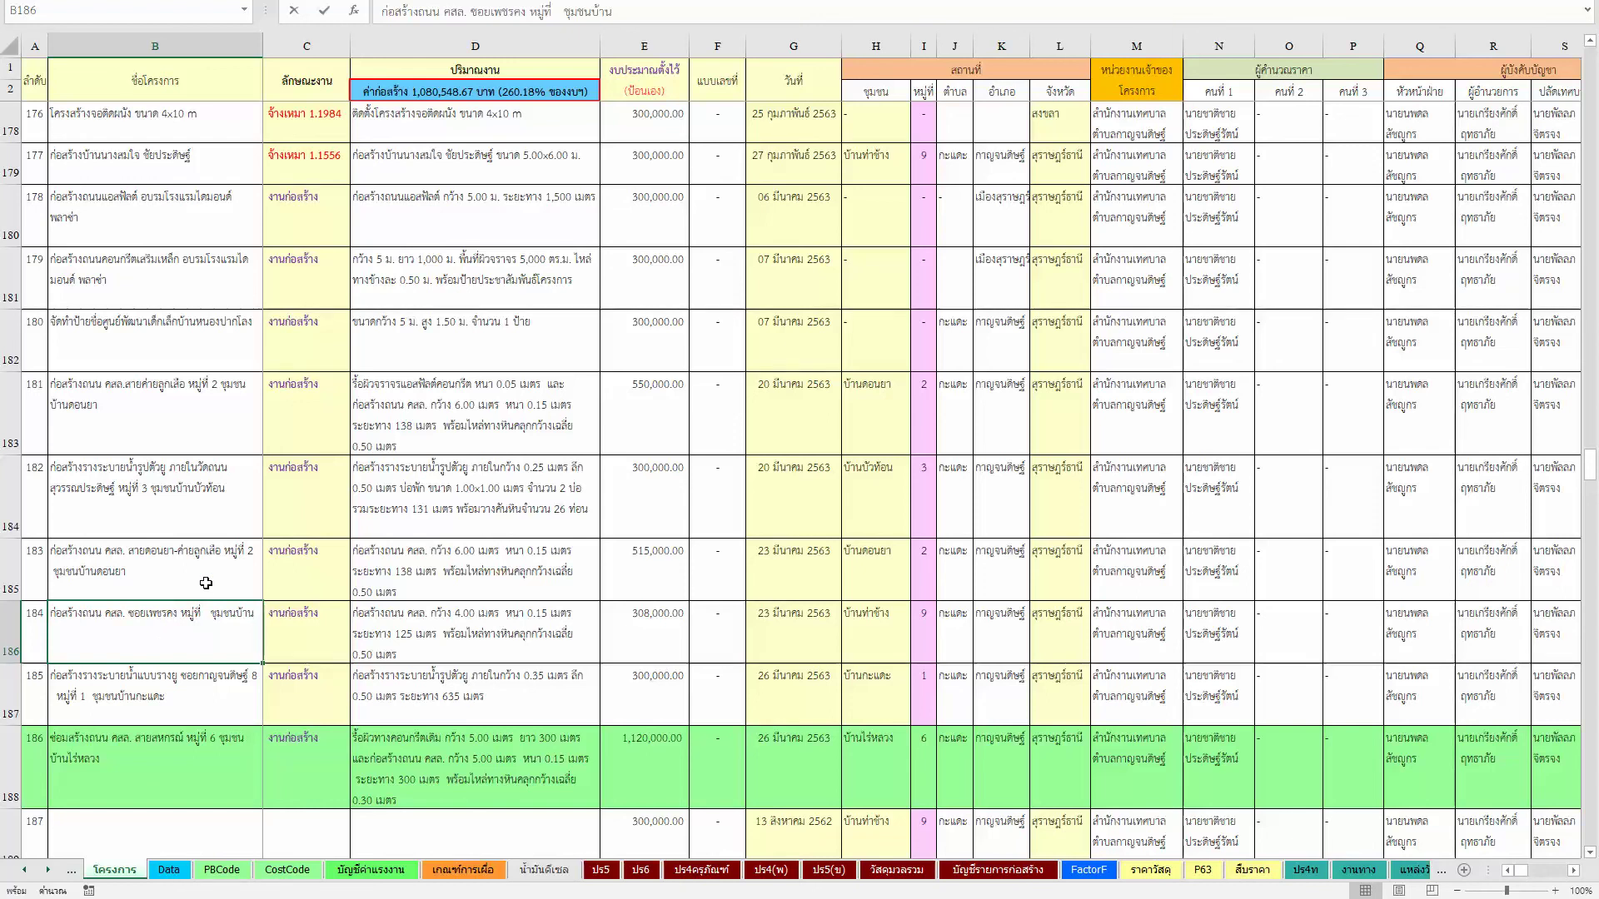
pyautogui.click(180, 408)
pyautogui.click(177, 555)
pyautogui.hotkey('ctrl', 'c')
pyautogui.click(193, 415)
pyautogui.press('Return')
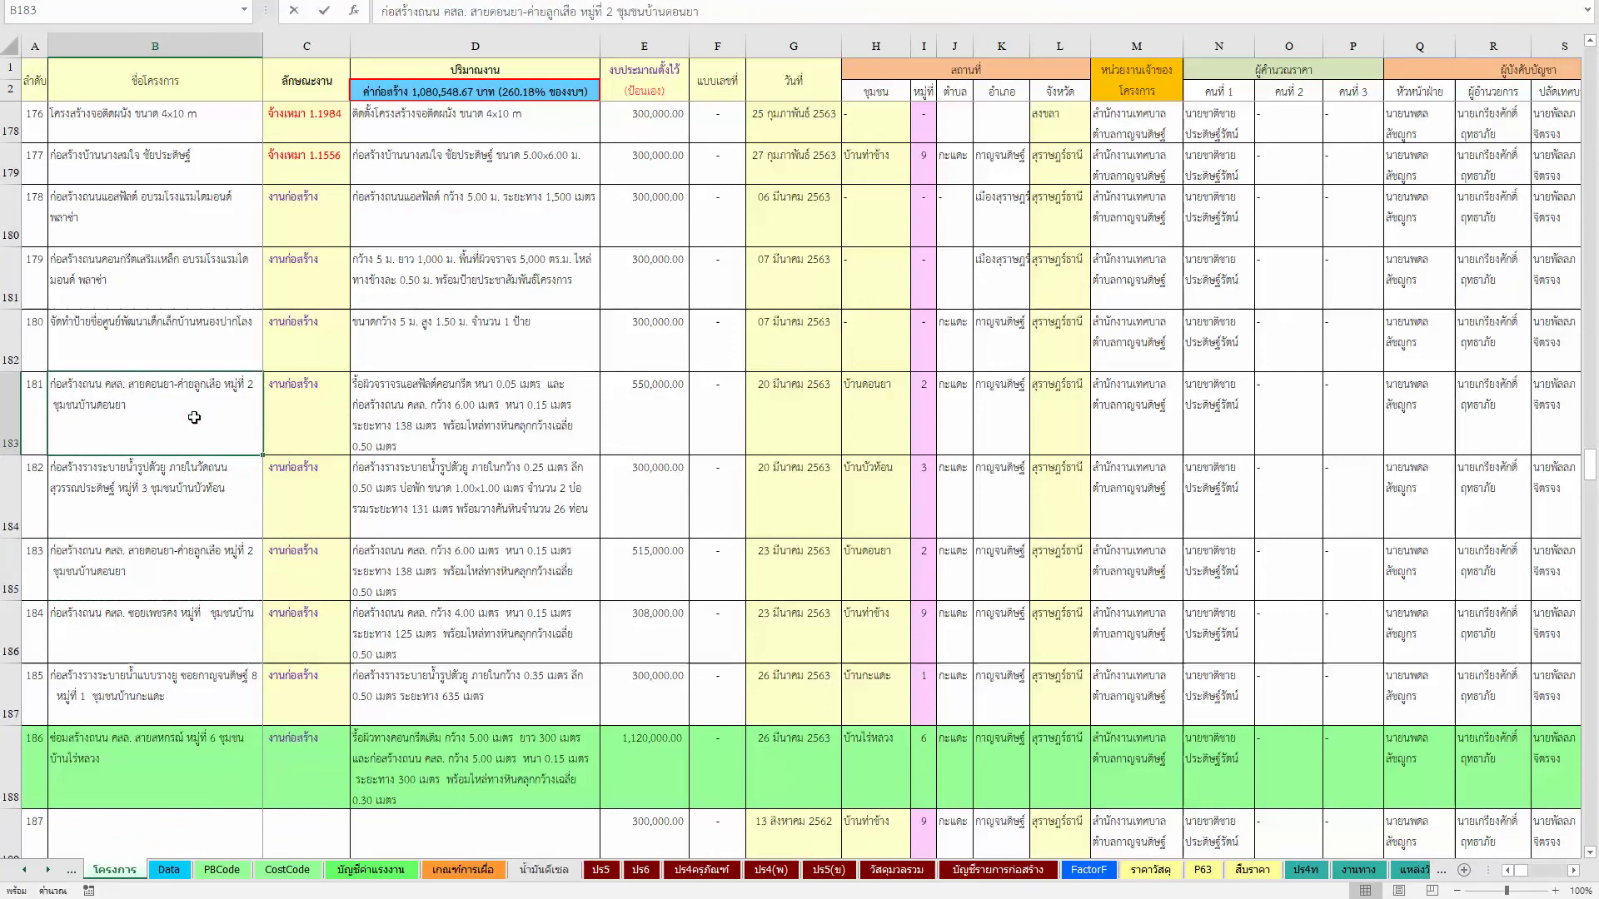
pyautogui.click(170, 578)
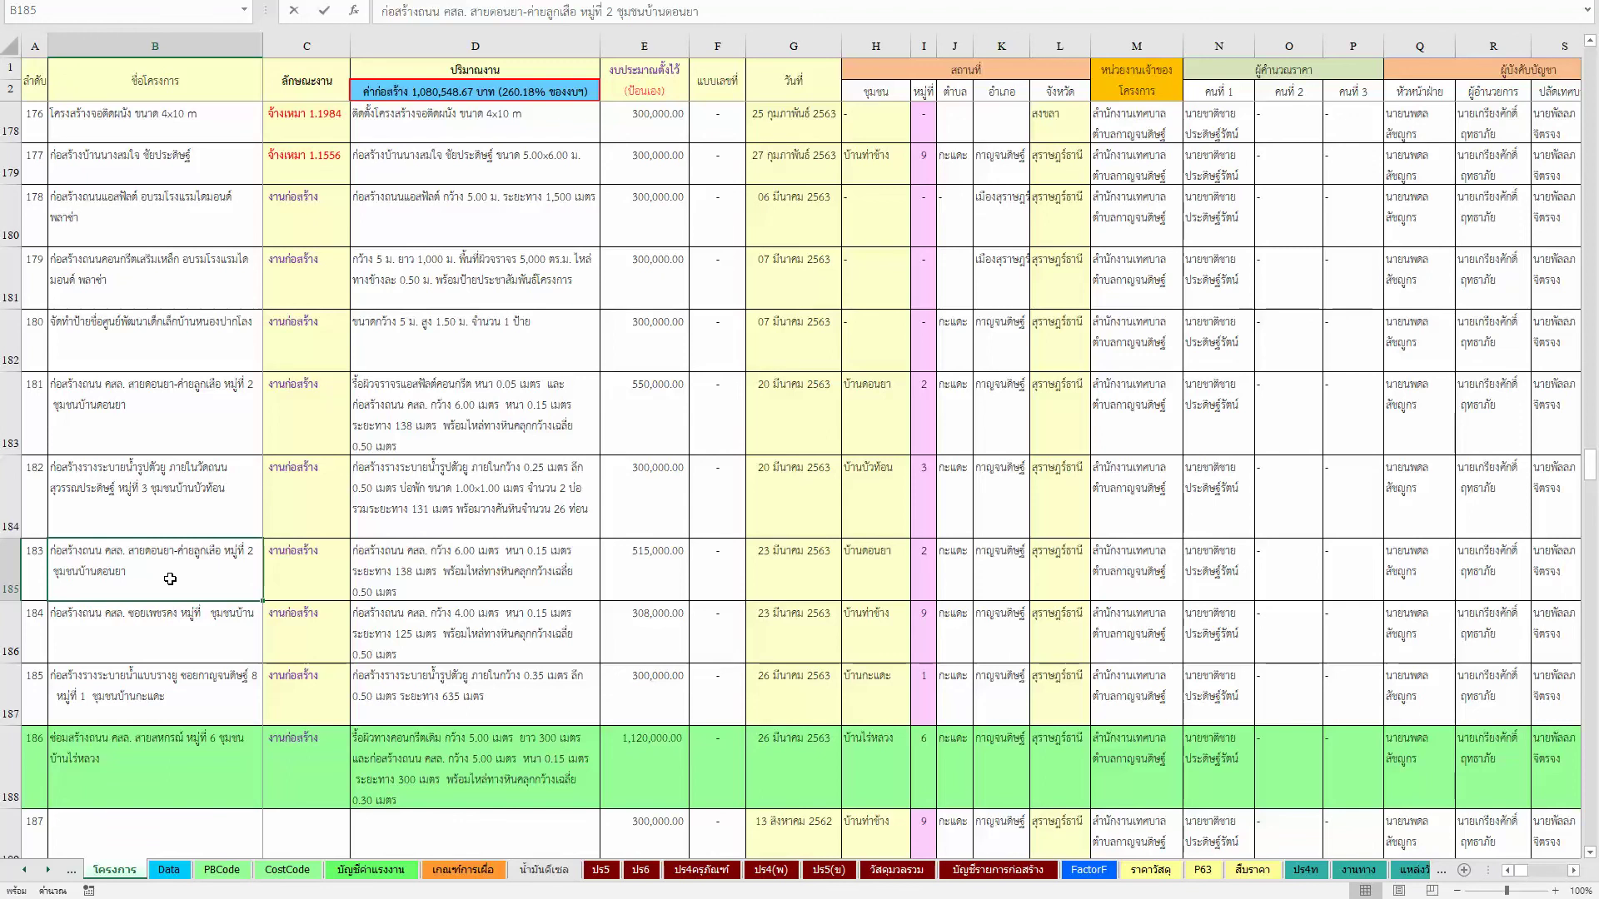
# Step: Copy the full rows of projects 184 to 186 on the project list
pyautogui.press('Down')
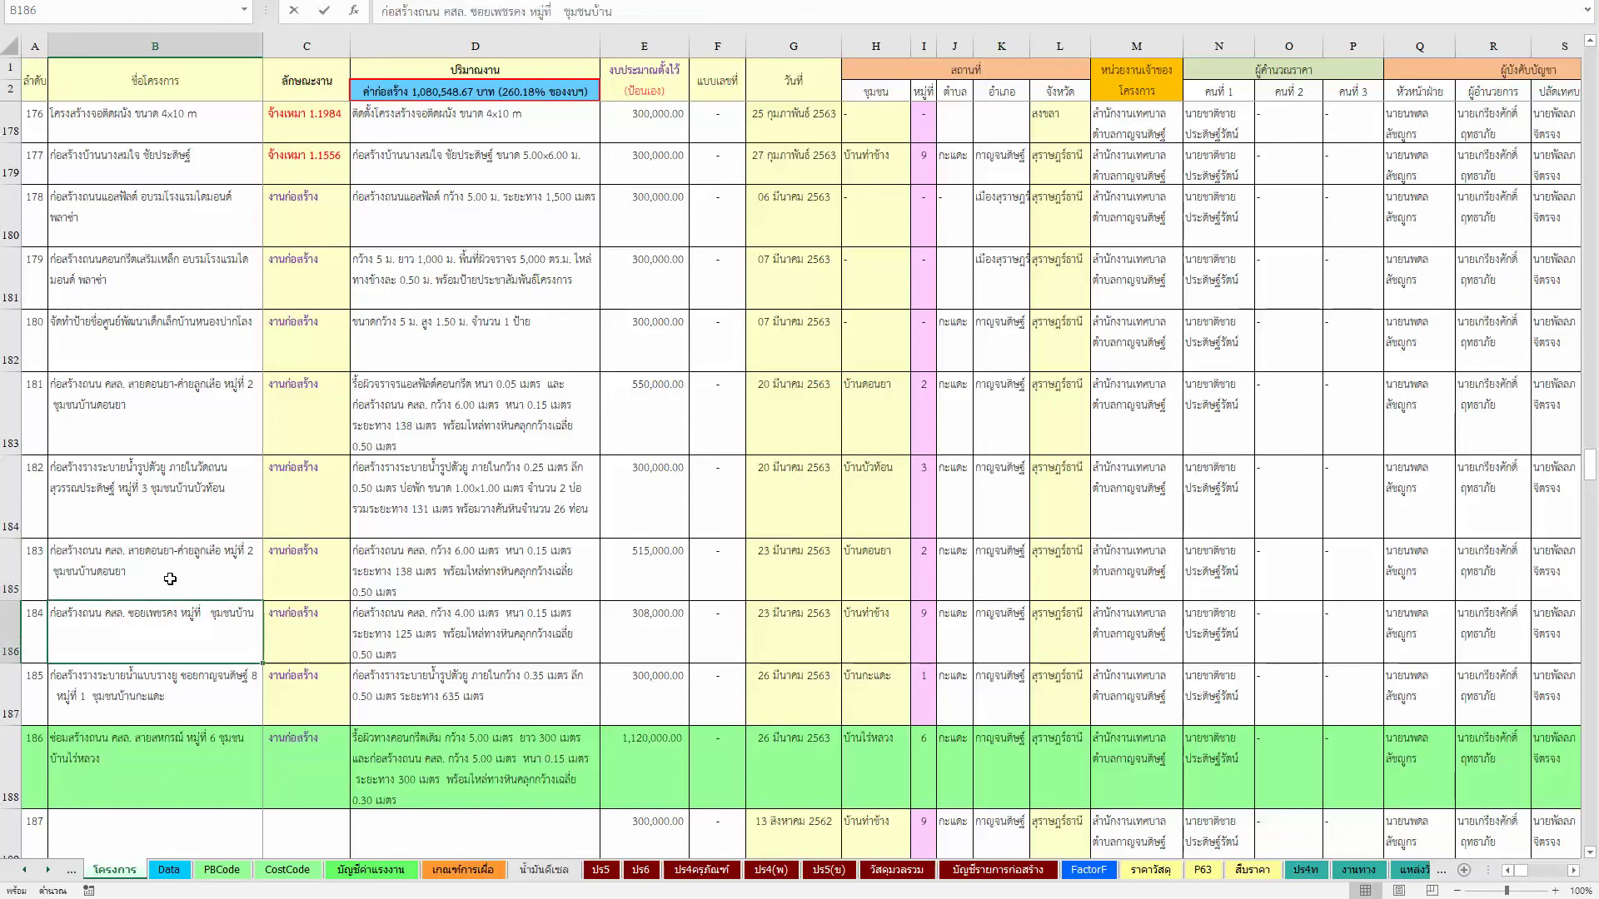
pyautogui.hotkey('shift', 'Down')
pyautogui.hotkey('shift', 'Down')
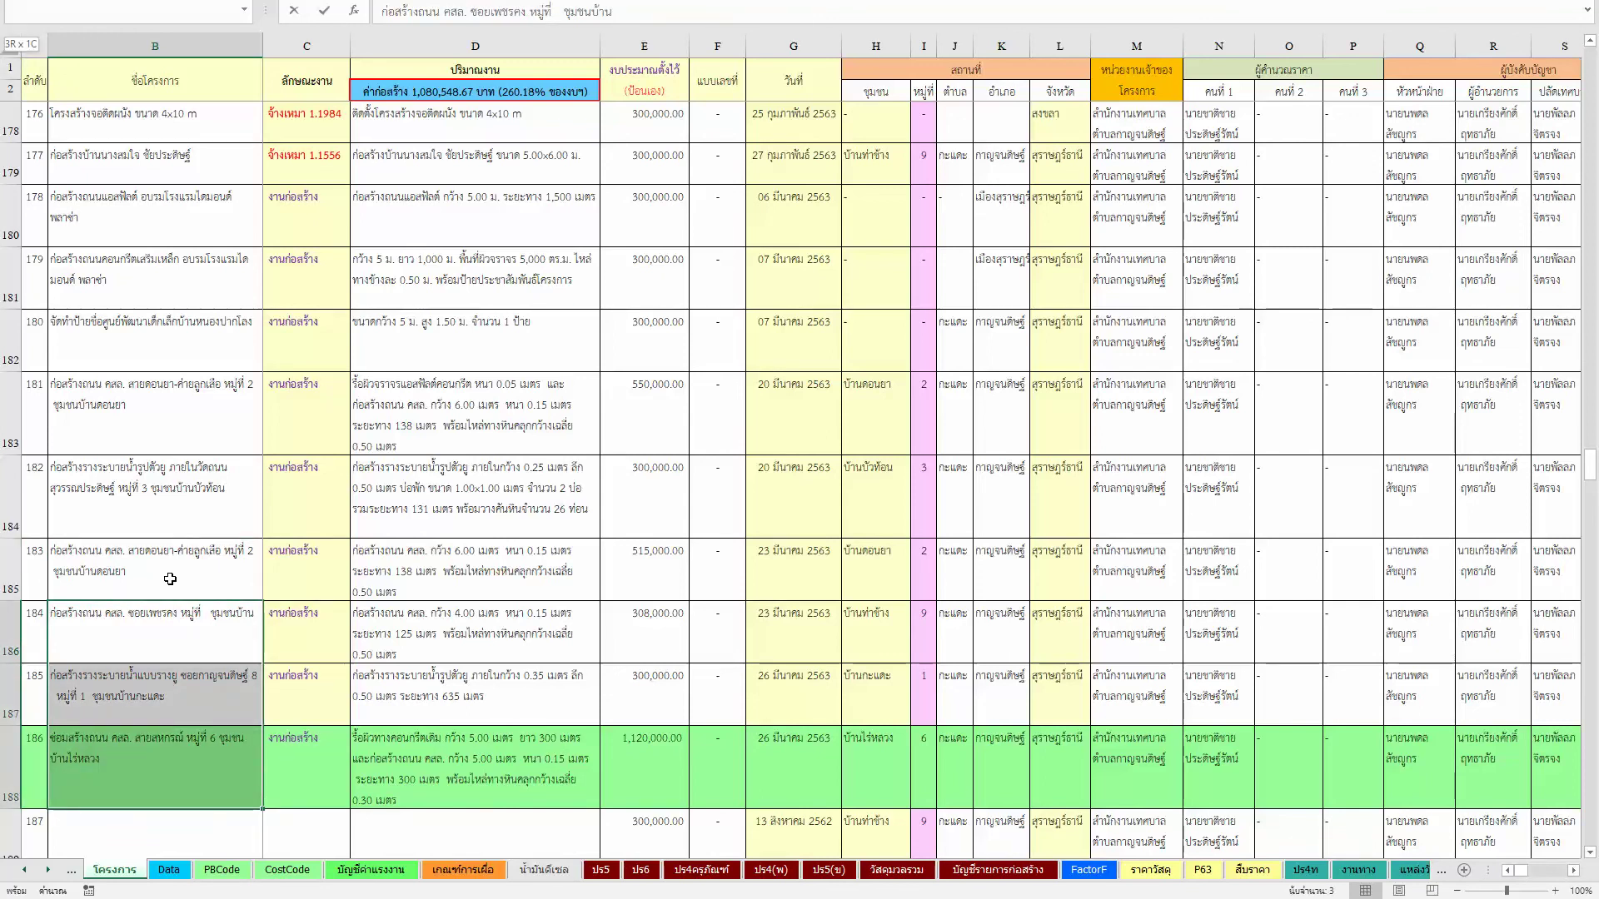
pyautogui.hotkey('ctrl', 'shift', 'Right')
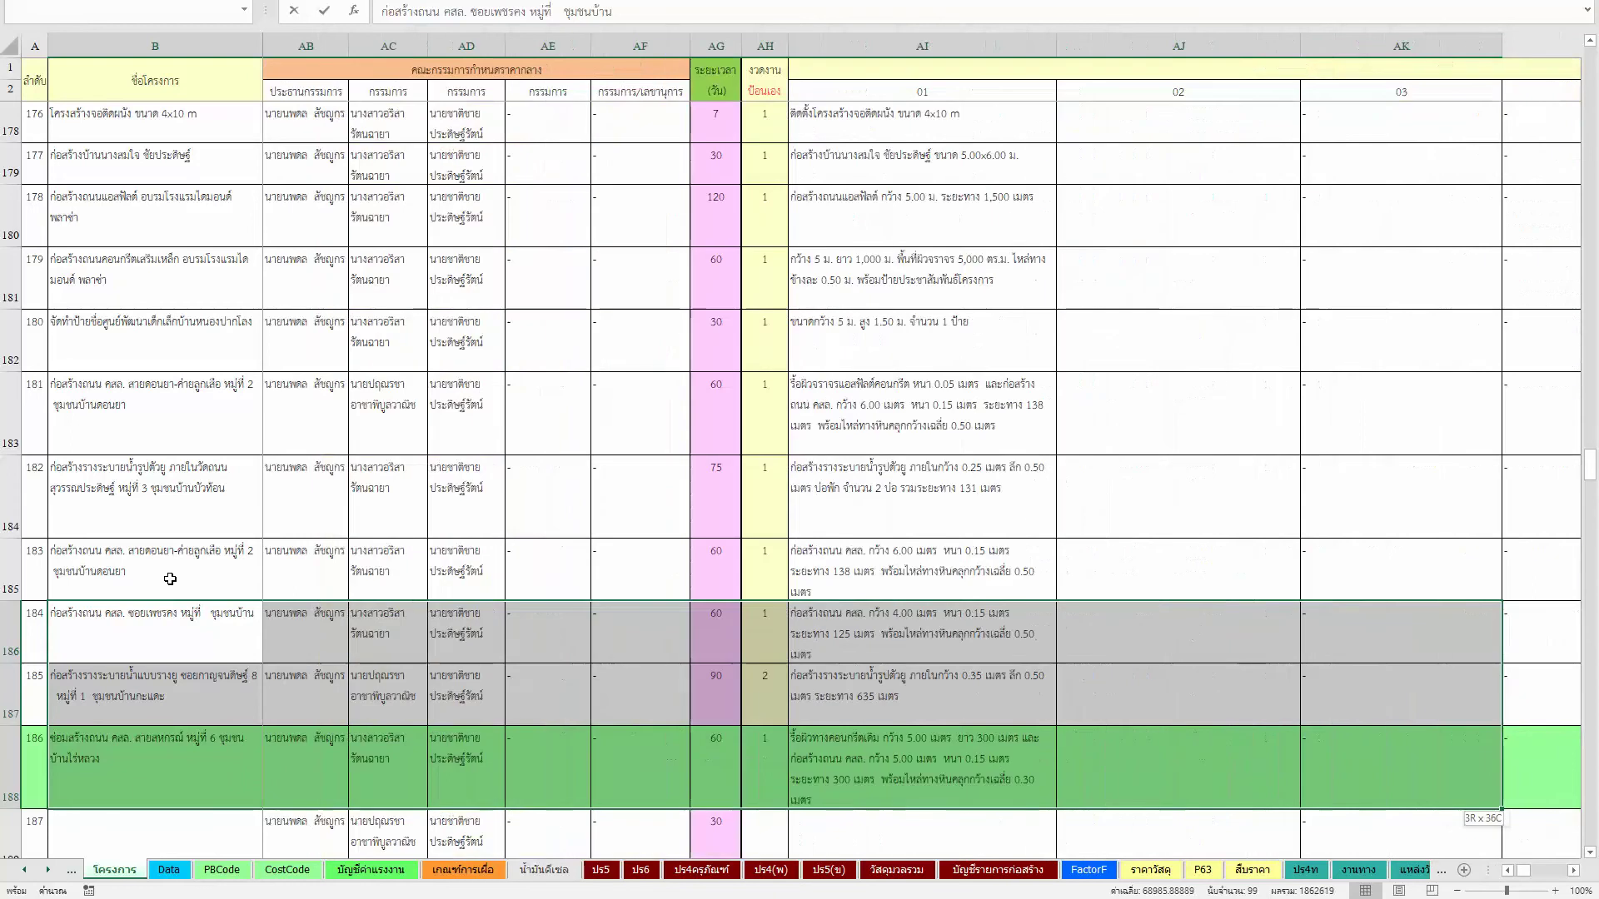
pyautogui.hotkey('ctrl', 'shift', 'Right')
pyautogui.hotkey('ctrl', 'shift', 'Right')
pyautogui.hotkey('ctrl', 'shift', 'Right')
pyautogui.hotkey('ctrl', 'shift', 'Right')
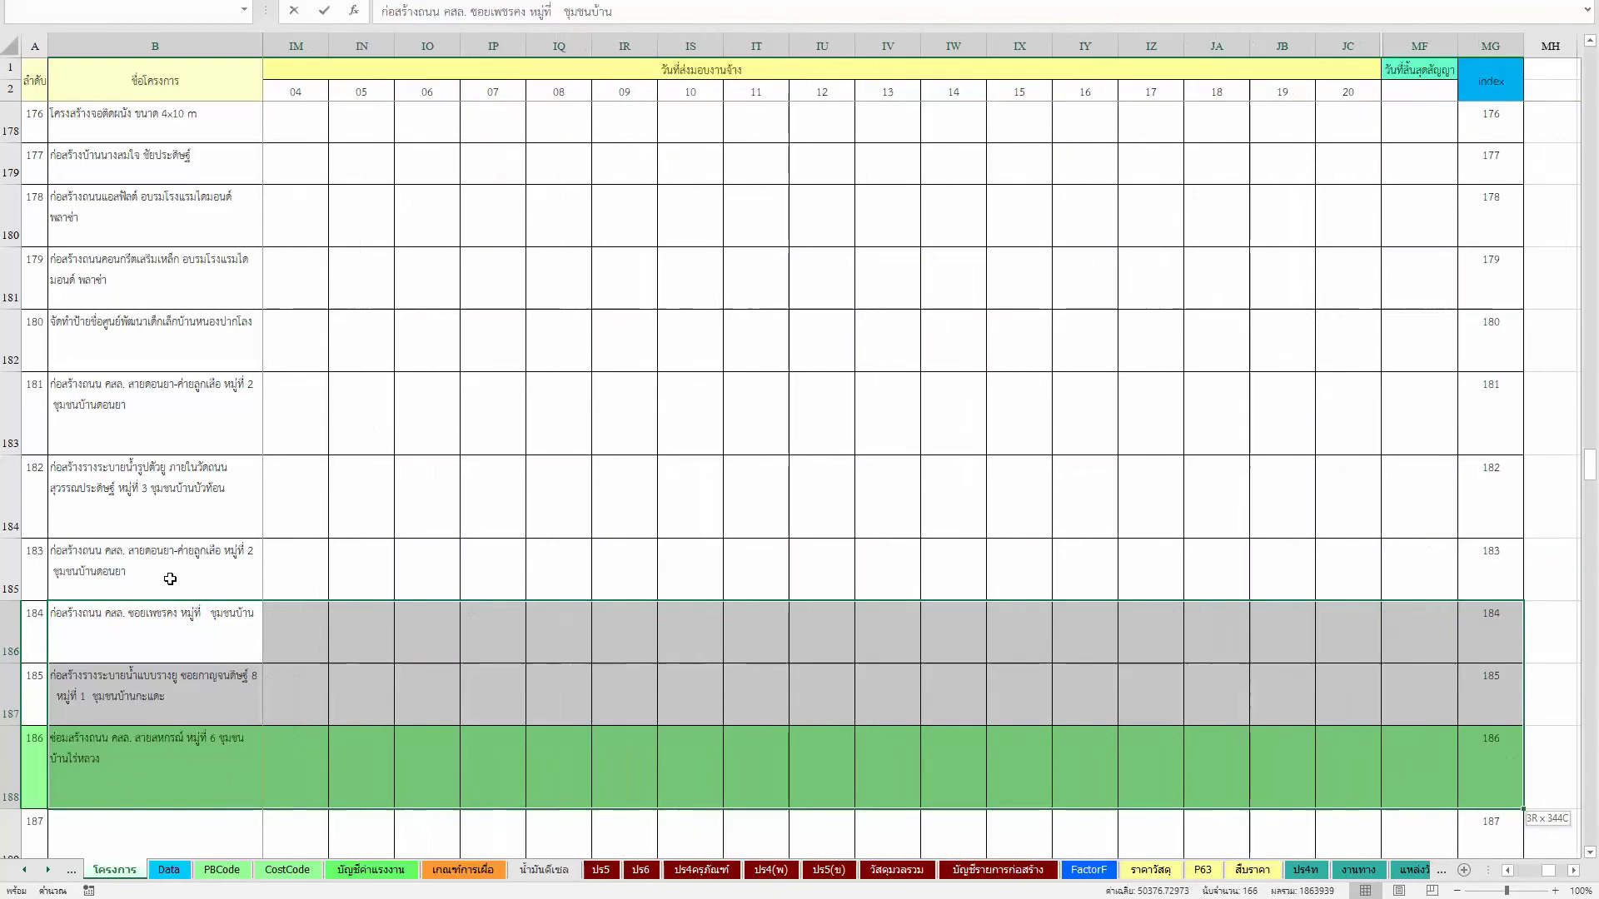
pyautogui.hotkey('ctrl', 'c')
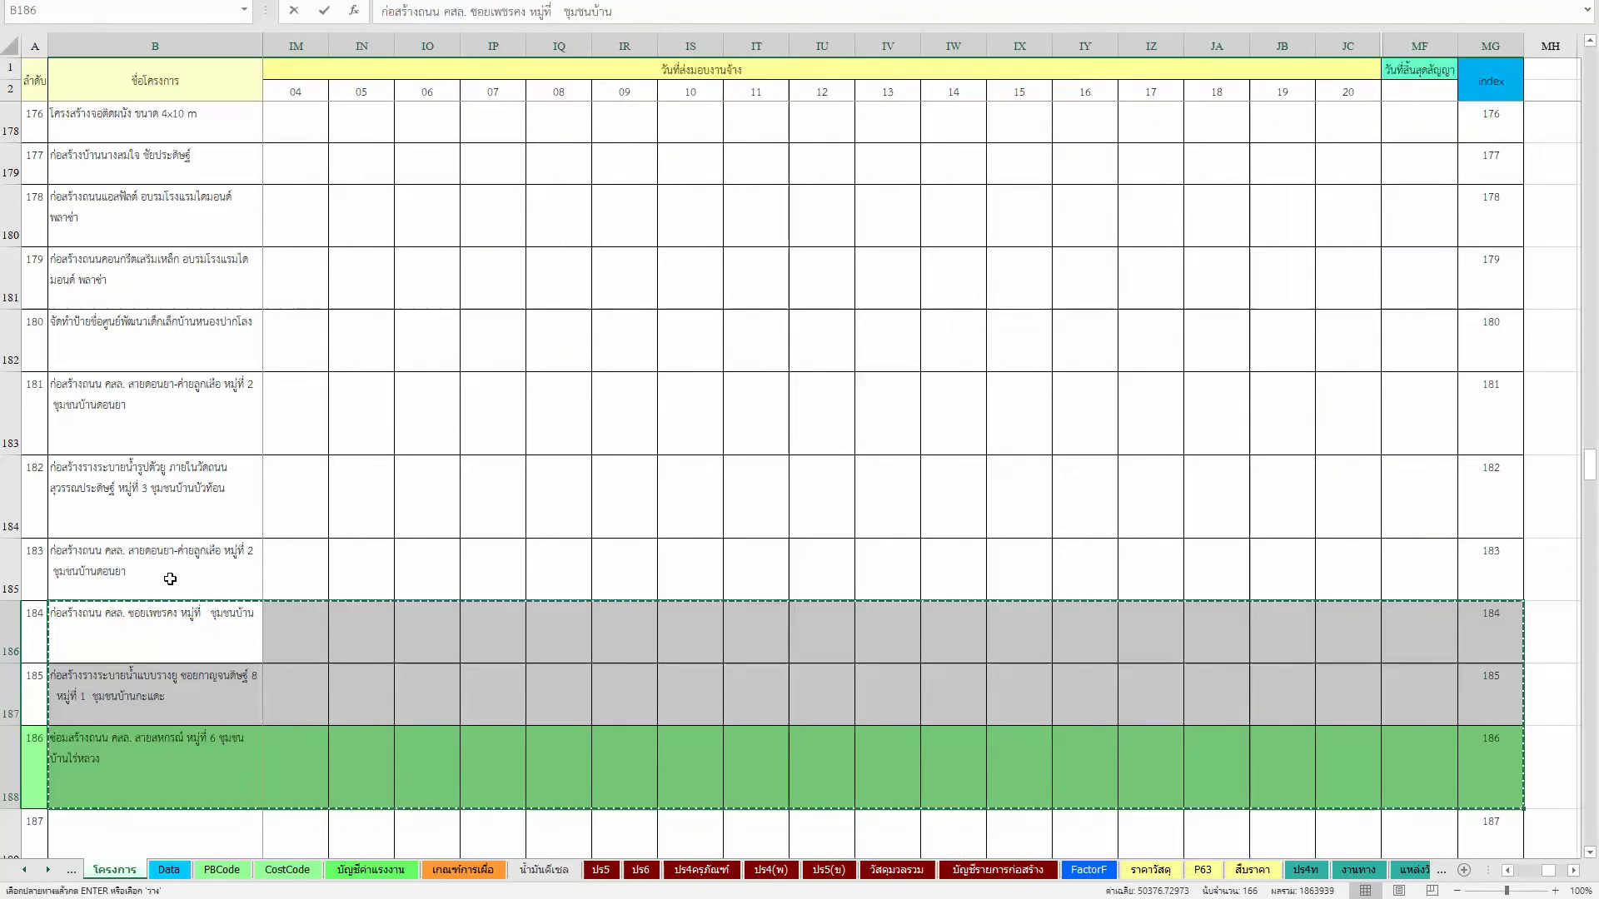
pyautogui.click(170, 579)
pyautogui.press('Down')
pyautogui.press('Up')
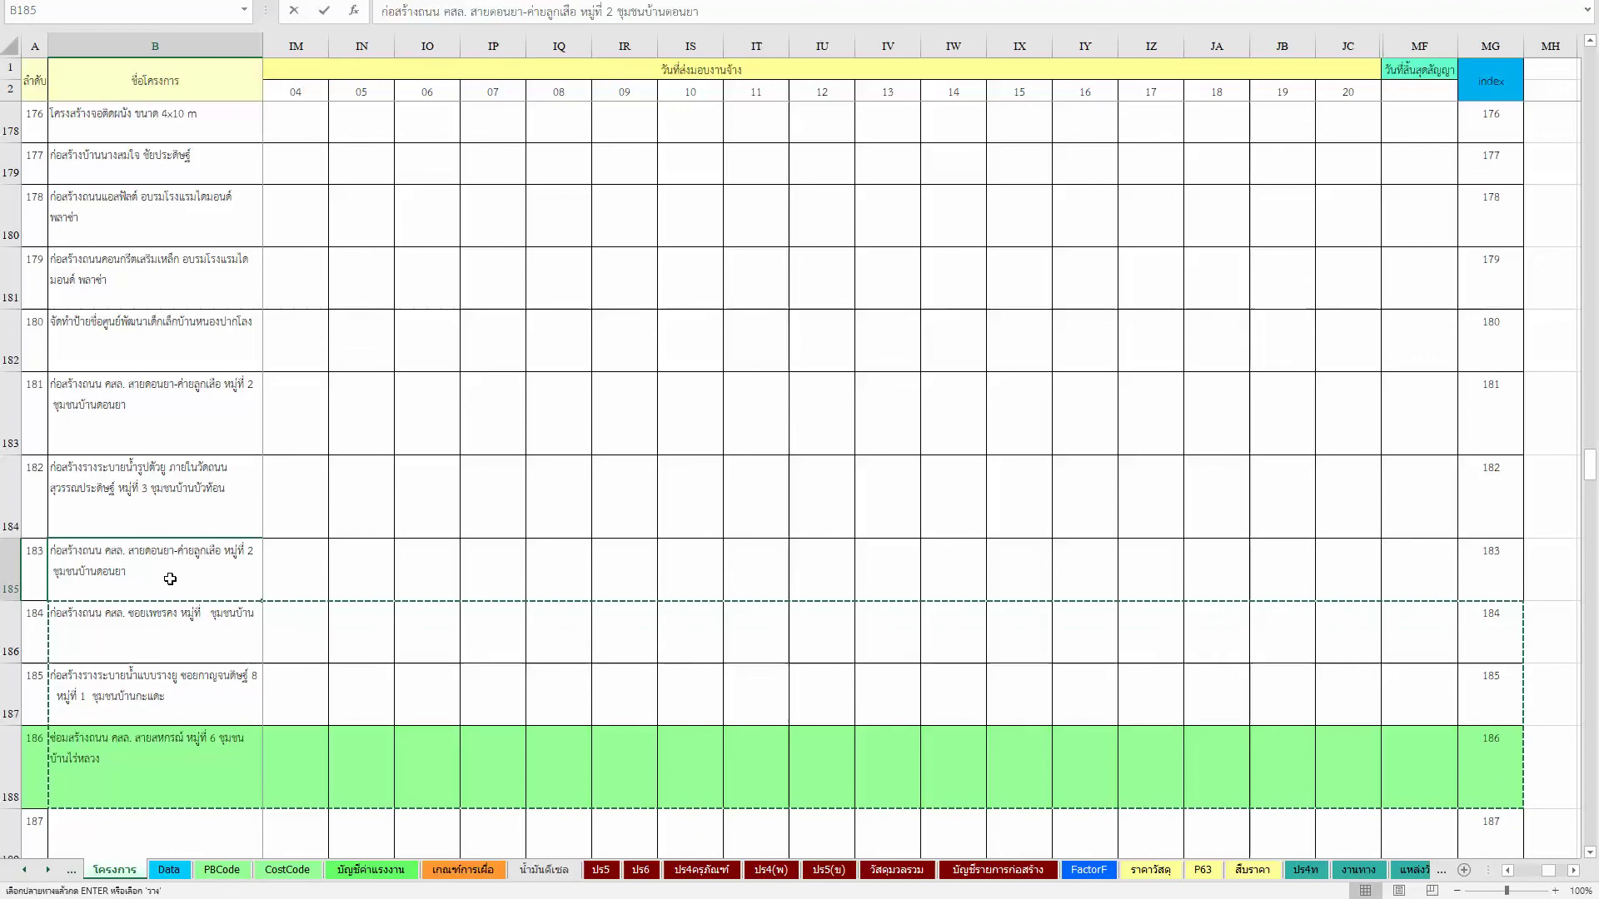
# Step: Select project 183's row across all columns on the project list
pyautogui.press('Down')
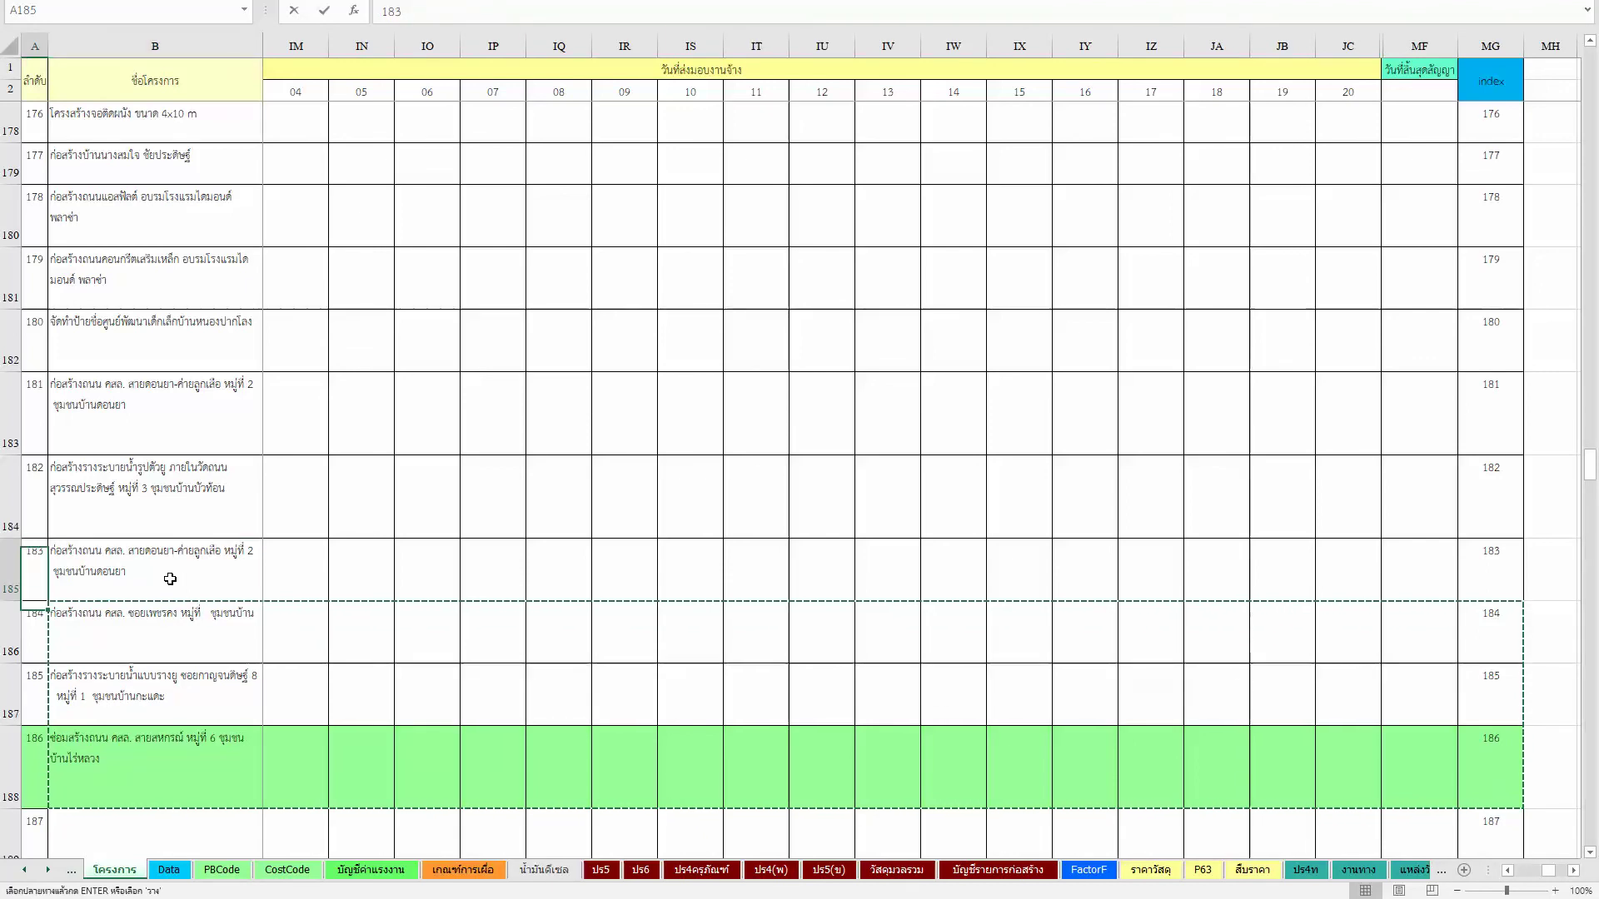
pyautogui.press('Up')
pyautogui.press('Up')
pyautogui.press('Right')
pyautogui.press('Down')
pyautogui.press('Down')
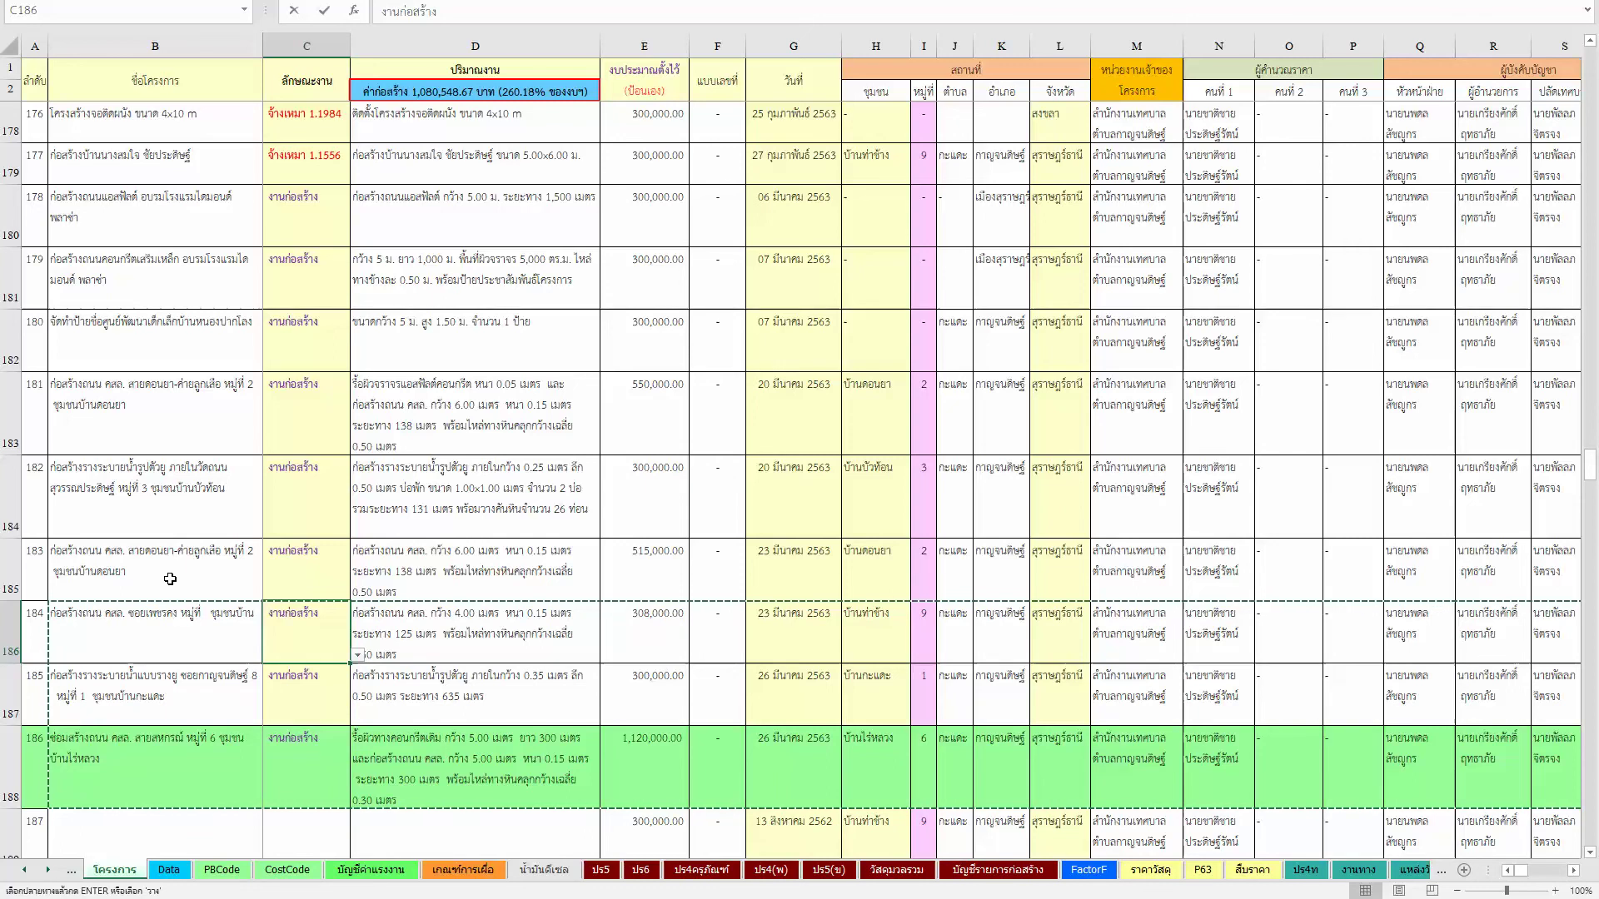
pyautogui.click(169, 579)
pyautogui.hotkey('shift', 'Down')
pyautogui.hotkey('shift', 'Down')
pyautogui.hotkey('ctrl', 'shift', 'Right')
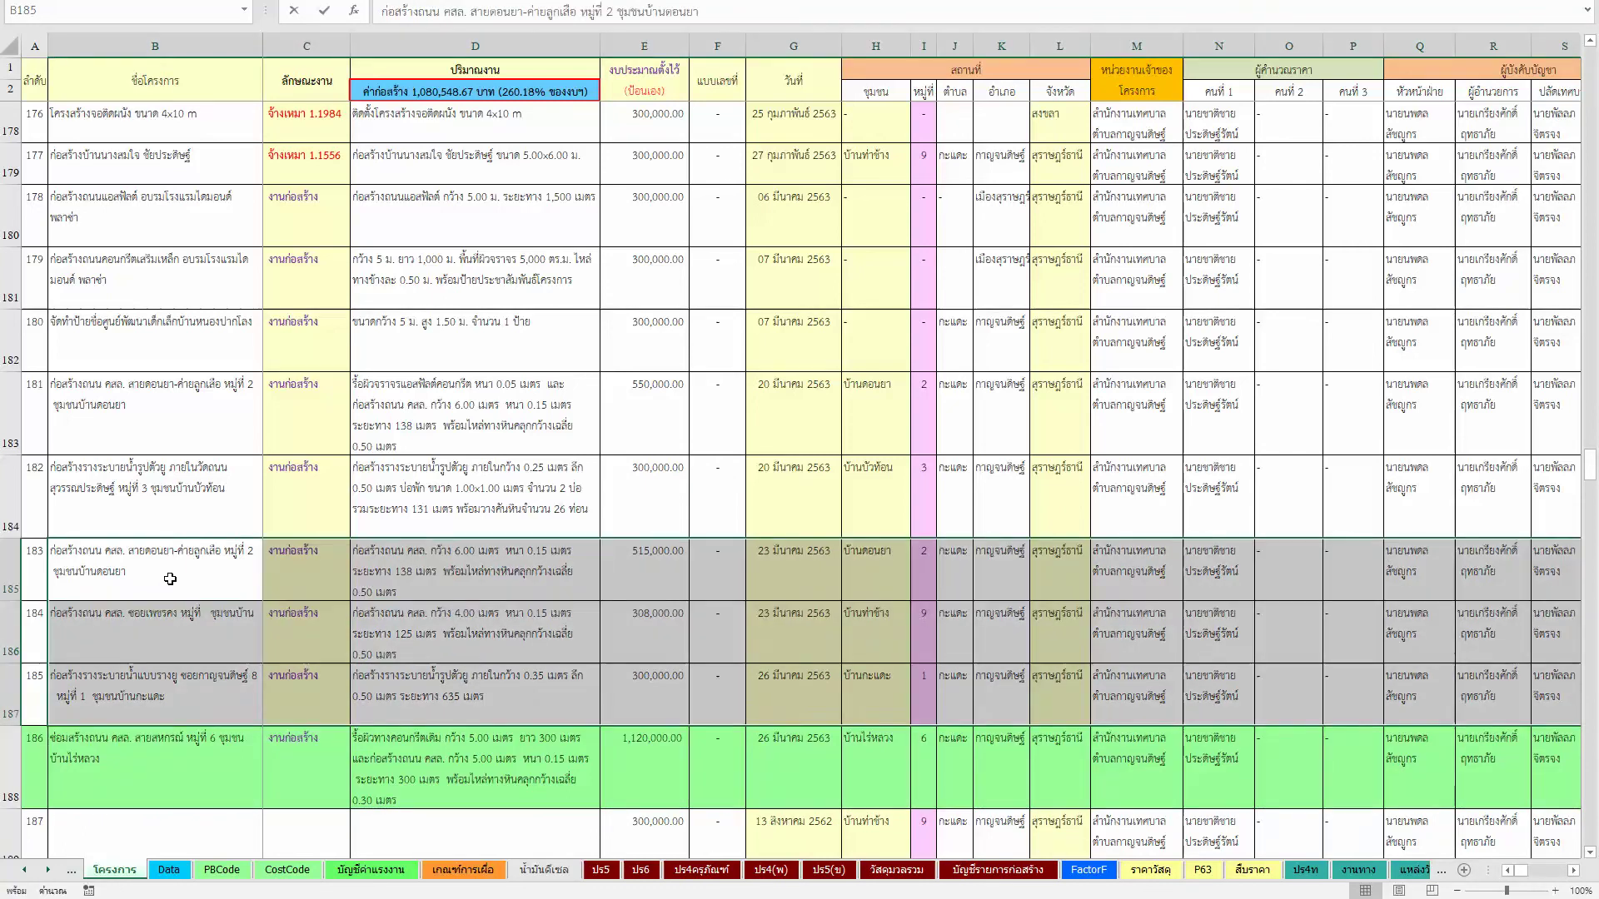
pyautogui.press('Down')
pyautogui.press('Down')
pyautogui.press('Down')
pyautogui.press('Up')
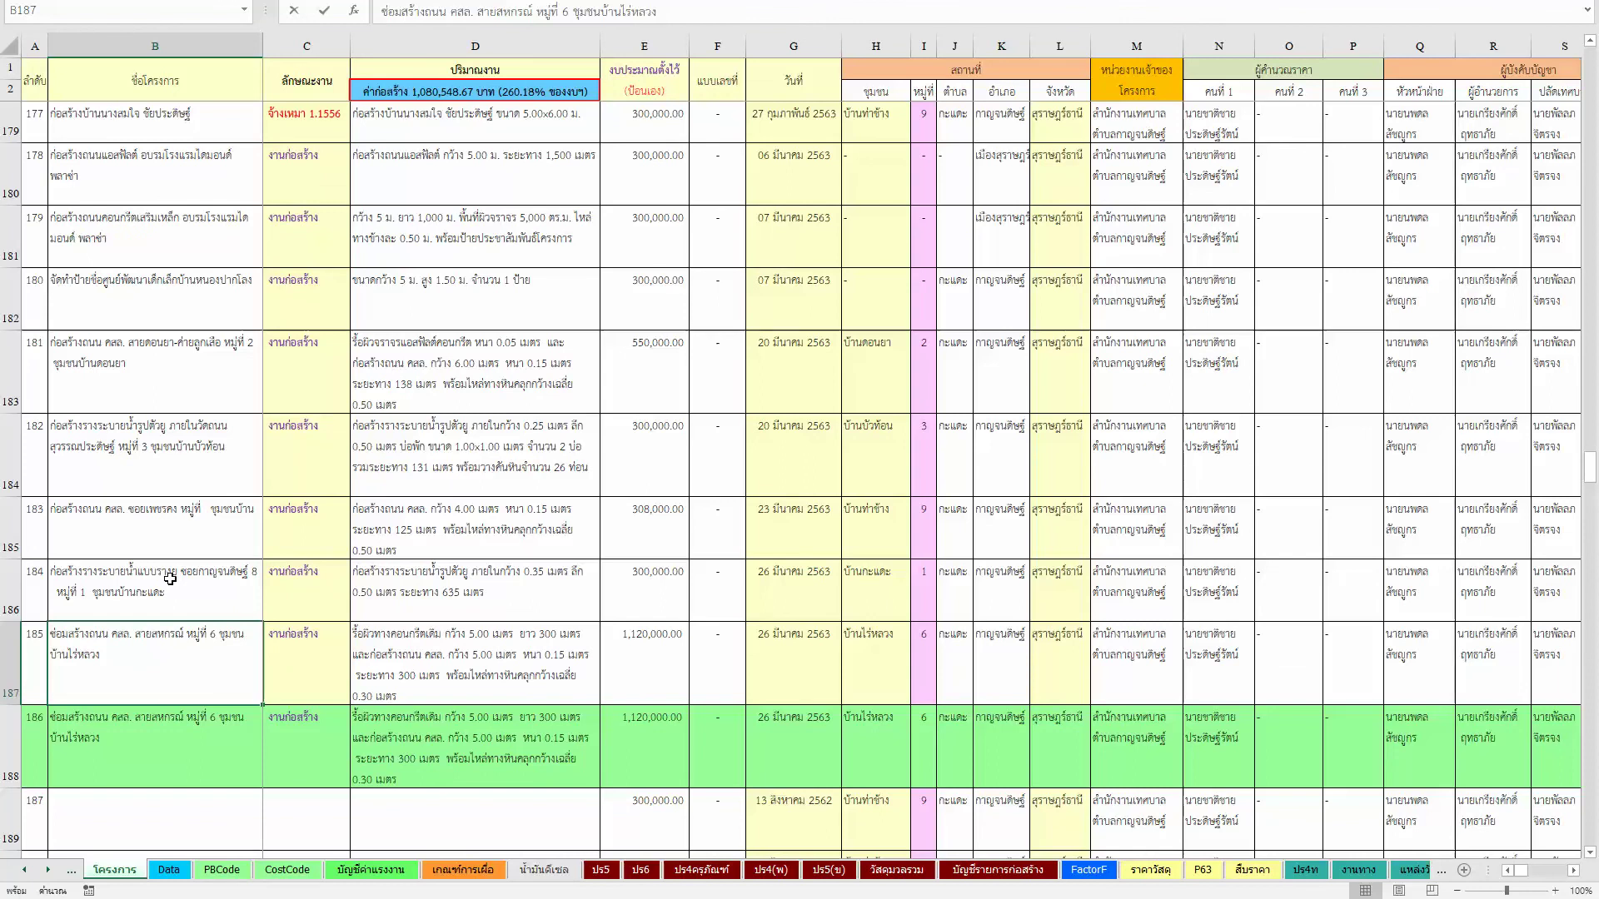
# Step: Look over the item rows of projects 182 to 184 on the PBCode sheet
pyautogui.hotkey('ctrl', 'pagedown')
pyautogui.hotkey('ctrl', 'pagedown')
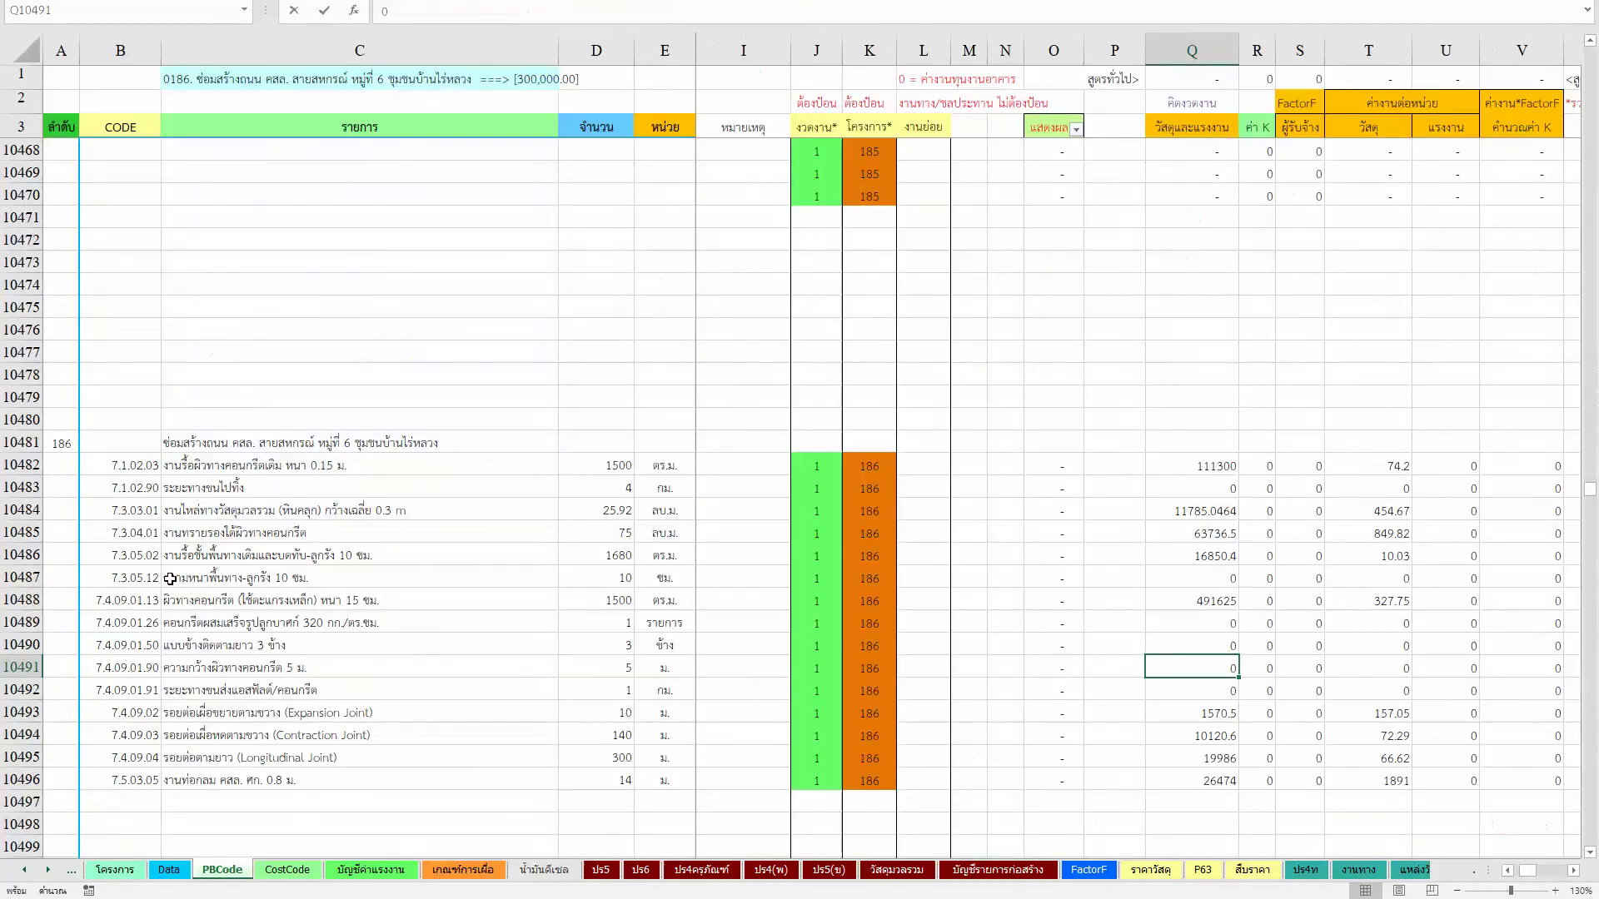
pyautogui.press('Left')
pyautogui.hotkey('ctrl', 'Left')
pyautogui.hotkey('ctrl', 'Left')
pyautogui.hotkey('ctrl', 'Left')
pyautogui.hotkey('ctrl', 'Left')
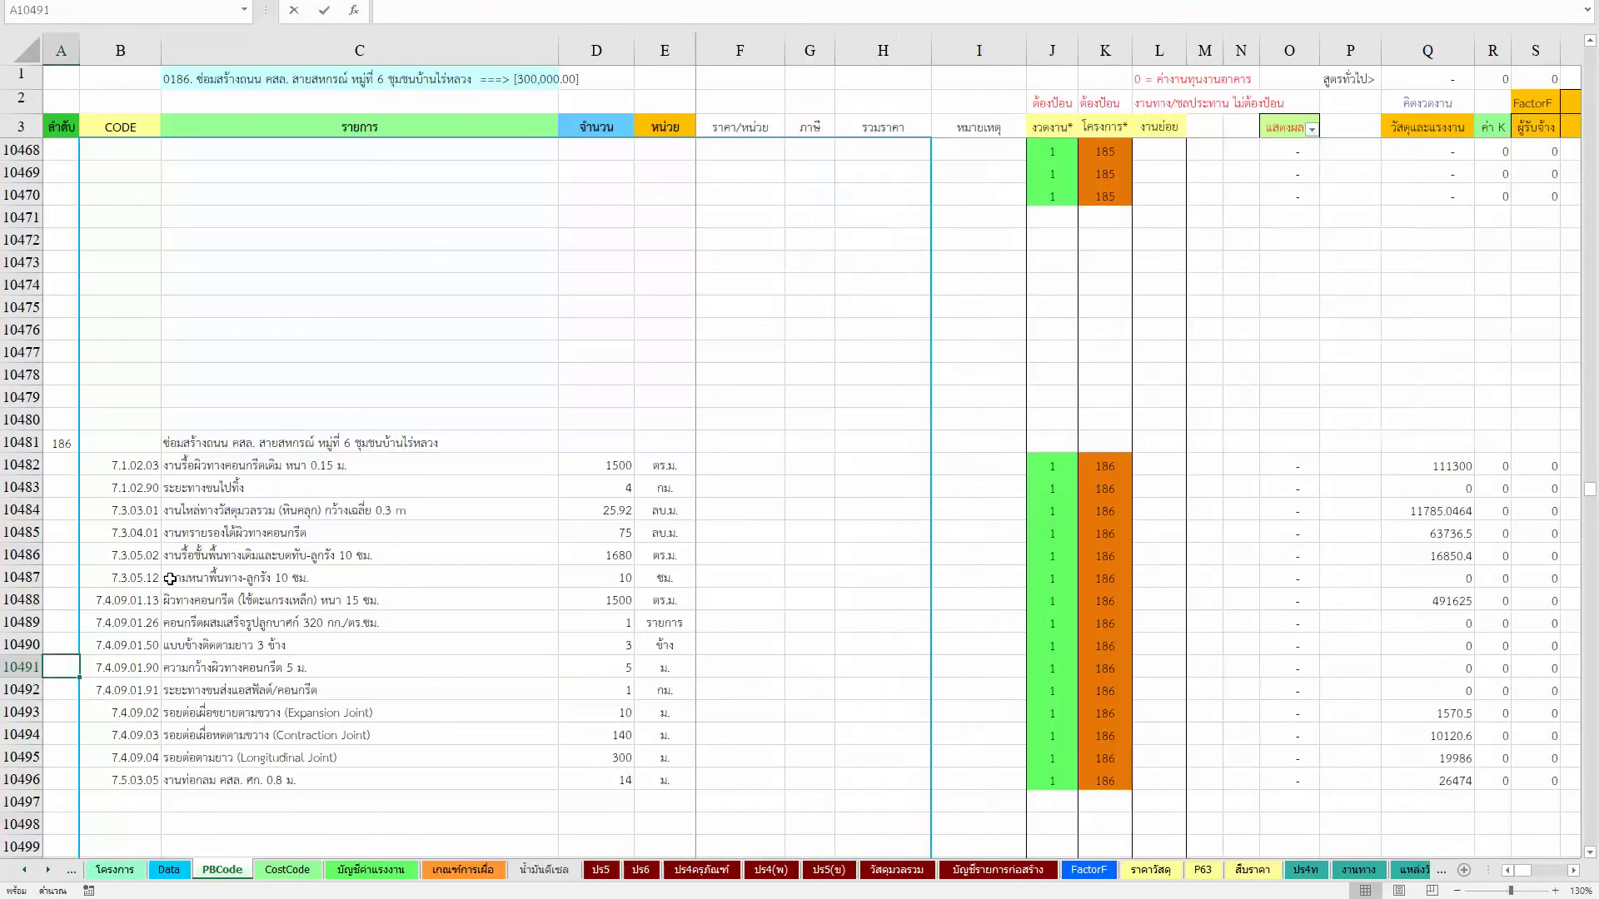
pyautogui.hotkey('ctrl', 'Up')
pyautogui.hotkey('ctrl', 'Up')
pyautogui.hotkey('ctrl', 'Up')
pyautogui.hotkey('ctrl', 'Up')
pyautogui.hotkey('ctrl', 'Up')
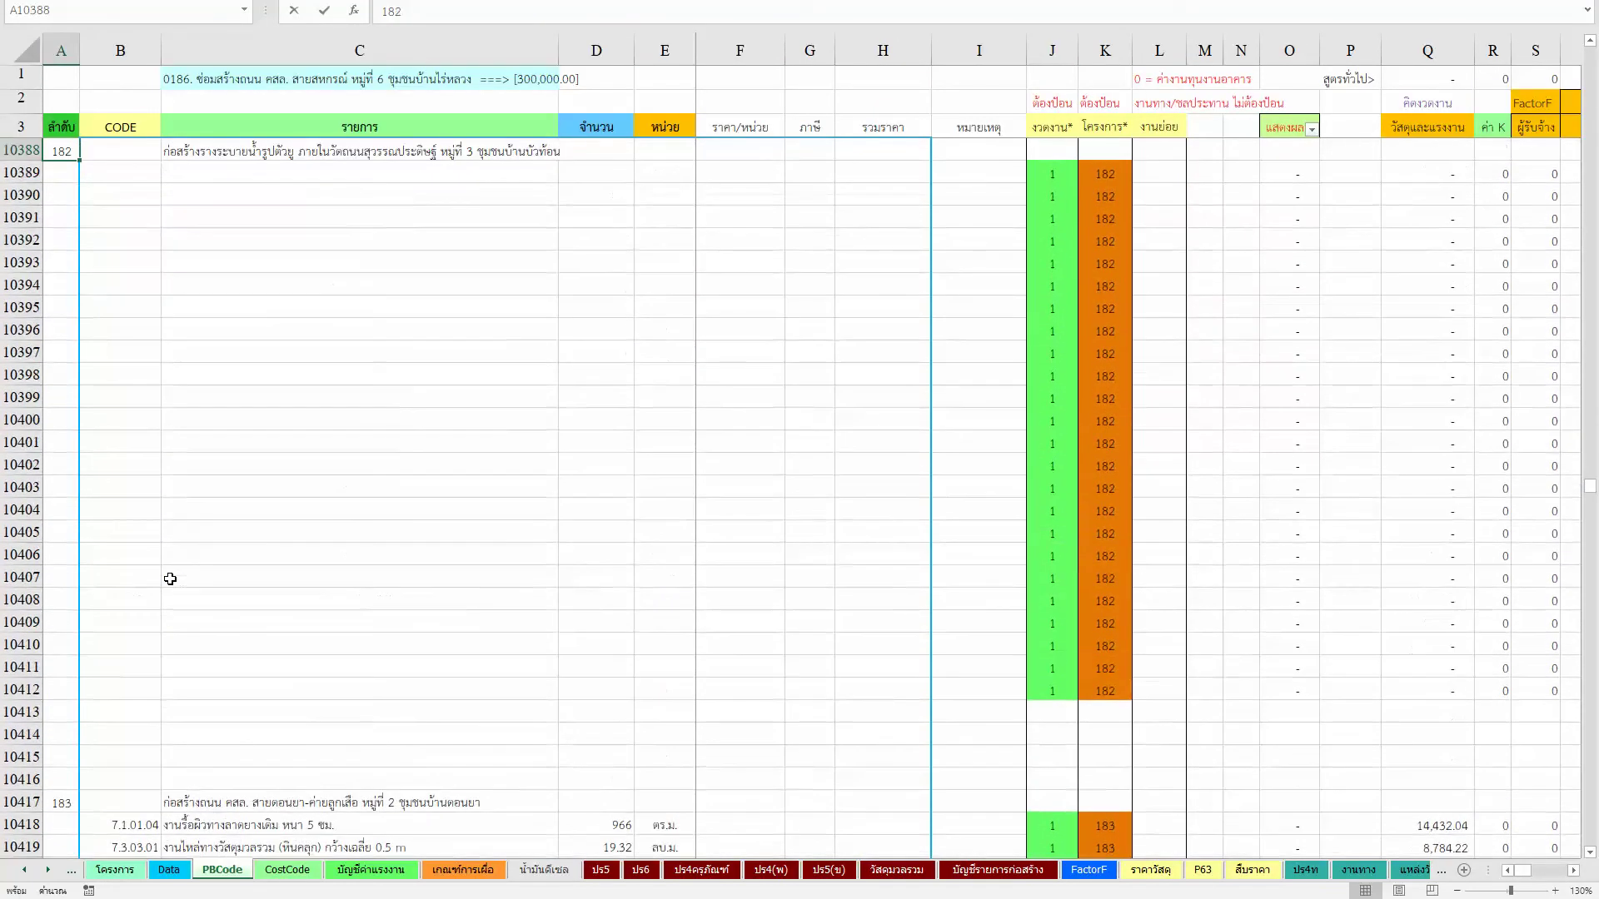
pyautogui.press('Up')
pyautogui.hotkey('ctrl', 'Up')
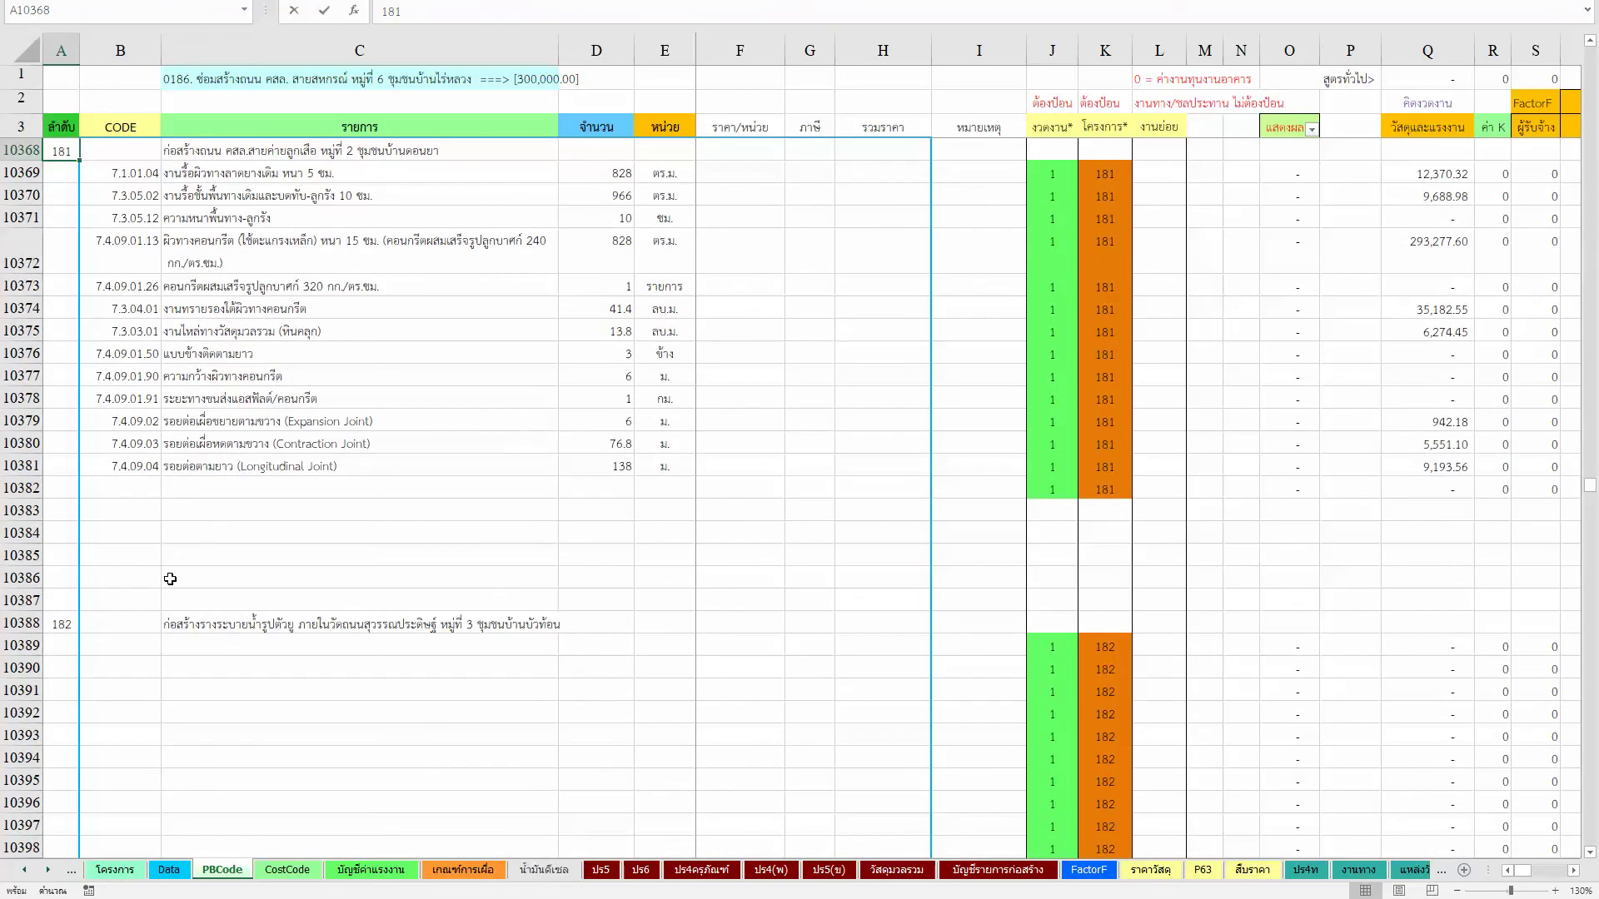
# Step: Paste project 181's name from the โครงการ list into its PBCode heading cell C10368
pyautogui.hotkey('ctrl', 'pageup')
pyautogui.hotkey('ctrl', 'pageup')
pyautogui.press('Up')
pyautogui.press('Up')
pyautogui.press('Up')
pyautogui.press('Up')
pyautogui.hotkey('ctrl', 'c')
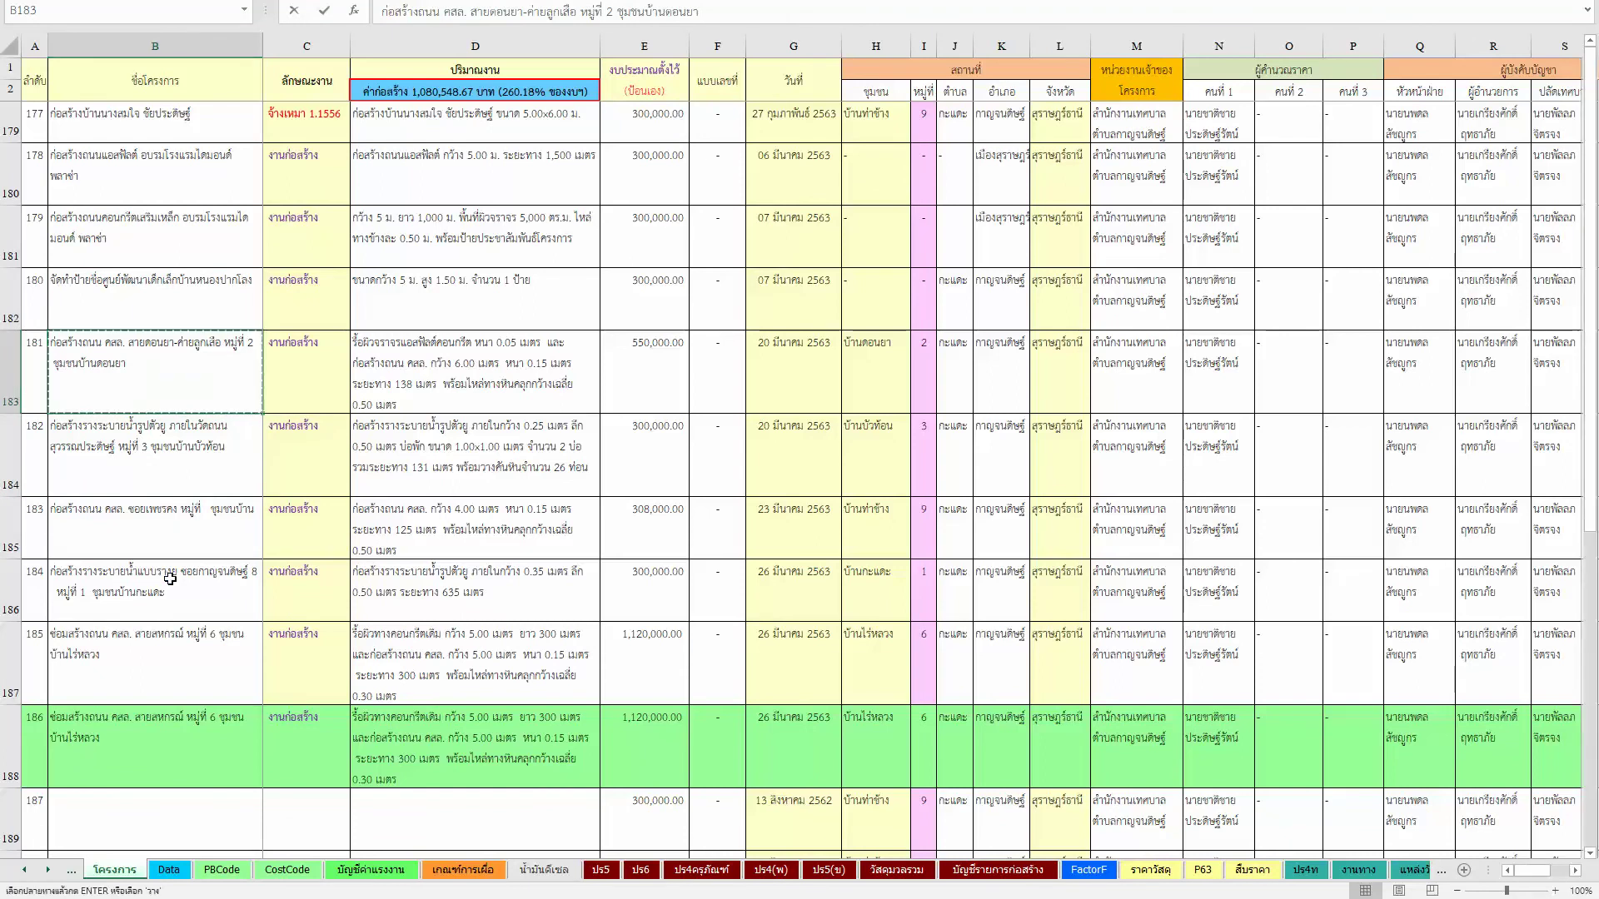
pyautogui.hotkey('ctrl', 'pagedown')
pyautogui.hotkey('ctrl', 'pagedown')
pyautogui.scroll(2, 310, 164)
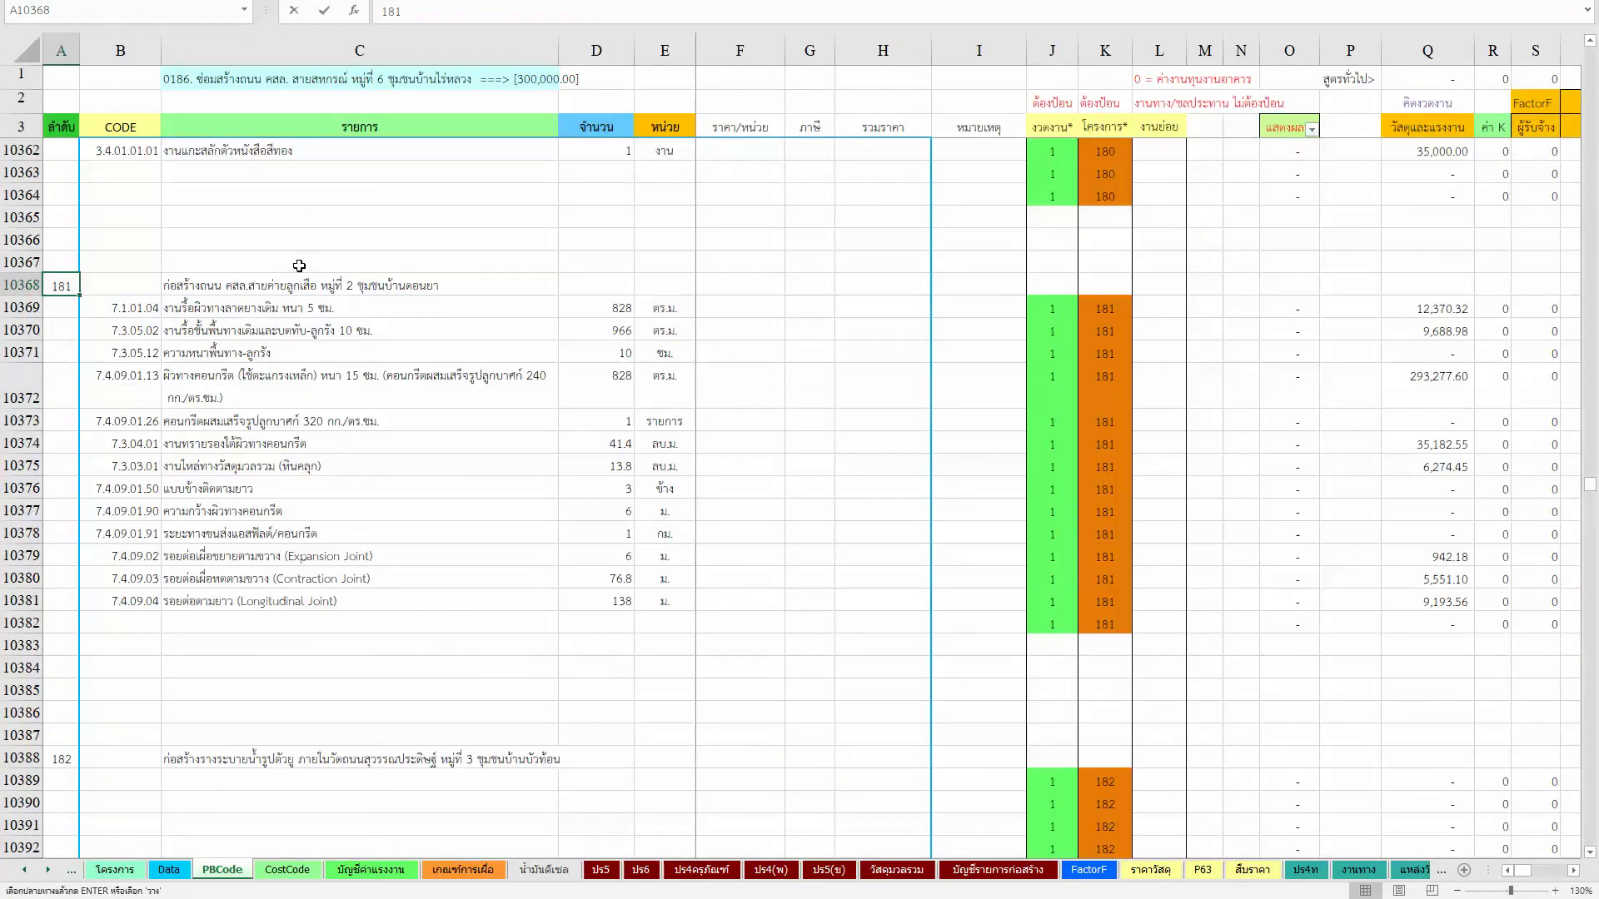
pyautogui.rightClick(240, 289)
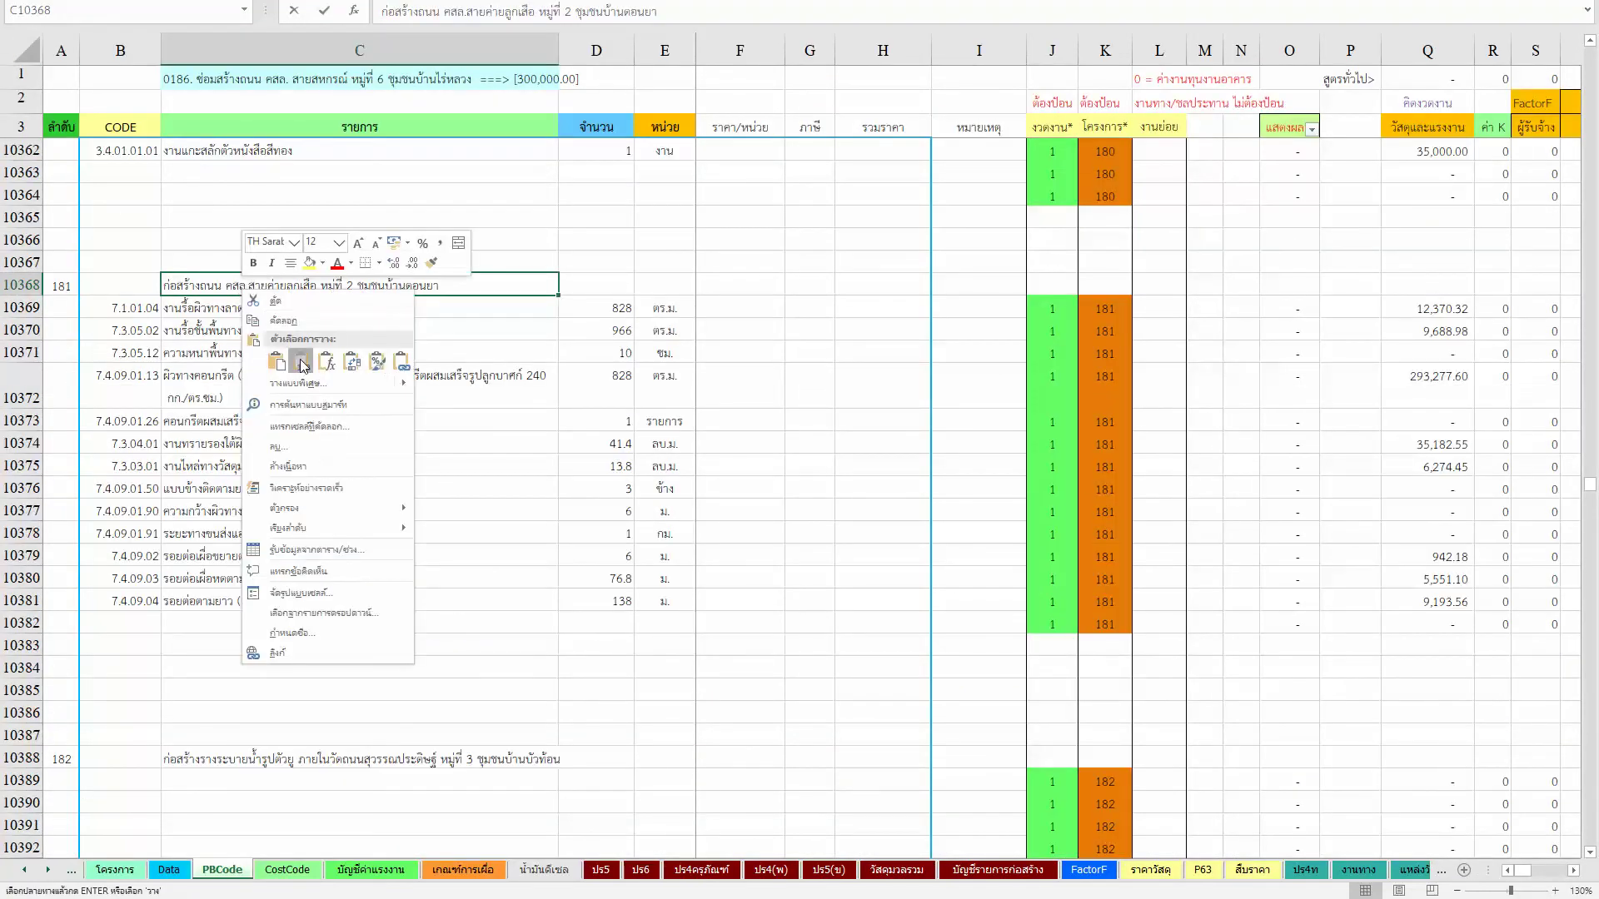
pyautogui.click(299, 360)
pyautogui.click(144, 443)
# Step: Locate project 183's item codes starting at B10418 and begin selecting them
pyautogui.press('Left')
pyautogui.hotkey('ctrl', 'Down')
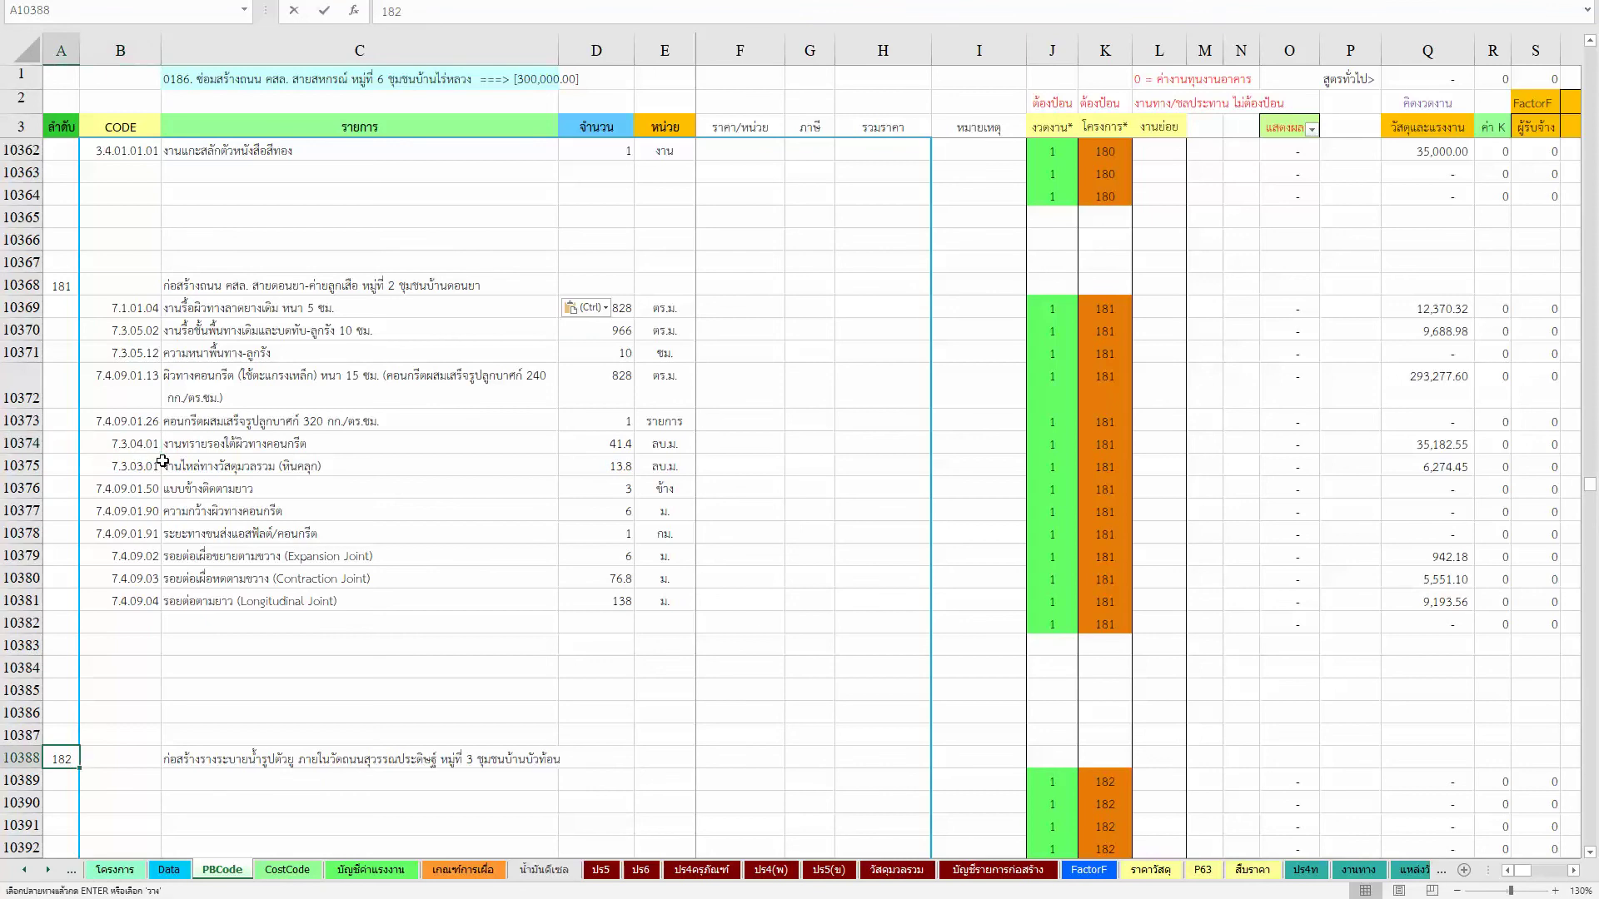
pyautogui.hotkey('ctrl', 'Down')
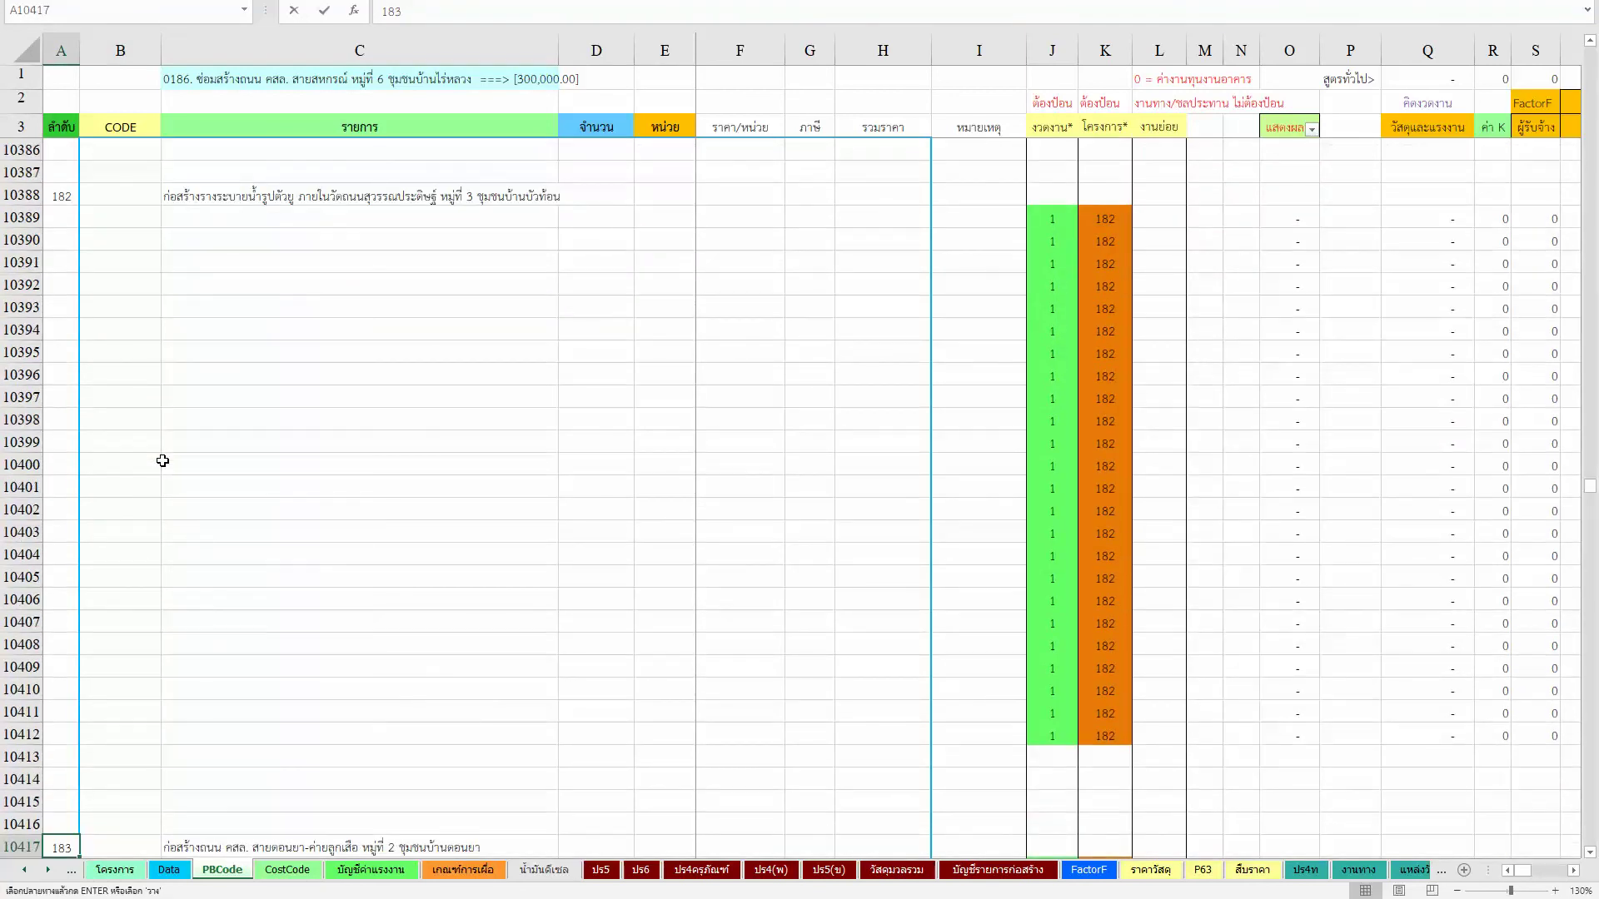
pyautogui.hotkey('ctrl', 'Down')
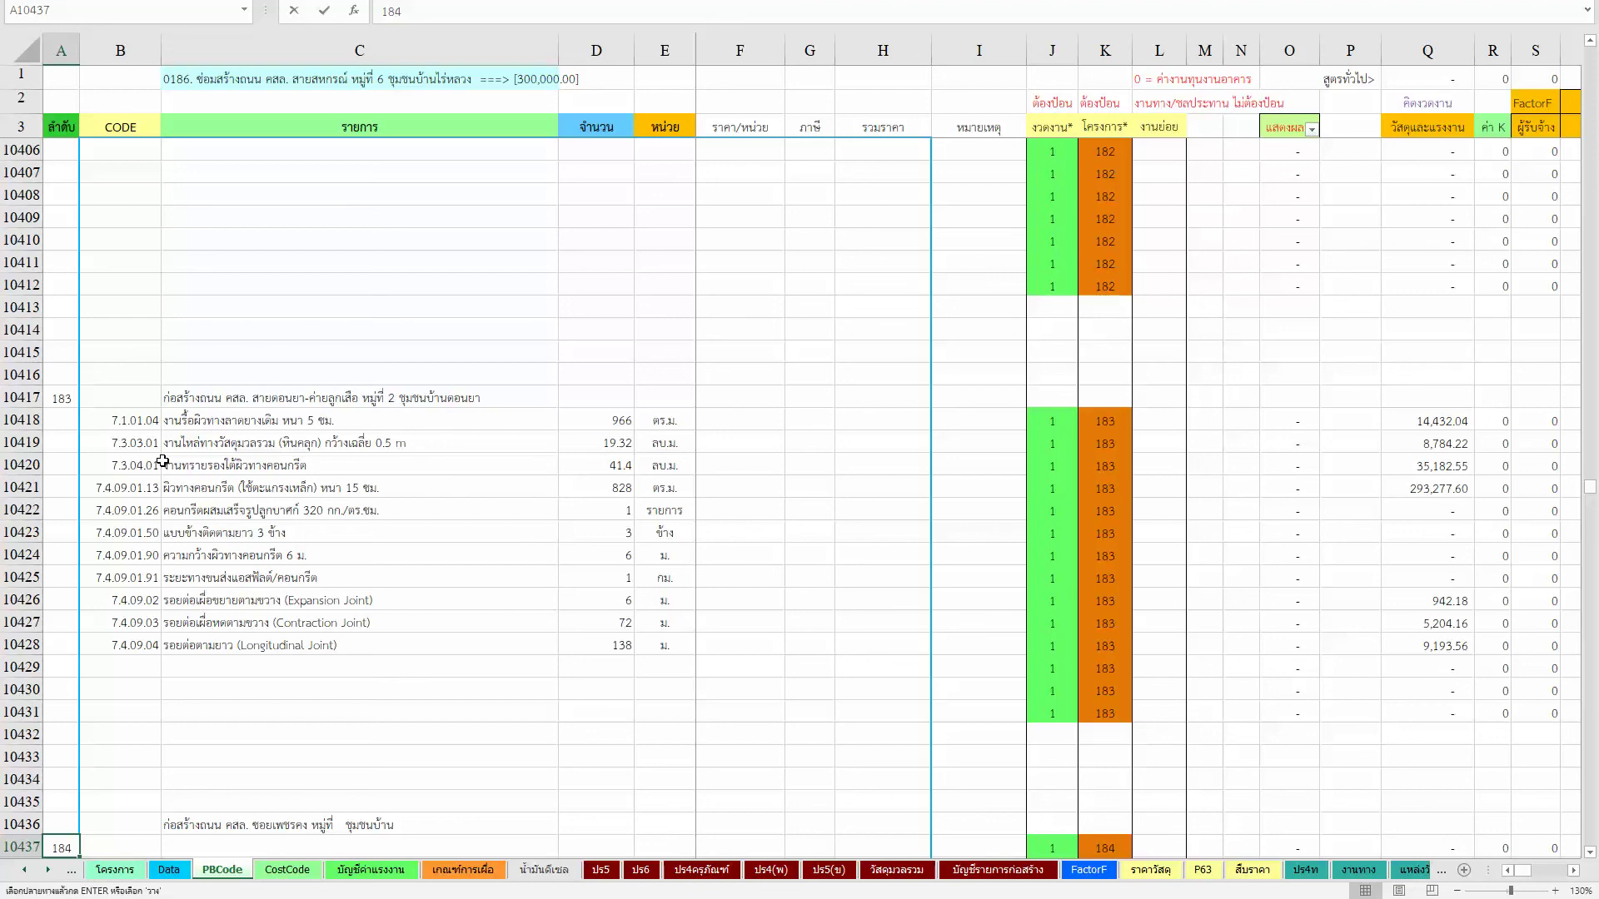
pyautogui.press('Right')
pyautogui.press('Up')
pyautogui.hotkey('ctrl', 'Up')
pyautogui.press('Up')
pyautogui.press('Up')
pyautogui.press('Up')
pyautogui.press('Up')
pyautogui.press('Up')
pyautogui.press('Up')
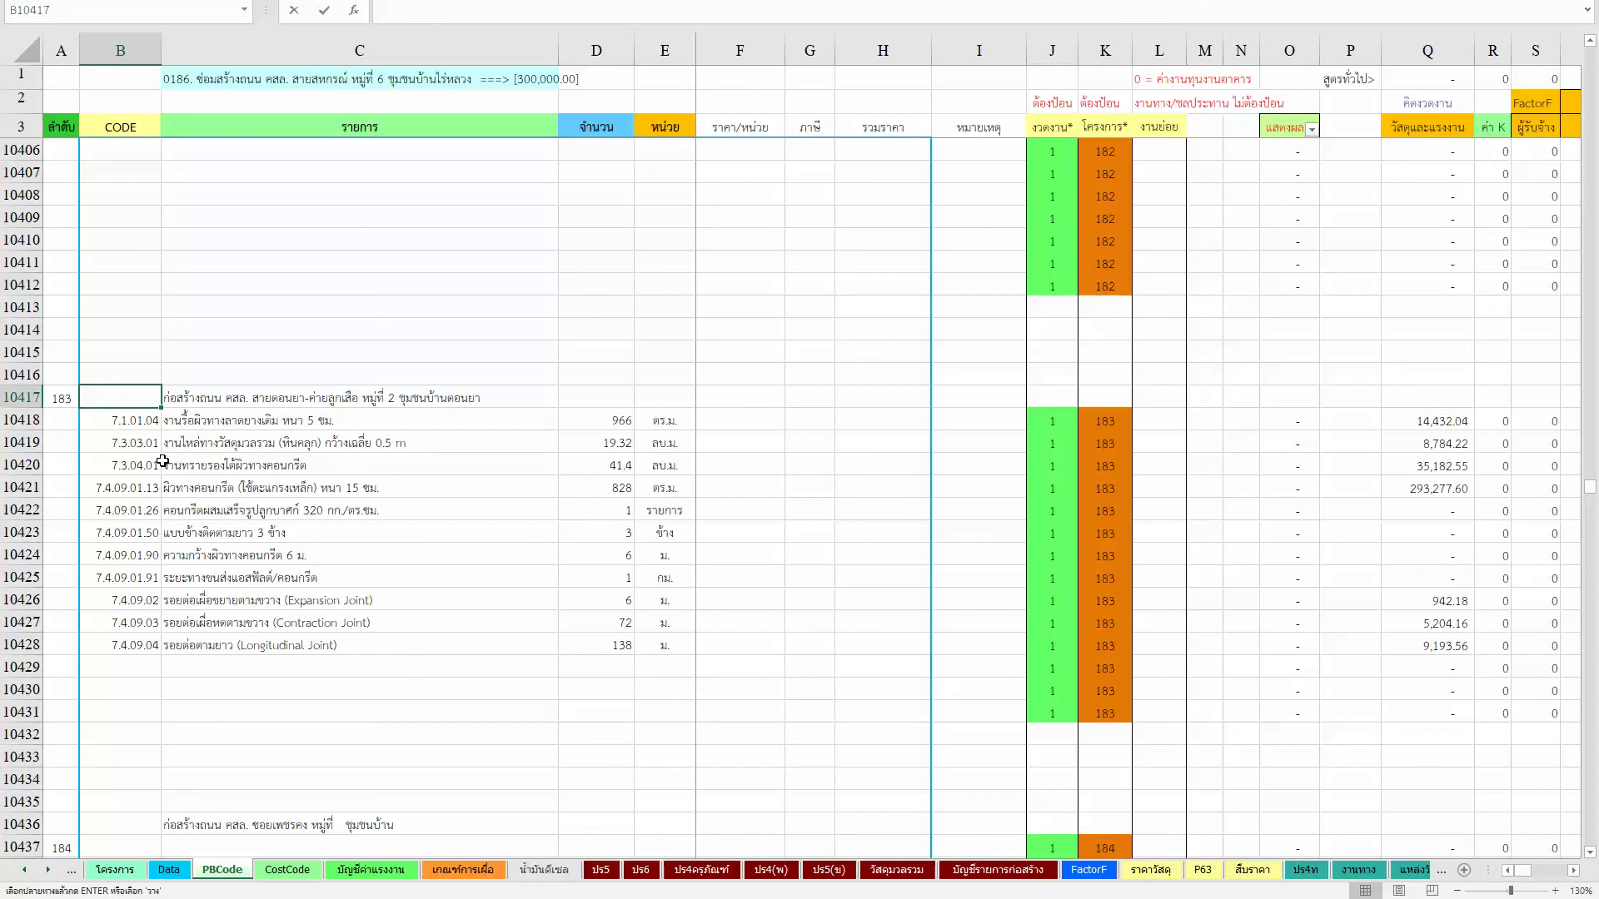
pyautogui.press('Down')
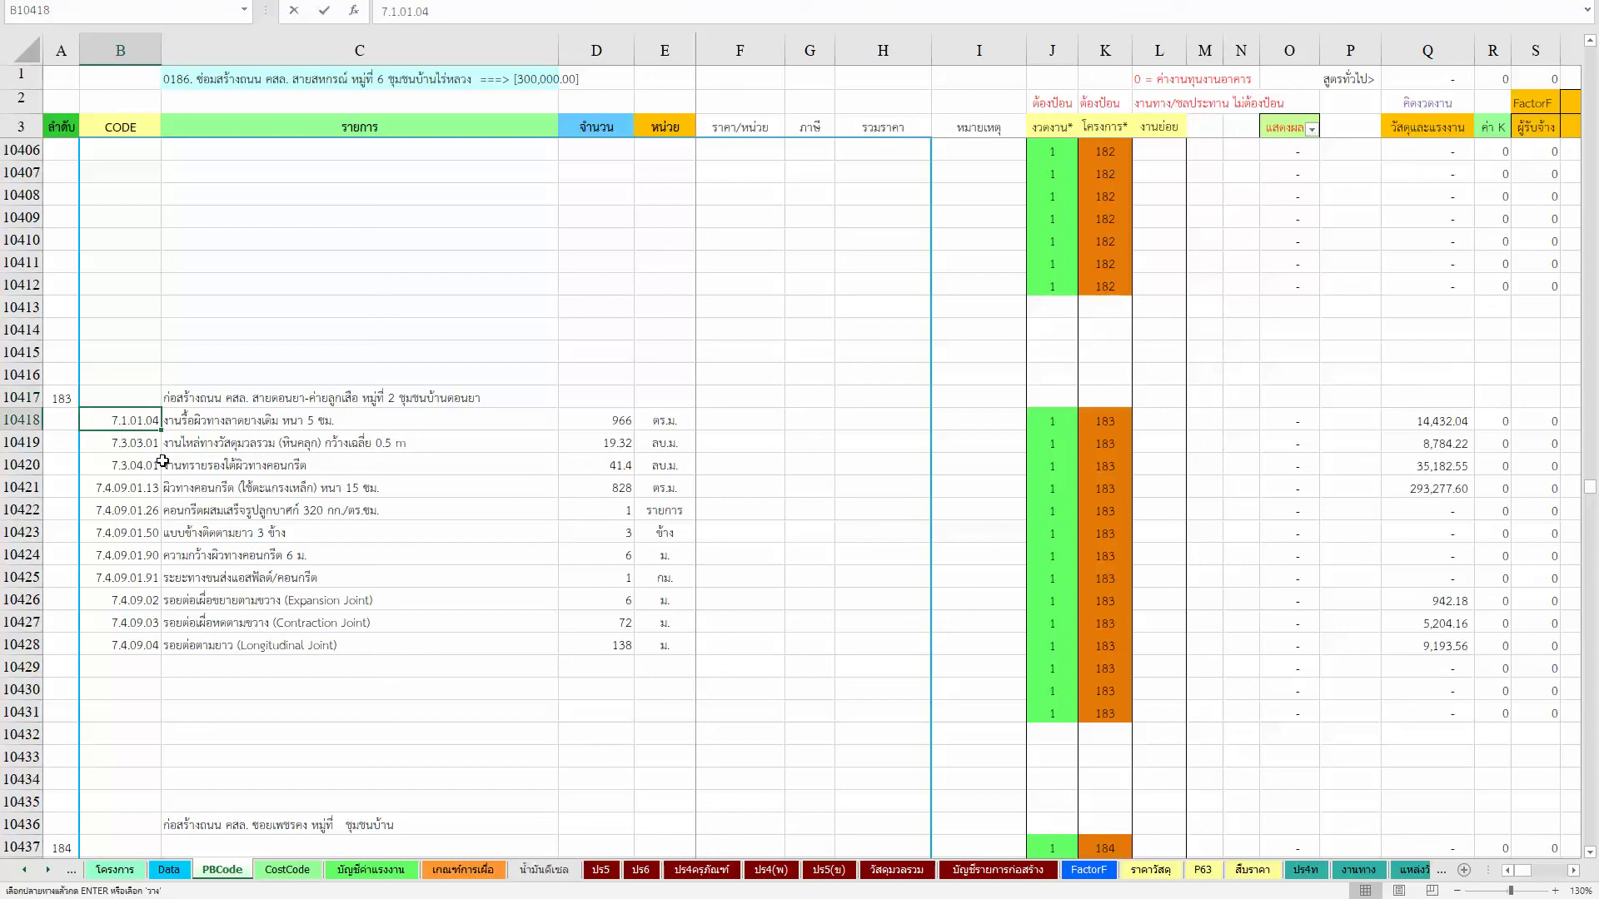
pyautogui.hotkey('ctrl', 'Up')
pyautogui.hotkey('ctrl', 'Up')
pyautogui.hotkey('ctrl', 'Up')
pyautogui.hotkey('ctrl', 'Up')
pyautogui.hotkey('ctrl', 'Up')
pyautogui.hotkey('ctrl', 'Up')
pyautogui.press('pagedown')
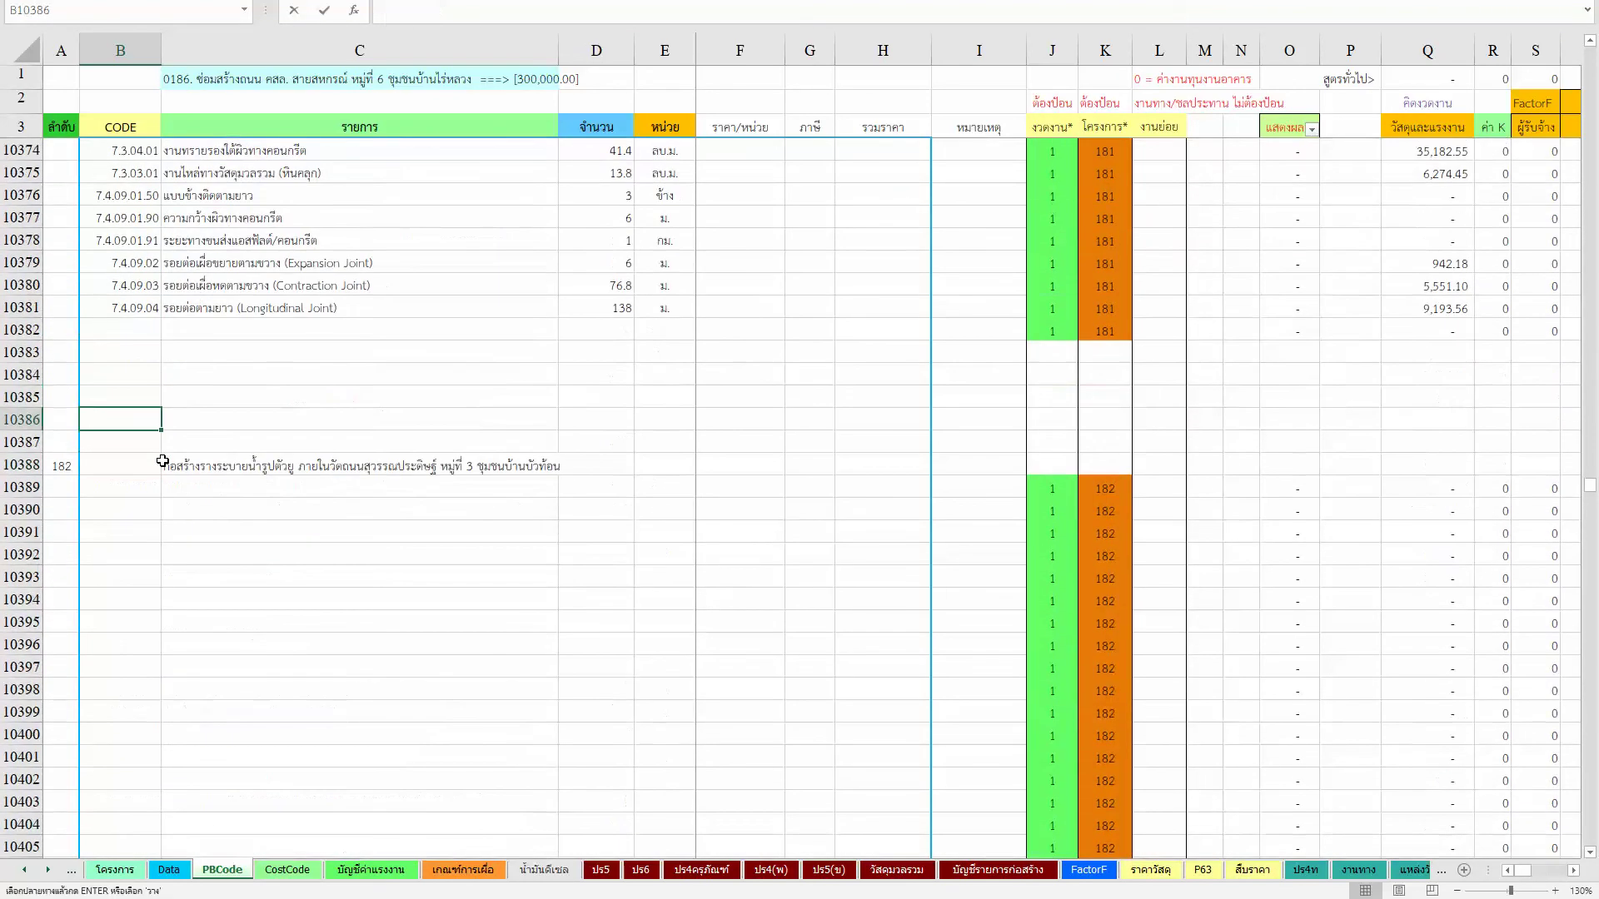
pyautogui.press('pagedown')
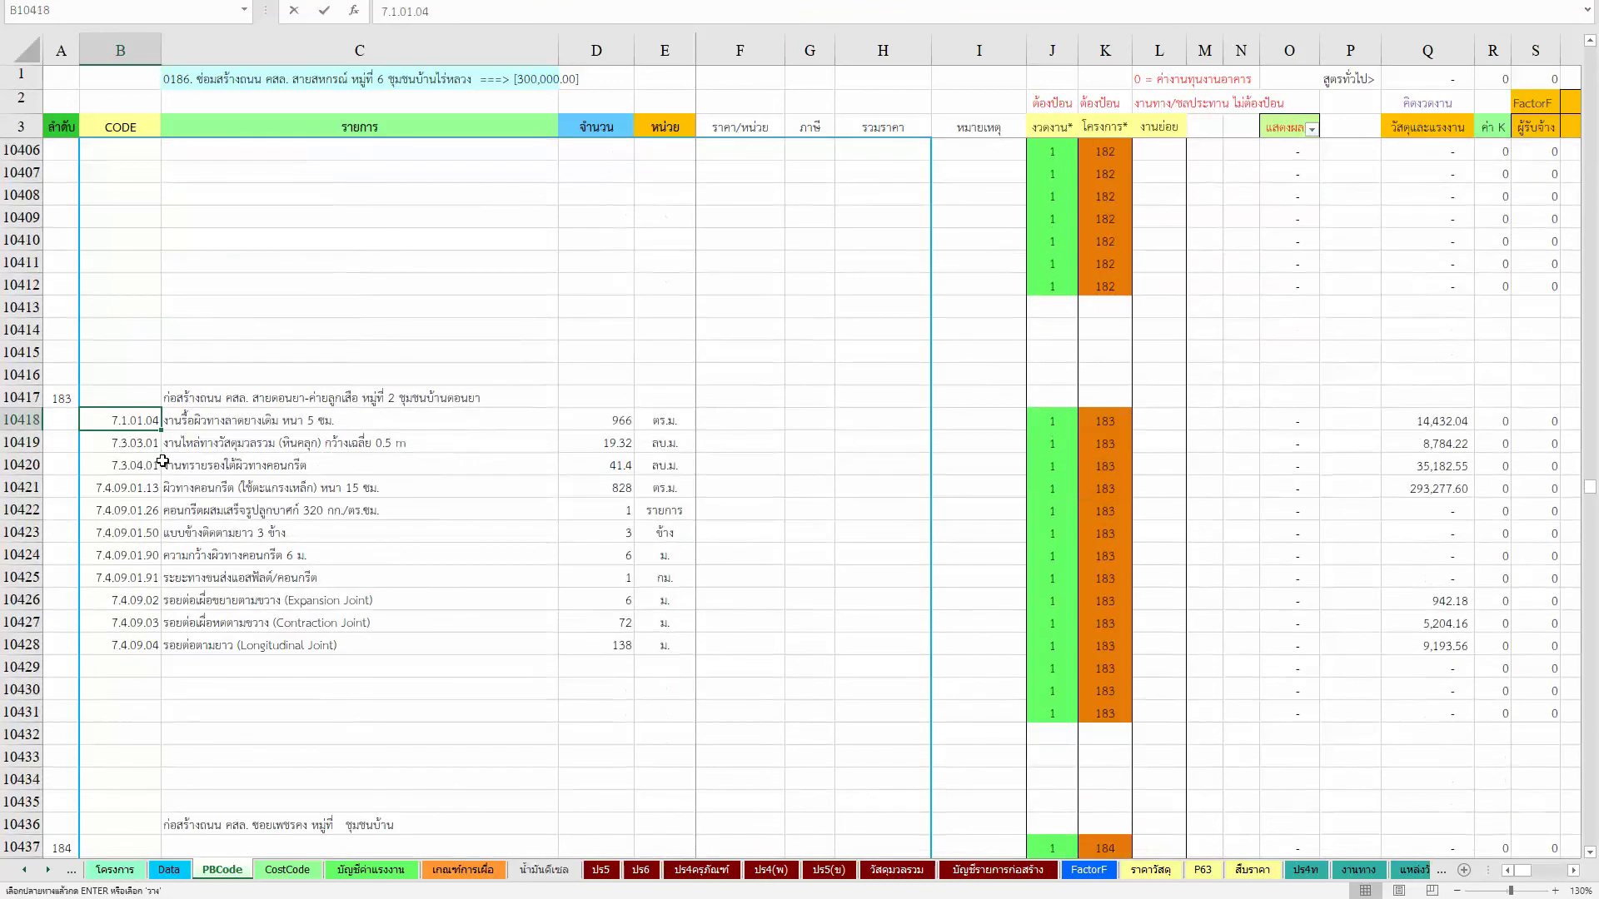
pyautogui.hotkey('shift', 'Down')
pyautogui.hotkey('shift', 'Down')
pyautogui.hotkey('shift', 'Down')
pyautogui.hotkey('shift', 'Down')
pyautogui.hotkey('shift', 'Down')
pyautogui.hotkey('shift', 'Down')
pyautogui.hotkey('shift', 'Down')
# Step: Copy project 183's items B10418:E10428 over project 181's list at B10369
pyautogui.hotkey('shift', 'Right')
pyautogui.hotkey('shift', 'Right')
pyautogui.hotkey('shift', 'Right')
pyautogui.hotkey('shift', 'Right')
pyautogui.hotkey('shift', 'Right')
pyautogui.hotkey('shift', 'Left')
pyautogui.hotkey('shift', 'Left')
pyautogui.hotkey('shift', 'Left')
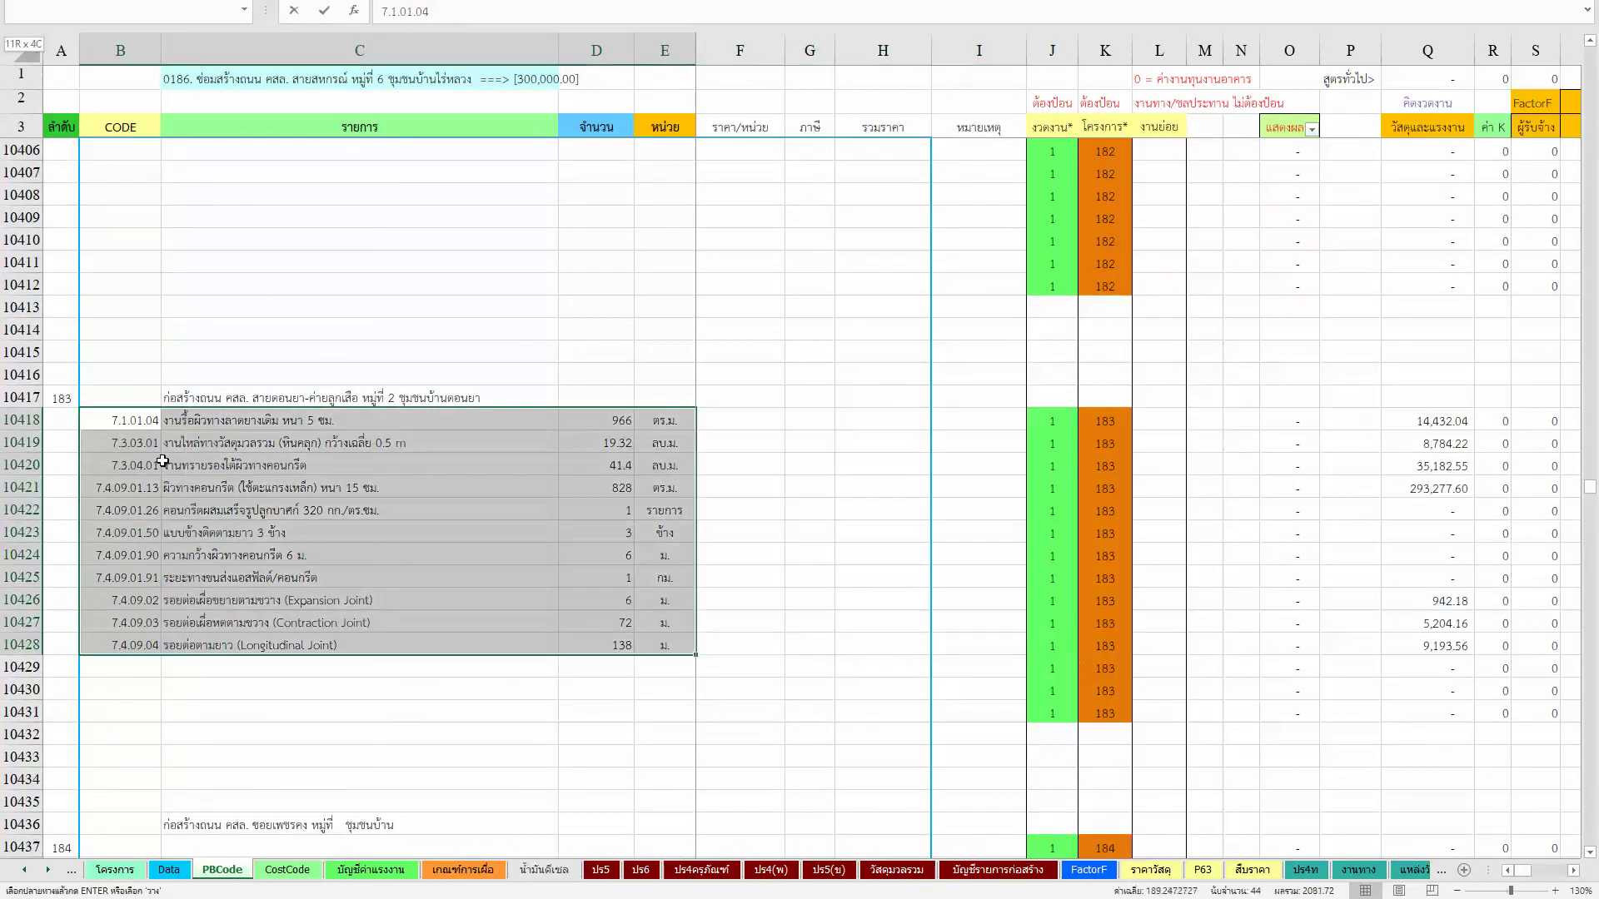
pyautogui.hotkey('ctrl', 'c')
pyautogui.hotkey('ctrl', 'Up')
pyautogui.press('Up')
pyautogui.press('Up')
pyautogui.press('Up')
pyautogui.press('Up')
pyautogui.press('Up')
pyautogui.press('Up')
pyautogui.hotkey('ctrl', 'Up')
pyautogui.hotkey('ctrl', 'Up')
pyautogui.hotkey('ctrl', 'Down')
pyautogui.hotkey('ctrl', 'v')
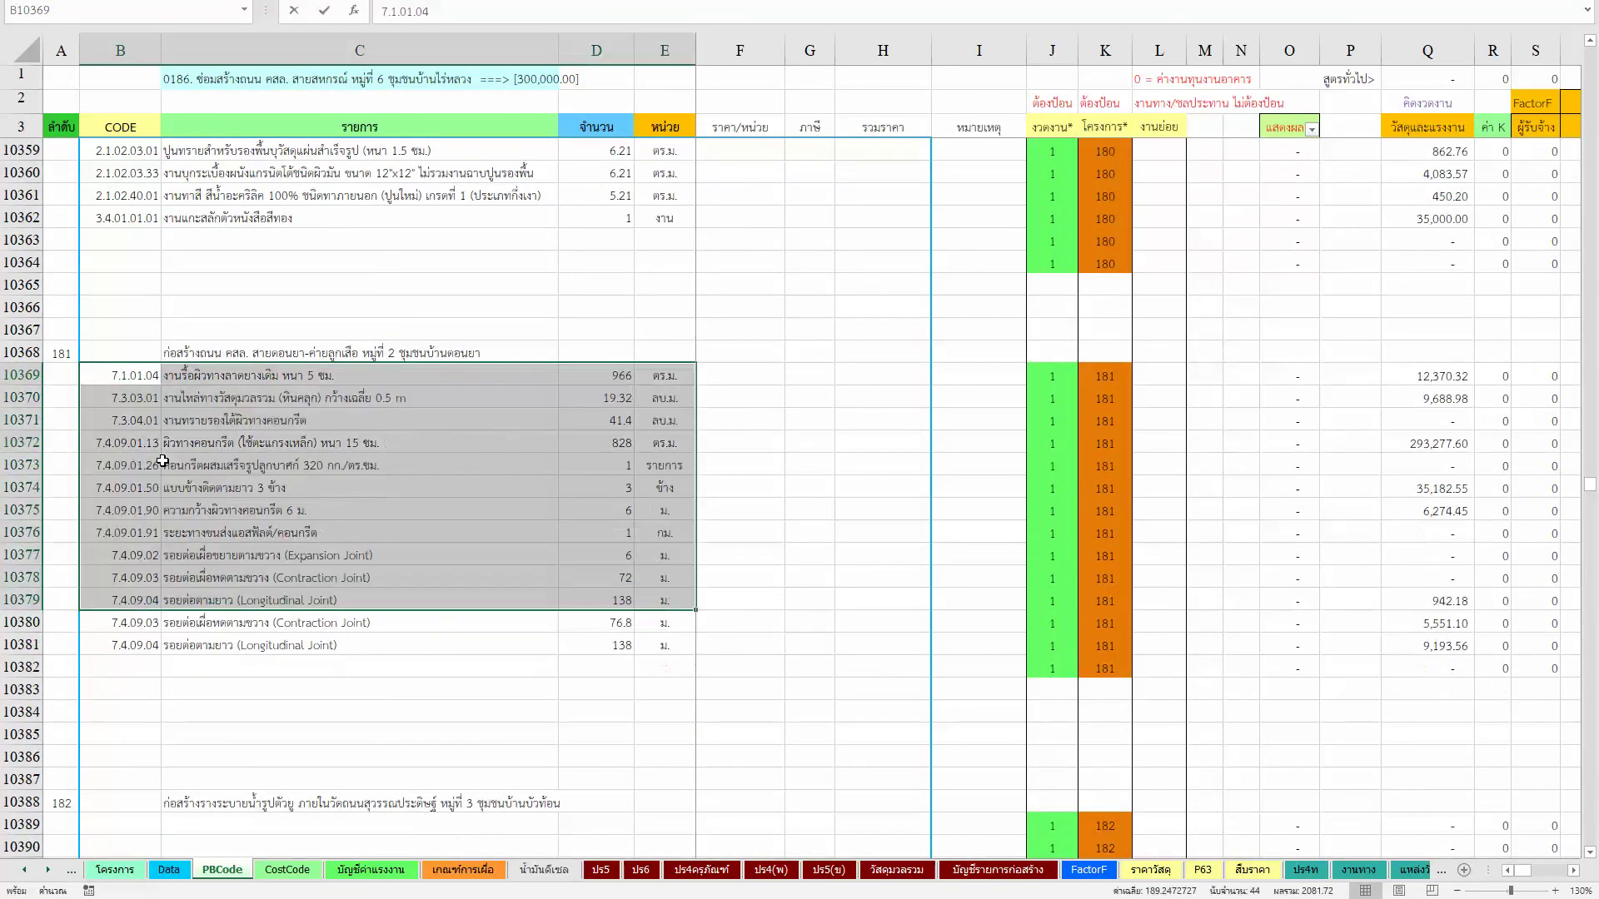
# Step: Clear the leftover item rows B10380:E10381
pyautogui.press('Down')
pyautogui.hotkey('ctrl', 'Down')
pyautogui.hotkey('shift', 'Up')
pyautogui.hotkey('shift', 'Right')
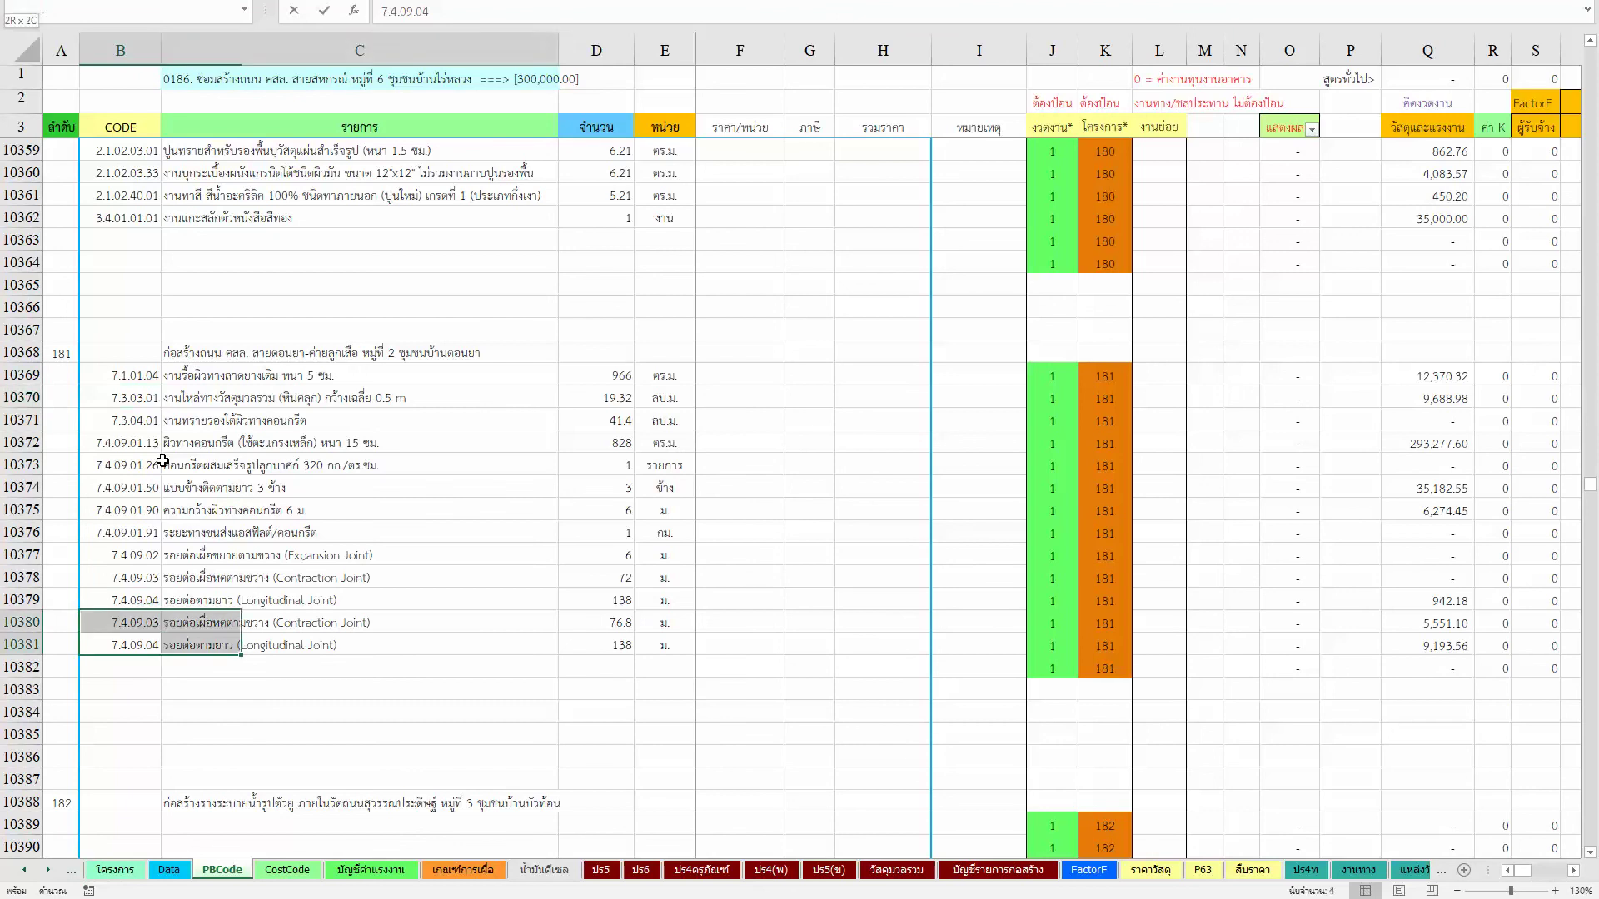
pyautogui.hotkey('shift', 'Right')
pyautogui.hotkey('shift', 'Right')
pyautogui.press('Delete')
# Step: Copy project 184's item rows B10438:E10447
pyautogui.press('Down')
pyautogui.press('Down')
pyautogui.press('Down')
pyautogui.press('Down')
pyautogui.press('Down')
pyautogui.press('Down')
pyautogui.press('Down')
pyautogui.press('Down')
pyautogui.press('Down')
pyautogui.press('Down')
pyautogui.press('Down')
pyautogui.press('Down')
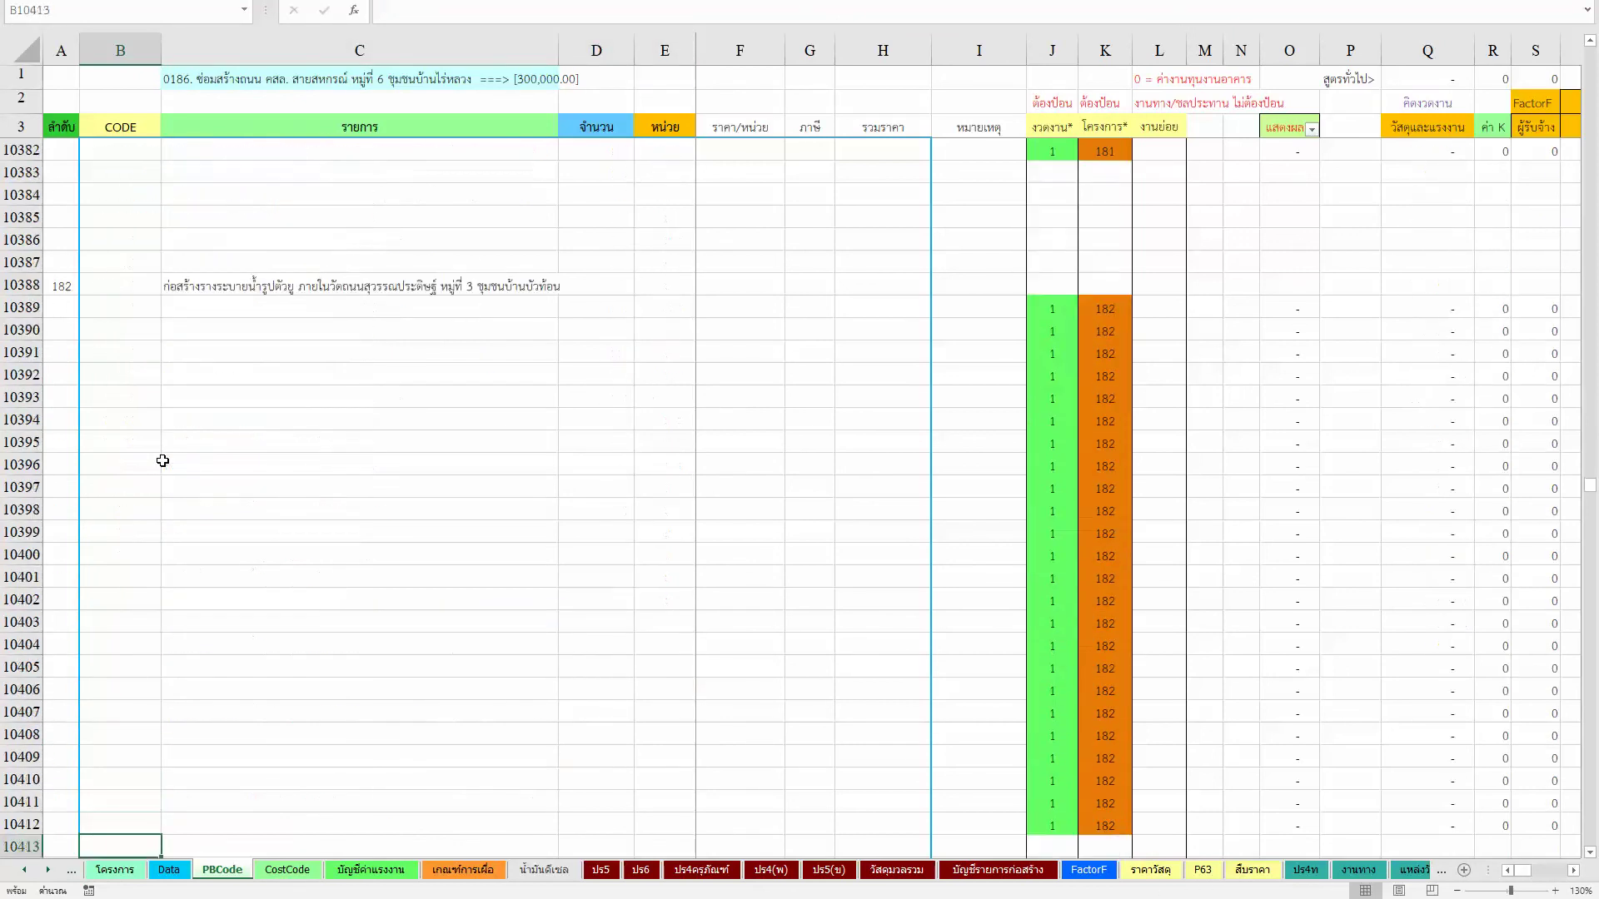
pyautogui.press('Down')
pyautogui.press('Down')
pyautogui.press('Down')
pyautogui.press('Down')
pyautogui.press('Down')
pyautogui.press('Down')
pyautogui.press('pagedown')
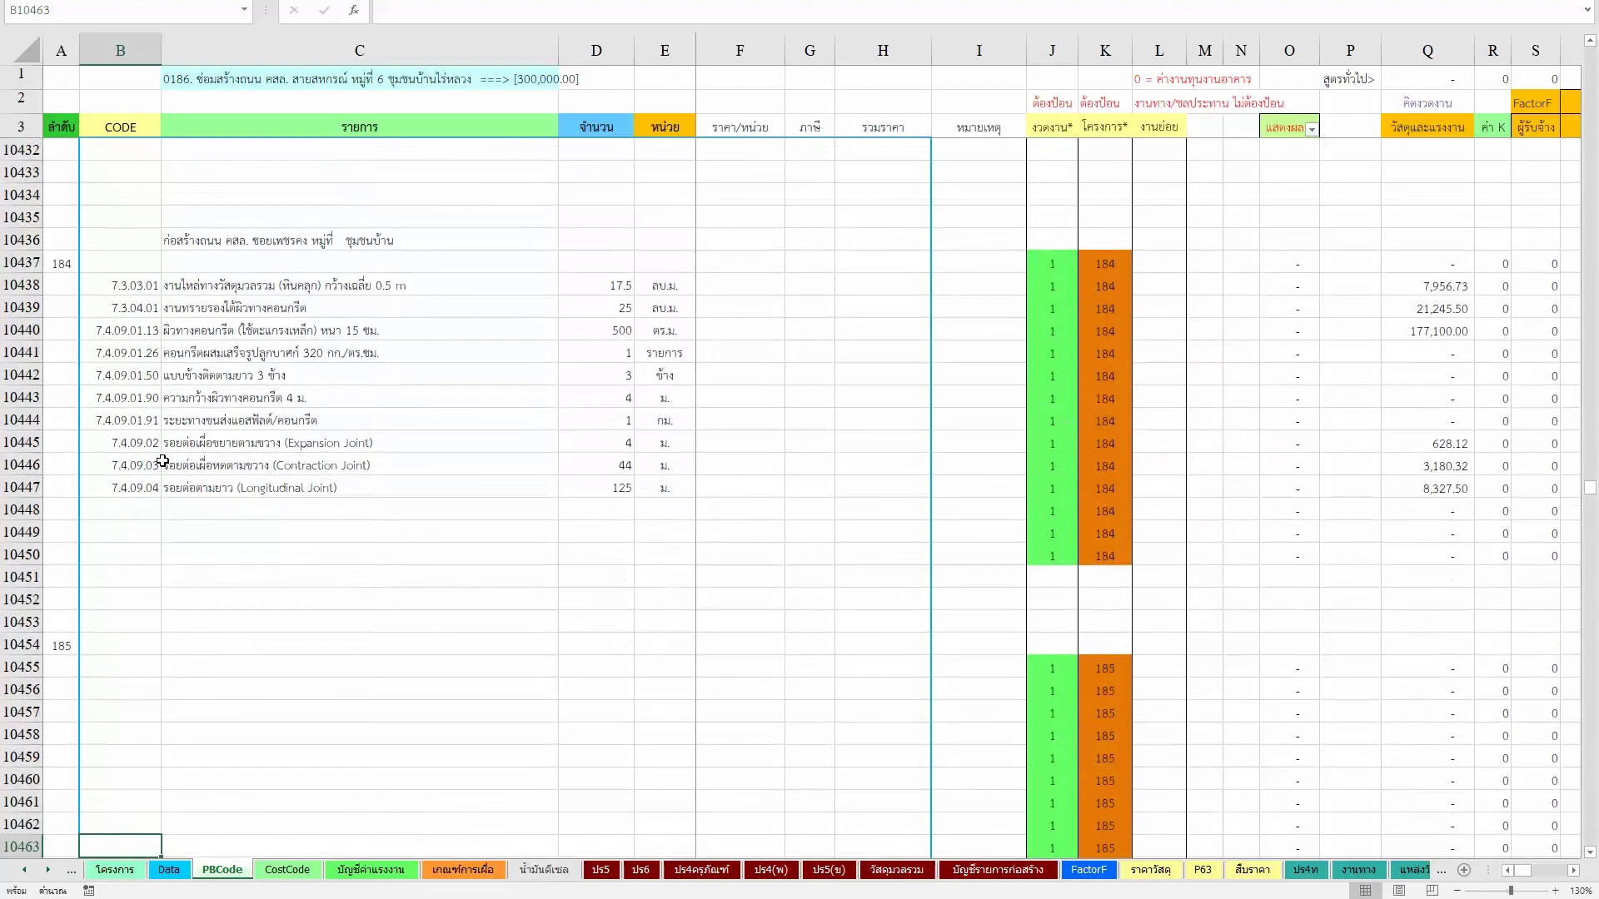
pyautogui.press('Up')
pyautogui.press('Up')
pyautogui.press('Up')
pyautogui.press('Up')
pyautogui.press('Up')
pyautogui.press('Up')
pyautogui.press('Up')
pyautogui.press('Up')
pyautogui.press('Up')
pyautogui.press('Up')
pyautogui.hotkey('shift', 'Down')
pyautogui.hotkey('shift', 'Down')
pyautogui.hotkey('shift', 'Down')
pyautogui.hotkey('shift', 'Down')
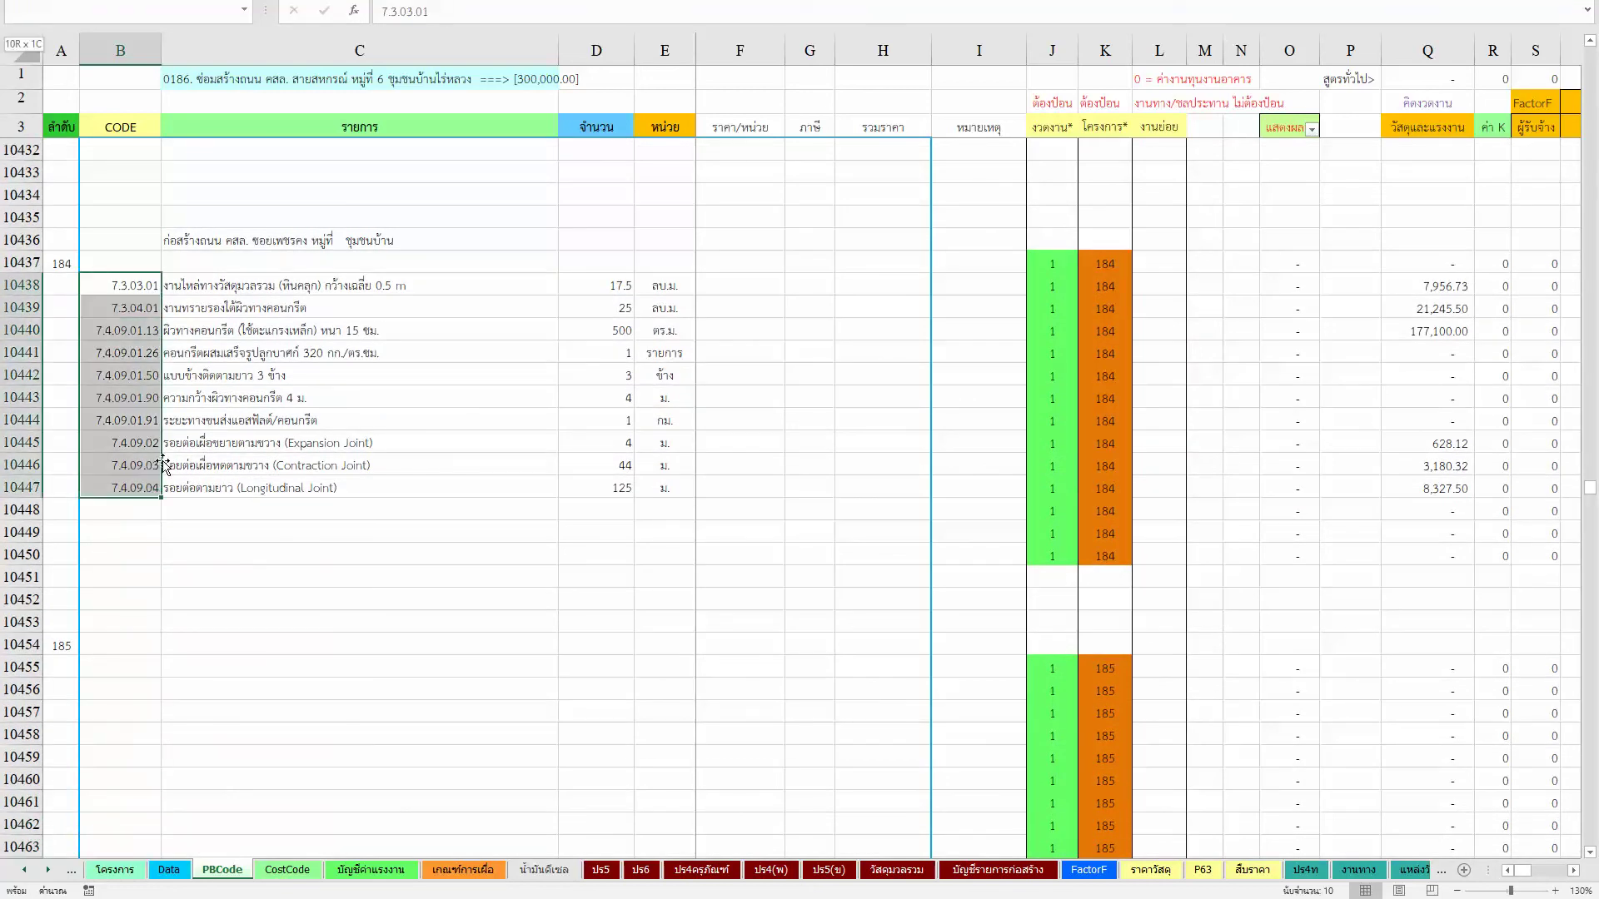
pyautogui.hotkey('shift', 'Right')
pyautogui.hotkey('shift', 'Right')
pyautogui.hotkey('shift', 'Right')
pyautogui.hotkey('ctrl', 'c')
pyautogui.press('Up')
pyautogui.press('Up')
pyautogui.press('Up')
pyautogui.press('Up')
pyautogui.press('Up')
pyautogui.press('Up')
pyautogui.press('Up')
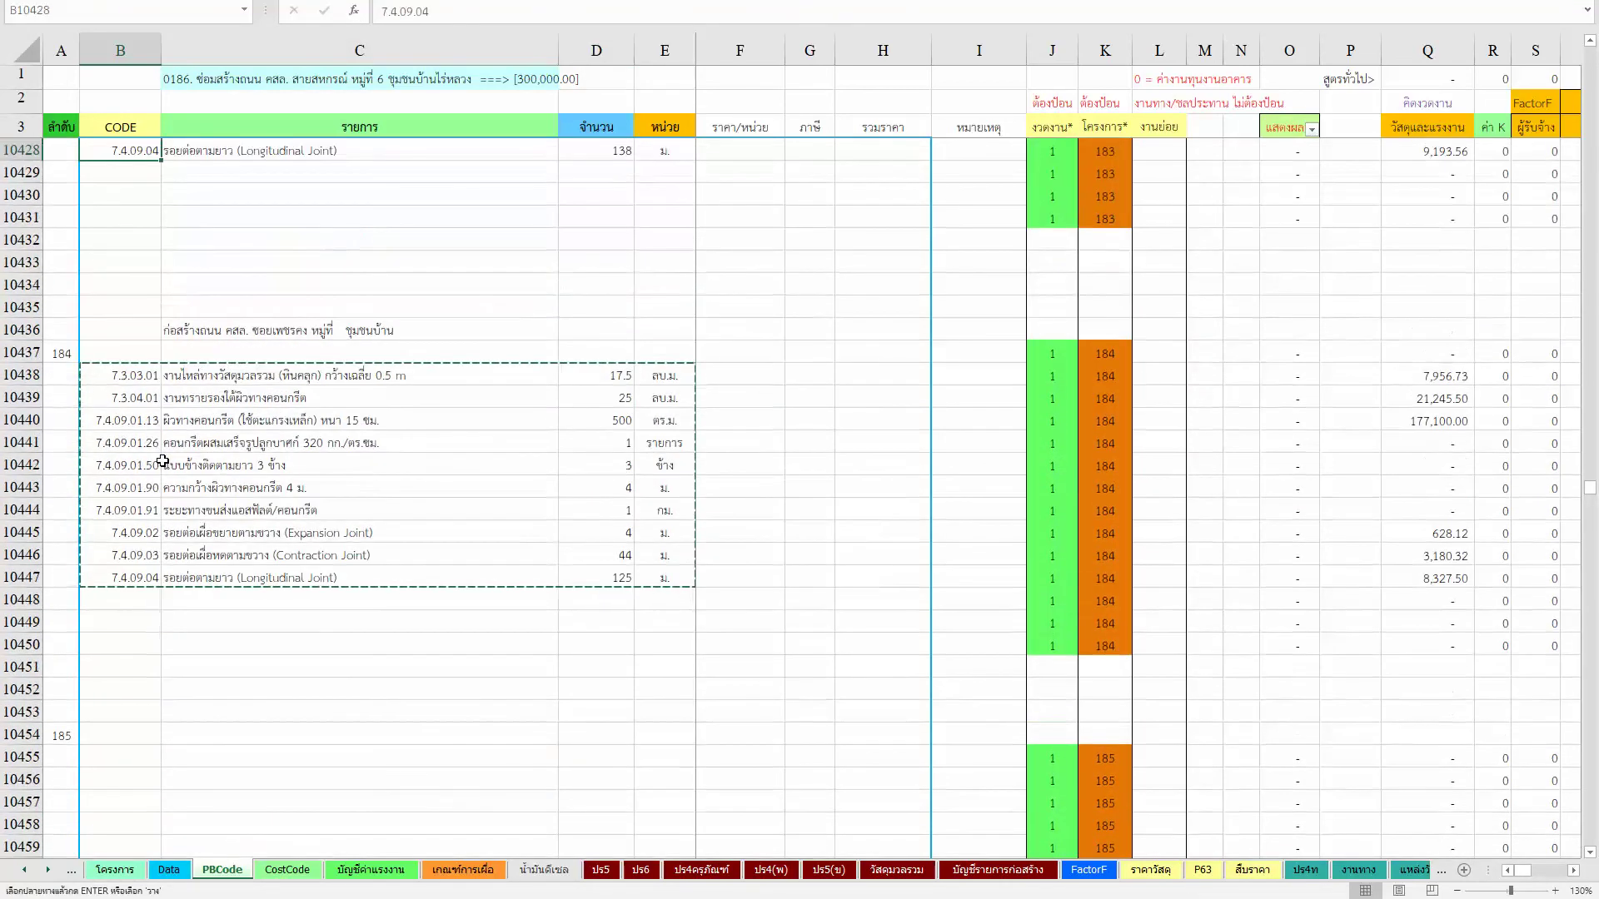
pyautogui.press('Up')
pyautogui.press('Up')
pyautogui.press('Up')
pyautogui.press('Up')
pyautogui.press('Up')
pyautogui.press('Up')
# Step: Paste project 184's items at B10418 and clear the leftover row 10428
pyautogui.scroll(1, 162, 461)
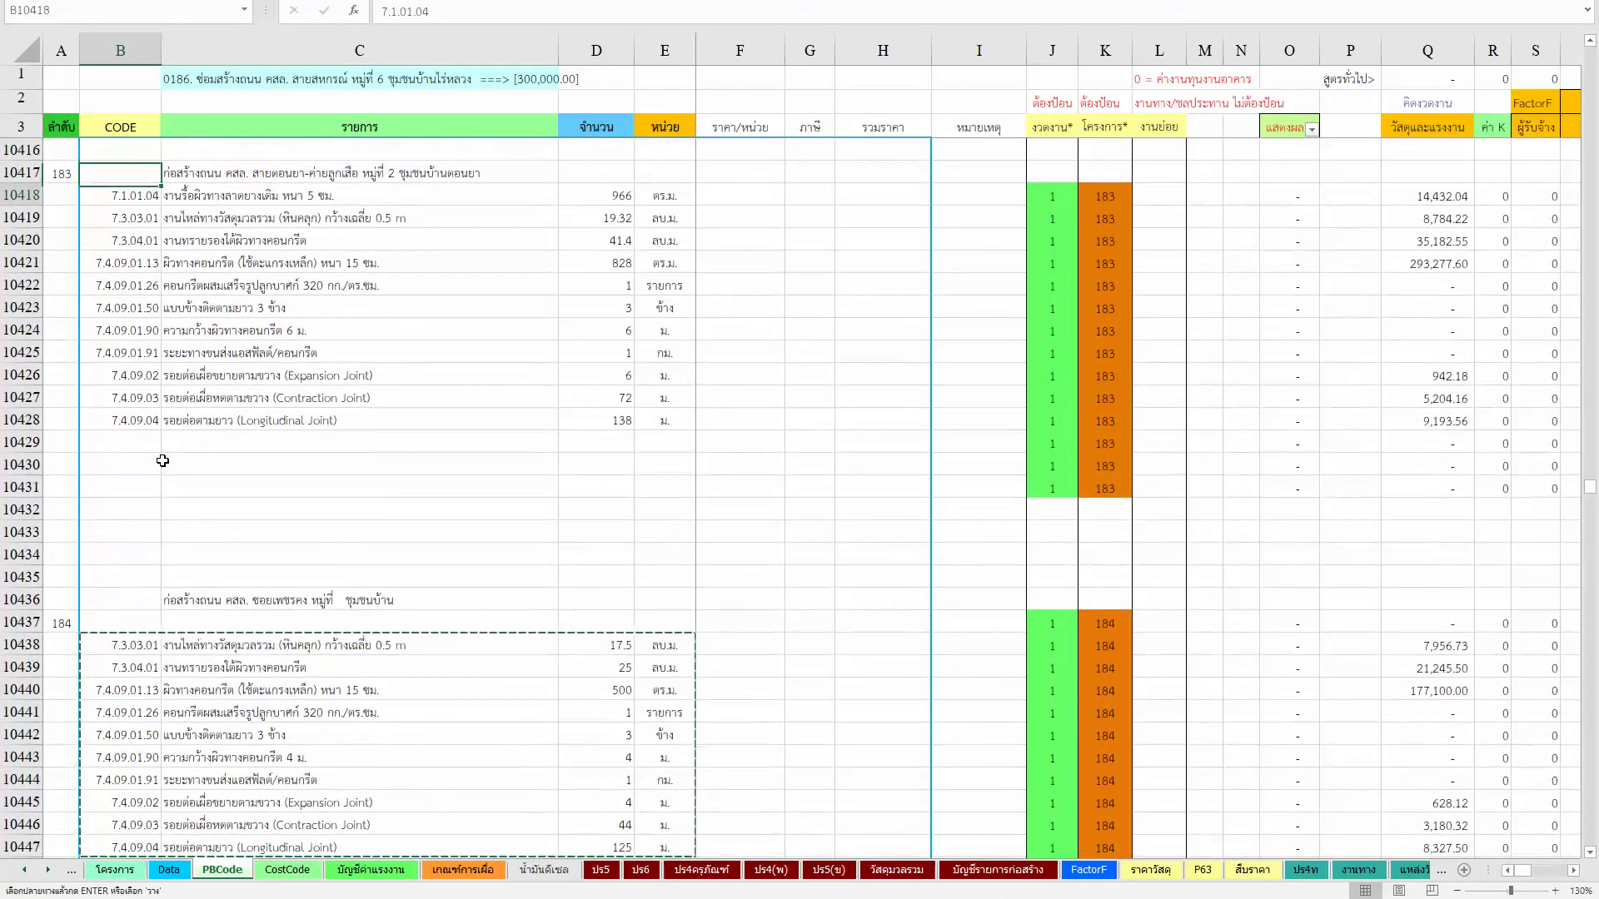
pyautogui.press('Return')
pyautogui.hotkey('ctrl', 'Down')
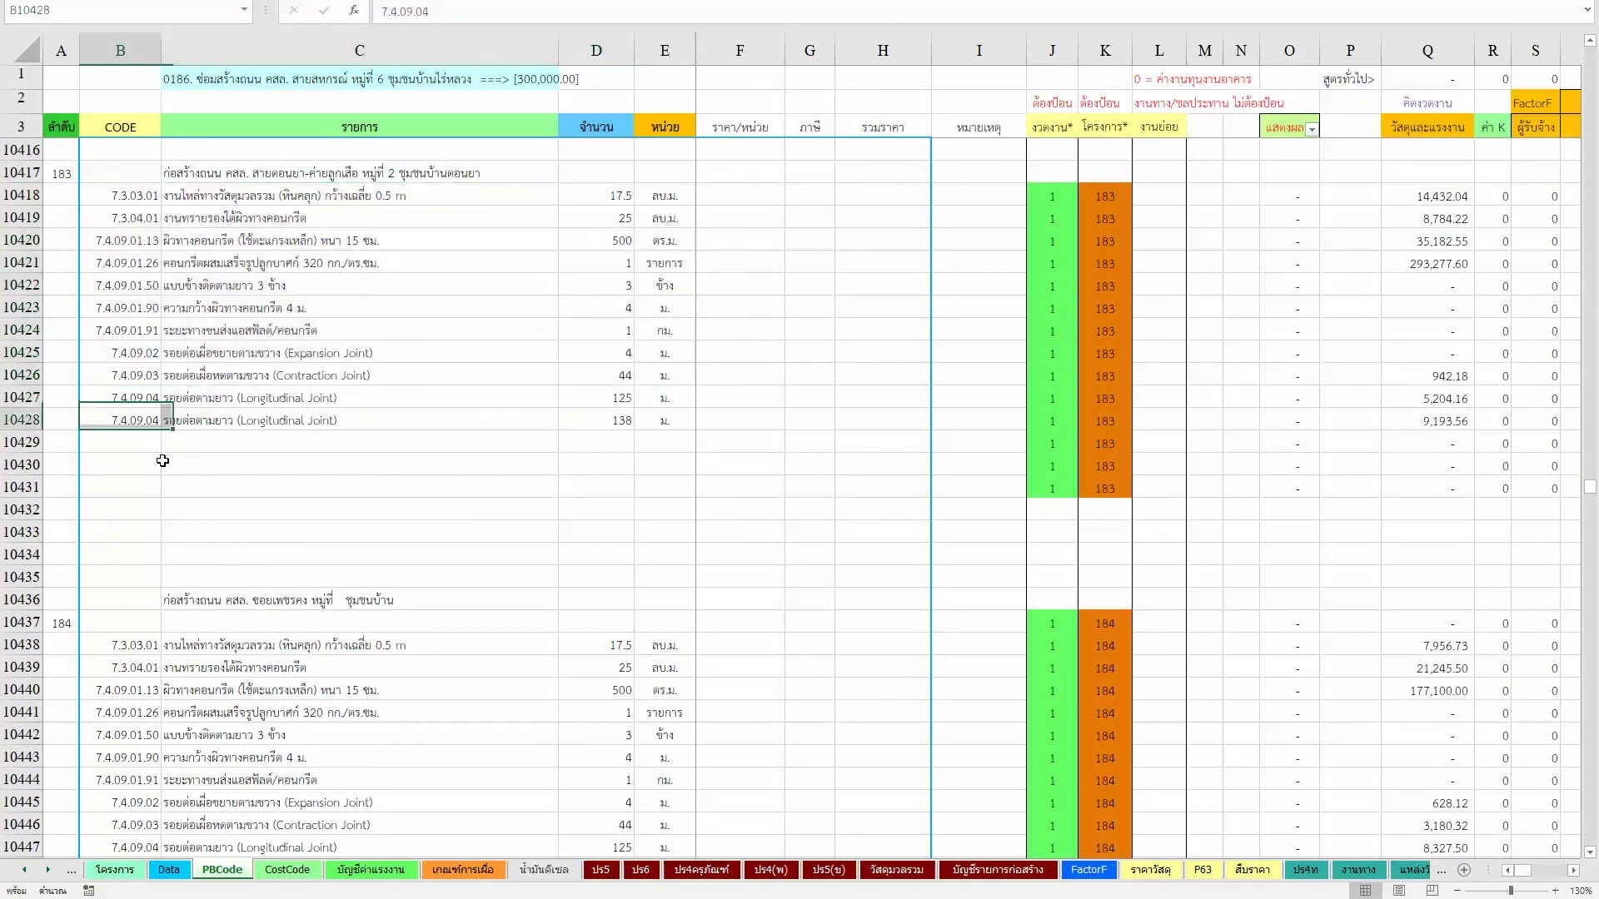
pyautogui.hotkey('shift', 'Right')
pyautogui.hotkey('shift', 'Right')
pyautogui.hotkey('shift', 'Right')
pyautogui.press('Delete')
# Step: Copy project 184's heading C10436 into project 183's heading C10417
pyautogui.press('Down')
pyautogui.hotkey('ctrl', 'Down')
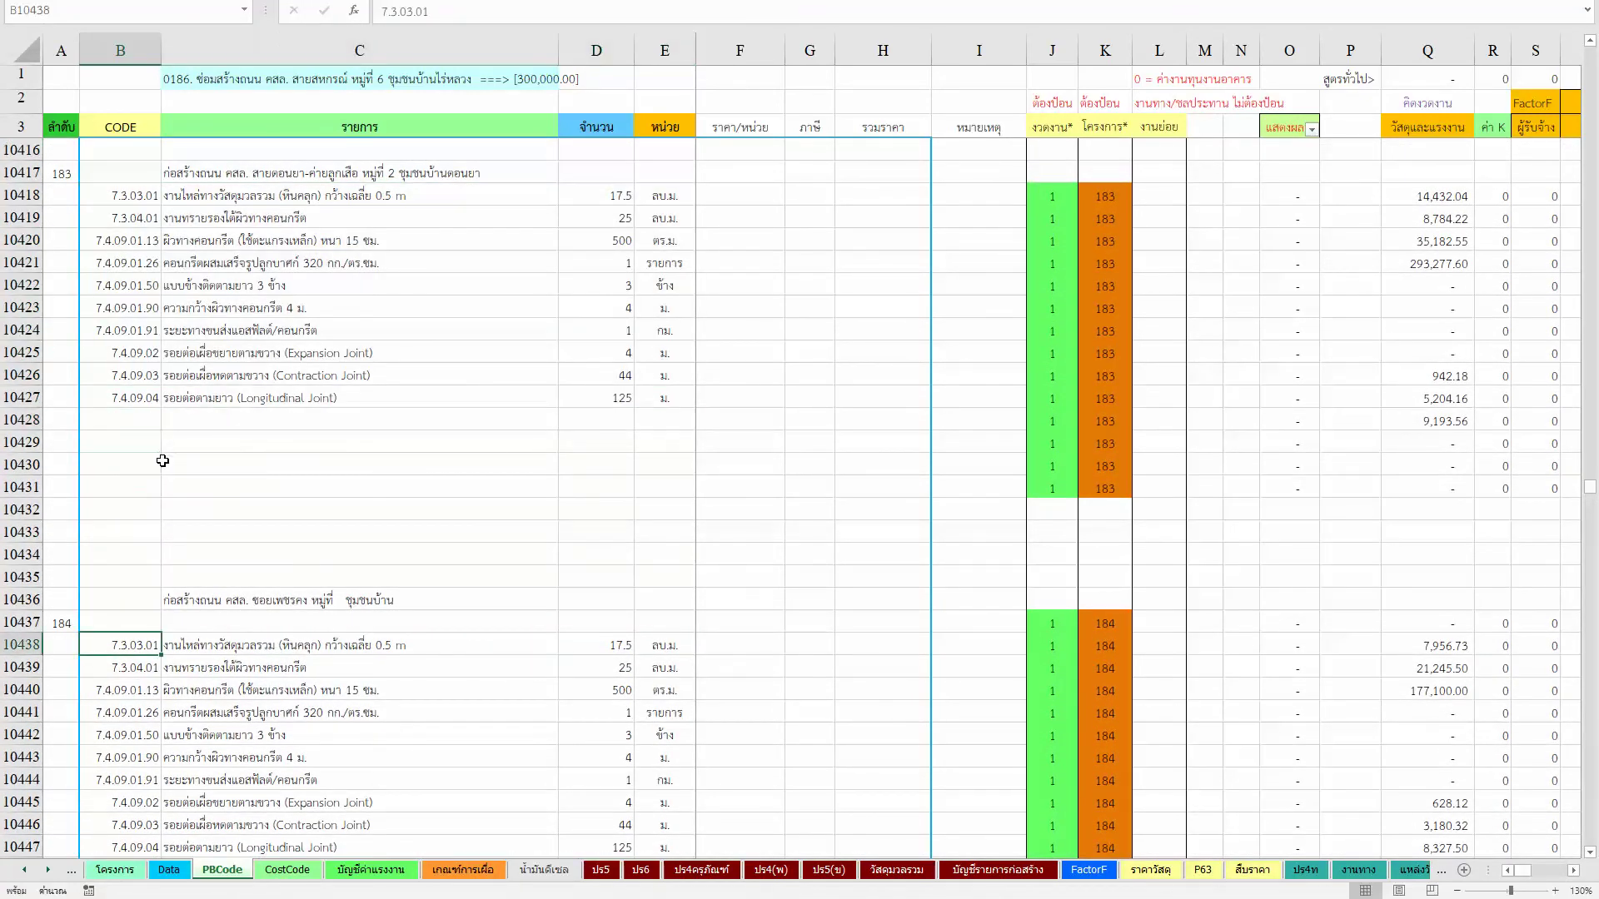
pyautogui.press('Right')
pyautogui.press('Up')
pyautogui.press('Up')
pyautogui.hotkey('ctrl', 'c')
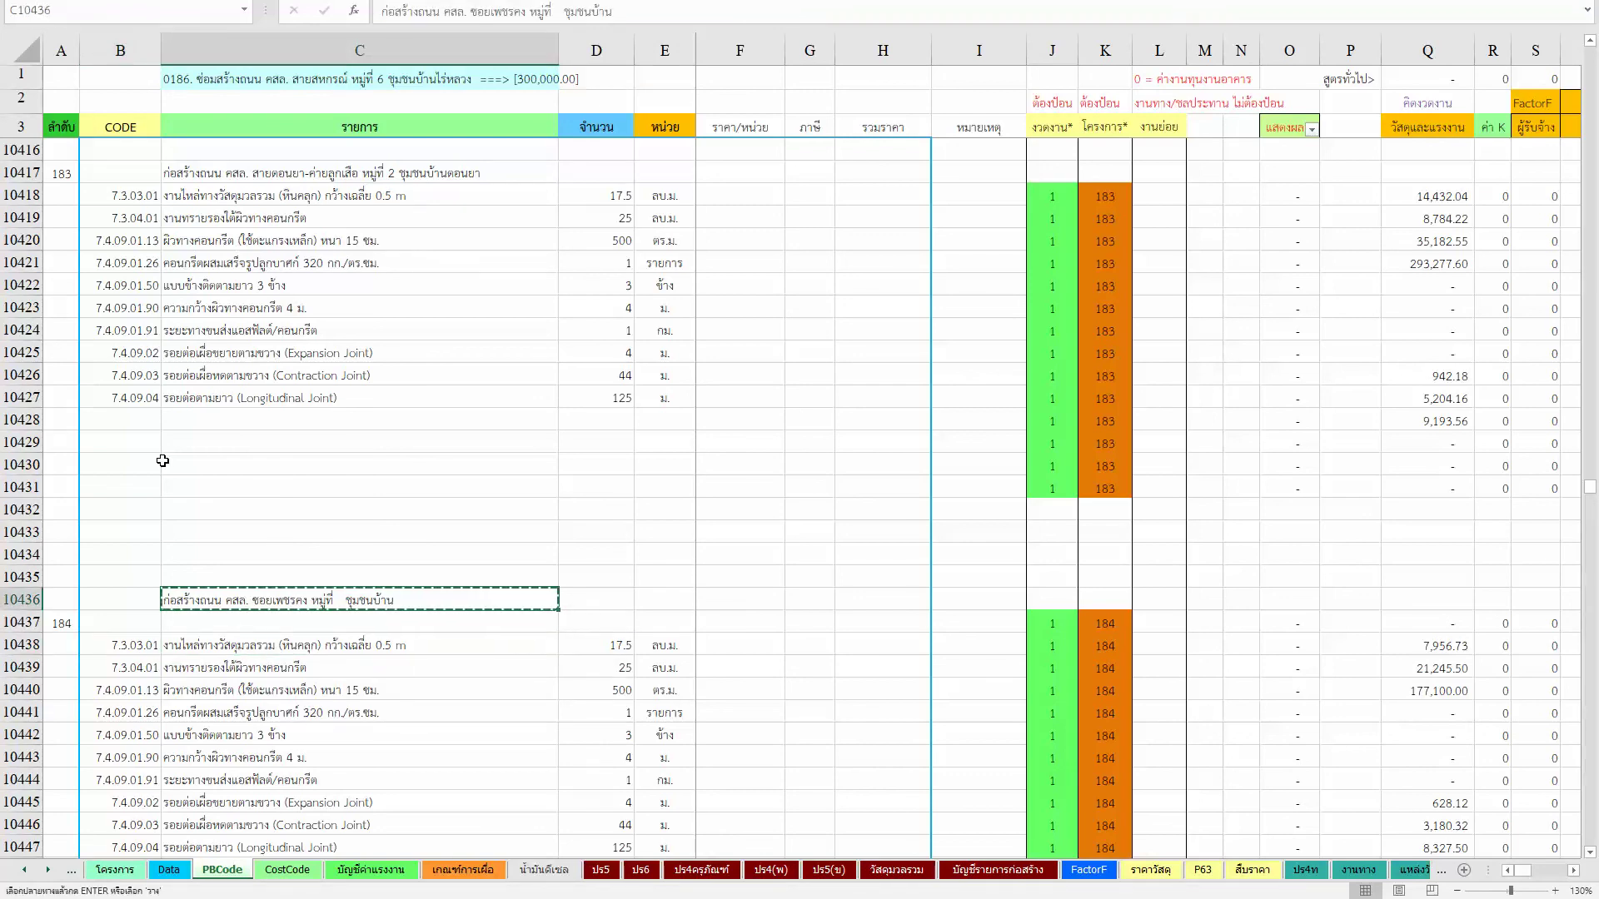
pyautogui.press('Up')
pyautogui.press('Up')
pyautogui.hotkey('ctrl', 'Up')
# Step: Review the project headings down to project 186
pyautogui.hotkey('ctrl', 'Up')
pyautogui.press('Return')
pyautogui.press('Up')
pyautogui.hotkey('ctrl', 'Up')
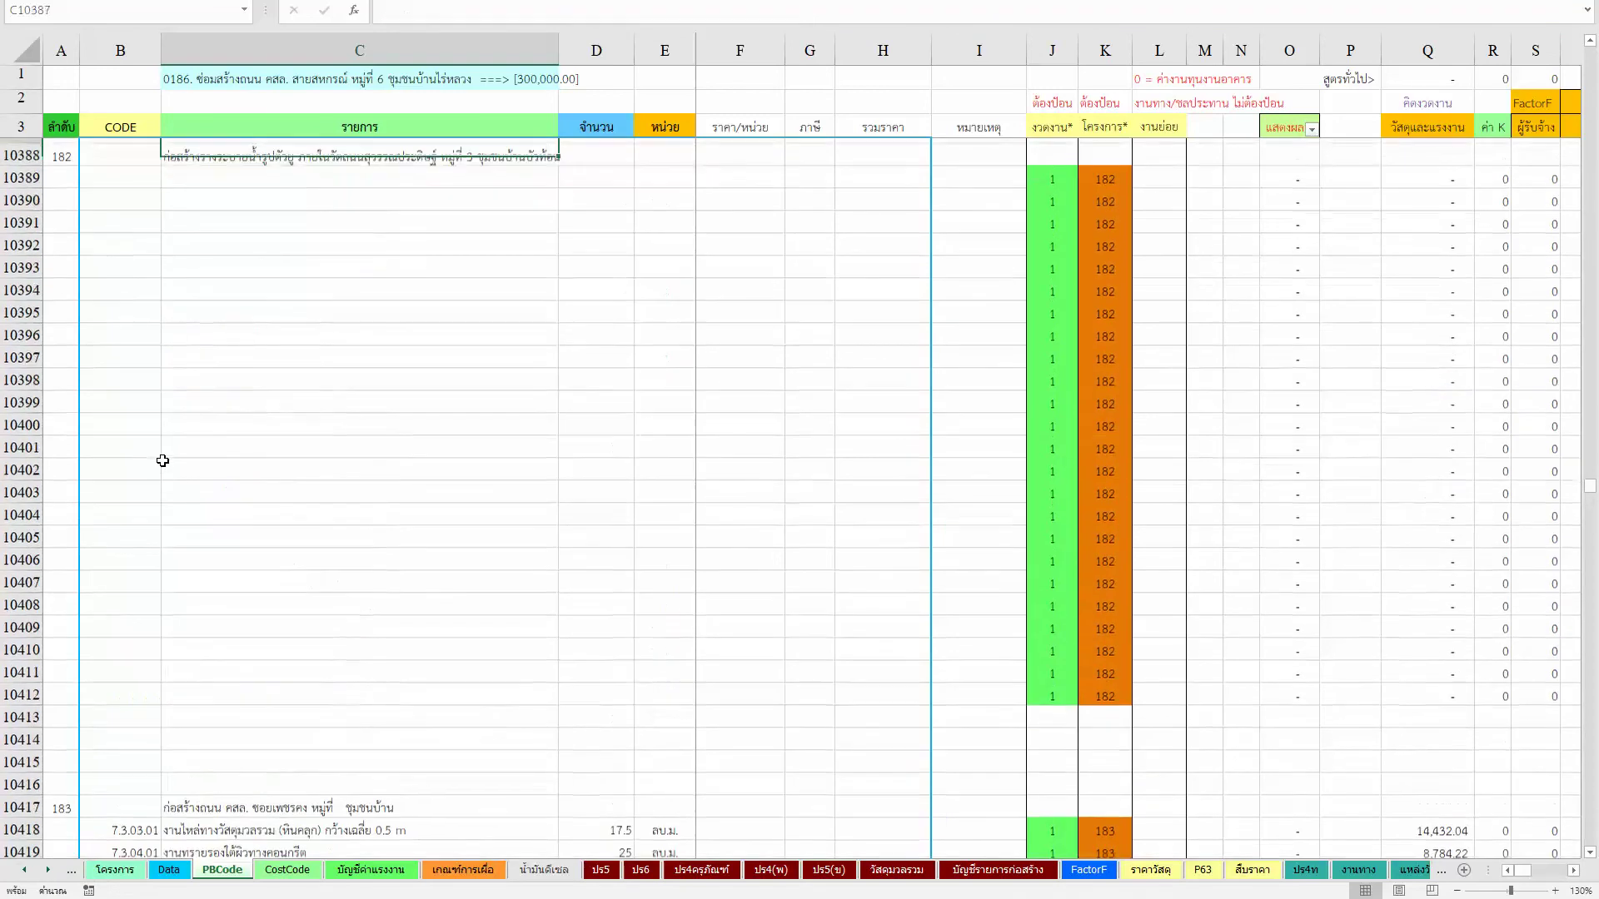
pyautogui.hotkey('ctrl', 'Up')
pyautogui.hotkey('ctrl', 'Up')
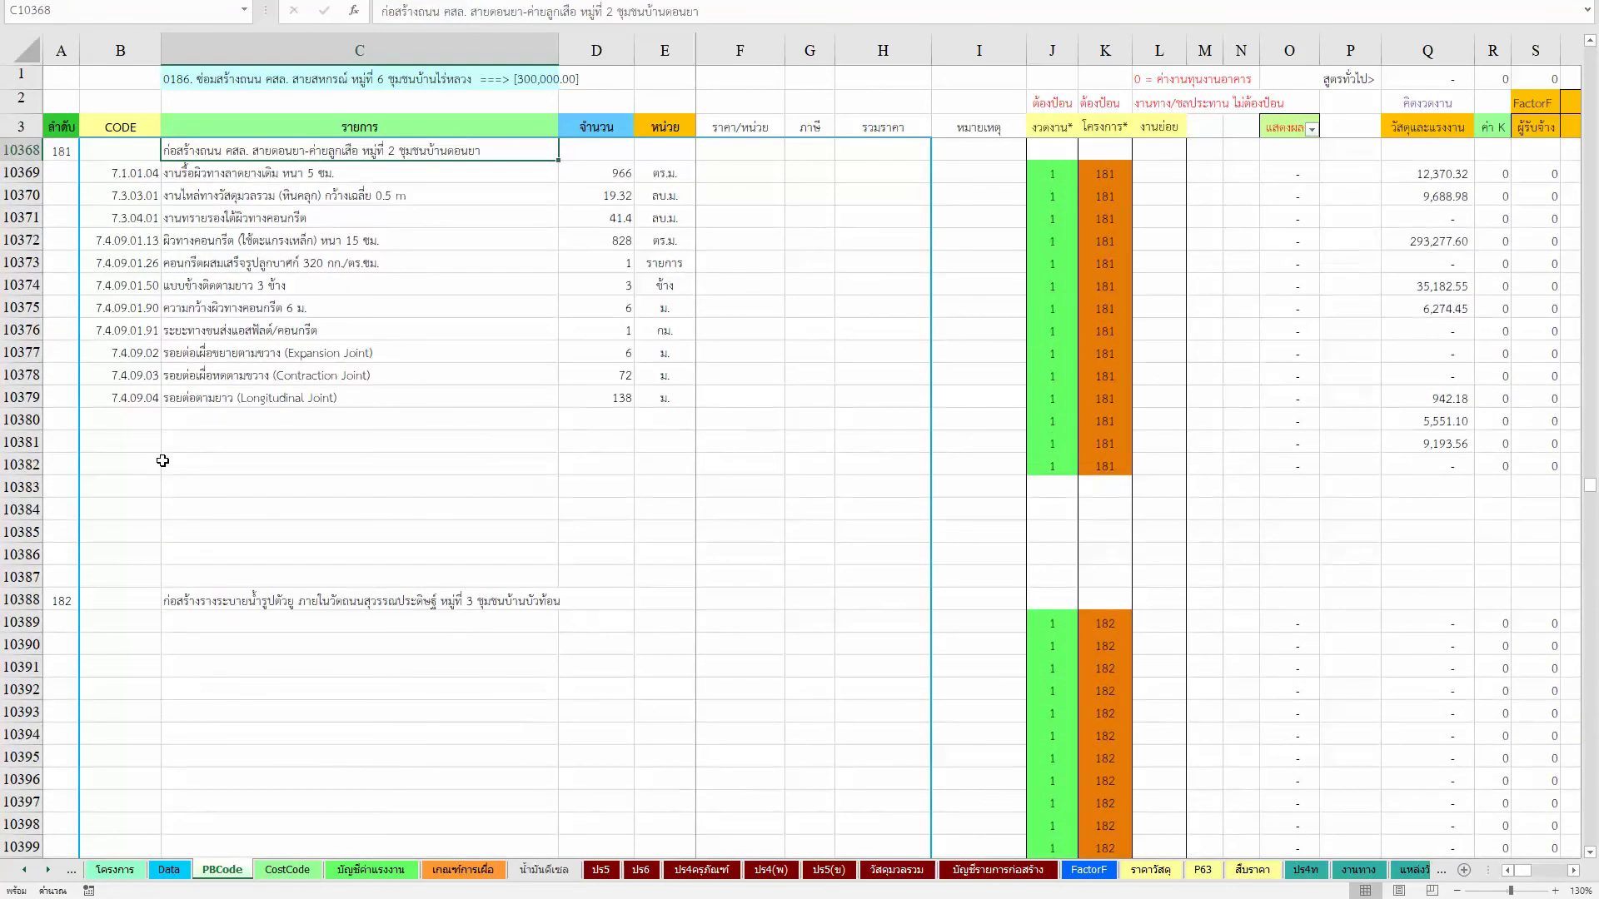
pyautogui.hotkey('ctrl', 'Down')
pyautogui.hotkey('ctrl', 'Down')
pyautogui.hotkey('ctrl', 'Down')
pyautogui.hotkey('ctrl', 'Down')
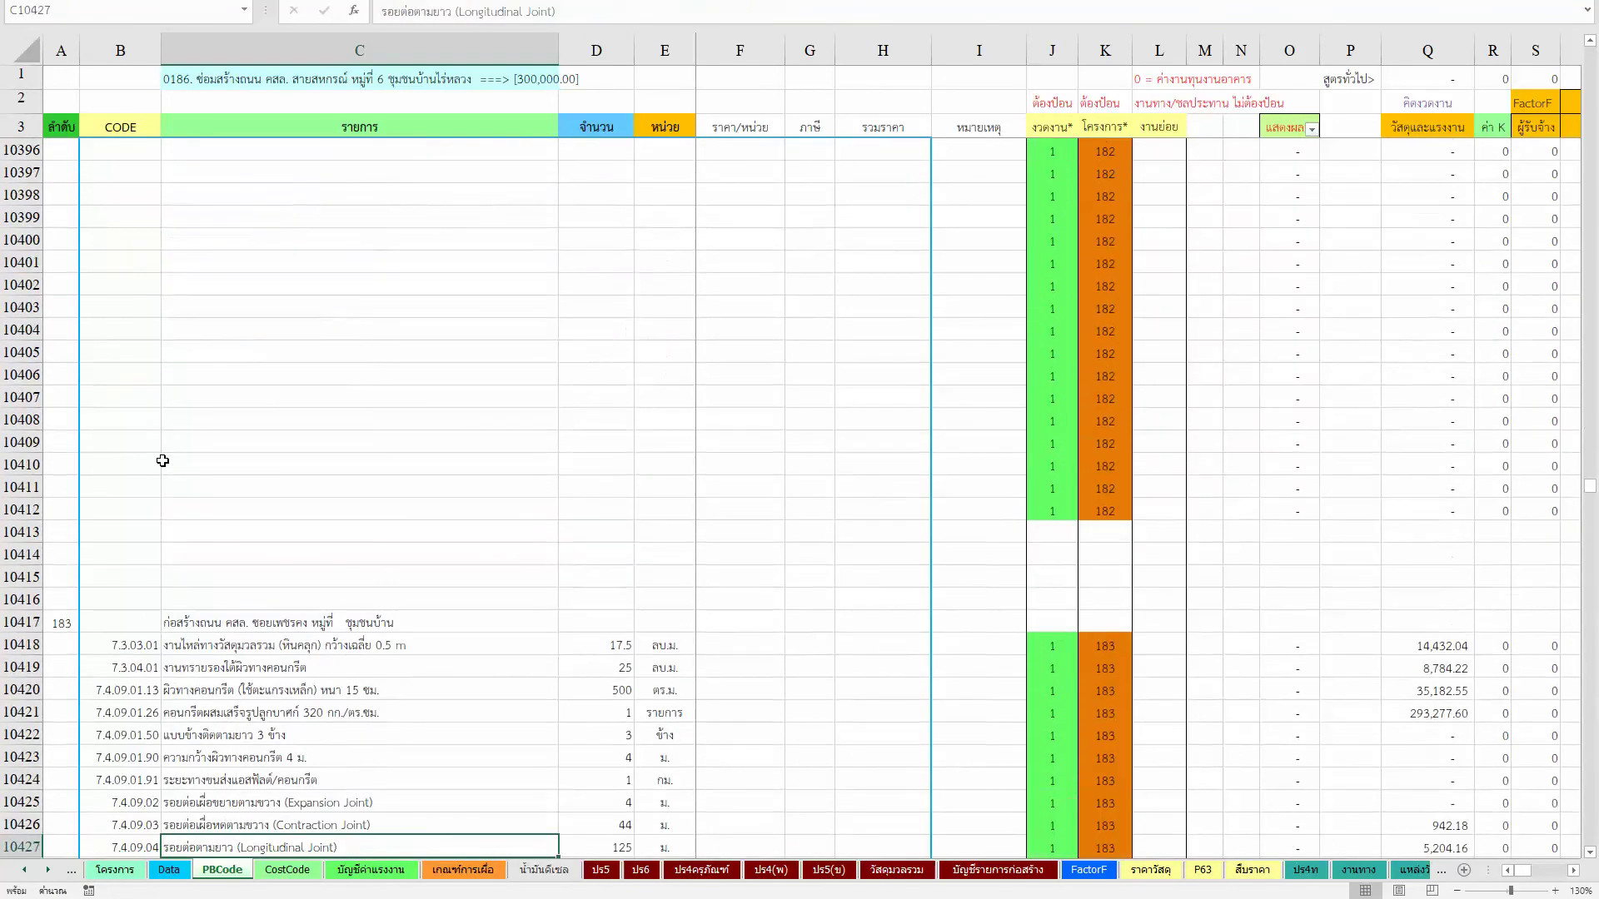
pyautogui.hotkey('ctrl', 'Down')
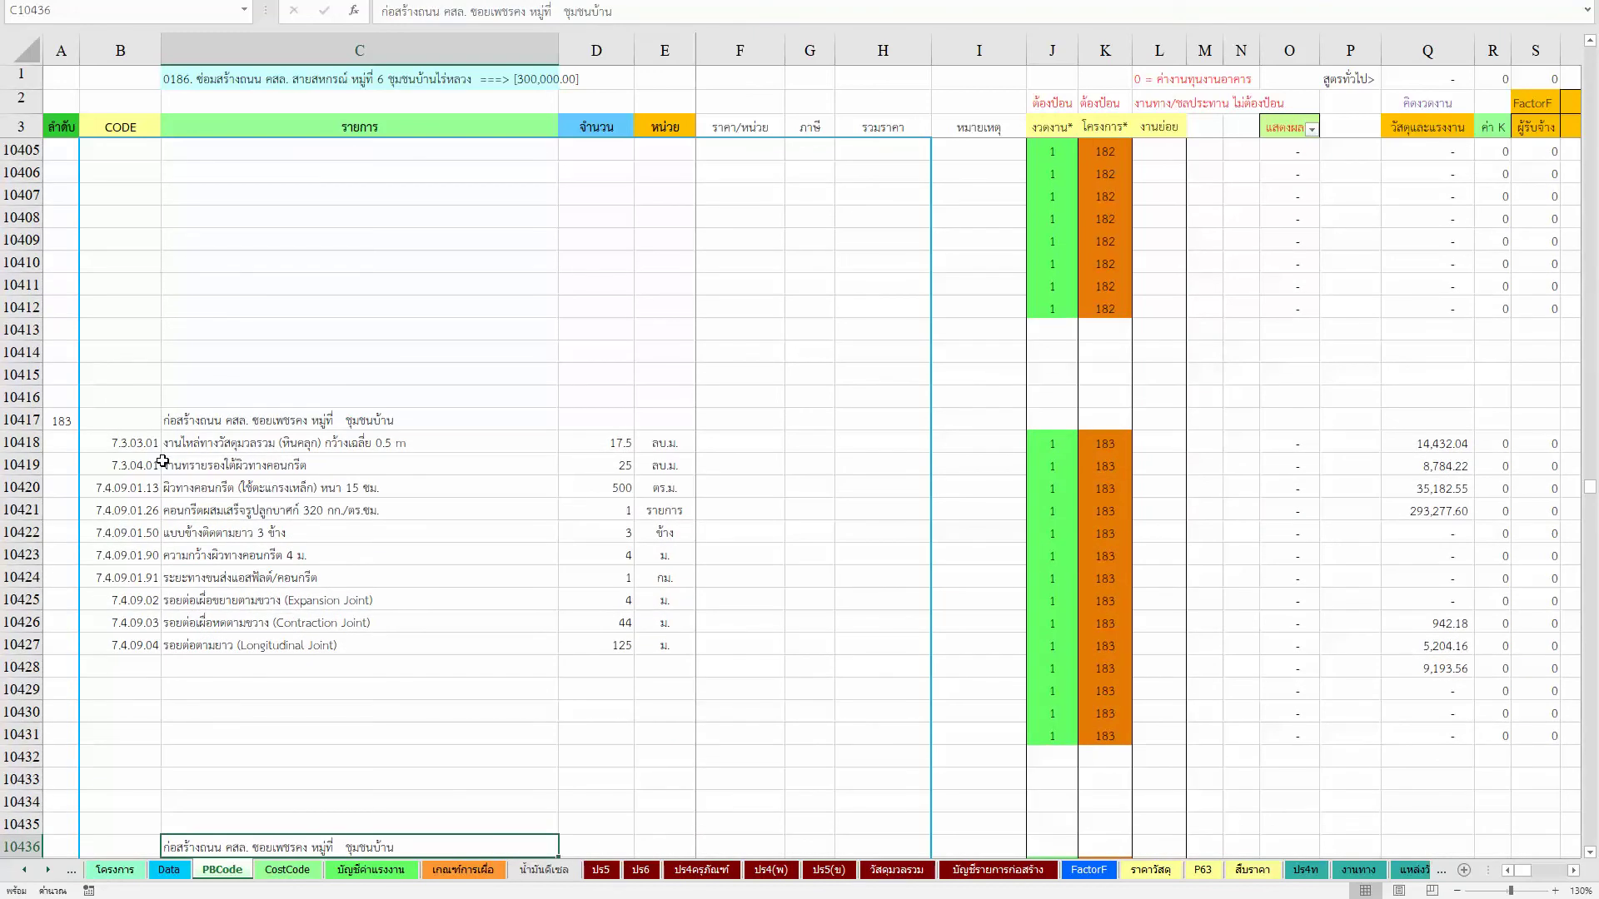
pyautogui.hotkey('ctrl', 'Down')
pyautogui.hotkey('ctrl', 'Down')
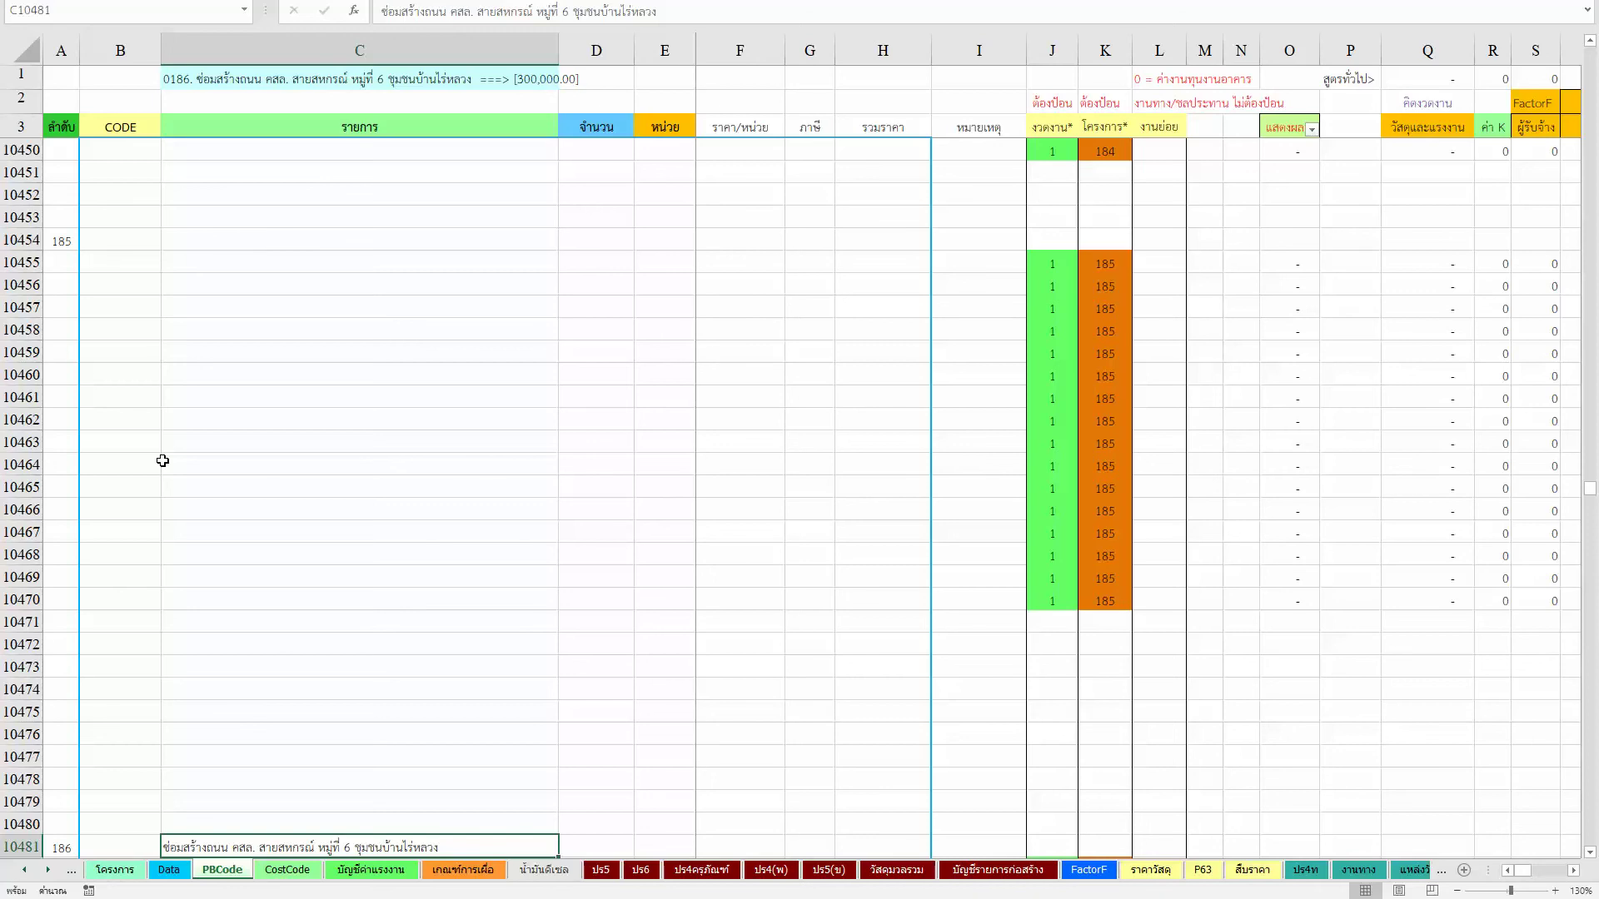
# Step: Copy project 186's heading and road item rows
pyautogui.scroll(-1, 162, 461)
pyautogui.press('Left')
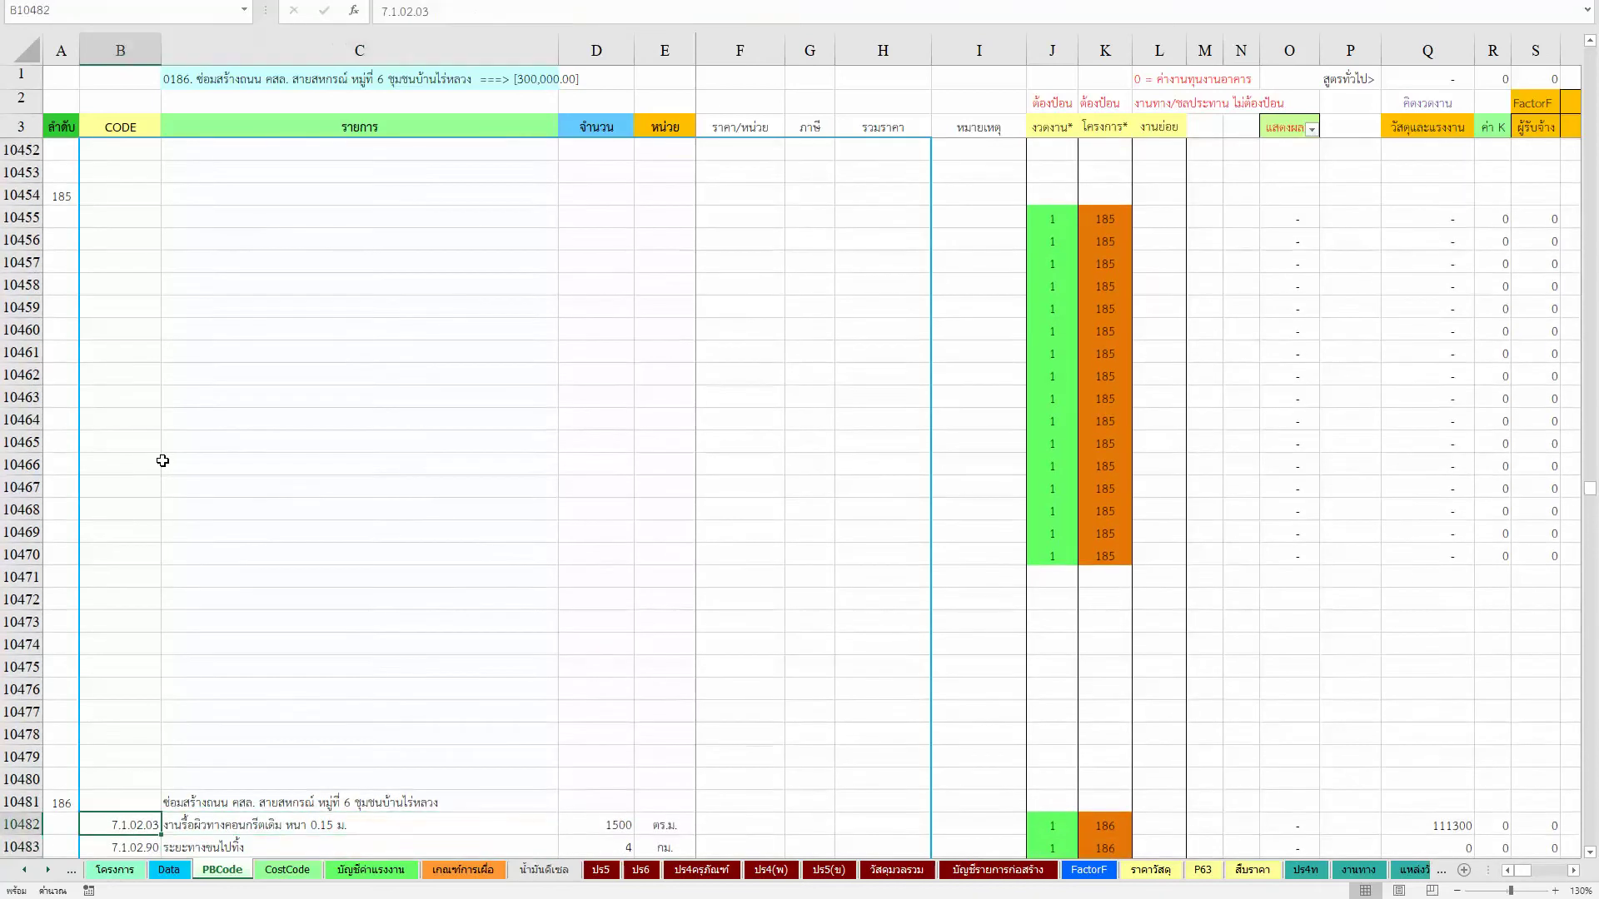
pyautogui.hotkey('shift', 'Right')
pyautogui.hotkey('shift', 'Right')
pyautogui.hotkey('shift', 'Down')
pyautogui.hotkey('shift', 'Right')
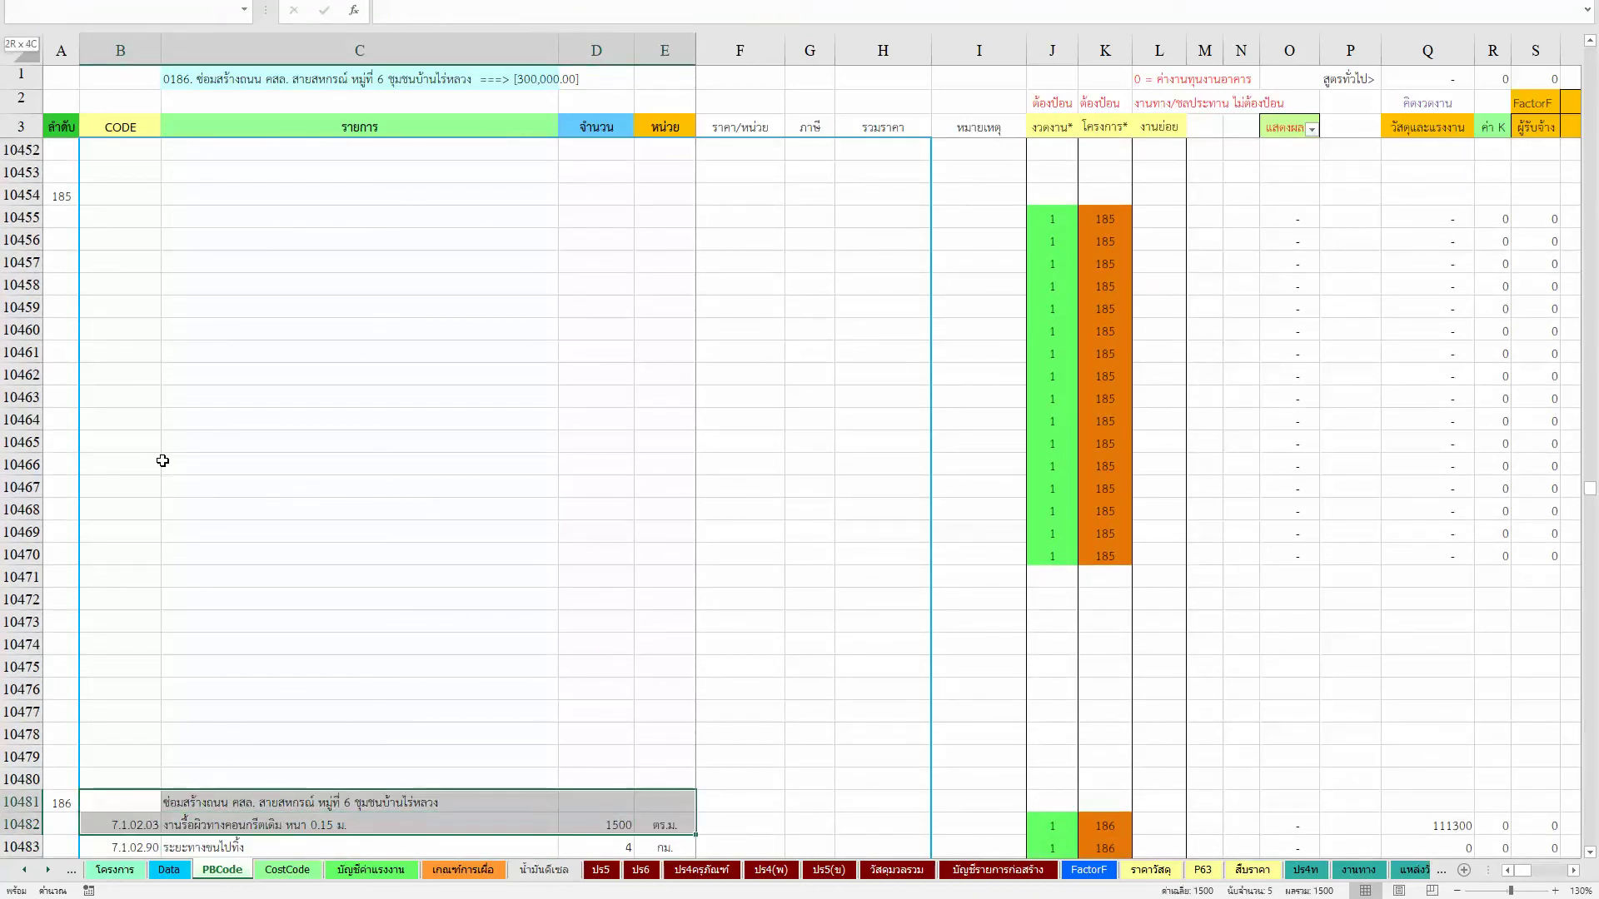
pyautogui.hotkey('shift', 'Down')
pyautogui.hotkey('shift', 'Down')
pyautogui.hotkey('shift', 'Down')
pyautogui.hotkey('shift', 'Down')
pyautogui.hotkey('shift', 'Down')
pyautogui.hotkey('shift', 'Down')
pyautogui.hotkey('shift', 'Down')
pyautogui.hotkey('ctrl', 'c')
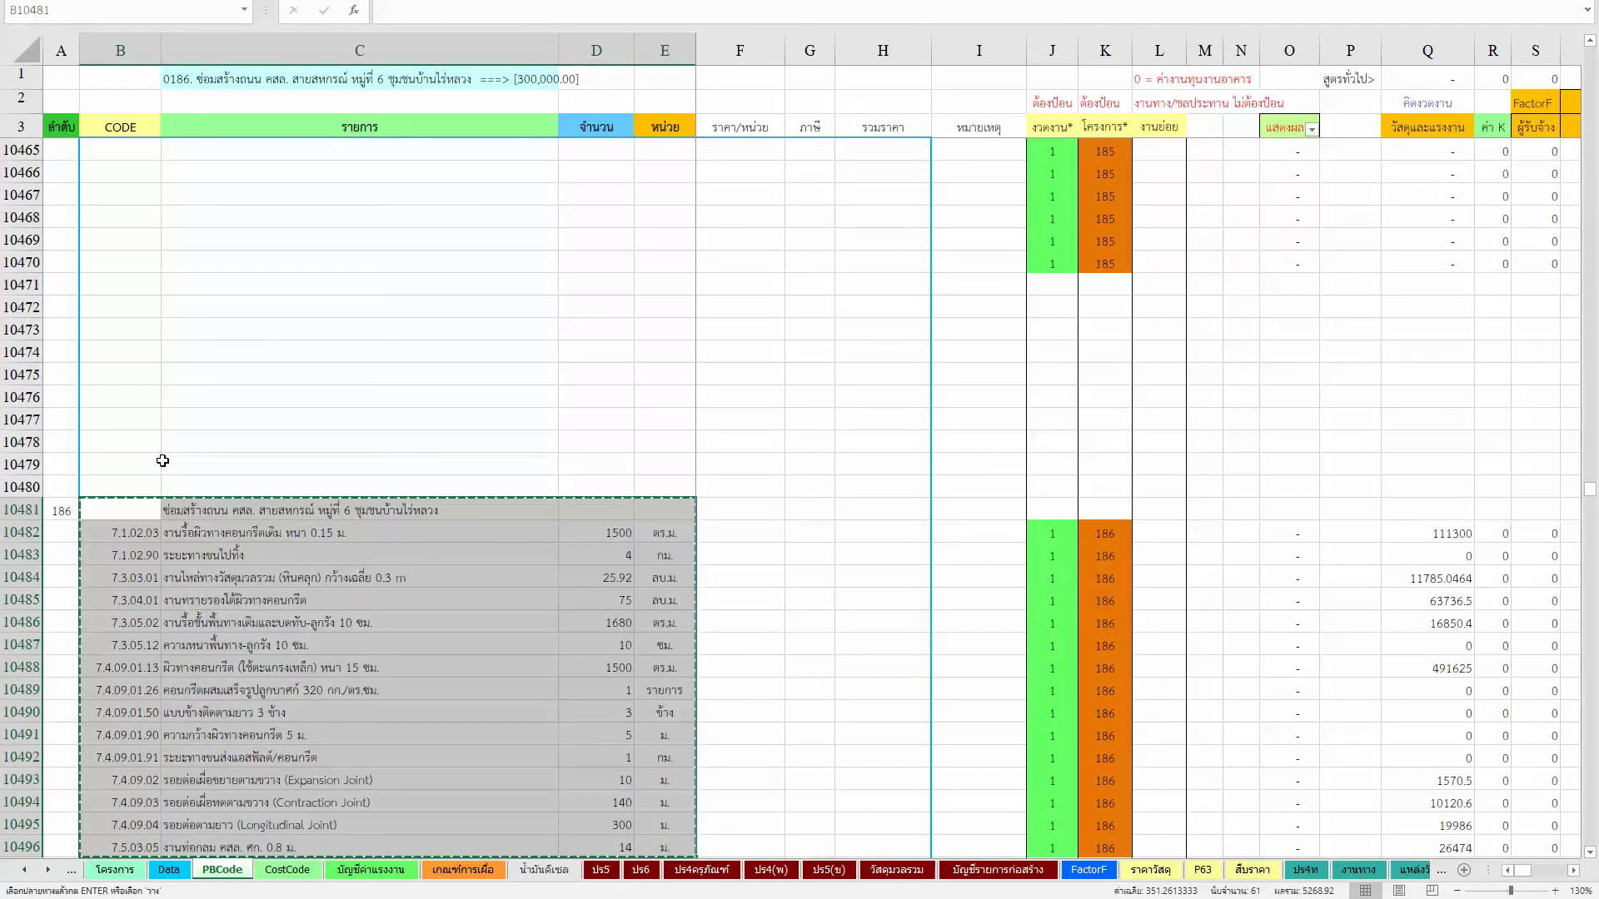
# Step: Paste the road item list into project 185's empty rows at B10454
pyautogui.hotkey('ctrl', 'Up')
pyautogui.press('Down')
pyautogui.press('Down')
pyautogui.press('Down')
pyautogui.press('Down')
pyautogui.press('Down')
pyautogui.press('Down')
pyautogui.press('Down')
pyautogui.press('Return')
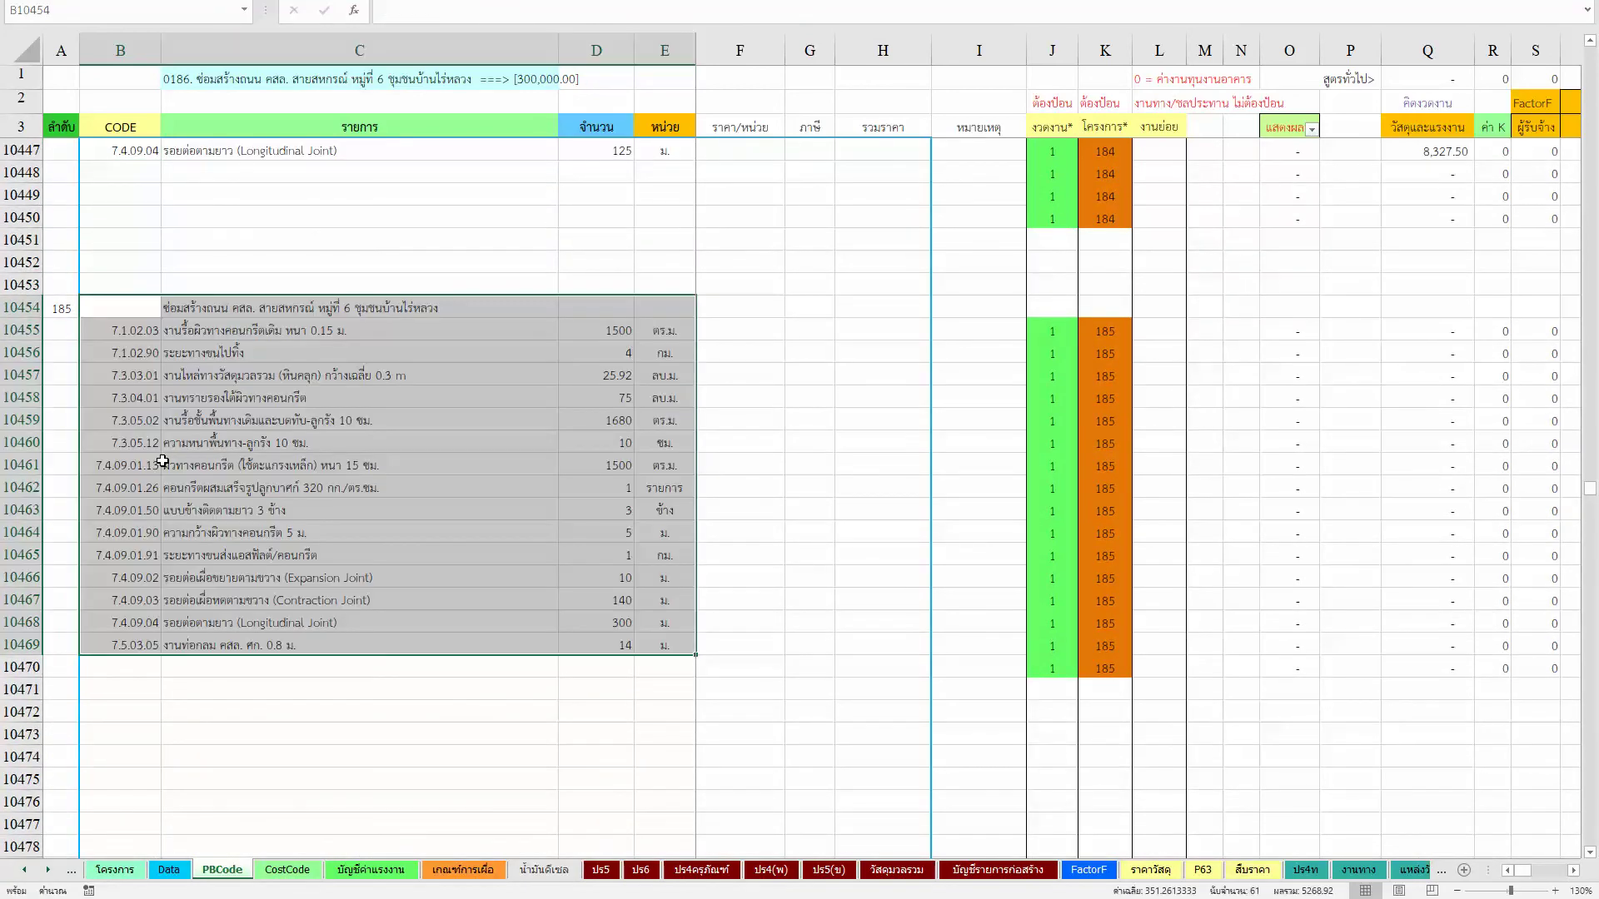
pyautogui.press('Up')
pyautogui.press('Up')
pyautogui.press('Up')
pyautogui.press('Up')
pyautogui.press('Up')
pyautogui.press('Up')
pyautogui.press('Up')
pyautogui.press('Up')
pyautogui.press('Up')
pyautogui.press('Up')
pyautogui.press('Down')
pyautogui.press('Down')
pyautogui.press('Down')
pyautogui.press('Down')
pyautogui.press('Down')
pyautogui.press('Down')
pyautogui.press('Down')
pyautogui.press('Down')
pyautogui.press('Down')
pyautogui.press('Down')
pyautogui.press('Down')
pyautogui.press('Down')
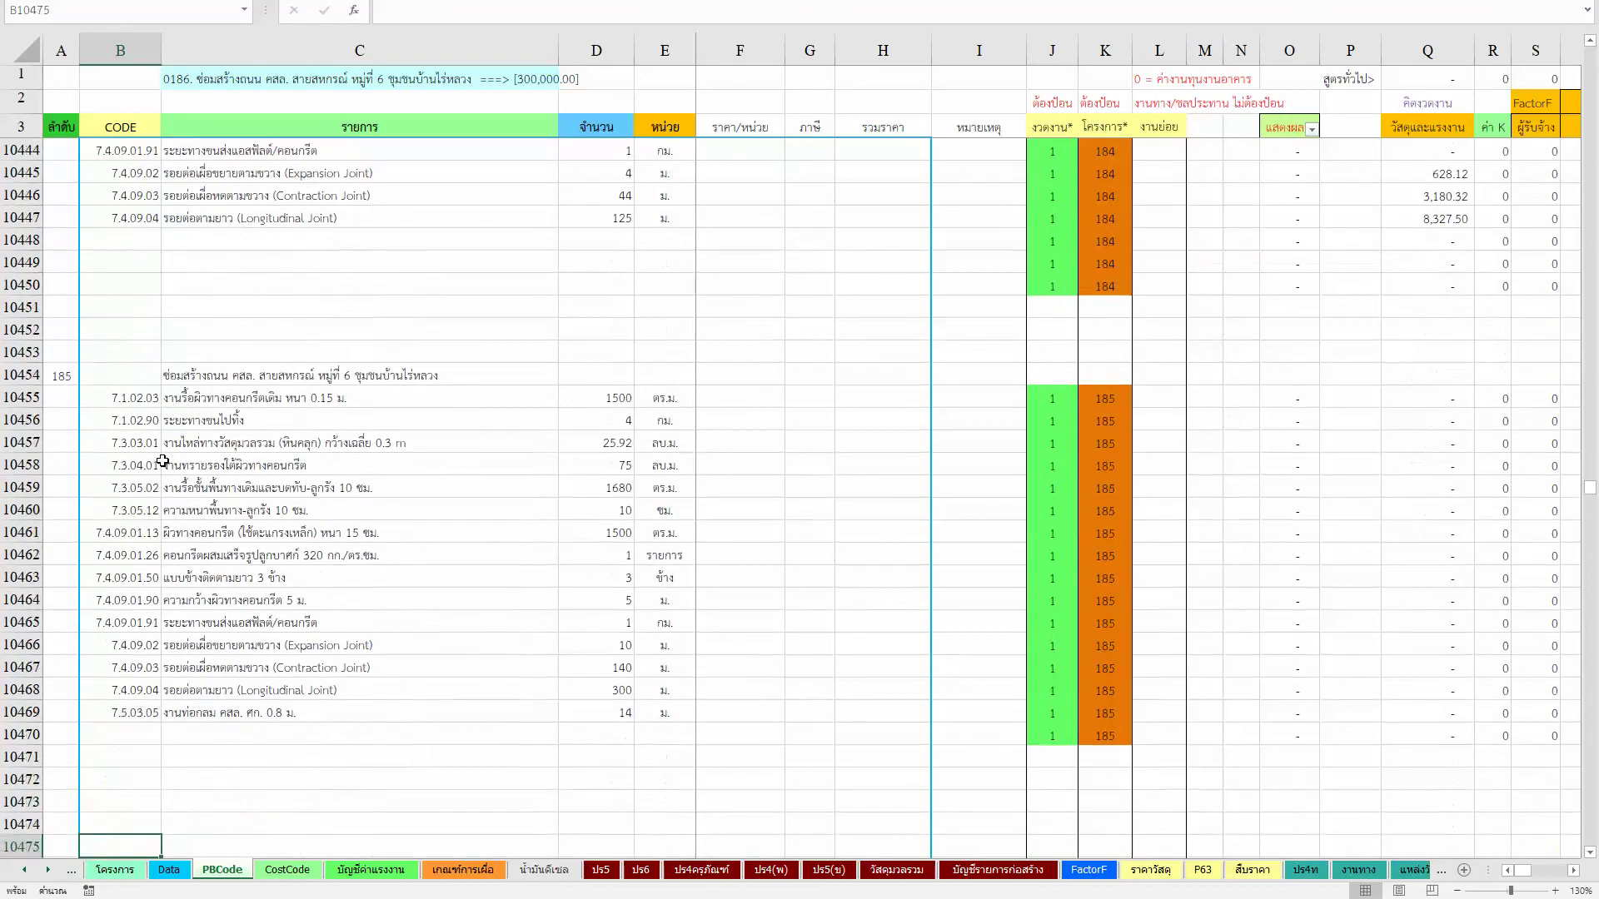
pyautogui.press('Down')
pyautogui.press('Down')
pyautogui.press('Down')
pyautogui.press('Down')
pyautogui.press('Down')
pyautogui.press('Down')
# Step: Clear the duplicate project 186 item rows B10482:E10496
pyautogui.press('Up')
pyautogui.press('Up')
pyautogui.press('Up')
pyautogui.press('Up')
pyautogui.press('Up')
pyautogui.hotkey('shift', 'Right')
pyautogui.hotkey('shift', 'Right')
pyautogui.hotkey('shift', 'Right')
pyautogui.hotkey('ctrl', 'shift', 'Up')
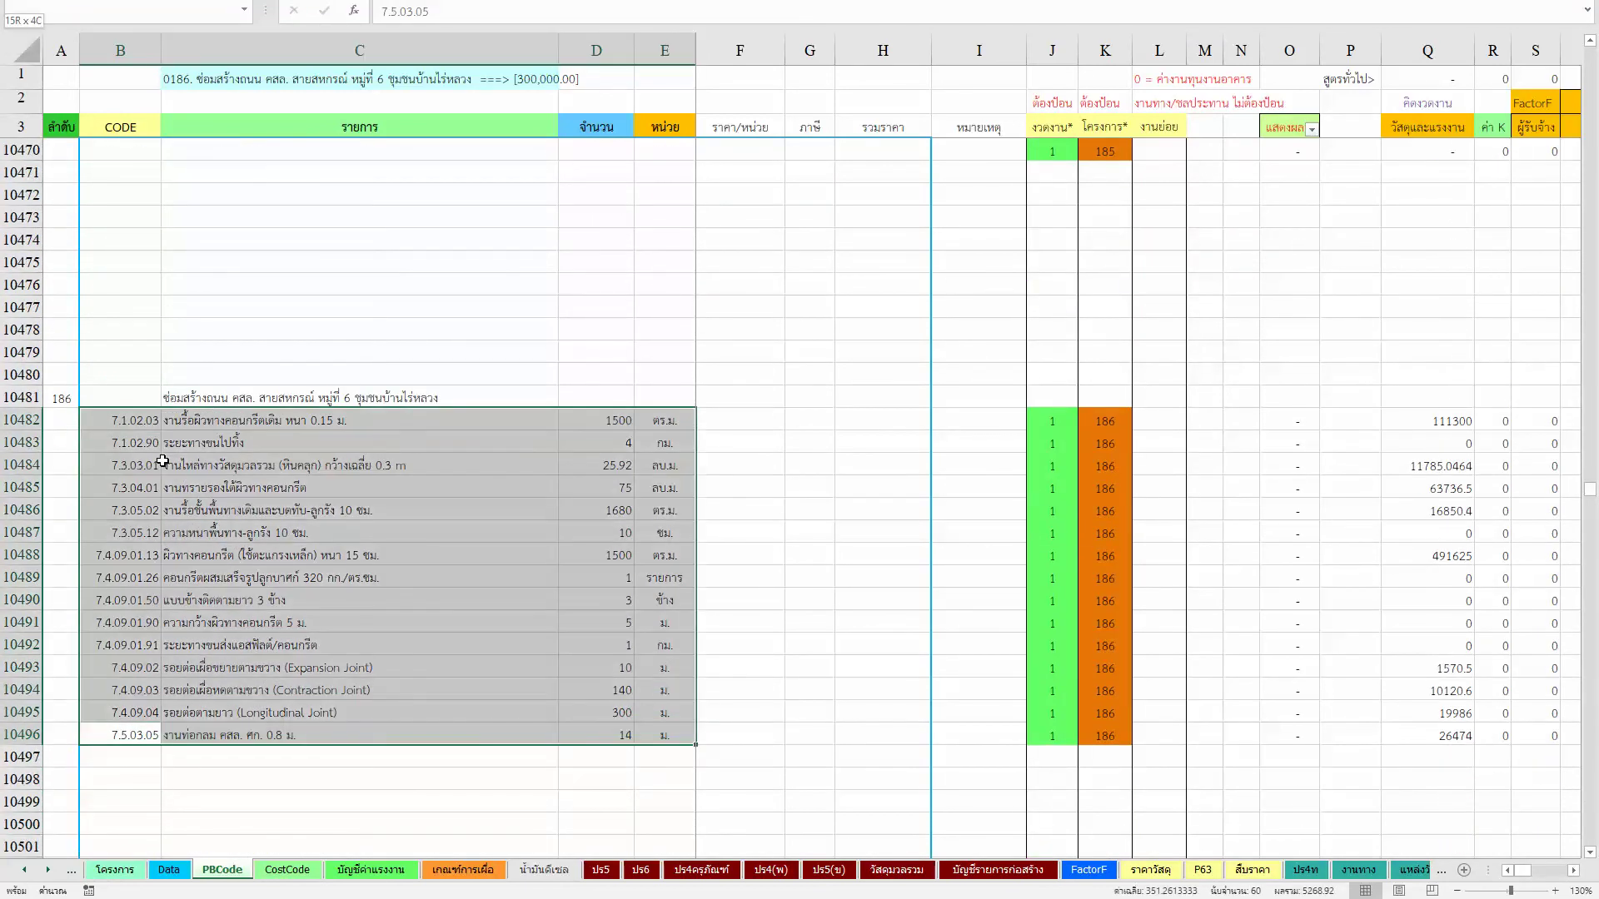
pyautogui.press('Delete')
# Step: Move back up past projects 185 to 183 and switch to the Data sheet
pyautogui.press('Up')
pyautogui.press('Up')
pyautogui.press('Up')
pyautogui.press('Up')
pyautogui.press('Up')
pyautogui.press('Up')
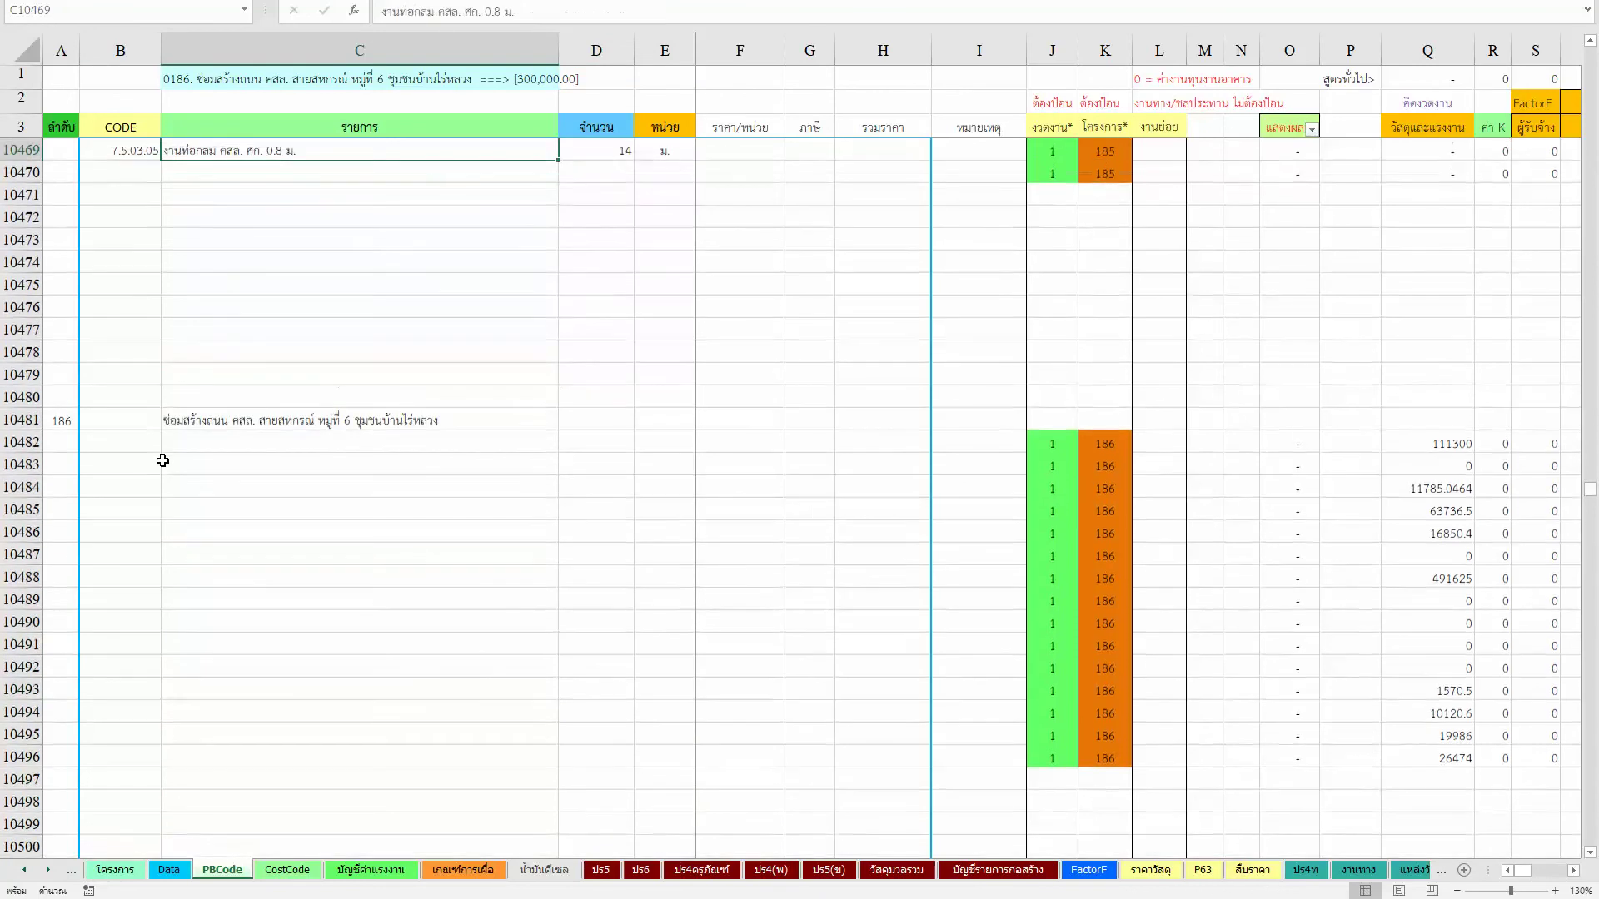
pyautogui.press('Up')
pyautogui.press('Up')
pyautogui.press('Up')
pyautogui.press('Up')
pyautogui.press('Up')
pyautogui.press('Up')
pyautogui.press('Up')
pyautogui.press('Up')
pyautogui.press('Up')
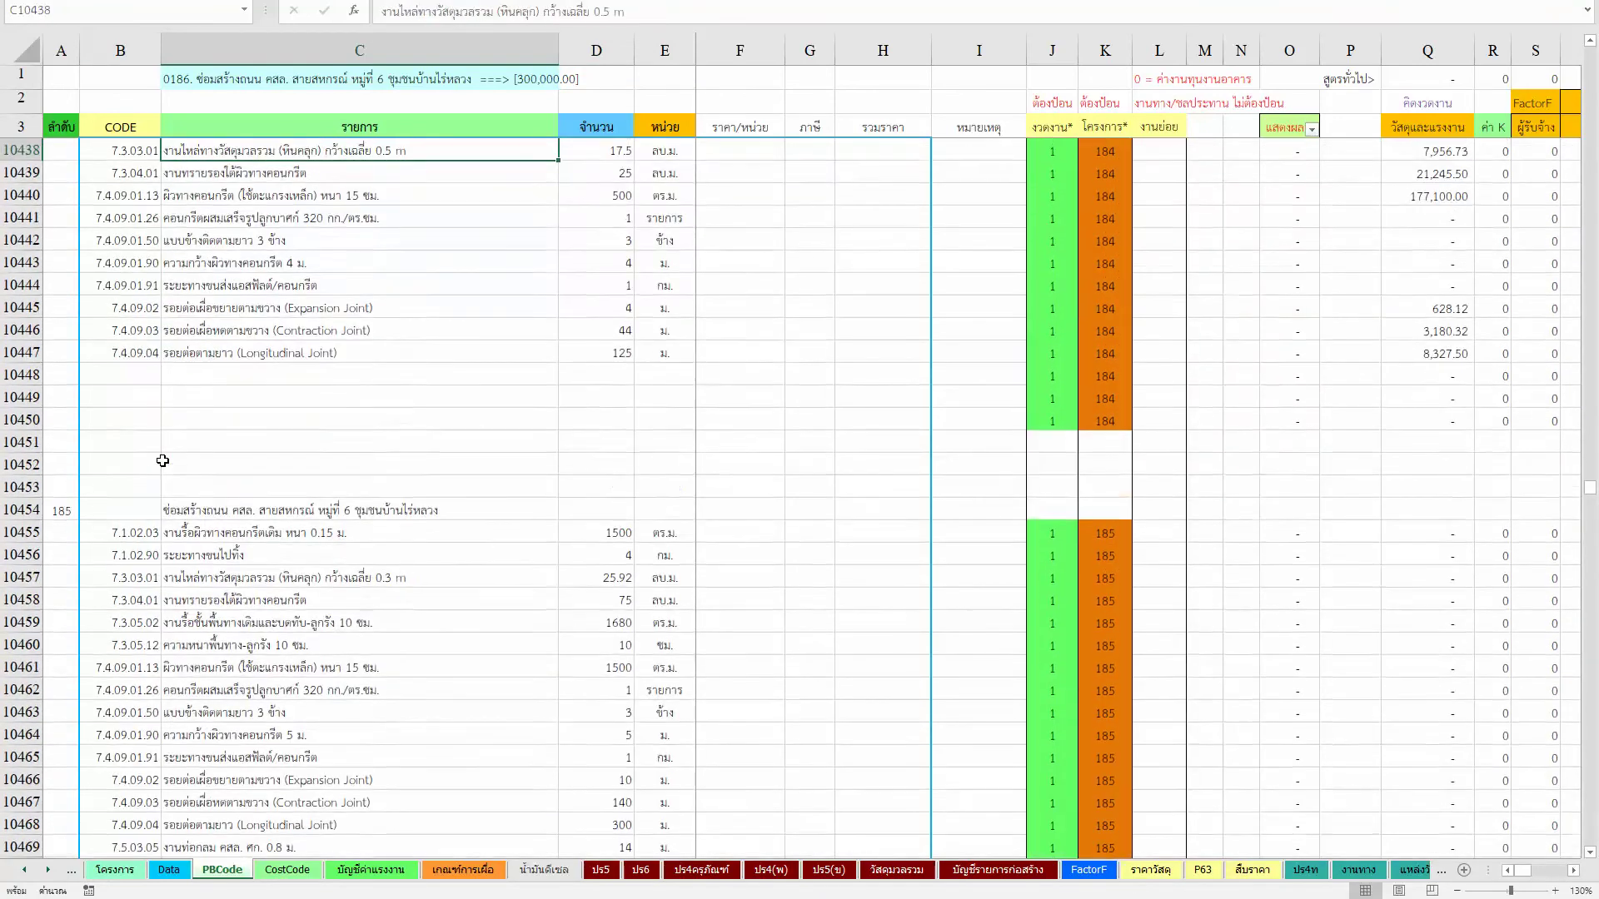
pyautogui.press('Up')
pyautogui.press('Up')
pyautogui.press('Up')
pyautogui.press('Up')
pyautogui.press('Up')
pyautogui.press('Up')
pyautogui.press('Up')
pyautogui.press('Up')
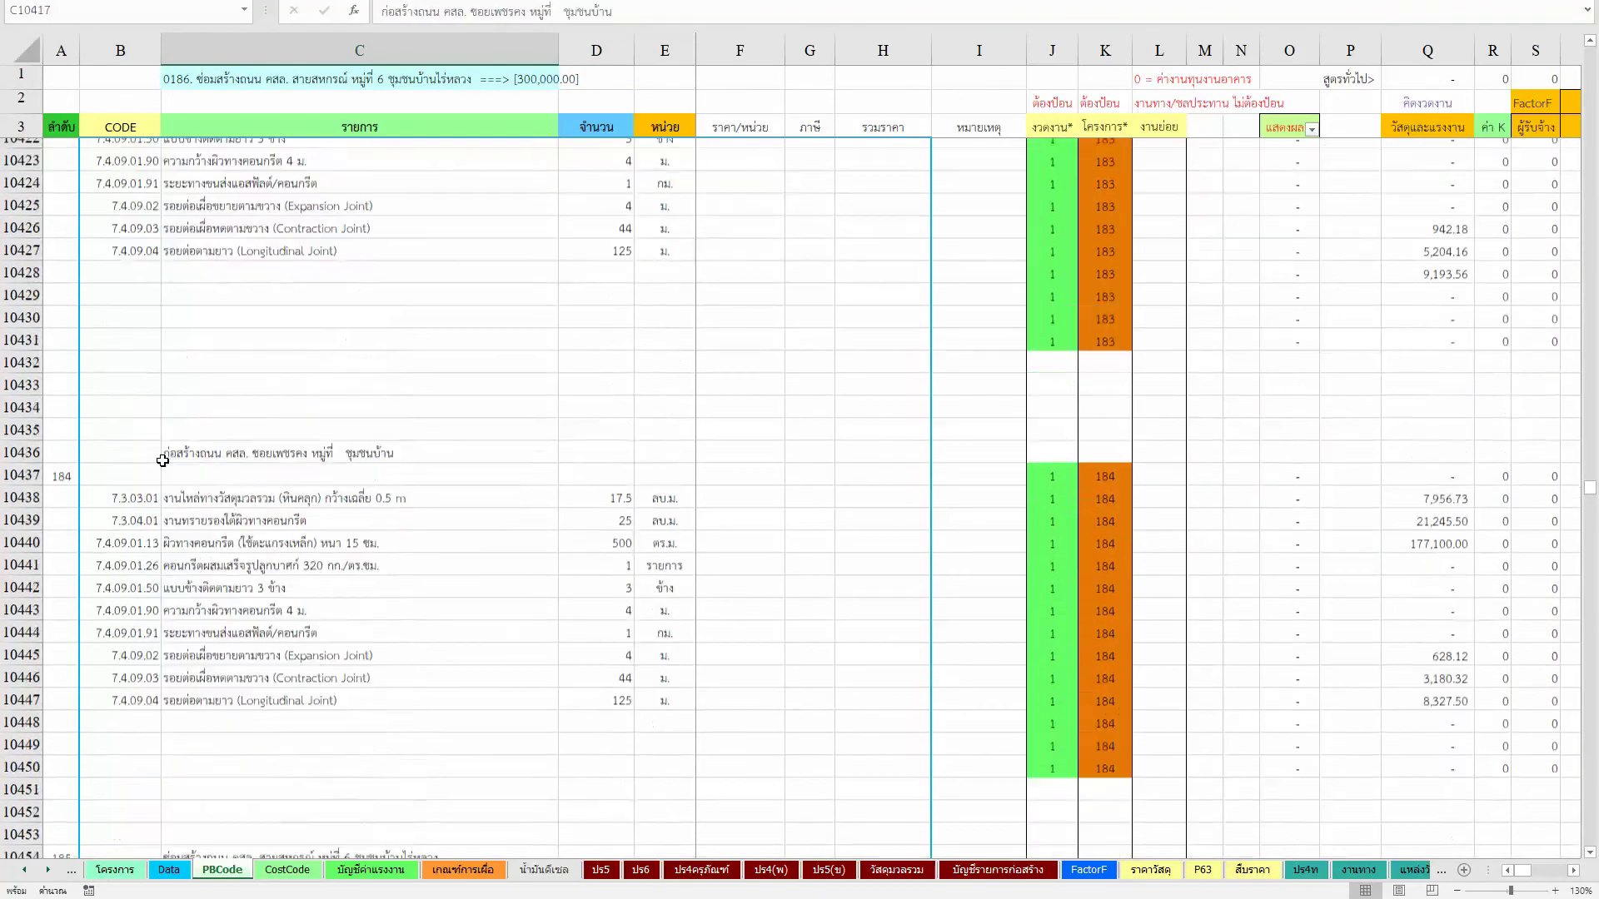
pyautogui.press('Up')
pyautogui.press('Up')
pyautogui.press('Up')
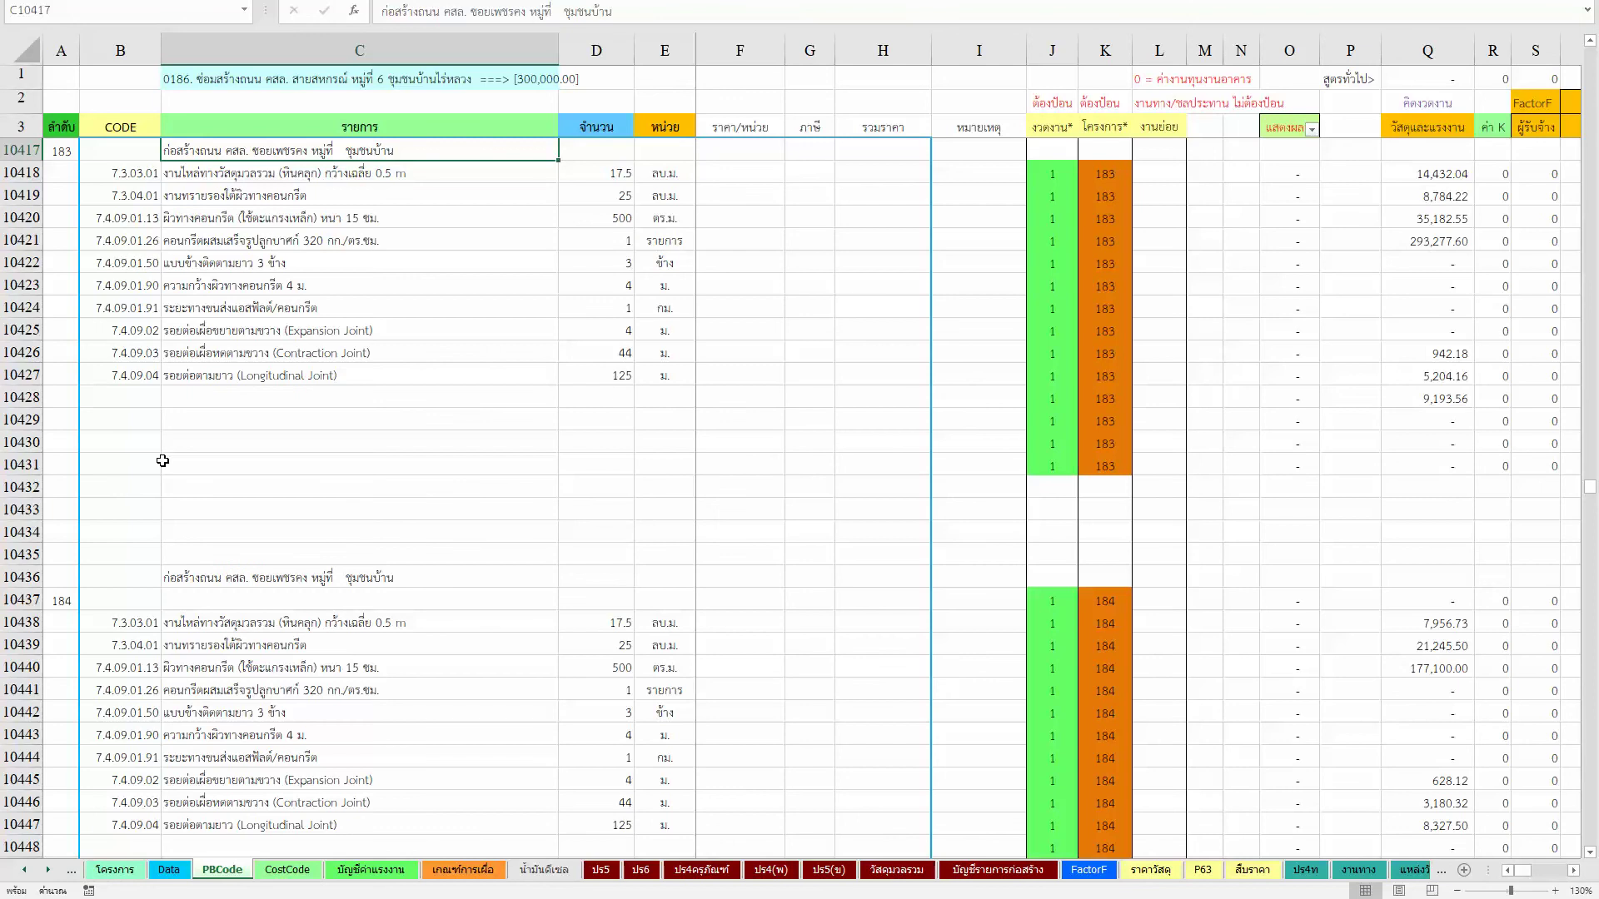
pyautogui.press('Up')
pyautogui.press('Up')
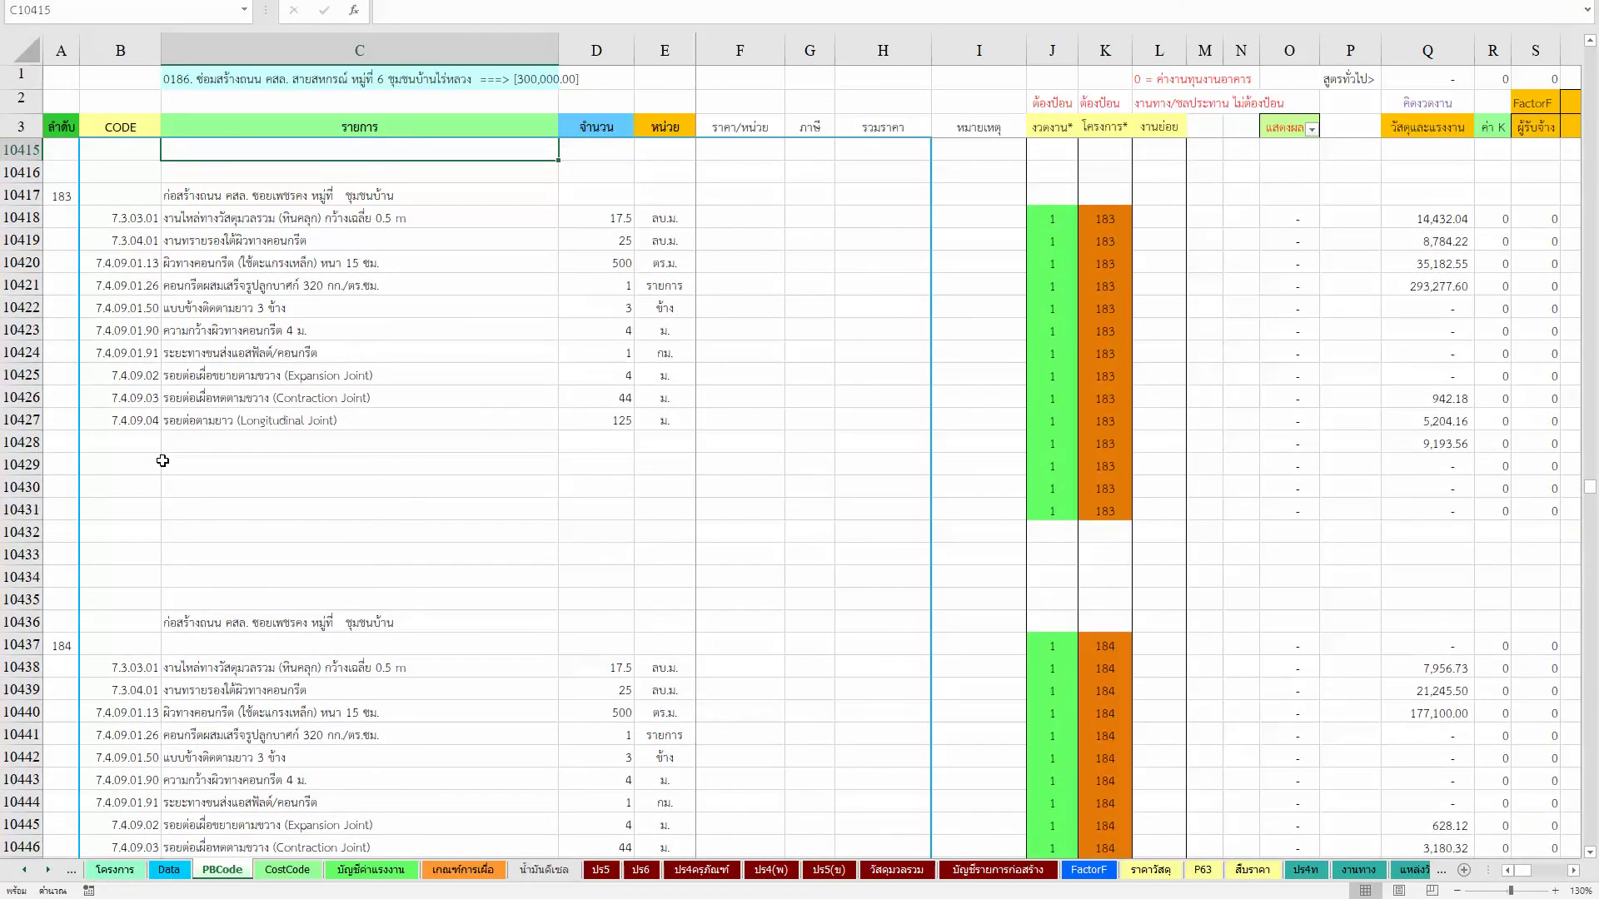
pyautogui.hotkey('ctrl', 'pageup')
pyautogui.hotkey('ctrl', 'pageup')
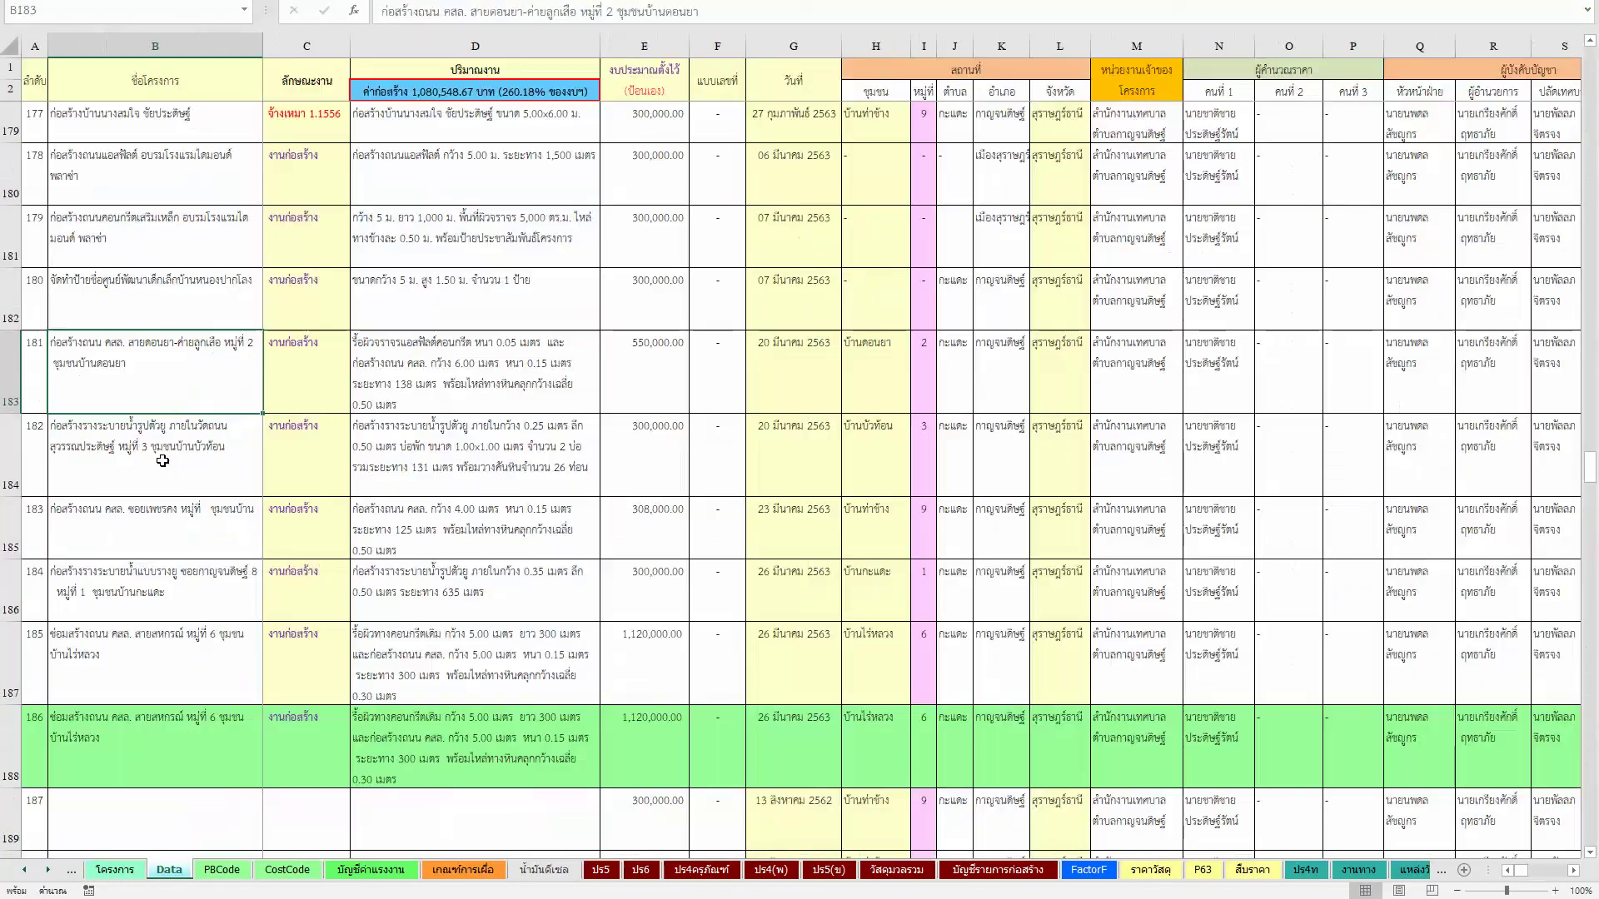
# Step: Delete project 186's name in B188 and work description in D188
pyautogui.press('Down')
pyautogui.press('Down')
pyautogui.press('Down')
pyautogui.press('Down')
pyautogui.press('Down')
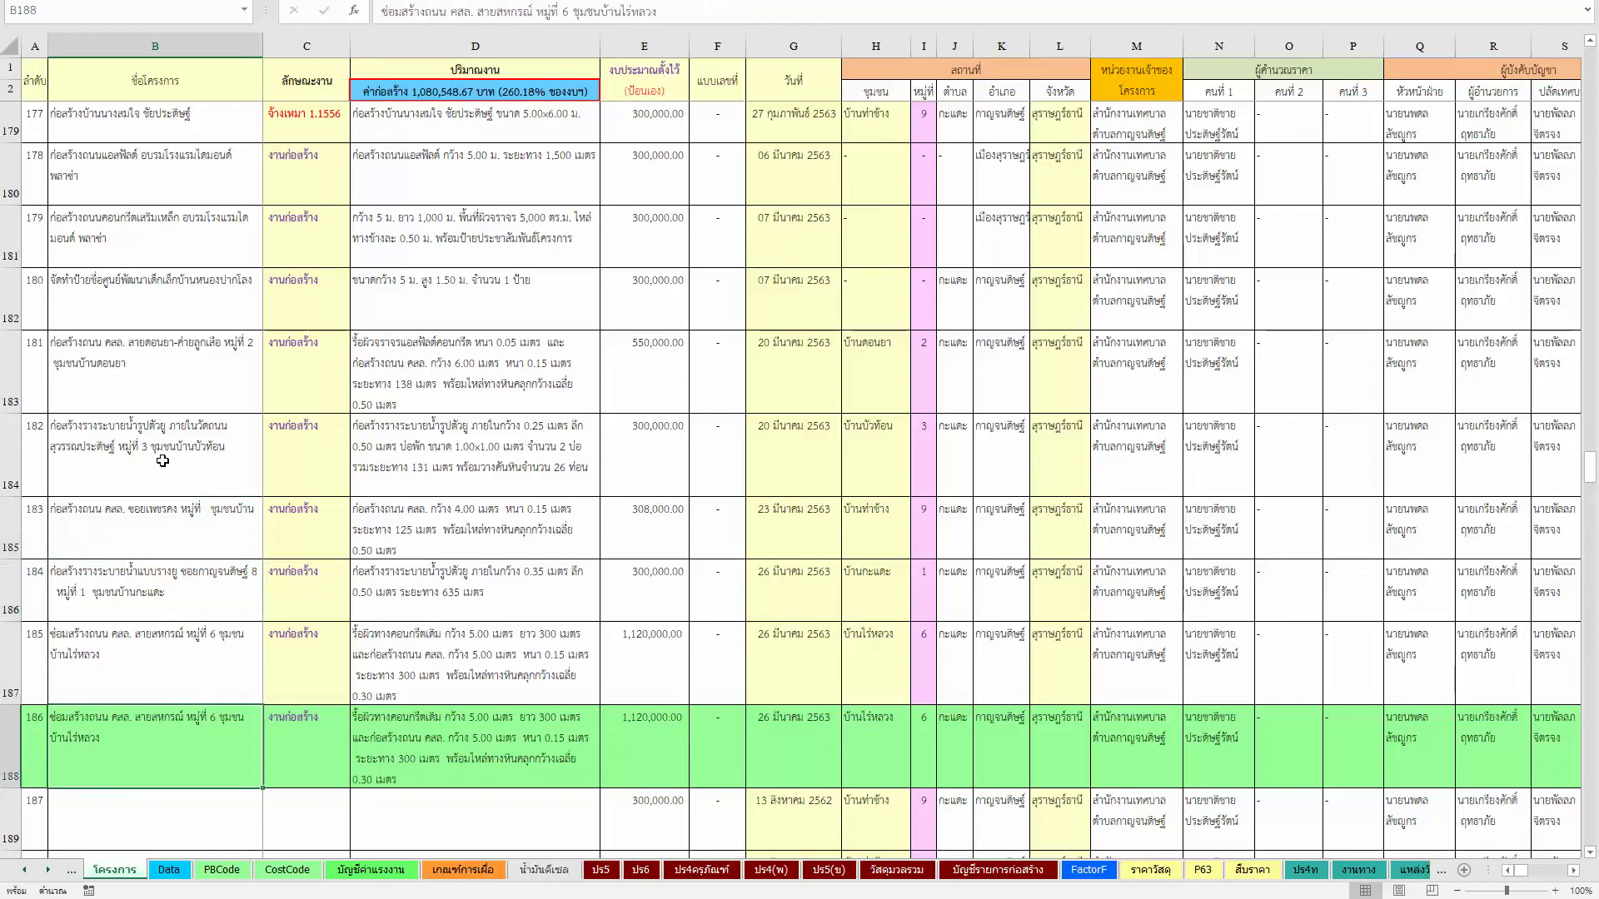
pyautogui.press('Delete')
pyautogui.press('Right')
pyautogui.press('Right')
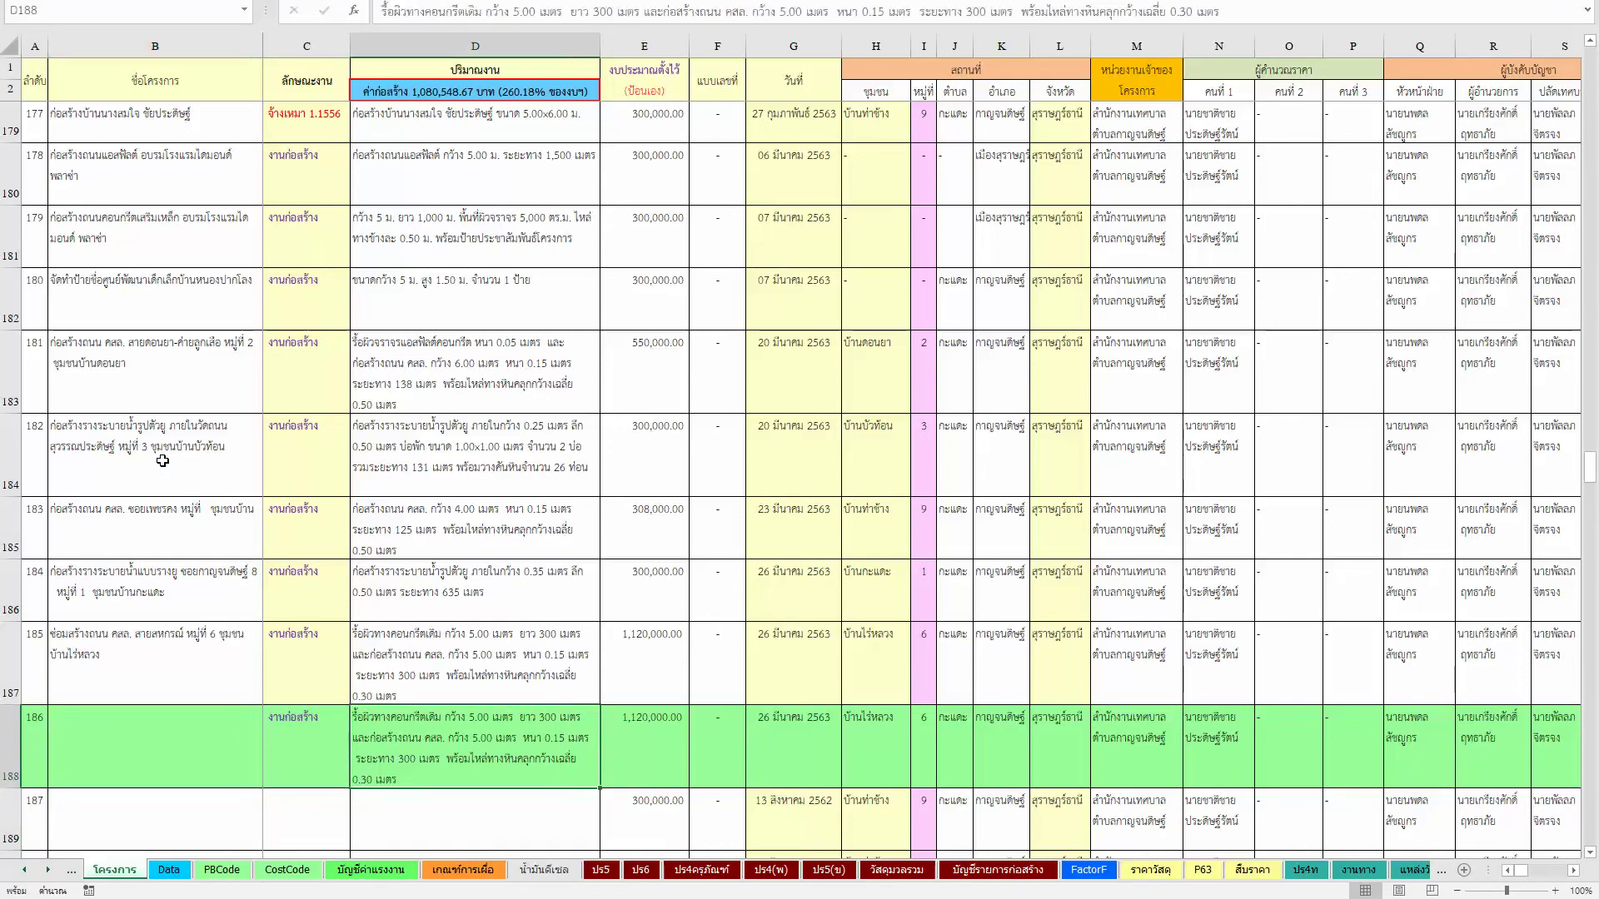
pyautogui.press('Delete')
pyautogui.press('Right')
pyautogui.press('Right')
pyautogui.press('Right')
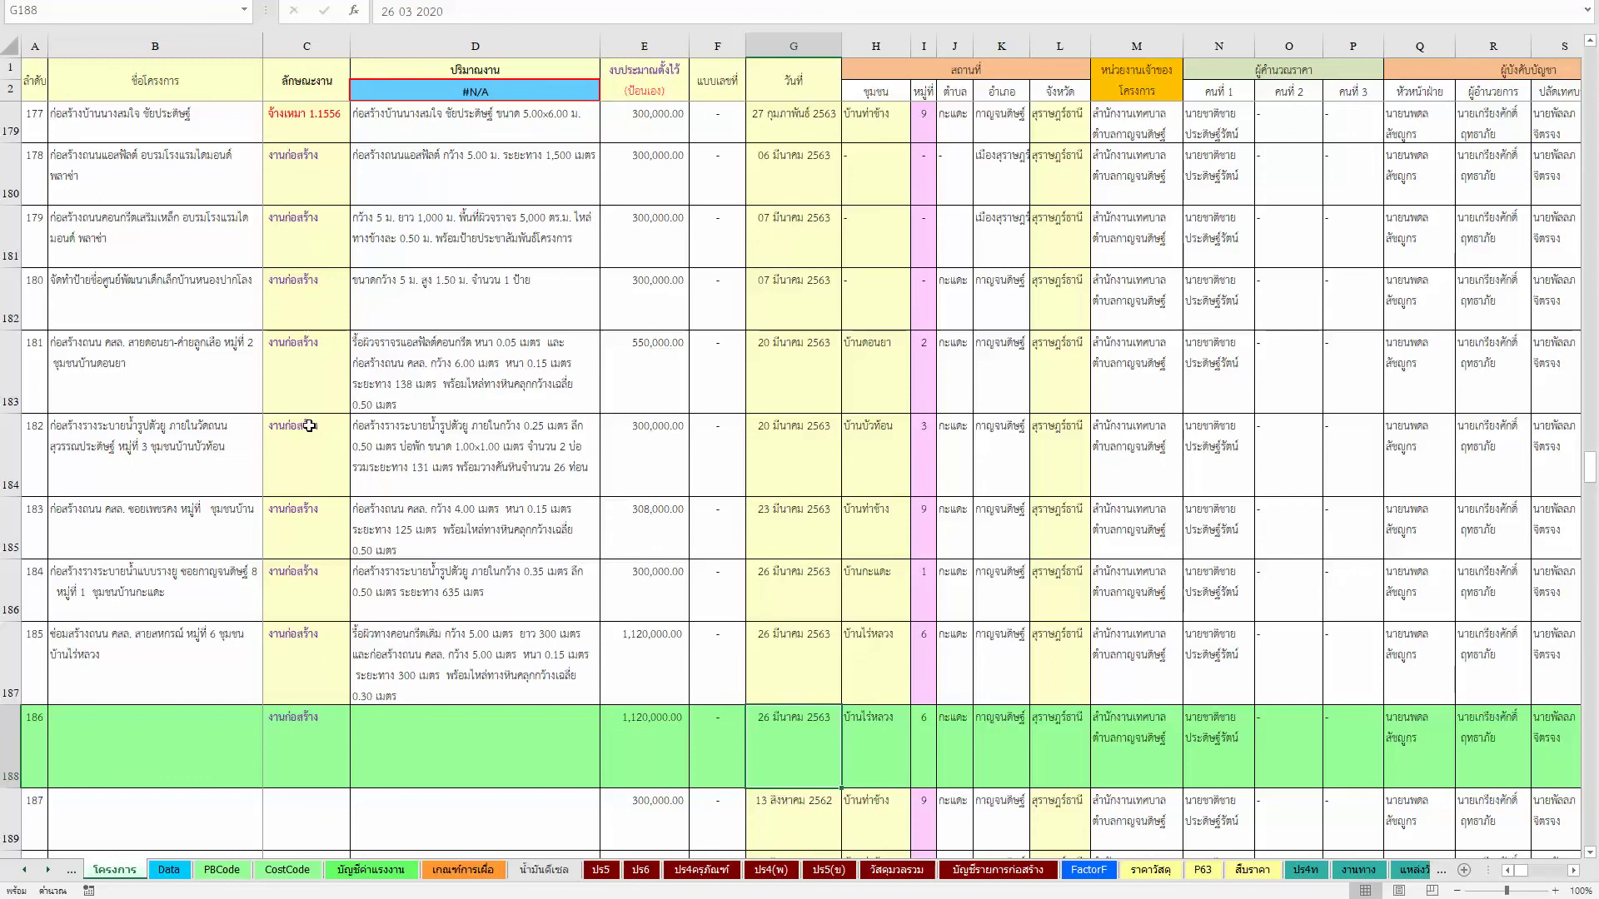
# Step: Check the names of projects 185, 184 and 183
pyautogui.click(150, 666)
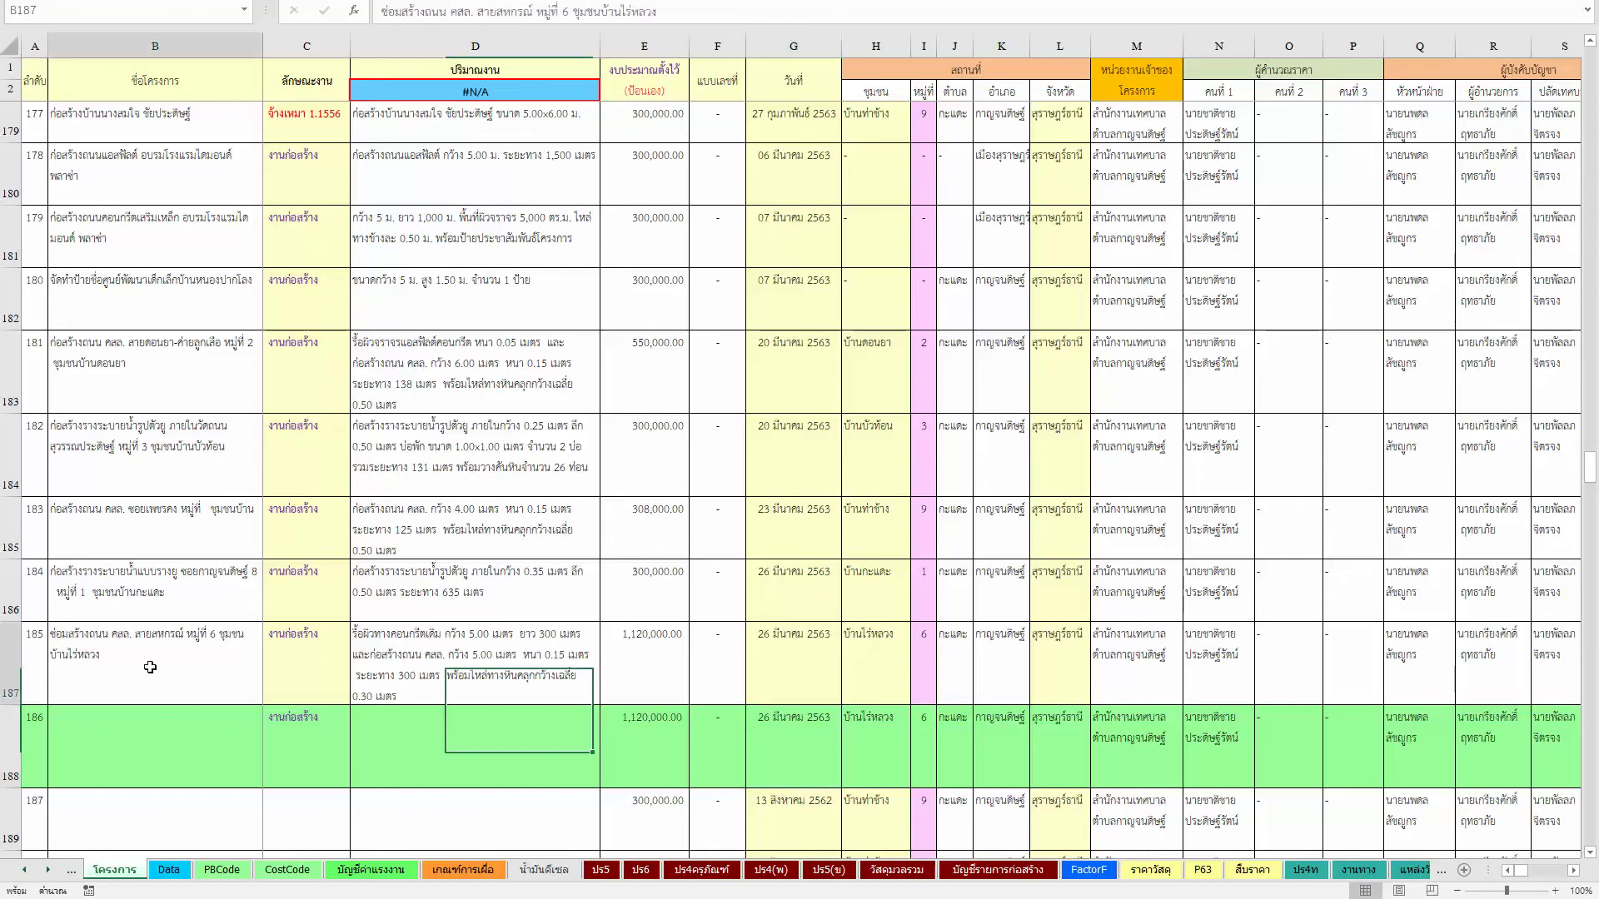
pyautogui.click(177, 588)
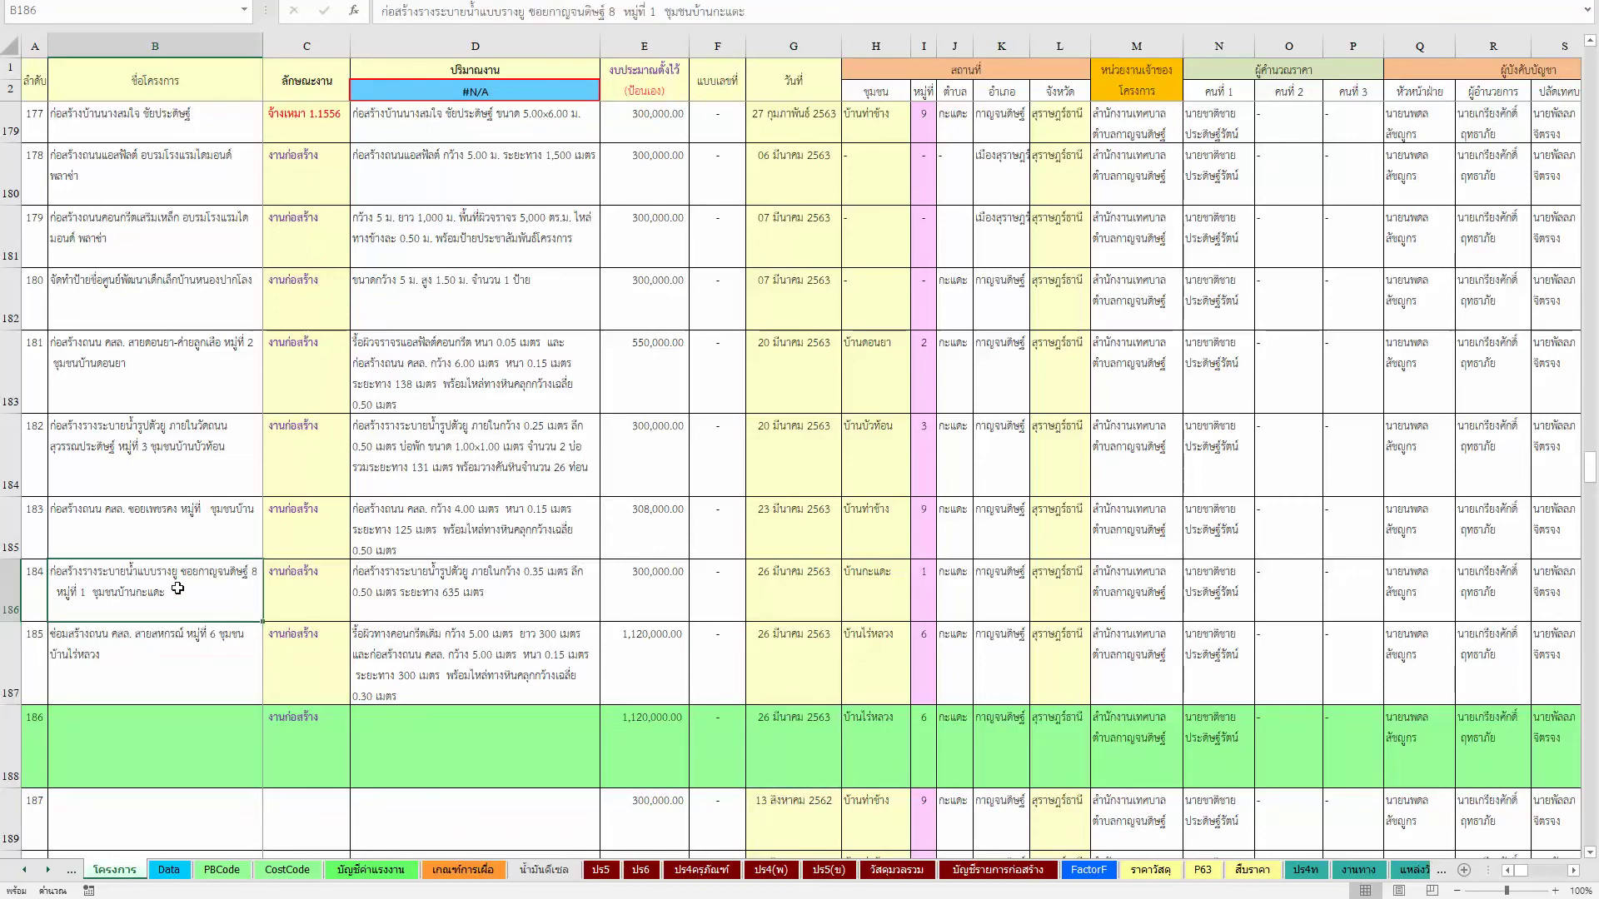
pyautogui.click(205, 524)
pyautogui.scroll(-3, 441, 524)
pyautogui.scroll(-2, 283, 527)
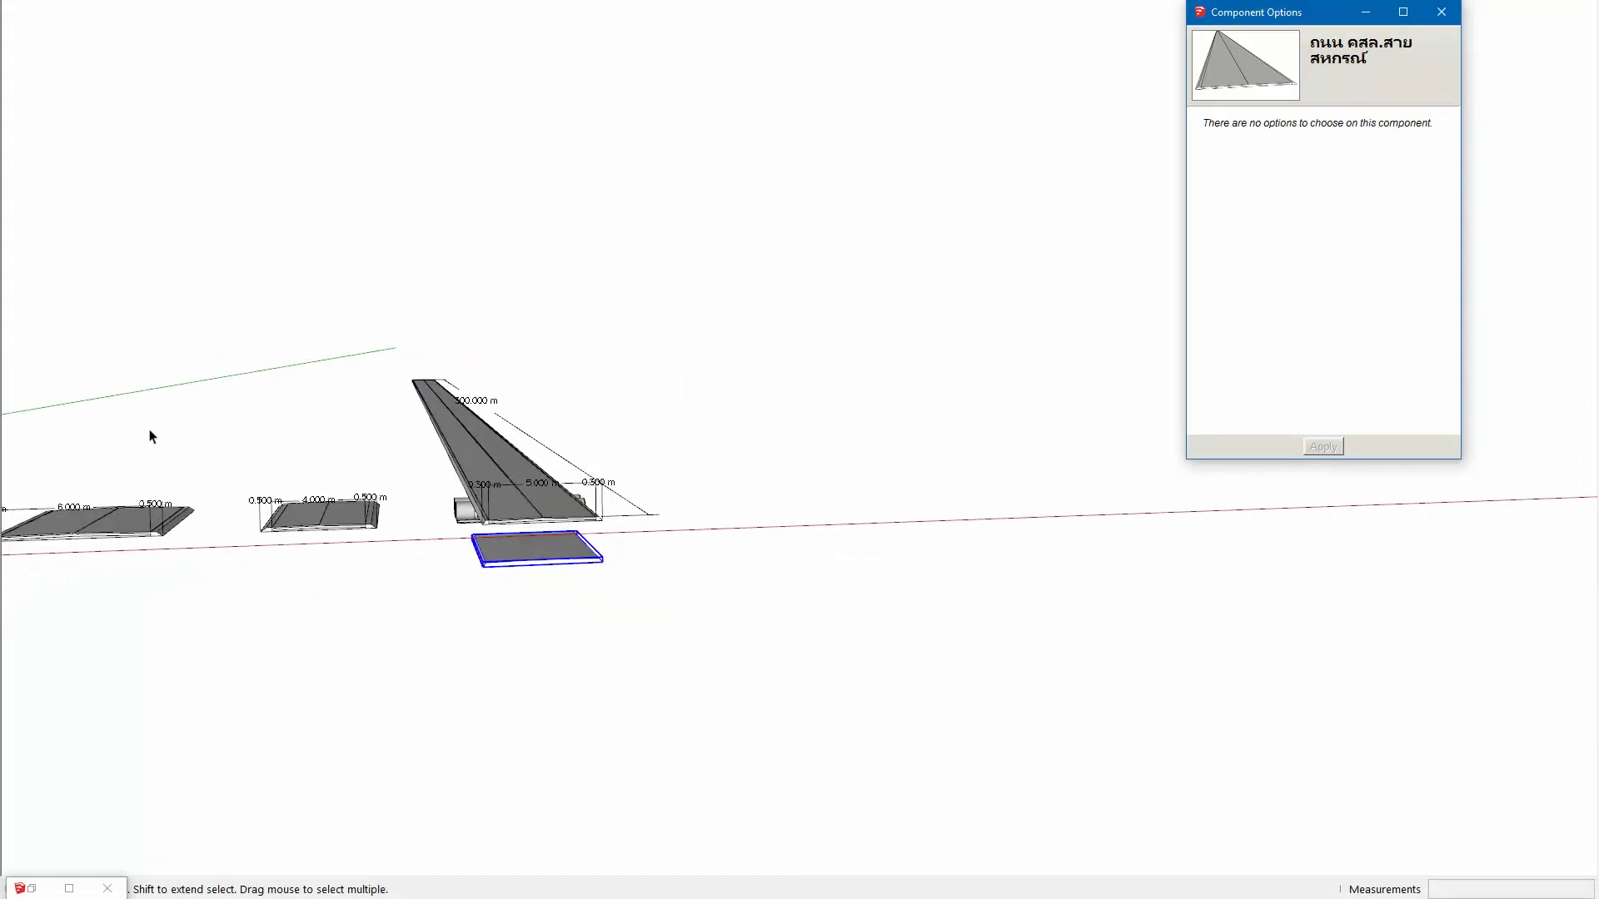
# Step: Select the ซอยเพชรคง road component from the Outliner in the Default Tray
pyautogui.hotkey('shift', 'e')
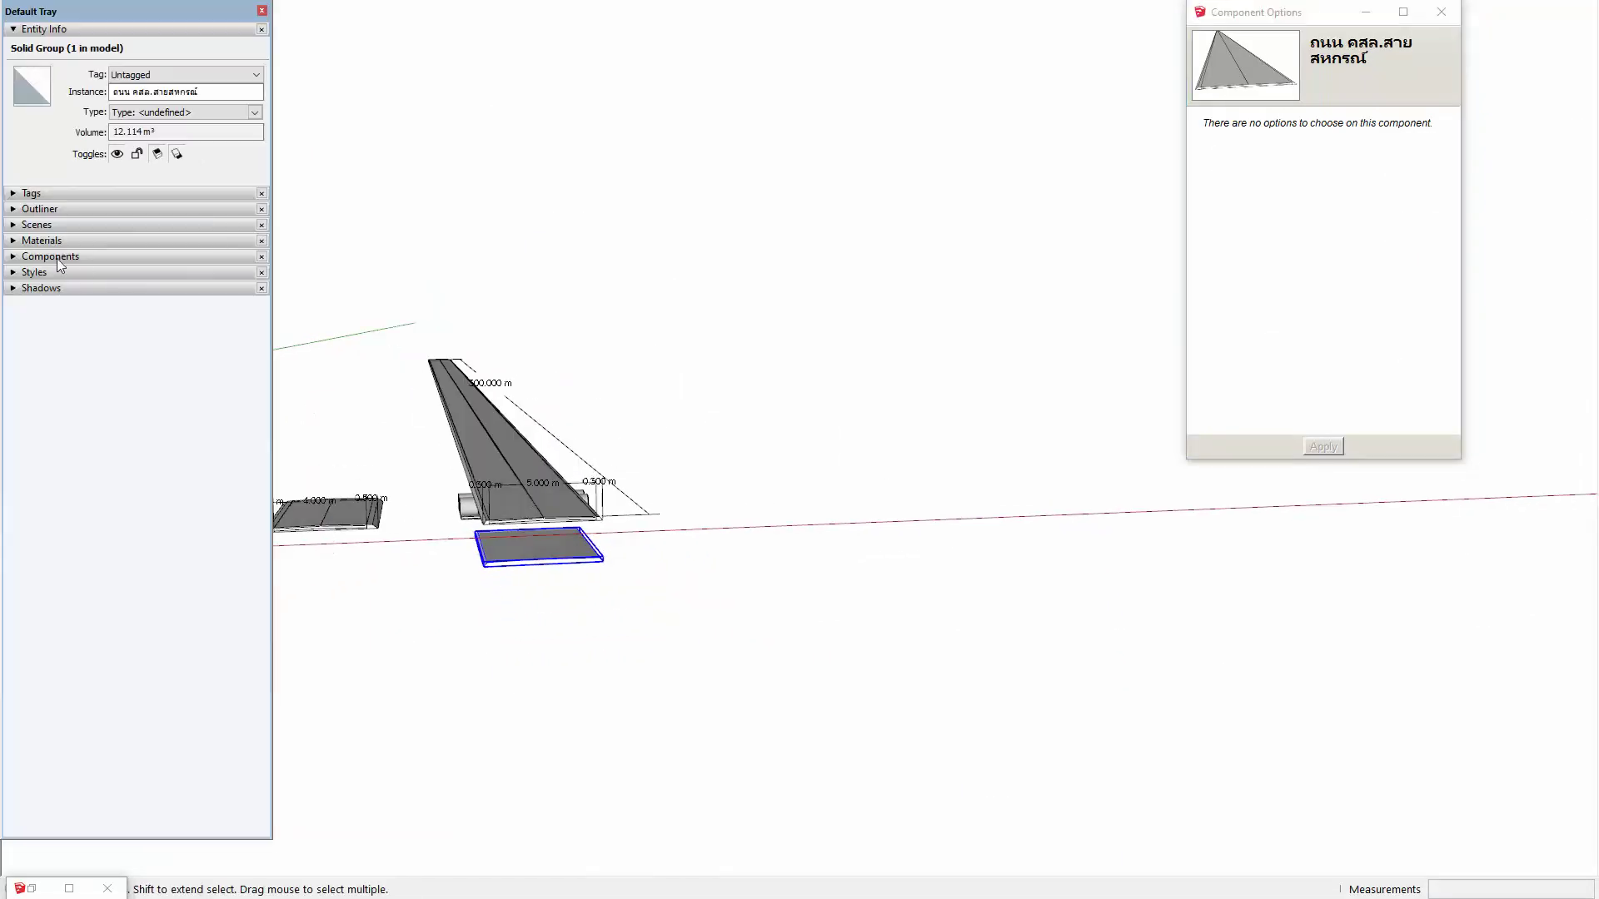
pyautogui.click(40, 210)
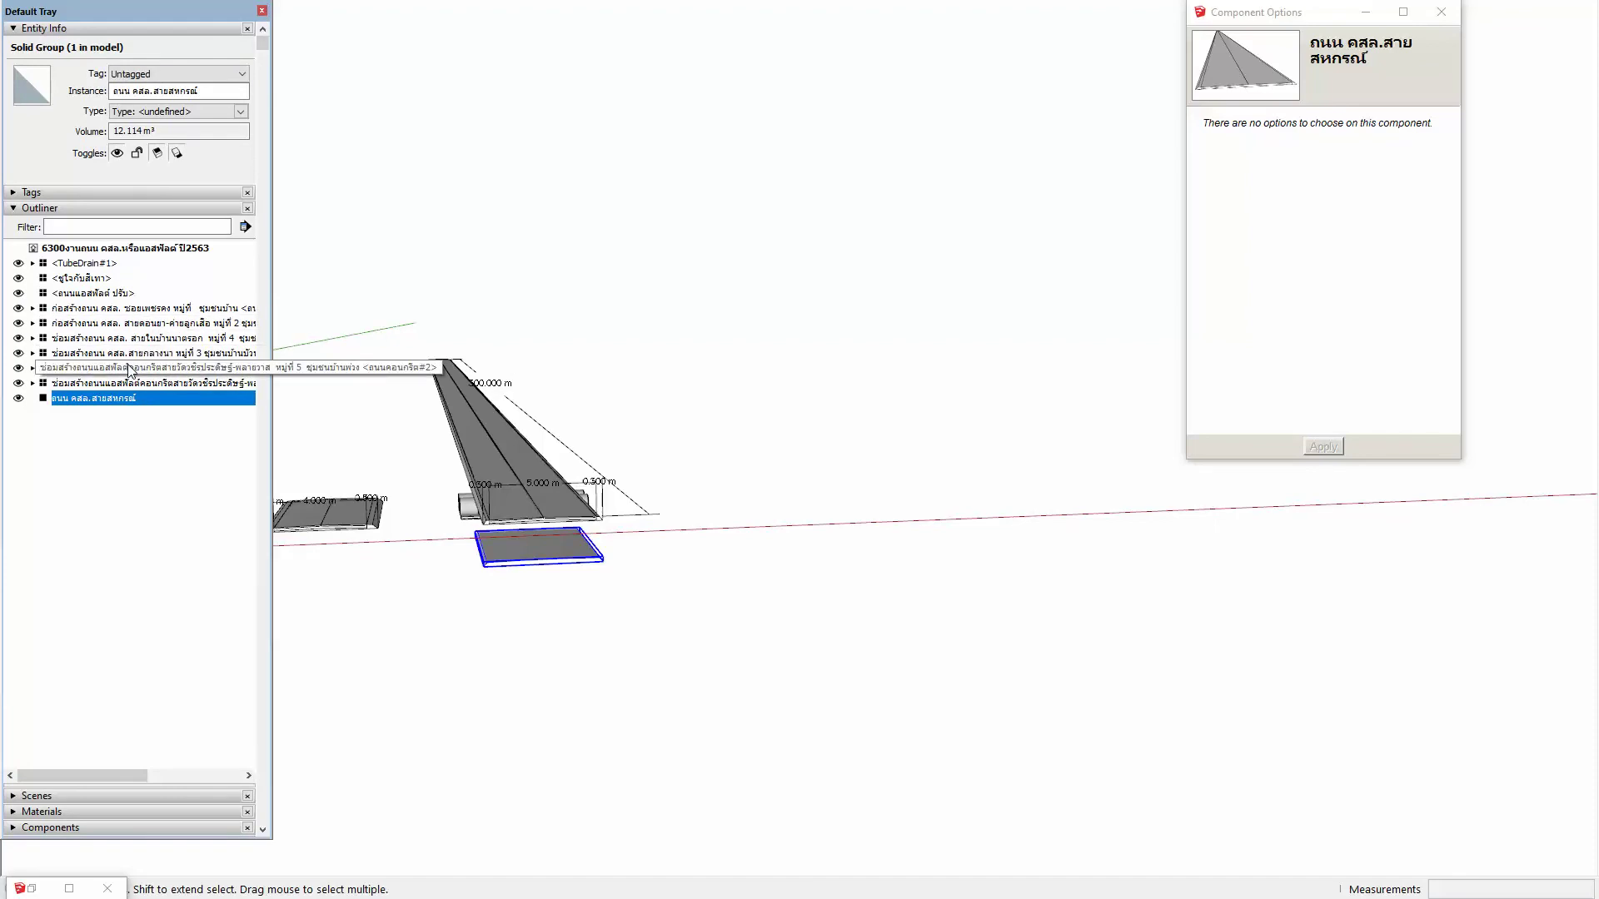
pyautogui.click(125, 308)
pyautogui.moveTo(633, 450)
pyautogui.mouseDown(button='middle')
pyautogui.moveTo(891, 553)
pyautogui.moveTo(746, 631)
pyautogui.mouseUp(button='middle')
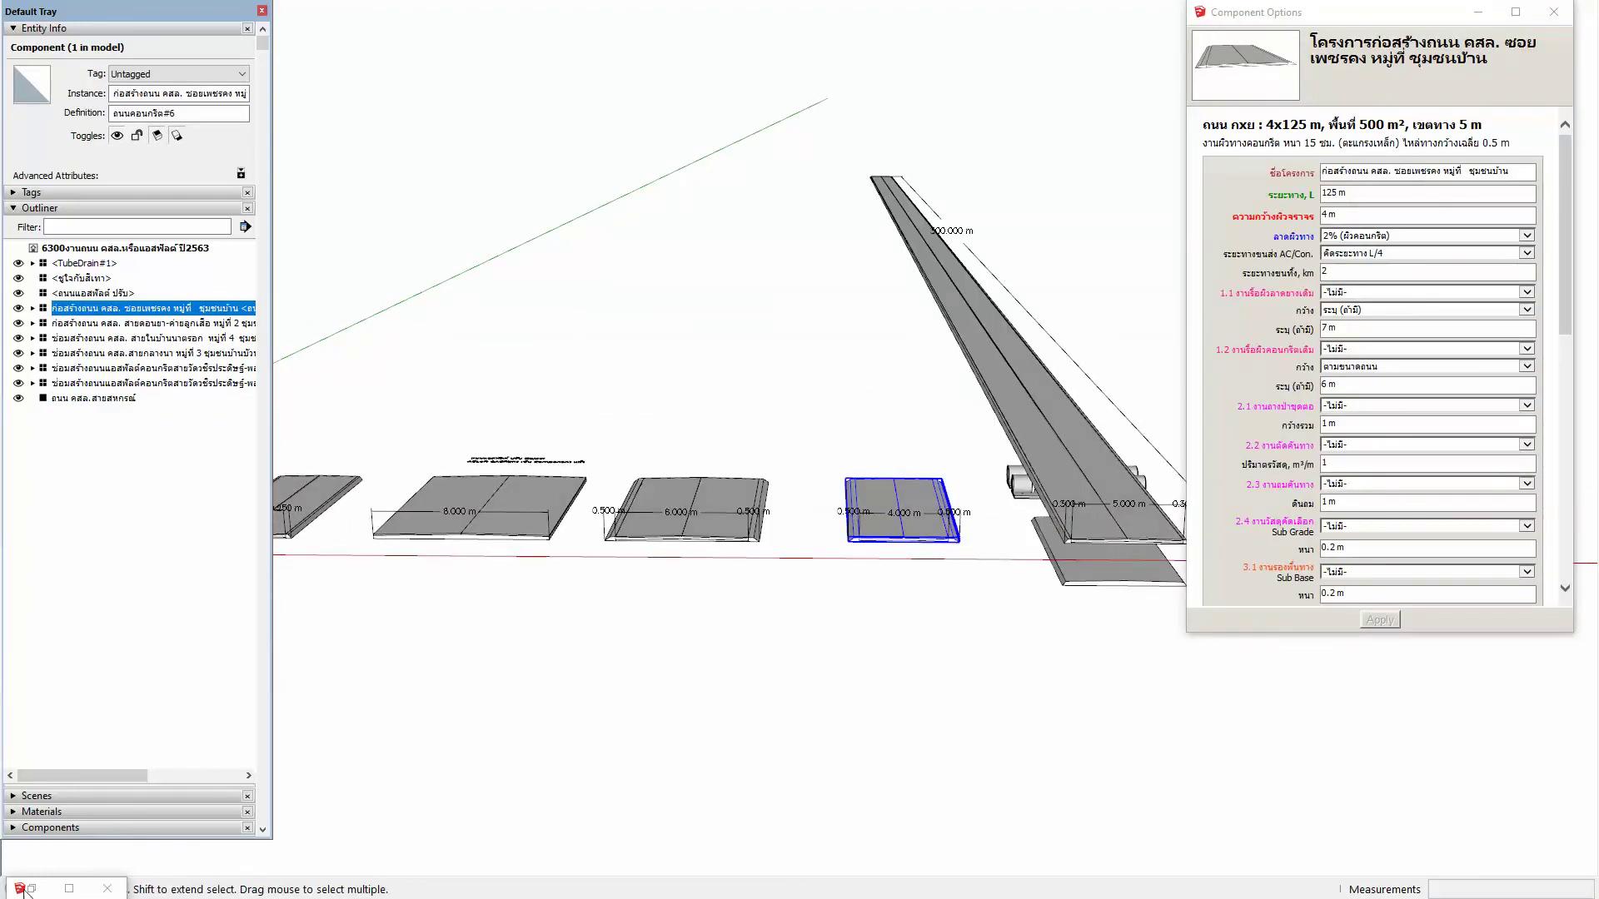
# Step: Regenerate the road report (500 m² concrete, 125 m joint) and return to BOQ63Mar
pyautogui.click(25, 889)
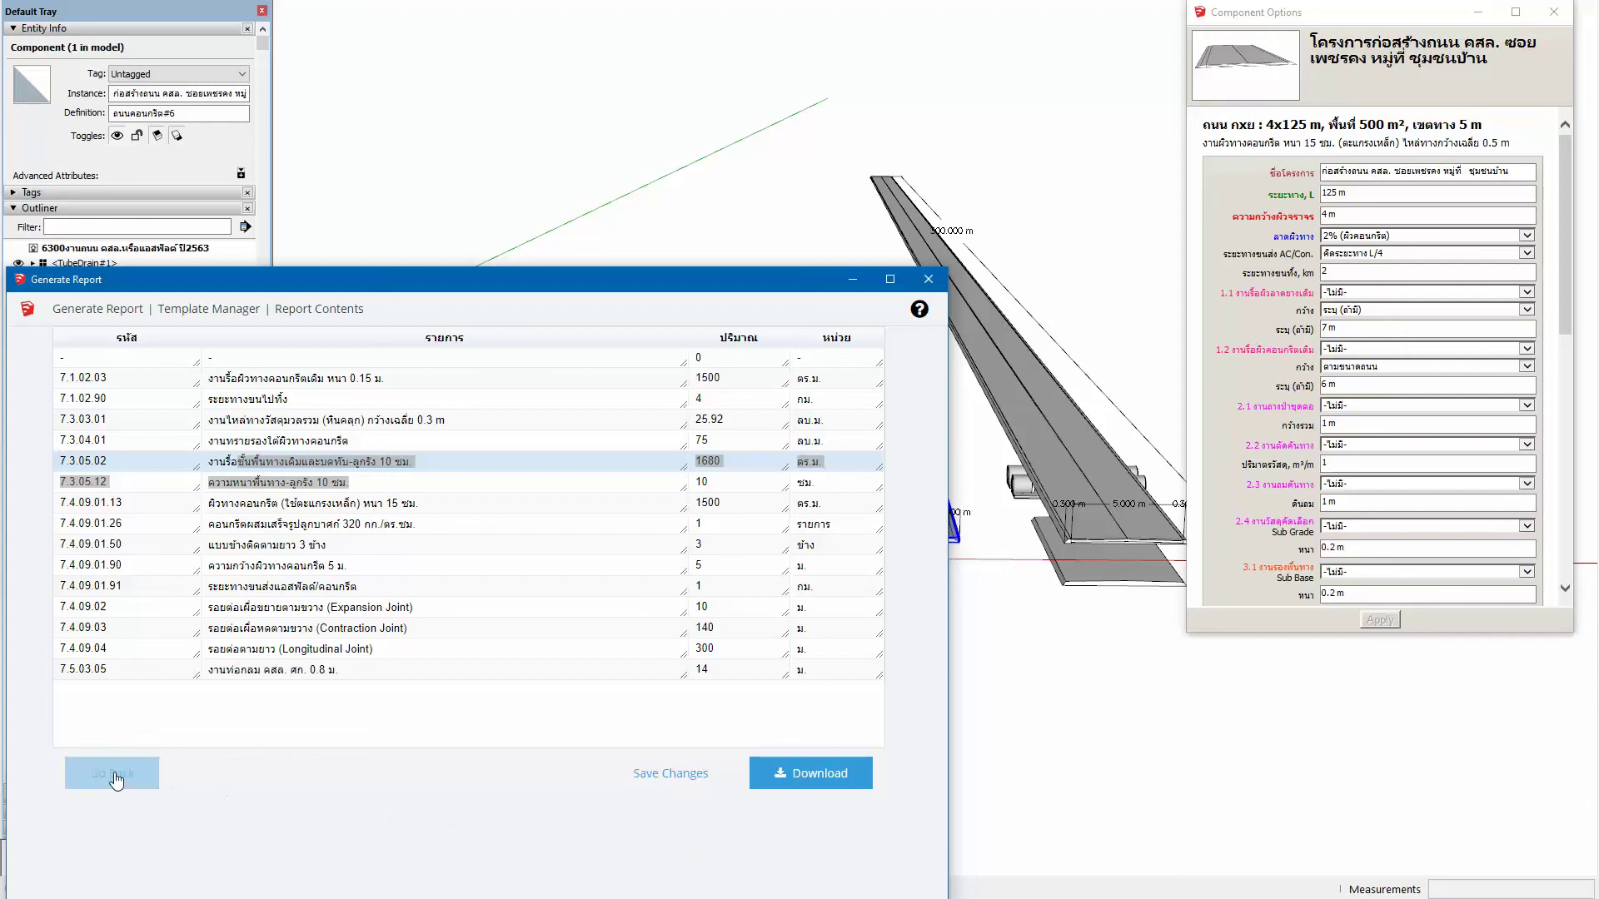
pyautogui.click(115, 774)
pyautogui.click(852, 764)
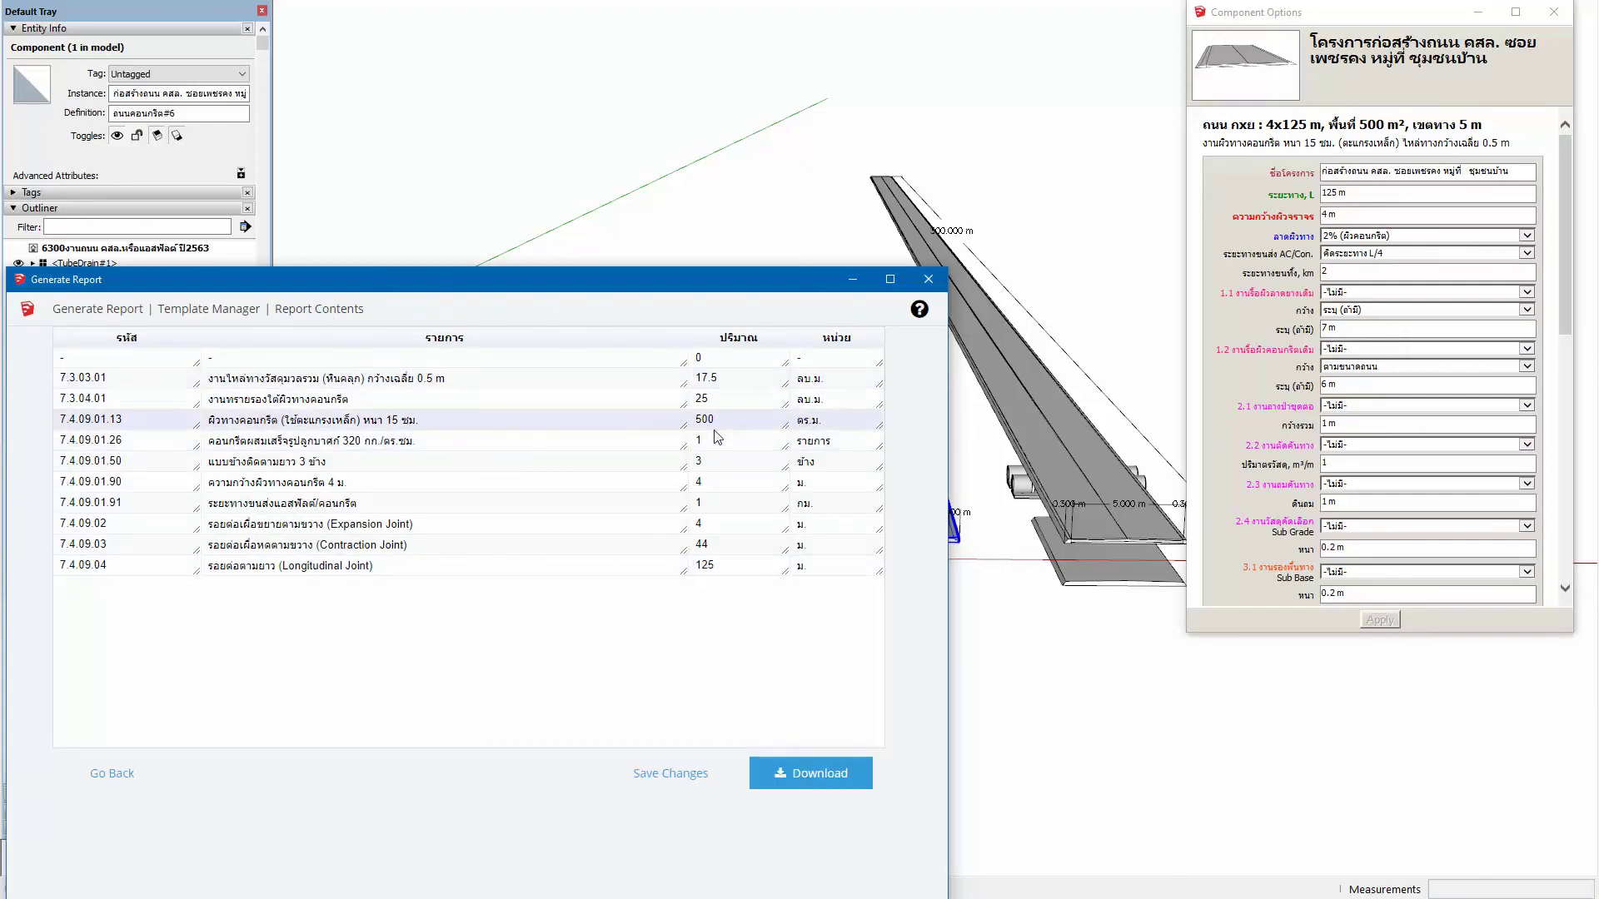
pyautogui.click(714, 898)
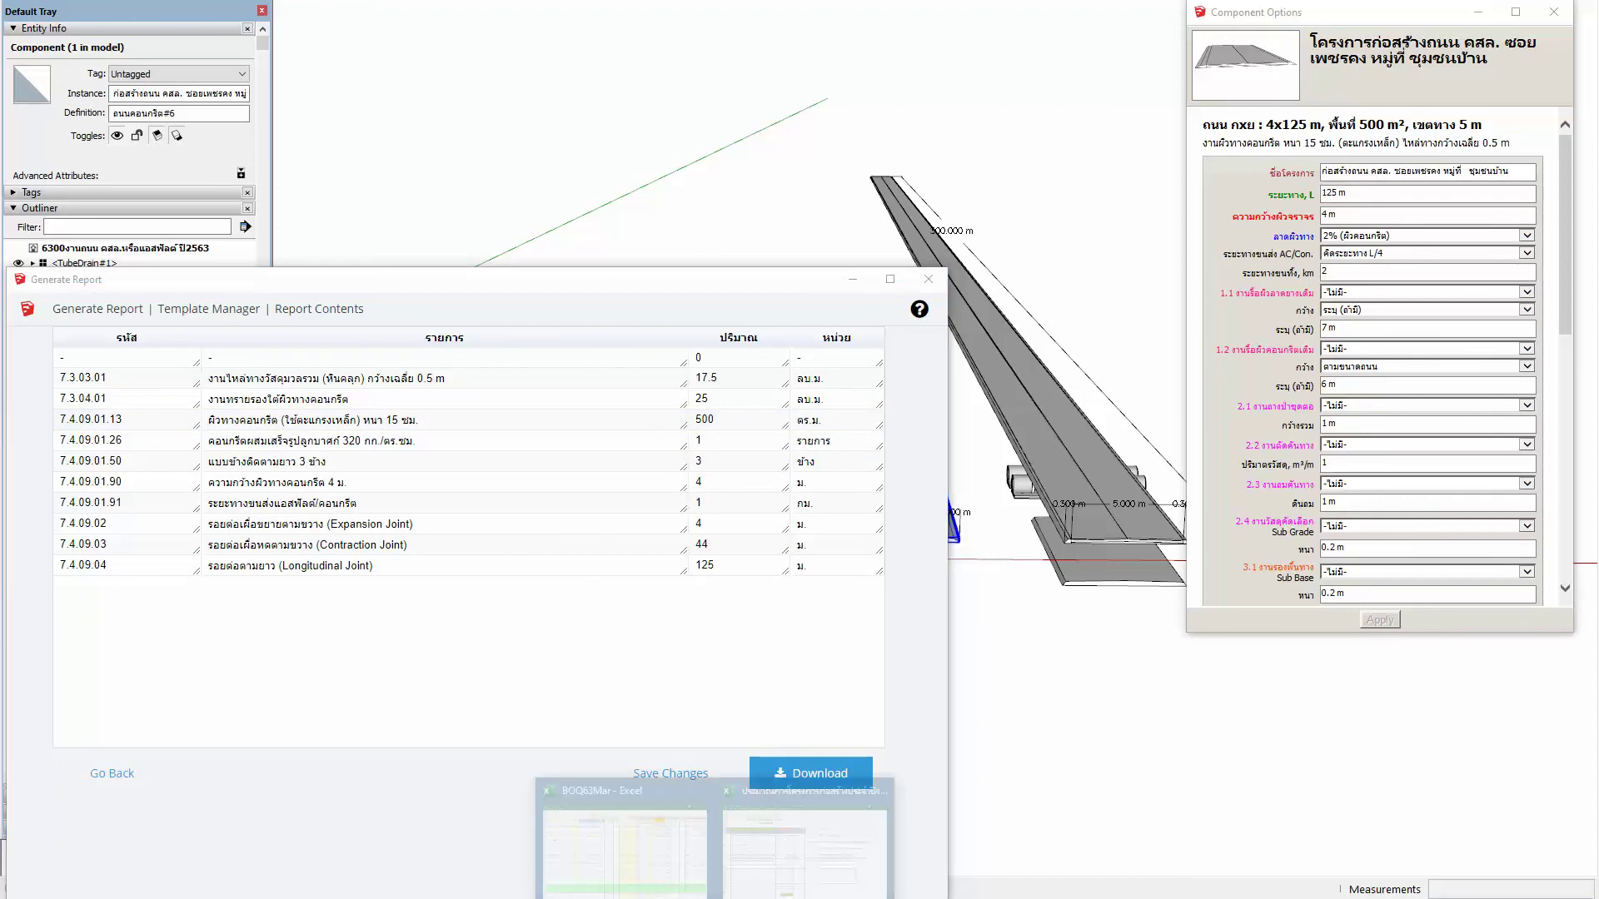
pyautogui.click(614, 839)
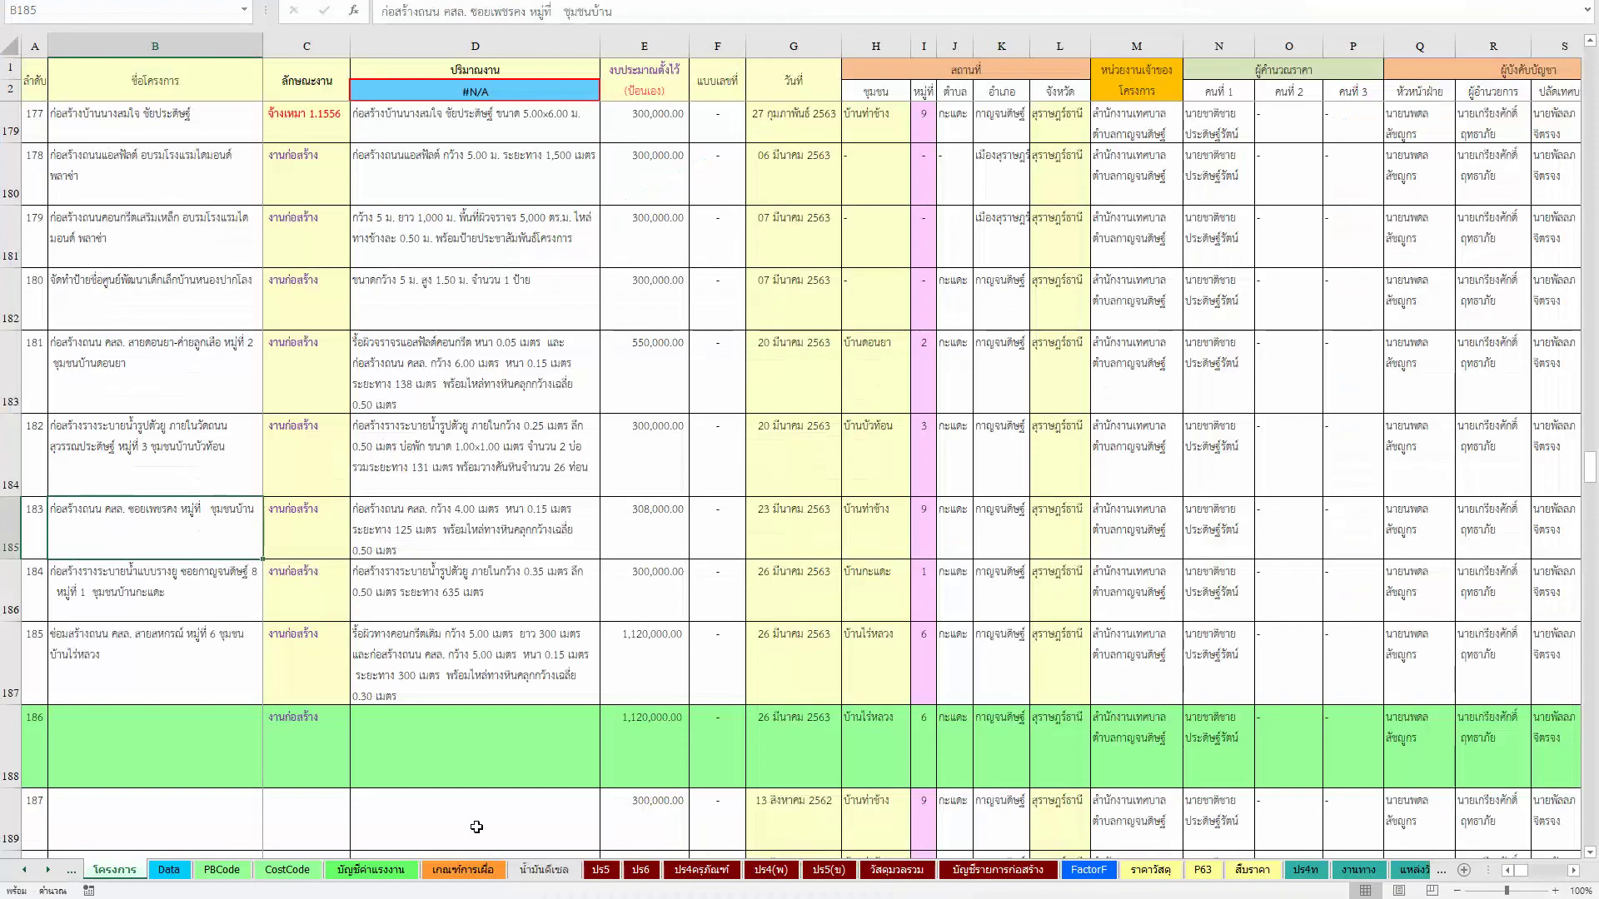
# Step: In BOQ63Mar, review the PBCode item blocks for projects 183–185, then bring up the Data sheet
pyautogui.click(179, 434)
pyautogui.click(218, 868)
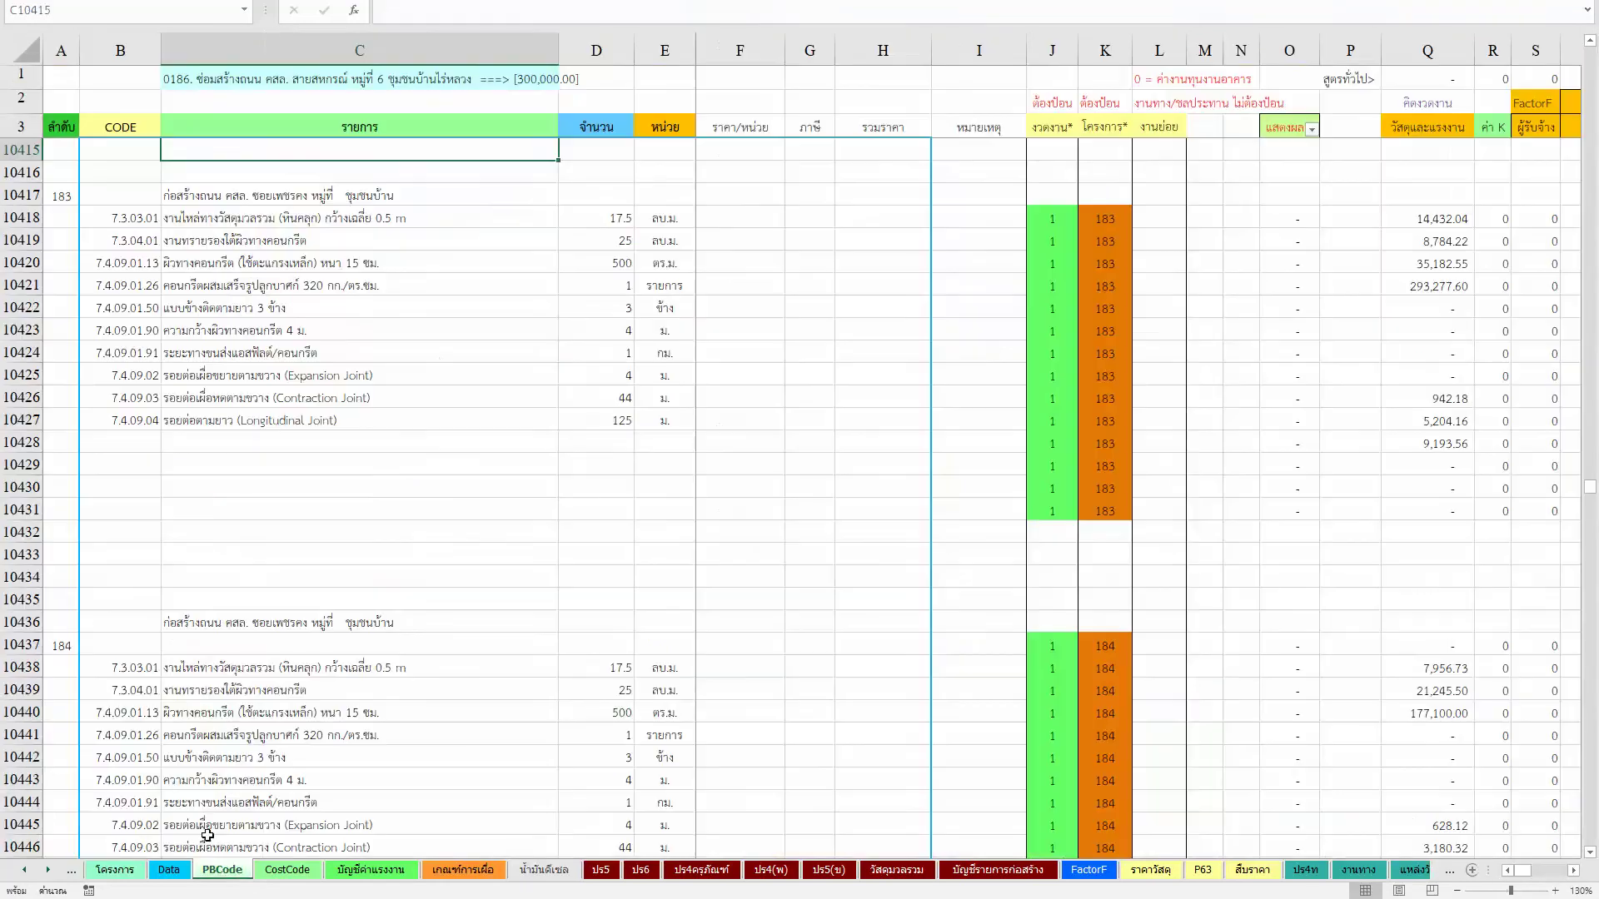
pyautogui.scroll(1, 181, 500)
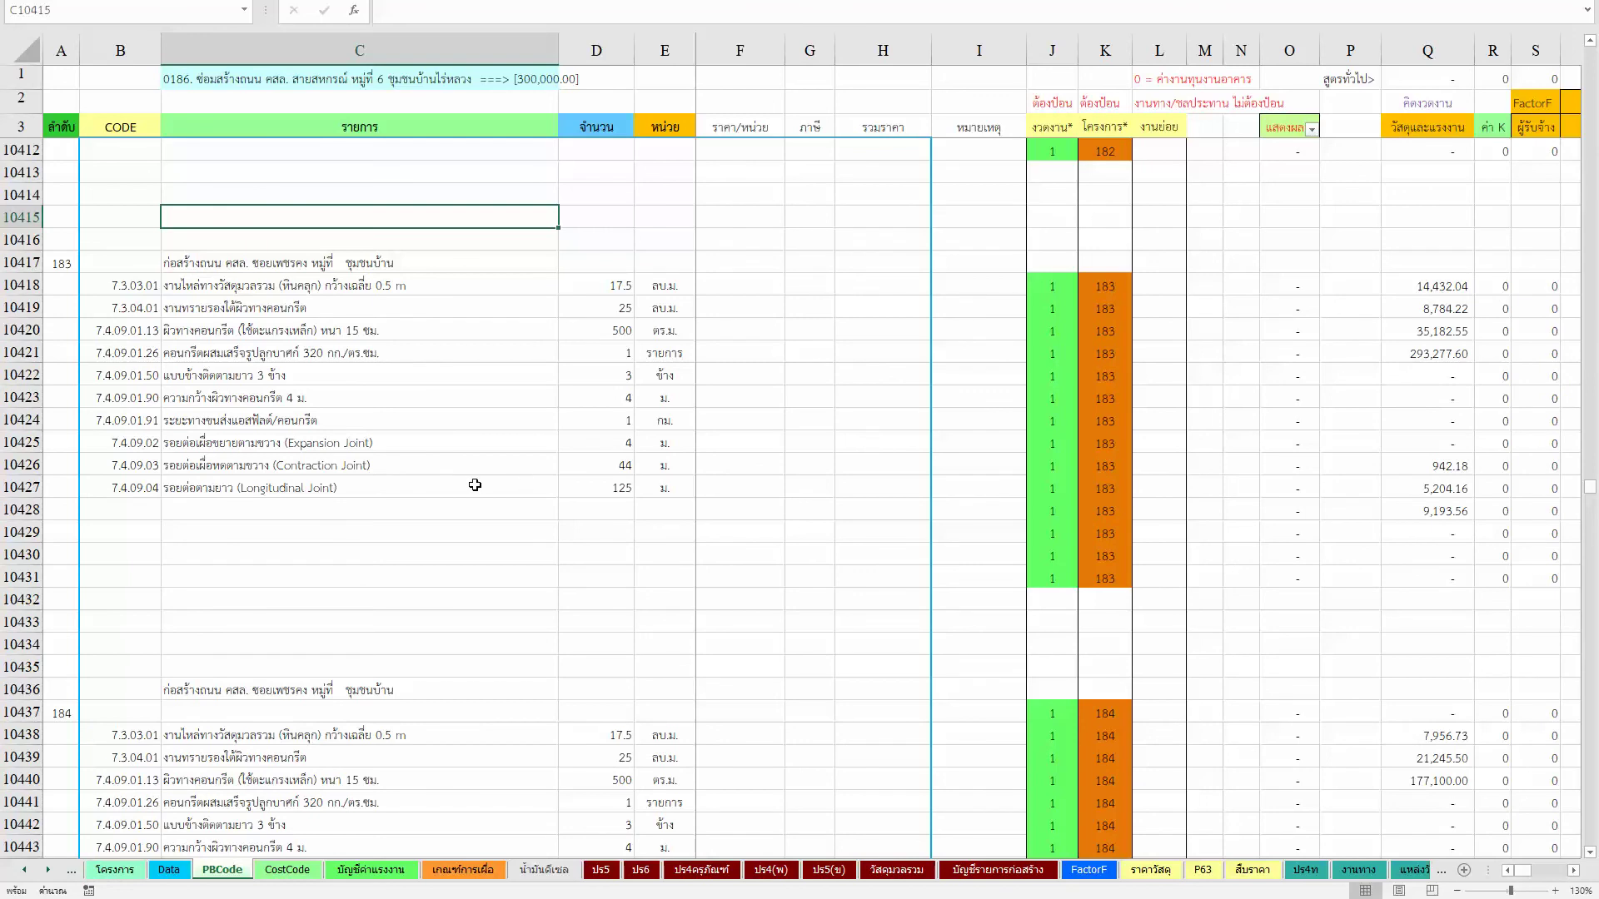
pyautogui.scroll(-2, 474, 481)
pyautogui.scroll(-3, 474, 480)
pyautogui.scroll(-2, 474, 481)
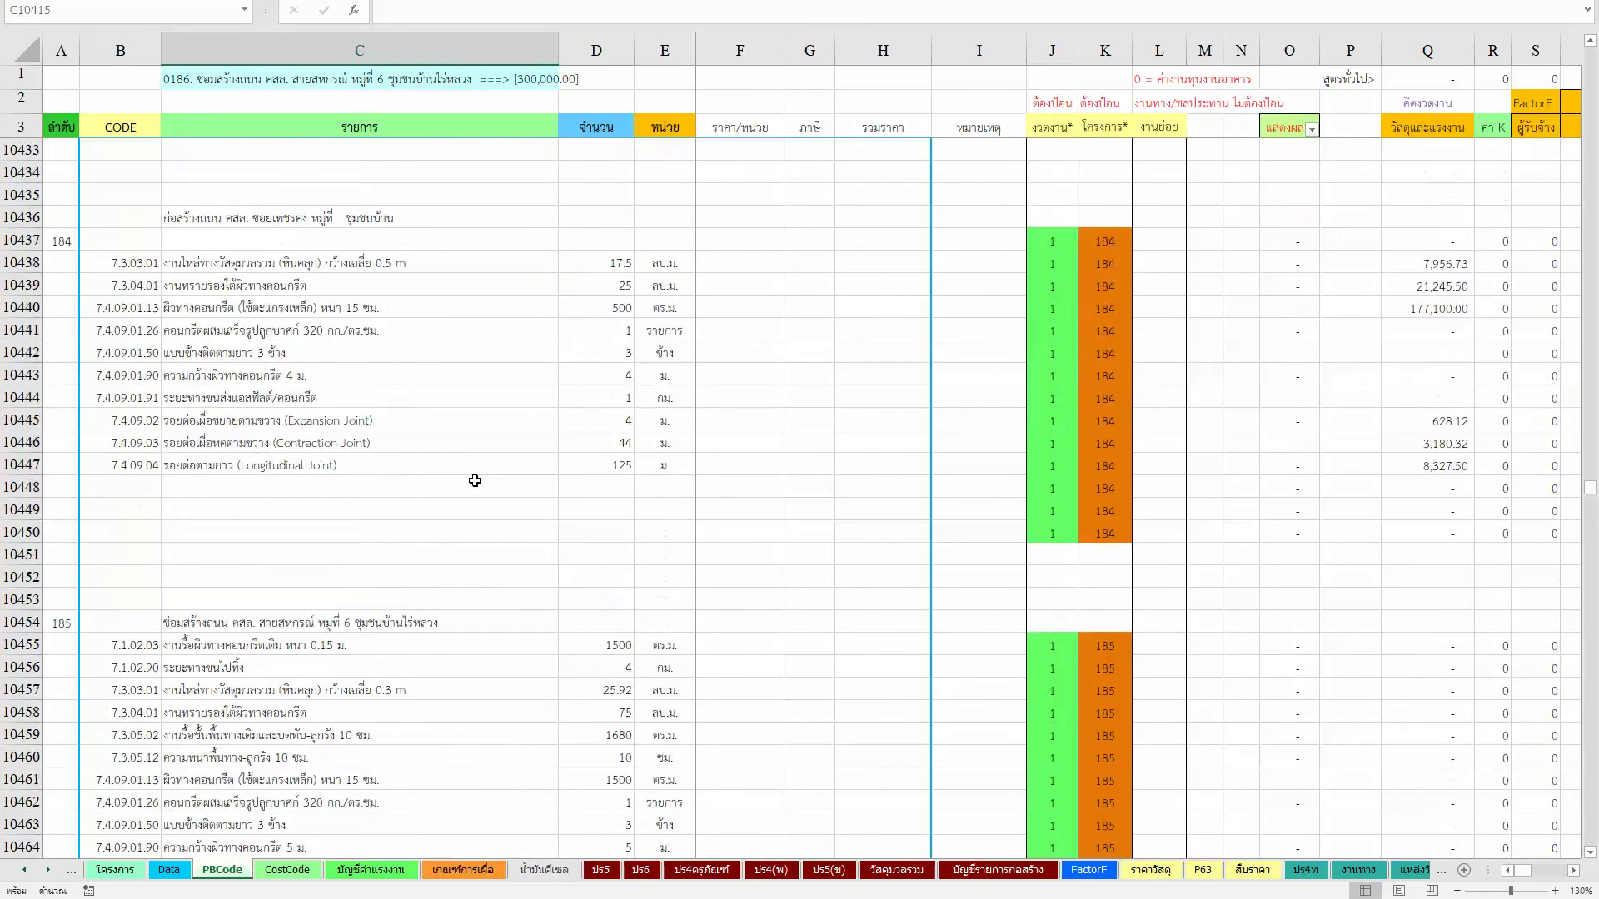
pyautogui.scroll(-4, 462, 563)
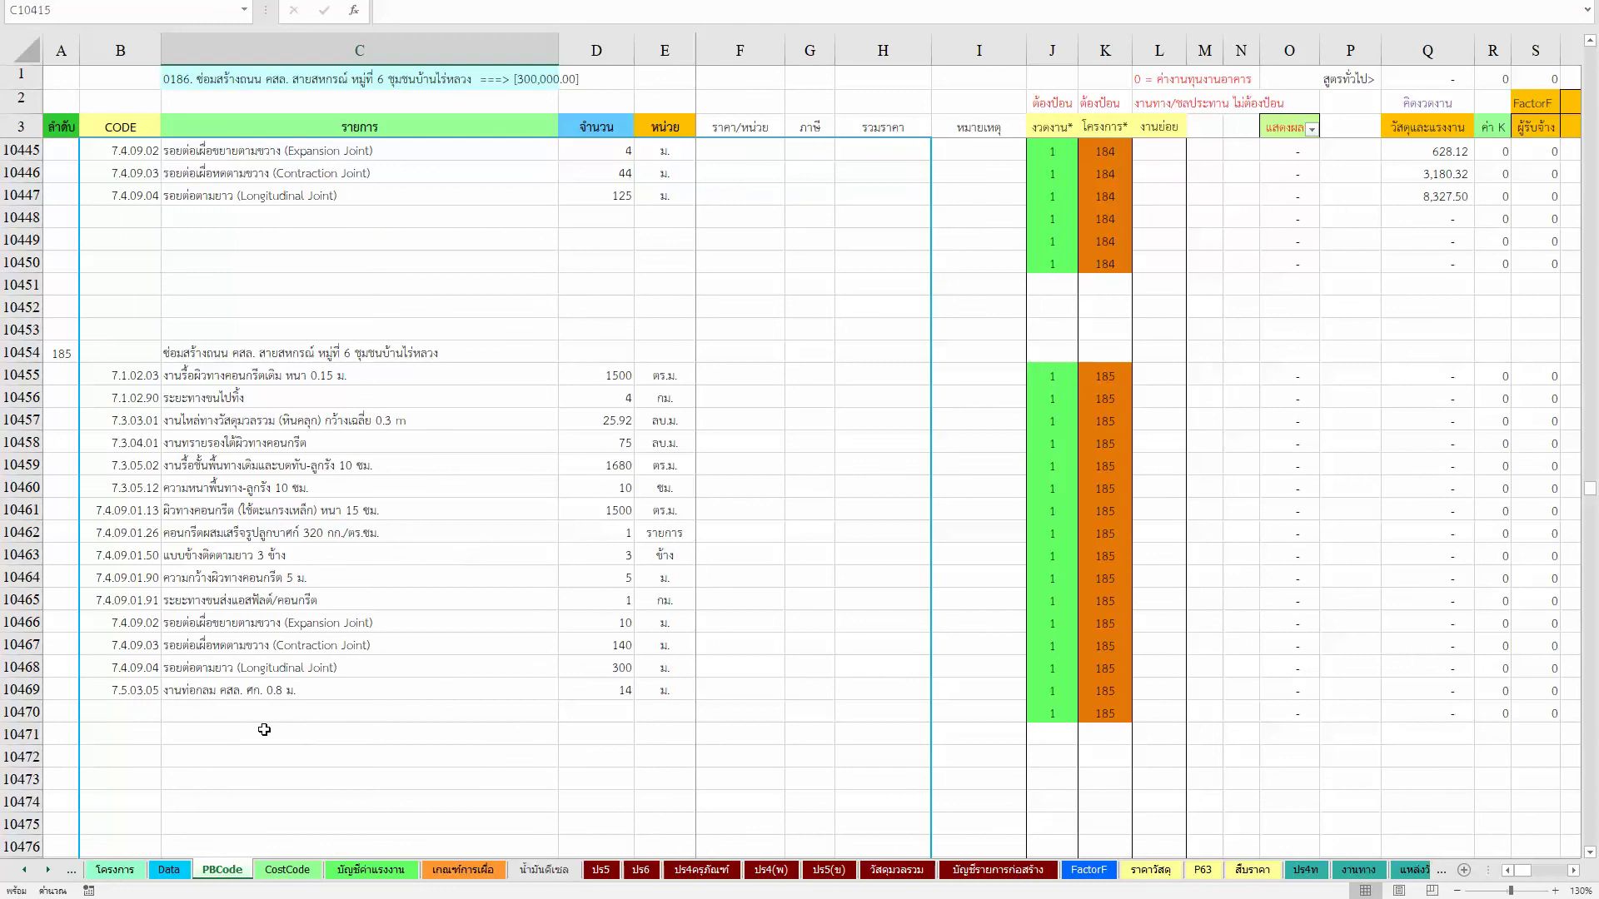
pyautogui.click(177, 871)
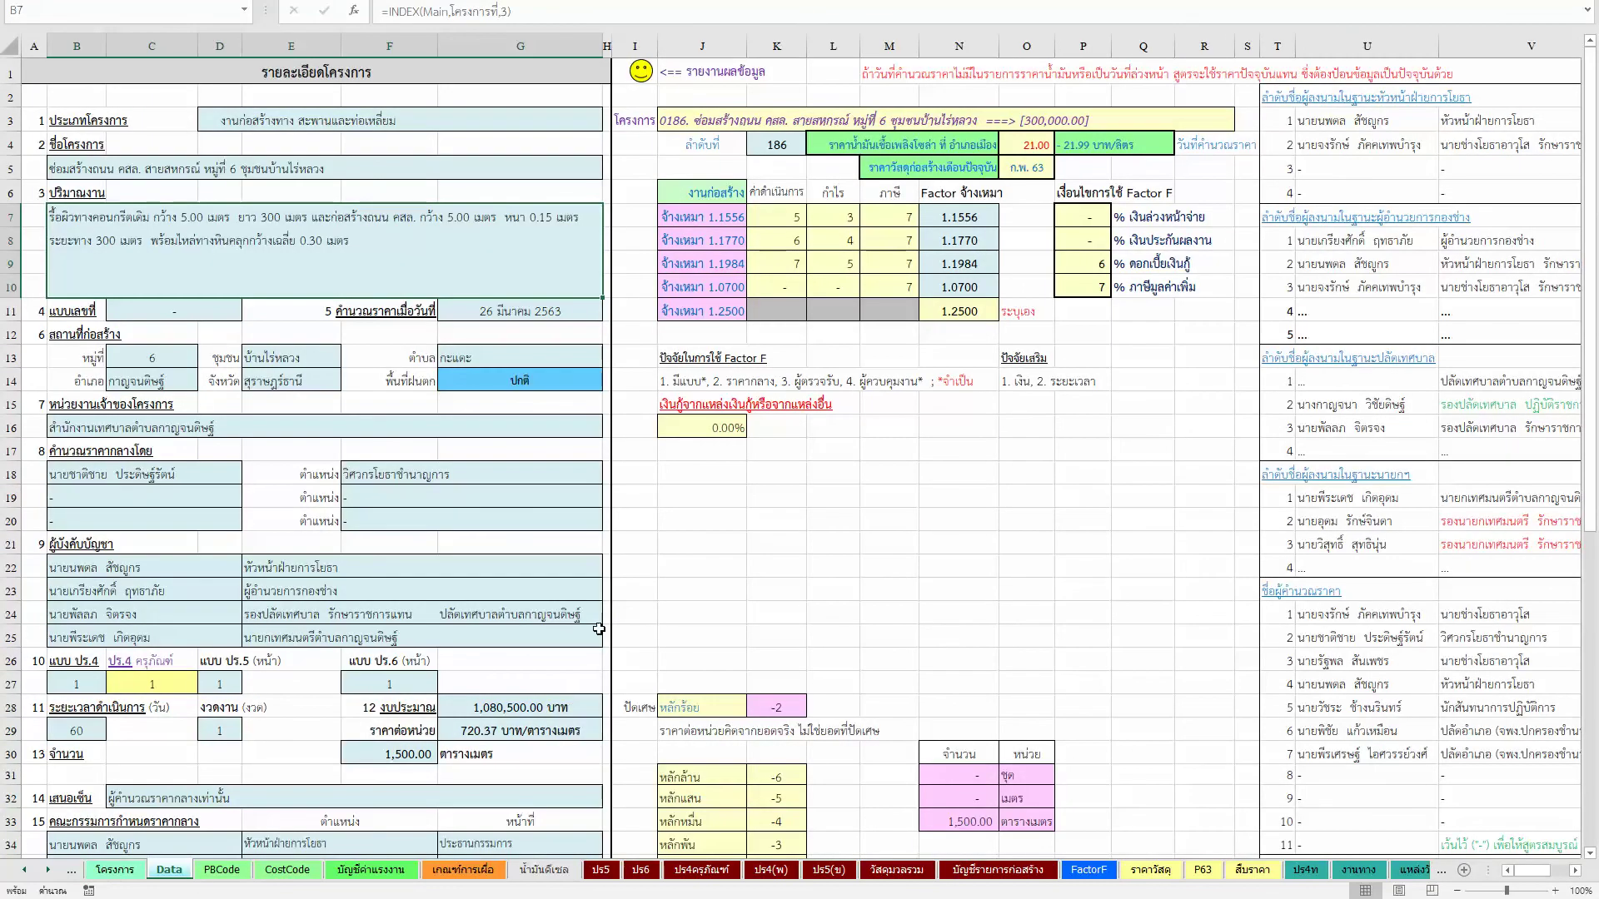
# Step: Choose project 0185 (1,120,000.00 baht) from the Data sheet's J3 project list
pyautogui.click(1222, 120)
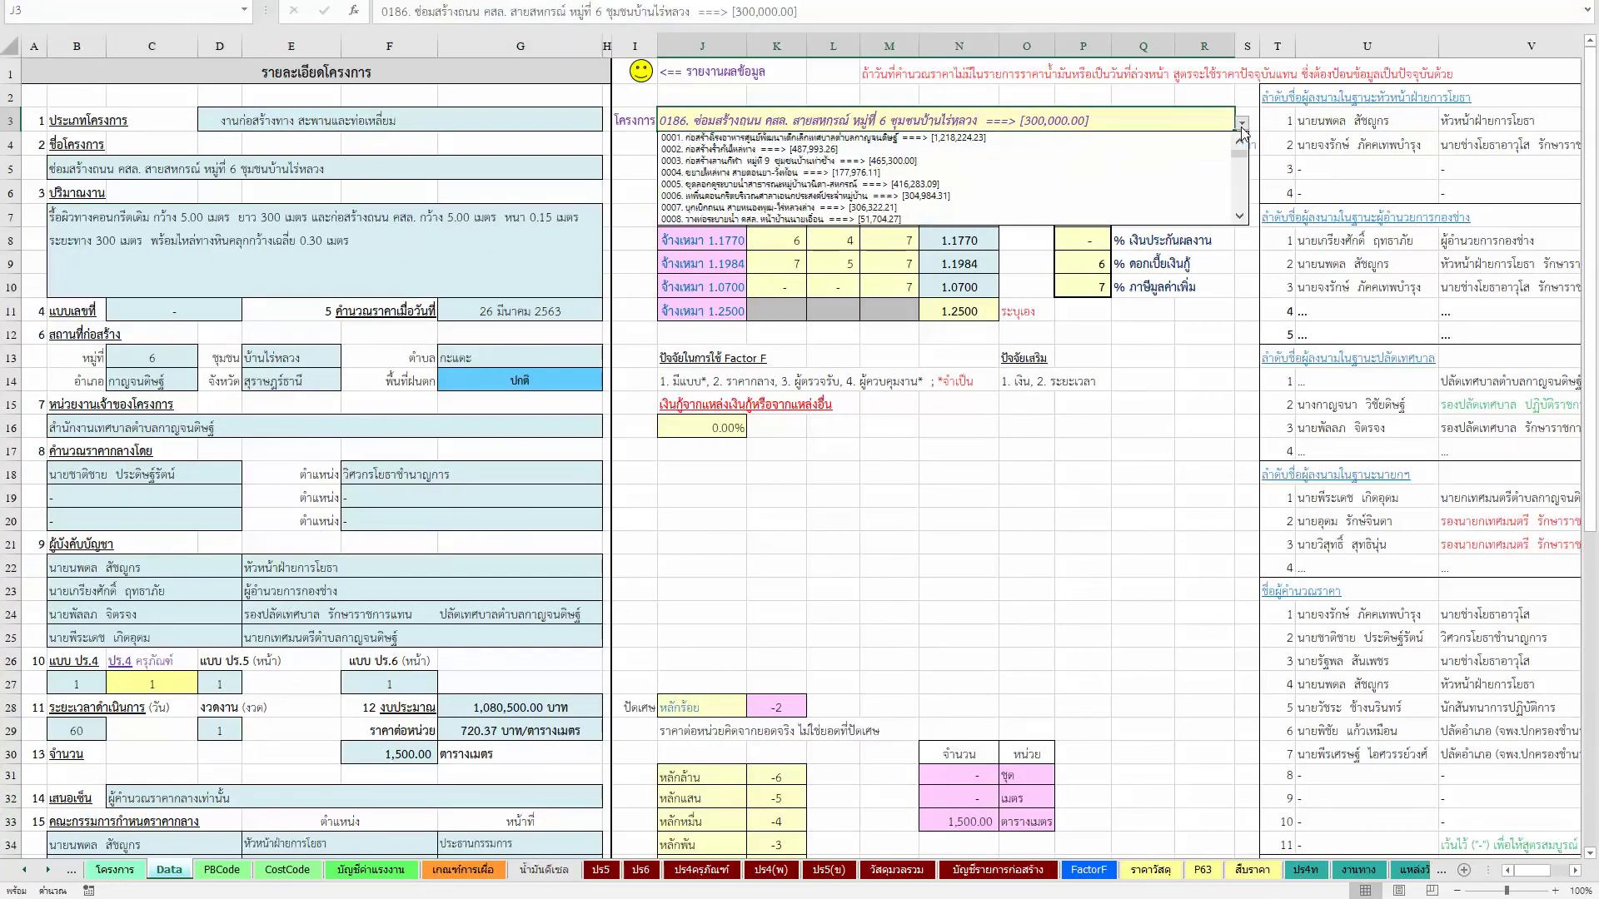
pyautogui.moveTo(1238, 156); pyautogui.dragTo(1238, 185)
pyautogui.click(1122, 150)
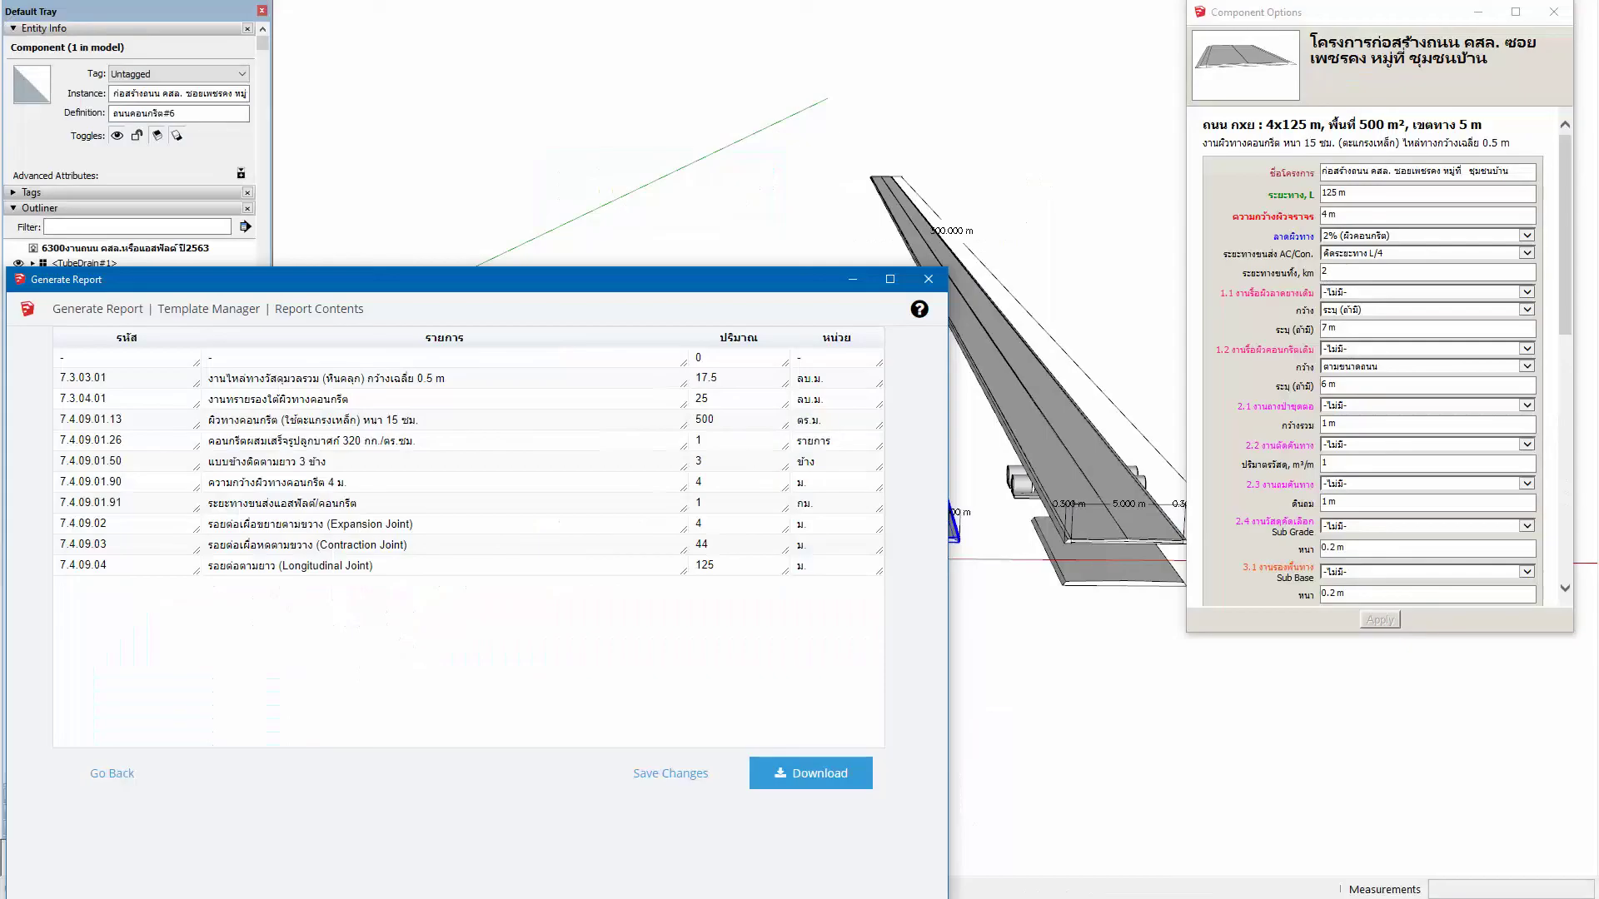
# Step: Hide the report, orbit the SketchUp view, and select the tall 300 m road component
pyautogui.click(845, 285)
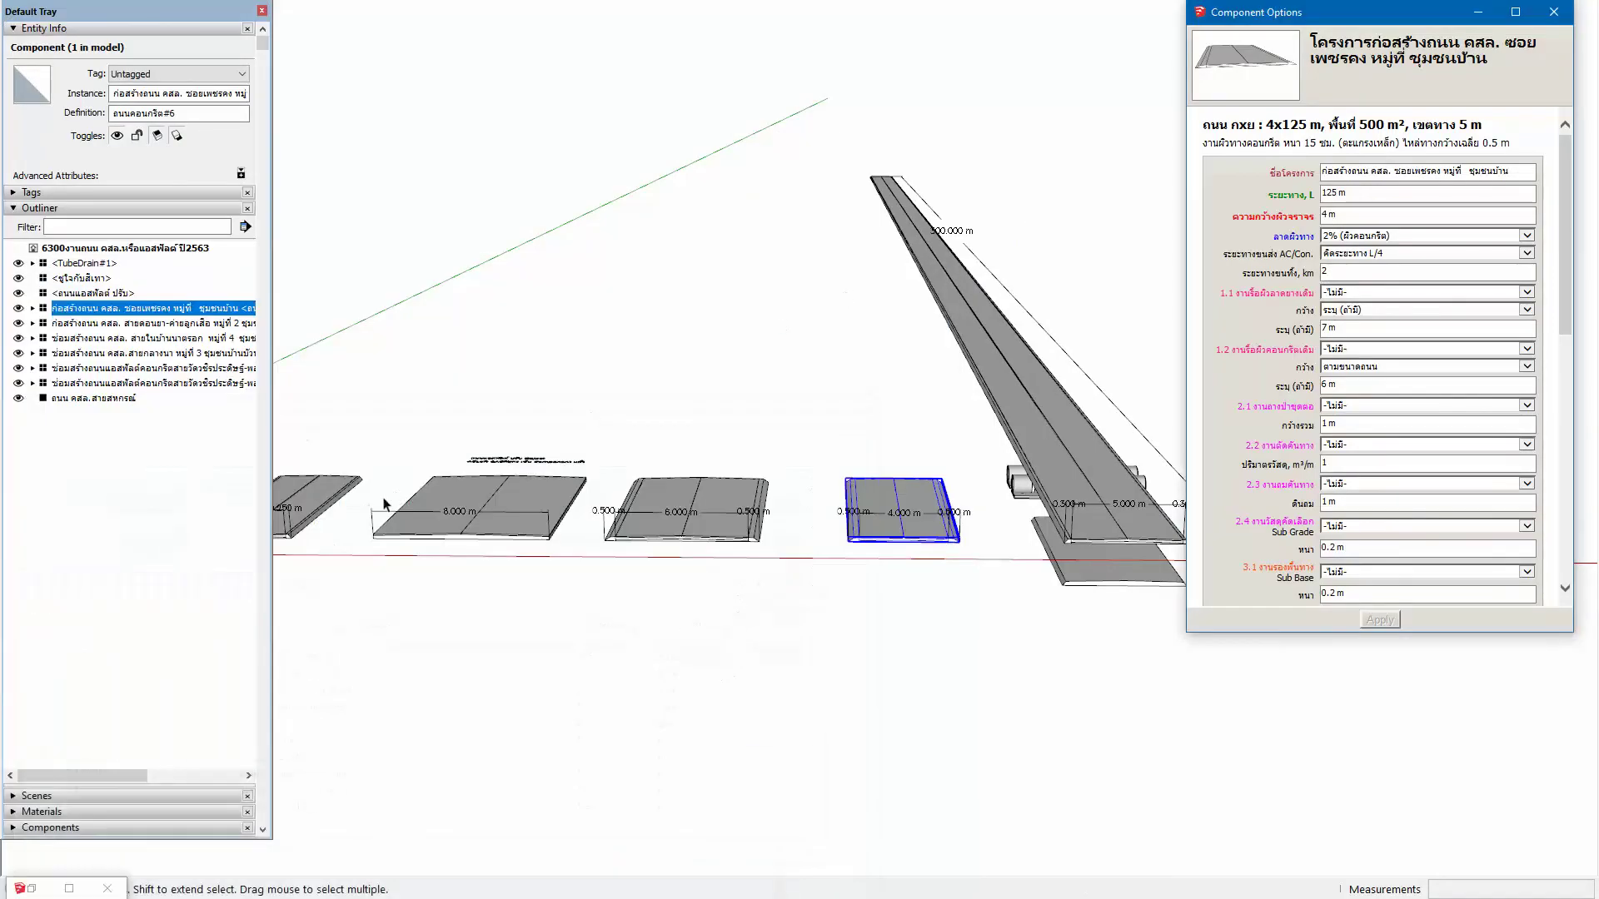
pyautogui.click(171, 207)
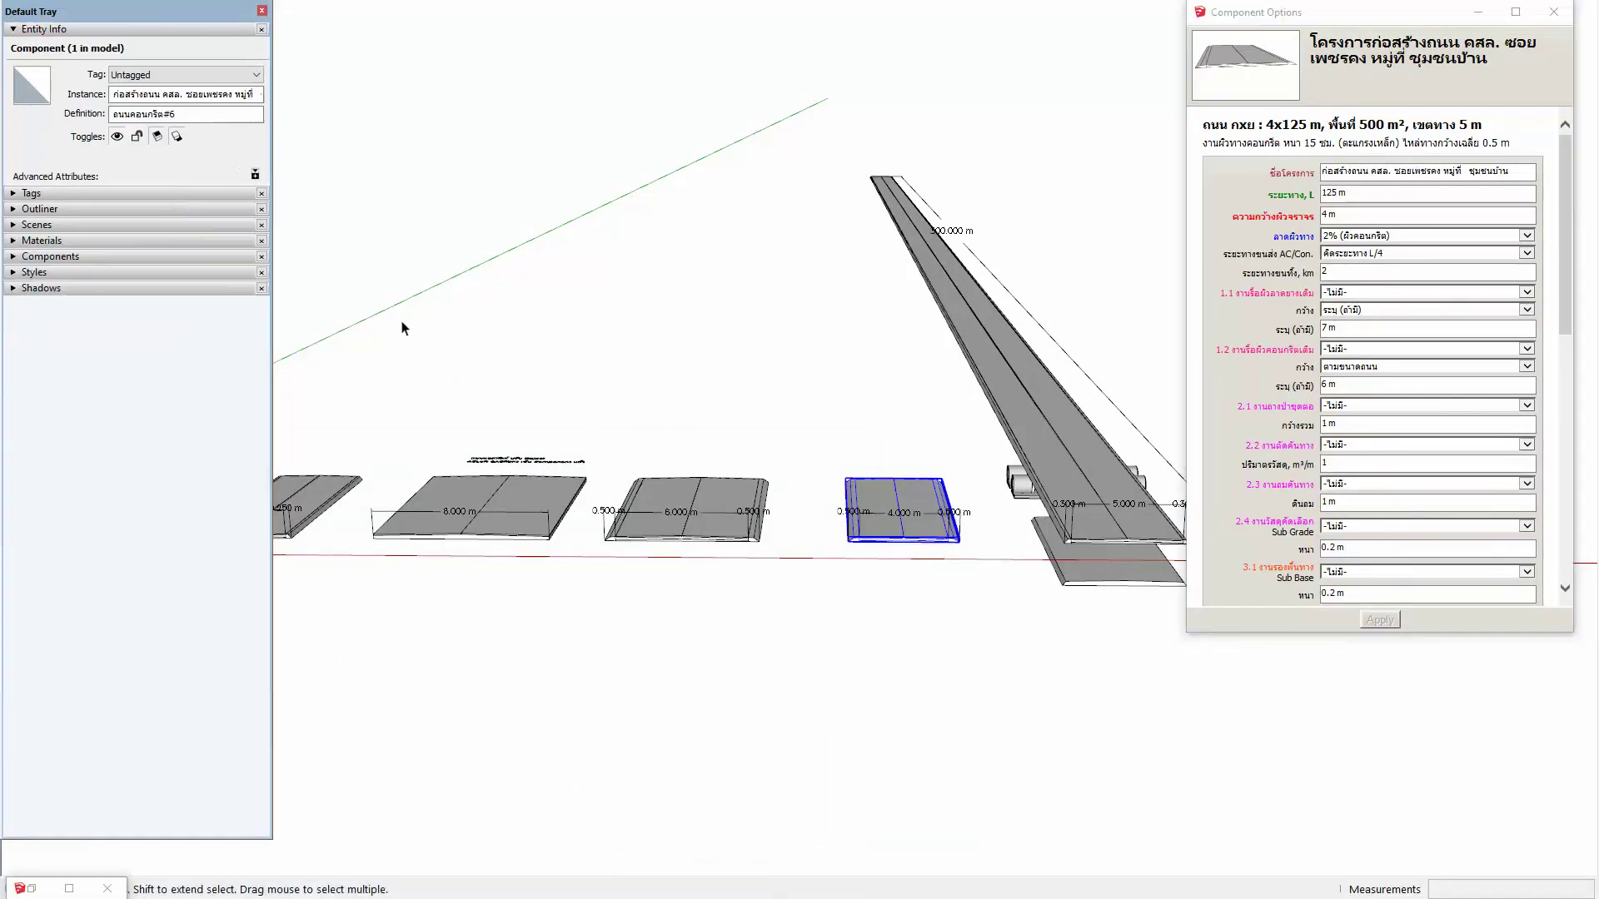
pyautogui.moveTo(825, 452); pyautogui.dragTo(716, 550, button='middle')
pyautogui.scroll(-2, 716, 549)
pyautogui.scroll(2, 699, 574)
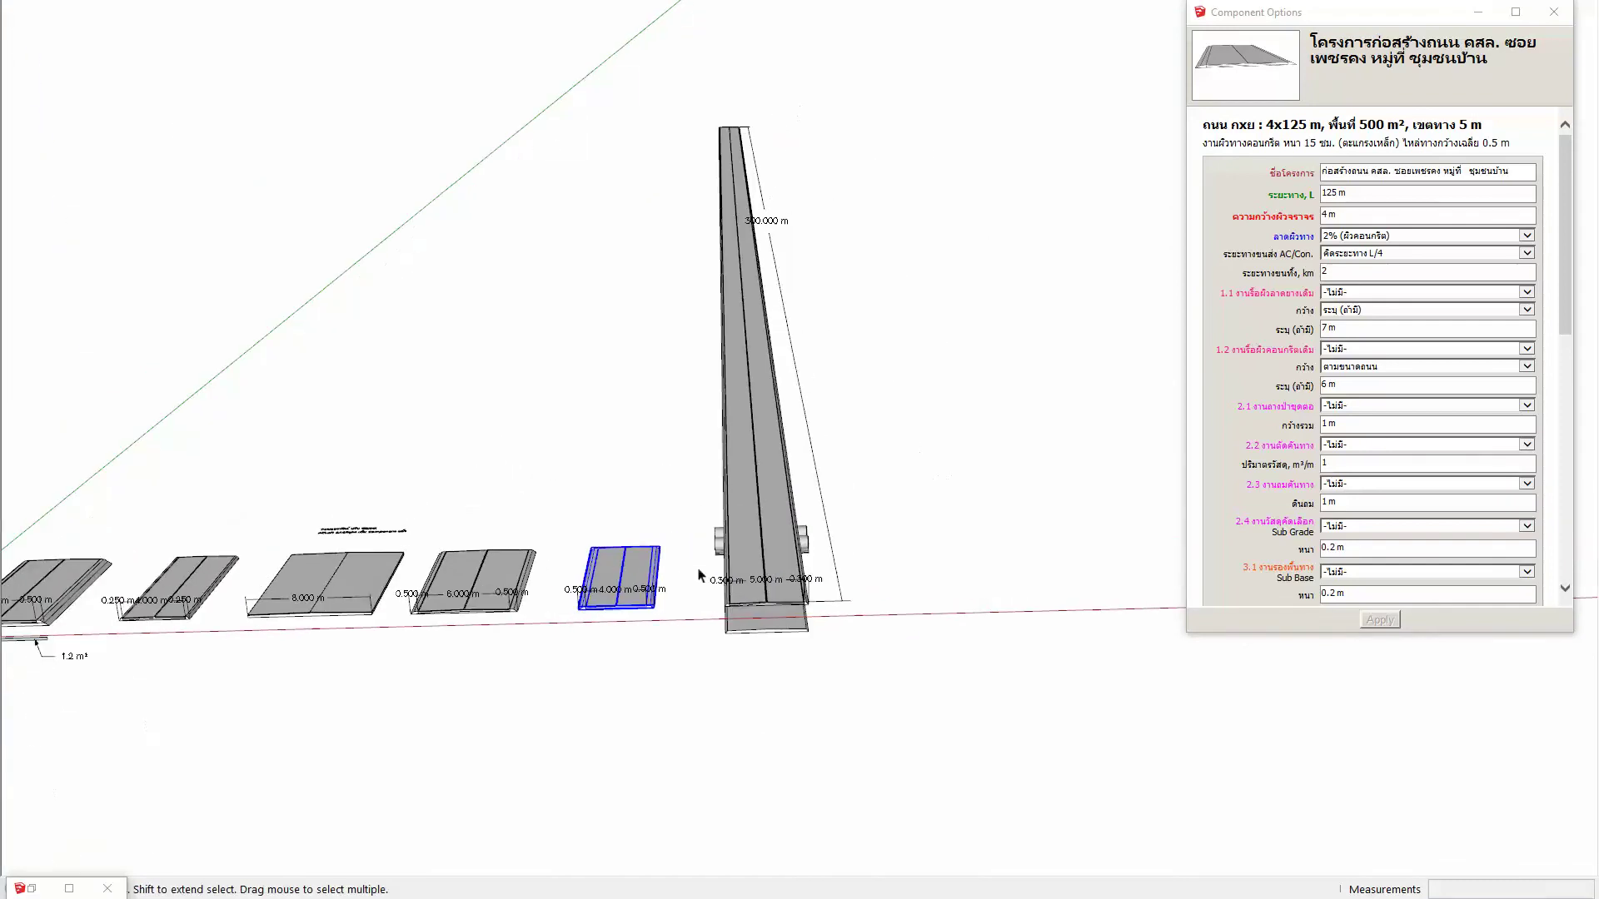
pyautogui.click(766, 511)
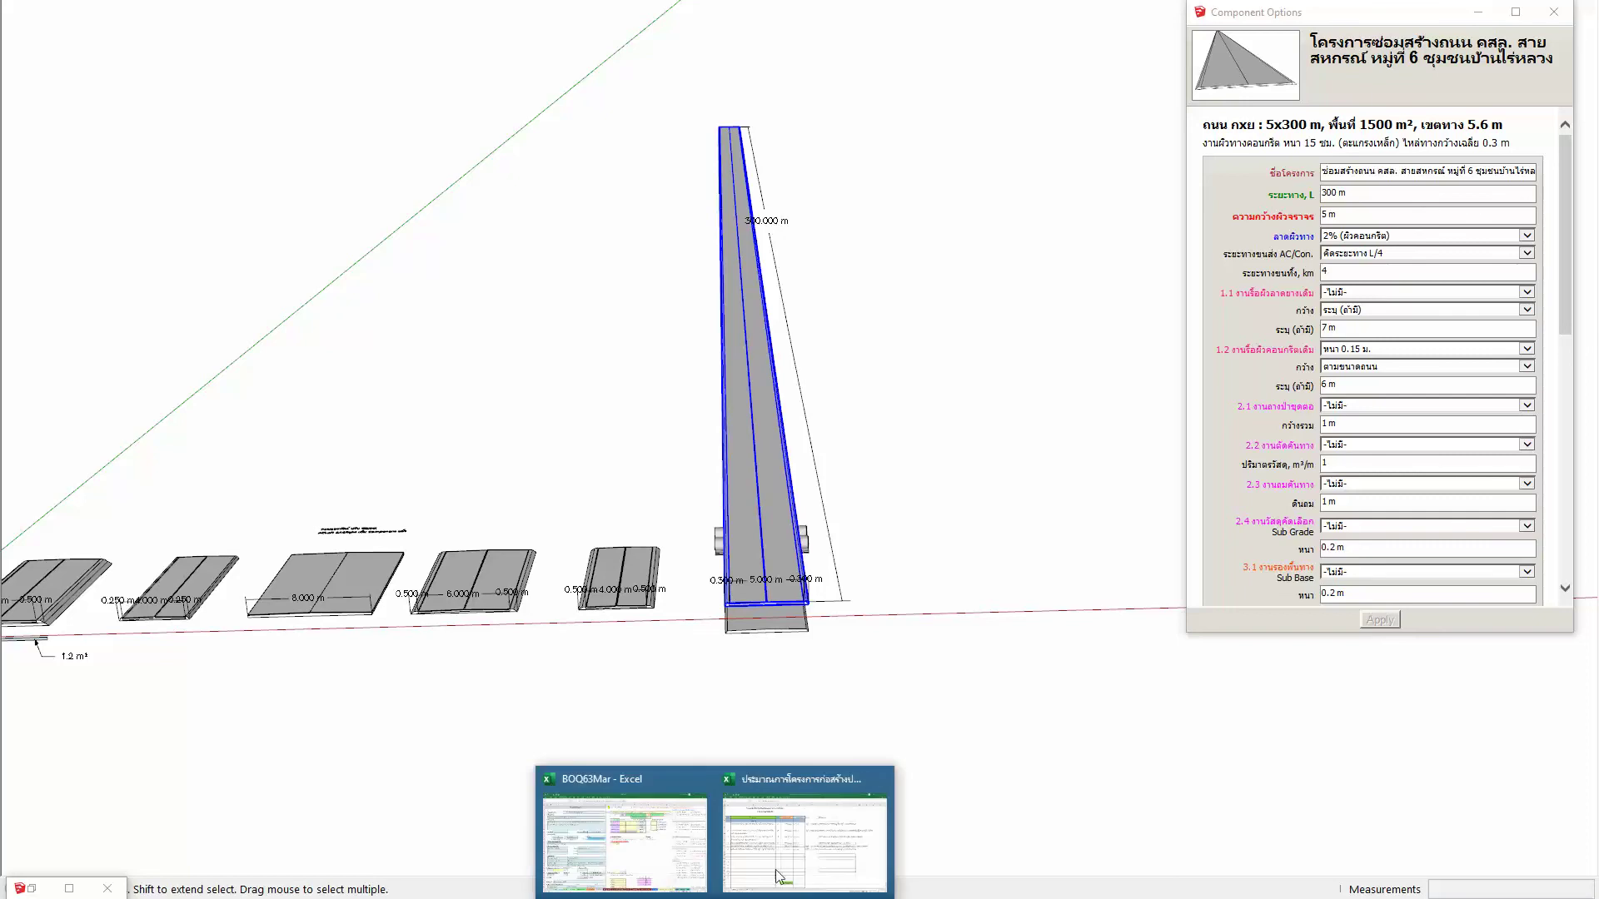
pyautogui.moveTo(707, 889)
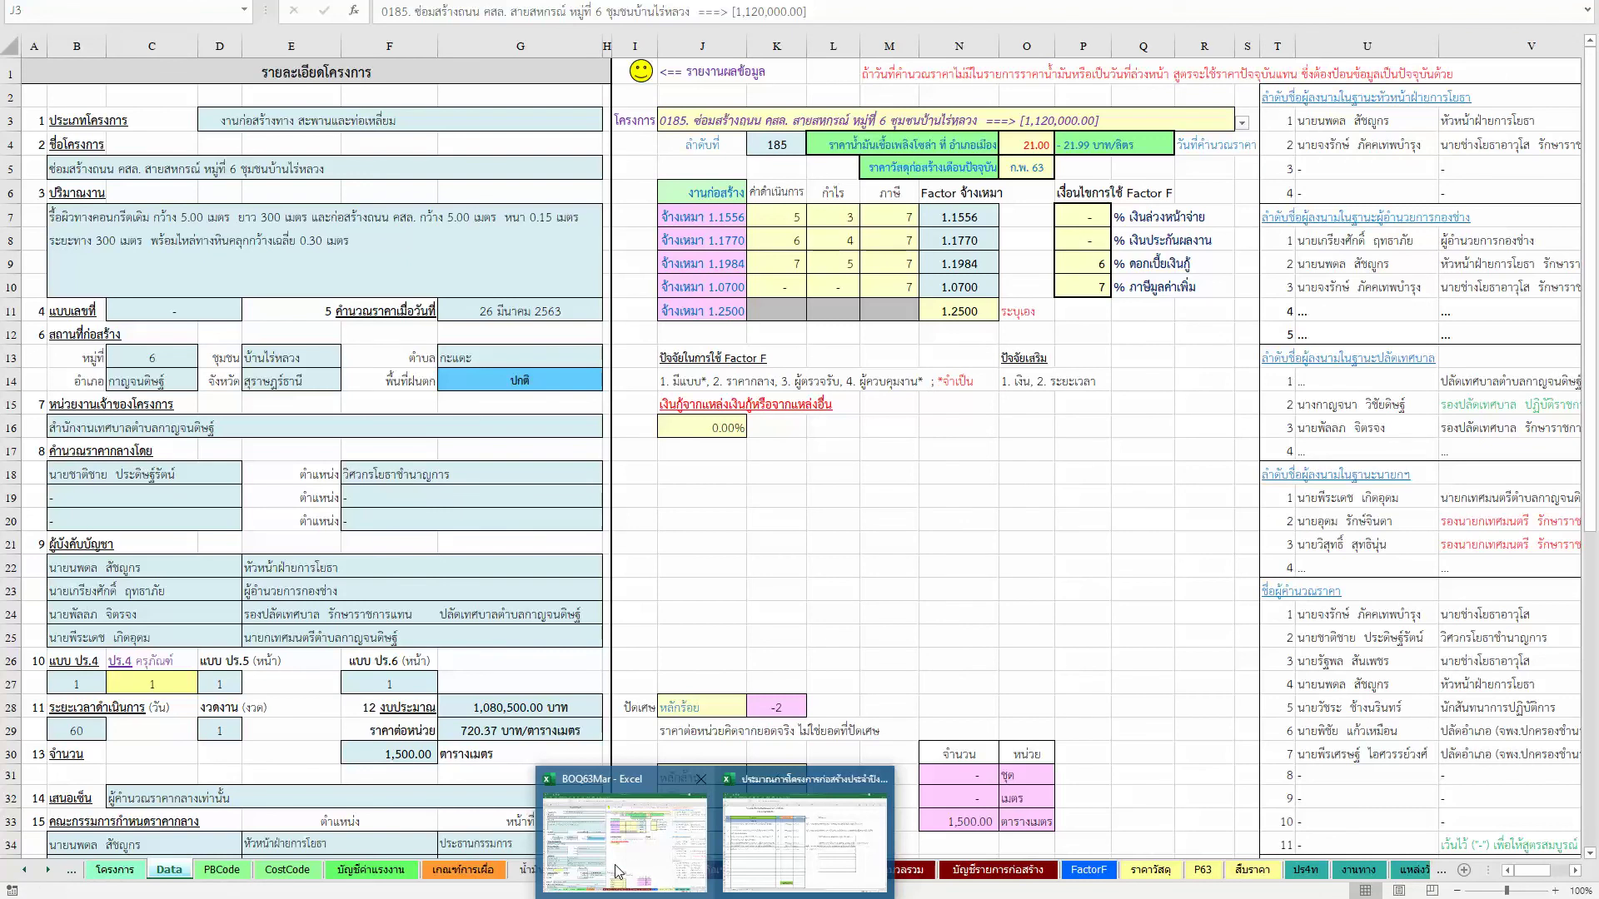
# Step: Bring forward the workbook with the 2563 project budget list on Sheet1
pyautogui.click(617, 871)
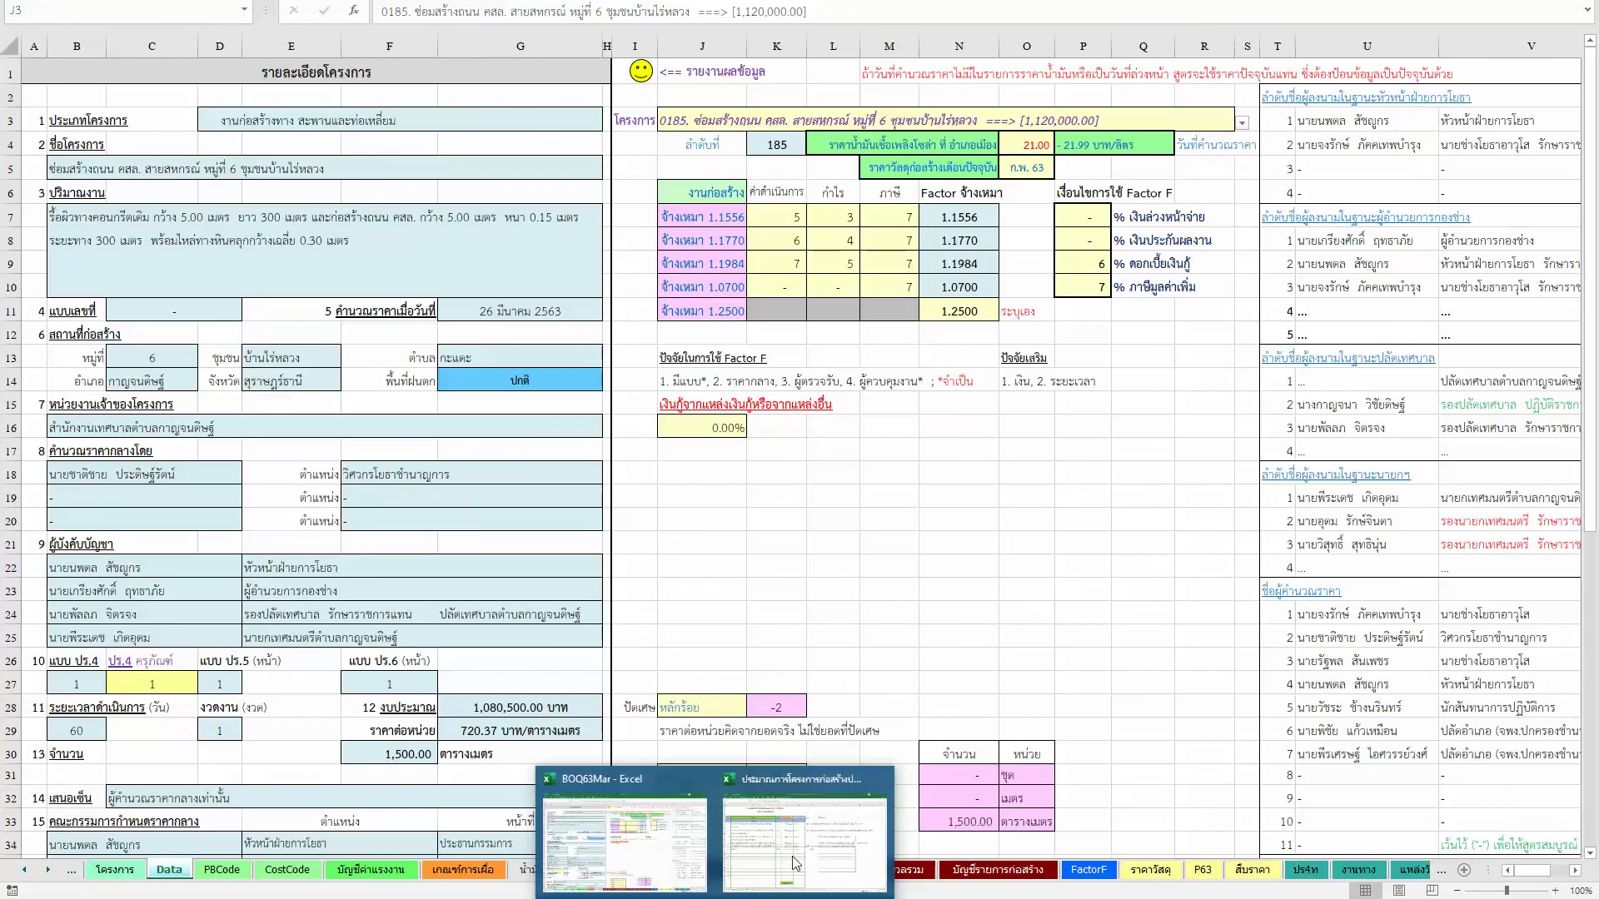
pyautogui.click(824, 834)
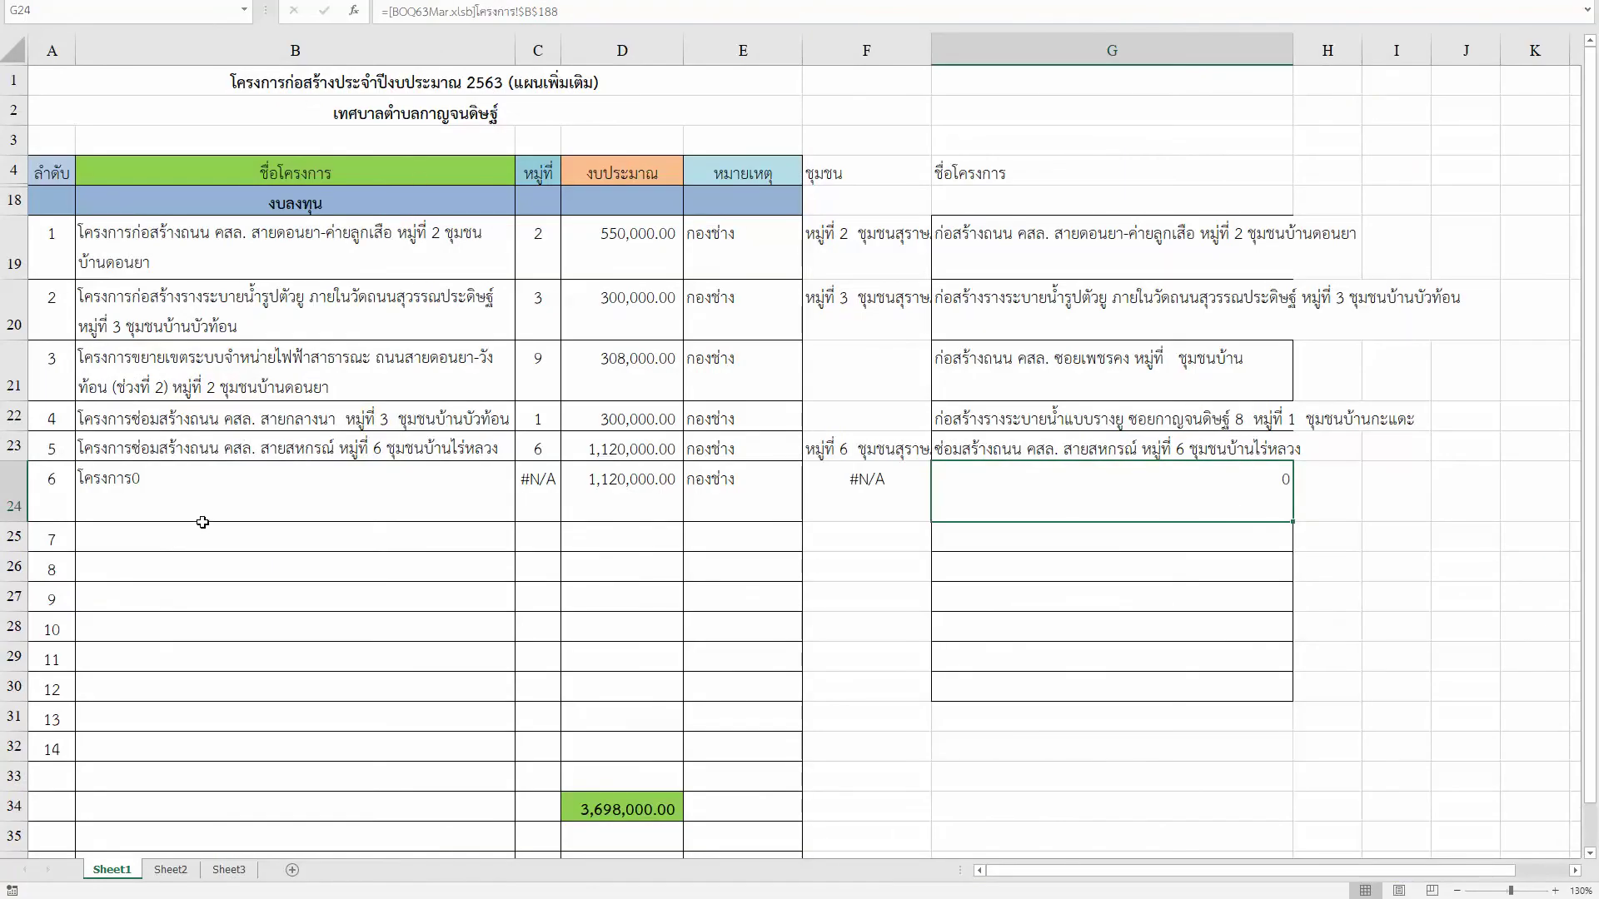
# Step: Inspect row 24's cells and clear the G24 formula that returns 0
pyautogui.click(197, 479)
pyautogui.press('Right')
pyautogui.press('Right')
pyautogui.press('Right')
pyautogui.press('Right')
pyautogui.press('Right')
pyautogui.press('Right')
pyautogui.press('Left')
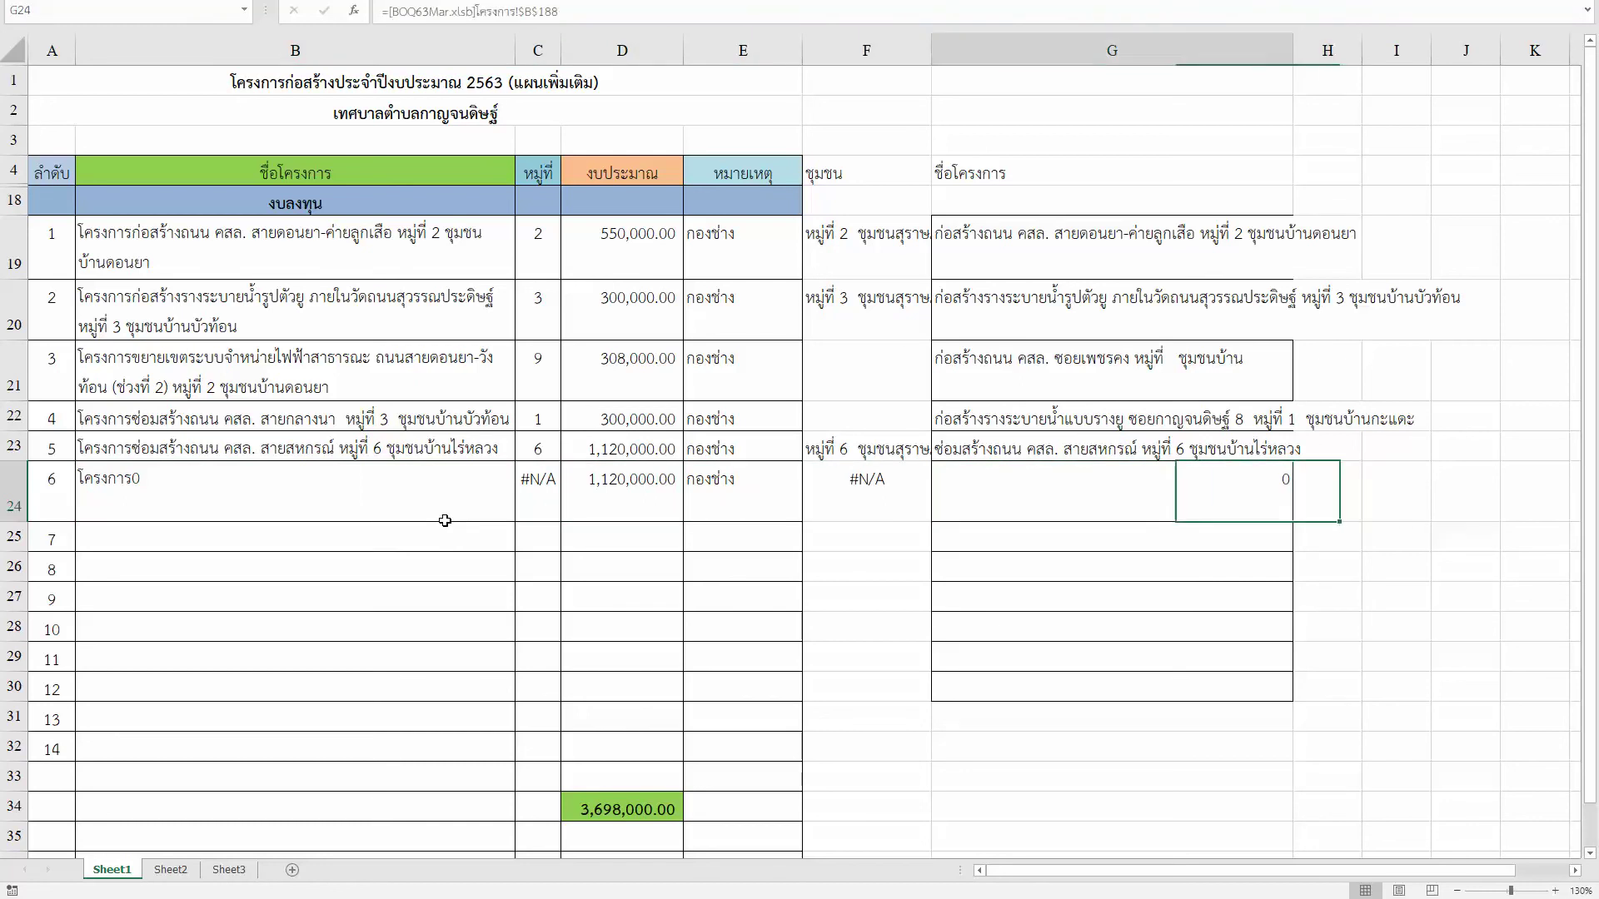
pyautogui.press('Delete')
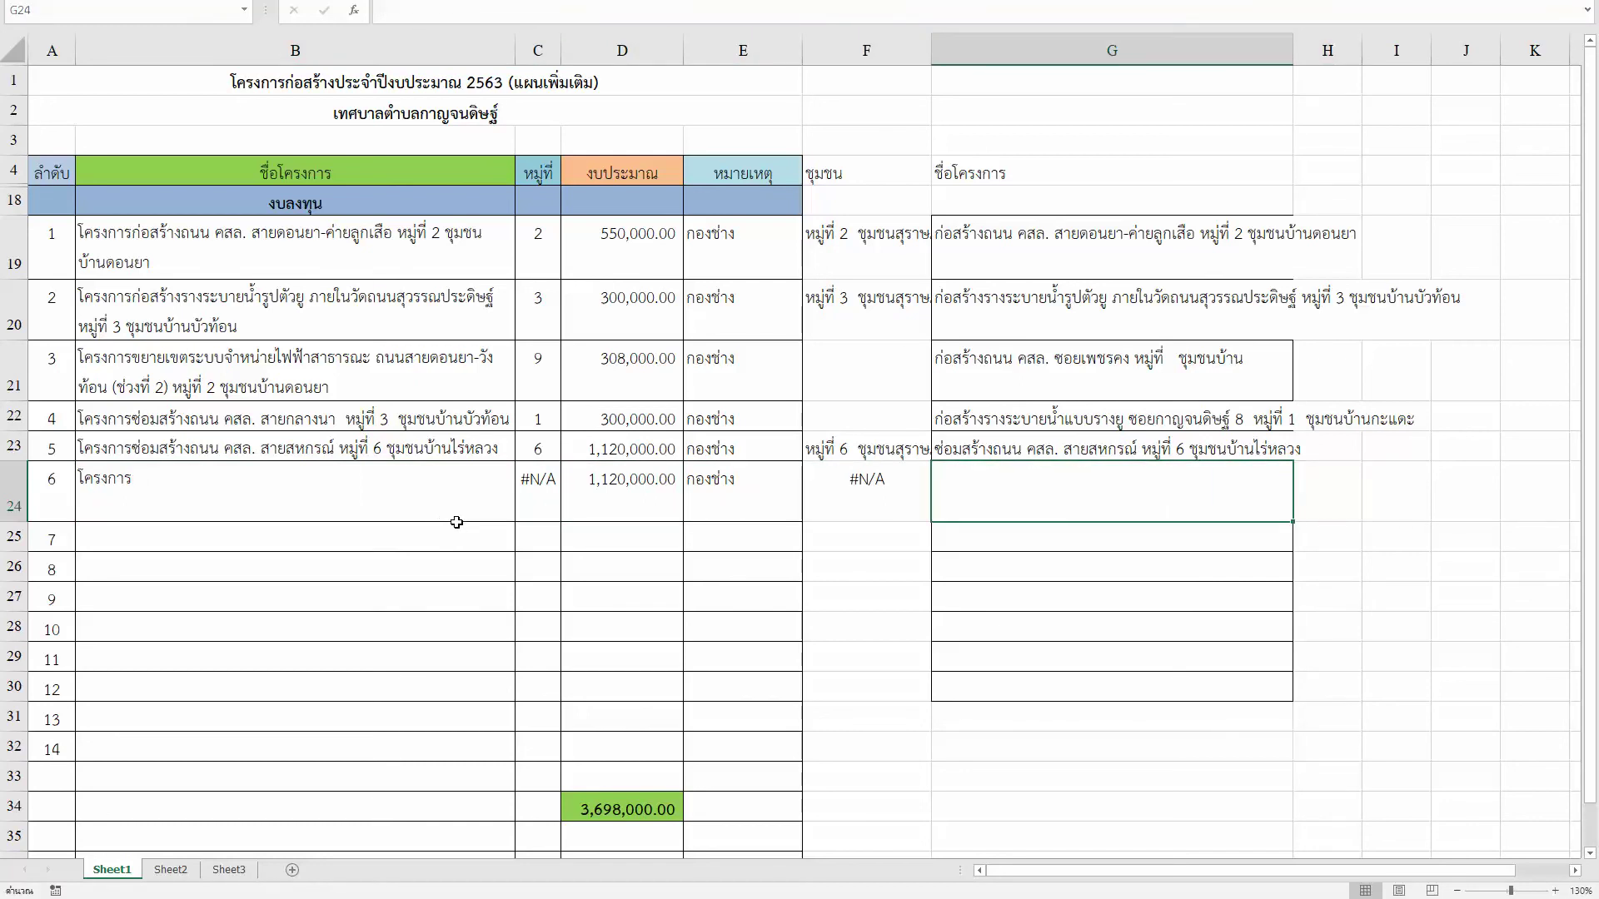
# Step: Clear the duplicate sixth project row B24:G24 and confirm the five budgets total 2,578,000.00
pyautogui.click(847, 484)
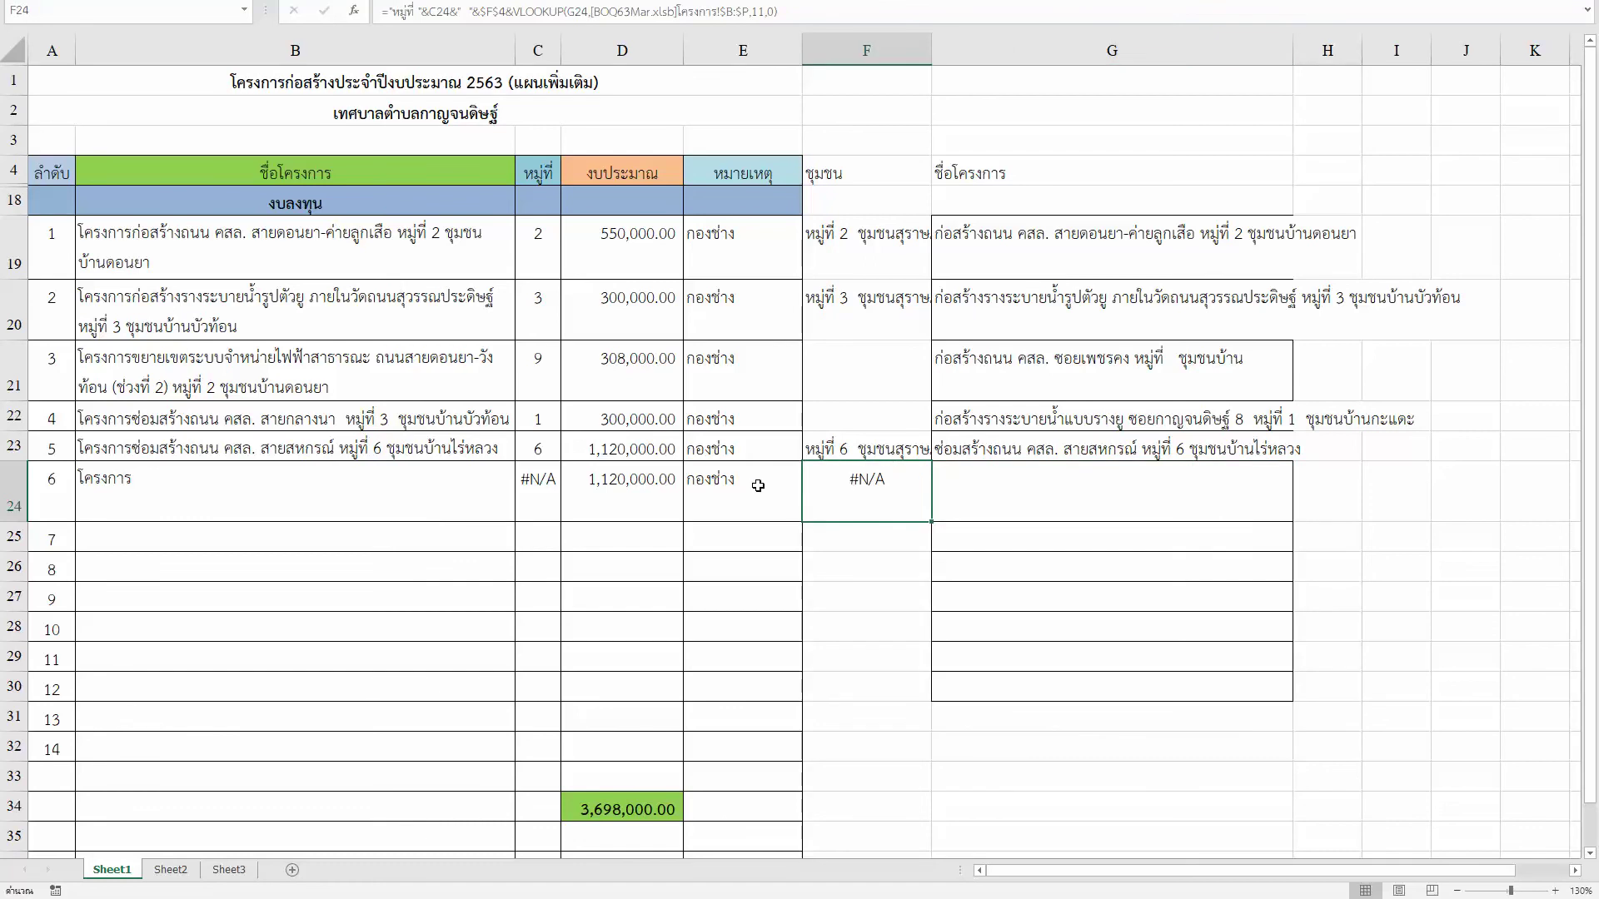
pyautogui.moveTo(223, 488); pyautogui.dragTo(961, 500)
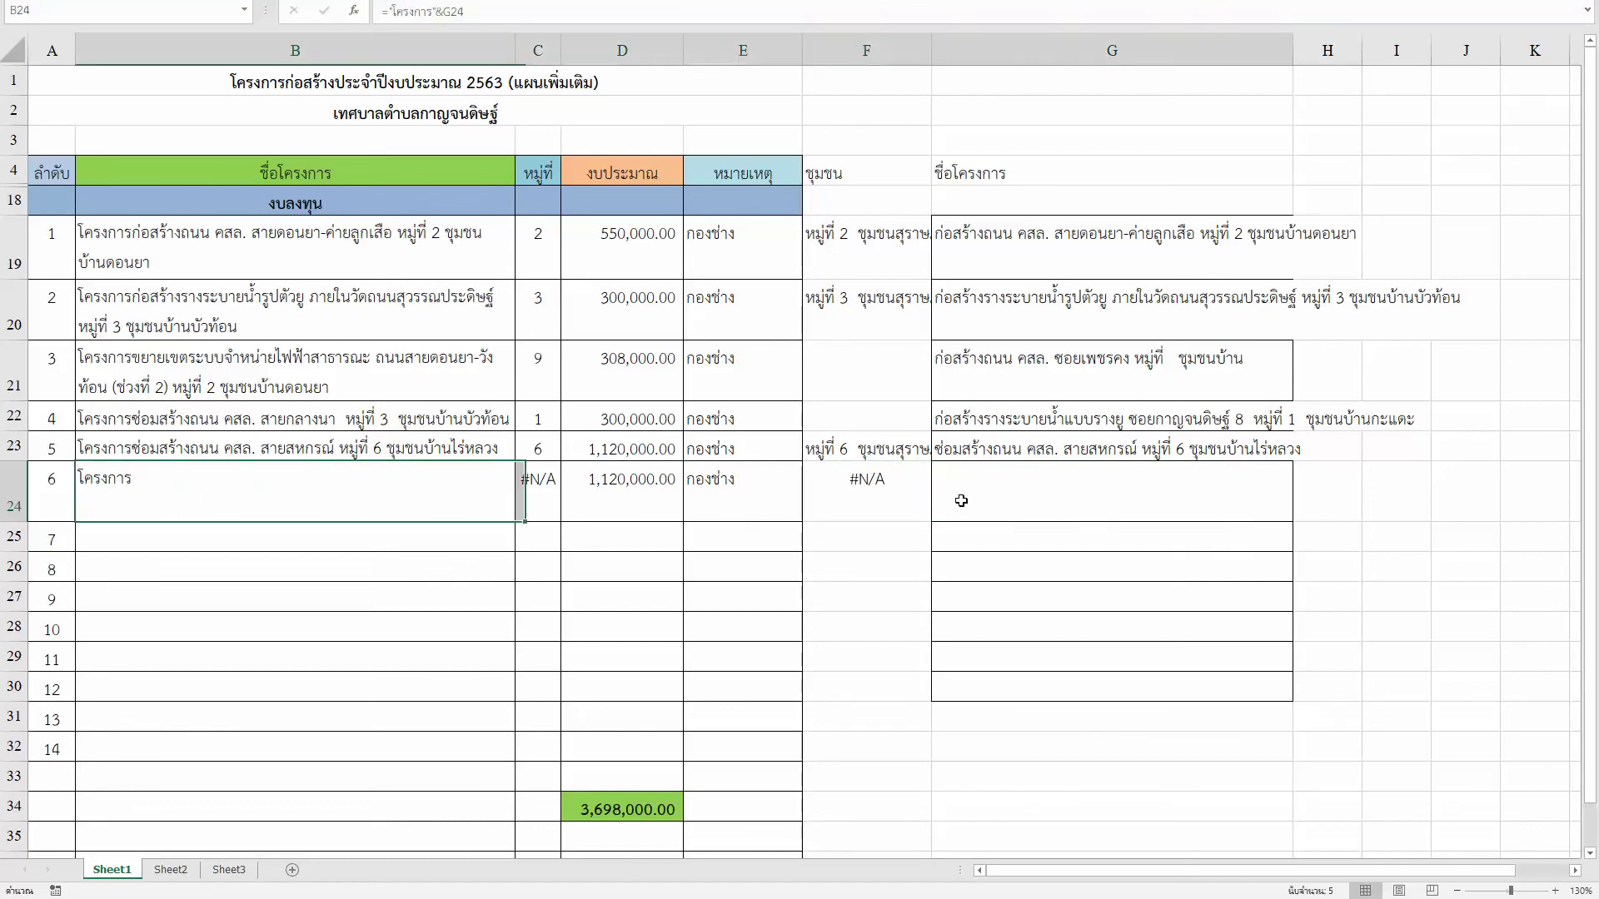
pyautogui.press('Delete')
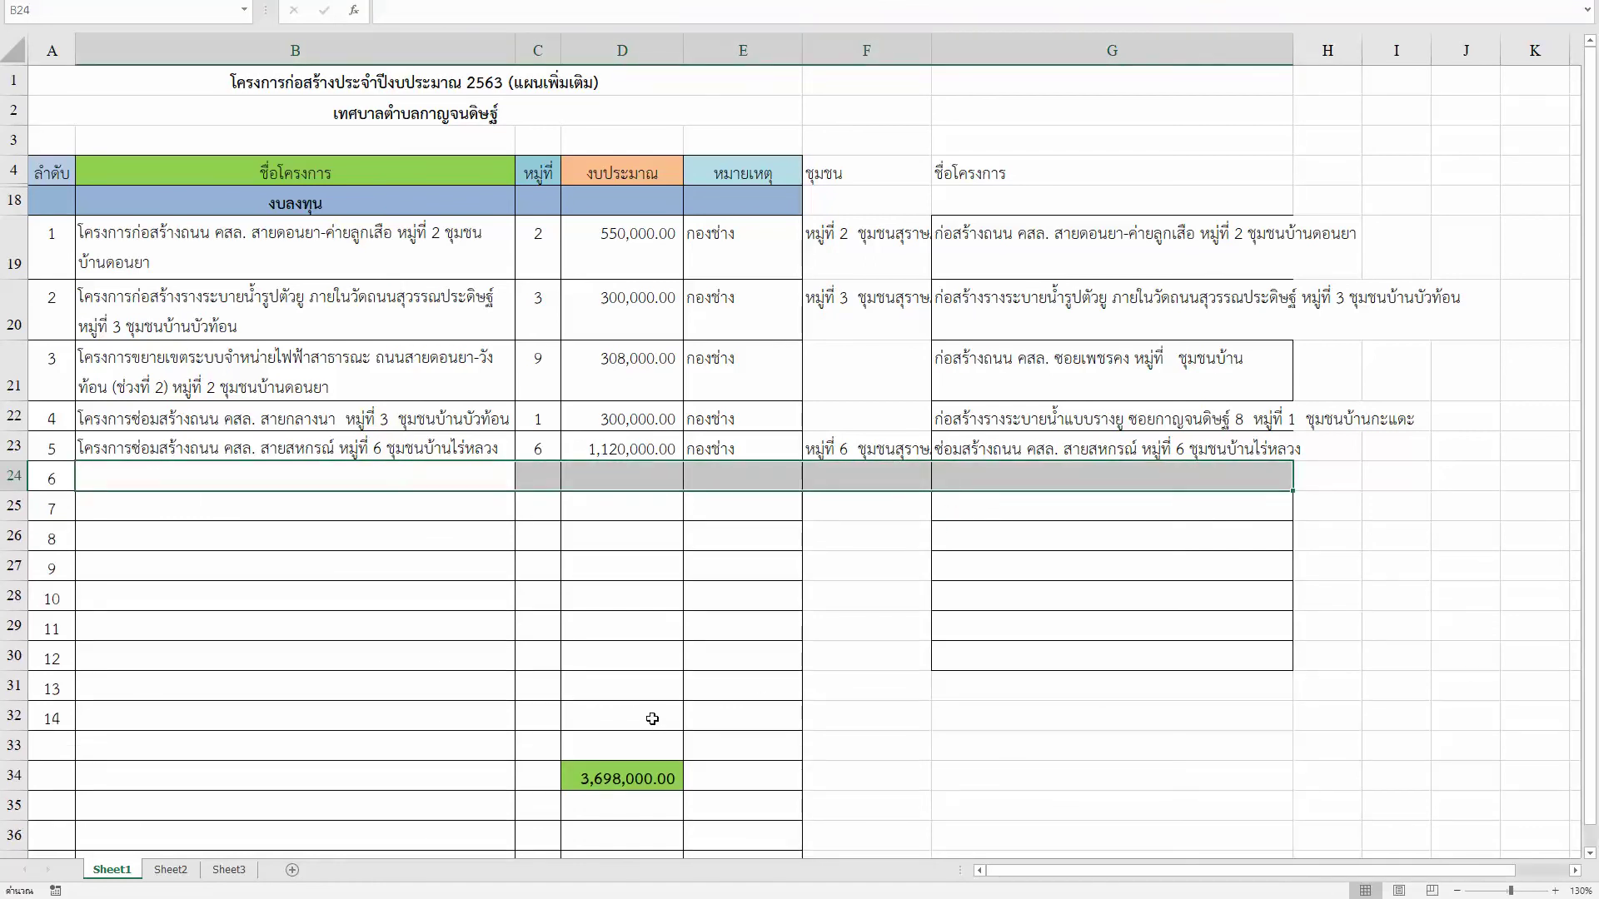
pyautogui.moveTo(609, 236); pyautogui.dragTo(615, 448)
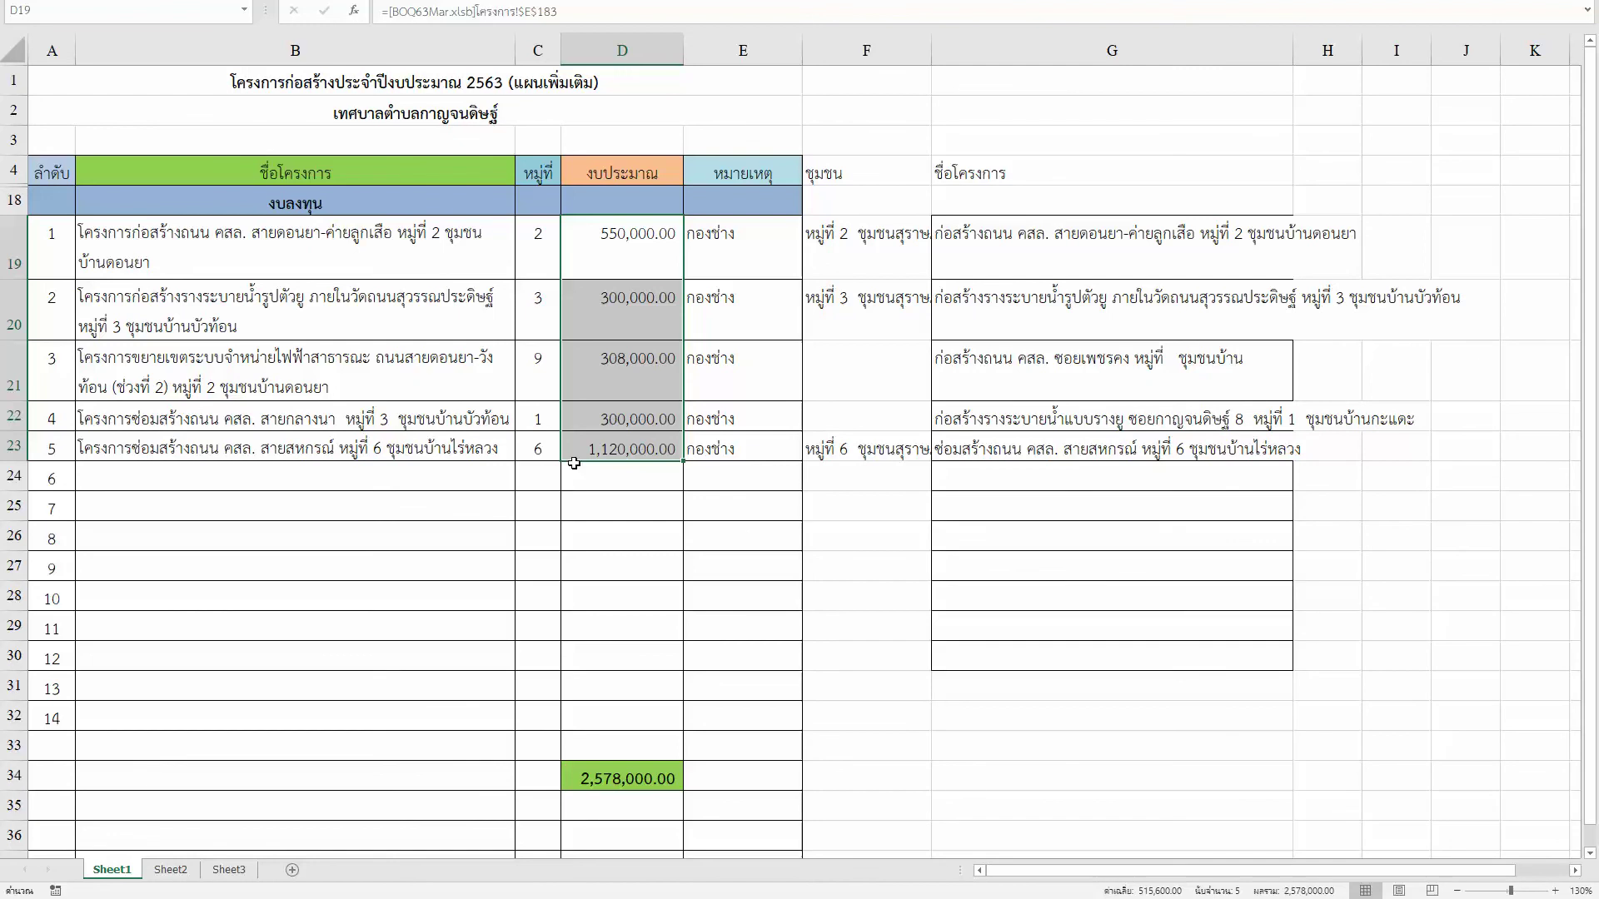
pyautogui.click(786, 706)
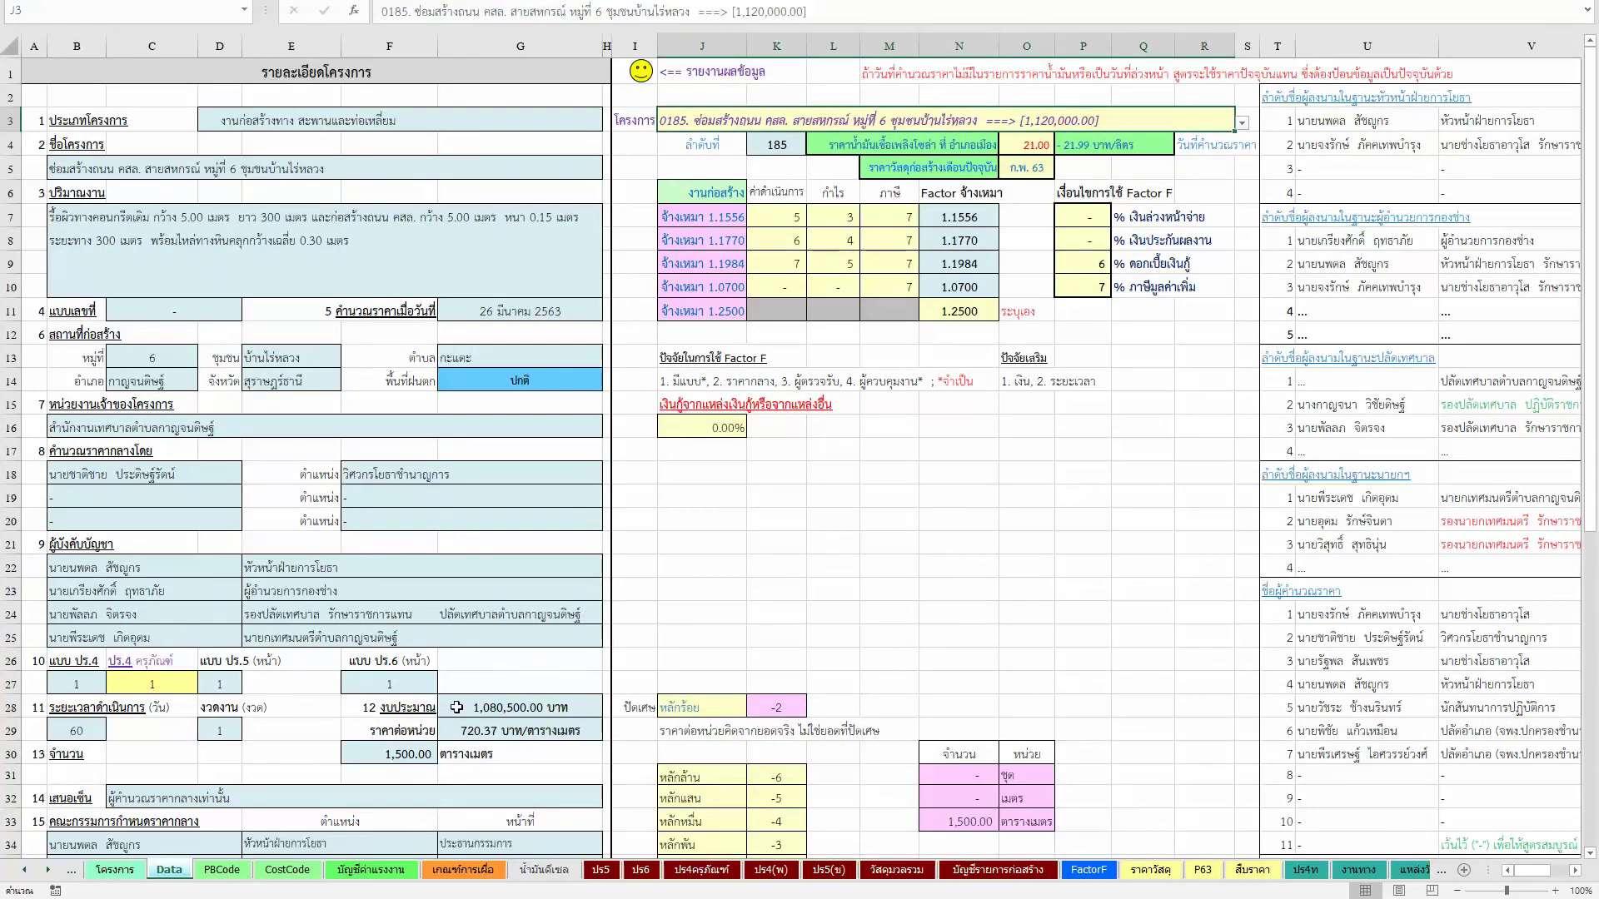
# Step: Open the โครงการ sheet and read the full names of projects 182–184
pyautogui.click(127, 874)
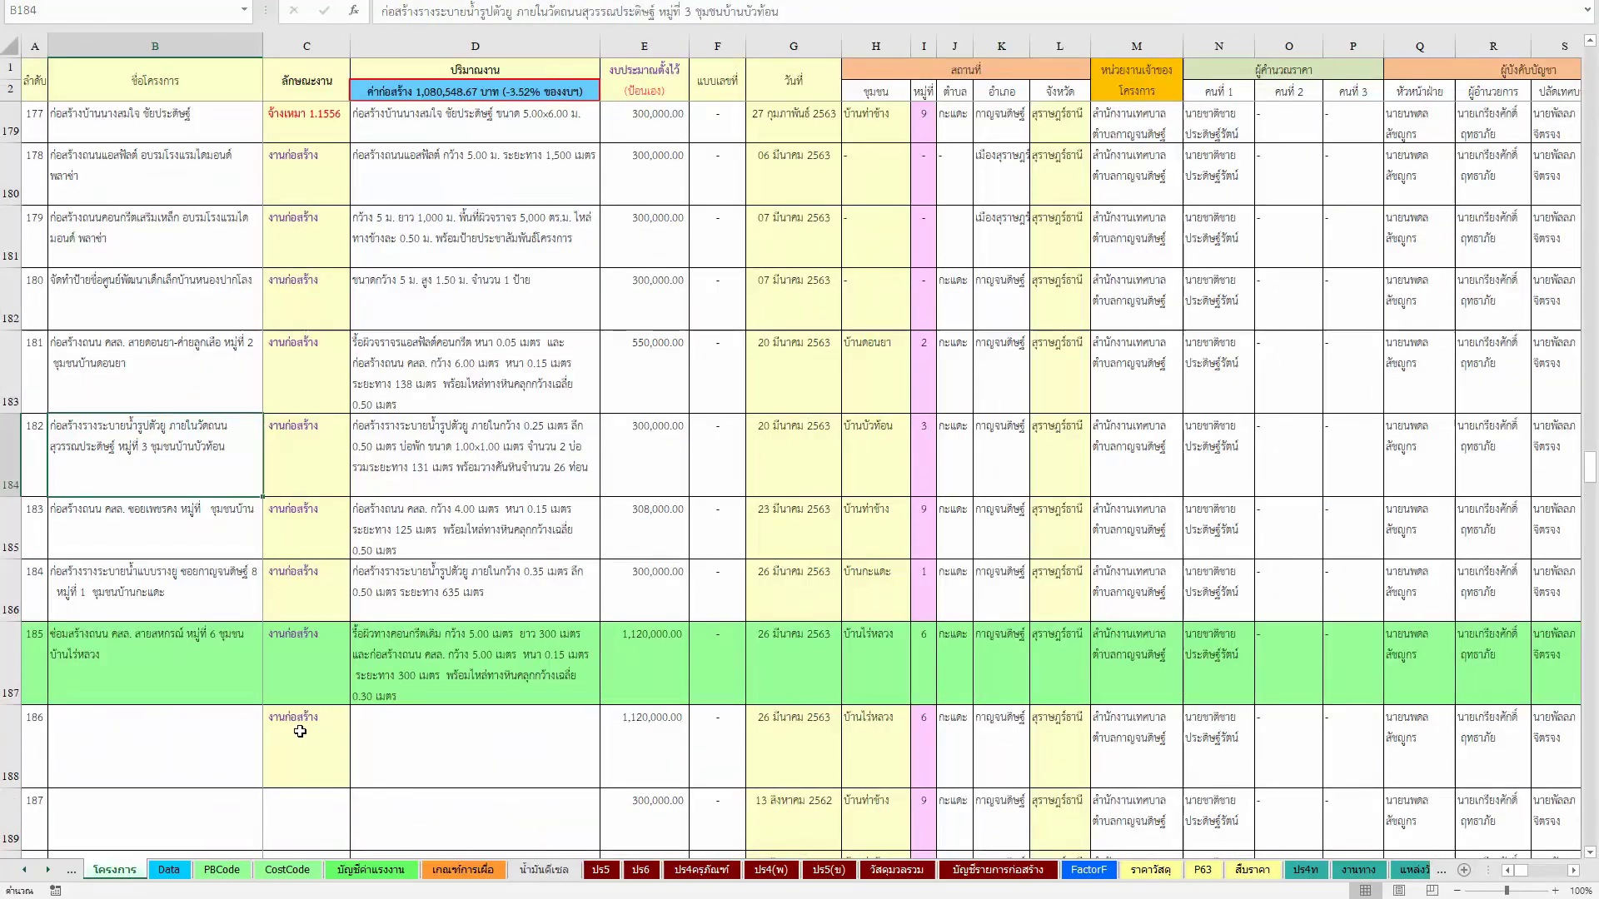
pyautogui.click(168, 685)
pyautogui.click(149, 583)
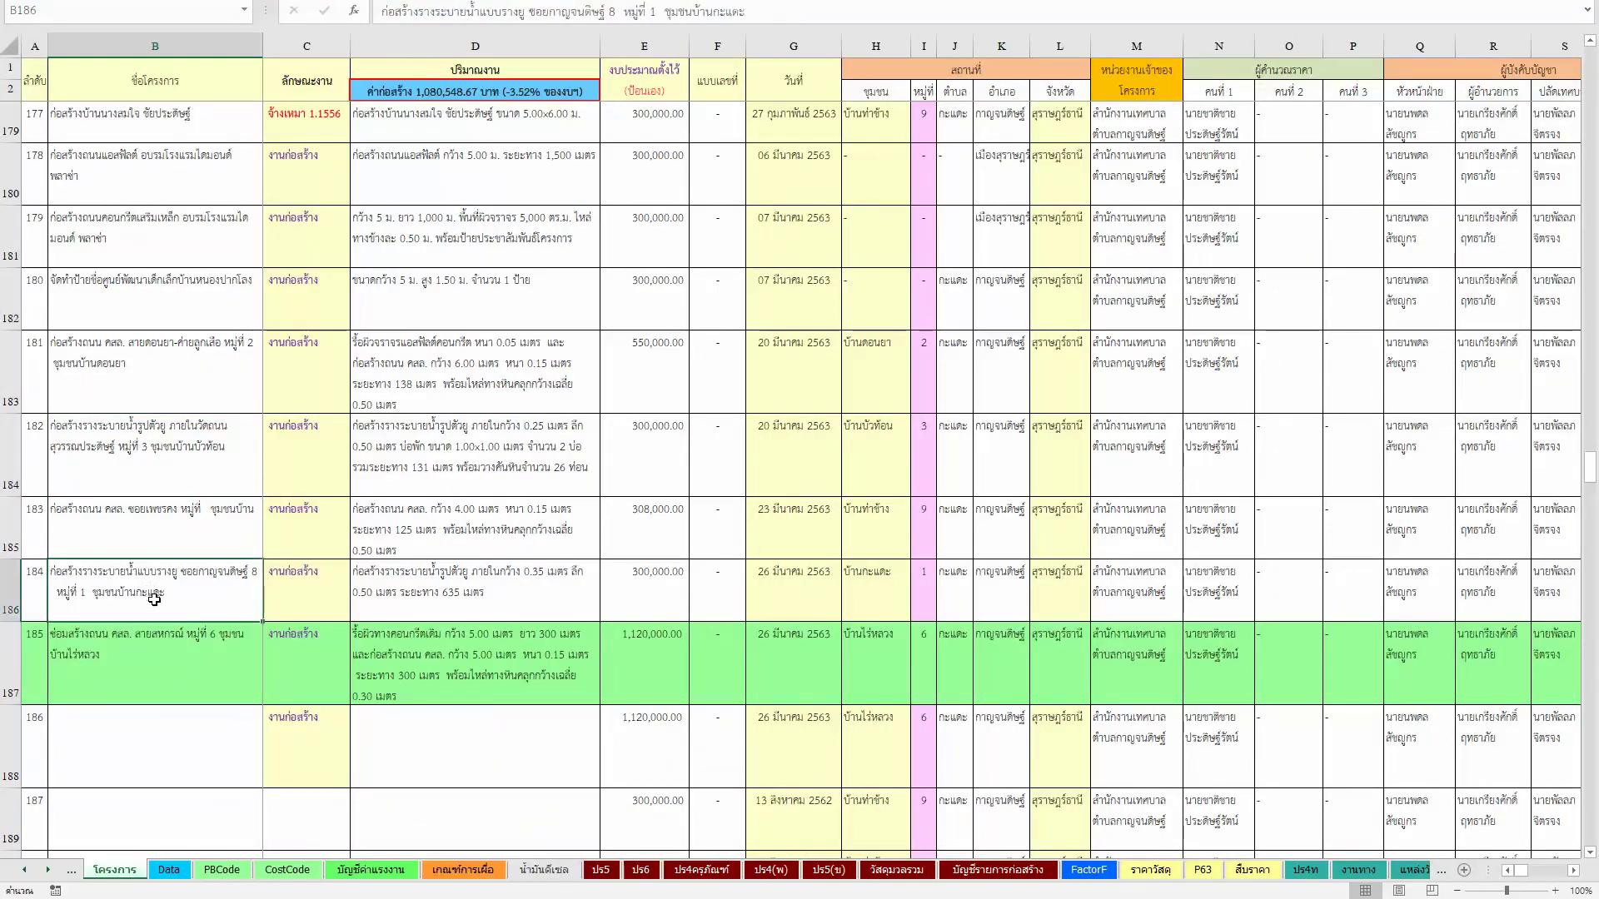
pyautogui.press('Up')
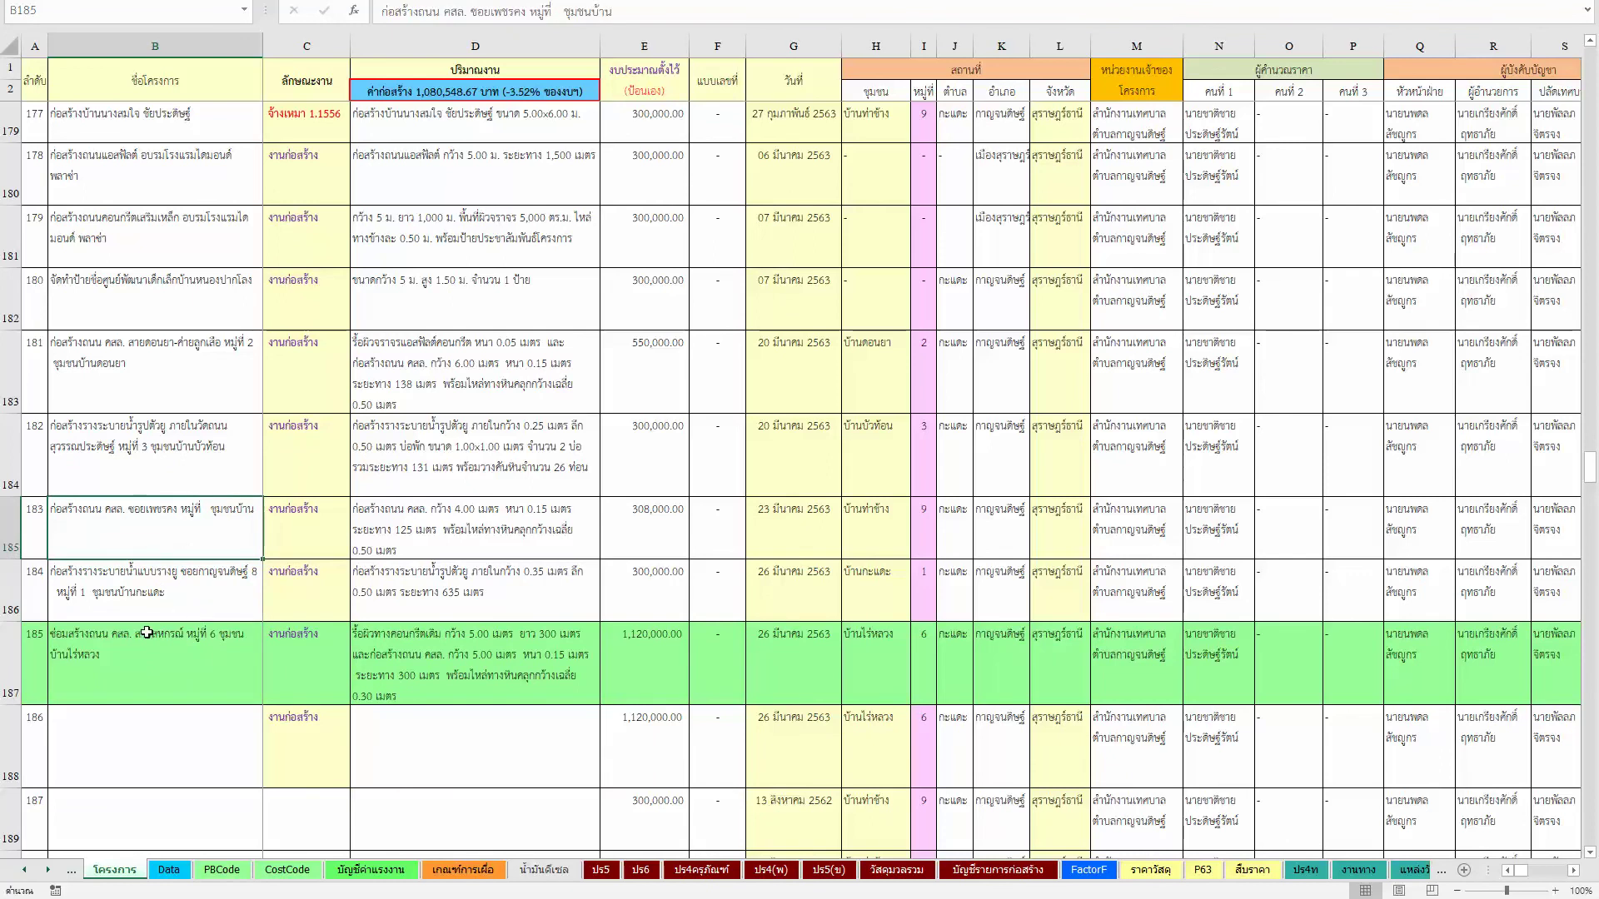
pyautogui.click(196, 450)
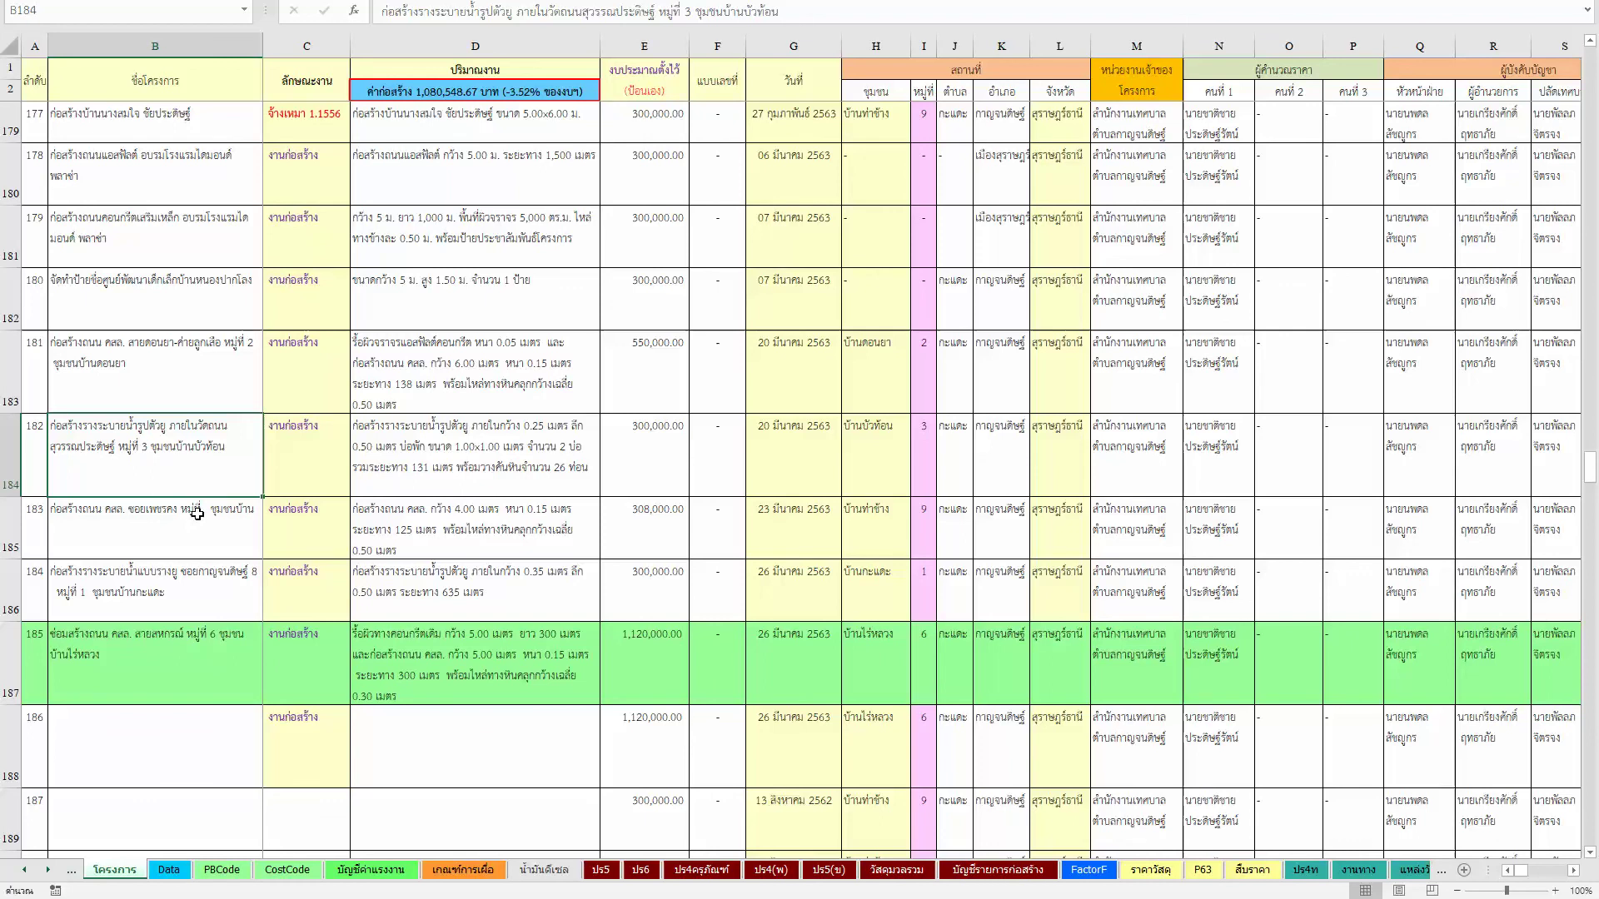
# Step: Correct project 183's name in B185 by inserting 1 after หมู่ที่
pyautogui.doubleClick(191, 512)
pyautogui.press('Right')
pyautogui.press('Right')
pyautogui.write('1')
pyautogui.write('ะแ')
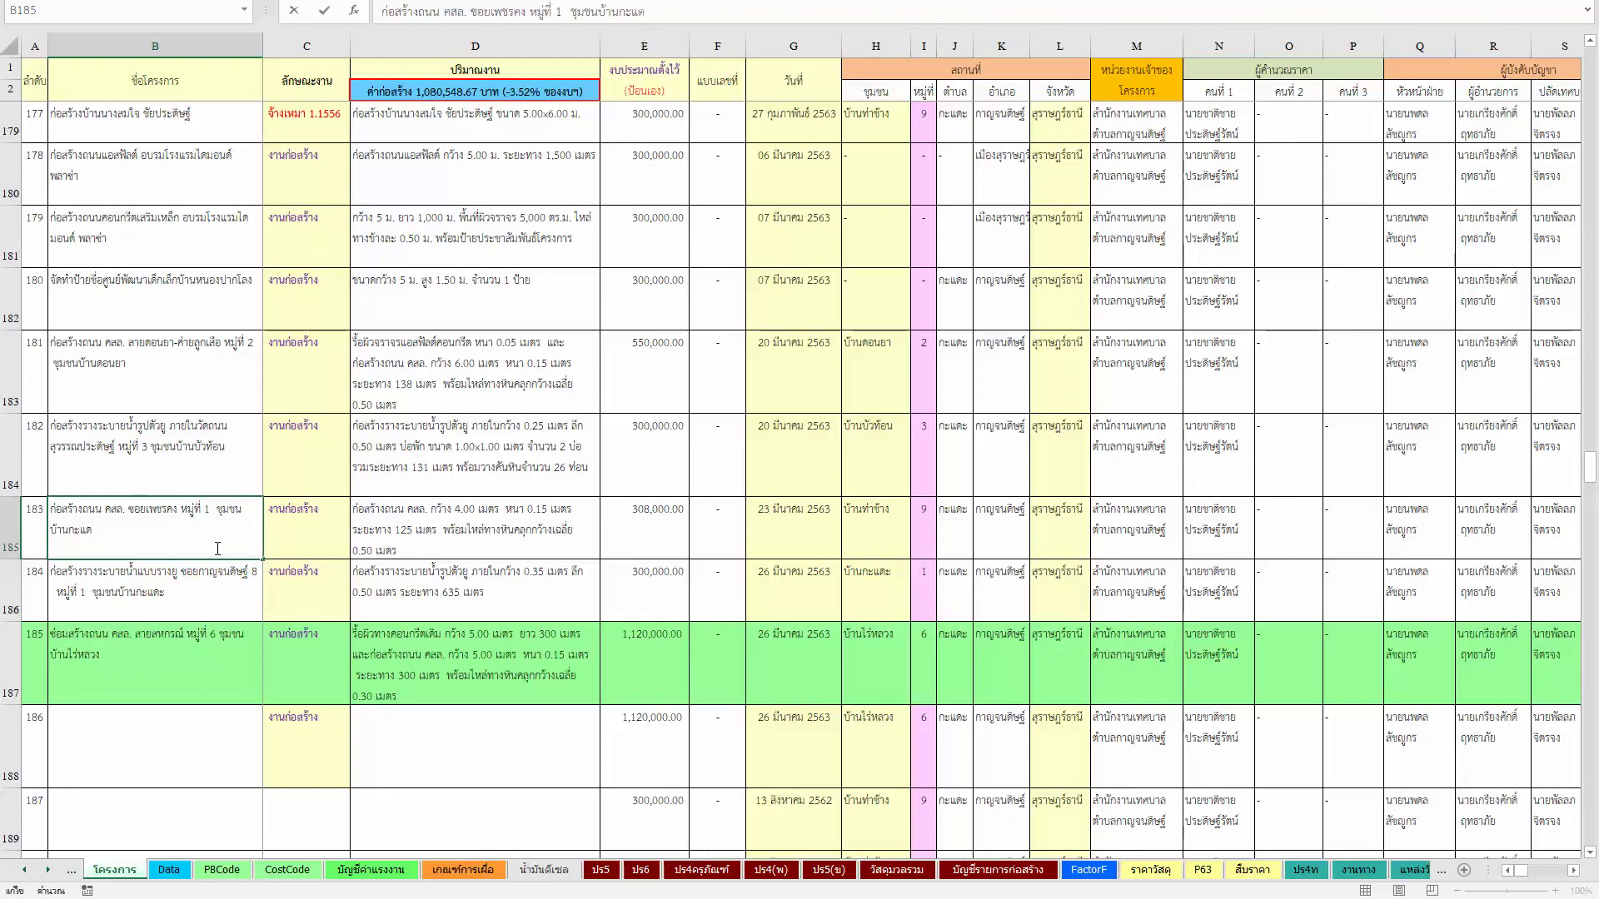
pyautogui.press('Return')
pyautogui.scroll(1, 294, 542)
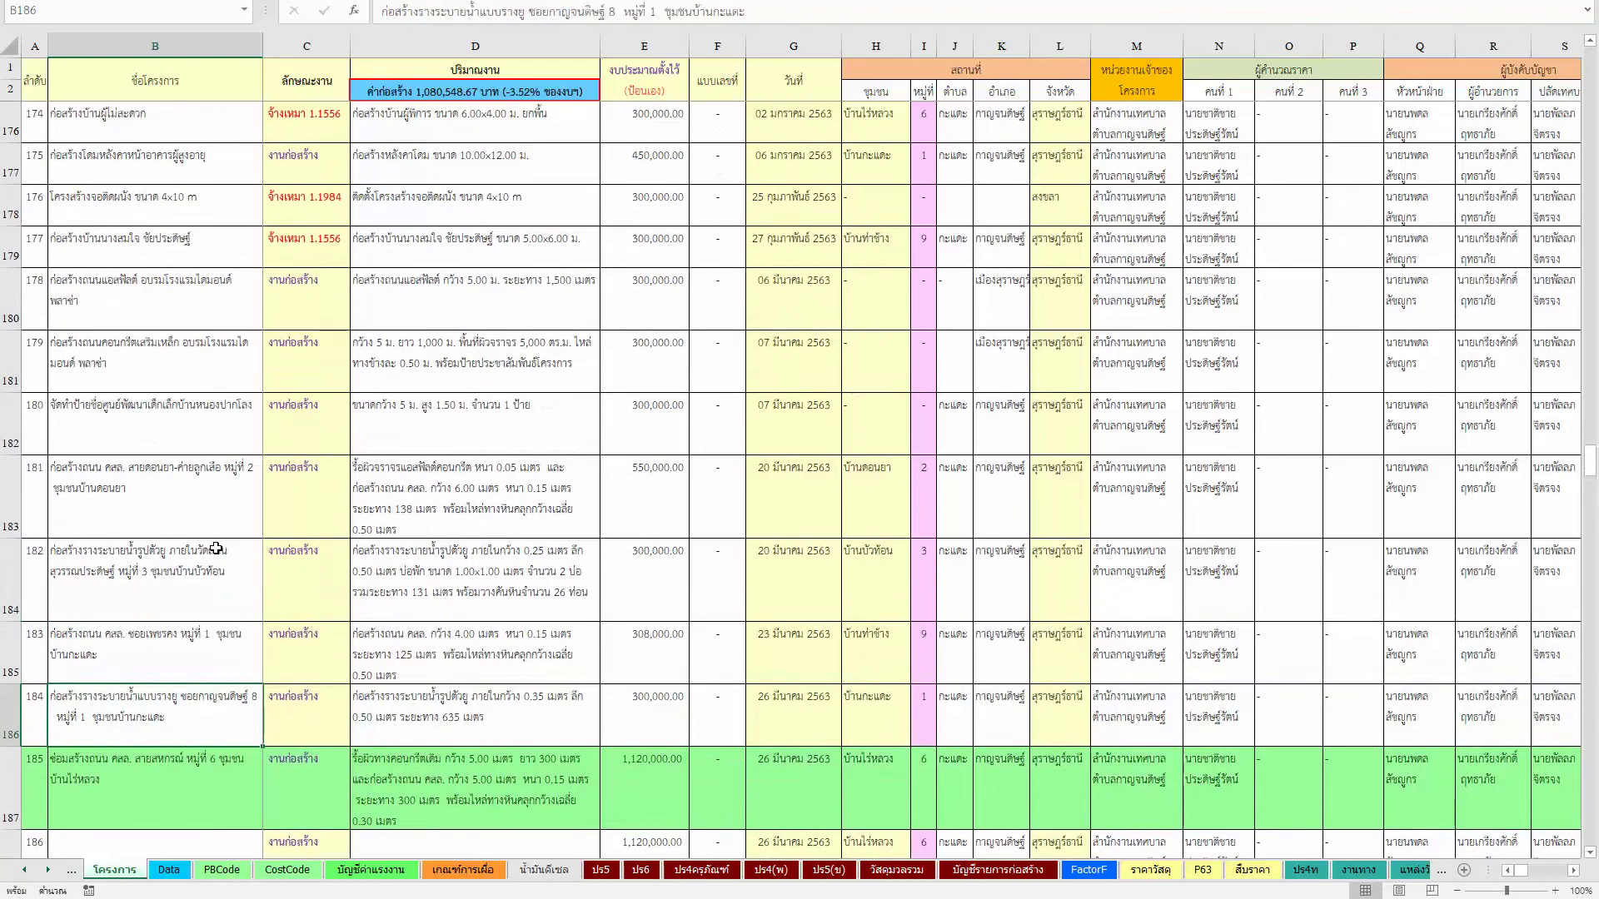
pyautogui.scroll(-1, 294, 542)
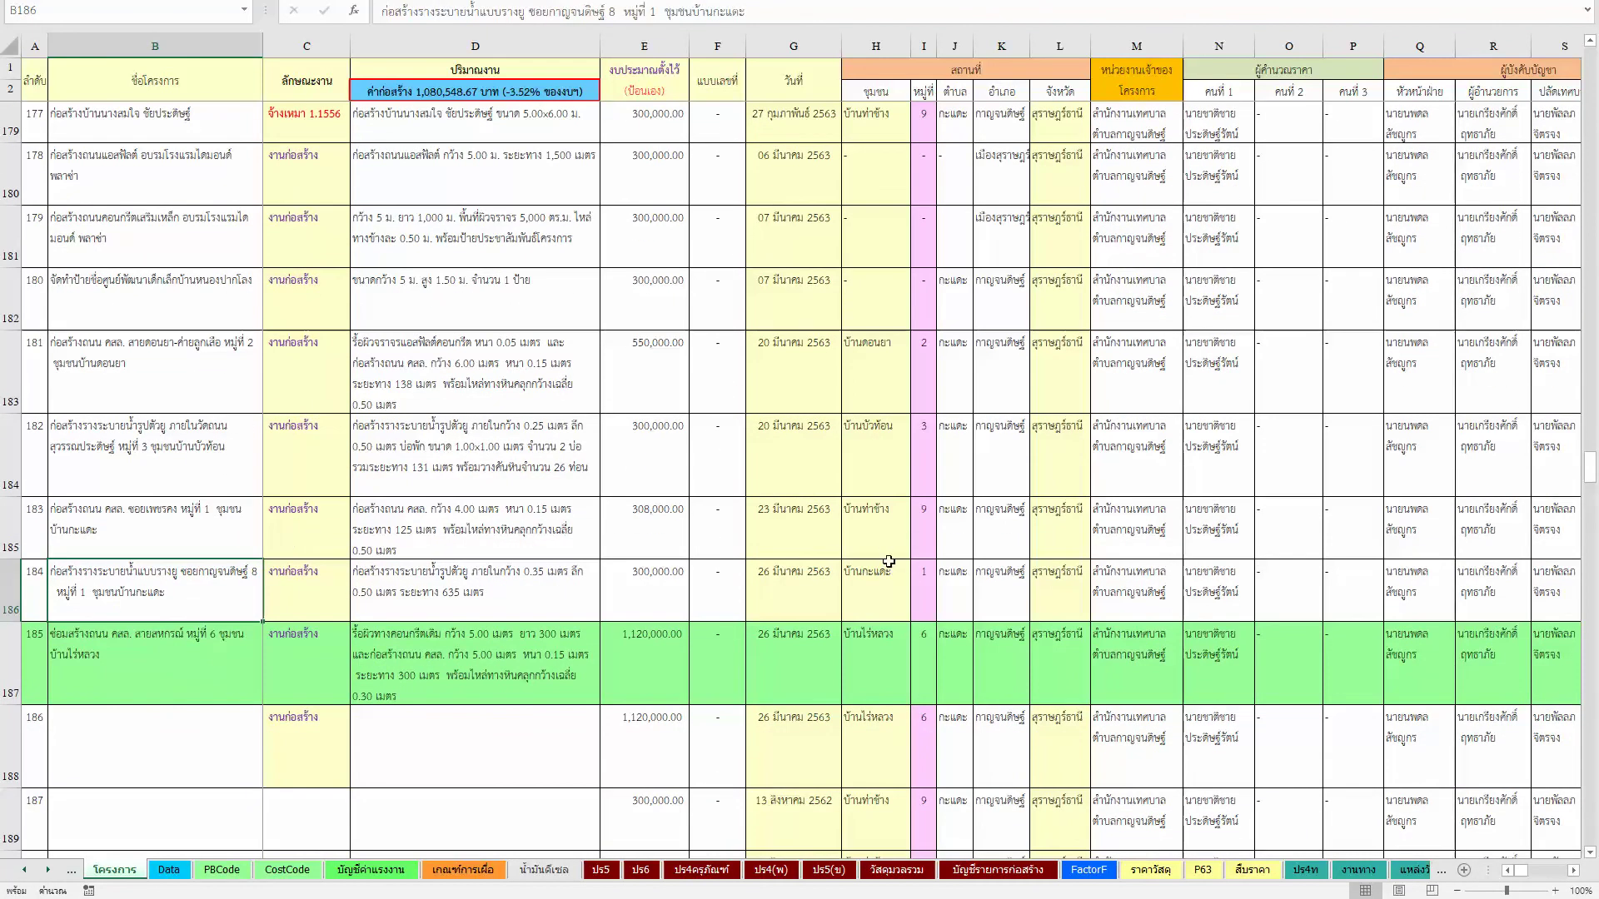
# Step: Check project 183's community choices in H185 (บ้านกะแค), then return to the SketchUp road model
pyautogui.click(857, 532)
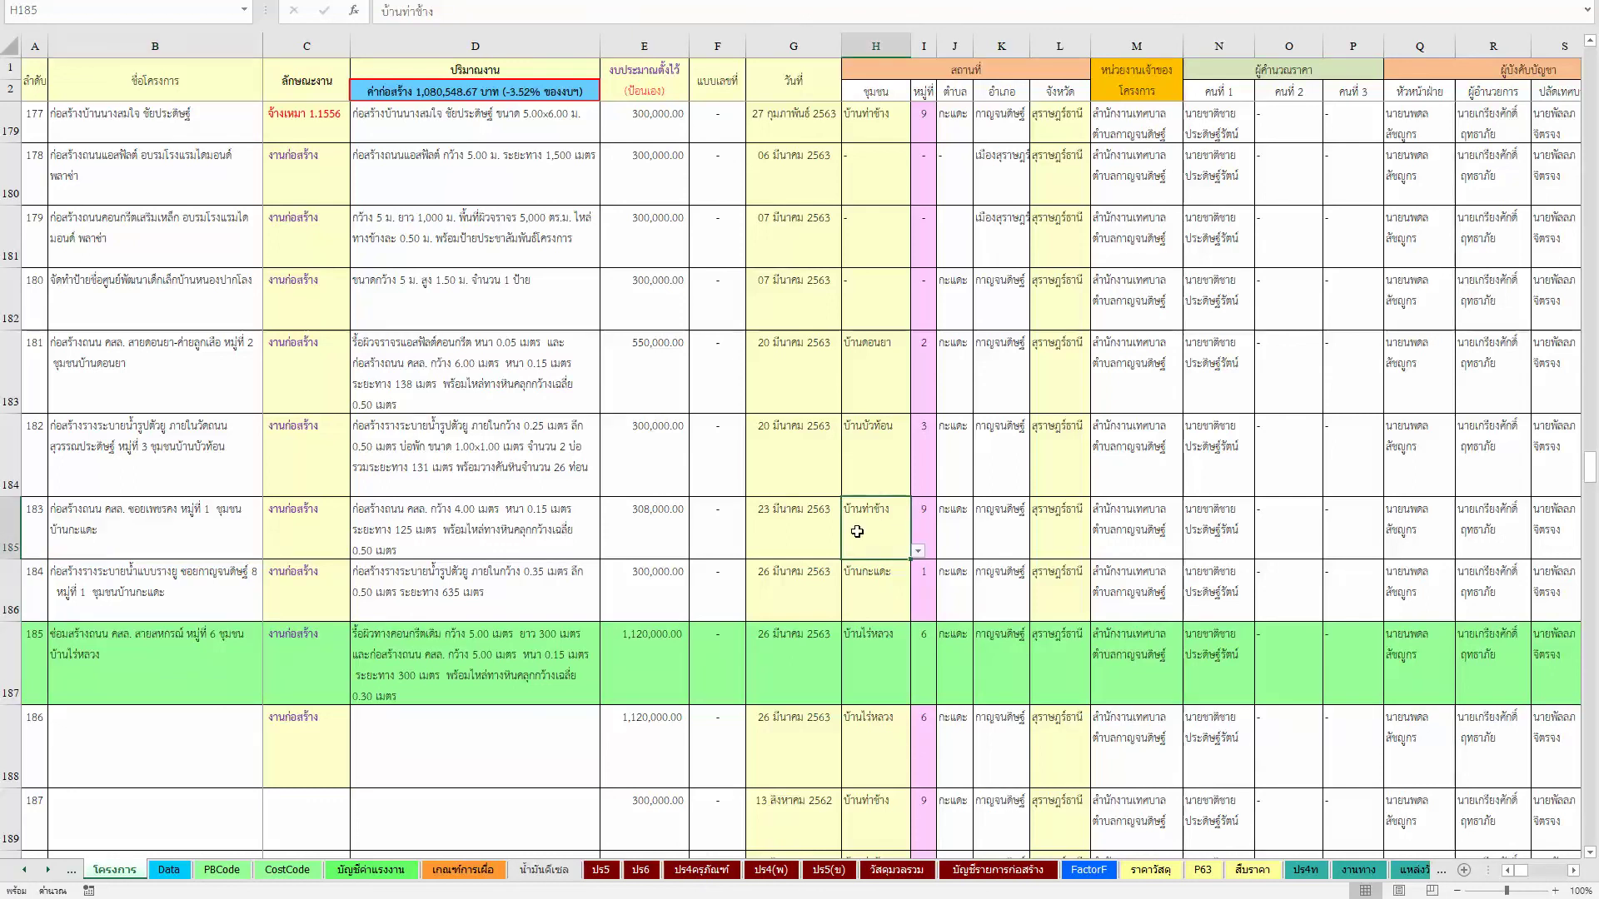
pyautogui.hotkey('alt', 'Down')
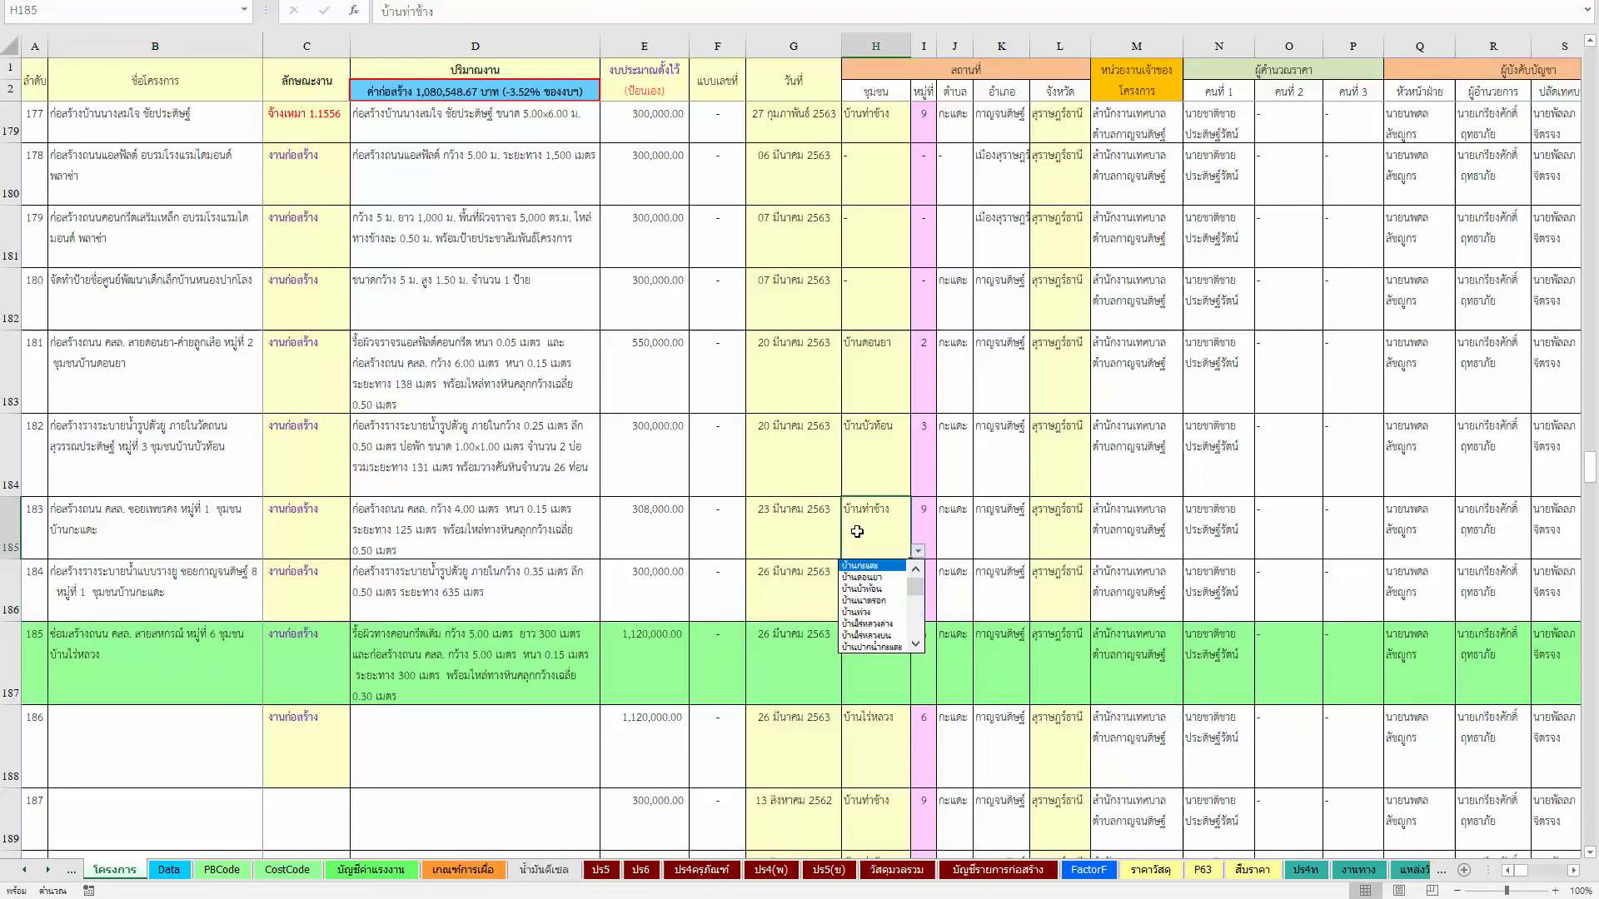
pyautogui.press('Escape')
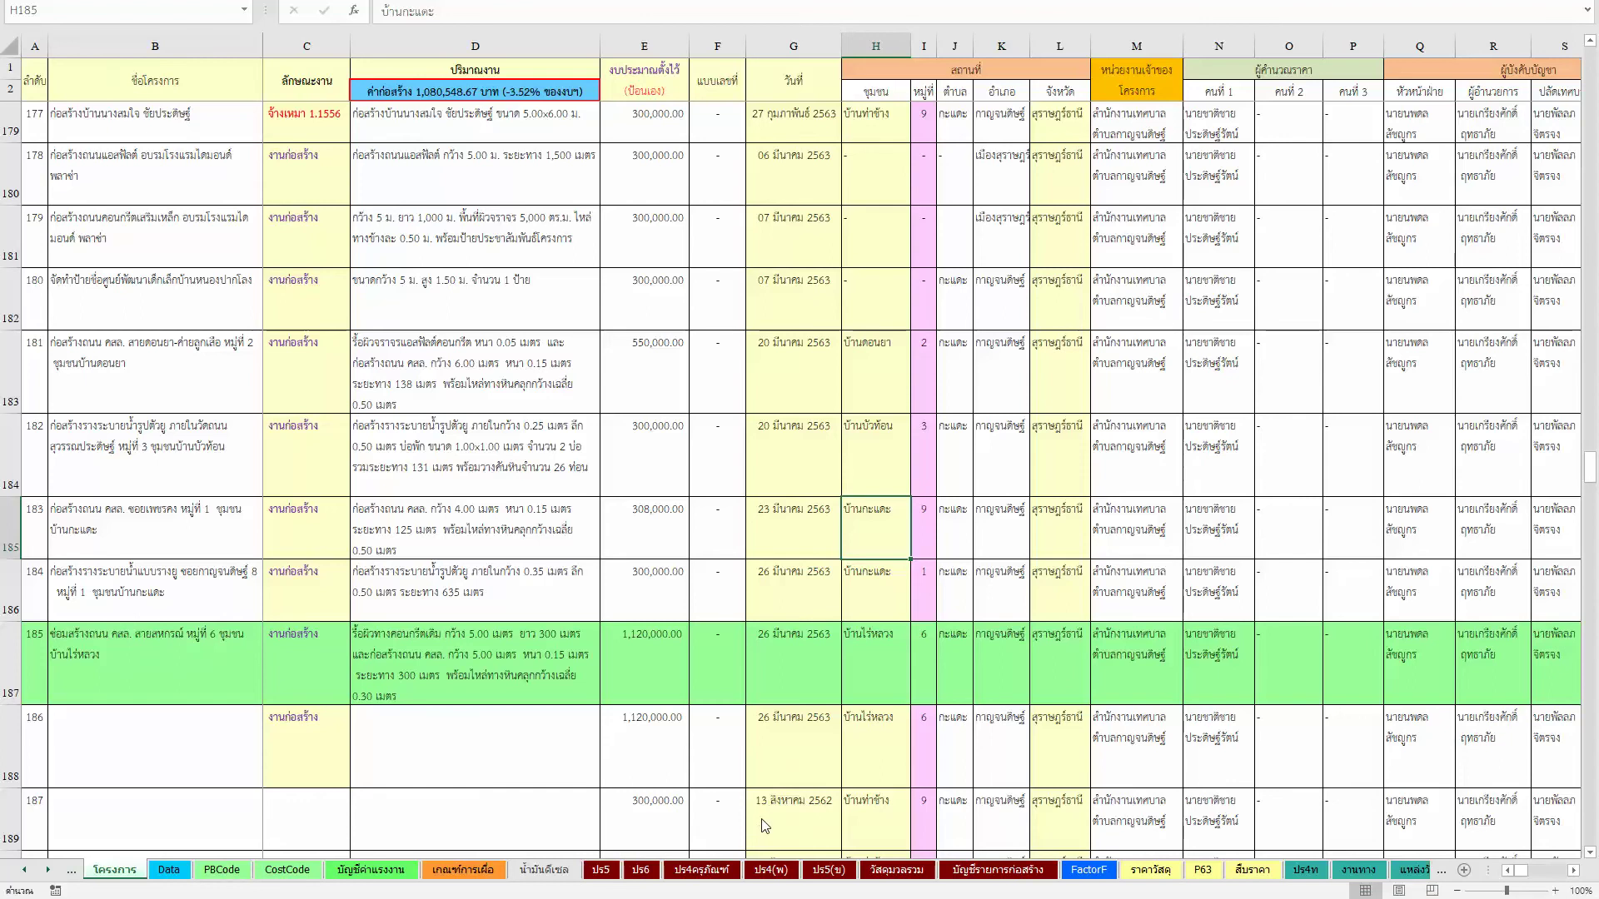
pyautogui.click(765, 826)
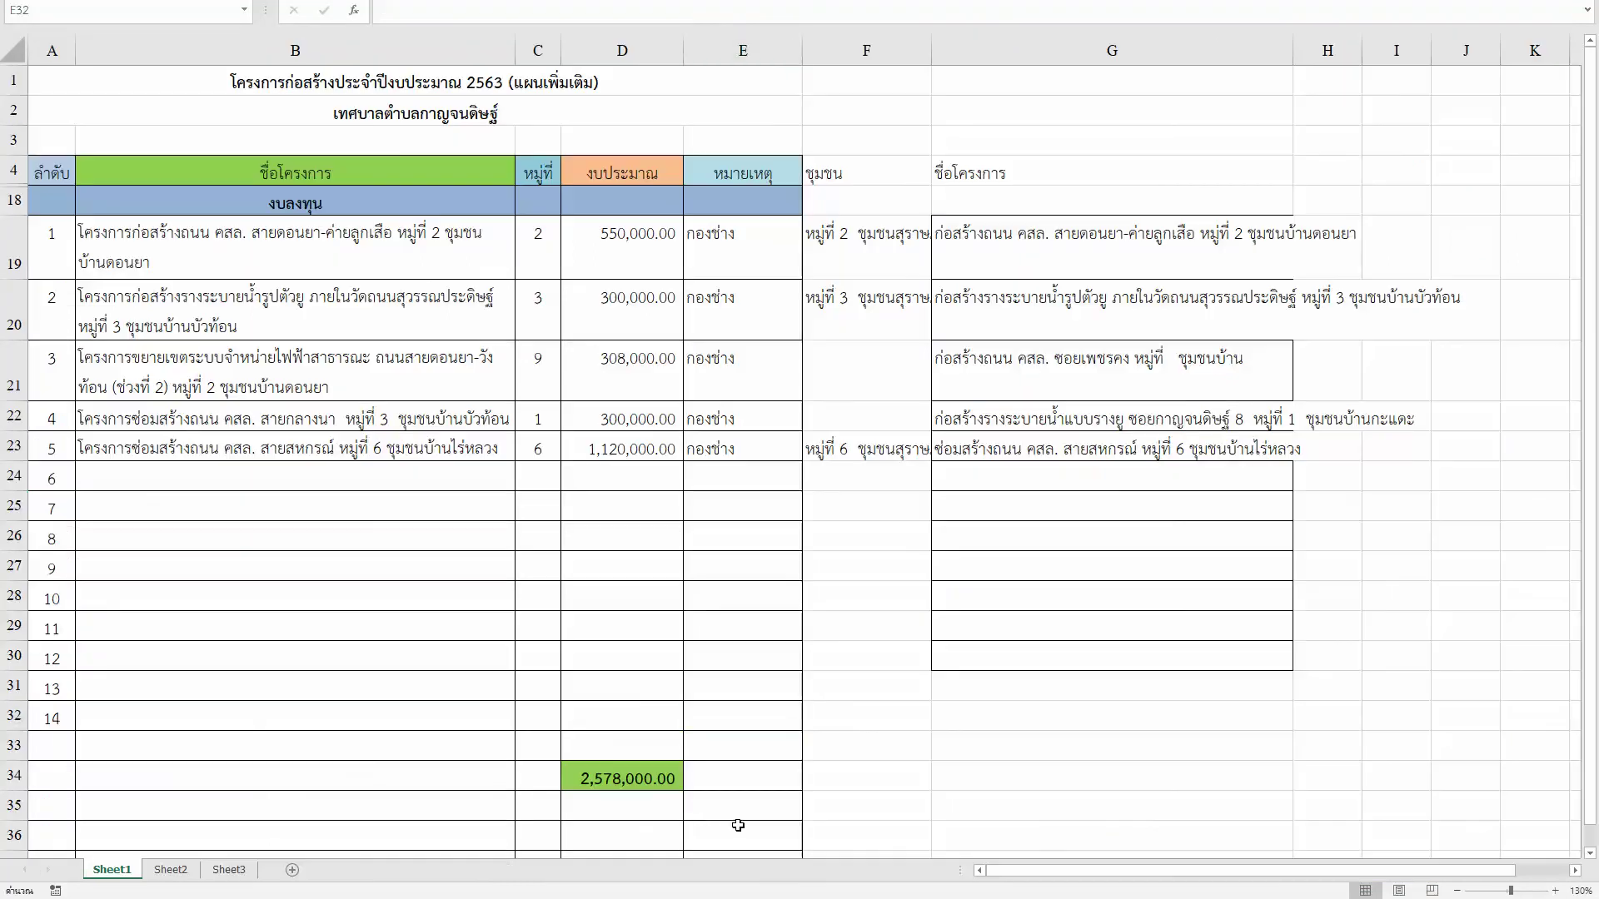
pyautogui.hotkey('alt', 'Tab')
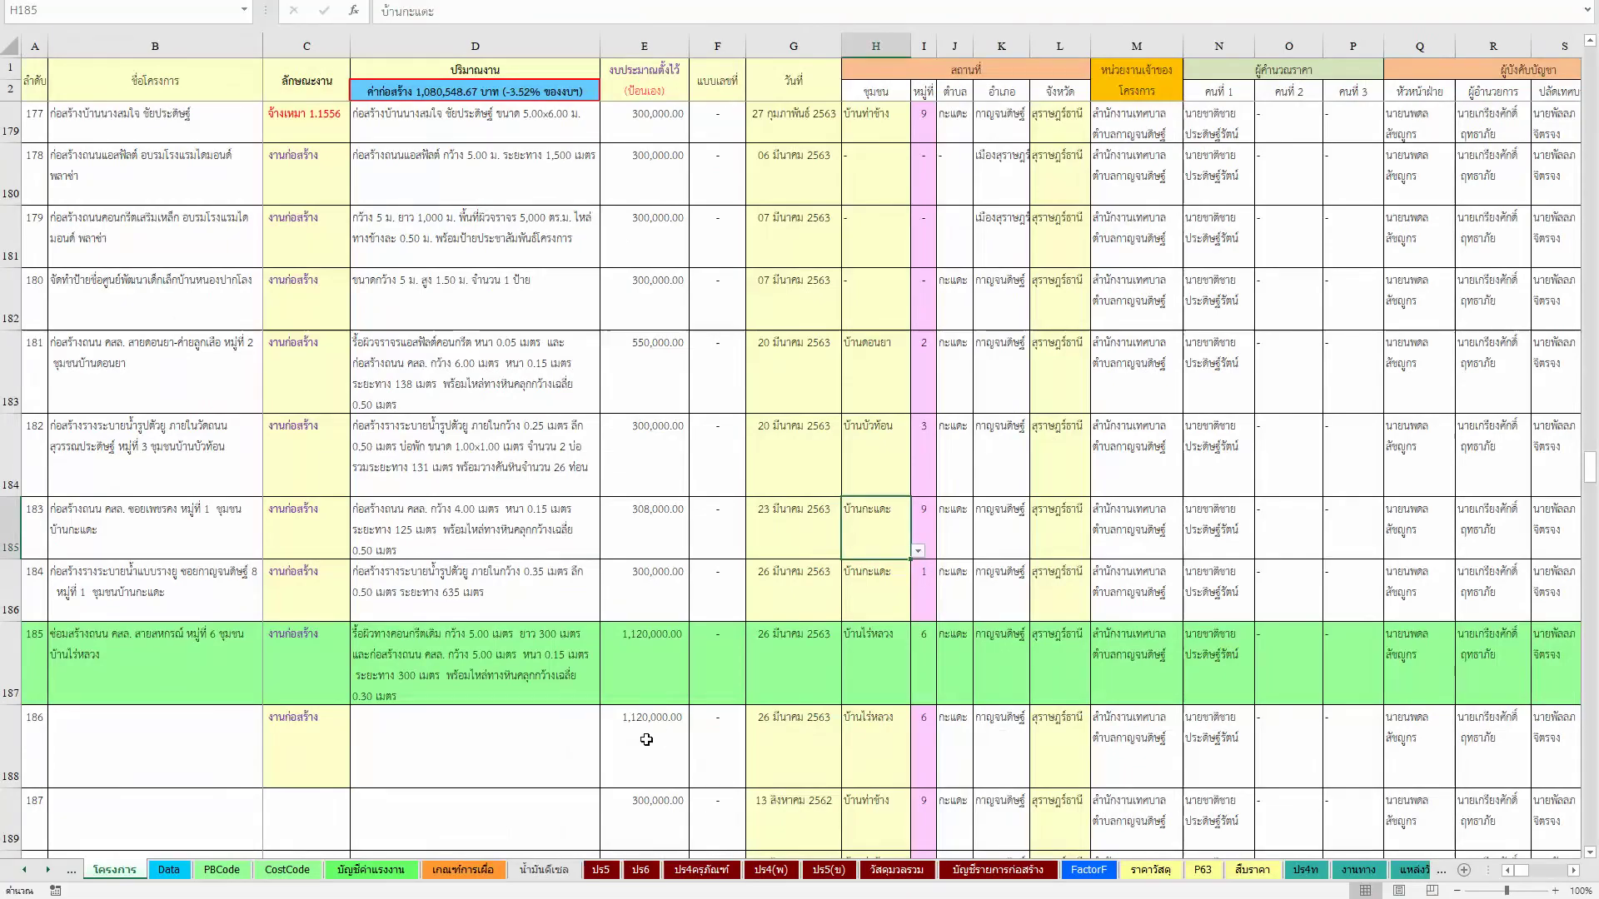
pyautogui.hotkey('alt', 'Tab')
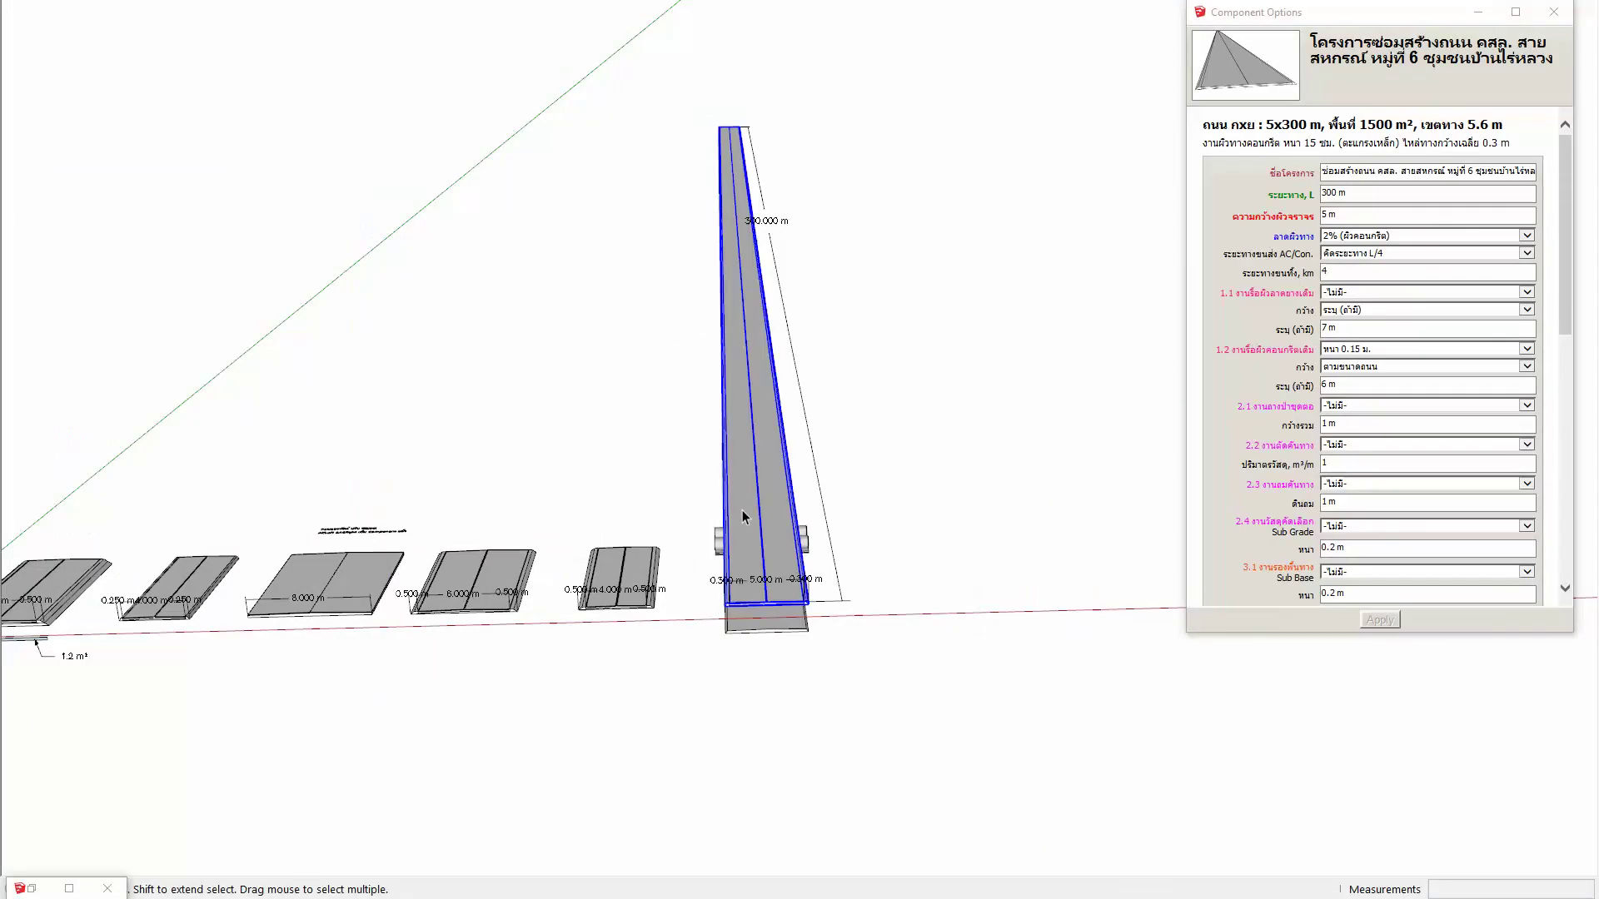